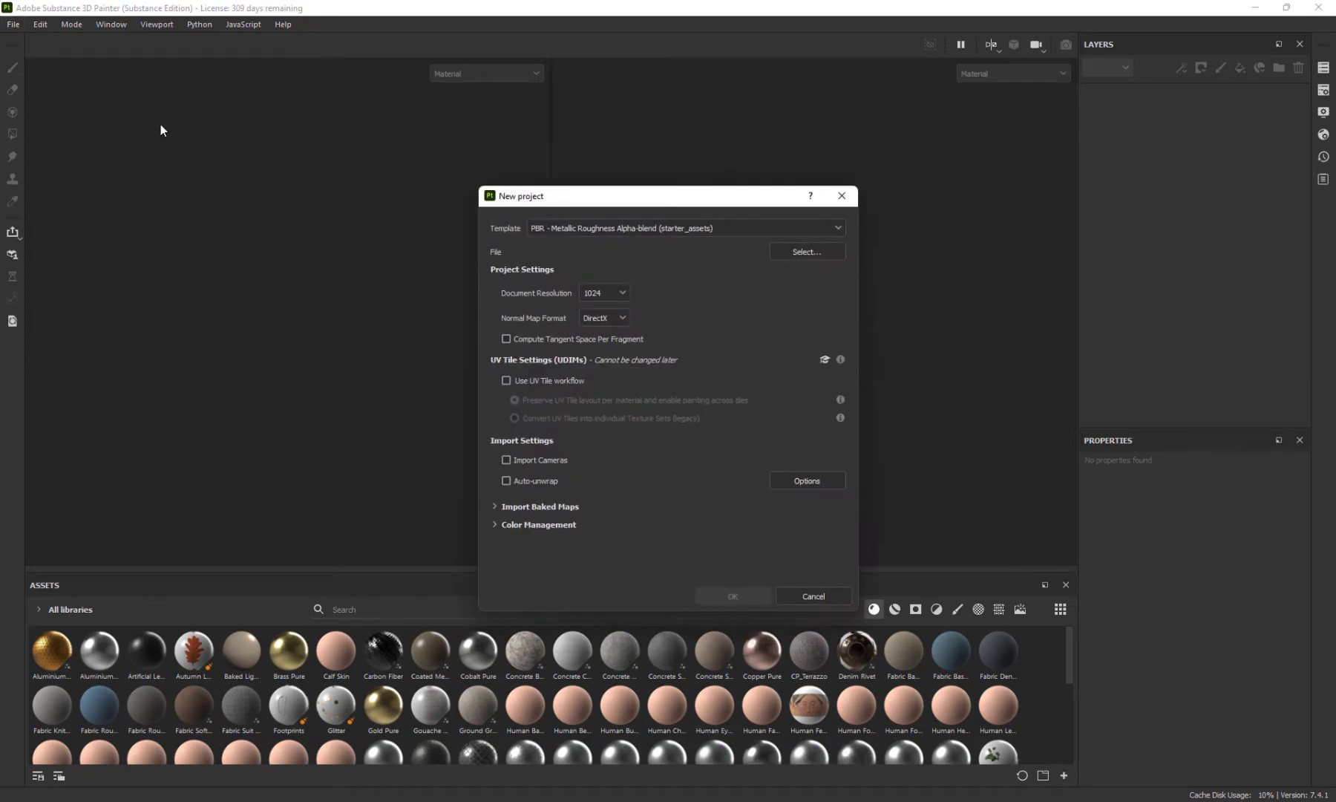
Create a project from 400x400_plane.fbx with 2048 document resolution, OpenGL normal map format and tangent space computed per fragment
click(788, 260)
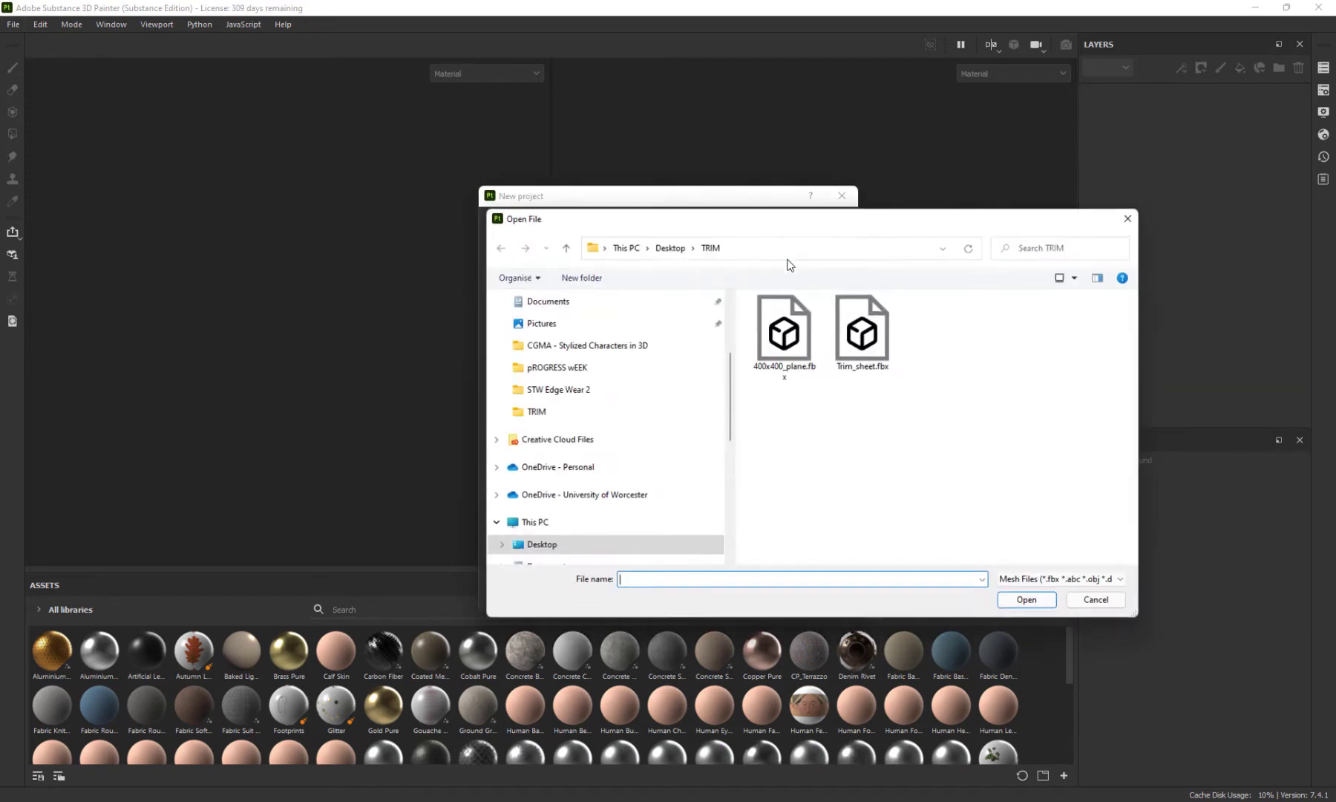
click(767, 379)
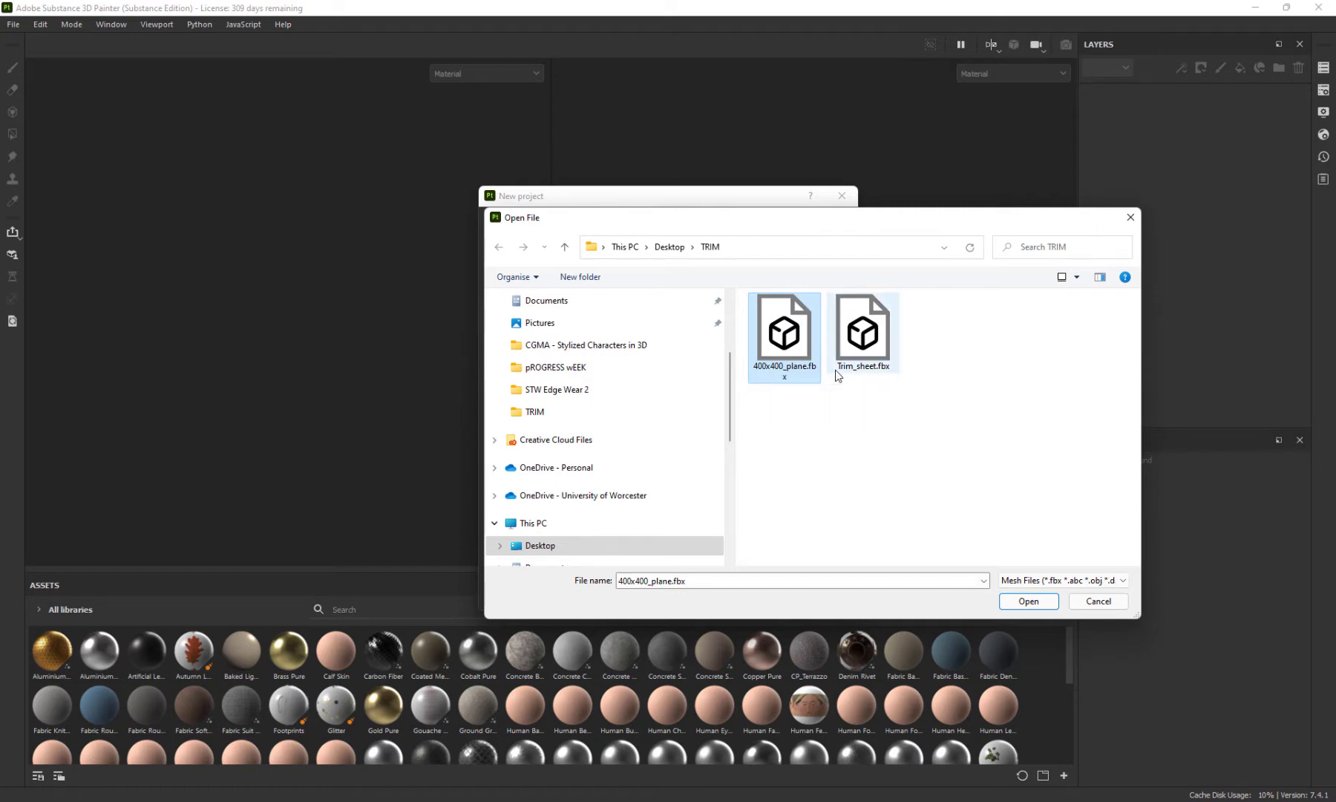
click(1024, 601)
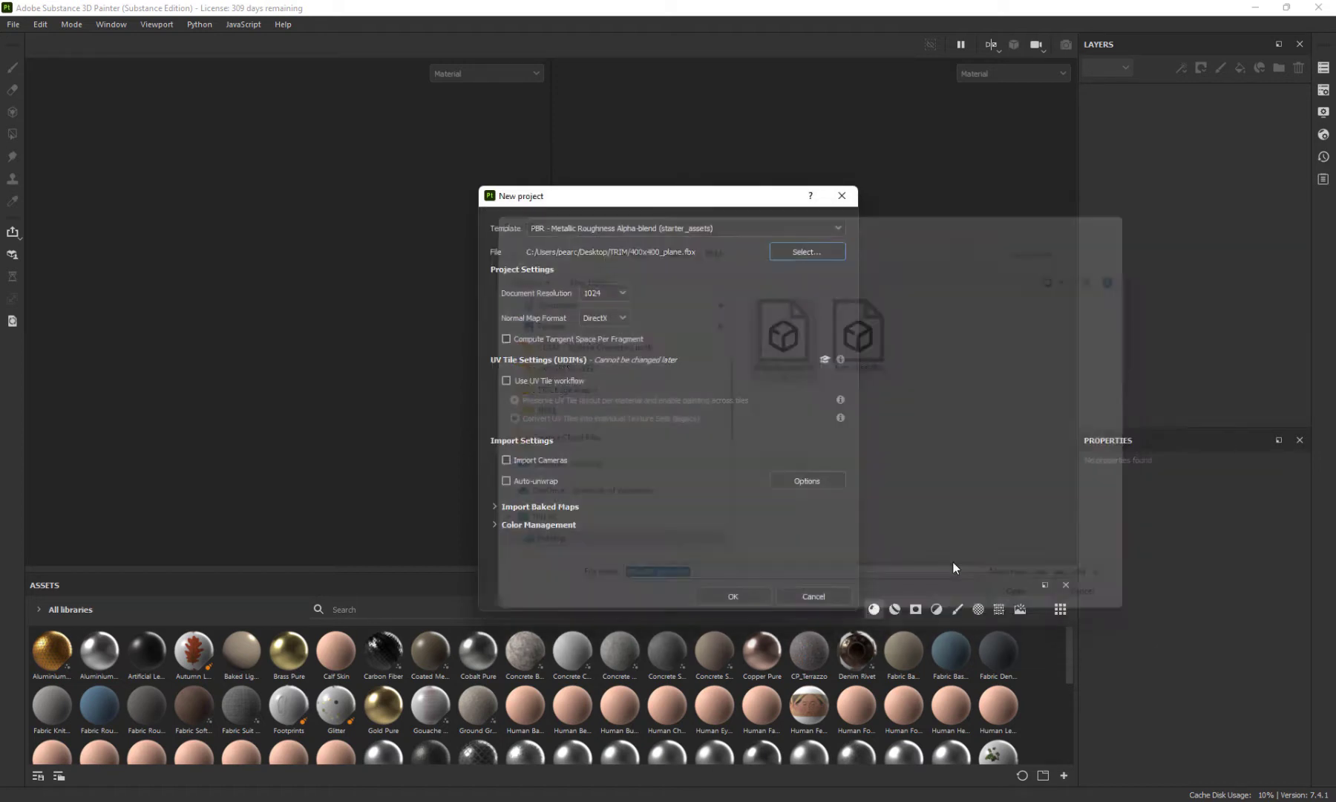
click(613, 293)
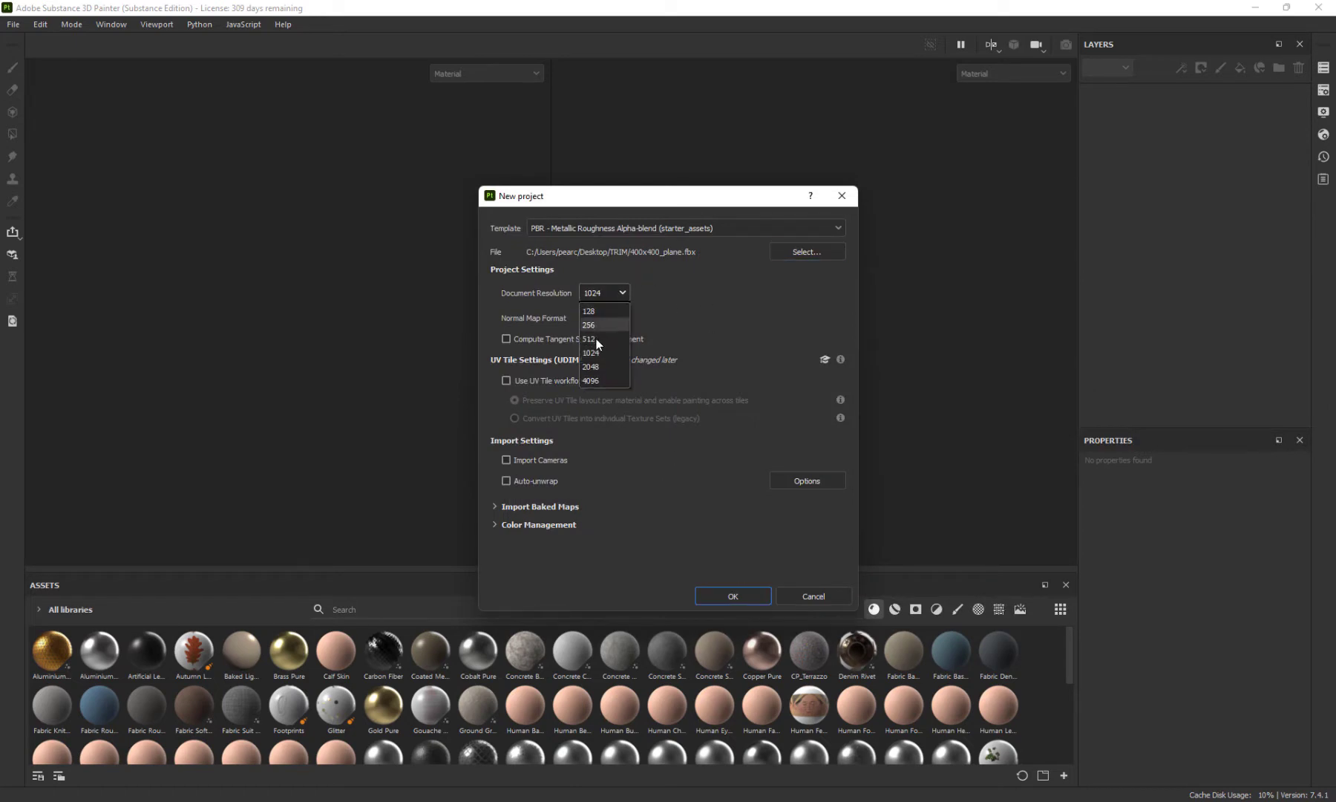
click(596, 361)
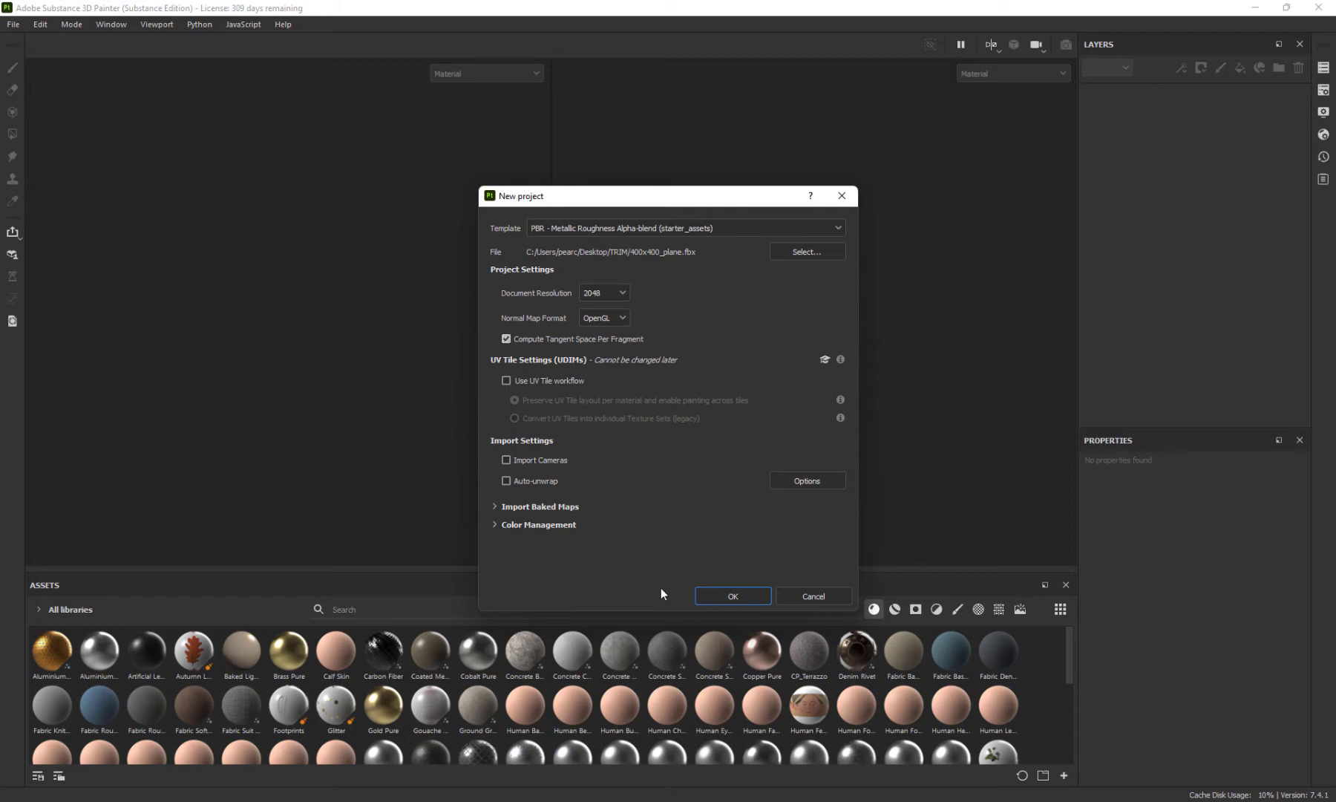
click(733, 597)
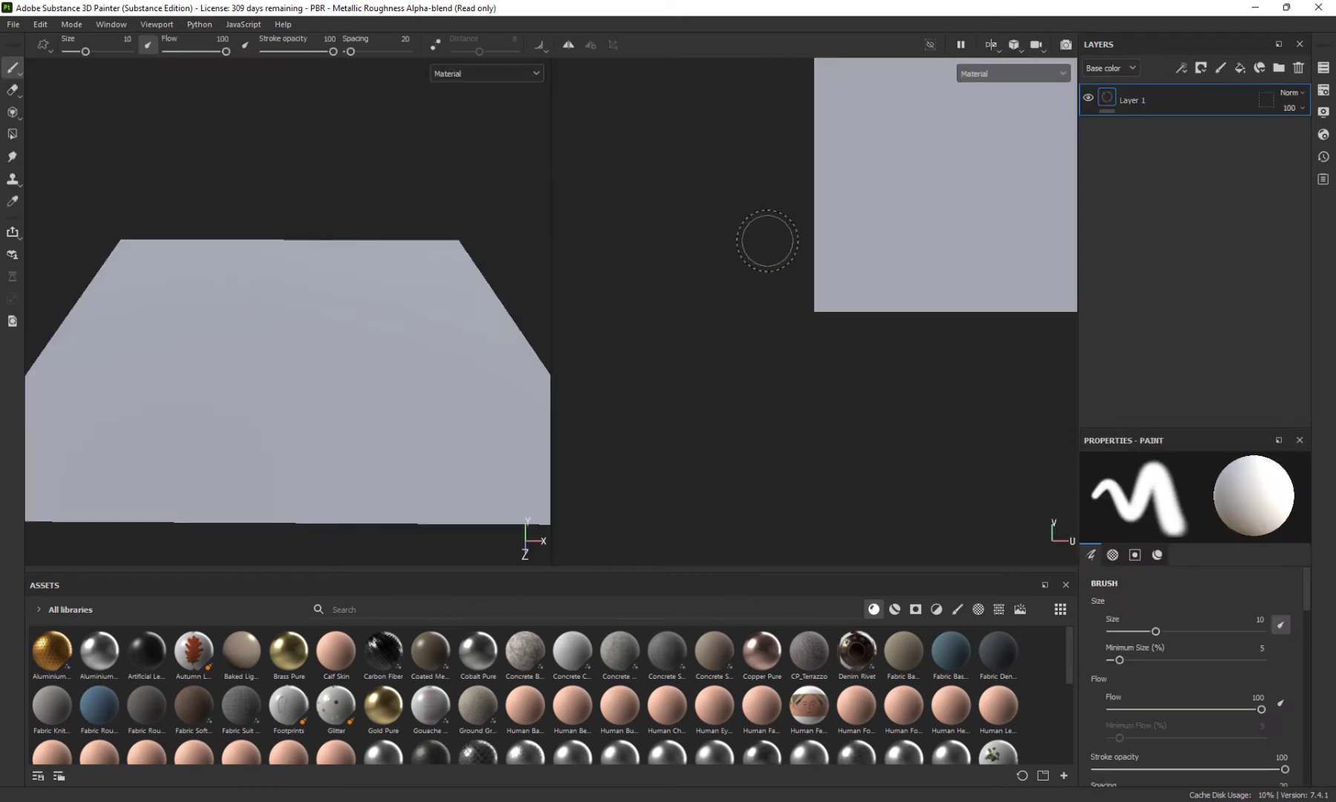
Examine the plane in both the 3D and 2D views, framing it fully in each one
alt+drag(349, 200, 405, 225)
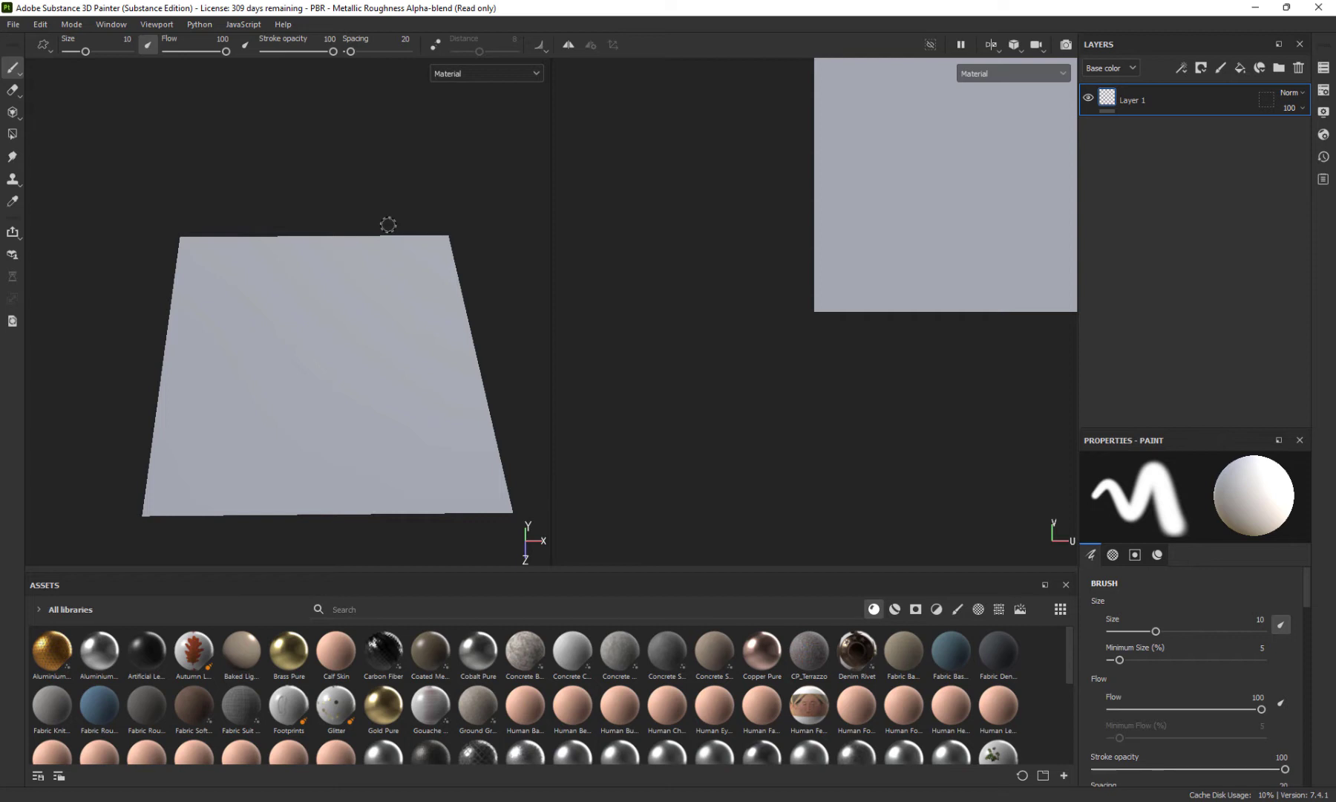
alt+middle_drag(464, 199, 412, 169)
alt+right_drag(412, 169, 377, 133)
alt+drag(419, 280, 265, 208)
alt+right_drag(919, 411, 746, 527)
alt+middle_drag(745, 527, 605, 565)
alt+right_drag(606, 566, 741, 447)
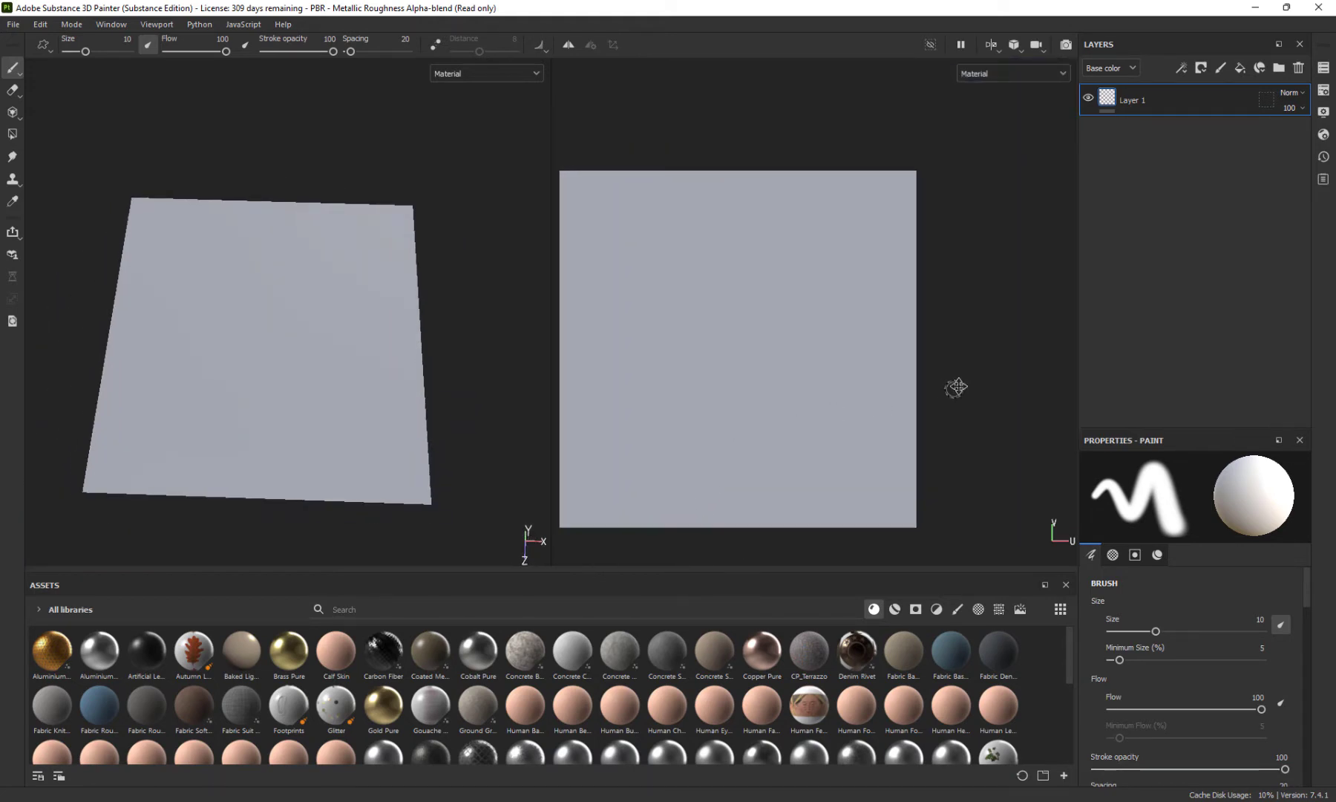
key(f)
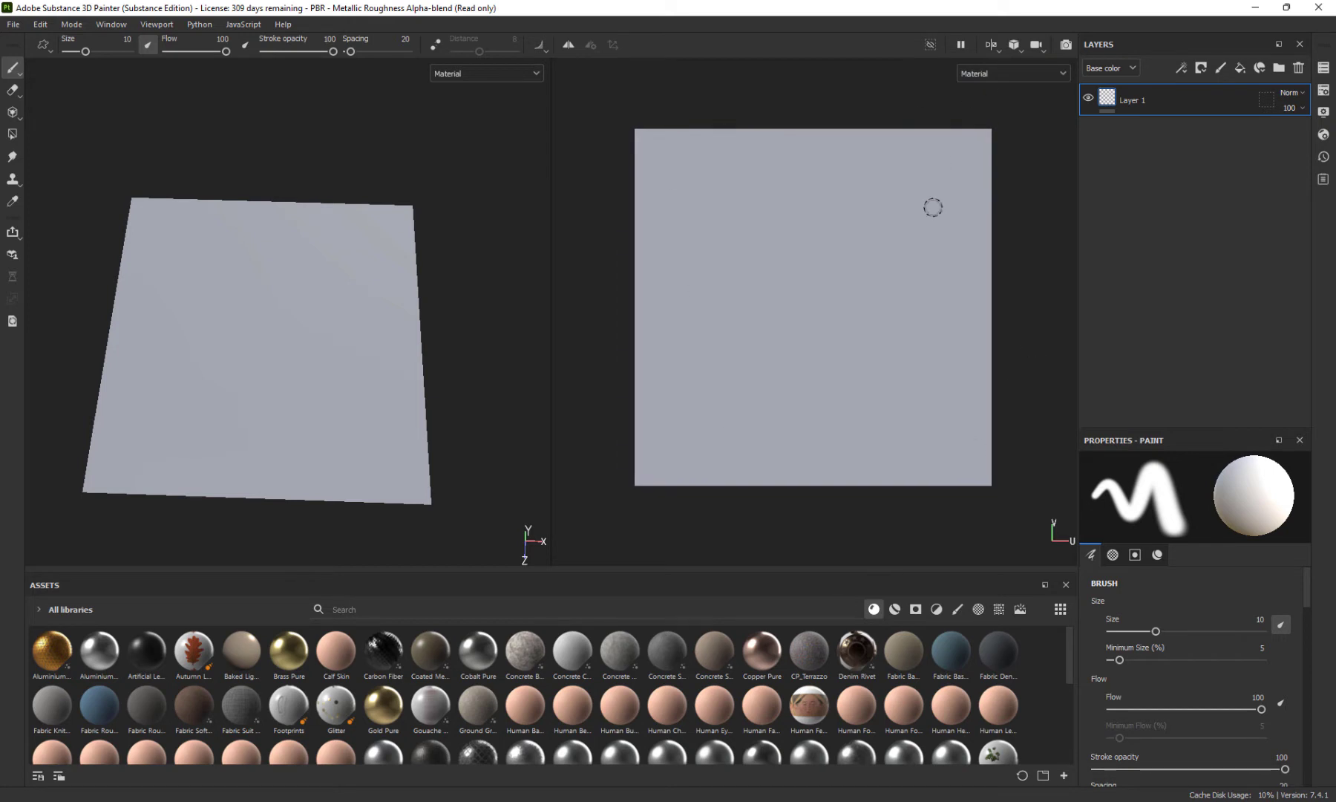
mouse_move(272, 121)
alt+right_down()
mouse_move(272, 135)
mouse_move(250, 132)
alt+right_up()
alt+drag(509, 310, 506, 367)
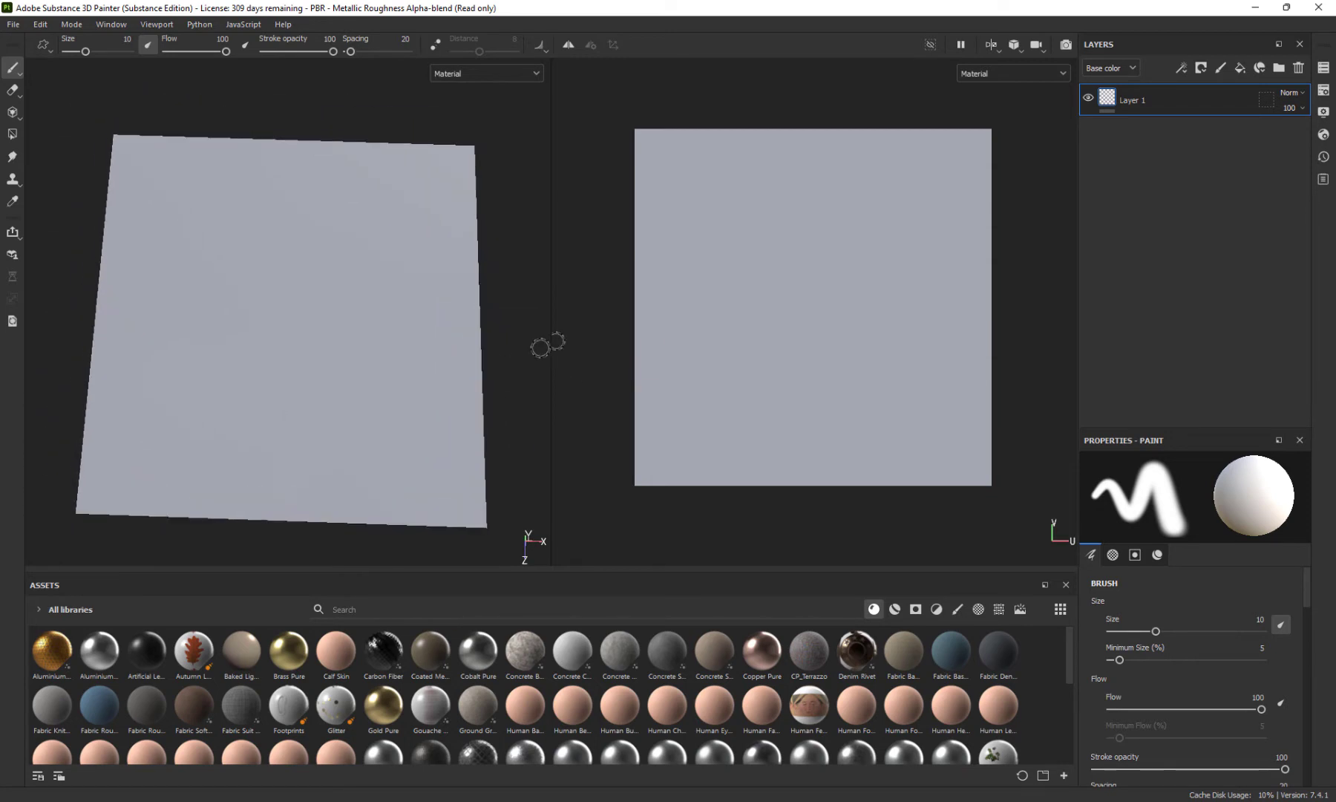
Try Cave Entry Forest as the environment map in the display settings
click(1325, 136)
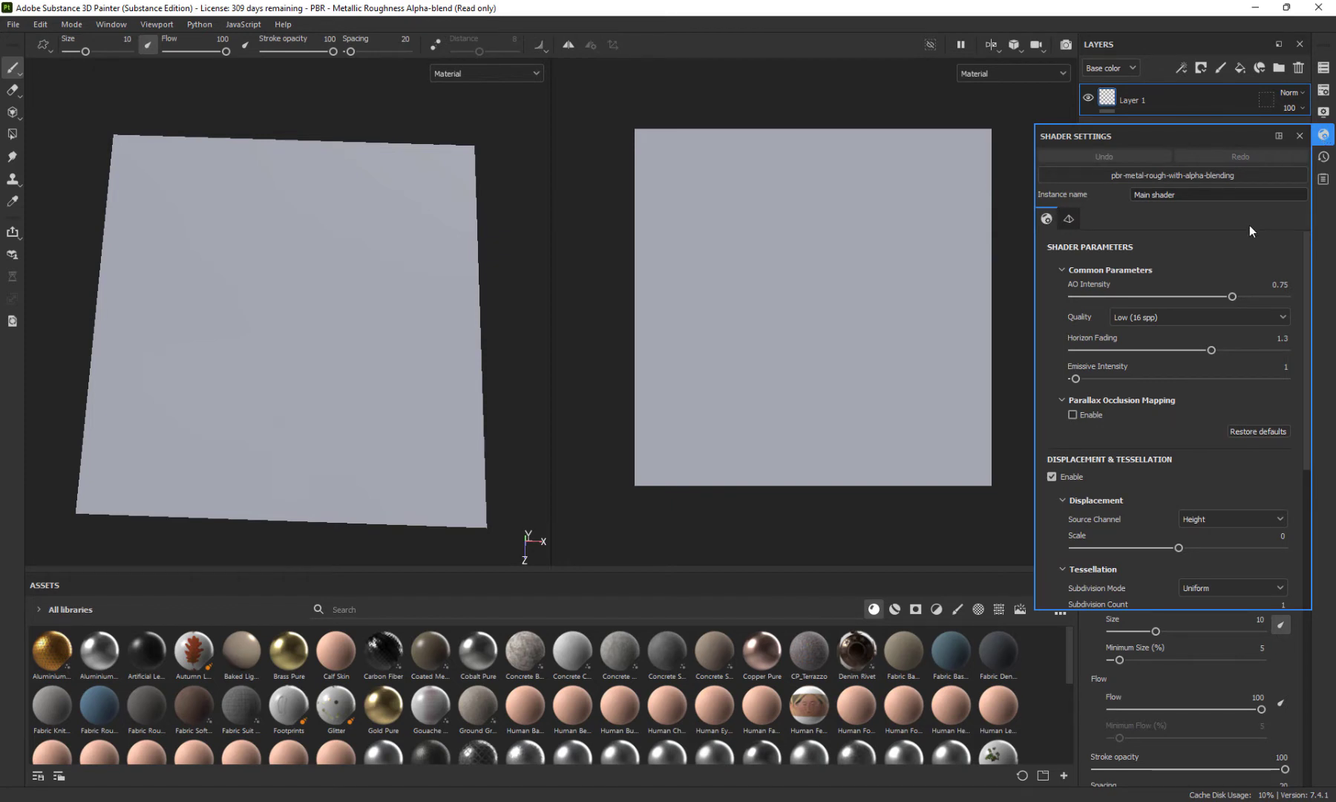
click(1324, 112)
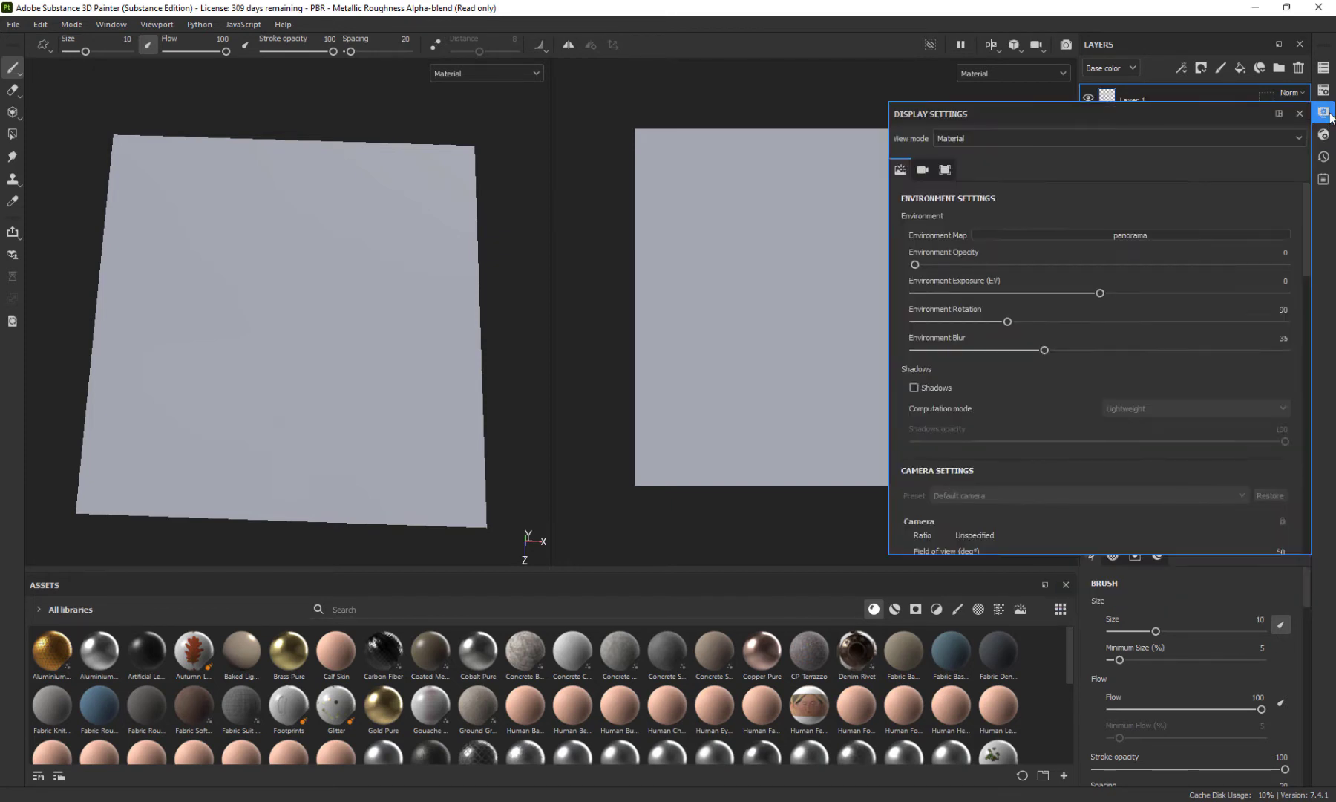
click(986, 236)
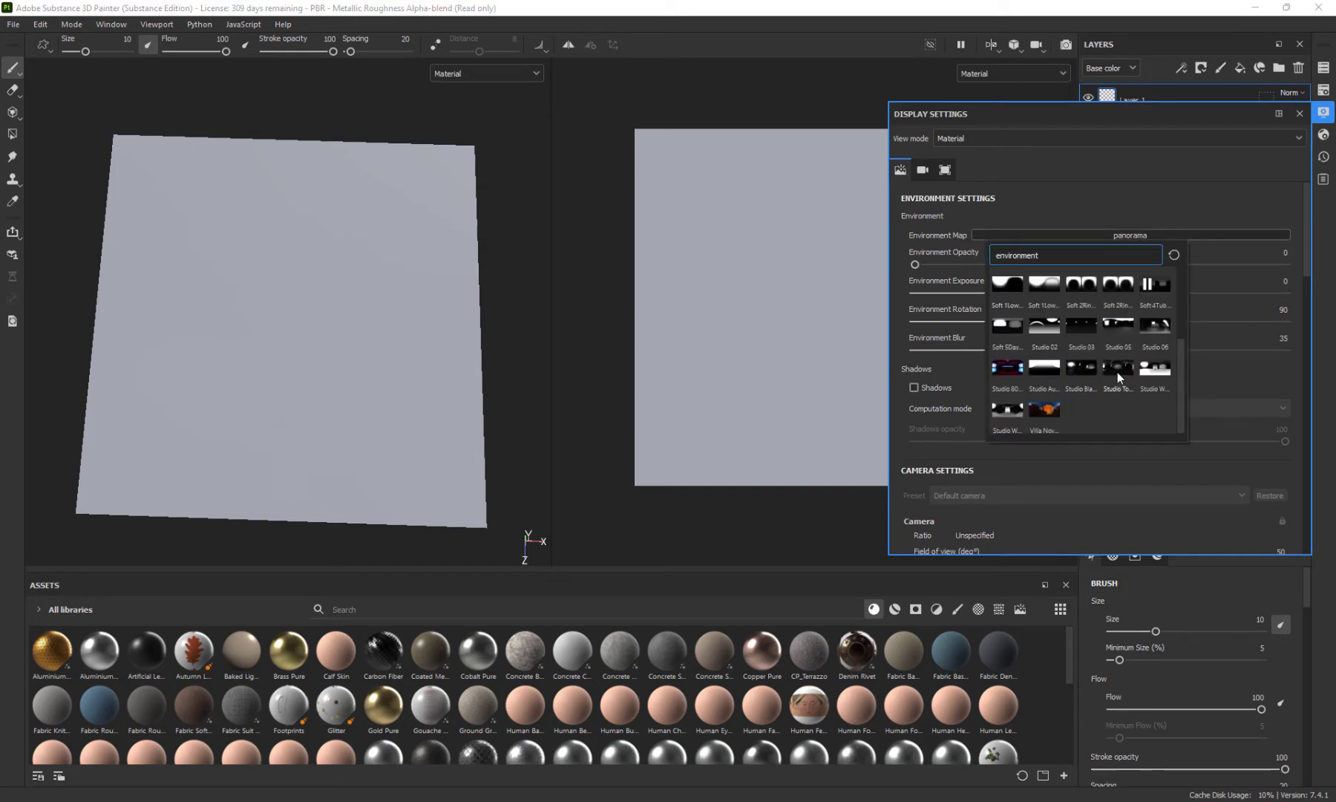
scroll(1118, 375, up, 3)
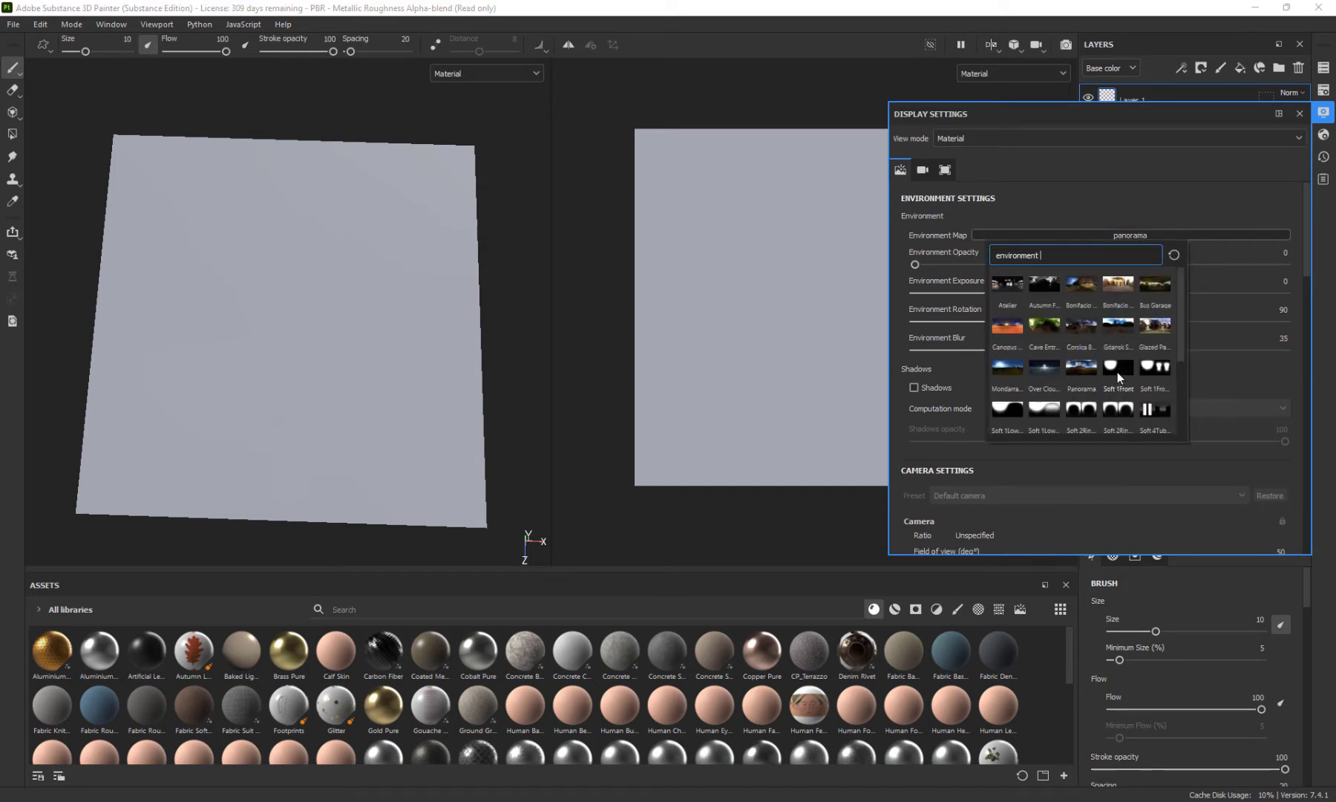
click(1045, 327)
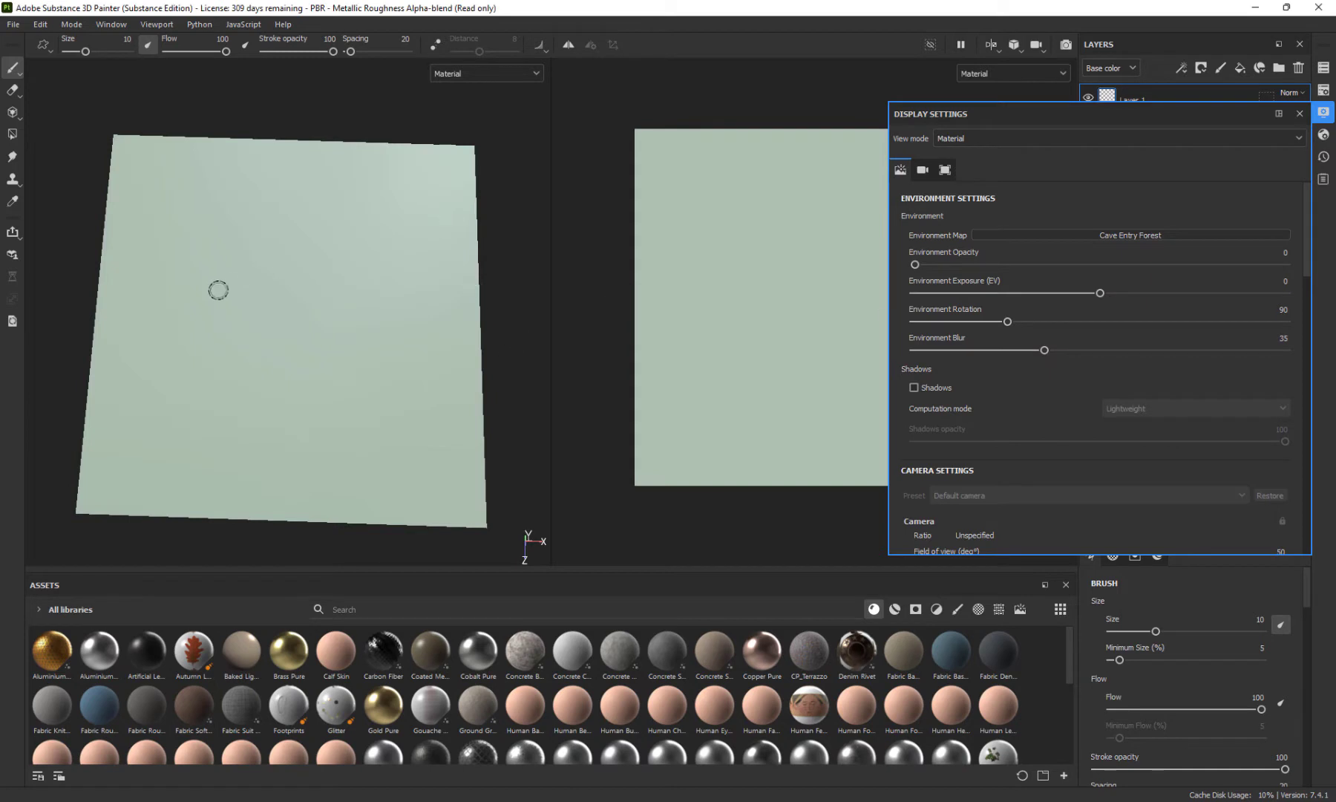
Set the environment map to Studio Tomoco and check the lighting on the plane
click(1170, 237)
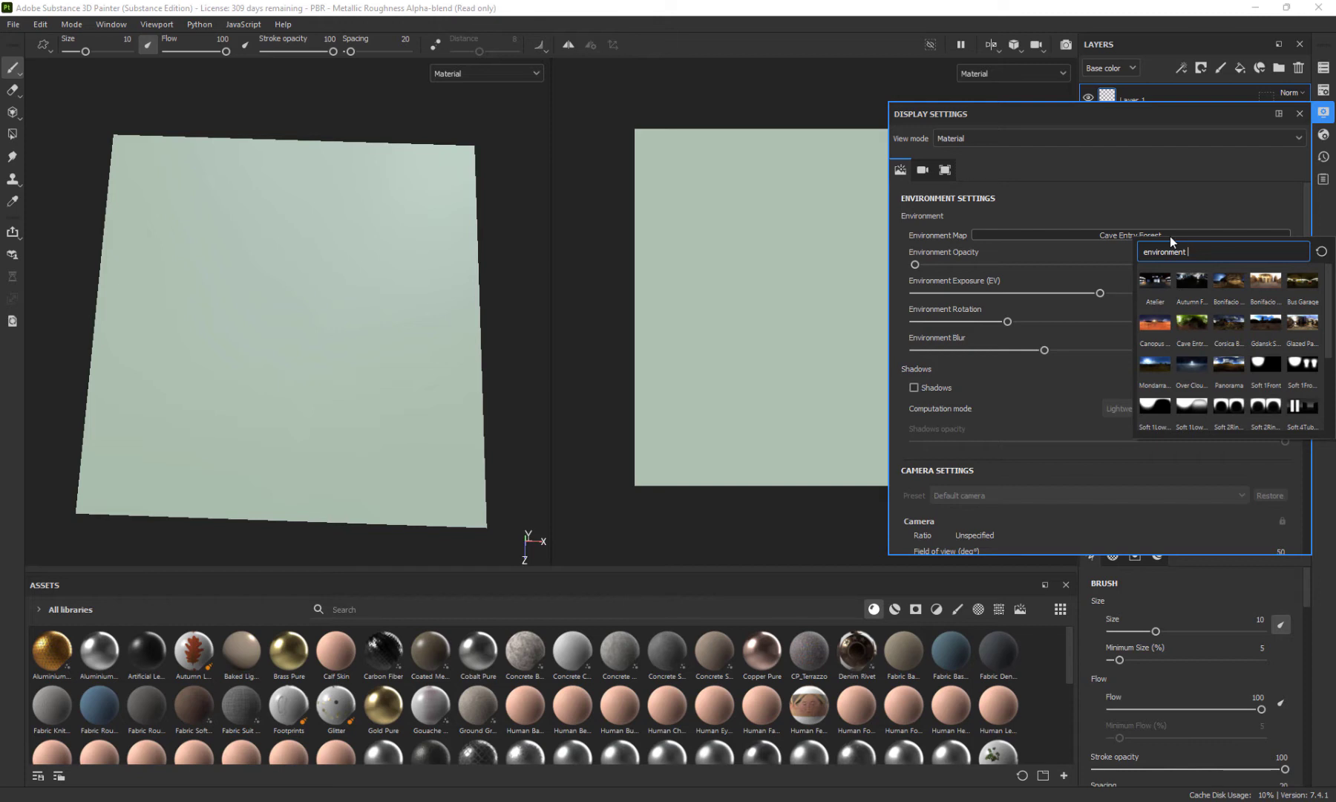
scroll(1212, 297, down, 3)
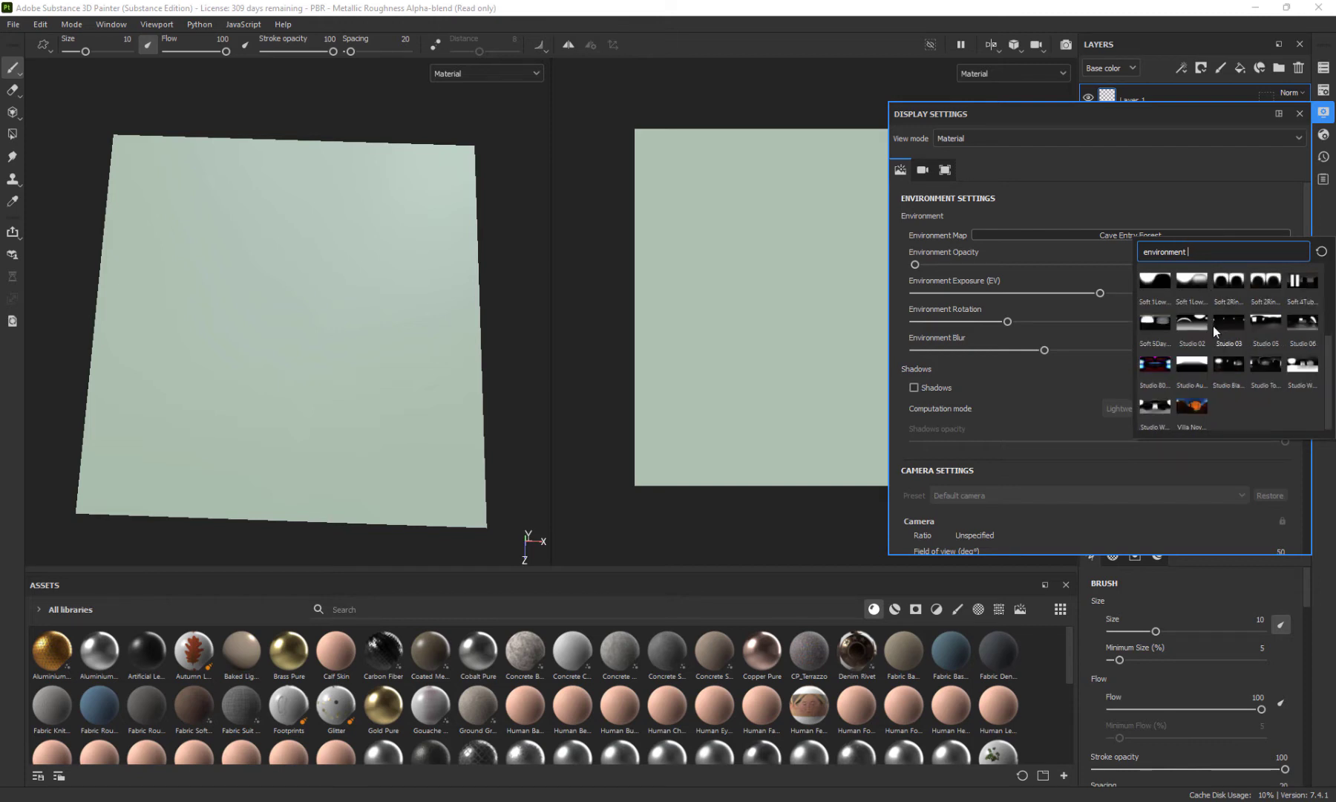
click(1265, 366)
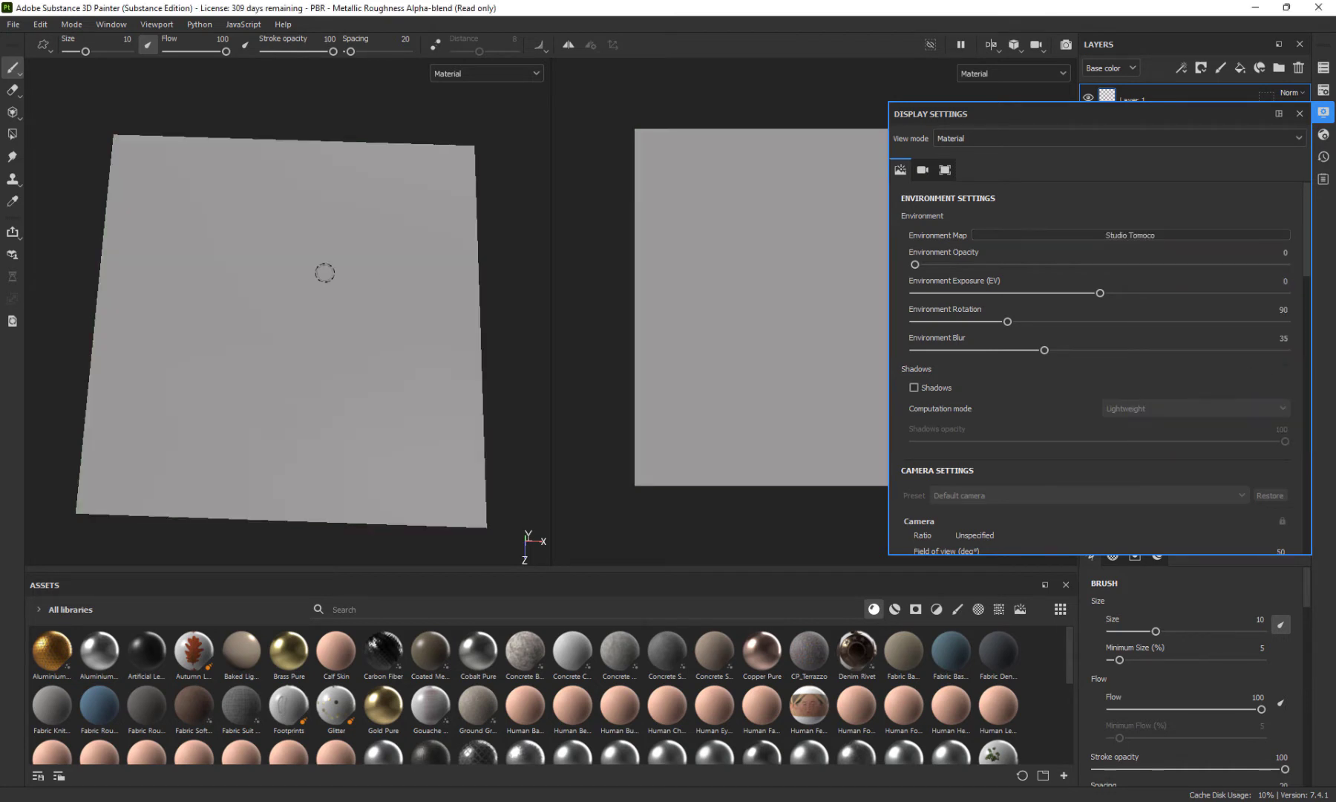
alt+drag(537, 346, 522, 295)
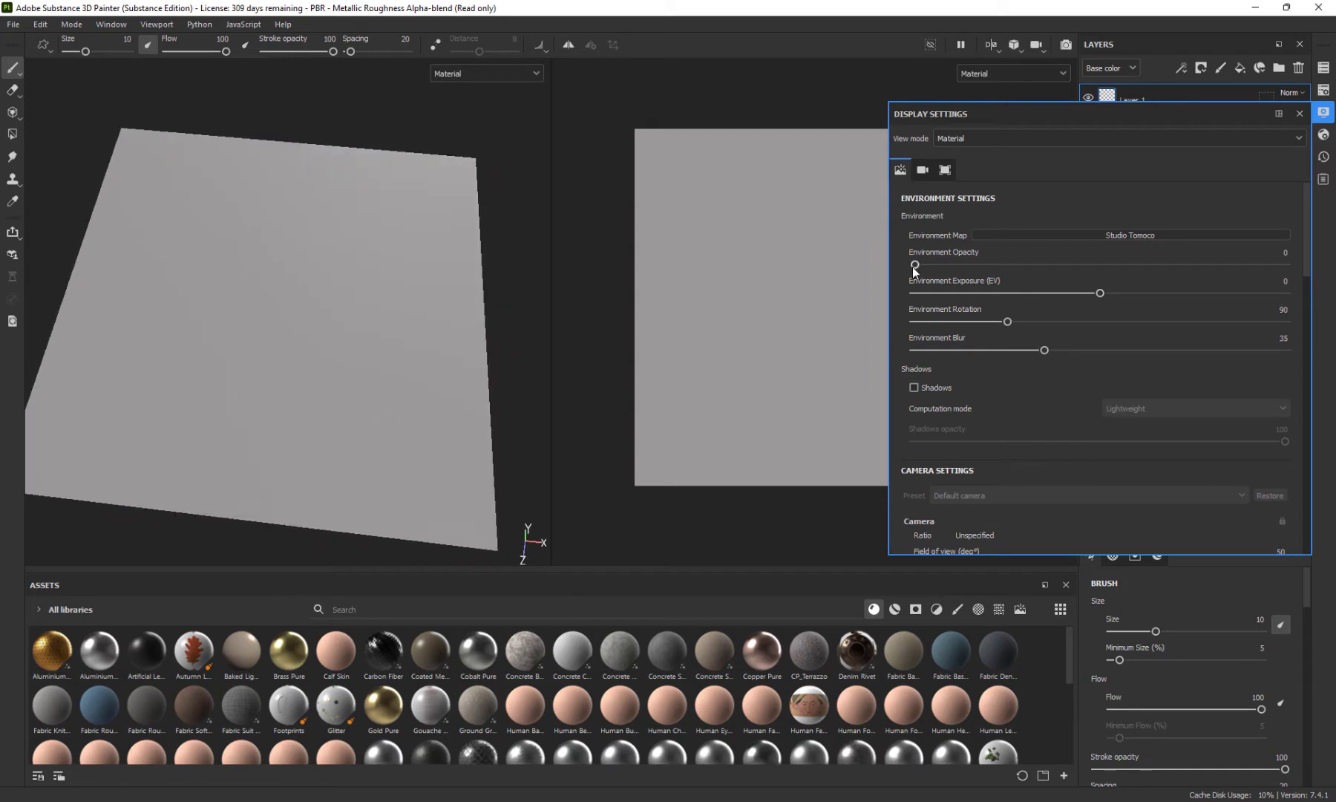
Preview the environment background at 88 opacity and return the opacity to 0
drag(914, 264, 1240, 265)
mouse_move(450, 111)
alt+mouse_down()
mouse_move(199, 15)
mouse_move(117, 10)
mouse_move(461, 27)
mouse_move(445, 22)
mouse_move(462, 126)
mouse_move(448, 170)
mouse_move(455, 137)
alt+mouse_up()
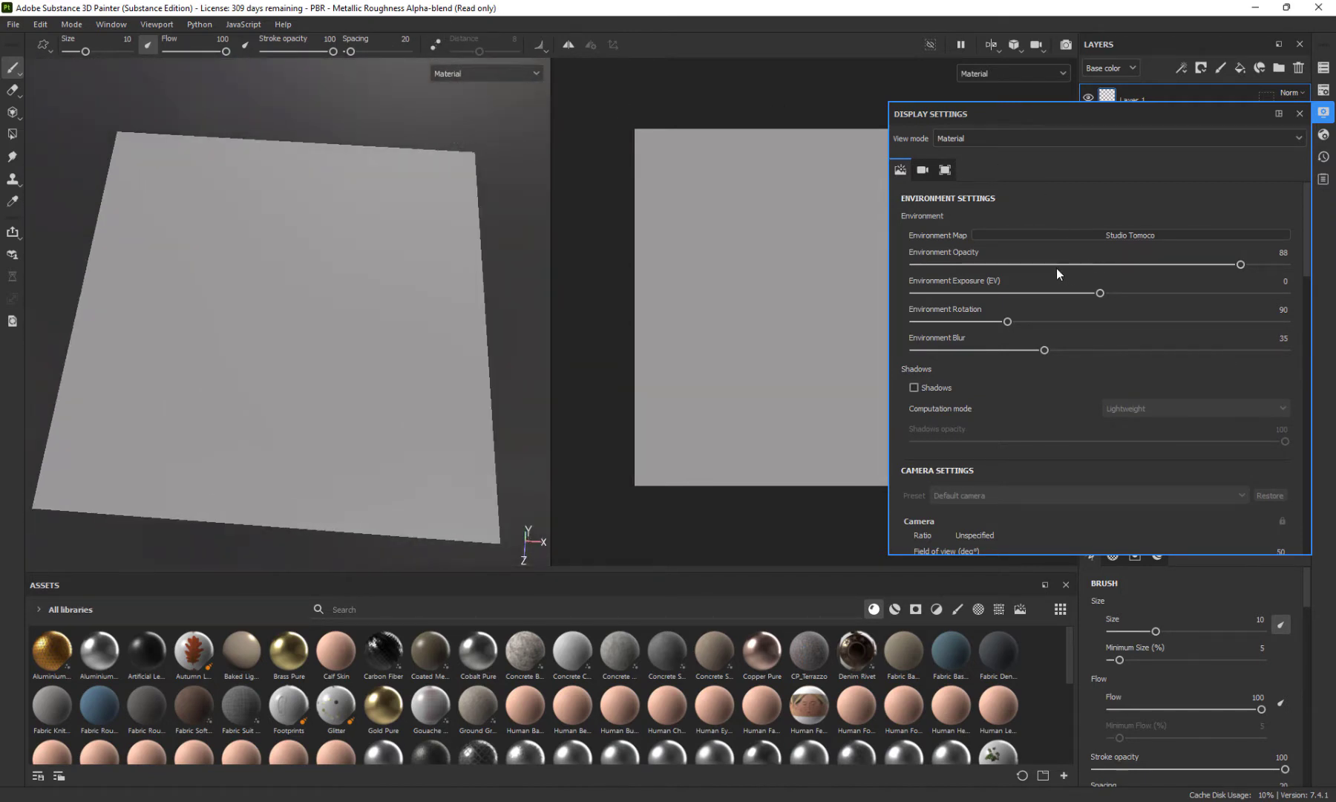
drag(1057, 266, 854, 264)
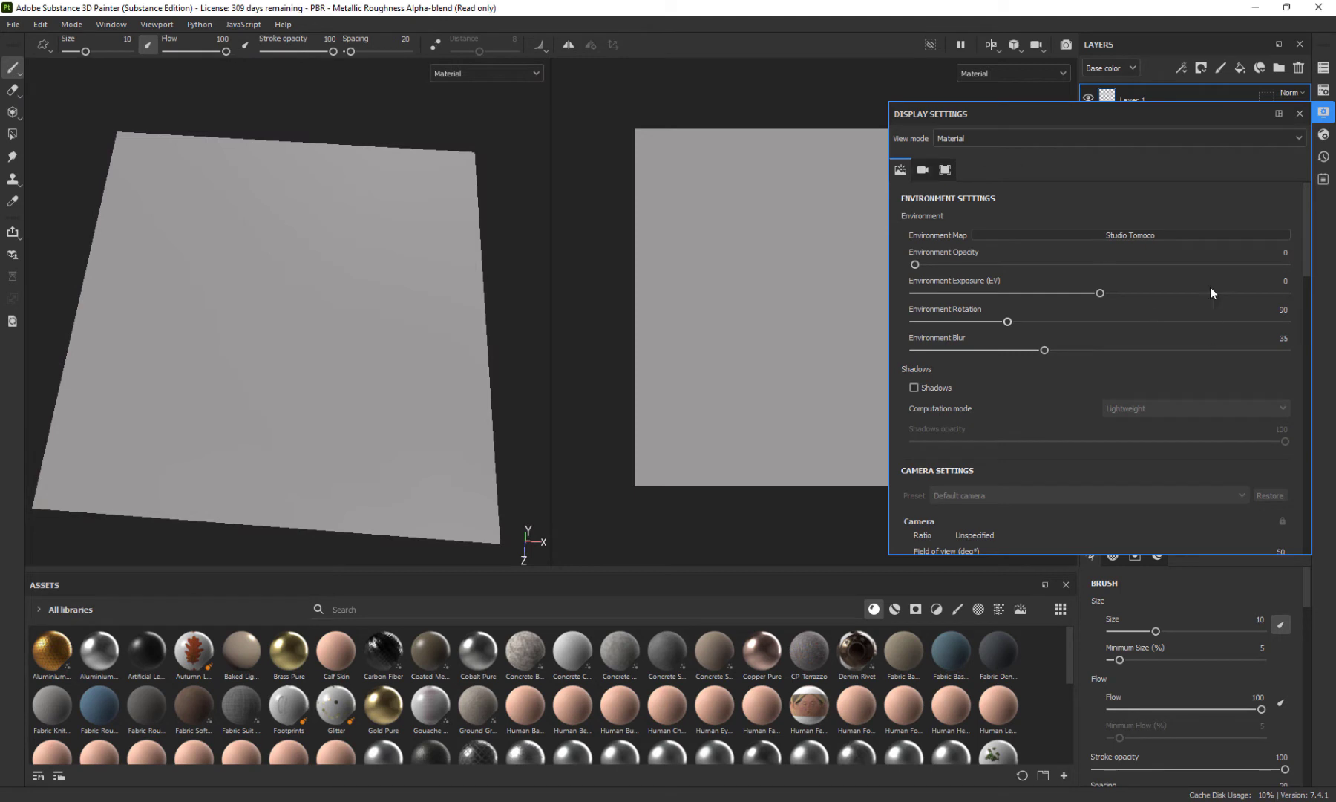
Activate post effects in the camera section of the display settings
scroll(1018, 257, down, 5)
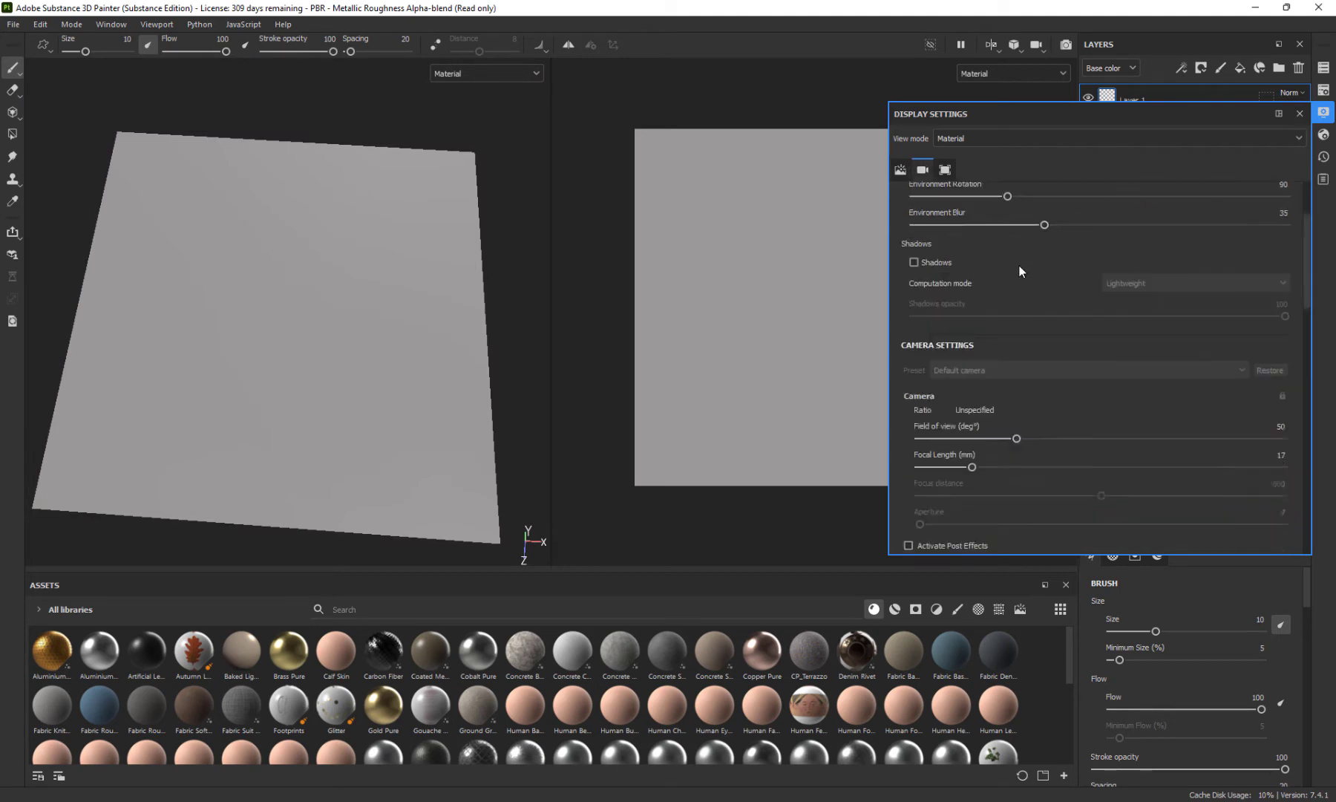
scroll(1021, 319, down, 4)
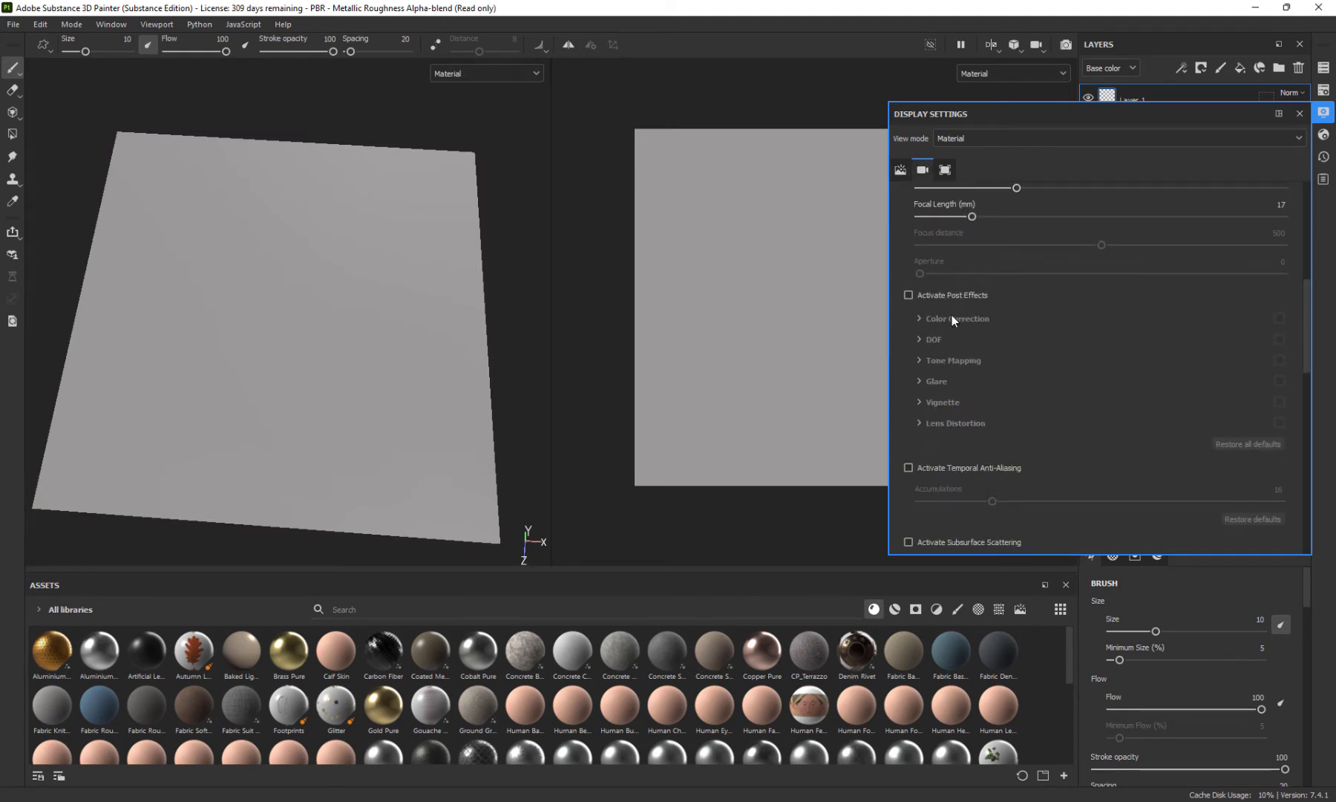
click(910, 296)
scroll(1001, 359, down, 3)
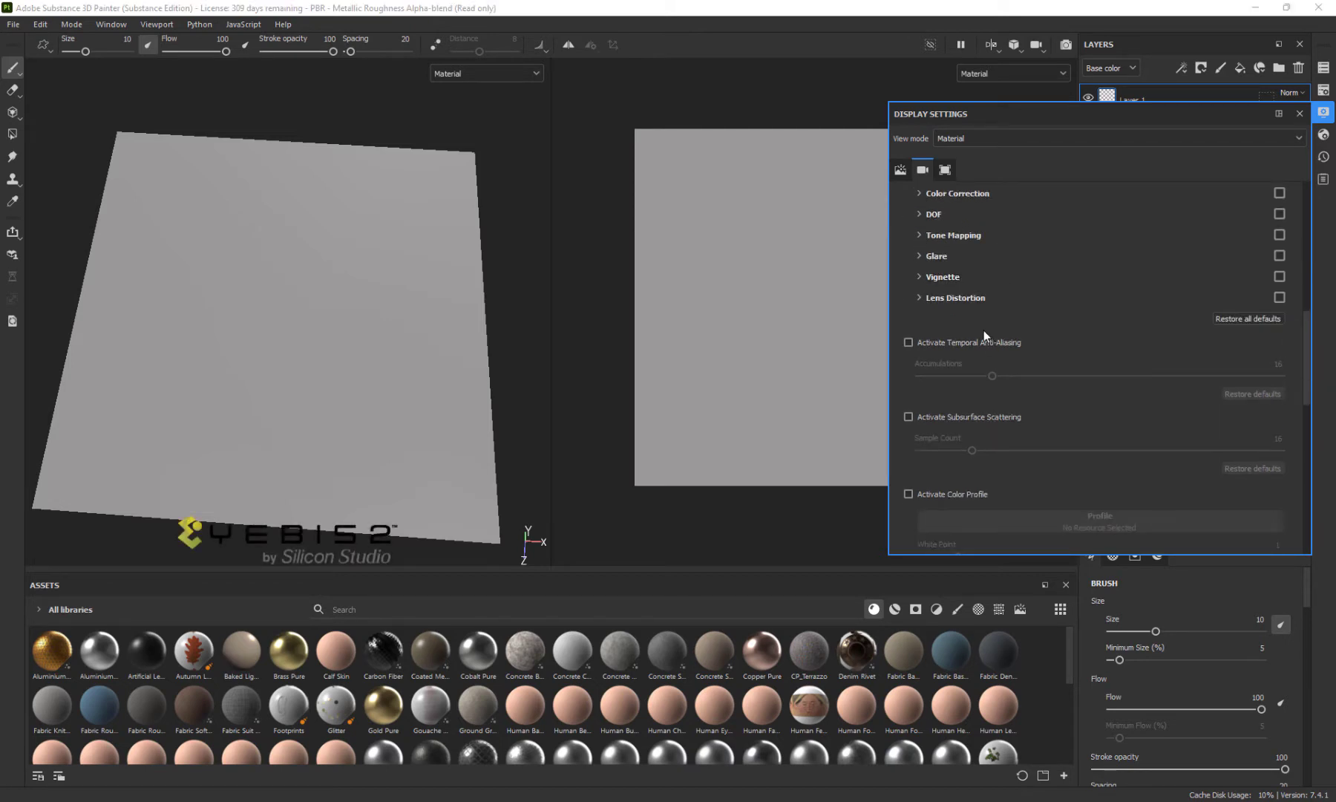
scroll(958, 312, up, 1)
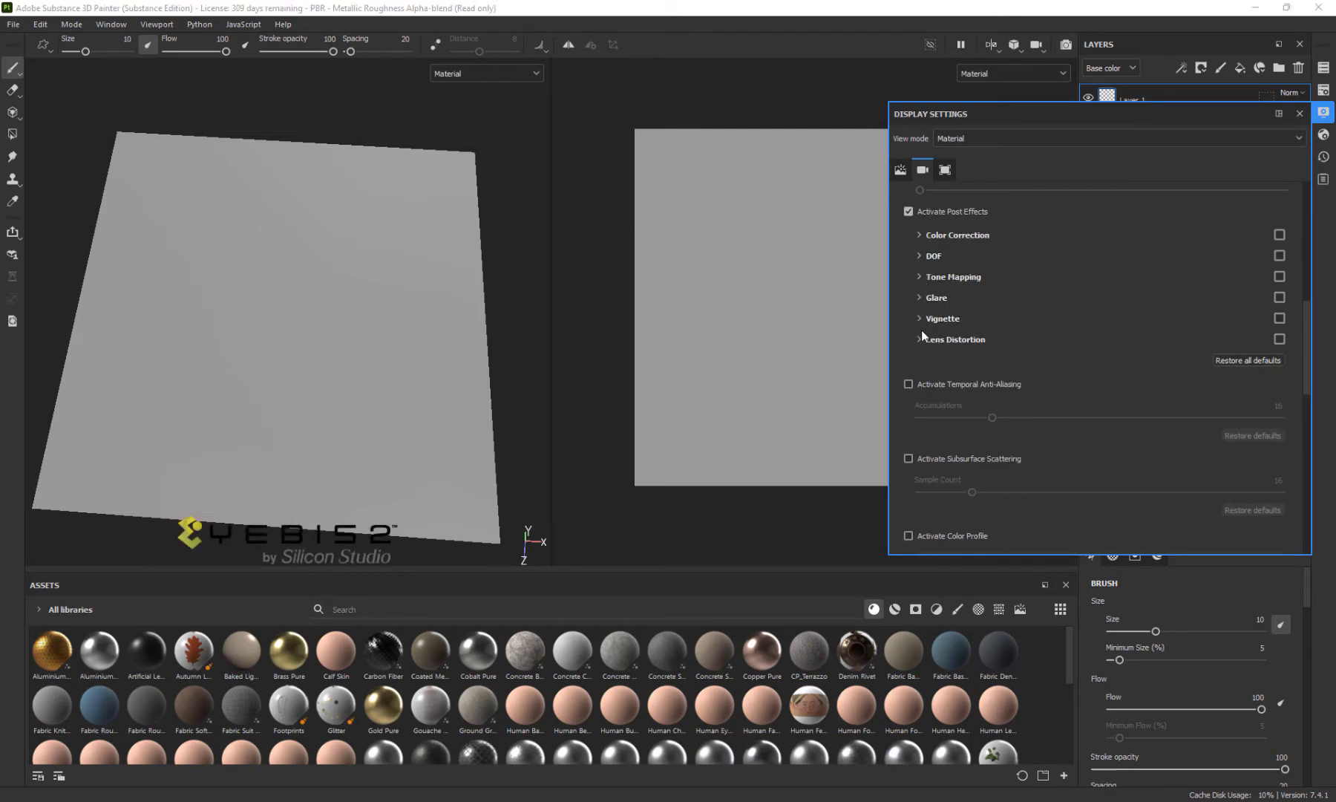
Review the color correction options and set the post effects' tone mapping function to Log
click(919, 235)
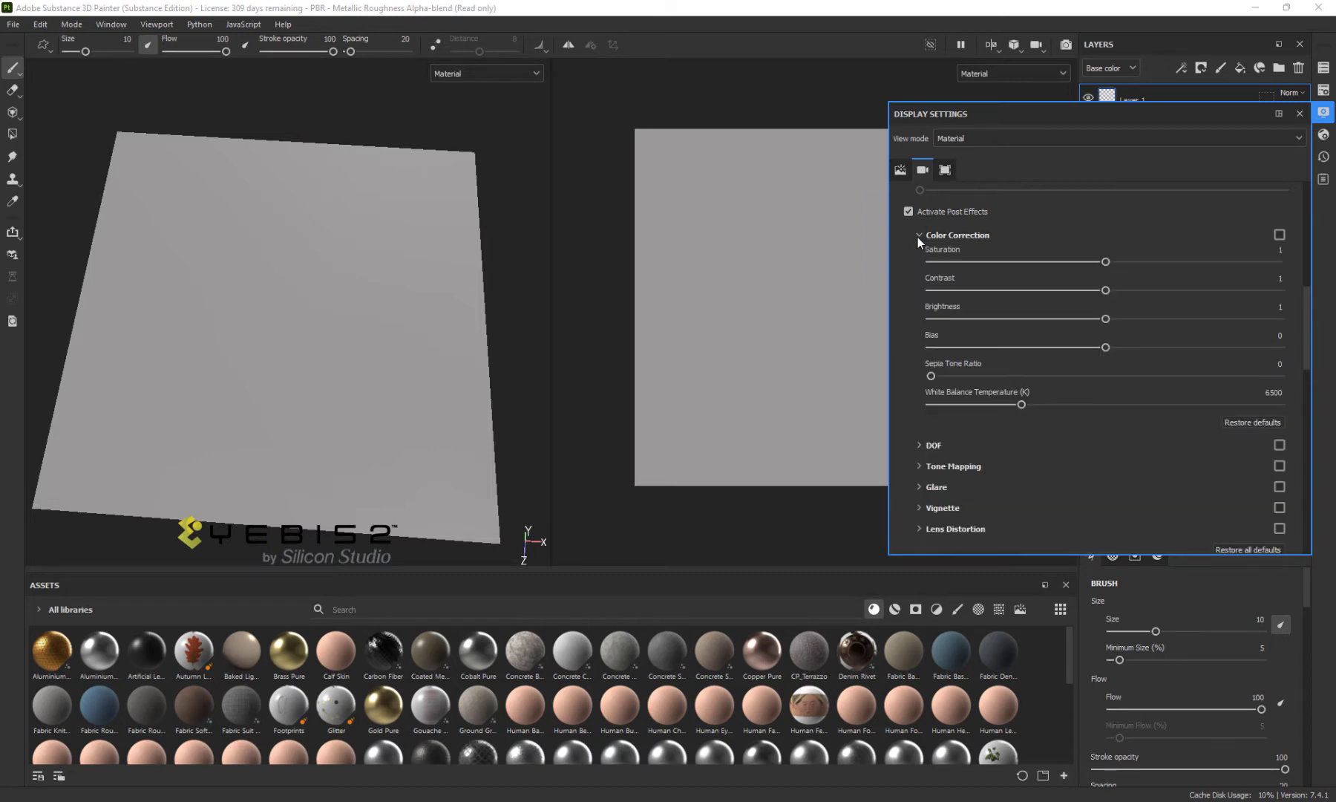
click(918, 234)
scroll(924, 290, down, 2)
scroll(924, 290, up, 1)
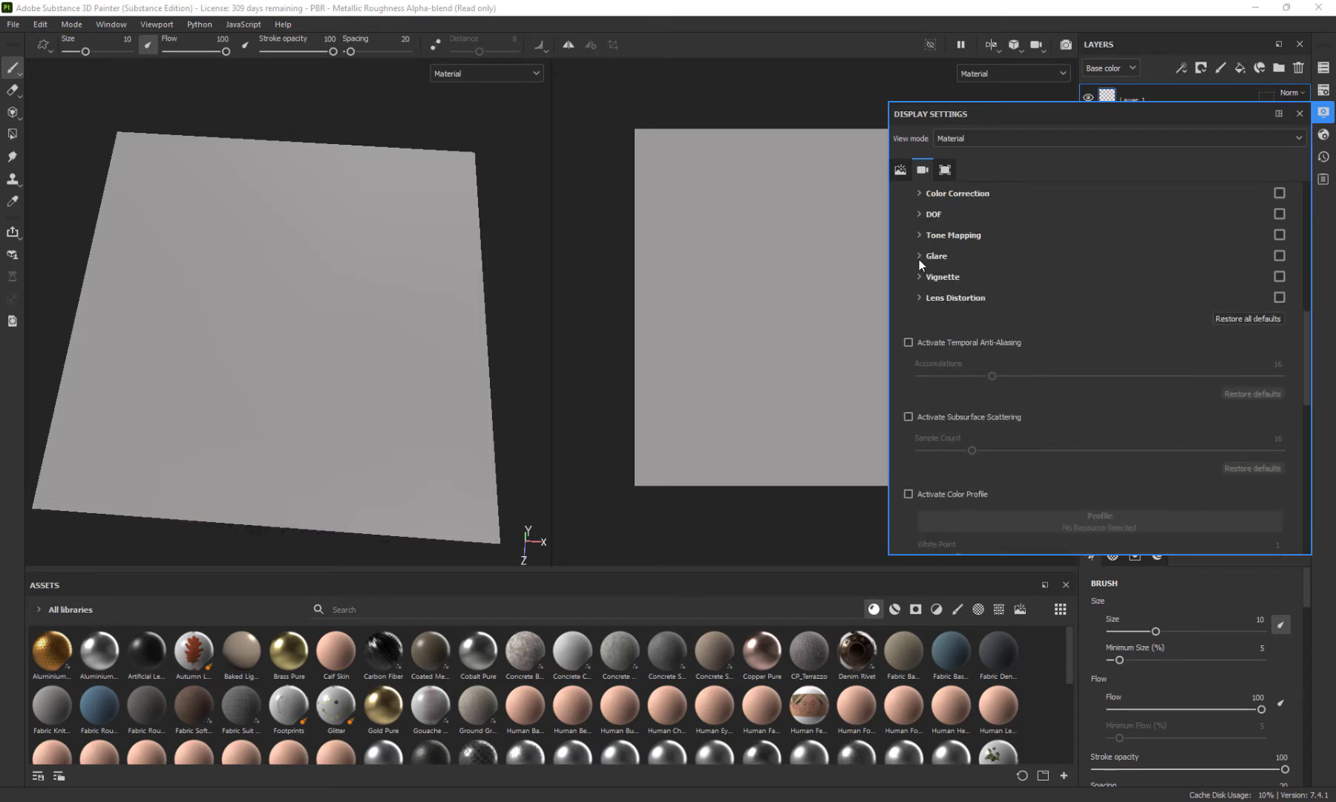
click(919, 235)
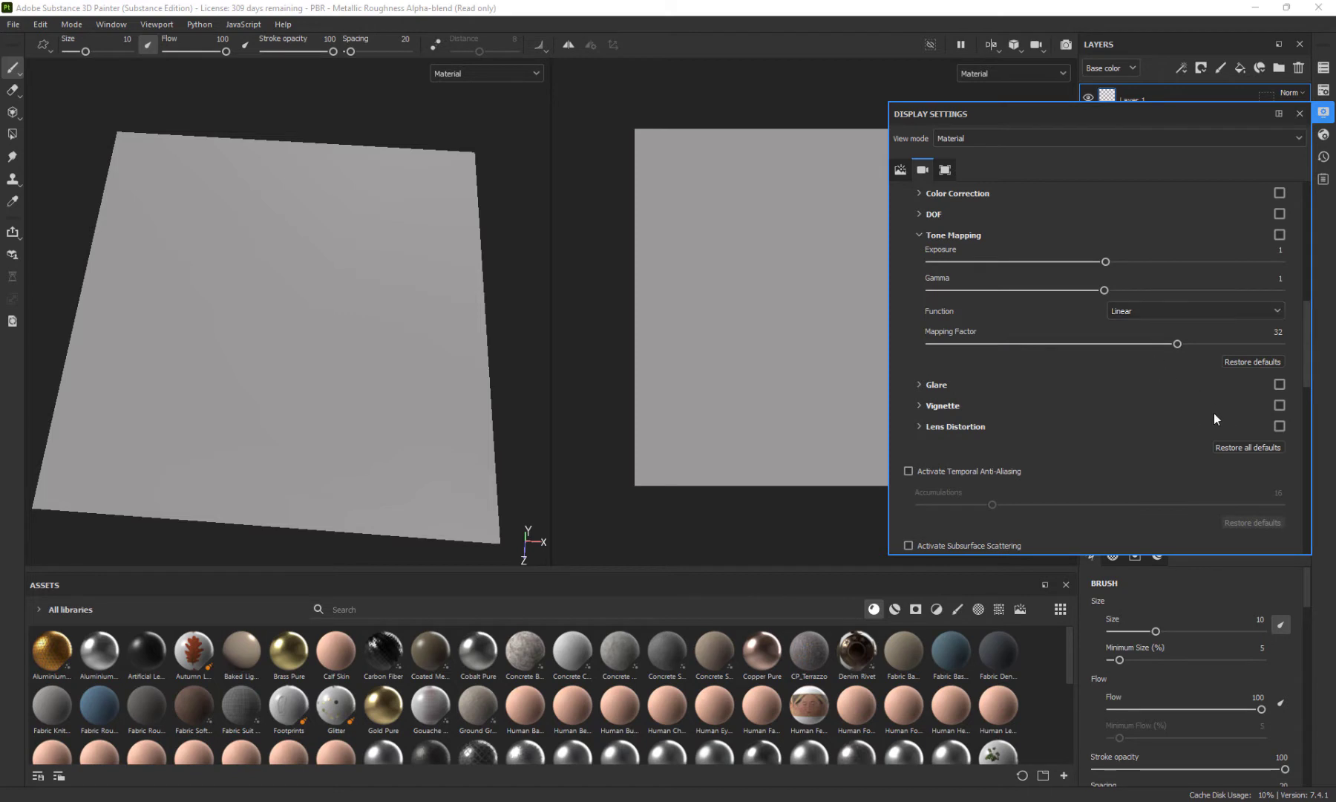
click(1106, 311)
click(1120, 411)
Activate the color profile with the ACES_UE4_Log lookup and close the display settings
scroll(988, 389, down, 3)
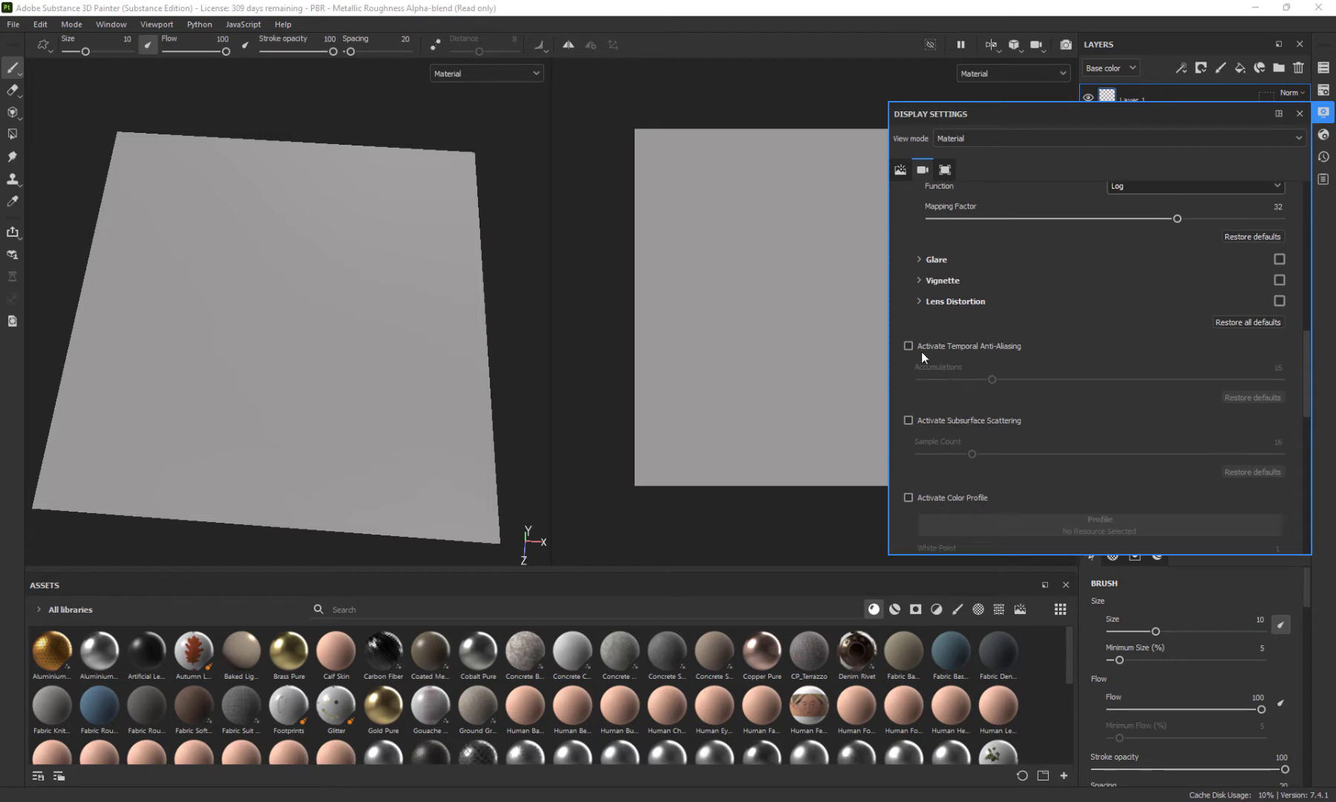
scroll(922, 352, down, 2)
click(911, 412)
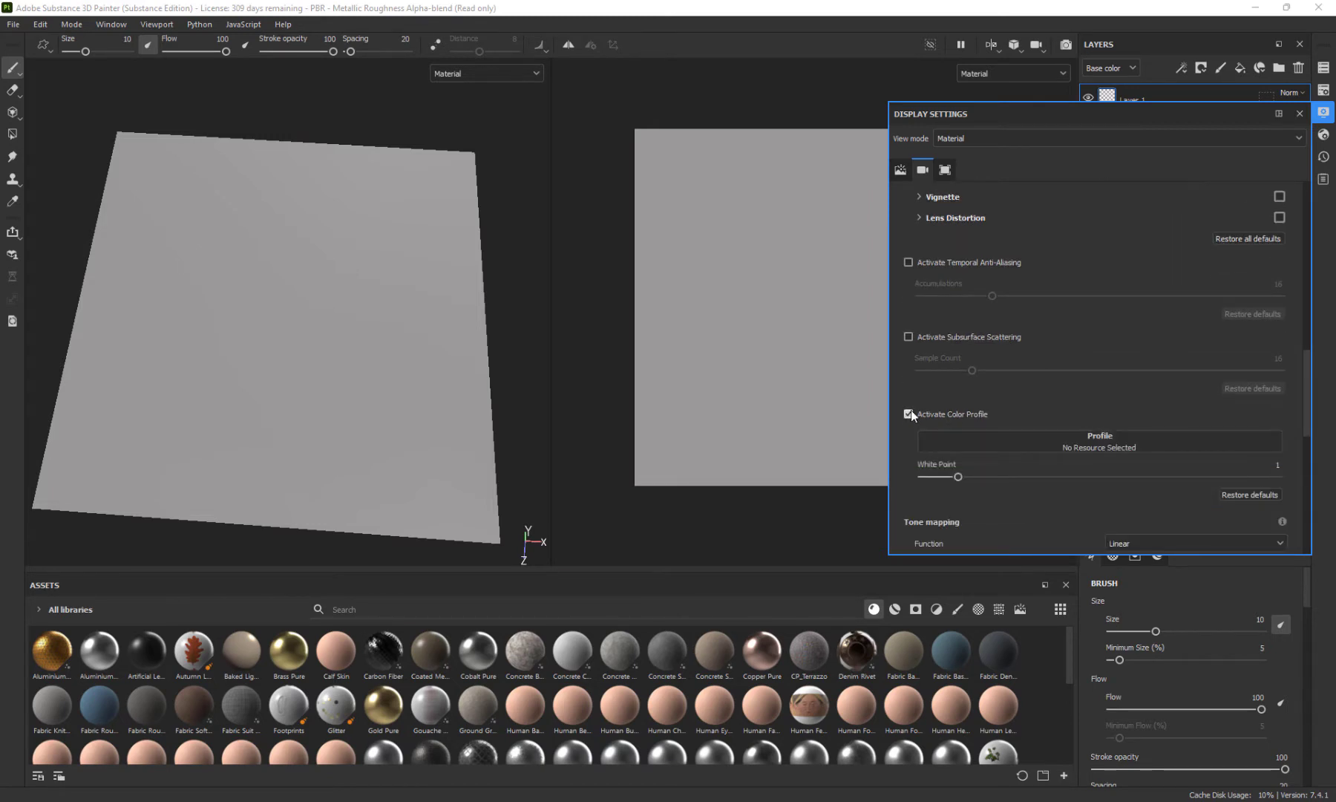
click(1054, 434)
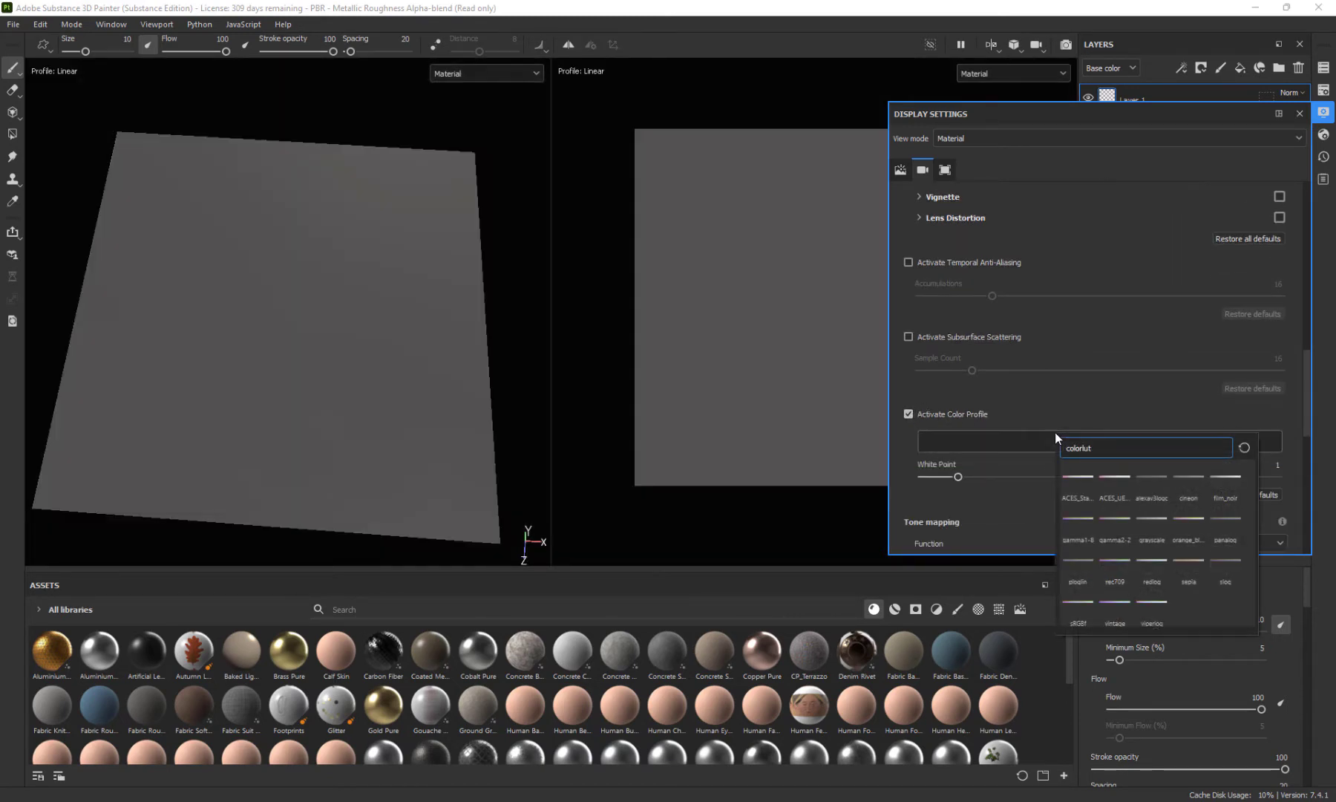
mouse_move(1076, 496)
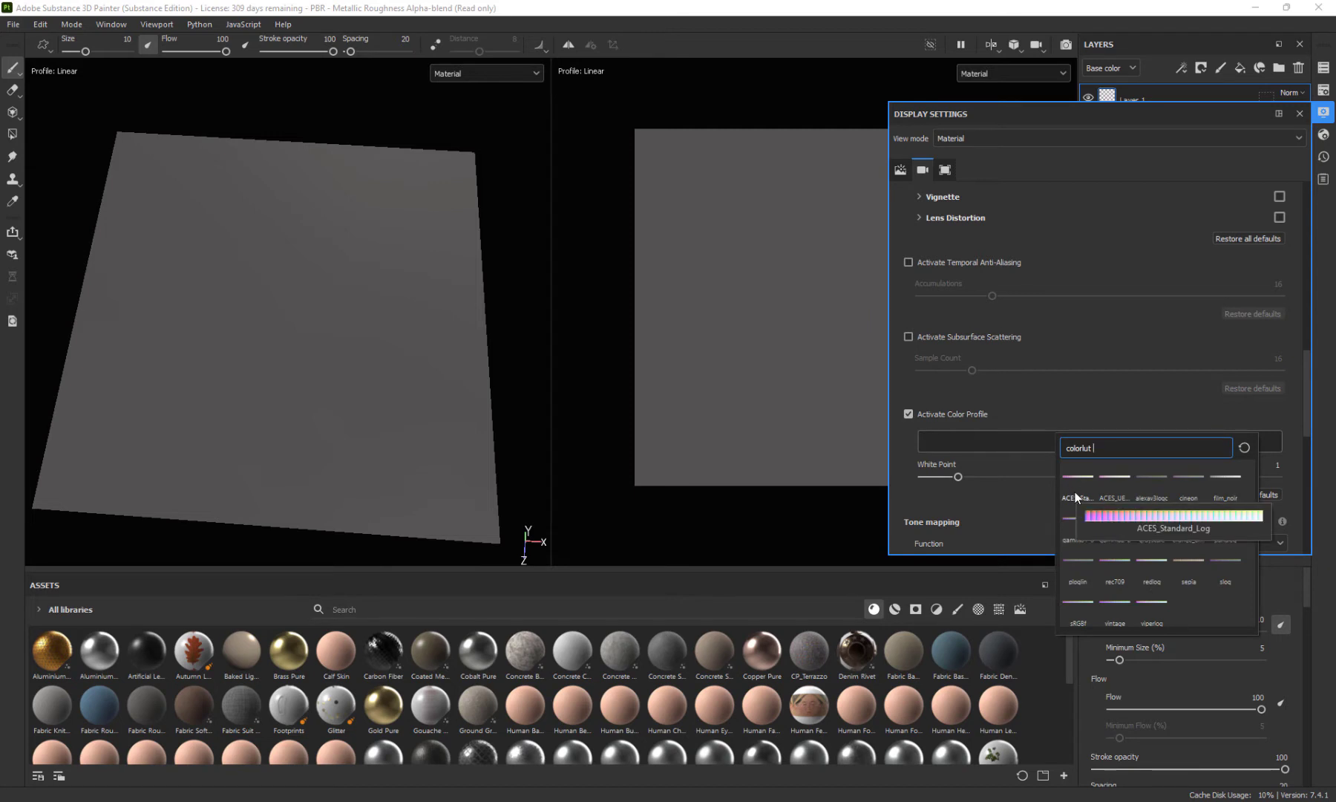
mouse_move(1120, 493)
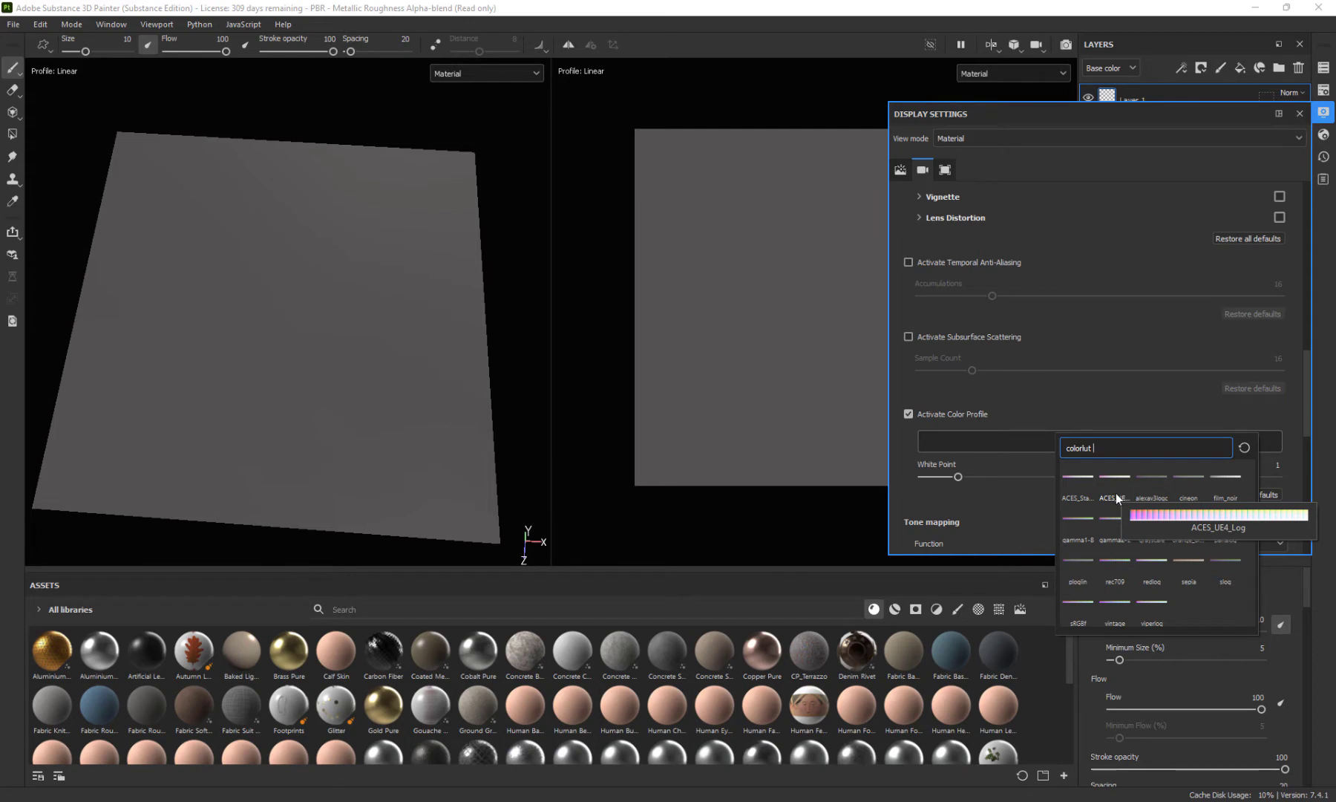
click(1116, 494)
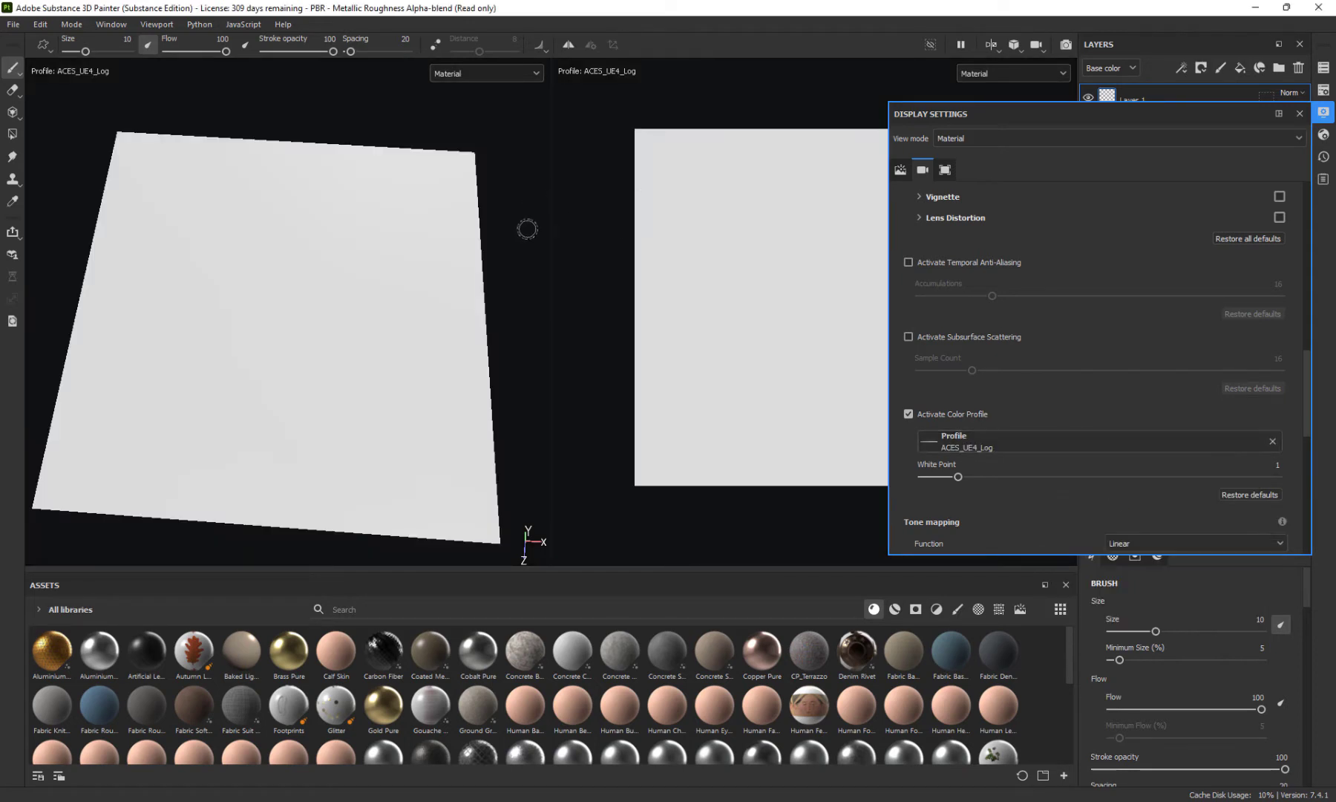
click(1298, 114)
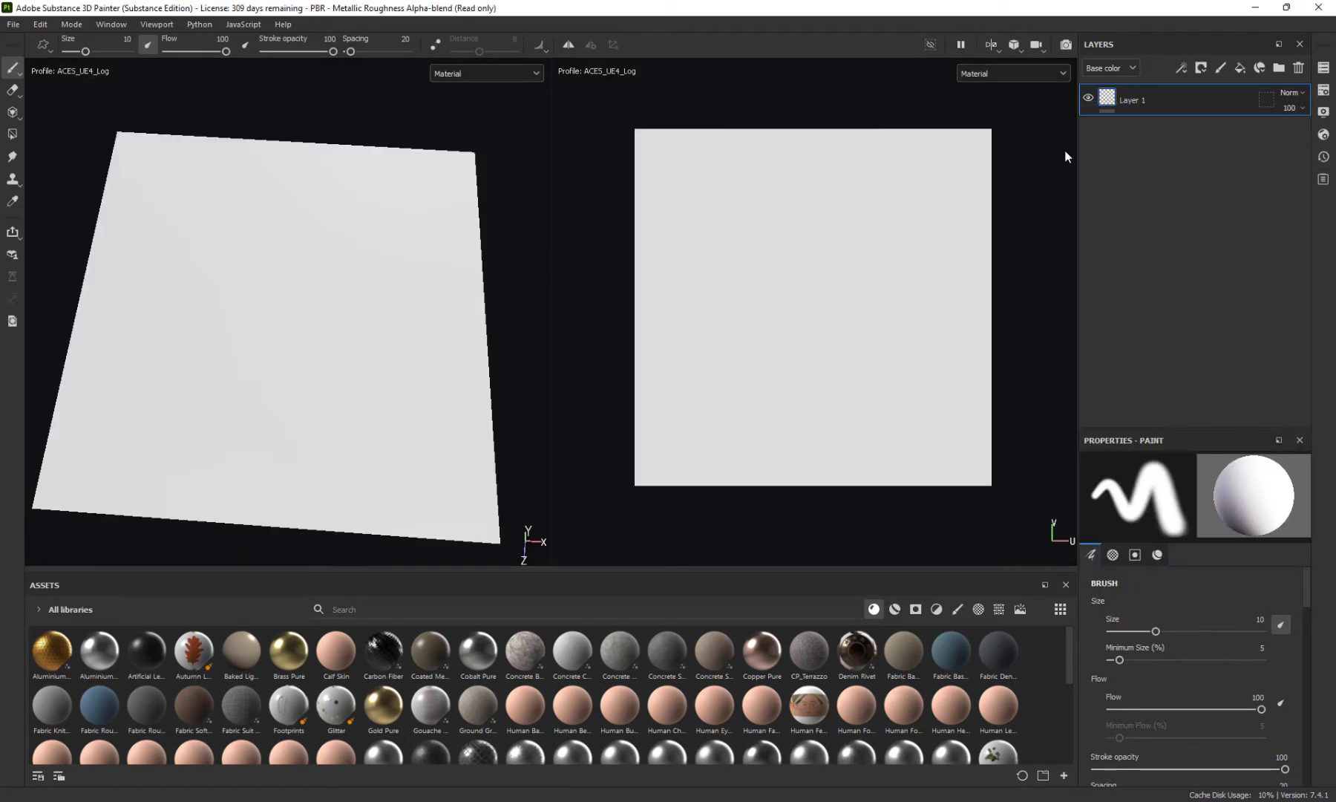
mouse_move(519, 200)
alt+mouse_down()
mouse_move(501, 211)
mouse_move(504, 185)
mouse_move(489, 239)
mouse_move(519, 253)
mouse_move(536, 231)
alt+mouse_up()
scroll(536, 231, up, 3)
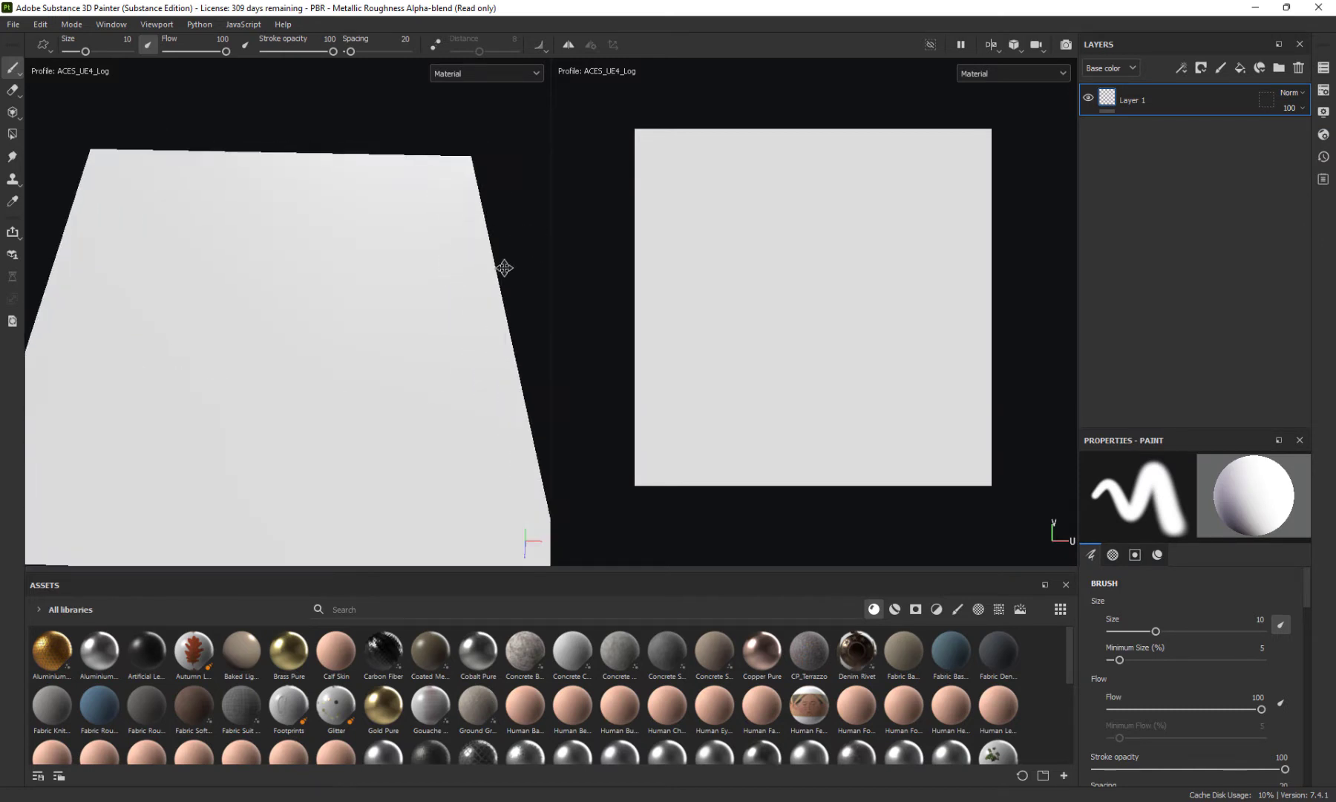
scroll(531, 247, down, 1)
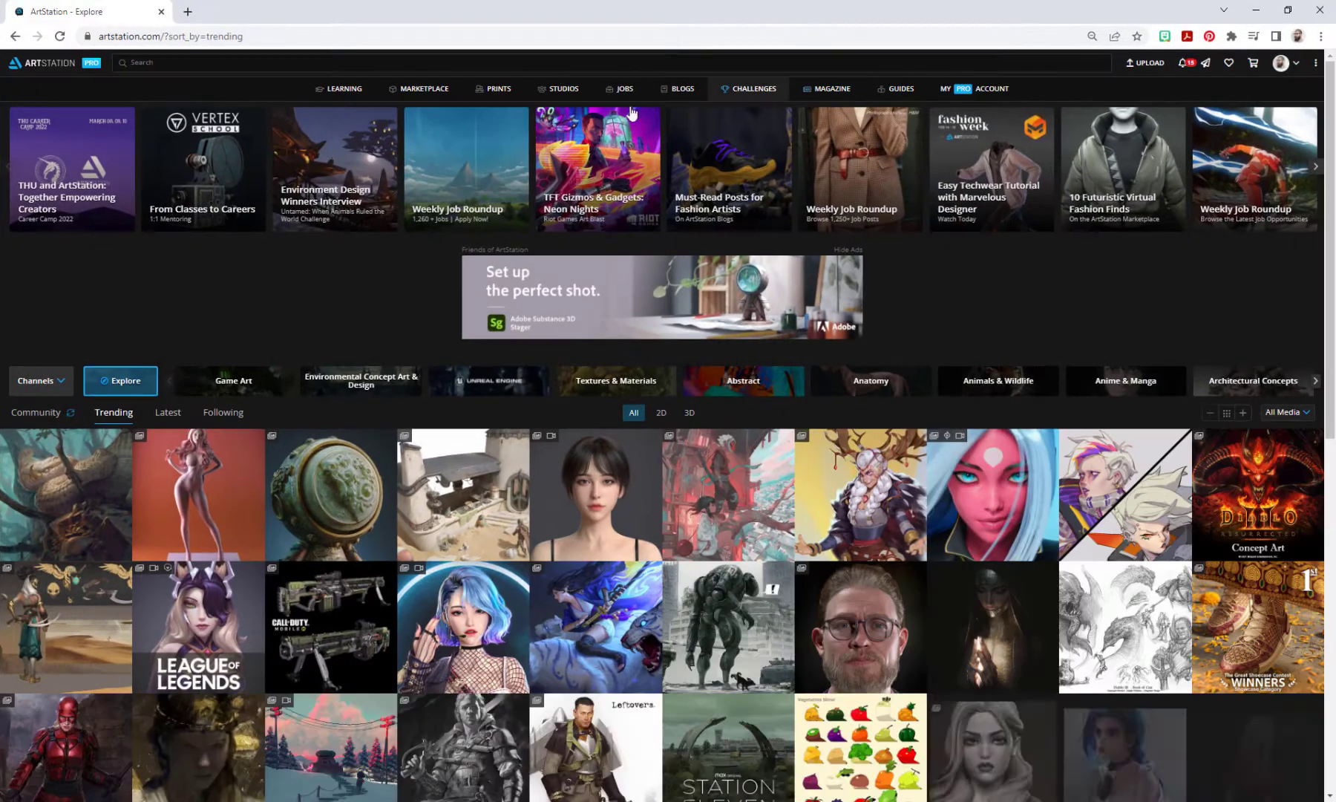
Switch to ArtStation in the browser, search for "aces lut" and open the ACES LUT for Substance Painter artwork
click(527, 63)
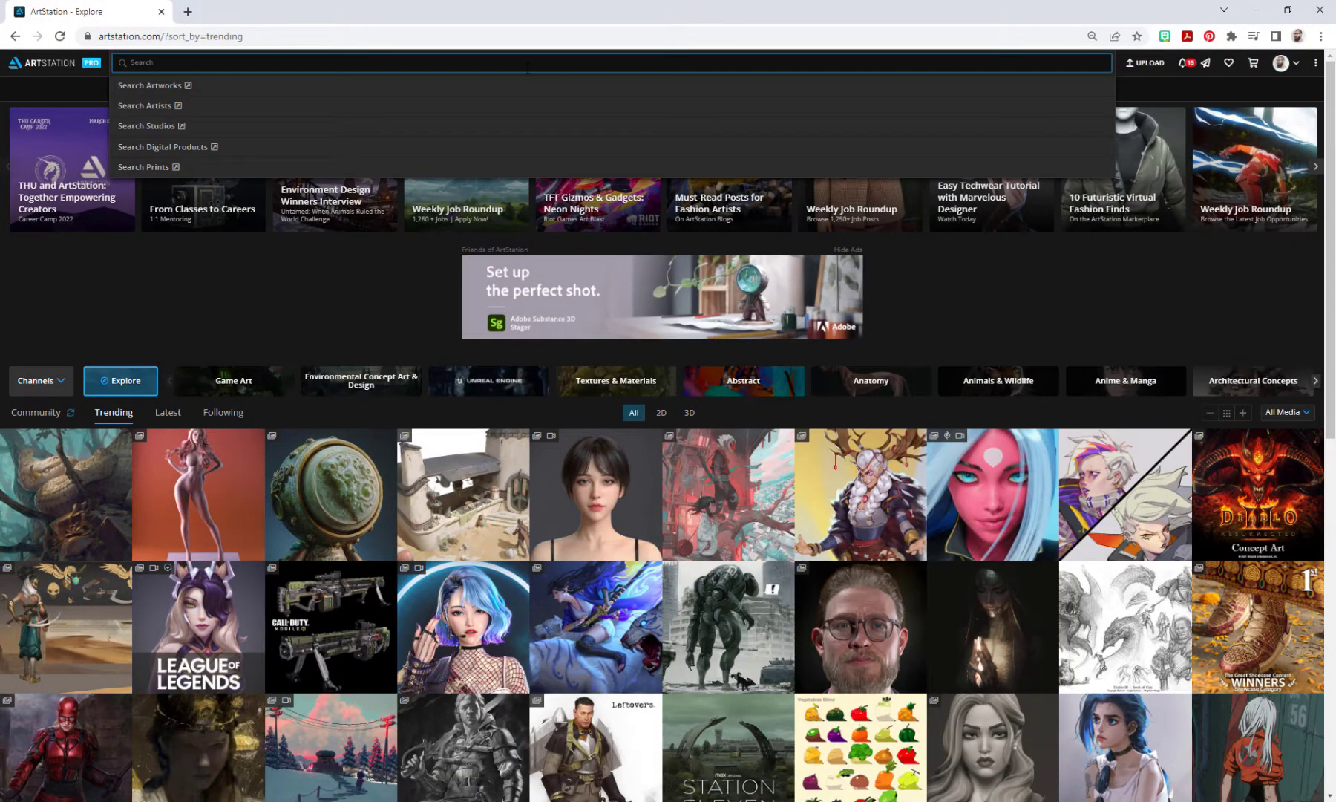
text(4)
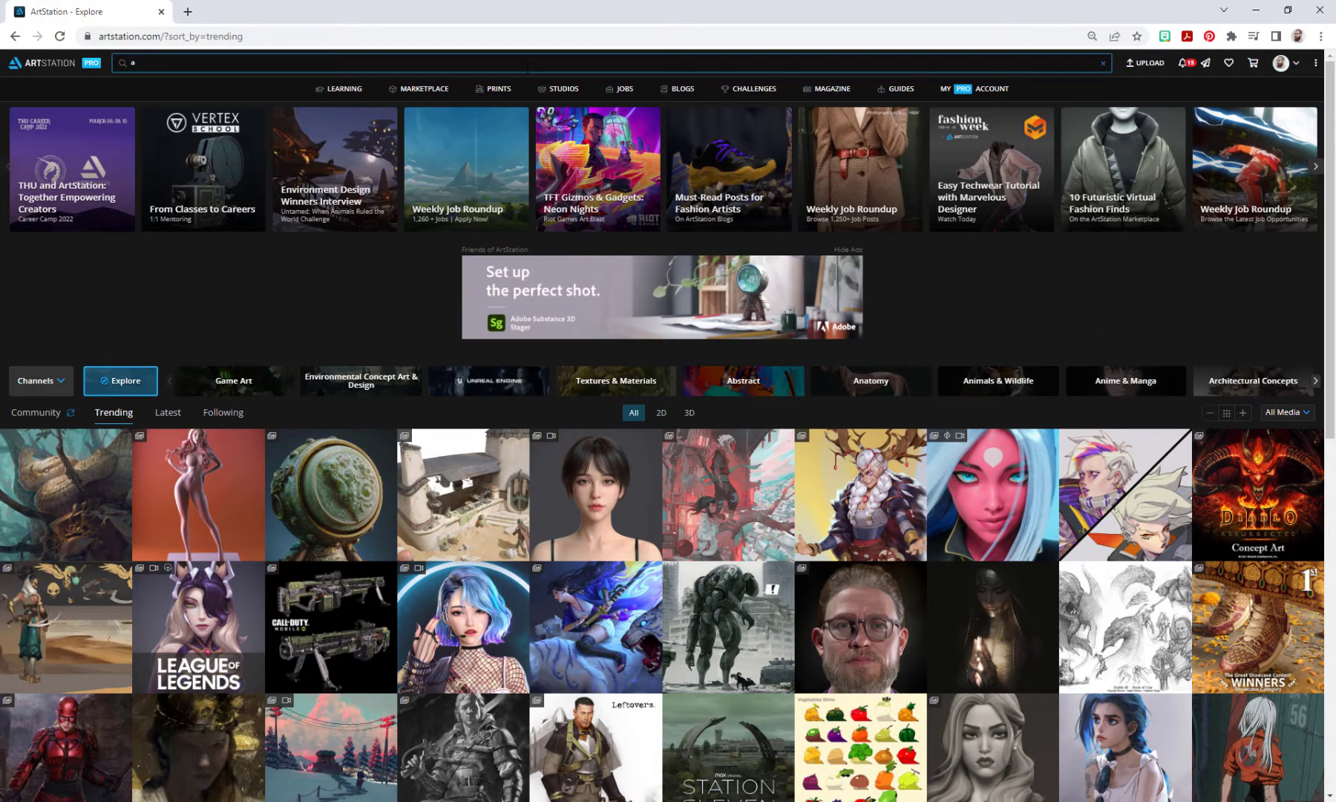
text(ces lut)
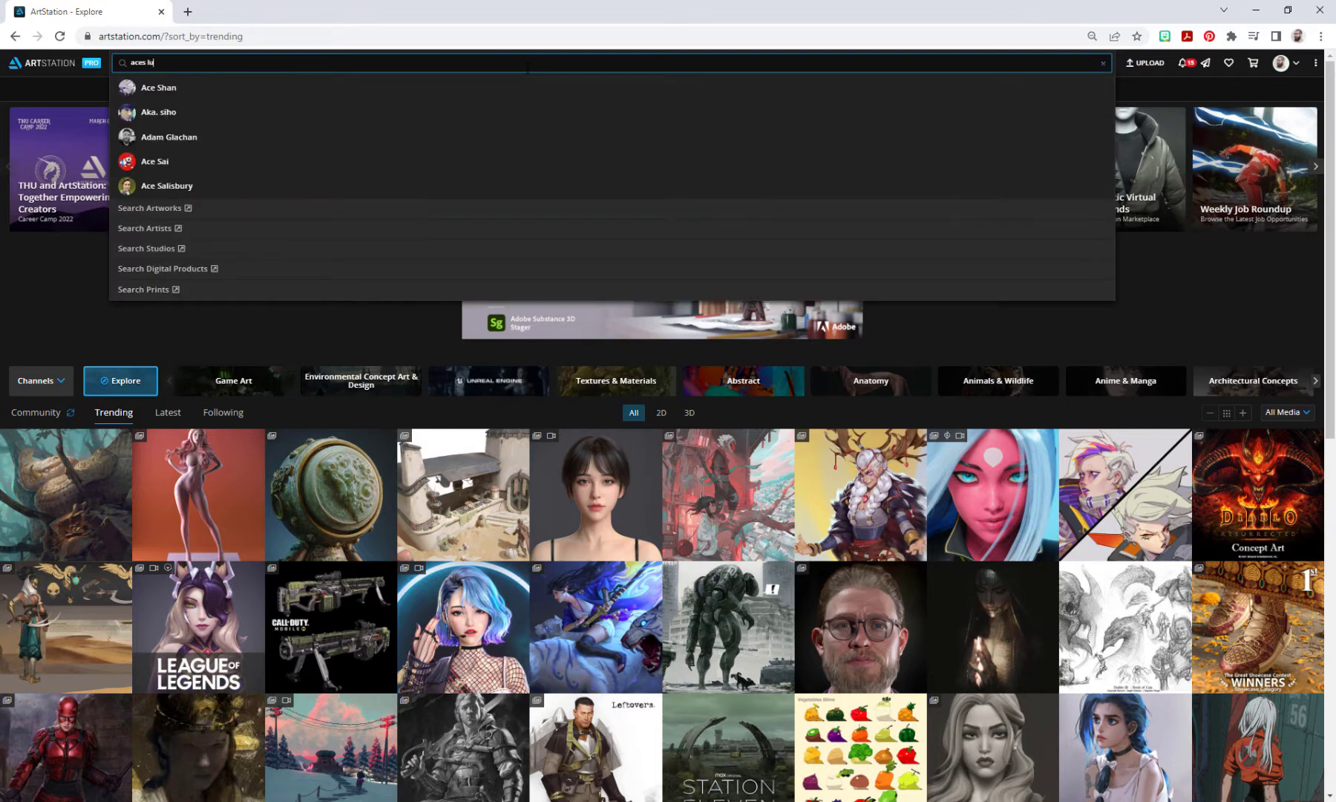
key(Return)
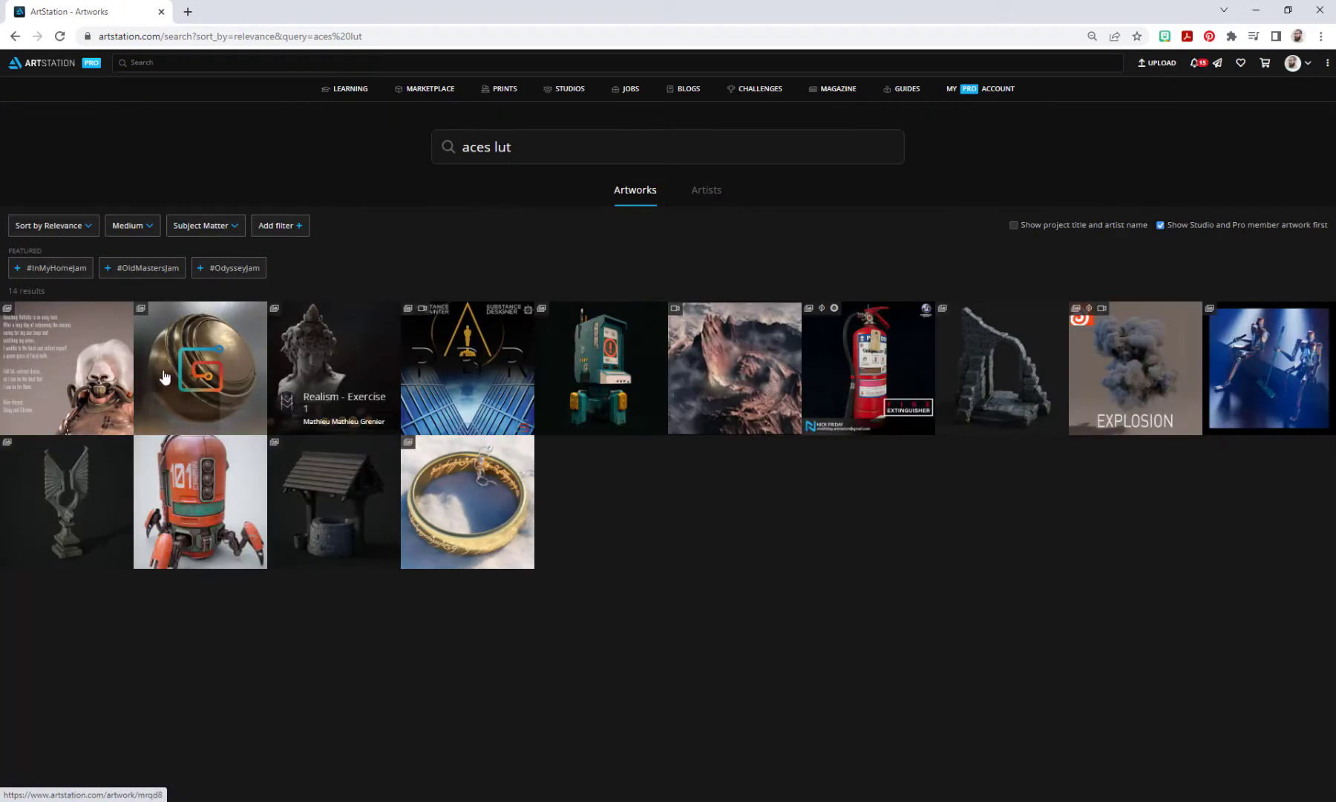
click(200, 340)
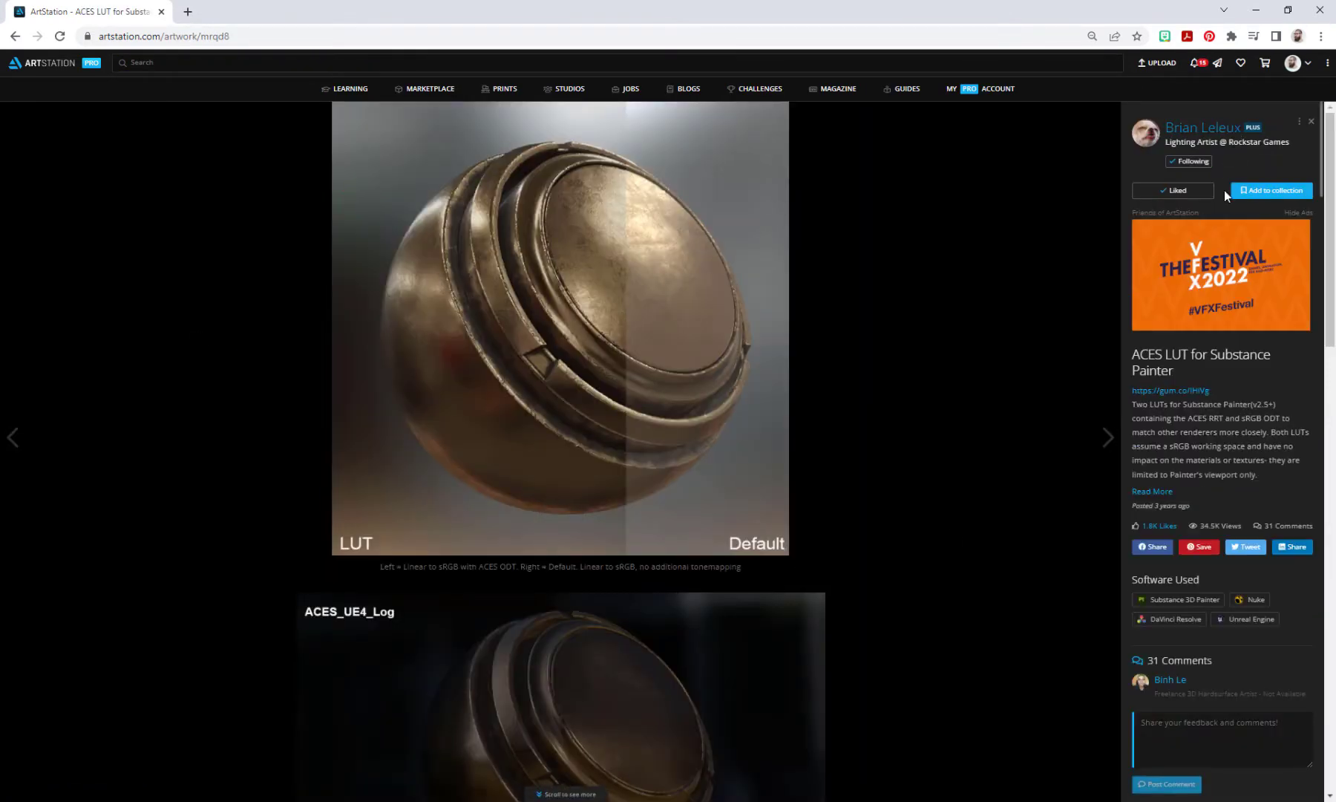
Read the LUT's linked Gumroad page and examine the artwork's comparison images before returning to Substance 3D Painter
click(1171, 391)
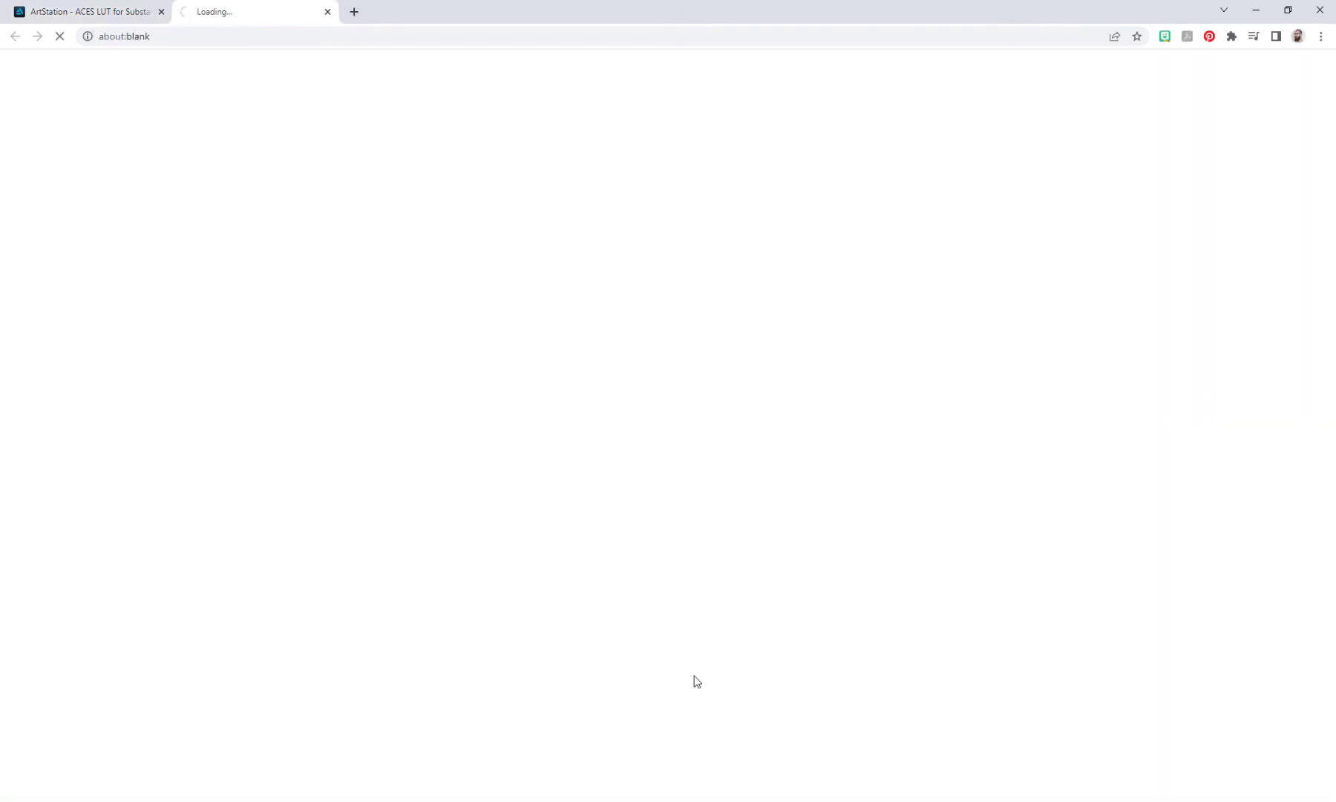
scroll(711, 349, up, 5)
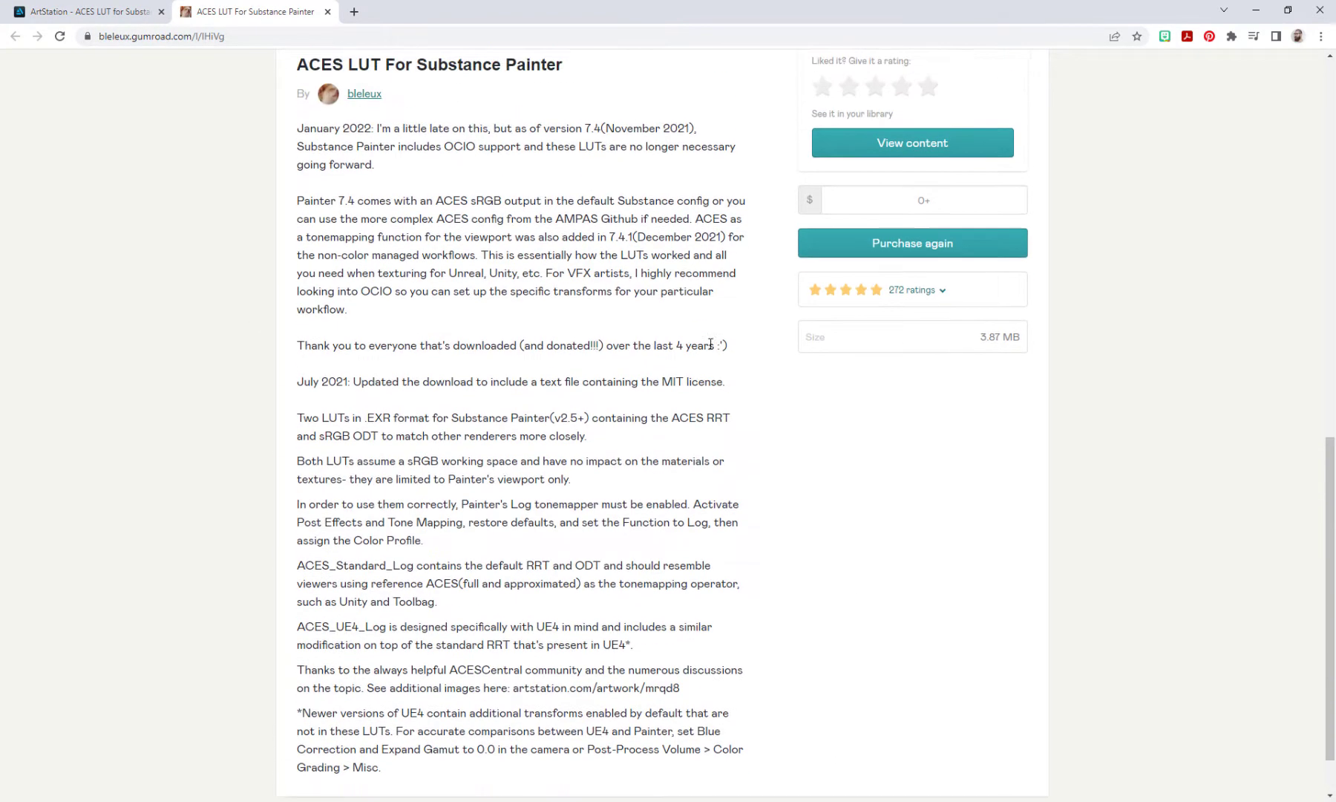
click(89, 11)
scroll(565, 401, down, 15)
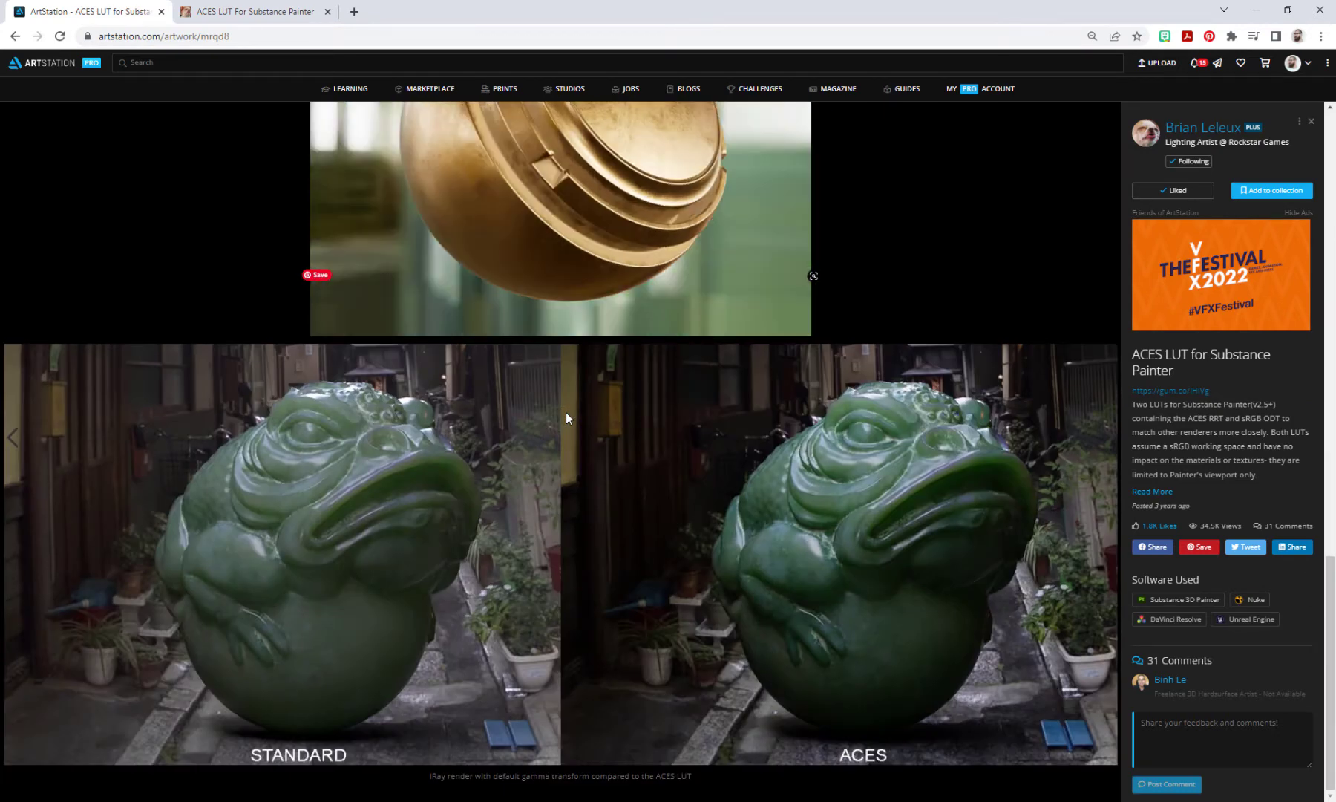
scroll(566, 412, up, 10)
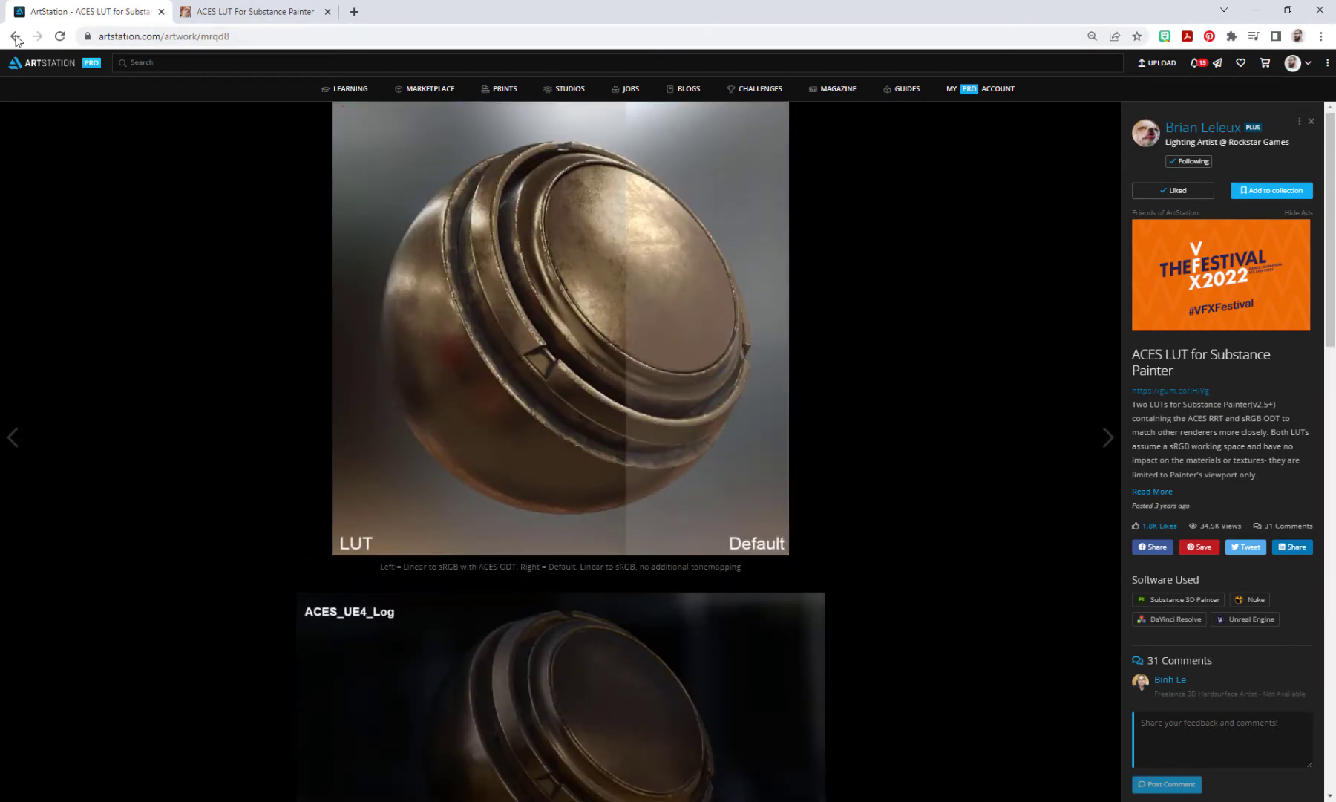
mouse_move(433, 6)
mouse_down()
mouse_move(226, 181)
mouse_move(0, 193)
mouse_up()
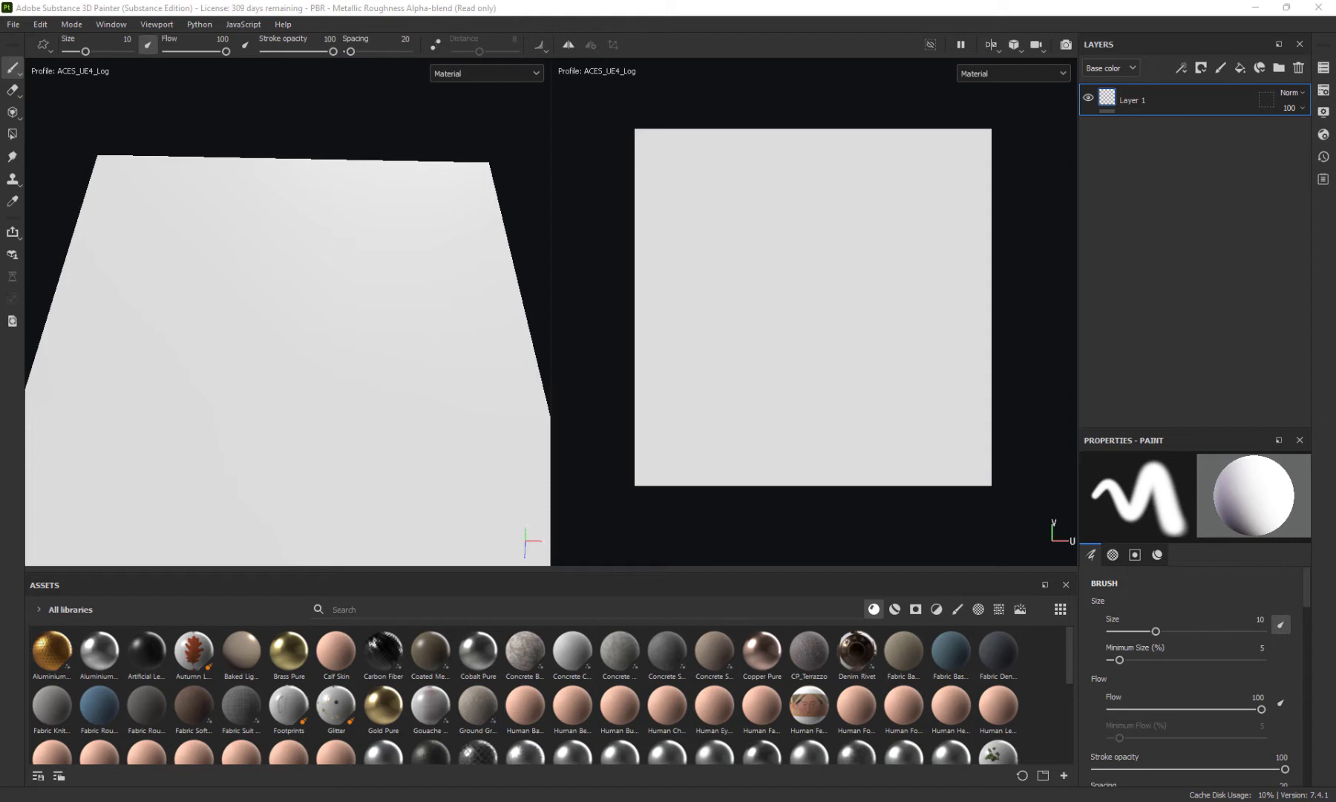
Add a fill layer to the stack and delete the default paint layer, Layer 1
scroll(311, 270, down, 4)
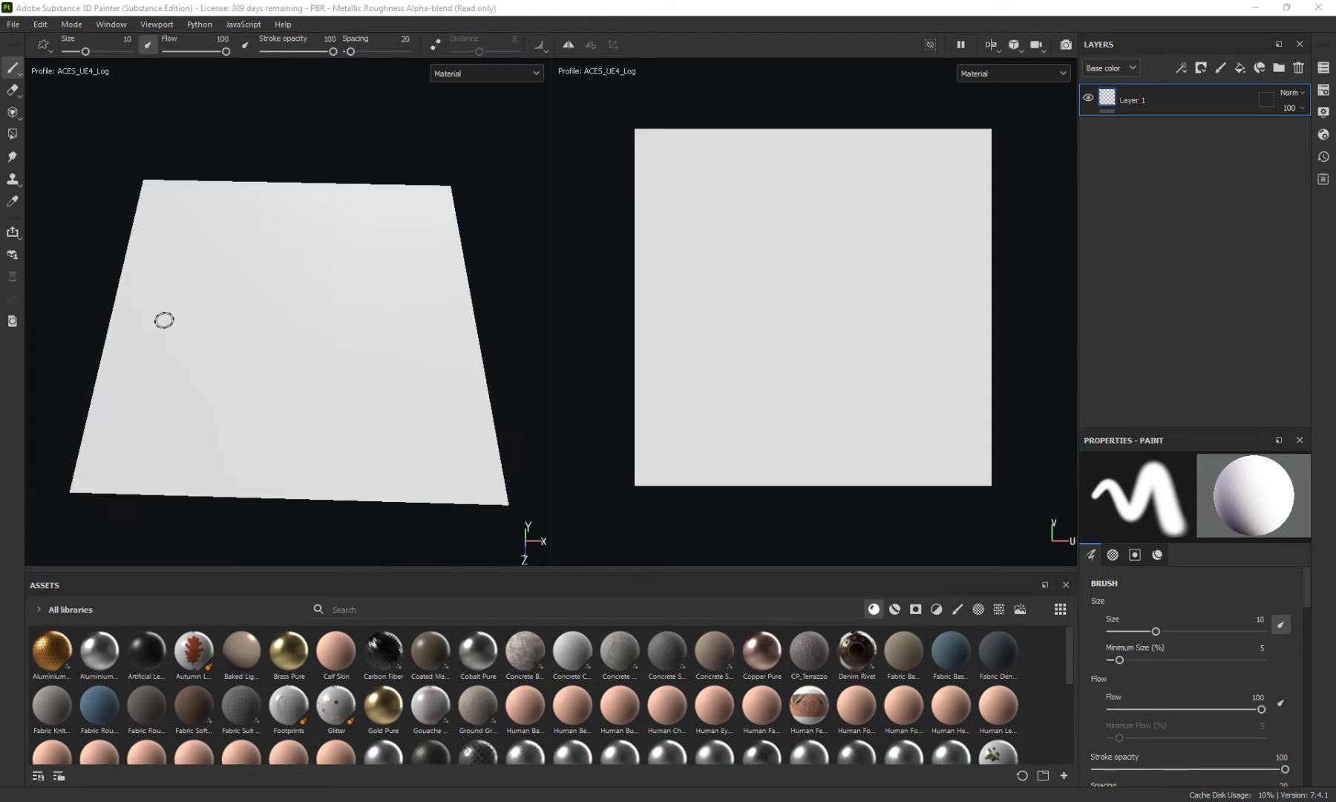
alt+drag(90, 307, 83, 271)
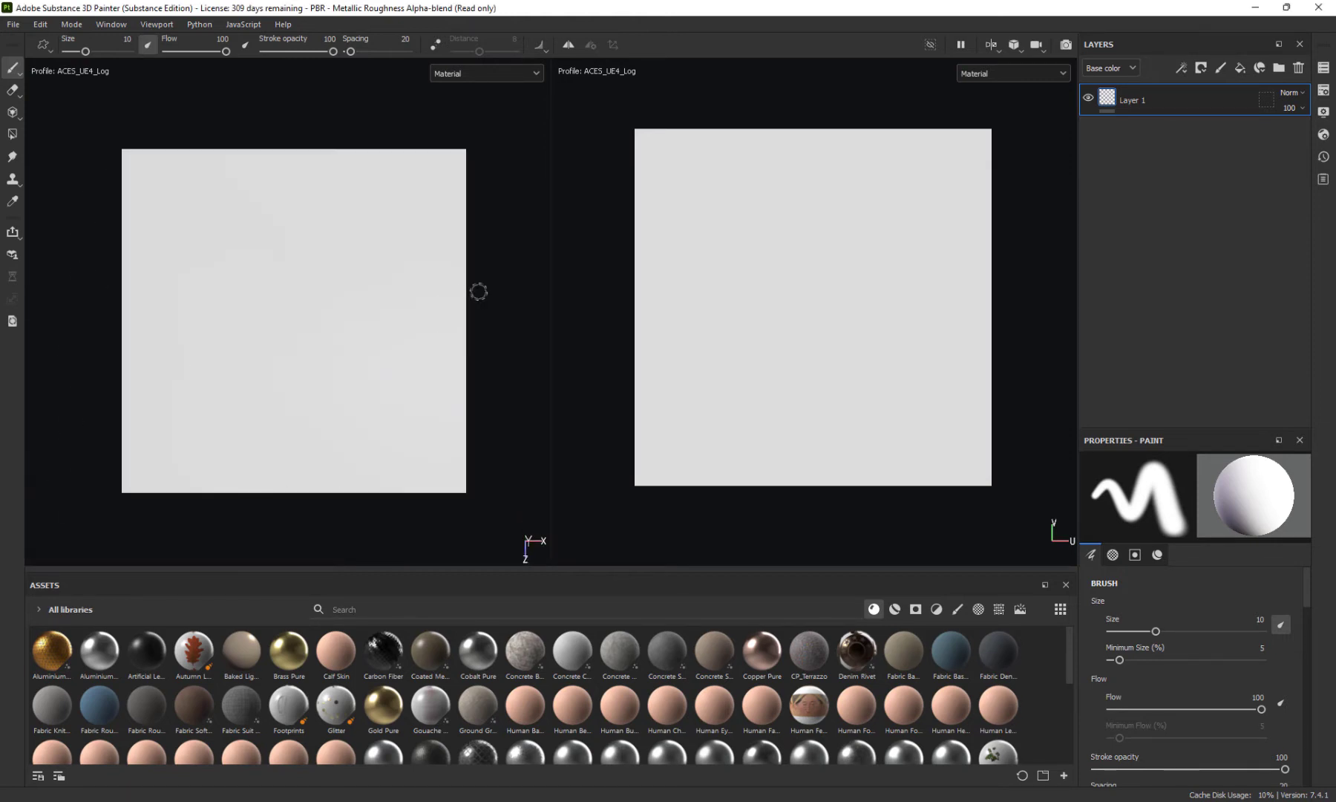
alt+drag(480, 293, 511, 268)
mouse_move(513, 272)
alt+right_down()
mouse_move(543, 311)
mouse_move(525, 302)
mouse_move(543, 329)
mouse_move(522, 313)
mouse_move(543, 340)
alt+right_up()
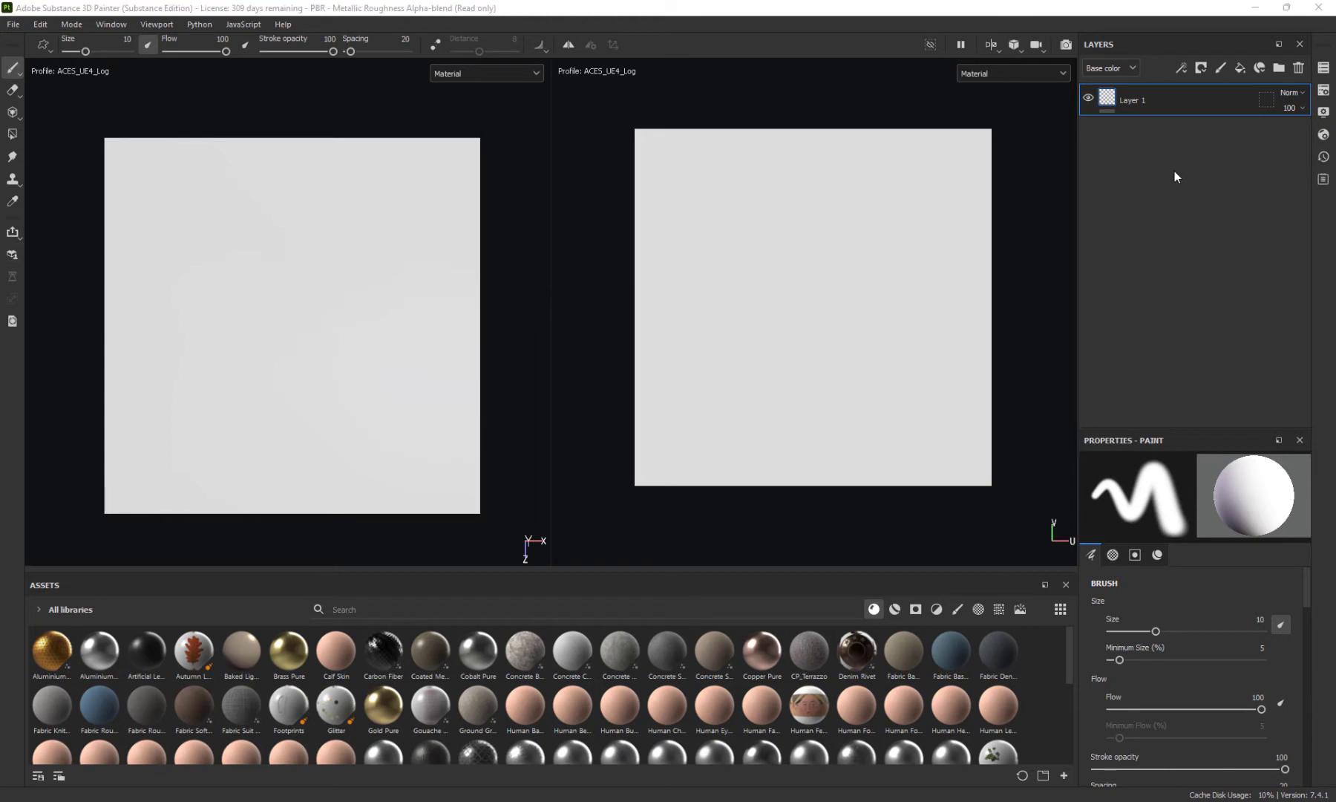
click(1262, 78)
click(1239, 69)
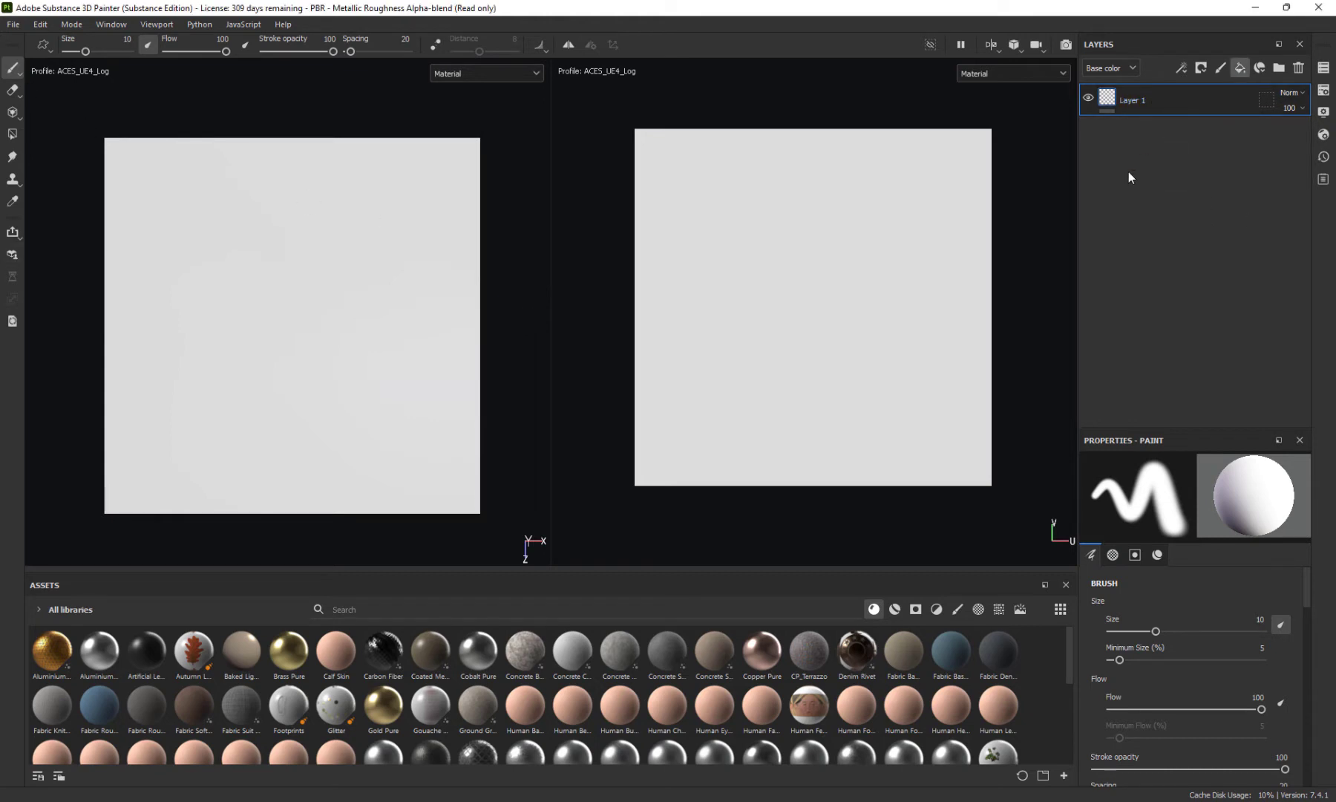
click(1239, 68)
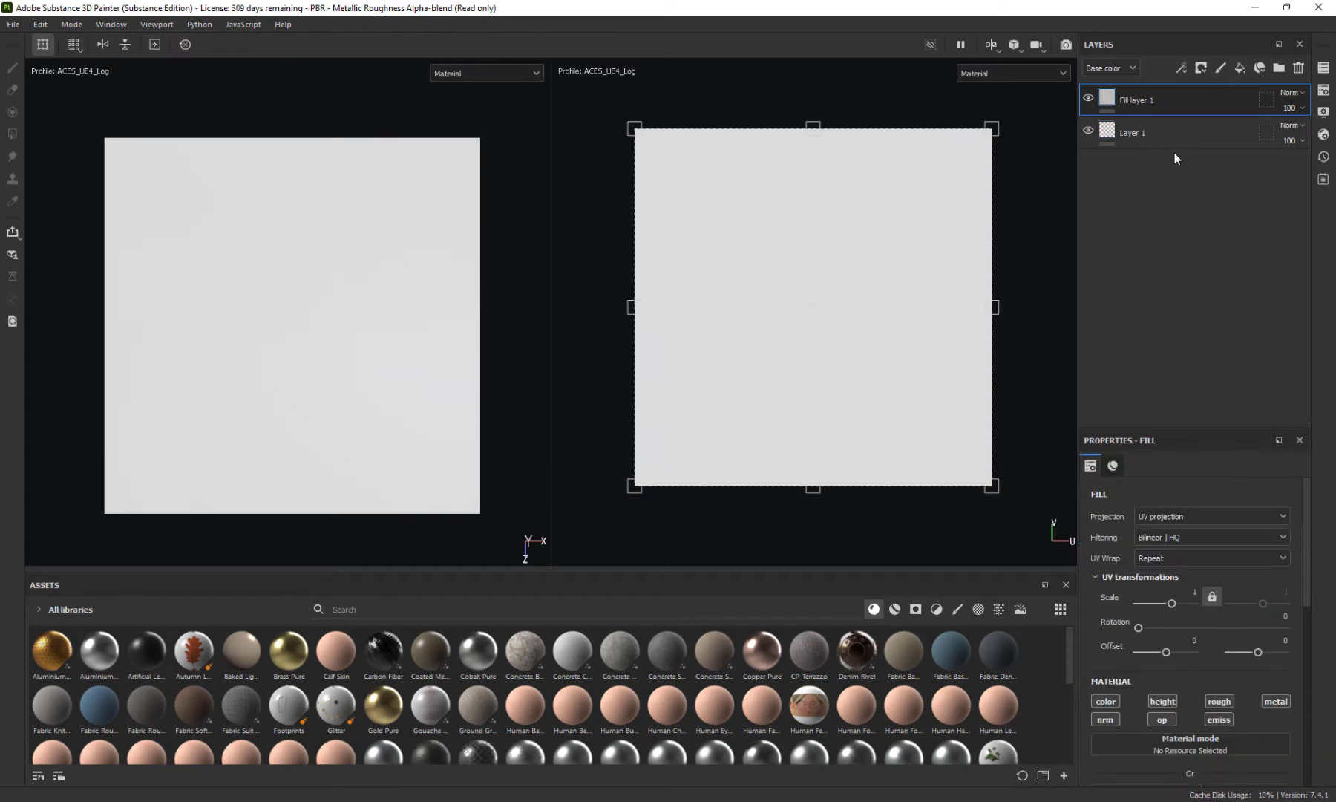
click(1210, 139)
click(1298, 68)
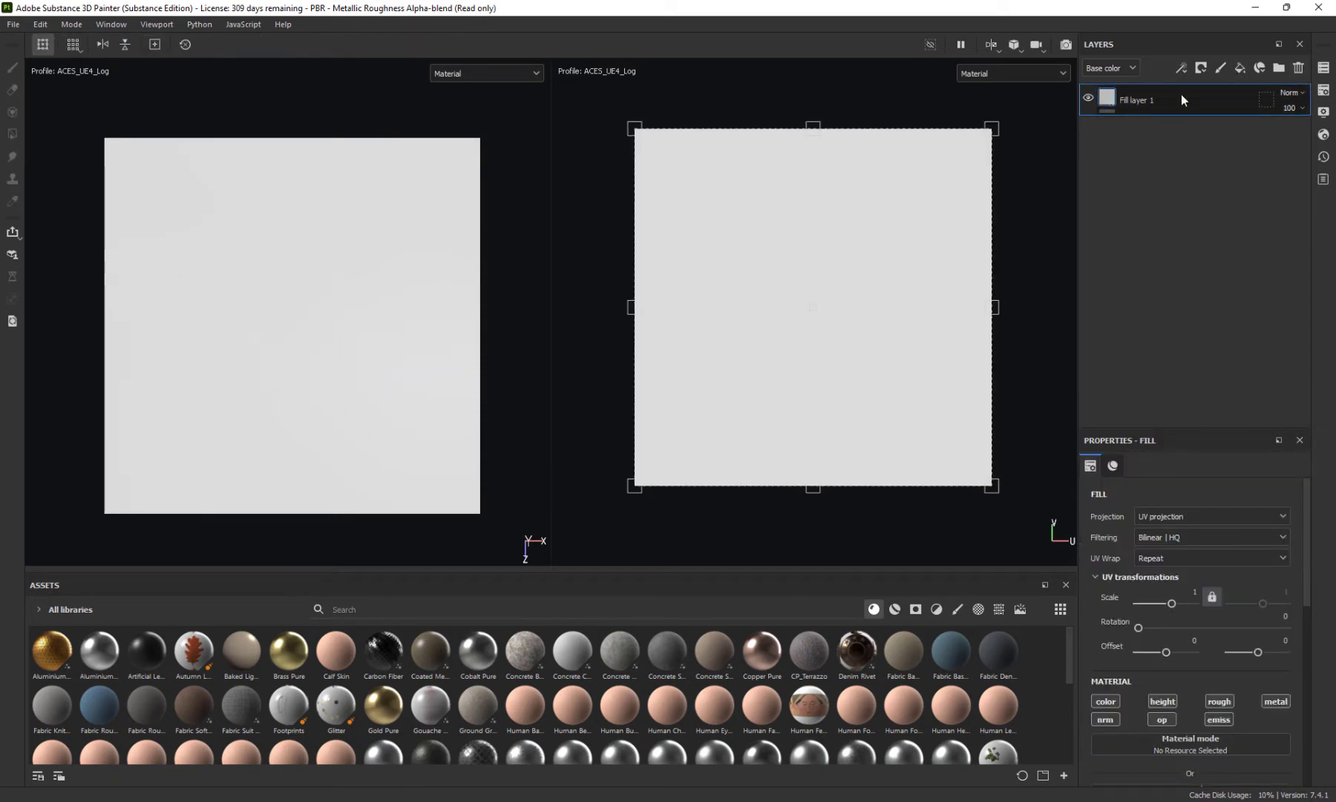
Search the assets for "concr" and apply the Concrete Dusty material to the fill layer
click(347, 608)
text(concr)
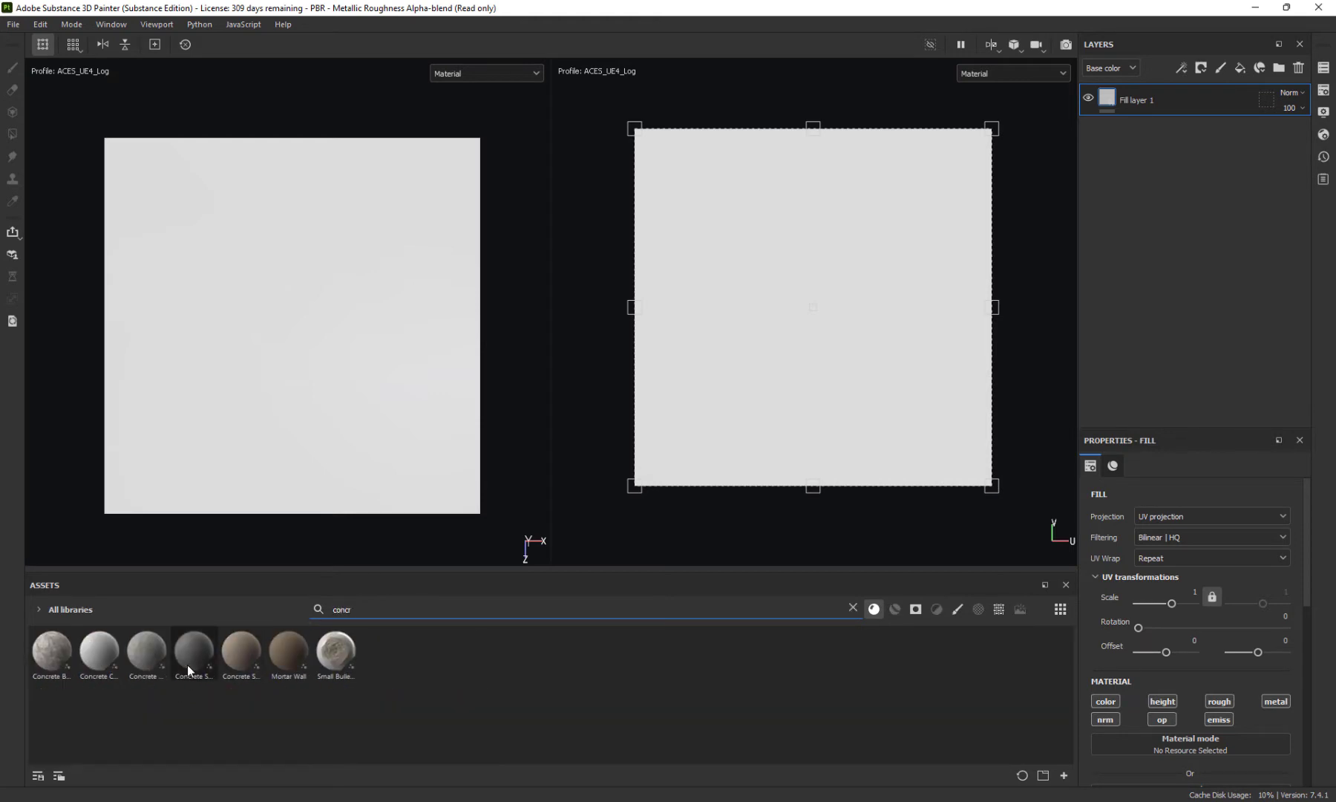
mouse_move(187, 664)
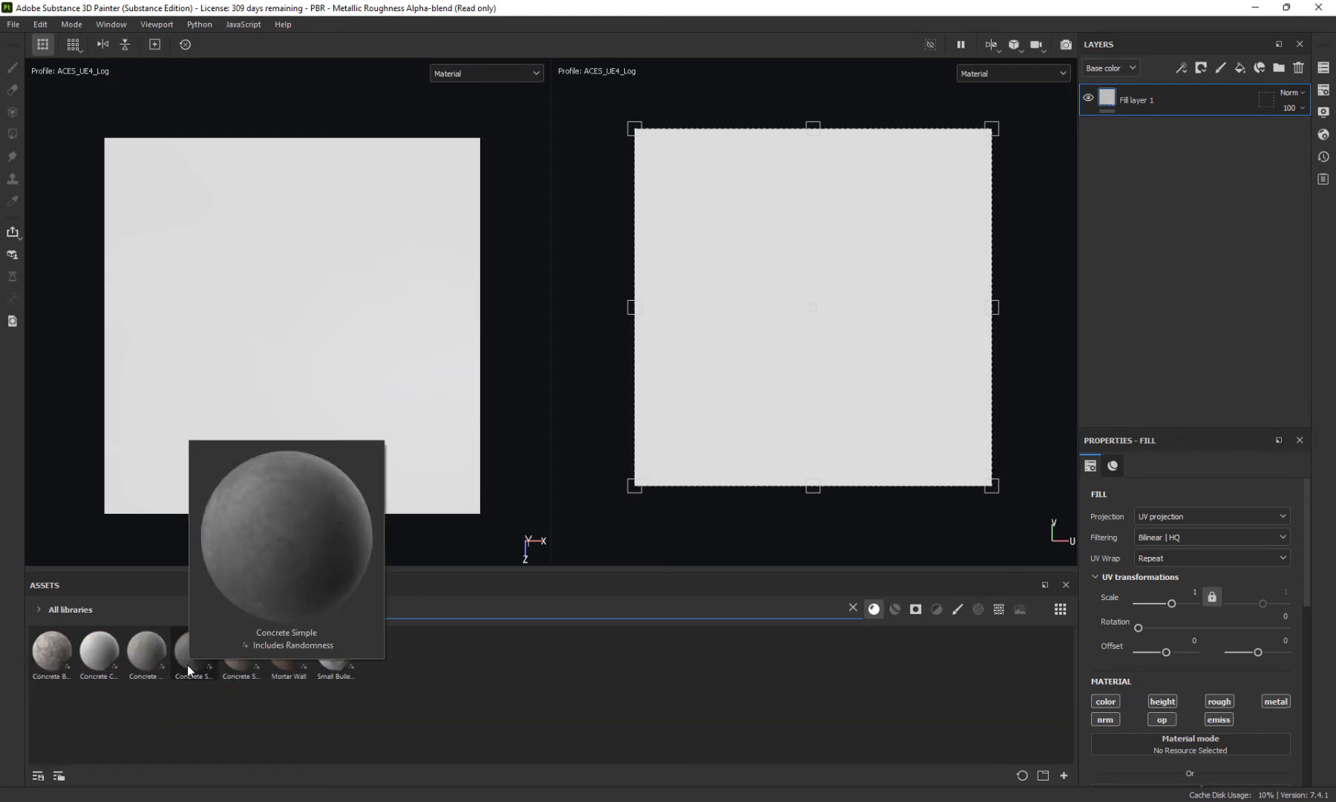
mouse_move(144, 660)
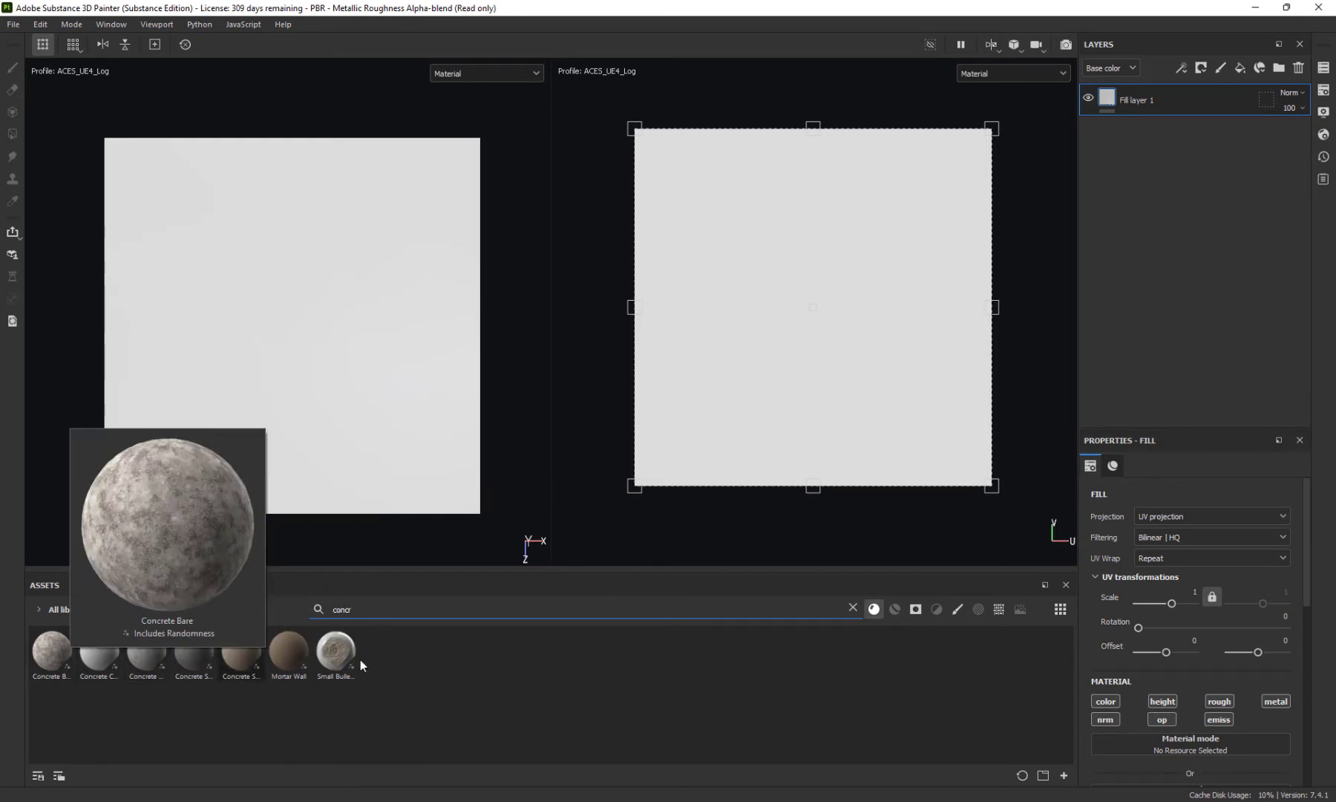
click(149, 653)
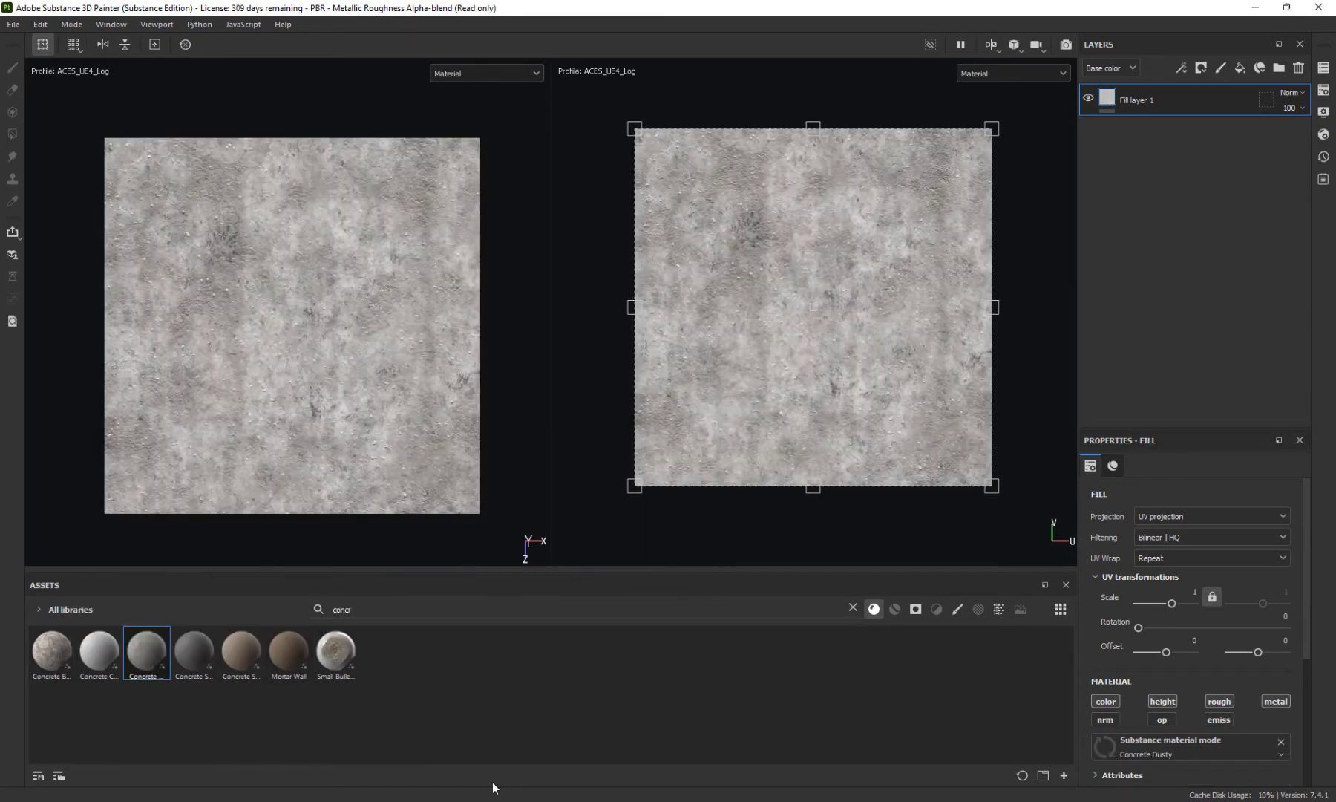
Rename the Concrete Dusty fill layer as Grout Colour
scroll(495, 439, up, 5)
scroll(474, 432, up, 2)
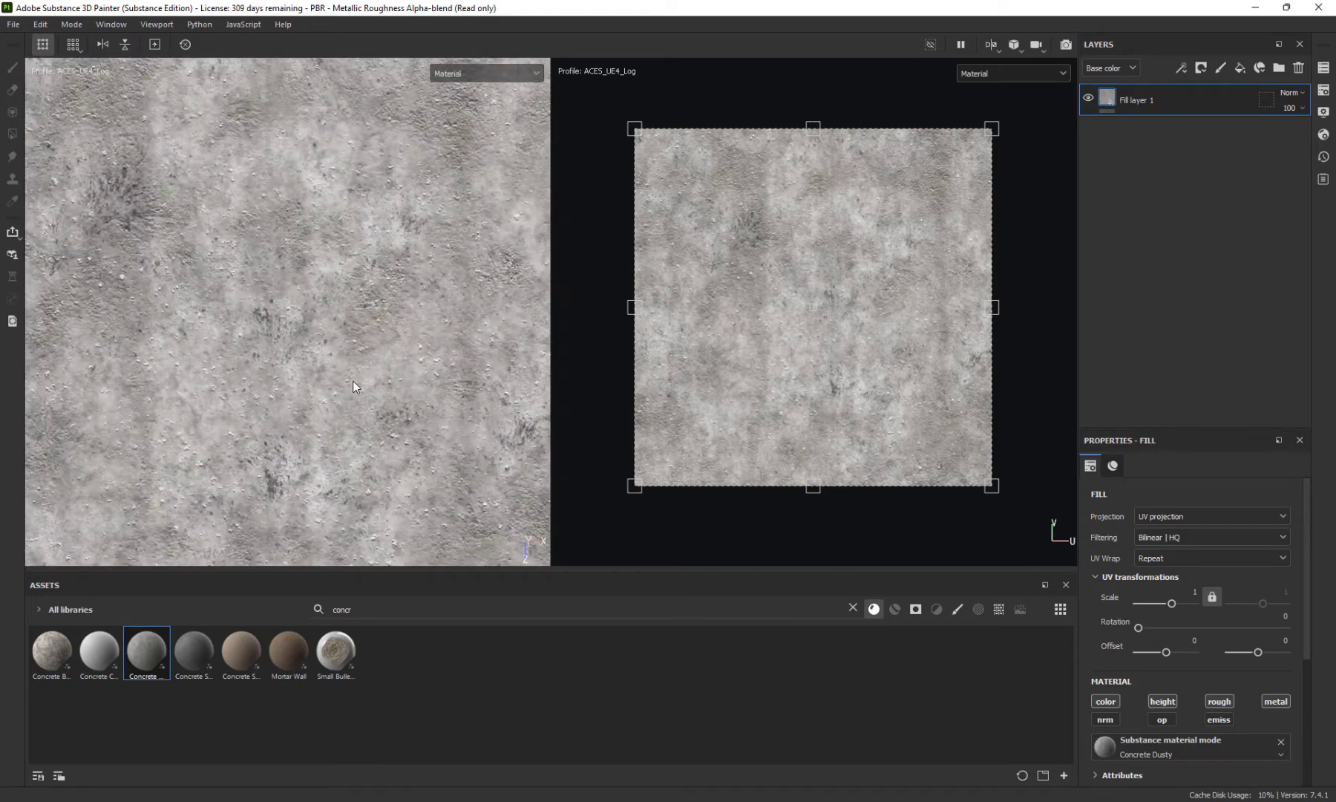
scroll(353, 381, up, 2)
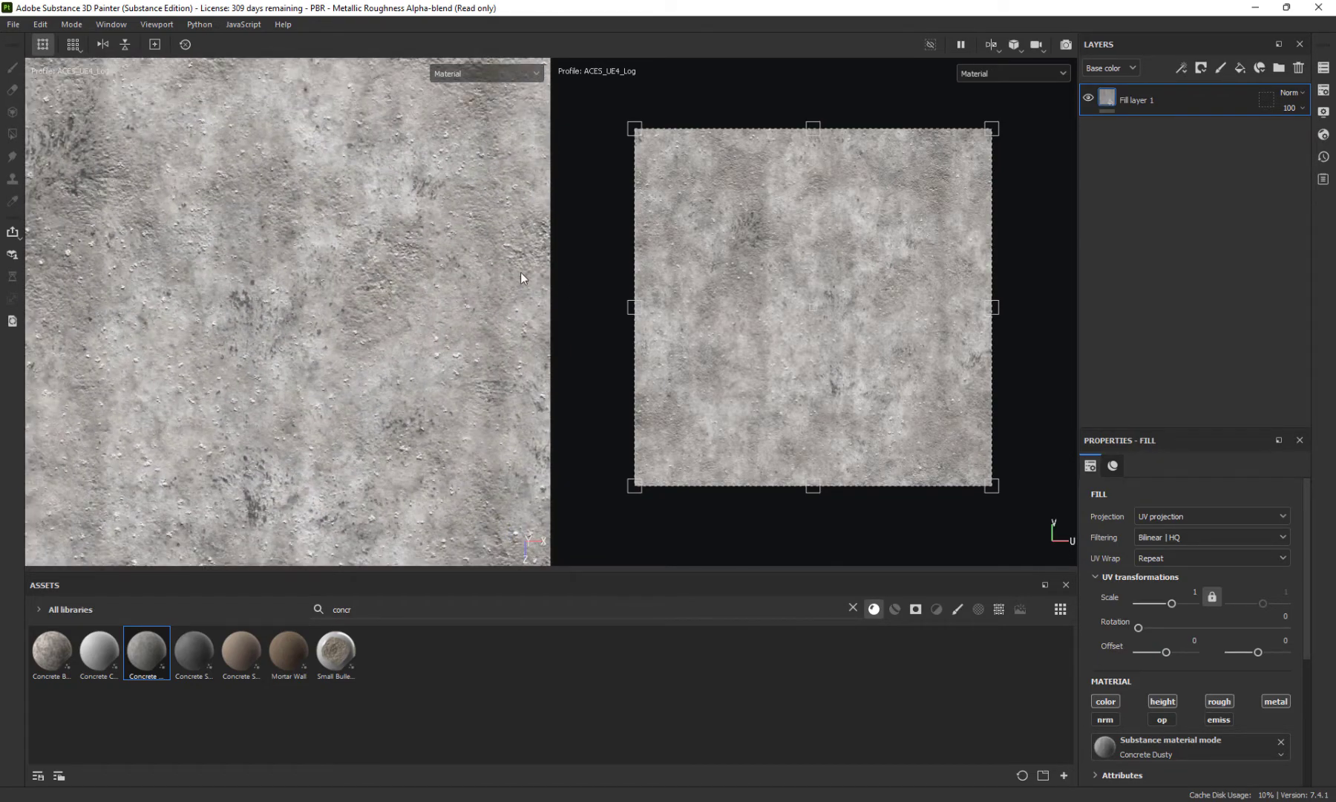
scroll(724, 354, down, 2)
scroll(784, 358, up, 3)
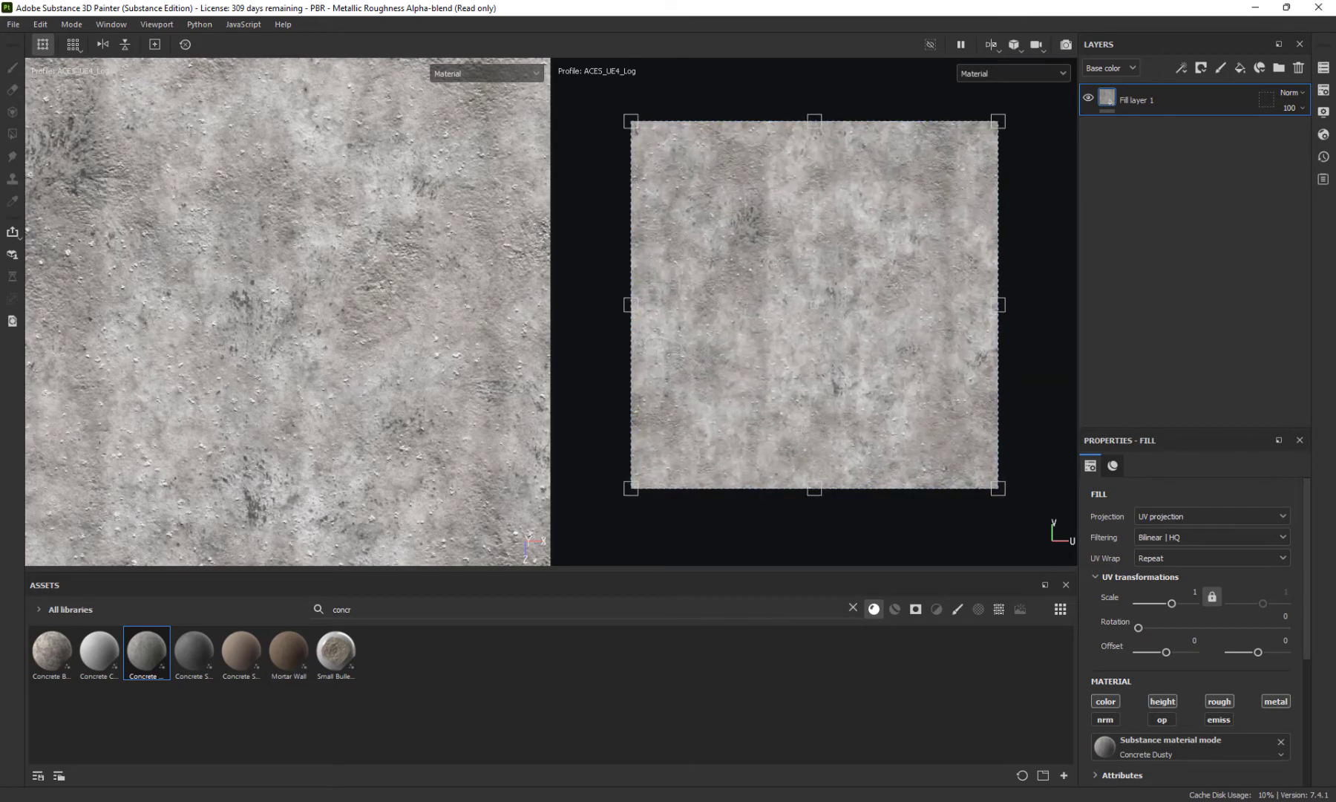
double_click(1149, 101)
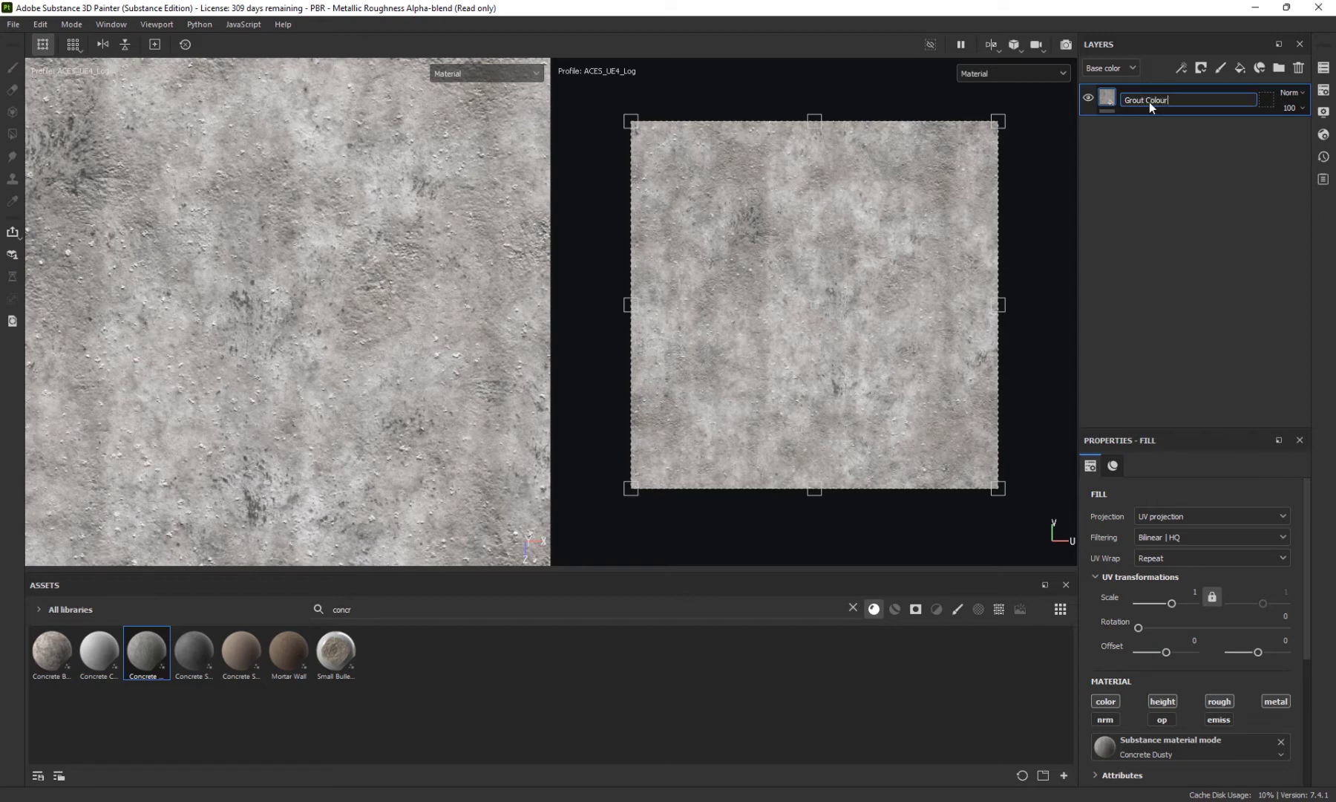
text(Grout Colour)
key(Return)
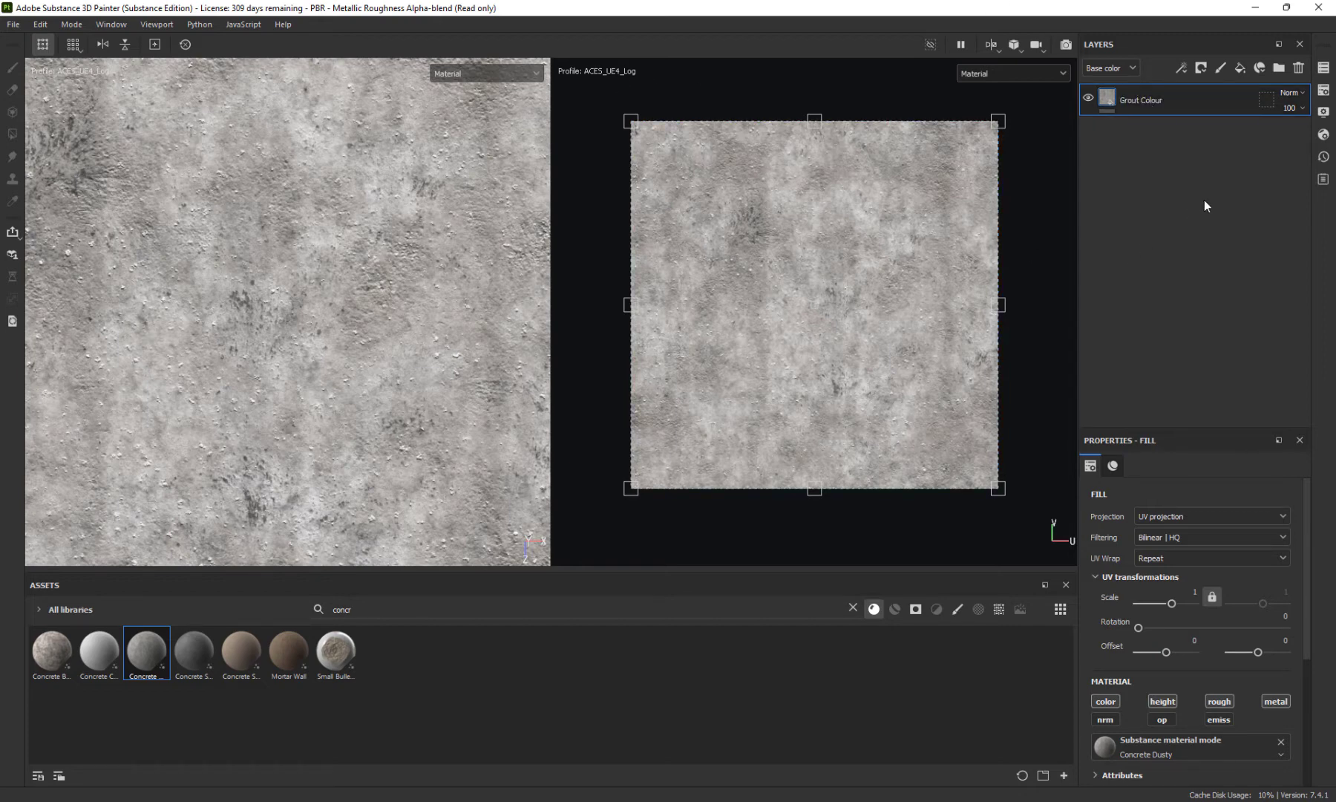
Add another fill layer above Grout Colour and name it Grout Bump
click(1241, 67)
double_click(1151, 102)
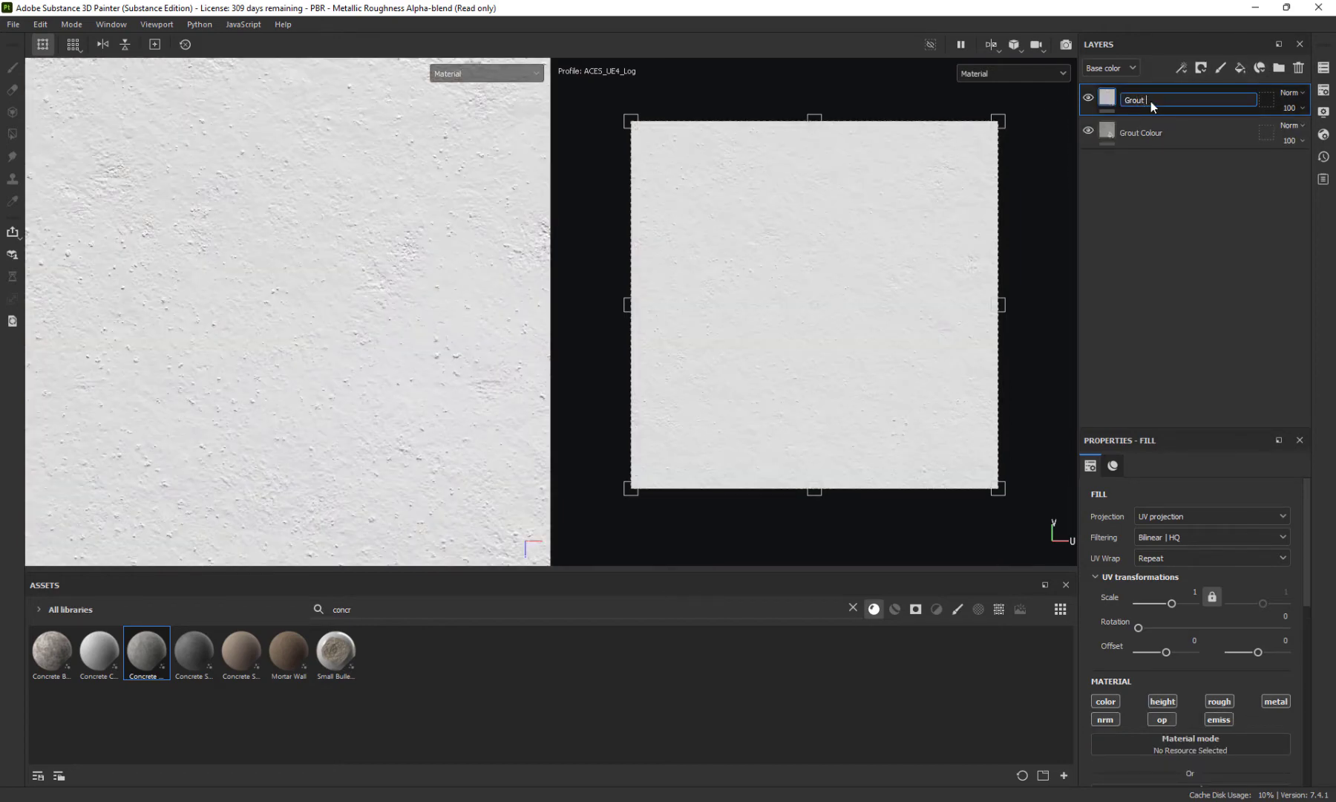
text(Grout Bump)
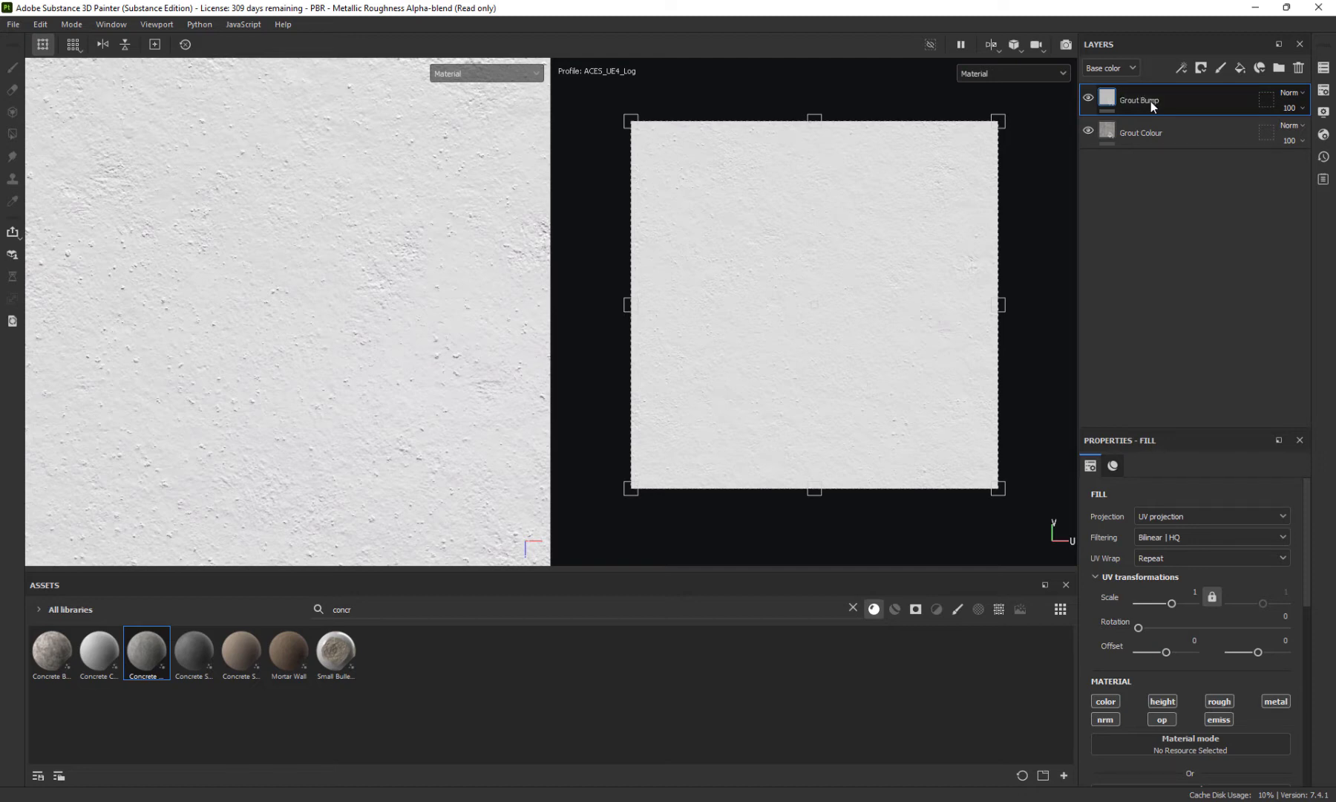
key(Return)
Turn off the color, opacity, roughness, emissive and metallic channels of the Grout Bump layer
scroll(1114, 601, down, 2)
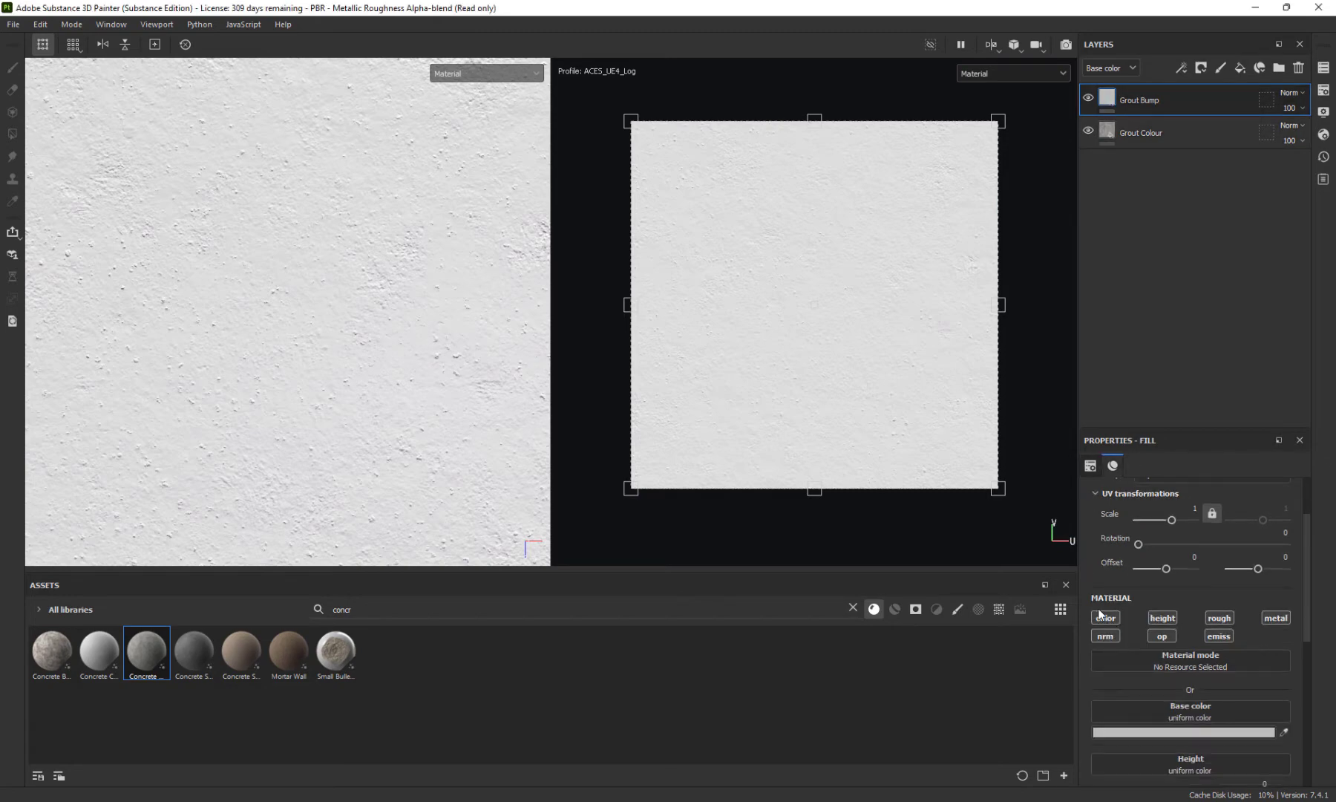
click(1106, 617)
click(1161, 635)
click(1219, 618)
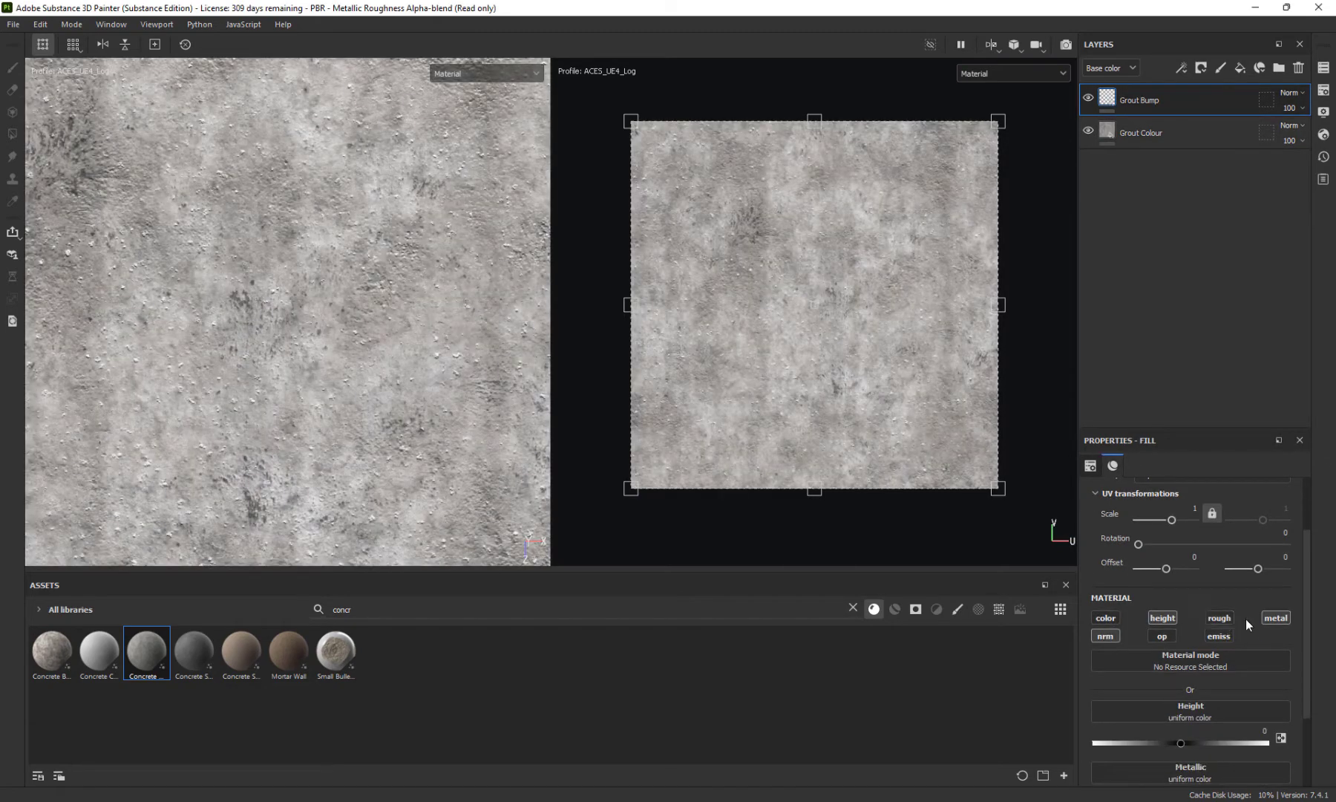
click(1274, 618)
Add a black mask to the Grout Bump layer and add a fill effect to that mask
right_click(1126, 100)
click(1158, 126)
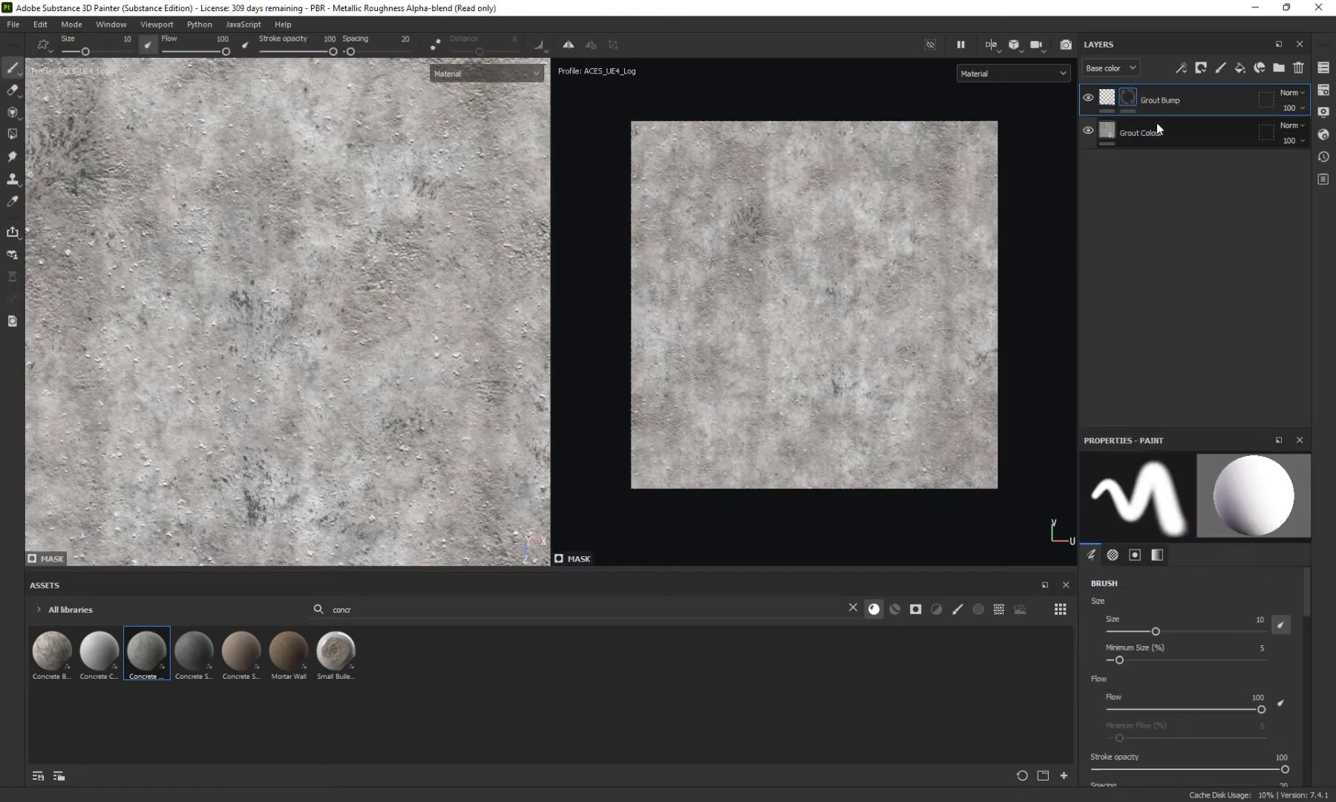
right_click(1130, 98)
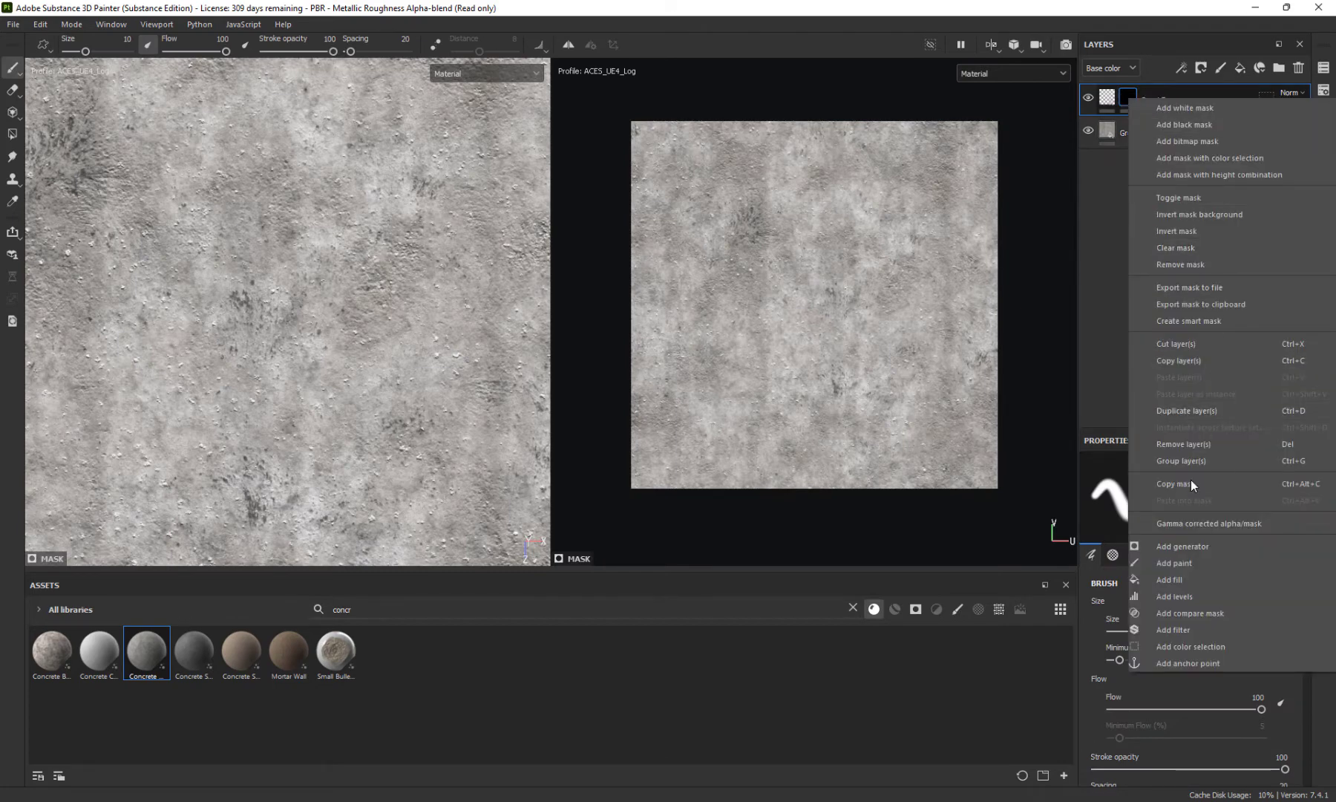
click(1187, 579)
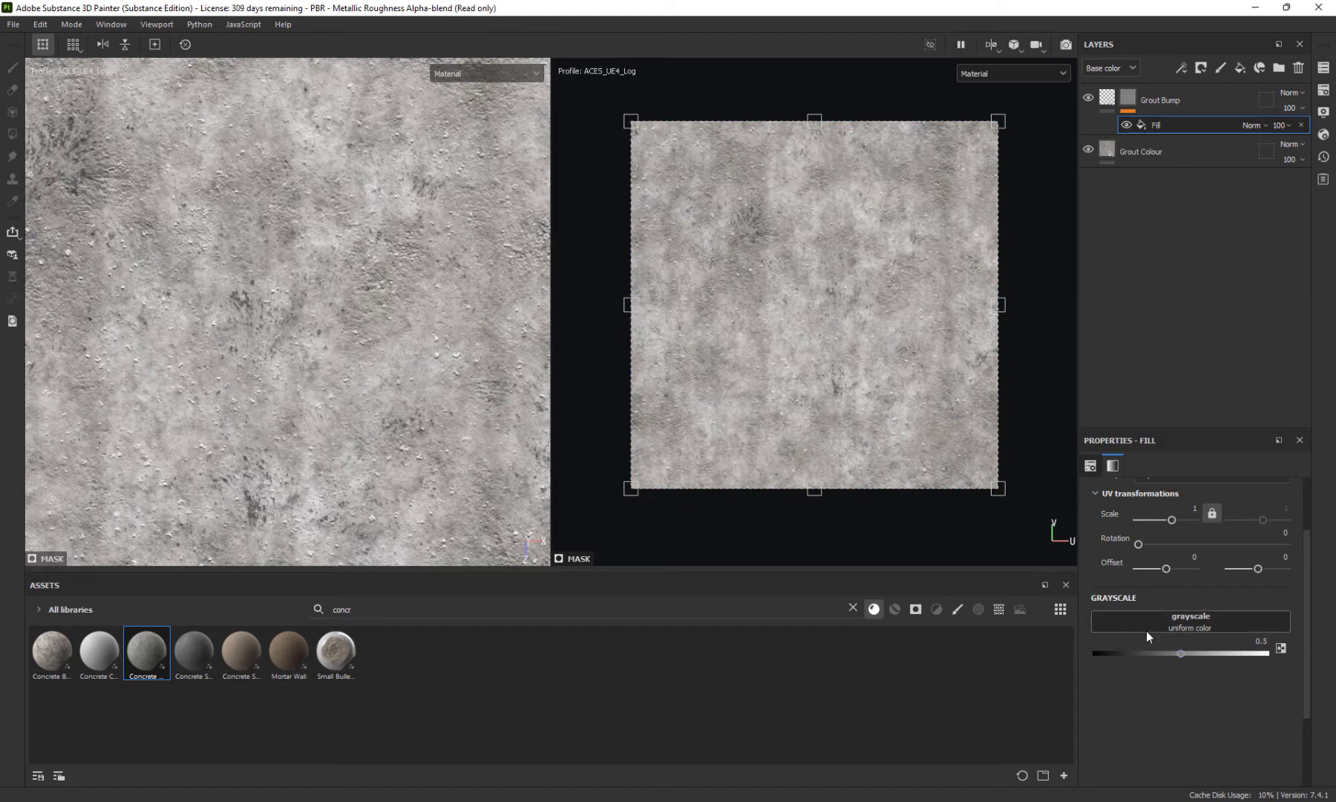
Search the asset library for grunge textures and apply Grunge Wipe grainy as the grayscale of the Grout Bump mask fill
double_click(405, 606)
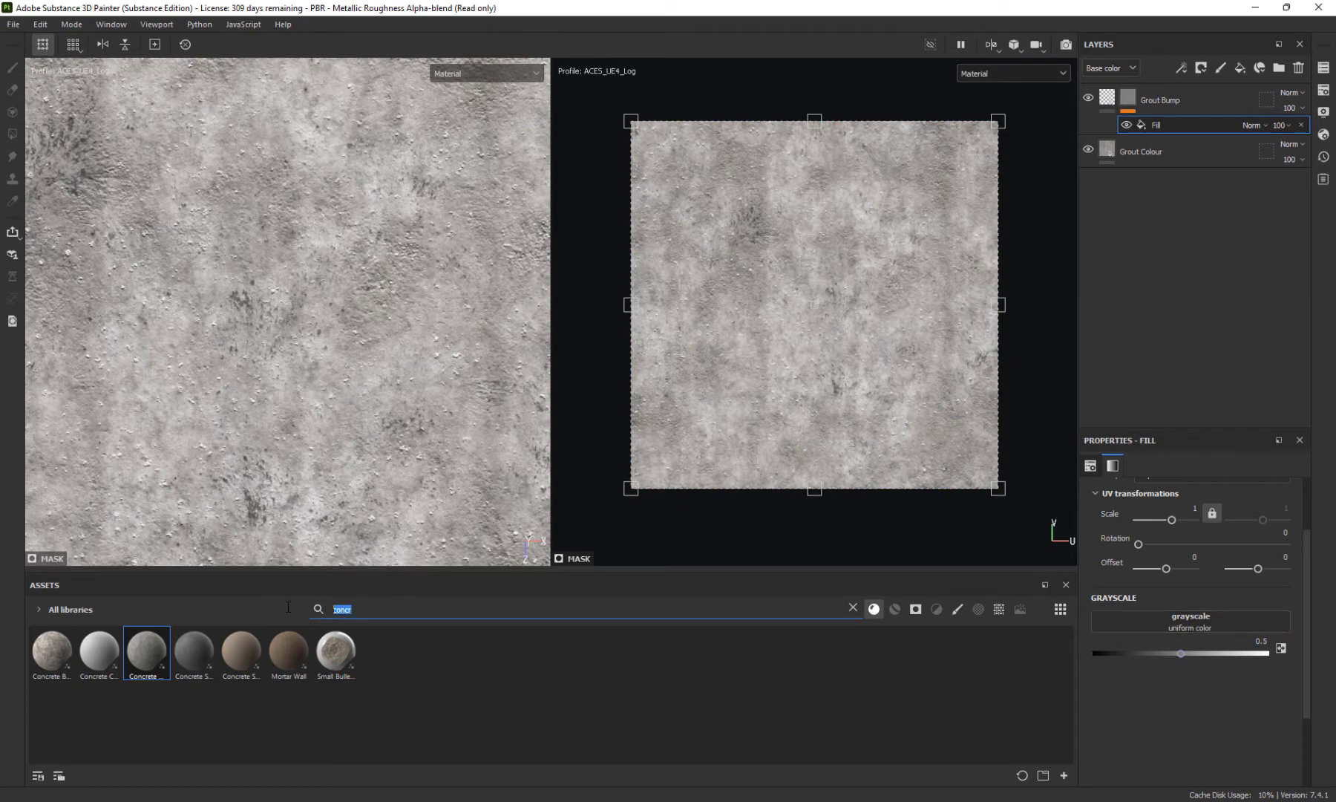
text(grun)
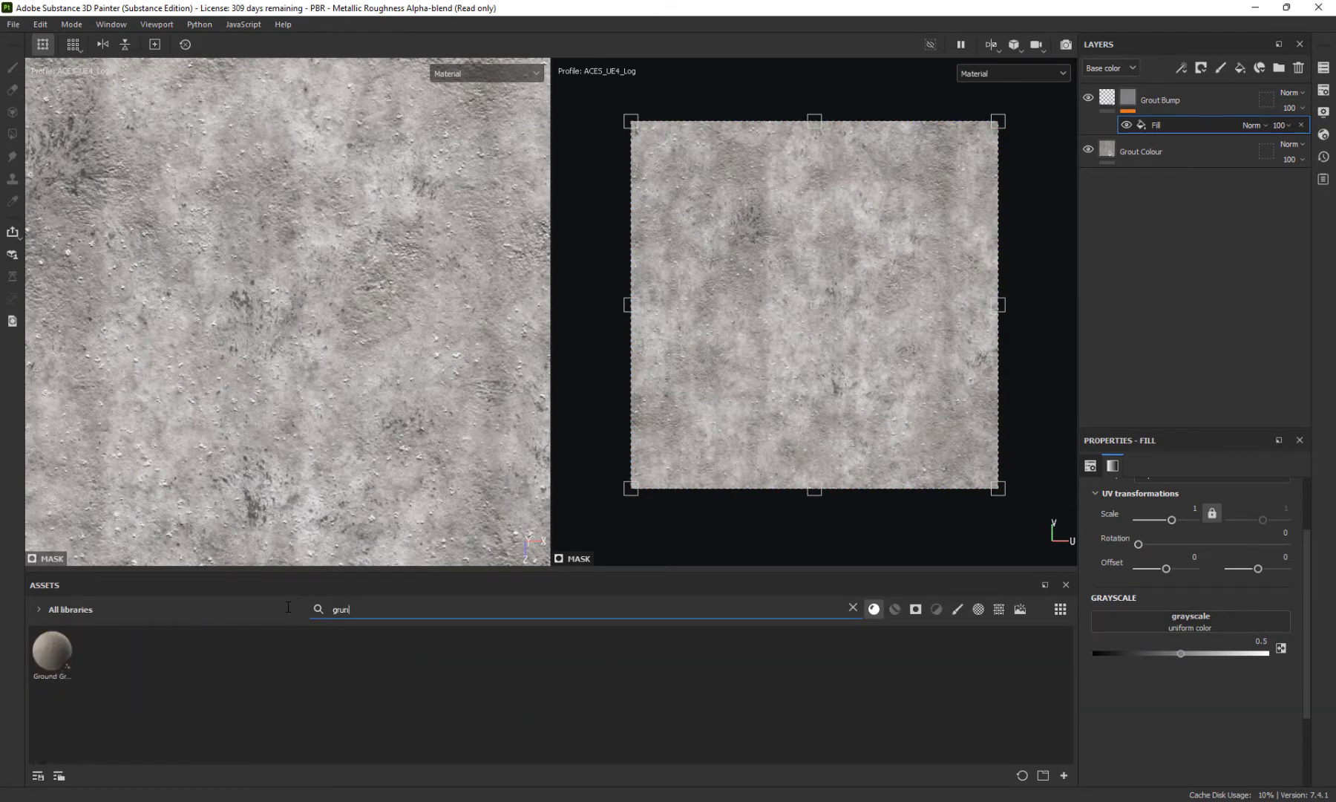
text(ge)
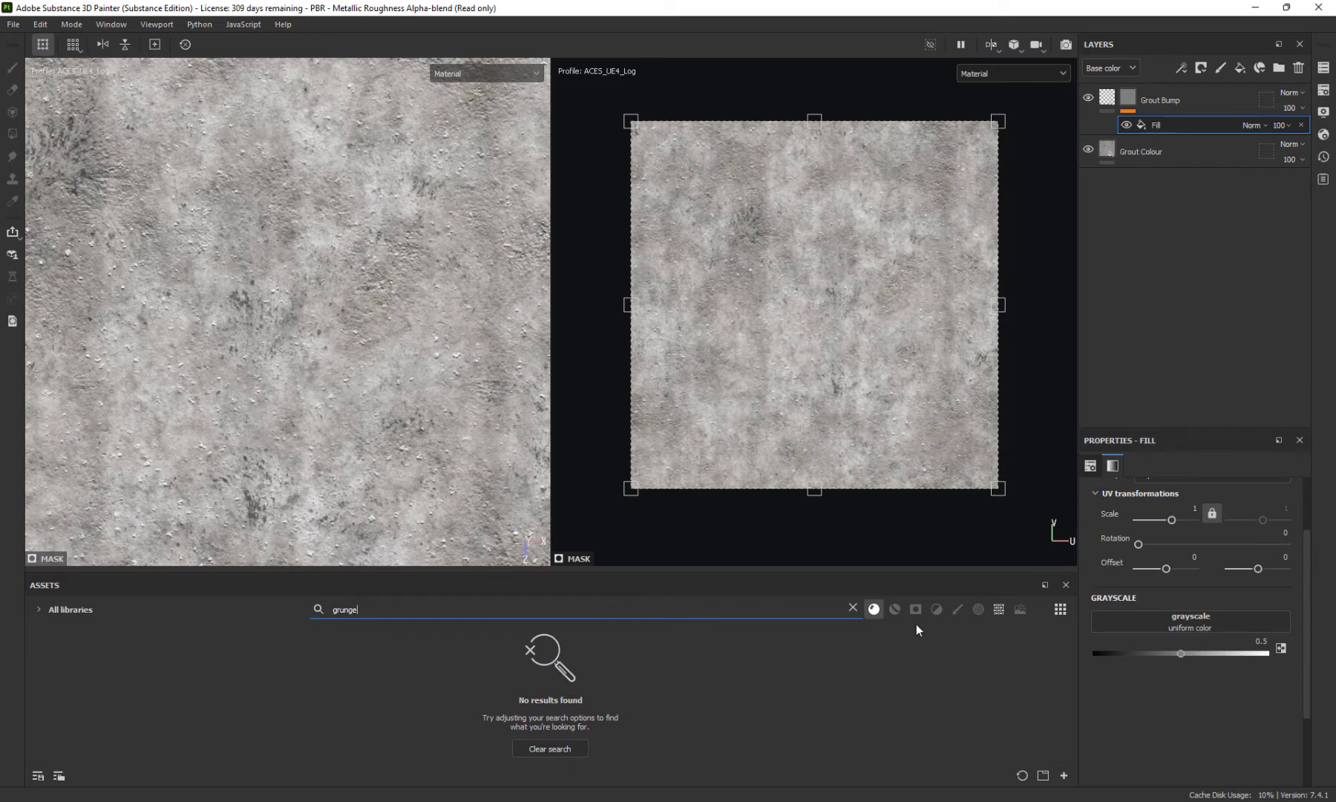
click(997, 612)
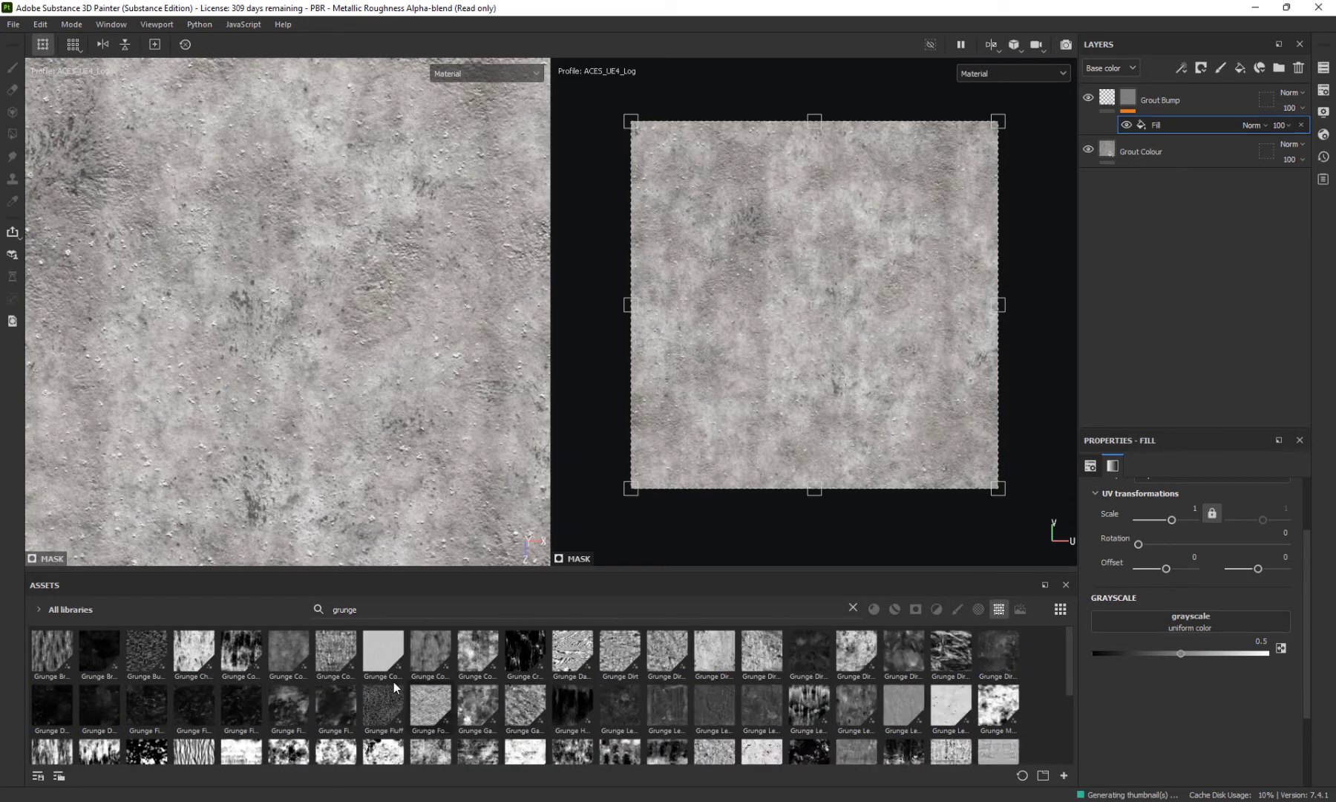
scroll(432, 711, down, 3)
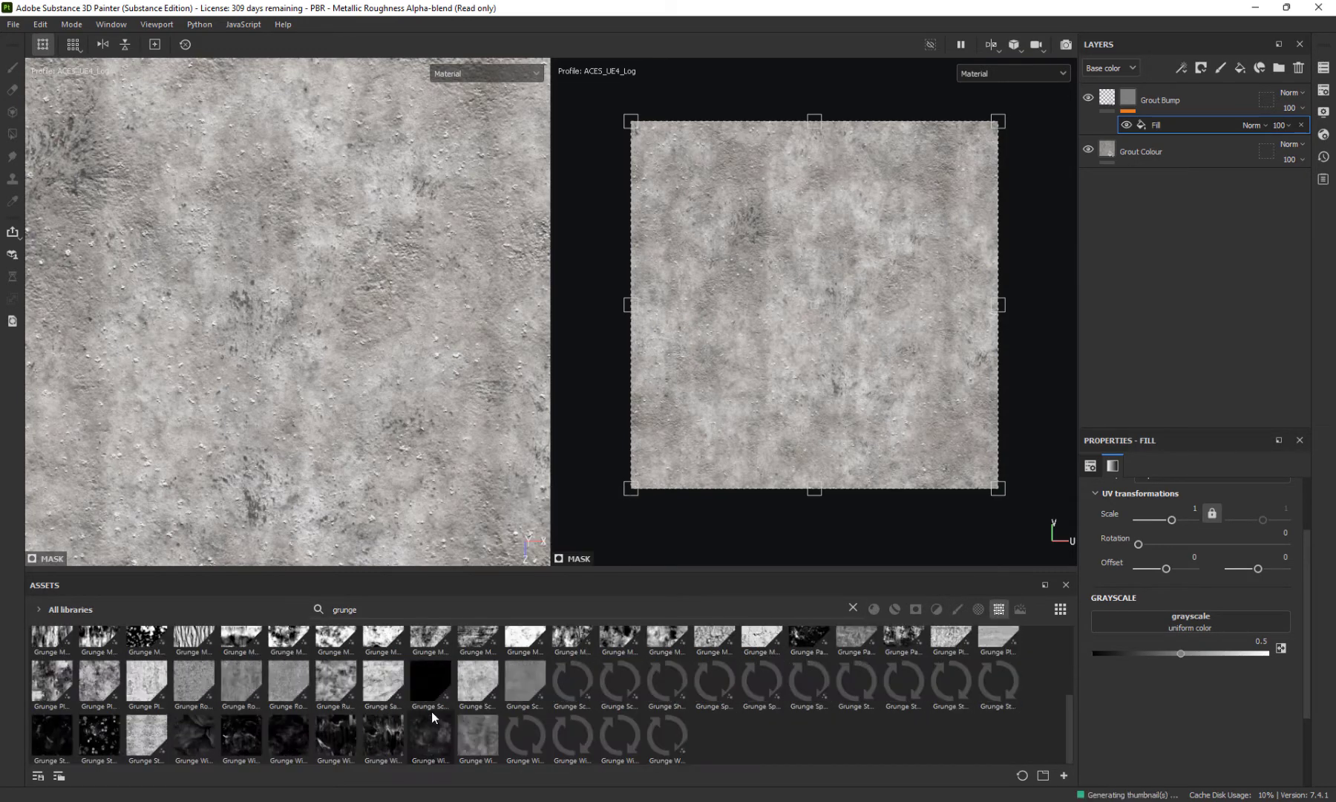
mouse_move(478, 736)
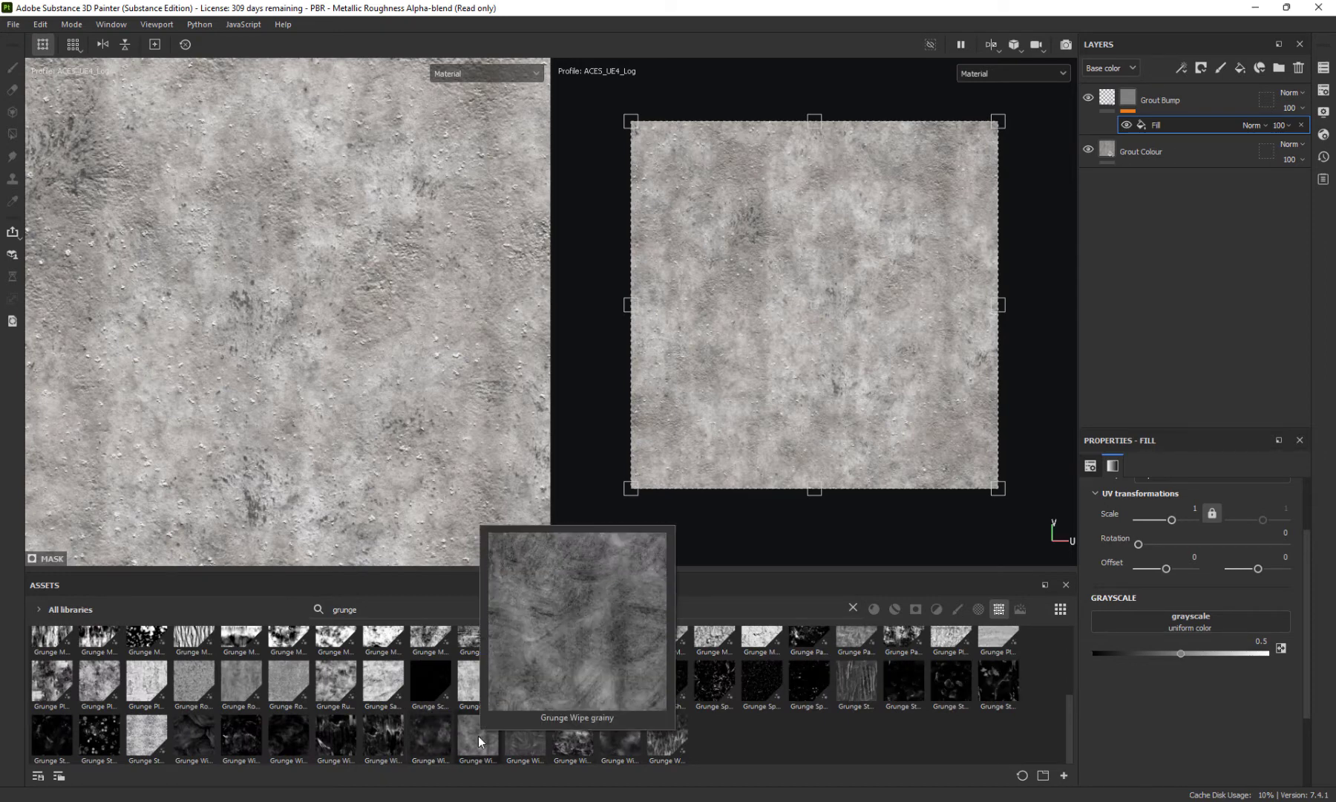
click(478, 736)
drag(478, 735, 1158, 628)
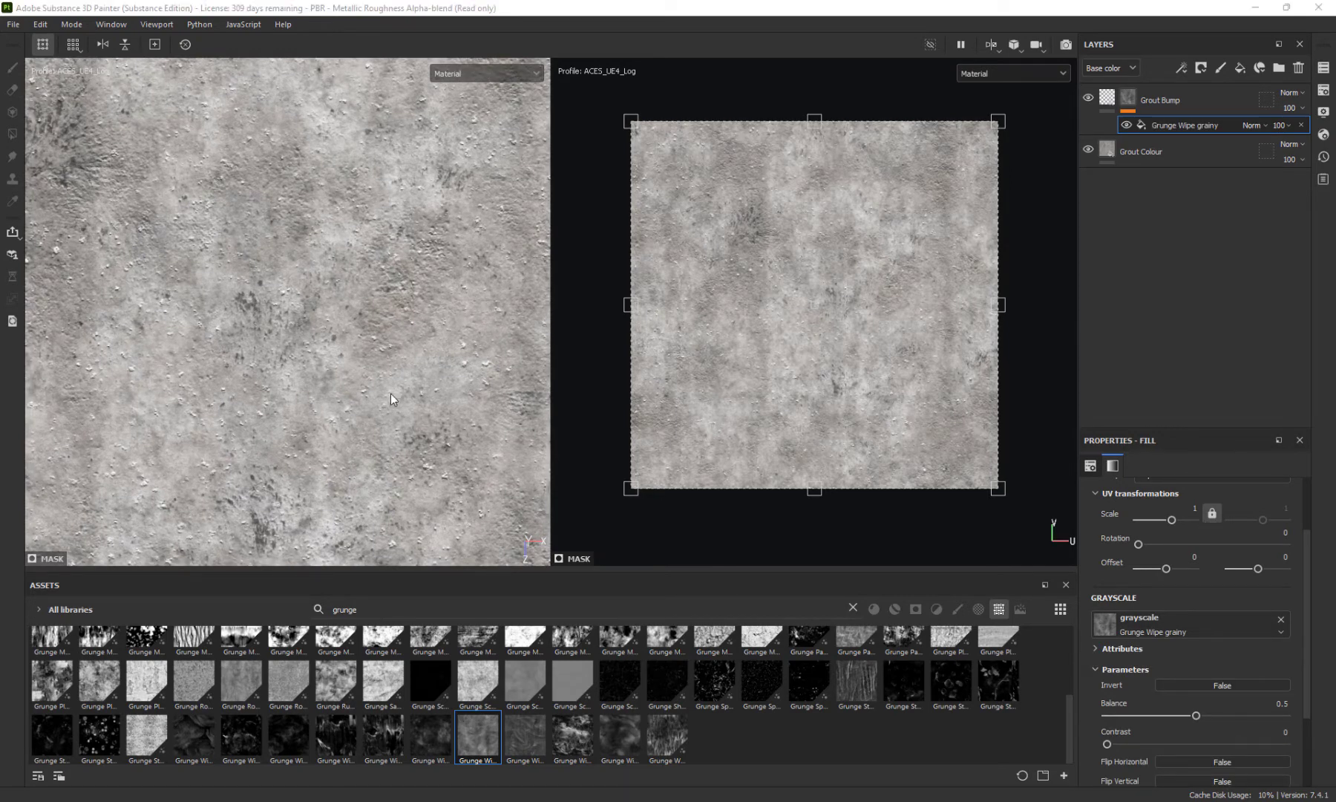
Set the height of the Grout Bump layer to about -0.1181 and check the bump on the plane
alt+drag(390, 394, 438, 237)
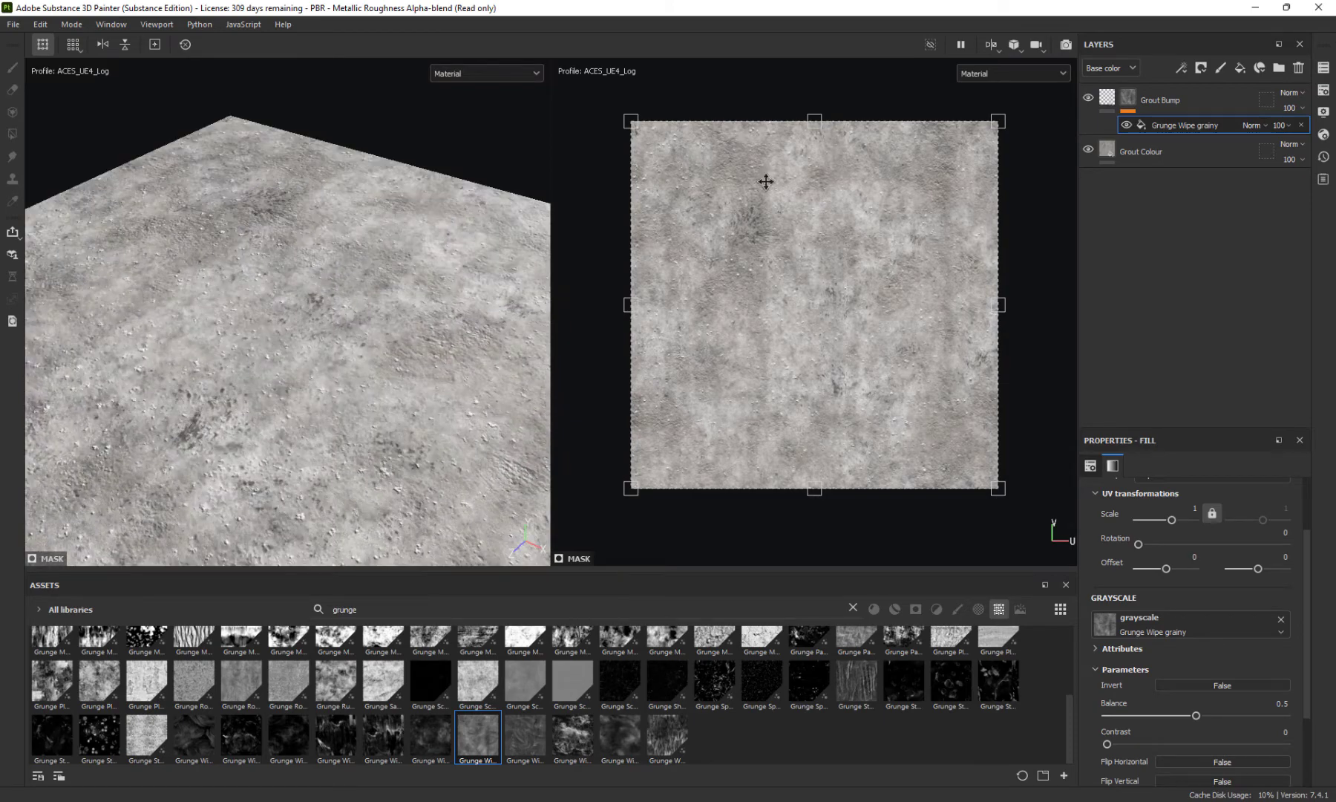
click(1110, 99)
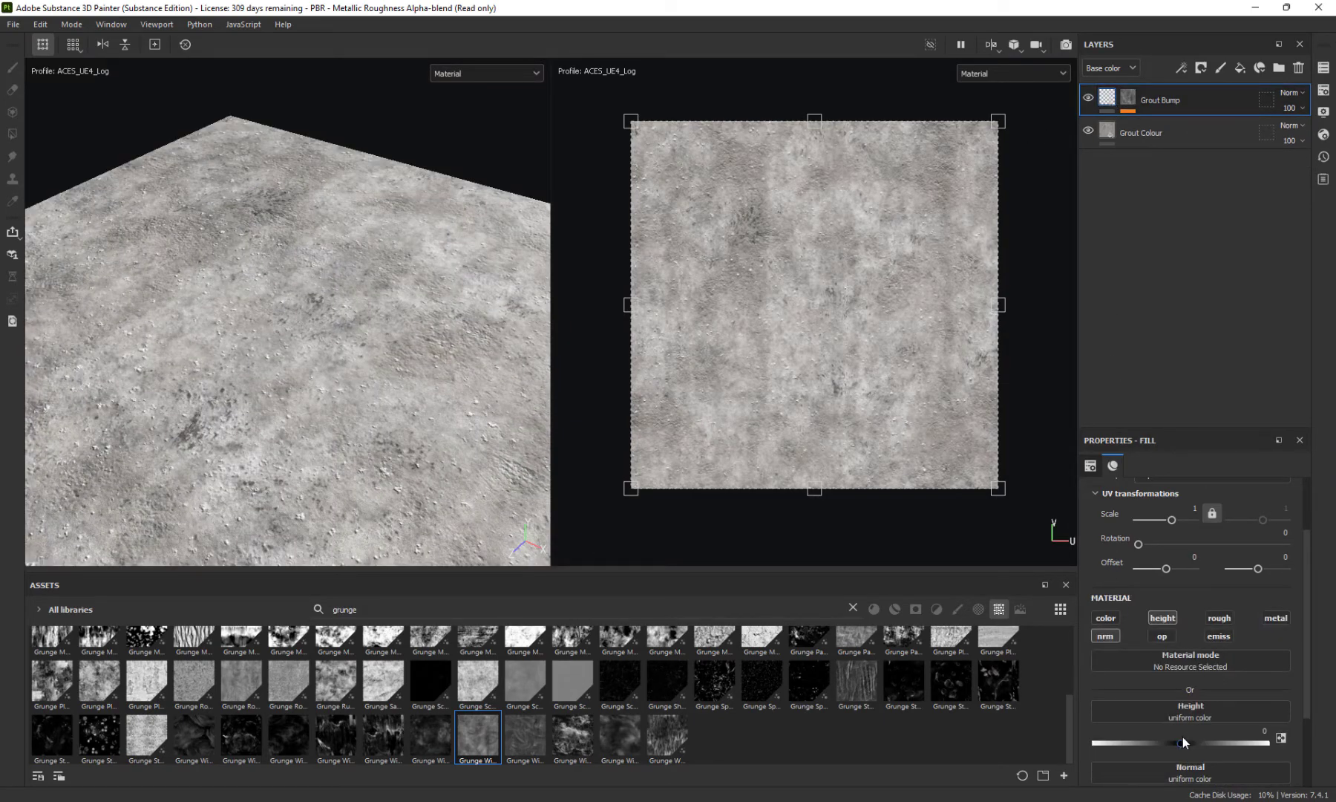
drag(1180, 743, 1095, 742)
scroll(271, 314, up, 5)
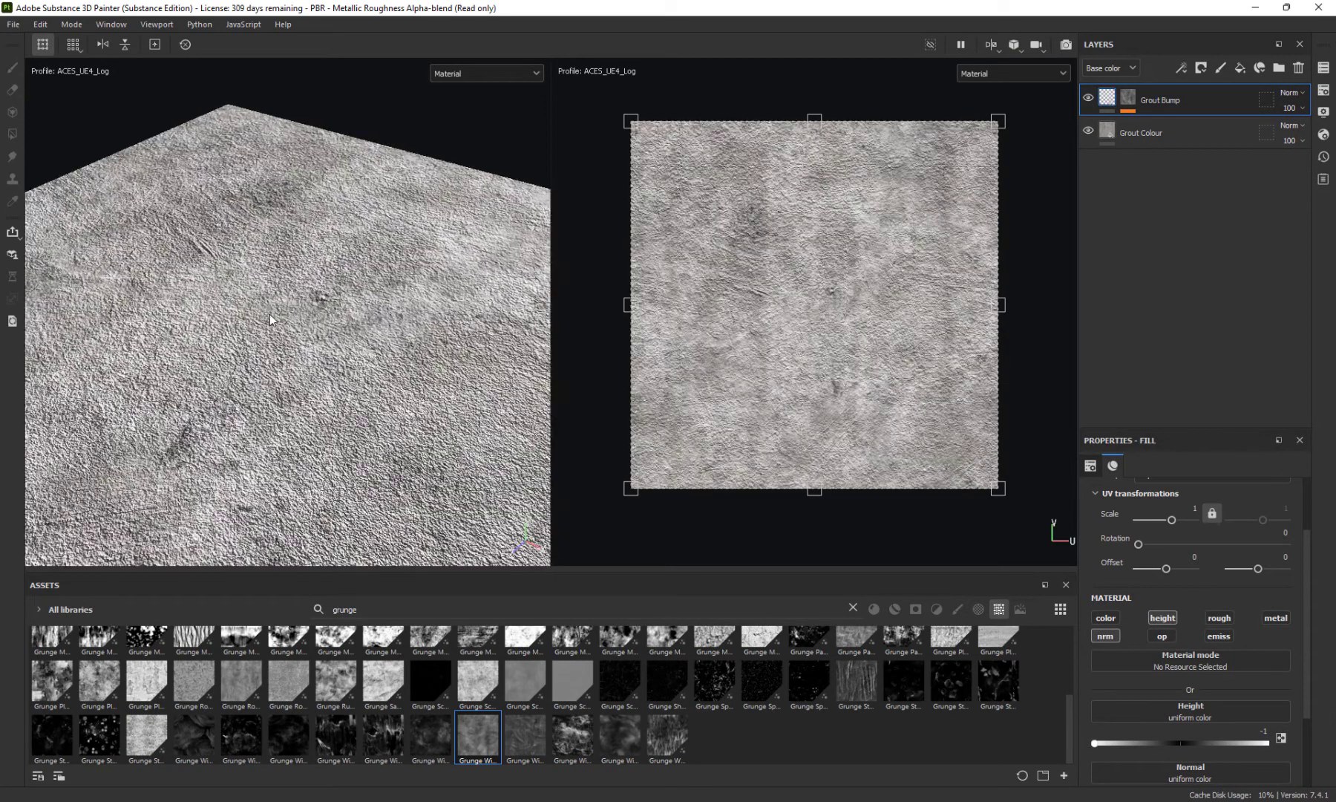
scroll(272, 314, down, 4)
alt+drag(271, 321, 267, 197)
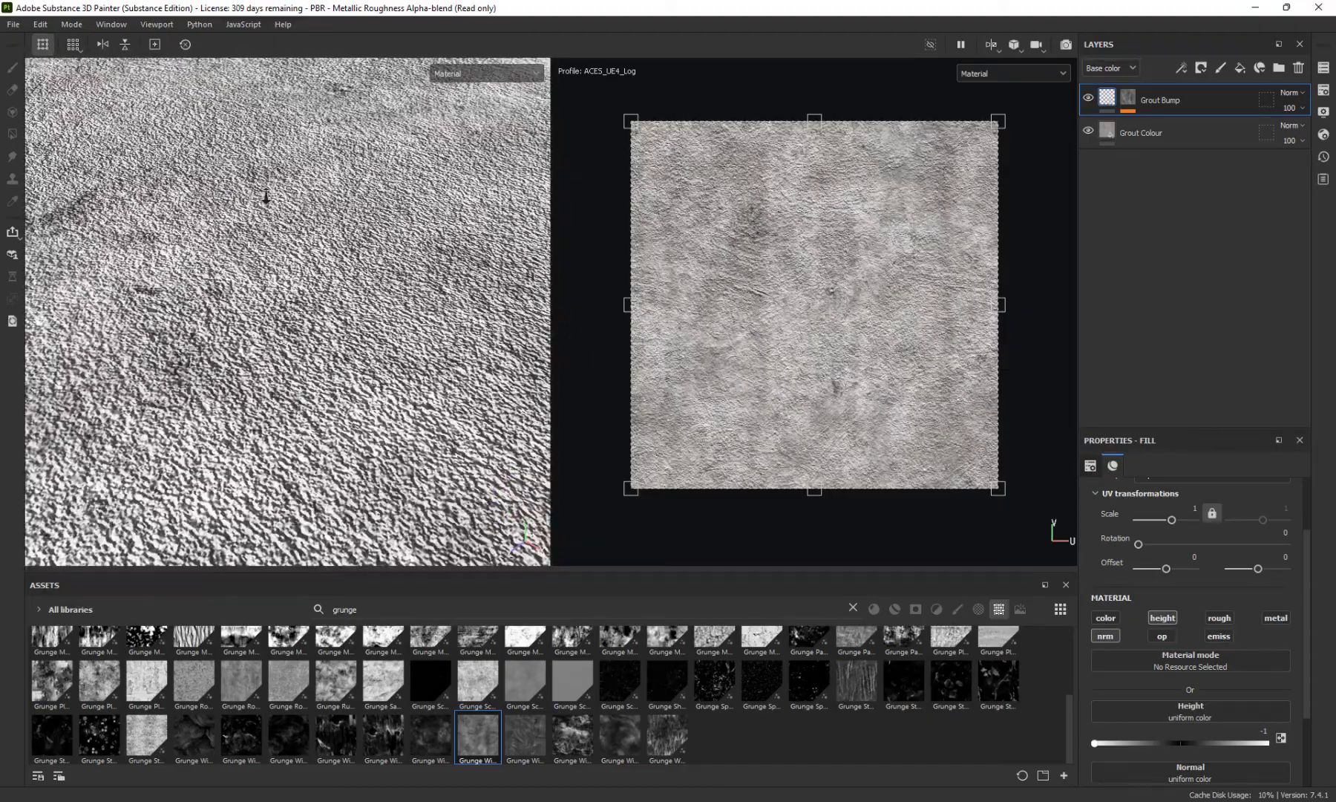
drag(1085, 741, 1170, 761)
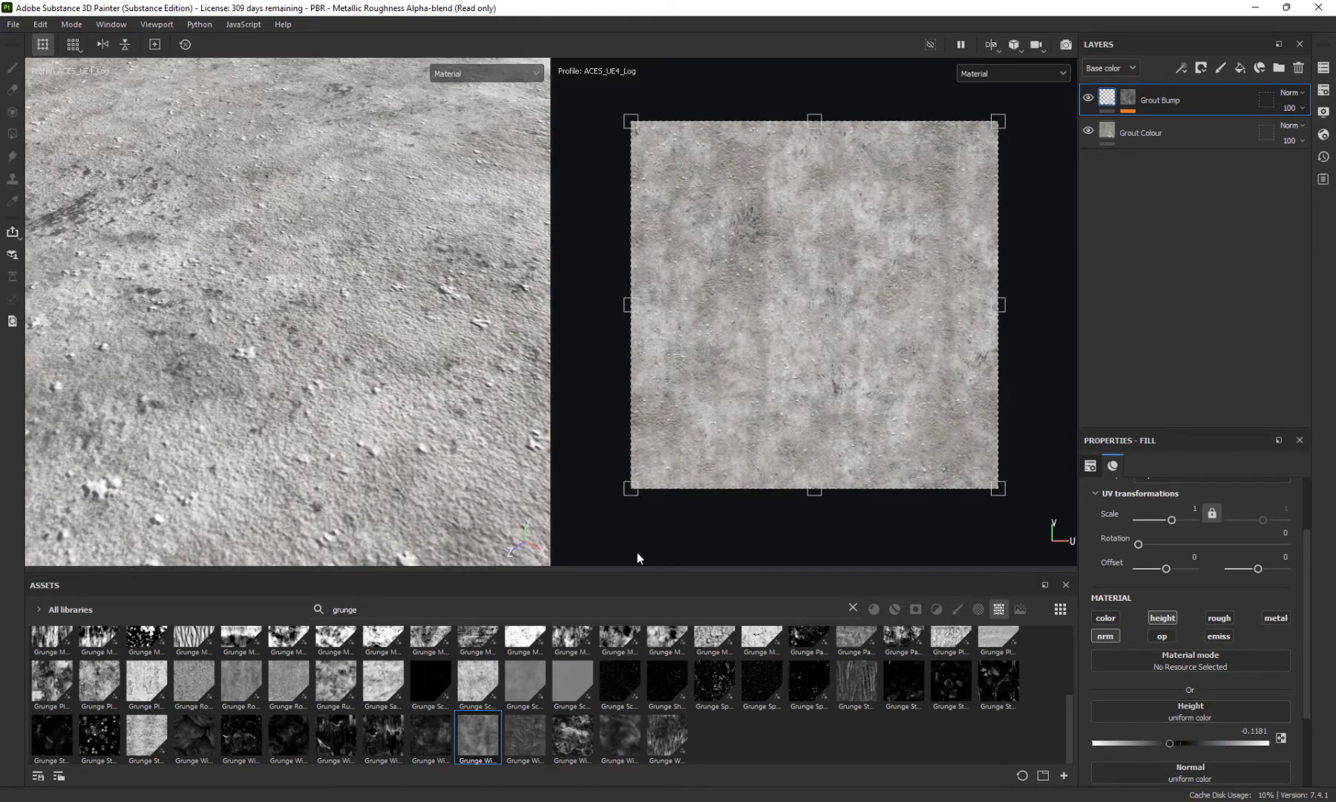
alt+scroll(293, 277, down, 5)
alt+scroll(294, 275, up, 5)
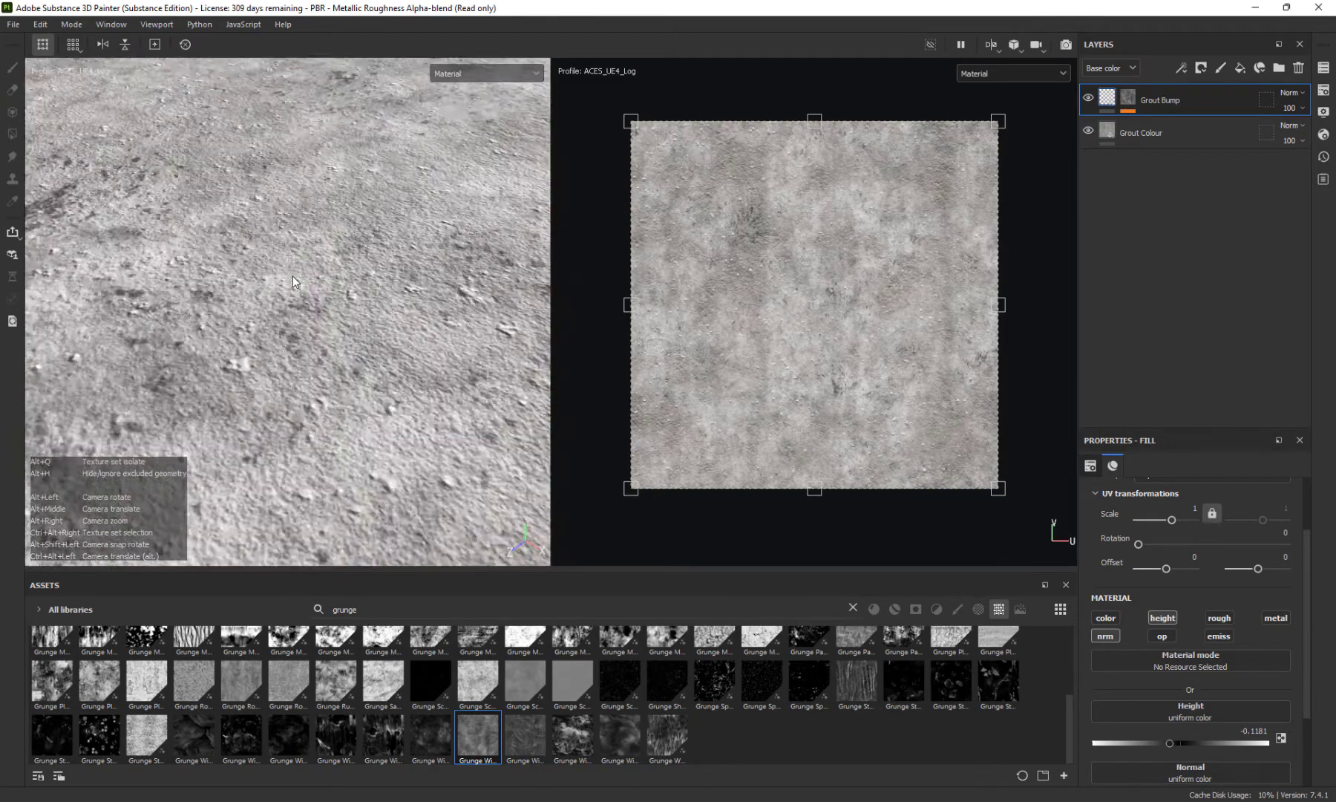
alt+drag(293, 275, 452, 437)
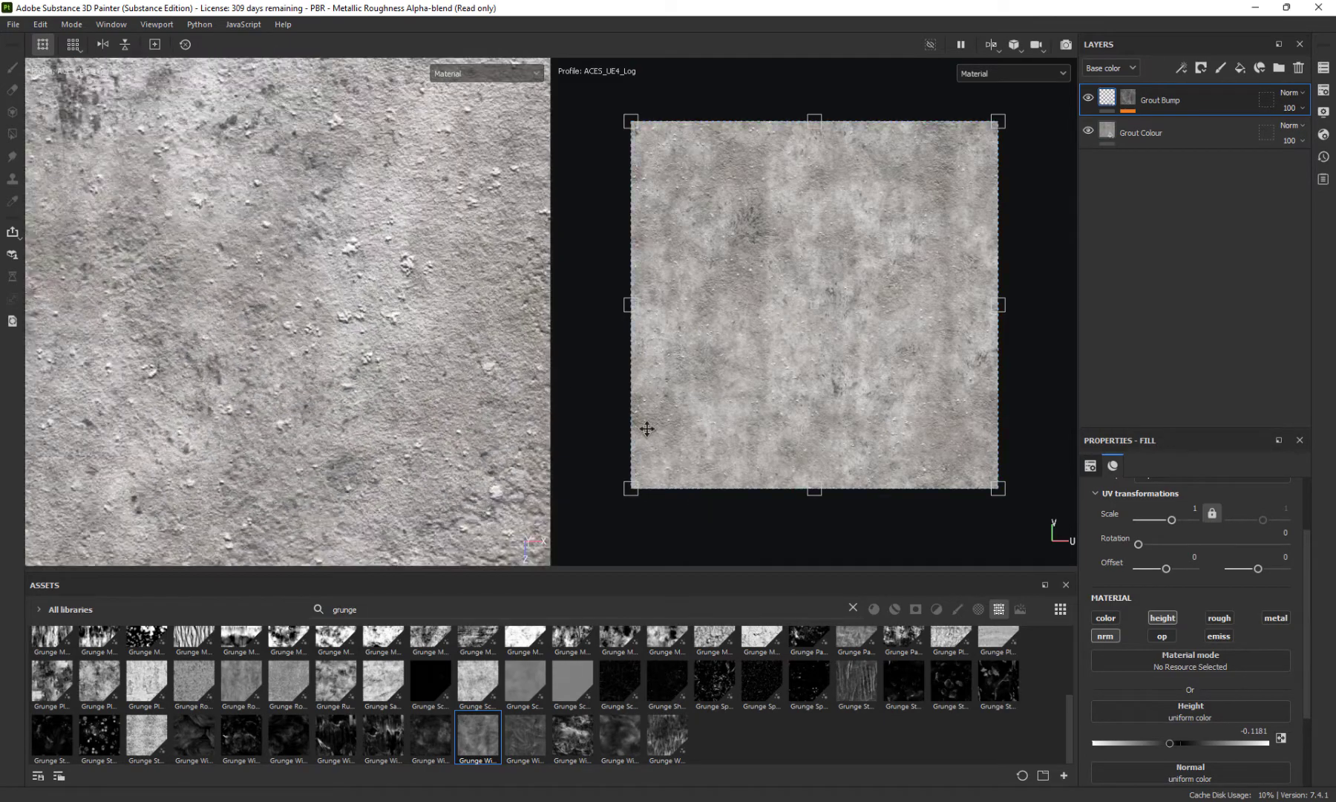
scroll(608, 382, down, 1)
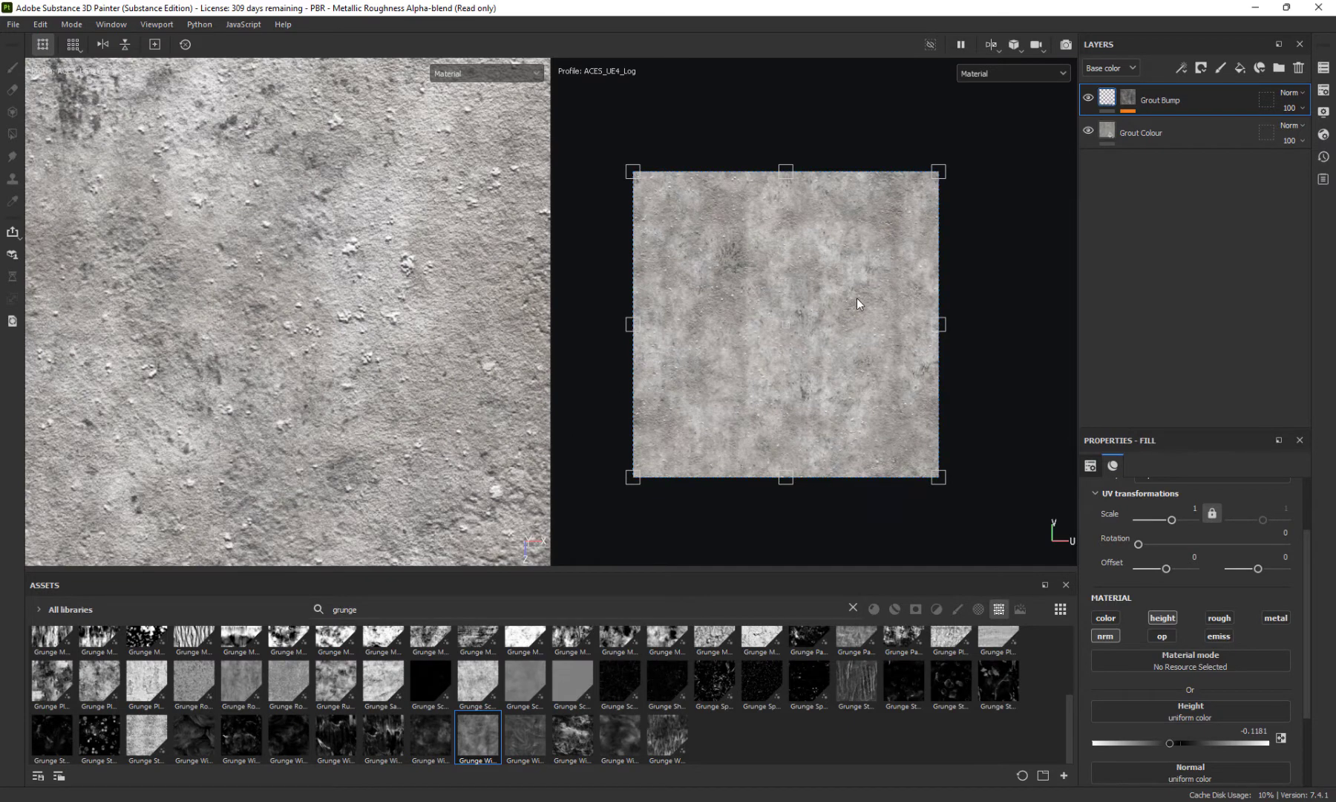
Add a fill layer above Grout Bump and name it Brick Base Colour
click(1240, 68)
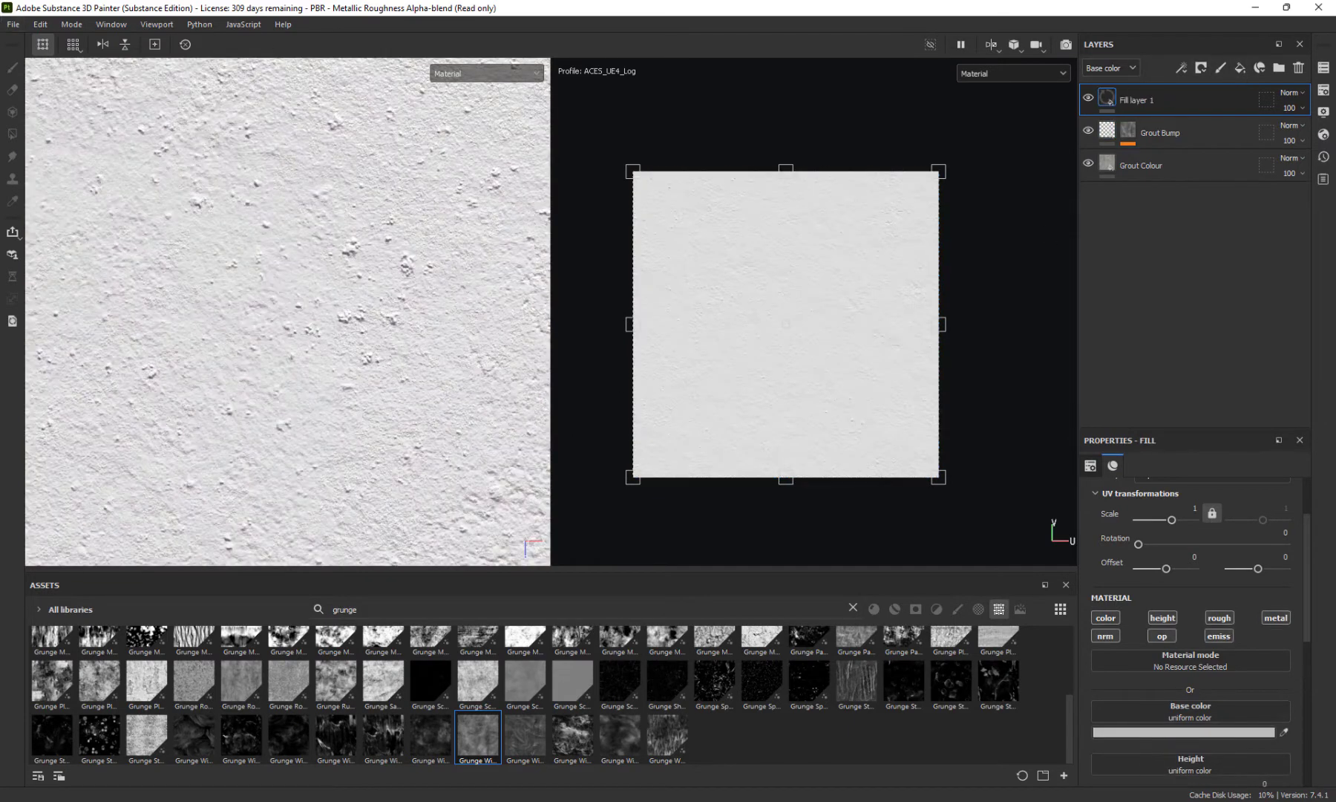
double_click(1146, 103)
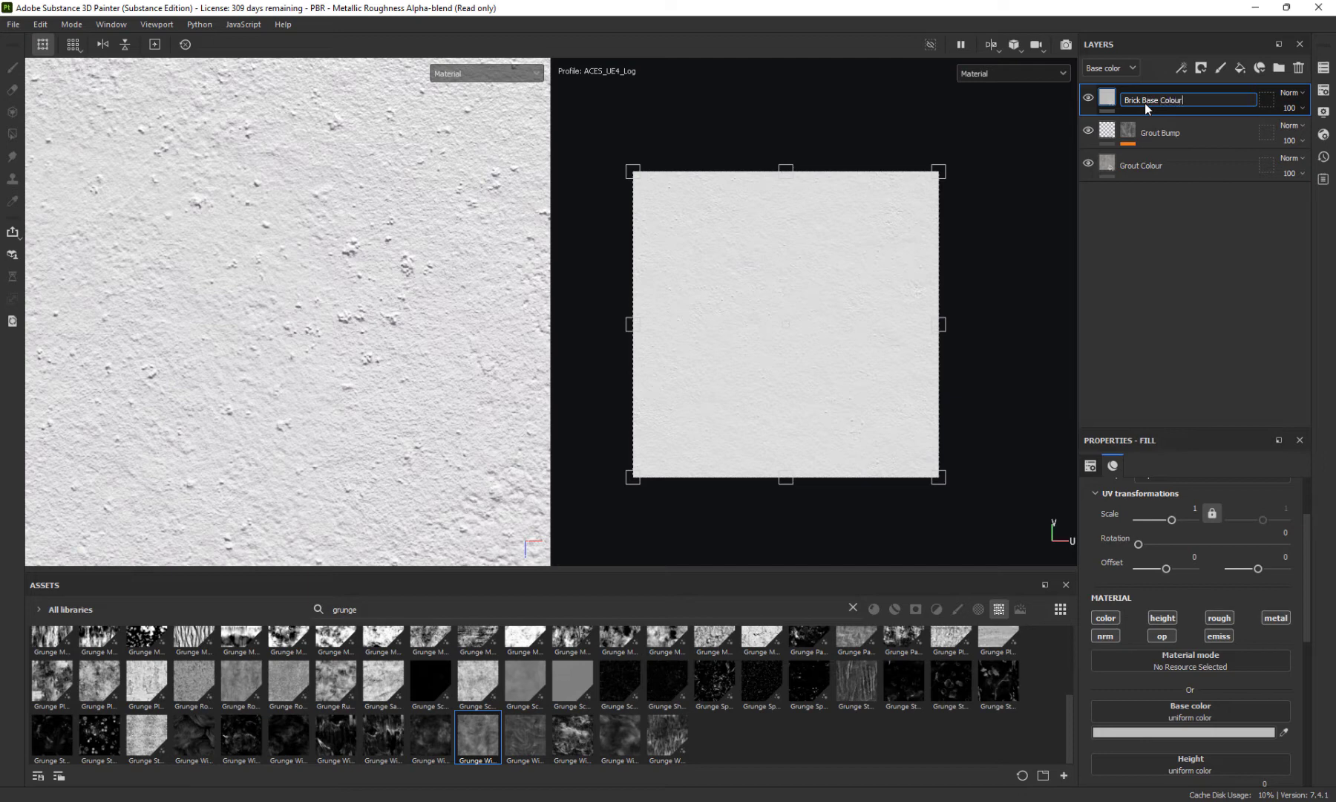
key(Return)
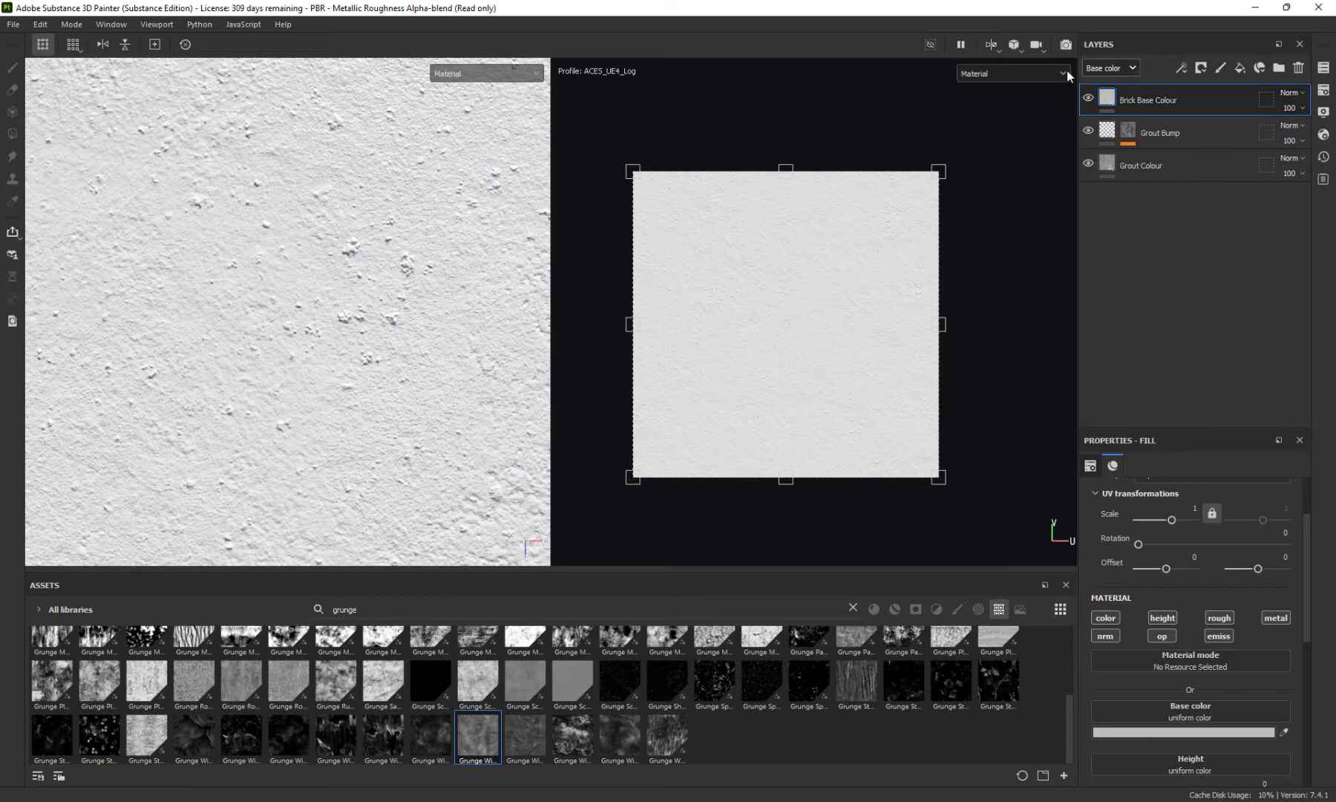
Set the base color of the Brick Base Colour layer to dark red 930000
right_click(1113, 99)
key(Escape)
click(1202, 730)
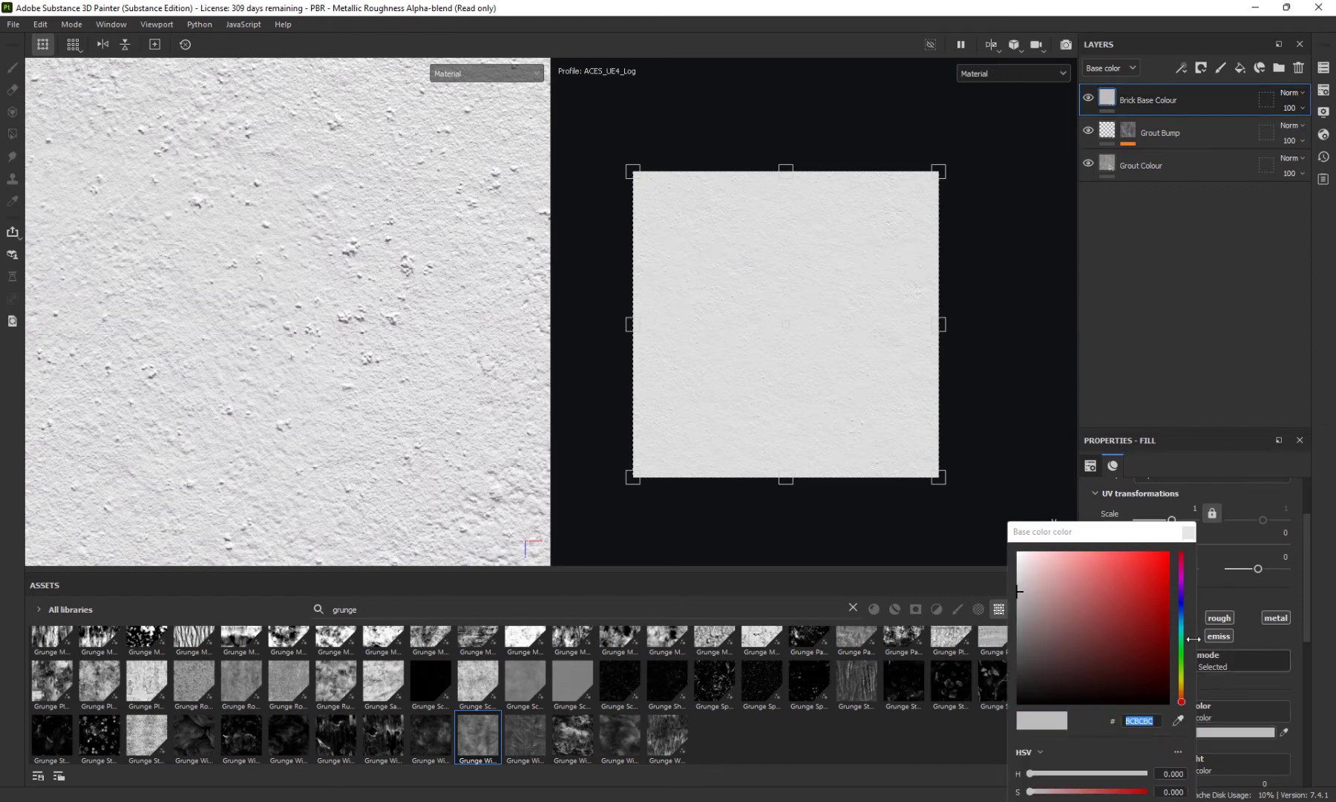
click(1169, 616)
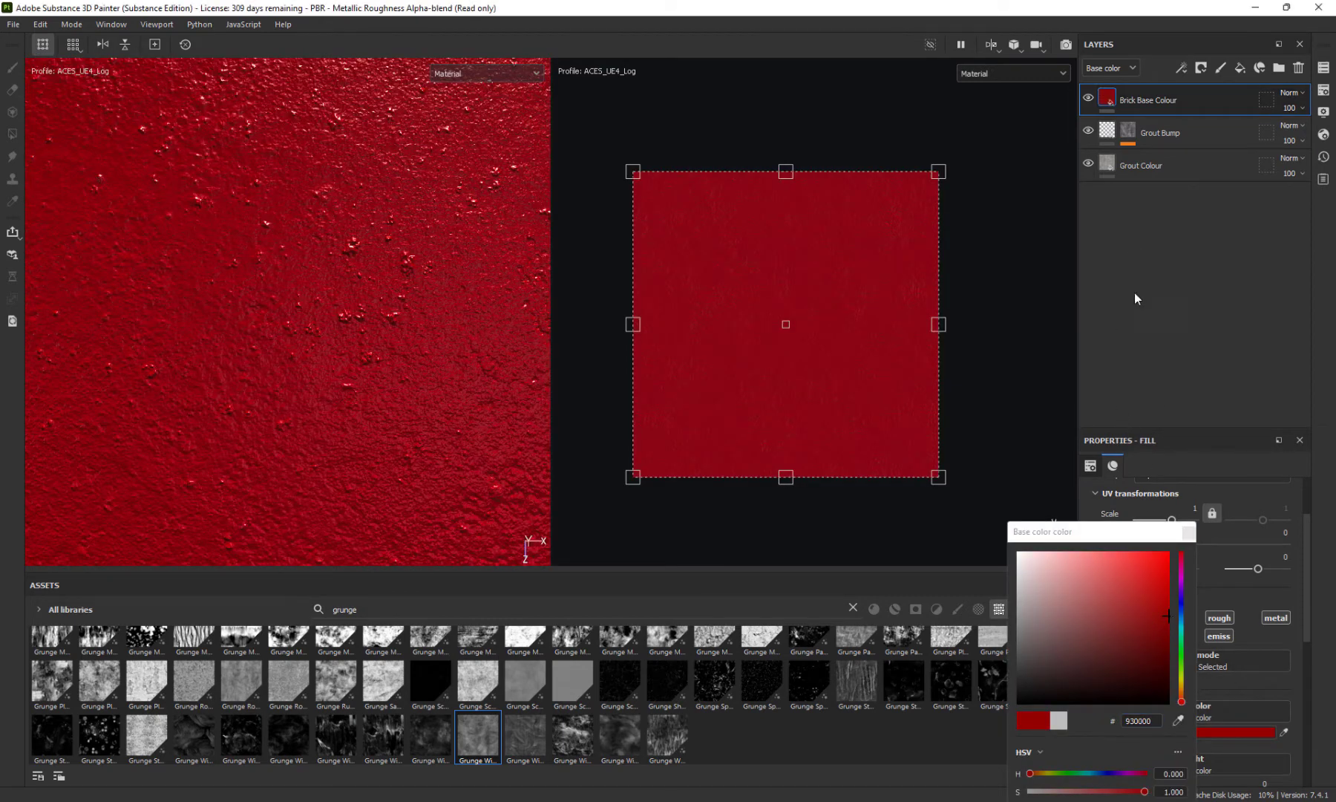
click(545, 266)
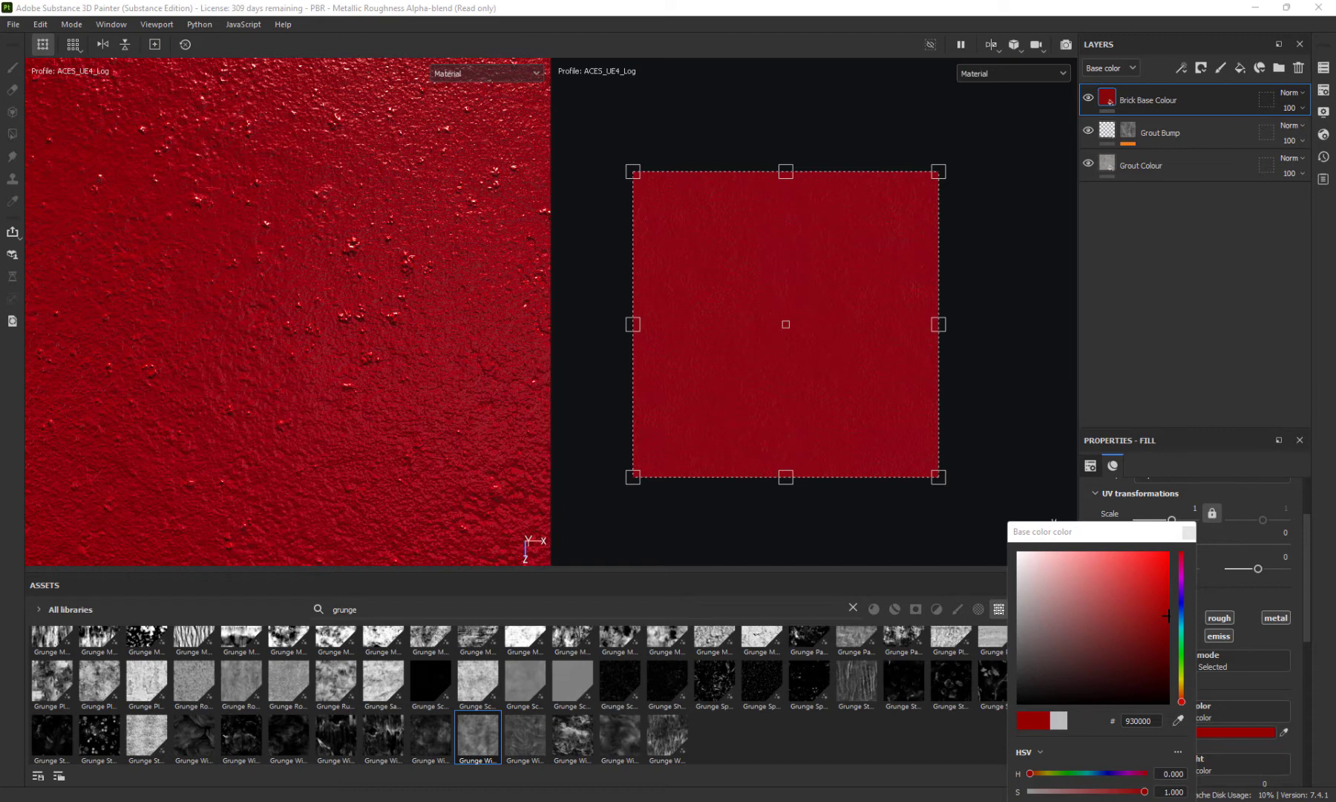
Add a black mask with an empty generator to the Brick Base Colour layer and clear the asset search
right_click(1140, 104)
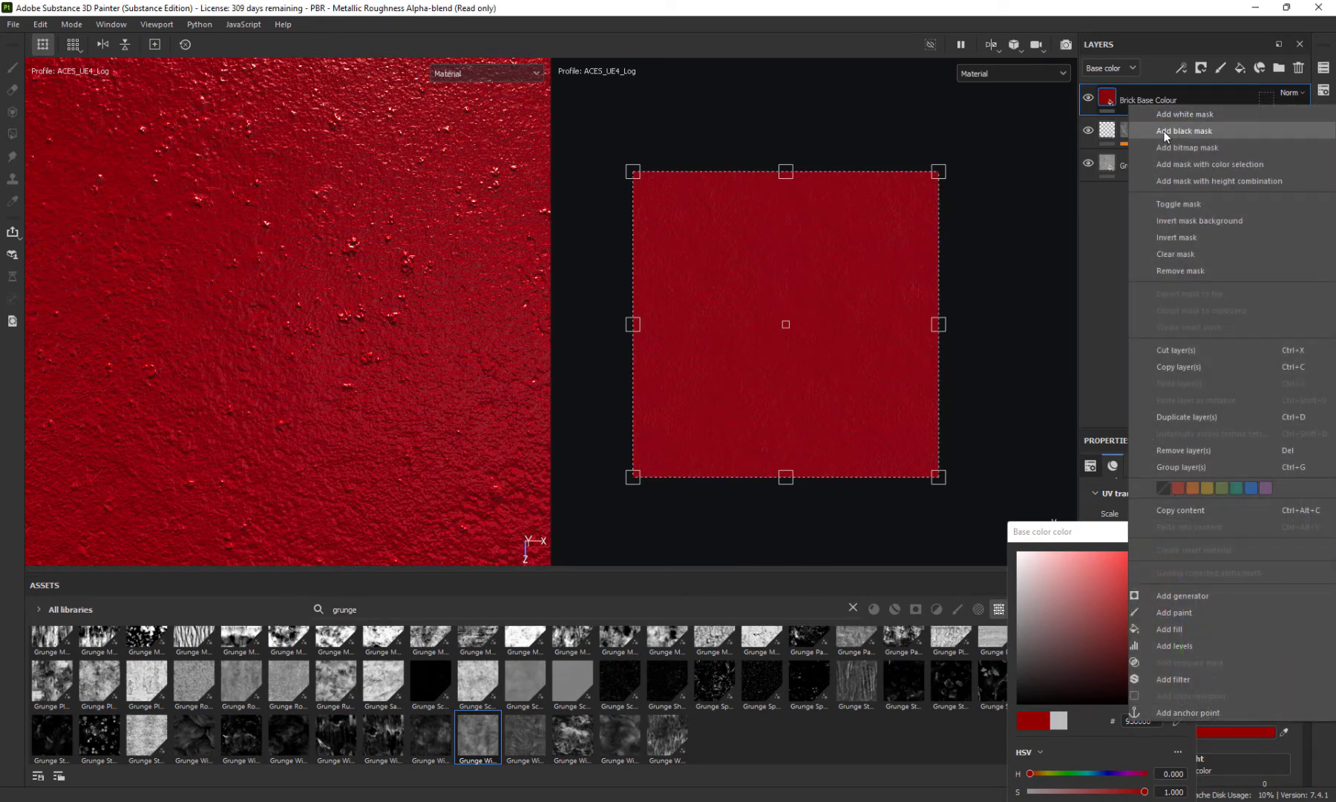
click(1164, 132)
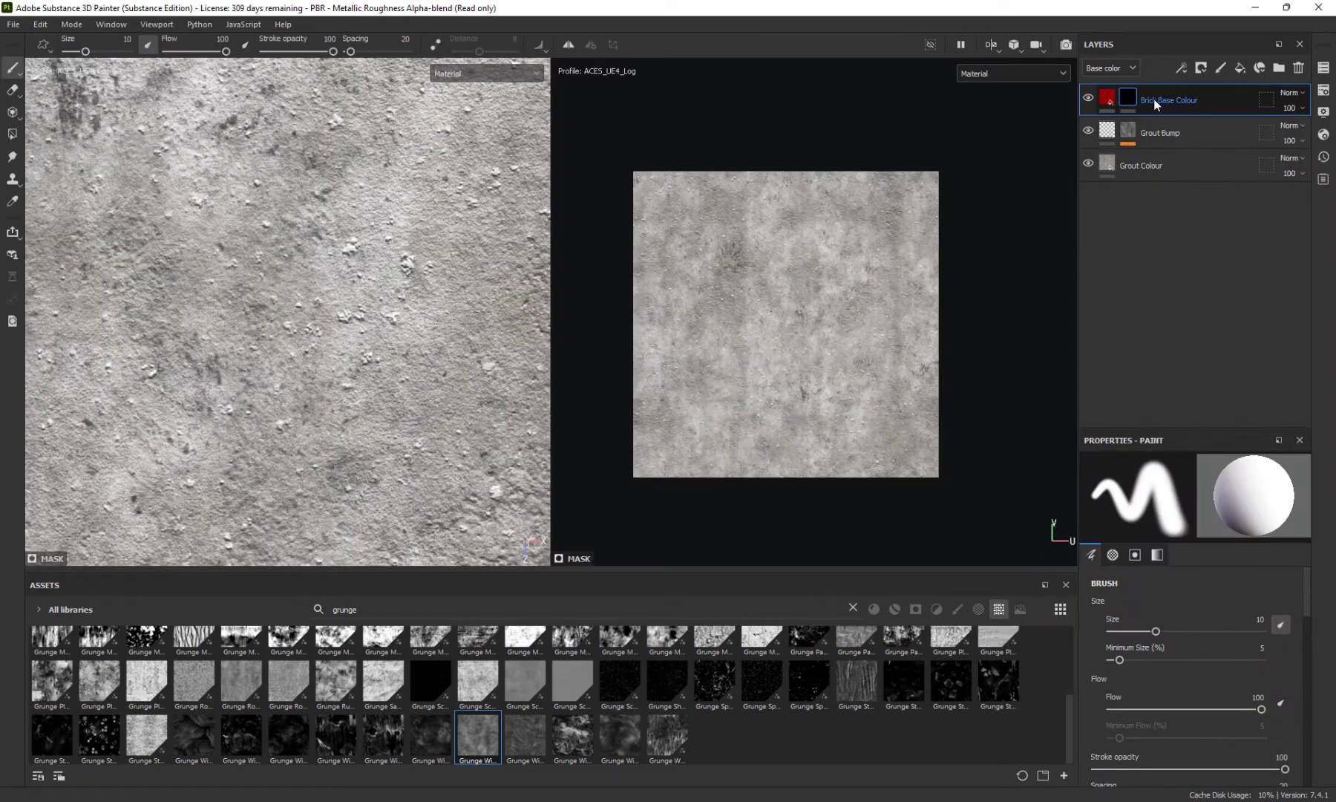
right_click(1154, 100)
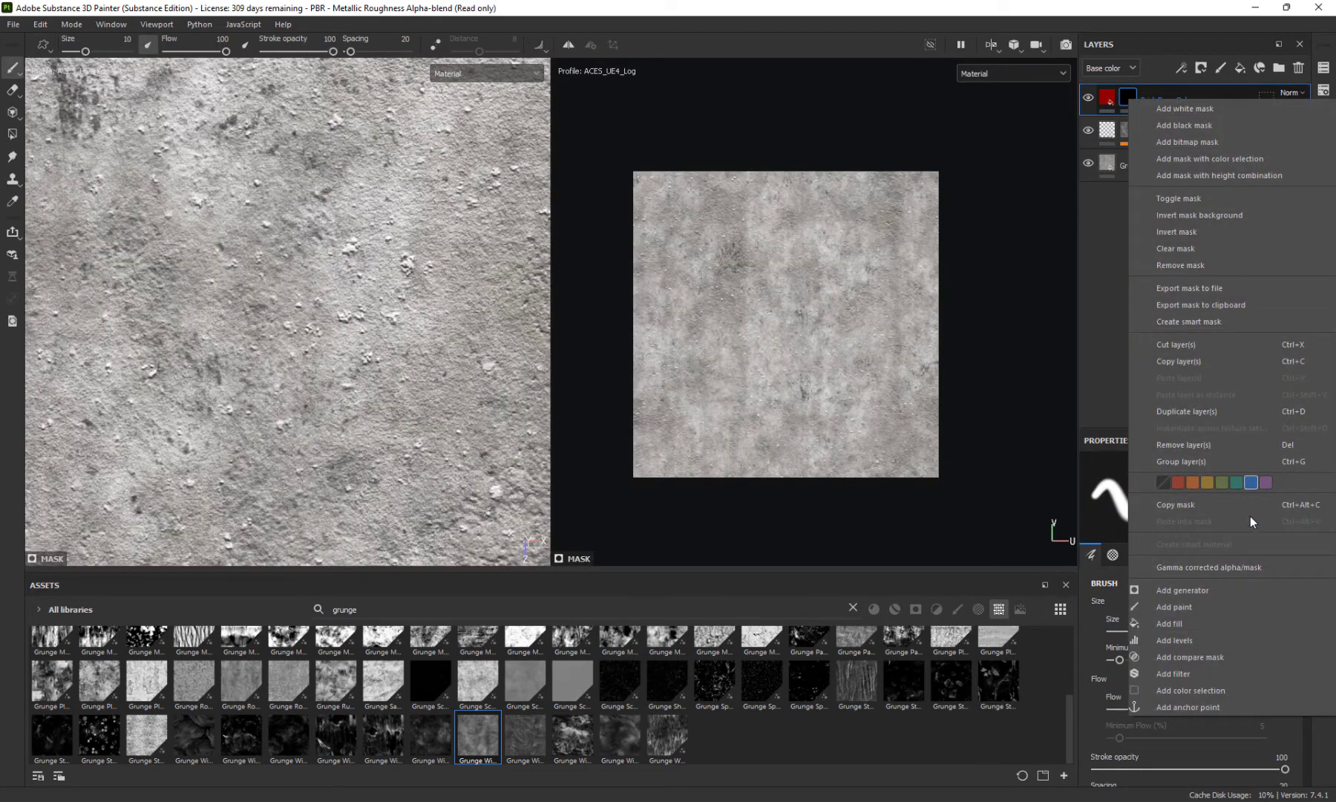
click(1209, 592)
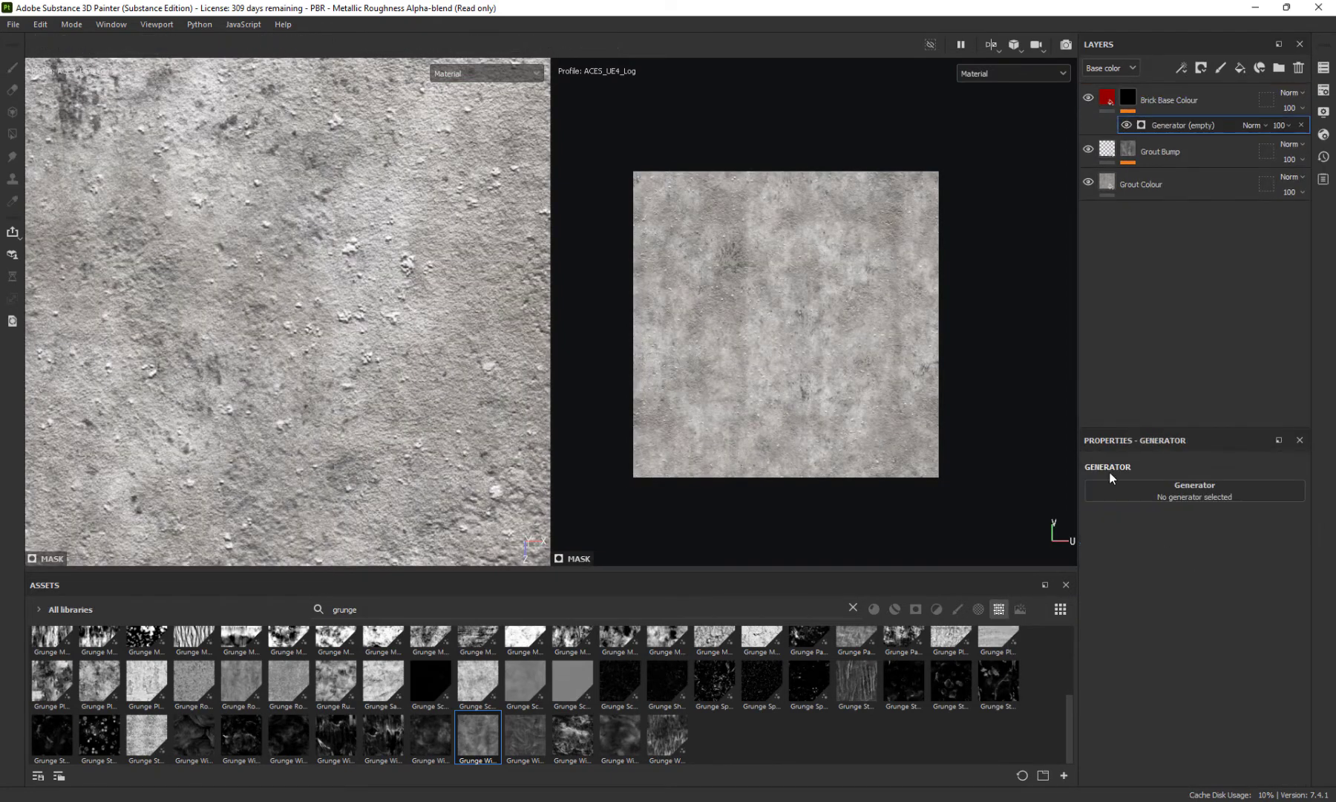
click(853, 608)
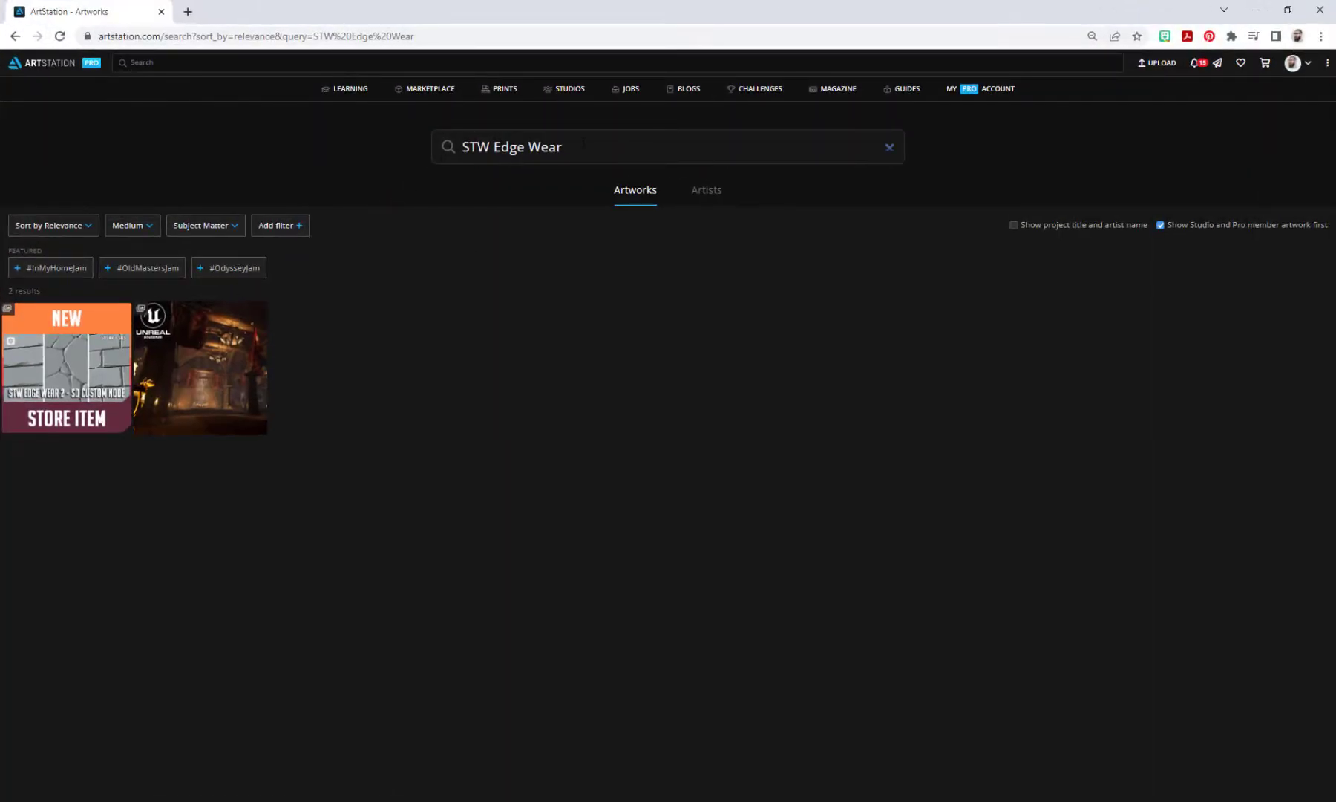
In the browser on ArtStation, open the STW Edge Wear 2 Filter marketplace page and examine the Personal (SBSAR Only) option
drag(564, 147, 429, 149)
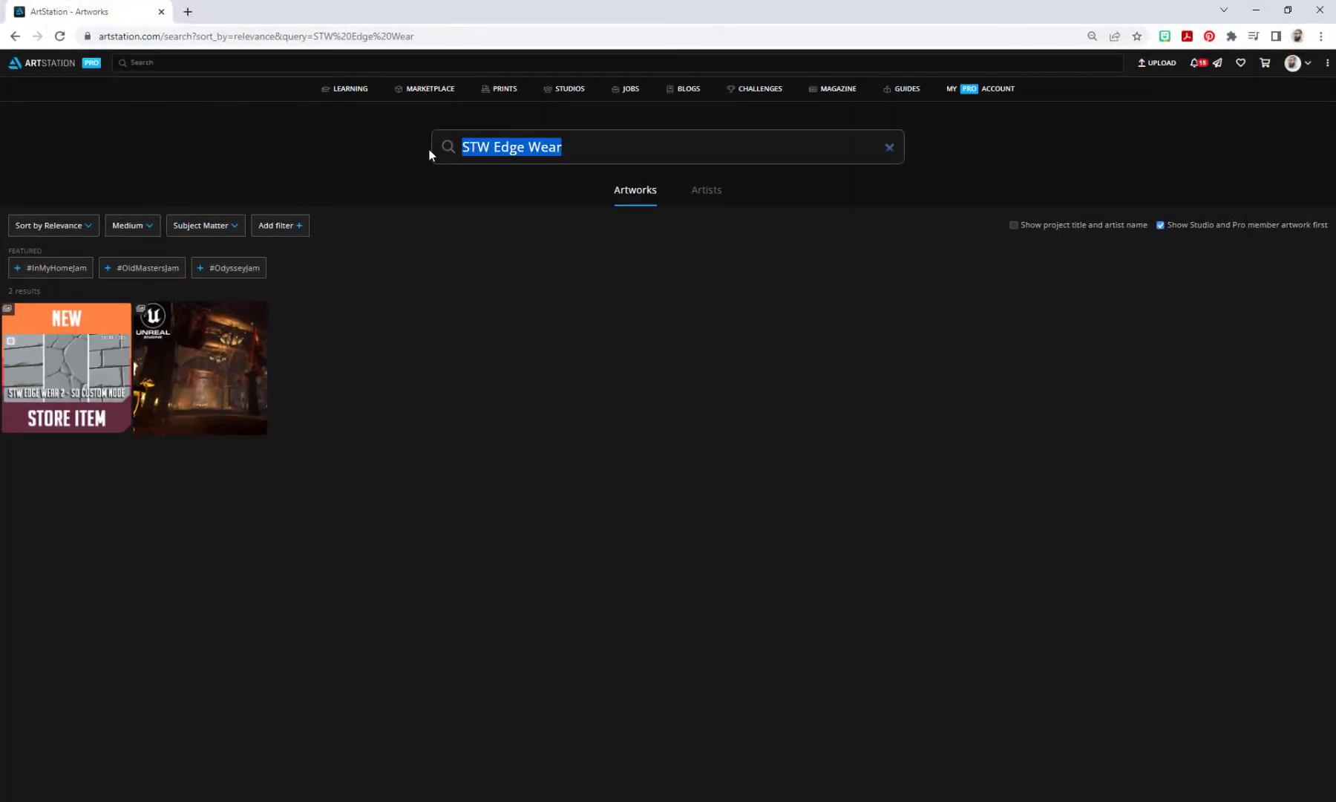
click(89, 352)
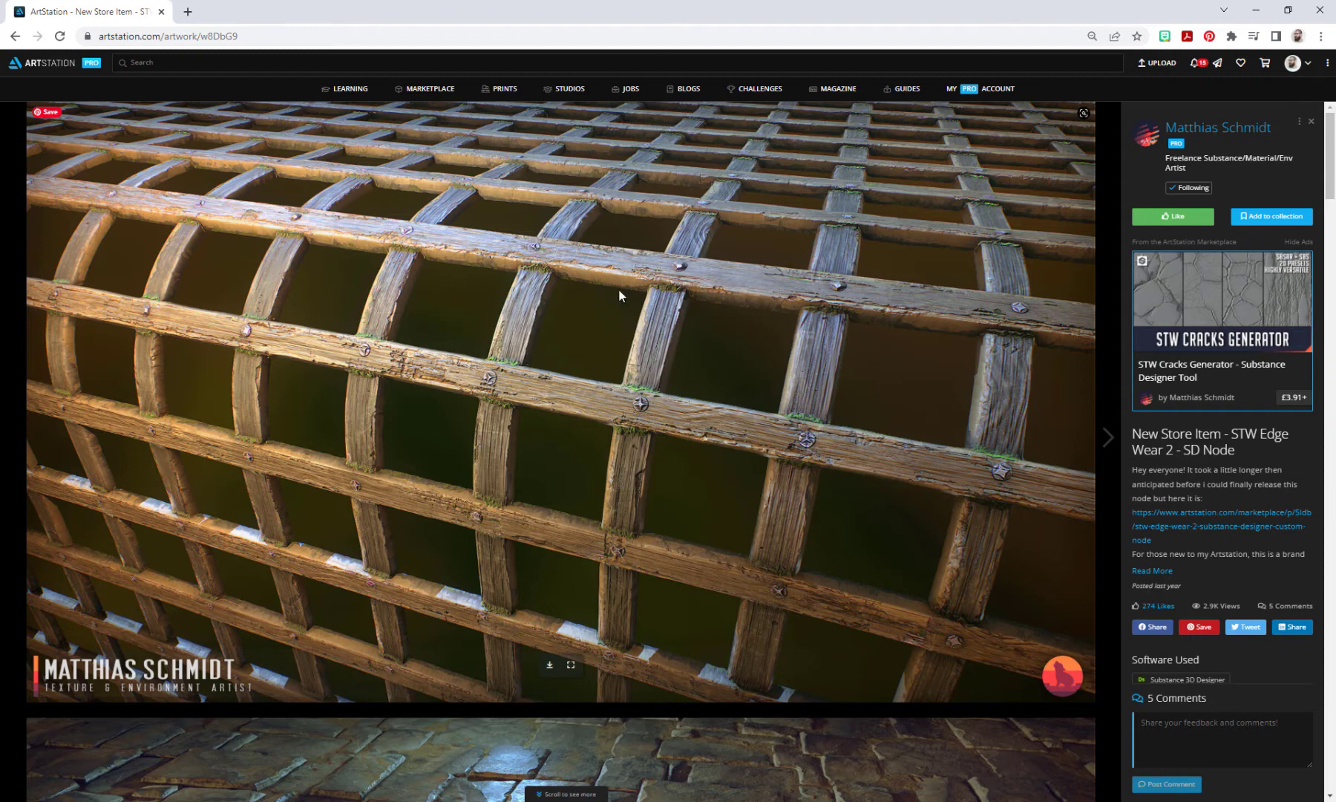
scroll(620, 296, down, 1)
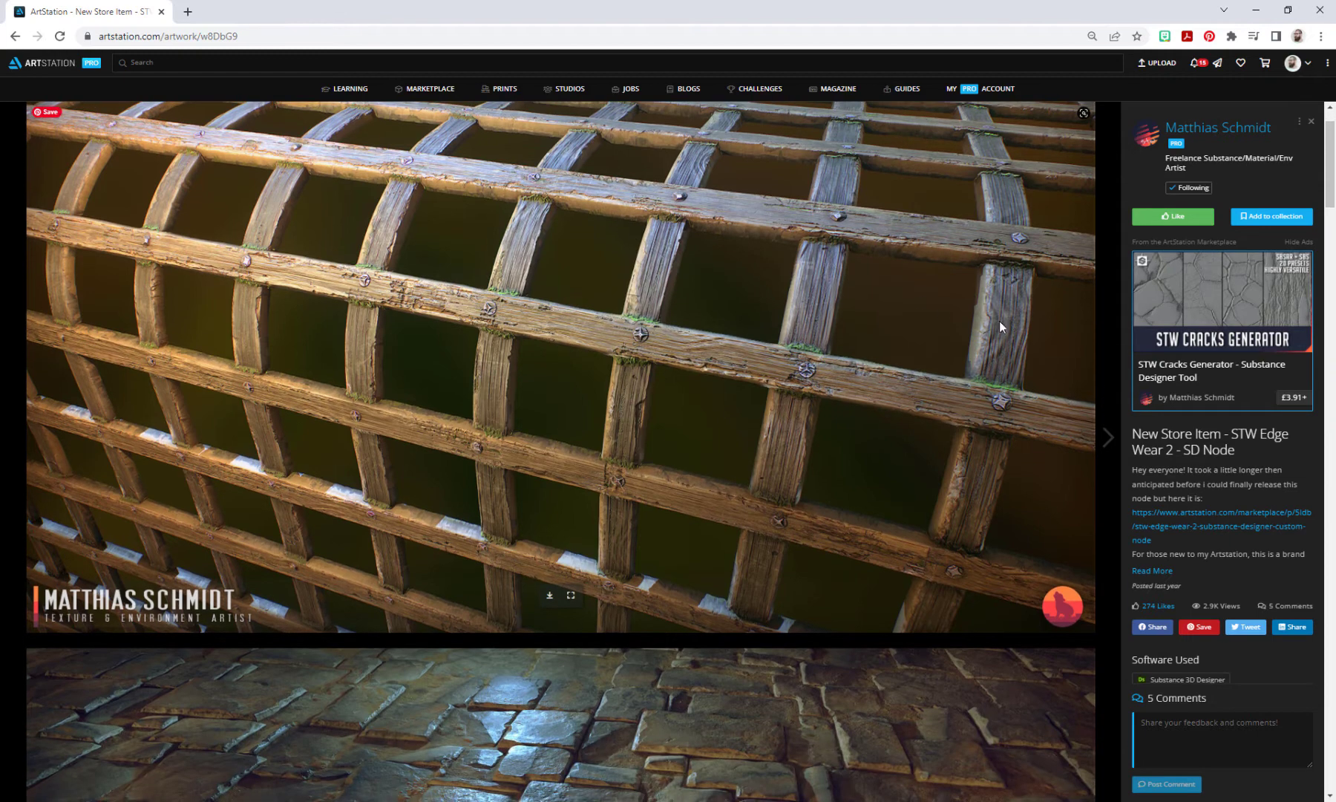
click(1190, 526)
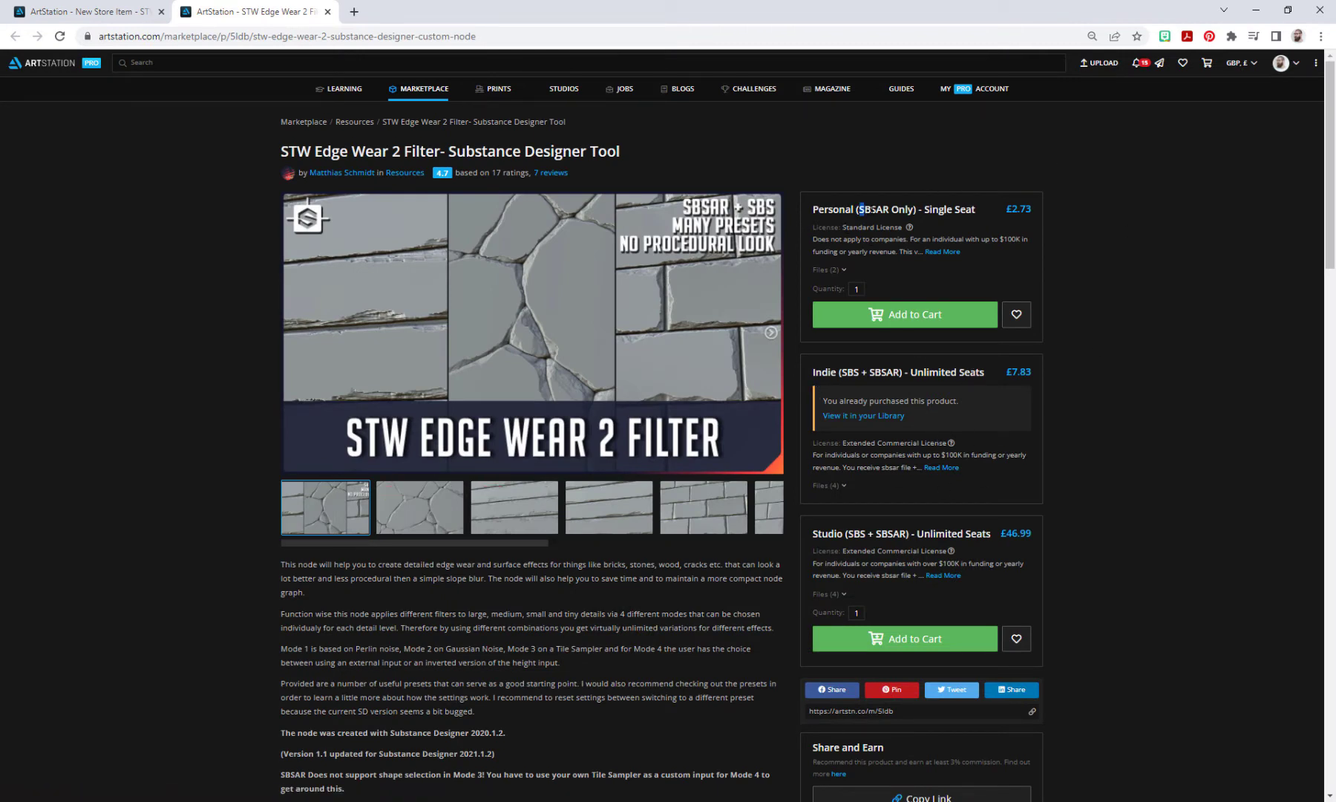
drag(861, 209, 915, 210)
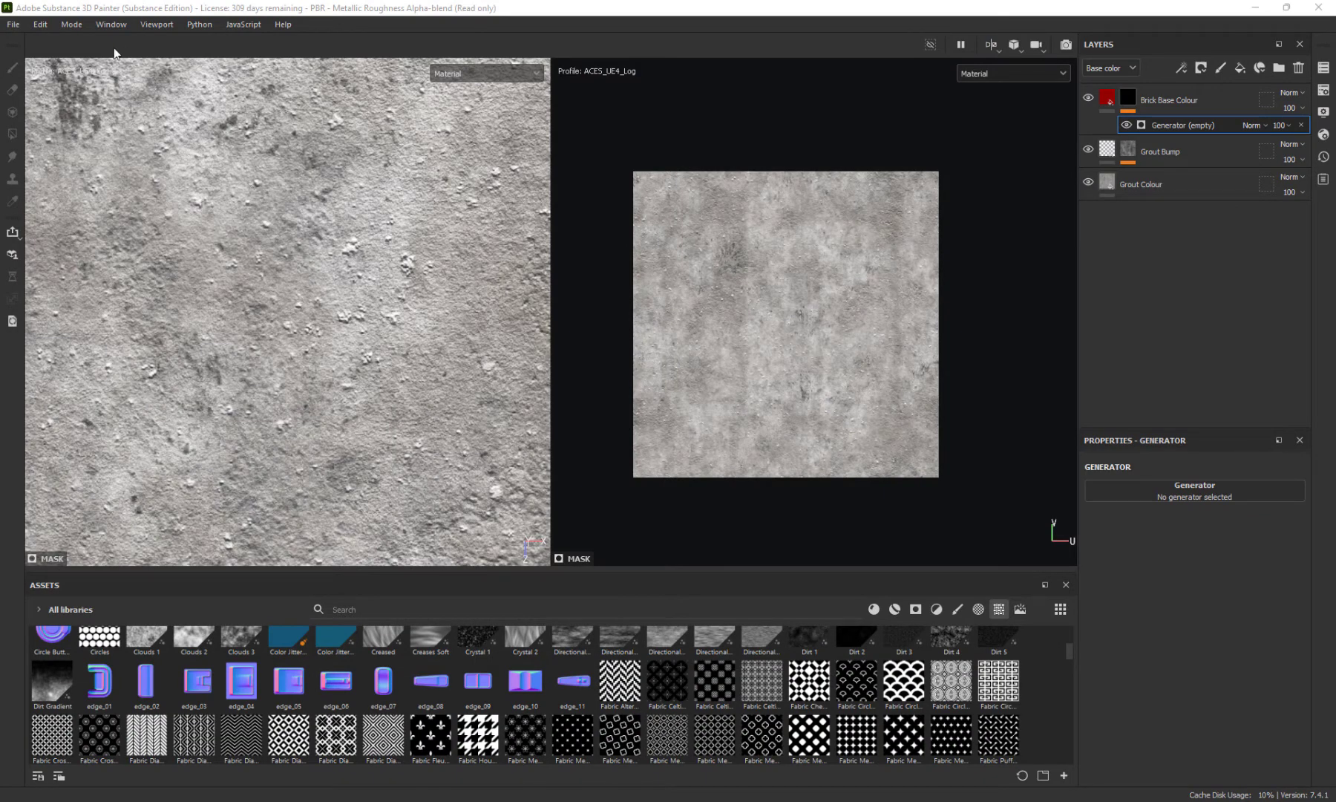
Add STW-Edge-Wear-2-v1-1.sbsar from the STW Edge Wear 2 folder in Downloads to the list of resources to import
click(13, 24)
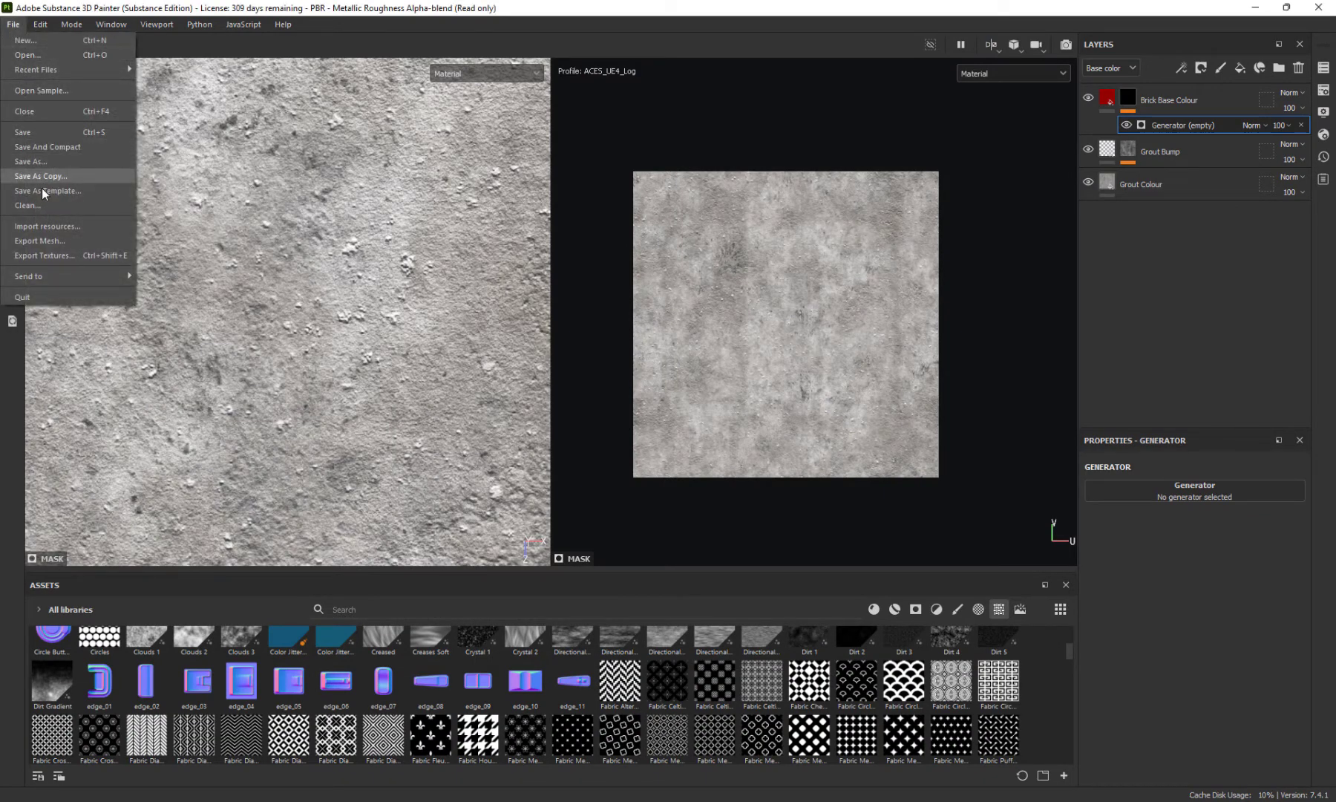
click(57, 228)
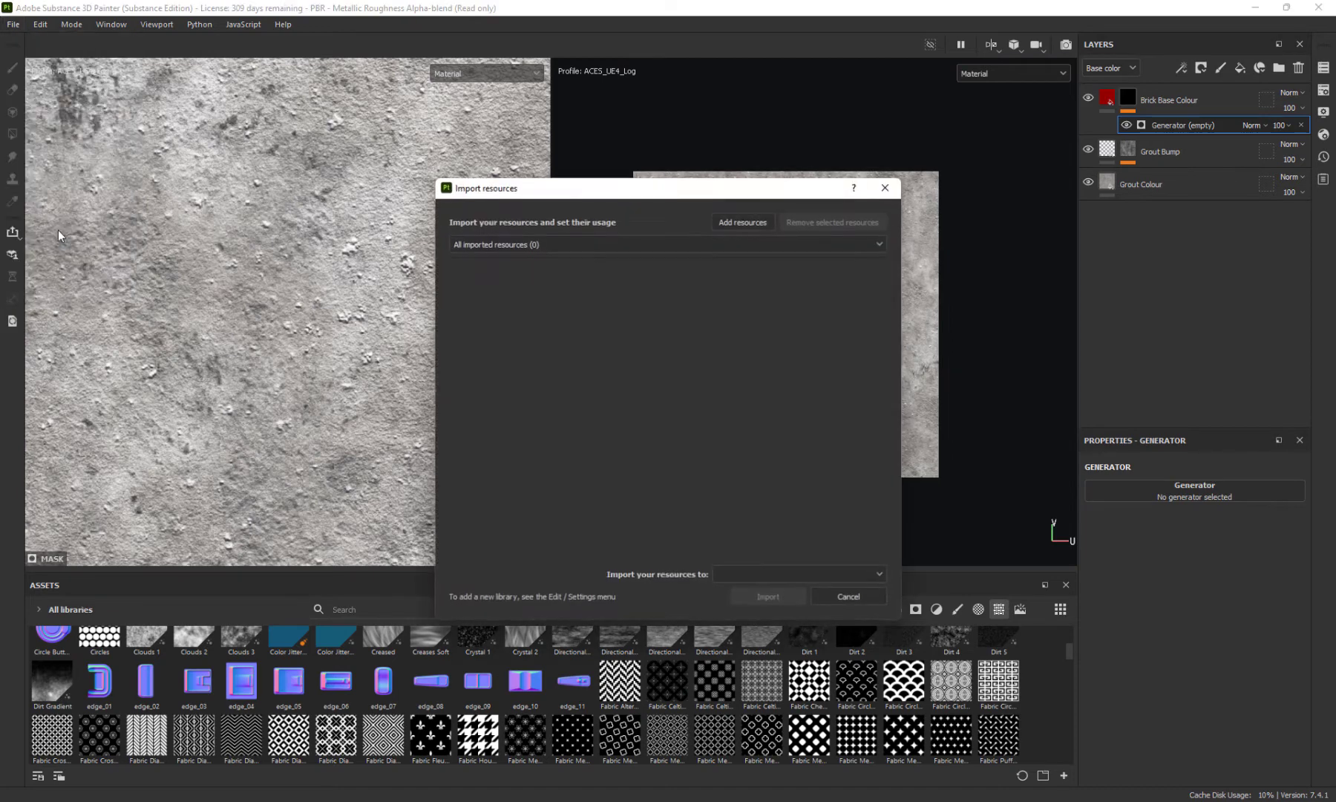
click(741, 222)
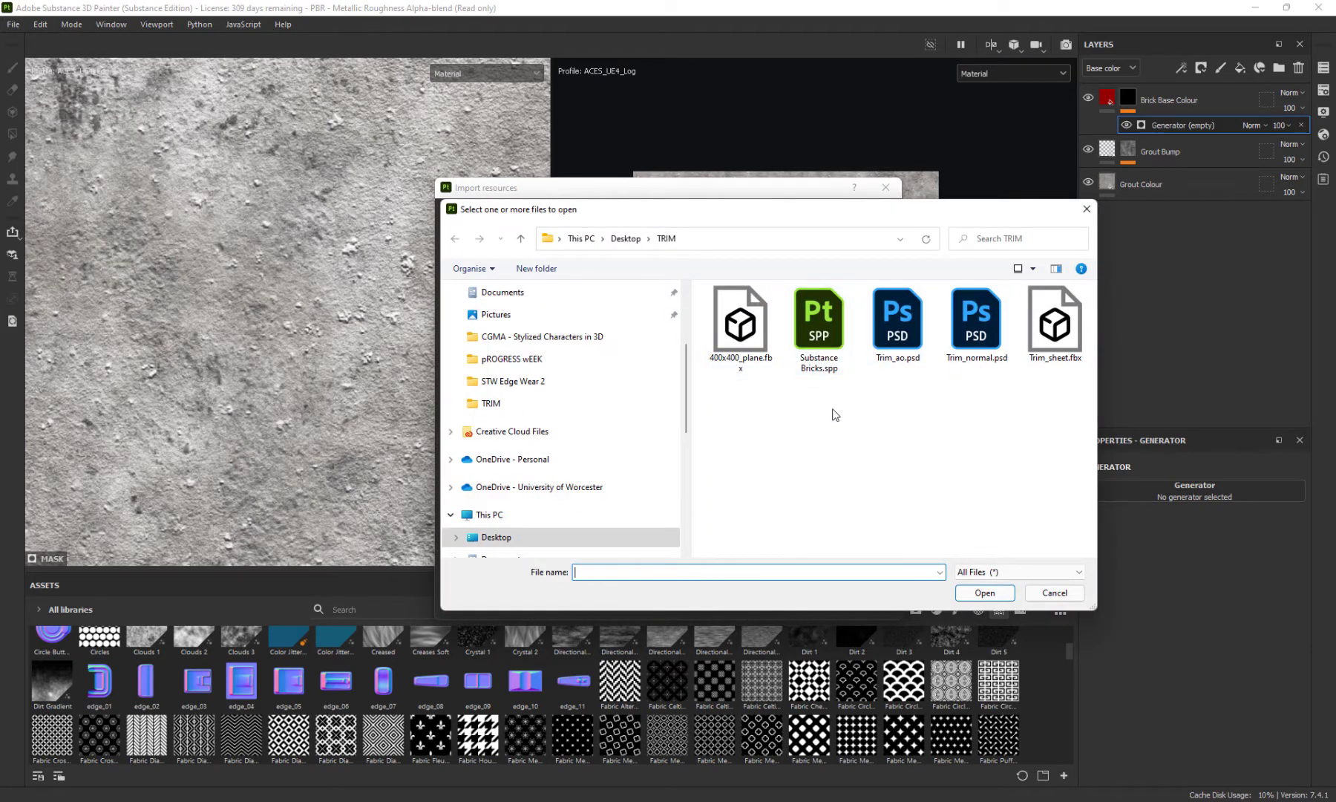
click(910, 426)
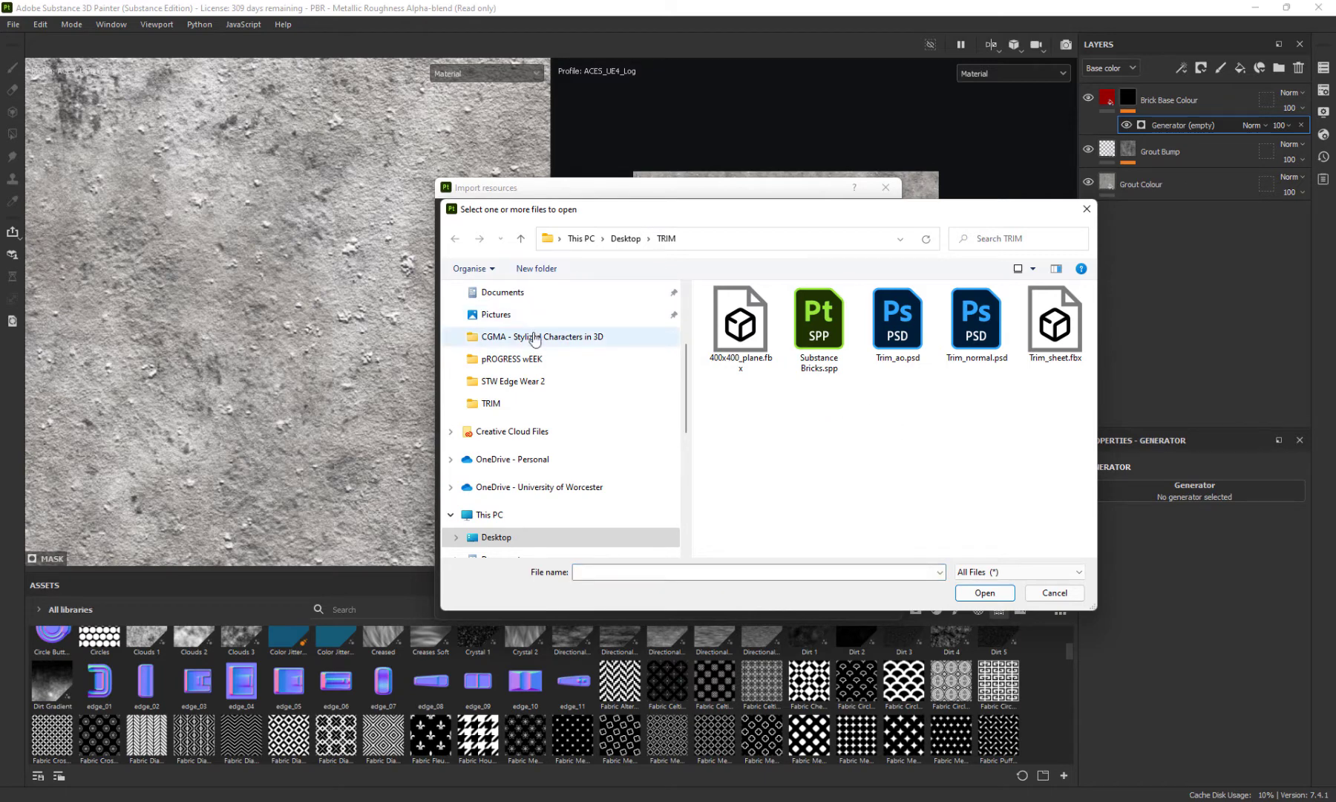
scroll(534, 338, up, 3)
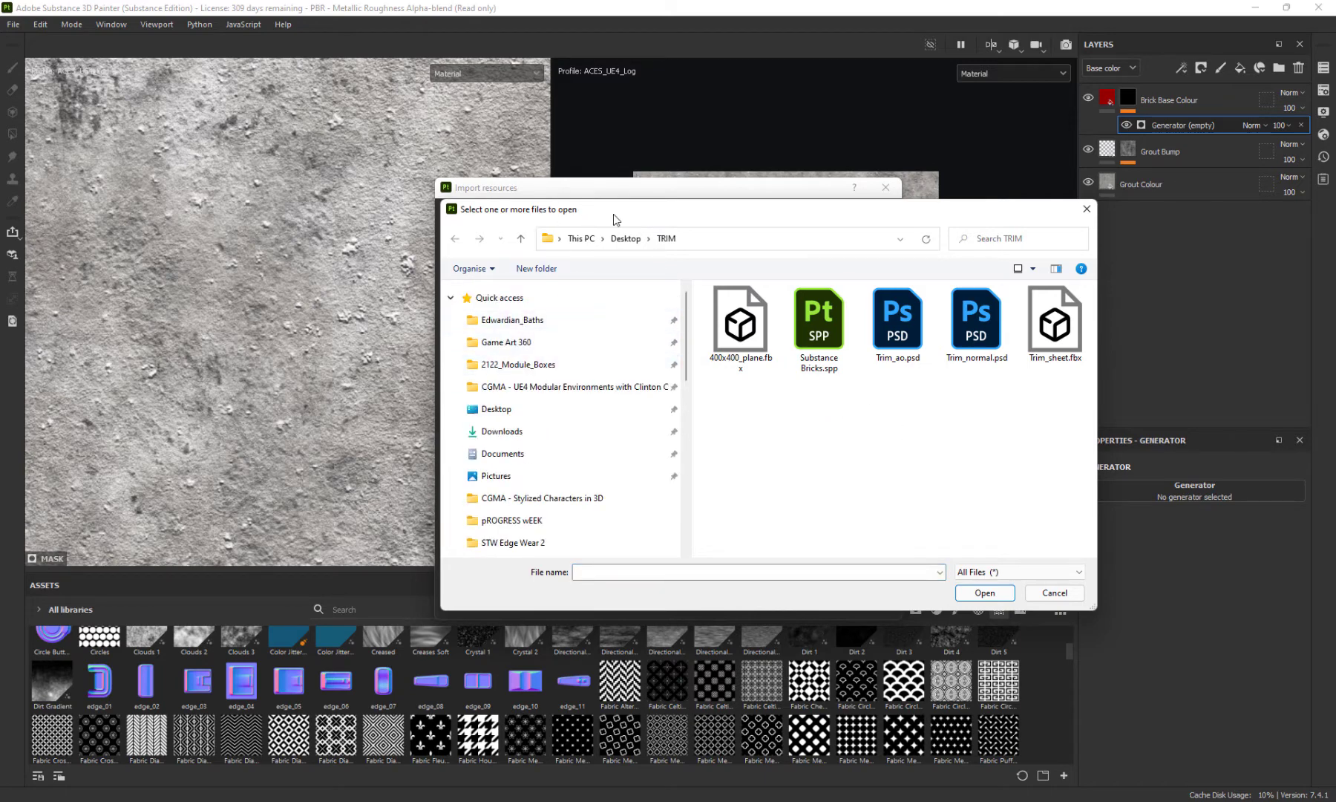
key(Escape)
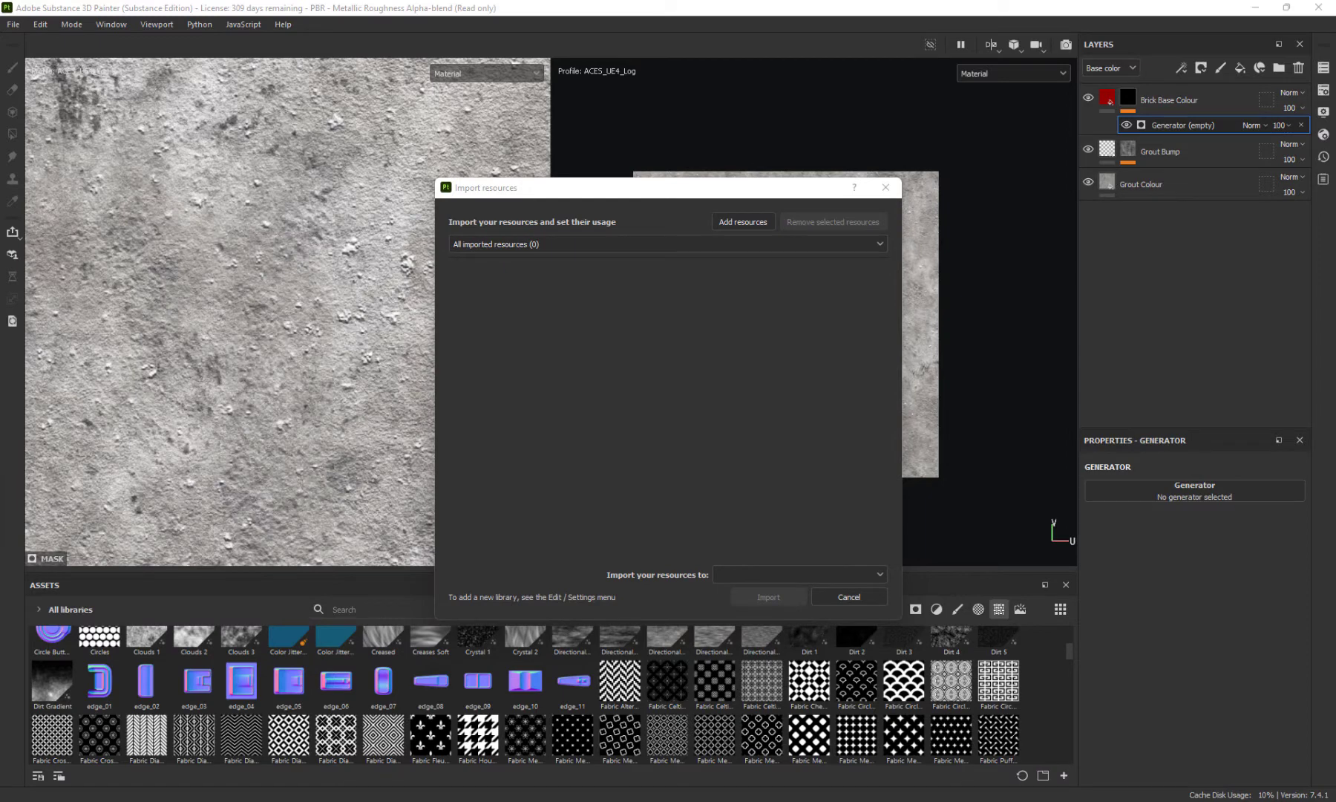
click(743, 222)
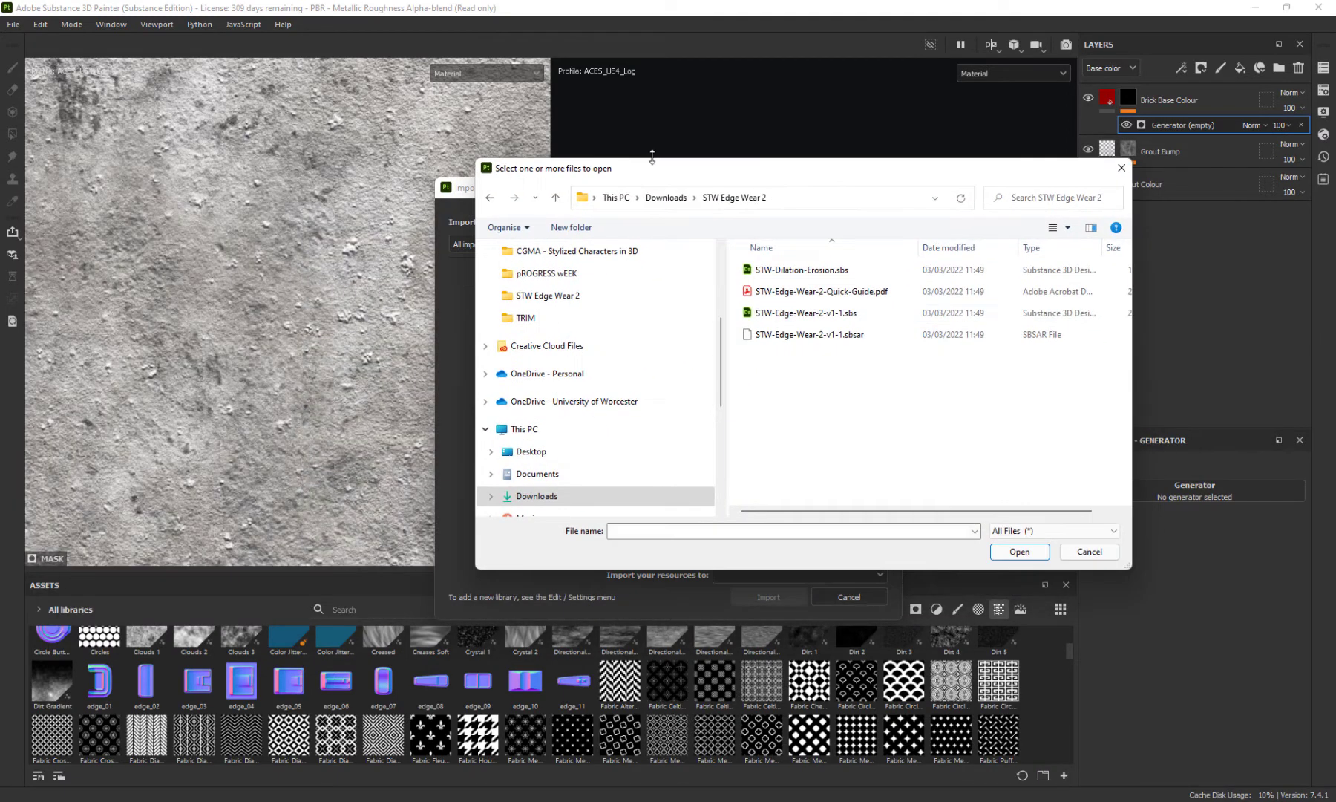
click(854, 343)
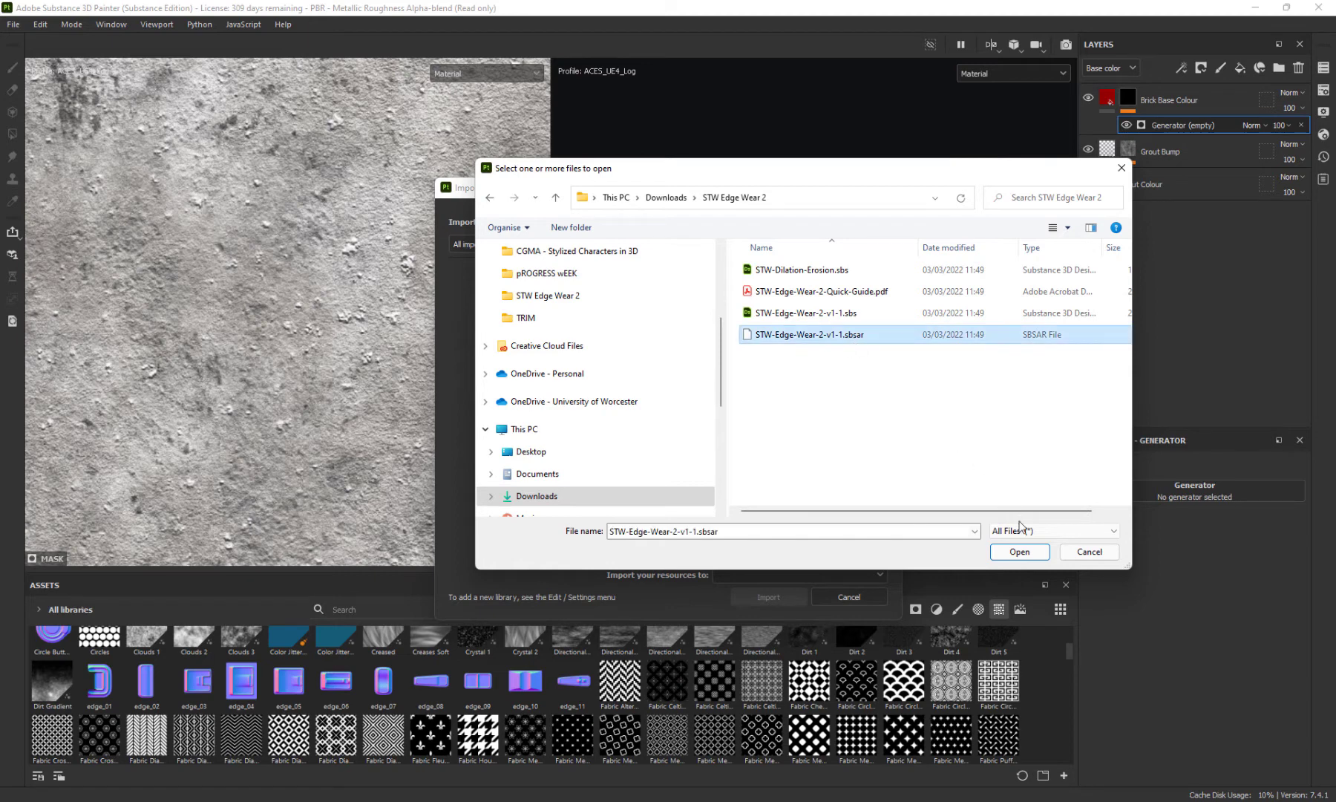
click(1019, 553)
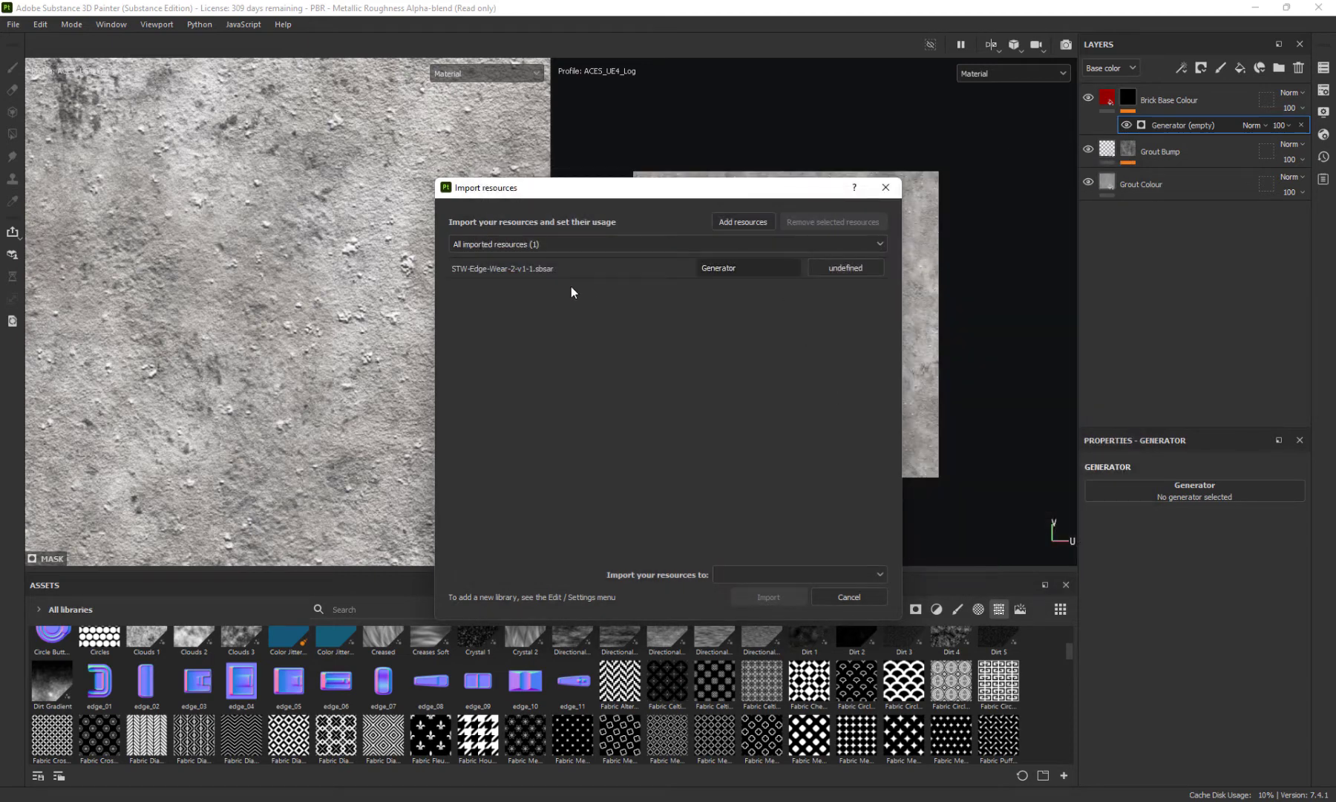
Set the STW-Edge-Wear-2 resource's usage to generator and its destination to library 'your_assets', and close the import dialog
click(869, 268)
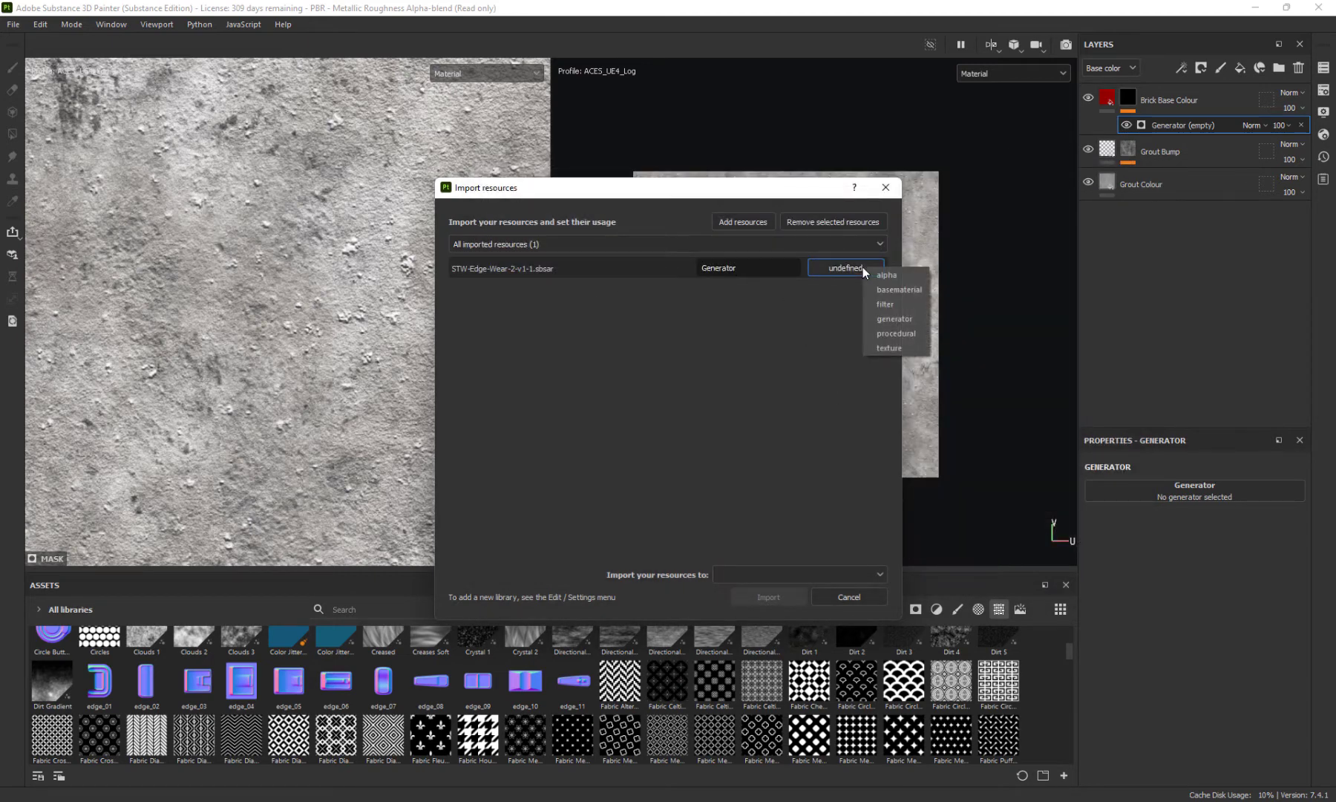
click(885, 320)
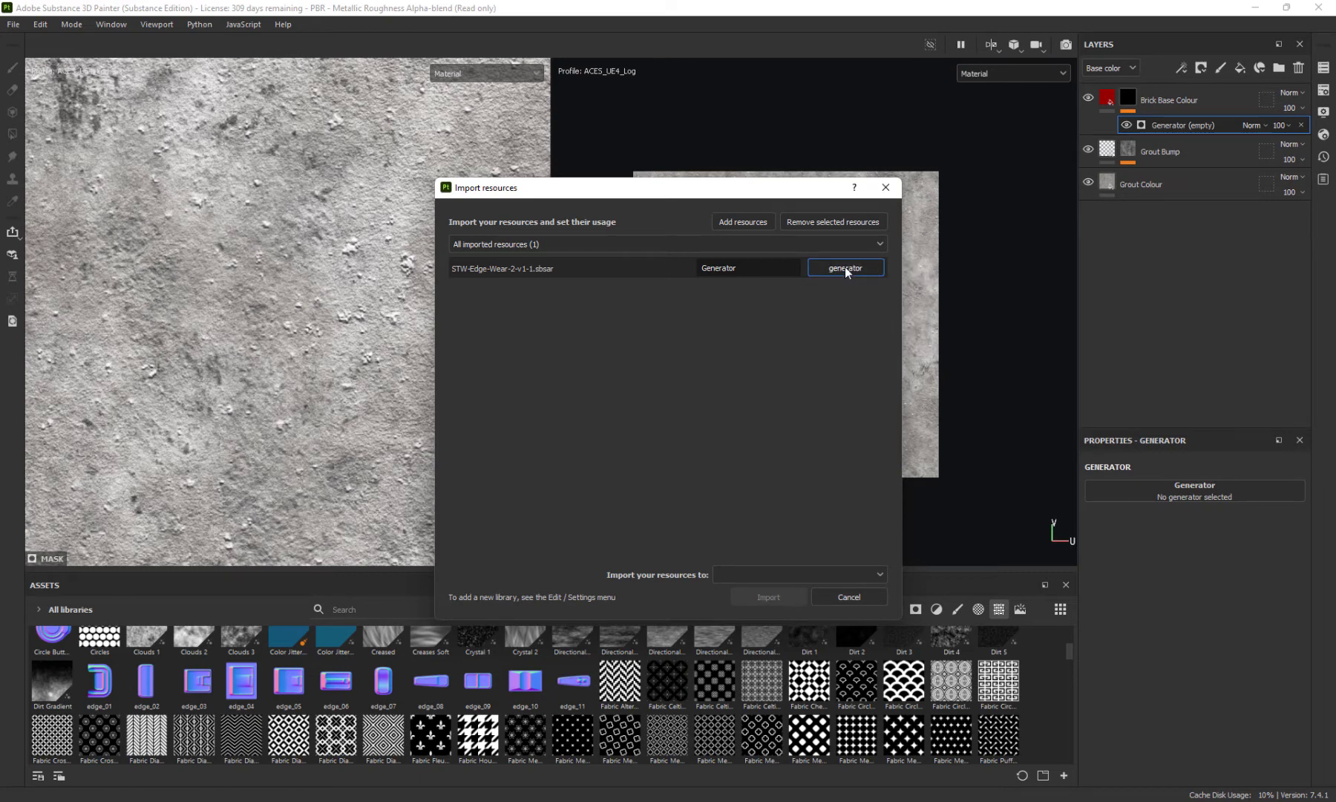
click(861, 574)
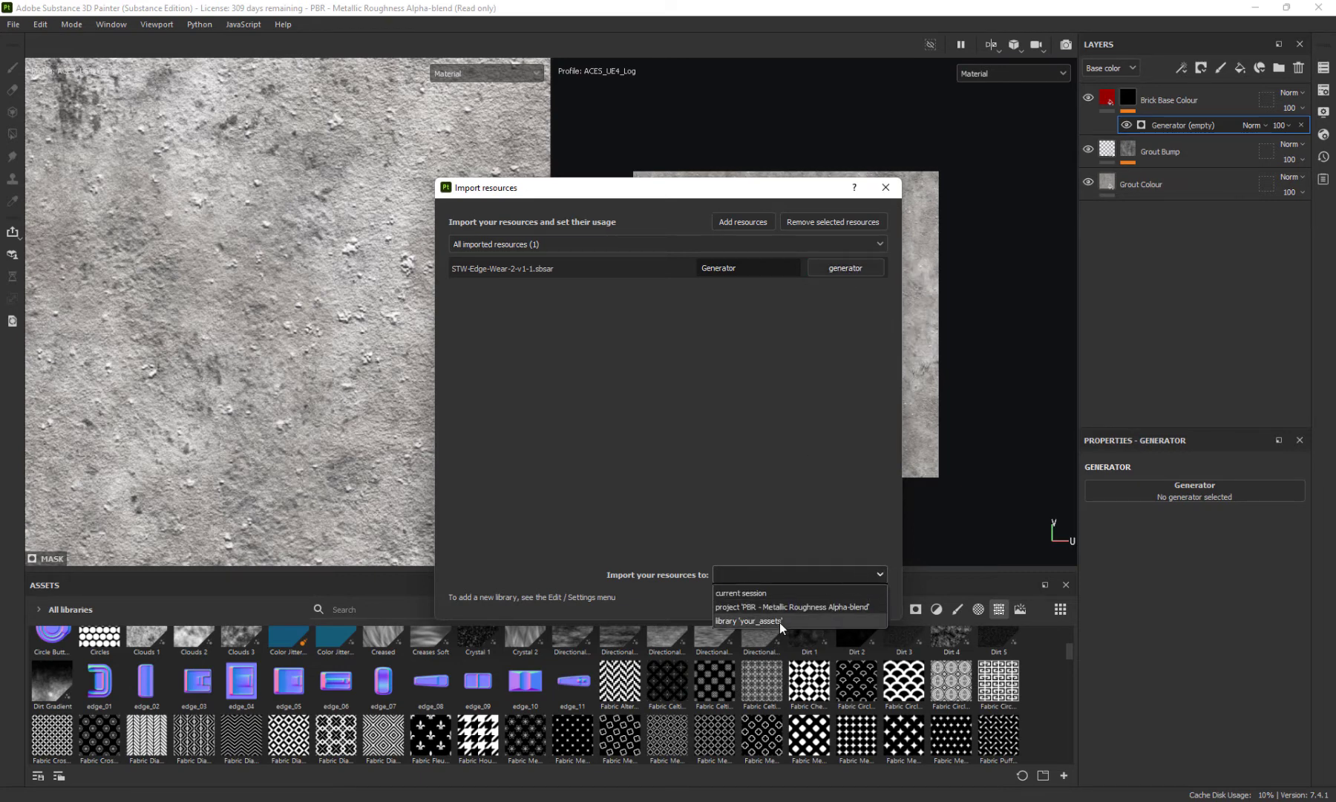
click(779, 622)
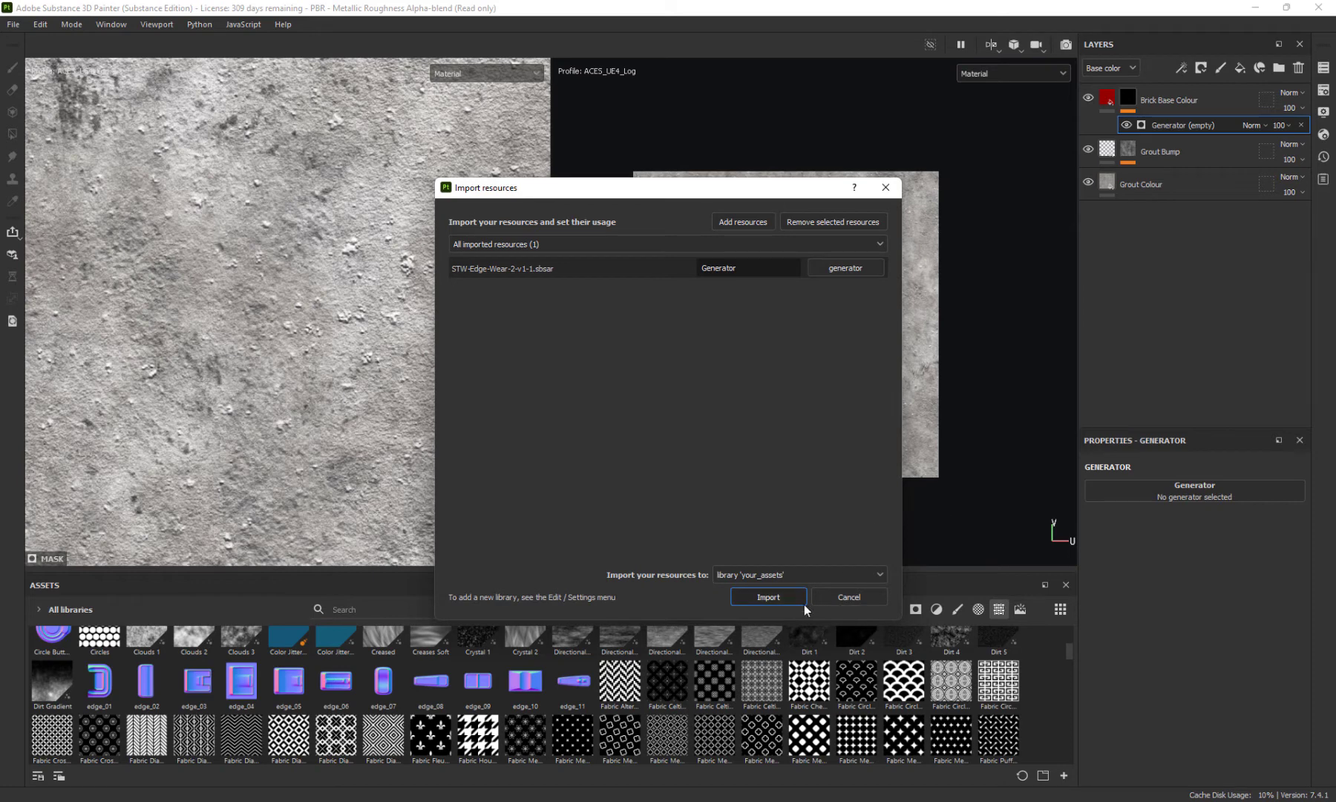
click(885, 187)
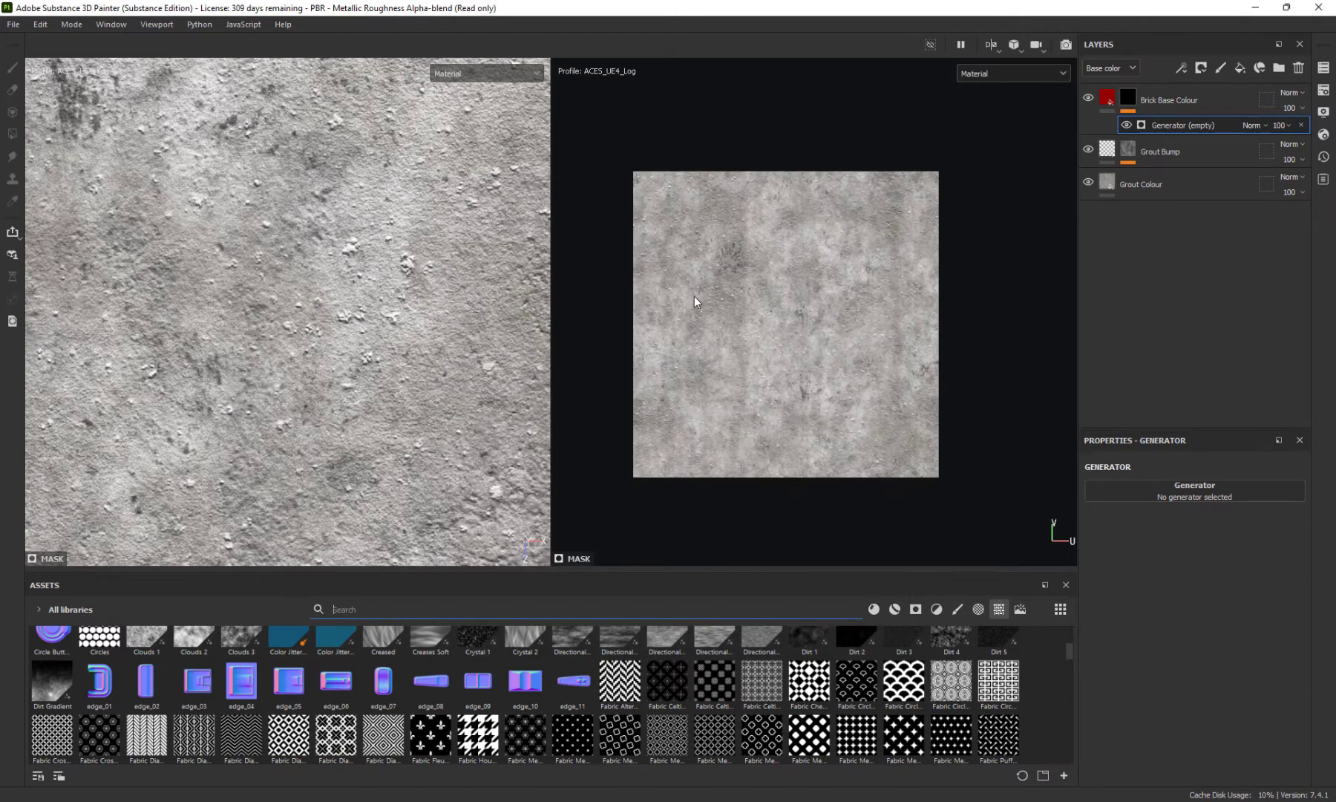
Assign the STW Edge Wear 2 generator to the empty generator in the Brick Base Colour mask
click(1181, 492)
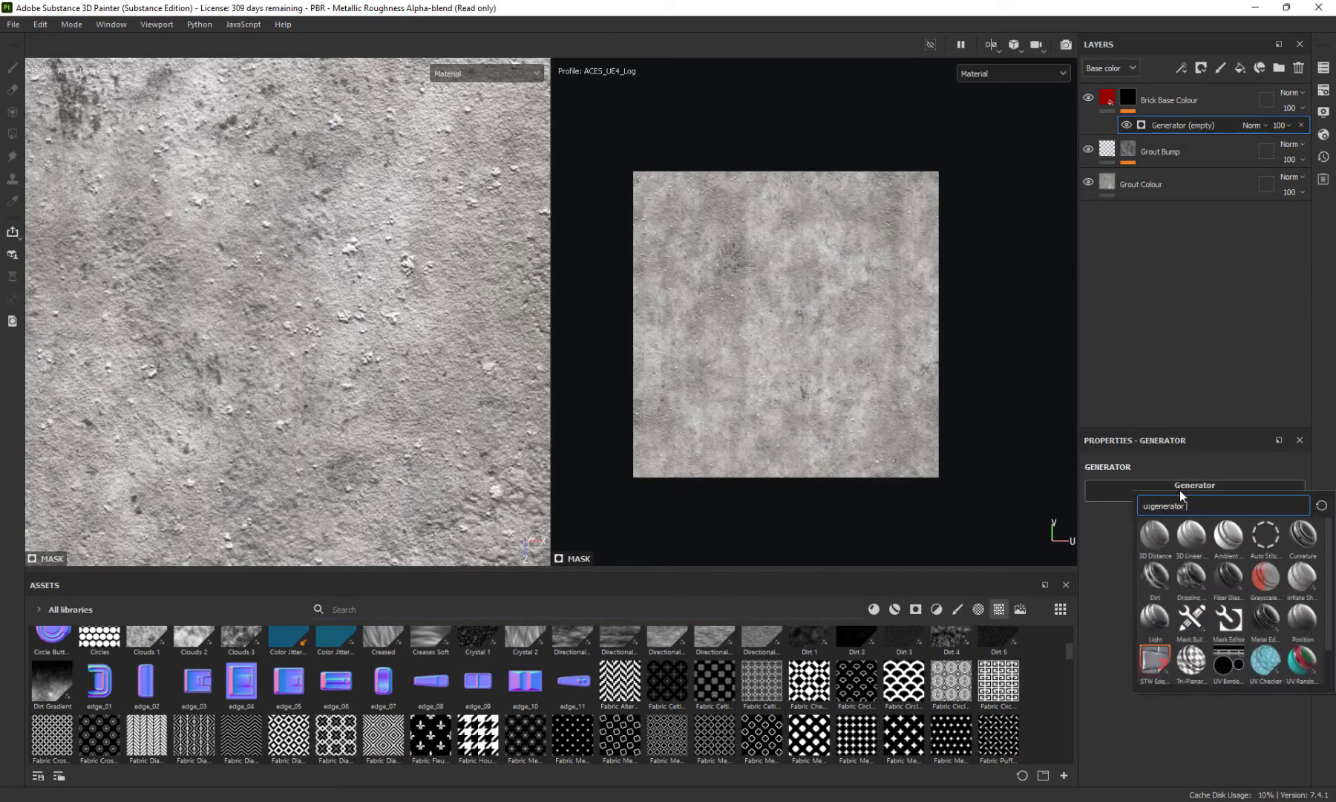
scroll(1141, 632, down, 1)
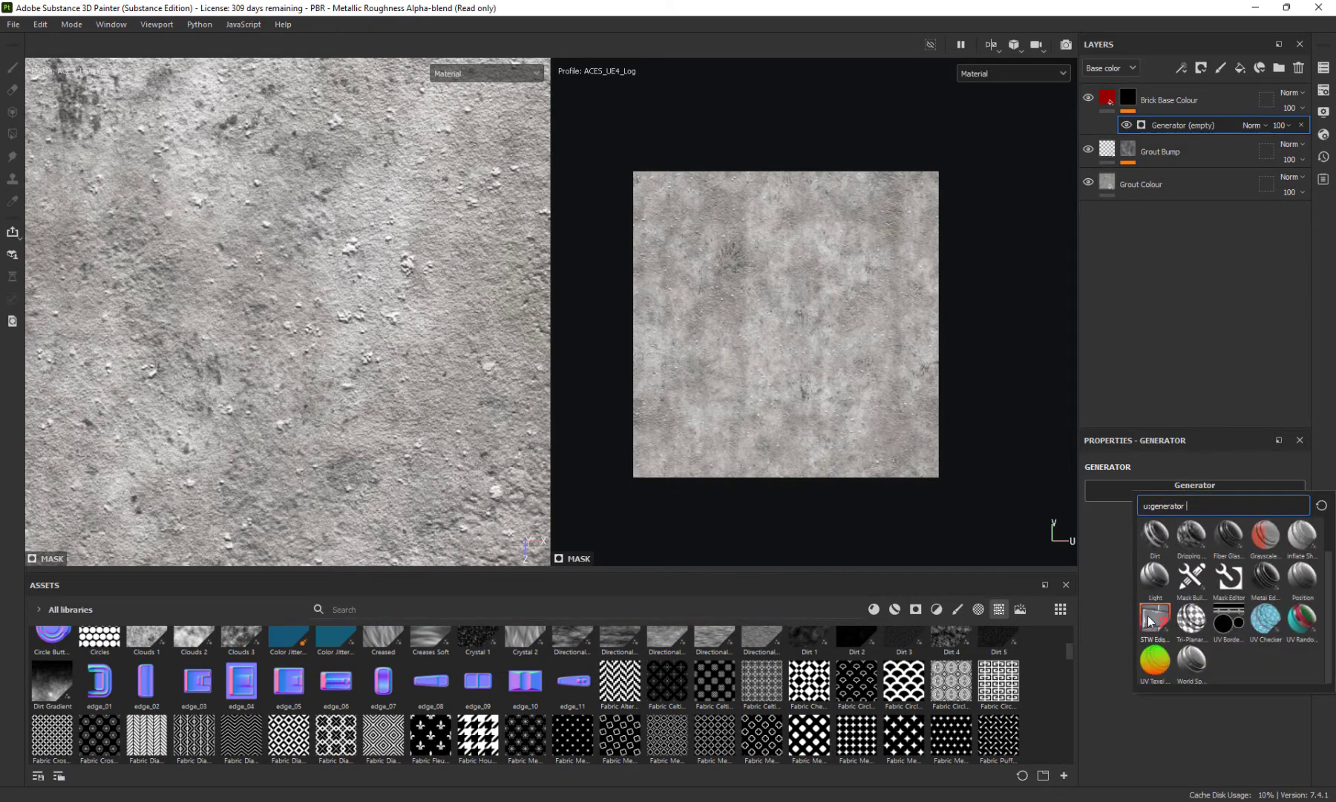
click(1155, 617)
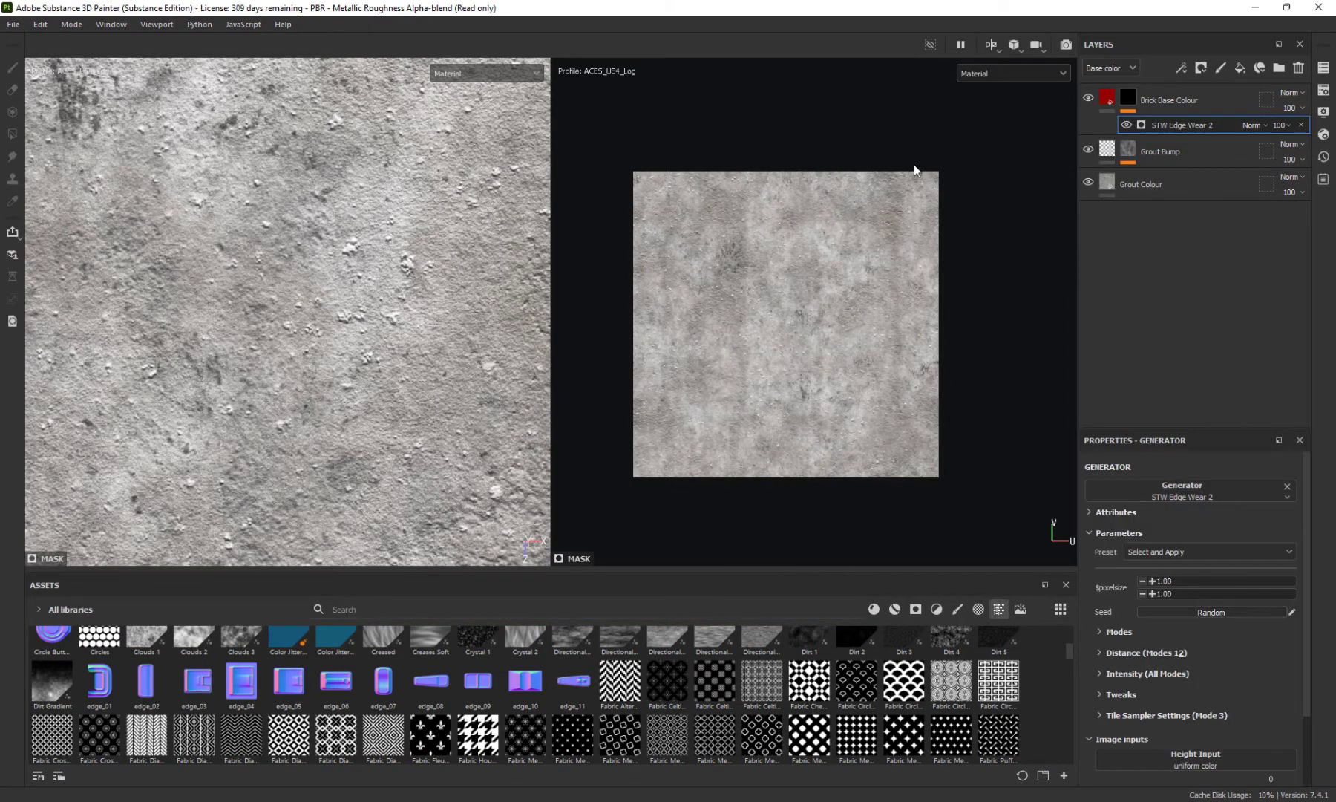
Search the resources for "tile gen" and use Tile Generator as the Height Input of the STW Edge Wear 2 generator
scroll(1195, 468, down, 1)
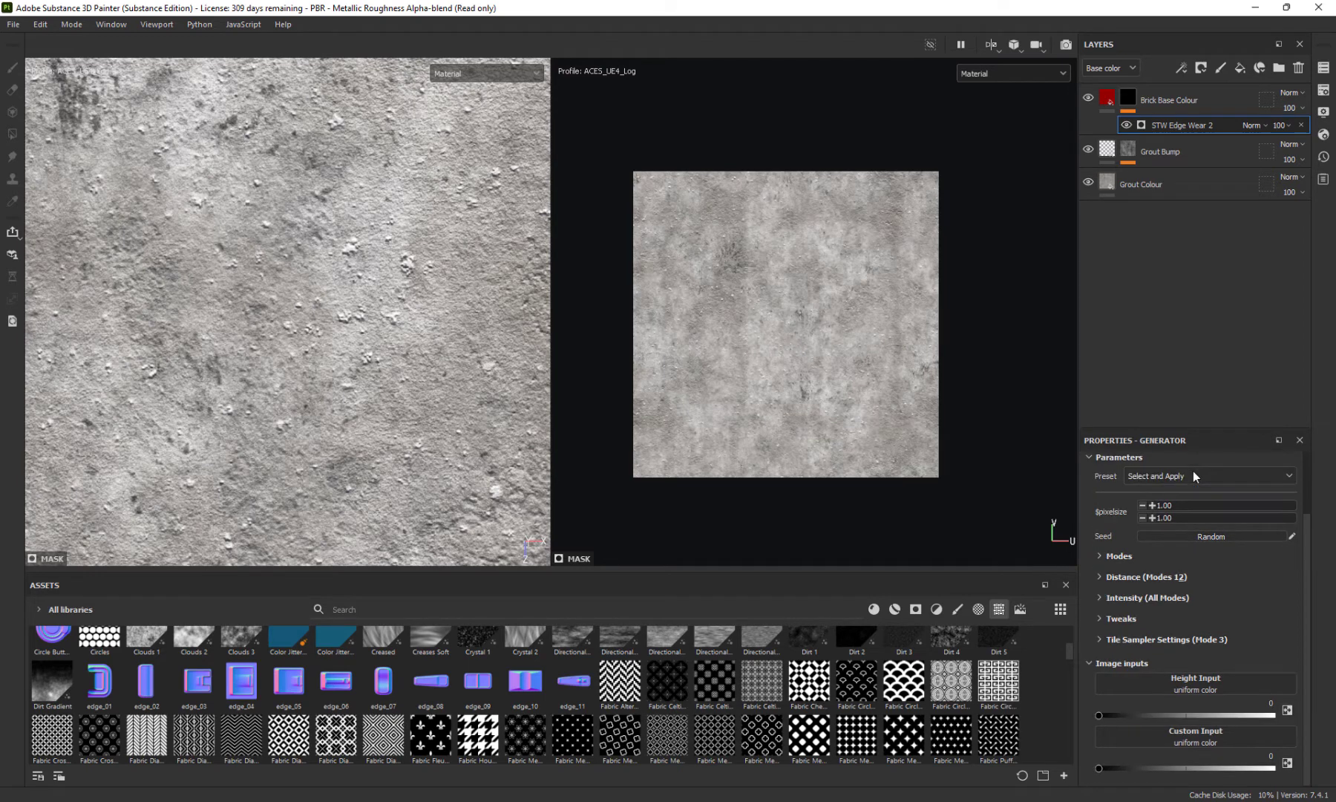
scroll(1180, 699, up, 1)
scroll(1192, 662, down, 1)
click(1192, 681)
key(ctrl+a)
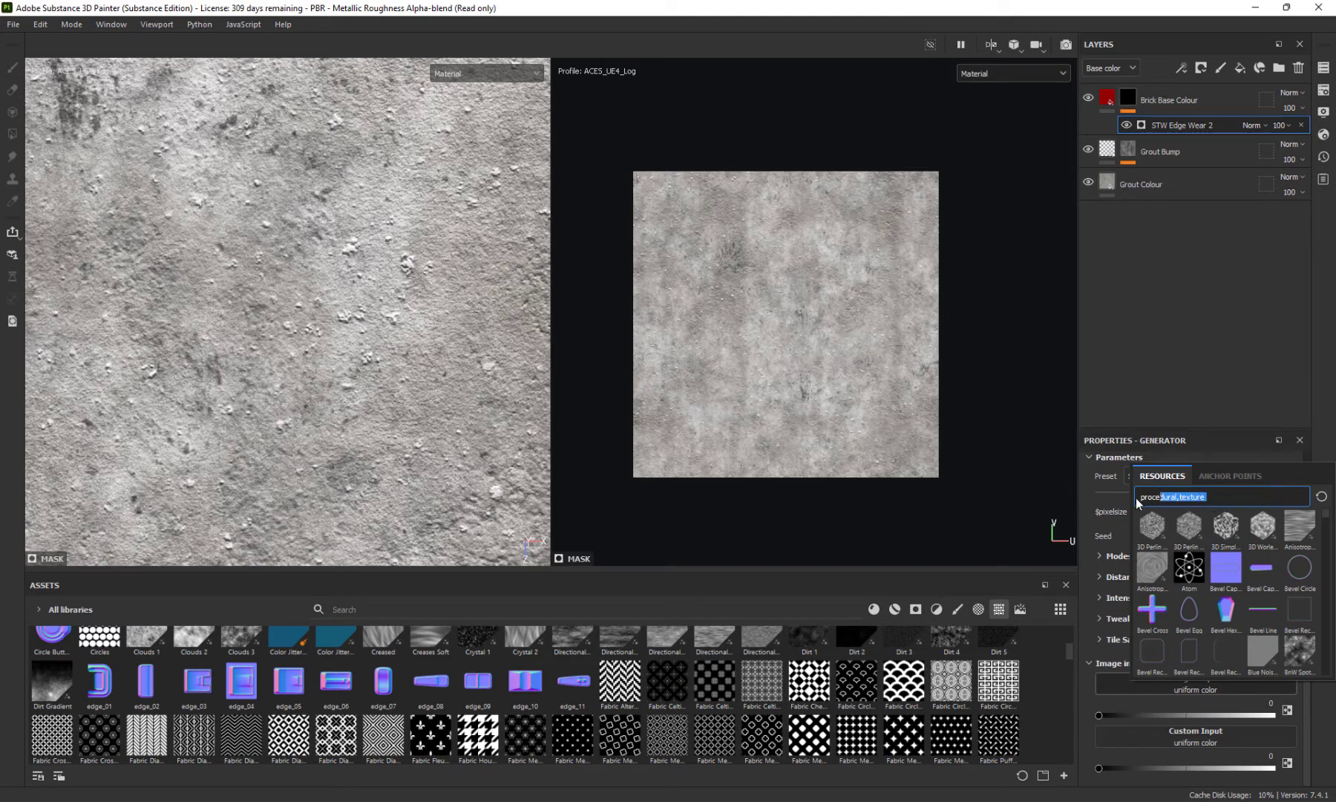
text(tile)
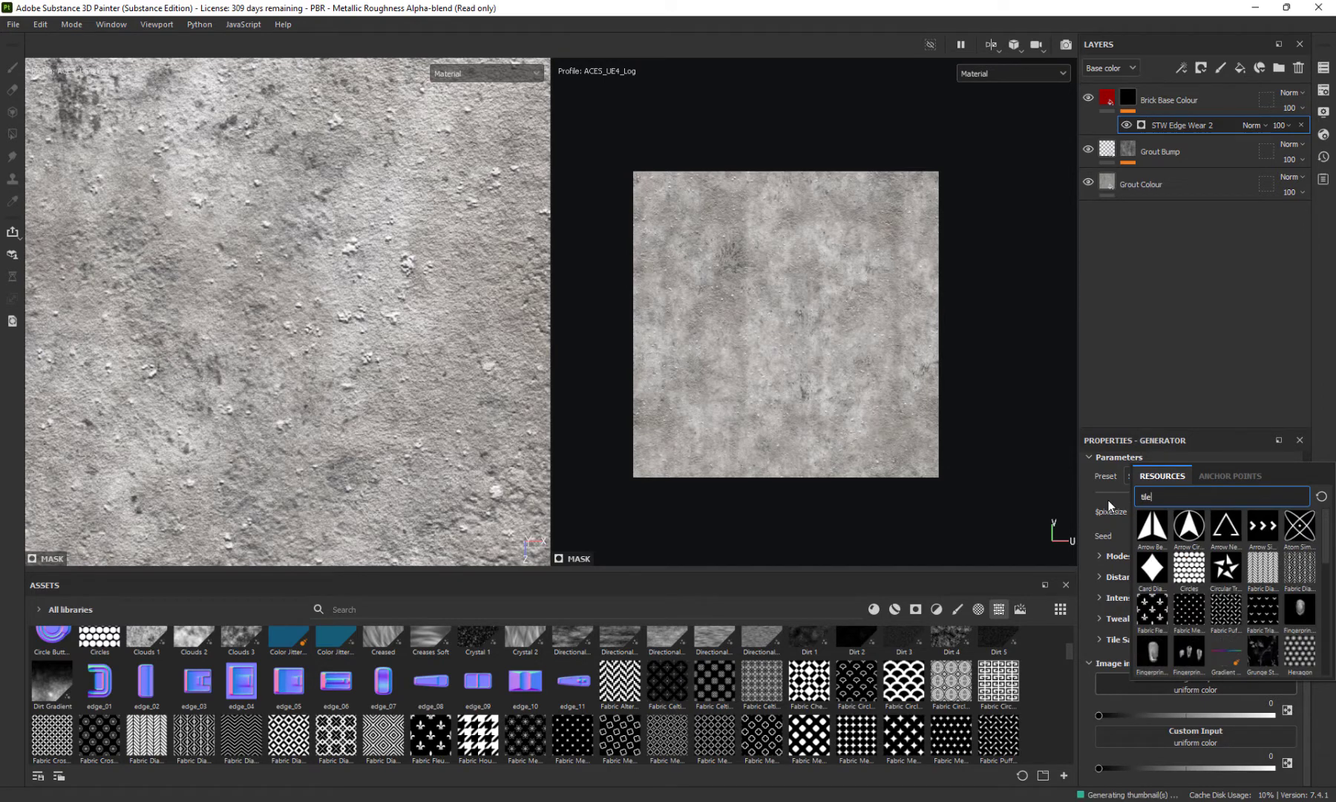
text( gen)
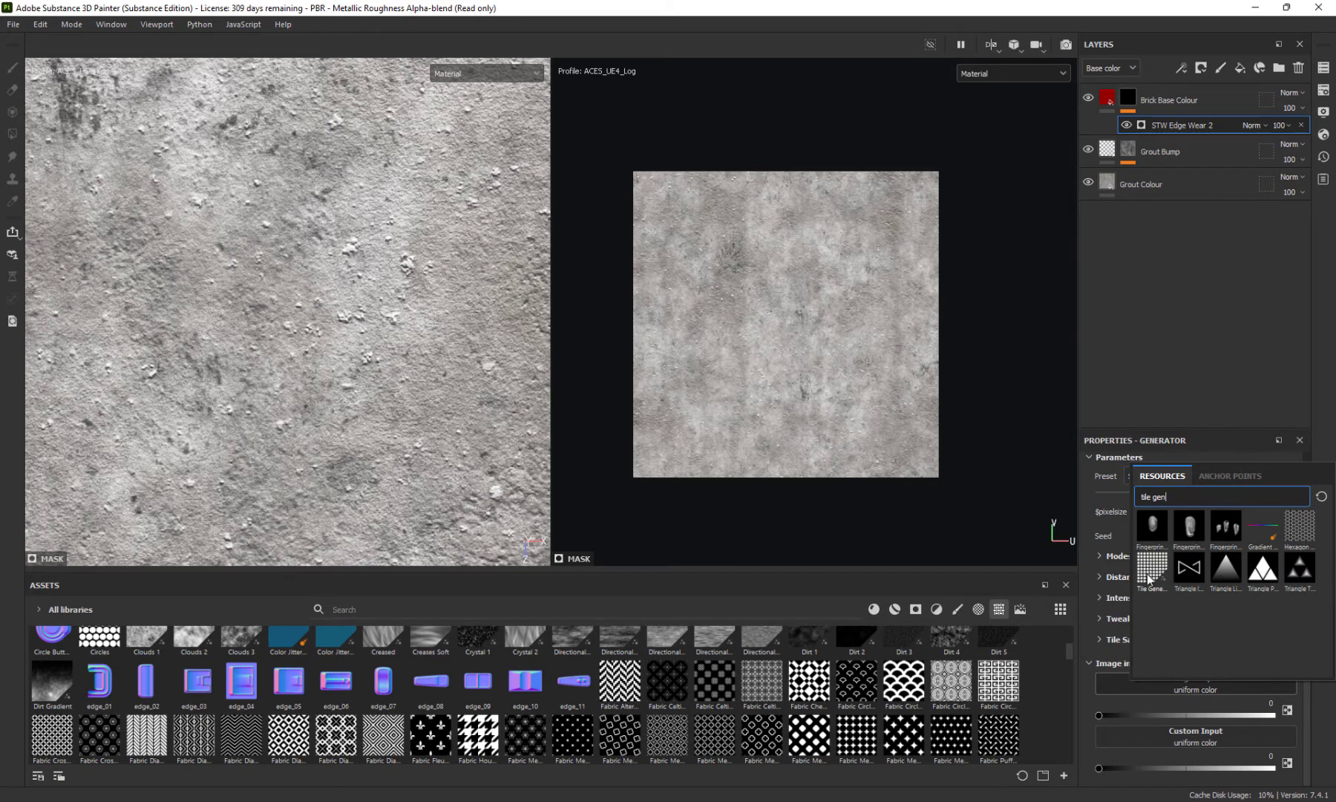
click(1150, 572)
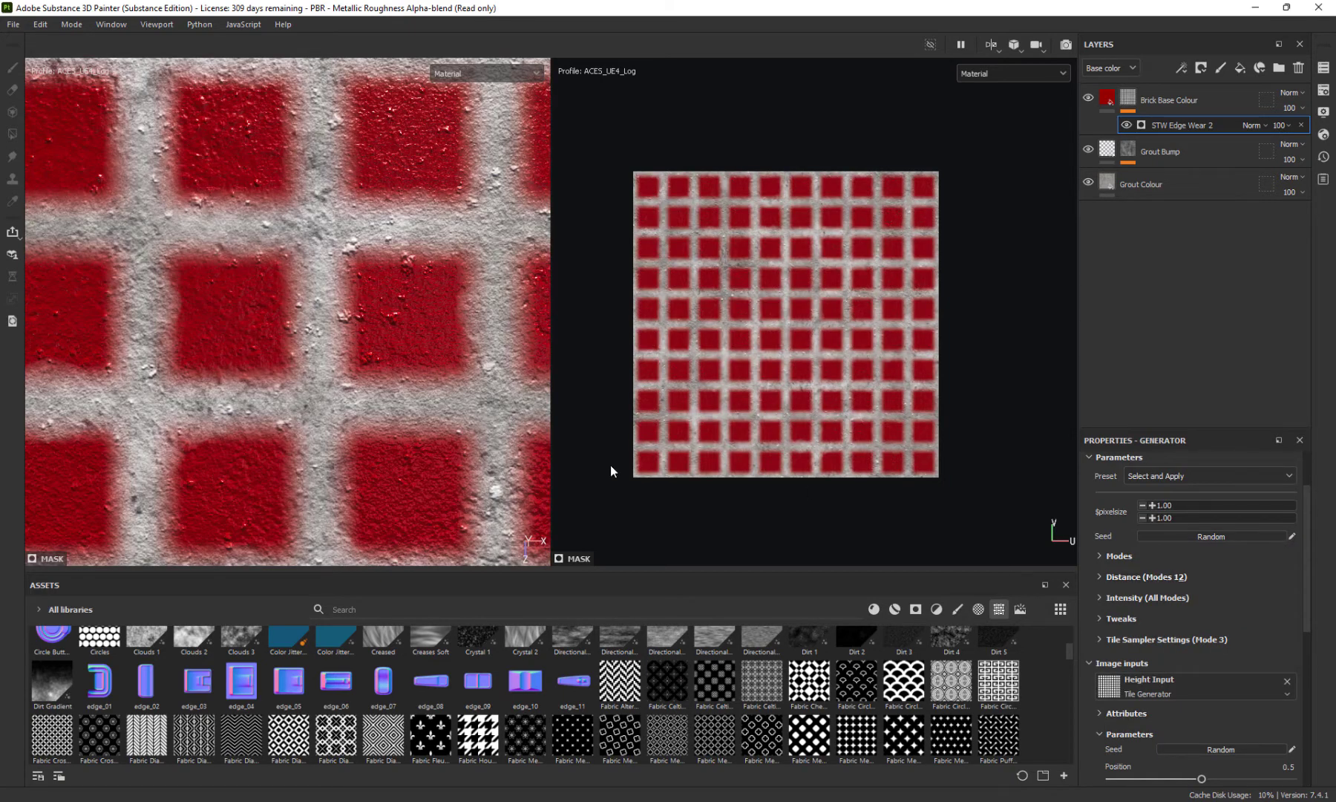
Enlarge the generator properties area and expand the Tile Generator's Pattern Transformation parameters
scroll(256, 245, up, 1)
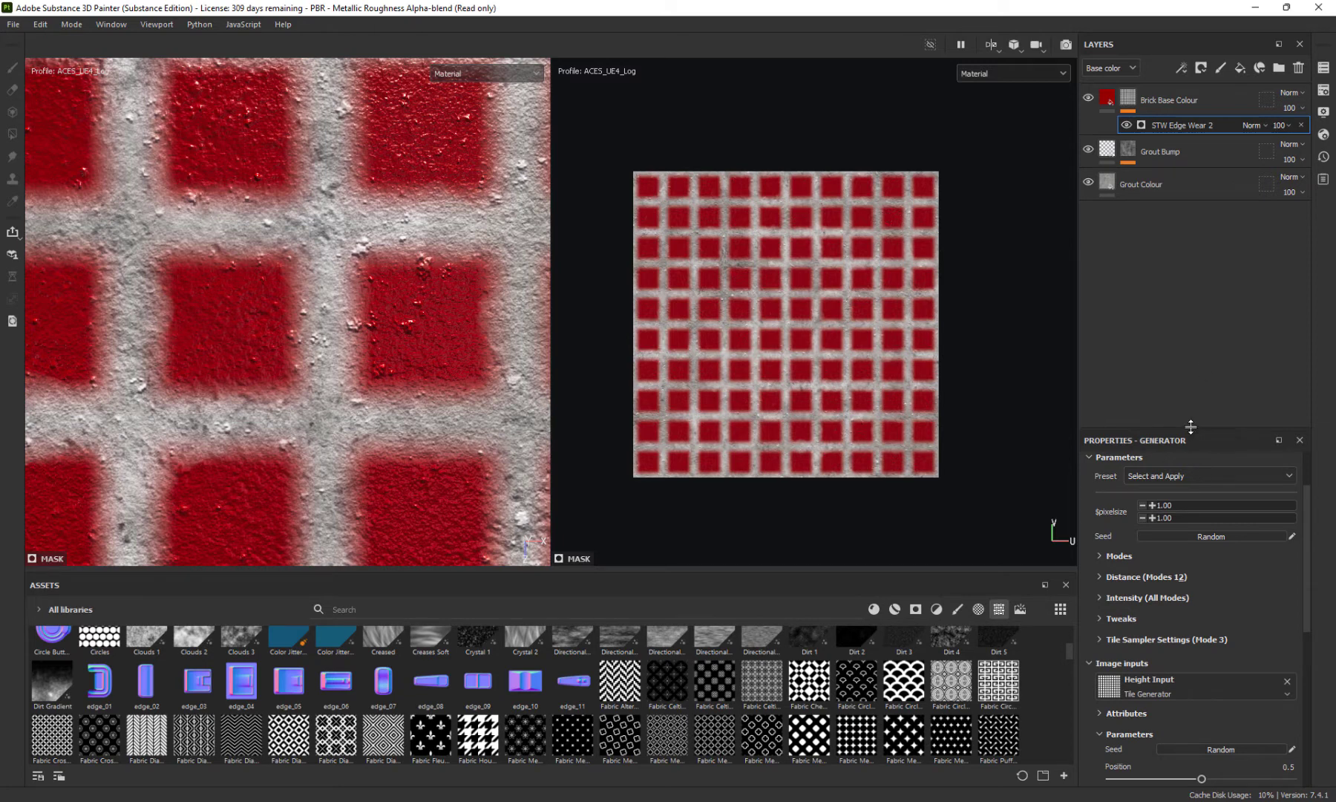
drag(1191, 427, 1172, 243)
scroll(1170, 501, down, 3)
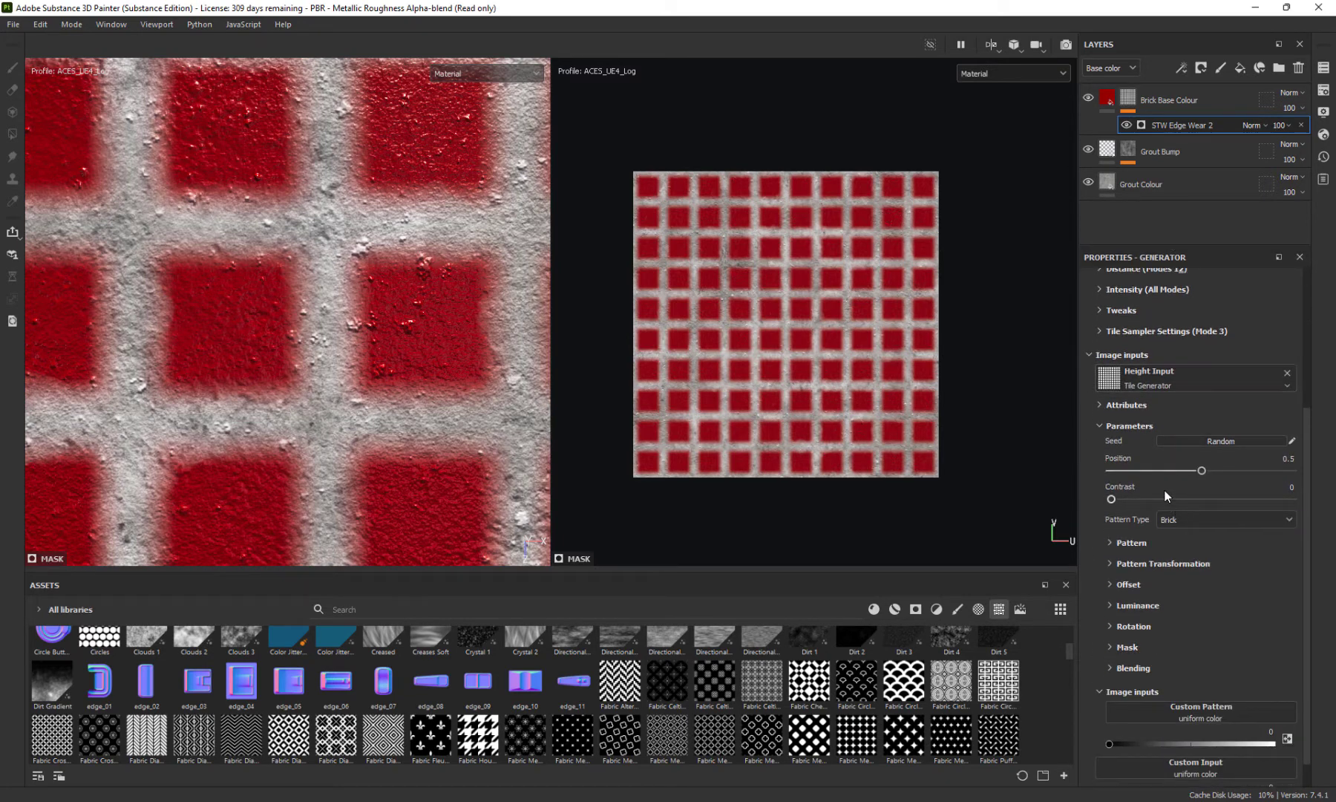
scroll(1144, 539, down, 1)
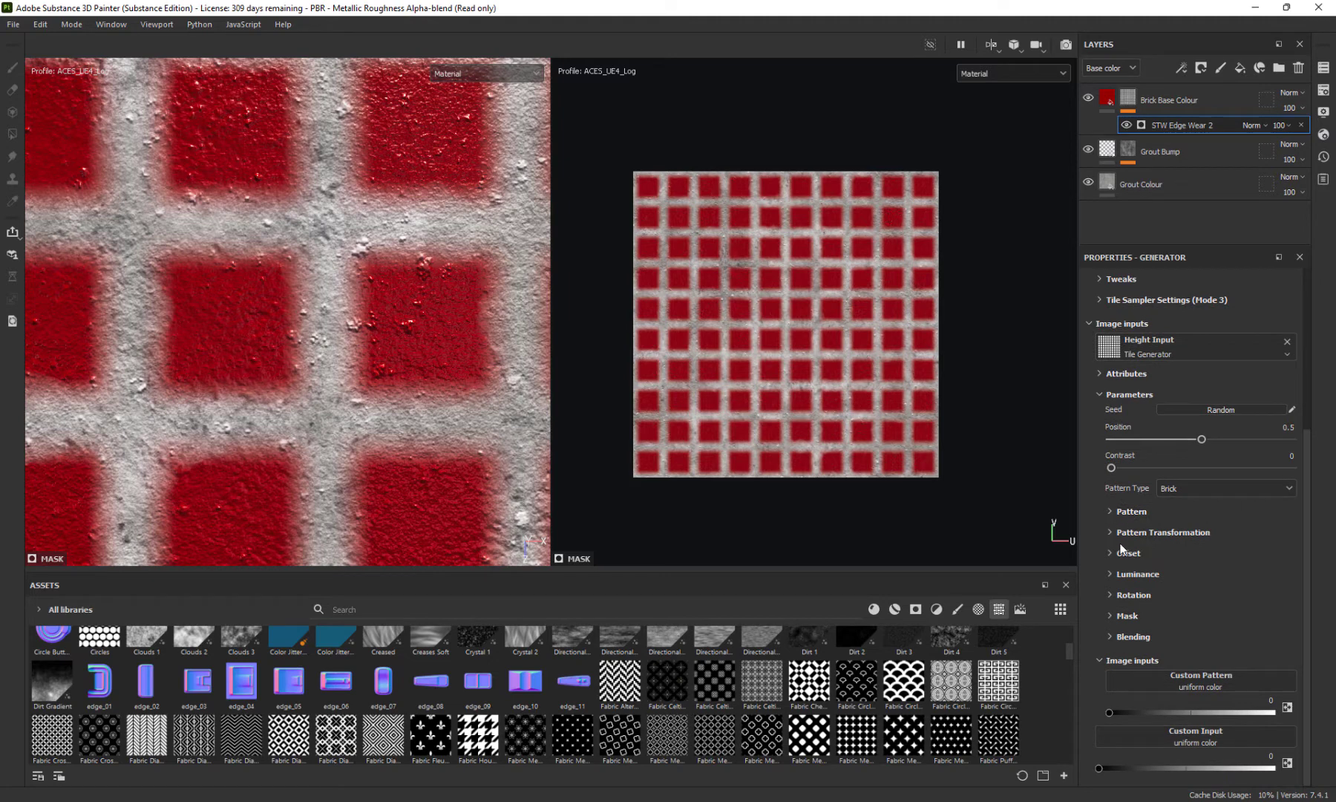
click(1110, 510)
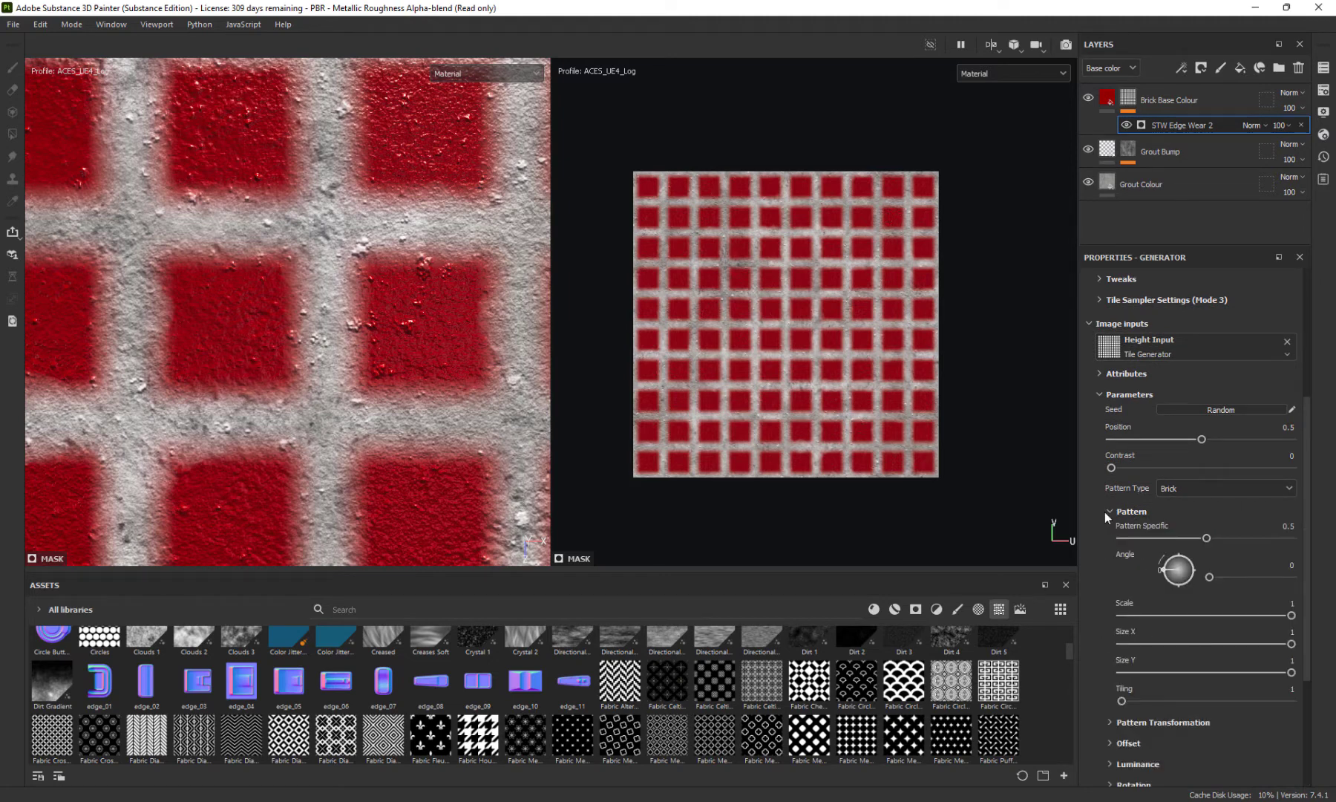
scroll(1118, 505, down, 1)
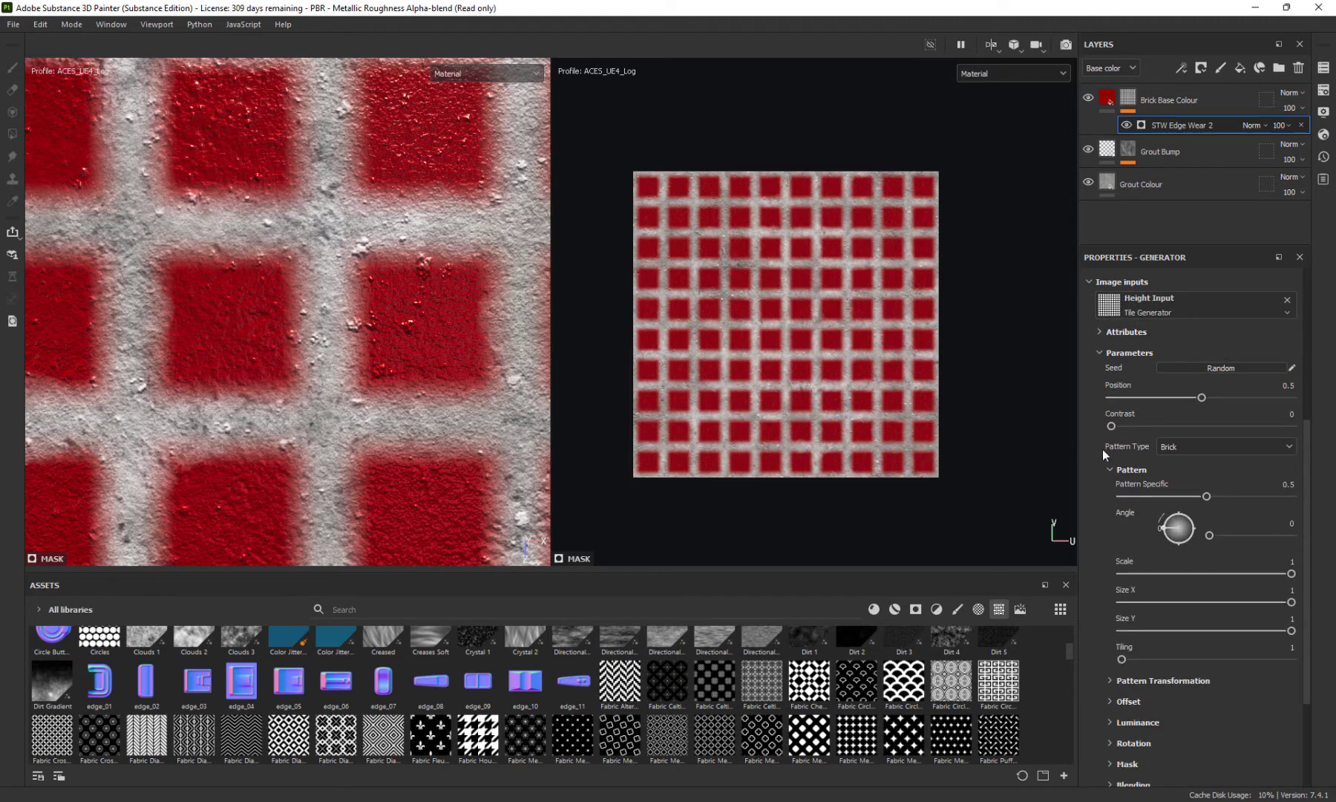
click(1108, 467)
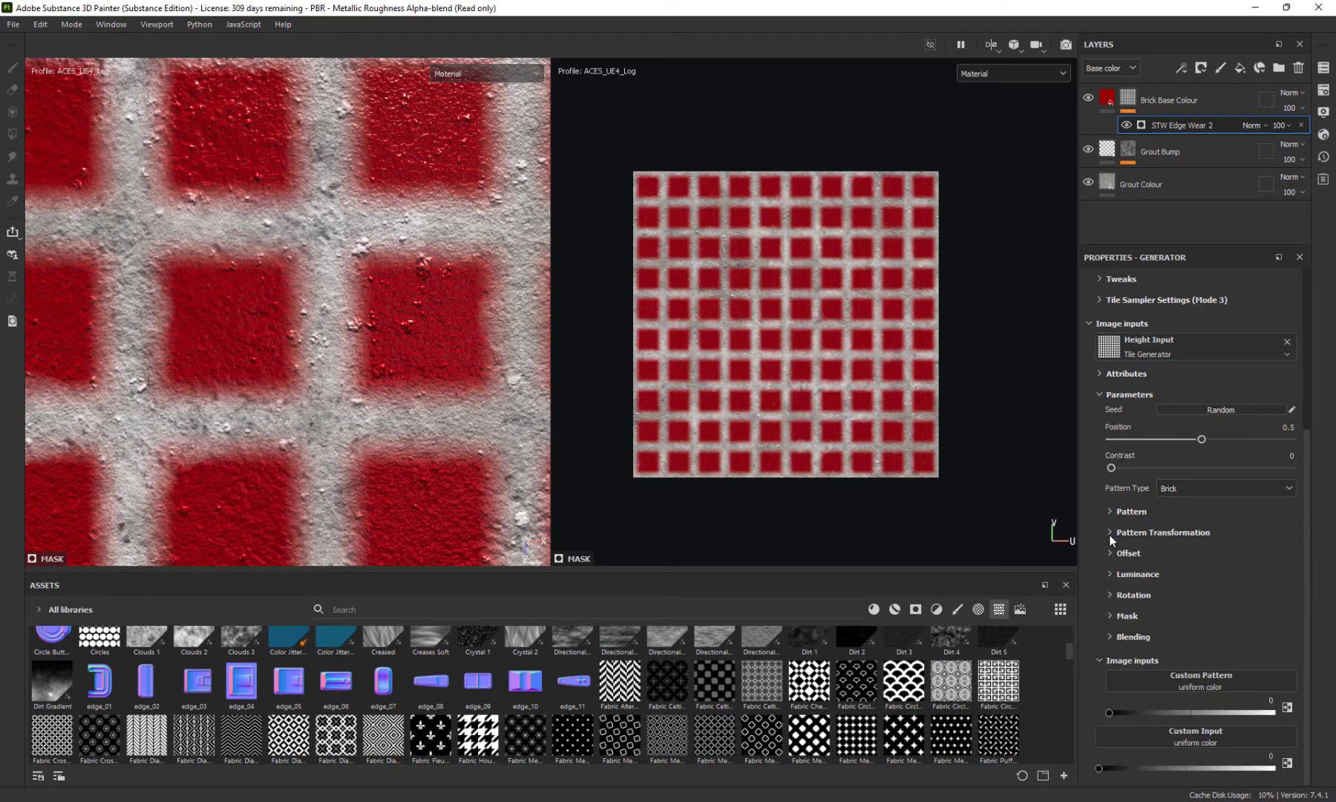
click(1110, 532)
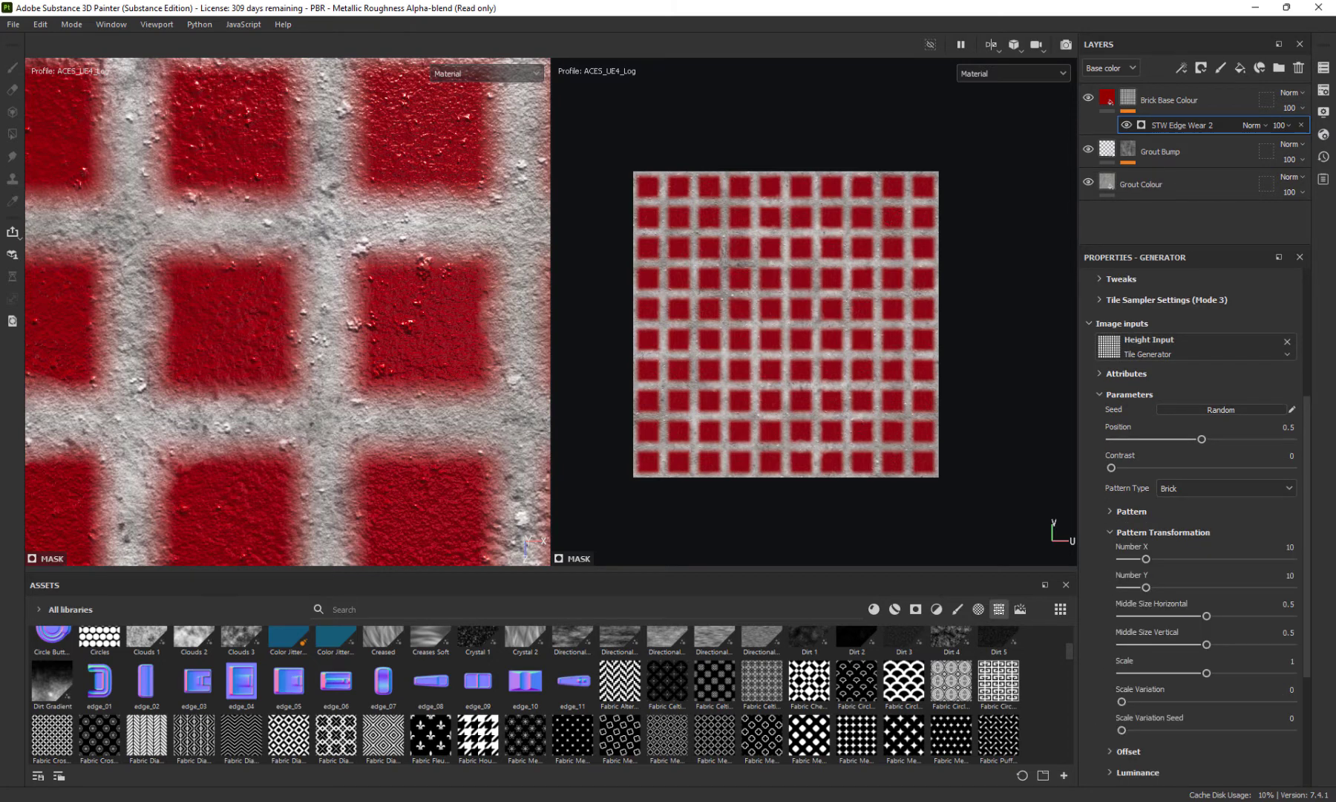
Set the Tile Generator's Pattern Specific value to 0.15 to narrow the grout gaps between the bricks
click(1108, 510)
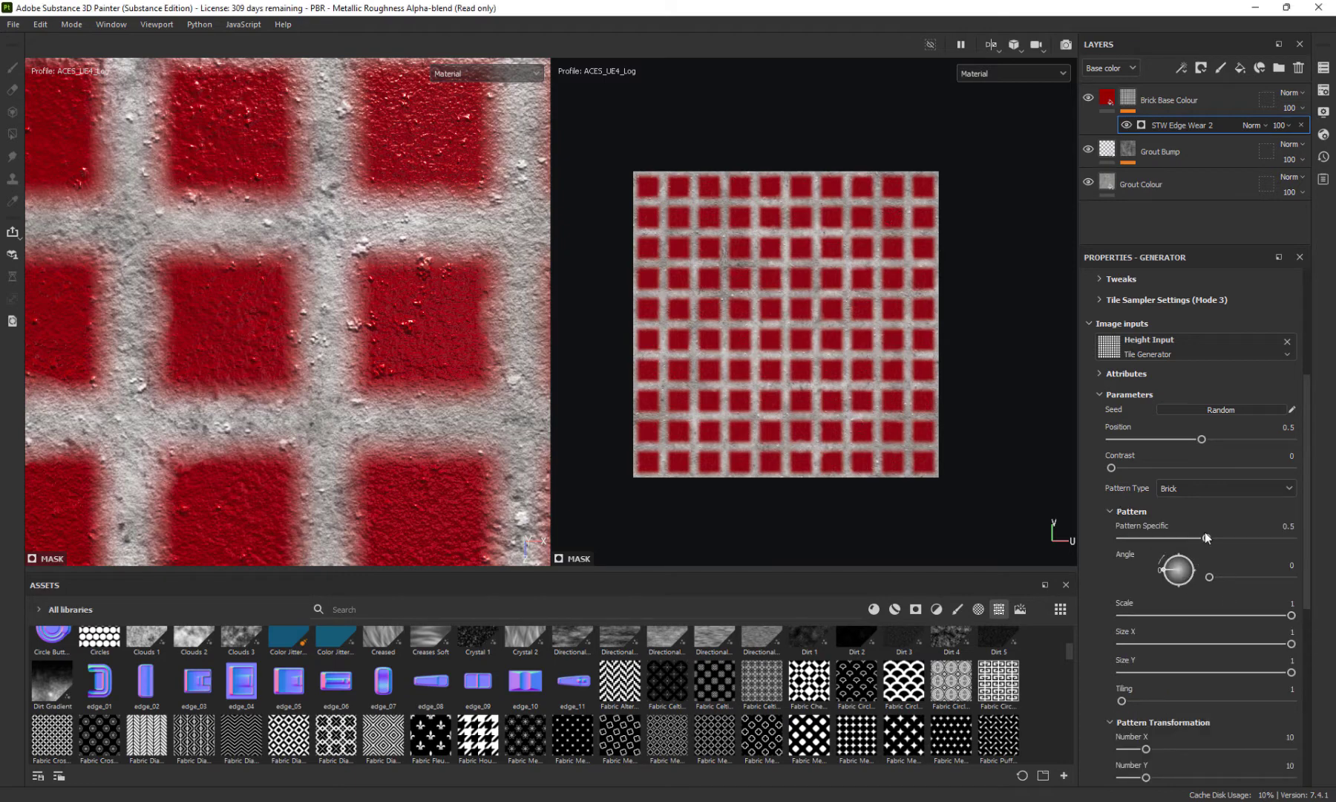
drag(1205, 533, 1144, 565)
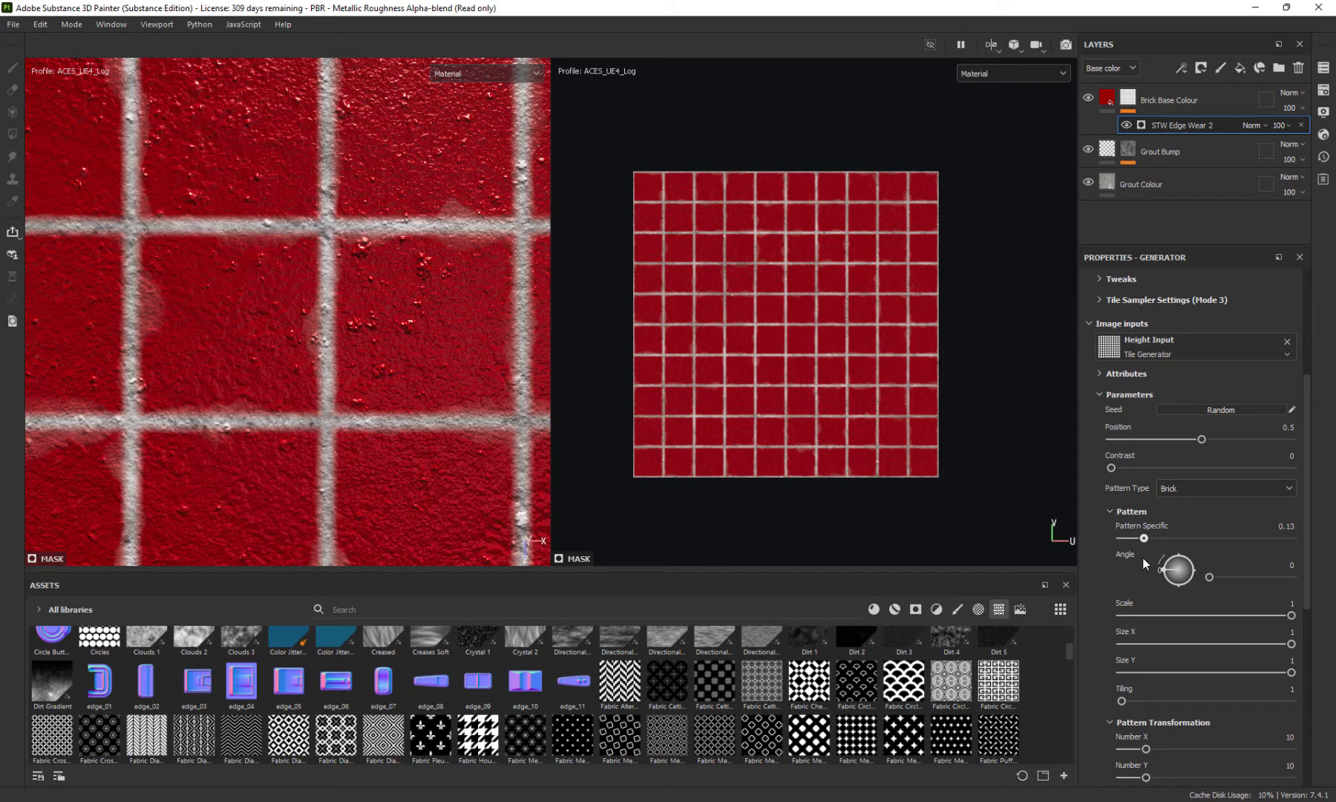
drag(1141, 558, 1147, 558)
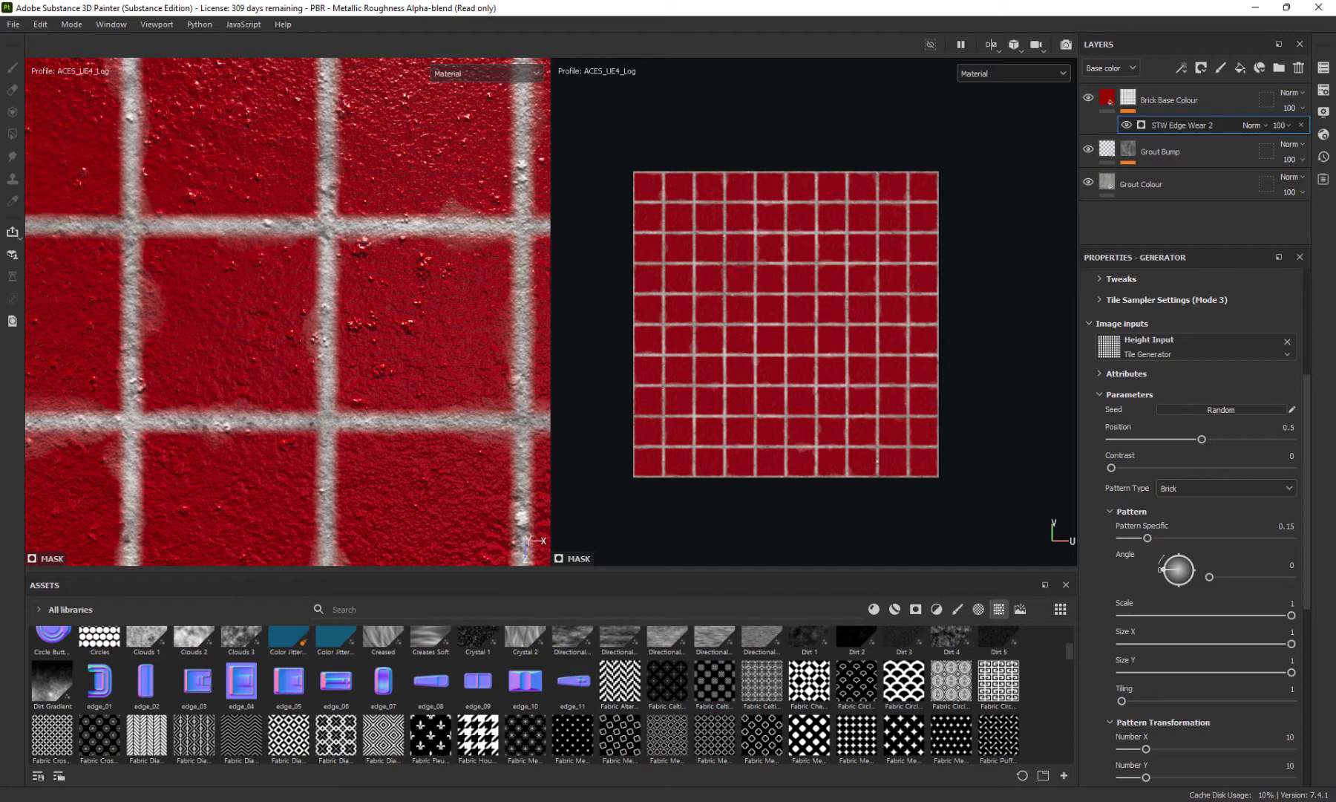
Try adjusting the Tile Generator's pattern Scale, return it to 1, and inspect the grout lines up close
scroll(1280, 607, down, 1)
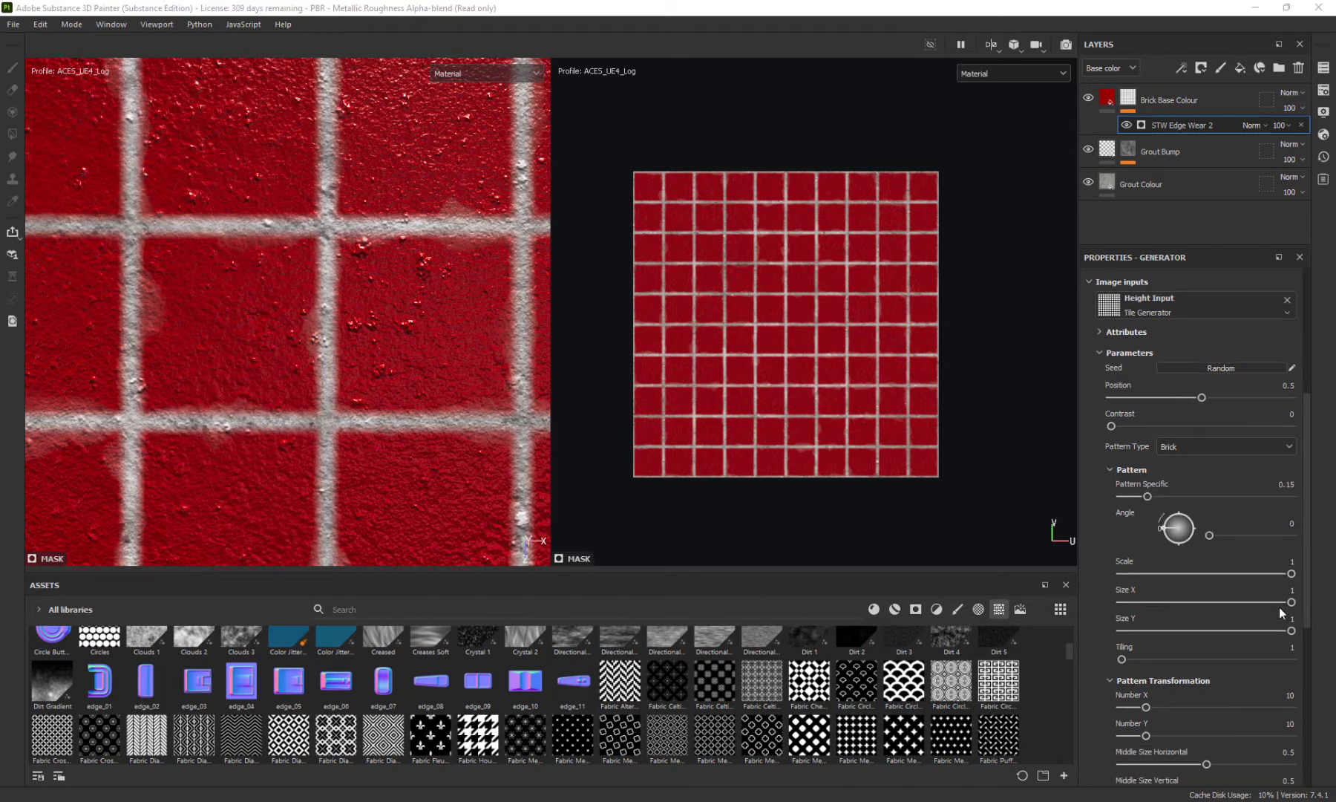
mouse_move(1292, 573)
mouse_down()
mouse_move(1264, 573)
mouse_move(1288, 582)
mouse_up()
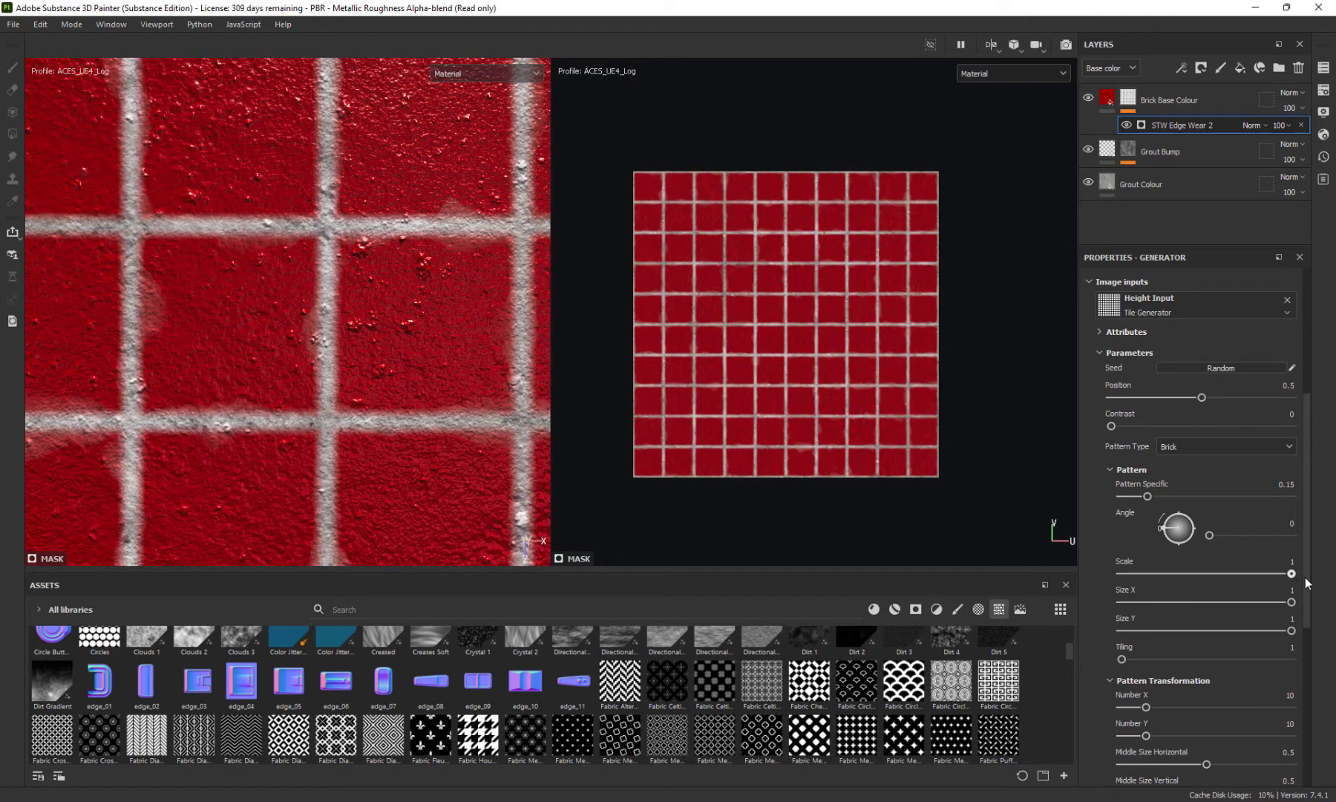
scroll(368, 273, up, 3)
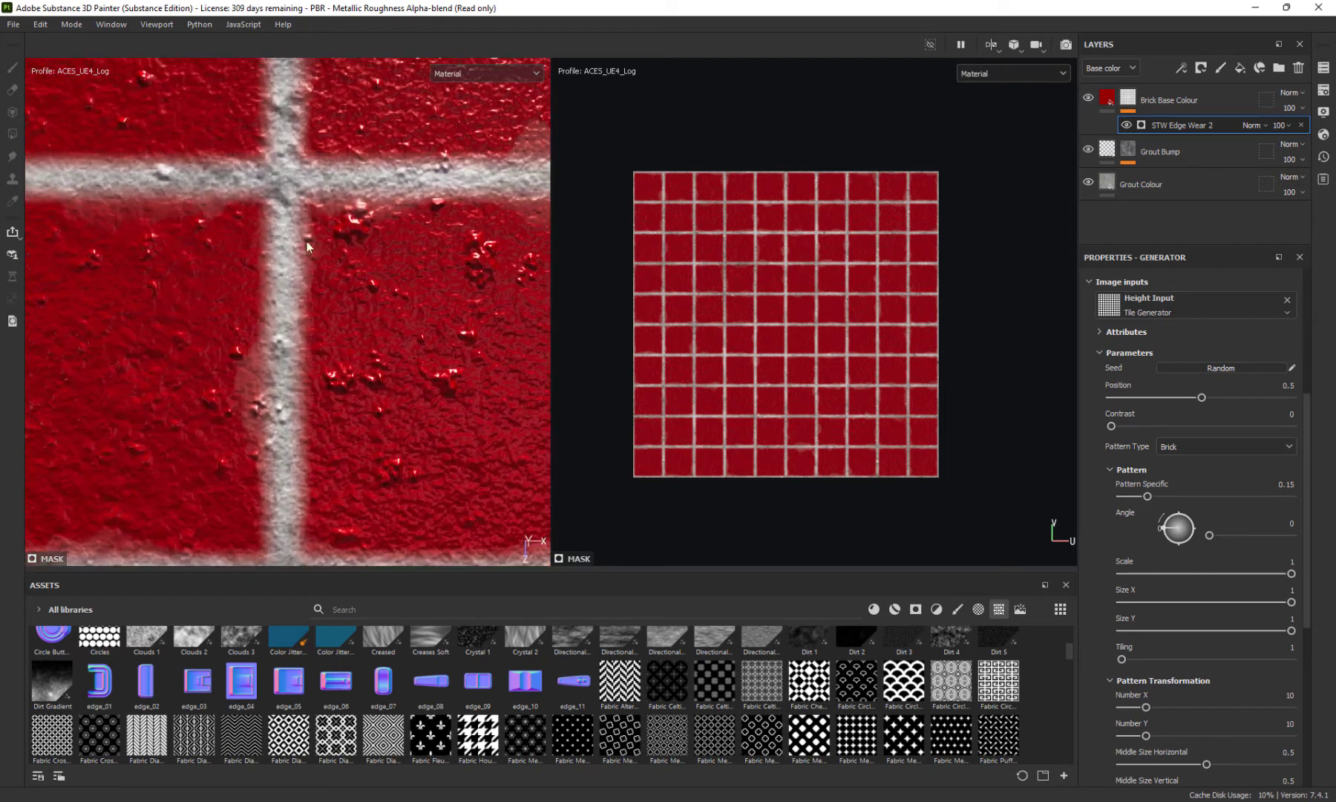
Set the Tile Generator's pattern Scale to 0.97 to widen the grout lines slightly
scroll(280, 225, down, 5)
scroll(280, 227, up, 3)
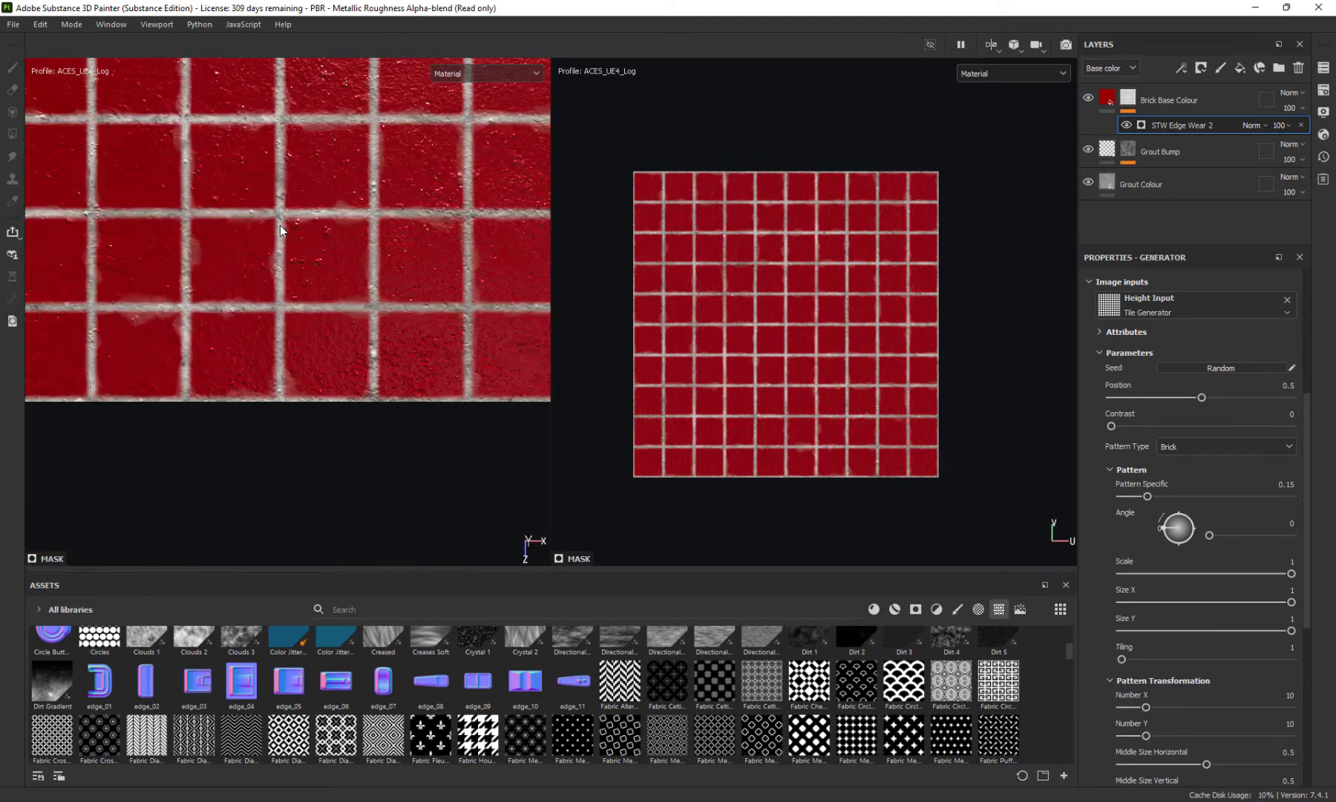
scroll(274, 236, up, 1)
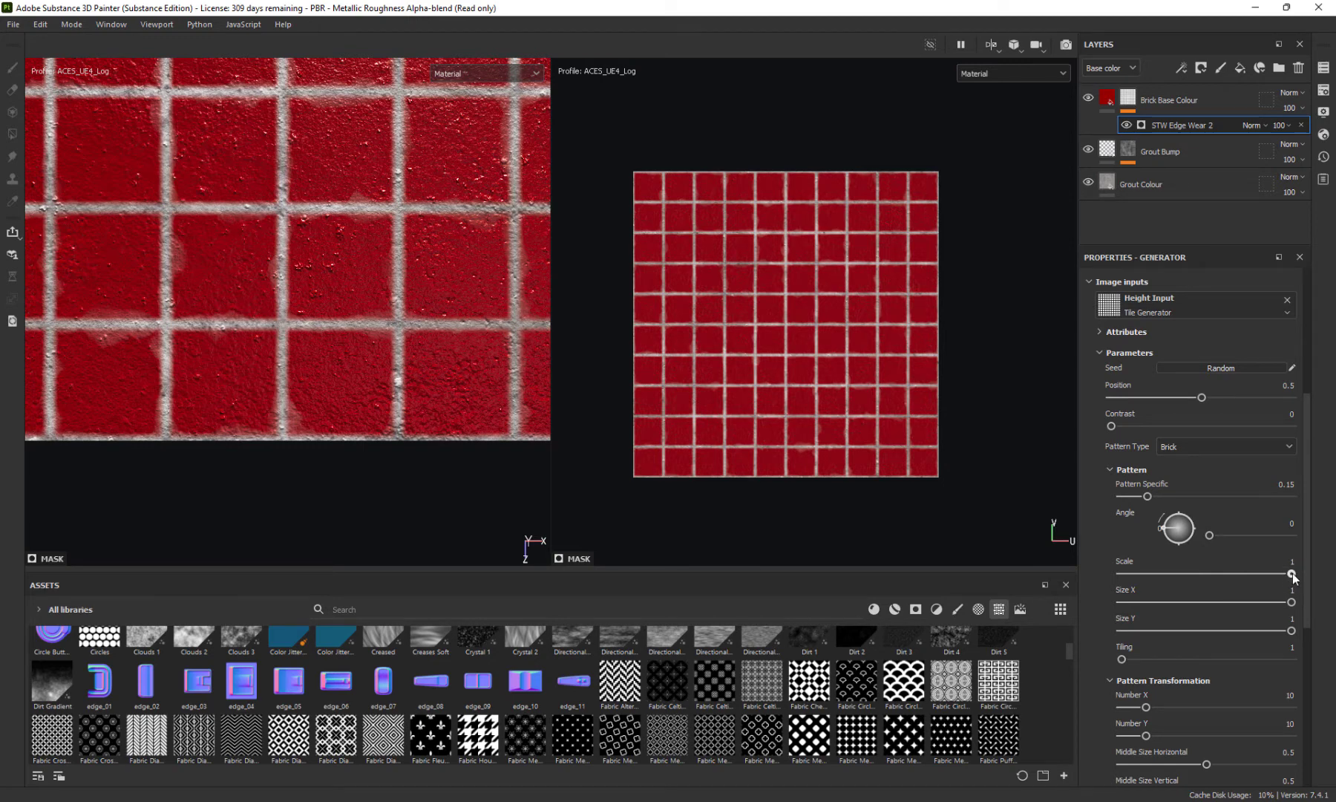
drag(1293, 574, 1289, 575)
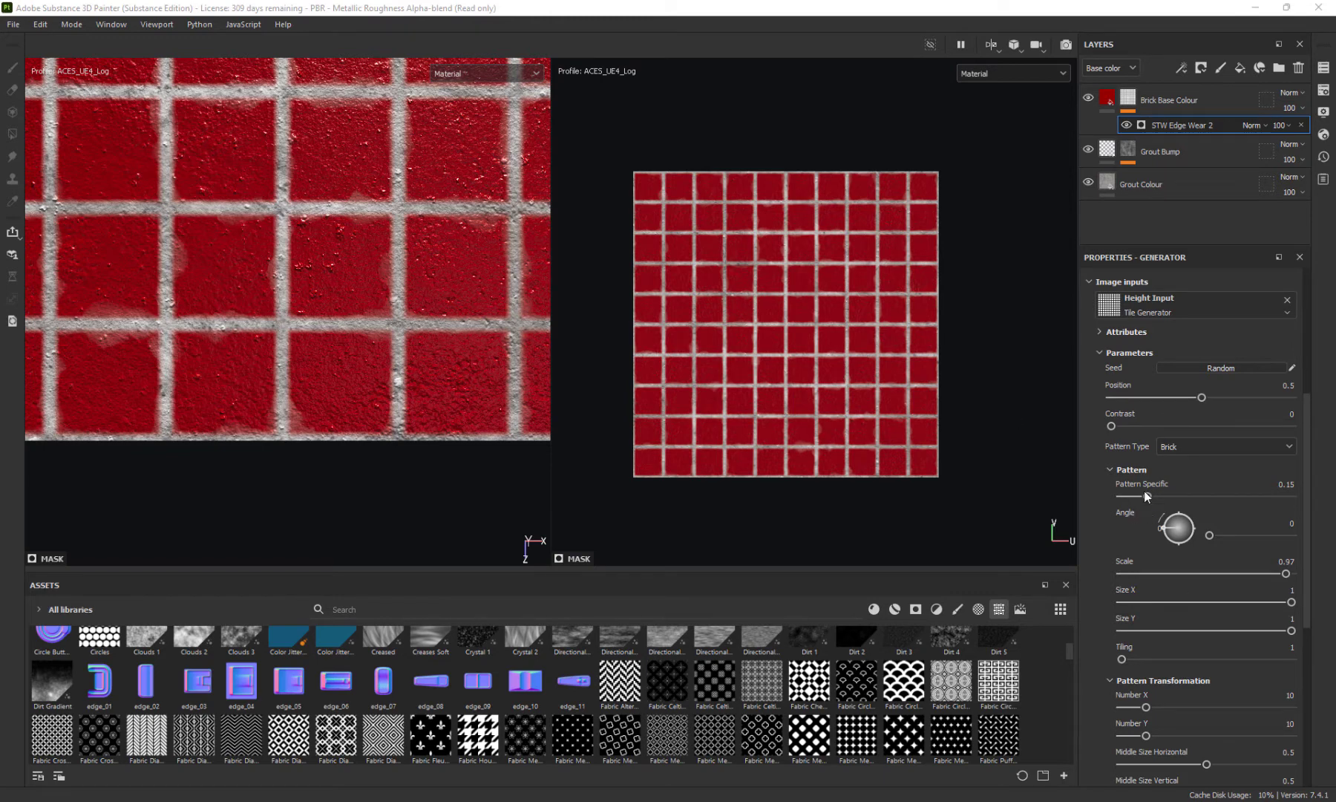
Examine the STW Edge Wear 2 generator's attributes and mode parameters, leaving its Attributes and Parameters sections collapsed
click(1100, 352)
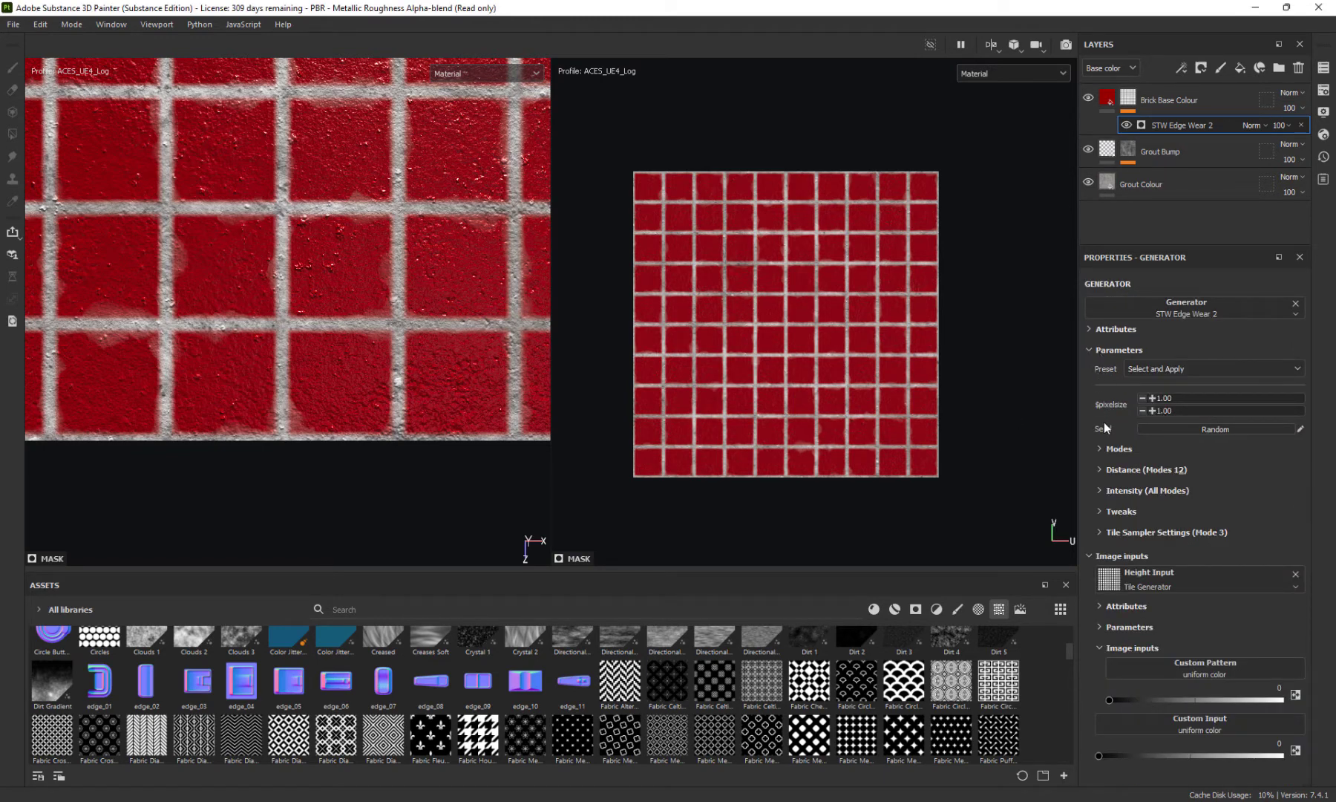
click(1088, 349)
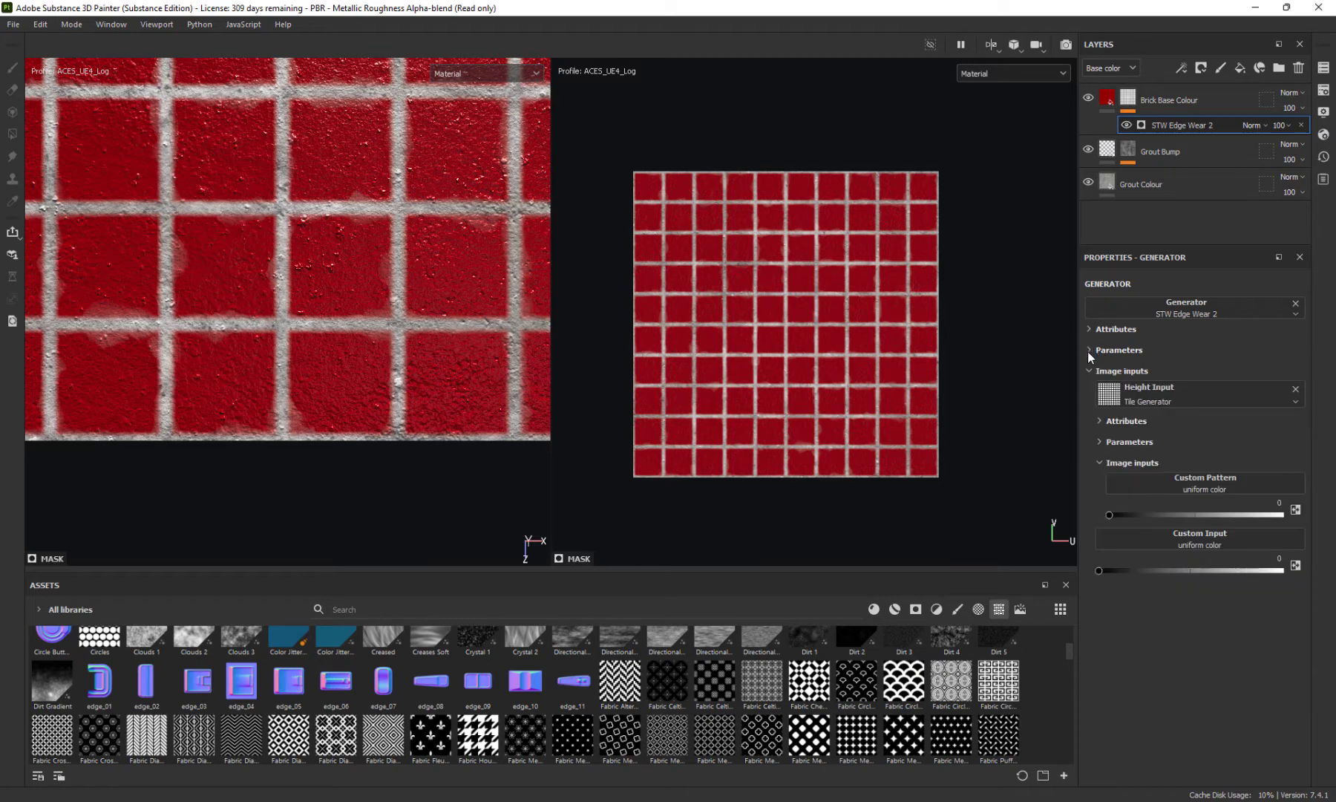
click(1091, 349)
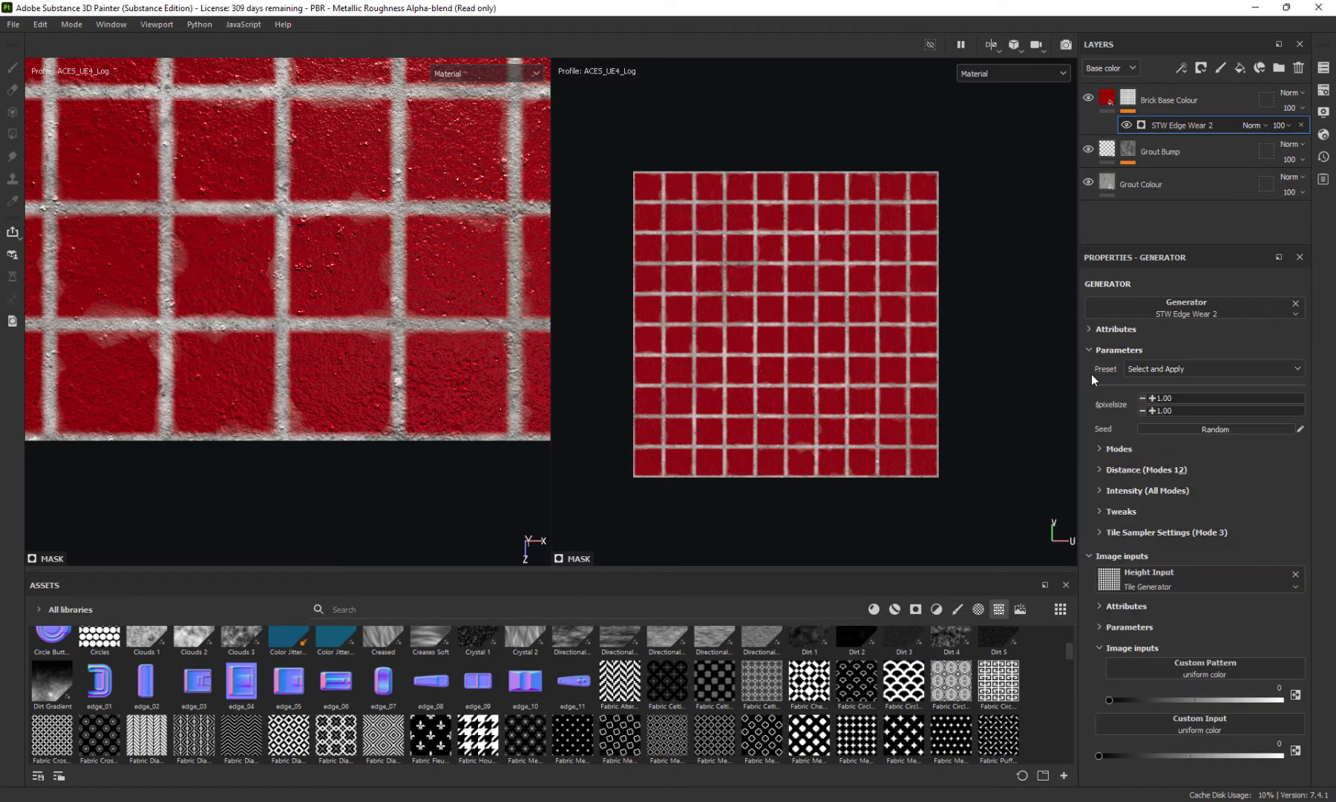
click(1099, 449)
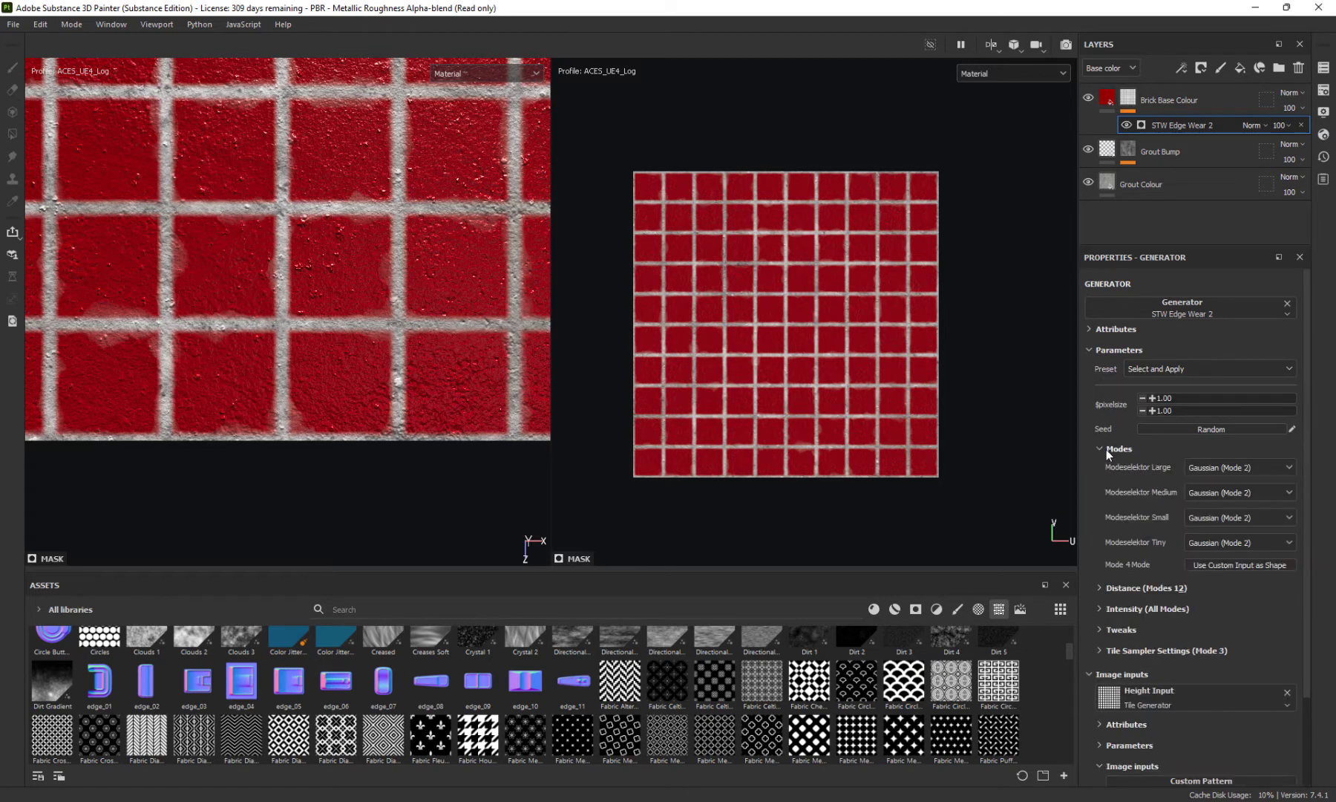
click(1090, 329)
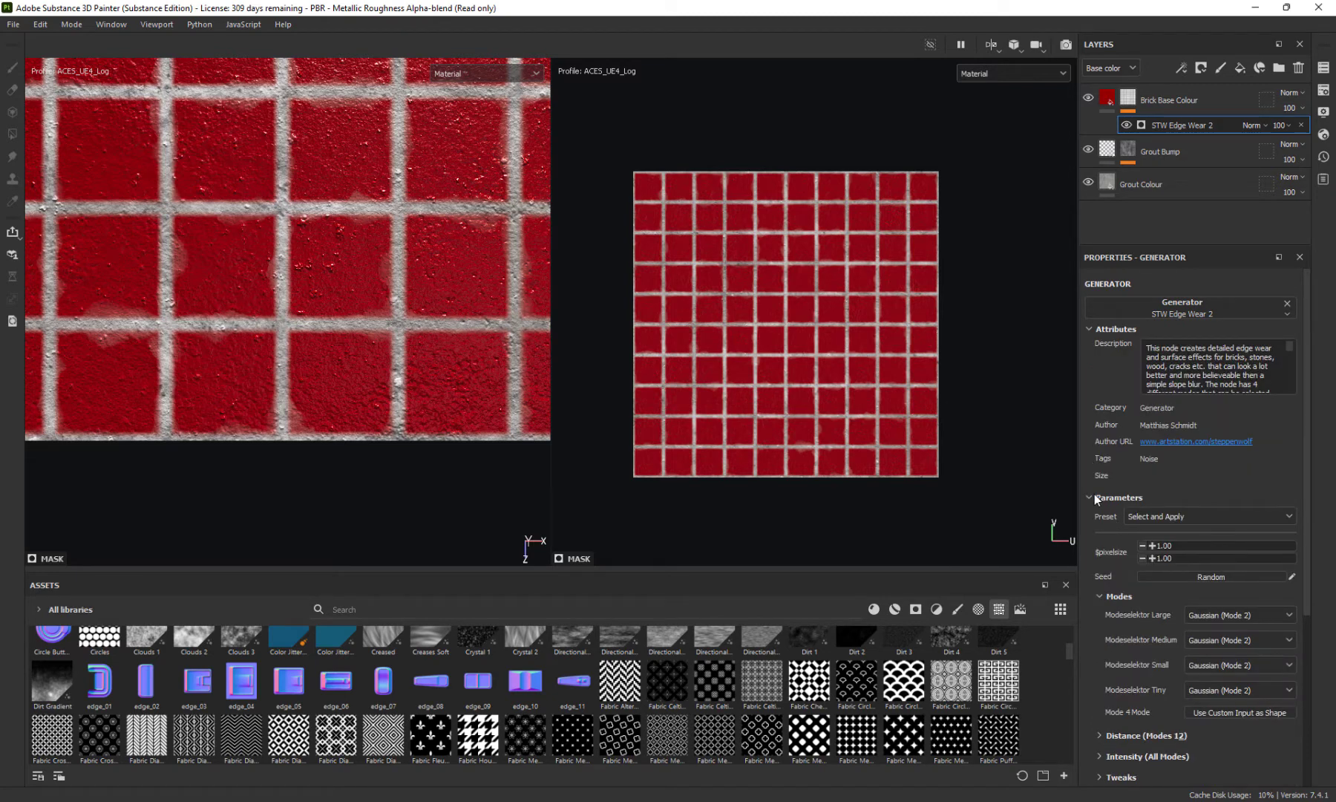
scroll(1093, 504, down, 2)
click(1090, 414)
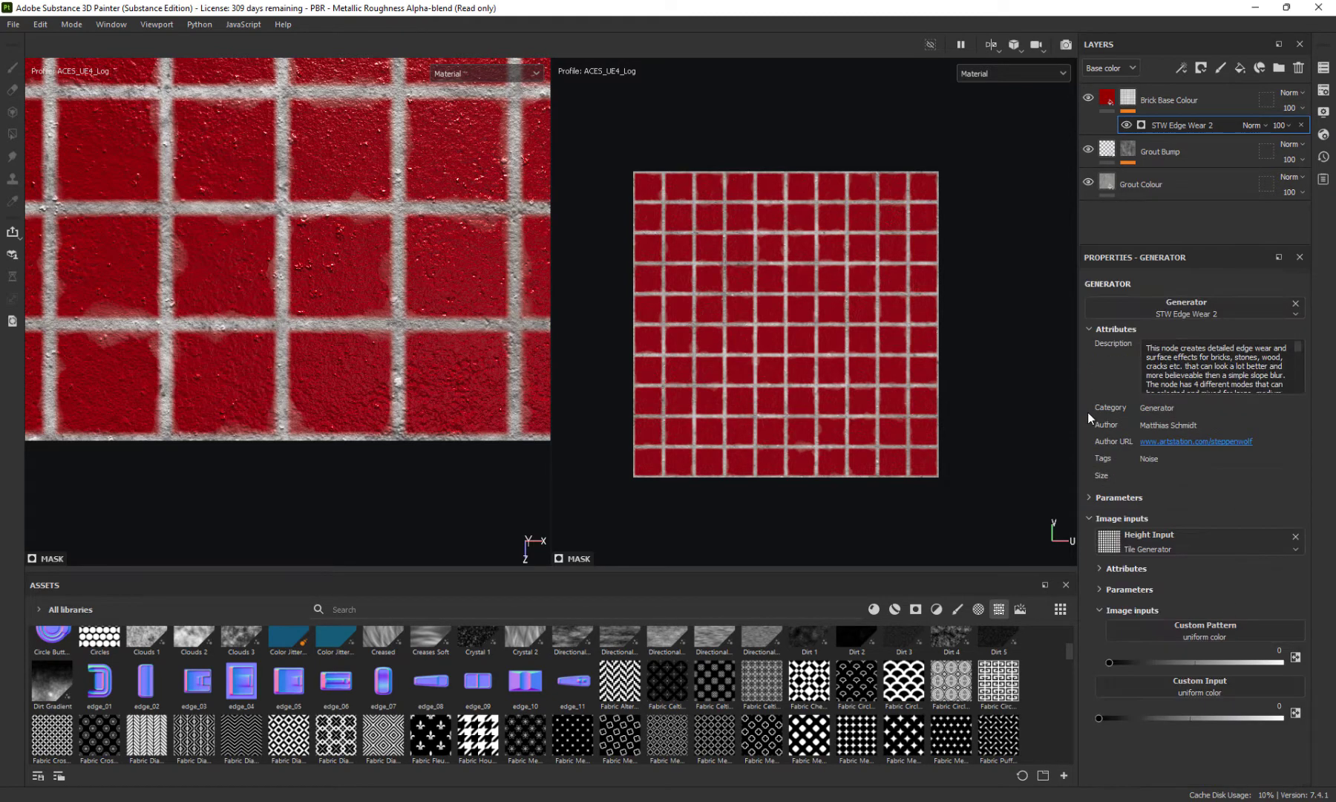
click(1089, 328)
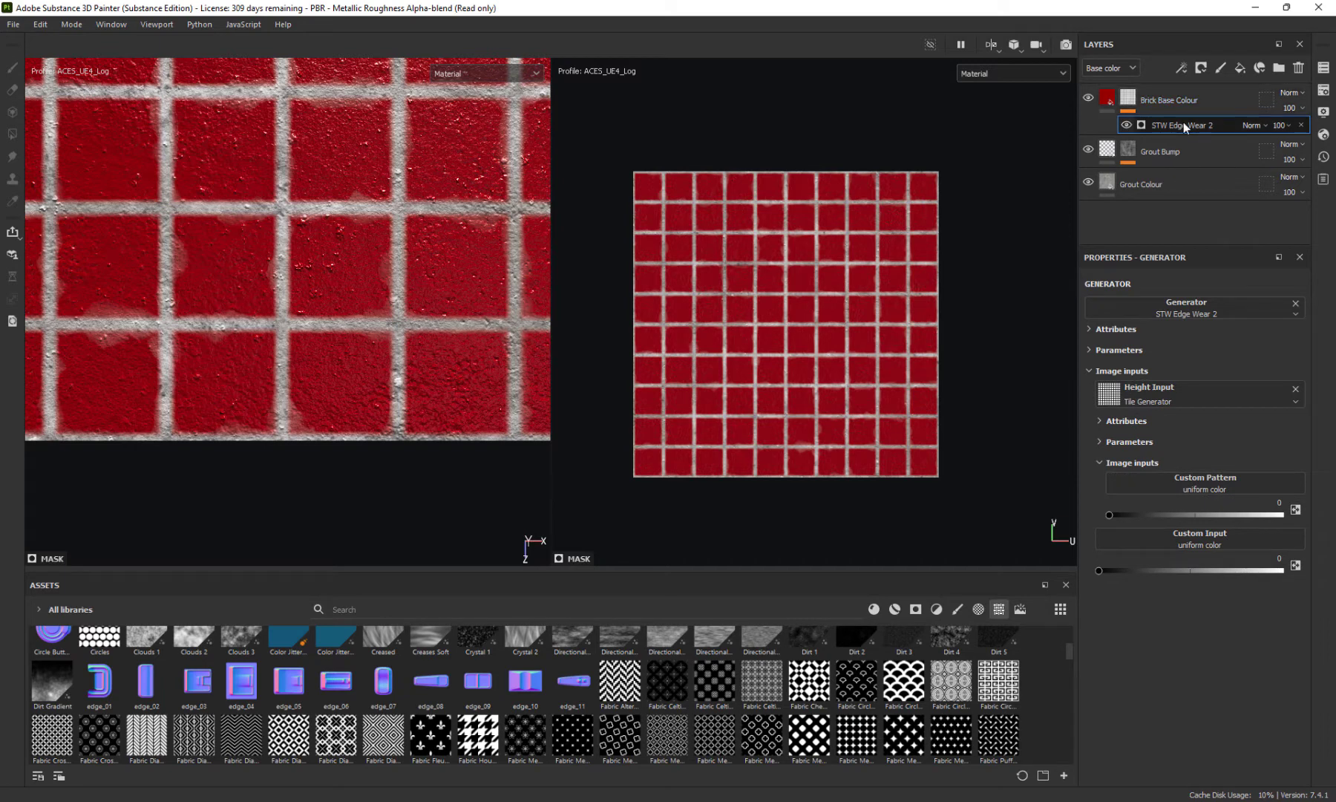
Expand the edge wear generator's parameters and reopen the Tile Generator's parameters at the Pattern Transformation settings
click(1112, 351)
scroll(1158, 526, down, 4)
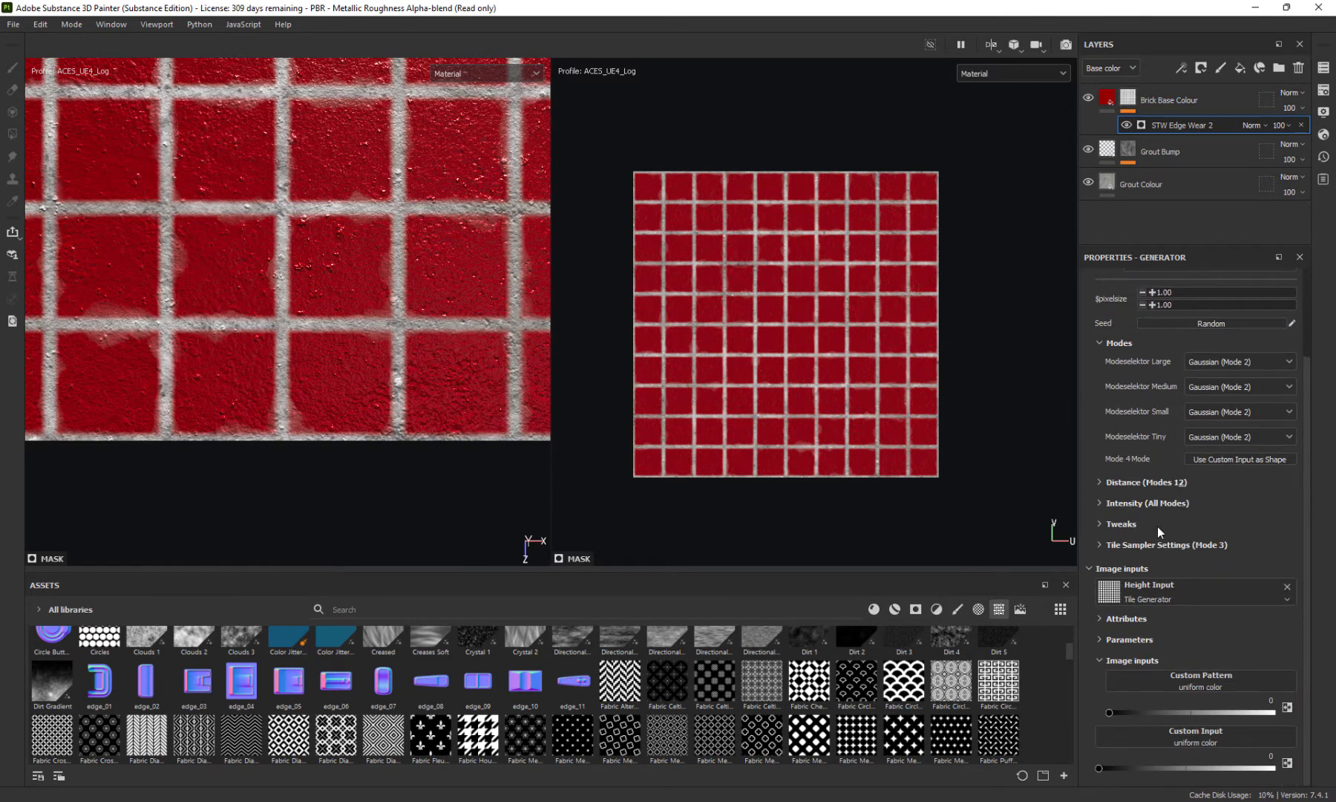
click(1140, 481)
scroll(1158, 479, down, 2)
click(1130, 439)
click(1130, 639)
scroll(1167, 566, down, 2)
scroll(1165, 563, down, 8)
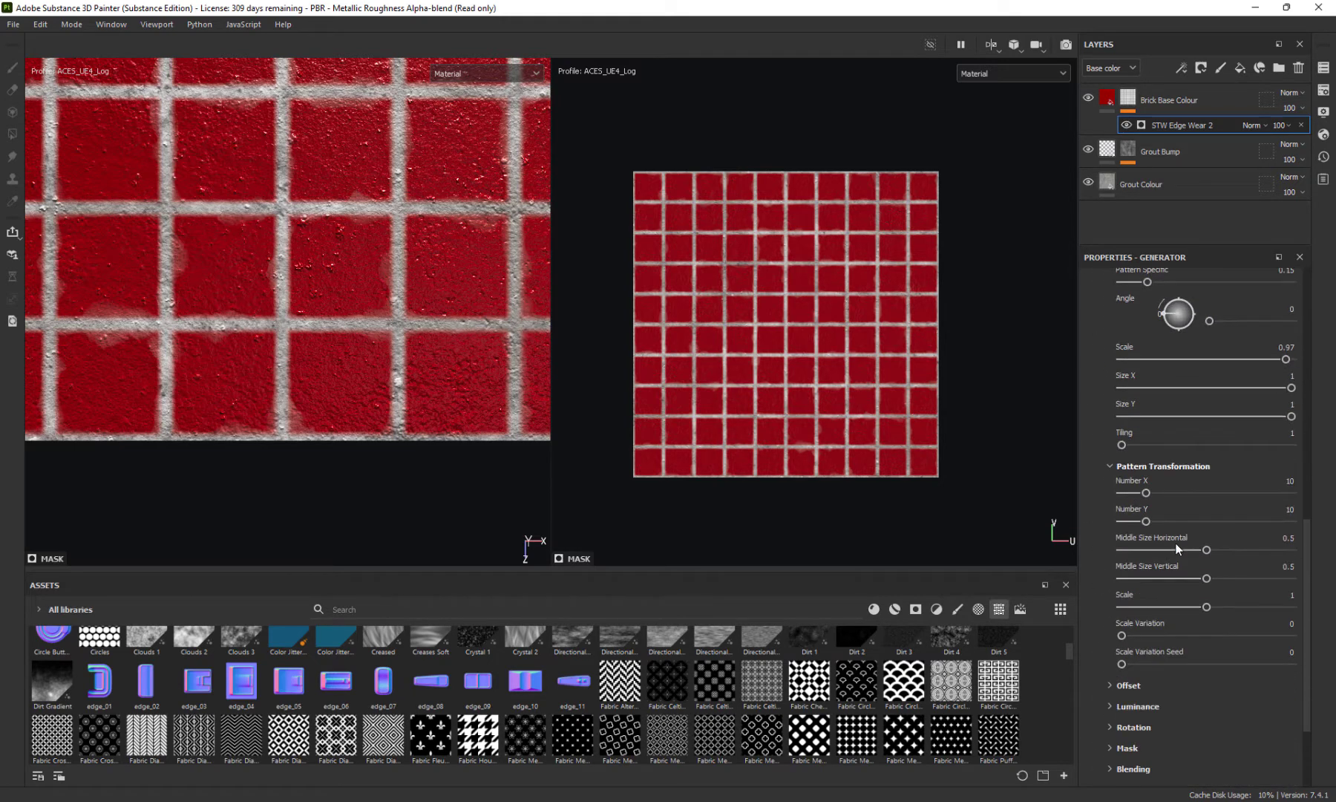
scroll(1159, 452, down, 2)
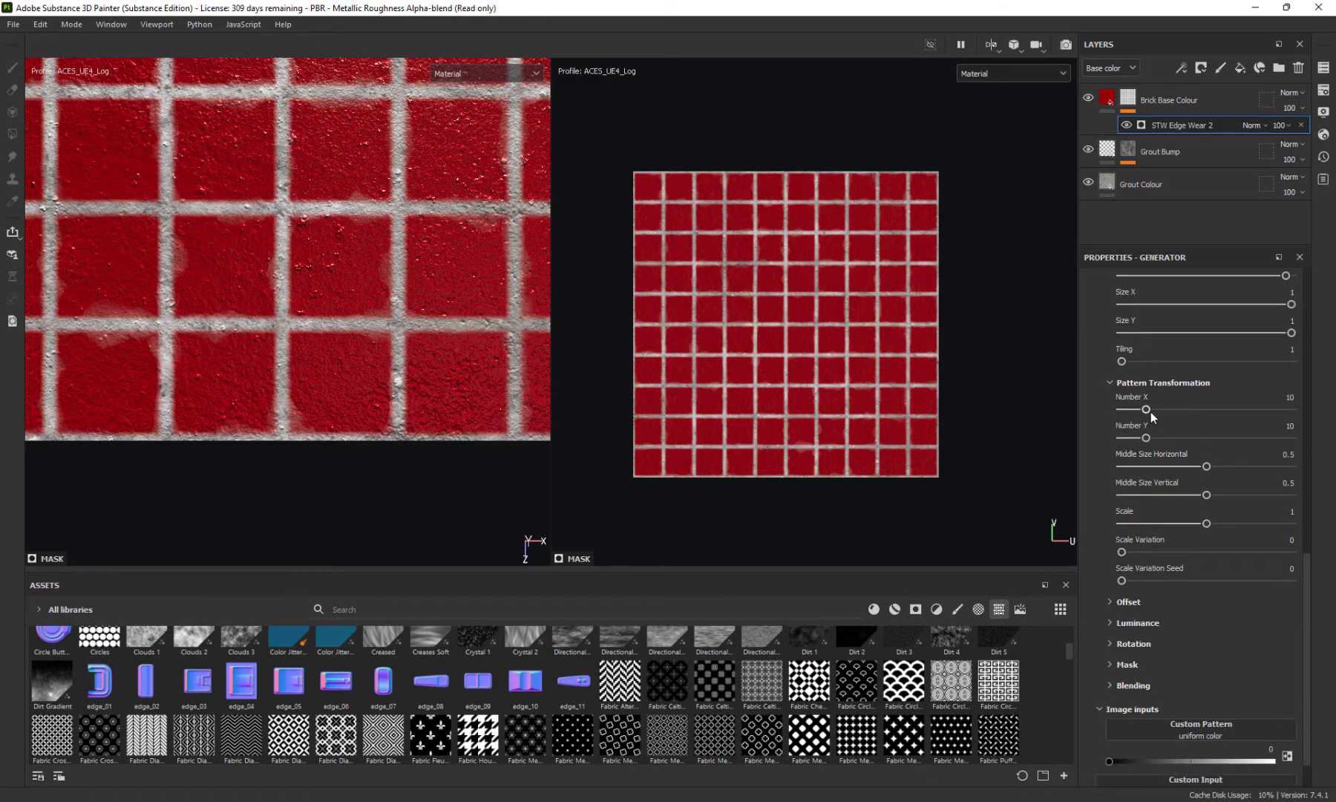
Try a Tile Generator Number Y of 28 and inspect the brick proportions across the whole plane
drag(1147, 410, 1194, 438)
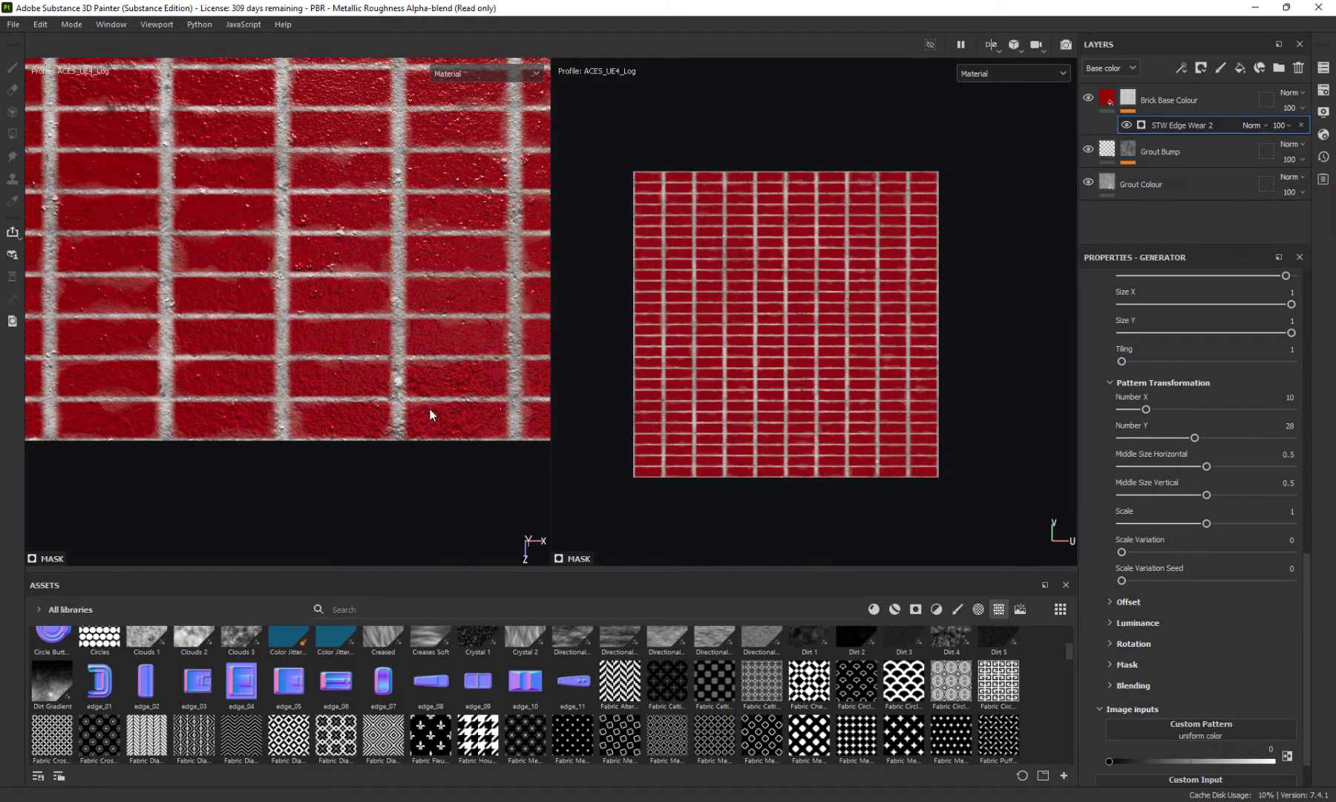
scroll(283, 320, down, 2)
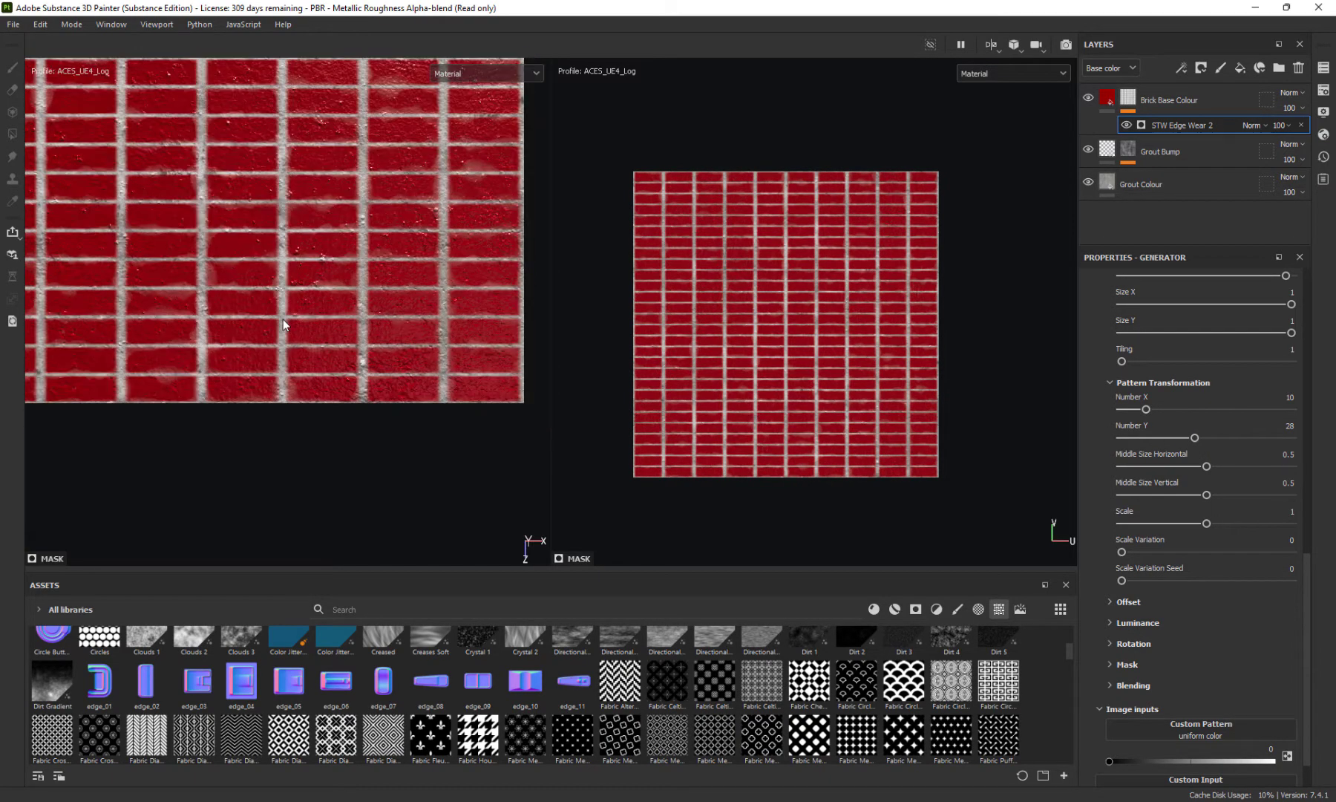
scroll(283, 320, down, 2)
scroll(270, 288, down, 1)
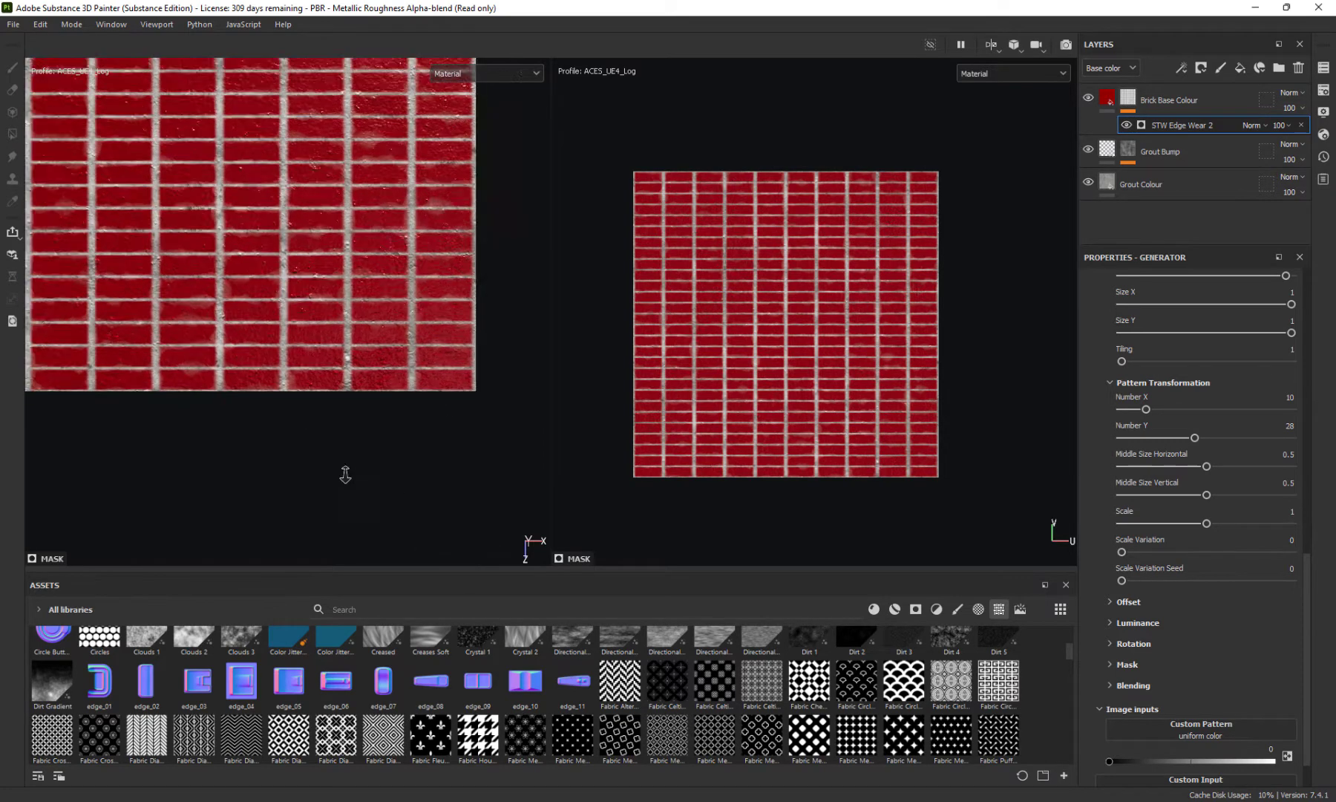
middle_drag(253, 421, 375, 576)
scroll(341, 431, up, 2)
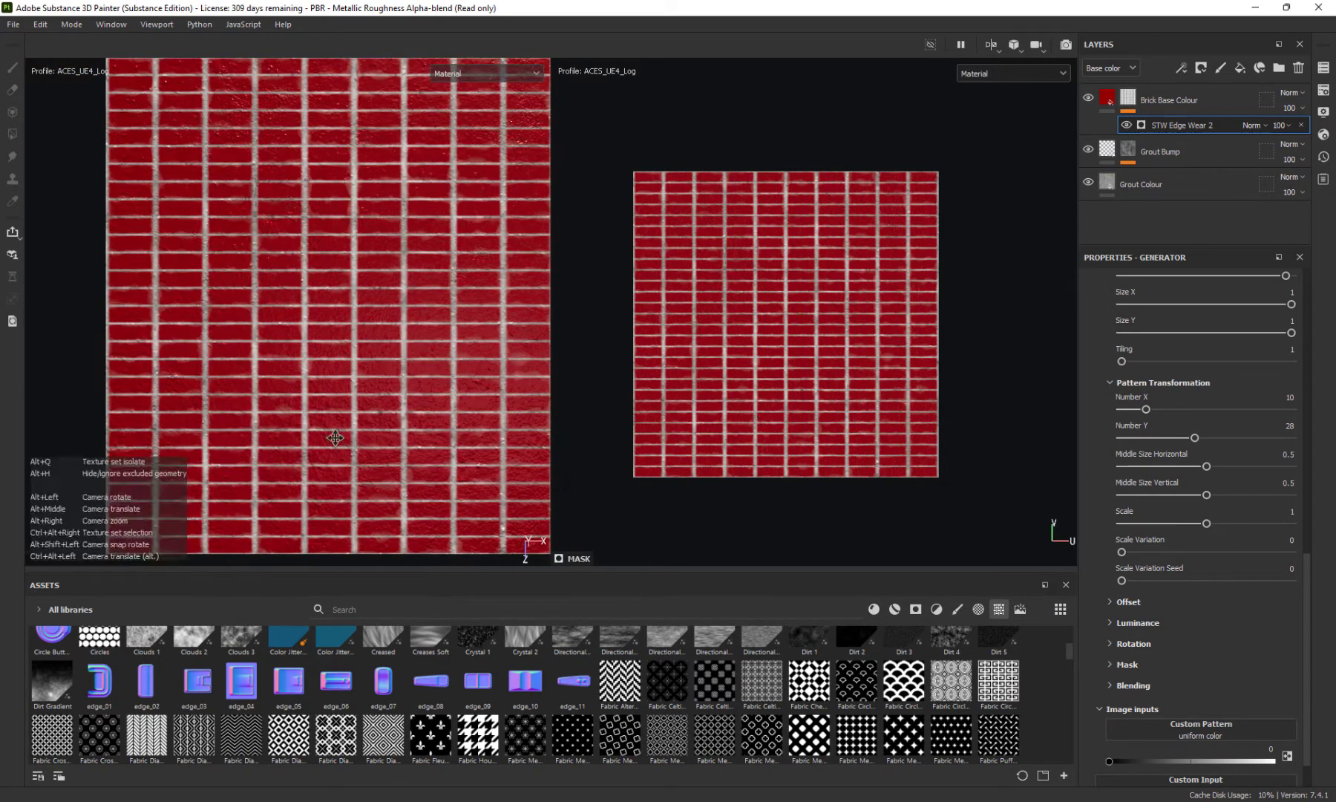
key(f)
middle_drag(345, 533, 313, 510)
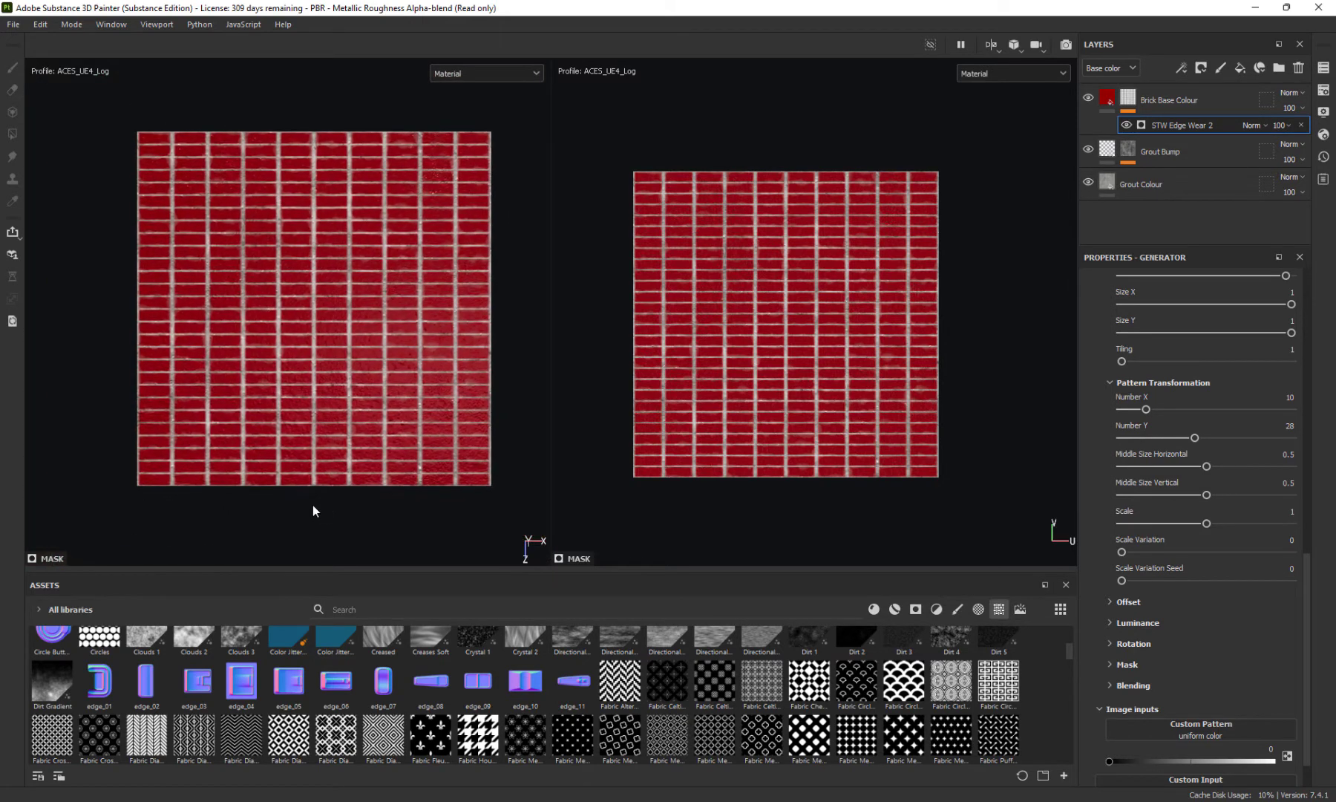
scroll(1063, 496, up, 1)
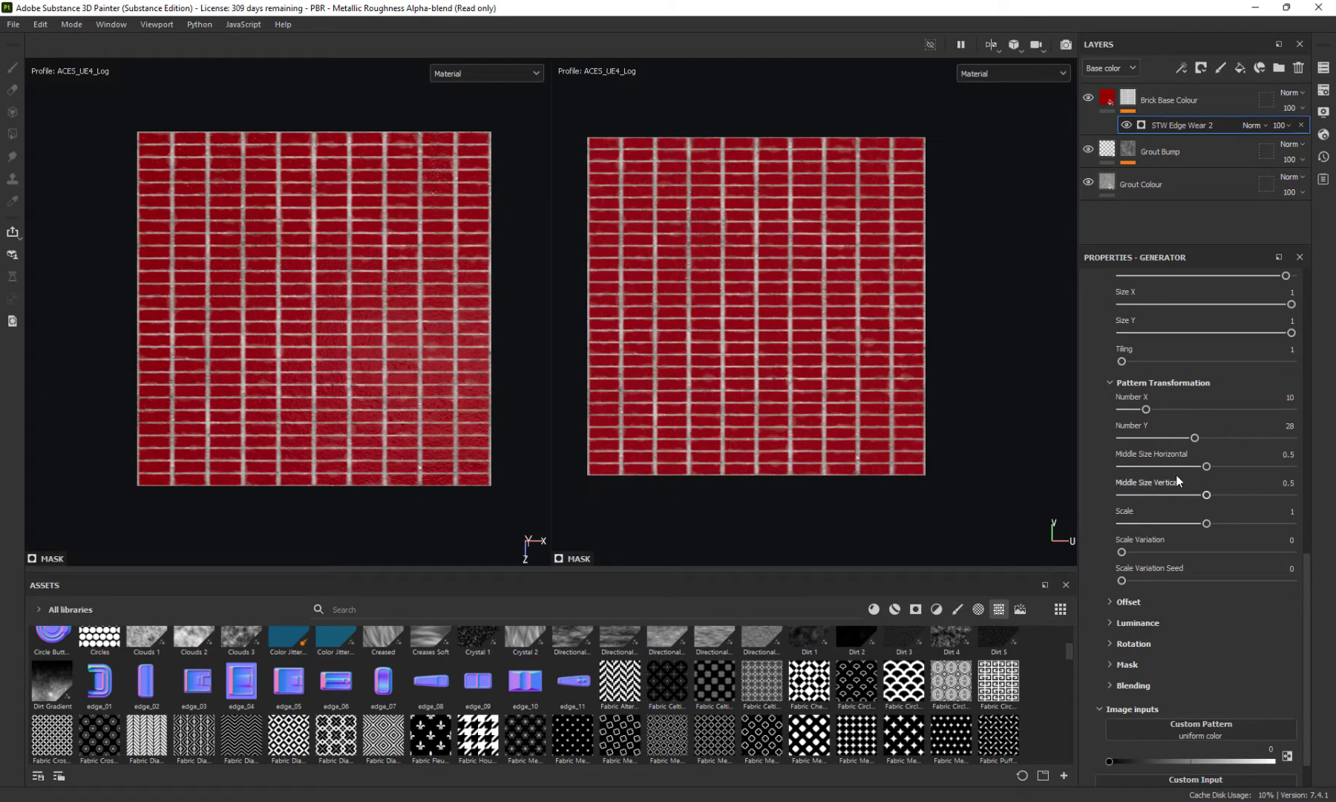
Try Number Y values of 4, 7 and 12 to compare the height of the brick rows
scroll(1188, 464, up, 1)
drag(1193, 481, 1130, 480)
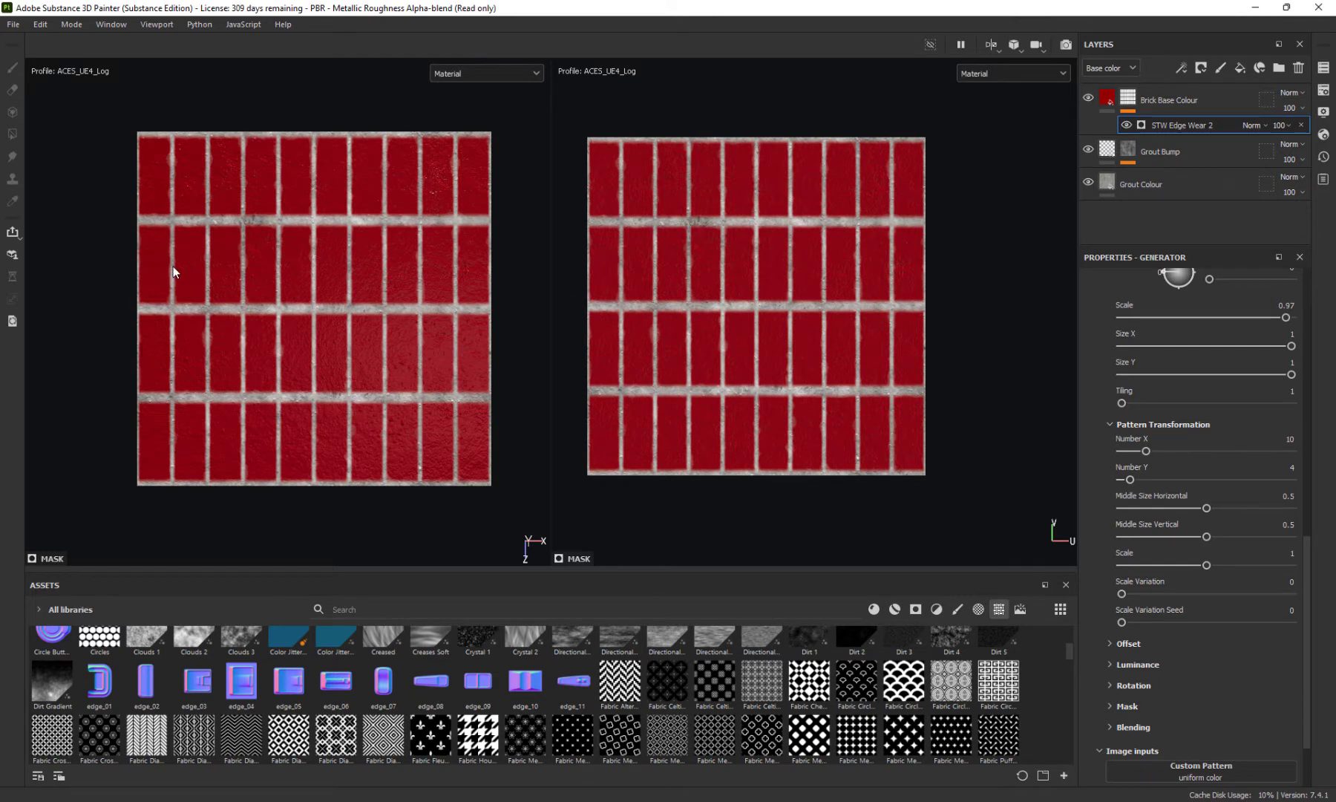
click(1137, 479)
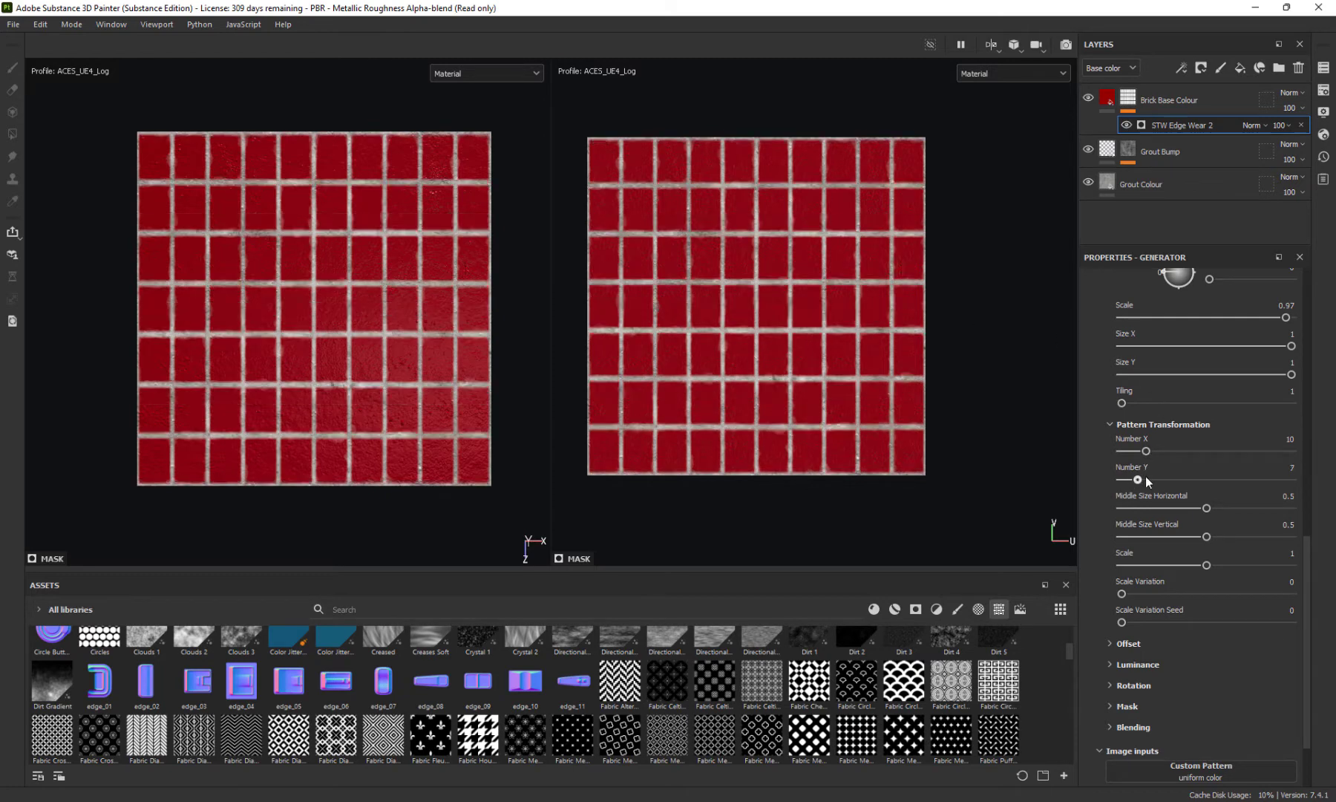
drag(1146, 479, 1151, 480)
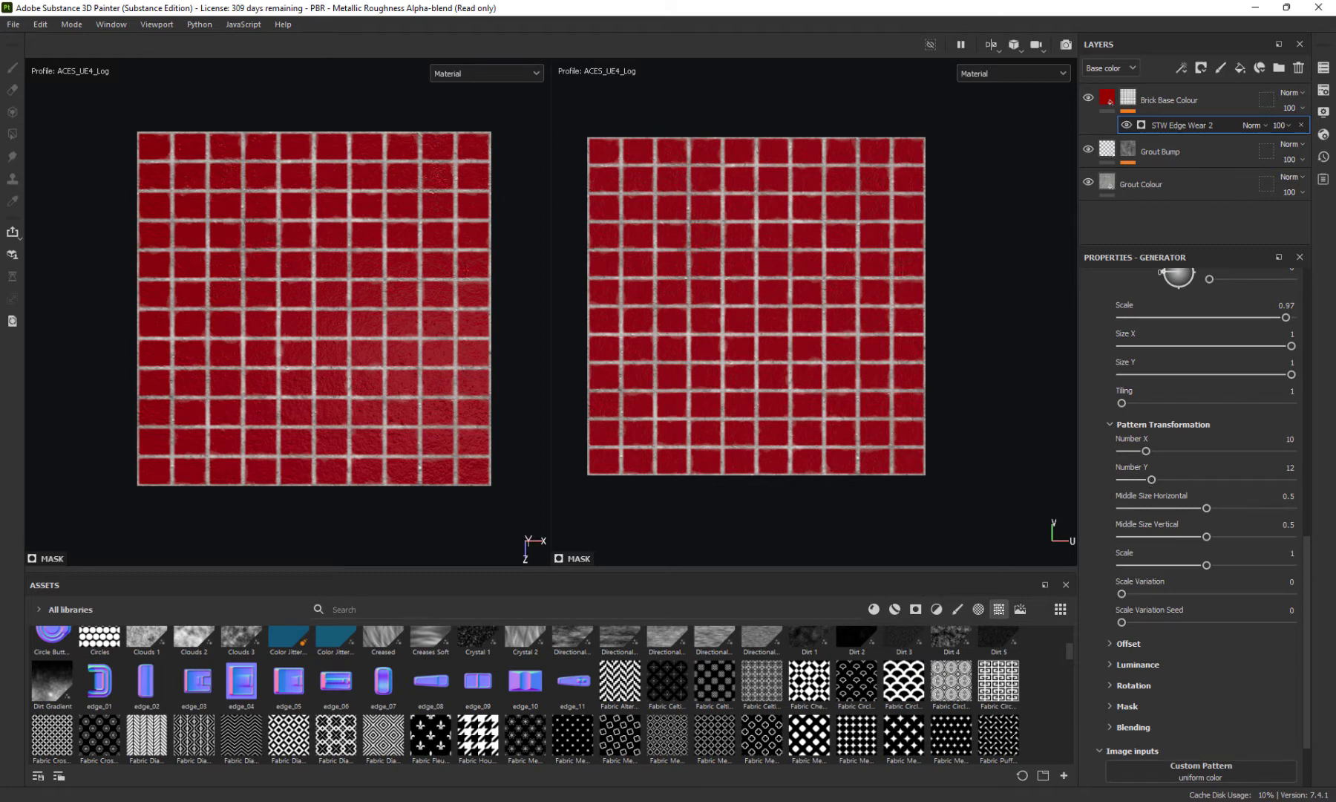
scroll(131, 388, up, 1)
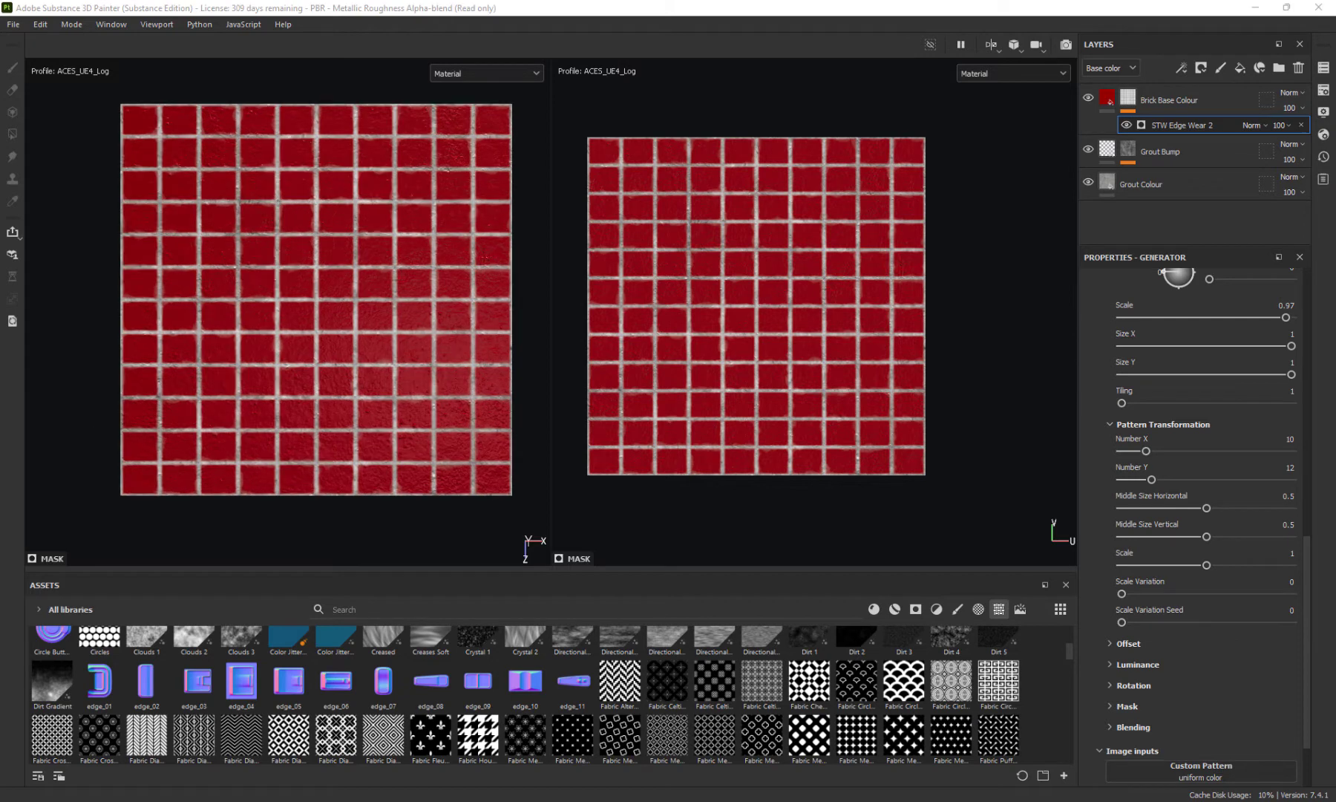
Switch to Calculator, try dividing 4000 by 7, and clear the calculation
drag(418, 124, 573, 124)
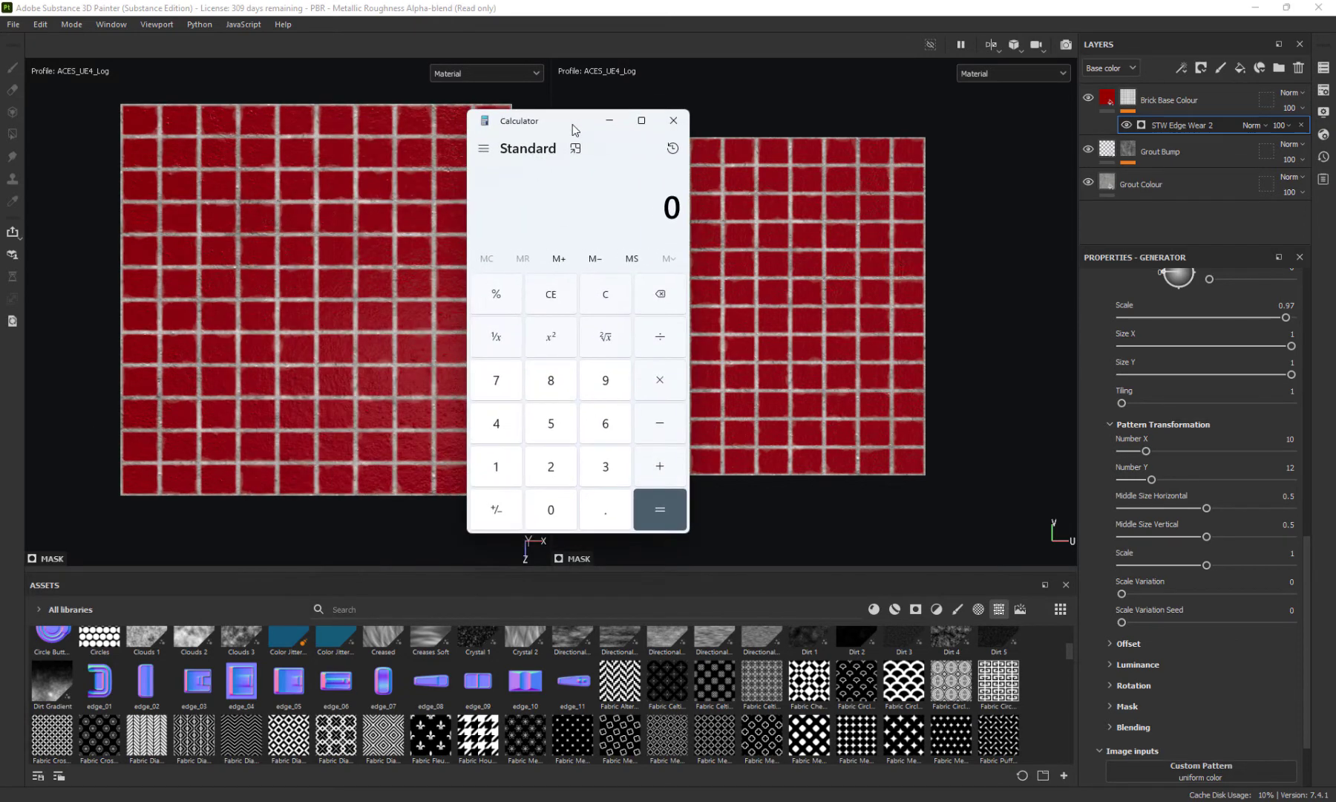
text(4,000)
key(slash)
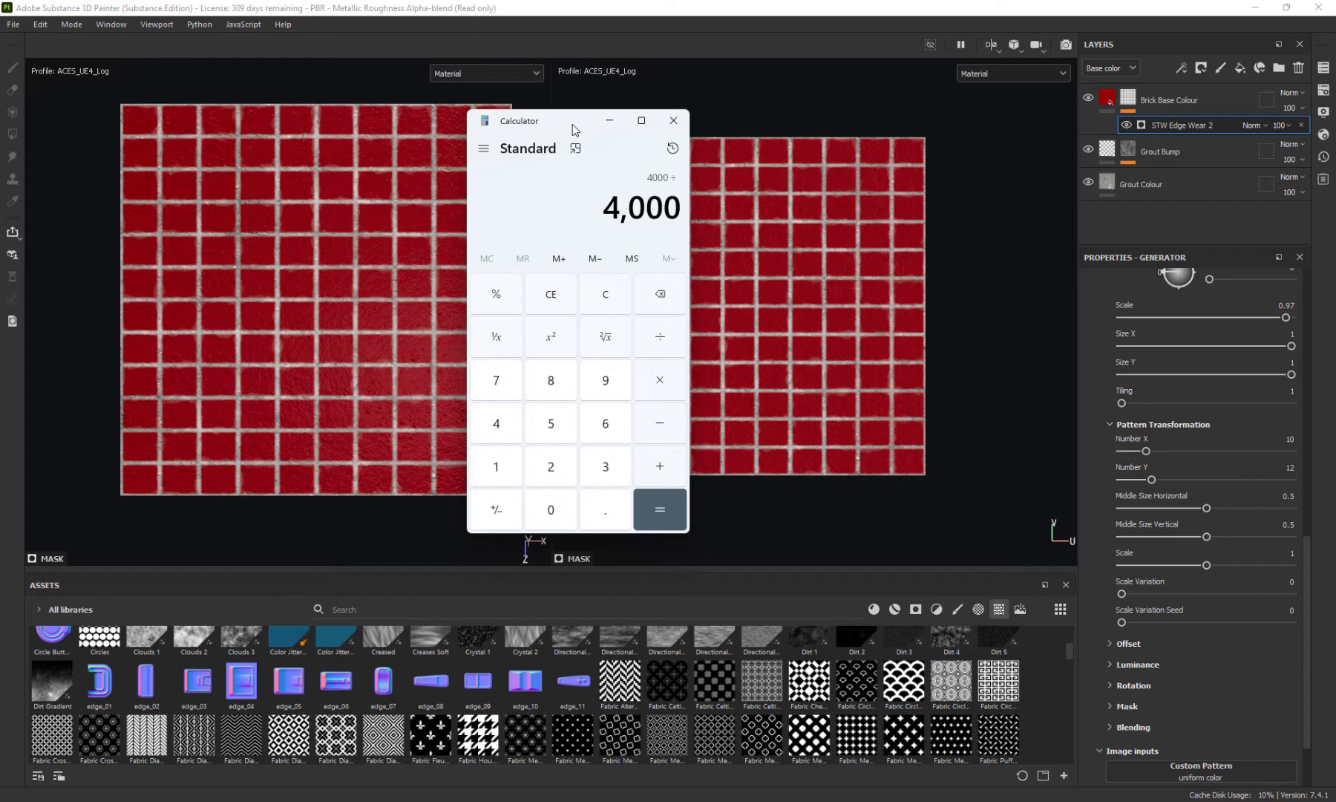
text(7)
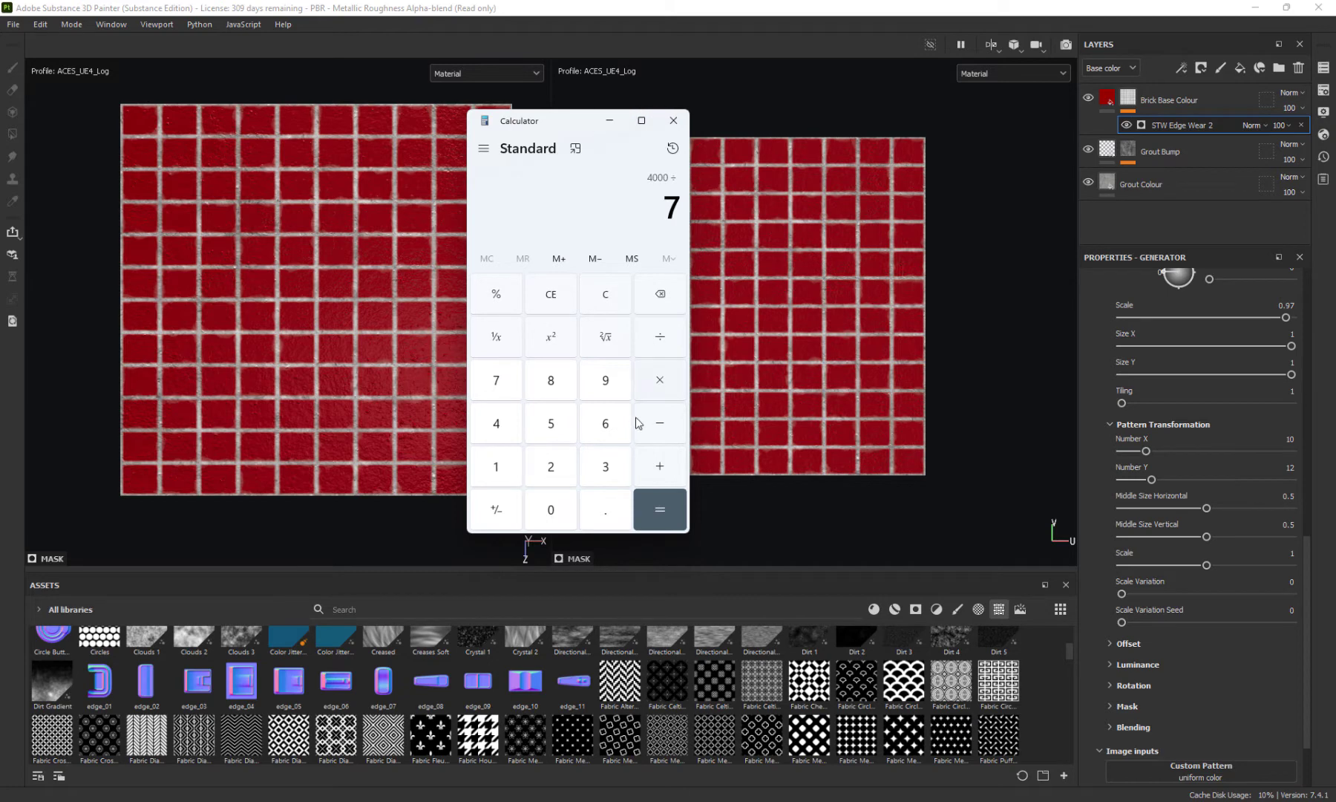
click(654, 503)
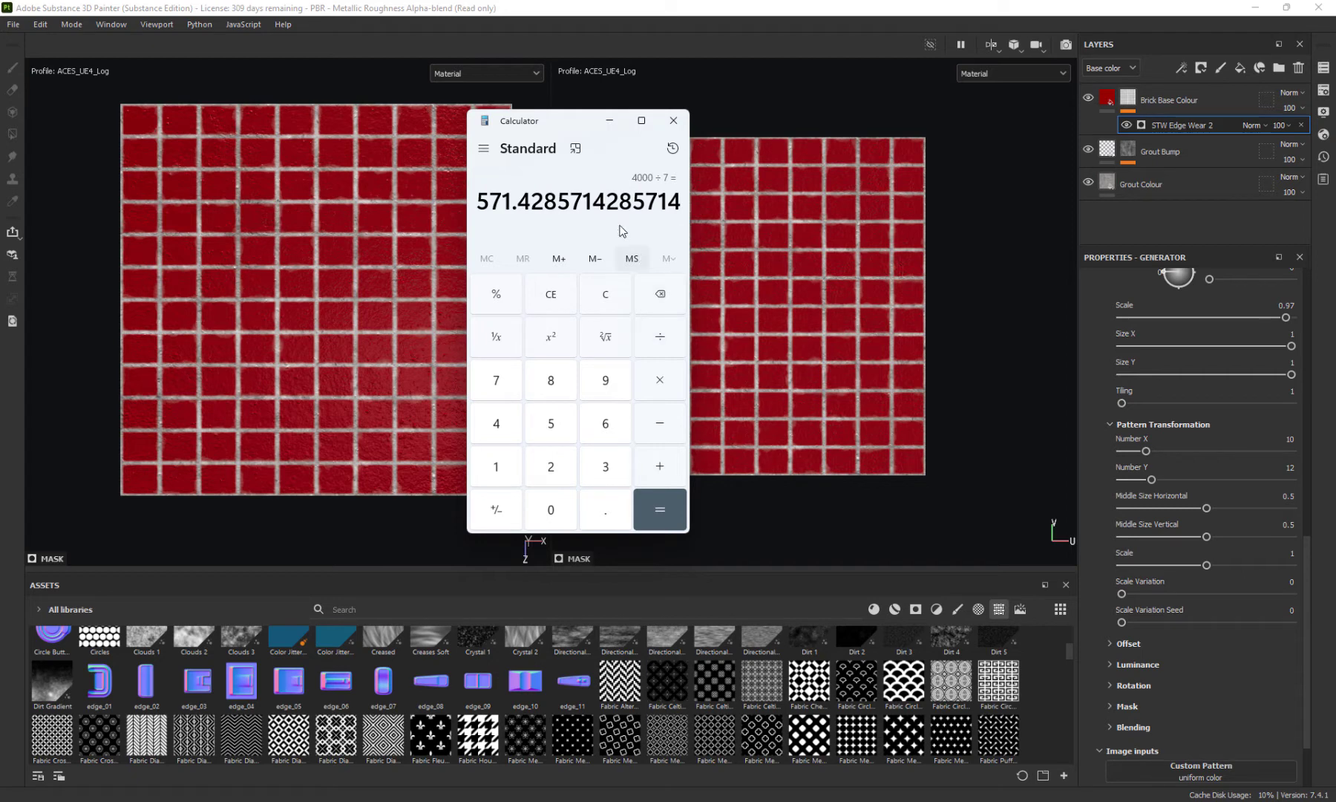
click(605, 297)
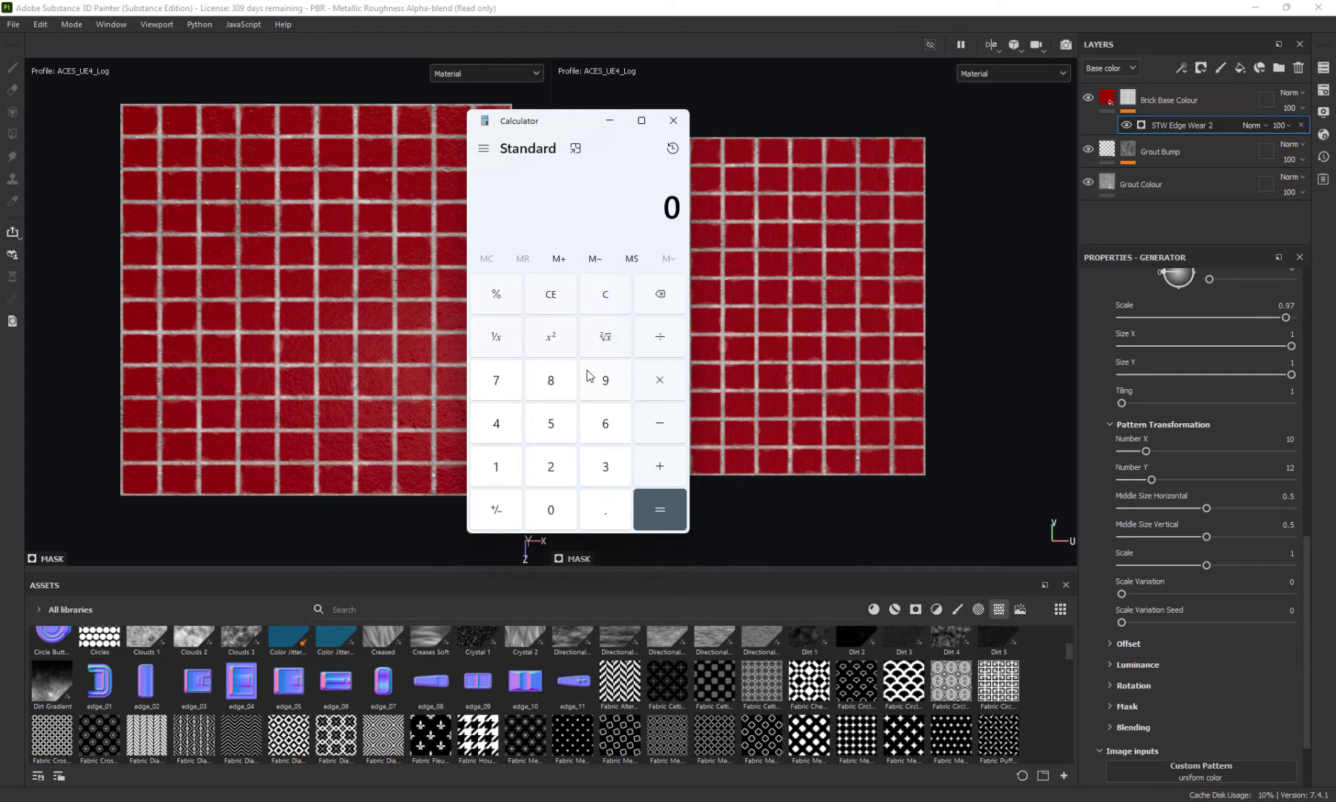
Calculate 4000 divided by 70 in Calculator to work out the number of brick rows, and minimize it
text(4000)
key(slash)
text(70)
key(Return)
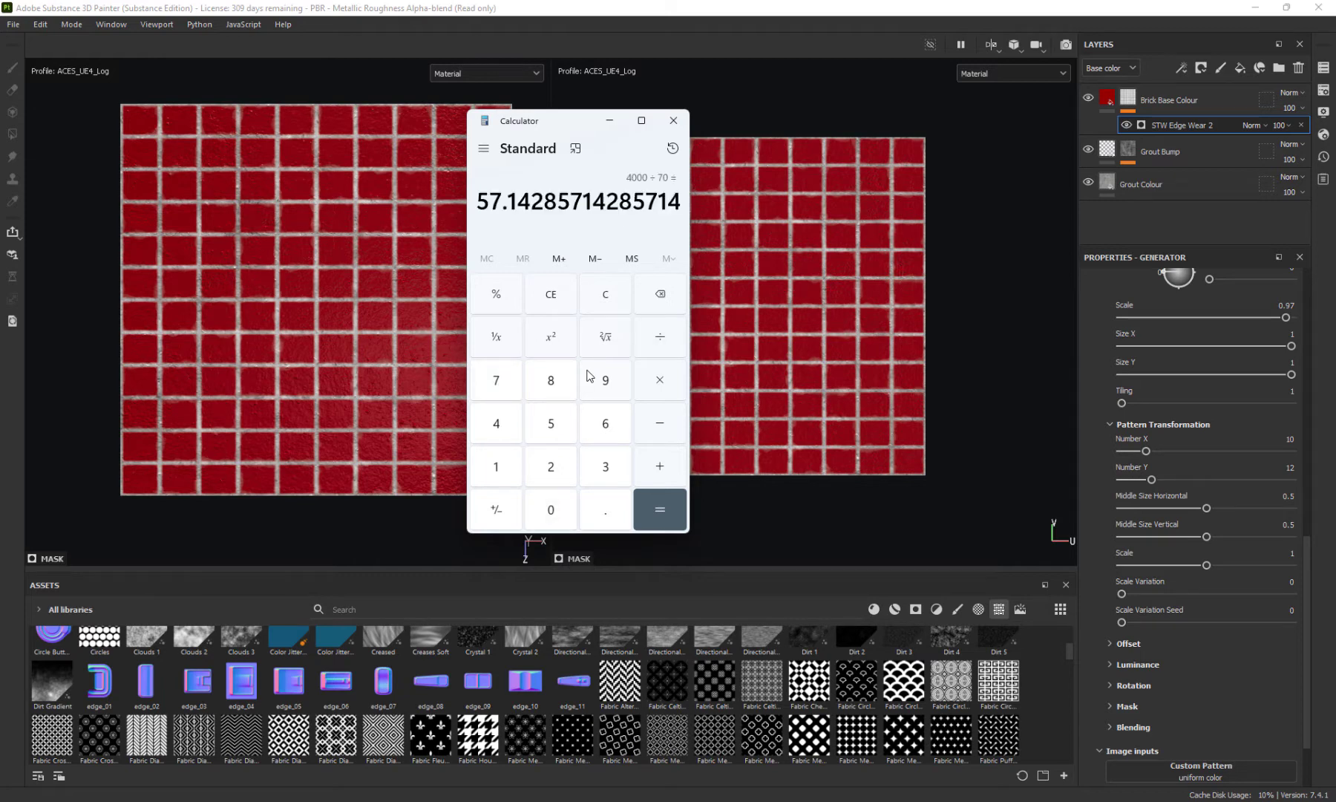
click(607, 125)
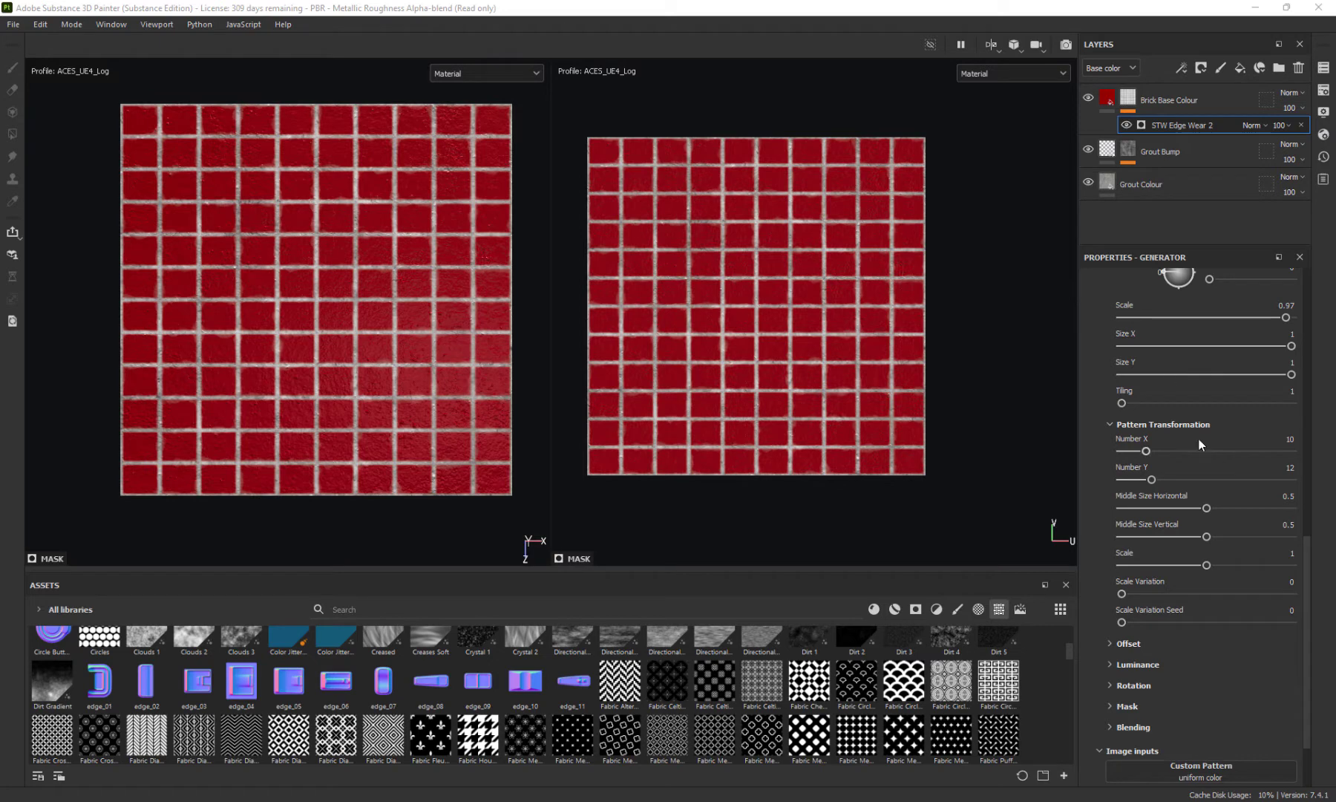
Set the Tile Generator's Number Y to 57 and inspect the resulting brick rows
click(1293, 469)
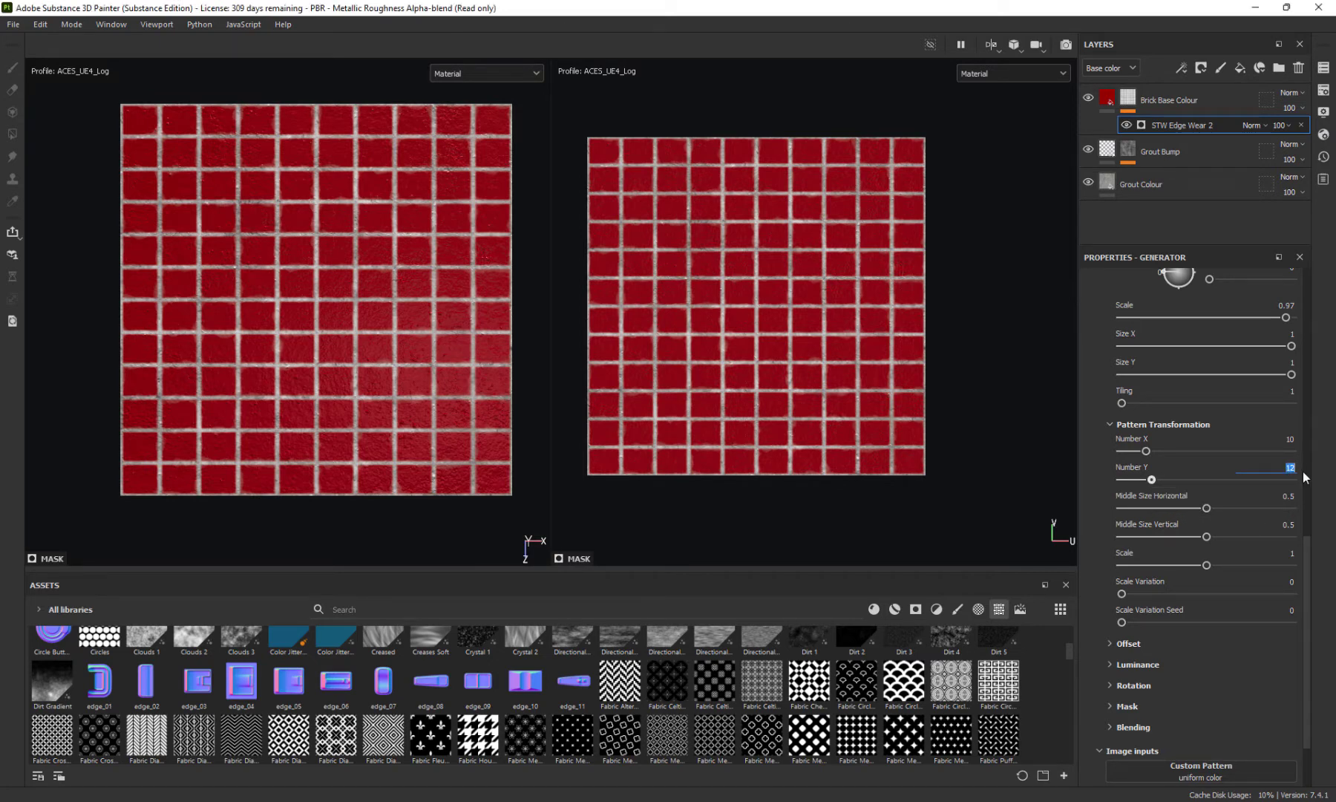
text(57)
key(Return)
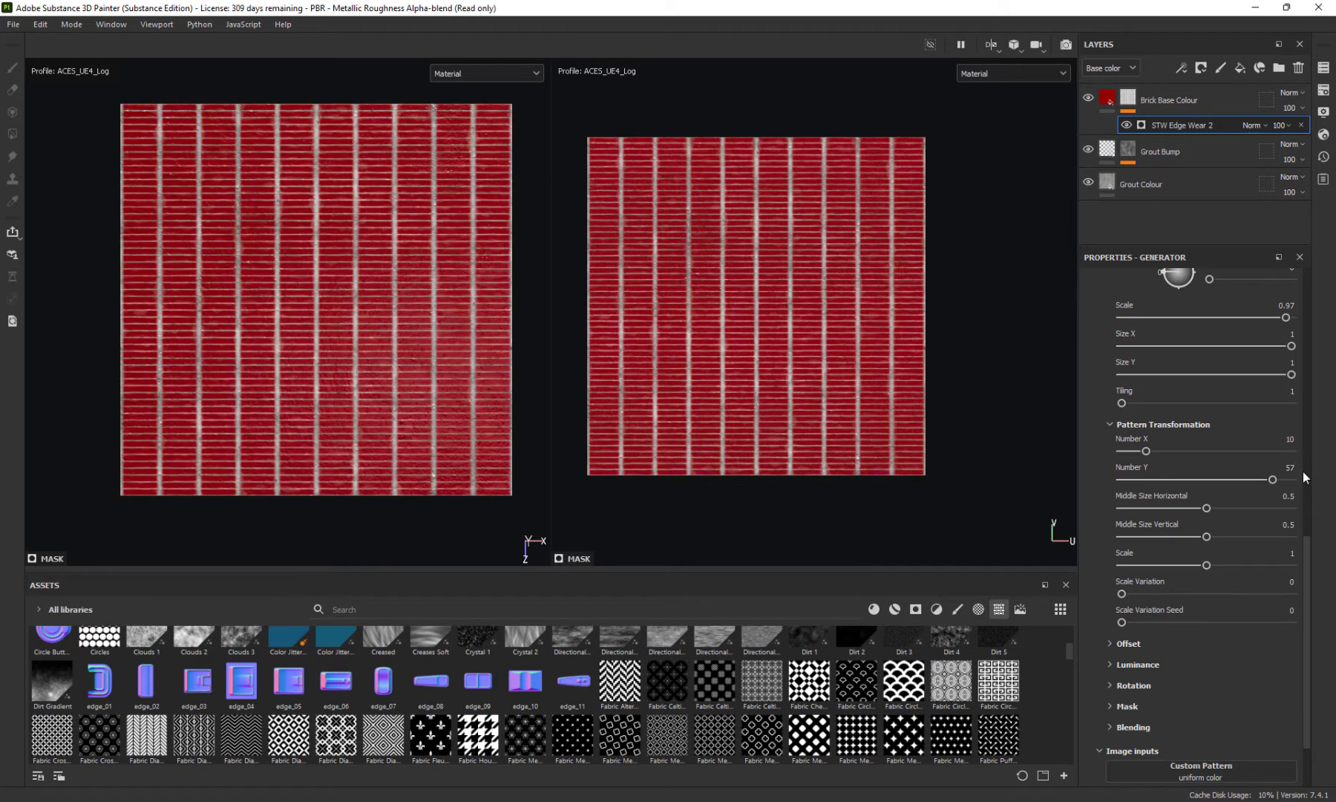
scroll(215, 244, up, 1)
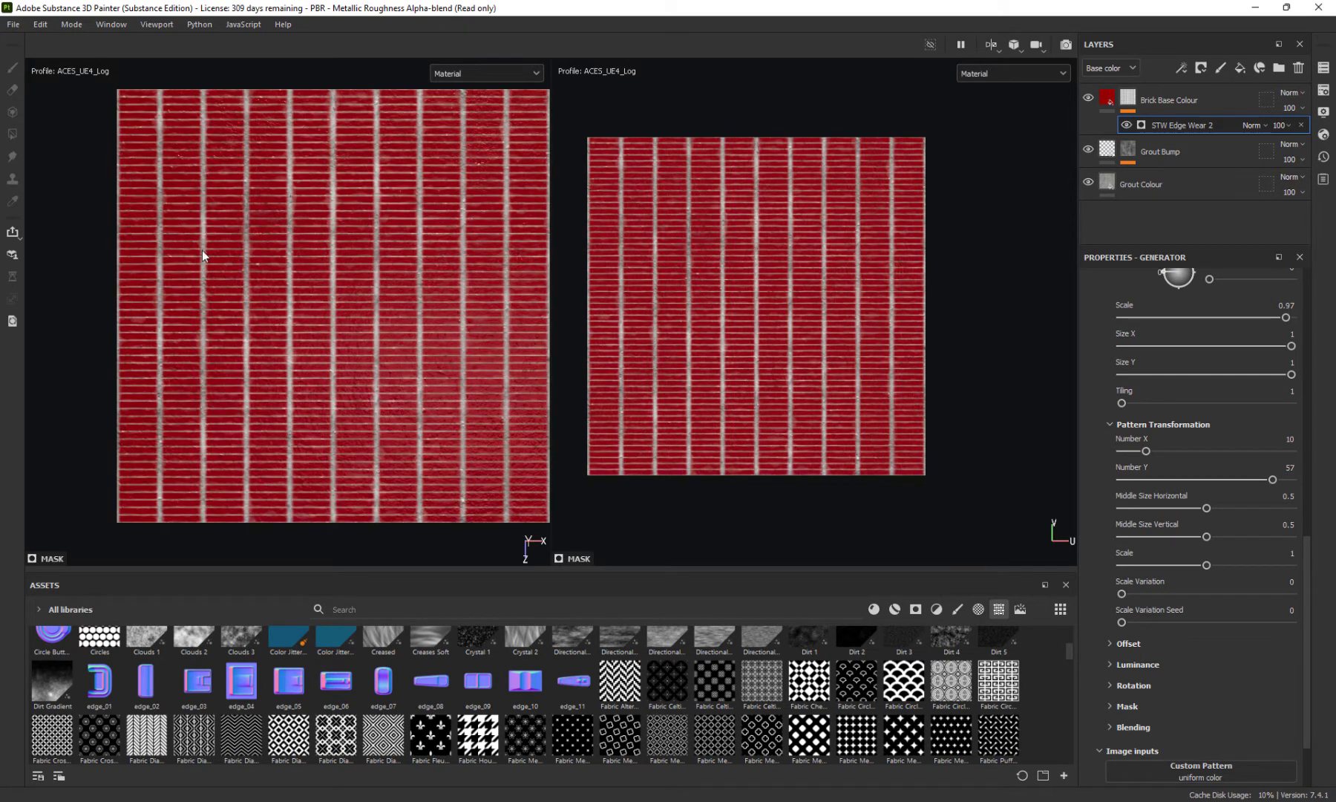
Calculate 4000 divided by 220 in Calculator to work out the number of brick columns, and close it
drag(0, 148, 445, 169)
click(502, 344)
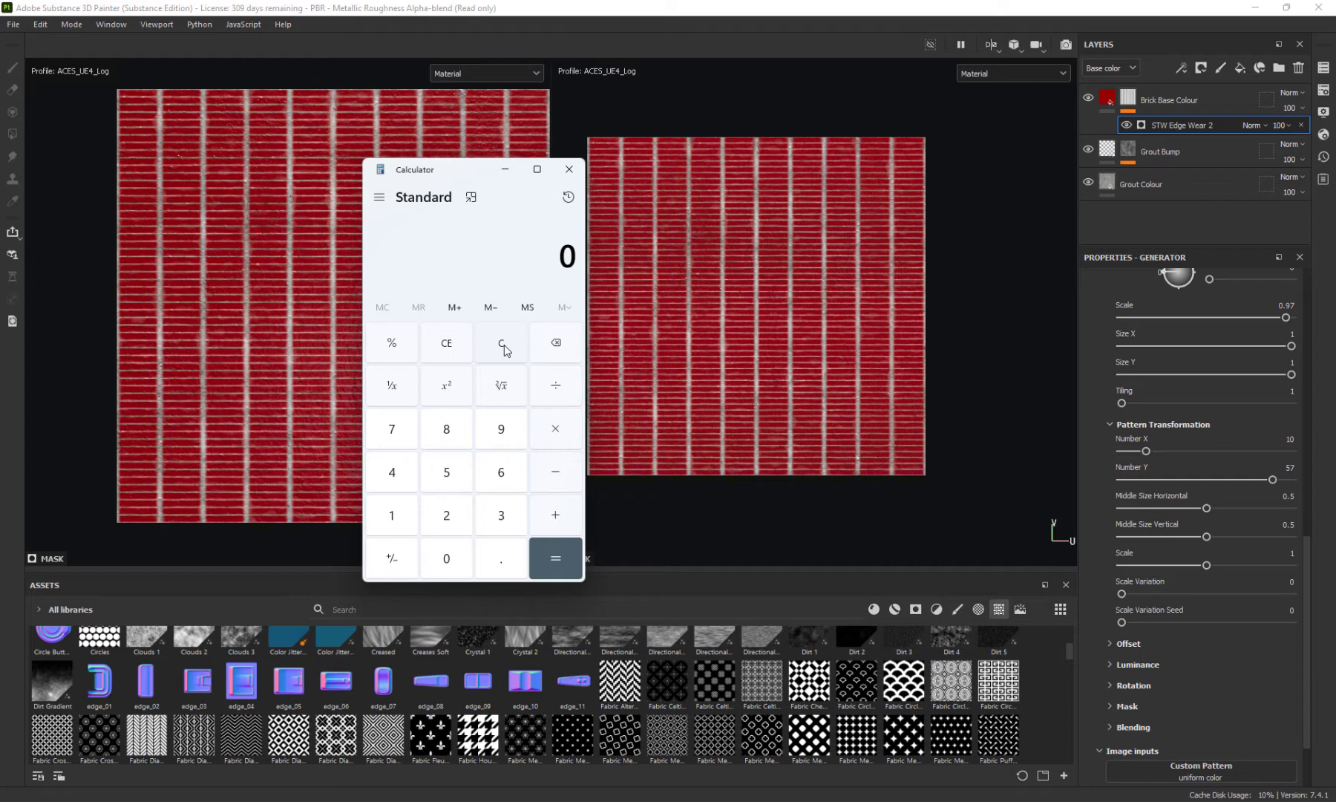
text(220)
click(502, 346)
text(4000)
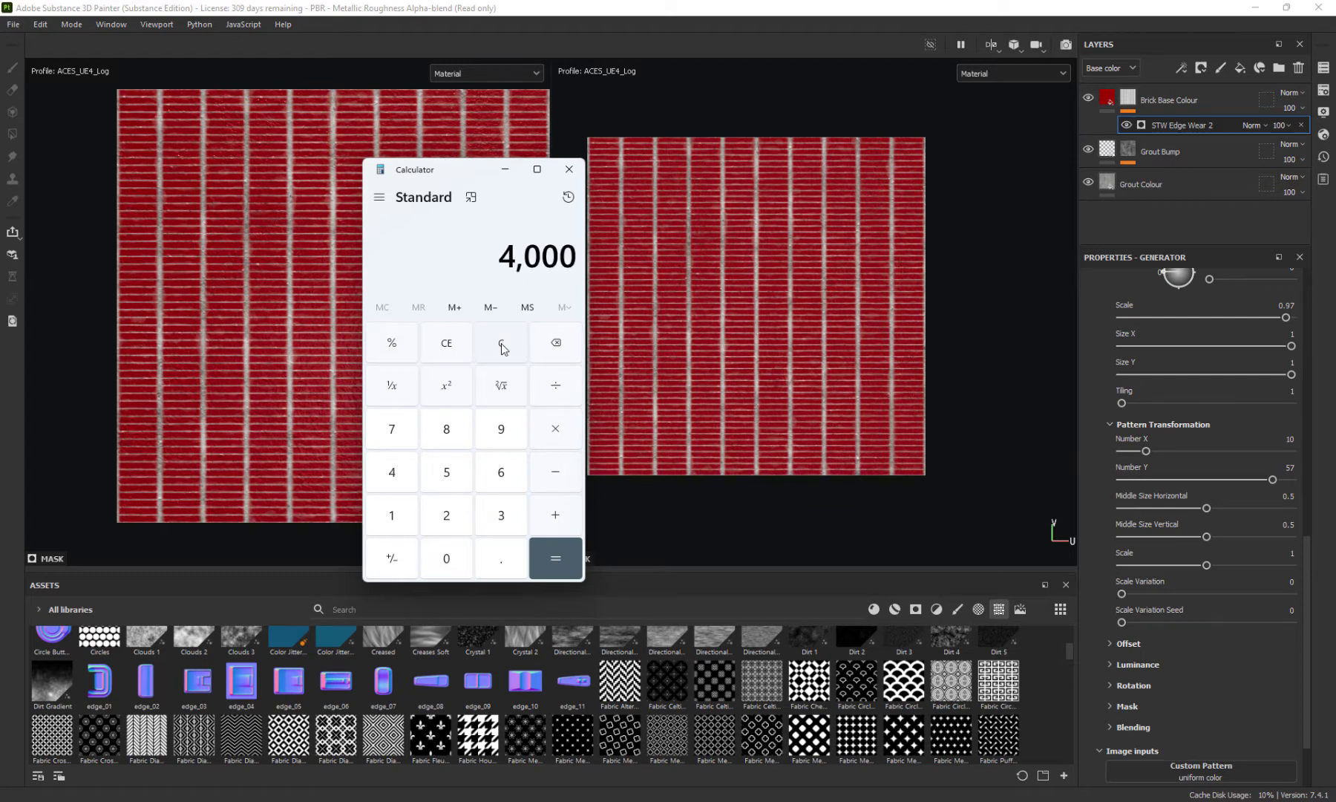
key(slash)
text(220)
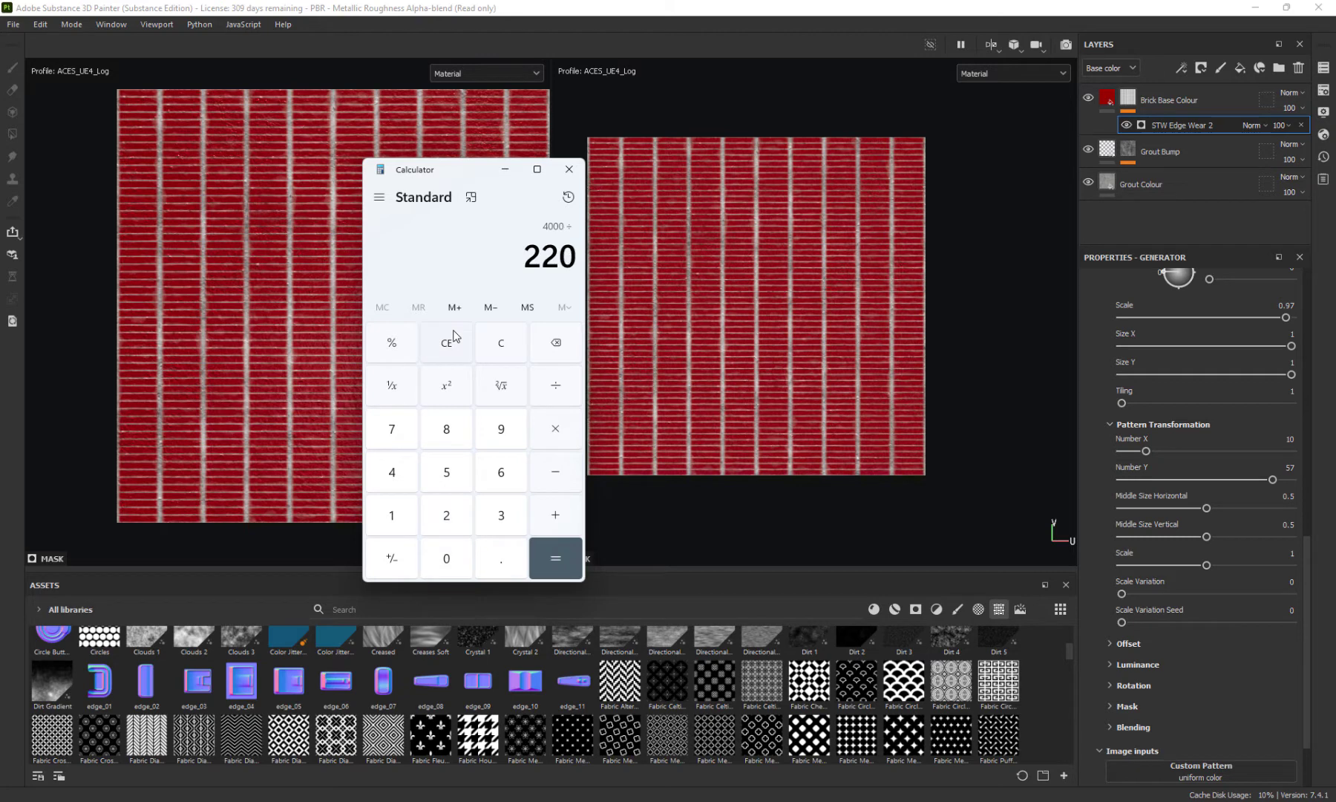
key(Return)
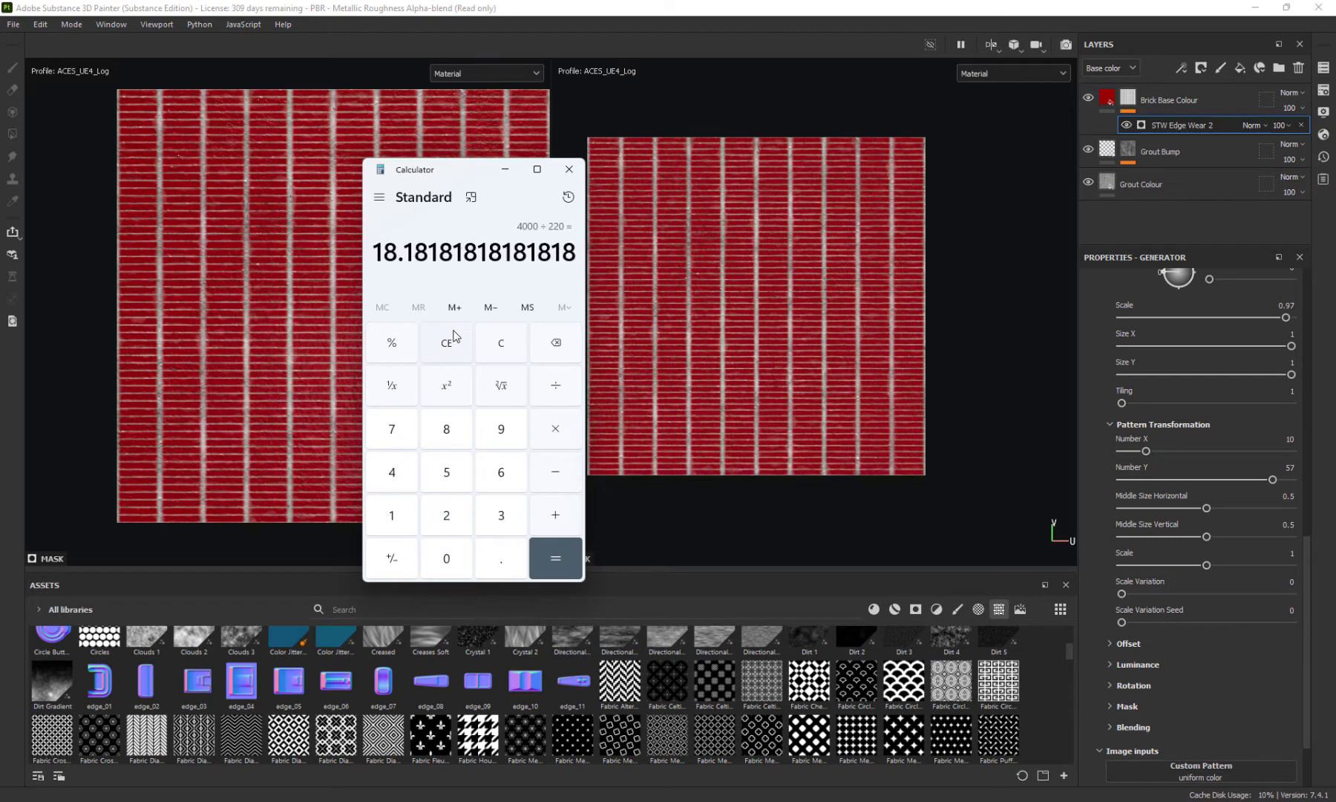
click(569, 169)
Set the Tile Generator's Number X to 18
click(1291, 440)
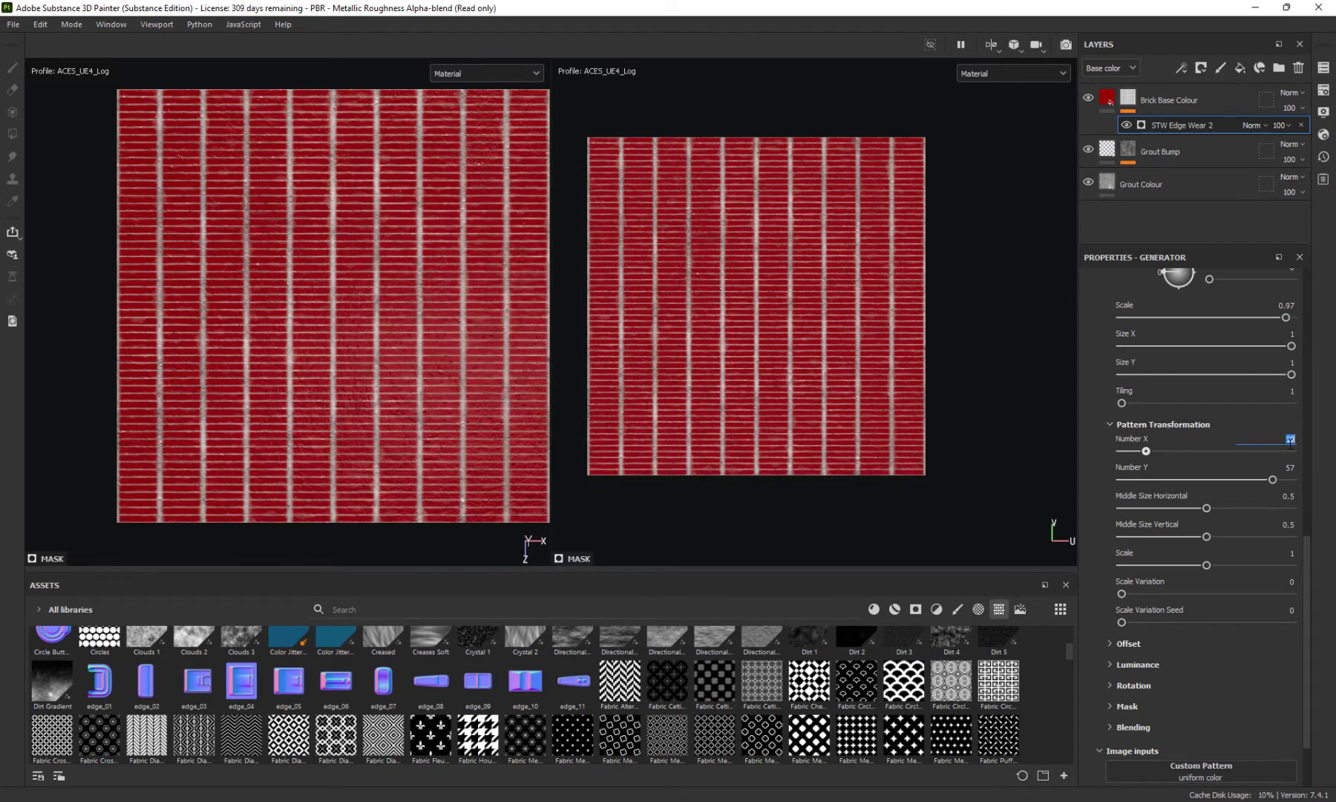
text(18)
key(Return)
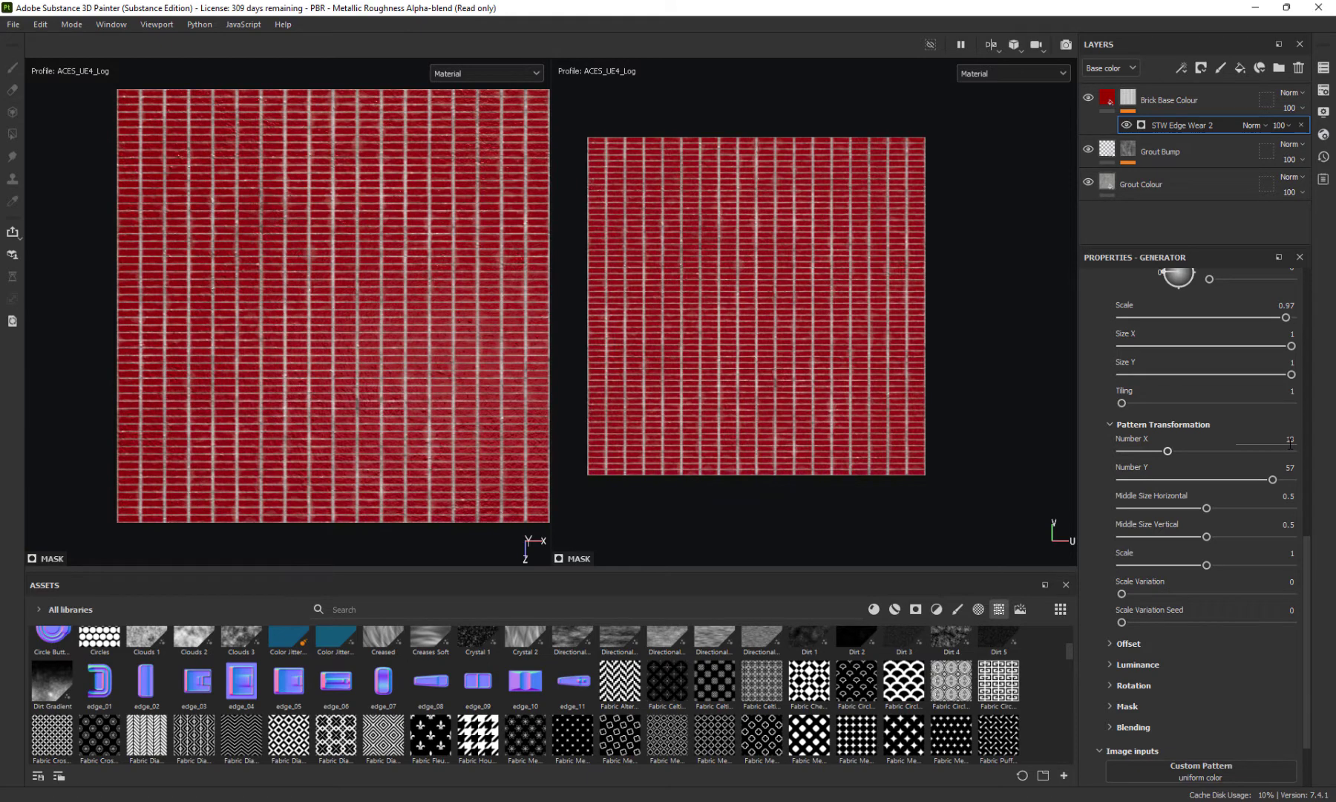
Examine the brick proportions on the plane, both up close and across the whole surface
scroll(148, 455, up, 3)
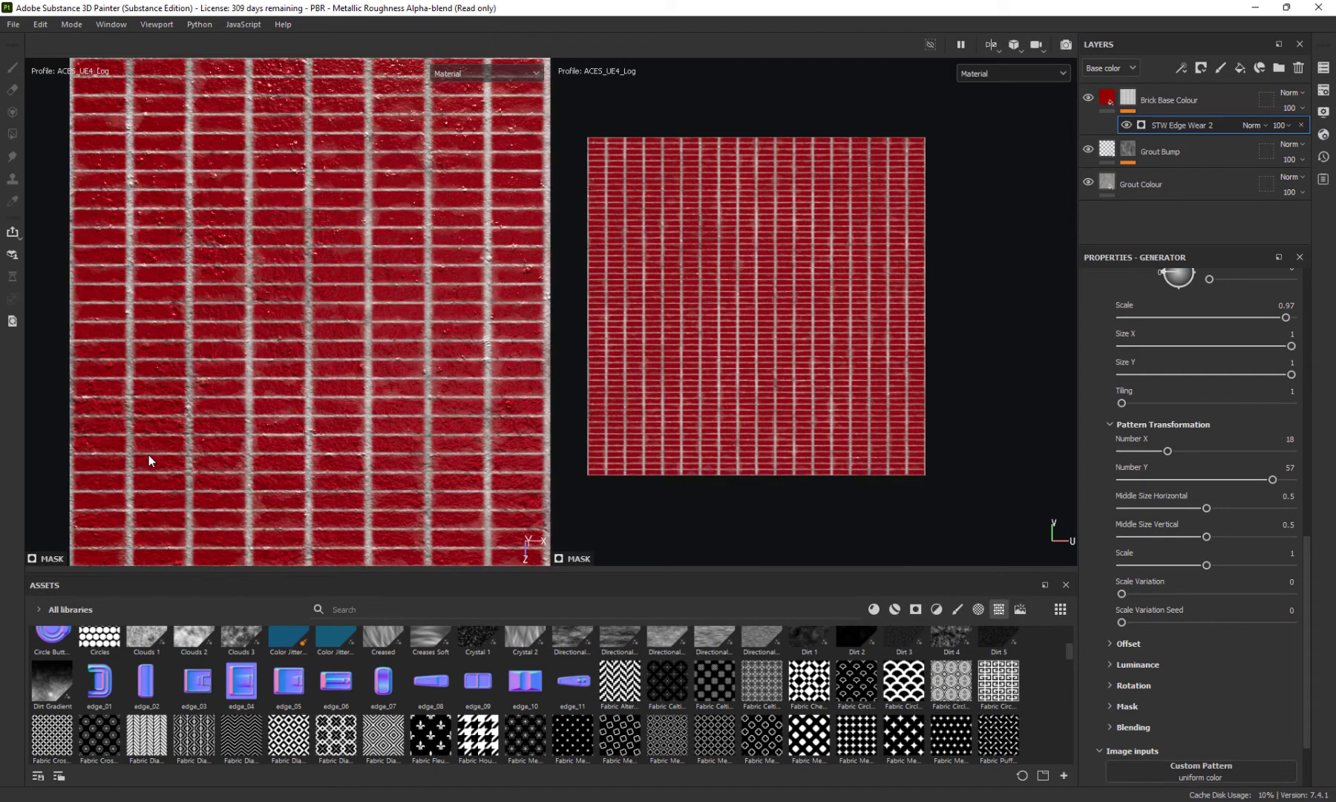
scroll(223, 407, down, 2)
scroll(401, 349, down, 2)
scroll(254, 337, up, 1)
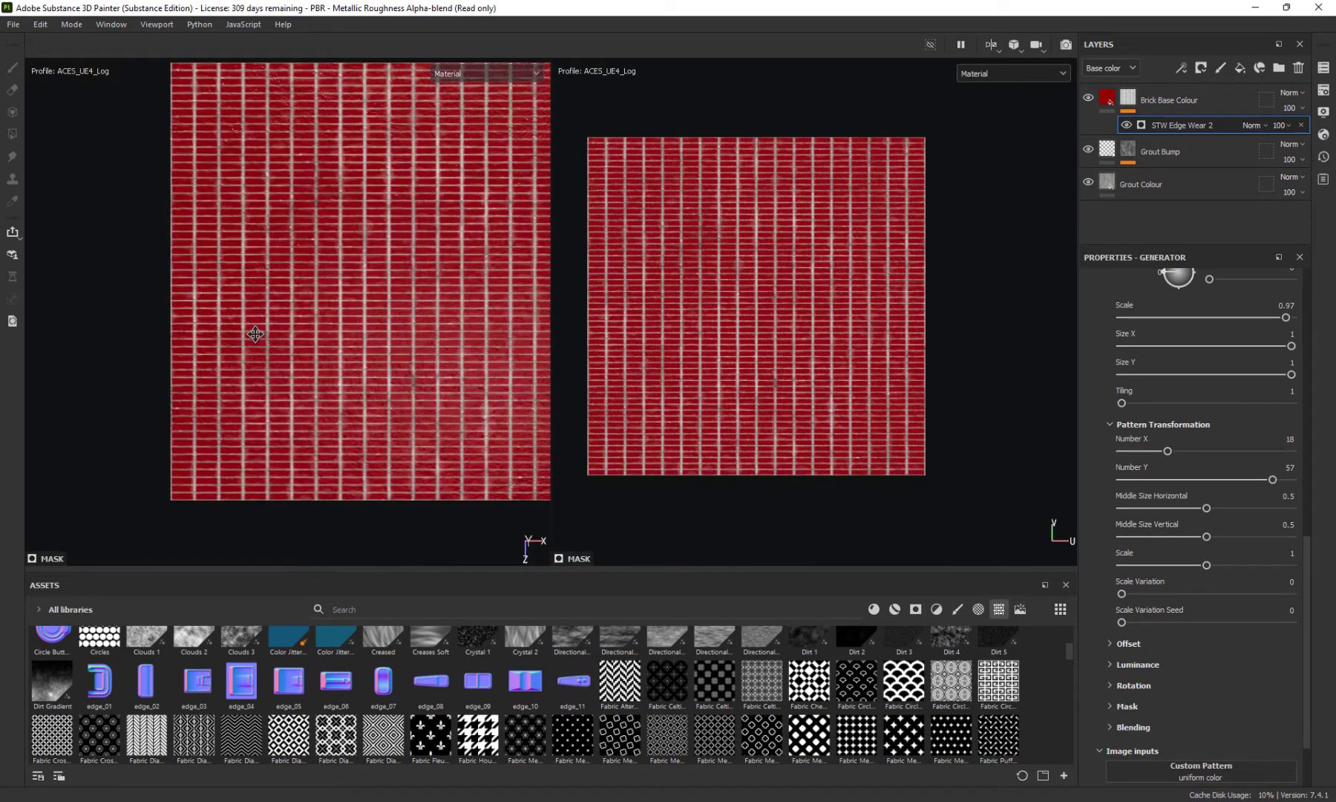
scroll(317, 388, down, 1)
scroll(311, 536, up, 2)
scroll(311, 546, down, 2)
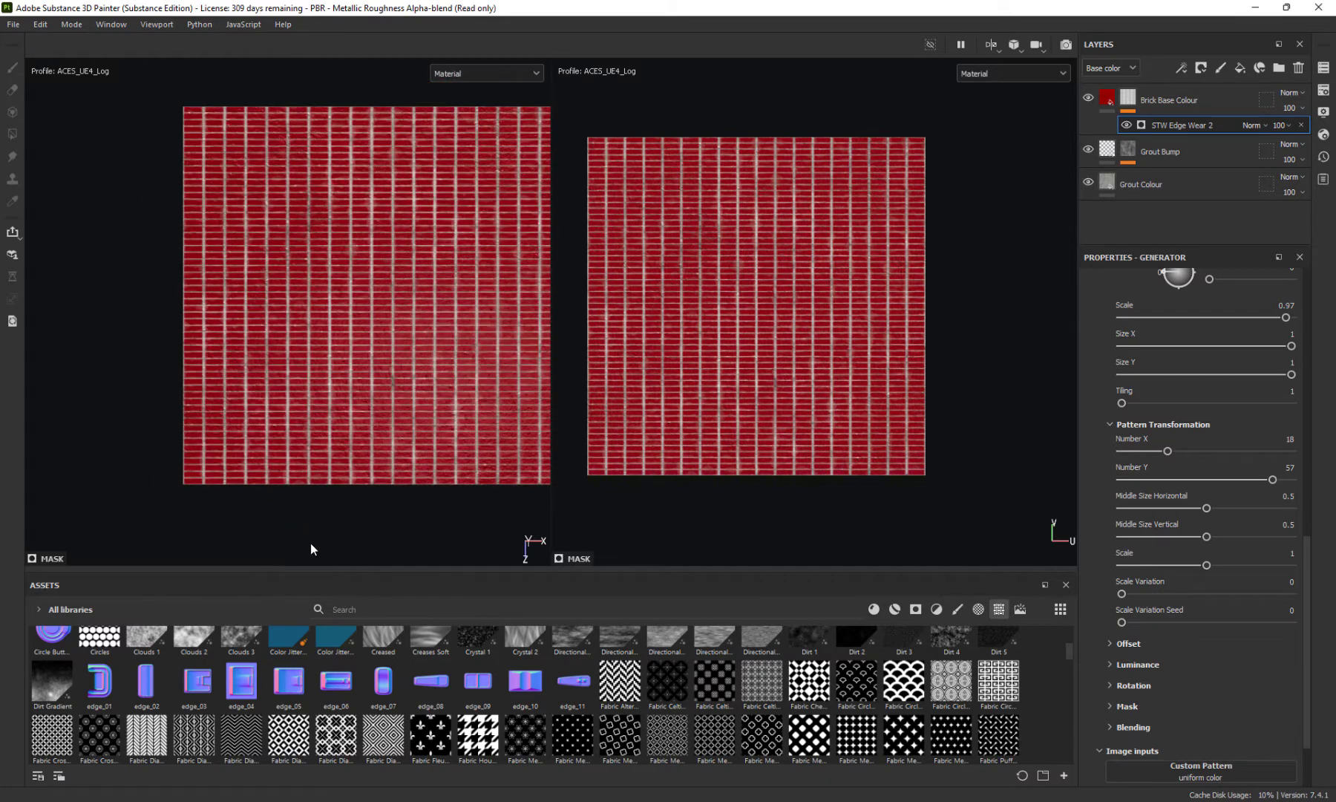
middle_drag(310, 546, 274, 524)
scroll(280, 532, up, 1)
scroll(280, 526, up, 1)
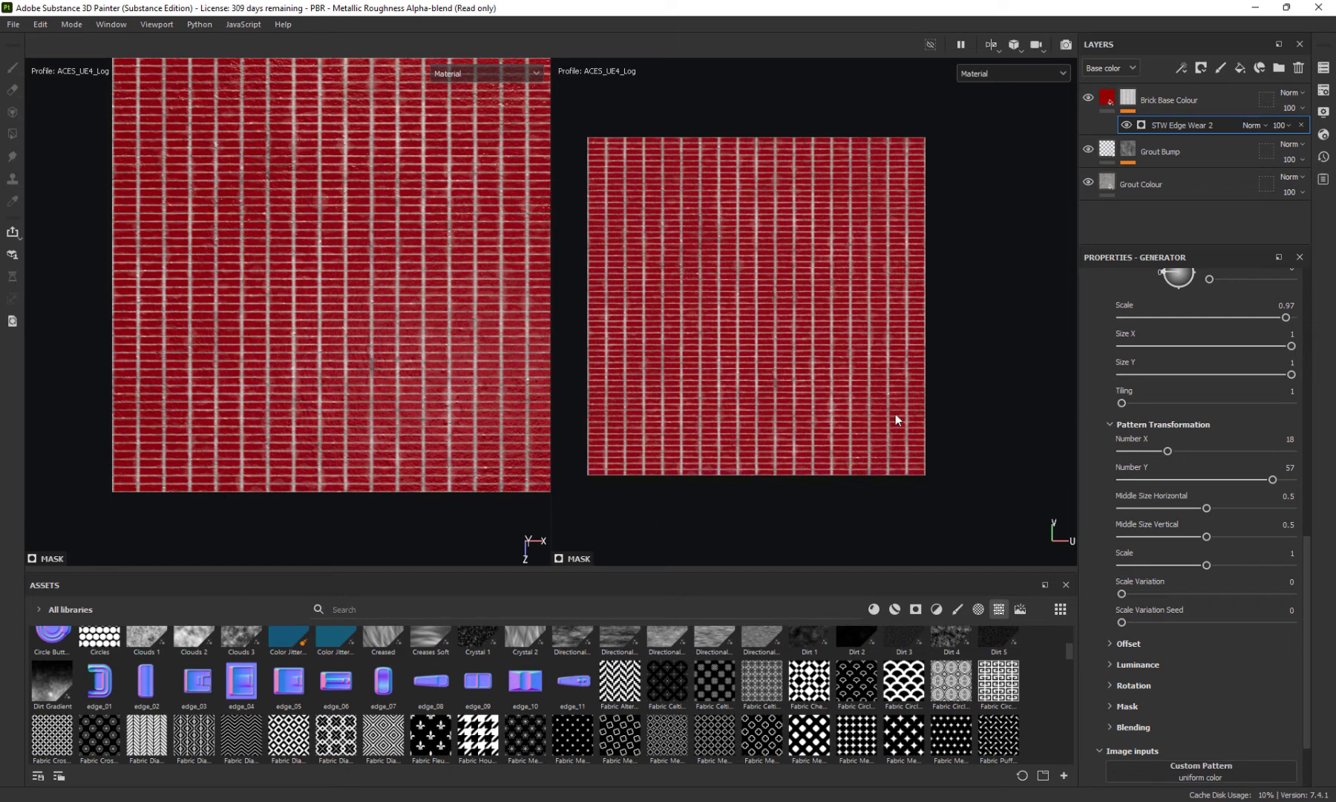
Set the Tile Generator's Offset to 0.5 to stagger the brick rows, and inspect the bricks up close
scroll(1111, 597, down, 2)
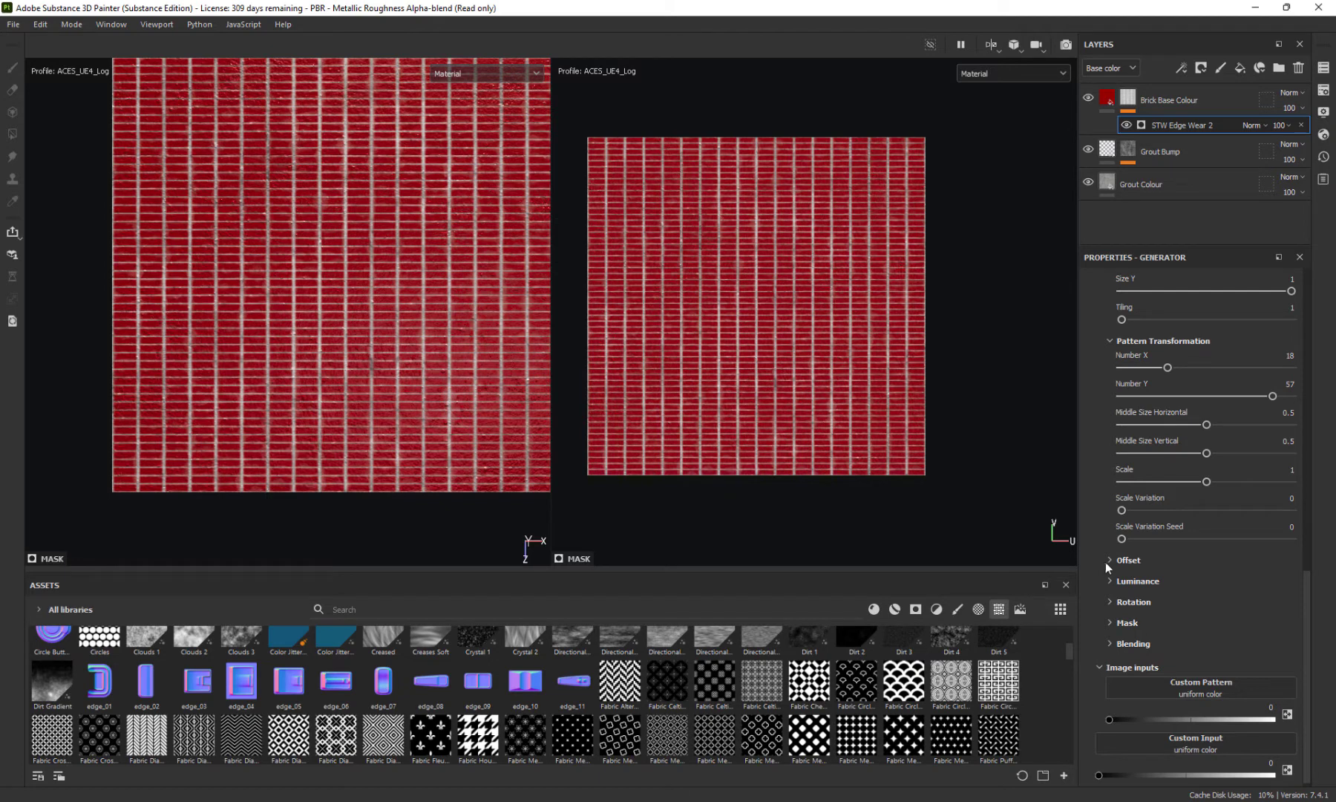
click(1108, 562)
scroll(1159, 605, down, 2)
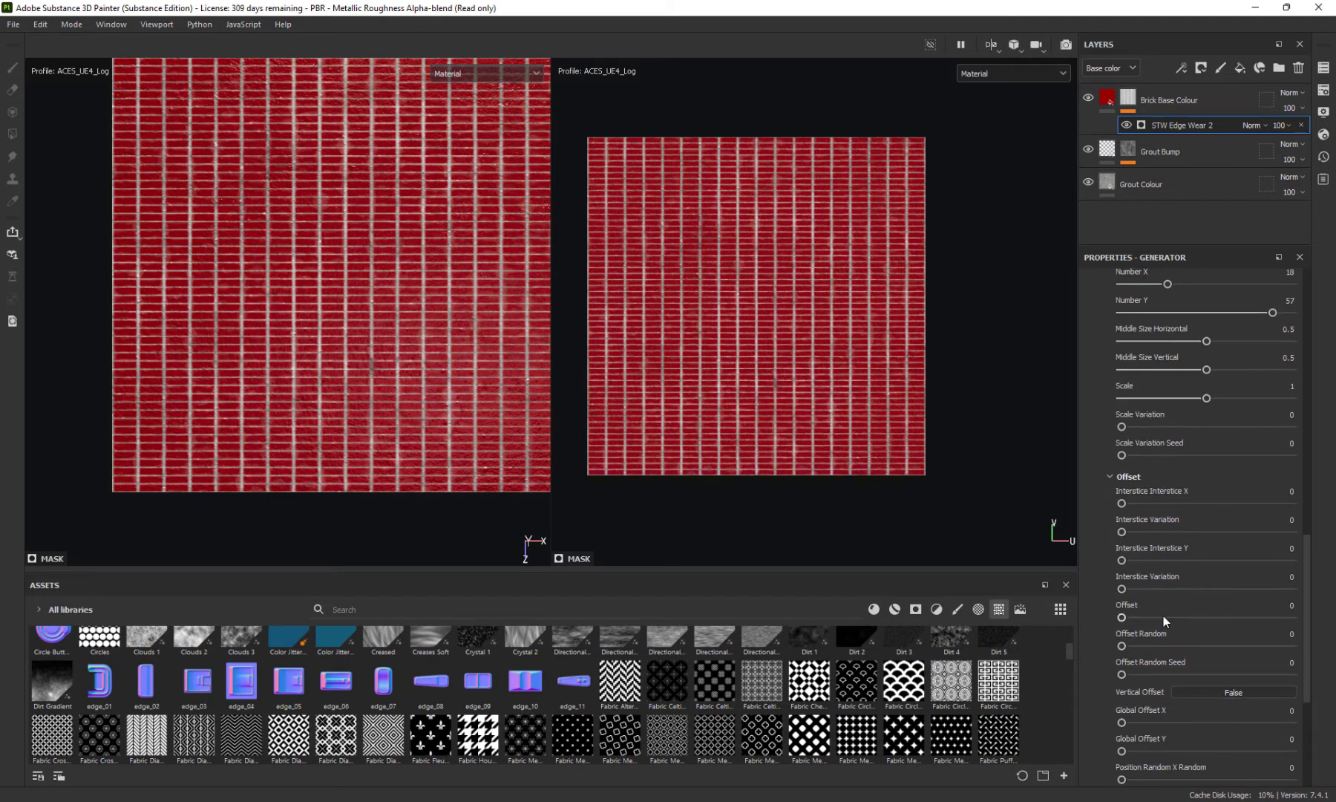
click(1286, 608)
text(0.5)
key(Return)
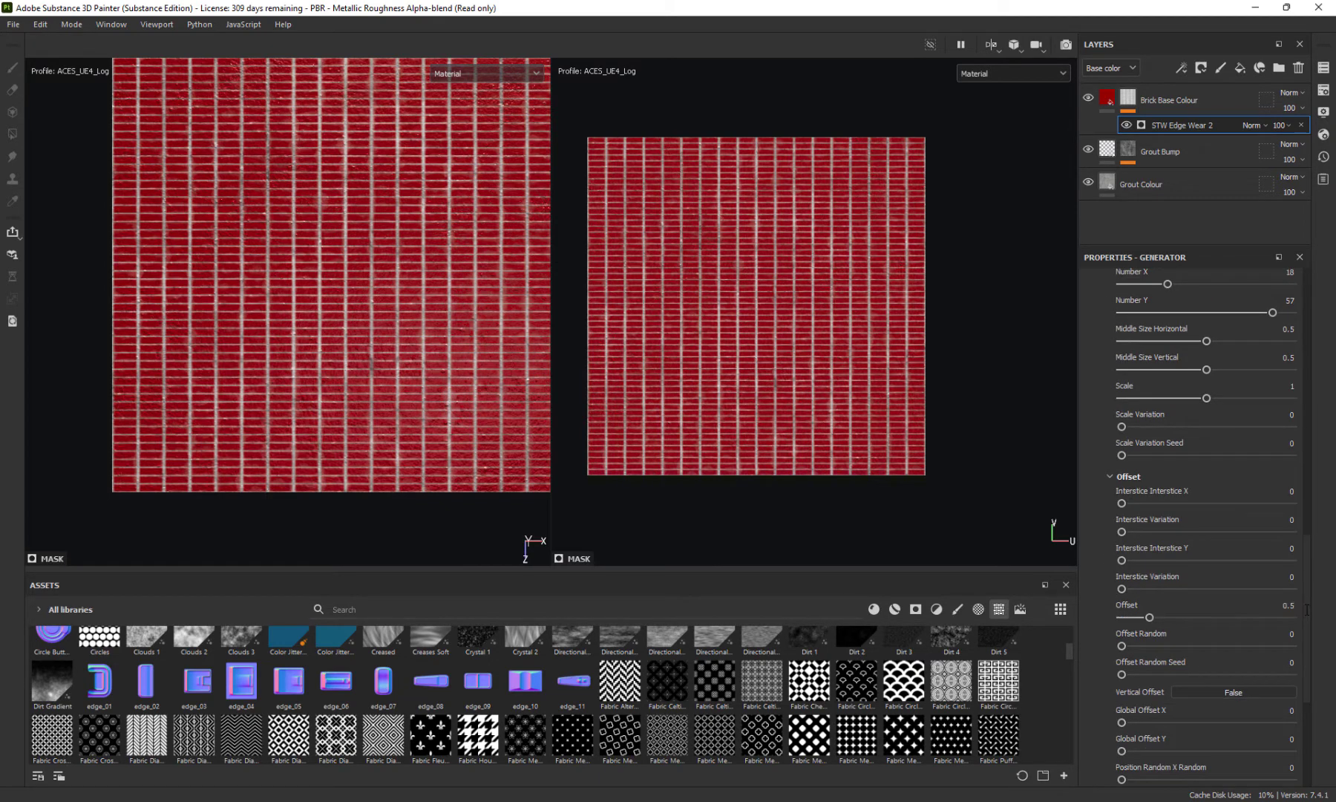
scroll(157, 463, up, 5)
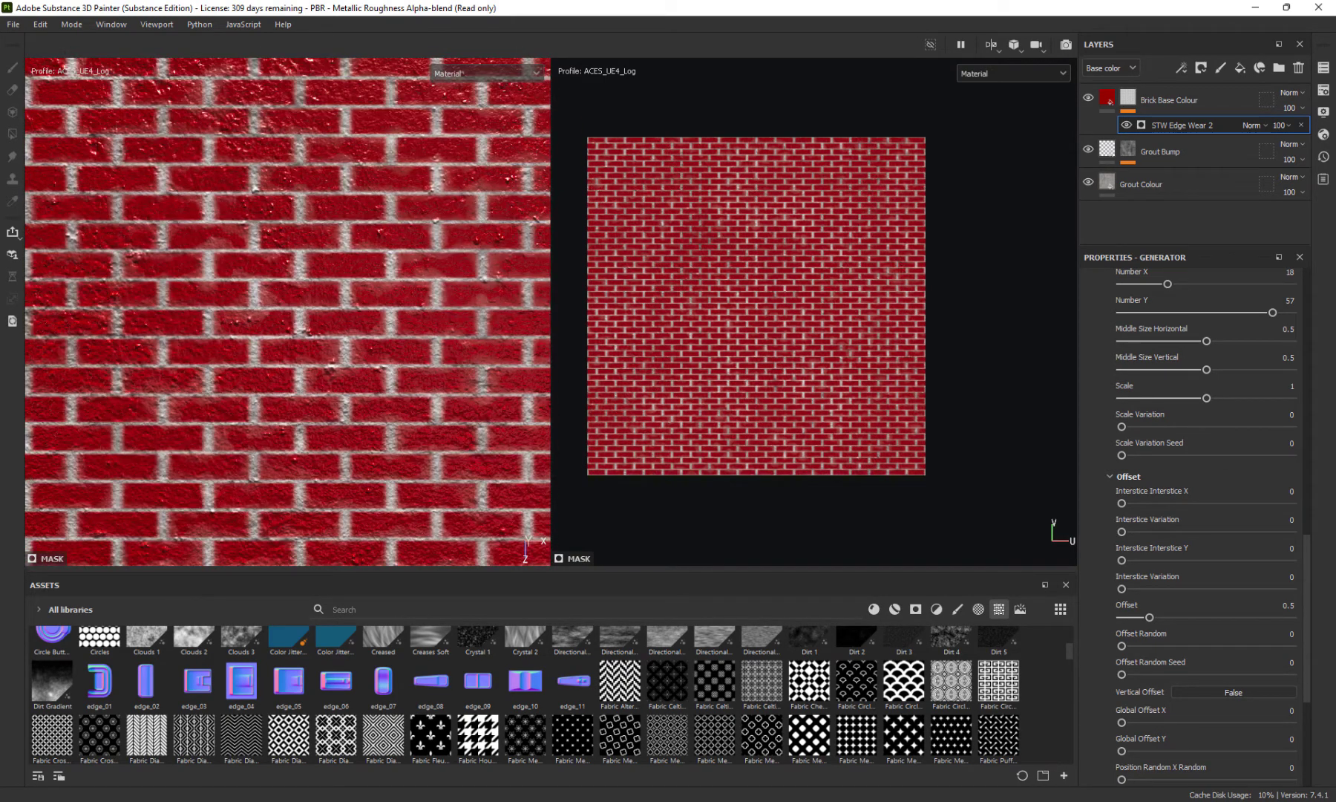
scroll(209, 297, up, 4)
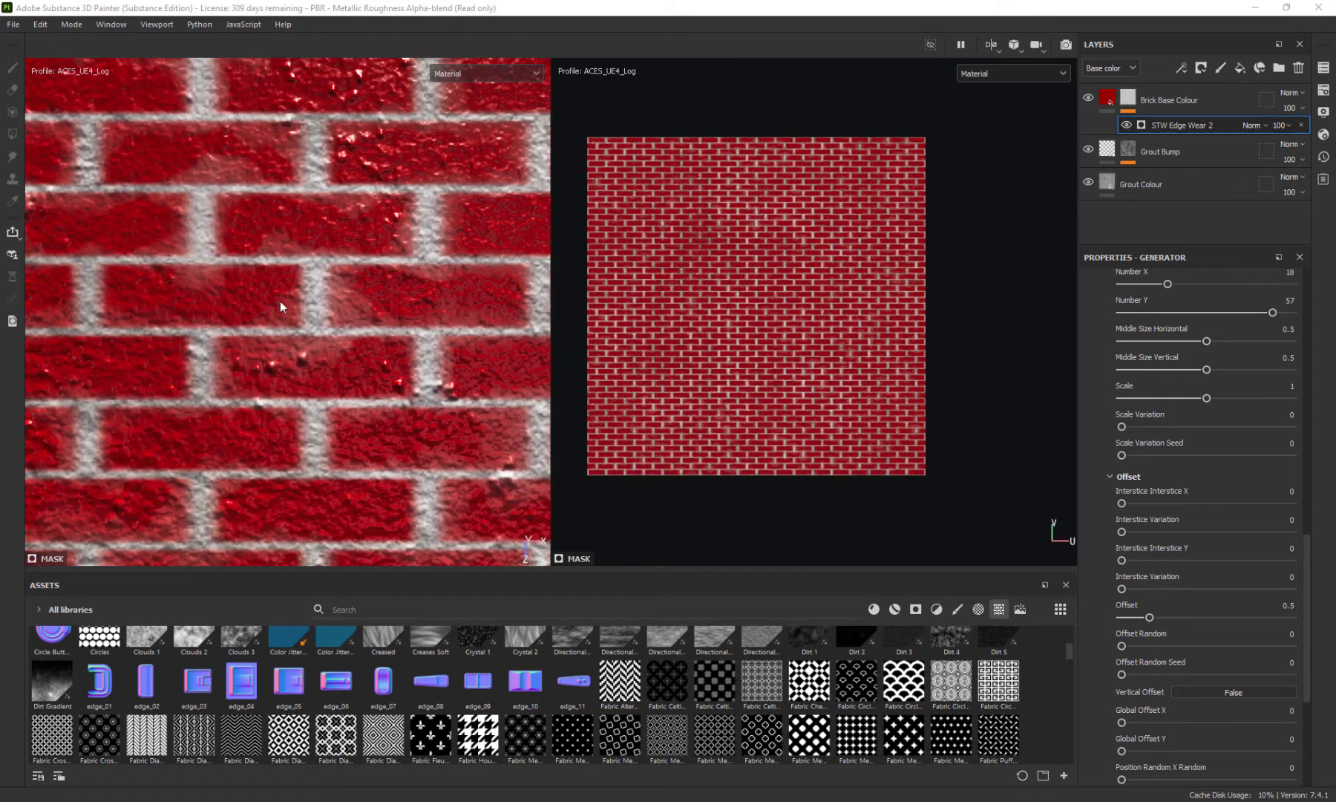
Raise the Tile Generator's Interstice Y to 0.12 to thicken the horizontal grout lines
scroll(1125, 486, up, 6)
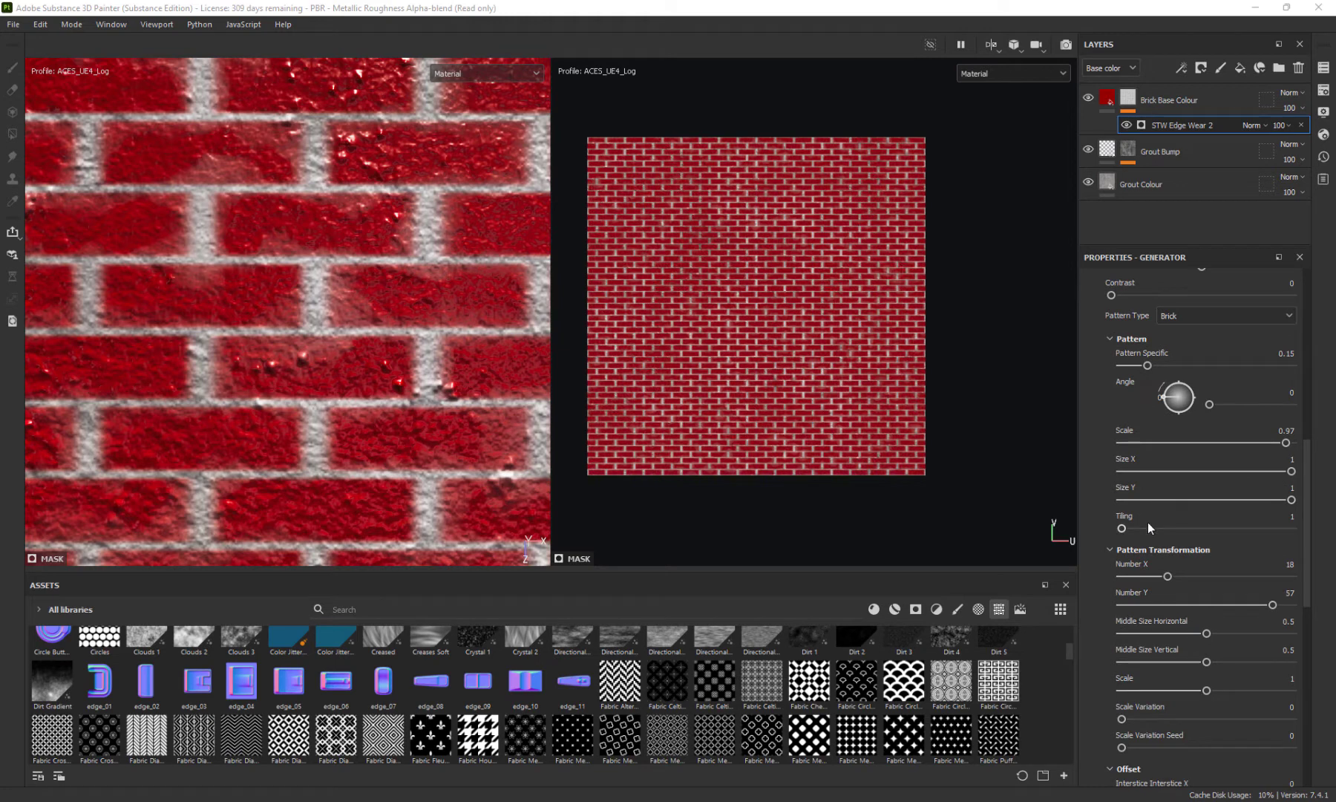
scroll(1147, 522, down, 2)
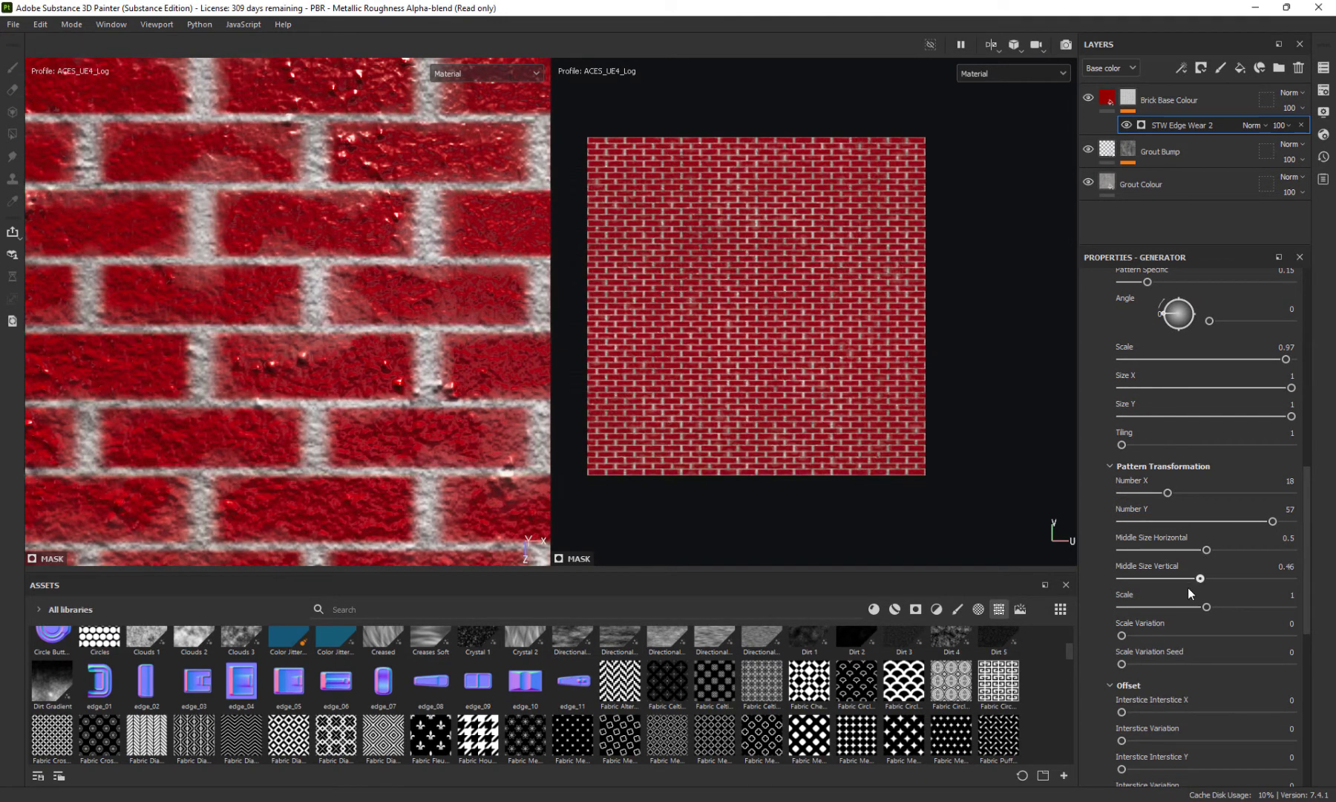
scroll(1187, 590, down, 1)
scroll(1187, 586, down, 3)
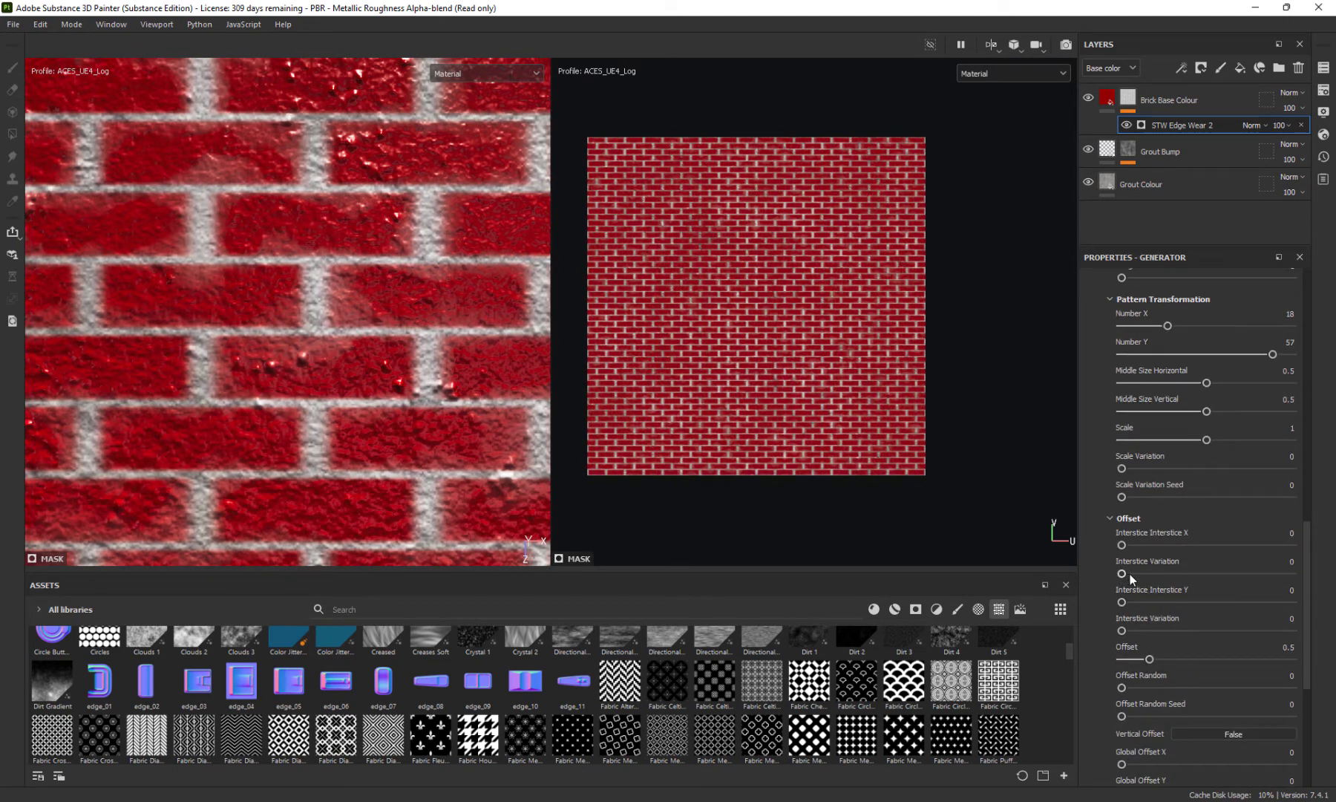
scroll(1130, 574, down, 1)
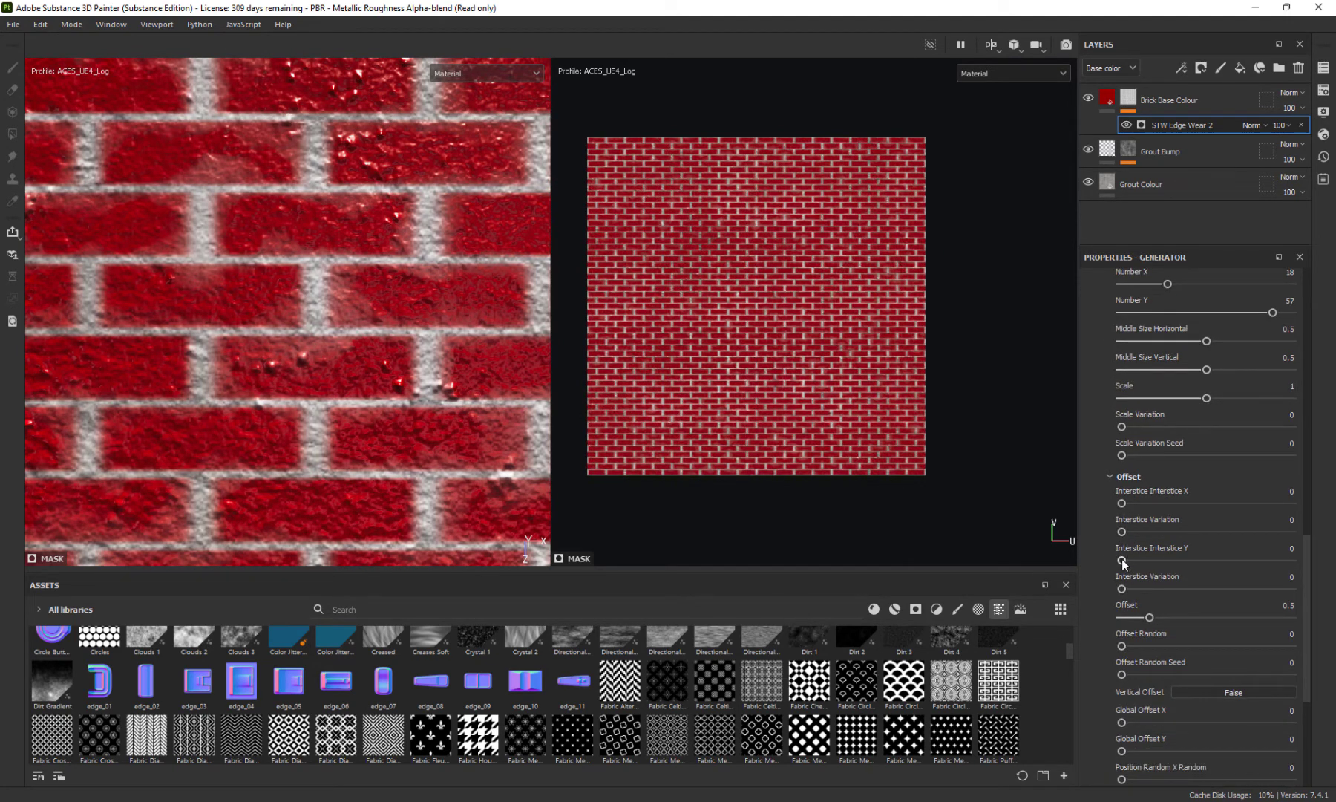
drag(1122, 561, 1142, 564)
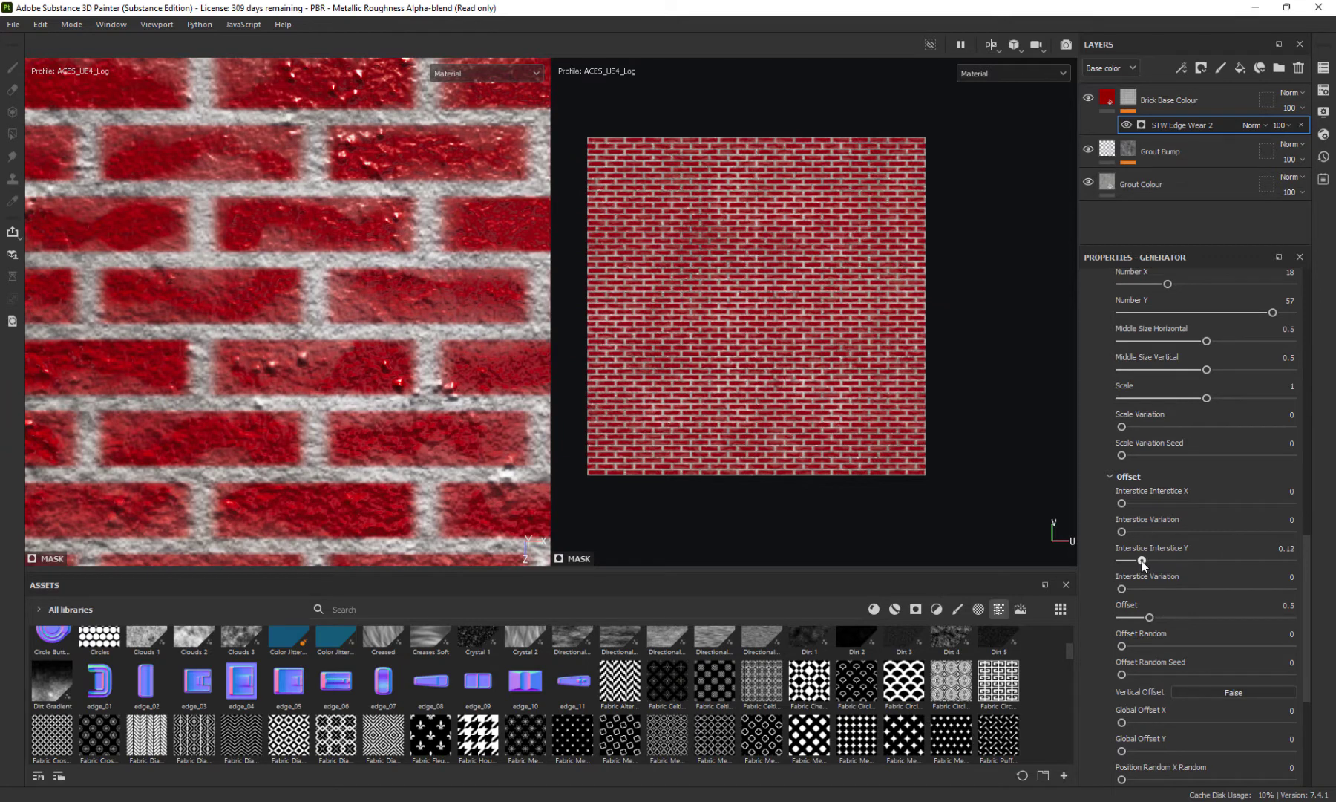
Try changing the Scale and Scale Variation of the brick pattern, and restore their values
scroll(1147, 563, down, 6)
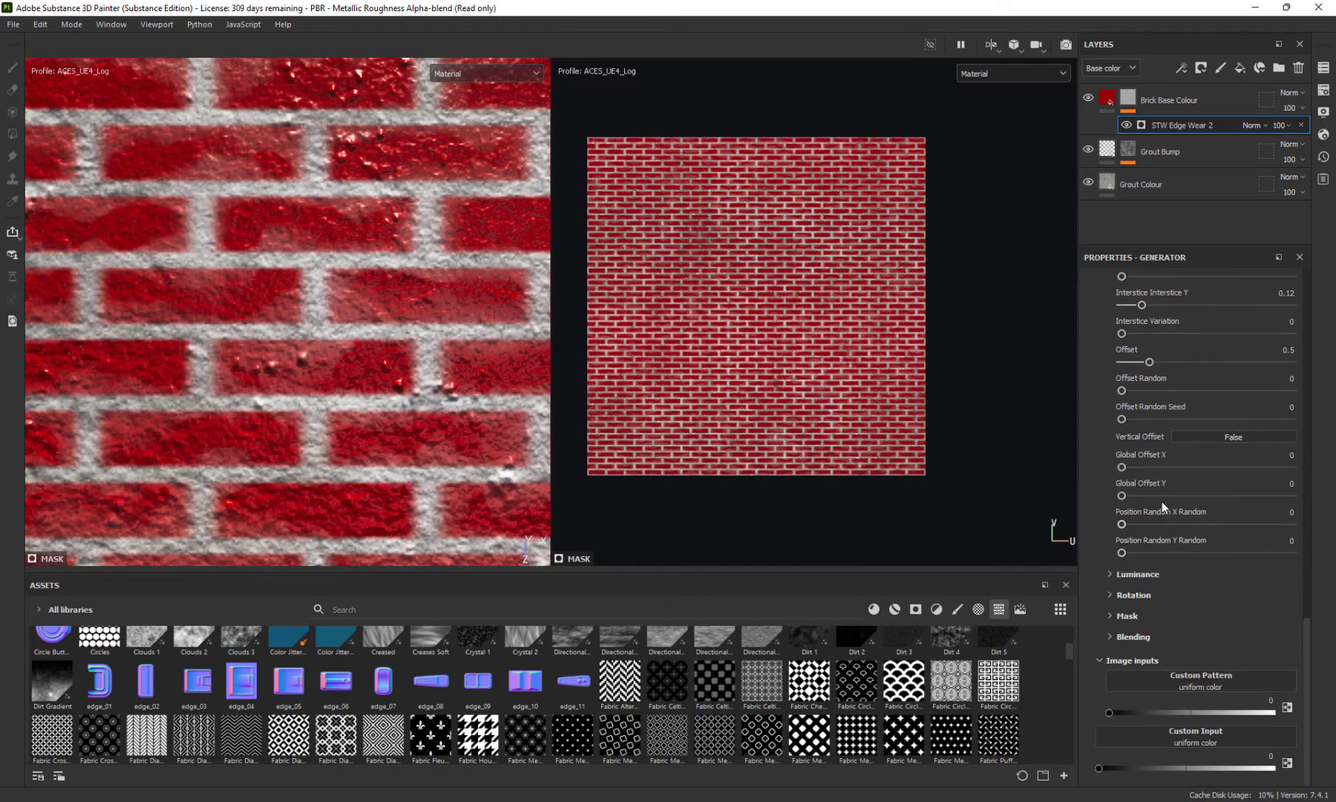
scroll(1189, 444, up, 4)
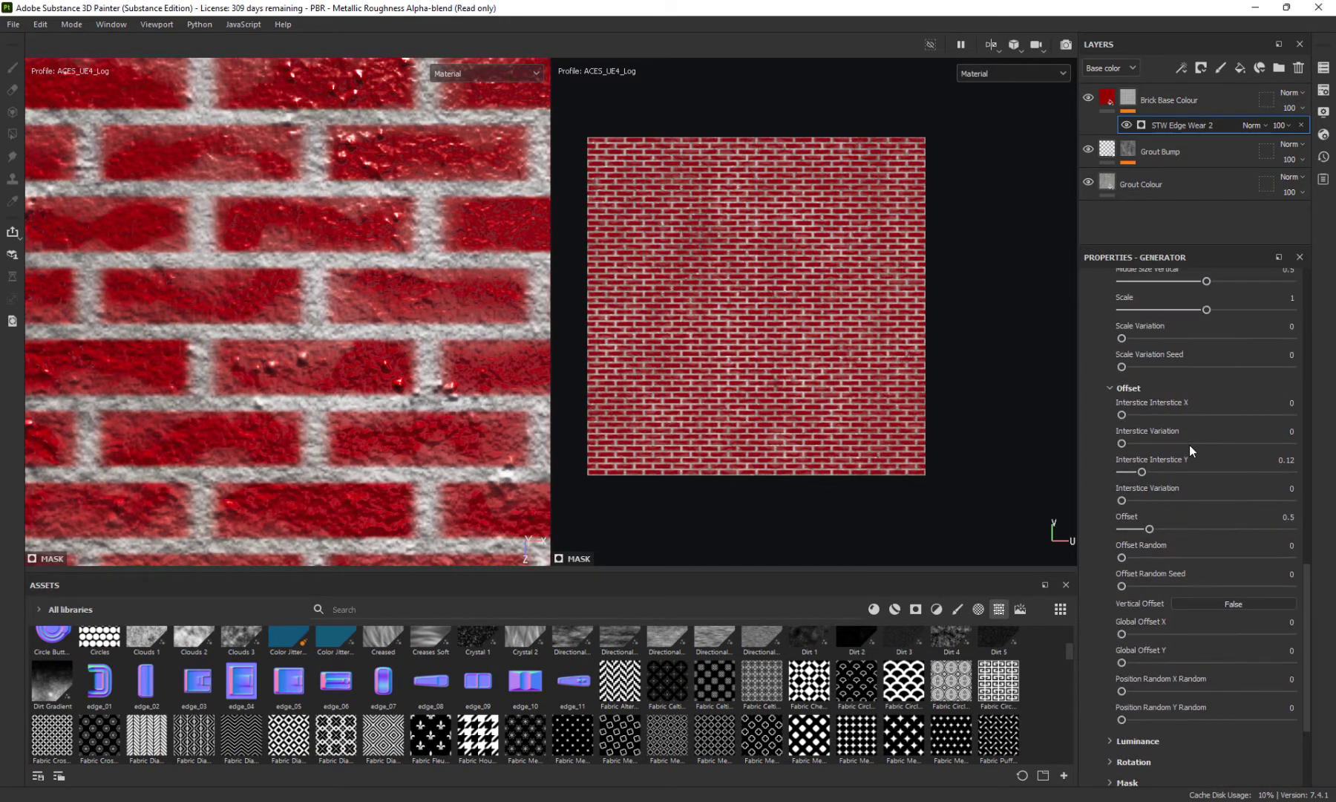
scroll(1146, 377, up, 2)
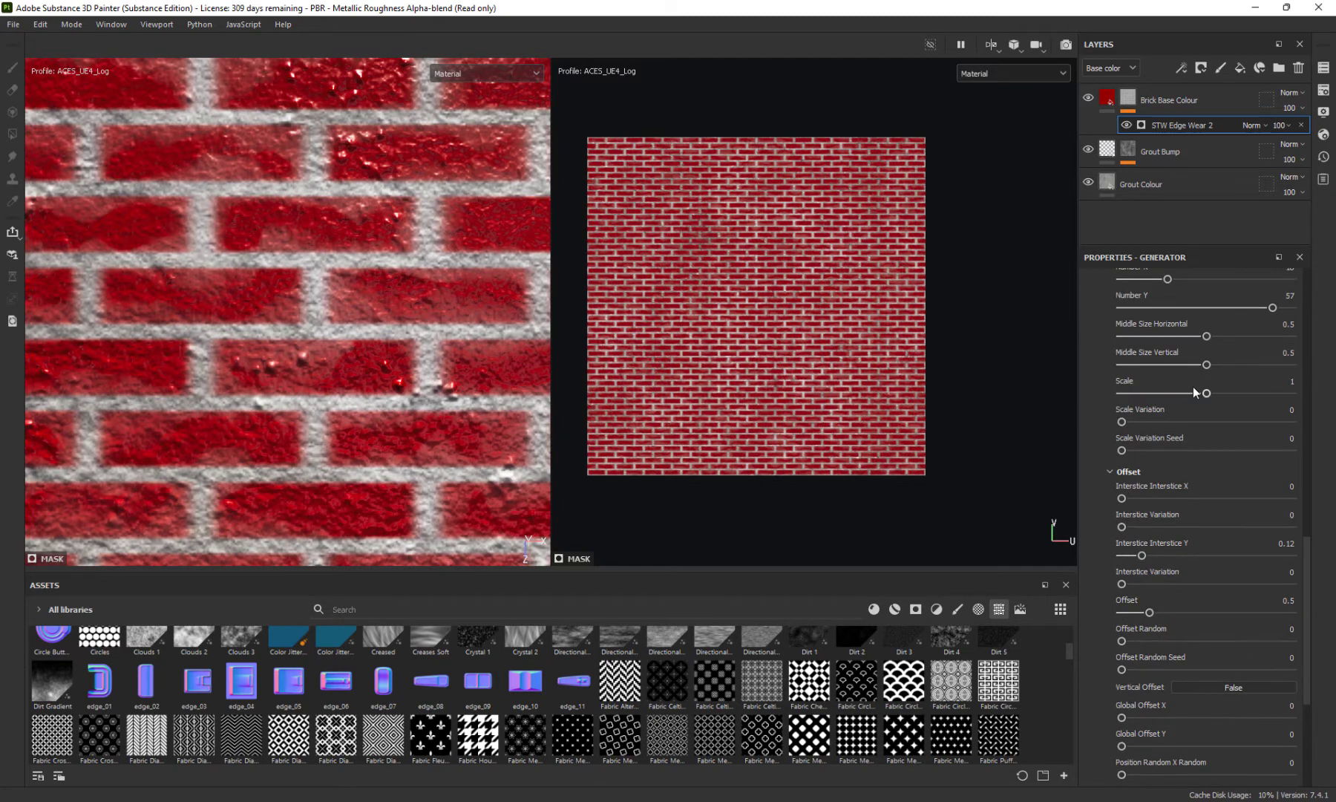
drag(1208, 399, 1207, 393)
drag(1125, 423, 1121, 451)
Lower the brick pattern's Pattern Specific to 0.04 to narrow the vertical grout joints, and inspect the bricks
scroll(1151, 393, up, 2)
scroll(1163, 372, up, 8)
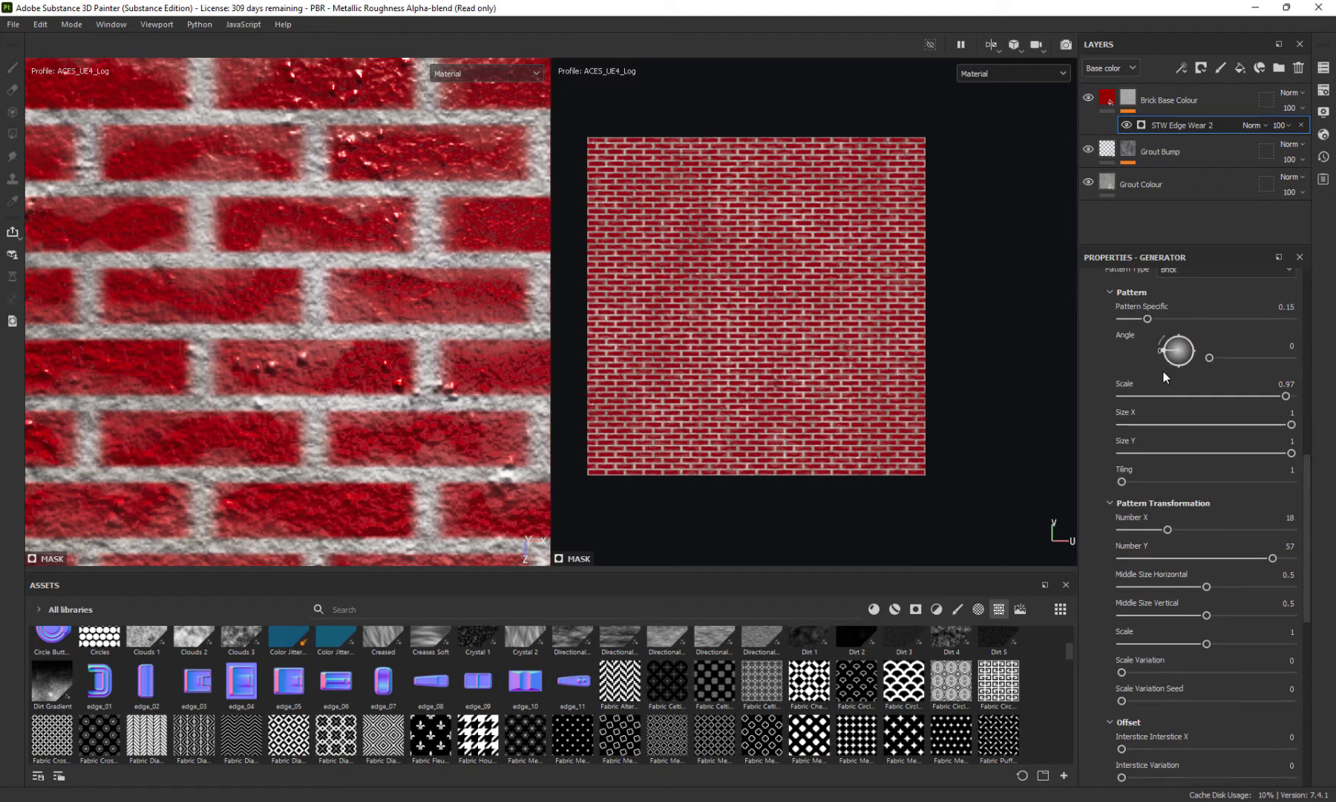
scroll(1170, 392, up, 3)
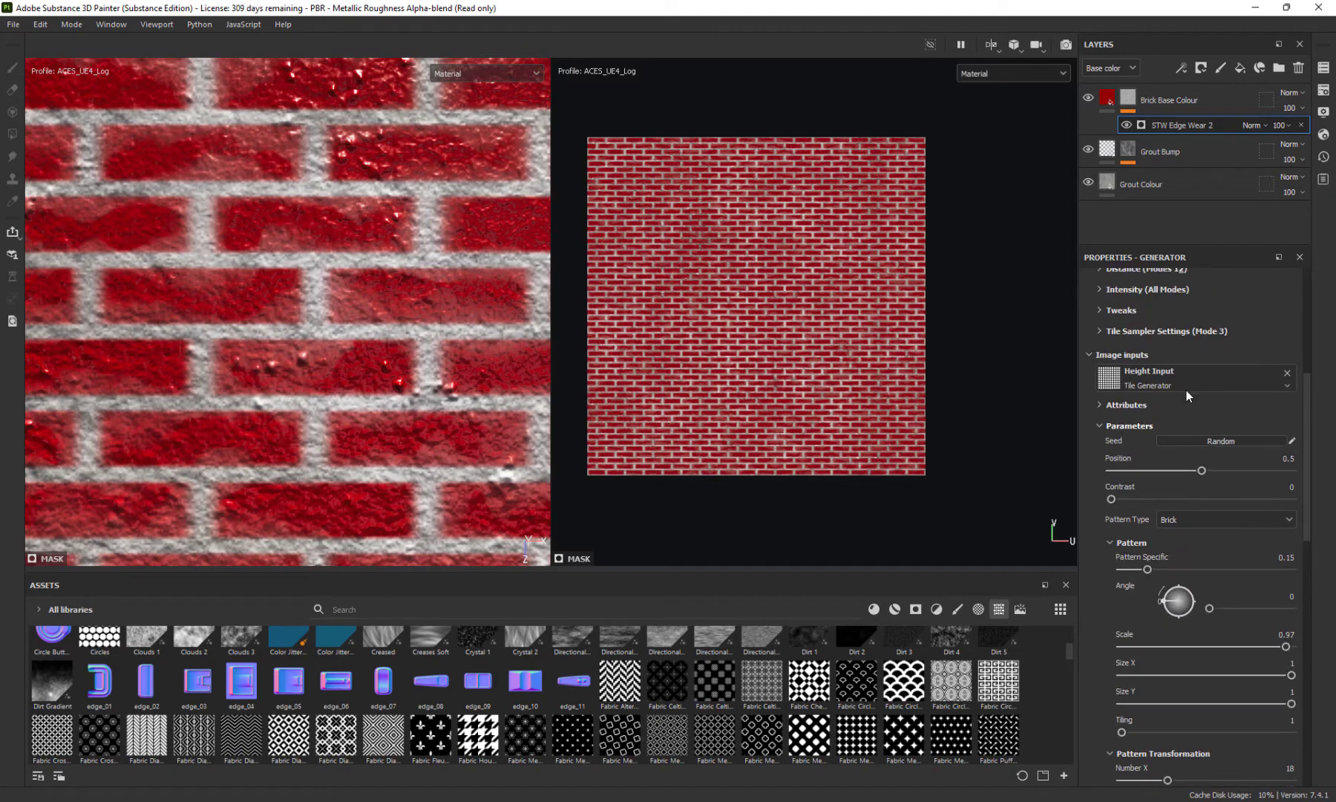
scroll(1191, 397, down, 1)
scroll(1192, 397, up, 4)
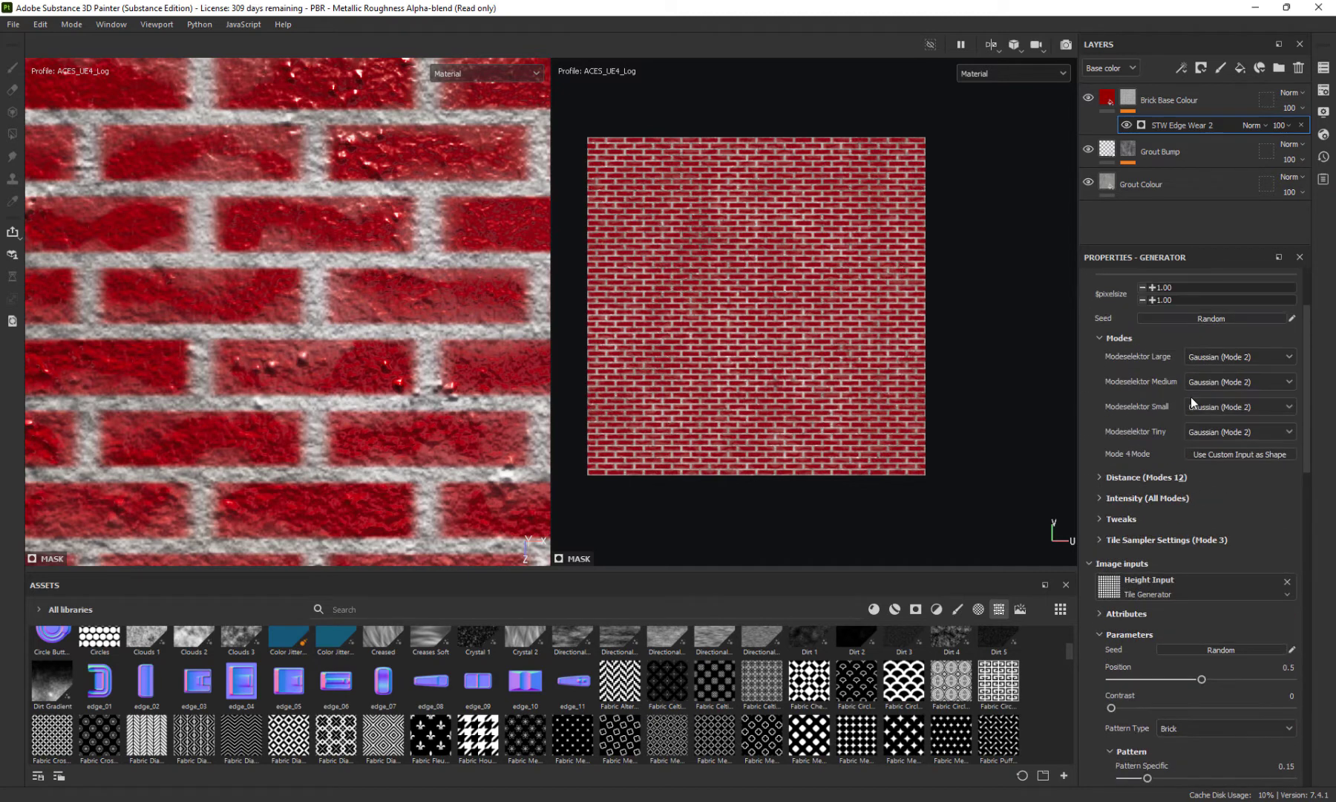
scroll(1191, 396, down, 9)
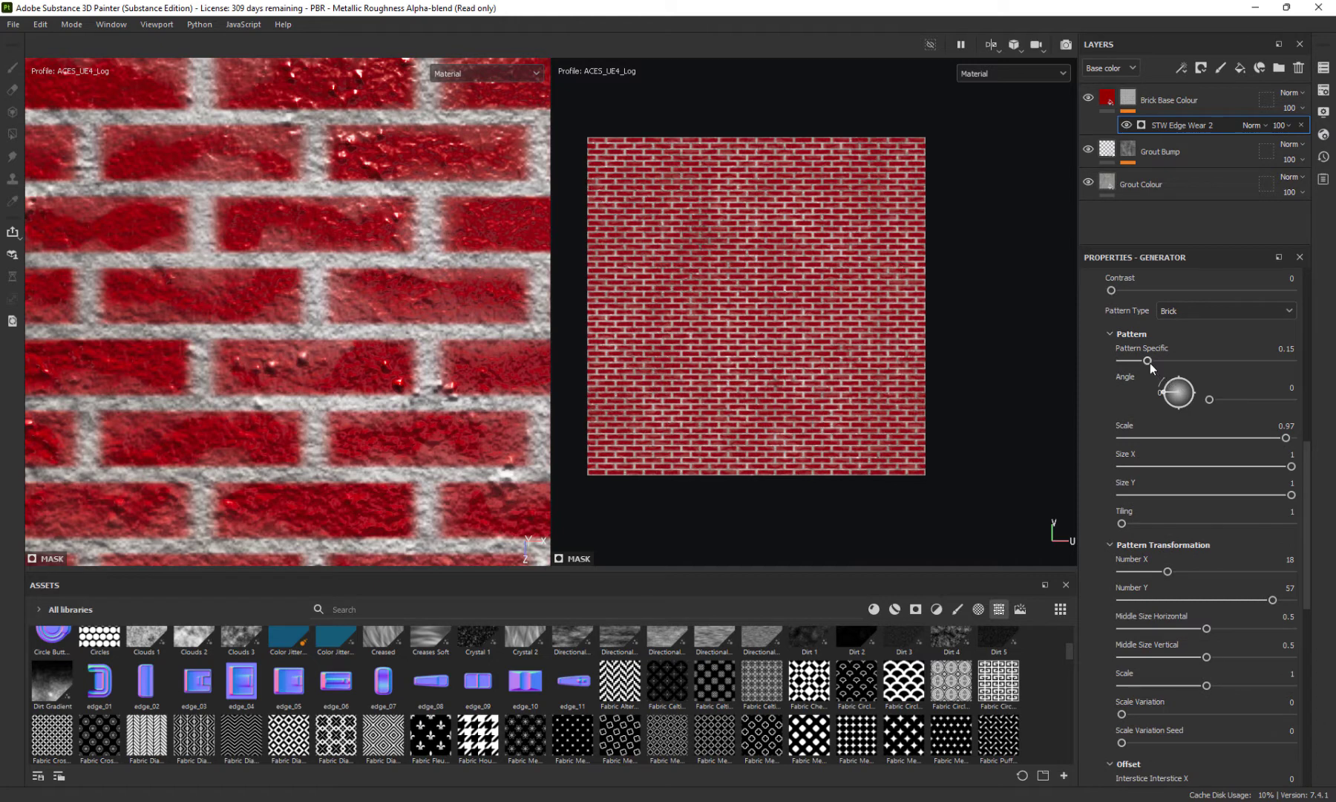
drag(1150, 364, 1128, 368)
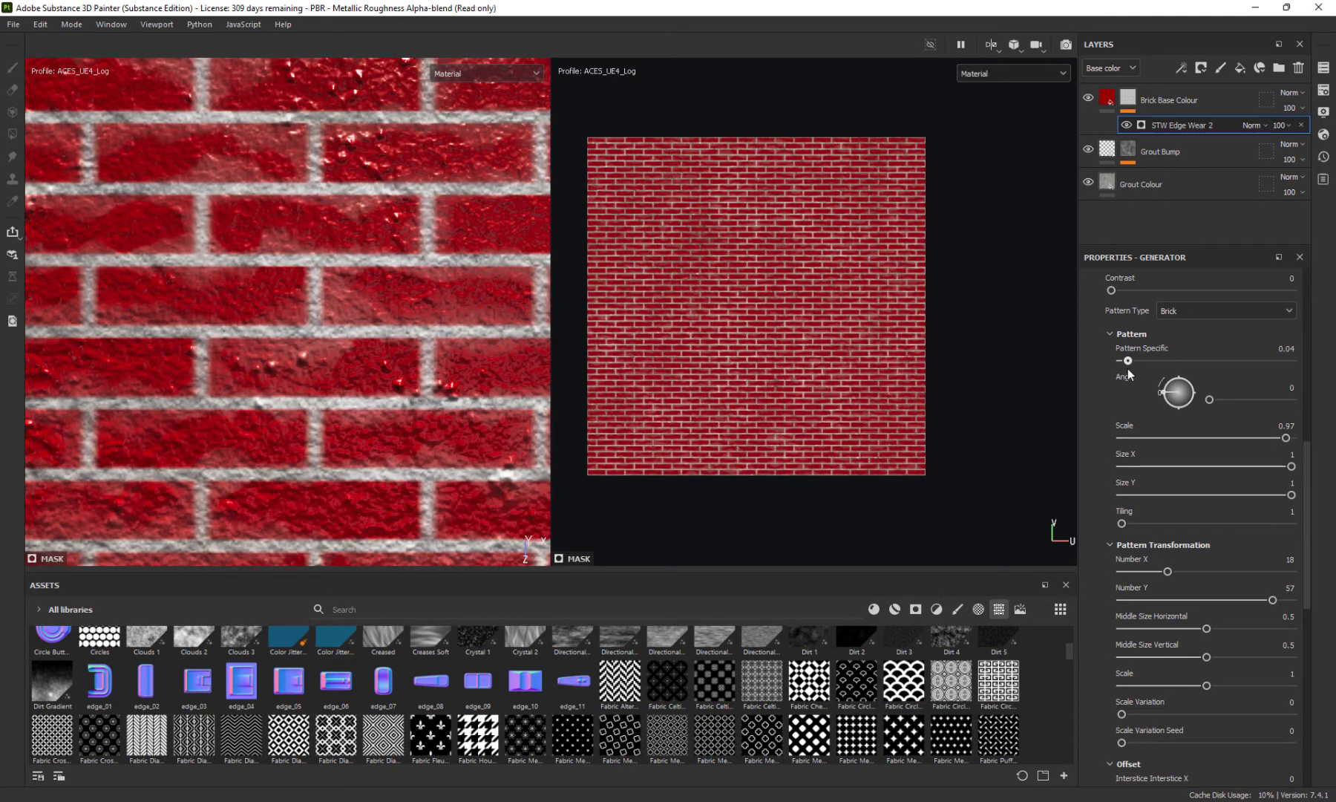
drag(1286, 438, 1287, 440)
scroll(377, 470, down, 4)
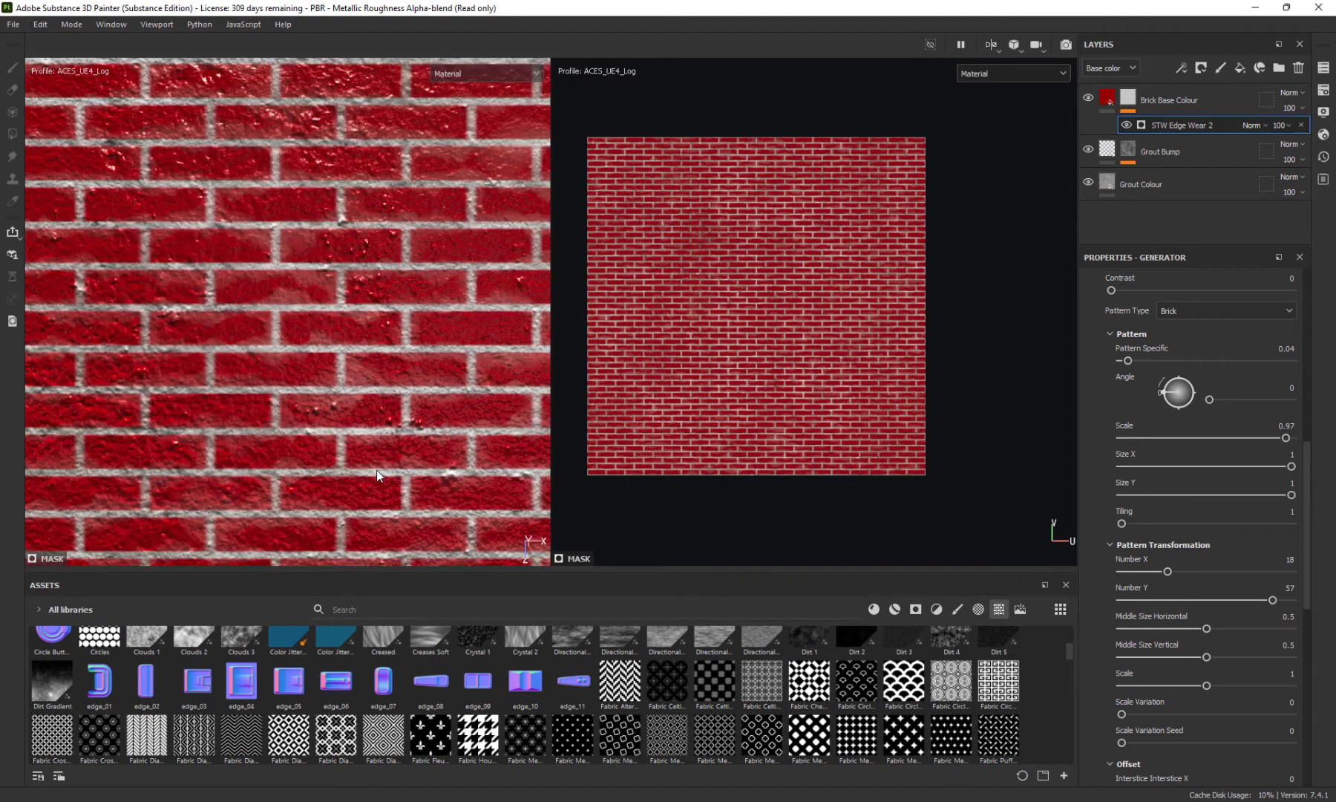
scroll(377, 470, up, 5)
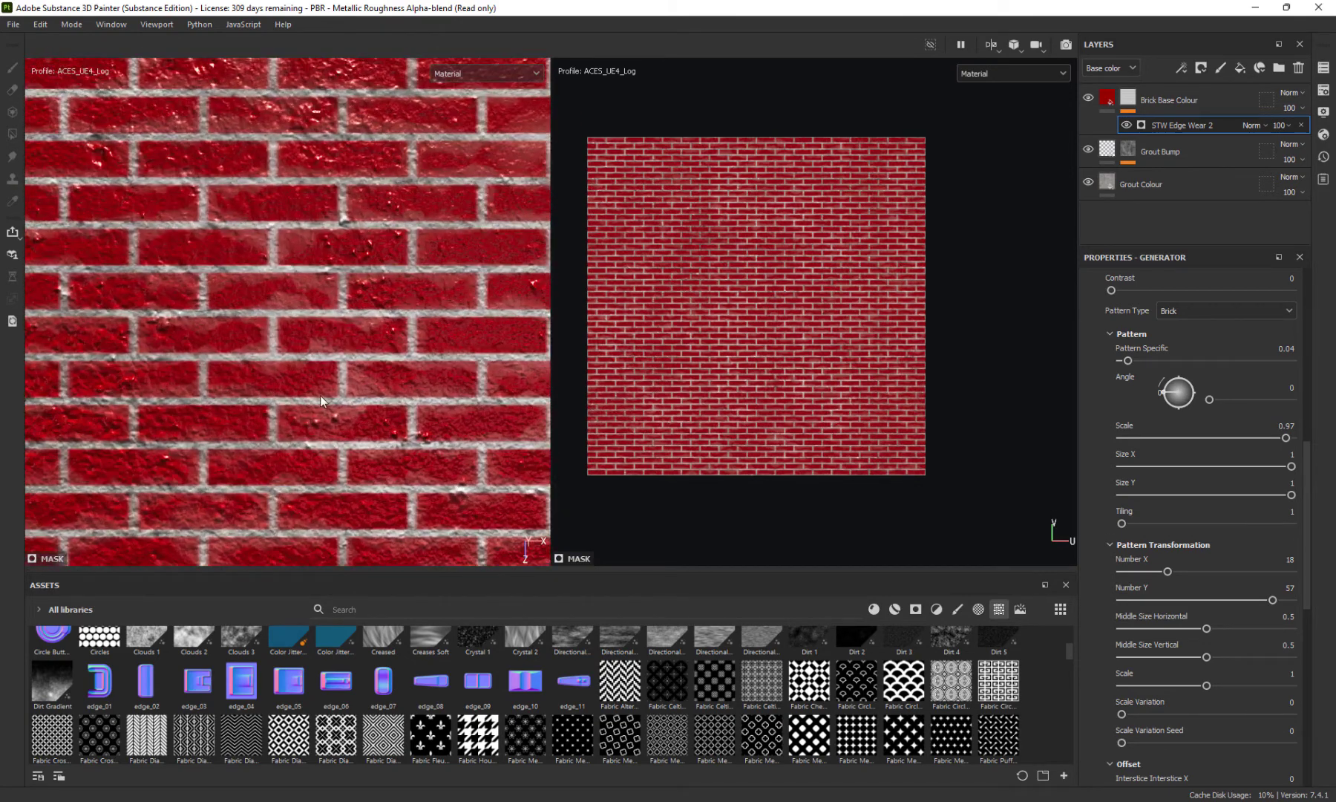
scroll(334, 400, down, 4)
scroll(301, 234, up, 4)
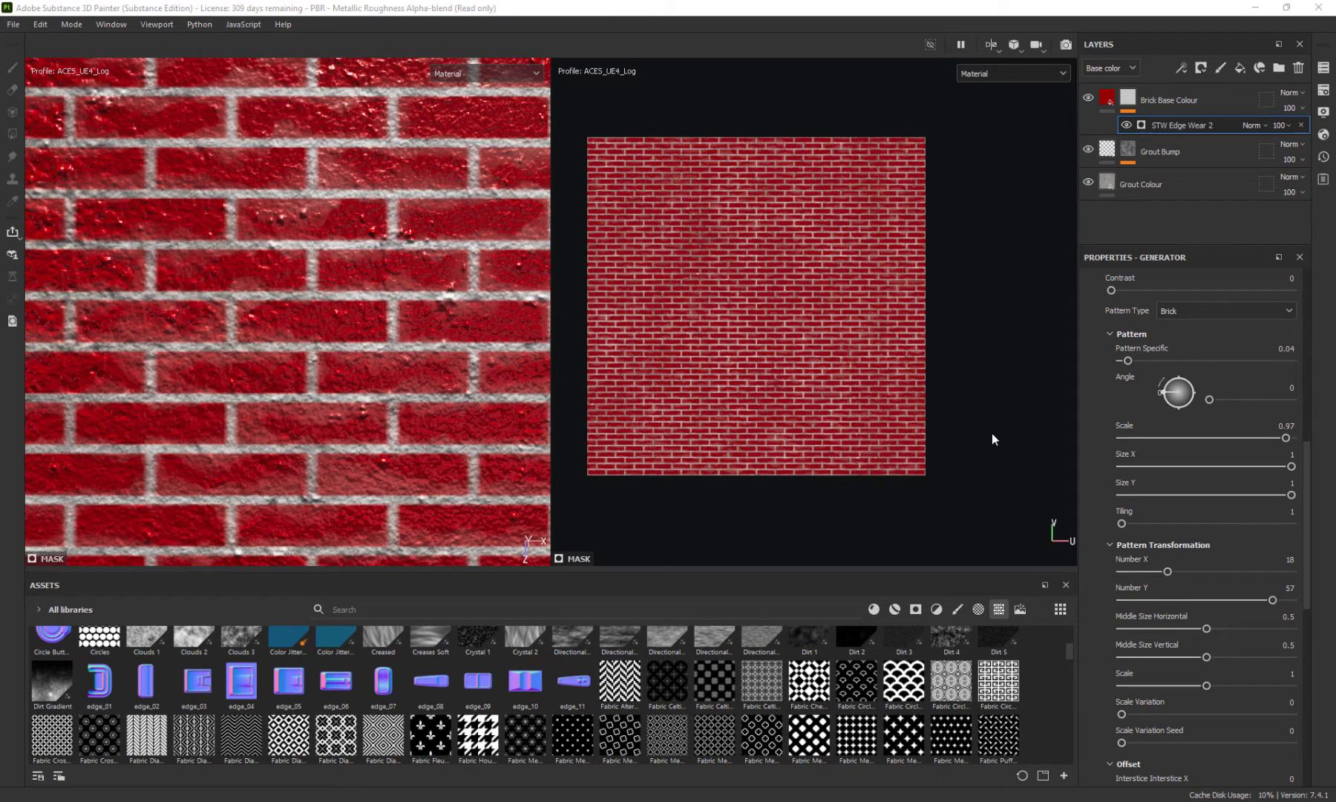
Expand the Tile Generator's Luminance settings and look through its Mask options
scroll(1297, 589, down, 8)
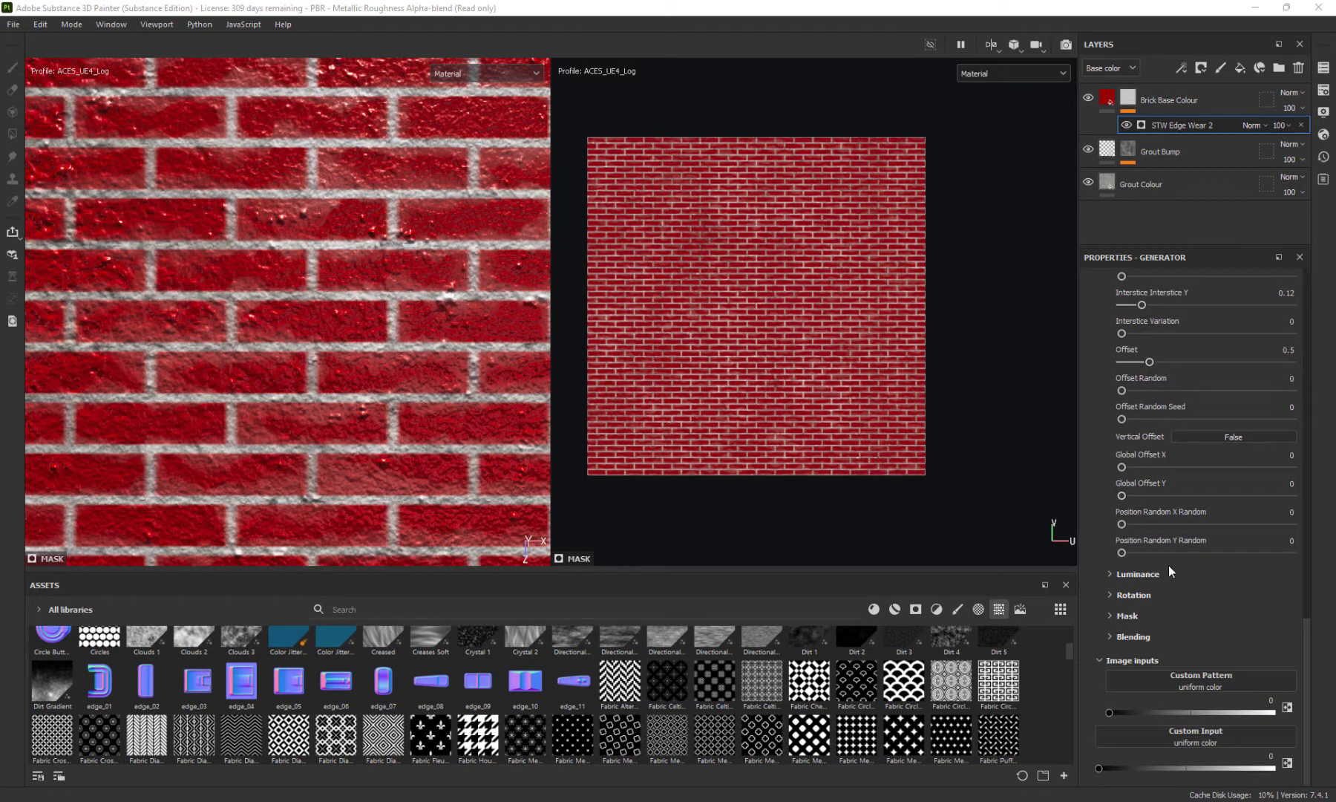
click(1110, 574)
scroll(1126, 569, down, 2)
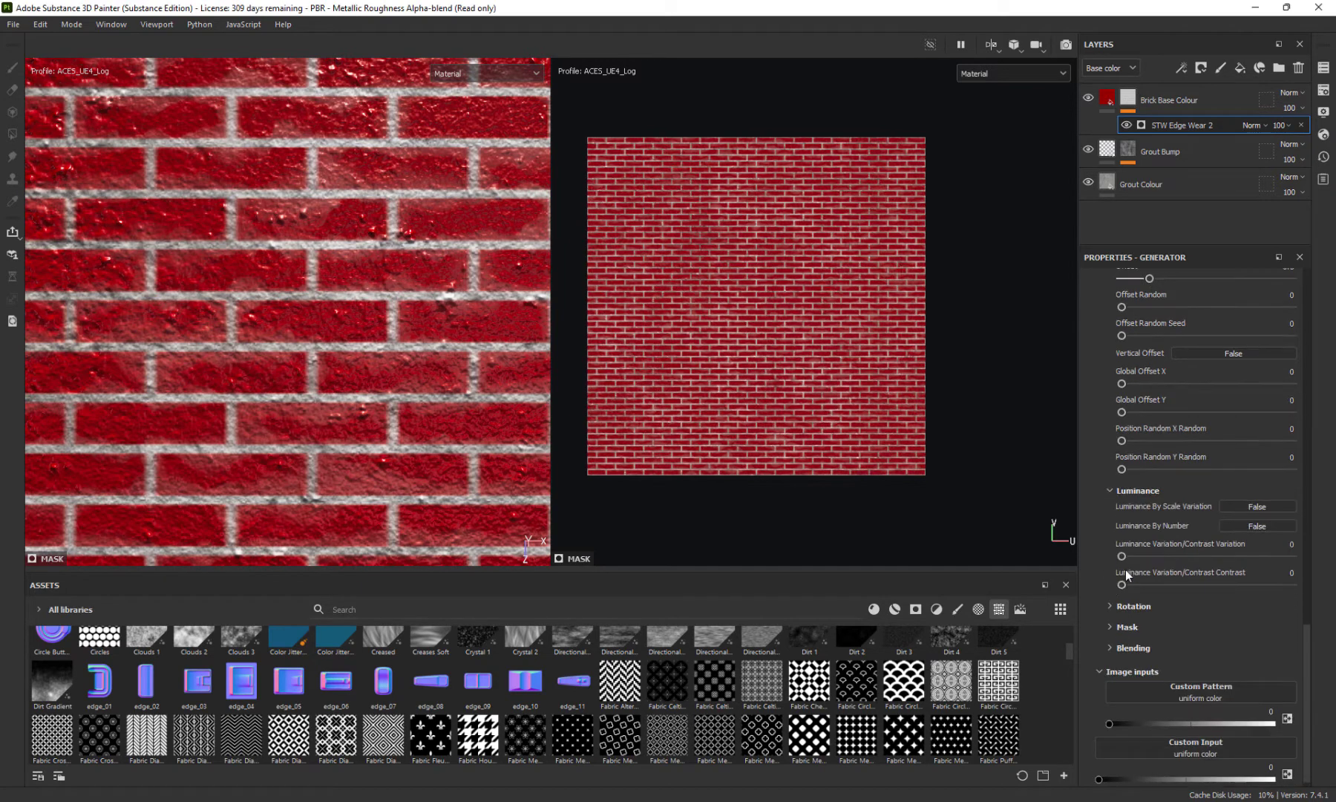
click(1110, 616)
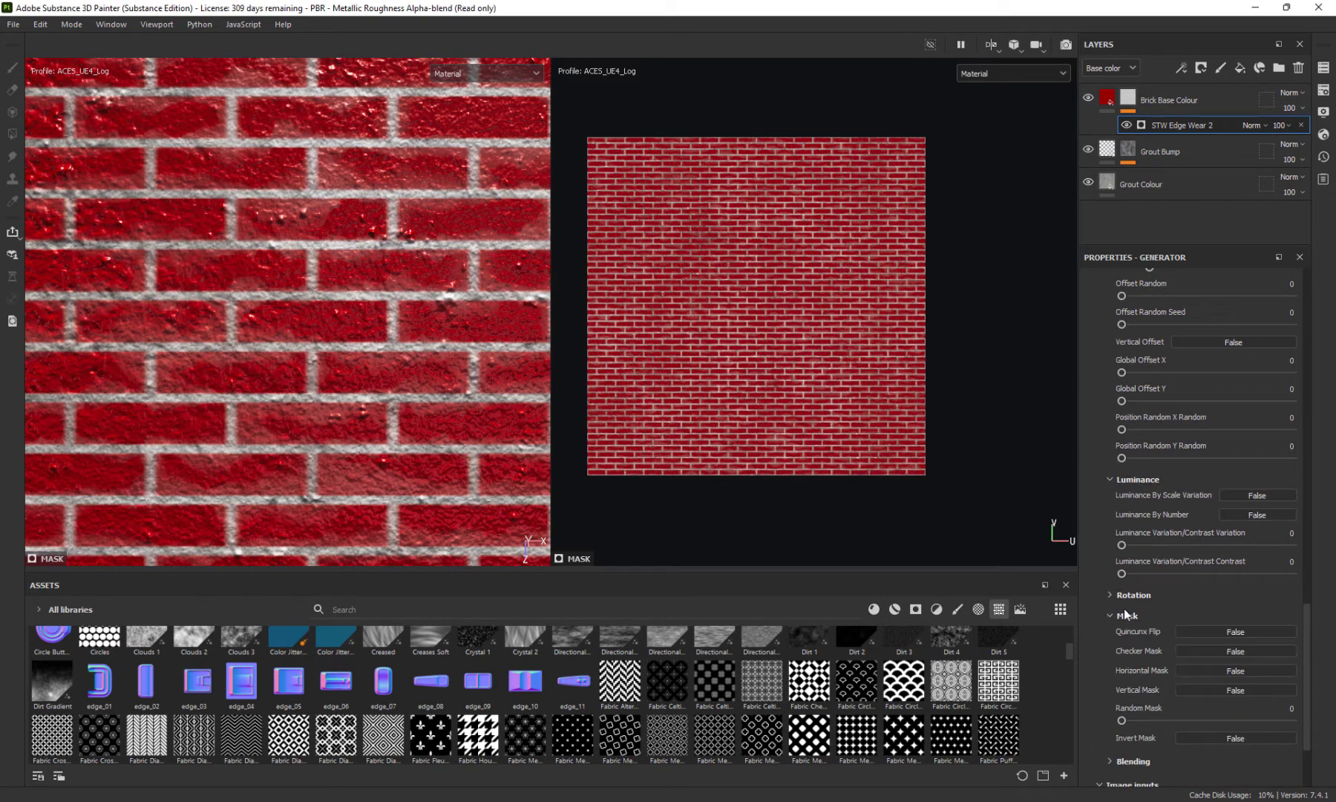
click(1110, 616)
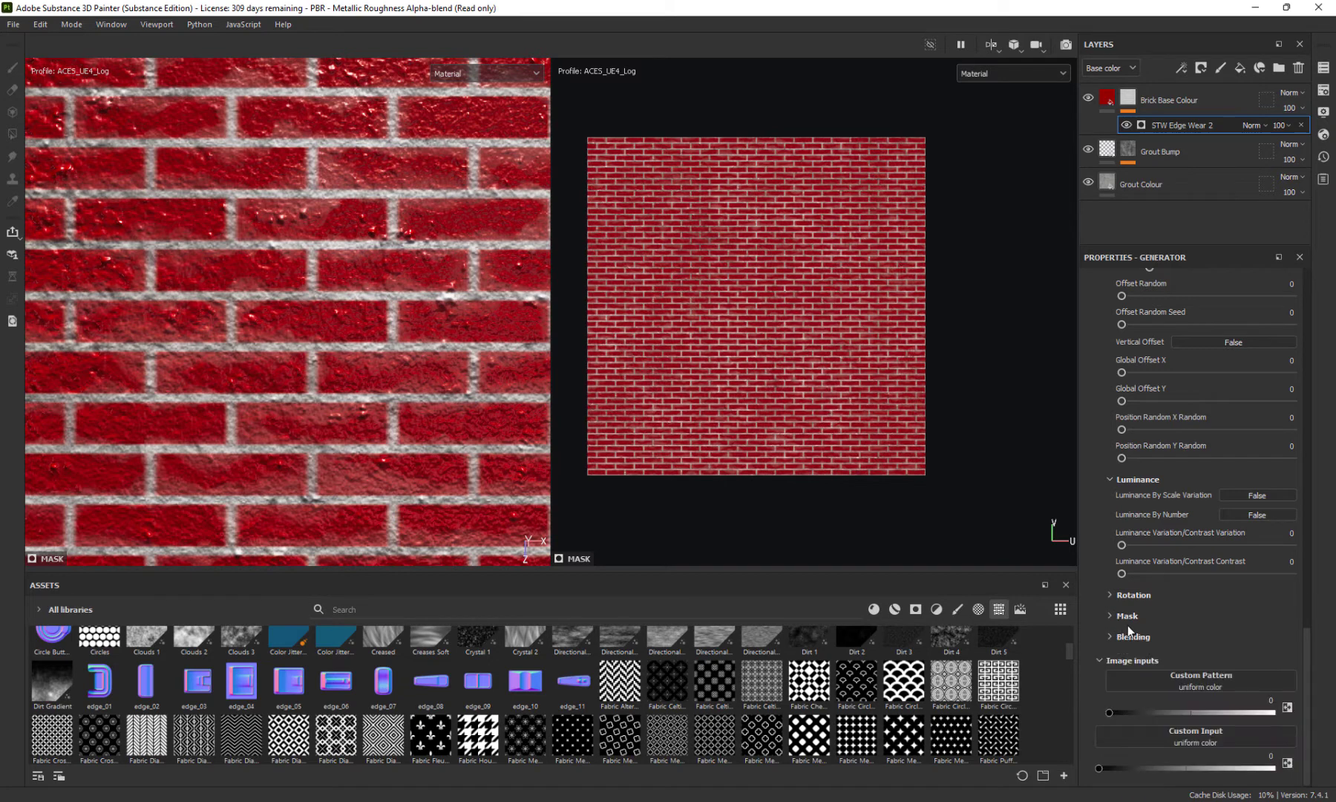
Set the Tile Generator's Blending Mode to Max and lower its Global Opacity to 0.09
scroll(1199, 516, up, 5)
scroll(1199, 516, down, 4)
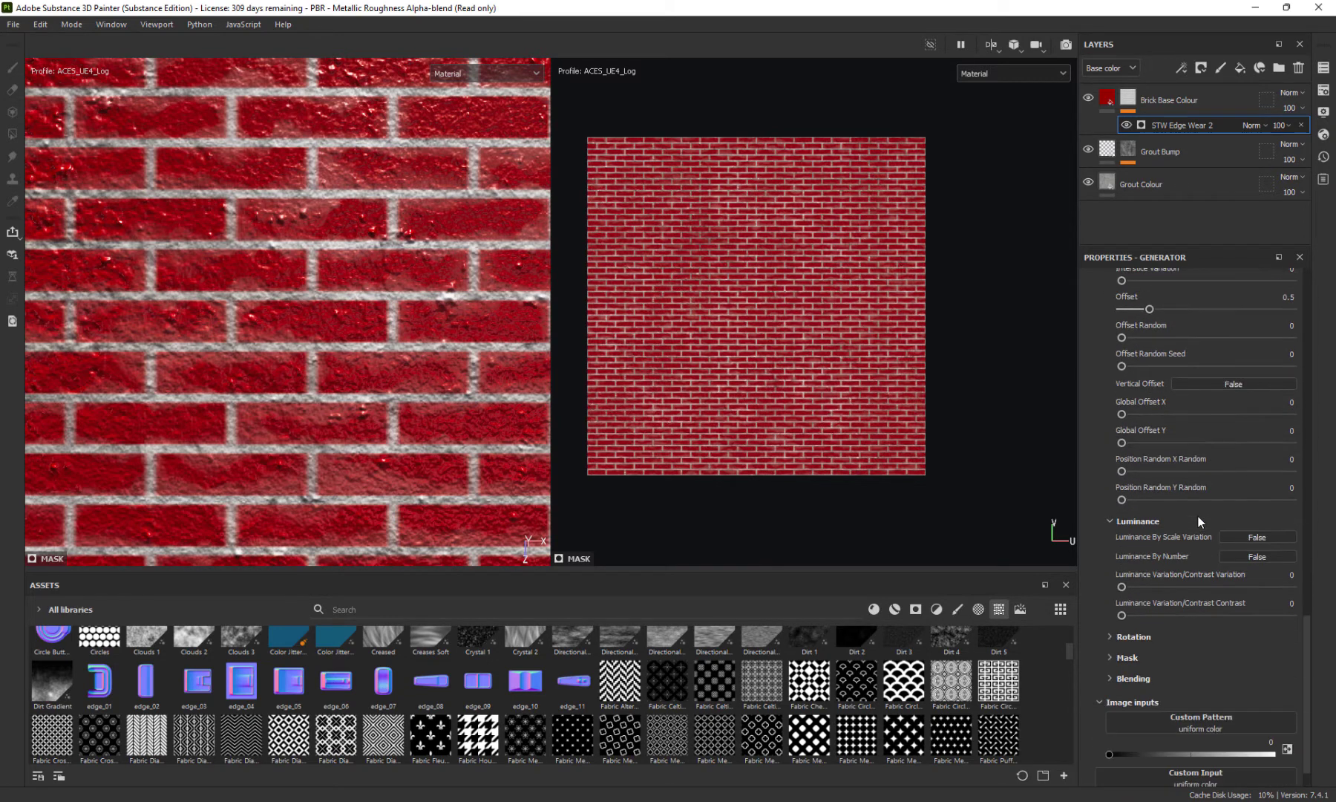
scroll(1242, 558, up, 12)
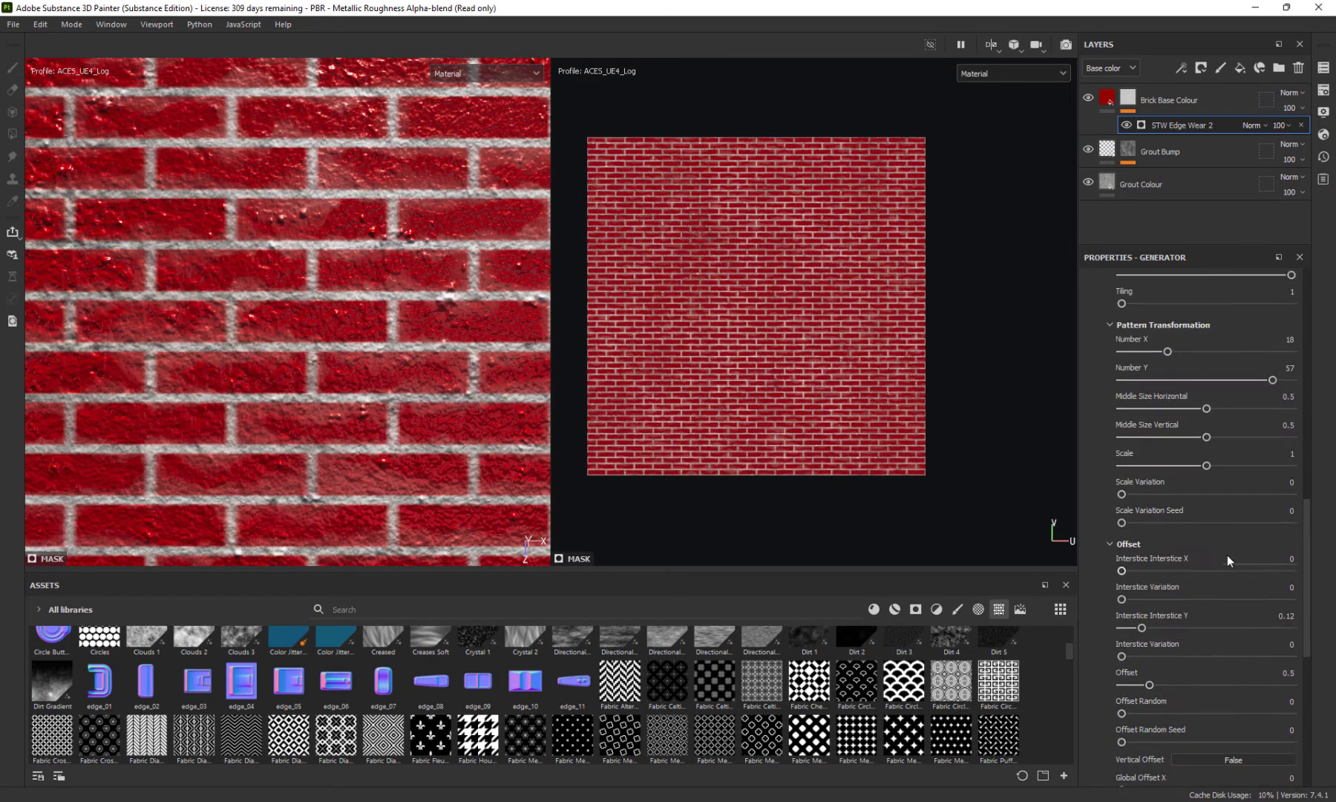
scroll(1195, 571, down, 12)
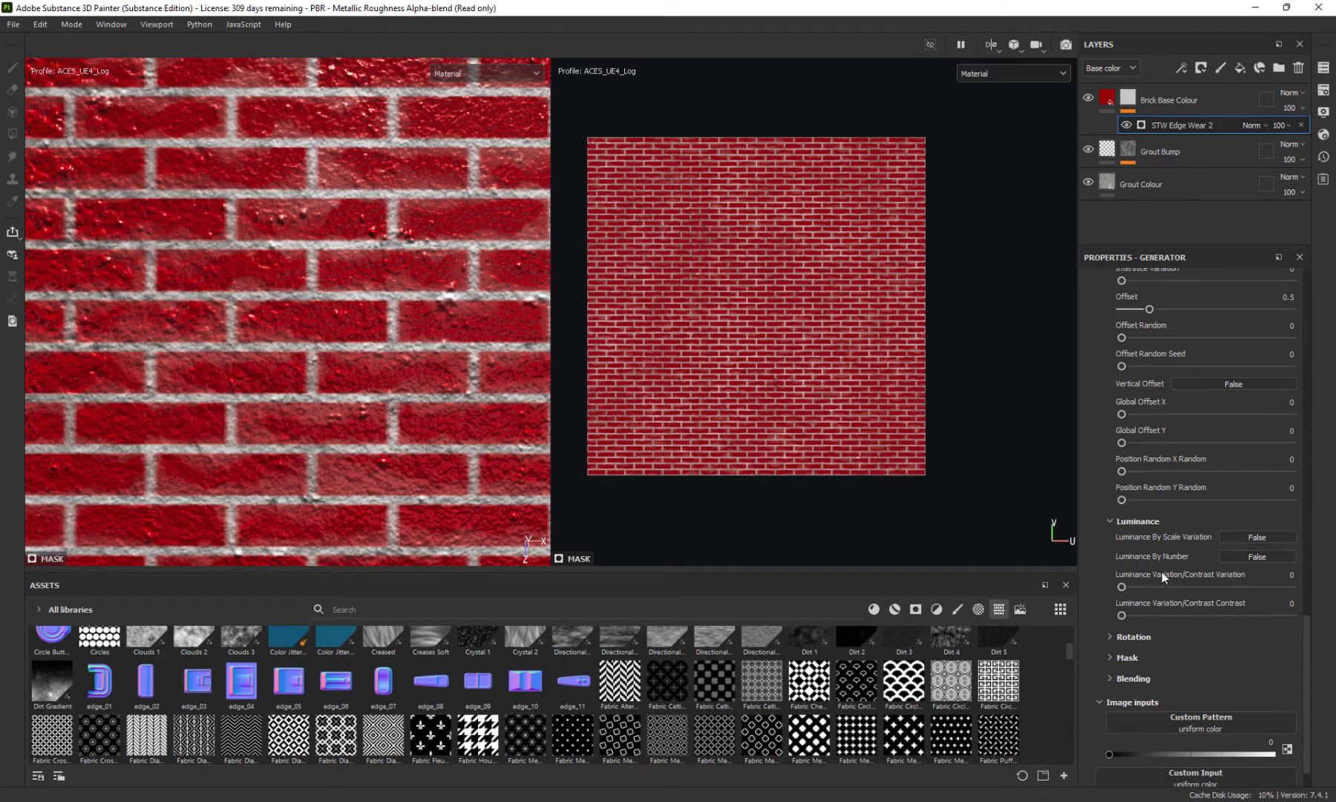
scroll(1159, 598, down, 1)
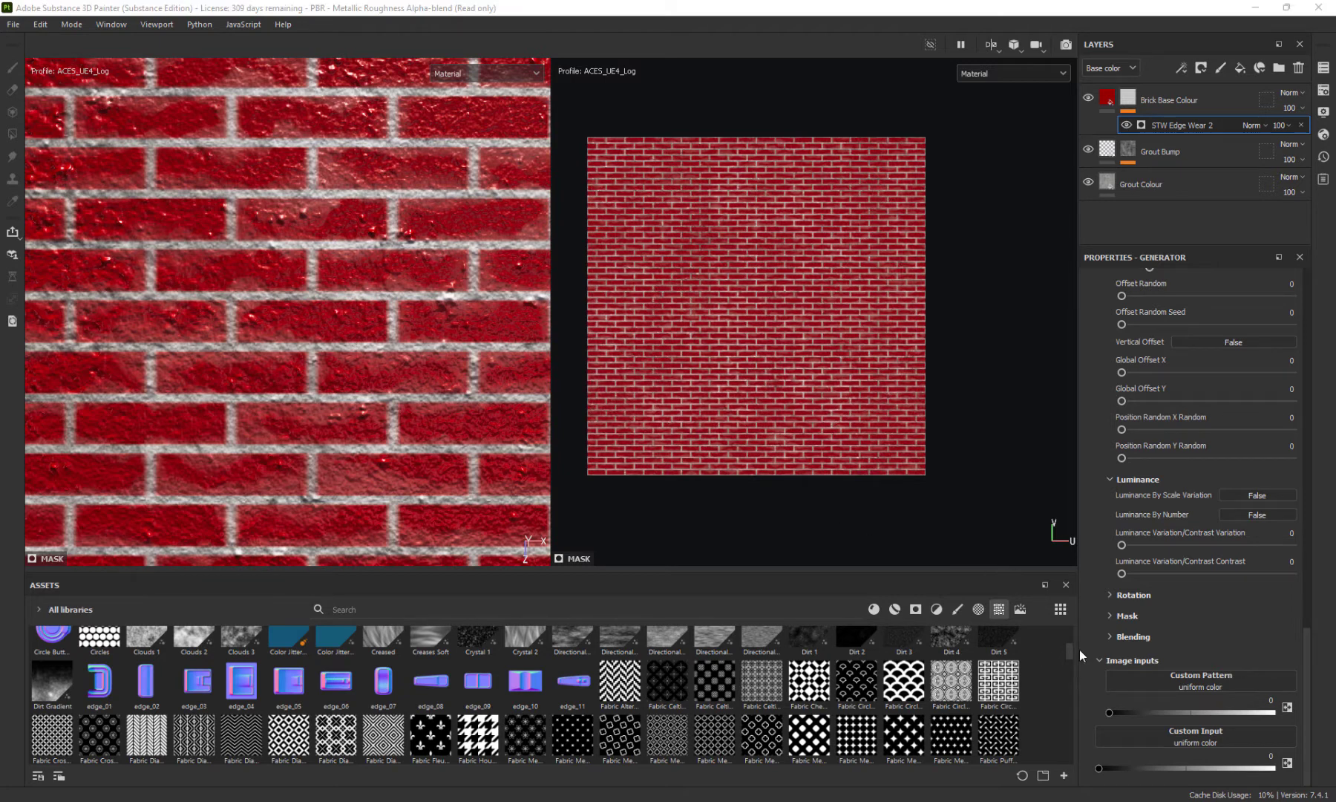
click(1112, 637)
scroll(1116, 641, down, 2)
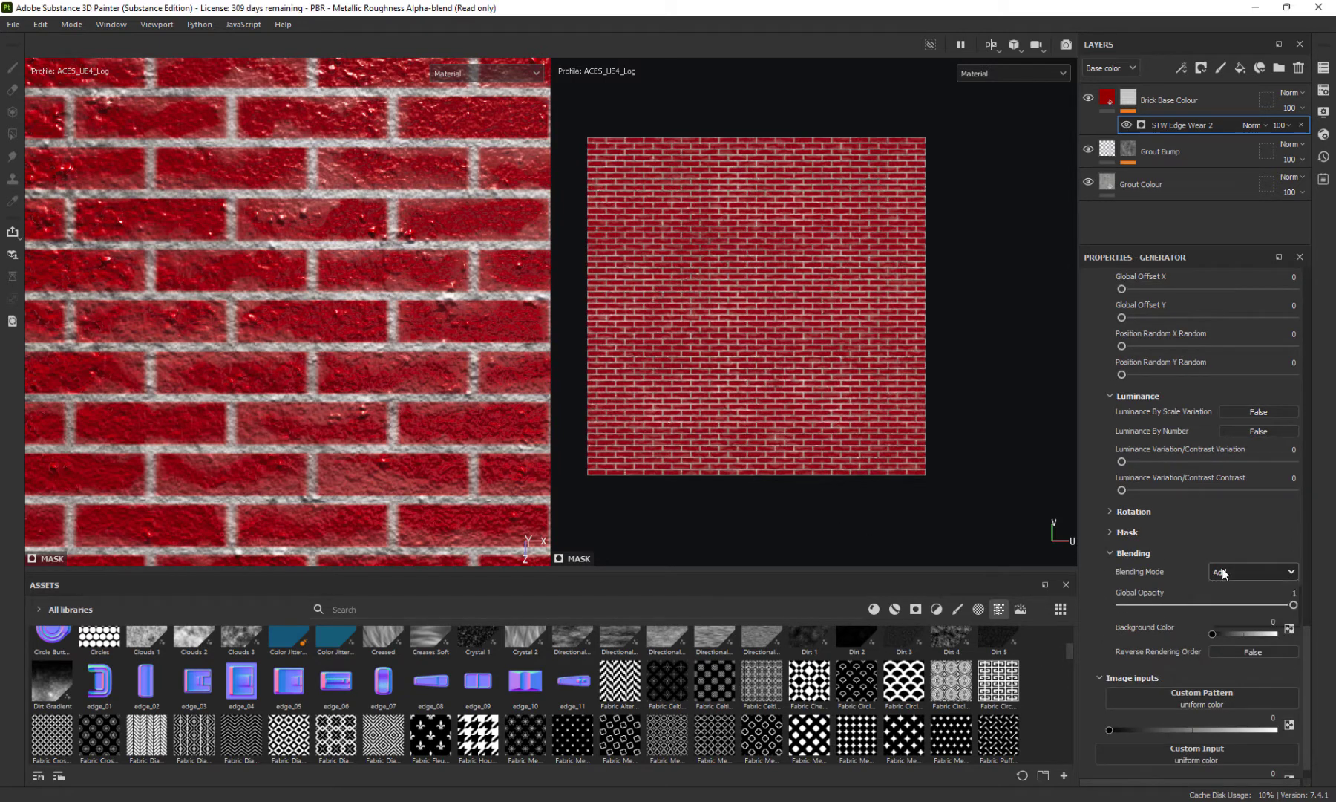
click(1232, 572)
click(1230, 604)
drag(1261, 606, 1137, 616)
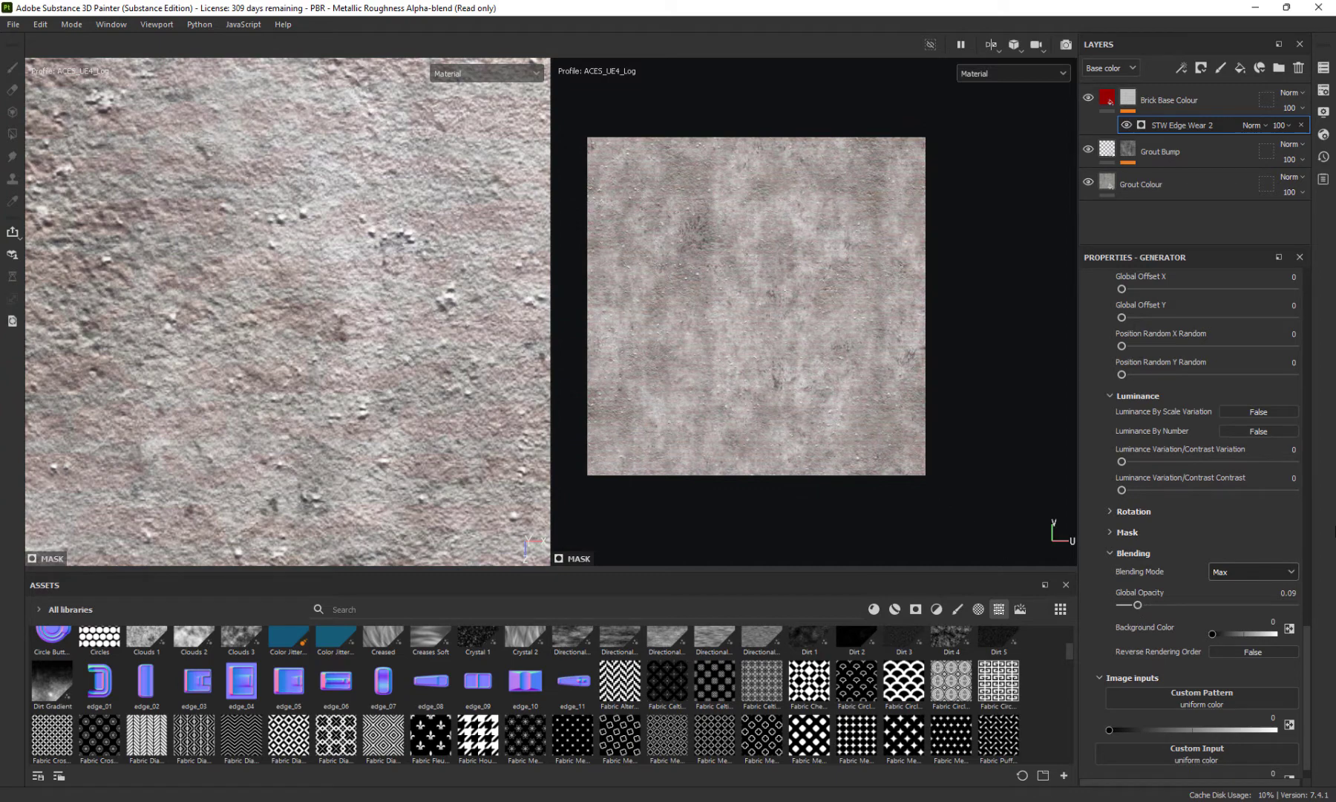
Raise the Tile Generator's Luminance Variation/Contrast Contrast to 0.85 and its Position to 0.97
alt+drag(491, 411, 472, 401)
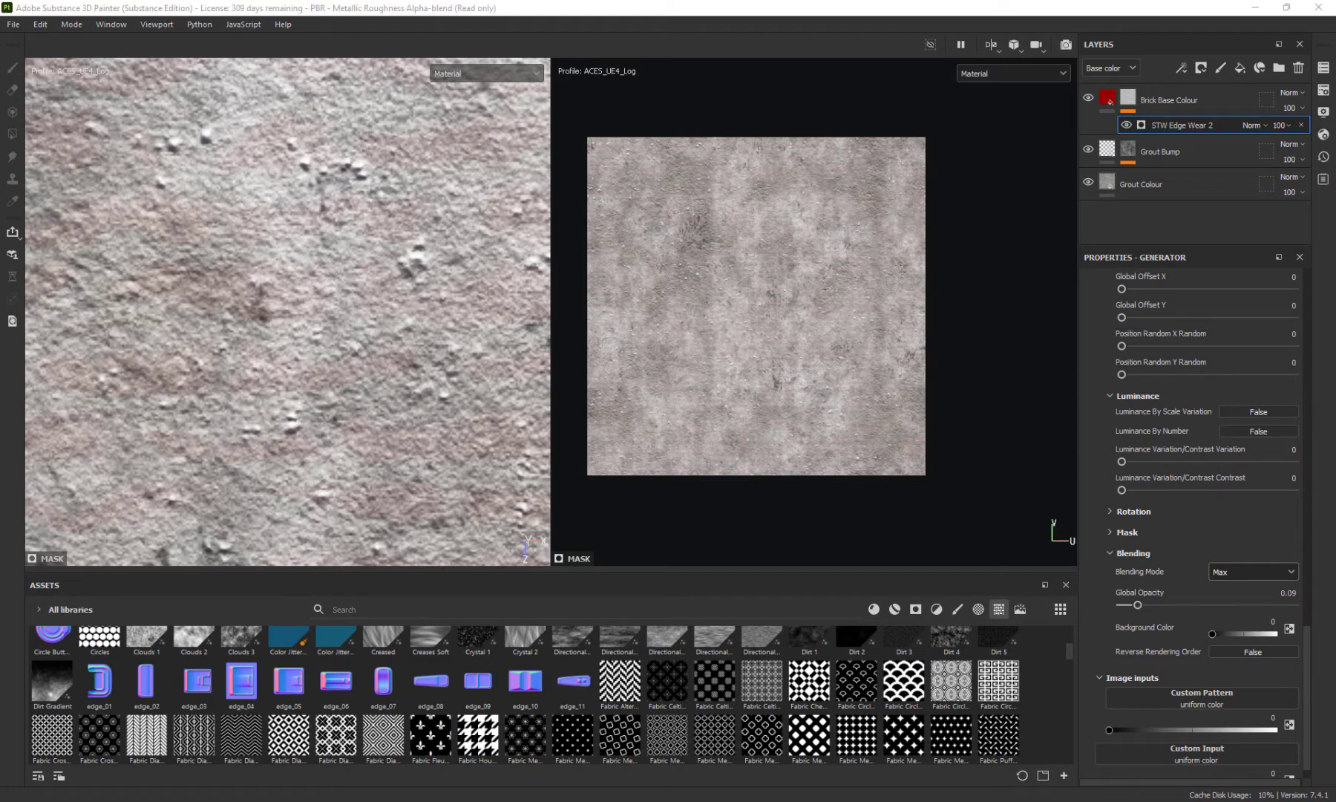
click(1122, 490)
drag(1121, 491, 1277, 486)
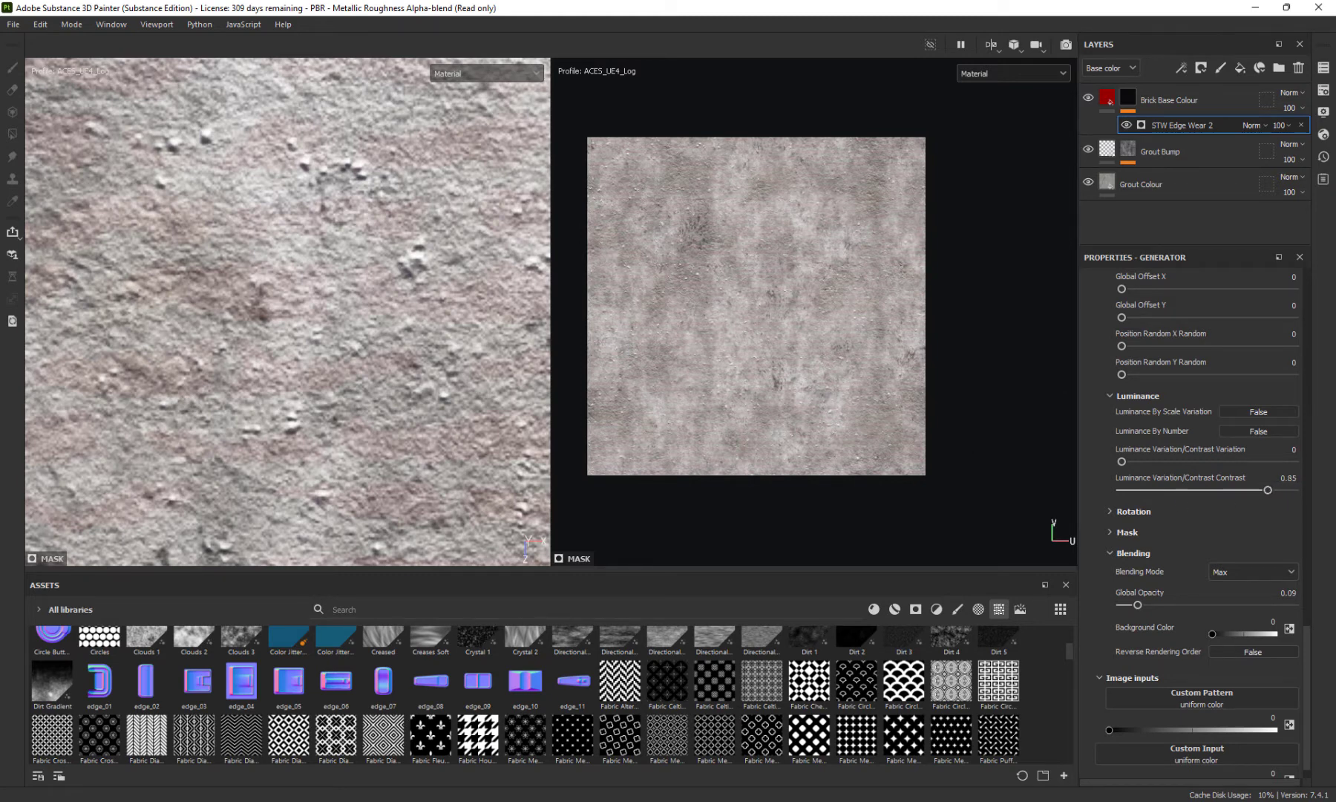
scroll(1209, 417, up, 10)
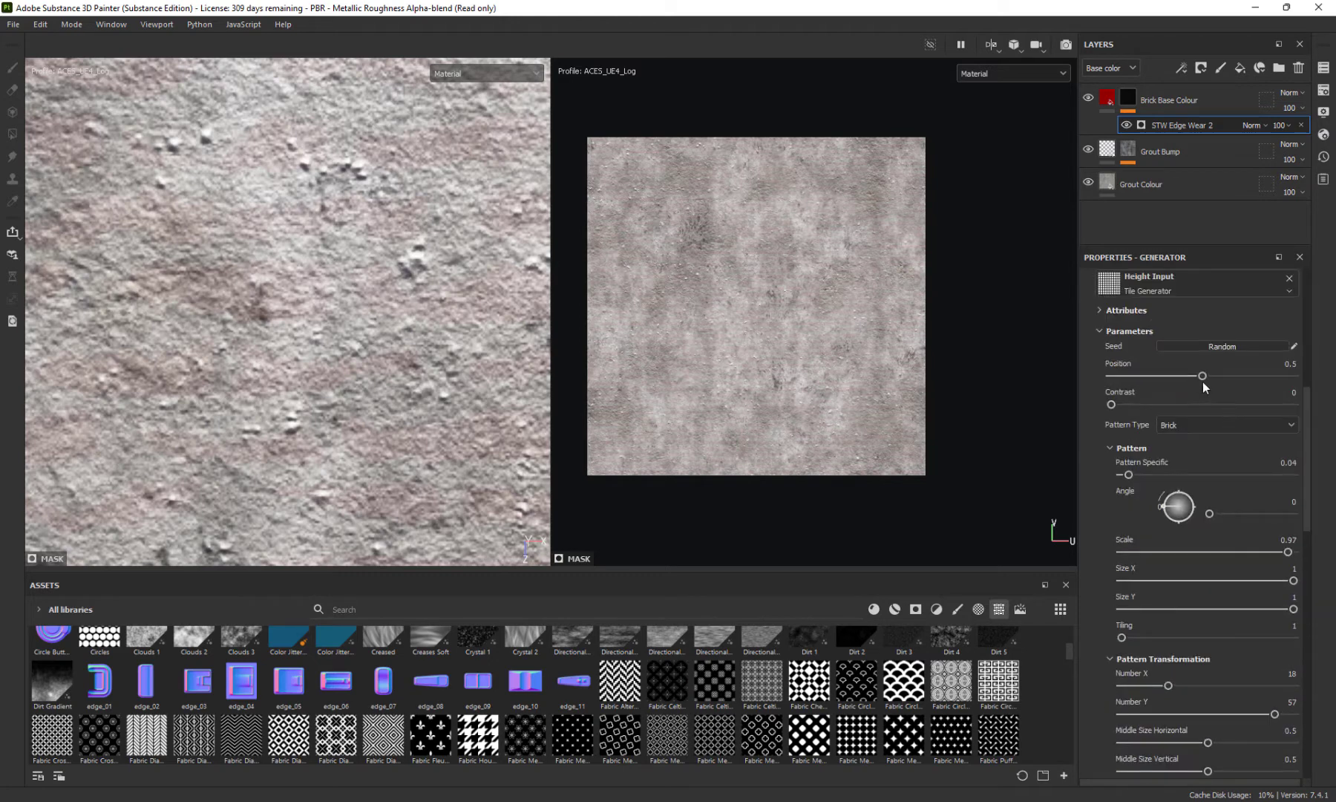
drag(1230, 381, 1288, 390)
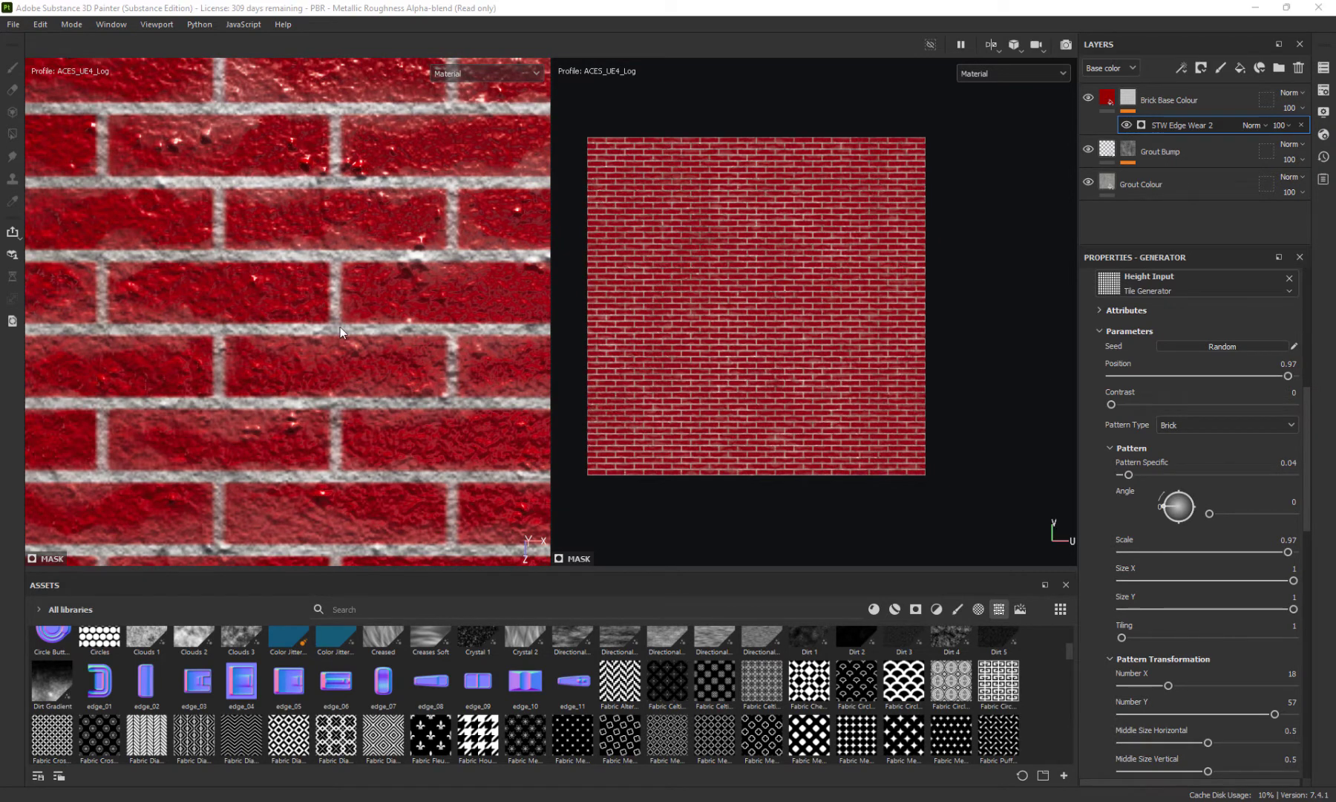
Collapse the Tile Generator settings and set the Edge Wear generator's Distance values to 15 for Large and 10 for Medium
scroll(1155, 395, up, 5)
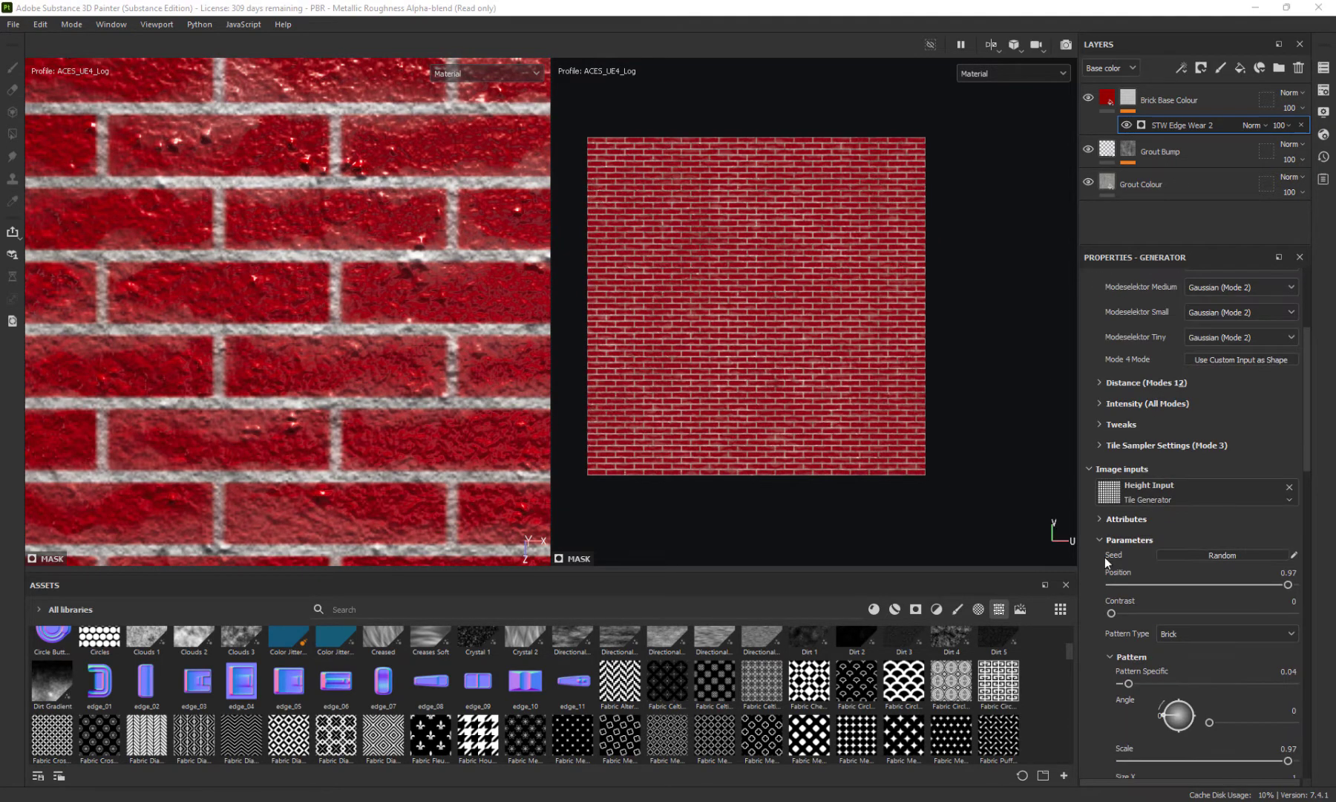
click(1097, 540)
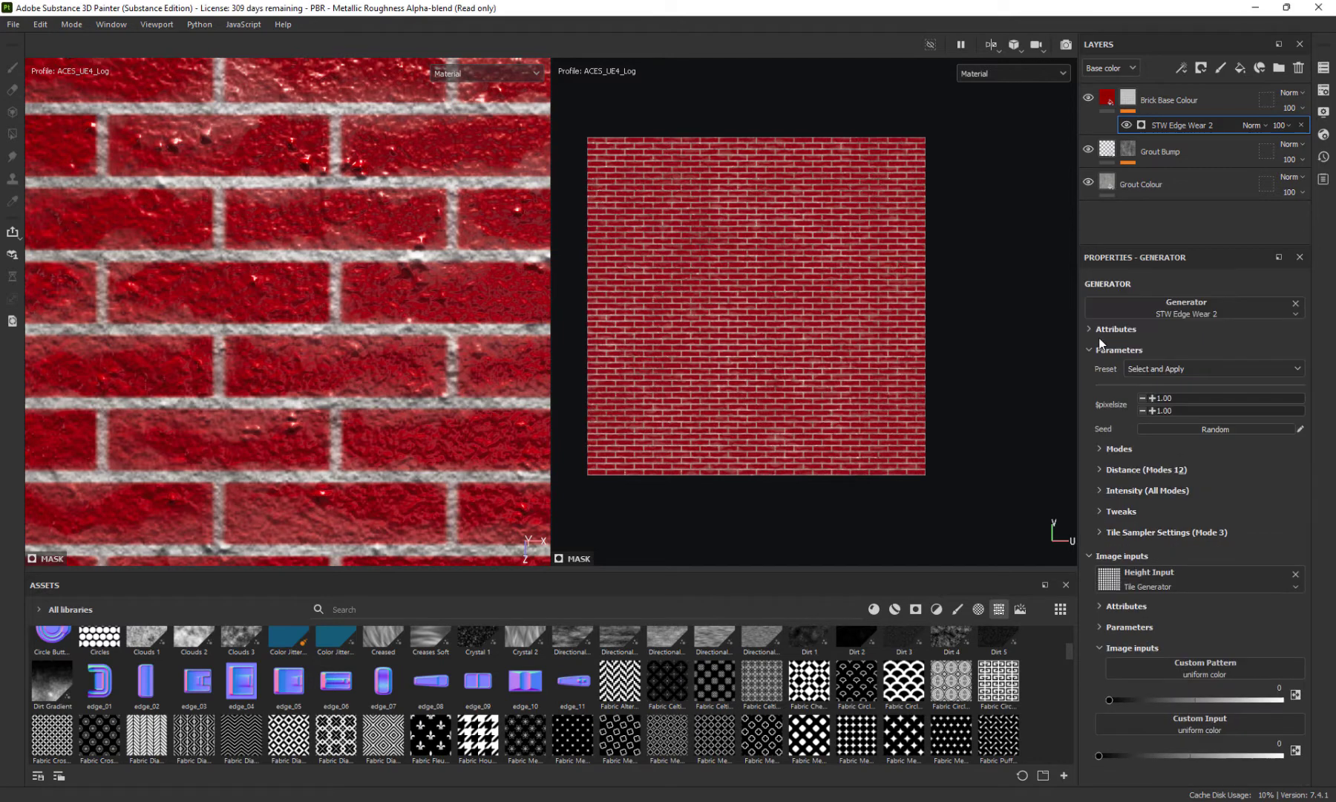
click(1089, 350)
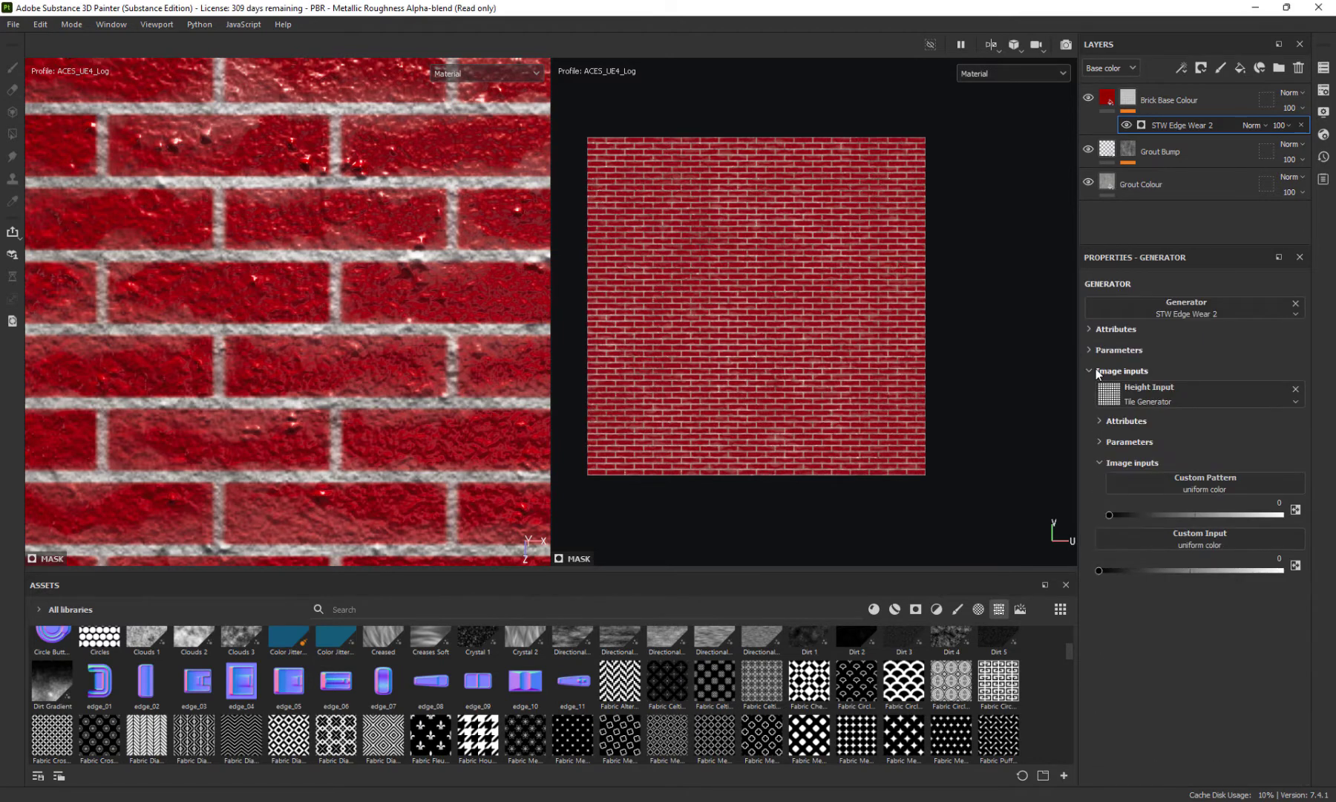
click(1092, 368)
click(1095, 355)
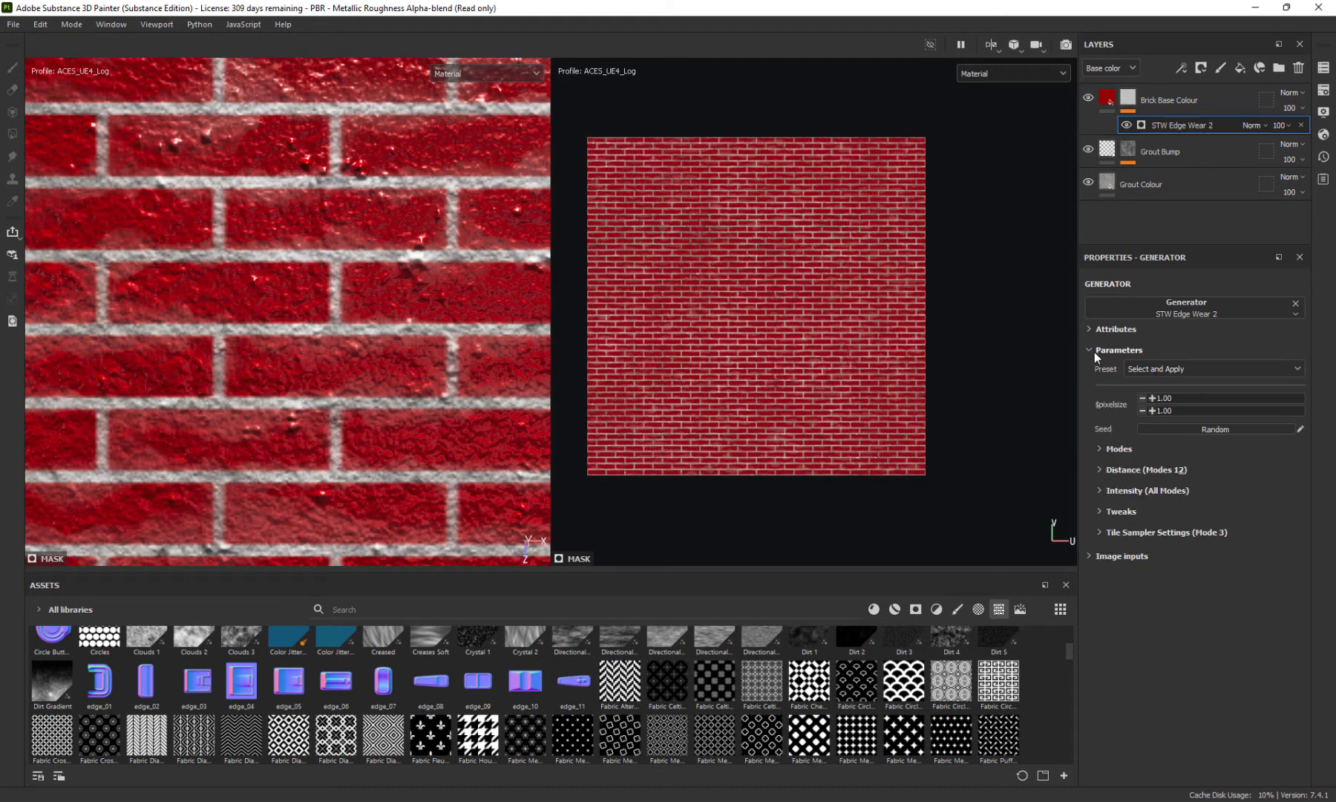
click(1098, 470)
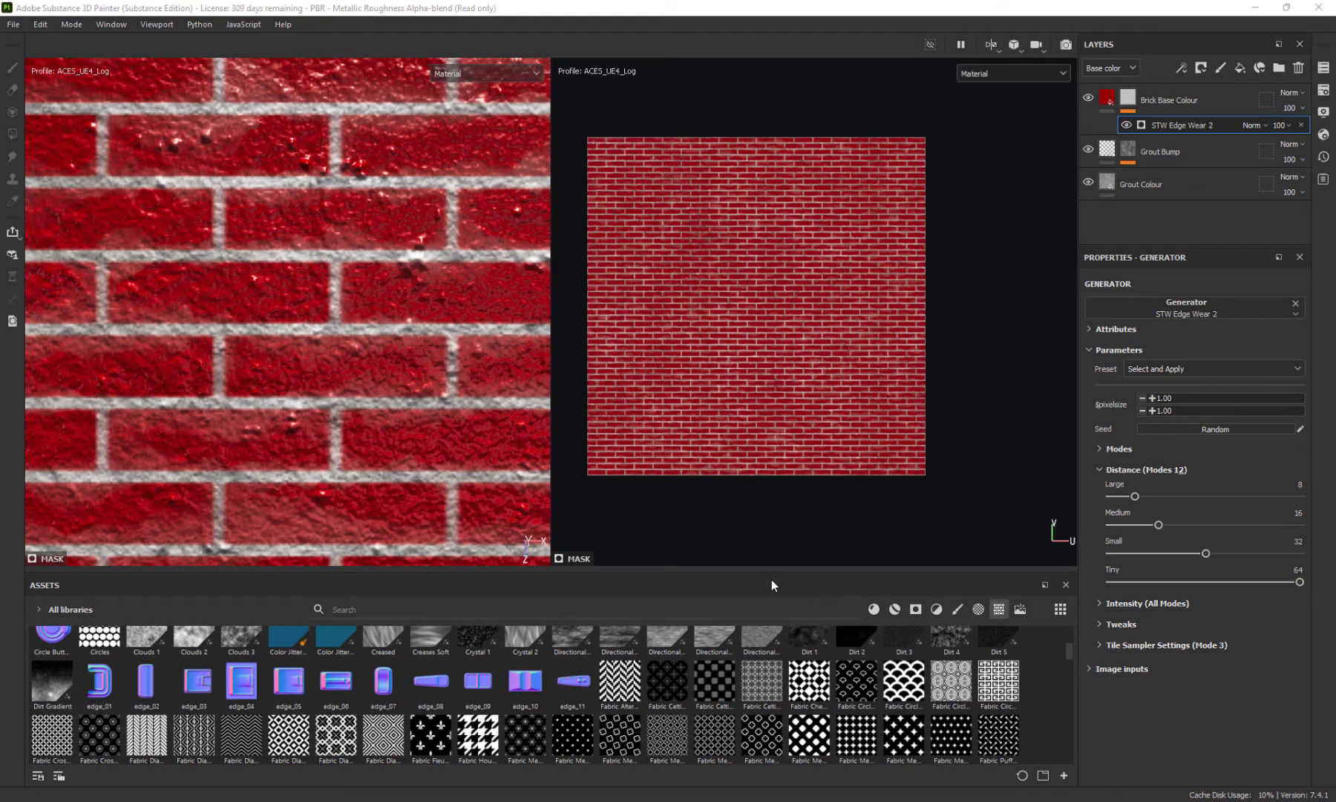
mouse_move(1134, 496)
mouse_down()
mouse_move(1241, 507)
mouse_move(1156, 507)
mouse_up()
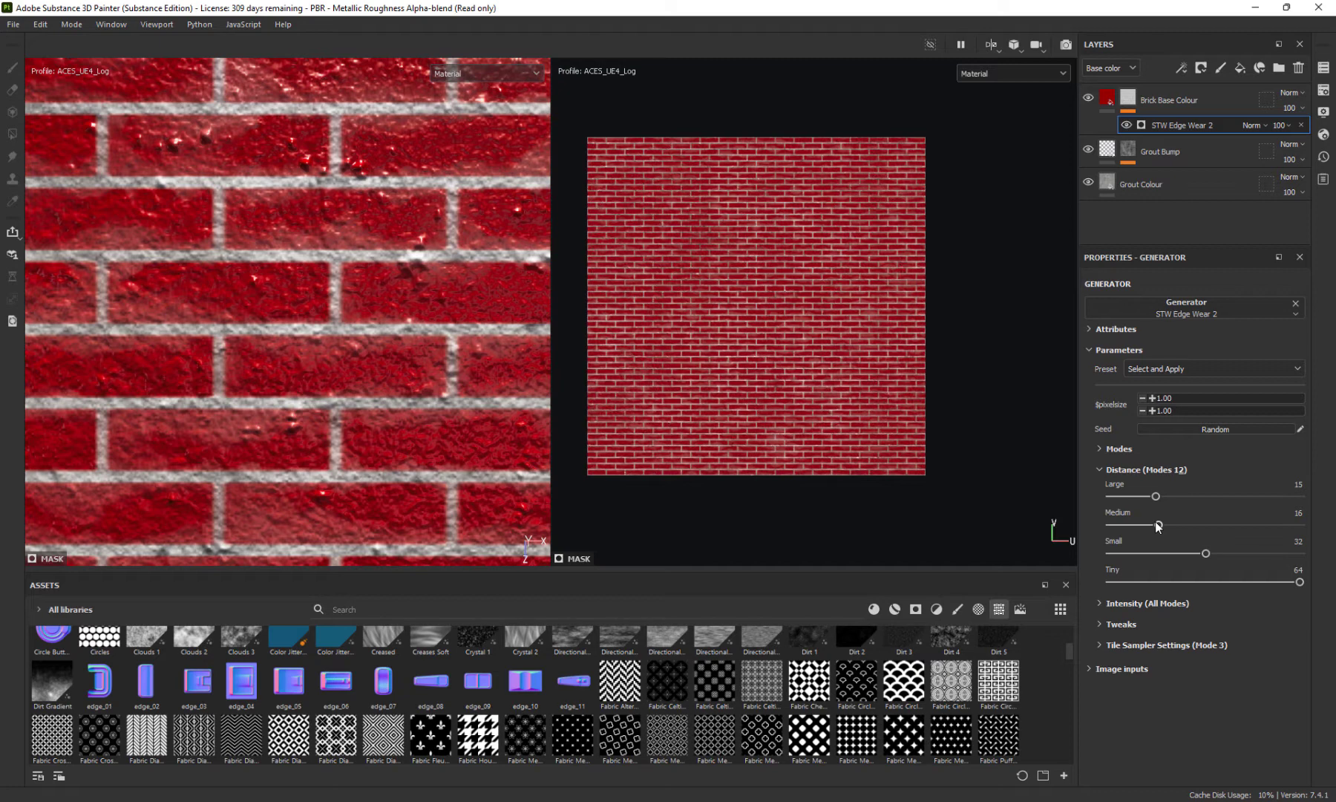
drag(1158, 526, 1141, 529)
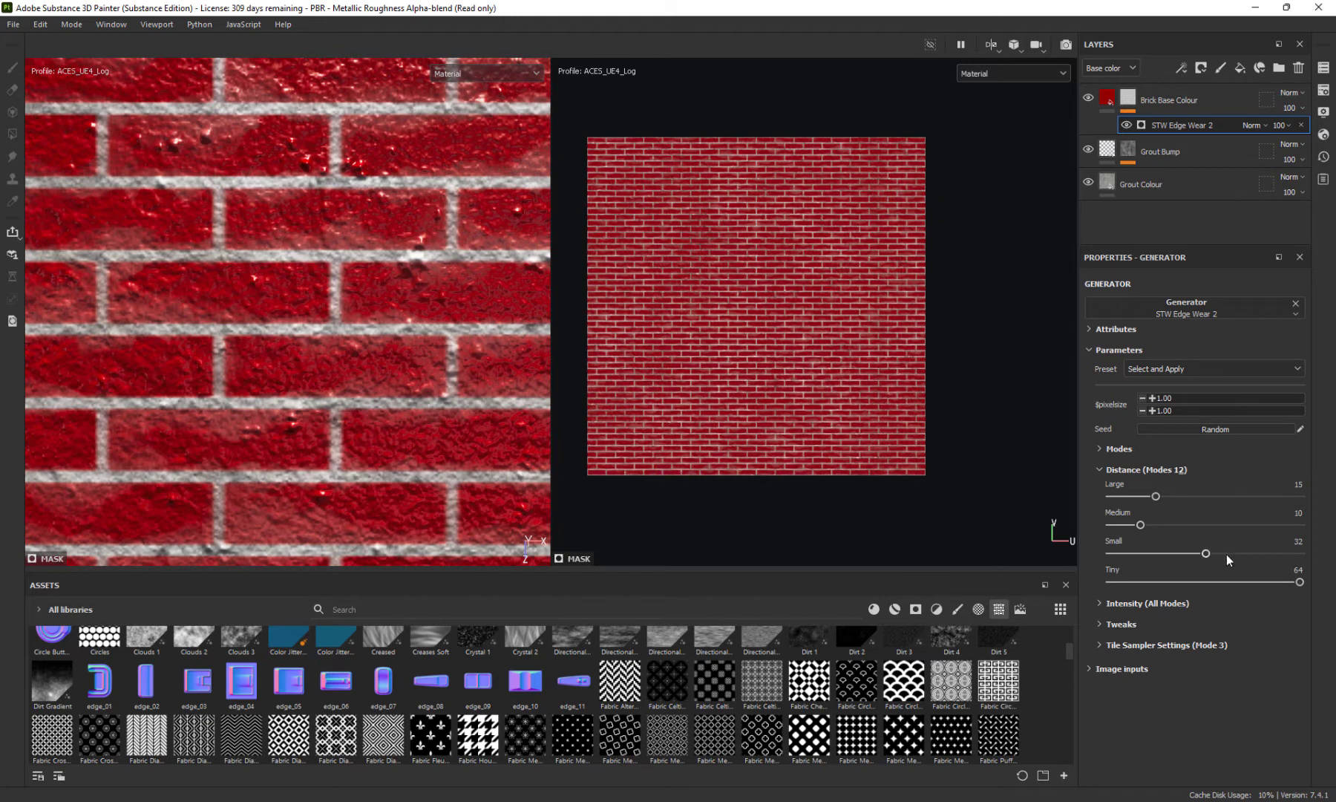
Expand the Edge Wear generator's Intensity settings and examine the brick pattern across the whole plane
click(1094, 605)
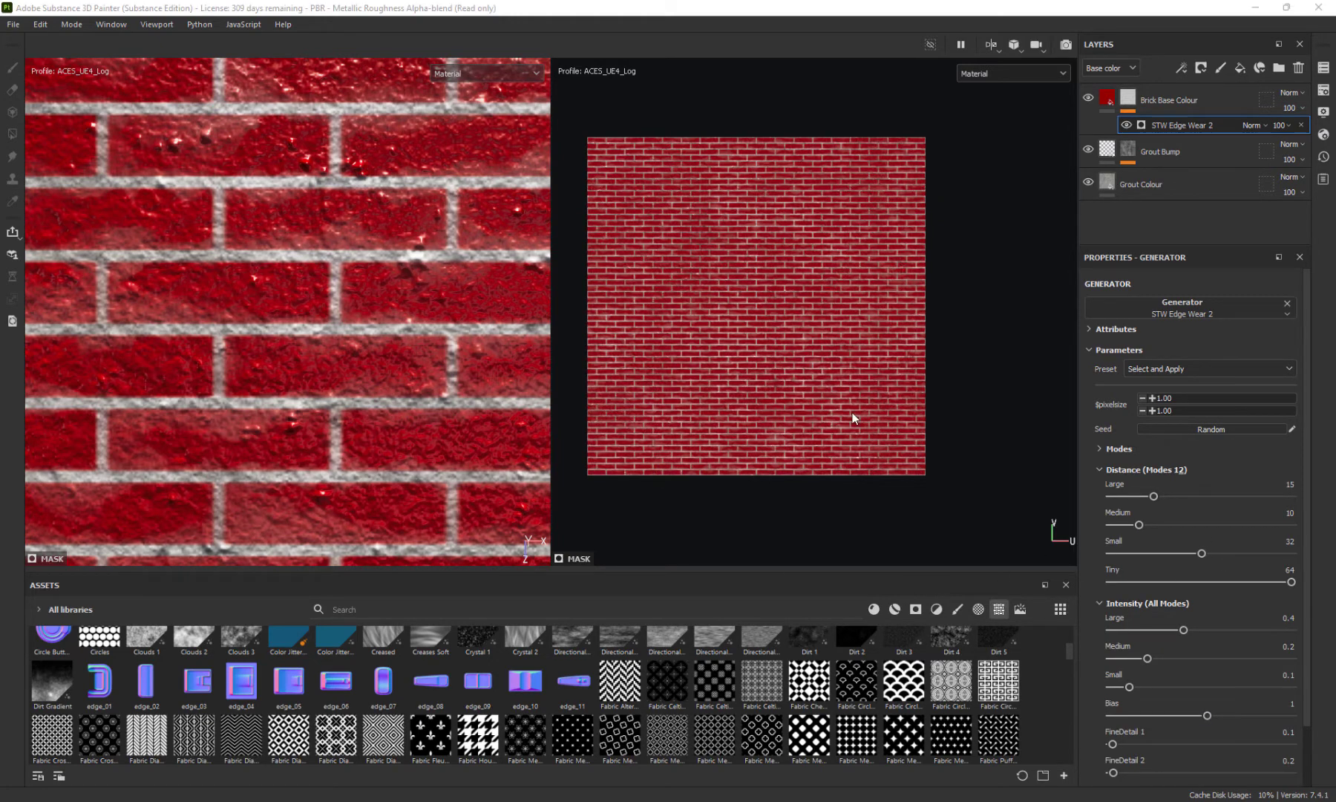
scroll(1227, 560, down, 3)
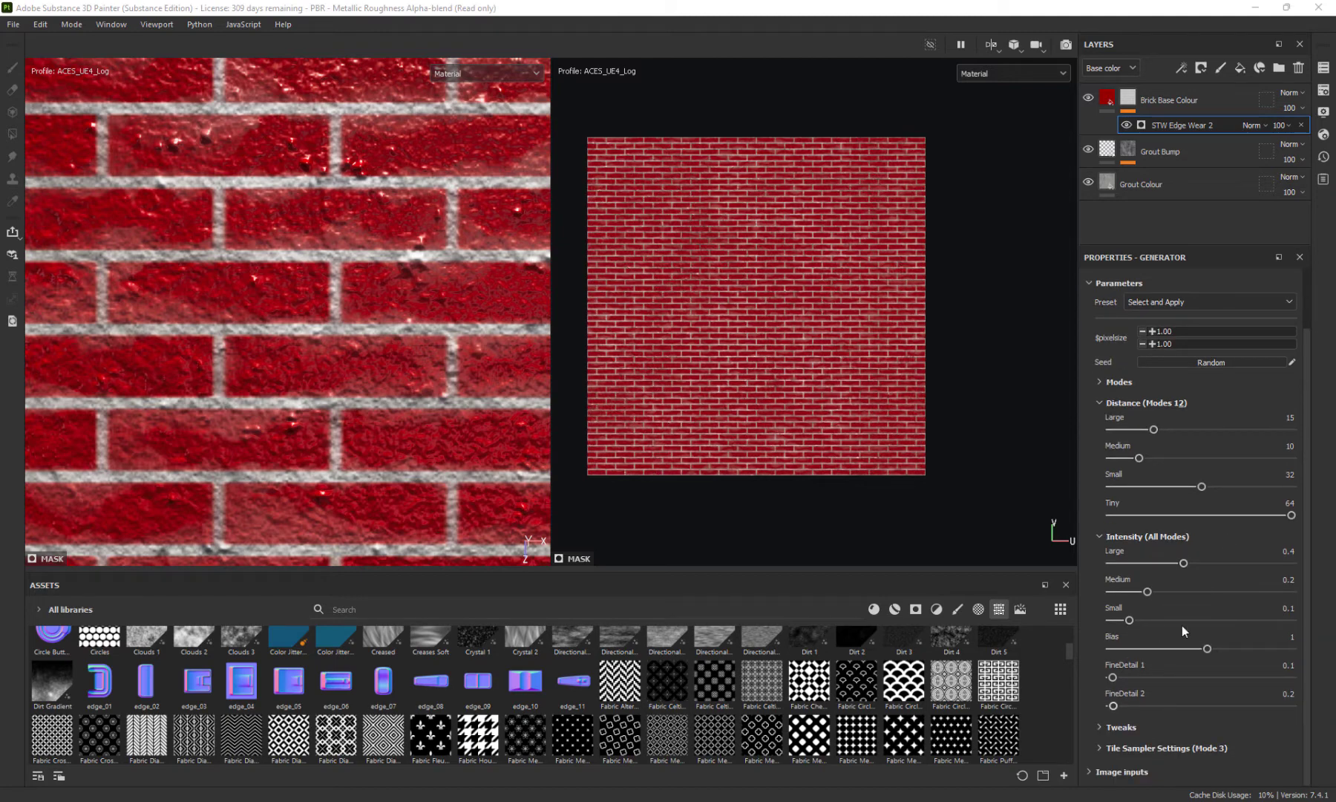
scroll(769, 286, up, 1)
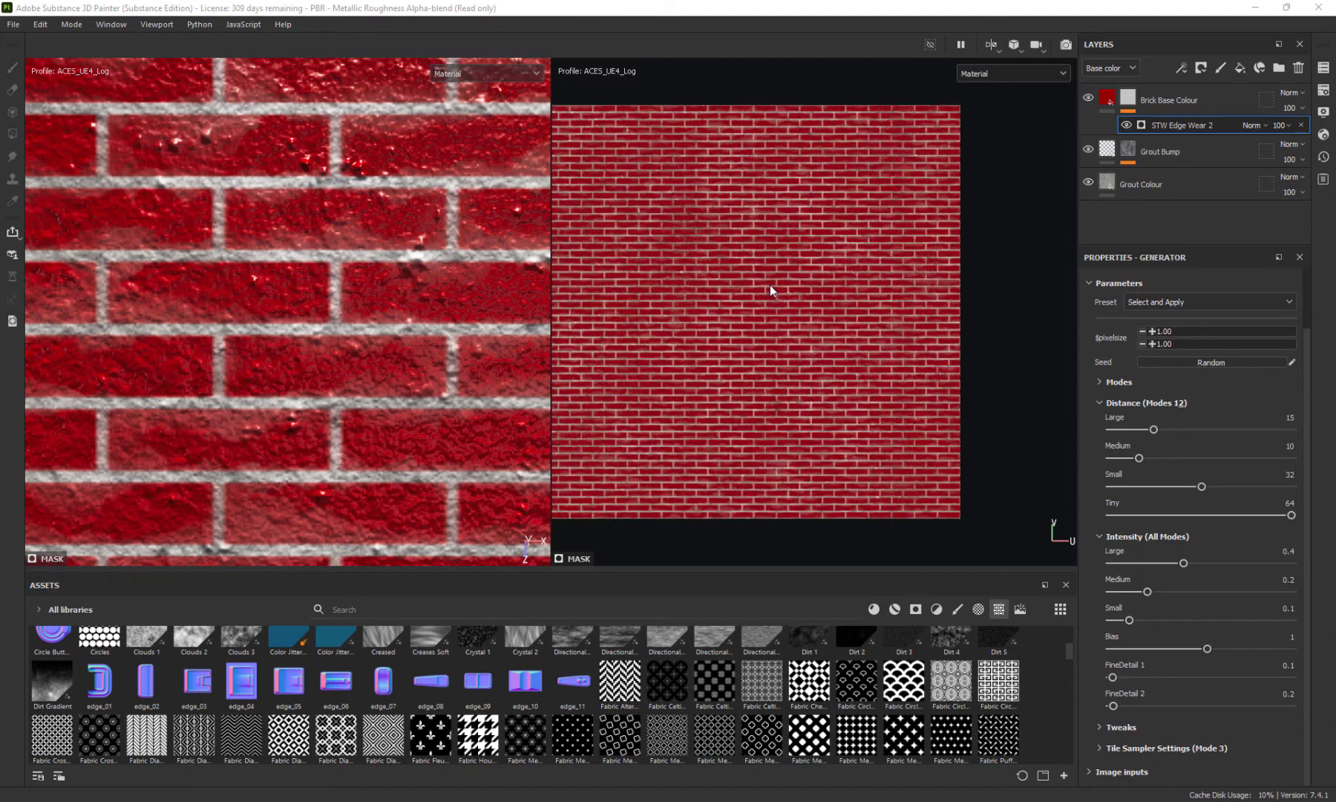
scroll(332, 249, down, 6)
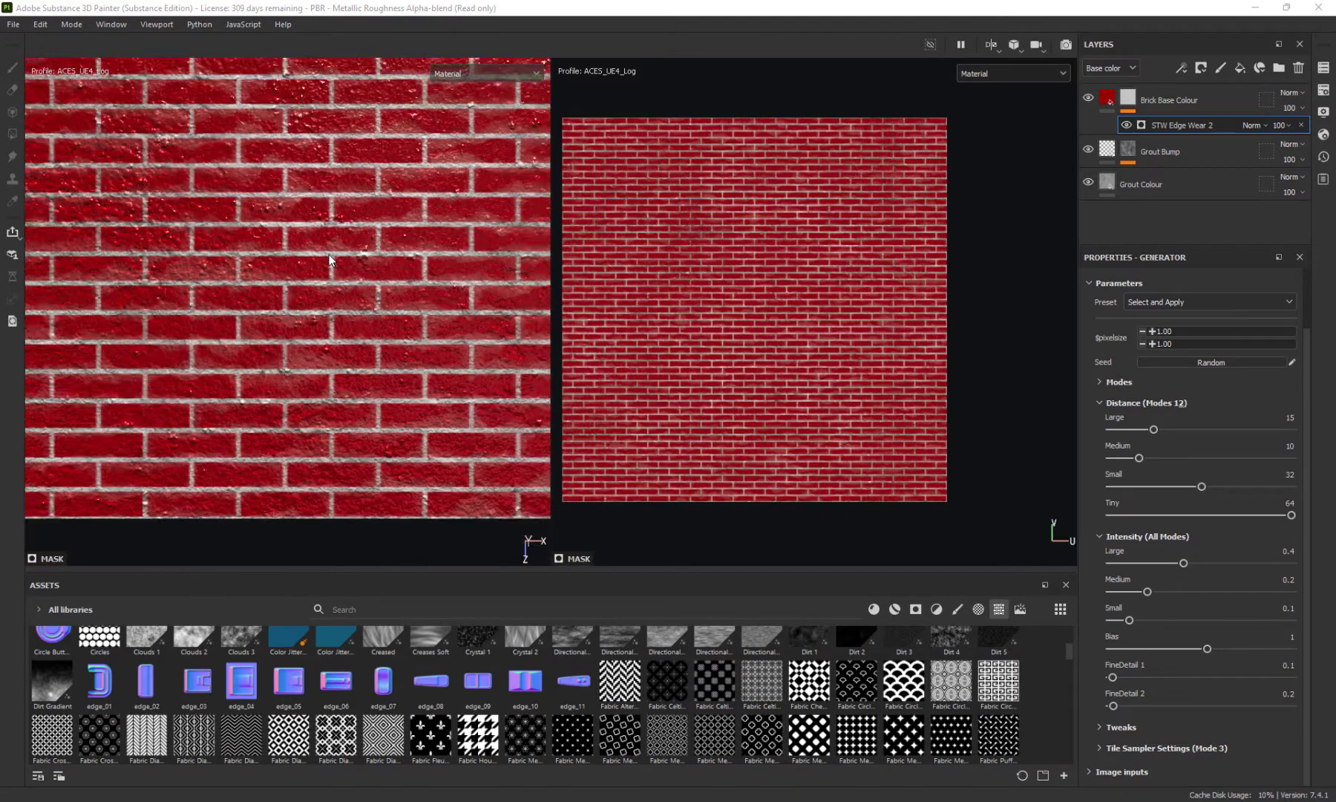
scroll(307, 314, up, 2)
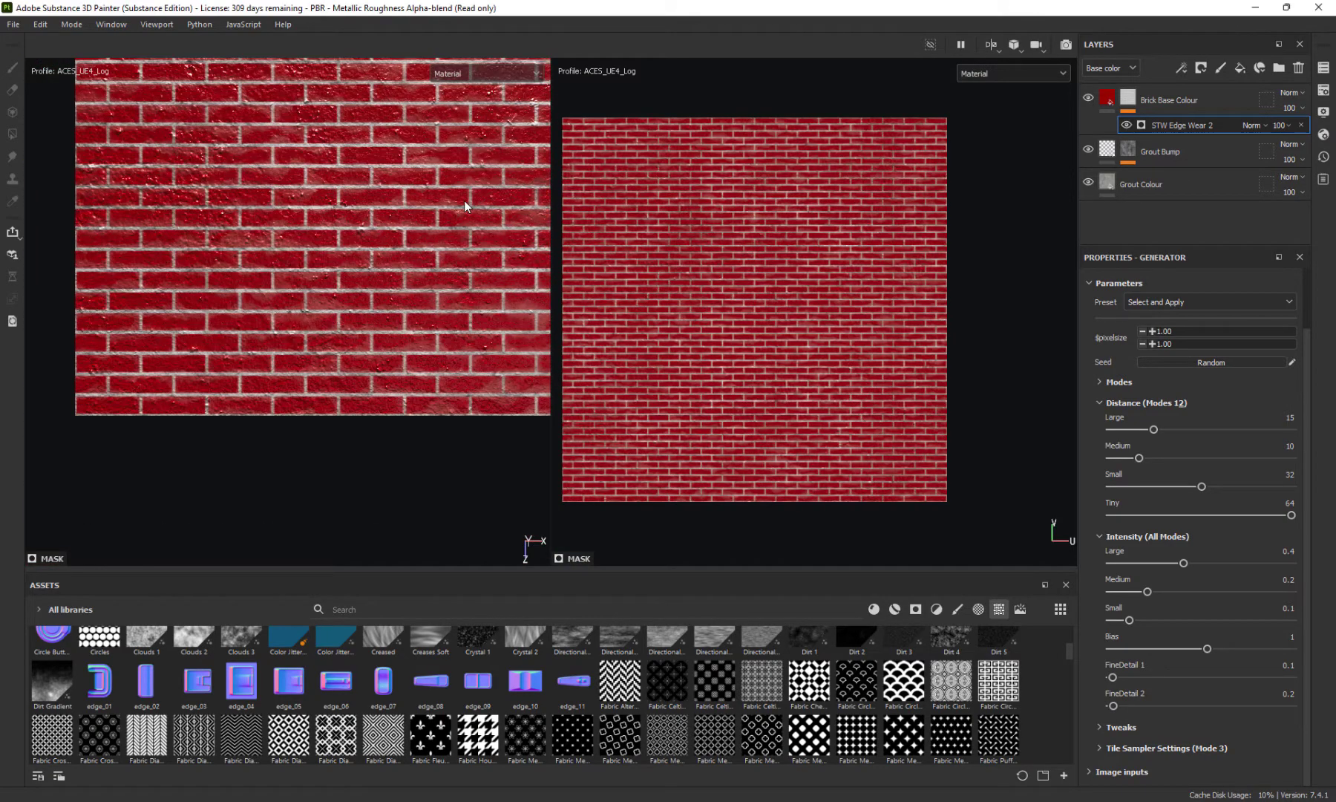
scroll(463, 200, up, 3)
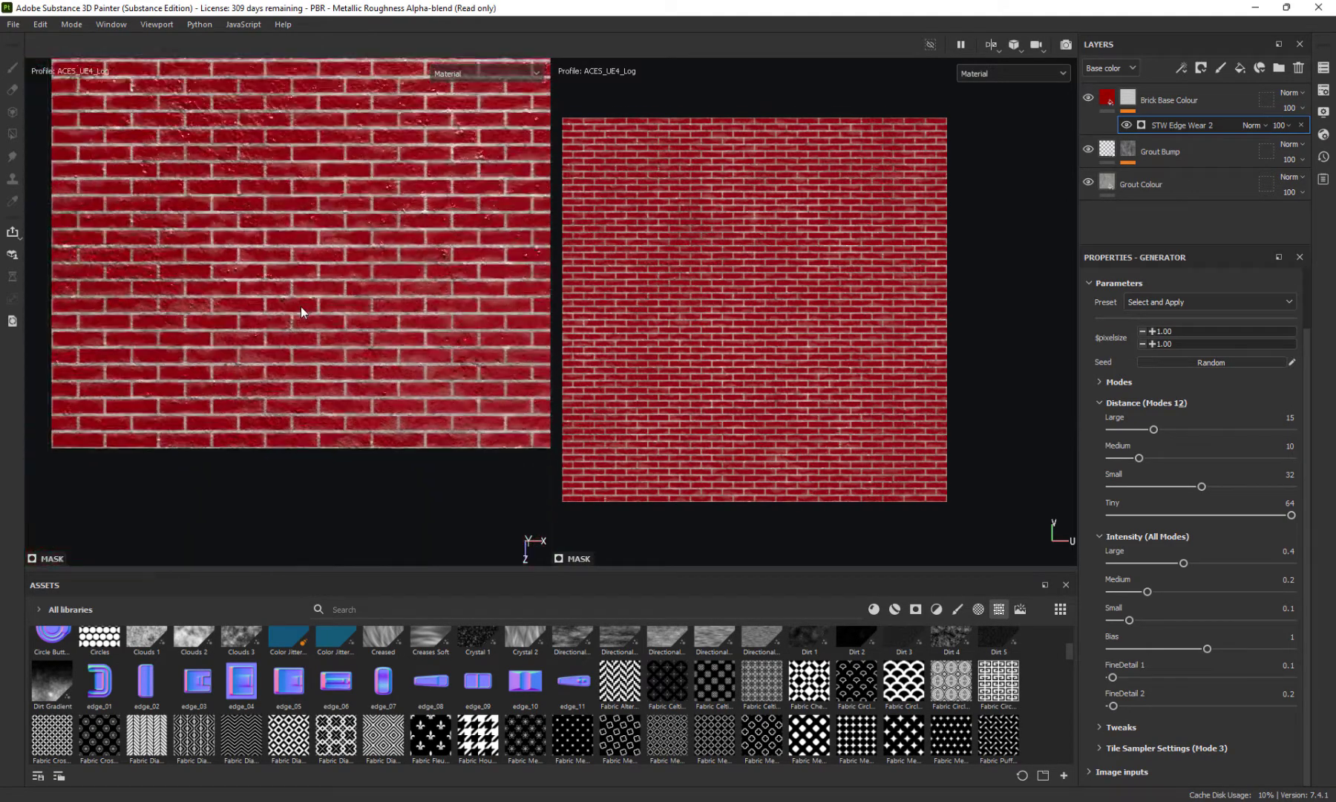
middle_drag(301, 312, 315, 356)
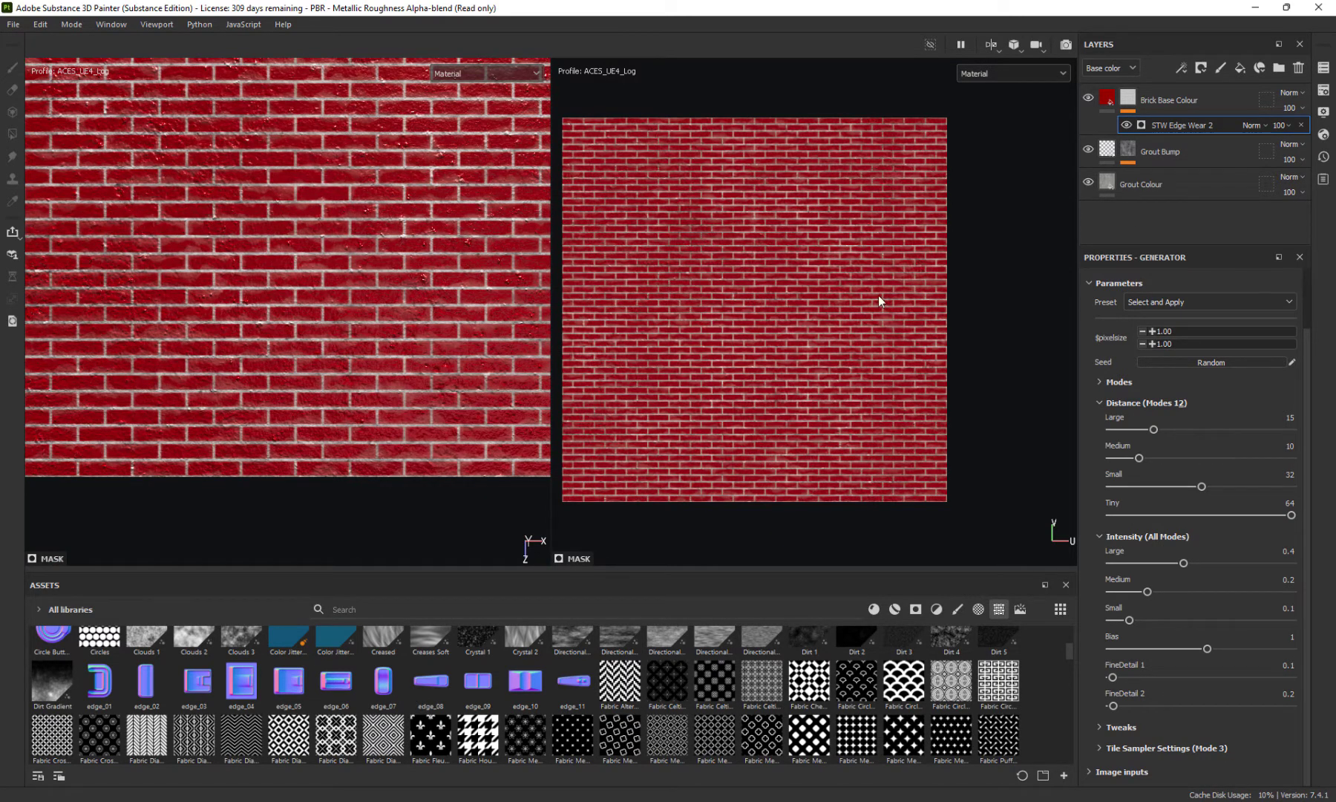
Change the Brick Base Colour layer's base color to the orange-brown 824000
click(1106, 98)
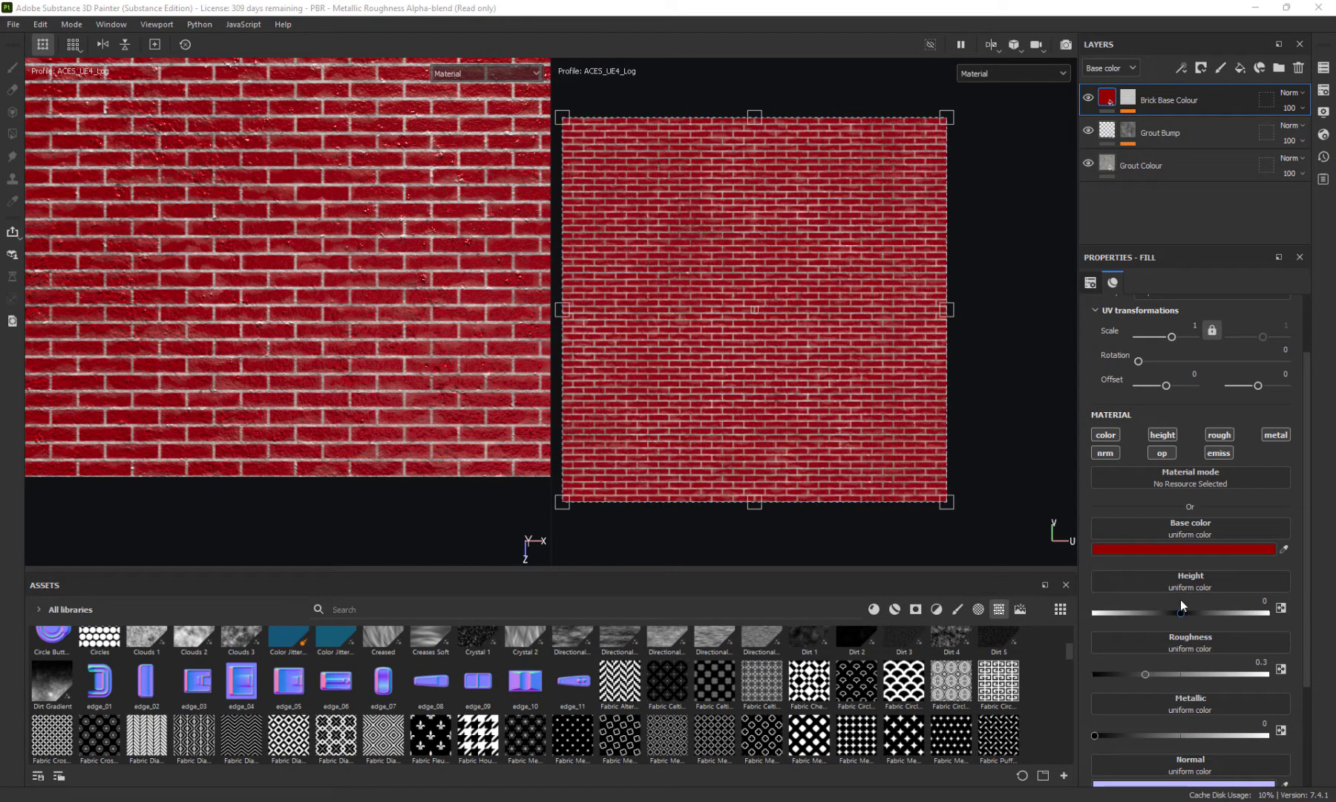
click(1152, 550)
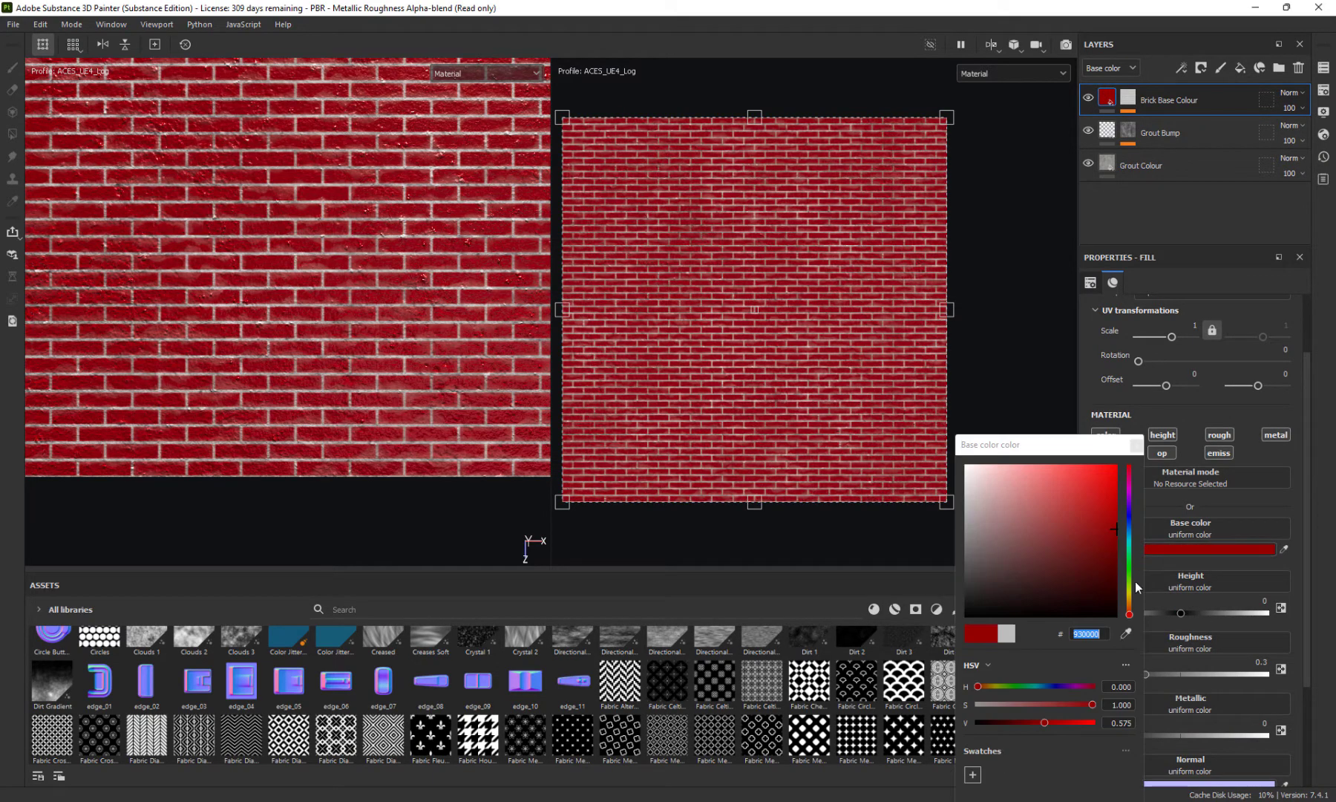
click(1129, 605)
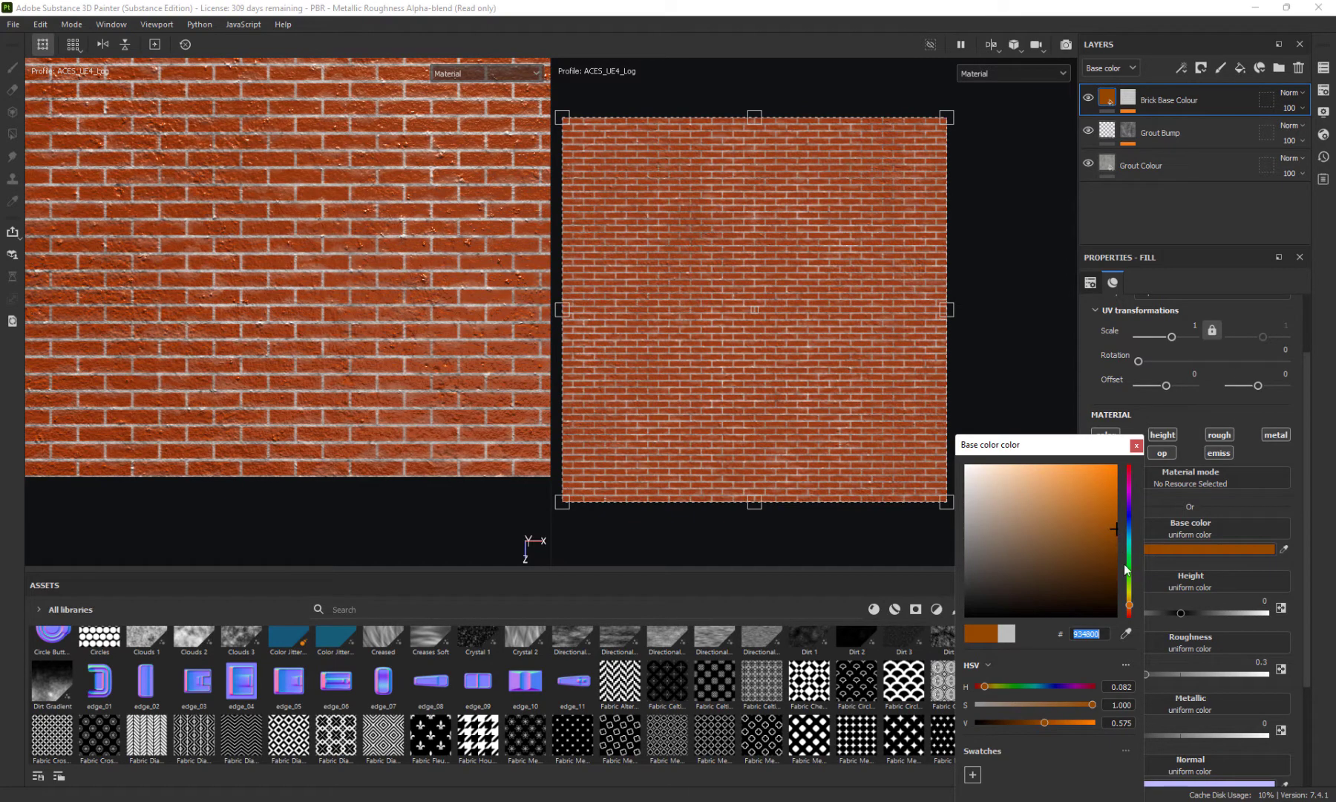
drag(1113, 529, 1144, 535)
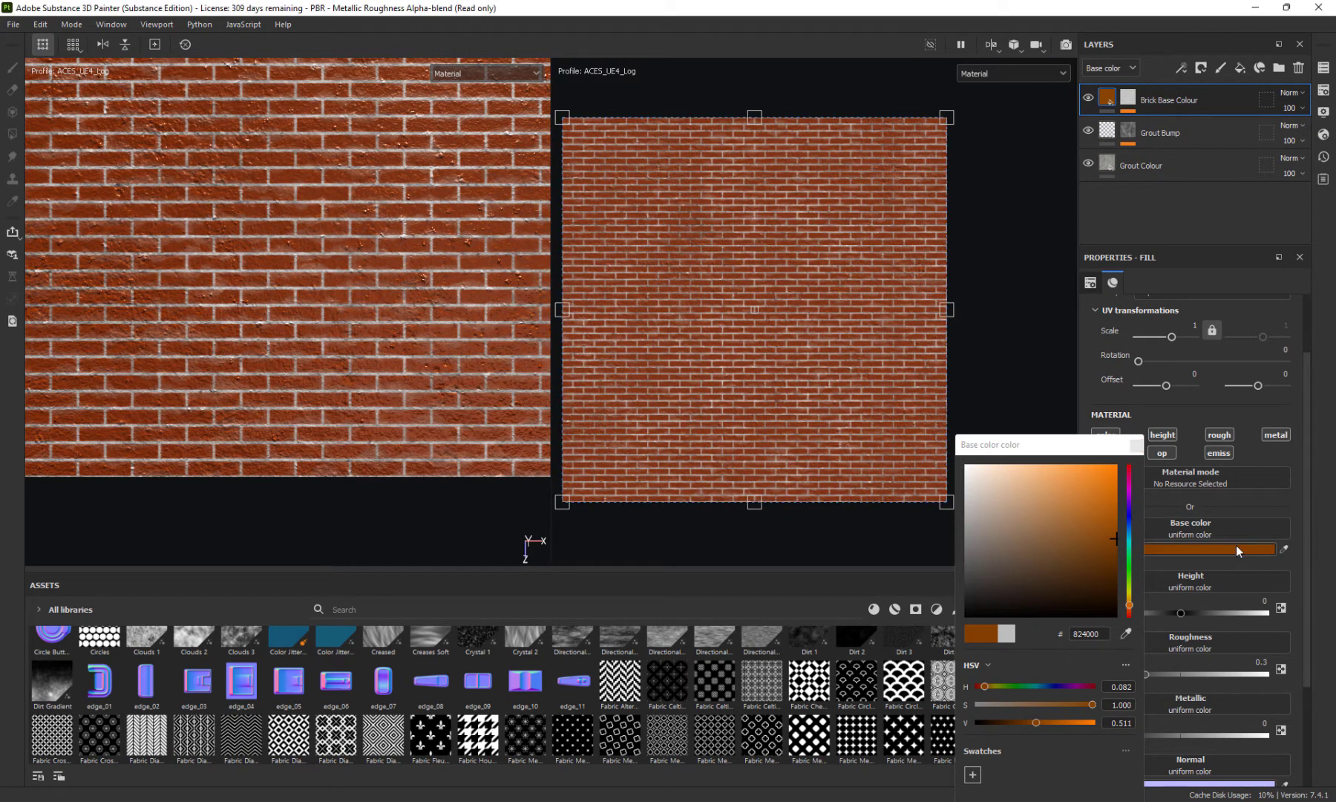
click(1234, 567)
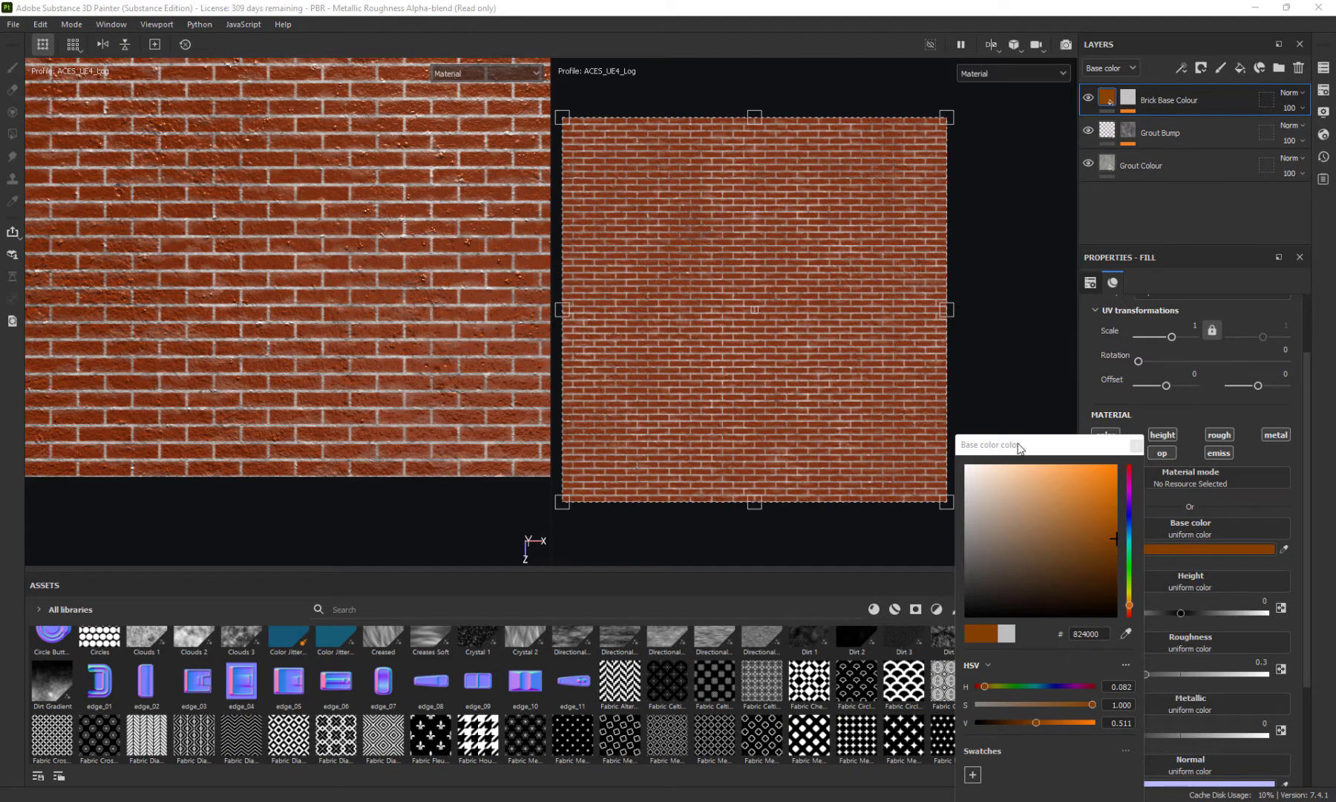
drag(1020, 446, 1077, 416)
click(1192, 415)
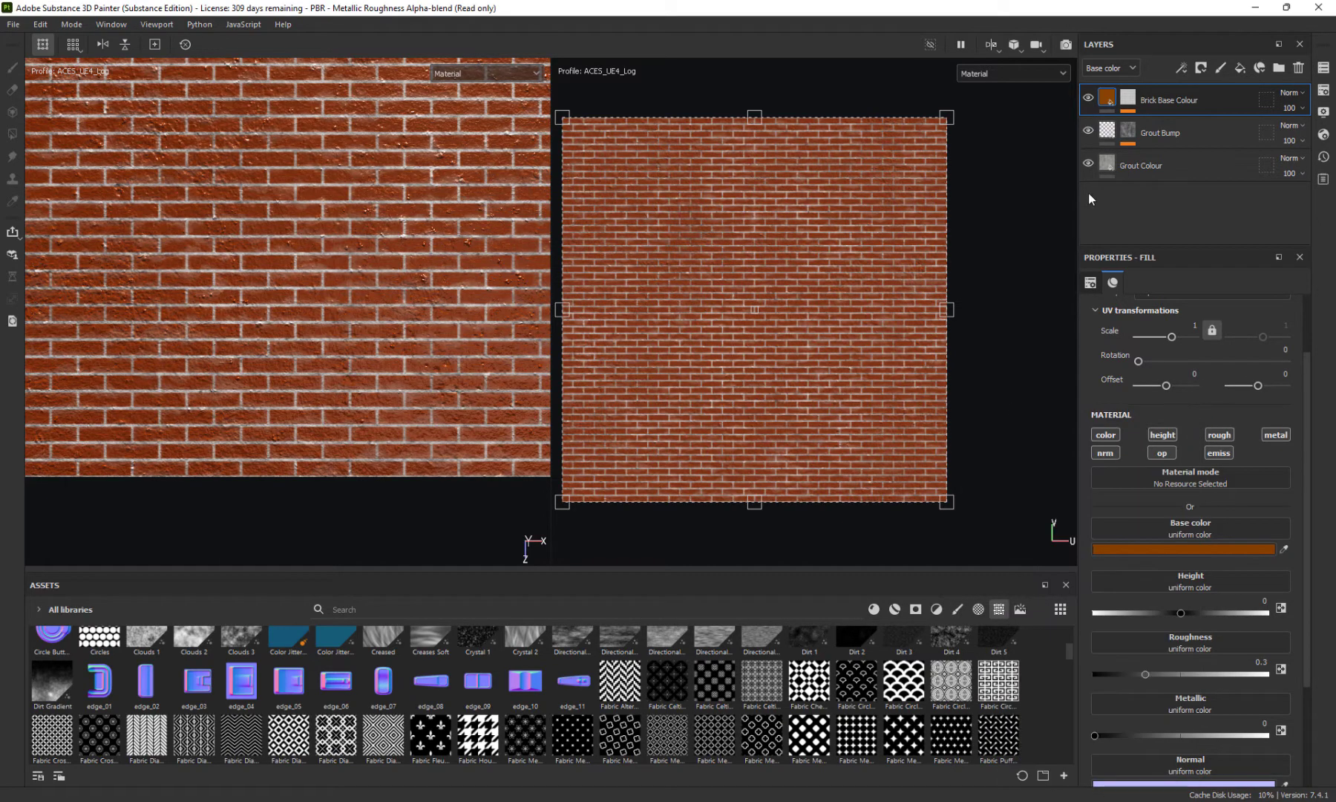
Add a fill layer directly above Grout Bump and name it Grout Bump Control
click(1156, 133)
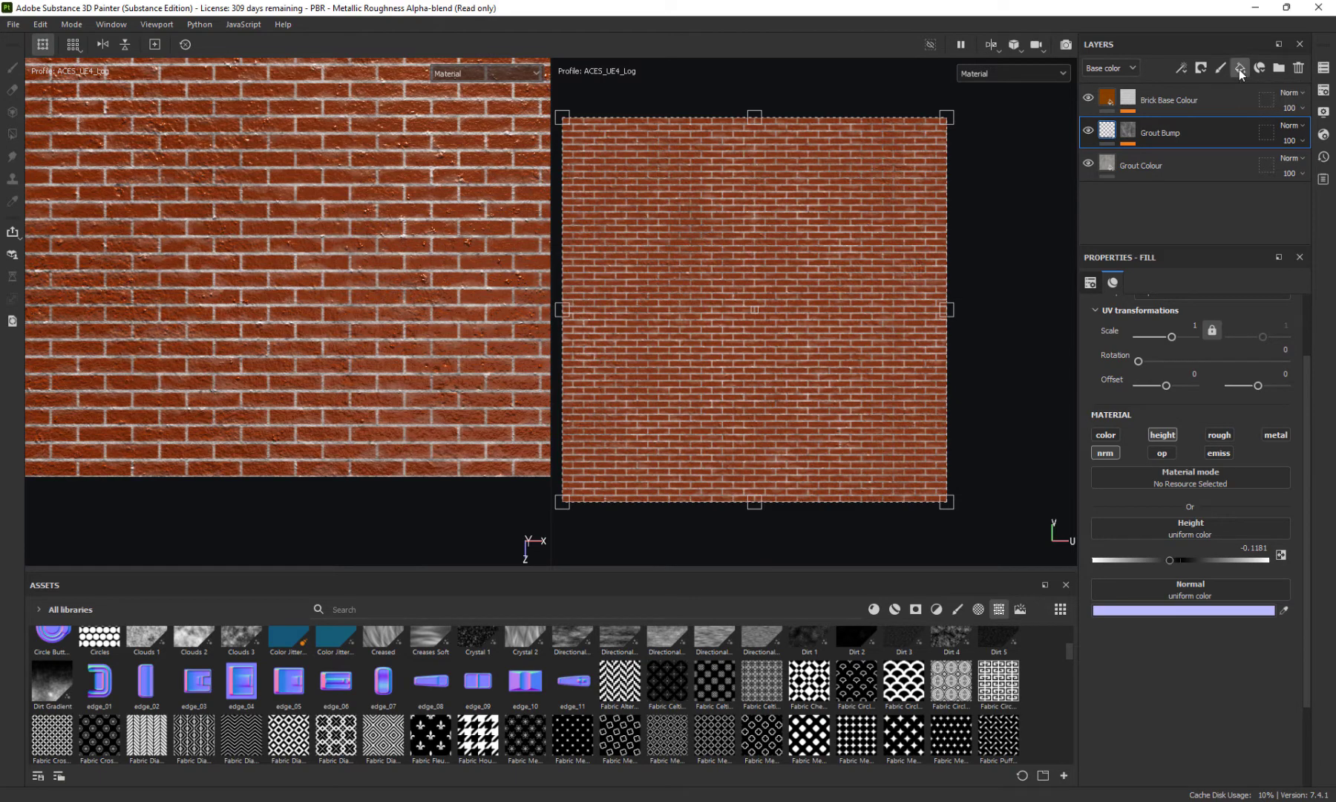
click(1240, 69)
double_click(1140, 134)
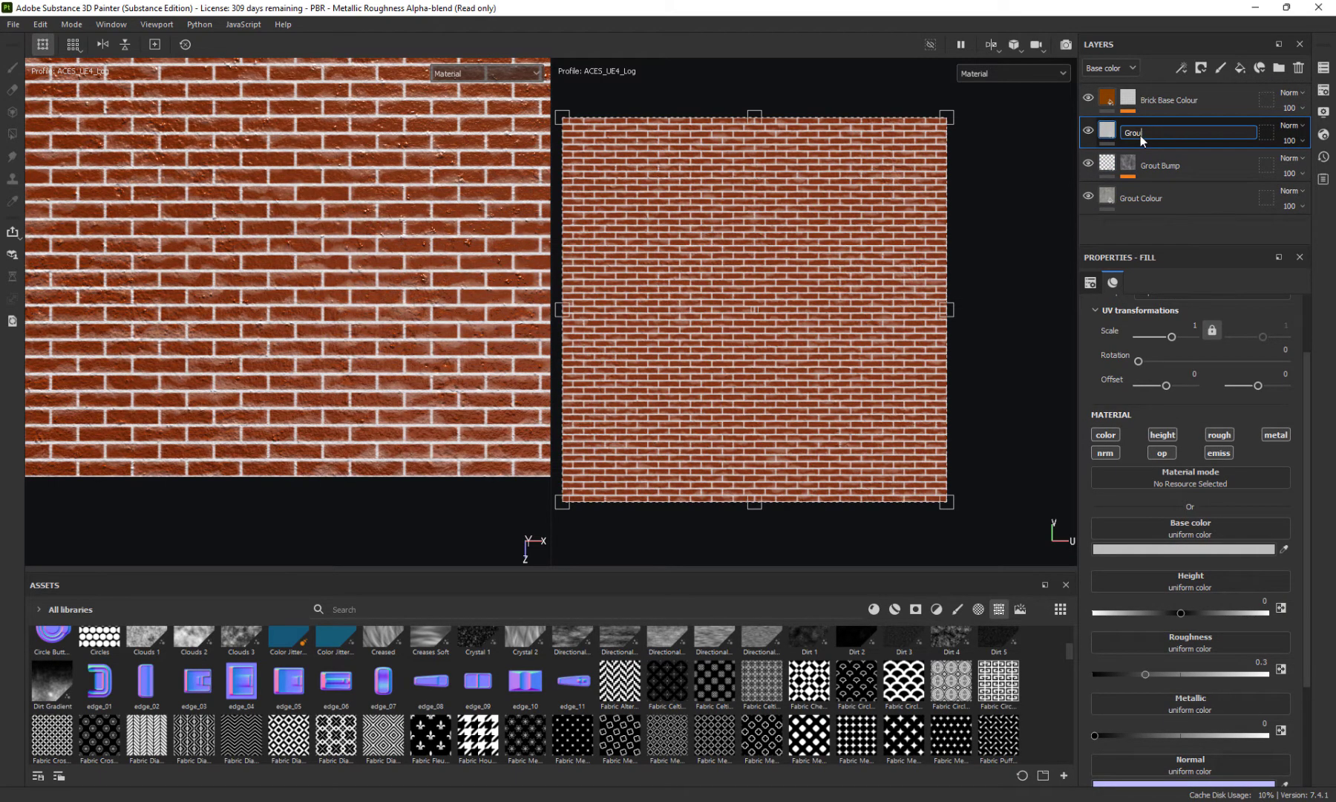
text(Grout Bump Control)
key(Return)
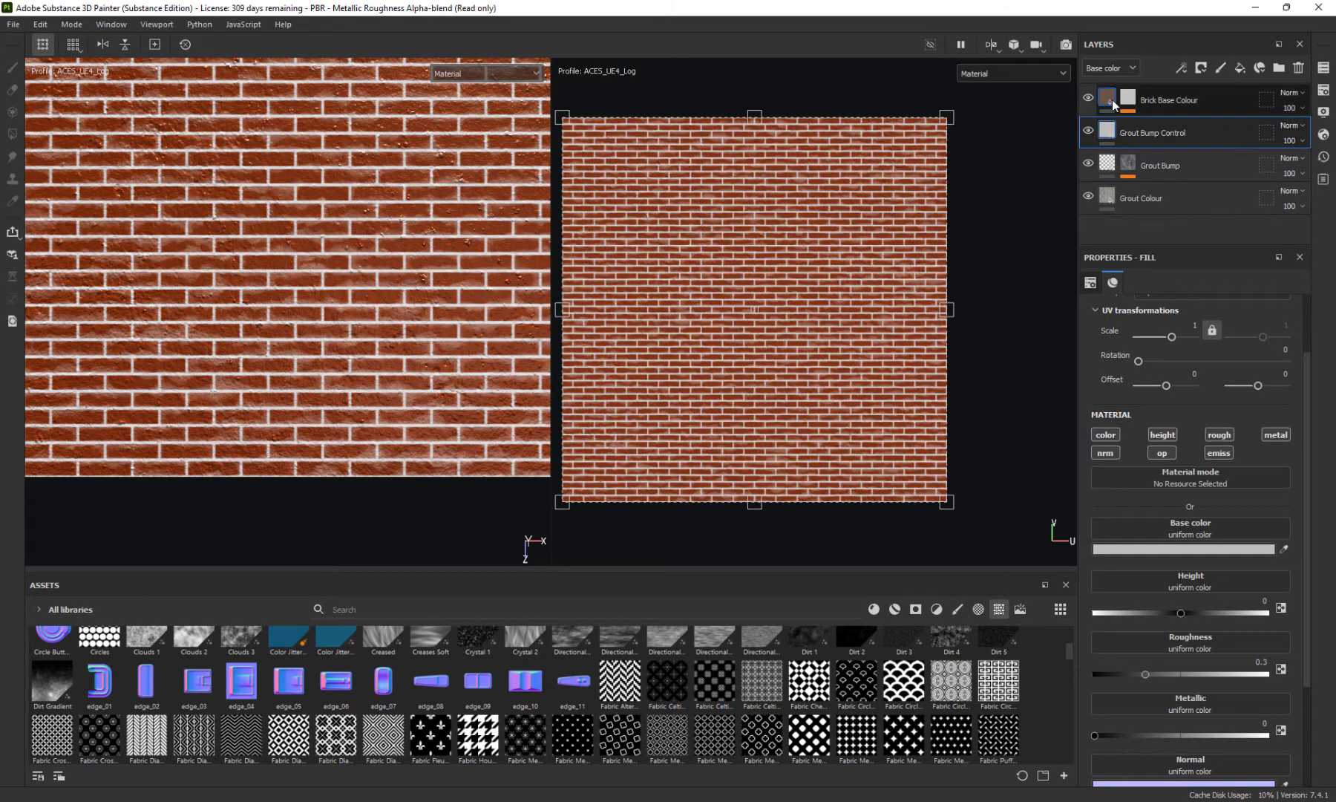
Copy the Brick Base Colour layer's mask and paste it into a new black mask on Grout Bump Control
click(1127, 97)
right_click(1128, 97)
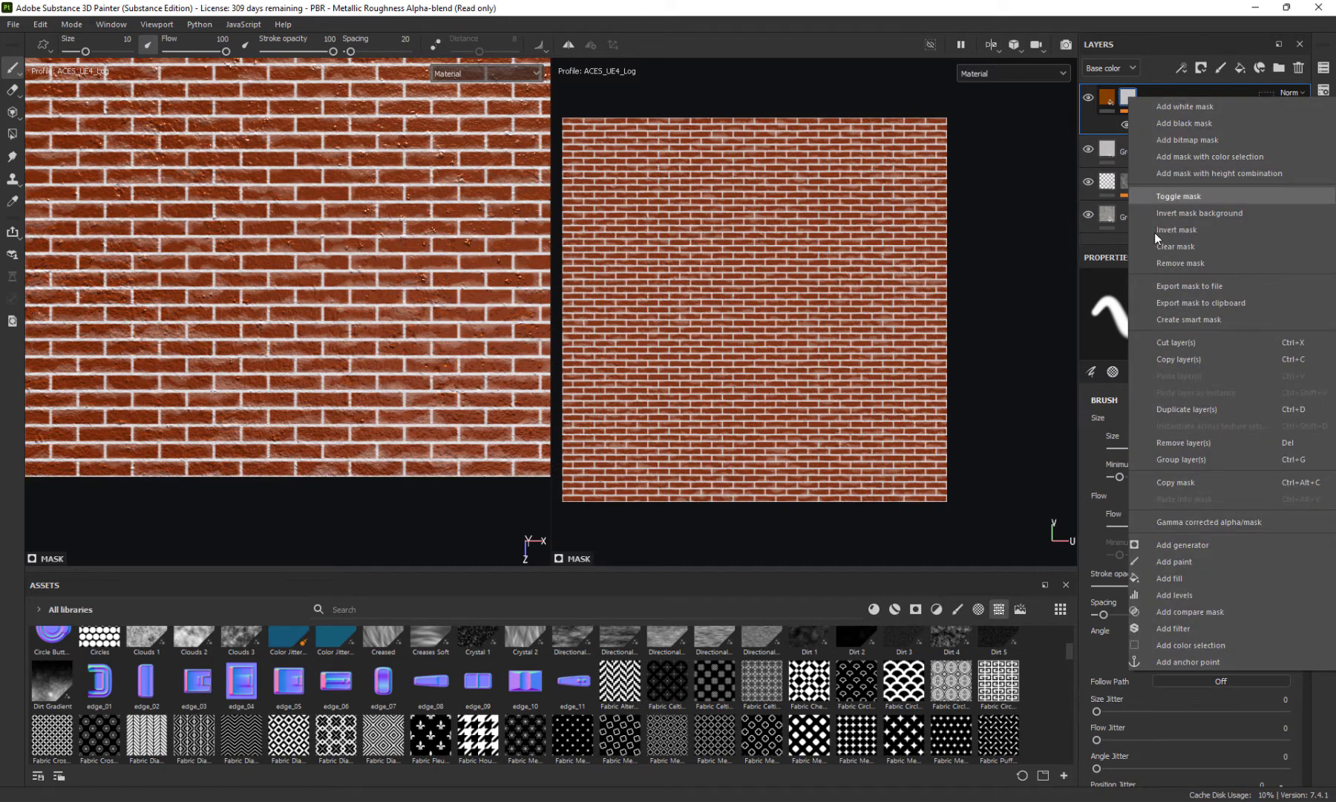
click(1180, 482)
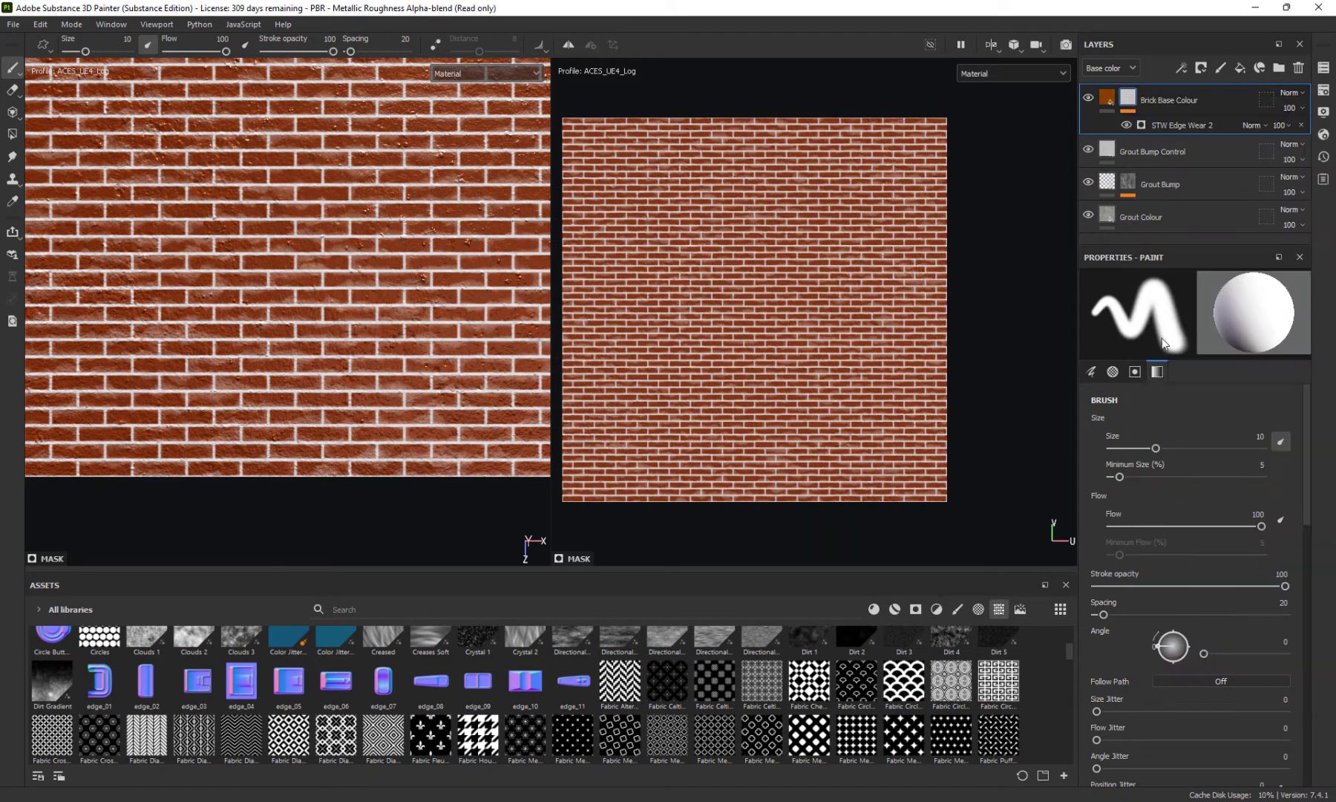
right_click(1110, 150)
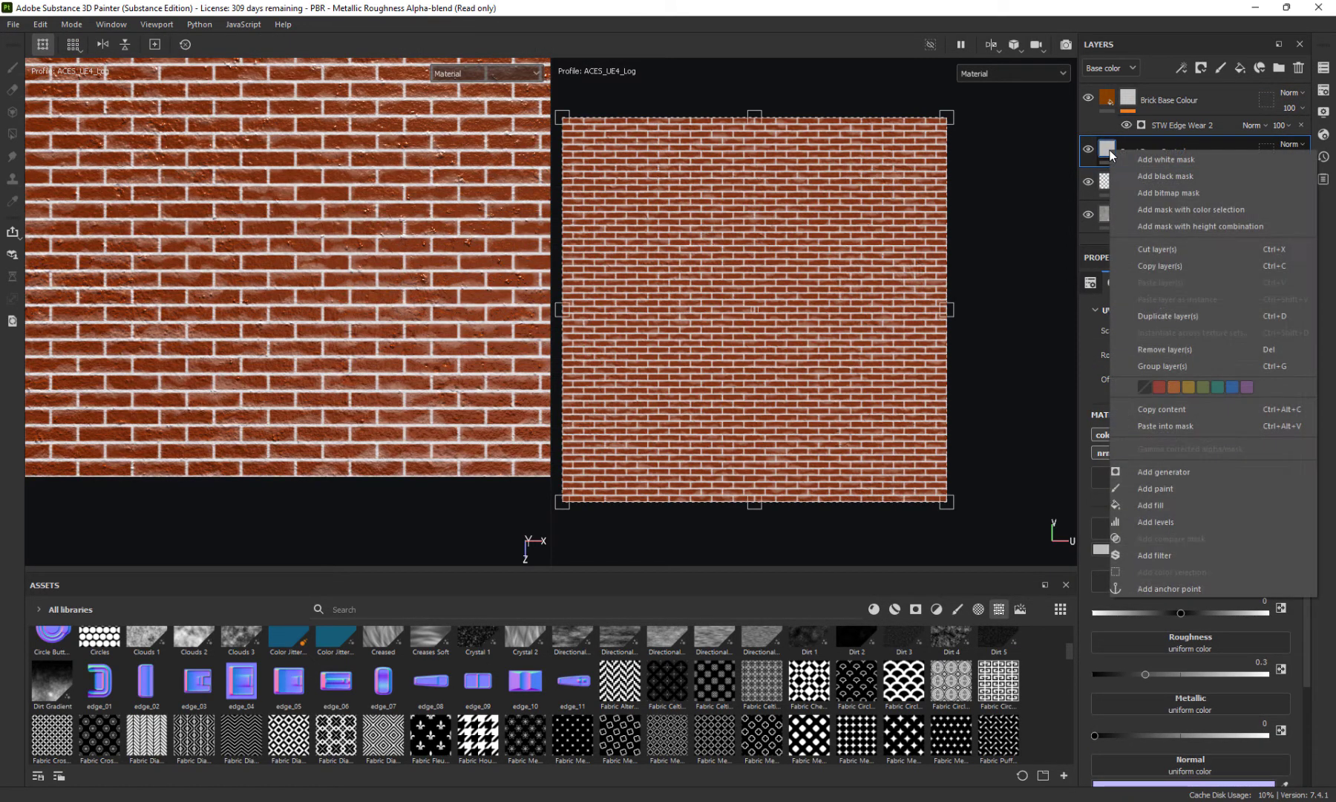
click(1144, 171)
right_click(1124, 152)
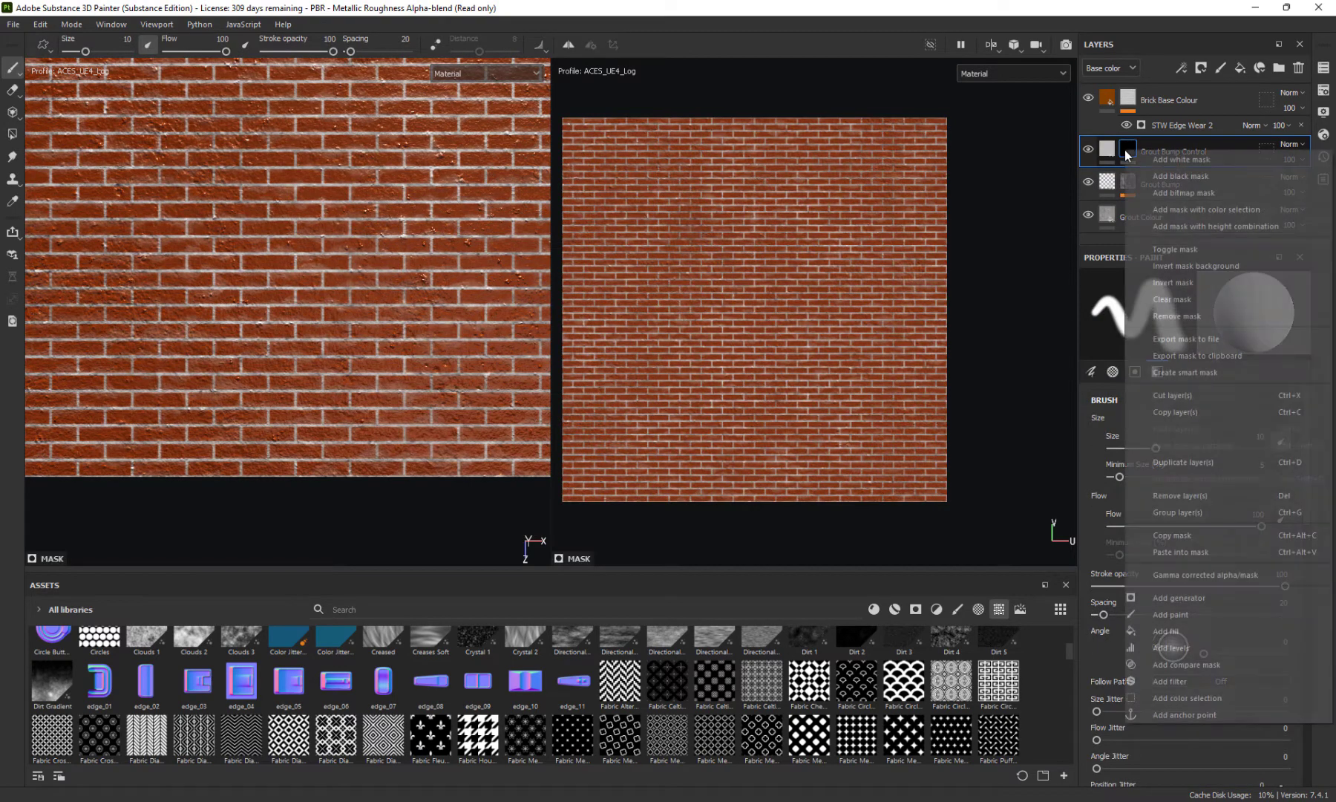
click(1196, 552)
Set the Grout Bump Control layer's Height blend mode to Replace, then return the layer stack to the Base color channel
scroll(981, 287, up, 3)
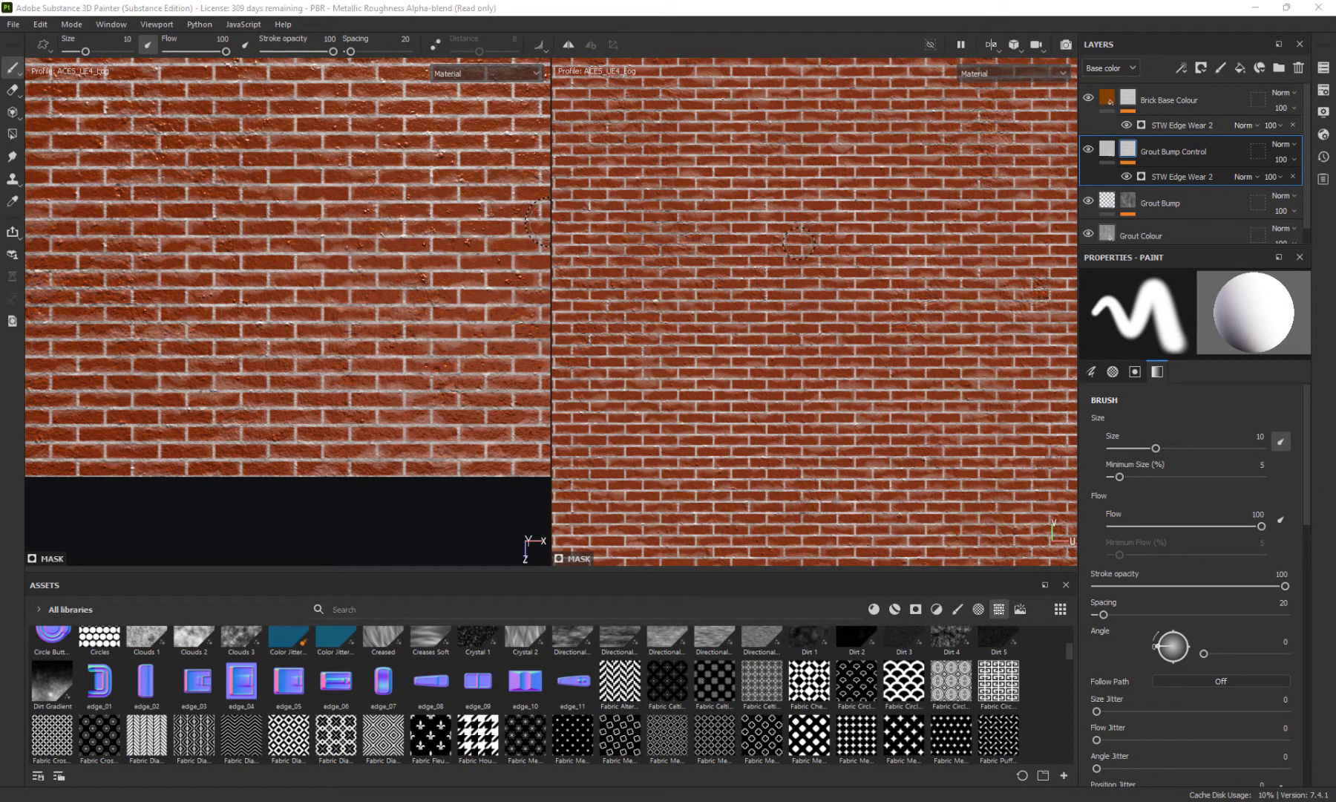
scroll(798, 242, up, 5)
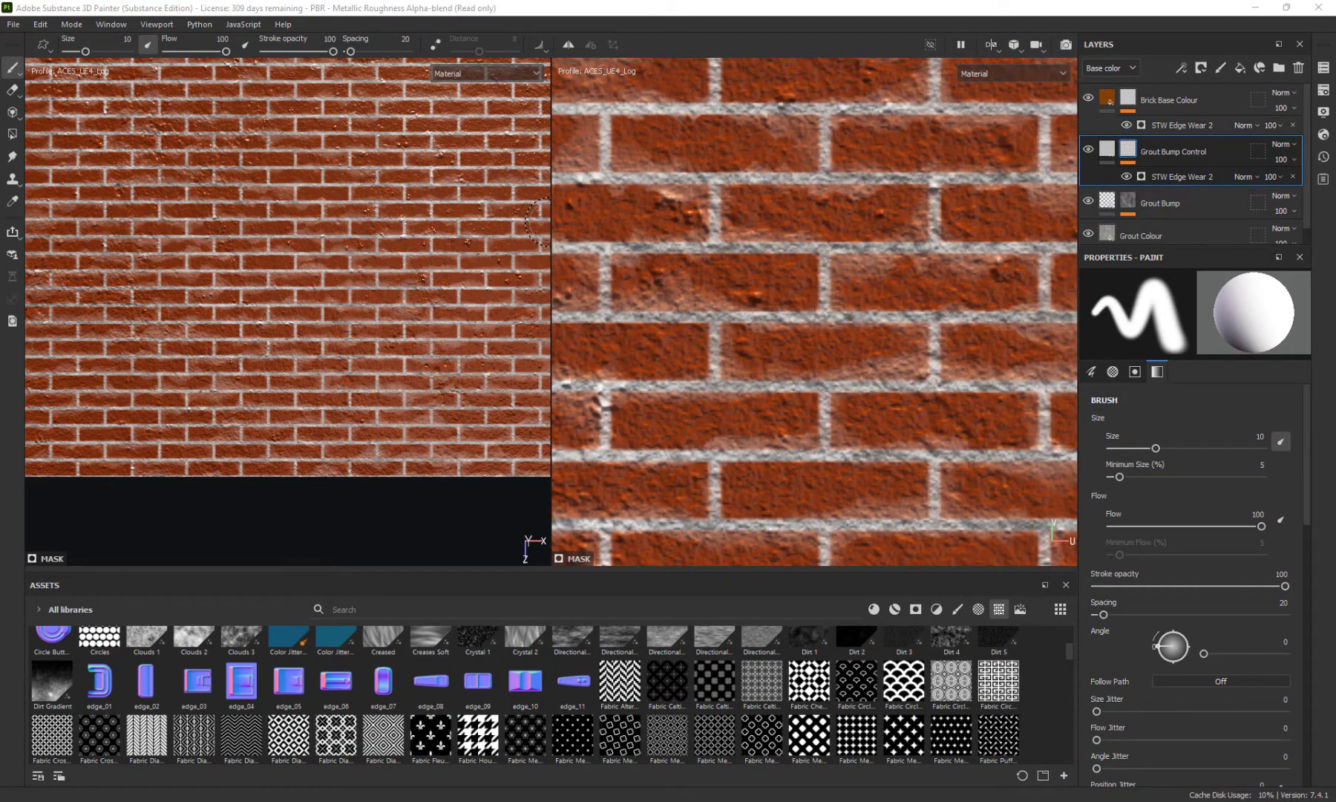
click(1110, 68)
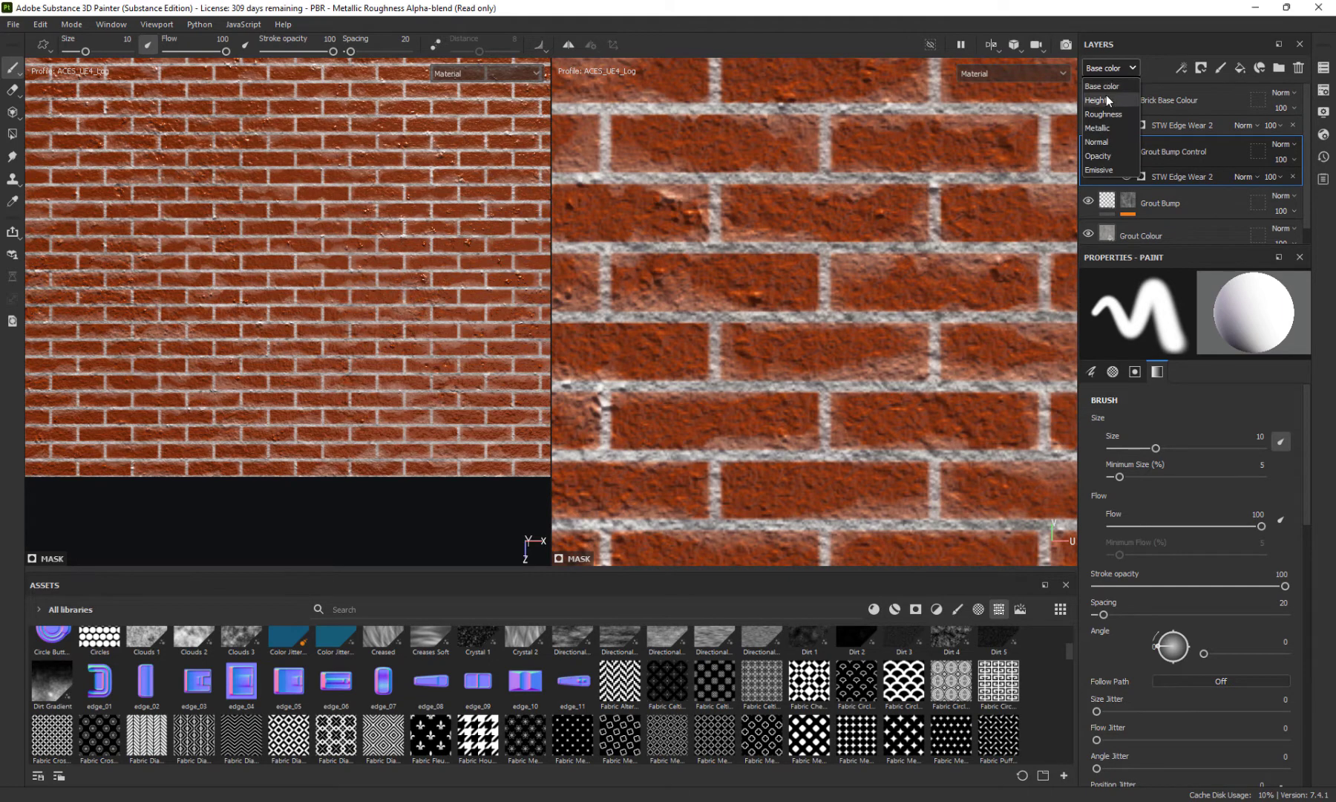
click(1106, 98)
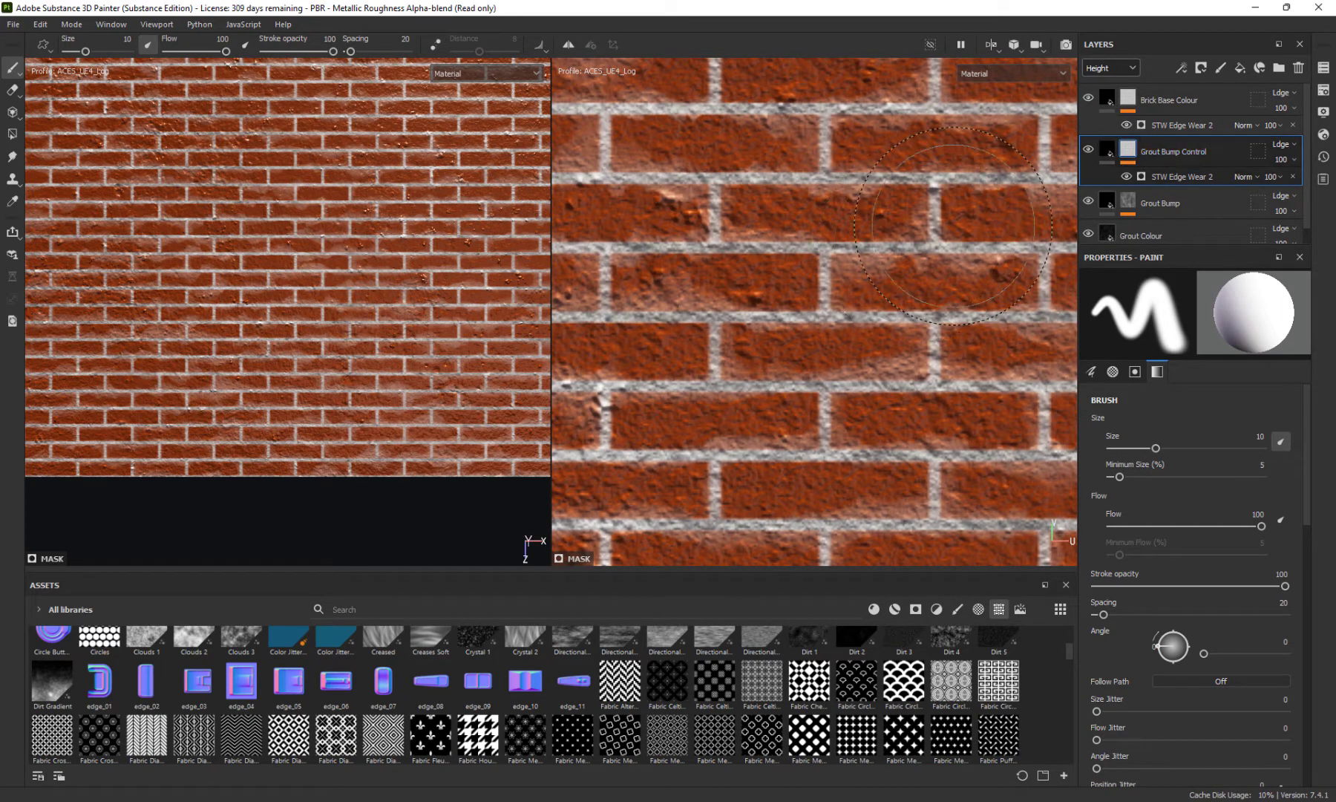
click(1280, 146)
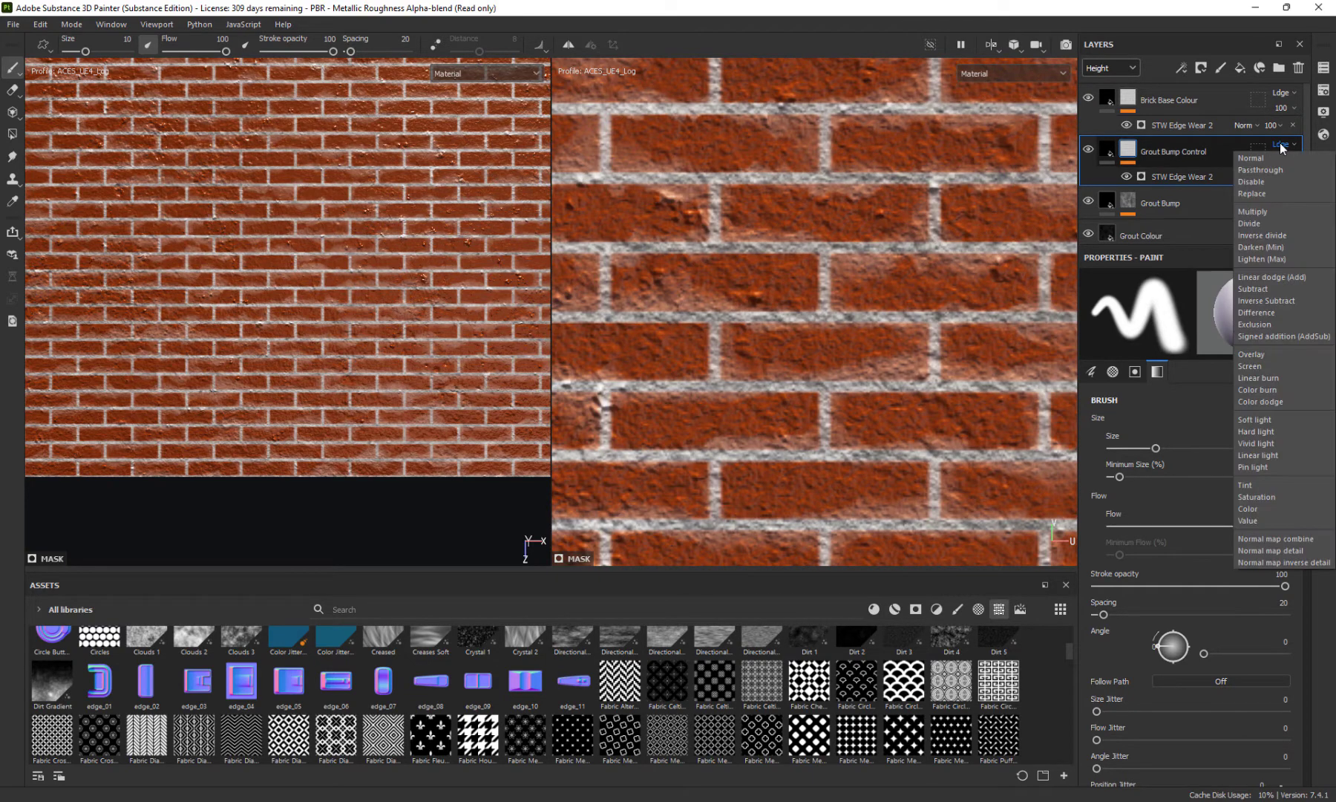
click(1265, 192)
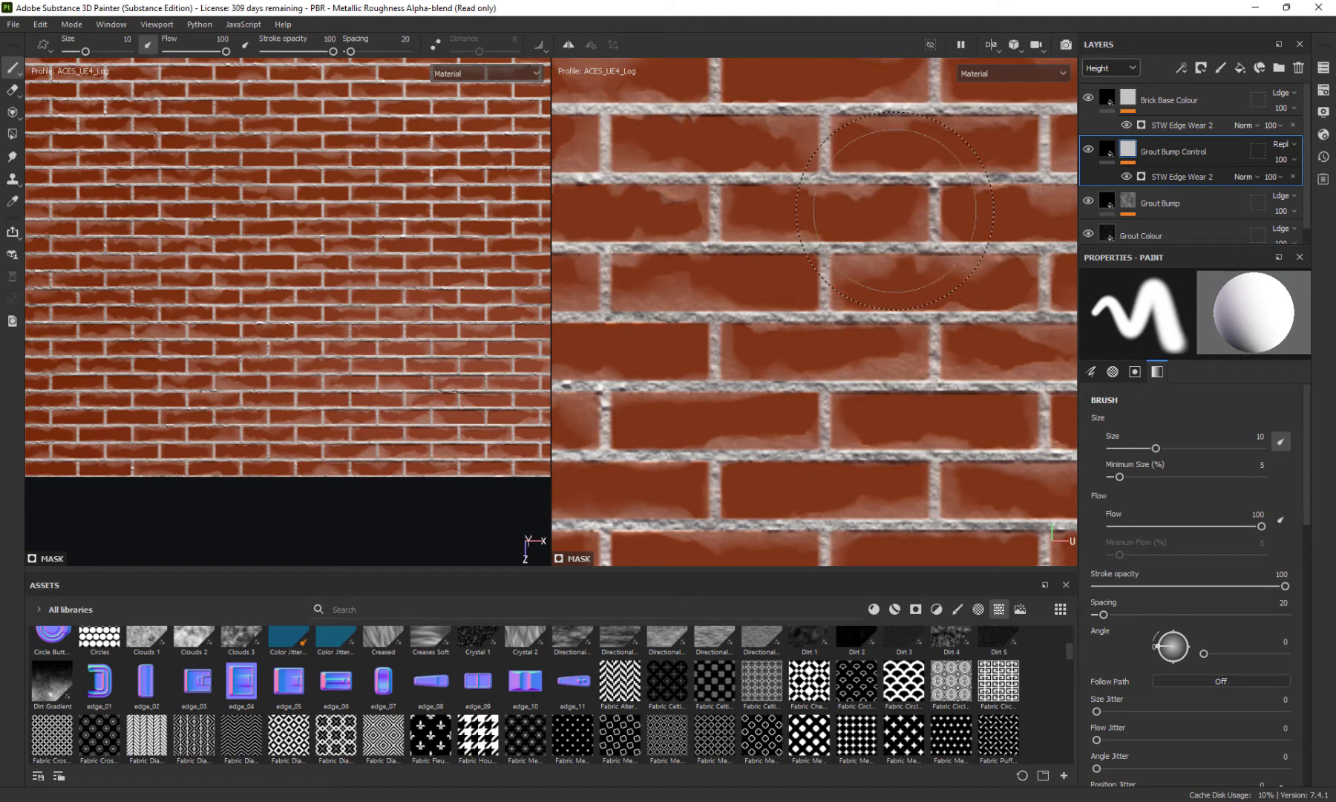
scroll(698, 175, down, 4)
scroll(696, 174, up, 5)
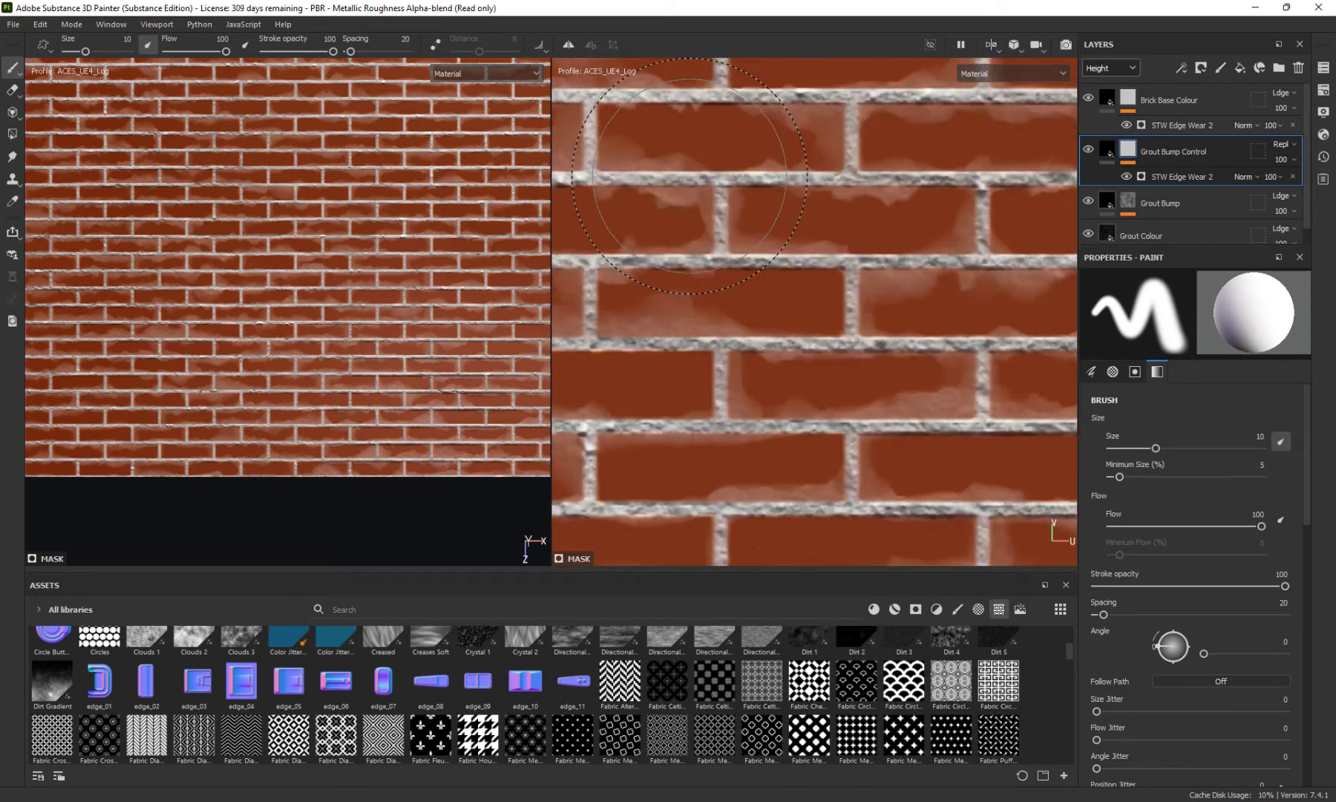
scroll(713, 218, down, 1)
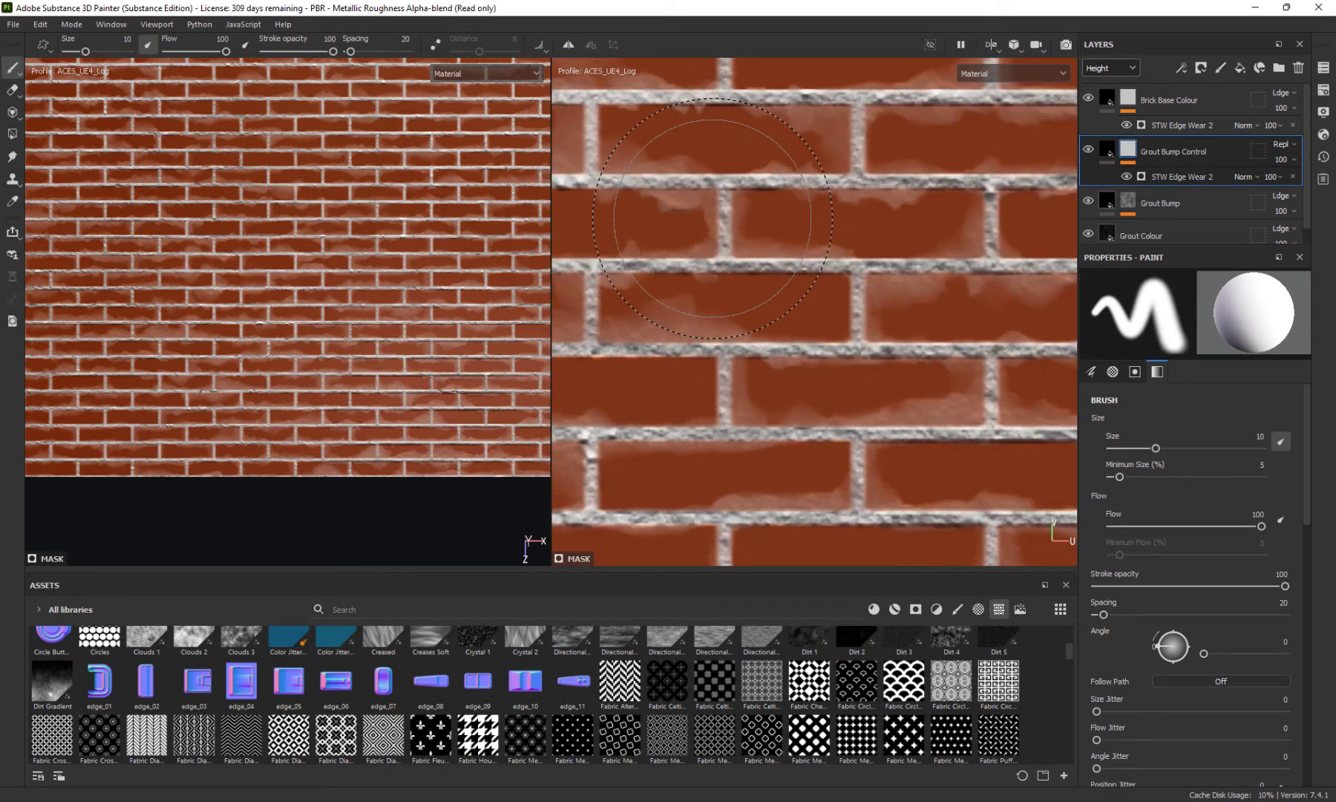
click(1132, 72)
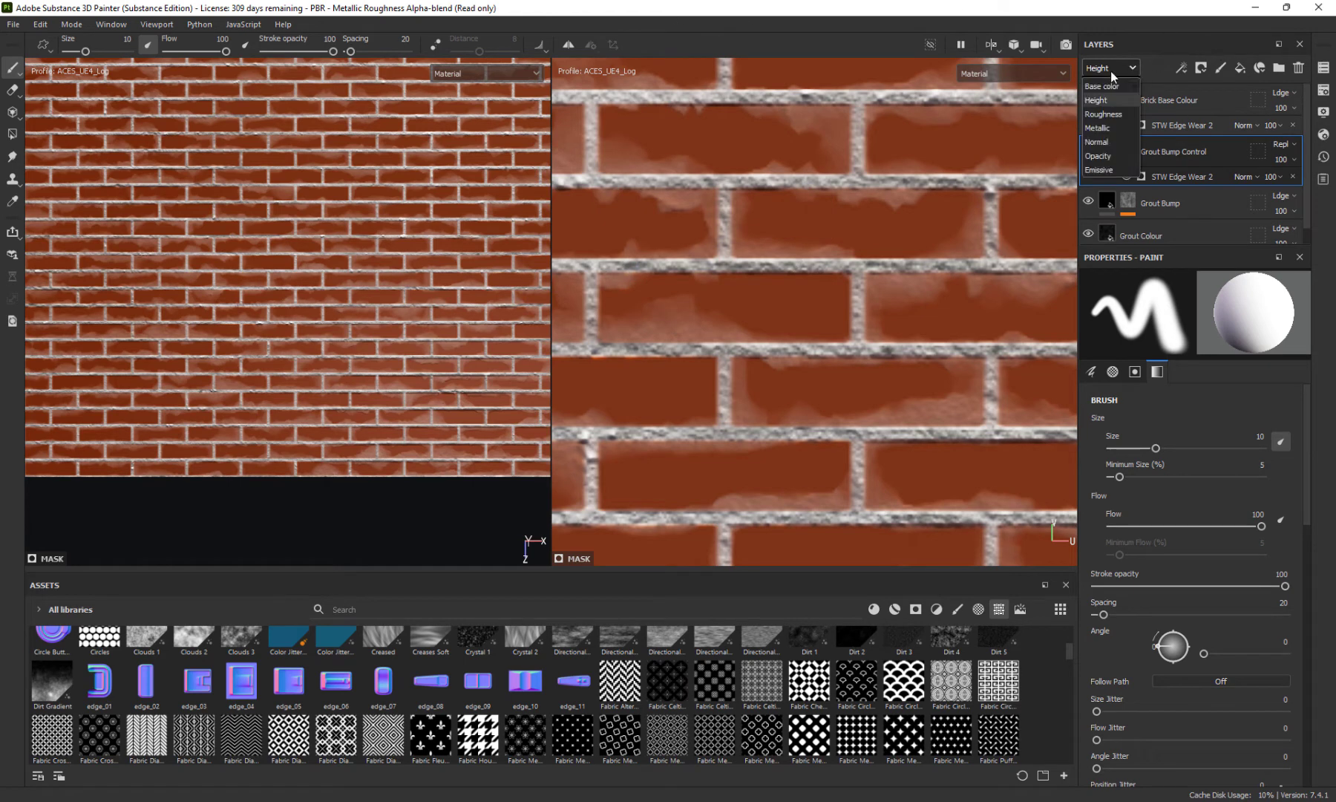
click(1106, 81)
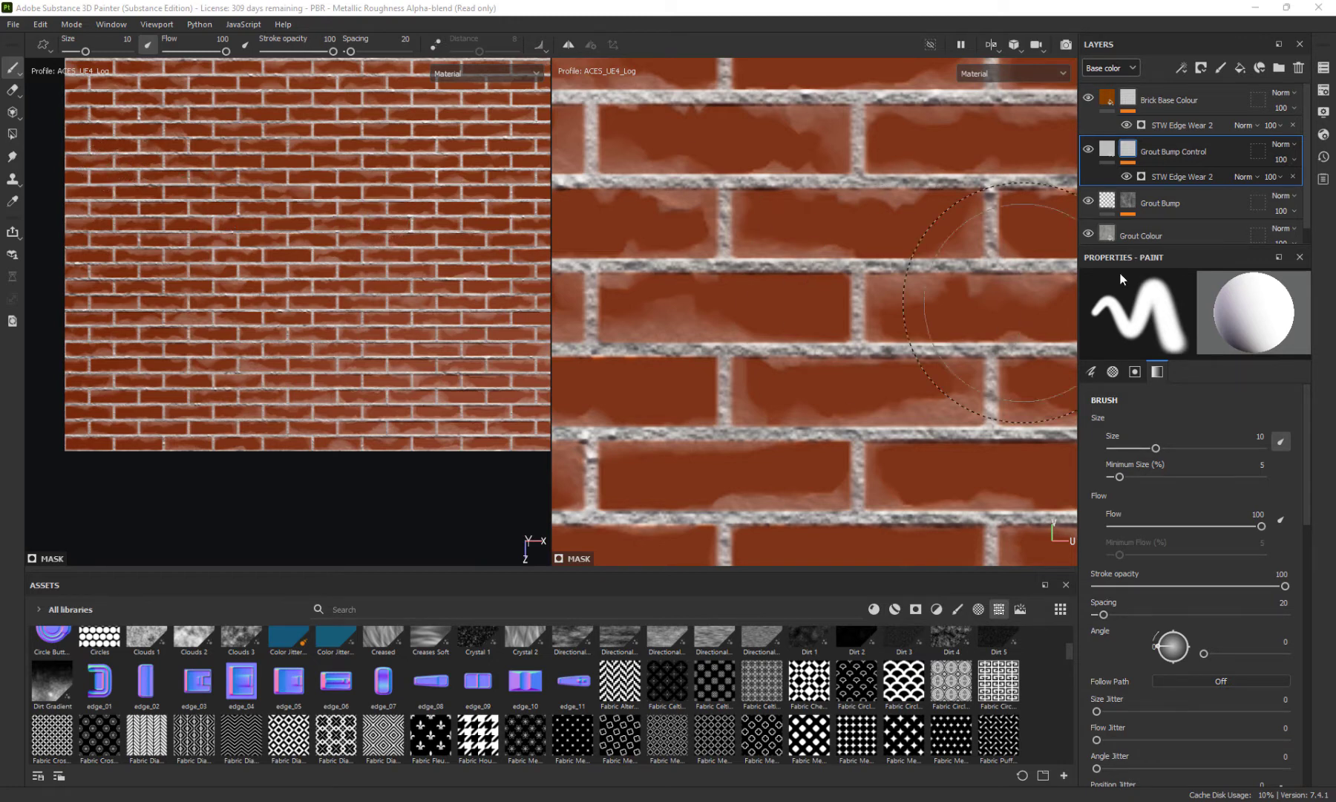
Set the Grout Bump layer's height to about -0.27
click(1107, 202)
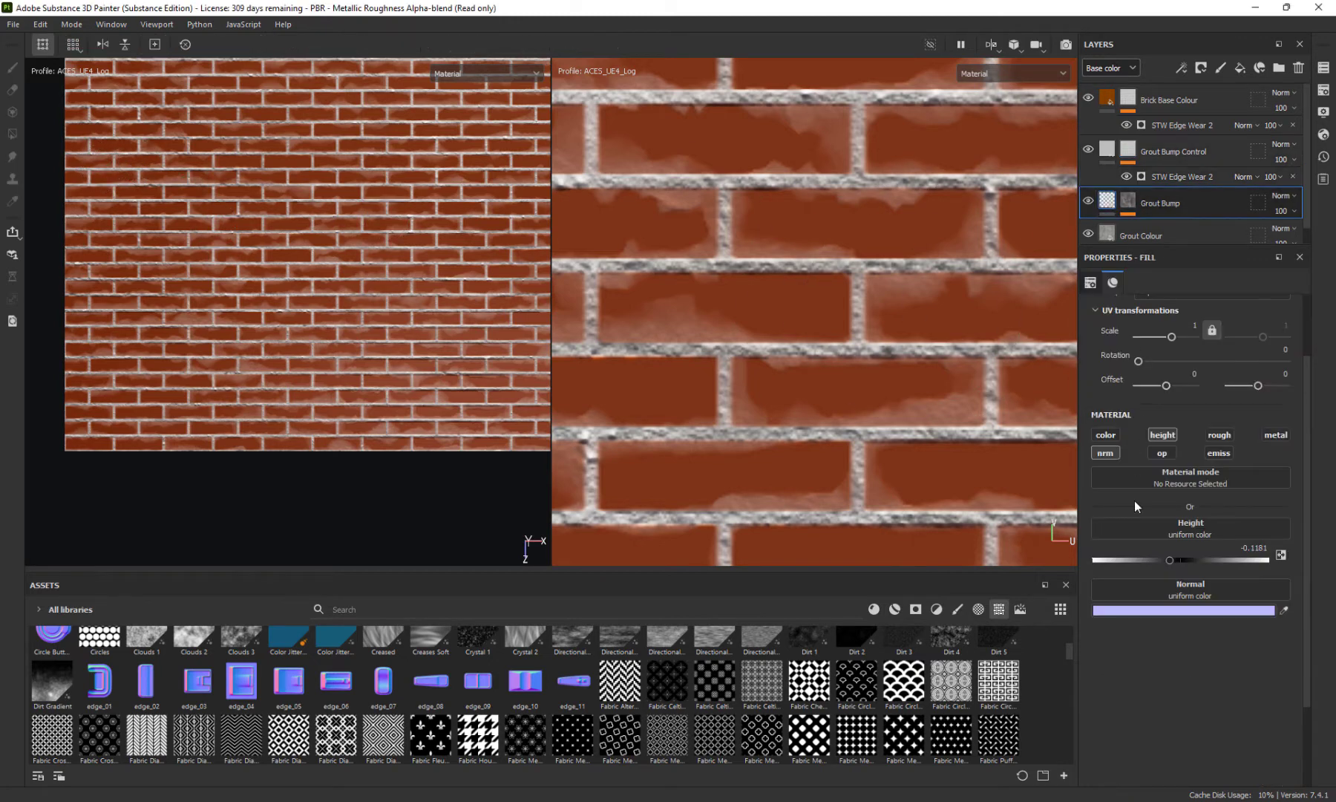
drag(1169, 558, 1156, 586)
scroll(1072, 209, up, 3)
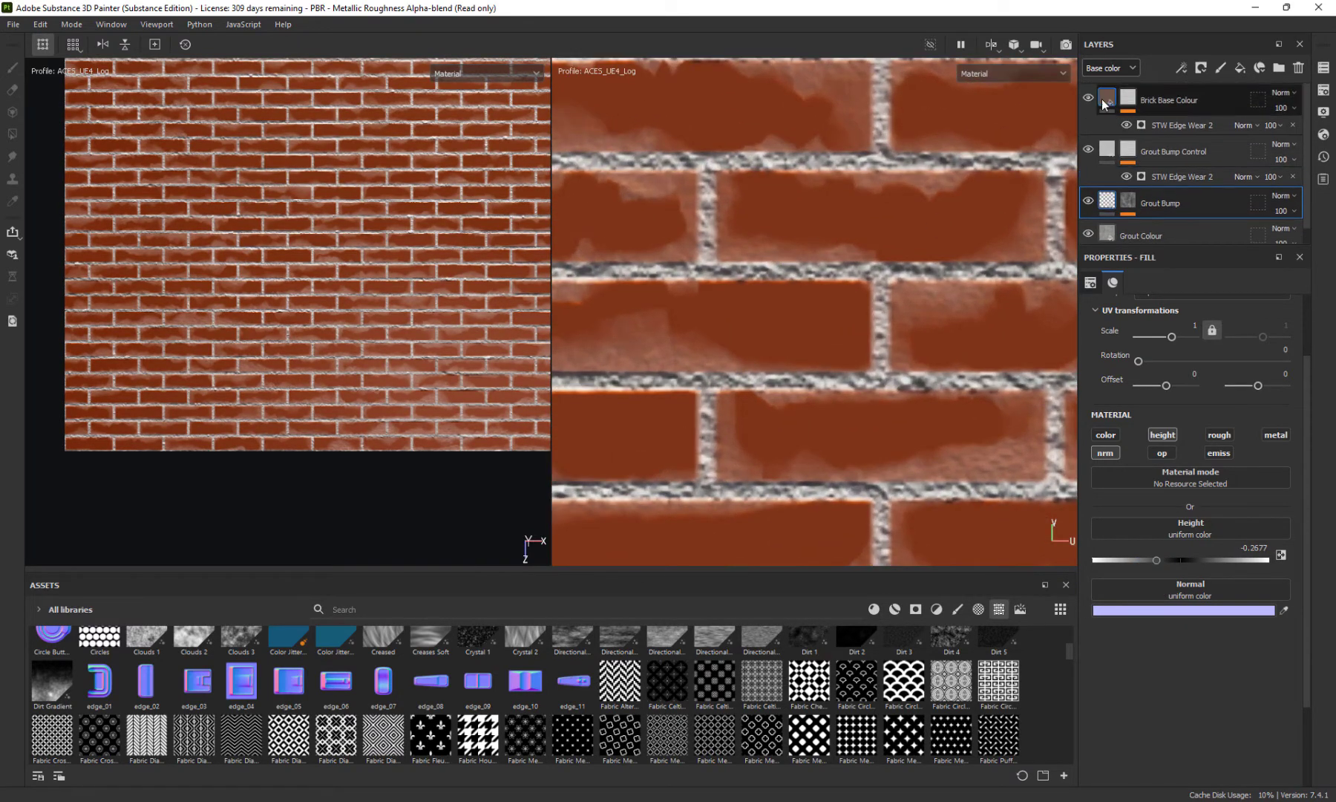
Set the Brick Base Colour layer's height to 0.7
click(1104, 103)
scroll(1163, 608, down, 1)
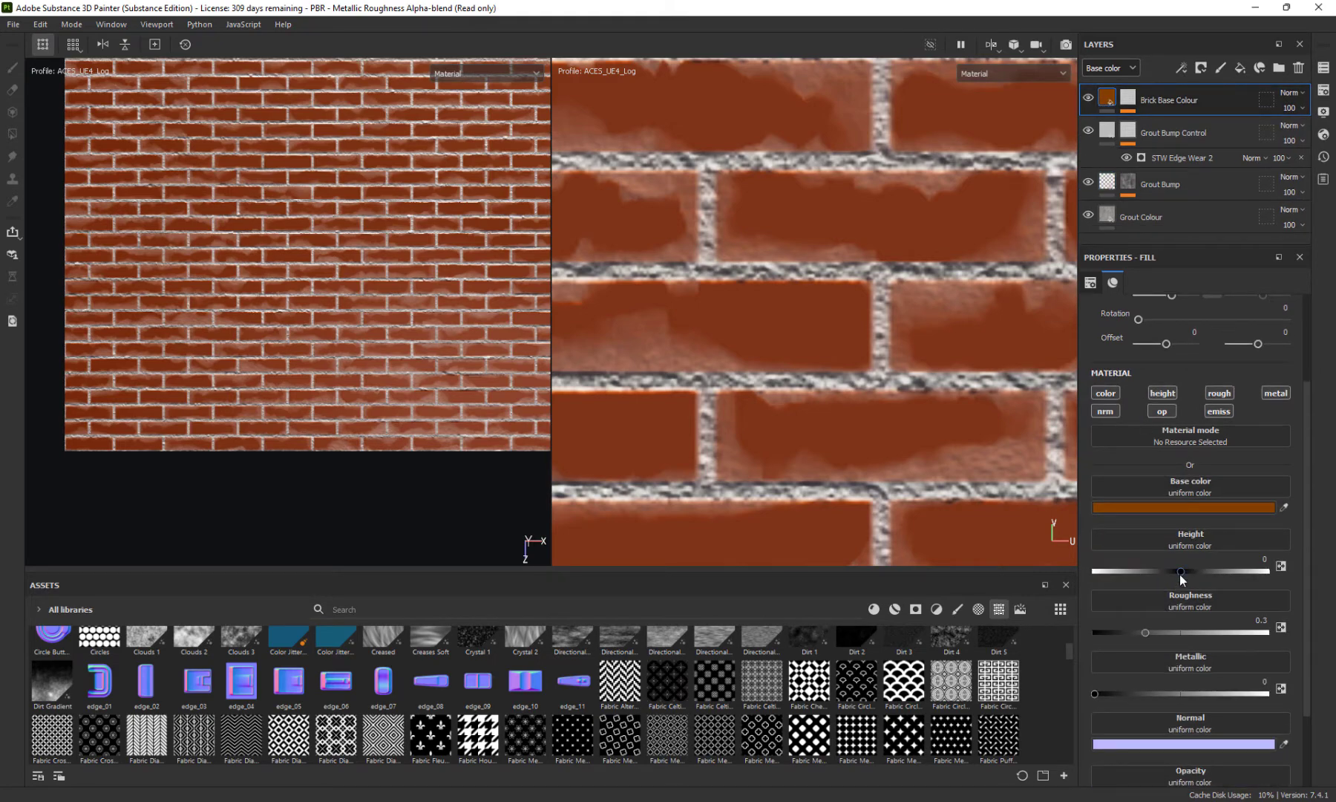
drag(1180, 574, 1236, 554)
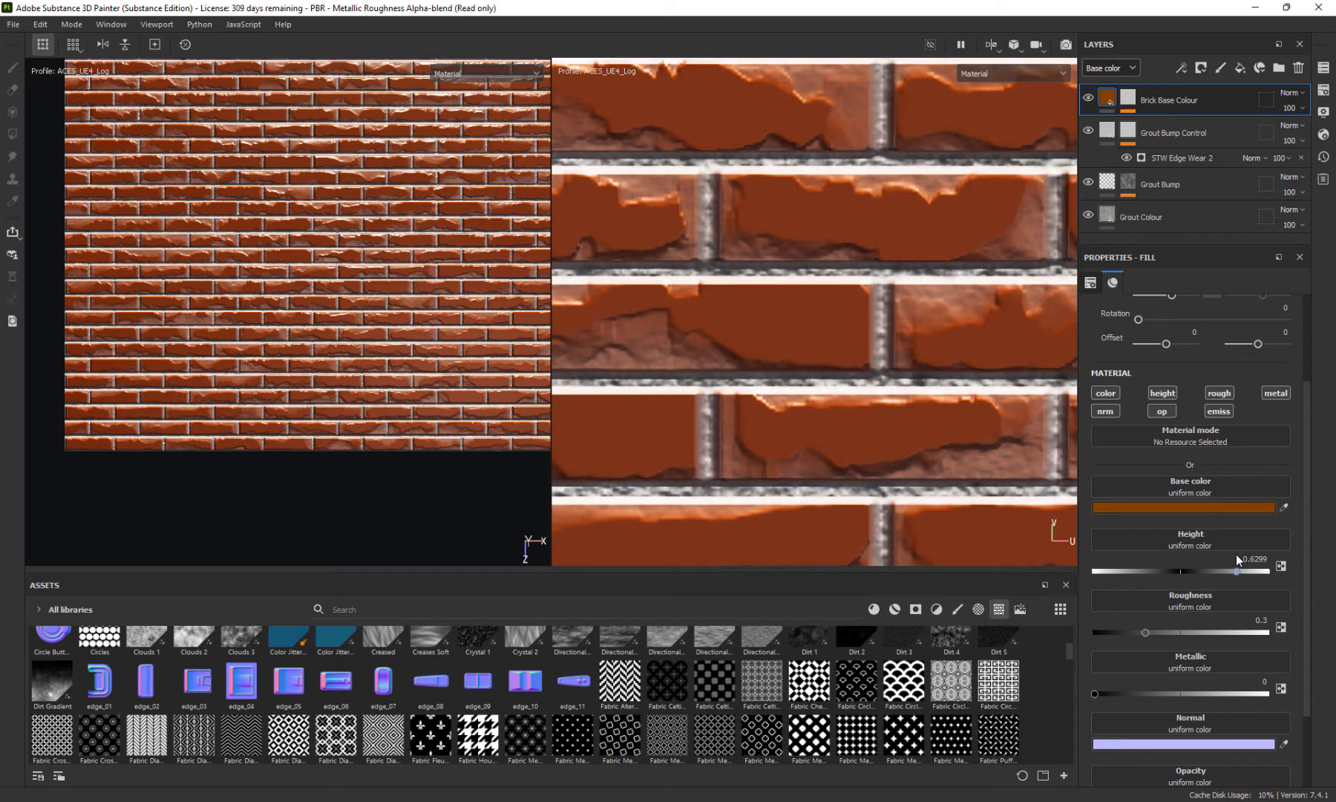
click(1253, 558)
text(0.7)
key(Return)
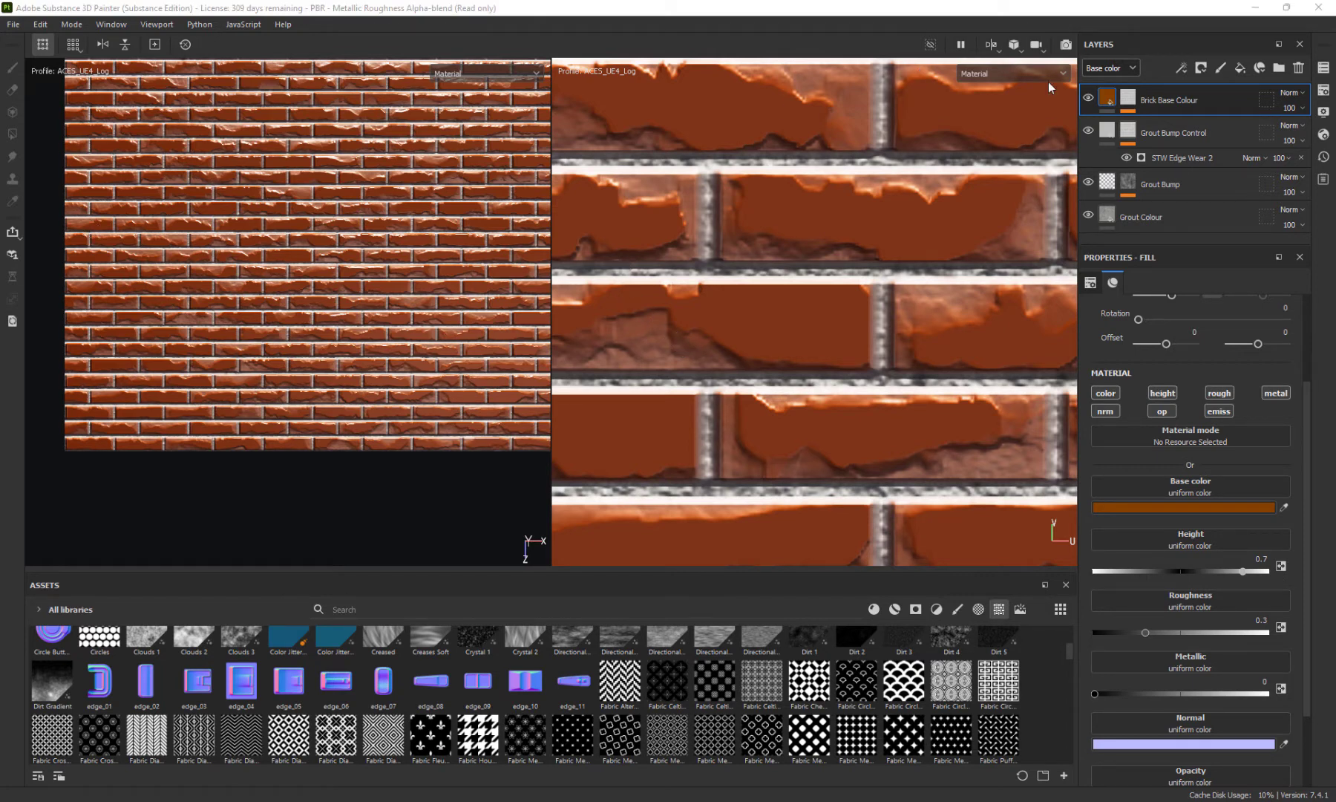
Add a fill layer above Brick Base Colour and paste a copy of the Brick Base Colour mask into its new black mask
click(1240, 68)
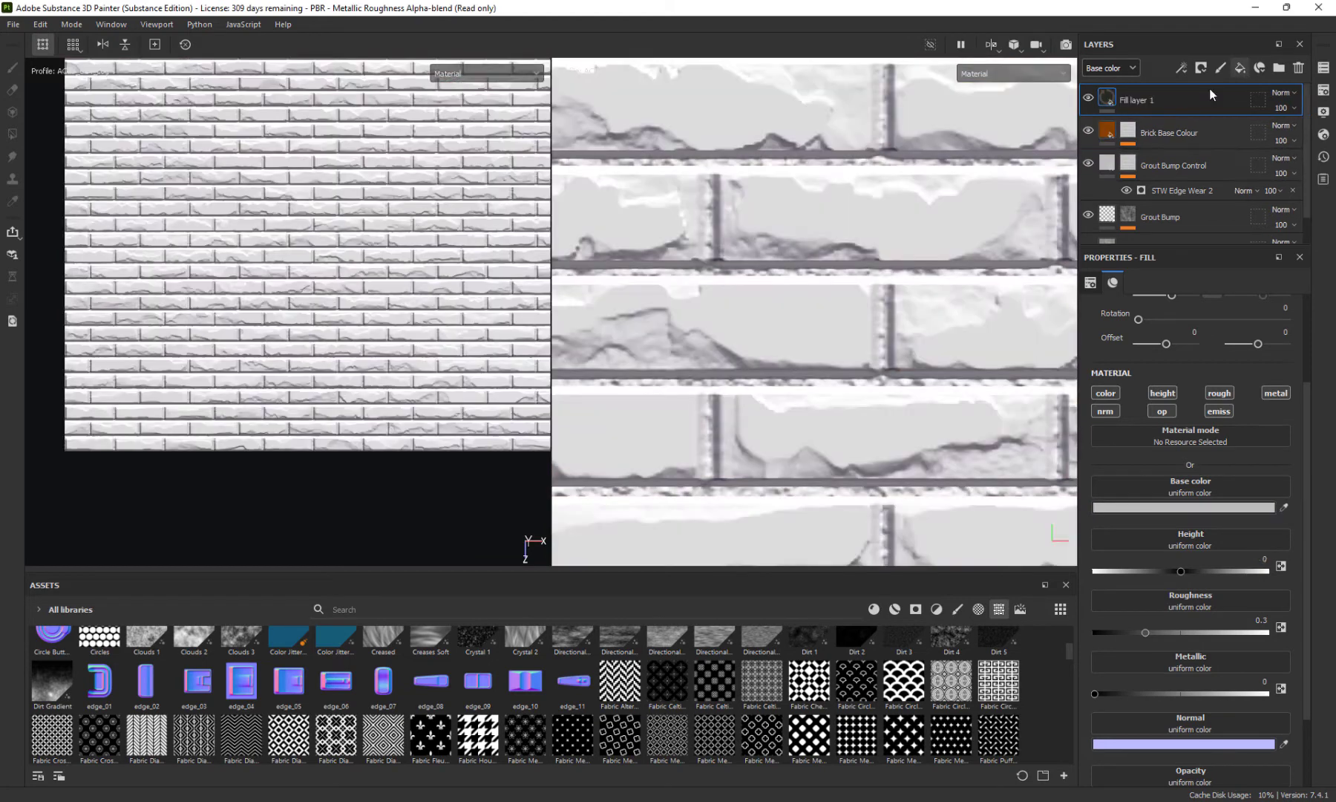
click(1128, 131)
right_click(1130, 133)
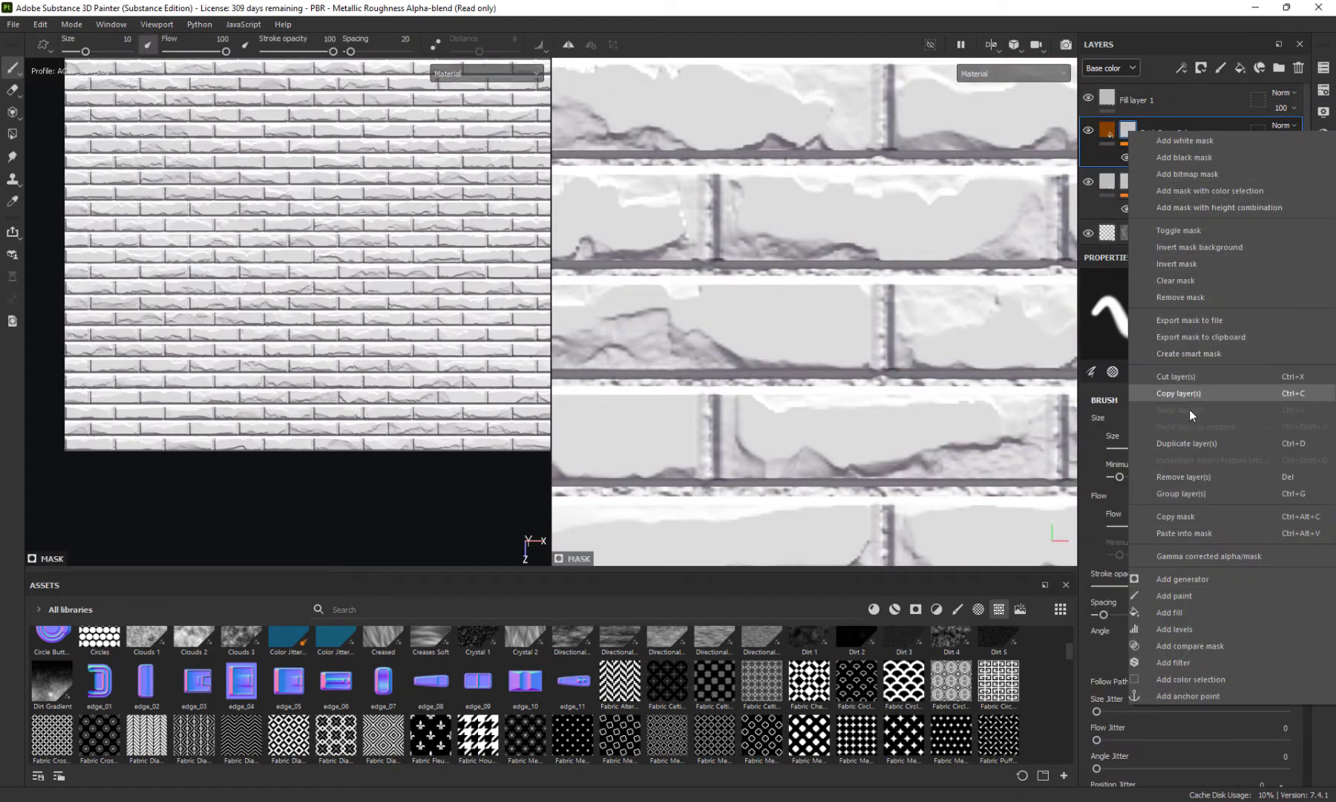
click(1188, 517)
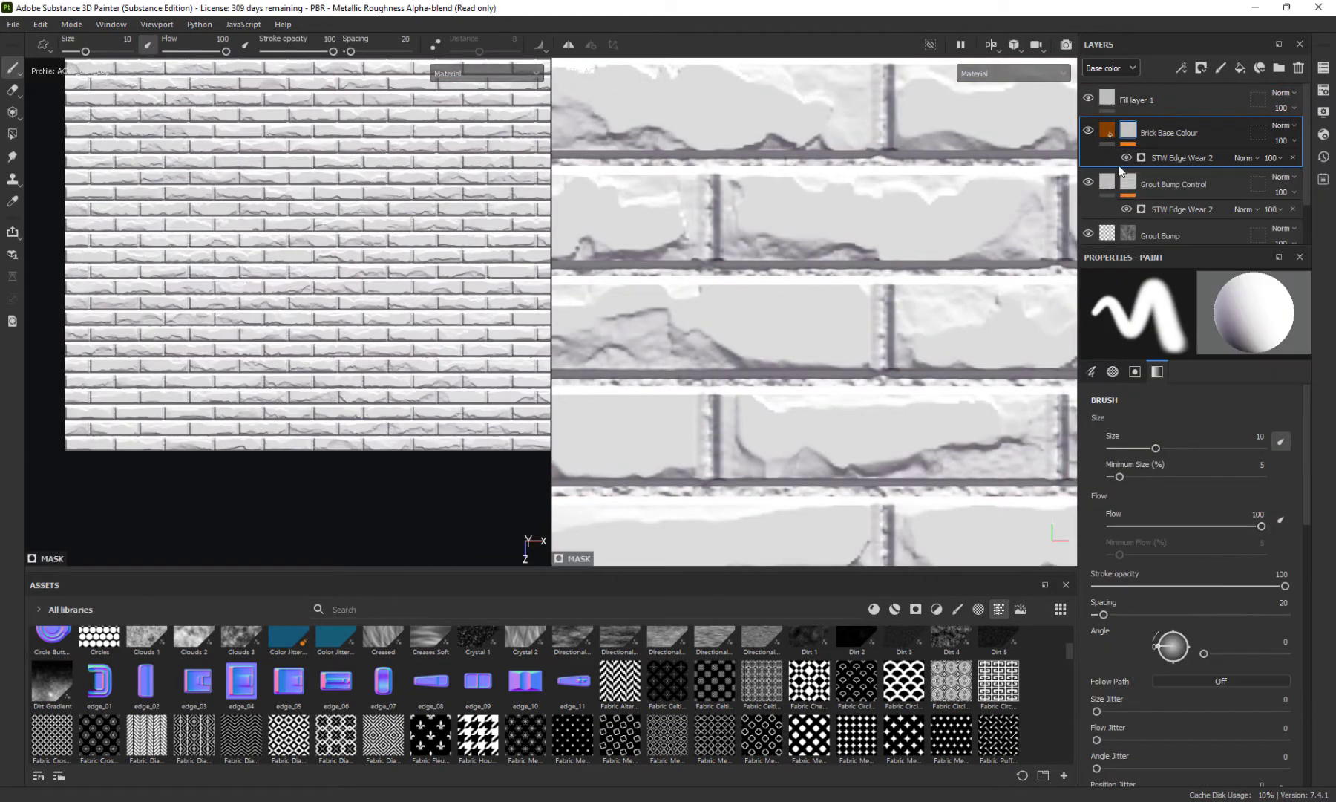
right_click(1110, 100)
click(1128, 133)
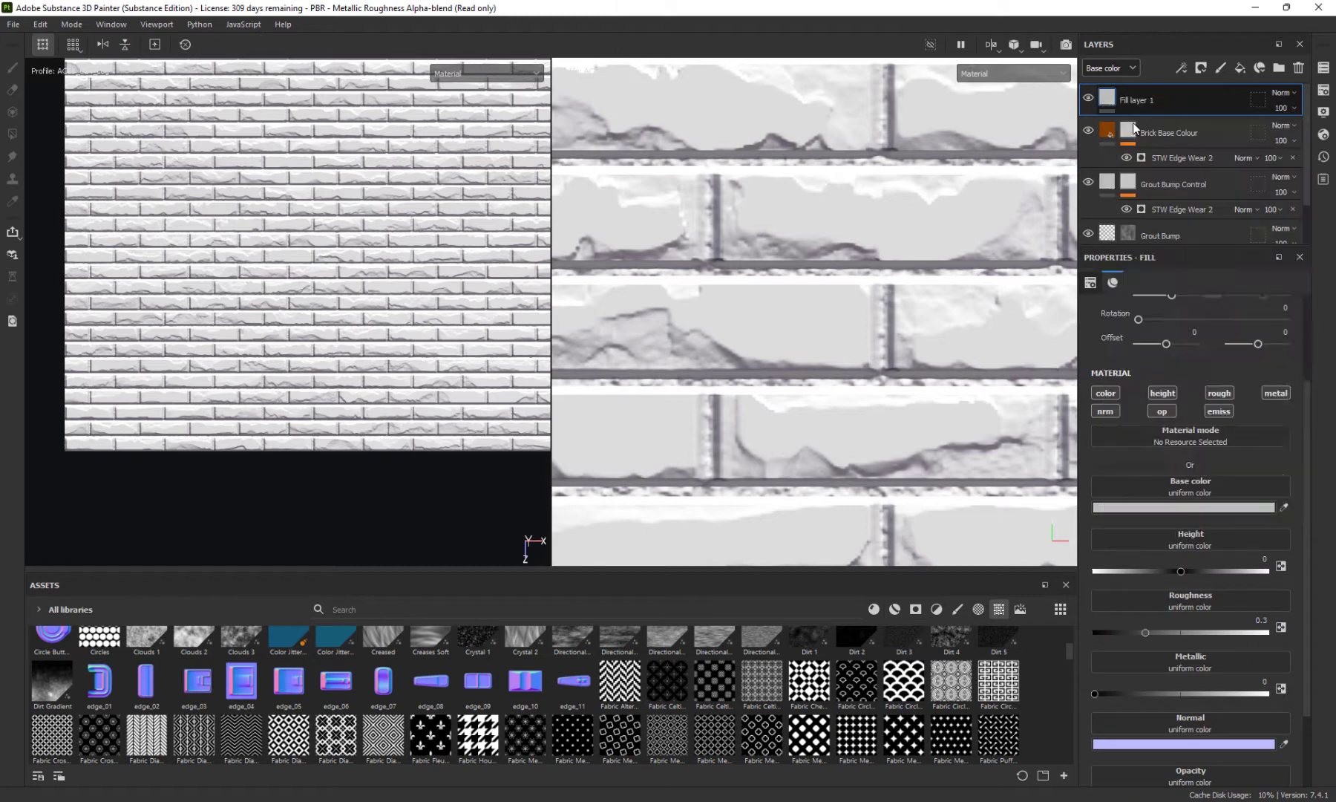
right_click(1127, 101)
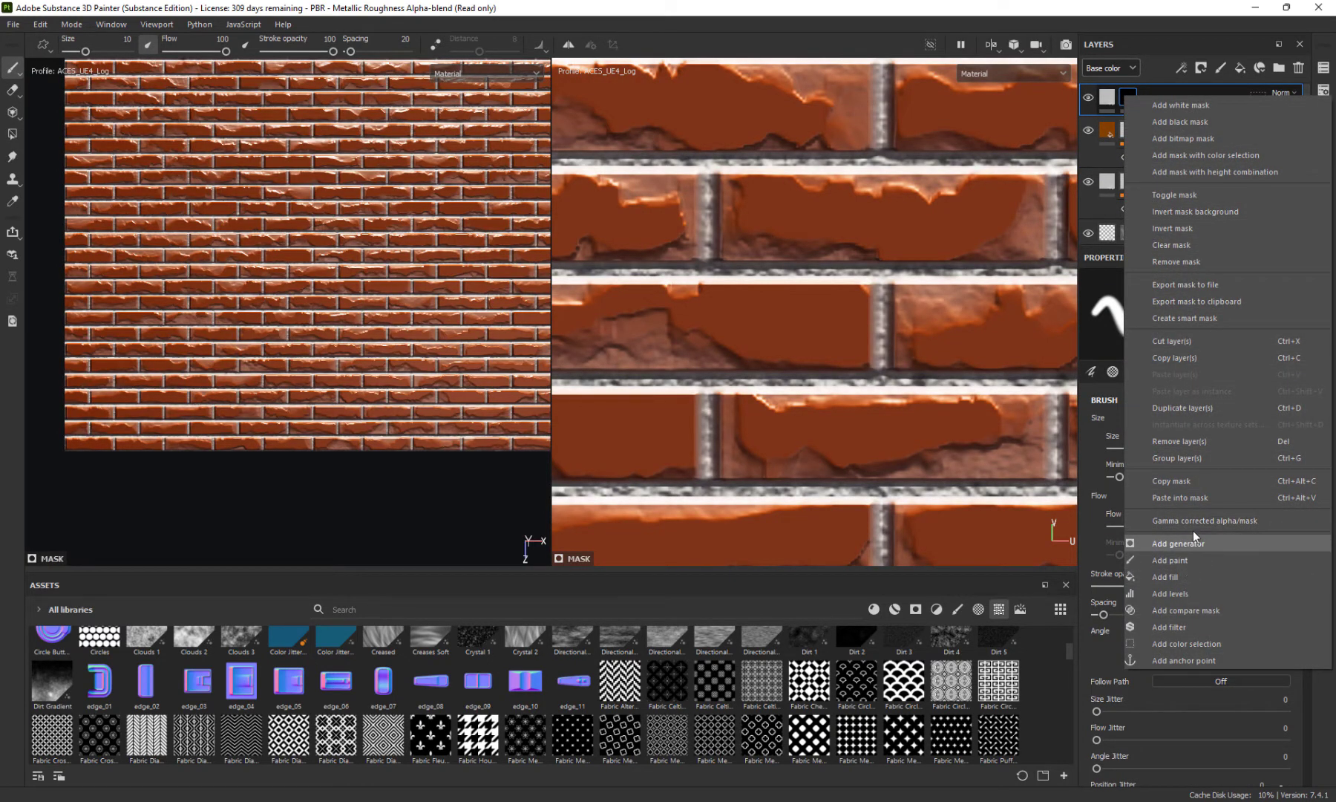
click(1185, 498)
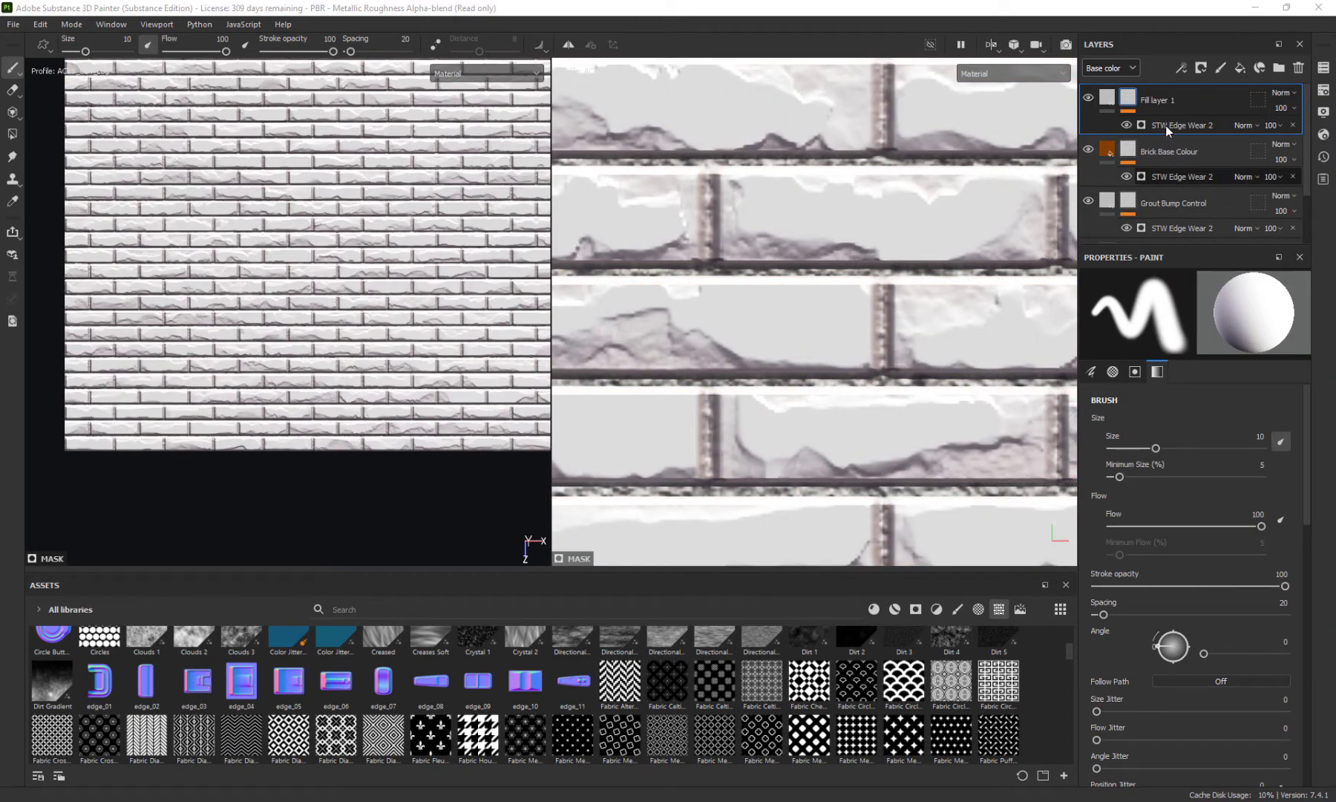
Disable the new fill layer's color, opacity, emissive, roughness and metallic channels, keeping only height and normal
click(1107, 100)
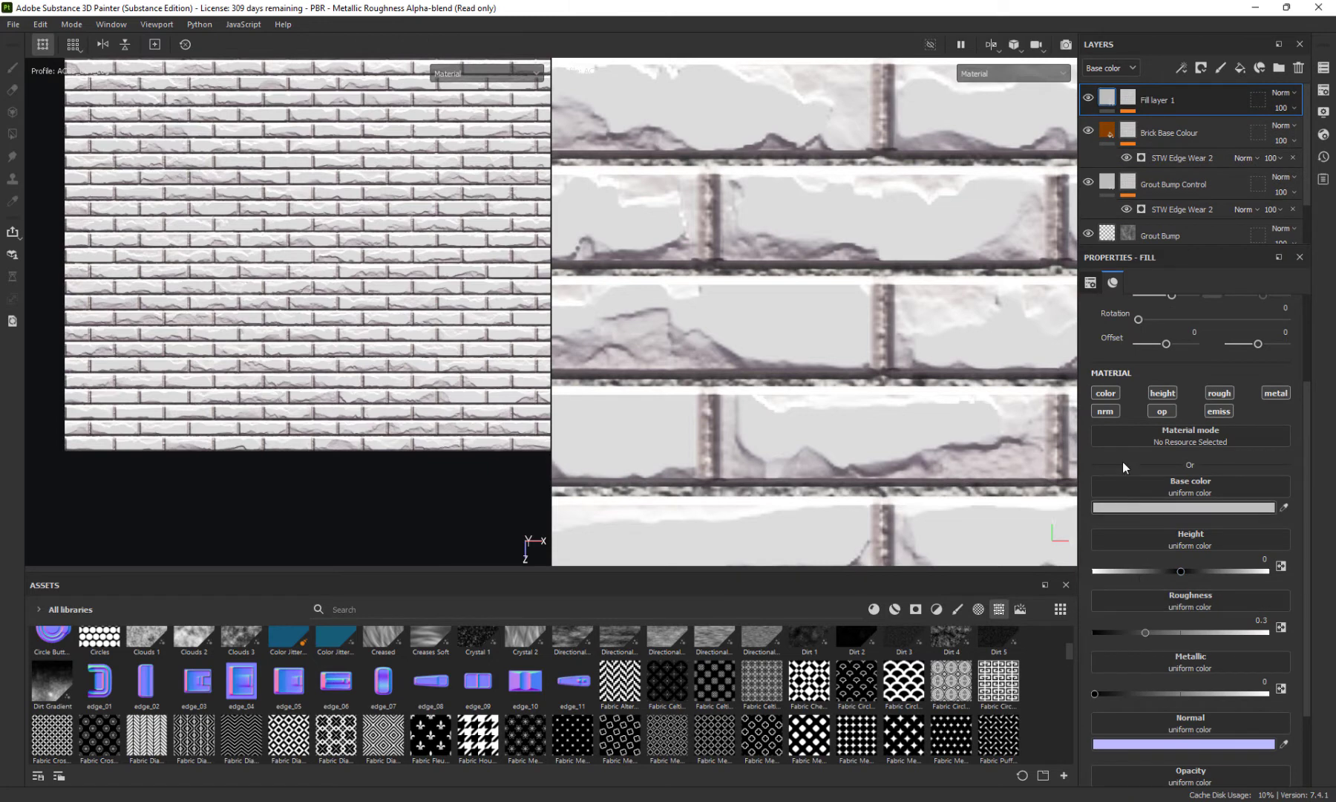
click(1108, 393)
click(1162, 412)
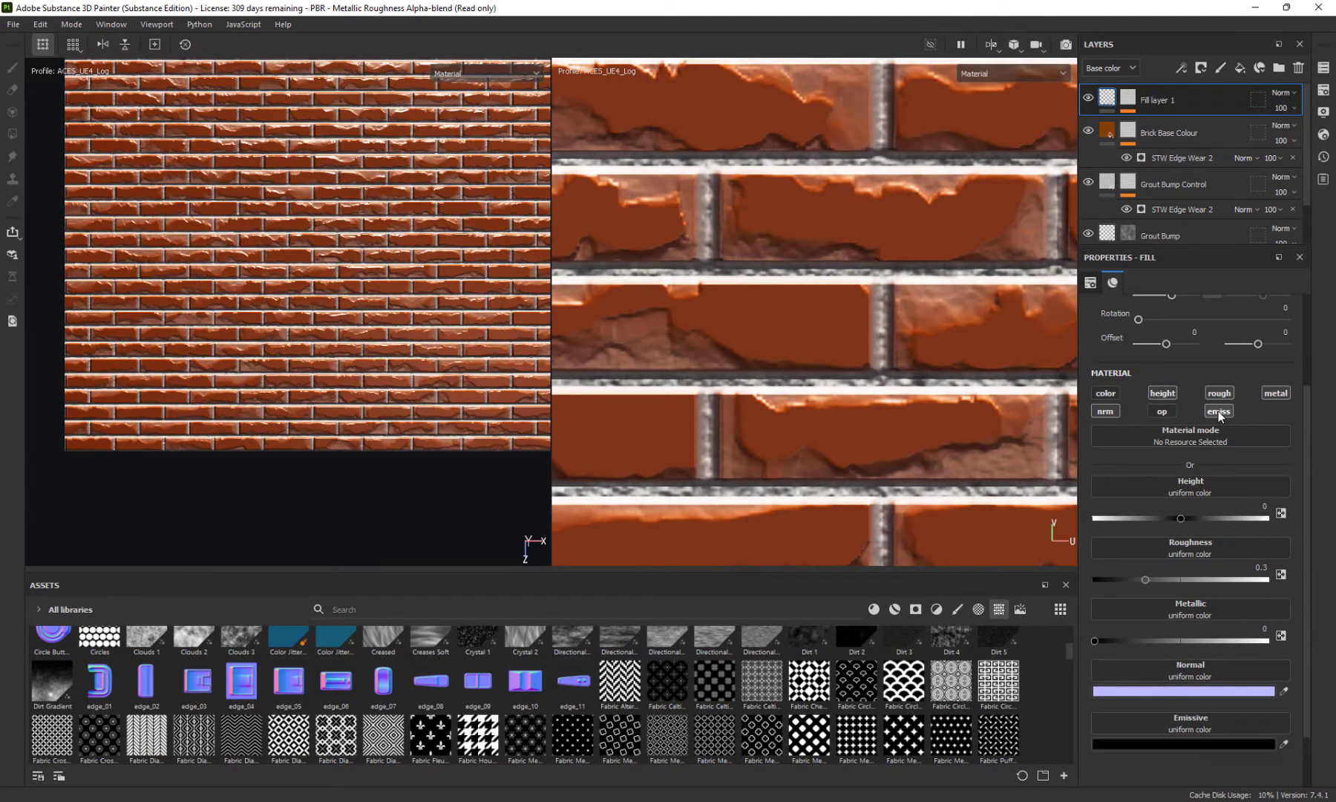
click(1219, 411)
click(1219, 393)
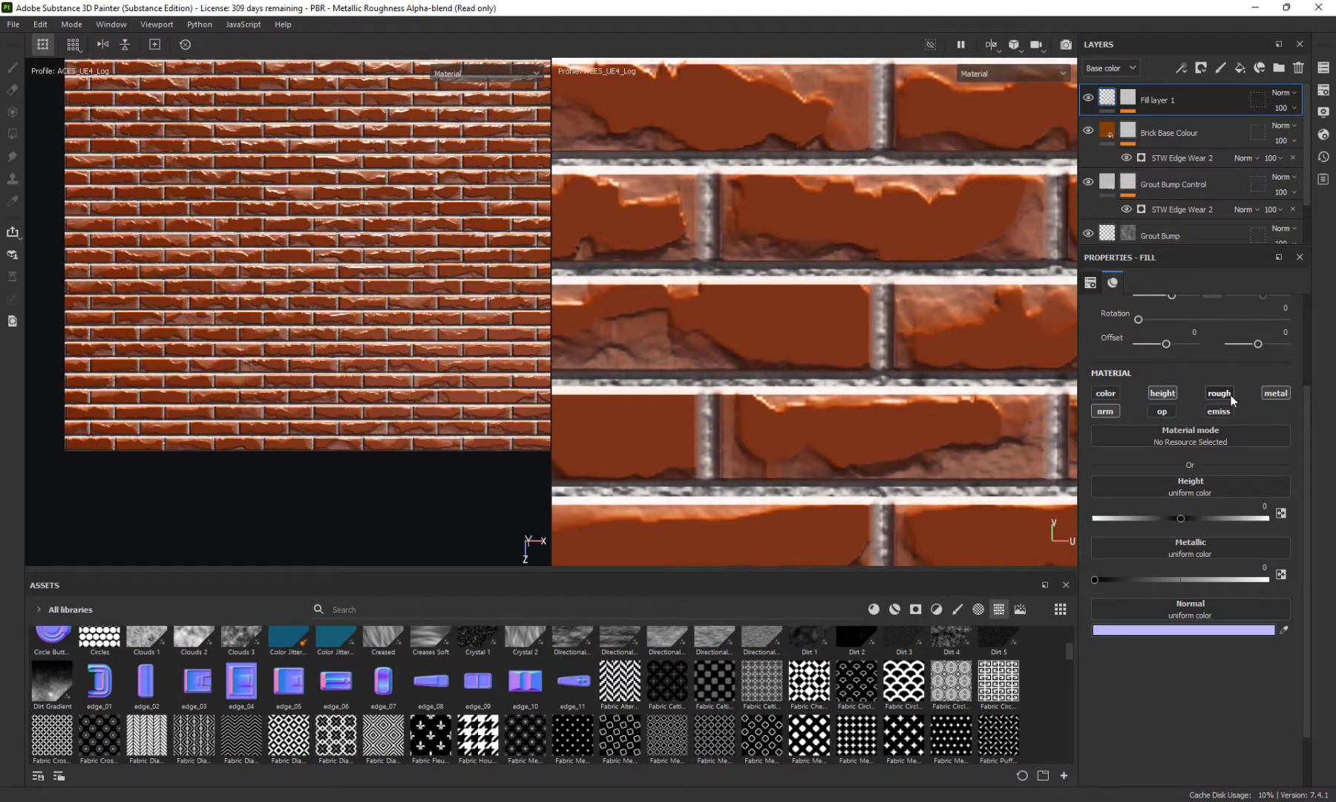
click(1277, 393)
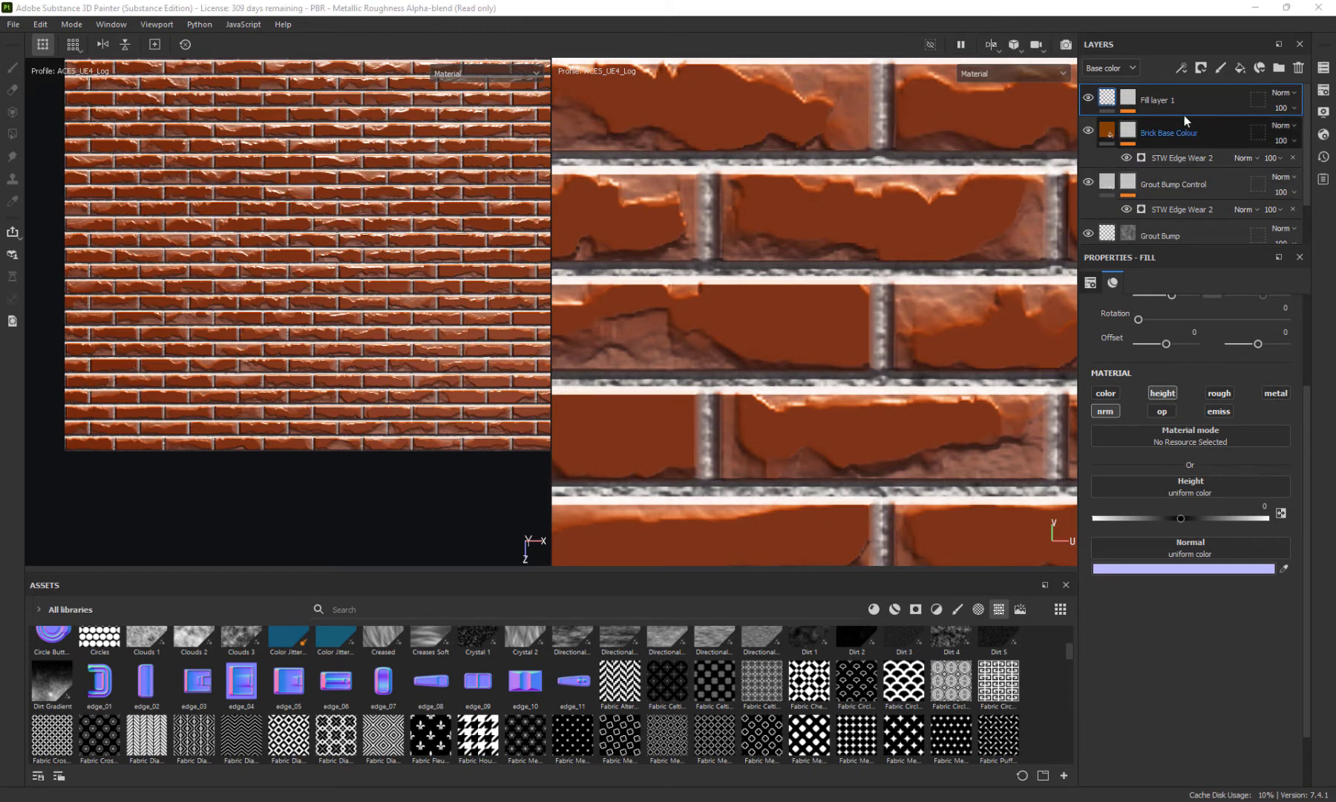
Set the Distance values of the top fill layer's Edge Wear generator to 28 for Medium and 50 for Small
click(1134, 99)
key(ctrl+v)
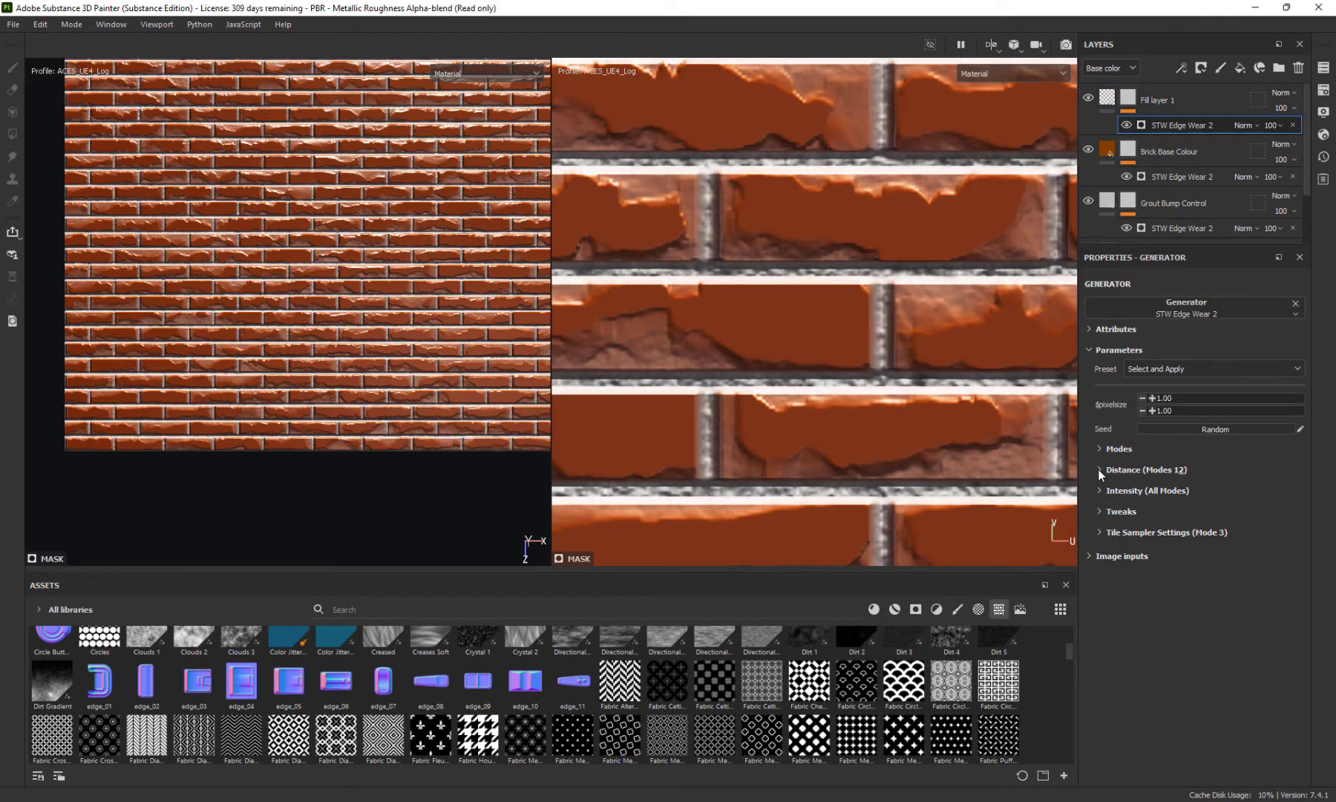
click(1099, 469)
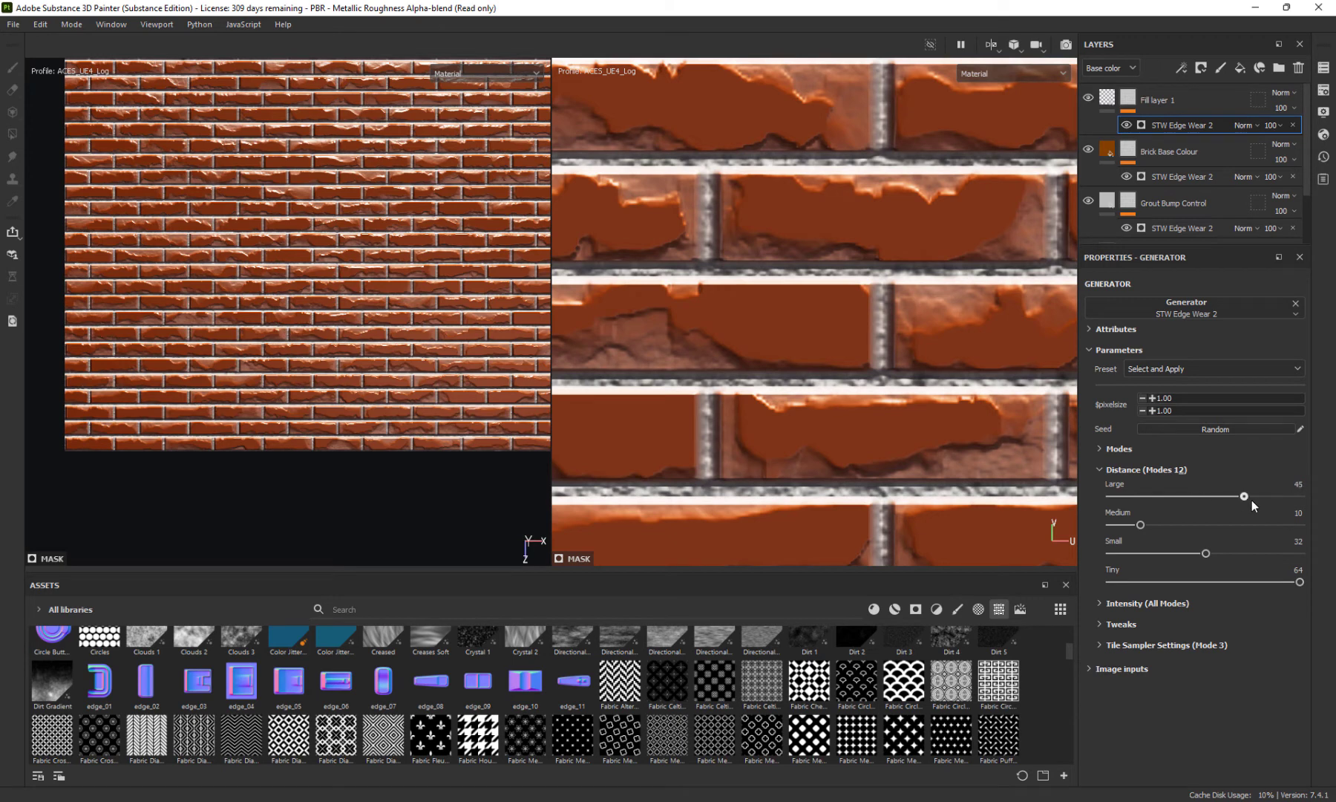
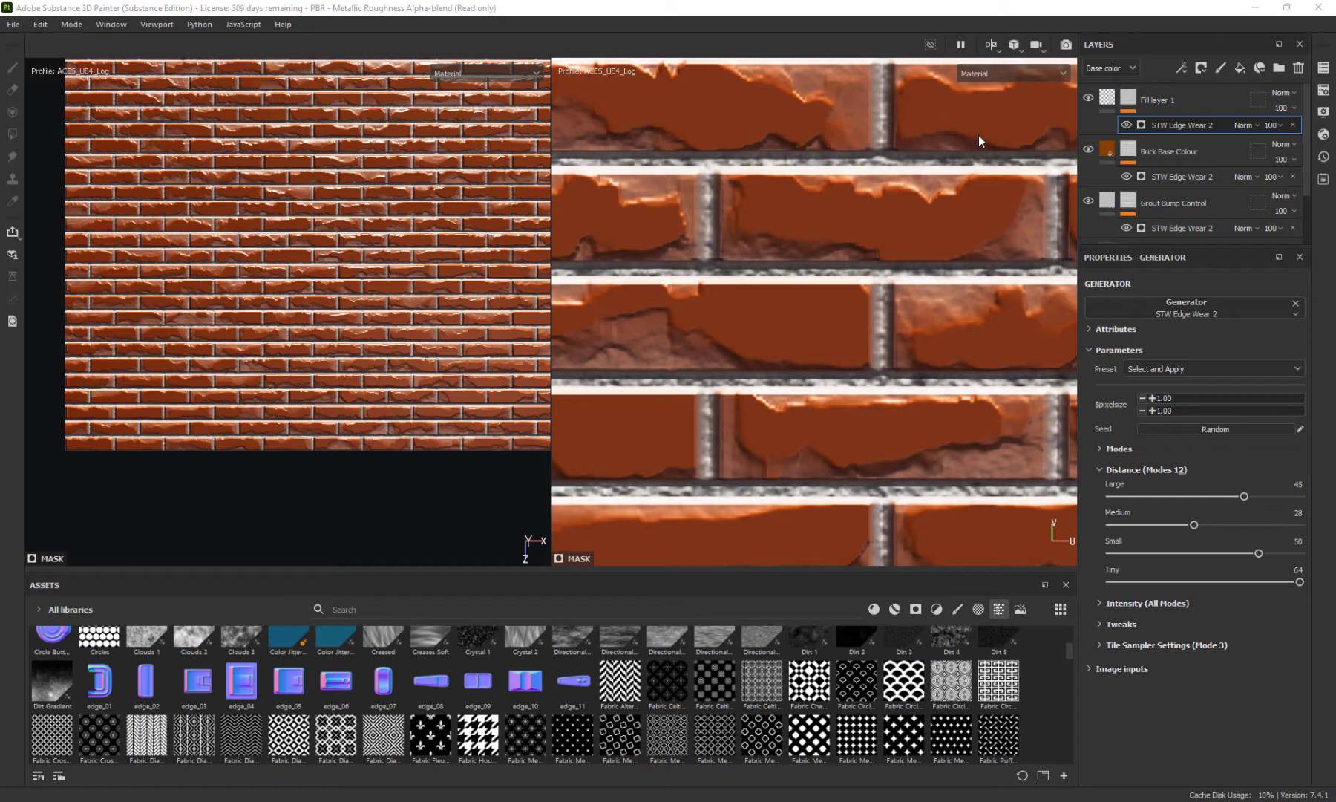
Set the top fill layer's height to about 0.40 and reopen its Edge Wear generator settings
key(Delete)
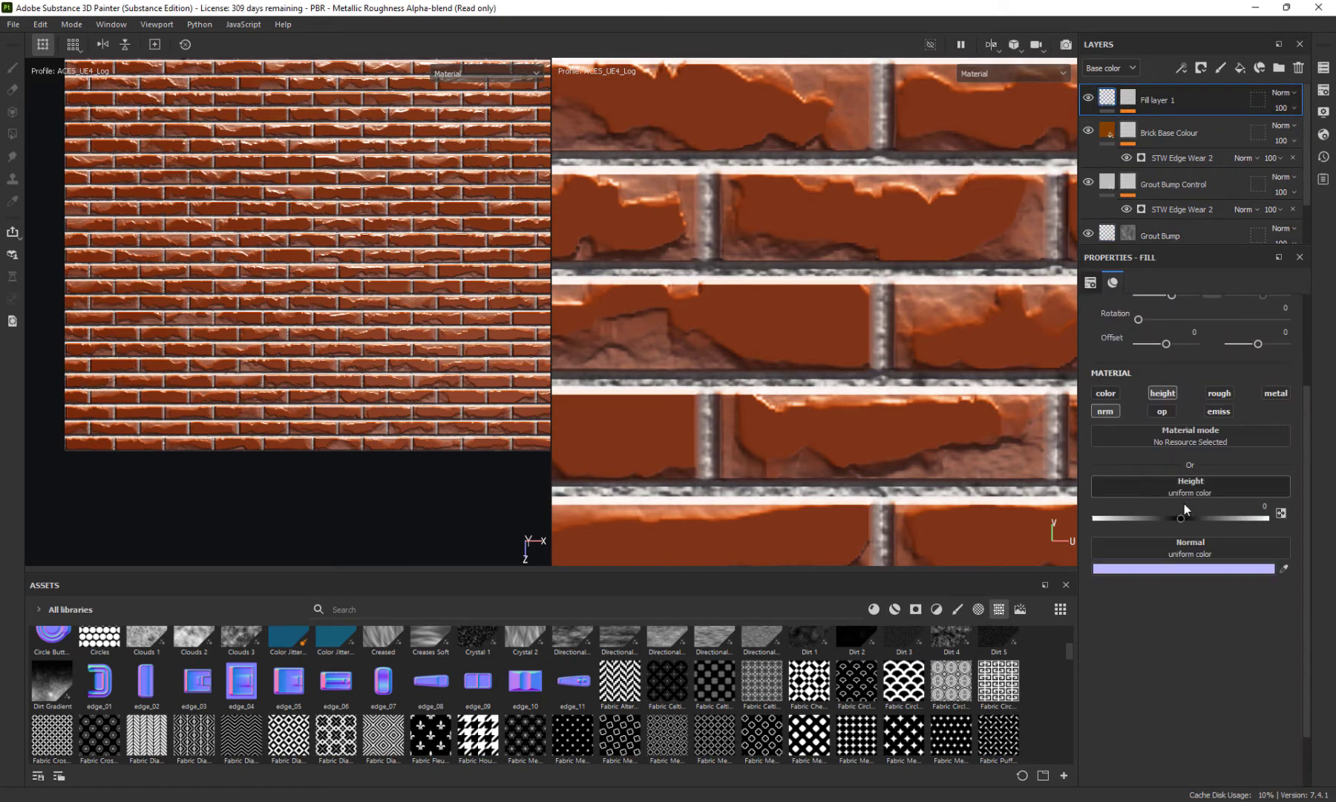
drag(1186, 517, 1216, 550)
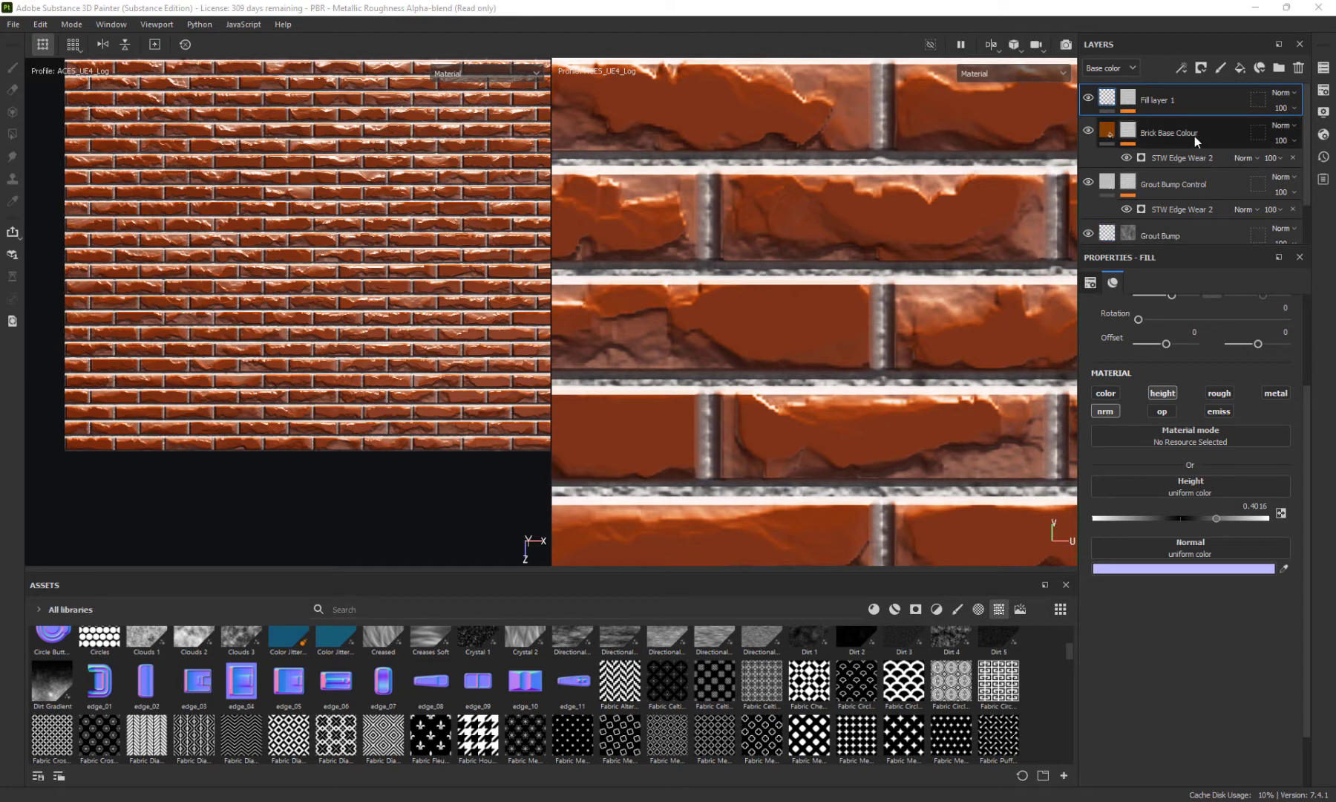
key(ctrl+v)
click(1170, 126)
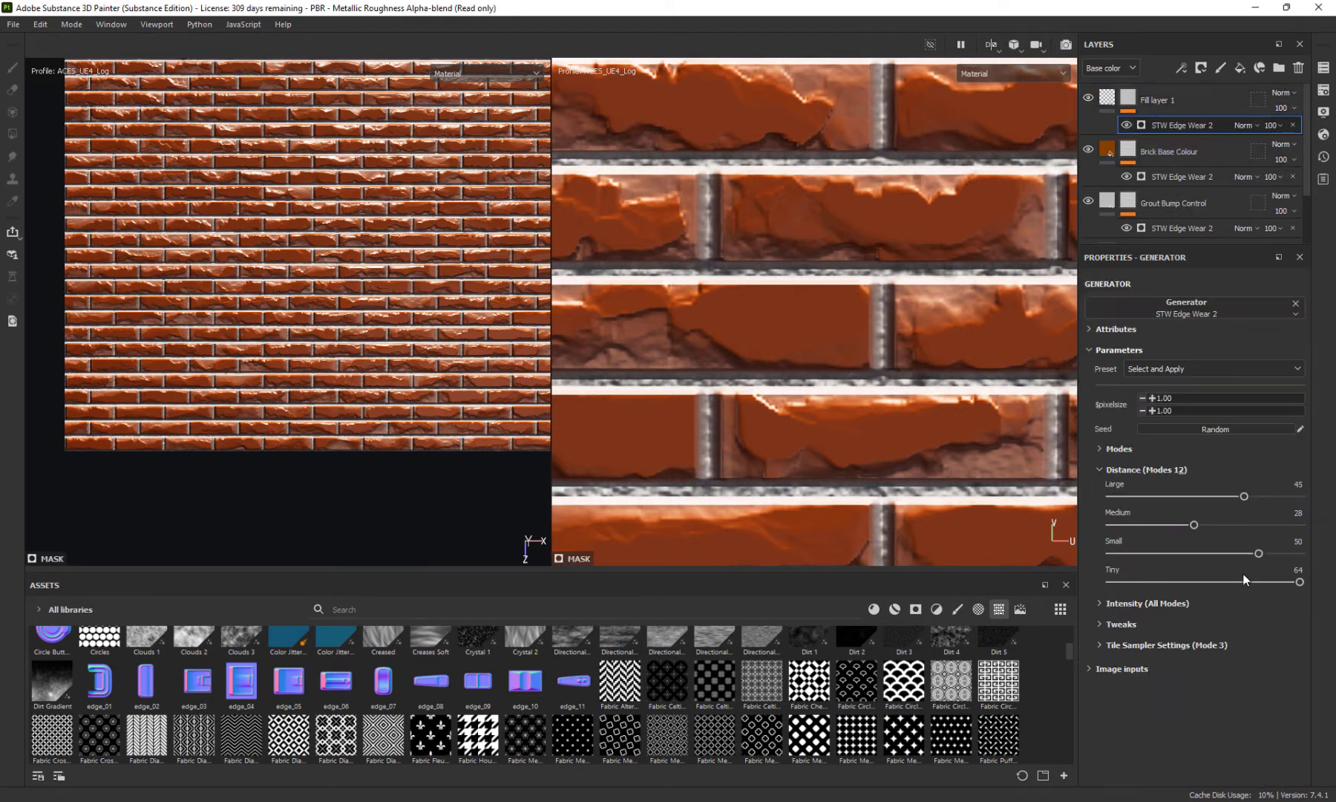
Set the Small distance of Fill layer 1's Edge Wear generator to 45, keeping Medium at 28
mouse_move(1257, 554)
mouse_down()
mouse_move(1155, 564)
mouse_move(1244, 565)
mouse_up()
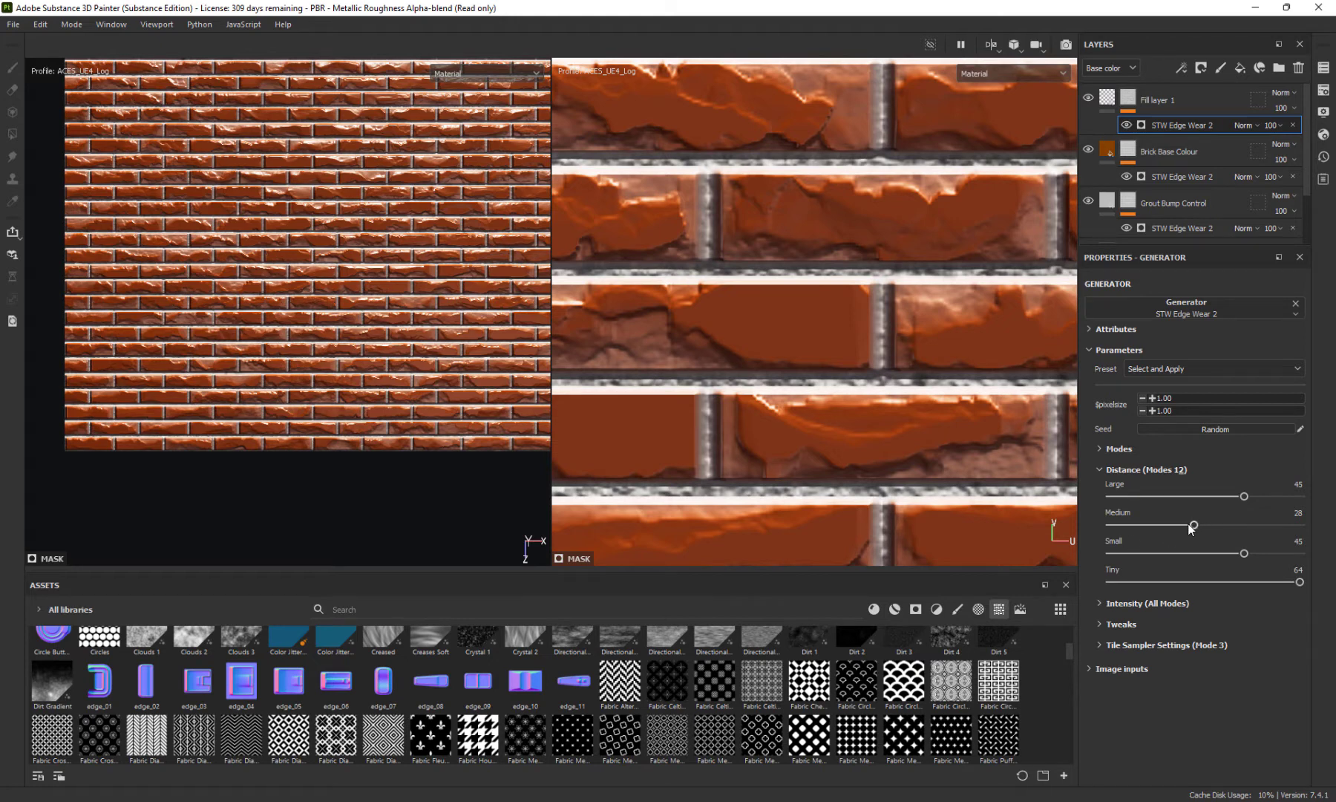
mouse_move(1189, 526)
mouse_down()
mouse_move(1136, 525)
mouse_move(1194, 525)
mouse_up()
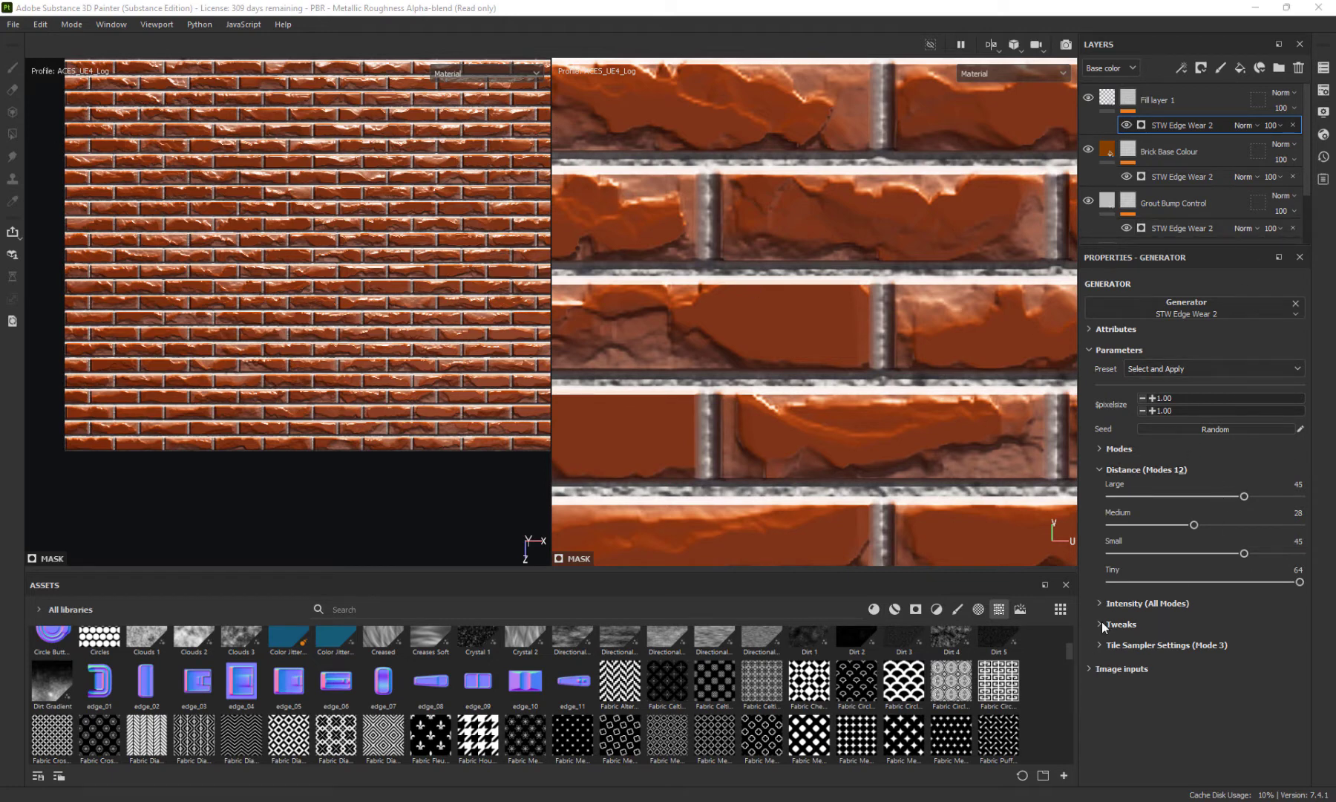
Add a Levels effect to Fill layer 1's mask, raising its black input to about 0.74 and shifting the midtone strongly toward white
right_click(1218, 127)
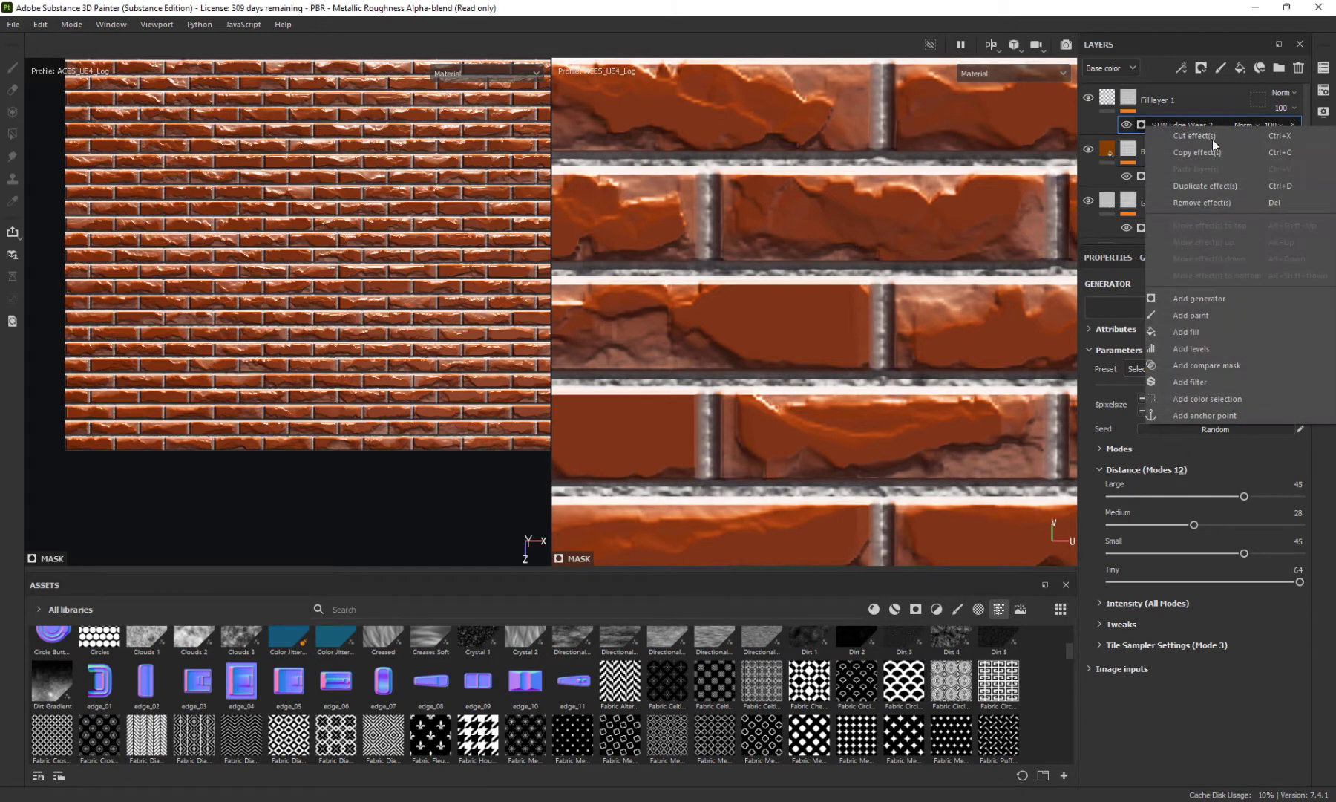
click(1200, 350)
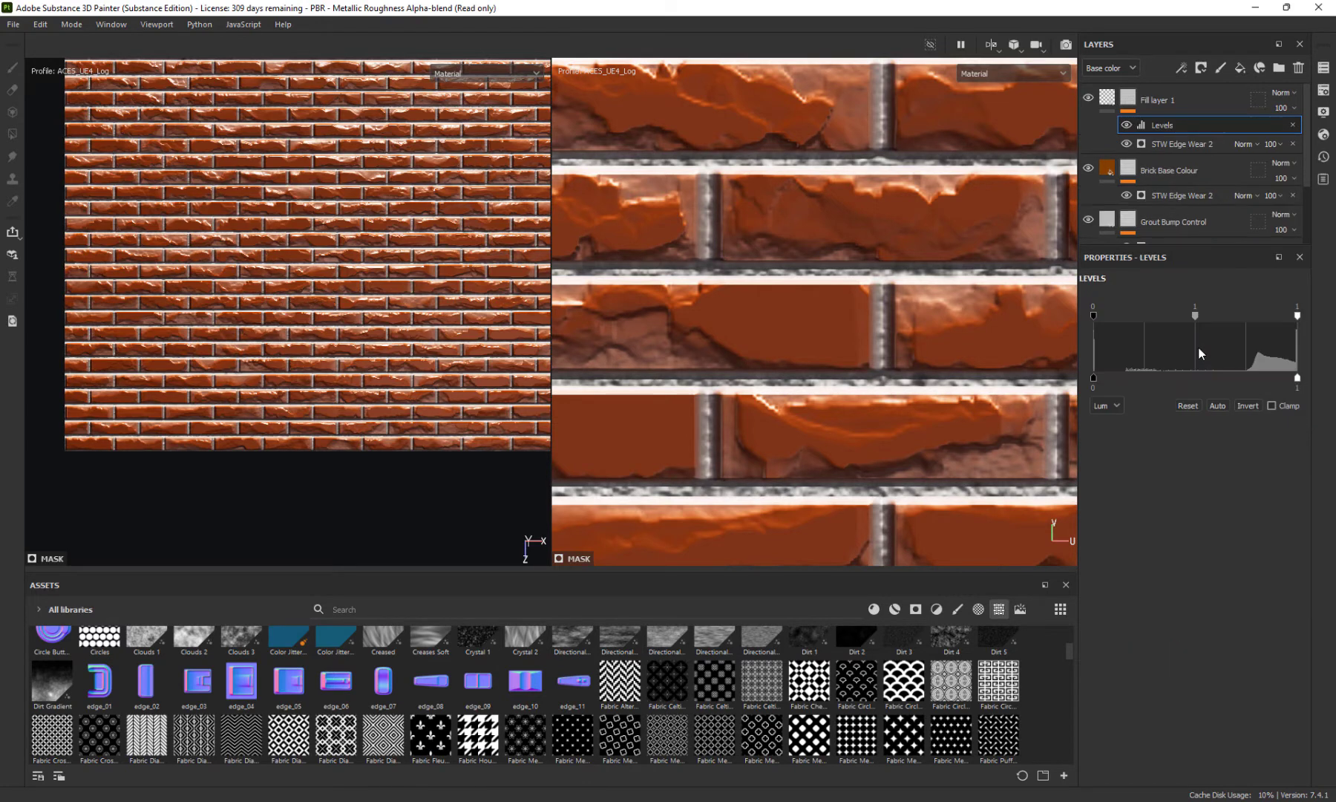
drag(1197, 313, 1259, 321)
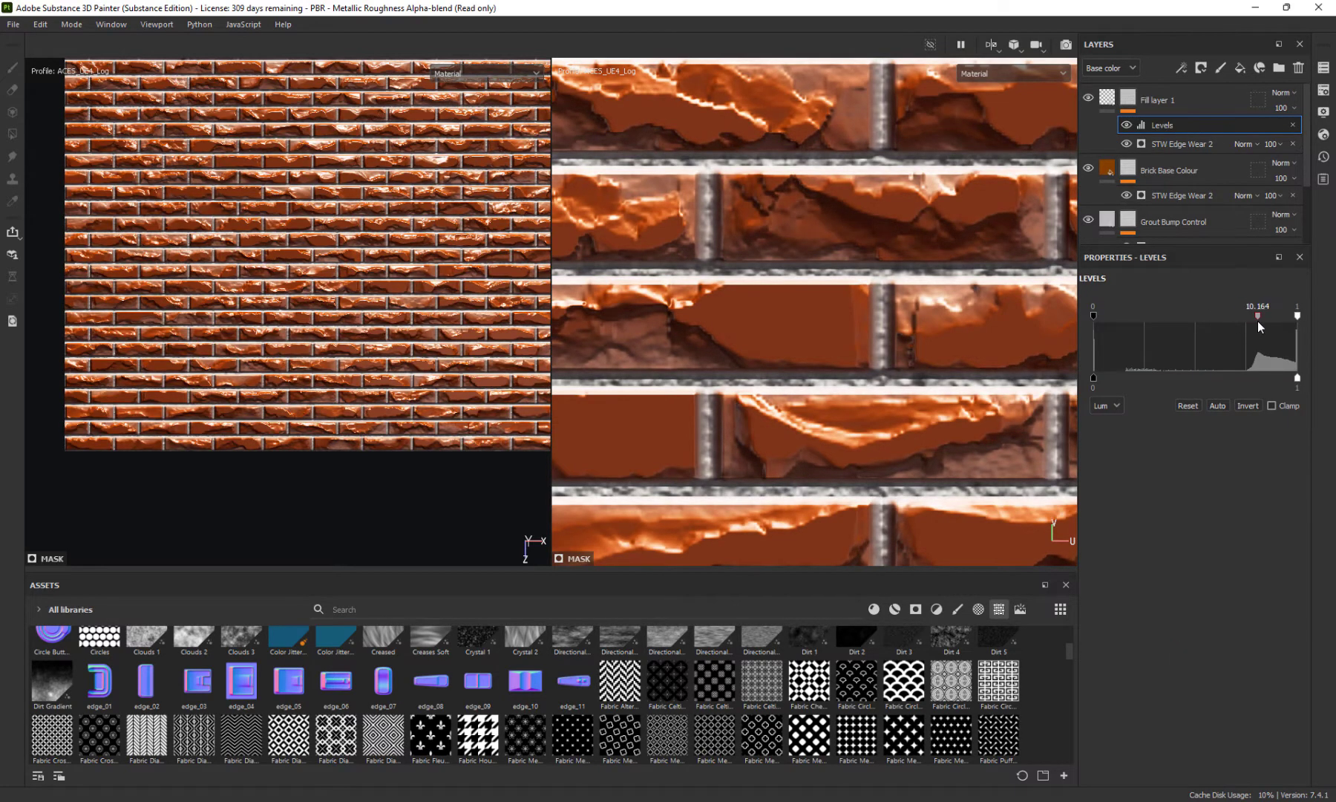
drag(1092, 314, 1260, 320)
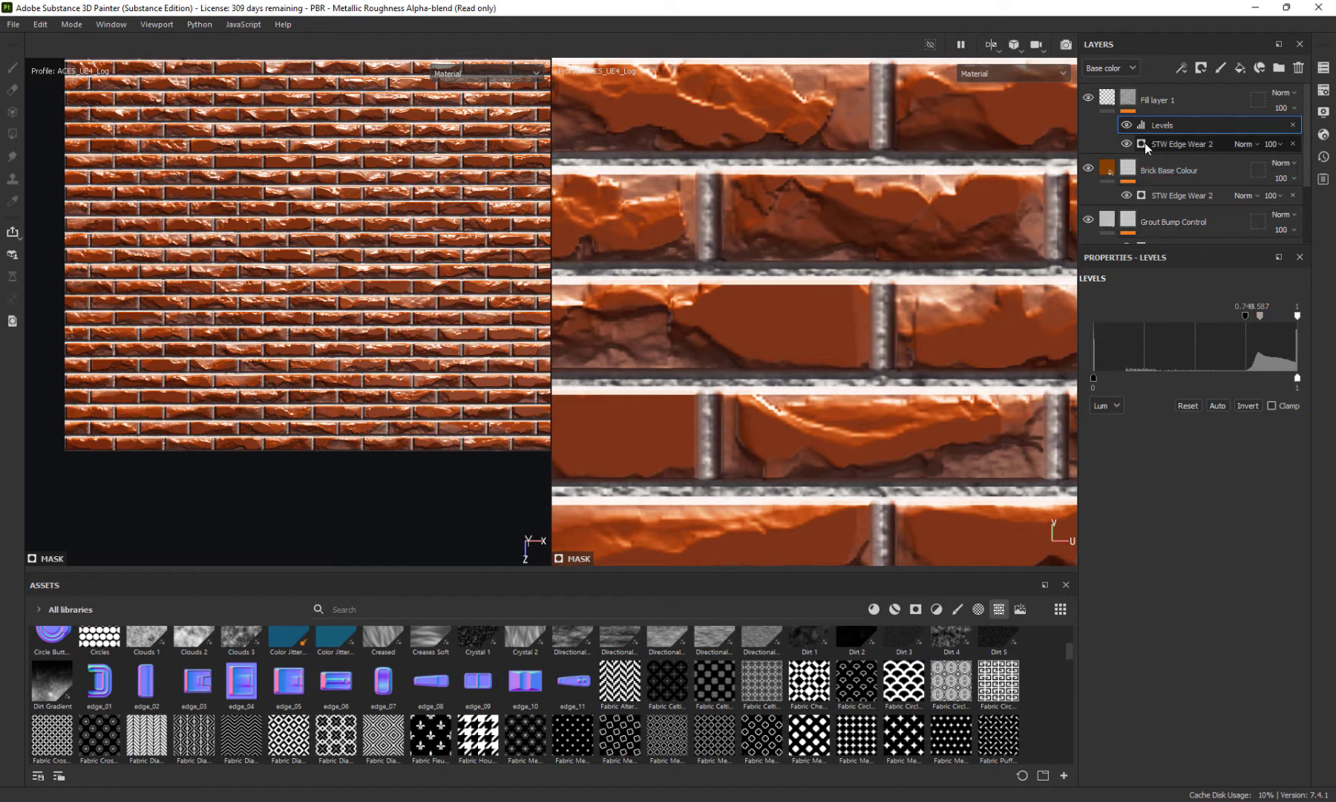
Compare the brick relief with Fill layer 1's Levels effect turned off and on
click(1125, 124)
click(1126, 124)
click(1127, 124)
click(1126, 125)
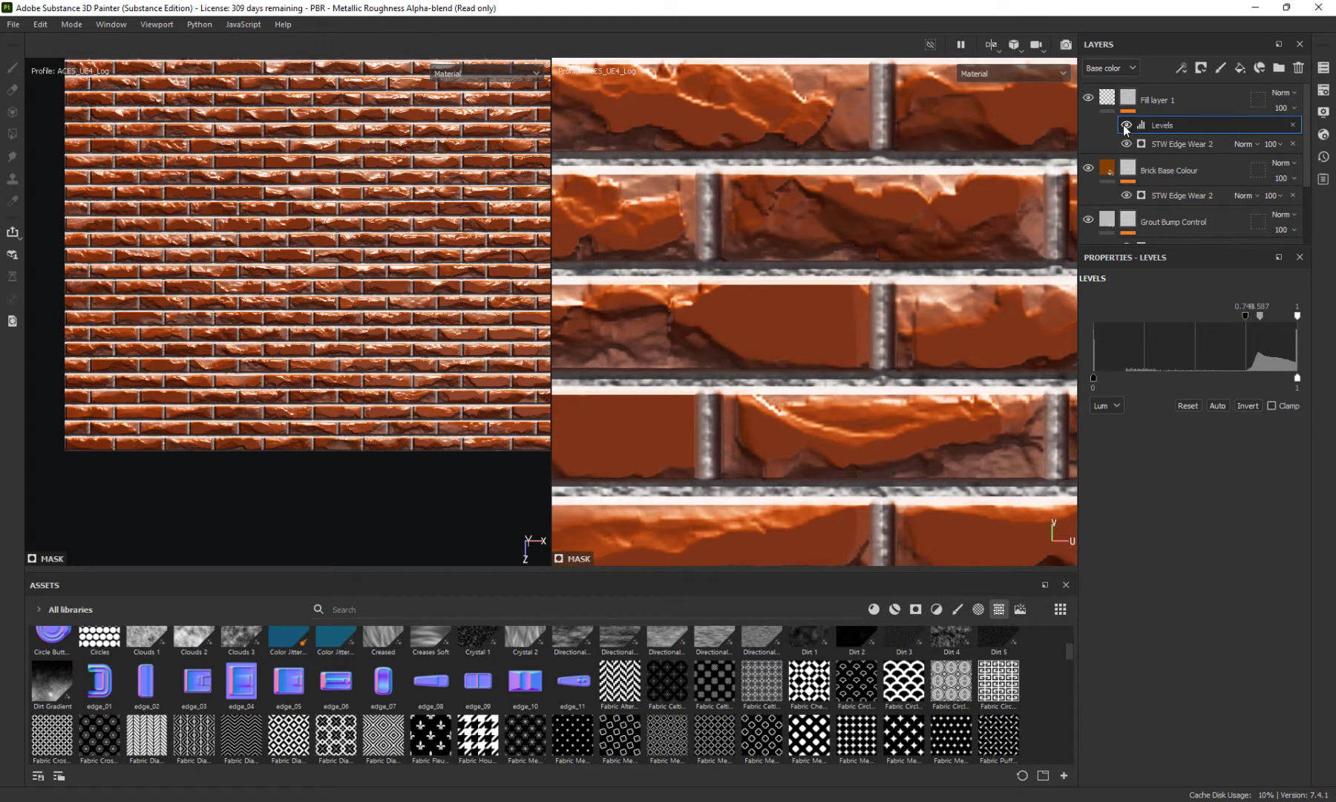
click(1126, 125)
click(1127, 124)
click(1127, 125)
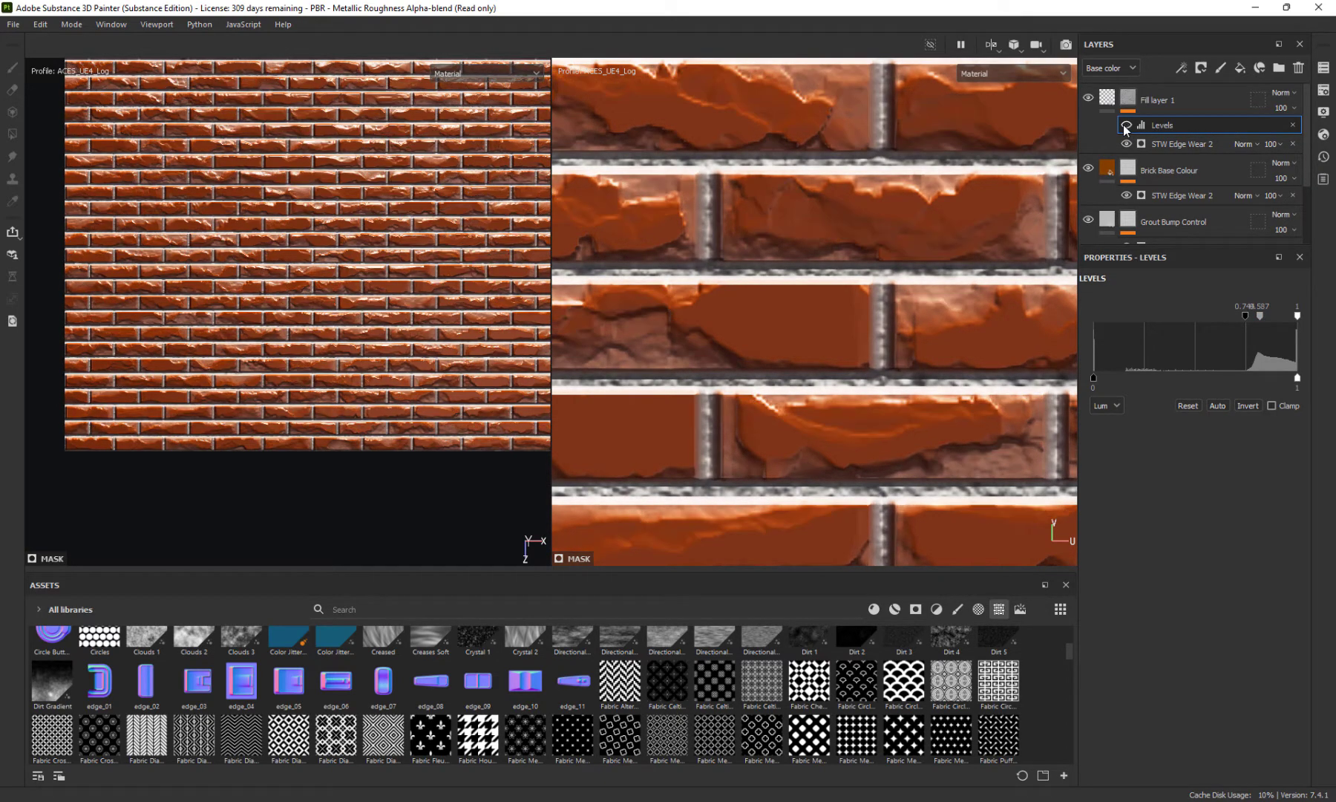
click(1127, 125)
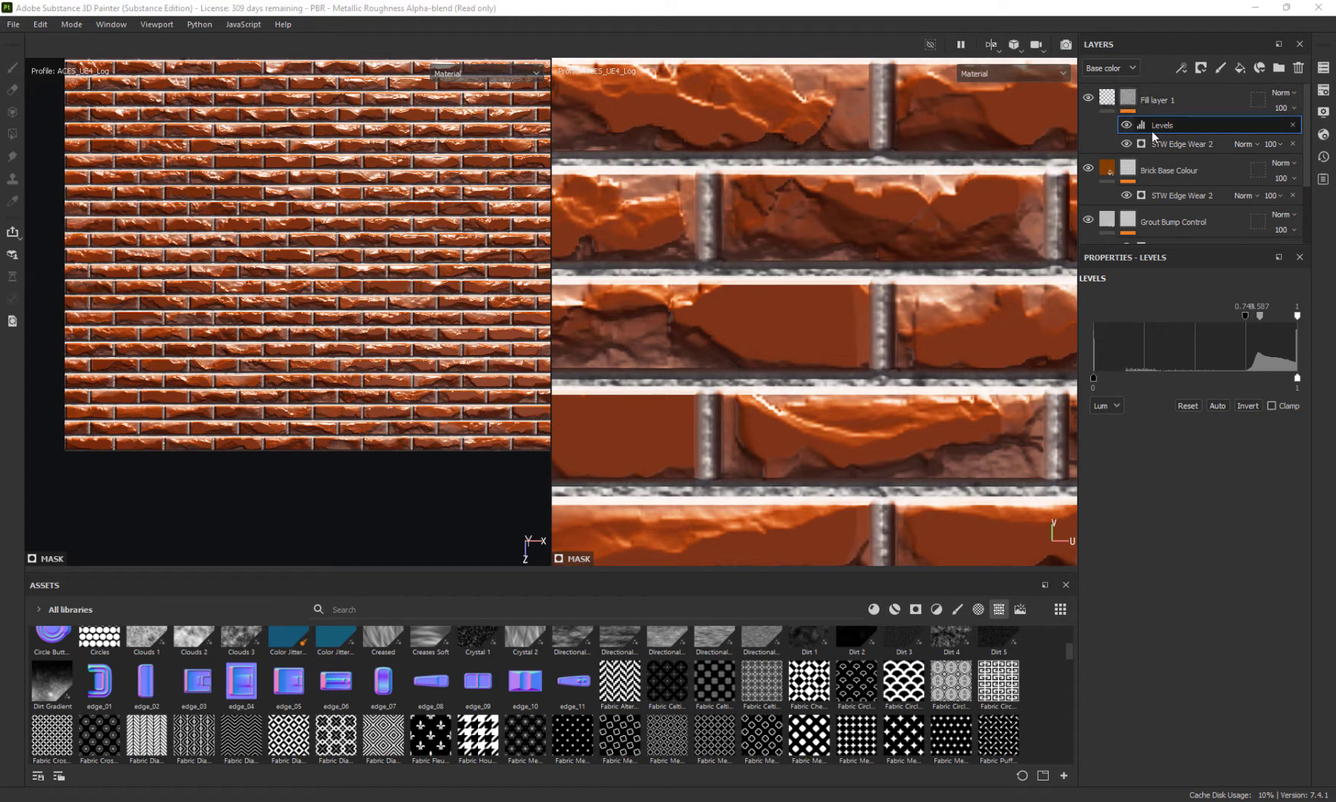
Copy Fill layer 1's mask with its Levels effect into the Grout Bump Control layer's mask
click(1128, 101)
right_click(1130, 102)
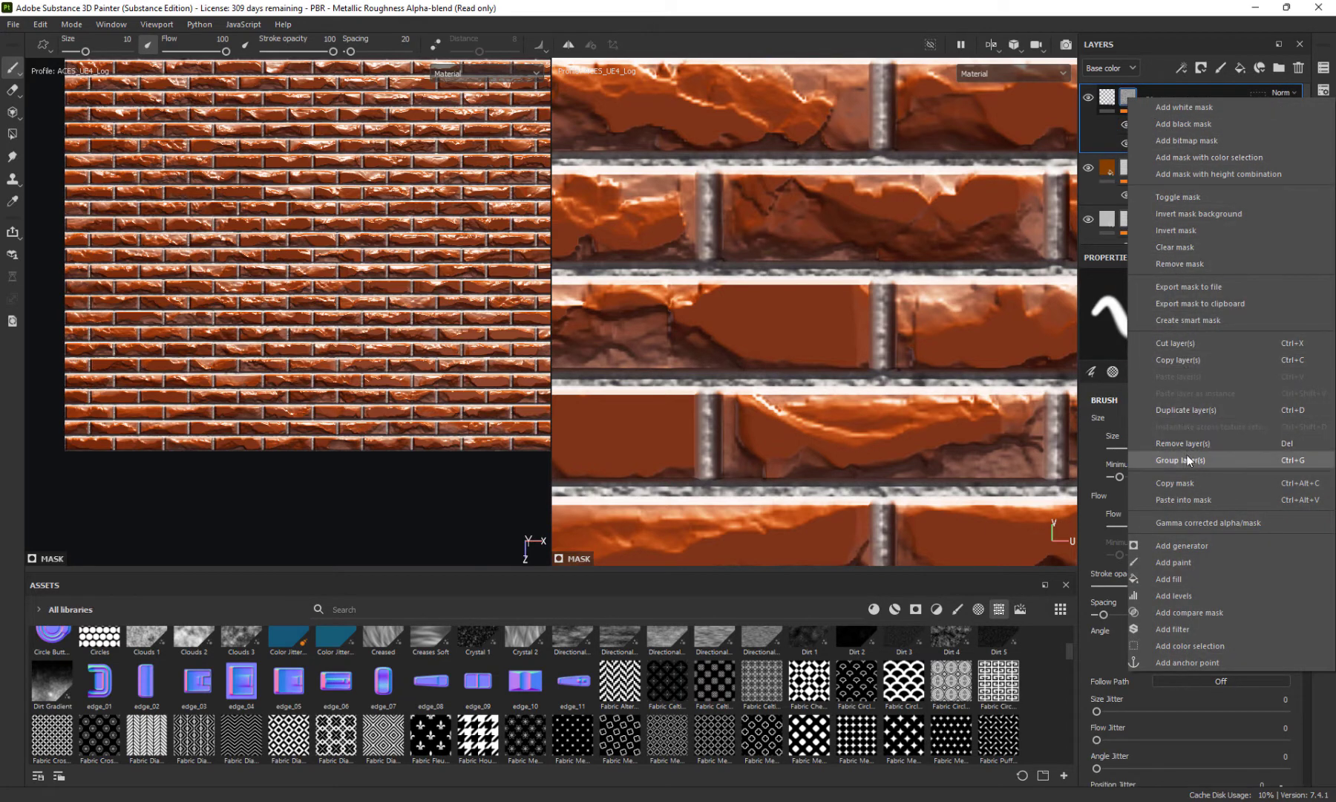
click(1186, 478)
click(1151, 215)
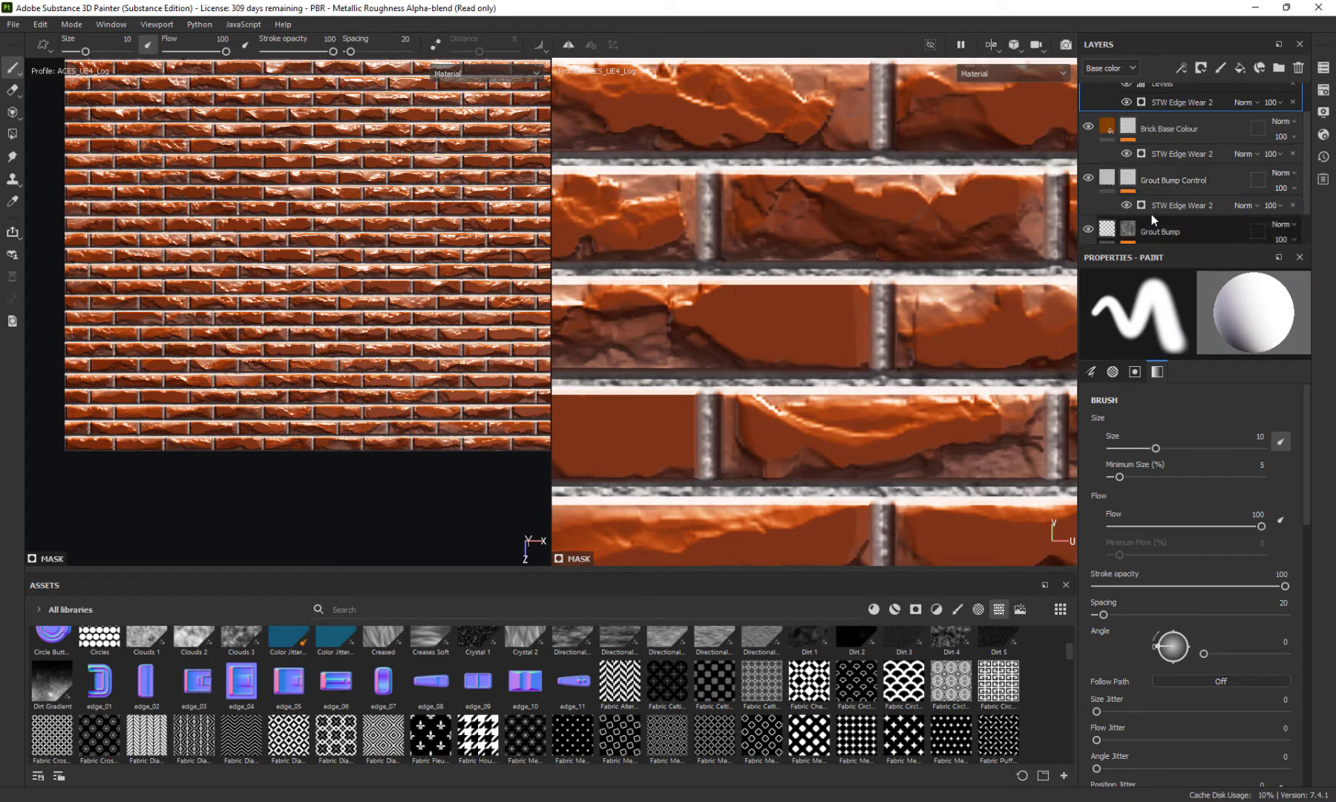
scroll(1143, 201, down, 1)
right_click(1129, 181)
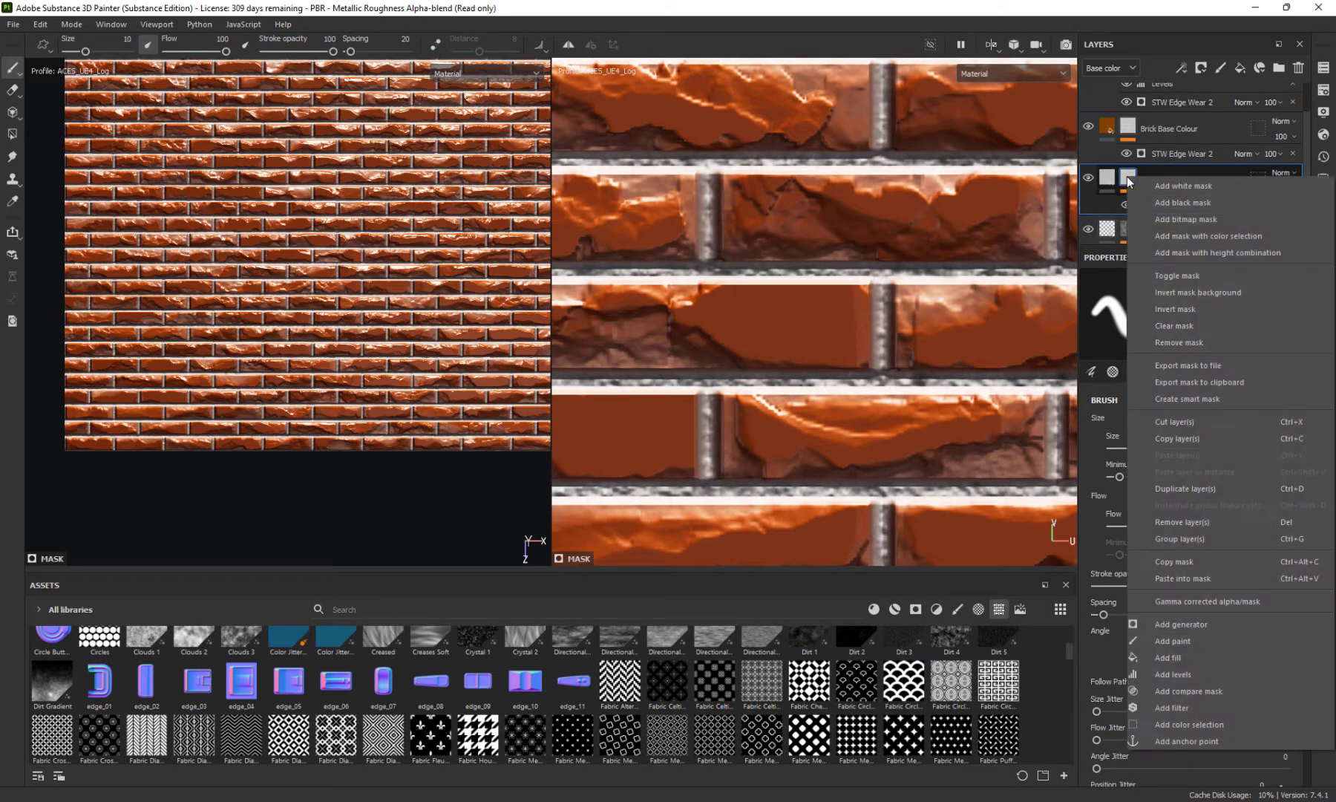
click(1185, 578)
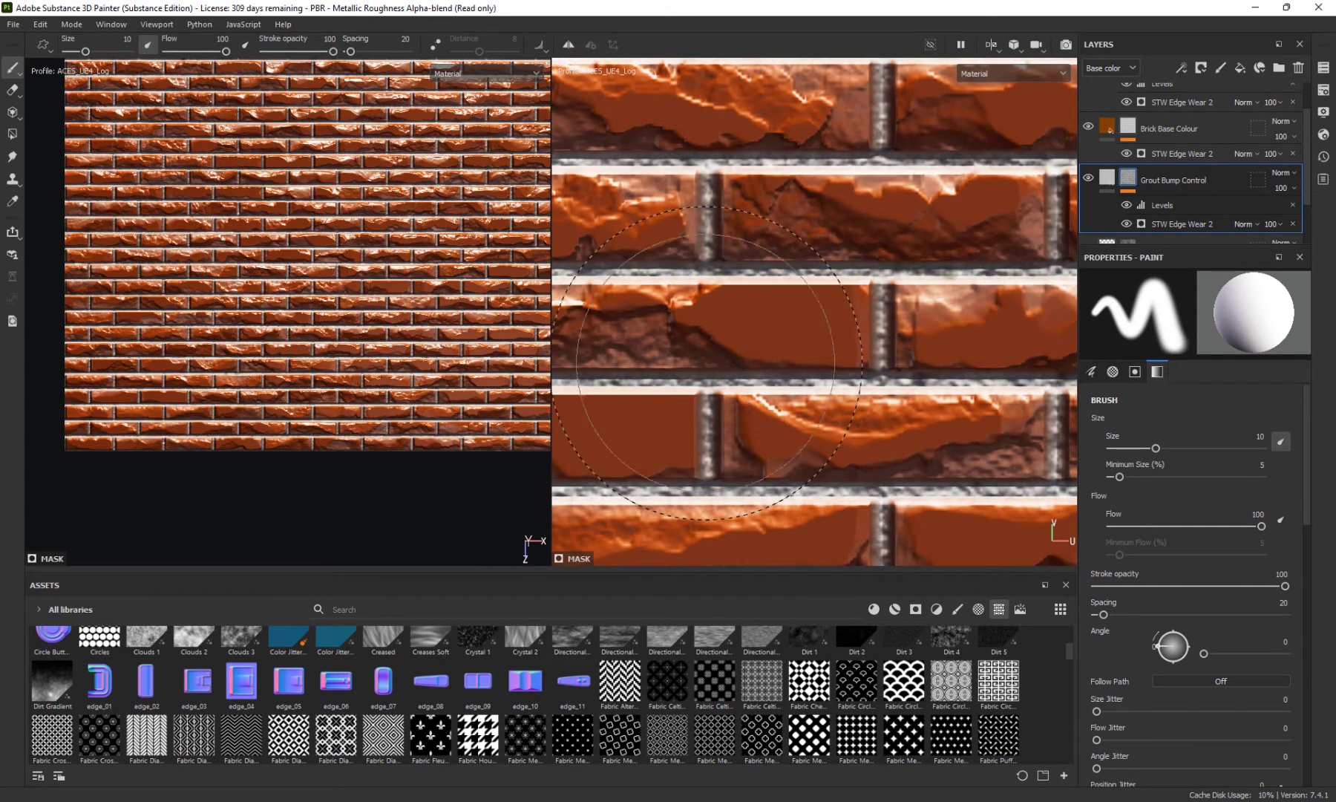
Add a fill layer above Fill layer 1, give it a black mask and paste the copied mask into it
scroll(847, 352, down, 5)
scroll(855, 343, up, 5)
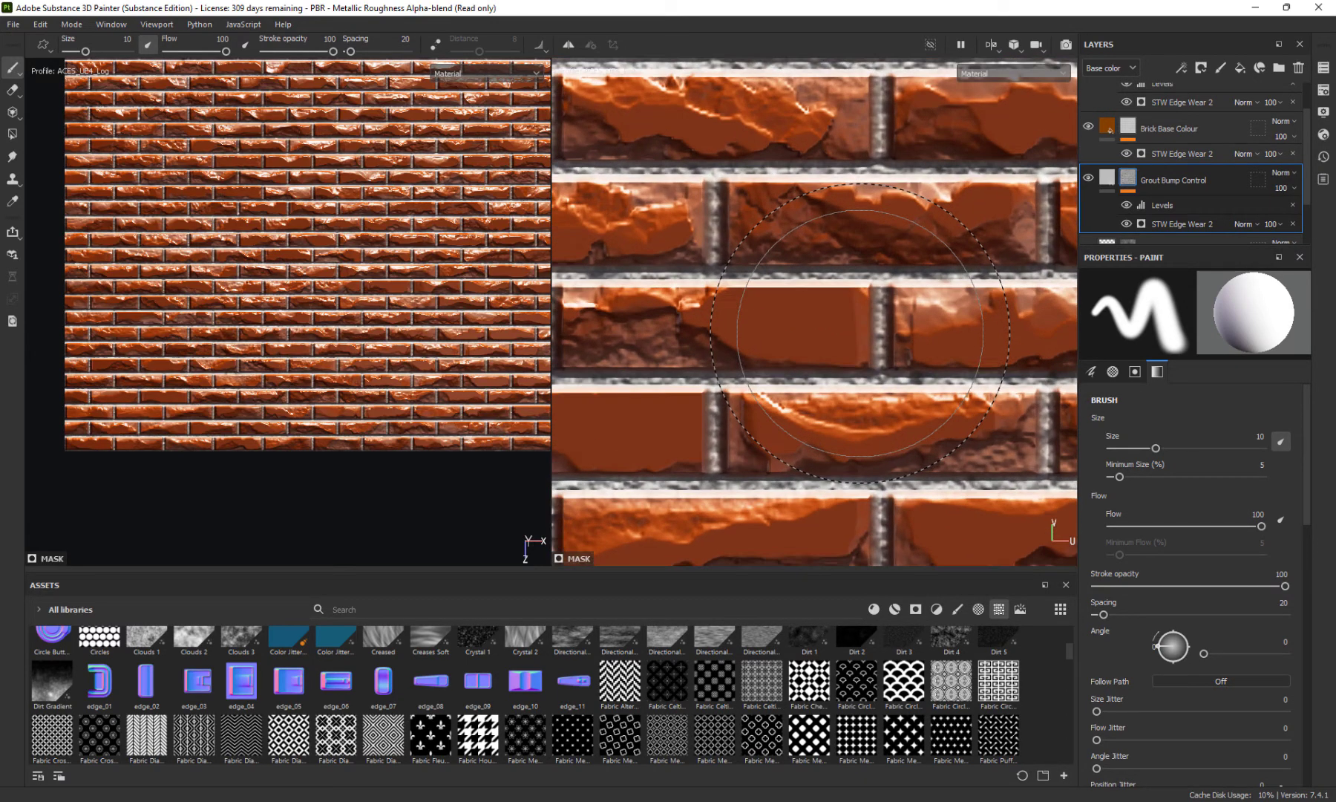
scroll(860, 333, down, 1)
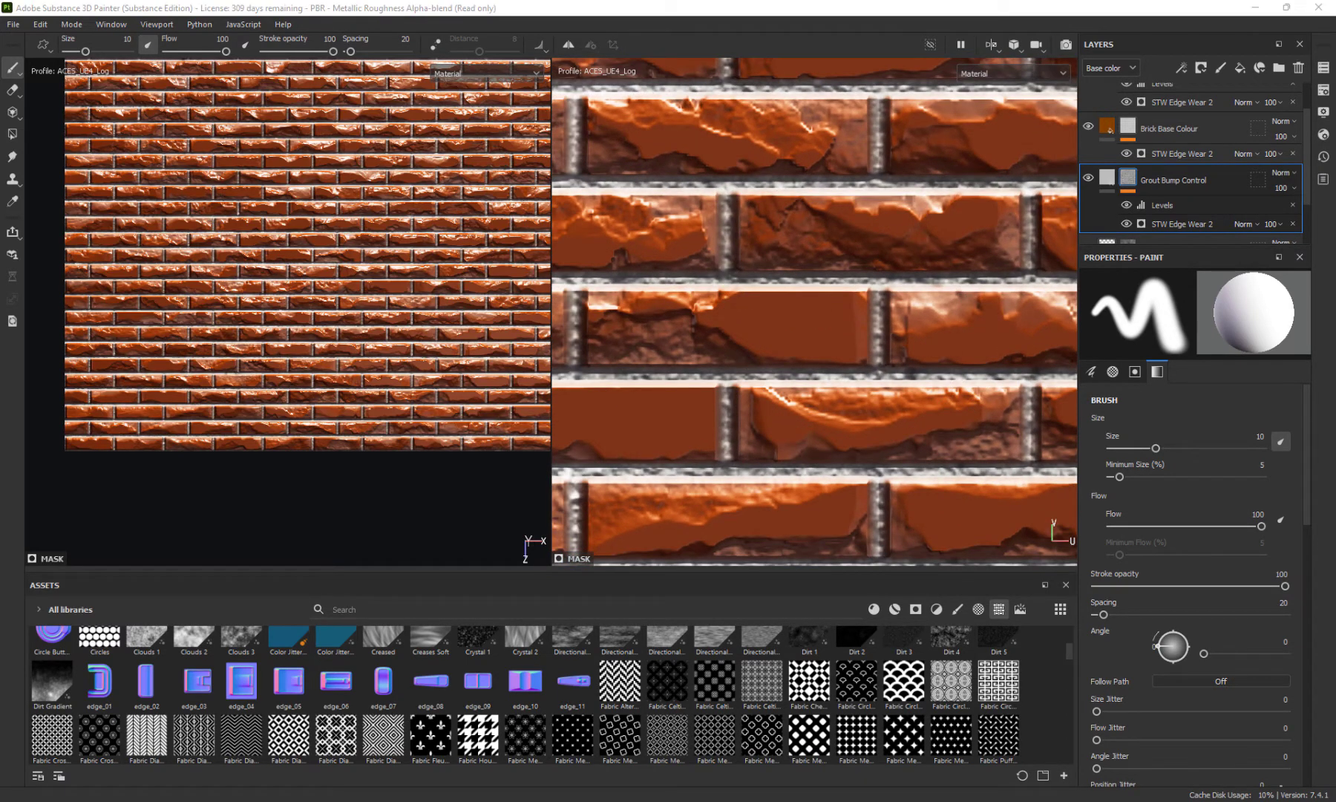
scroll(947, 241, up, 3)
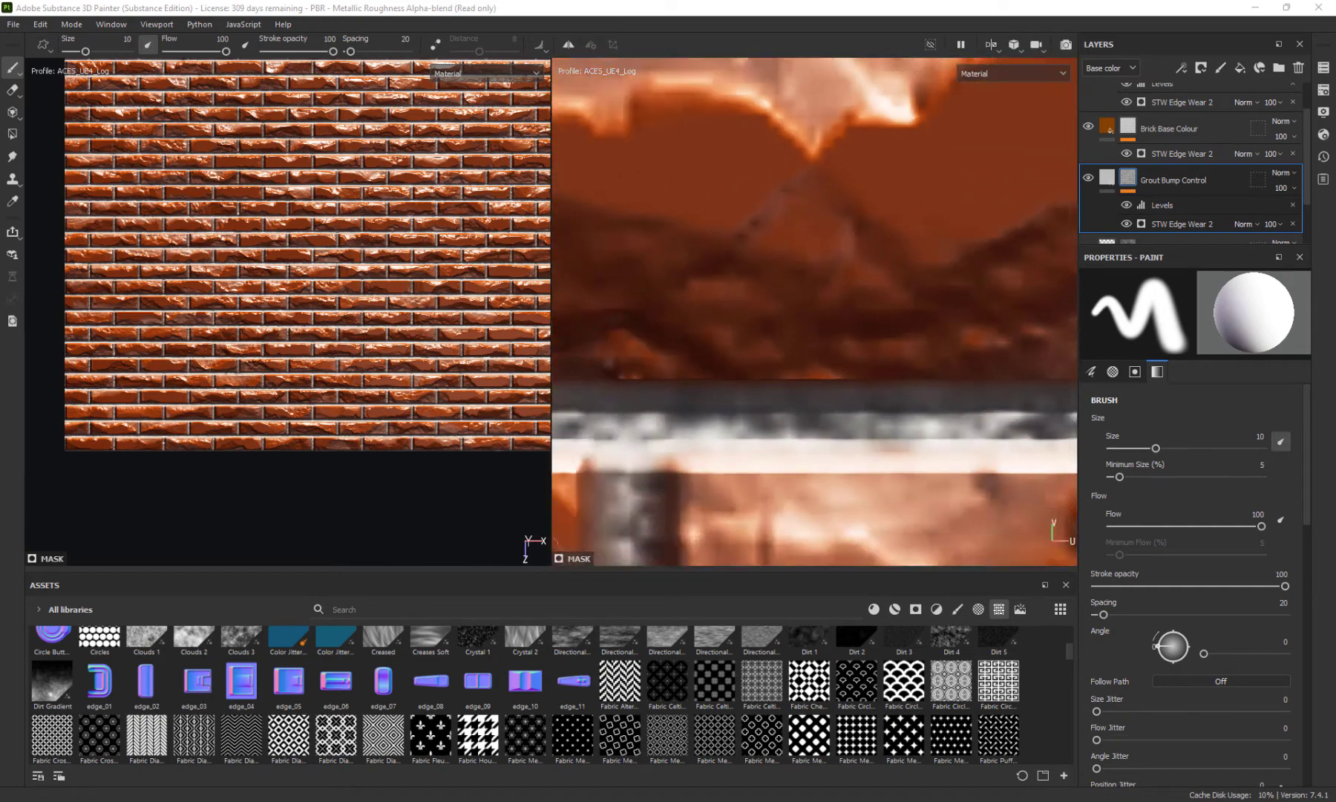
scroll(947, 242, down, 5)
scroll(1184, 182, up, 1)
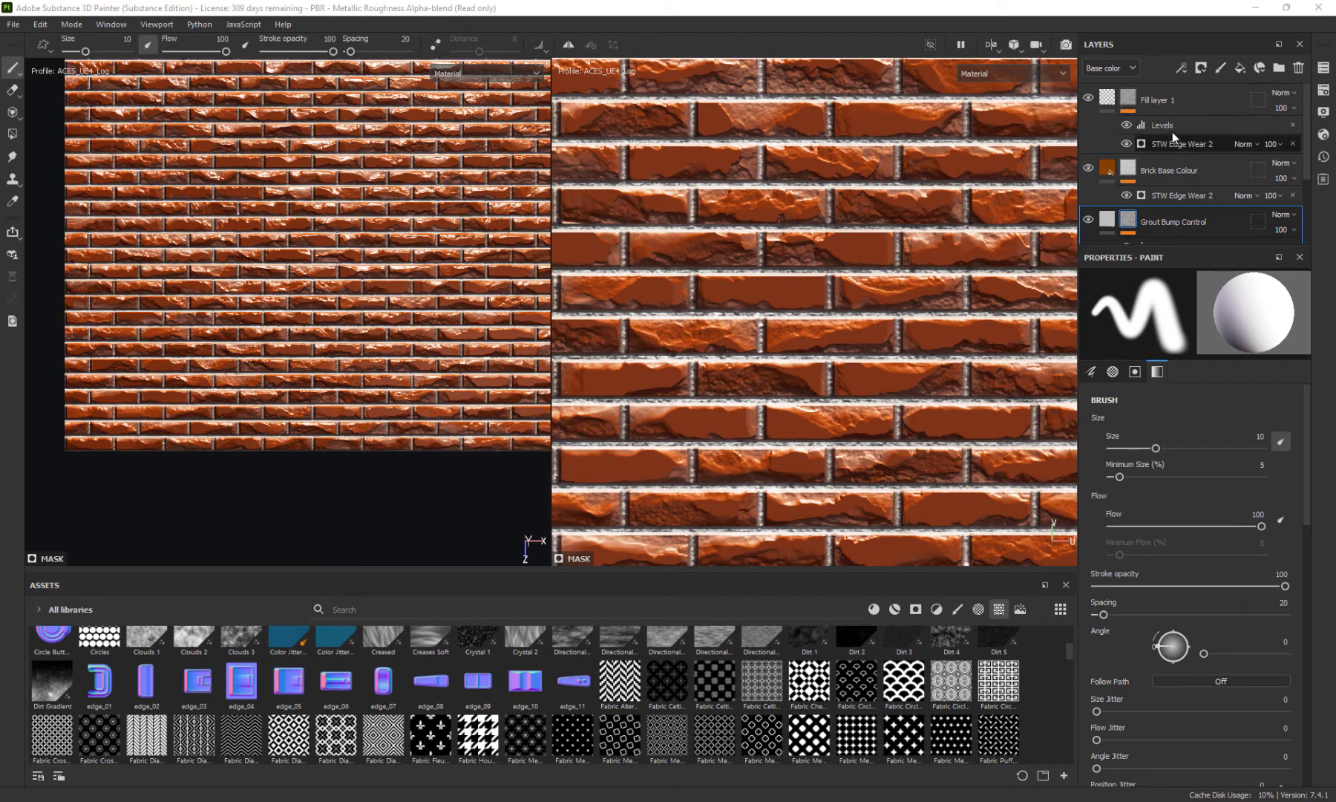
click(1179, 105)
click(1196, 69)
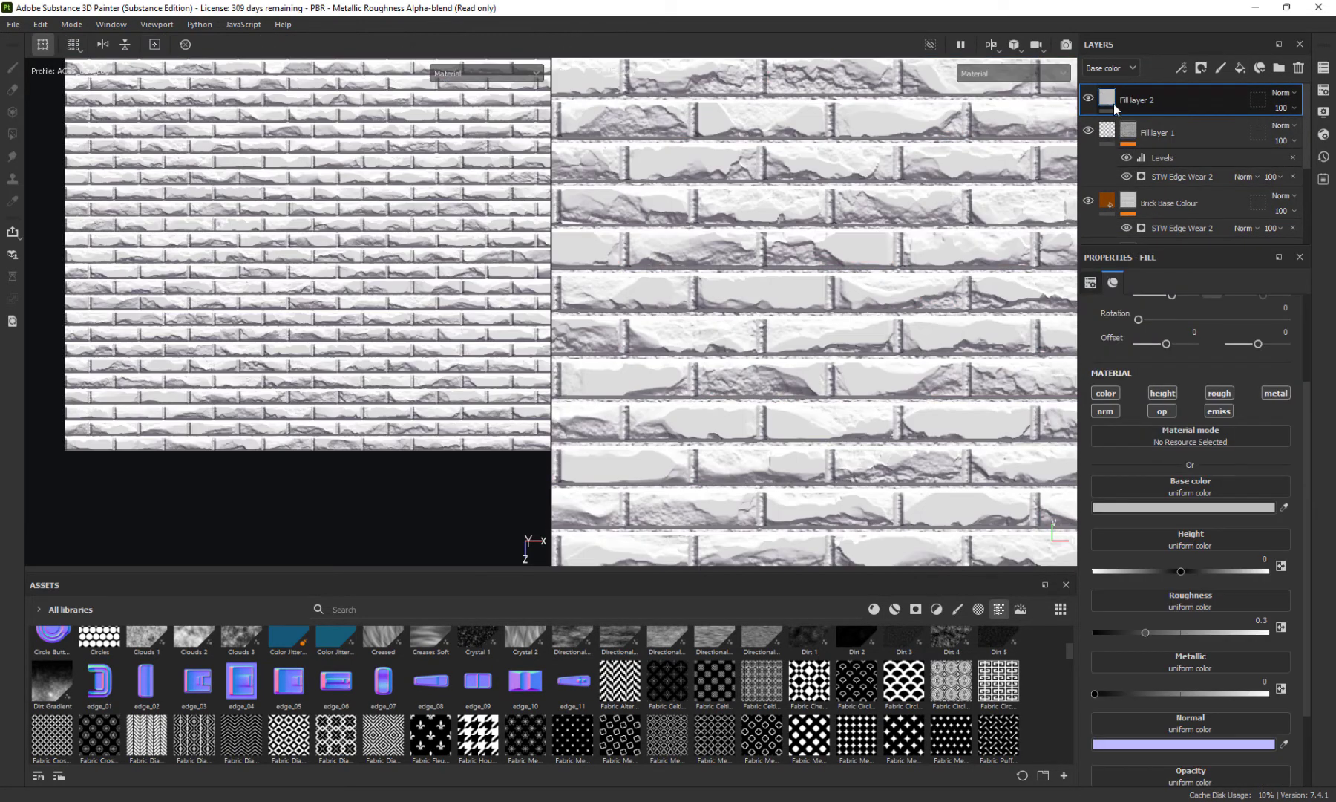
right_click(1112, 102)
click(1160, 119)
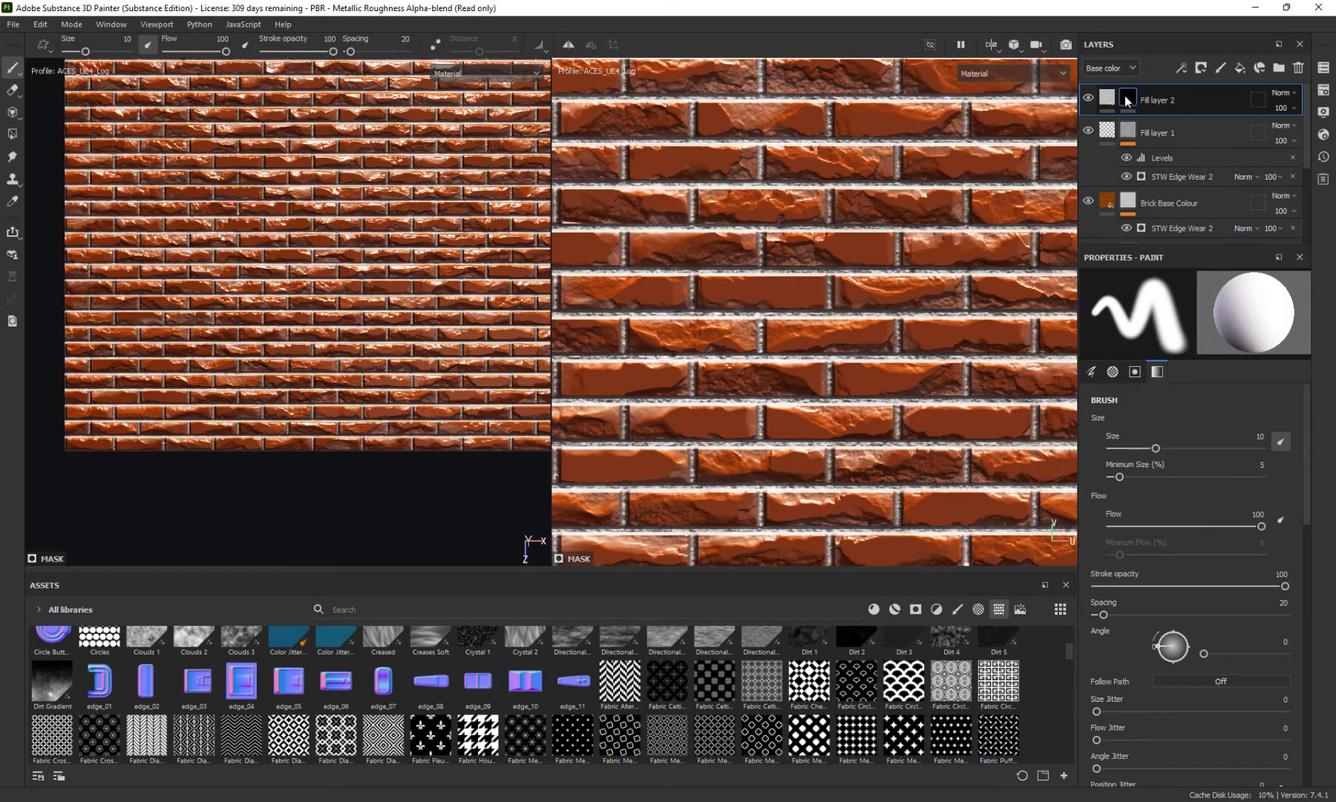
right_click(1124, 95)
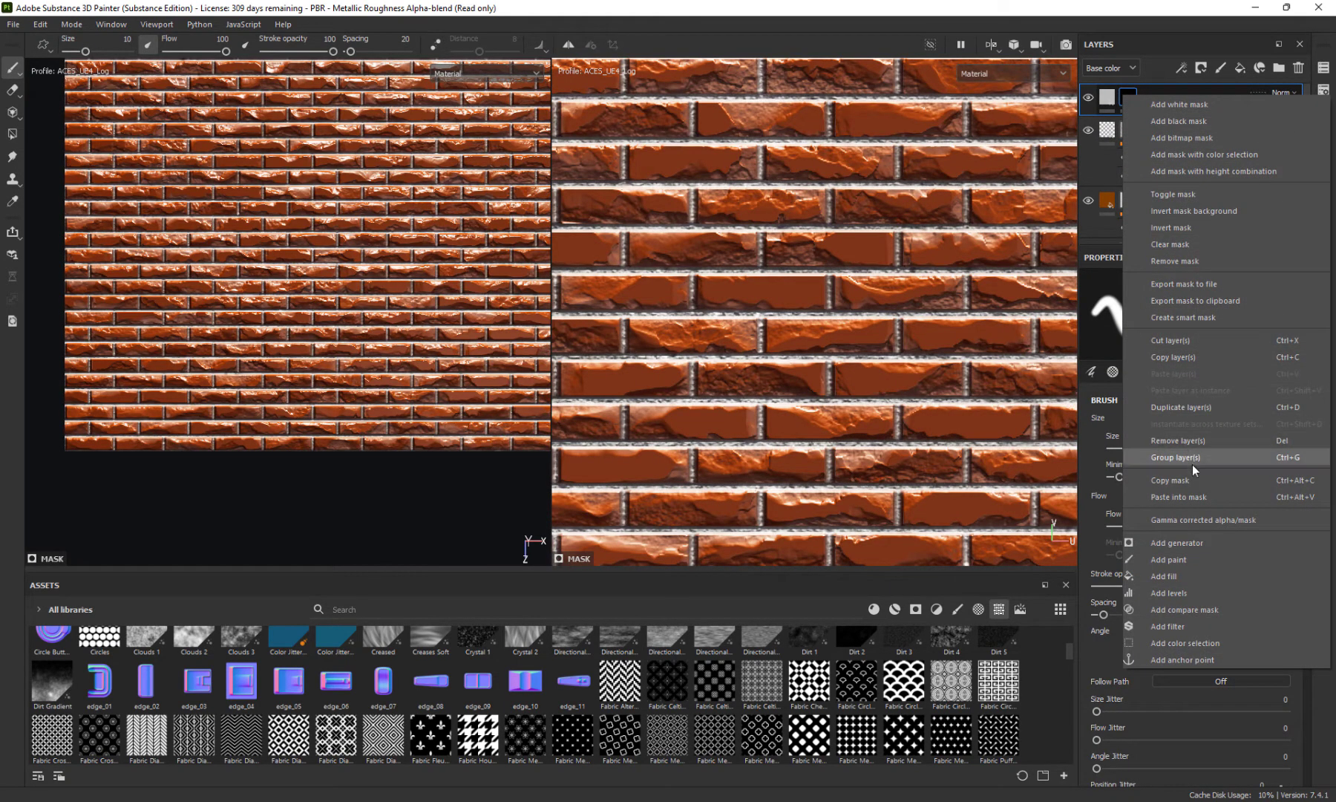
click(1196, 496)
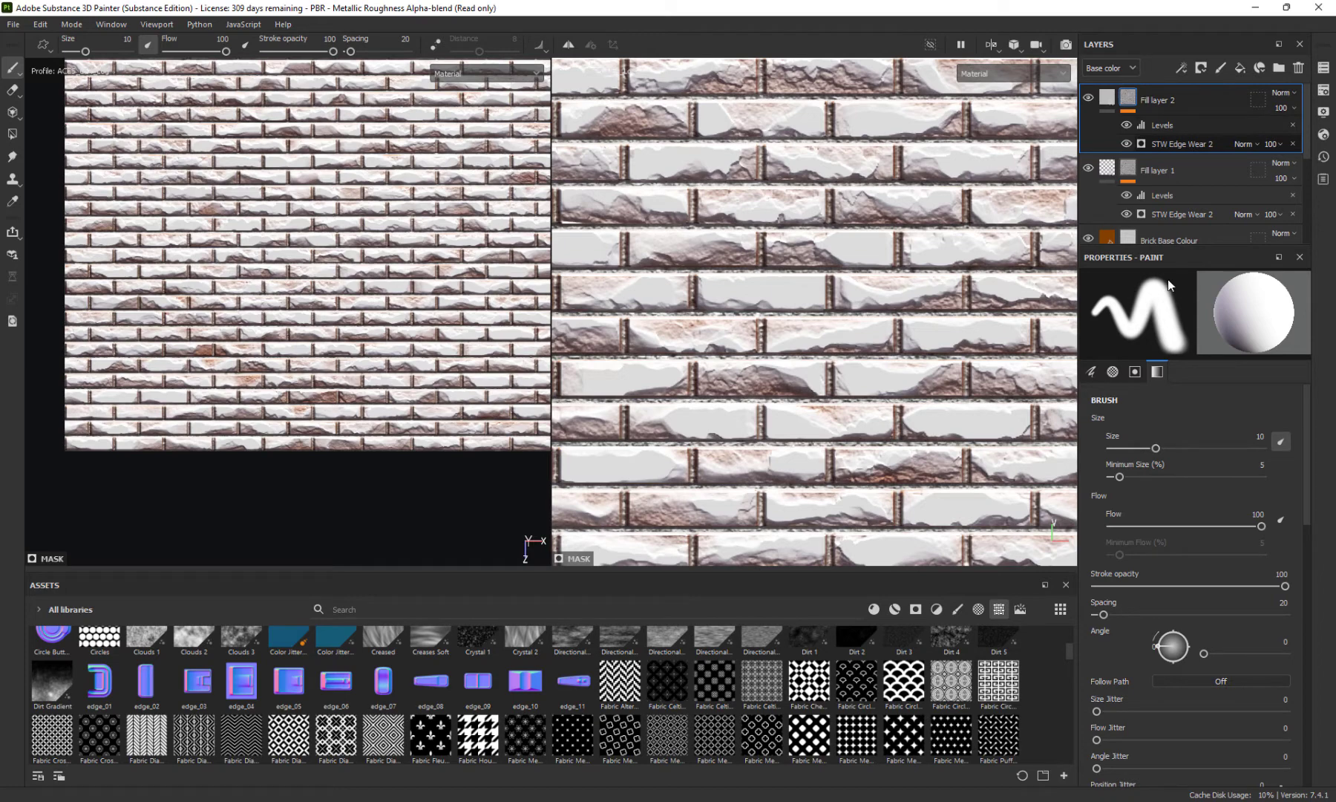
Set the Distance values of Fill layer 2's Edge Wear generator to 15 for Large, 10 for Medium and 30 for Small
click(1162, 144)
click(1100, 469)
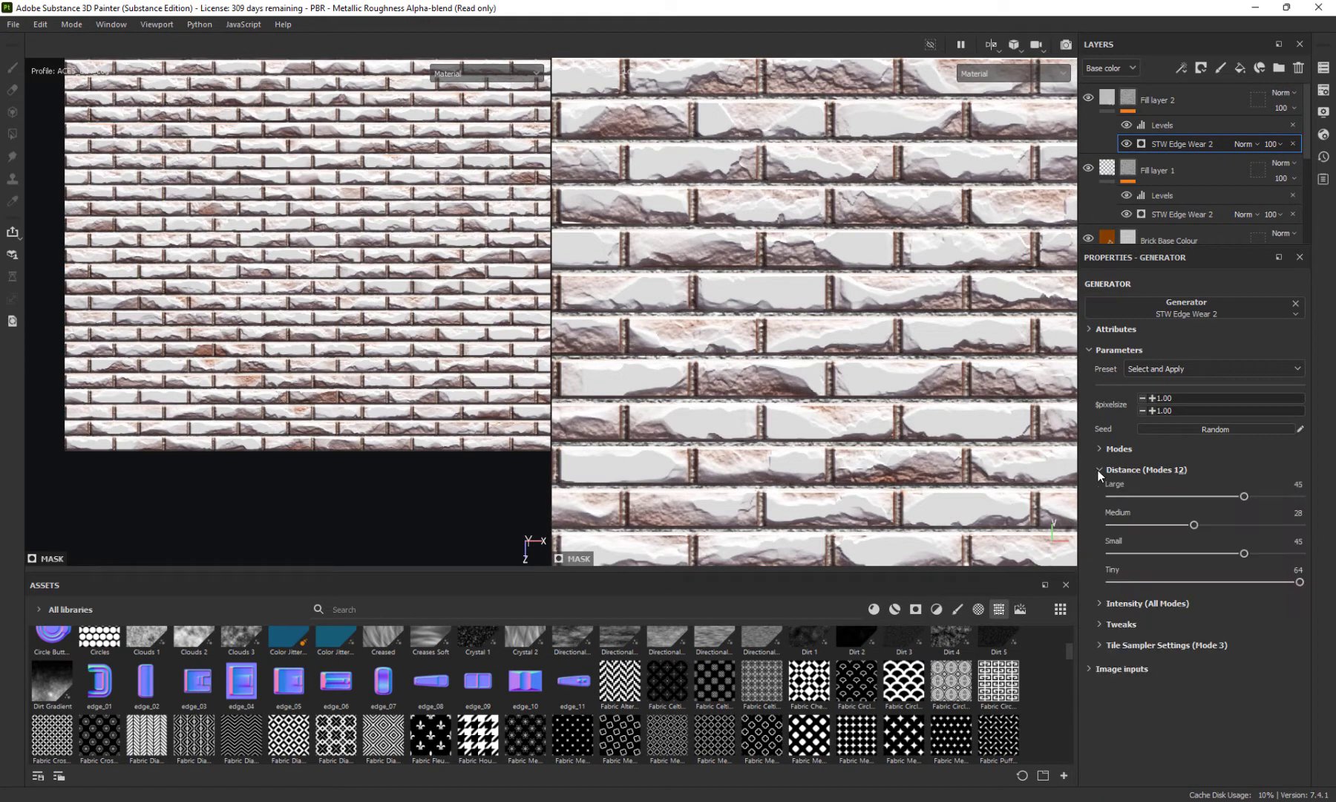
drag(1242, 496, 1141, 525)
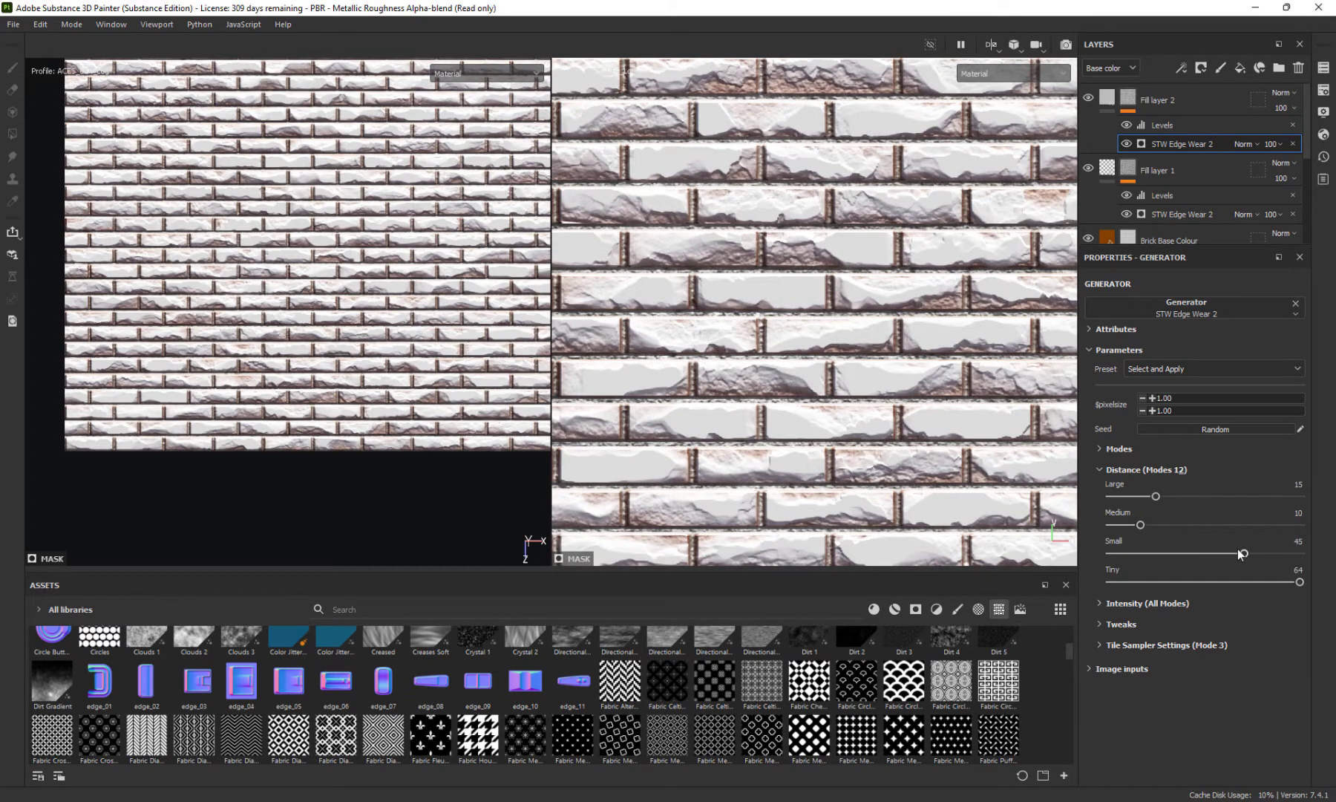
drag(1242, 553, 1200, 554)
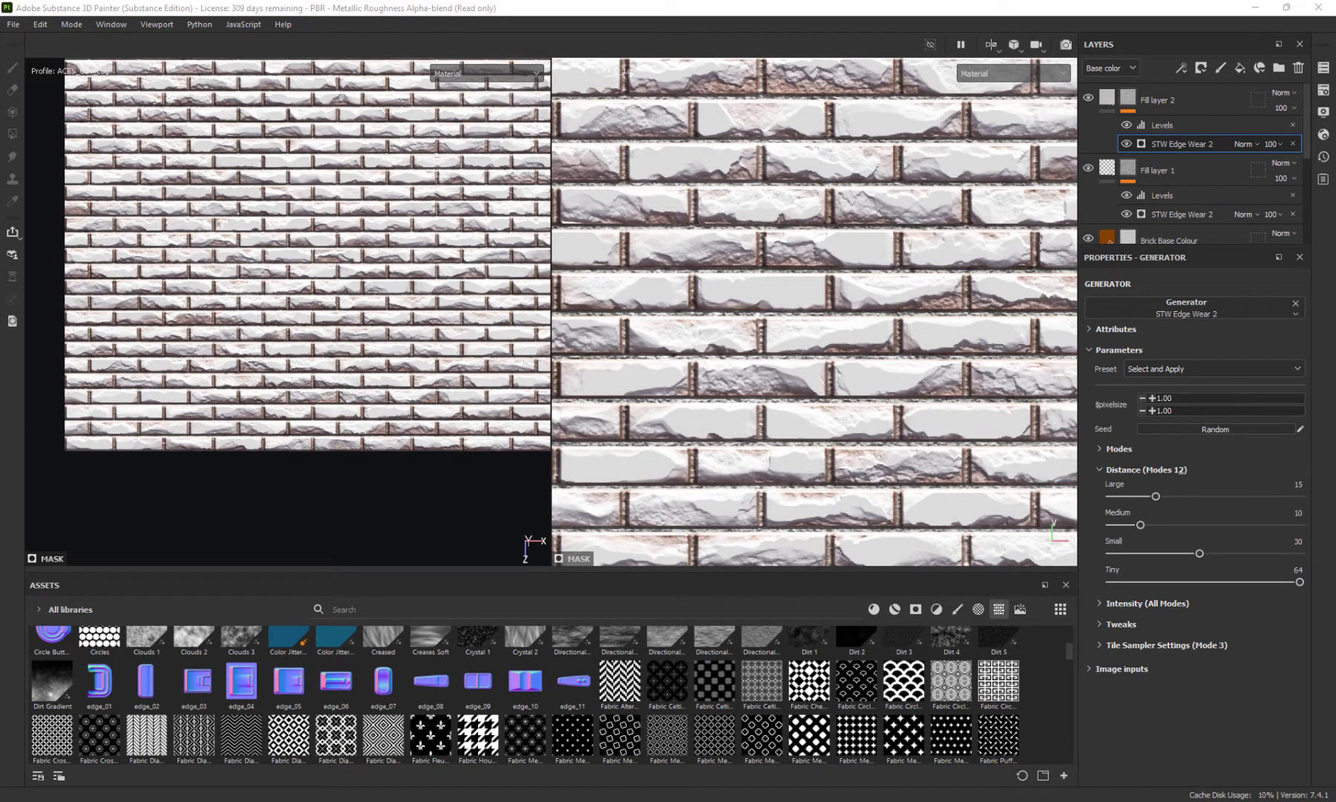
Set Fill layer 2's height to 0.7
click(1105, 100)
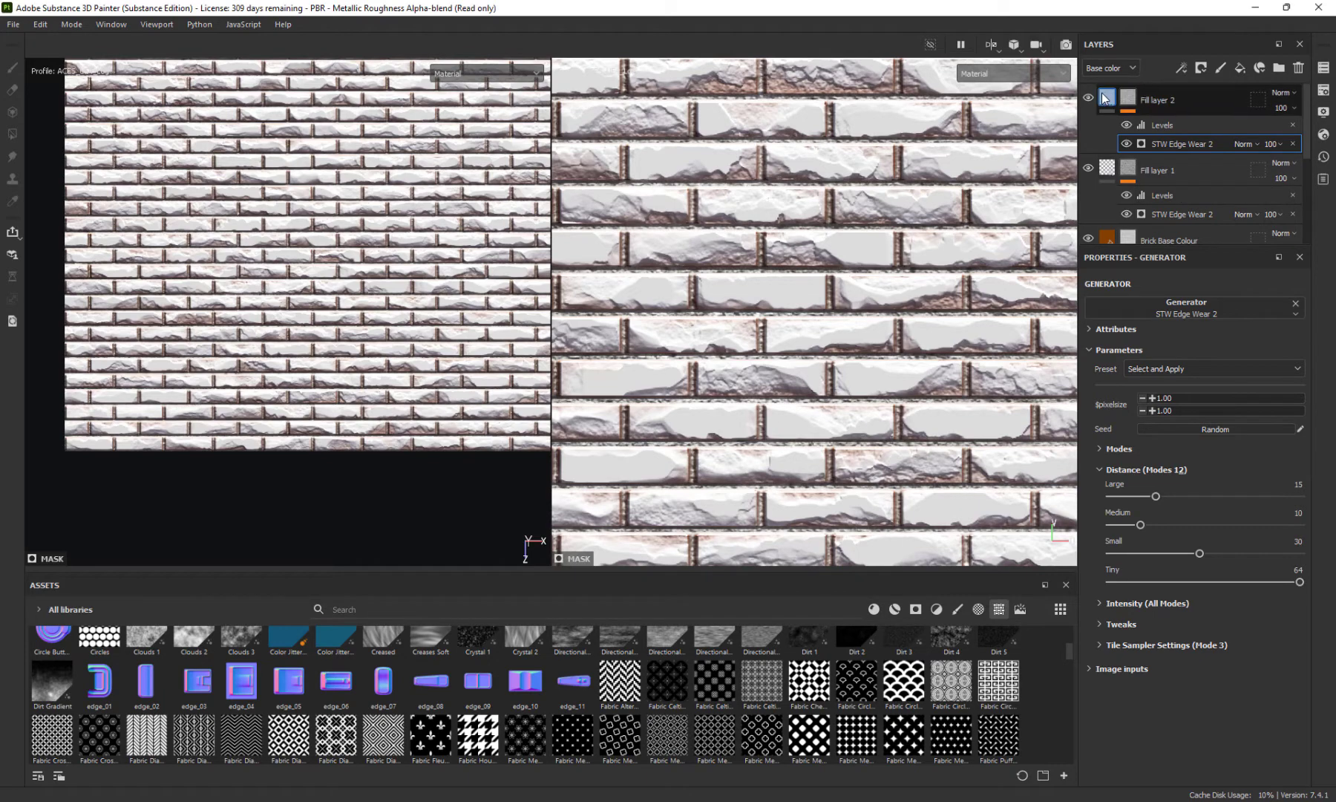
scroll(1170, 563, down, 2)
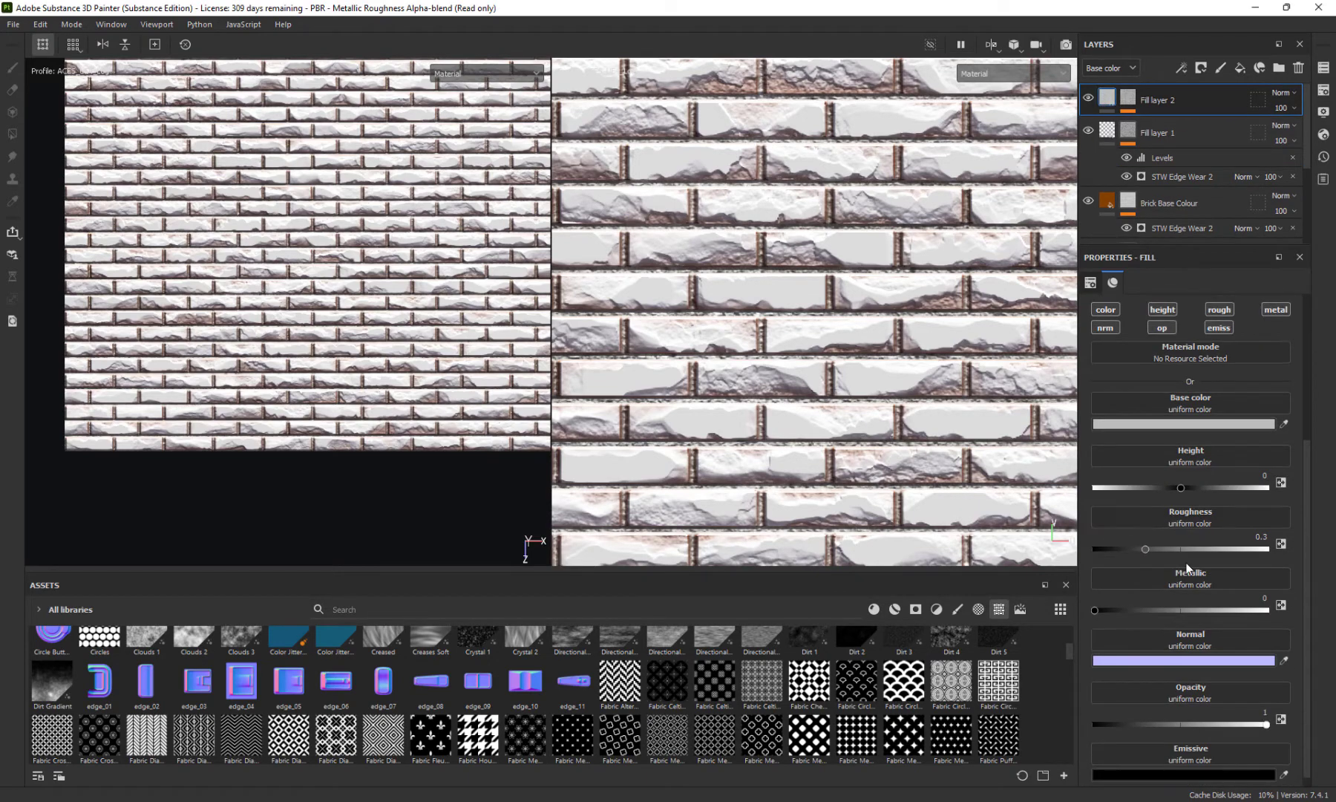
drag(1181, 487, 1241, 518)
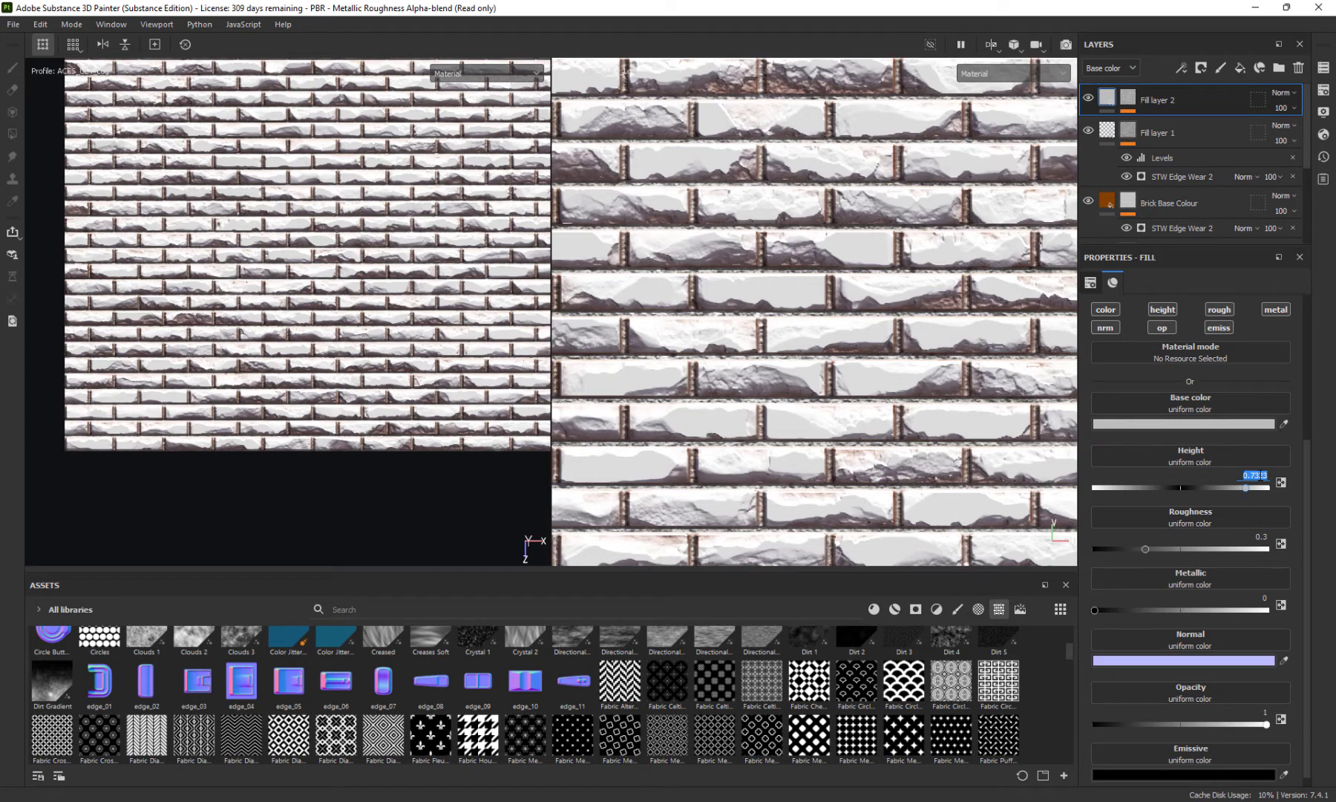
key(BackSpace)
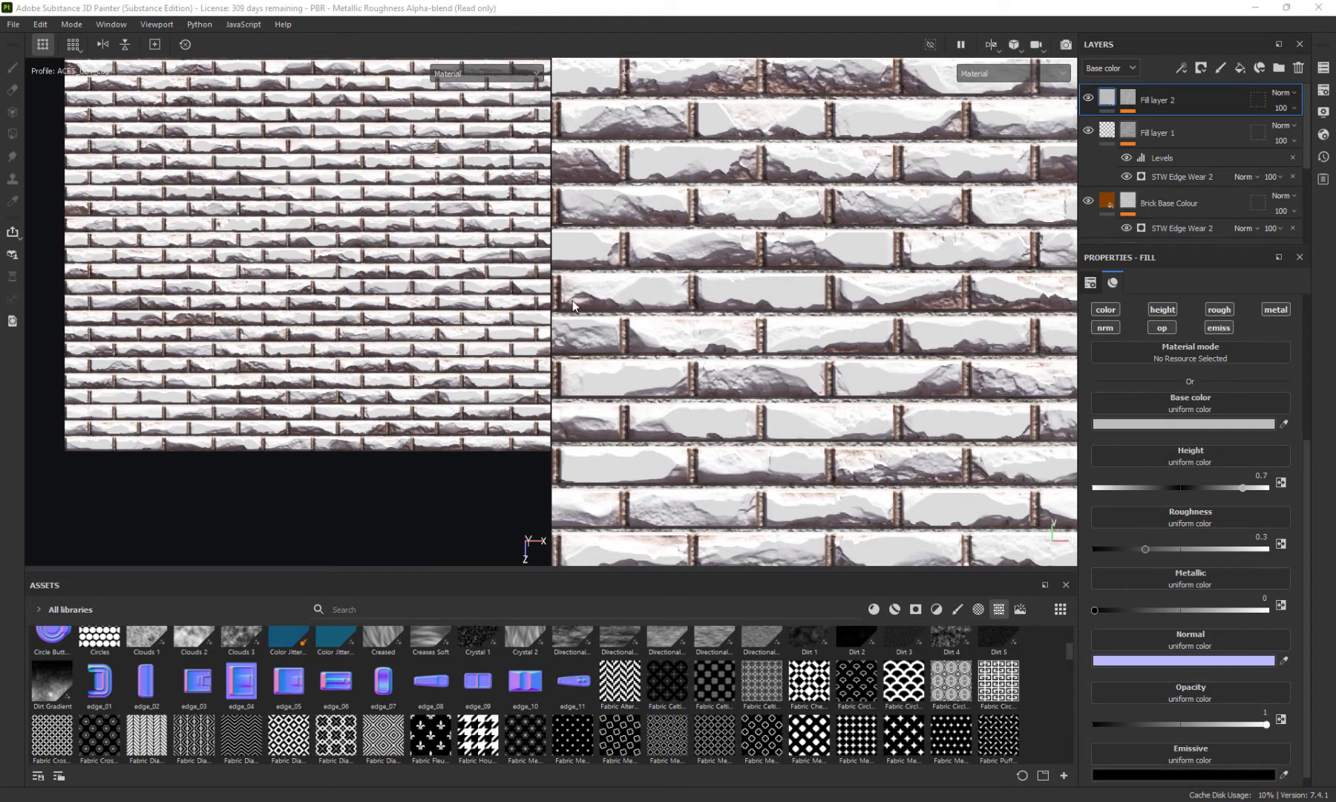
key(ctrl+v)
Set the Large intensity of Fill layer 2's Edge Wear generator to 10
click(1129, 100)
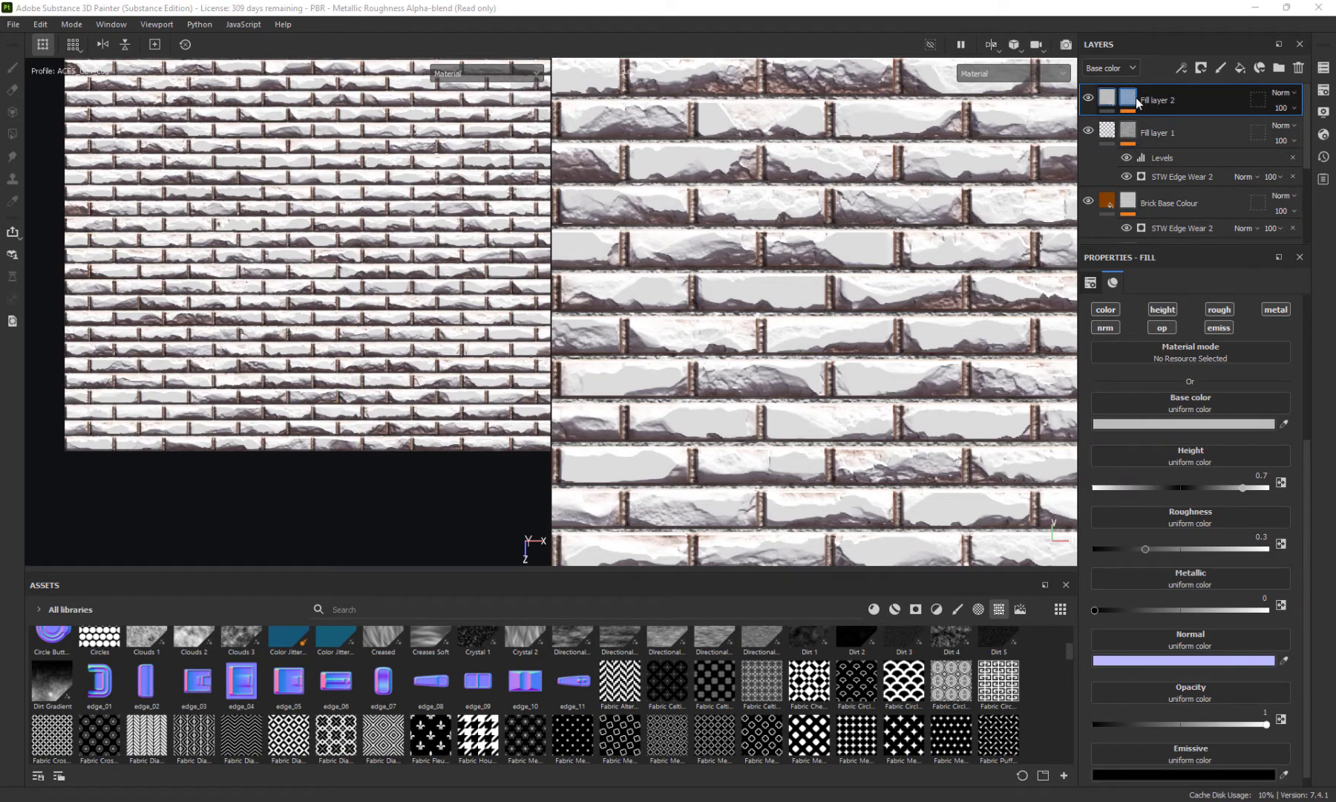
click(1184, 143)
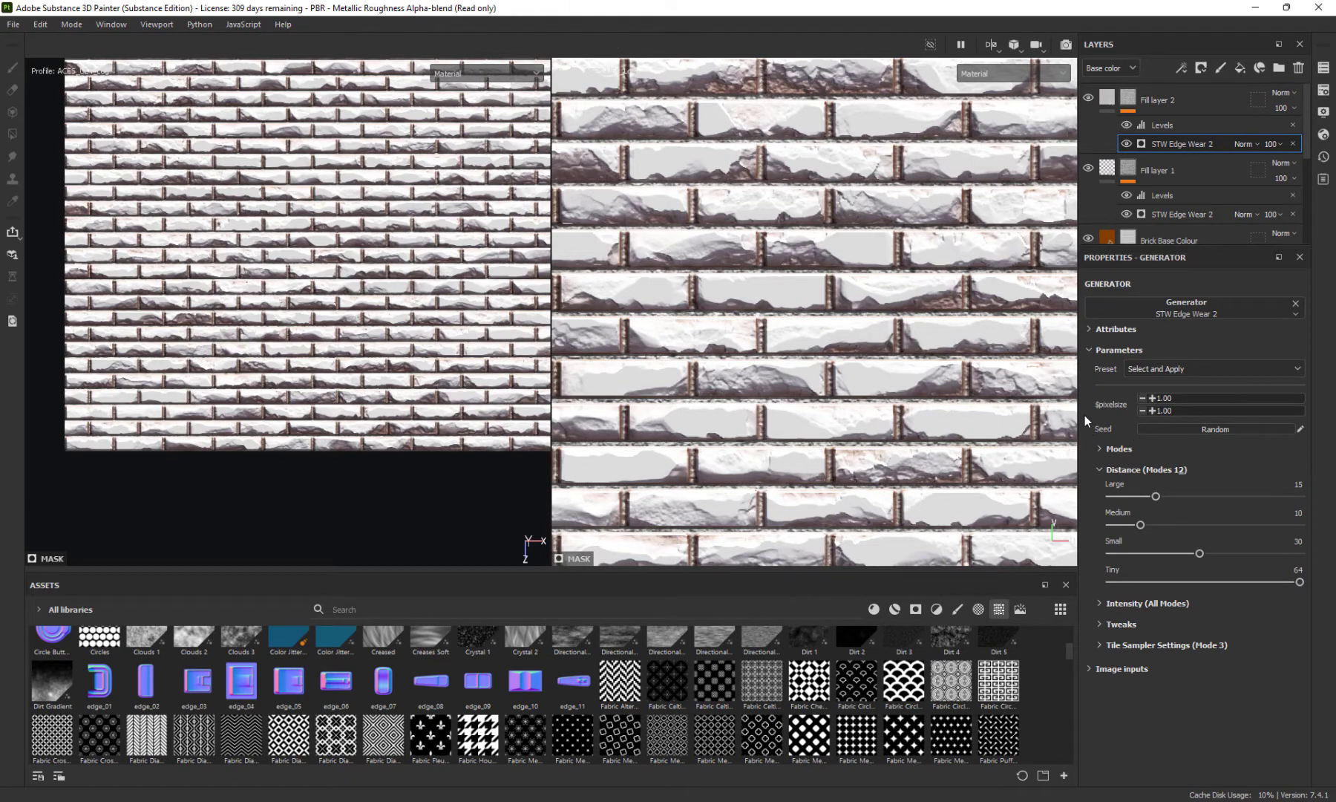
click(1099, 602)
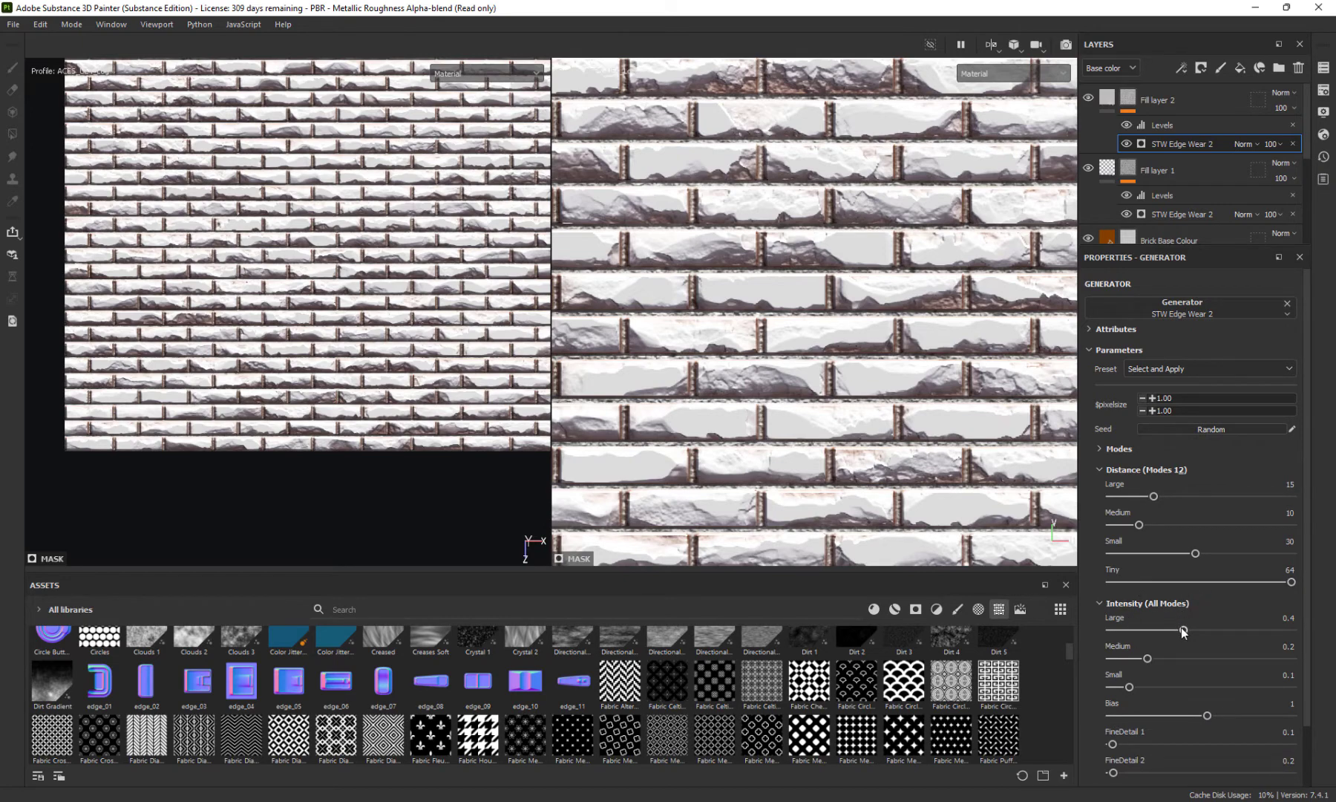
drag(1185, 630, 1261, 628)
scroll(638, 295, up, 5)
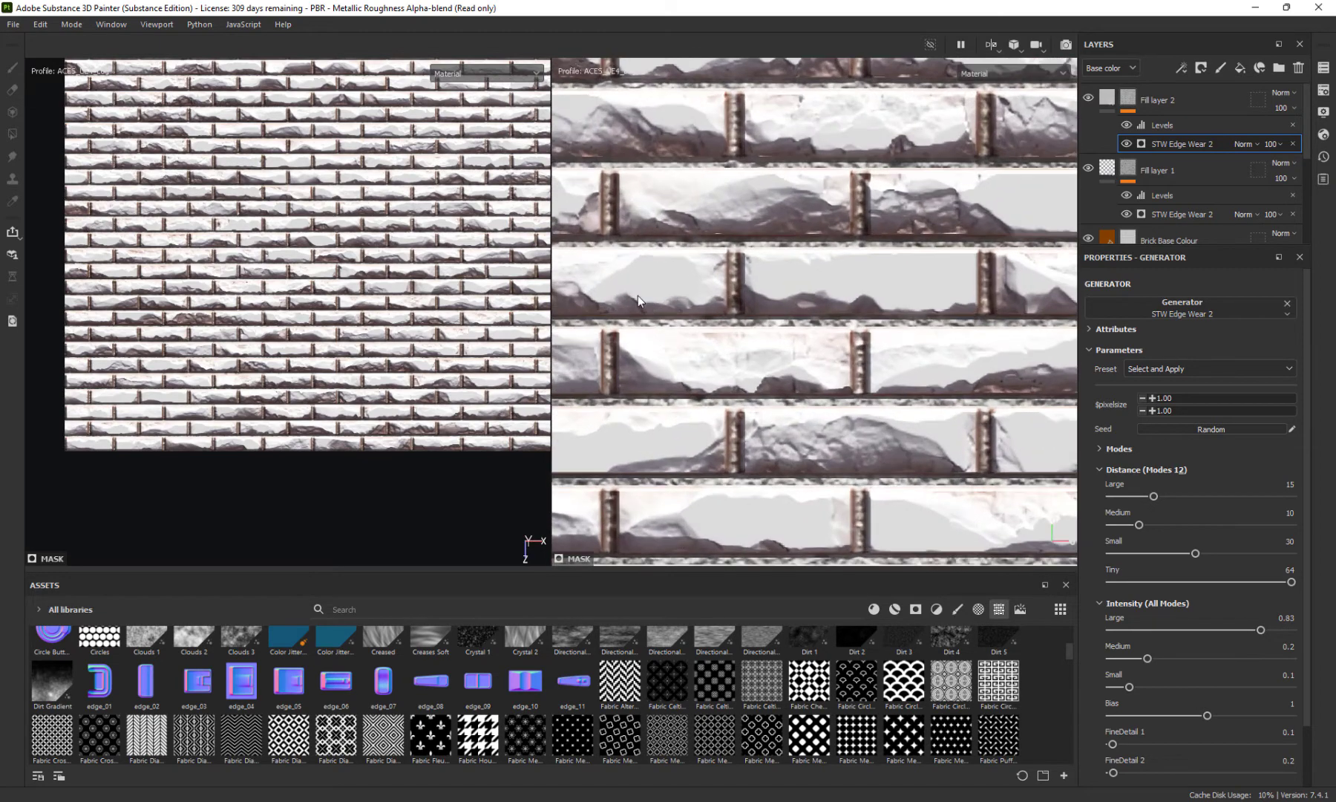
scroll(637, 296, down, 4)
alt+middle_drag(638, 295, 566, 237)
scroll(566, 237, up, 2)
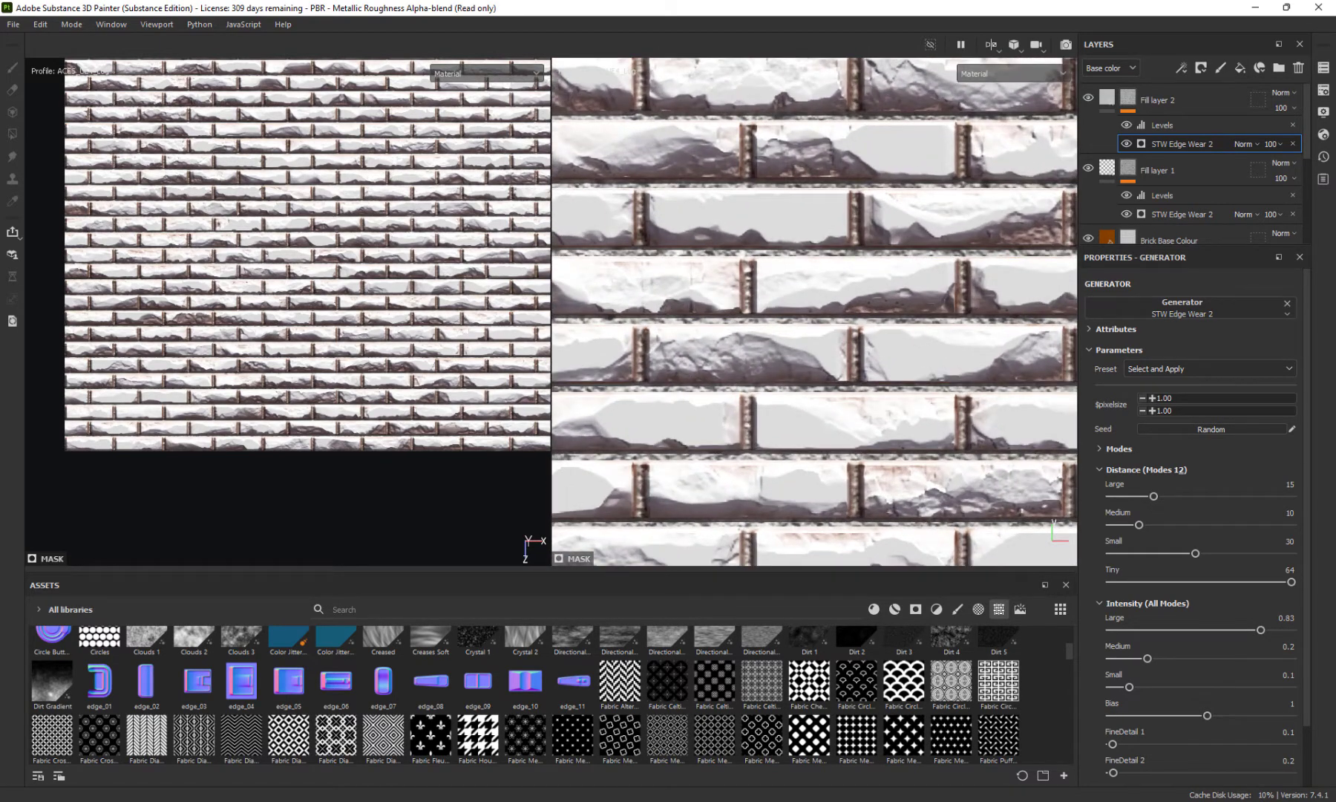
scroll(1246, 569, down, 2)
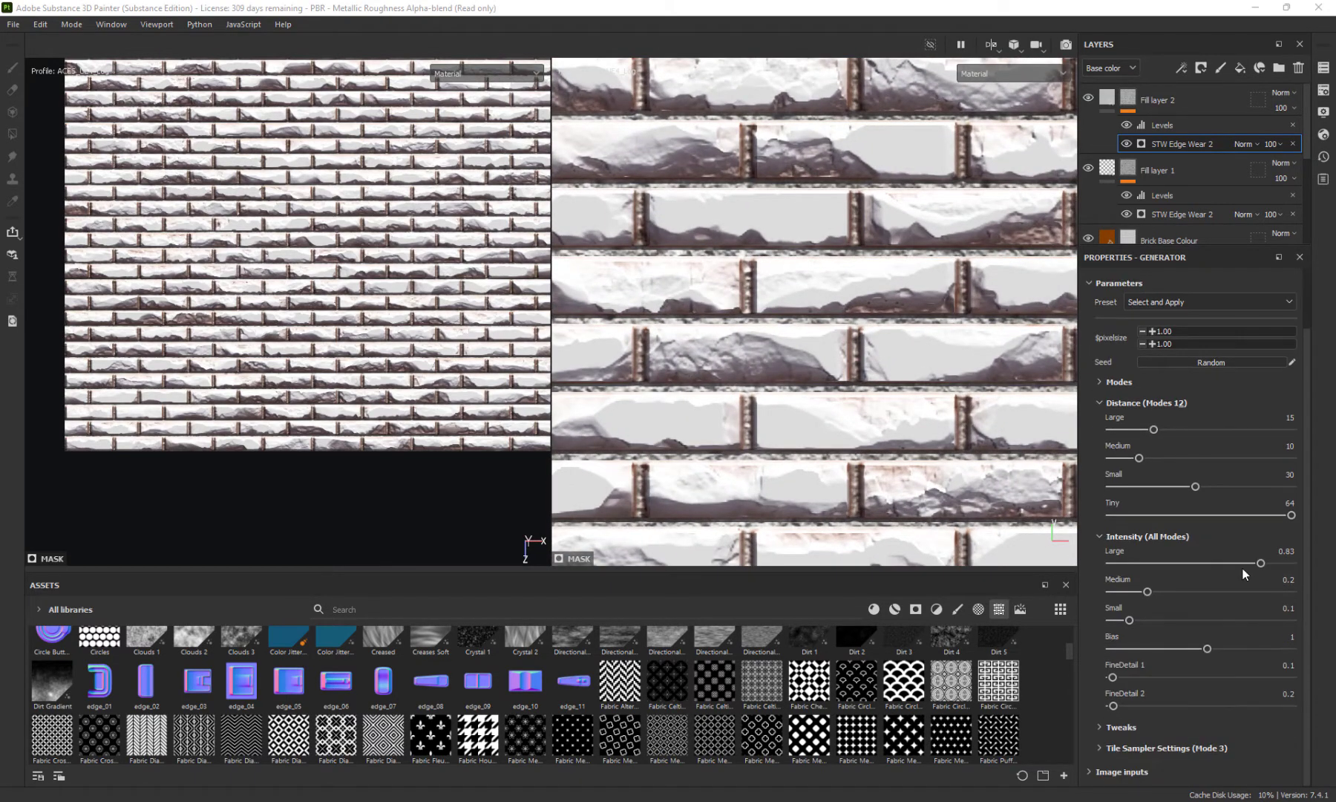
drag(1260, 564, 1327, 576)
text(10)
key(Return)
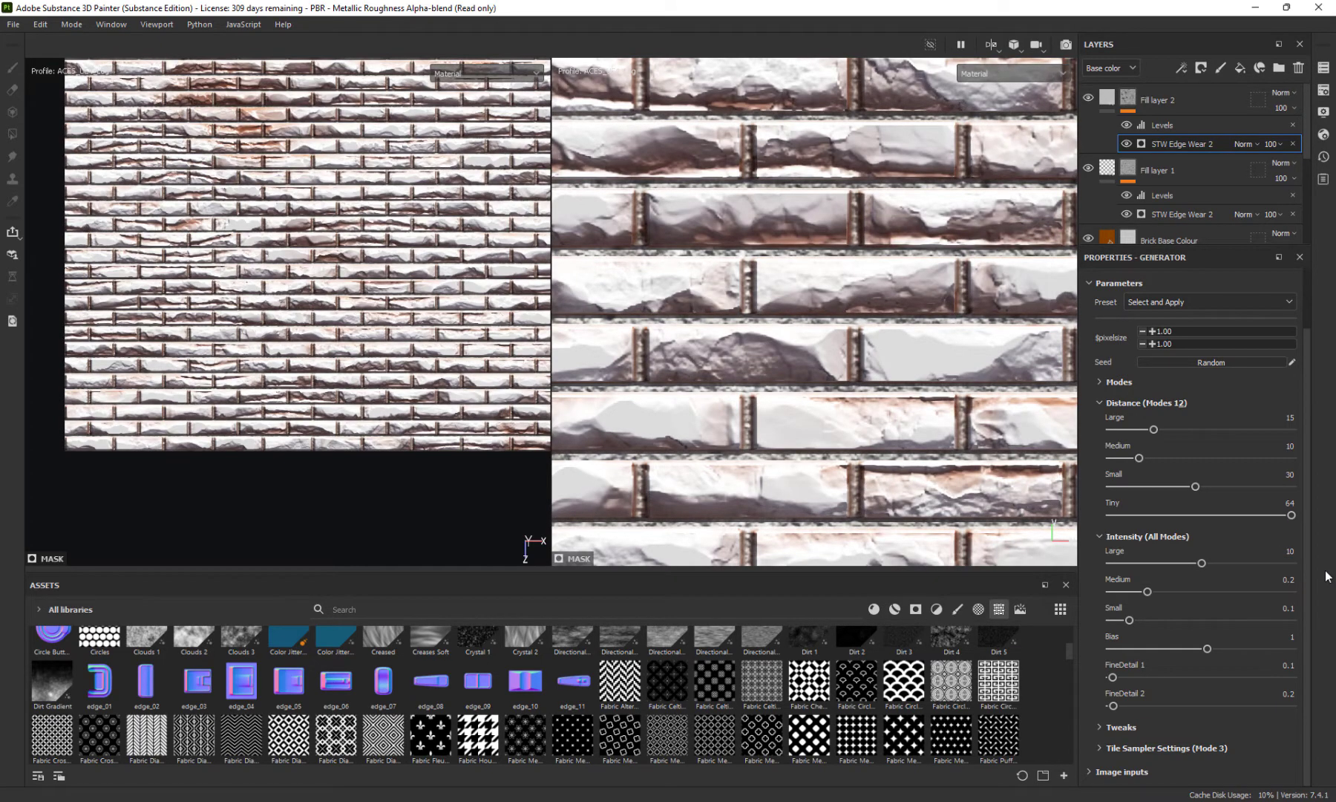
mouse_move(1201, 563)
mouse_down()
mouse_move(1320, 563)
mouse_move(1185, 567)
mouse_move(1231, 567)
mouse_move(1217, 567)
mouse_up()
click(1276, 553)
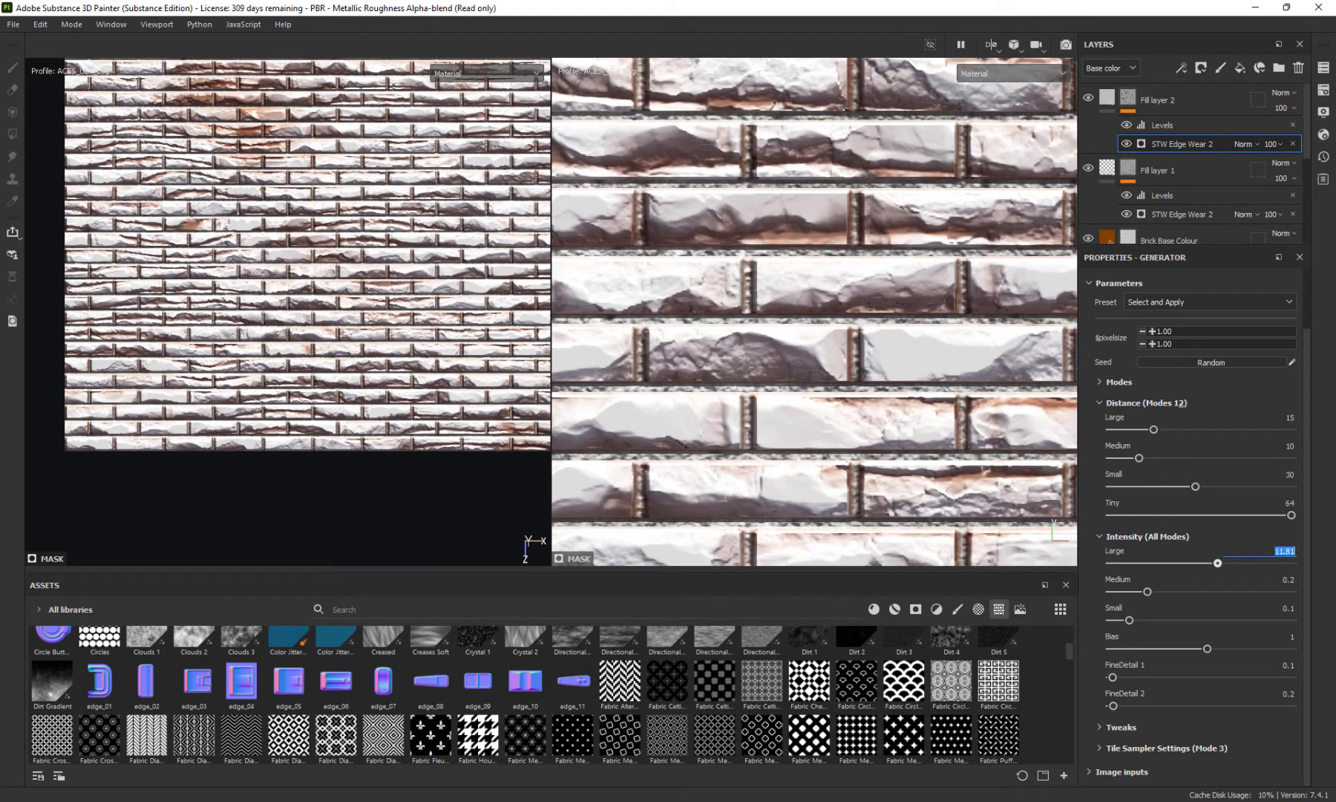
text(10)
key(Return)
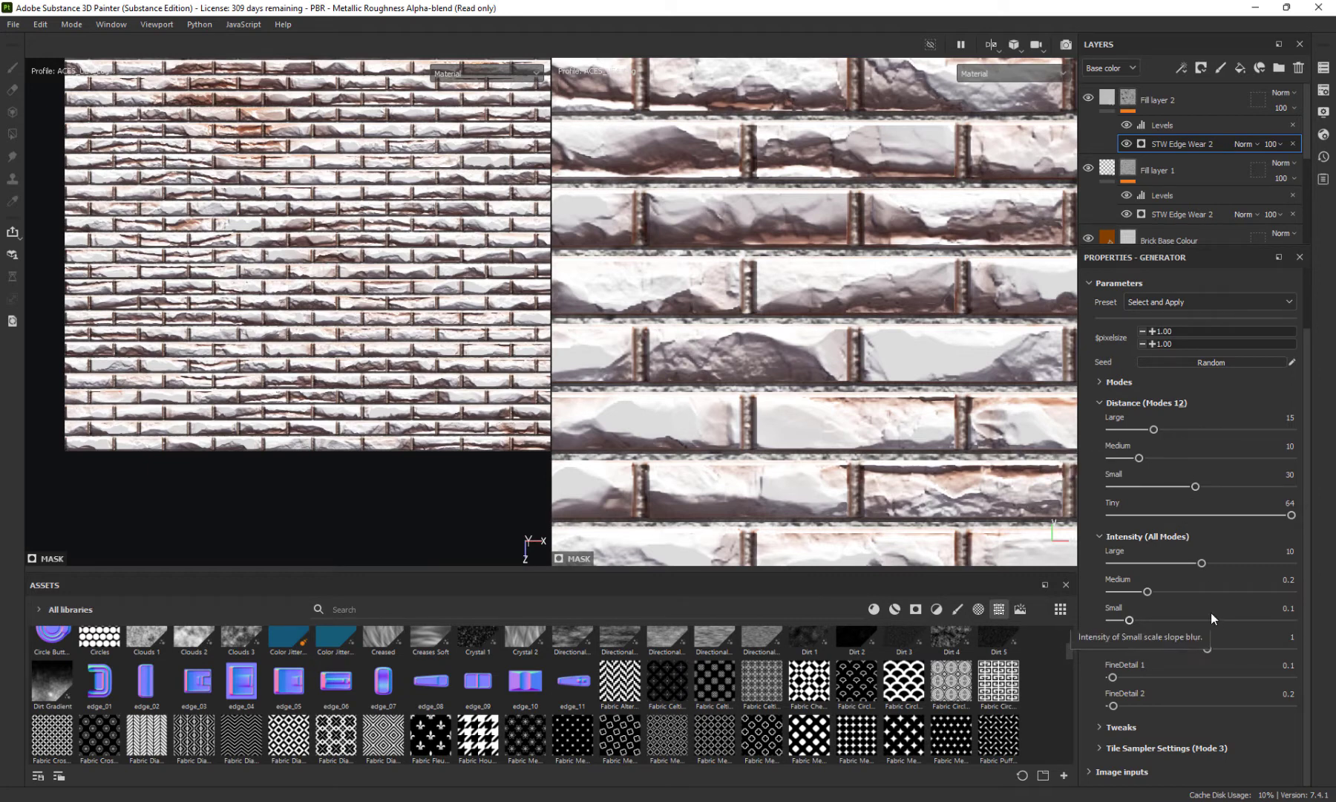
Set the Medium intensity of Fill layer 2's Edge Wear generator to 5 and the Small intensity to 0.5
drag(1148, 591, 1297, 585)
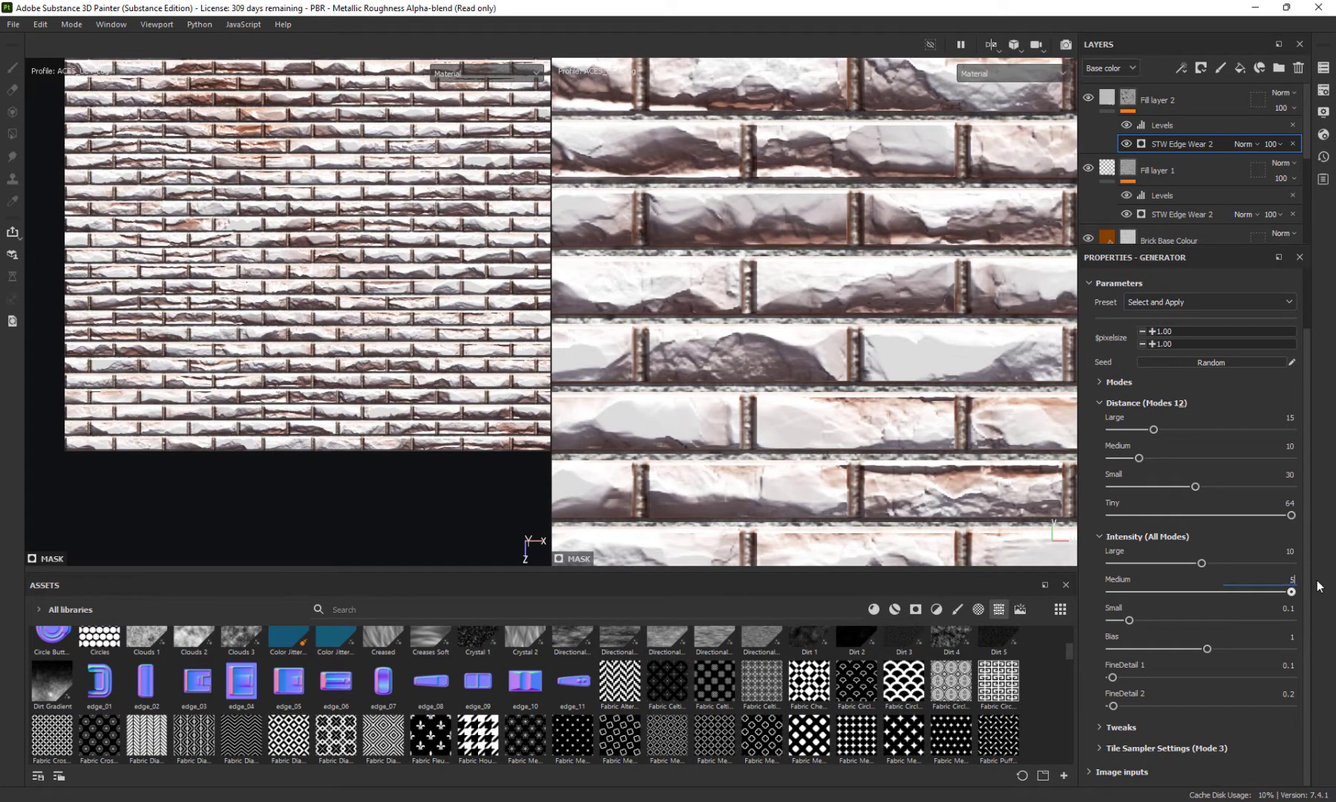
key(Return)
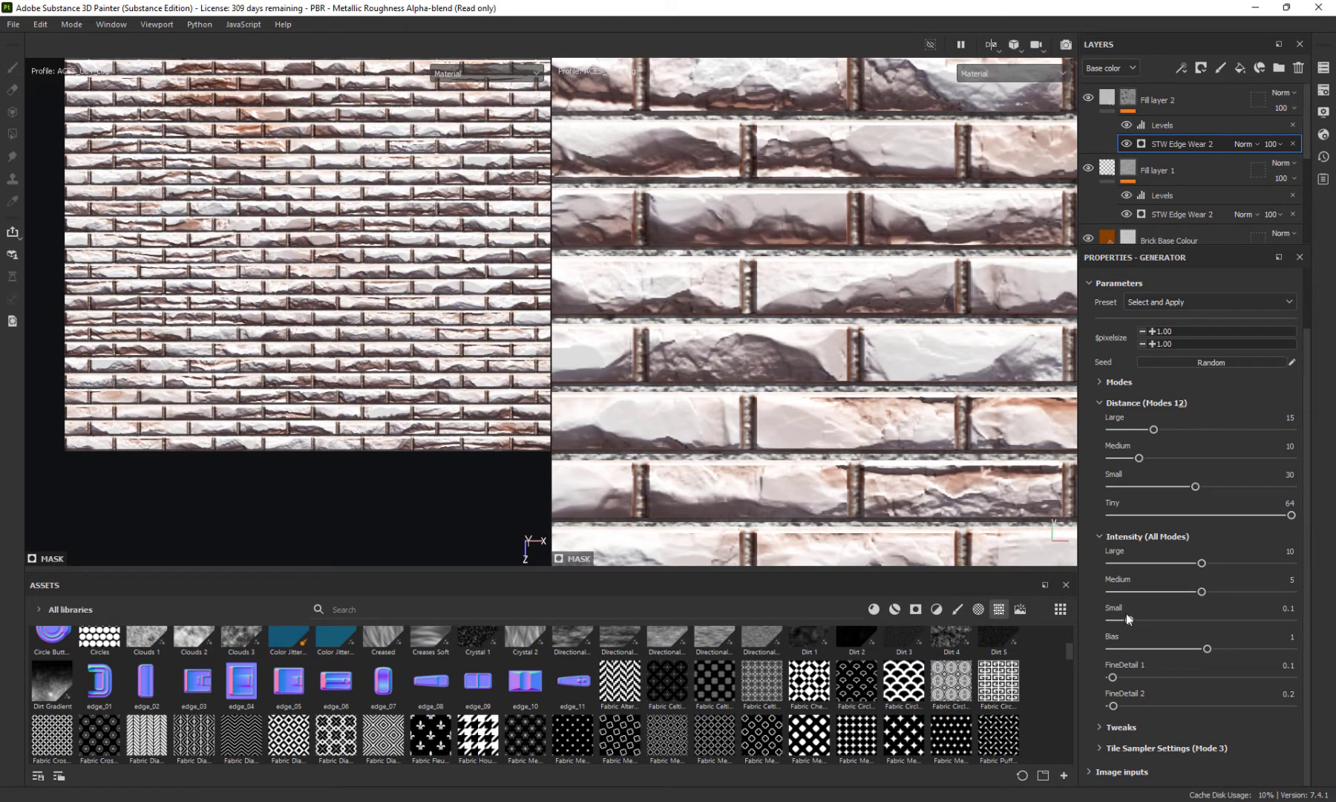
drag(1126, 613, 1202, 625)
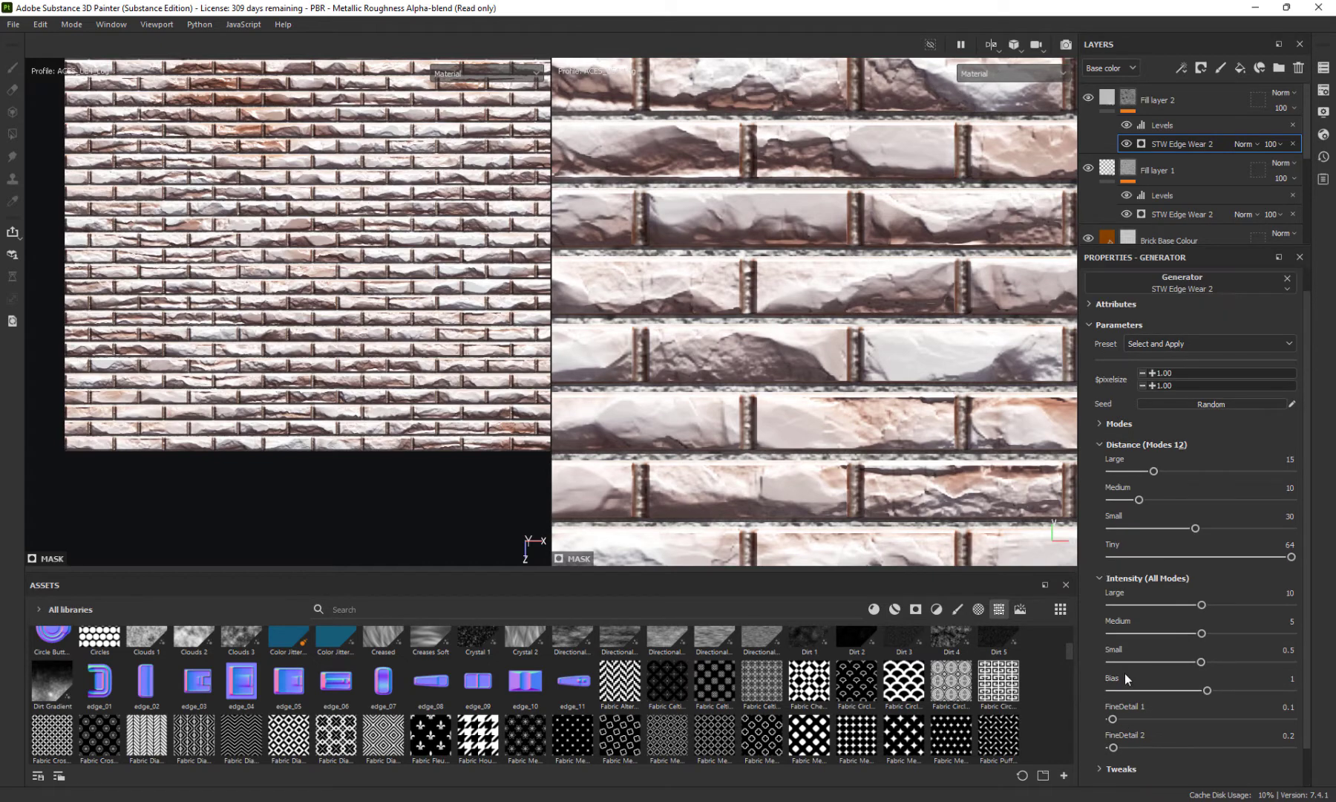
Try a FineDetail 1 intensity of 7 on Fill layer 2's Edge Wear generator and raise it to 10
drag(1112, 676, 1185, 670)
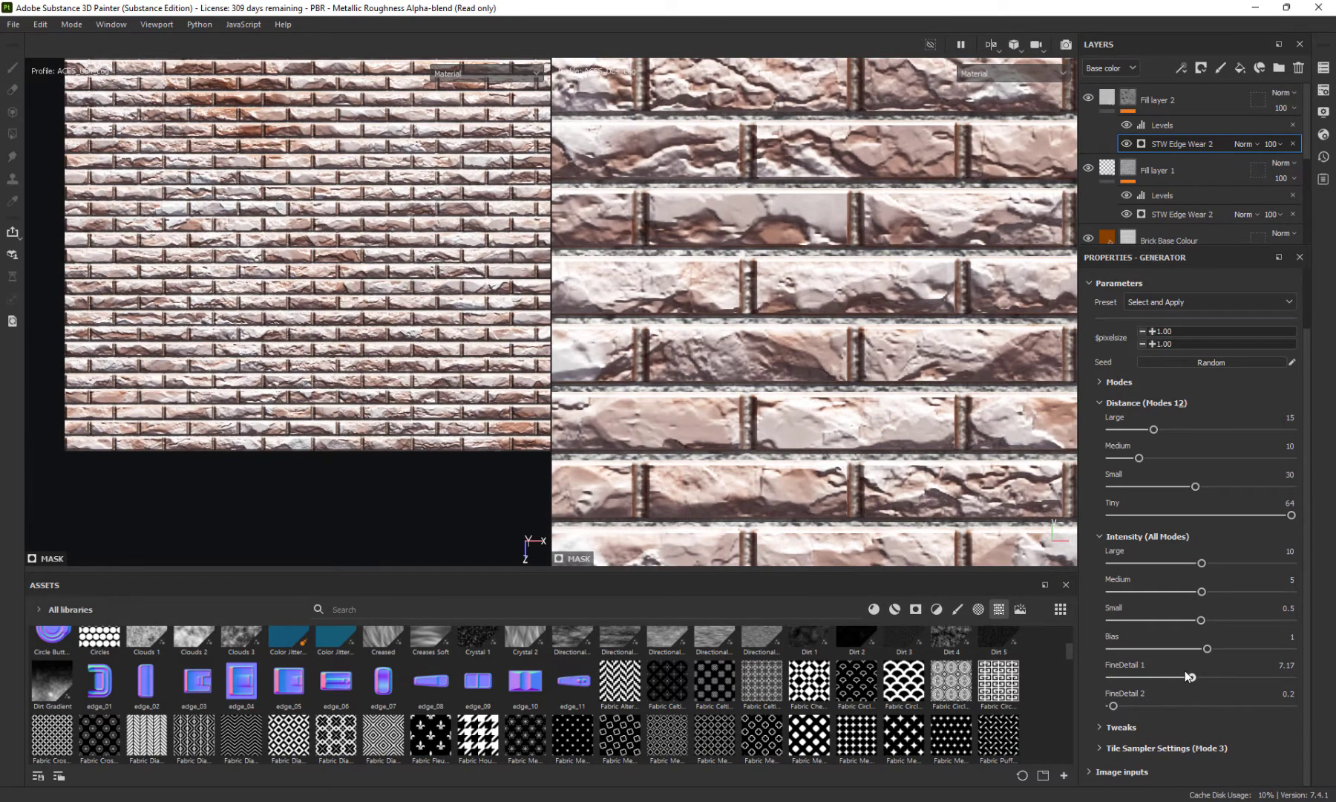
click(1287, 664)
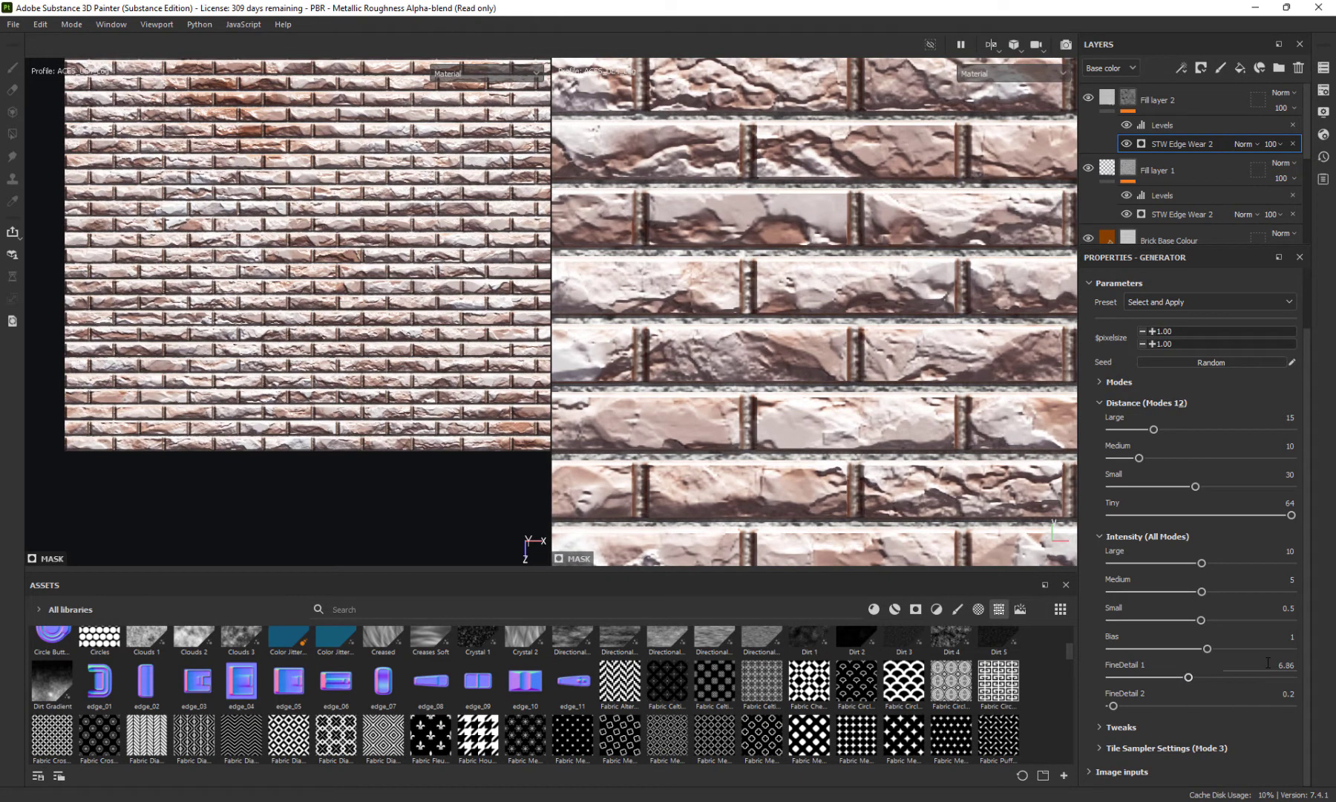
text(7)
key(Return)
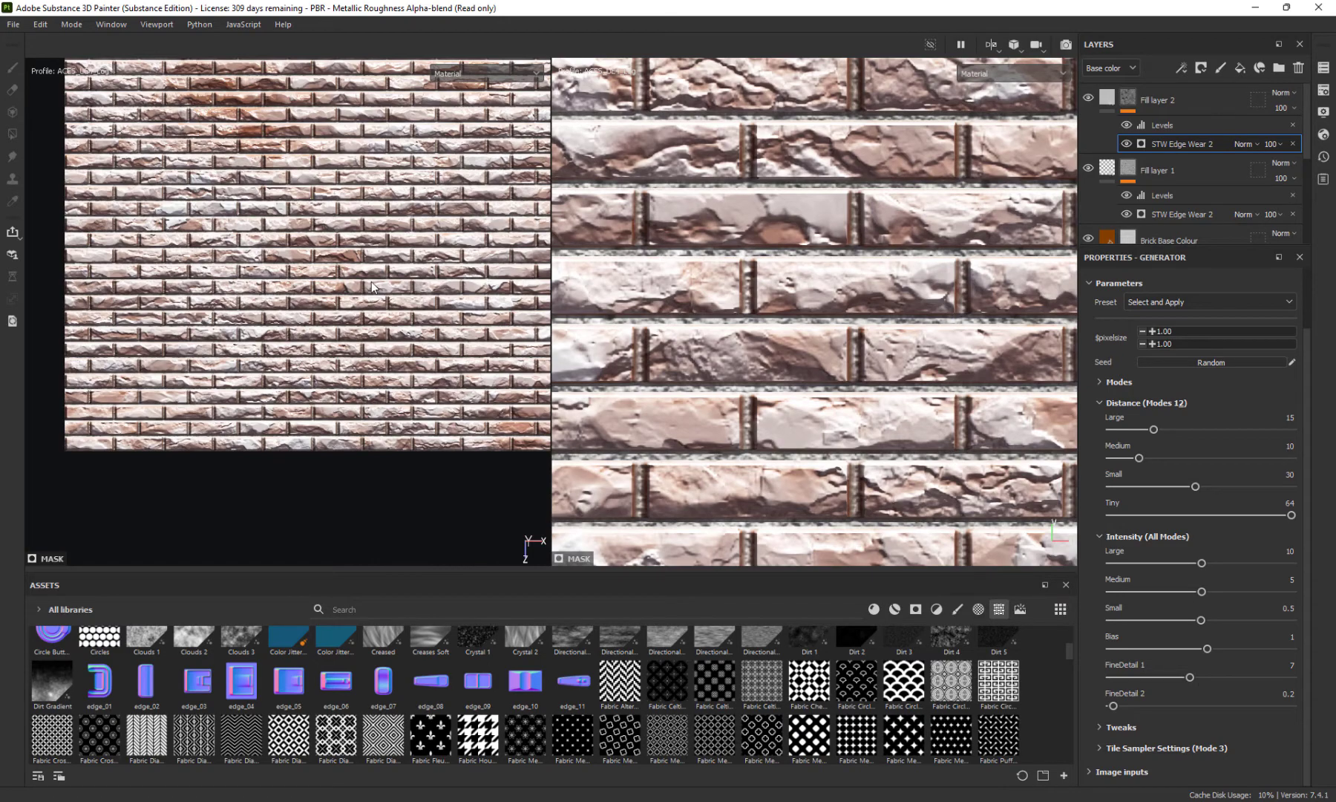
scroll(184, 344, up, 3)
scroll(160, 337, down, 3)
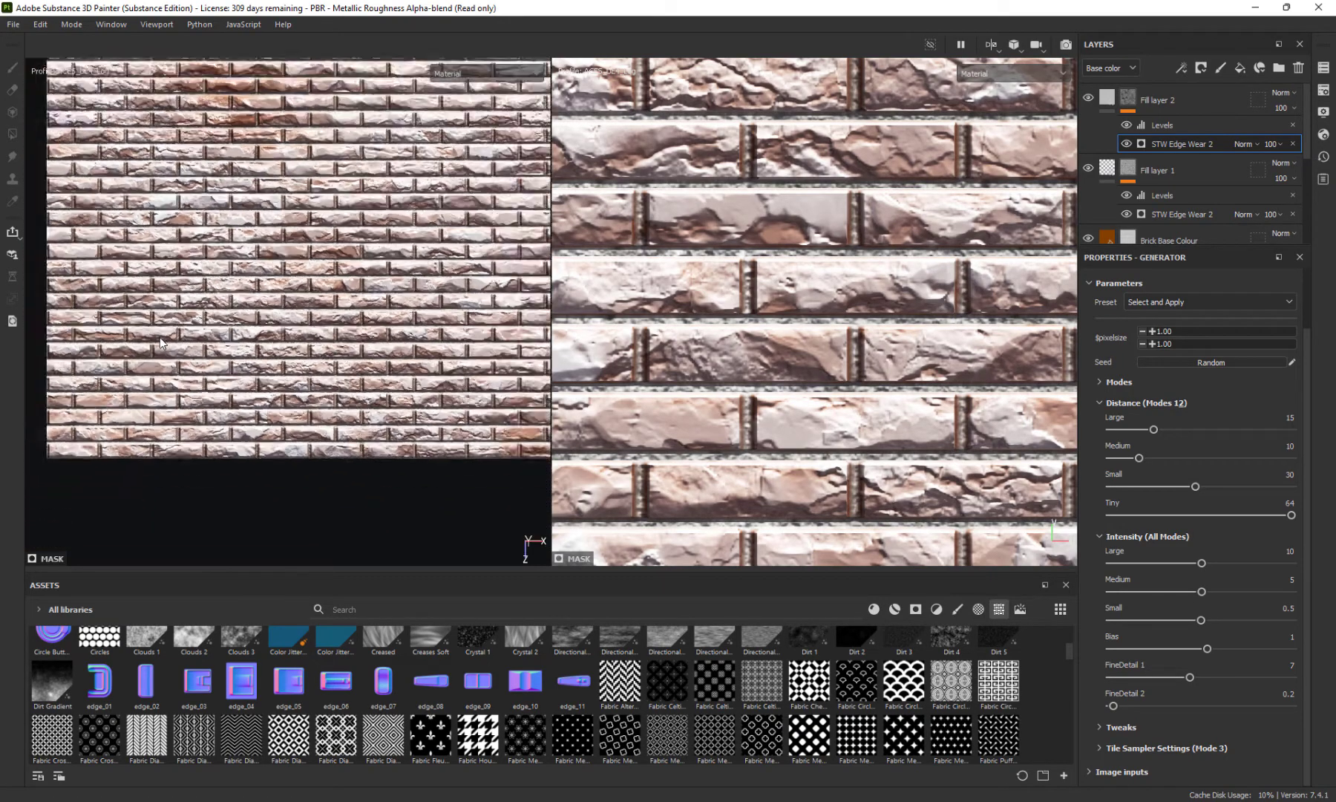
scroll(159, 337, up, 2)
scroll(159, 337, up, 3)
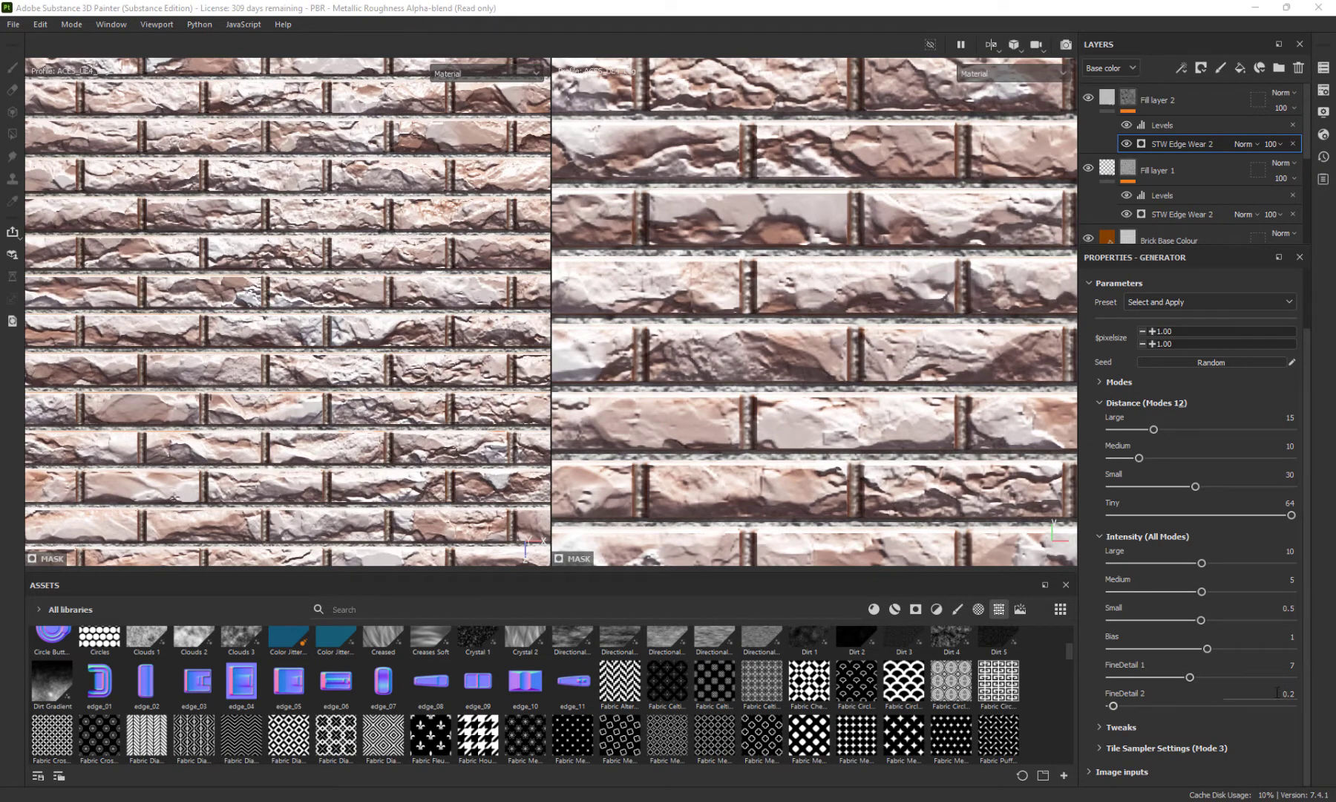
click(1279, 668)
text(10)
key(Return)
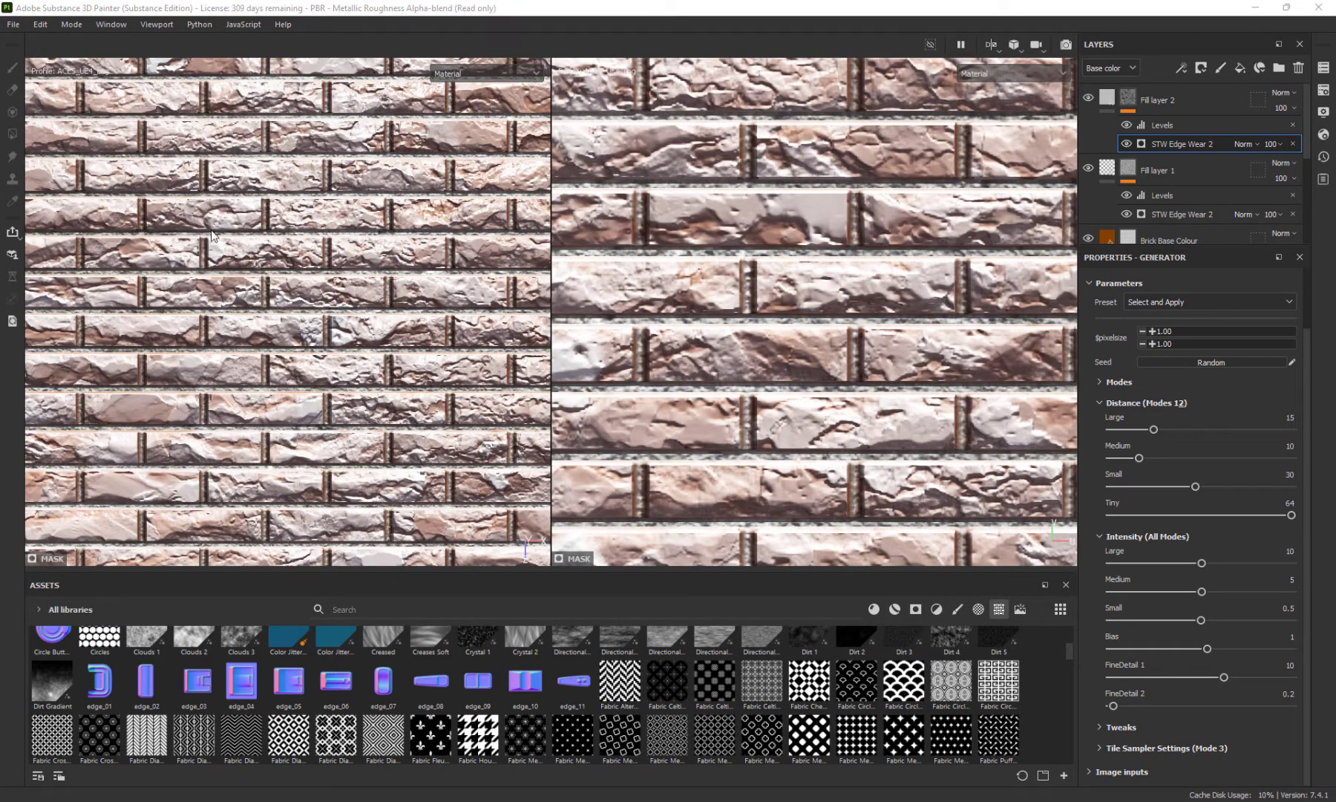
Raise the Trimming tweak of Fill layer 2's Edge Wear generator to 0.6
click(1102, 725)
scroll(1119, 630, down, 3)
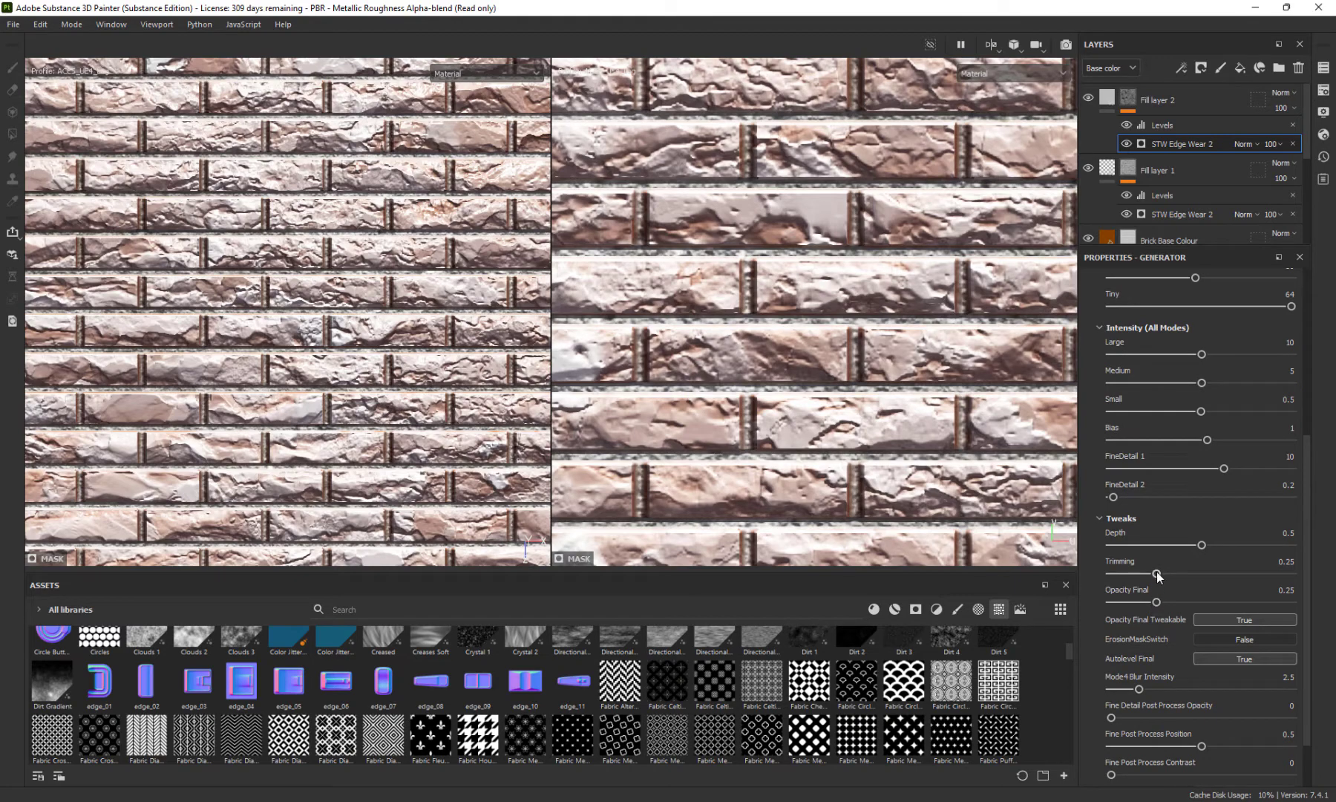
drag(1156, 572, 1184, 585)
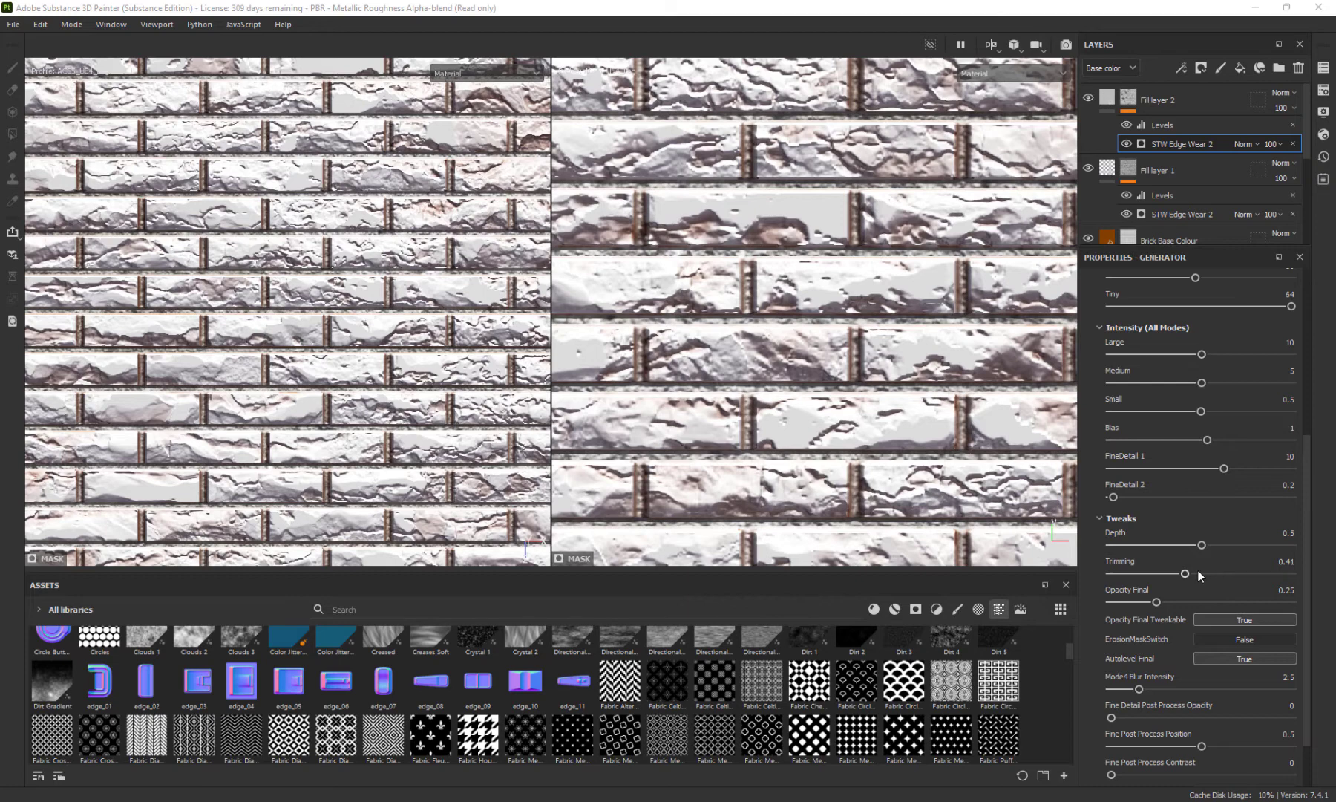
drag(1184, 571, 1221, 578)
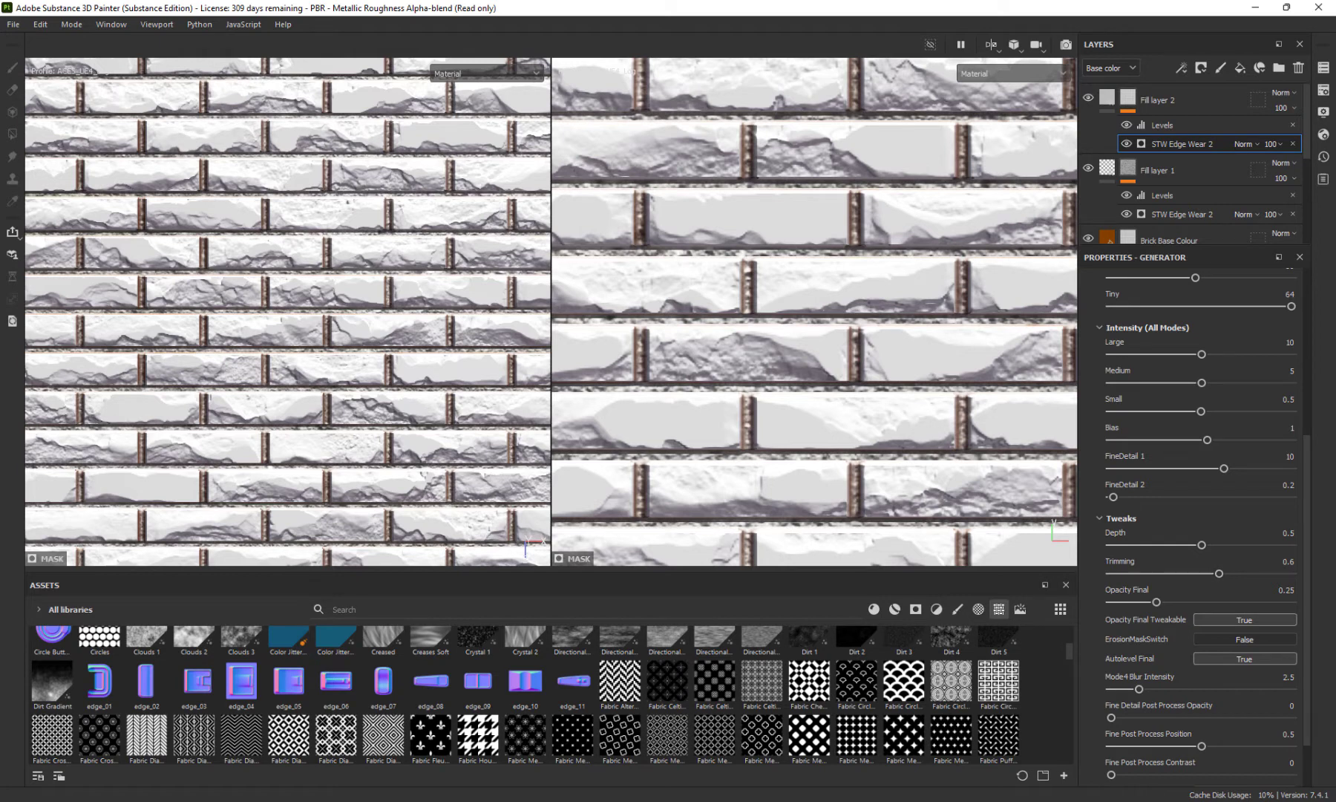
scroll(692, 514, up, 1)
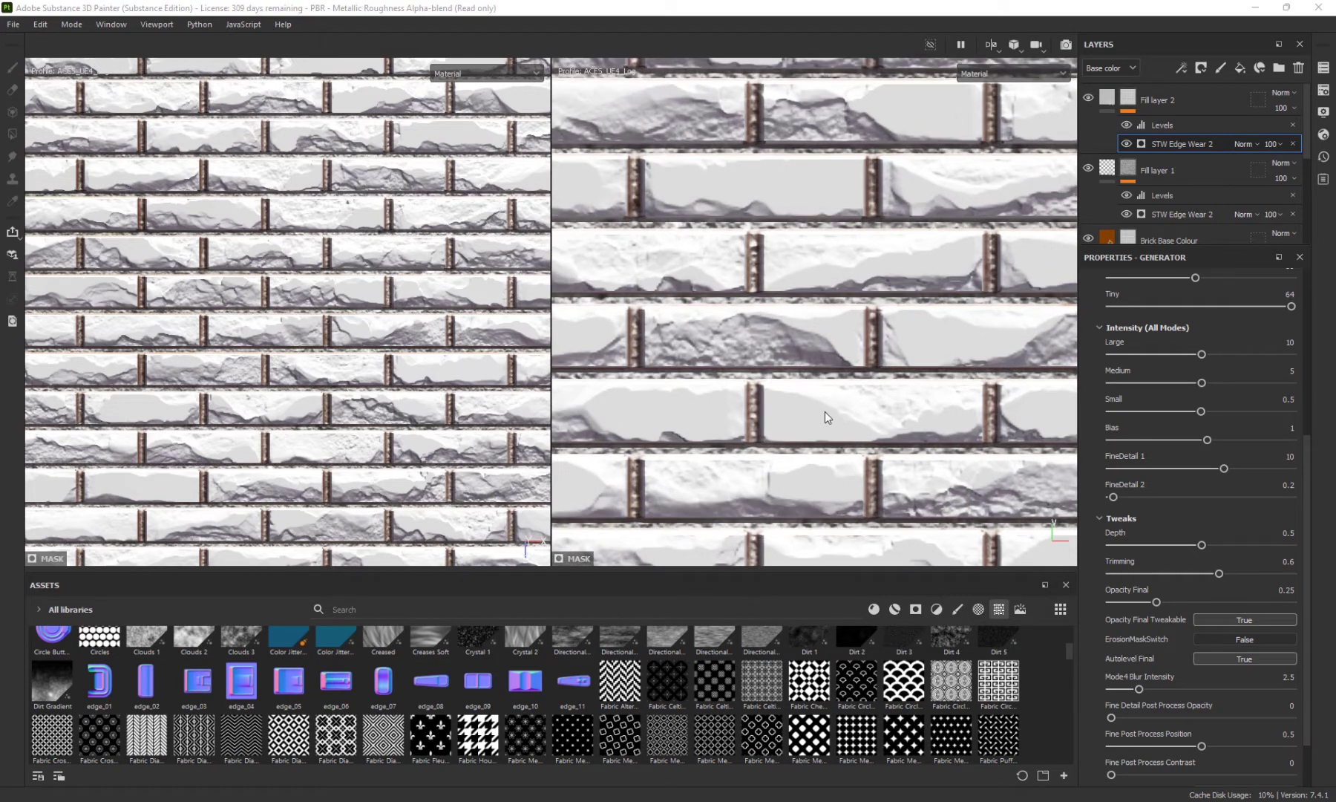
Set the input black point of the Levels on Fill layer 2's mask to 0.334
click(1162, 125)
mouse_move(1246, 317)
mouse_down()
mouse_move(1118, 323)
mouse_move(1268, 319)
mouse_move(1162, 319)
mouse_up()
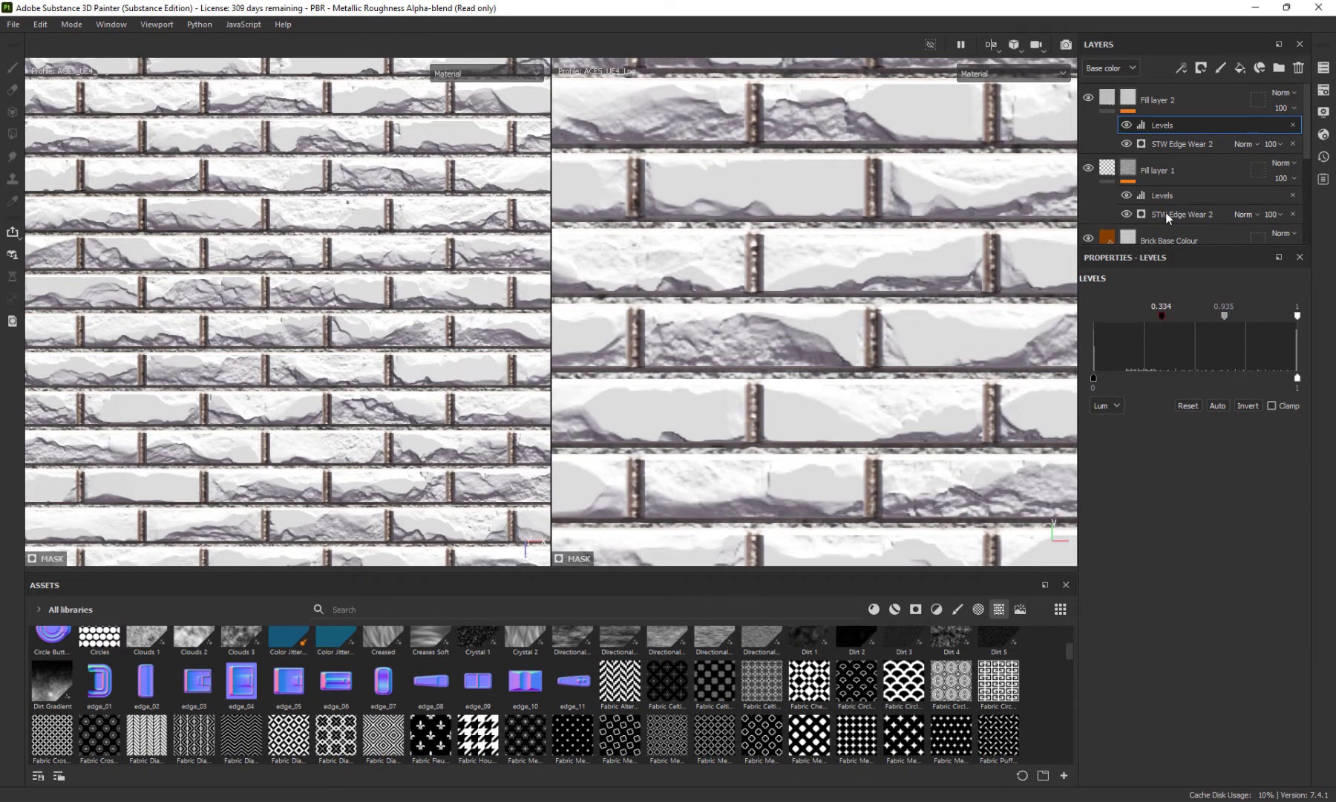
click(1168, 151)
scroll(1197, 629, down, 7)
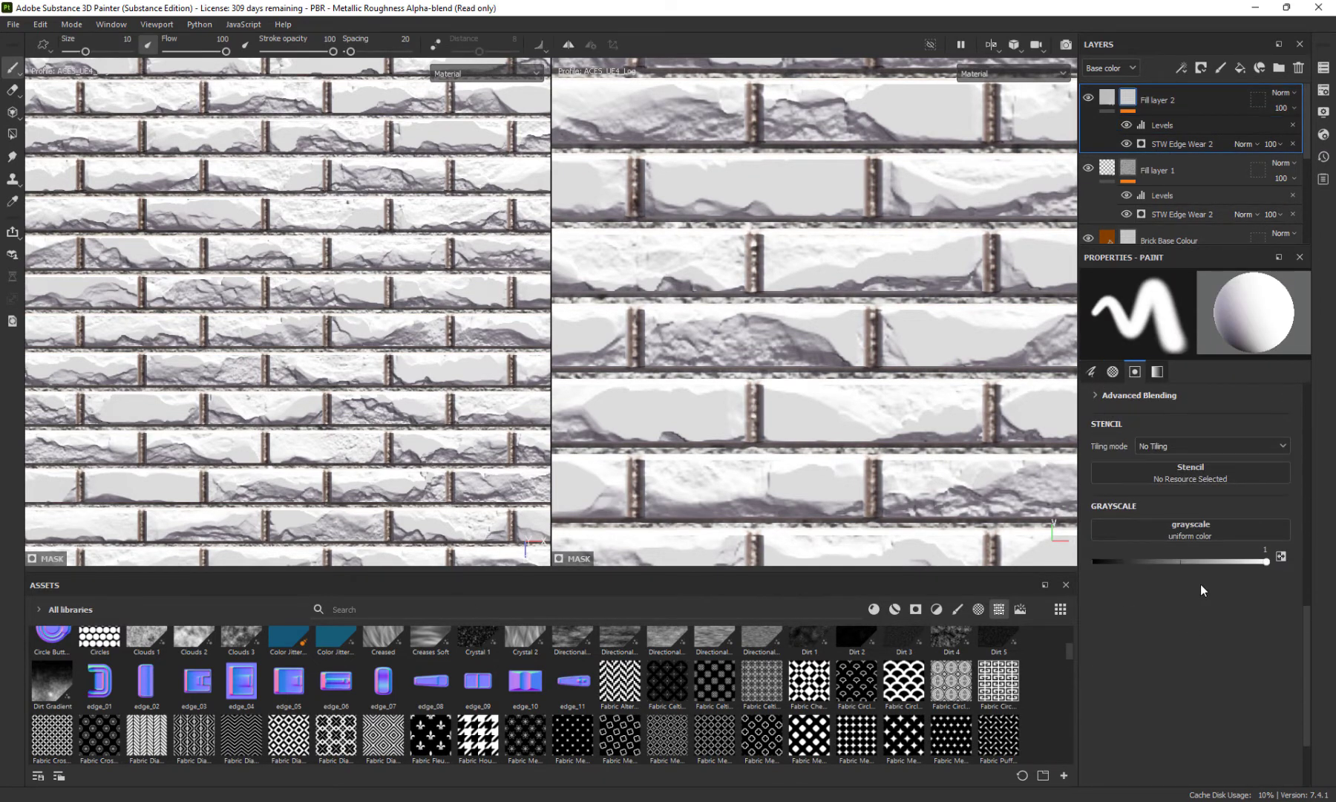
scroll(1200, 583, up, 6)
Lower the Trimming of Fill layer 2's Edge Wear generator to about 0.08
click(1195, 146)
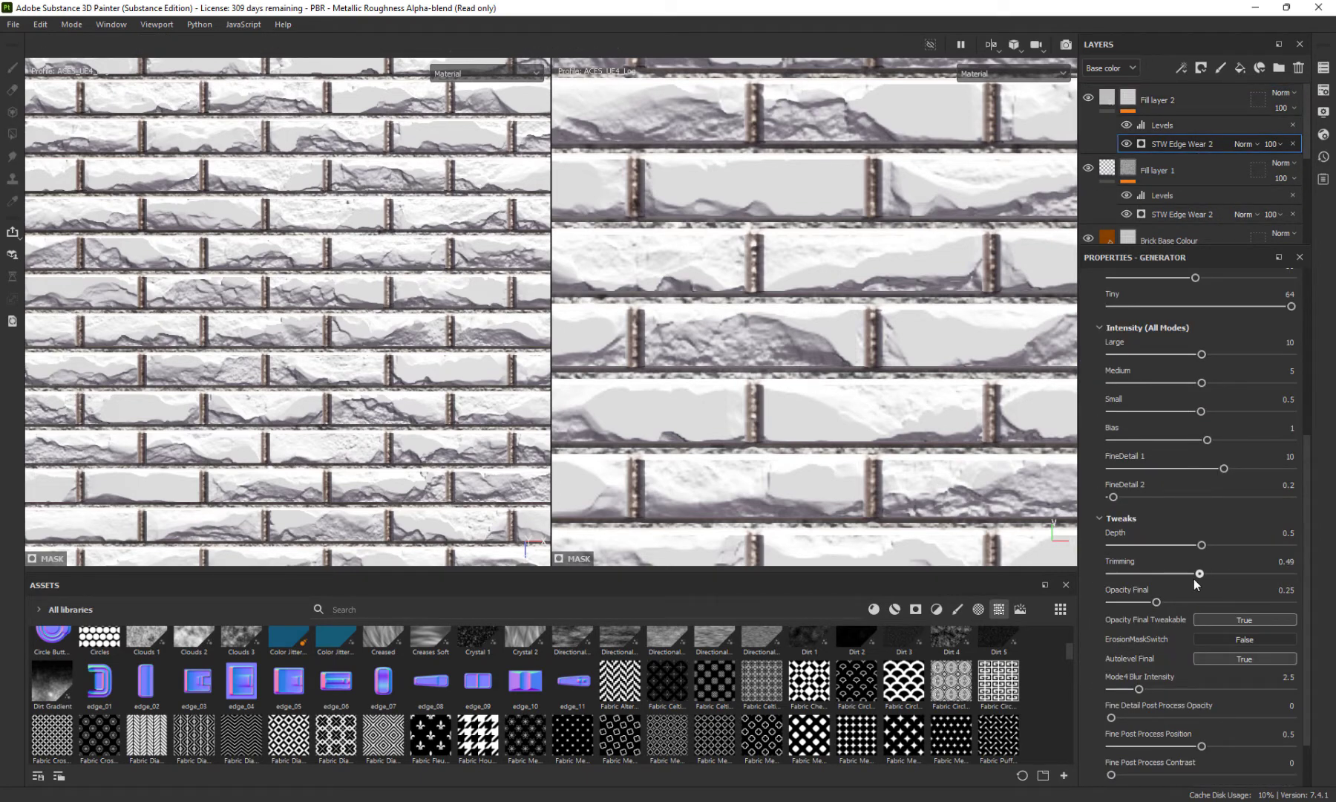
mouse_move(1195, 581)
mouse_down()
mouse_move(1163, 587)
mouse_move(1210, 586)
mouse_move(1193, 588)
mouse_up()
scroll(1227, 586, down, 1)
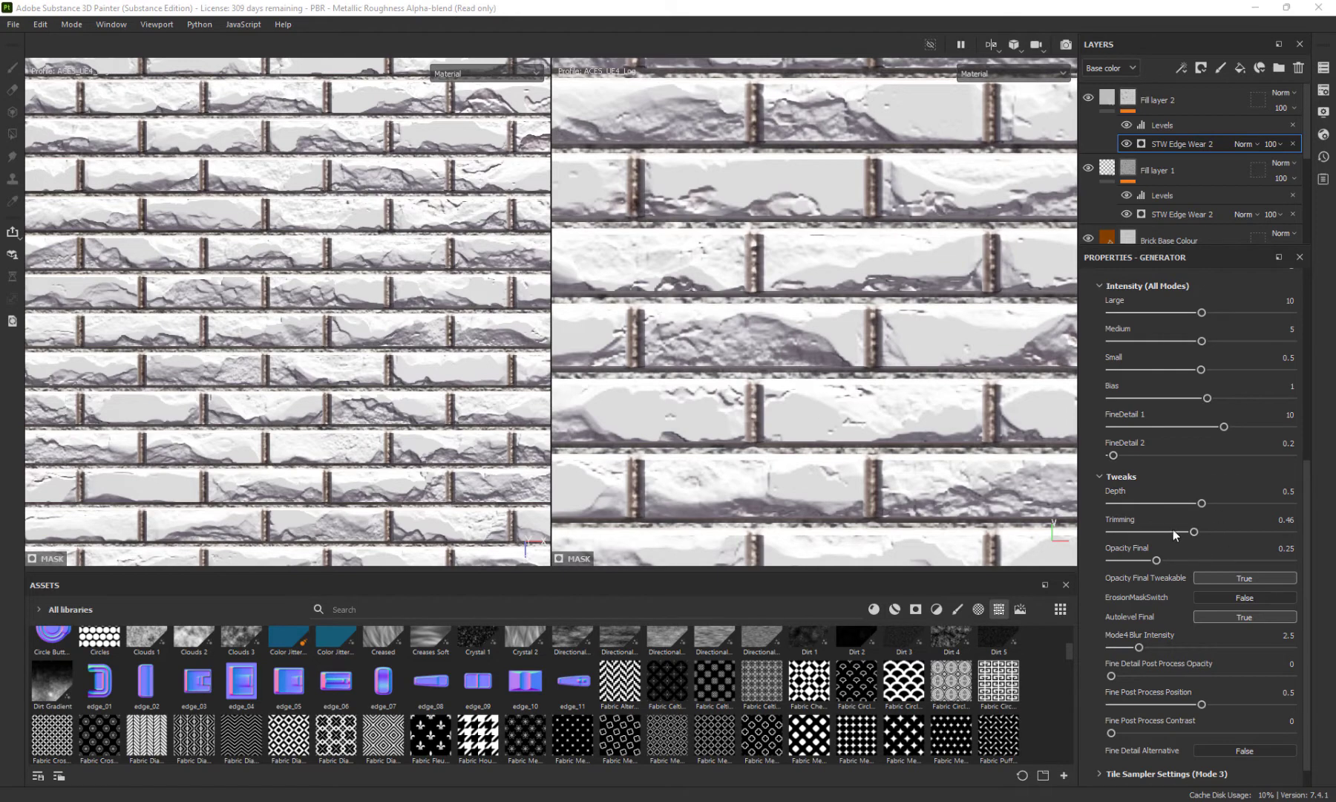
drag(1194, 531, 1131, 541)
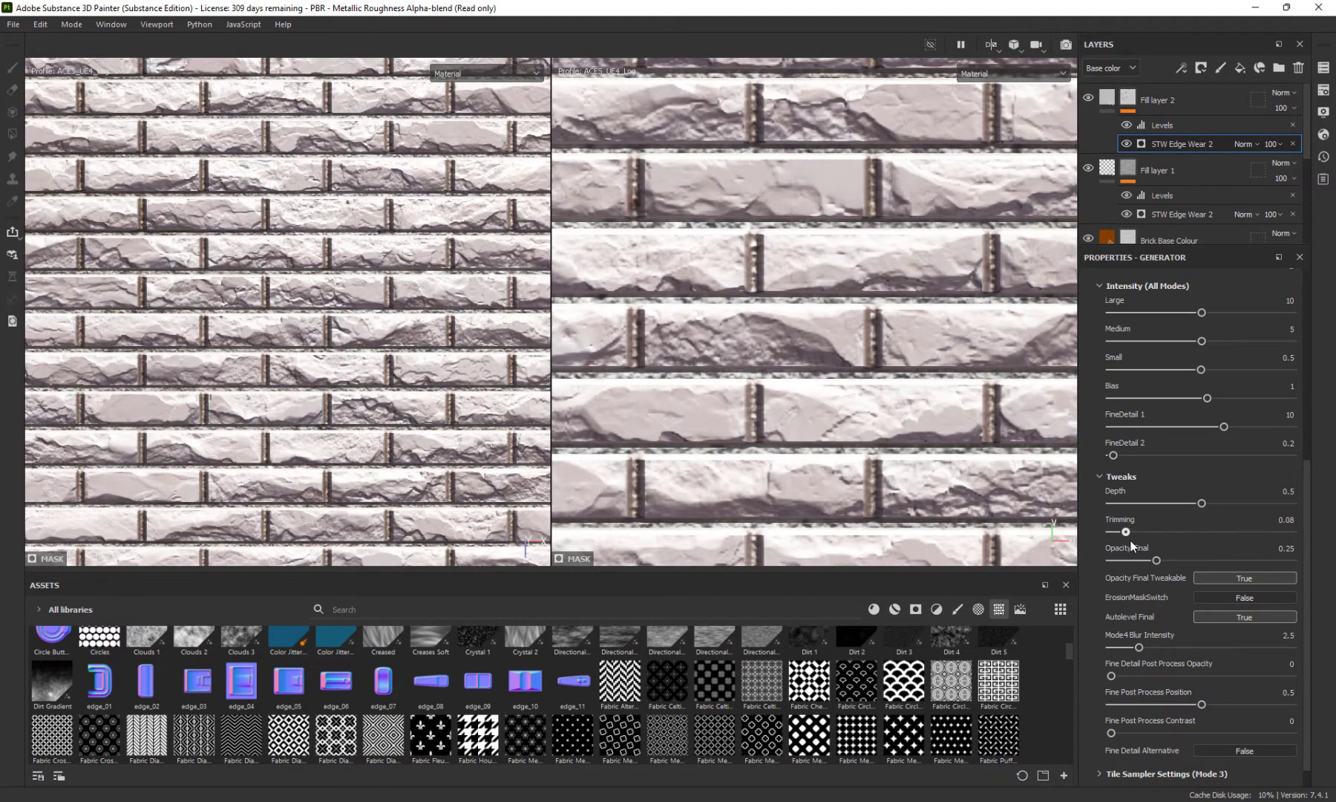
Set the Levels on Fill layer 2's mask to an input black point of 0.123 and a midpoint of 7.595
click(1188, 125)
drag(1221, 318, 1260, 324)
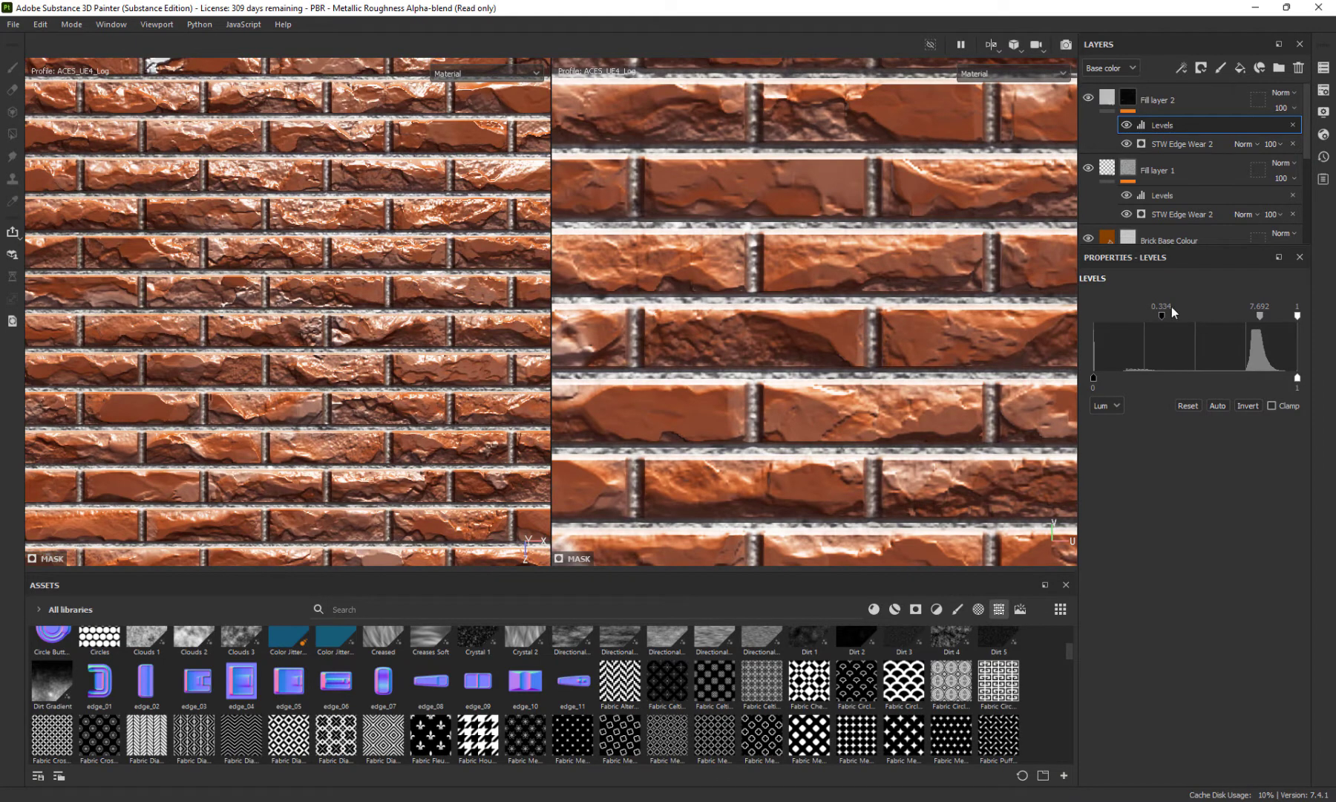
drag(1163, 315, 1120, 318)
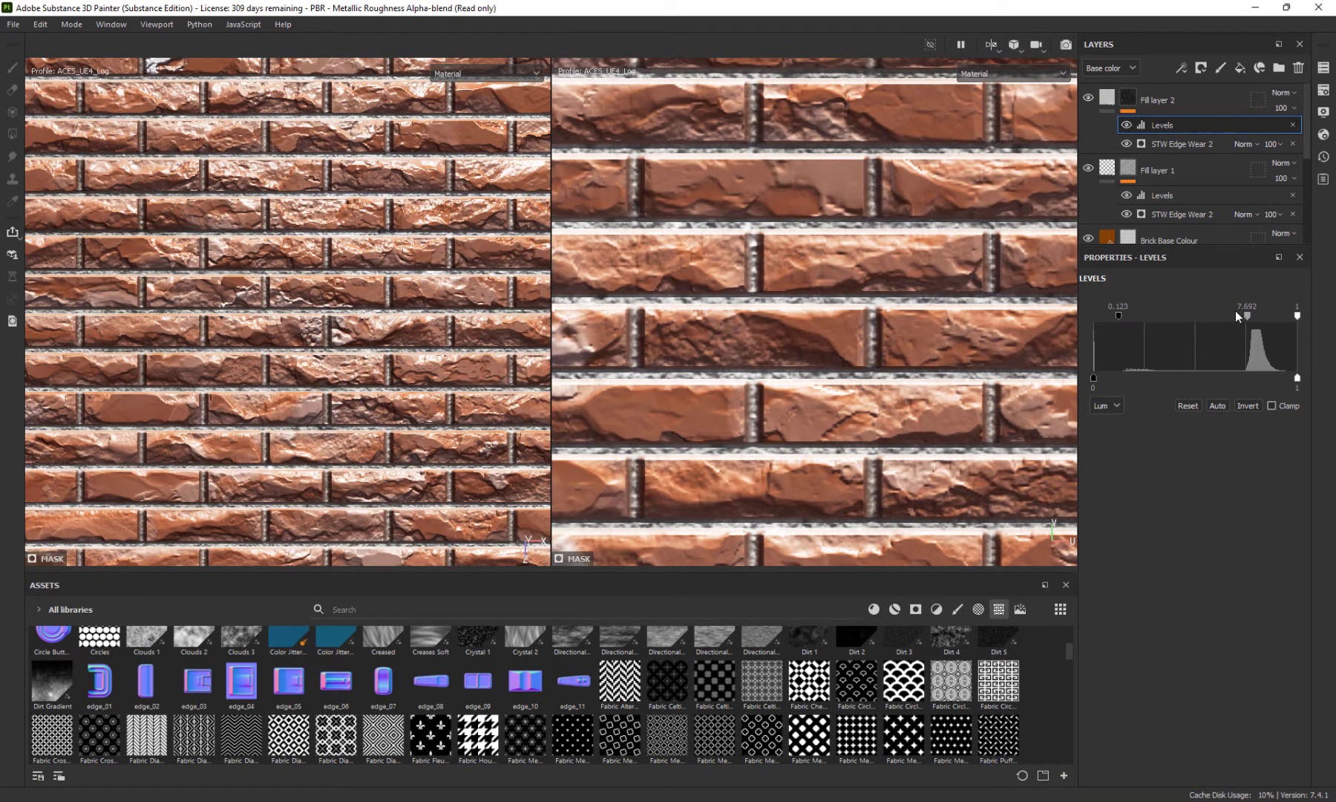
drag(1247, 311, 1246, 315)
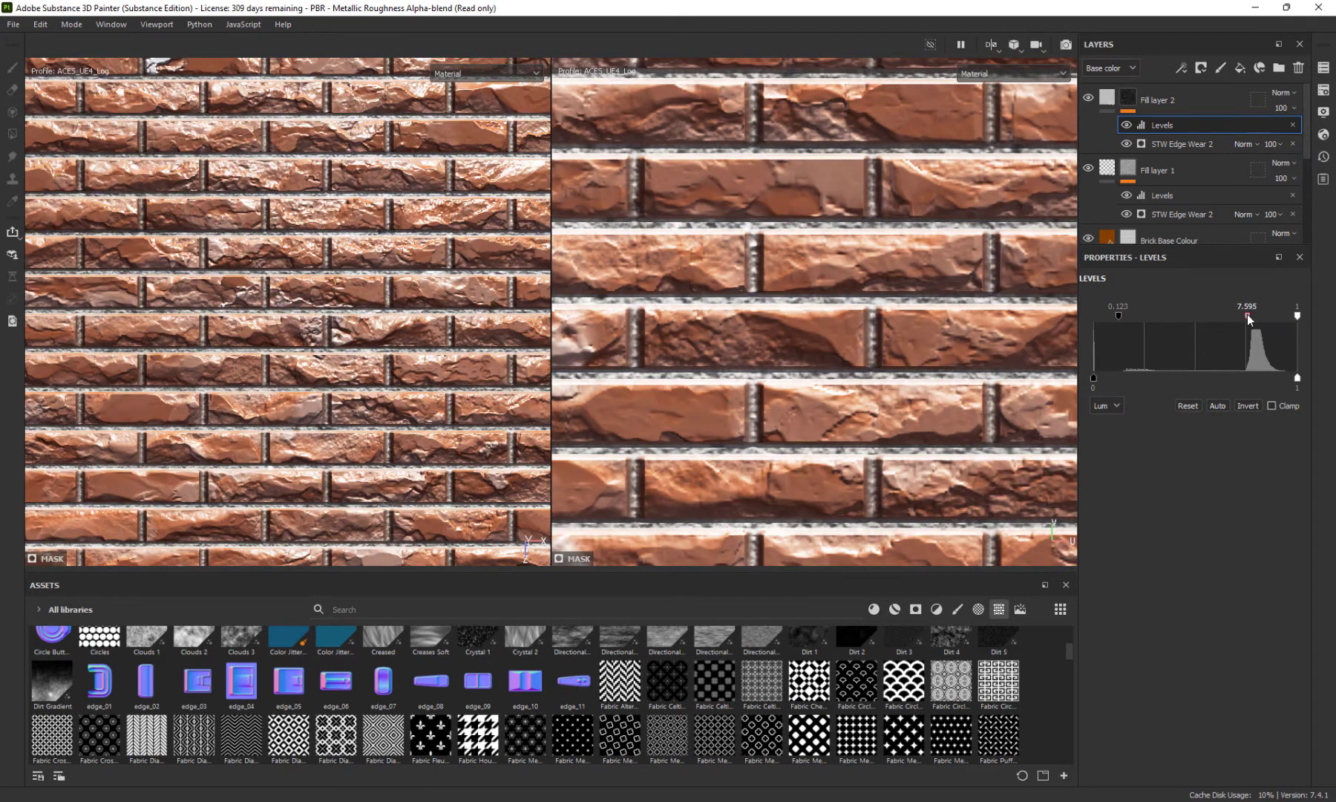
Set Fill layer 2's Edge Wear Trimming to 0.31 and its Levels to a black point of 0.256 and midpoint of 7.606
click(1165, 148)
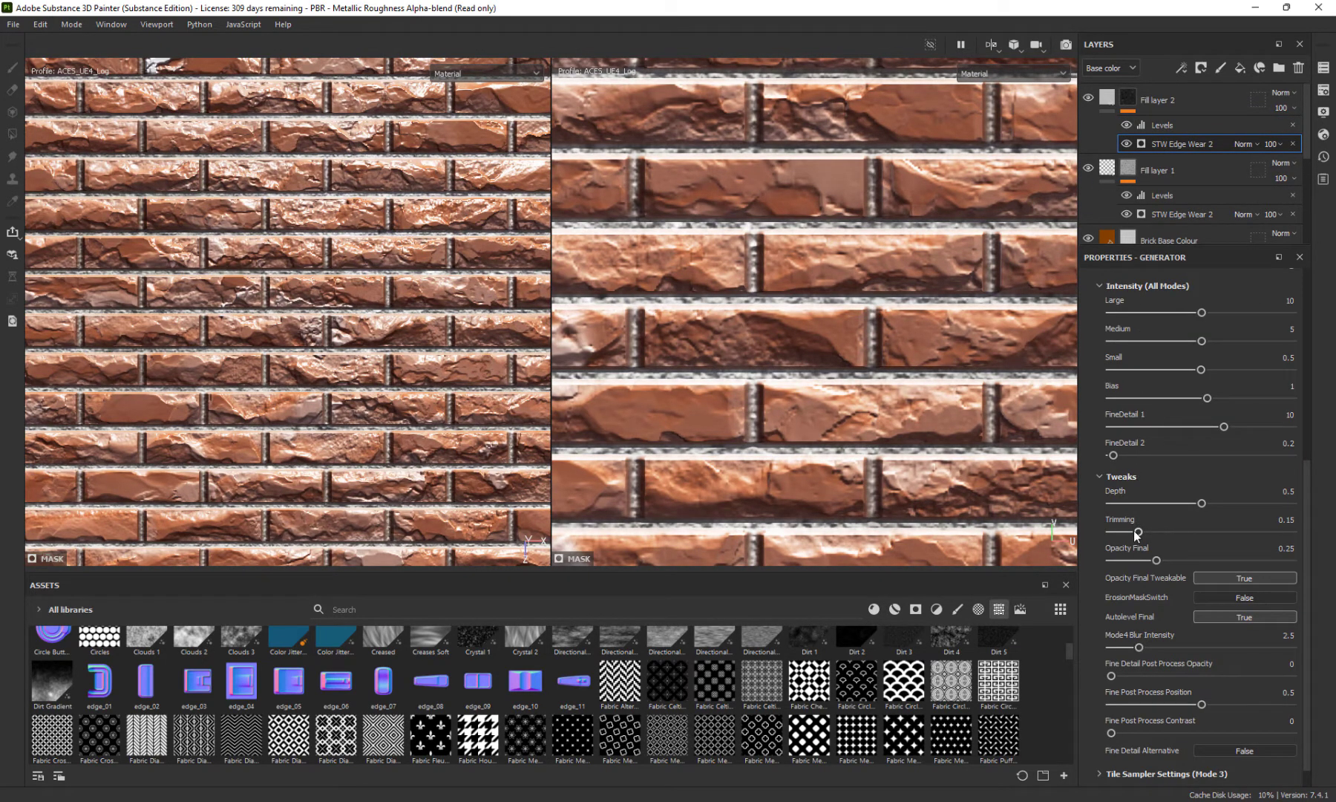
drag(1136, 531, 1168, 531)
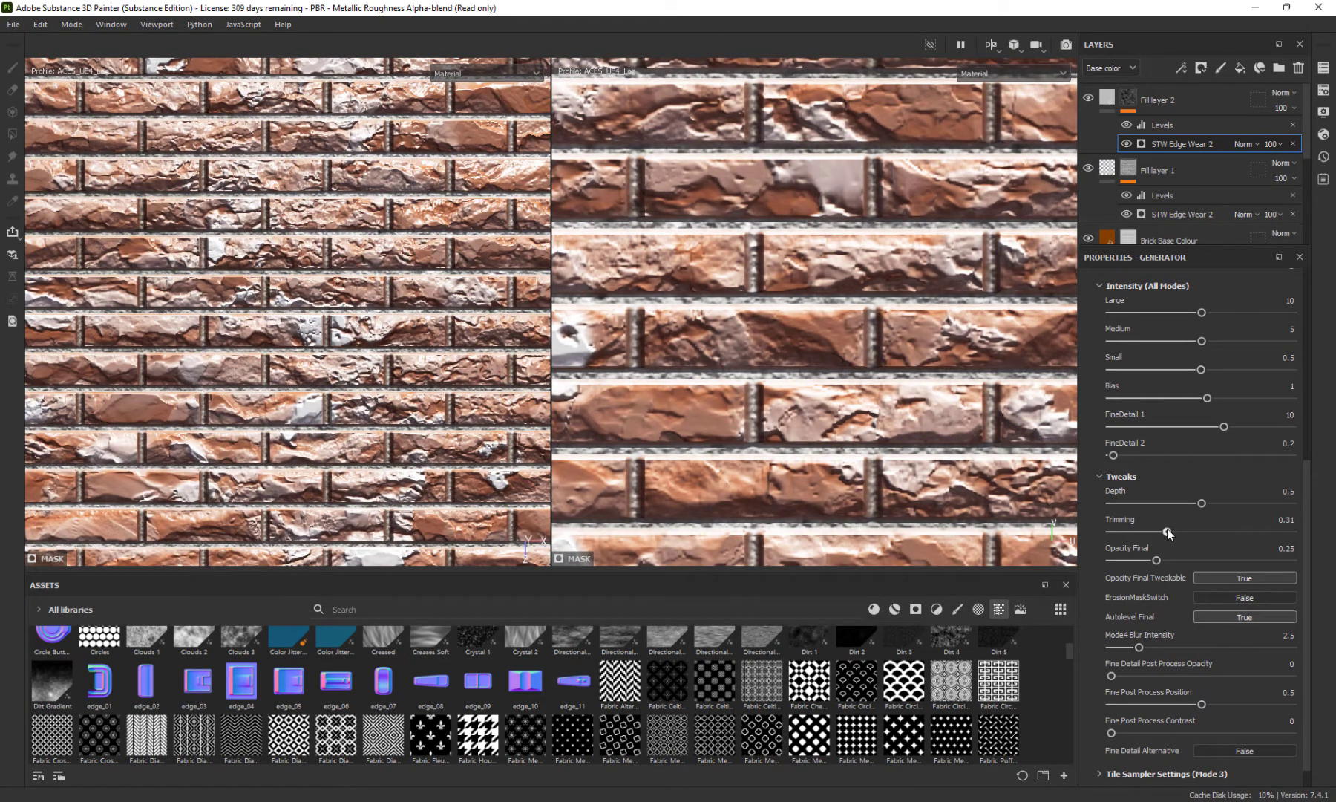
click(1188, 125)
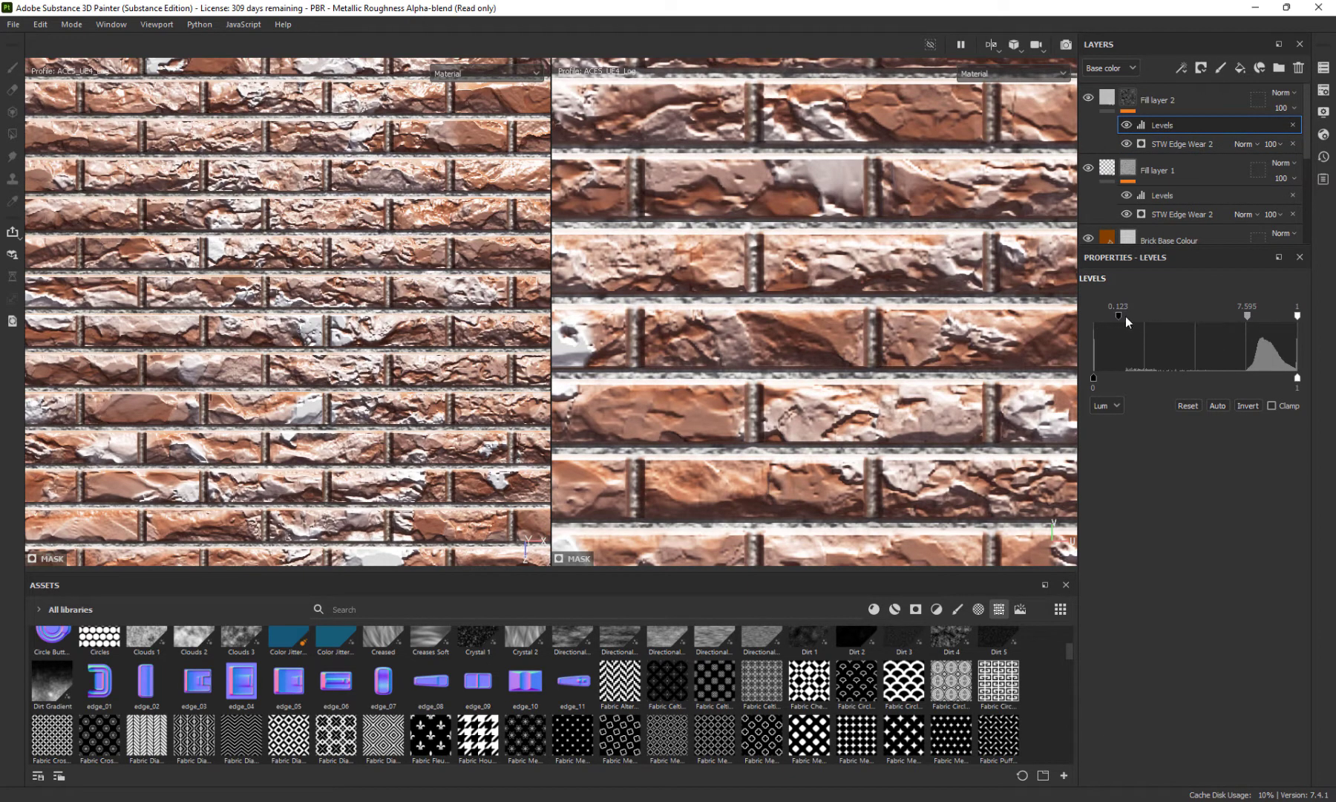
drag(1118, 317, 1148, 320)
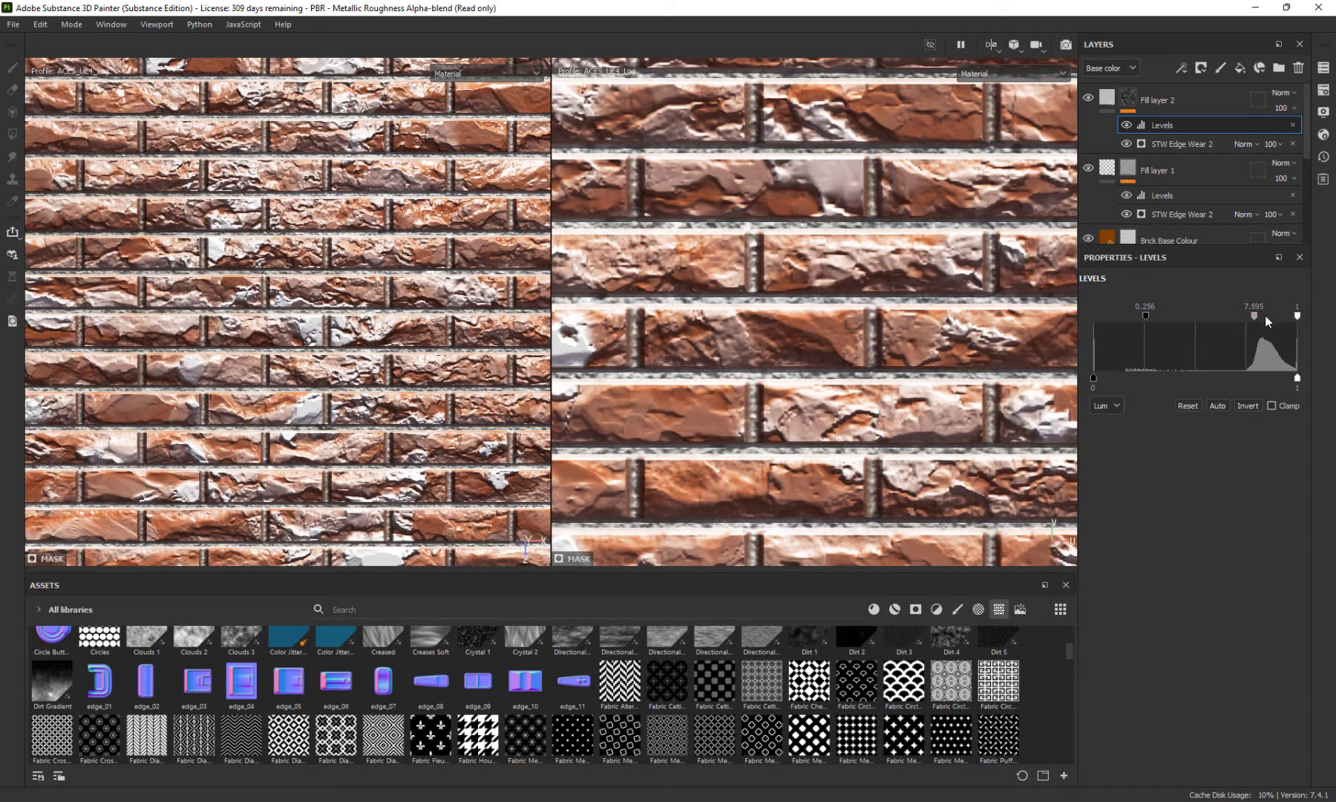
mouse_move(1260, 316)
mouse_down()
mouse_move(1229, 315)
mouse_move(1265, 316)
mouse_move(1254, 316)
mouse_up()
Set Fill layer 2's base color to 824000 by sampling the orange-brown swatch of the Brick Base Colour layer
scroll(329, 392, down, 5)
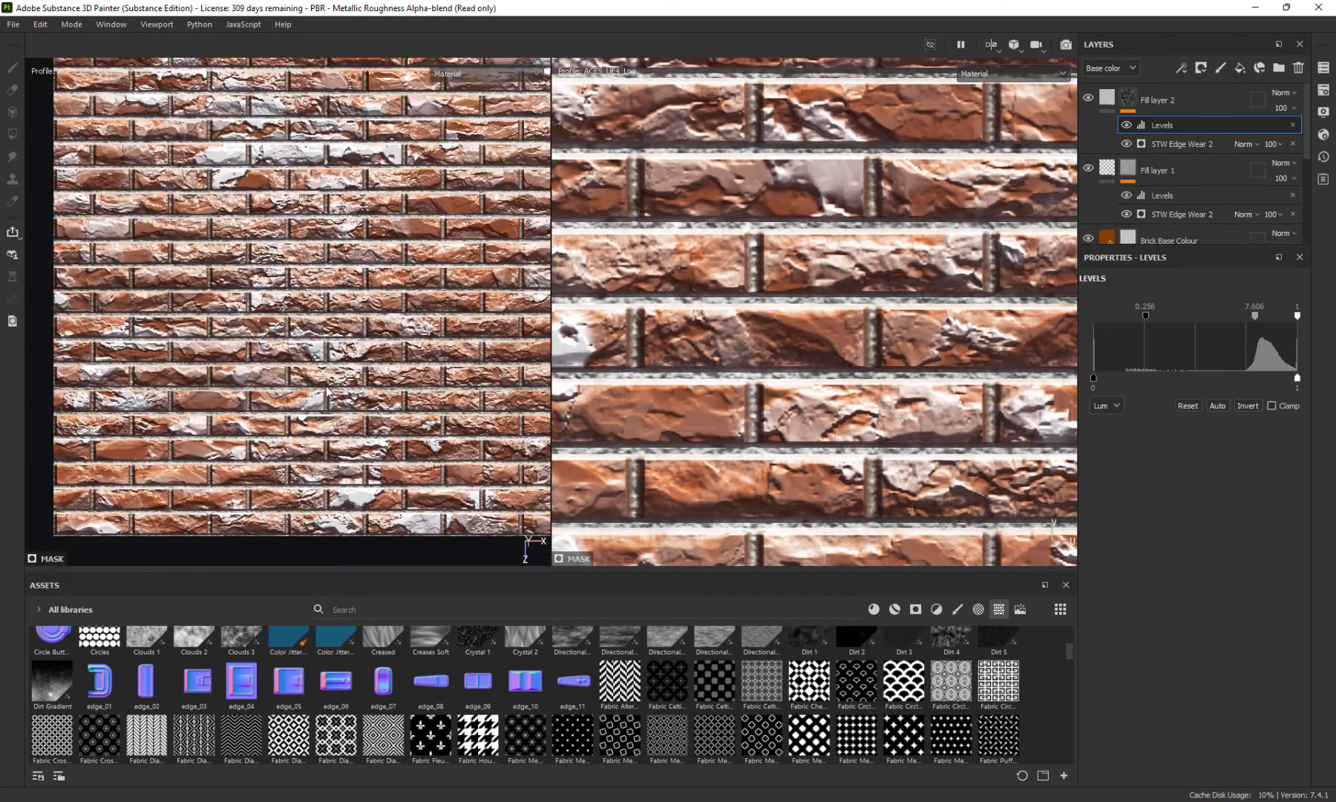
alt+drag(329, 392, 374, 321)
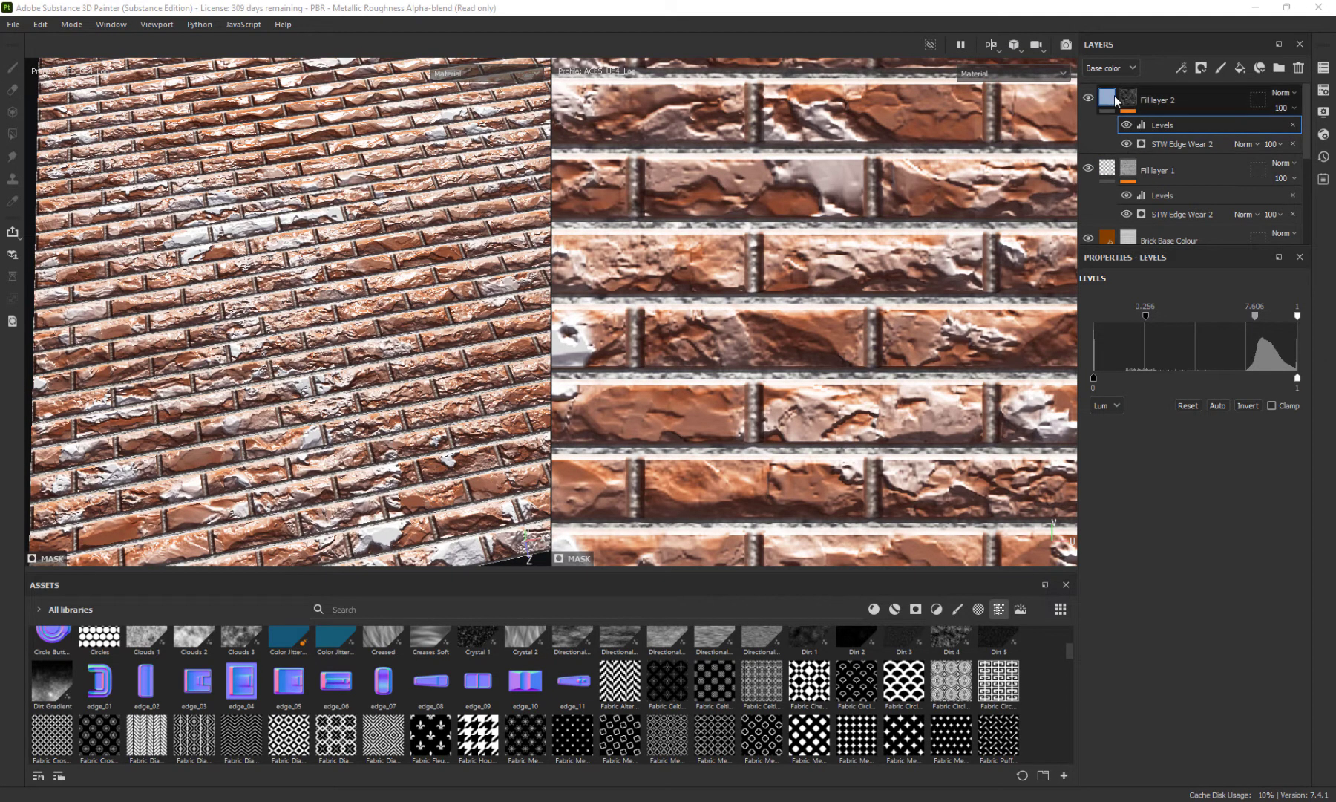
scroll(565, 289, up, 2)
alt+drag(553, 288, 297, 294)
alt+drag(286, 237, 475, 159)
click(1111, 100)
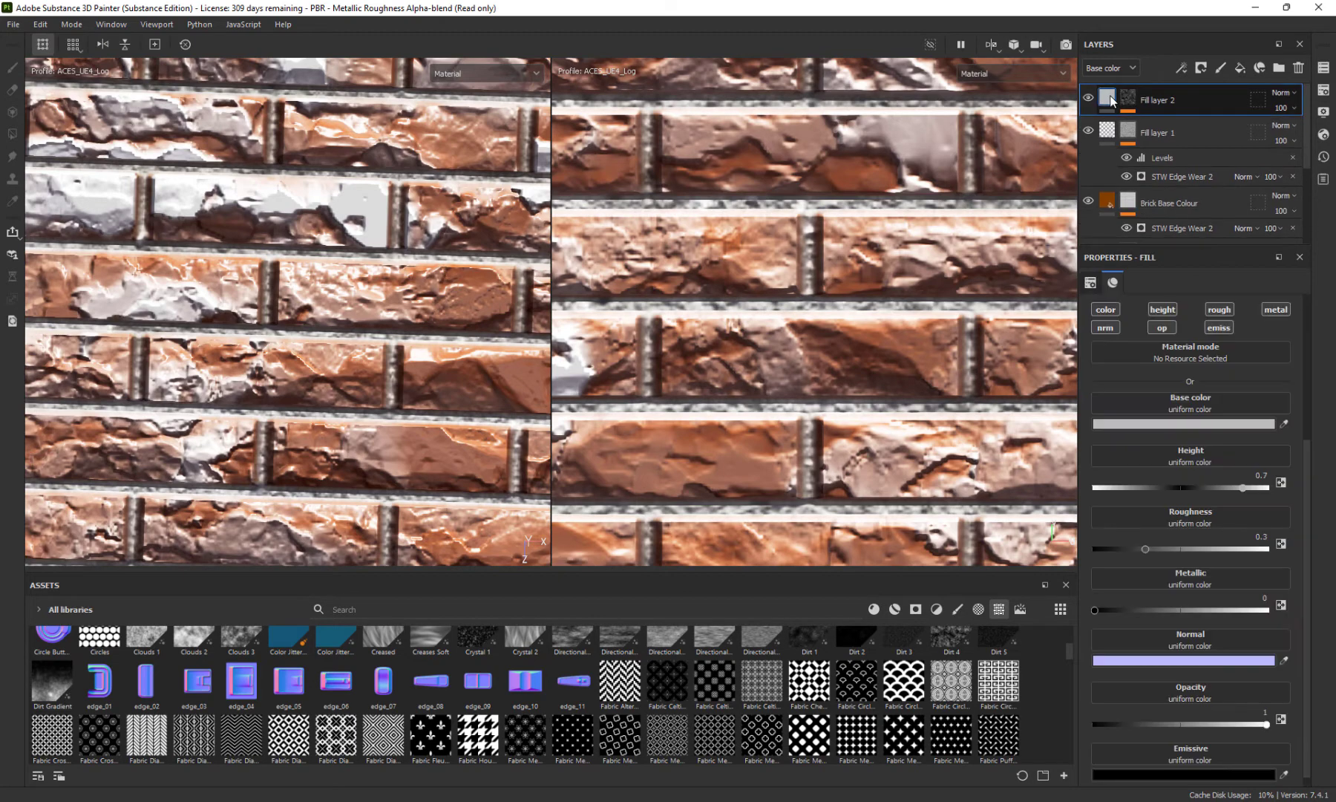
click(1181, 424)
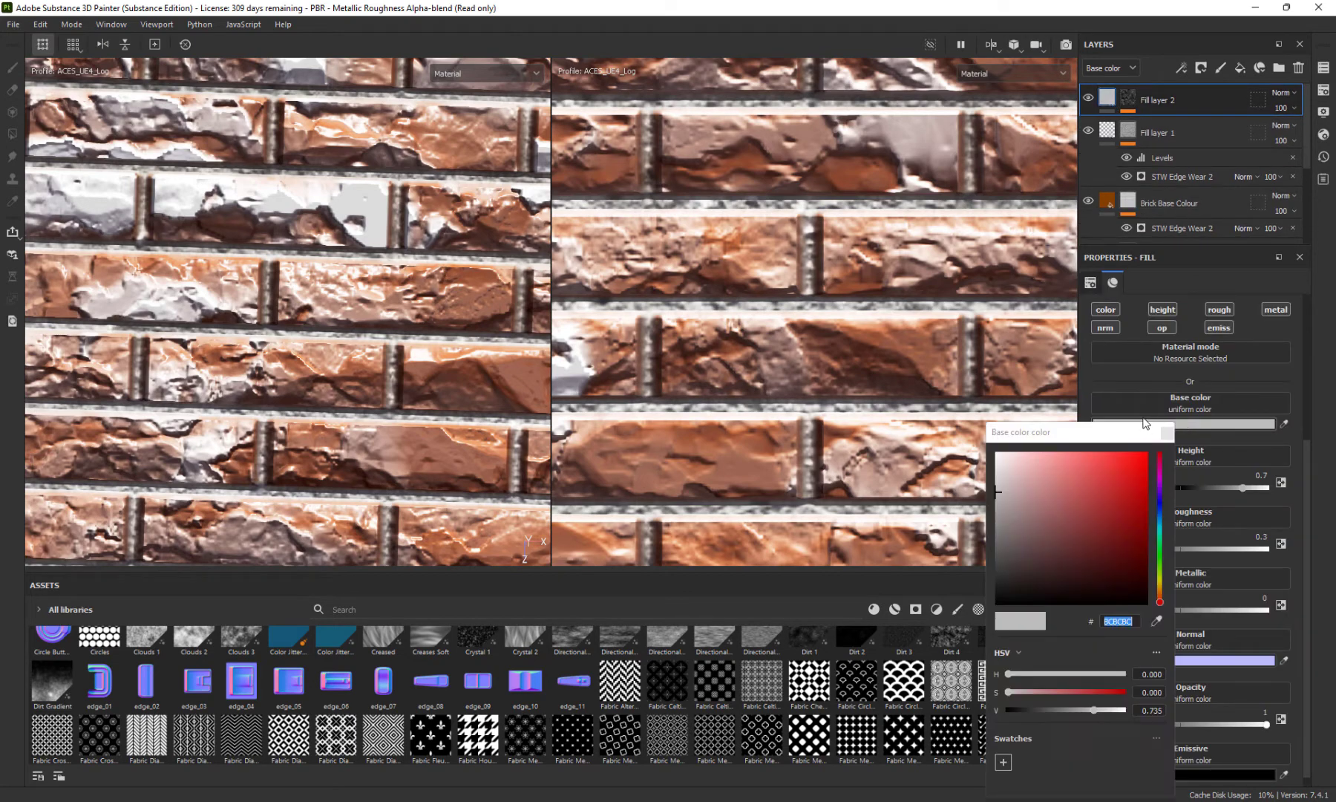
click(1156, 621)
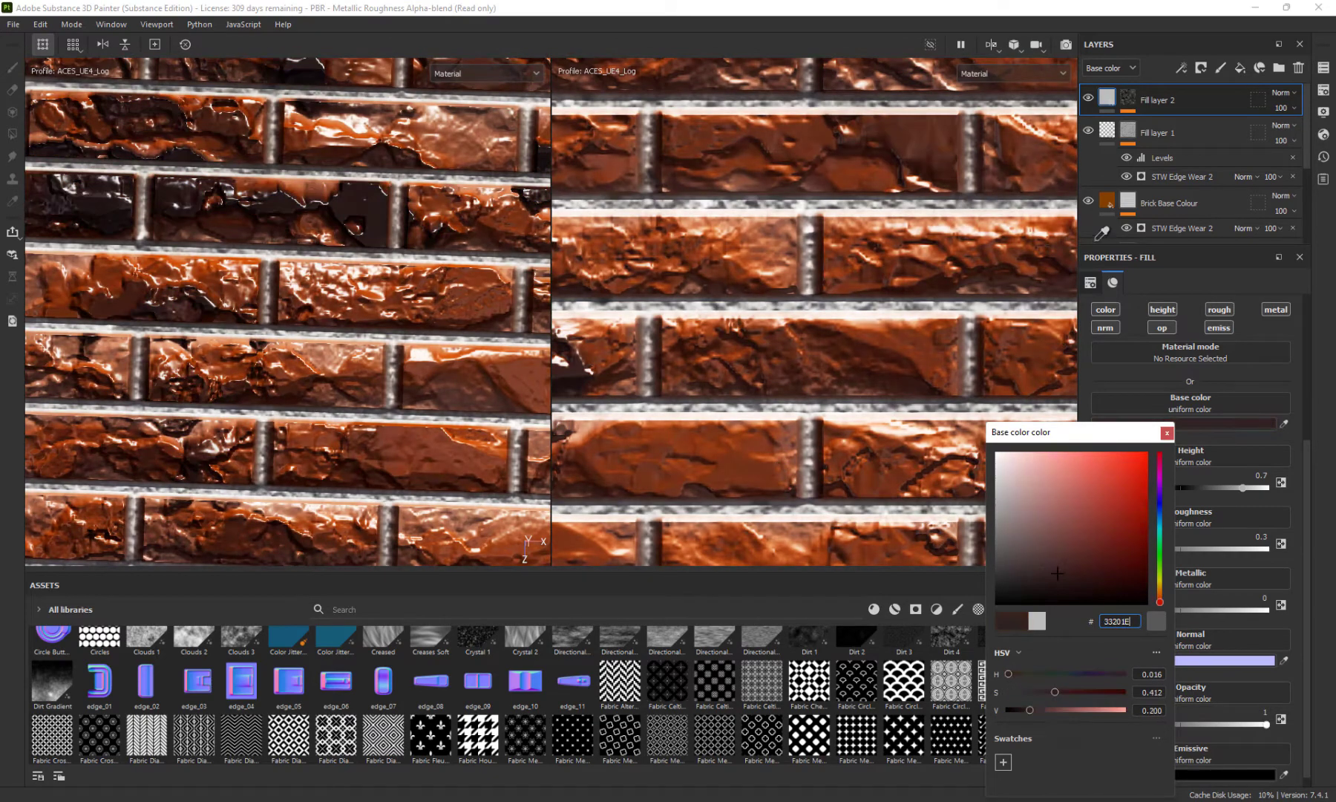
click(1110, 197)
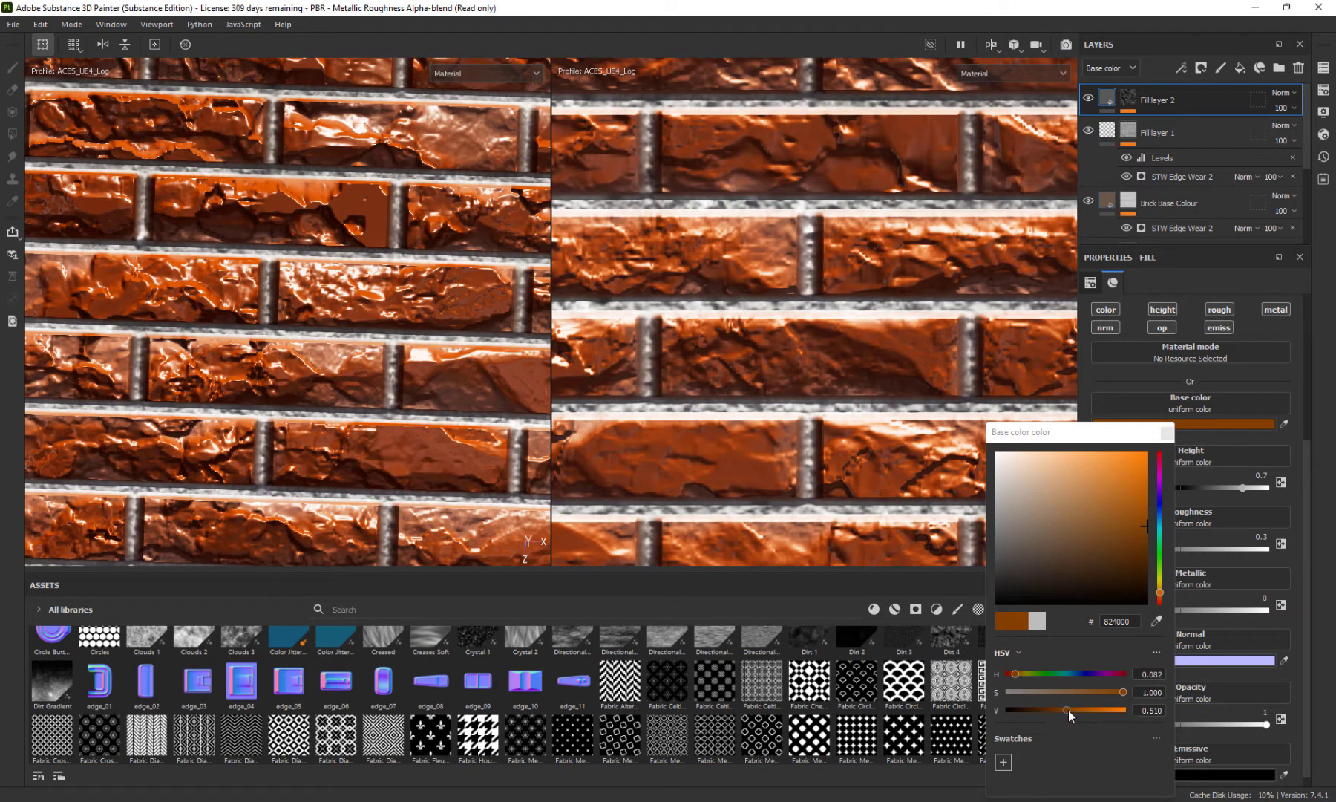
Lighten and slightly desaturate Fill layer 2's base color to C67526 and check it across the whole brick wall
drag(1068, 710, 1104, 692)
mouse_move(1118, 476)
mouse_down()
mouse_move(1124, 540)
mouse_move(1019, 469)
mouse_move(1080, 513)
mouse_move(1147, 509)
mouse_move(1099, 502)
mouse_move(1118, 484)
mouse_up()
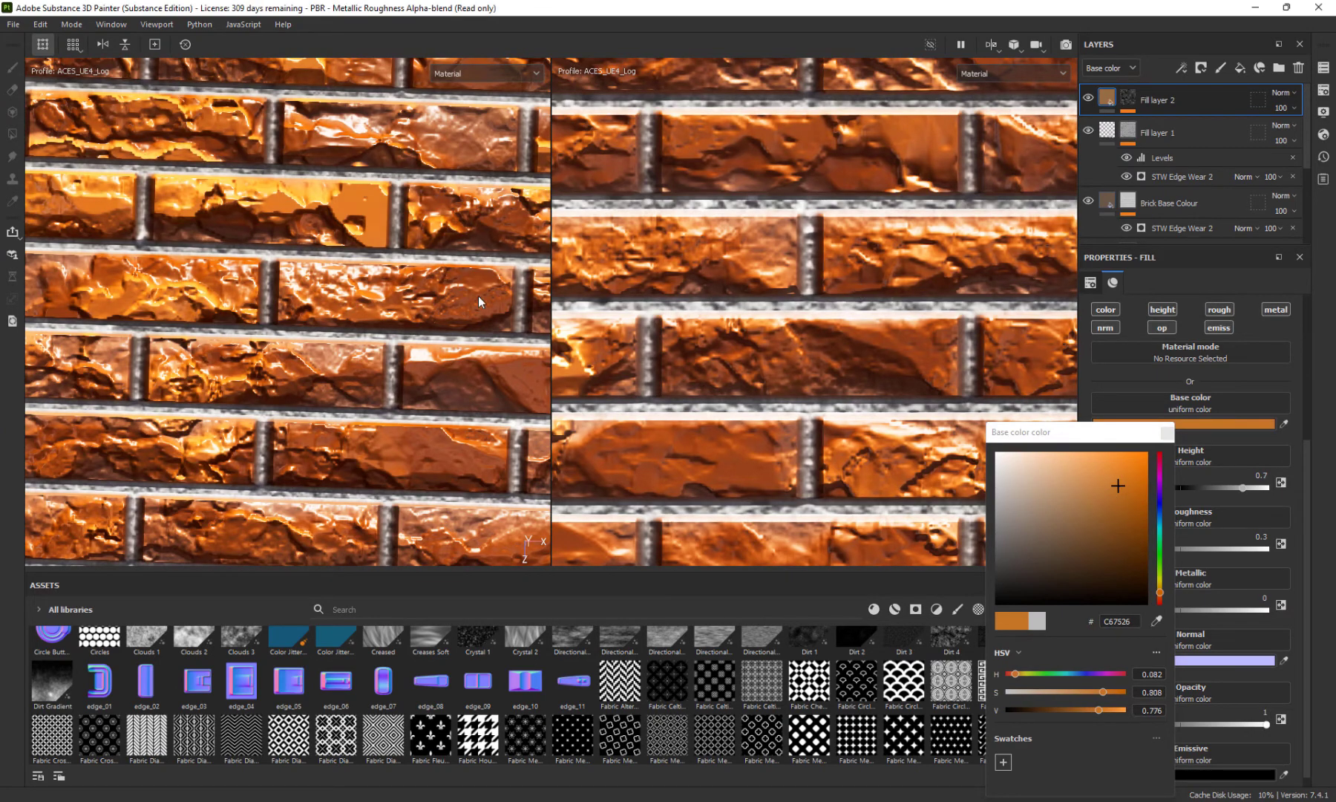
scroll(605, 334, down, 3)
scroll(605, 333, down, 4)
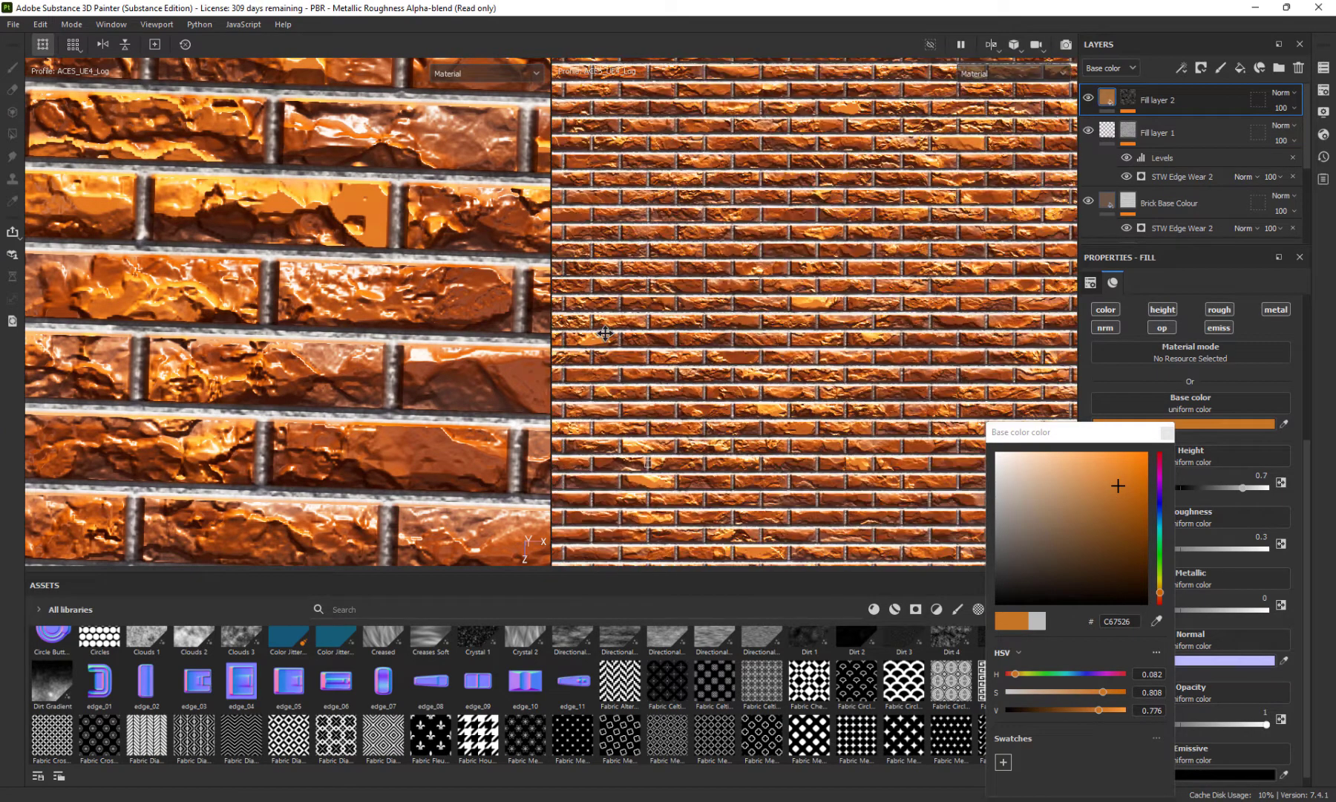
Darken Fill layer 2's base color to 6B3A0B, checking it on the brick wall, and close the color picker
scroll(605, 333, up, 2)
scroll(606, 334, up, 2)
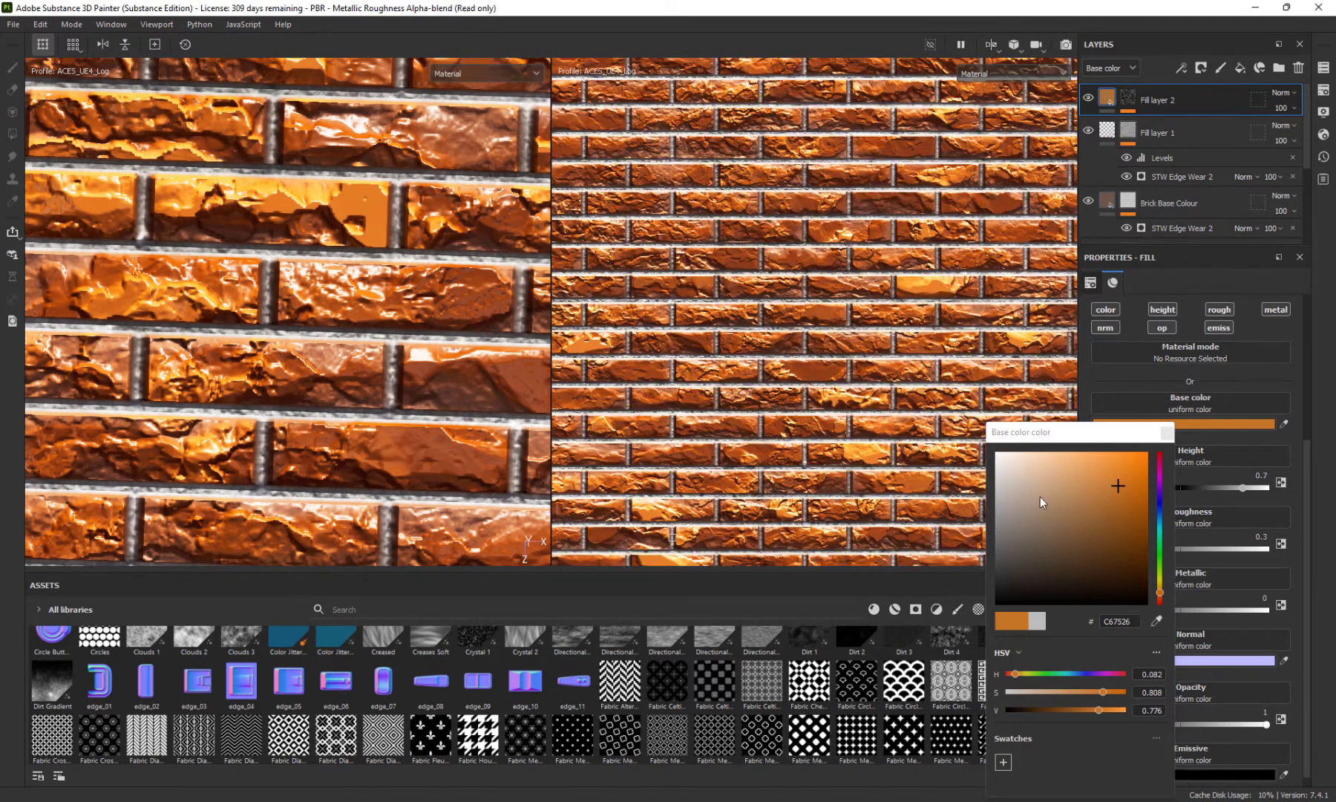
drag(1116, 494, 1131, 540)
scroll(817, 371, up, 5)
scroll(771, 290, down, 5)
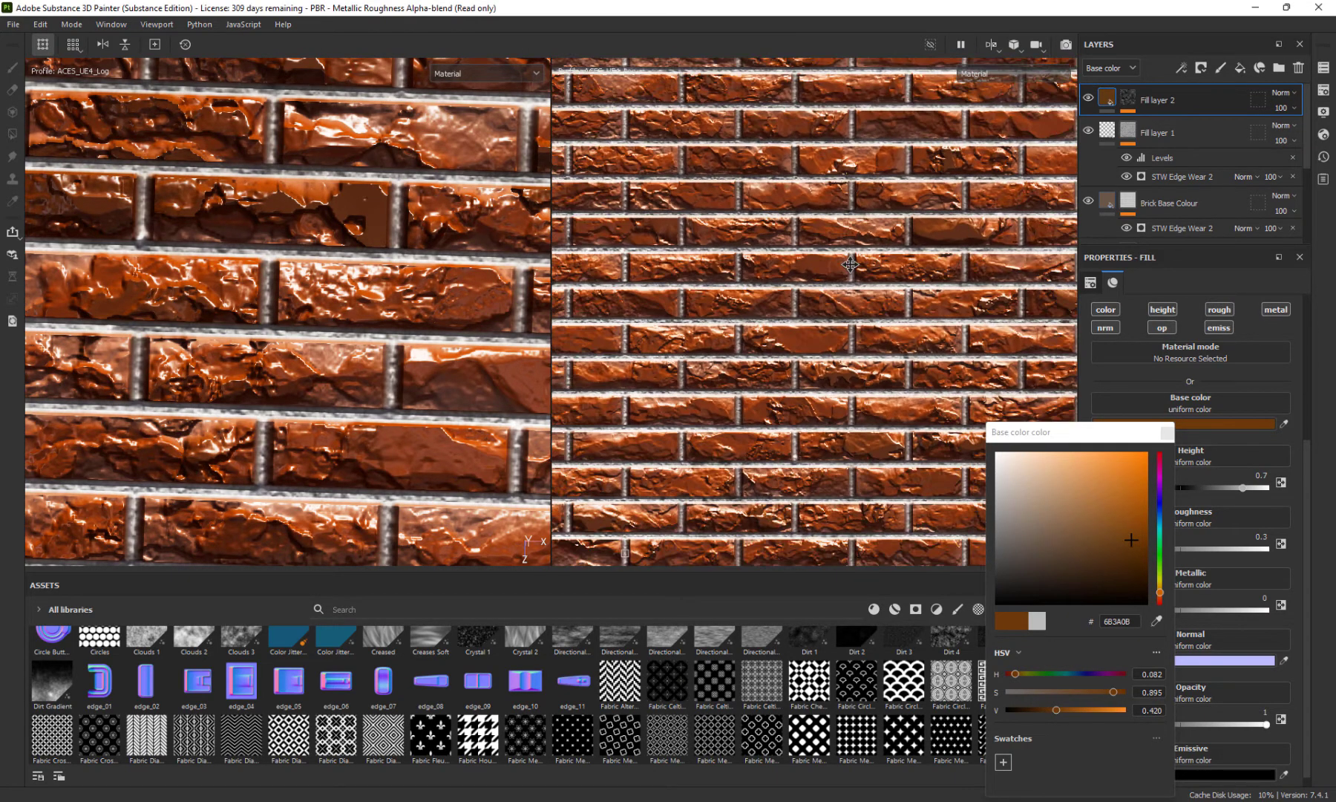
scroll(771, 290, up, 4)
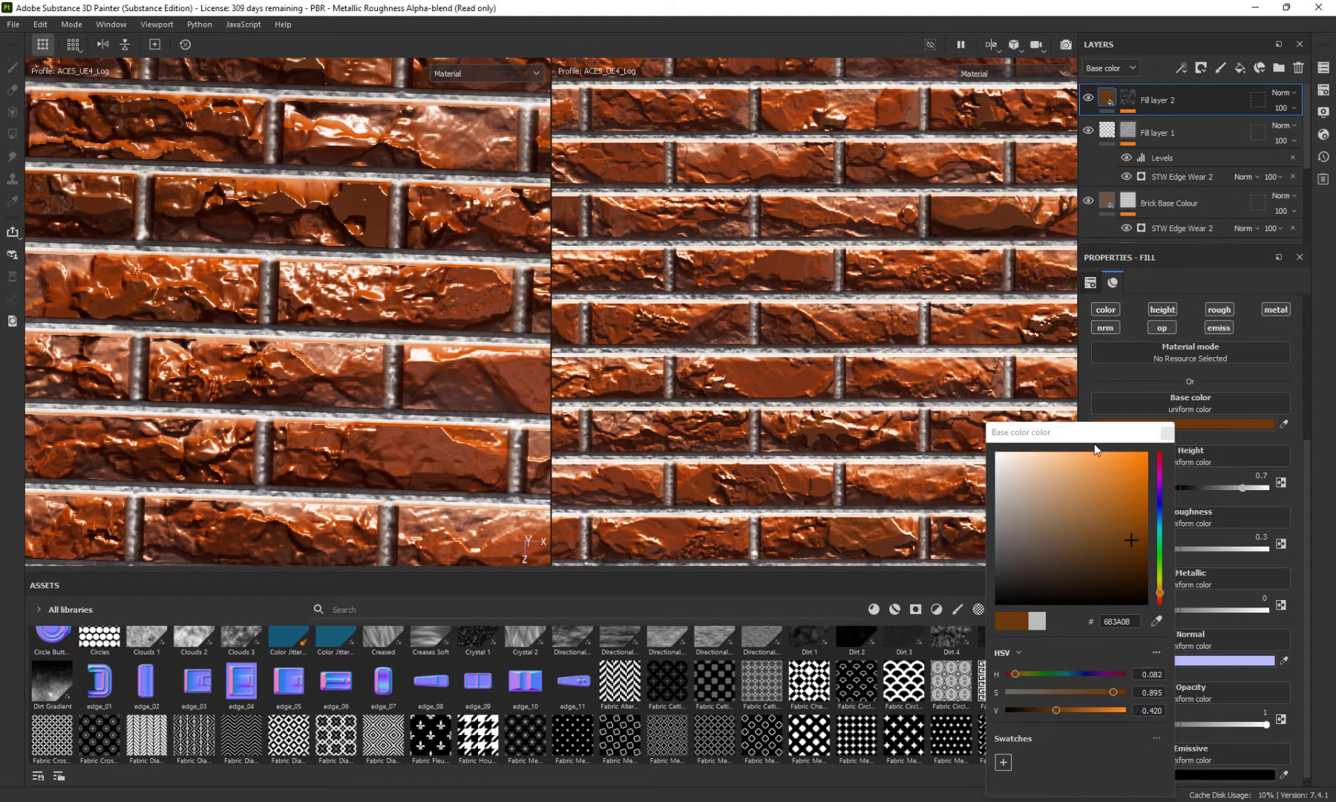
click(1167, 432)
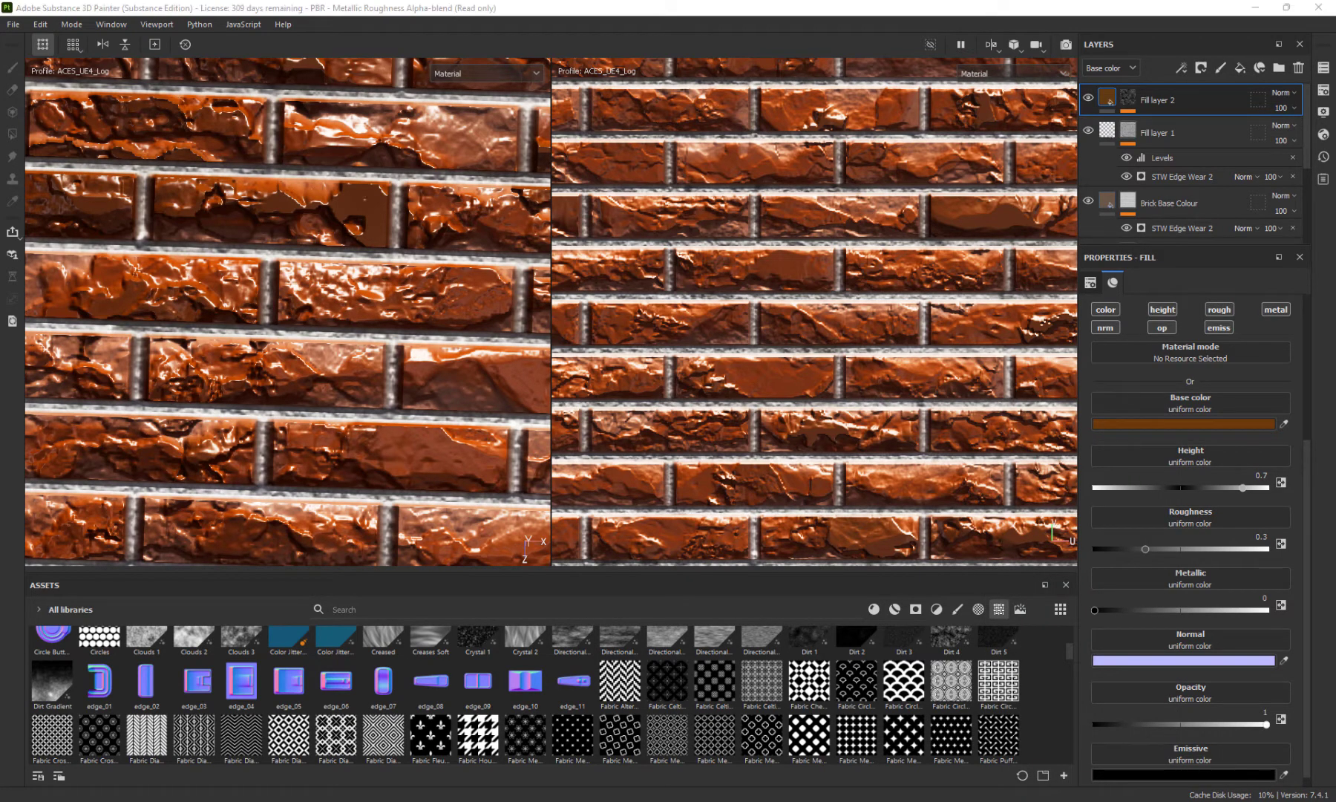
Add a new fill layer above Fill layer 2, then copy Fill layer 2's mask
click(1190, 98)
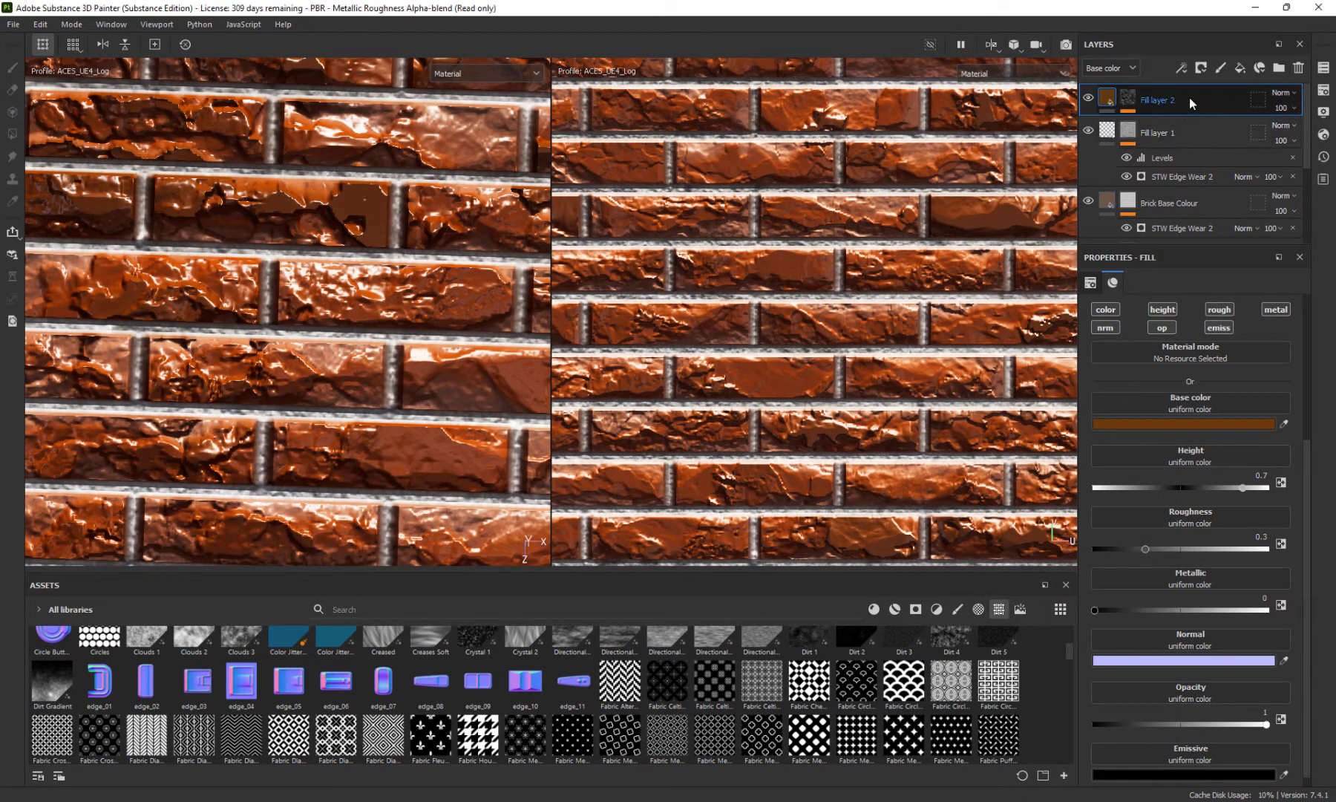
click(1240, 68)
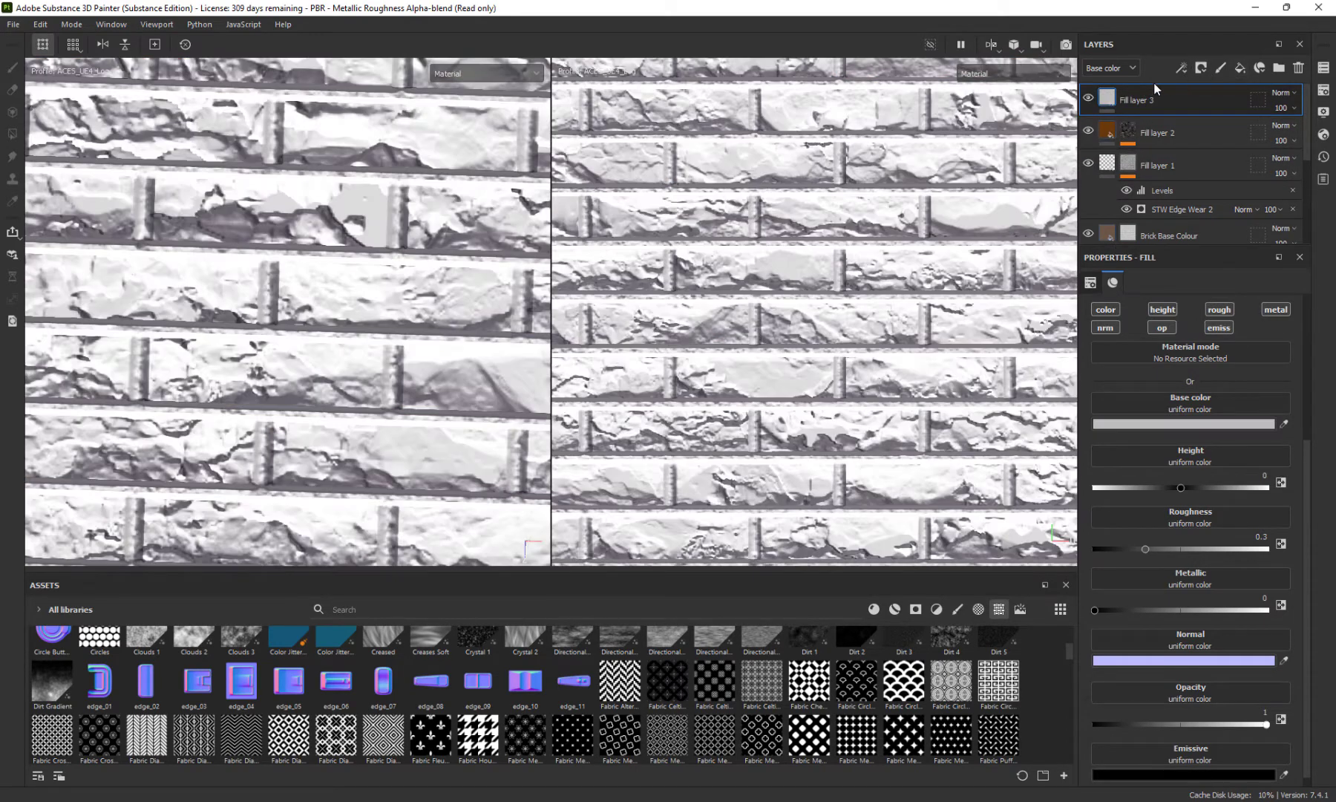
click(1127, 130)
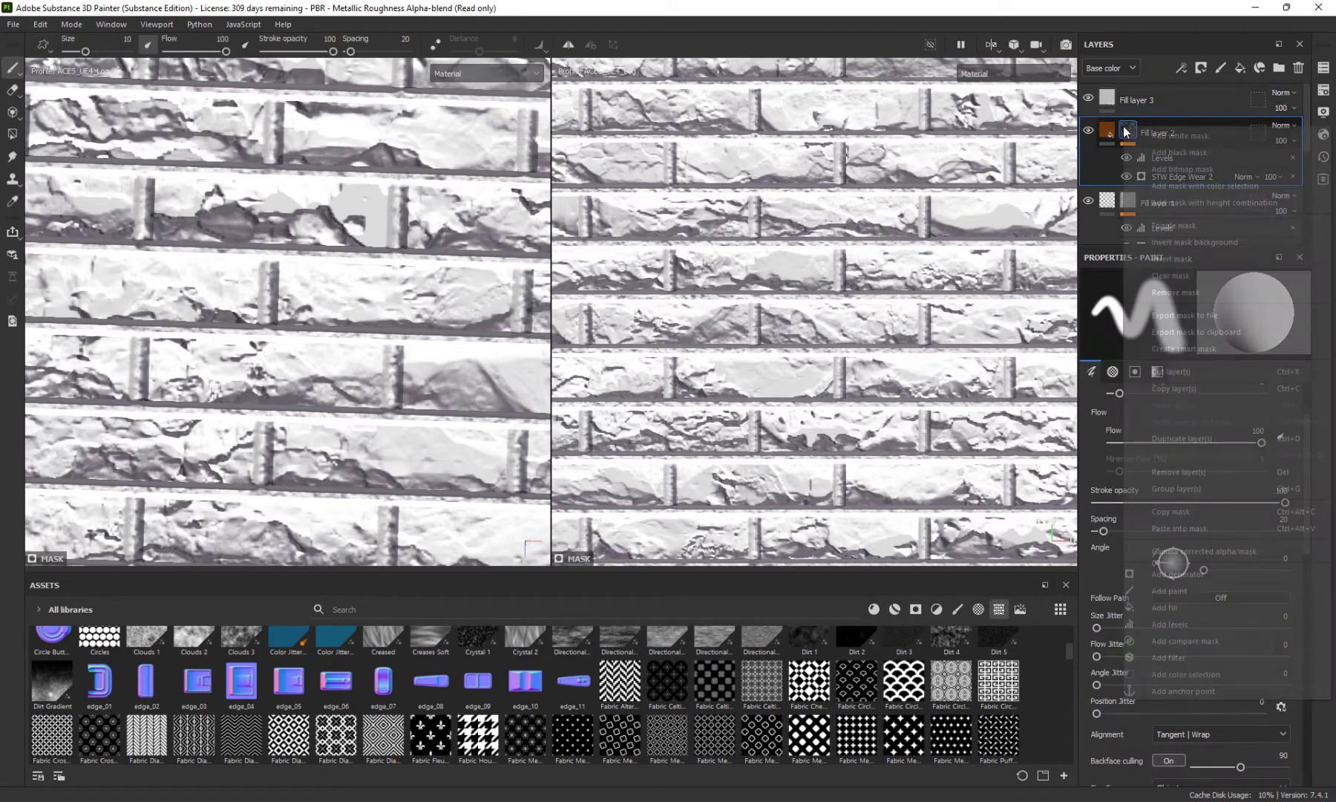
right_click(1124, 127)
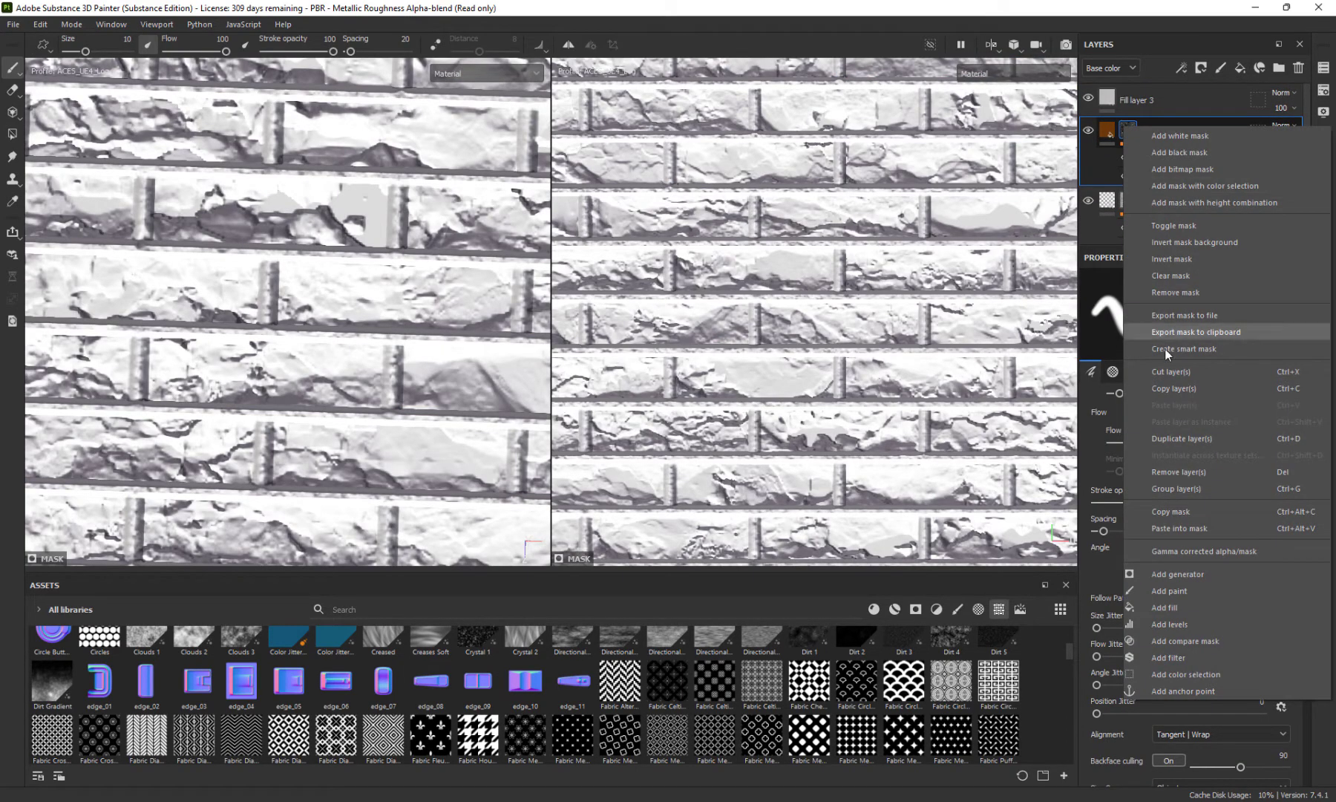
click(1188, 512)
Give Fill layer 3 a black mask and paste the copied Levels and Edge Wear mask into it
click(1106, 100)
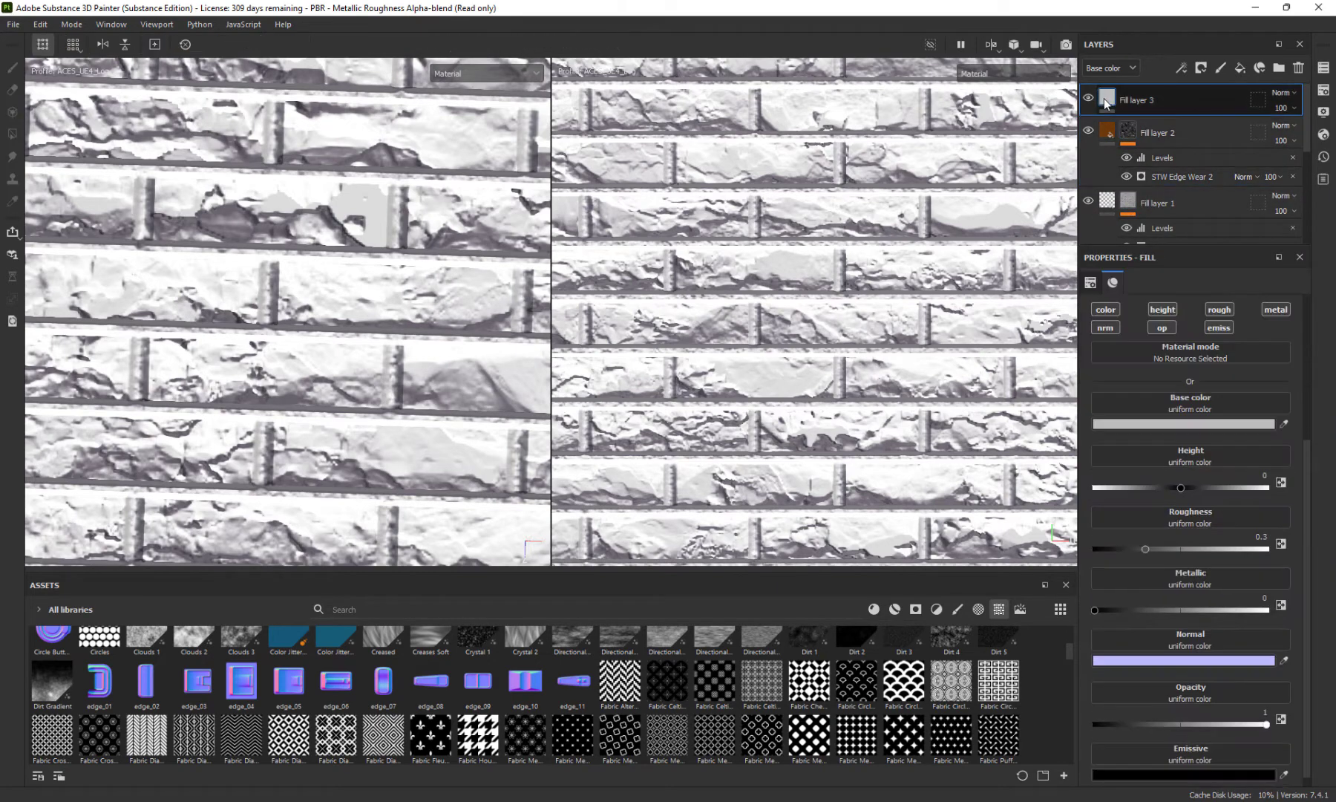
right_click(1107, 99)
click(1147, 124)
right_click(1127, 100)
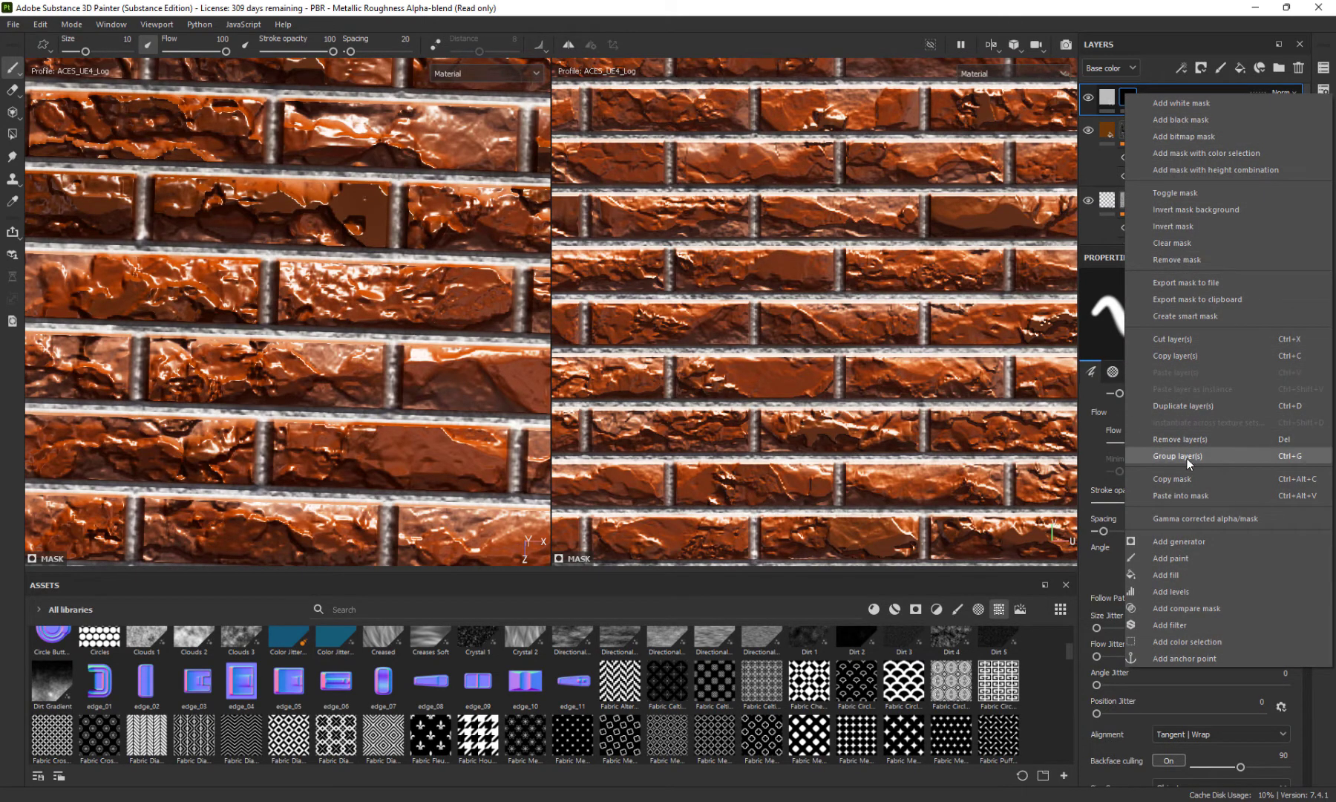
click(1181, 495)
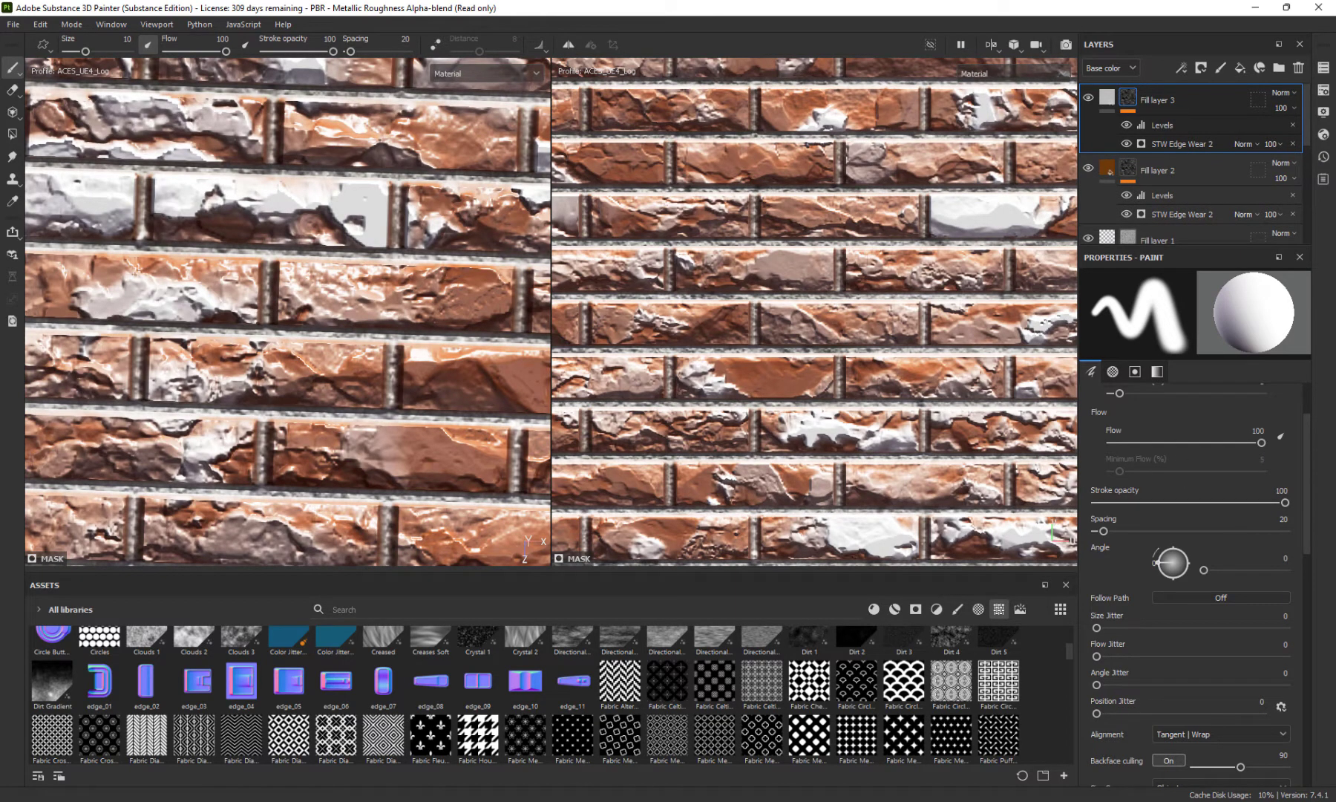
In Fill layer 3's STW Edge Wear 2 generator, set the Large distance to 7 and the Small distance to 50
click(1163, 146)
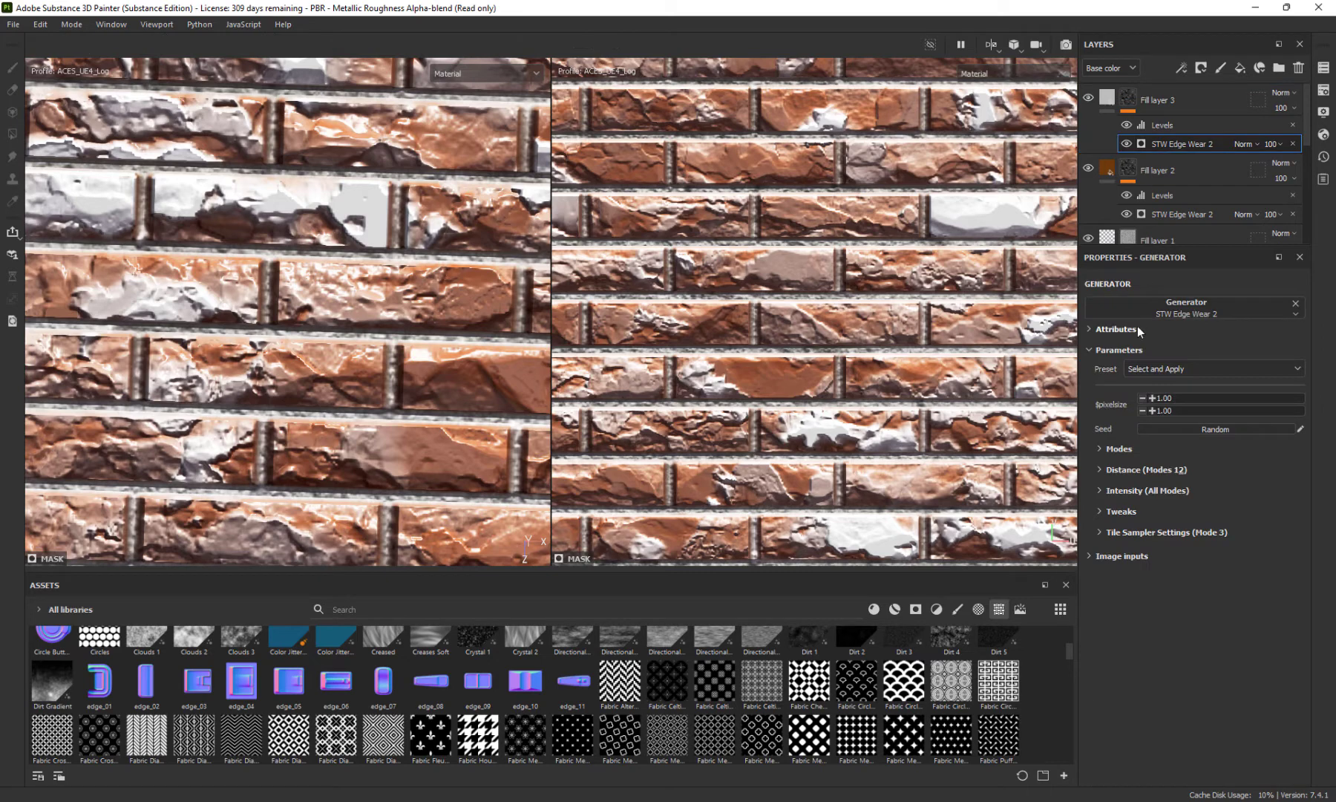
click(1099, 470)
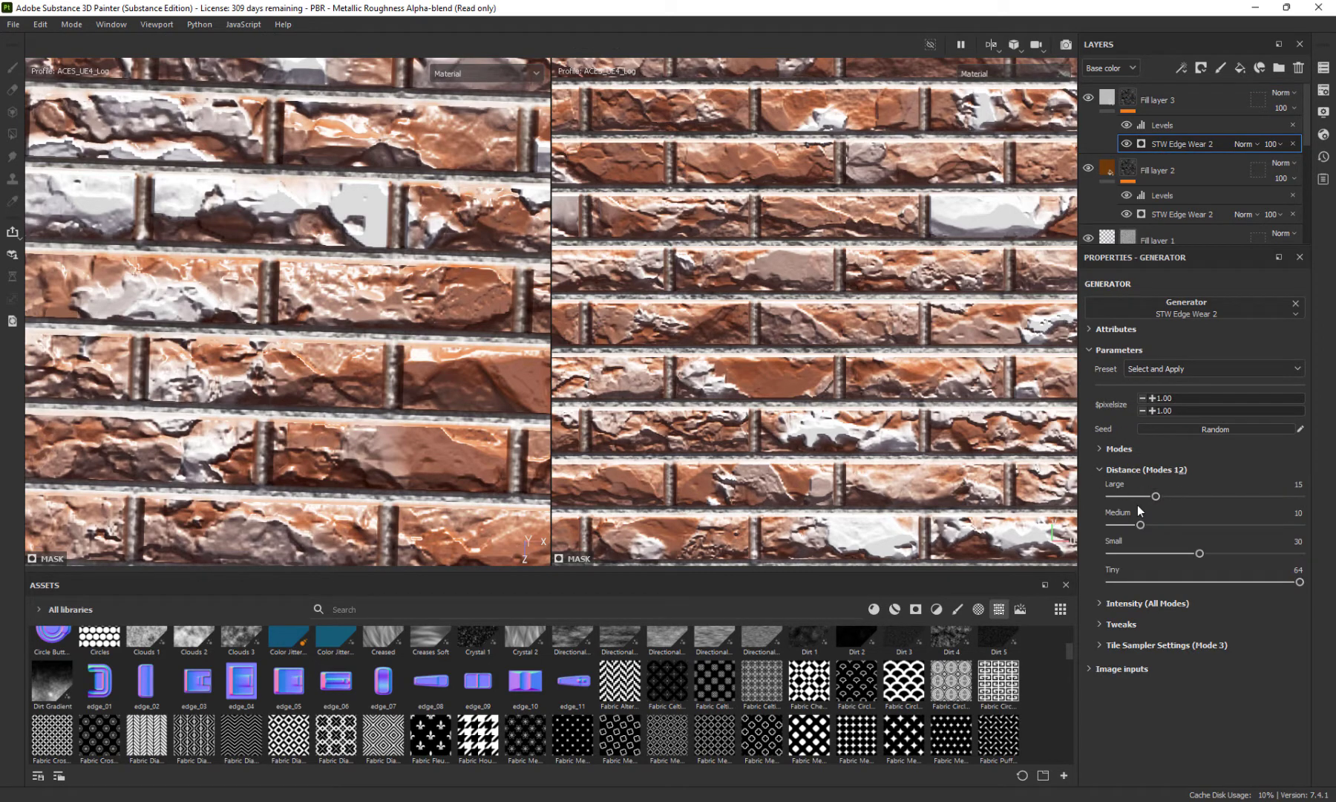
drag(1141, 495, 1132, 496)
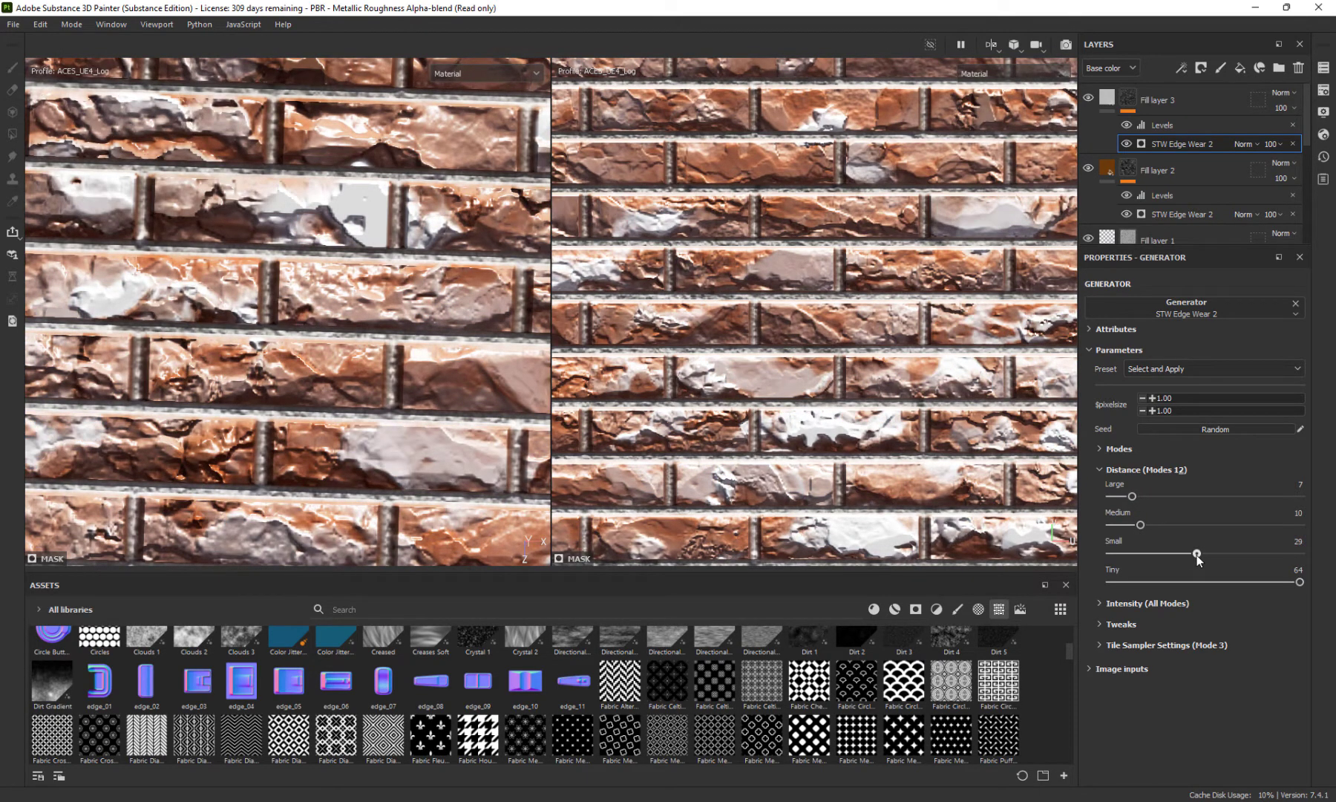
drag(1198, 555, 1259, 554)
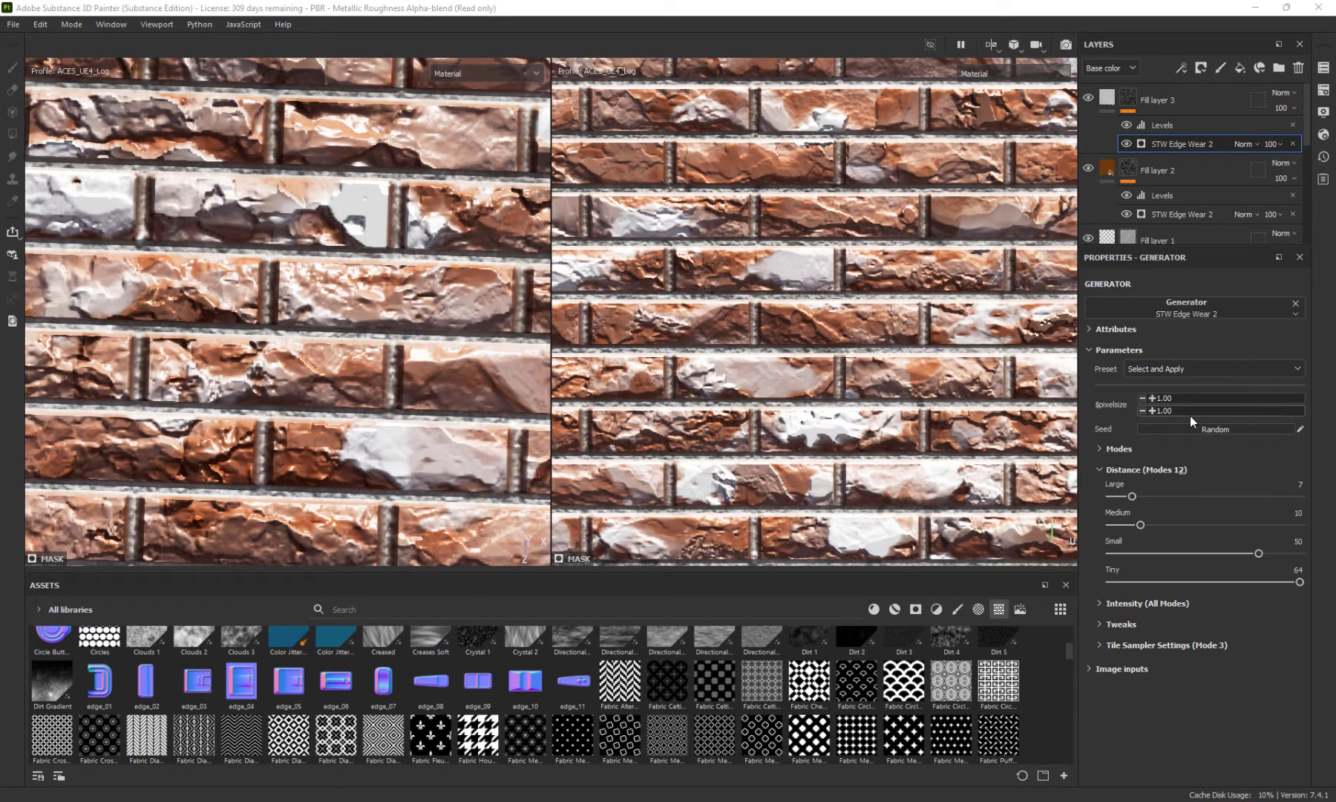
Set the Medium intensity of Fill layer 3's Edge Wear generator to 10
click(1102, 601)
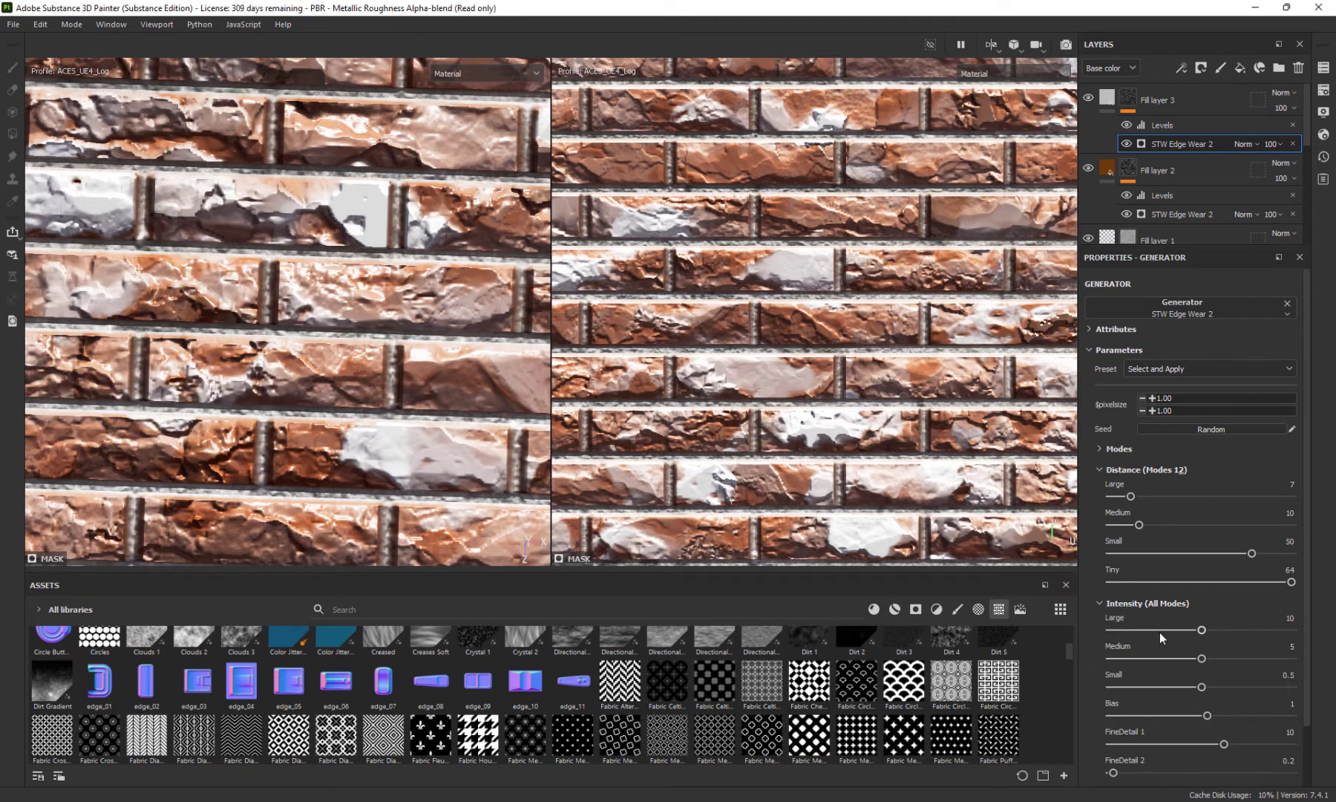
scroll(1160, 632, down, 1)
drag(1202, 616, 1252, 617)
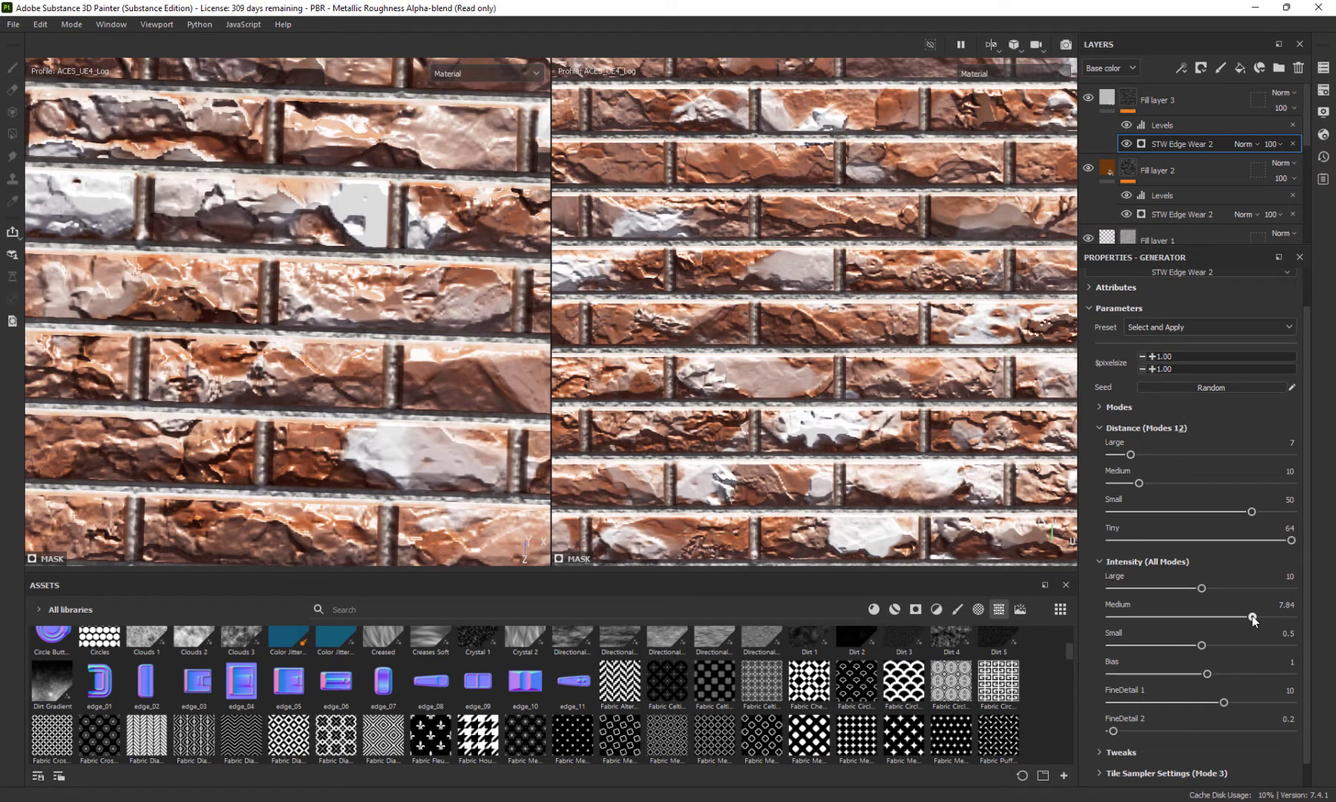
drag(1252, 617, 1249, 616)
click(1280, 604)
text(10)
key(Return)
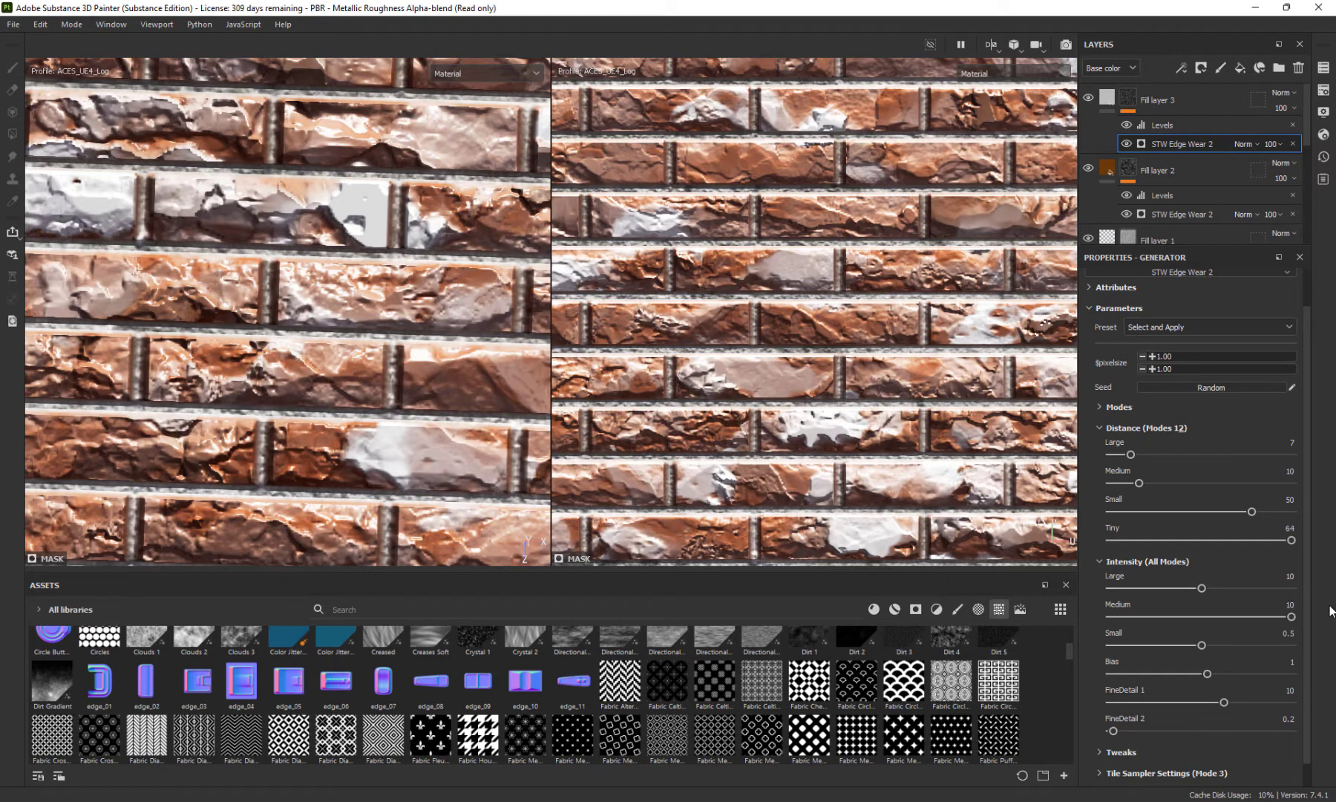
Raise the Small intensity of Fill layer 3's Edge Wear generator beyond its default range to 15
drag(1202, 644, 1280, 651)
click(1258, 645)
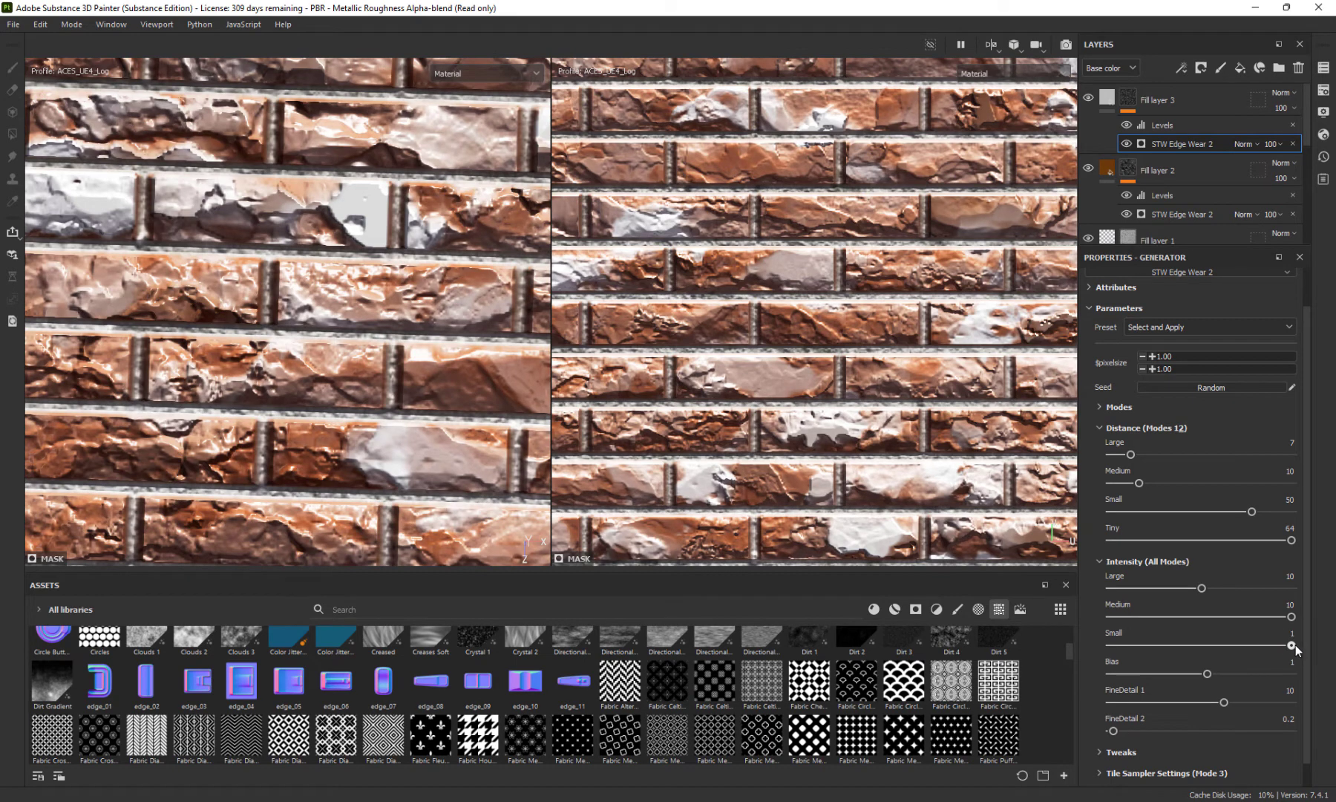
click(1292, 634)
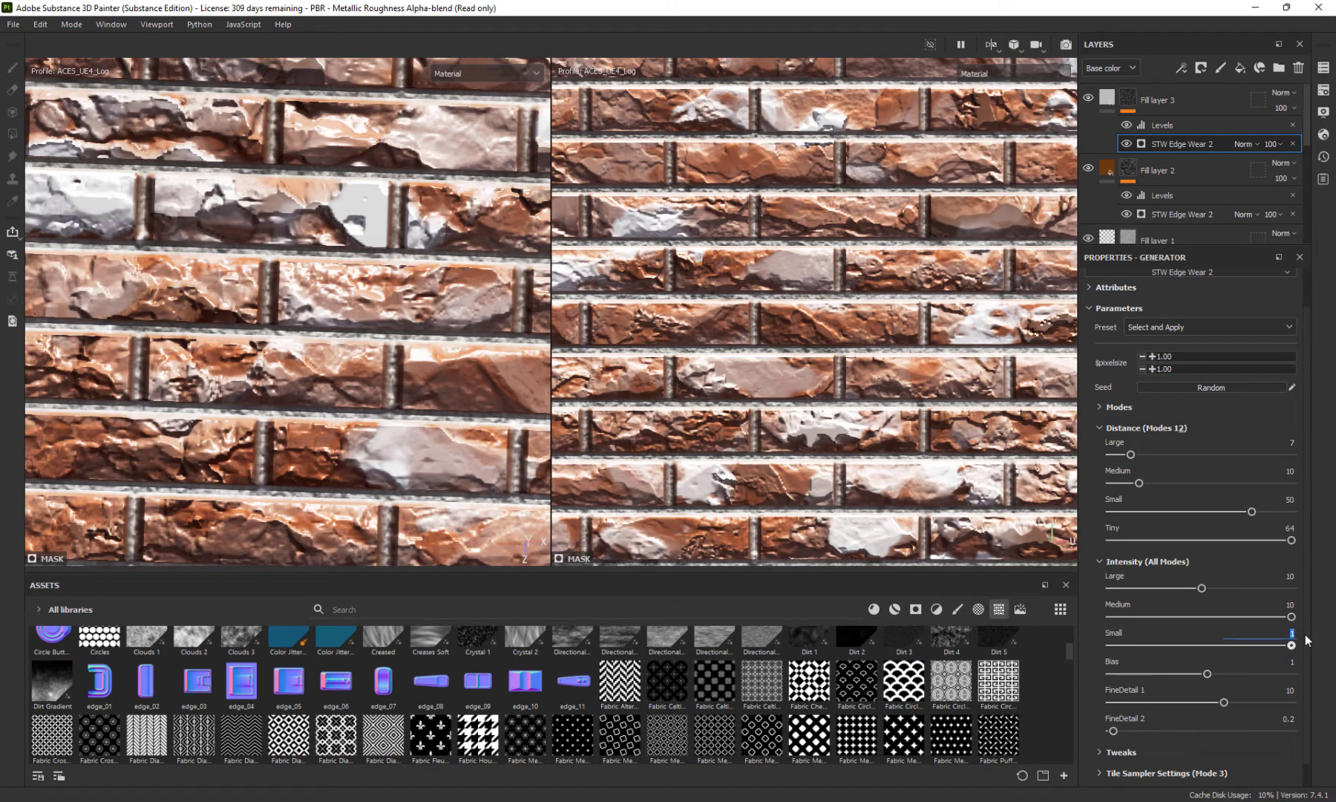
text(10)
key(Return)
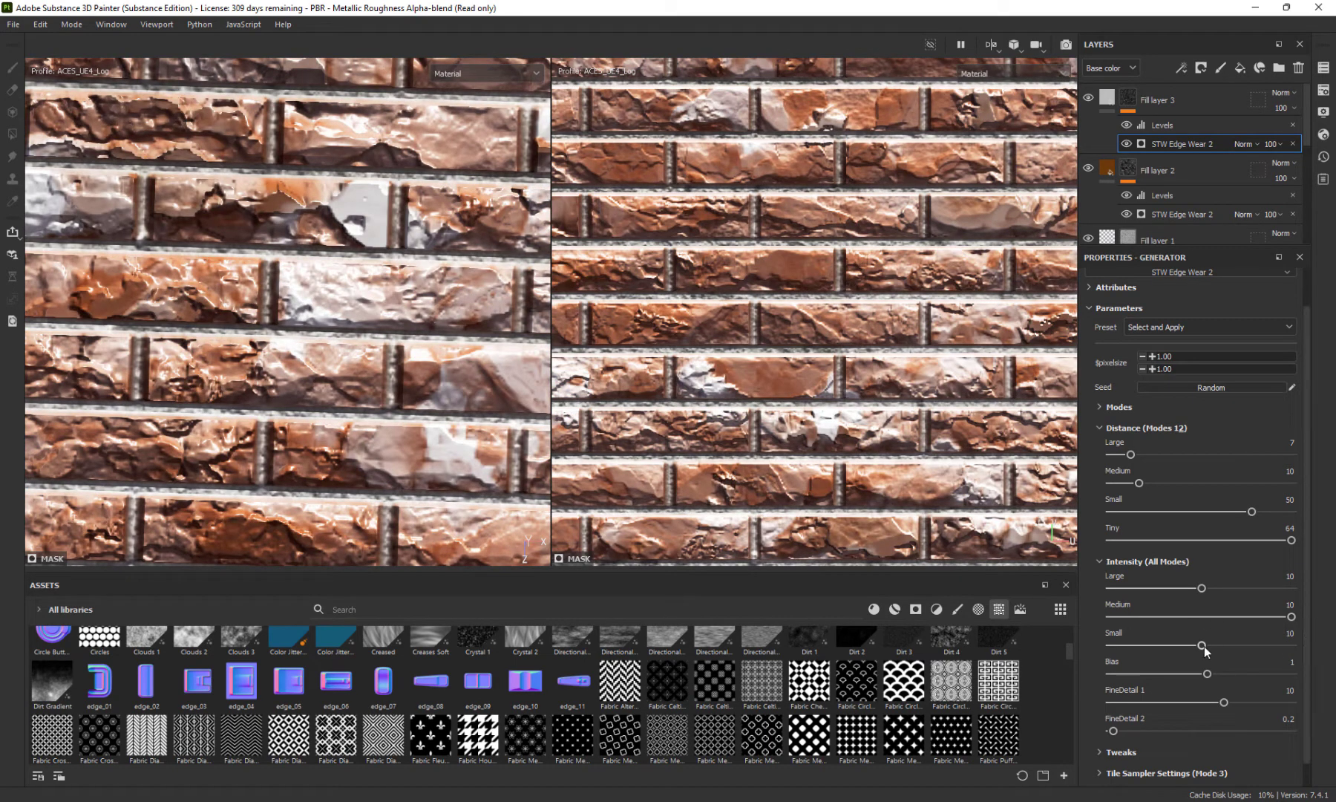
drag(1202, 646, 1243, 648)
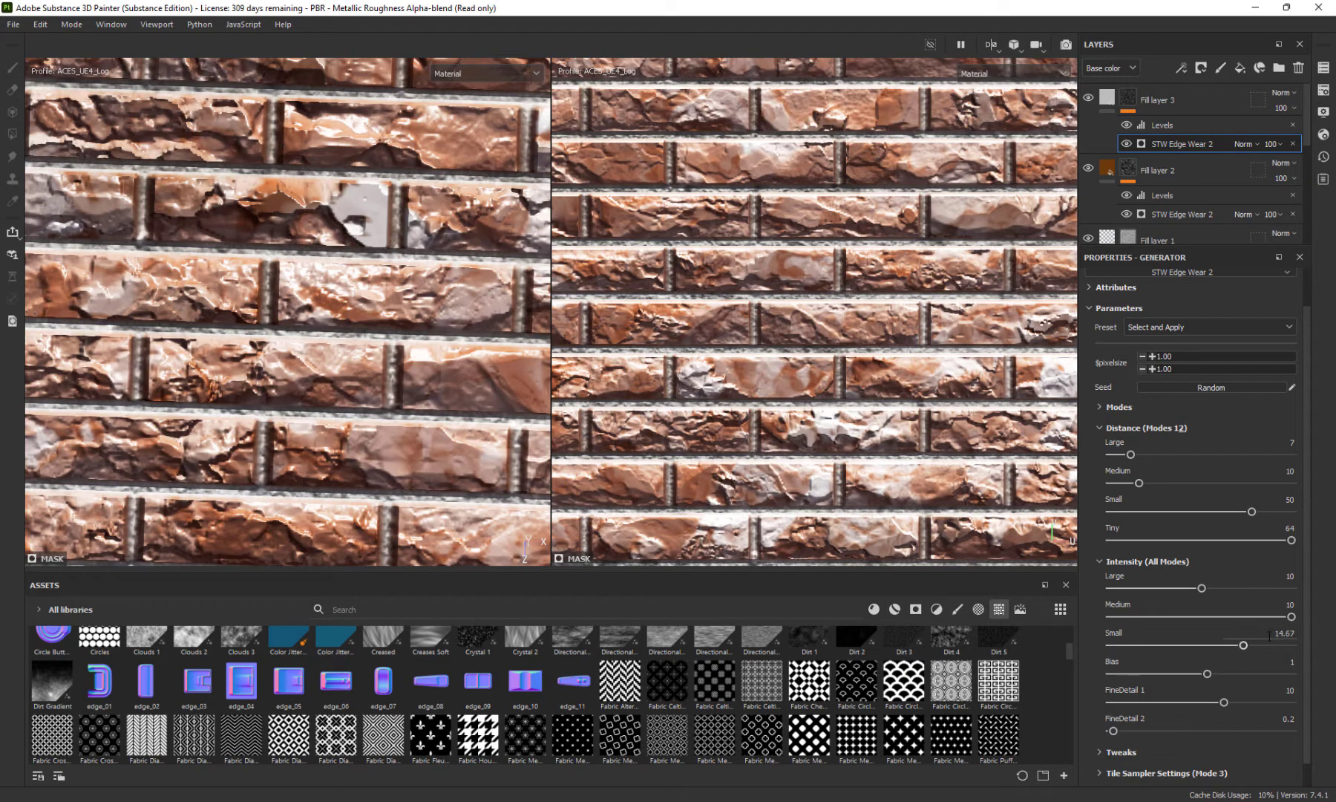
click(1270, 635)
drag(1266, 634, 1297, 640)
text(15)
key(Return)
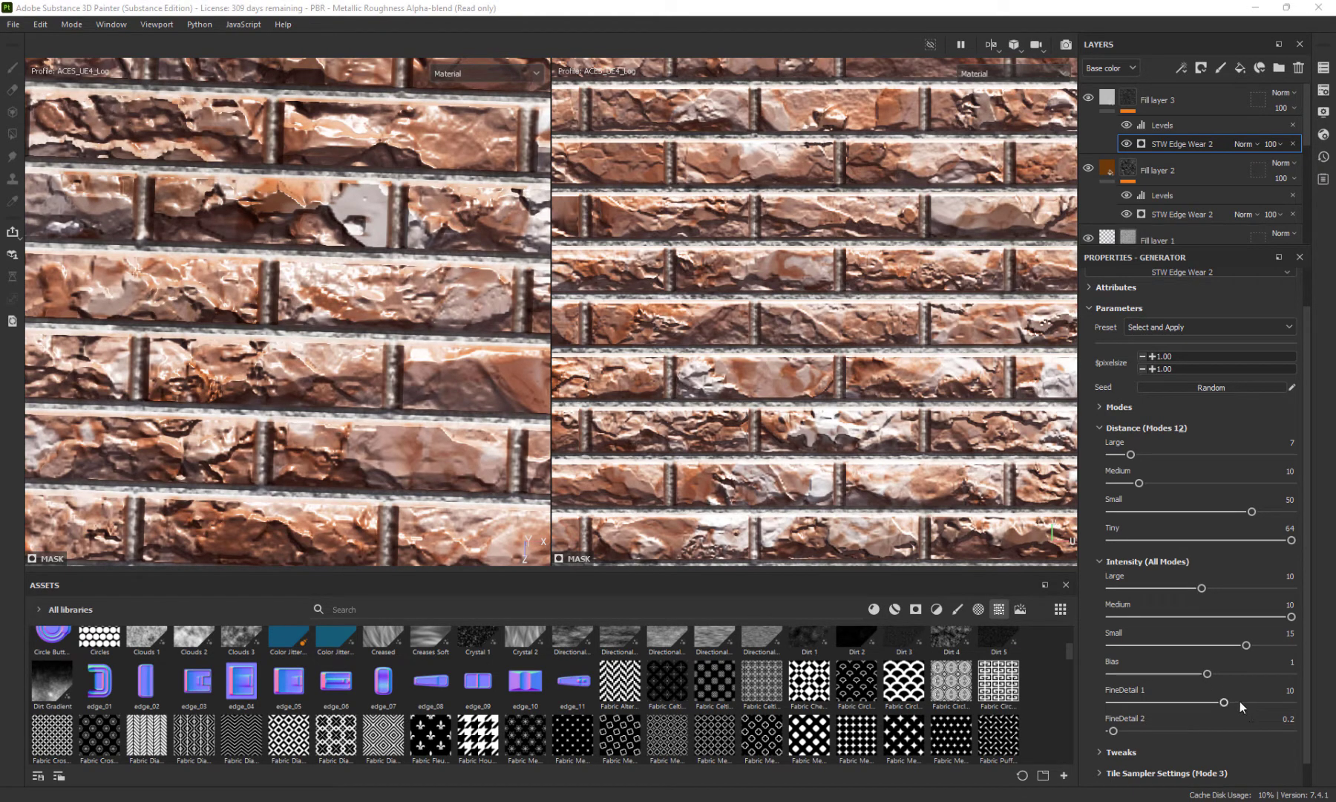
Set the Edge Wear generator's FineDetail 1 intensity to 13.65 and its Medium intensity to 4.17
drag(1227, 698, 1265, 701)
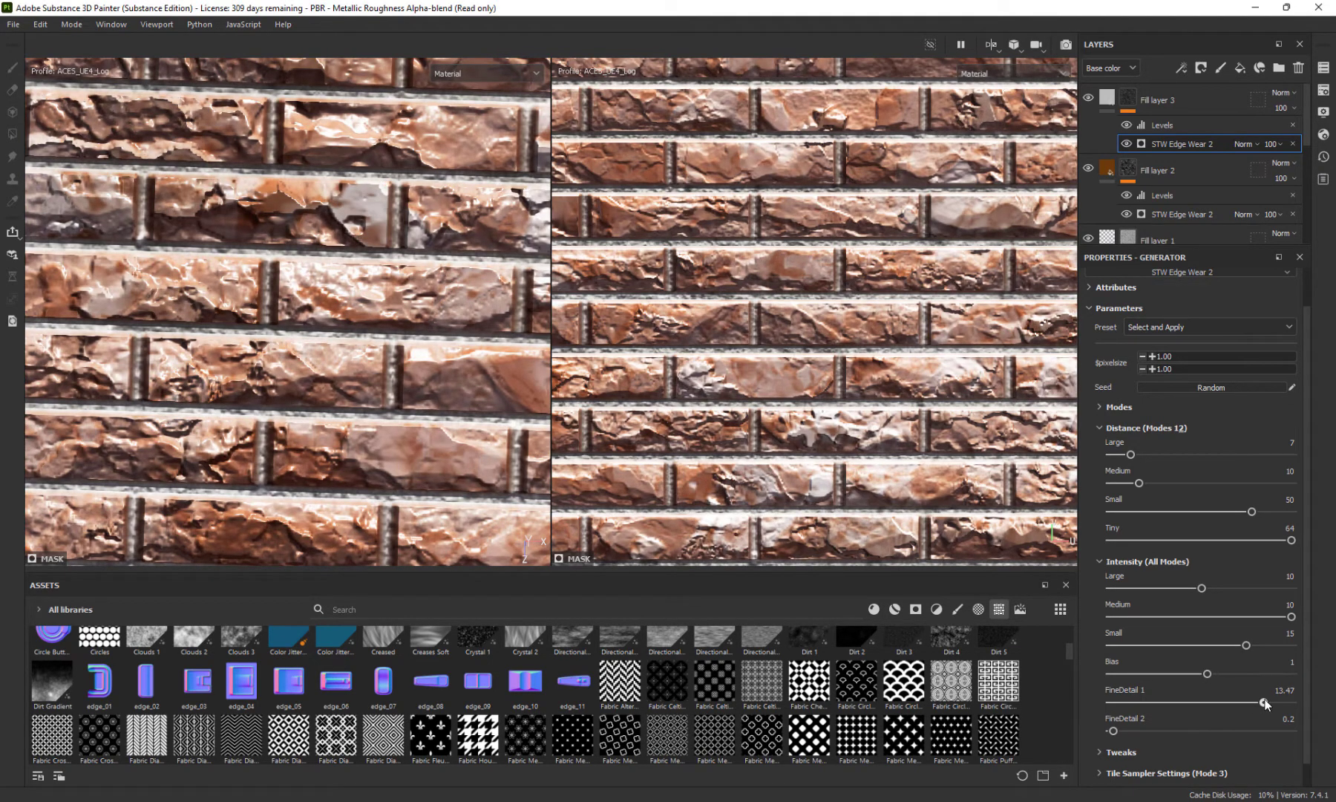
drag(1292, 617, 1187, 617)
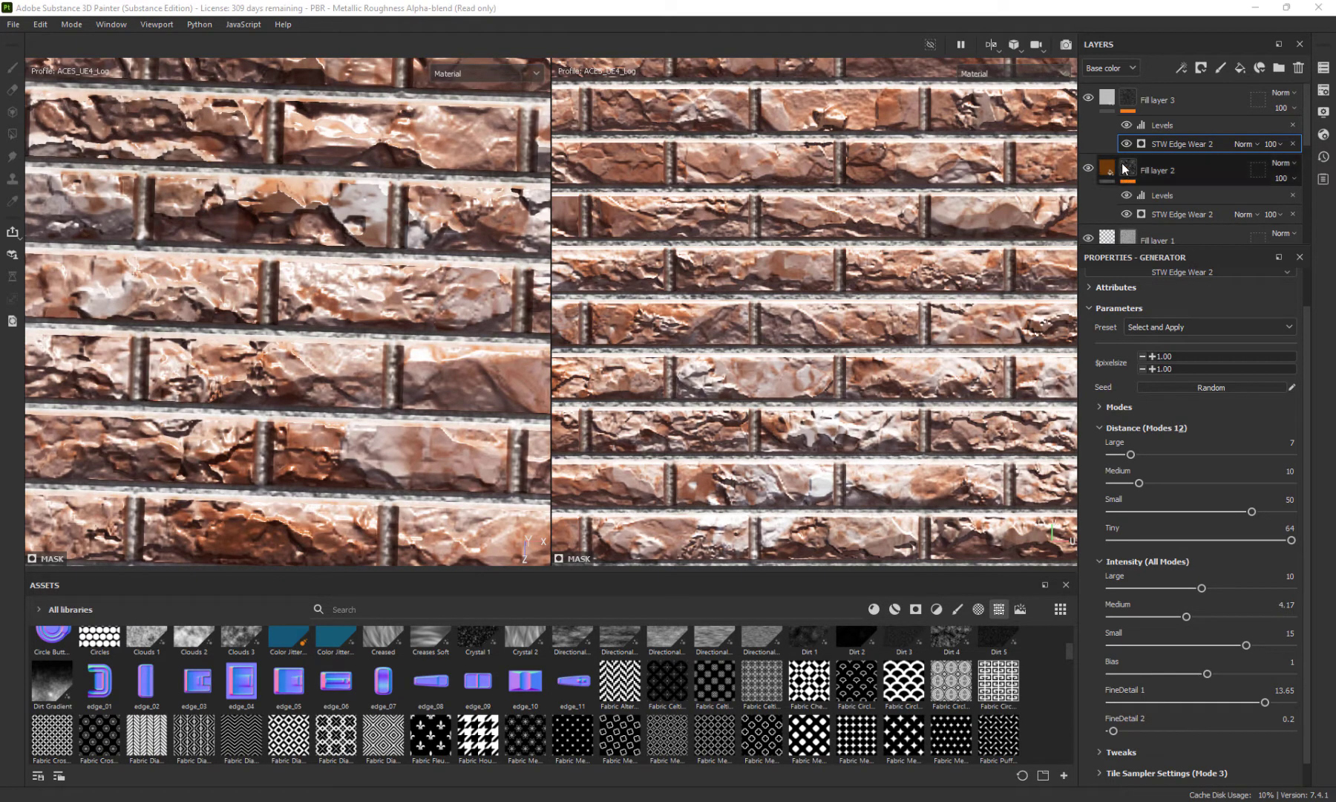
Lower Fill layer 3's height to -0.2598, checking the relief on the bricks both close up and across the wall
click(1158, 100)
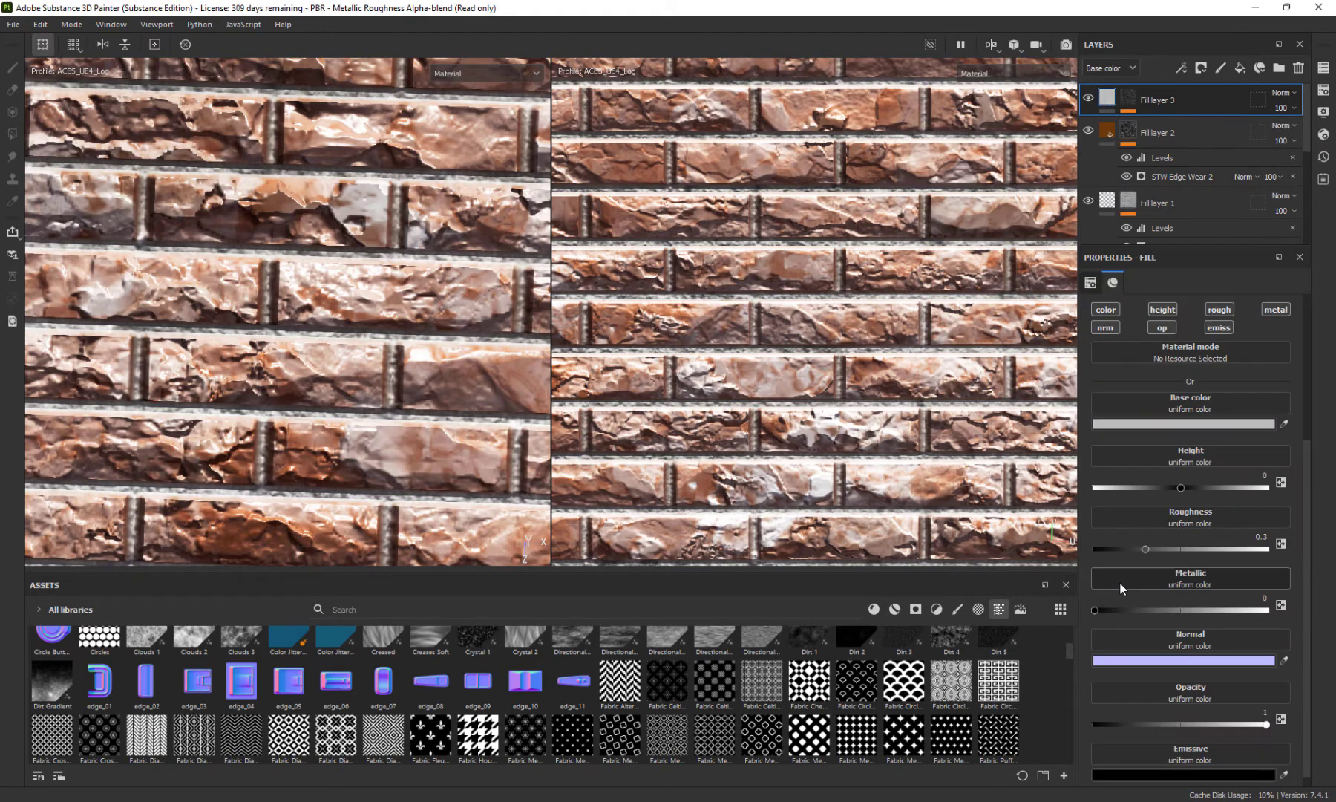
mouse_move(1182, 490)
mouse_down()
mouse_move(1132, 486)
mouse_move(1167, 483)
mouse_up()
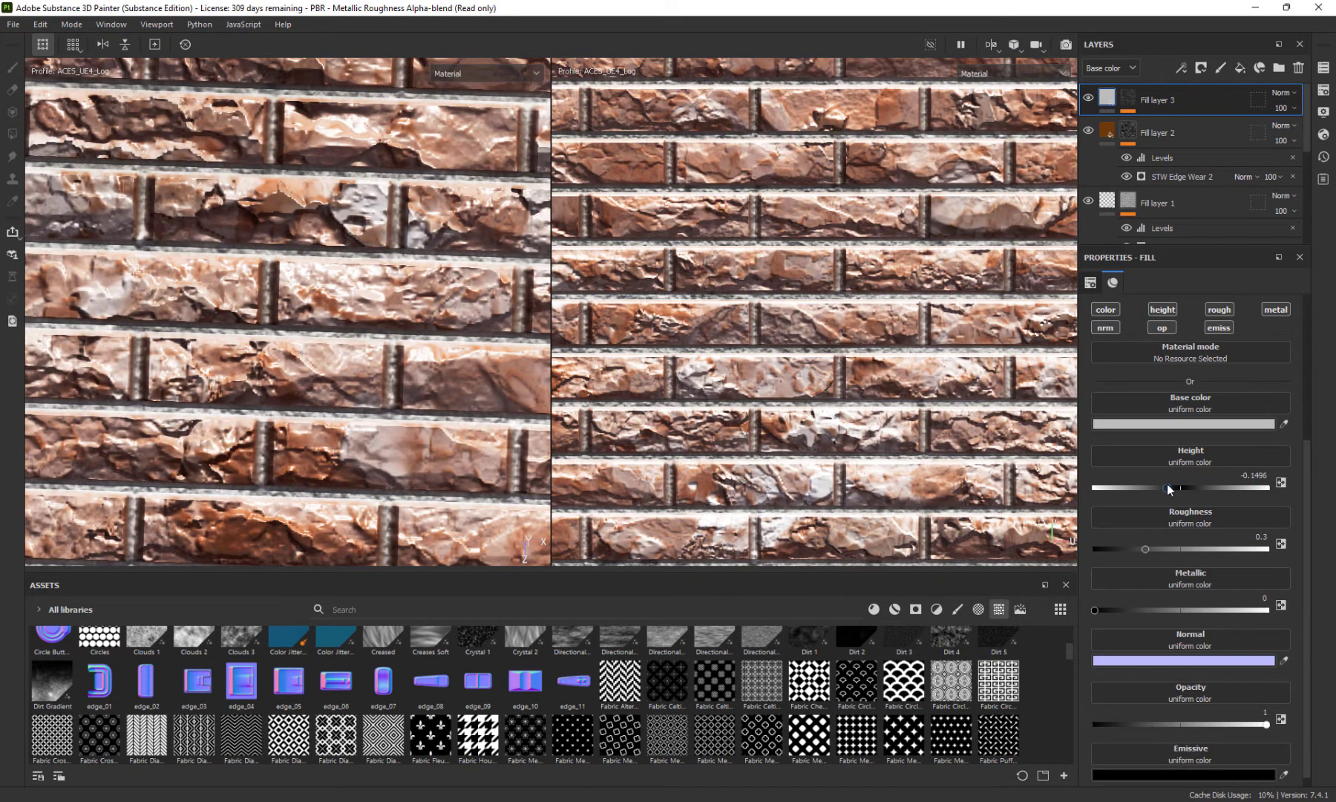
scroll(712, 336, up, 5)
scroll(711, 336, up, 2)
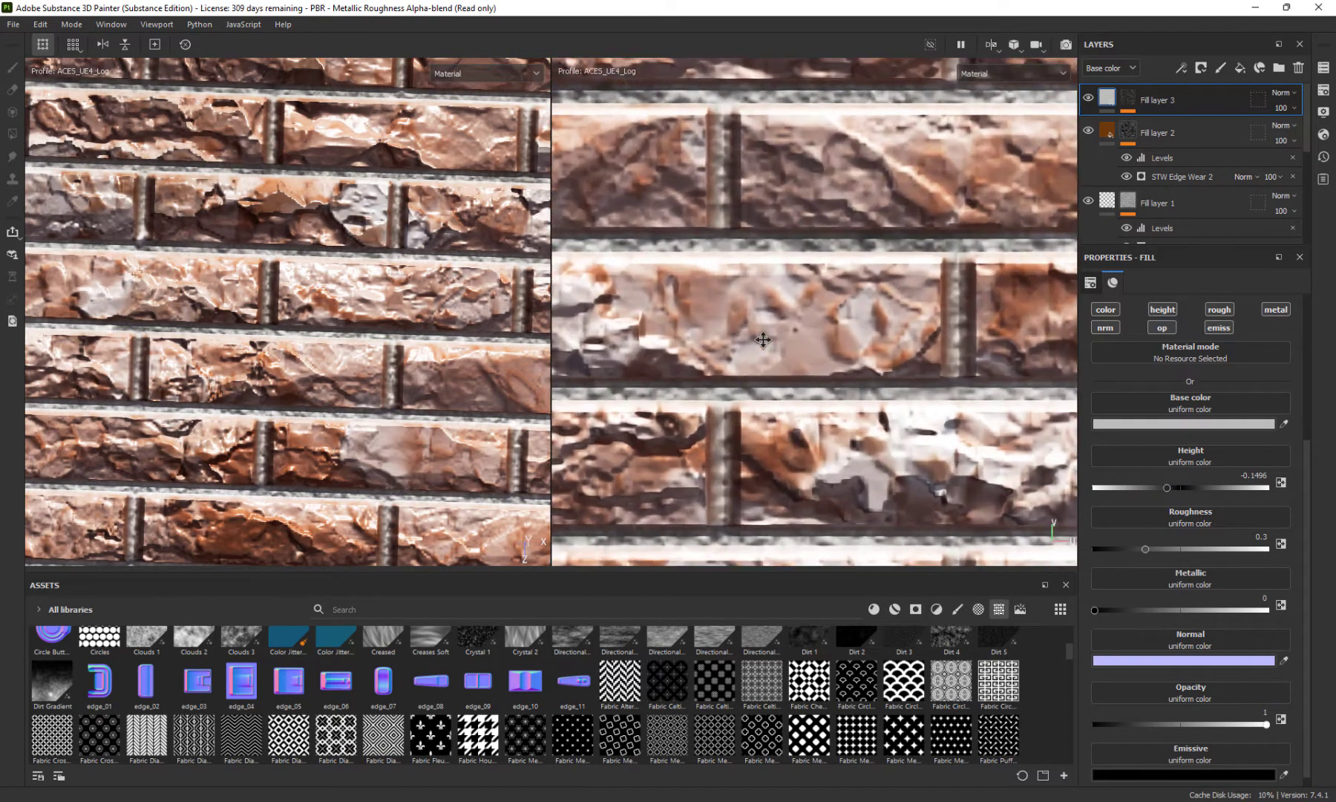
mouse_move(1164, 485)
mouse_down()
mouse_move(1180, 489)
mouse_move(1069, 488)
mouse_move(1196, 487)
mouse_move(1164, 489)
mouse_up()
scroll(903, 411, down, 2)
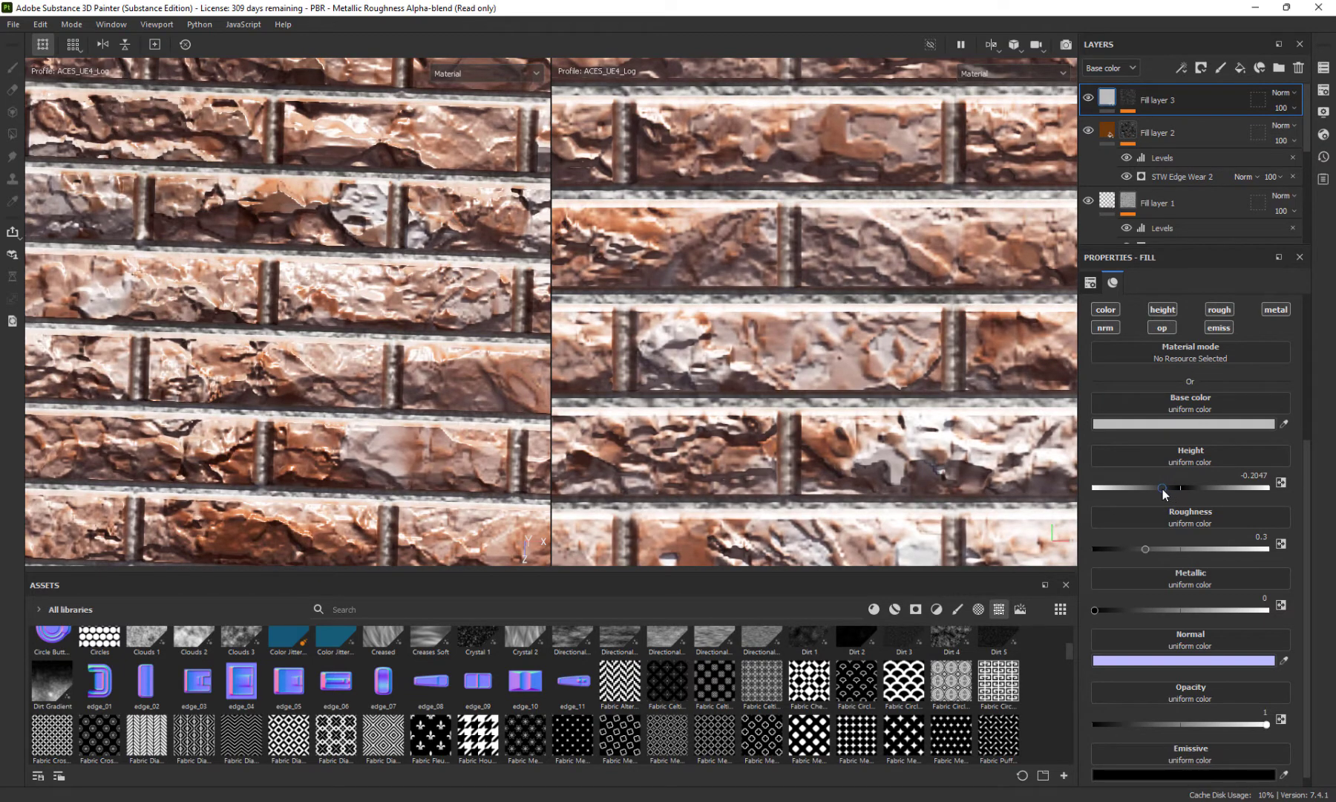
scroll(753, 320, down, 5)
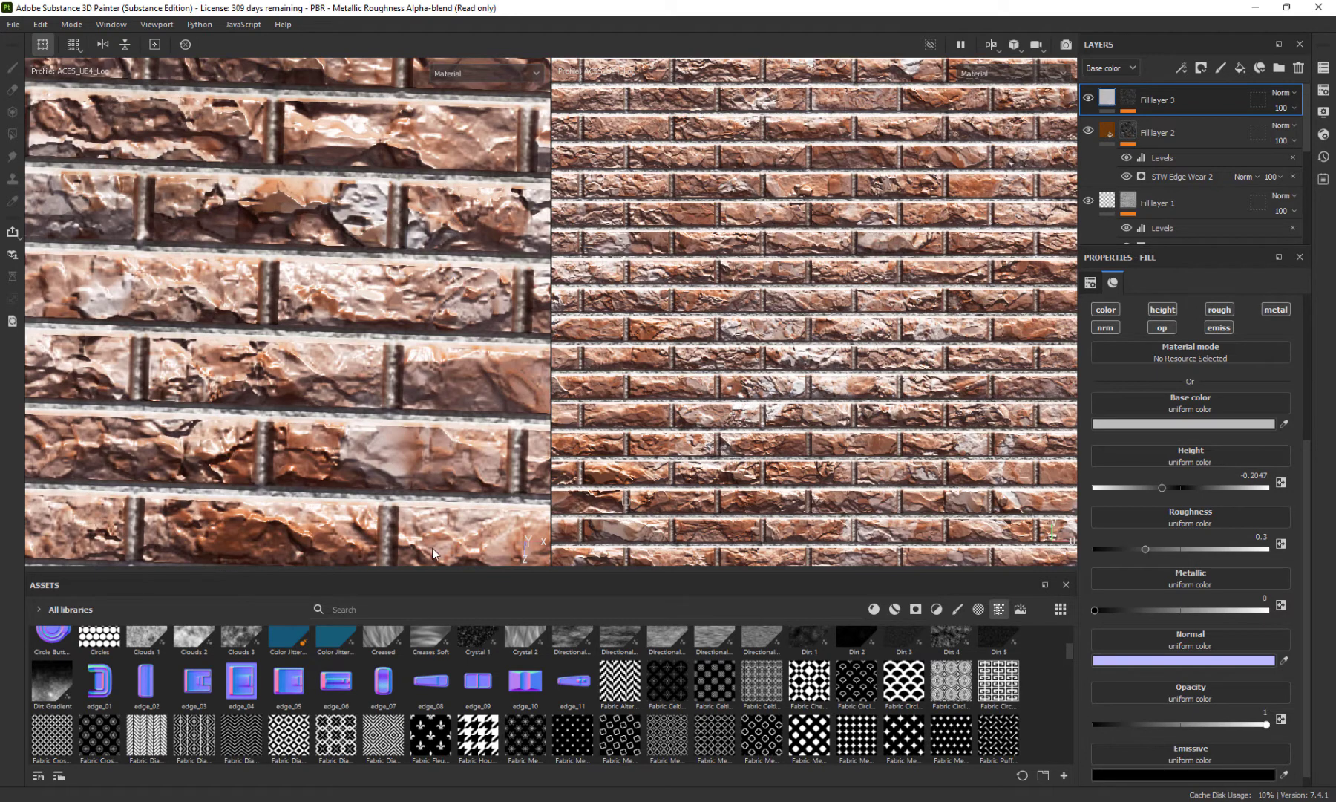
drag(1162, 484, 1157, 484)
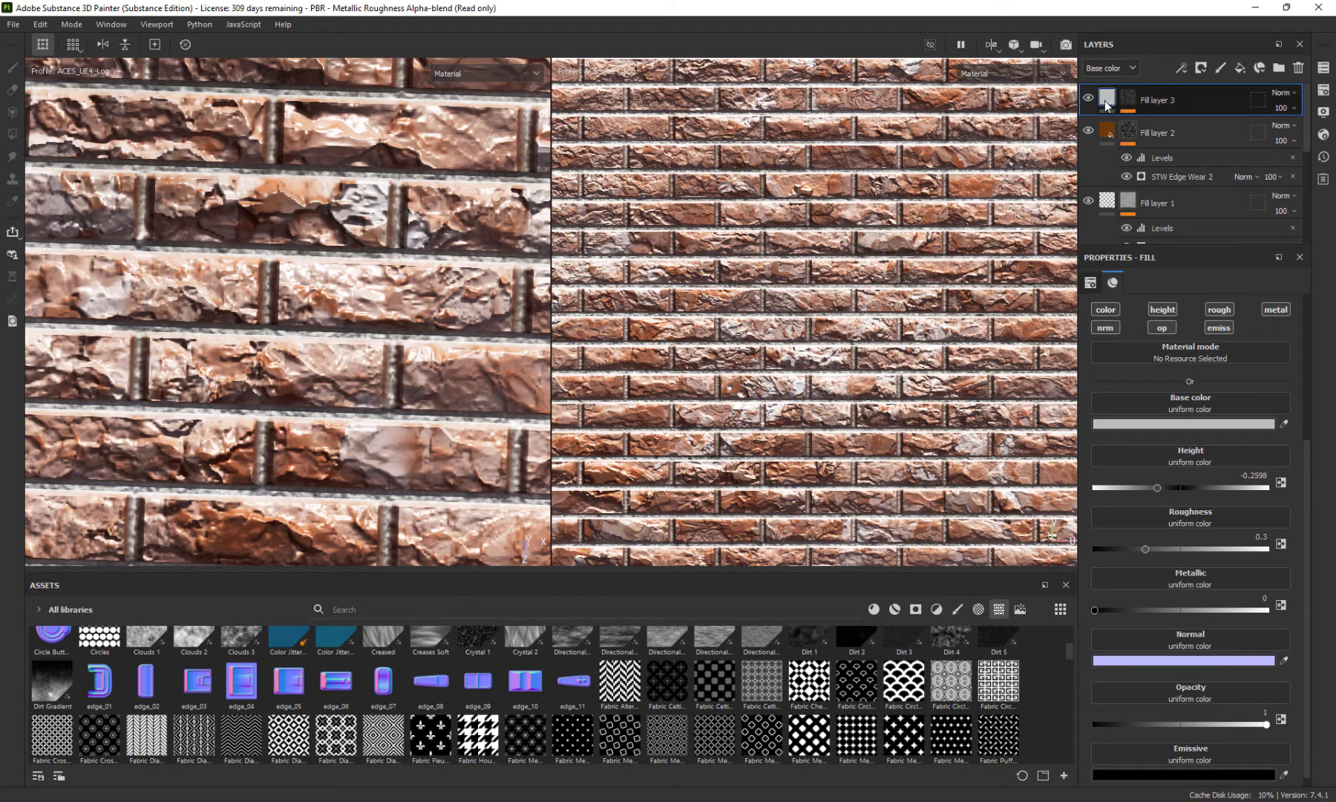
Try a dark blue base color, 000F8D, on Fill layer 3 to check where its mask shows on the bricks
click(1158, 422)
mouse_move(987, 505)
mouse_down()
mouse_move(1017, 506)
mouse_move(1059, 469)
mouse_move(1151, 466)
mouse_up()
click(1137, 506)
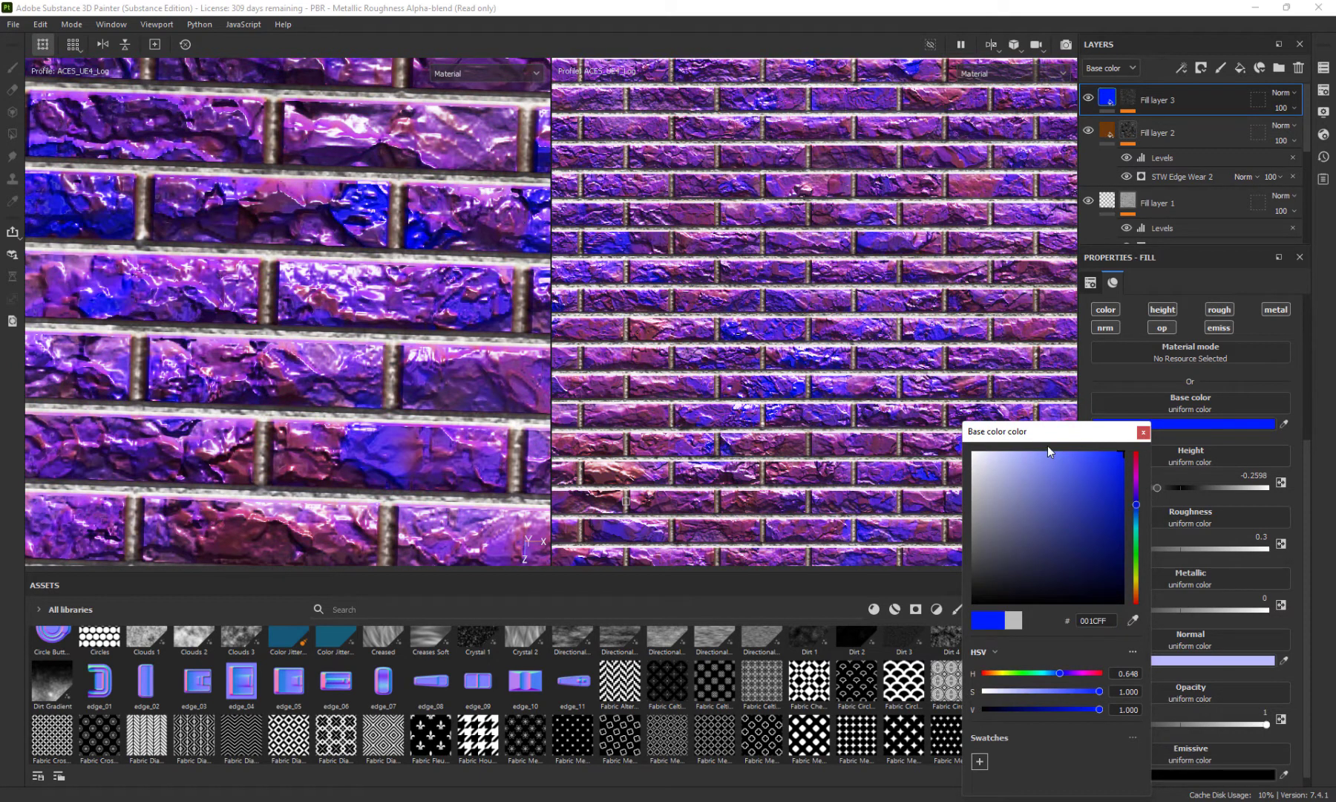
drag(1043, 433, 545, 394)
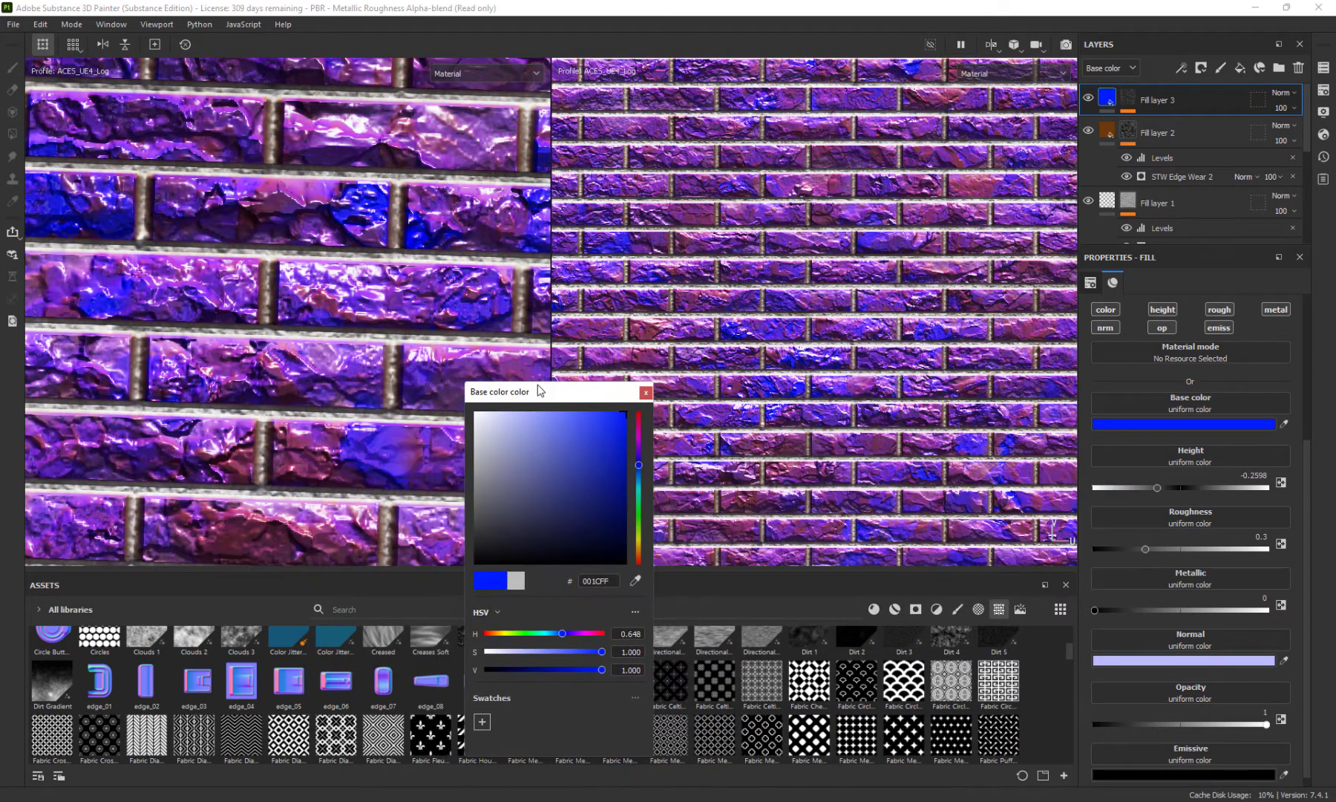
click(612, 473)
drag(552, 461, 687, 390)
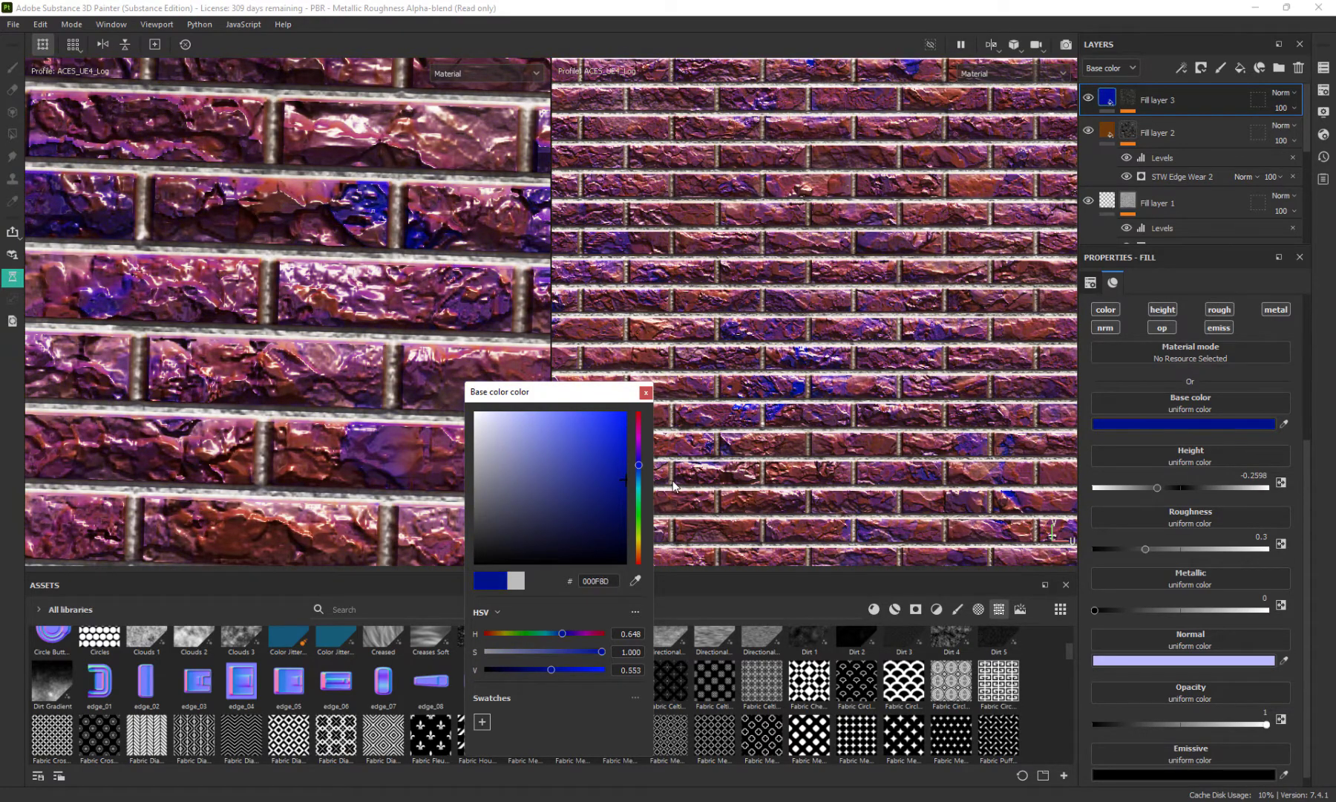
Set Fill layer 3's base color to the light orange-brown C48B64
click(639, 432)
mouse_move(638, 449)
mouse_down()
mouse_move(638, 532)
mouse_move(595, 510)
mouse_move(640, 553)
mouse_move(594, 498)
mouse_move(608, 432)
mouse_move(616, 534)
mouse_move(575, 562)
mouse_move(634, 532)
mouse_move(639, 561)
mouse_move(609, 493)
mouse_move(611, 453)
mouse_move(602, 504)
mouse_move(471, 506)
mouse_move(472, 473)
mouse_move(475, 511)
mouse_move(573, 510)
mouse_move(509, 473)
mouse_move(527, 488)
mouse_move(615, 458)
mouse_move(551, 412)
mouse_move(507, 487)
mouse_move(553, 447)
mouse_move(538, 472)
mouse_move(577, 470)
mouse_move(483, 435)
mouse_move(530, 425)
mouse_move(533, 473)
mouse_move(548, 446)
mouse_up()
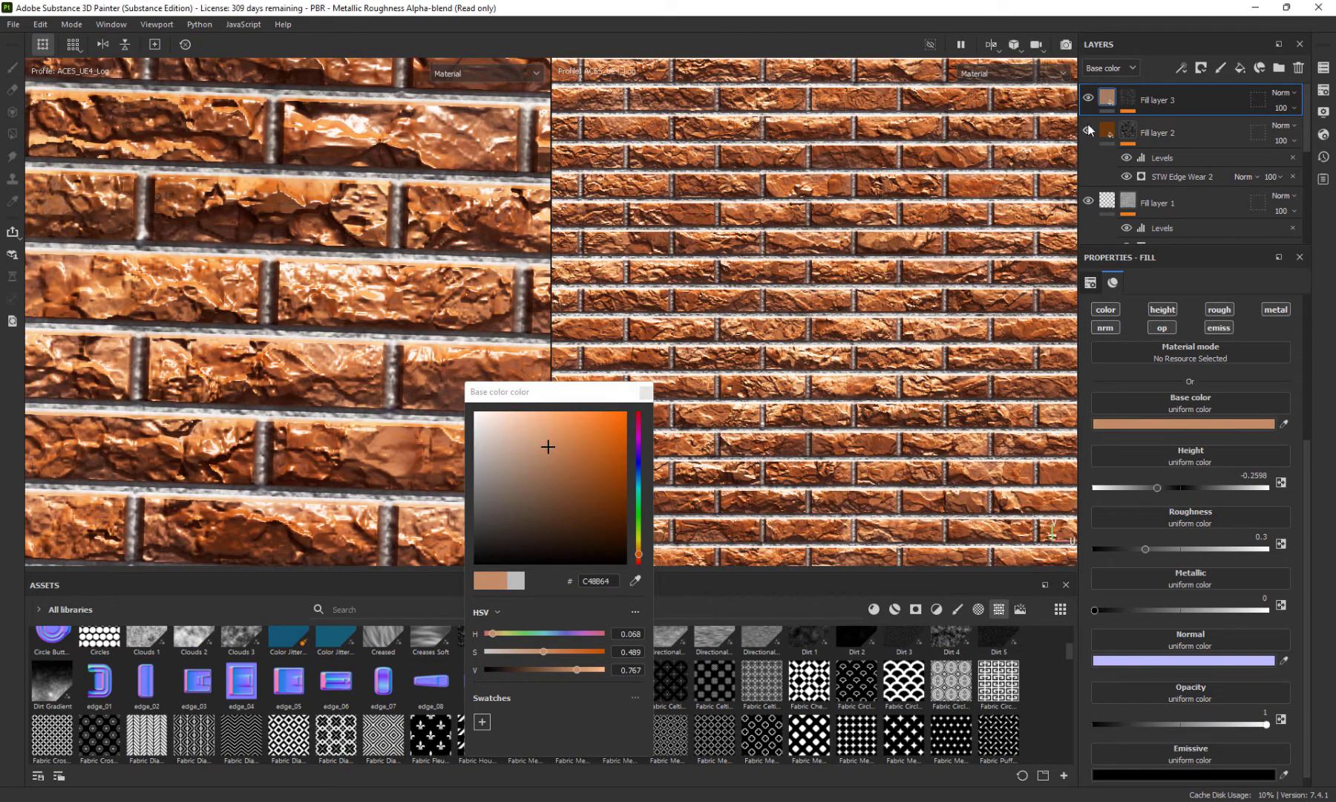
Hide and show Fill layer 3 repeatedly to compare the bricks with and without its light orange-brown color
click(1088, 99)
click(1089, 99)
click(1089, 100)
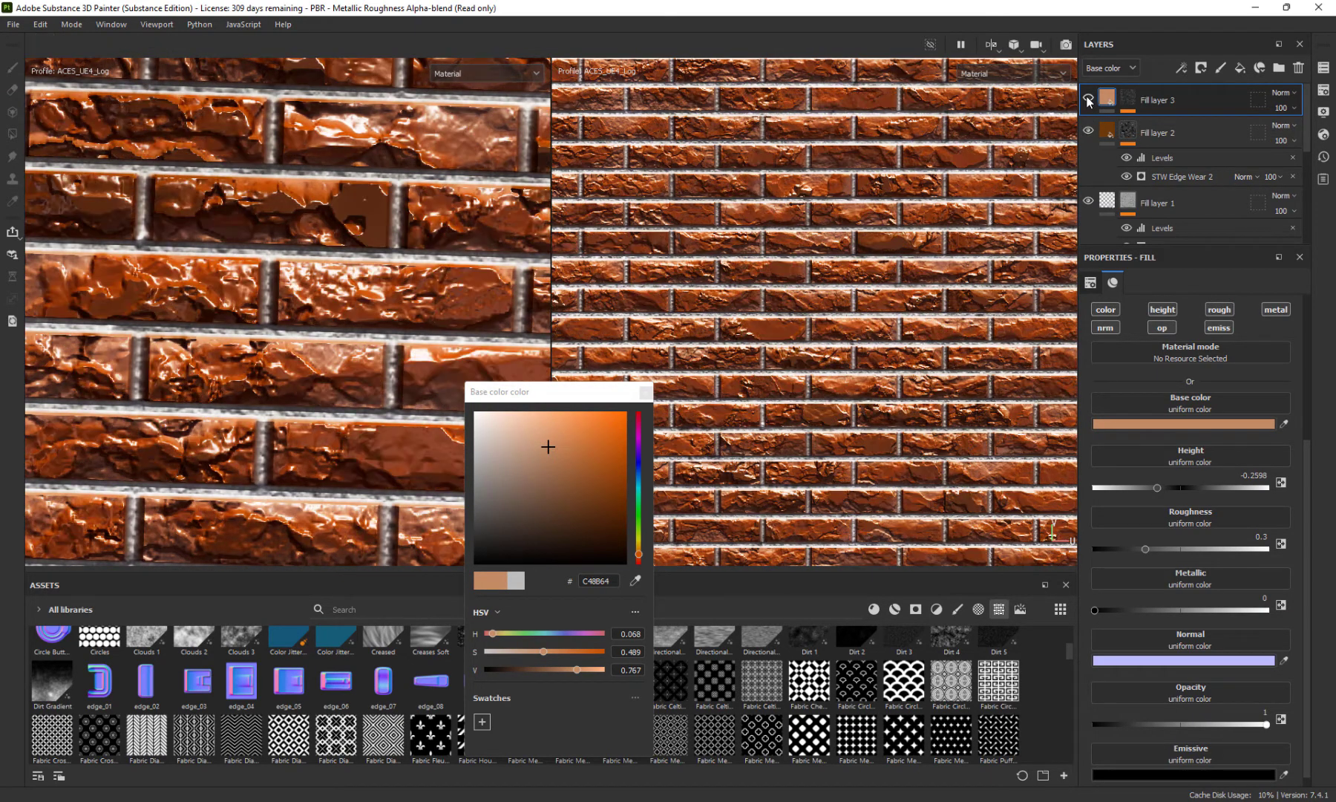
click(1089, 99)
click(1089, 99)
click(1089, 100)
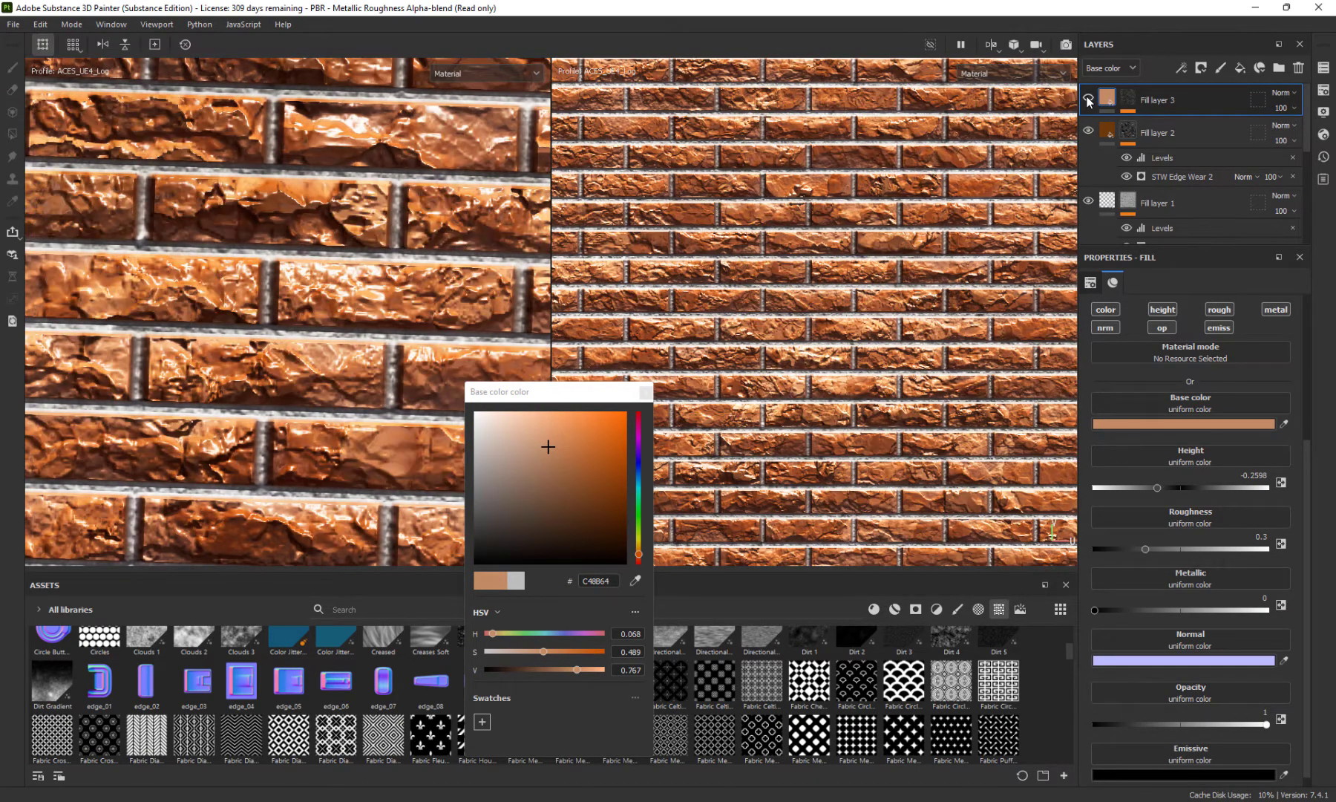
click(1088, 99)
click(1089, 100)
Close the base color picker and examine the brick pattern across the whole 2D texture and up close
drag(562, 395, 715, 370)
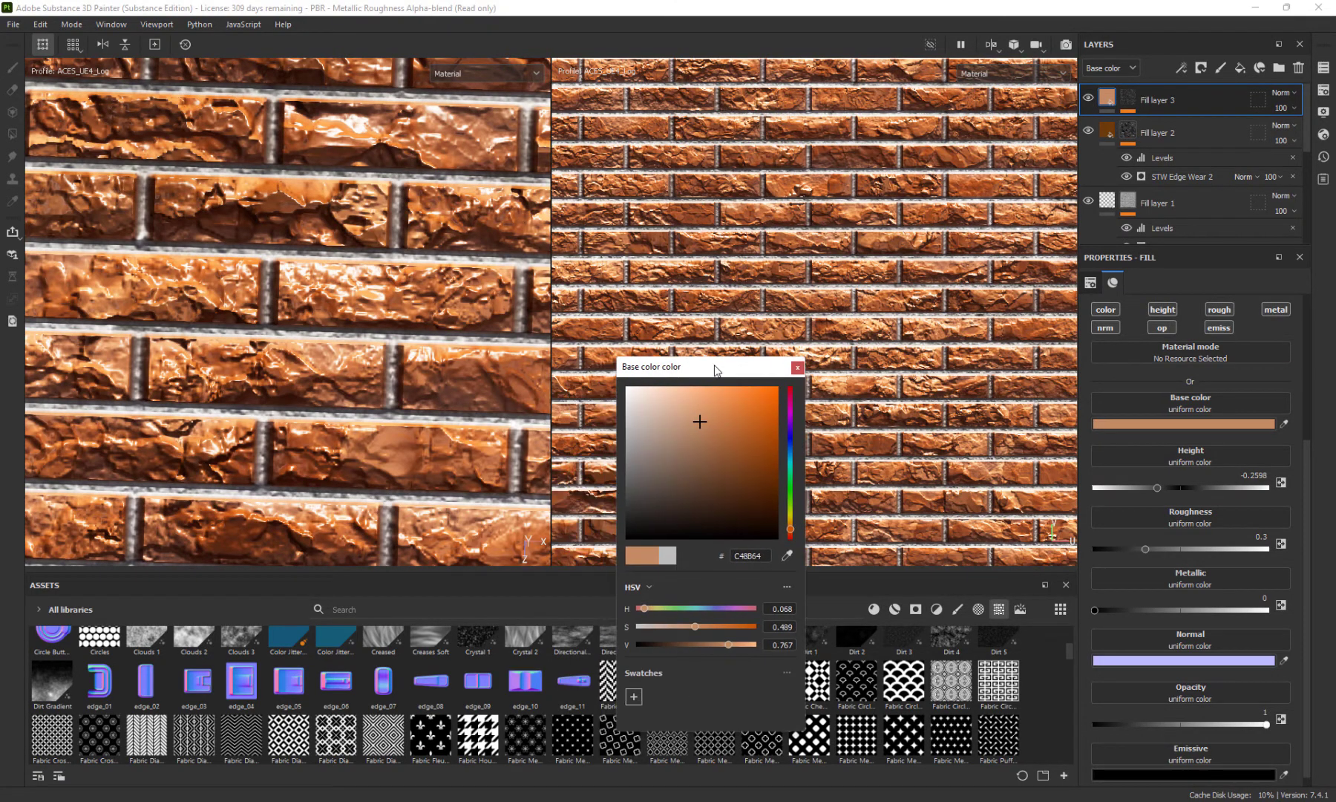
click(797, 368)
scroll(821, 320, down, 8)
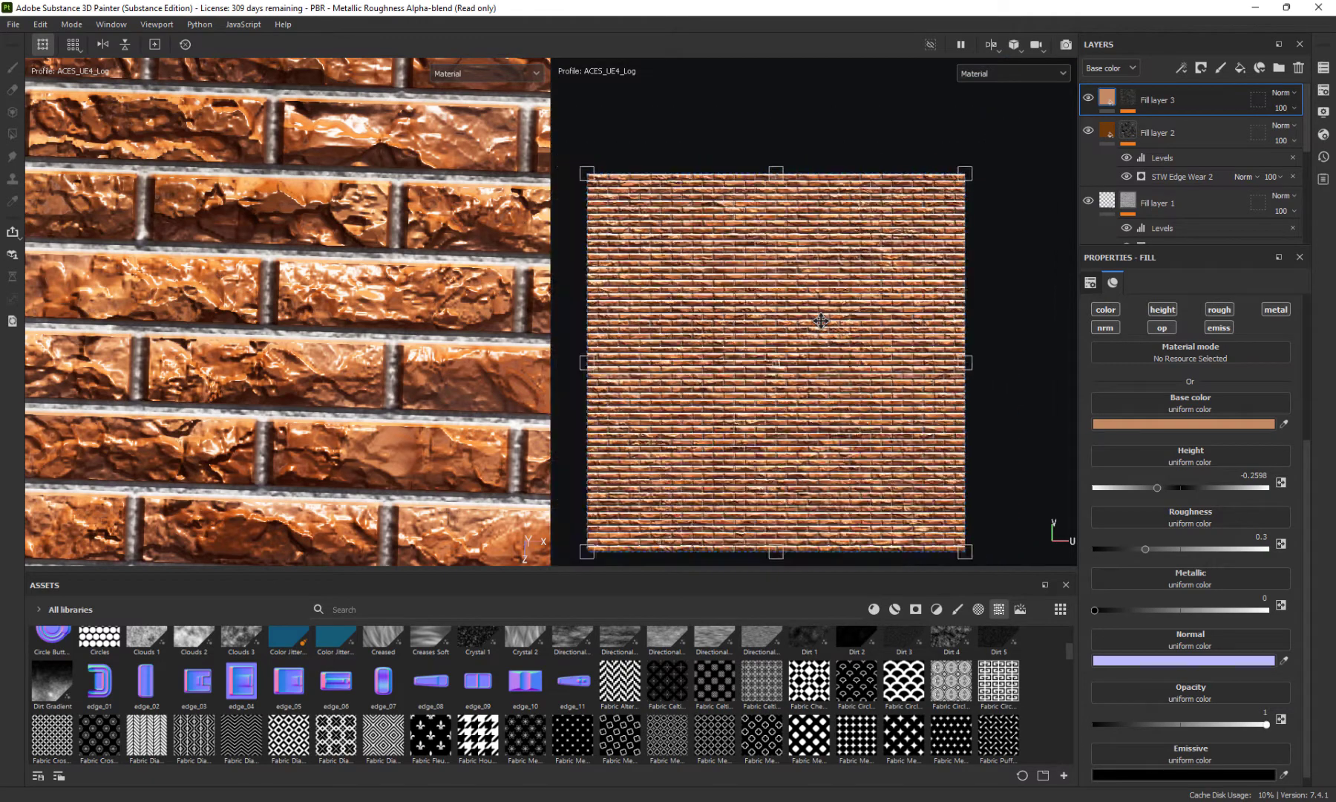
scroll(821, 320, up, 8)
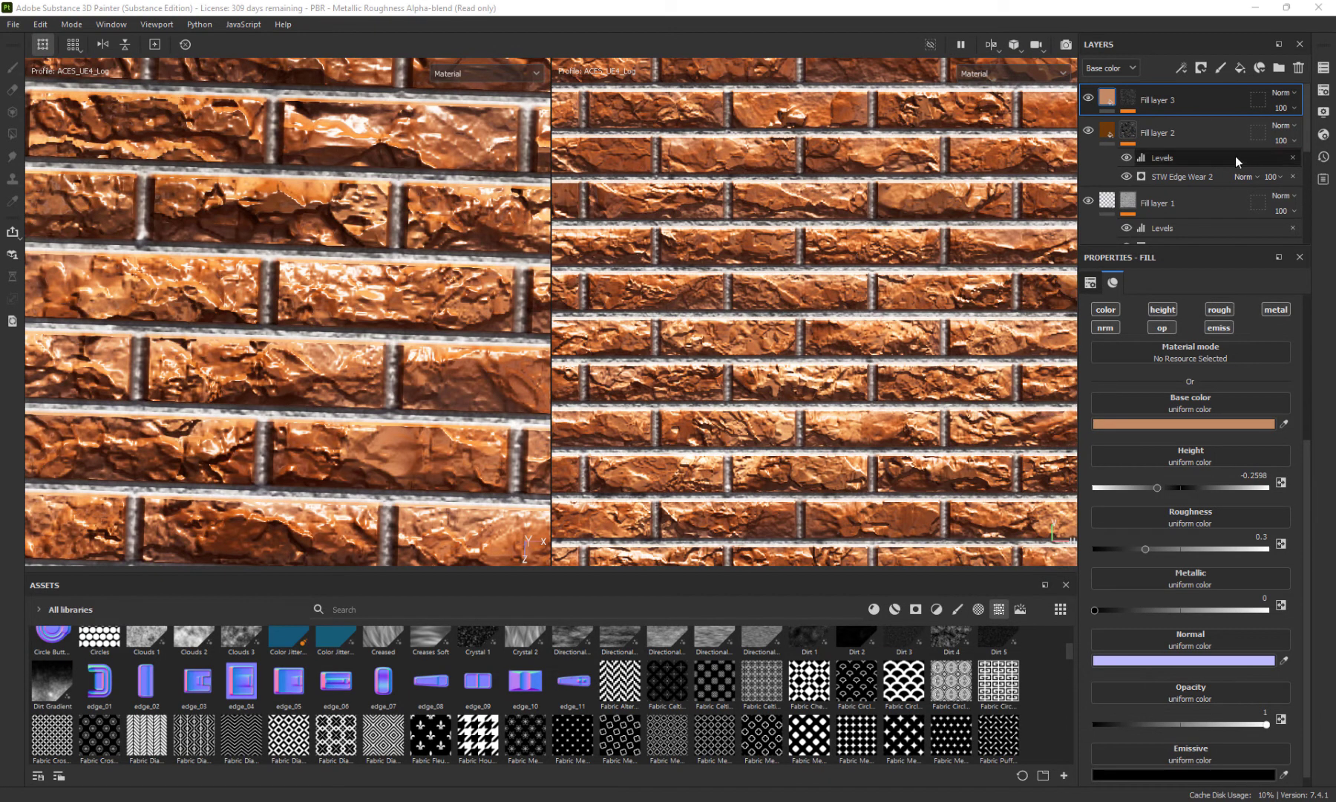
Try a black point of 0.471 and a midtone of 8.258 in the Levels on Fill layer 3's mask
click(1128, 99)
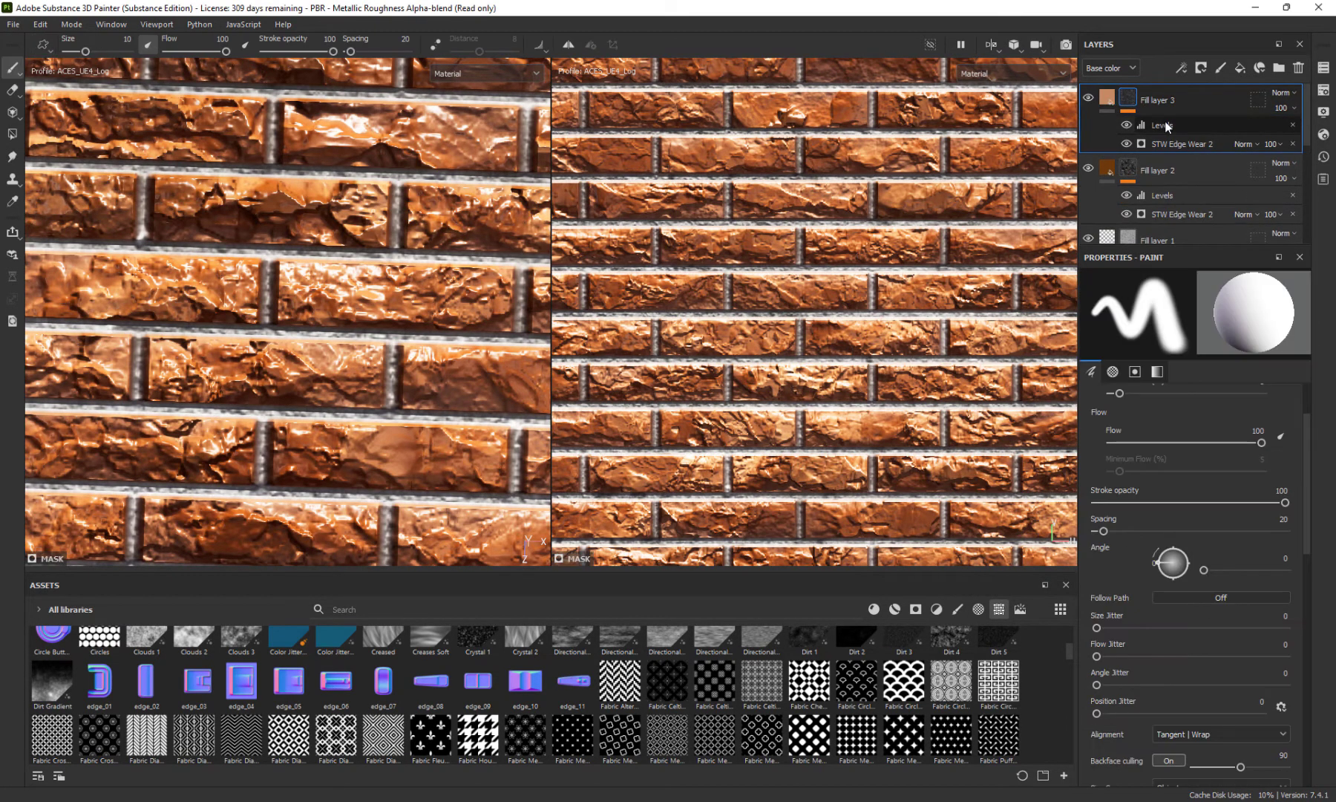
click(1166, 128)
mouse_move(1149, 316)
mouse_down()
mouse_move(1098, 318)
mouse_move(1163, 328)
mouse_up()
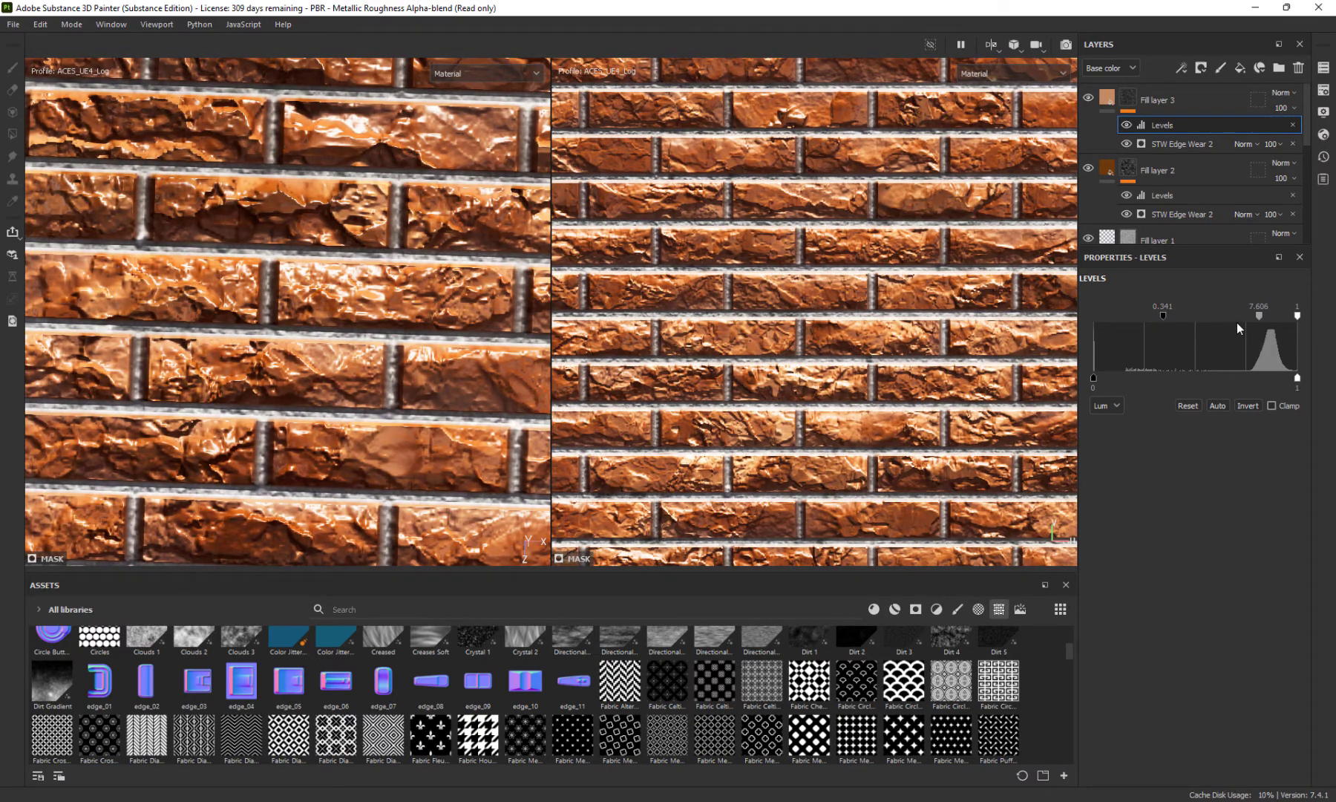
mouse_move(1259, 315)
mouse_down()
mouse_move(1218, 318)
mouse_move(1288, 325)
mouse_move(1274, 328)
mouse_up()
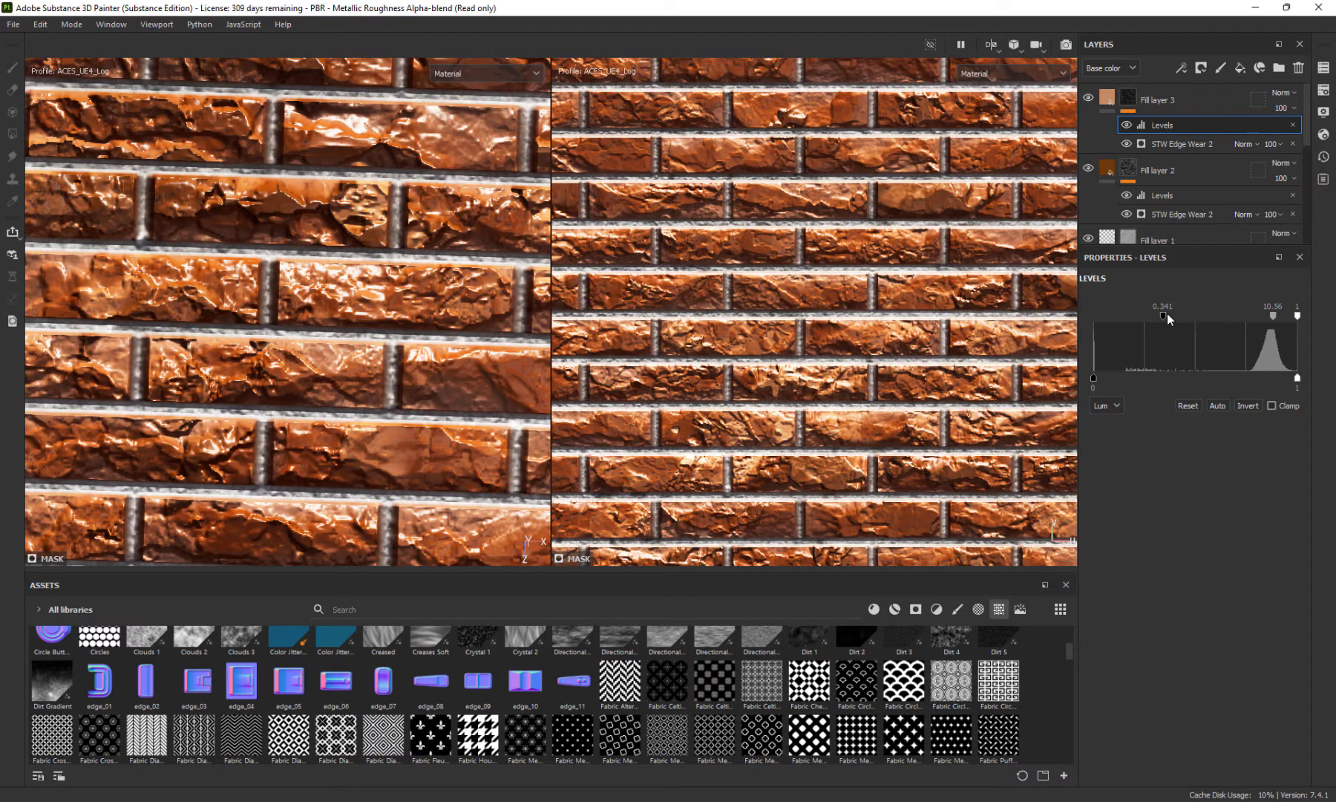
mouse_move(1163, 317)
mouse_down()
mouse_move(1207, 322)
mouse_move(1189, 323)
mouse_up()
drag(1277, 316, 1269, 316)
Switch Fill layer 3 off and on to check the effect of its mask's Levels on the bricks
click(1088, 98)
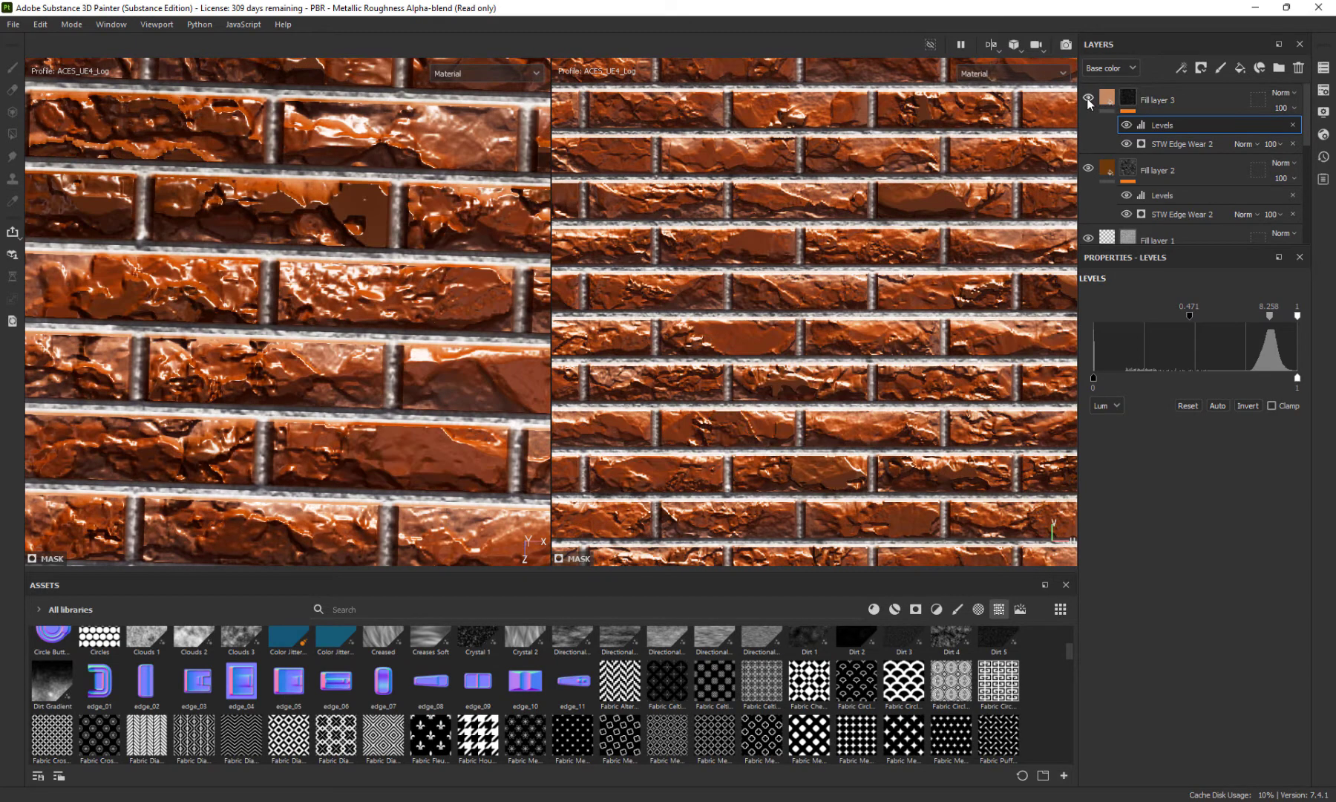
click(1089, 98)
click(1088, 98)
click(1088, 99)
click(1089, 99)
click(1089, 99)
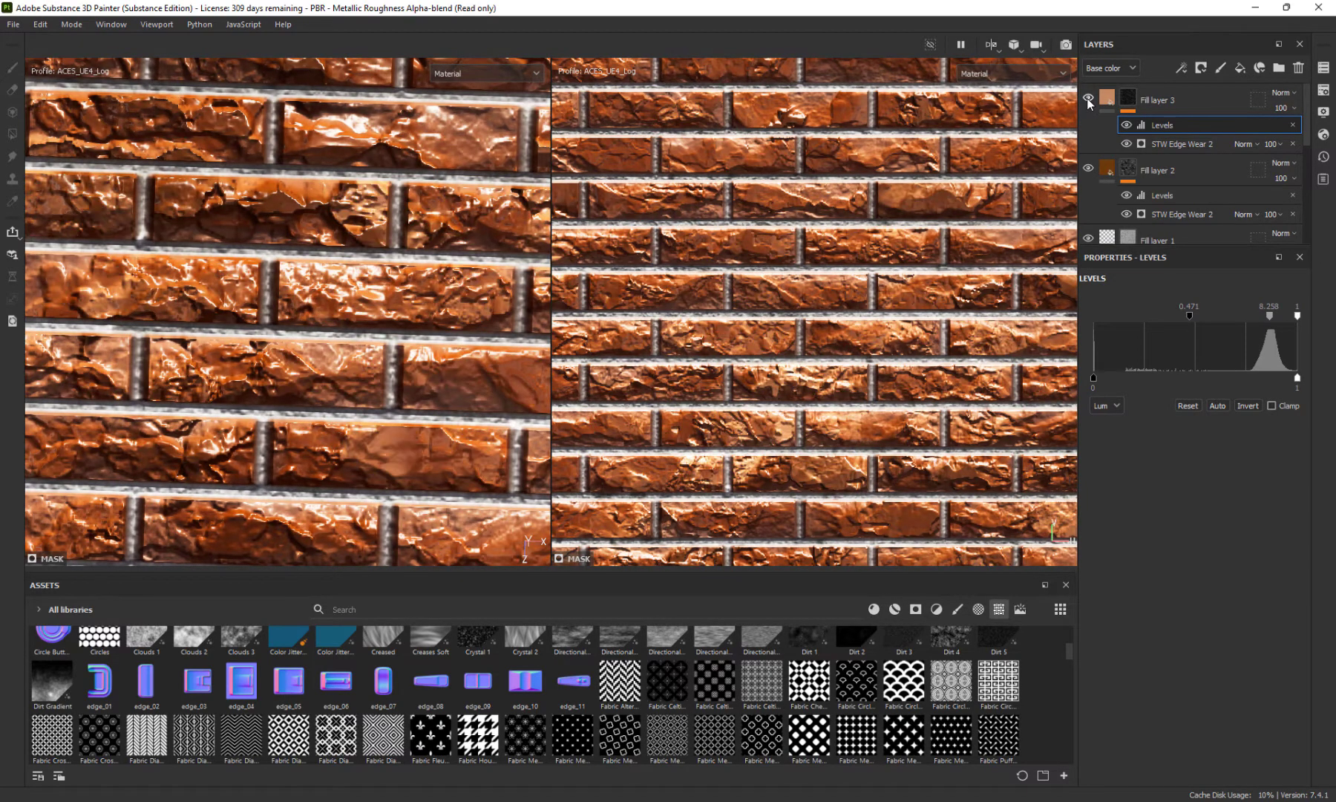
Set the Levels on Fill layer 3's mask to black point 0.389, midtone 1.098 and white point 0.911, checking a wider stretch of wall
mouse_move(1268, 312)
mouse_down()
mouse_move(1129, 314)
mouse_move(1297, 324)
mouse_move(1281, 326)
mouse_up()
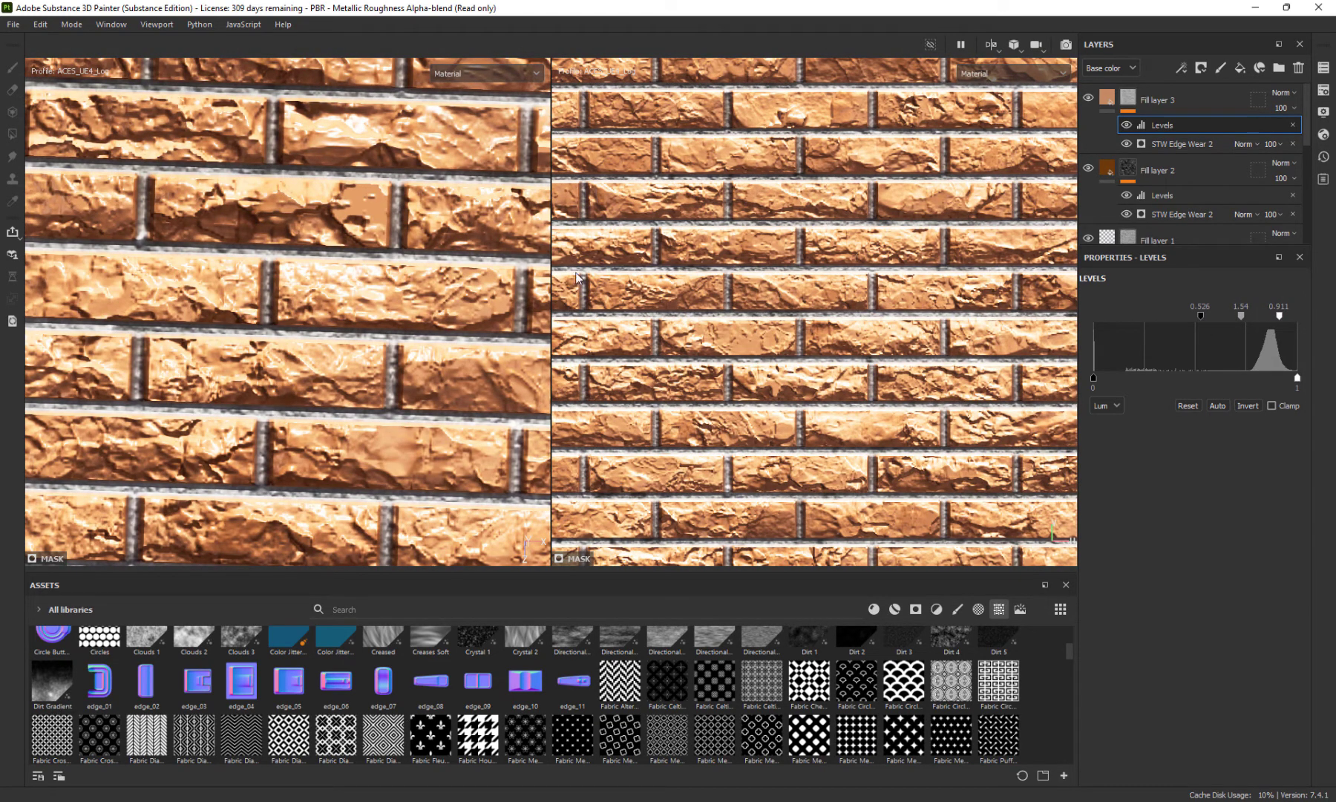
mouse_move(1202, 316)
mouse_down()
mouse_move(1169, 318)
mouse_move(1219, 320)
mouse_move(1162, 319)
mouse_move(1239, 317)
mouse_move(1225, 316)
mouse_up()
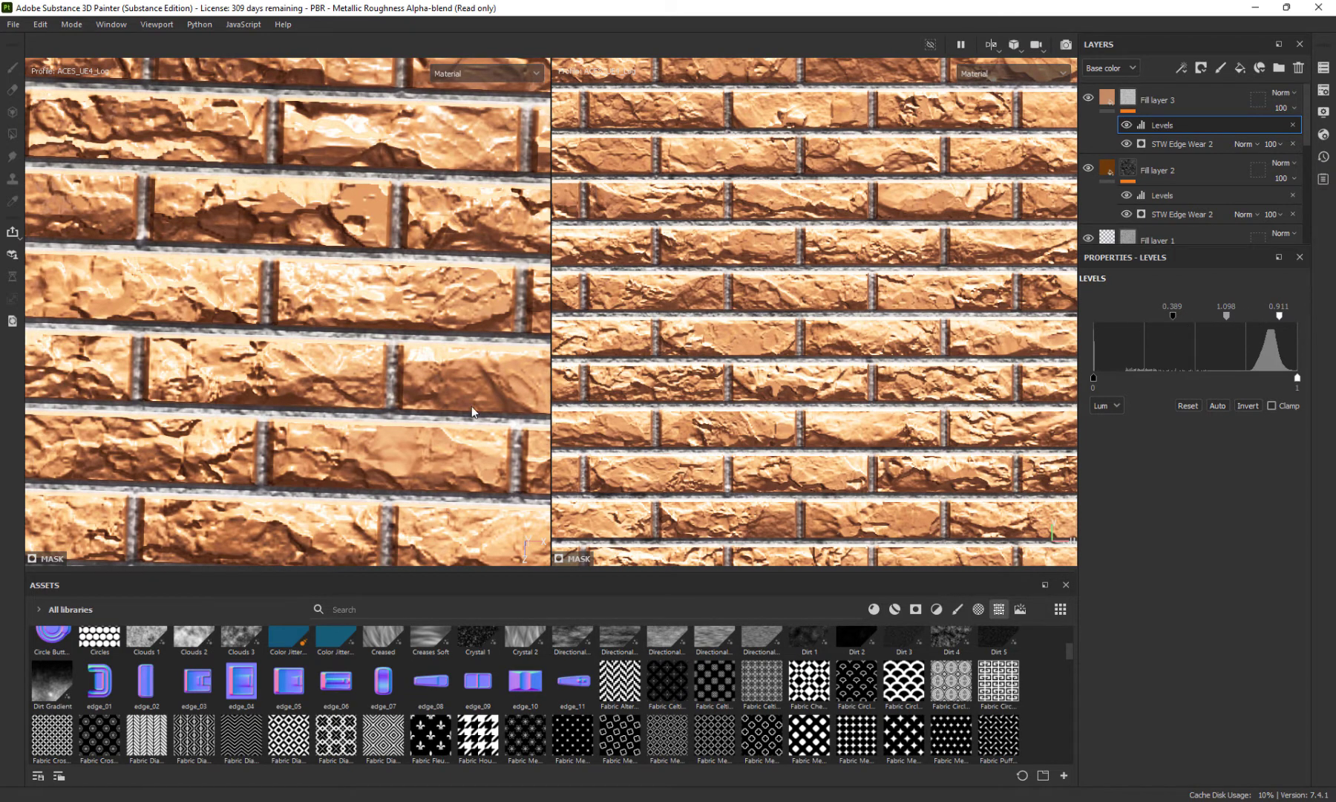
scroll(473, 413, down, 6)
alt+drag(371, 371, 246, 362)
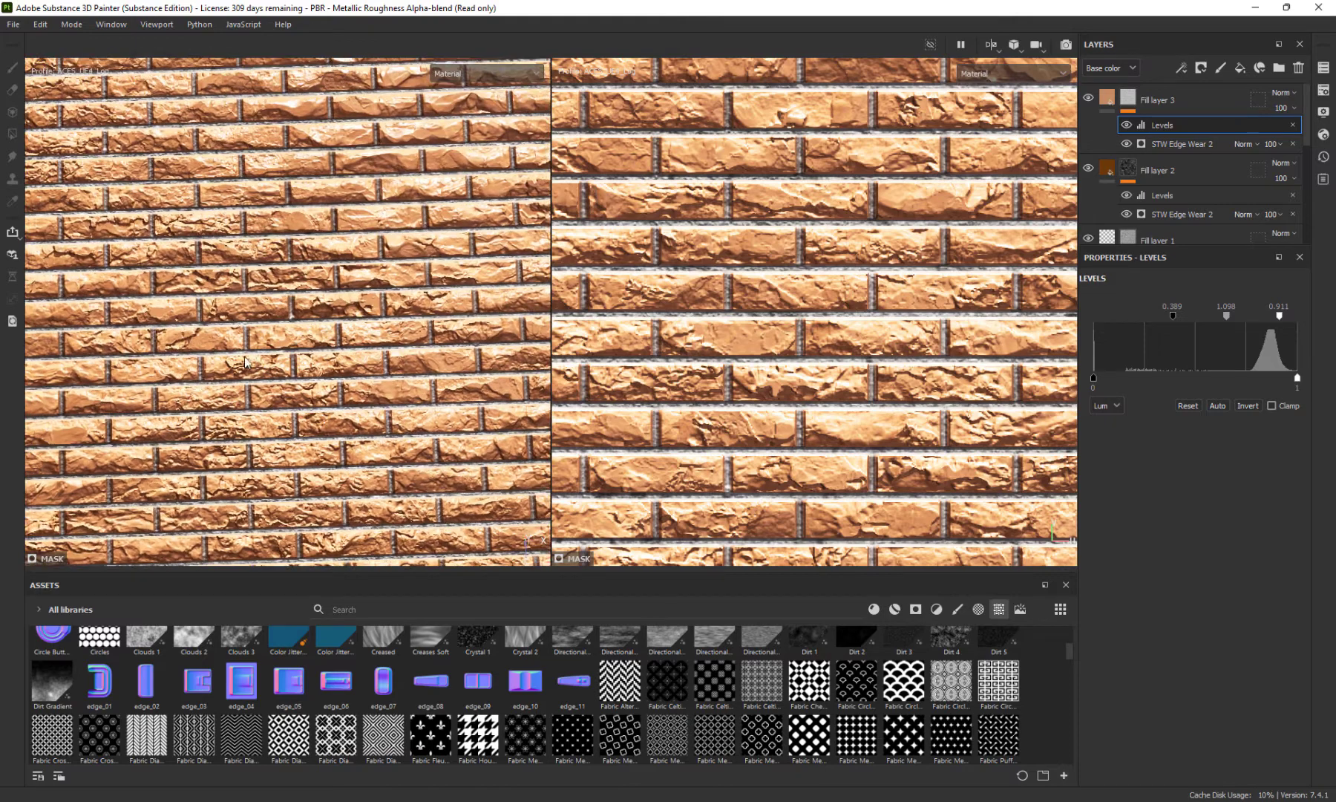
Compare the wider wall view with and without Fill layer 3, and open that layer's fill properties
click(1089, 98)
click(1089, 98)
click(1089, 98)
click(1089, 98)
click(1090, 97)
click(1089, 98)
click(1109, 99)
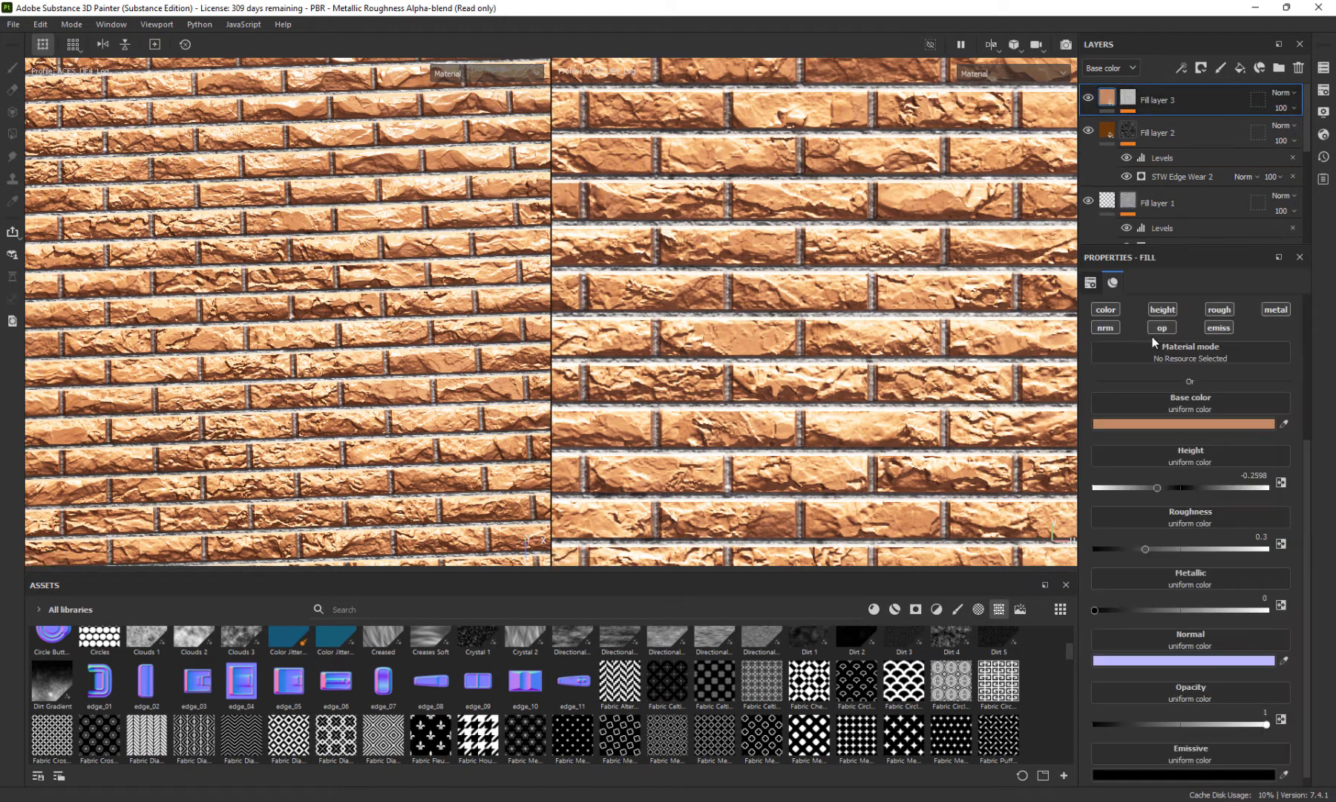
Set the base color of Fill layer 3 to A56C44
click(1154, 424)
mouse_move(1054, 492)
mouse_down()
mouse_move(1080, 477)
mouse_move(1067, 530)
mouse_move(1074, 518)
mouse_move(1055, 506)
mouse_up()
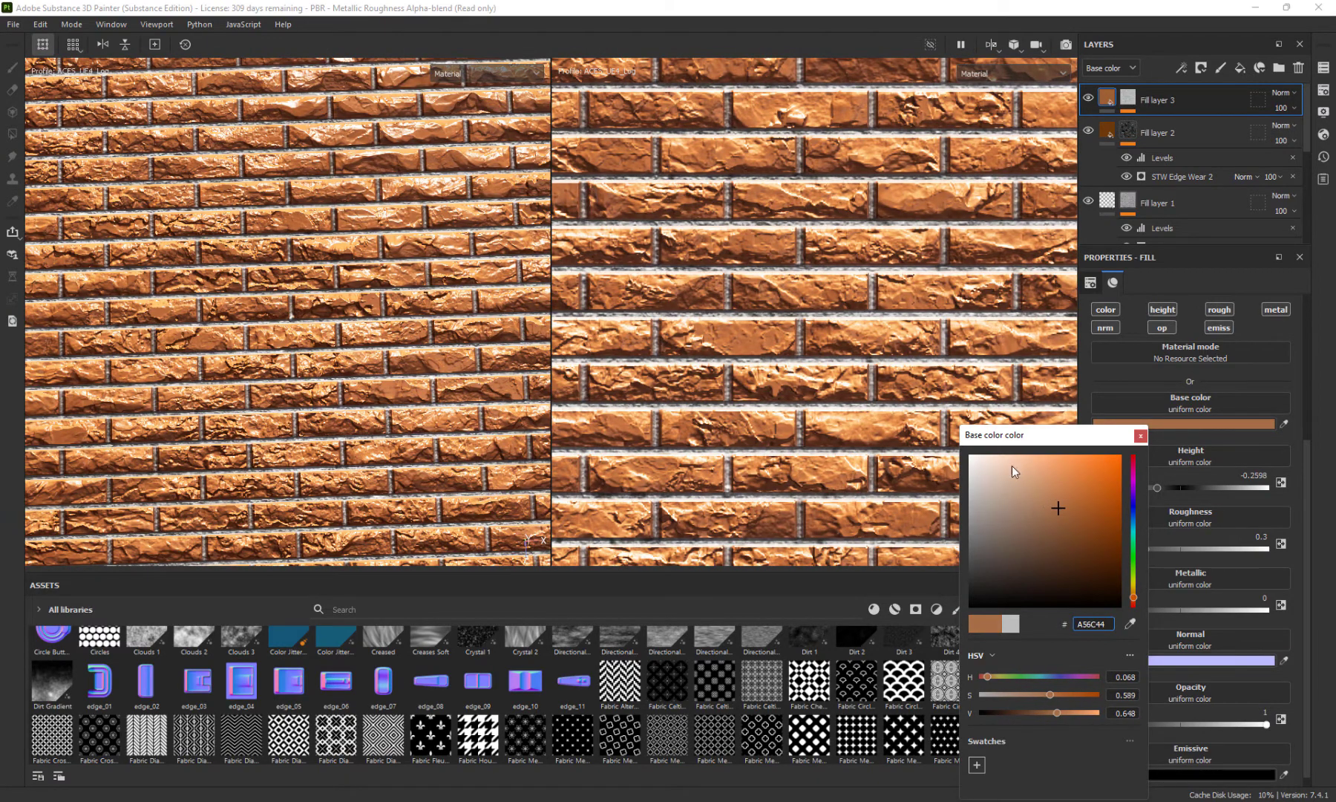
Compare the brick wall with and without Fill layer 3 by toggling the layer's visibility
click(504, 386)
scroll(779, 334, up, 5)
scroll(347, 390, up, 5)
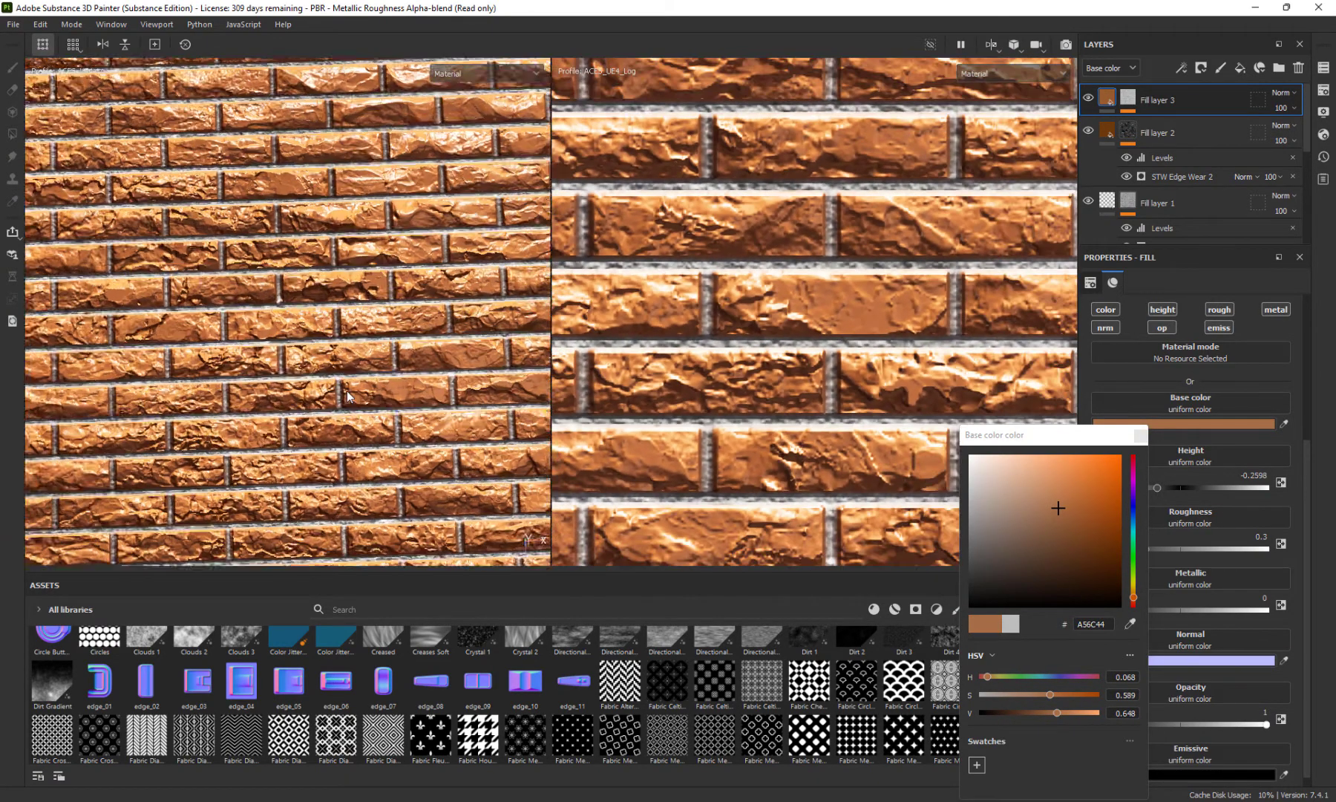
alt+drag(463, 383, 419, 373)
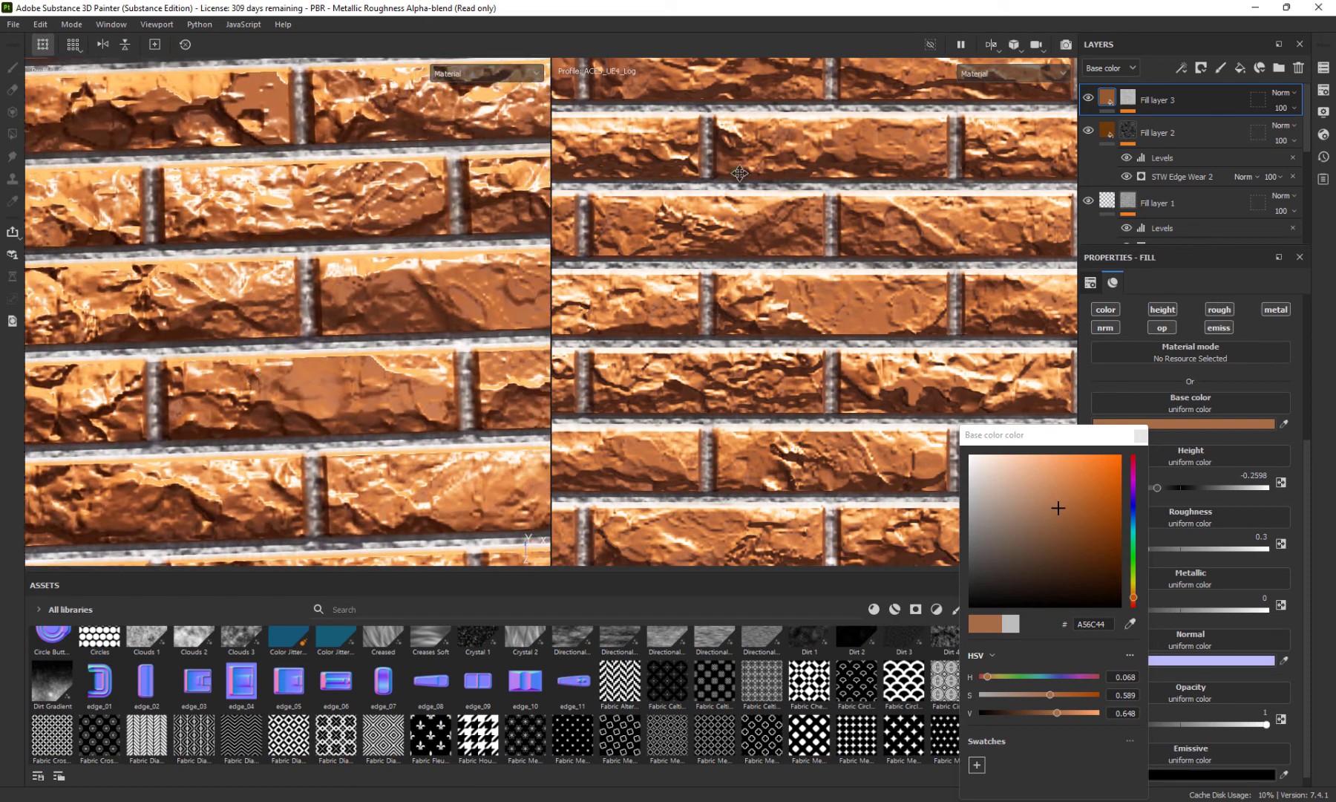
click(1088, 100)
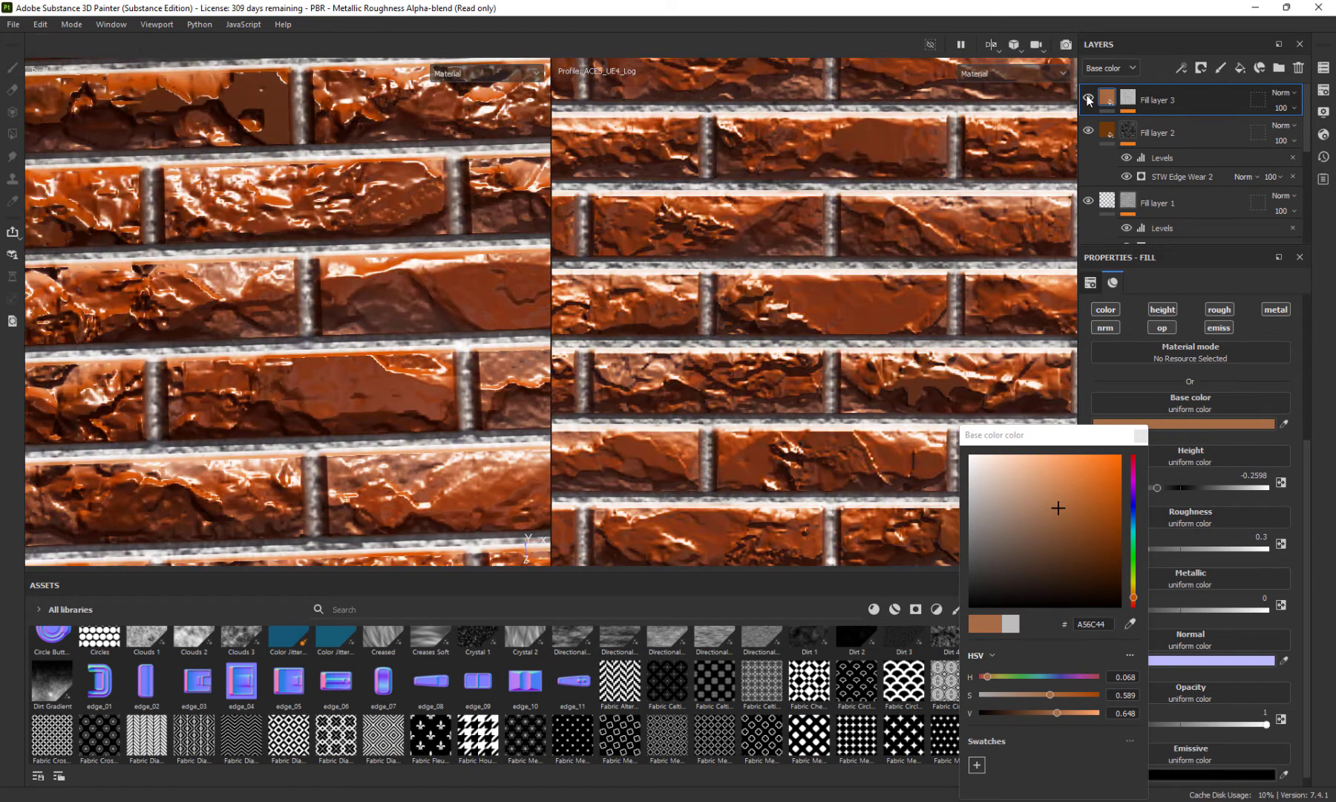
click(1088, 100)
click(1088, 99)
click(1089, 99)
click(1089, 99)
click(1089, 100)
scroll(341, 242, down, 5)
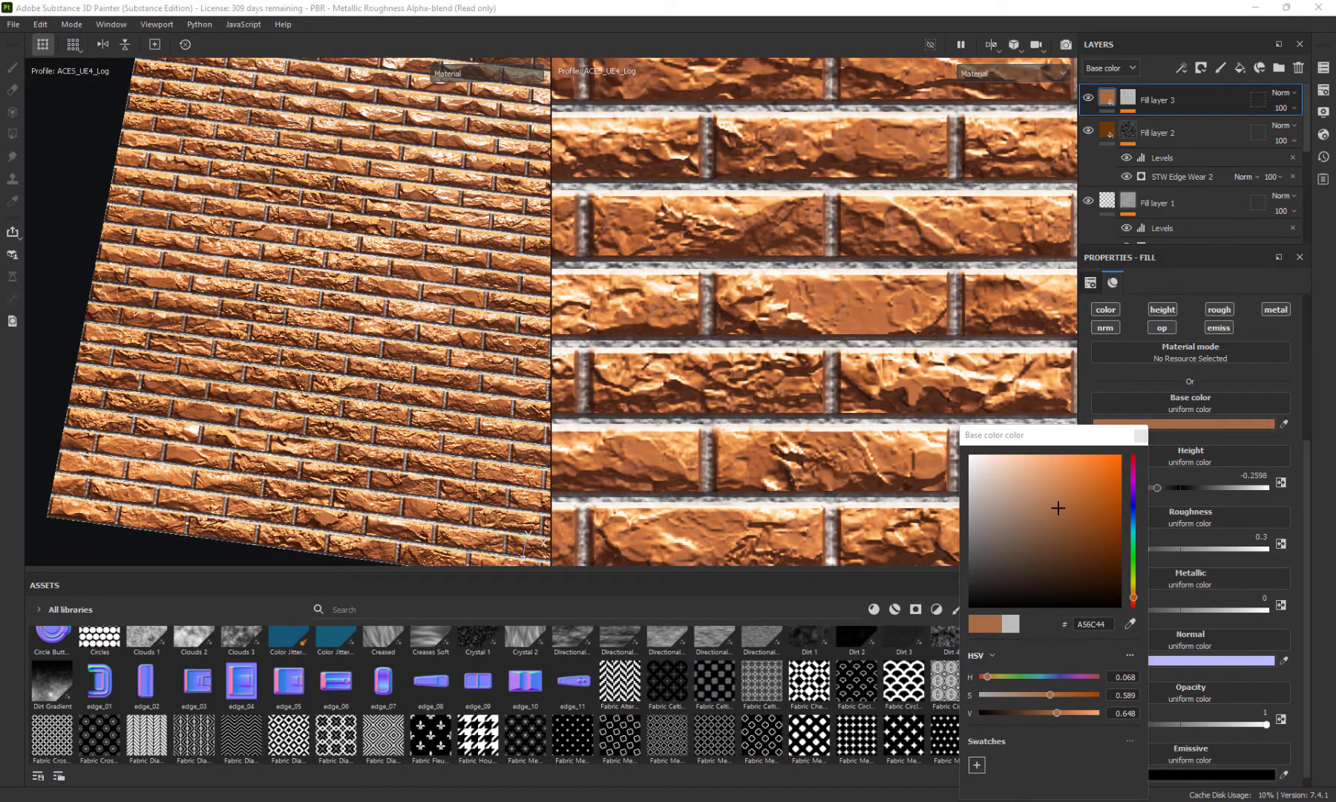
scroll(607, 349, down, 4)
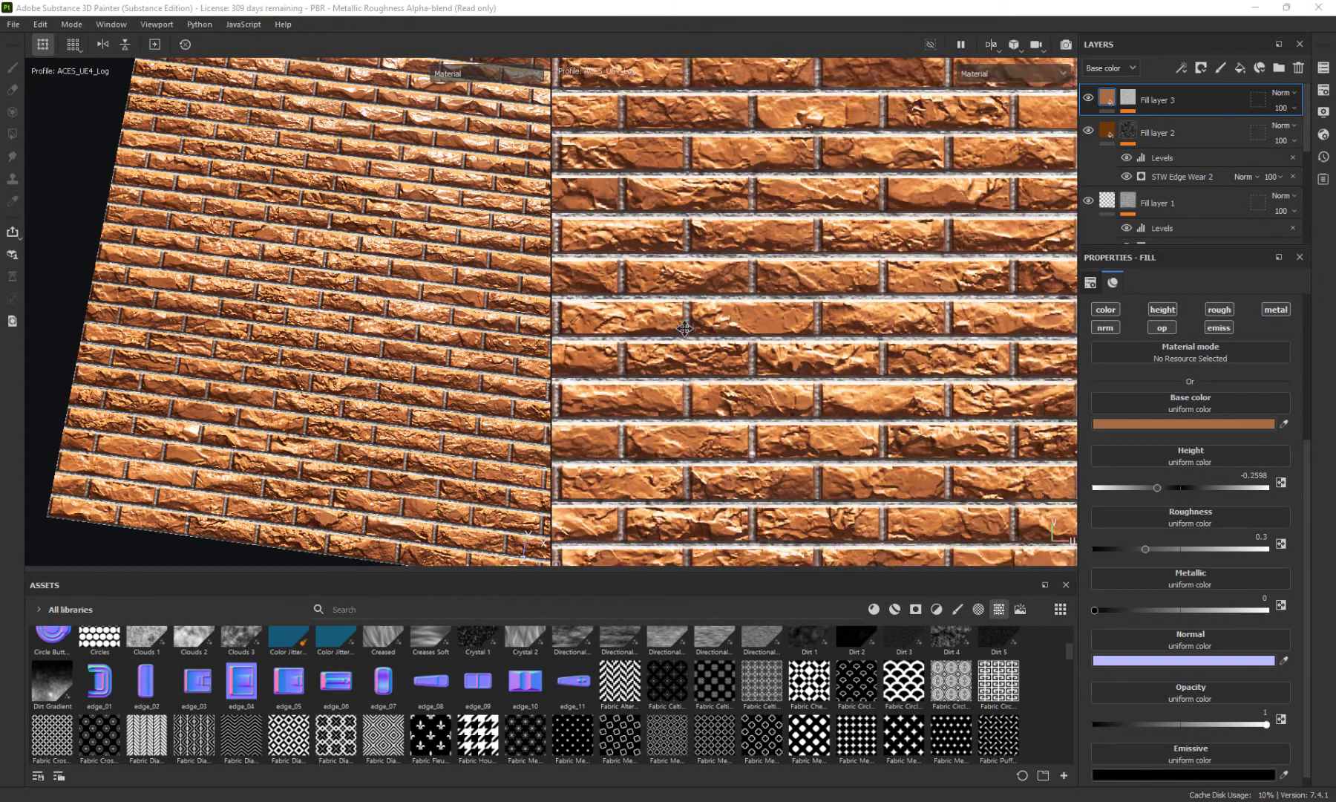
mouse_move(421, 375)
alt+mouse_down()
mouse_move(425, 391)
mouse_move(416, 375)
alt+mouse_up()
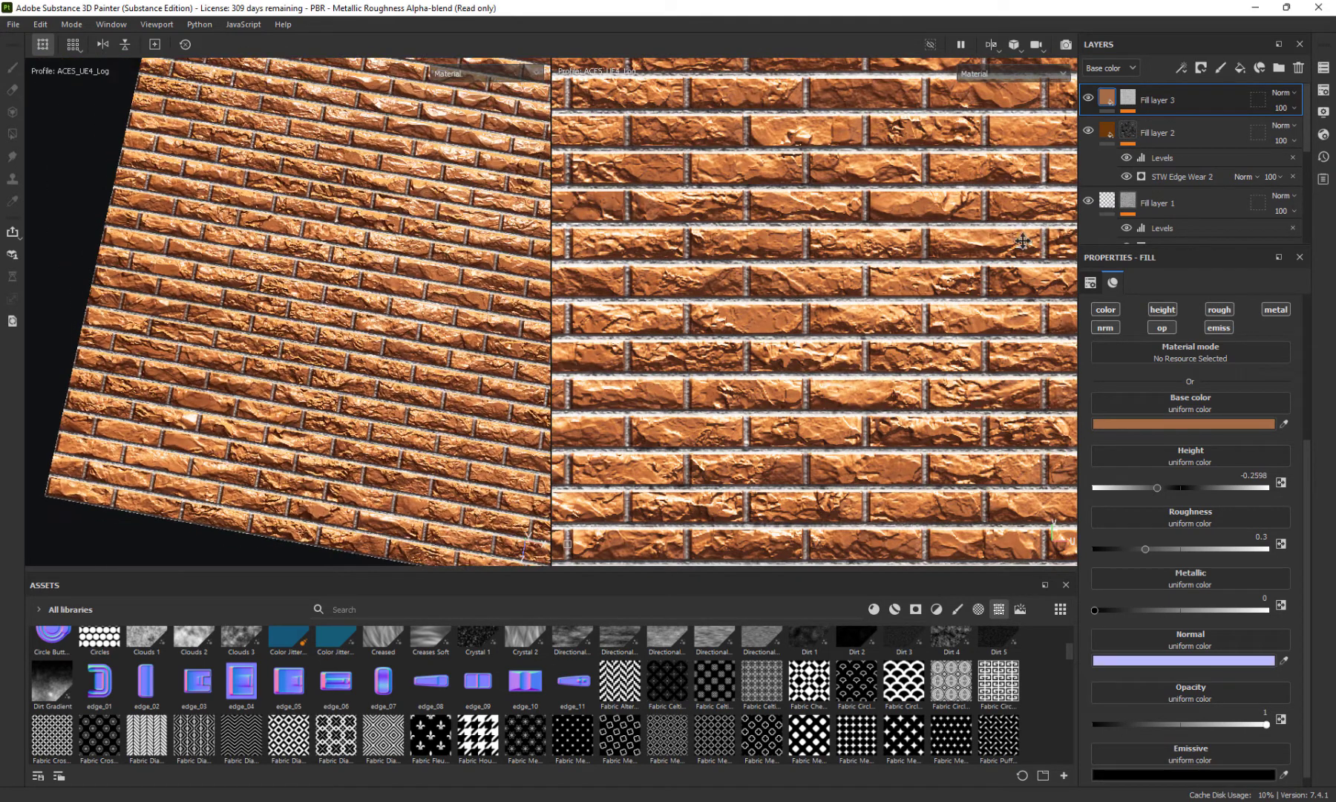
Duplicate Fill layer 1 together with its mask
scroll(1120, 195, down, 3)
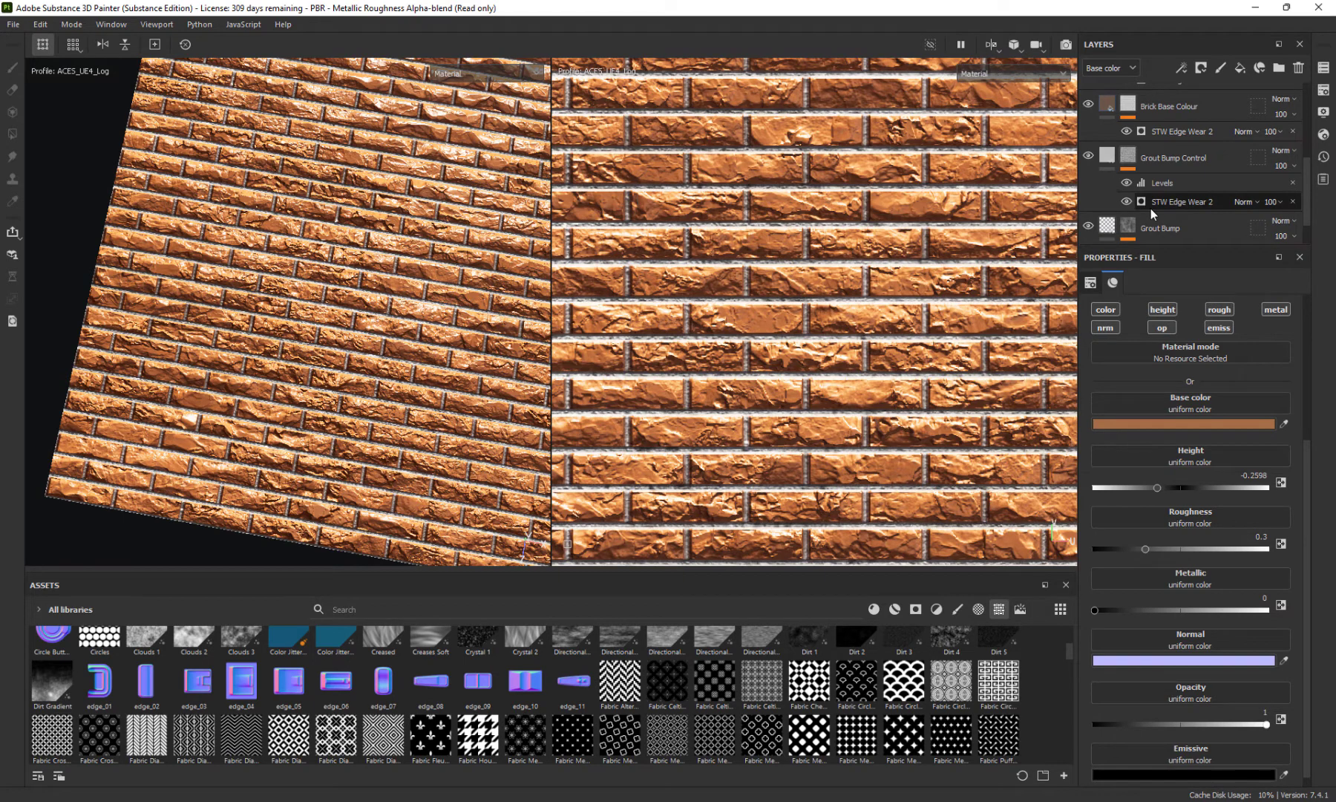
scroll(1151, 209, up, 2)
scroll(1151, 209, up, 2)
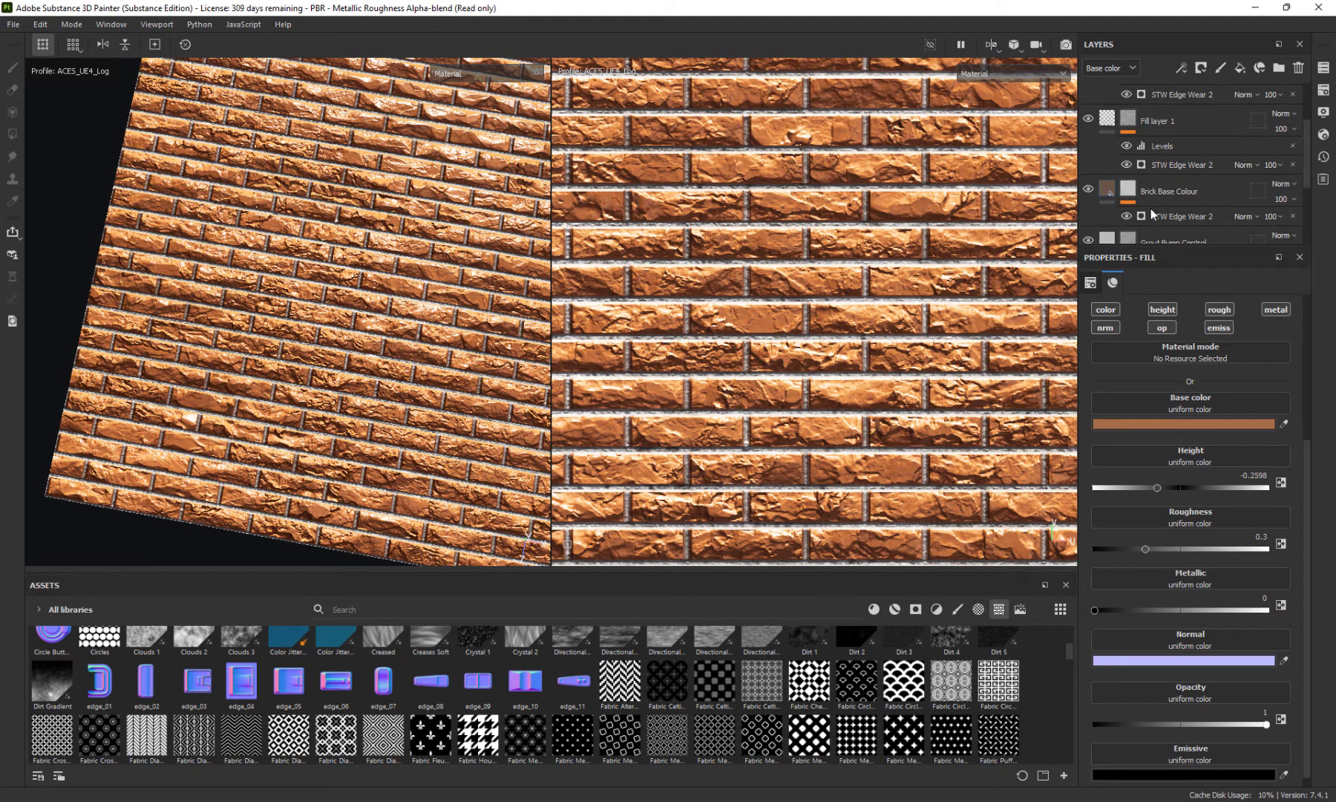
click(1128, 121)
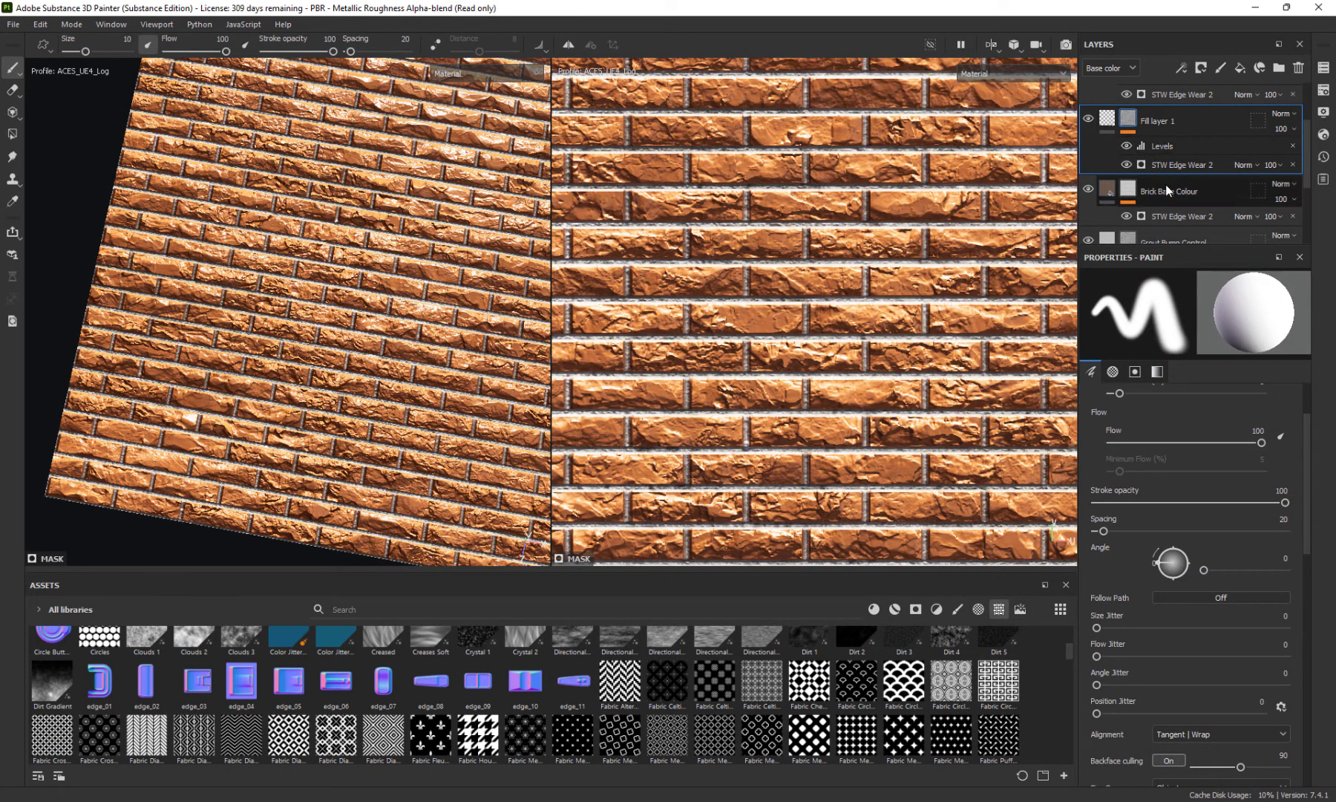
scroll(1166, 184, up, 4)
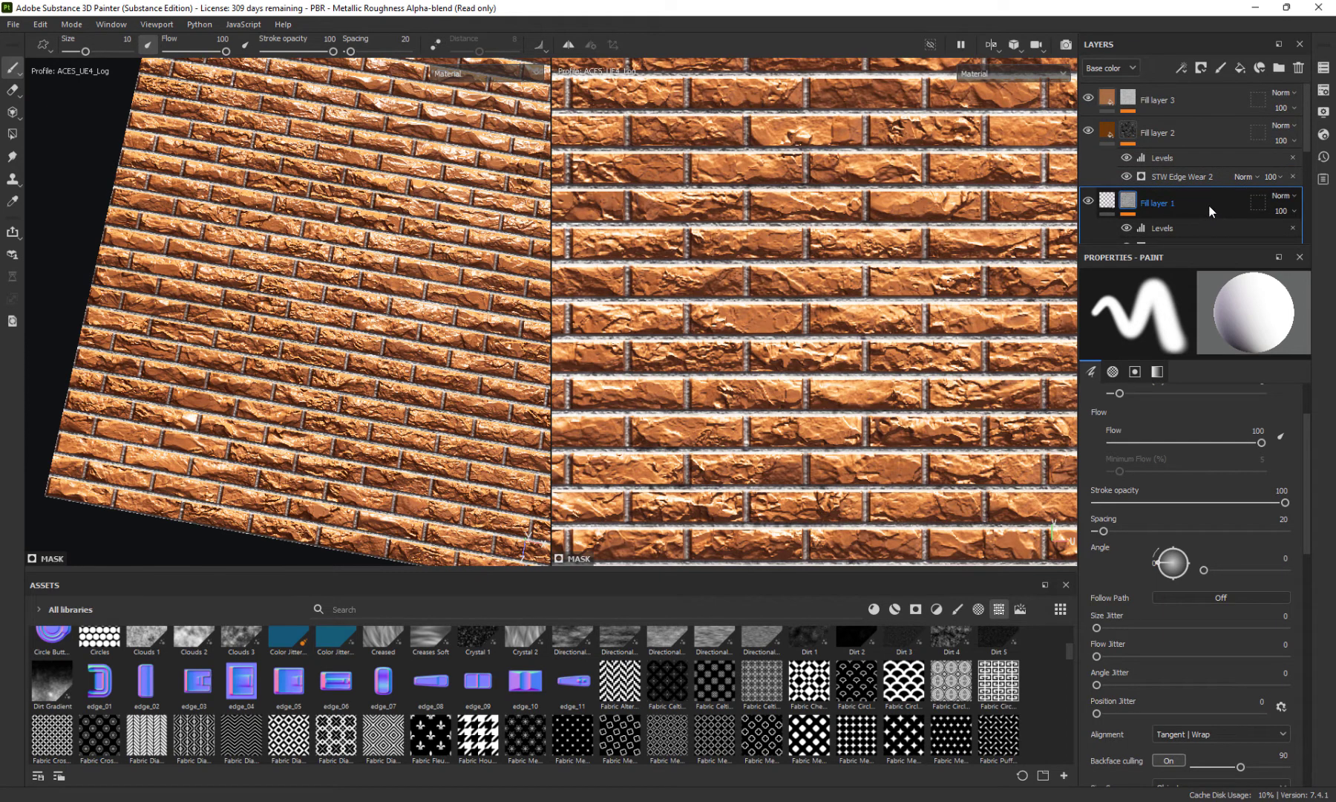
right_click(1209, 205)
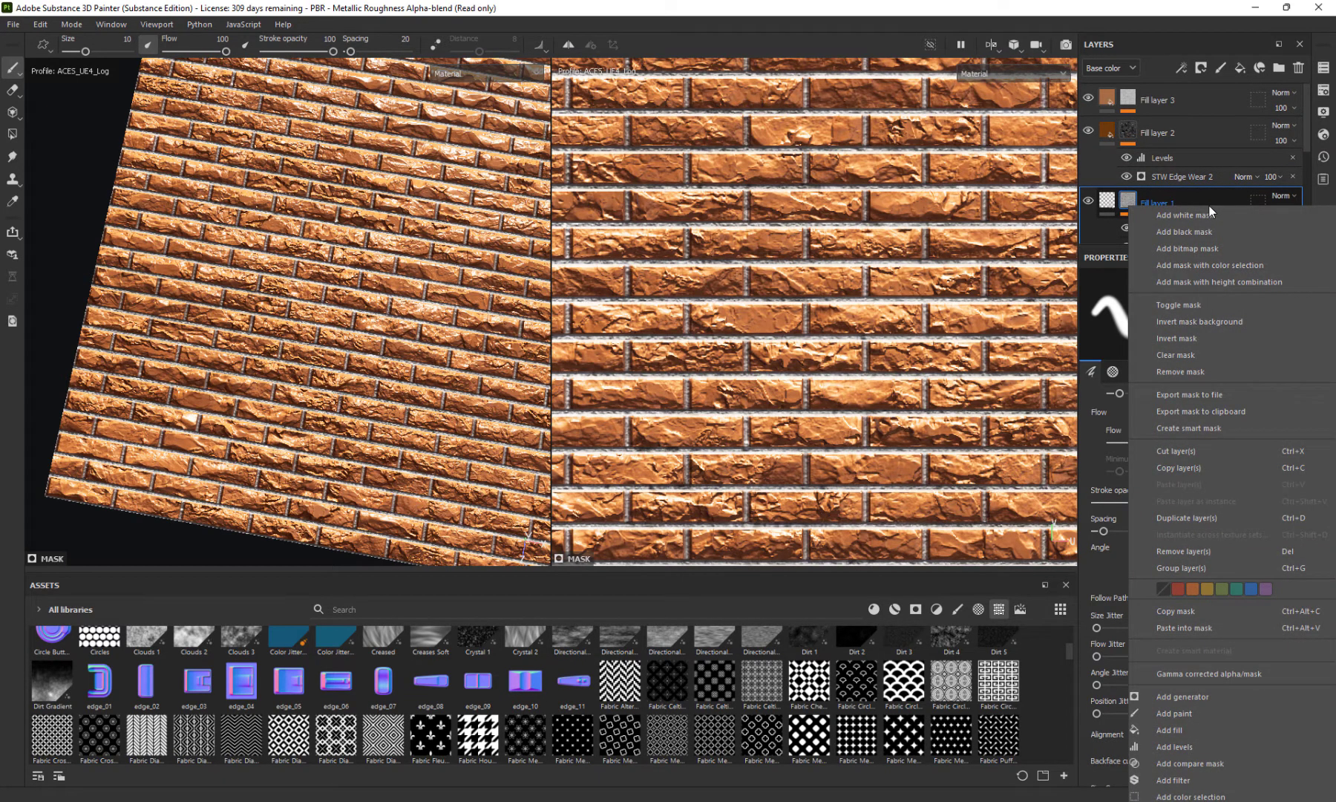
key(Escape)
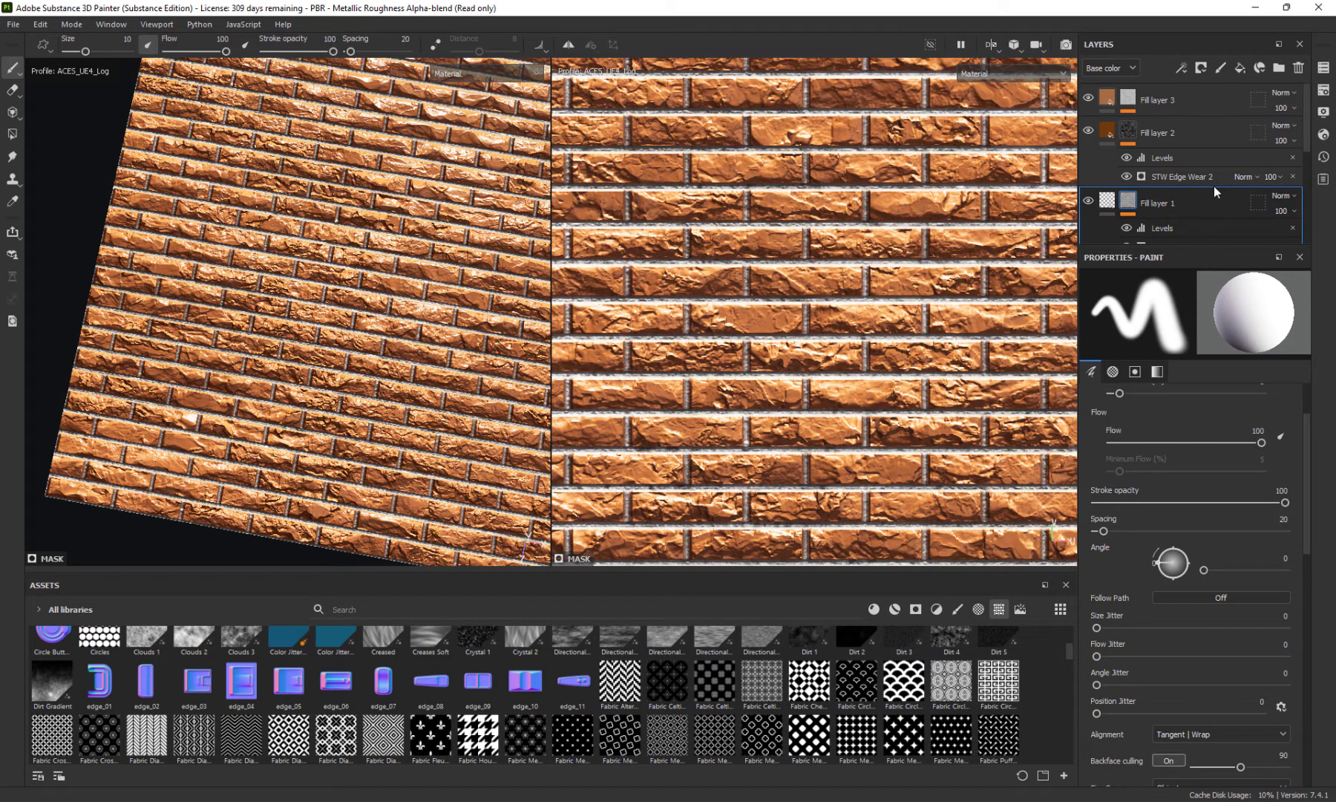
key(ctrl+d)
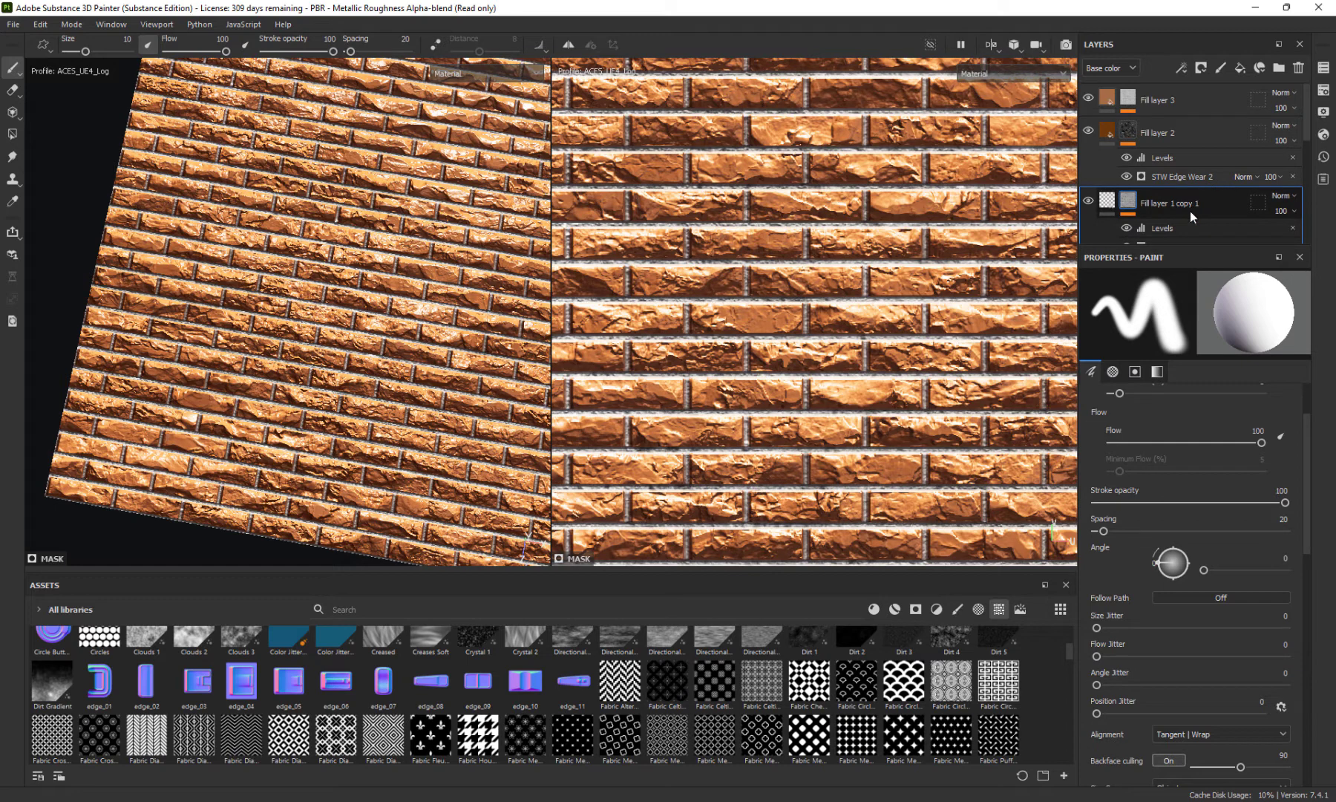
Move the copy of Fill layer 1 to the top of the layer stack and remove Levels from its mask
drag(1215, 203, 1199, 95)
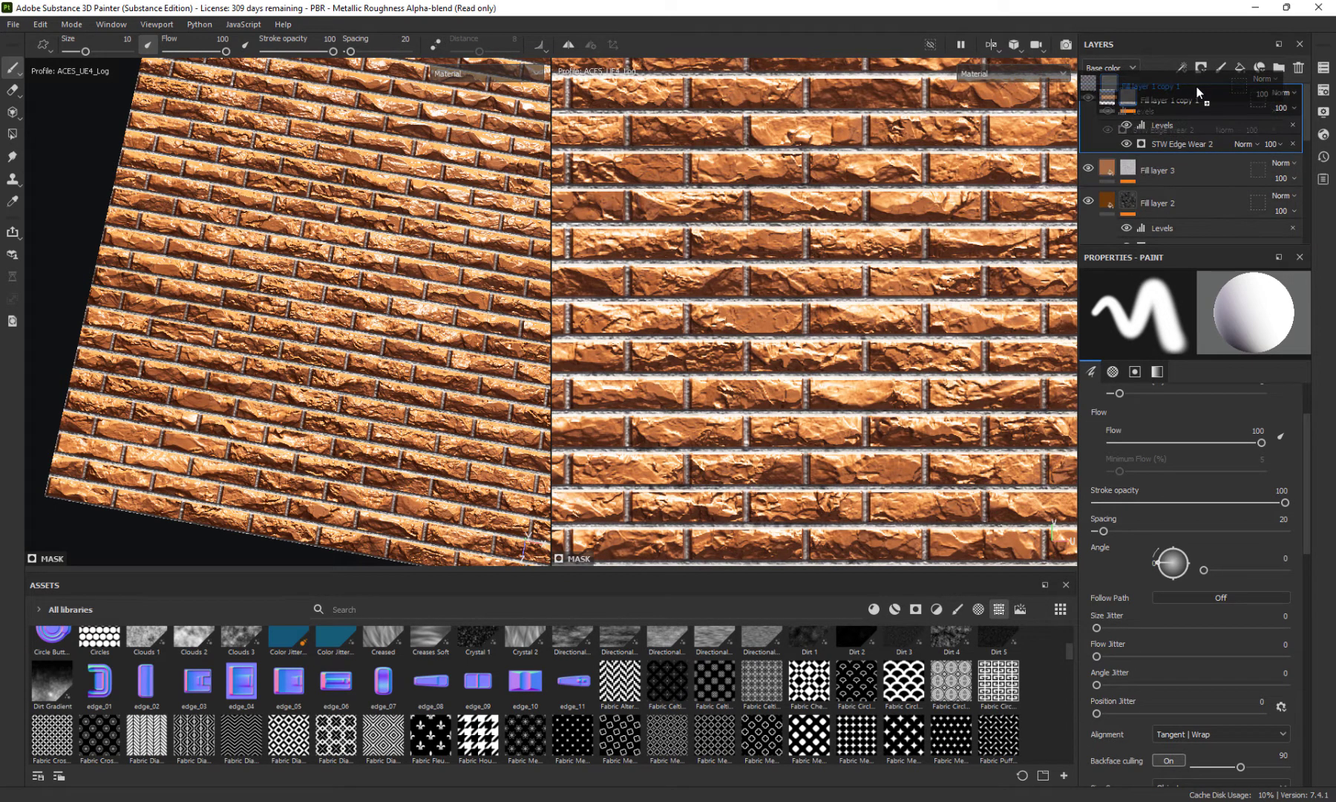
click(1292, 126)
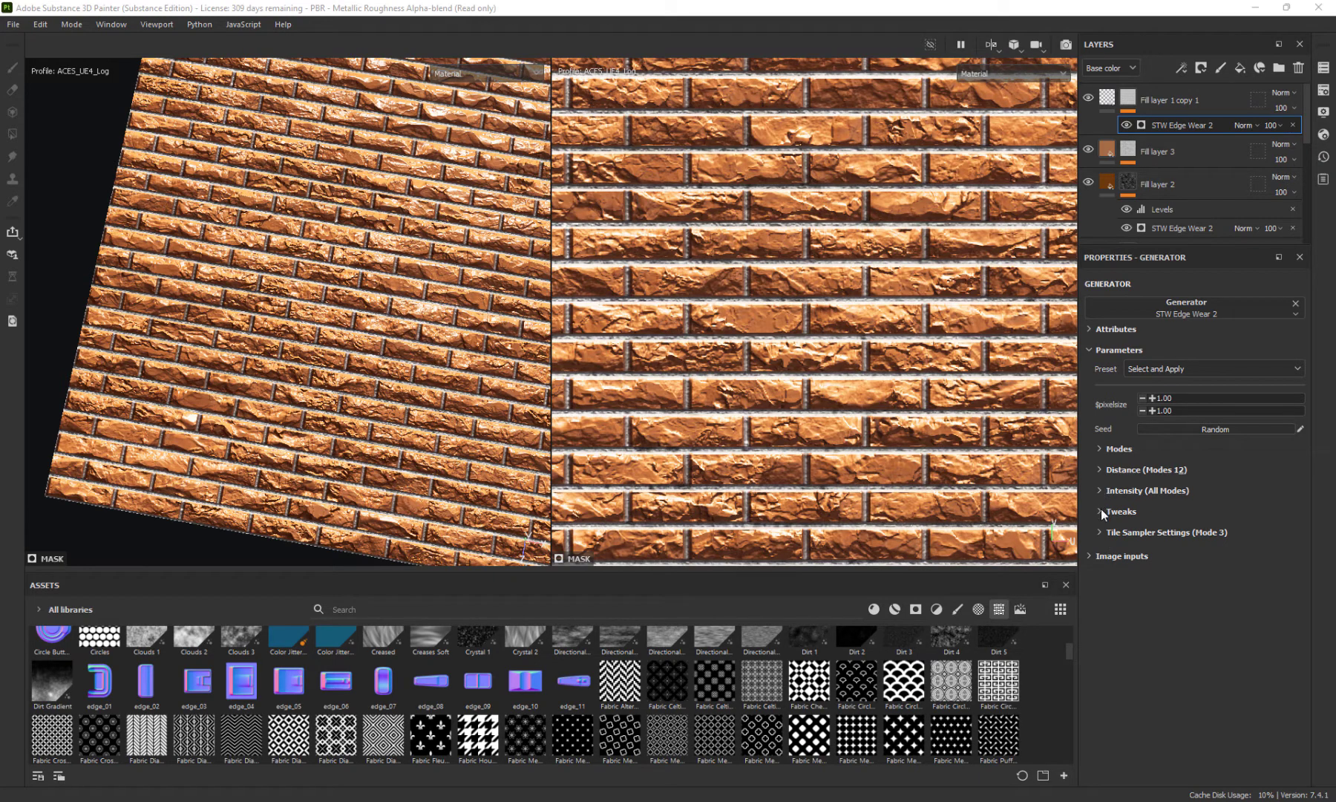
Expand the Luminance settings of the Tile Generator height input in the copied layer's STW Edge Wear 2 generator
click(1100, 532)
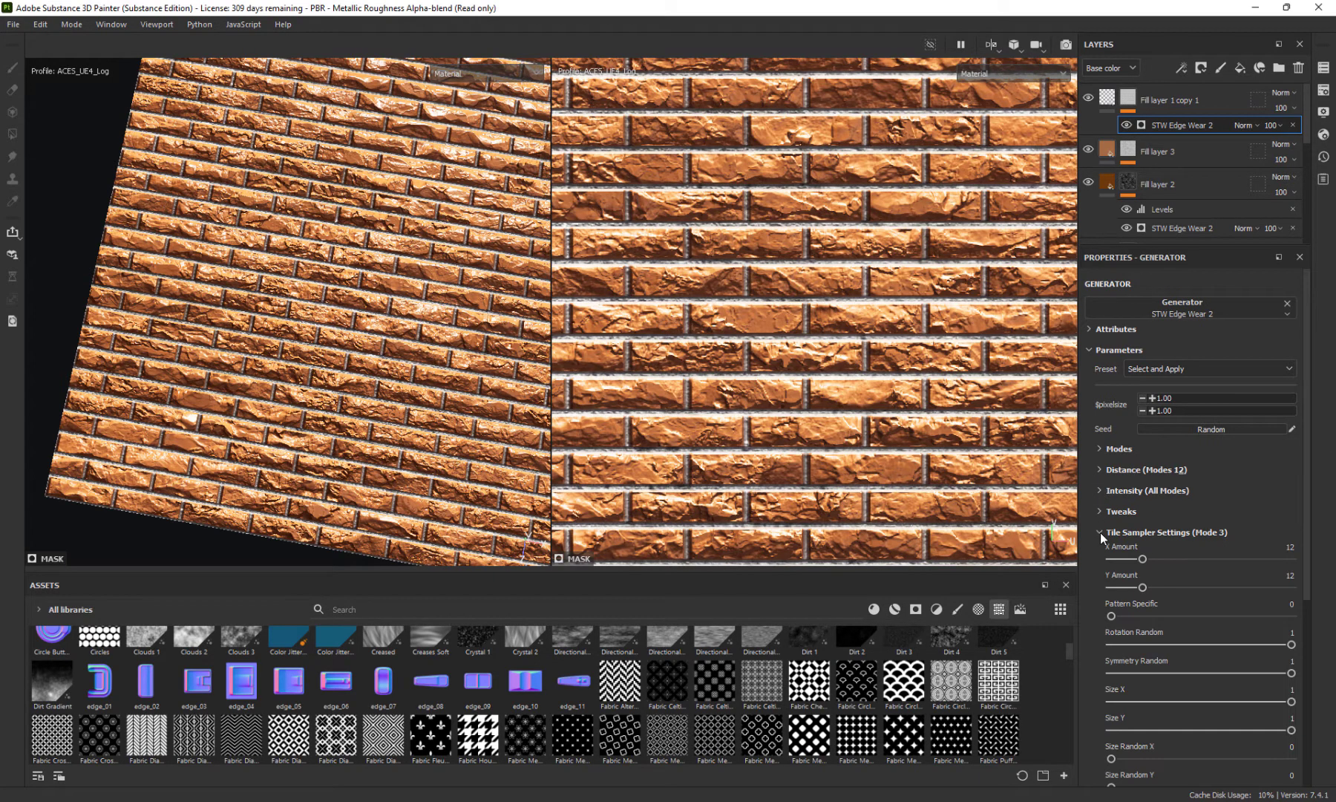
scroll(1111, 550, down, 5)
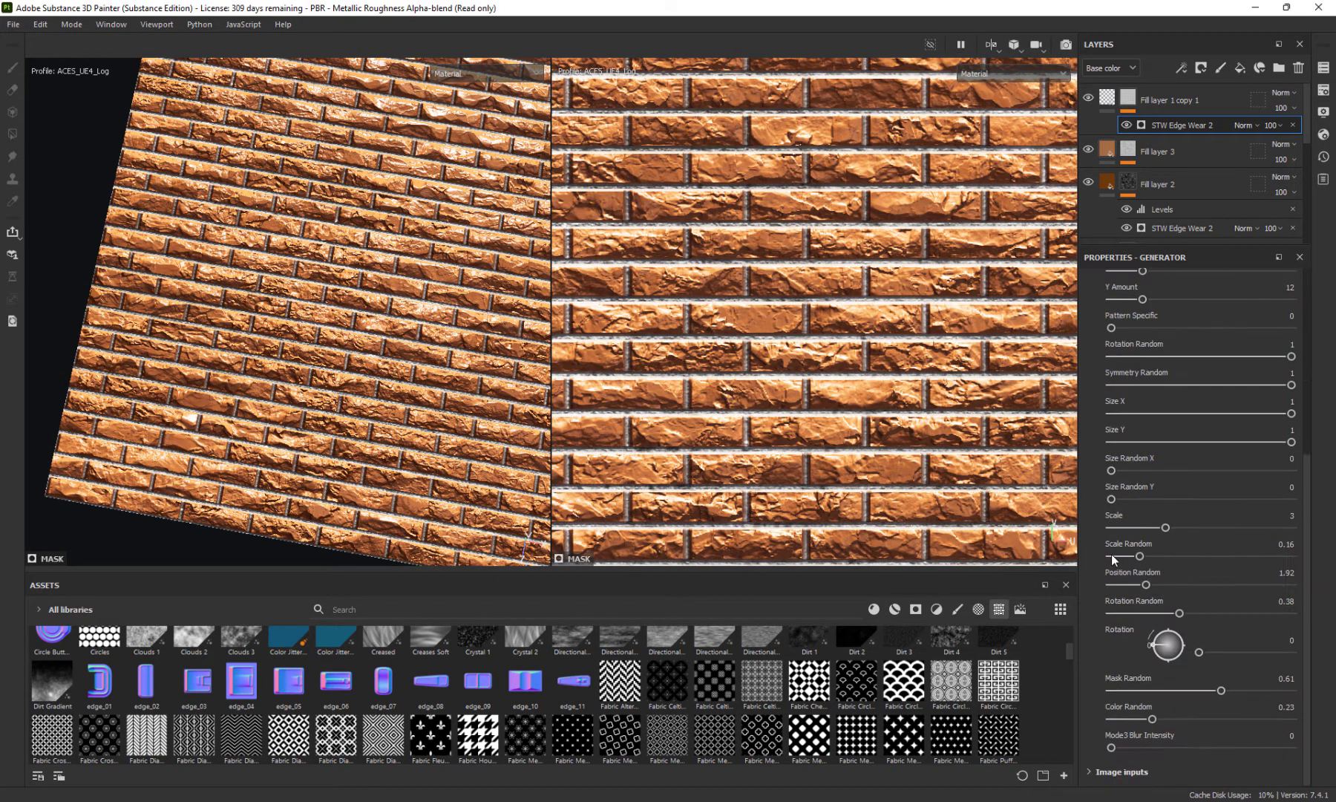
click(1091, 772)
scroll(1086, 616, down, 4)
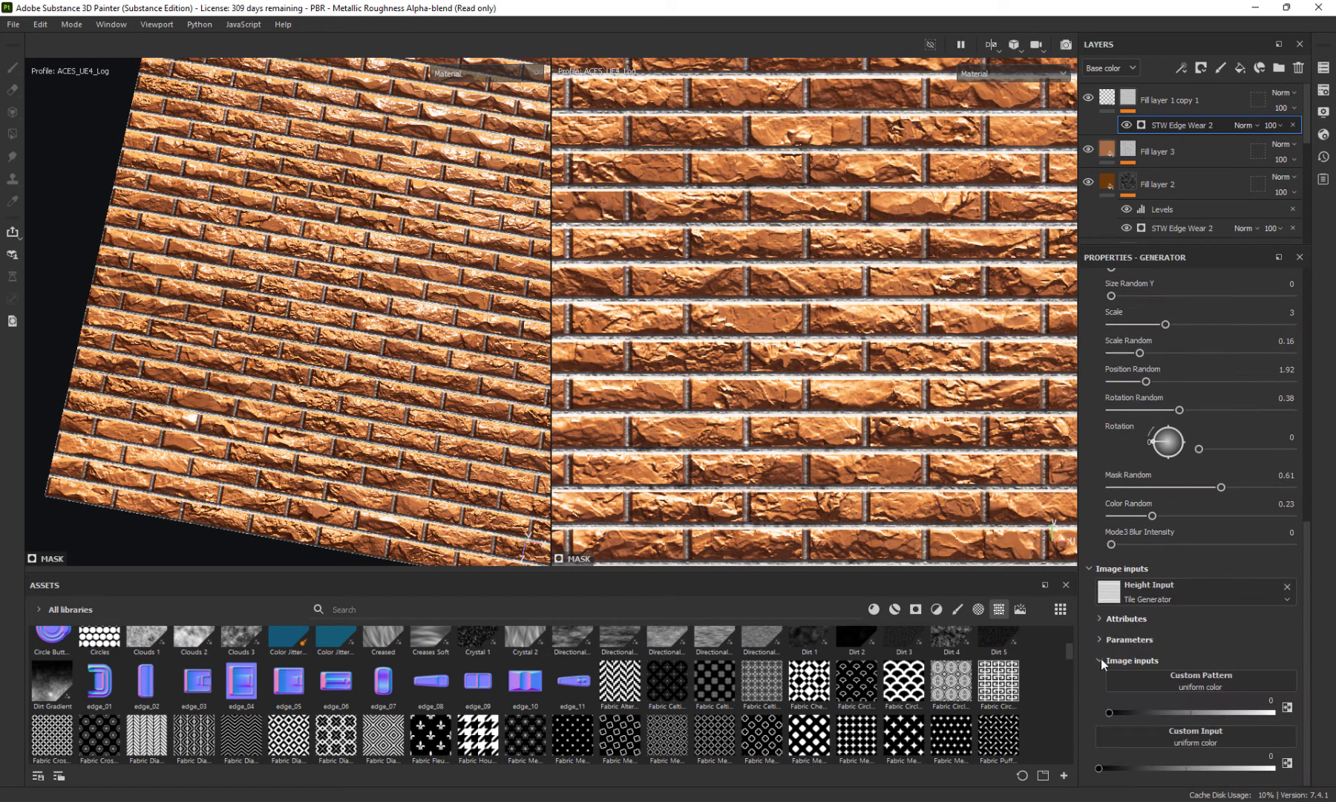
click(1102, 638)
scroll(1136, 619, down, 4)
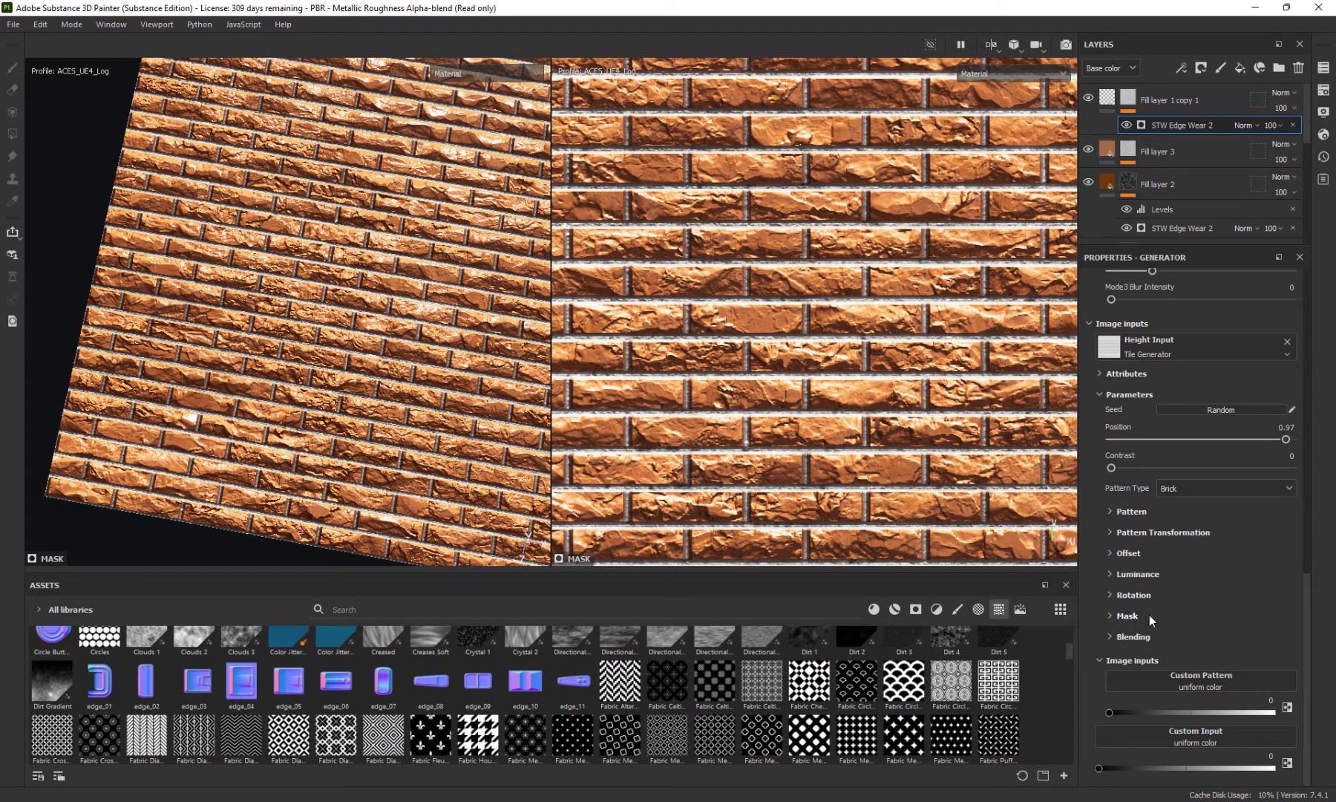
click(1111, 576)
scroll(1172, 627, down, 2)
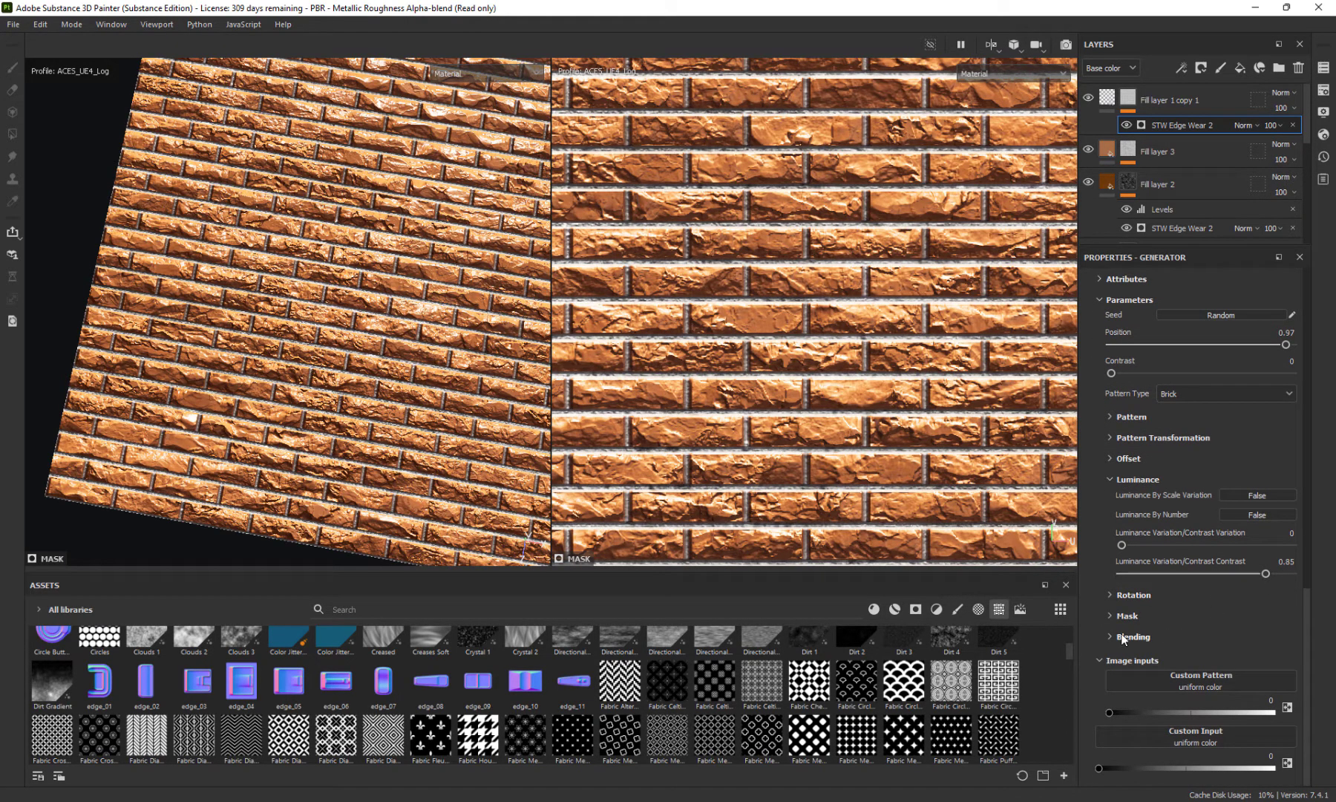
Expand the Tile Generator's Blending settings and set Global Opacity to 0.08
click(1110, 617)
click(1108, 616)
click(1109, 637)
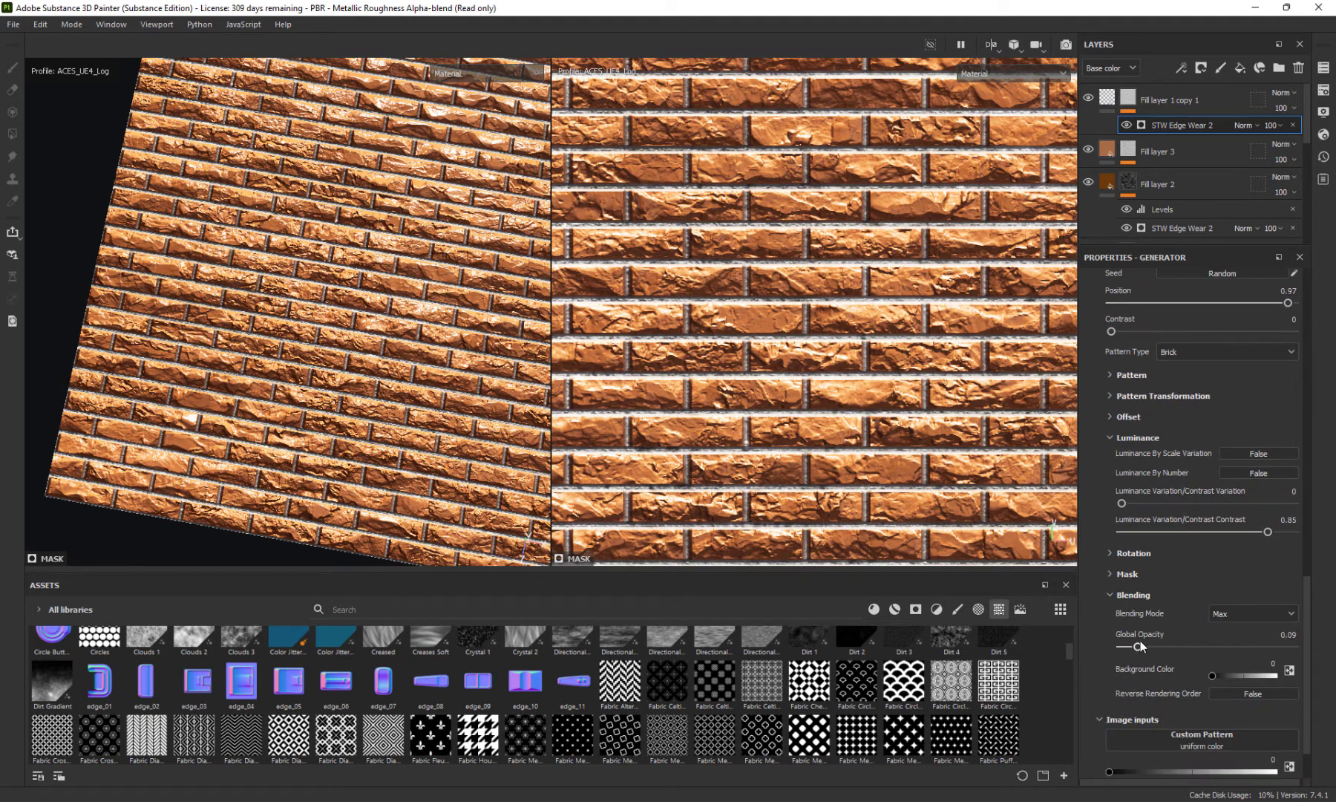
mouse_move(1142, 647)
mouse_down()
mouse_move(1125, 646)
mouse_move(1156, 651)
mouse_move(1102, 648)
mouse_move(1141, 650)
mouse_up()
drag(1226, 653, 1141, 652)
key(Delete)
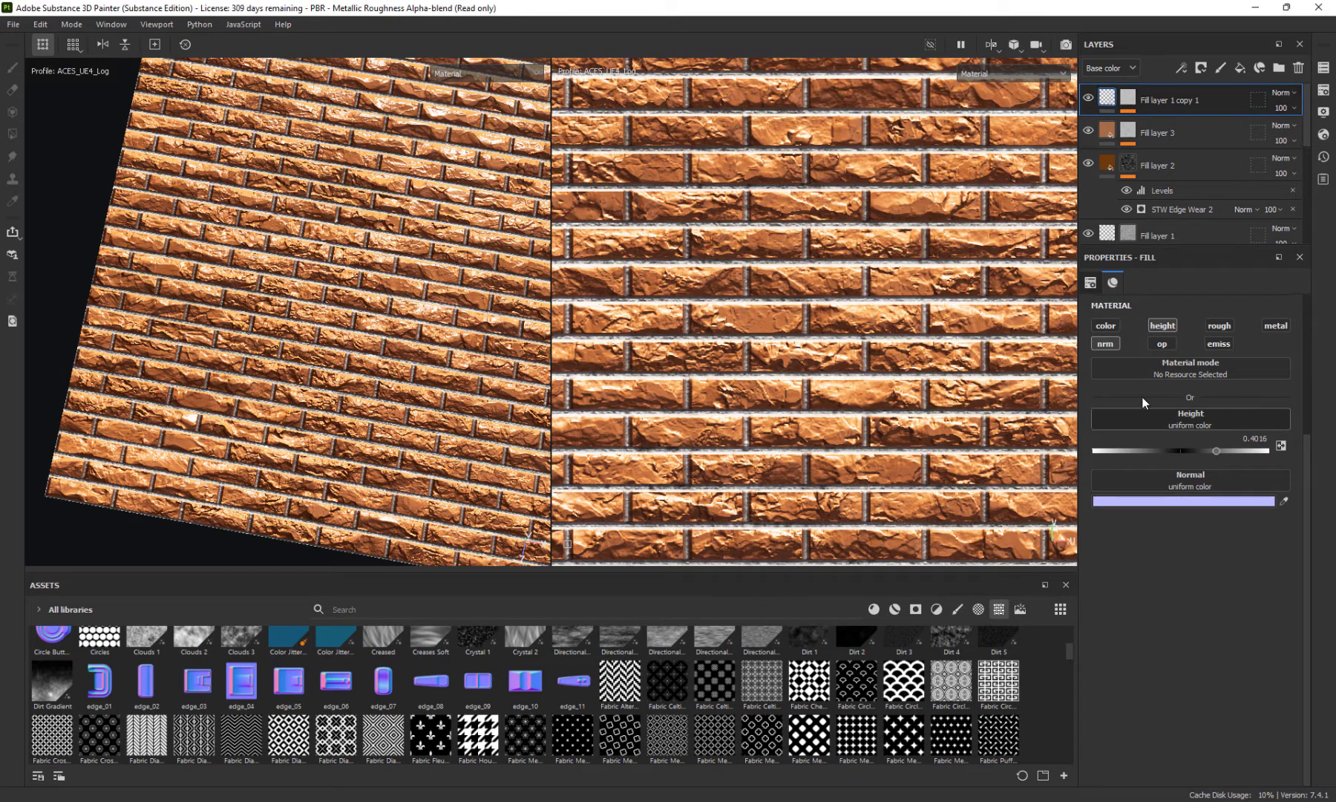
Enable the color channel in the material of the copied fill layer
click(1107, 327)
scroll(793, 346, down, 4)
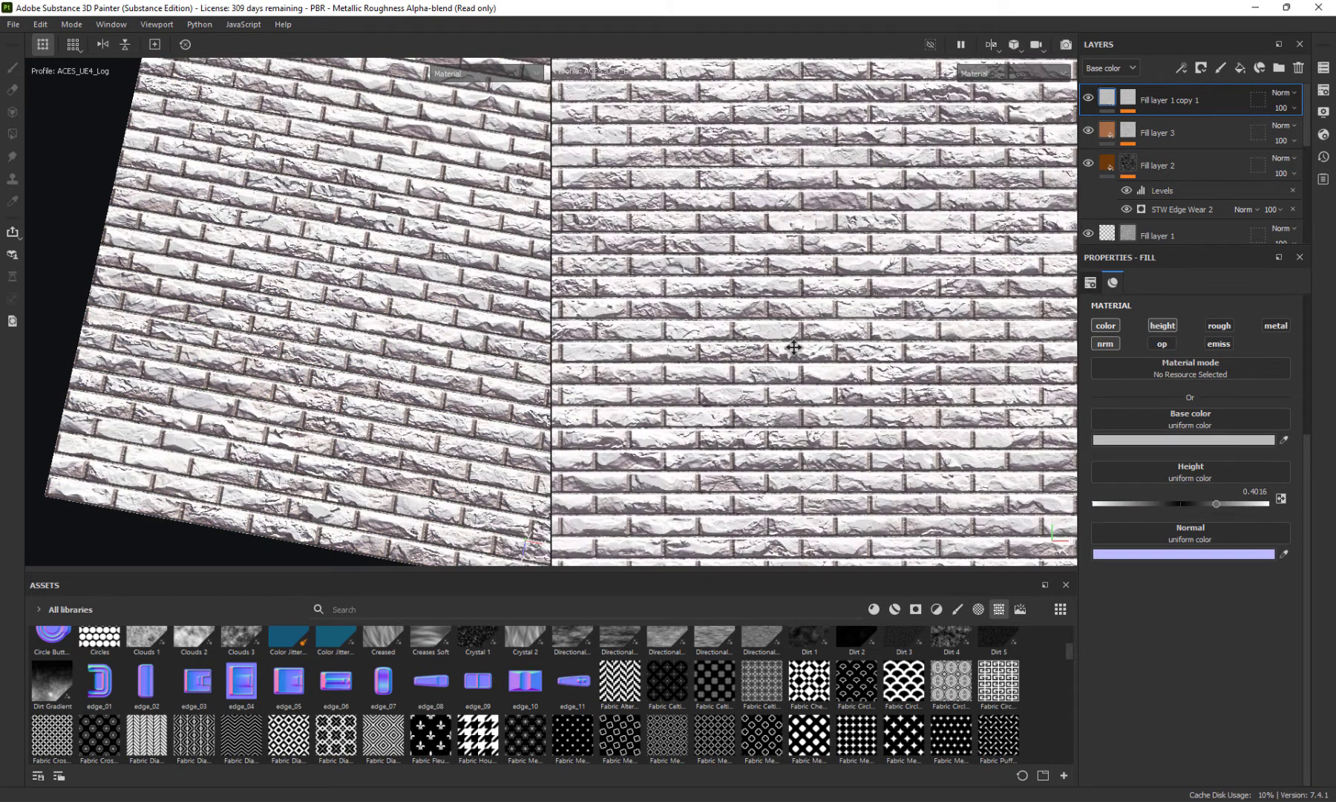
scroll(793, 347, up, 4)
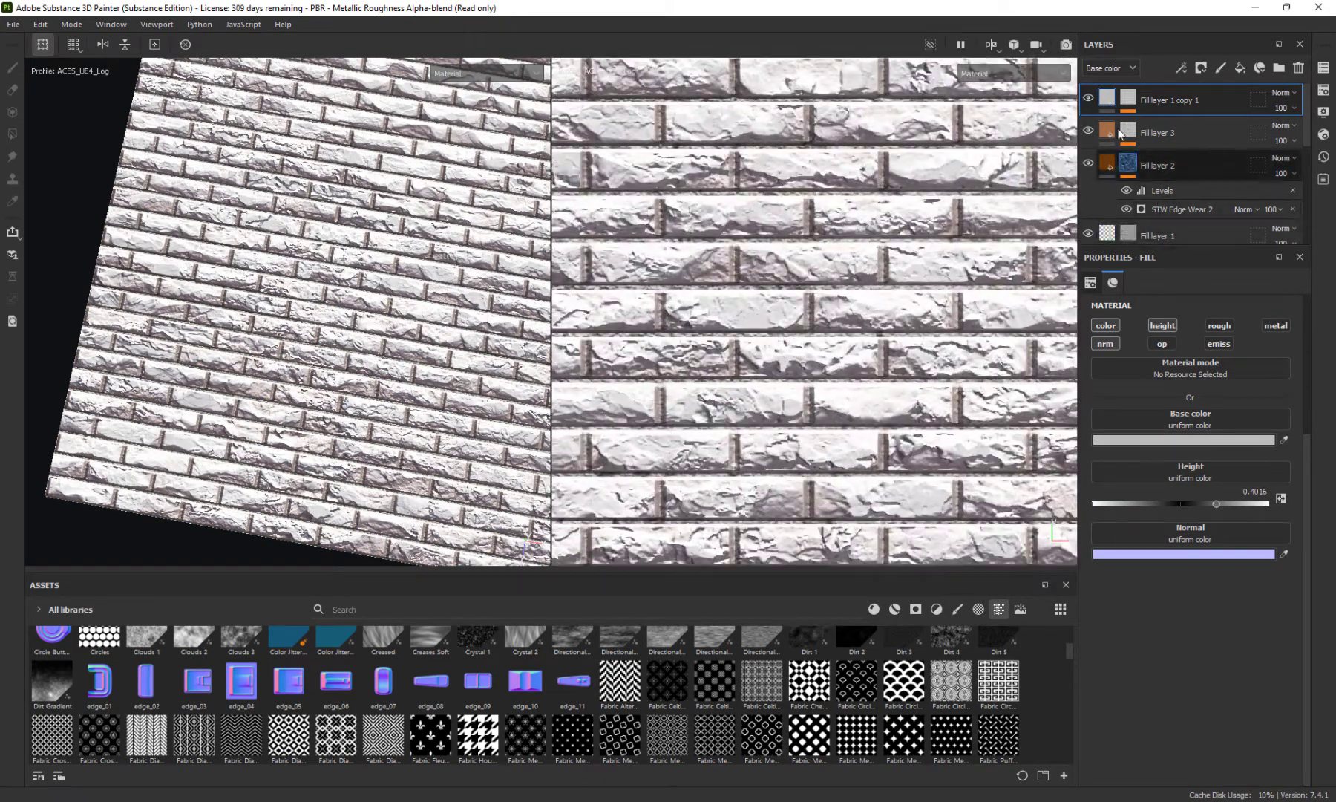
In the copied layer's edge wear generator, set the Tile Generator's luminance variation and contrast to 1 and Global Opacity to 0.07
click(1131, 98)
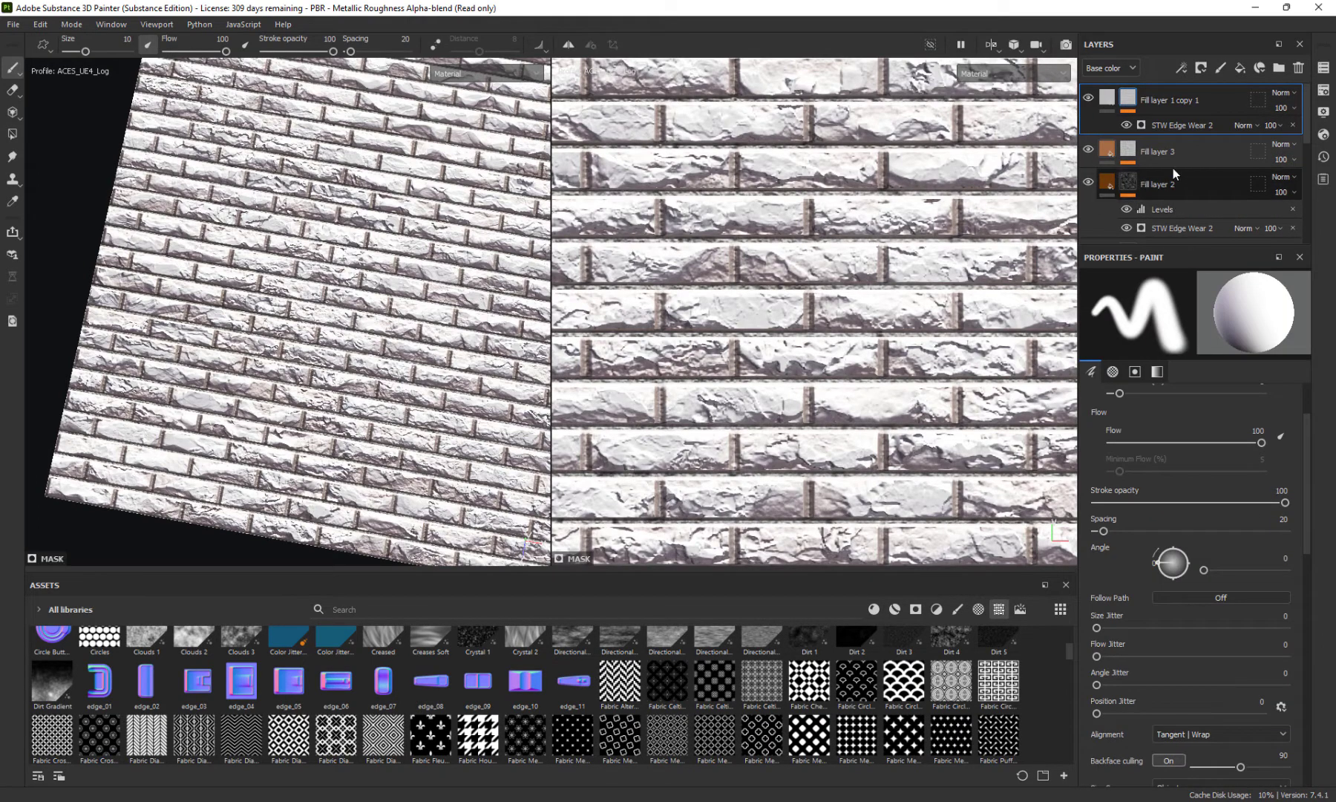
click(1163, 124)
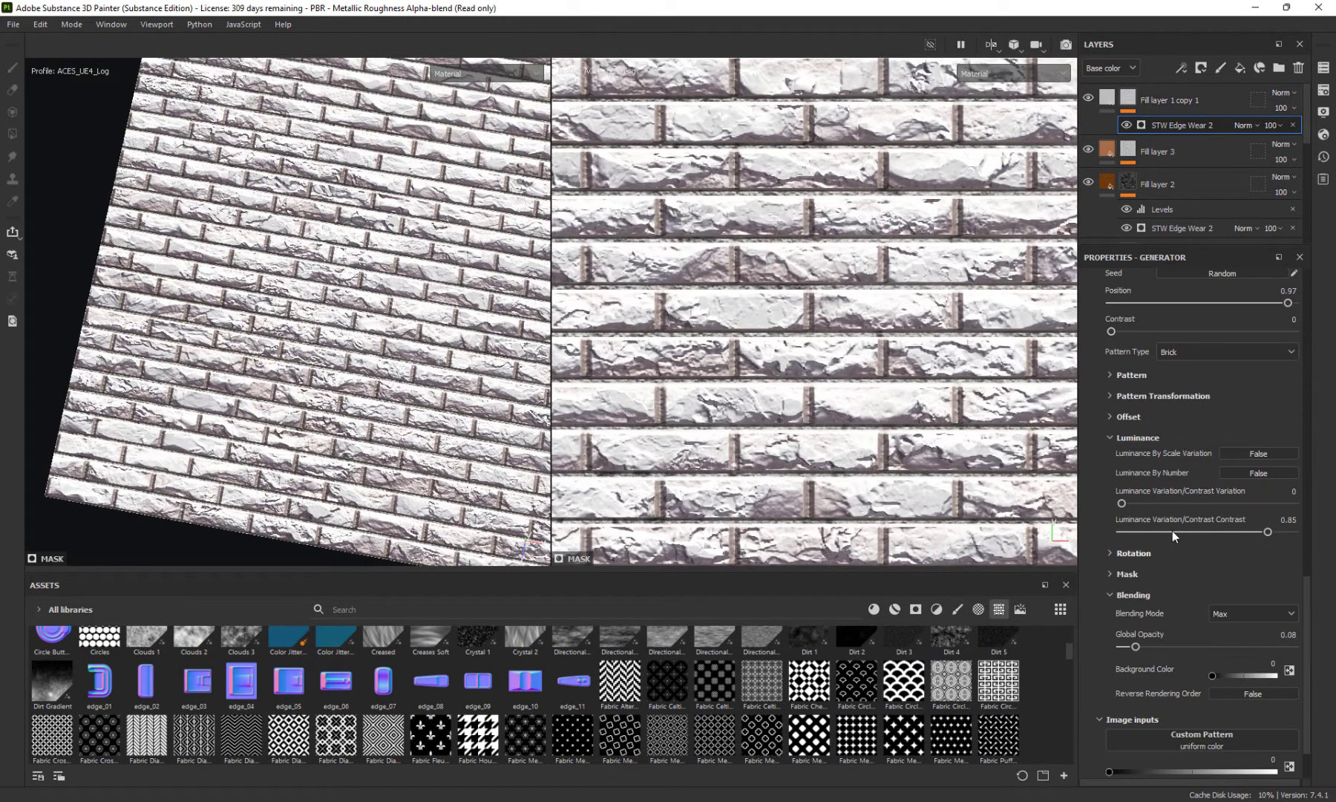
drag(1268, 502, 1299, 503)
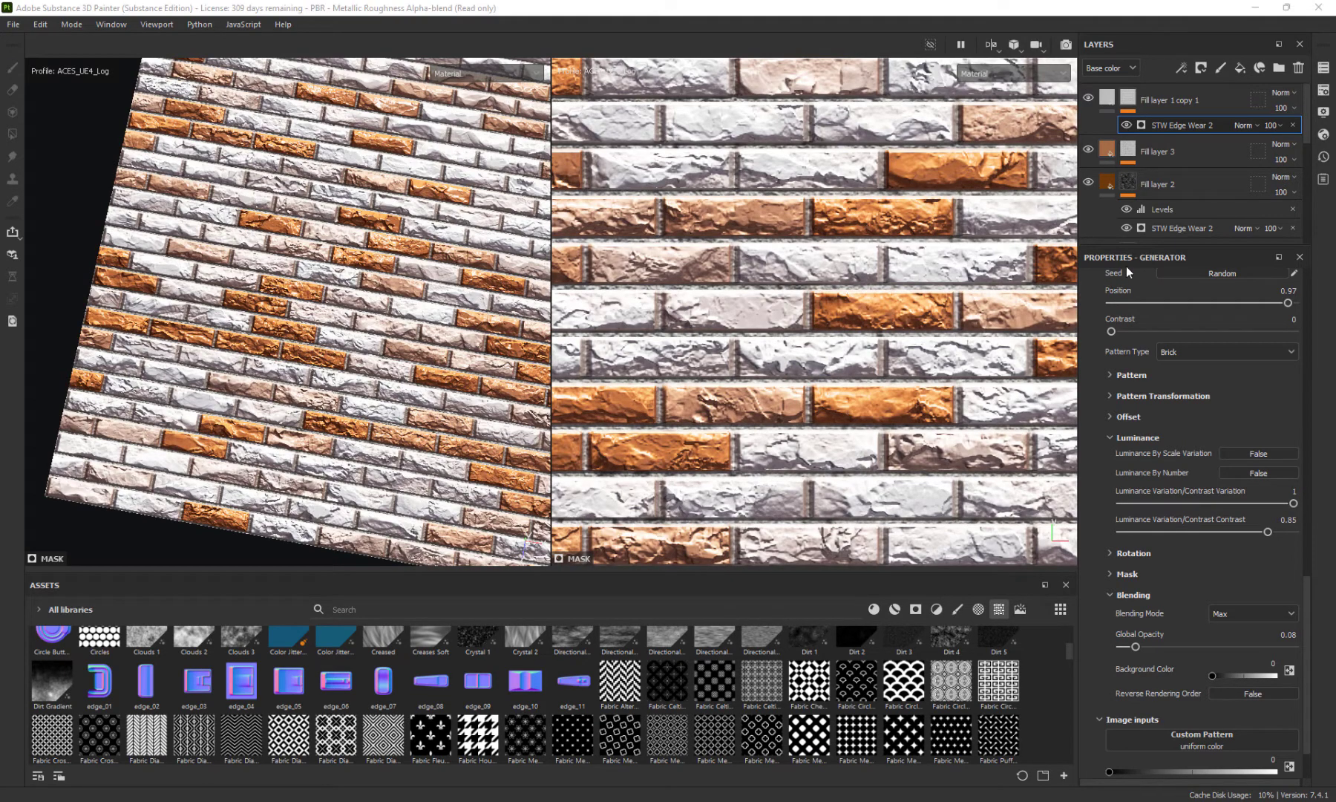
mouse_move(1291, 506)
mouse_down()
mouse_move(1134, 518)
mouse_move(1116, 502)
mouse_move(1293, 503)
mouse_move(1125, 533)
mouse_up()
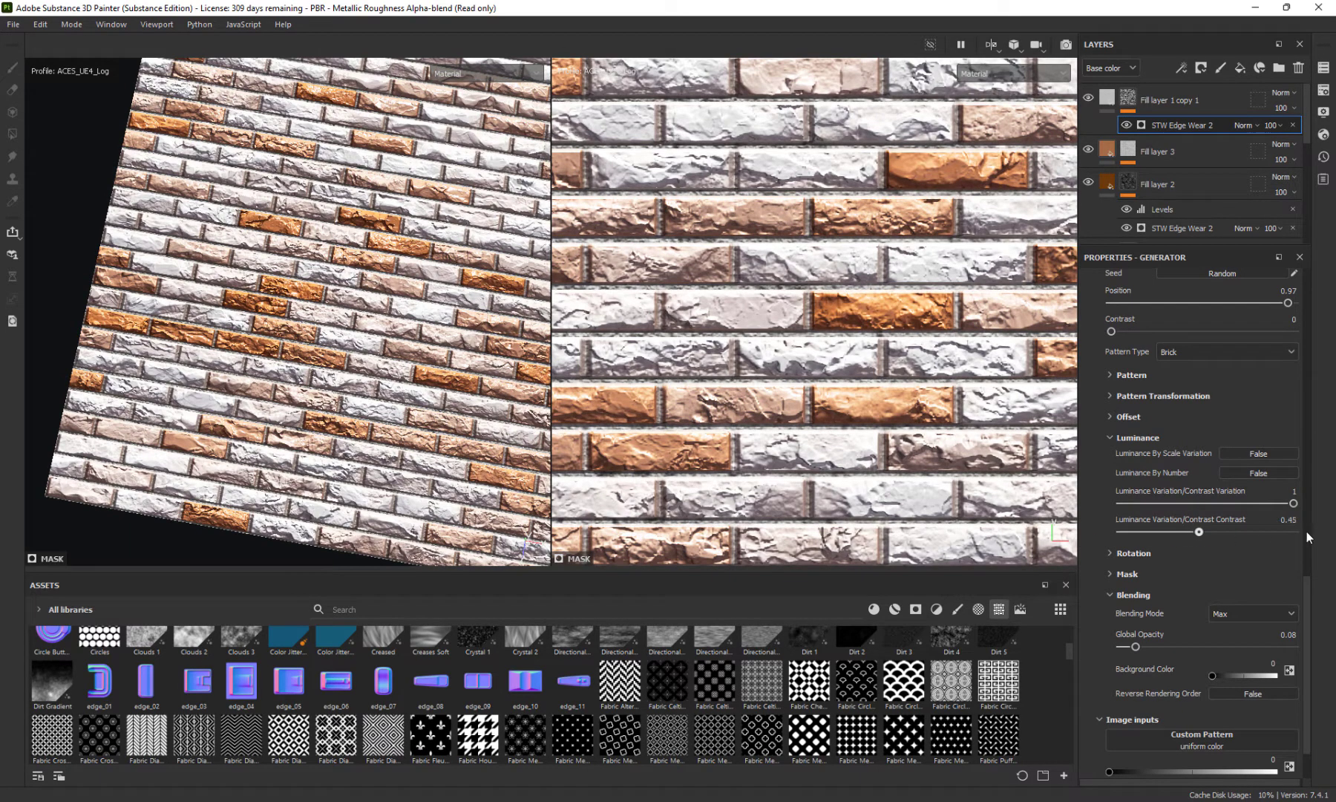
drag(1307, 532, 1294, 531)
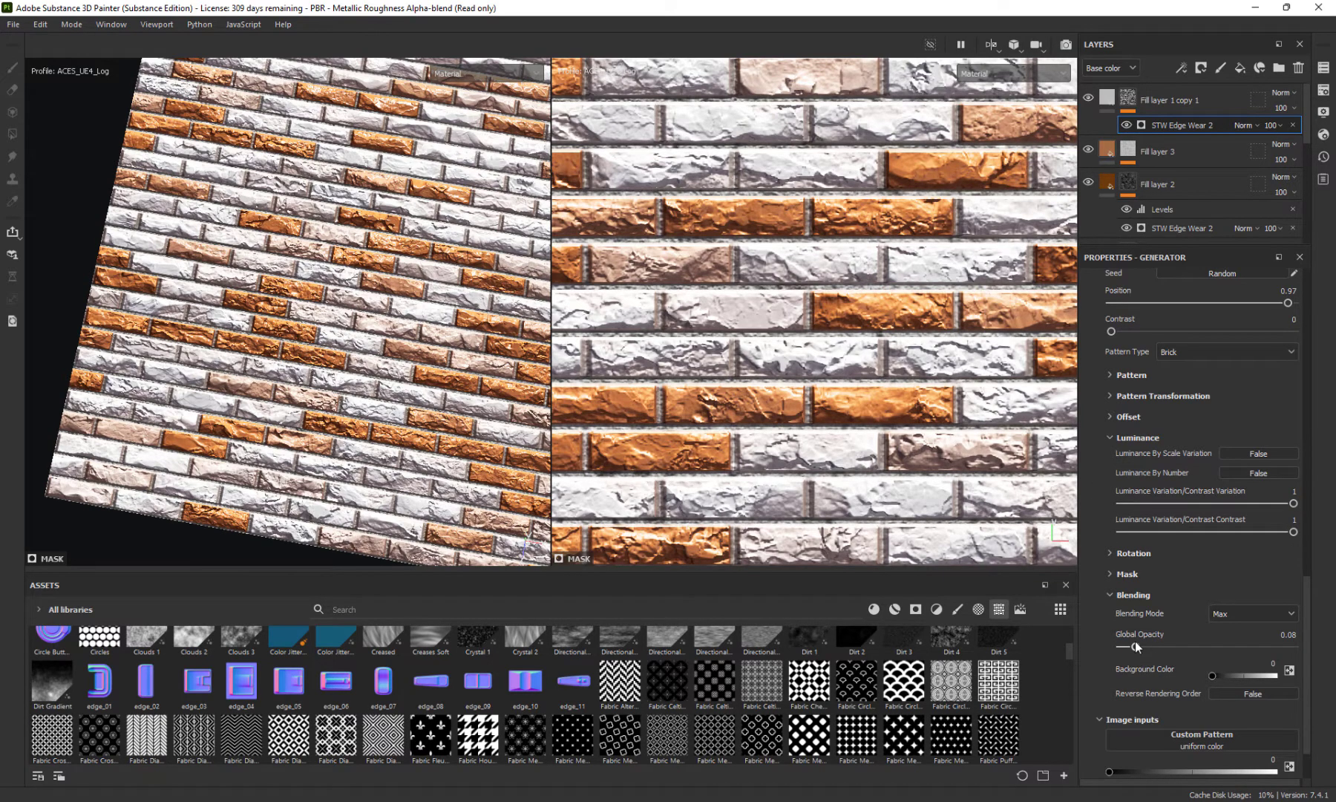
mouse_move(1142, 645)
mouse_down()
mouse_move(1119, 647)
mouse_move(1145, 646)
mouse_move(1133, 643)
mouse_up()
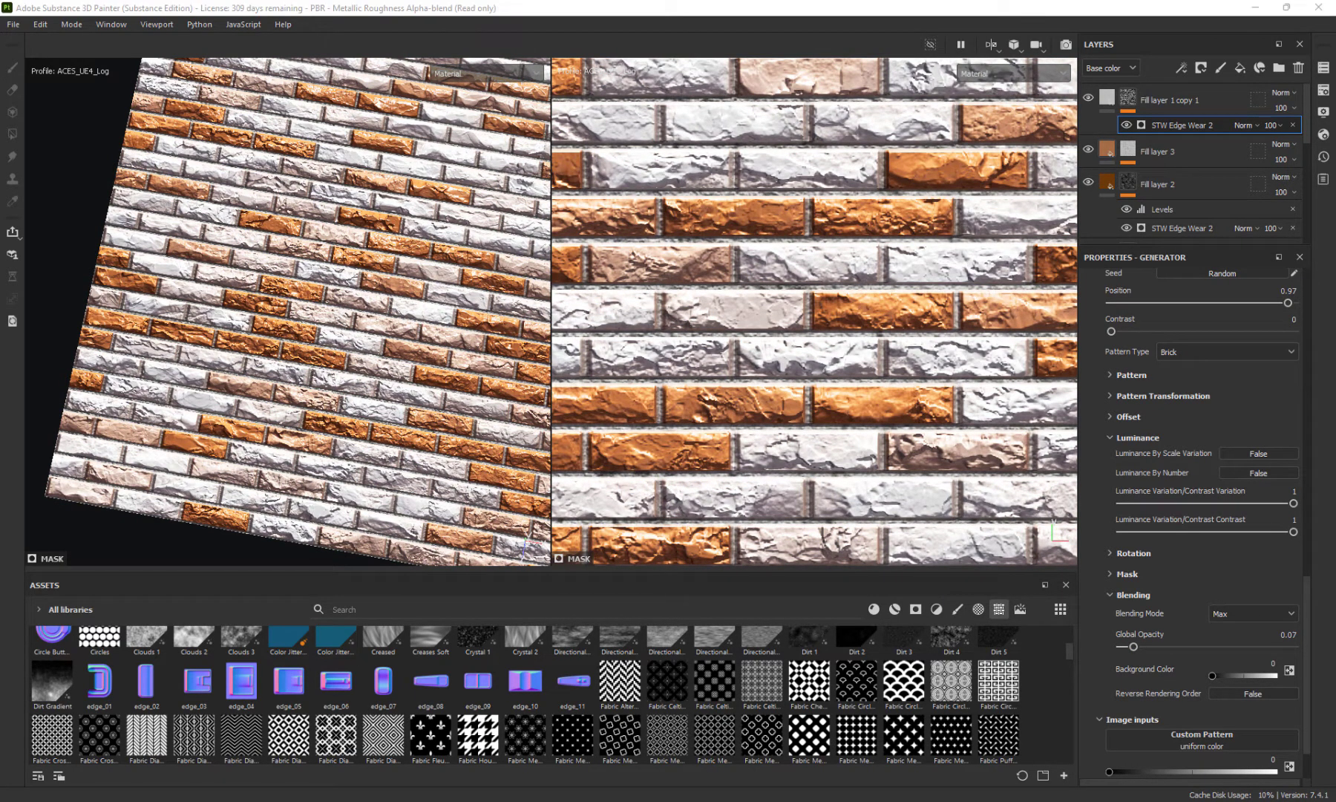
Set the copied fill layer's base color to 884B2E with the eyedropper
click(1105, 105)
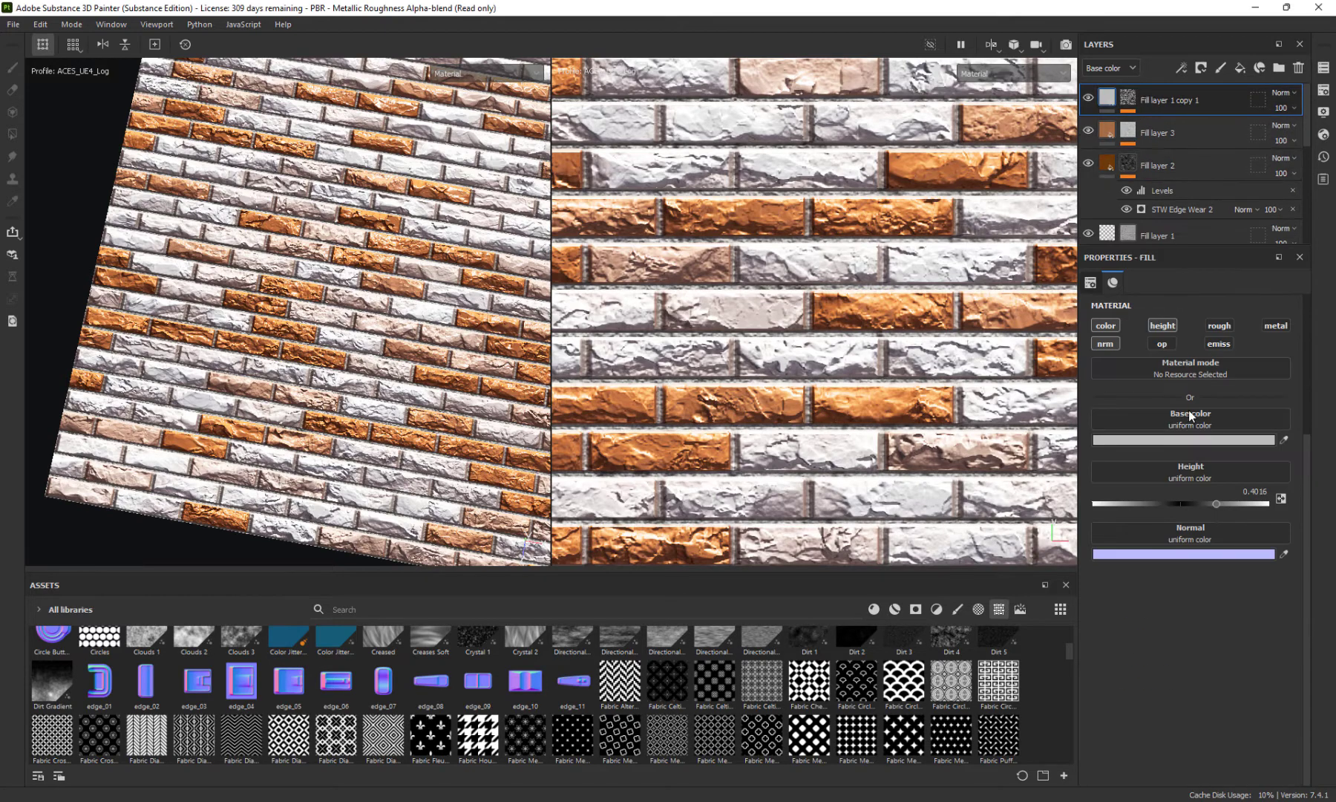
click(1187, 441)
scroll(889, 396, up, 5)
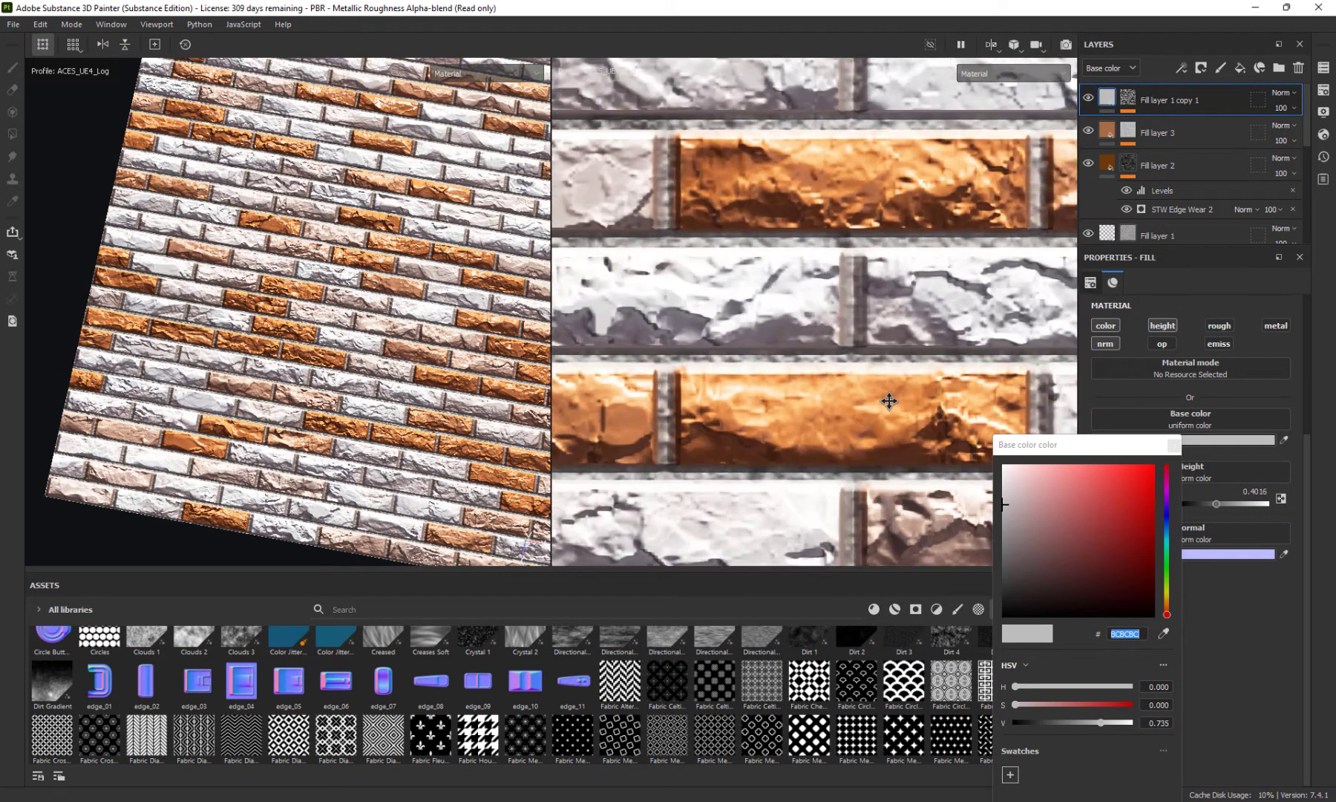
click(1164, 634)
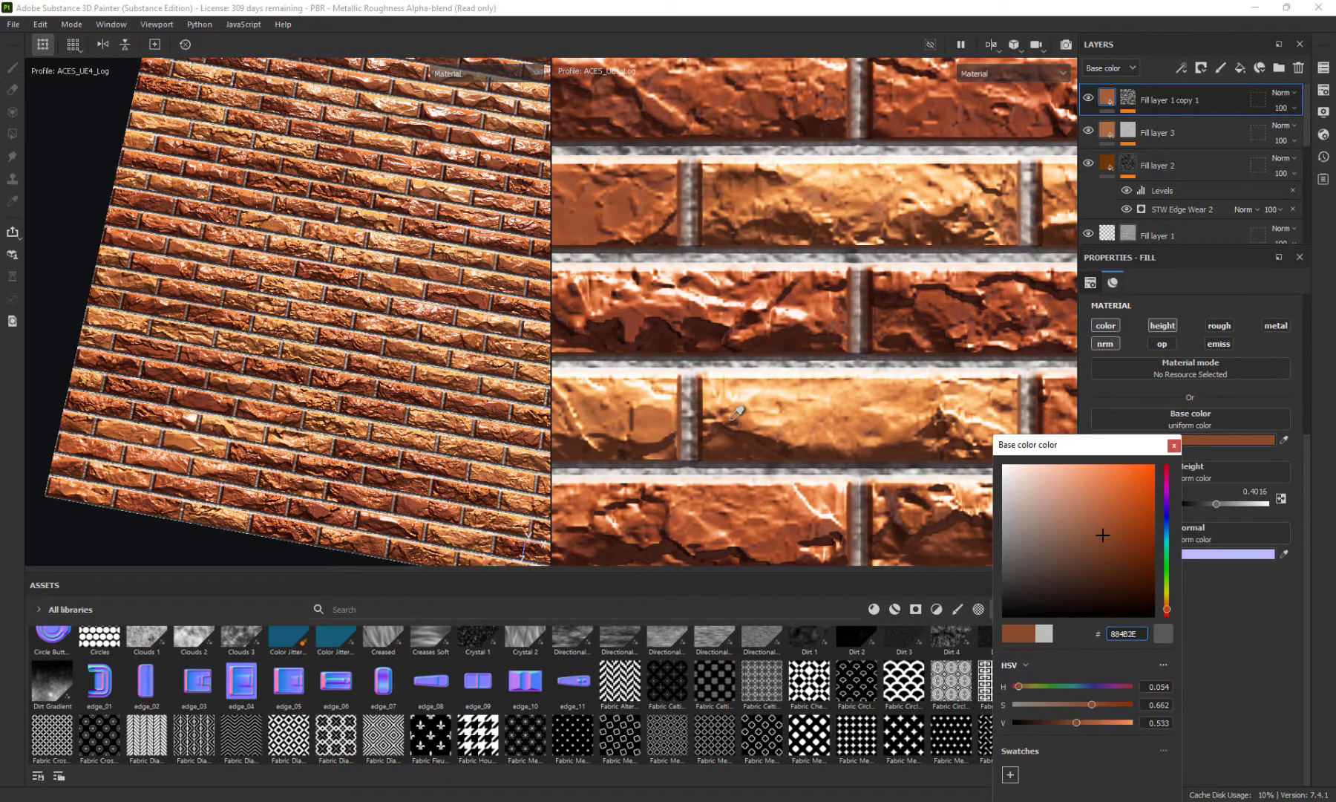
click(737, 411)
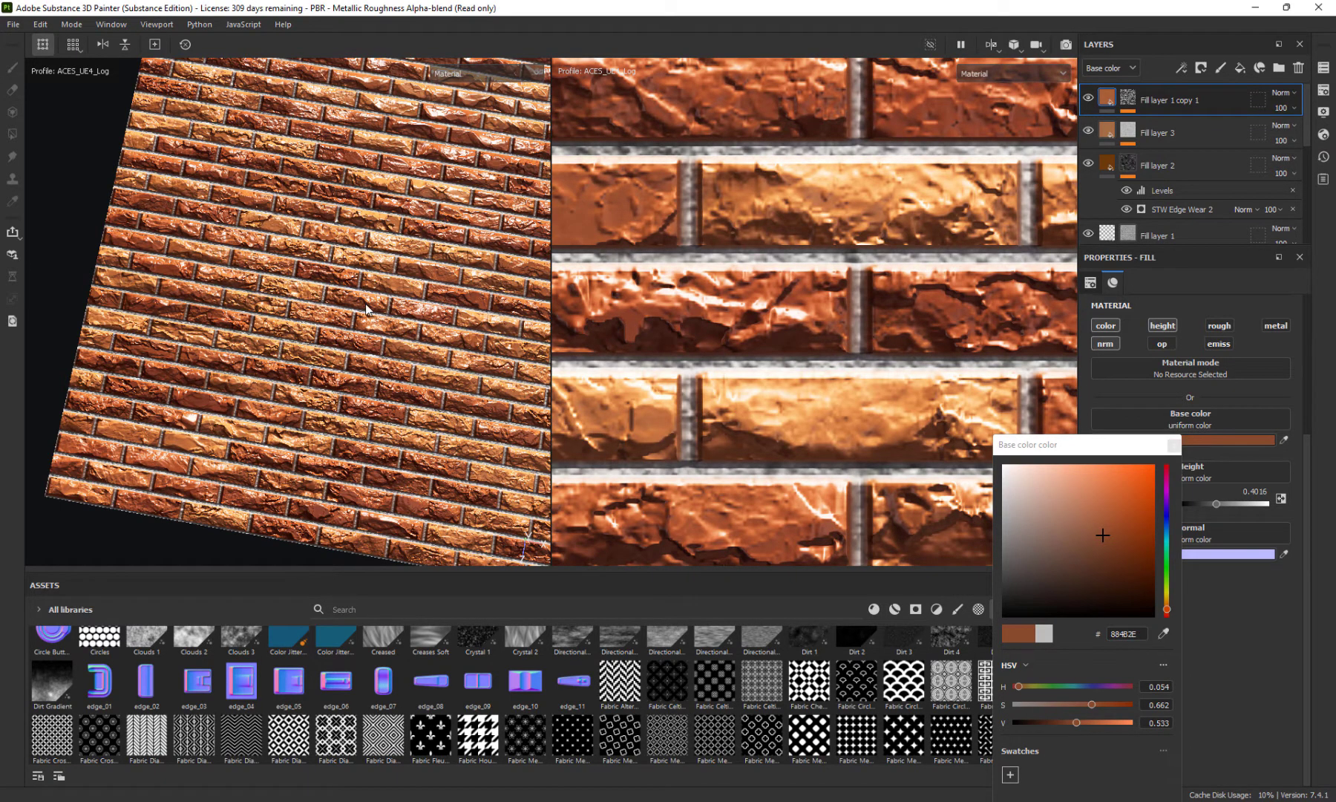
Set the base color of Fill layer 1 copy 1 to the more muted brown 784C37
alt+right_drag(365, 304, 225, 308)
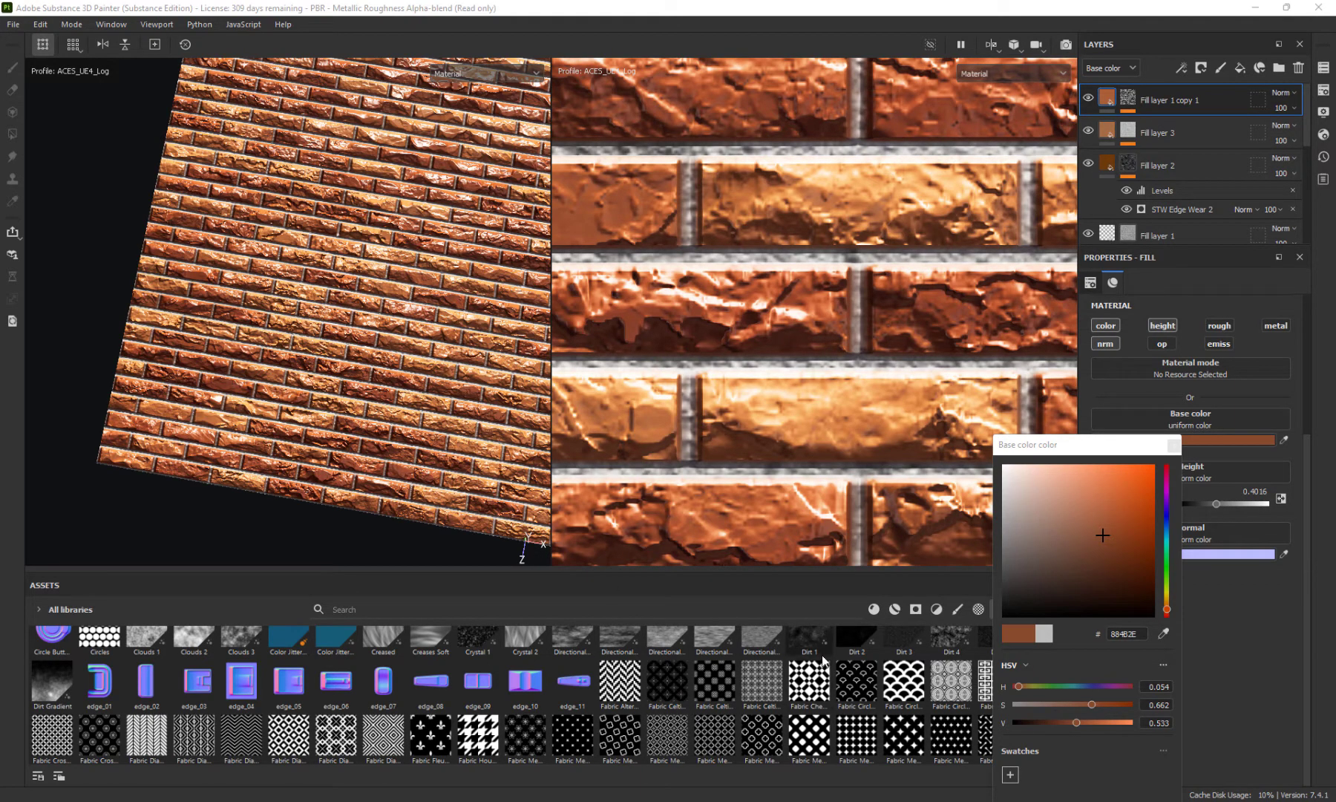
mouse_move(1076, 723)
mouse_down()
mouse_move(1078, 702)
mouse_move(1051, 701)
mouse_move(1077, 704)
mouse_up()
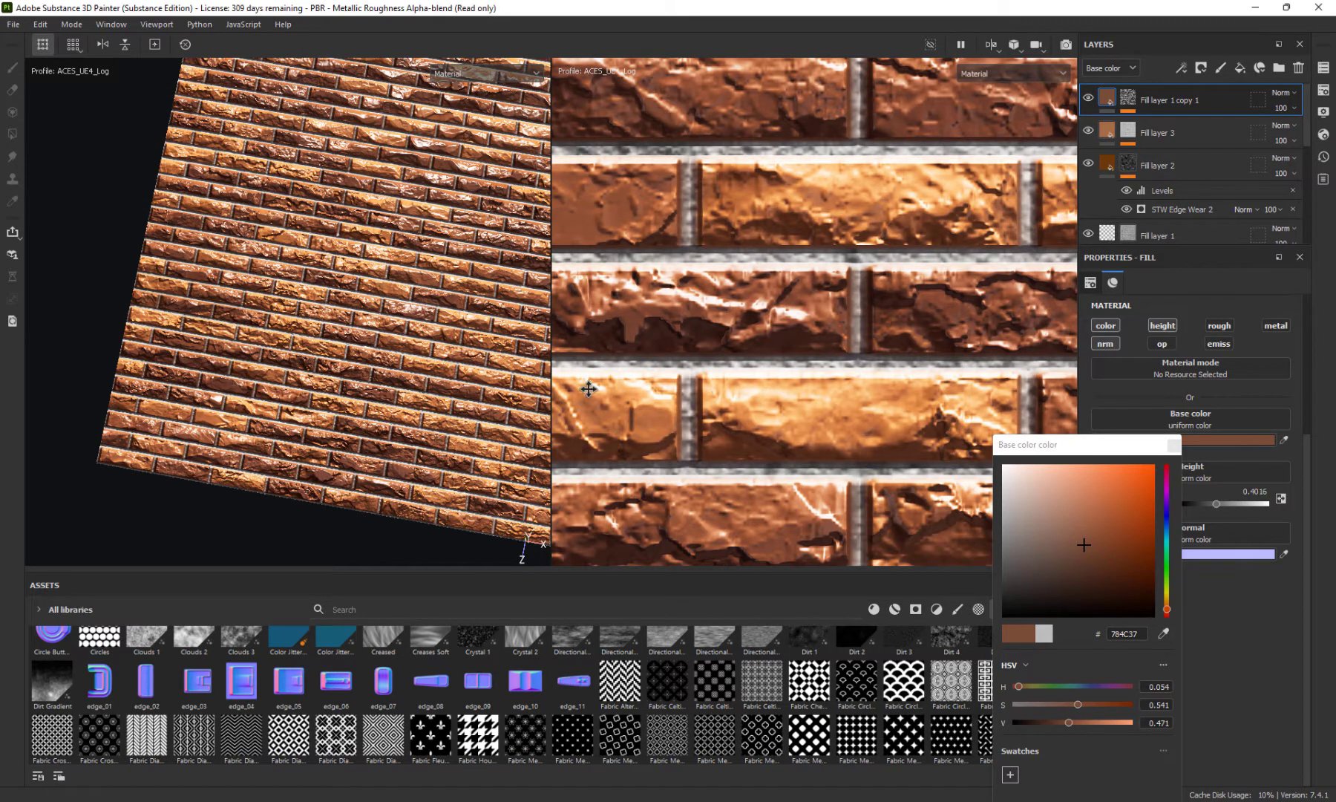
click(1174, 445)
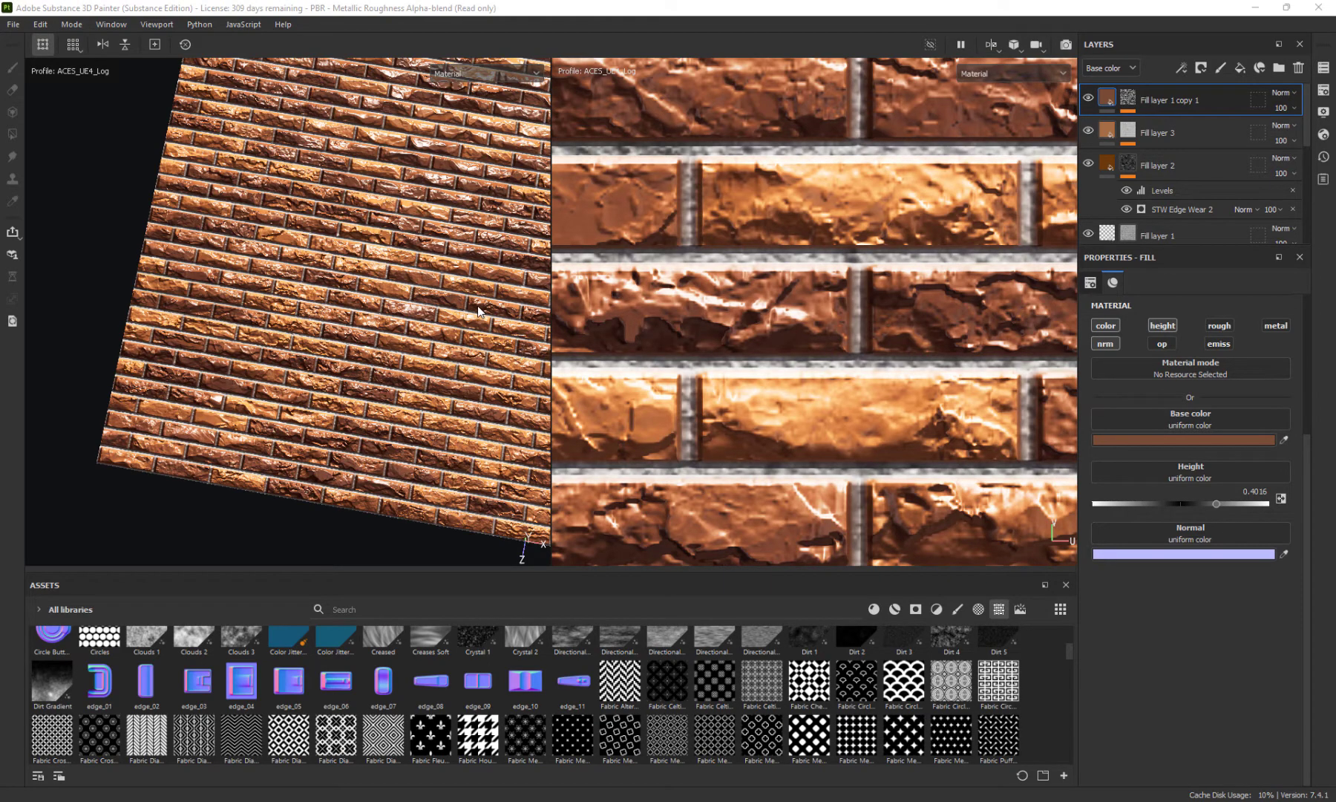
Add a fill layer on top with only the roughness and metallic channels active, roughness 0.752 and metallic 0
alt+drag(327, 289, 334, 249)
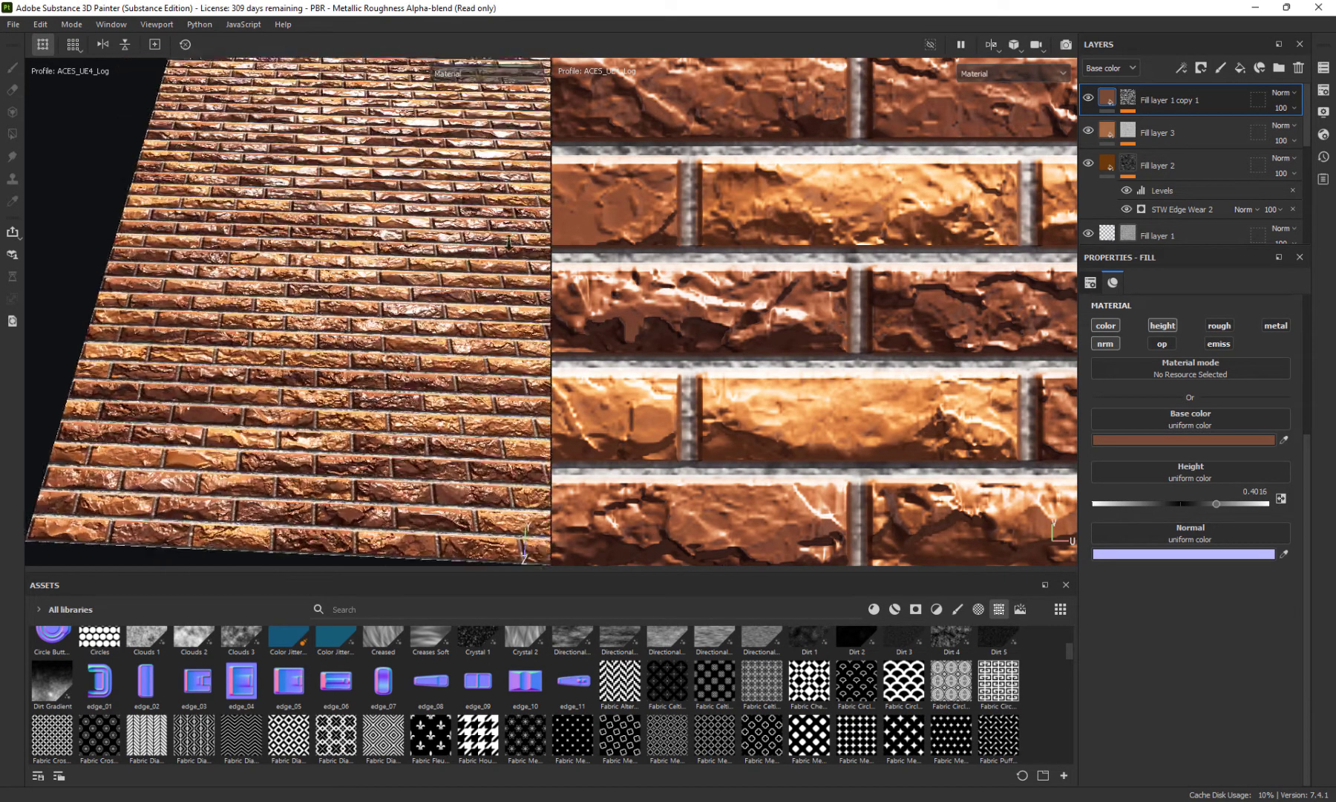
alt+right_drag(334, 249, 343, 280)
alt+drag(343, 280, 337, 372)
scroll(337, 372, up, 5)
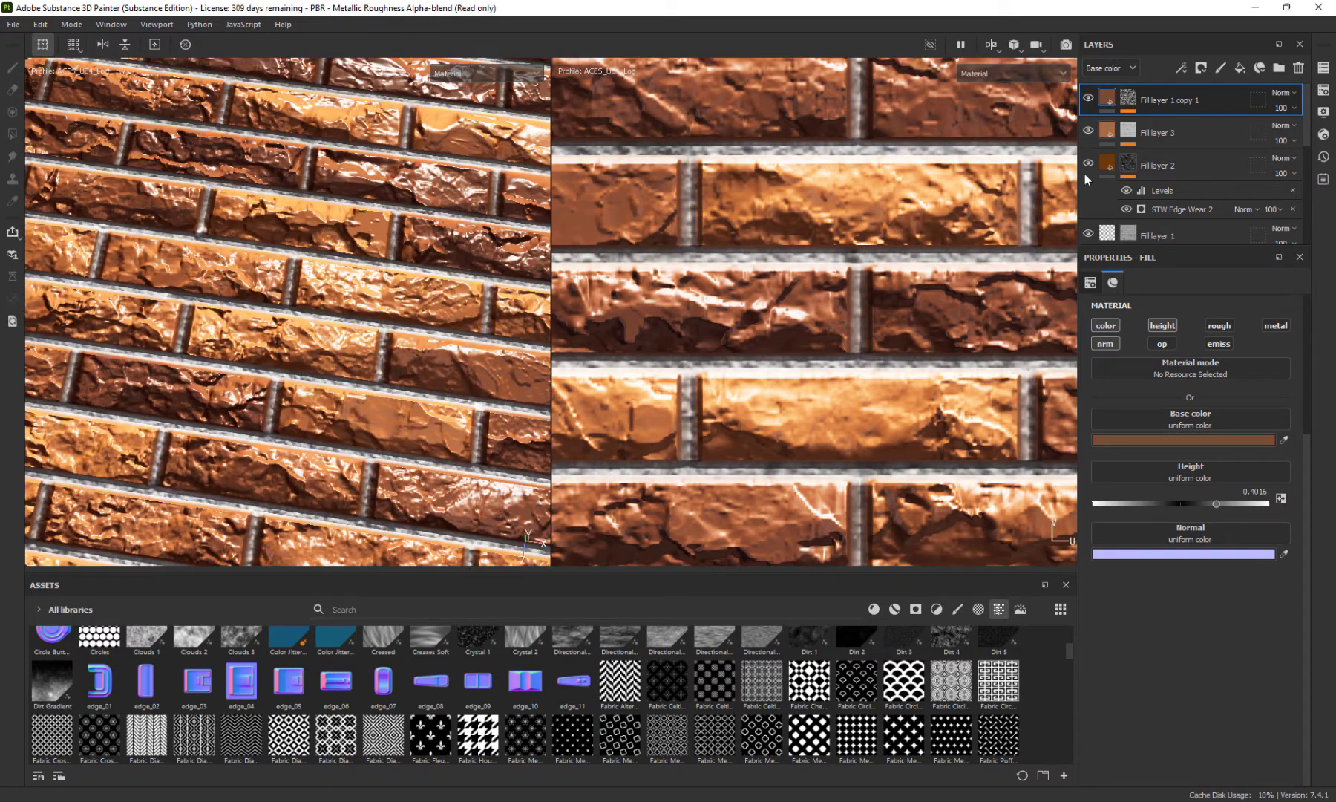
click(1240, 68)
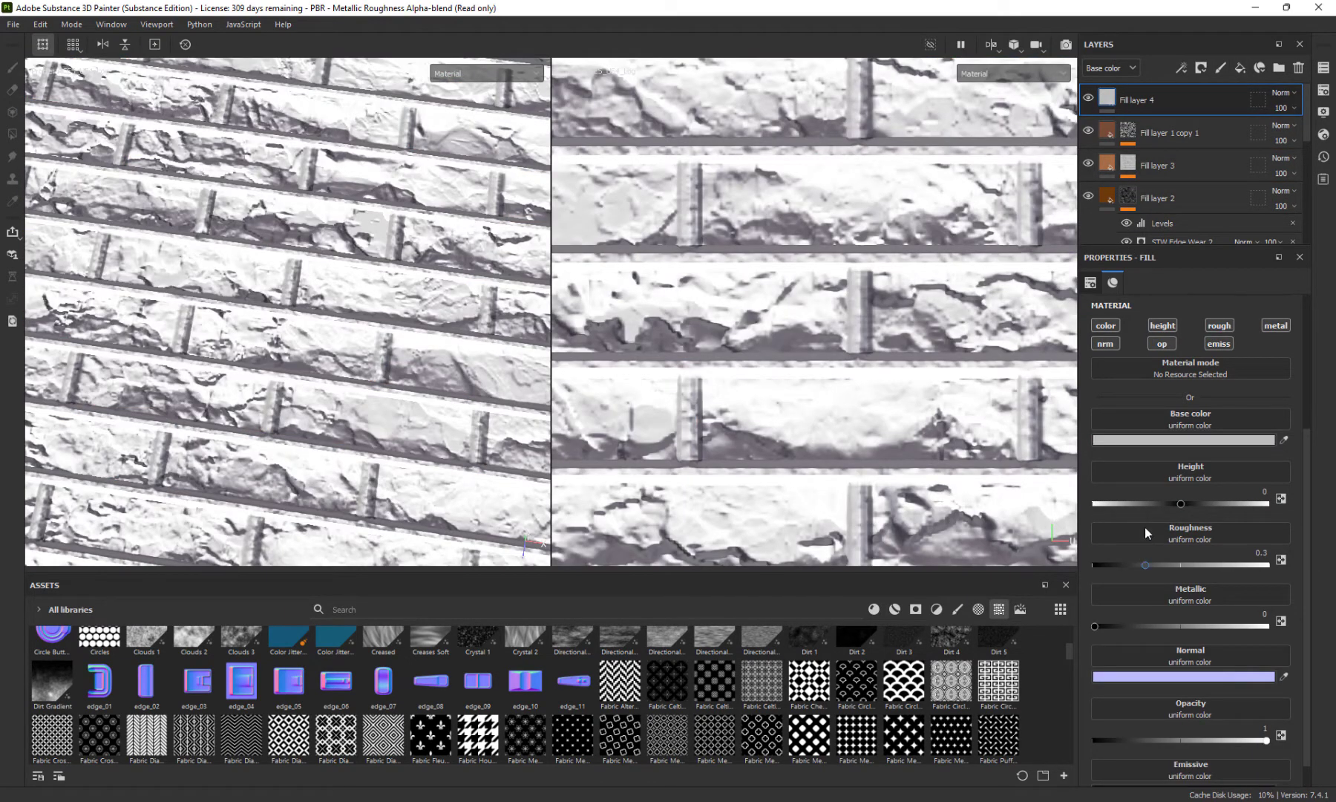
click(1106, 327)
click(1116, 342)
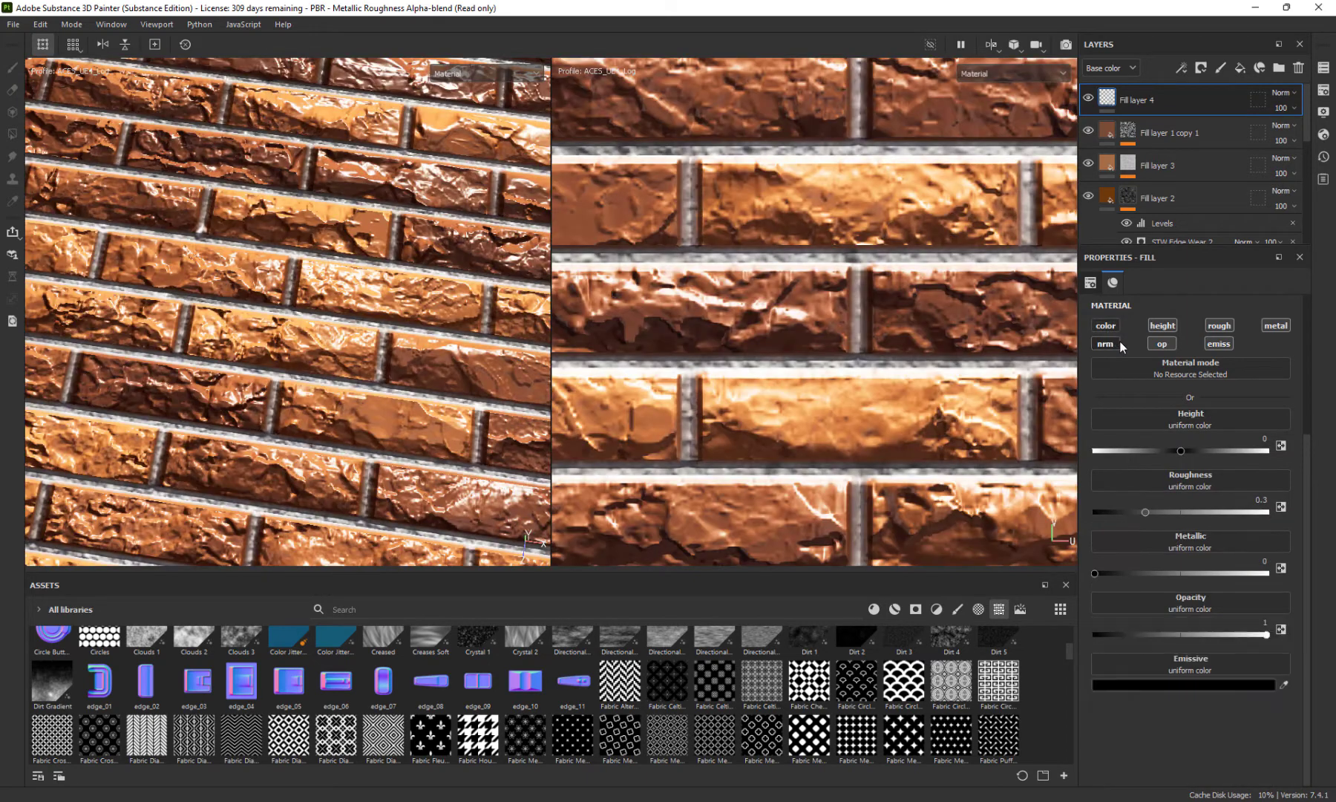
click(1161, 344)
click(1219, 343)
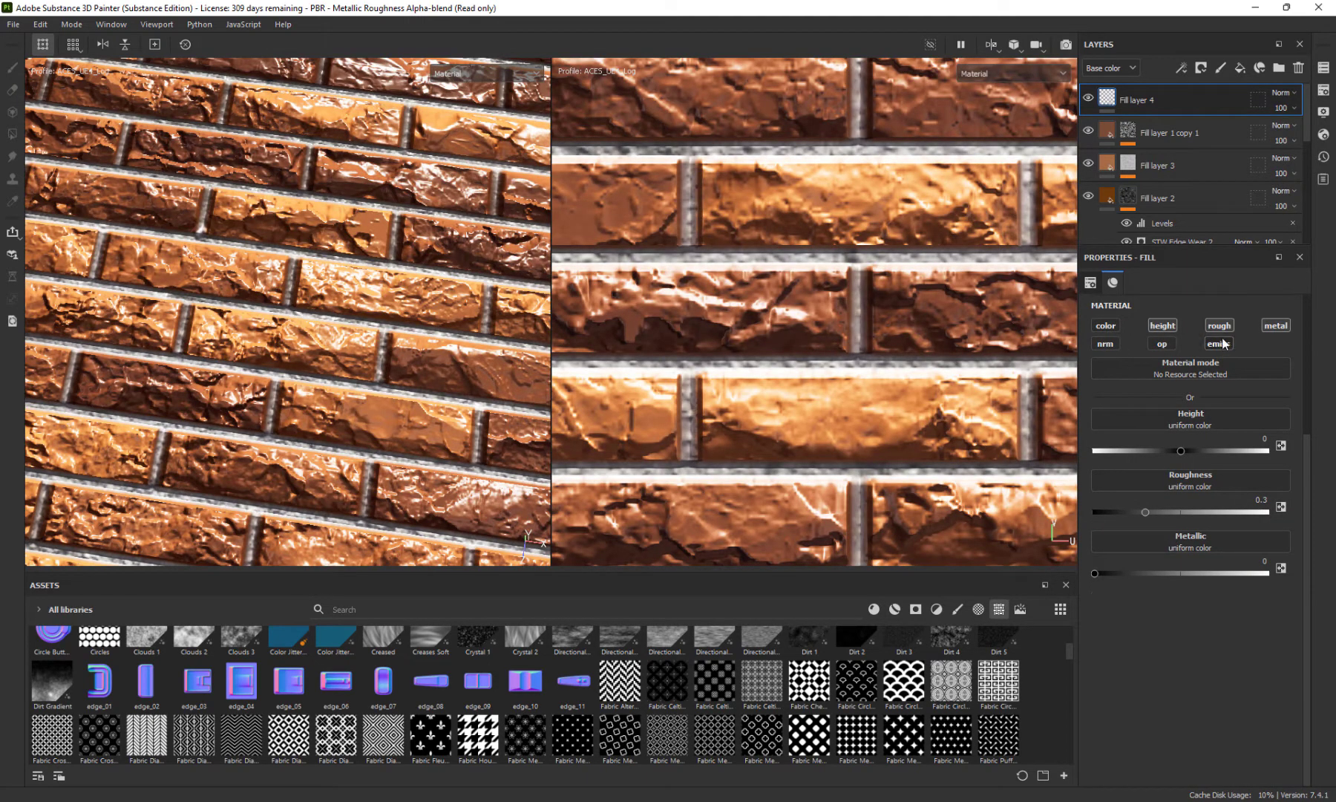
click(1162, 326)
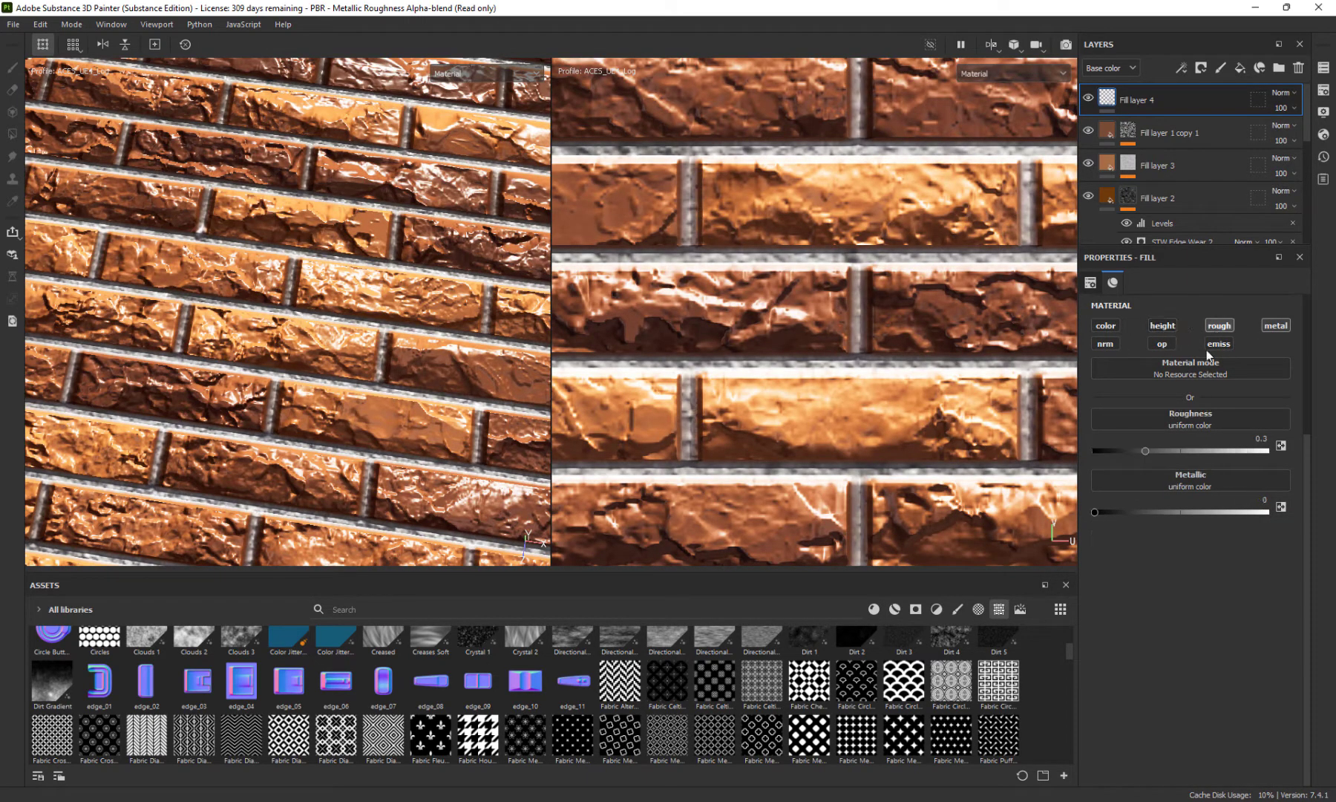
mouse_move(1094, 512)
mouse_down()
mouse_move(1262, 513)
mouse_move(1094, 512)
mouse_up()
drag(1152, 453, 1224, 453)
Examine the rougher brick surface on the 3D wall from several angles, both close up and from a distance
alt+drag(318, 385, 375, 309)
scroll(375, 309, down, 5)
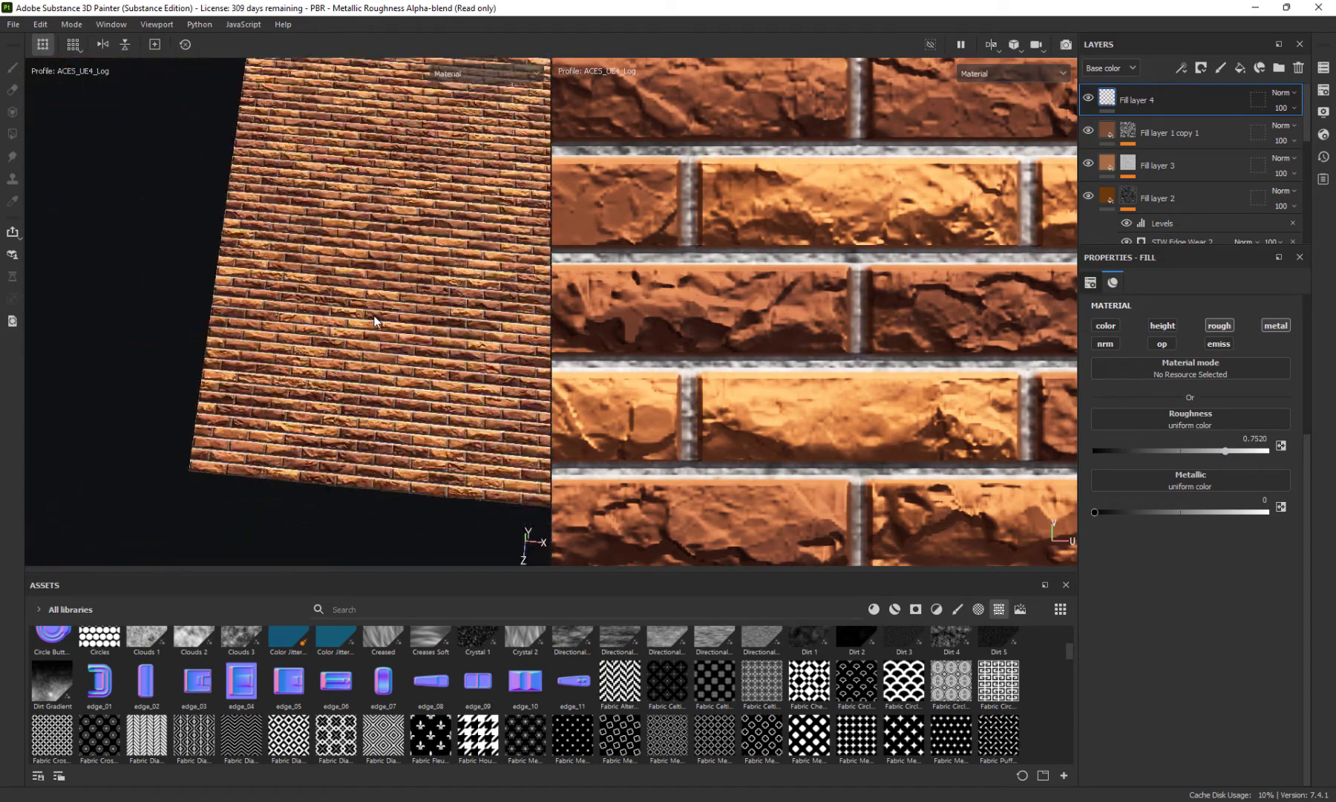
alt+drag(296, 325, 409, 373)
scroll(409, 374, up, 5)
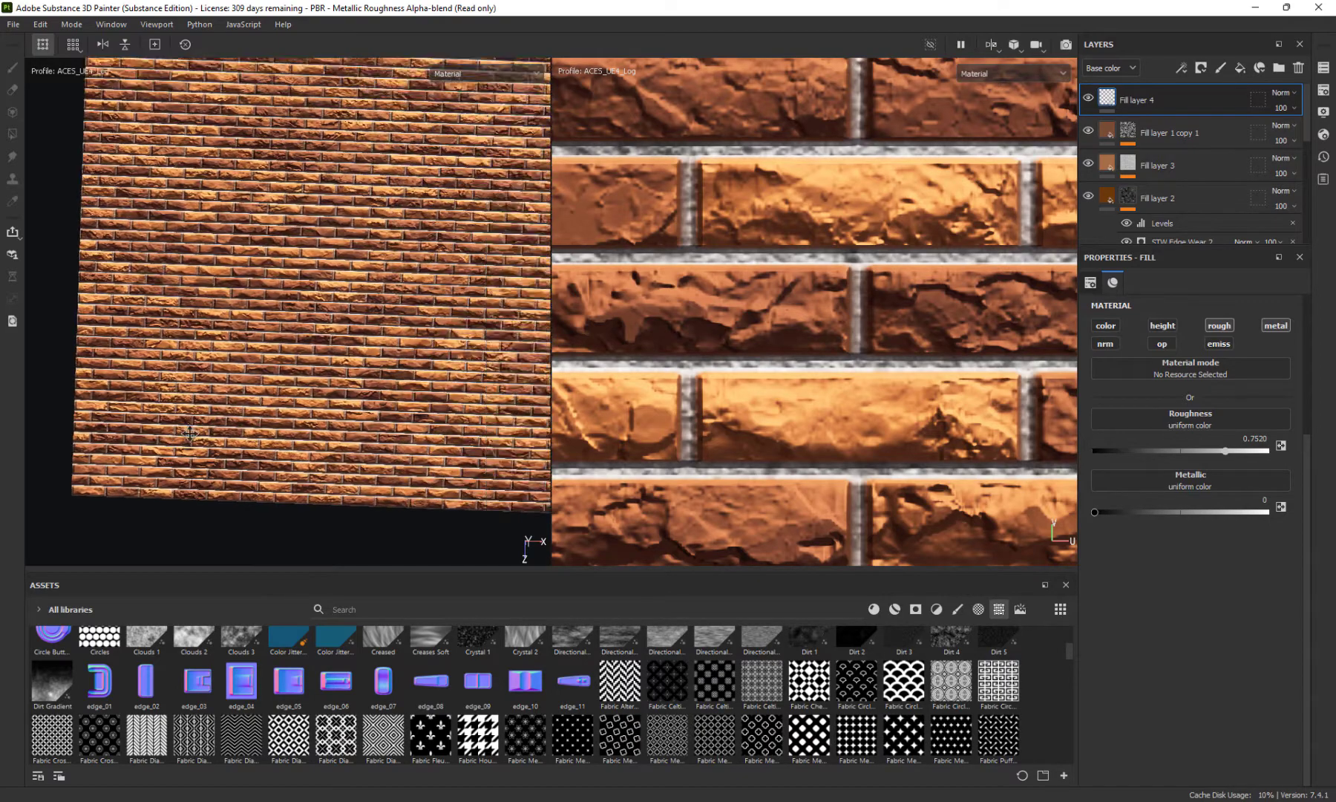
alt+drag(280, 441, 287, 397)
scroll(282, 363, up, 3)
scroll(284, 361, up, 3)
scroll(290, 393, down, 5)
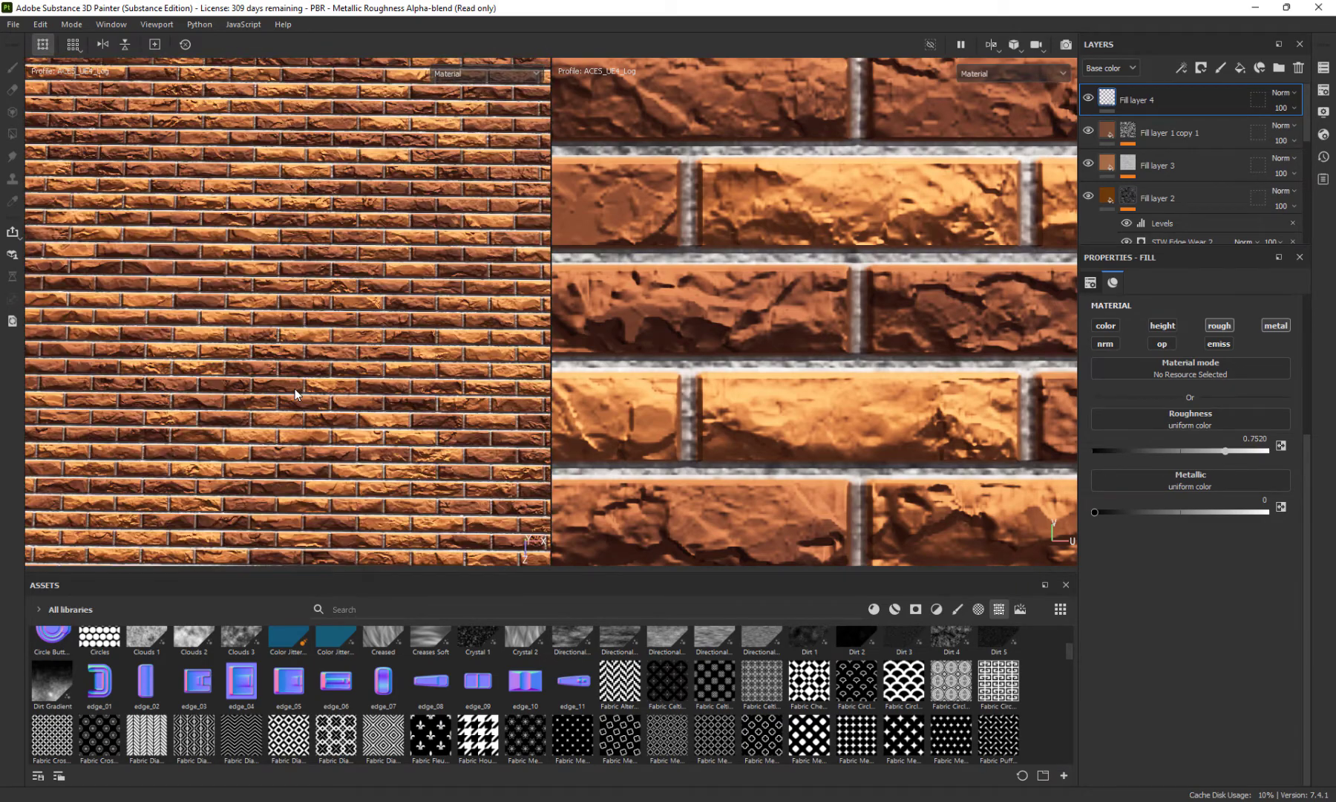
scroll(293, 394, up, 8)
scroll(292, 398, down, 1)
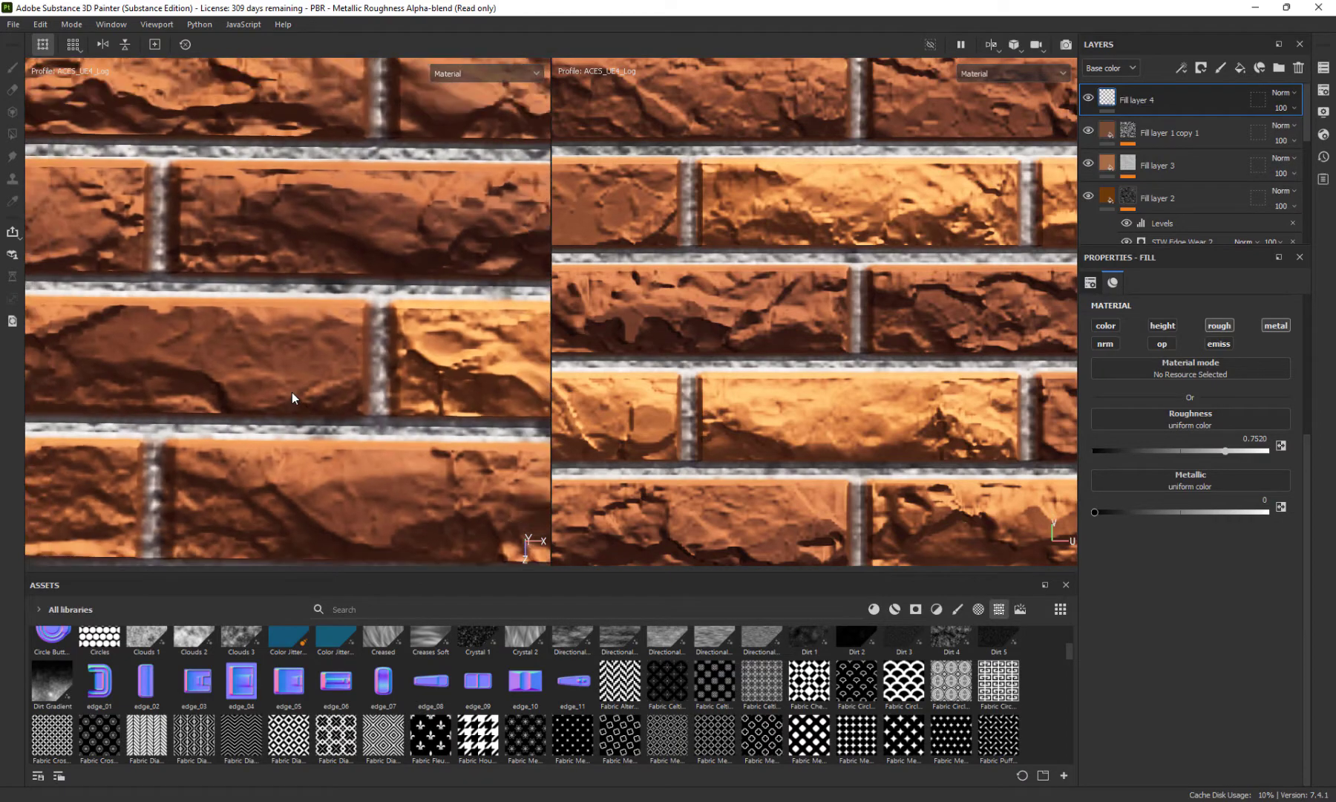
scroll(292, 398, down, 3)
scroll(292, 397, up, 3)
scroll(292, 397, down, 4)
scroll(291, 391, down, 6)
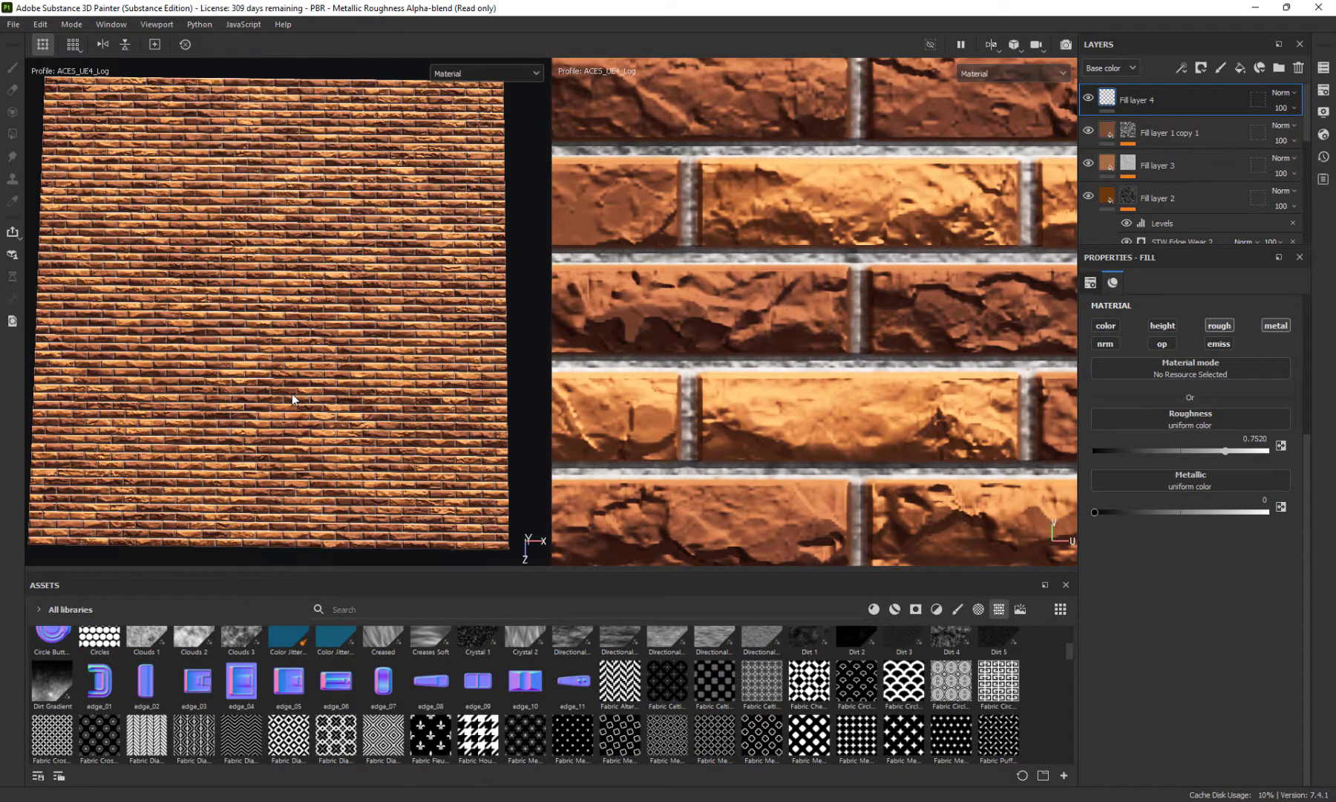
scroll(290, 389, up, 4)
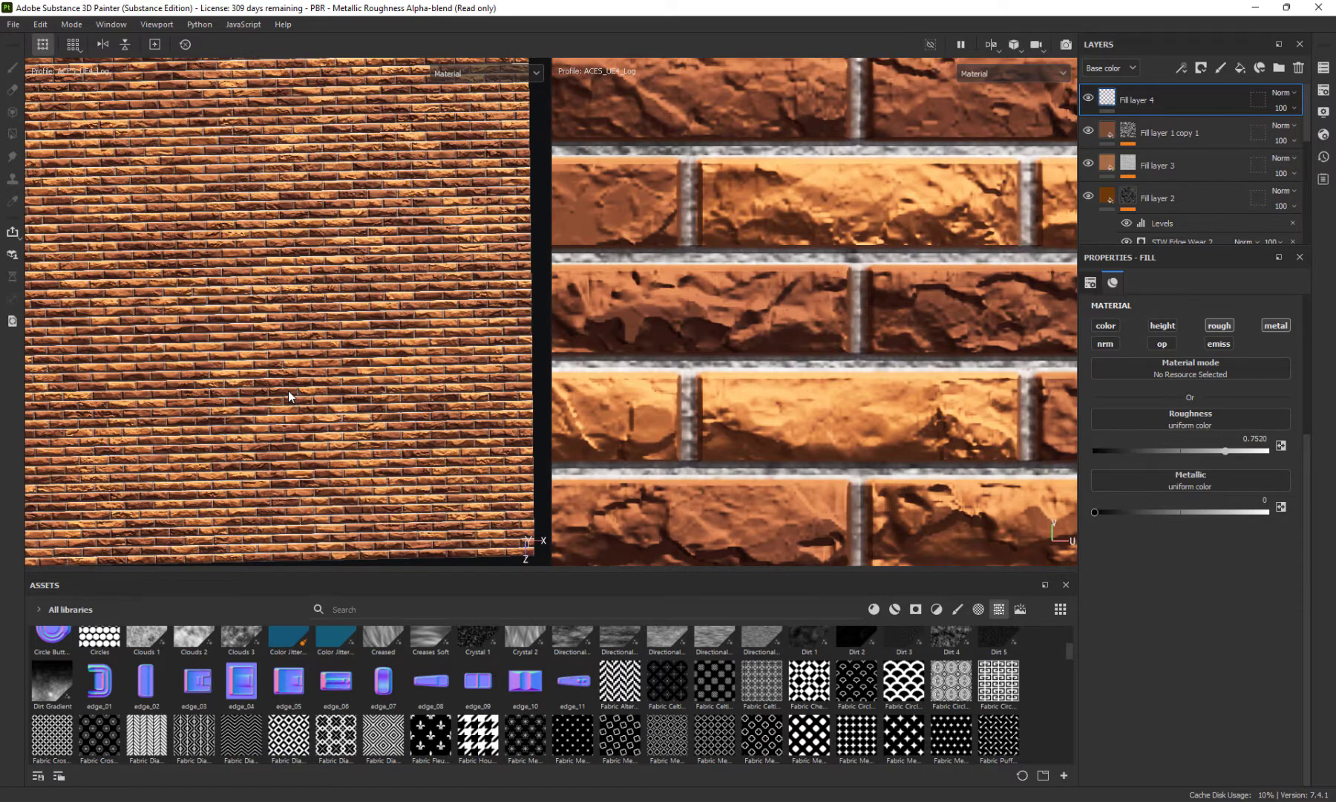
scroll(292, 382, up, 2)
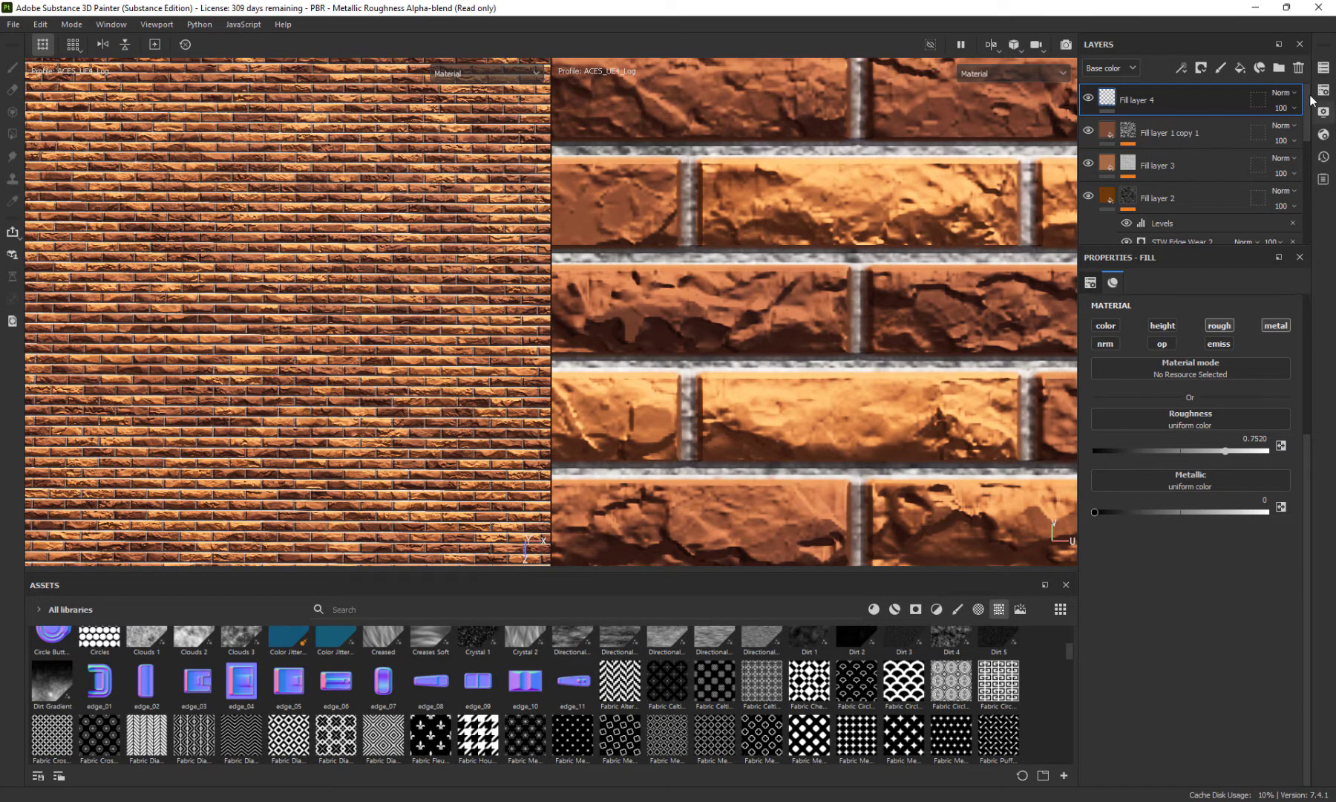
Switch the viewport to the 3D view only and frame the brick wall
click(991, 46)
click(1017, 82)
scroll(676, 328, down, 2)
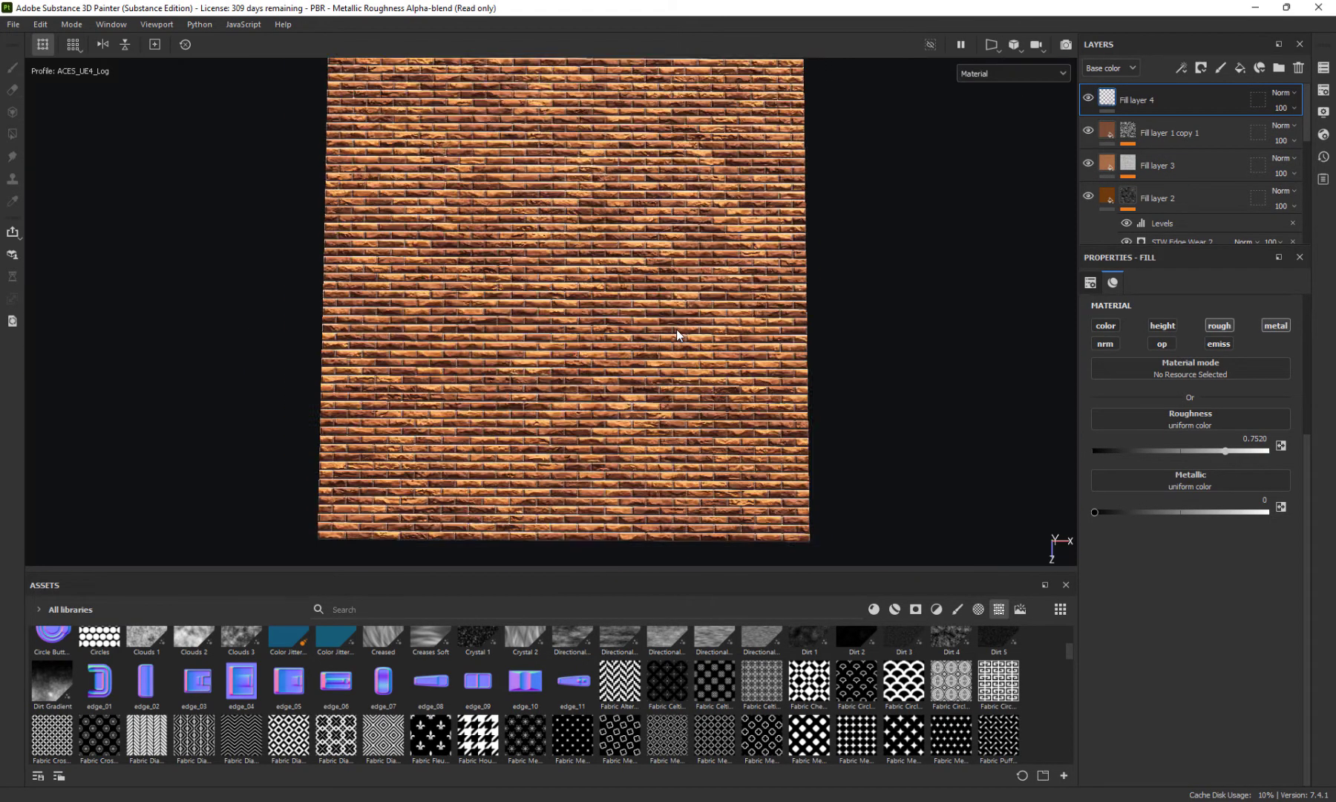
scroll(676, 329, up, 3)
alt+drag(676, 329, 709, 355)
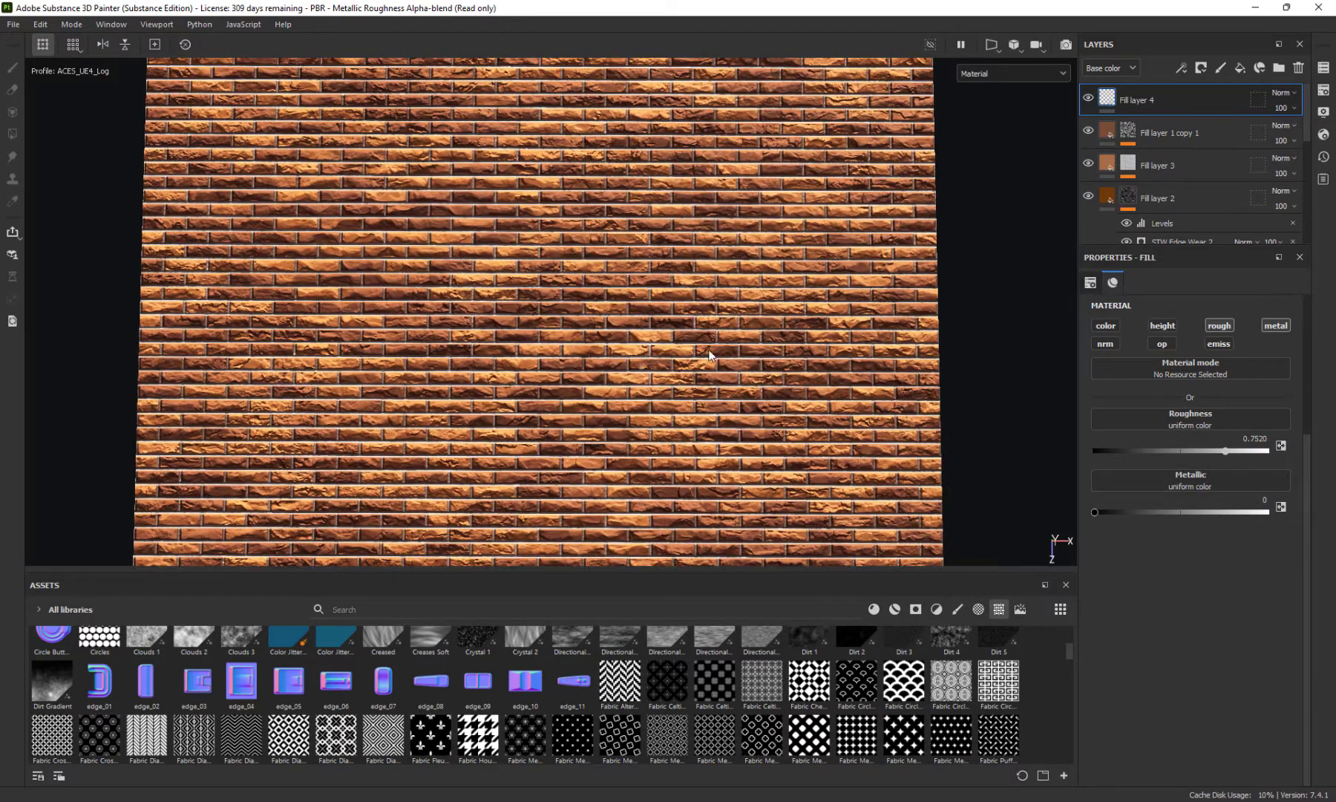
Change the base color of Fill layer 2 to a darker brown
click(1103, 195)
click(1172, 438)
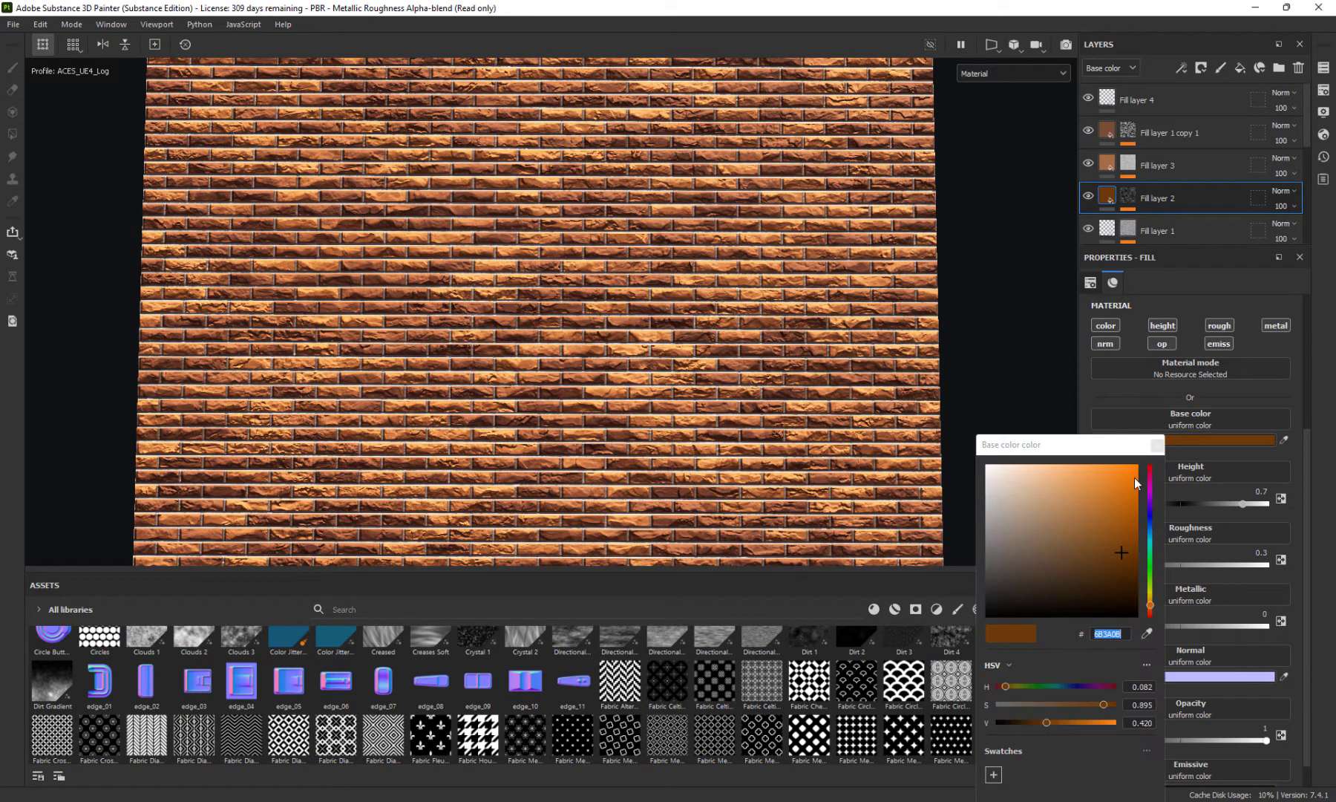
drag(1110, 568, 1021, 539)
drag(989, 486, 1129, 568)
Set the base color of Fill layer 3 to 7A5236
click(1112, 167)
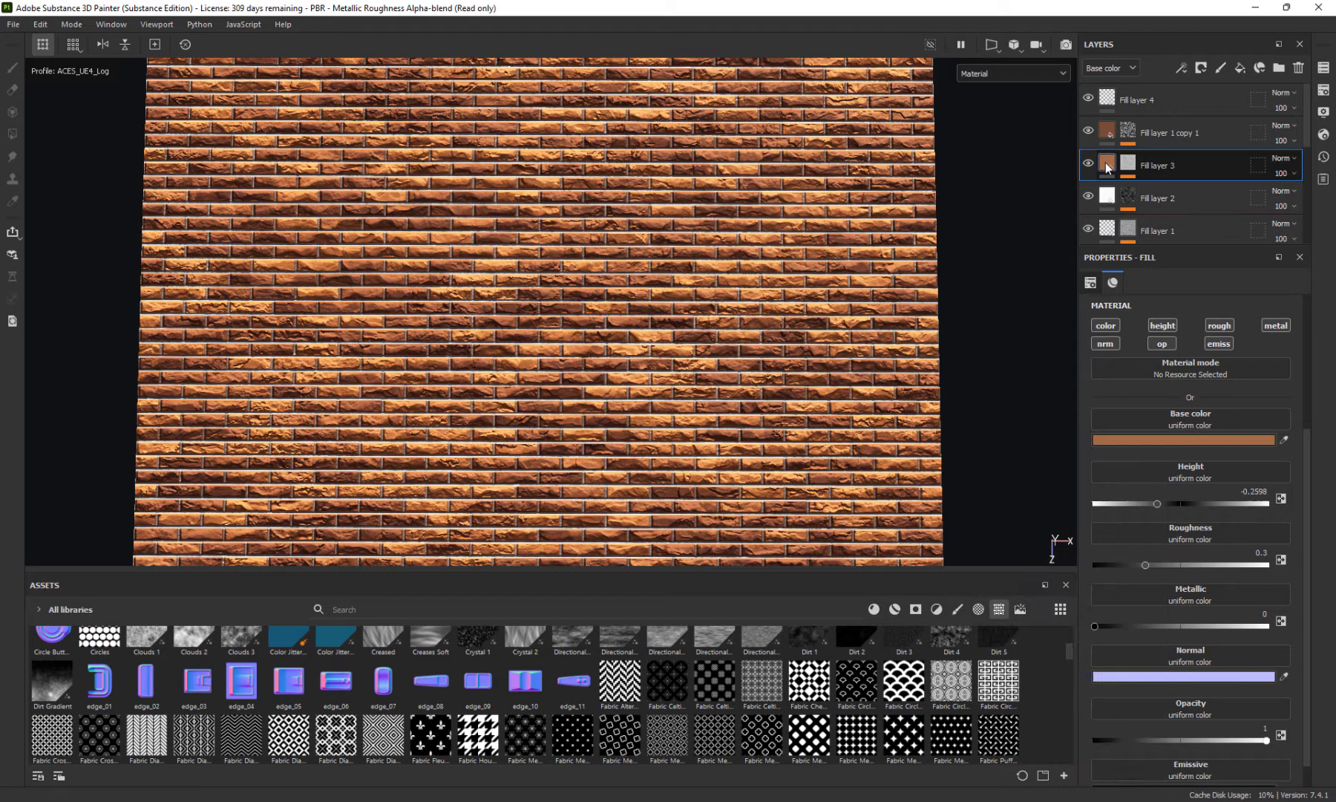
click(1204, 440)
mouse_move(1101, 496)
mouse_down()
mouse_move(1125, 527)
mouse_move(1109, 507)
mouse_move(1103, 530)
mouse_move(1141, 523)
mouse_move(1088, 524)
mouse_move(1090, 535)
mouse_move(1079, 515)
mouse_move(1092, 517)
mouse_up()
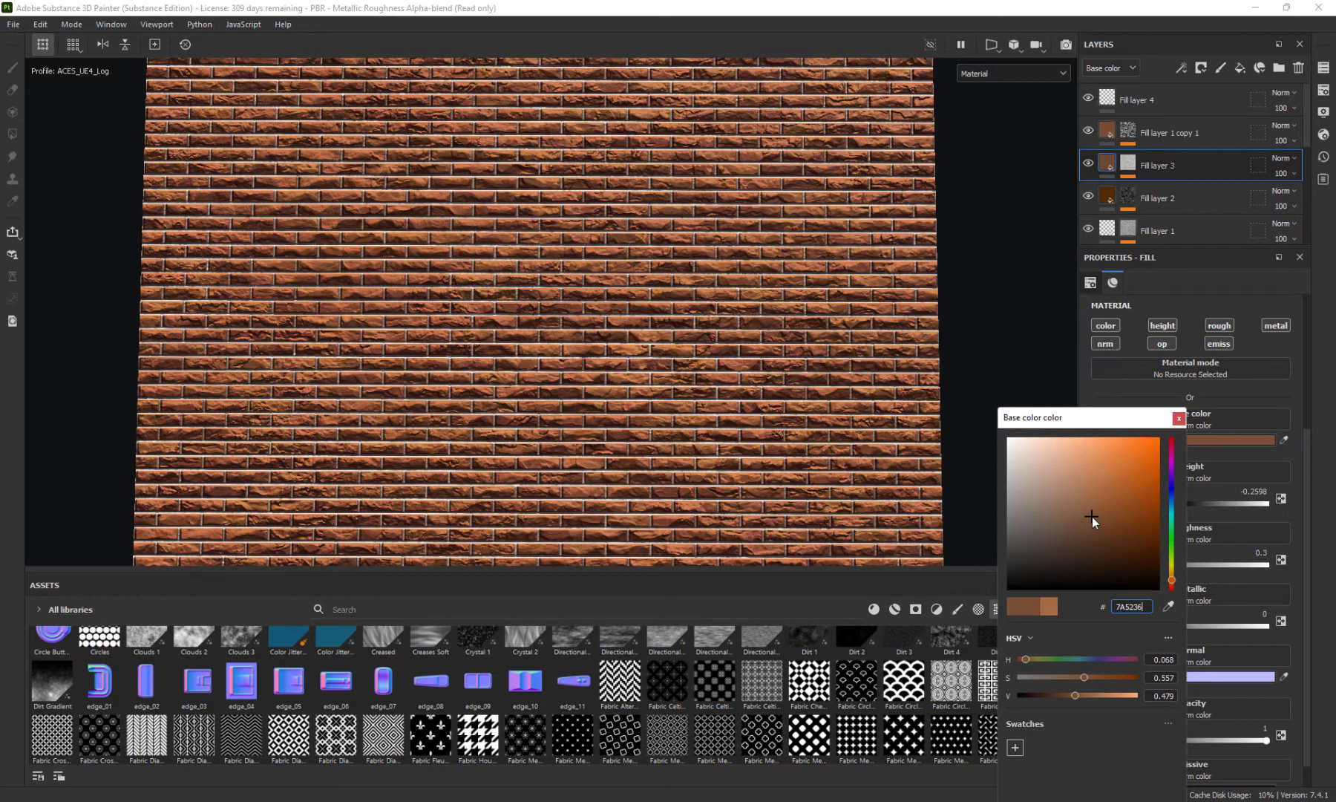
Set the base color of Fill layer 1 copy 1 to 764C38
click(1098, 128)
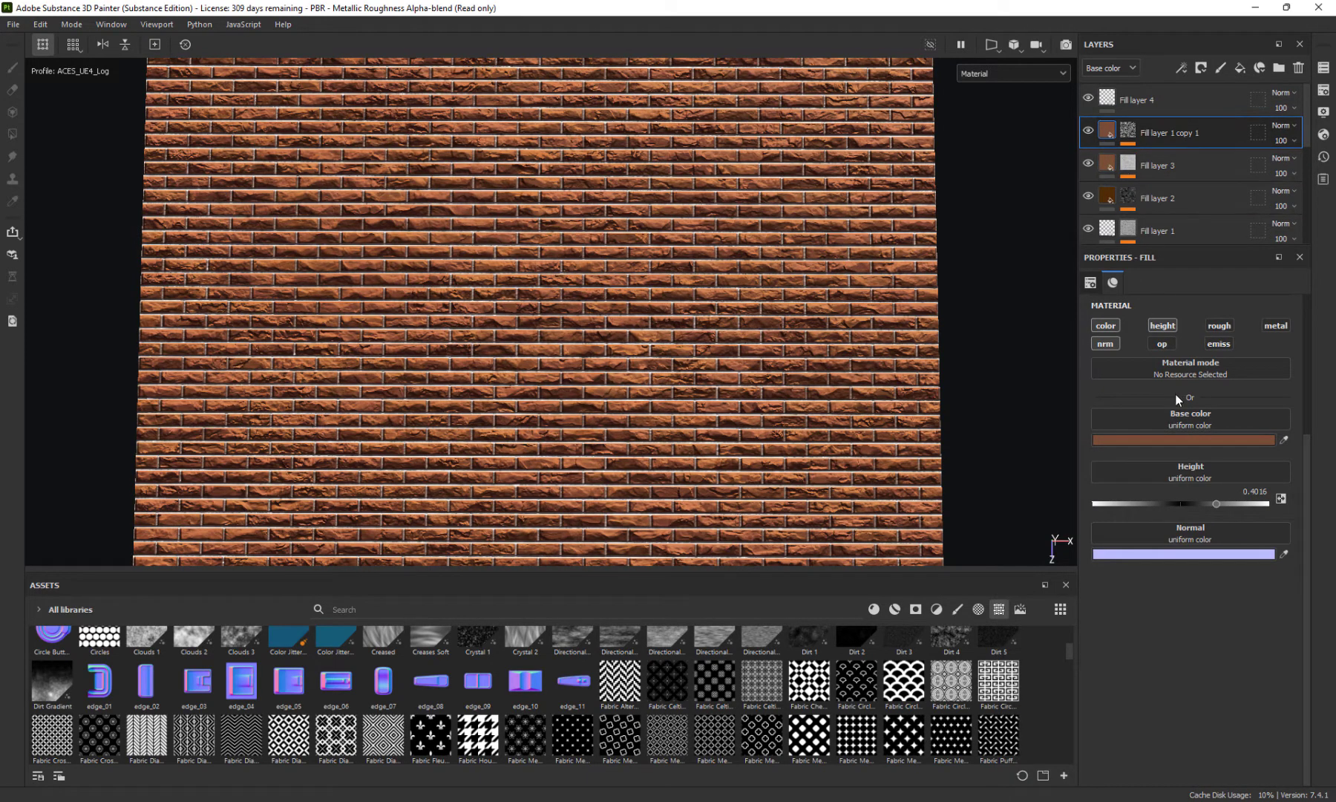
click(1180, 438)
mouse_move(1056, 494)
mouse_down()
mouse_move(1063, 514)
mouse_move(1077, 487)
mouse_move(1063, 486)
mouse_move(1079, 502)
mouse_move(1064, 492)
mouse_up()
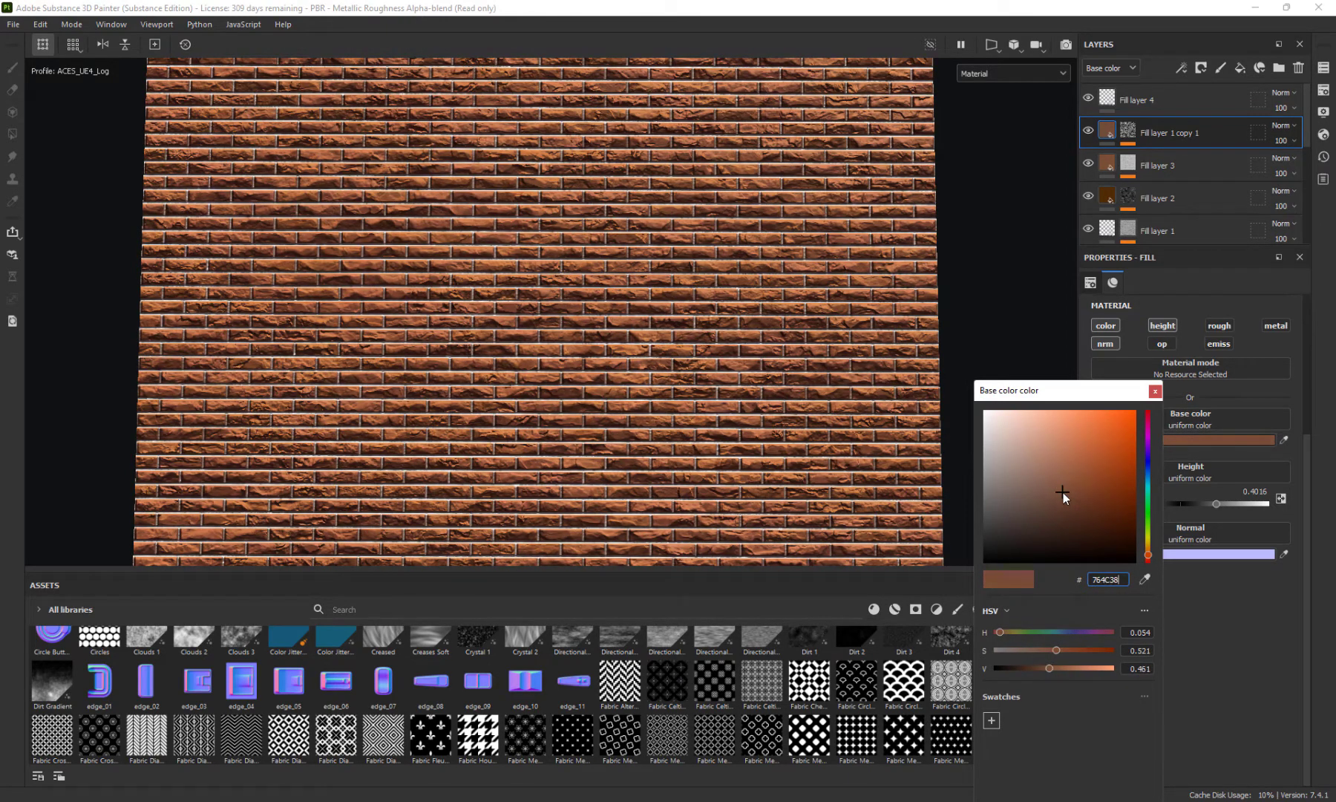
Examine the recolored brick wall from several angles and distances, and close the base color picker
scroll(577, 258, down, 3)
alt+drag(578, 258, 576, 235)
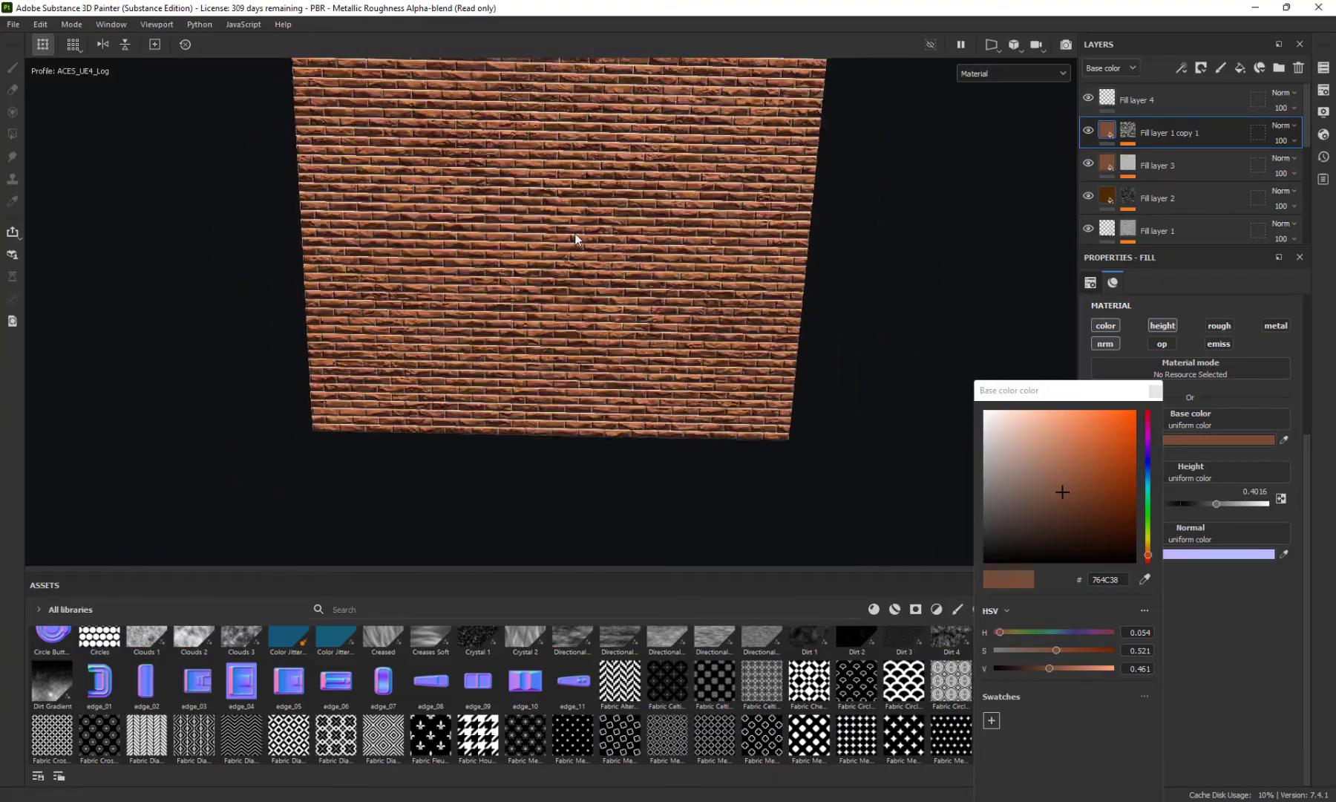
scroll(575, 238, up, 8)
scroll(554, 178, down, 4)
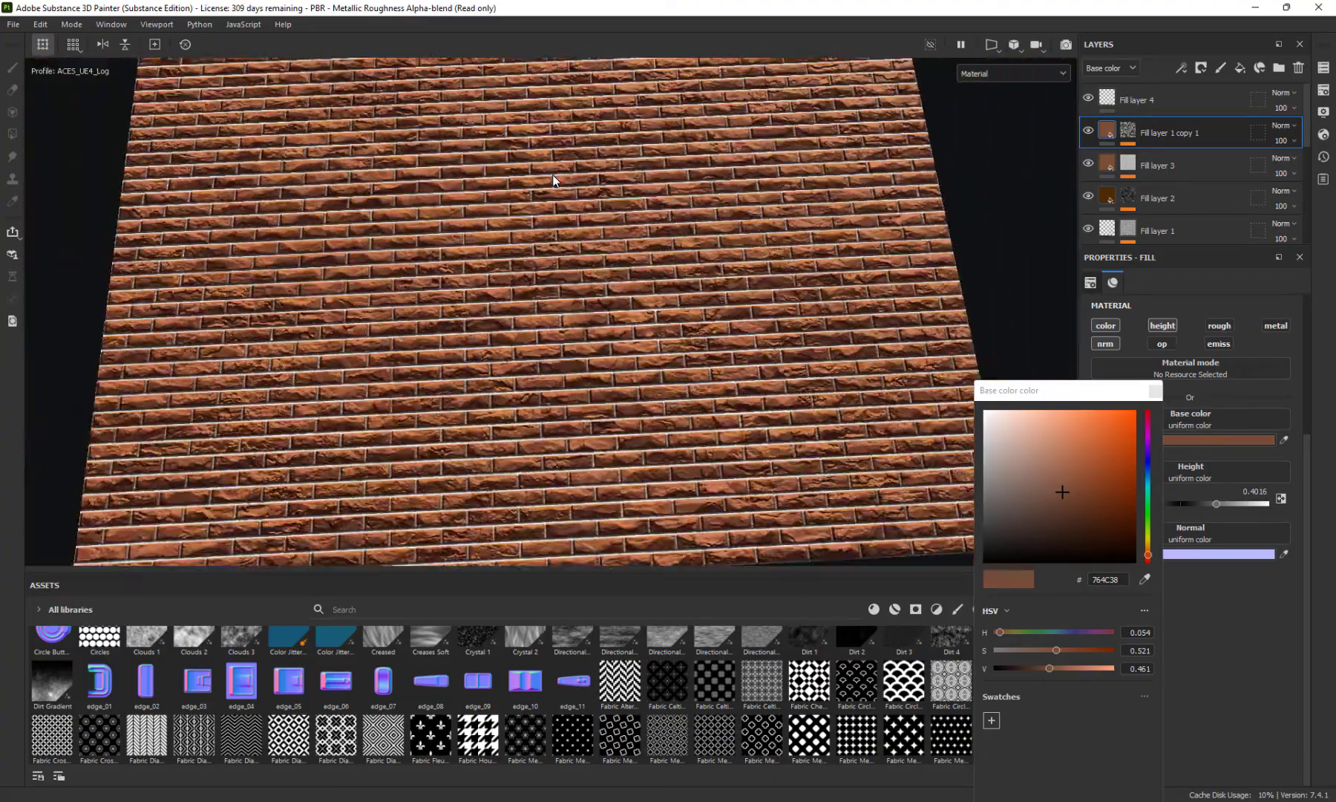
alt+drag(554, 185, 525, 209)
scroll(522, 209, up, 5)
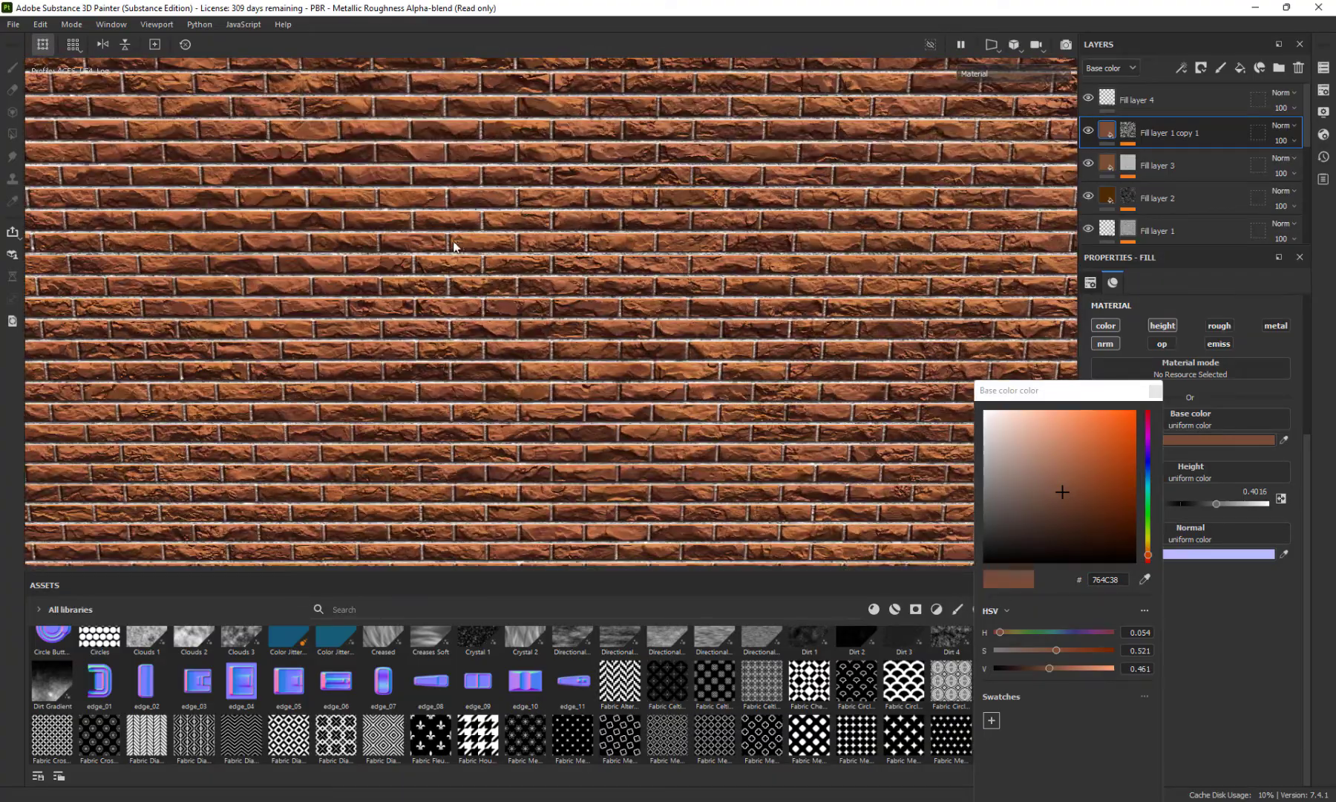
scroll(512, 202, up, 3)
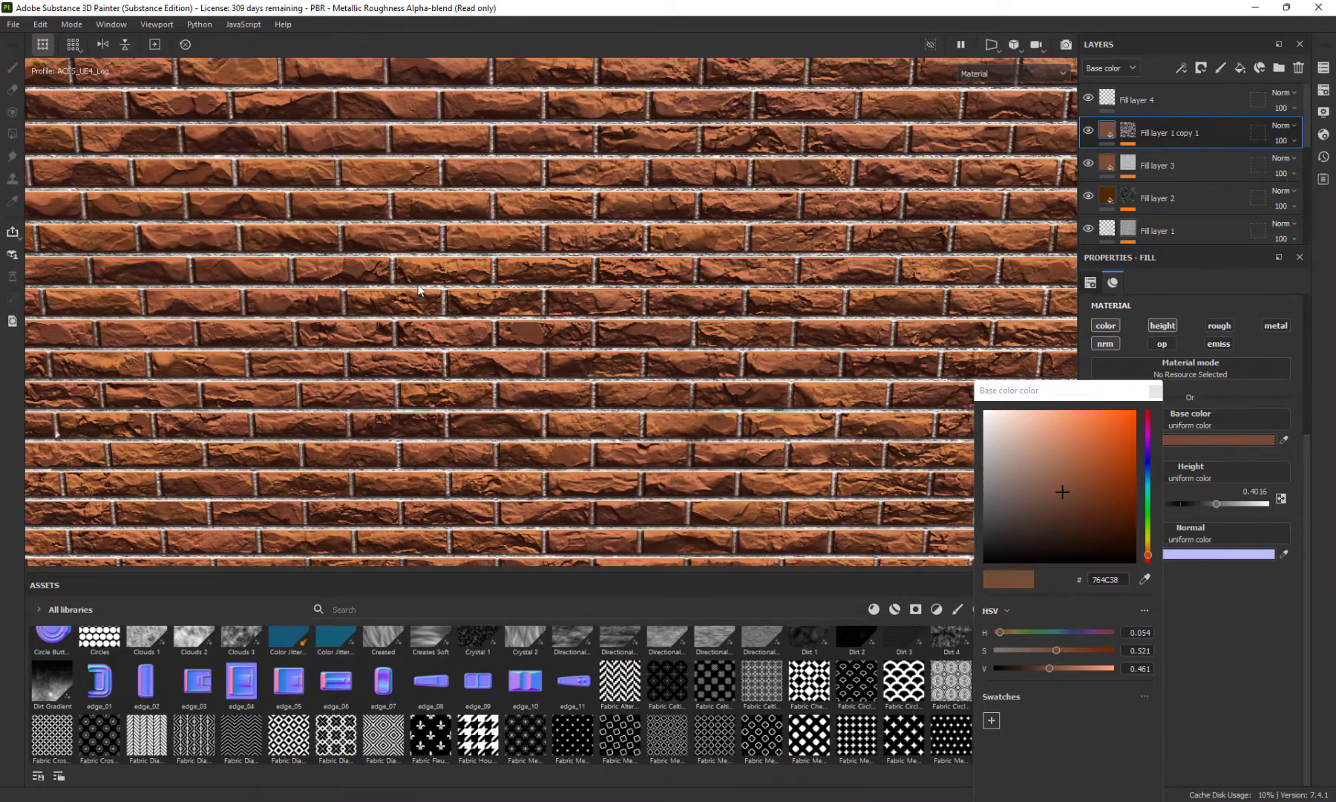
alt+drag(418, 290, 422, 242)
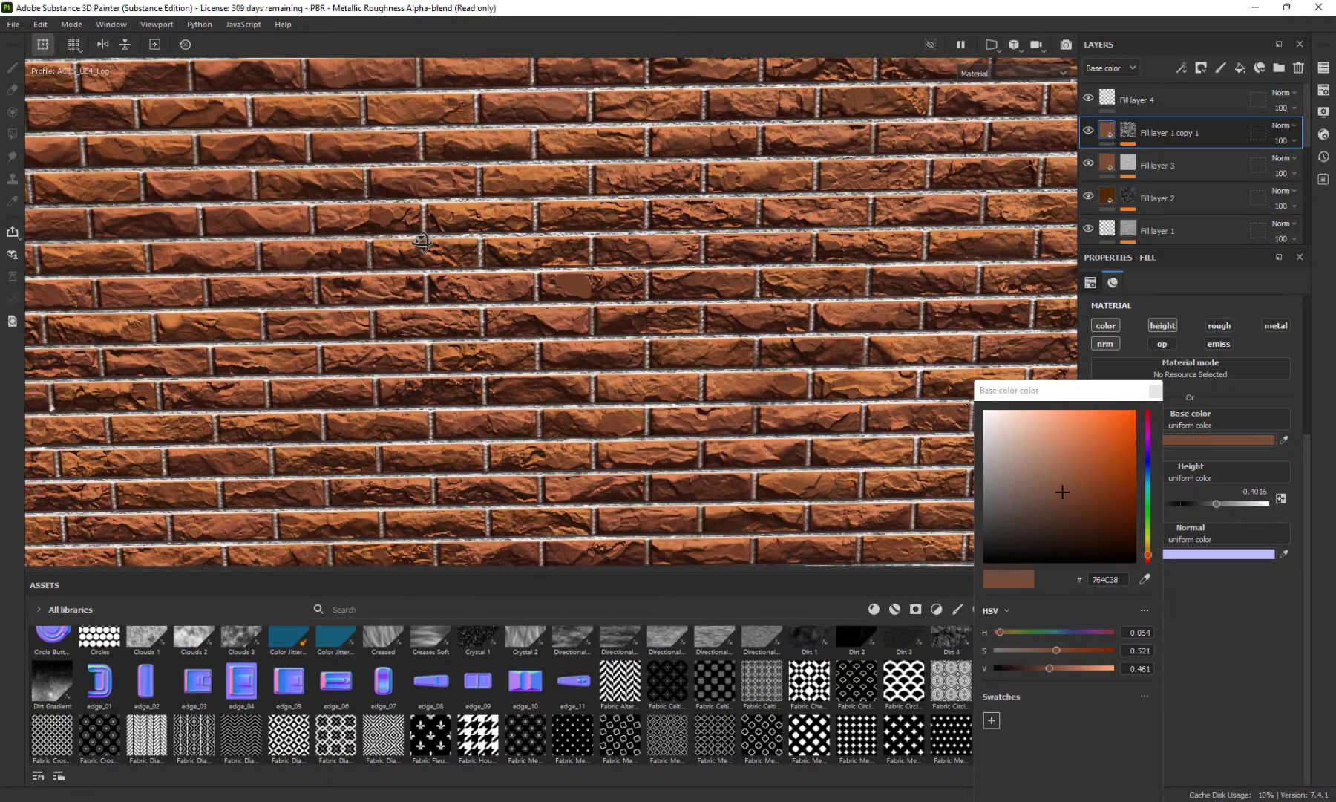
click(1156, 390)
Toggle the visibility of the Grout Bump Control and Grout Bump layers to compare their effect on the grout
scroll(1198, 187, down, 5)
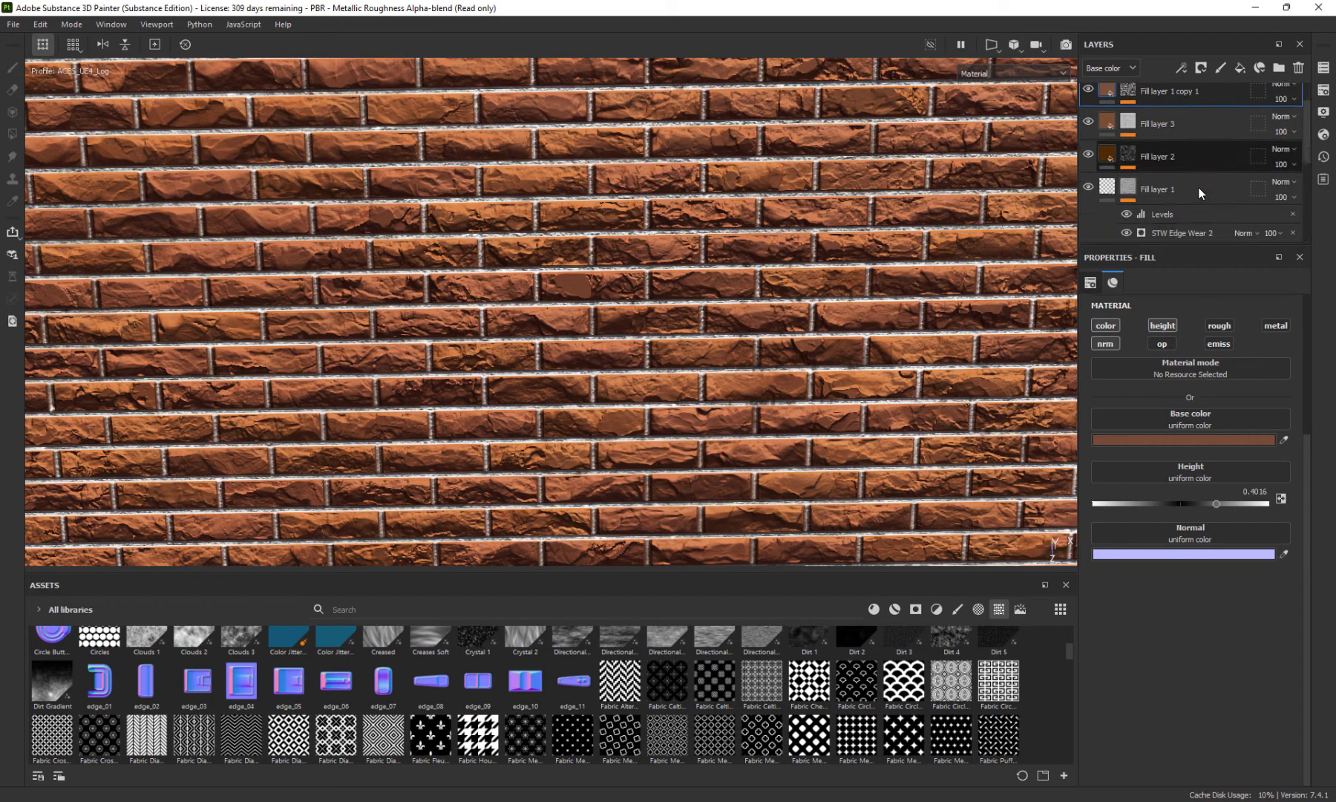
scroll(1228, 177, up, 3)
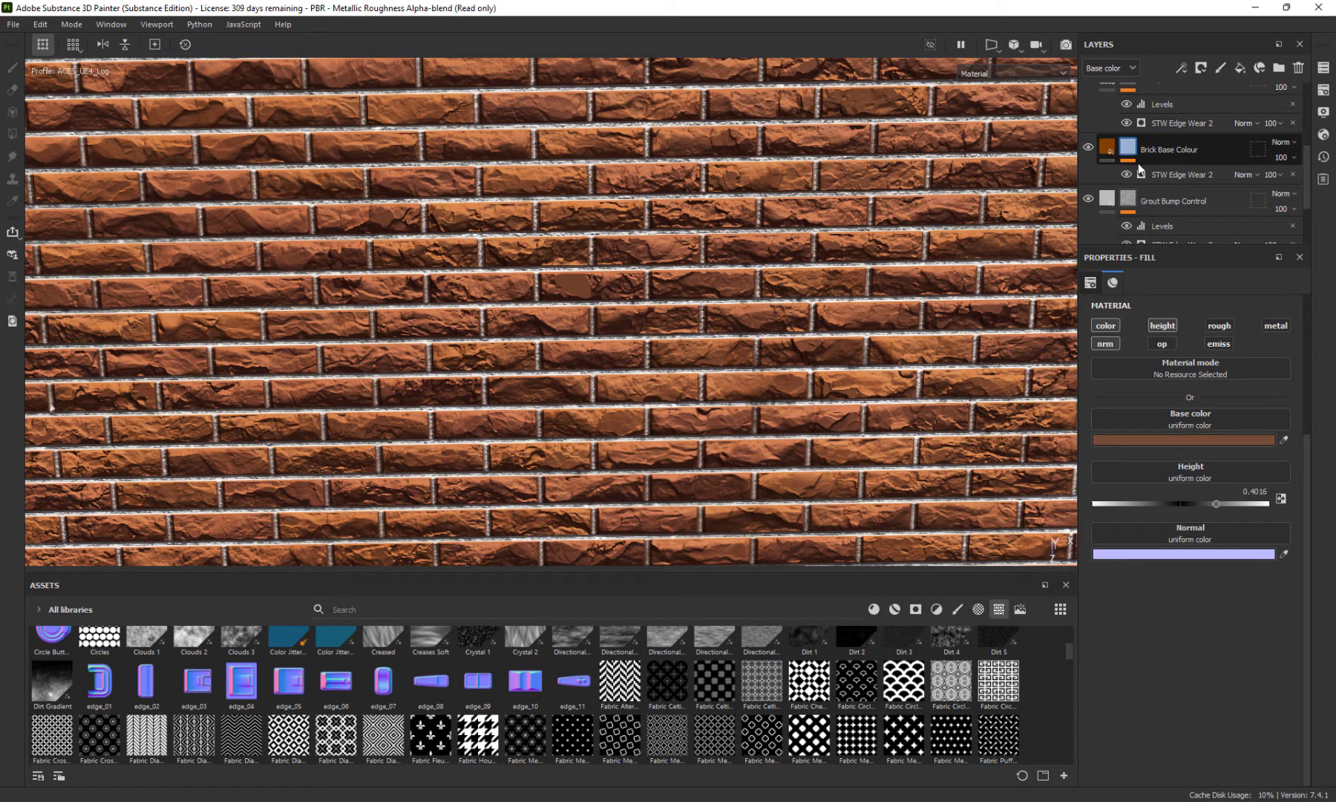
scroll(1091, 164, down, 1)
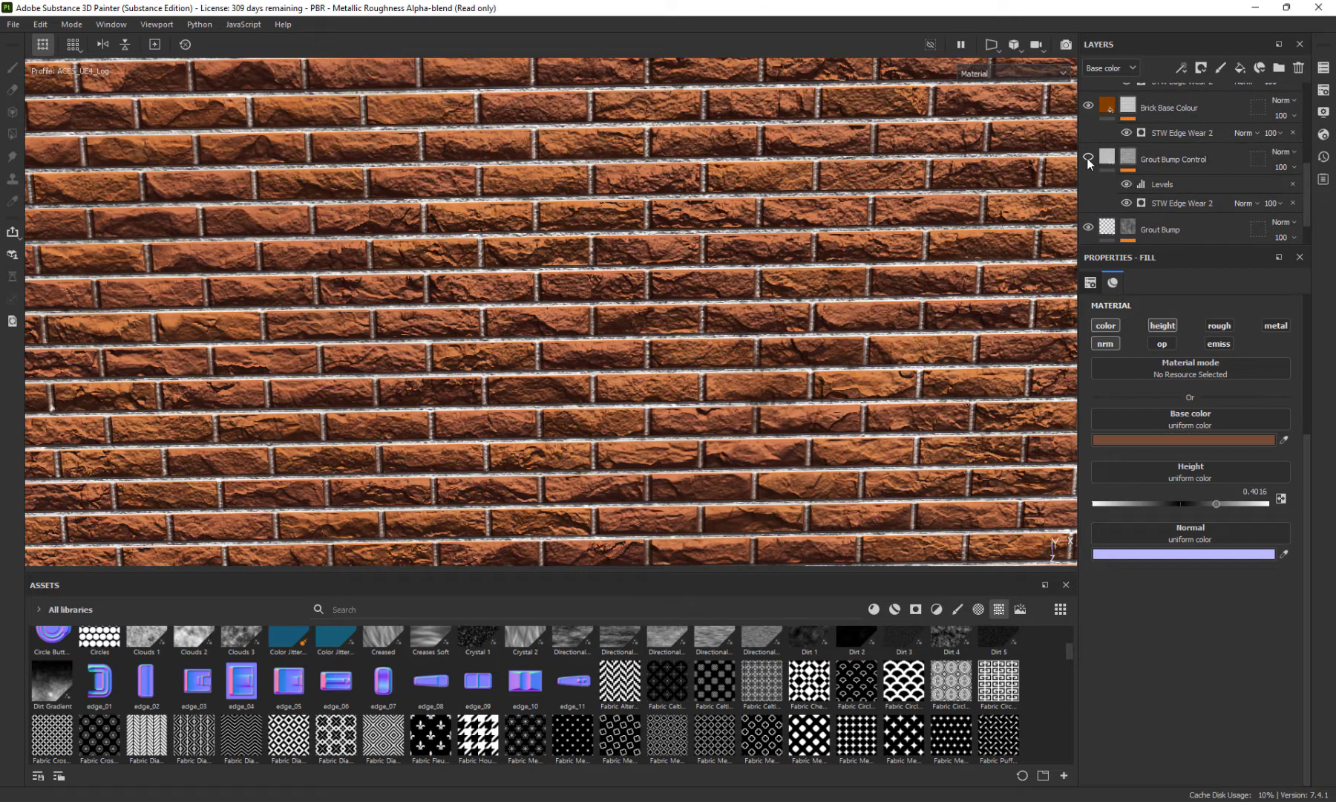
click(1088, 157)
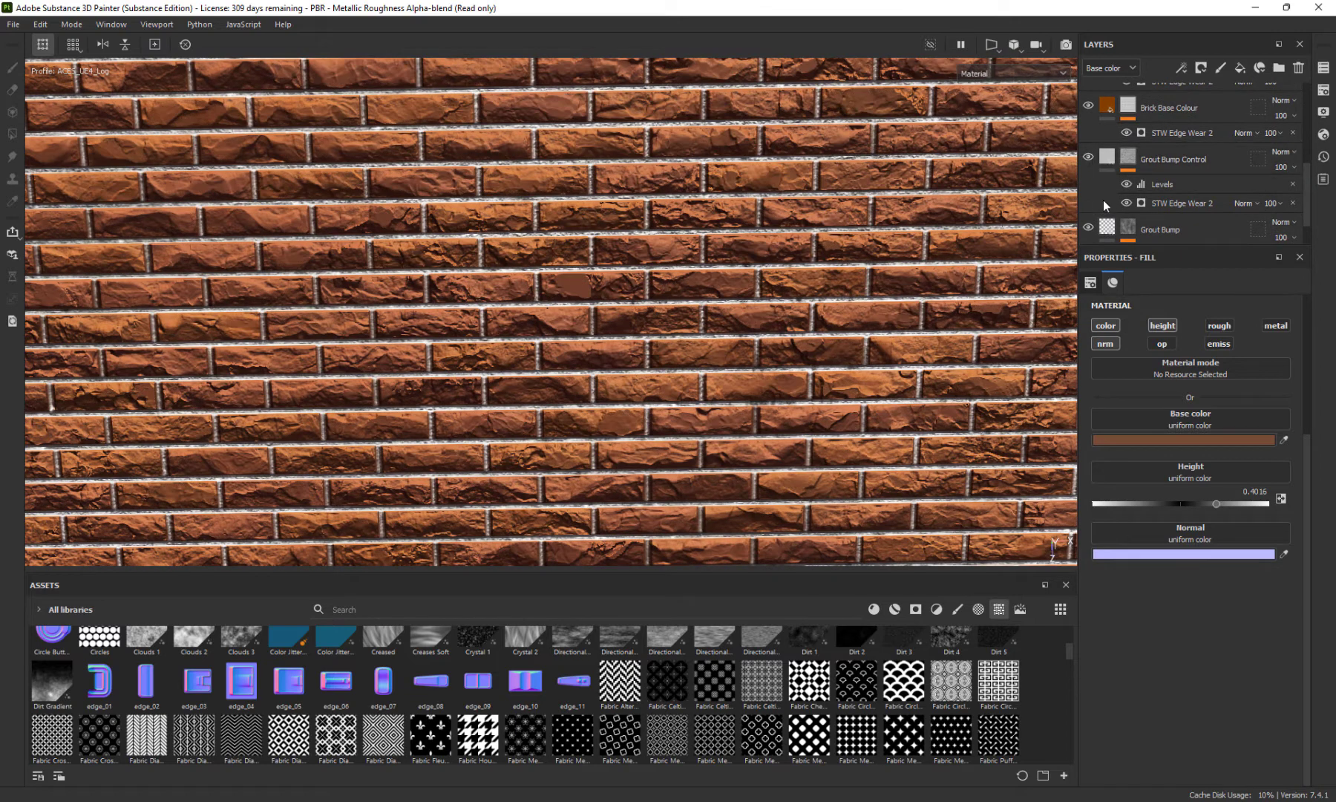
scroll(1169, 210, down, 1)
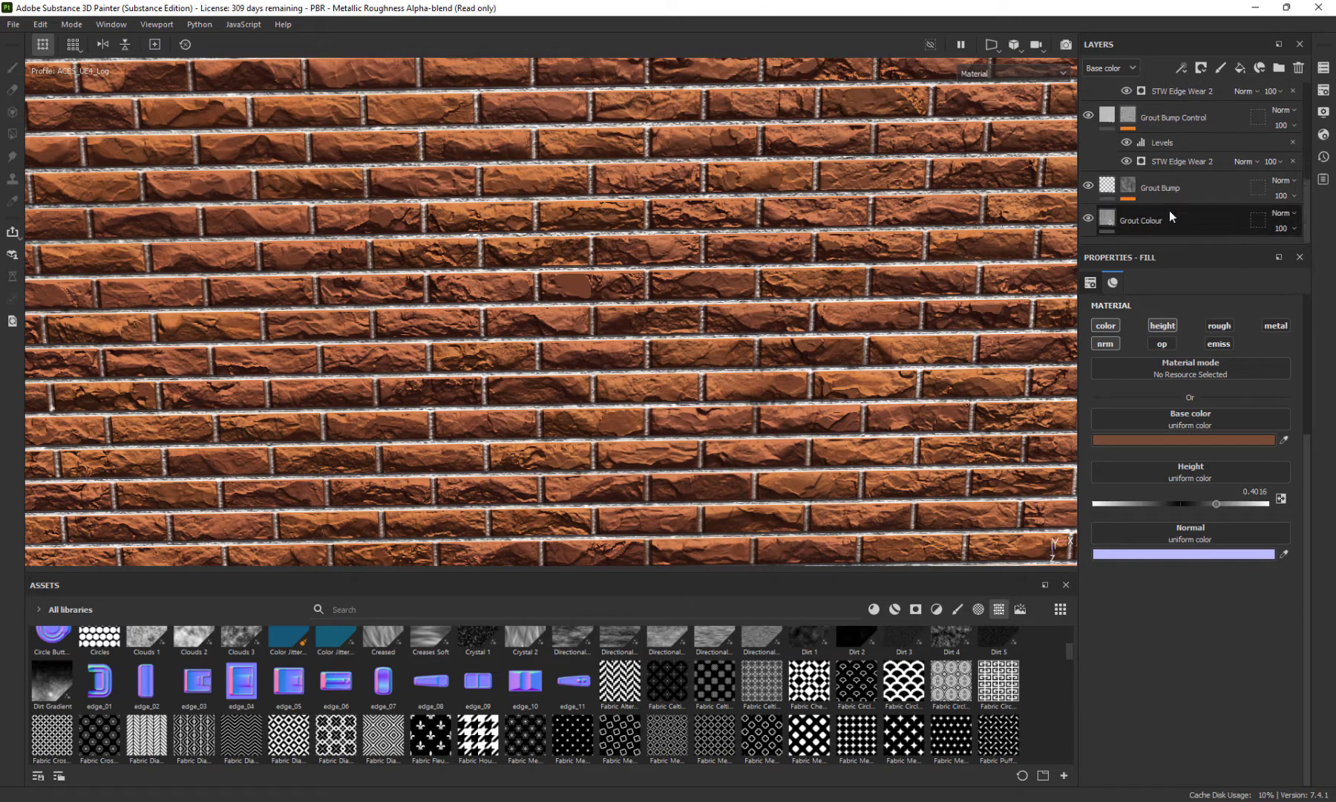
click(1087, 186)
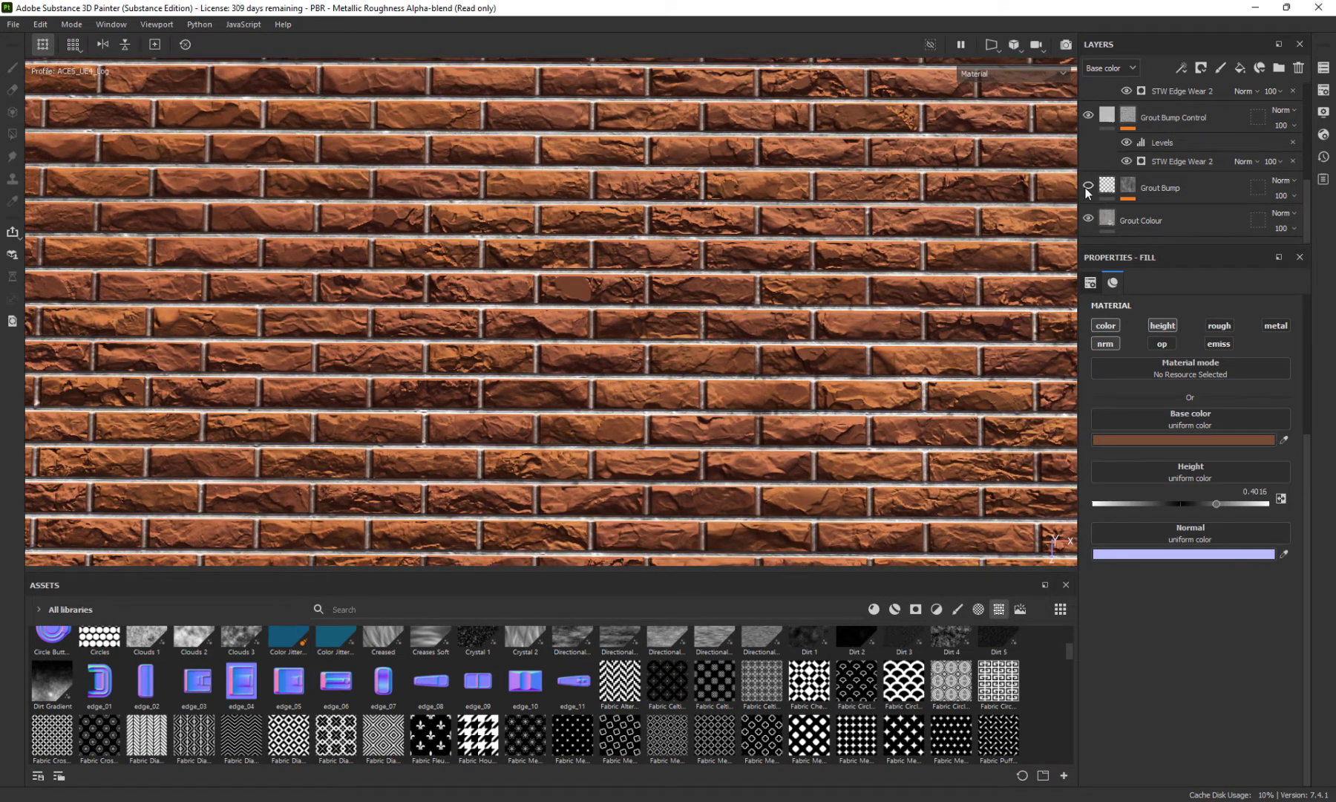
Select the Grout Colour layer and examine the grout and bricks across the wall from several distances and angles
click(1104, 217)
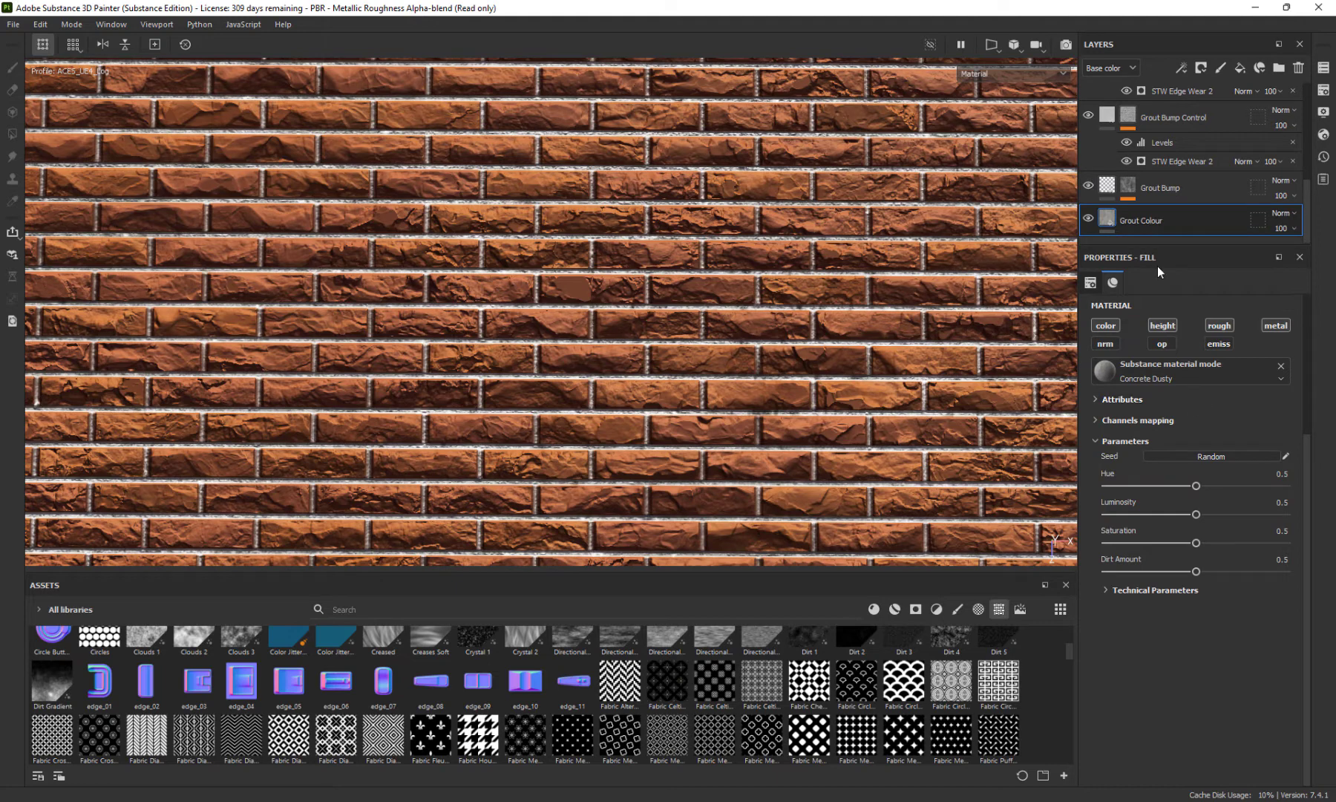
scroll(1126, 420, up, 1)
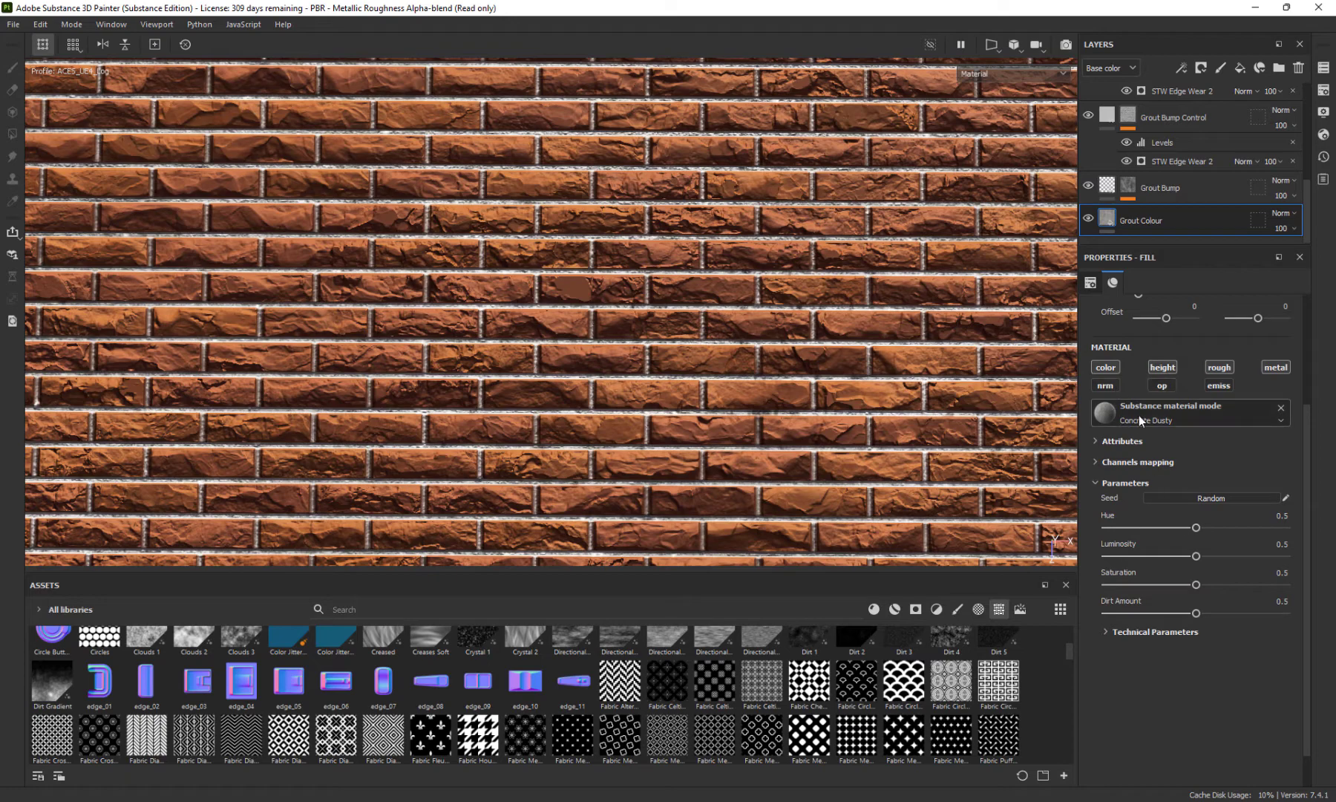
scroll(658, 359, down, 3)
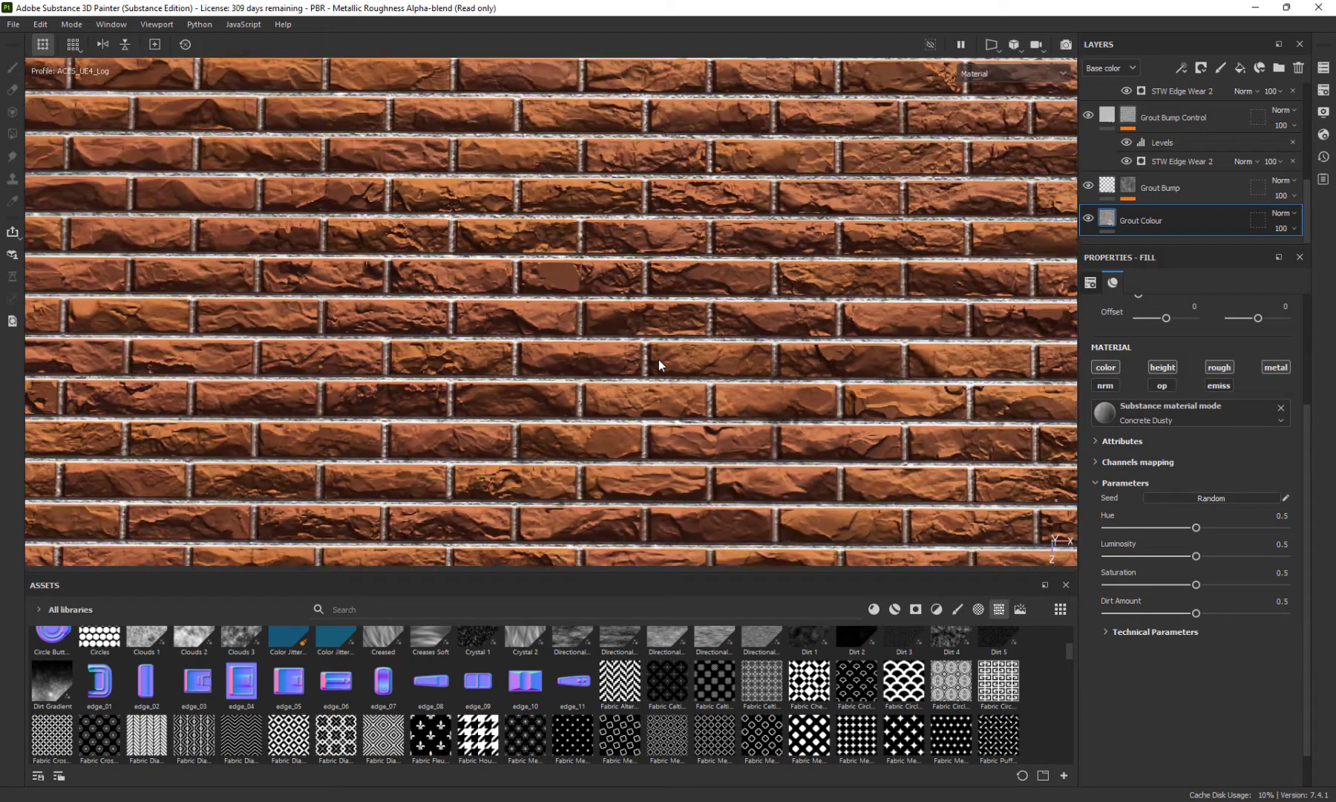
scroll(658, 359, up, 4)
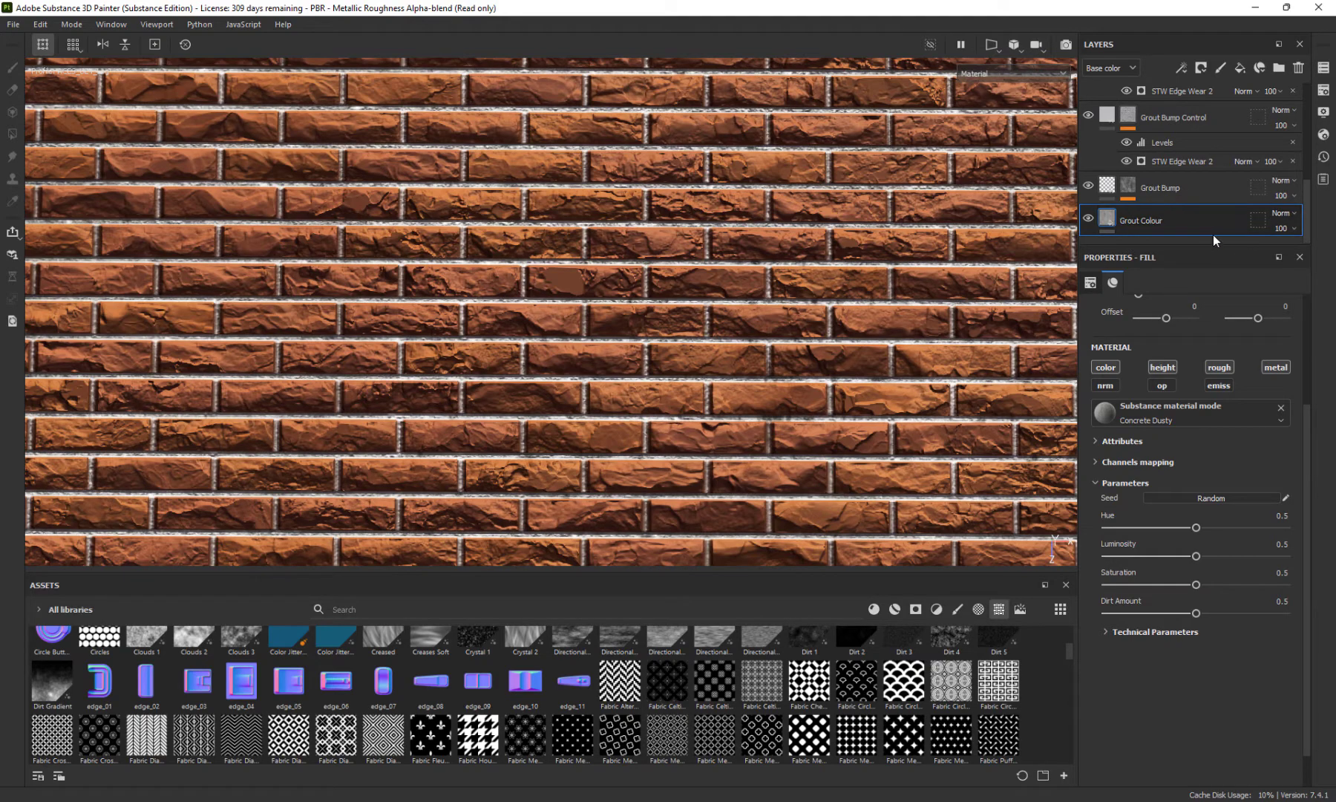
scroll(407, 272, down, 2)
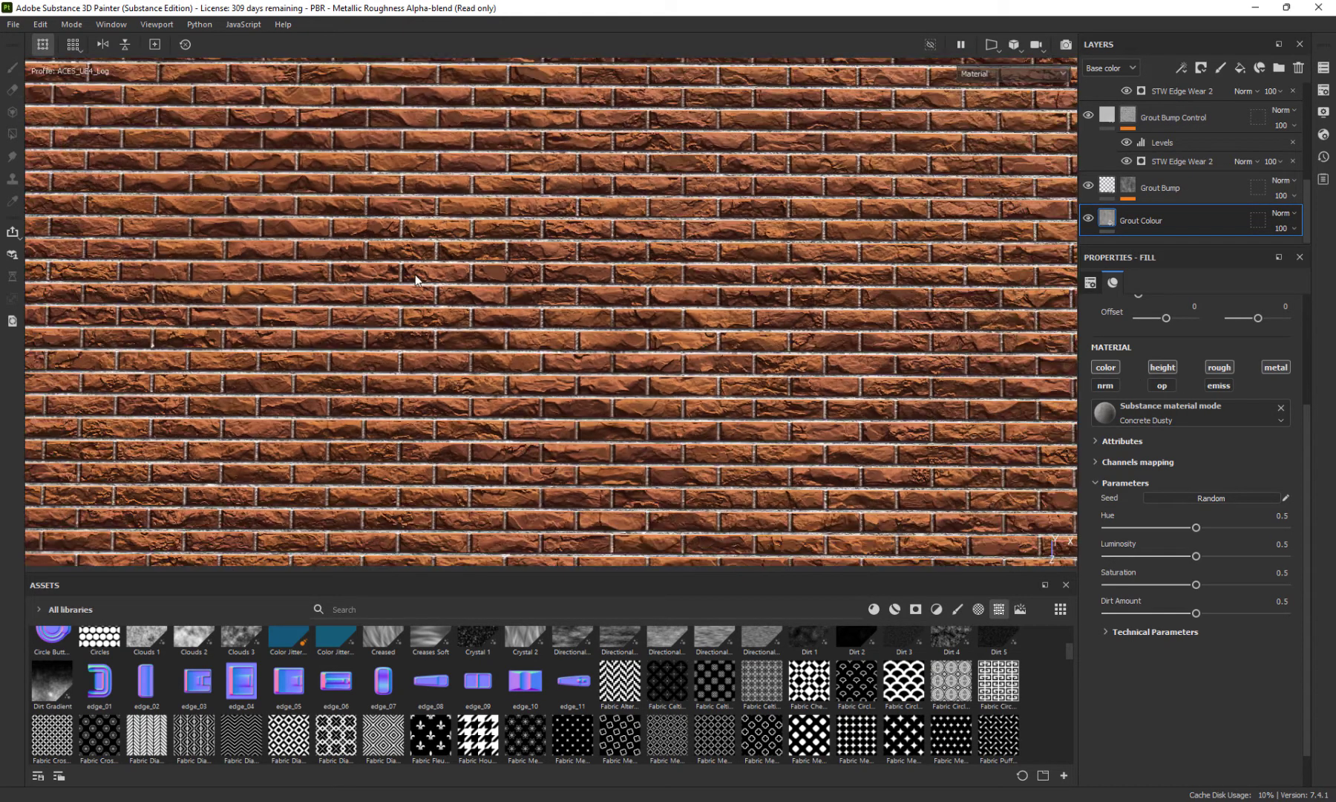
scroll(598, 313, up, 3)
scroll(698, 332, down, 6)
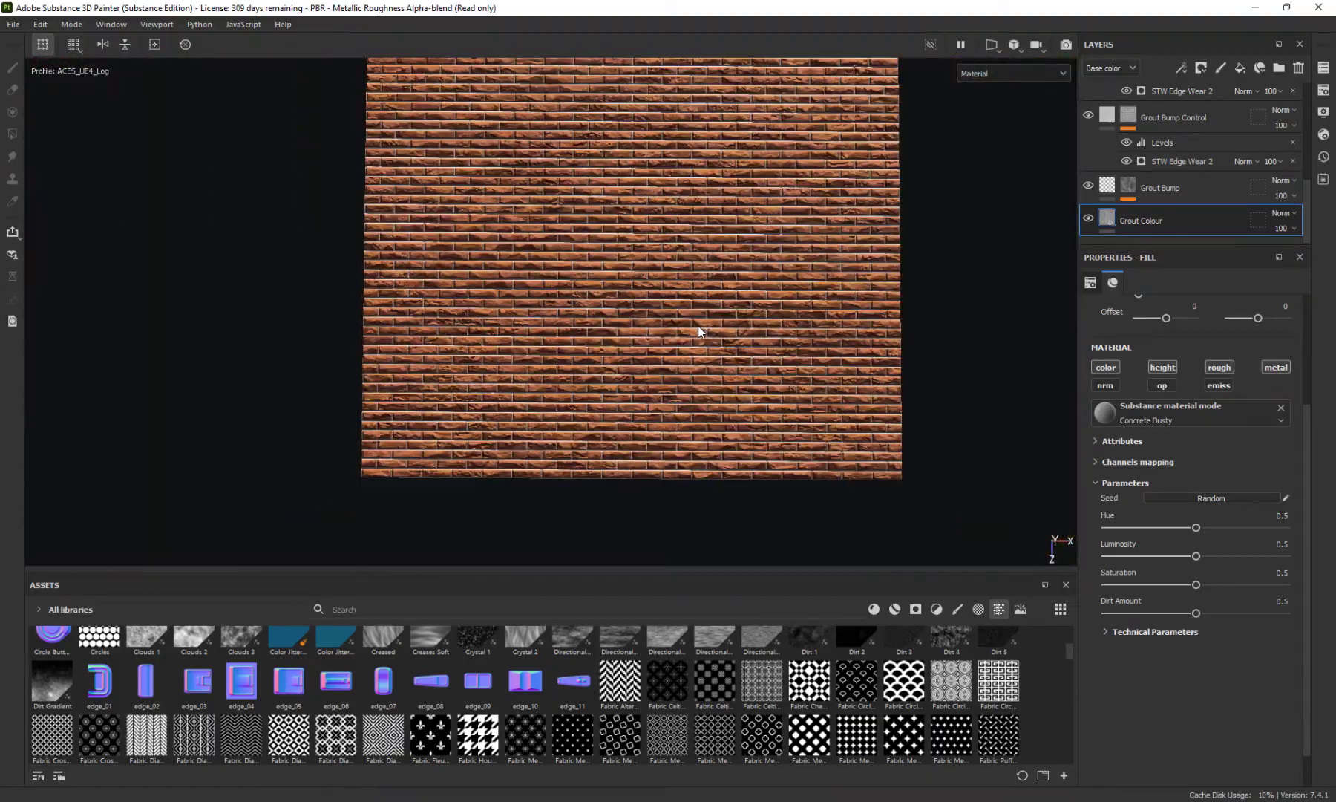
scroll(691, 324, up, 5)
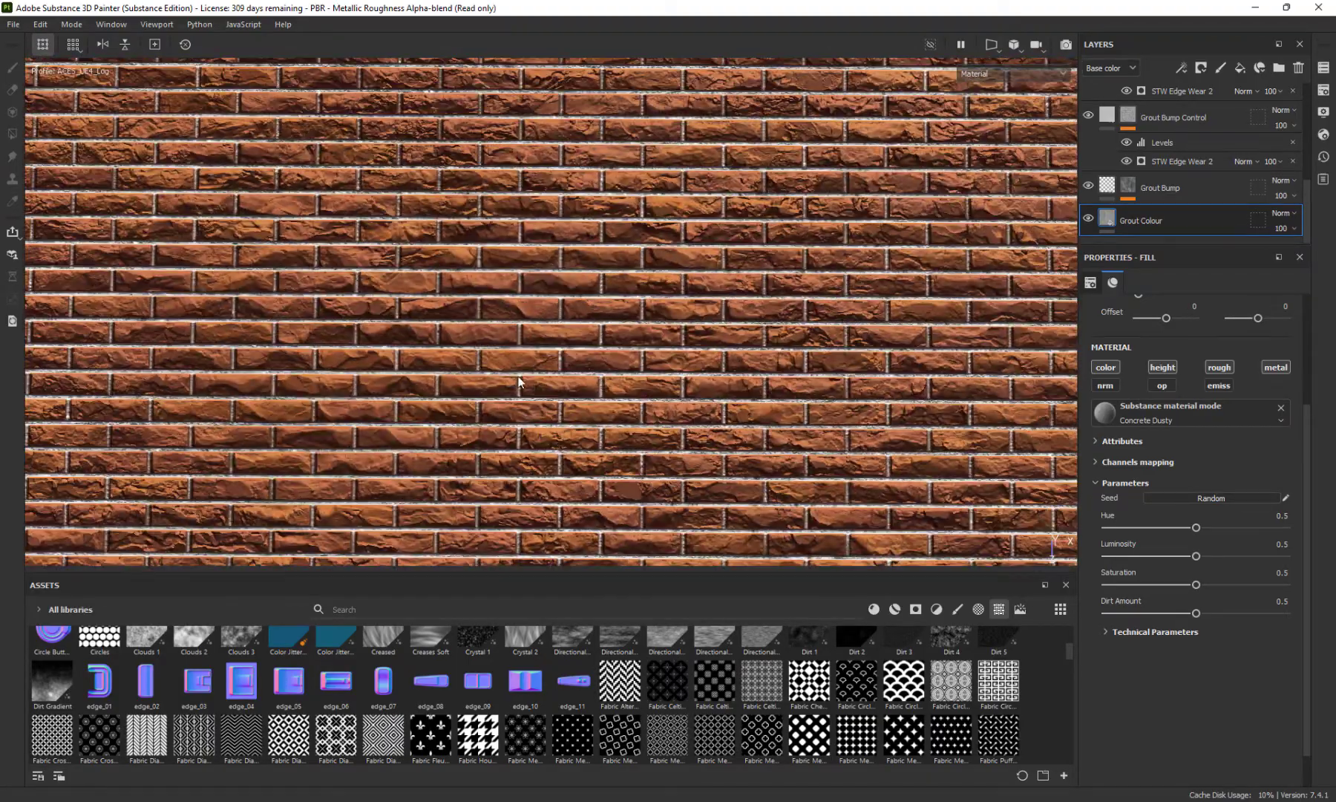
alt+drag(517, 376, 507, 311)
alt+right_drag(517, 397, 584, 320)
scroll(572, 305, down, 4)
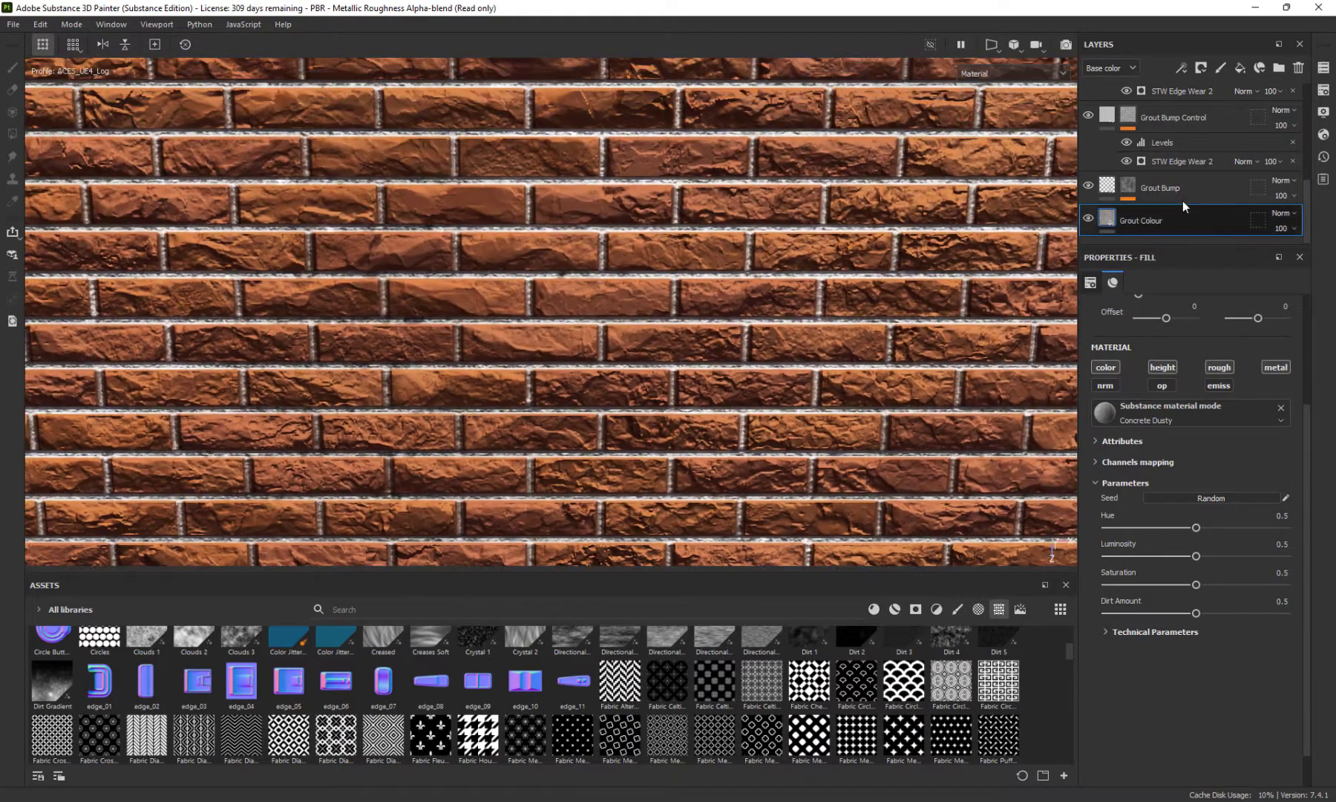
Toggle the visibility of Fill layer 4 to compare its effect on the bricks' glossiness up close
scroll(1188, 161, up, 5)
click(1088, 99)
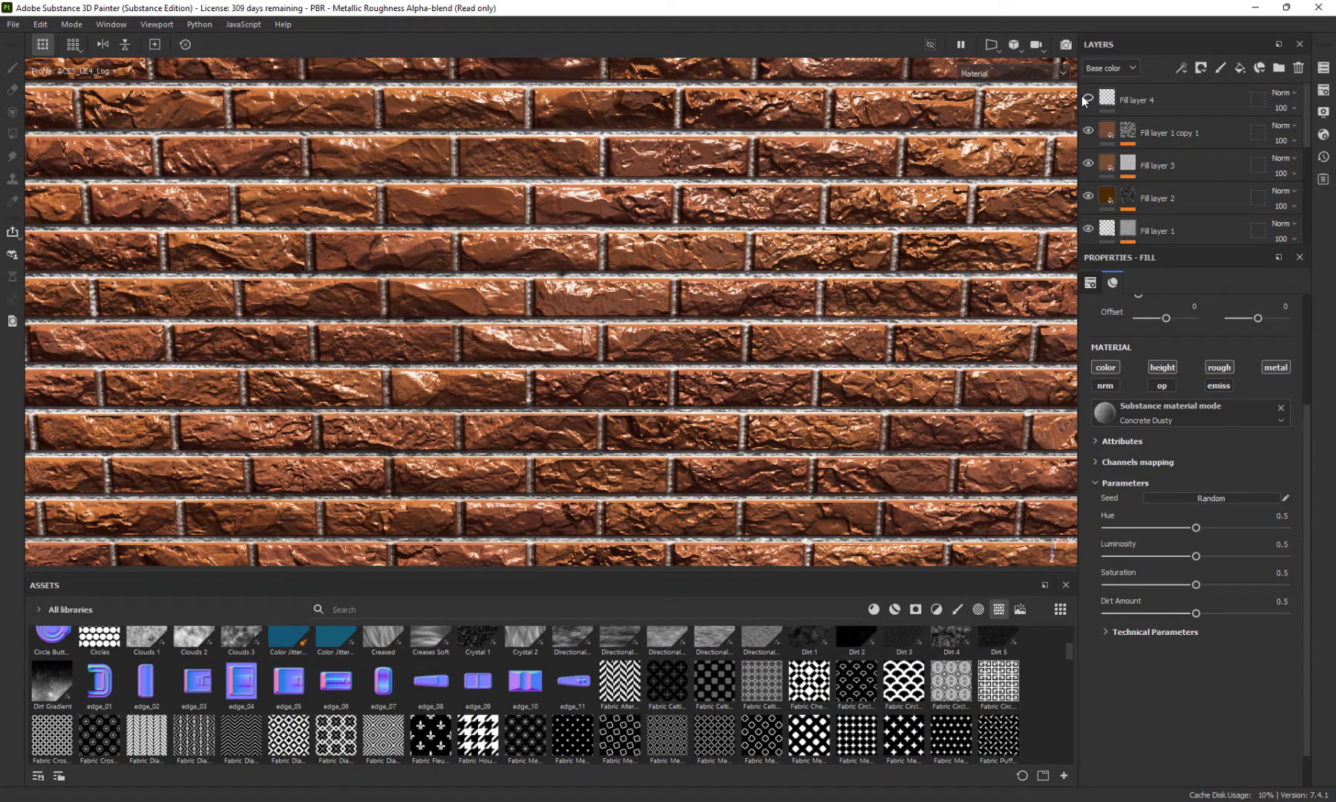
click(1086, 99)
click(1086, 100)
click(1086, 100)
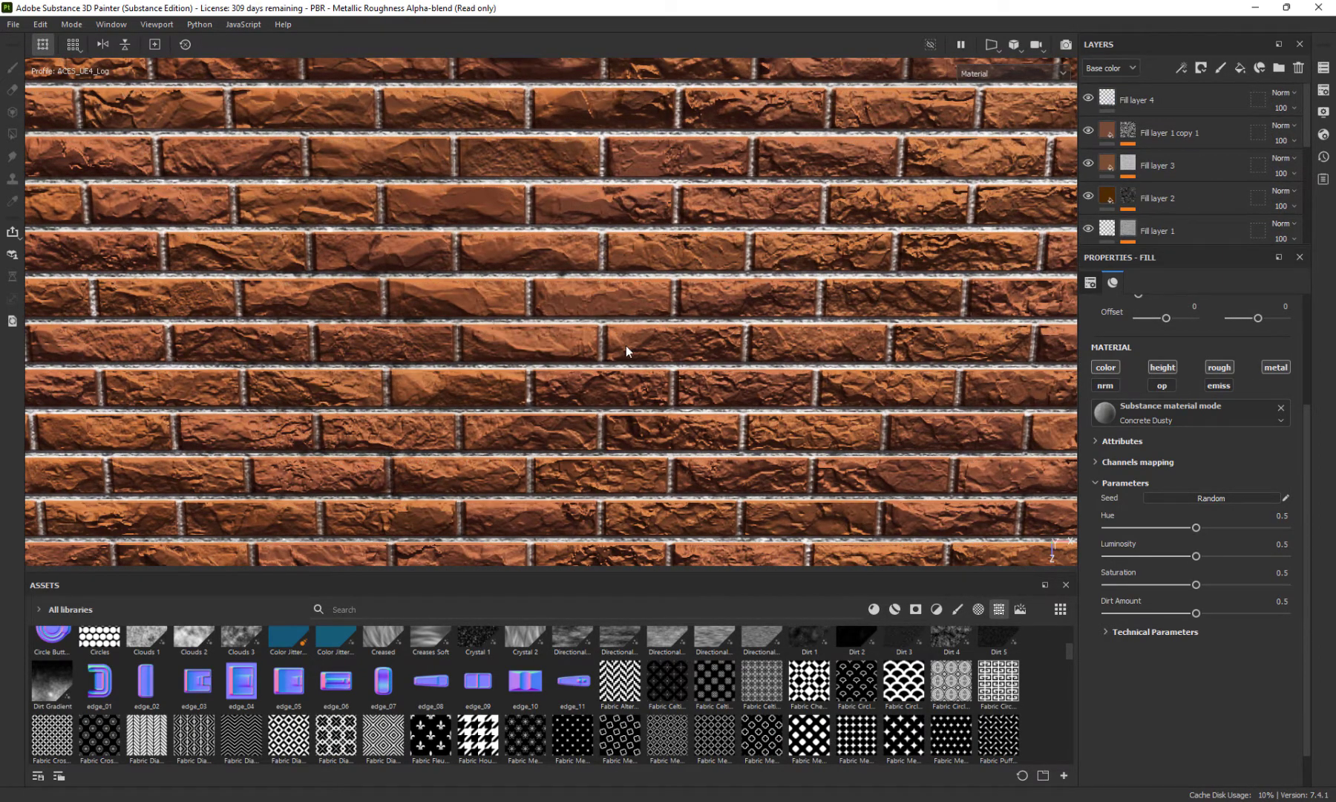
scroll(627, 351, up, 8)
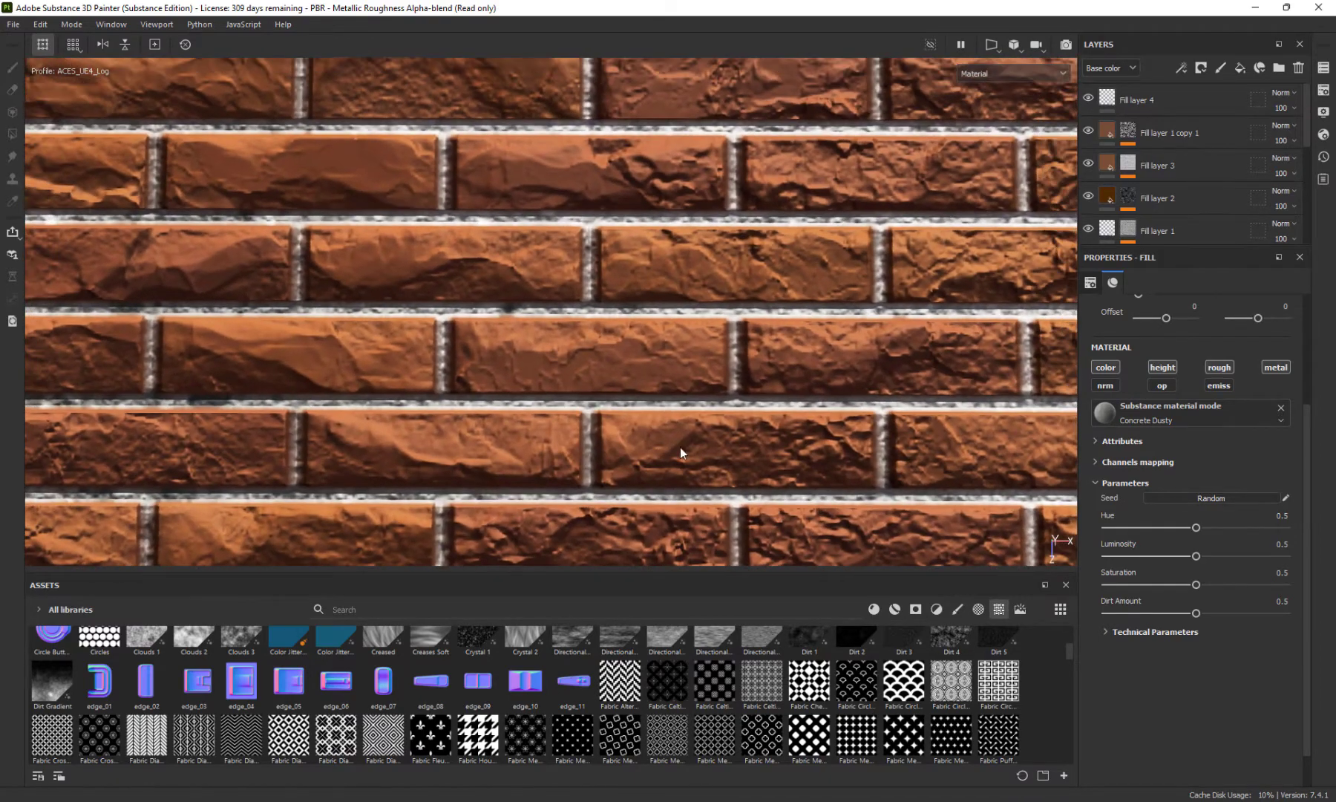
scroll(681, 452, up, 2)
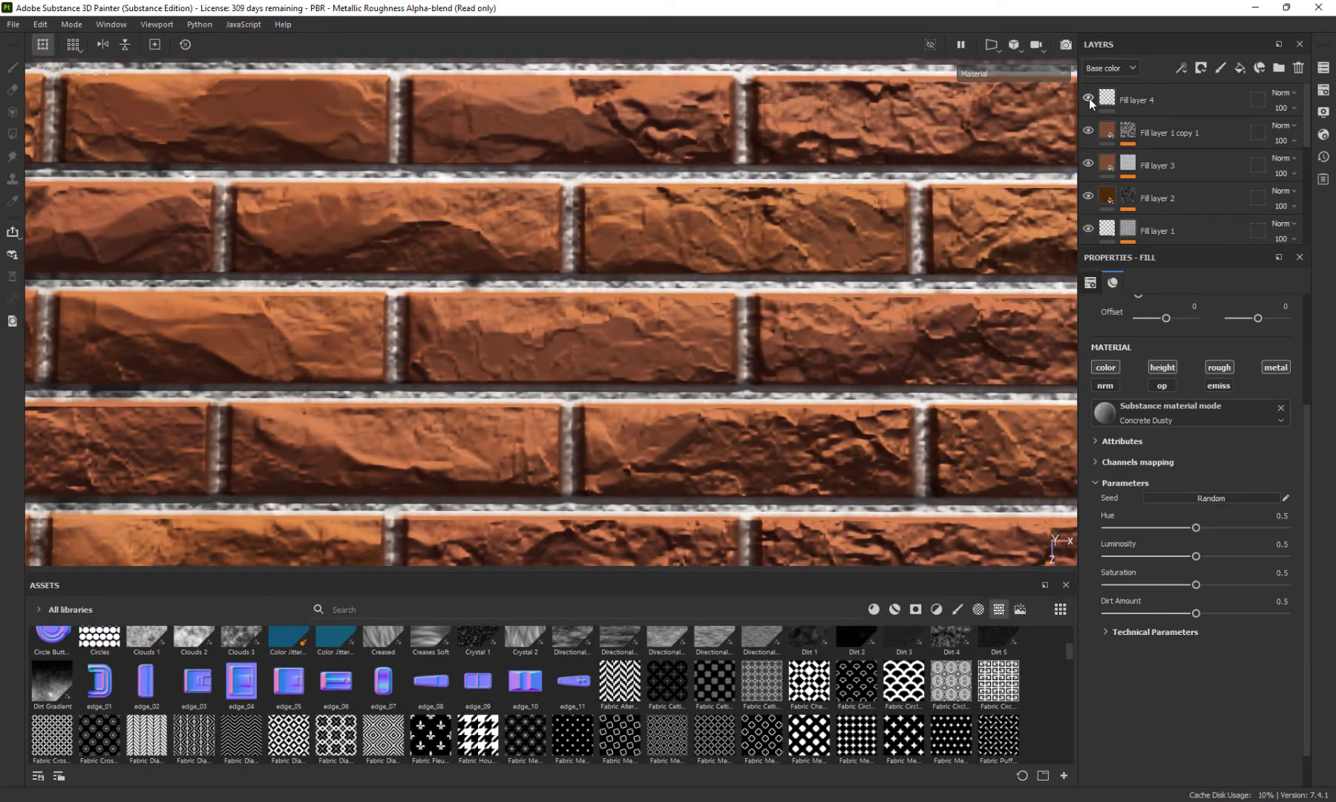
click(1088, 99)
alt+drag(620, 454, 612, 435)
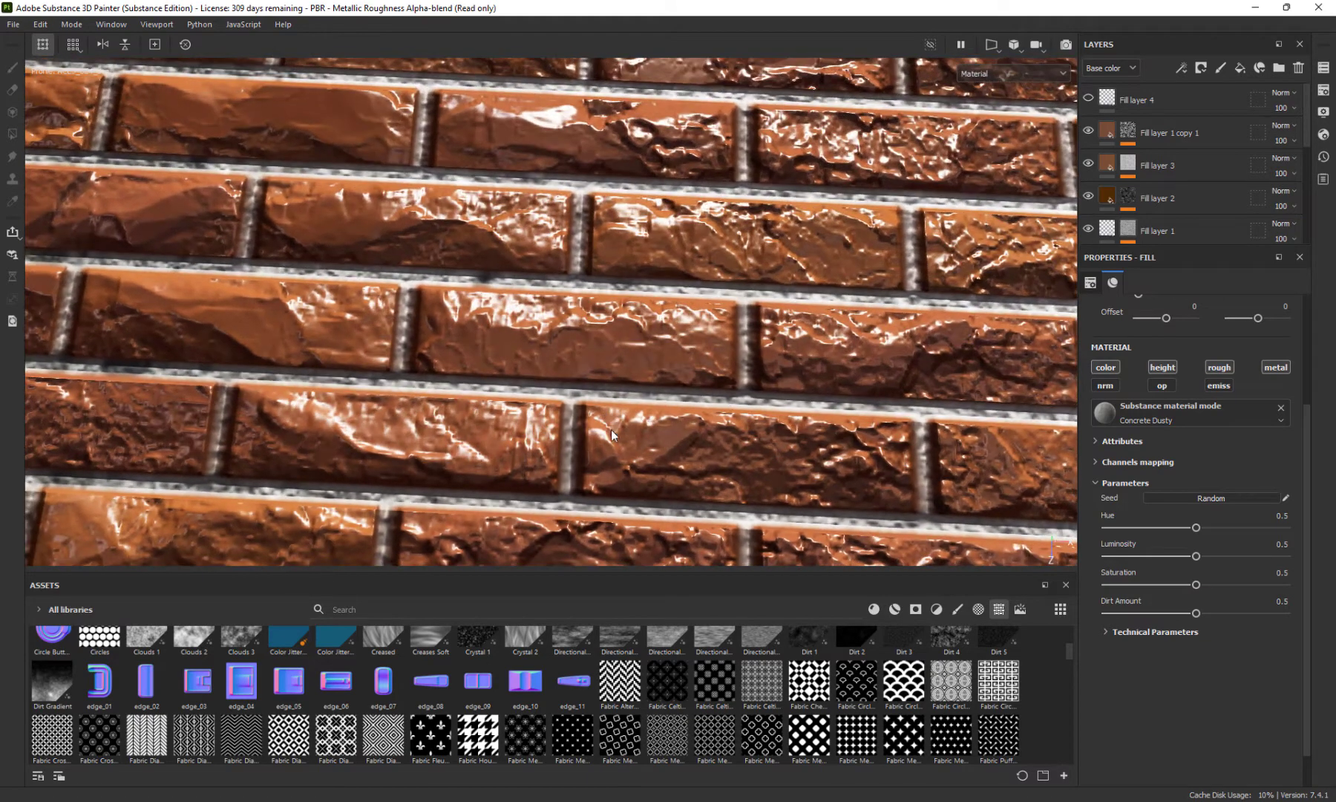
click(1089, 98)
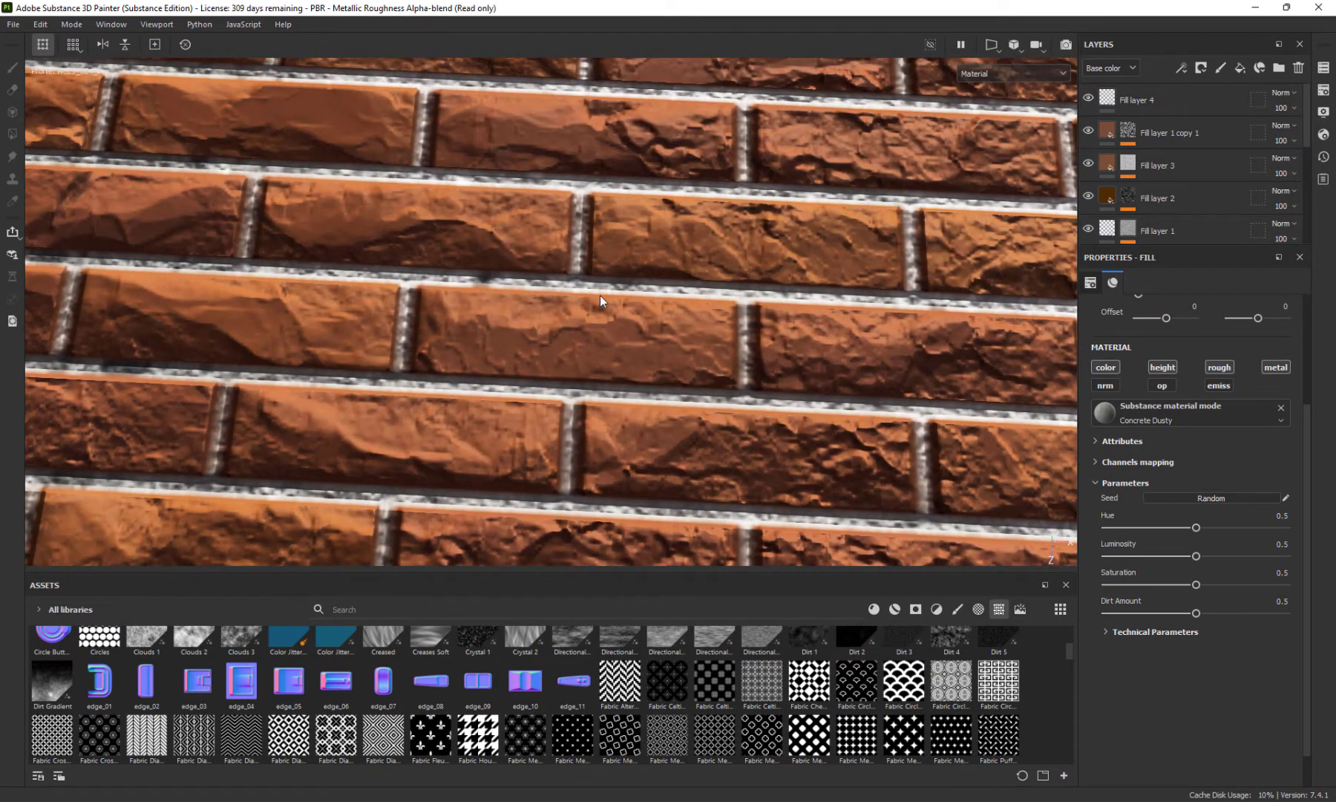
alt+drag(600, 295, 611, 309)
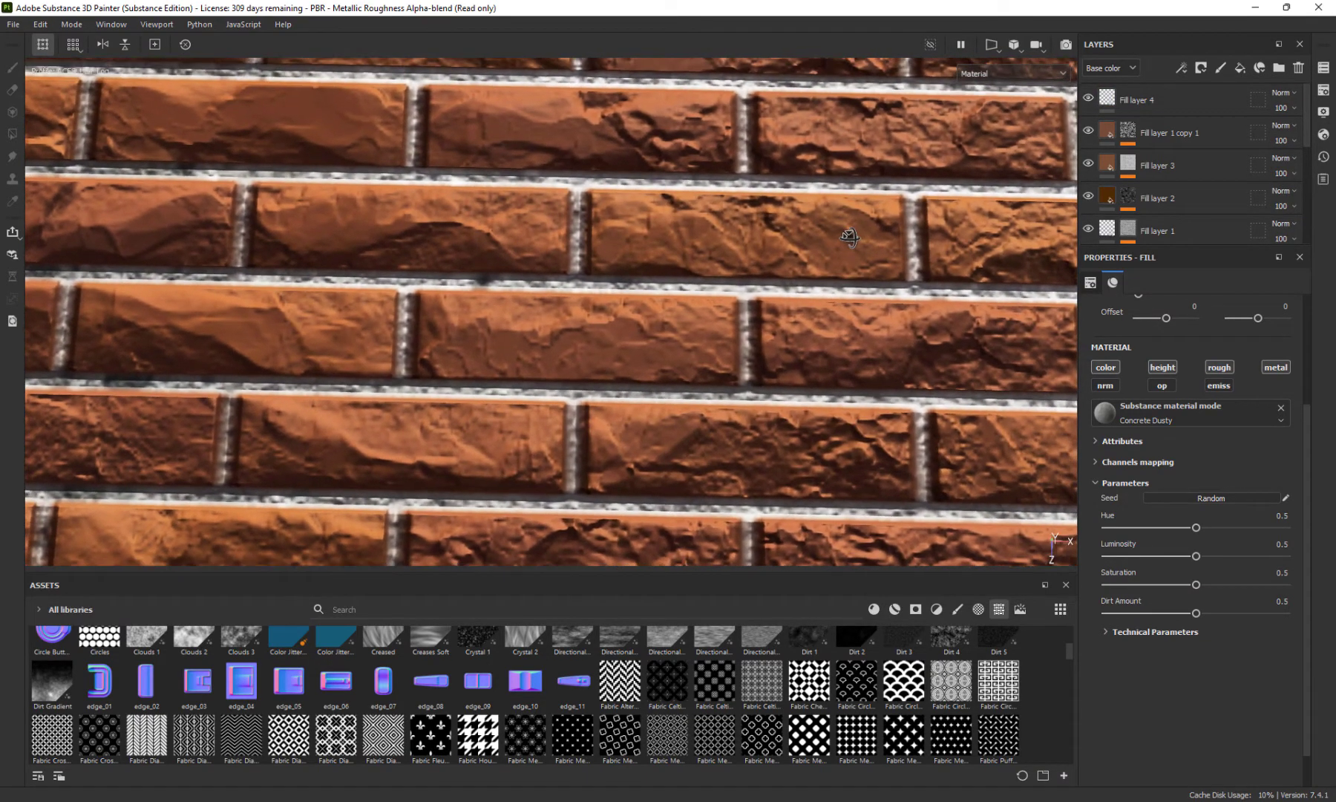
Copy the mask of Fill layer 1 copy 1
right_click(1132, 135)
click(1134, 138)
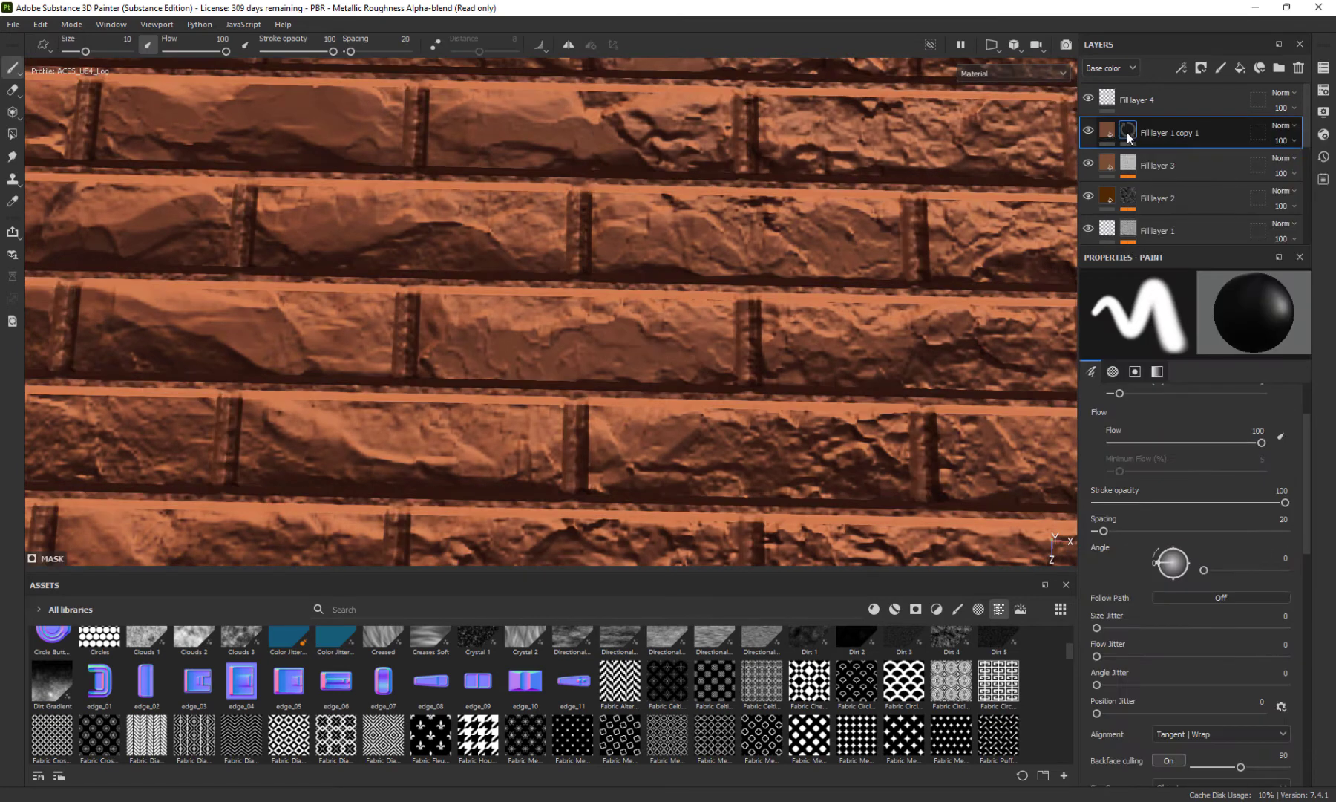
click(1106, 132)
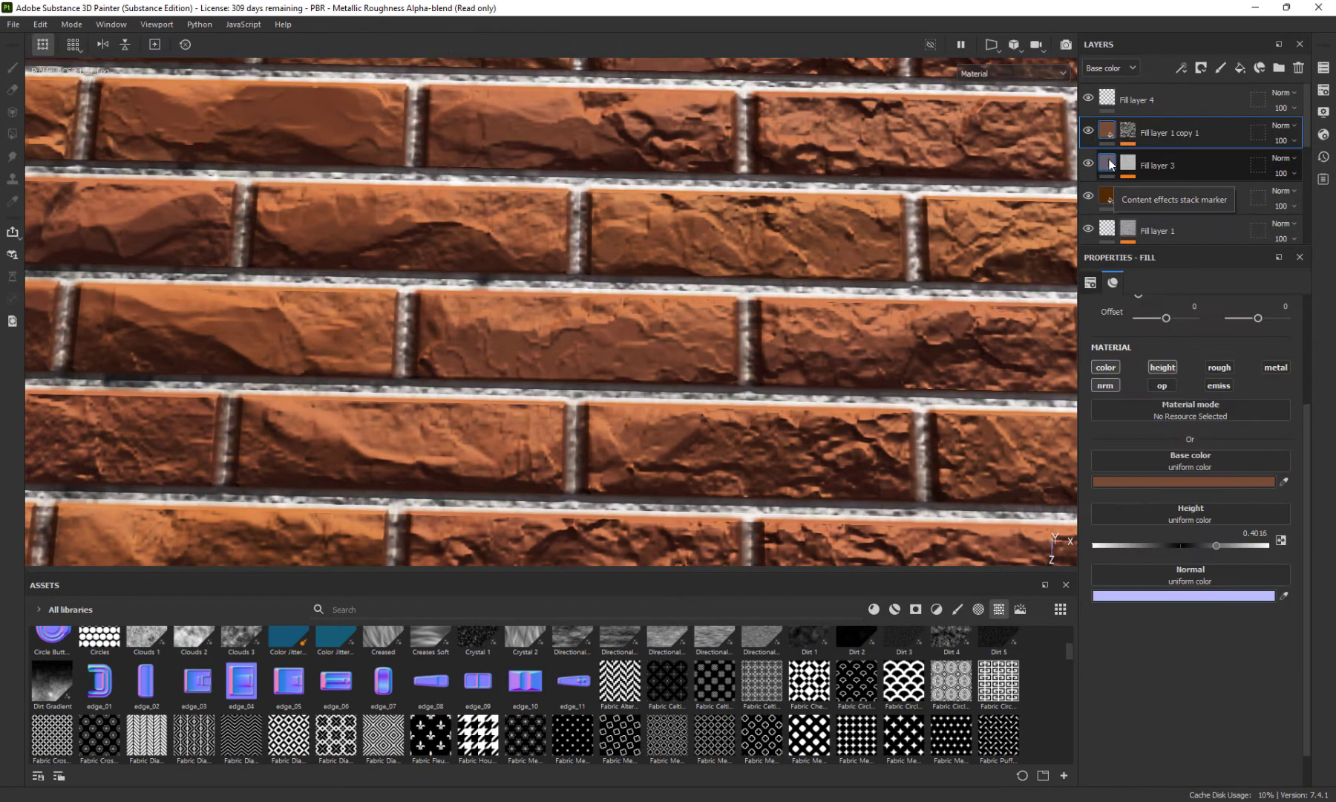
click(1128, 130)
right_click(1126, 132)
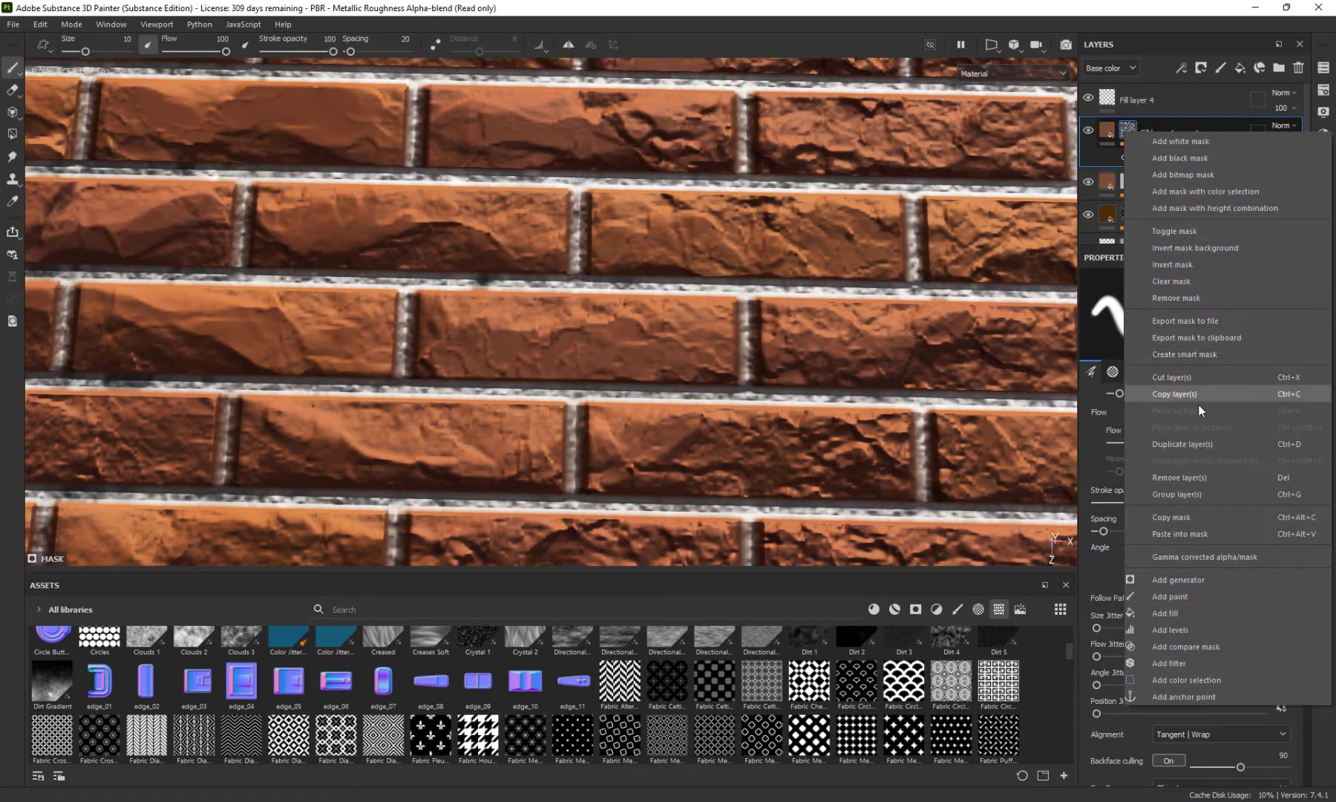
click(1184, 514)
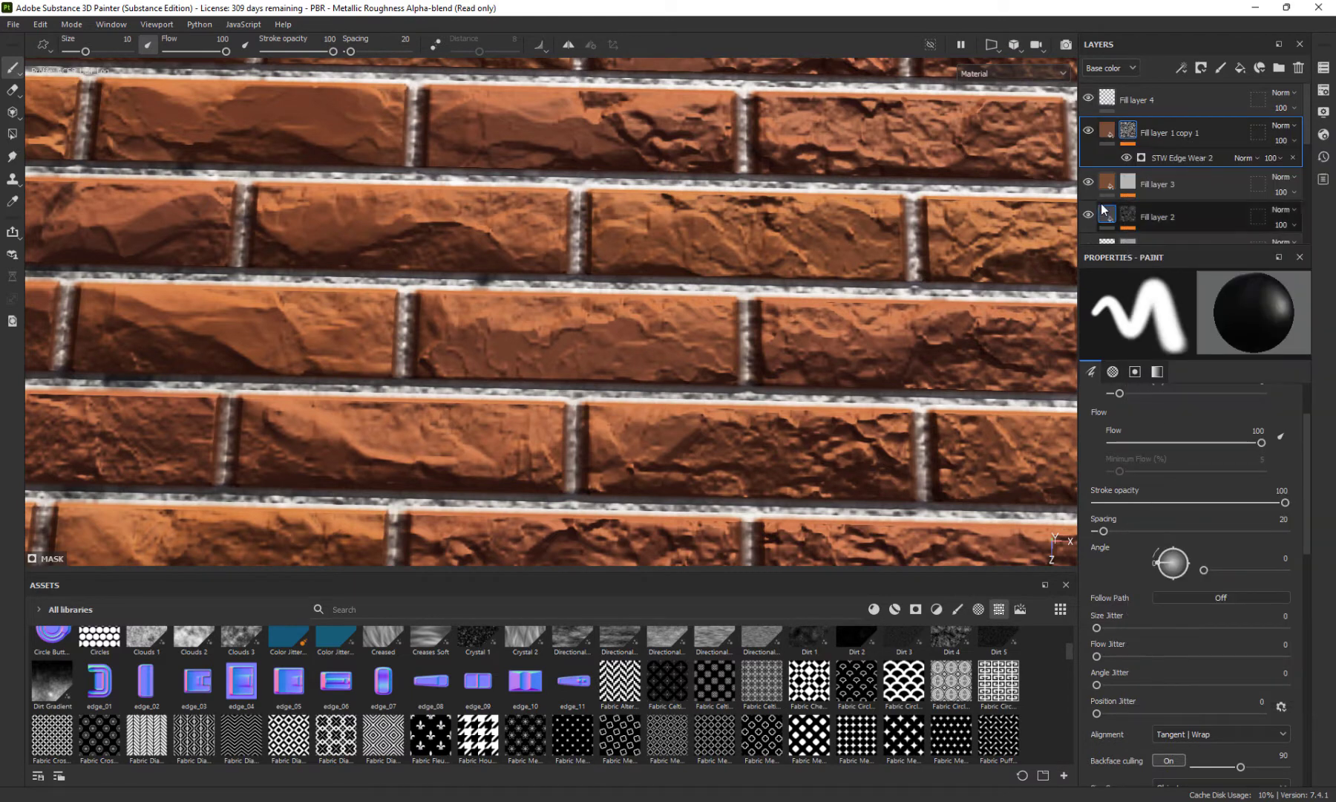
Add a black mask to Fill layer 4 and paste the copied mask into it
click(1107, 101)
right_click(1106, 100)
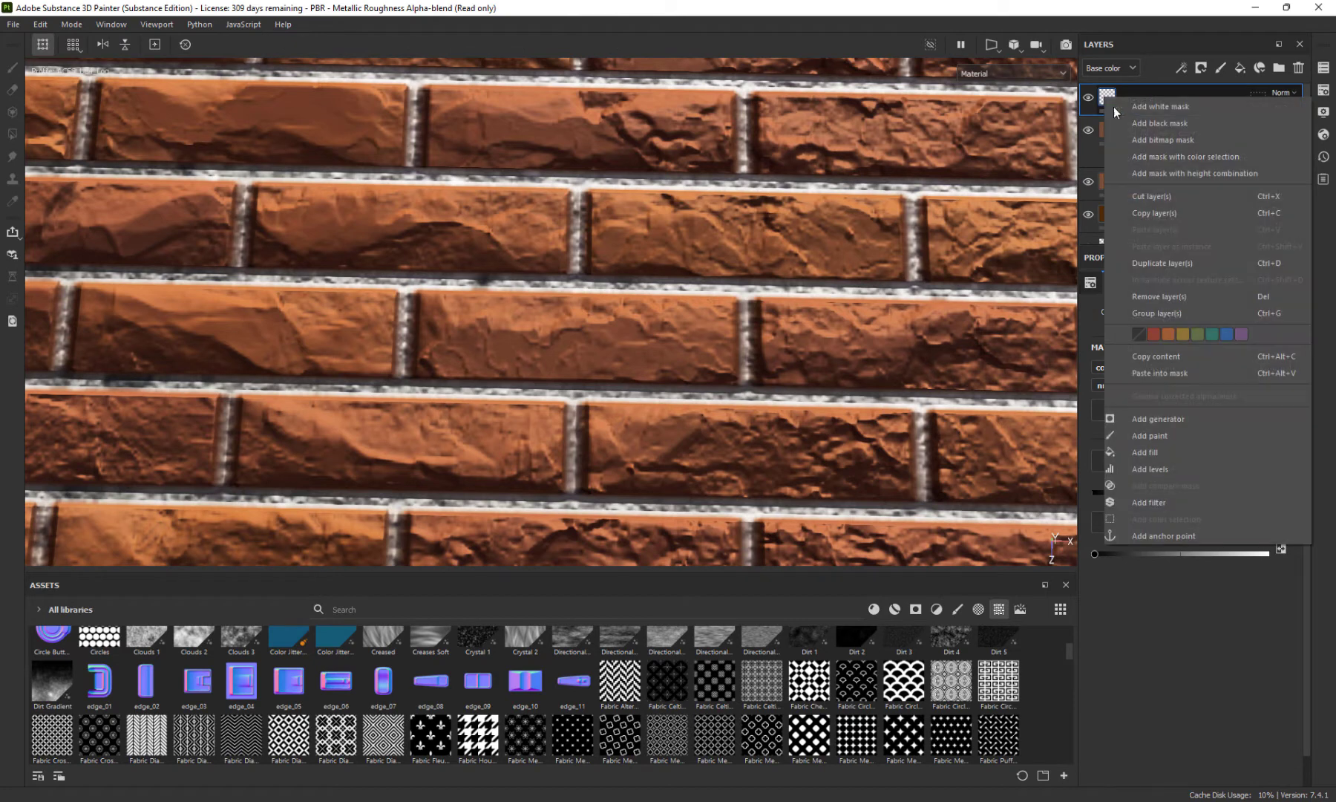
click(1147, 122)
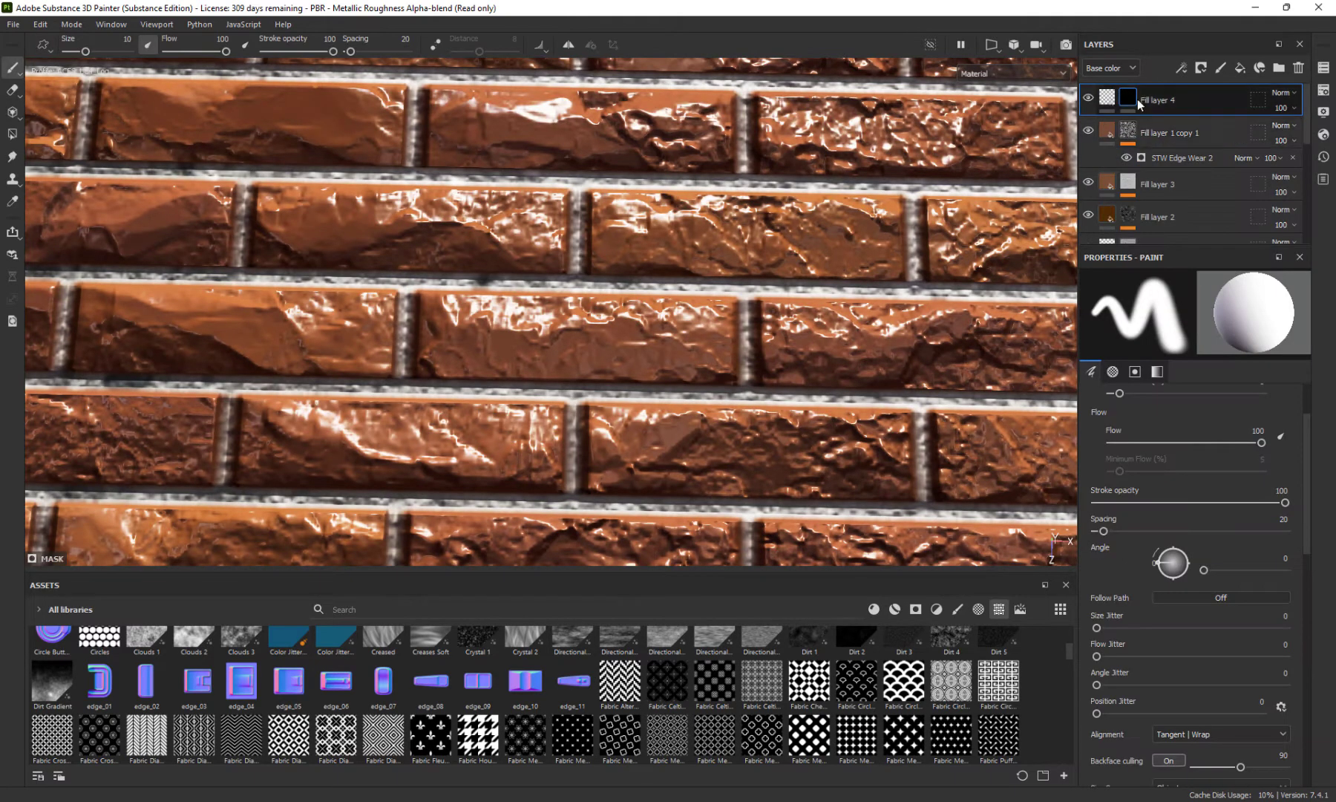
right_click(1127, 101)
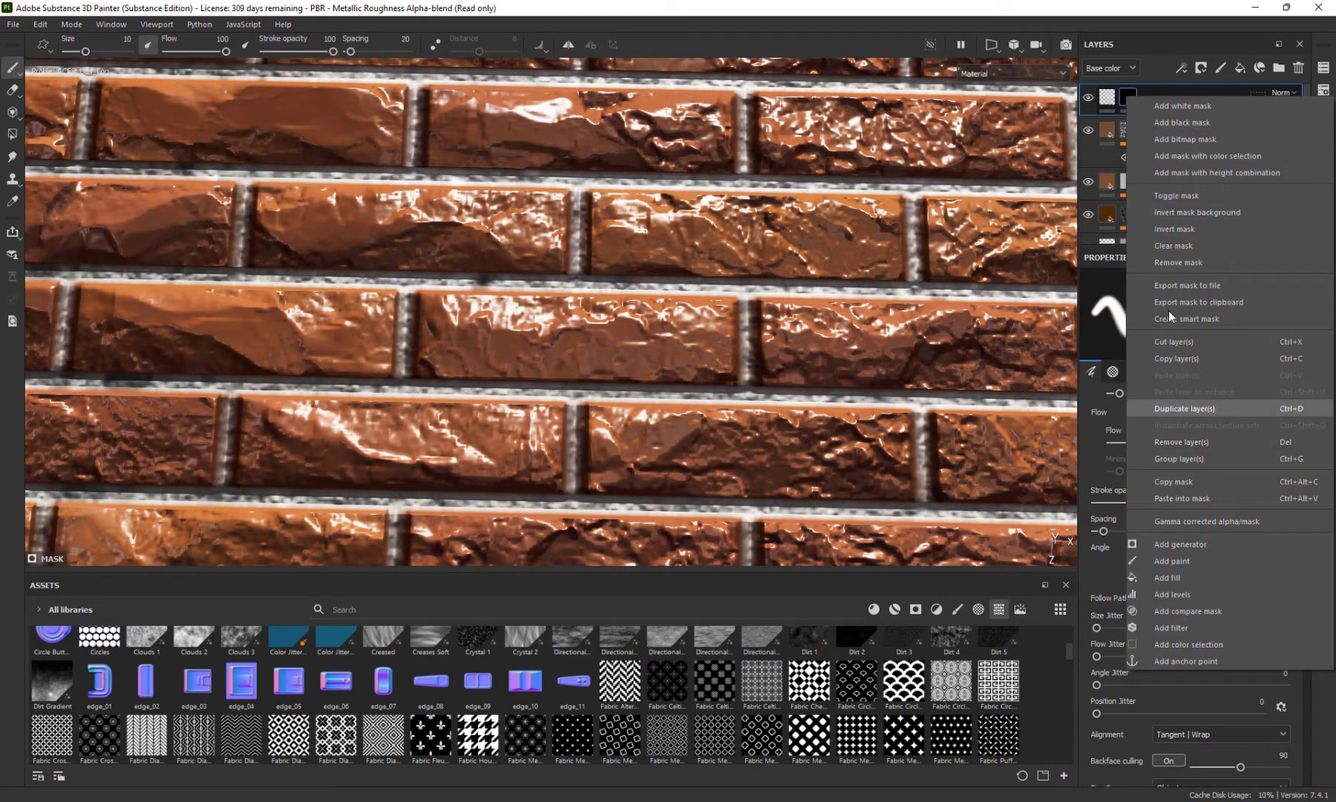
click(1186, 500)
Inspect the brick glossiness and toggle STW Edge Wear 2 in Fill layer 4's mask to compare its effect
scroll(672, 309, down, 5)
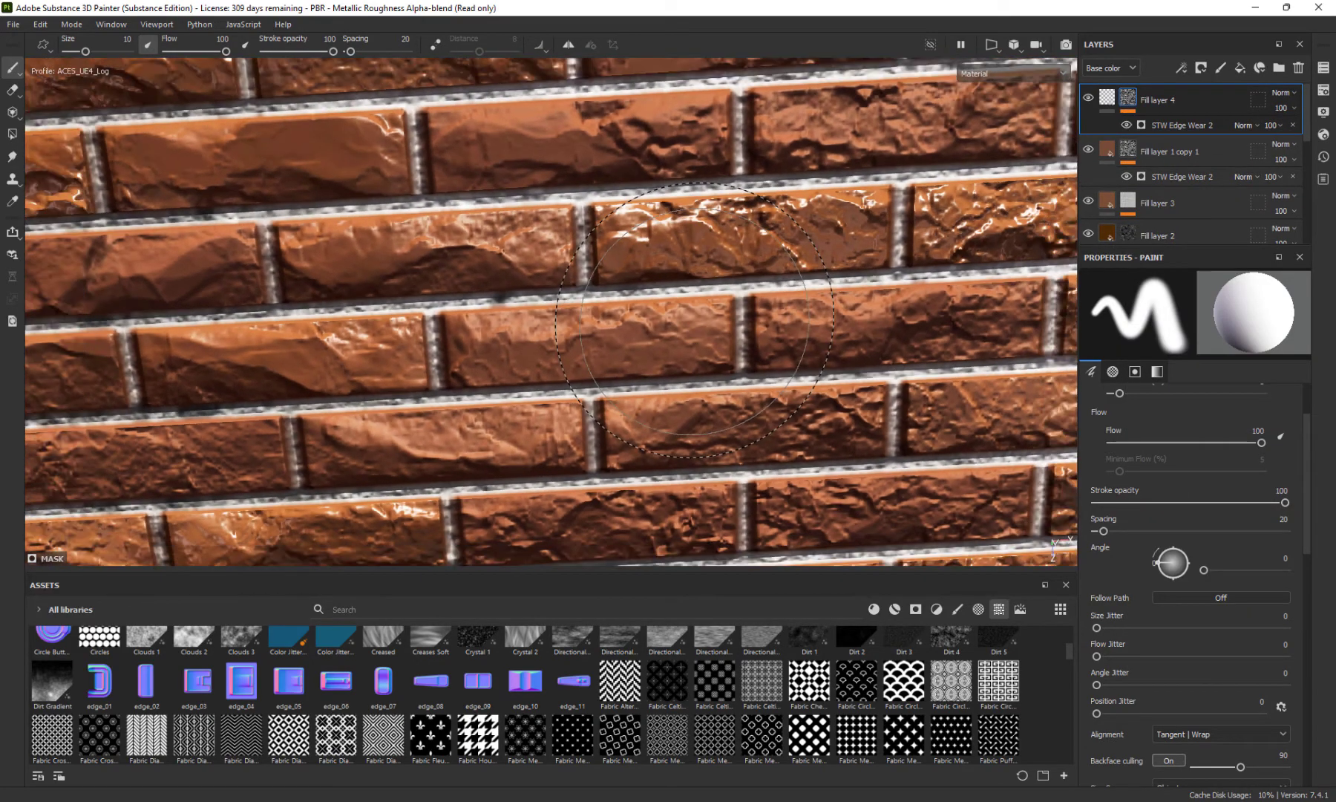
alt+drag(671, 308, 640, 306)
scroll(611, 186, down, 3)
scroll(680, 323, up, 8)
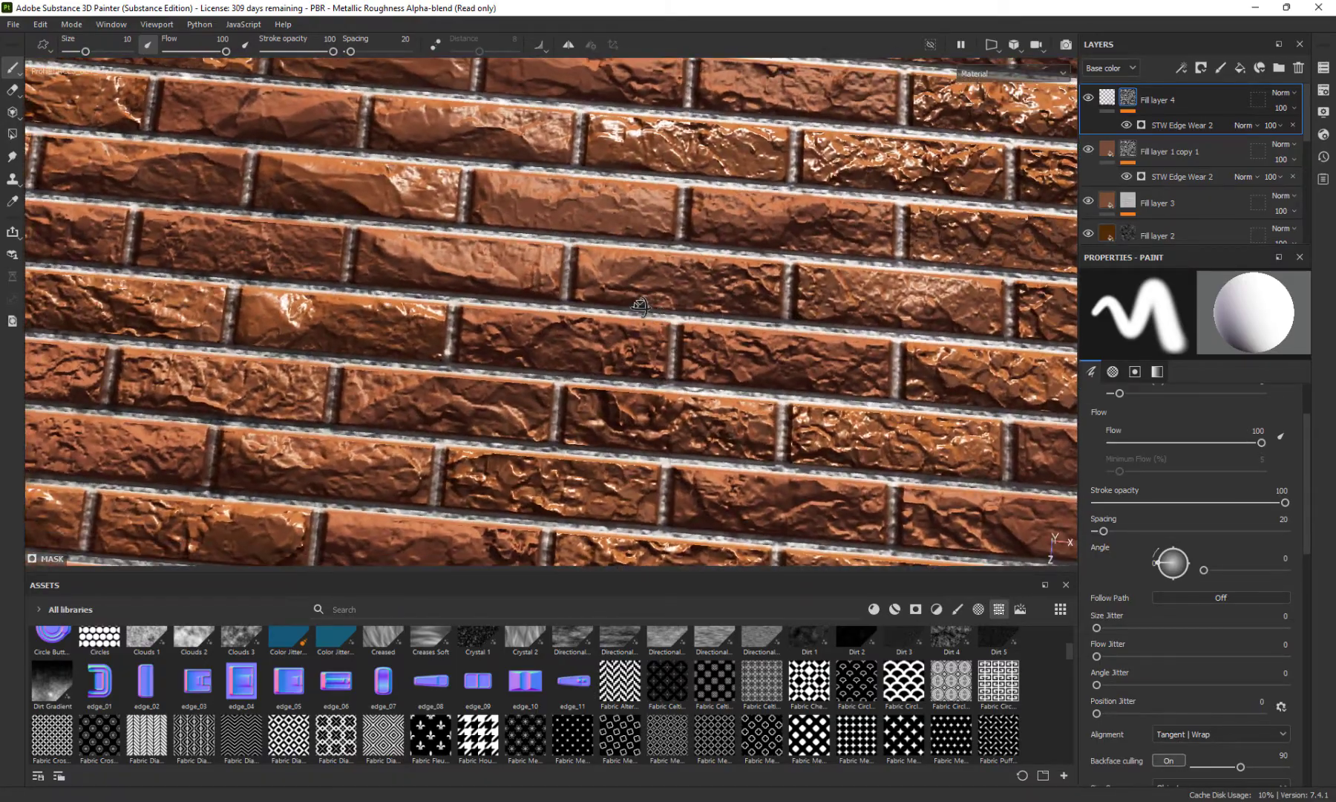
click(1127, 125)
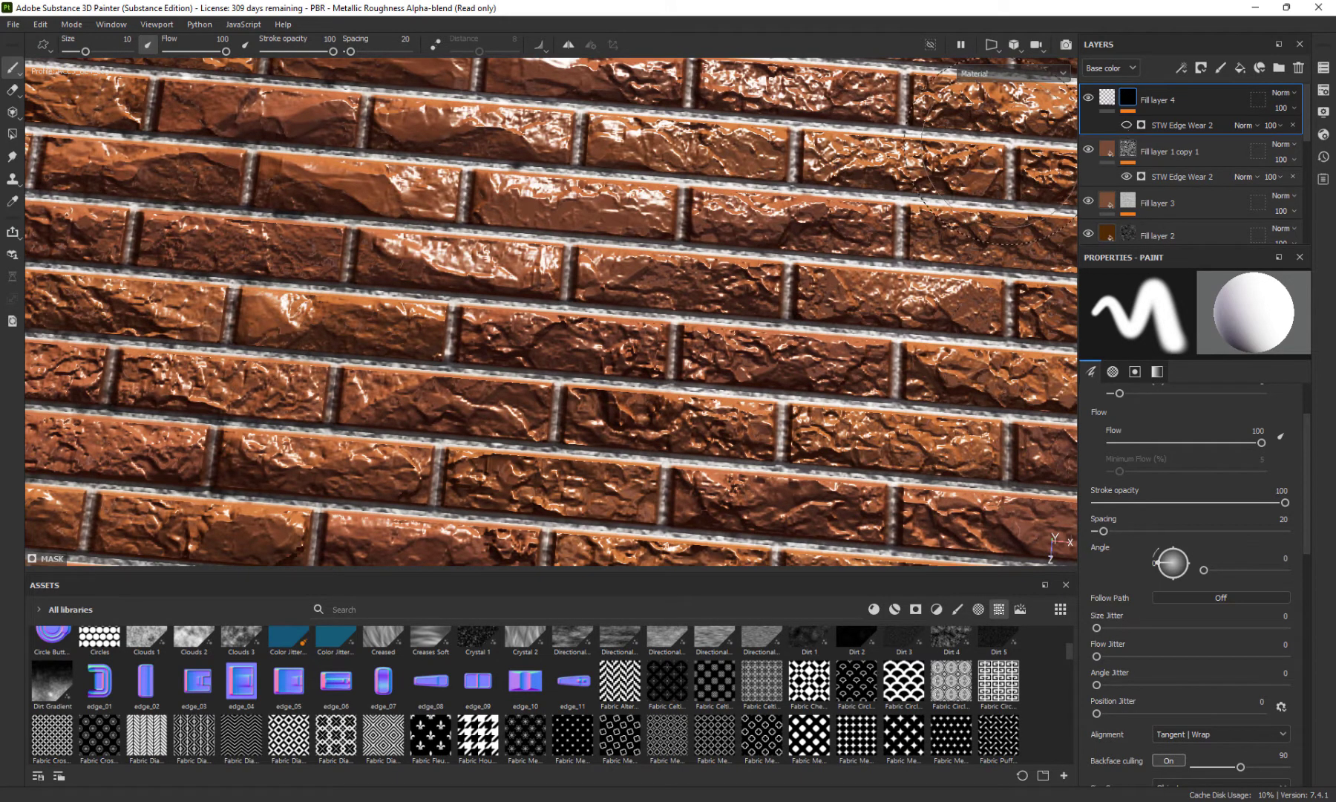
click(1127, 124)
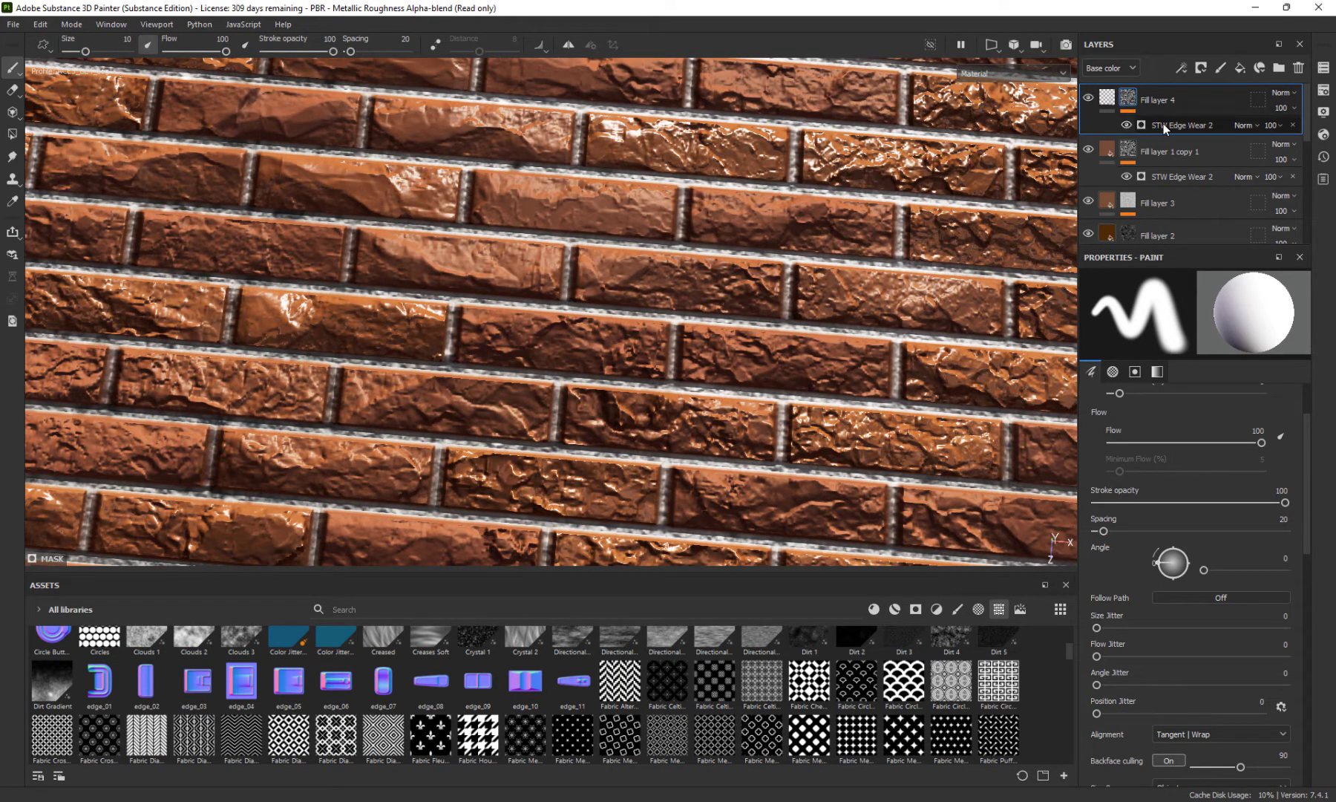
Add Levels above STW Edge Wear 2 in Fill layer 4's mask, with input black 0.334, midpoint 0.75 and white 0.744
right_click(1163, 123)
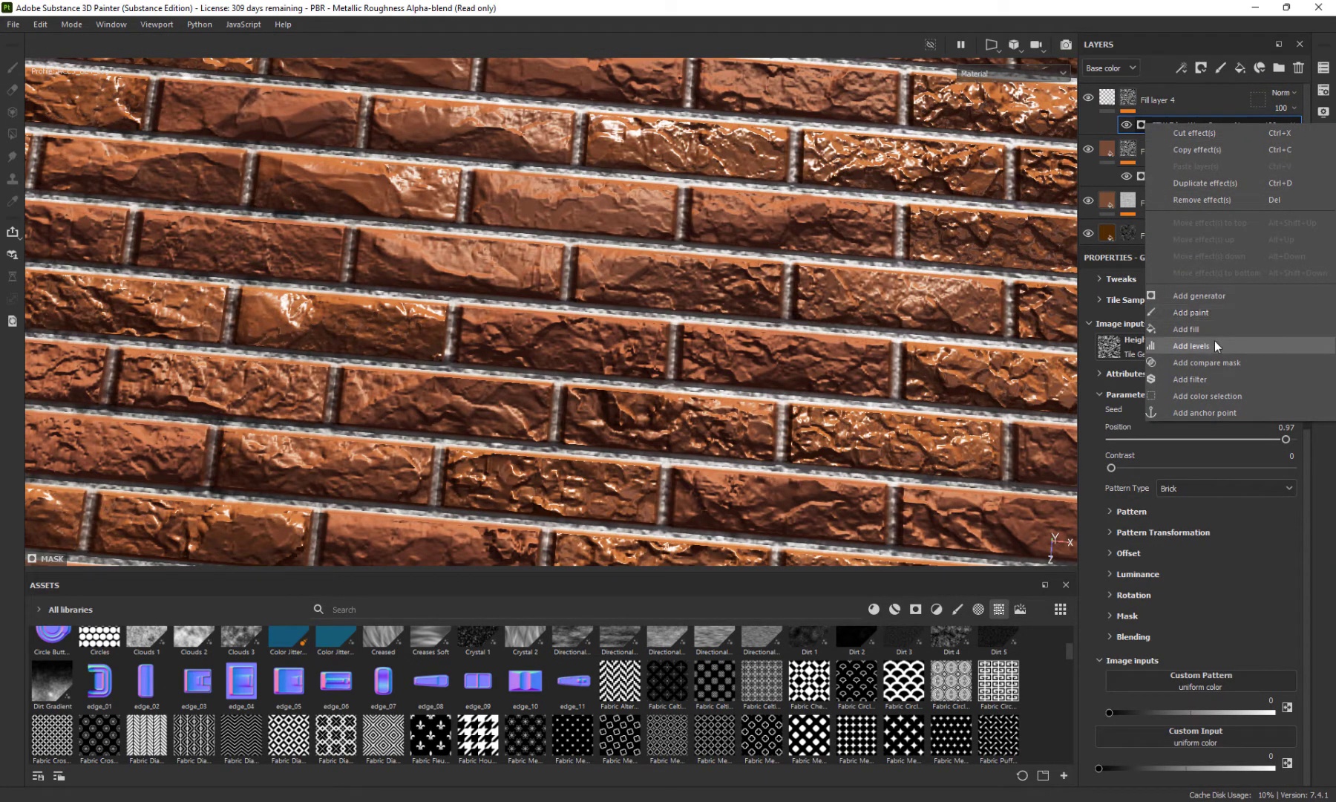
key(Escape)
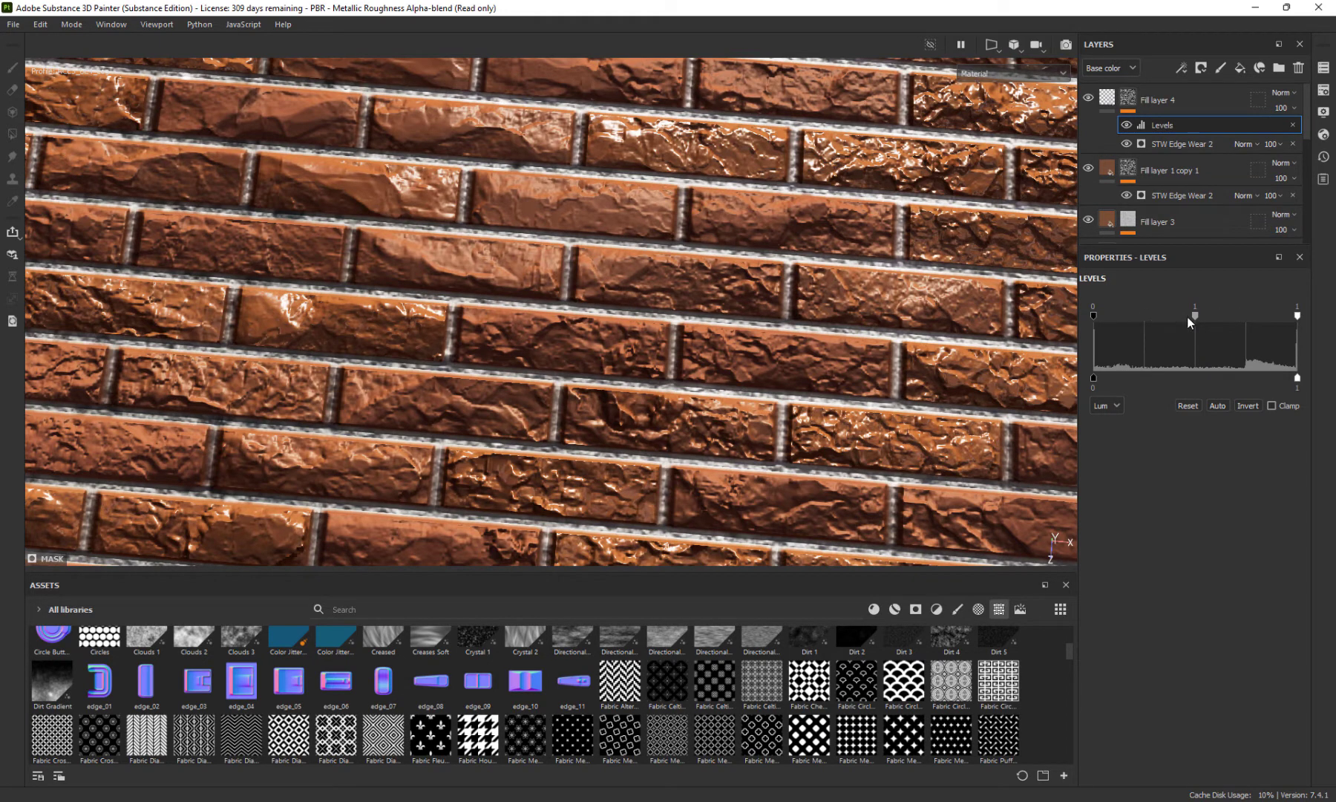
mouse_move(1195, 318)
mouse_down()
mouse_move(1131, 317)
mouse_move(1174, 316)
mouse_up()
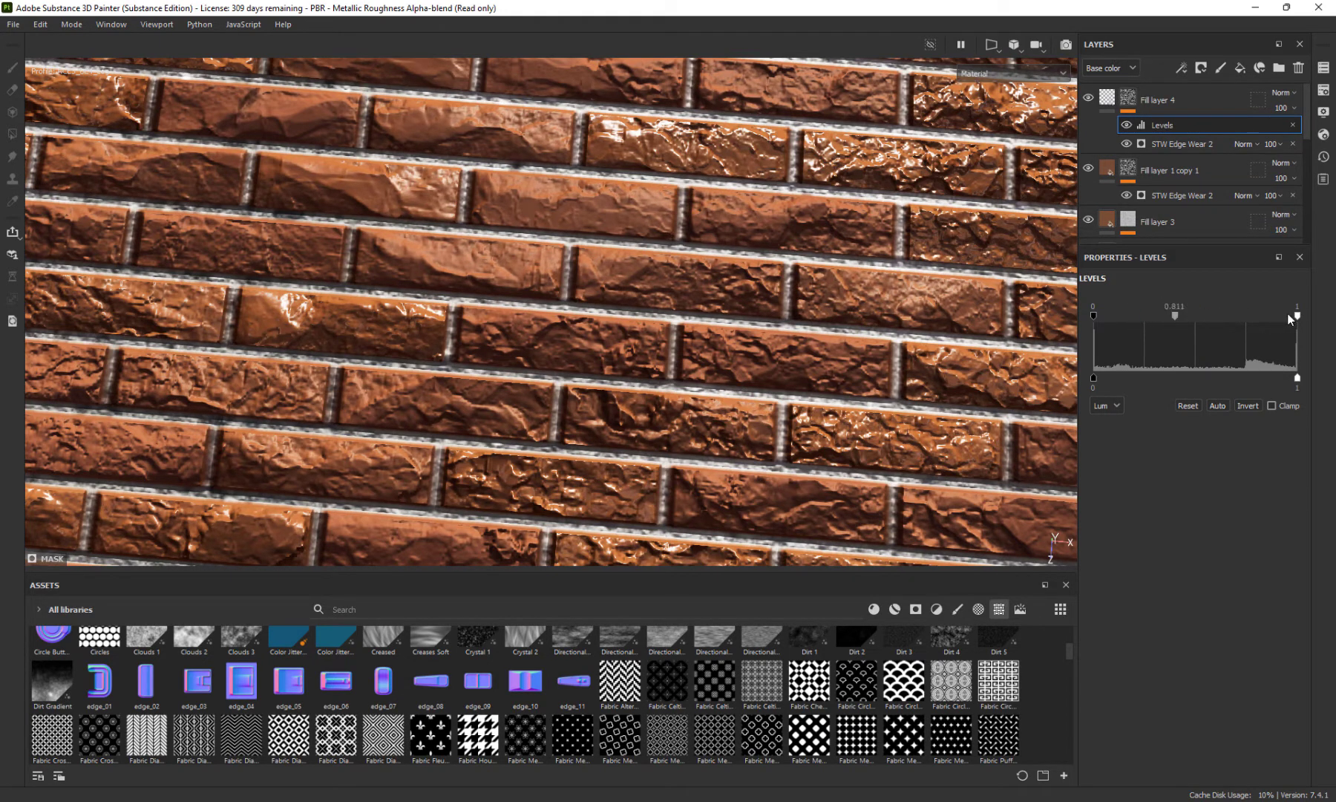
mouse_move(1297, 317)
mouse_down()
mouse_move(1195, 311)
mouse_move(1260, 318)
mouse_up()
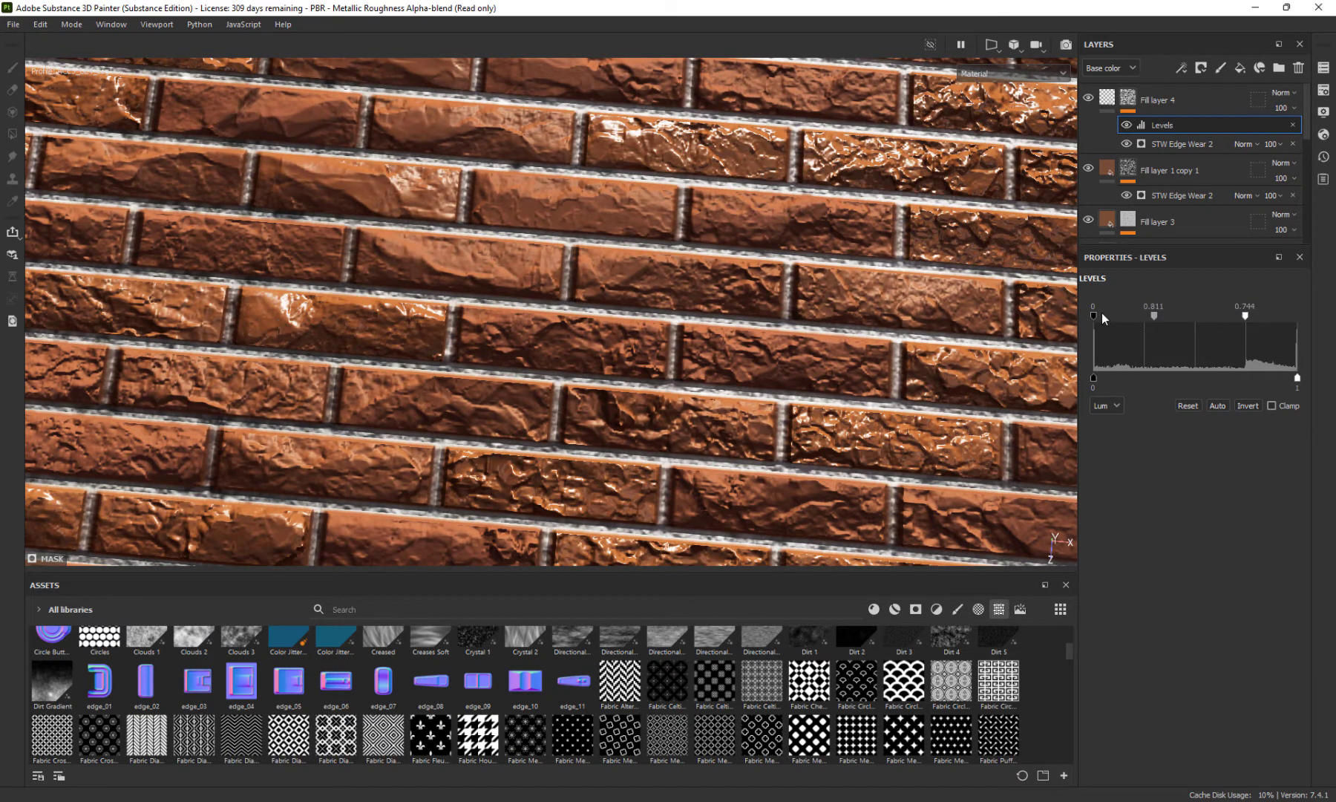
mouse_move(1094, 313)
mouse_down()
mouse_move(1259, 328)
mouse_move(1187, 324)
mouse_move(1202, 327)
mouse_up()
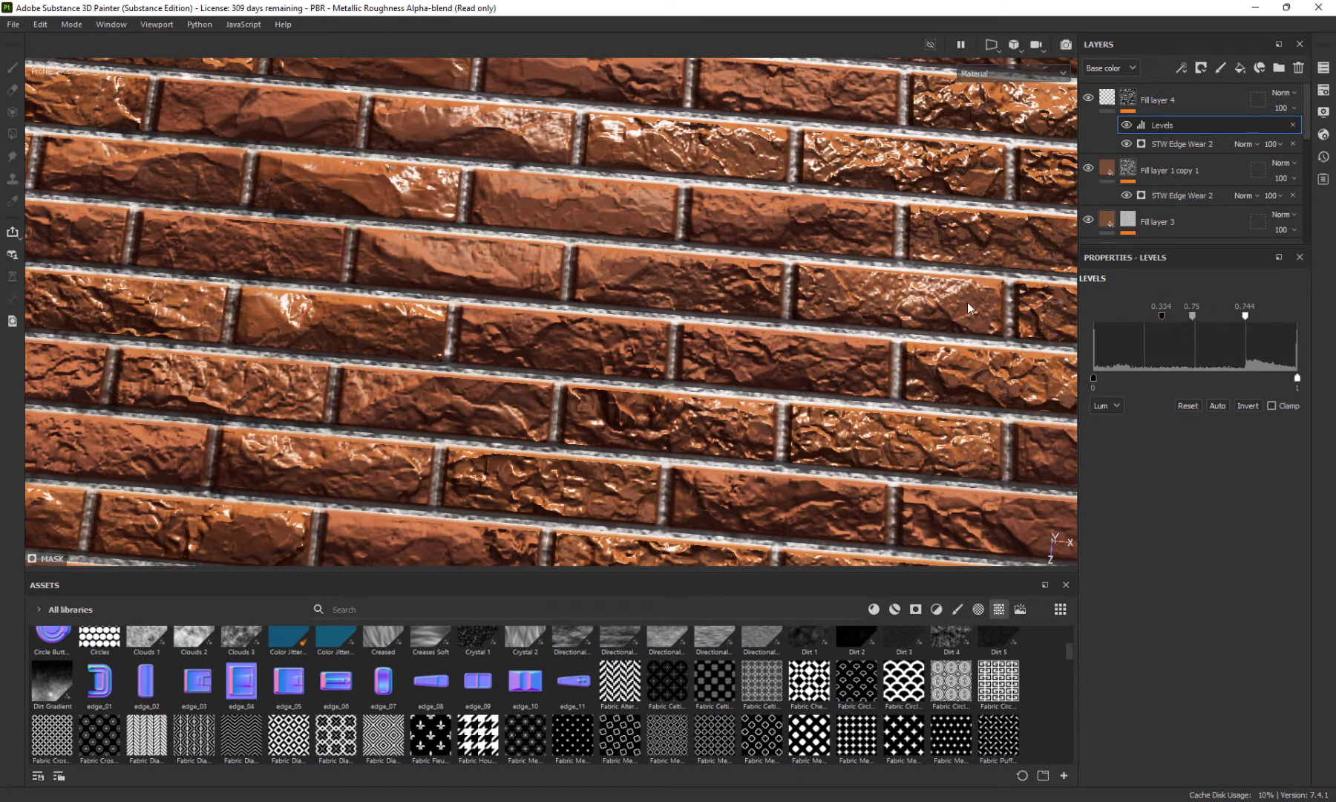
alt+drag(785, 270, 735, 260)
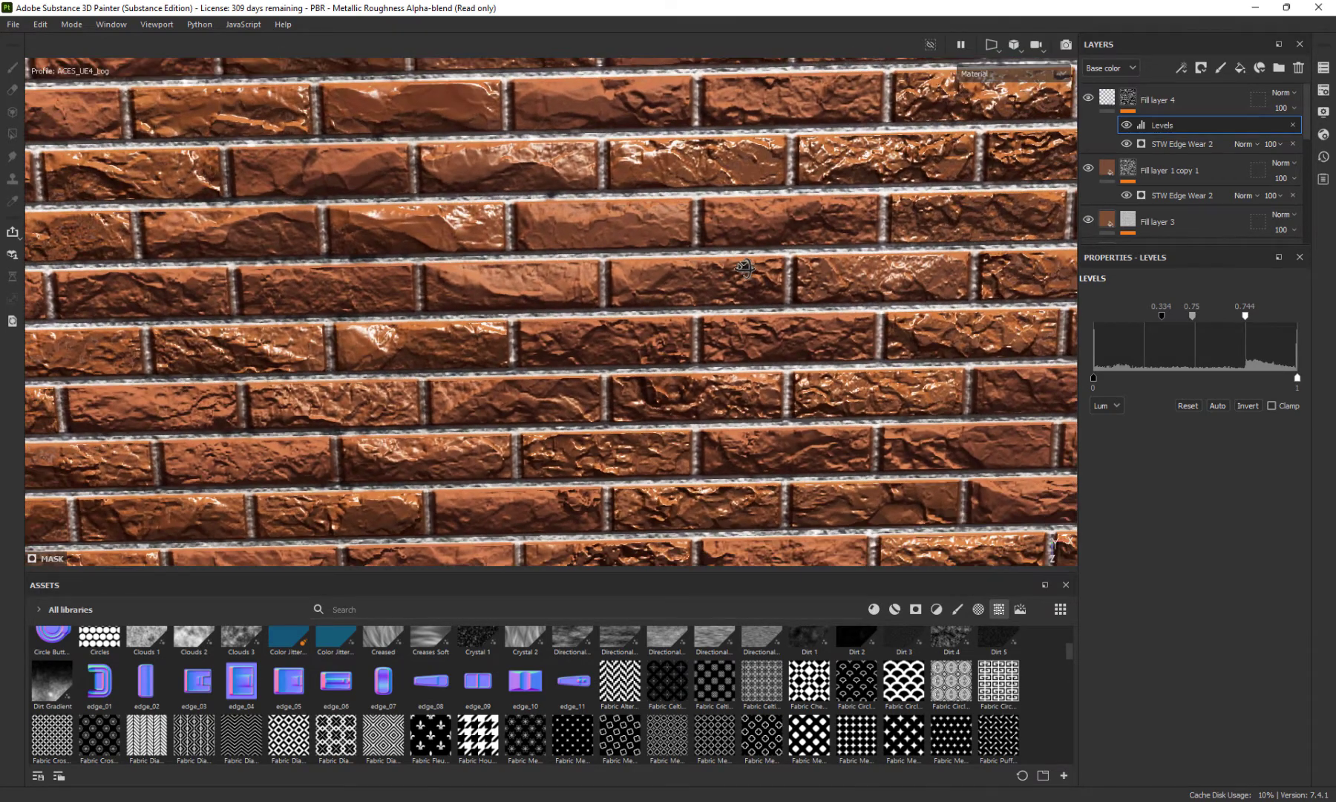
Add a fill effect on top of the Levels in Fill layer 4's mask
click(1130, 108)
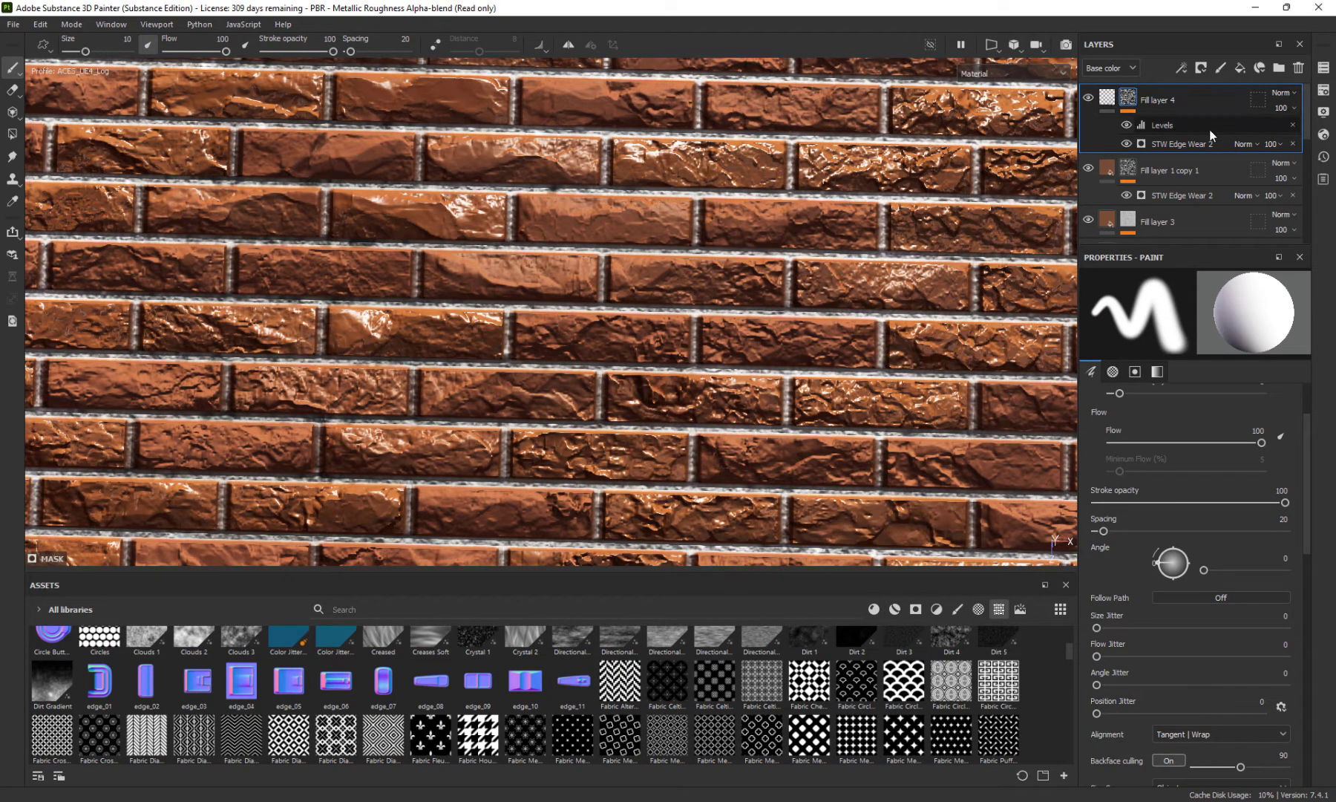
right_click(1127, 98)
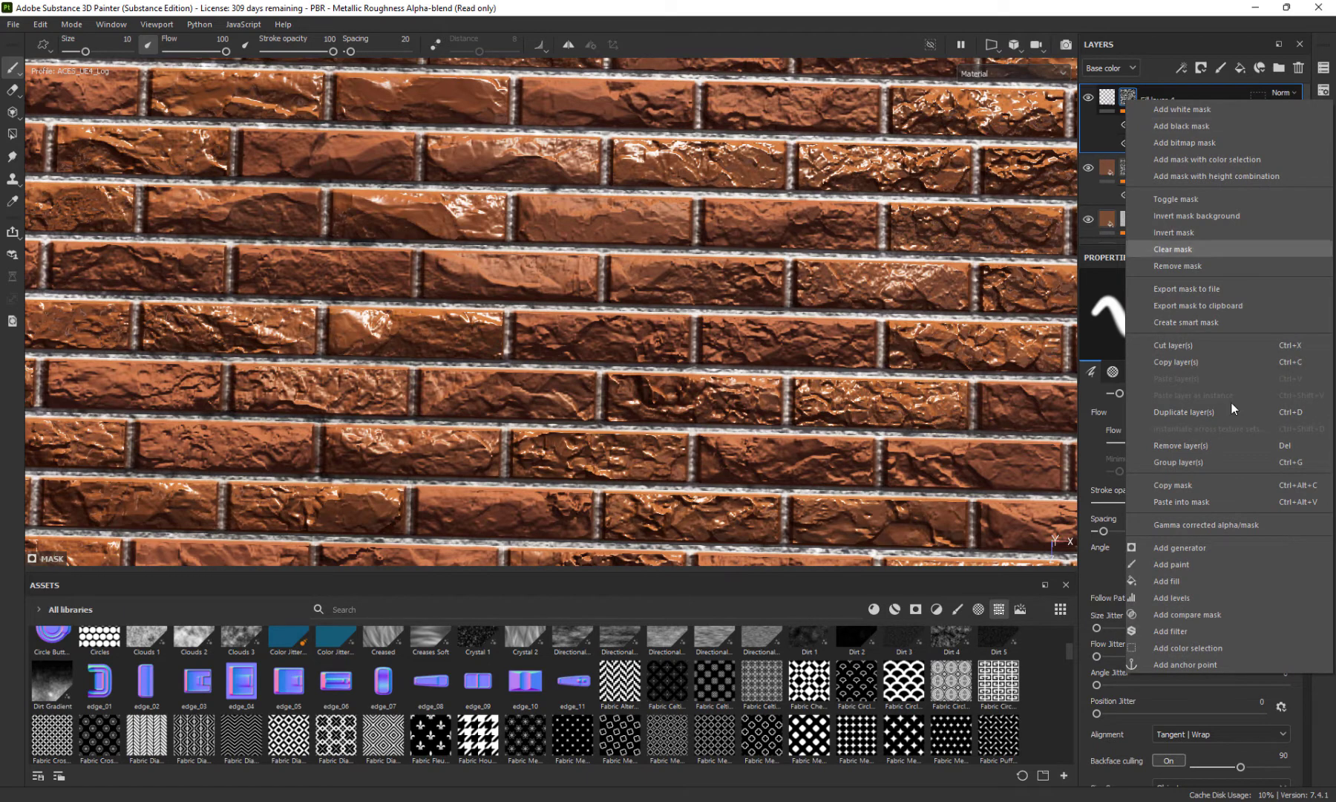
click(1219, 588)
scroll(946, 256, up, 5)
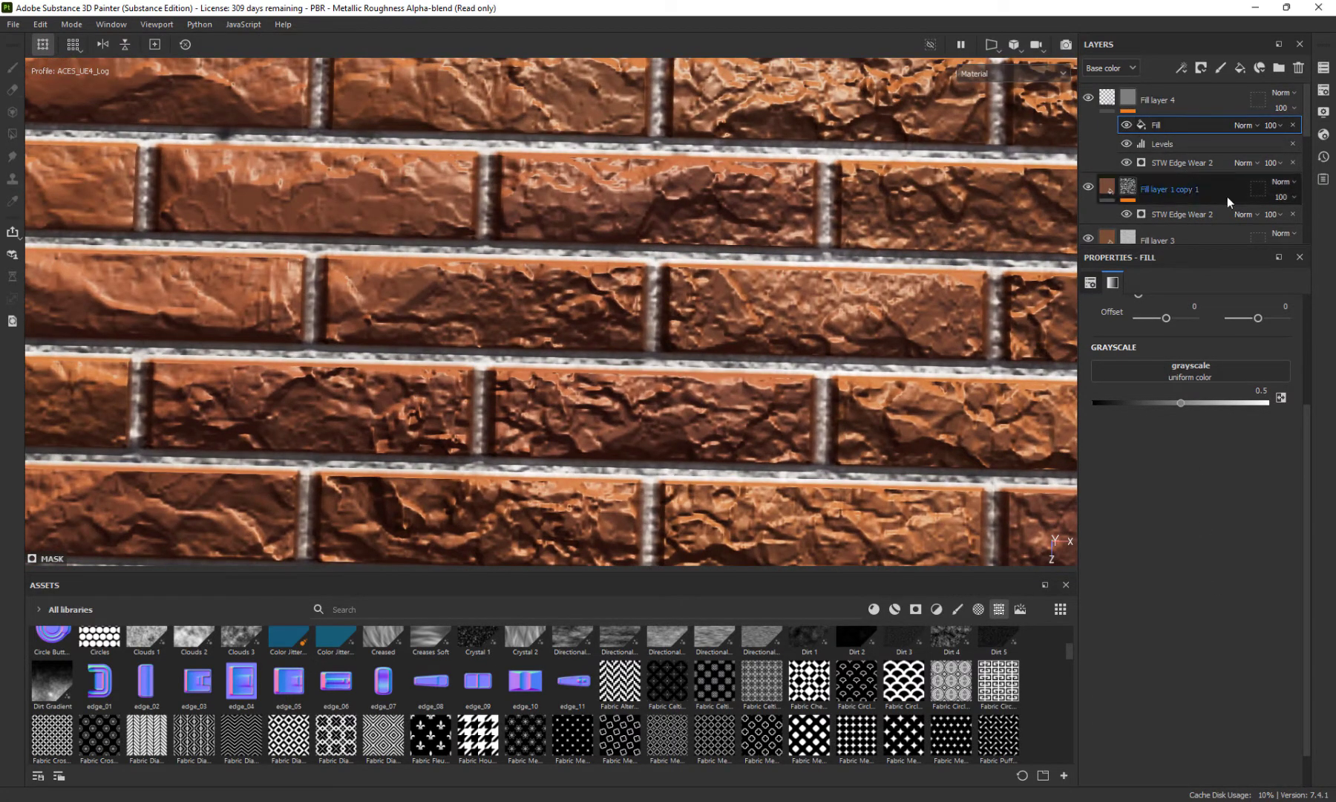
Try a second Levels with midpoint 0.261 and white 0.799 in place of the fill in Fill layer 4's mask
key(Delete)
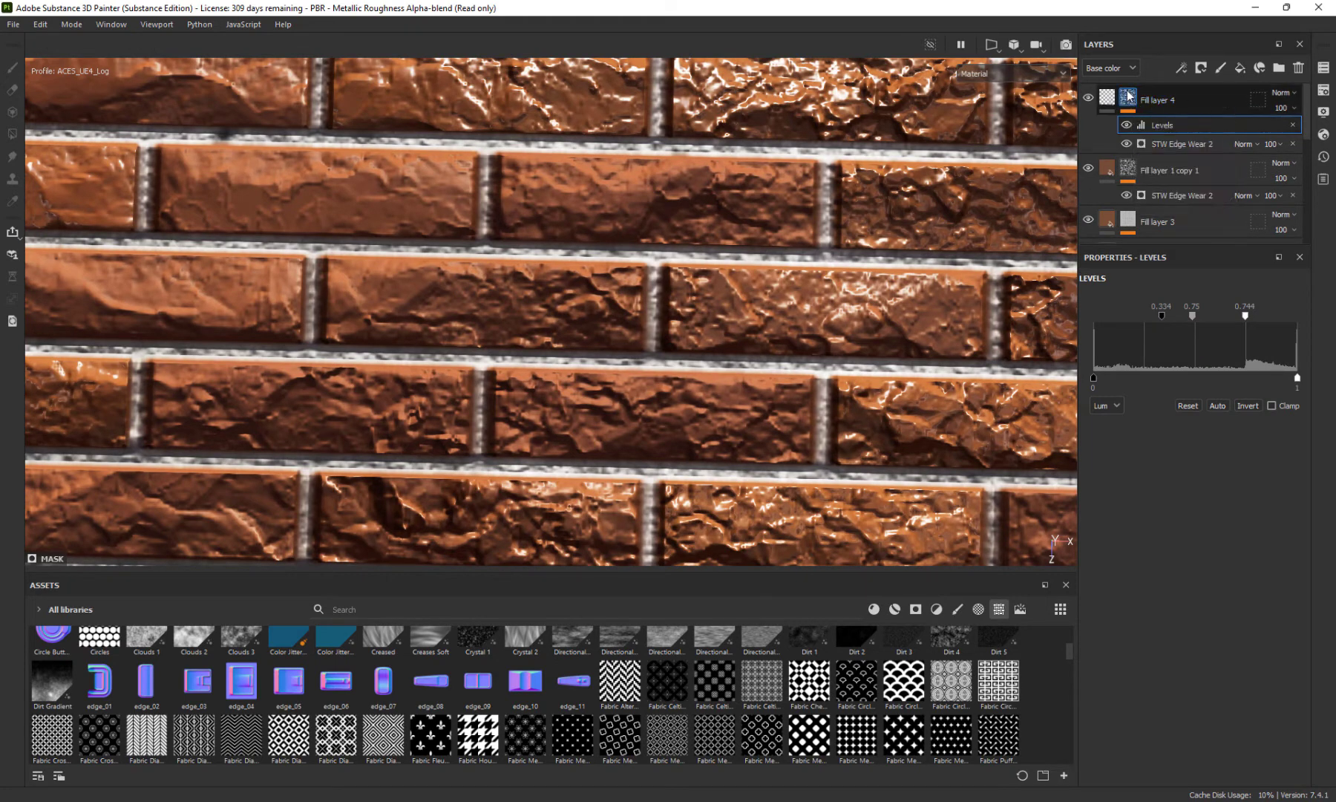
right_click(1129, 97)
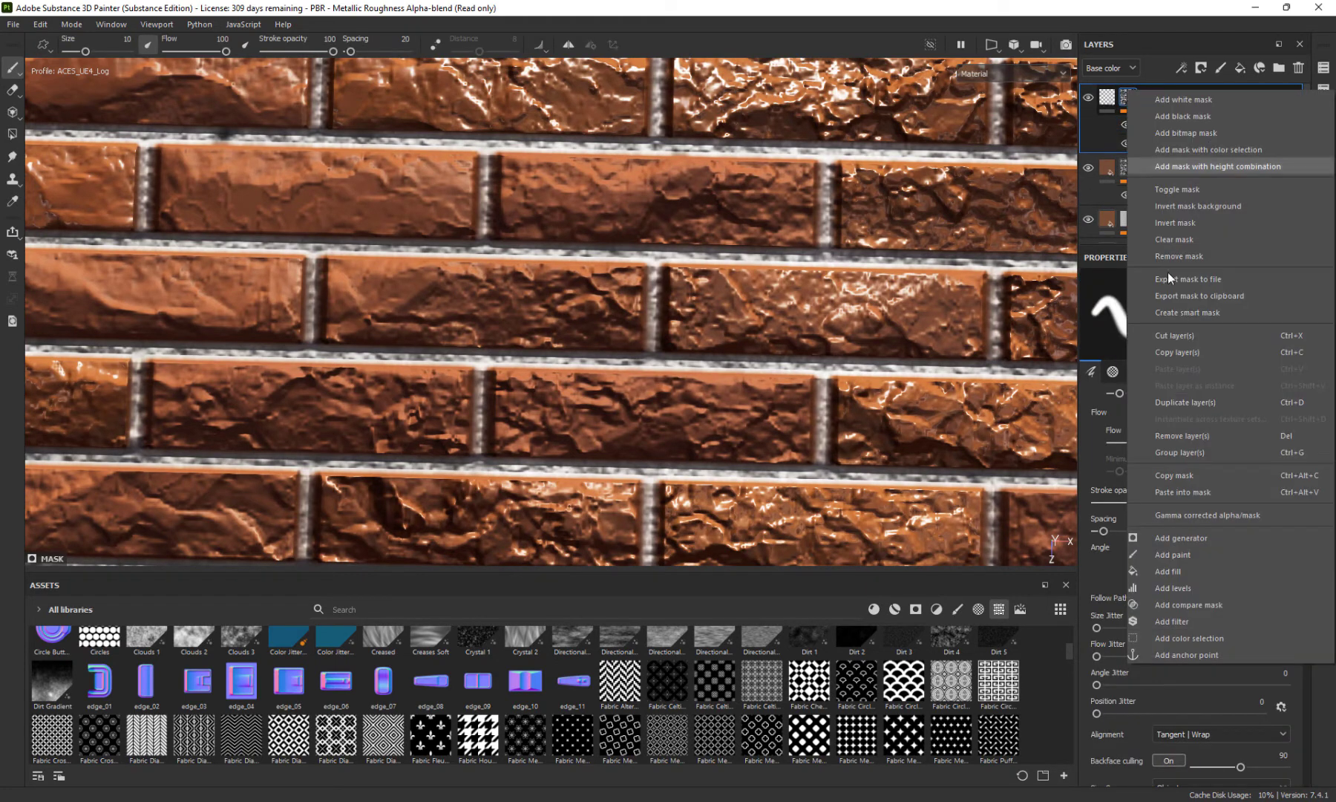
click(1195, 587)
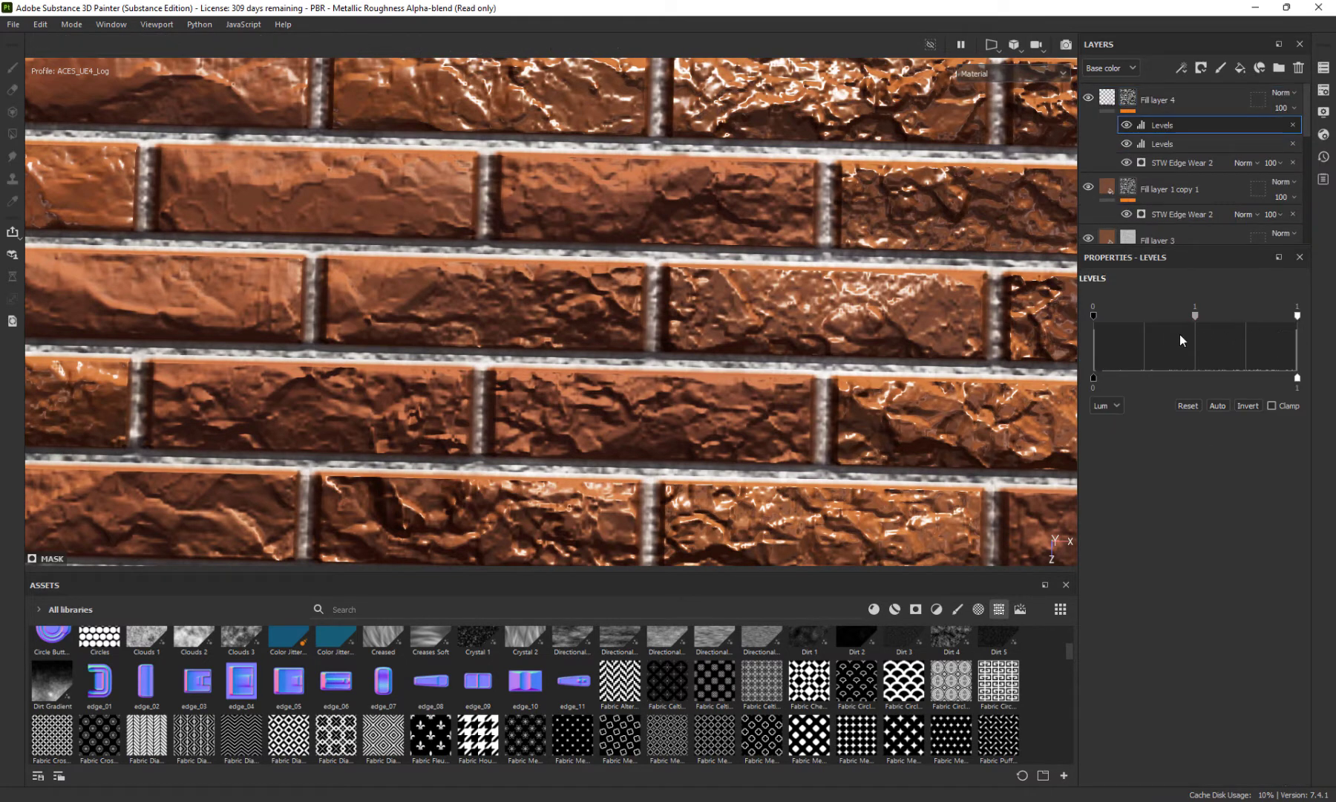
mouse_move(1197, 316)
mouse_down()
mouse_move(1258, 320)
mouse_move(1084, 324)
mouse_move(1125, 326)
mouse_move(1095, 334)
mouse_move(1114, 327)
mouse_up()
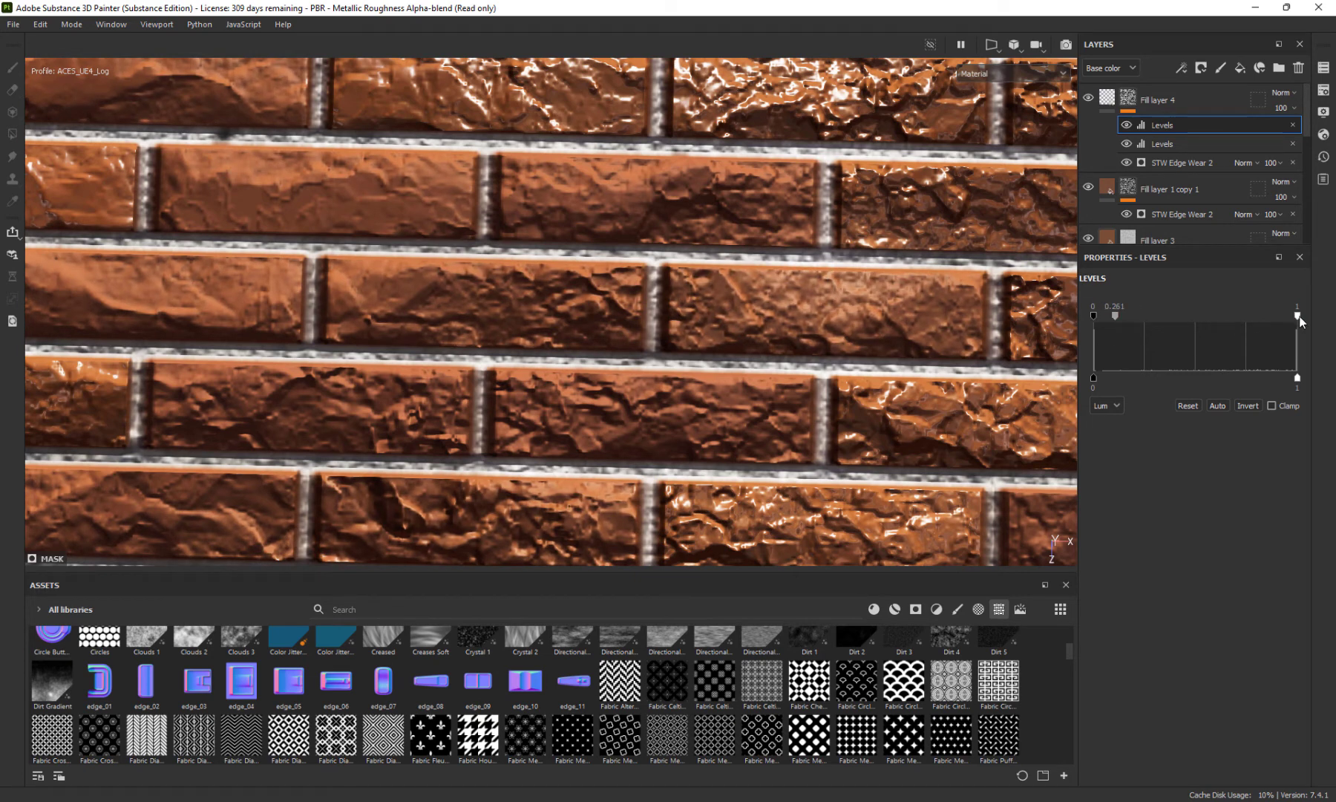
mouse_move(1299, 321)
mouse_down()
mouse_move(1152, 323)
mouse_move(1258, 326)
mouse_up()
drag(1150, 311, 1089, 316)
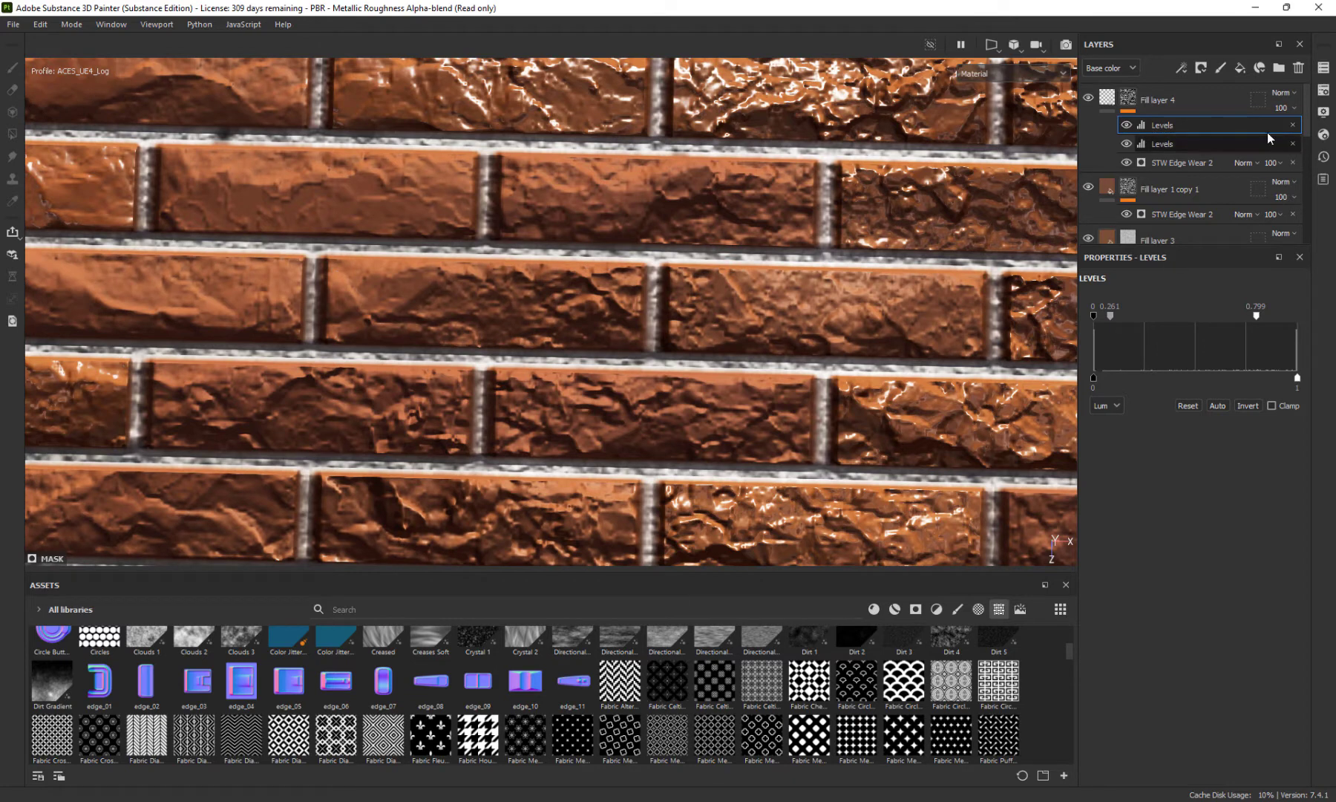
click(1294, 124)
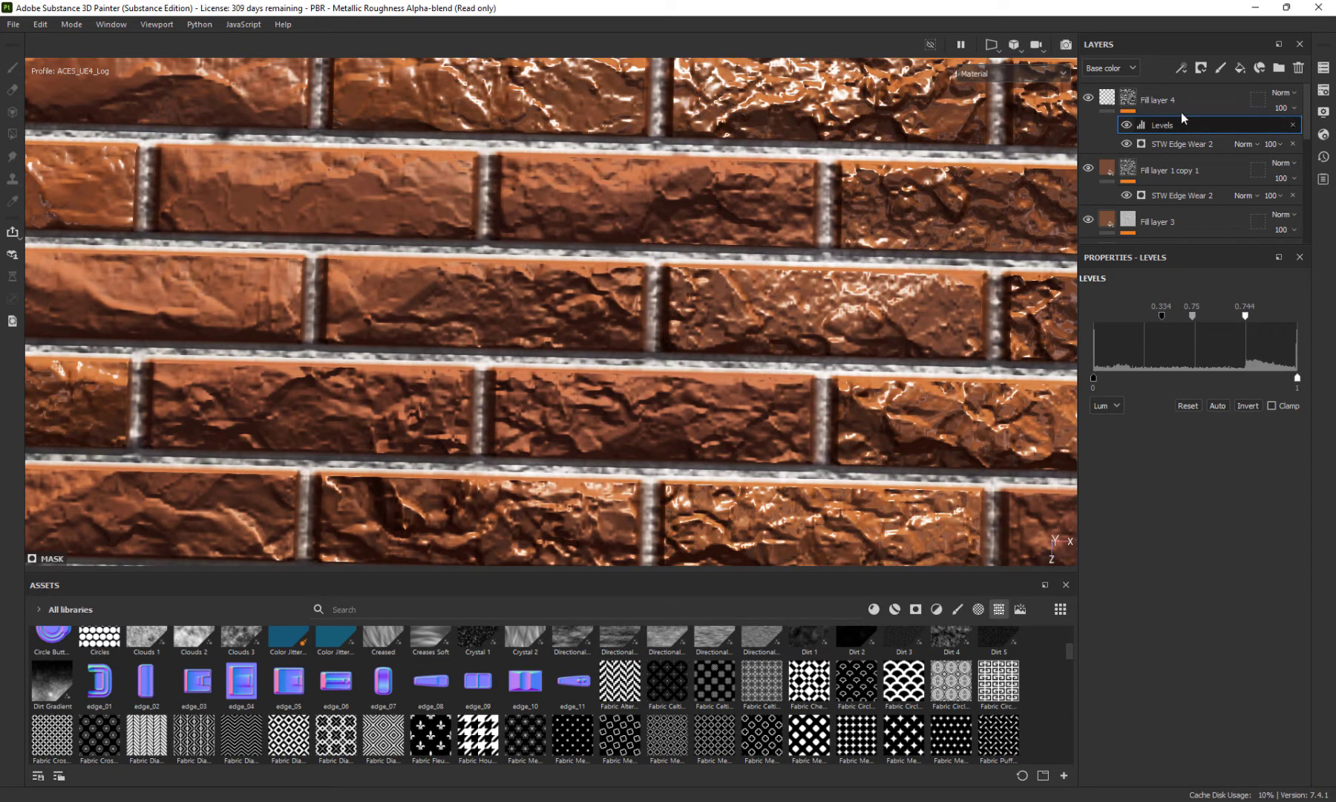
Add a fill effect above the Levels in Fill layer 4's mask
click(1130, 100)
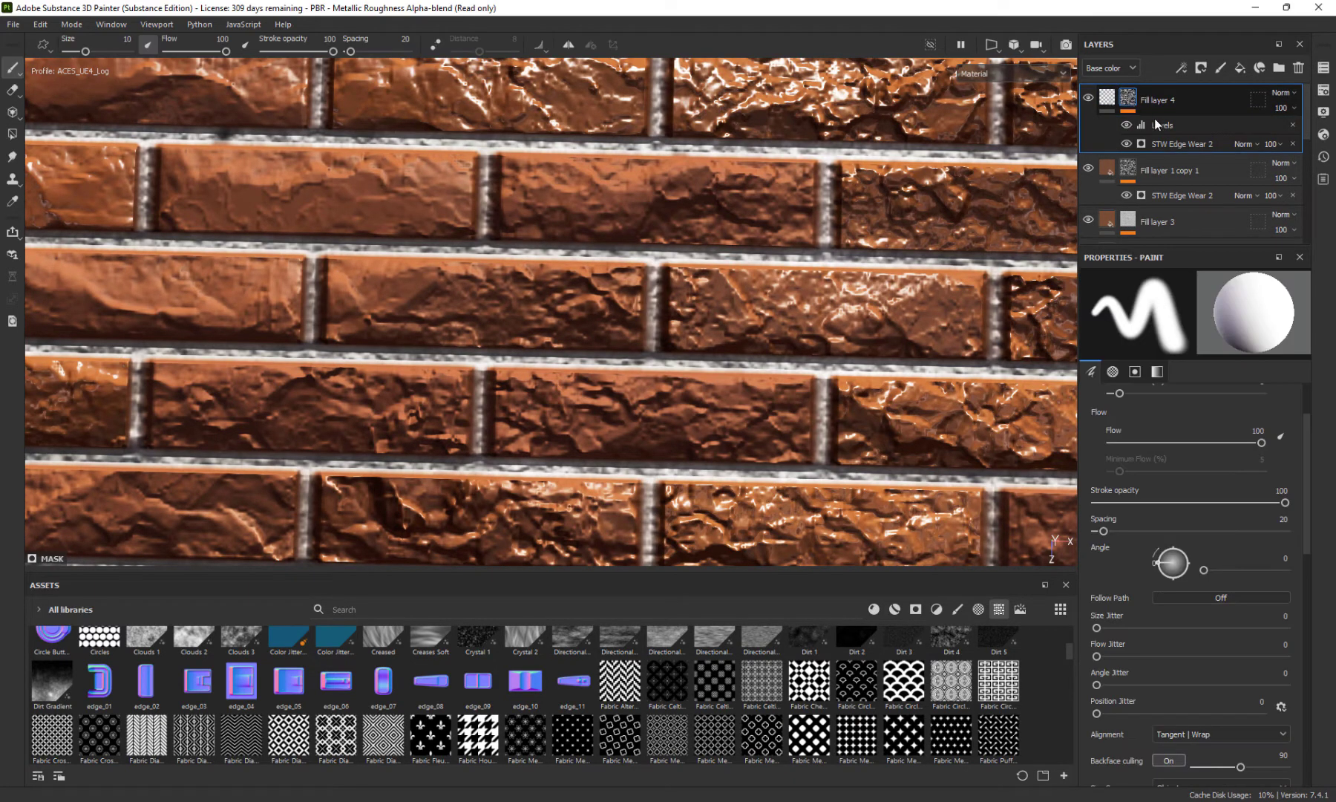
click(1192, 126)
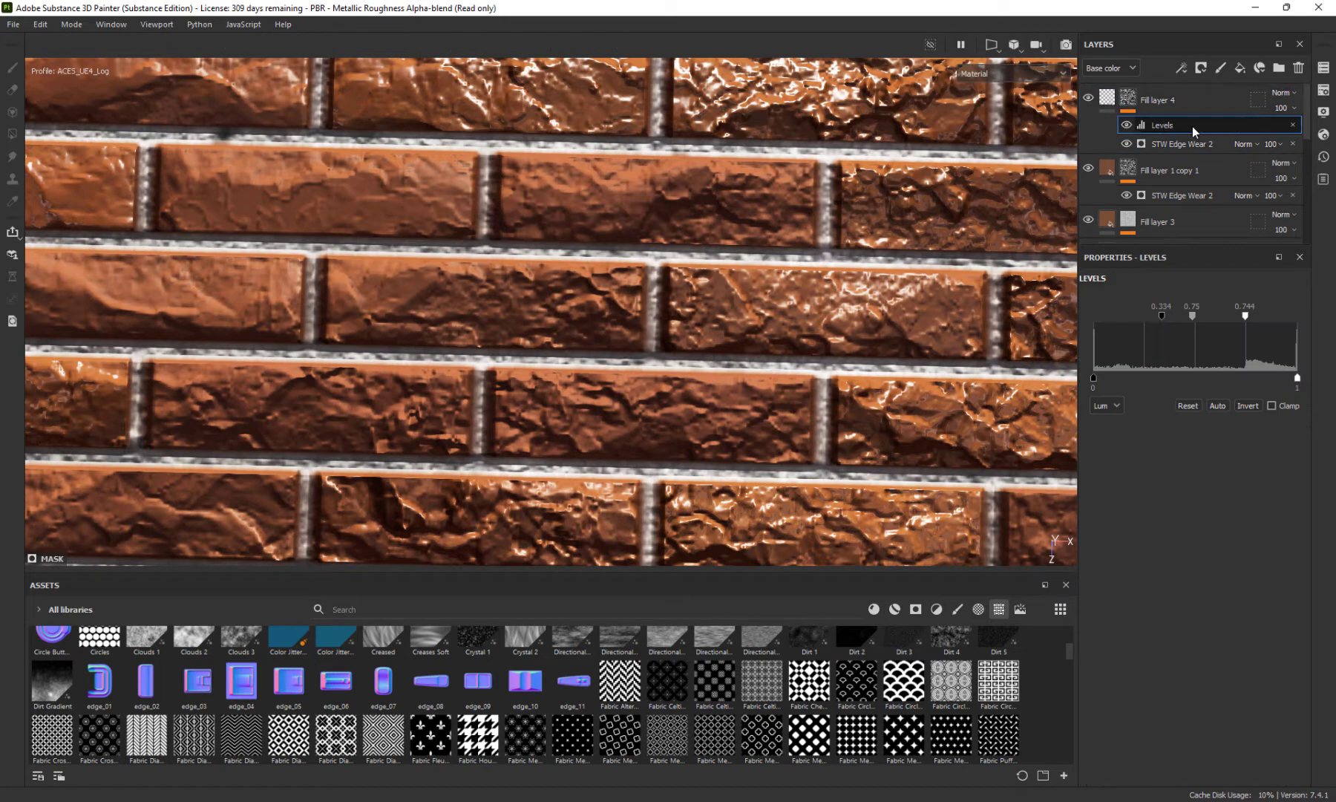
right_click(1129, 99)
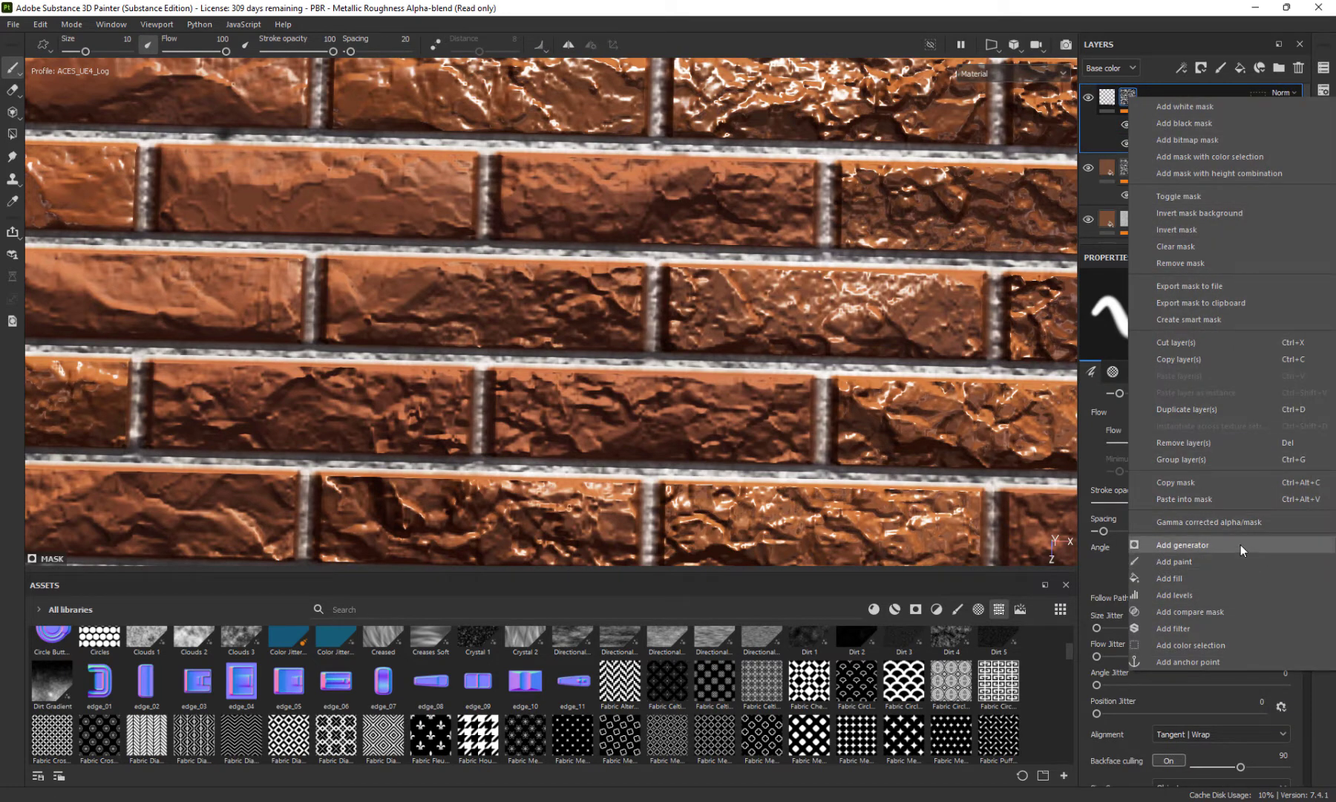
click(1239, 570)
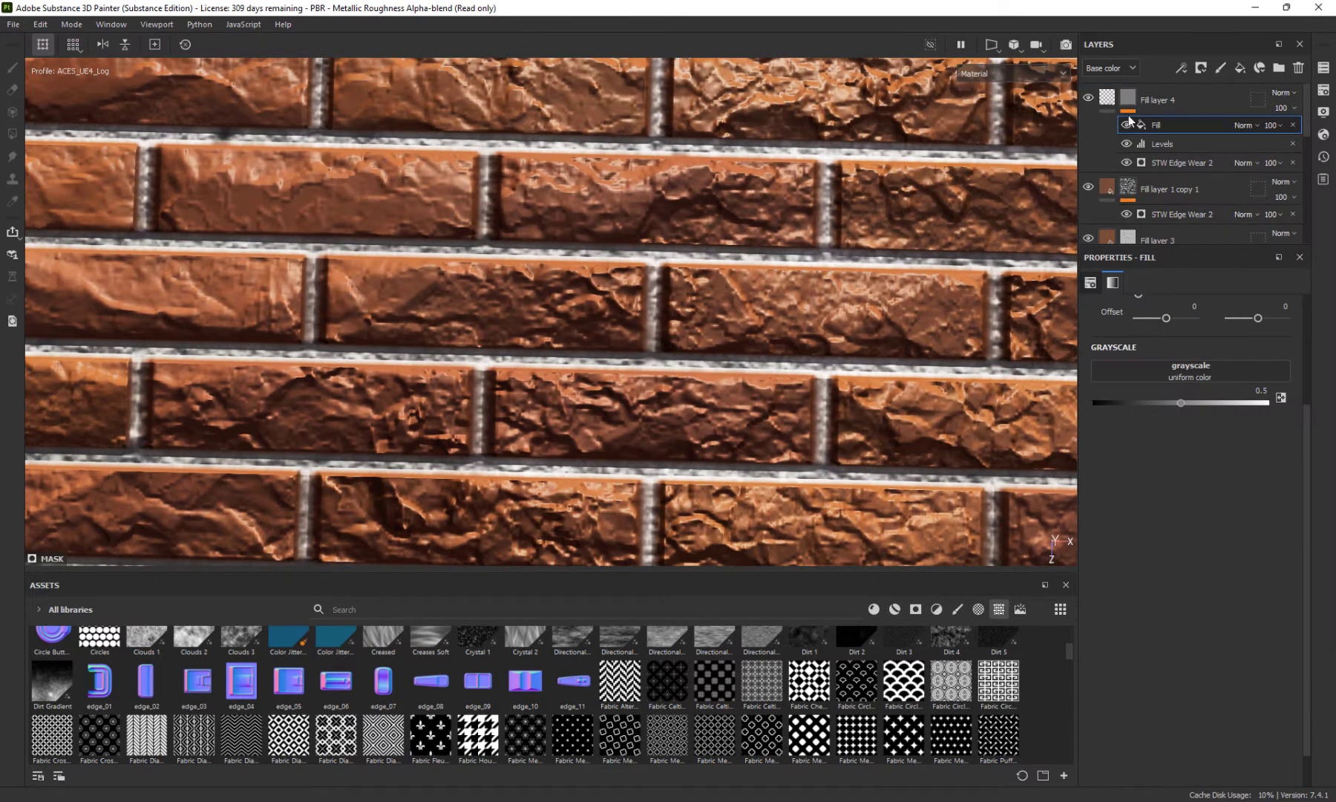
Try the Multiply and Overlay blend modes on the fill in Fill layer 4's mask
click(1242, 125)
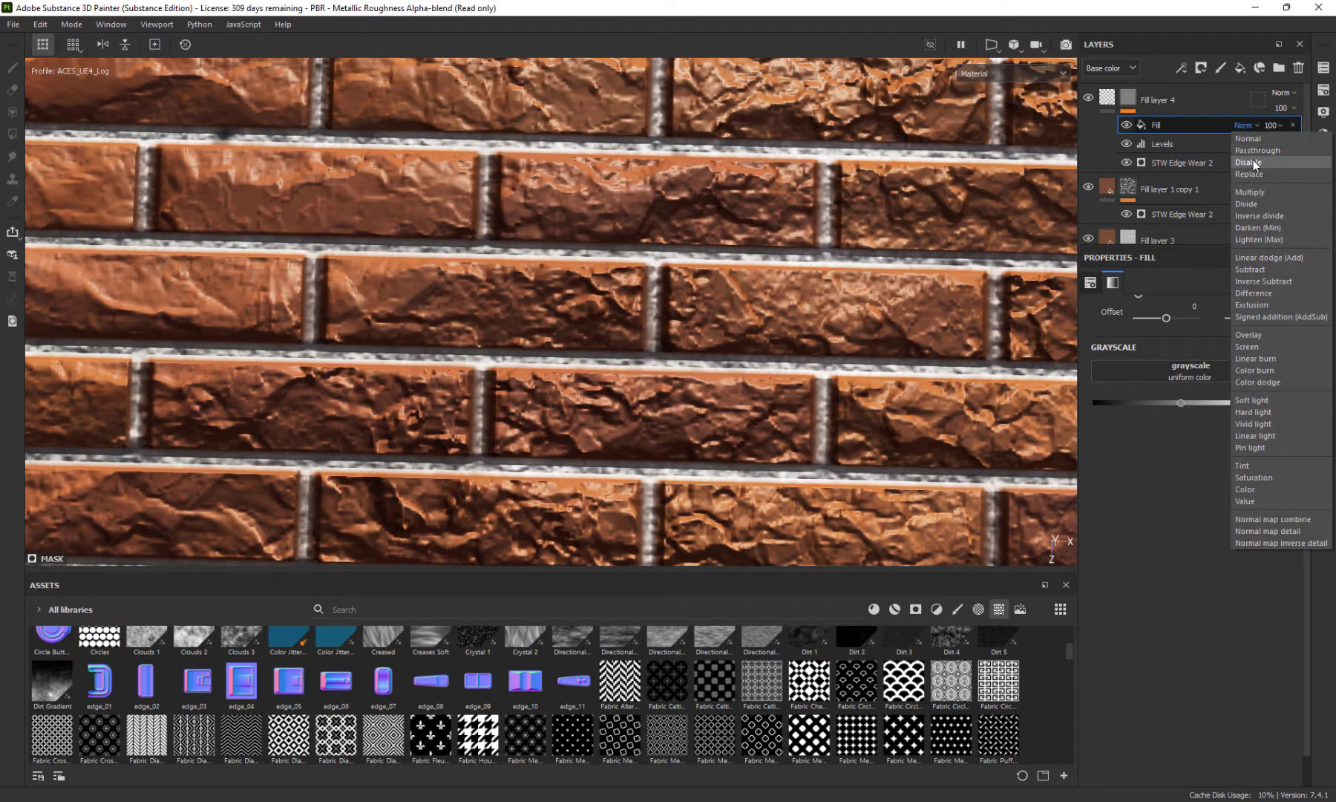
click(1265, 192)
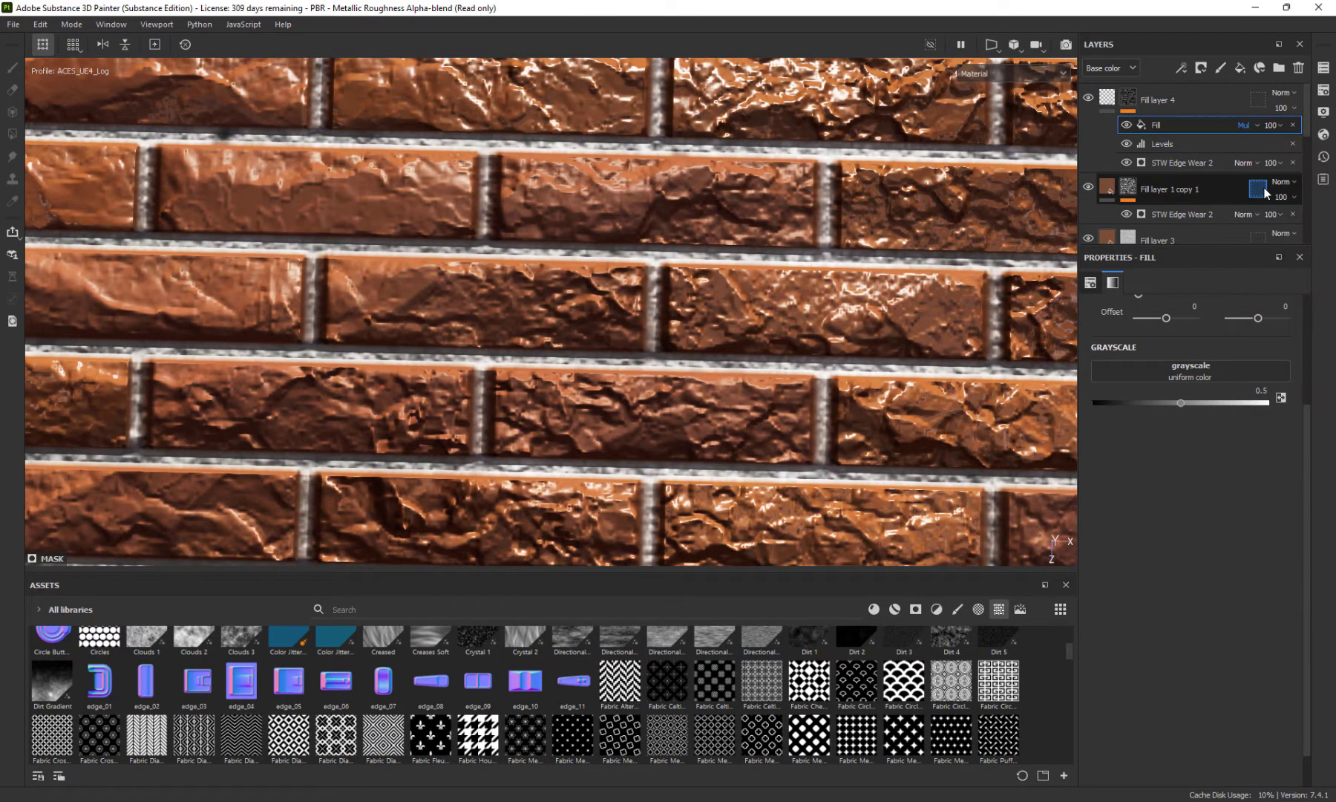
click(1258, 128)
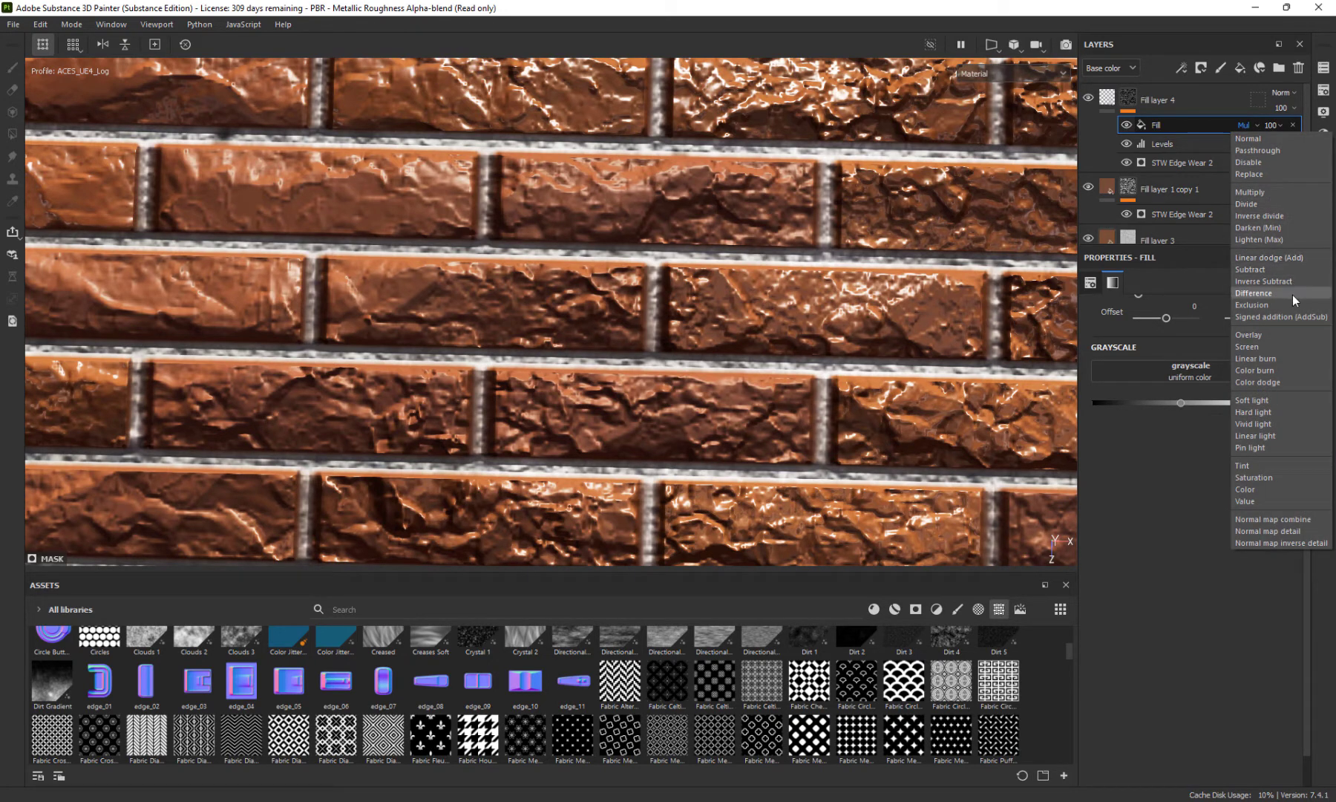
click(1269, 333)
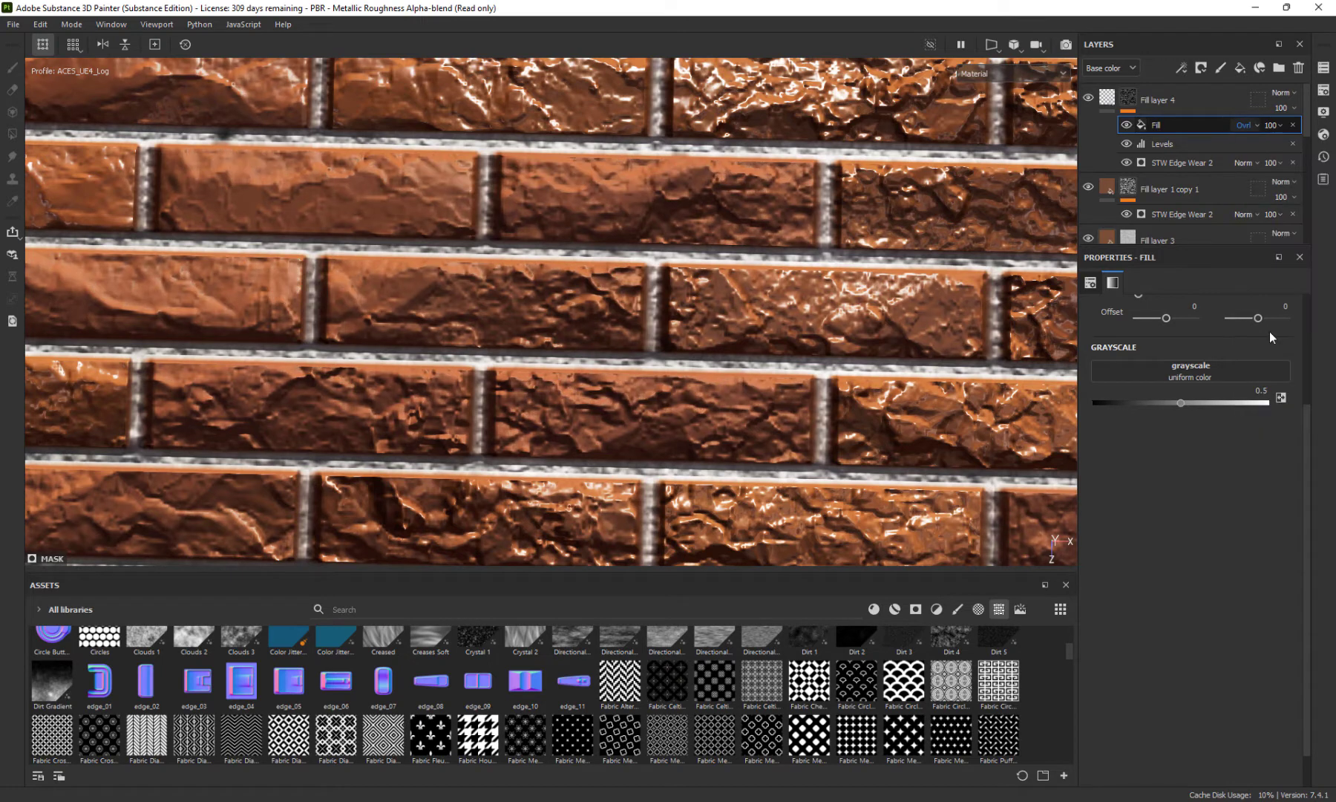
click(1249, 129)
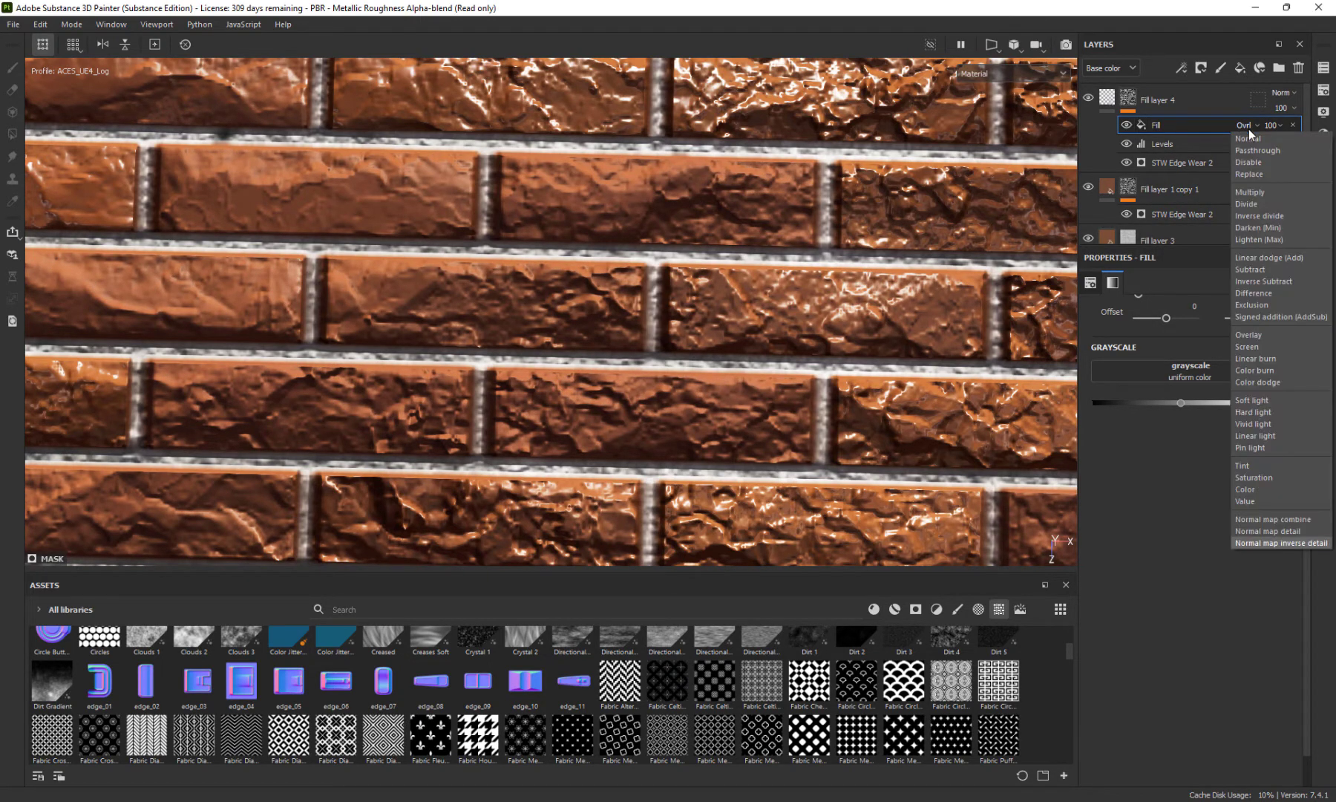
click(1249, 129)
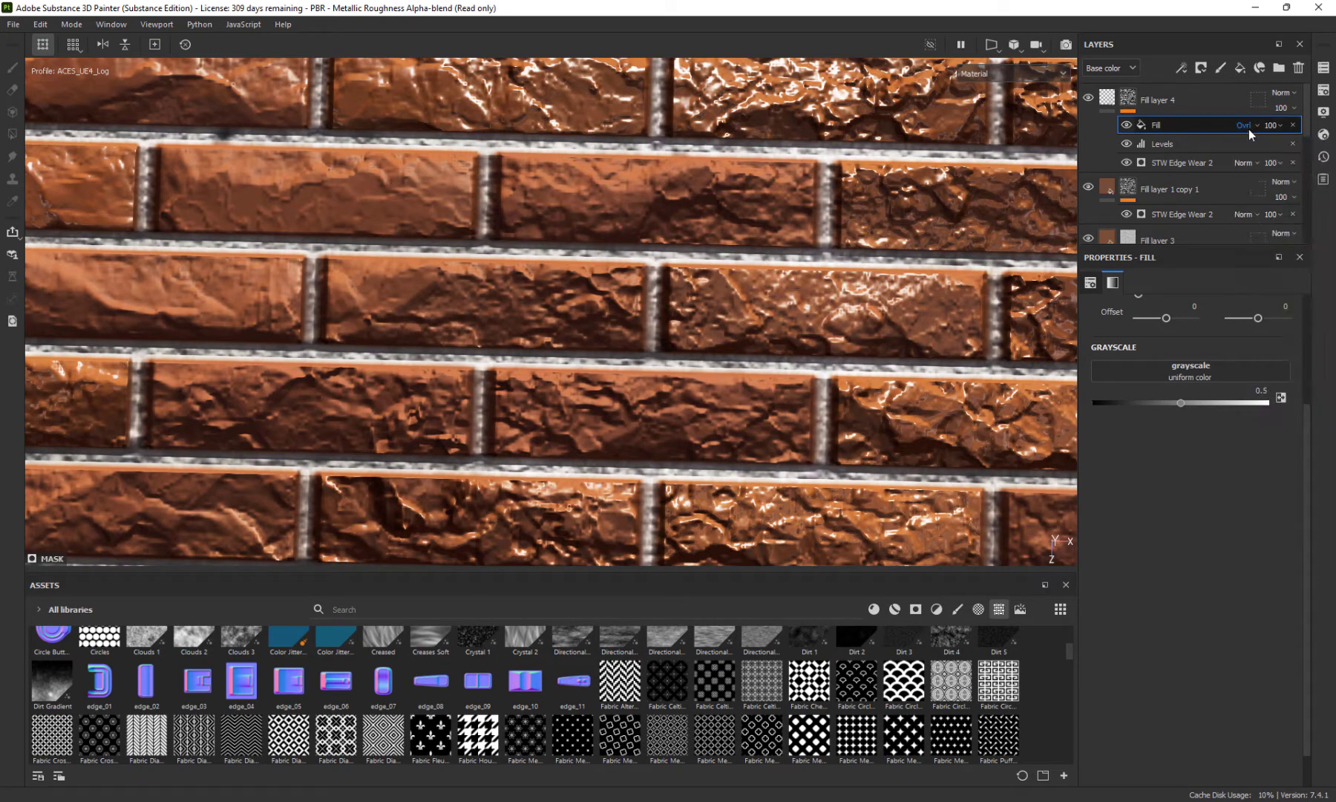
Cycle through the other blend modes of the fill in Fill layer 4's mask and settle on Passthrough
key(Down)
scroll(1248, 129, down, 1)
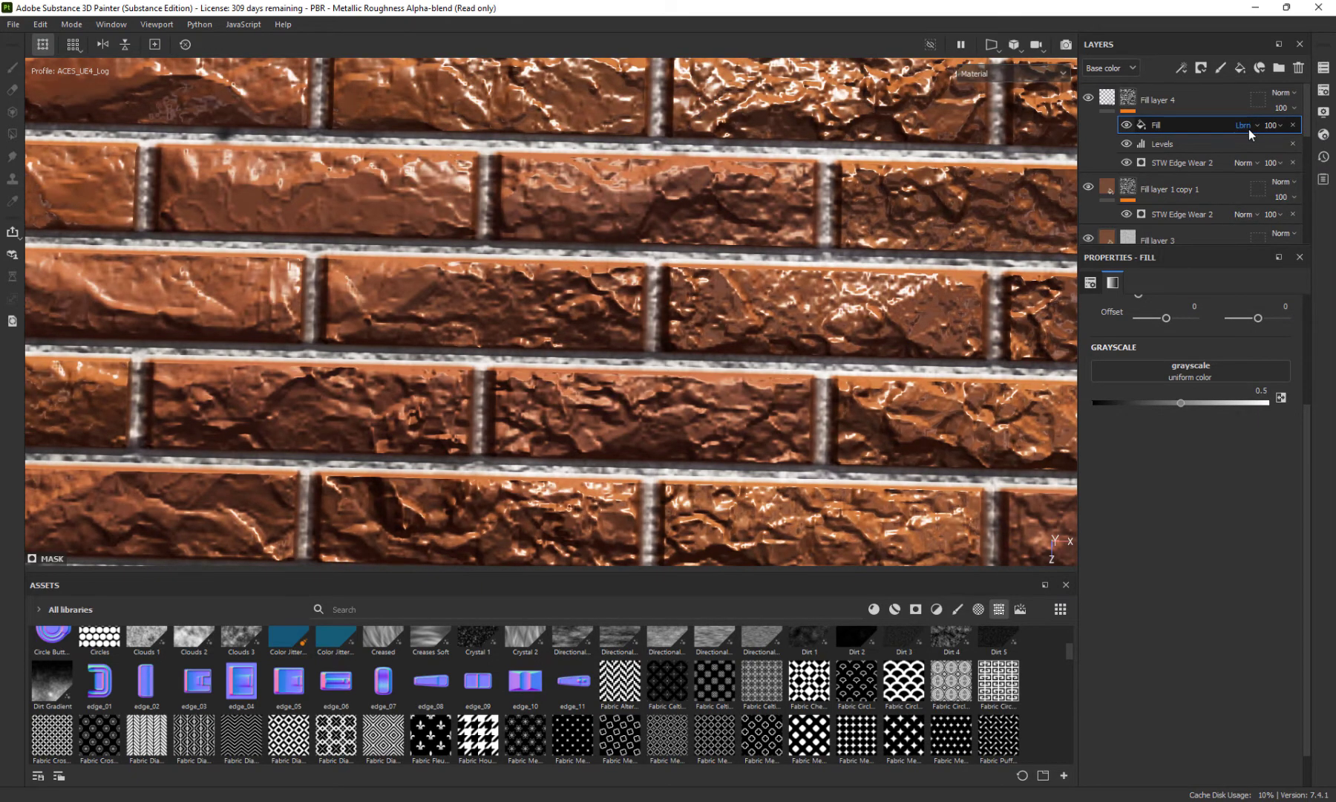
scroll(1249, 129, down, 1)
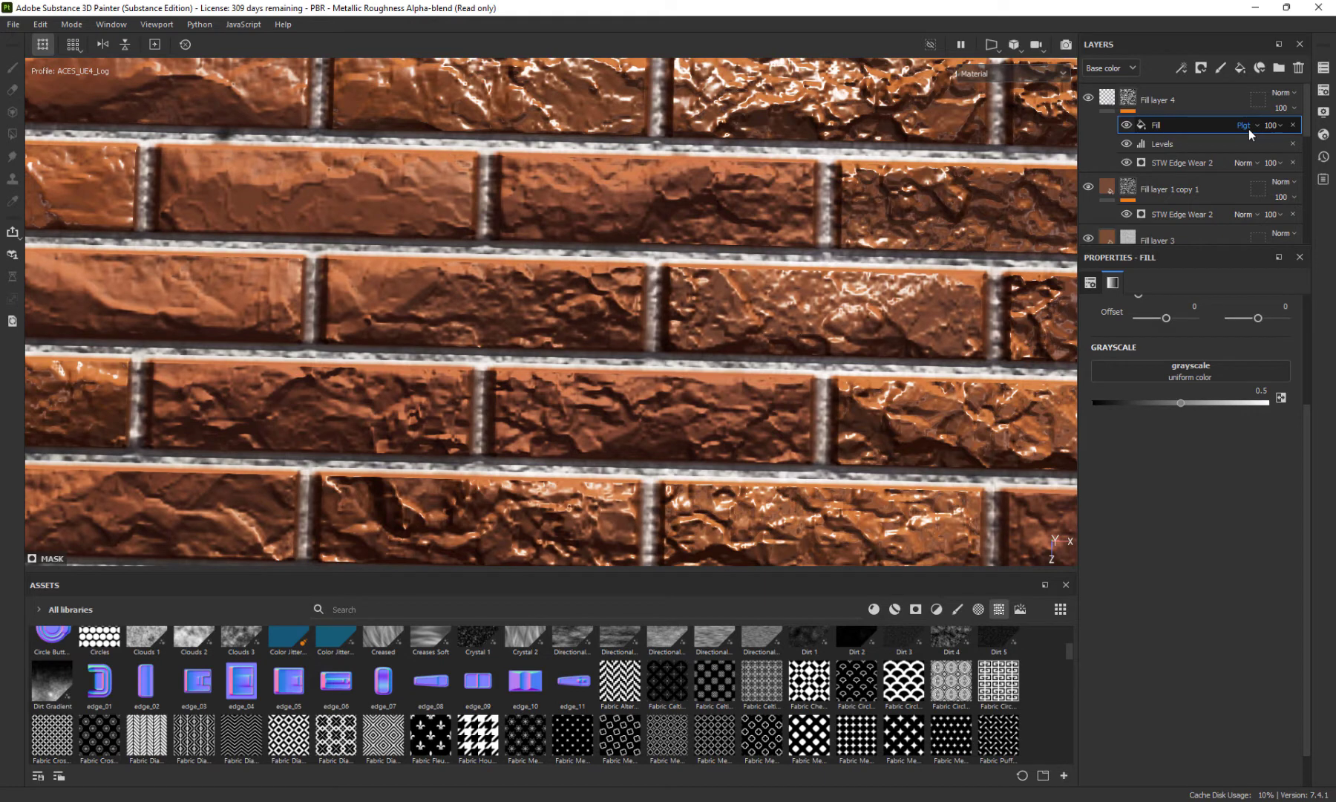
scroll(1249, 129, down, 1)
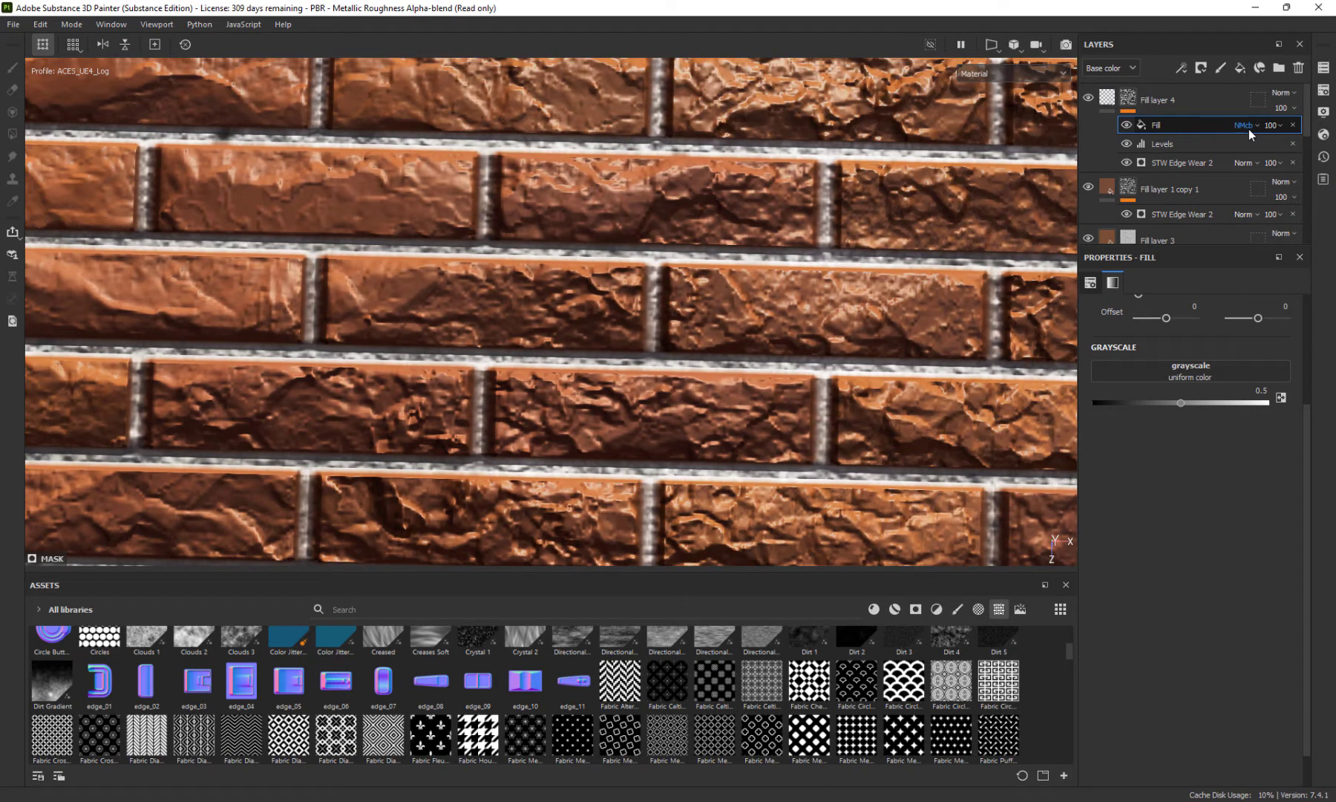
scroll(1248, 129, down, 1)
scroll(1249, 129, up, 3)
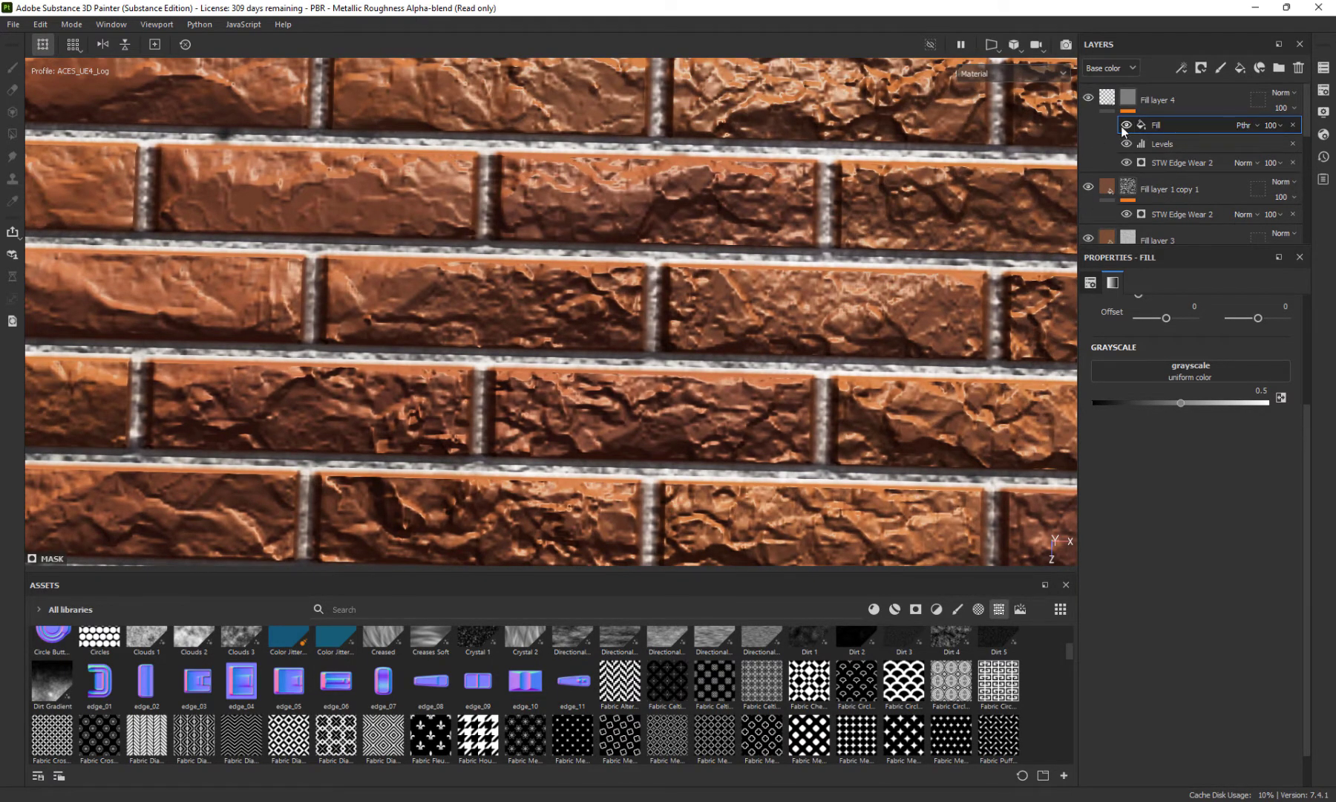
Toggle the visibility of the Passthrough fill repeatedly to compare its effect on the brick glossiness at a grazing angle
alt+drag(579, 256, 464, 545)
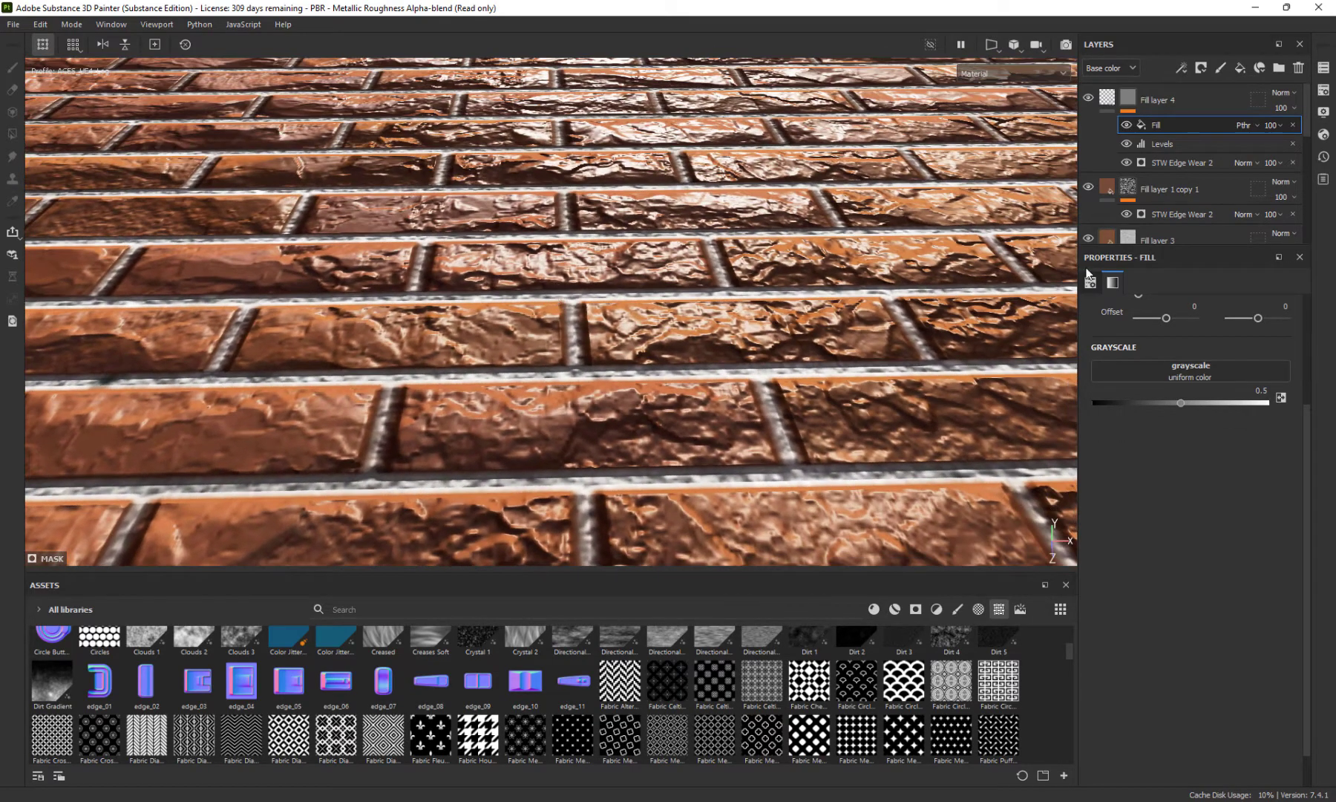
click(1128, 125)
click(1128, 125)
click(1129, 125)
click(1128, 124)
click(1129, 124)
click(1129, 124)
Set the opacity of the Passthrough fill in Fill layer 4's mask to 27
click(1276, 126)
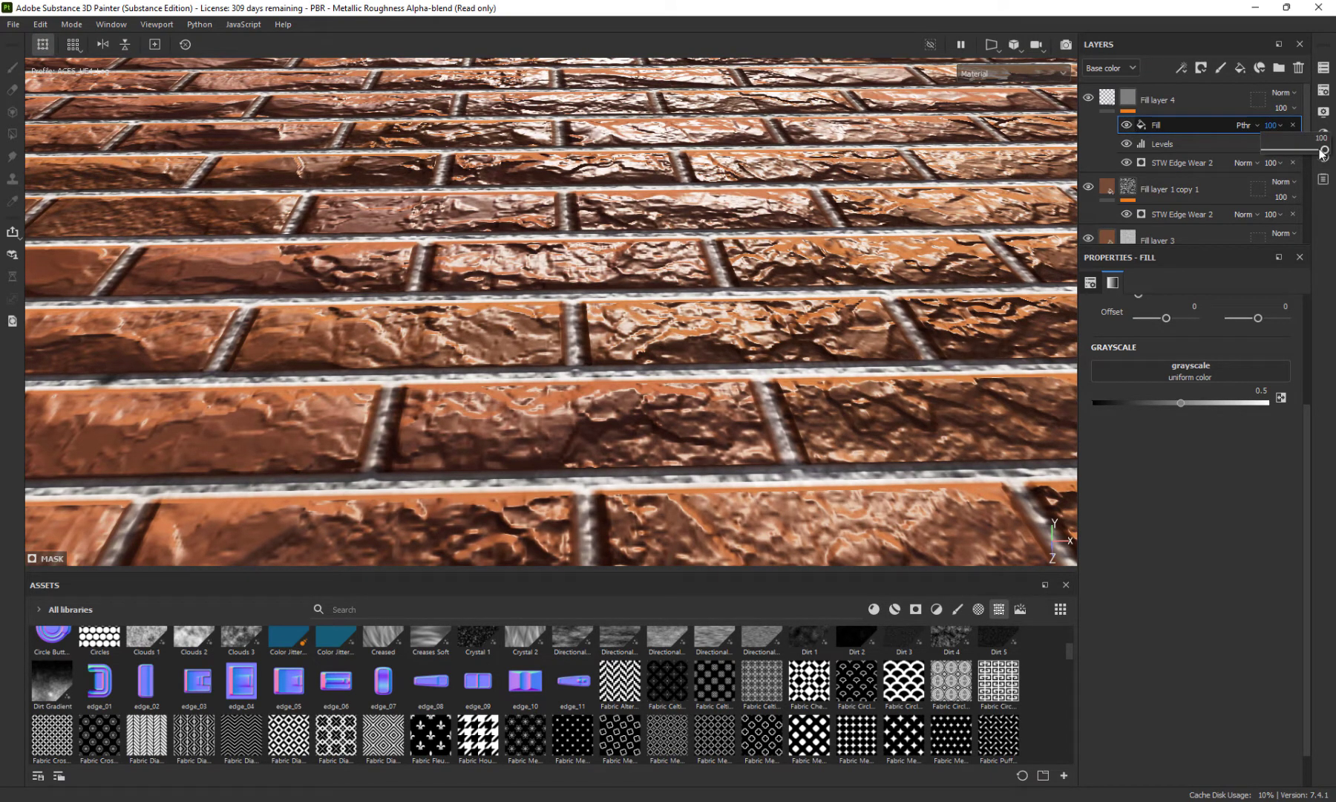
drag(1323, 152, 1286, 156)
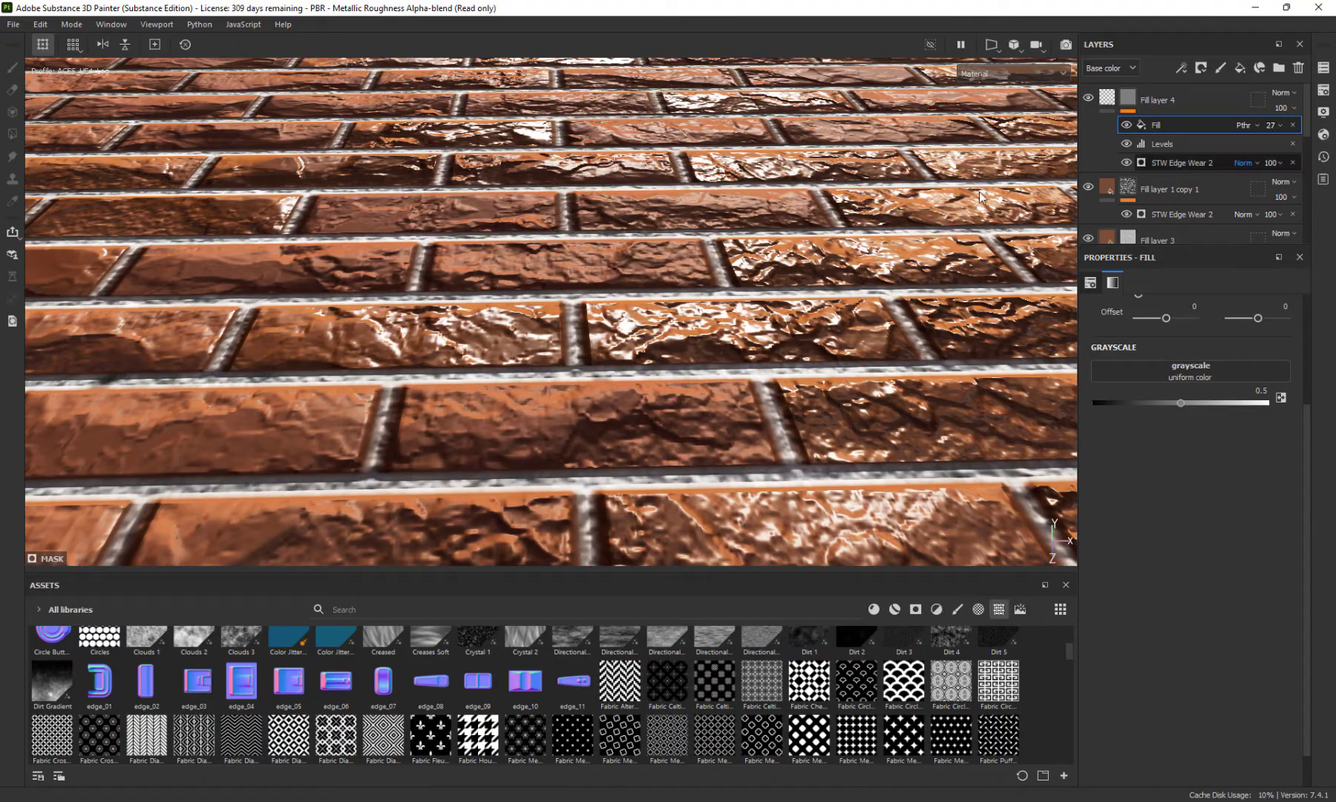
key(f)
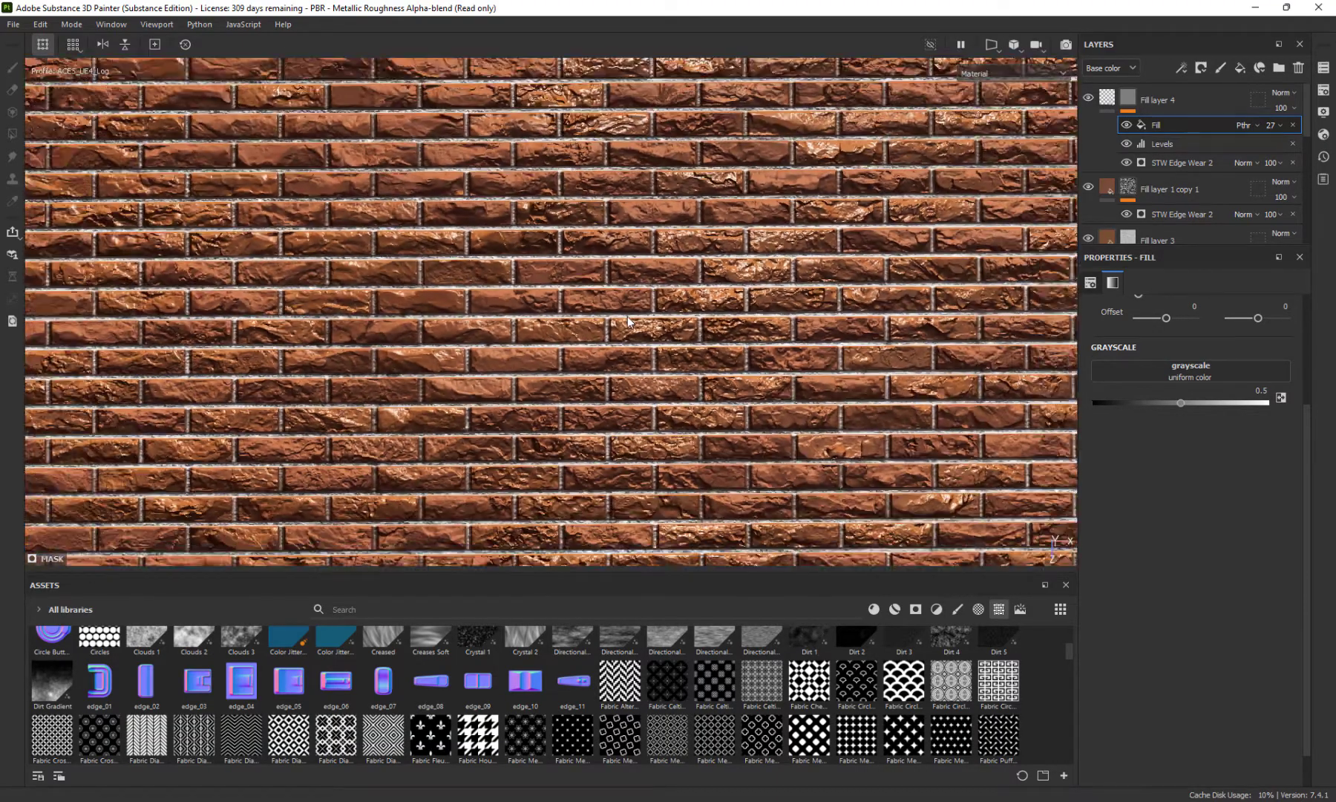
mouse_move(628, 317)
alt+mouse_down()
mouse_move(594, 178)
mouse_move(594, 196)
alt+mouse_up()
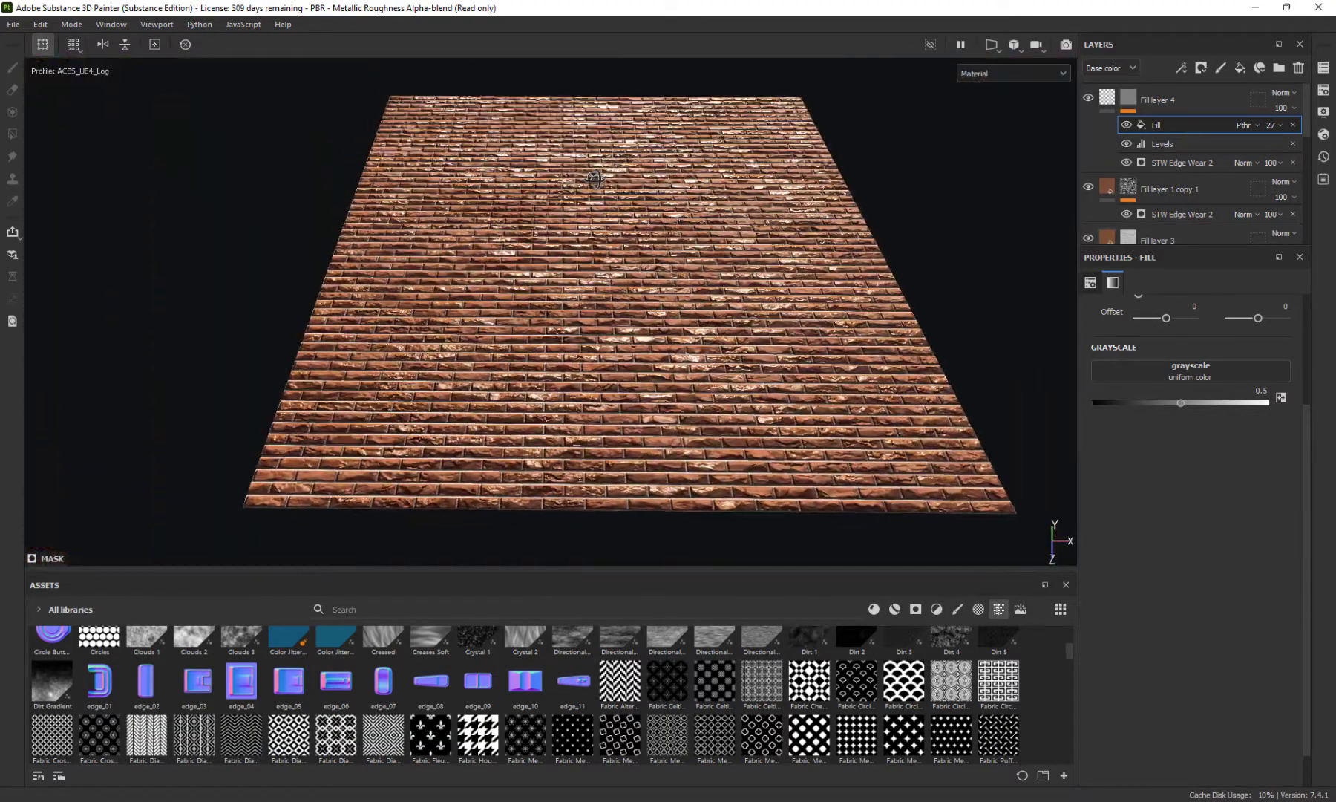
Toggle Fill layer 4 off and on to compare its effect across the whole brick wall
click(1114, 95)
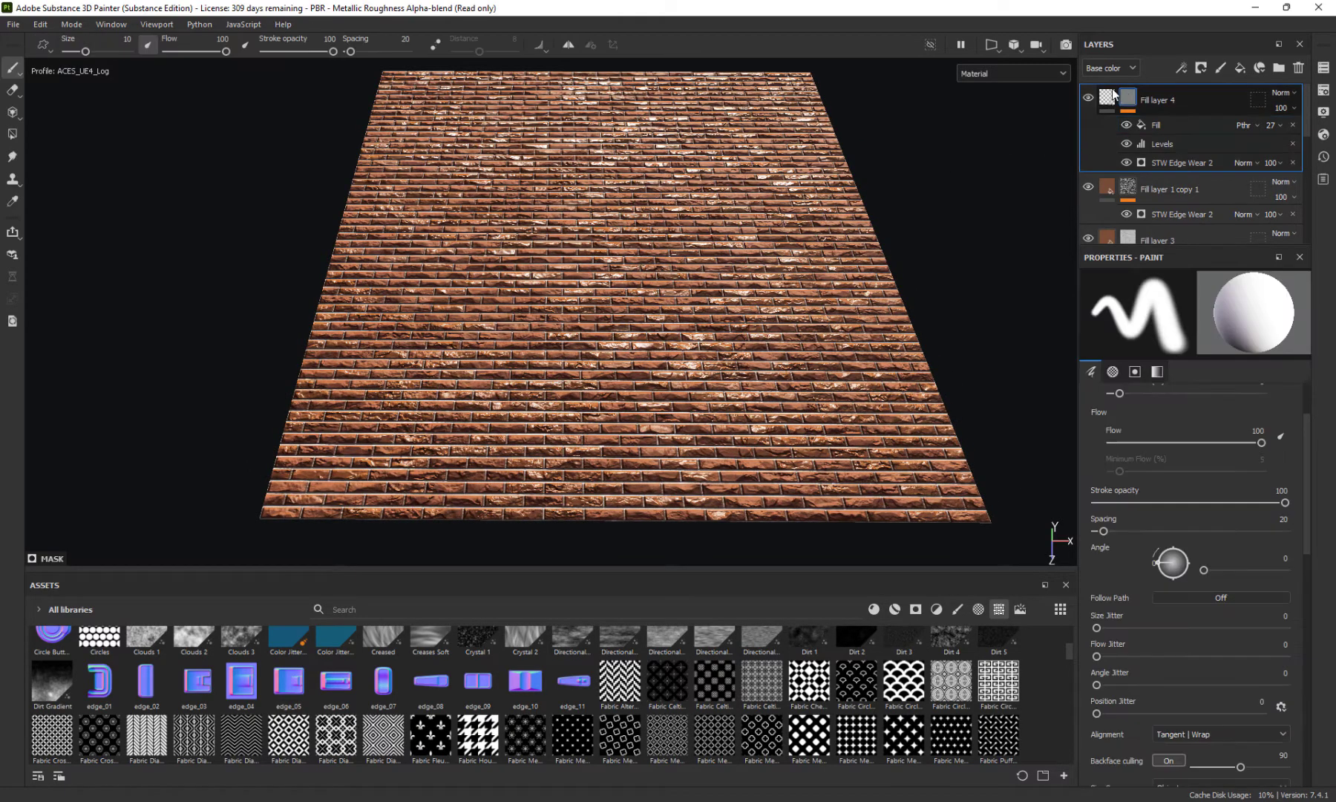
click(1090, 98)
click(1090, 98)
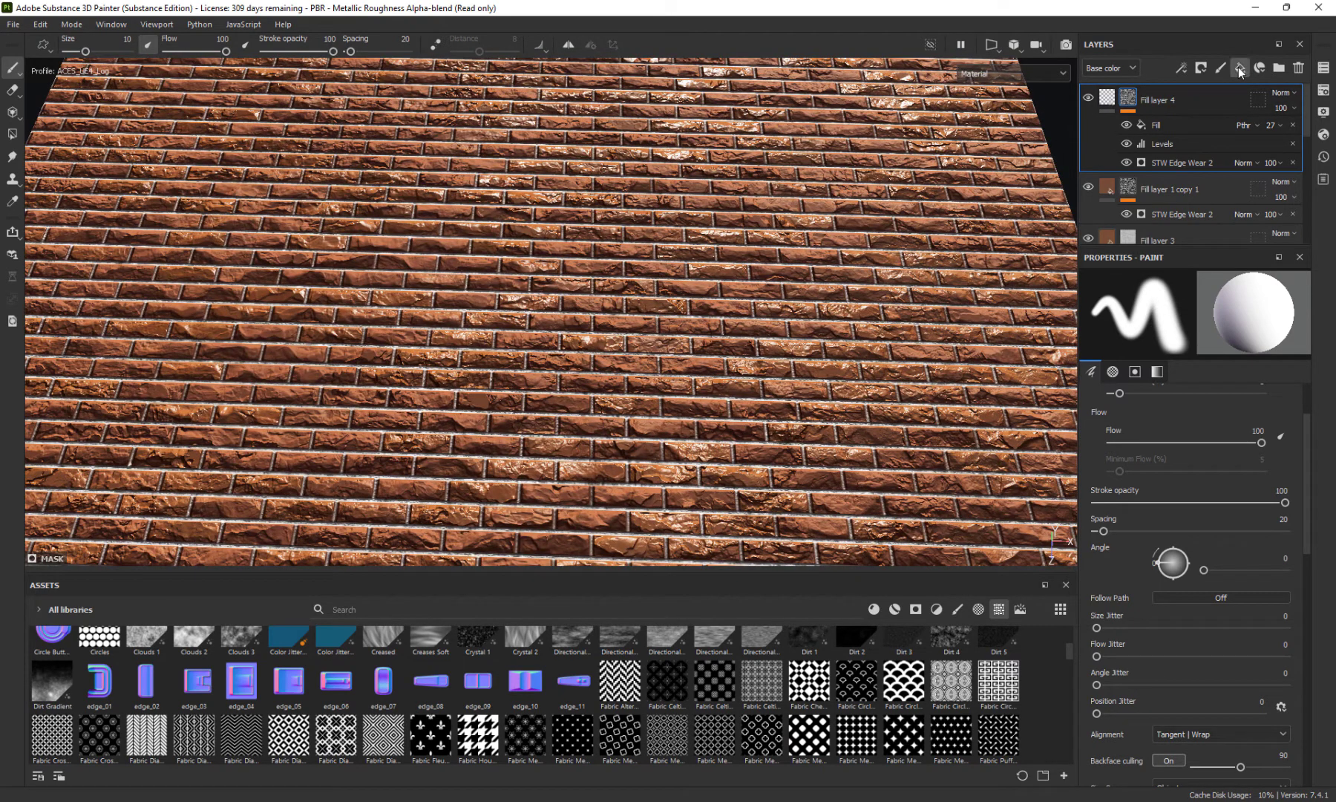
Add a fill layer above Fill layer 4 with only the roughness channel enabled
click(1240, 68)
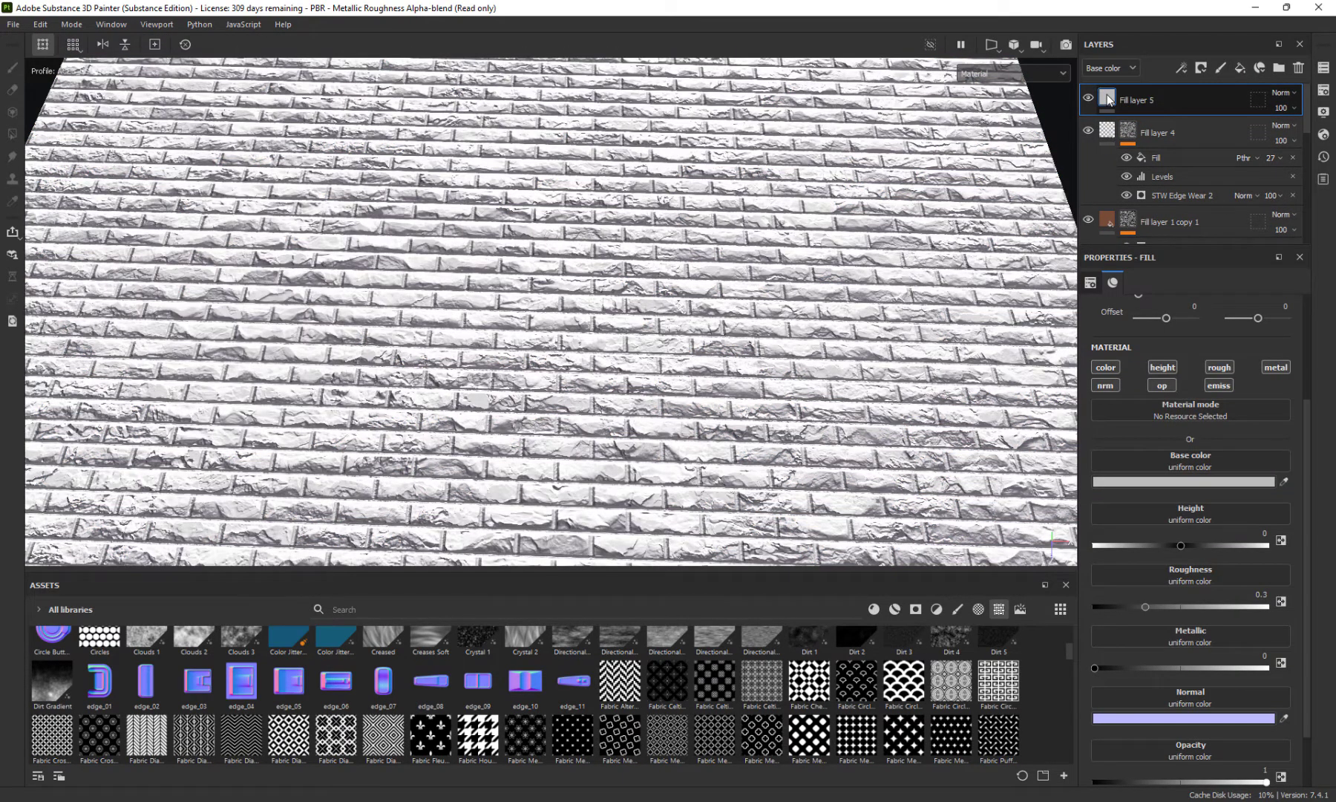
right_click(1109, 99)
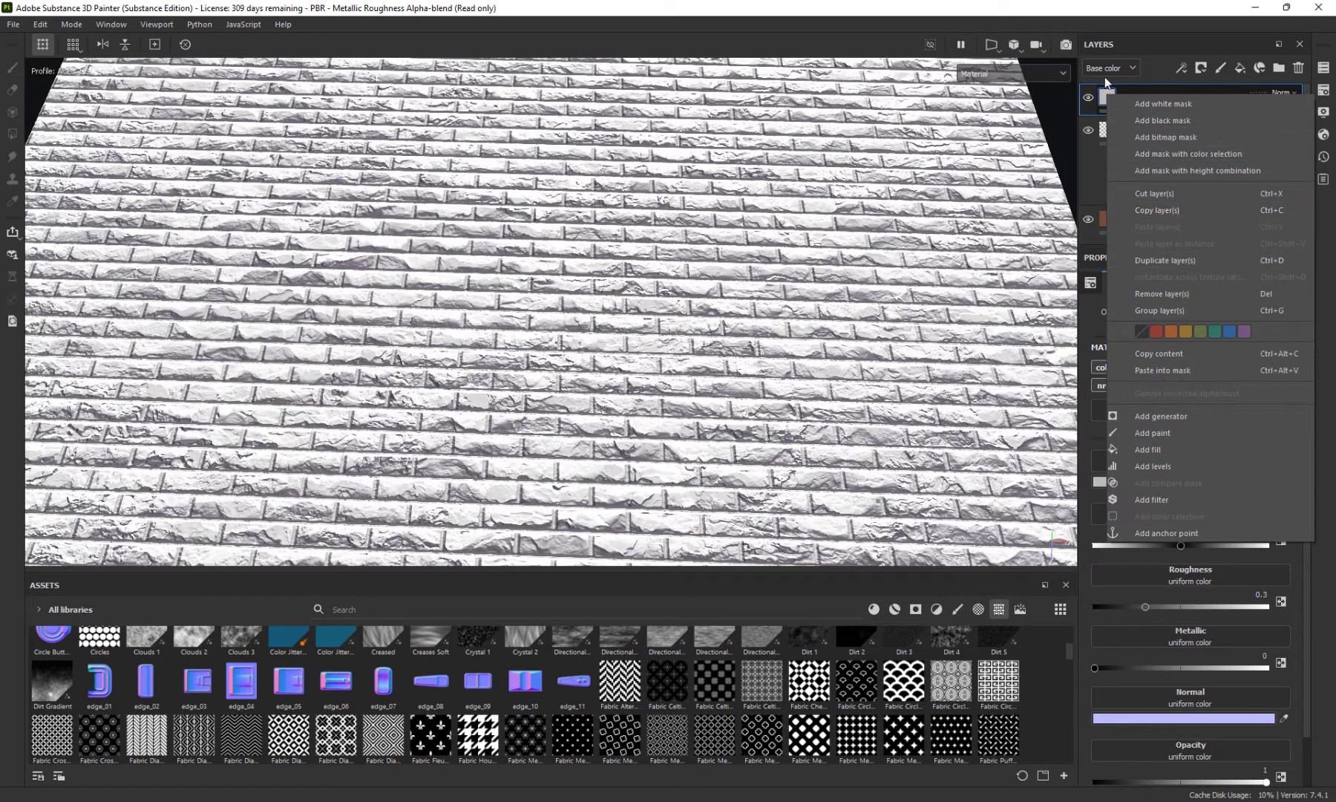
click(1106, 95)
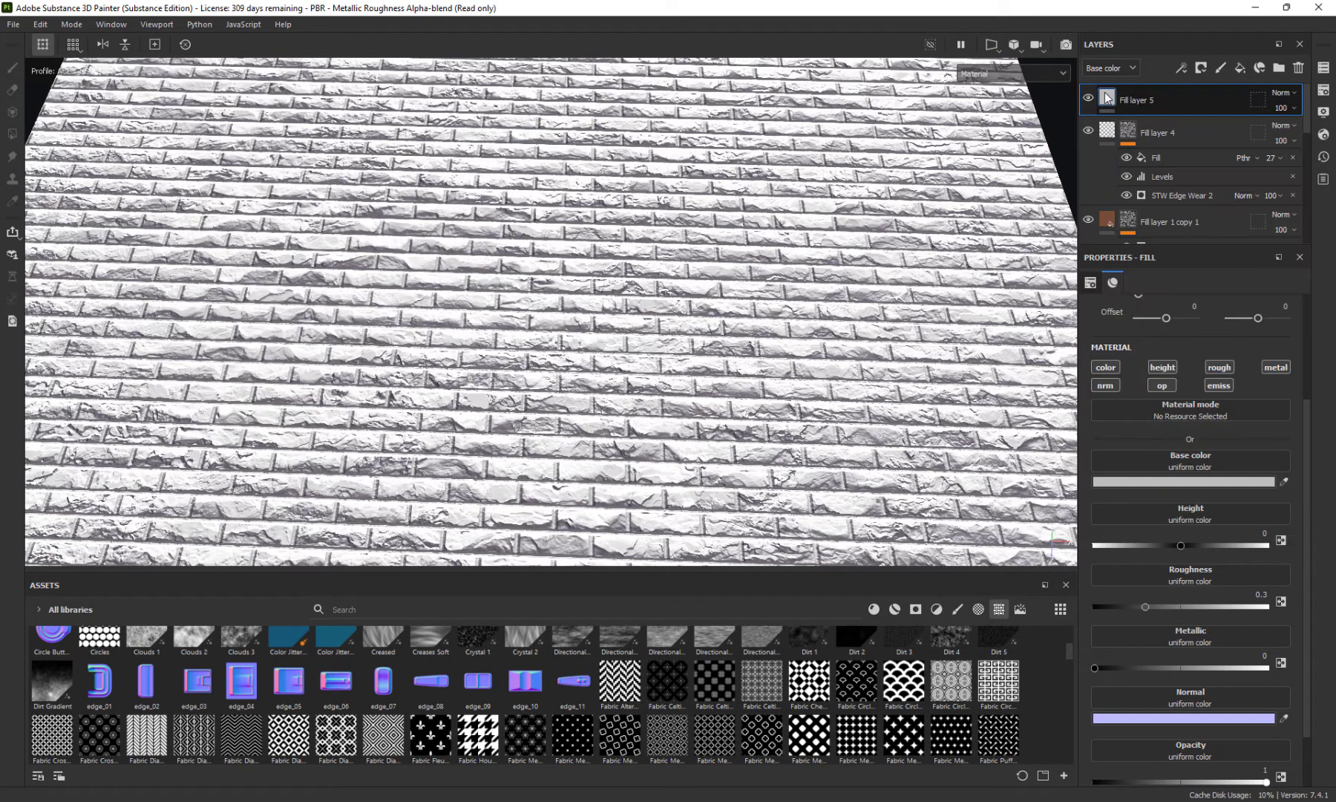
click(1106, 366)
click(1106, 386)
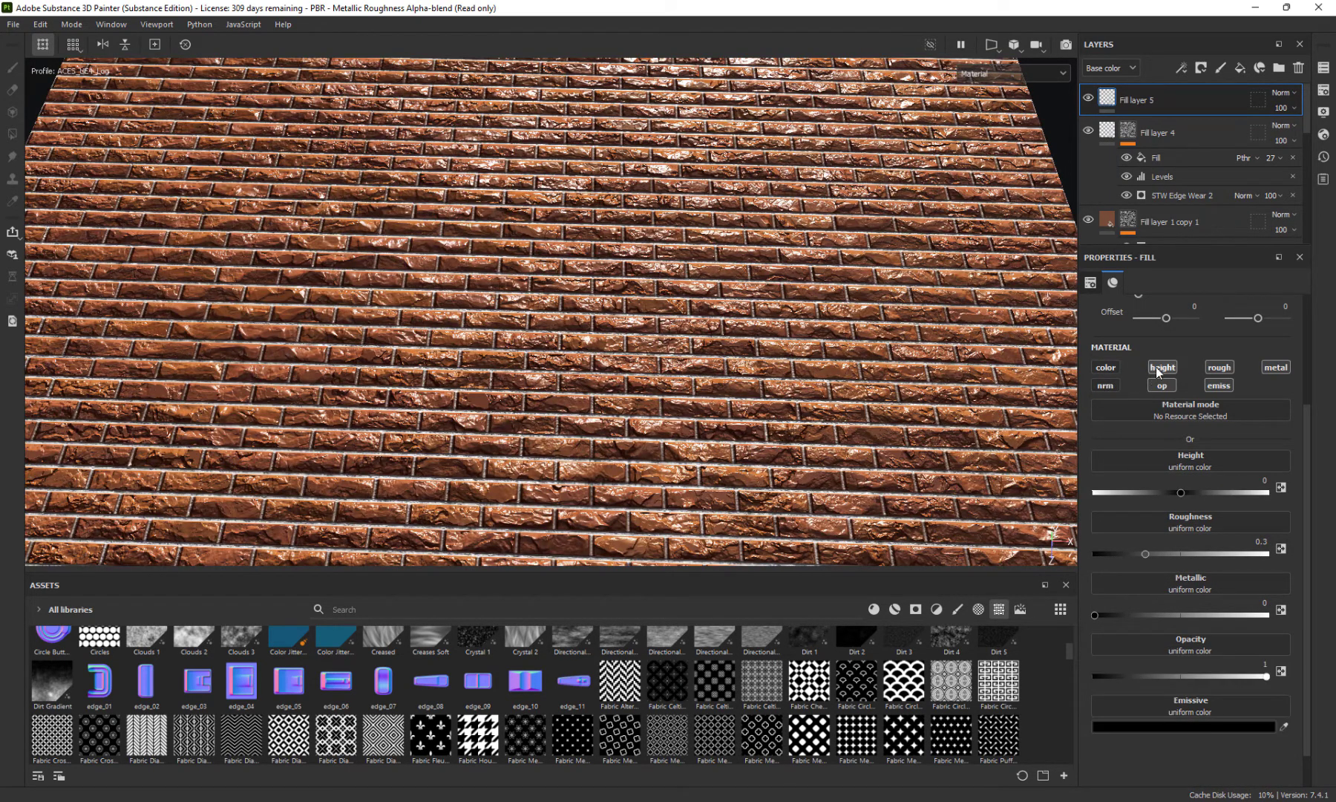
click(1159, 368)
click(1163, 385)
click(1218, 385)
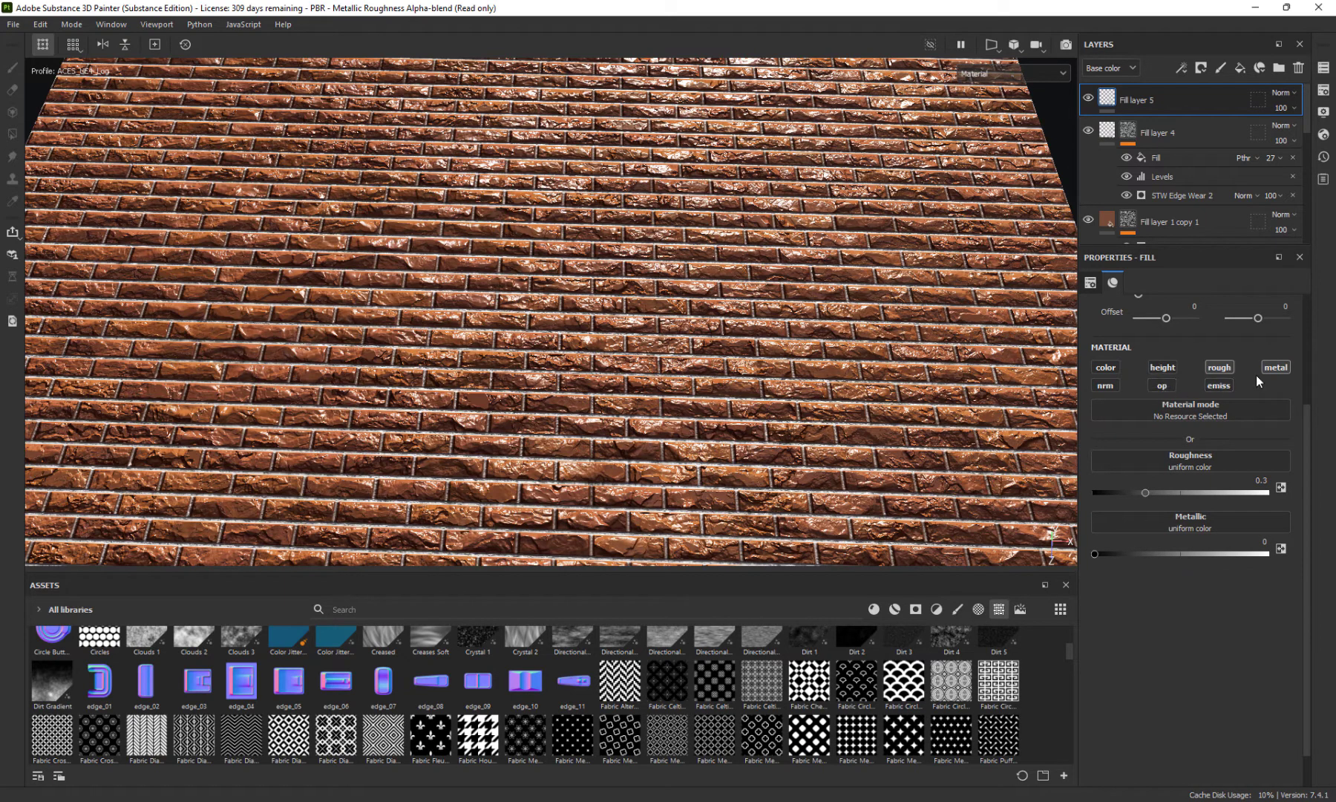
click(1270, 366)
Set the uniform roughness of the new top fill layer to 0.5984
drag(1146, 492, 1189, 491)
alt+drag(855, 324, 920, 323)
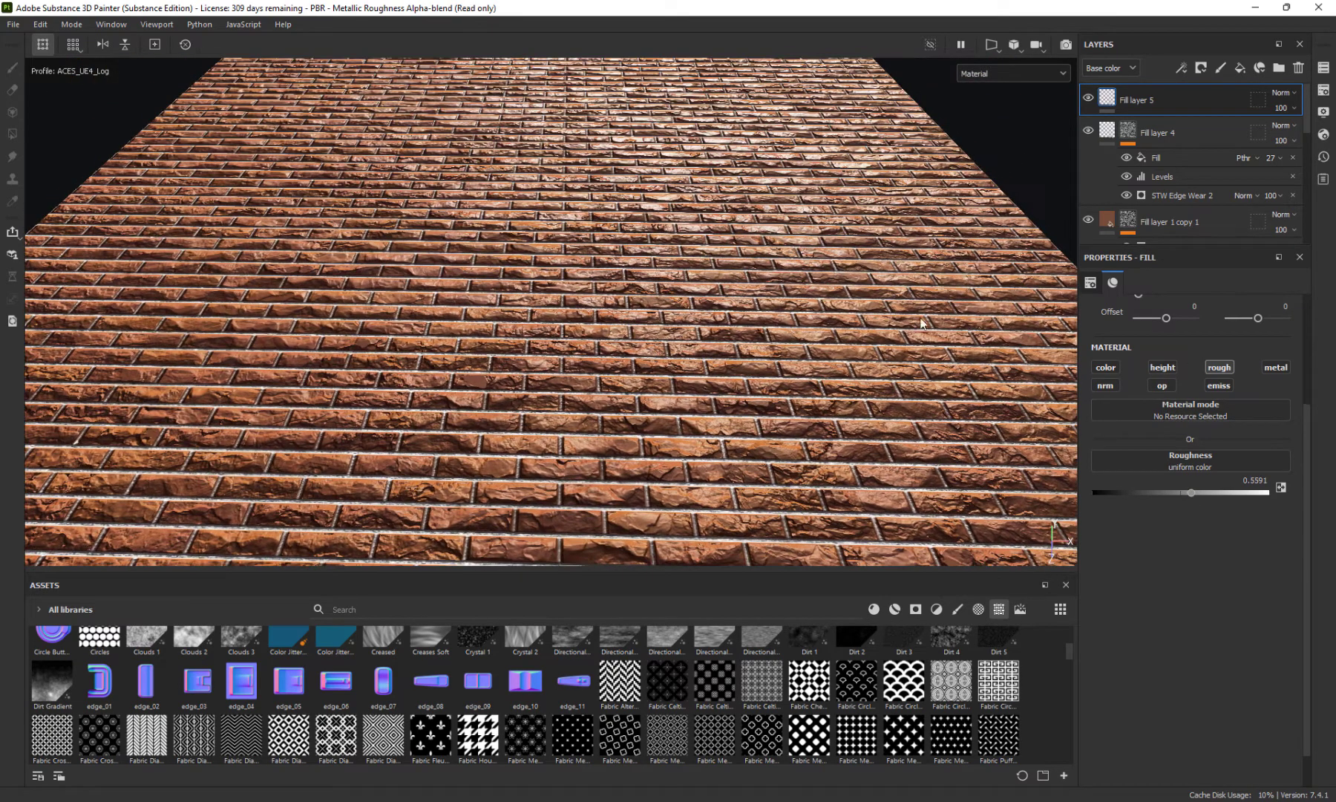
drag(1188, 490, 1199, 494)
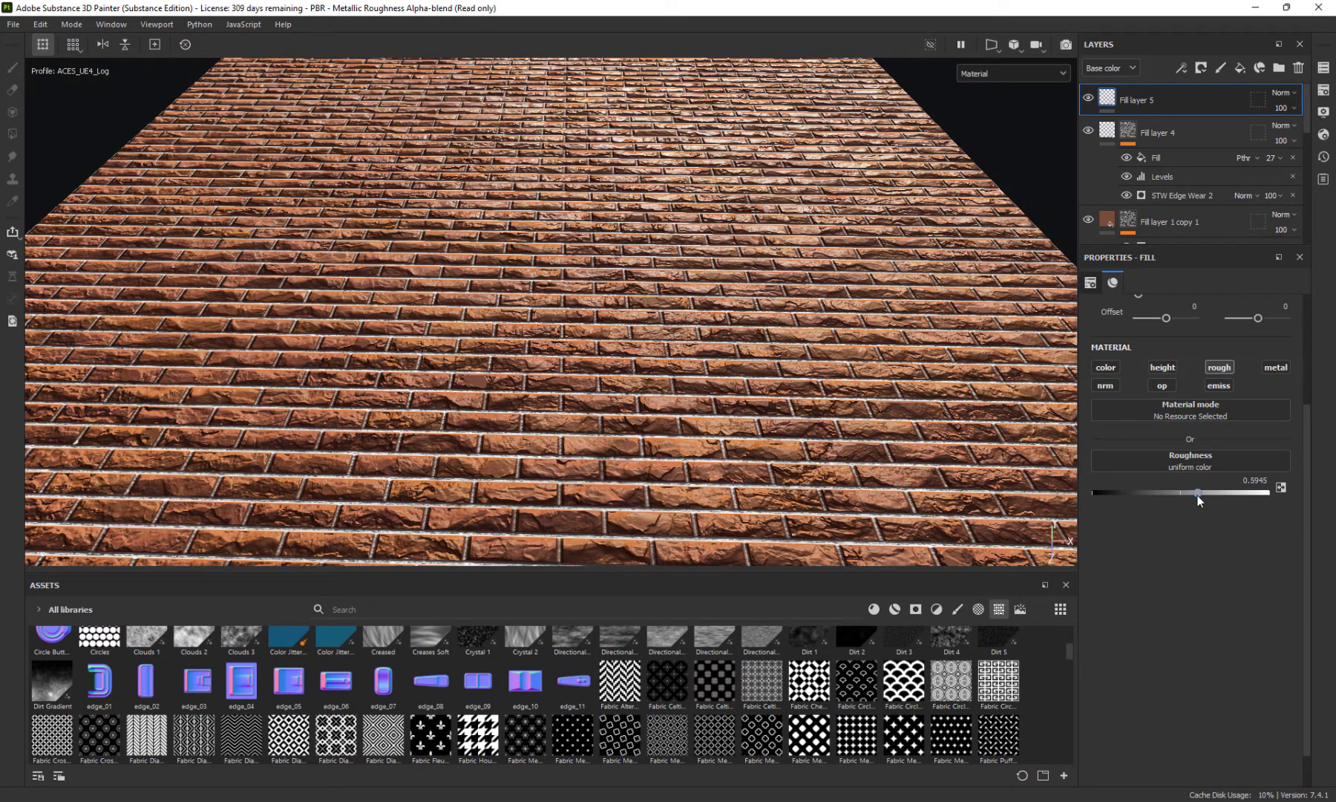
alt+shift+drag(610, 288, 808, 256)
scroll(599, 206, down, 3)
scroll(599, 207, up, 10)
scroll(648, 186, up, 3)
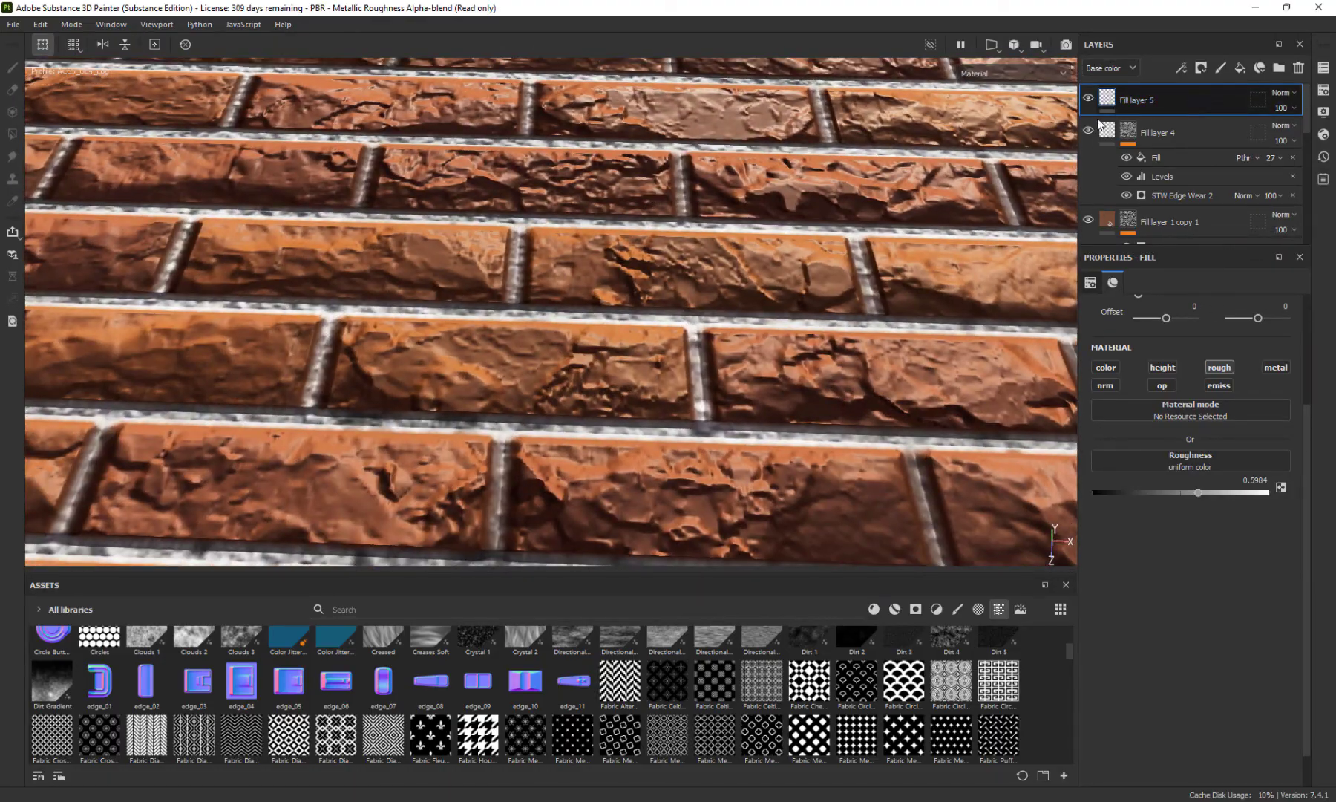
Try the Multiply blend mode on Fill layer 5 and toggle the layer's visibility to compare its effect on the whole wall
key(f)
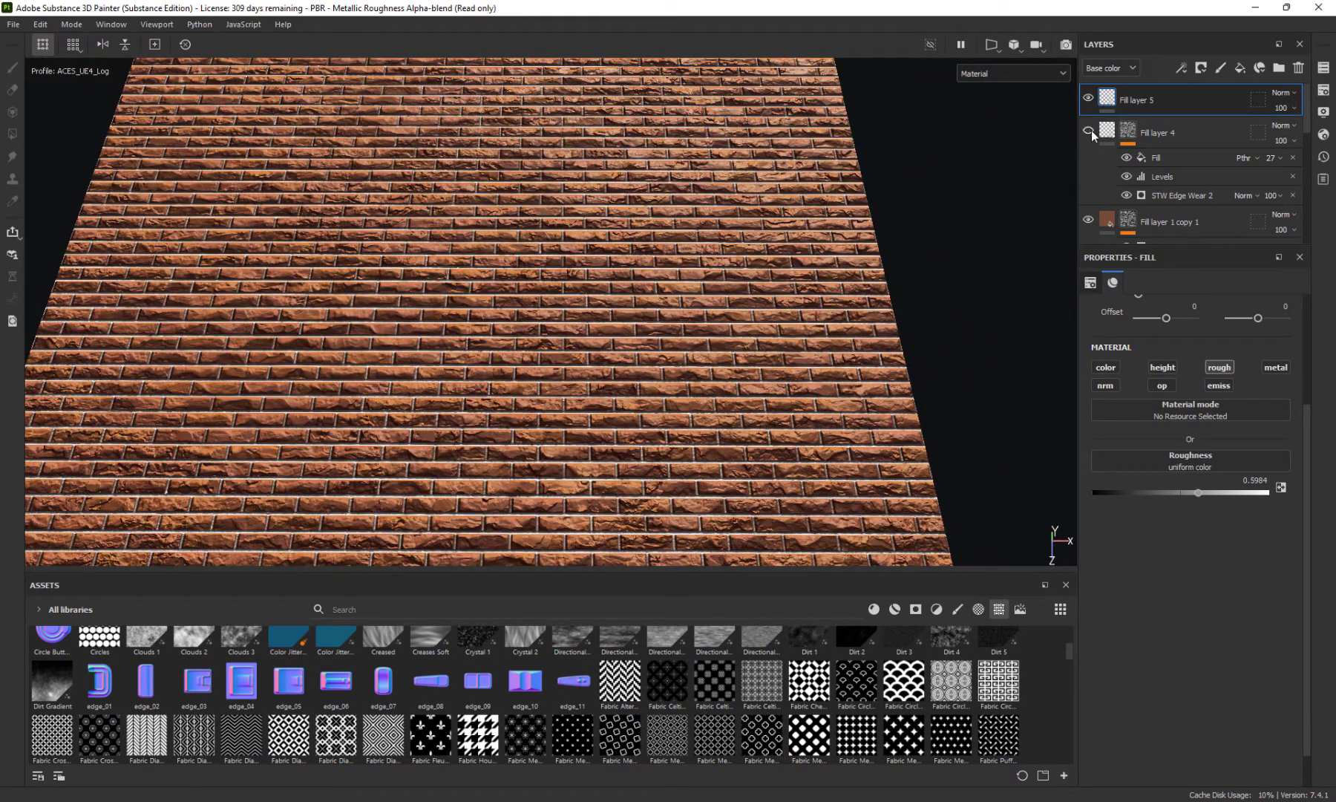
click(1282, 92)
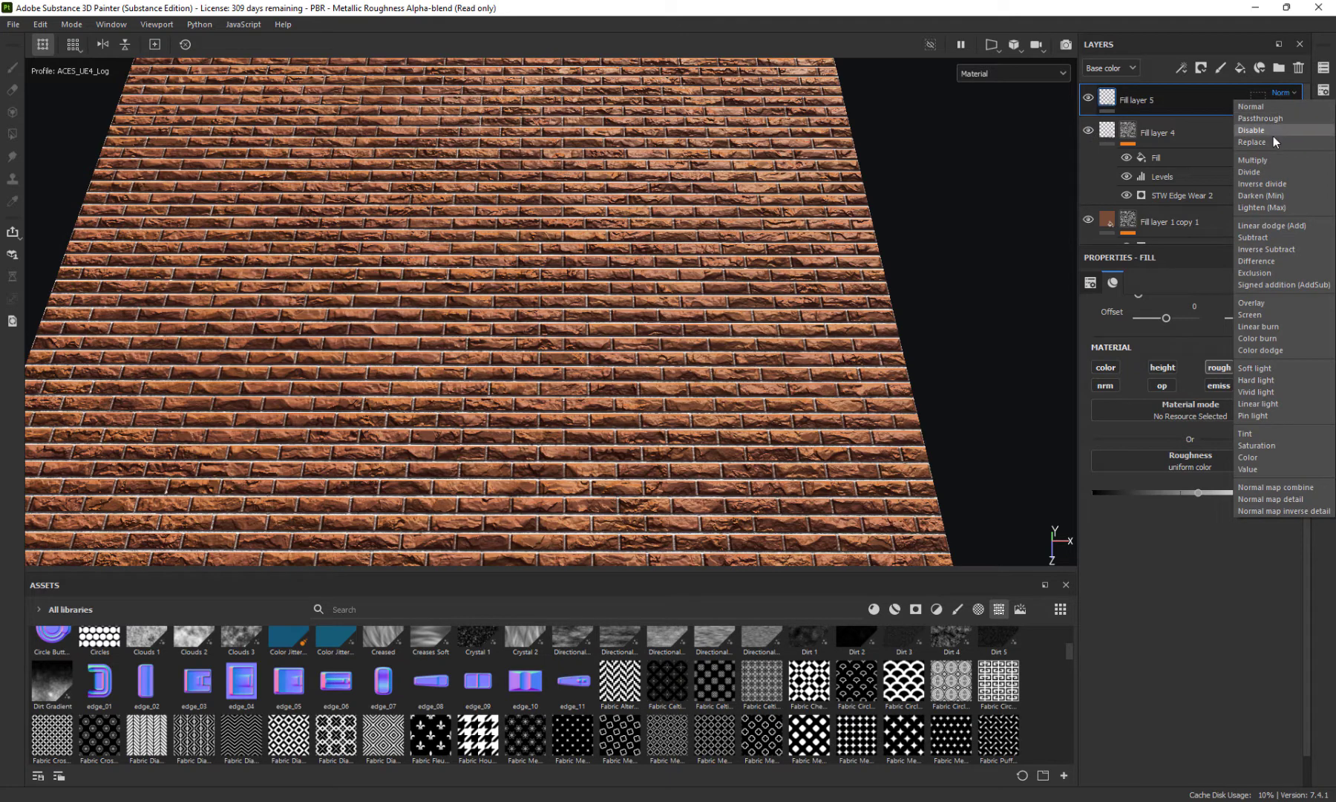
click(1272, 157)
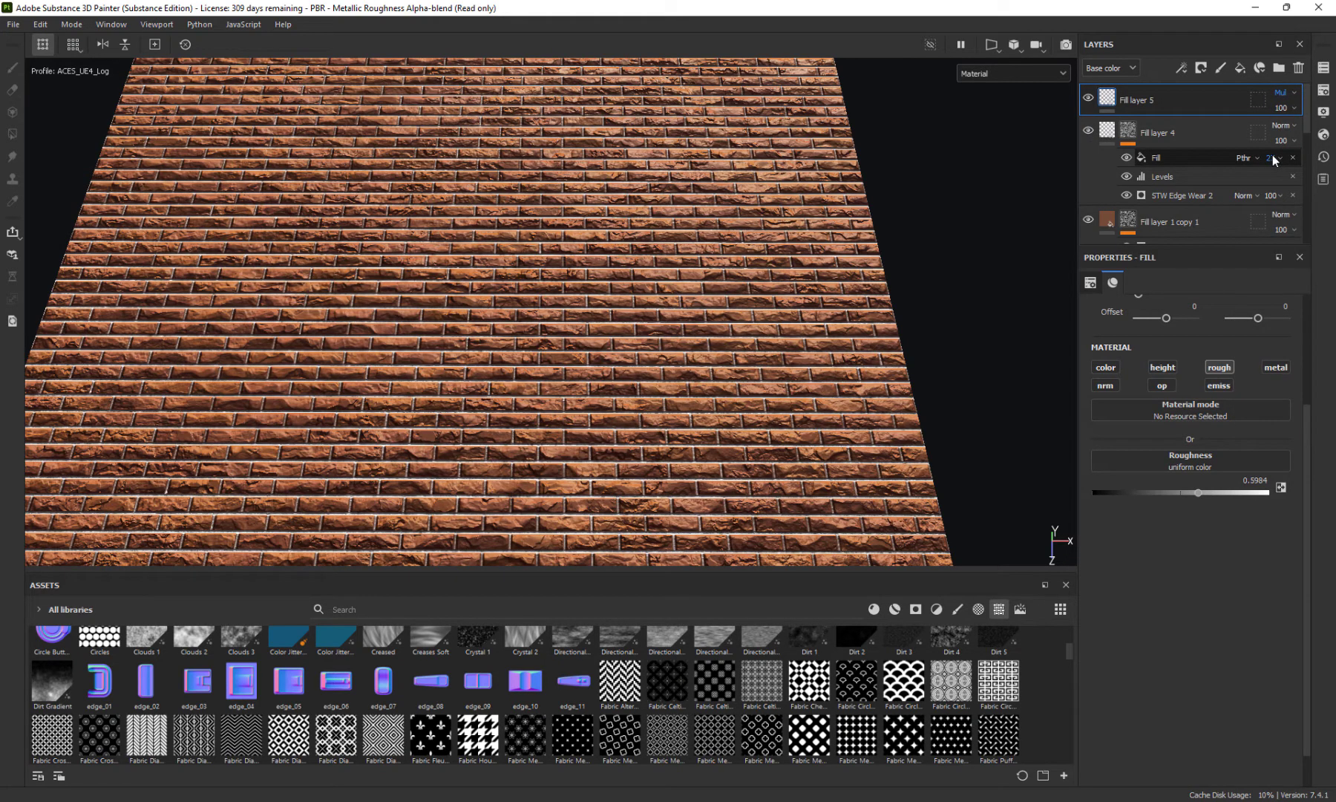
click(1090, 98)
click(1089, 98)
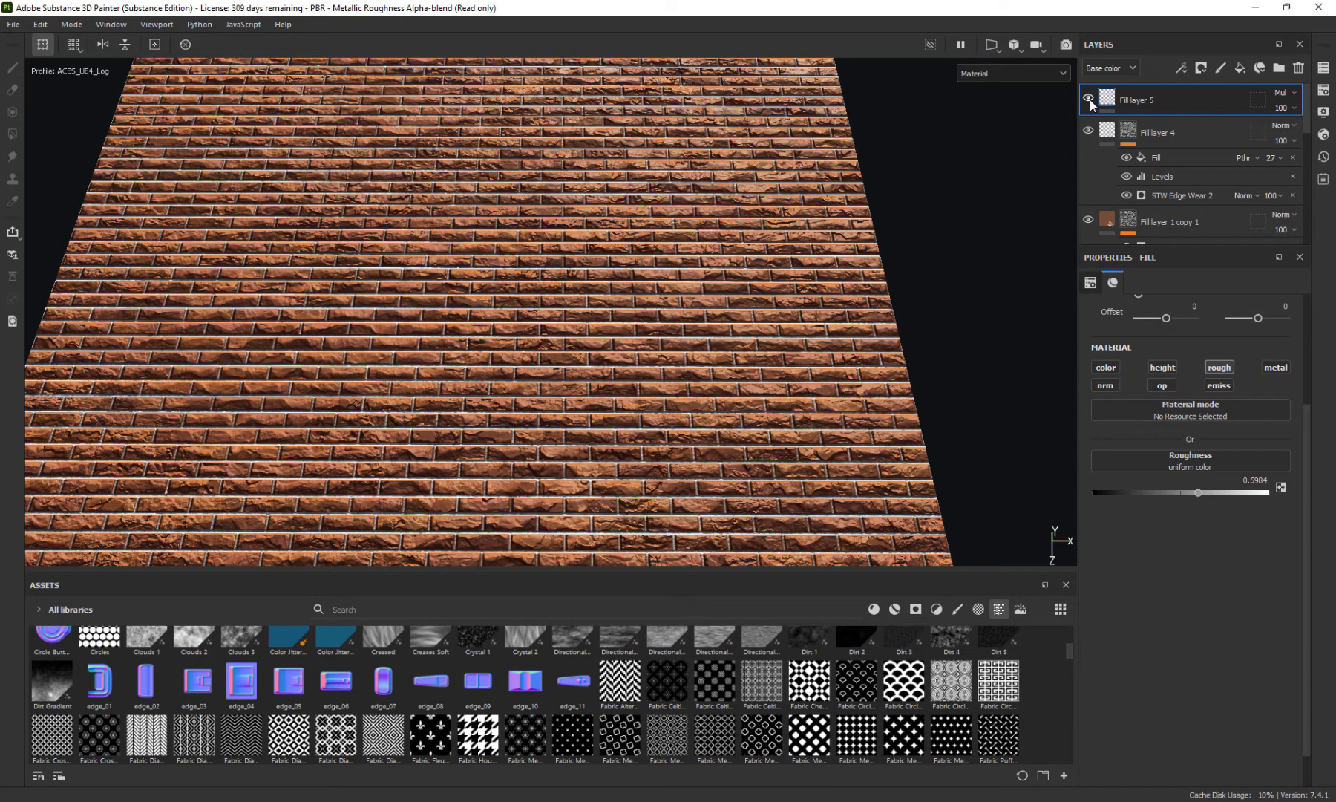
Return Fill layer 5's blend mode to Normal and set its uniform roughness to 0.6654
click(1280, 92)
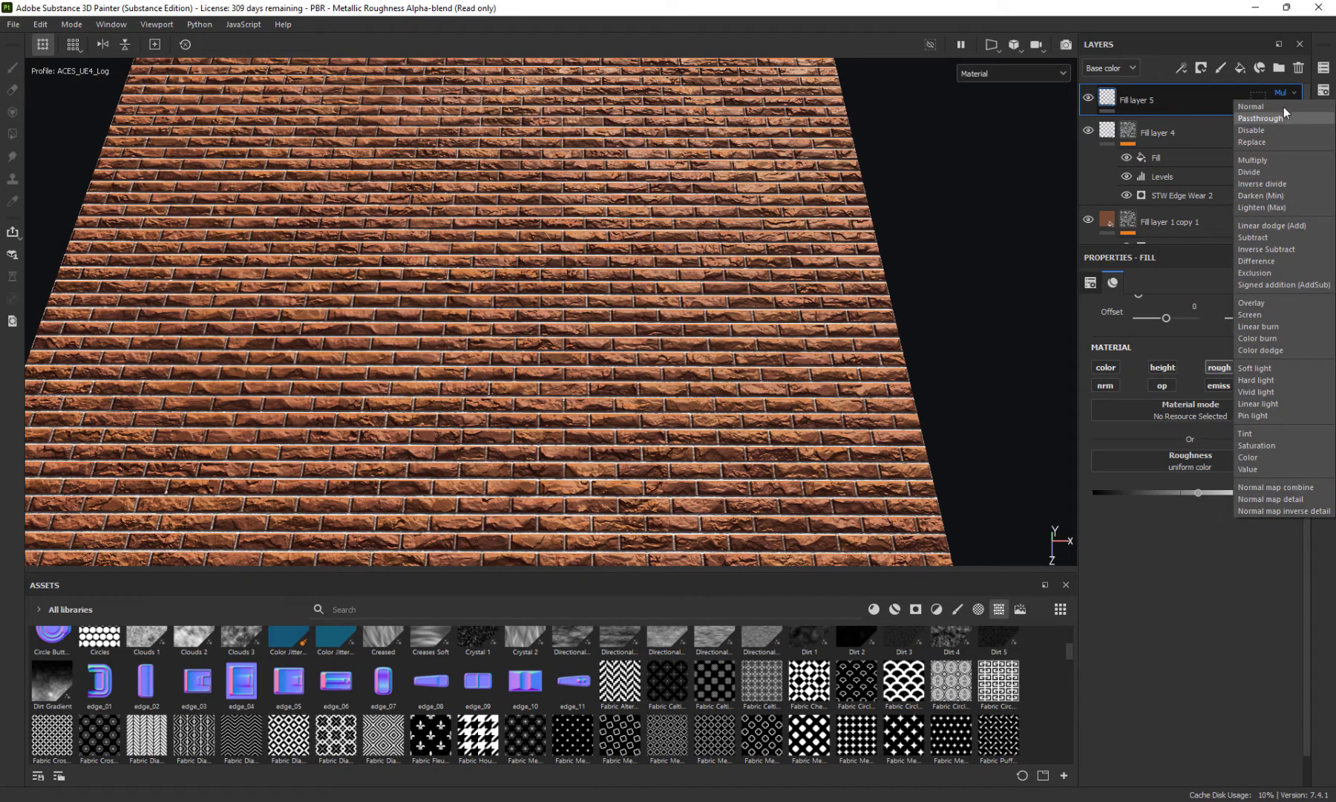
click(1263, 108)
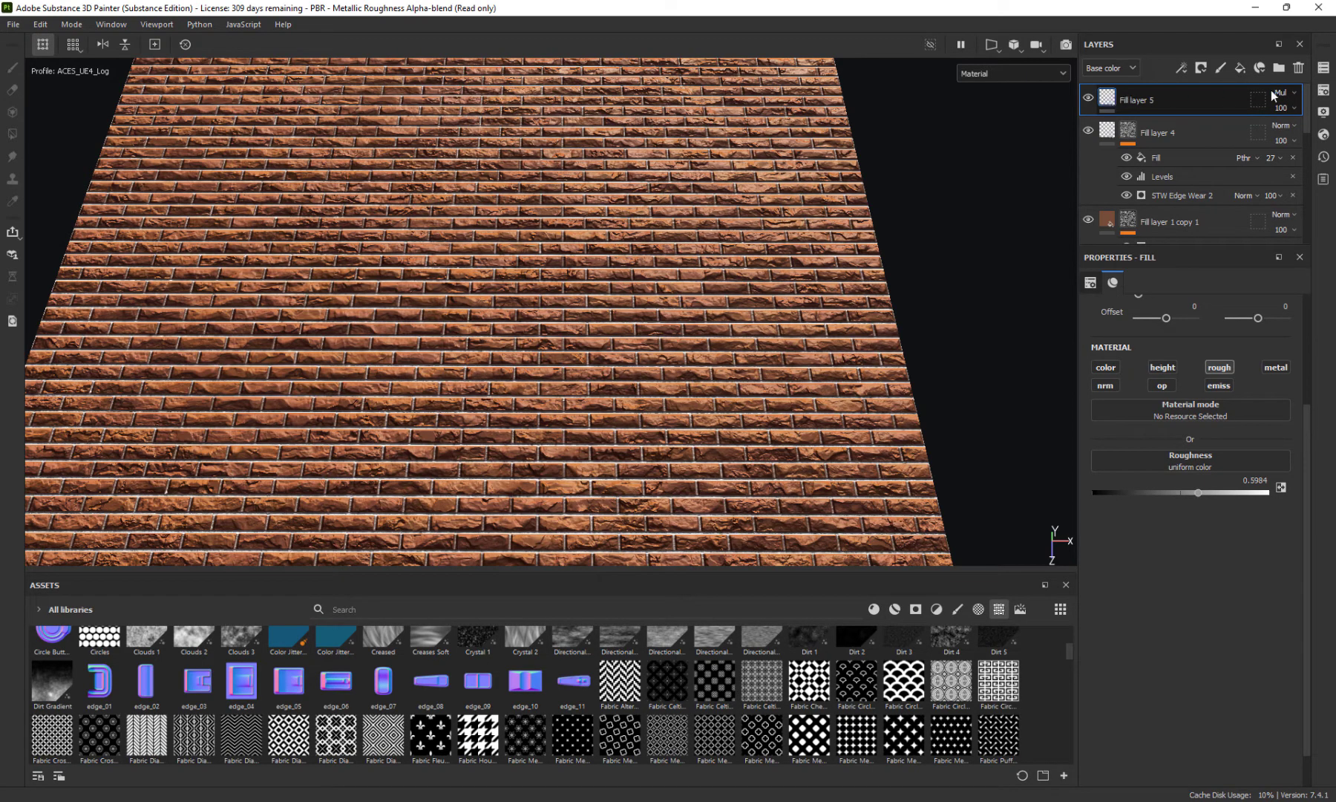
click(1291, 94)
click(1238, 107)
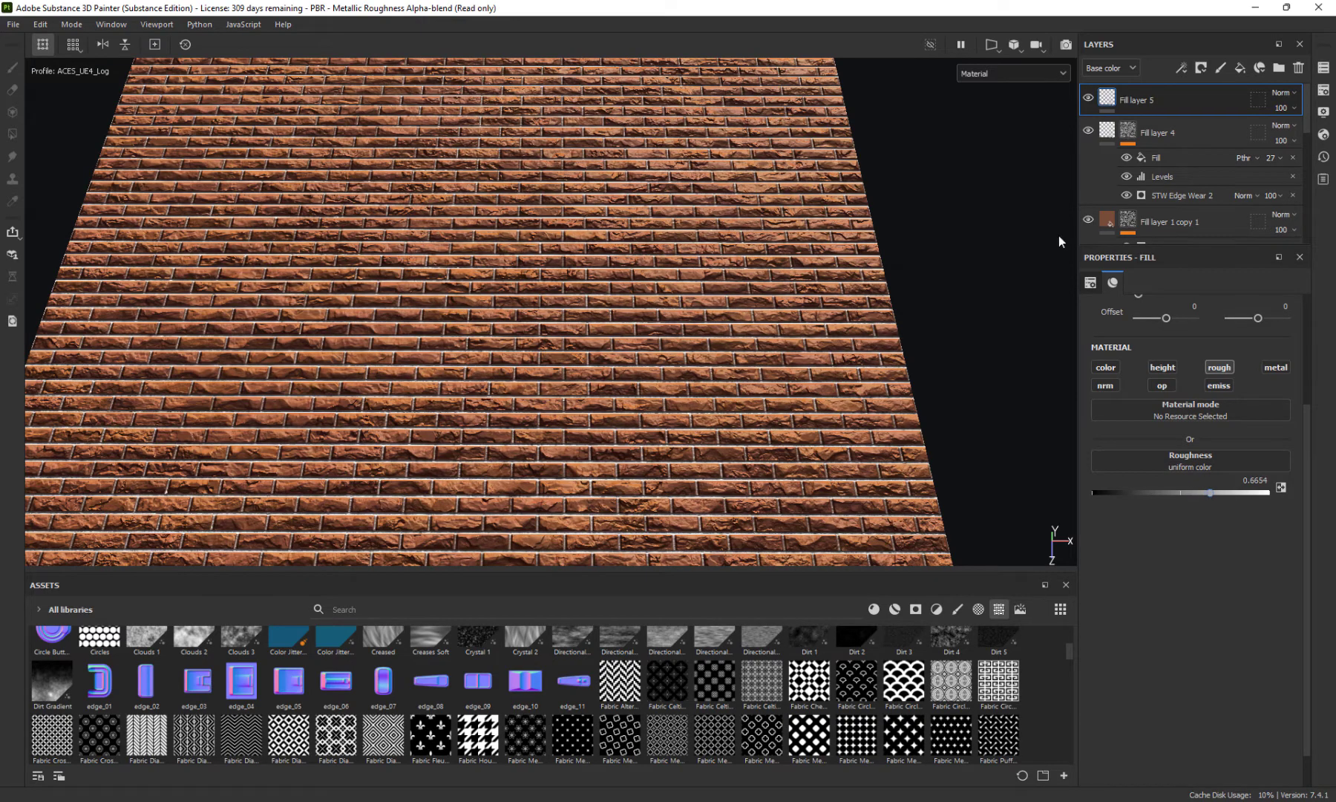
Add a black mask to Fill layer 5
right_click(1104, 97)
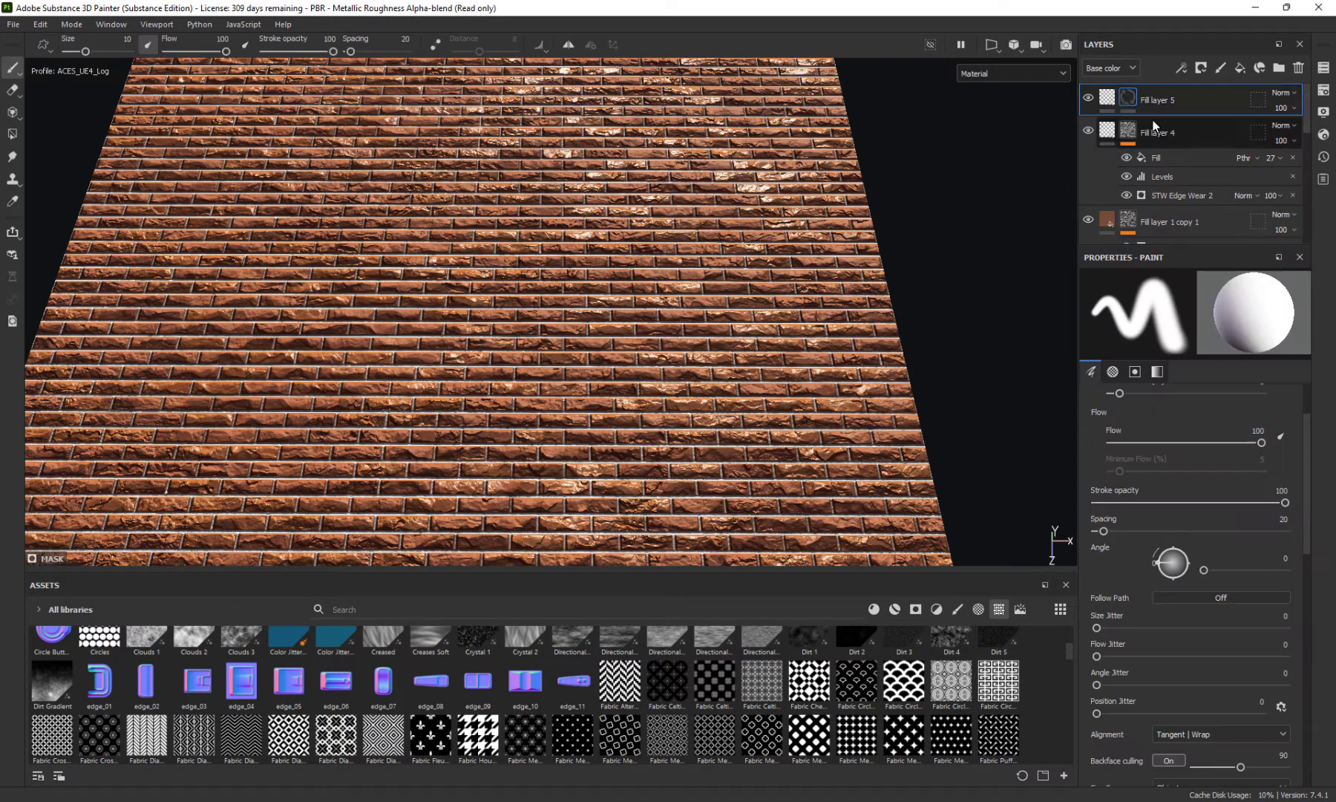
click(1158, 120)
alt+drag(642, 245, 648, 186)
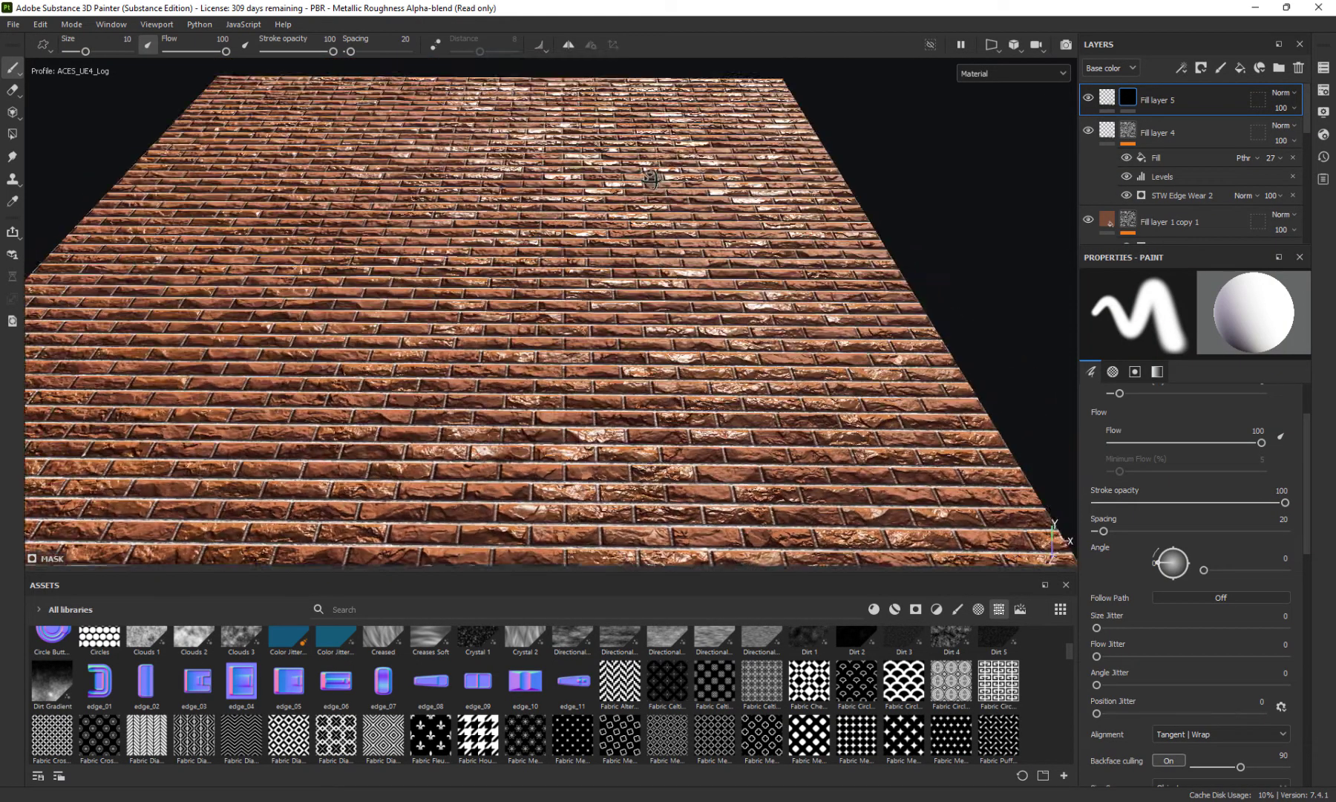
Add a fill to Fill layer 5's mask and set its grayscale value to 0.5433
right_click(1130, 94)
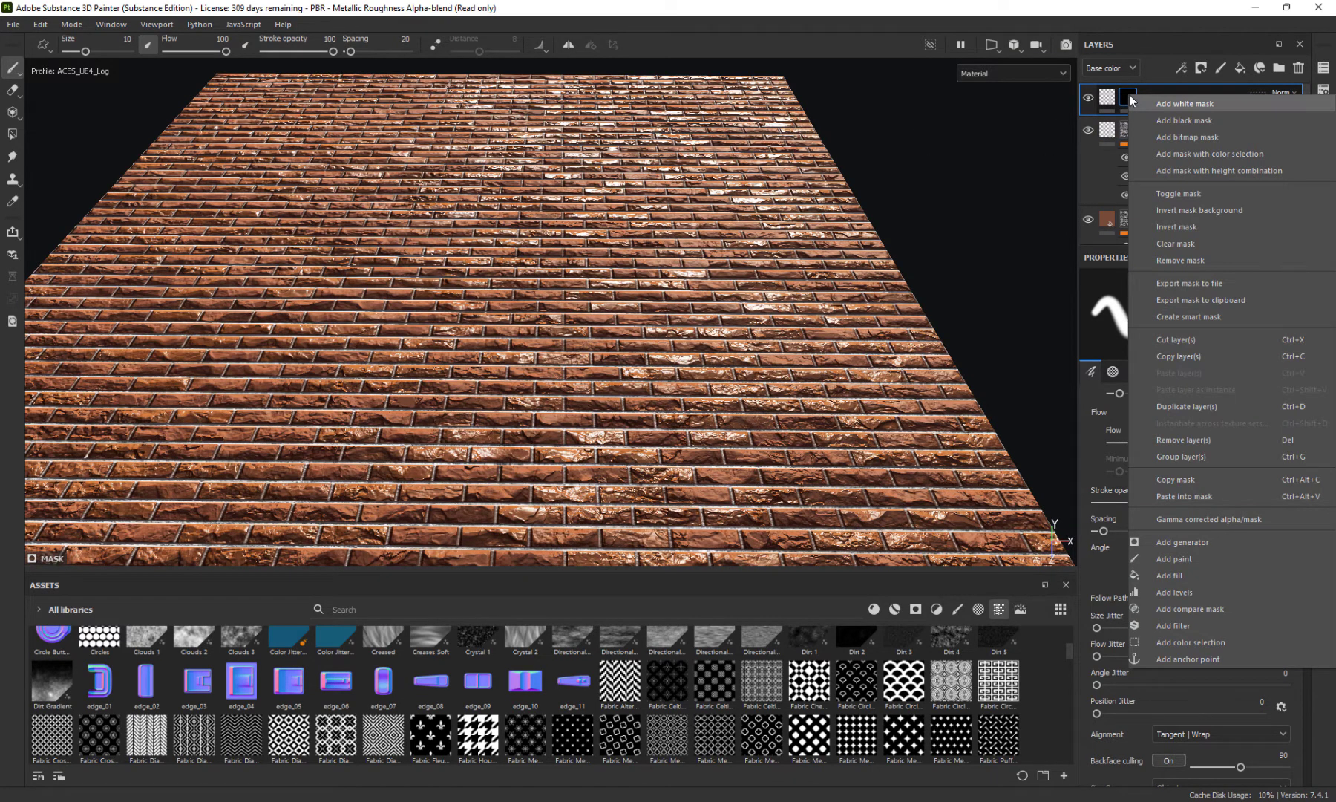
click(1126, 102)
right_click(1125, 102)
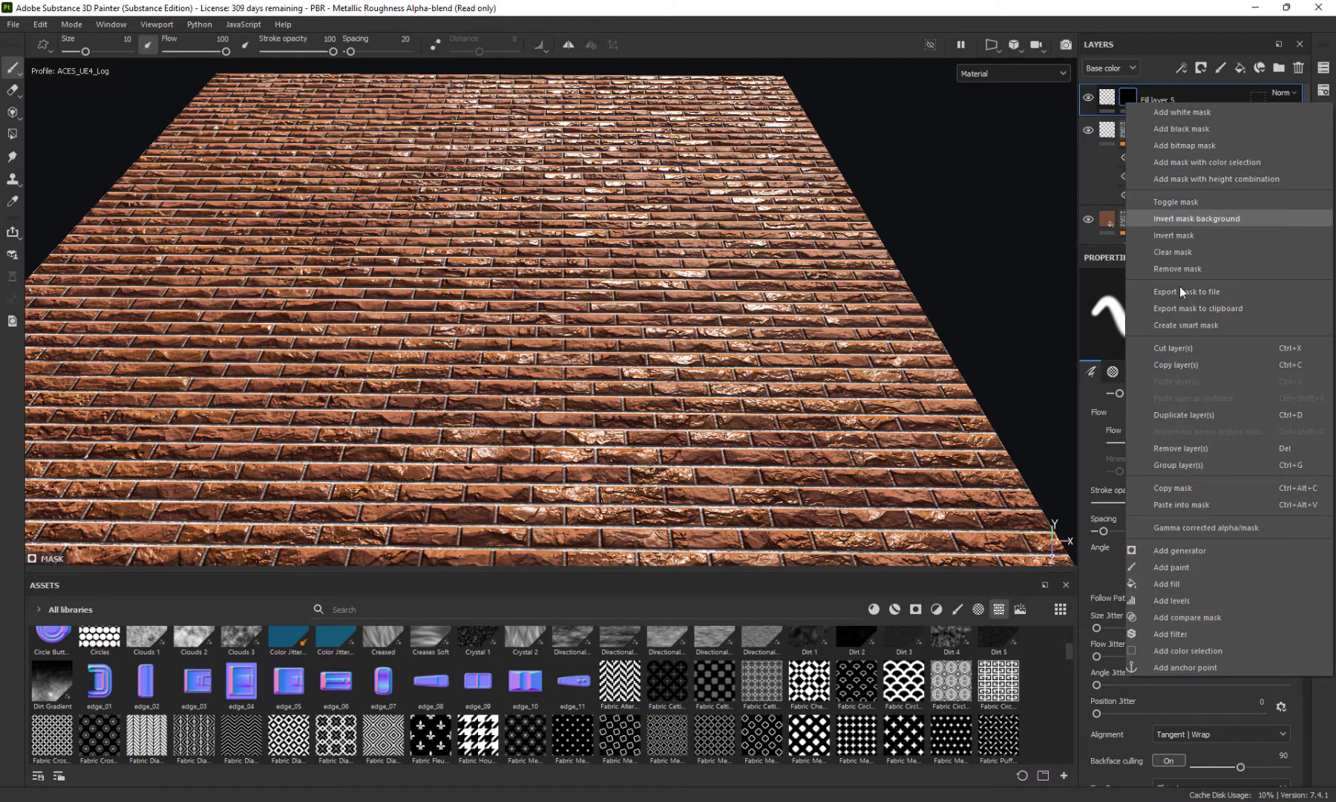
click(1195, 586)
alt+drag(709, 100, 596, 195)
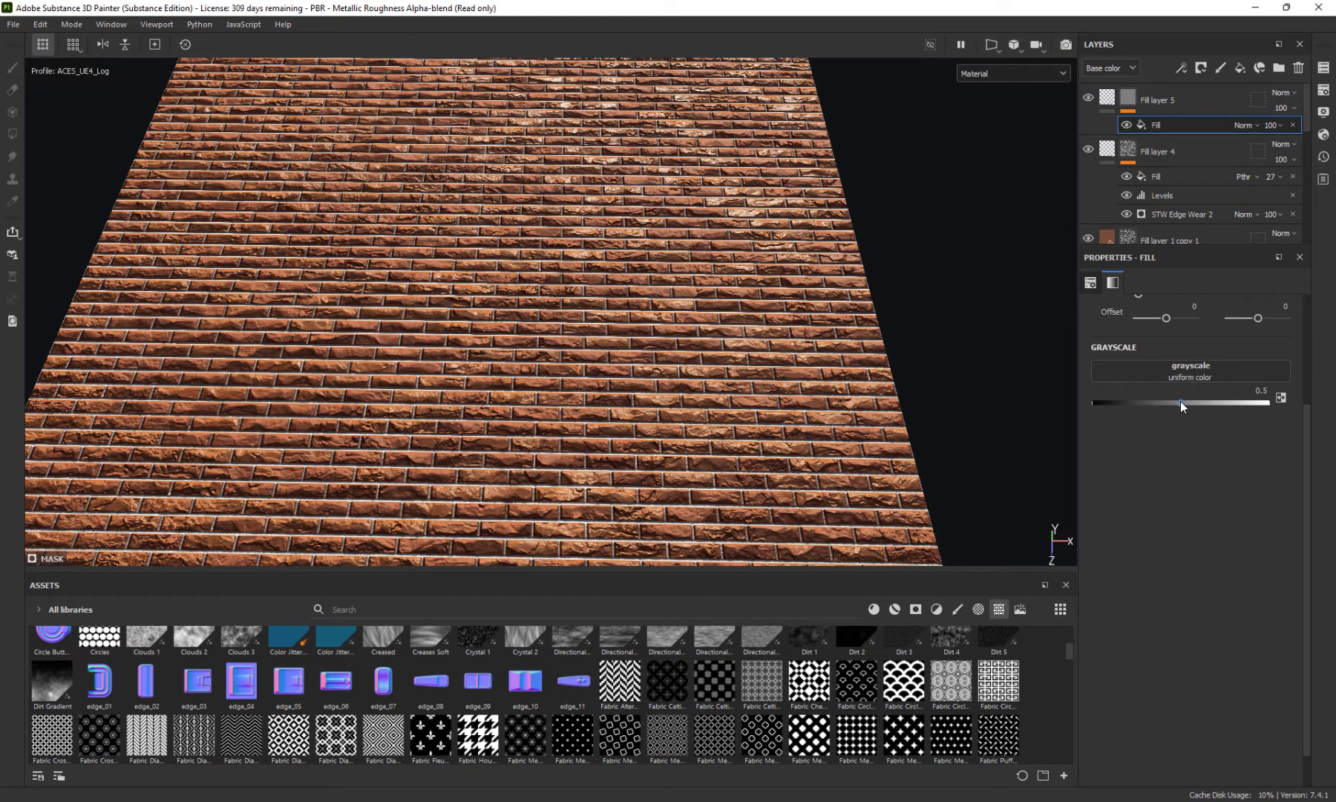
mouse_move(1180, 401)
mouse_down()
mouse_move(1230, 400)
mouse_move(1098, 407)
mouse_move(1208, 399)
mouse_up()
alt+drag(539, 149, 596, 142)
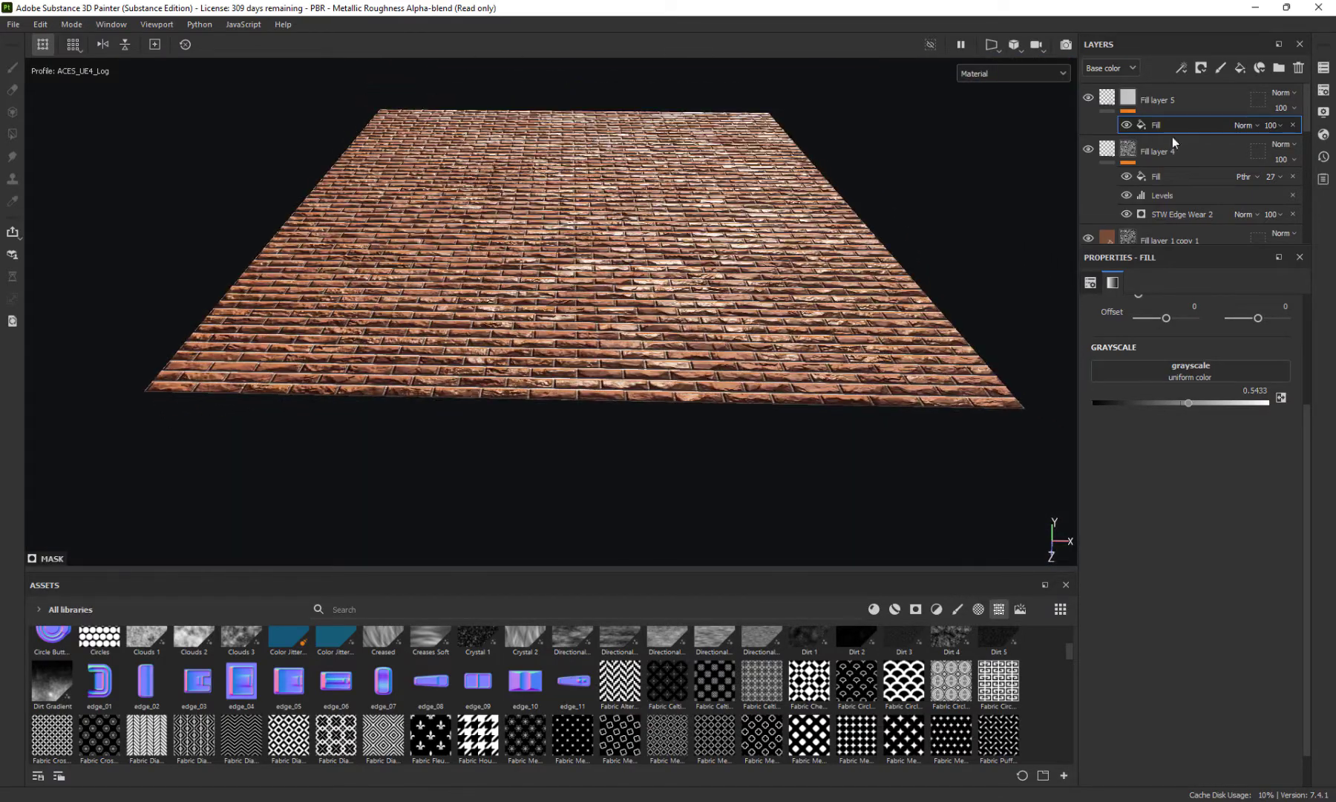
Change the blend mode of the fill in Fill layer 5's mask to Passthrough
click(1246, 128)
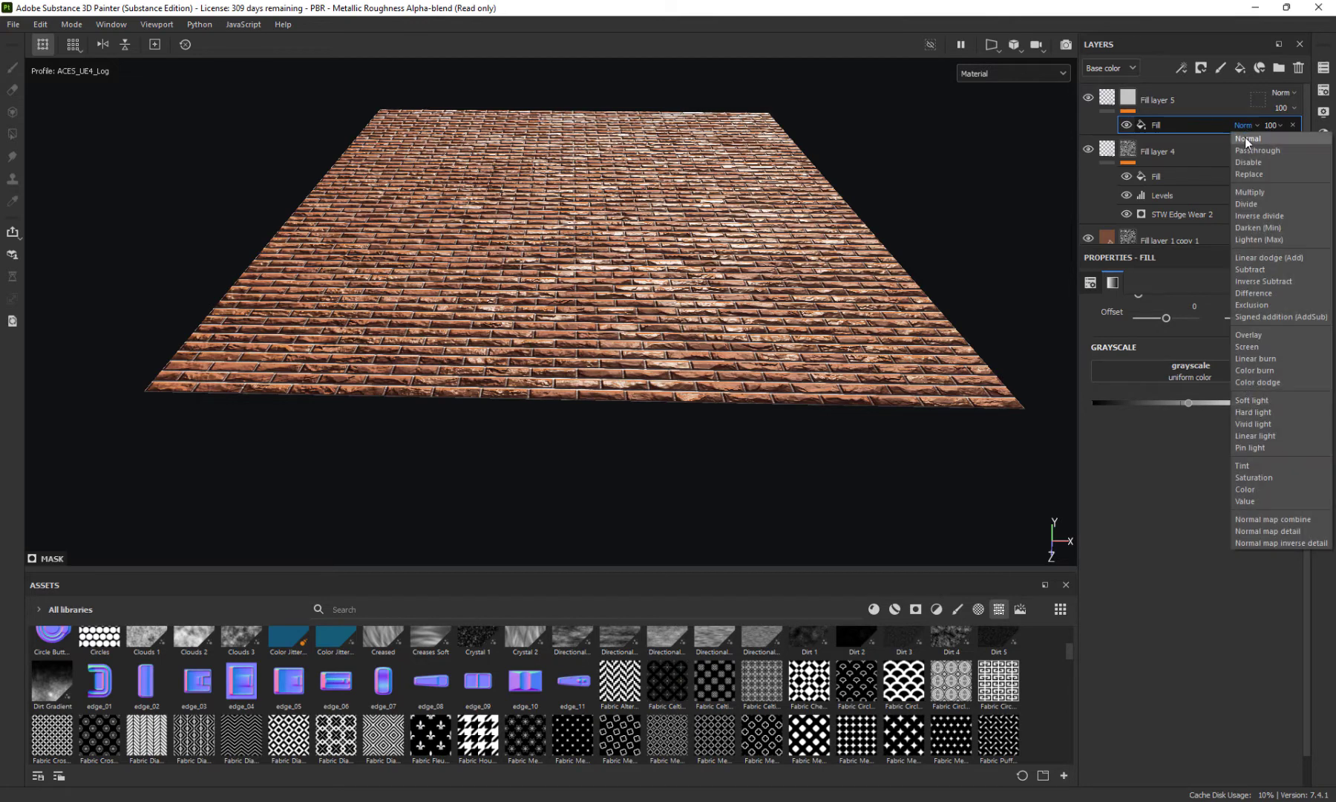
click(1248, 150)
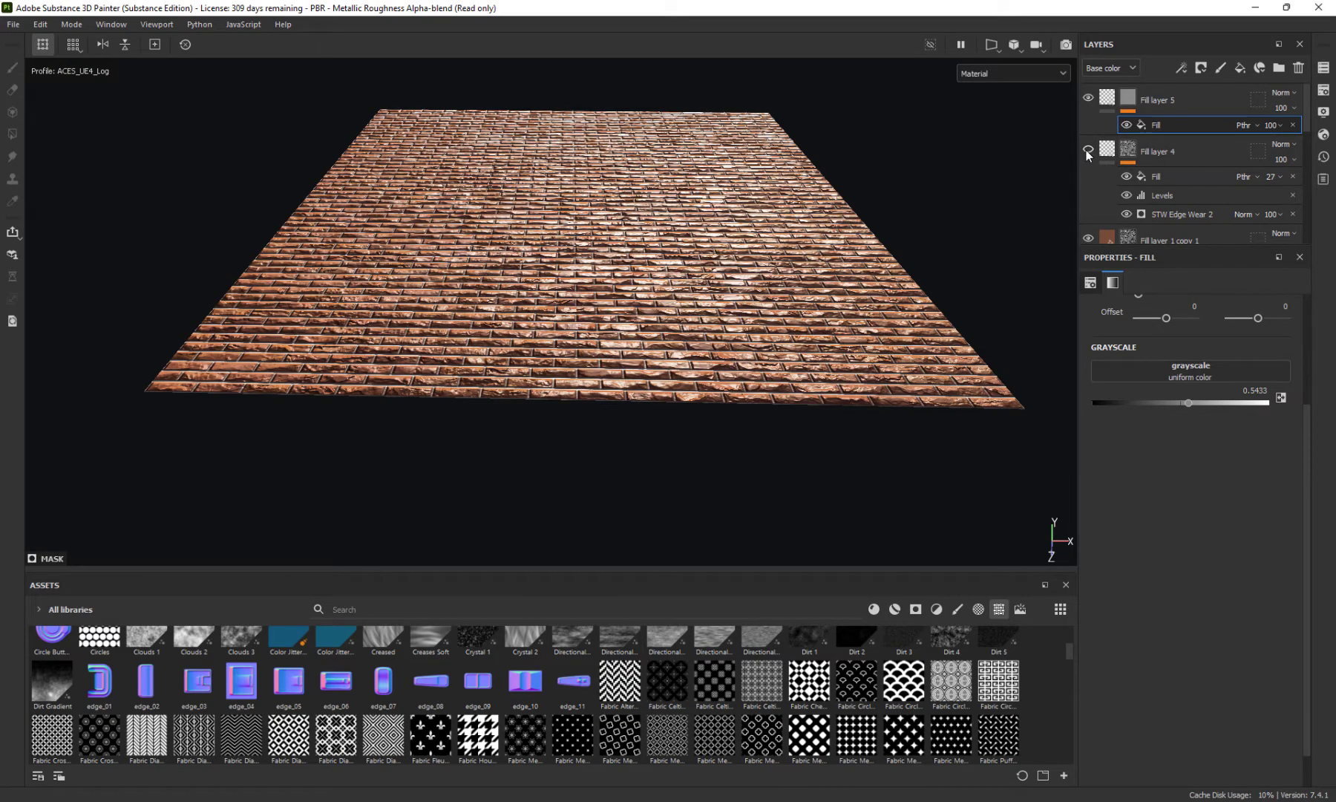
mouse_move(623, 203)
alt+mouse_down()
mouse_move(557, 232)
mouse_move(551, 274)
mouse_move(563, 165)
alt+mouse_up()
Add a fill layer above Fill layer 5 with only the roughness channel enabled
click(1195, 96)
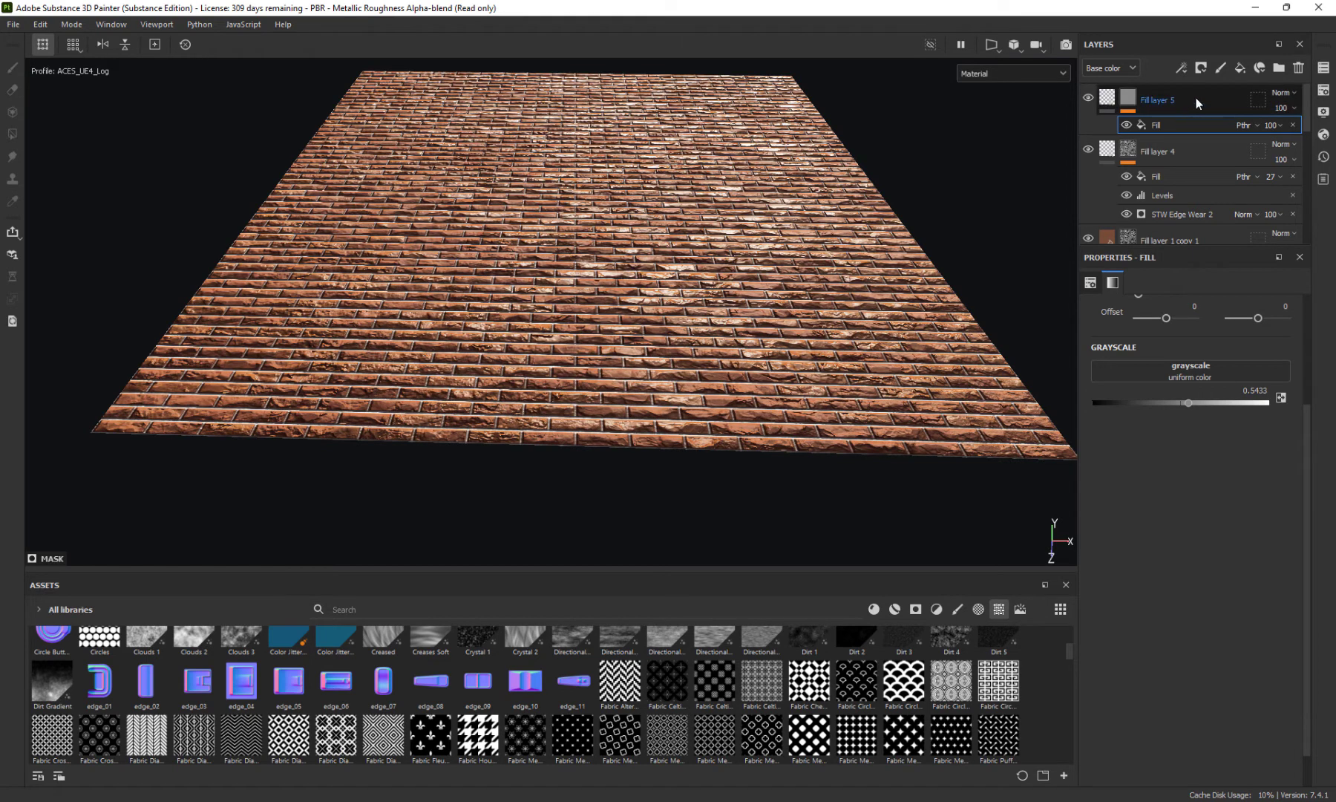
click(1240, 70)
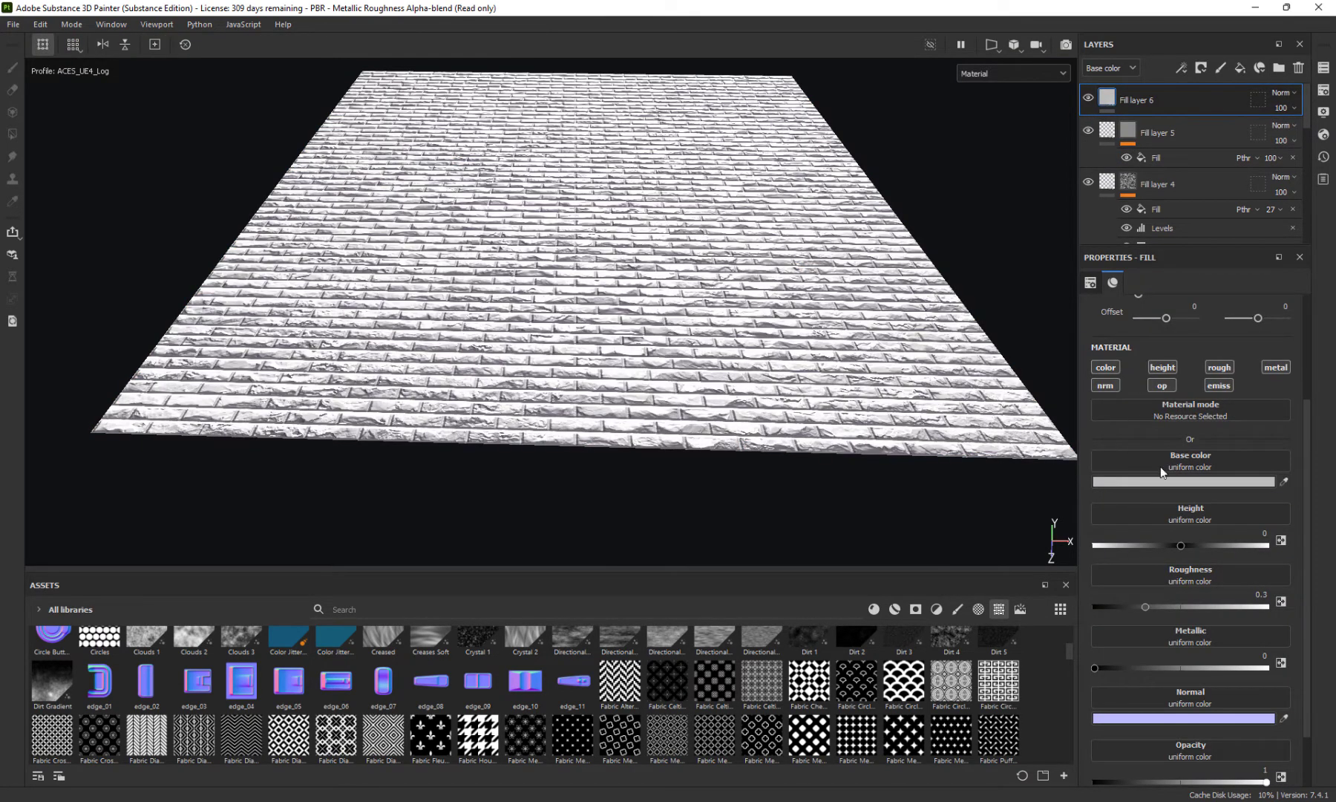
scroll(1143, 454, down, 2)
scroll(1114, 386, up, 1)
click(1106, 339)
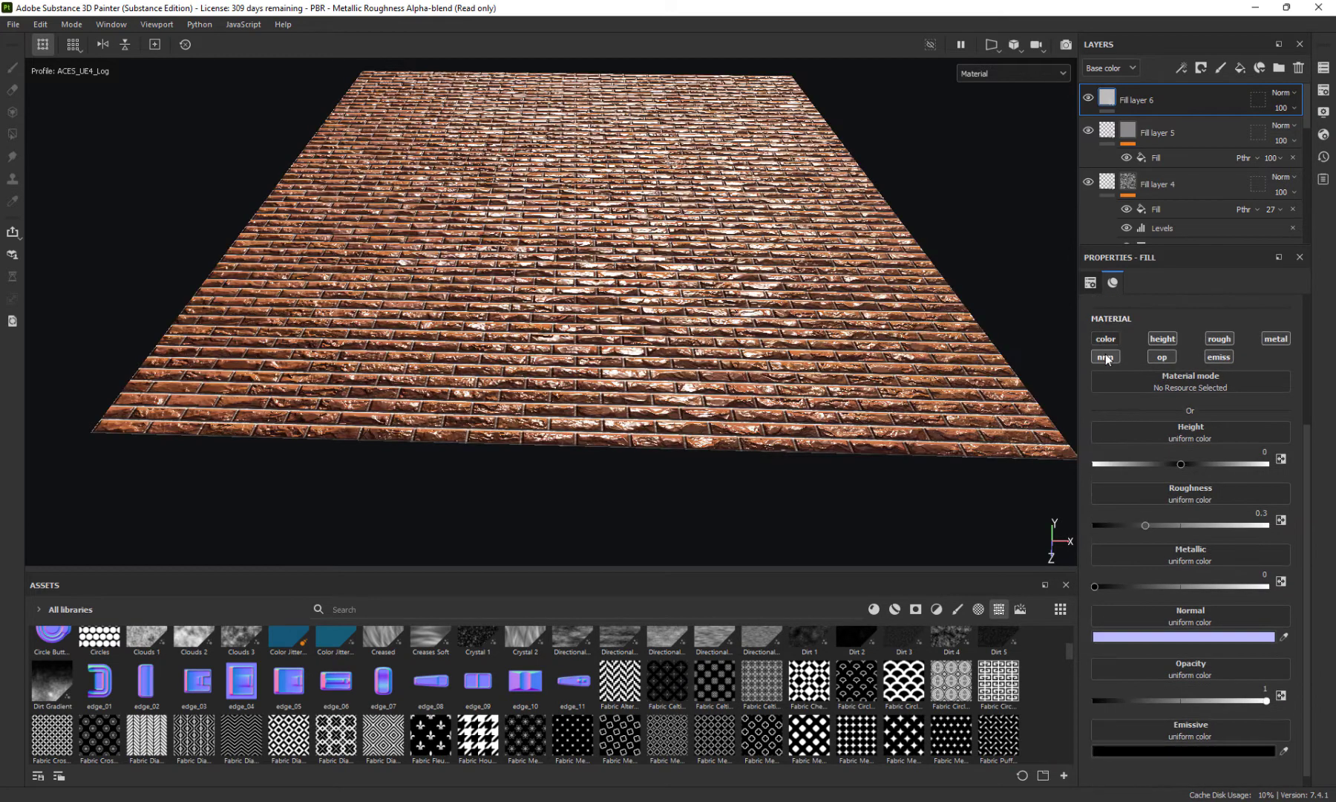
click(1106, 357)
click(1162, 358)
click(1161, 340)
click(1213, 359)
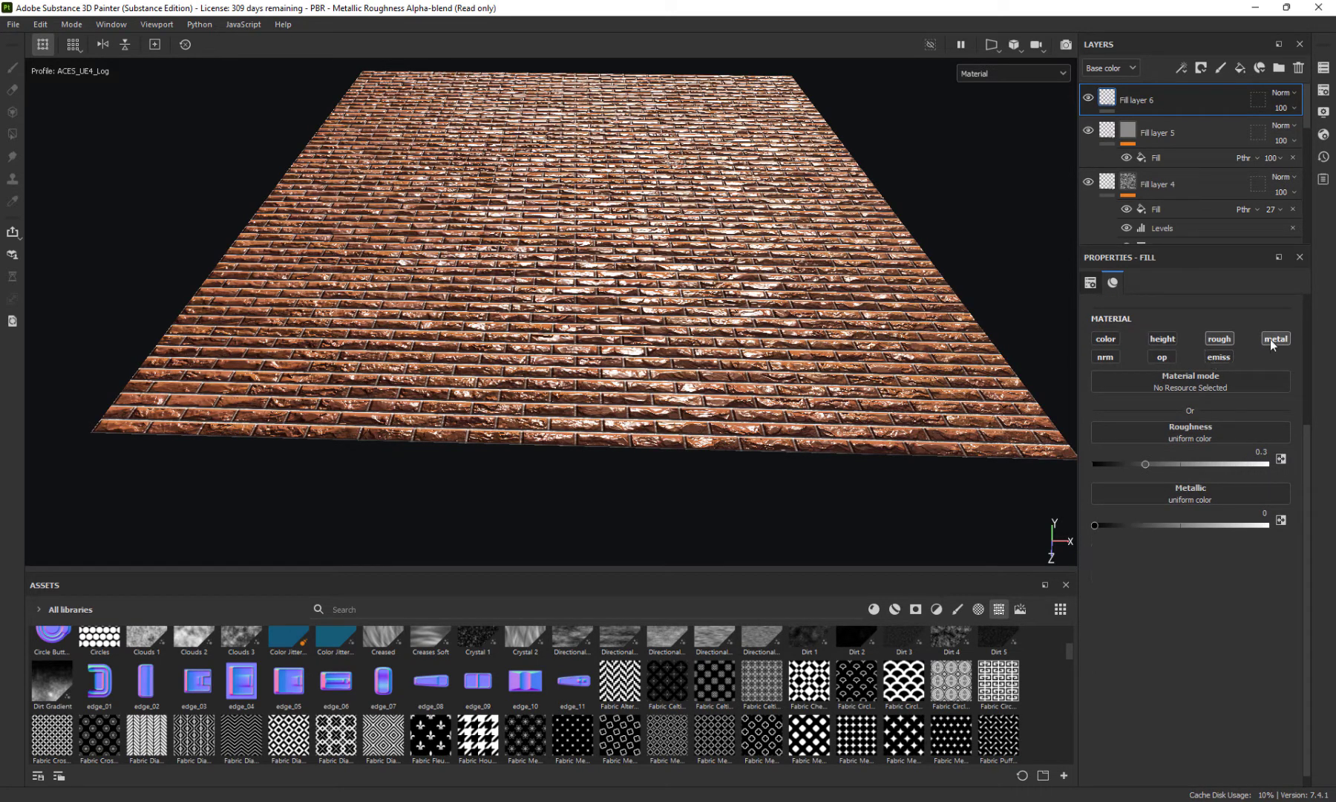
click(1274, 340)
Search the asset library textures for "grung"
scroll(586, 692, up, 2)
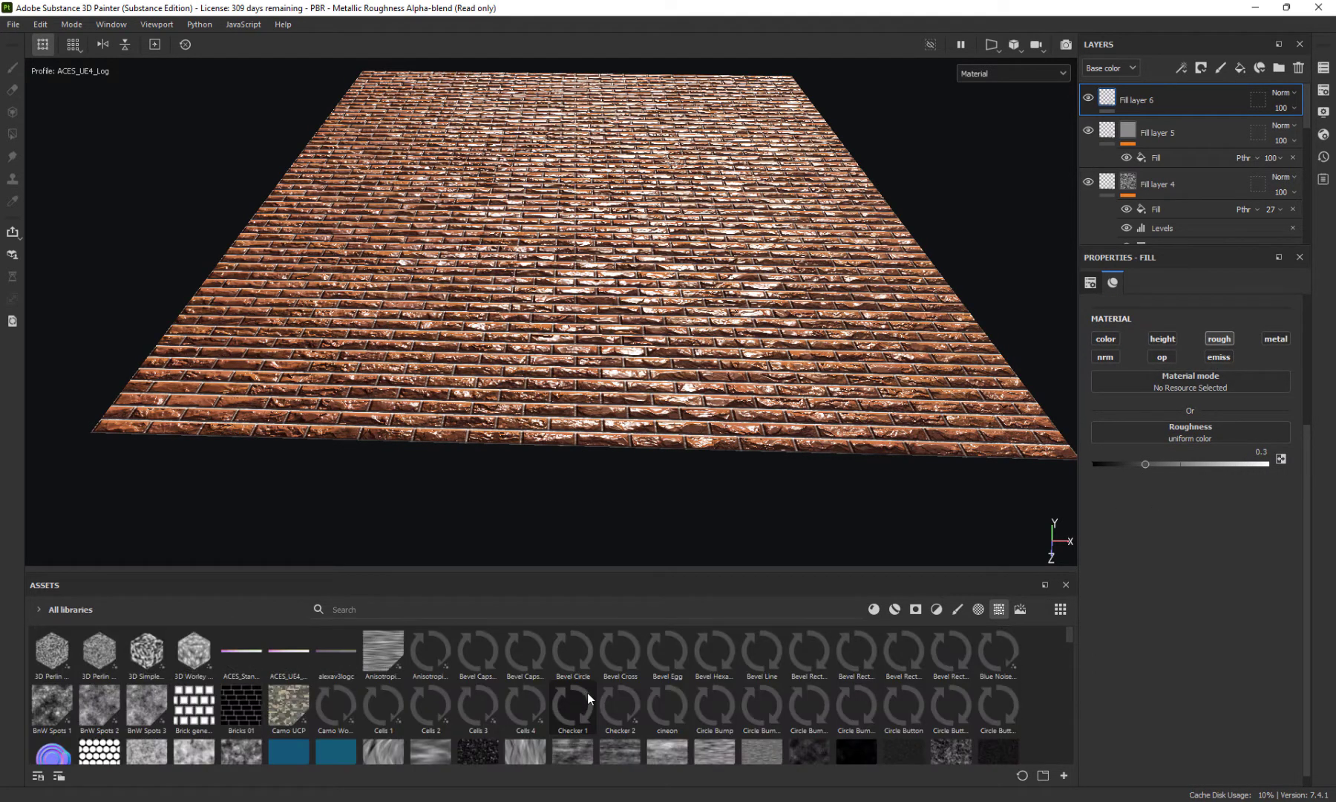
scroll(518, 700, down, 5)
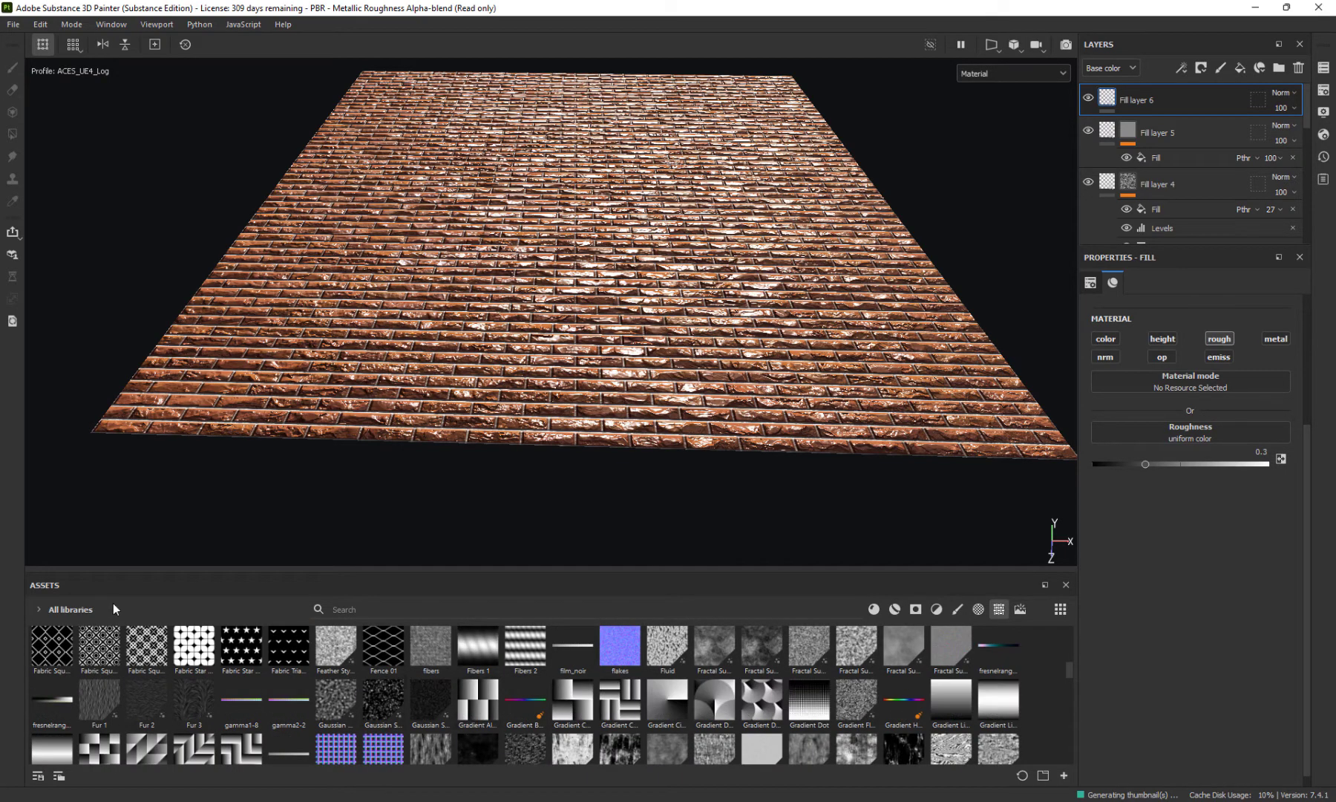
click(401, 608)
text(g)
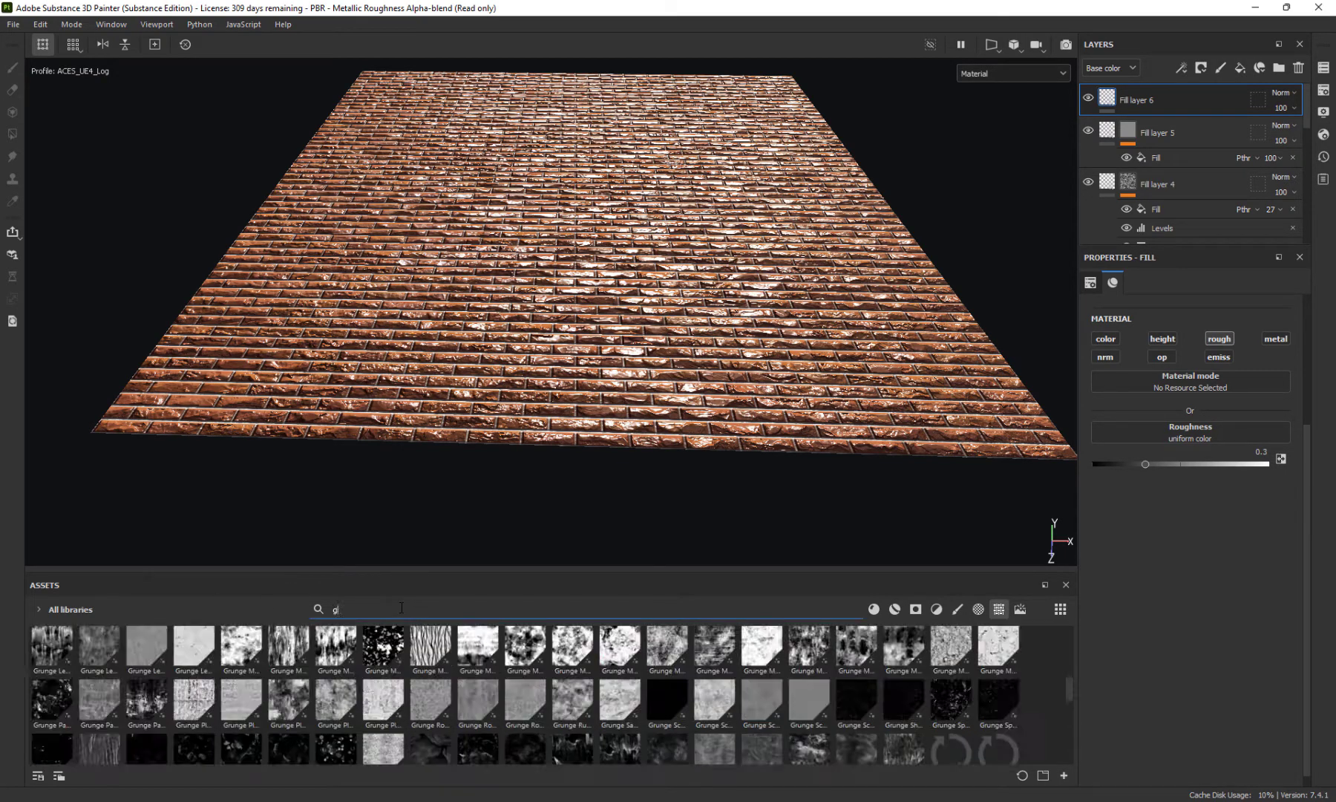
text(rung)
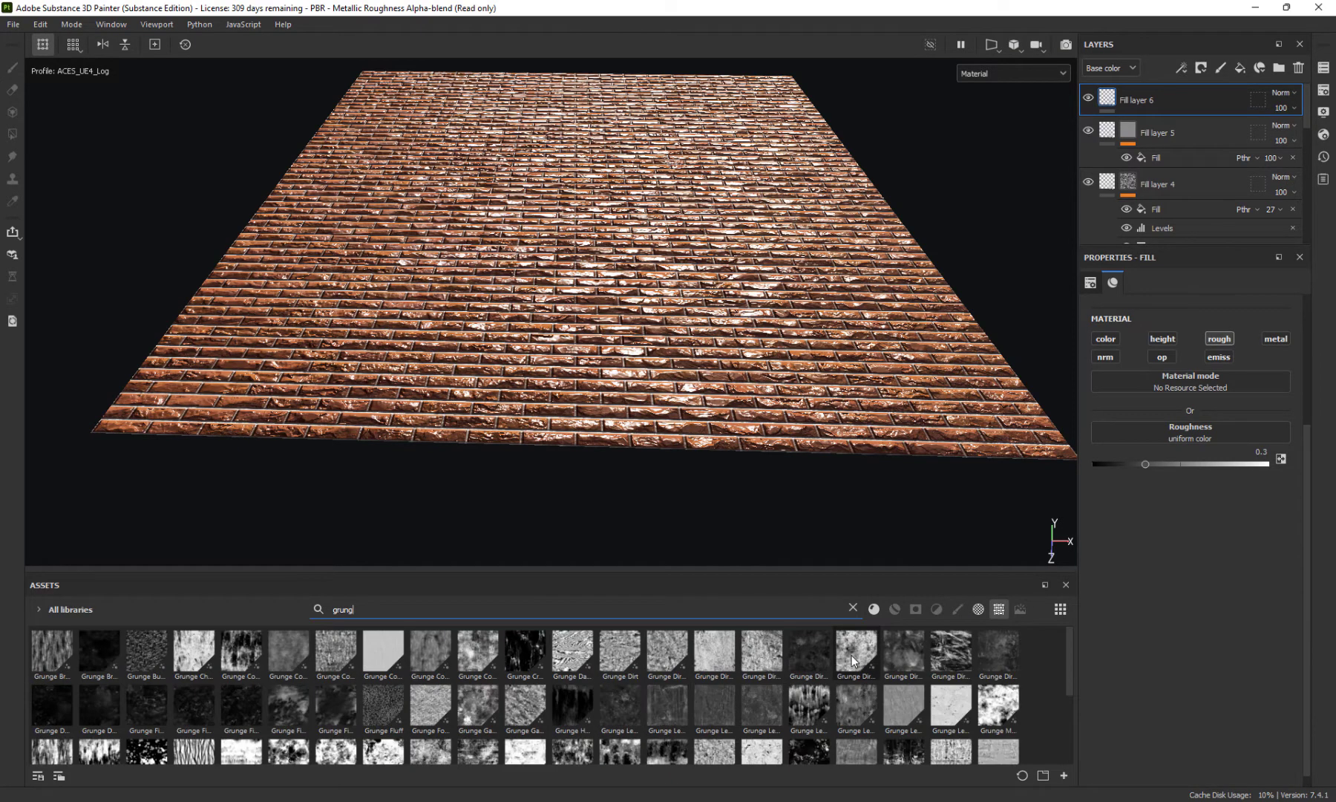
Preview the grunge textures, try Grunge Humidity as the roughness of Fill layer 6, and undo the assignment
mouse_move(853, 661)
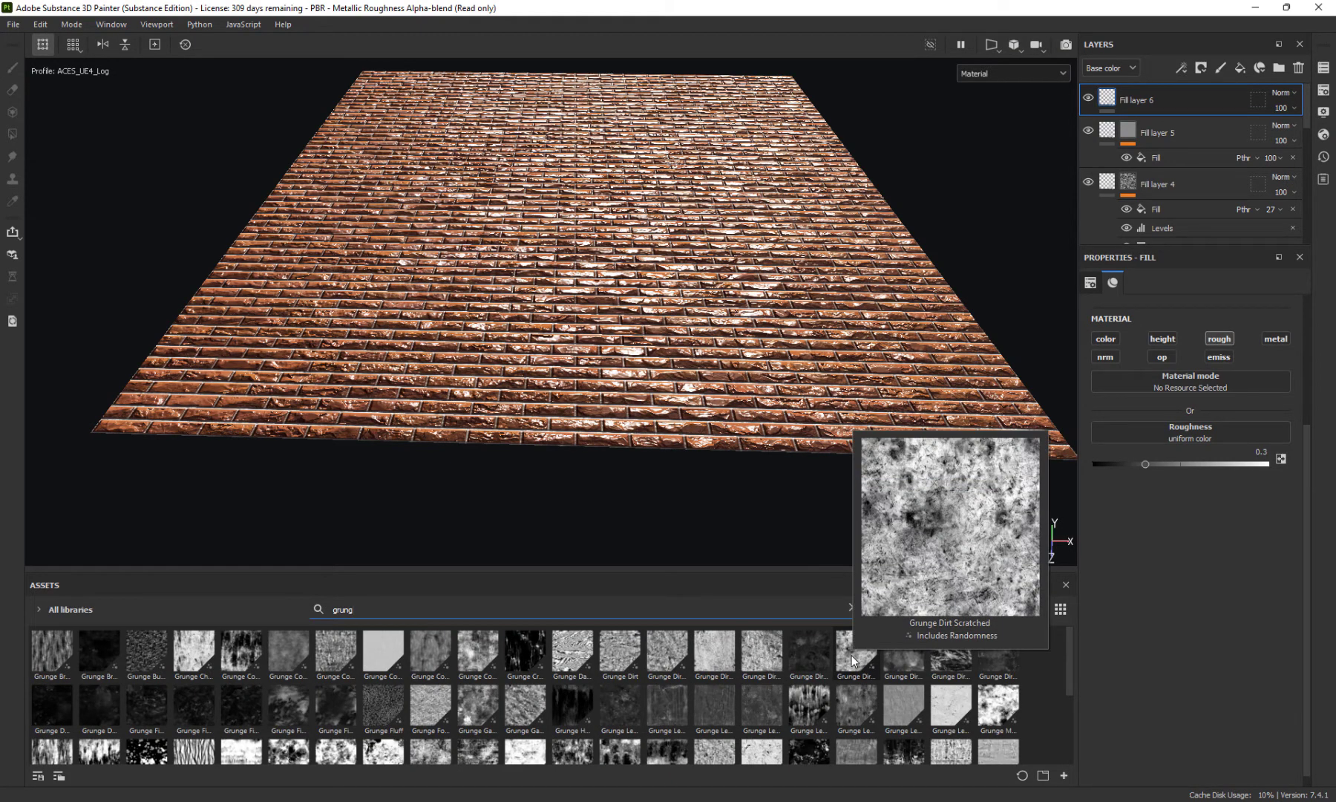
mouse_move(968, 654)
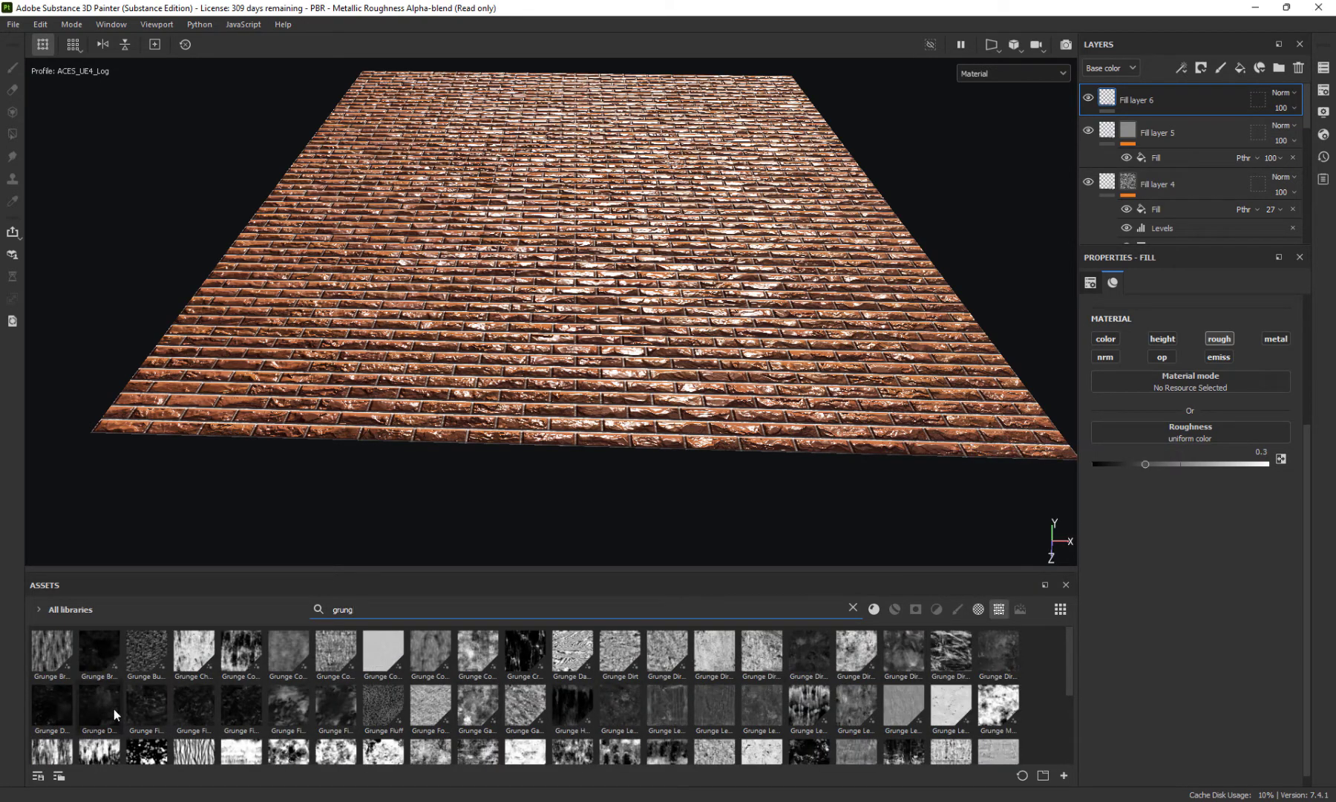
mouse_move(61, 707)
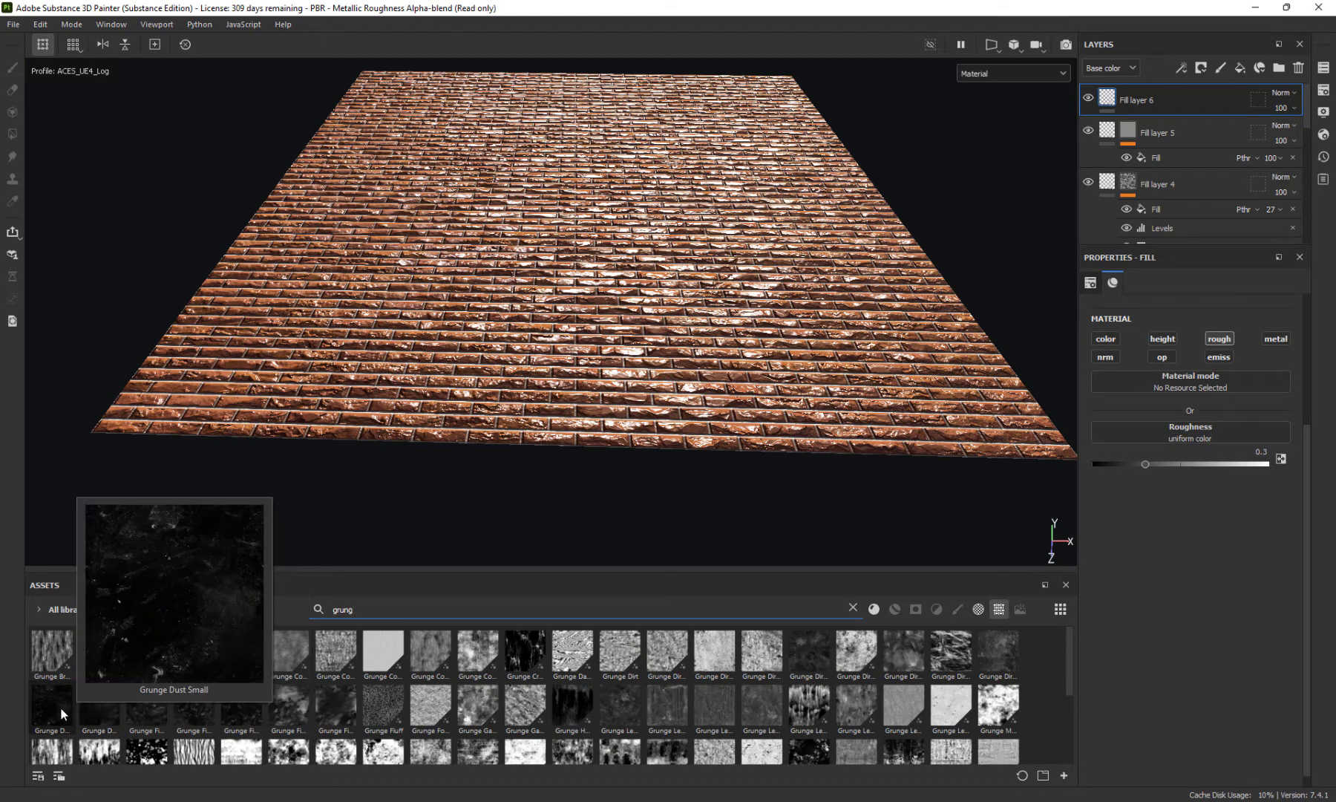
mouse_move(186, 710)
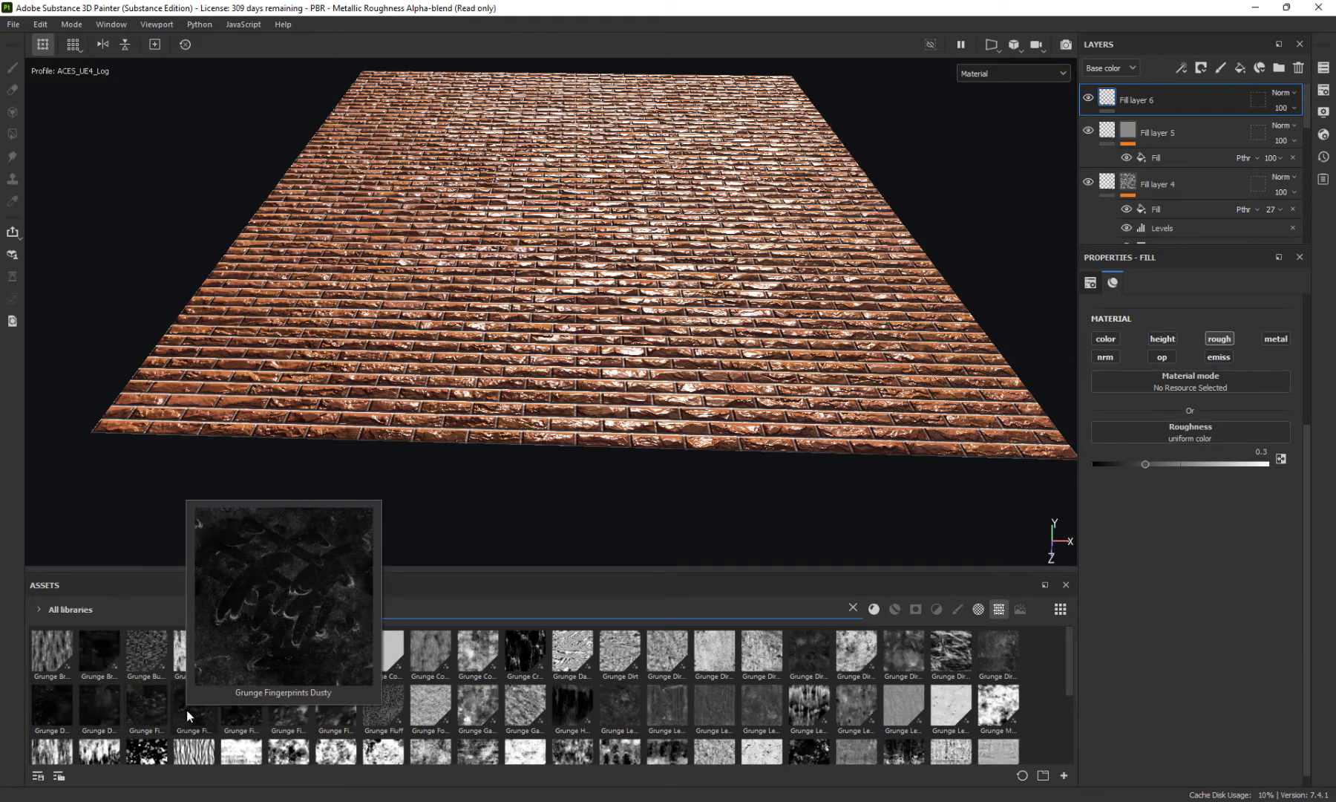
mouse_move(275, 709)
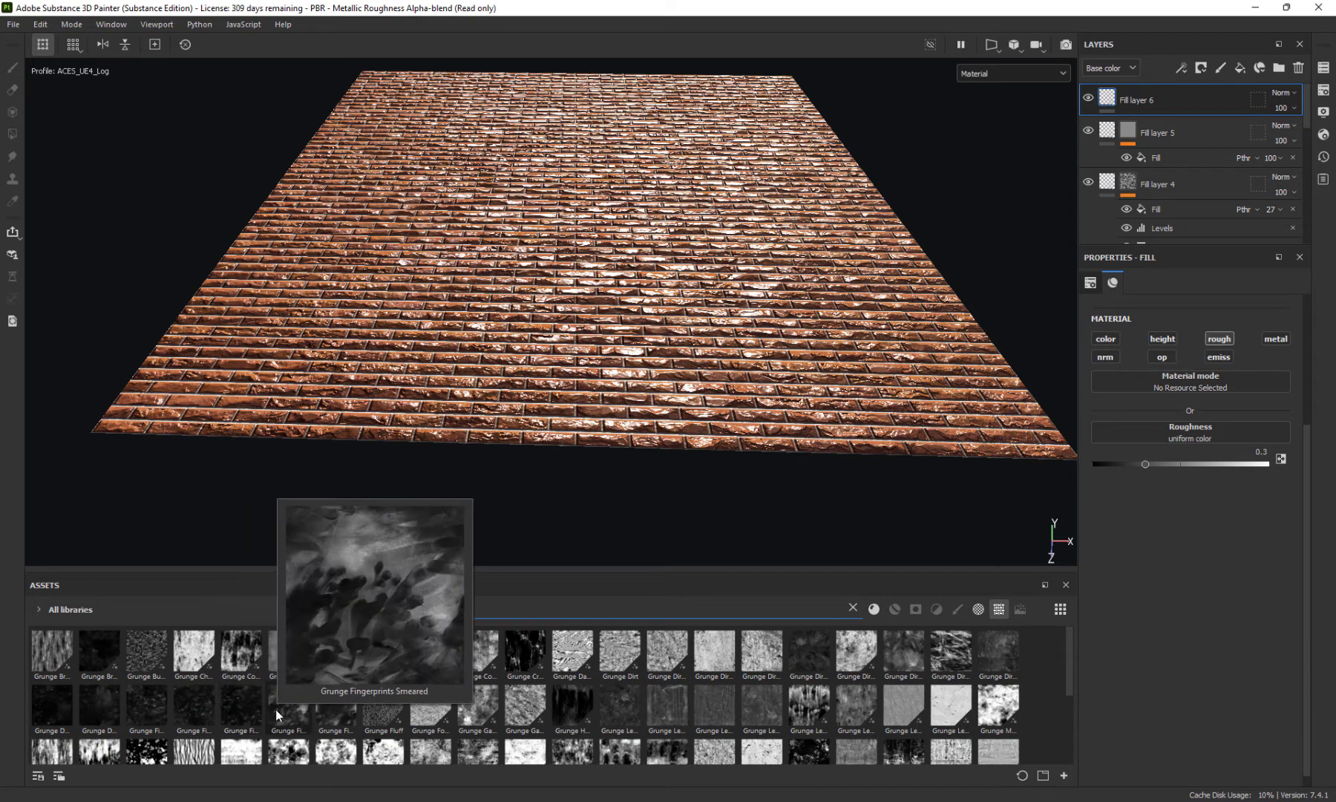
mouse_move(373, 702)
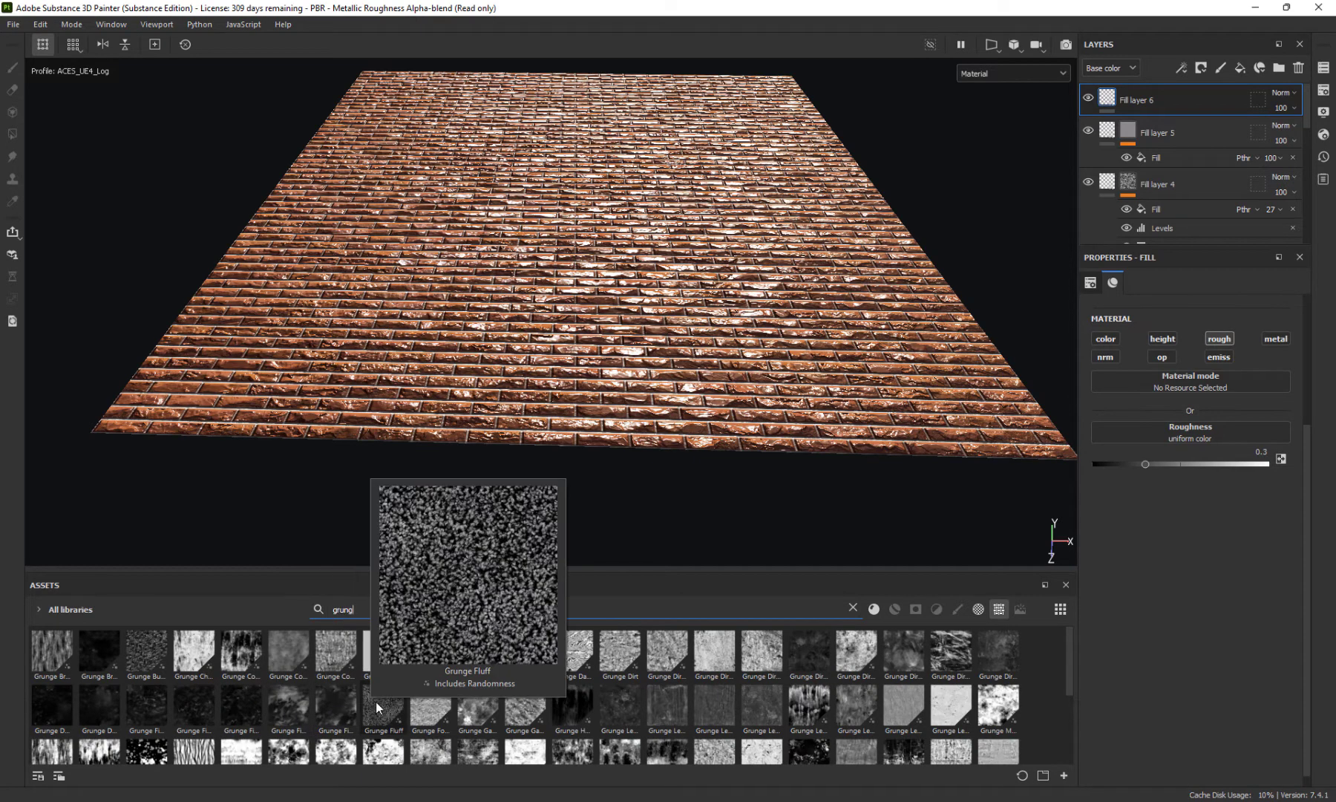
mouse_move(436, 708)
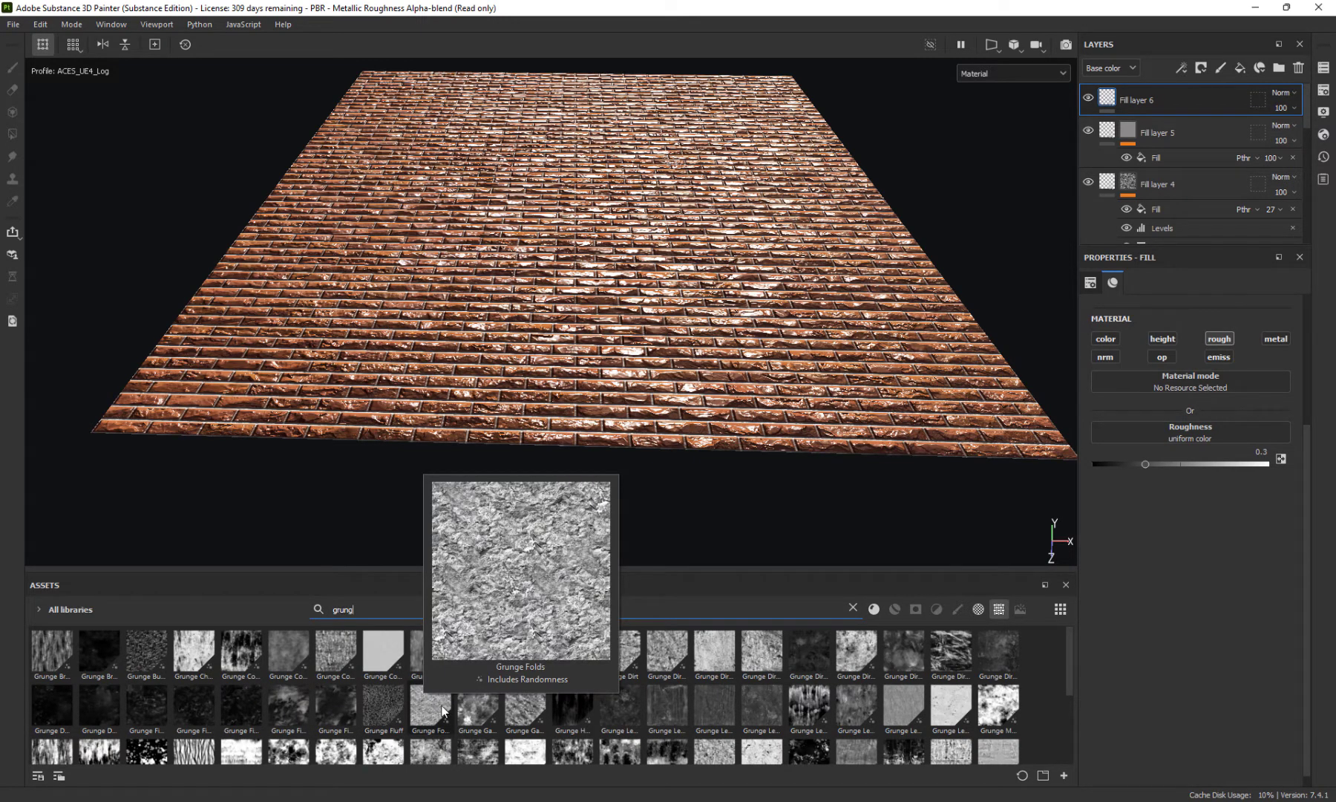
mouse_move(491, 711)
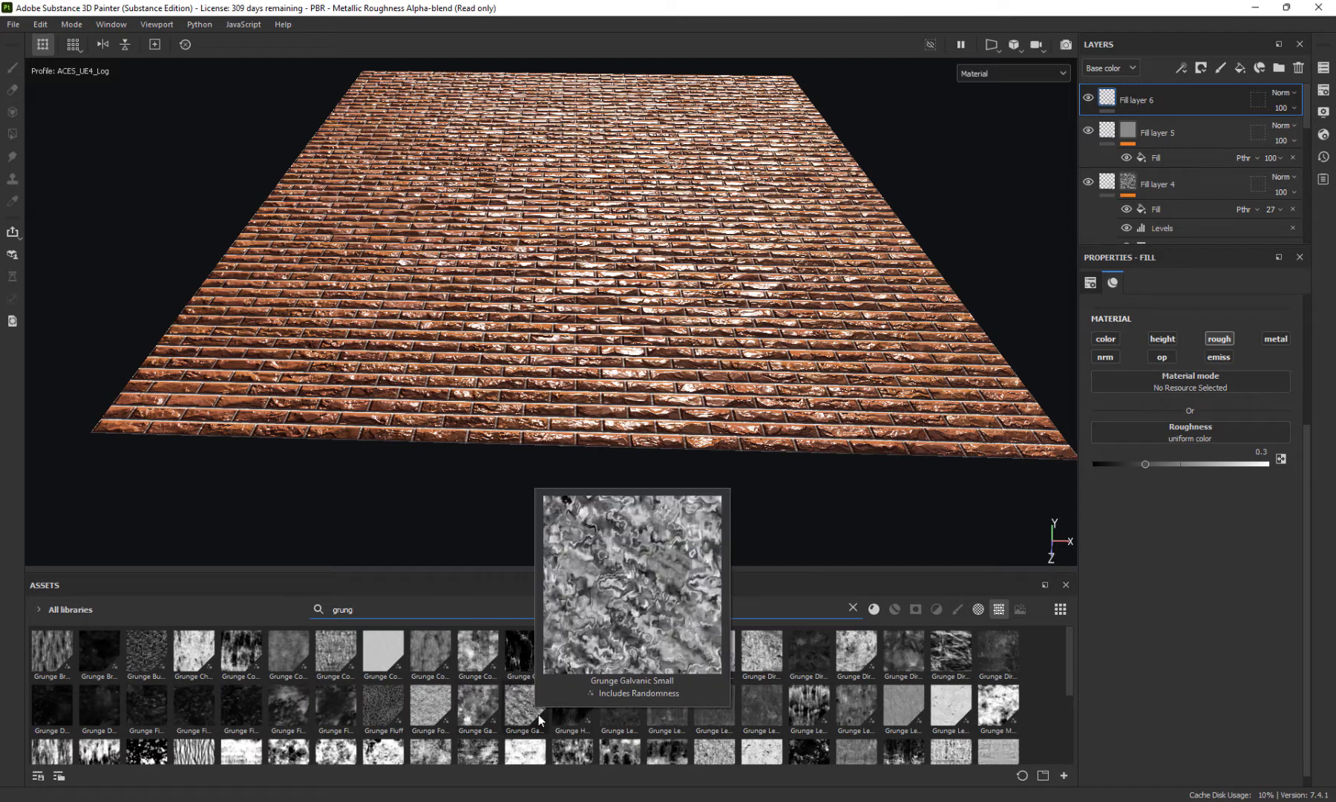
mouse_move(606, 712)
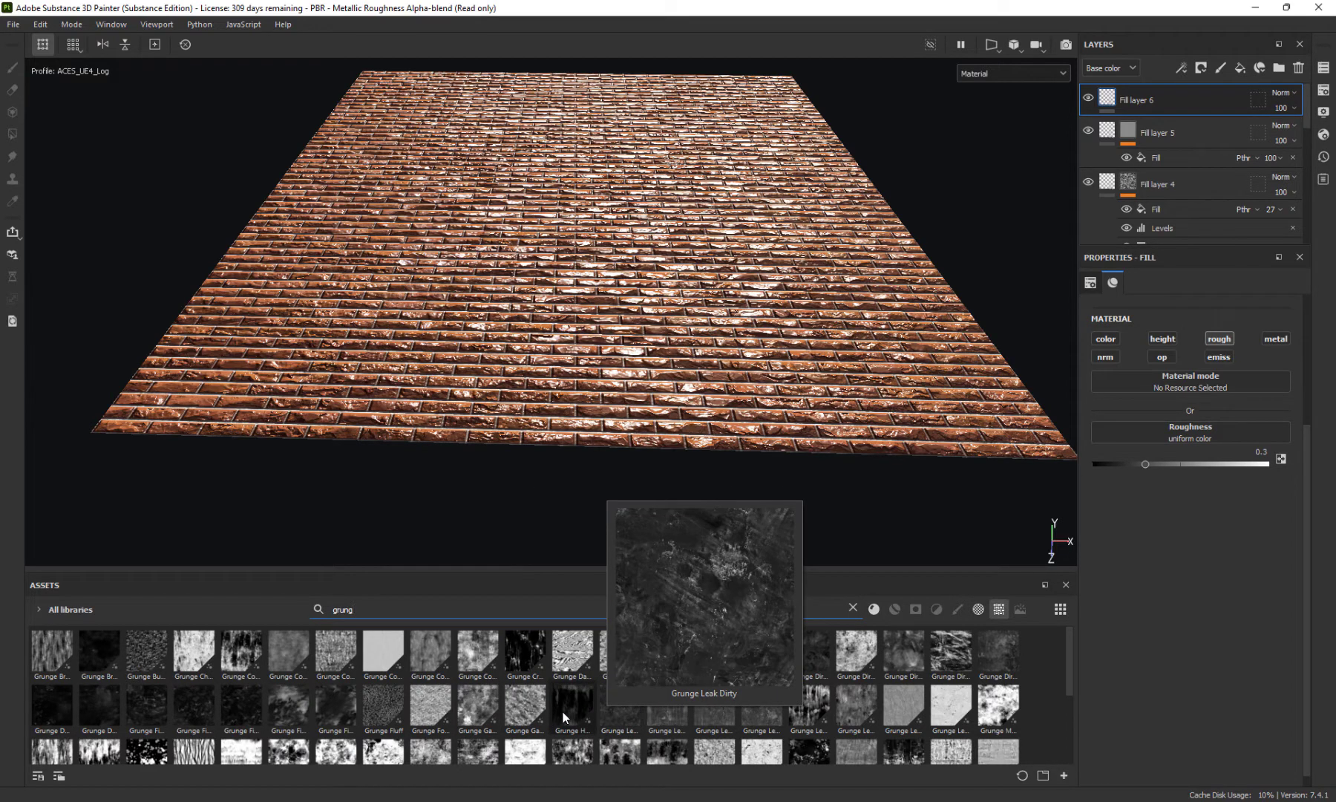
mouse_move(563, 714)
drag(563, 714, 1192, 426)
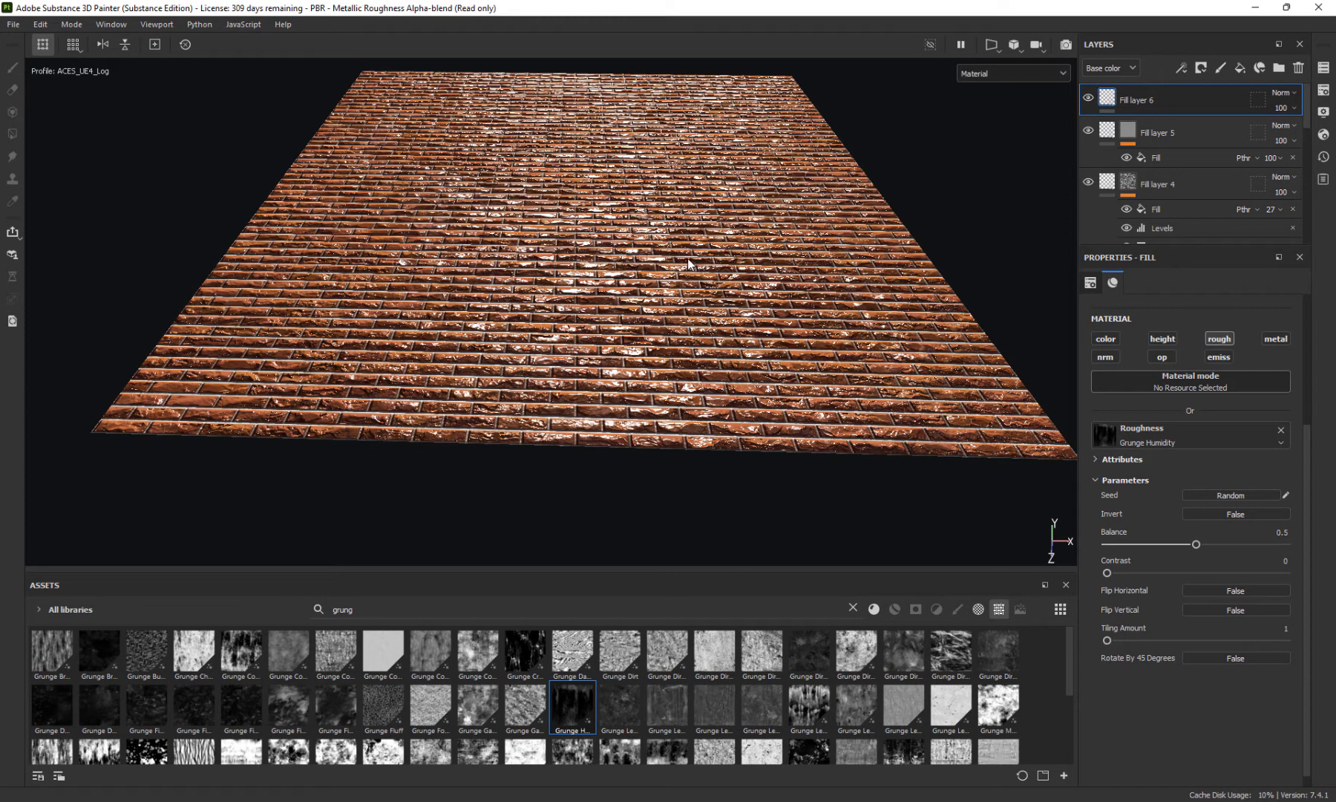
alt+drag(689, 264, 1002, 249)
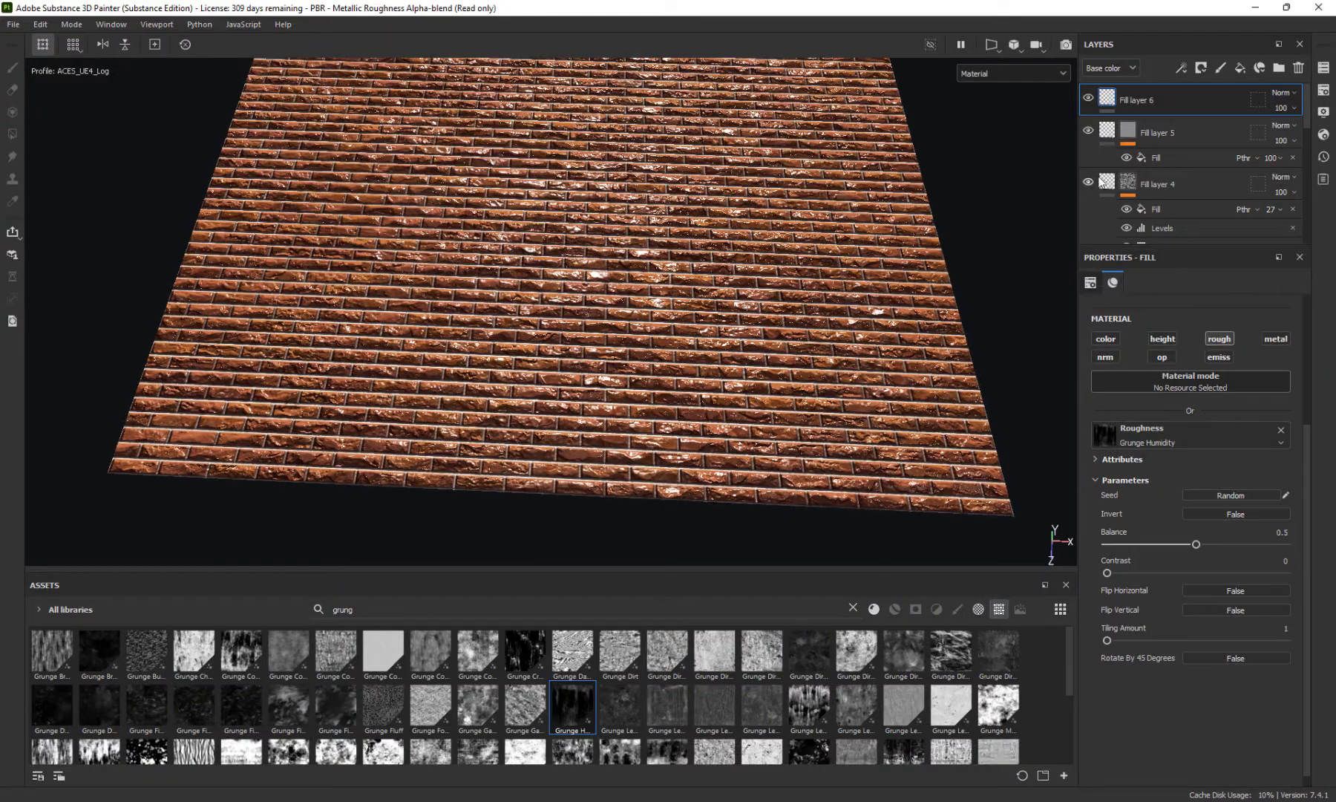
key(ctrl+z)
Add a black mask to Fill layer 6 and give it a fill that uses the Grunge Humidity texture
right_click(1106, 103)
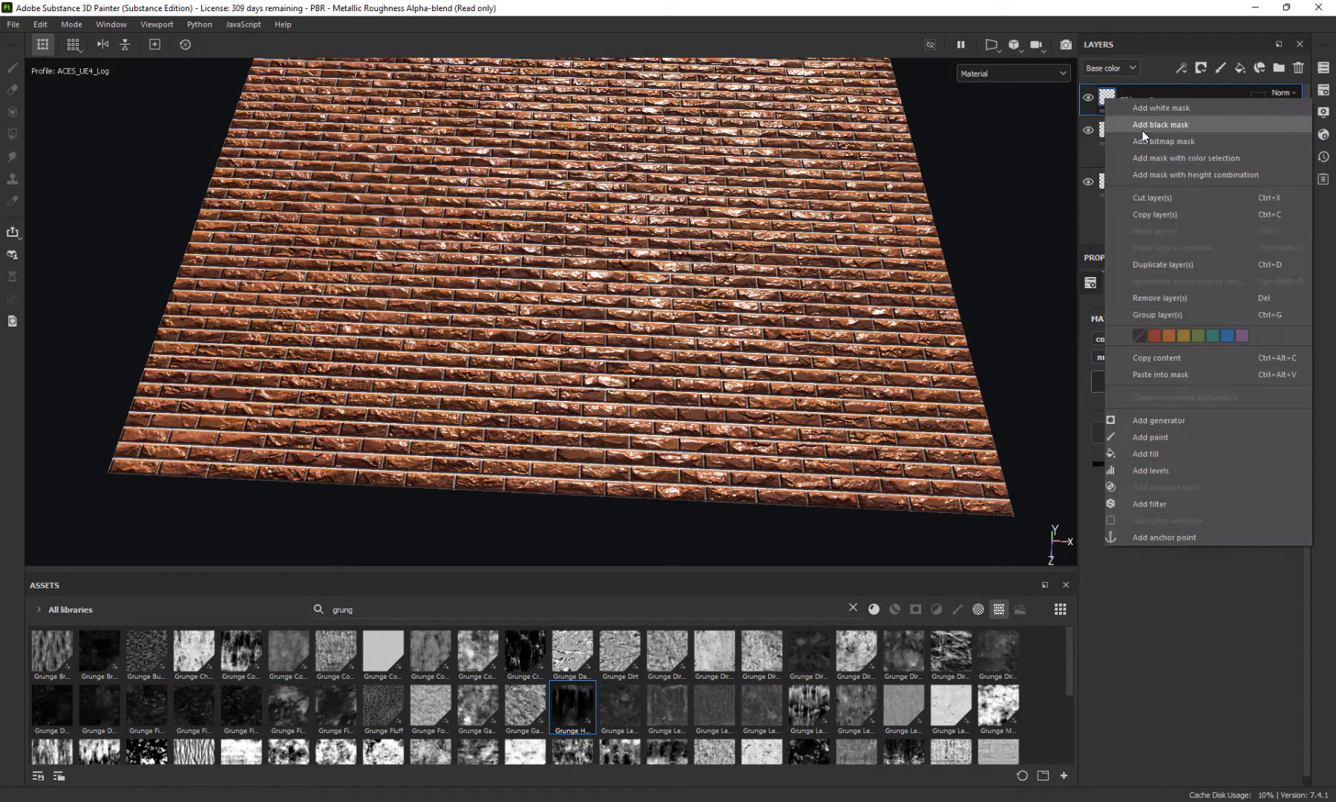
click(1144, 129)
right_click(1131, 101)
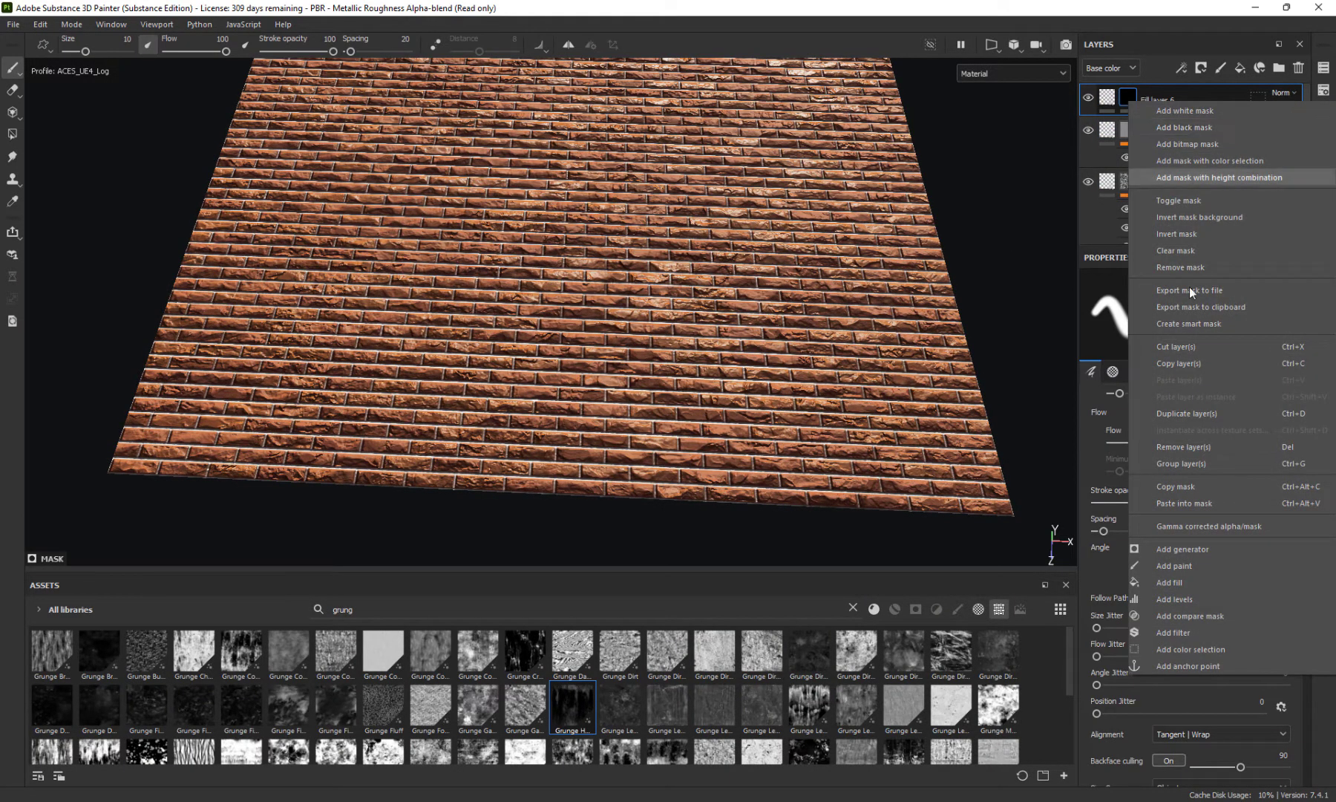
click(1190, 586)
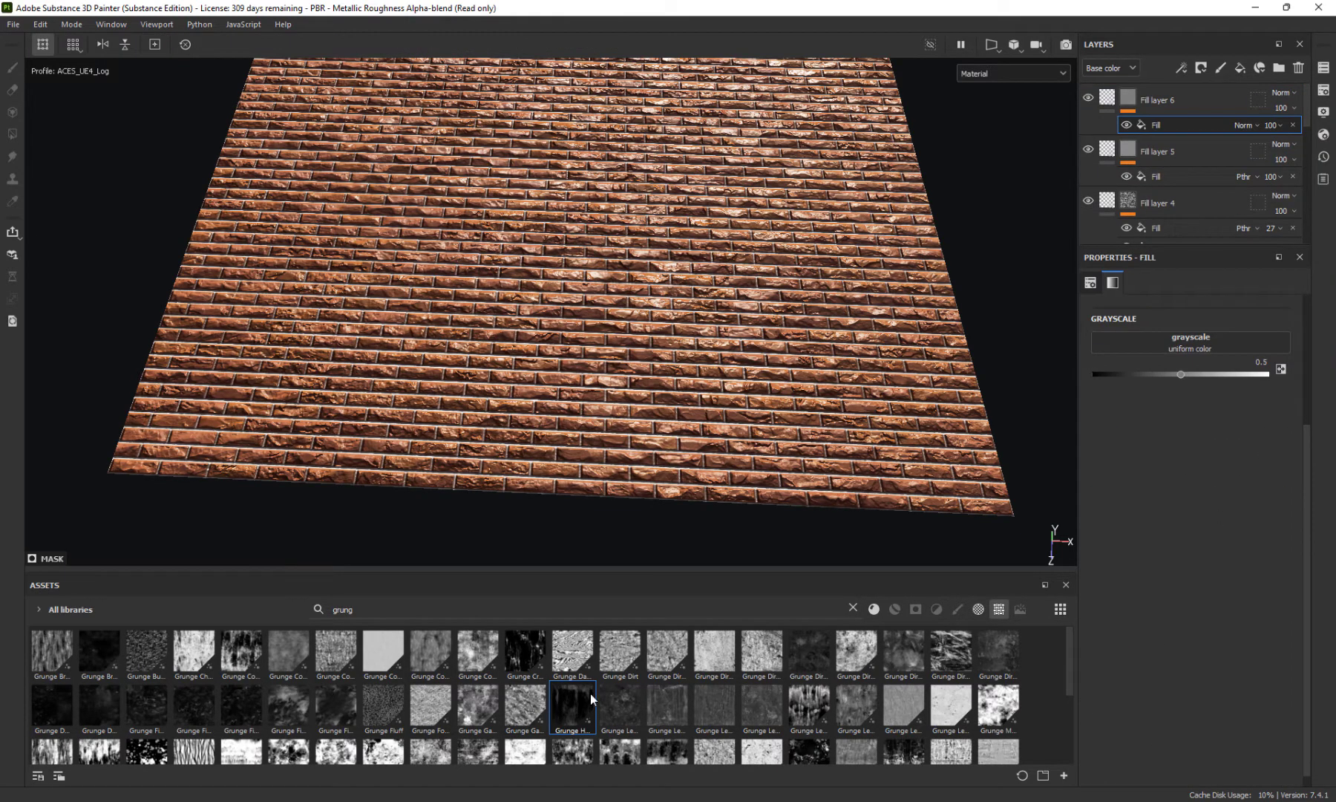
drag(571, 706, 1117, 347)
alt+drag(745, 300, 674, 238)
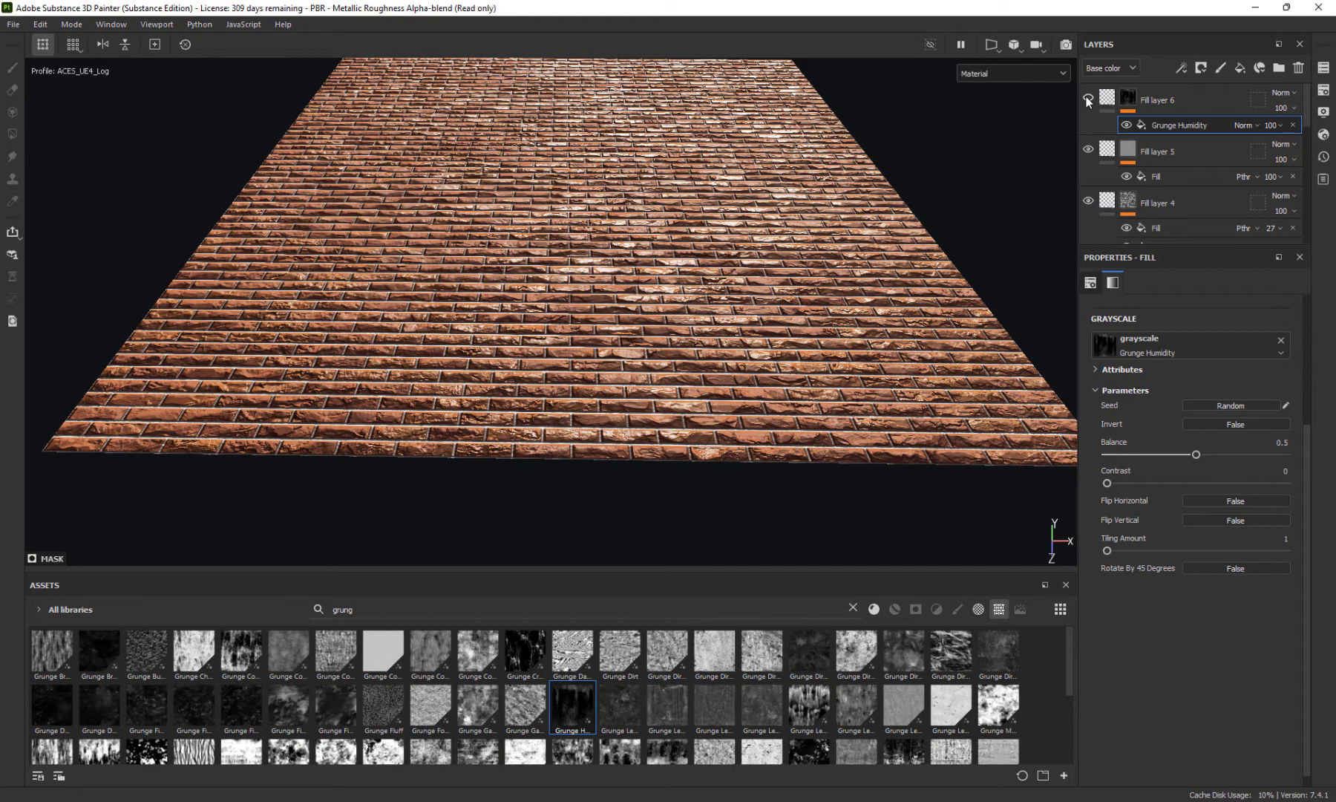
alt+drag(684, 232, 685, 273)
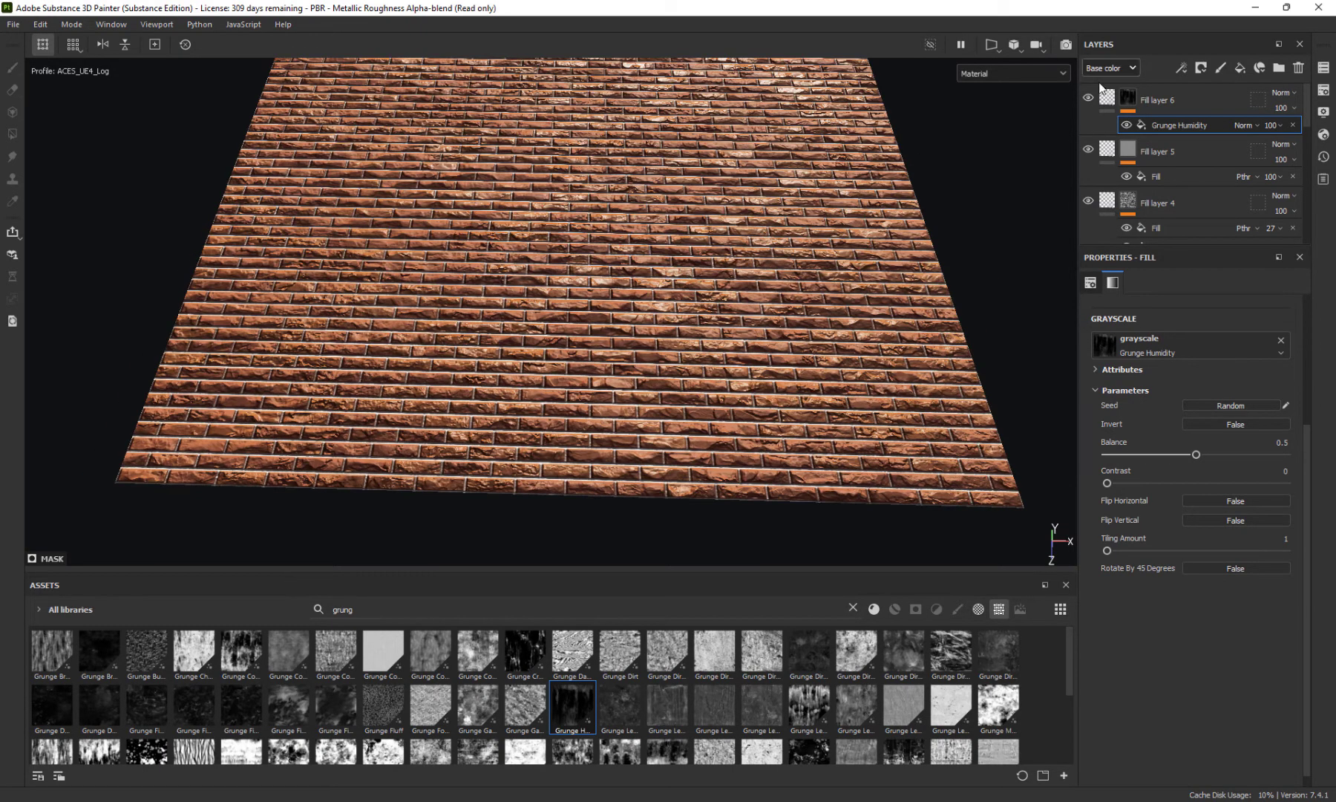
Add a Levels adjustment above the Grunge Humidity fill in Fill layer 6's mask
click(1128, 98)
right_click(1127, 98)
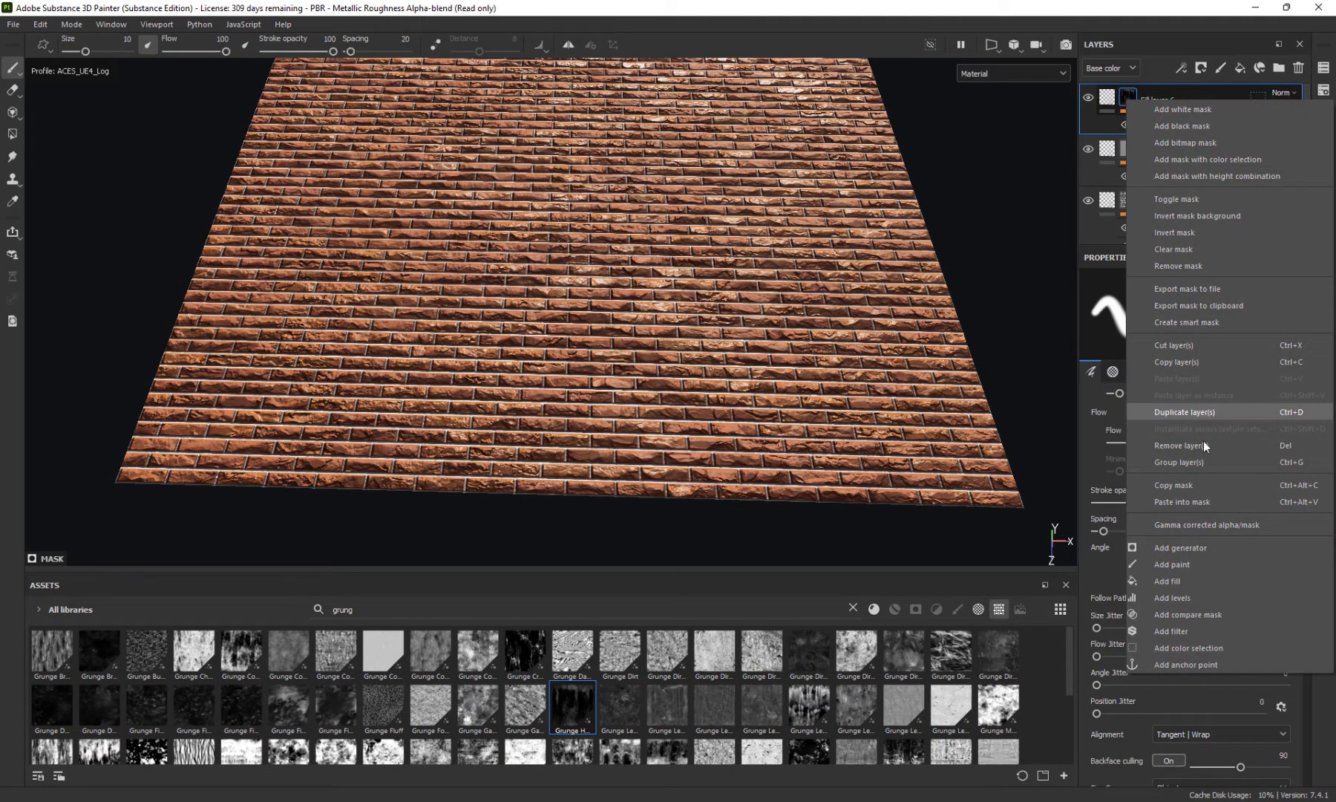
click(1207, 596)
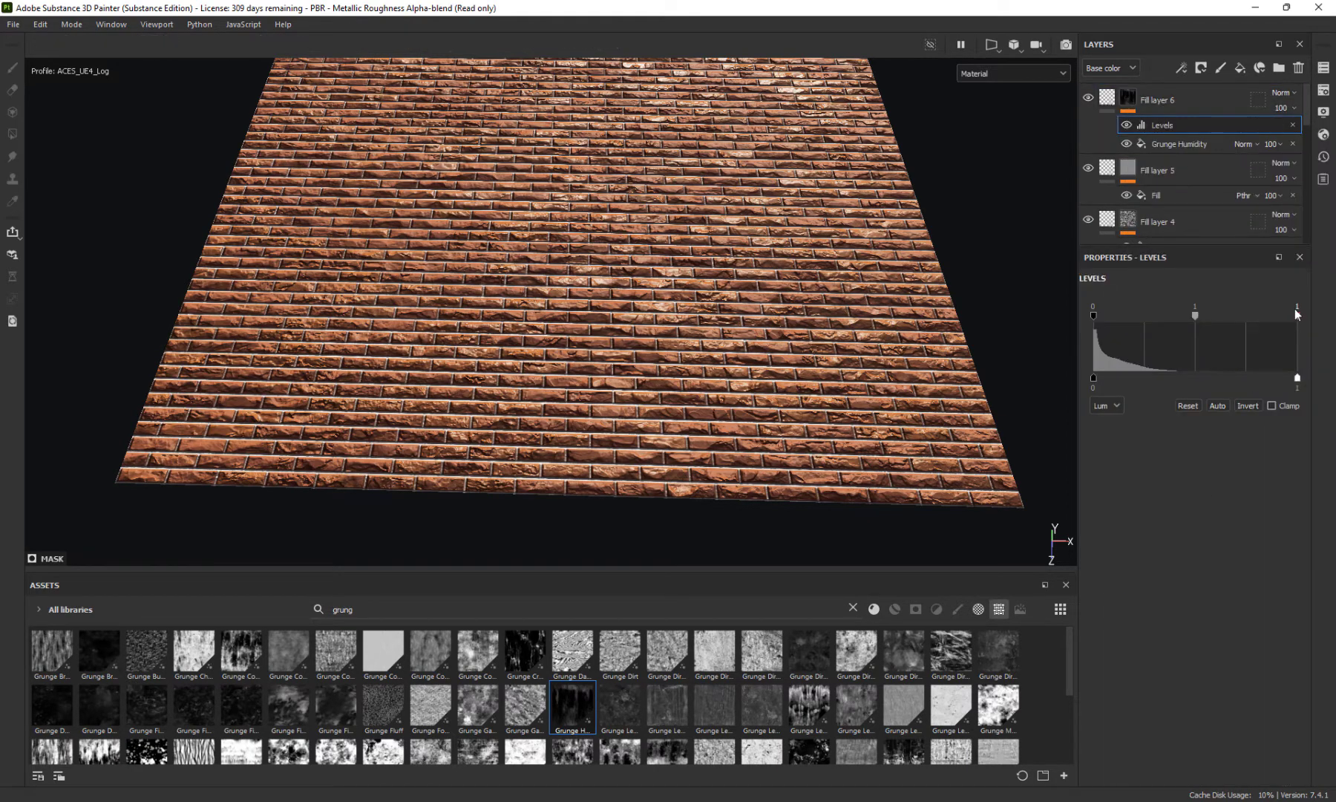
Try narrowing the input range and reversing the output range of the Levels on Fill layer 6's mask
drag(1296, 314, 1193, 324)
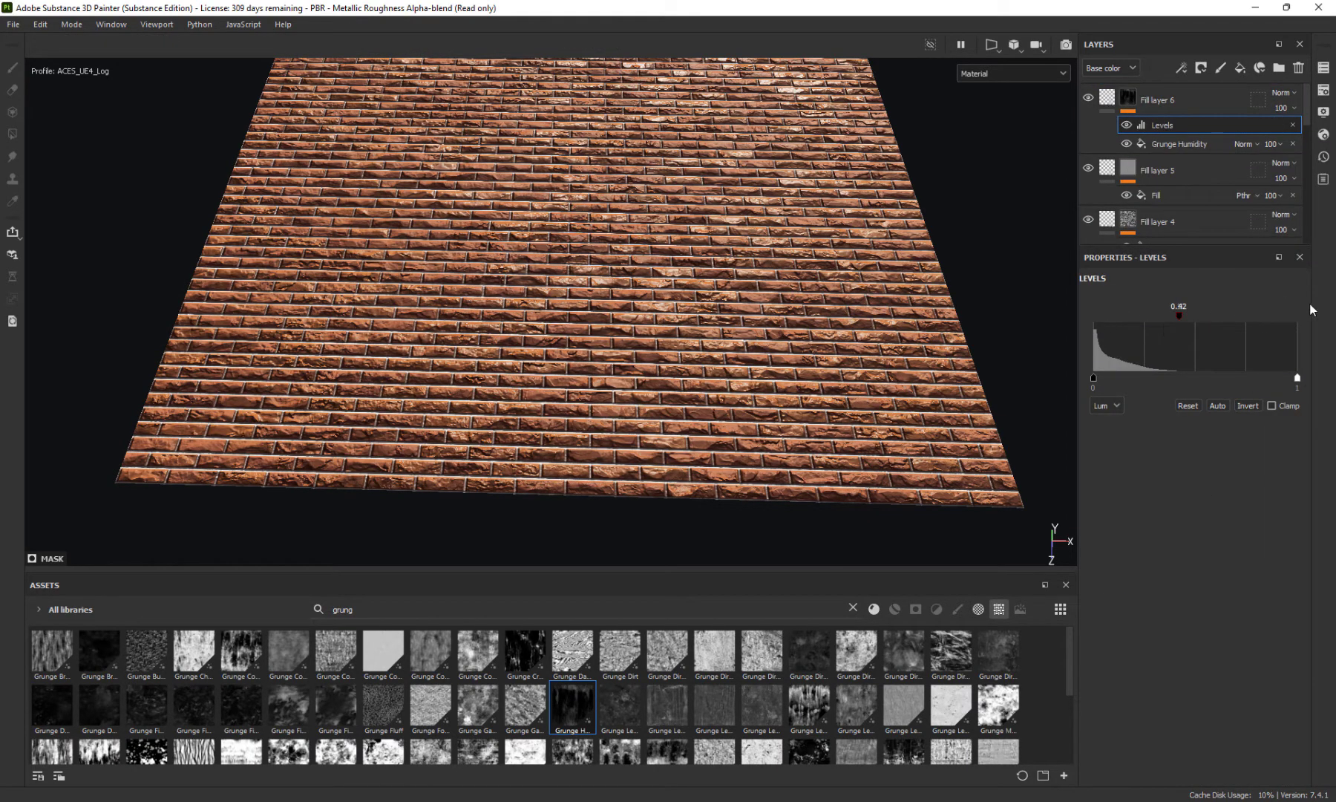
mouse_move(1097, 316)
mouse_down()
mouse_move(1179, 316)
mouse_move(1094, 315)
mouse_up()
drag(1180, 316, 1297, 316)
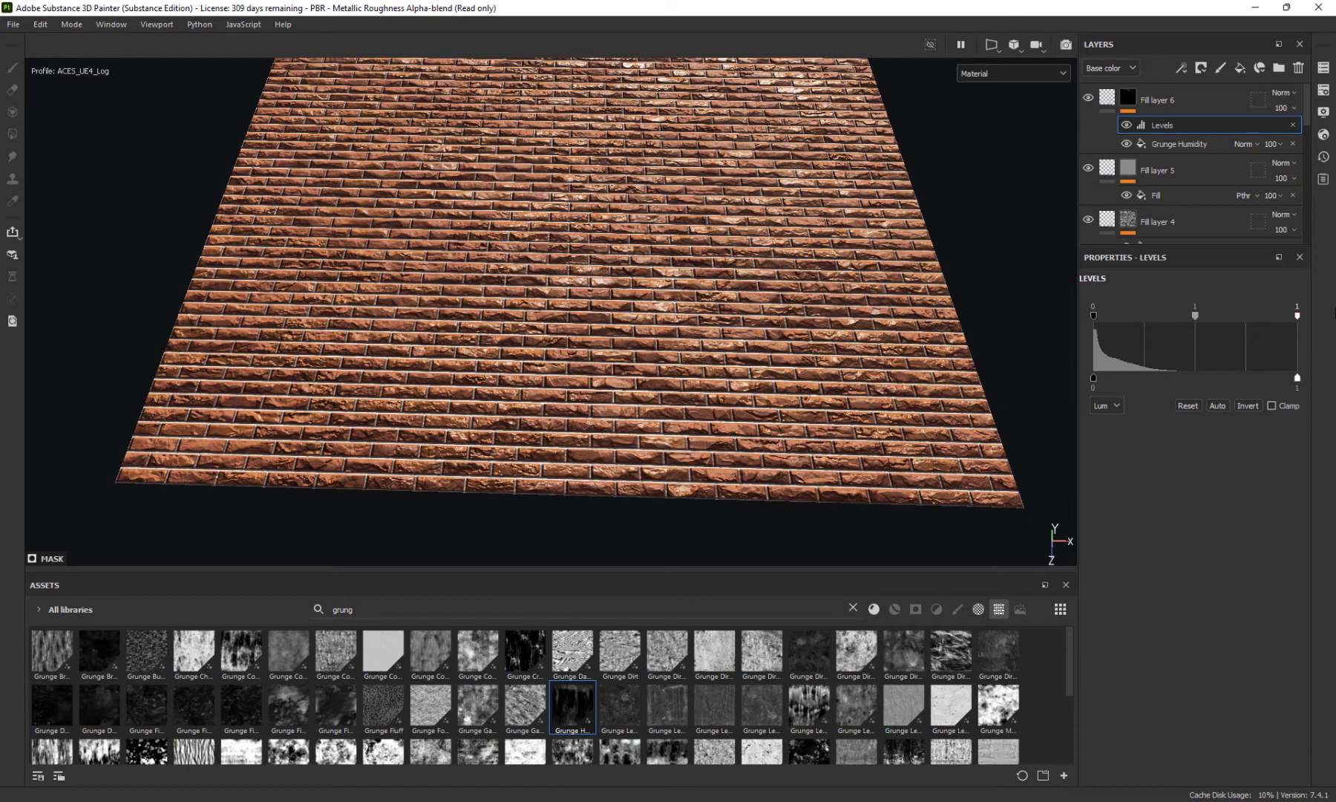
drag(1104, 379, 1232, 378)
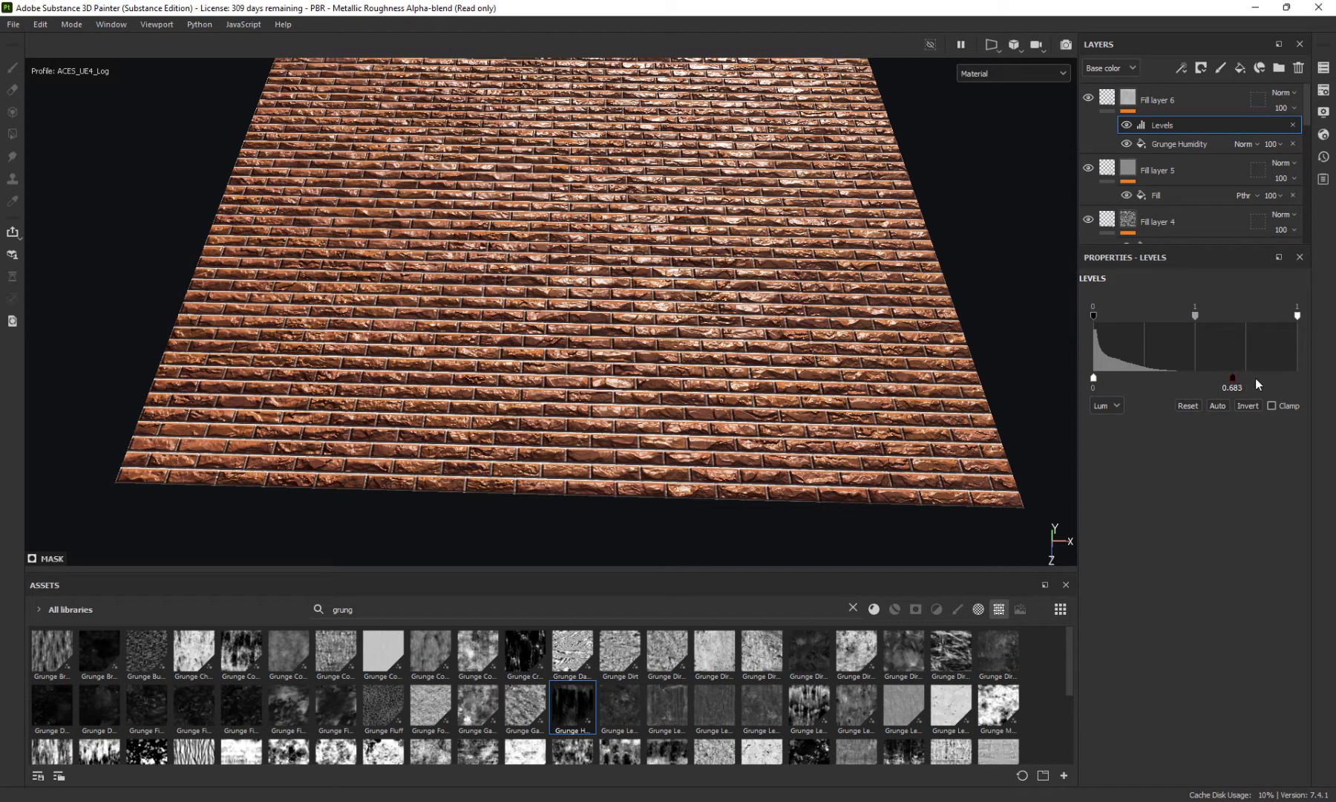
drag(1232, 378, 1294, 381)
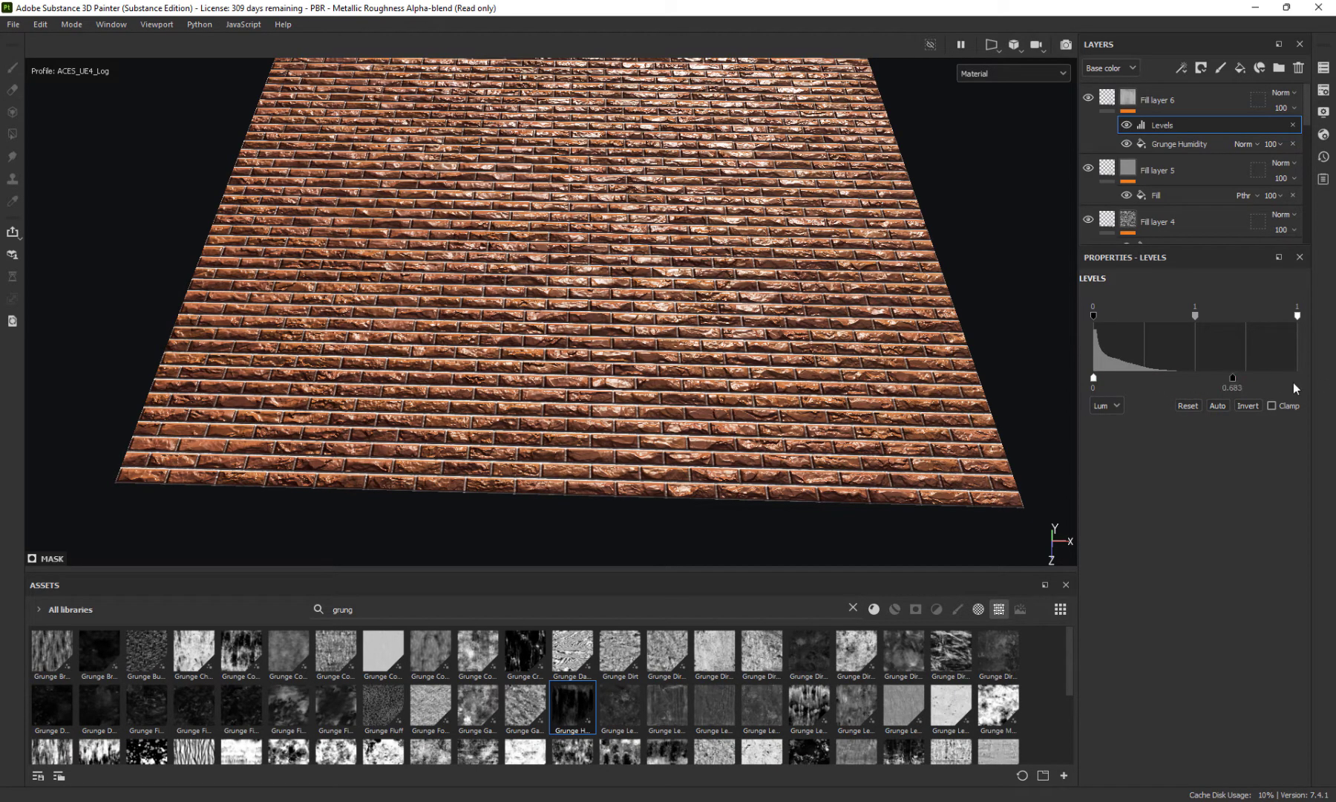
Try the mask's Levels inverted with an input range of 0.246 to 0.461, comparing the wall with Fill layer 6 hidden and shown
click(1248, 406)
alt+drag(632, 294, 567, 467)
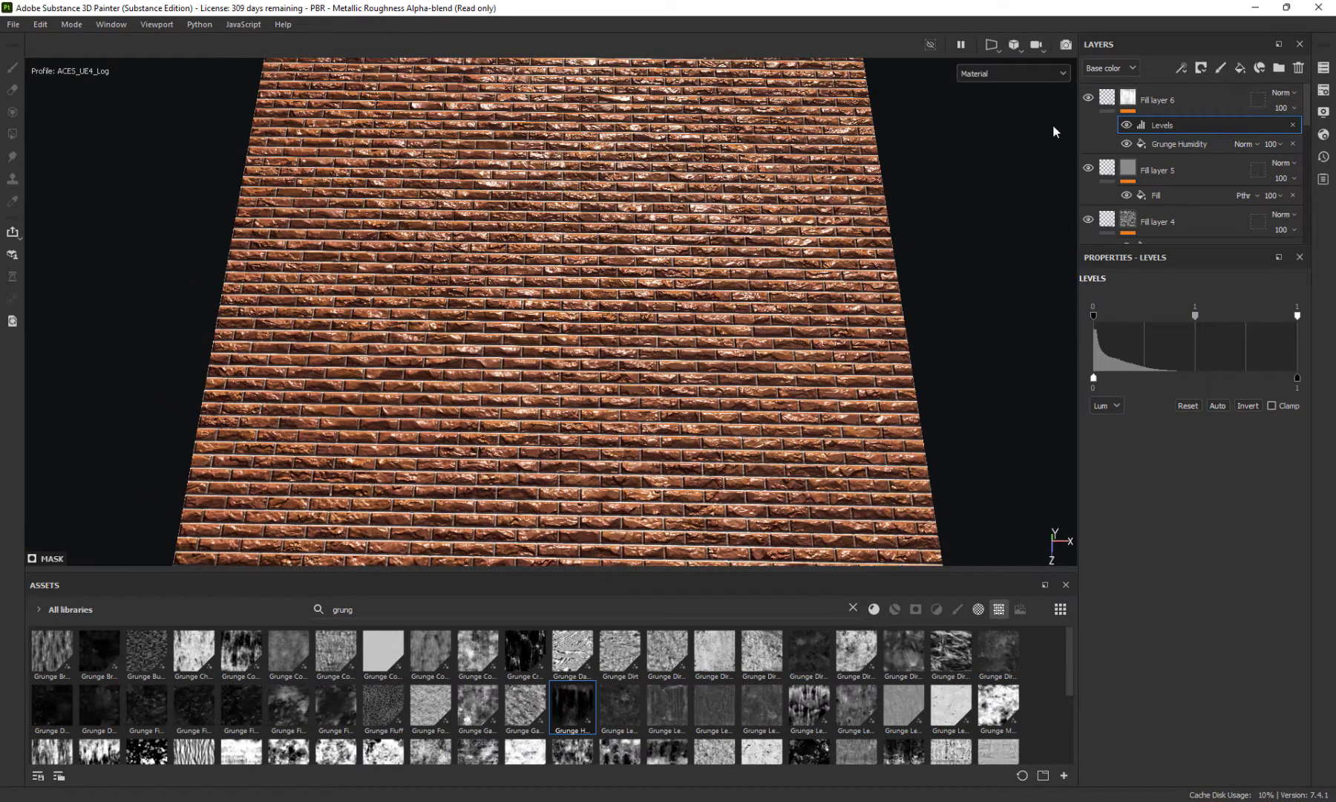
click(1088, 98)
click(1088, 98)
drag(1297, 315, 1188, 316)
alt+drag(494, 278, 497, 208)
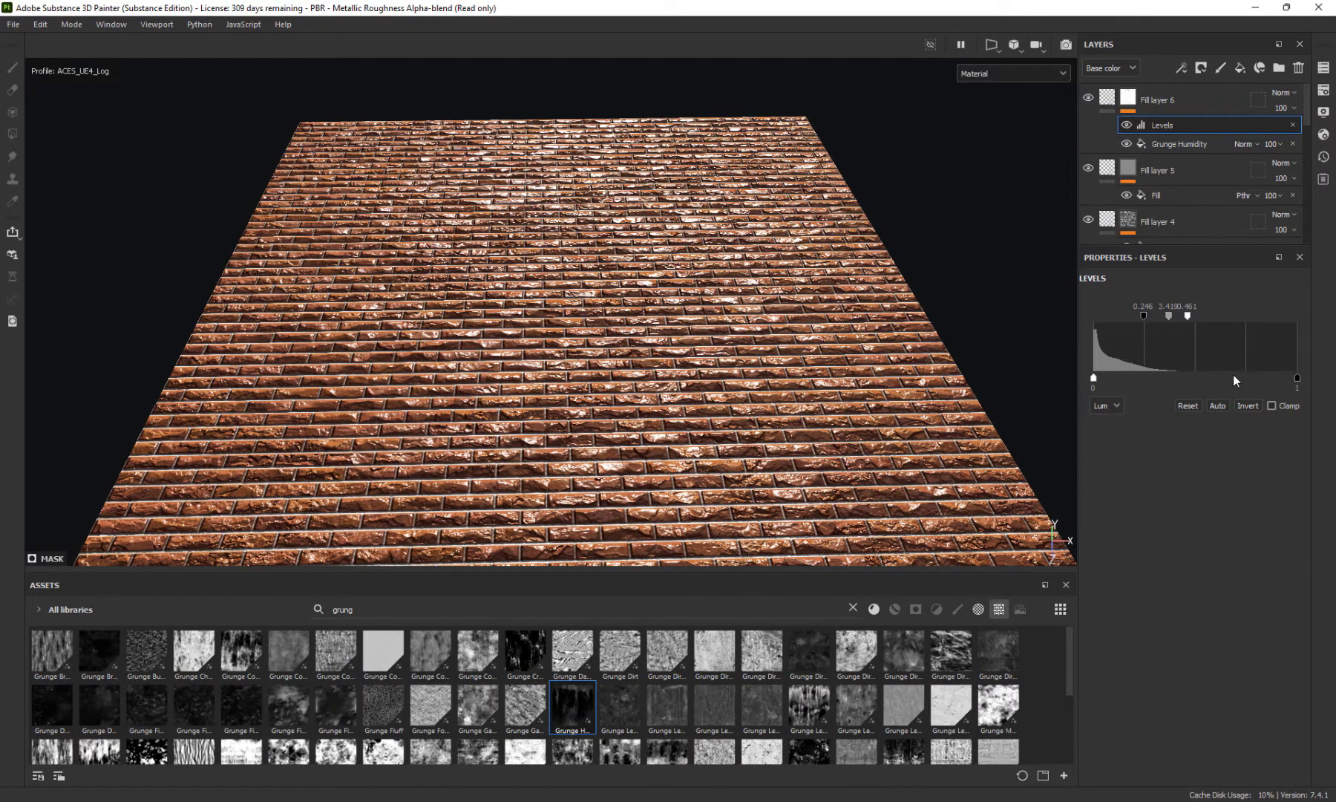
click(1245, 405)
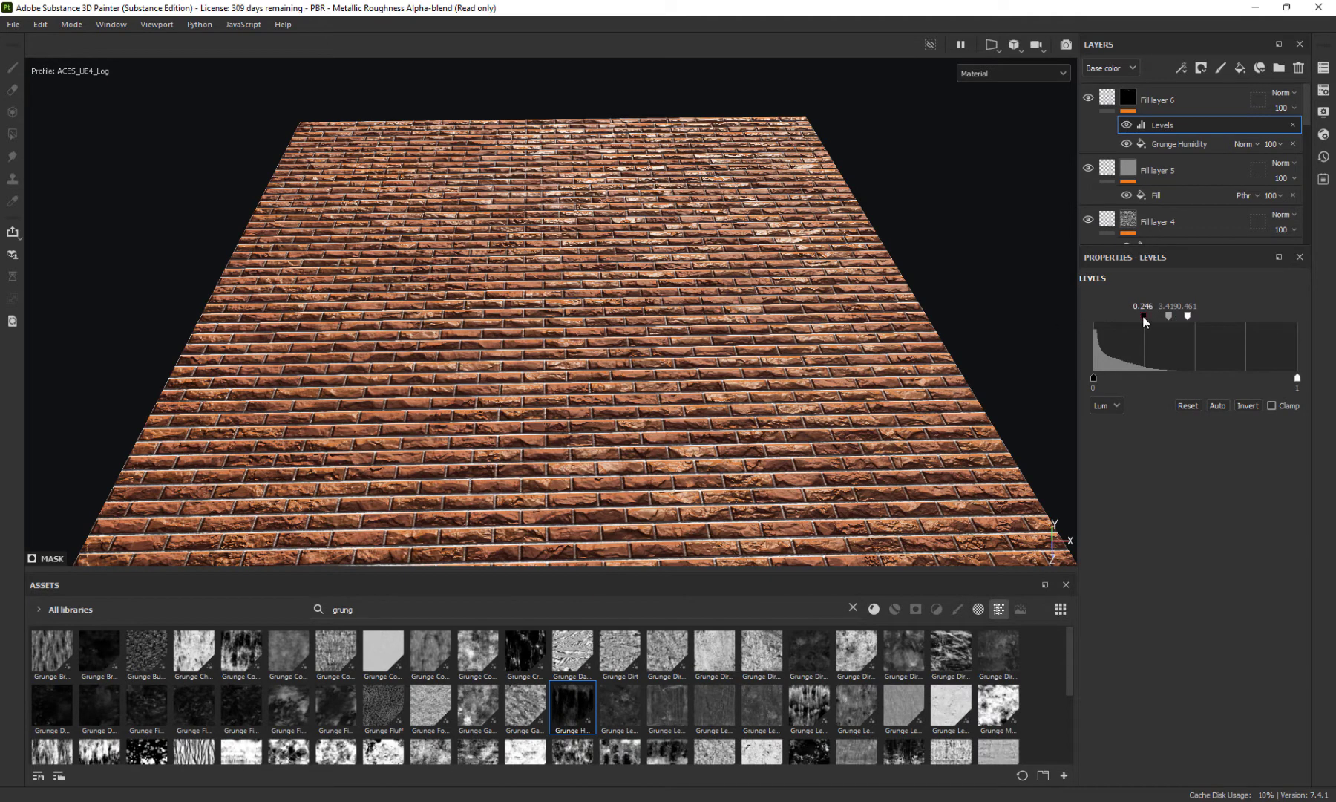
Restore the Levels input range to 0–1 and set the midtone to 0.306 on Fill layer 6's mask
drag(1141, 313, 1112, 317)
drag(1187, 316, 1287, 318)
drag(1264, 317, 1120, 316)
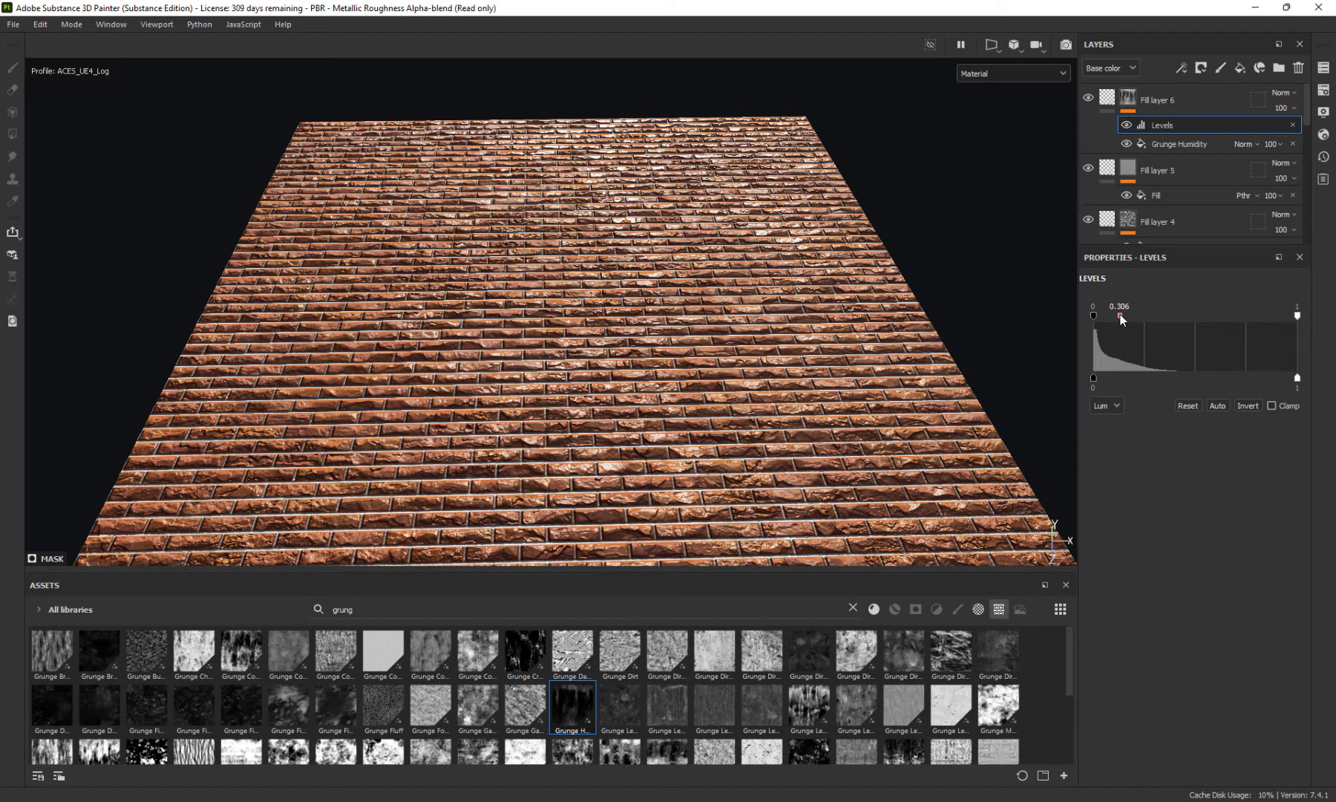
alt+drag(544, 264, 482, 260)
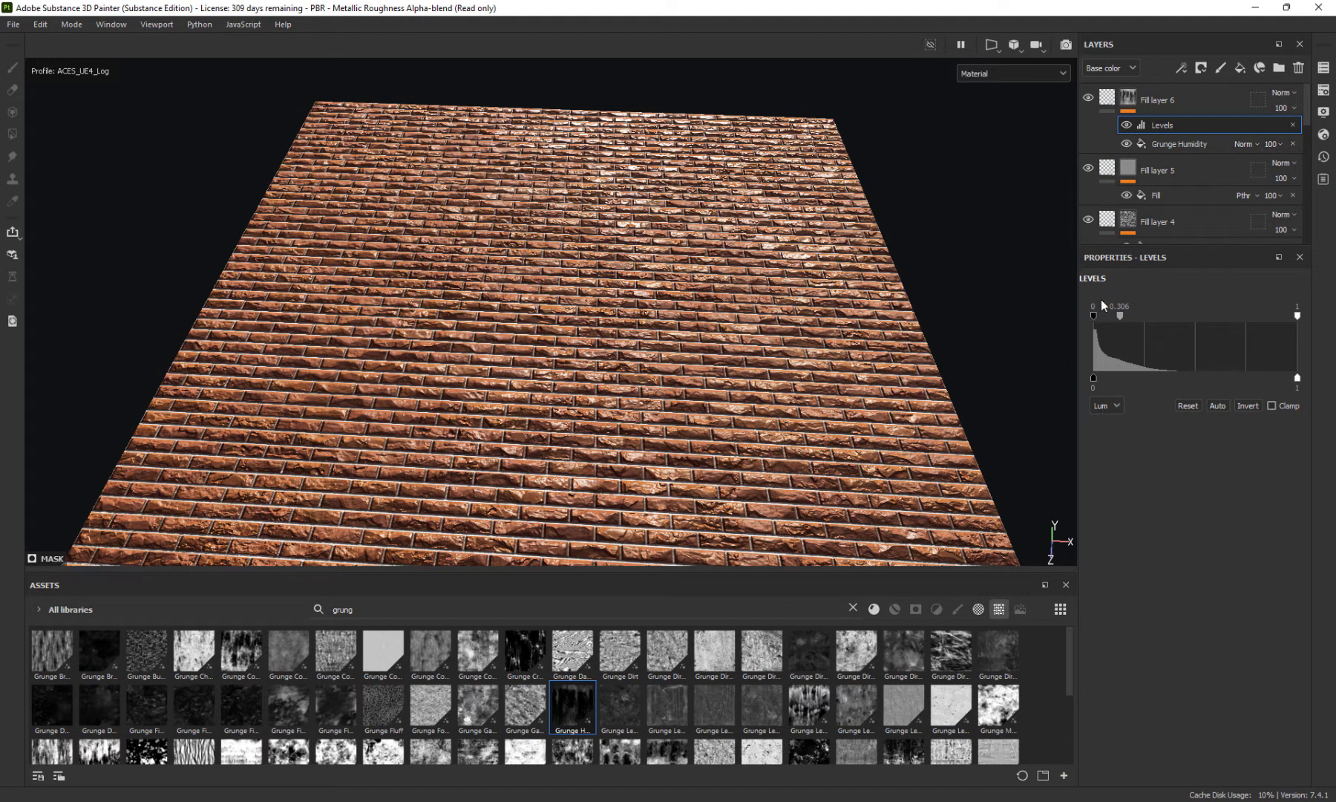
Lower Fill layer 6's opacity to 35 and the opacity of its mask's Grunge Humidity fill to 33
click(1282, 109)
drag(1329, 133, 1292, 137)
click(1262, 134)
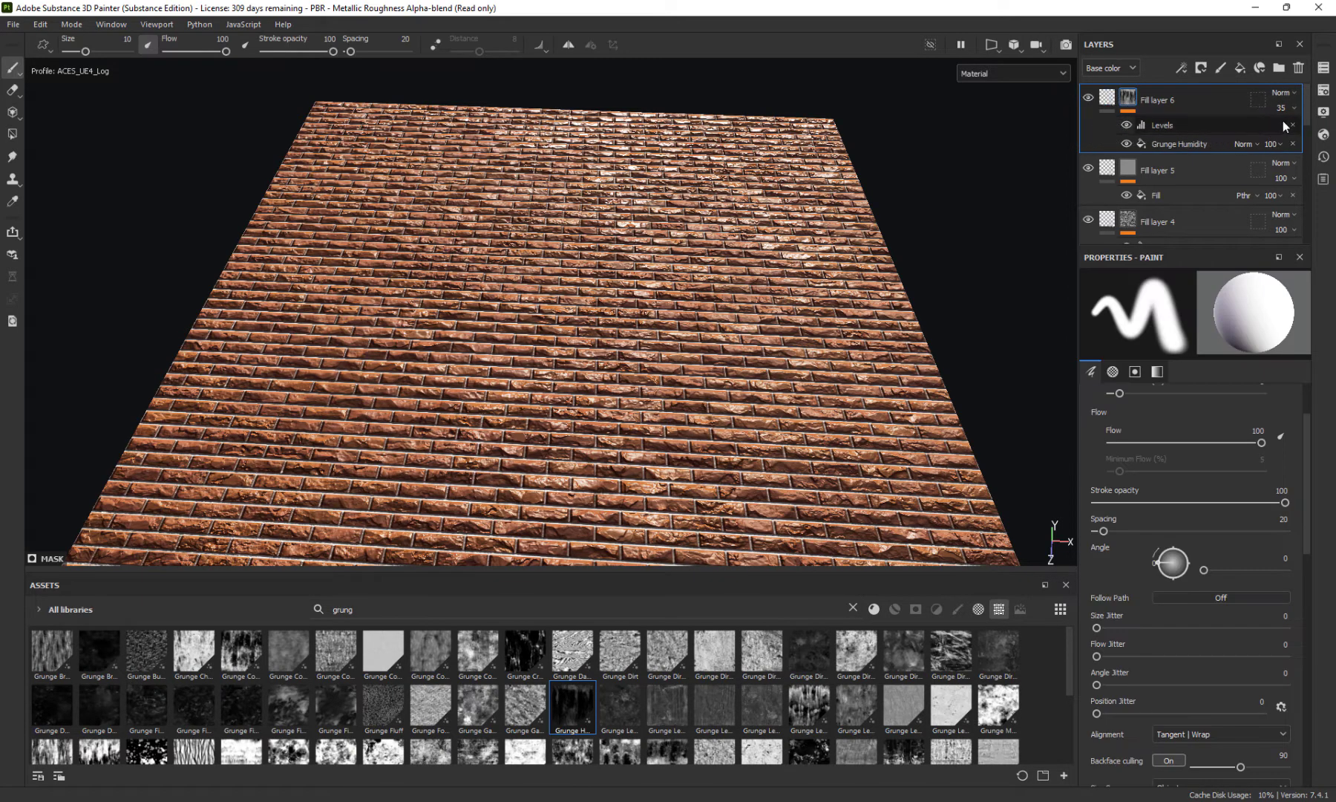
click(1270, 145)
drag(1325, 160, 1286, 169)
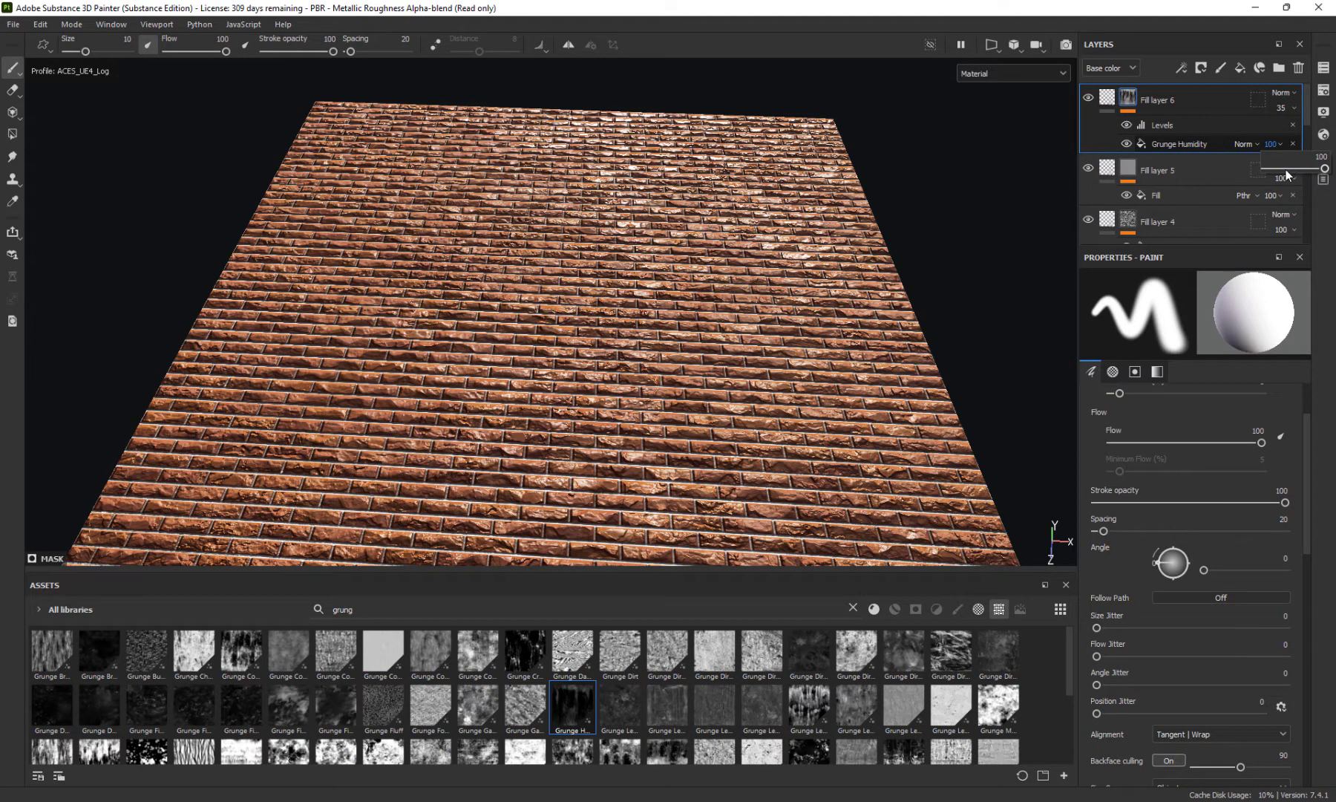
alt+drag(231, 265, 258, 243)
alt+drag(164, 233, 538, 265)
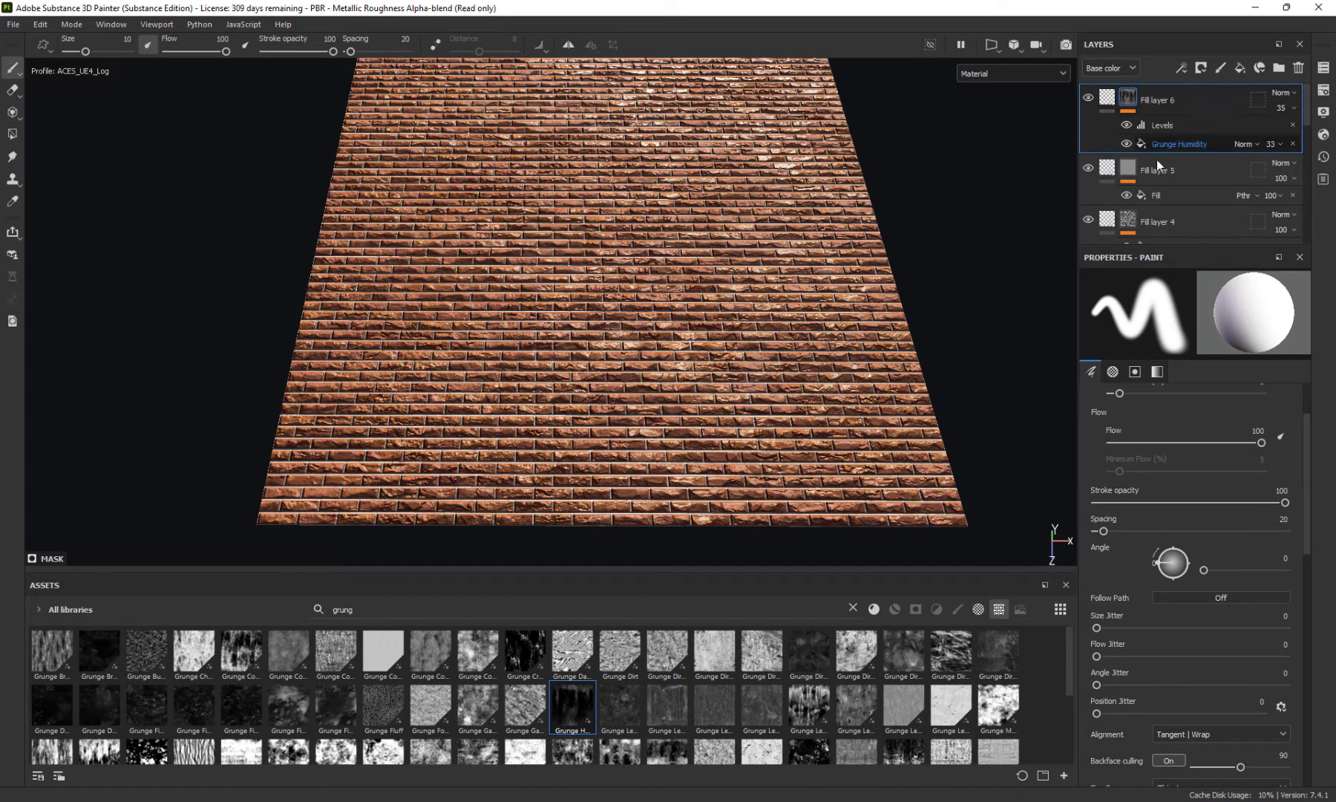
Rename Fill layer 4 as roughness_01
scroll(1167, 197, down, 1)
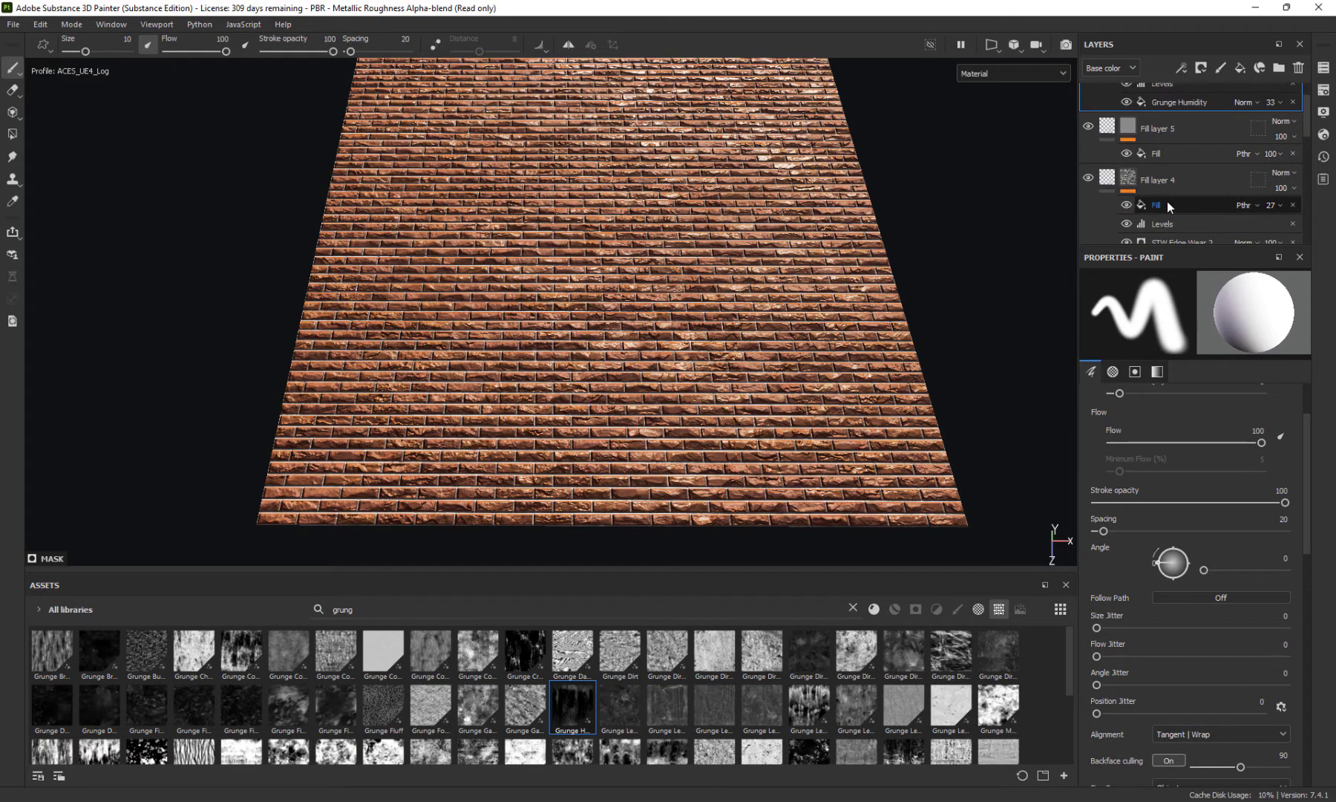
double_click(1161, 180)
text(roughness_01)
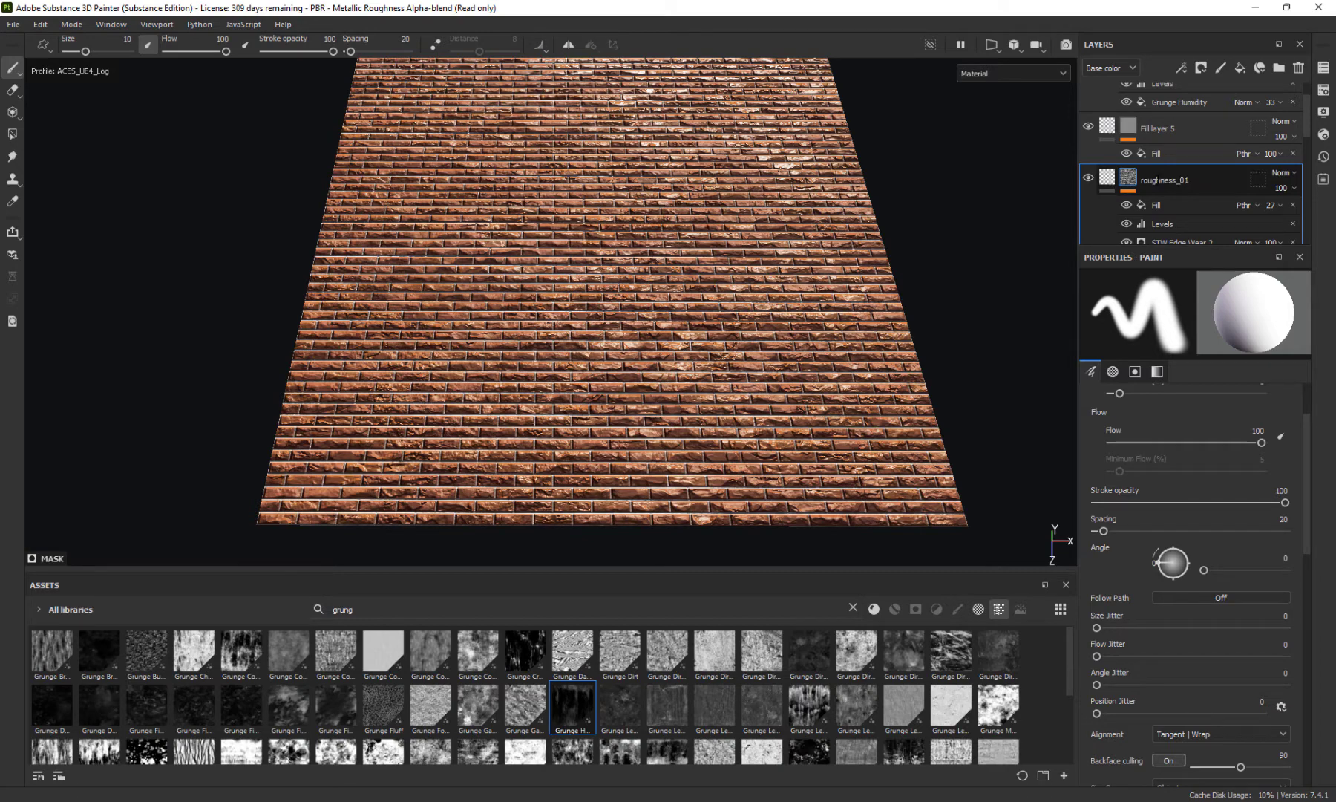
key(Return)
Rename Fill layer 5 as roughness_02
click(1149, 133)
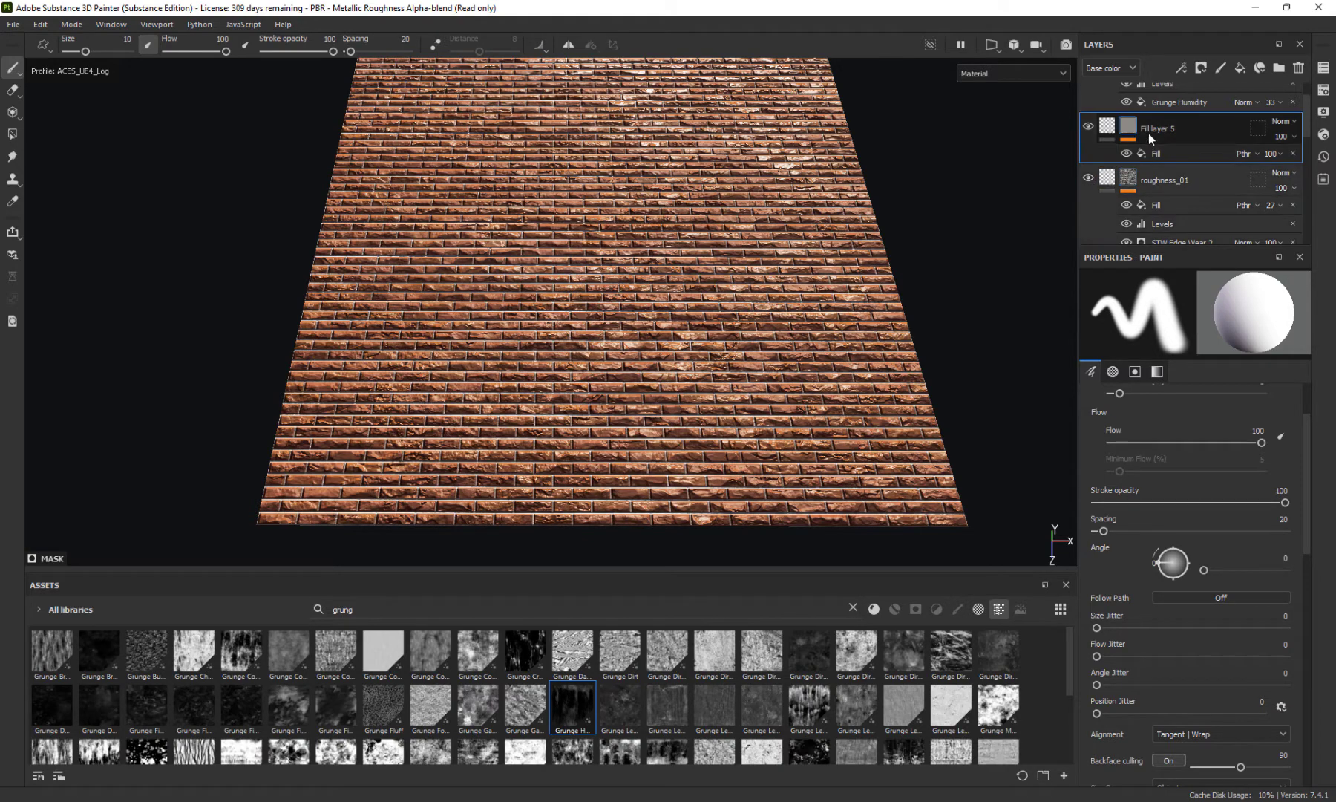
double_click(1152, 130)
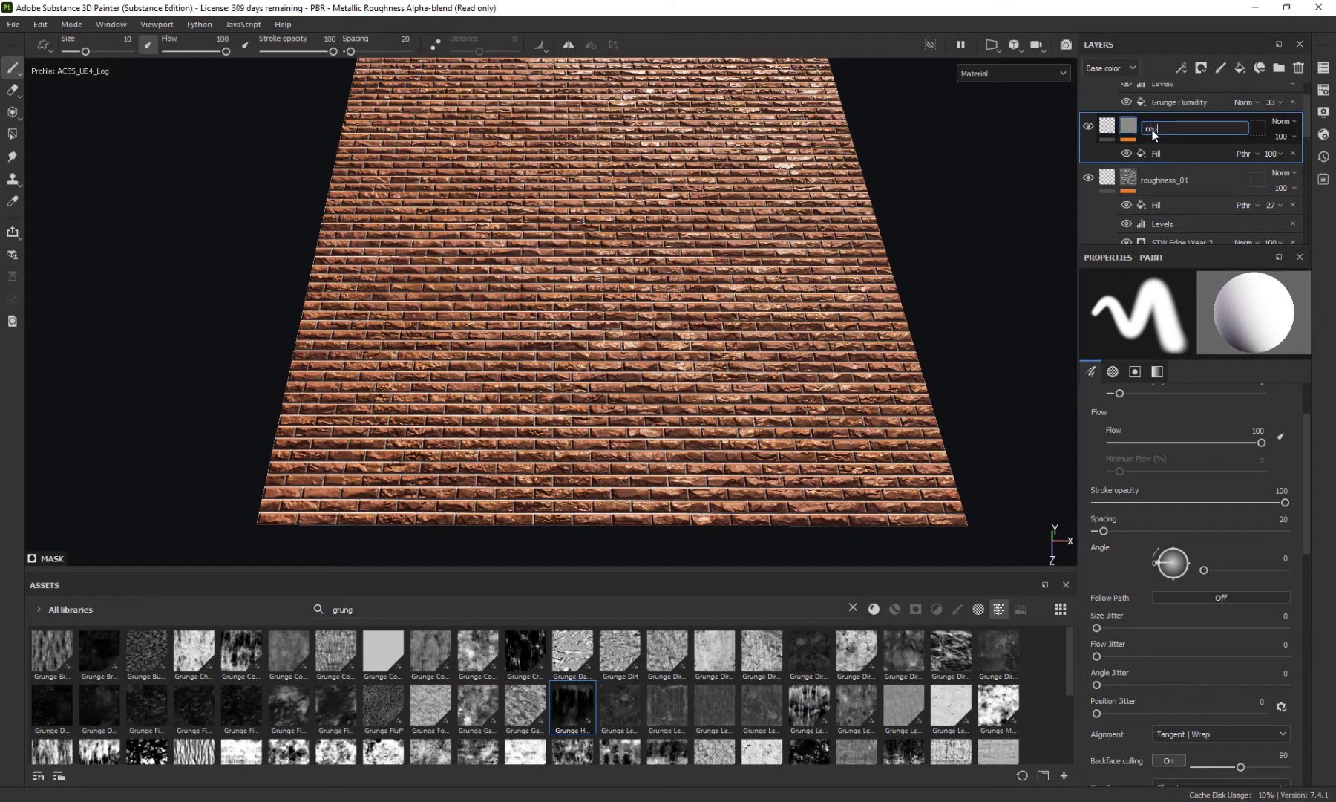
text(roughness_02)
key(Return)
Rename Fill layer 6 as roughness_03
scroll(1182, 128, up, 1)
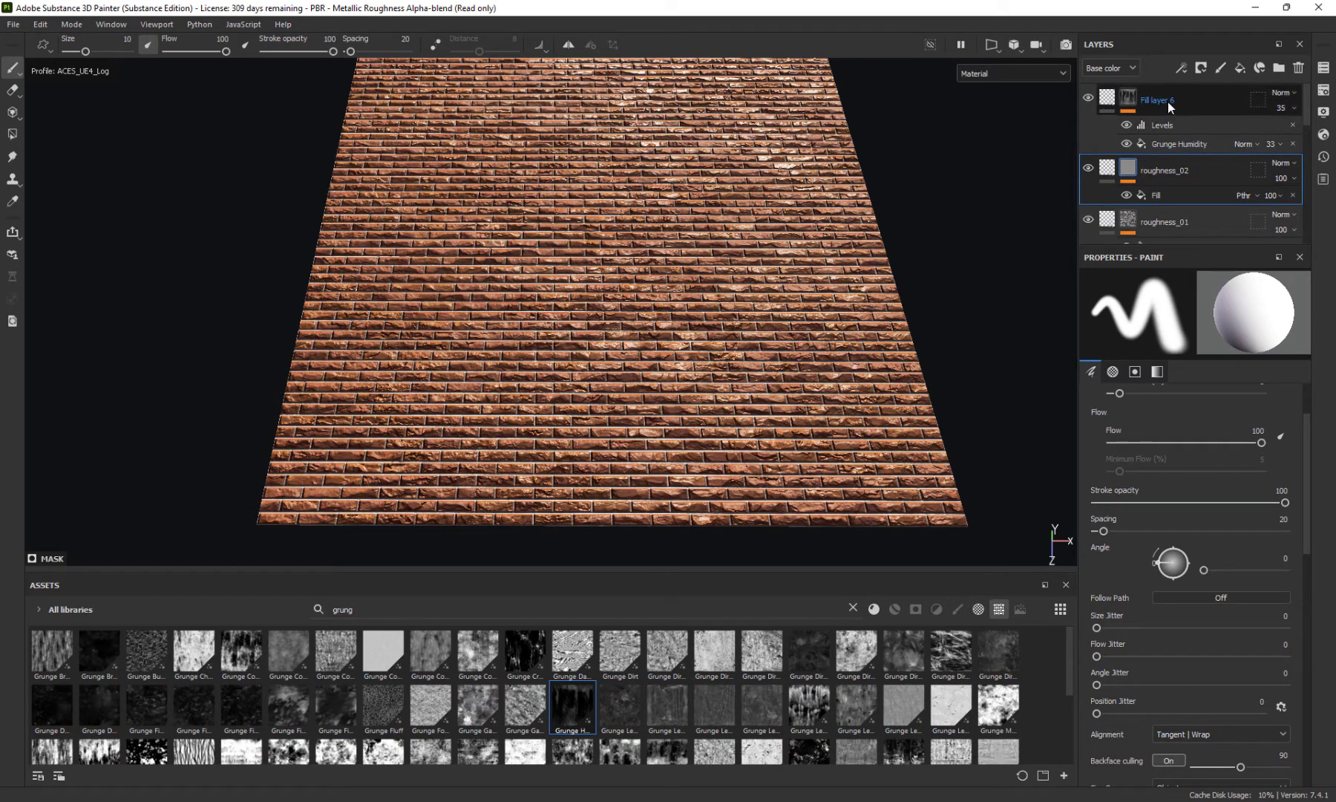
double_click(1169, 101)
text(roughne)
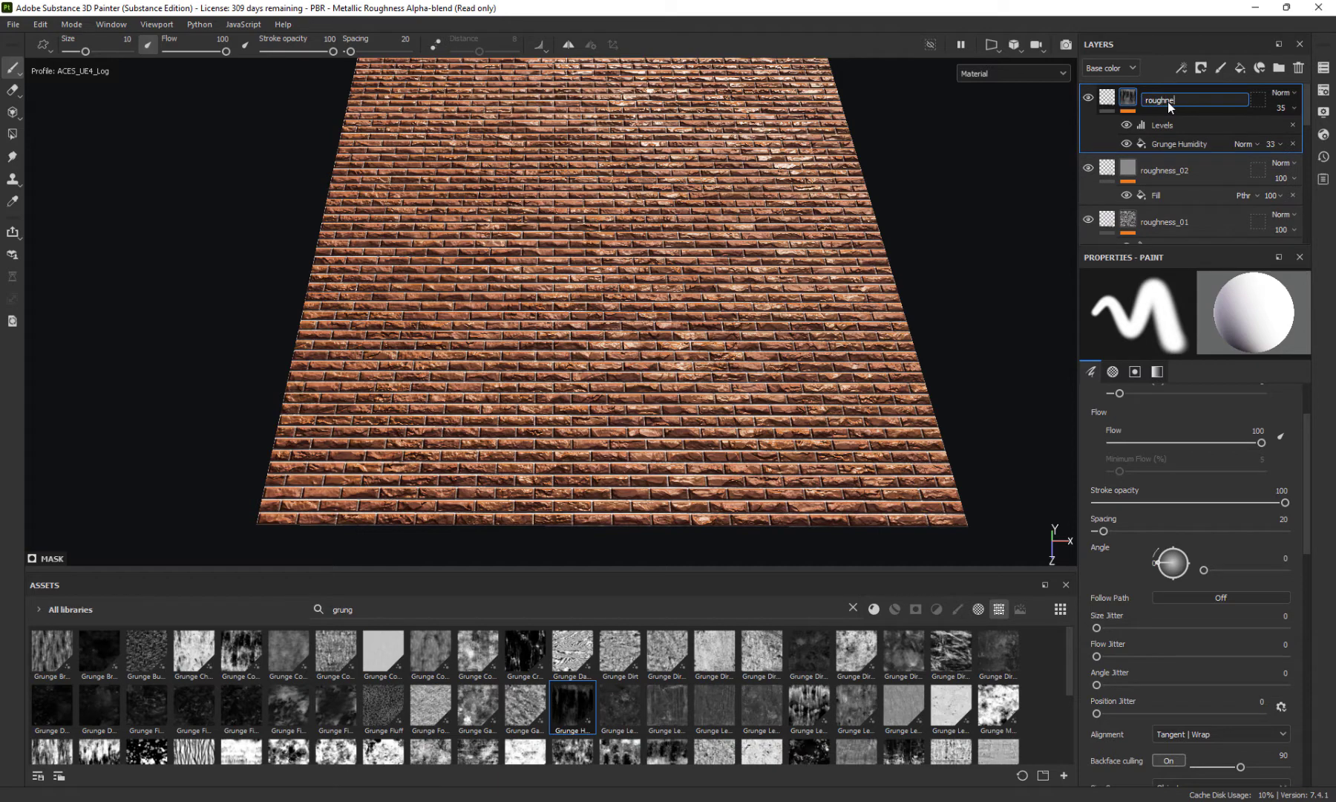
text(ss_03)
key(Return)
Toggle the visibility of Fill layer 1 copy 1, Fill layer 3, Fill layer 2 and Brick Base Colour to check their contributions, and inspect the wall
scroll(1170, 118, down, 1)
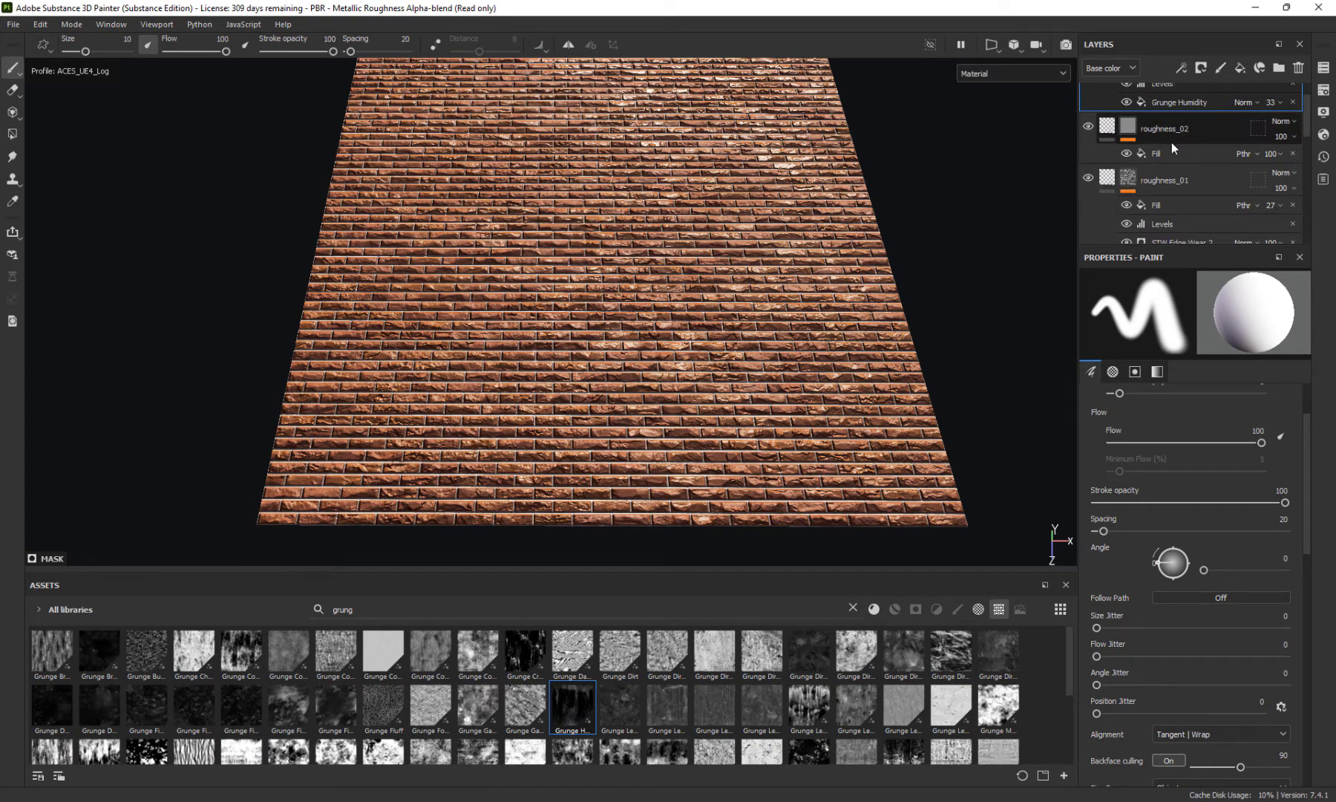
scroll(1173, 148, down, 3)
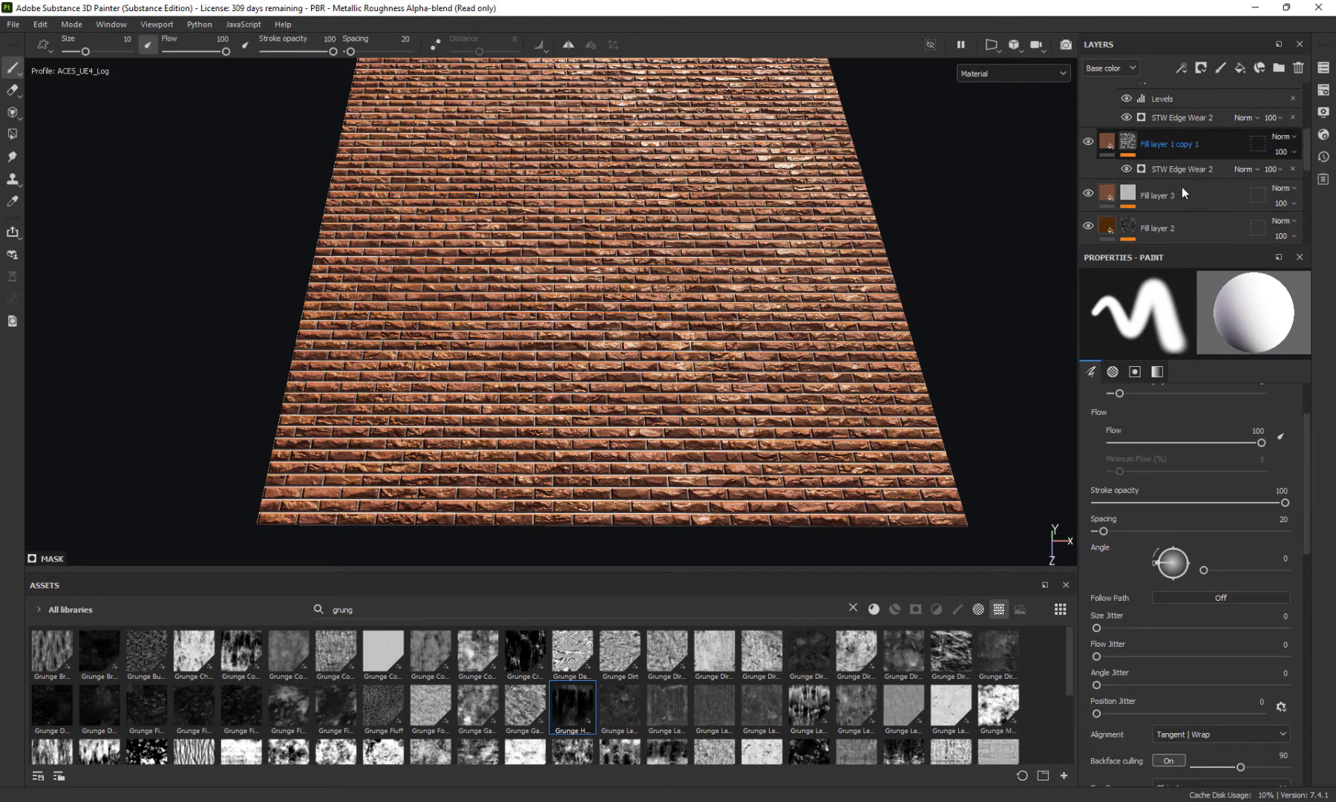
click(1088, 142)
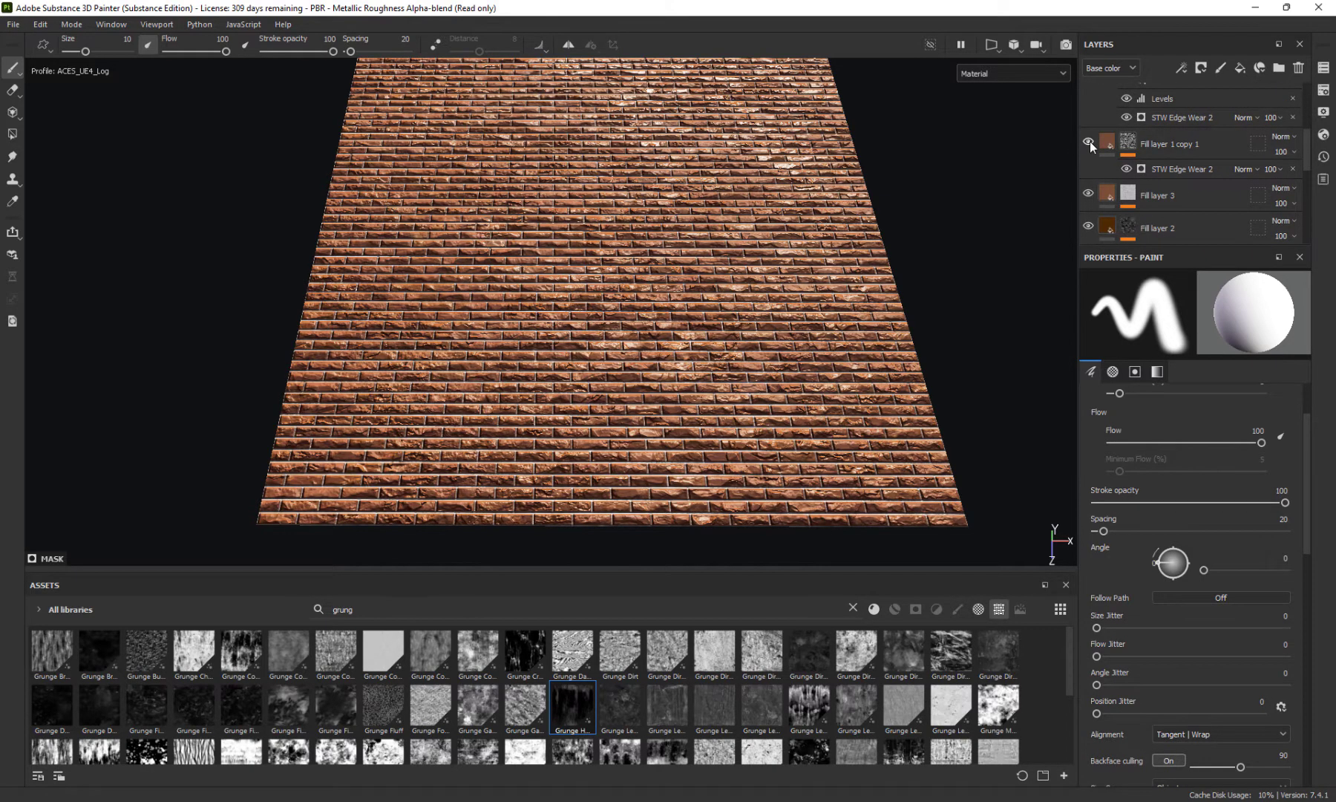
click(1087, 194)
click(1088, 194)
click(1090, 227)
click(1090, 226)
scroll(1097, 219, down, 2)
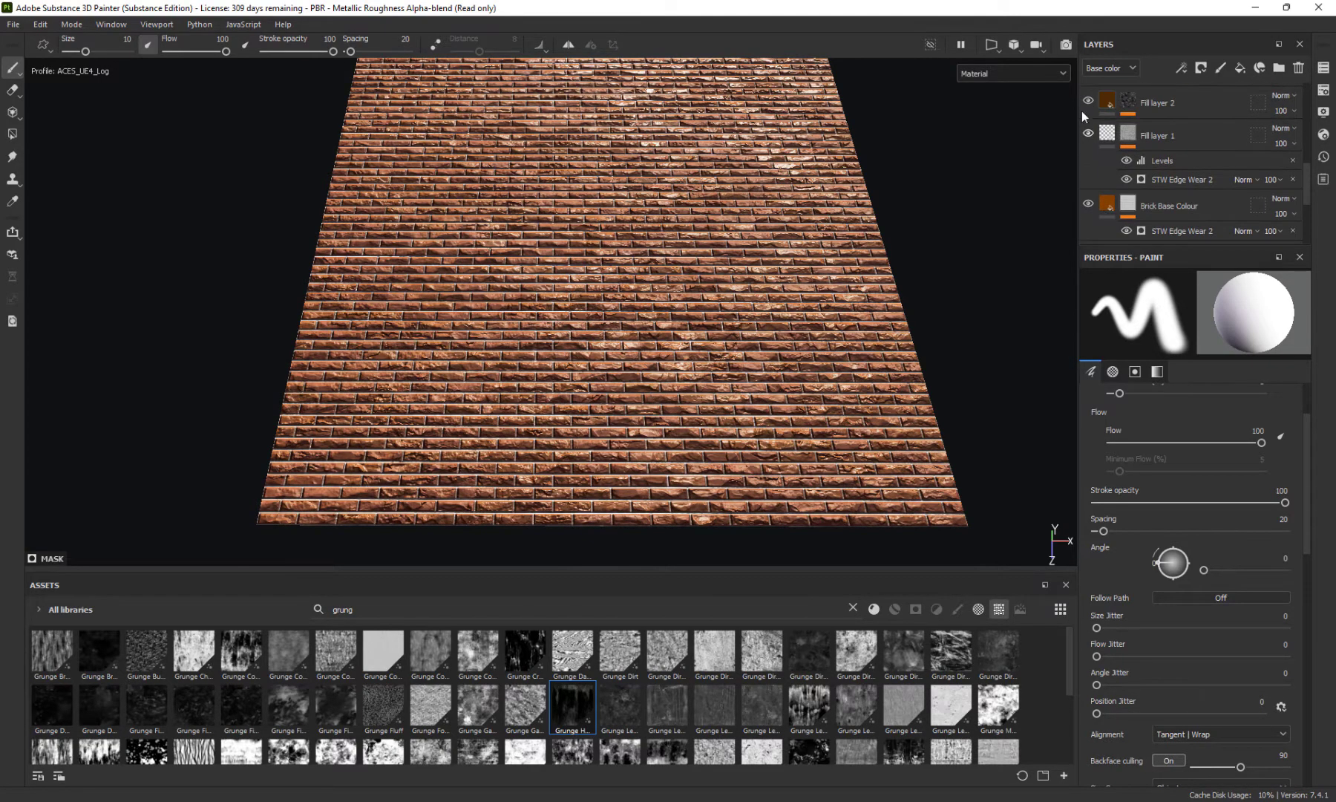
click(1088, 204)
click(1088, 204)
mouse_move(668, 245)
alt+mouse_down()
mouse_move(669, 336)
mouse_move(684, 347)
mouse_move(436, 292)
mouse_move(598, 337)
mouse_move(568, 332)
mouse_move(563, 310)
mouse_move(620, 357)
mouse_move(577, 359)
alt+mouse_up()
scroll(689, 352, up, 6)
scroll(549, 323, down, 8)
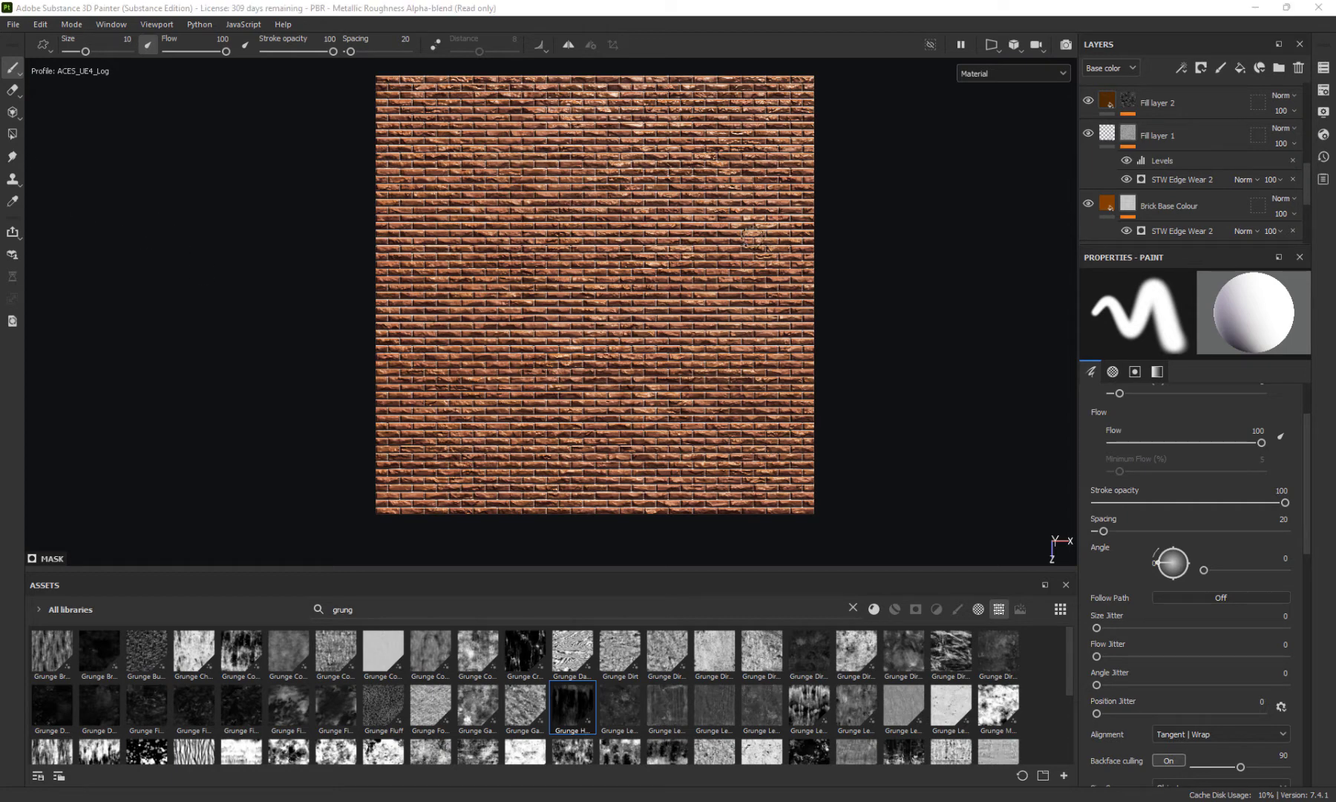
Add a fill layer with a black mask above roughness_03
scroll(1236, 131, up, 5)
click(1222, 100)
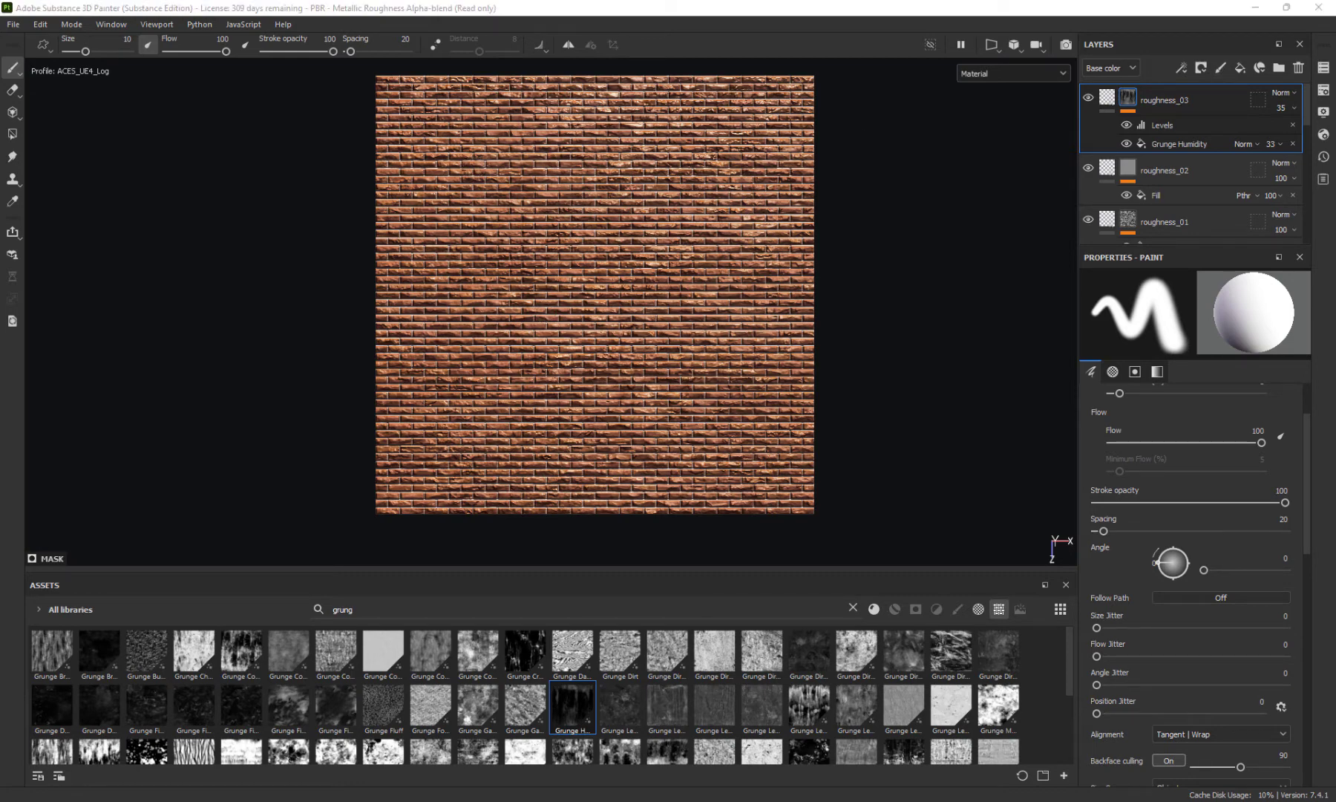
scroll(1050, 173, up, 2)
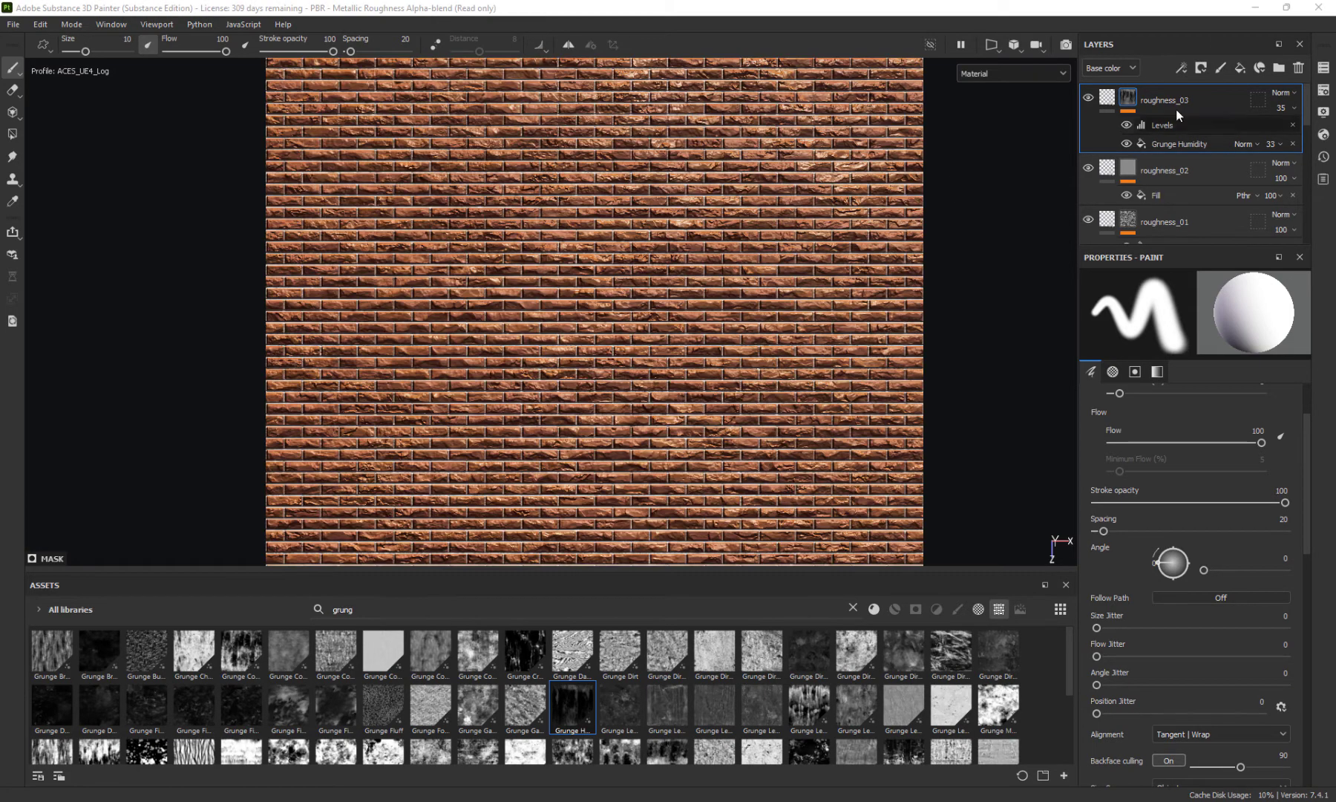
scroll(557, 232, down, 1)
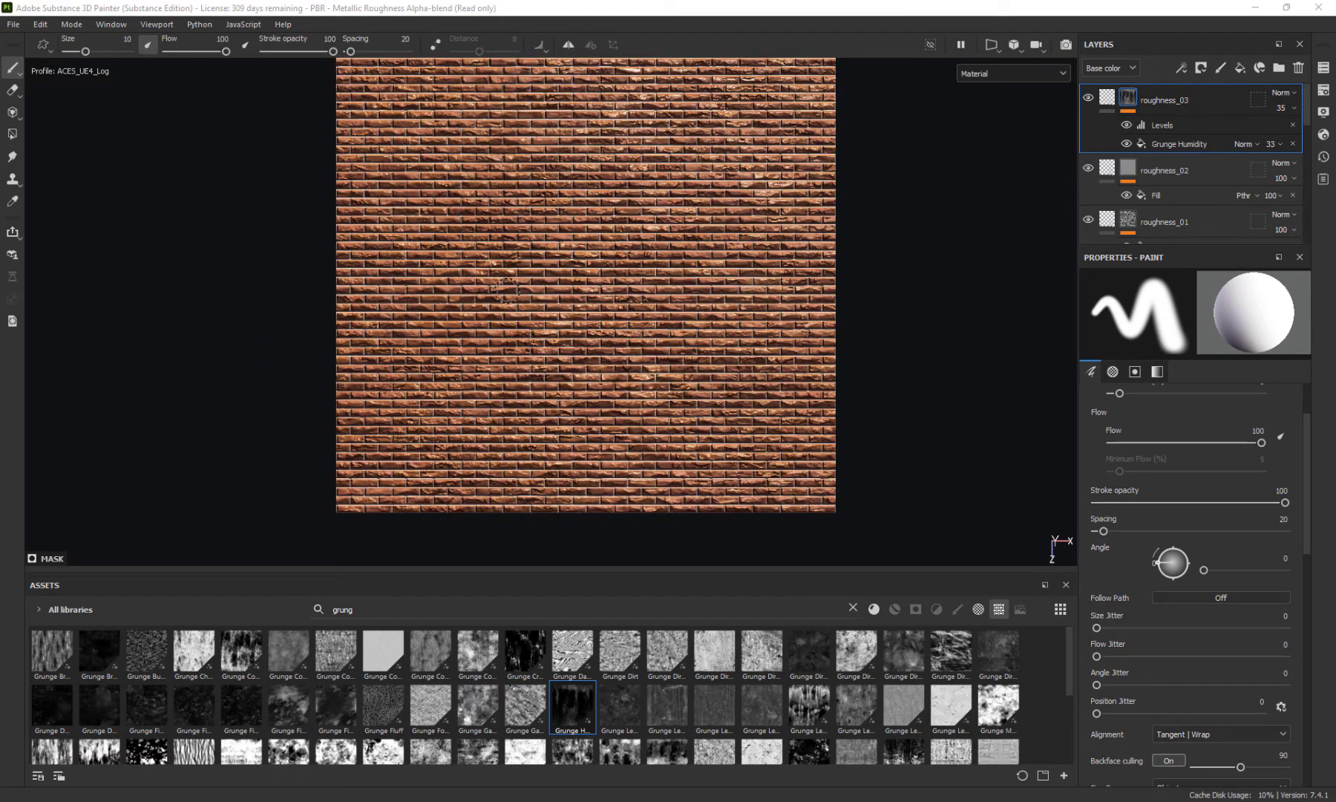
click(1238, 68)
right_click(1108, 96)
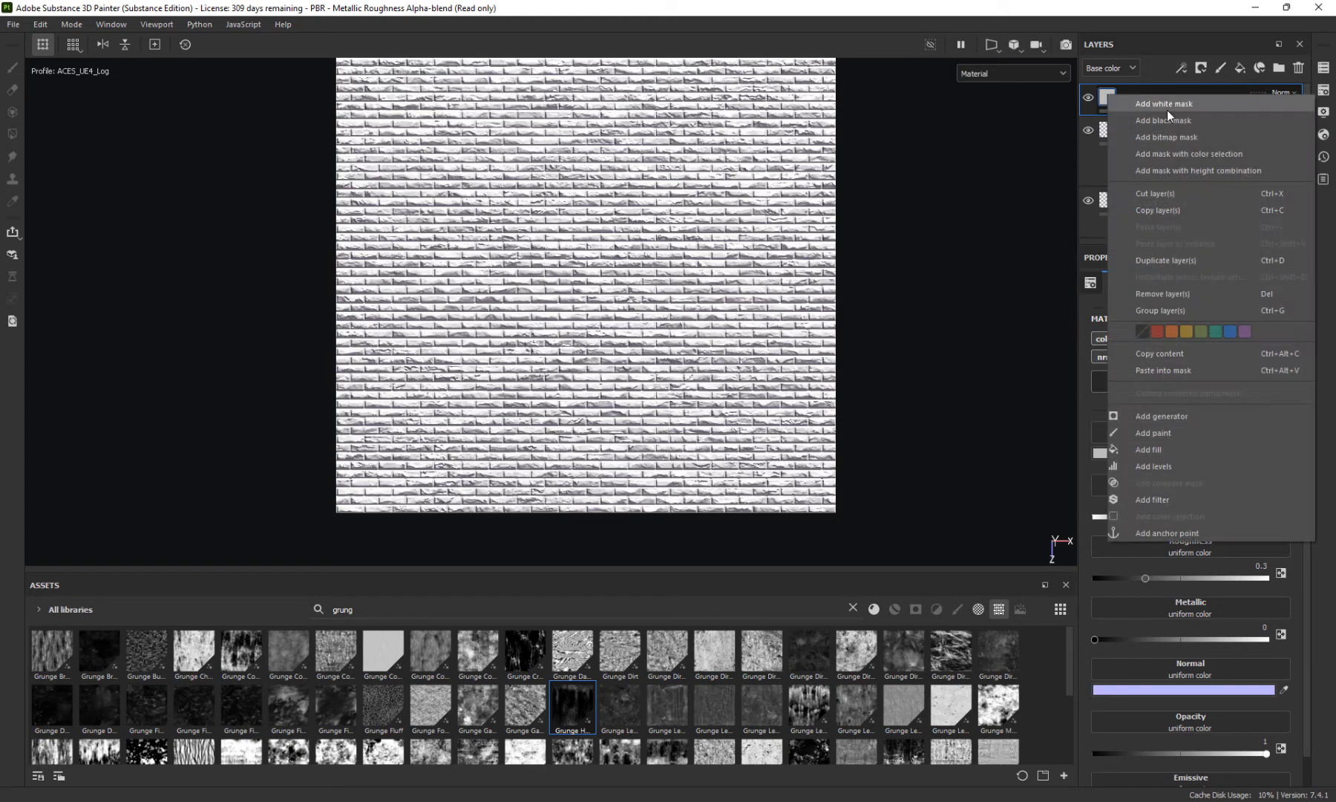
key(Escape)
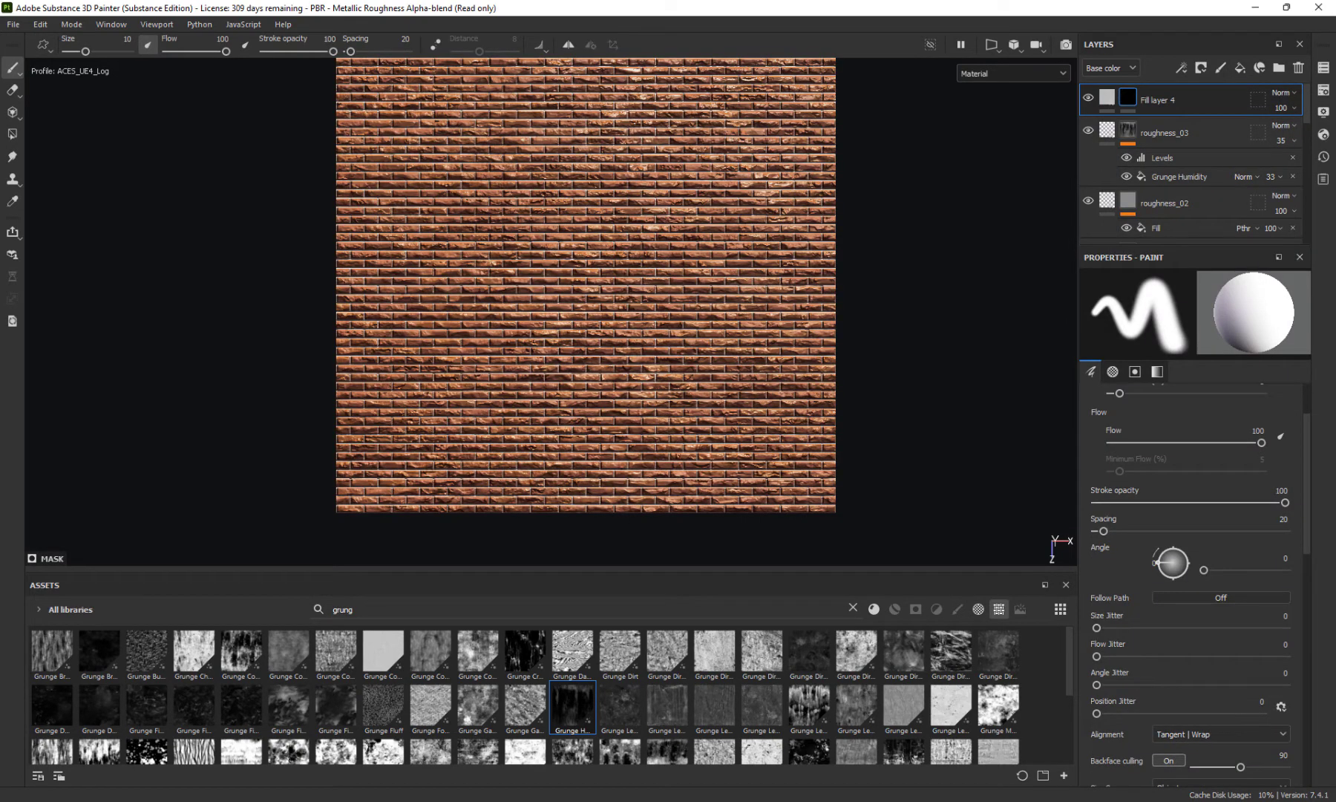
key(4)
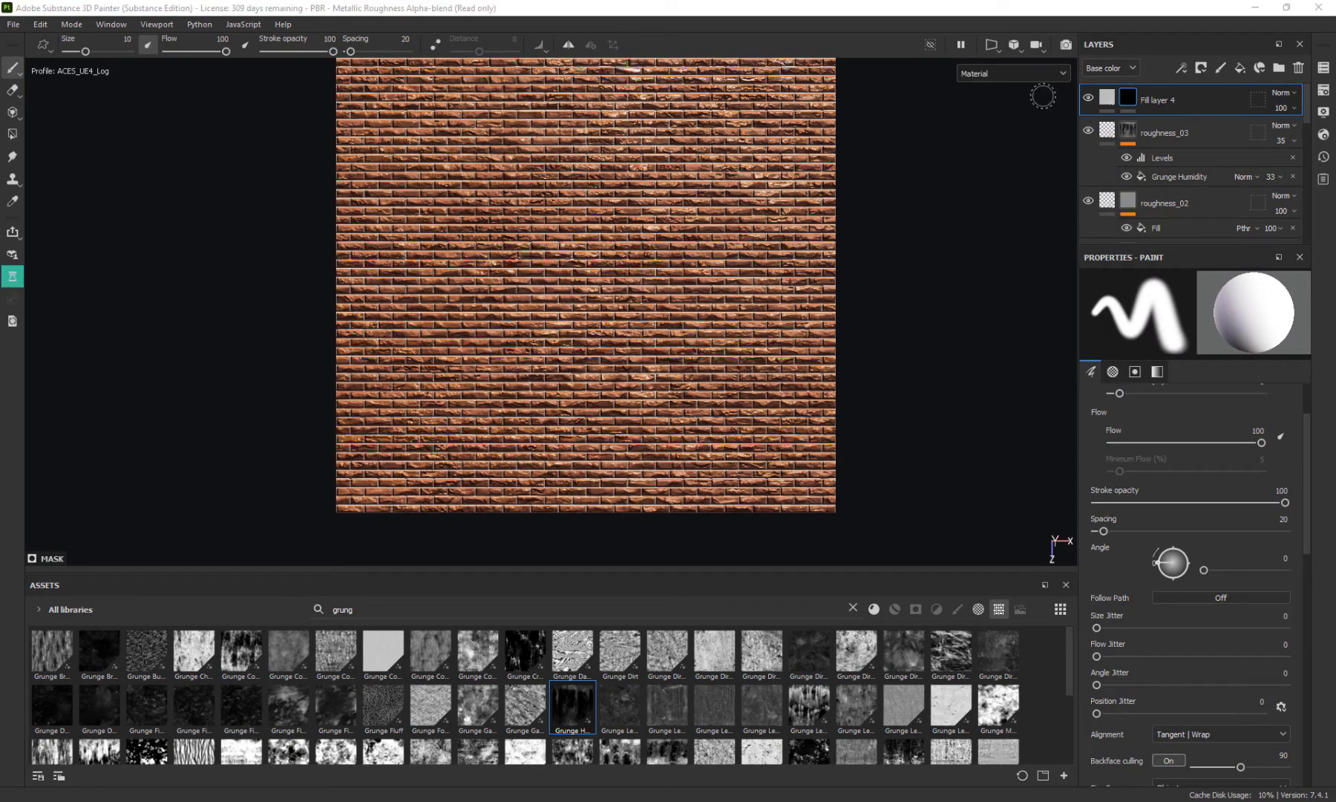
right_click(1133, 98)
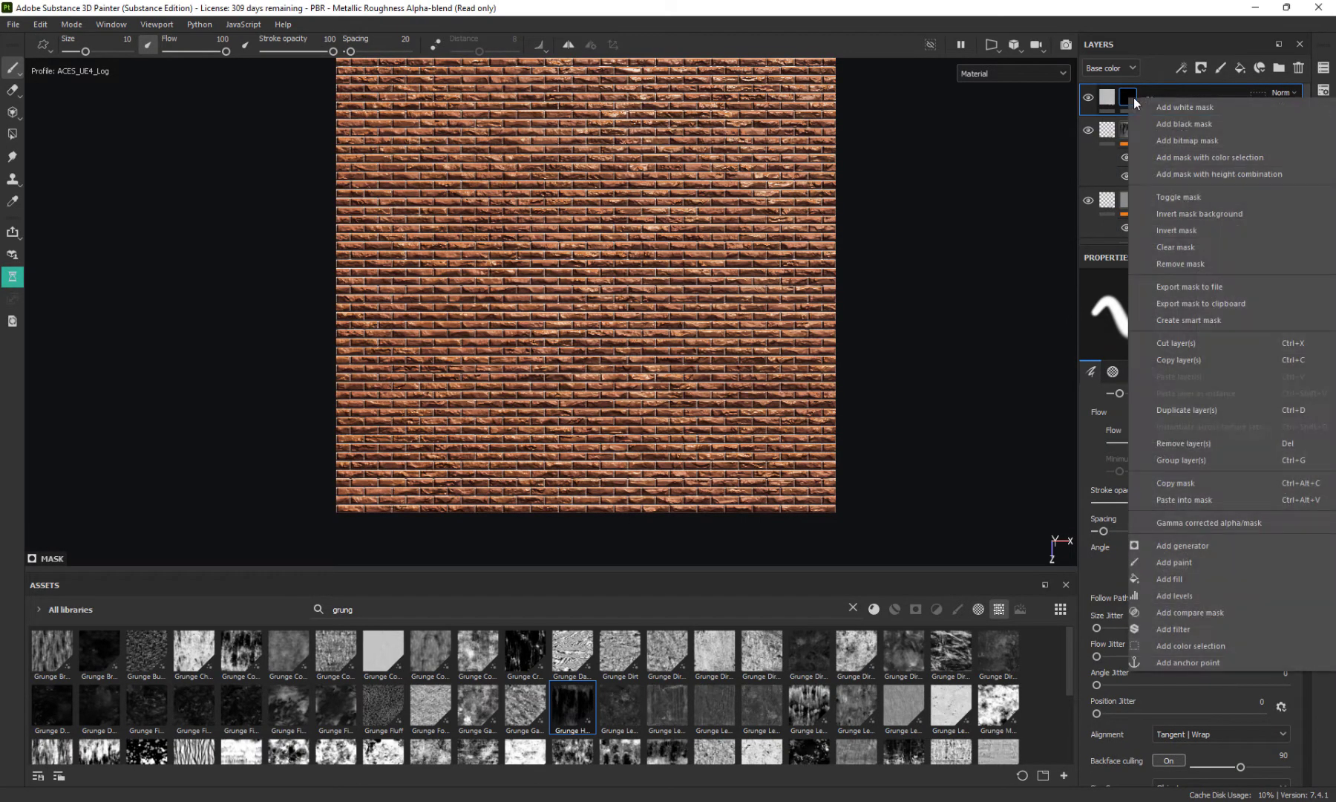
click(1188, 580)
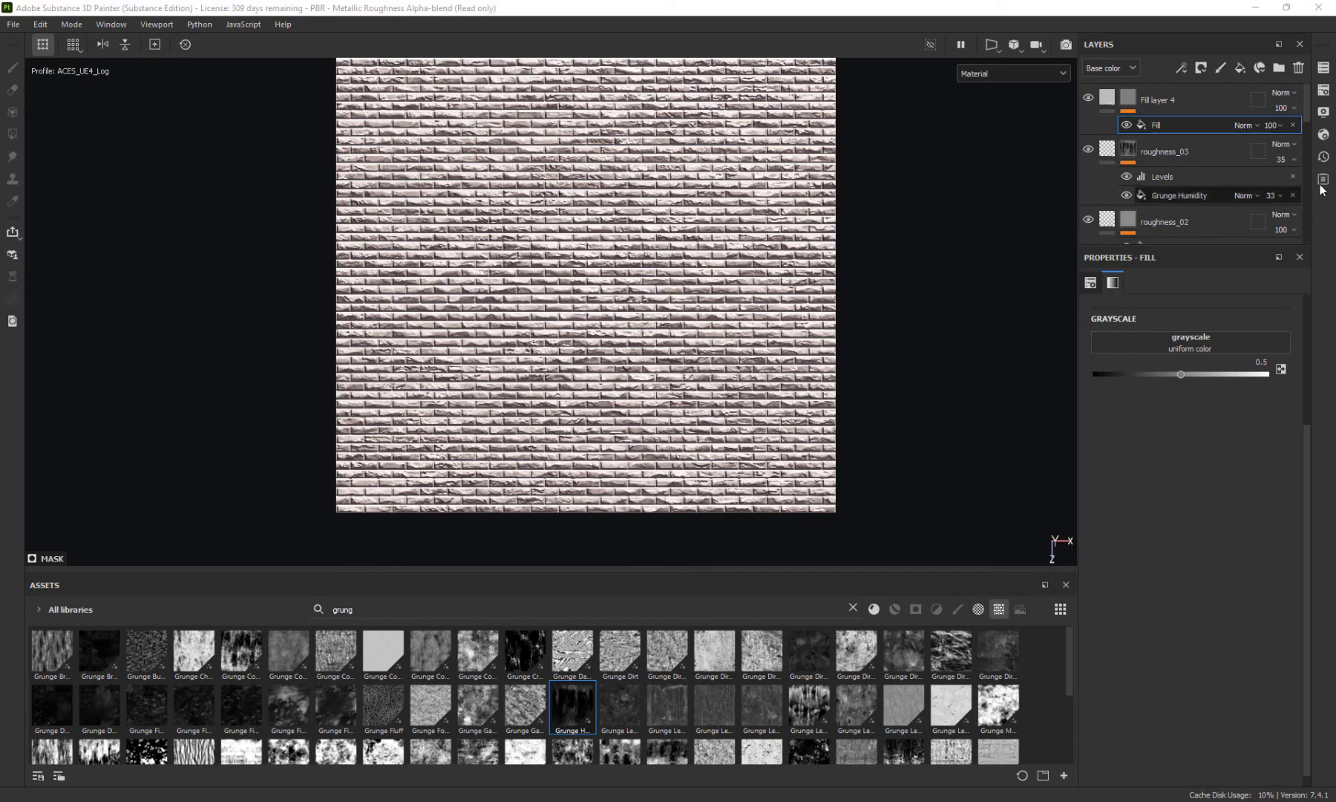
click(1293, 125)
Add a generator to Fill layer 4's black mask and look up the STW Cracks Generator product page on ArtStation
right_click(1152, 105)
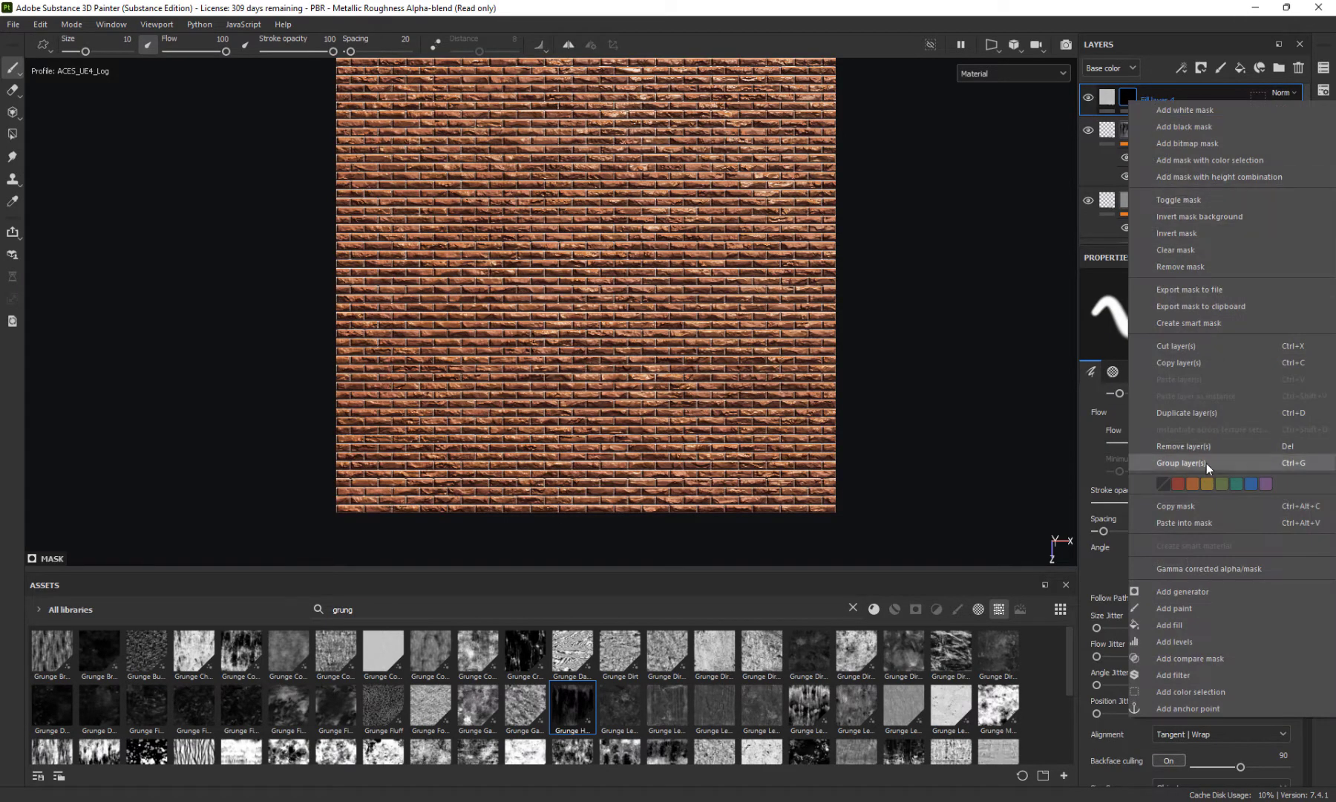
click(1197, 591)
click(1205, 312)
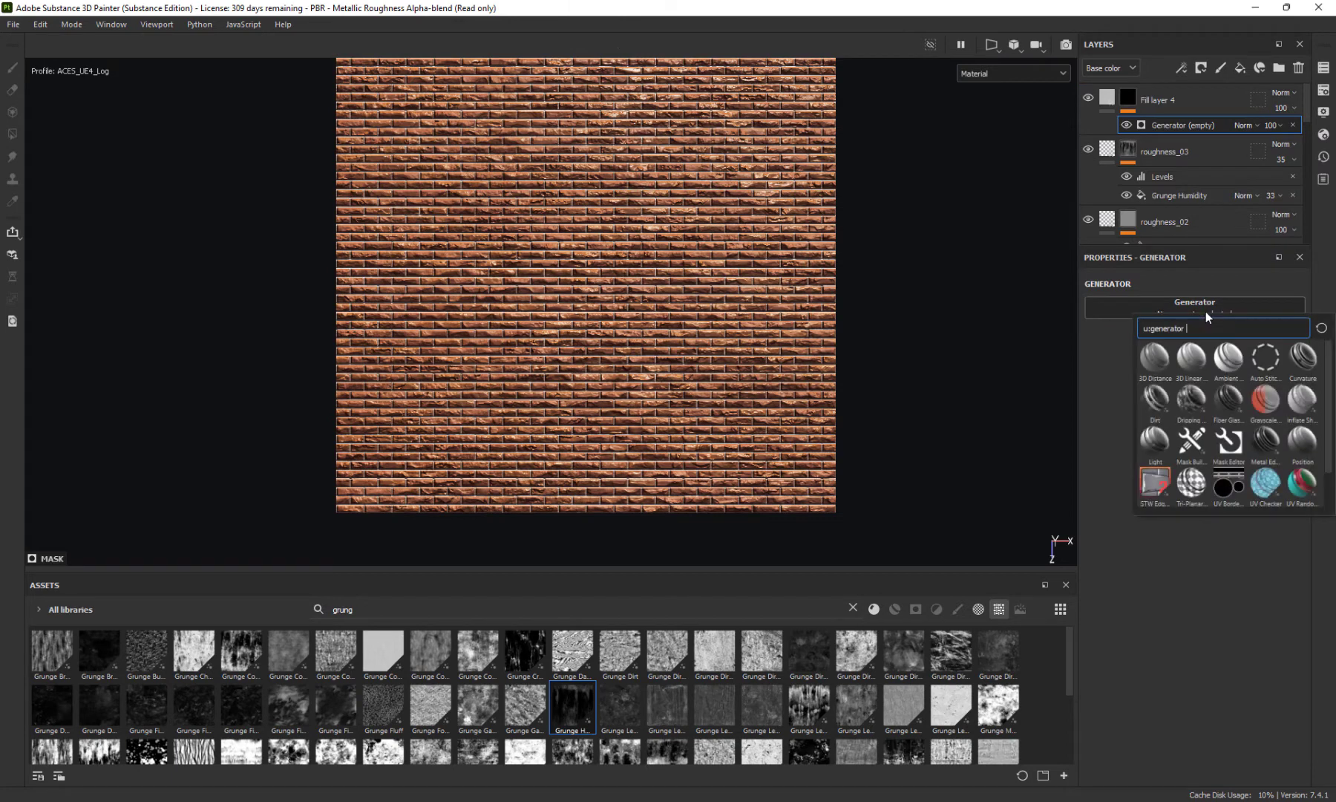
click(1199, 560)
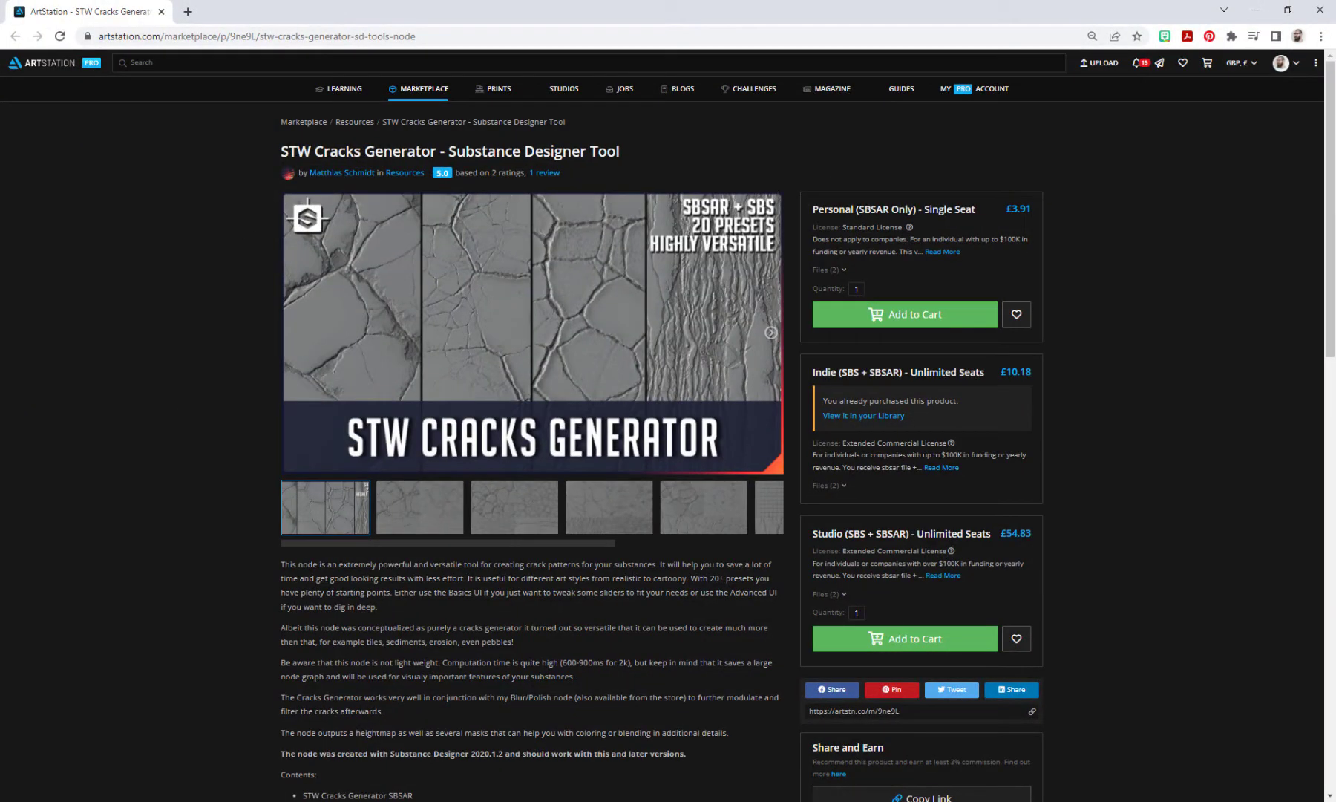
drag(281, 150, 430, 151)
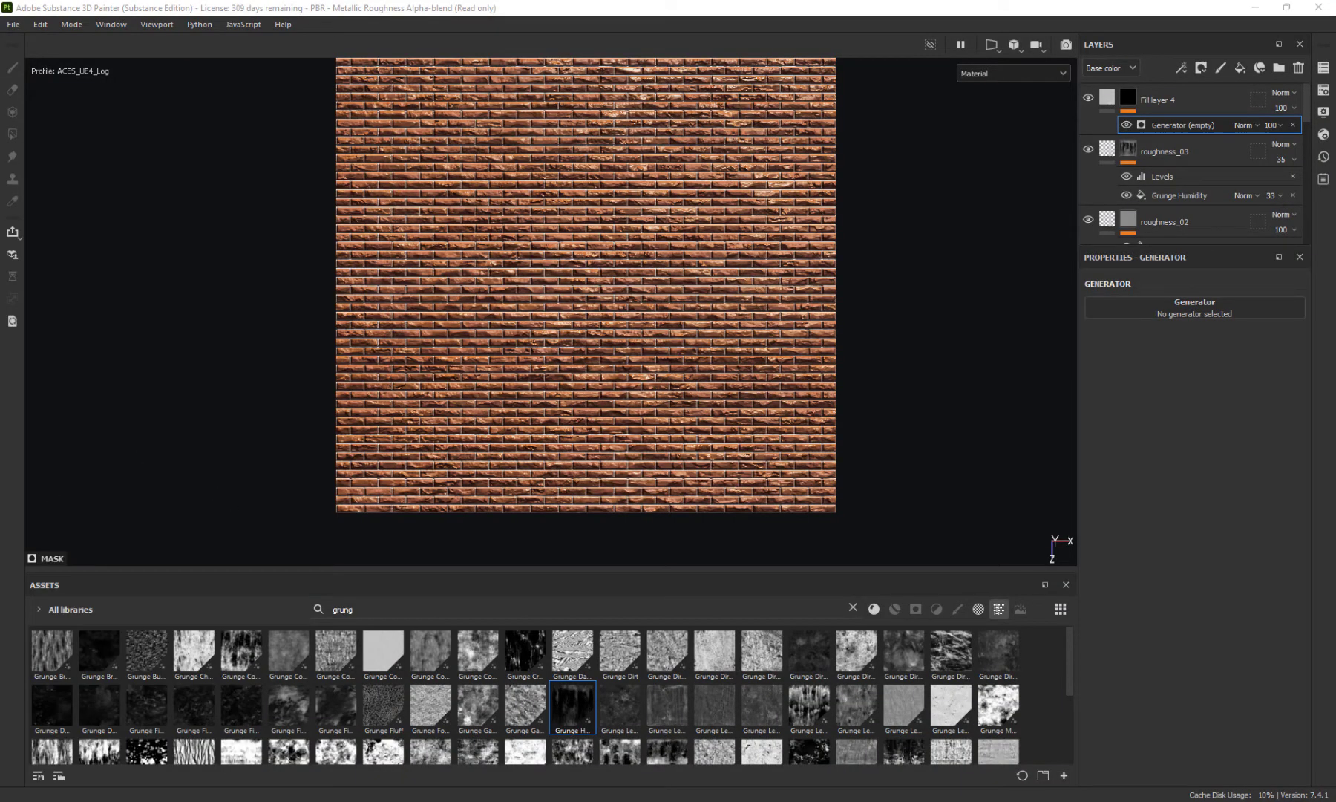
Add STW_Cracks_Generator.sbsar from the STW_Cracks_Generator folder to the resources for import
click(14, 23)
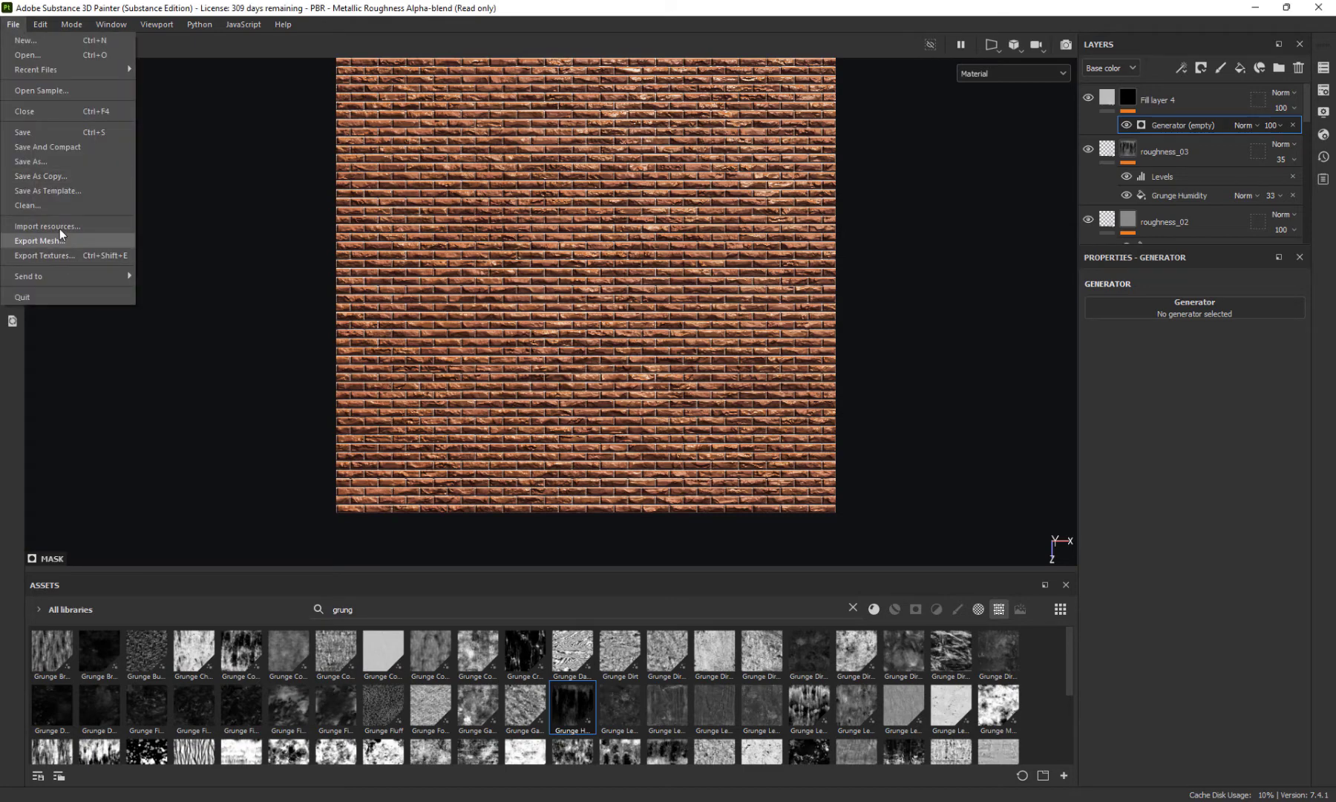
click(59, 224)
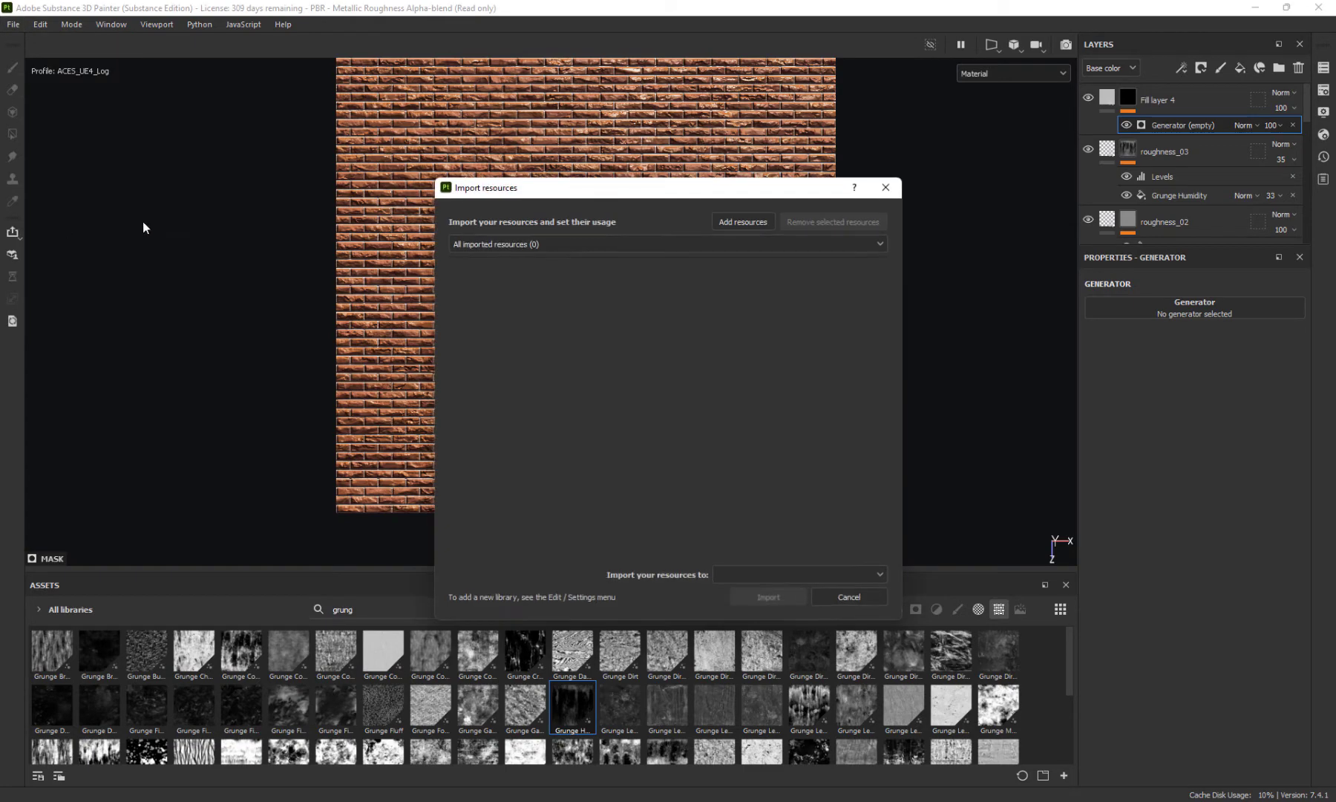
click(729, 226)
click(657, 197)
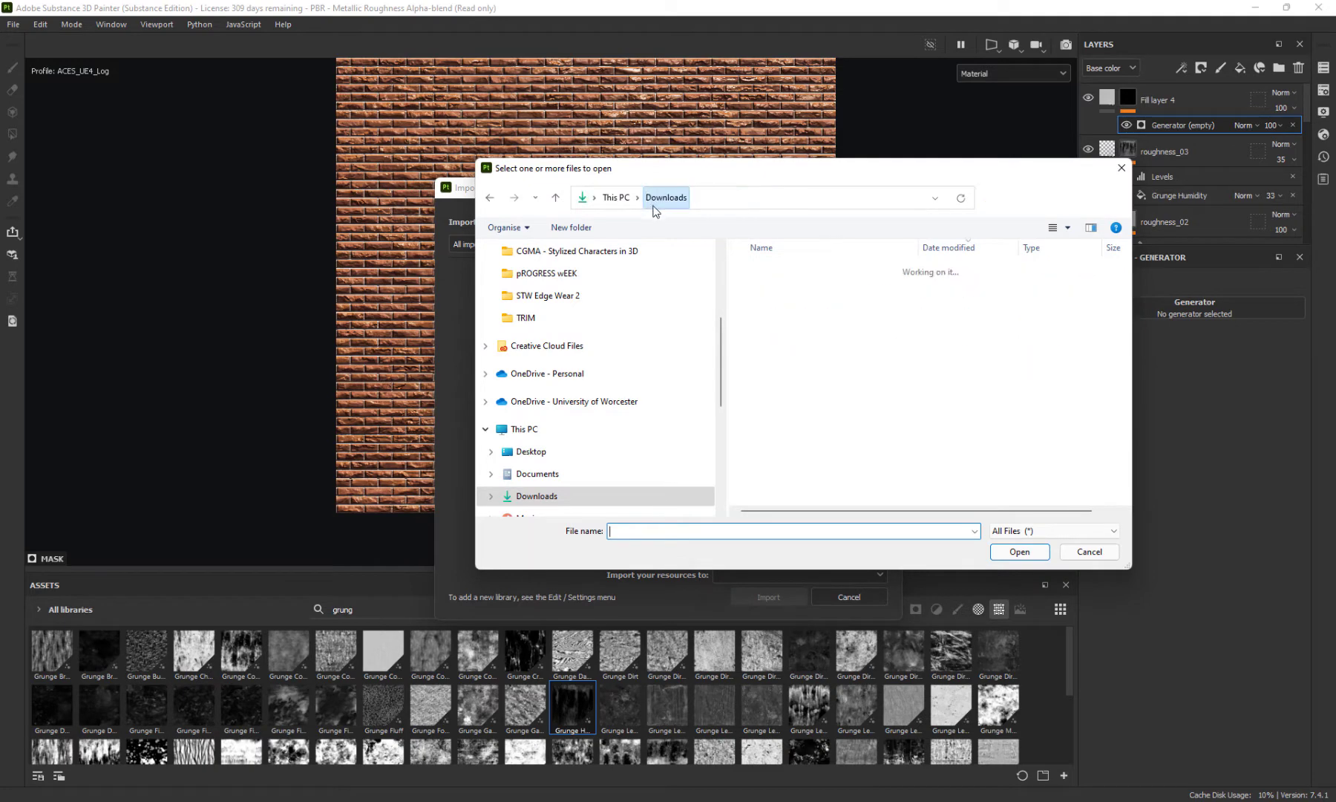
key(Escape)
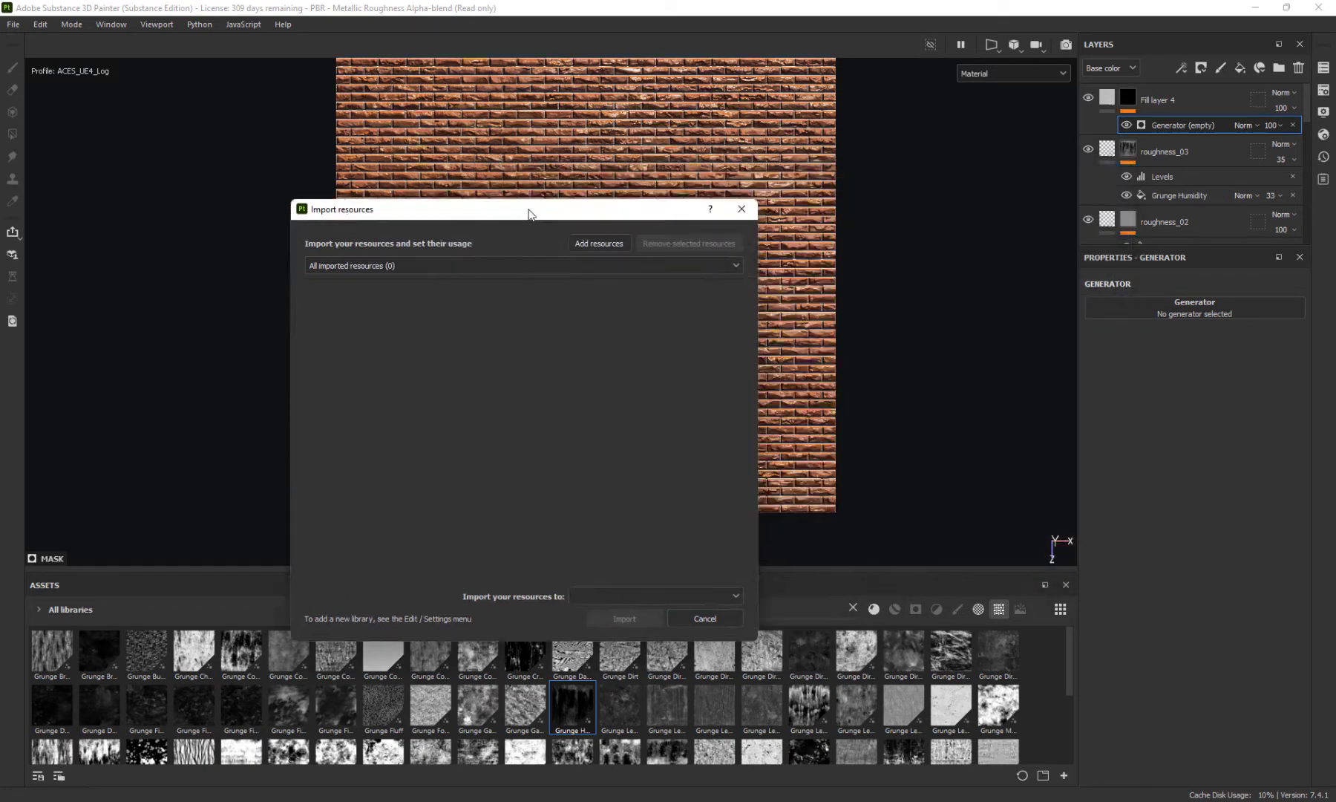
key(Escape)
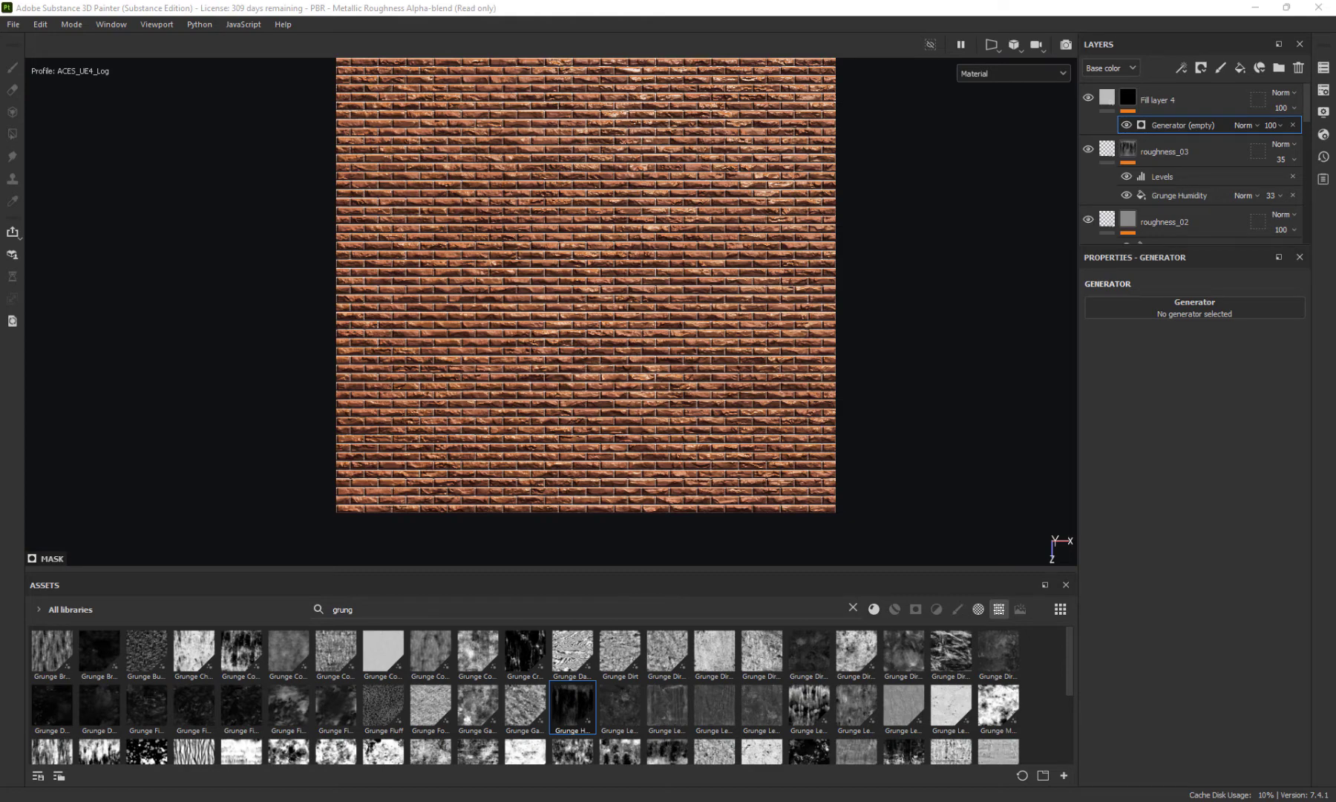
click(550, 214)
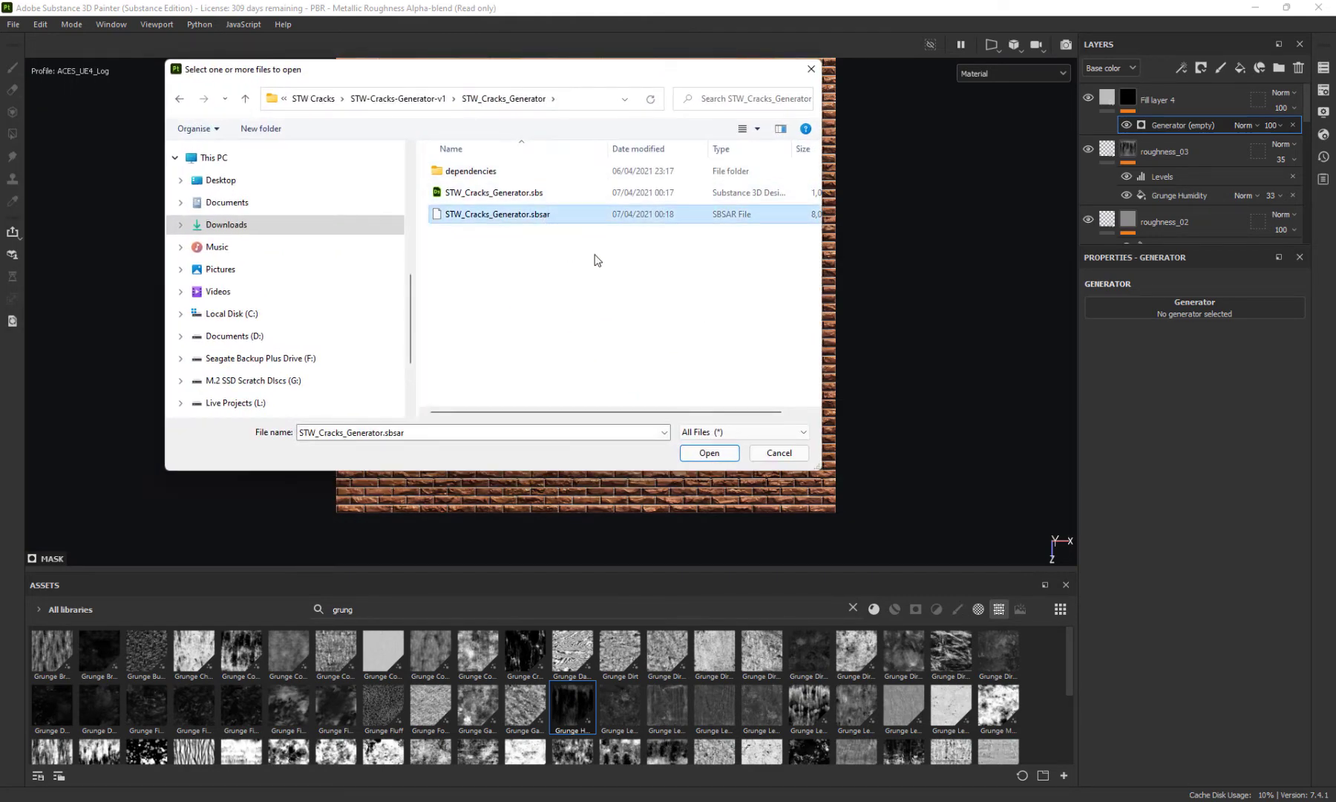
click(709, 452)
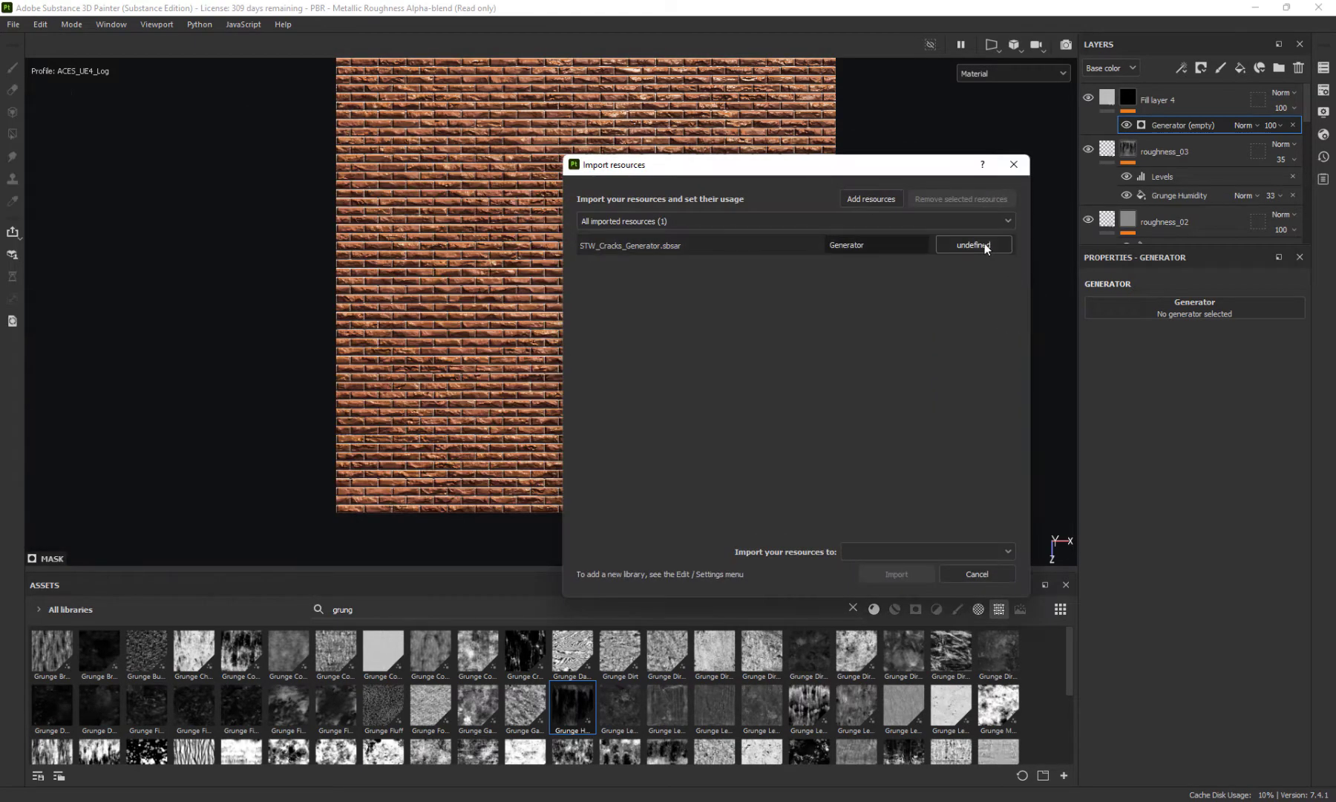
Define the STW_Cracks_Generator.sbsar resource as a generator and import it into the library 'your_assets'
click(985, 244)
click(1017, 295)
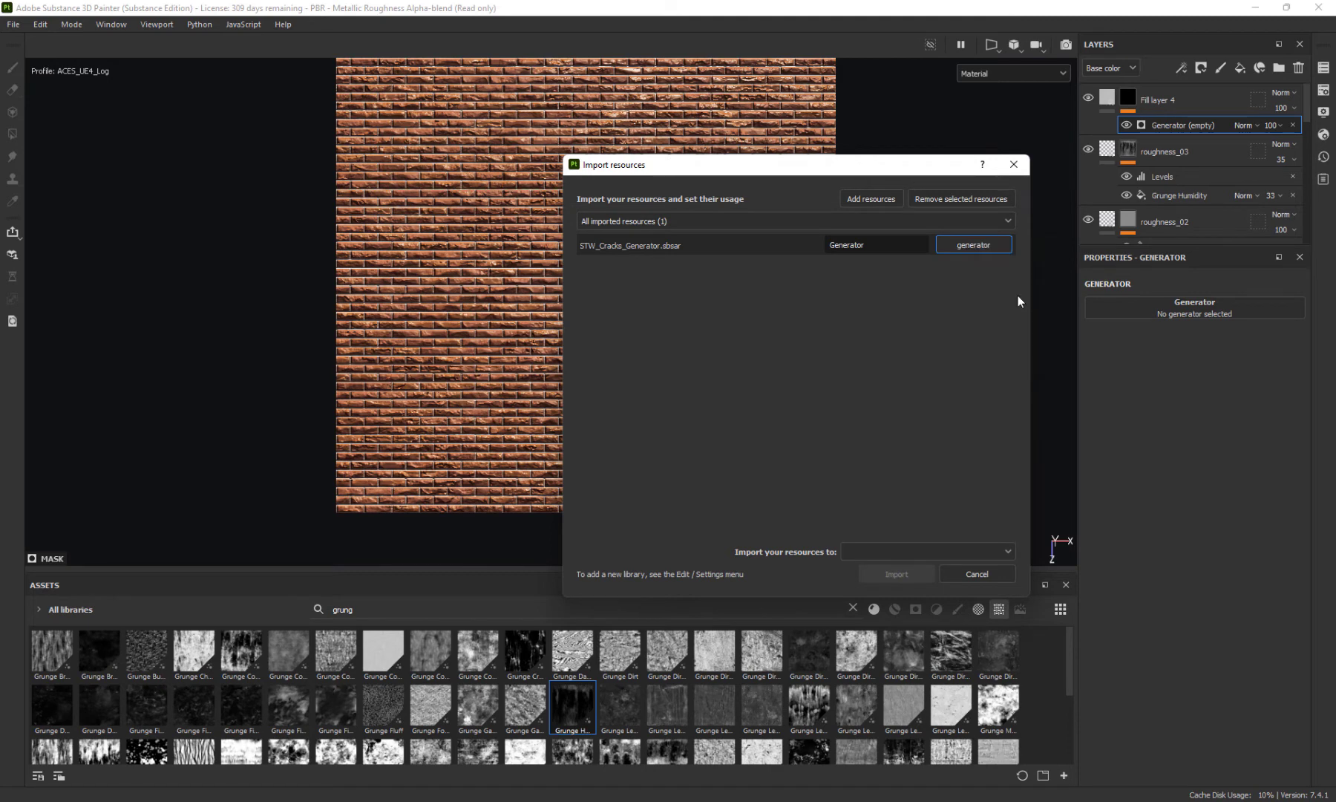
click(904, 558)
click(882, 595)
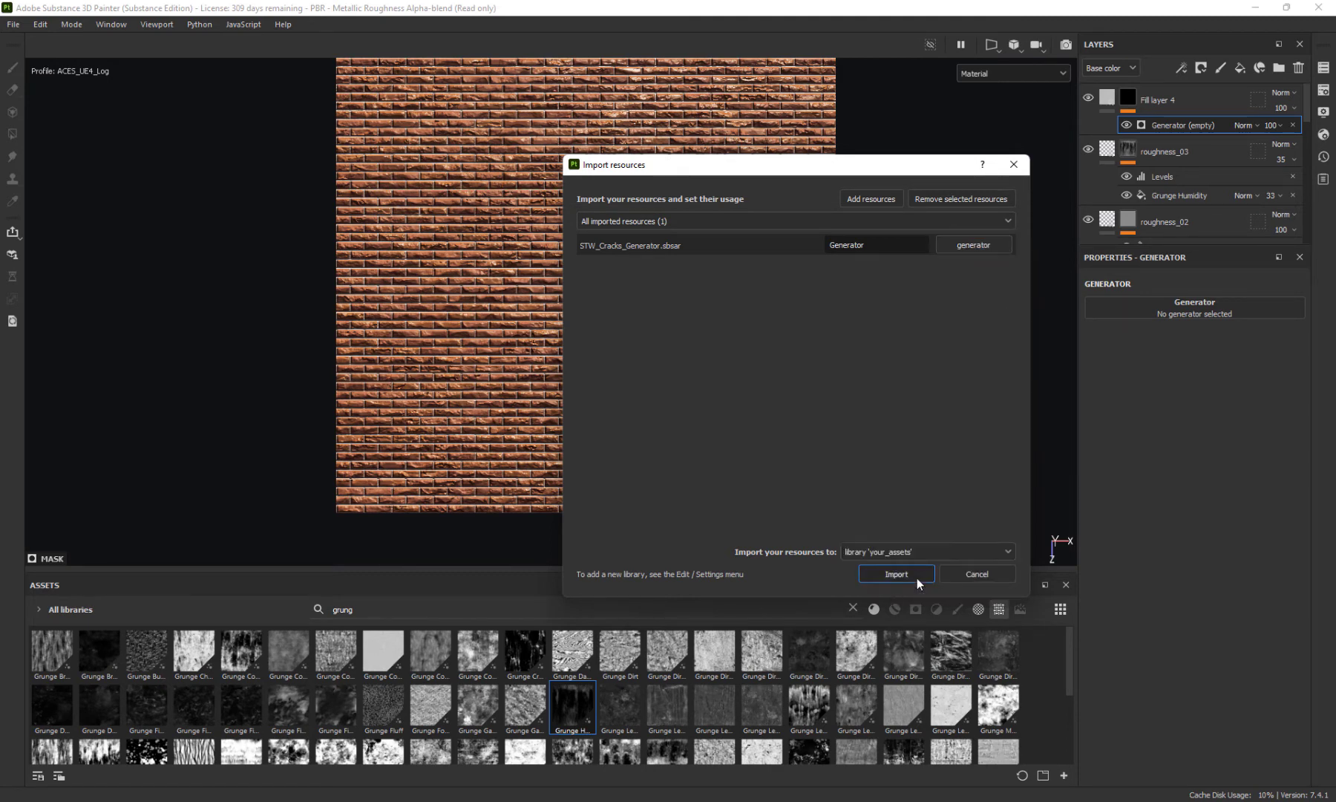
click(909, 571)
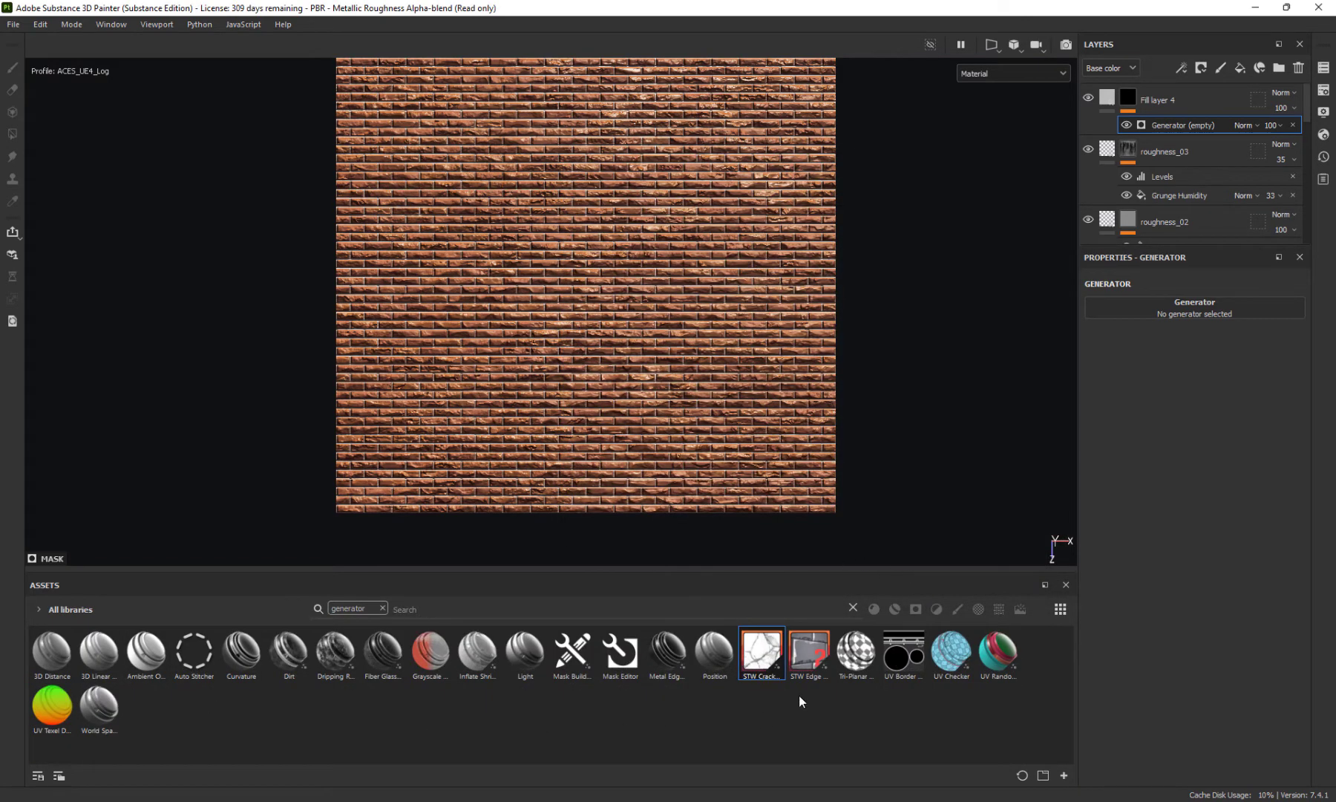
Assign the STW Cracks Generator to Fill layer 4's mask and set the layer's base color to black (000000)
click(1133, 310)
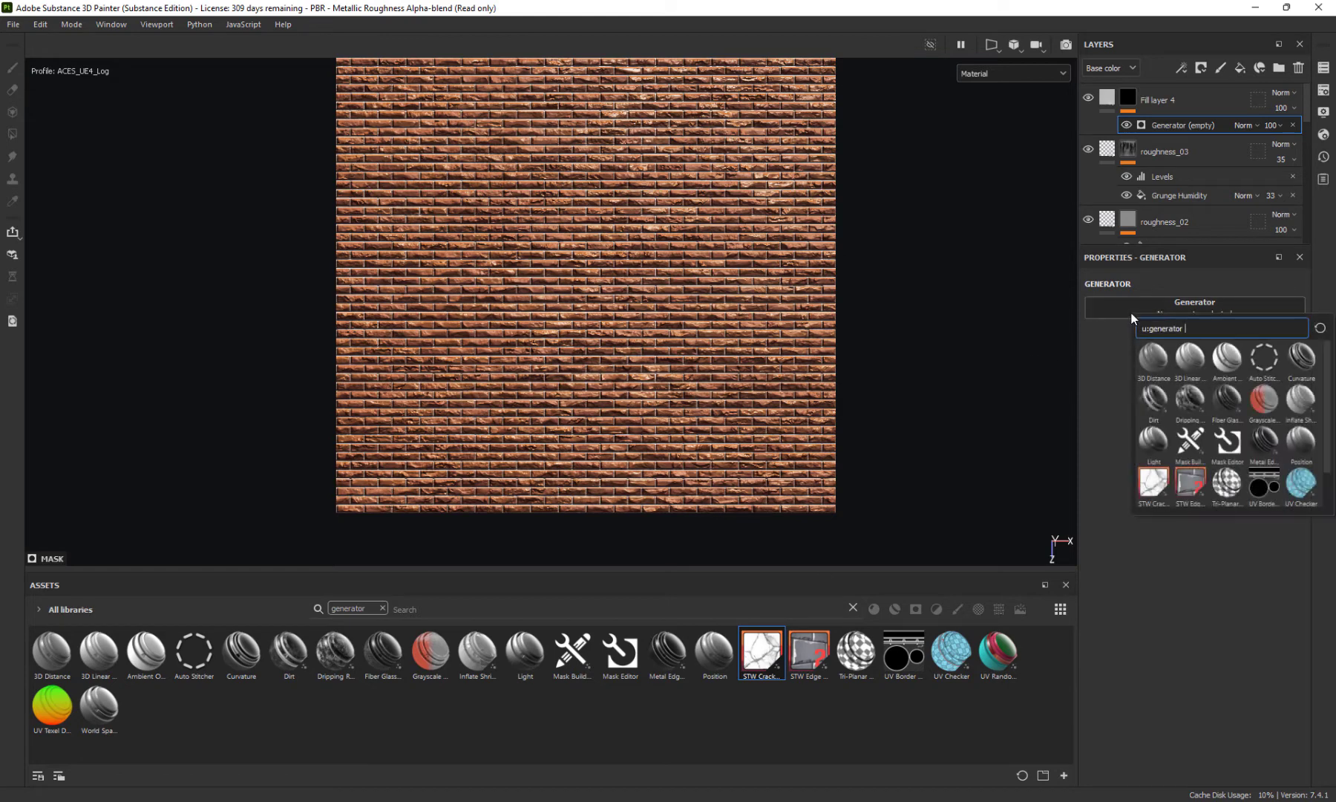
click(1152, 484)
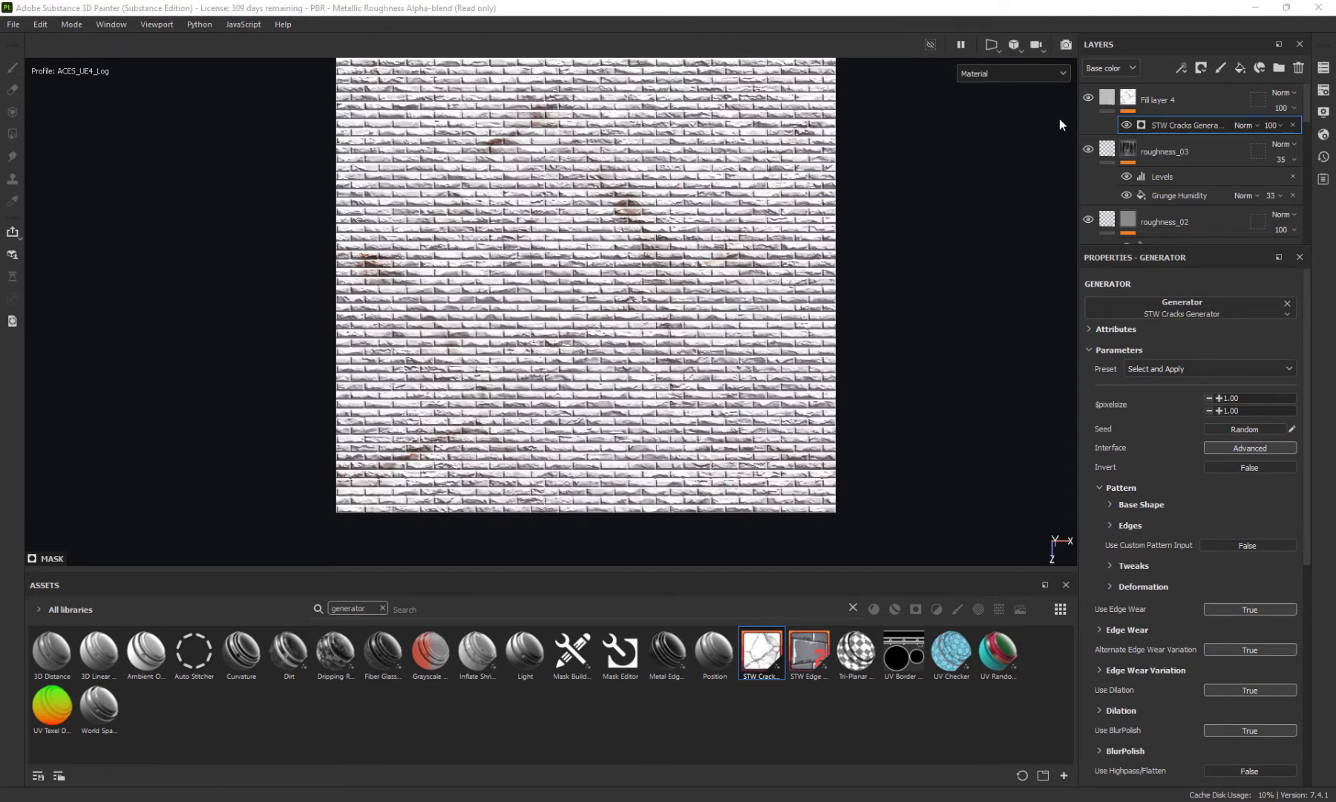
click(1107, 97)
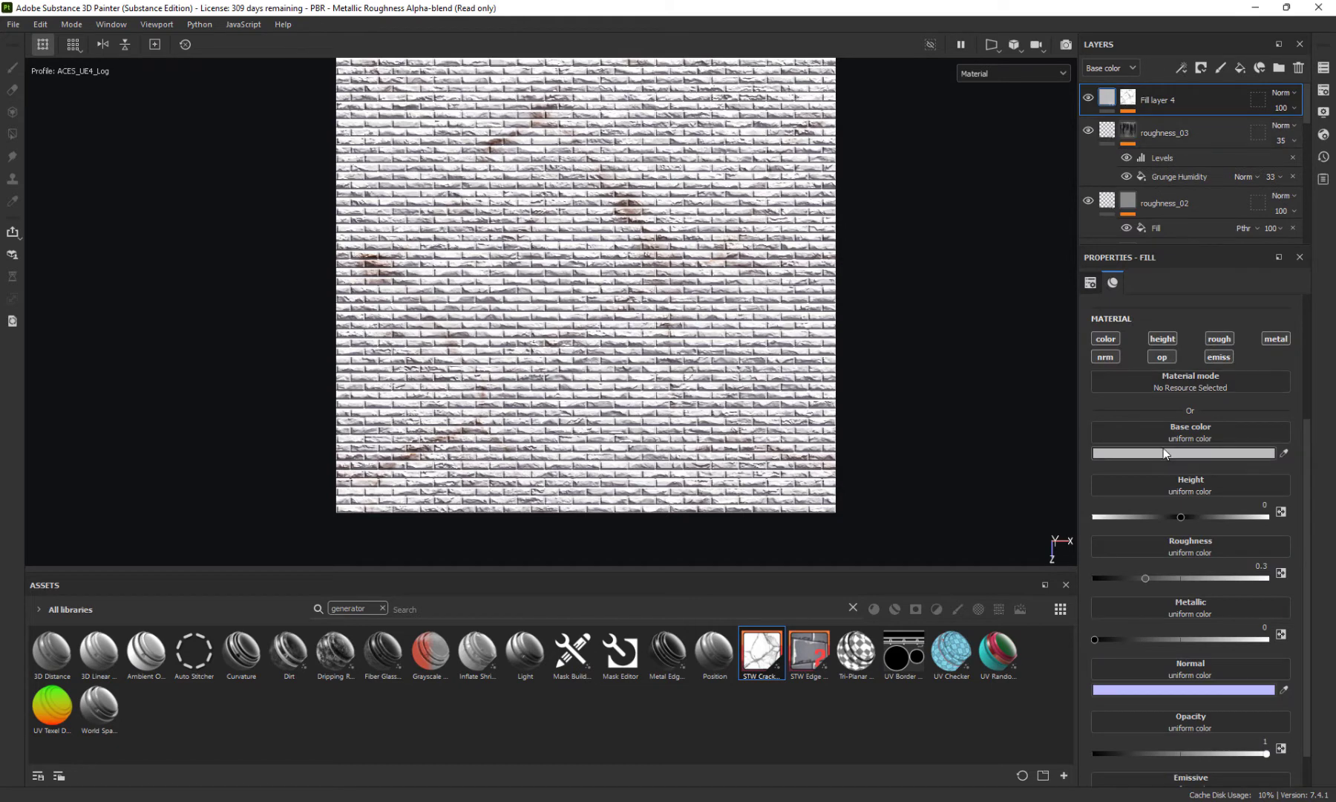
click(1163, 452)
click(1084, 454)
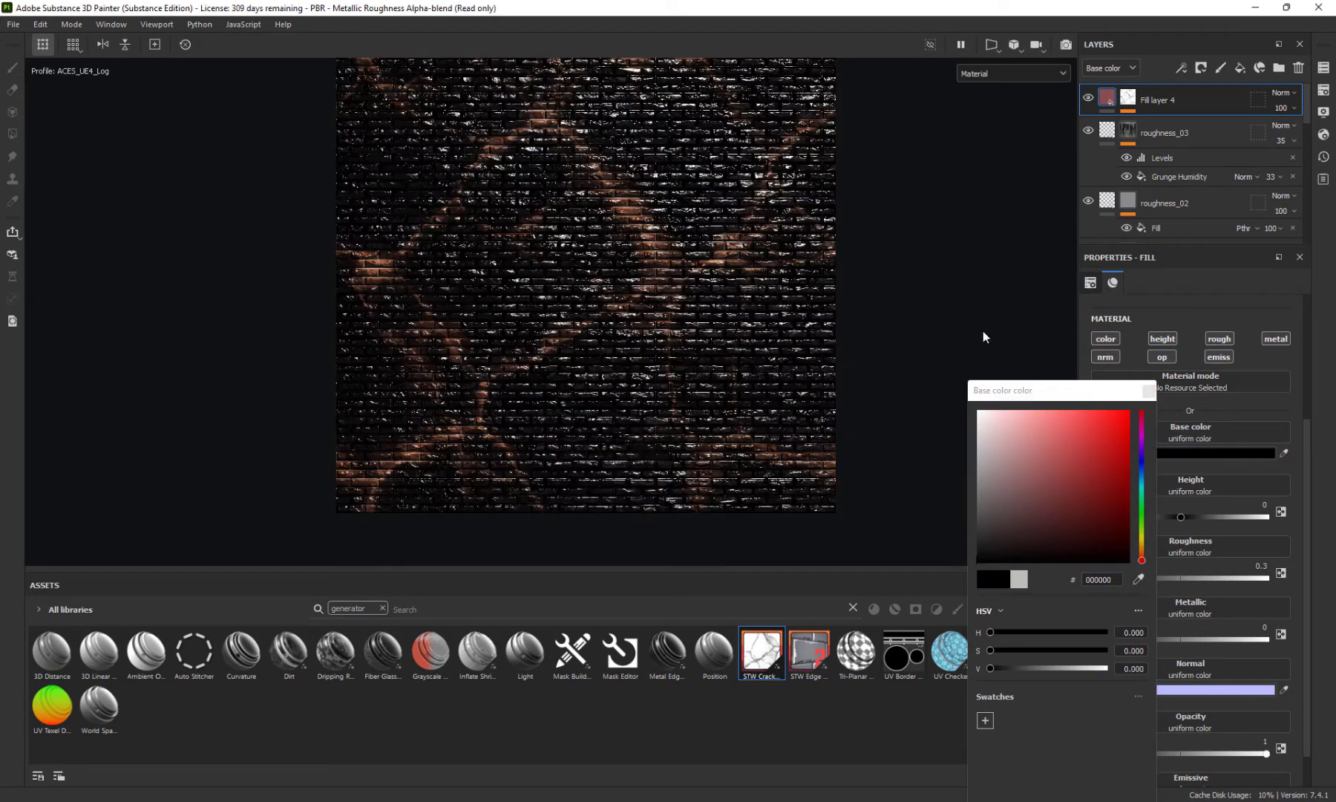
click(1148, 390)
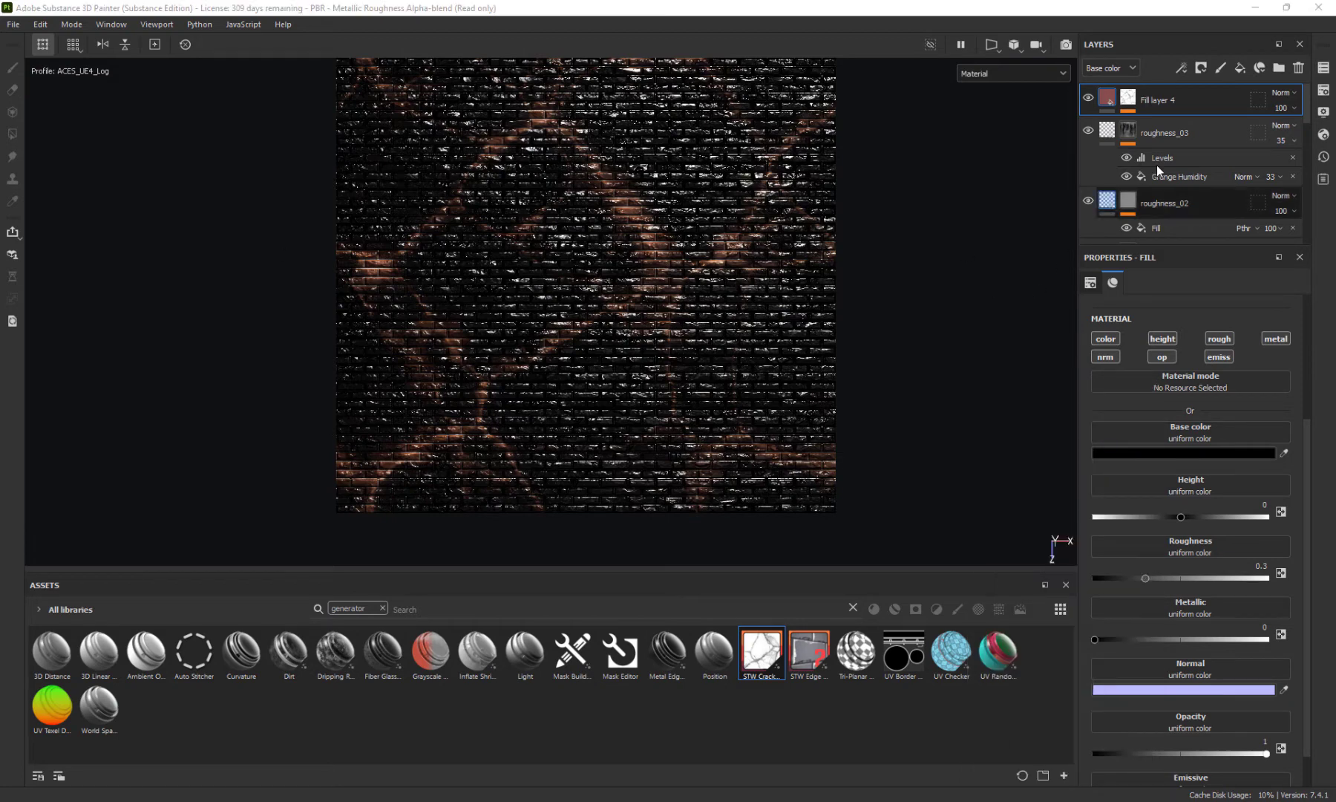
Set Invert to True in the STW Cracks Generator on Fill layer 4's mask and inspect the cracks across the wall
right_click(1141, 100)
click(1185, 124)
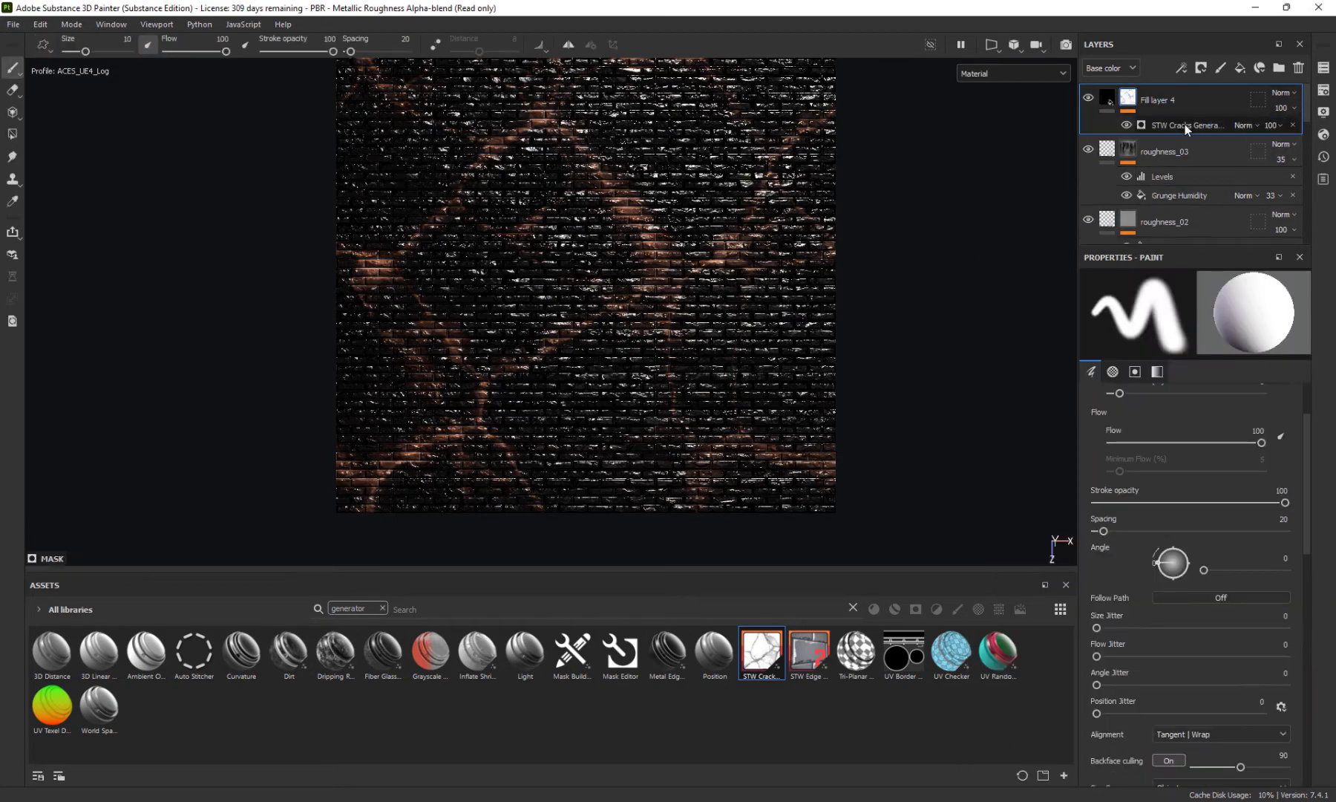
click(1184, 124)
scroll(1170, 574, down, 8)
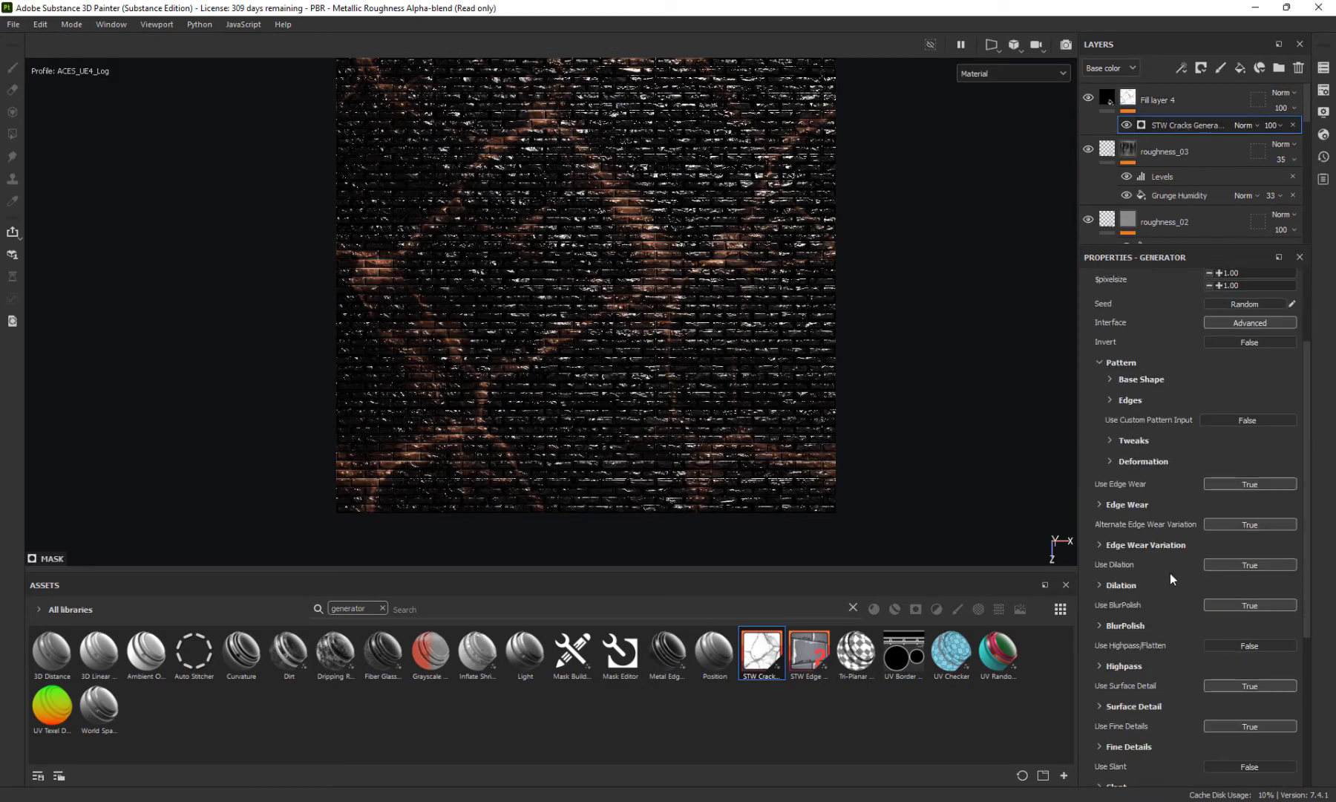
scroll(1169, 585, down, 1)
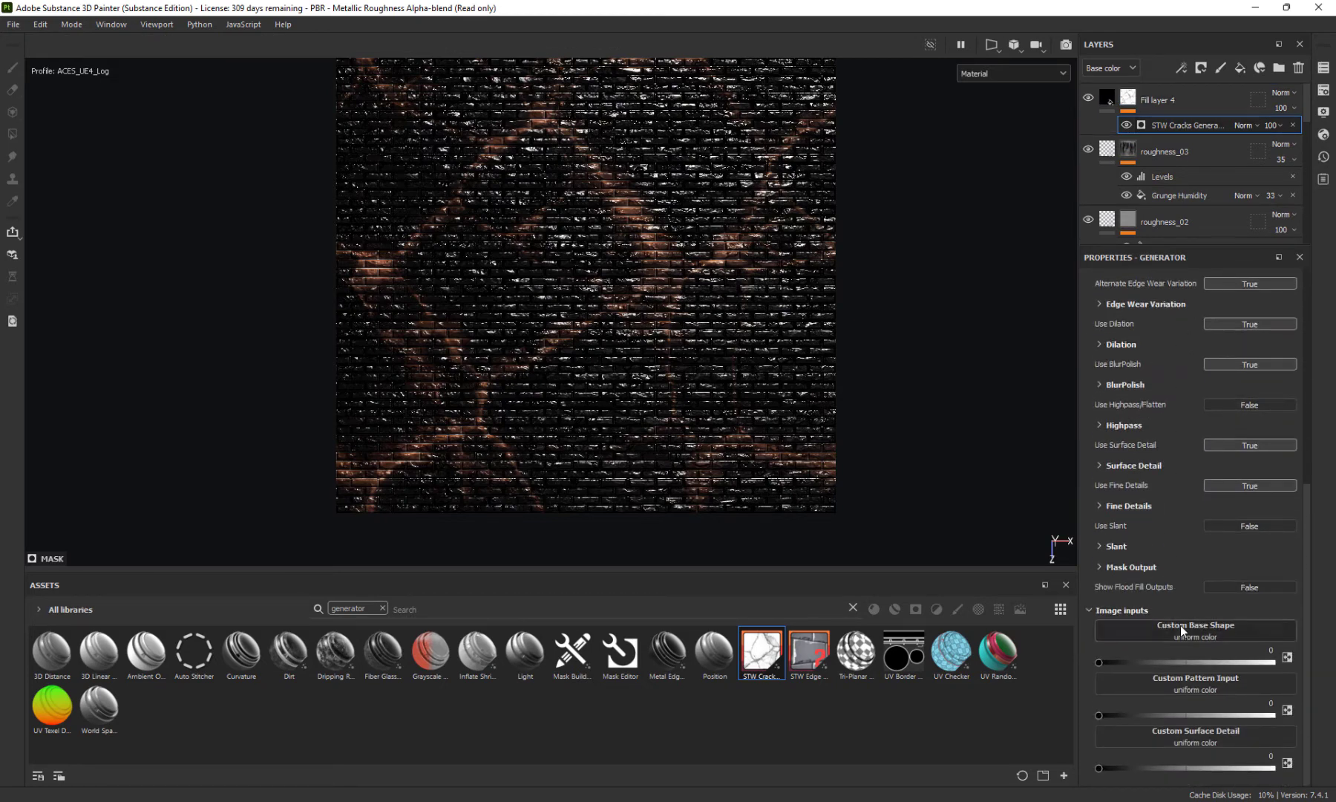
scroll(1184, 487, up, 9)
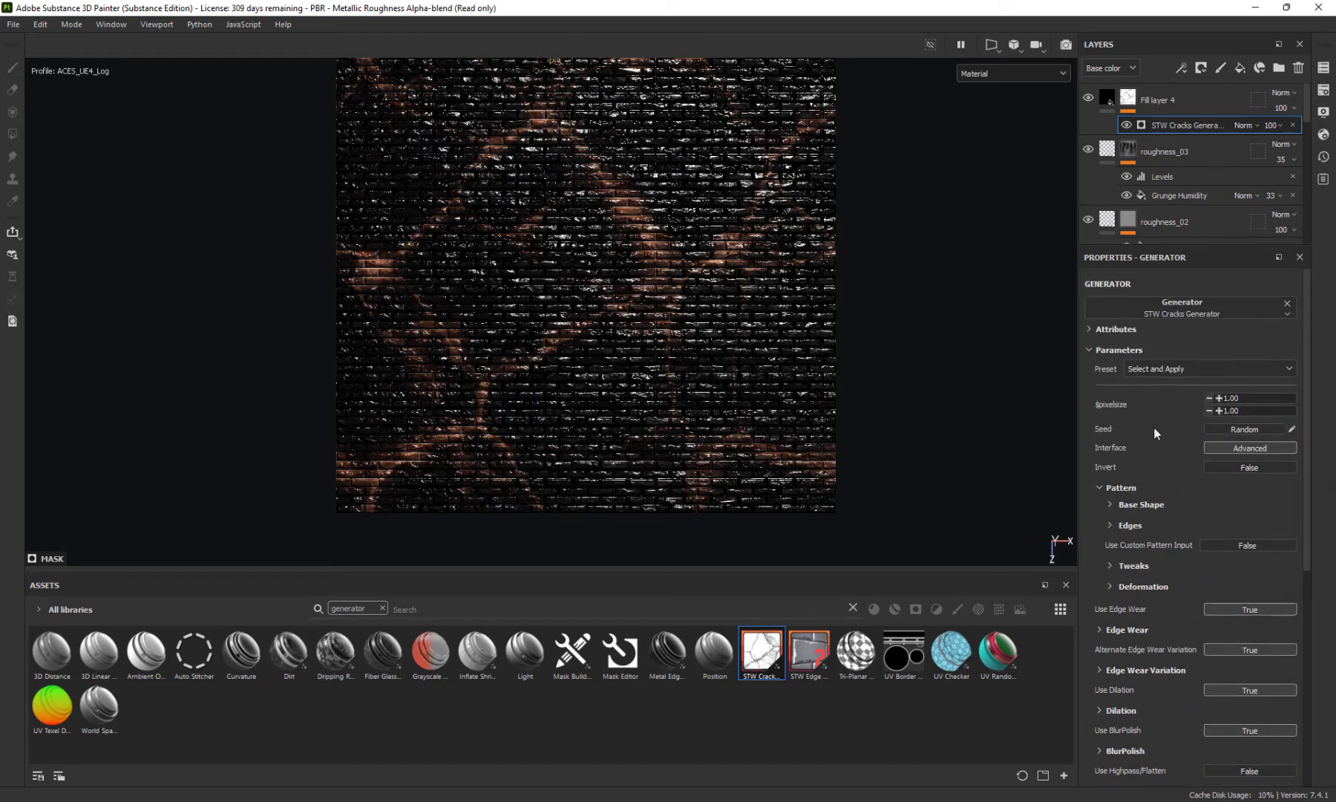
click(1237, 466)
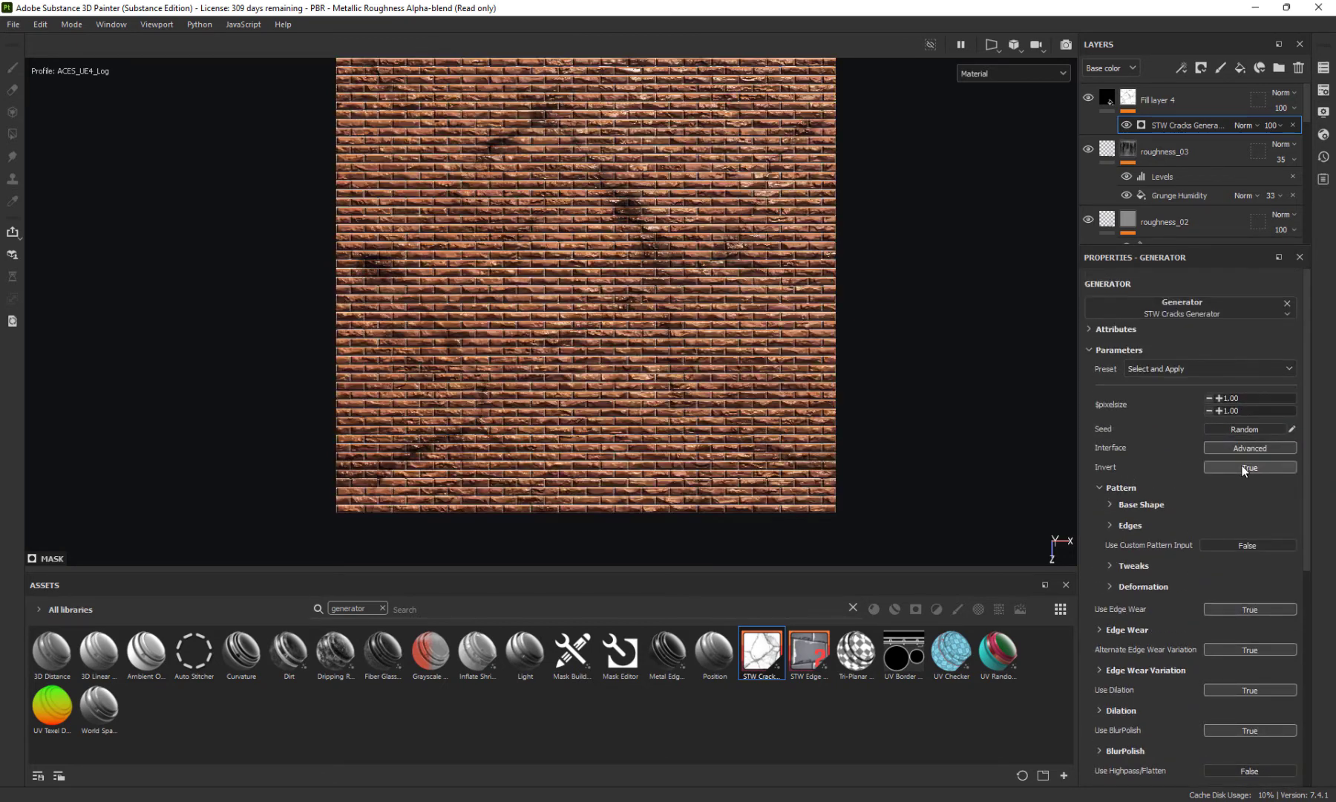
scroll(473, 339, down, 2)
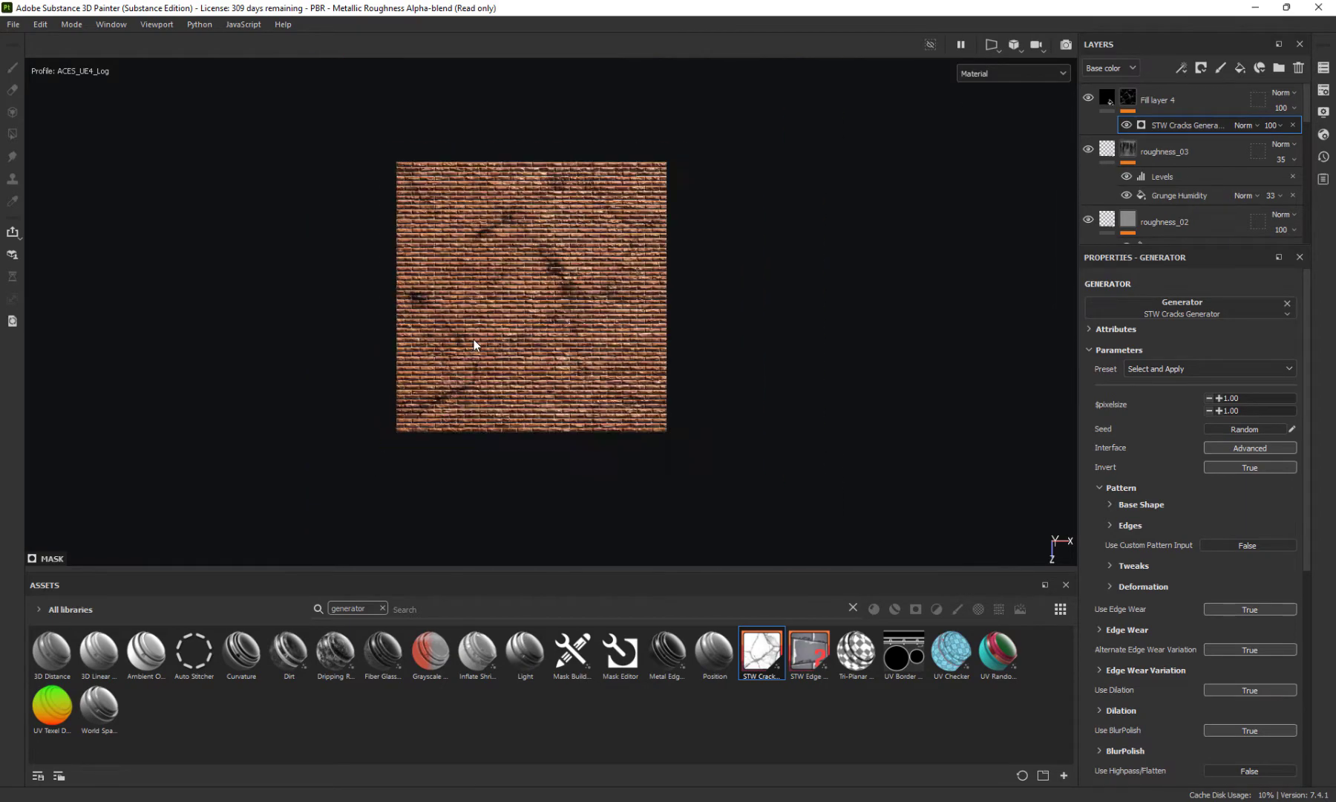
scroll(474, 339, up, 4)
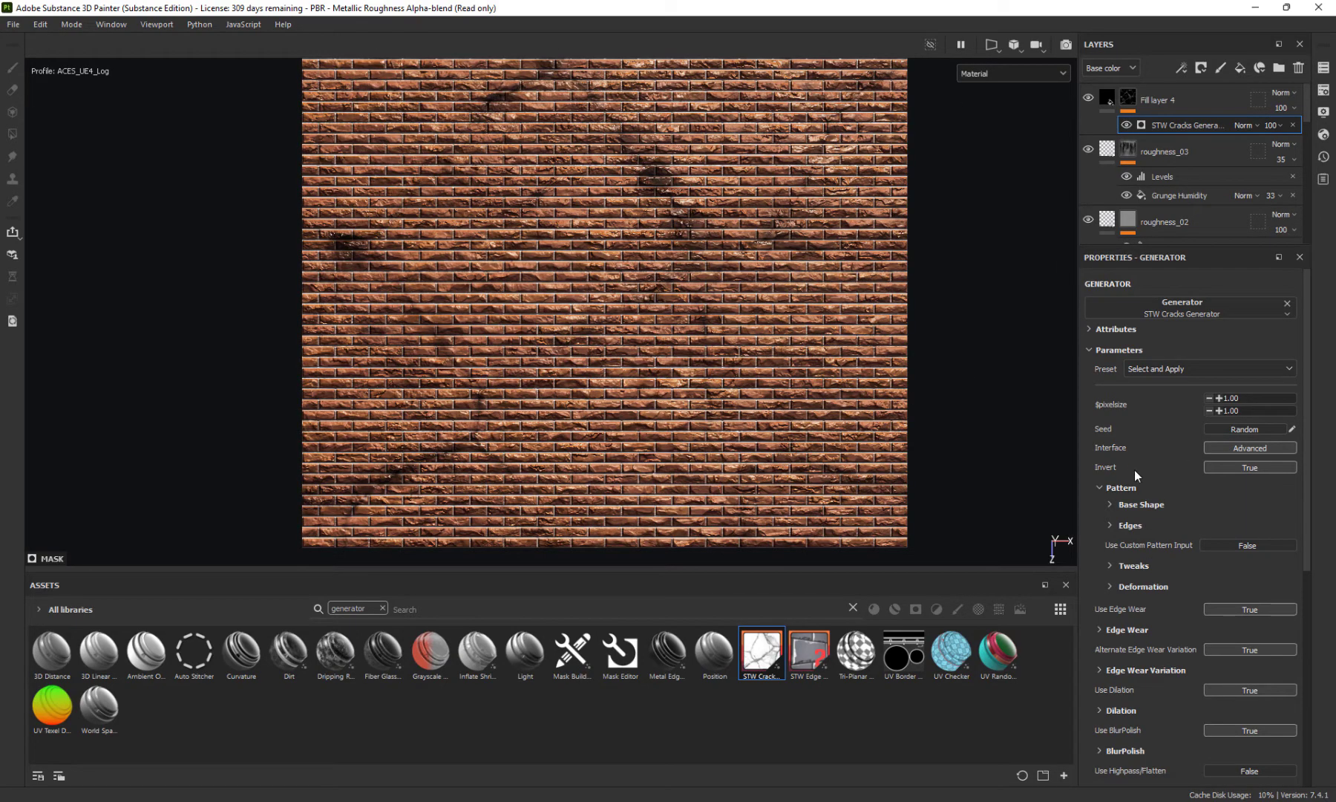
Set the crack pattern's Base Shape to Pattern Random Seed 2, Number X 30, Number Y 30, Shape Selection 3 and Shape Position 0.2
click(1111, 505)
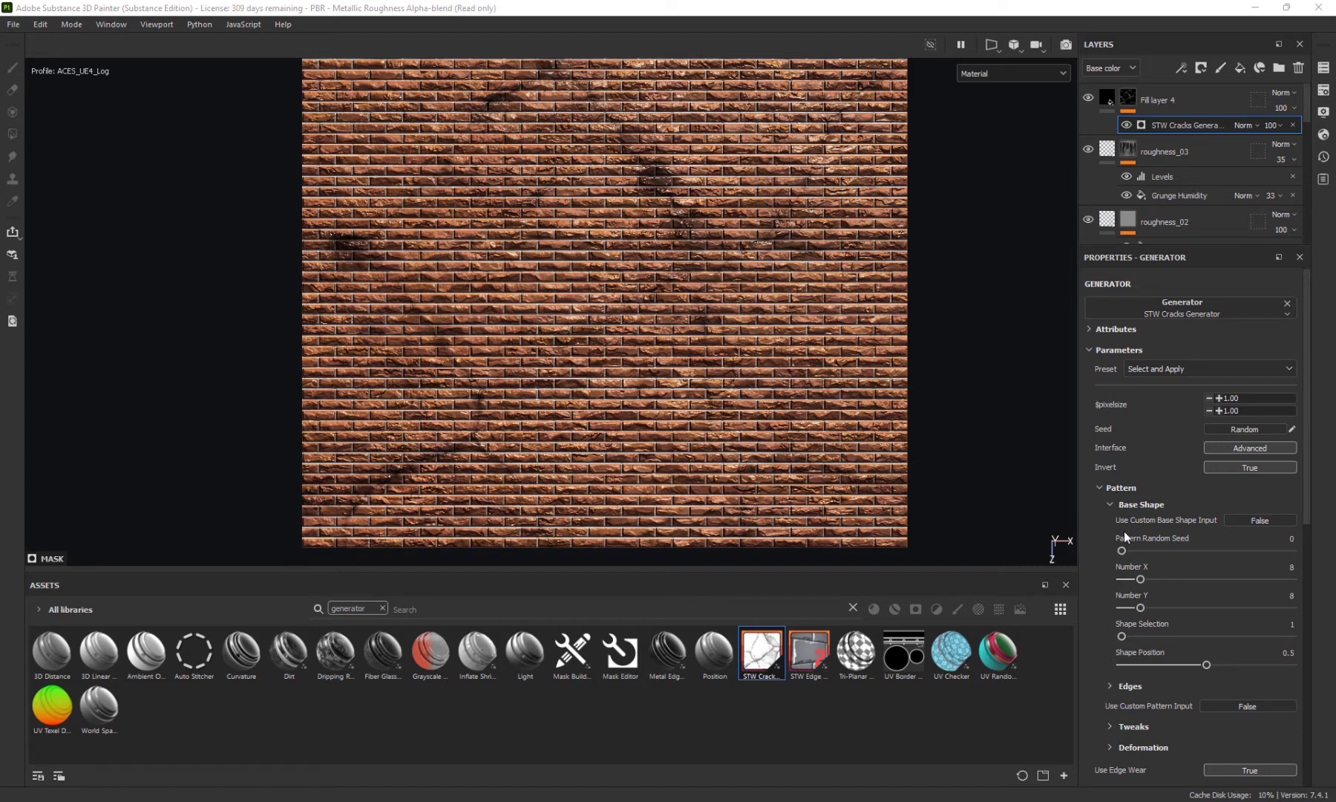
drag(1122, 550, 1193, 615)
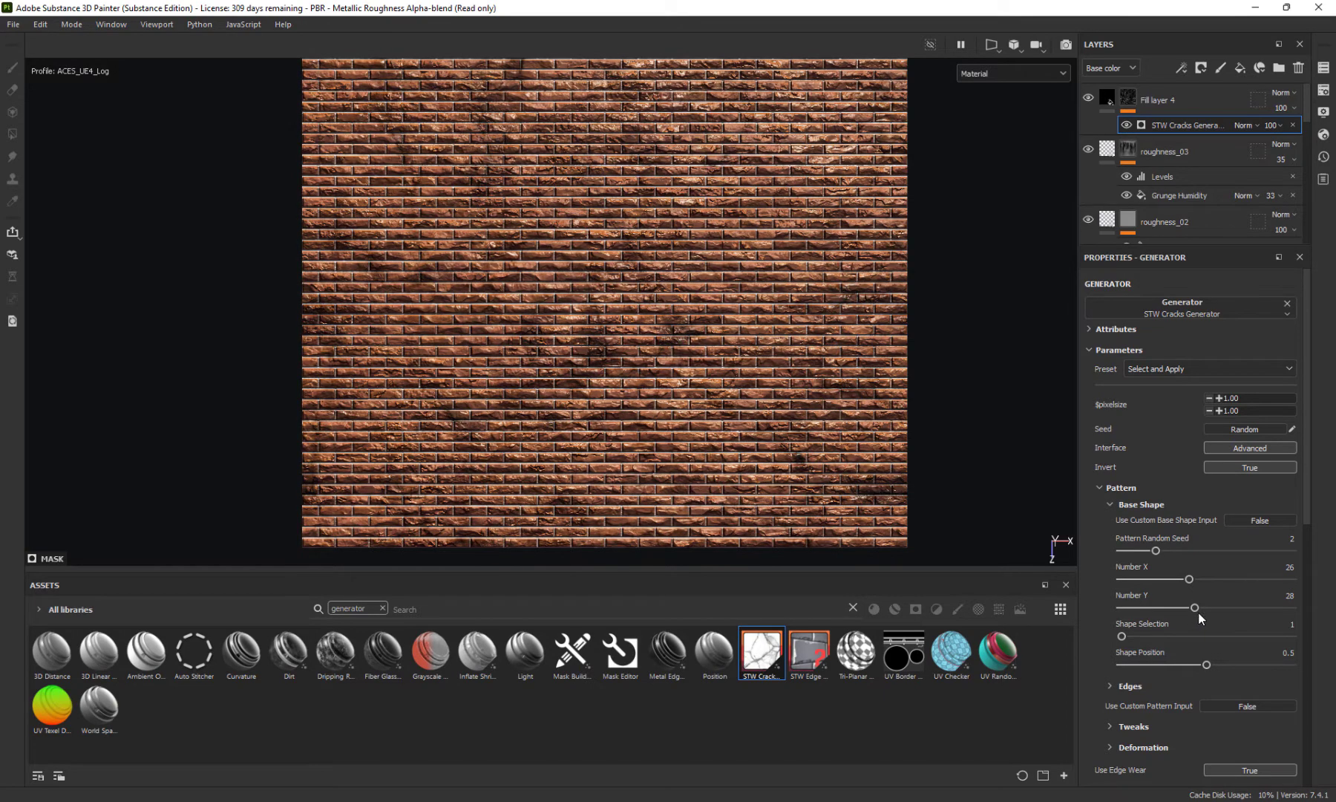
click(1291, 595)
text(30)
click(1299, 573)
text(30)
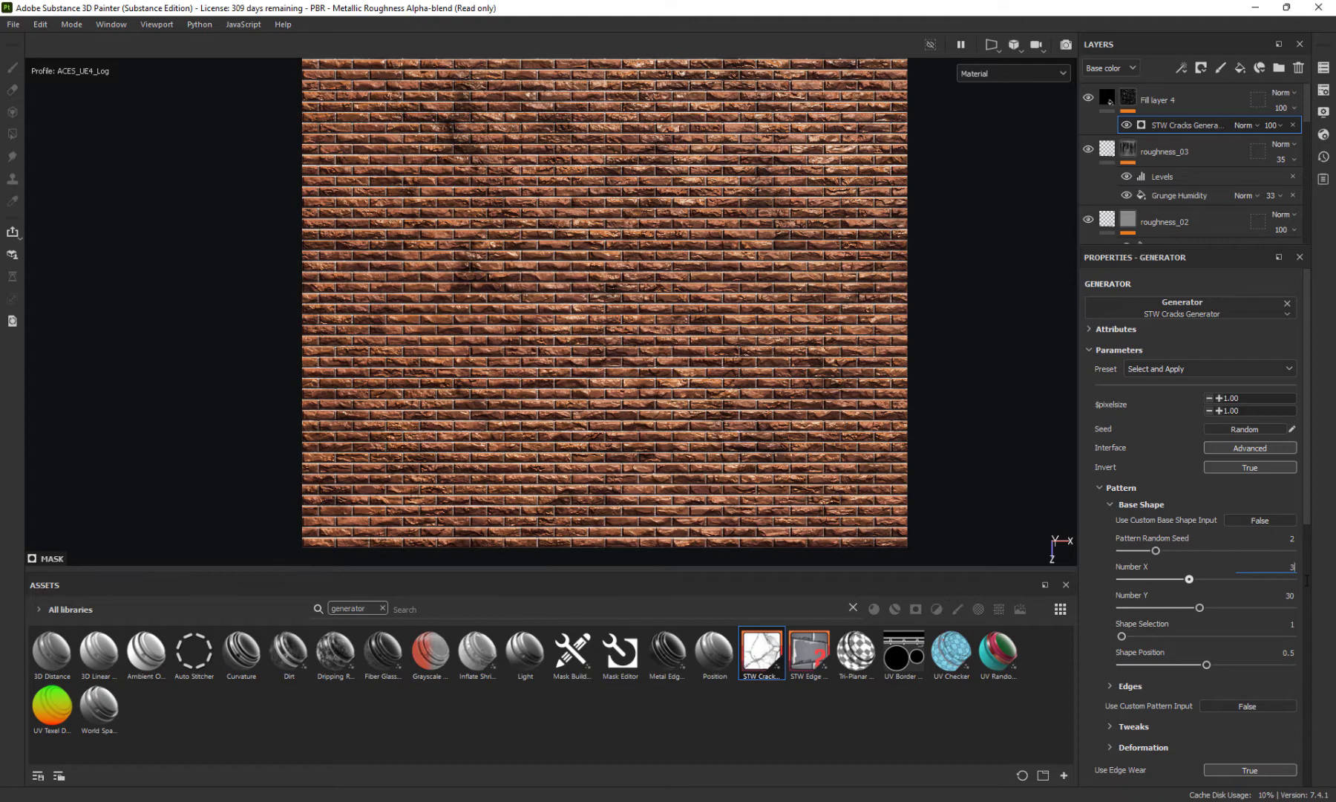
key(Return)
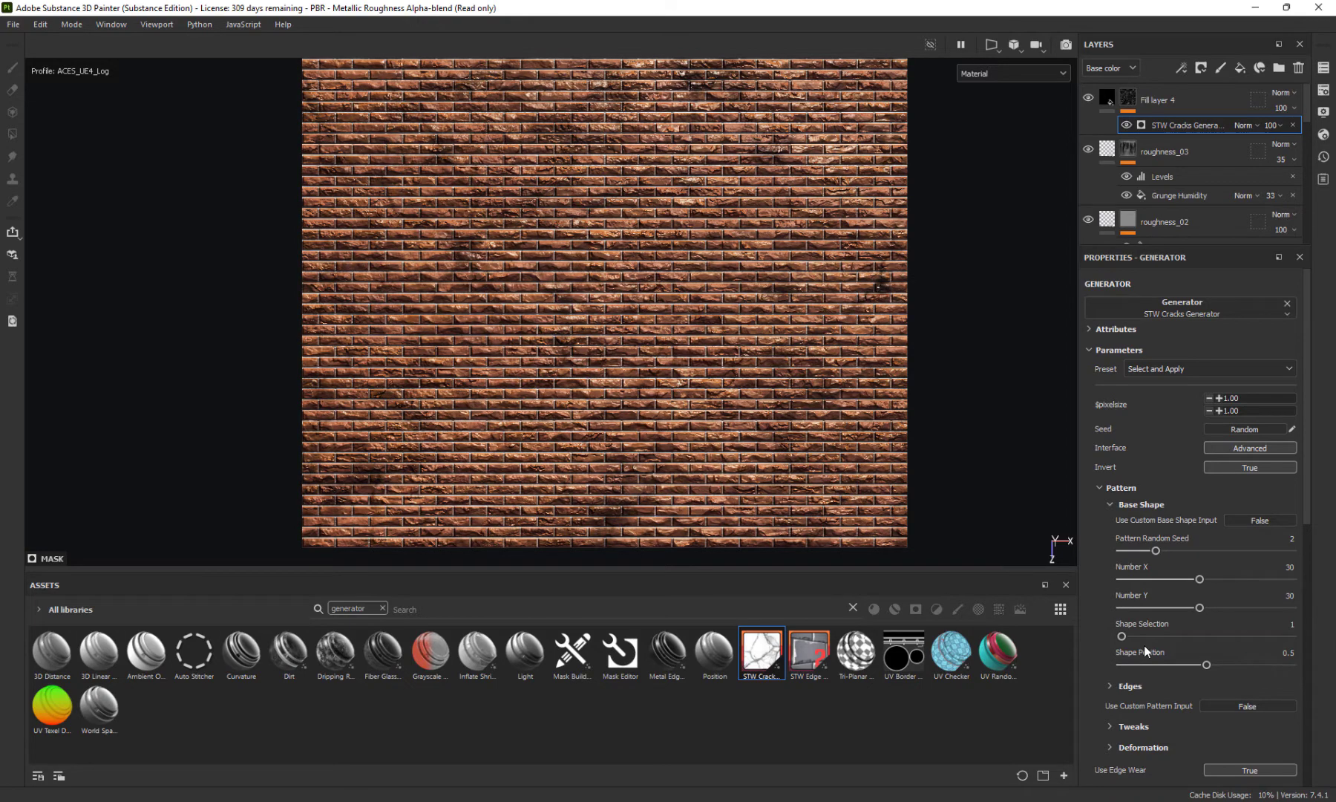
drag(1123, 638, 1200, 650)
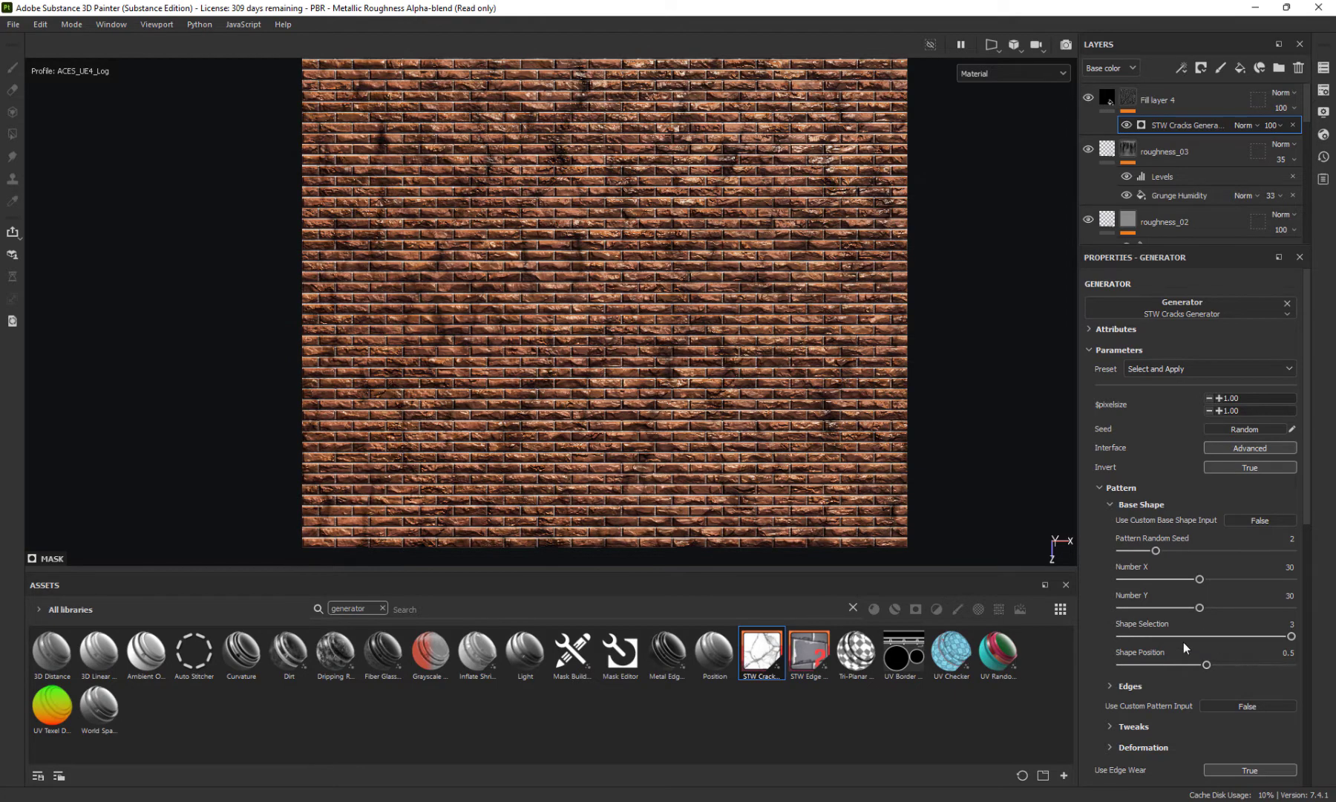
drag(1206, 666, 1155, 661)
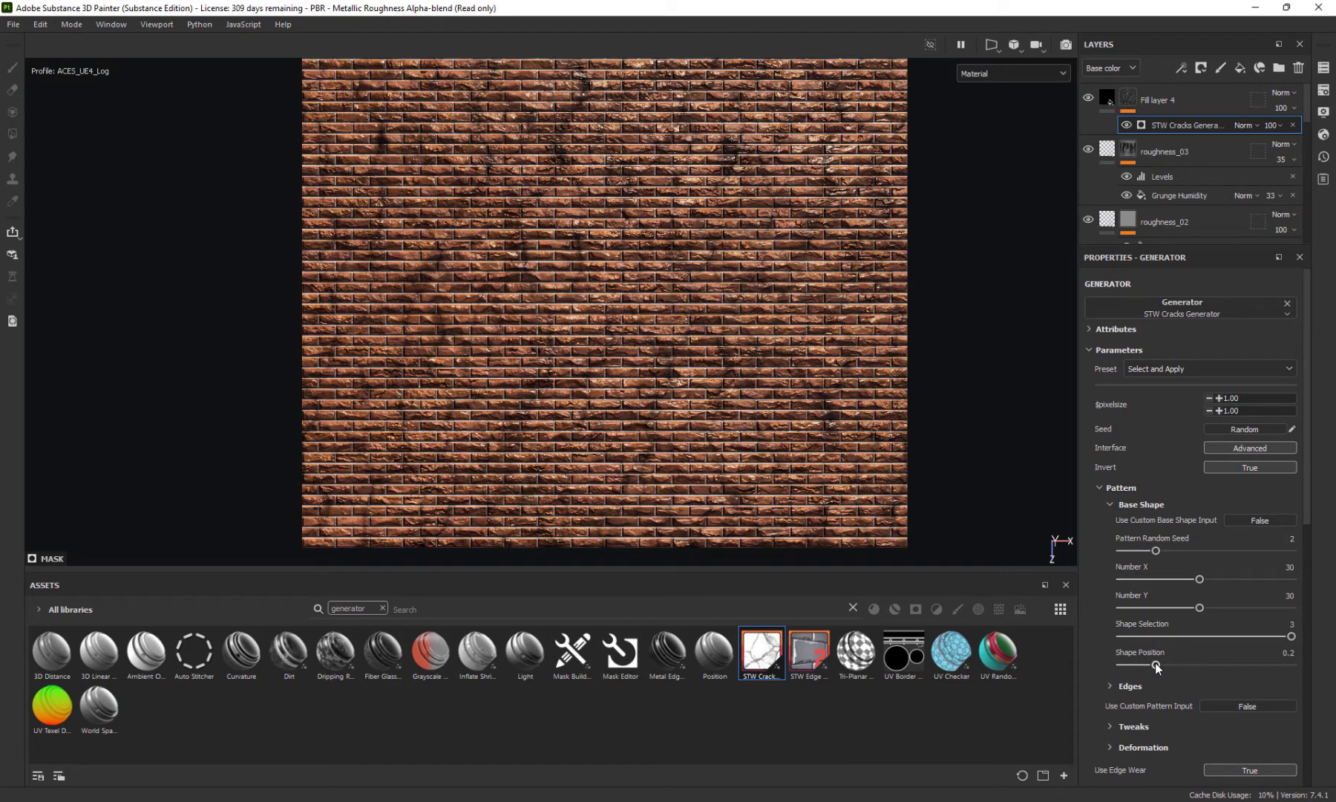
Set the crack pattern's edge Roundness to 0.85 and its Middle Size Horizontal tweak to 0.51
click(1111, 685)
scroll(1129, 688, down, 1)
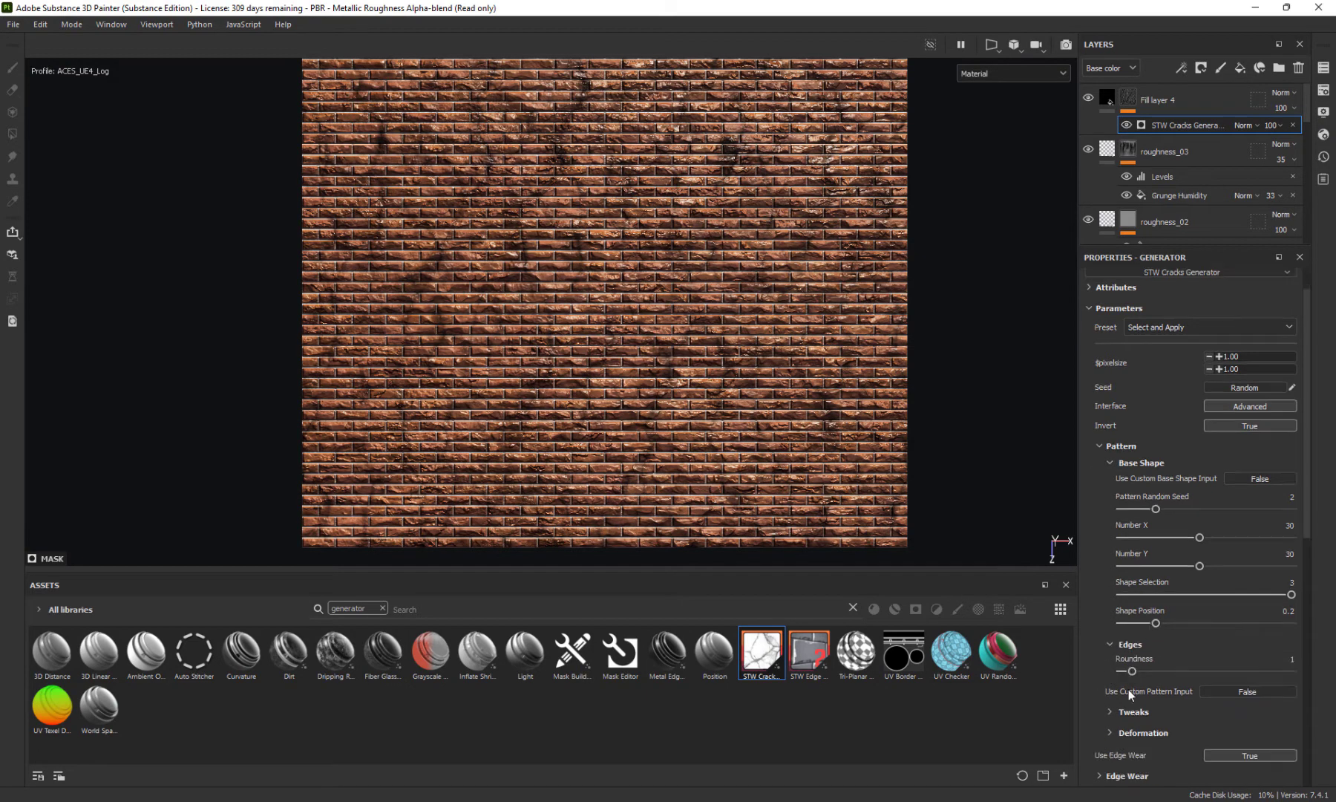
mouse_move(1132, 672)
mouse_down()
mouse_move(1273, 670)
mouse_move(1130, 674)
mouse_up()
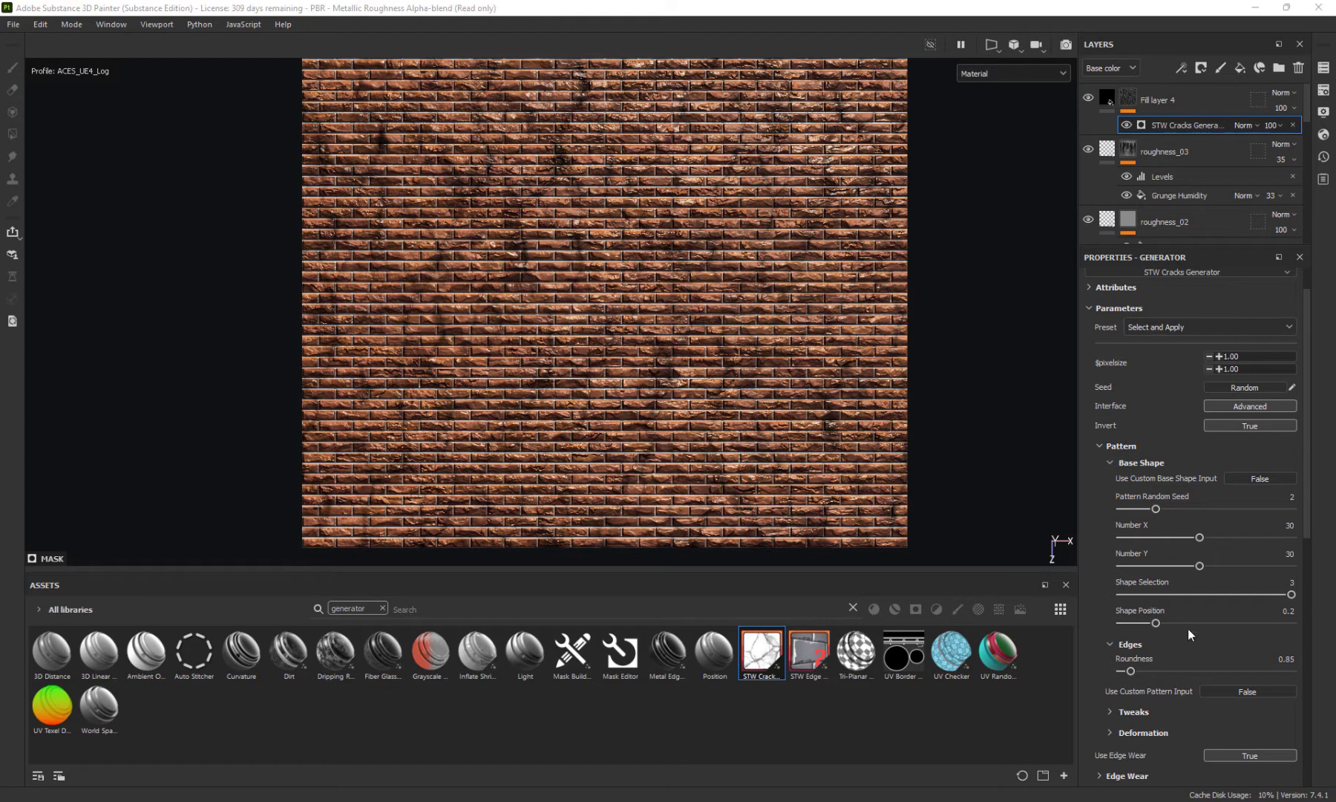
scroll(1147, 665, down, 1)
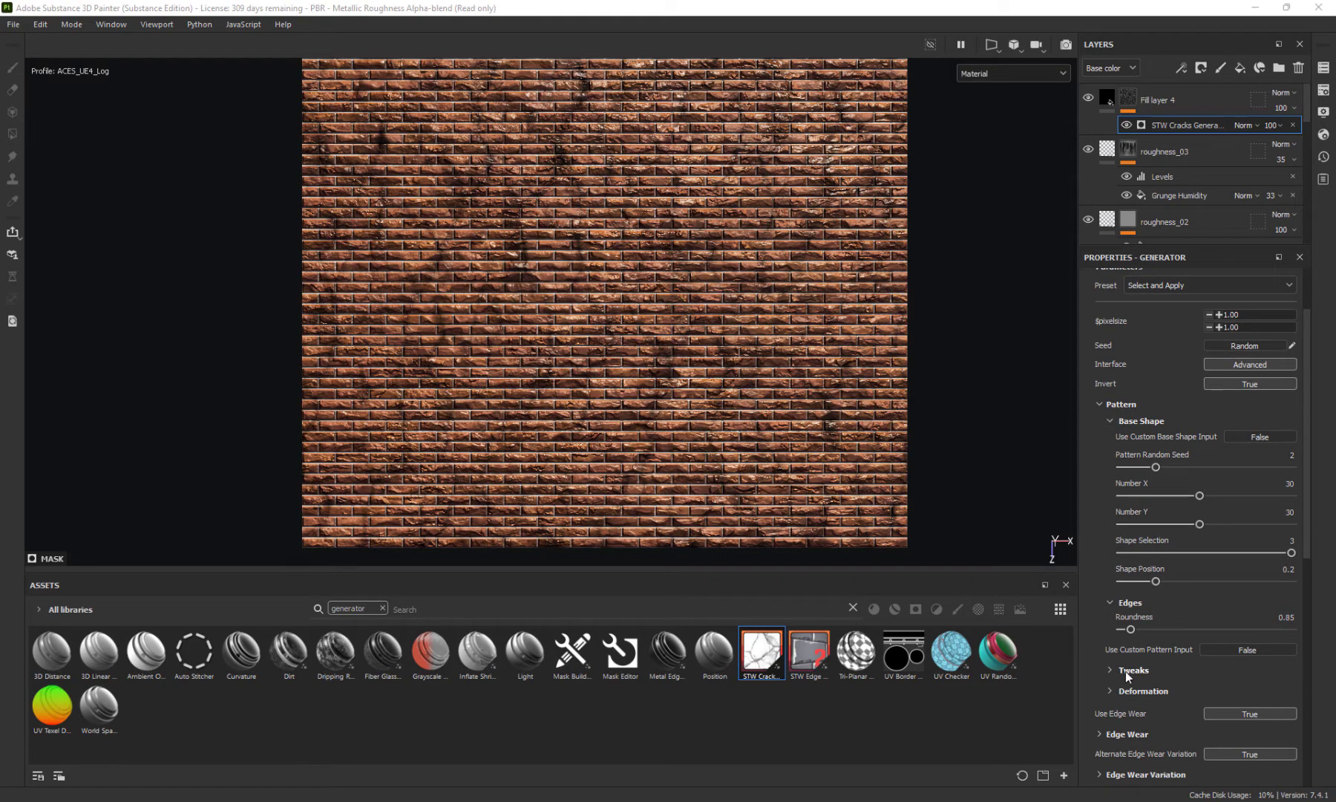
click(1127, 671)
scroll(1153, 644, down, 3)
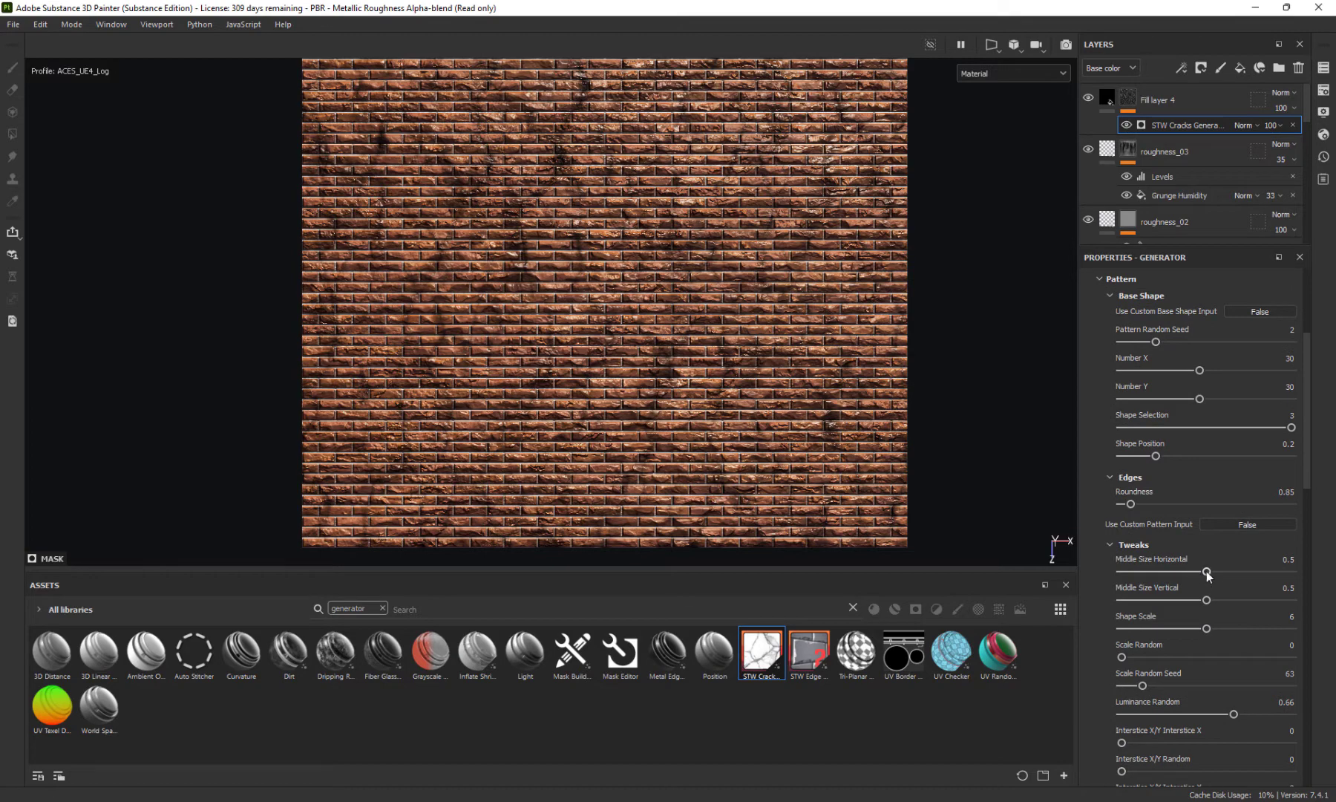
mouse_move(1206, 571)
mouse_down()
mouse_move(1188, 571)
mouse_move(1255, 571)
mouse_move(1207, 576)
mouse_up()
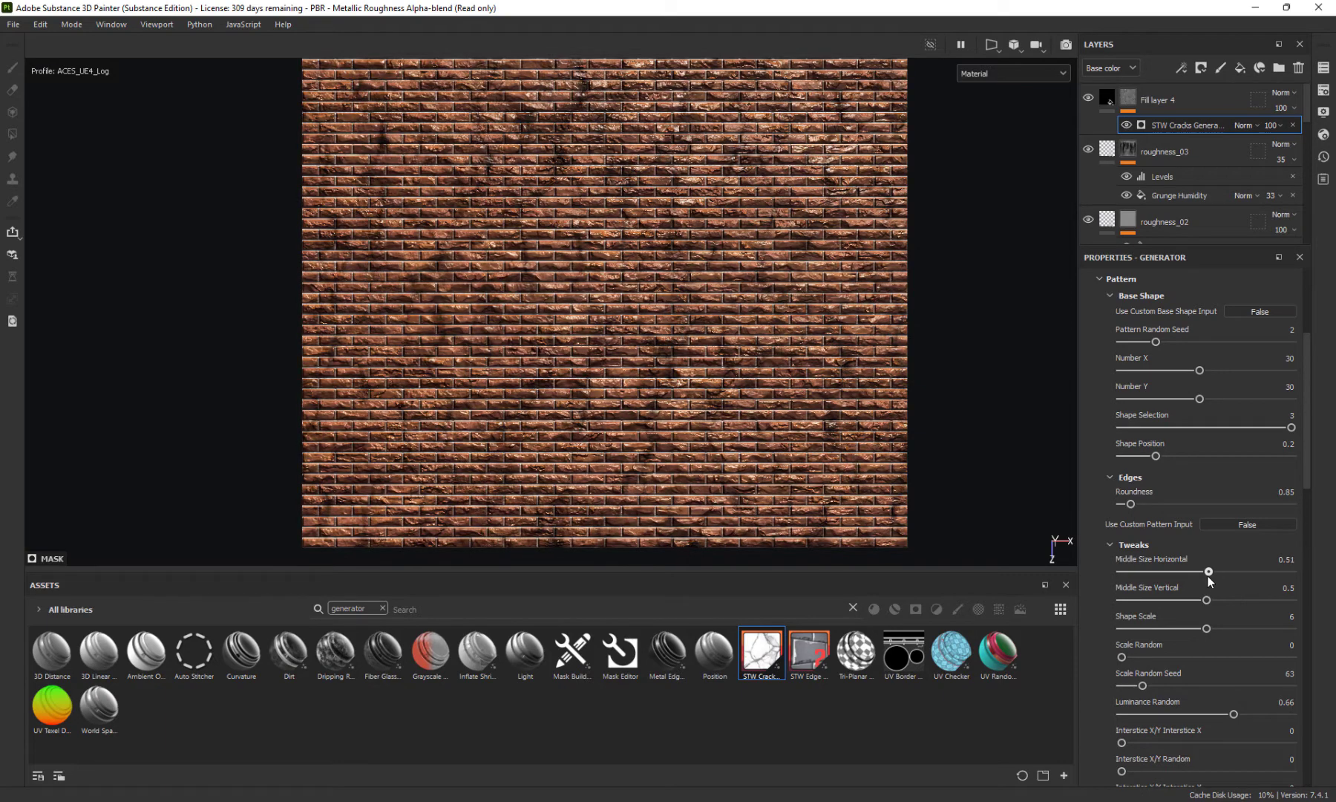
Switch the viewport to the 2D-only view and frame the brick texture
scroll(838, 386, up, 4)
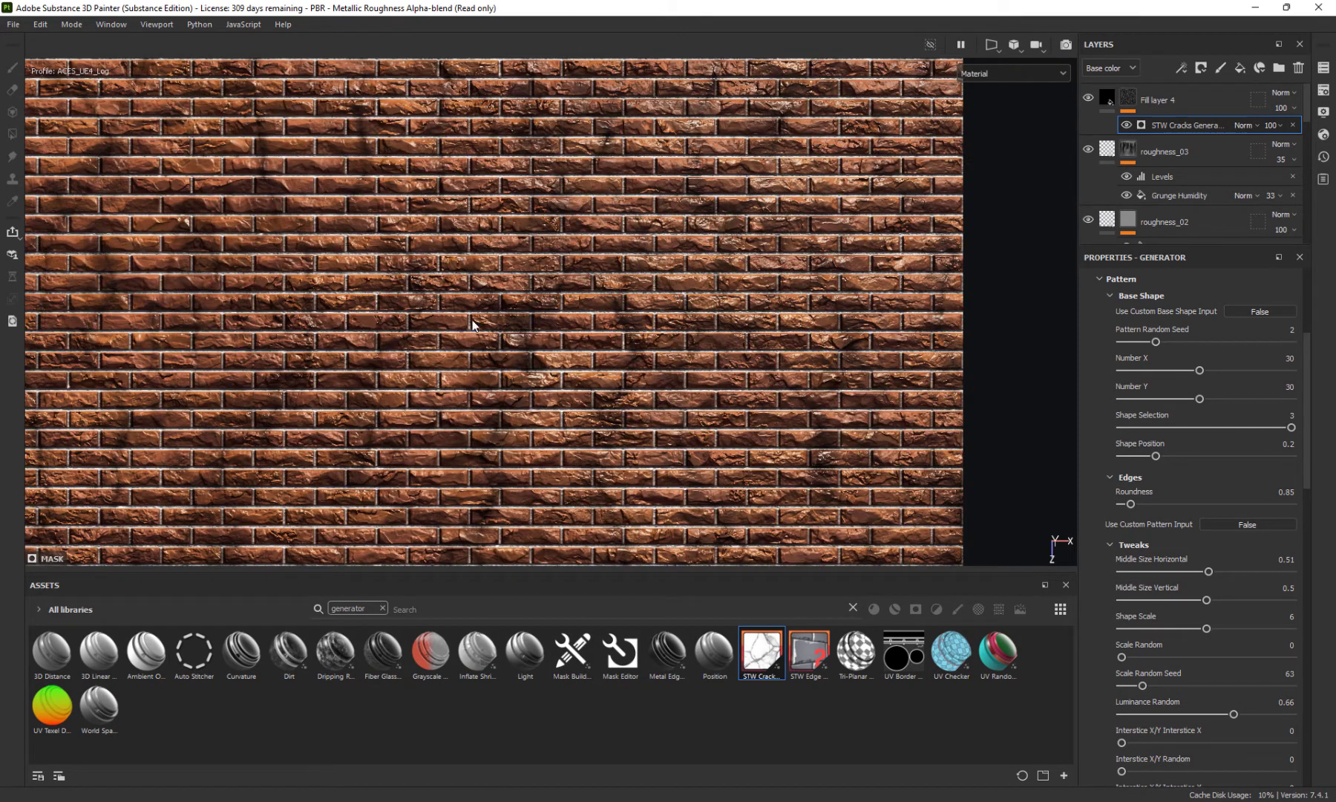
click(992, 45)
click(1021, 98)
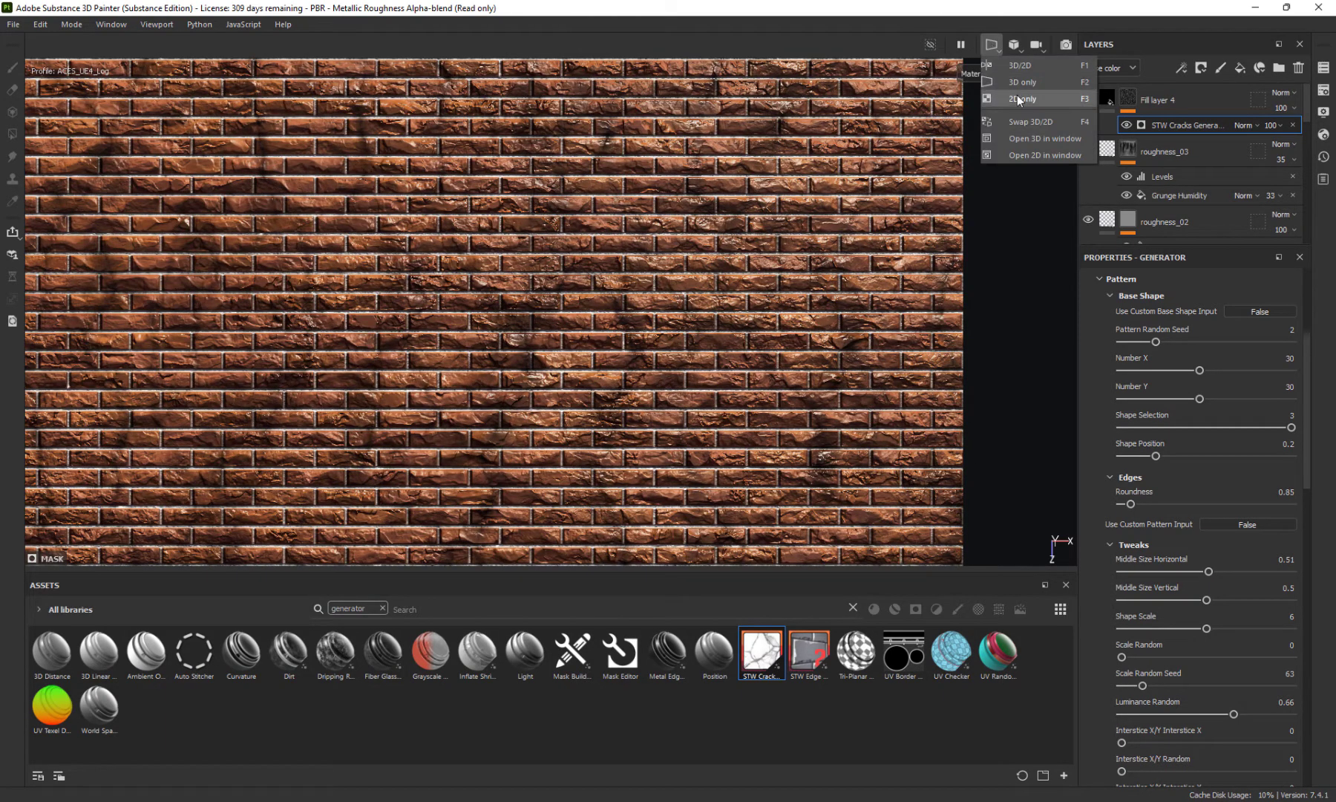
scroll(856, 231, down, 5)
scroll(826, 256, up, 3)
scroll(826, 257, down, 1)
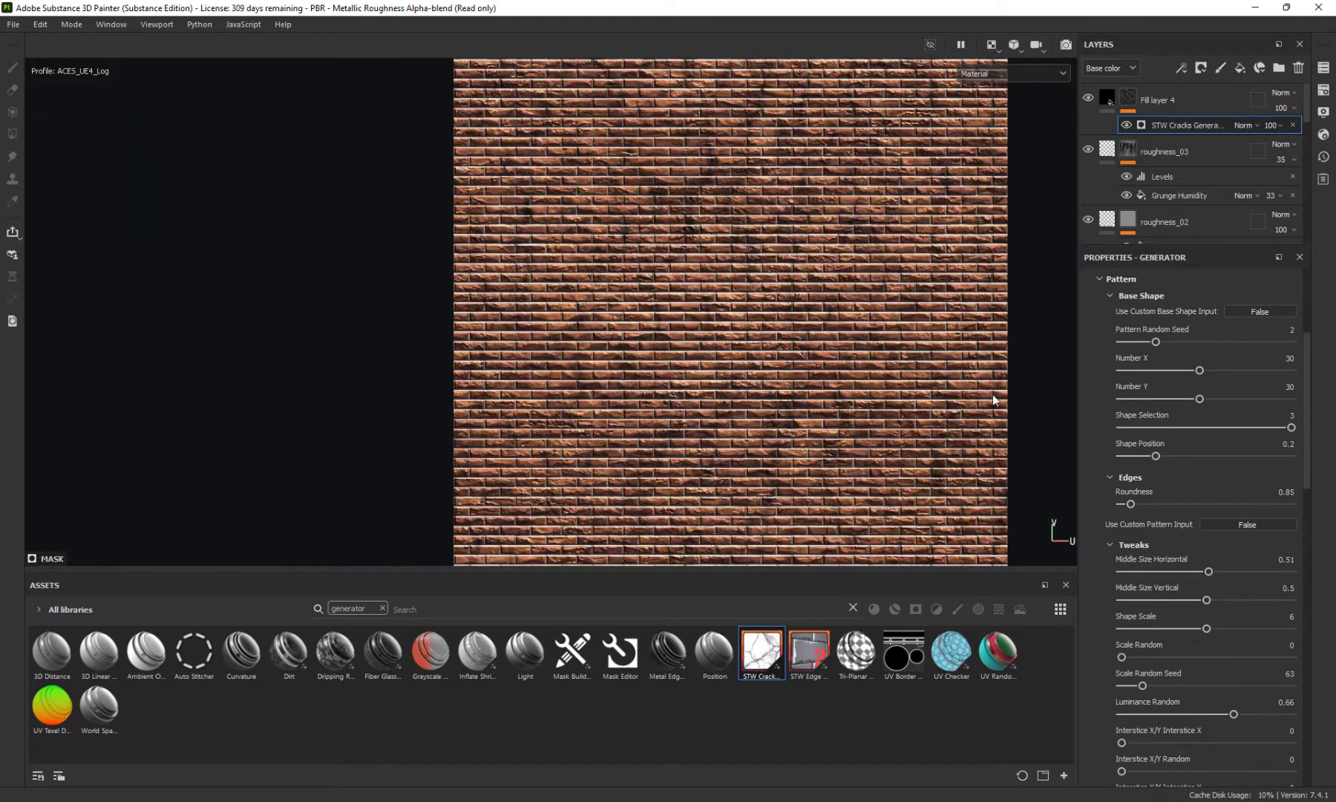
Set the crack pattern's Middle Size Vertical to 0.65, Shape Scale to 5.7, Scale Random to 0.02 and Luminance Random to 0.55
drag(1204, 599, 1202, 635)
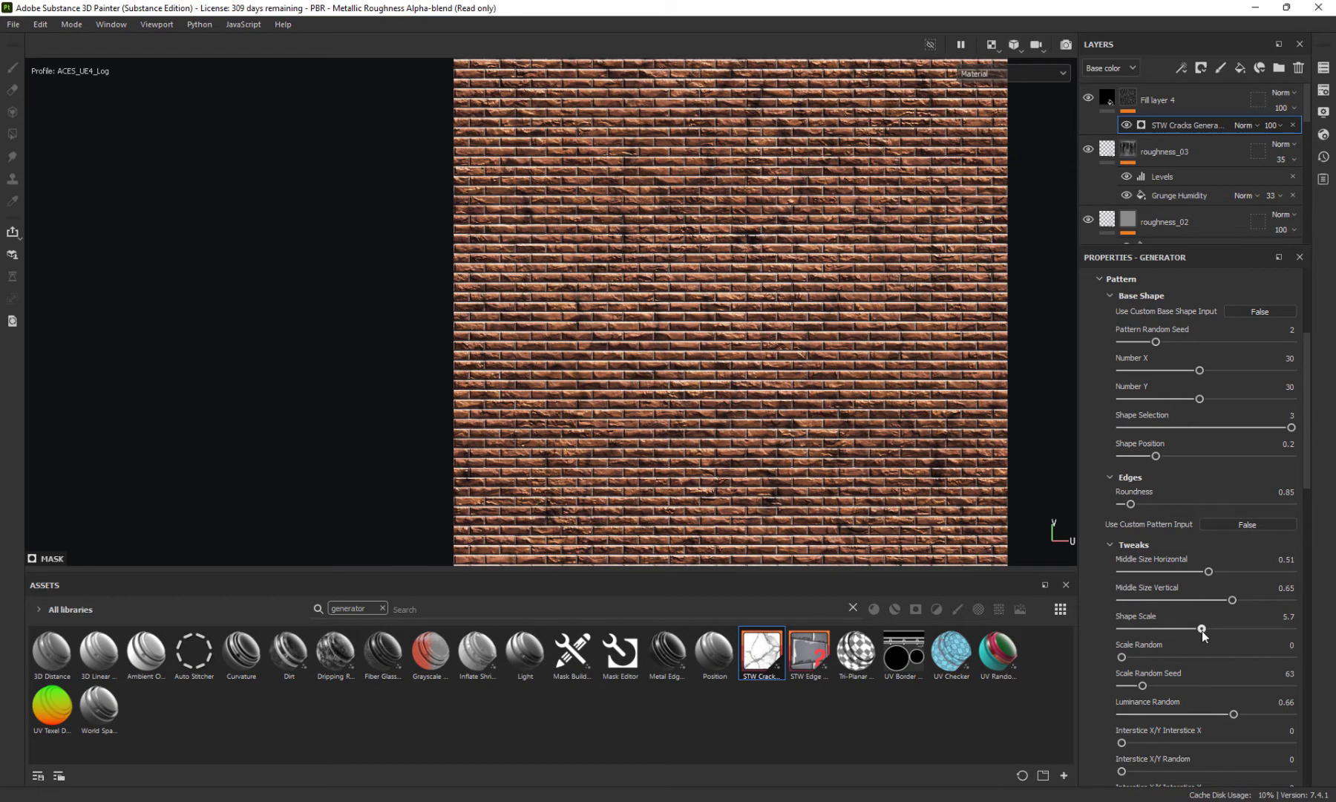
click(1125, 657)
scroll(1181, 677, down, 3)
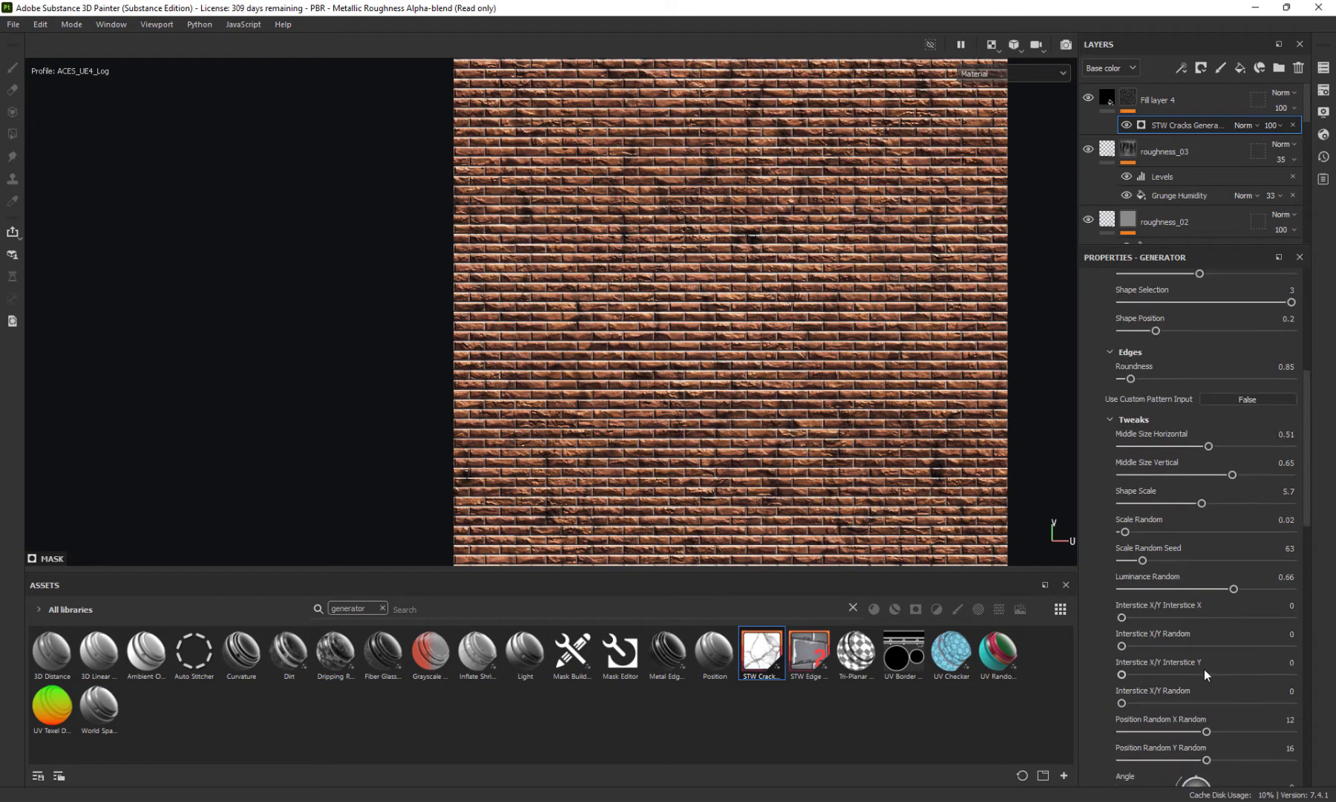
mouse_move(1236, 589)
mouse_down()
mouse_move(1158, 590)
mouse_move(1213, 596)
mouse_up()
scroll(1166, 627, down, 3)
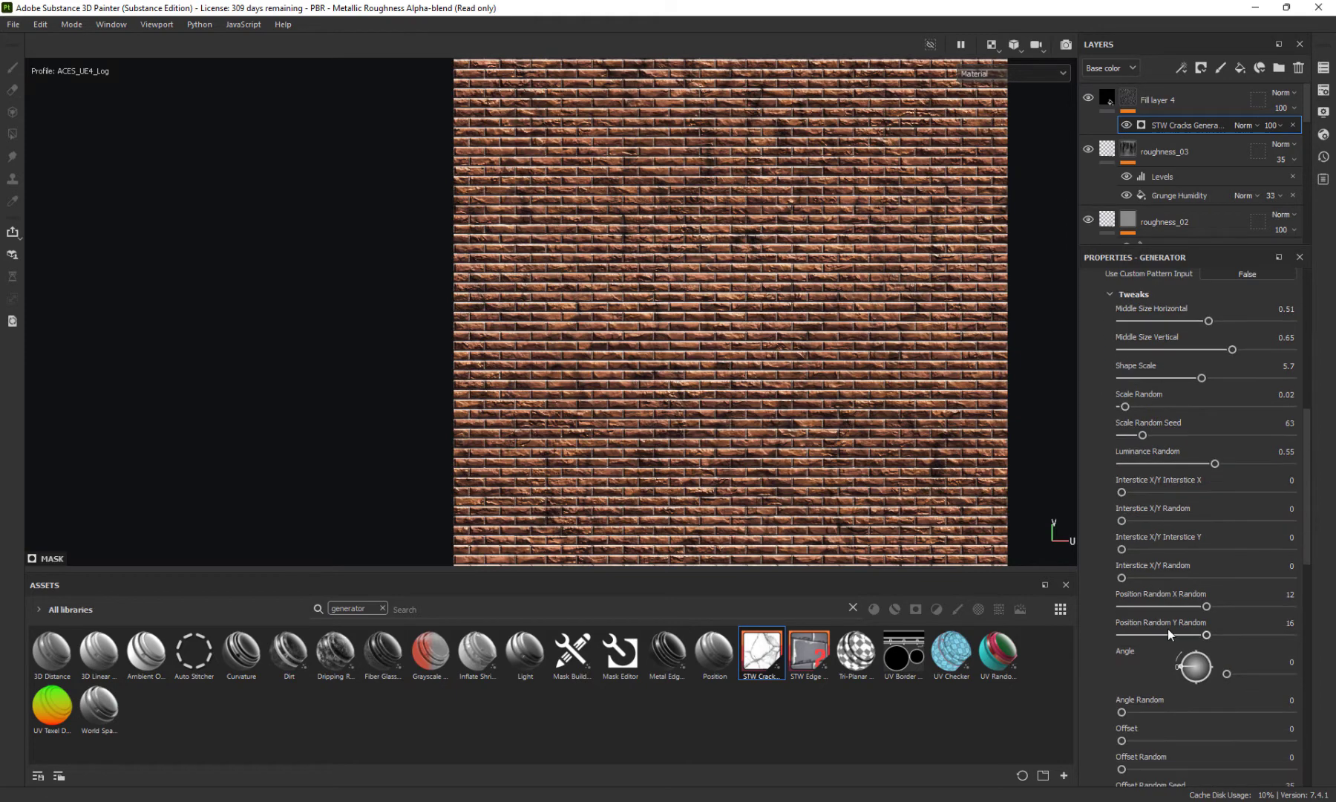
Examine the cracks generator's remaining tweaks, deformation settings, attributes and preset list
scroll(1171, 617, down, 7)
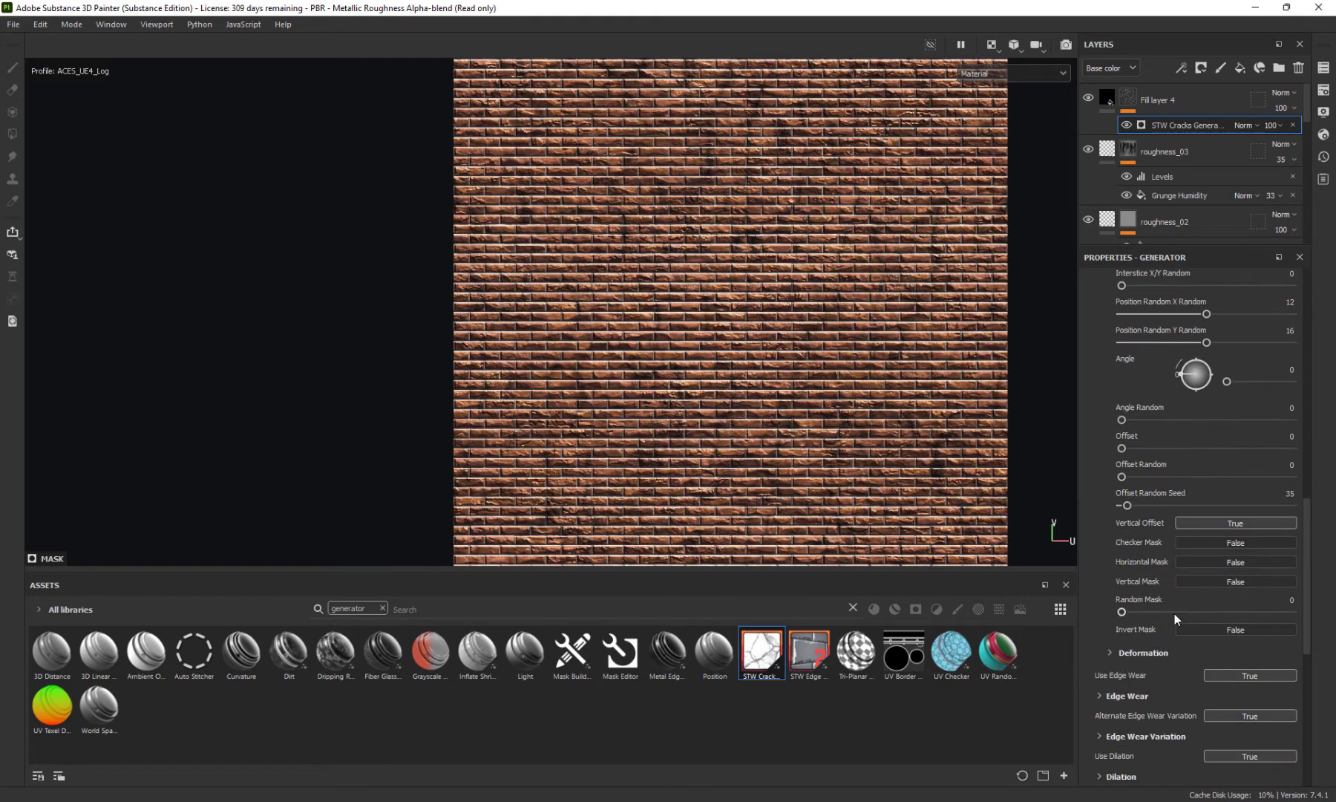
click(1118, 653)
scroll(1112, 616, down, 3)
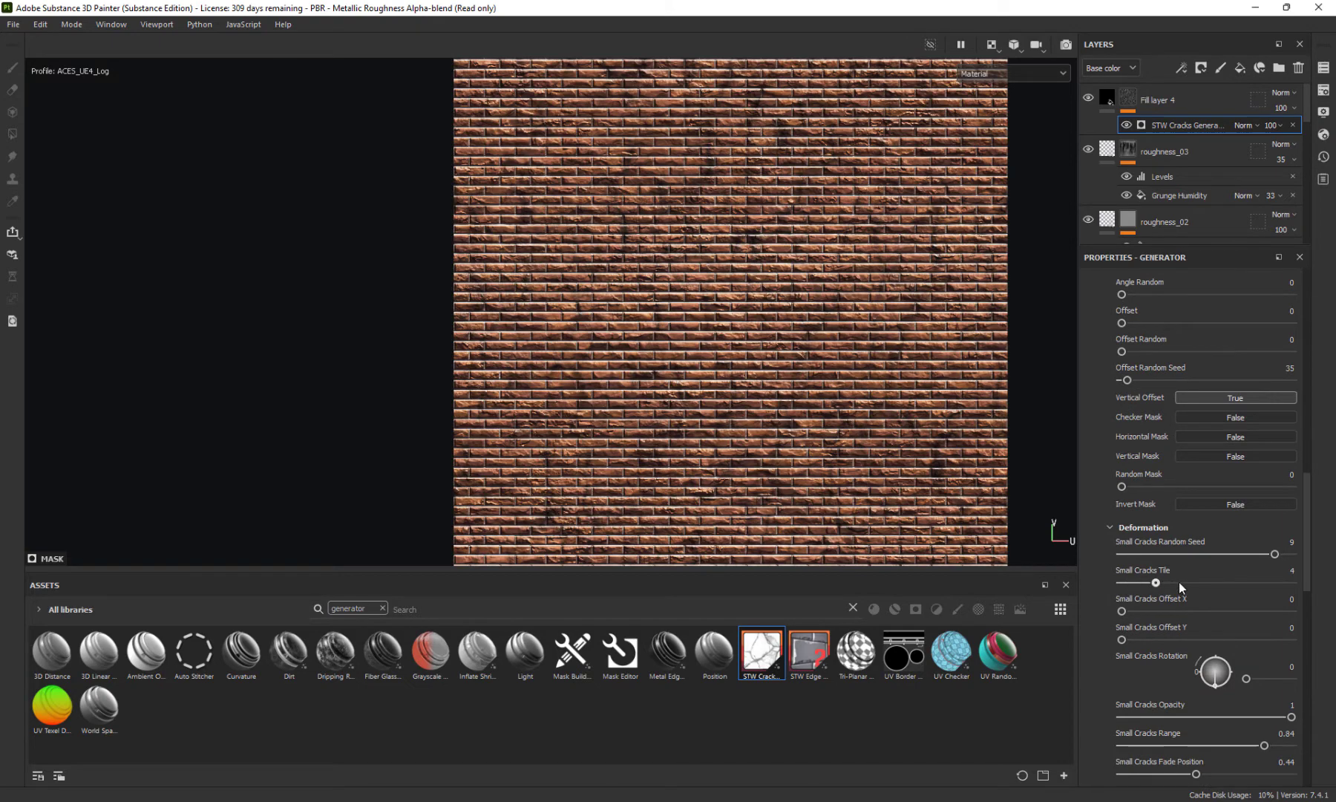
scroll(1193, 320, up, 10)
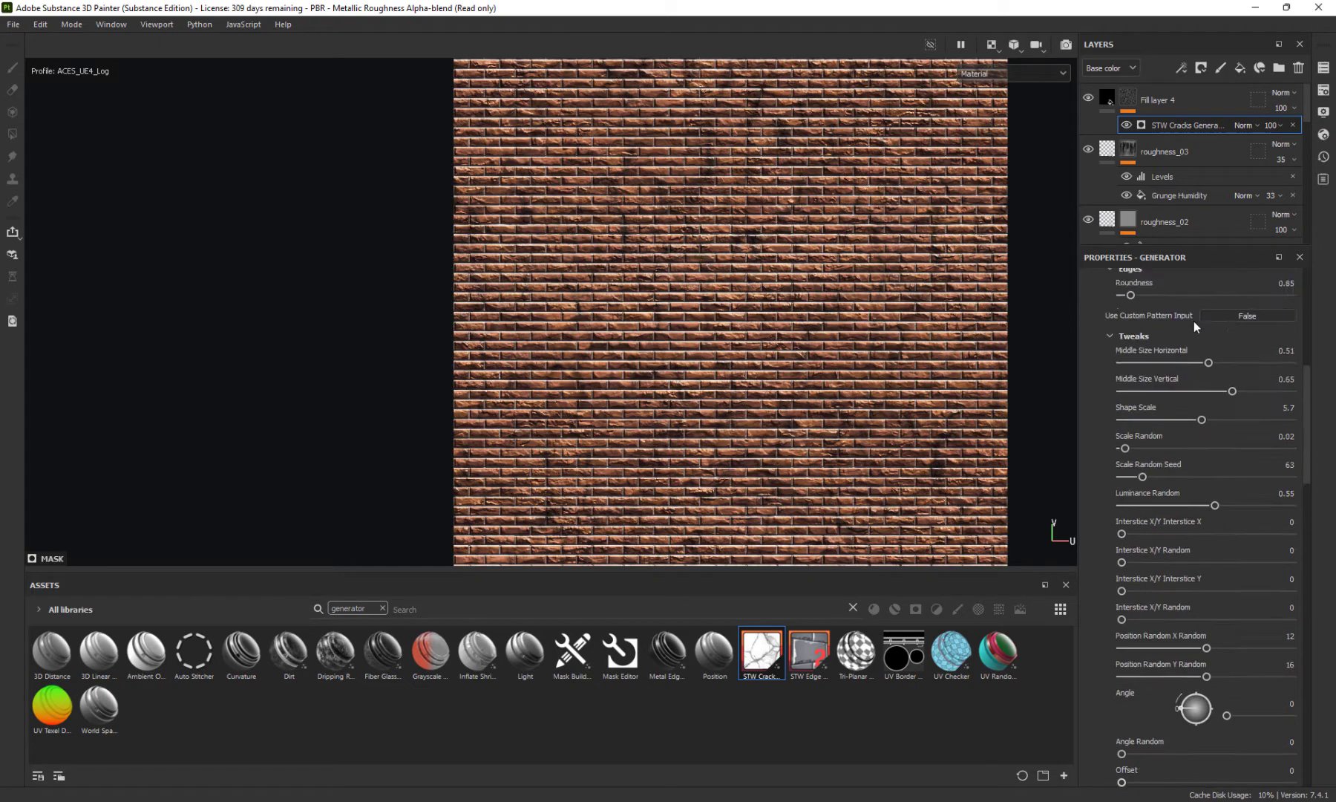
scroll(1193, 321, up, 9)
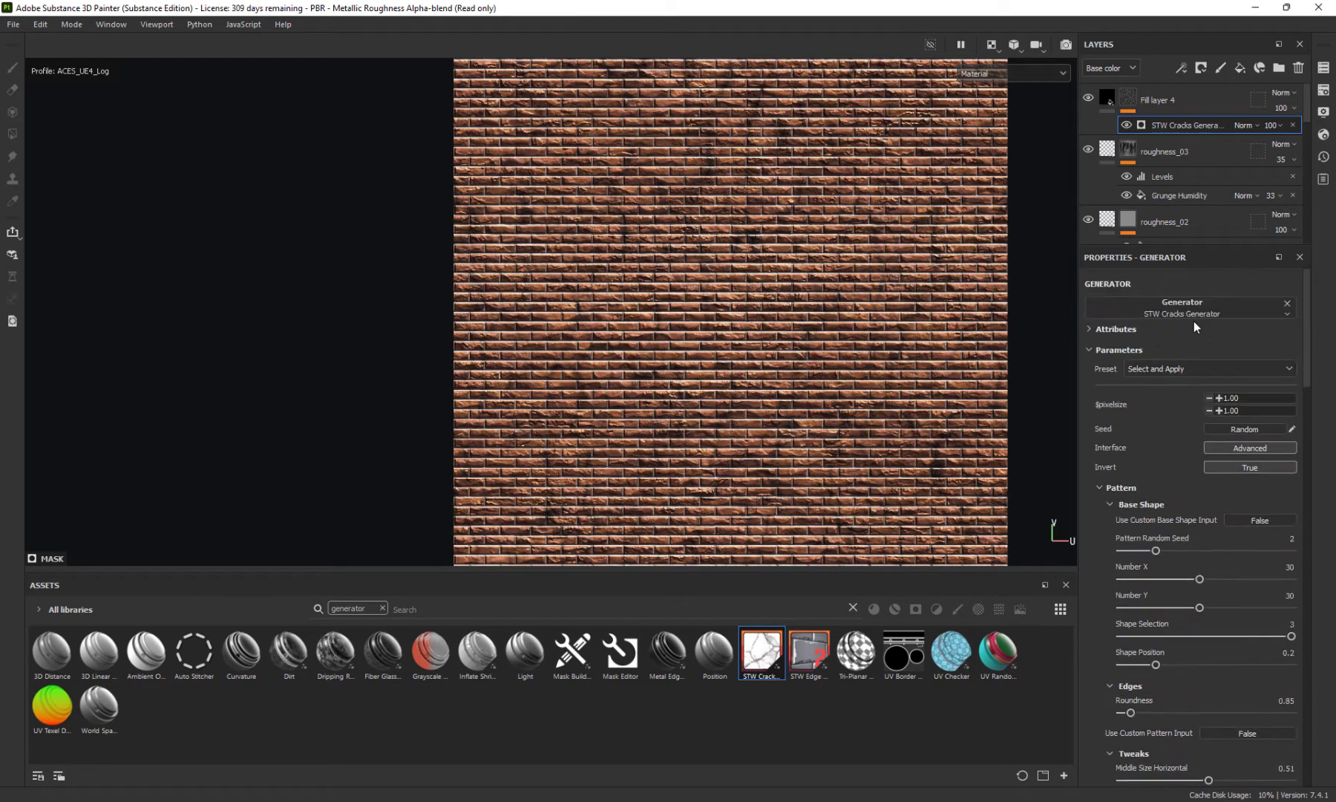
click(1090, 331)
scroll(1125, 496, down, 2)
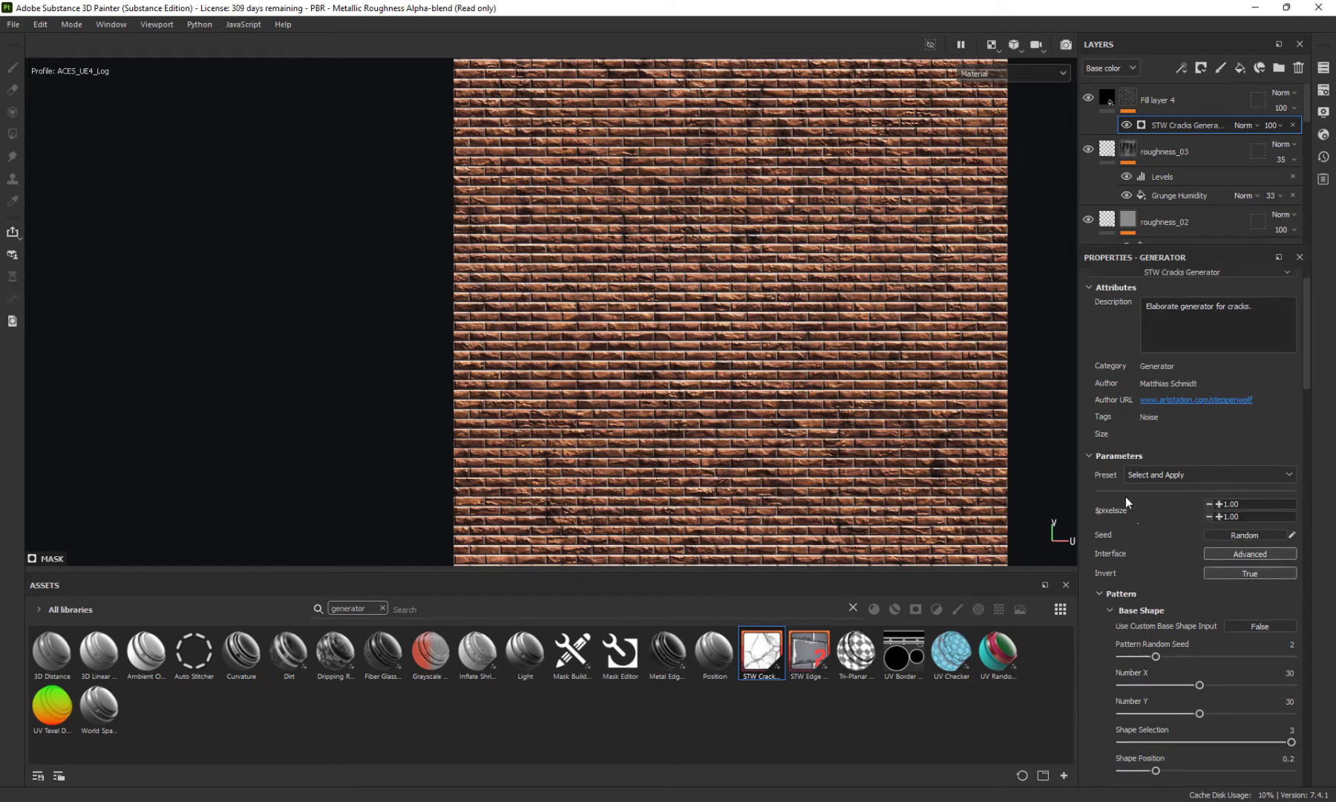
click(1171, 433)
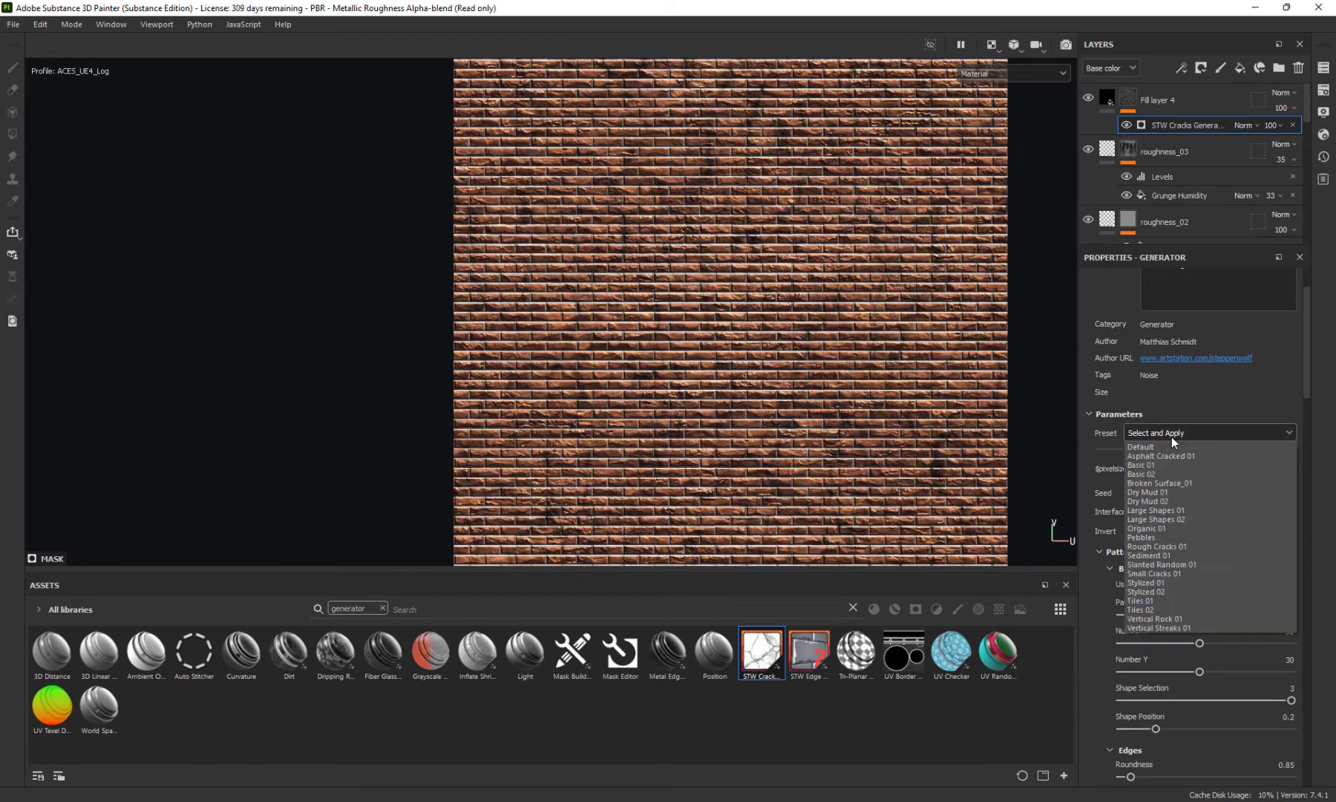
click(1172, 436)
scroll(1142, 483, down, 1)
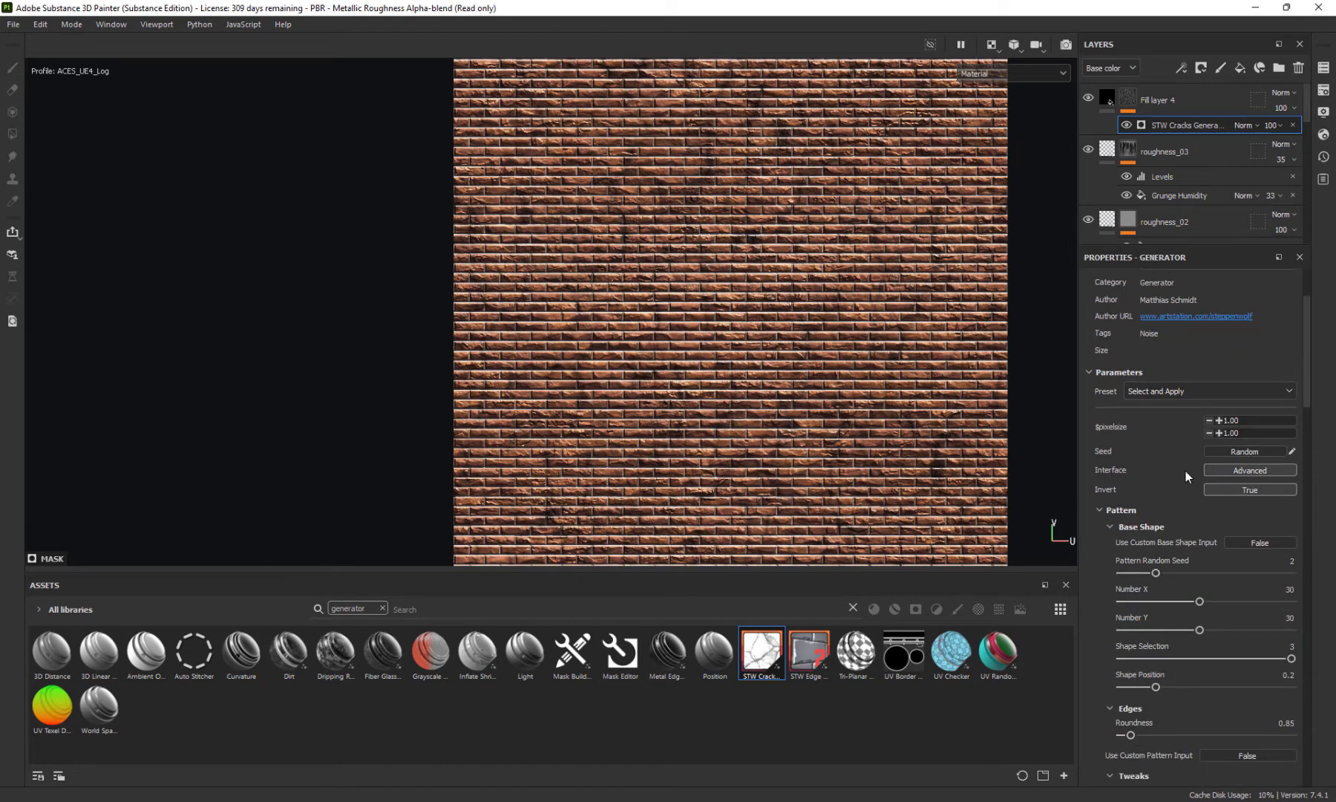
scroll(1164, 493, down, 2)
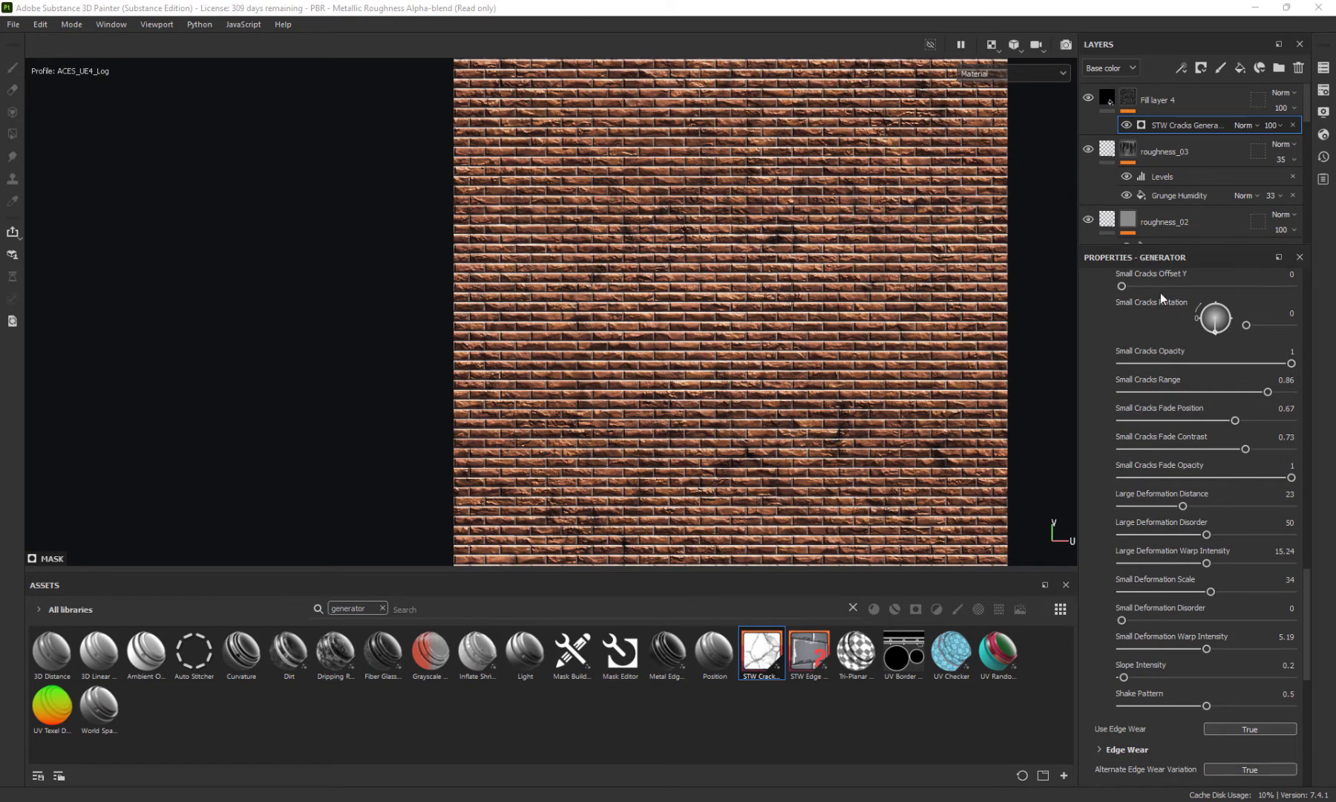
scroll(1159, 292, up, 1)
Change Fill layer 4's base color to white (FFFFFF)
click(1109, 96)
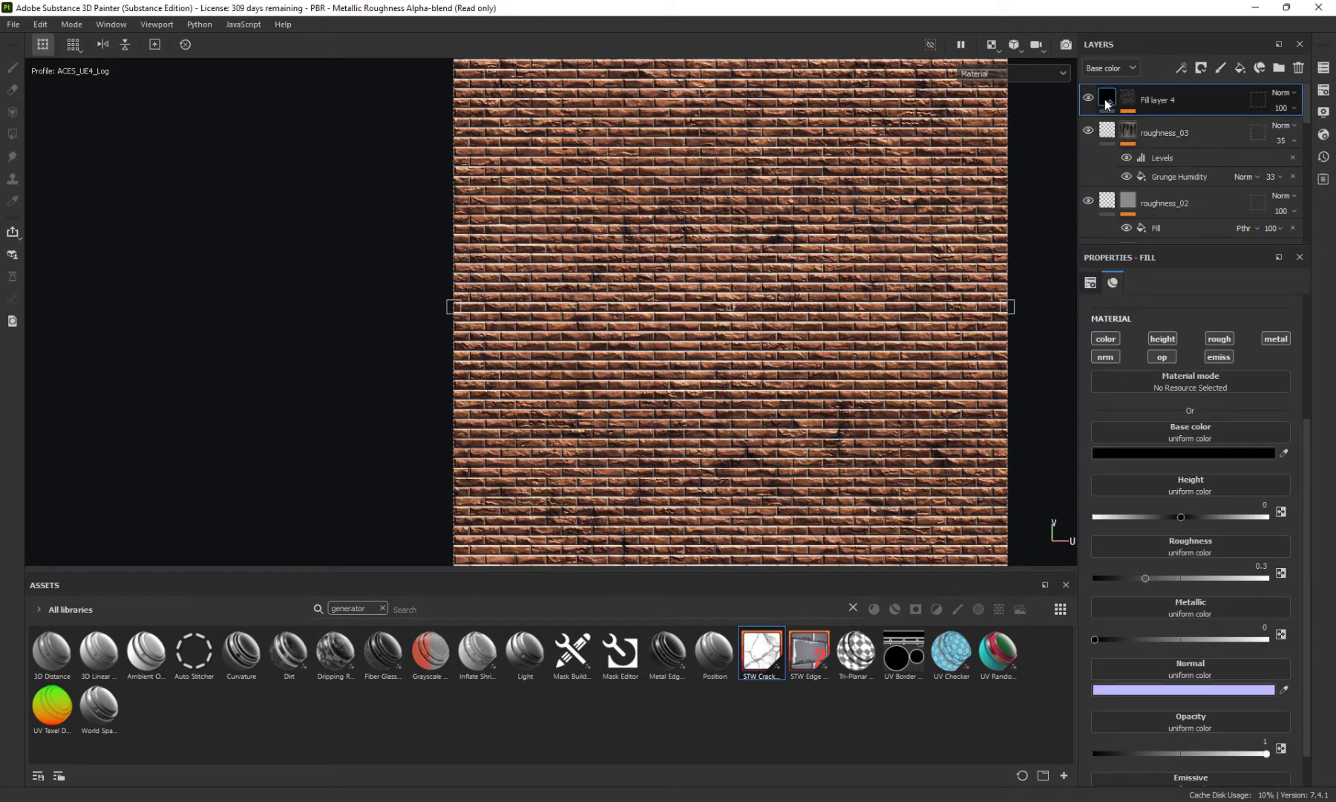
click(1129, 454)
click(1143, 412)
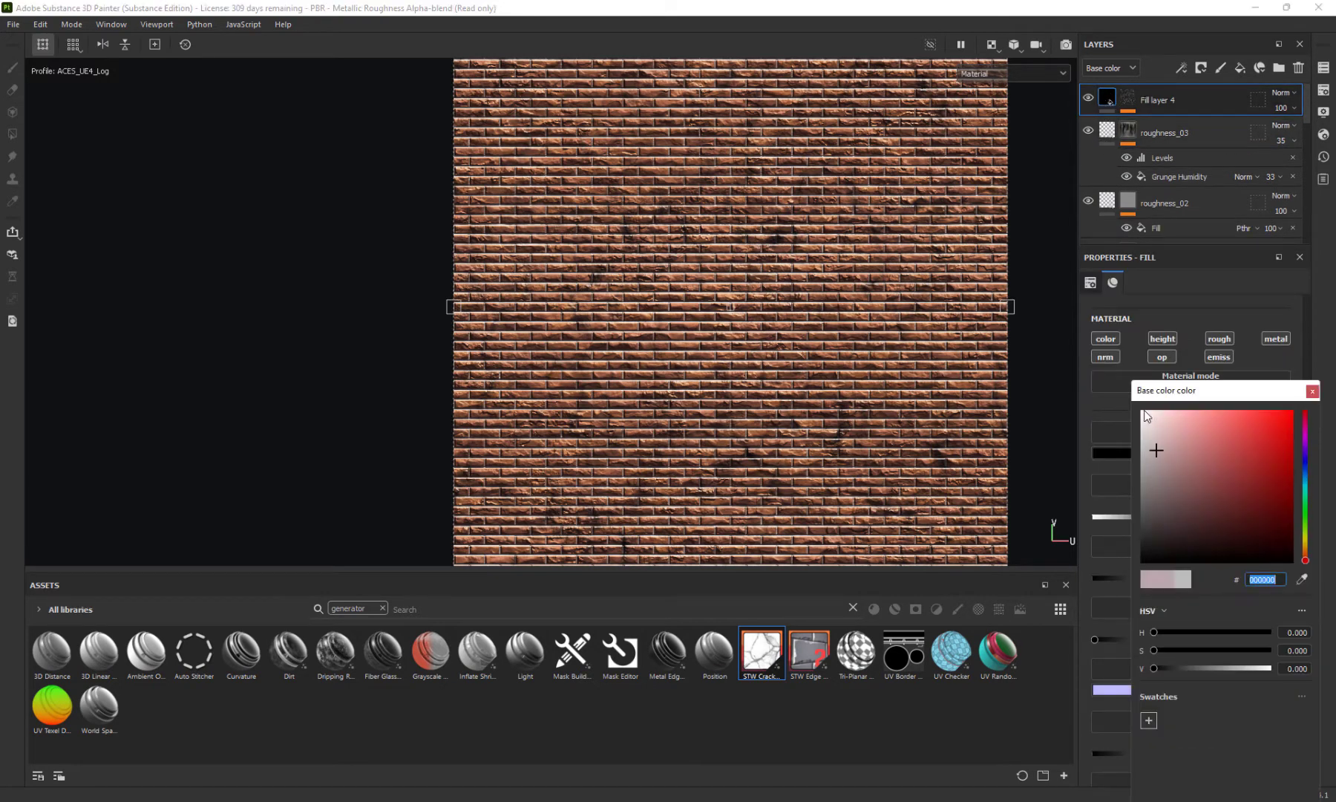
click(506, 252)
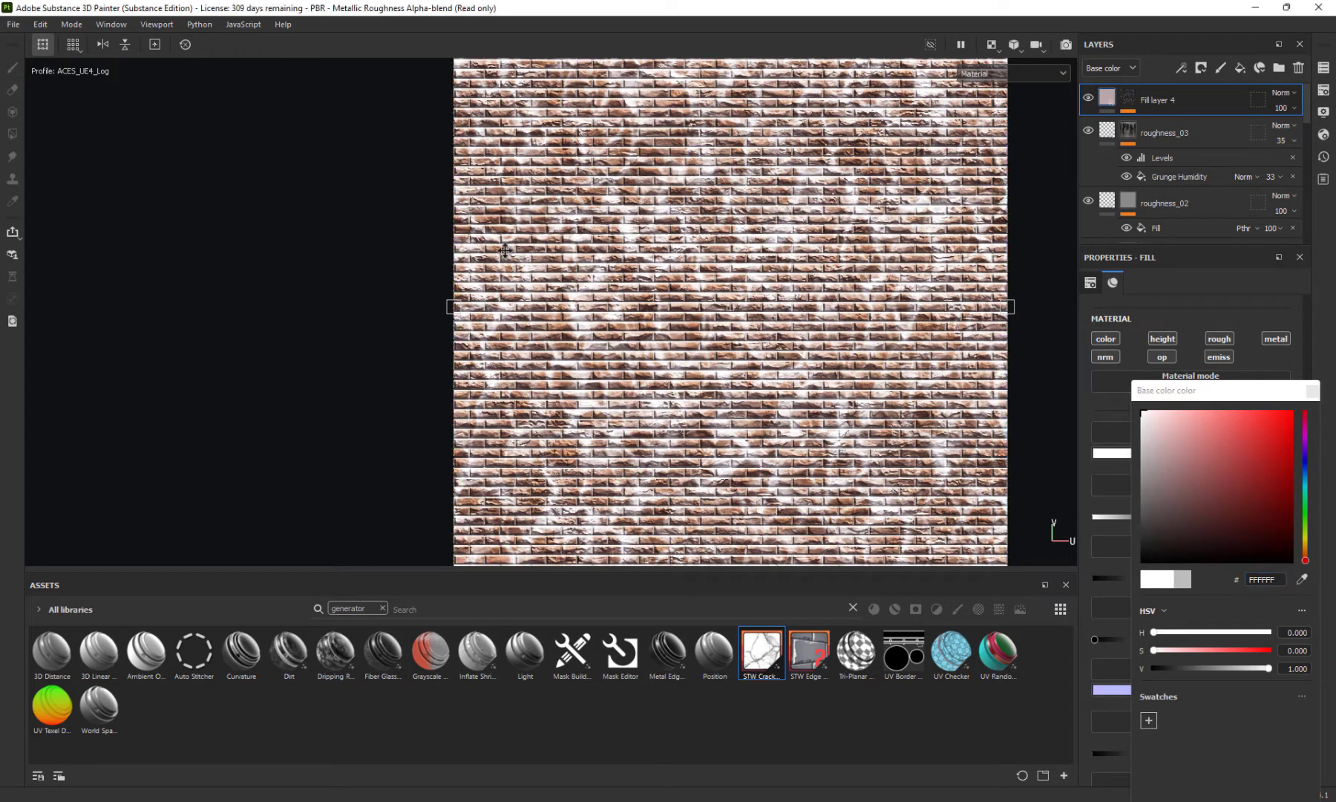
click(1312, 391)
scroll(1236, 539, down, 1)
scroll(1211, 429, up, 2)
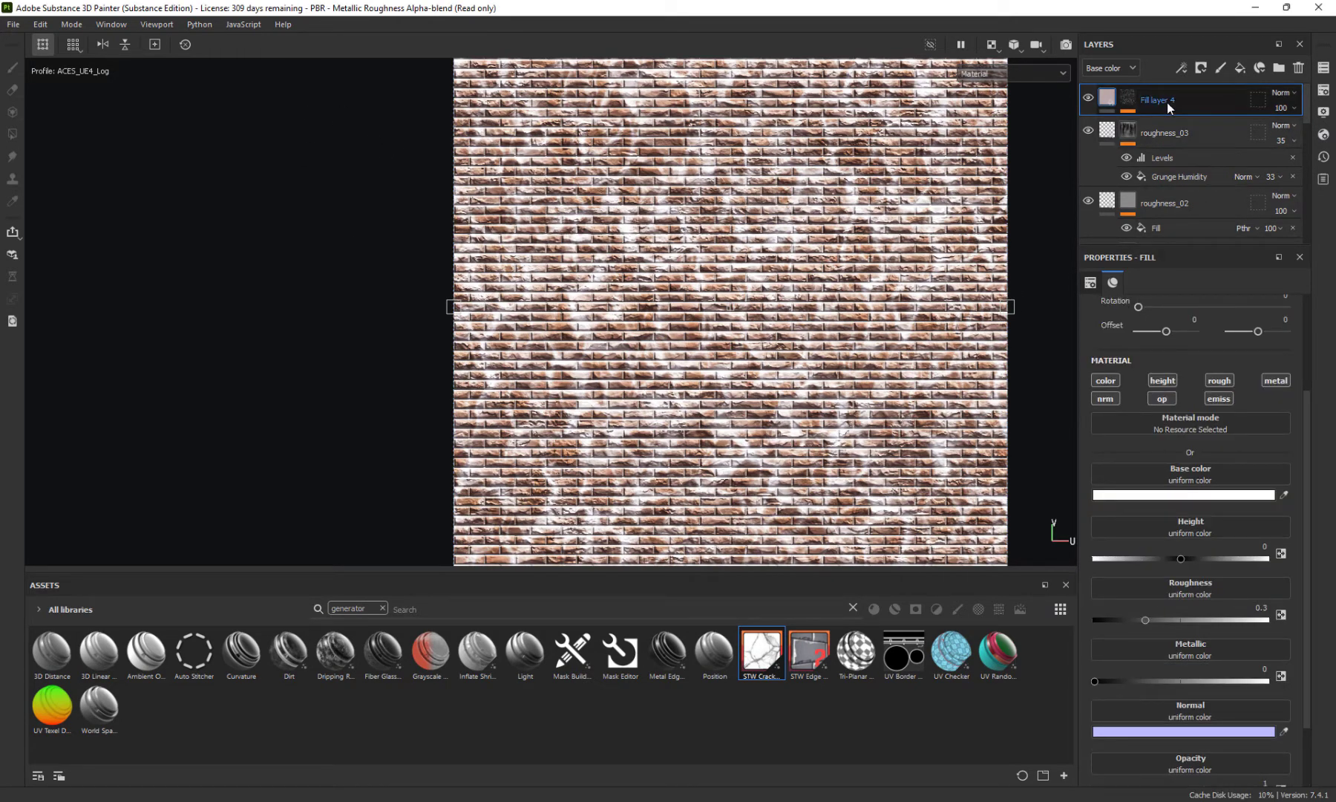
On the STW Cracks Generator, set Small Cracks Opacity to 0.39, Range 0.32, Fade Position 0.5, Fade Contrast 0.2 and Fade Opacity 1
drag(762, 652, 1159, 101)
click(1184, 126)
scroll(1170, 549, down, 5)
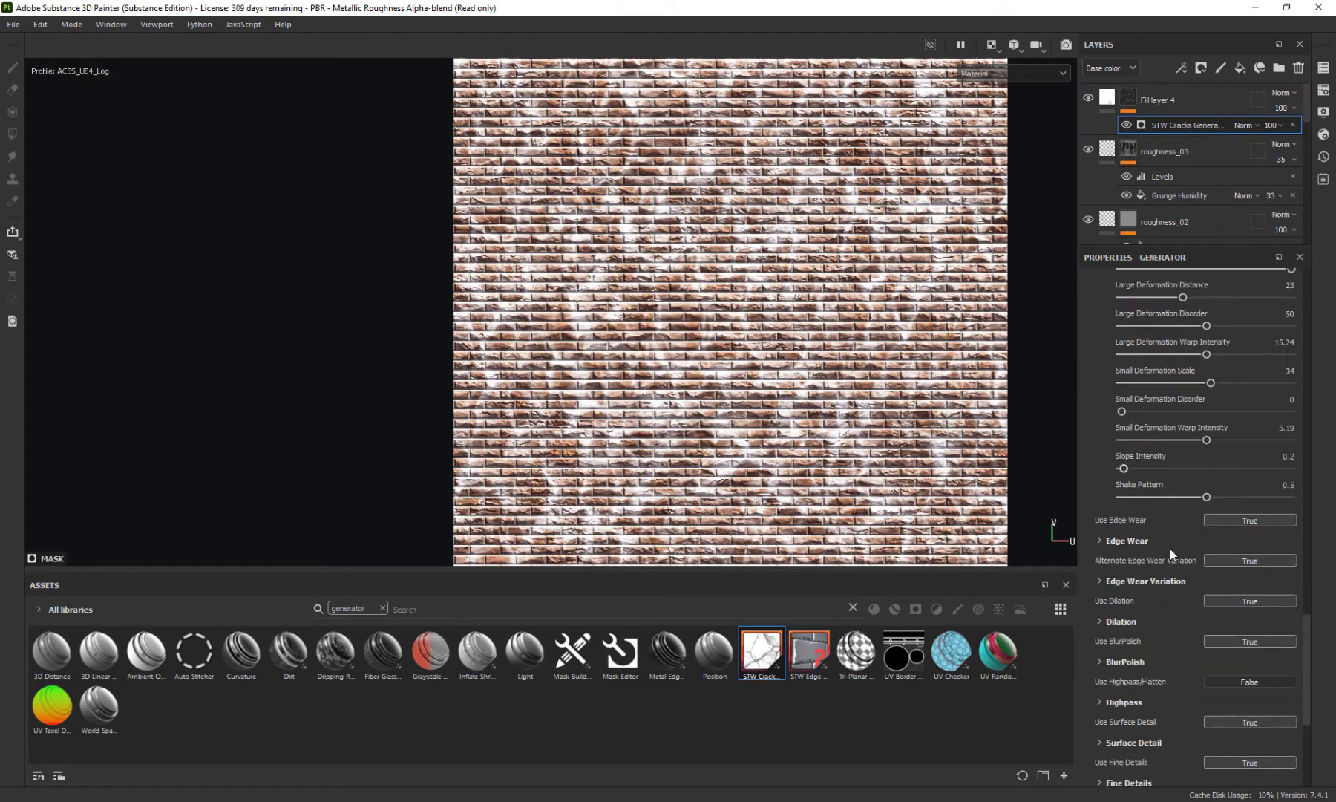
scroll(1170, 550, down, 6)
scroll(1170, 549, up, 10)
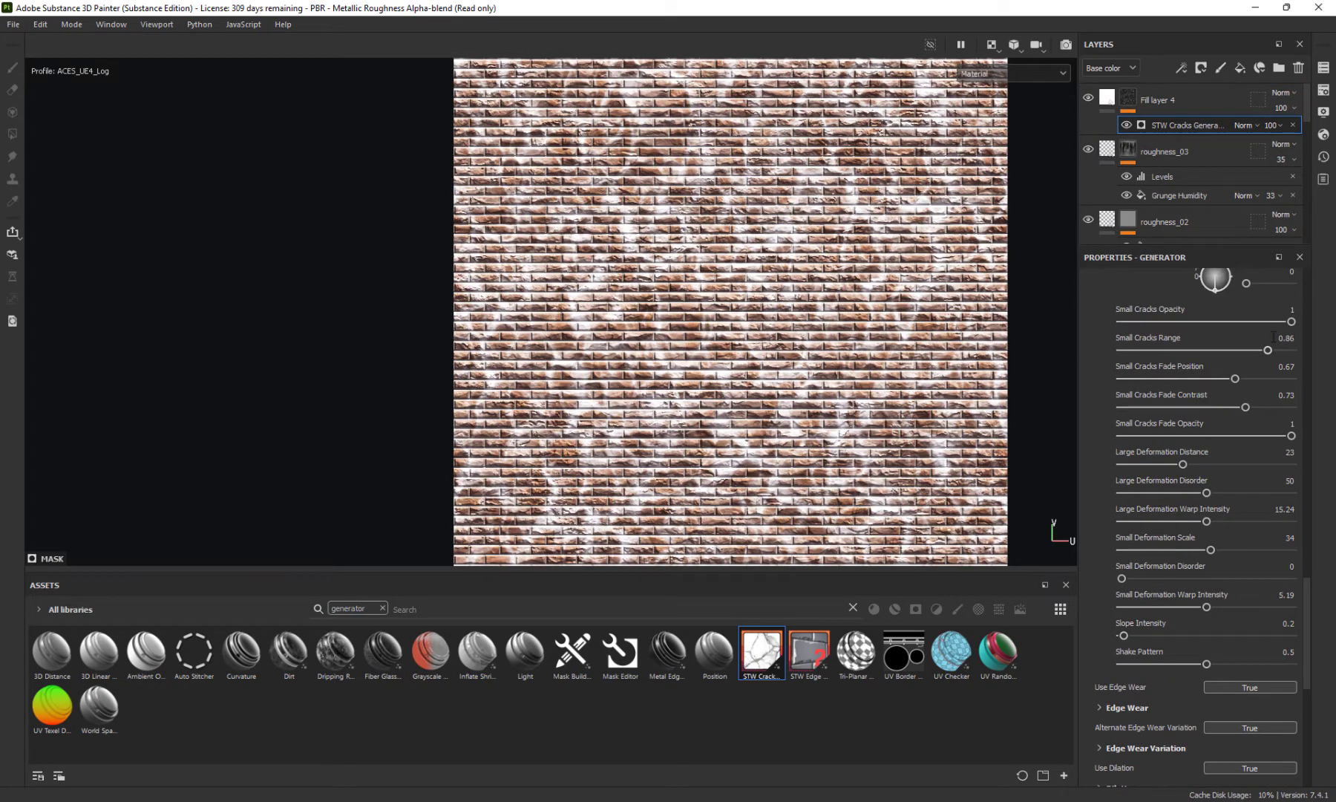
drag(1263, 320, 1156, 409)
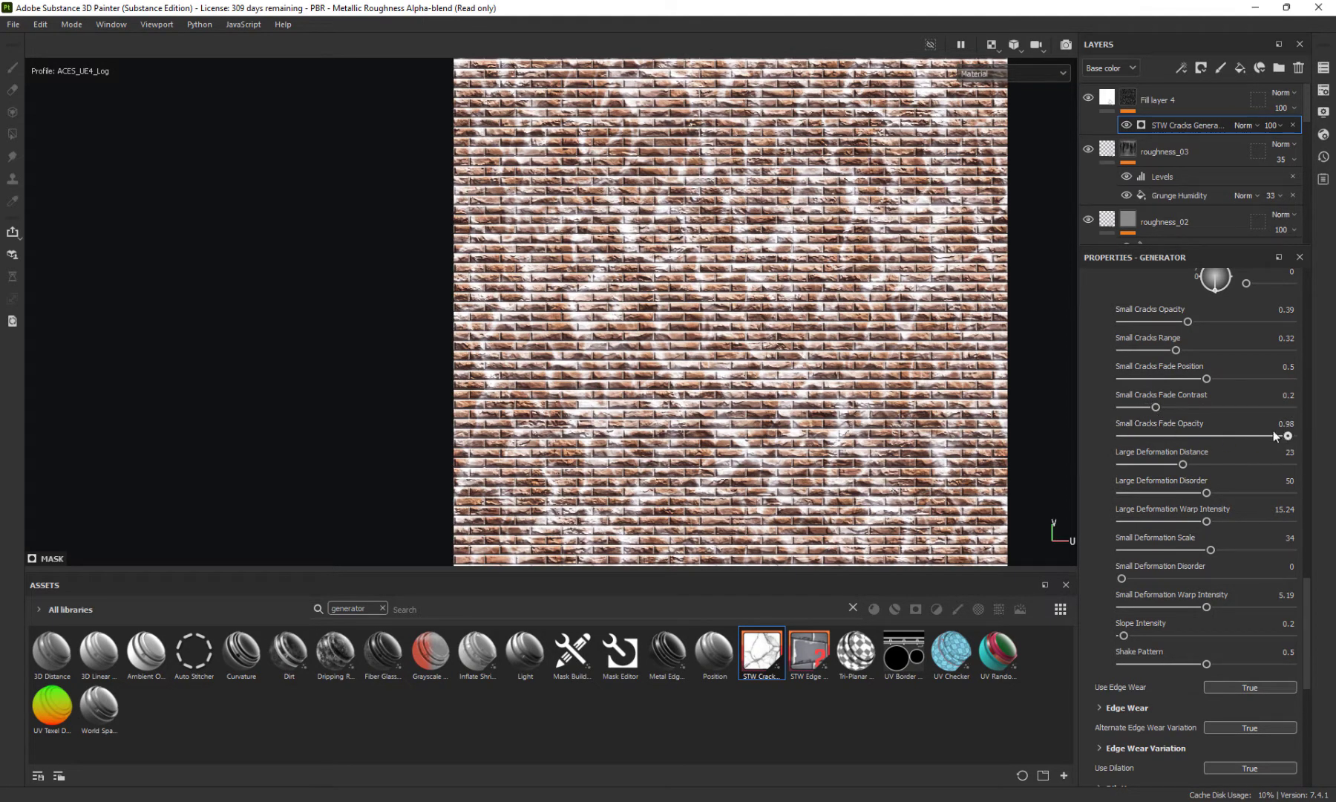
drag(1274, 433, 1302, 434)
Set Large Deformation Distance to 5, Disorder to 53.69 and Warp Intensity to 14.87, and Small Deformation Scale to 6
drag(1179, 462, 1136, 469)
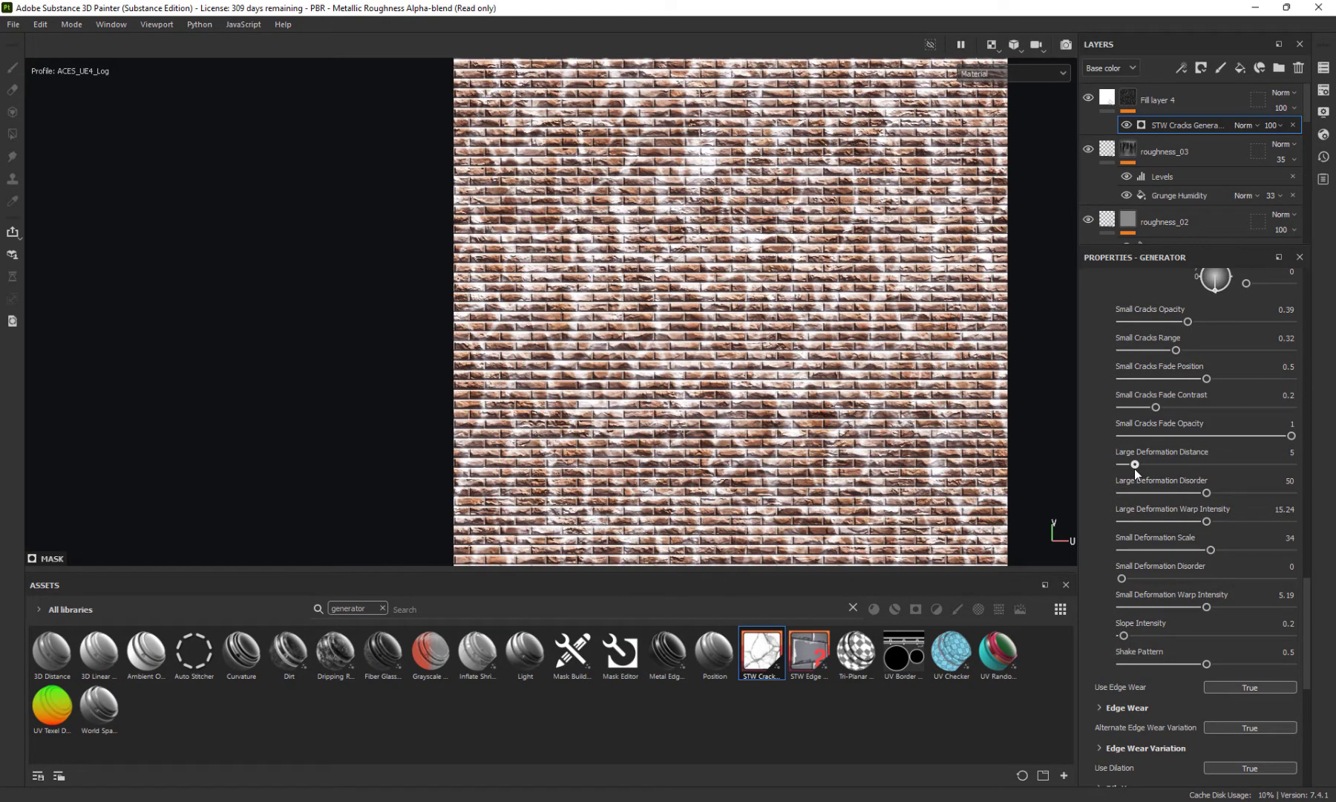
drag(1202, 490, 1102, 529)
drag(1185, 527, 1135, 551)
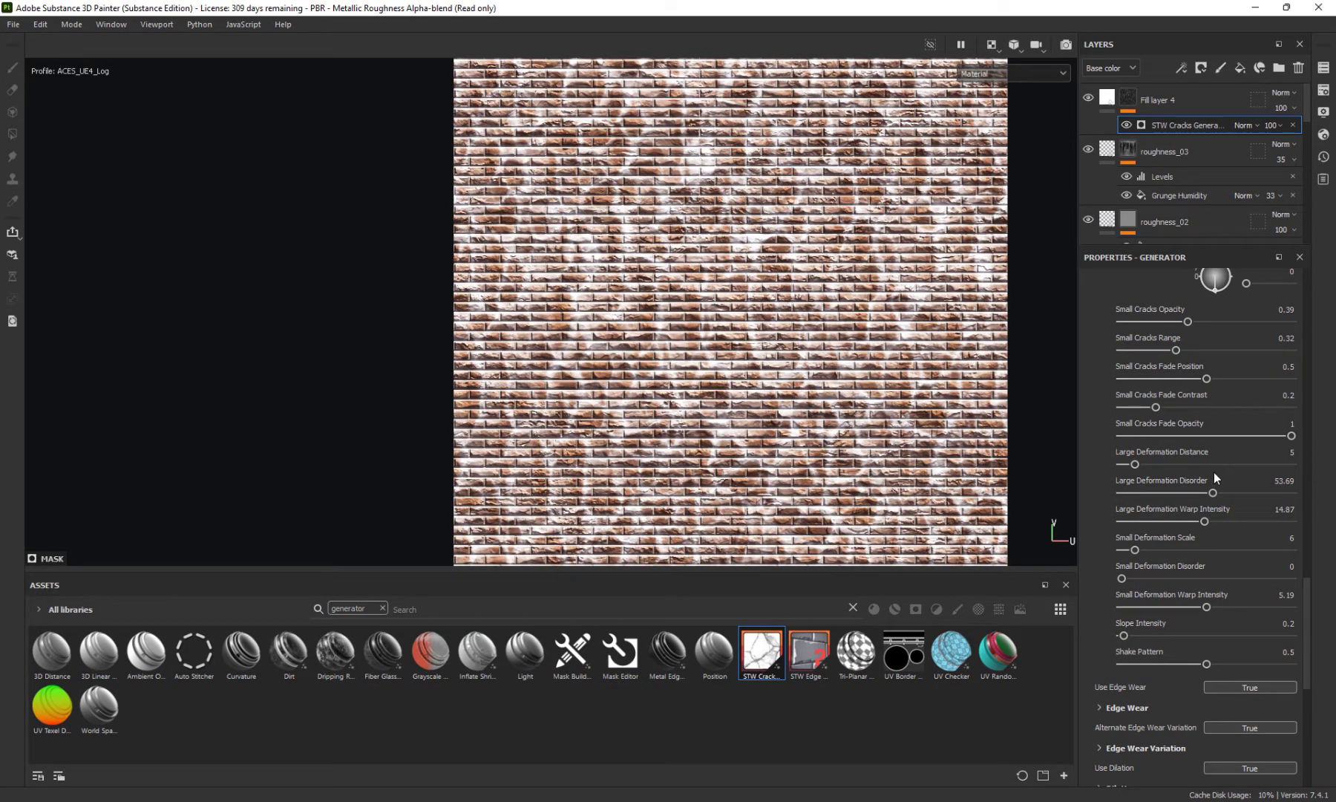
Set Small Deformation Warp Intensity to 1.53, Slope Intensity to 0.13 and Shake Pattern to 0.76
drag(1208, 605, 1109, 634)
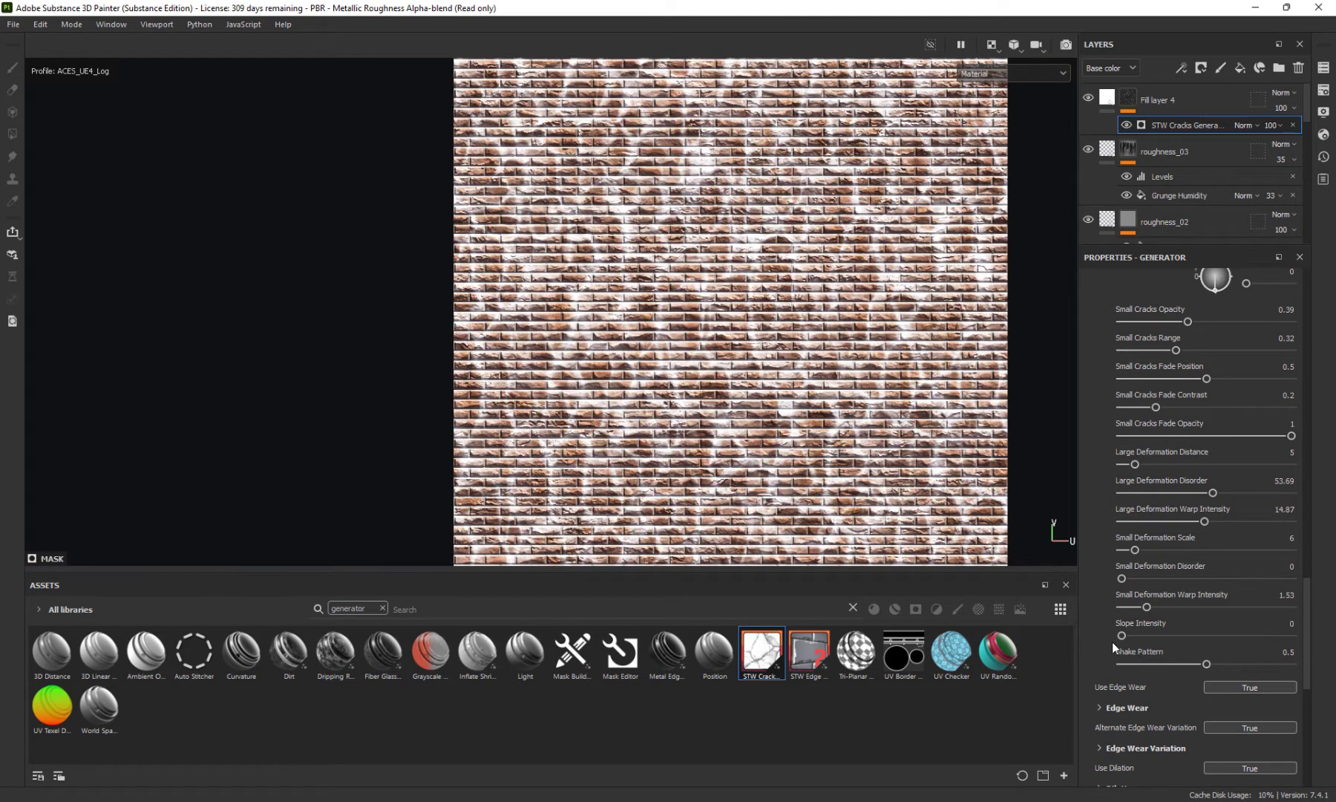
drag(1120, 640, 1125, 639)
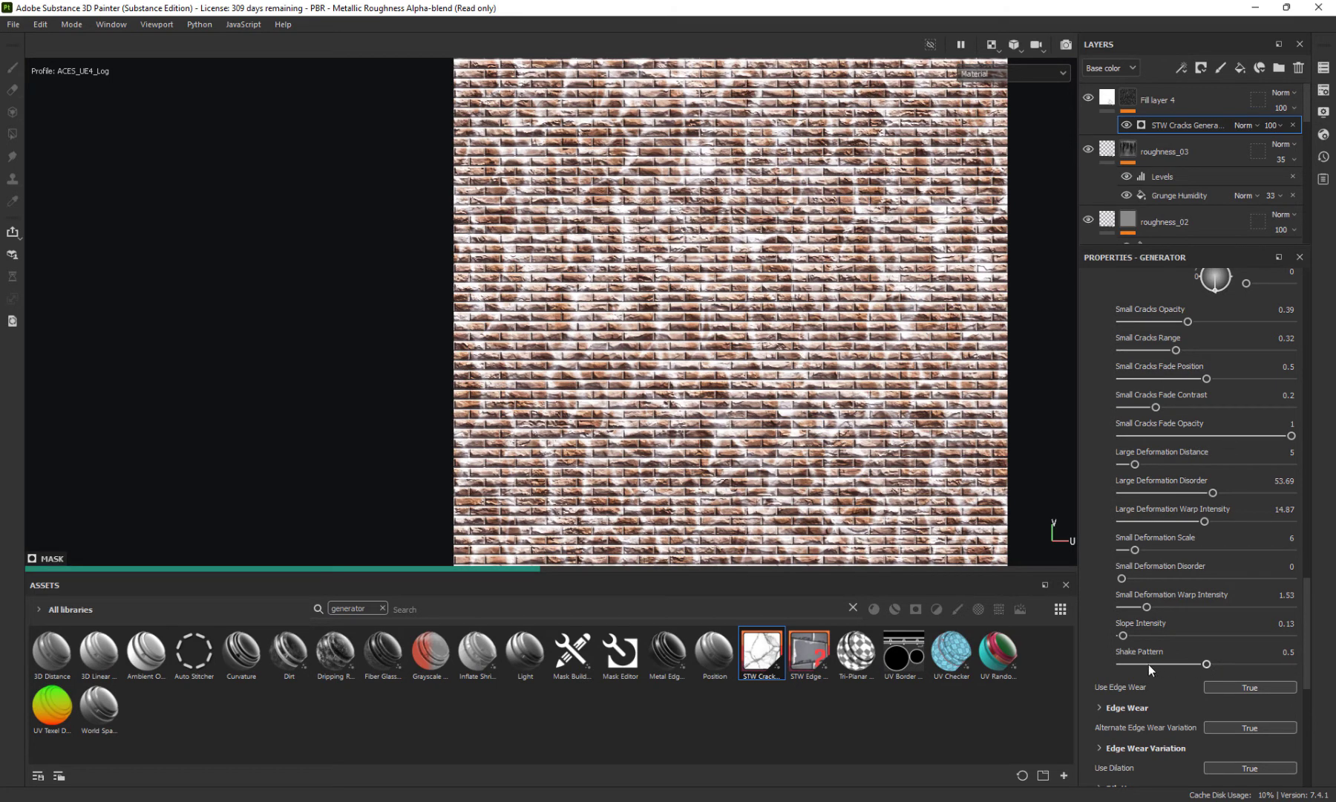
click(1138, 664)
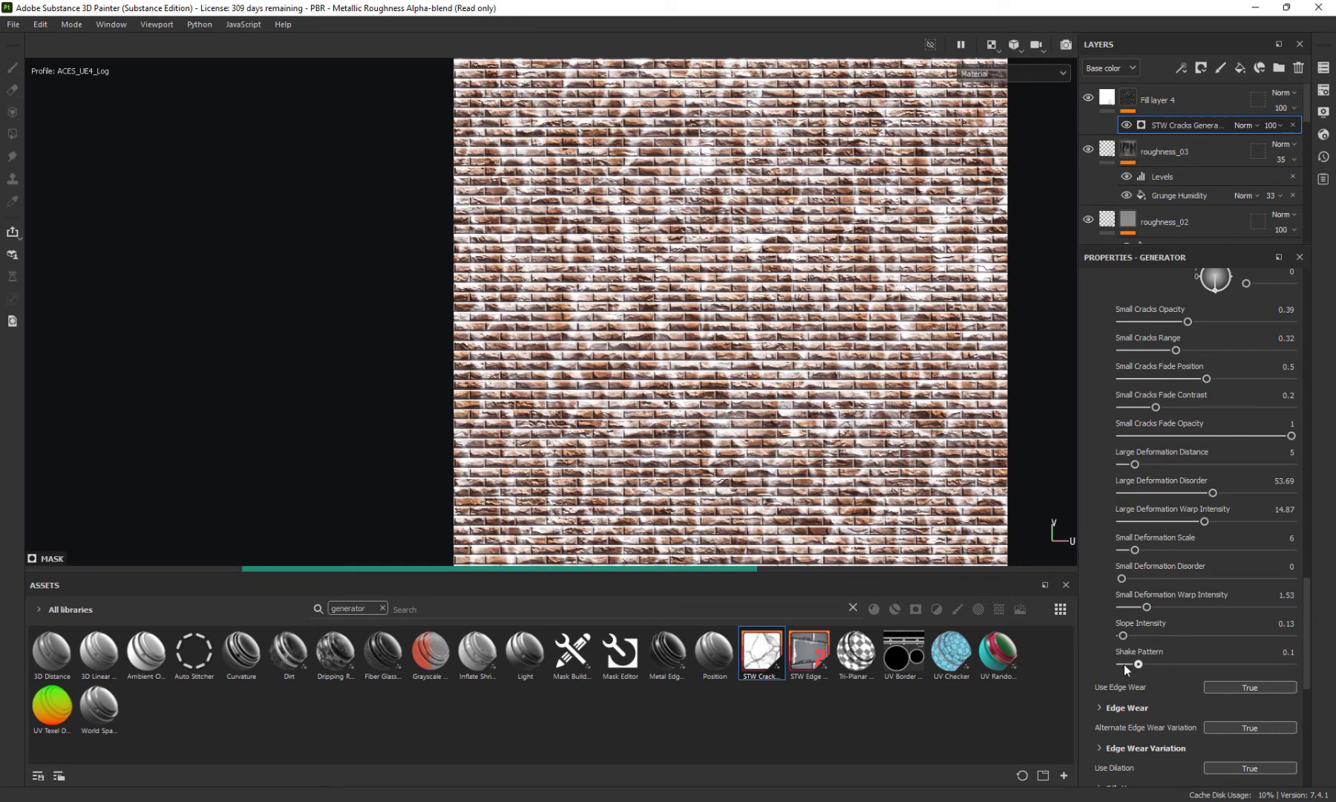
click(1250, 664)
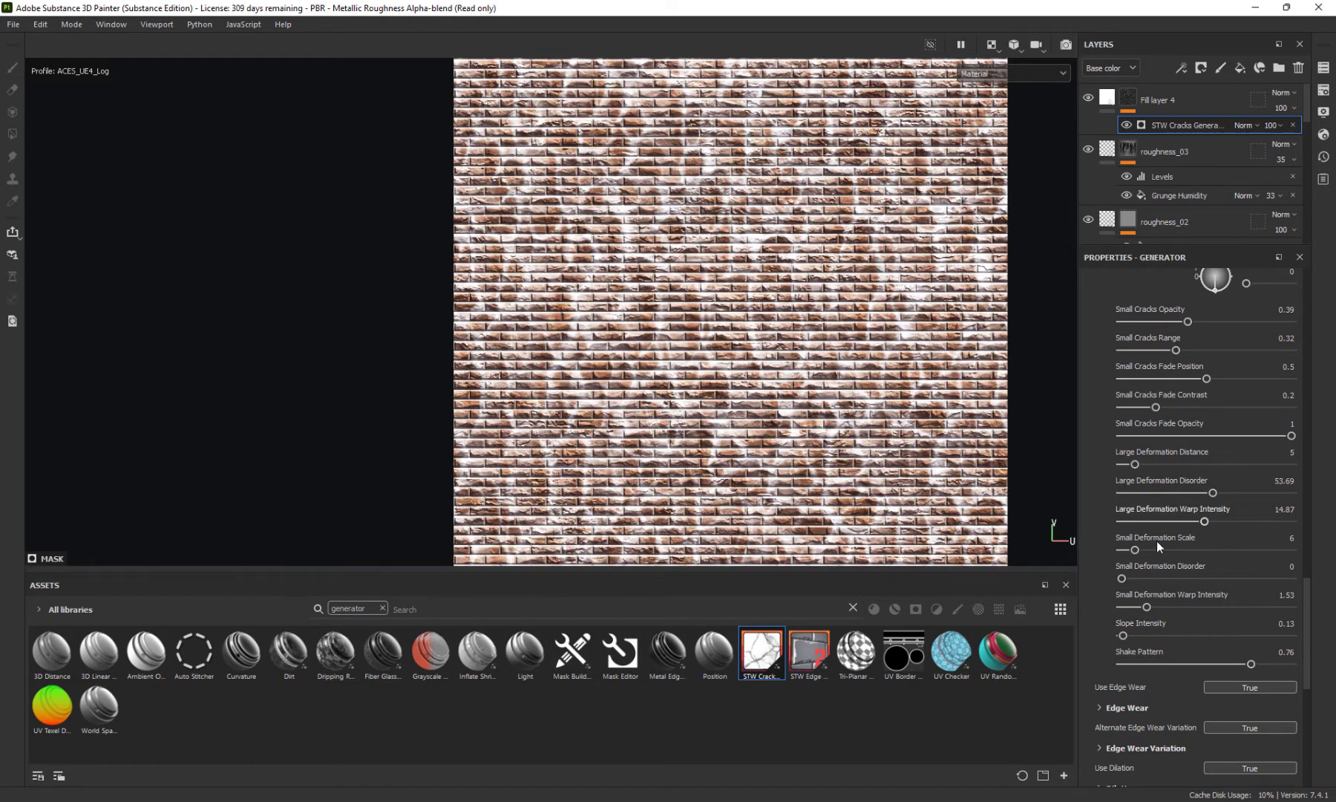
Set the STW Cracks Generator's Edge Wear distances to Large 6, Medium 5, Small 16 and Tiny 13
scroll(1232, 618, down, 3)
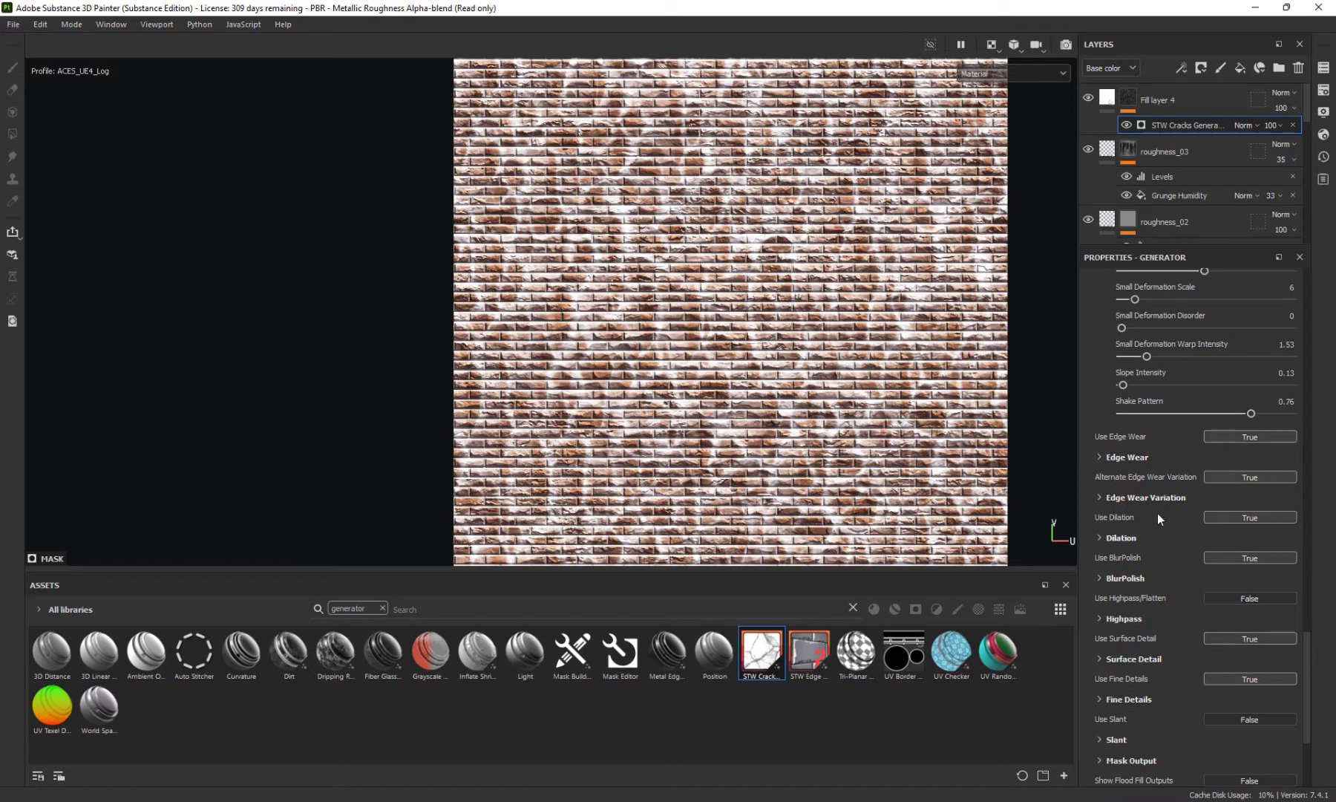
click(1099, 456)
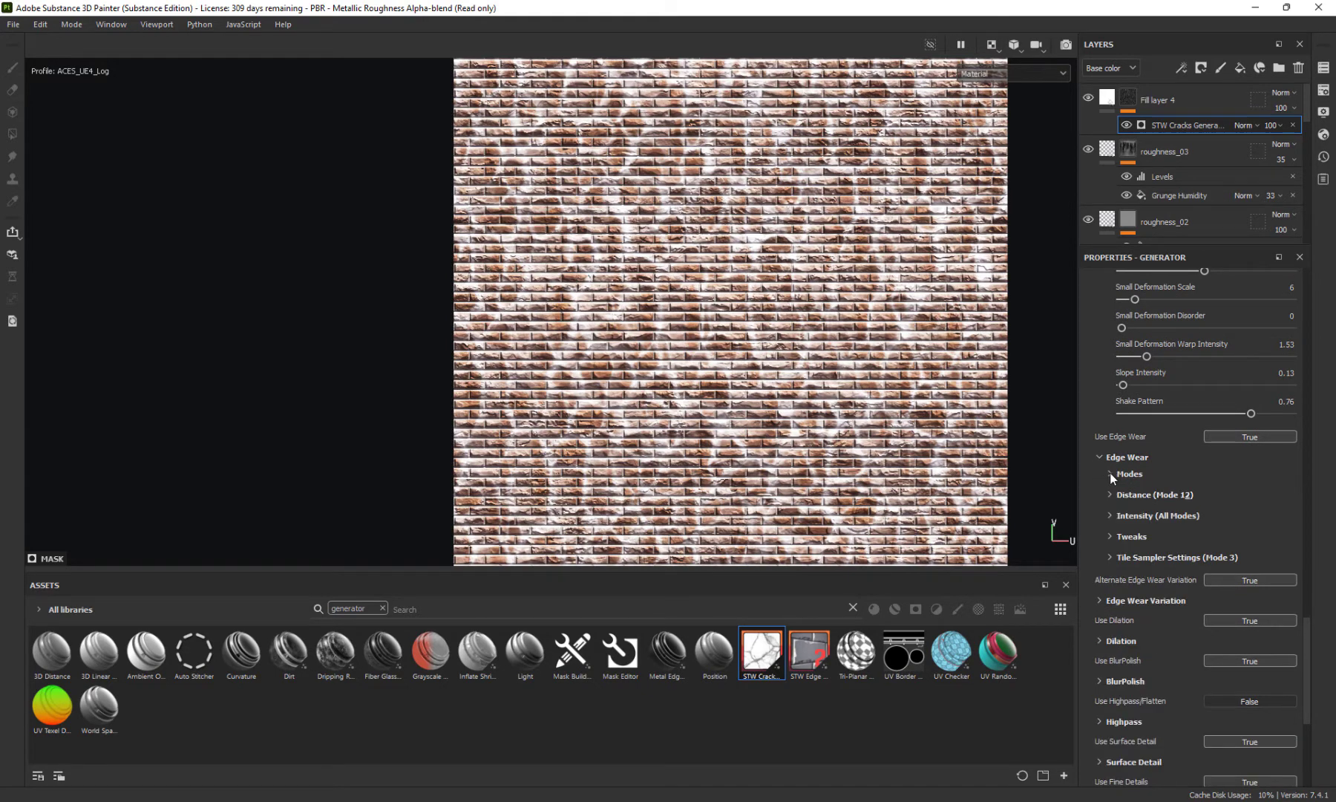
click(1111, 474)
click(1112, 474)
click(1109, 494)
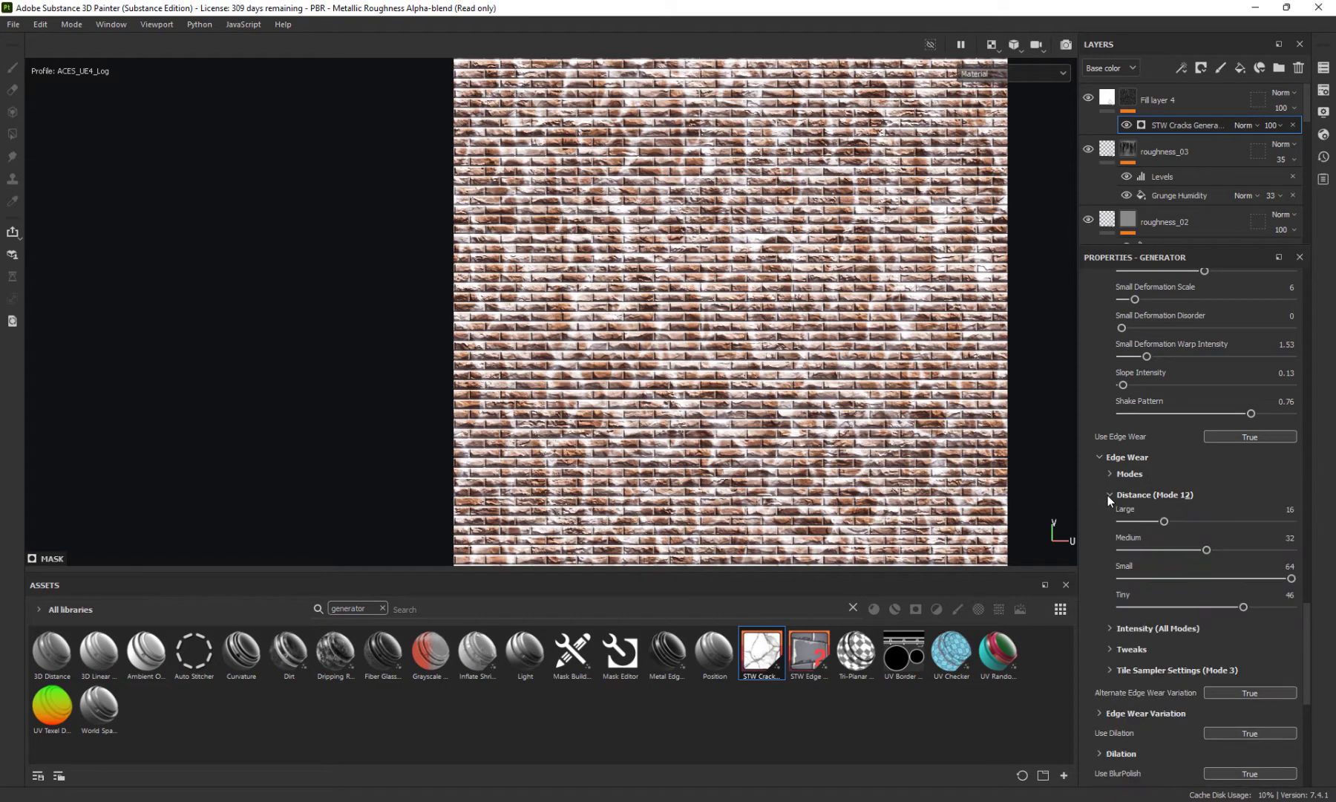
scroll(815, 372, up, 6)
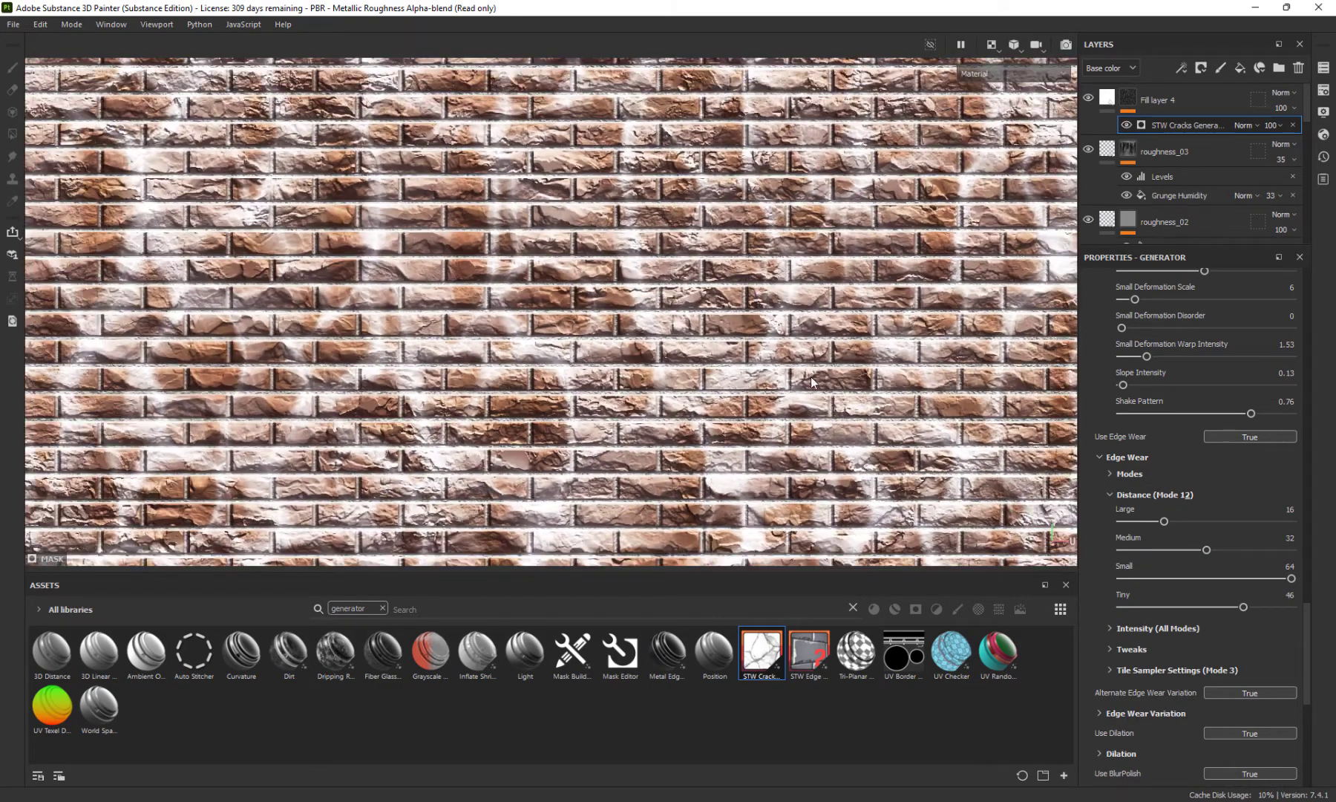
drag(1164, 522, 1167, 522)
scroll(1168, 537, down, 2)
click(1166, 520)
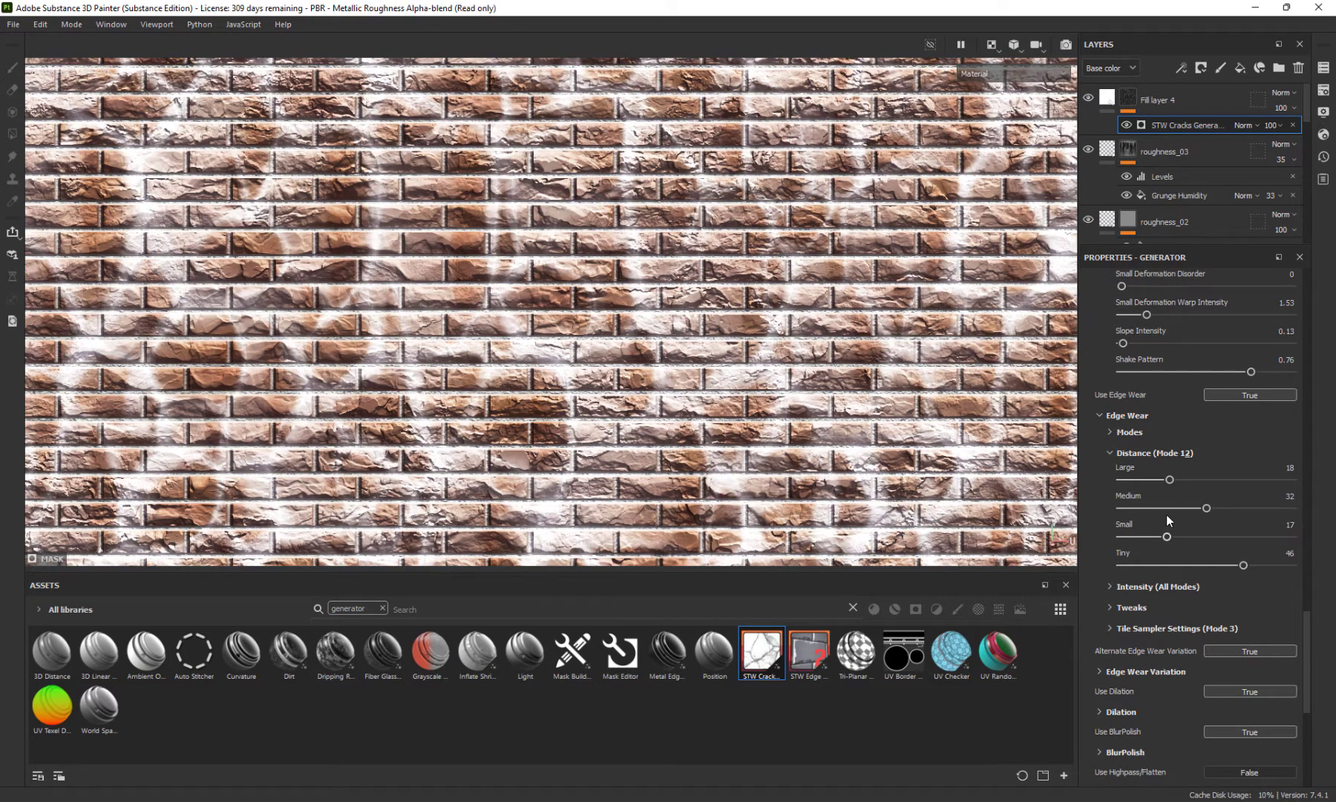
drag(1167, 483, 1138, 567)
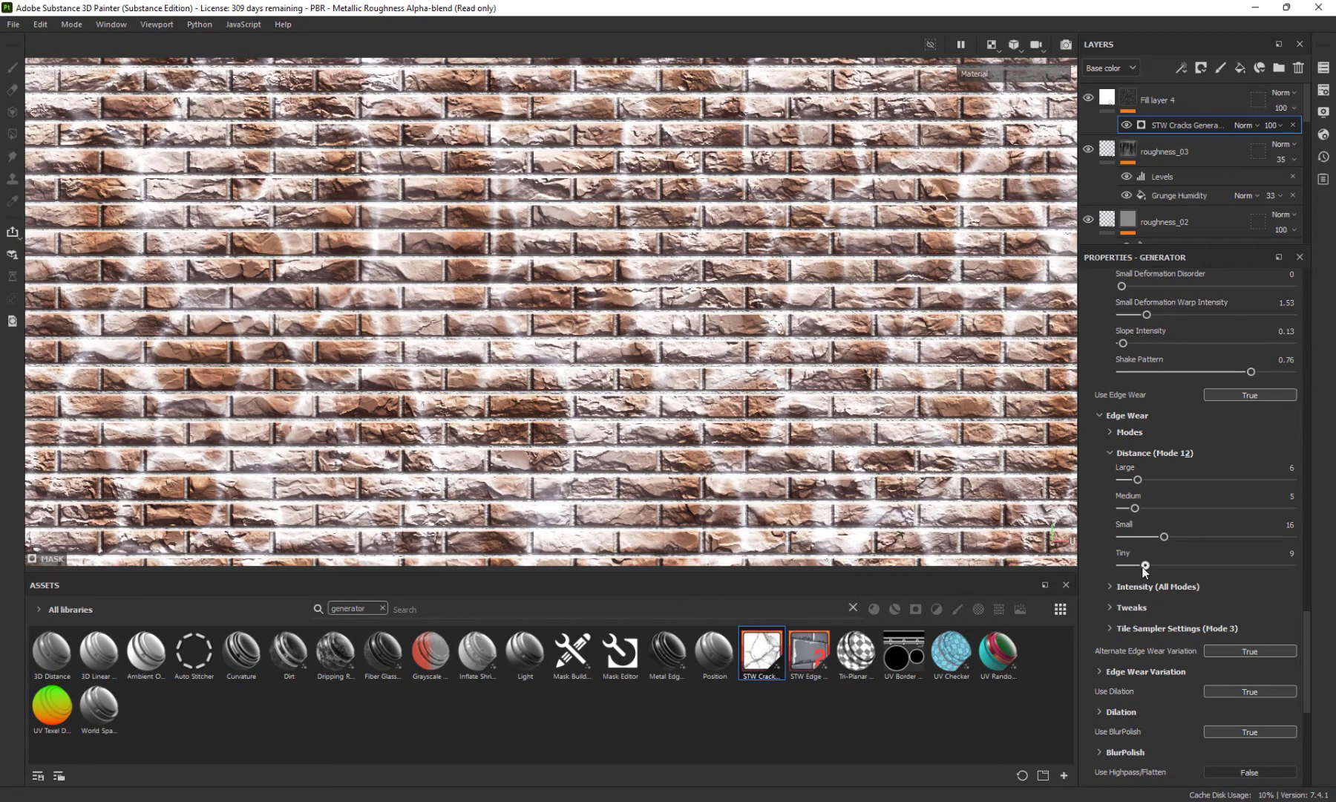
key(f)
scroll(634, 301, down, 2)
scroll(907, 417, up, 4)
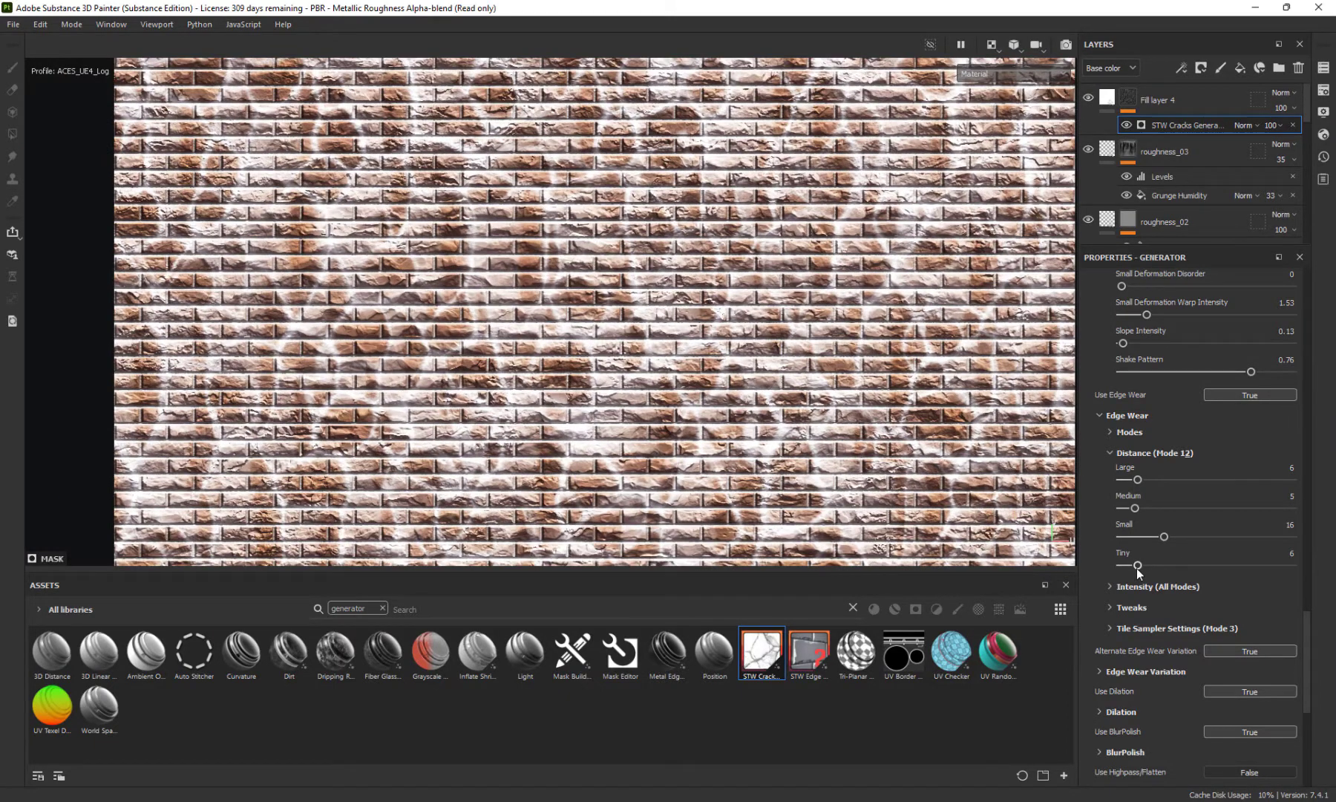
drag(1137, 567, 1252, 611)
Set Edge Wear intensity to Large 0.78 and Medium 0.35, and its tweaks to Depth 0.62 and Trimming 0.26
click(1111, 588)
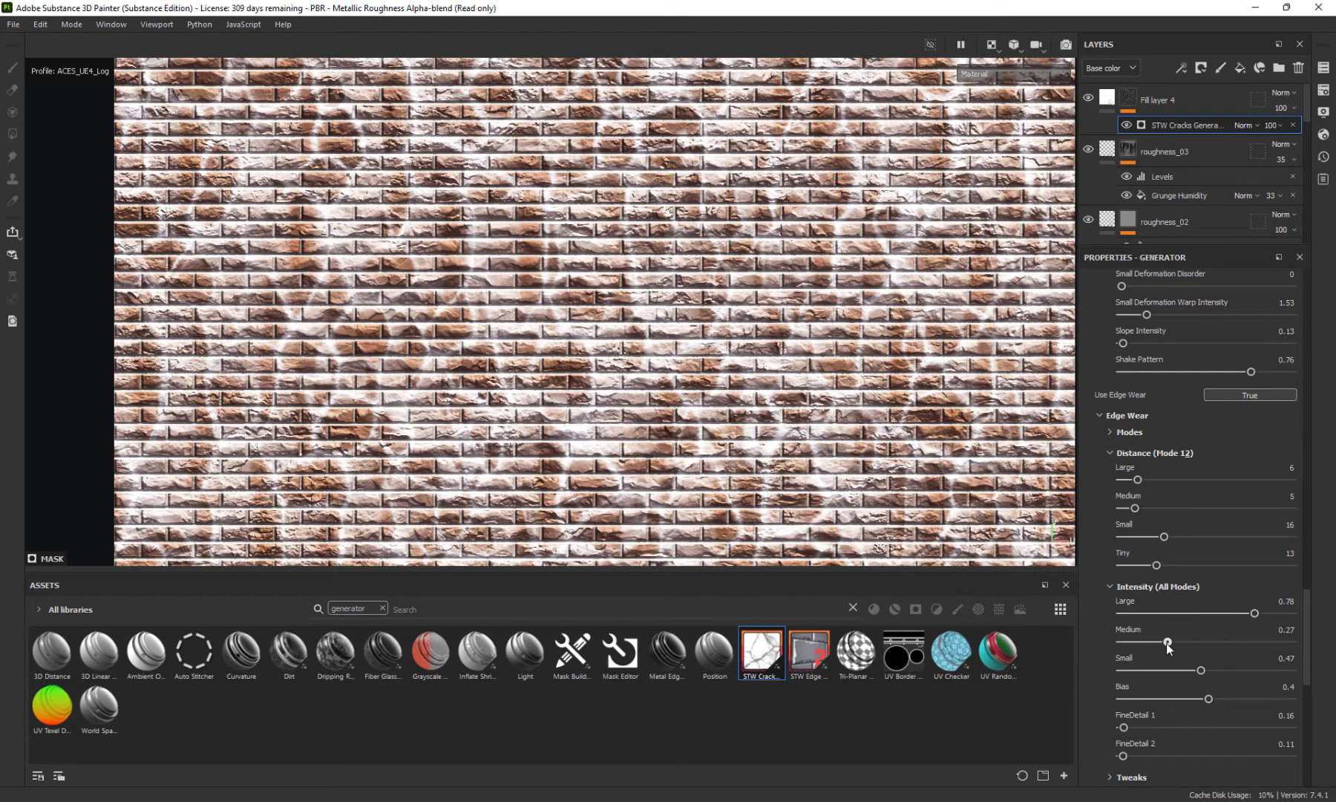
scroll(1174, 696, down, 4)
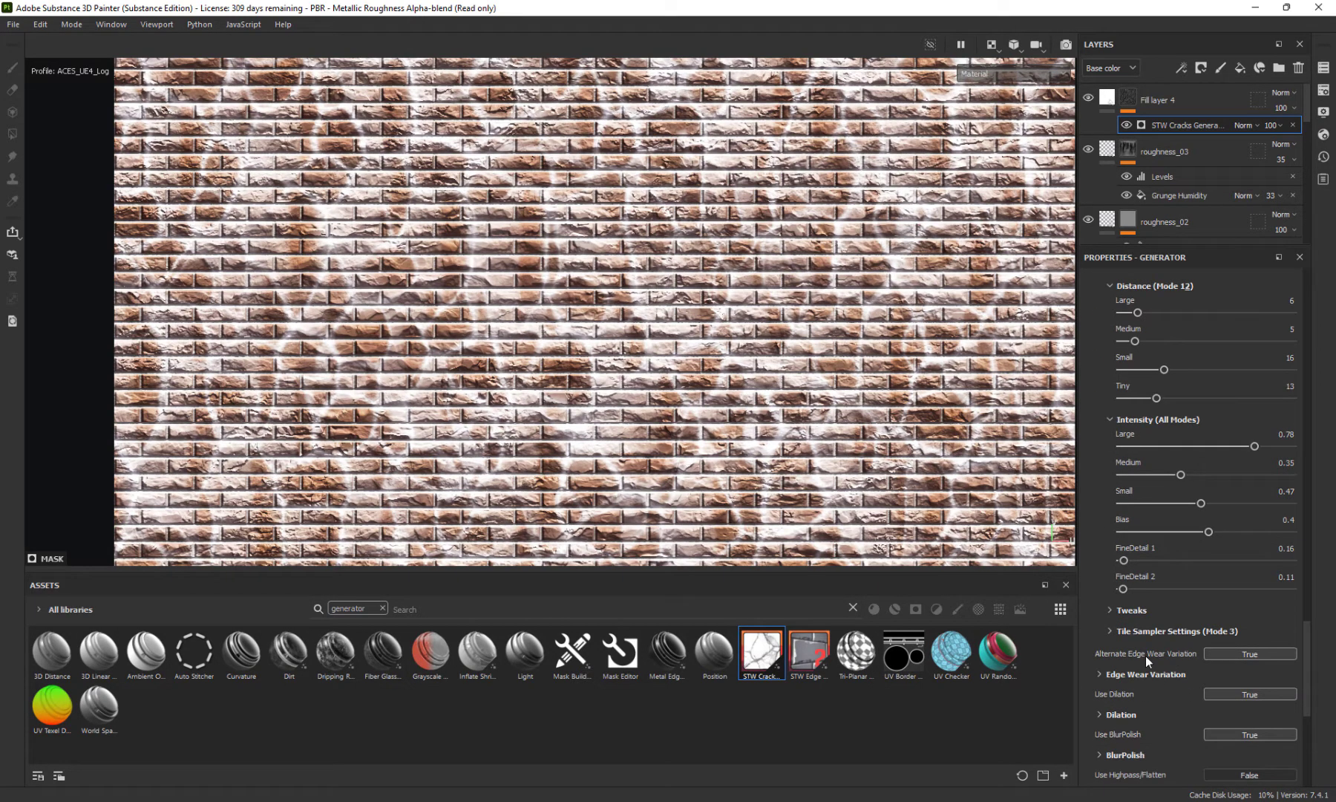
click(1111, 610)
scroll(1114, 612, down, 4)
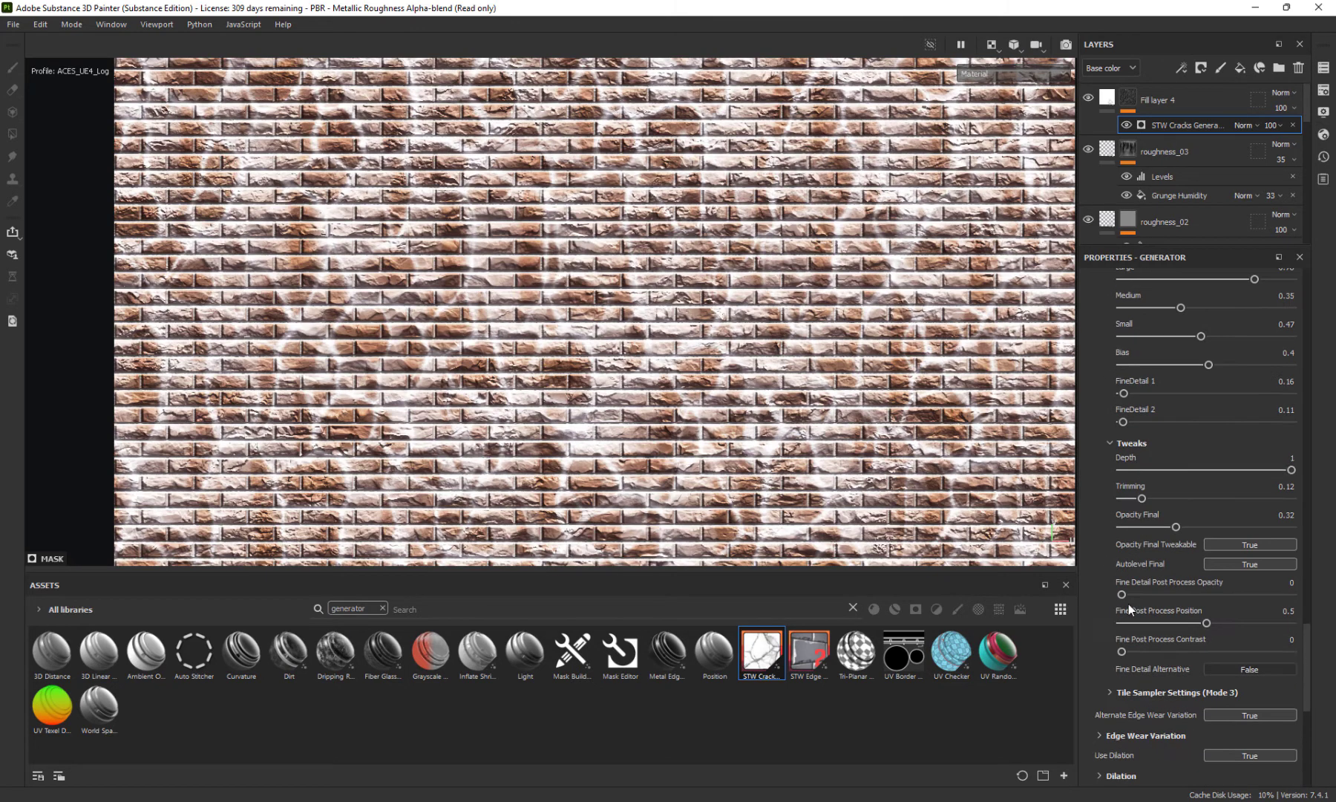
drag(1205, 470, 1148, 470)
click(1210, 478)
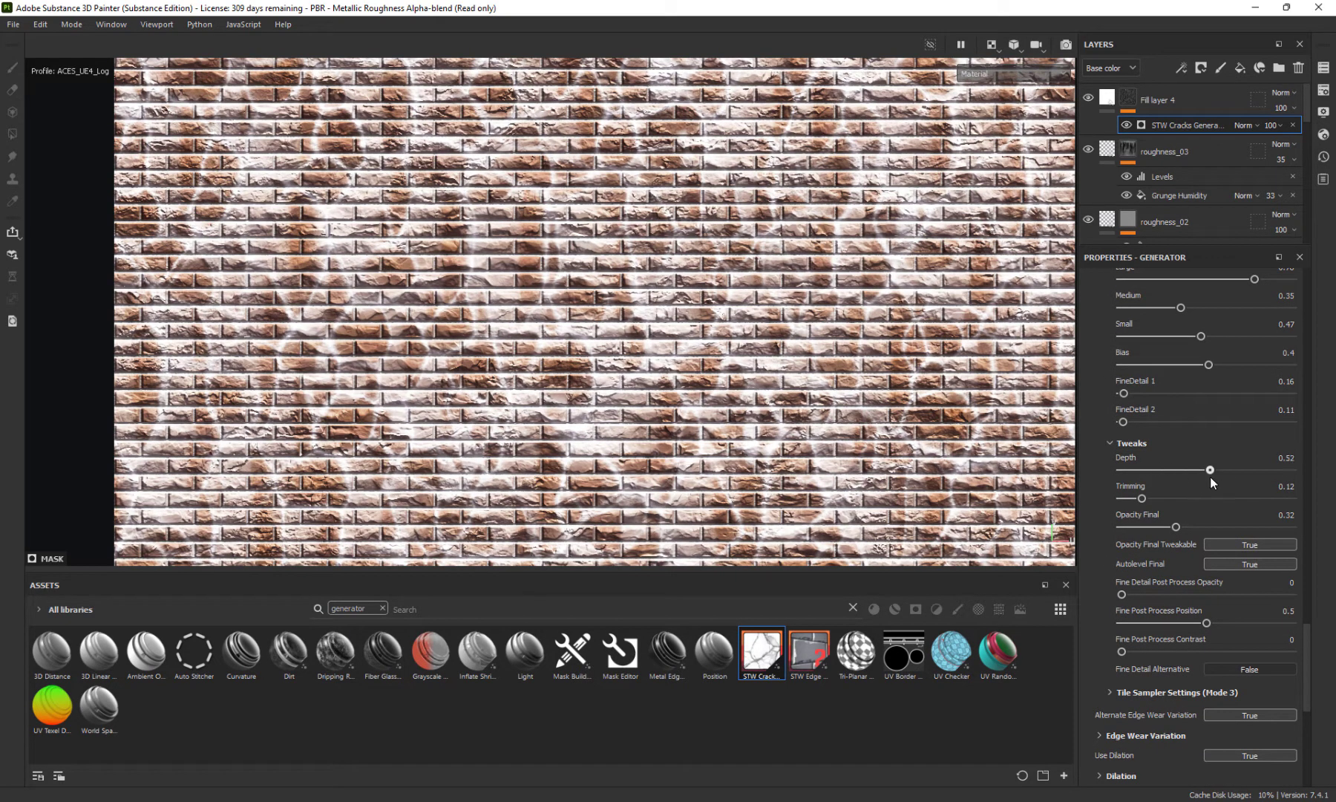
mouse_move(1141, 498)
mouse_down()
mouse_move(1261, 505)
mouse_move(1166, 498)
mouse_up()
scroll(1177, 616, down, 3)
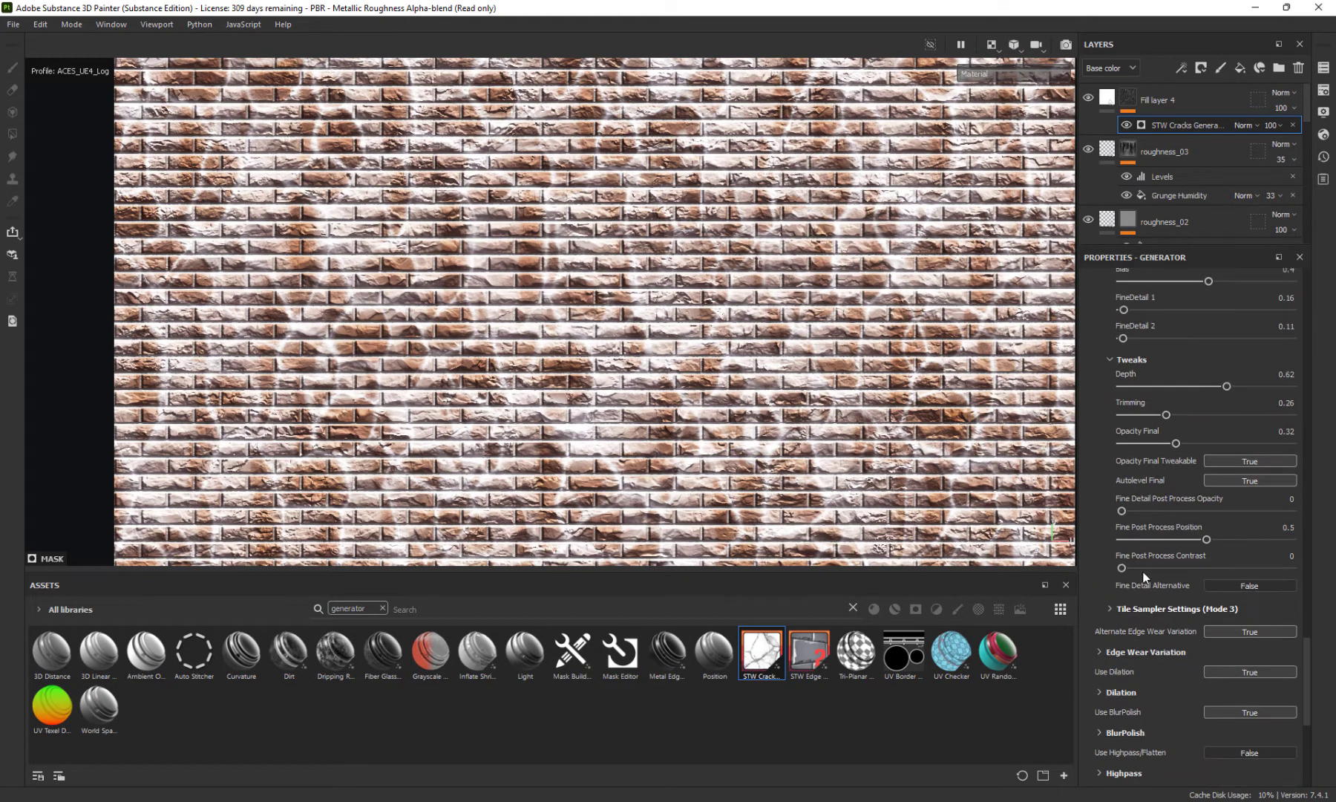
Try several random seeds for the Edge Wear Variation mask and settle on 5
scroll(1136, 550, down, 3)
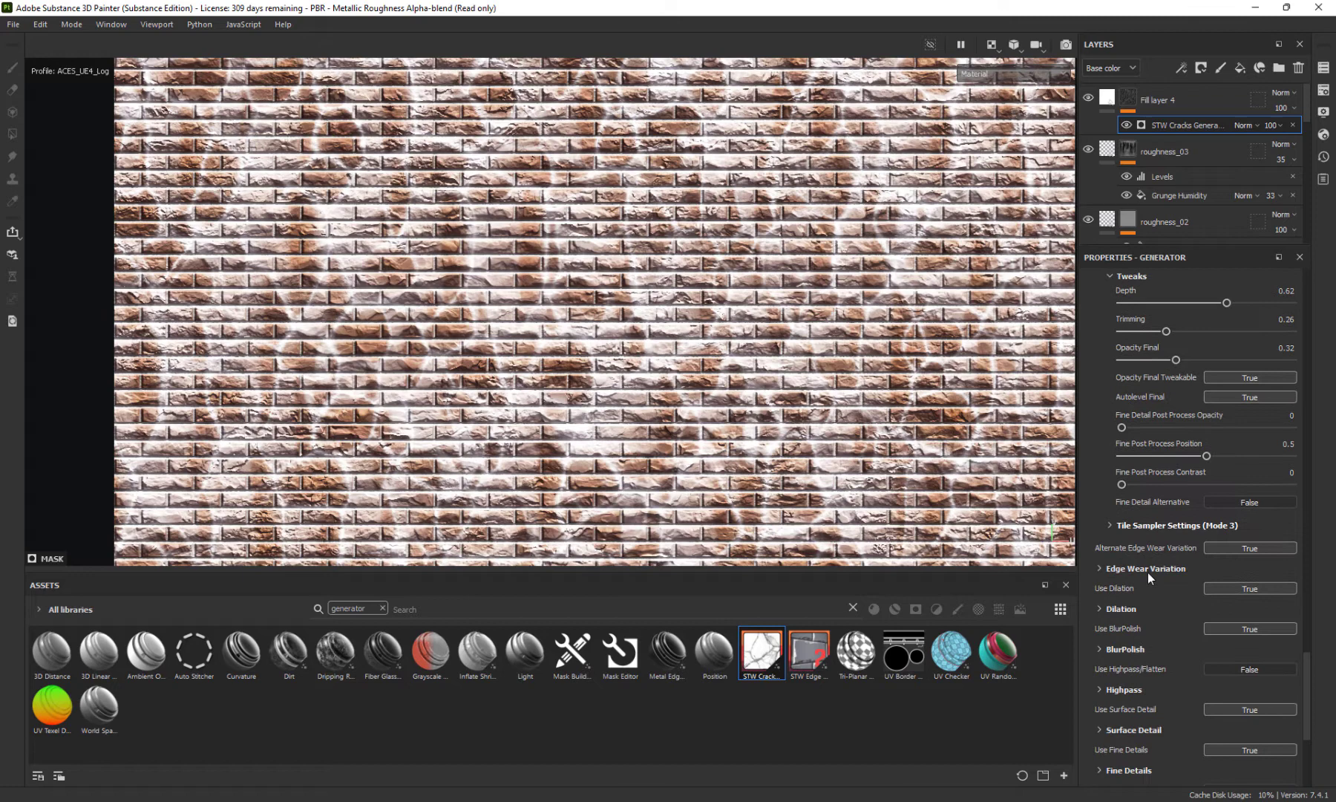
click(1102, 568)
scroll(1130, 572, down, 2)
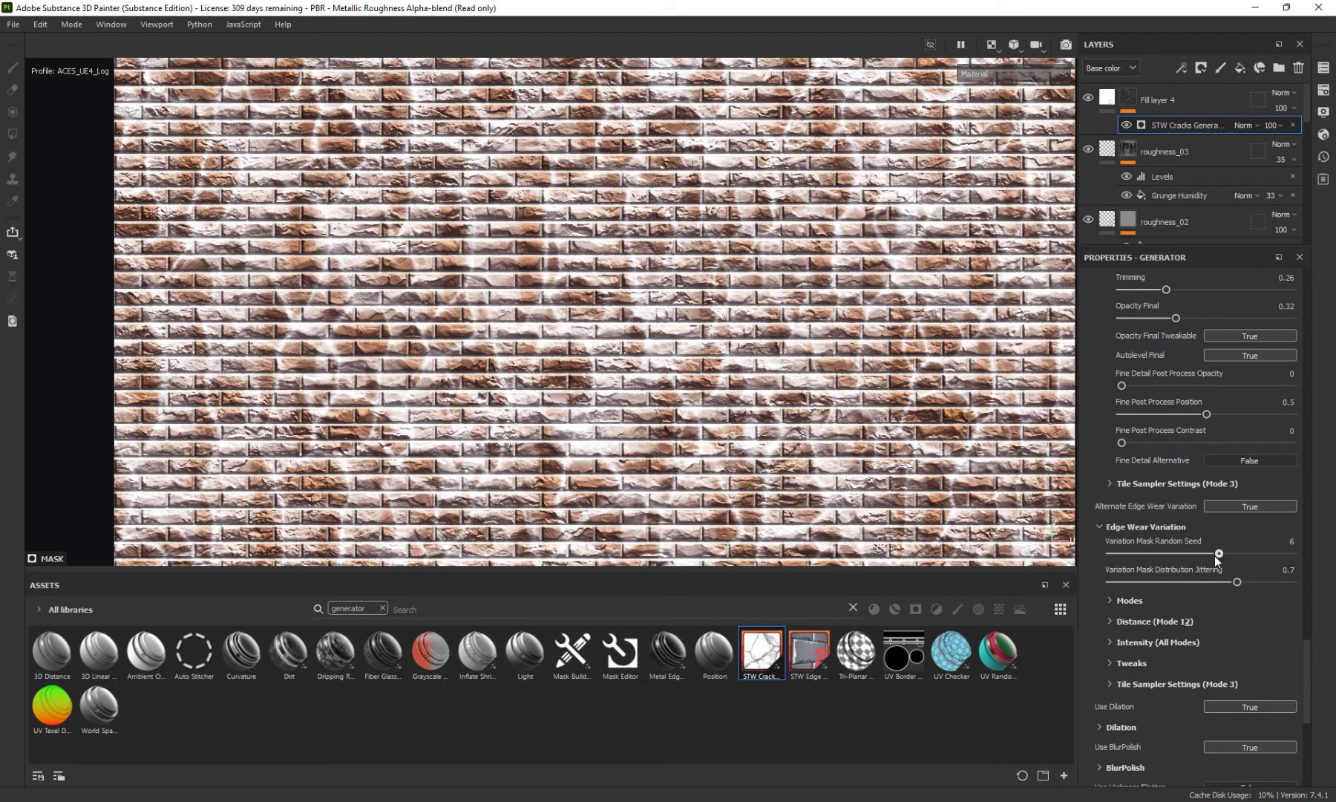
click(1236, 553)
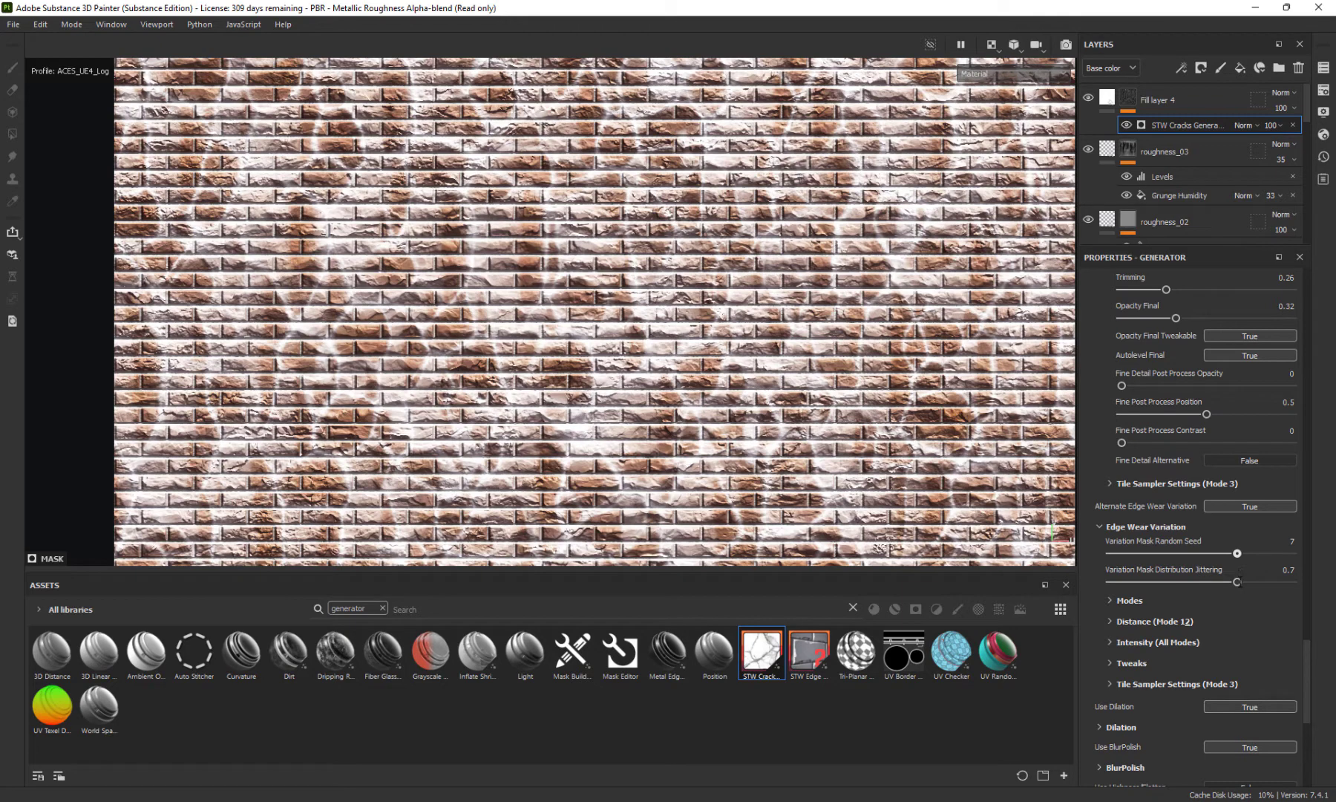
click(1125, 600)
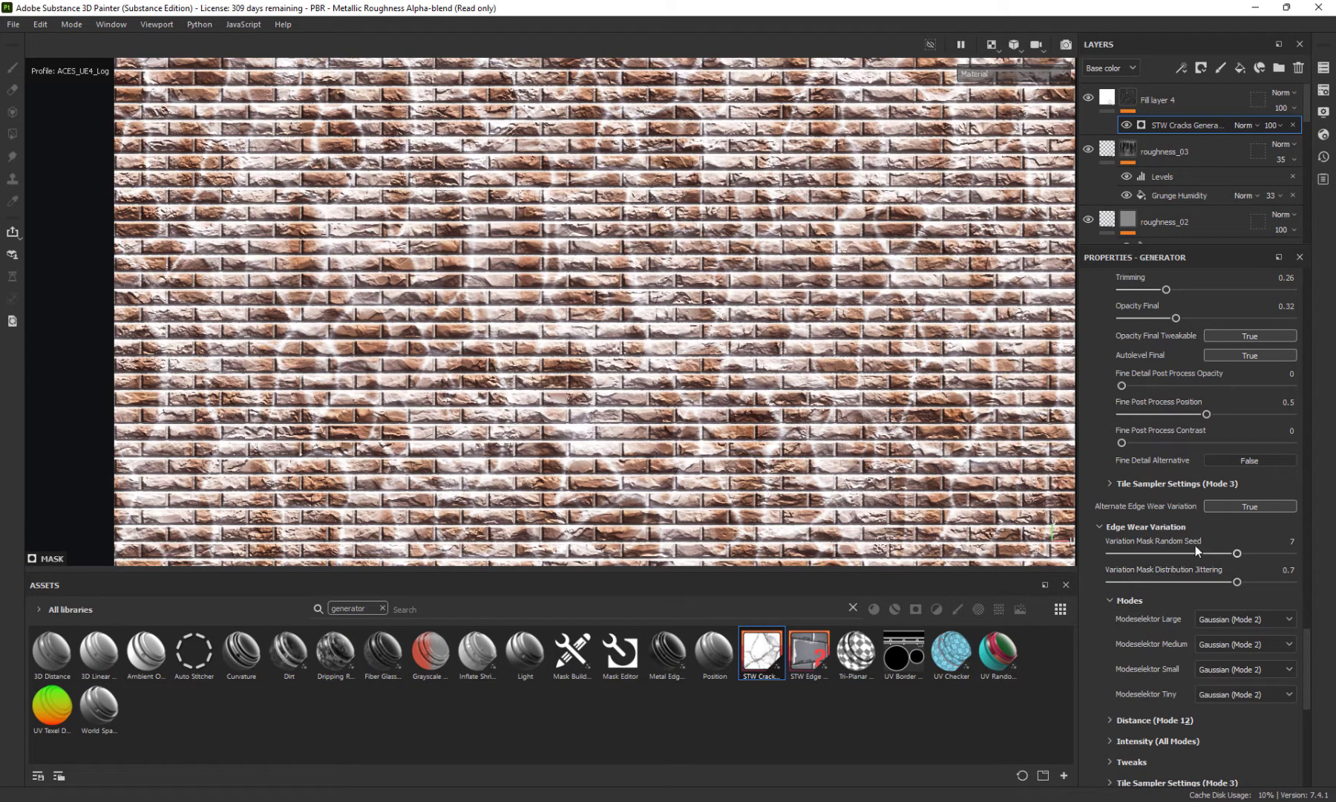
drag(1225, 551, 1183, 553)
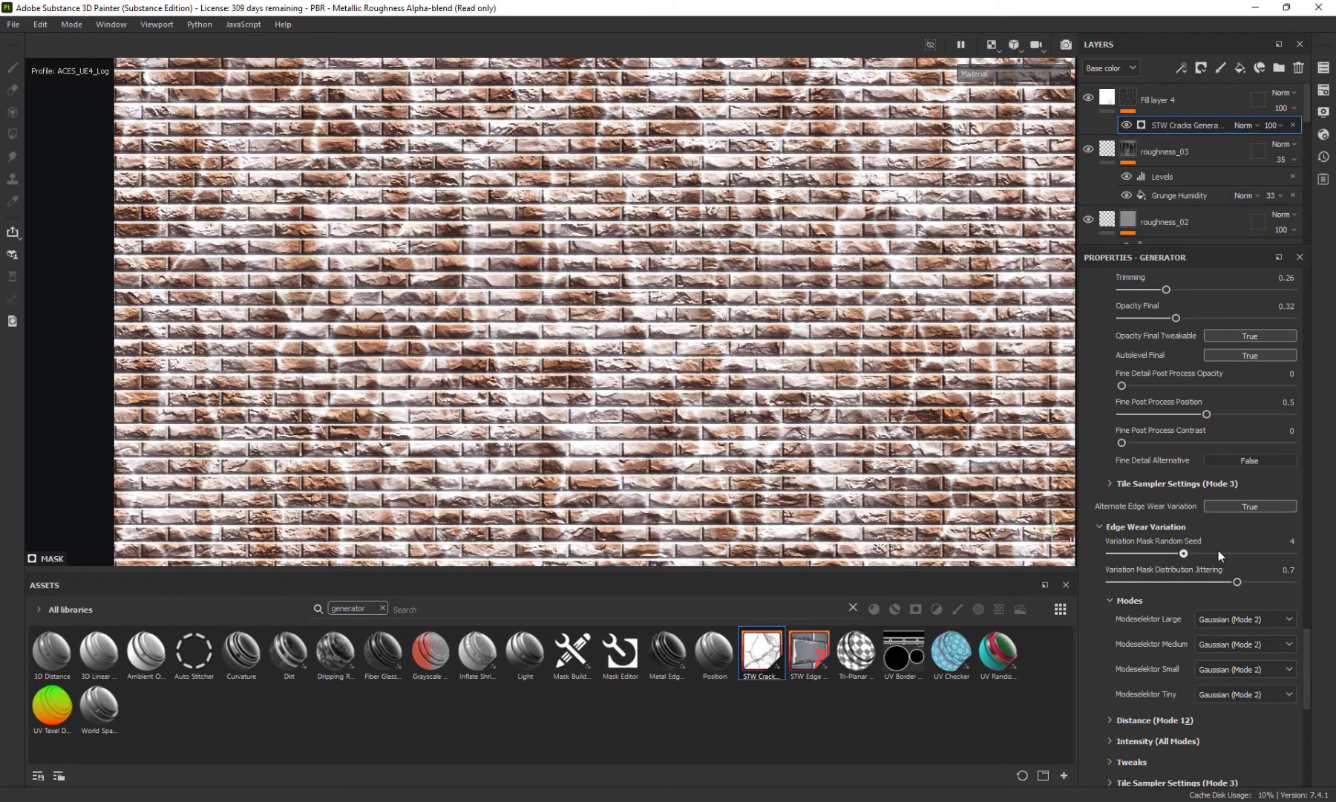
click(1202, 553)
scroll(725, 272, down, 5)
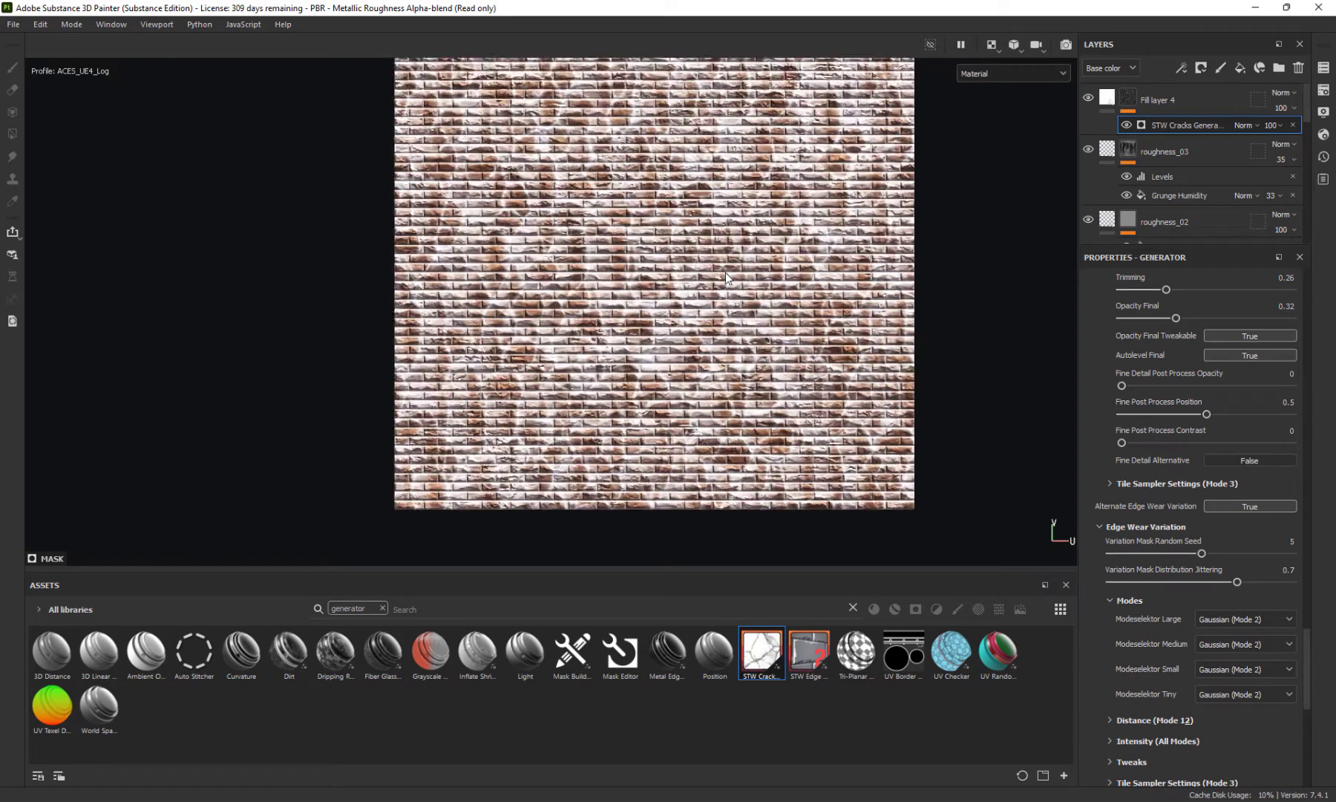
scroll(725, 272, up, 1)
drag(1202, 553, 1181, 552)
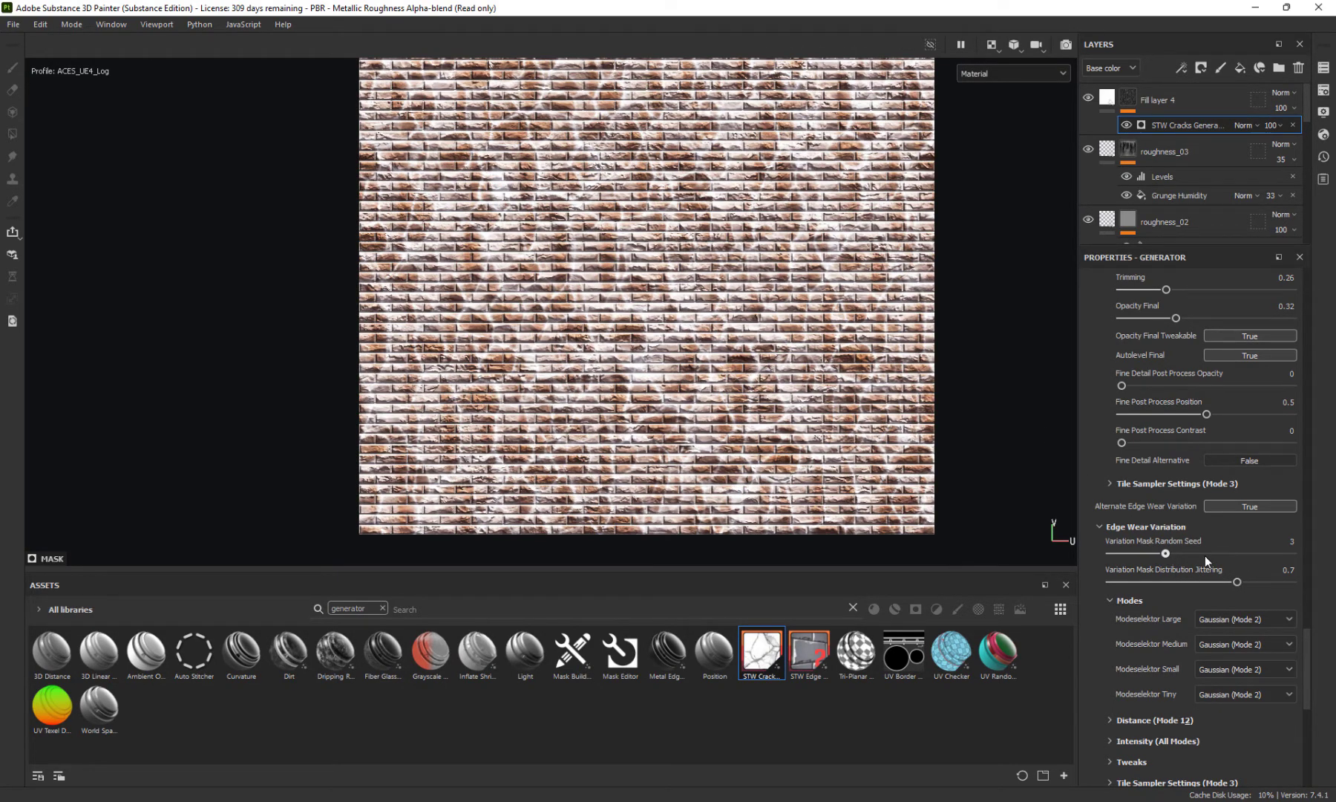
click(1201, 553)
Test low and high Large distances for Edge Wear Variation, then set the value to 14
scroll(1136, 627, down, 1)
click(1114, 636)
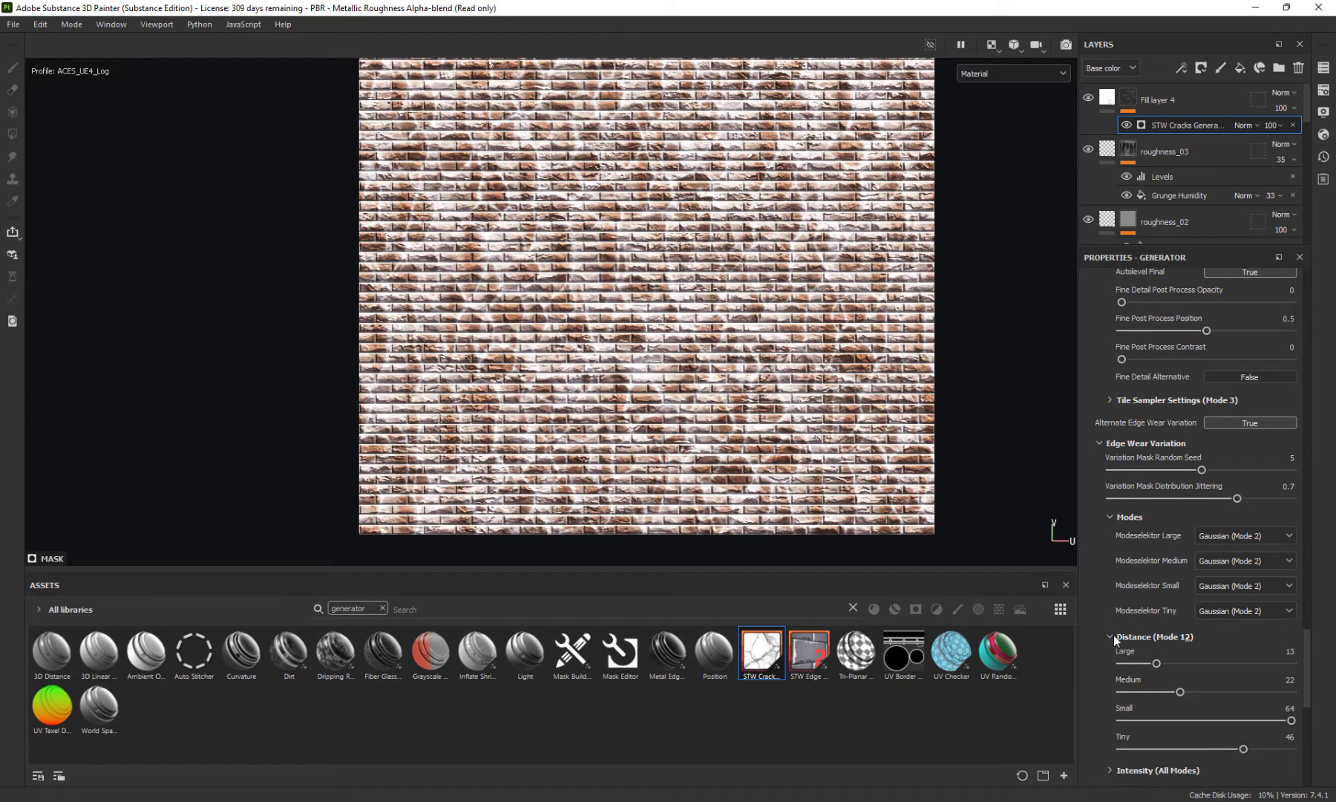
scroll(1159, 626, down, 1)
drag(1159, 578, 1230, 579)
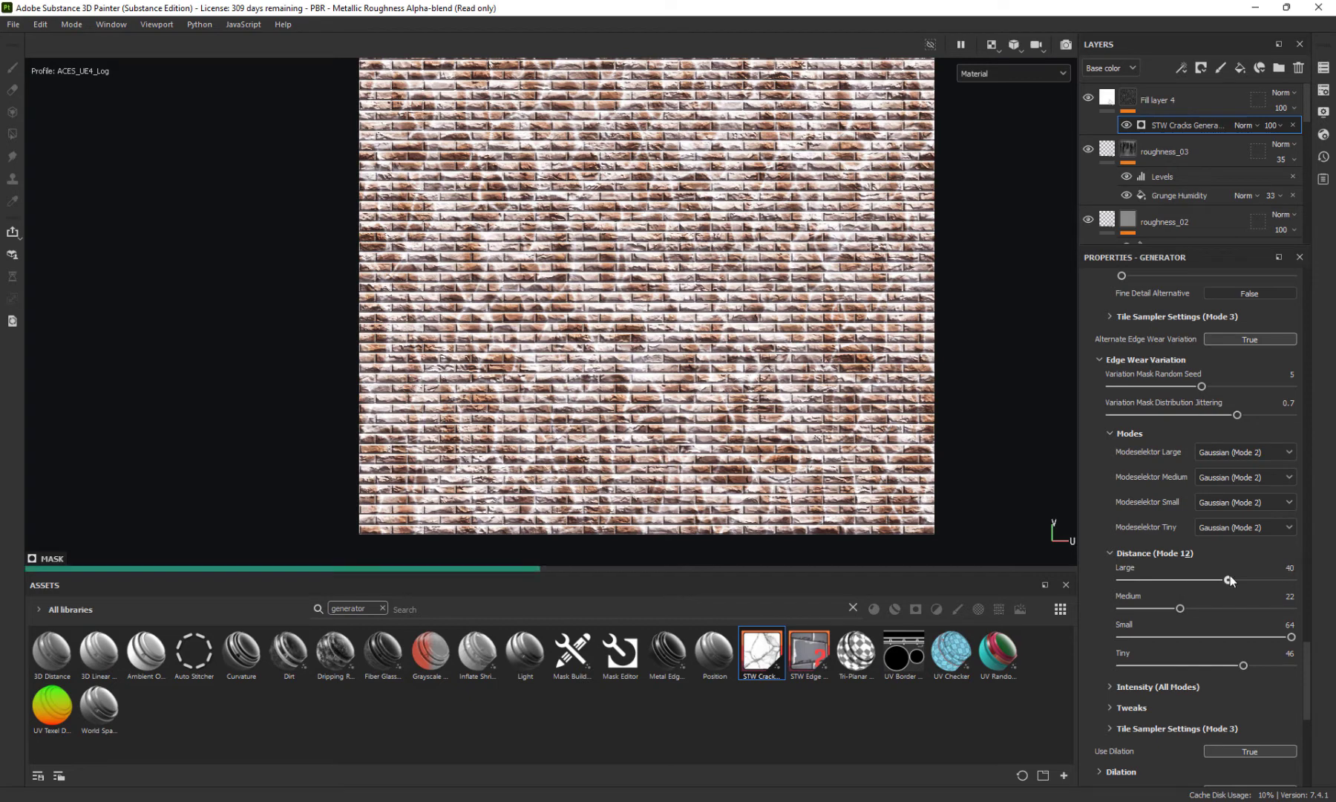
click(1271, 579)
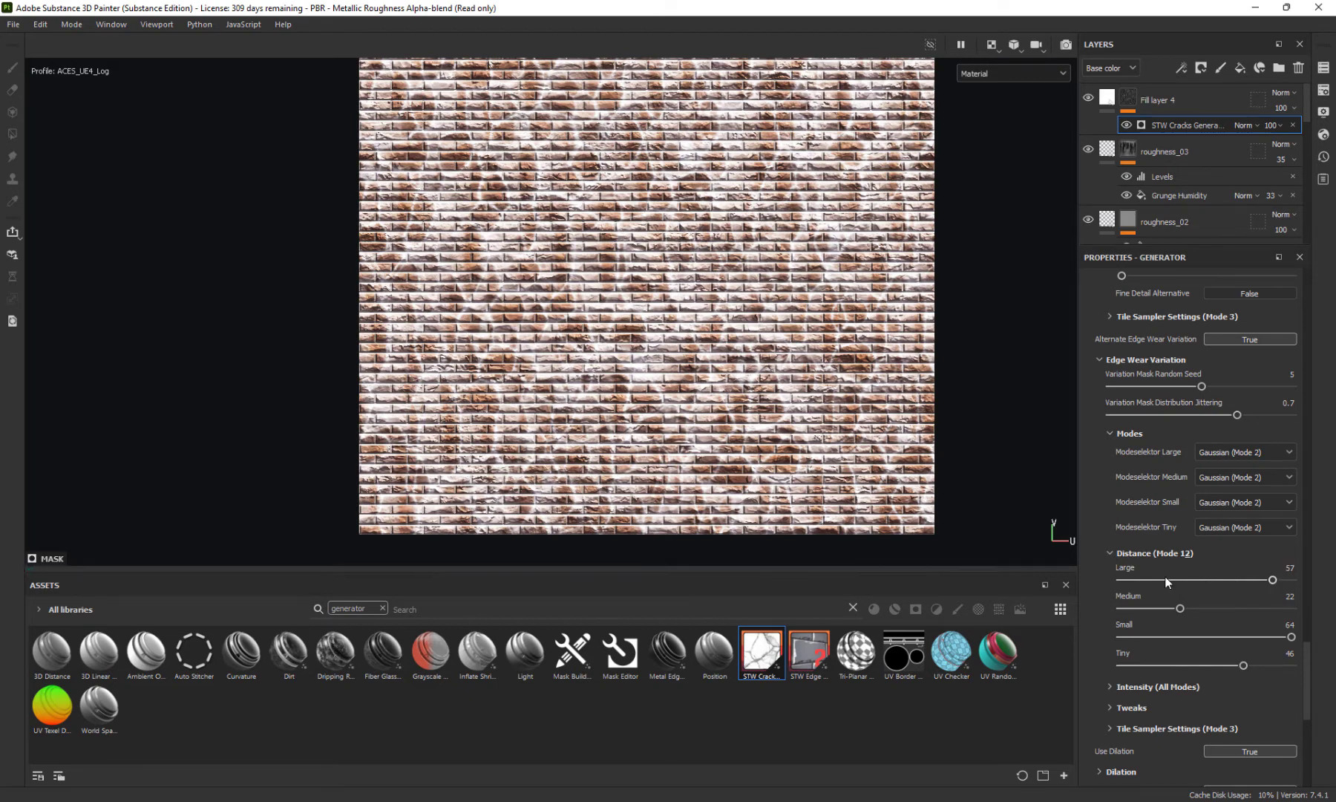
click(1131, 579)
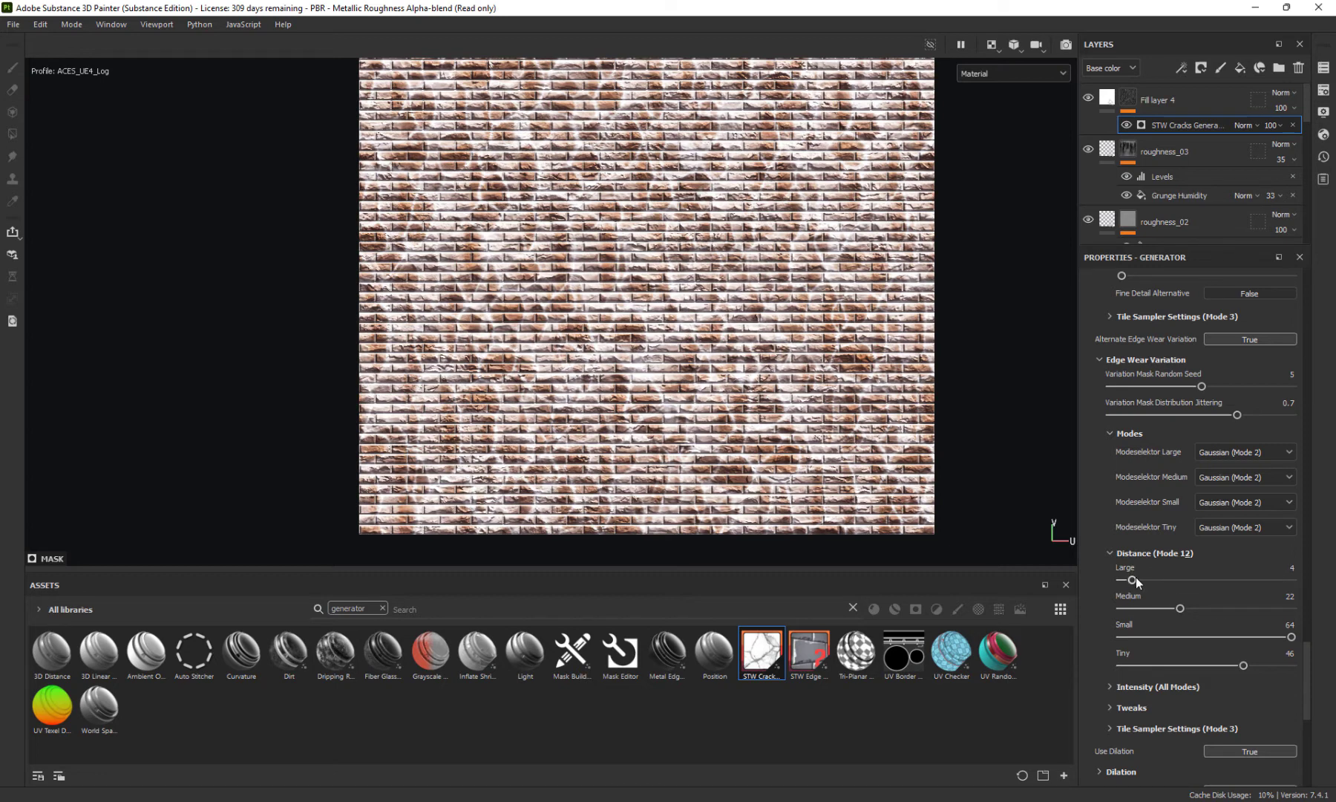
drag(1132, 579, 1158, 579)
Reduce the Edge Wear Variation's Large intensity strongly and set its Medium intensity to 0.39
click(1113, 687)
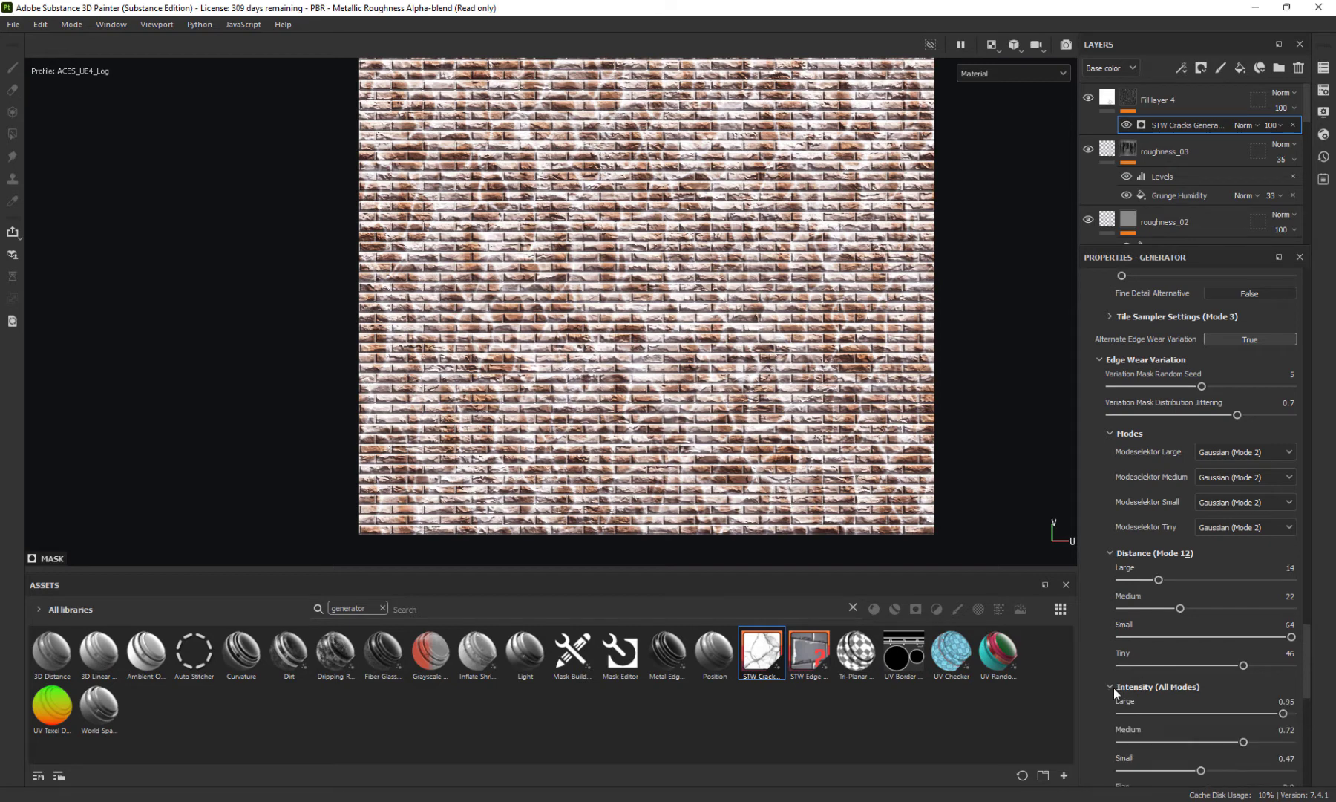
scroll(1135, 683, down, 1)
click(1149, 671)
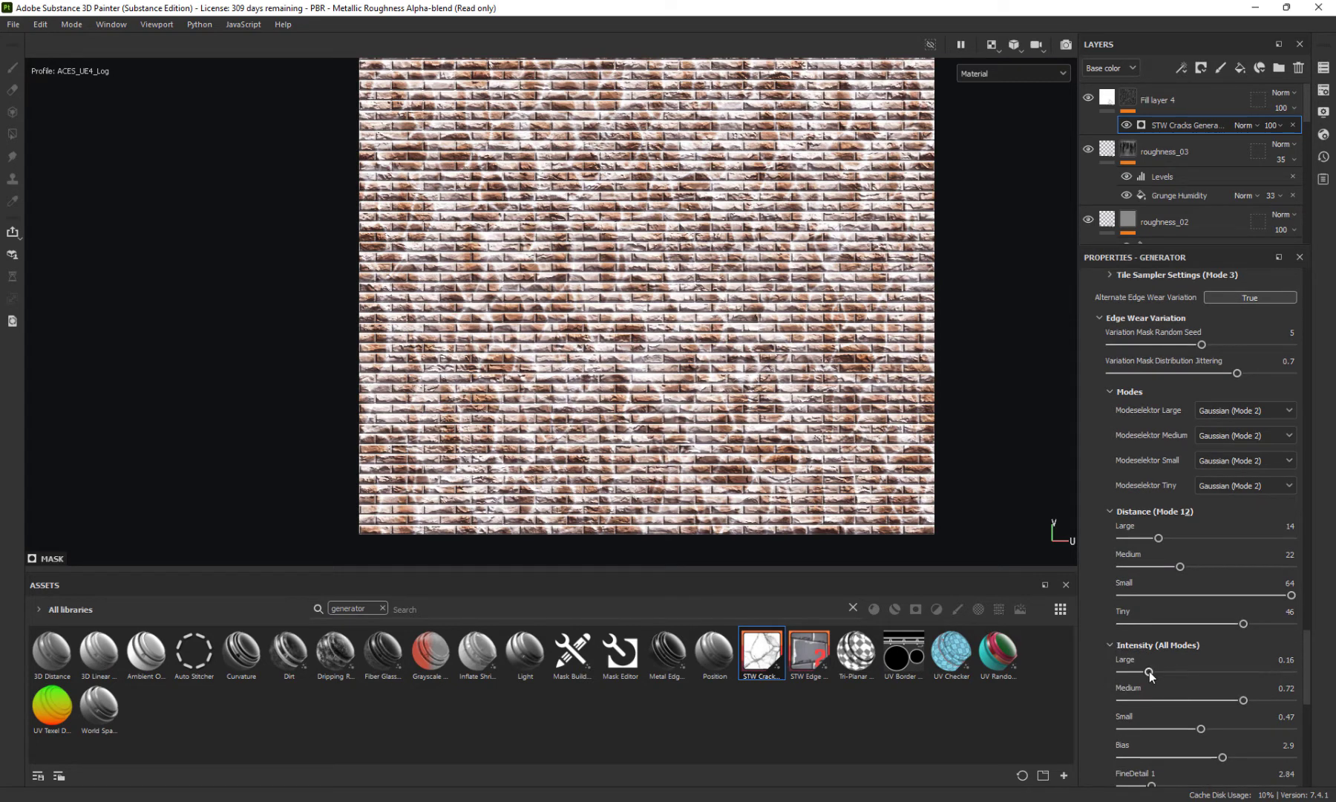
drag(1152, 673, 1155, 672)
click(1188, 700)
Examine the generator's remaining settings, including the Slant parameters and image inputs
scroll(1184, 691, down, 10)
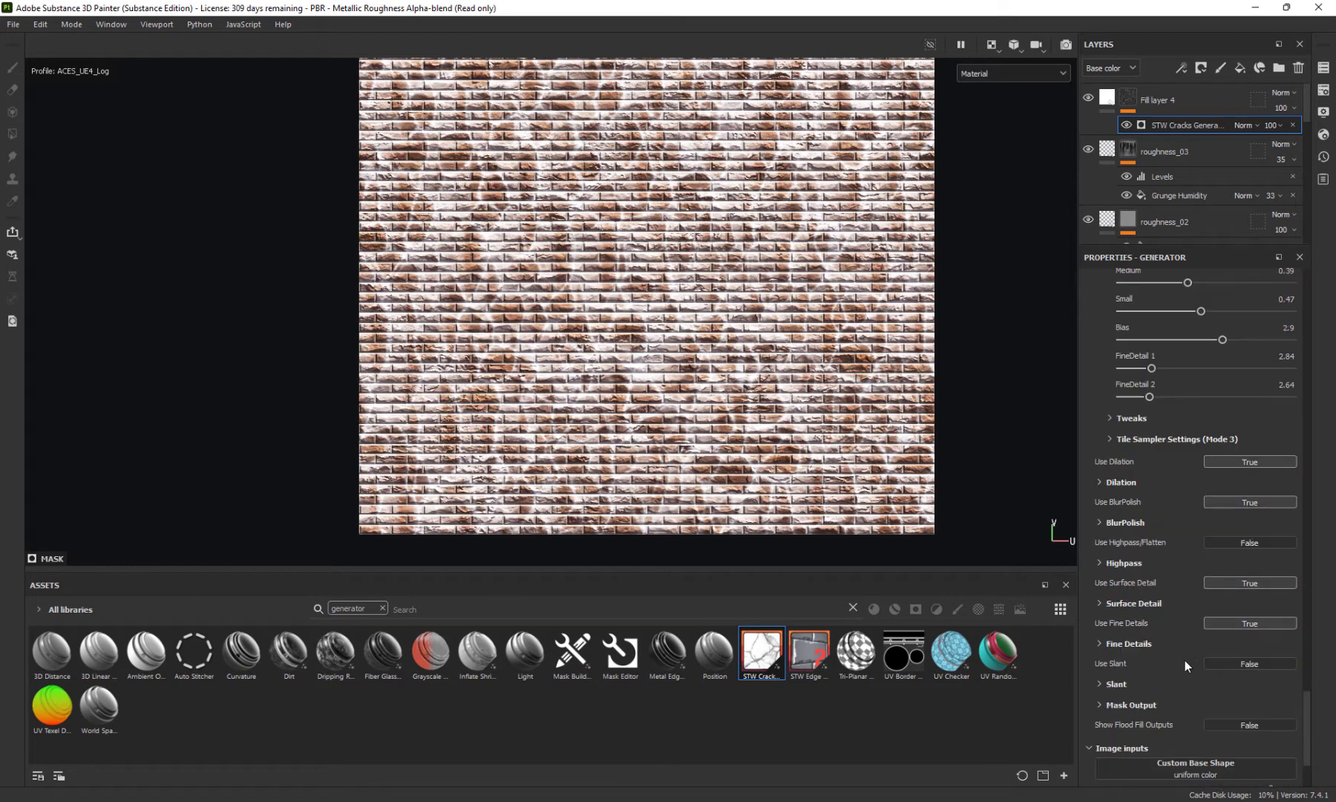
scroll(1149, 498, down, 3)
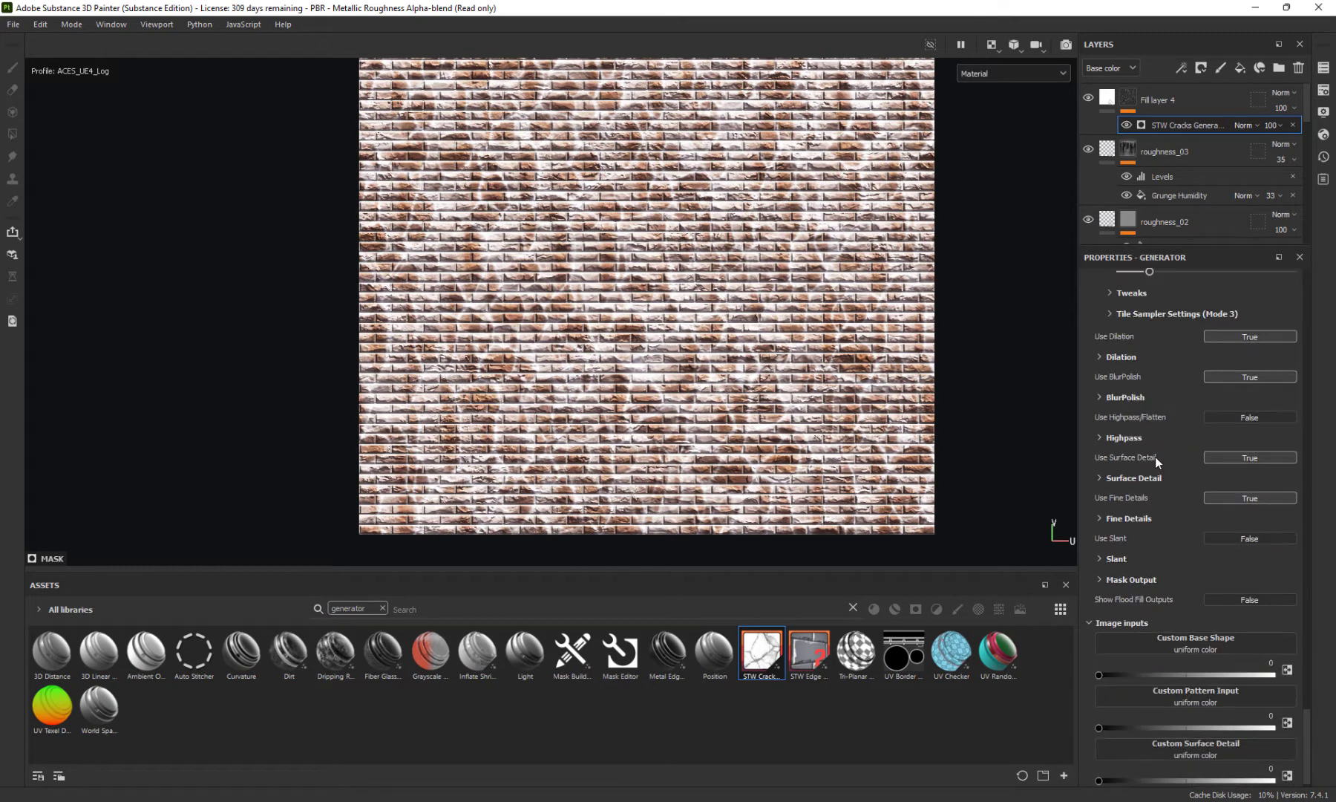
scroll(1152, 497, down, 1)
click(1105, 547)
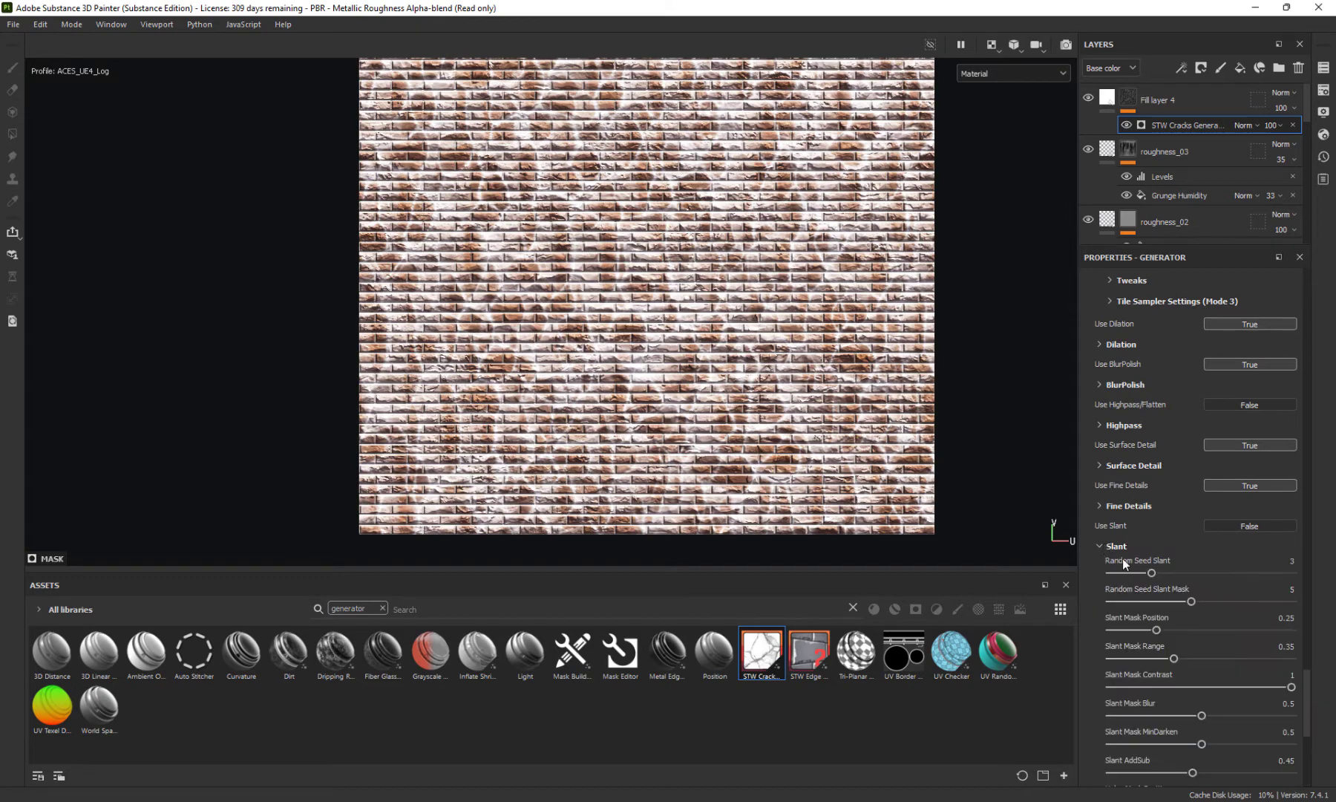
scroll(1178, 598, down, 8)
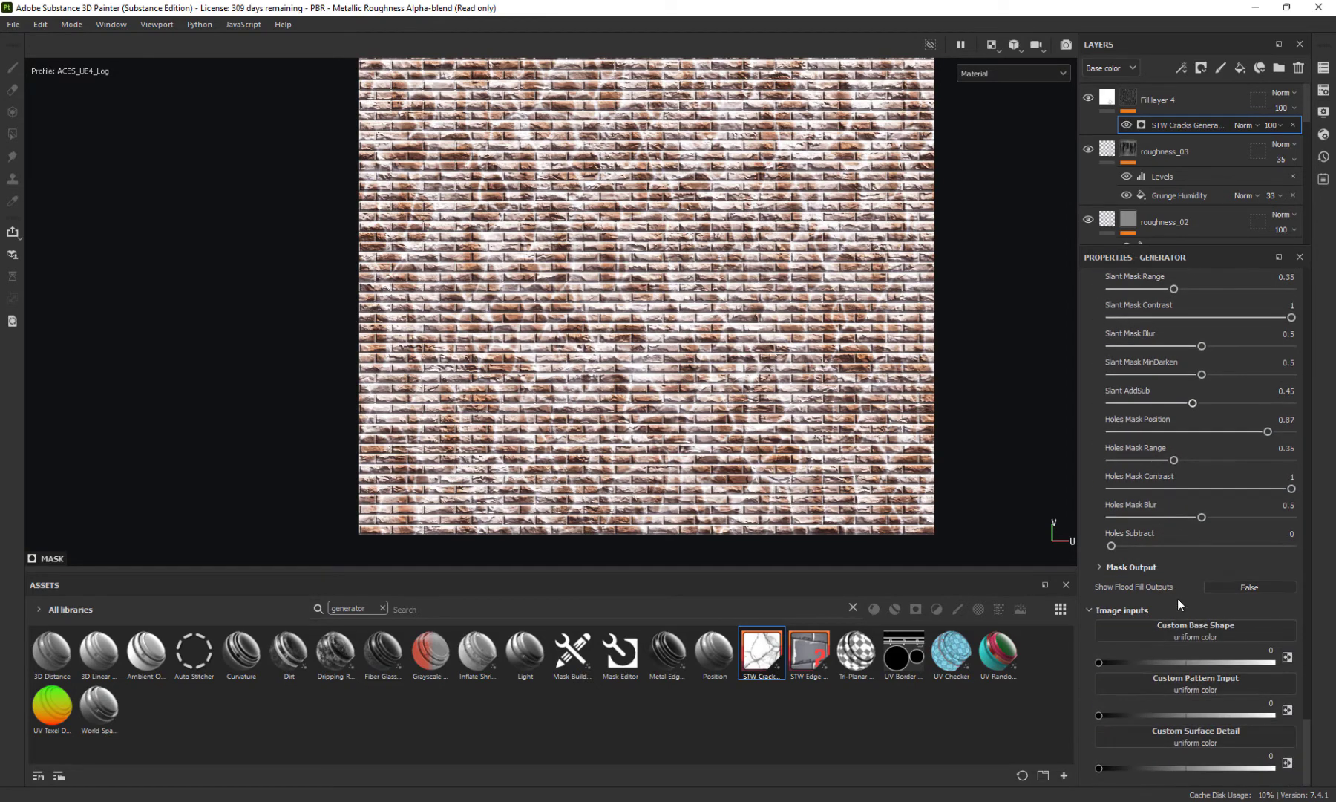
Set the crack pattern's base shape to Number X 10, Number Y 10 and Shape Selection 2
scroll(1178, 599, up, 12)
scroll(1177, 572, up, 10)
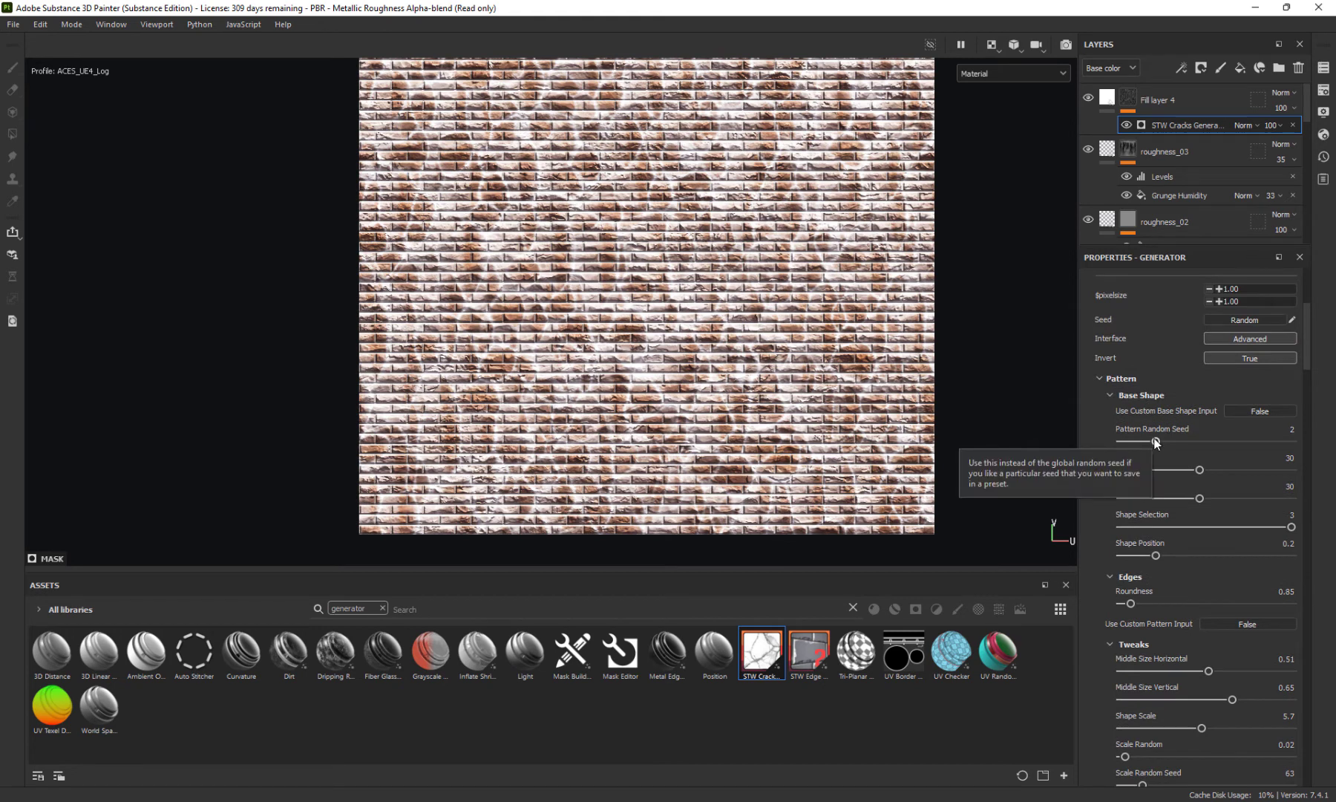
mouse_move(1171, 474)
mouse_down()
mouse_move(1138, 477)
mouse_move(1158, 472)
mouse_up()
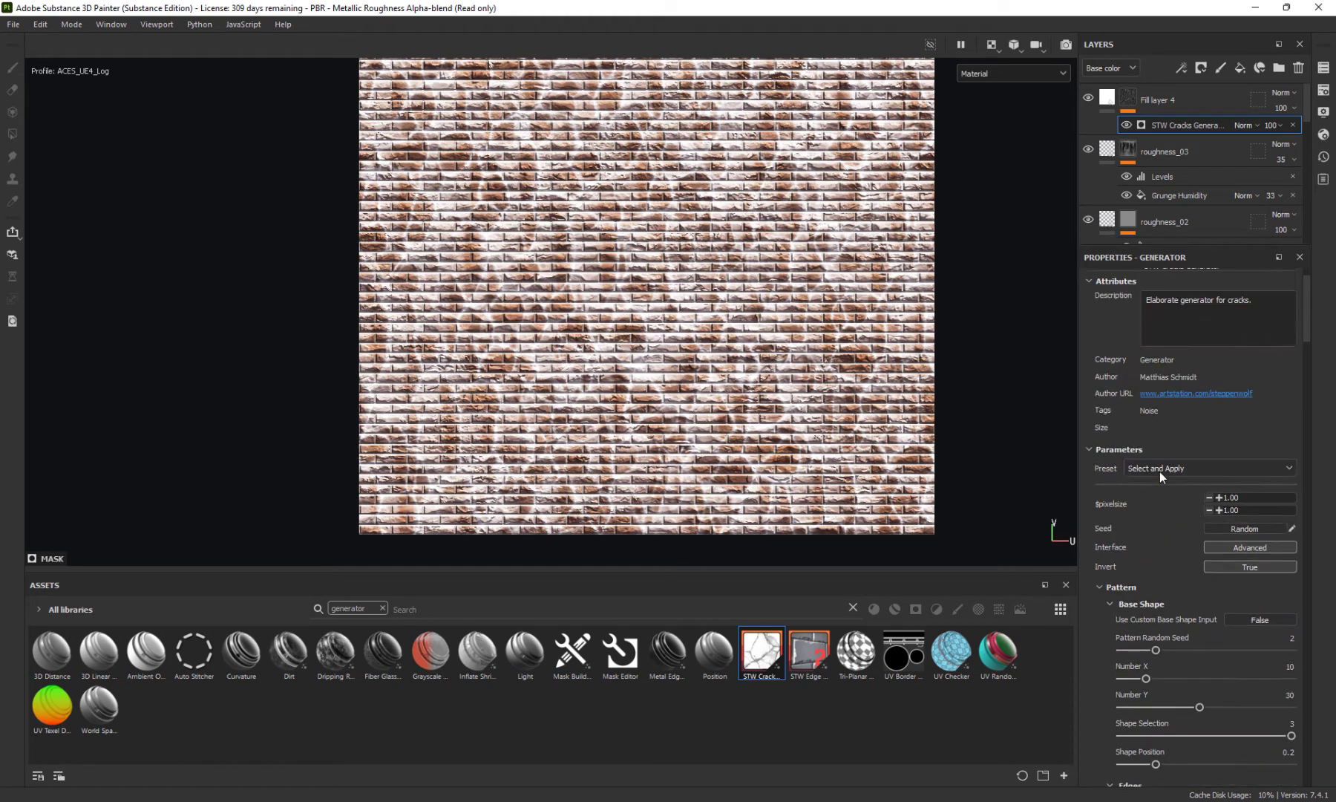
scroll(1160, 472, down, 3)
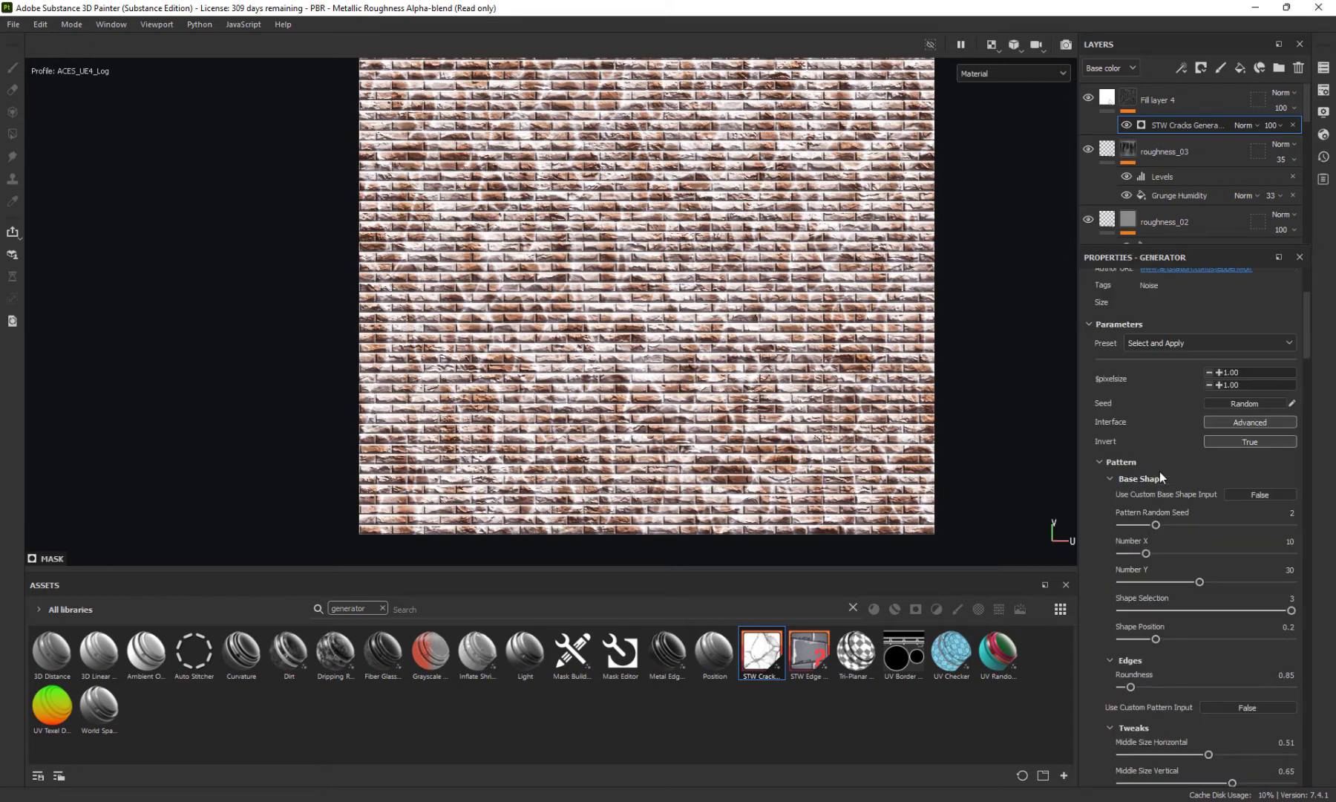
click(1145, 580)
click(1160, 609)
click(1204, 606)
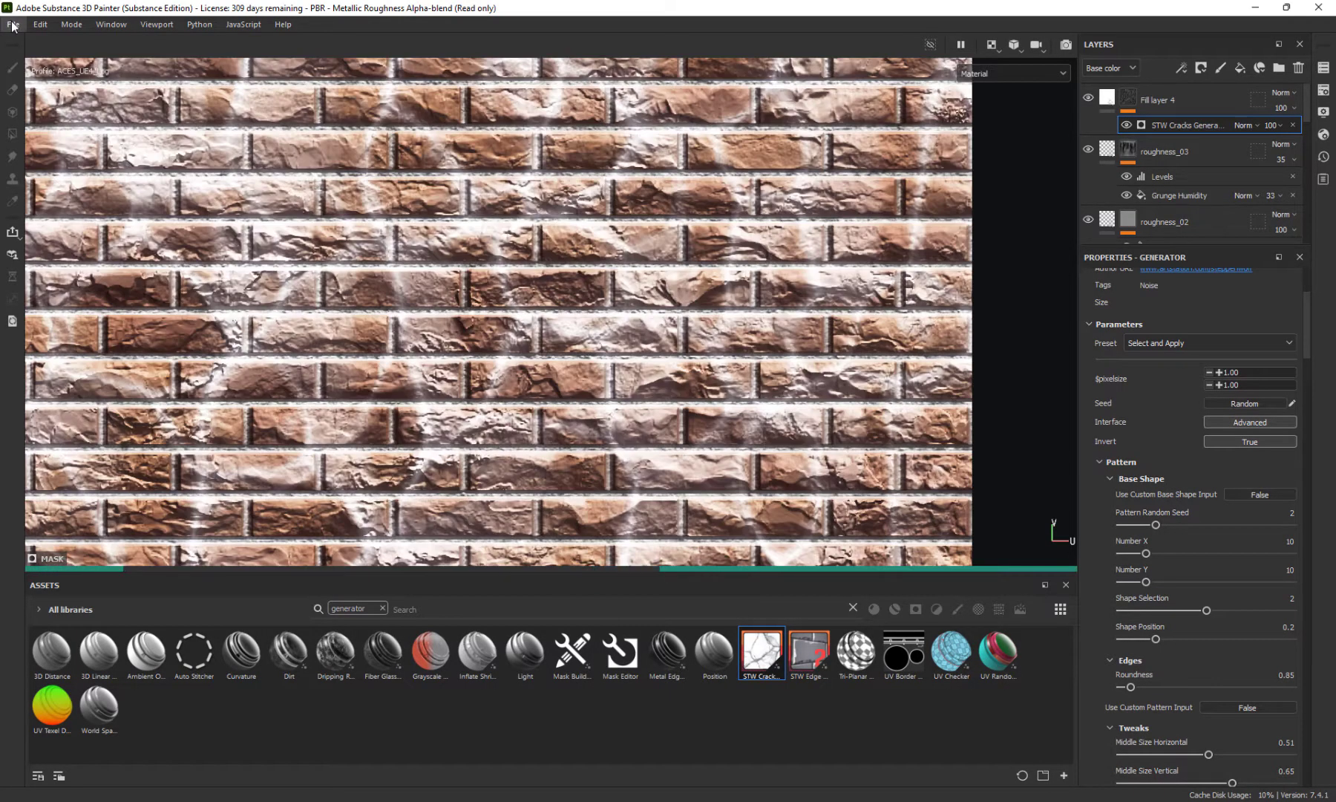
Save the project as Substance Bricks.spp in the TRIM folder, replacing the existing file
click(14, 23)
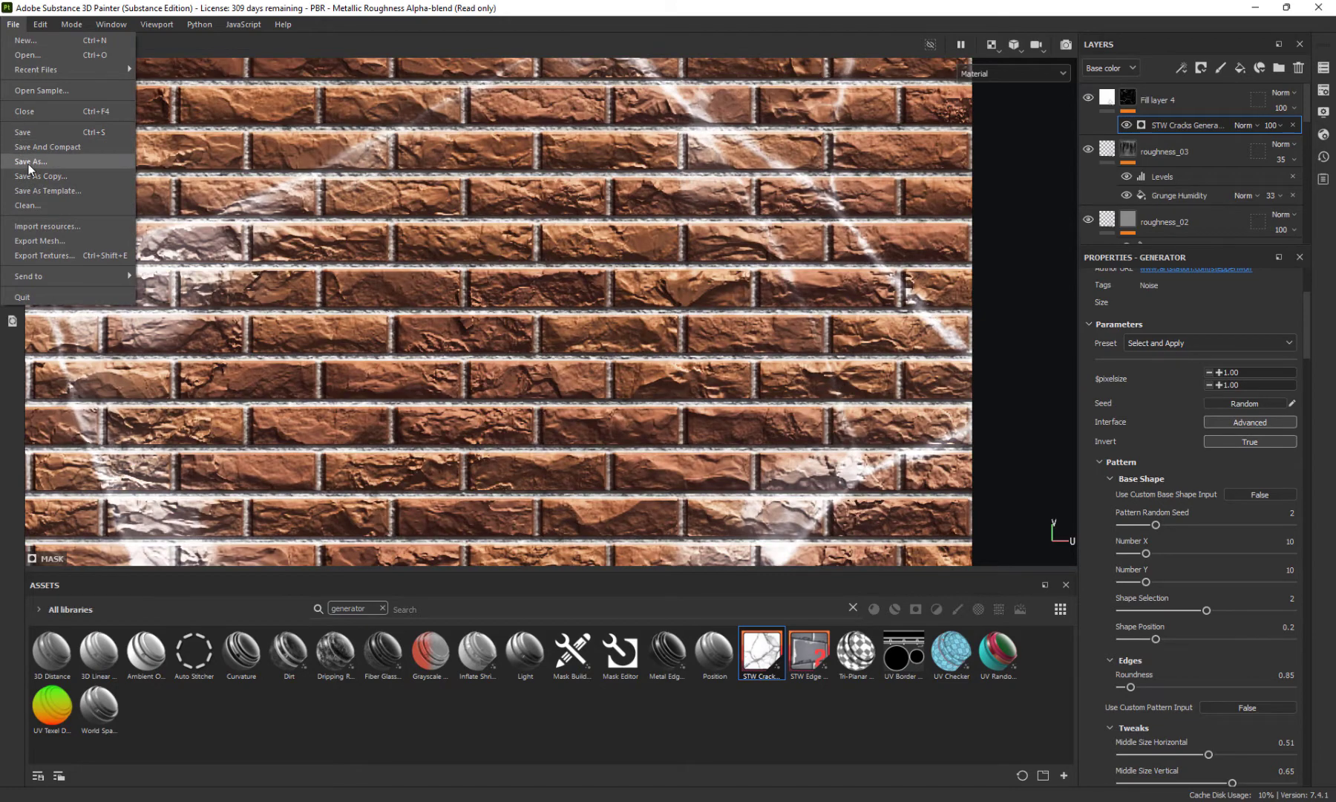
click(29, 165)
click(253, 143)
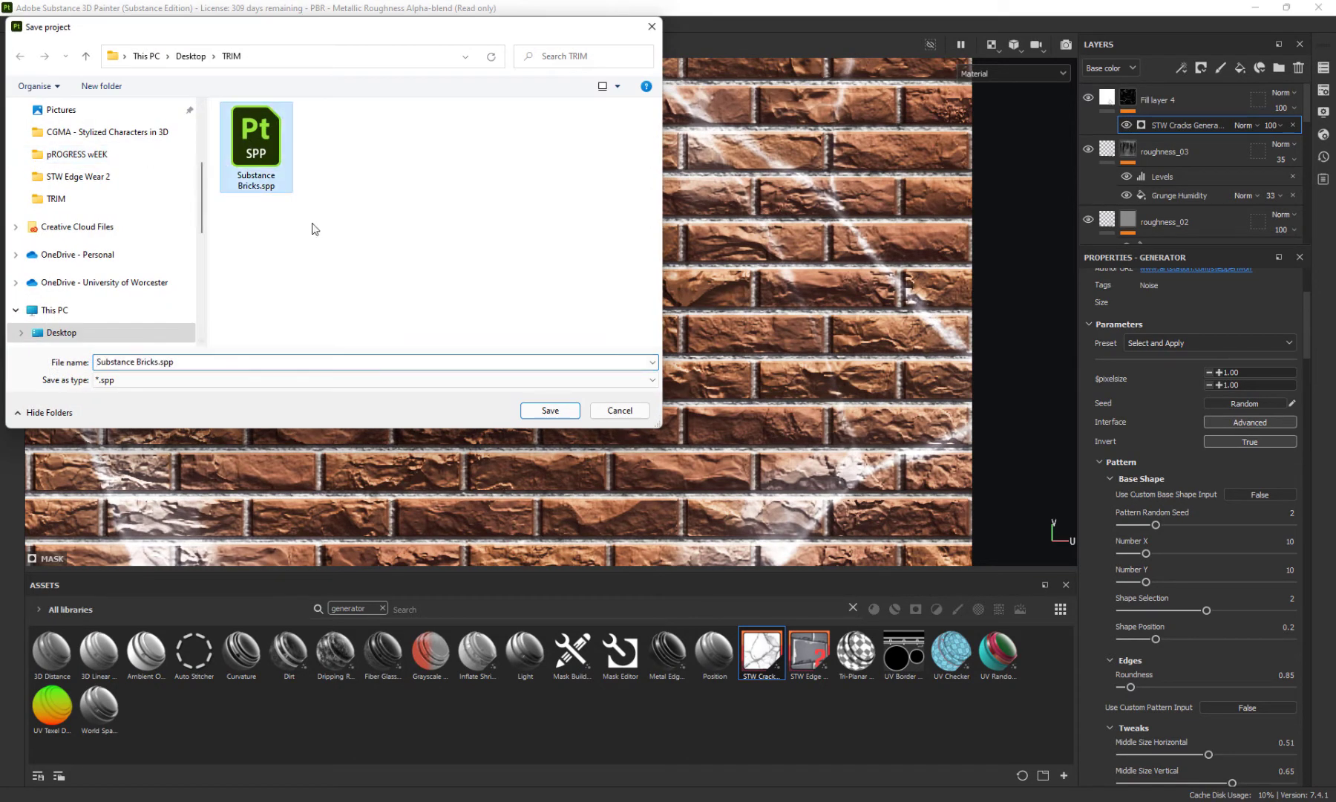
click(551, 410)
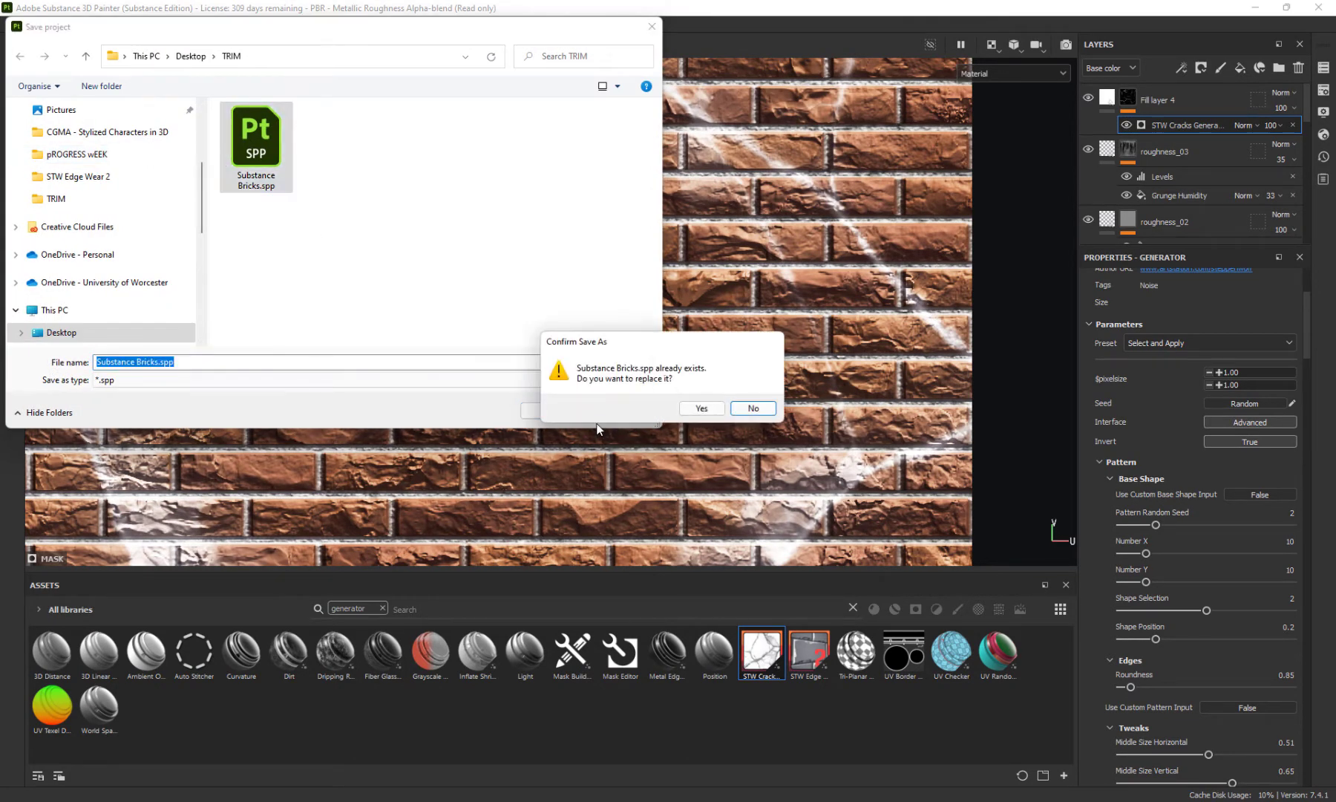
click(701, 407)
Set the crack pattern's random seed to 4 and both Number X and Number Y to 23
scroll(805, 345, down, 8)
scroll(630, 325, up, 3)
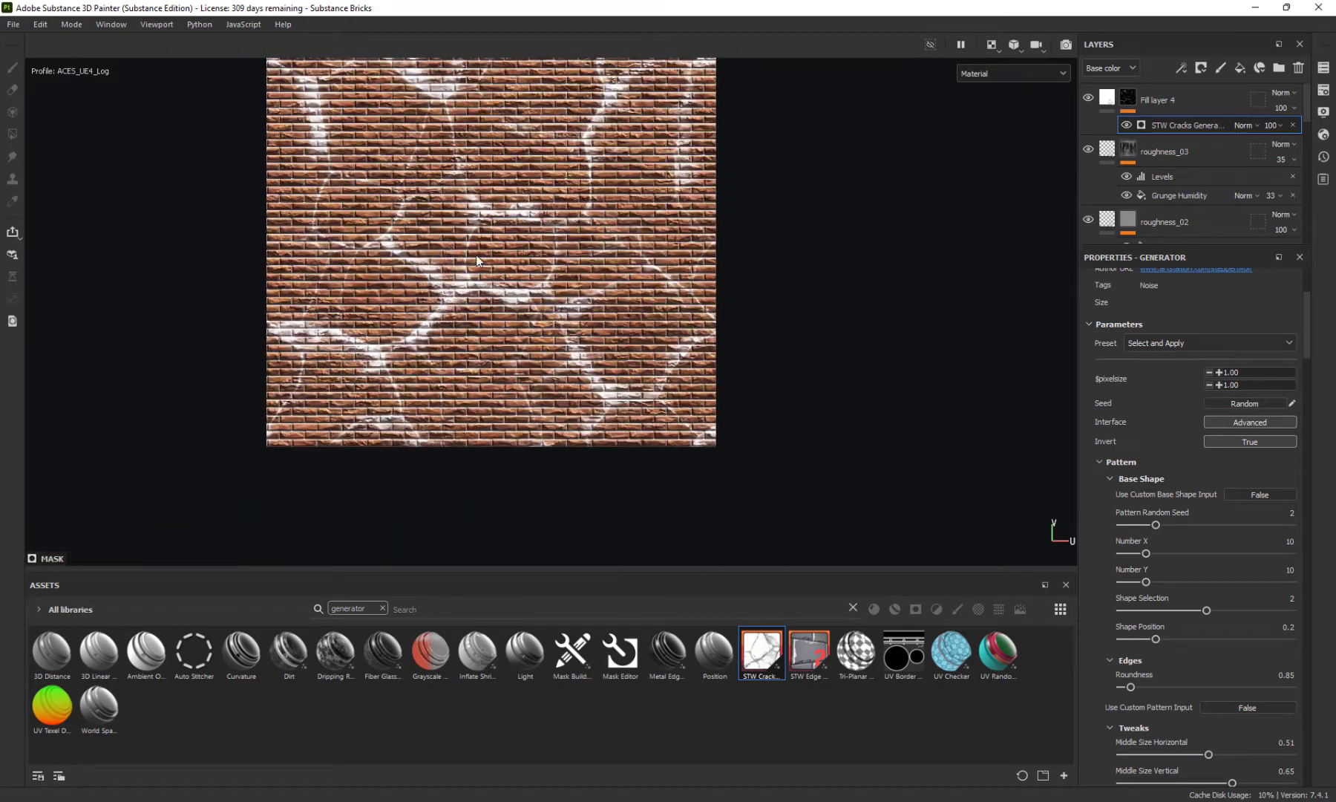
middle_drag(476, 254, 564, 349)
scroll(565, 371, up, 2)
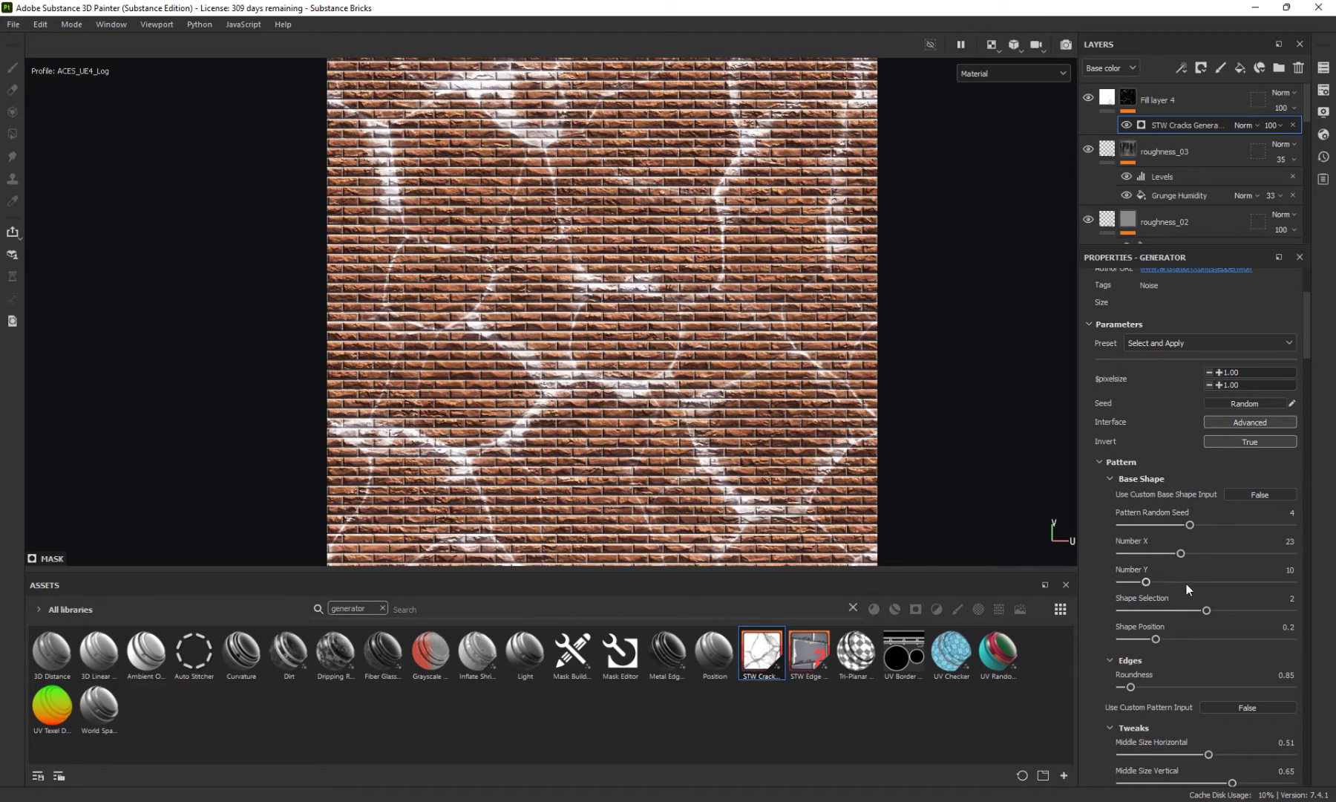
drag(1164, 585, 1182, 587)
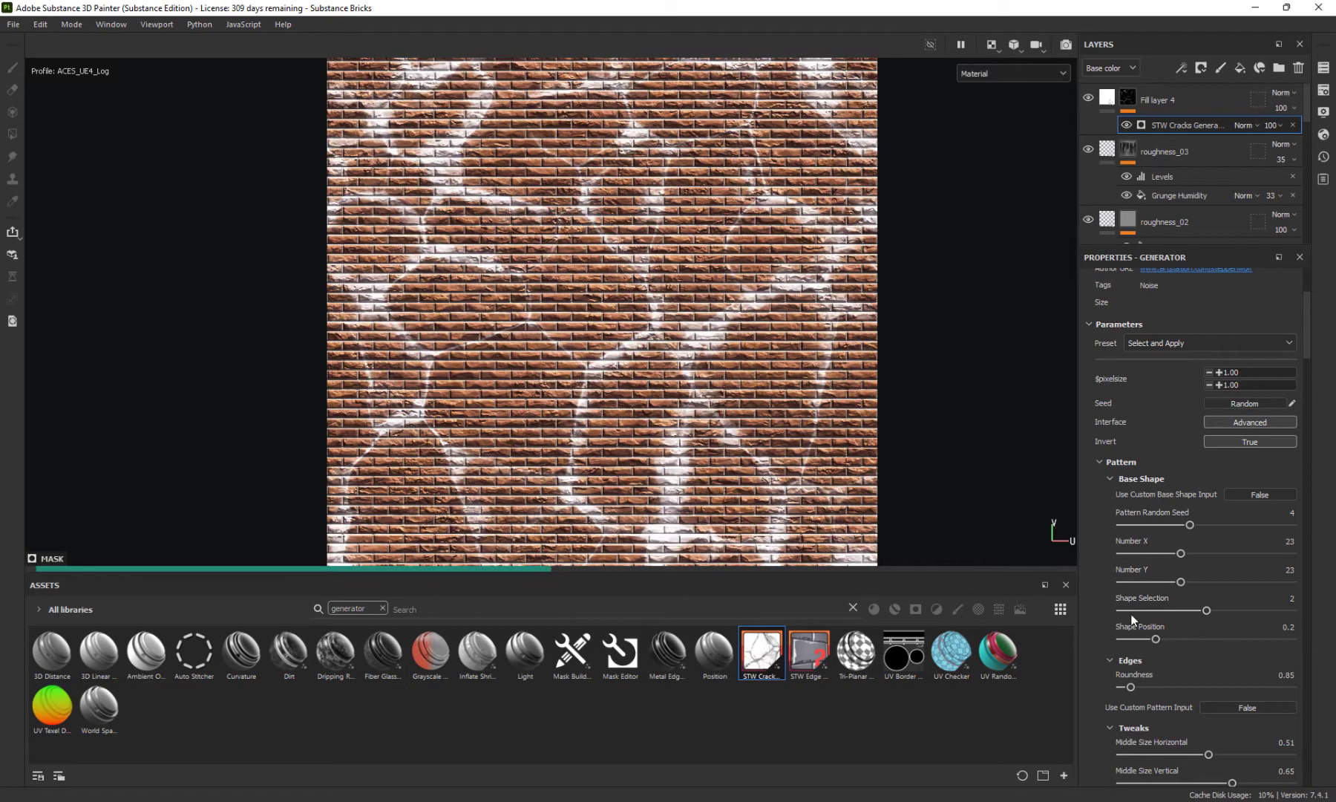
scroll(1034, 502, down, 2)
scroll(1034, 501, up, 1)
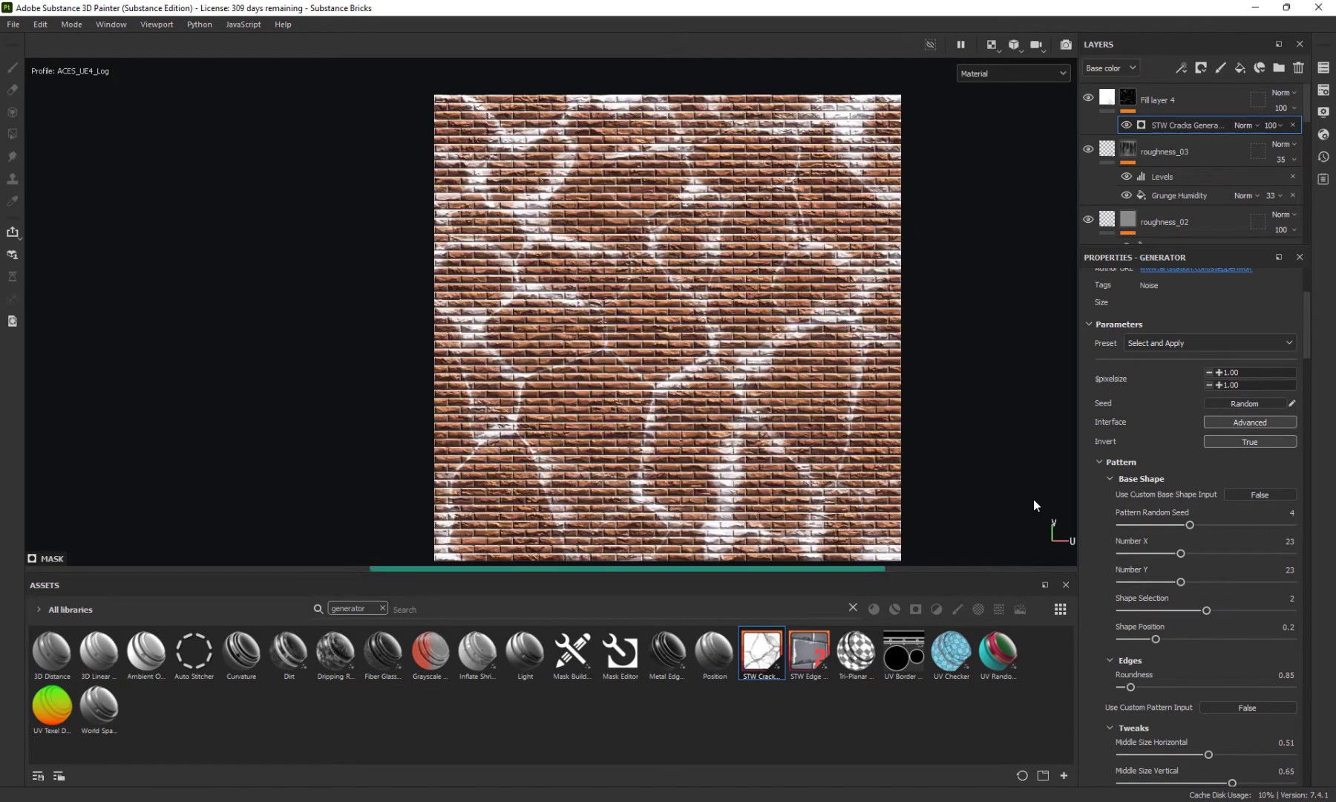
middle_drag(1008, 502, 985, 424)
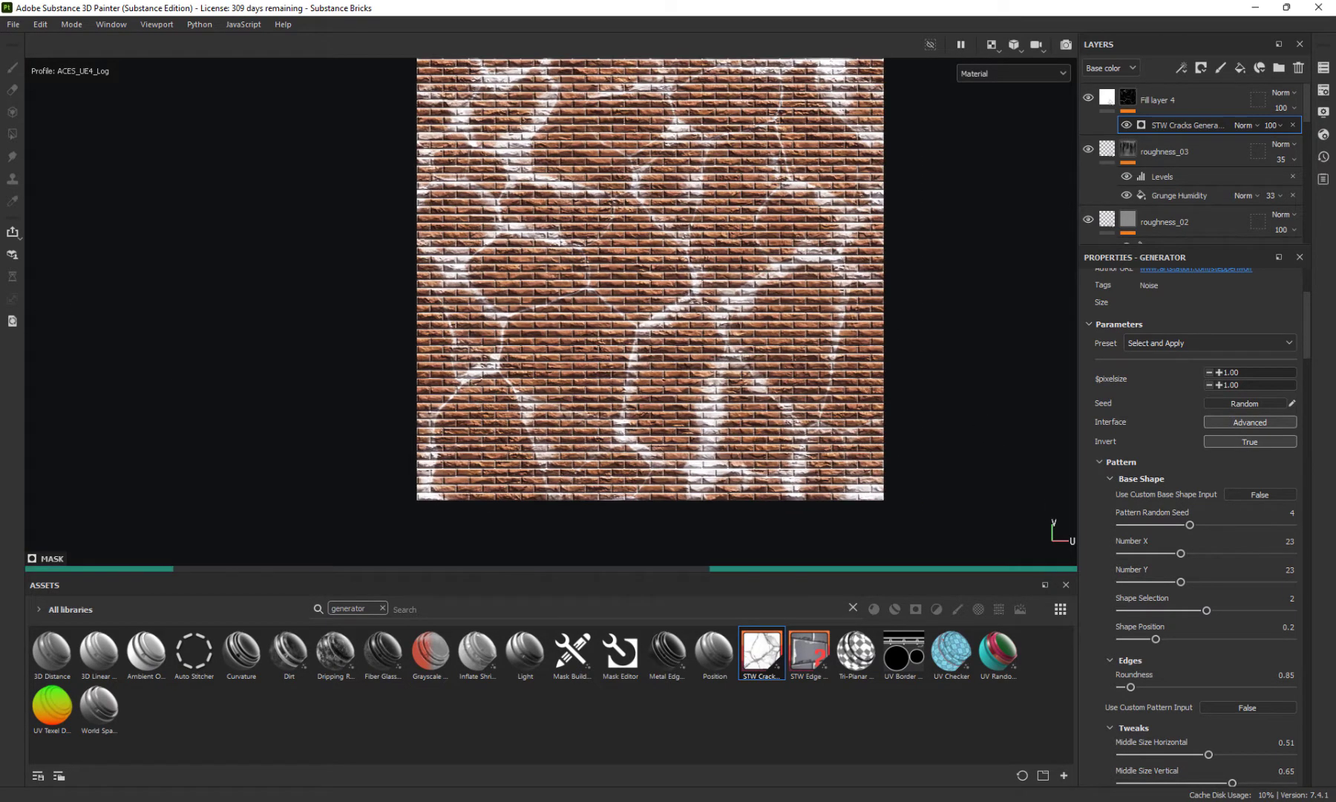
scroll(504, 333, up, 1)
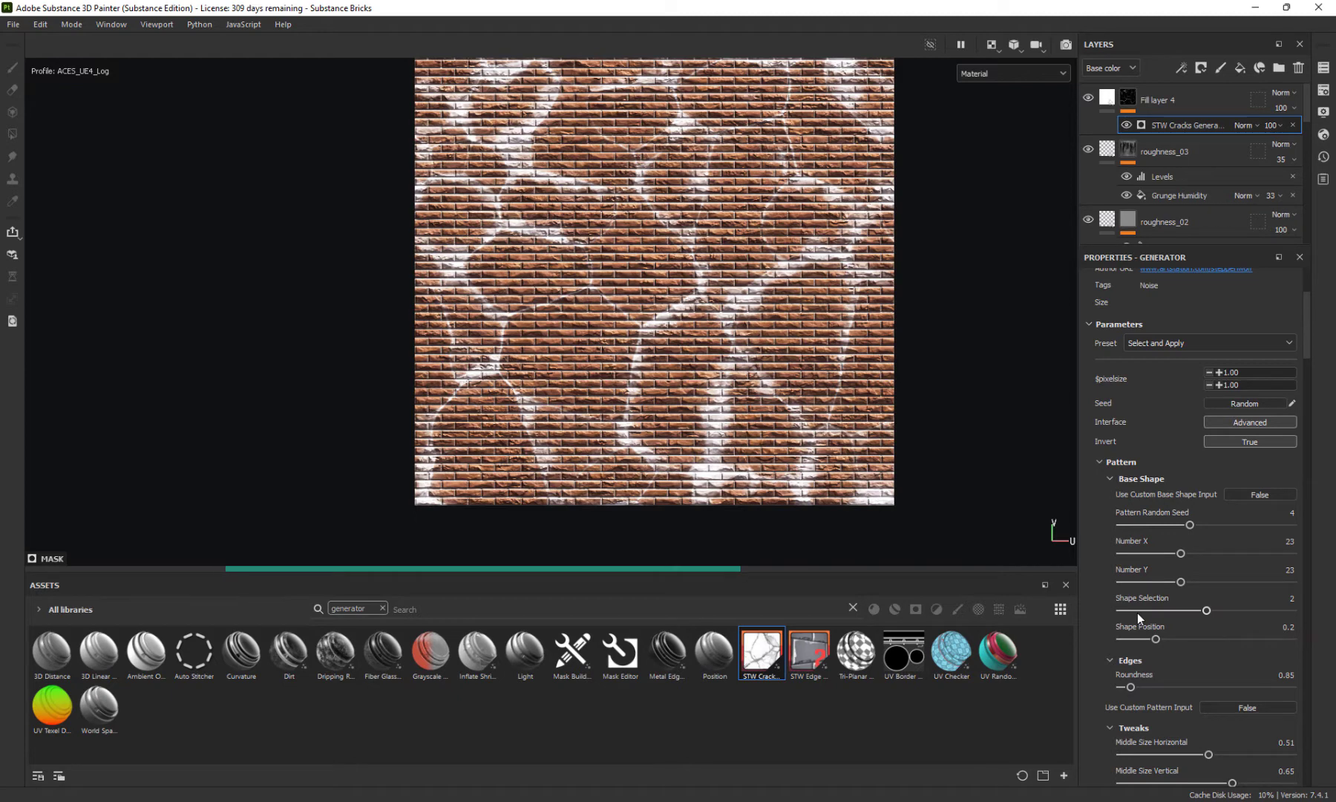
Compare Shape Selection options 1, 2 and 3 for the crack pattern, and settle on 1
click(1184, 613)
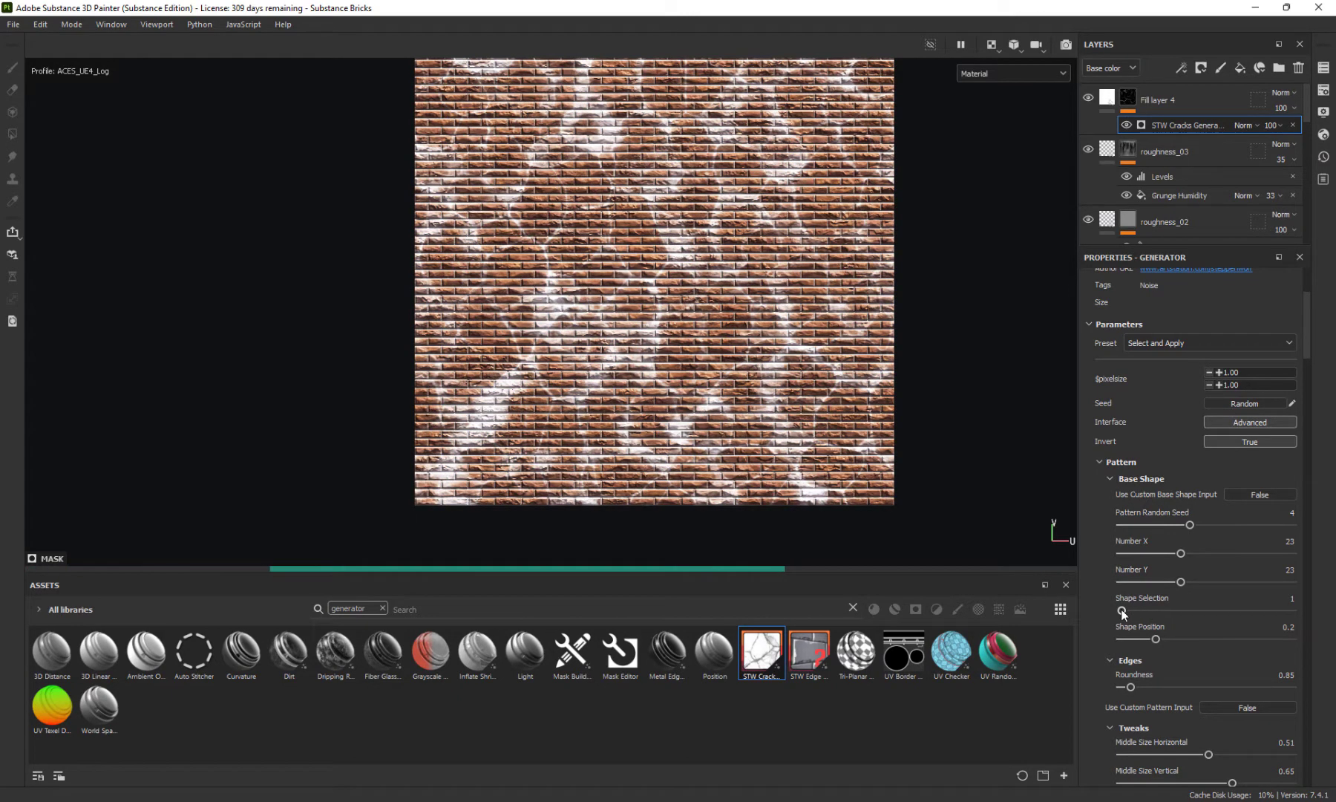
drag(1121, 609, 1267, 613)
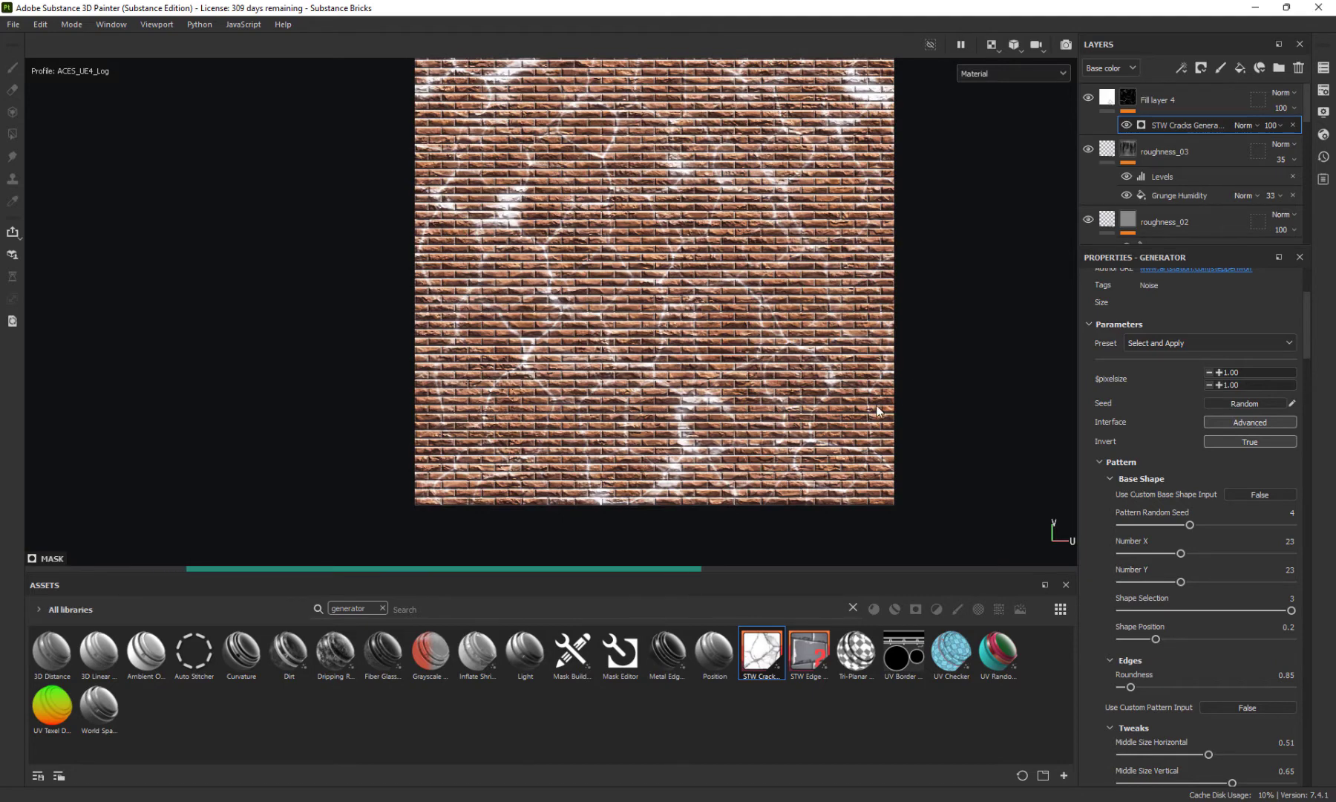
scroll(896, 314, up, 1)
scroll(896, 314, down, 2)
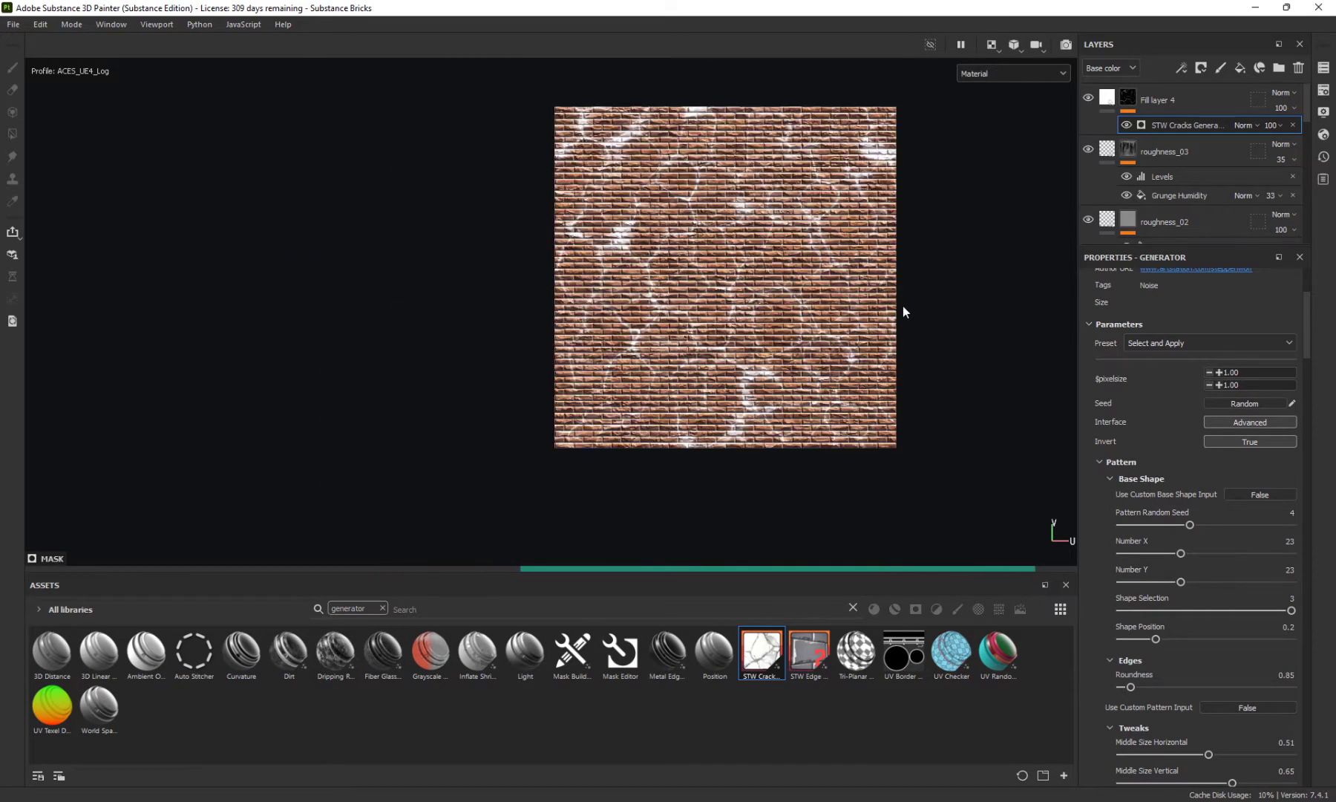
scroll(903, 306, up, 2)
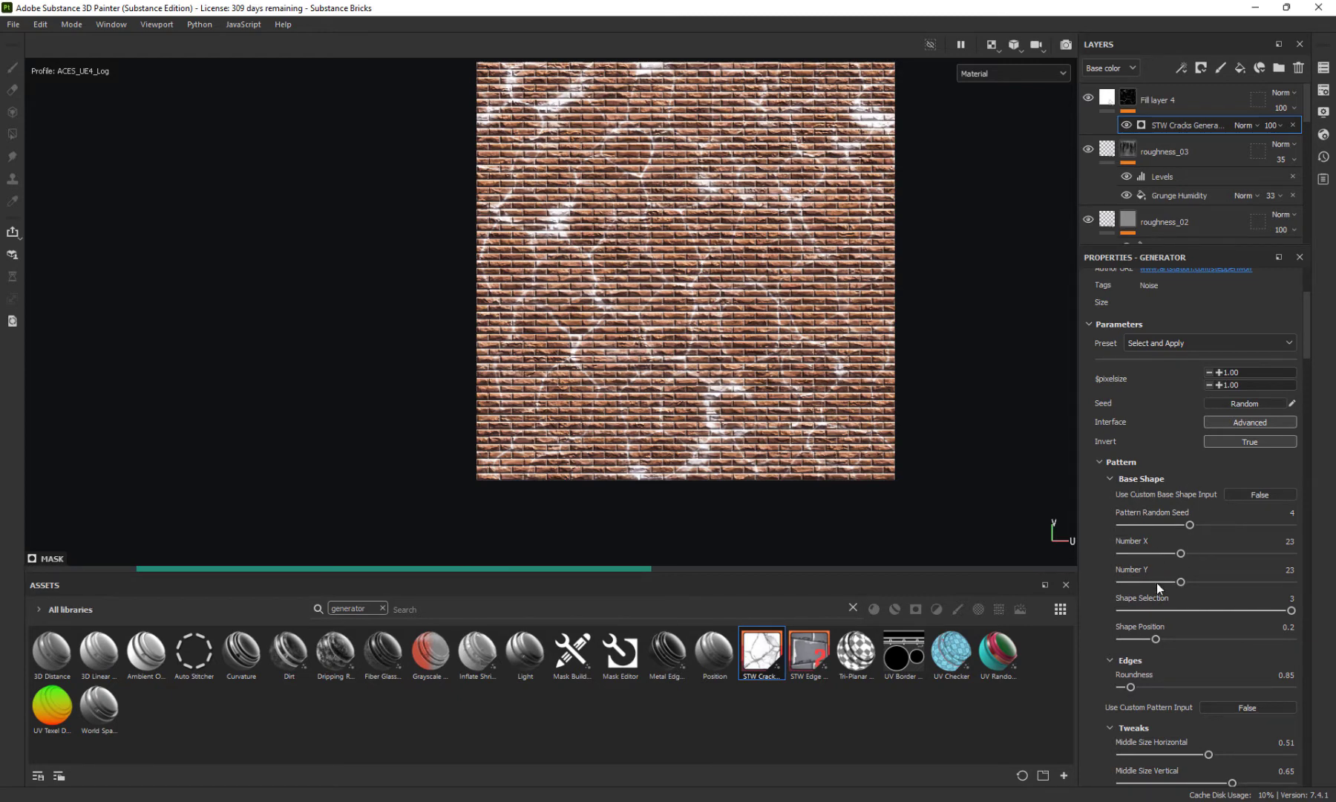
click(1153, 608)
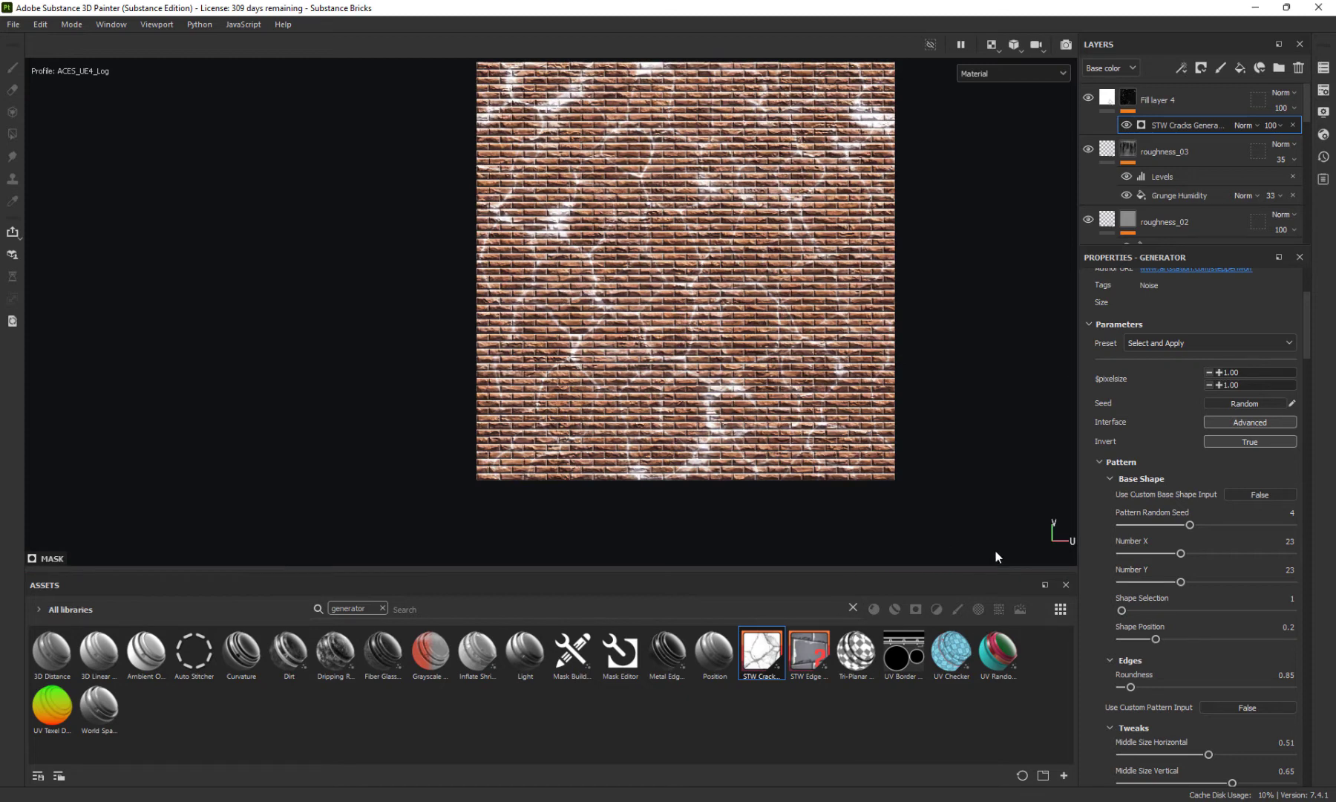
click(1167, 610)
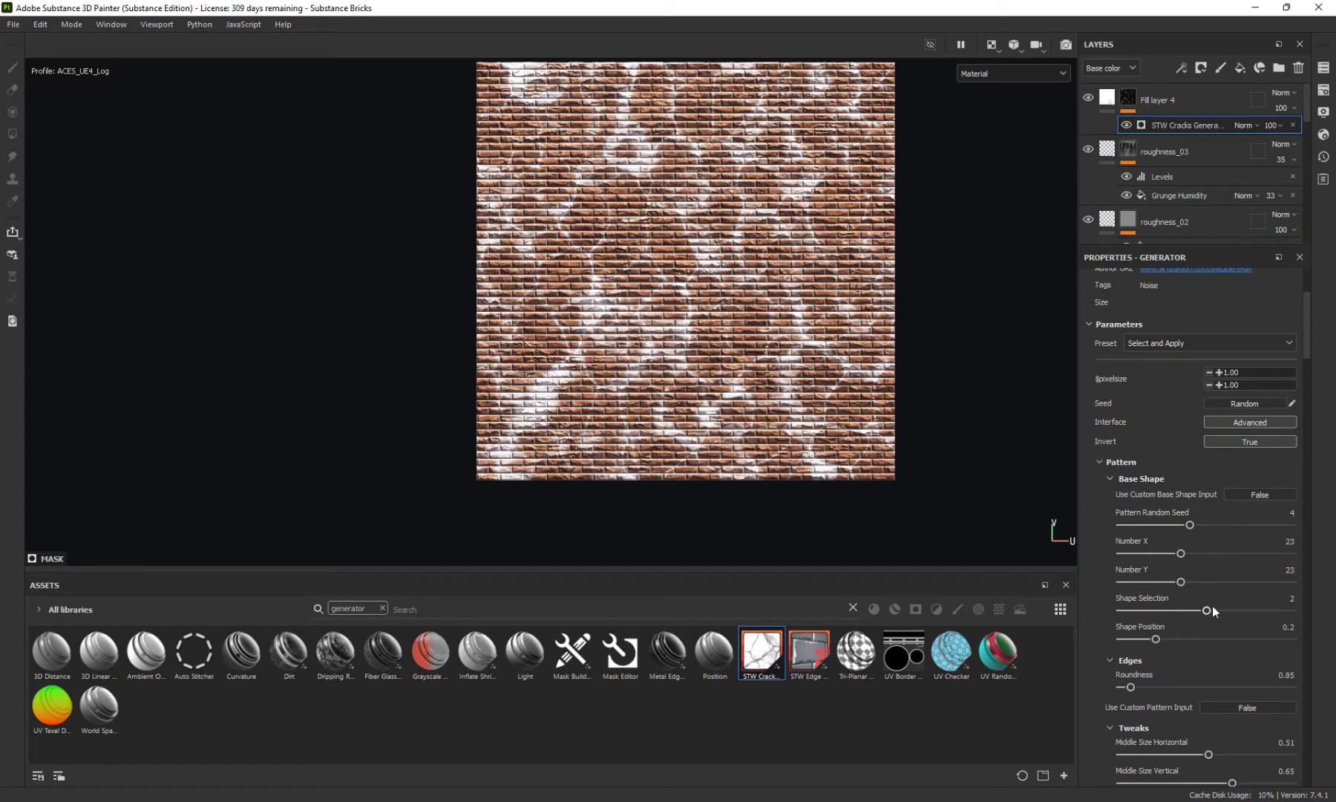
drag(1207, 609, 1292, 610)
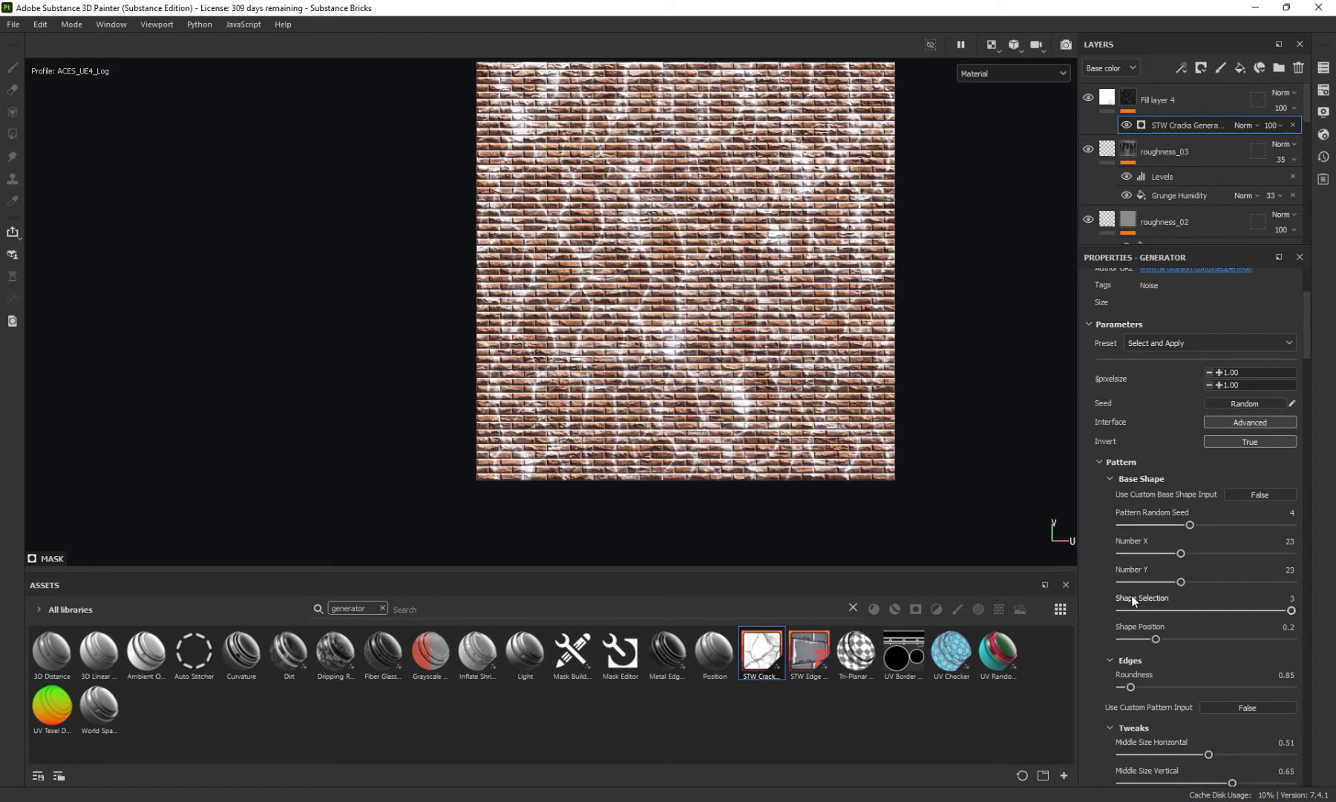
click(1118, 610)
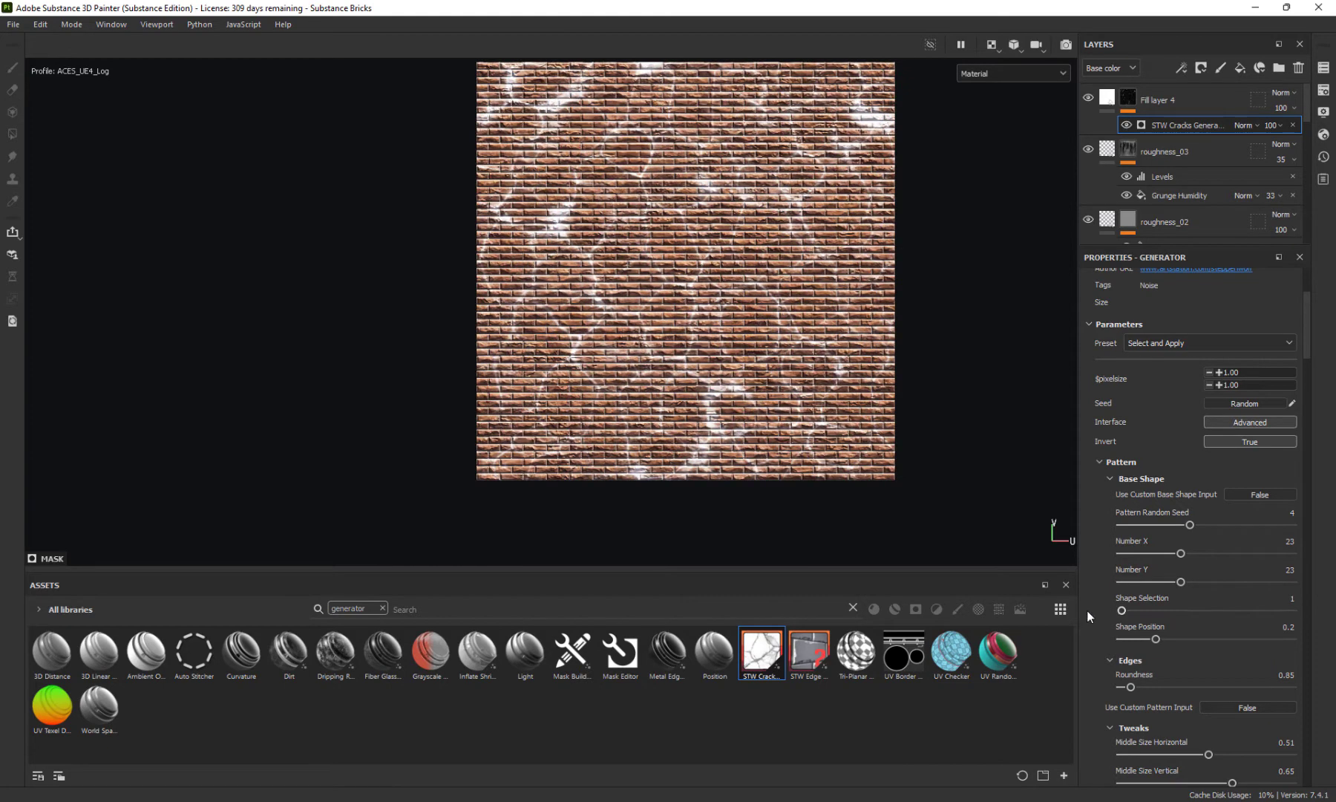
Set the Roundness of the crack pattern's edges to 0.72
scroll(1184, 668, down, 3)
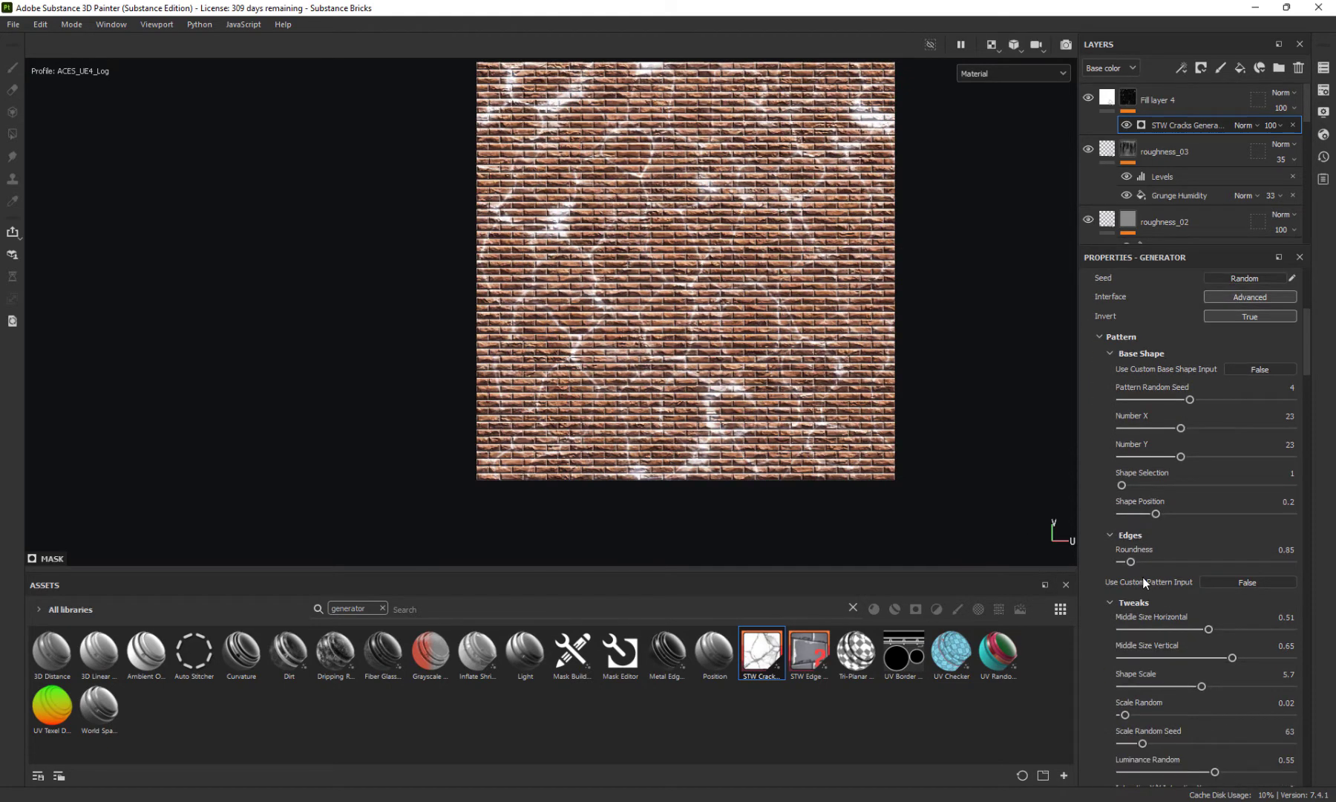
drag(1130, 562, 1176, 566)
scroll(1163, 645, down, 3)
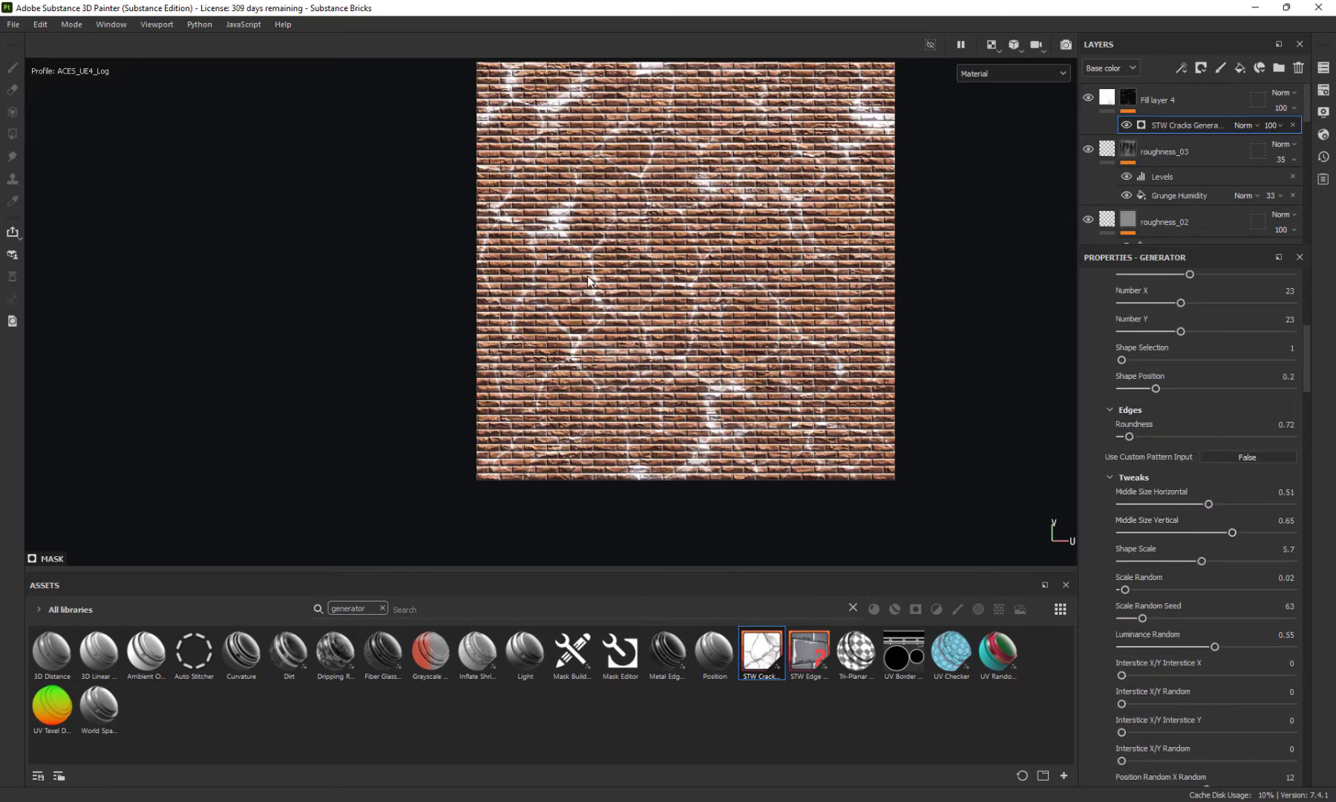
Set the height of the cracks fill layer, Fill layer 4, to -0.6614
scroll(658, 340, up, 3)
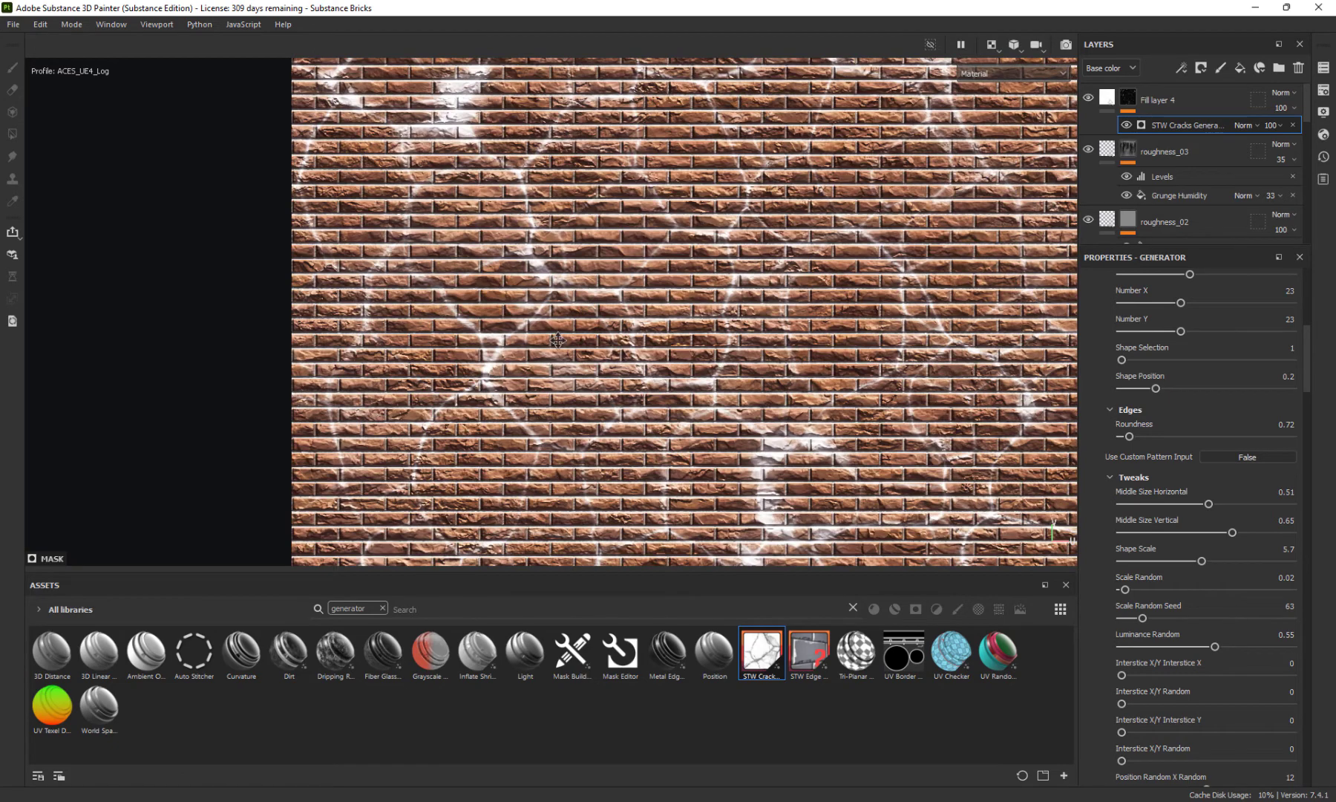
middle_drag(557, 340, 562, 365)
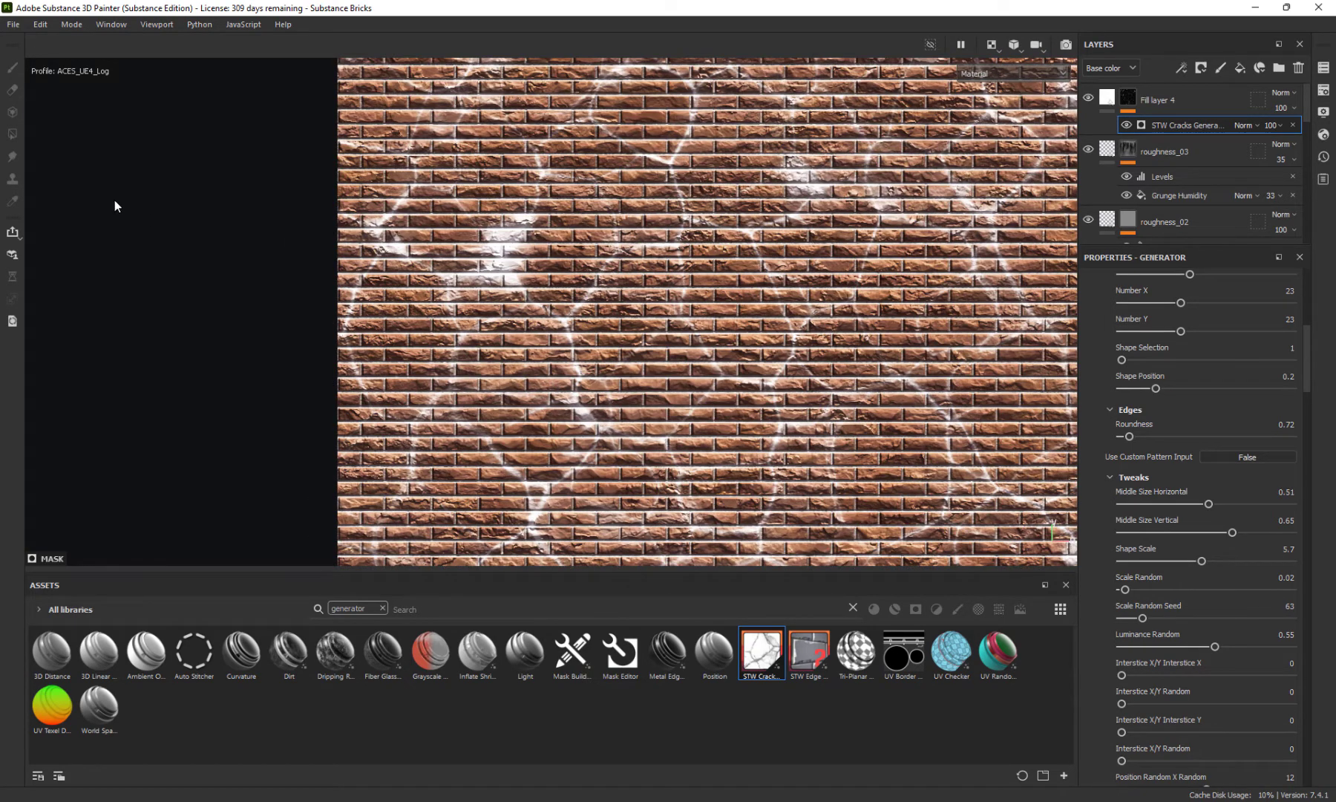
scroll(618, 316, up, 2)
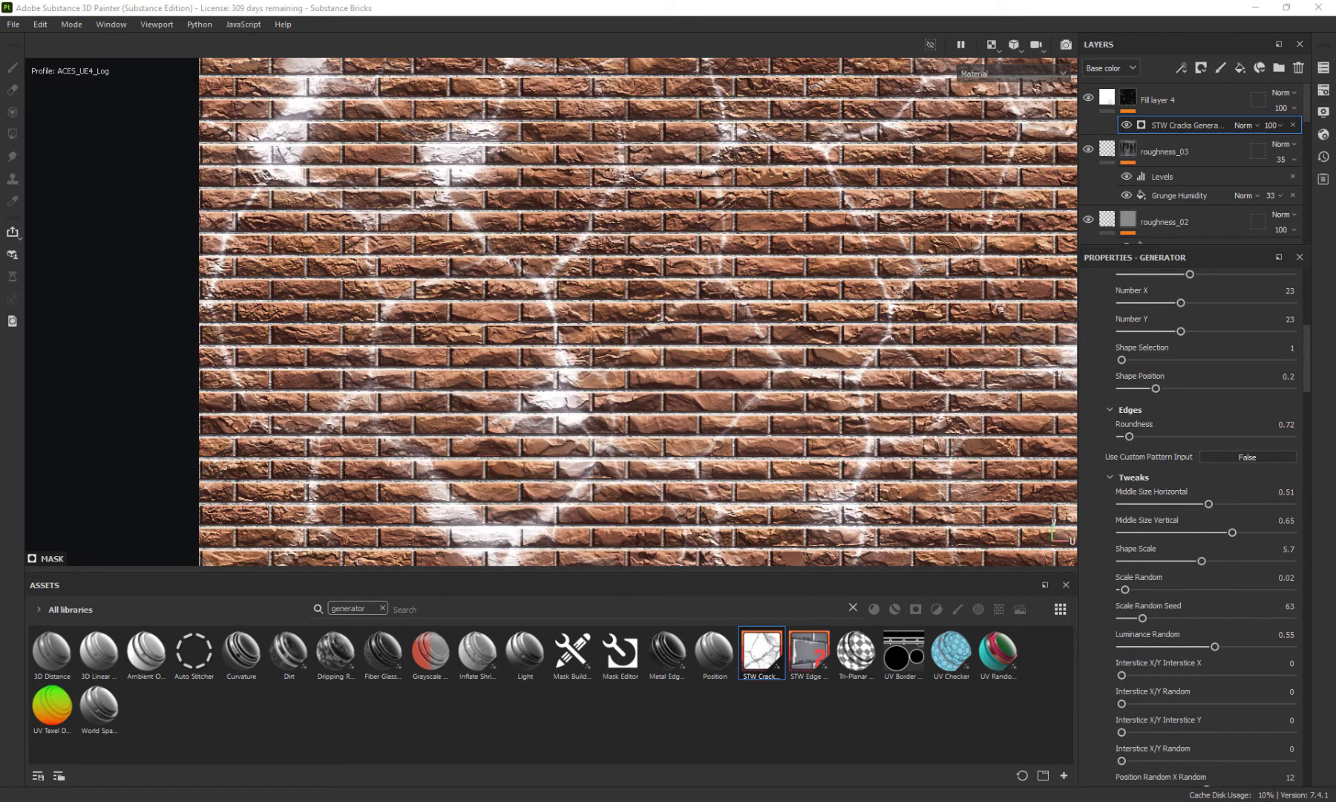
scroll(618, 315, up, 2)
scroll(618, 316, up, 3)
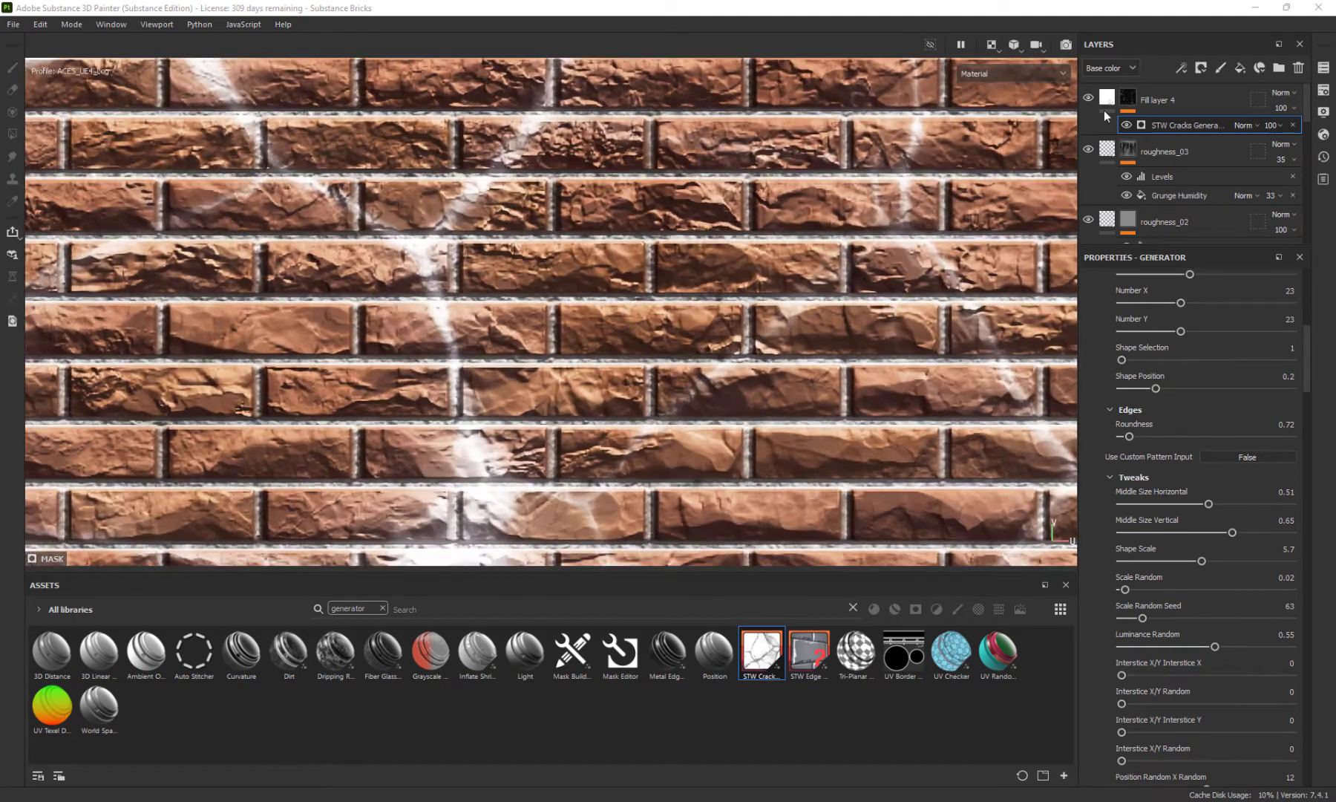
click(1105, 115)
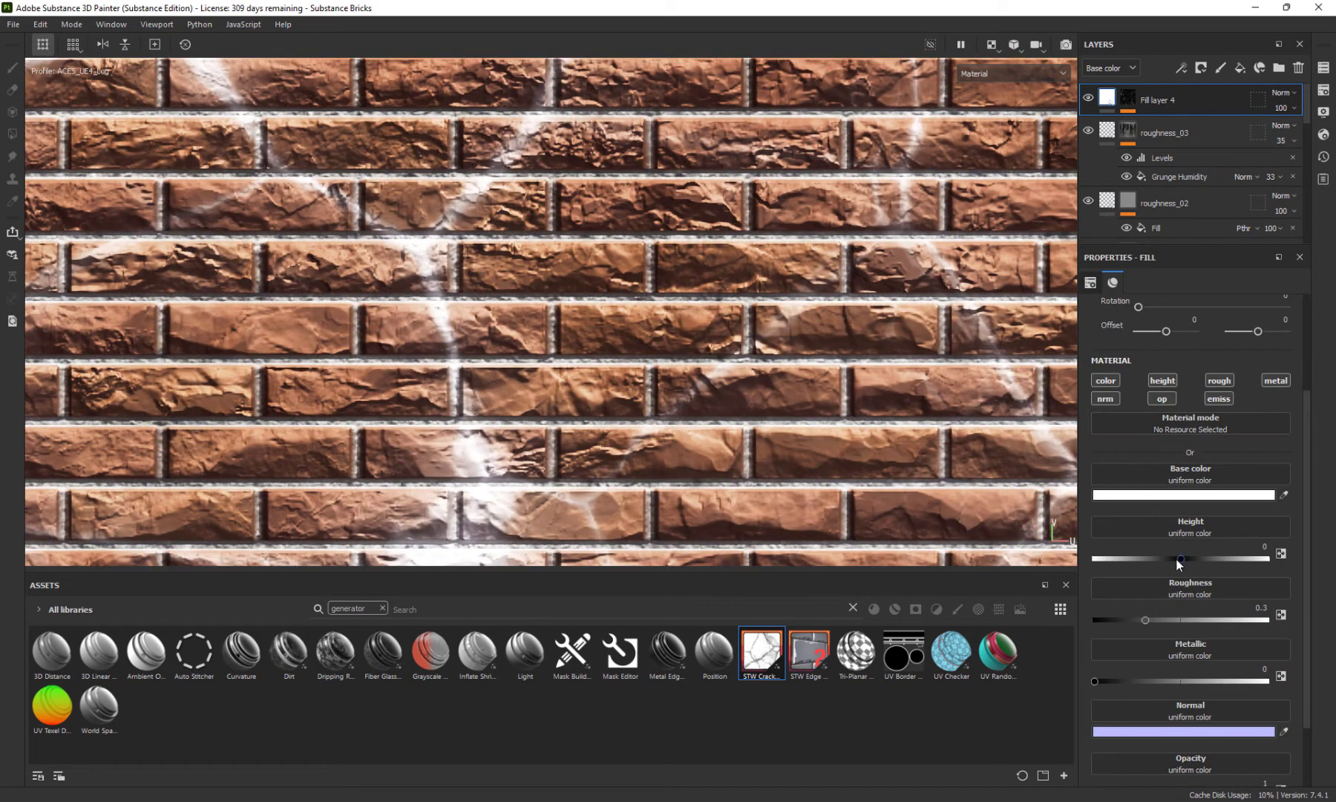
scroll(1179, 561, down, 1)
drag(1178, 561, 1130, 583)
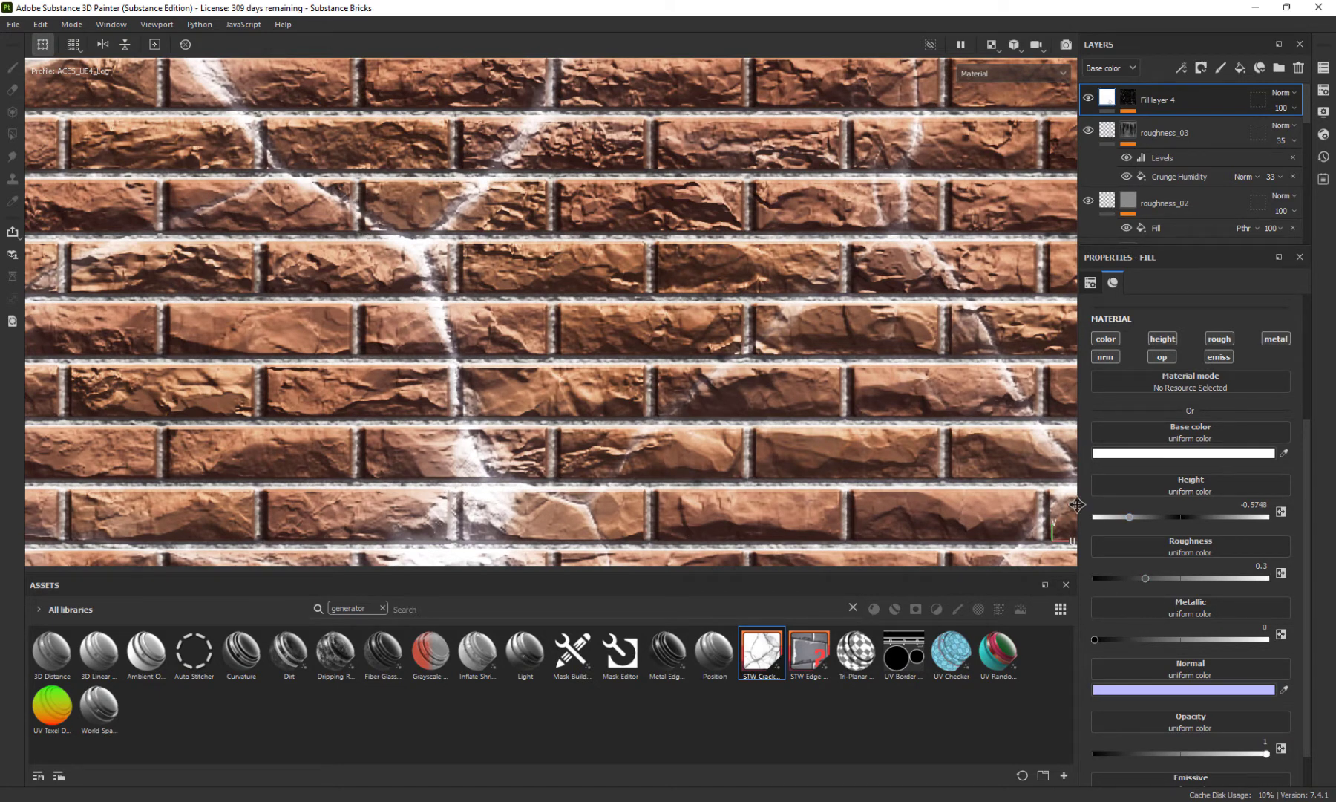
click(1123, 517)
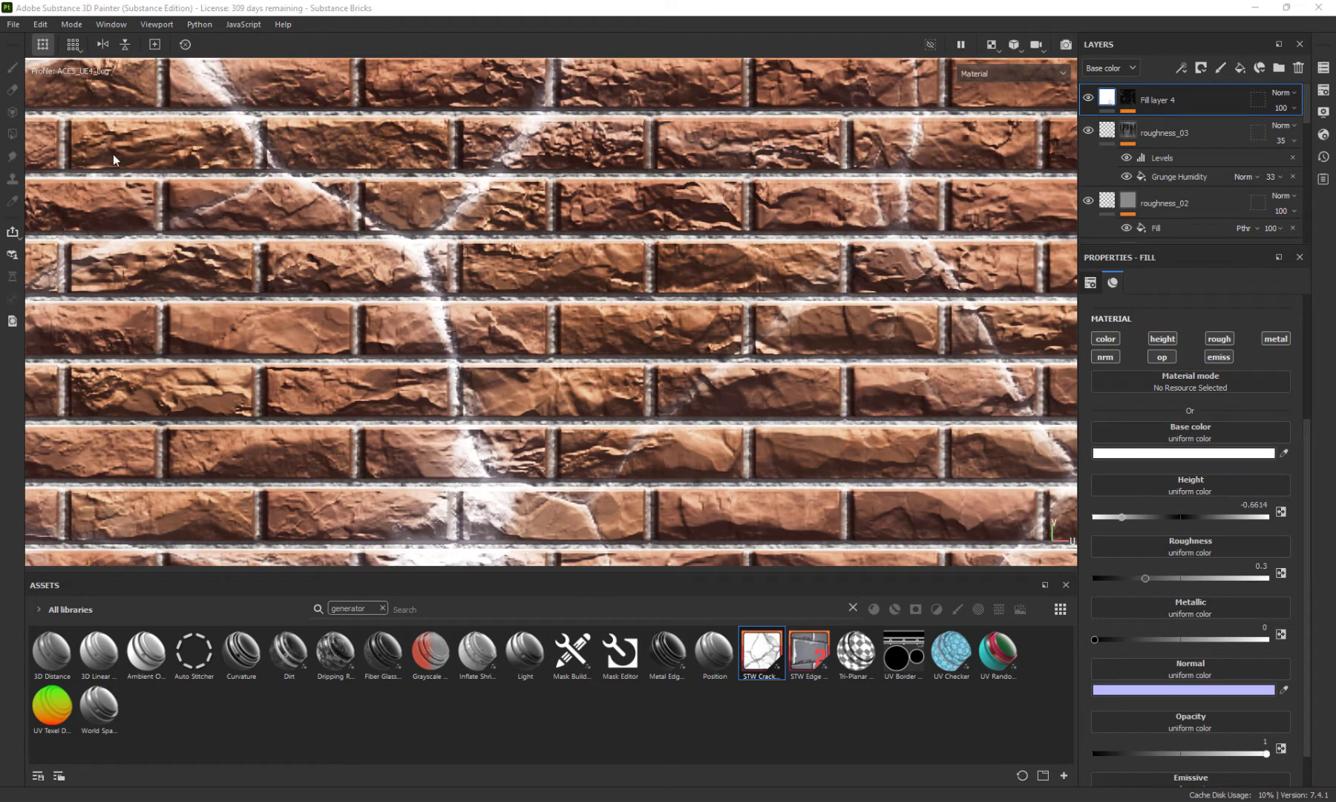
Put Fill layer 4 into a new folder and add a black mask to that folder
click(1278, 68)
drag(1107, 140, 1104, 101)
click(1104, 101)
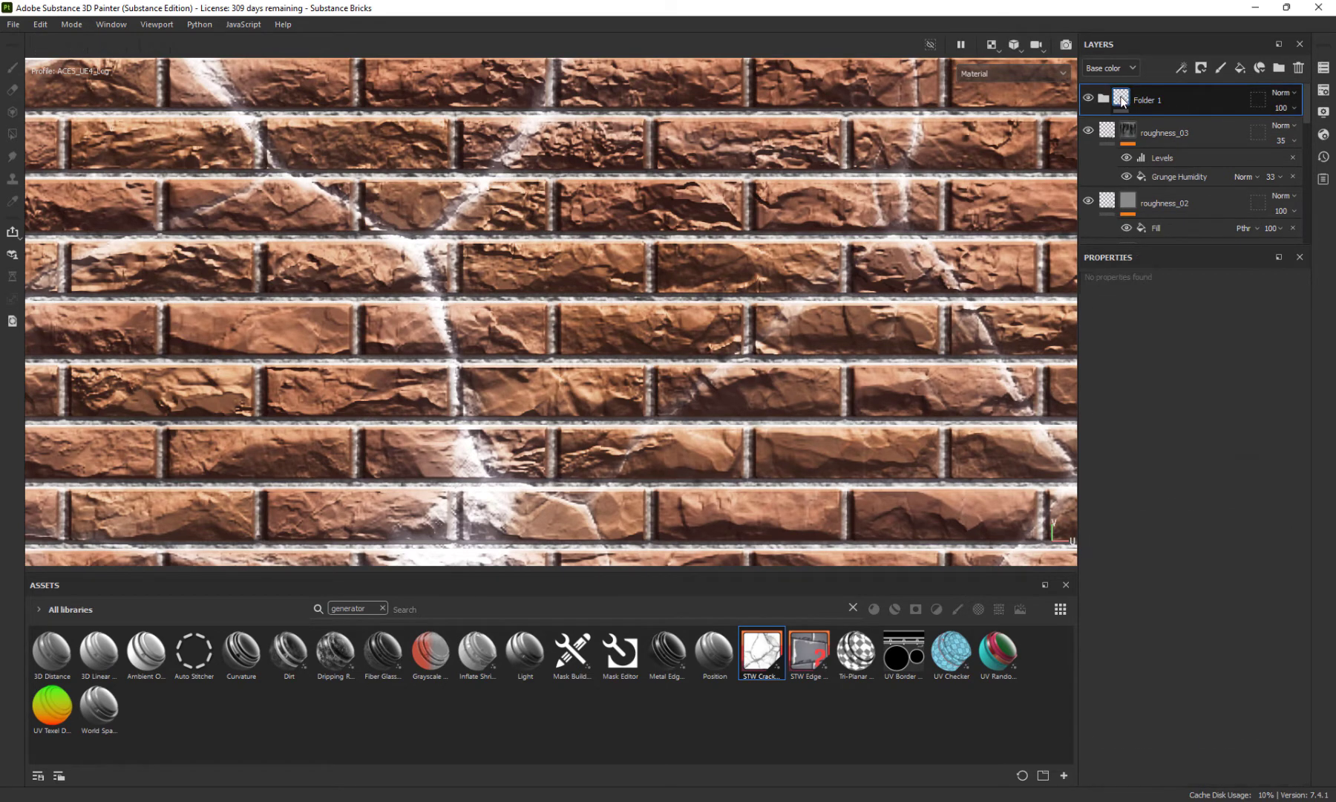
right_click(1117, 98)
click(1166, 123)
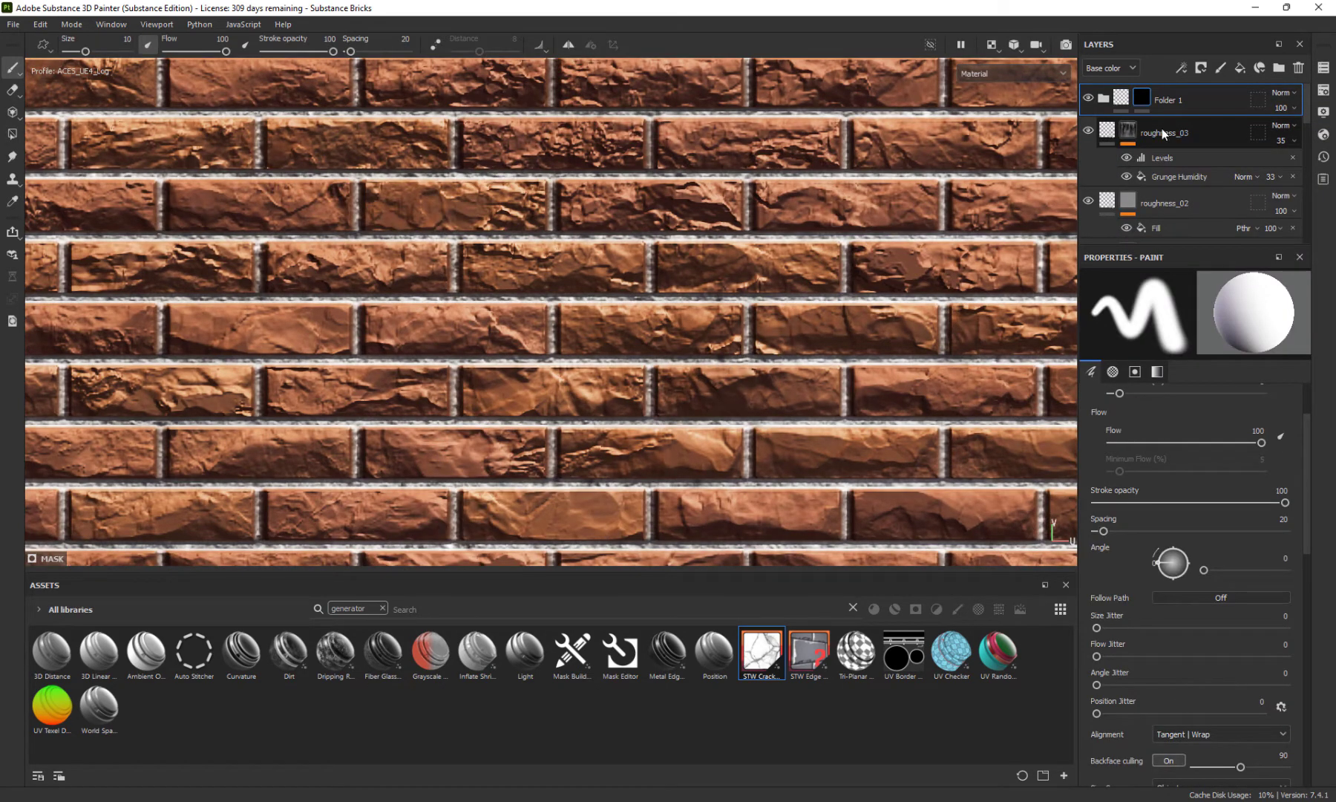
Copy the Brick Base Colour layer's mask and paste it into the mask of the cracks folder
scroll(1186, 188, down, 5)
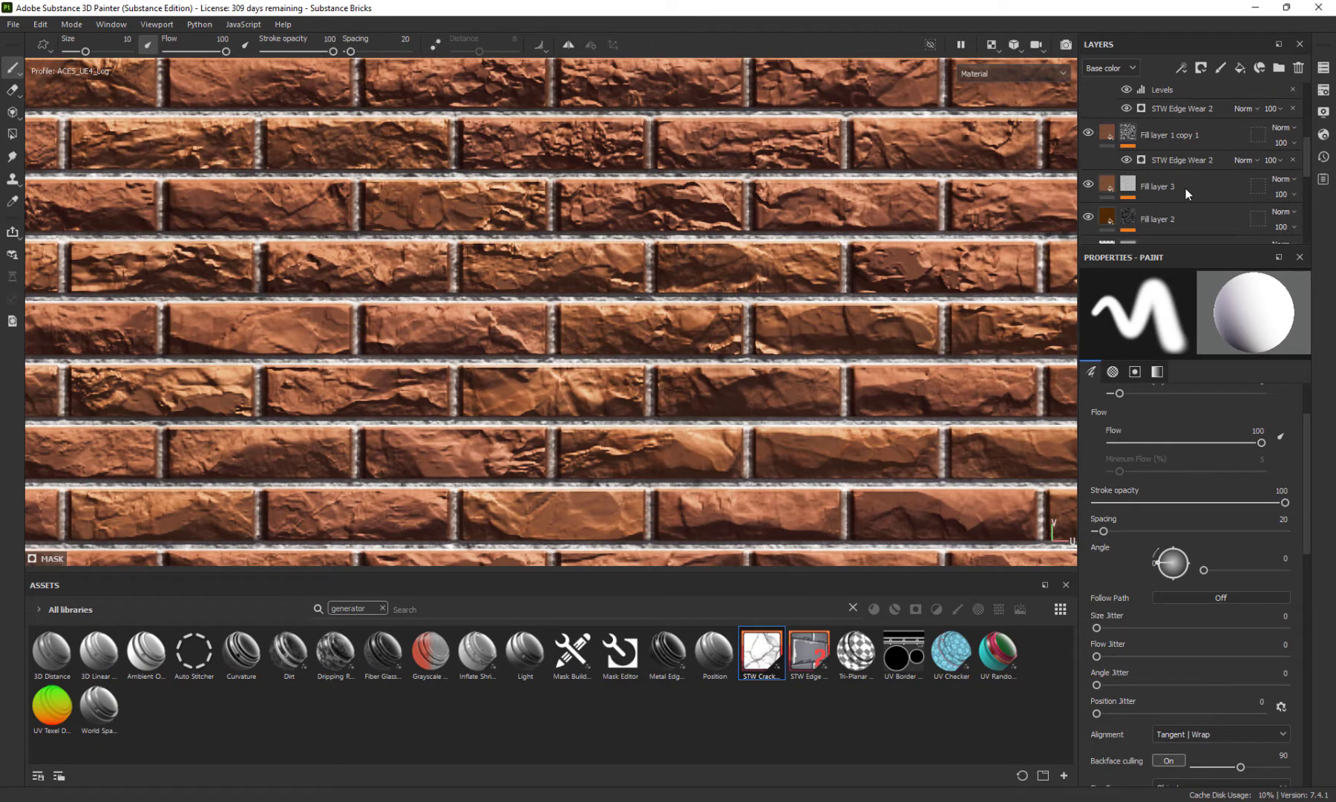
scroll(1186, 188, down, 5)
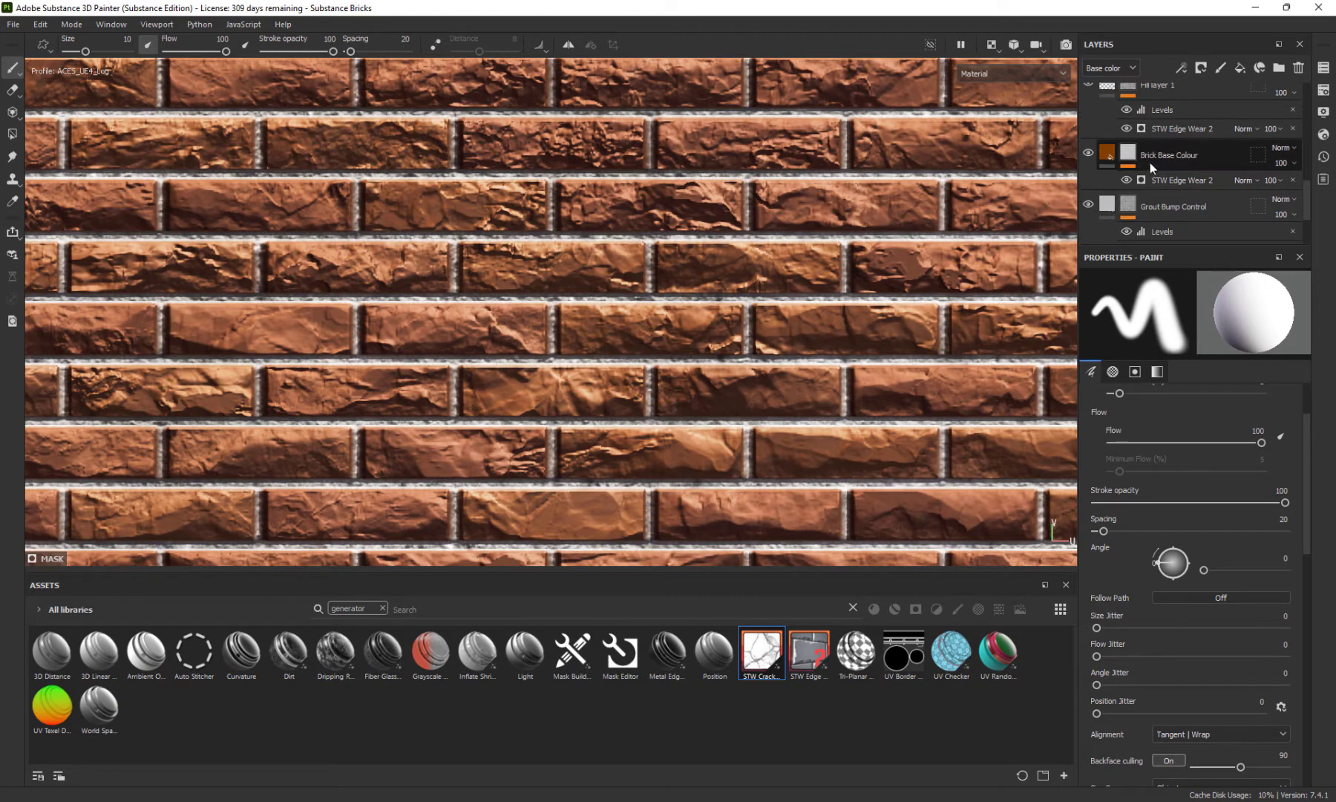
right_click(1129, 155)
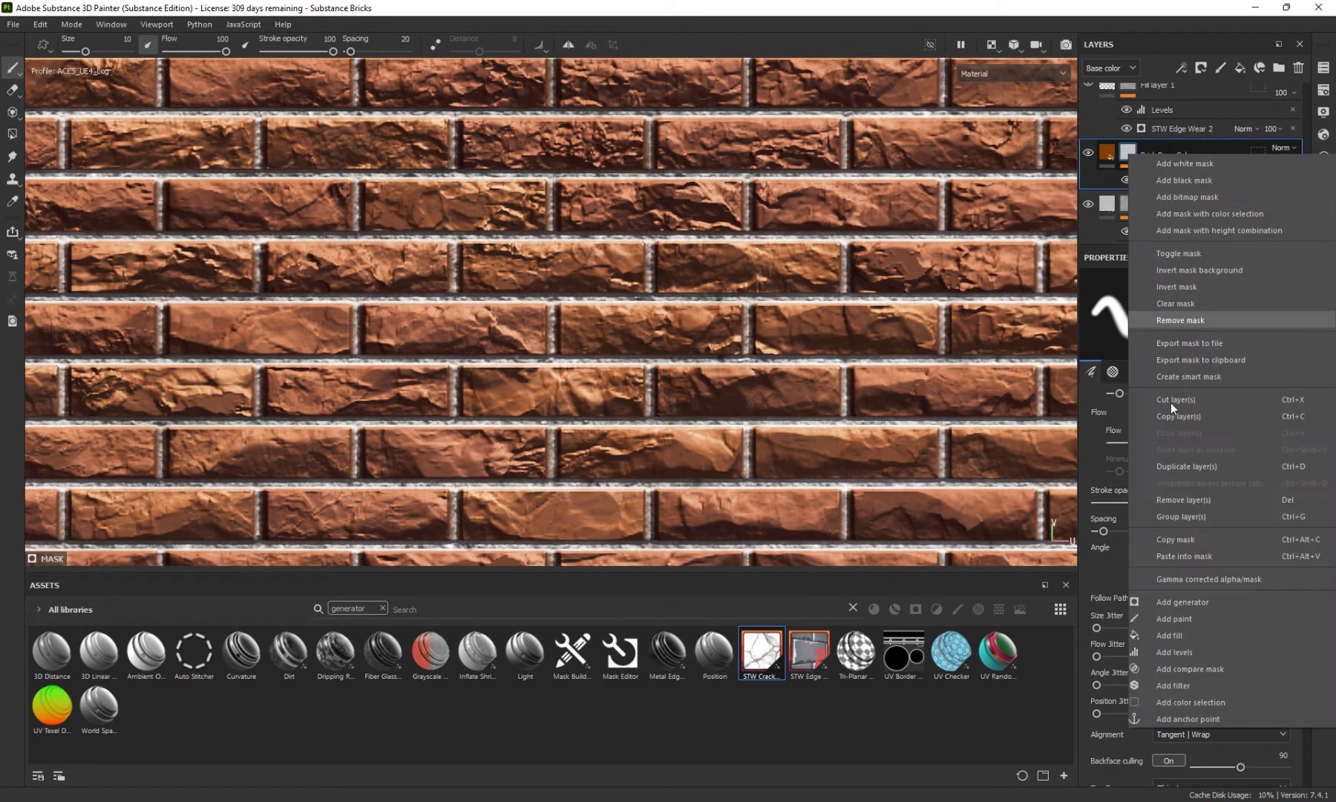
click(1194, 542)
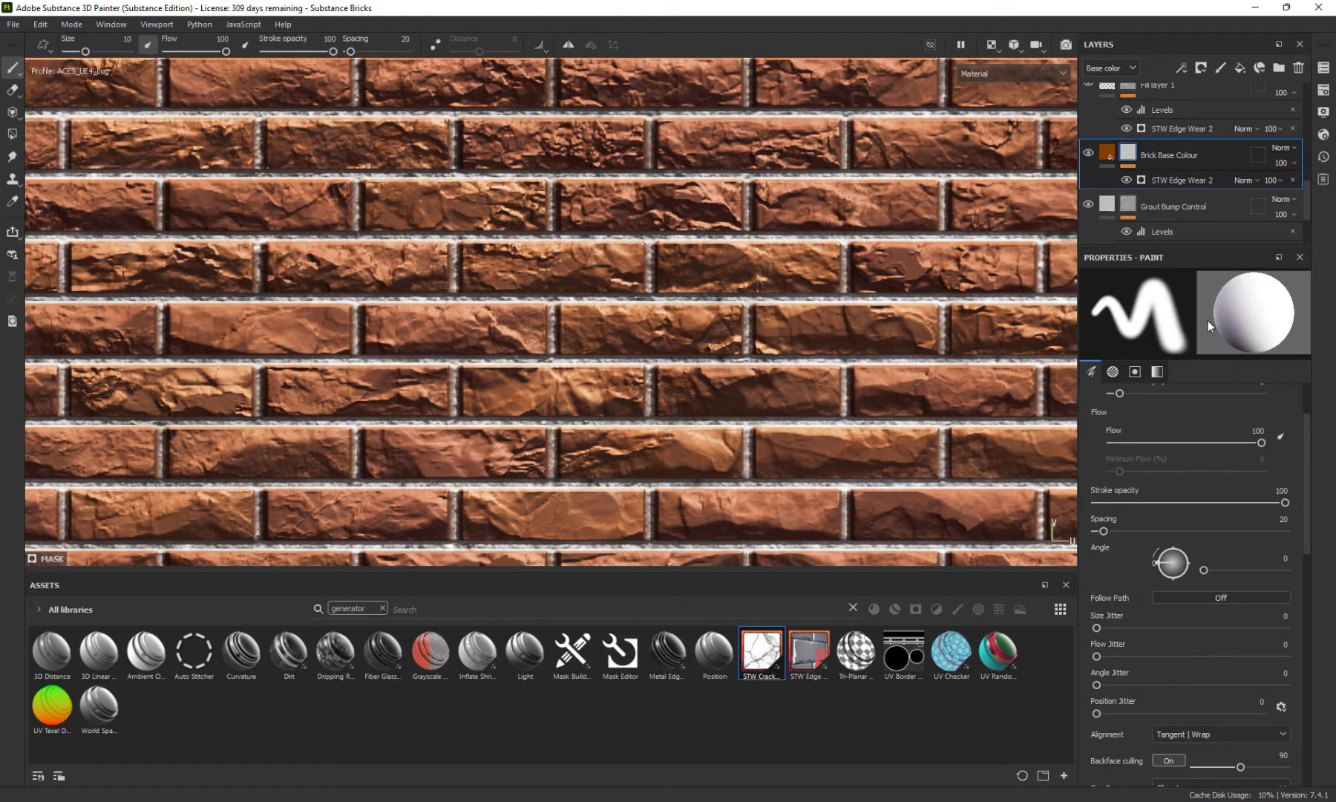
scroll(1200, 147, up, 5)
click(1142, 98)
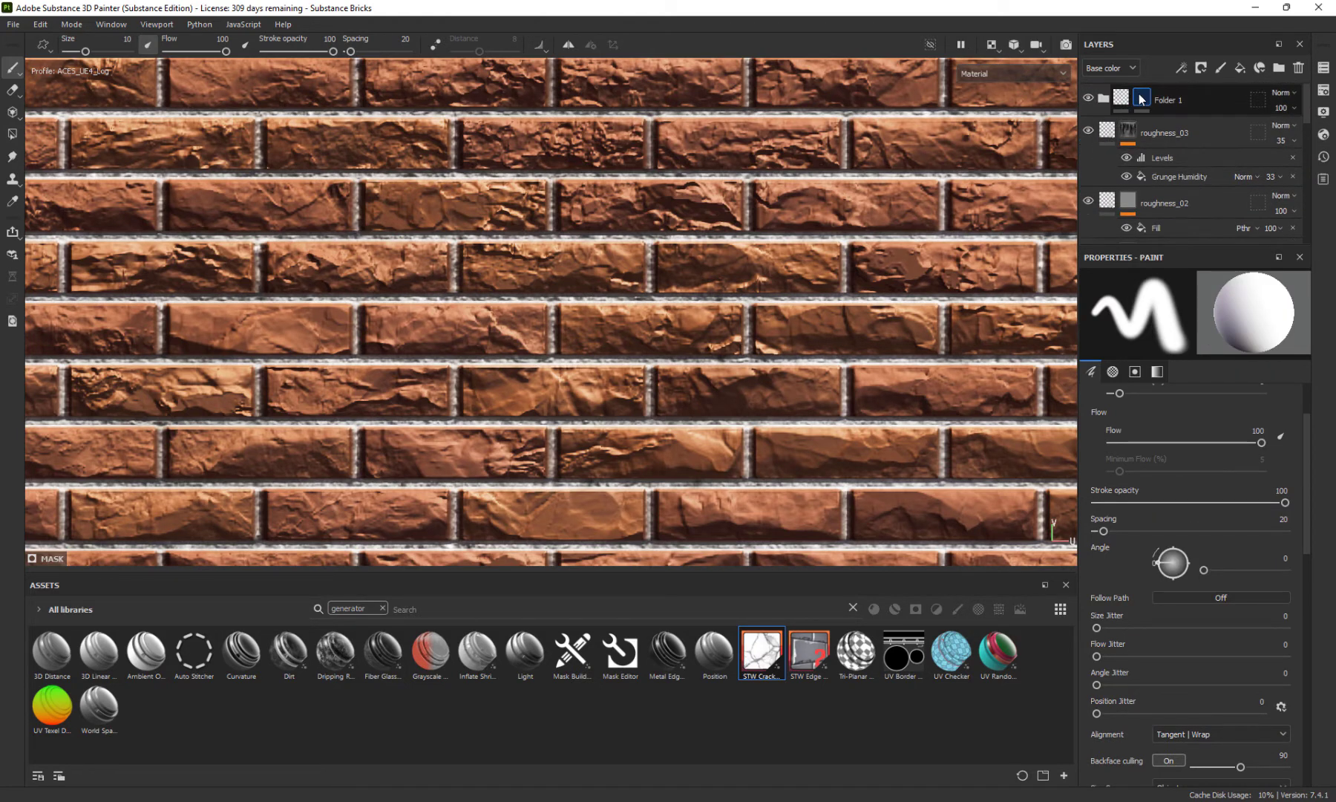
right_click(1143, 100)
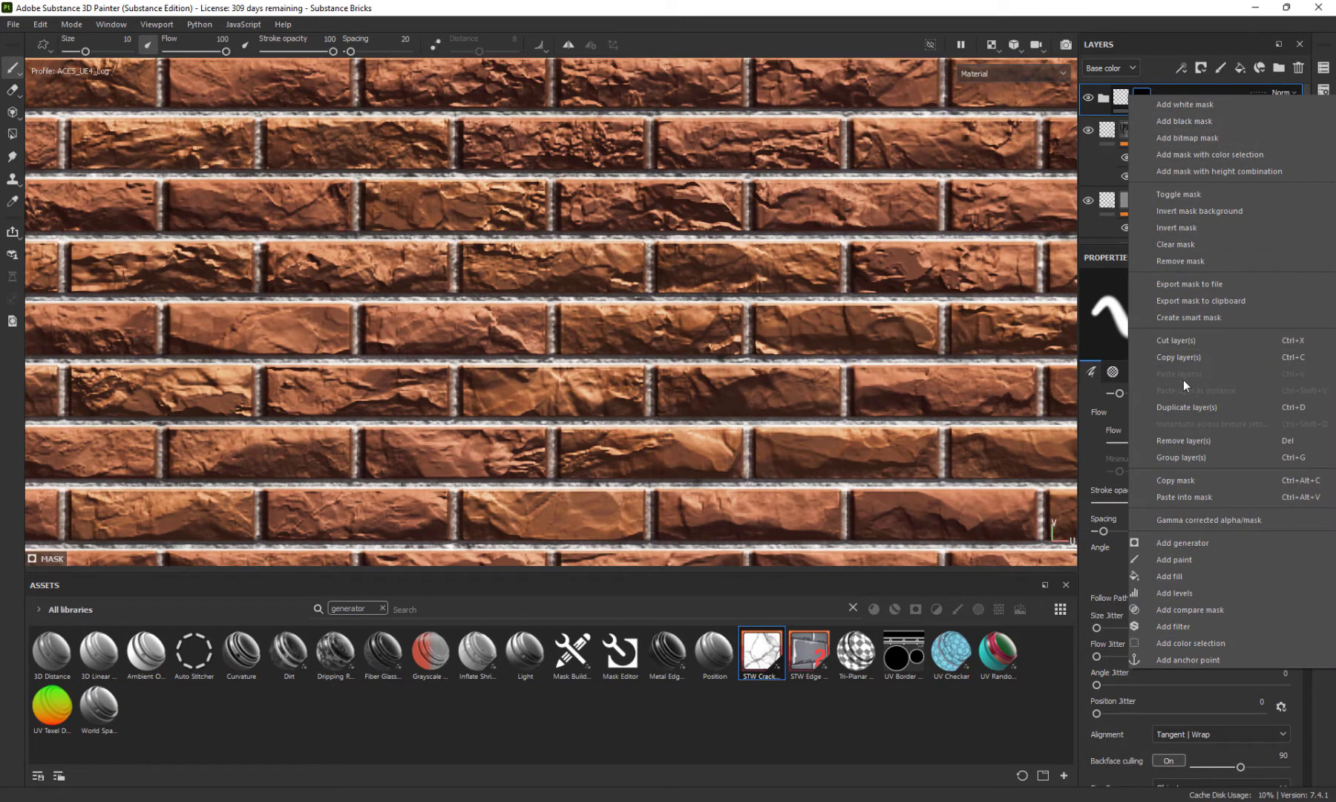
click(1182, 497)
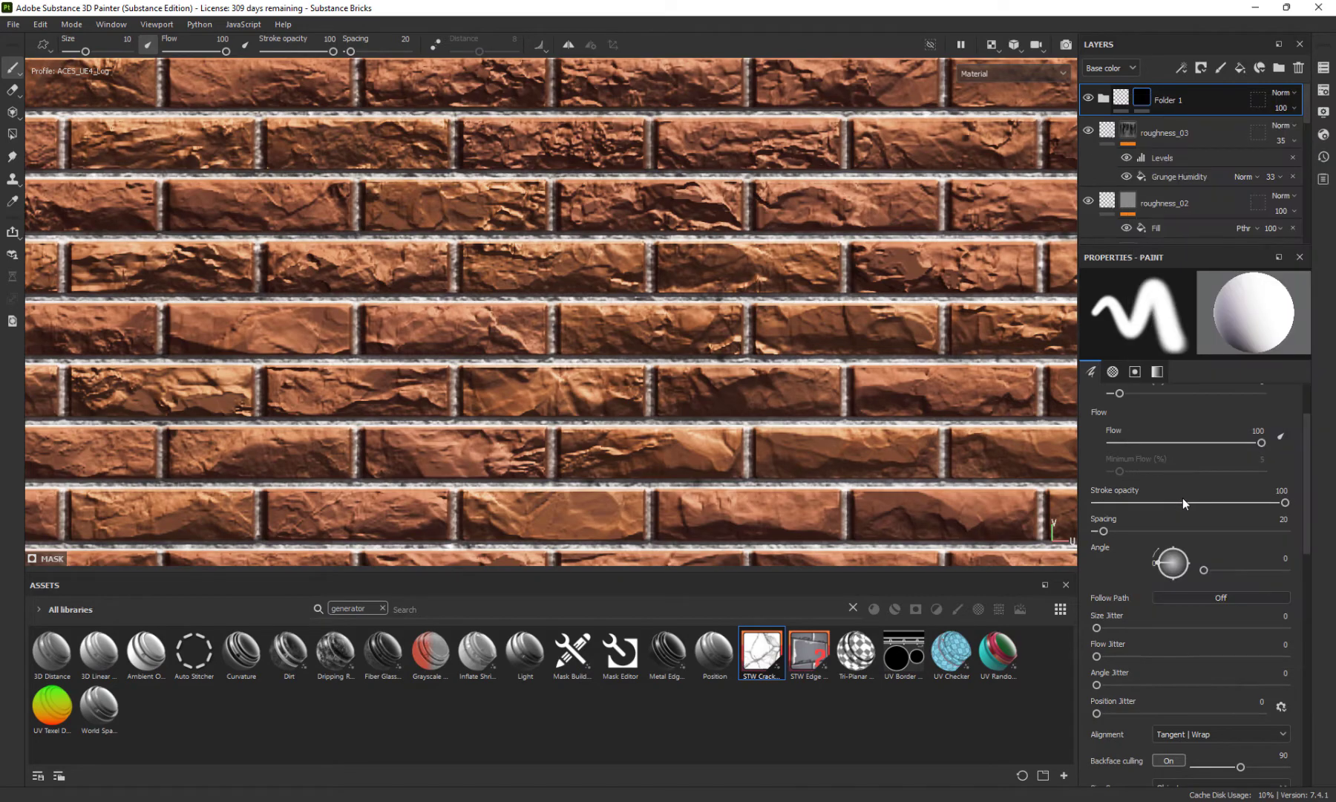
Sample the dark brown 2B1813 from the bricks as the base colour of Fill layer 4 inside Folder 1
scroll(682, 323, down, 5)
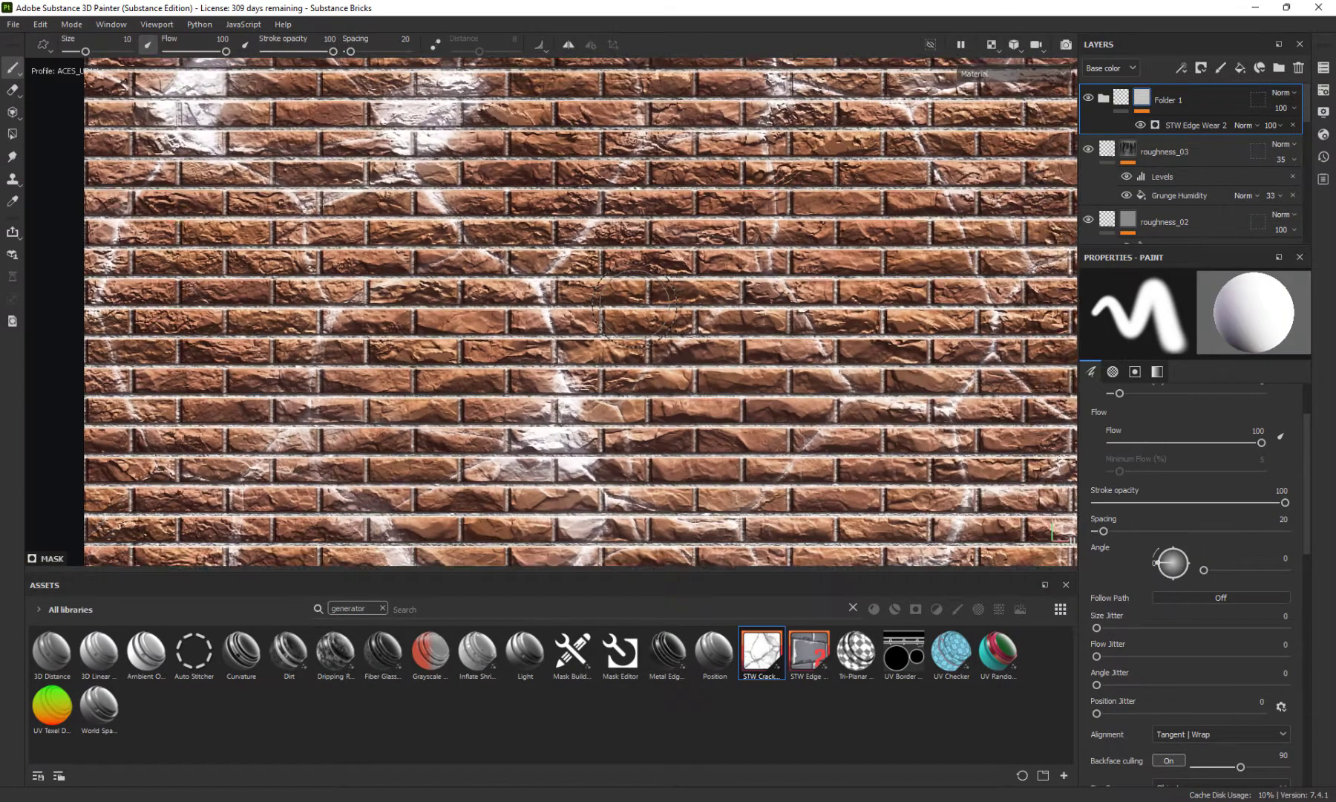
scroll(634, 310, up, 1)
scroll(633, 306, up, 4)
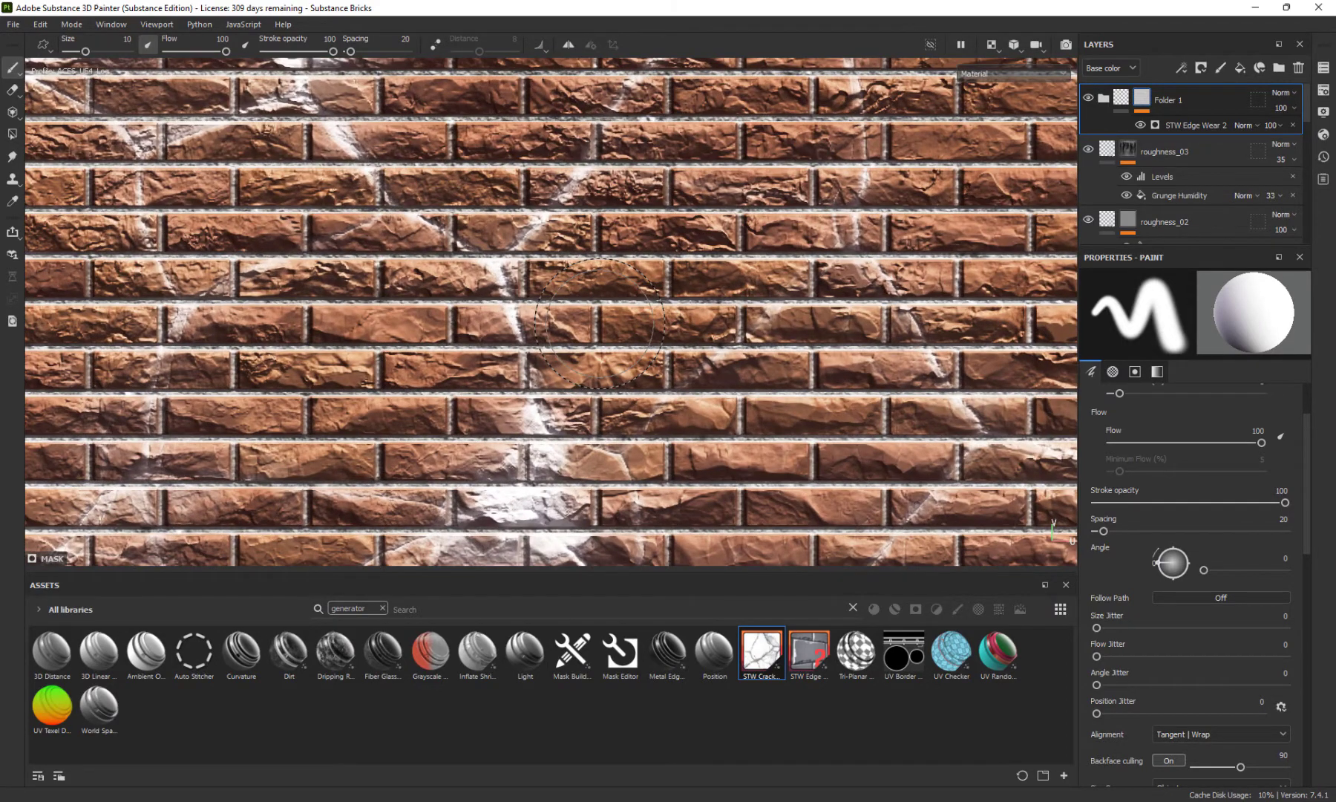
scroll(598, 326, up, 3)
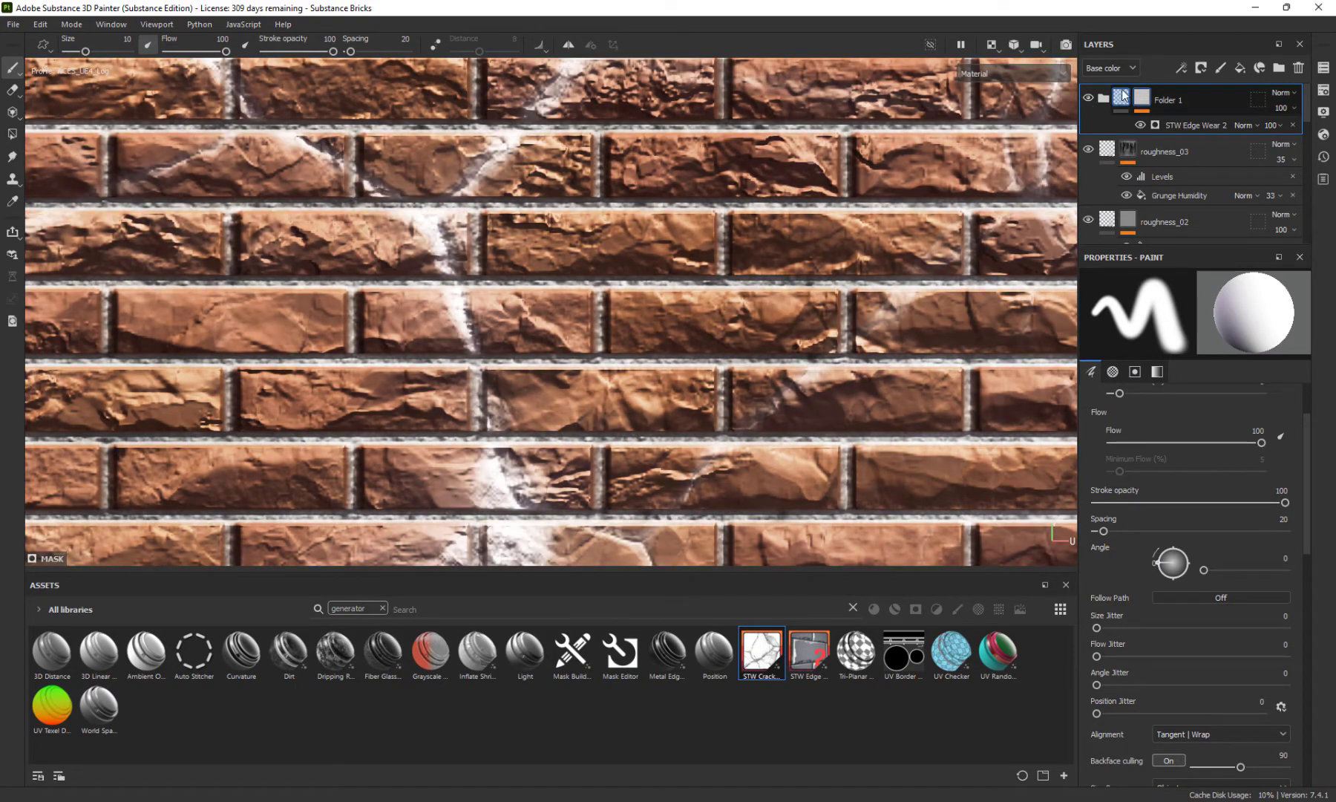
click(1122, 96)
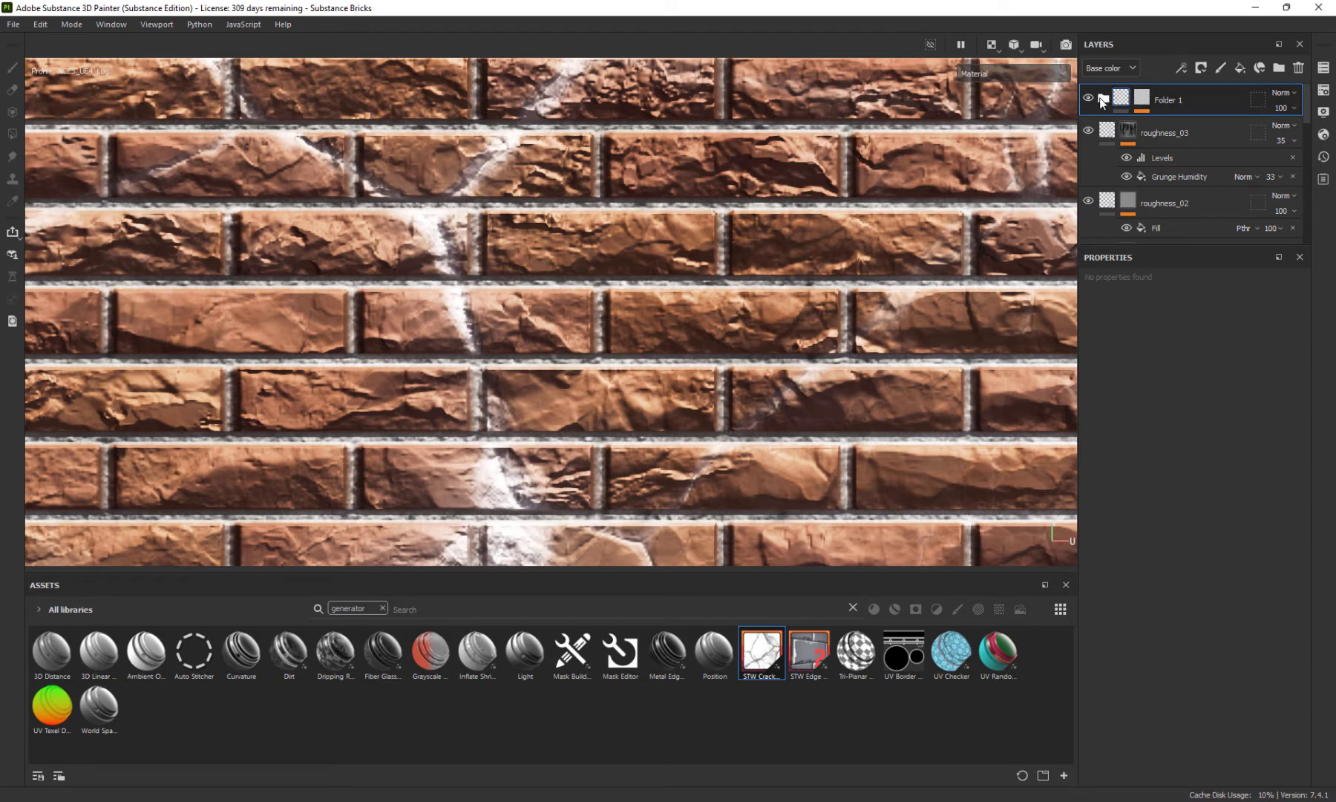
click(1103, 99)
click(1120, 132)
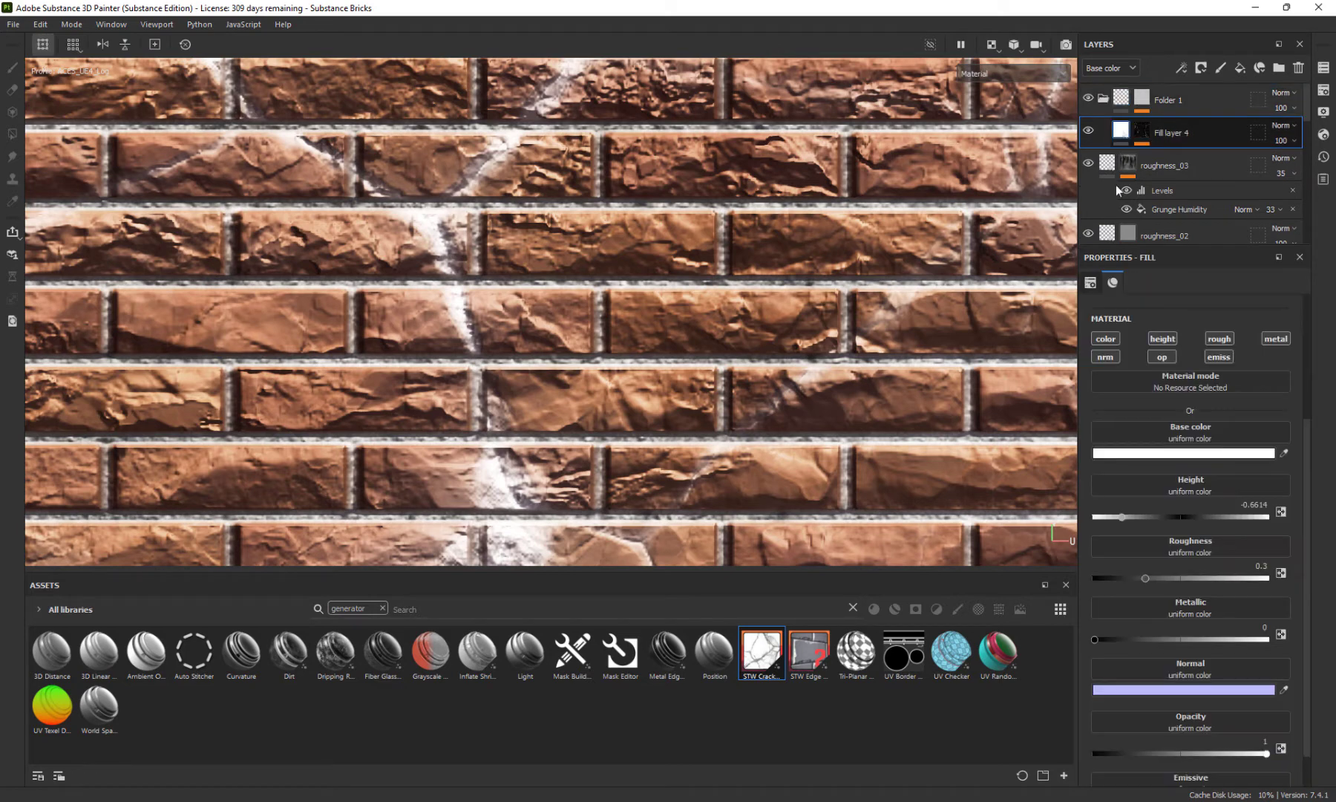
click(1155, 459)
click(1130, 579)
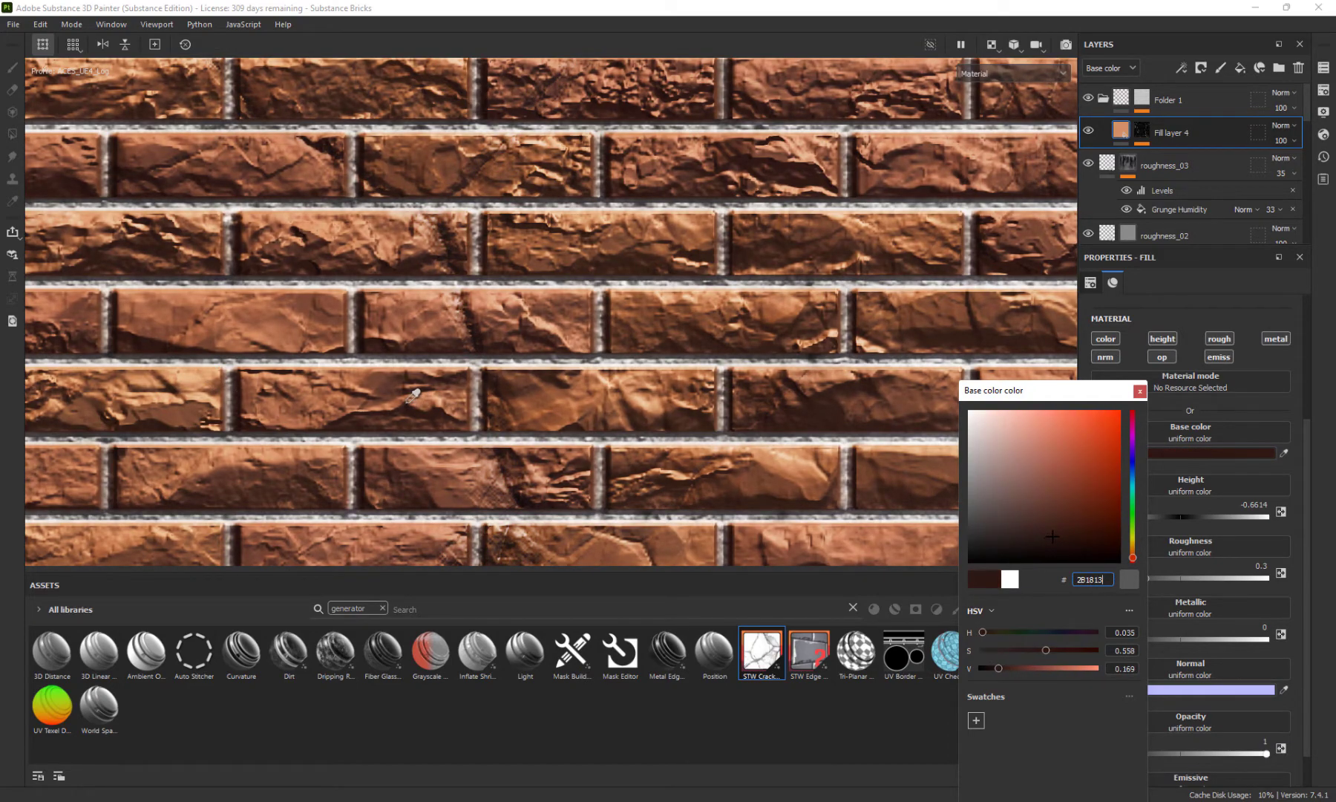
Resample Fill layer 4's base colour from a mid-toned brick, using the reddish brown 965940
scroll(407, 407, down, 5)
middle_drag(407, 407, 738, 232)
scroll(739, 231, up, 2)
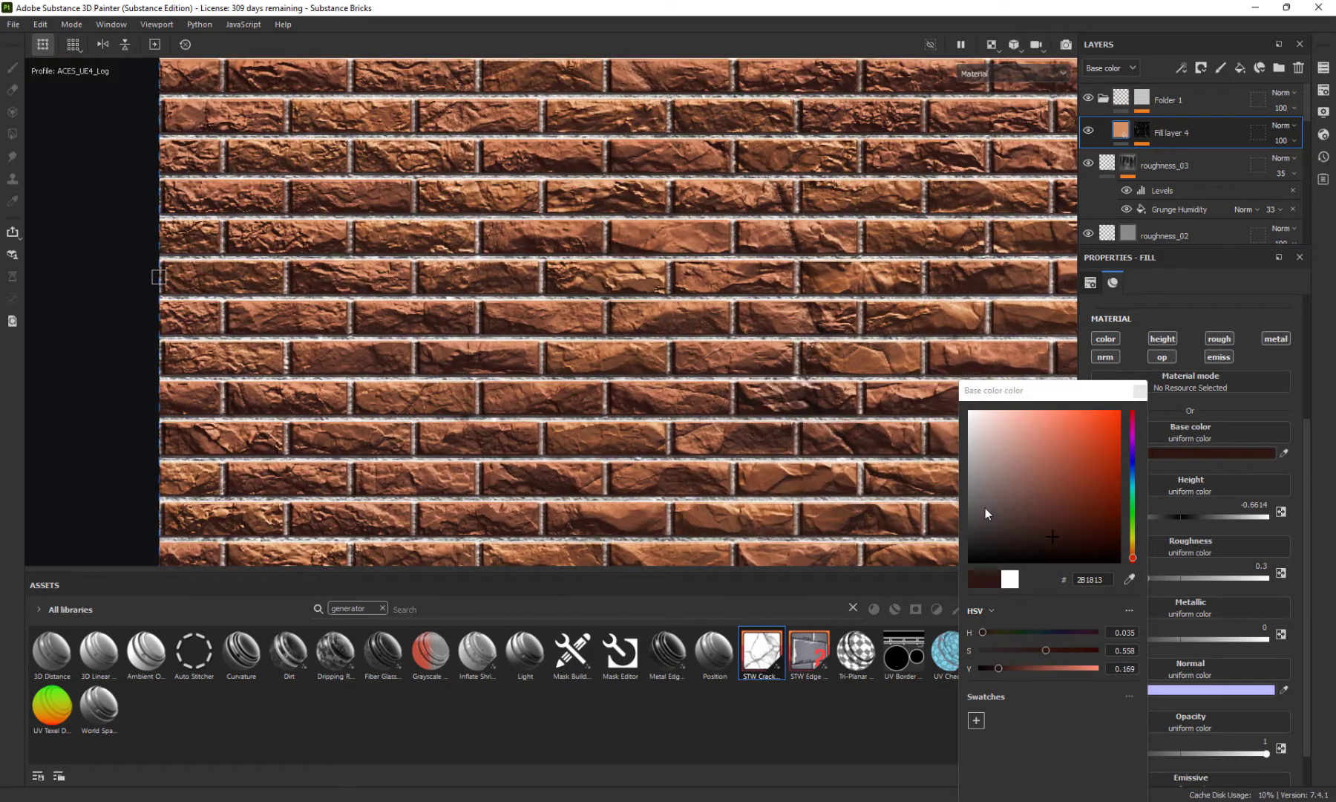
click(1129, 579)
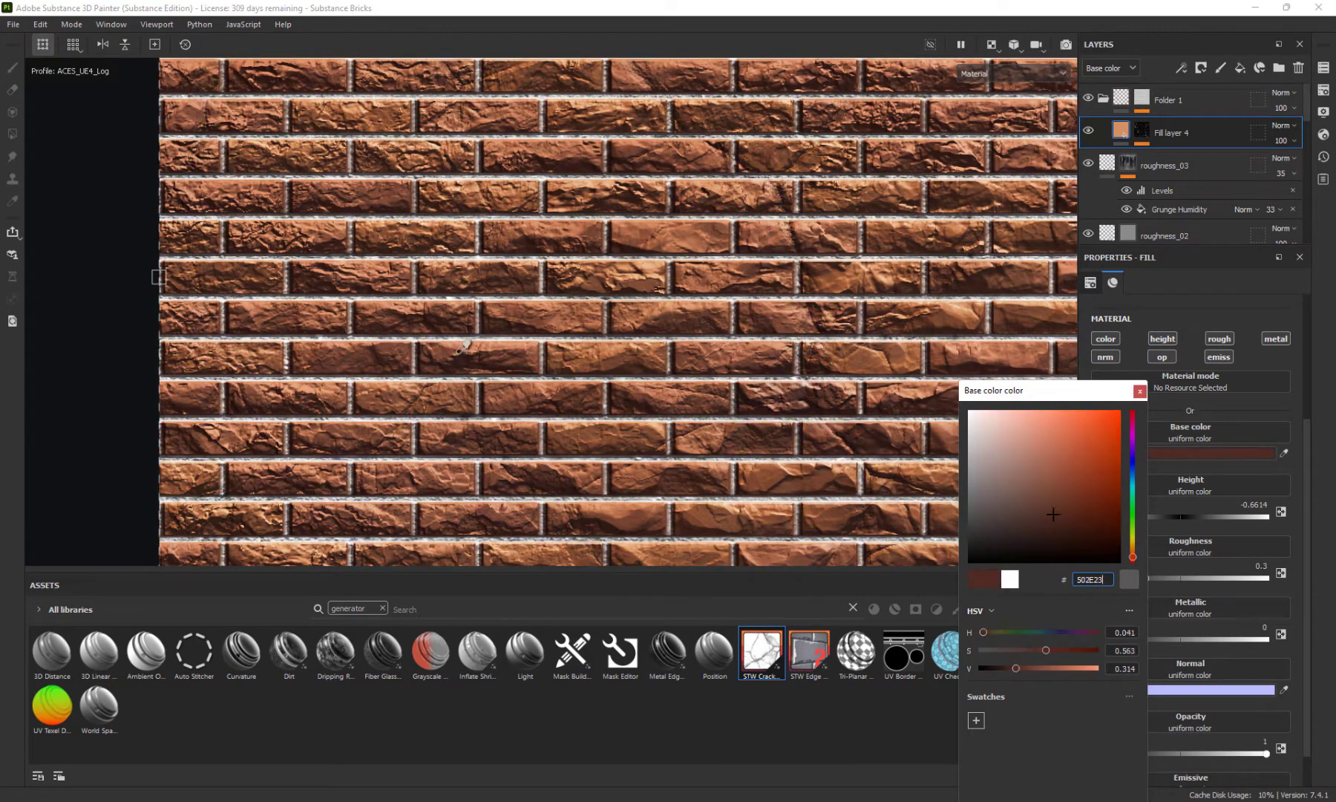
click(467, 296)
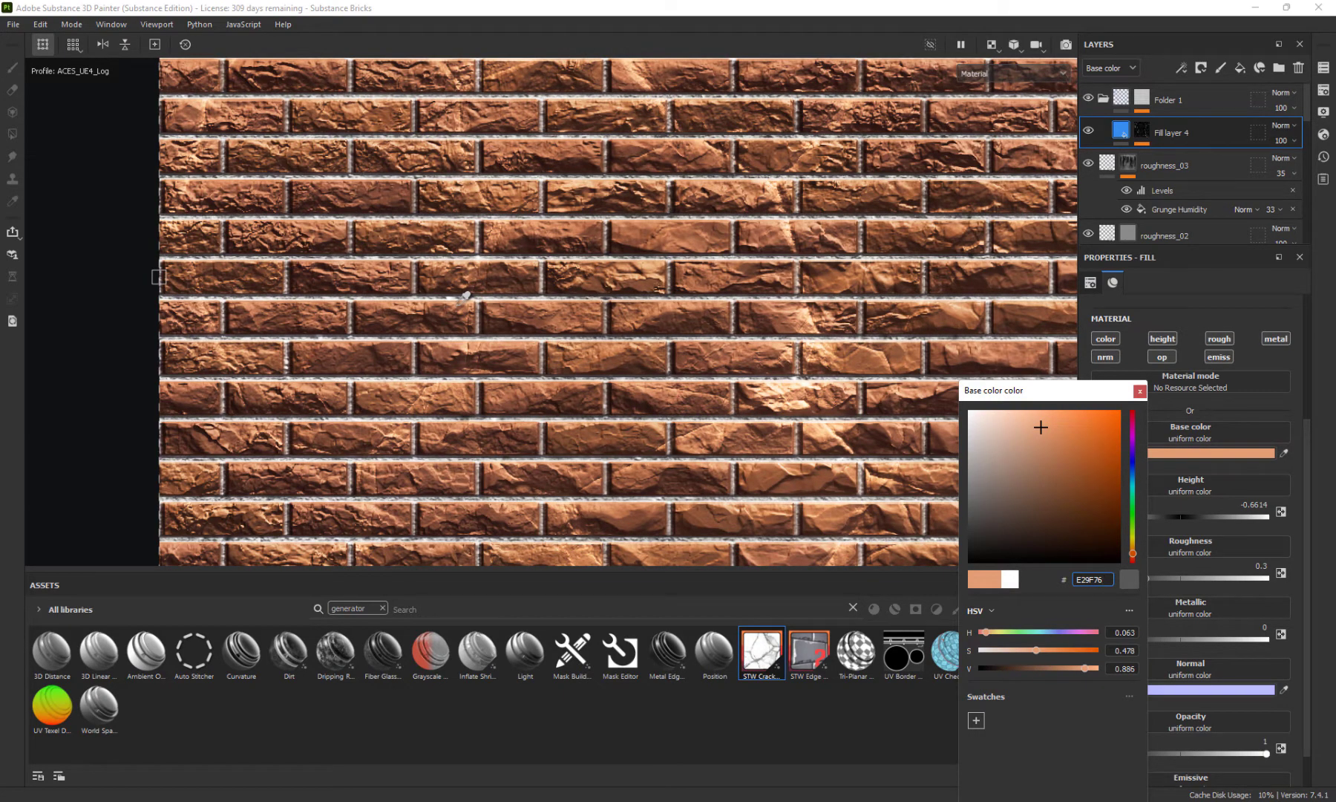
click(463, 300)
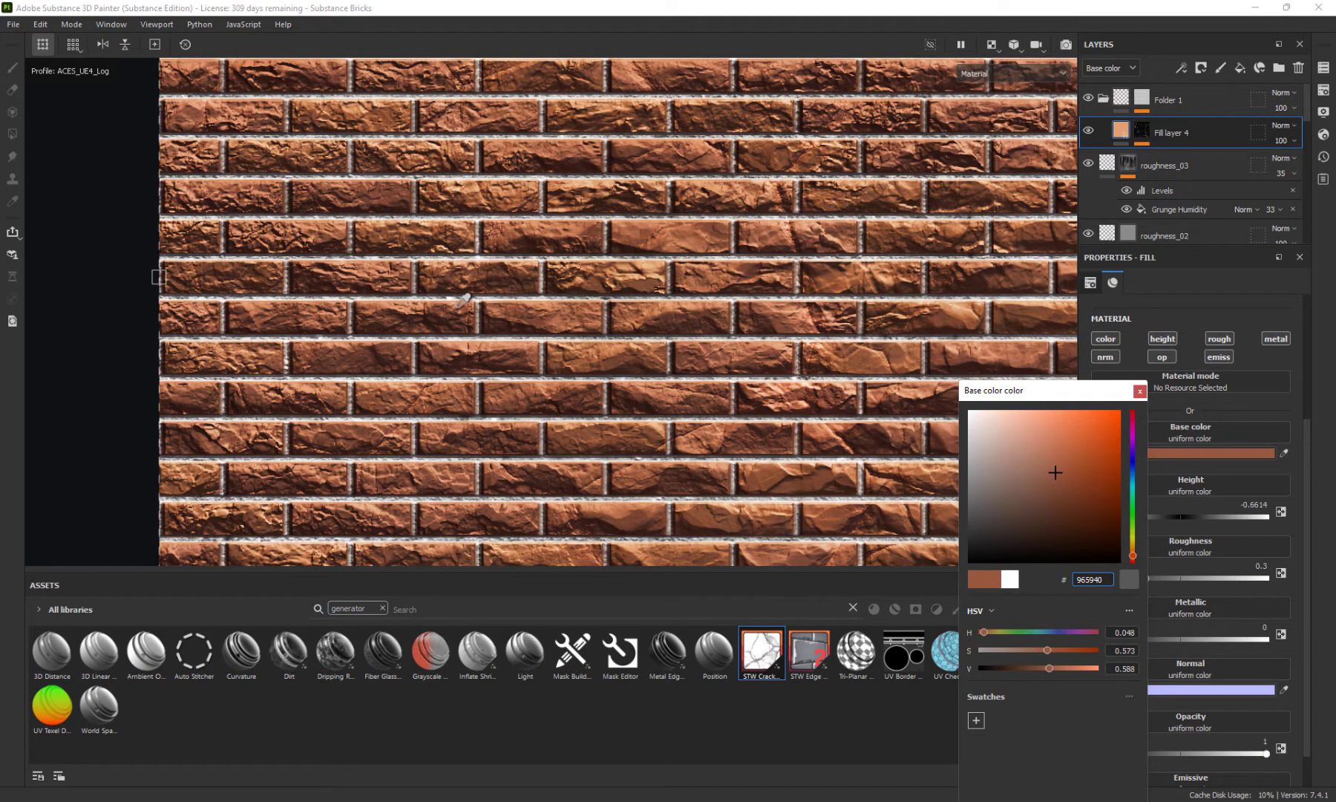
Examine the recoloured cracks across the whole brick wall and up close
scroll(870, 308, down, 8)
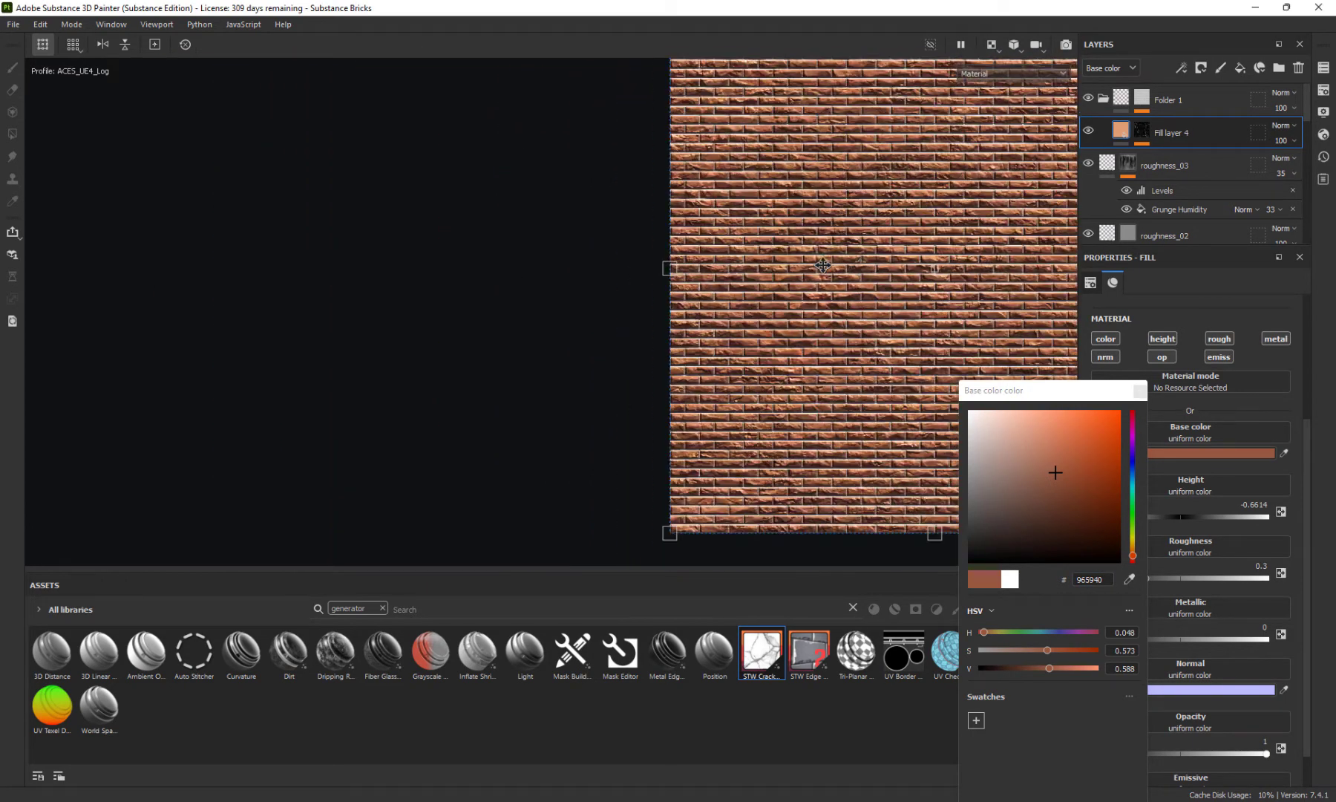
scroll(817, 334, up, 2)
scroll(609, 346, down, 1)
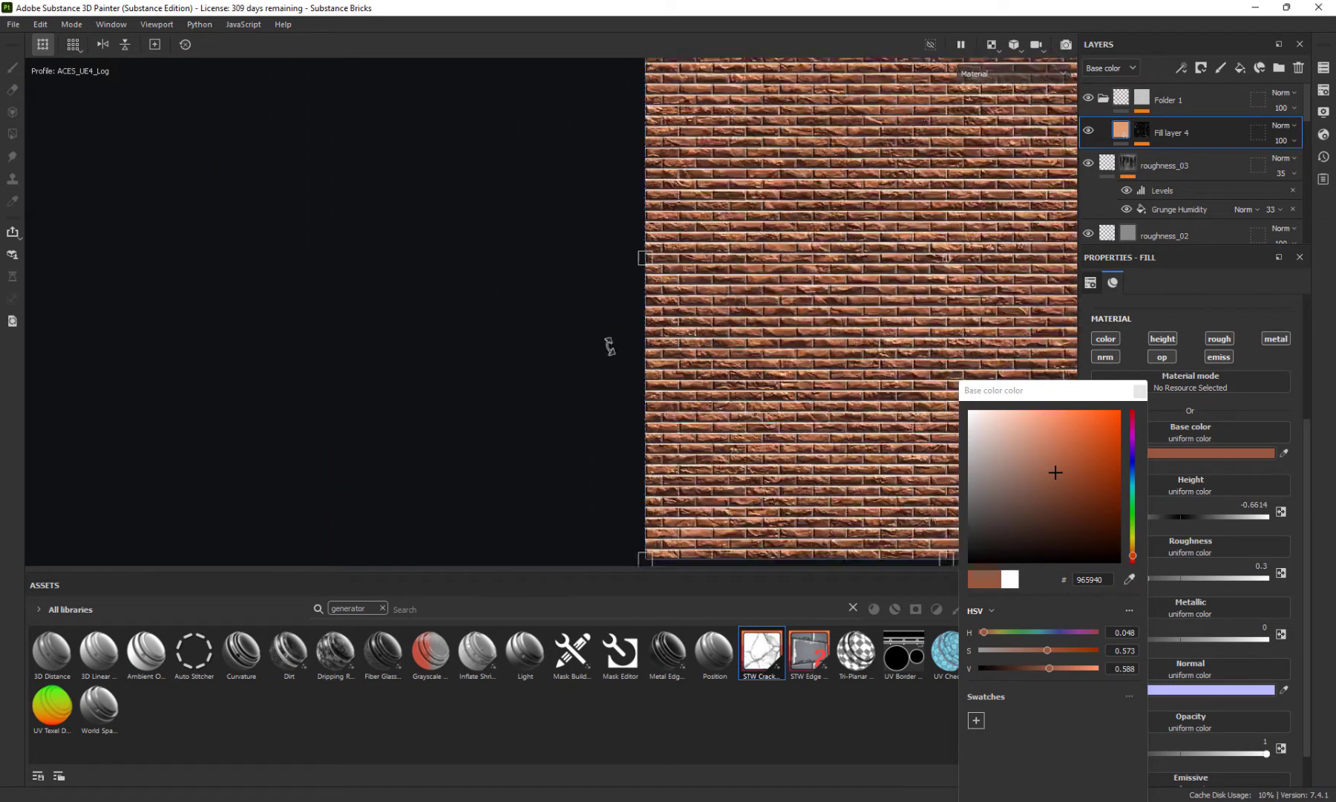
scroll(583, 349, down, 2)
alt+middle_drag(546, 362, 367, 386)
alt+right_drag(367, 386, 438, 399)
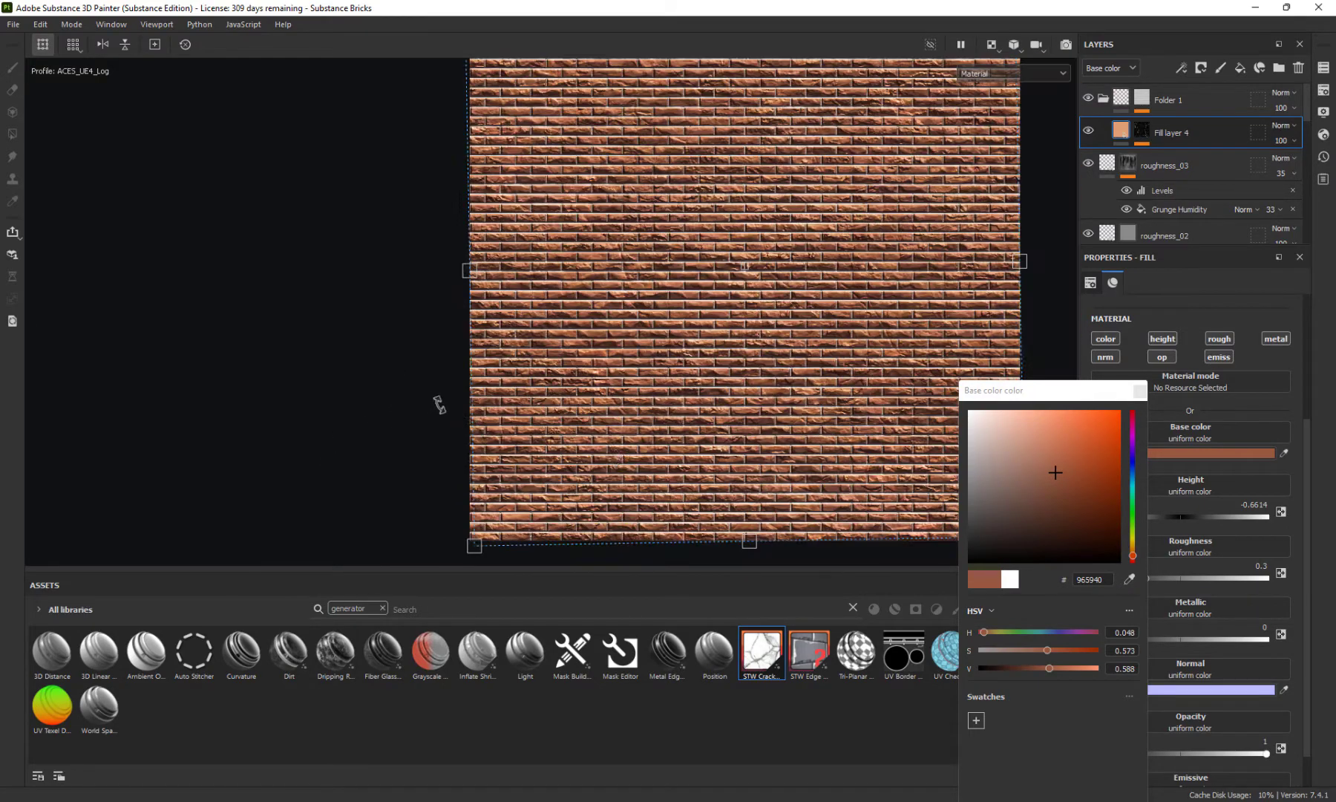
alt+middle_drag(638, 459, 491, 470)
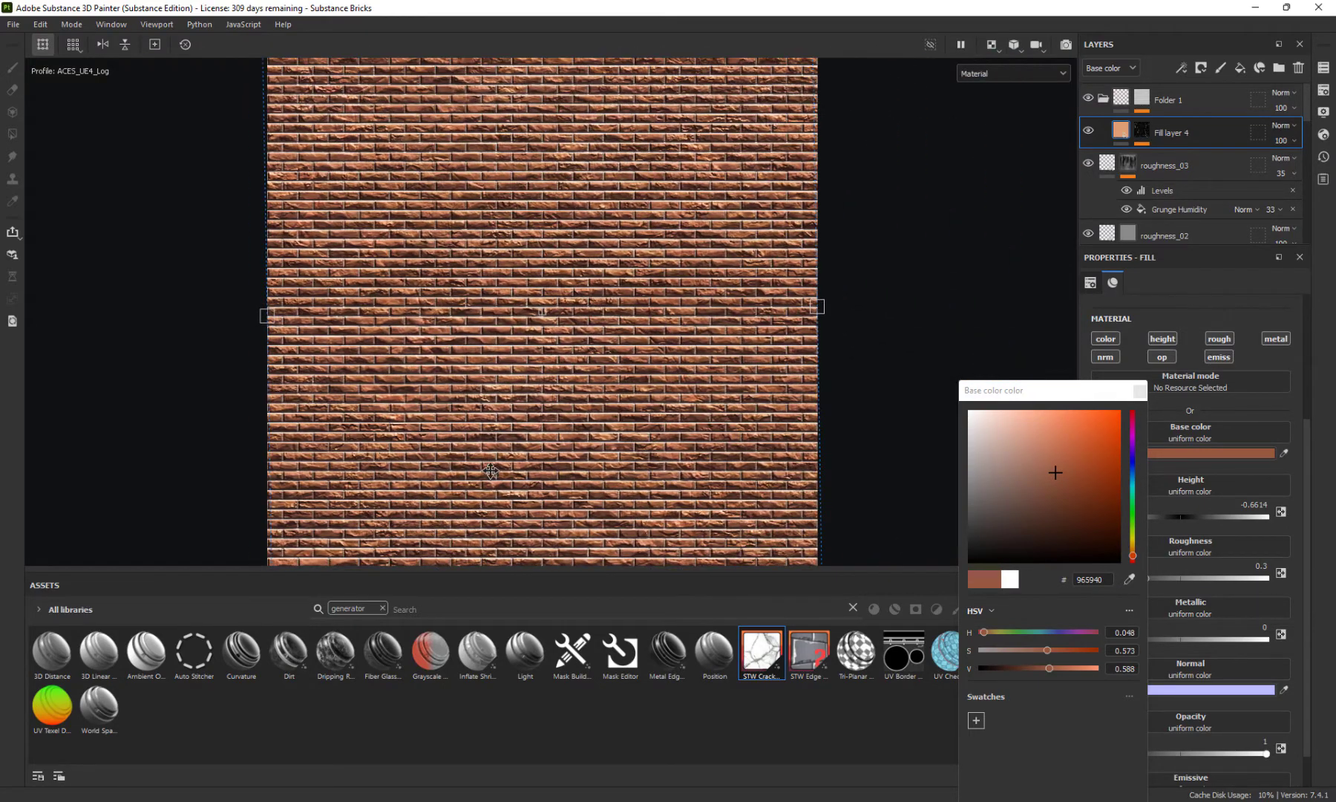
click(1103, 98)
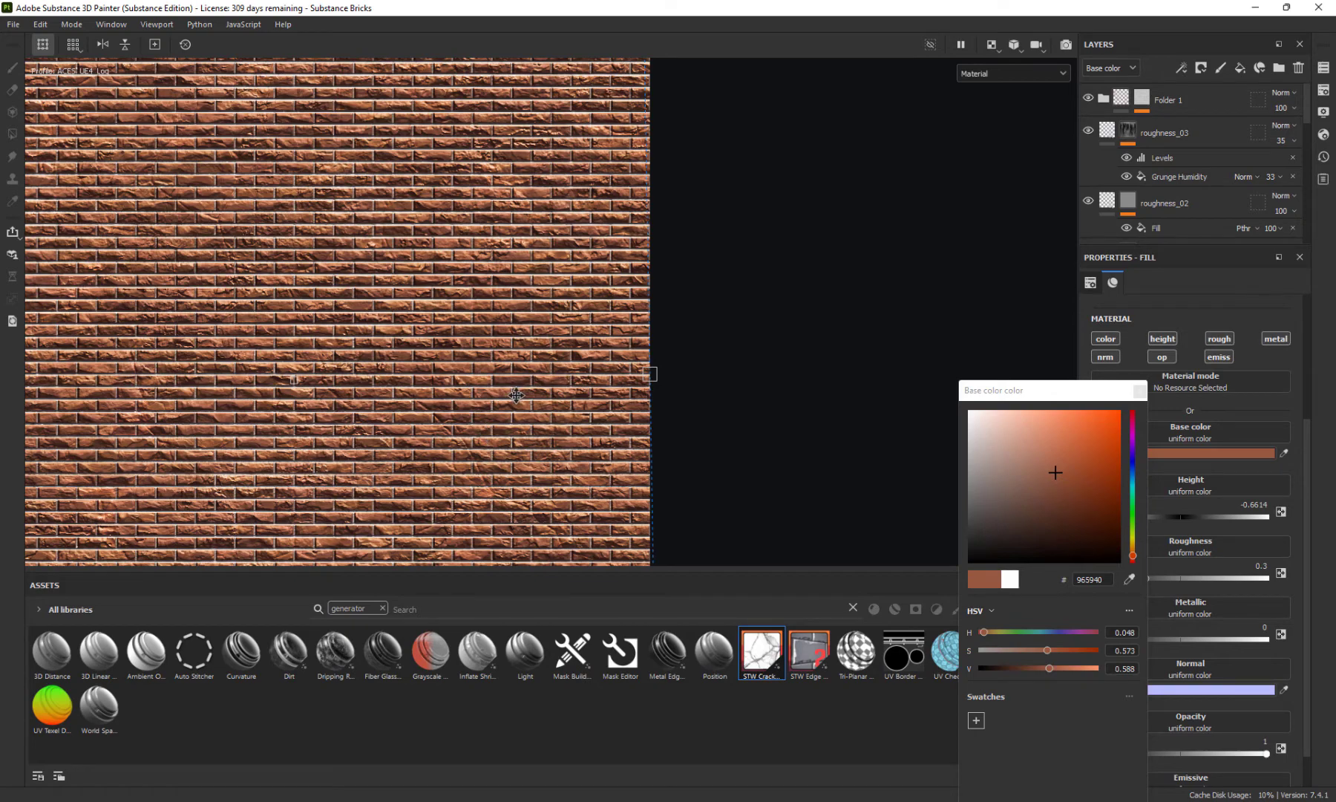
scroll(512, 438, up, 5)
scroll(631, 228, up, 3)
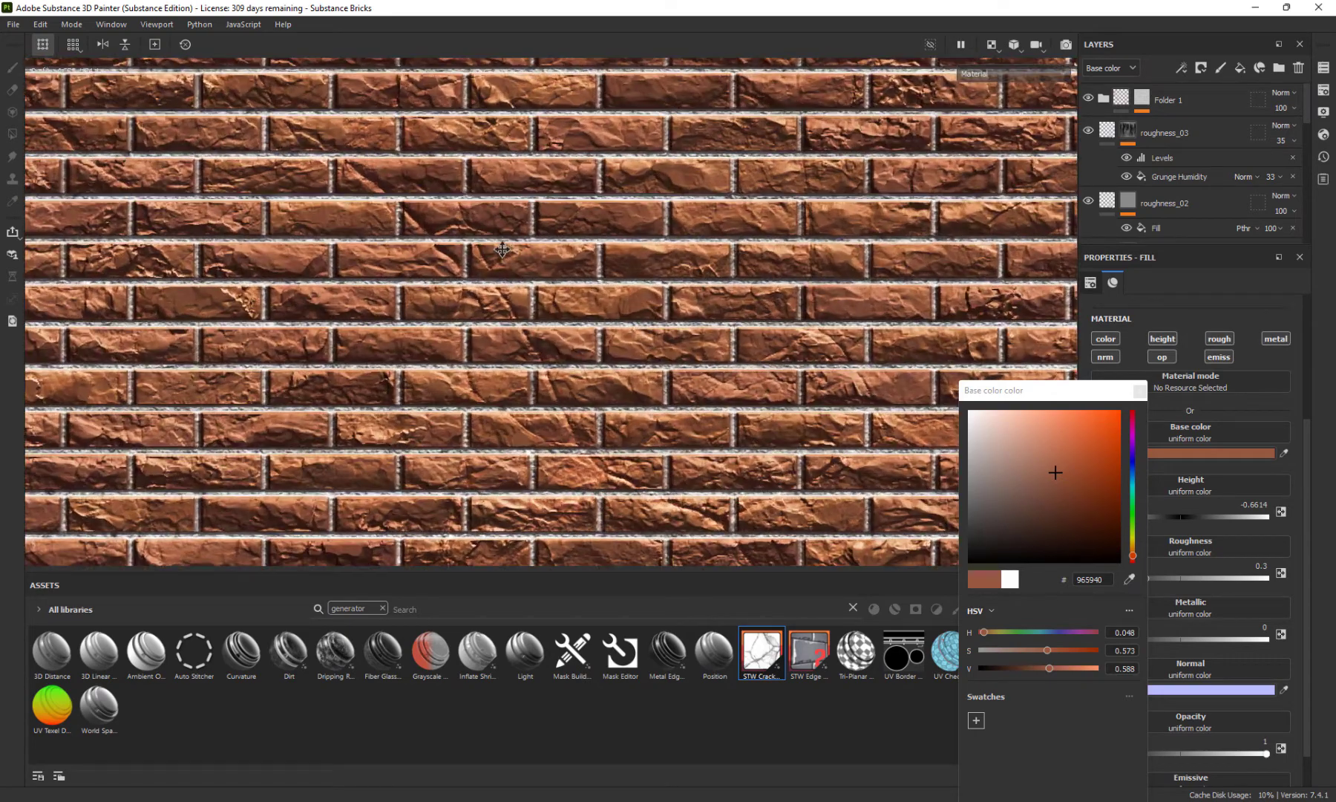
Add a Levels adjustment above the cracks generator in the mask of Fill layer 4
click(1127, 102)
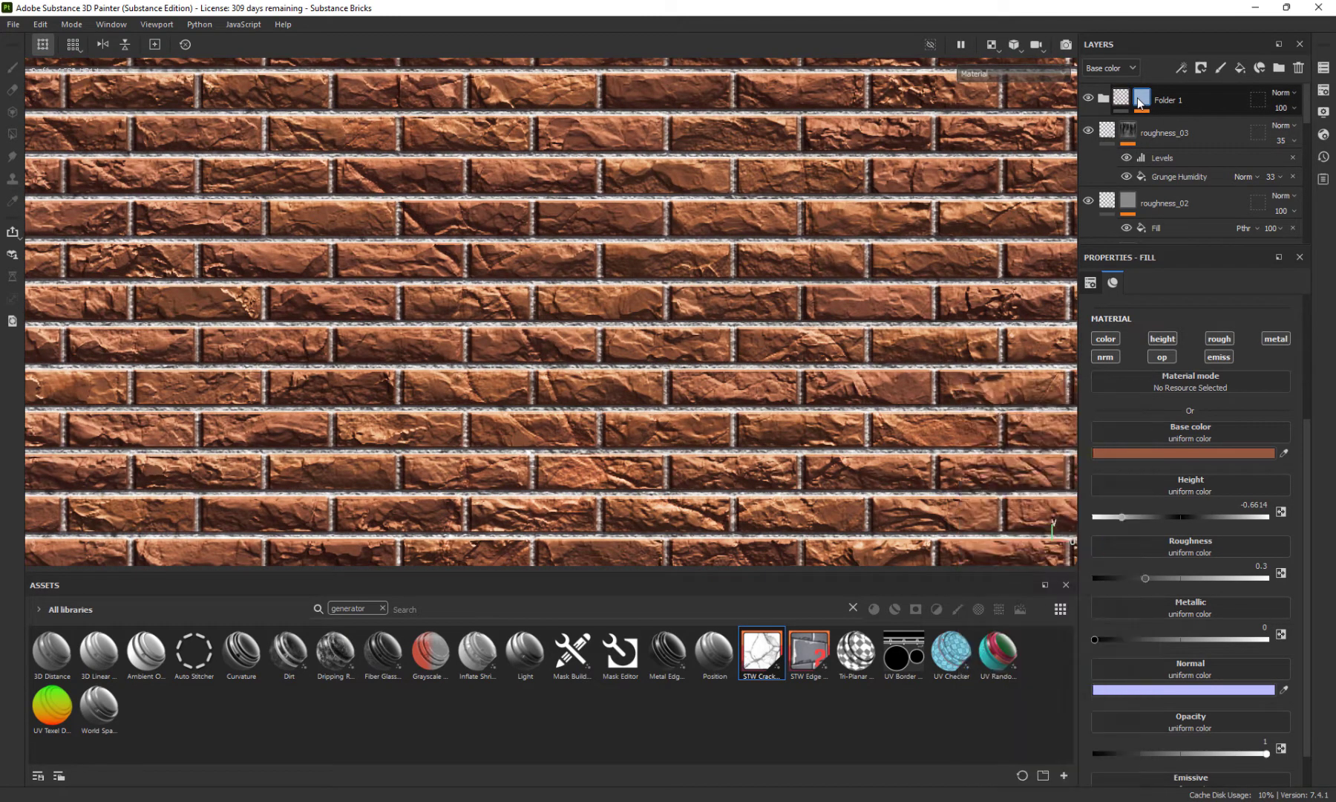
click(1105, 102)
click(1104, 97)
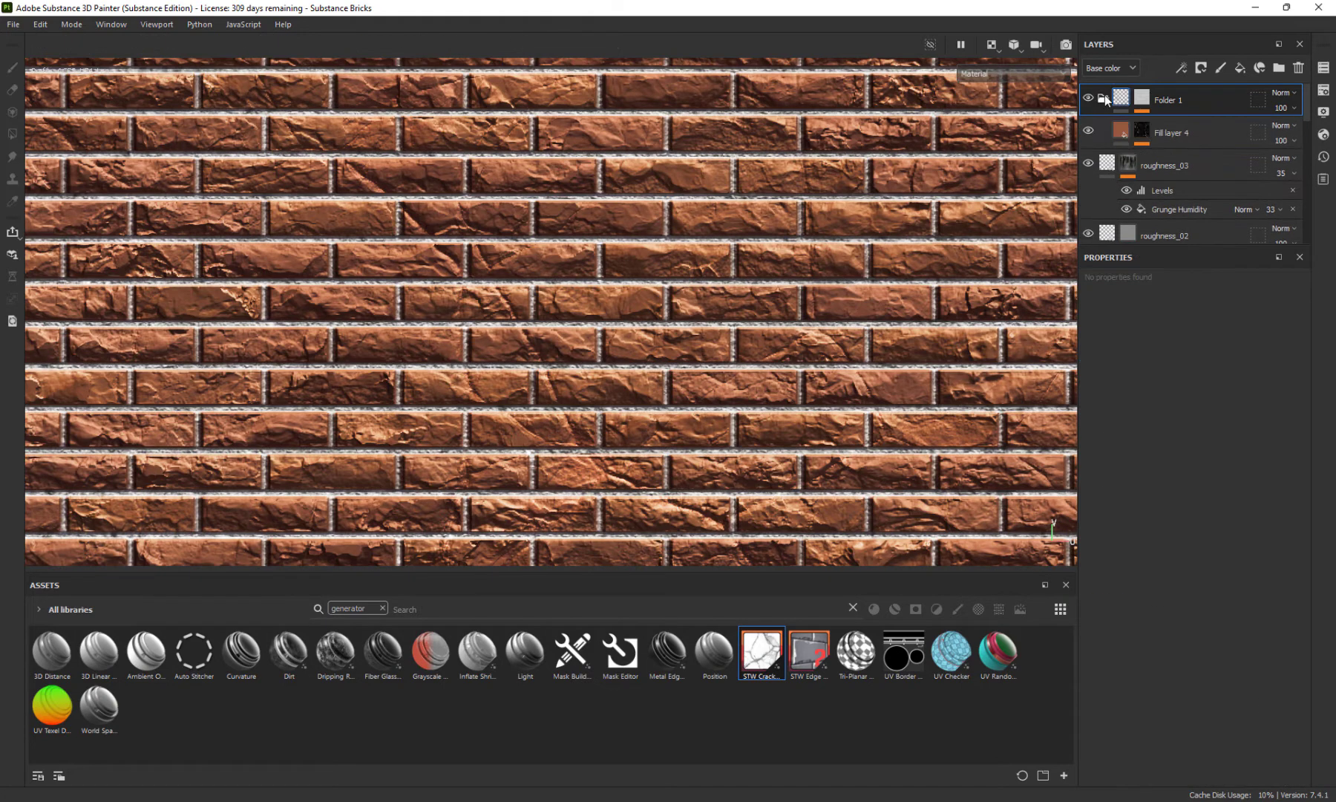
click(1138, 134)
click(1135, 136)
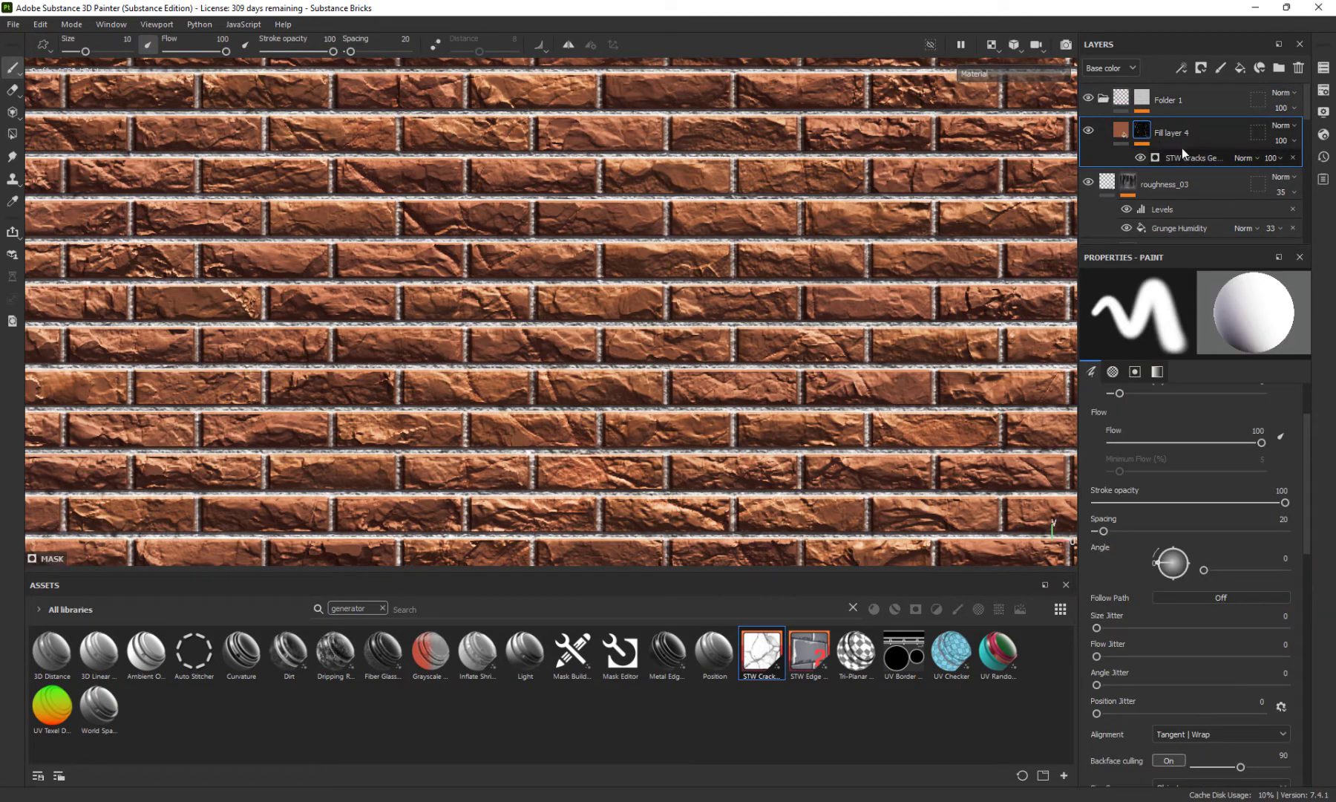
right_click(1202, 138)
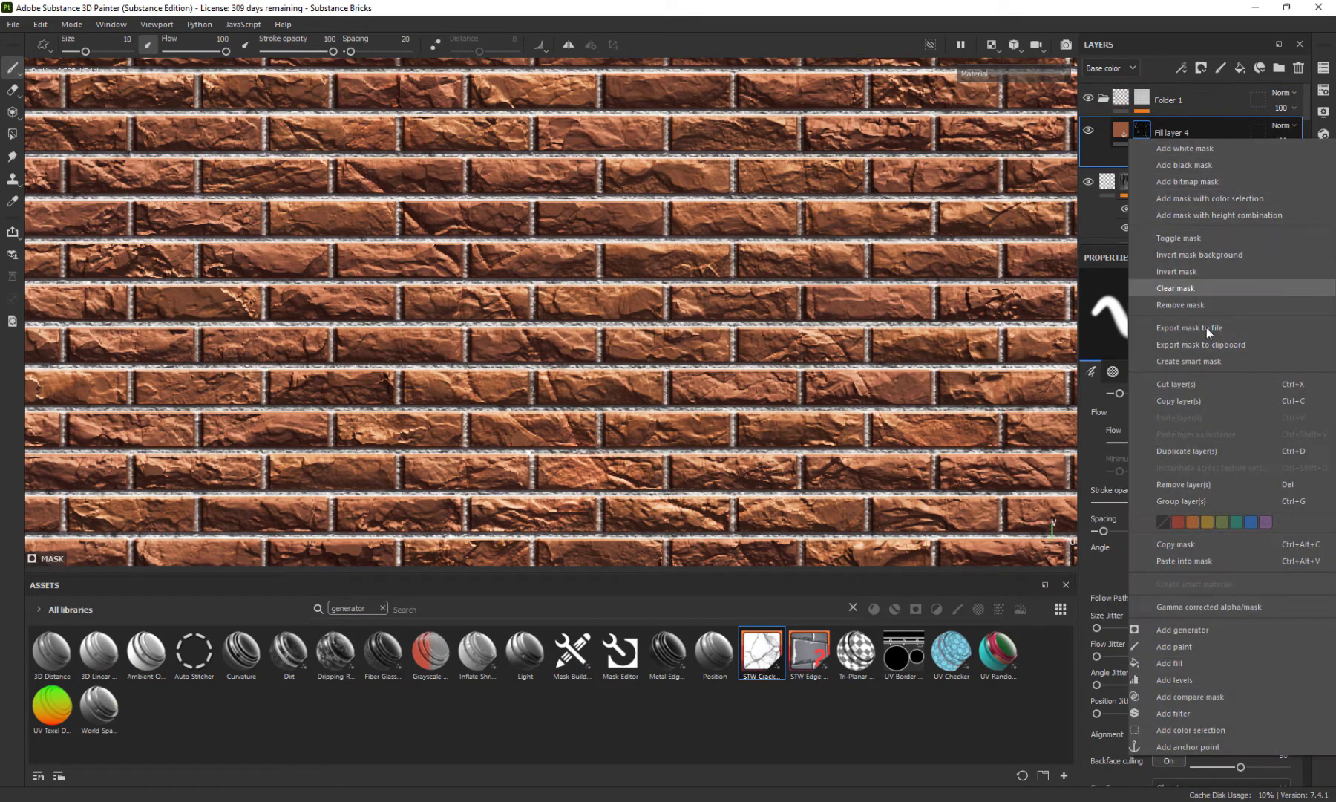
click(1188, 677)
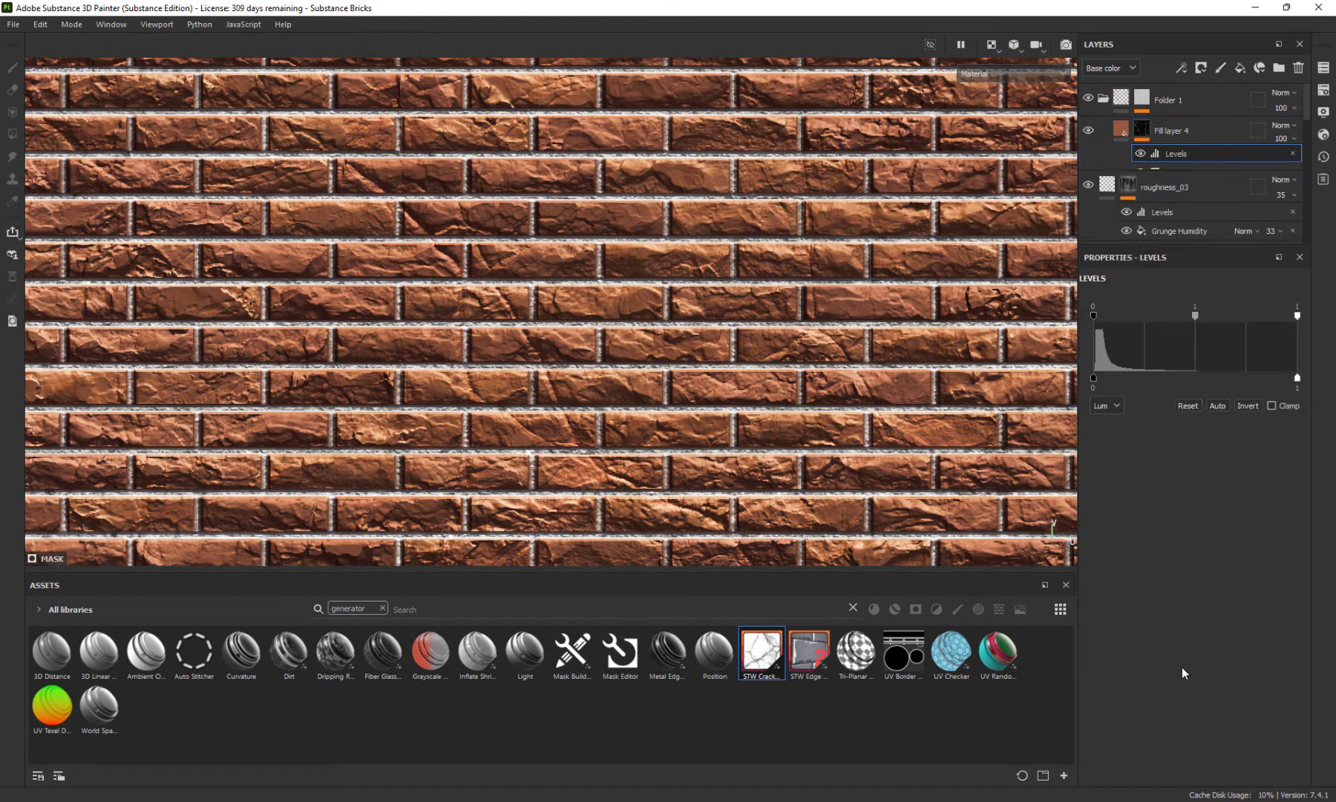
Adjust the crack mask's Levels input, setting the black point to 0.334 and the midtone to 1.474
mouse_move(1093, 315)
mouse_down()
mouse_move(1246, 316)
mouse_move(1152, 314)
mouse_move(1165, 317)
mouse_up()
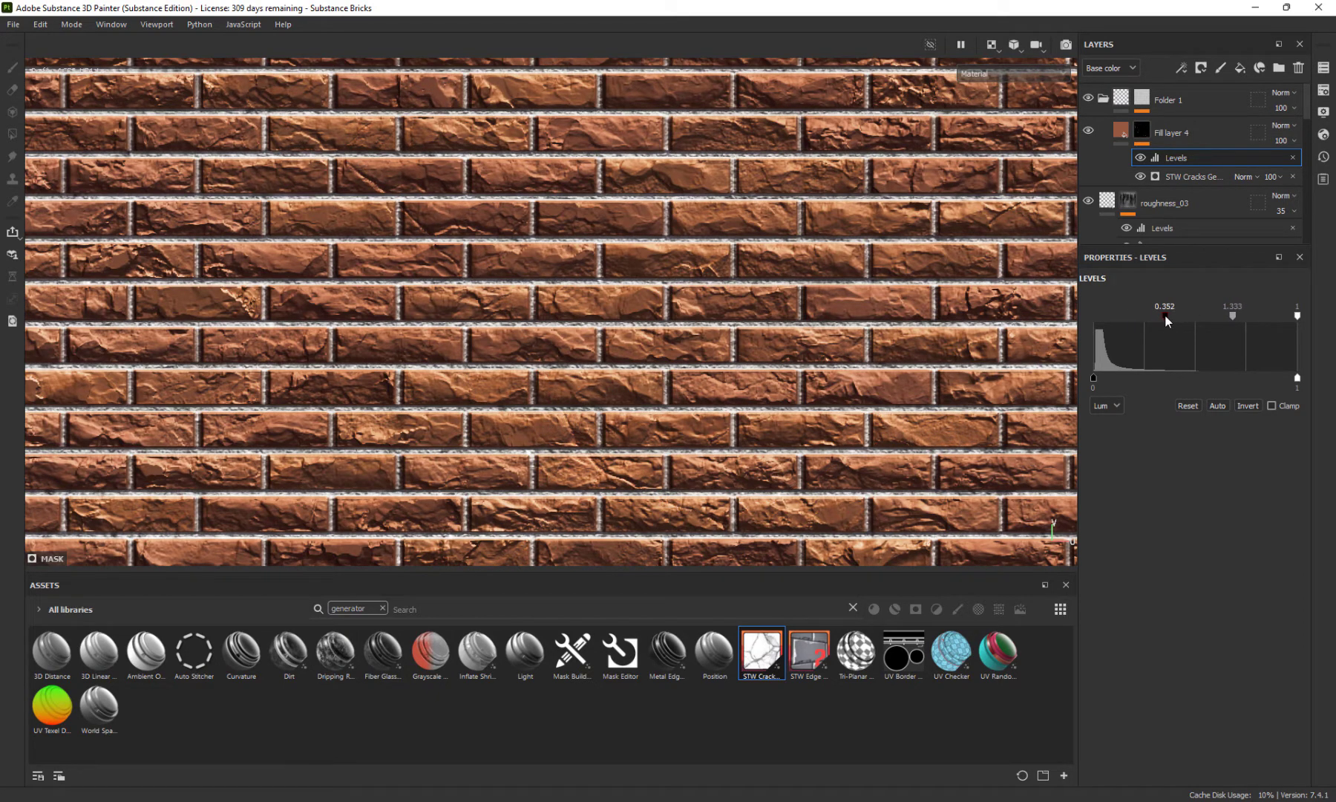
mouse_move(1299, 317)
mouse_down()
mouse_move(1251, 316)
mouse_move(1316, 327)
mouse_up()
mouse_move(1233, 316)
mouse_down()
mouse_move(1075, 318)
mouse_move(1193, 324)
mouse_move(1162, 321)
mouse_up()
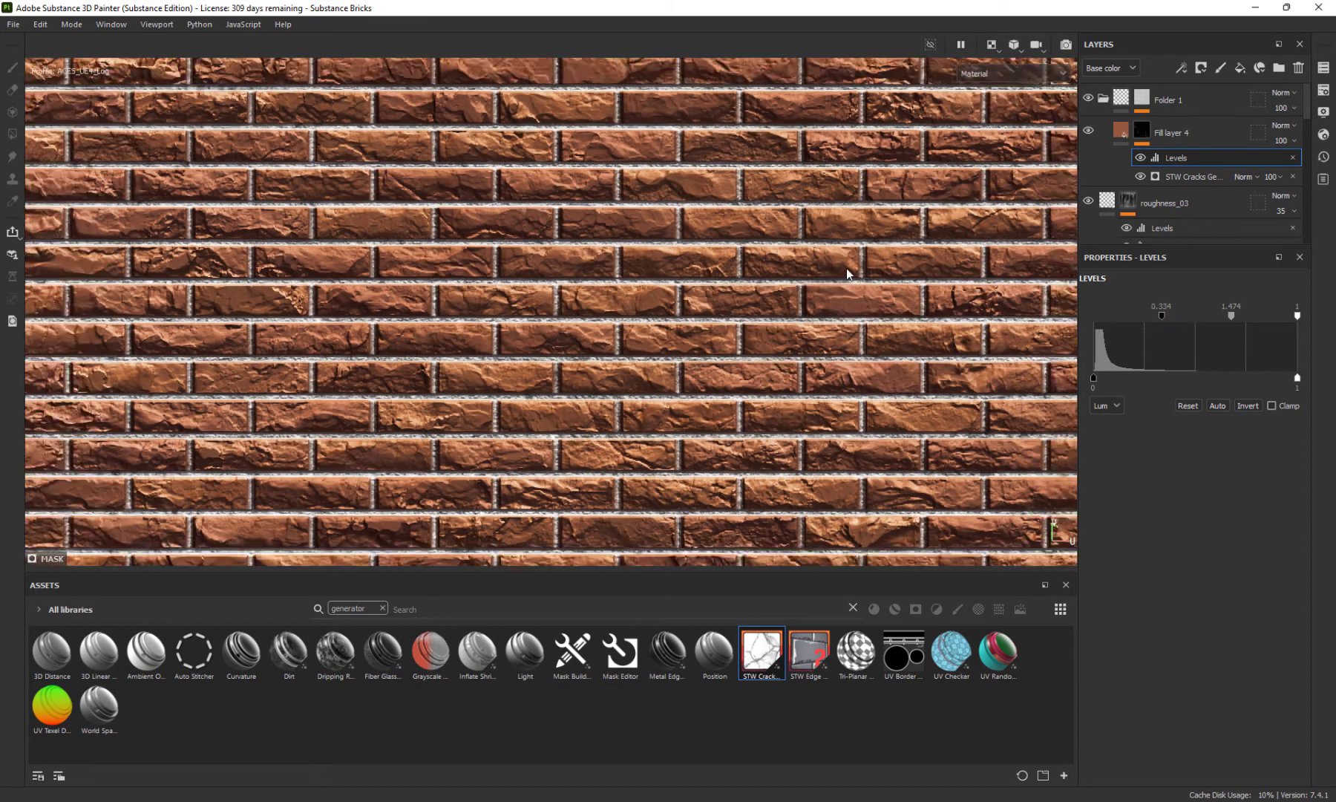
Examine the crack detail over the entire brick wall at several distances, and collapse Folder 1
scroll(678, 289, down, 5)
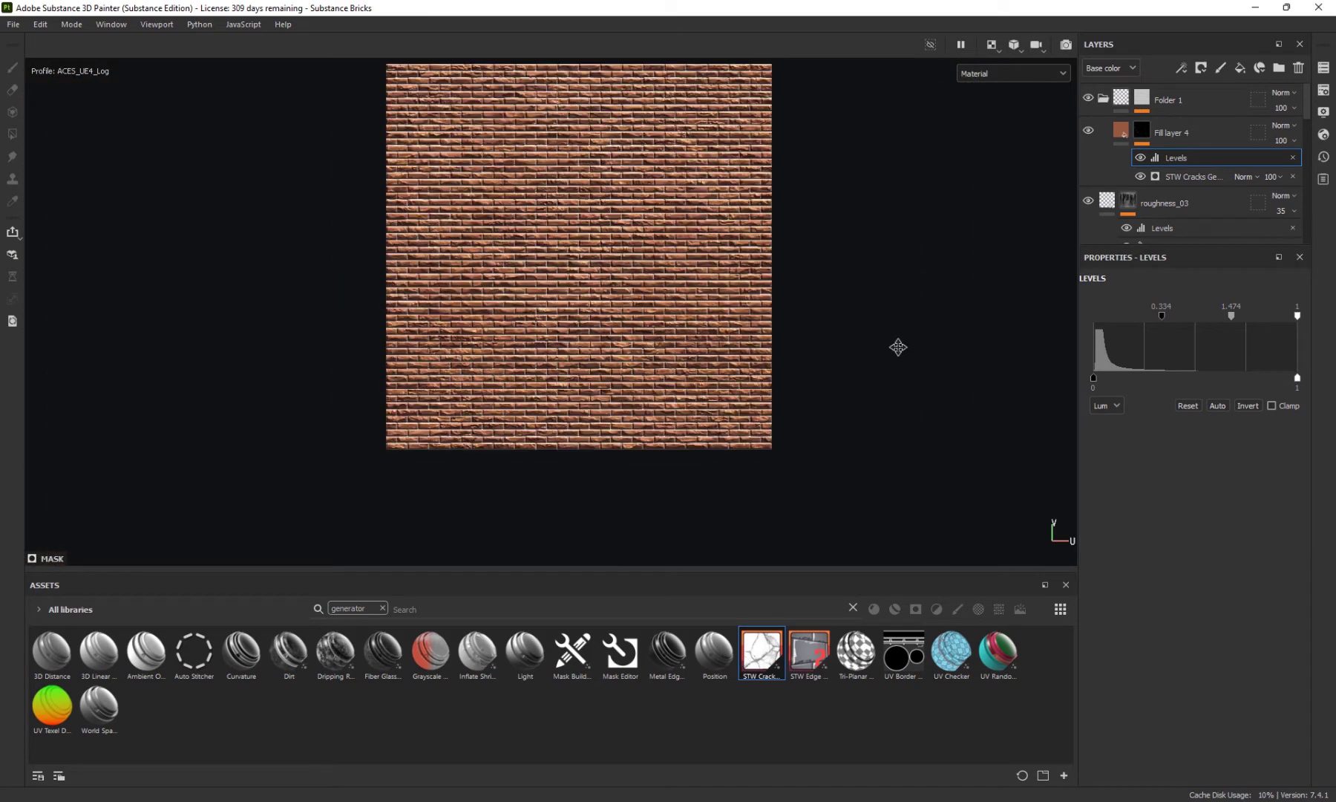
scroll(875, 307, up, 3)
middle_drag(805, 289, 851, 317)
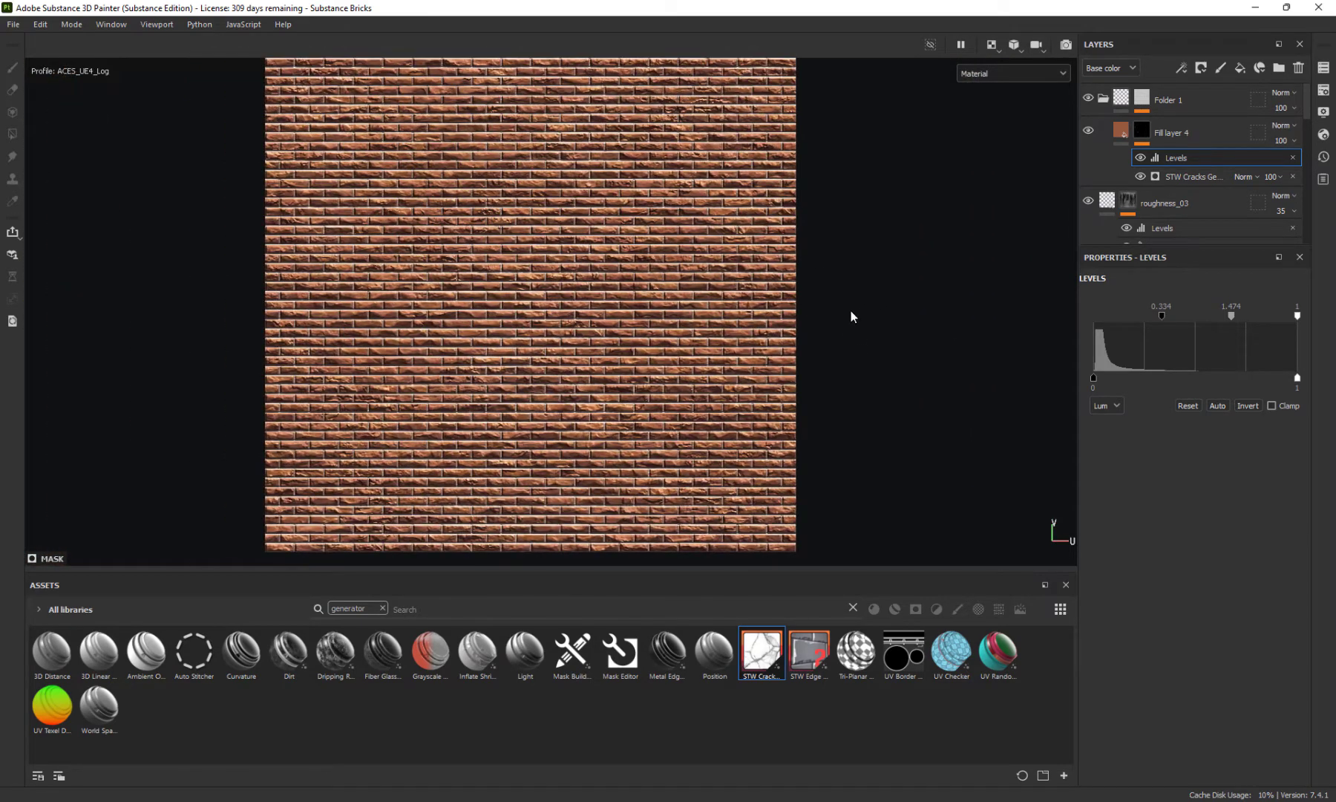
scroll(852, 317, up, 3)
middle_drag(838, 240, 886, 373)
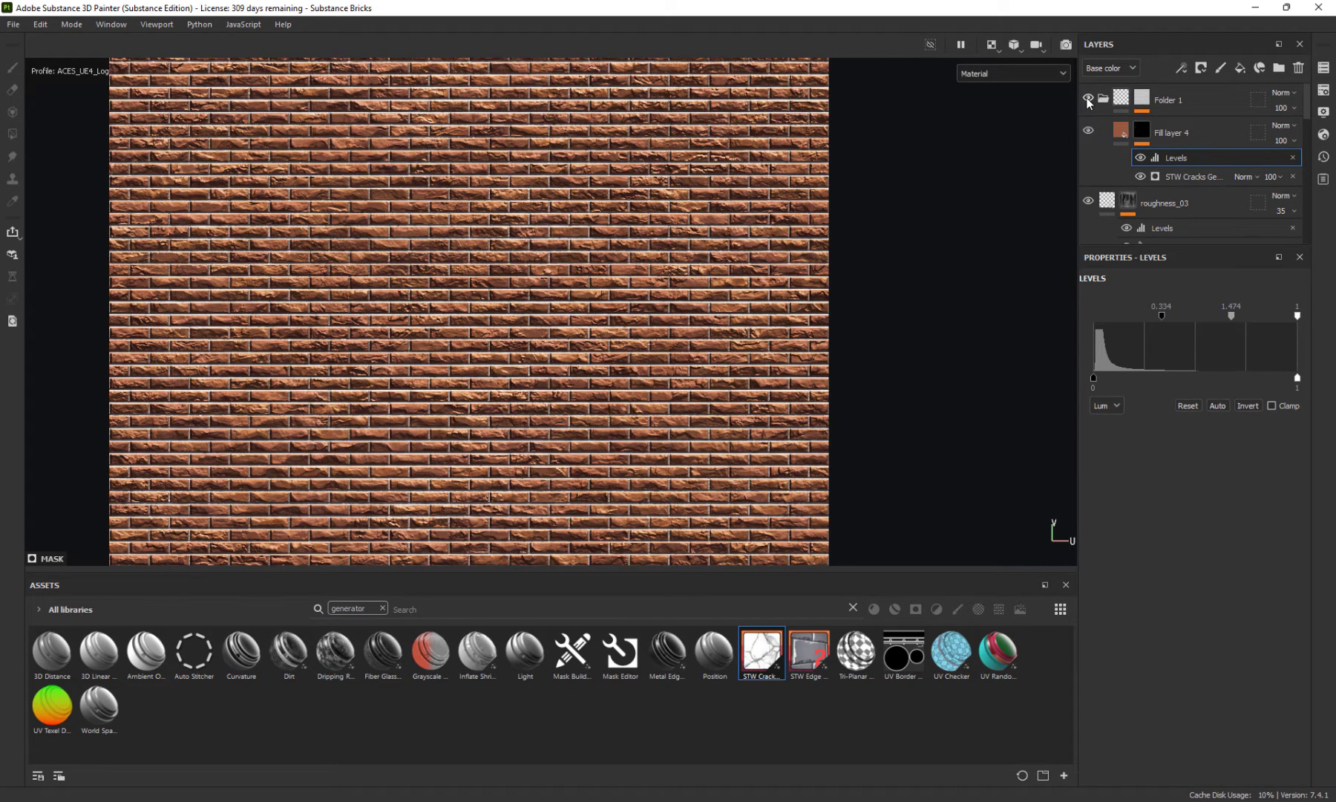
scroll(906, 327, down, 4)
mouse_move(907, 324)
middle_down()
mouse_move(871, 196)
mouse_move(889, 340)
middle_up()
scroll(891, 340, up, 1)
scroll(891, 340, up, 1)
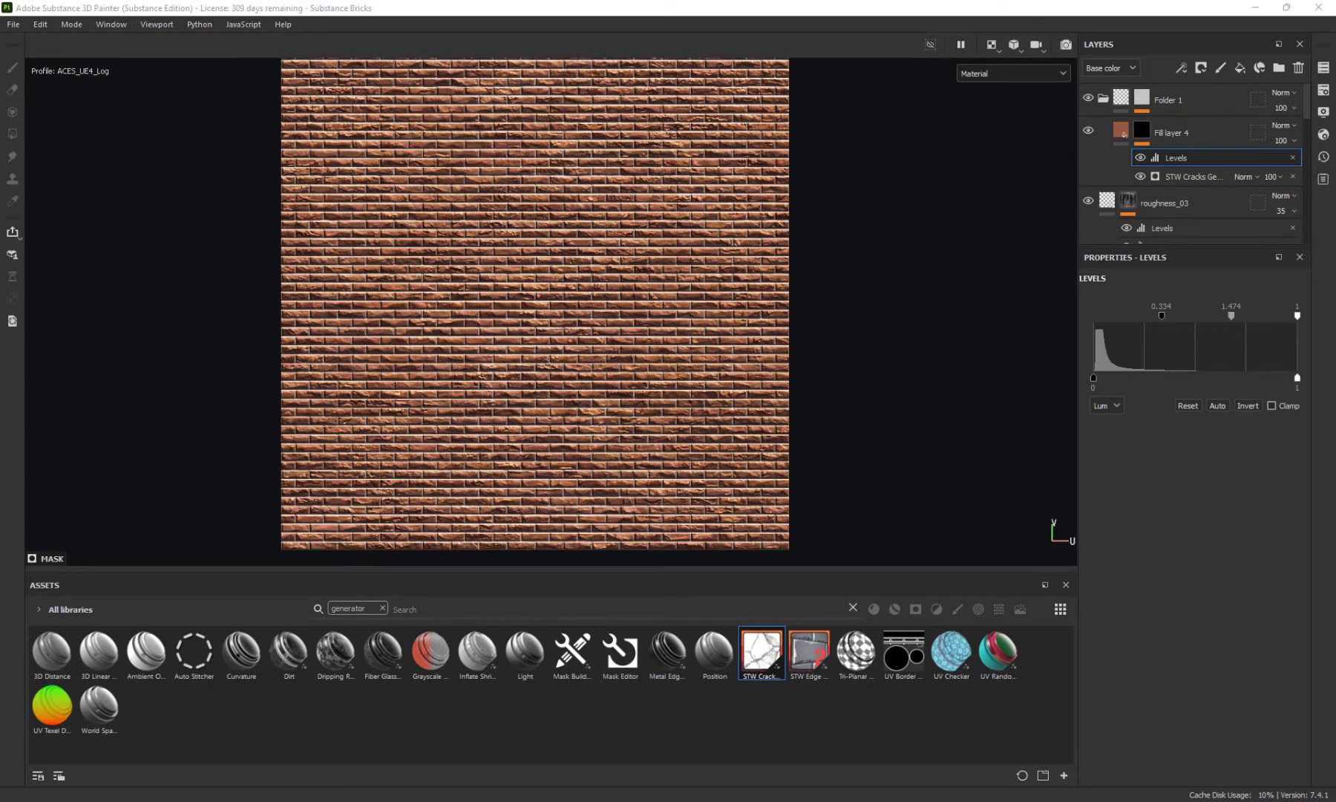
scroll(579, 349, down, 3)
scroll(581, 364, up, 4)
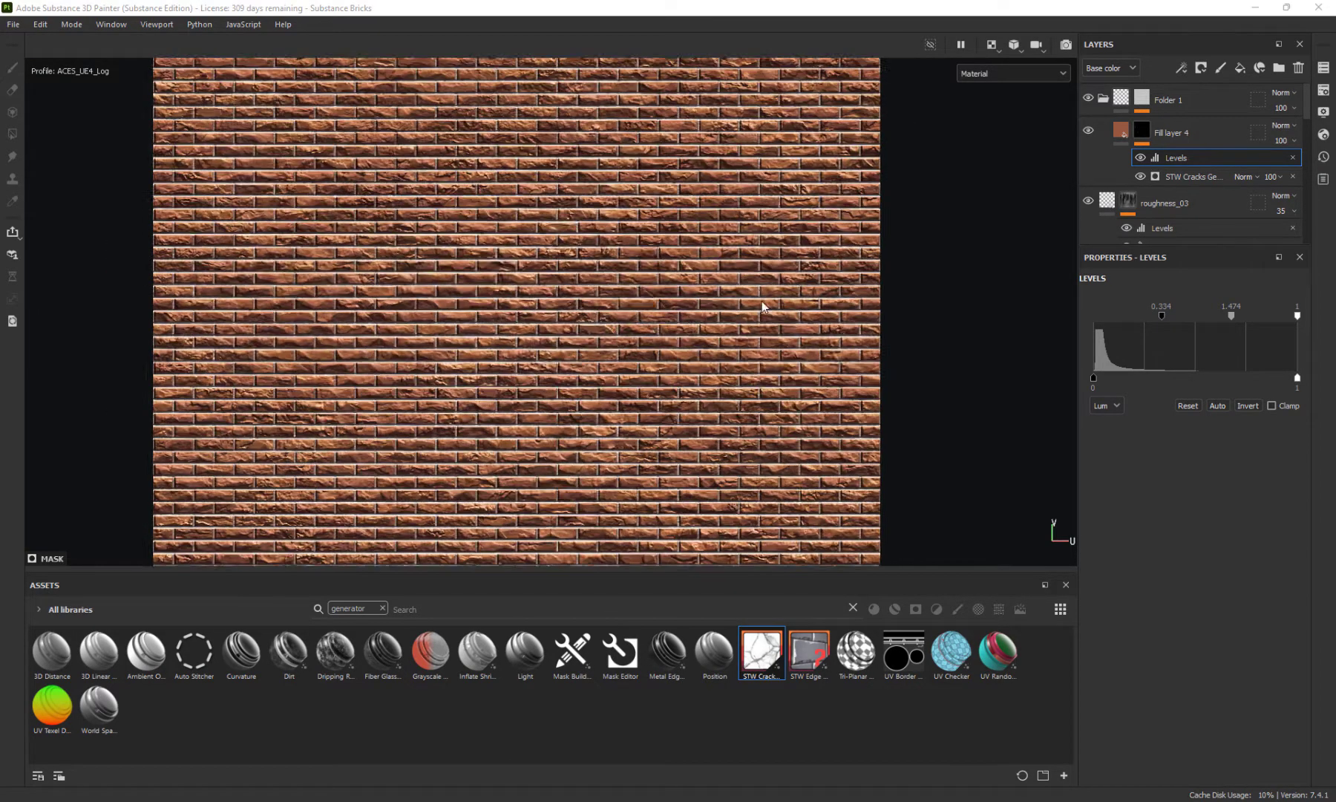
scroll(876, 248, down, 1)
click(1104, 98)
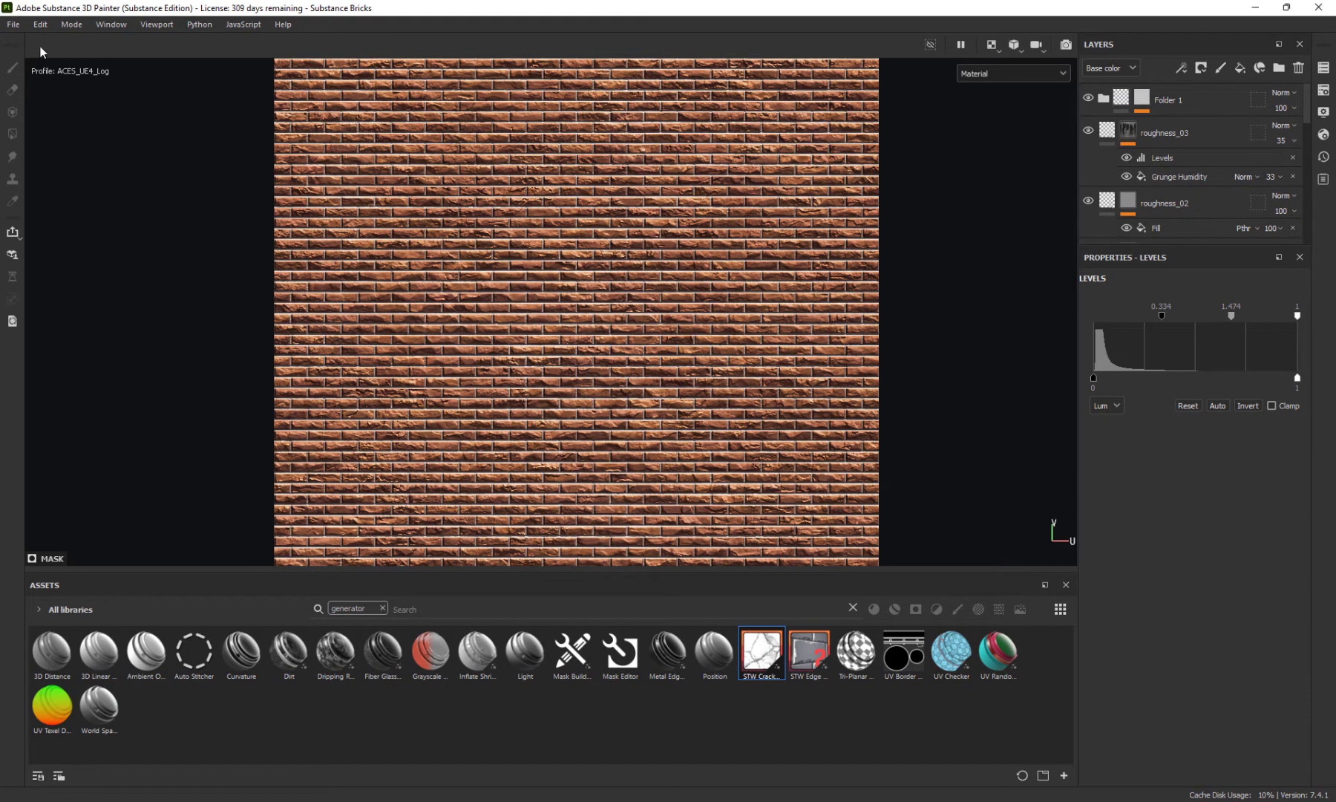
Open the texture export settings and check the output directory without choosing a different folder
click(13, 25)
click(75, 164)
mouse_move(14, 24)
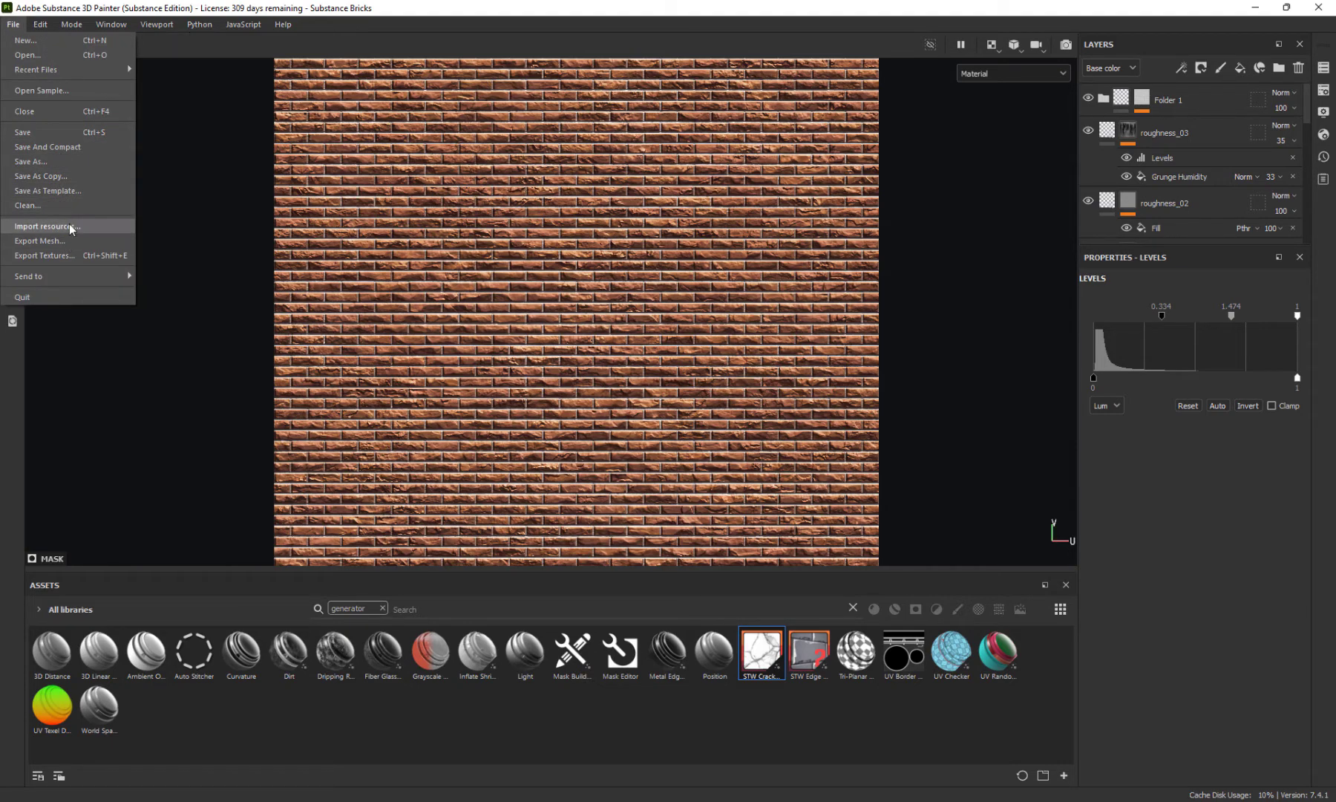
click(66, 254)
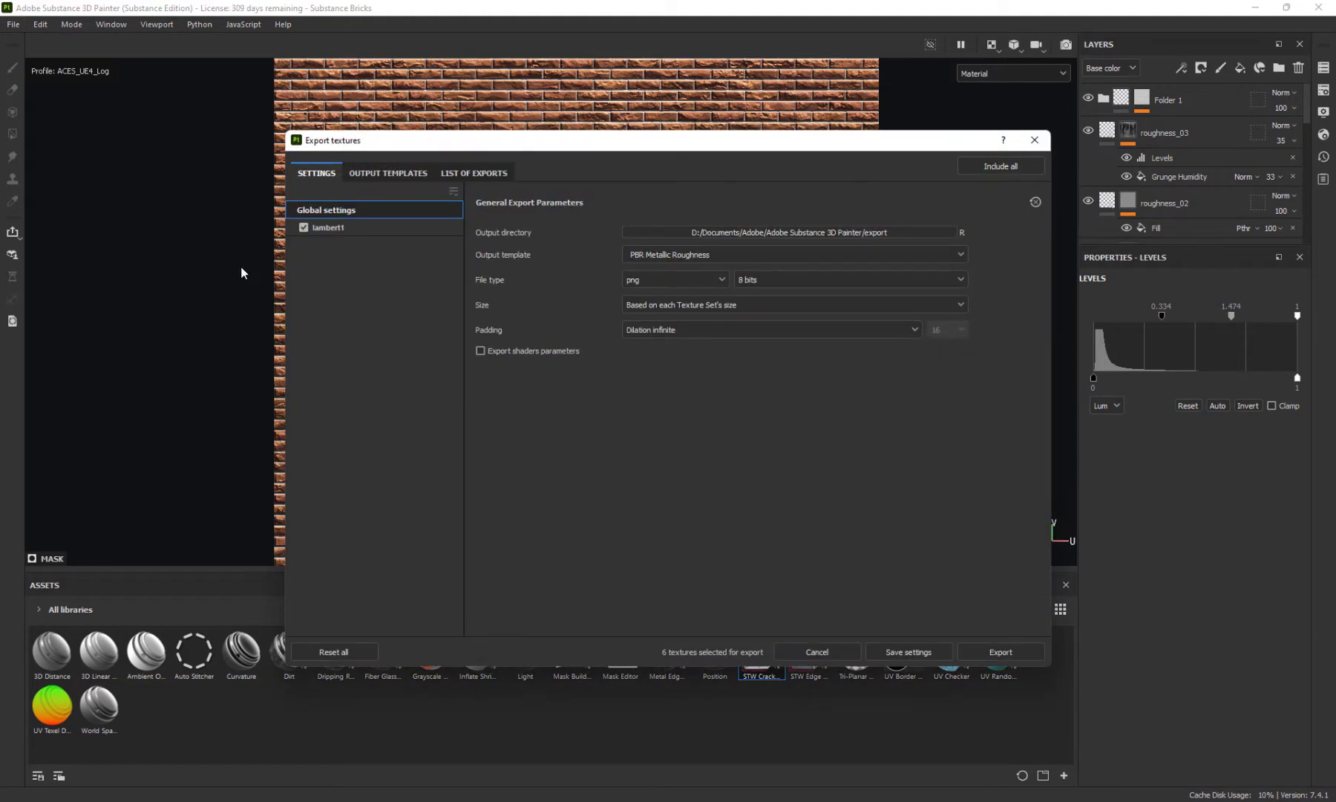
click(730, 235)
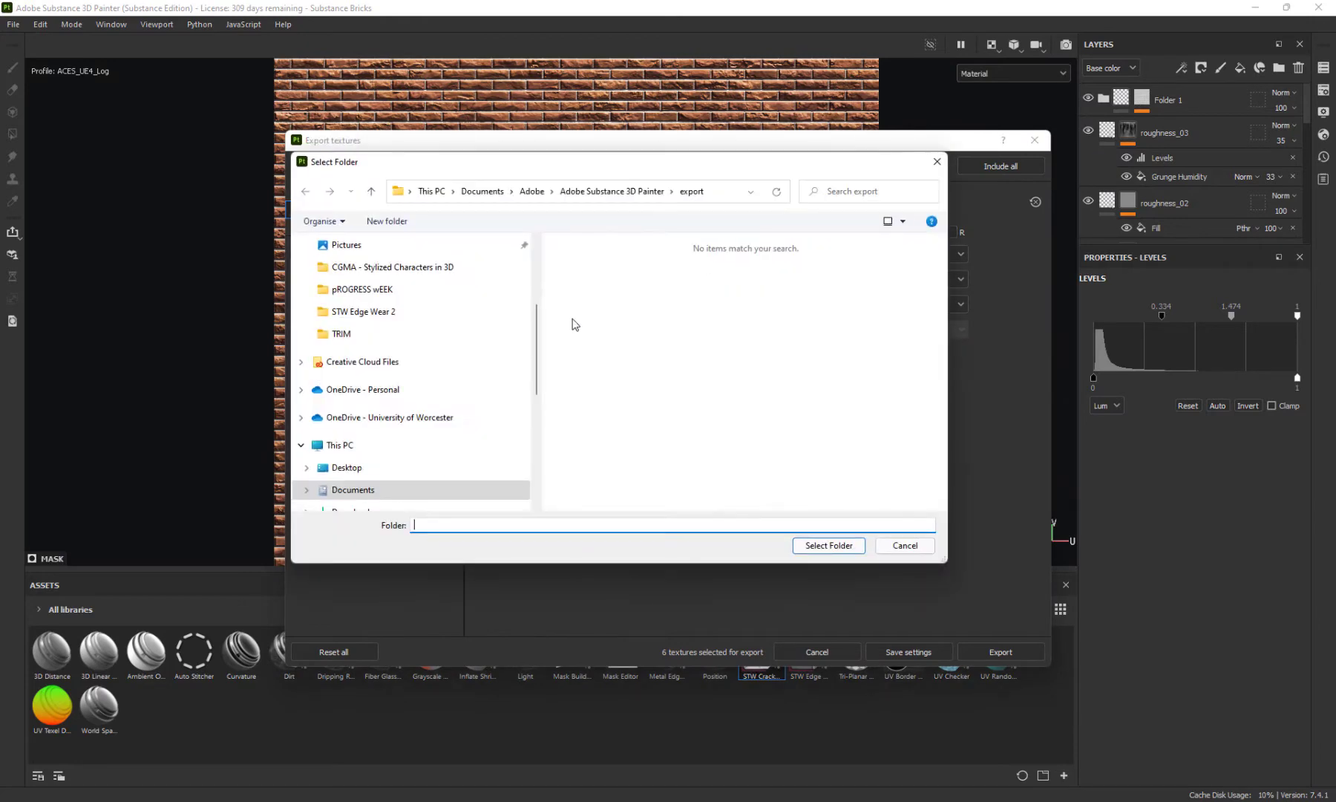
click(938, 161)
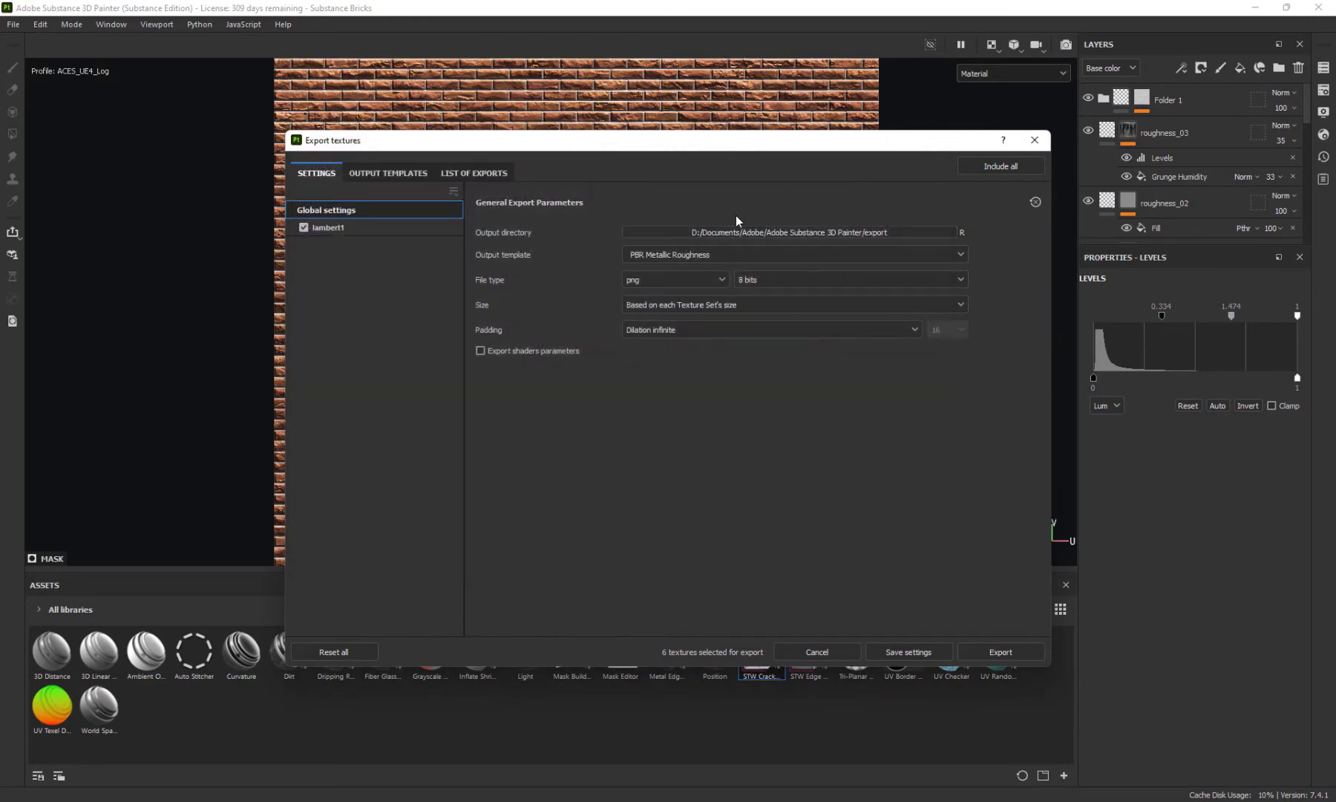
Set the texture export's output template to CMP_UE4
click(698, 250)
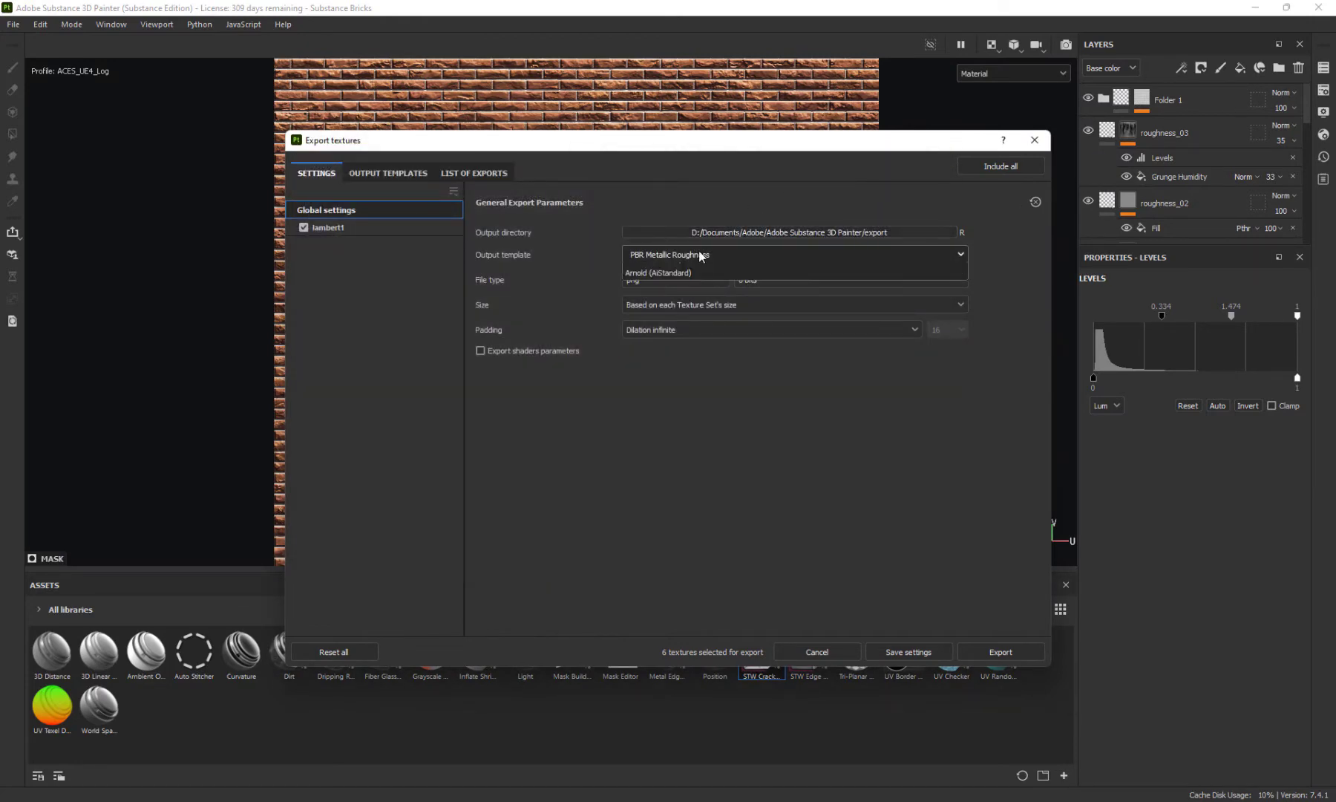
scroll(668, 301, up, 2)
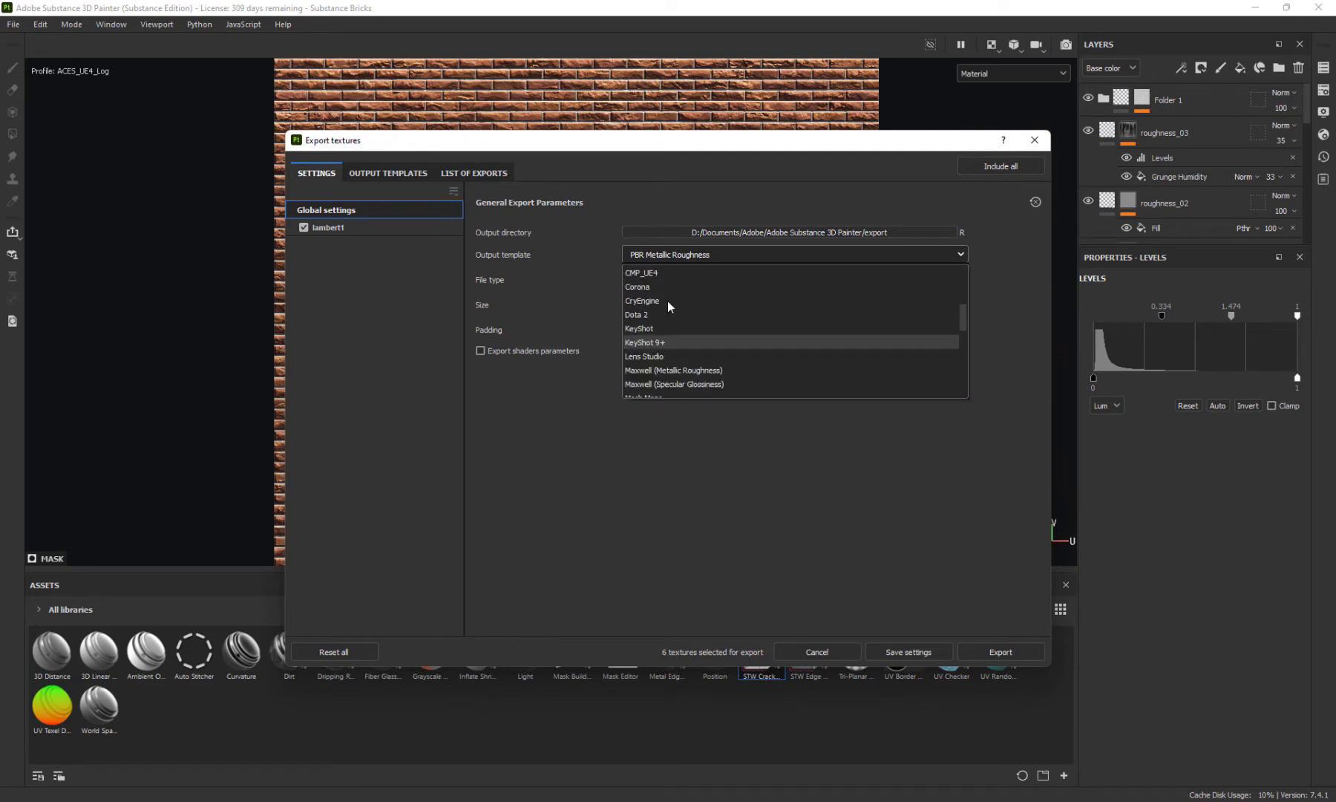
click(640, 316)
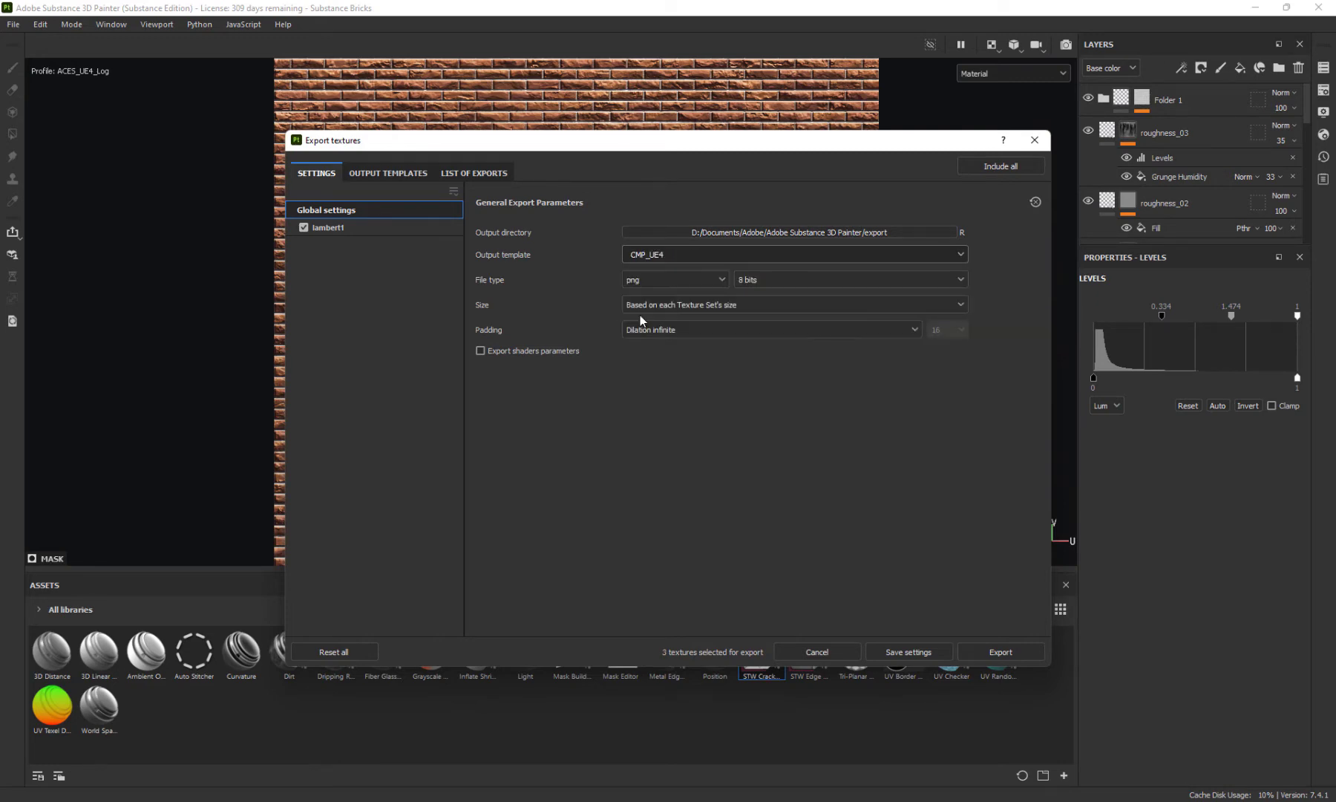
Examine the output maps of the CMP_UE4 and CMP_Export presets and check them against the general export settings
click(390, 171)
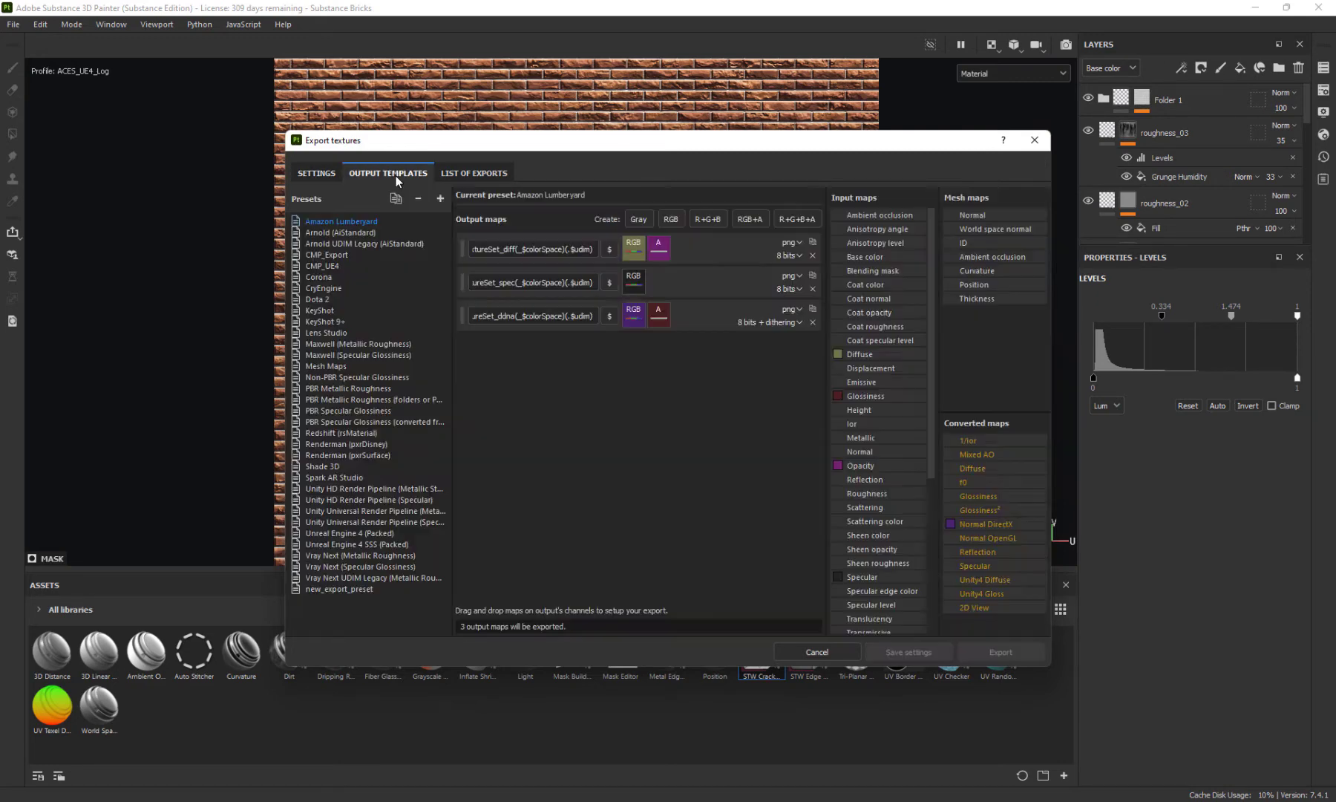
click(327, 266)
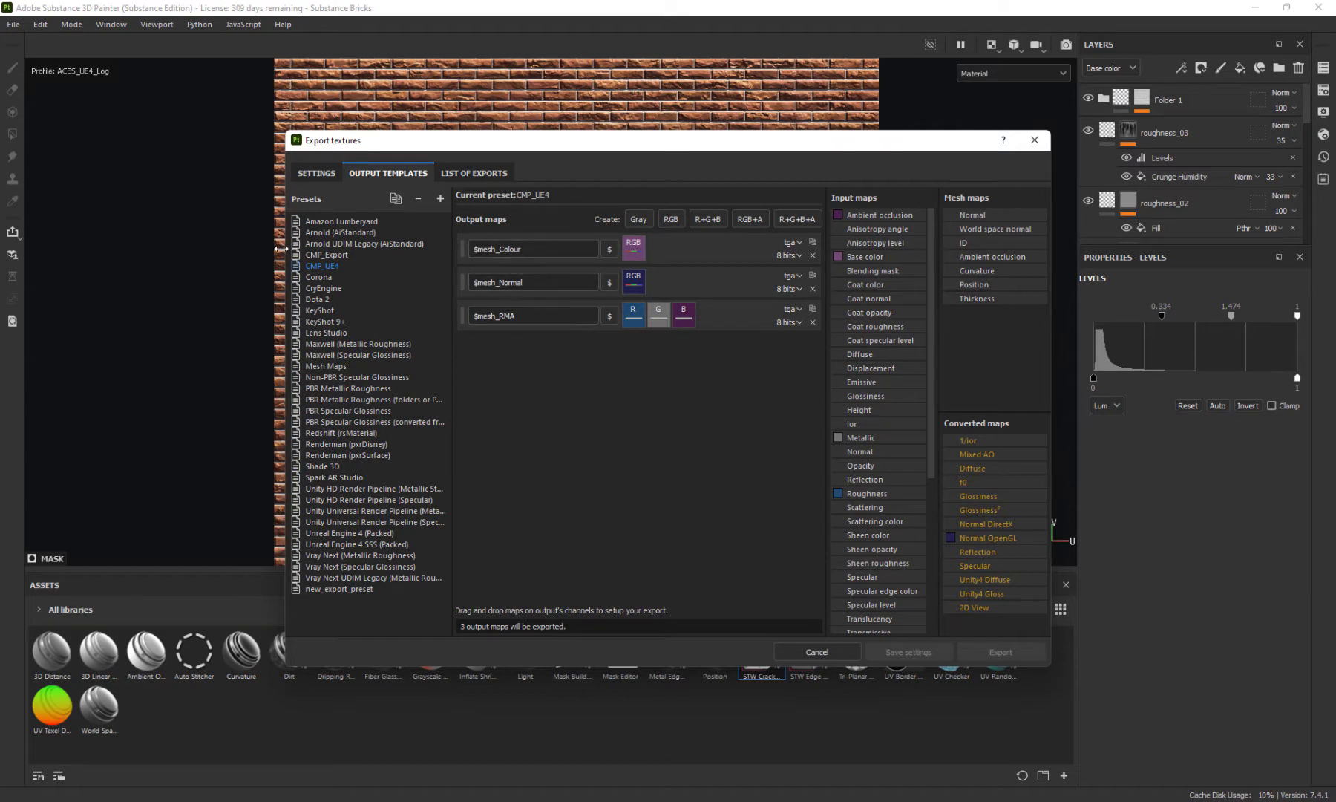
click(318, 256)
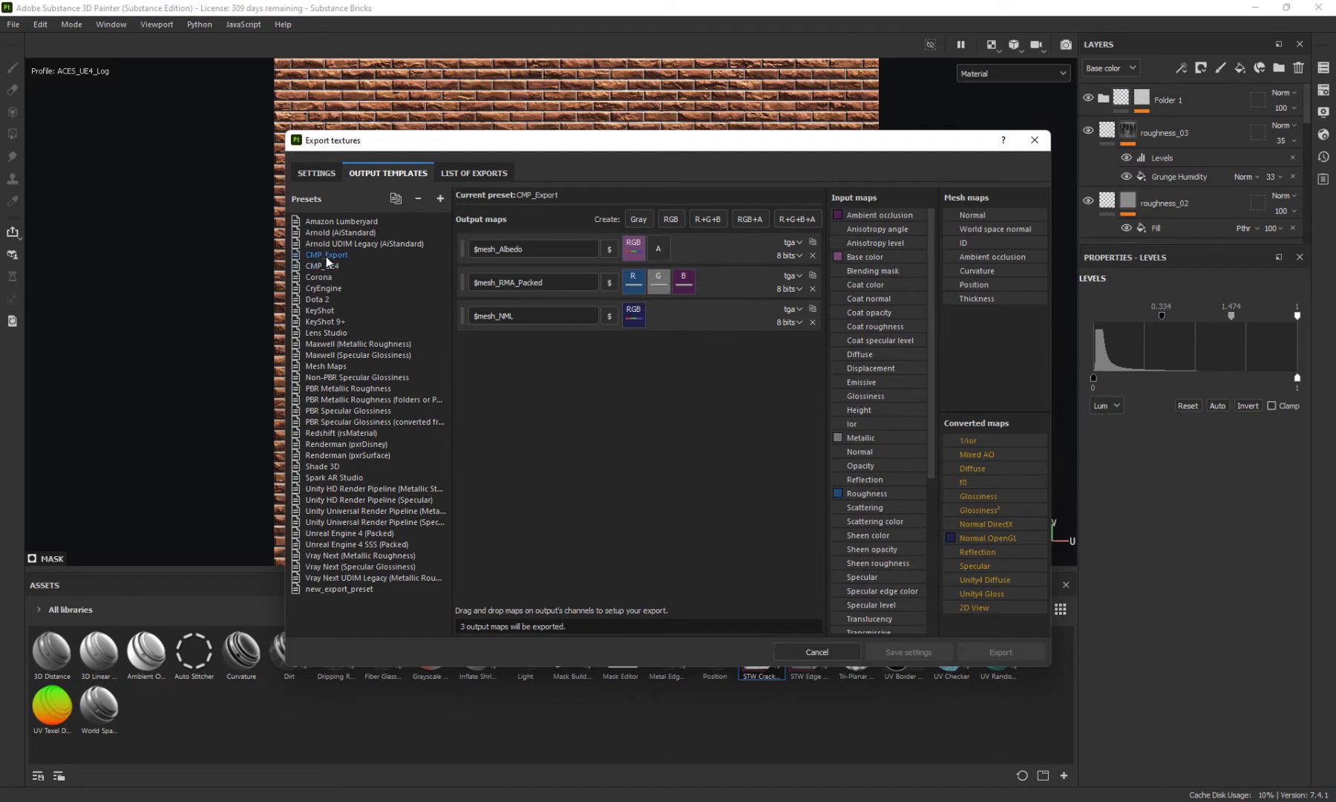
click(335, 267)
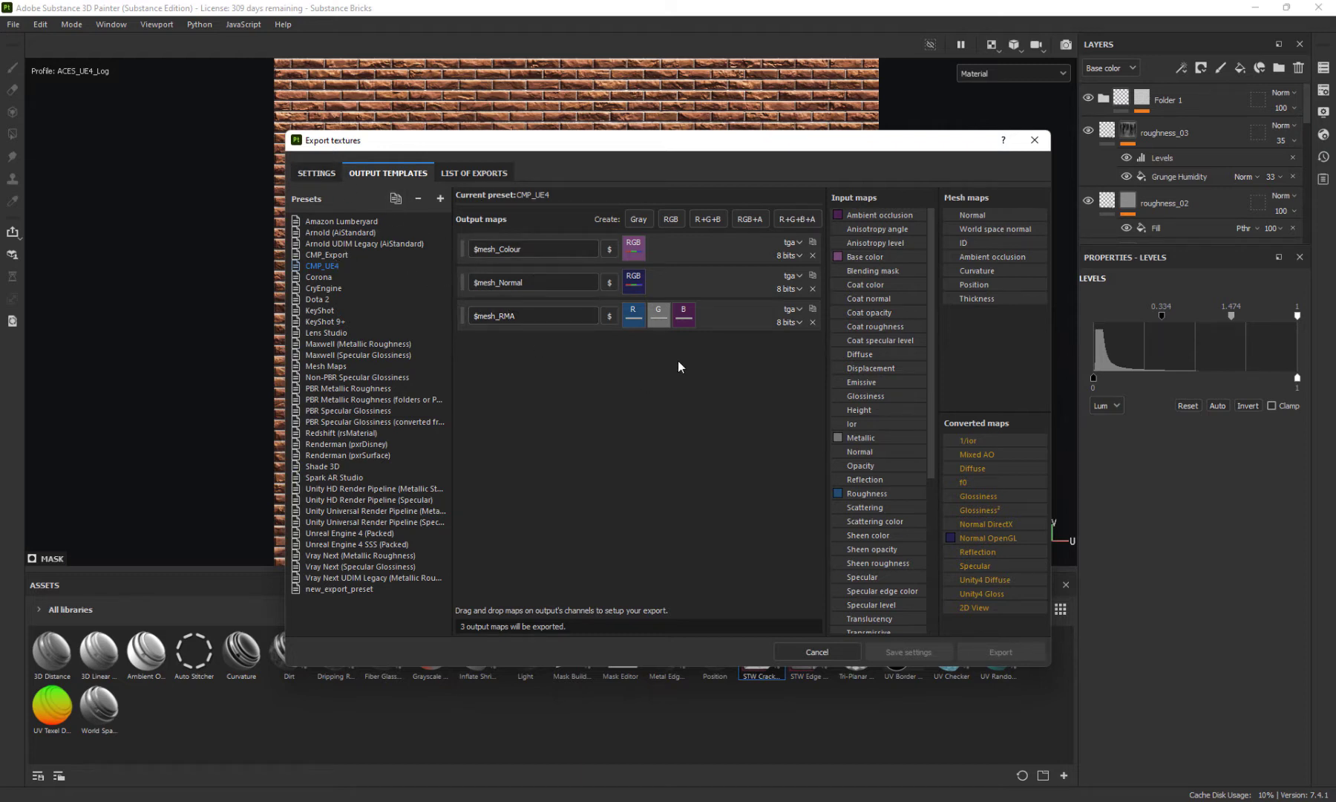
click(320, 173)
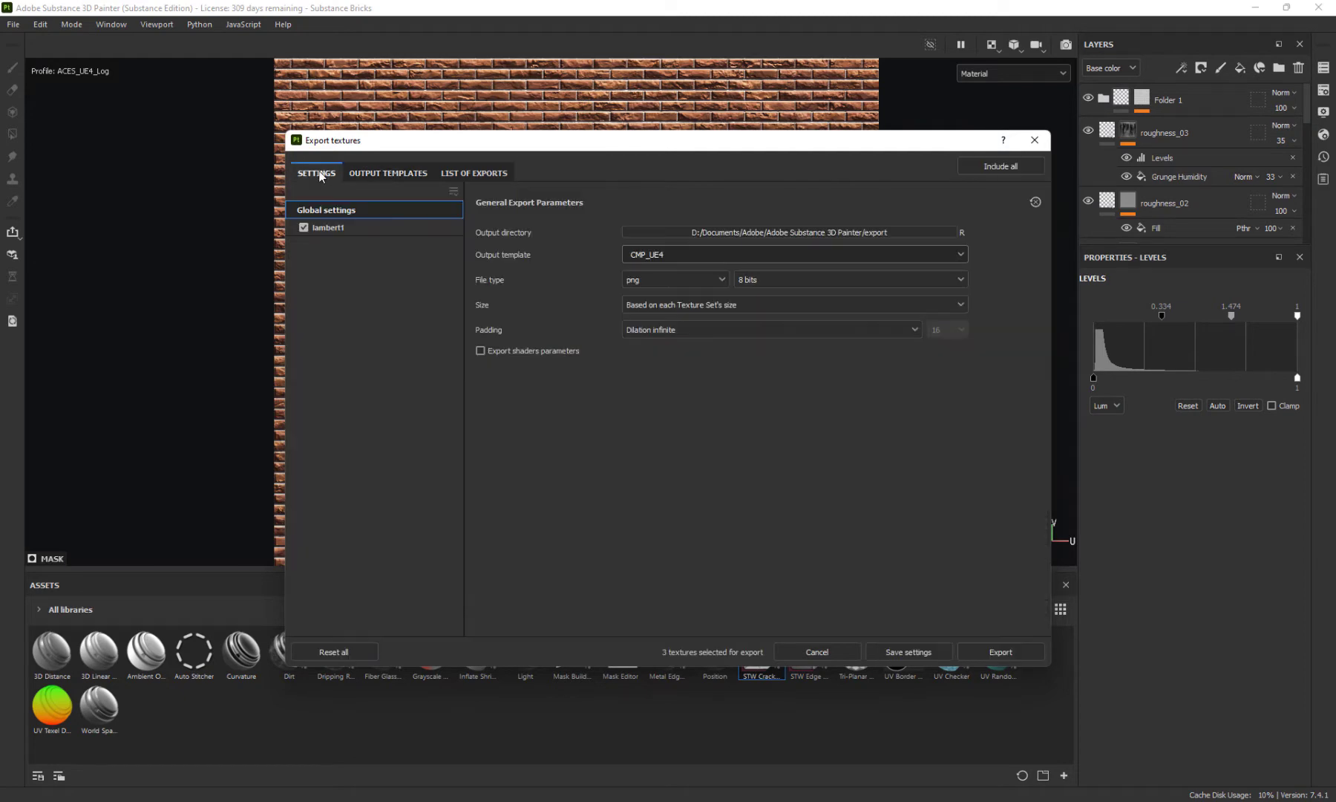
click(416, 173)
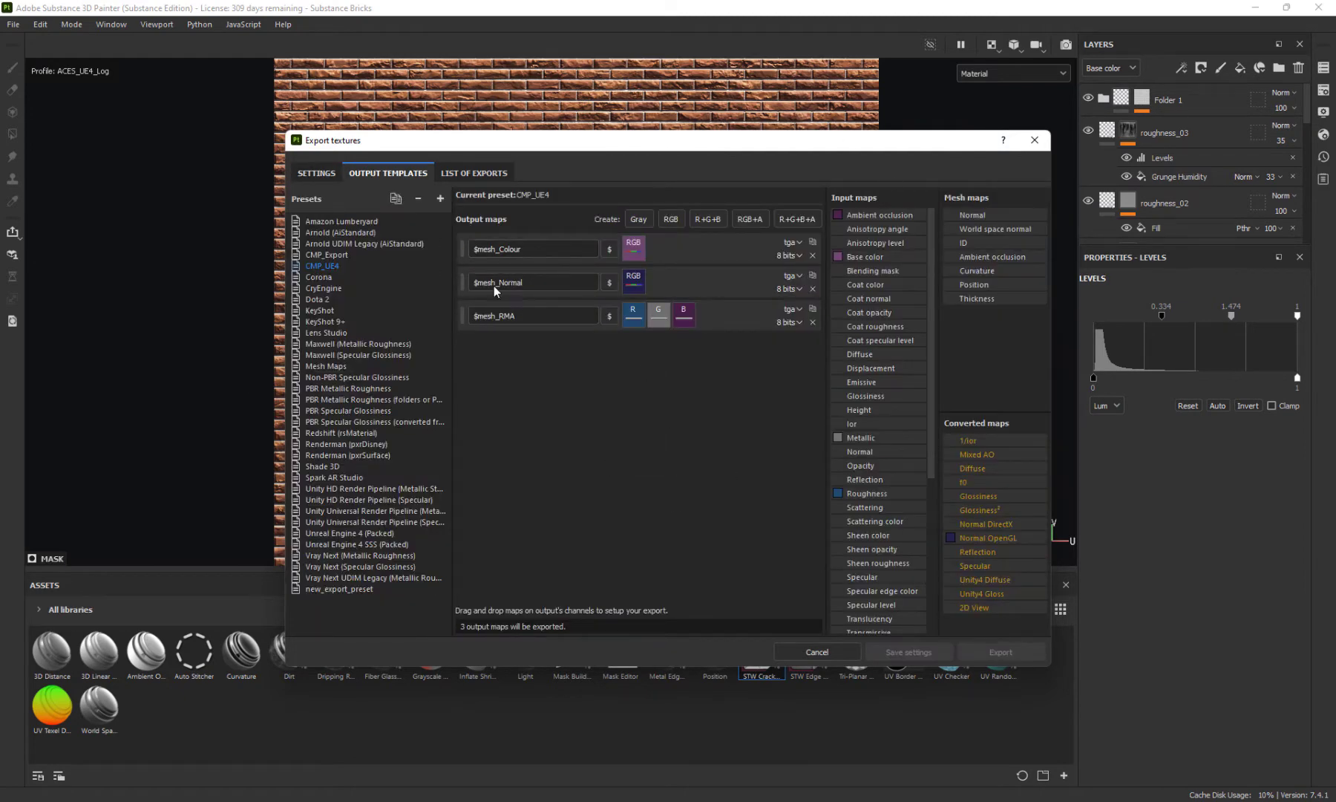
click(324, 173)
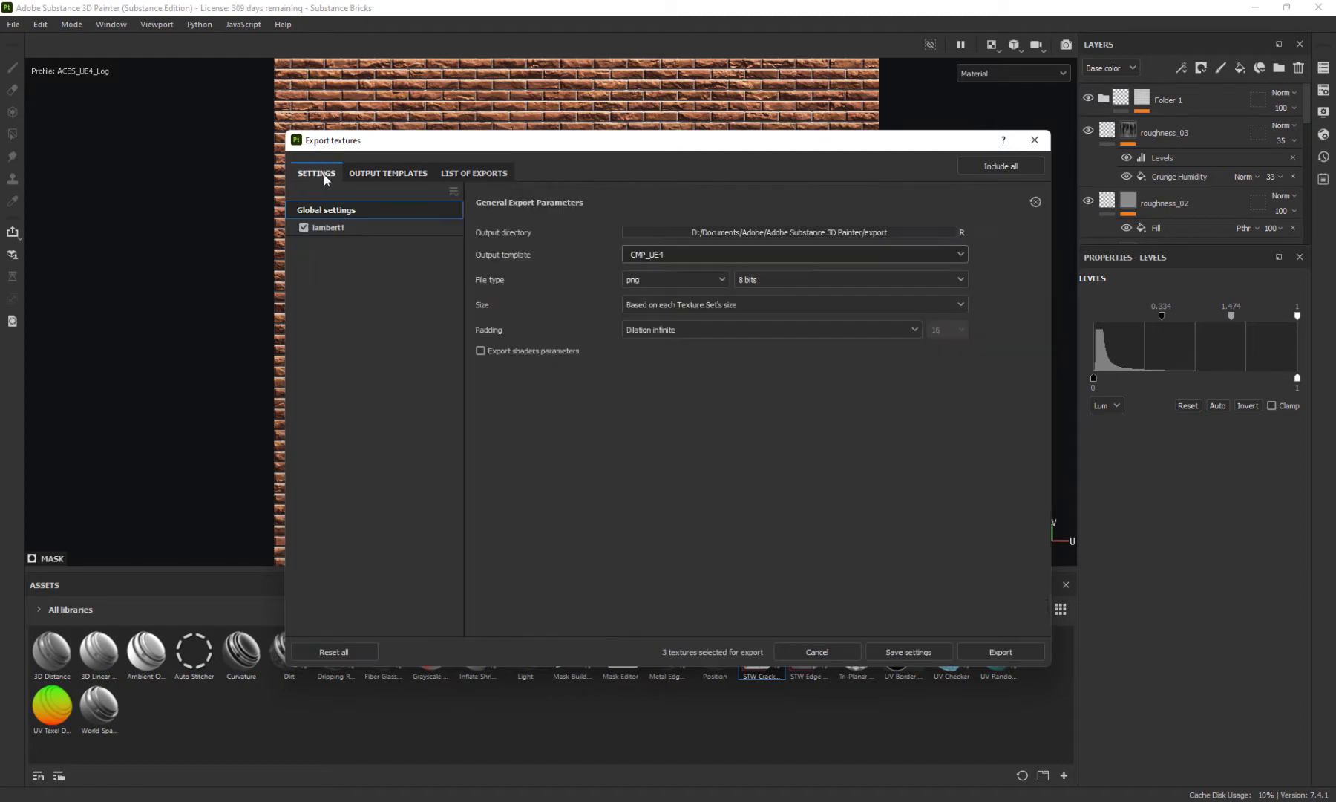
click(390, 174)
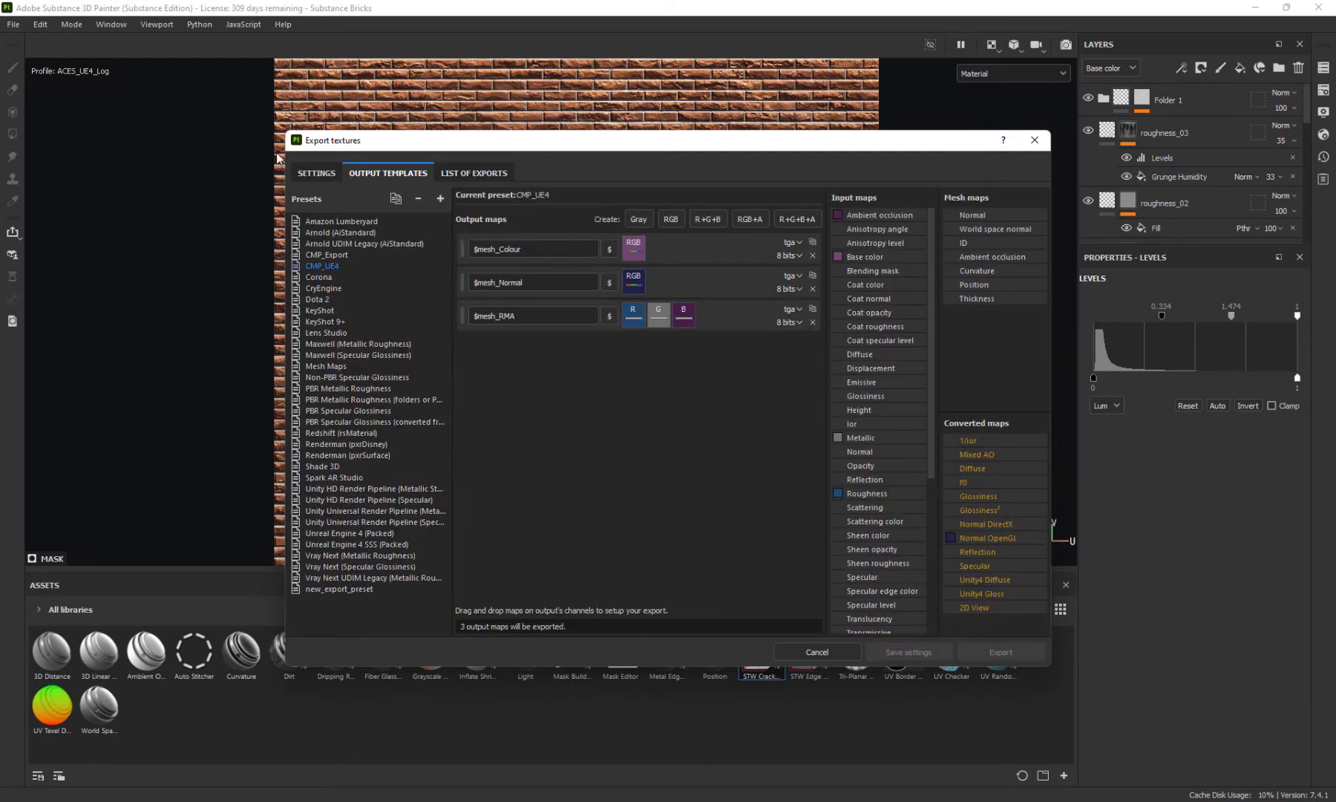
click(322, 173)
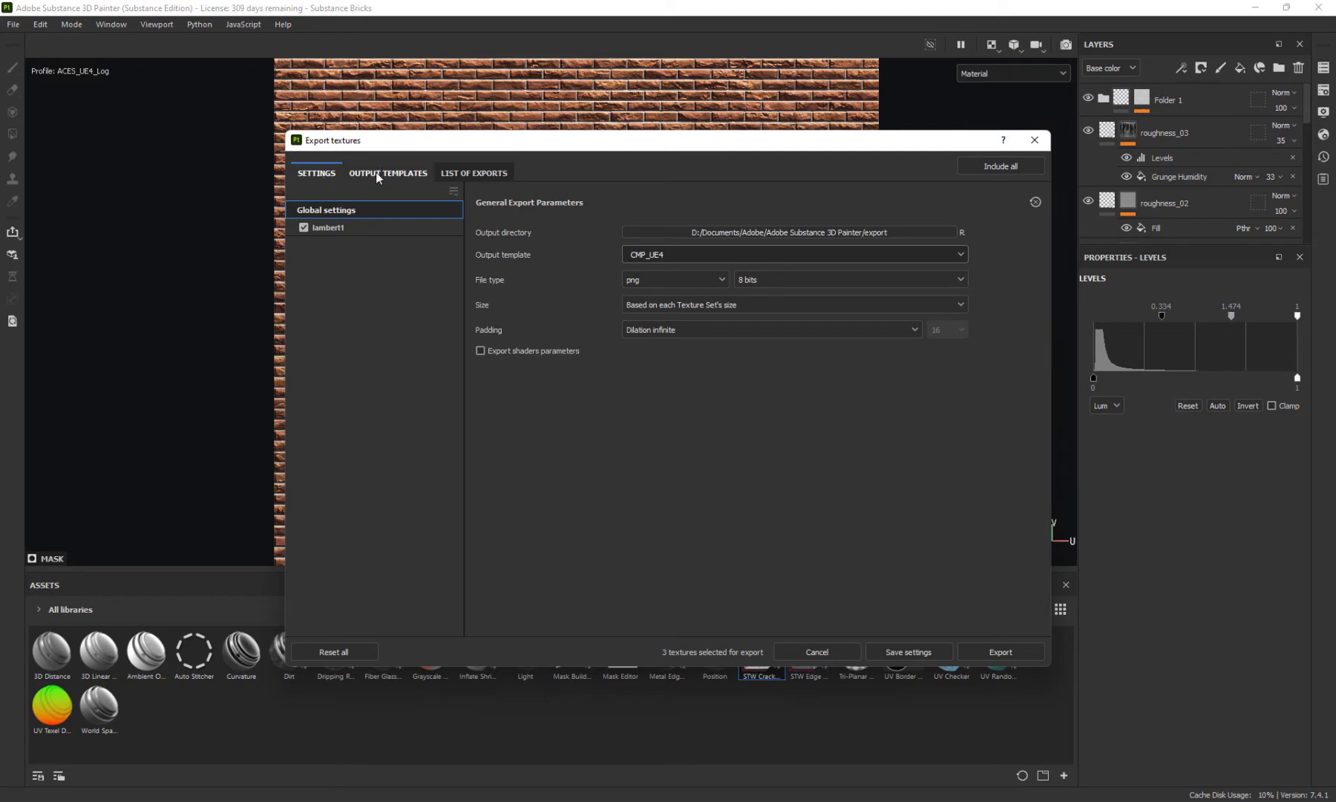
Create a new output template preset and add an RGB output map to it
click(399, 174)
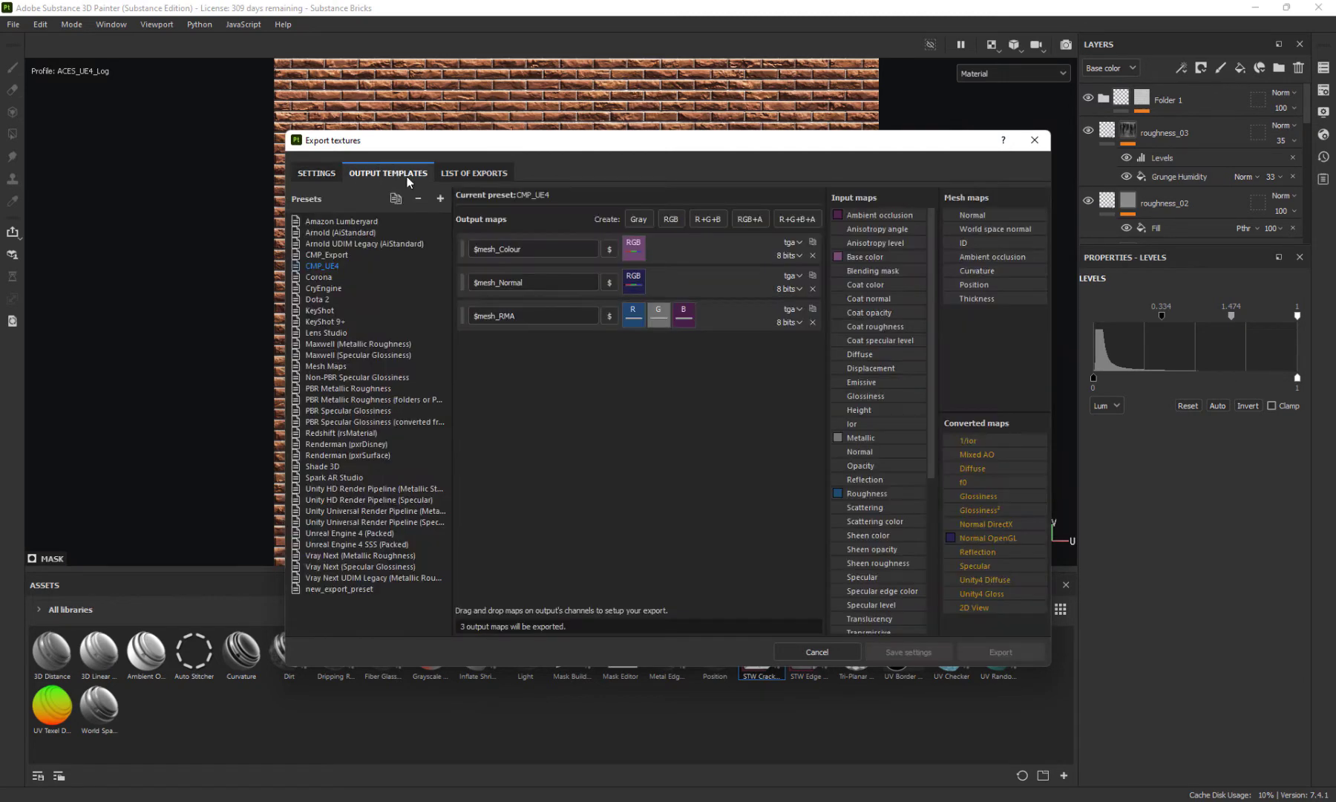
click(439, 199)
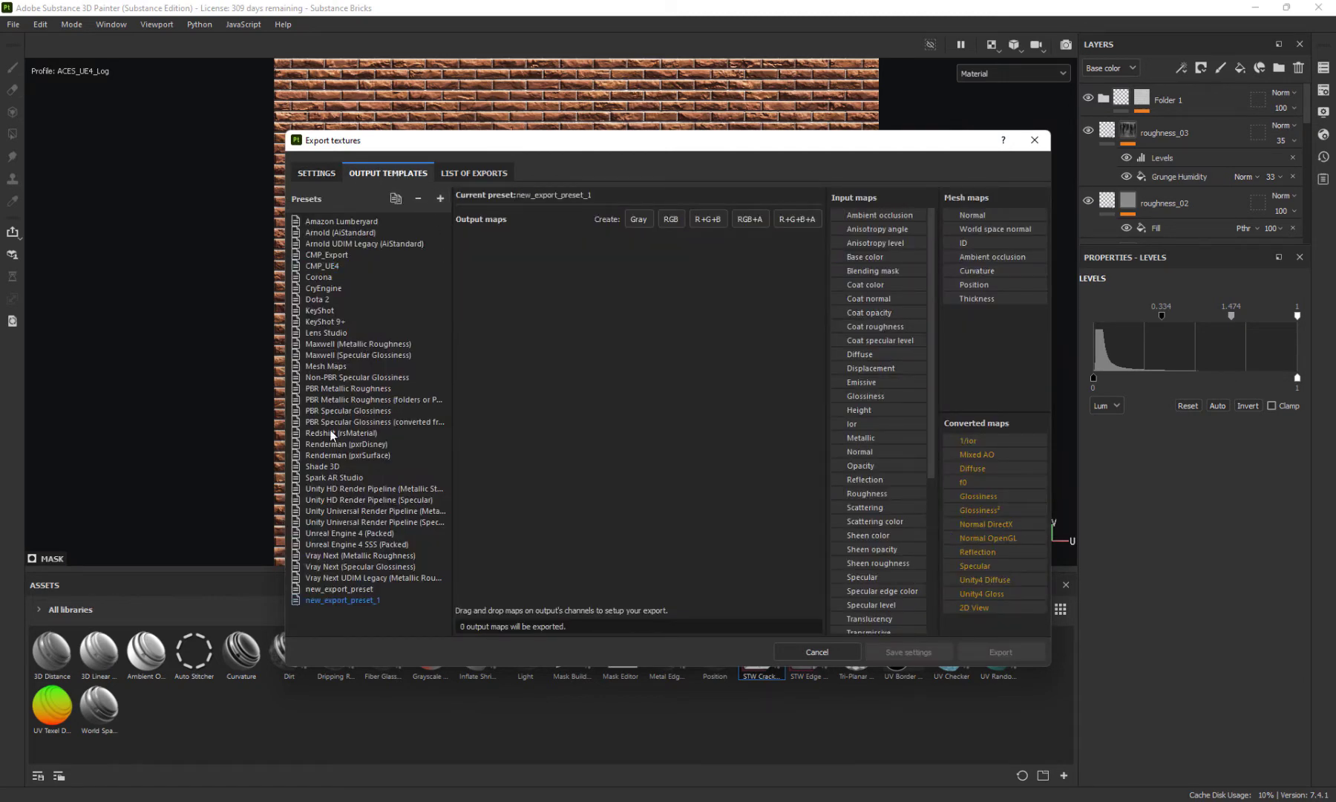
click(671, 219)
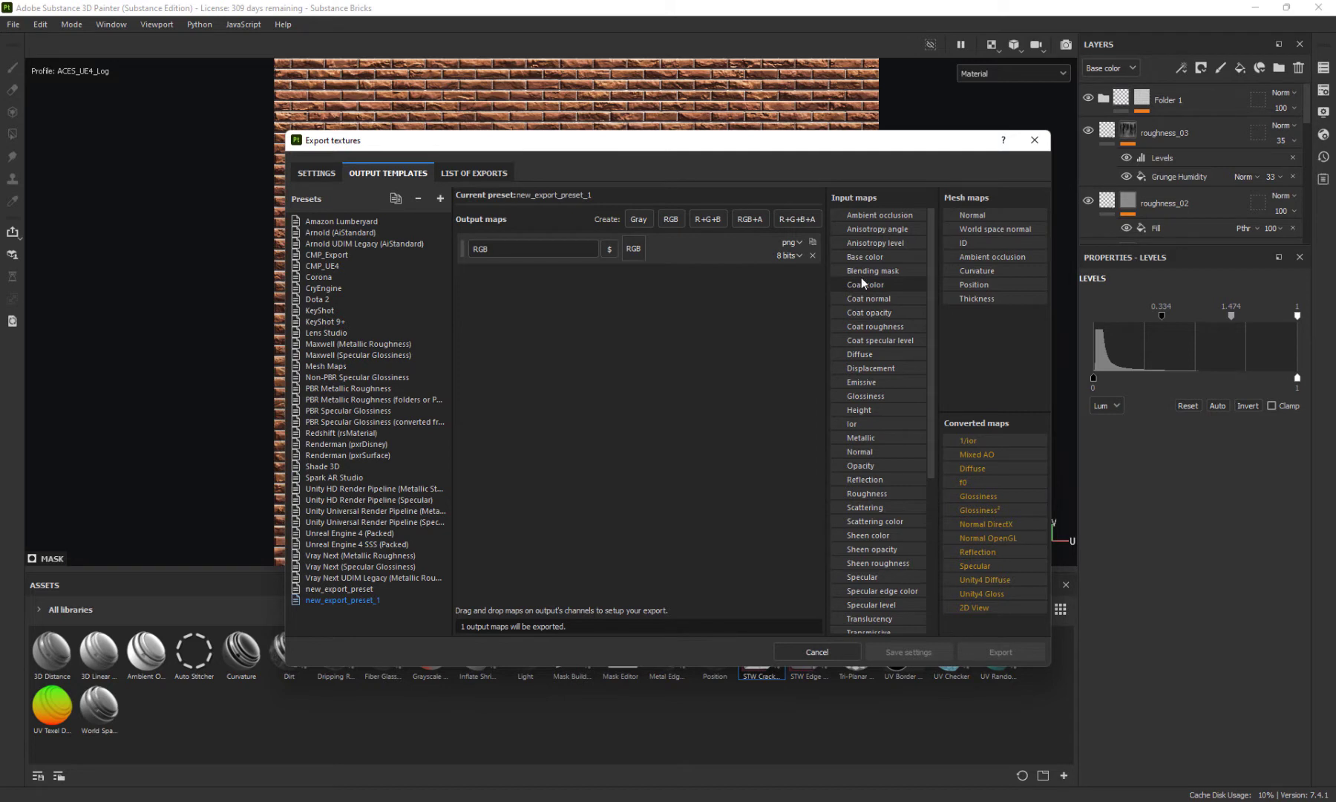
Assign the RGB channels of the Base color input map to the RGB output map
drag(871, 257, 632, 250)
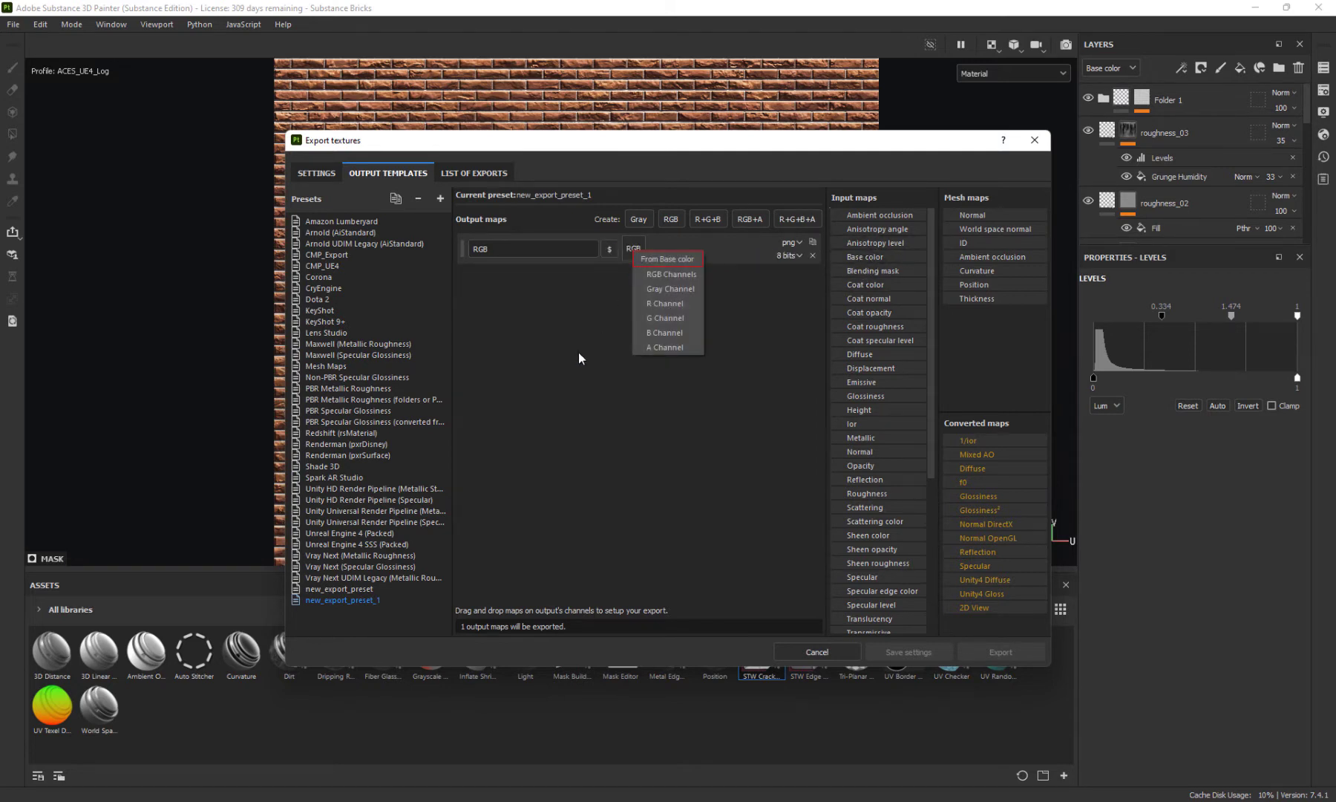
click(667, 274)
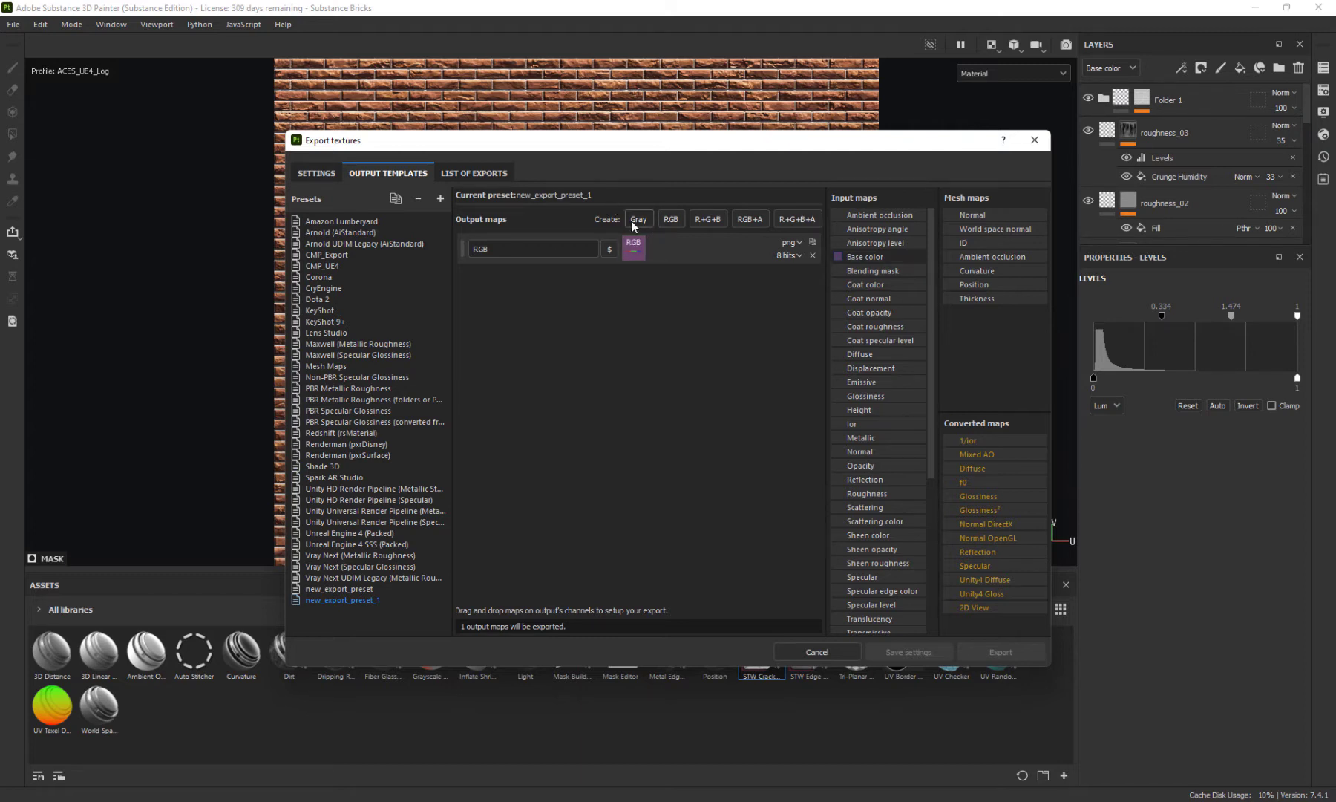
Add an R+G+B output map and pack Ambient occlusion into R, Roughness into G and Metallic into B as gray channels
click(707, 219)
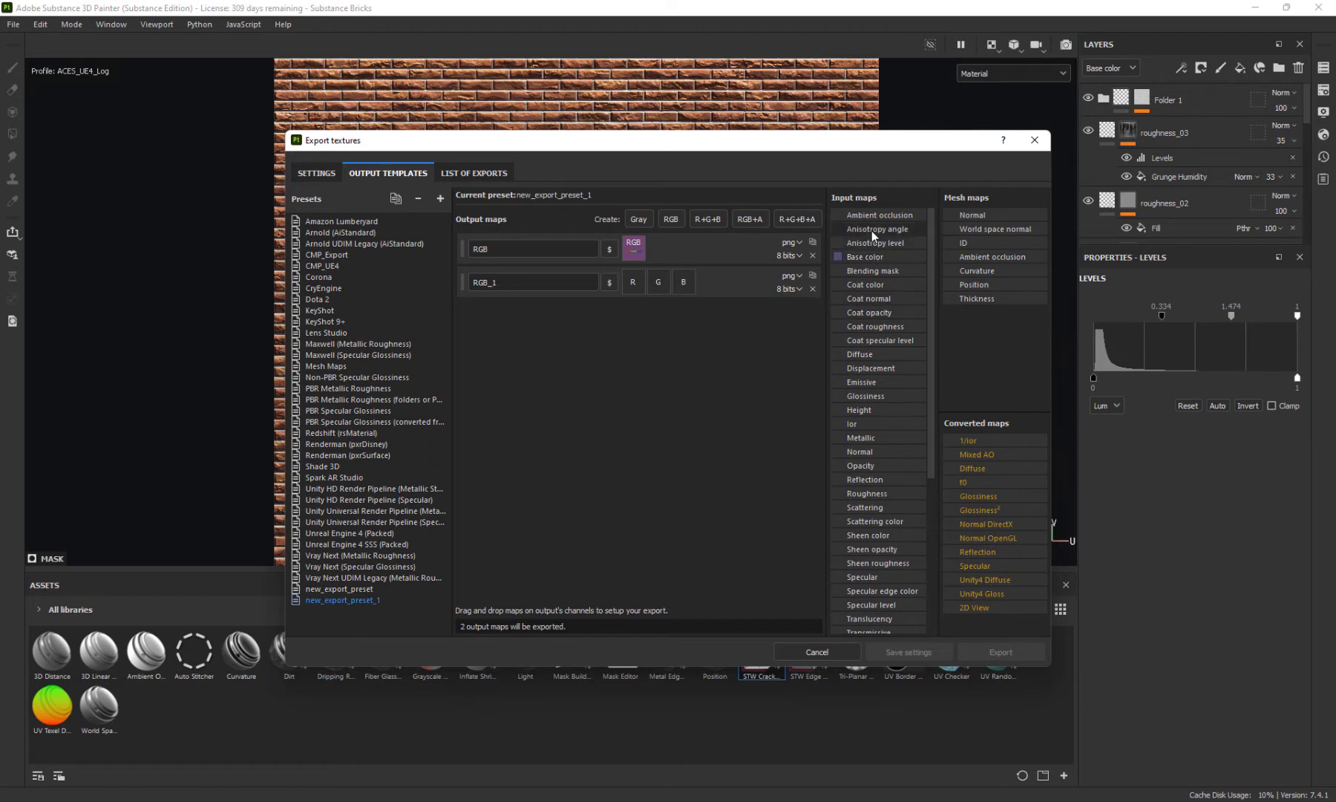
drag(874, 218, 634, 282)
click(688, 306)
drag(880, 492, 658, 283)
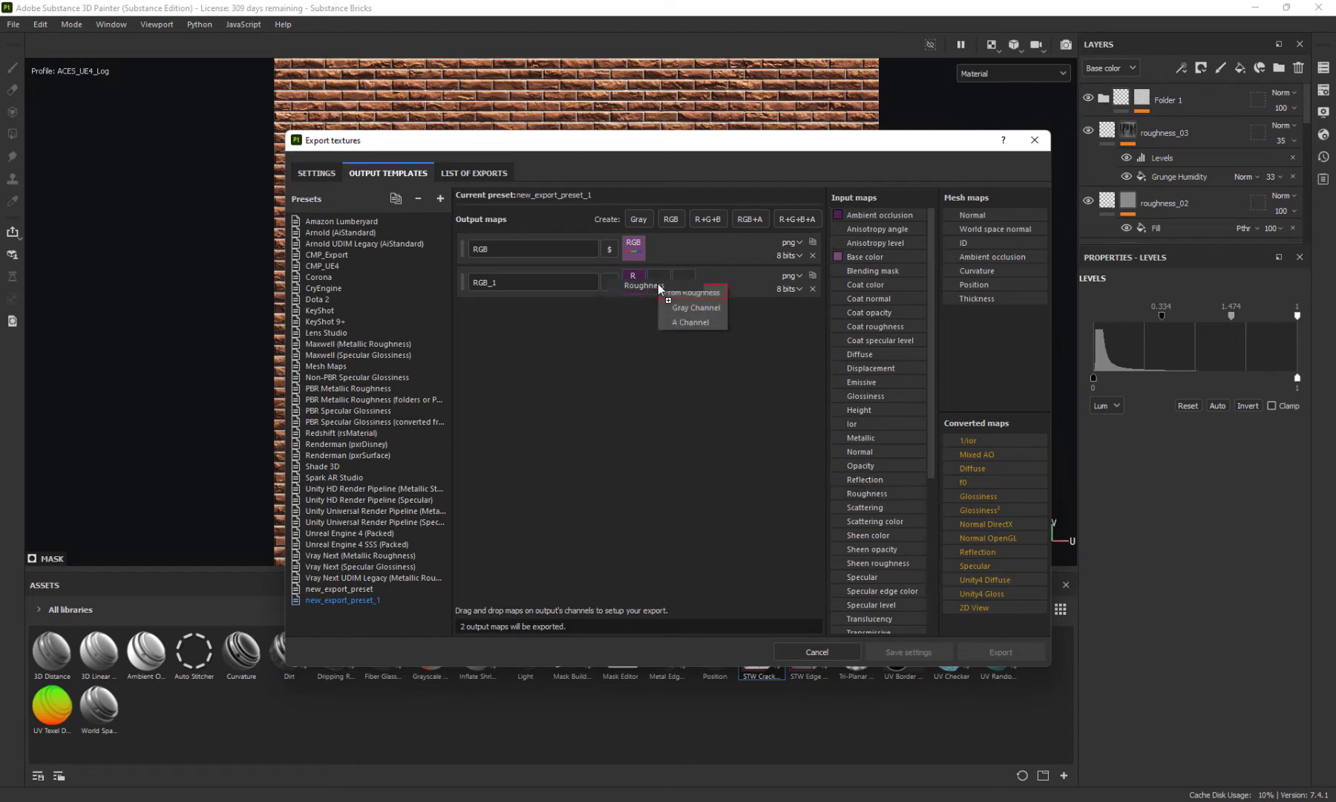
click(701, 307)
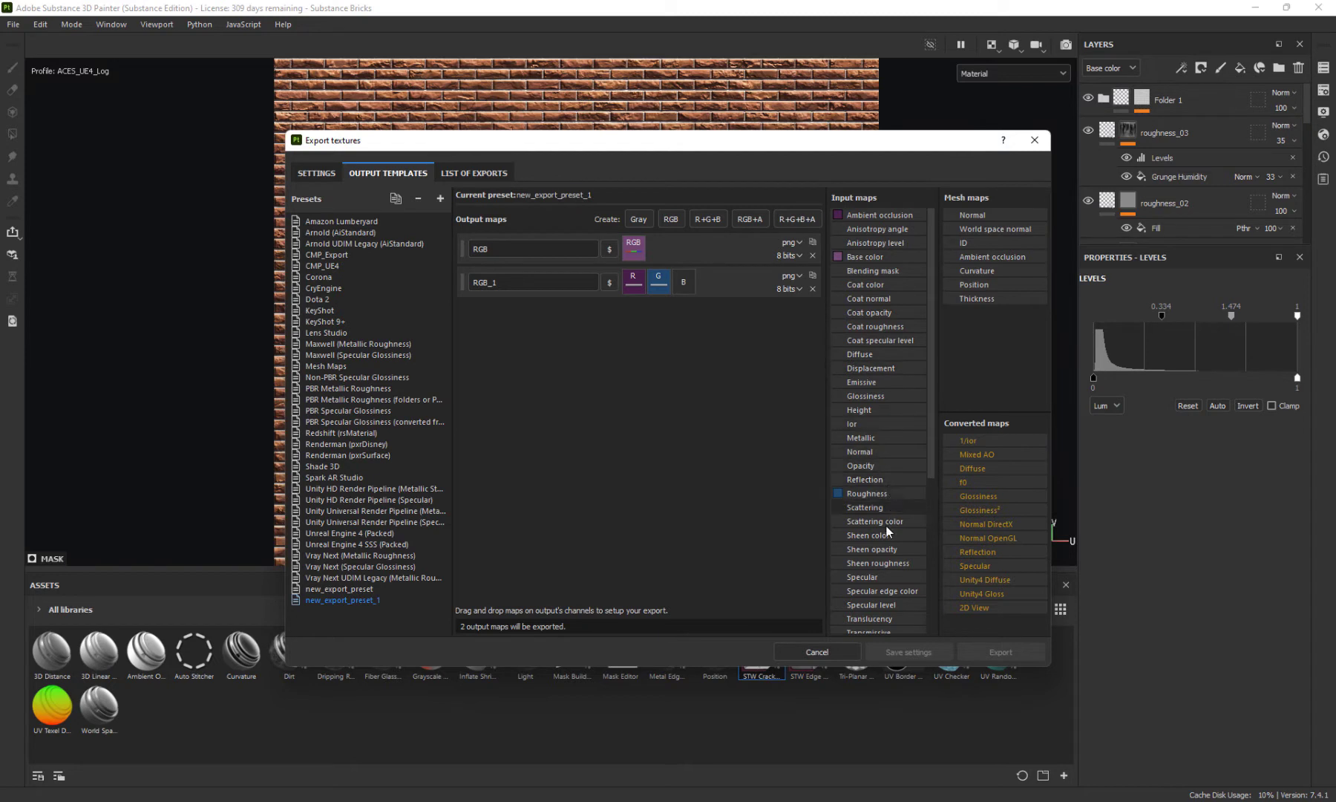
drag(868, 438, 689, 287)
click(732, 313)
Add another RGB output map and assign it the RGB channels of the converted Normal OpenGL map
click(675, 217)
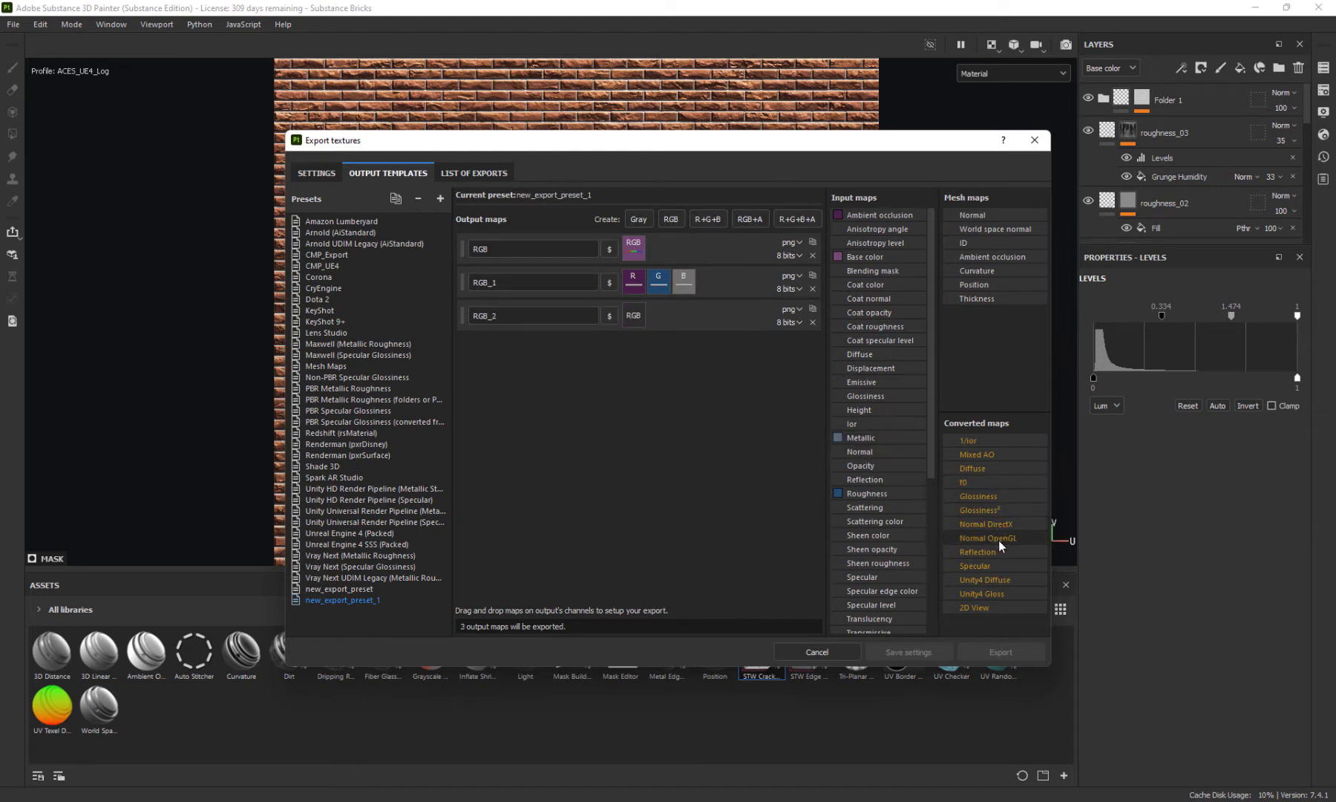
drag(997, 539, 632, 317)
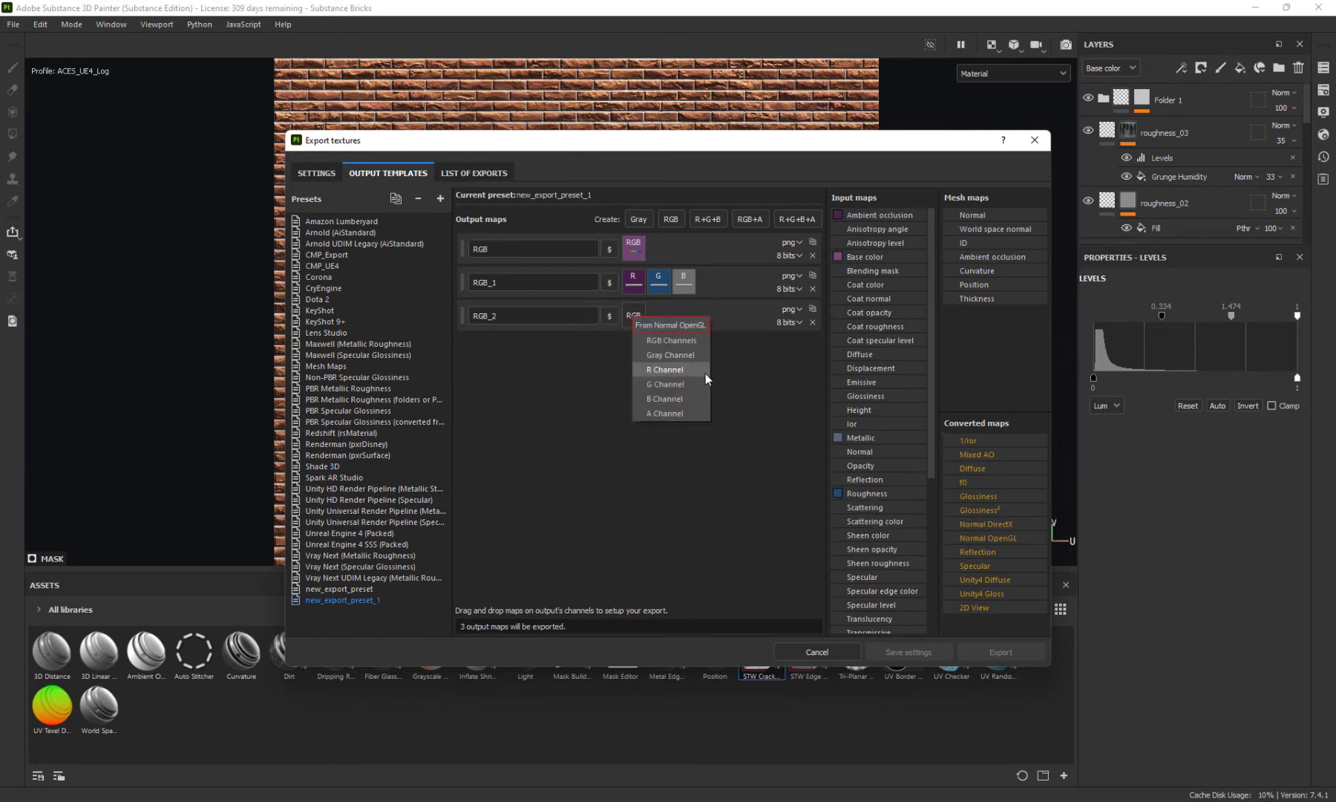
click(683, 342)
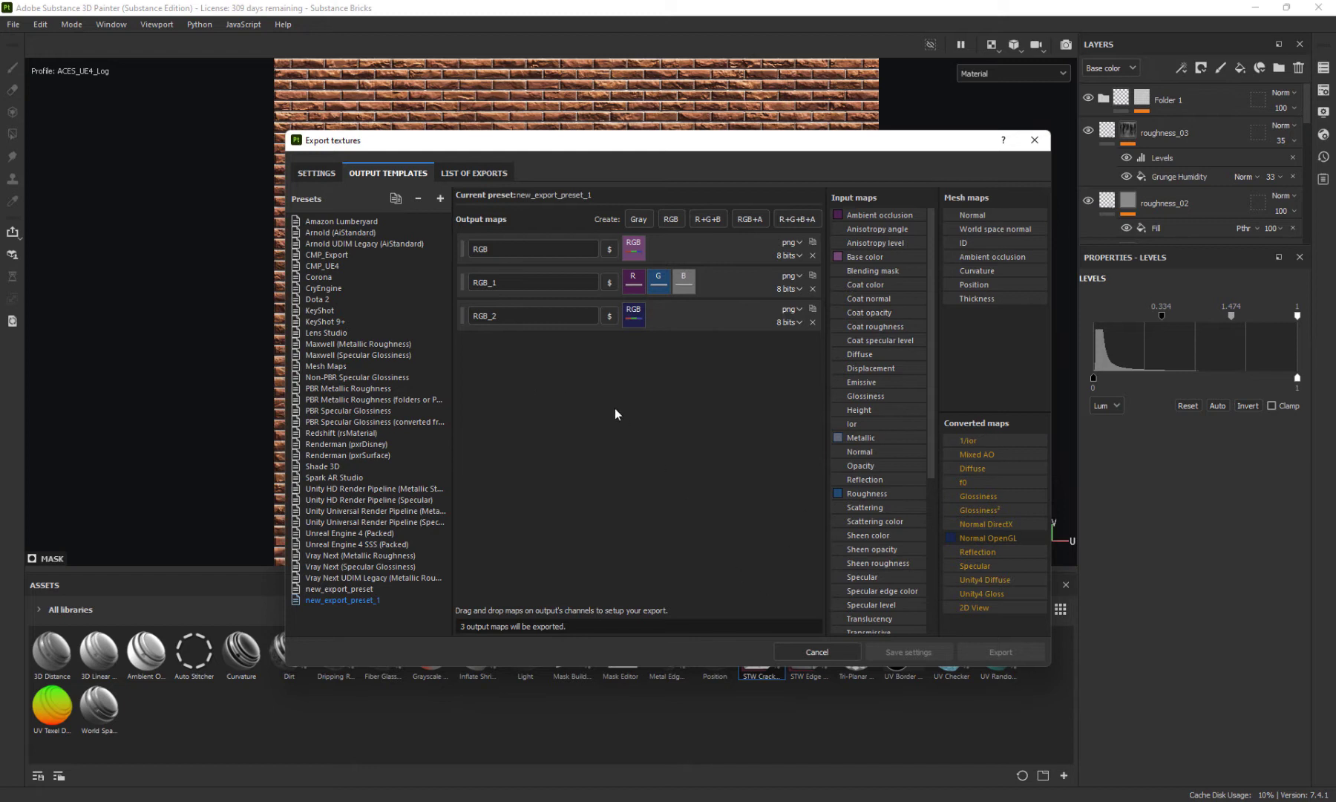
Rename the base color output map as $mesh_Colour, using the mesh name variable
double_click(490, 249)
key(BackSpace)
click(609, 249)
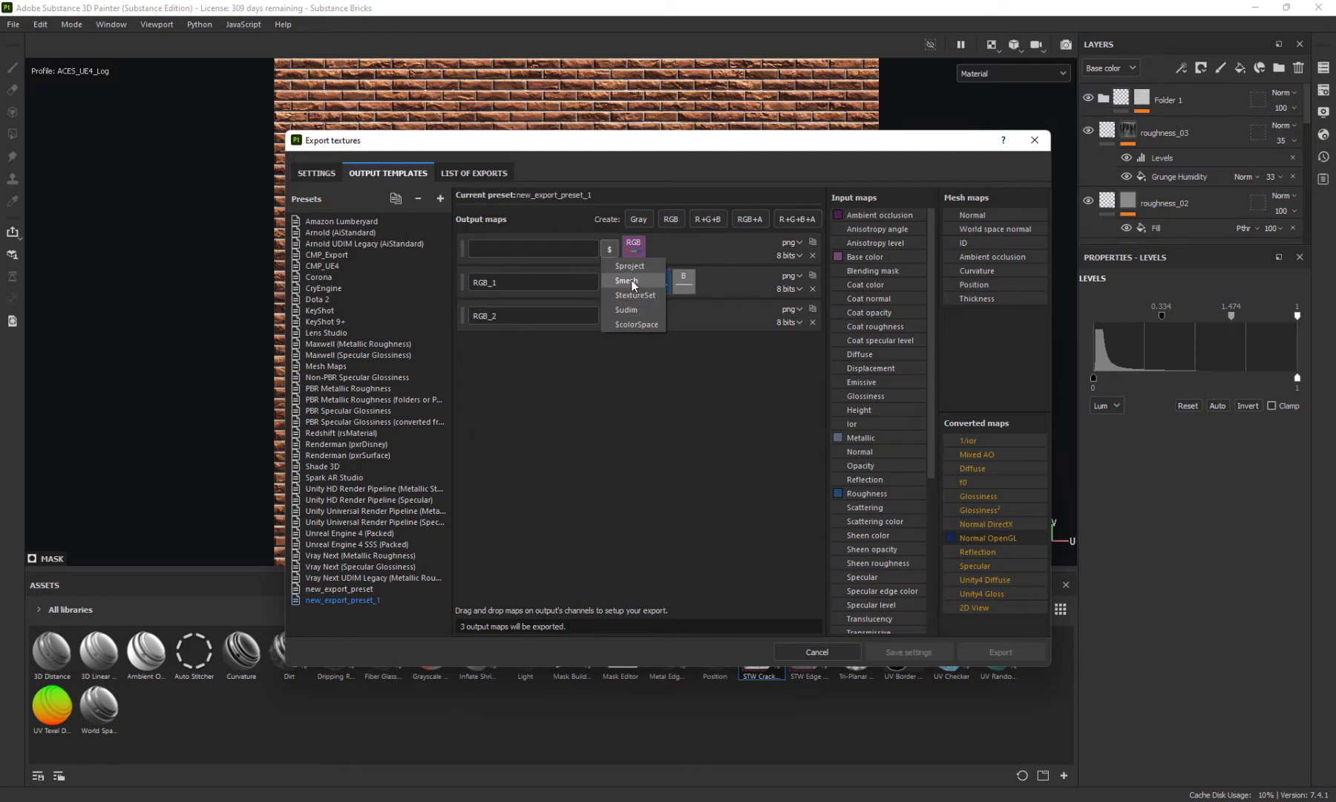
click(627, 281)
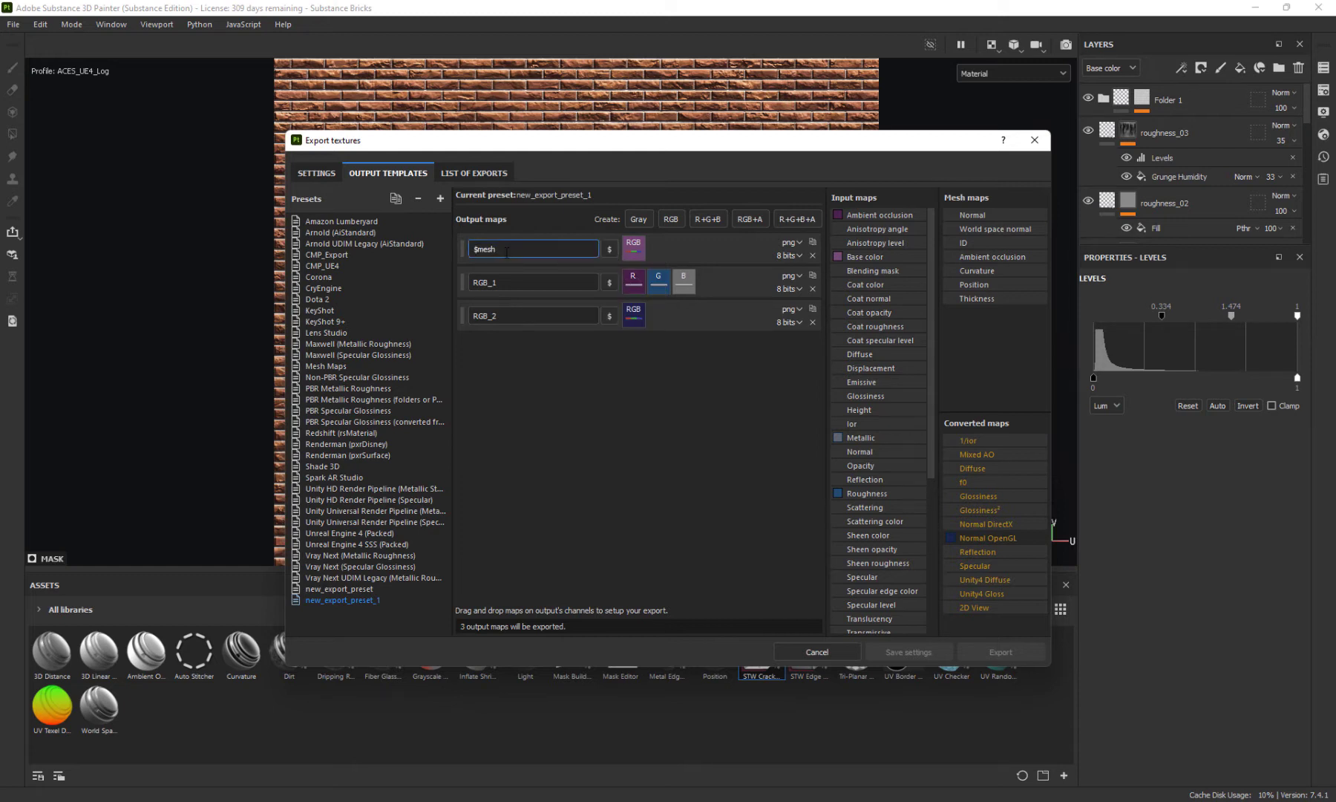
key(BackSpace)
text(Colour)
key(Tab)
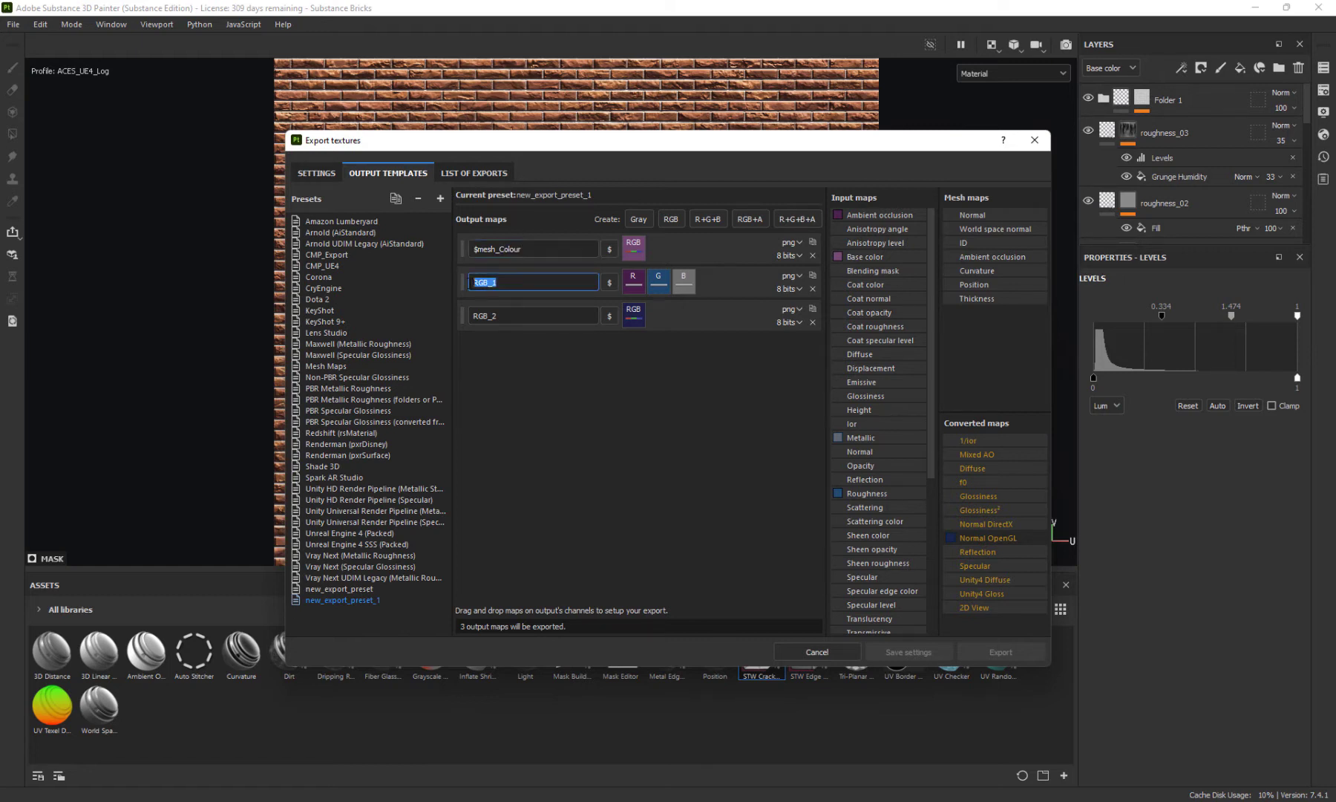
Rename the channel-packed output map as $mesh_ARM, using the mesh name variable
click(611, 281)
click(624, 312)
click(496, 285)
key(BackSpace)
key(BackSpace)
key(BackSpace)
key(BackSpace)
key(BackSpace)
text(_ARM)
Rename the normal output map as $mesh_NML, using the mesh name variable
double_click(505, 316)
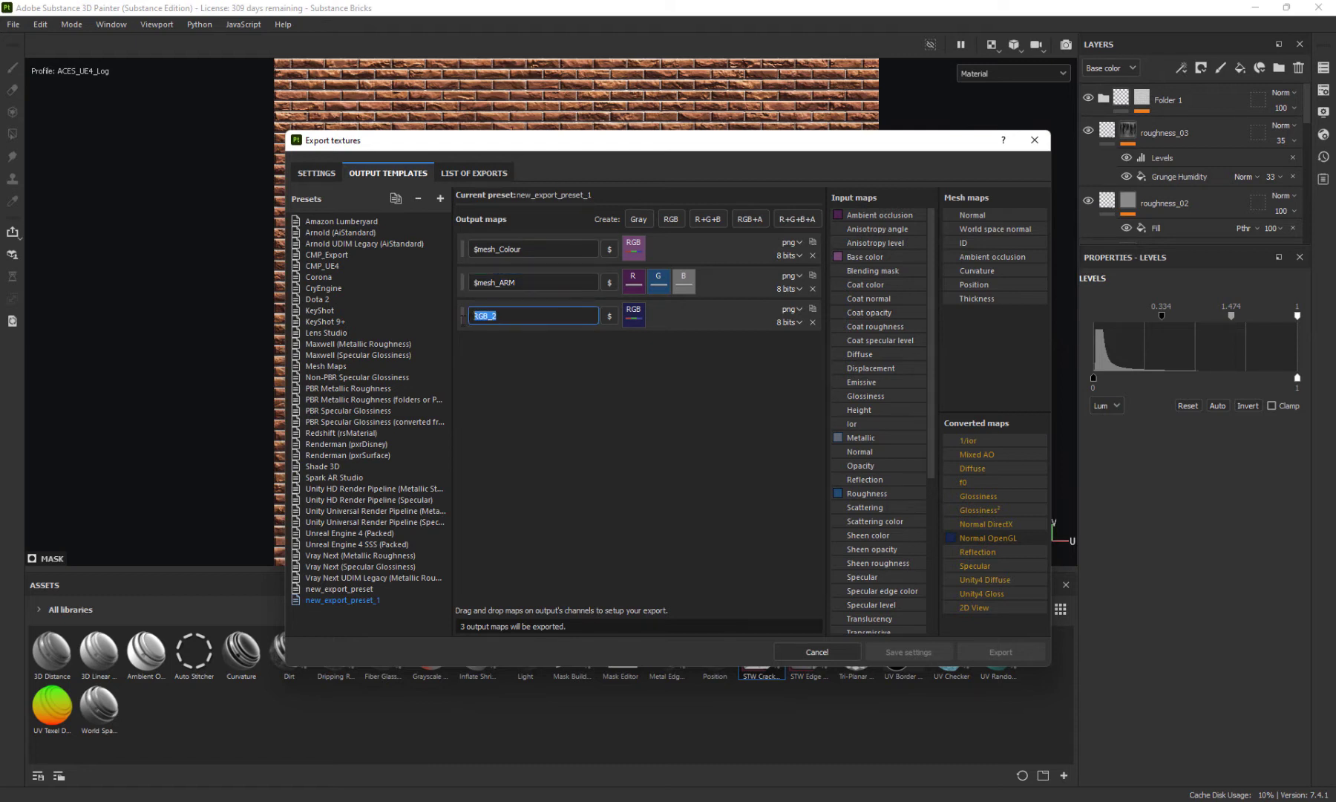
key(BackSpace)
click(608, 315)
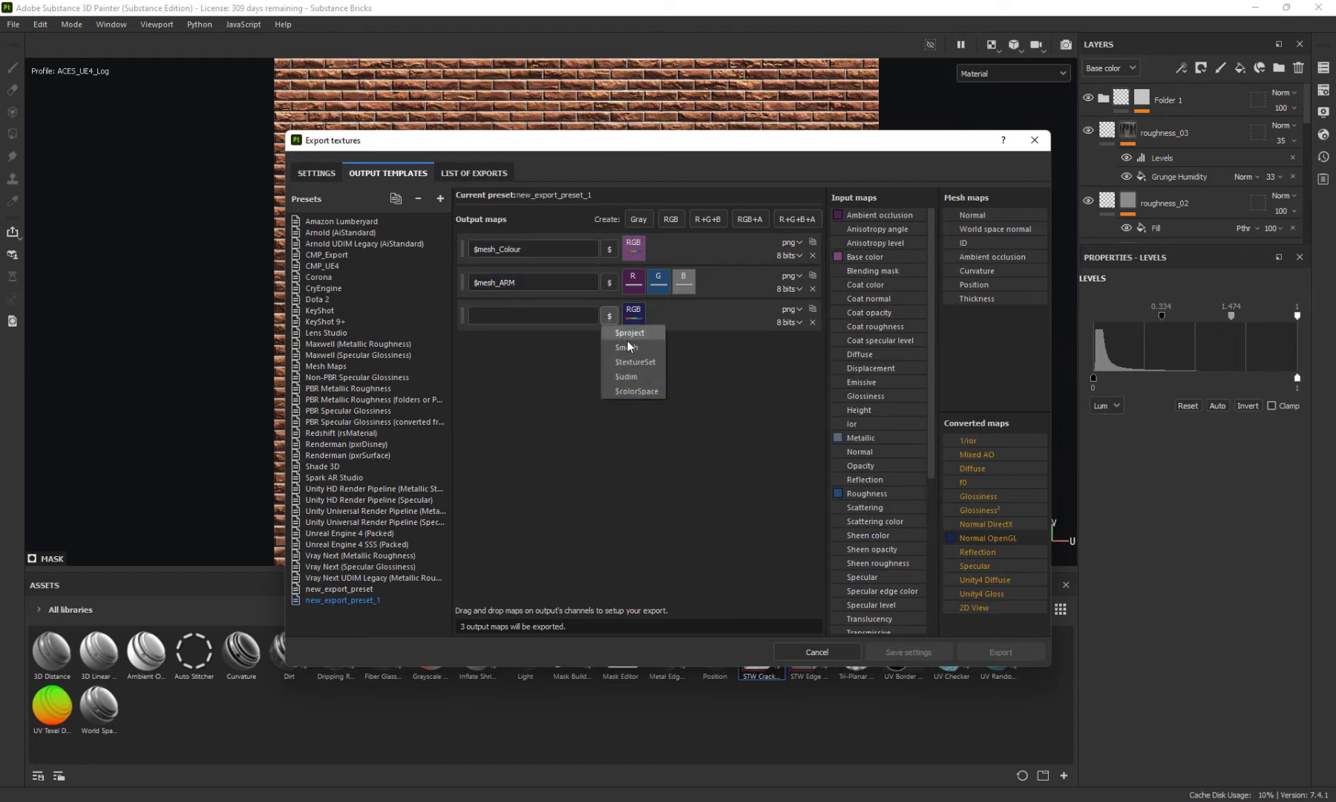
click(628, 347)
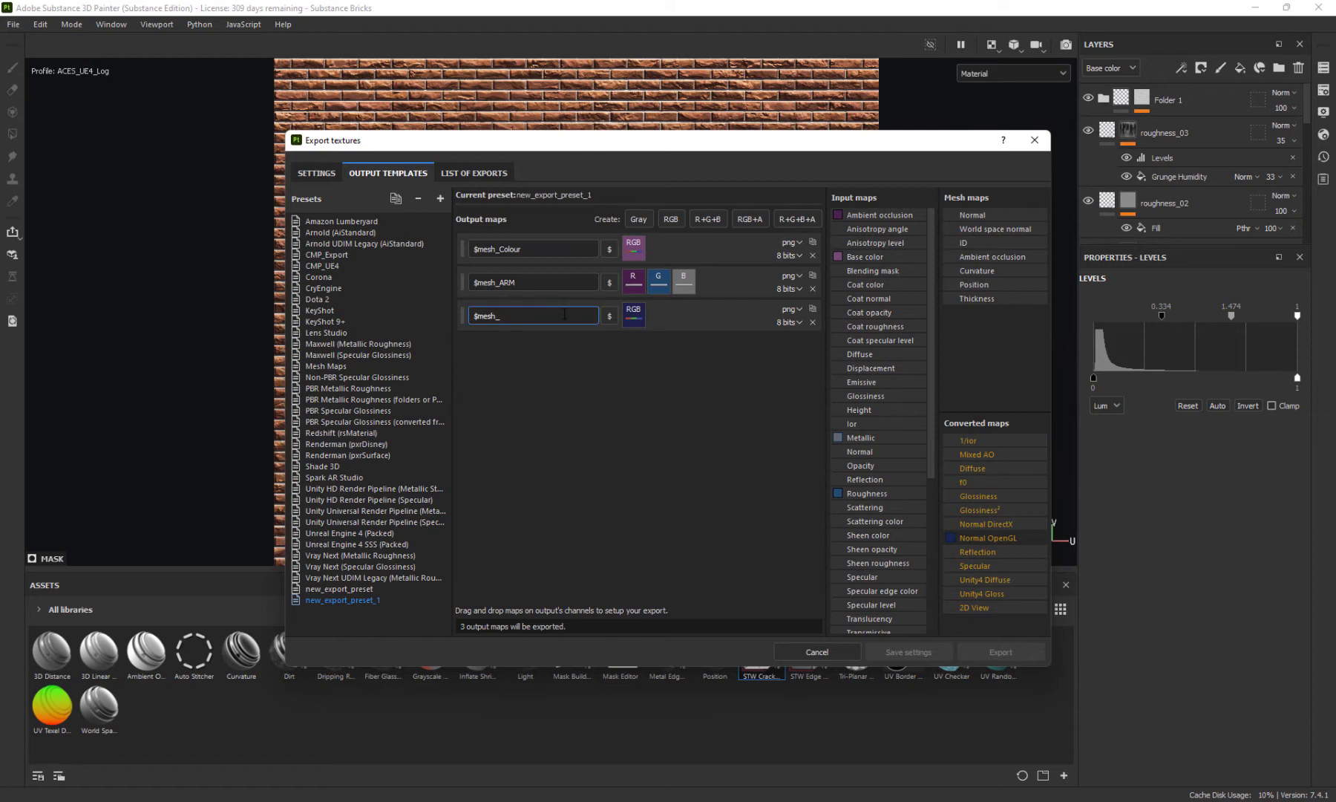
text(_NML)
click(595, 369)
Set the global export file type to targa and the texture size to 4096
click(305, 172)
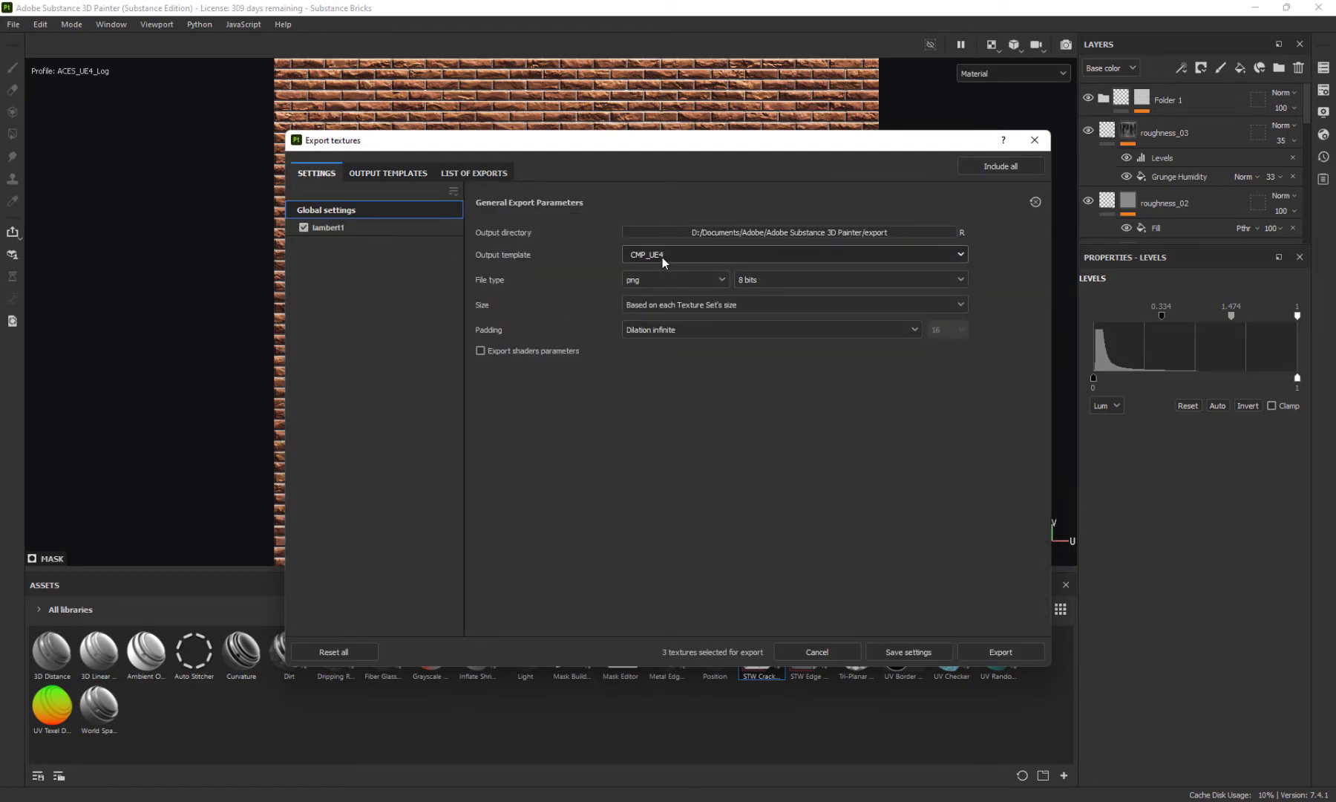
click(686, 282)
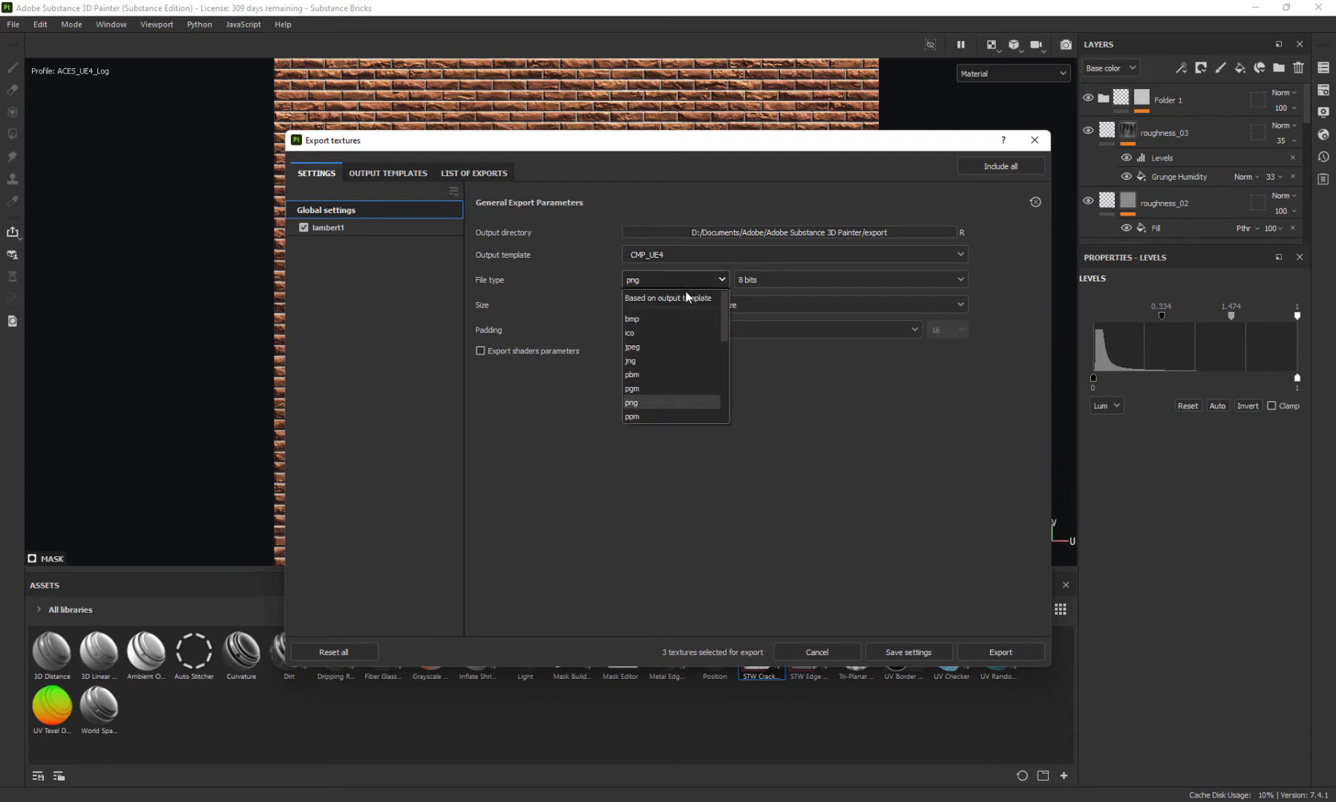
scroll(663, 388, down, 3)
scroll(646, 341, up, 2)
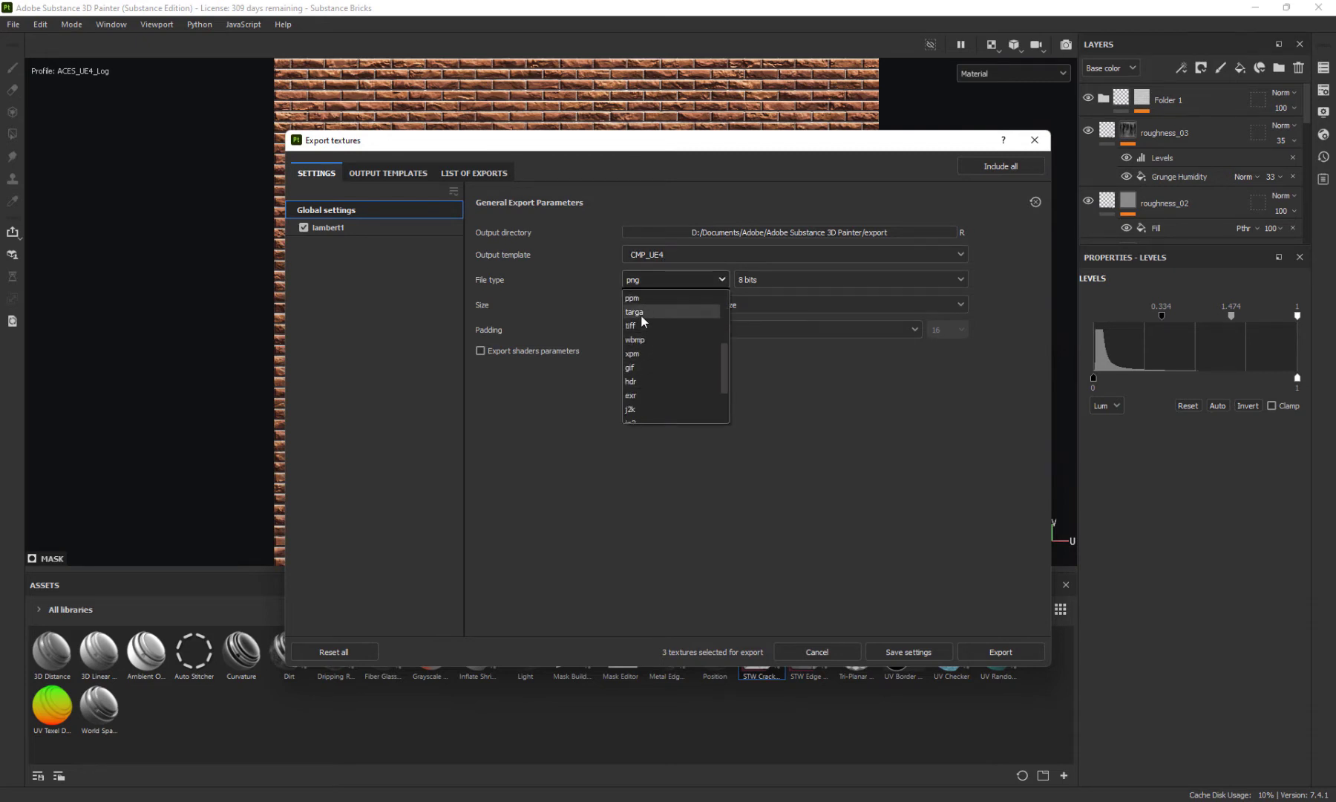
click(642, 323)
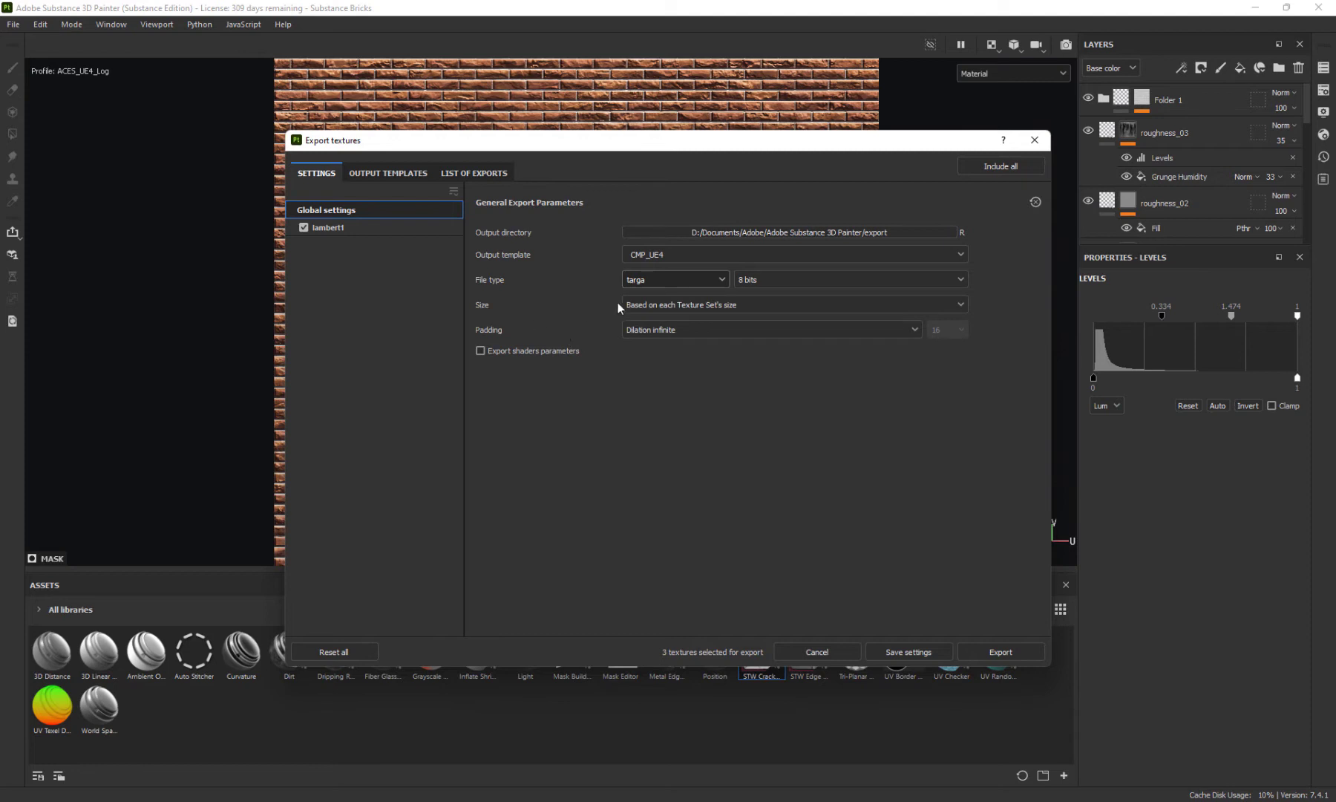
click(639, 305)
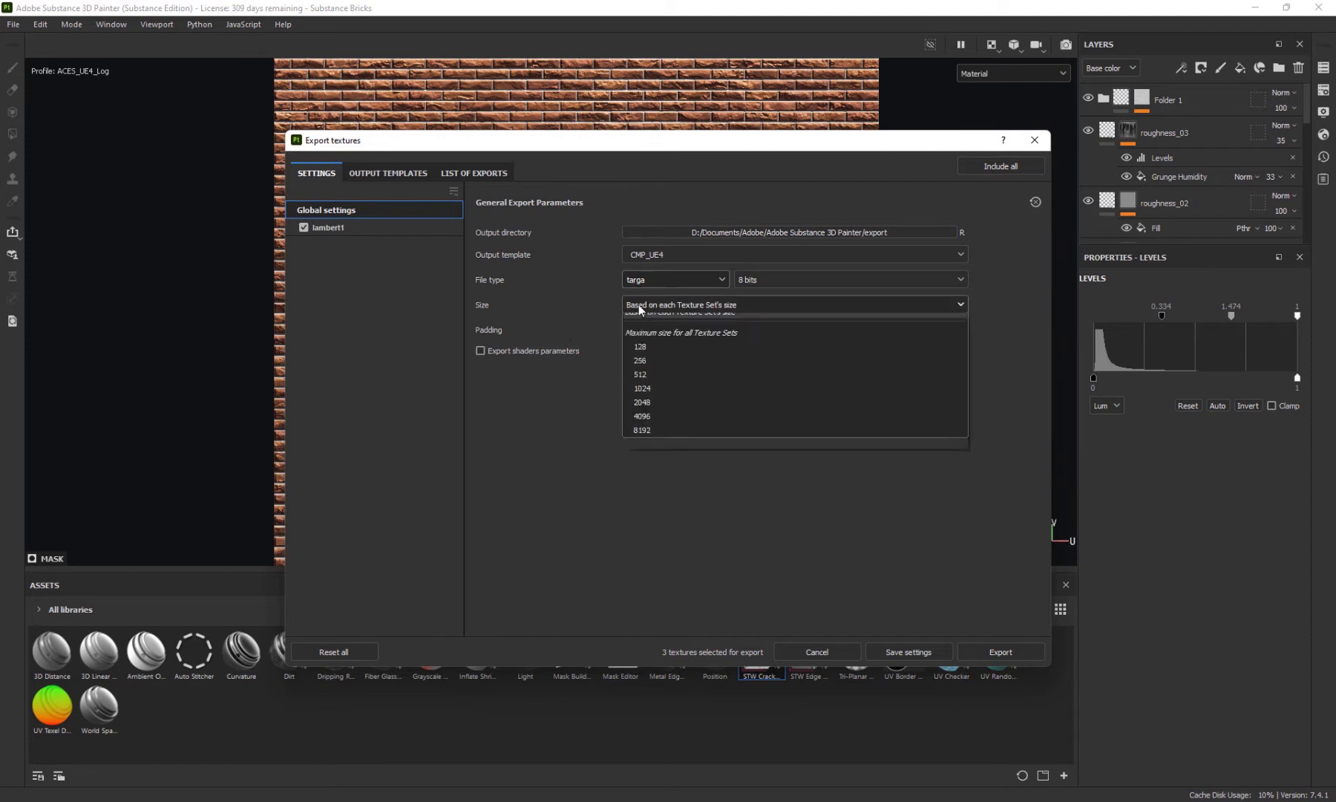
click(648, 427)
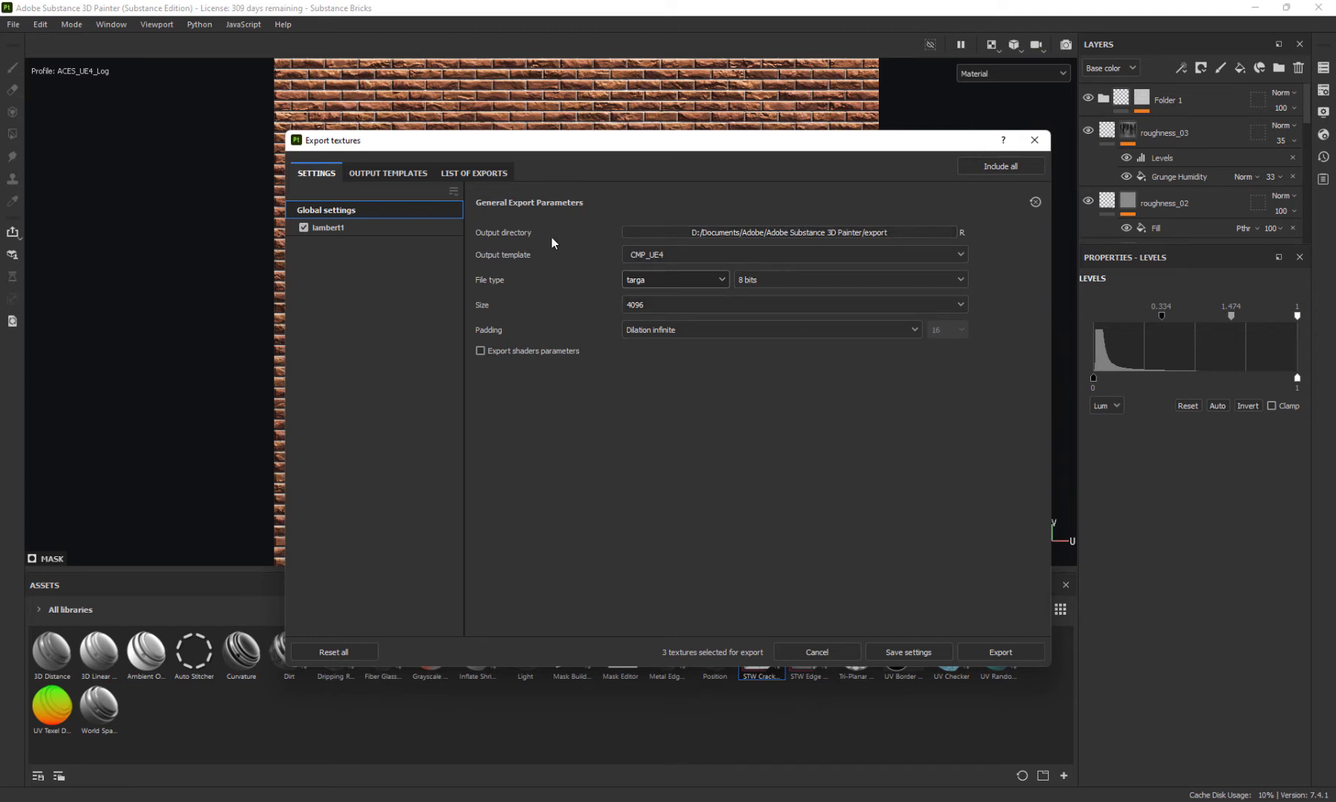
Set the export output directory to the Brick Textures folder inside the desktop's TRIM folder
click(839, 233)
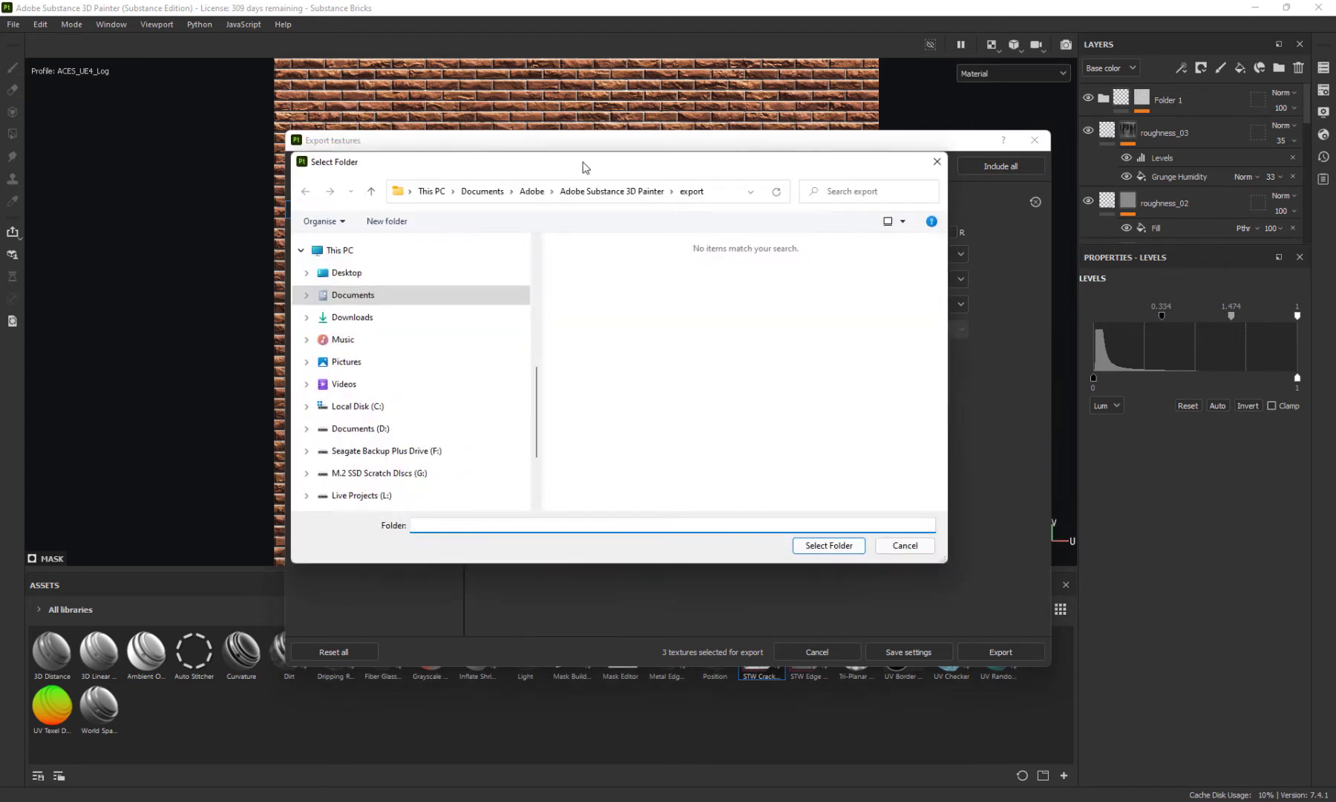
key(Return)
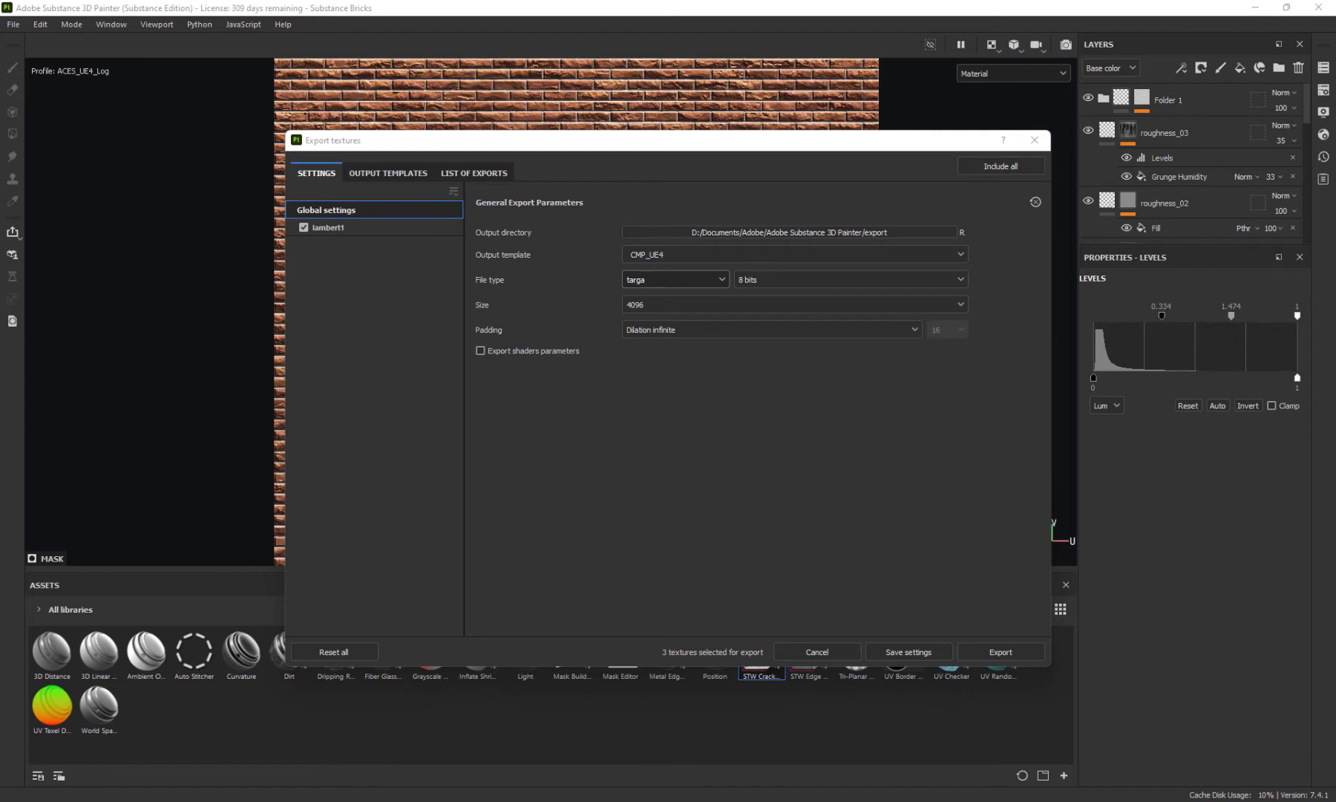
key(Return)
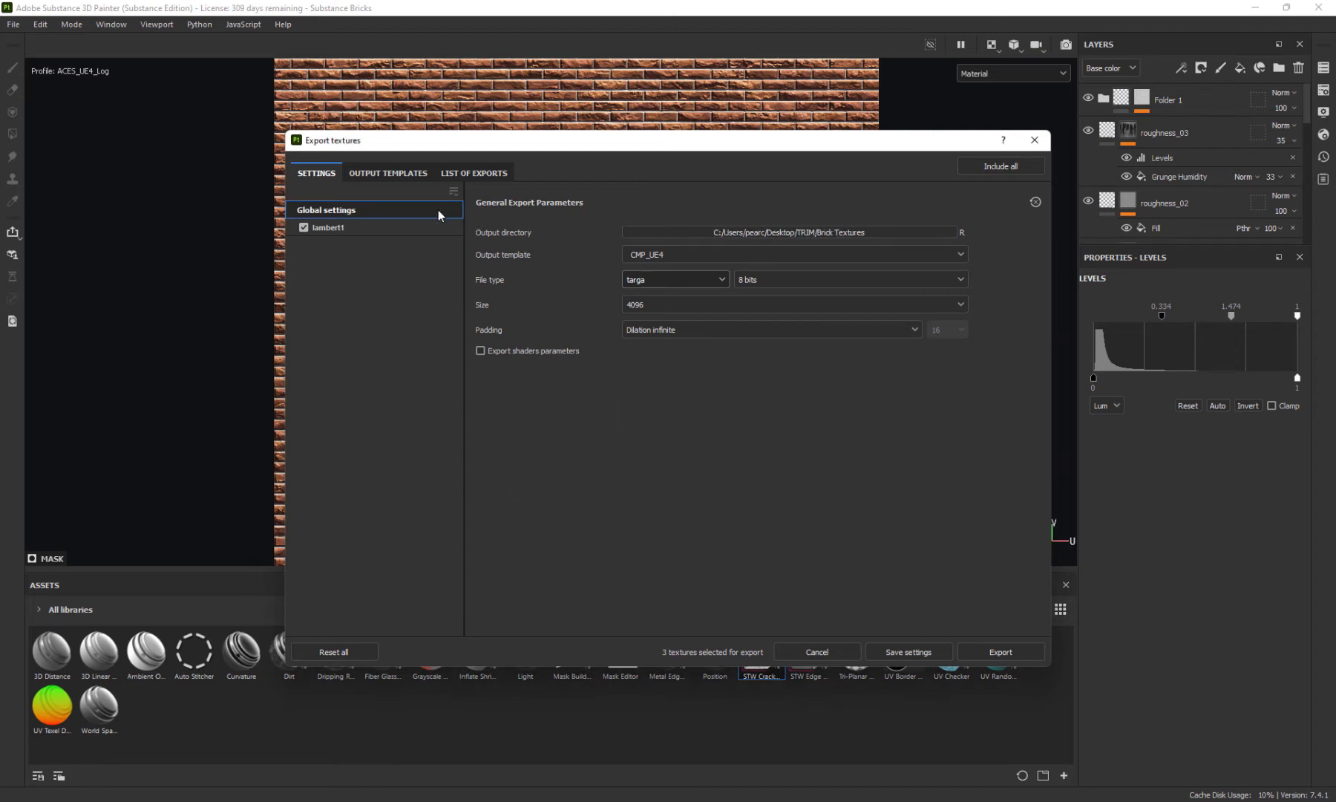
Add a Gray output map to the CMP_UE4 preset and assign it the Height map's gray channel
click(378, 173)
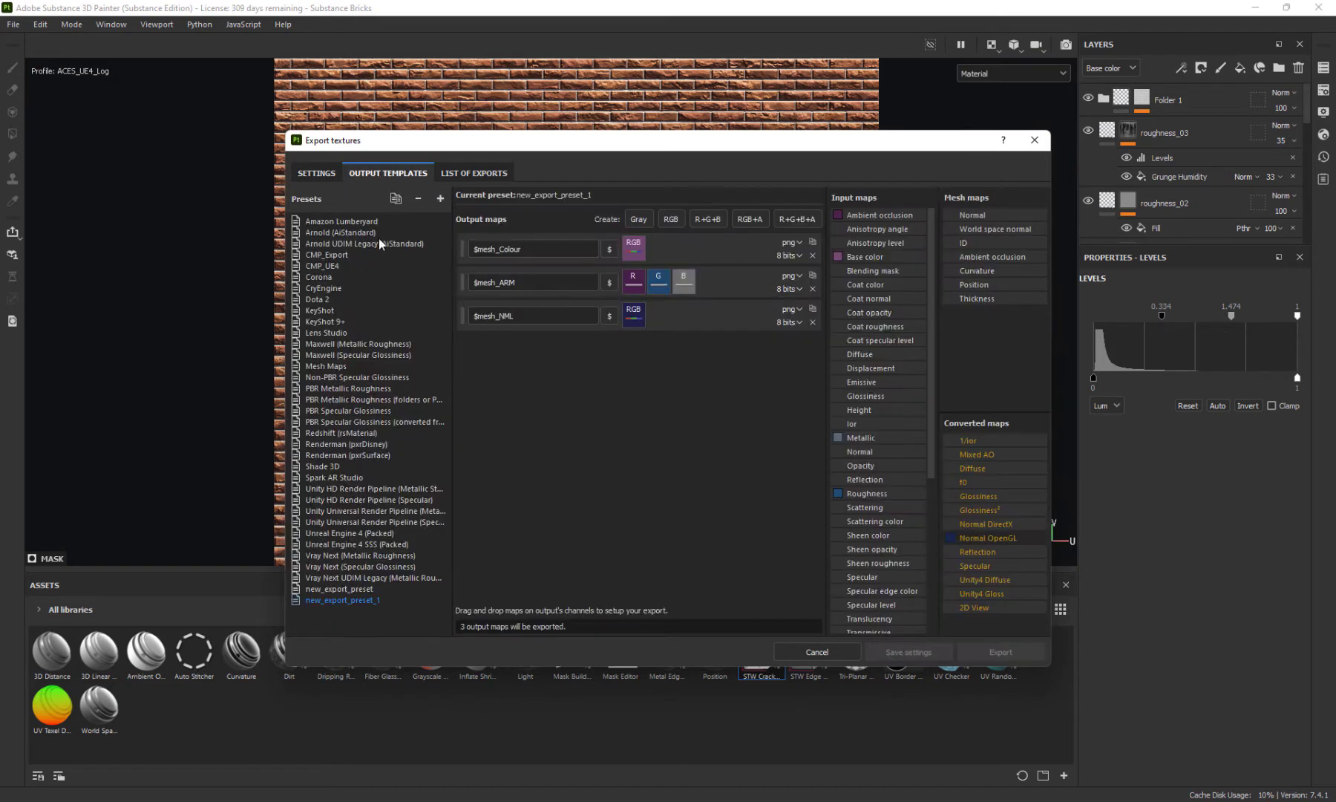
click(323, 265)
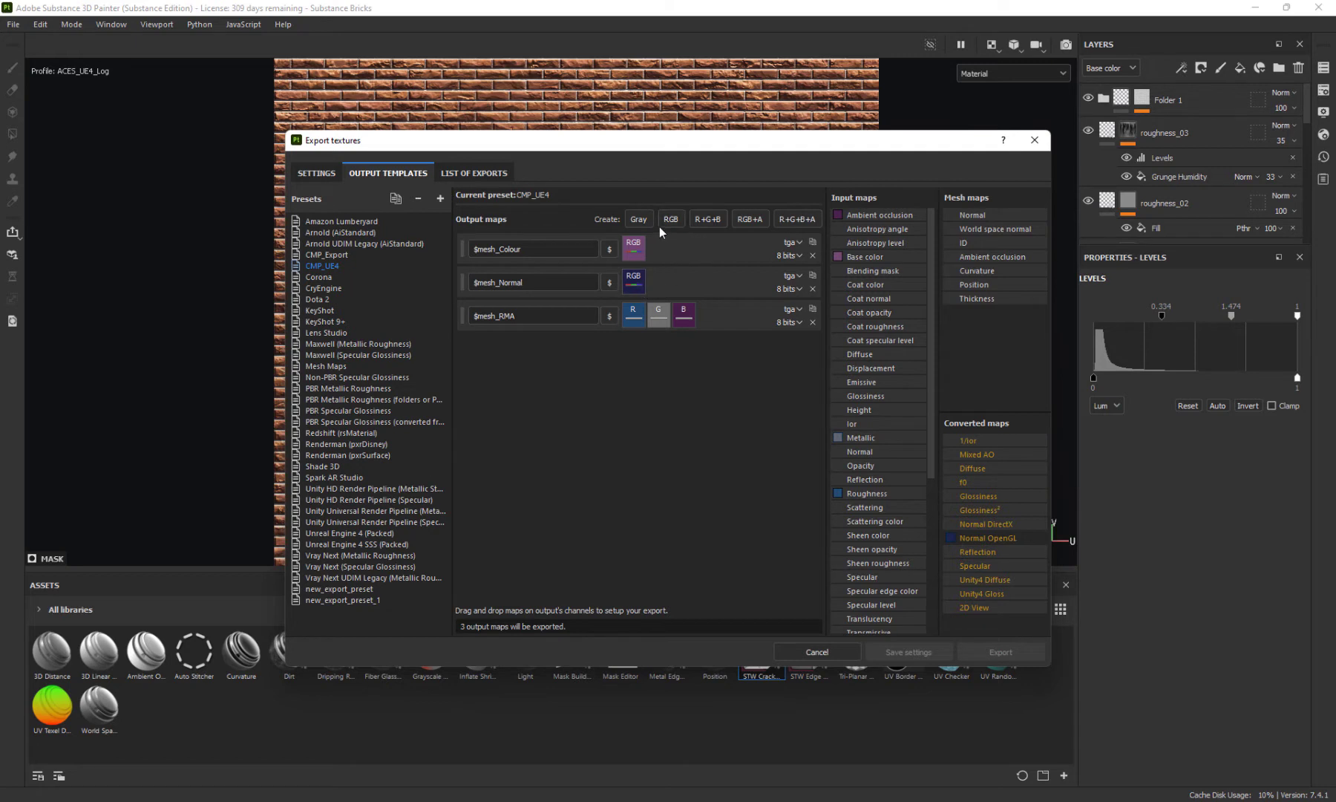
click(639, 219)
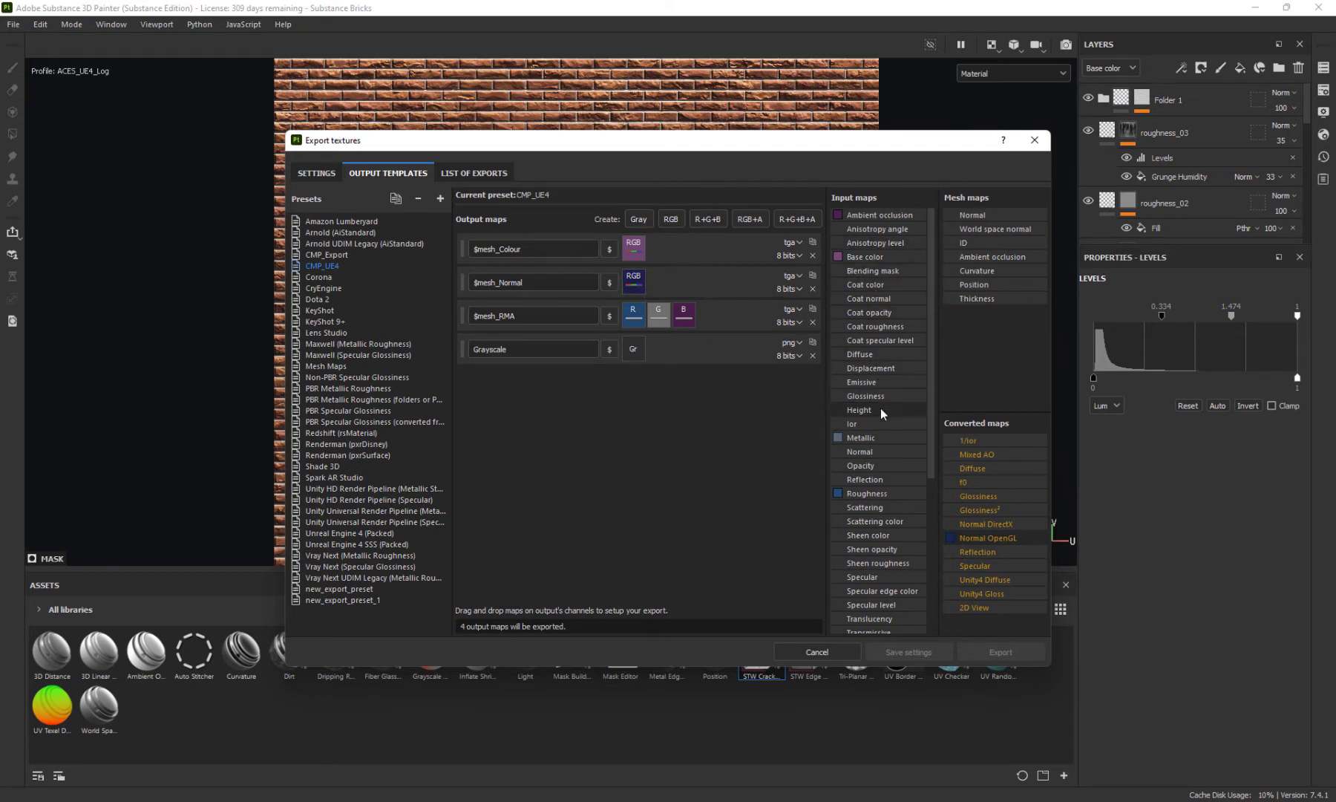
drag(880, 407, 634, 349)
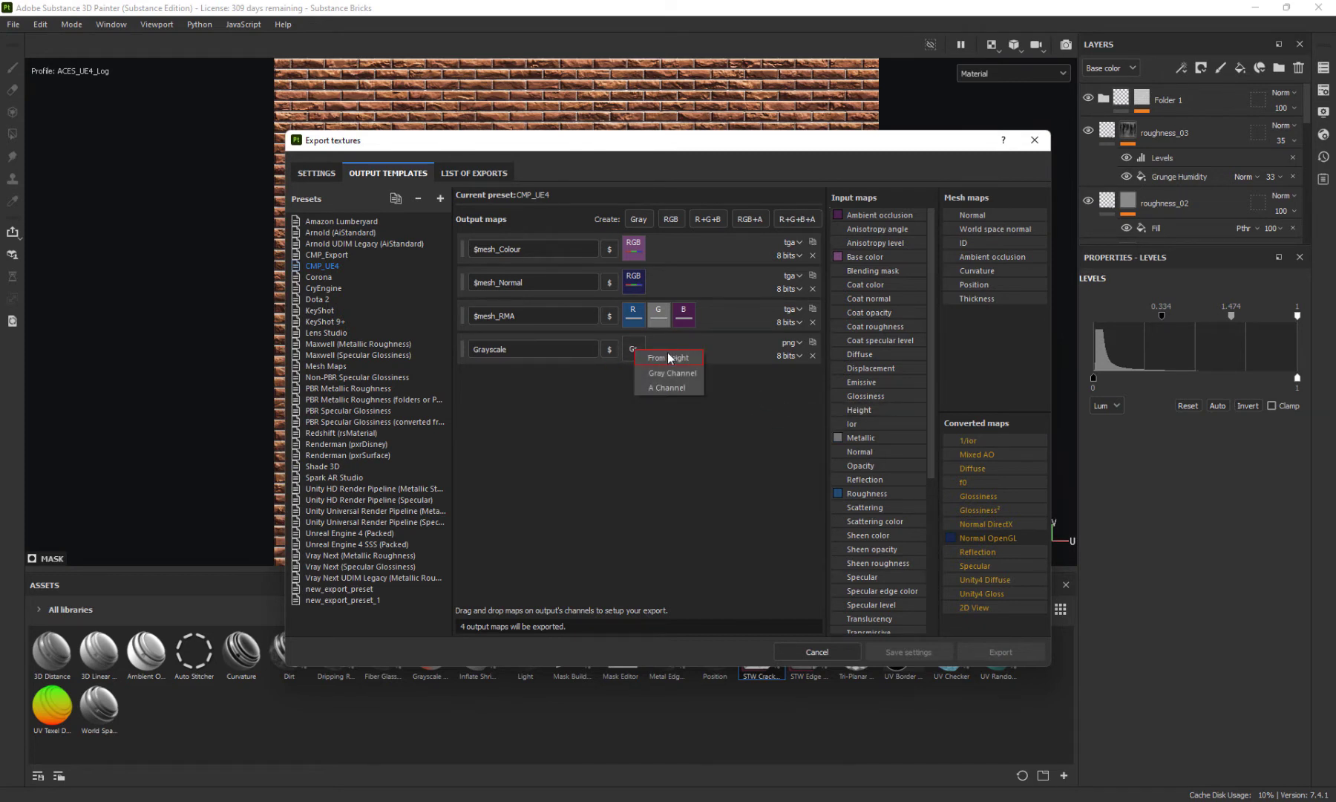
click(669, 356)
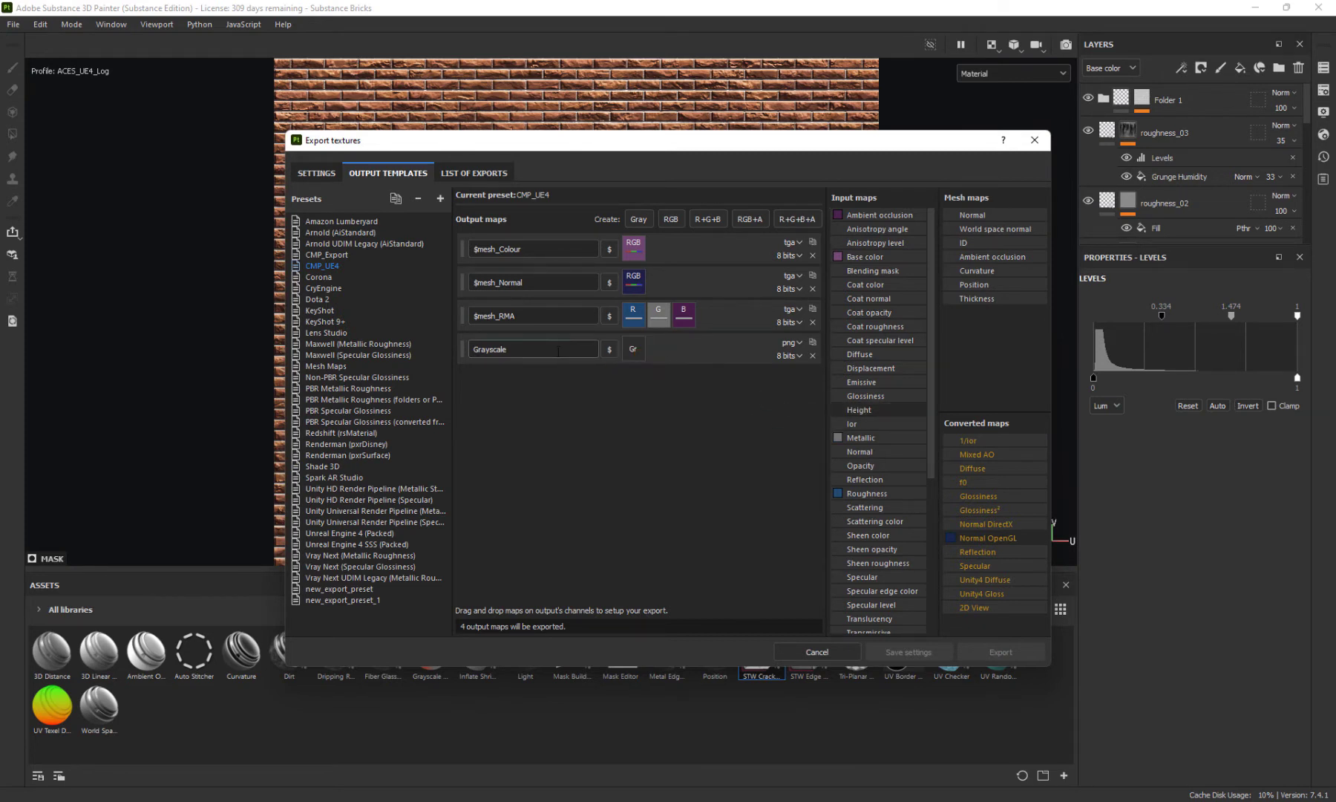
double_click(459, 351)
click(634, 351)
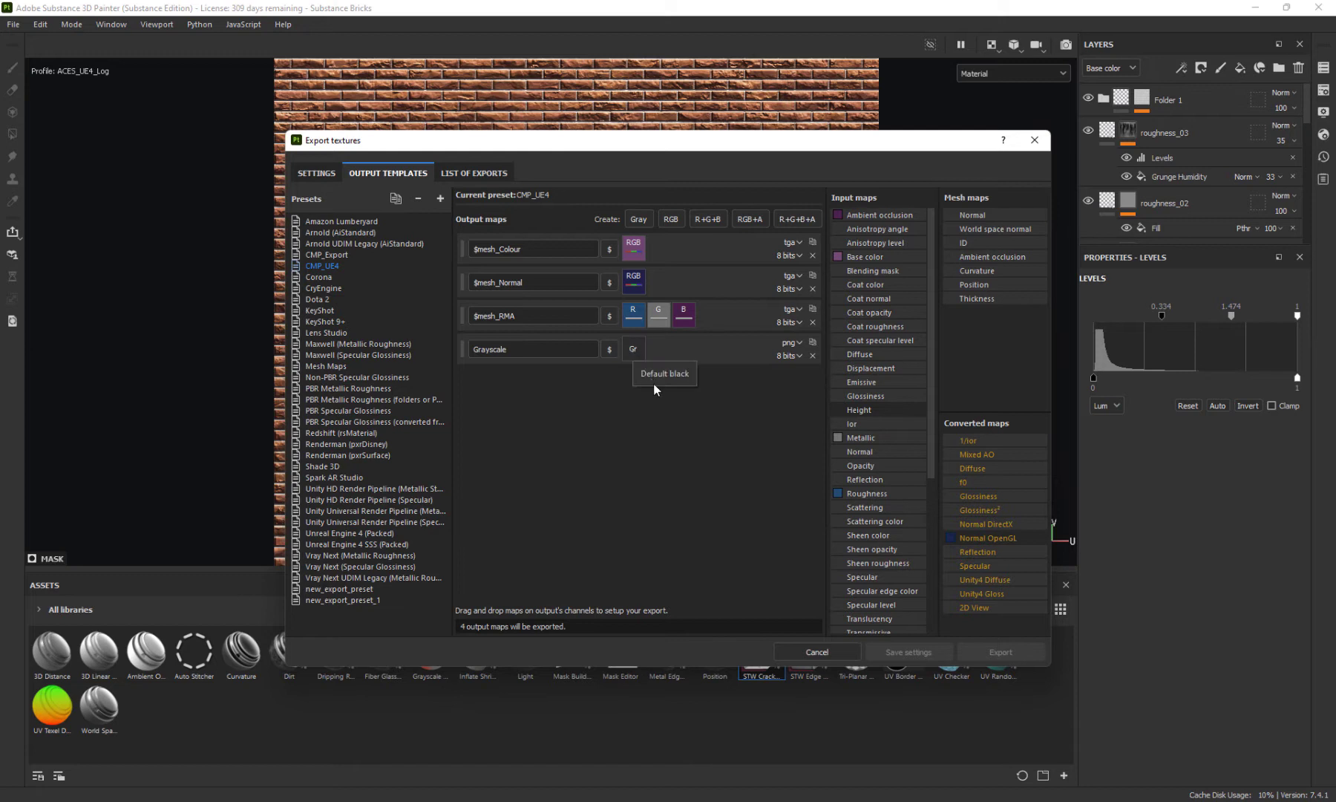
drag(878, 410, 636, 355)
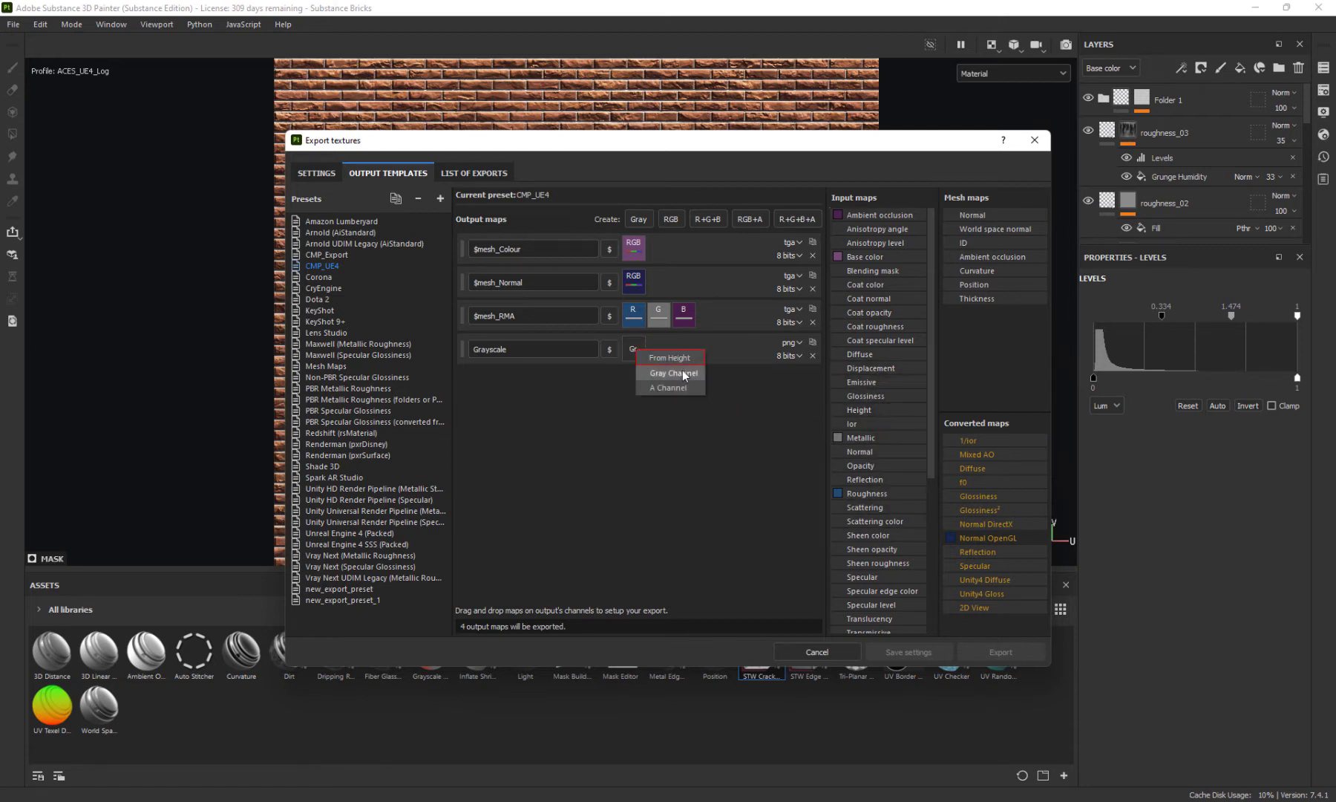
click(673, 372)
Rename the grayscale output map as $mesh_Height, using the mesh name variable
click(536, 350)
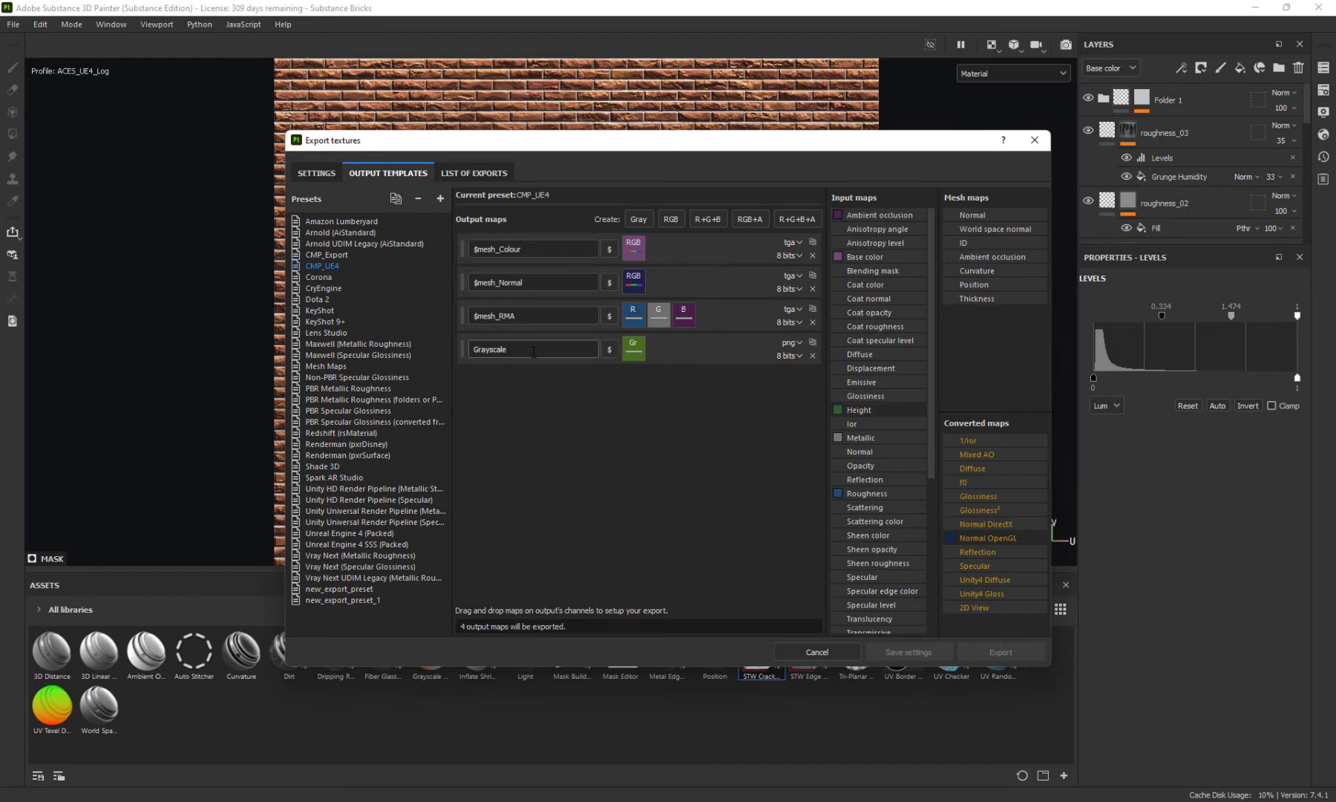
drag(536, 350, 457, 357)
key(BackSpace)
click(609, 349)
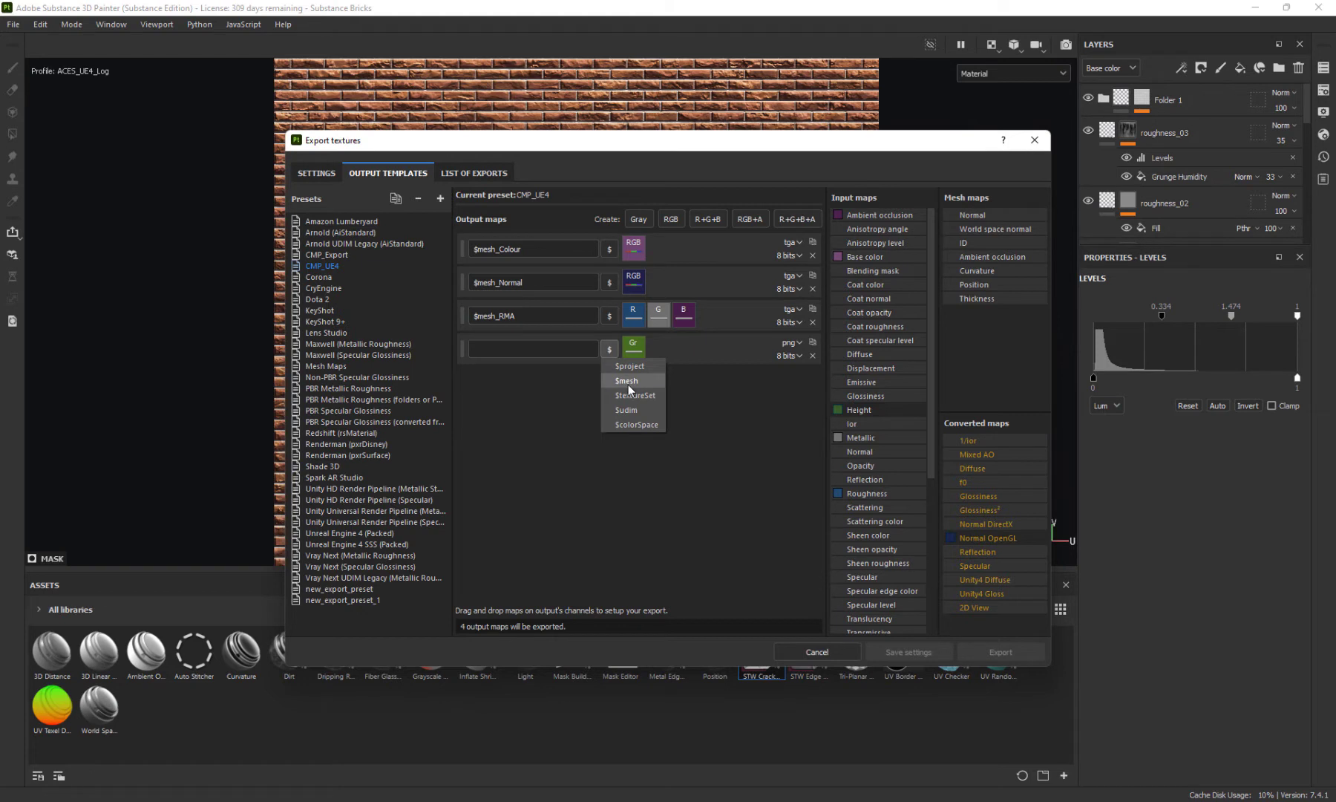
click(627, 381)
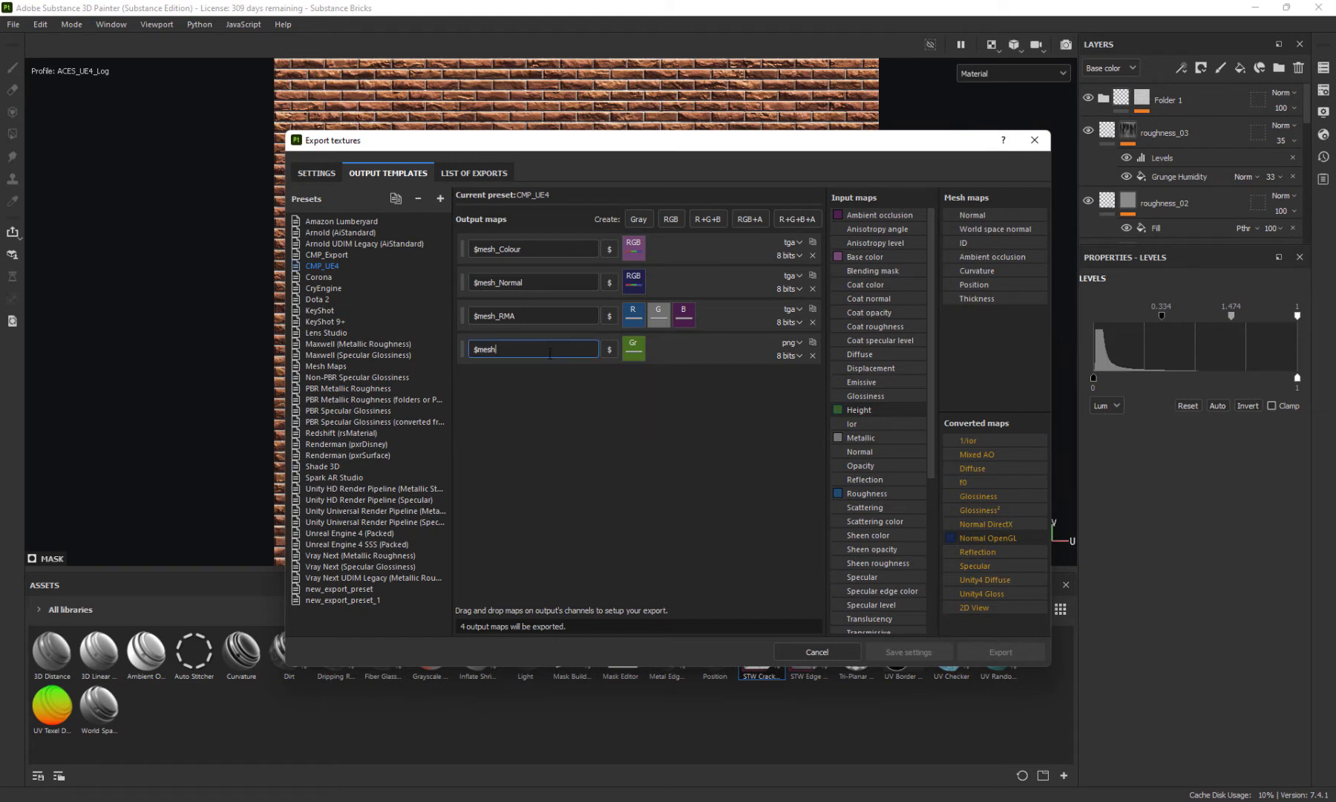
text(_Height)
key(Return)
Return to the general export parameters and save the export settings
click(317, 173)
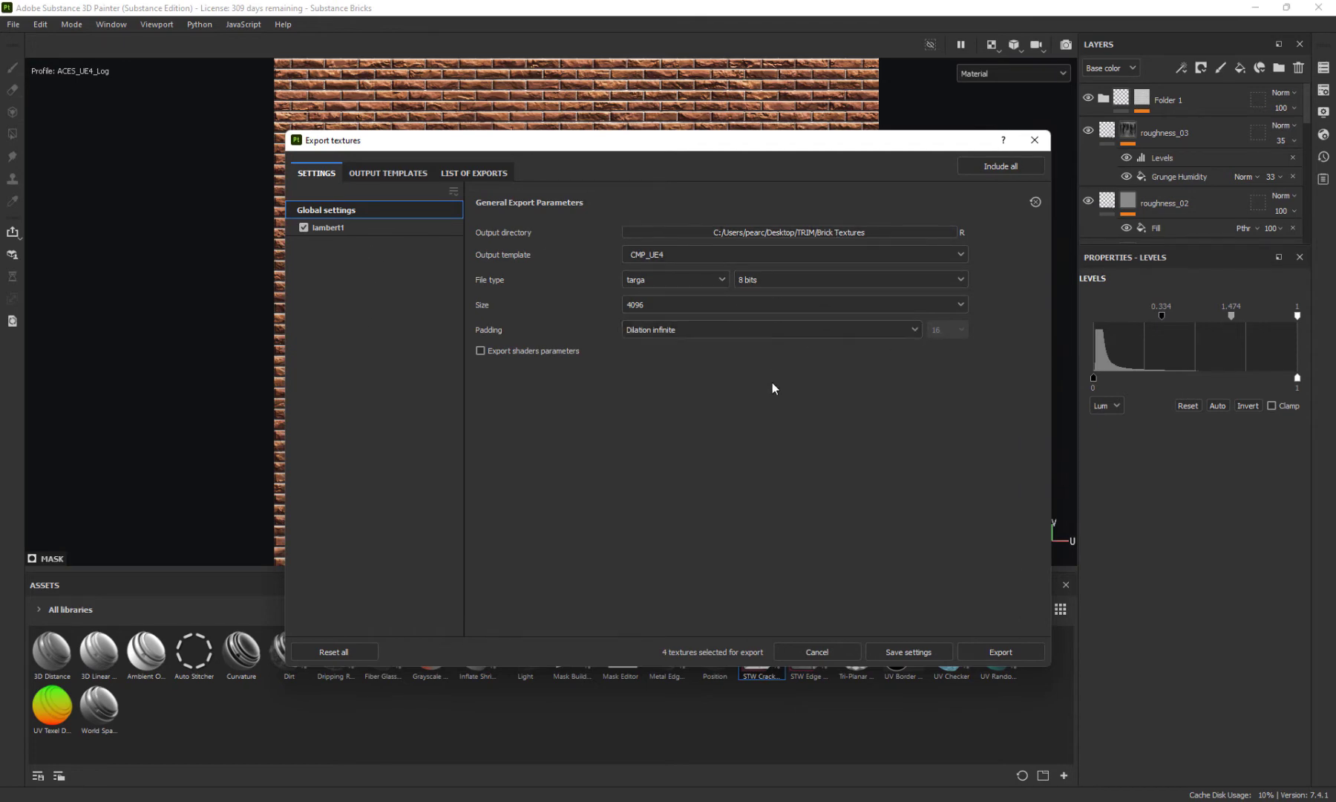
click(913, 654)
Save the project and export the brick textures with the CMP_UE4 template as 8-bit targa files at 4096
click(12, 26)
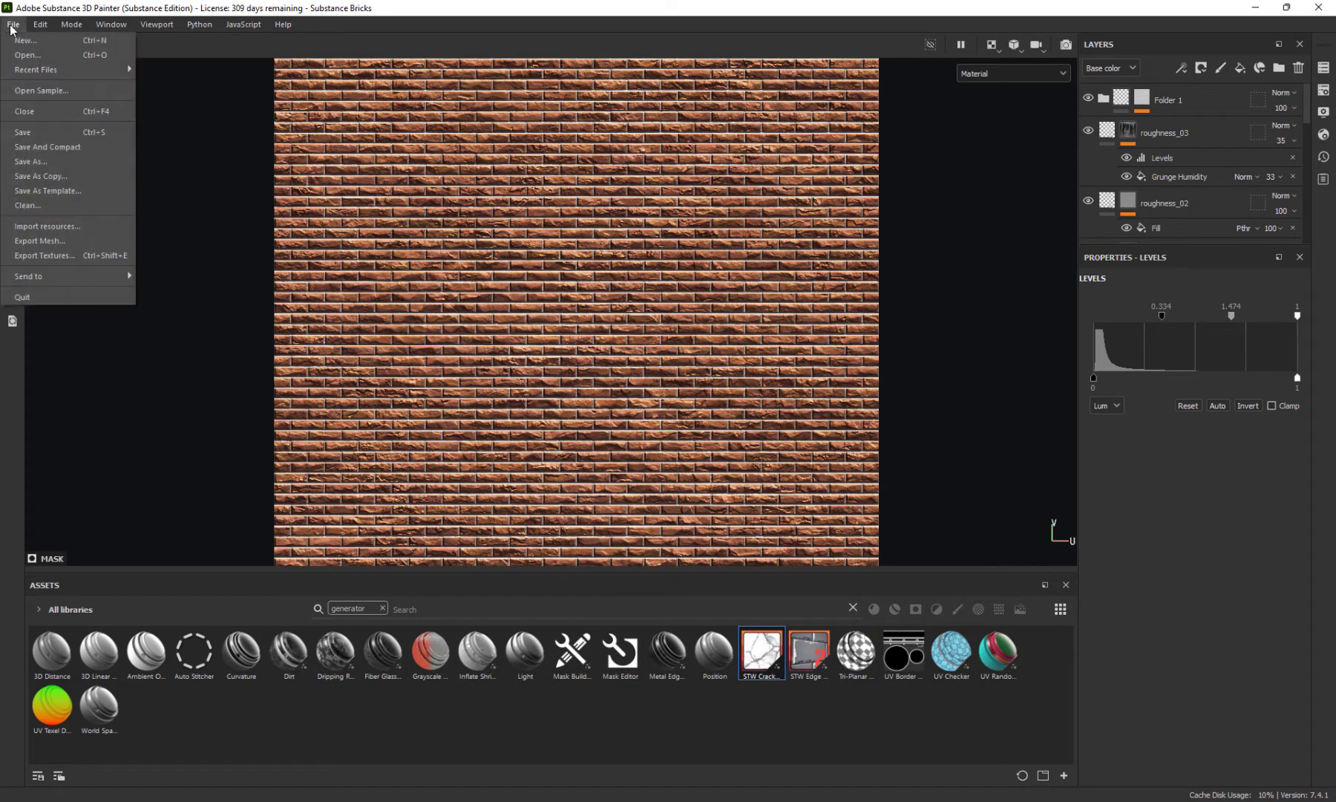
click(22, 132)
click(15, 26)
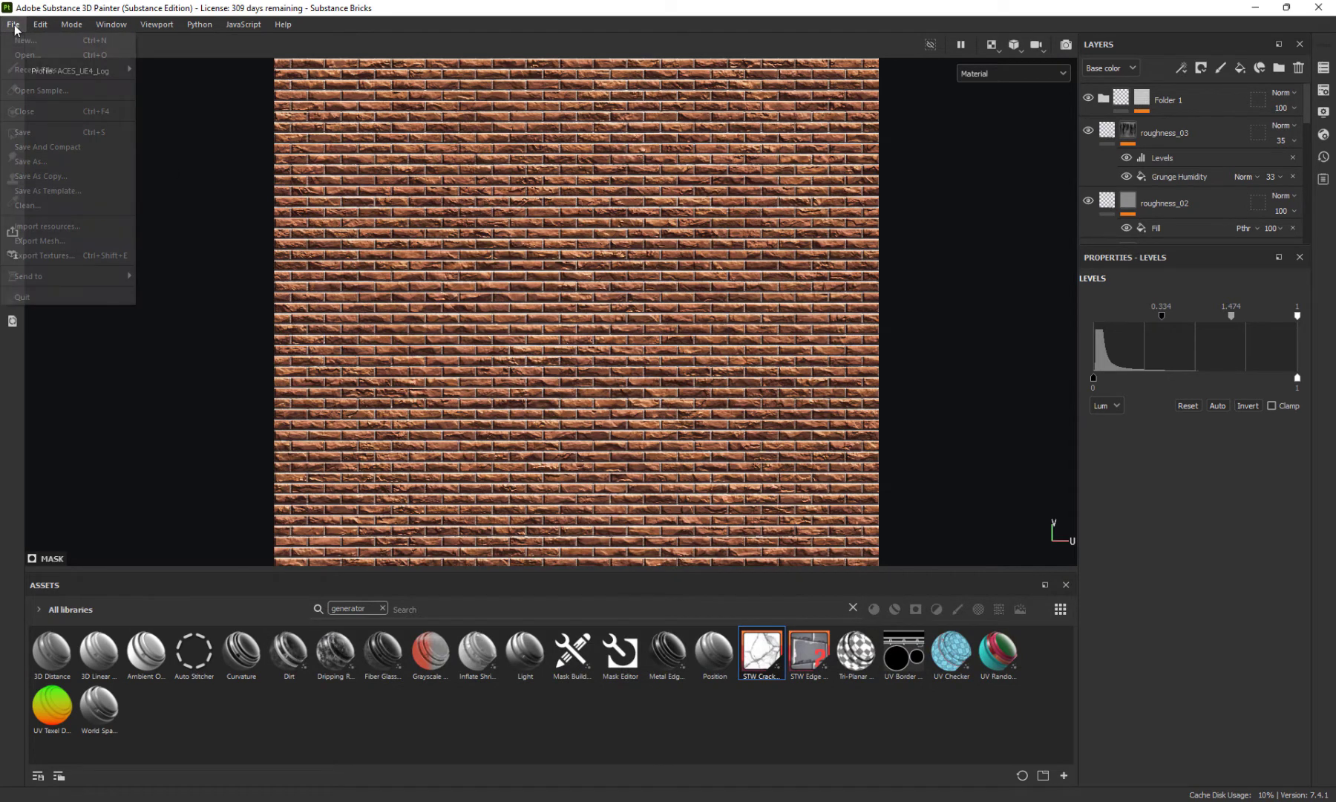
click(55, 256)
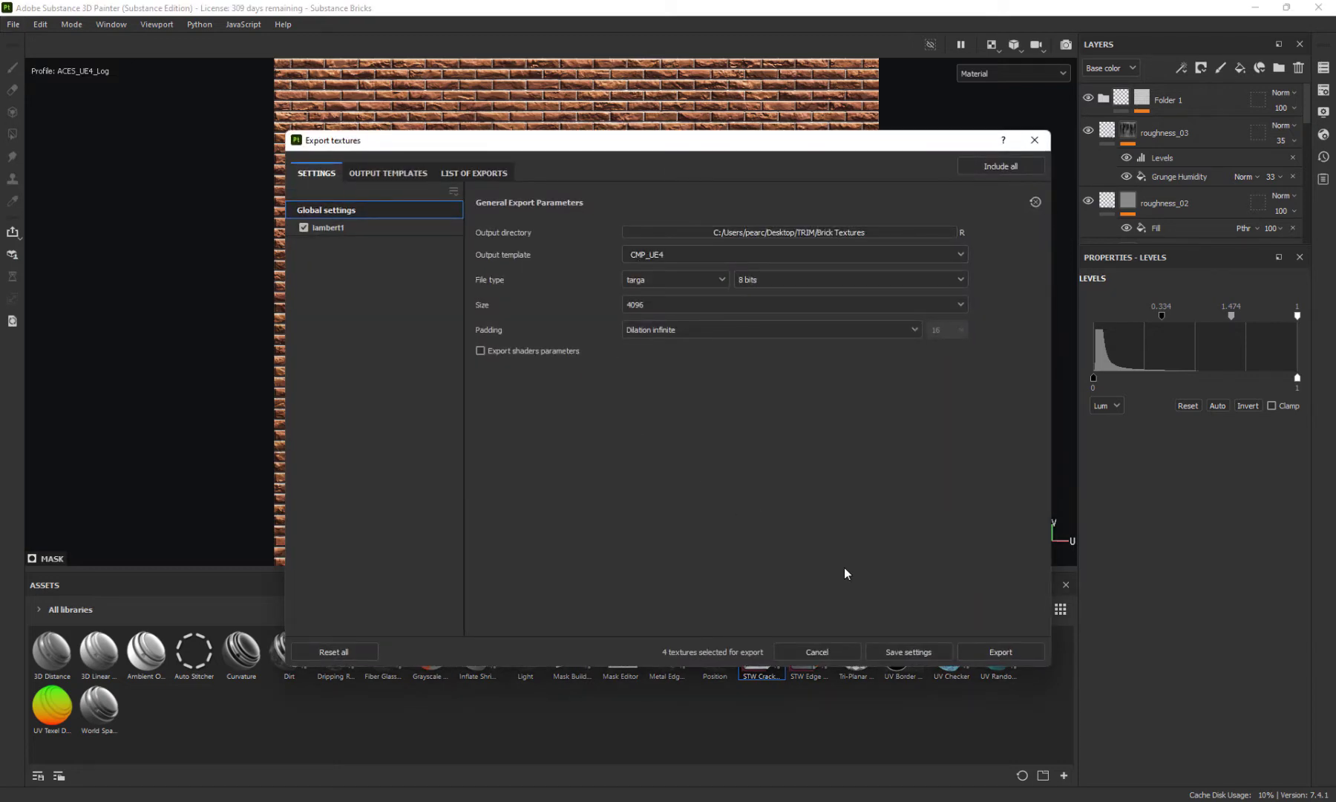
click(1003, 652)
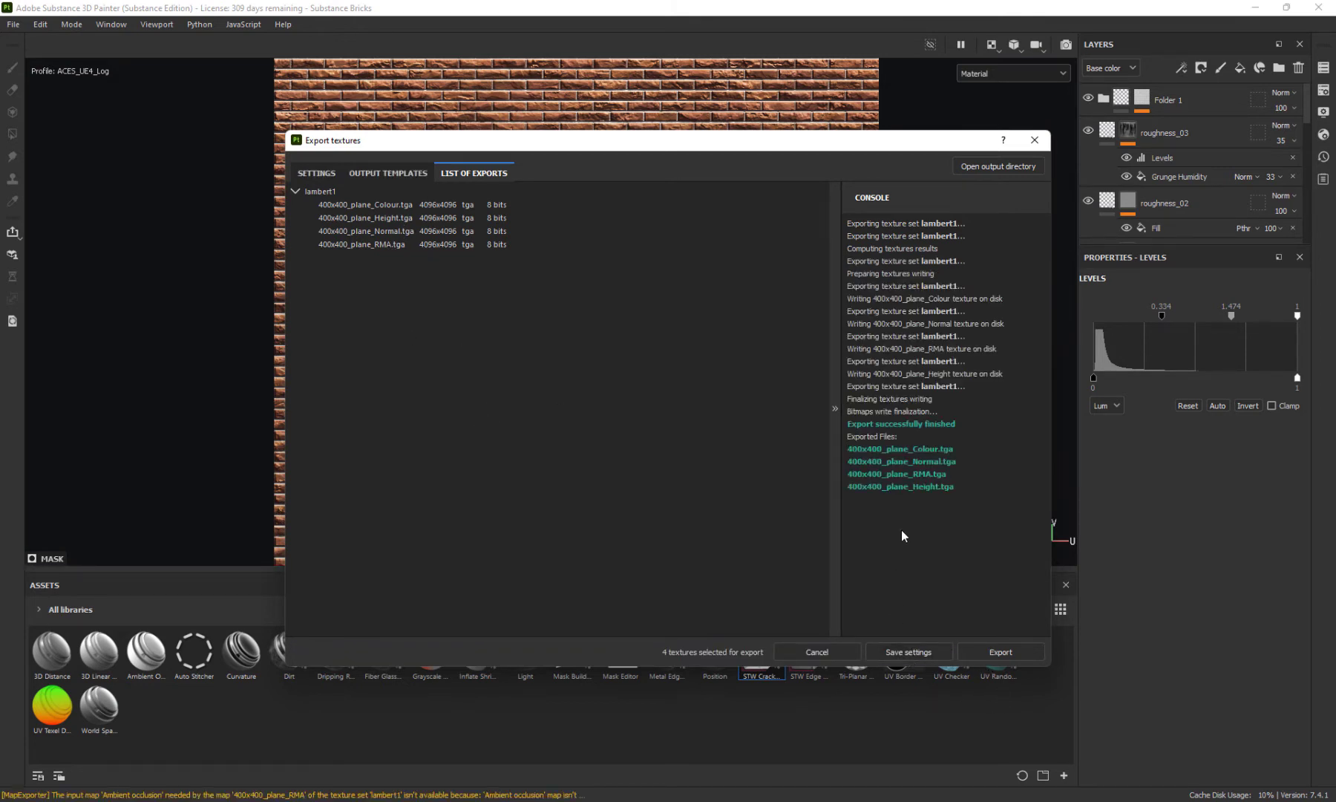
Open the export output directory and close Substance 3D Painter, saving the project changes
click(1009, 166)
click(1034, 140)
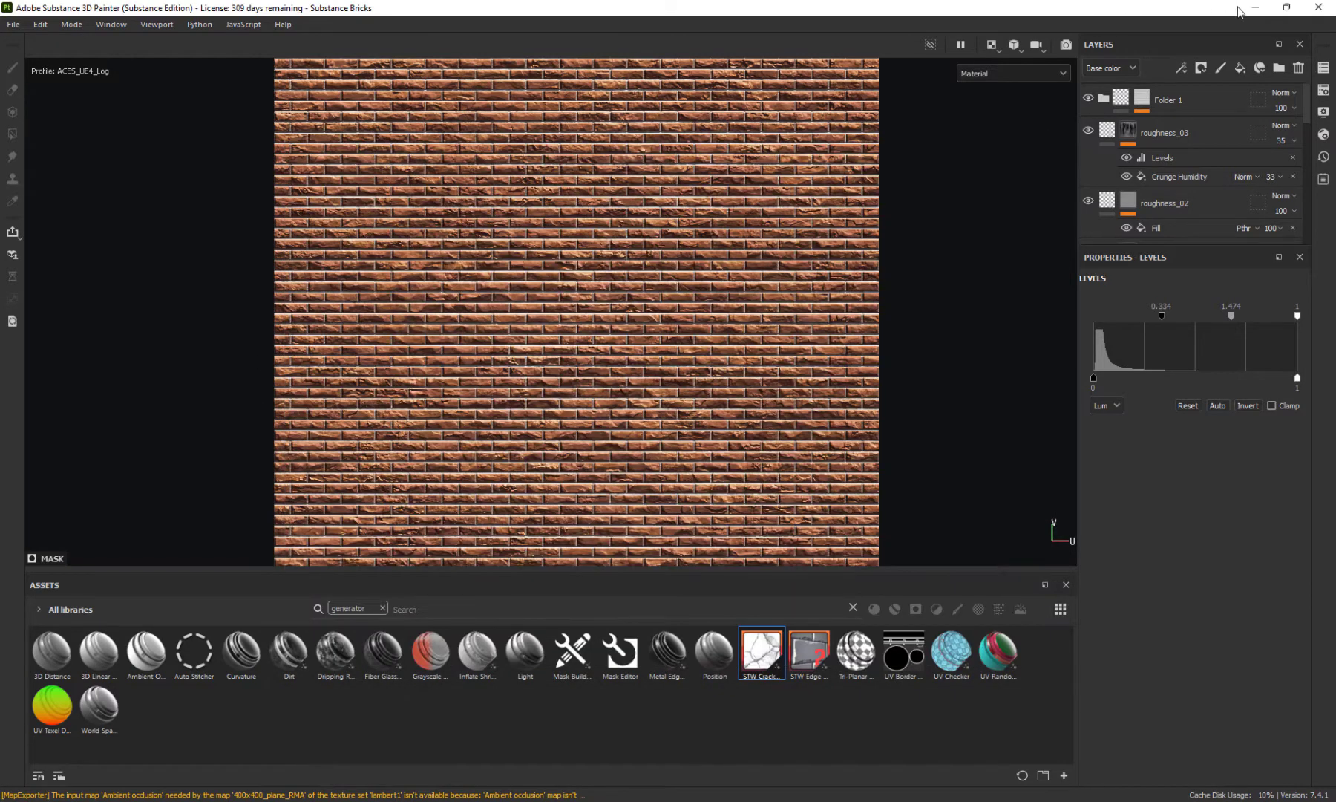
click(1318, 8)
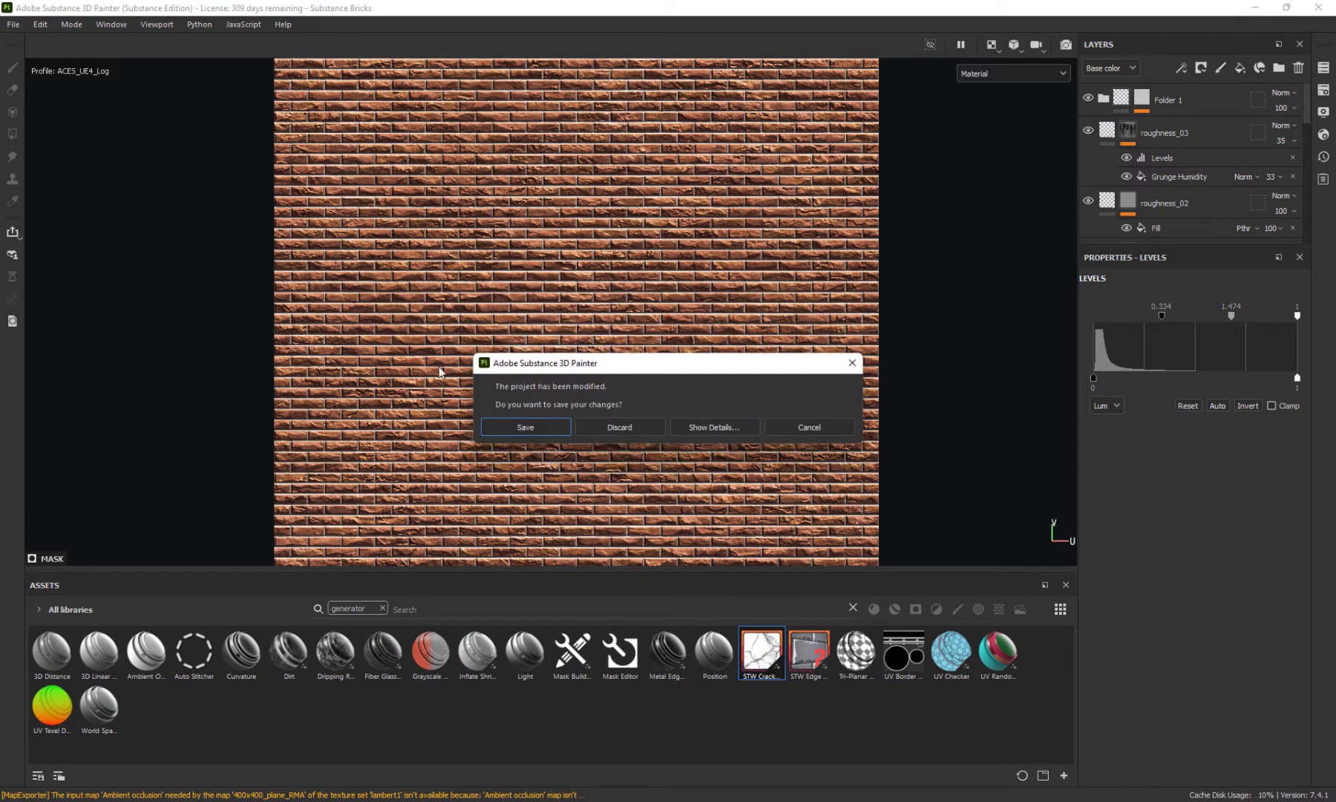
click(525, 427)
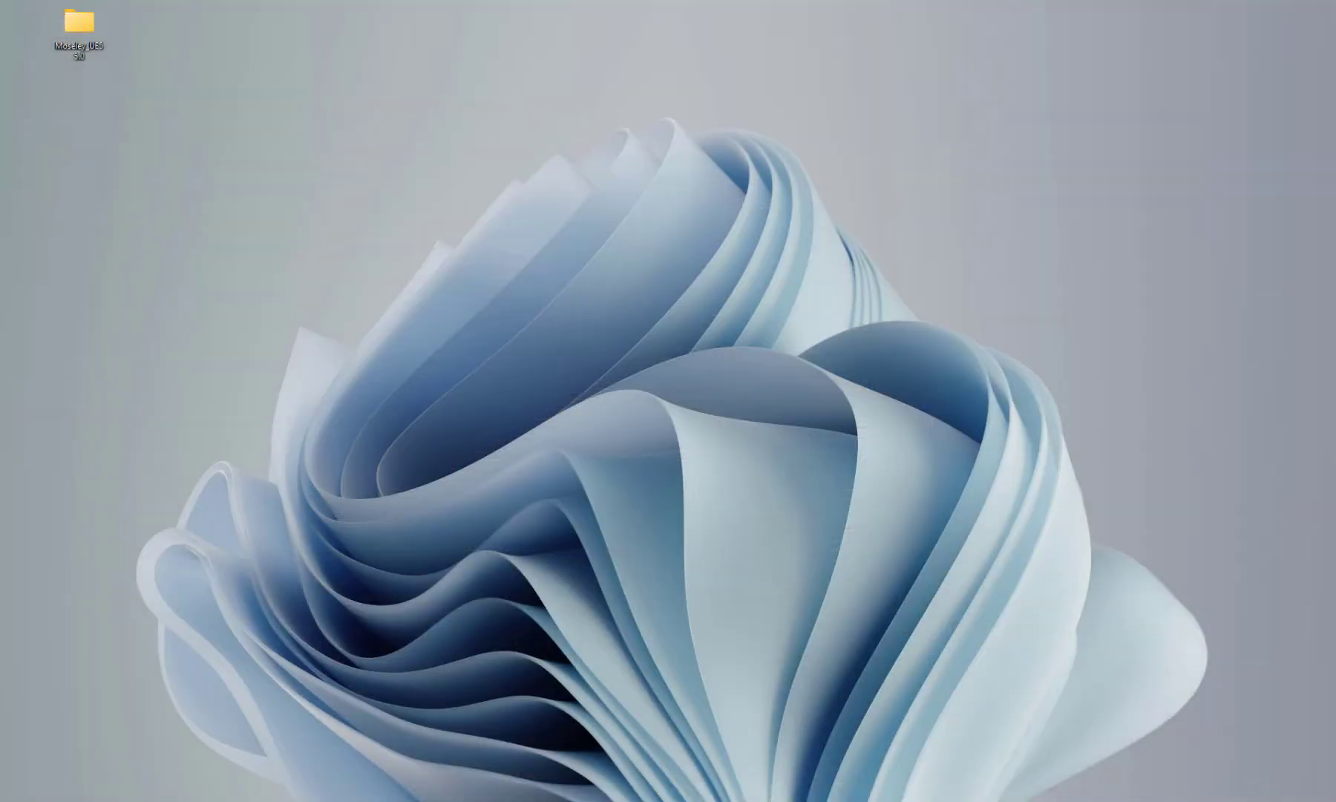
double_click(746, 3)
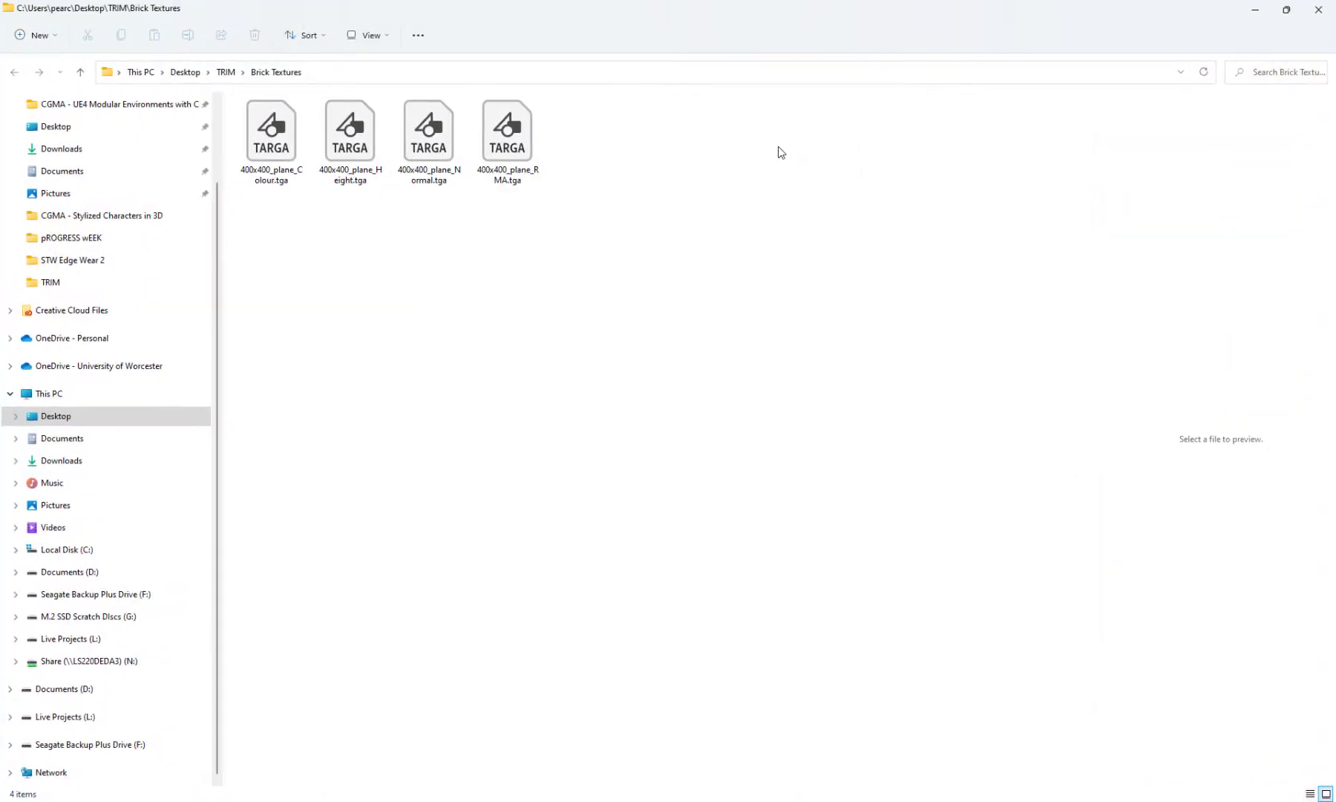
drag(249, 269, 585, 104)
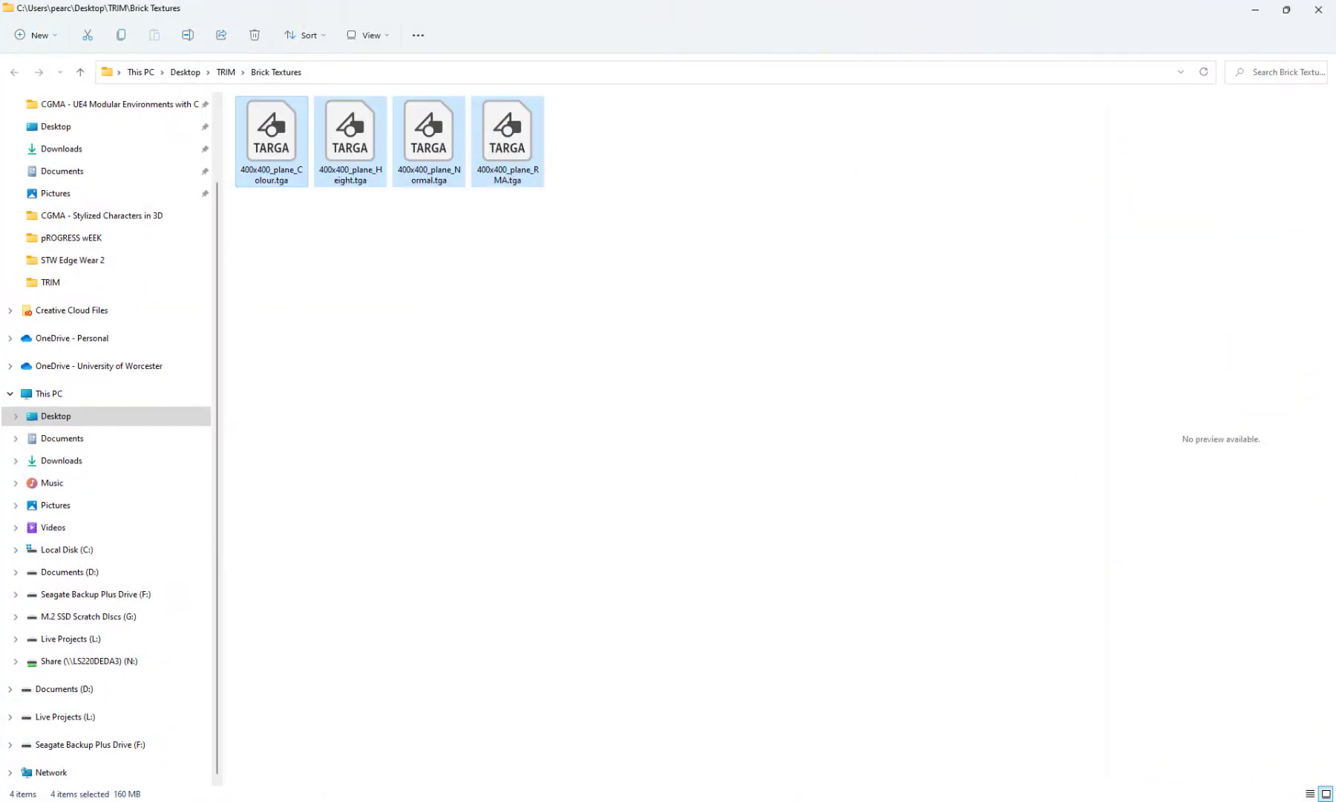
click(265, 178)
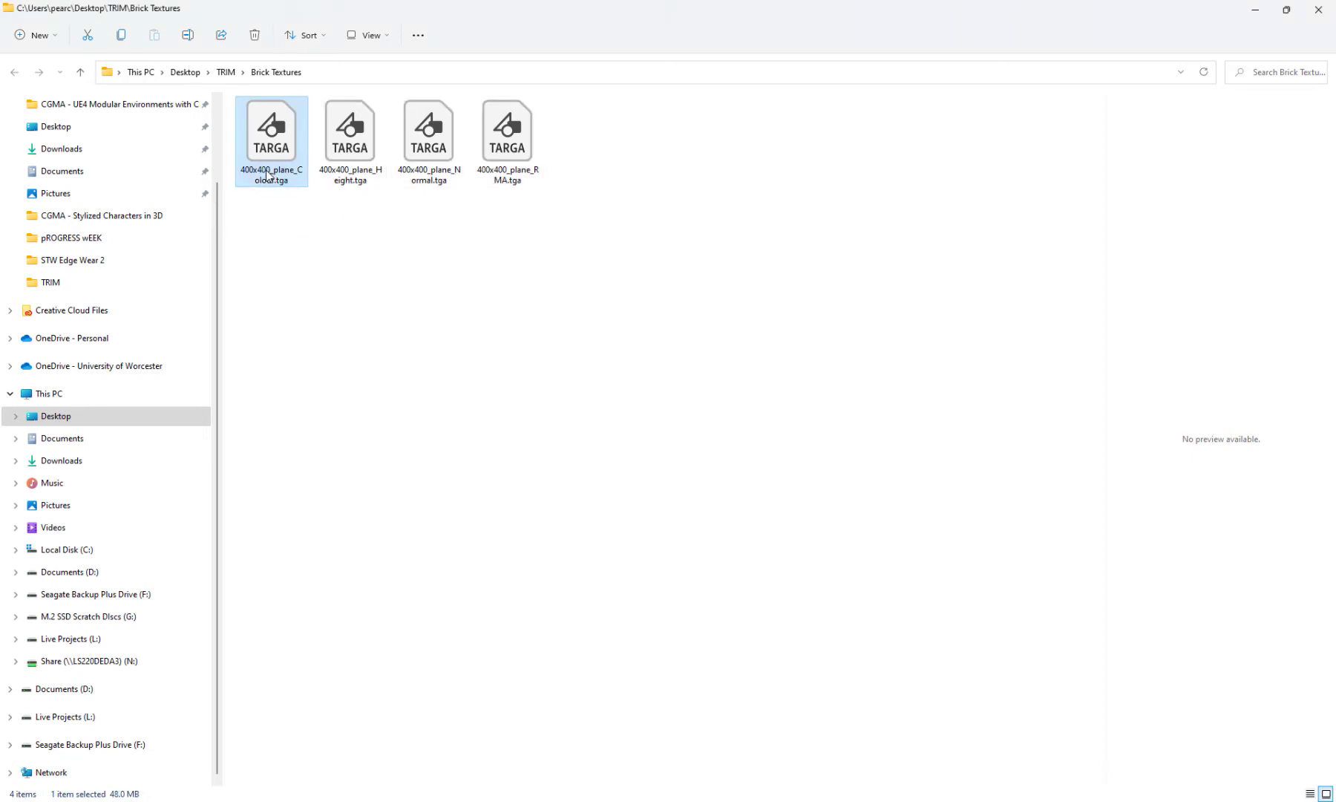
click(266, 178)
click(266, 178)
drag(267, 175, 234, 181)
click(281, 171)
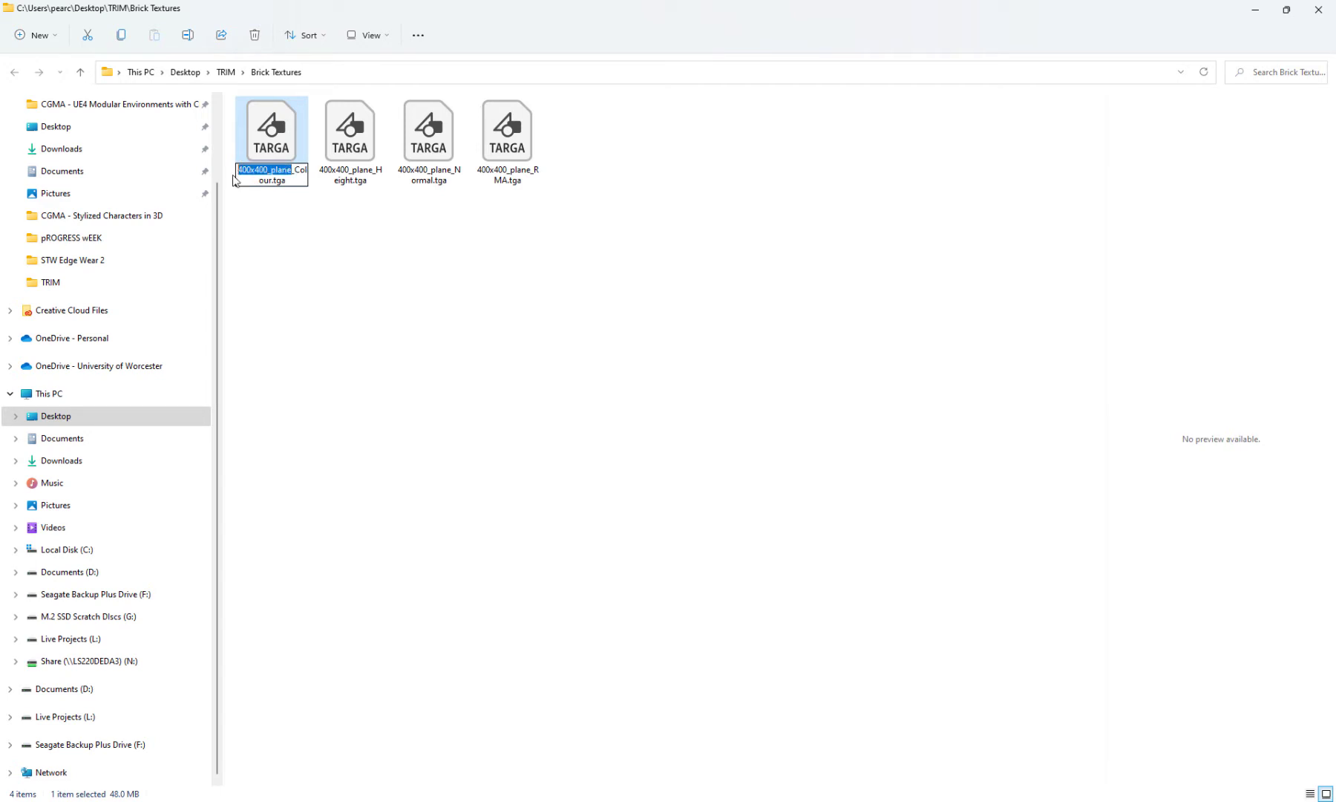
key(F2)
text(brick)
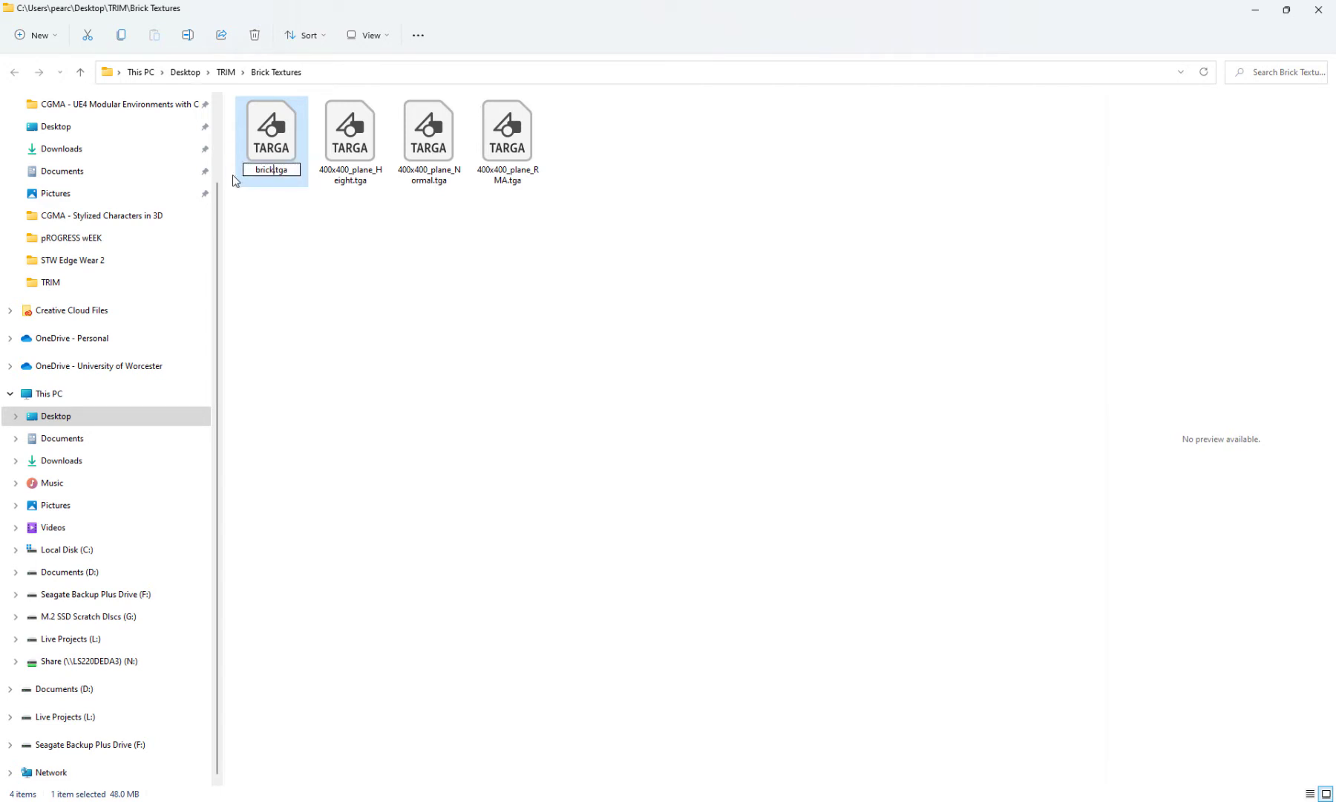
key(ctrl+z)
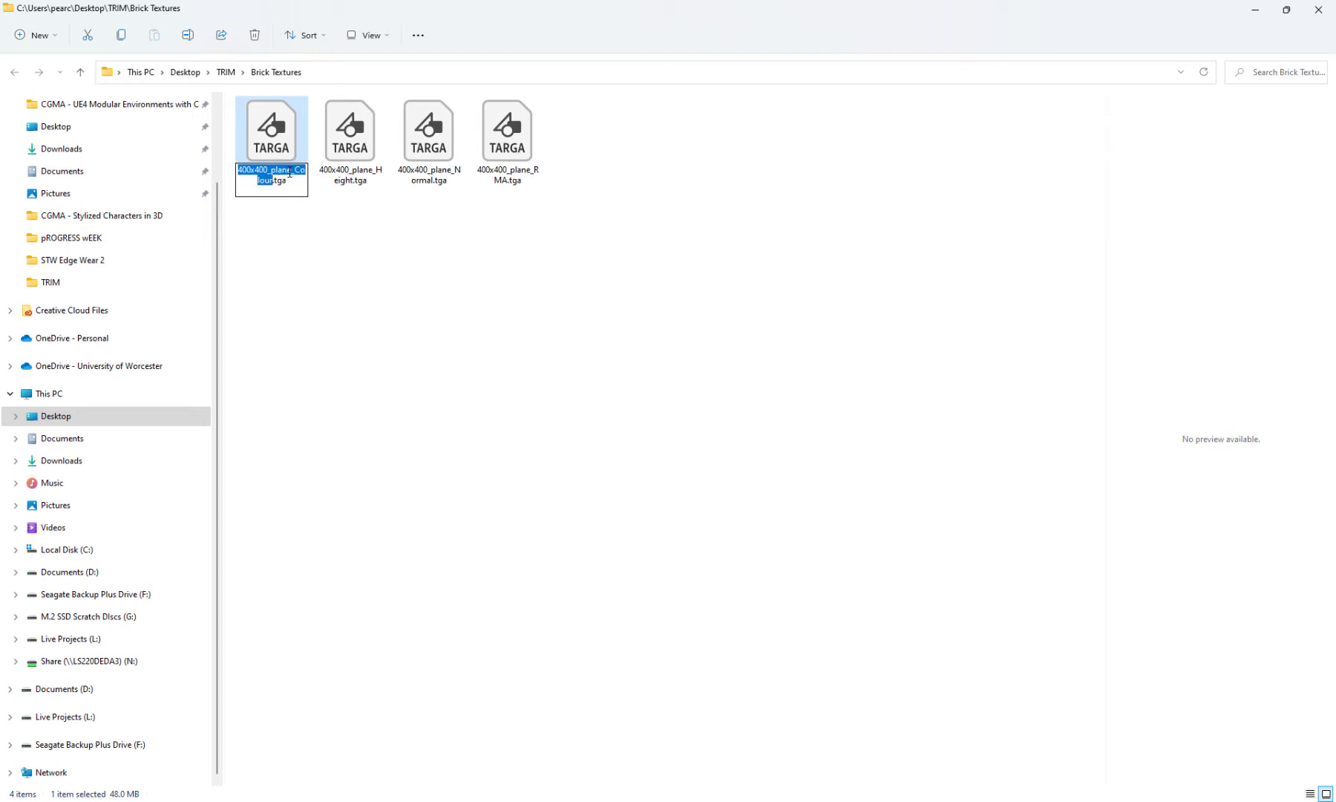
Replace the 400x400_plane prefix of the colour texture to name it brick_Colour.tga, and copy the new prefix
click(289, 172)
drag(288, 171, 240, 171)
text(brick)
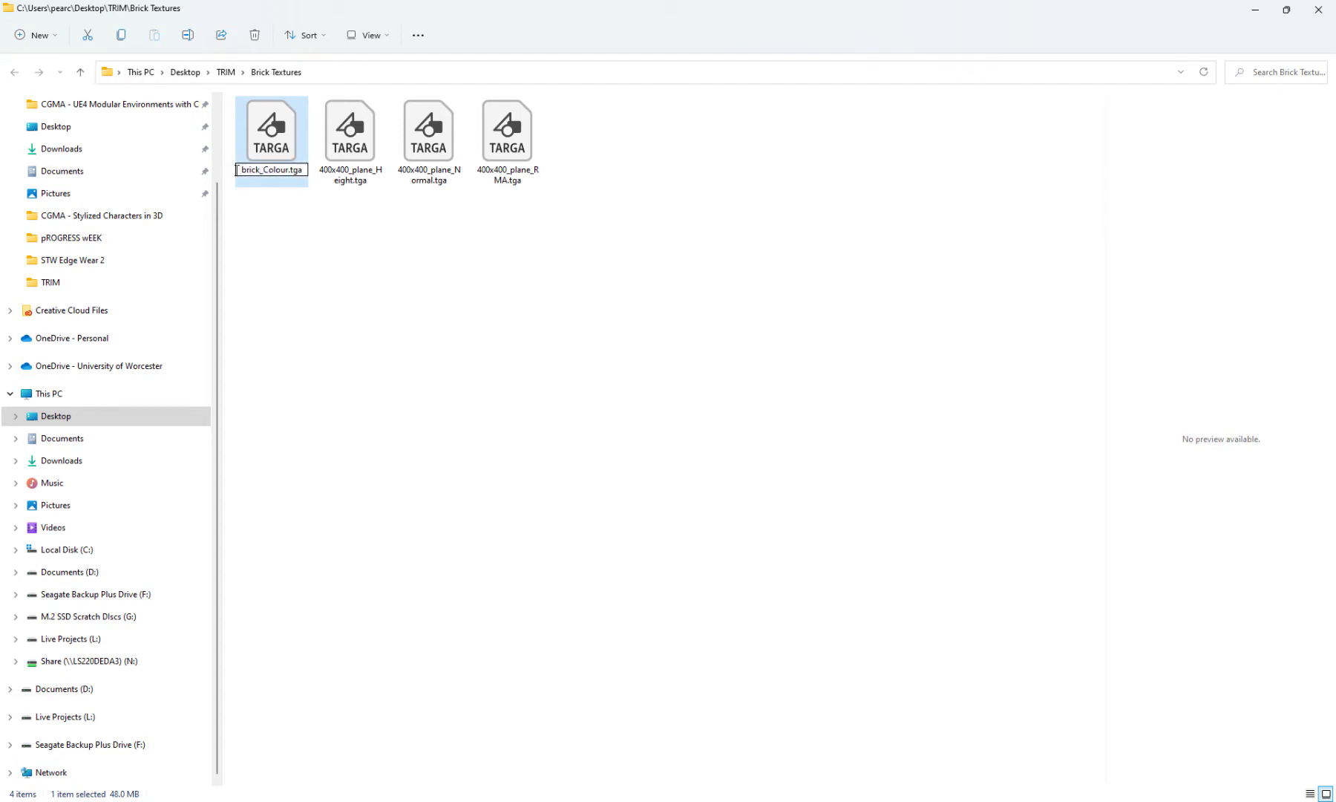
drag(264, 173, 240, 173)
key(ctrl+c)
key(Return)
Rename the normal texture as brick_Normal.tga using the copied prefix
click(334, 176)
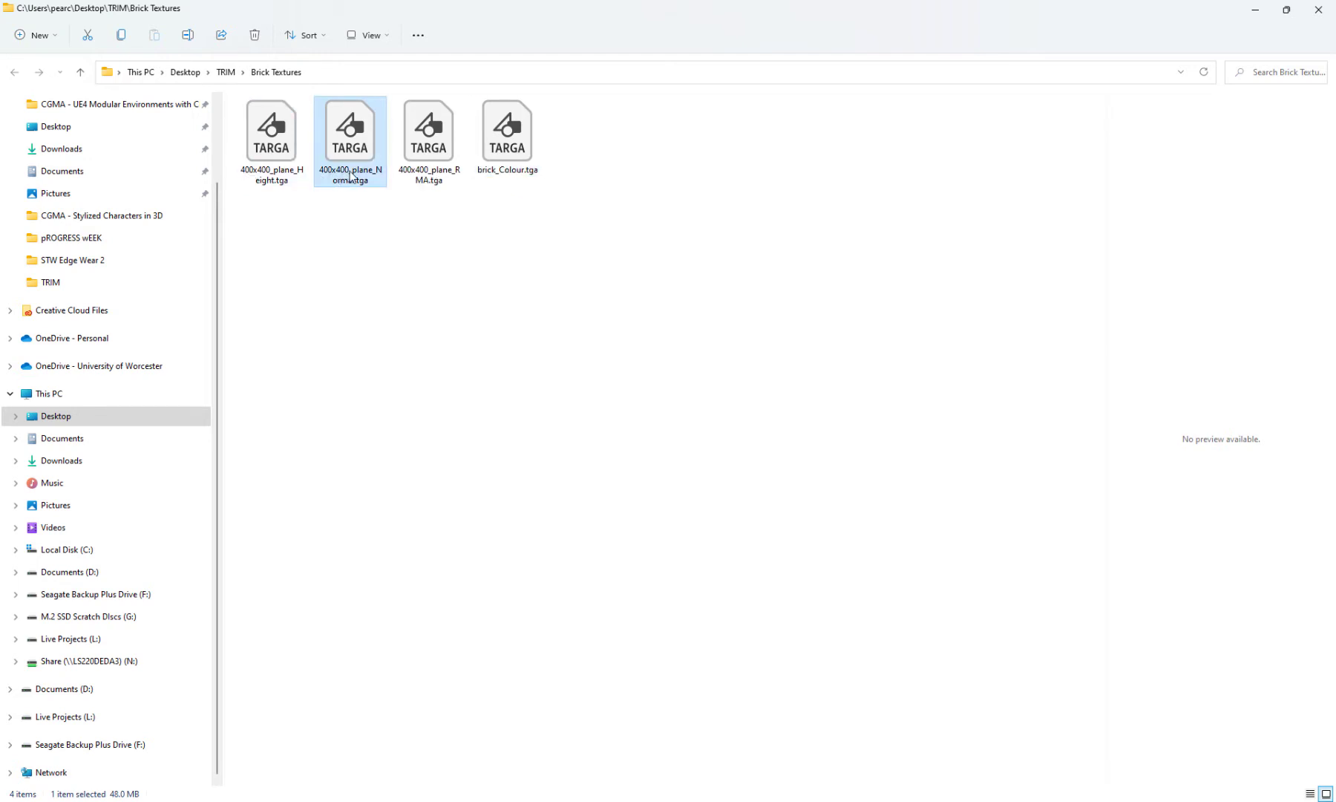
click(350, 177)
drag(375, 169, 297, 170)
key(ctrl+v)
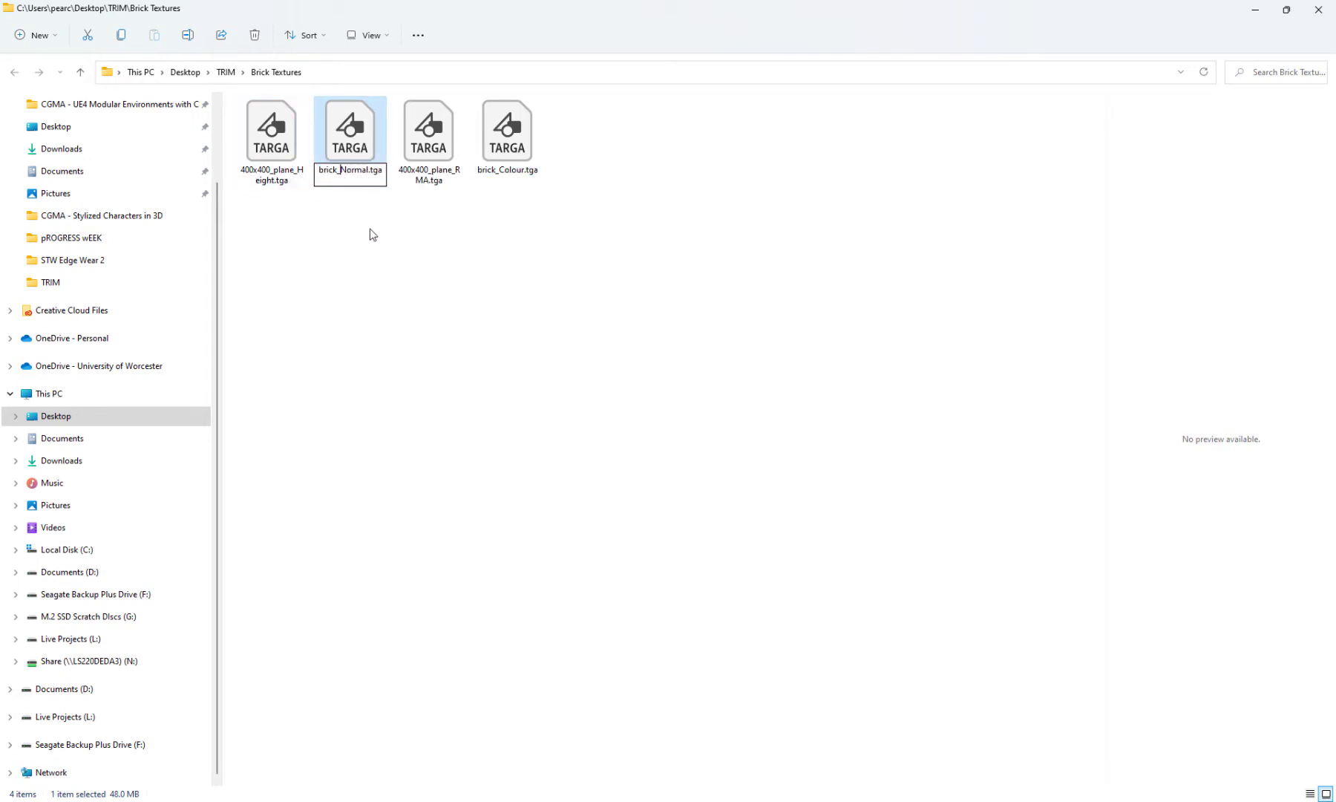
click(428, 178)
click(430, 178)
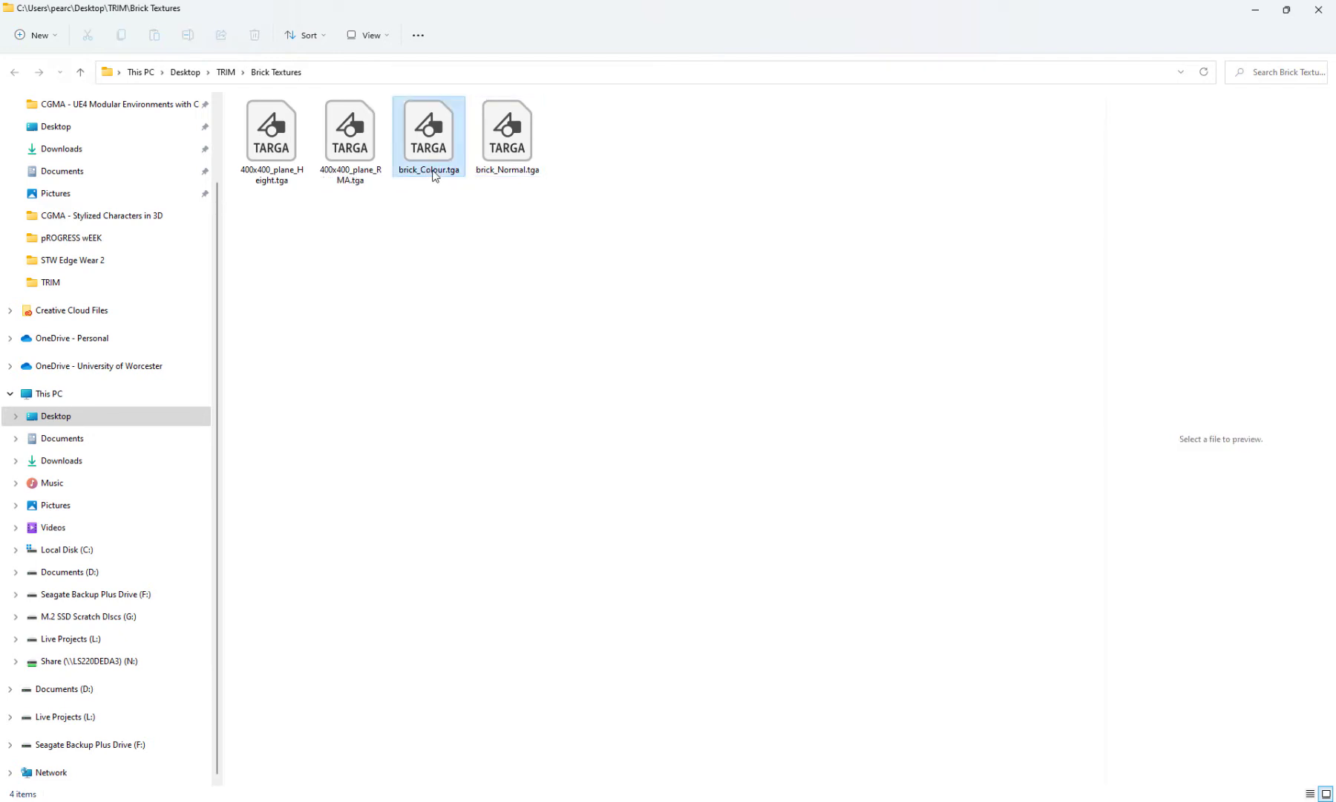
Rename the RMA texture as brick_RMA.tga
click(345, 178)
click(343, 177)
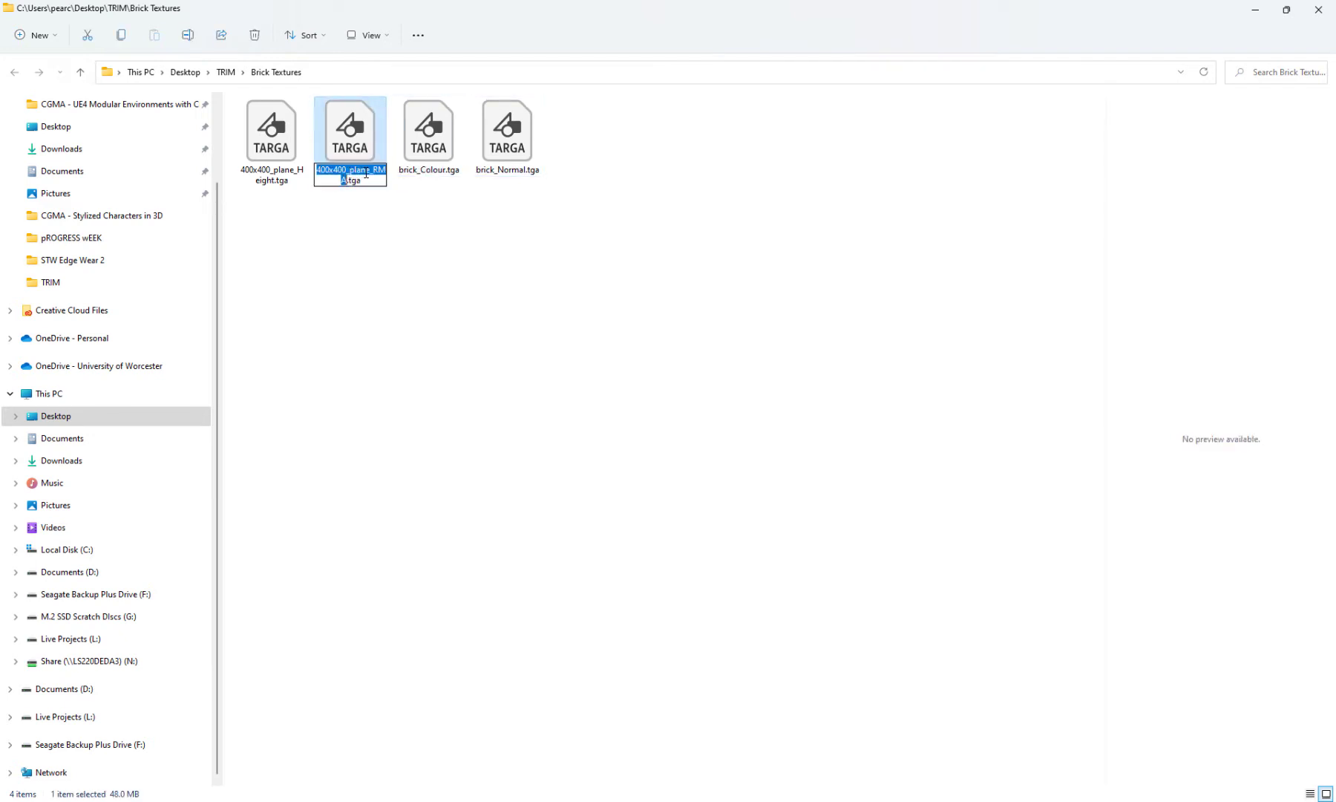
click(373, 174)
key(shift+Home)
text(brick_)
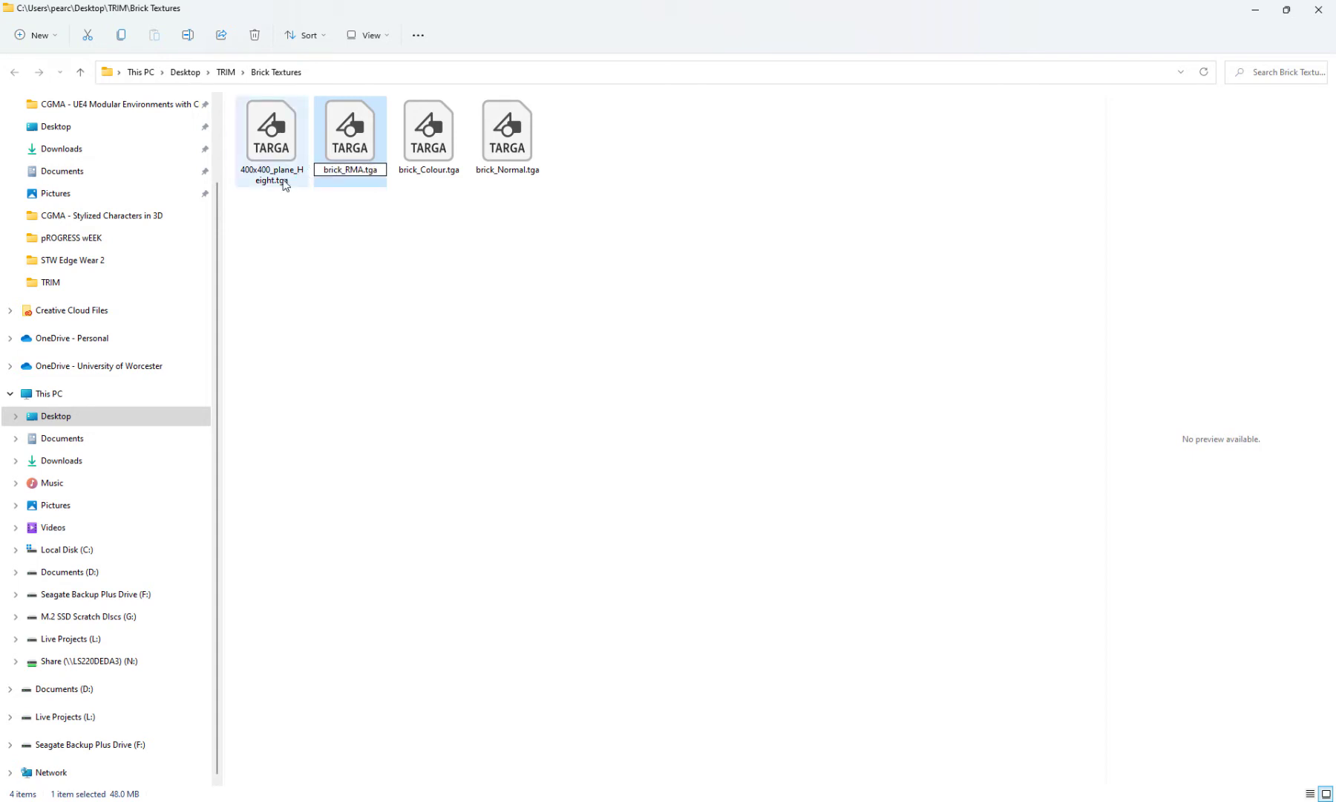
Rename the height texture as brick_Height.tga
click(286, 180)
click(287, 179)
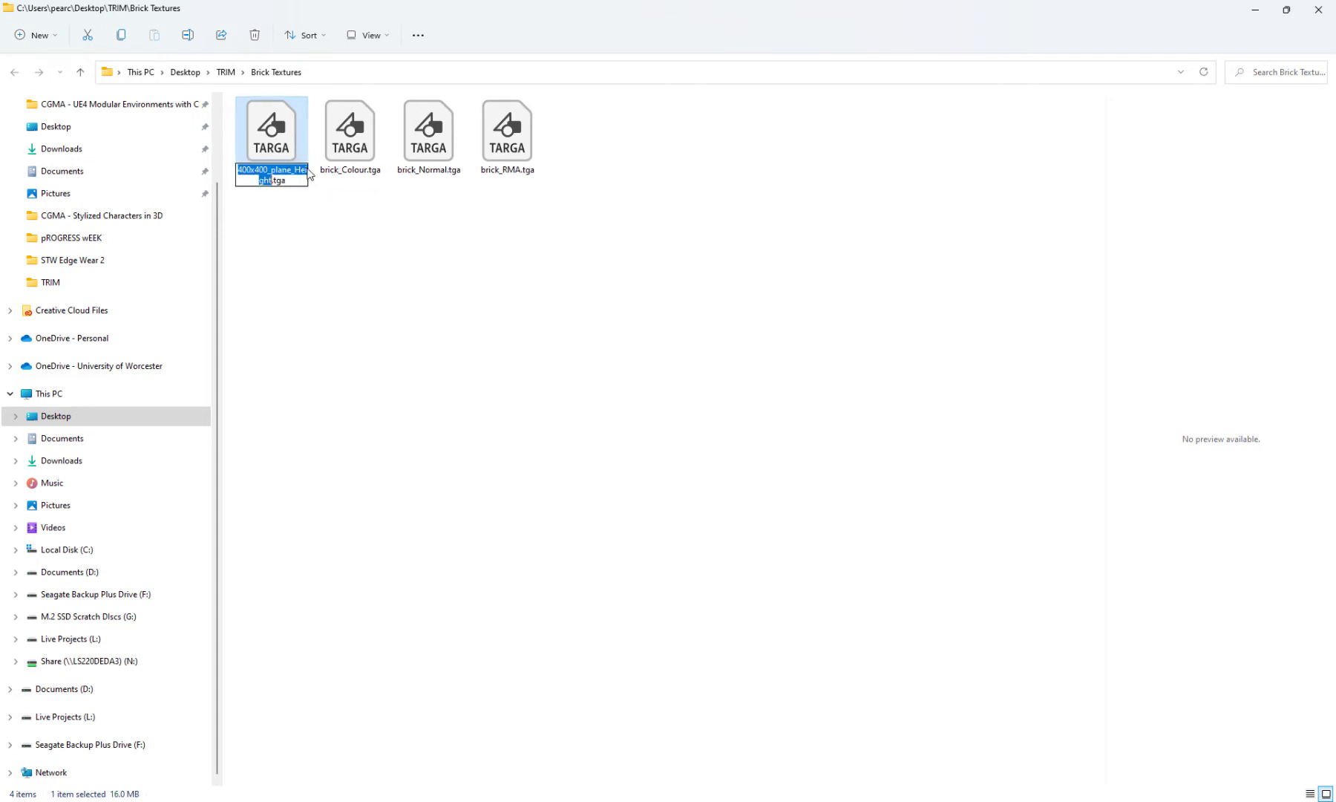
drag(292, 173, 238, 175)
text(brick_)
key(BackSpace)
key(Return)
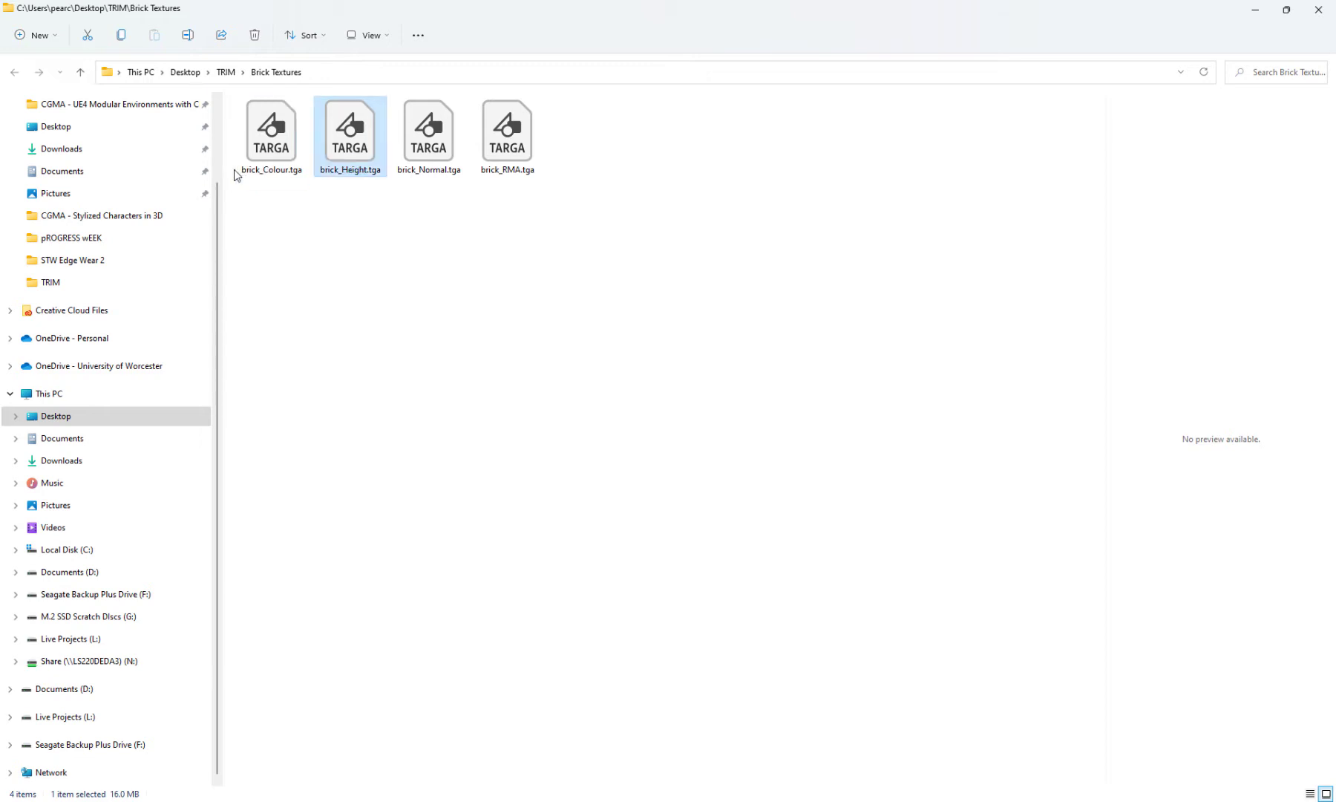
Open all four brick textures in Photoshop and bring up brick_Colour.tga
drag(585, 263, 236, 104)
key(alt+Tab)
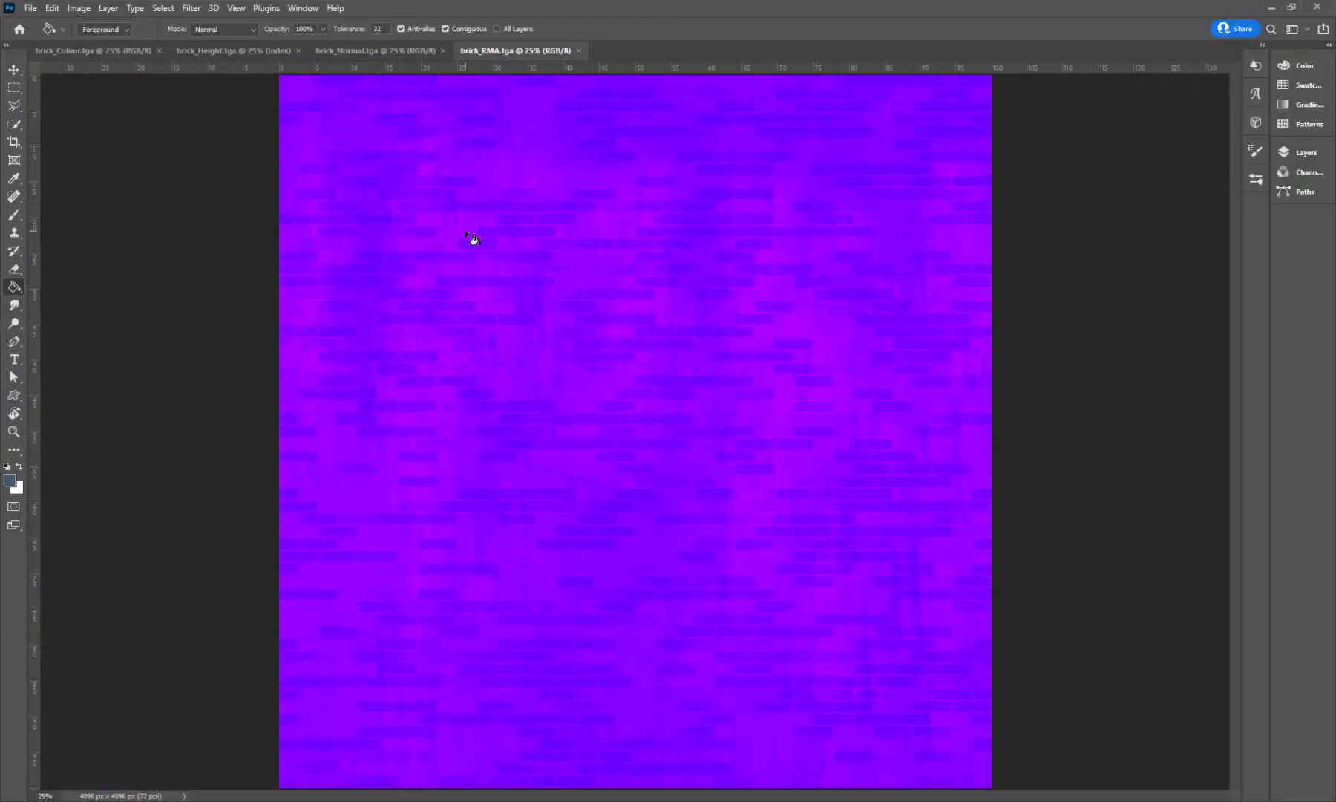
click(90, 49)
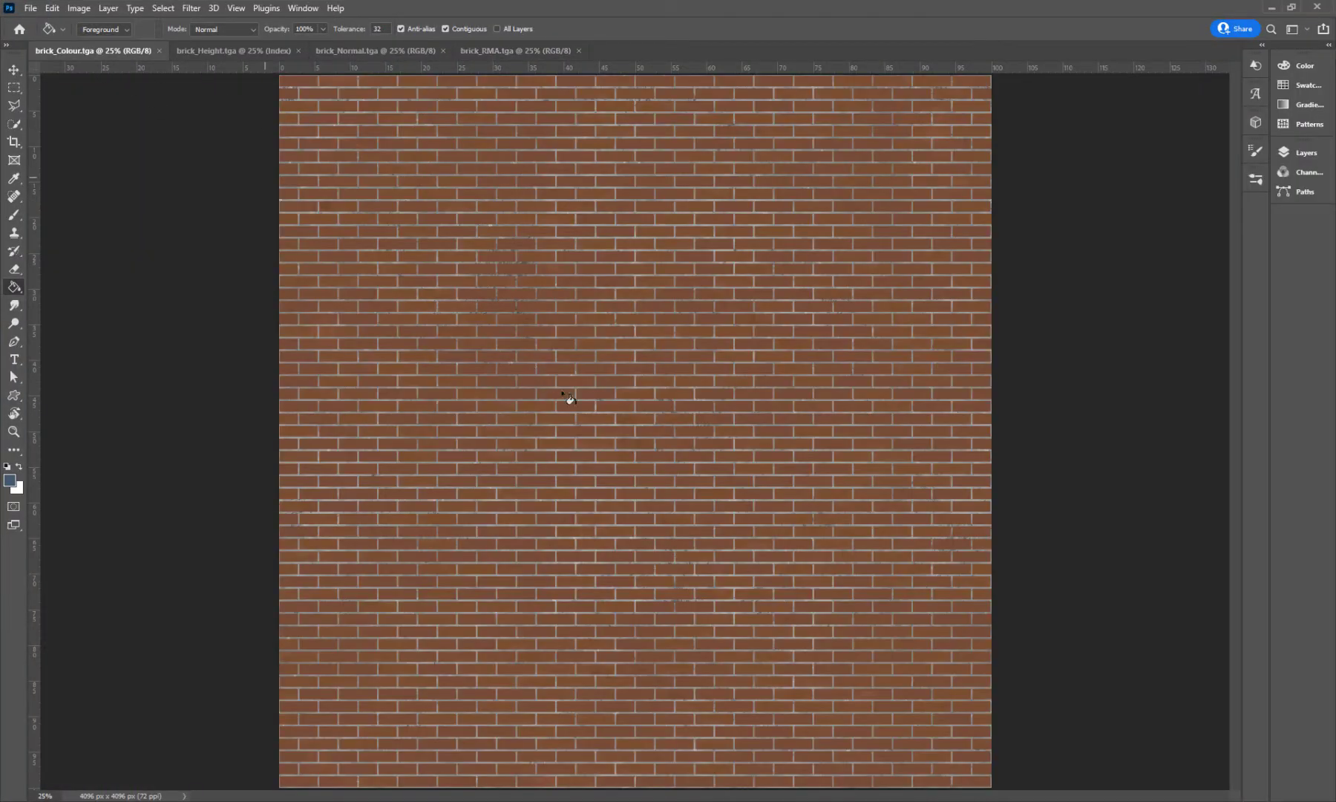
Examine the brick and mortar detail of the colour texture up close across different areas
key(ctrl+plus)
key(ctrl+plus)
key(ctrl+plus)
key(ctrl+plus)
key(ctrl+plus)
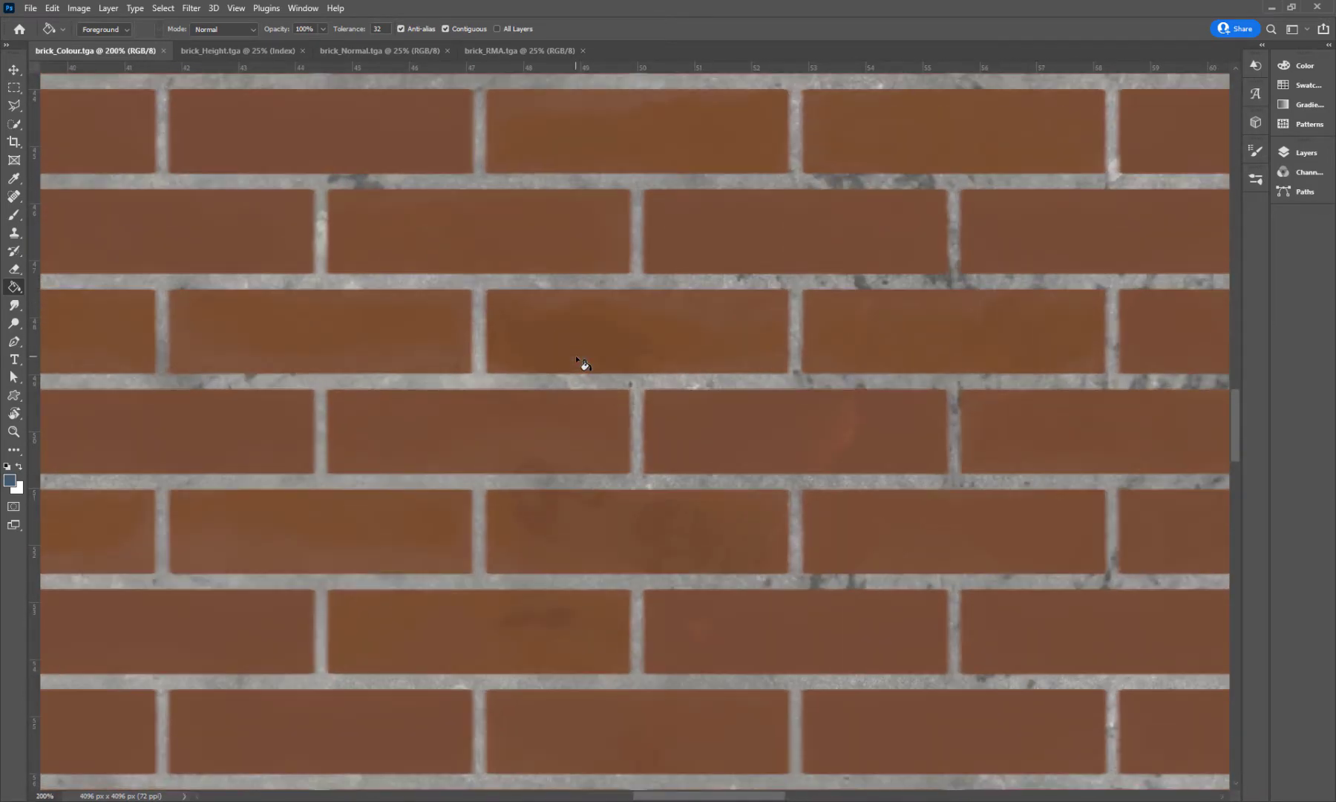
drag(852, 536, 865, 316)
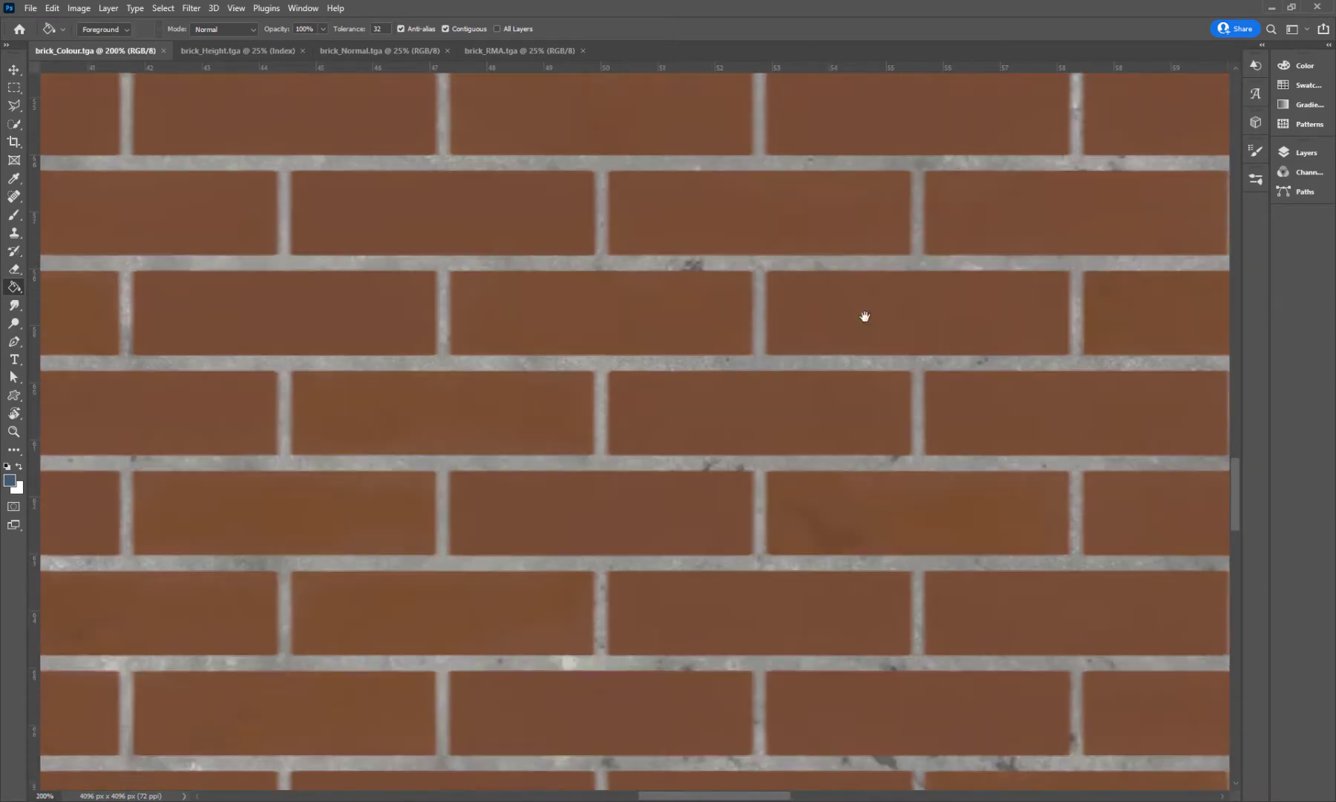
drag(944, 597, 349, 445)
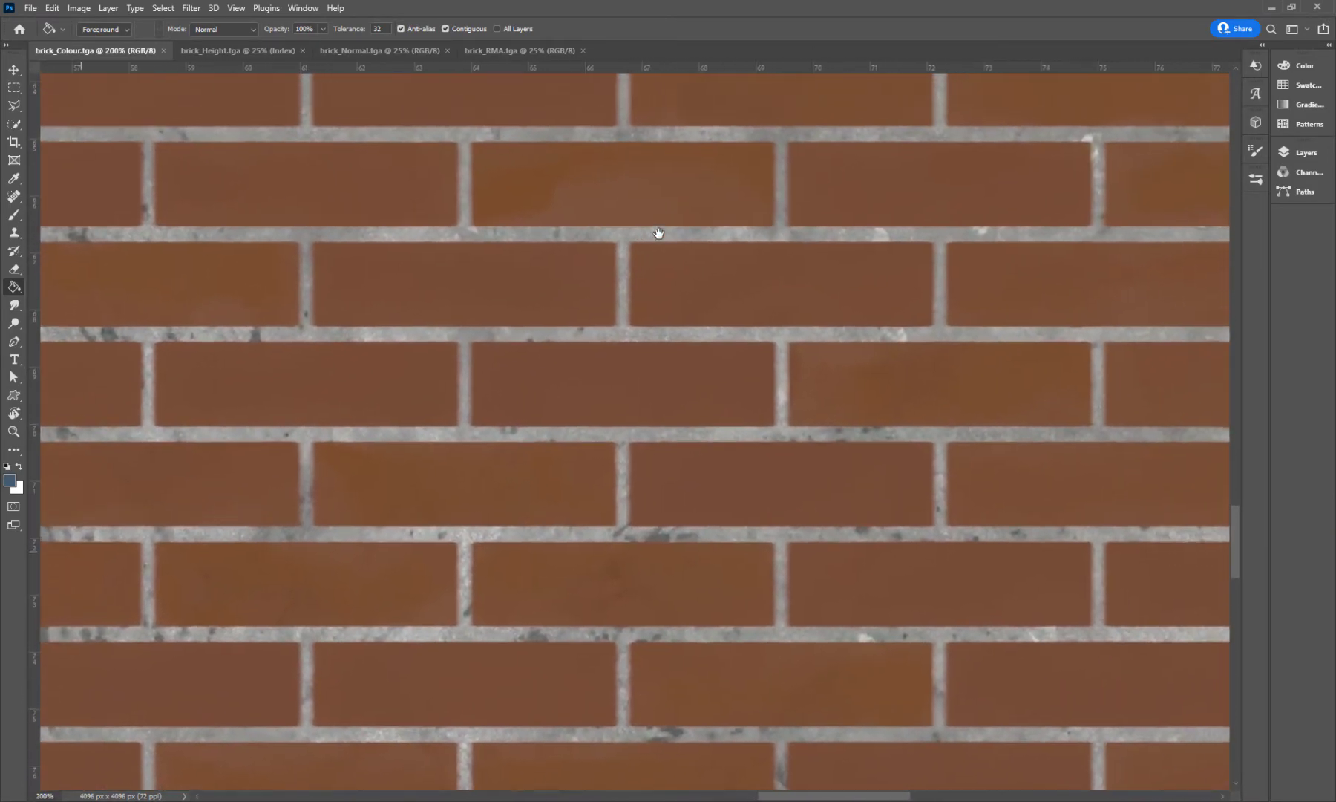
drag(656, 232, 621, 680)
drag(521, 484, 725, 695)
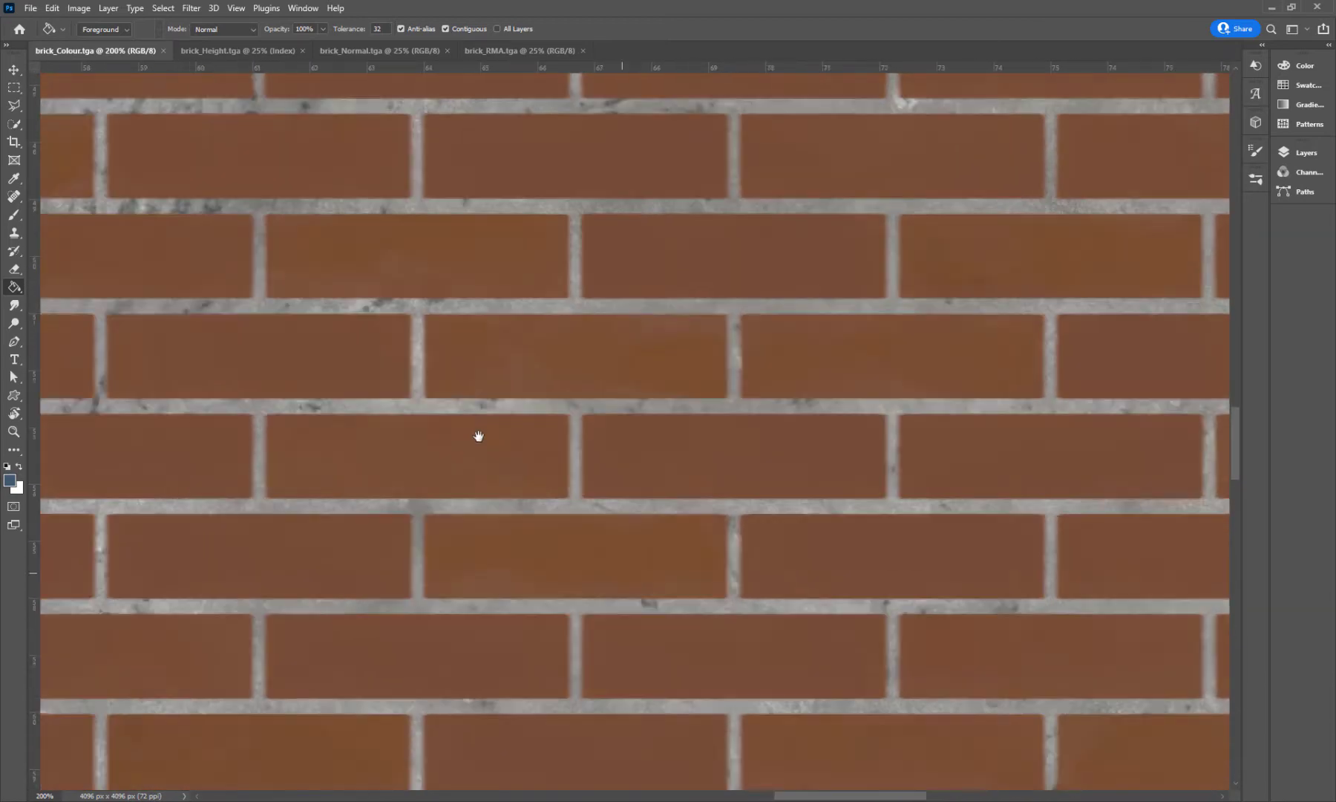
drag(477, 438, 847, 704)
key(ctrl+minus)
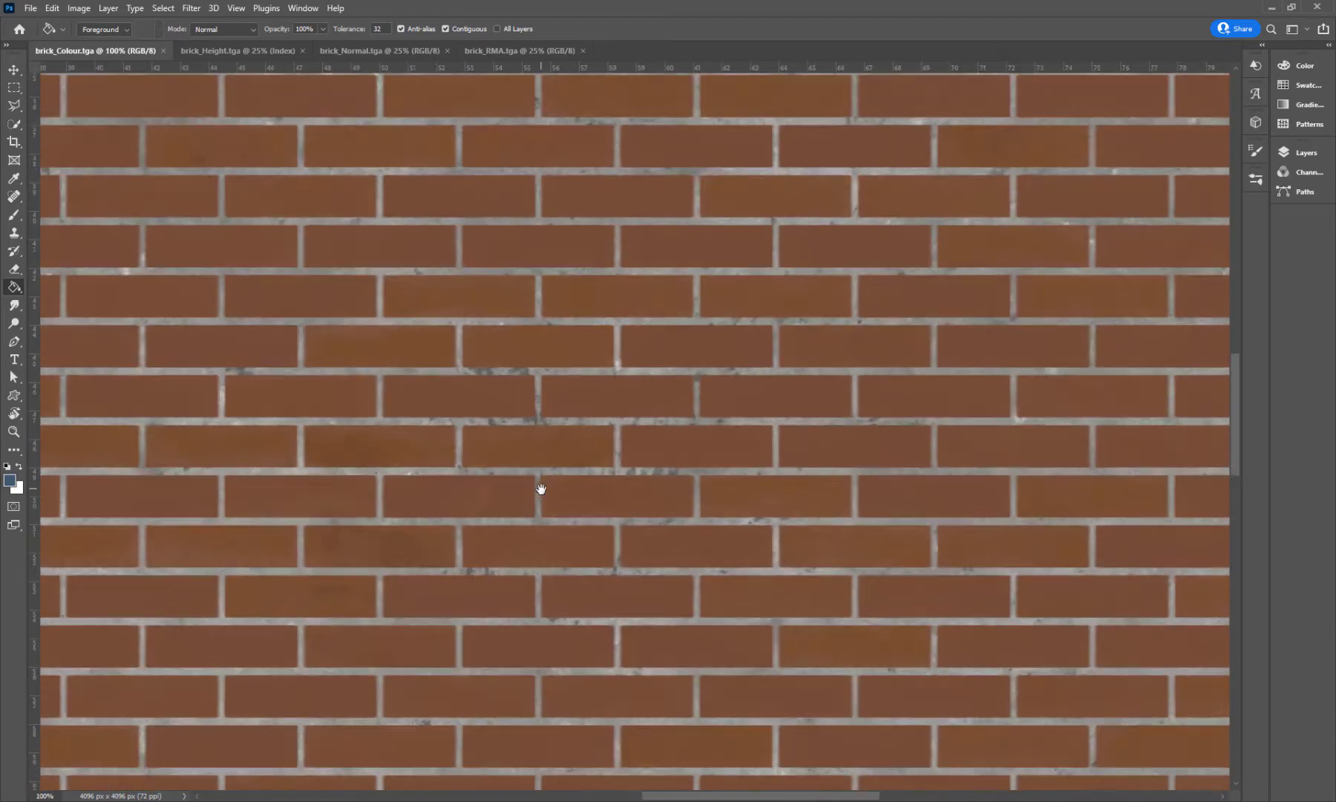
key(ctrl+minus)
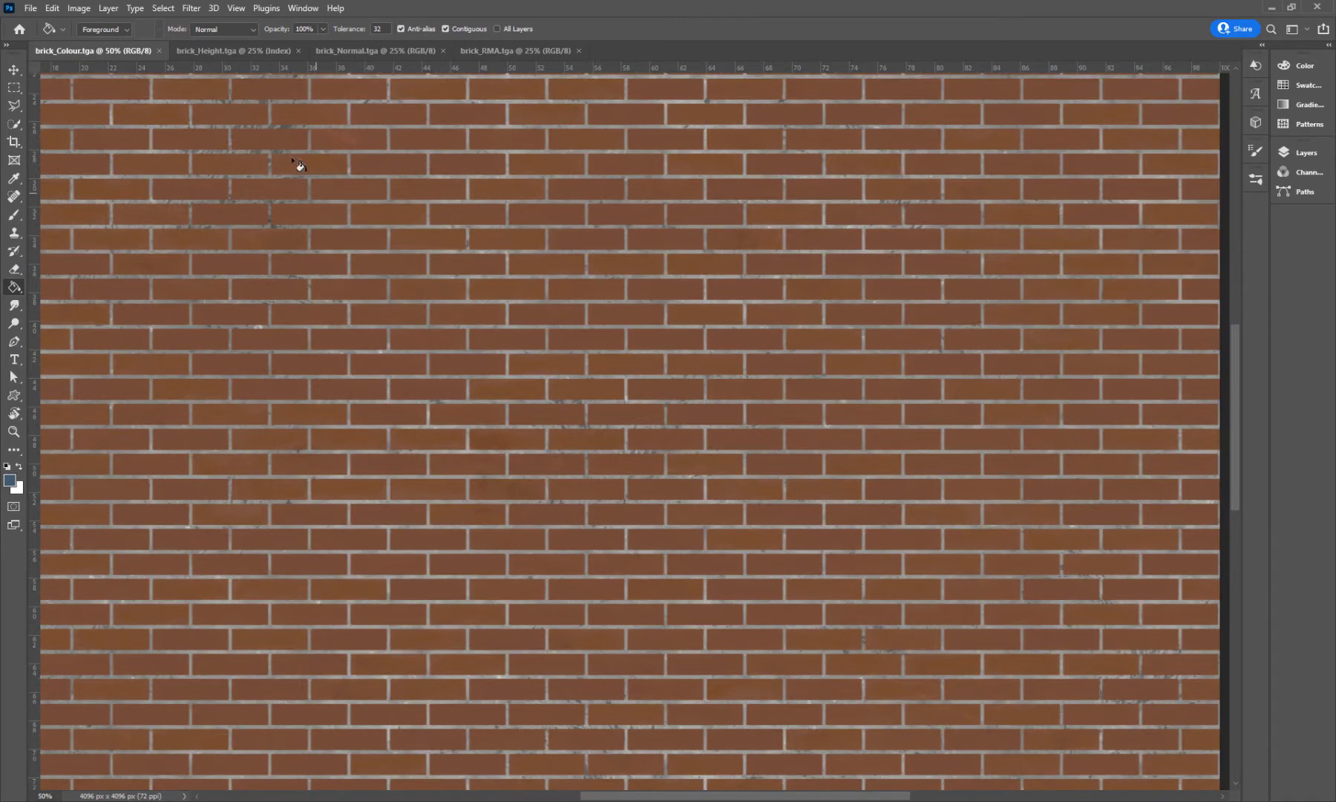
Bring up brick_Height.tga and examine its brick and mortar shading up close and as a whole
click(212, 51)
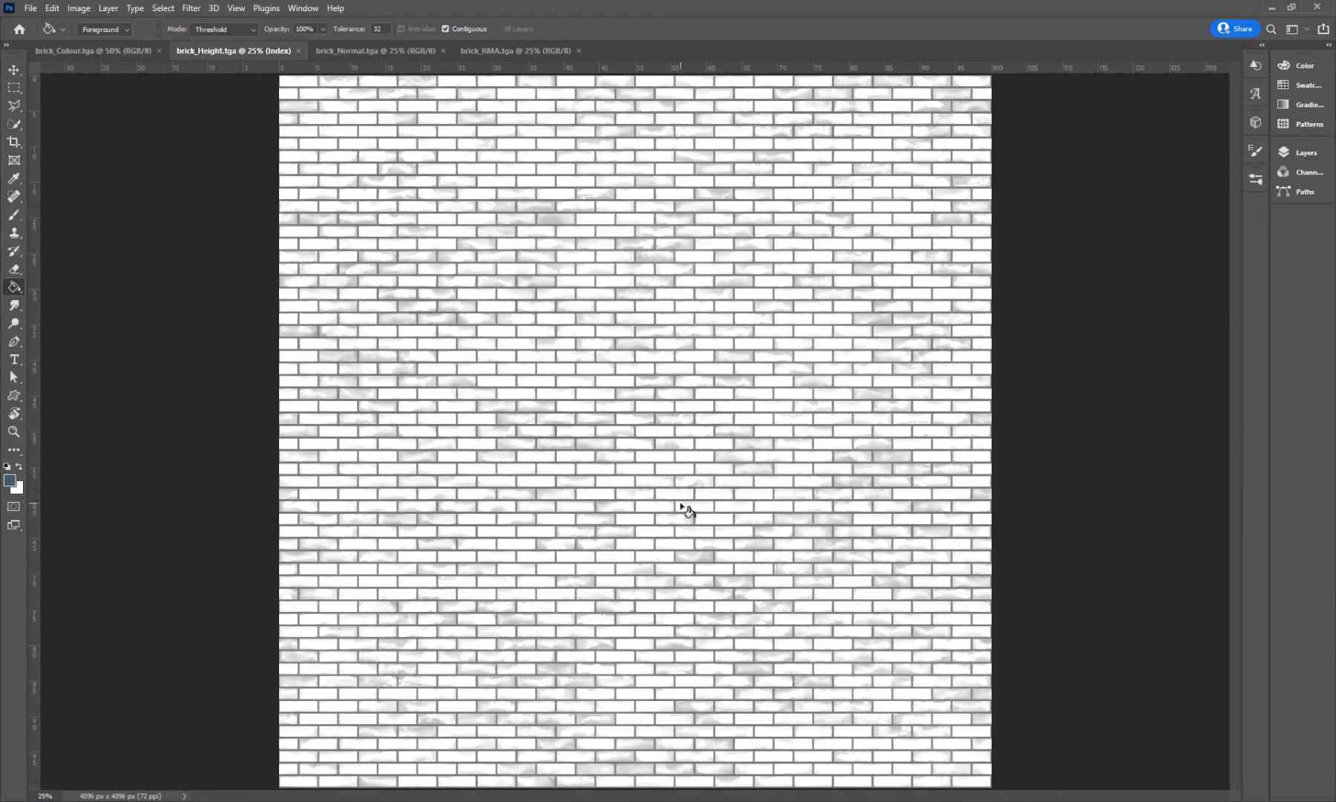
alt+scroll(682, 505, up, 7)
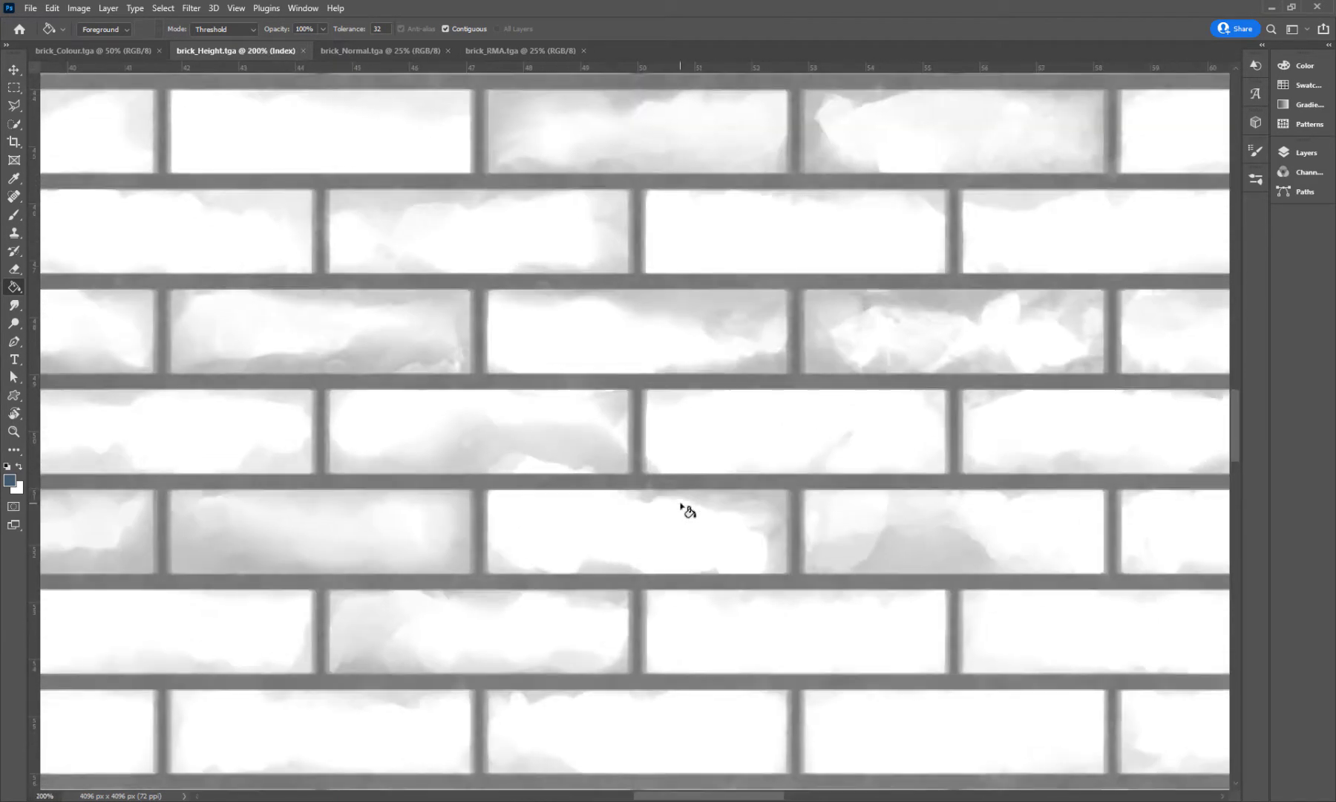
alt+scroll(681, 505, down, 8)
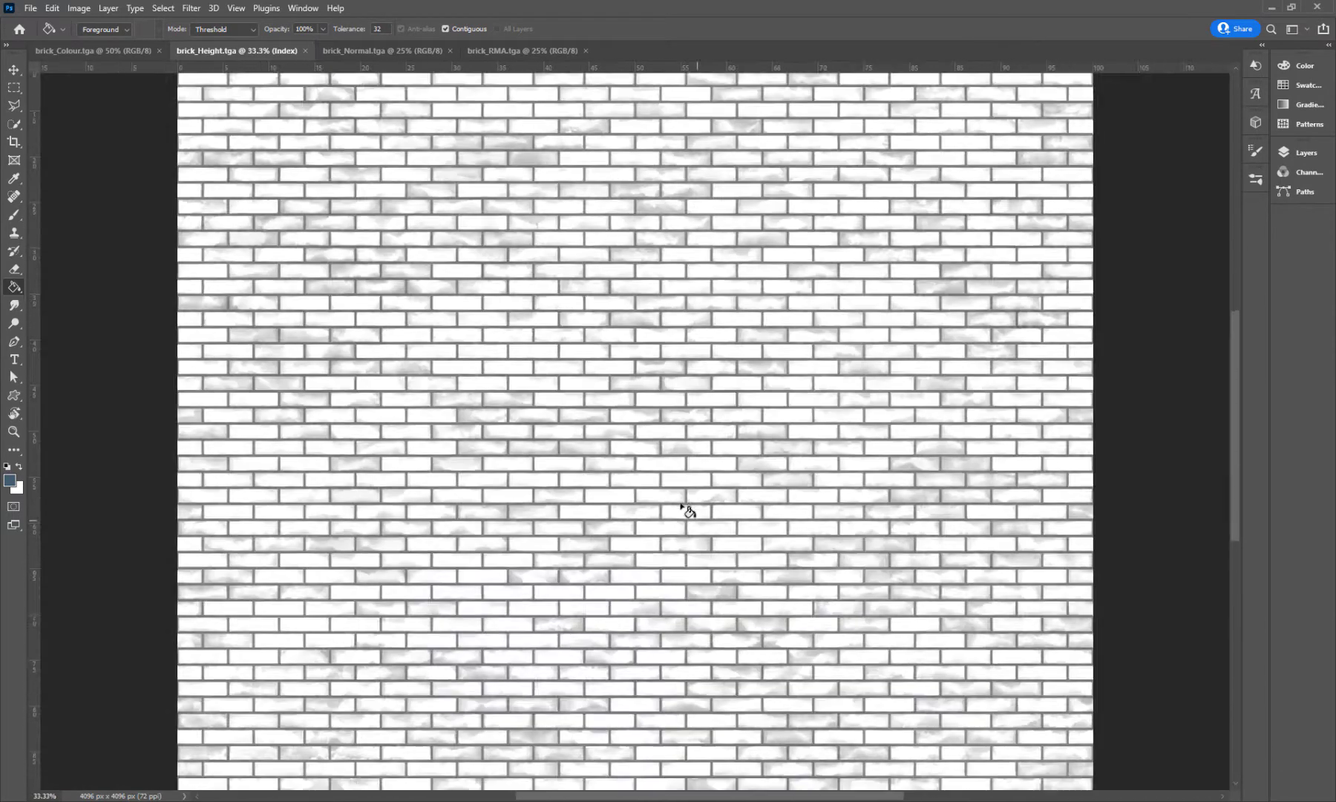
alt+scroll(682, 505, down, 1)
alt+scroll(681, 505, up, 1)
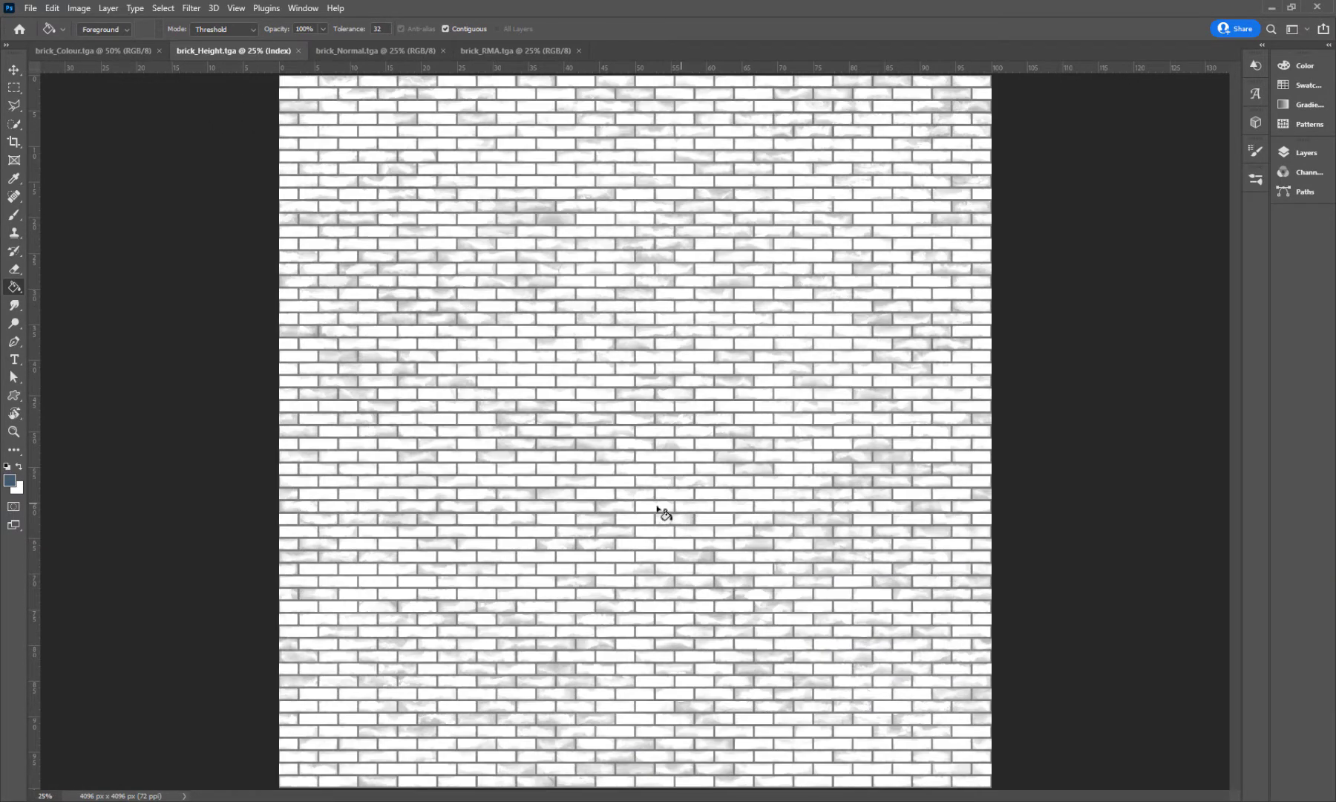
Bring up brick_Normal.tga and inspect its surface detail up close
click(350, 50)
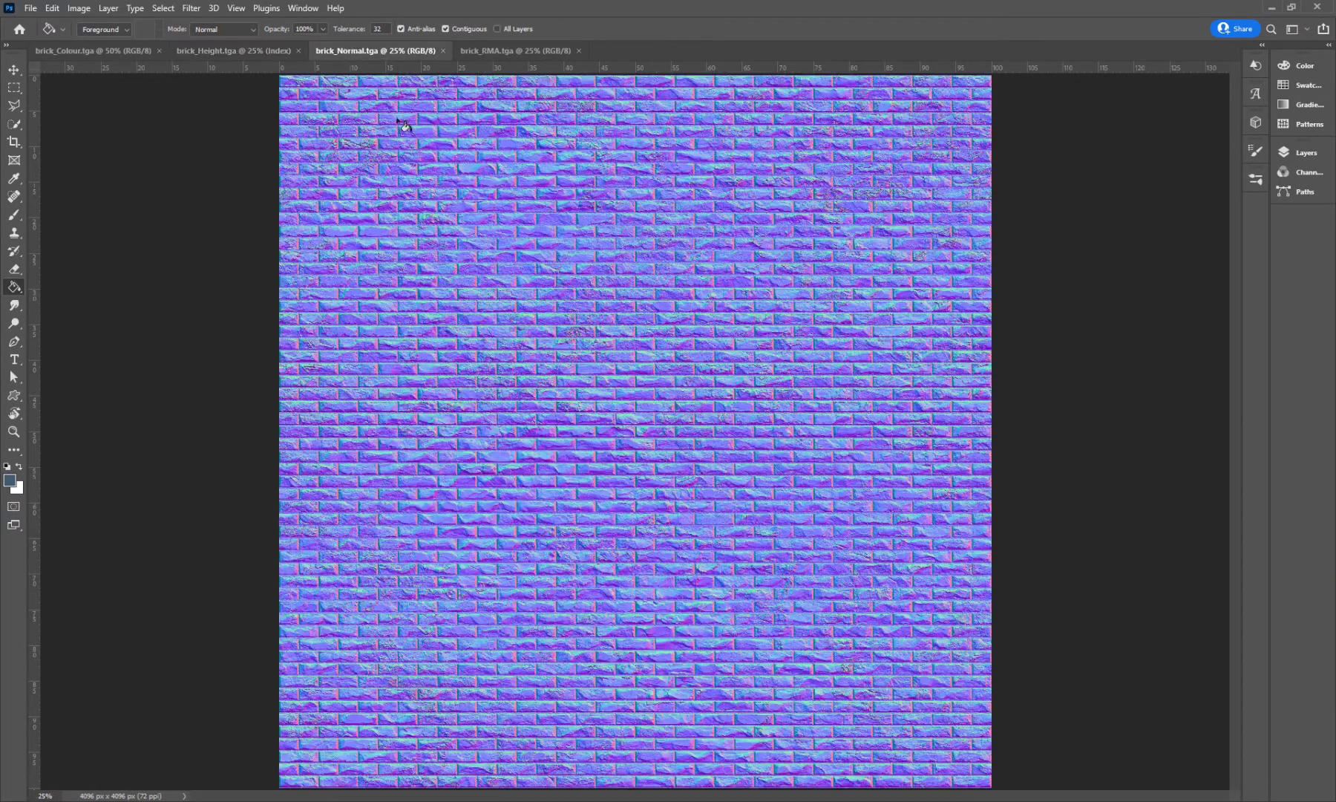
alt+scroll(450, 179, up, 5)
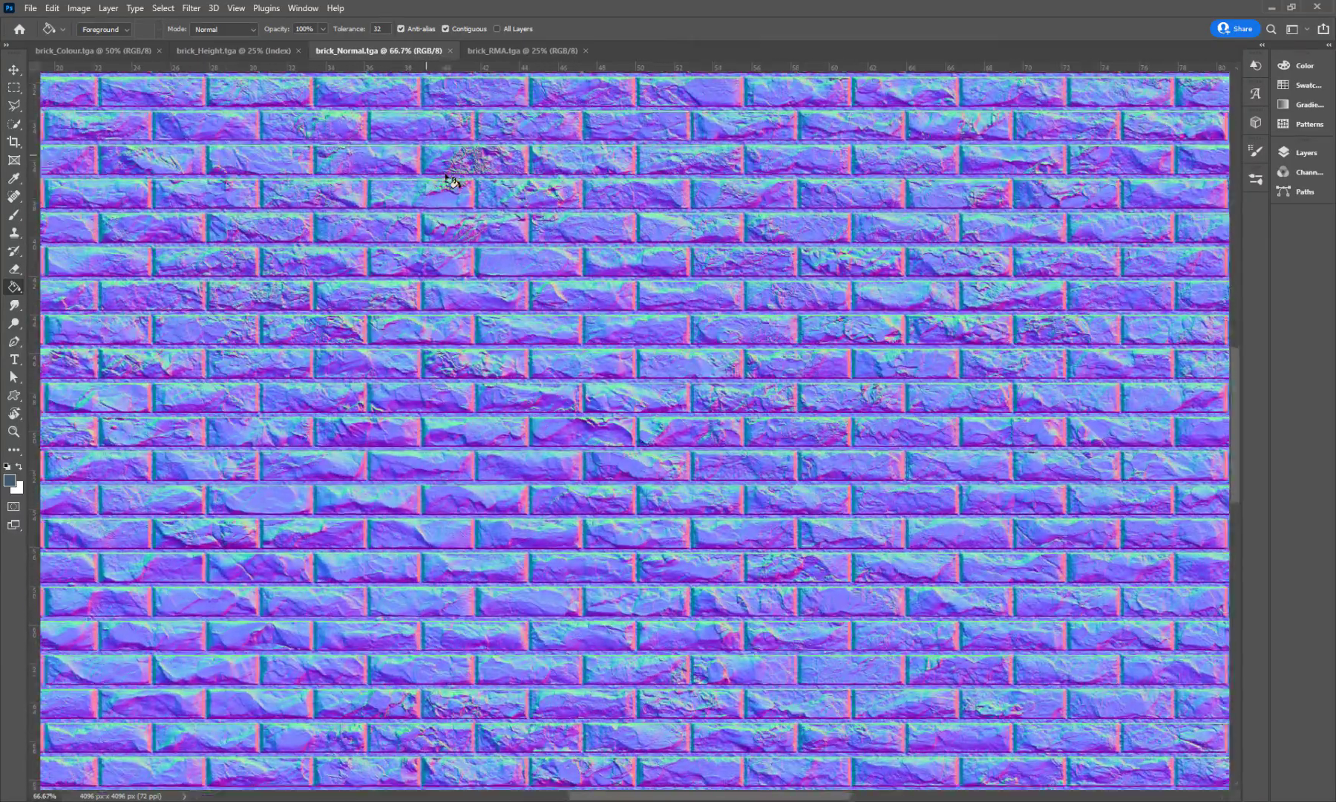
alt+scroll(451, 180, down, 6)
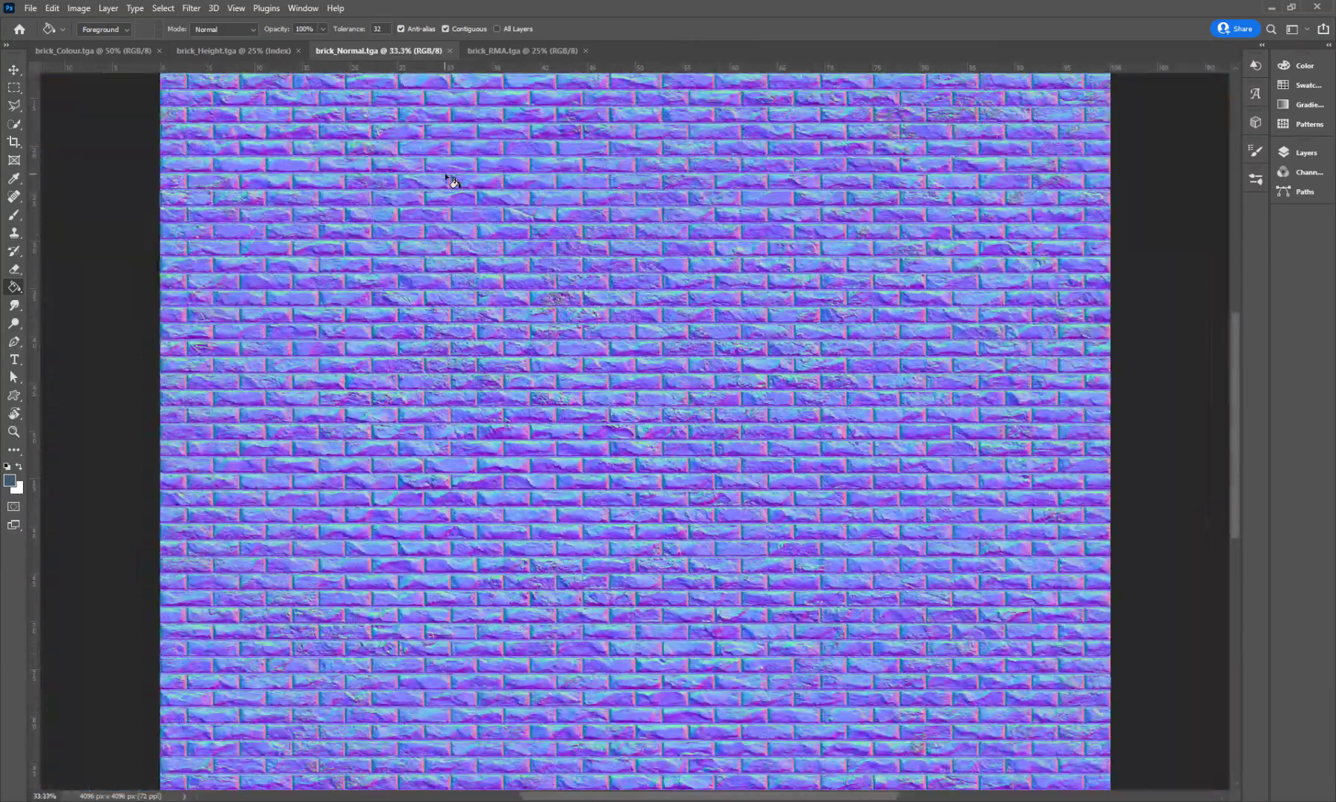
Bring up brick_RMA.tga and display its list of colour channels
click(482, 52)
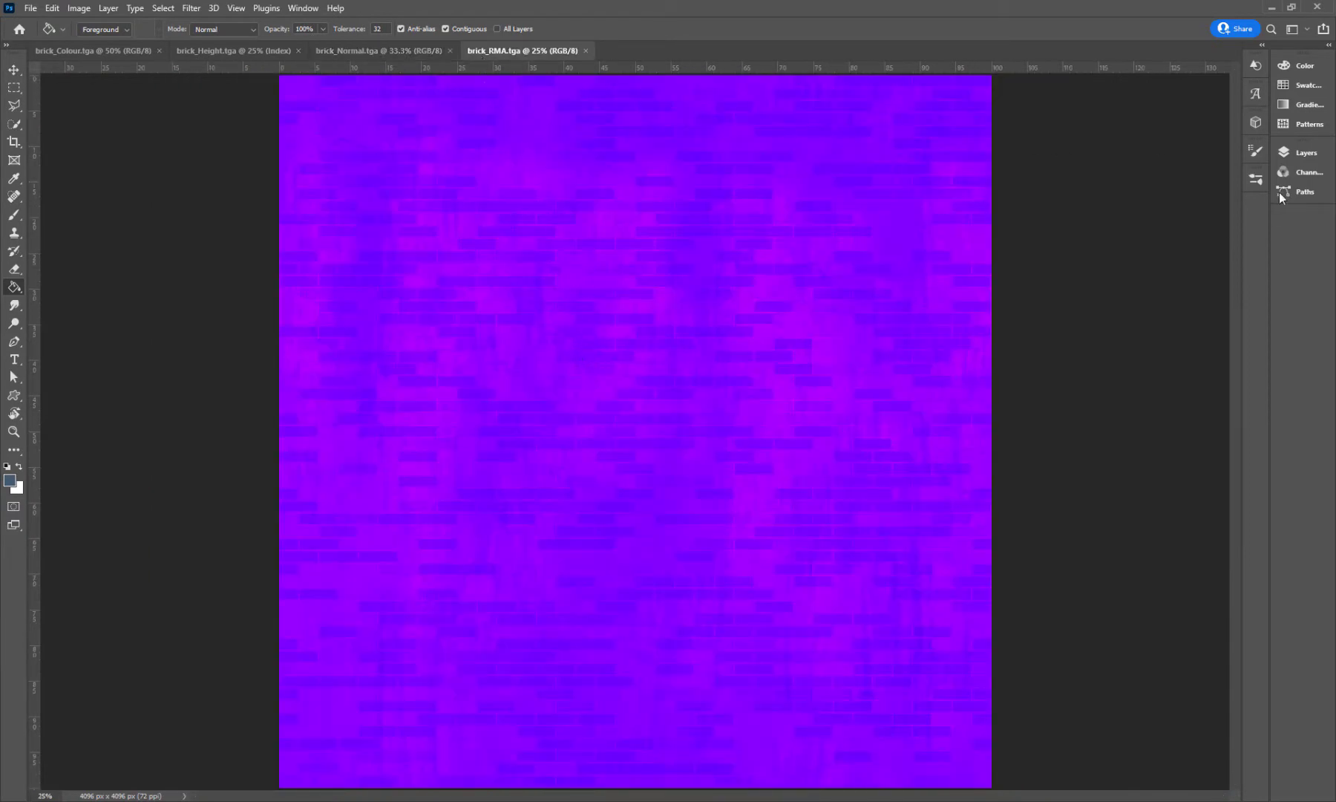
click(1307, 152)
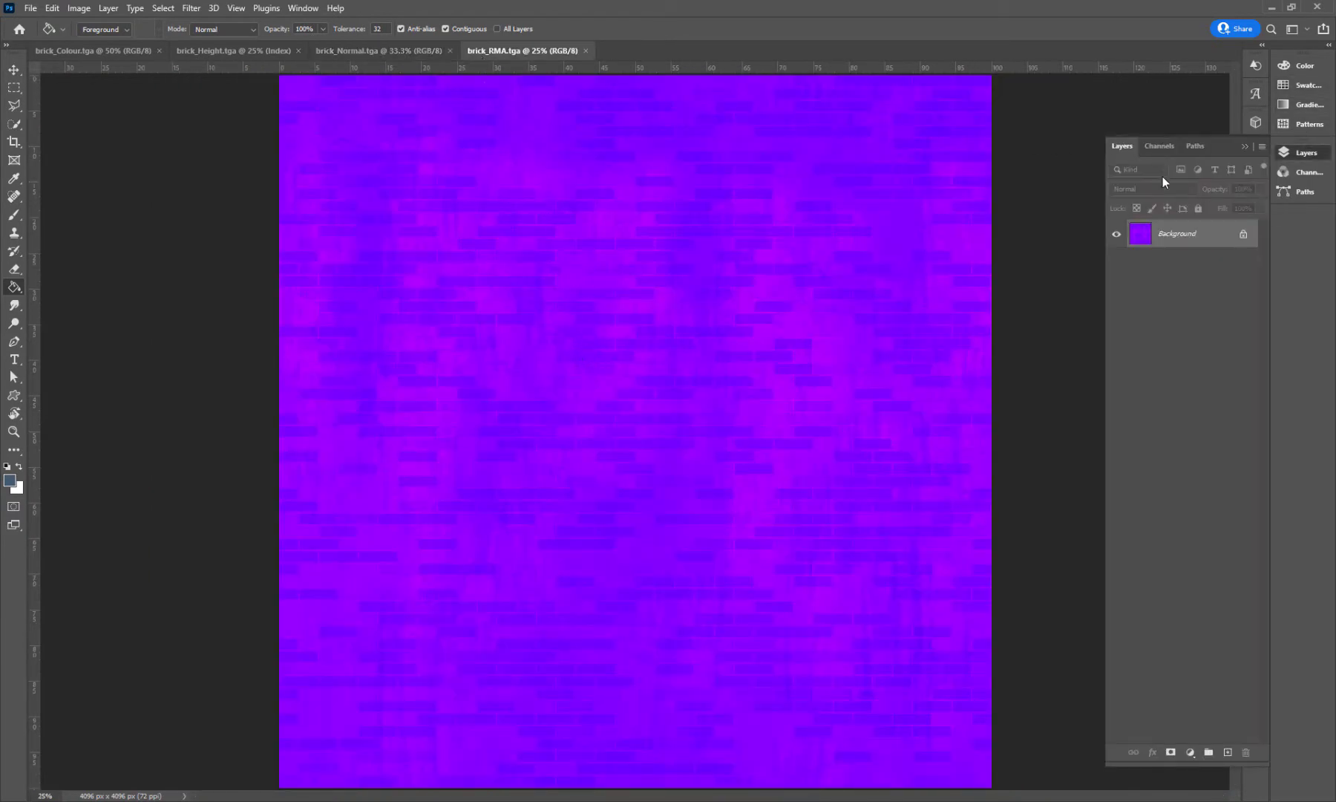
click(1194, 147)
click(1156, 147)
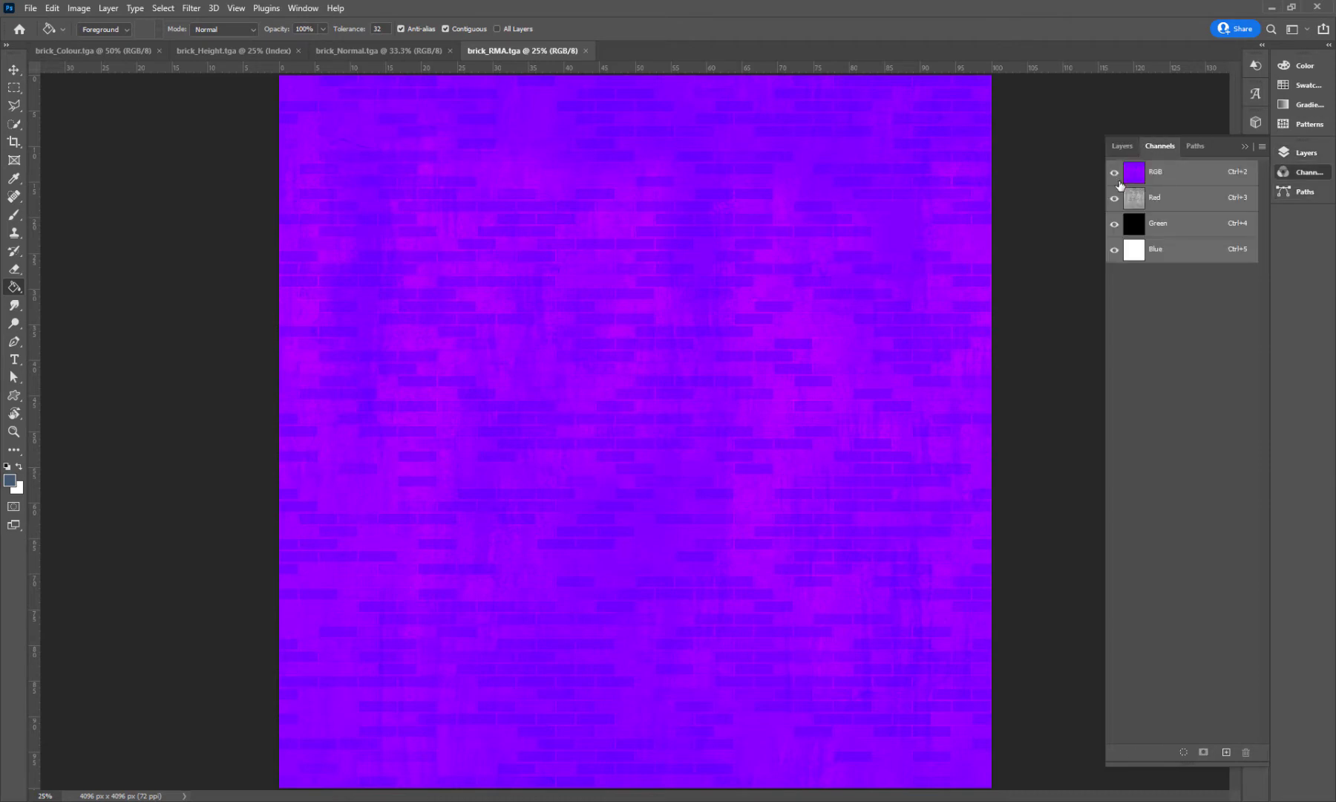
Inspect the red, green and blue channels of the RMA texture individually, then show the full RGB composite
click(1114, 197)
click(1114, 224)
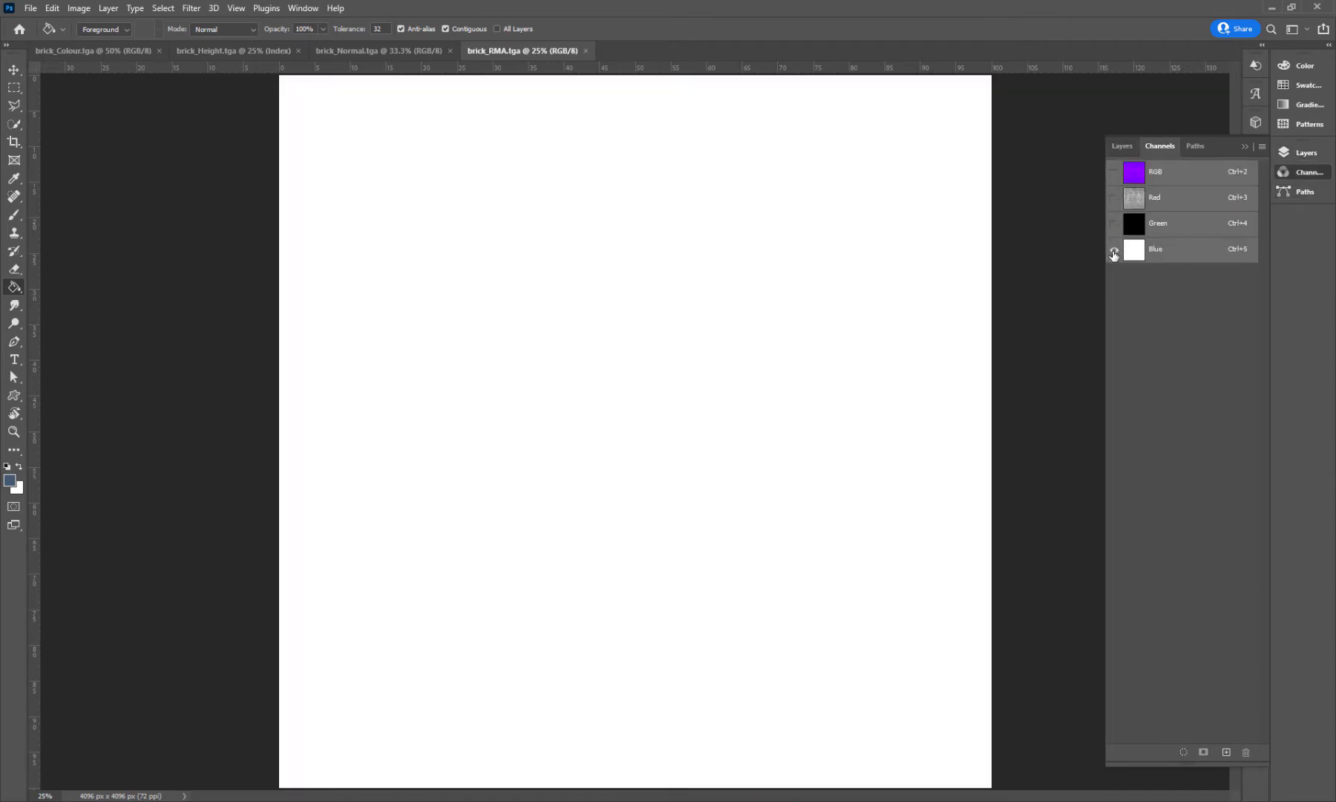
click(1114, 199)
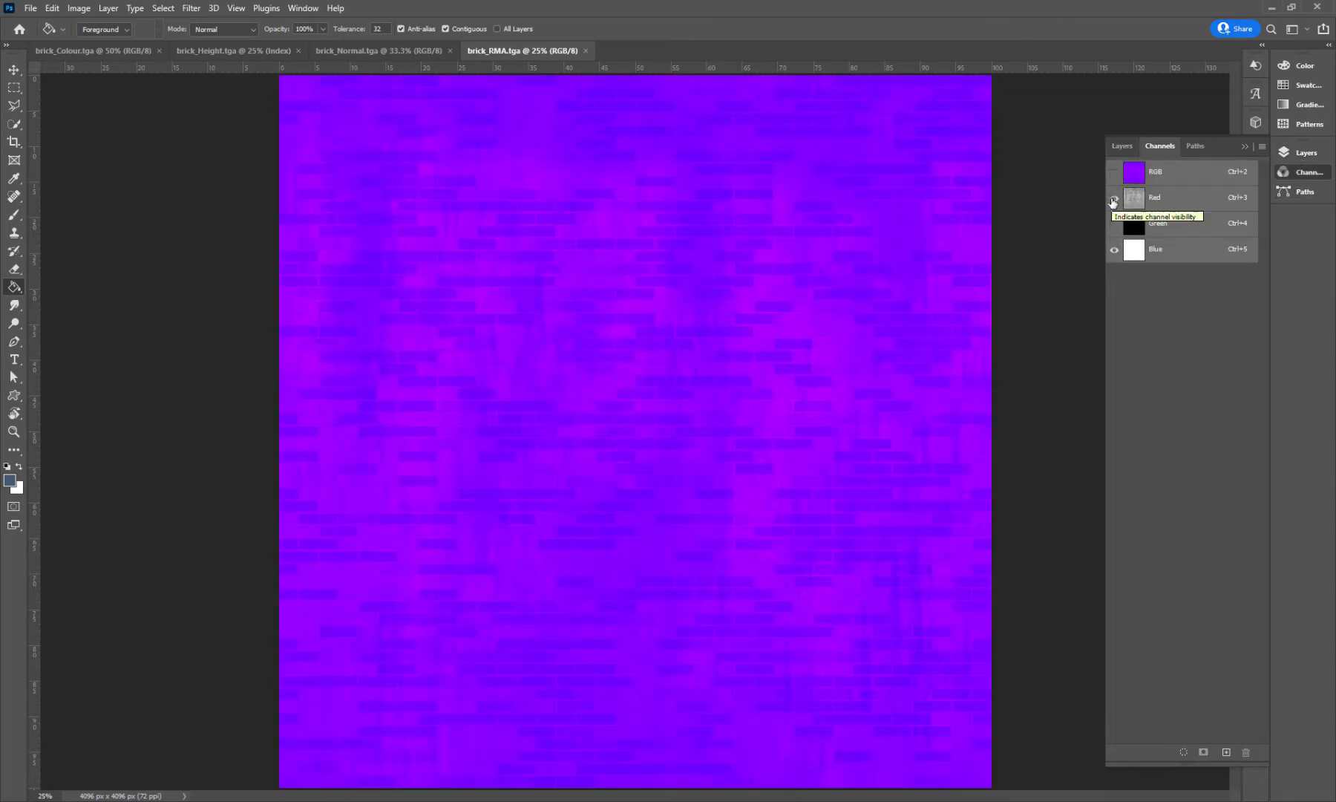
click(1140, 202)
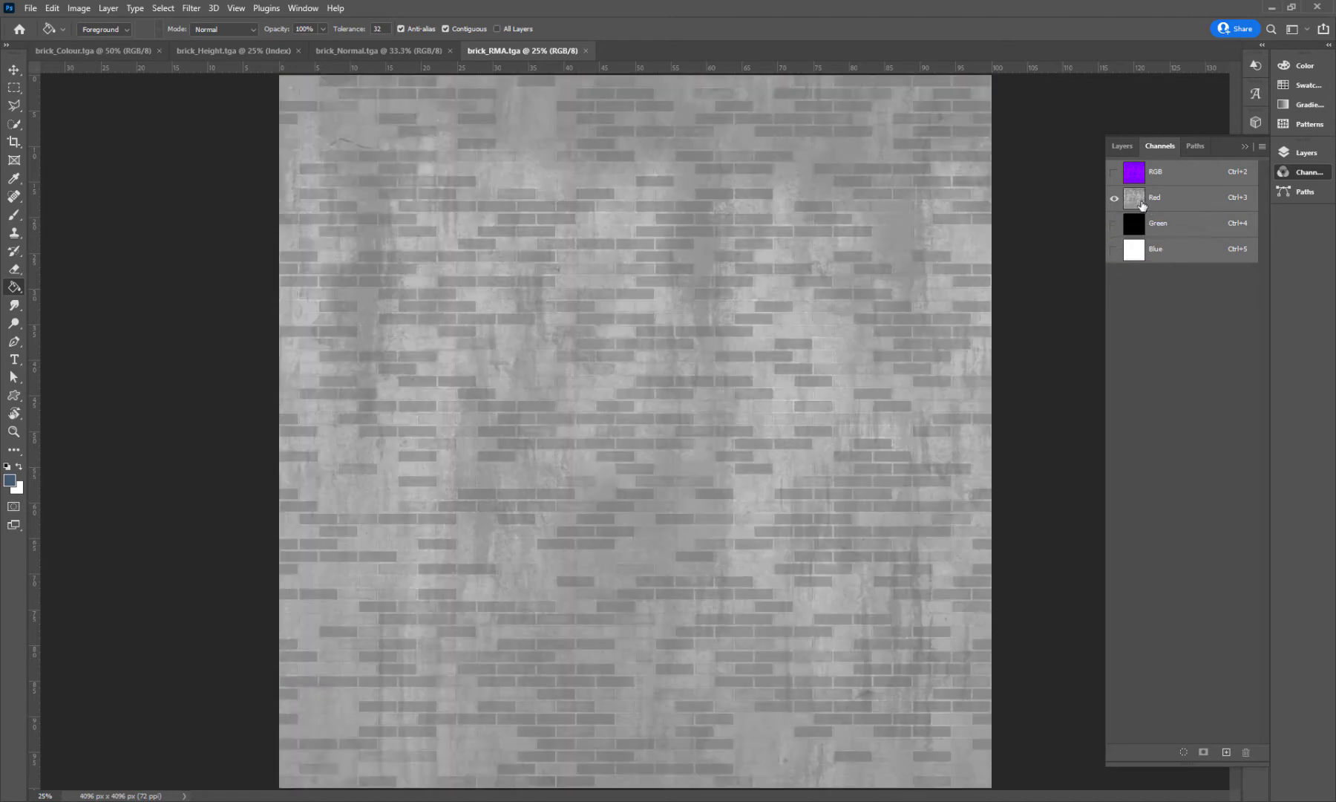
click(1114, 224)
click(1114, 198)
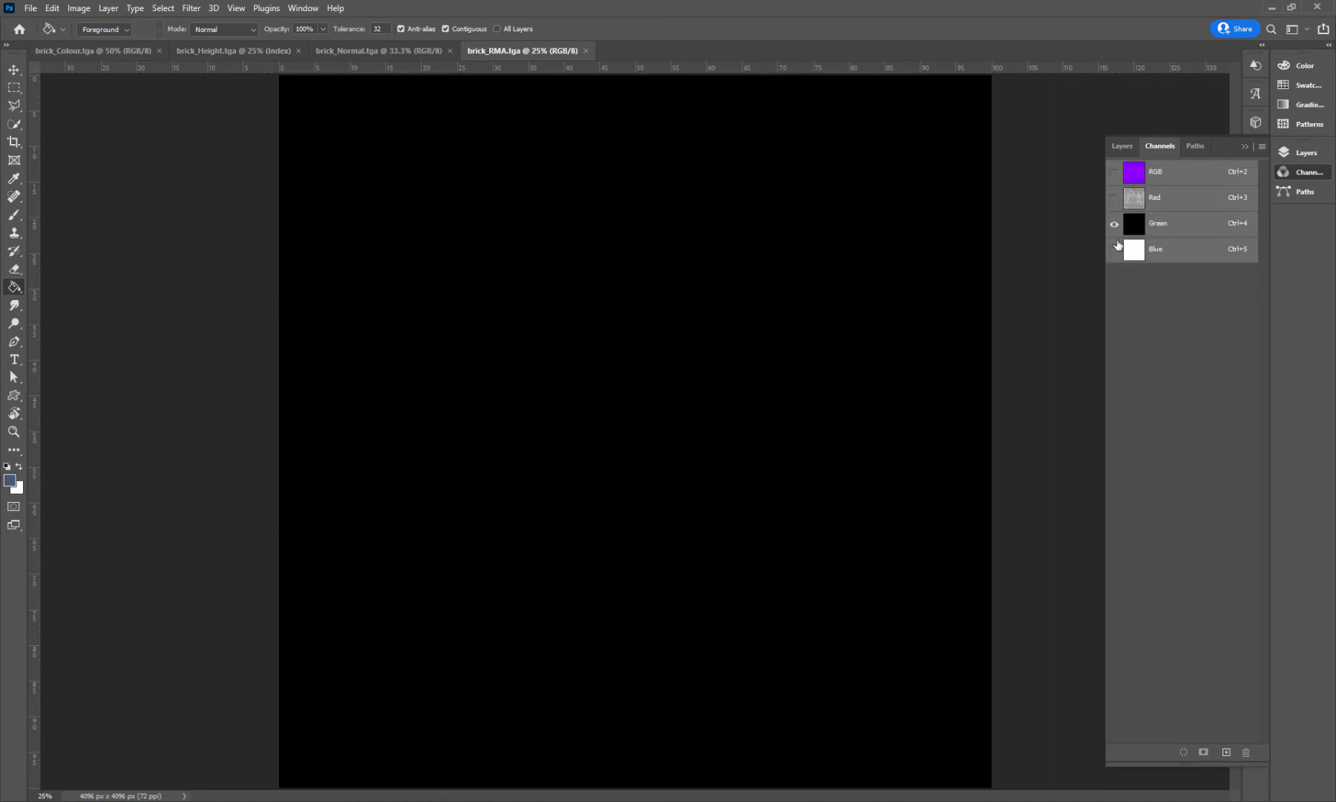
click(1114, 249)
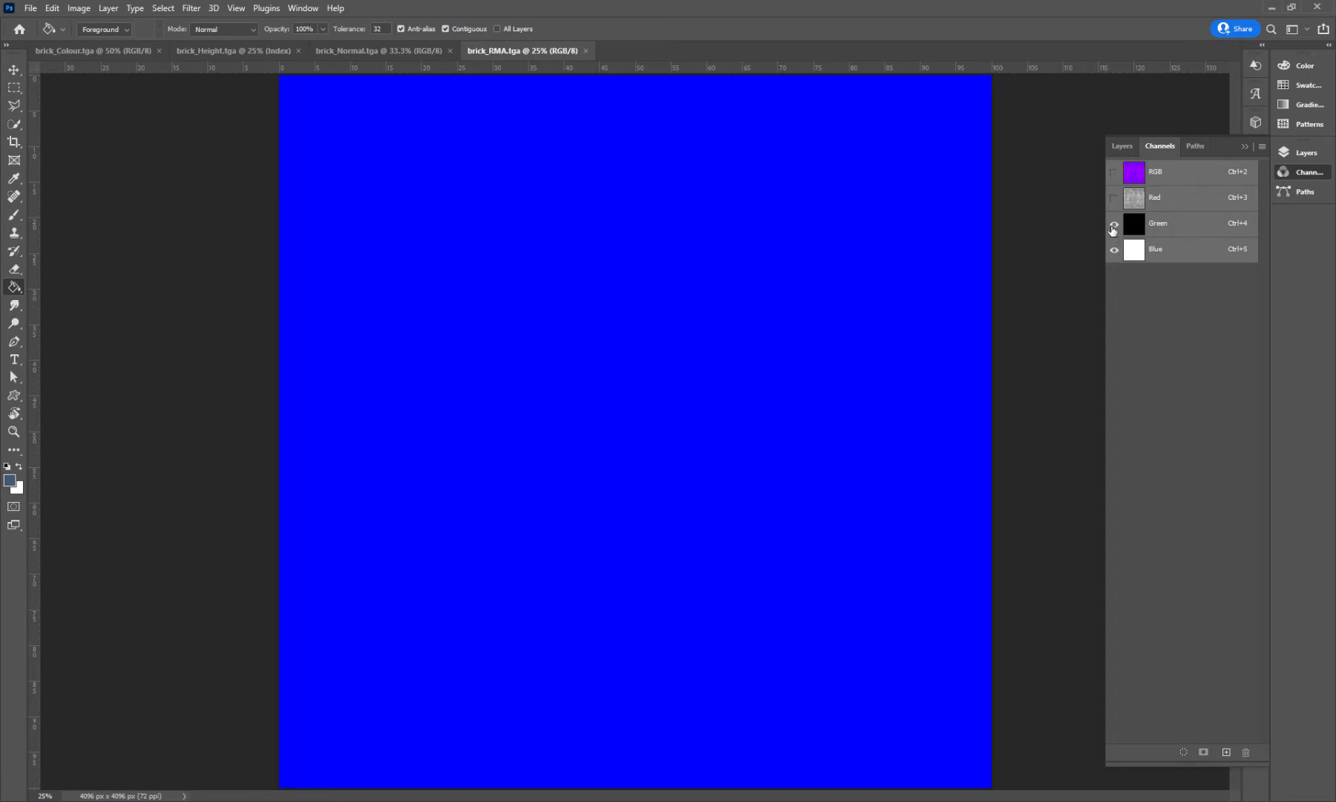
click(1114, 224)
click(1114, 223)
click(1115, 172)
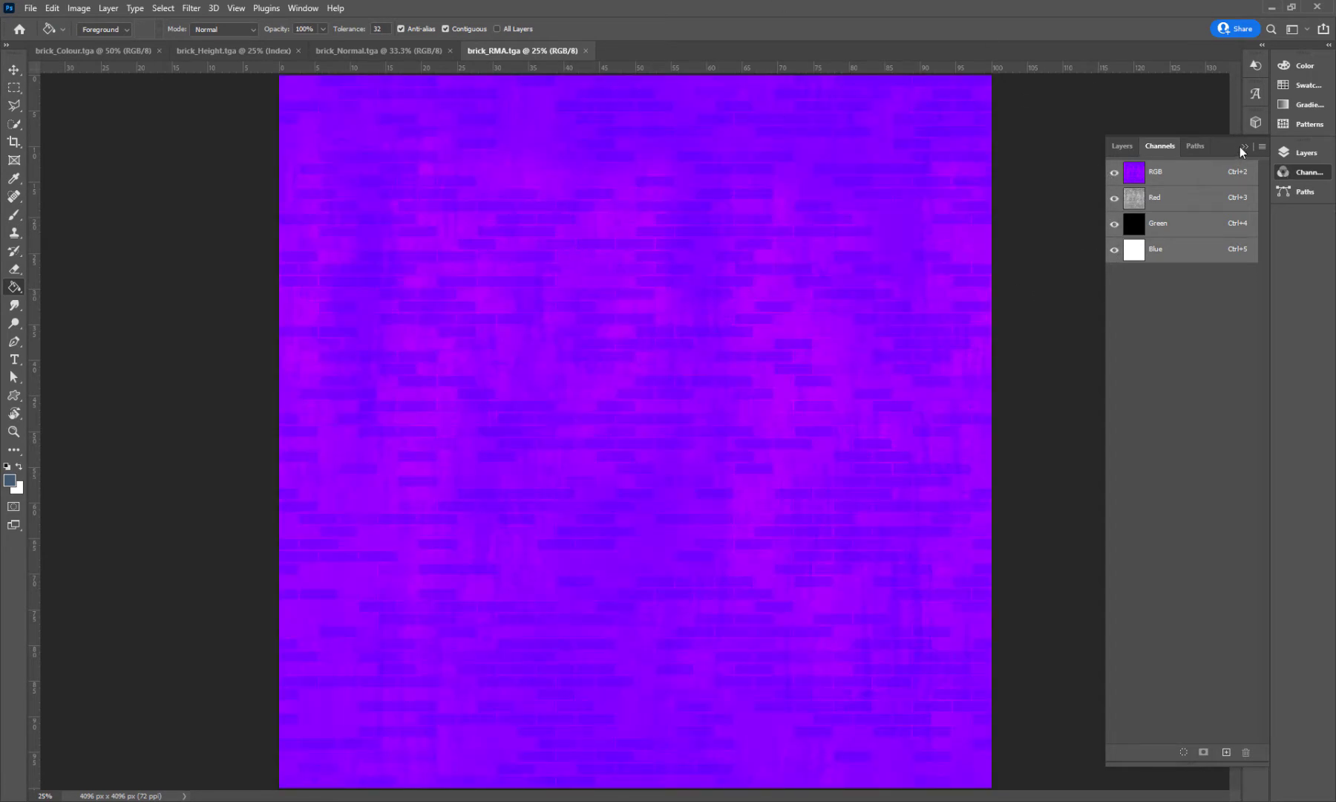
Return to brick_Height.tga and collapse the channel list
click(369, 49)
click(256, 49)
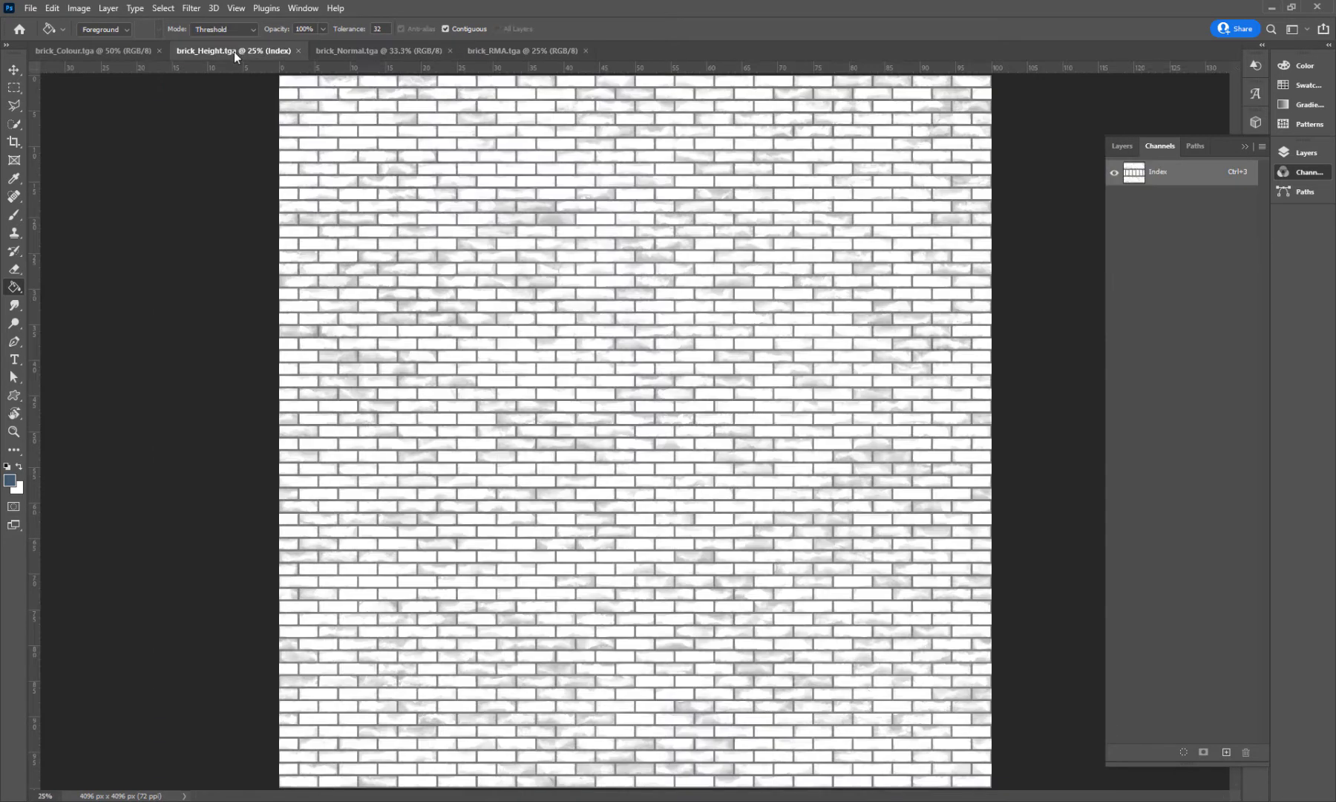
click(1245, 146)
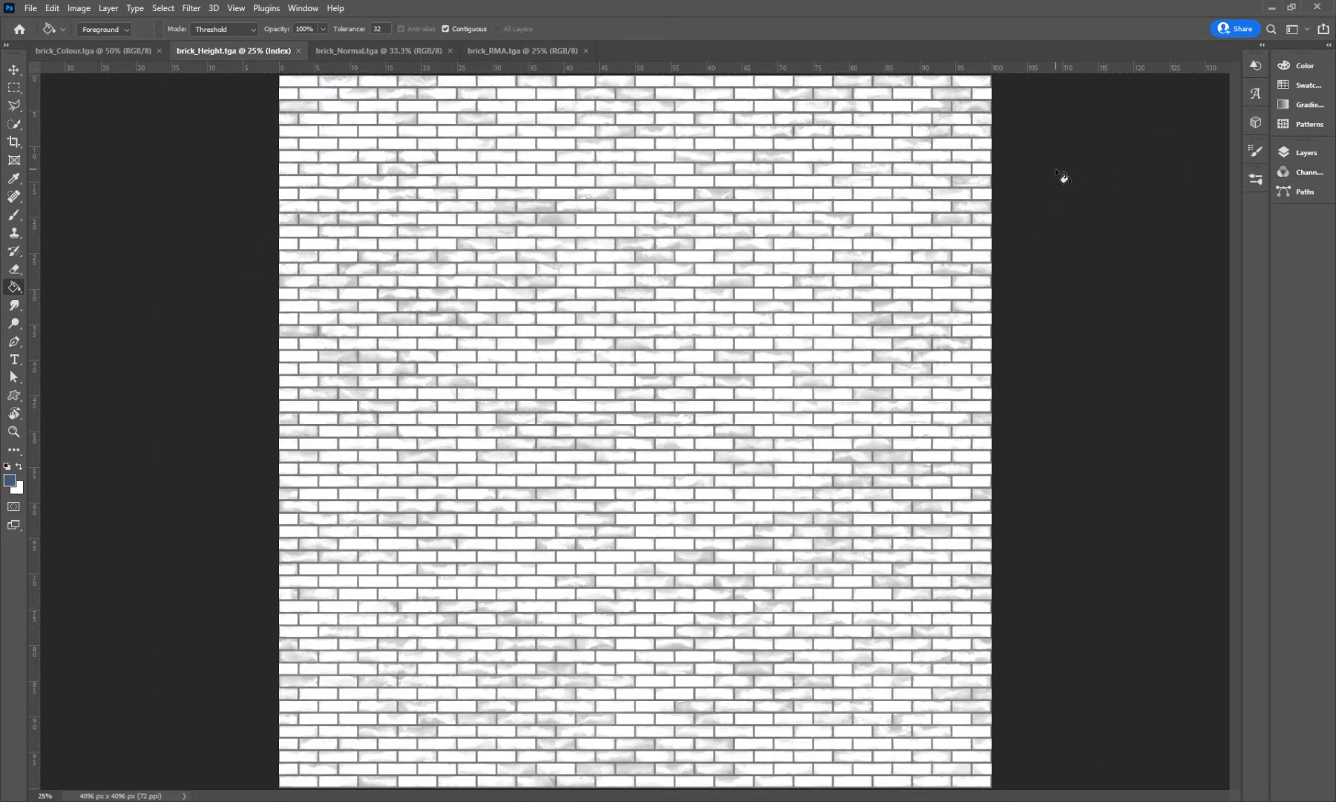
Try reducing the height texture to 256 by 256 pixels, check its detail enlarged, and undo the resize
key(ctrl+alt+i)
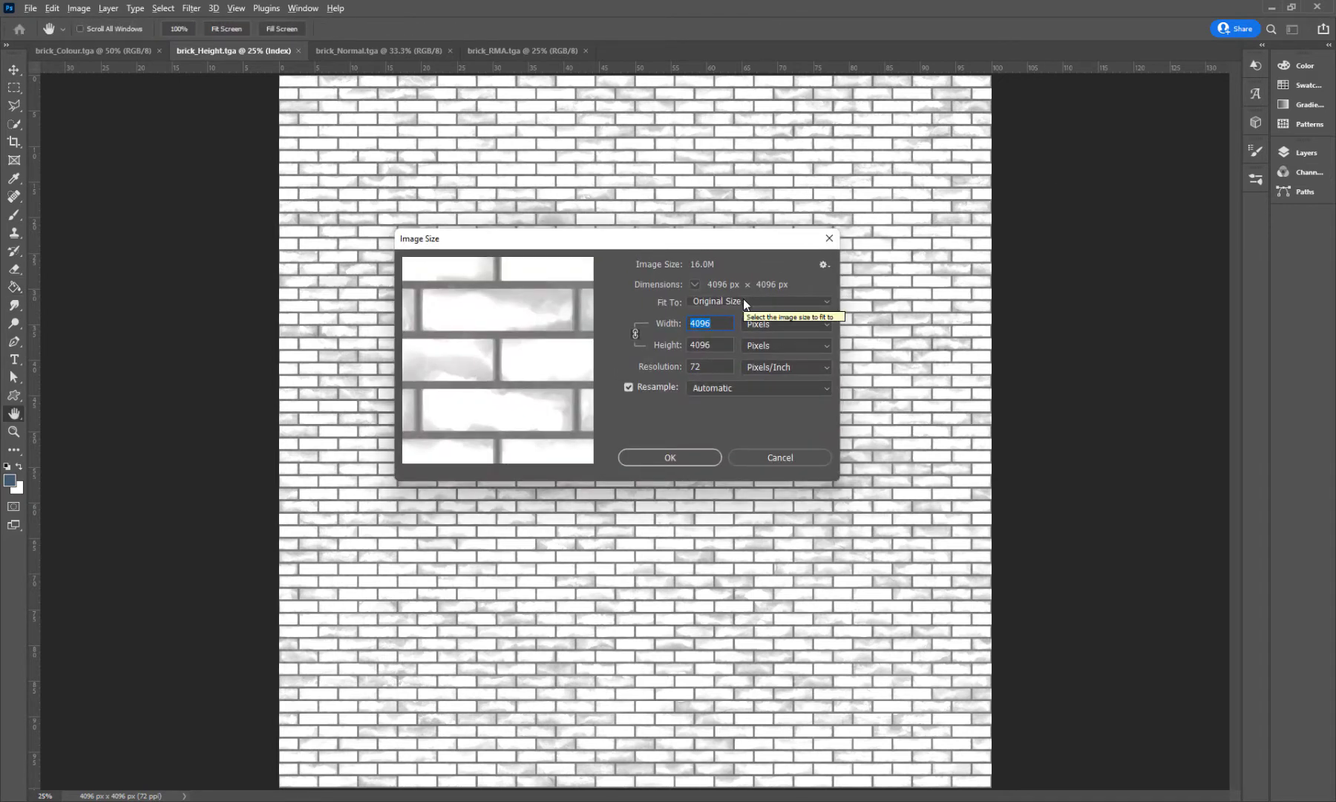
text(256)
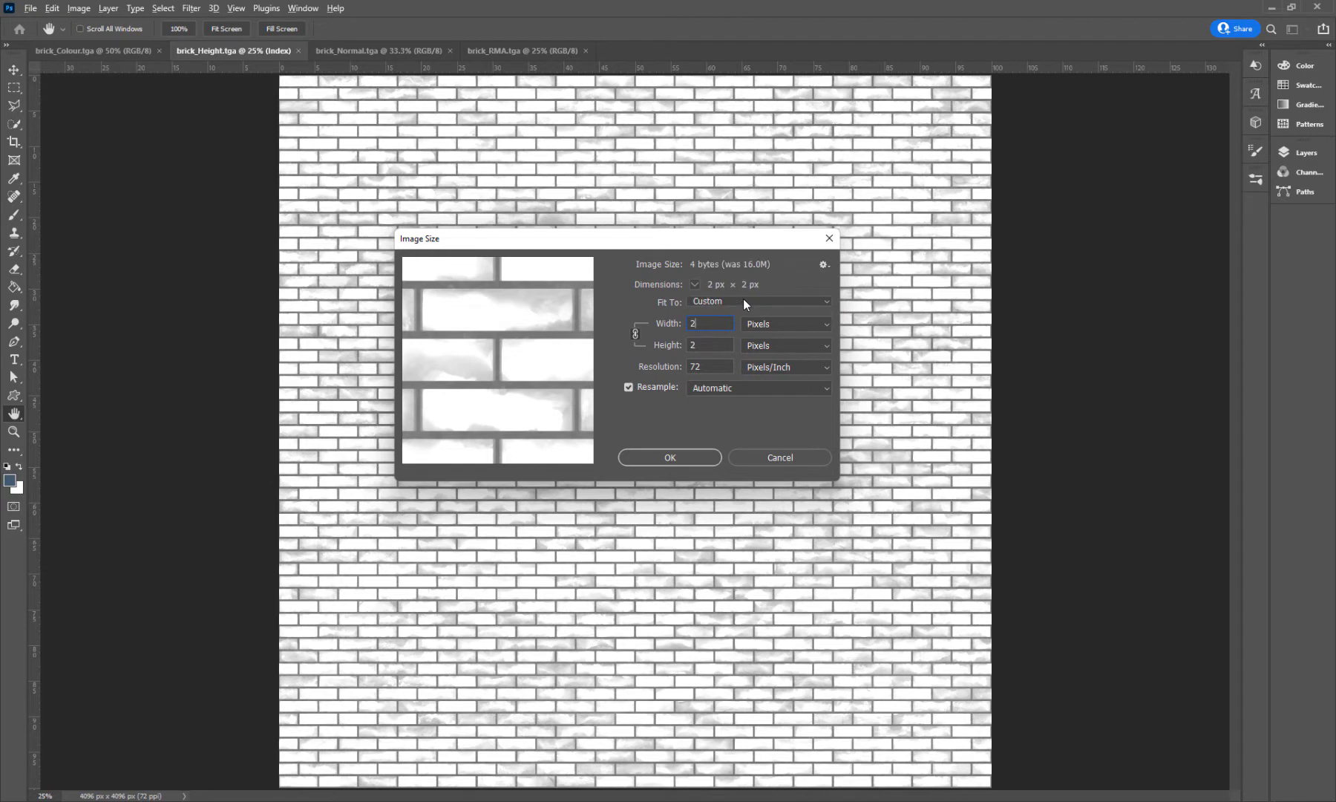
click(641, 455)
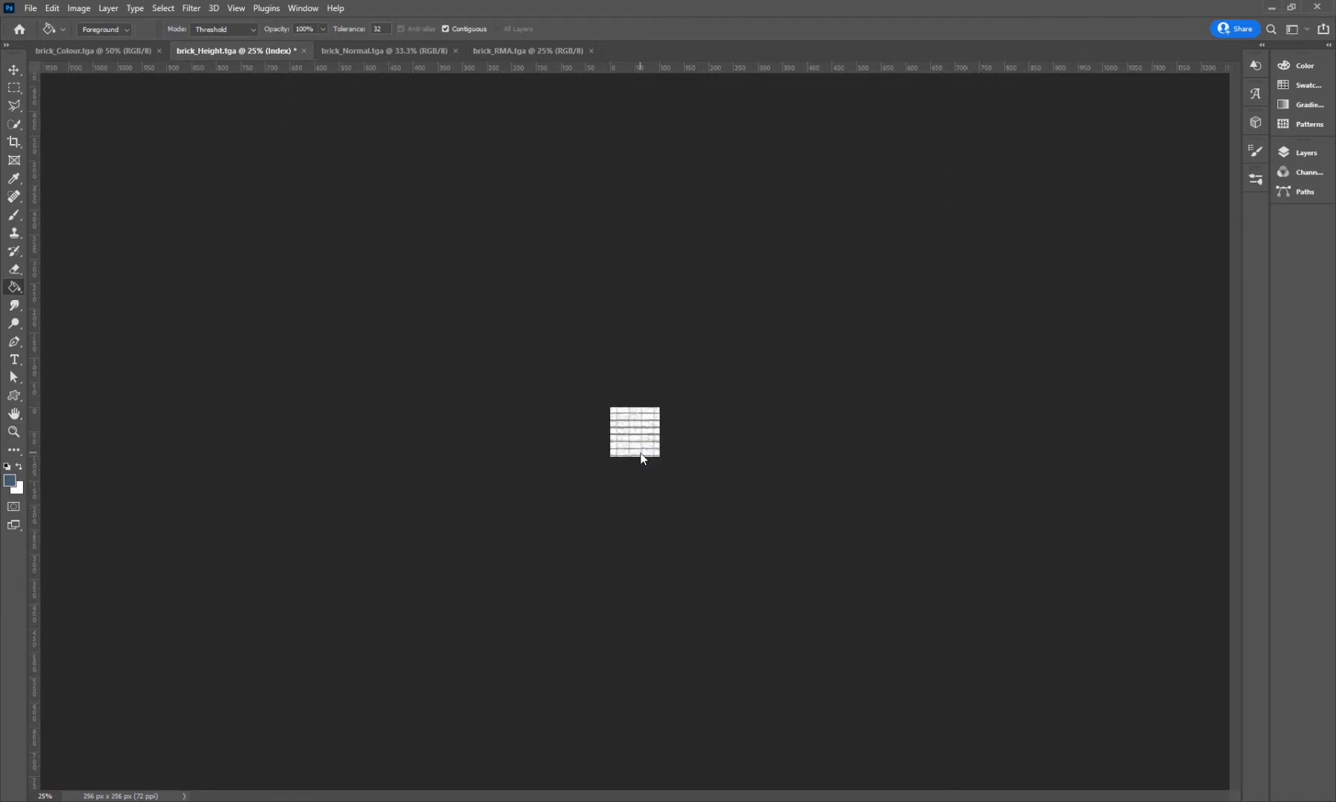
key(ctrl+plus)
key(ctrl+plus)
key(ctrl+plus)
key(ctrl+plus)
key(ctrl+plus)
key(ctrl+plus)
key(ctrl+plus)
key(ctrl+plus)
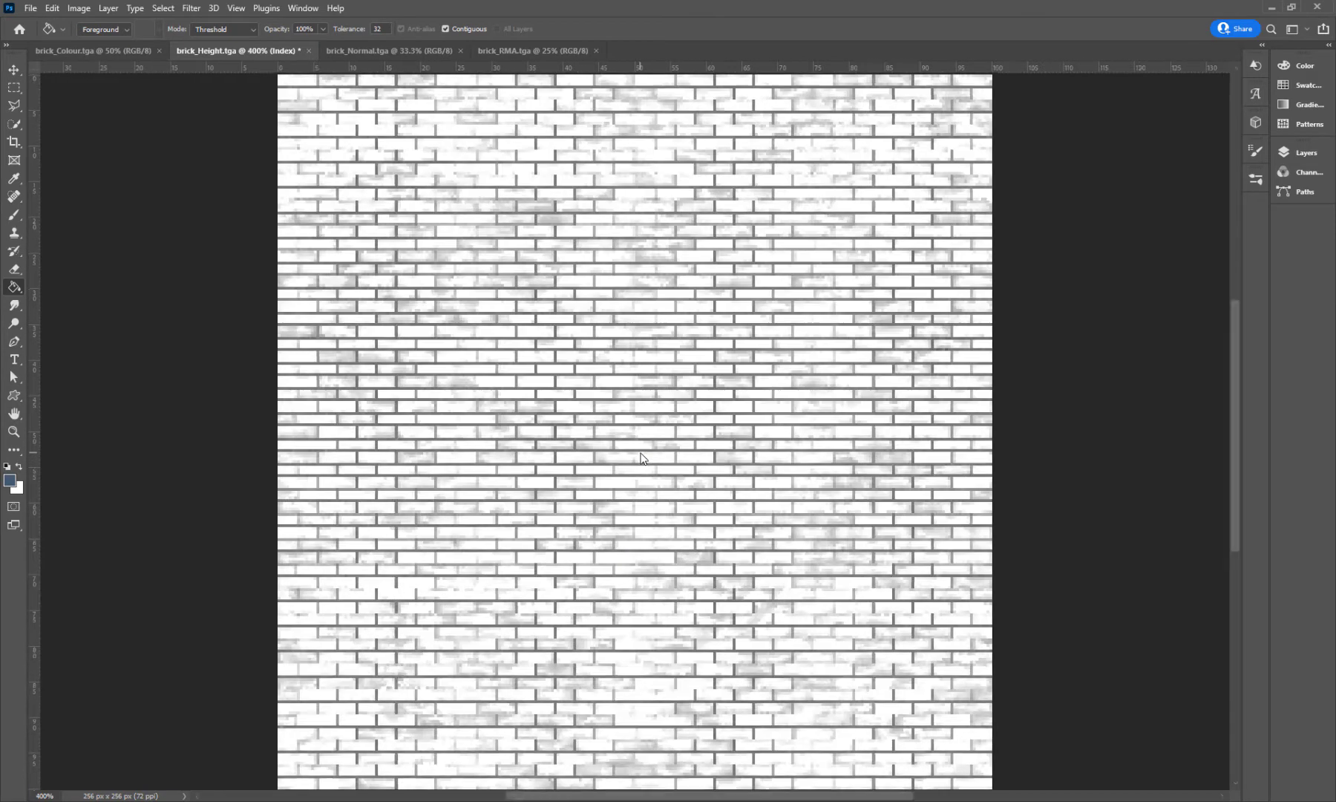
key(ctrl+minus)
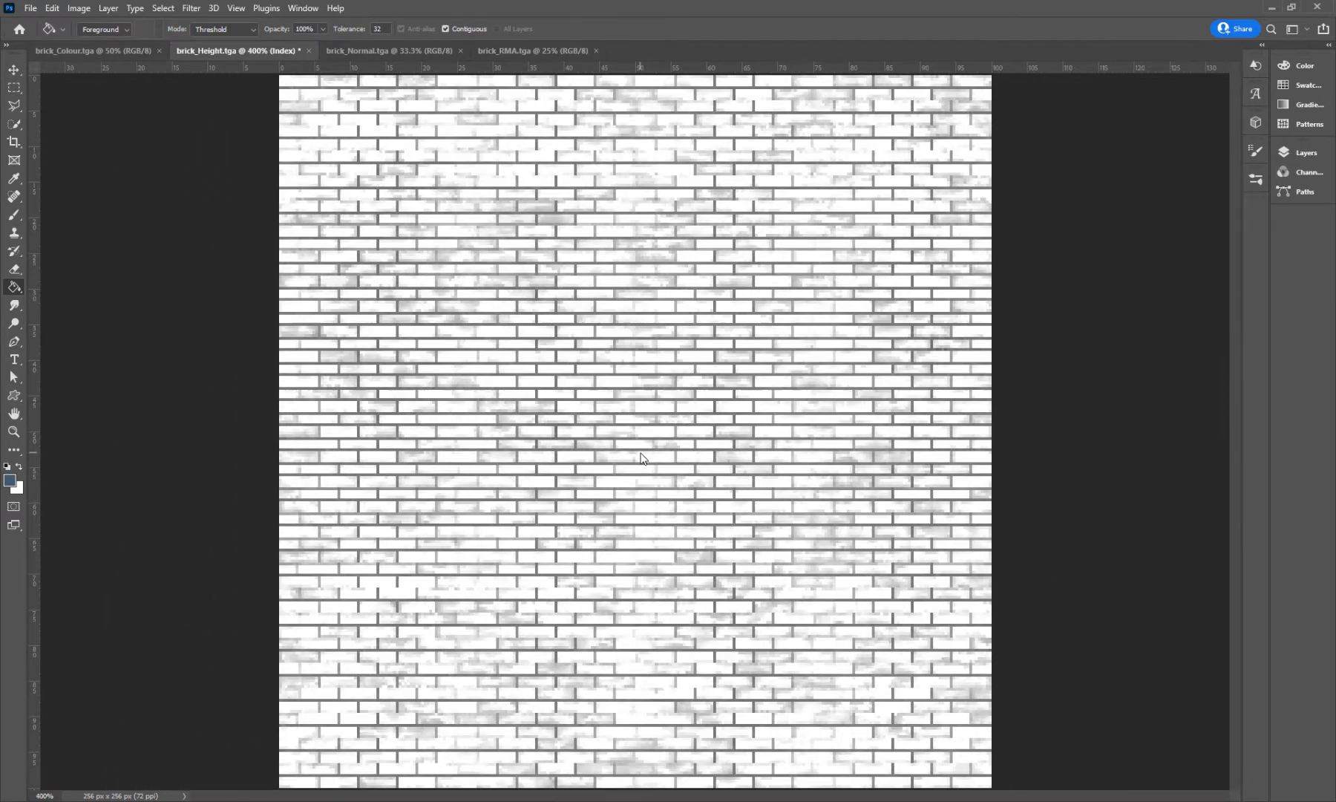
key(ctrl+z)
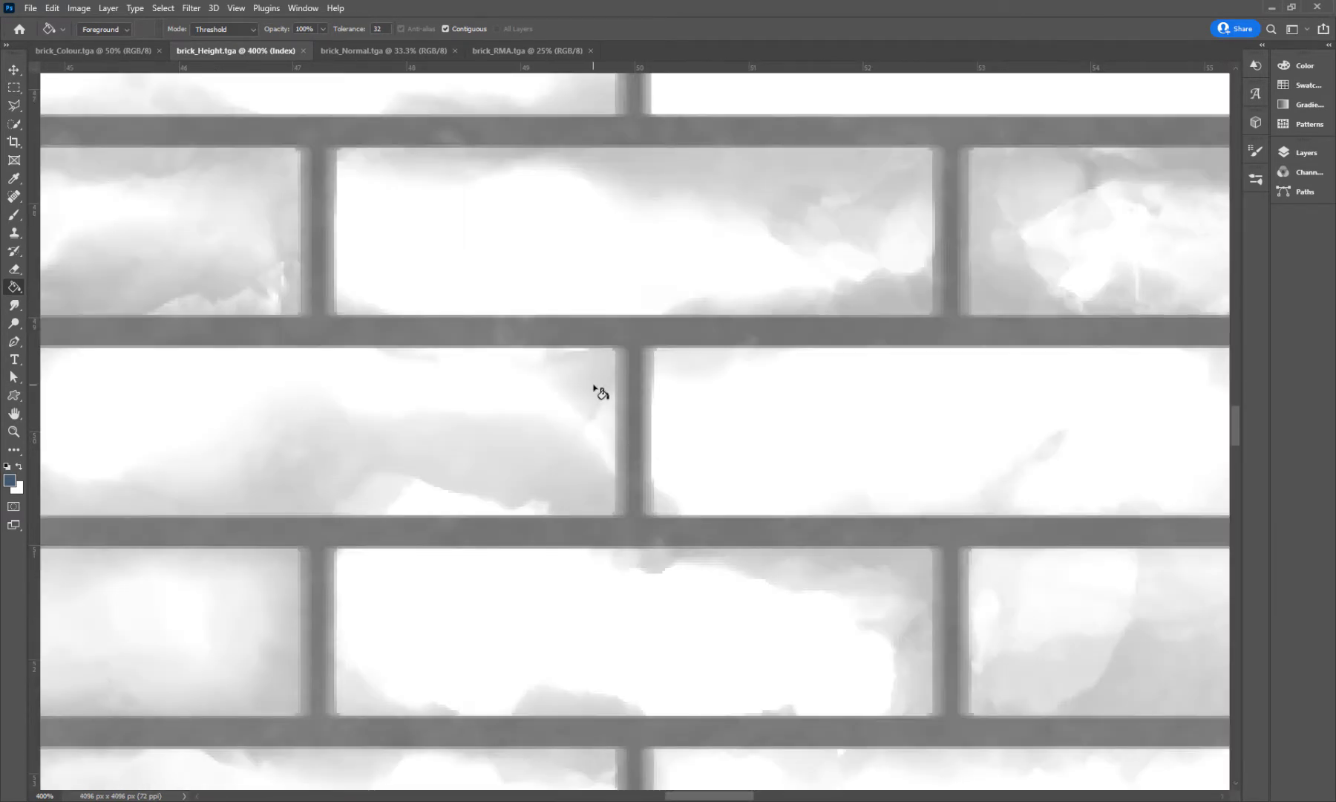
Resize the brick height texture to 512 by 512 pixels
key(ctrl+alt+i)
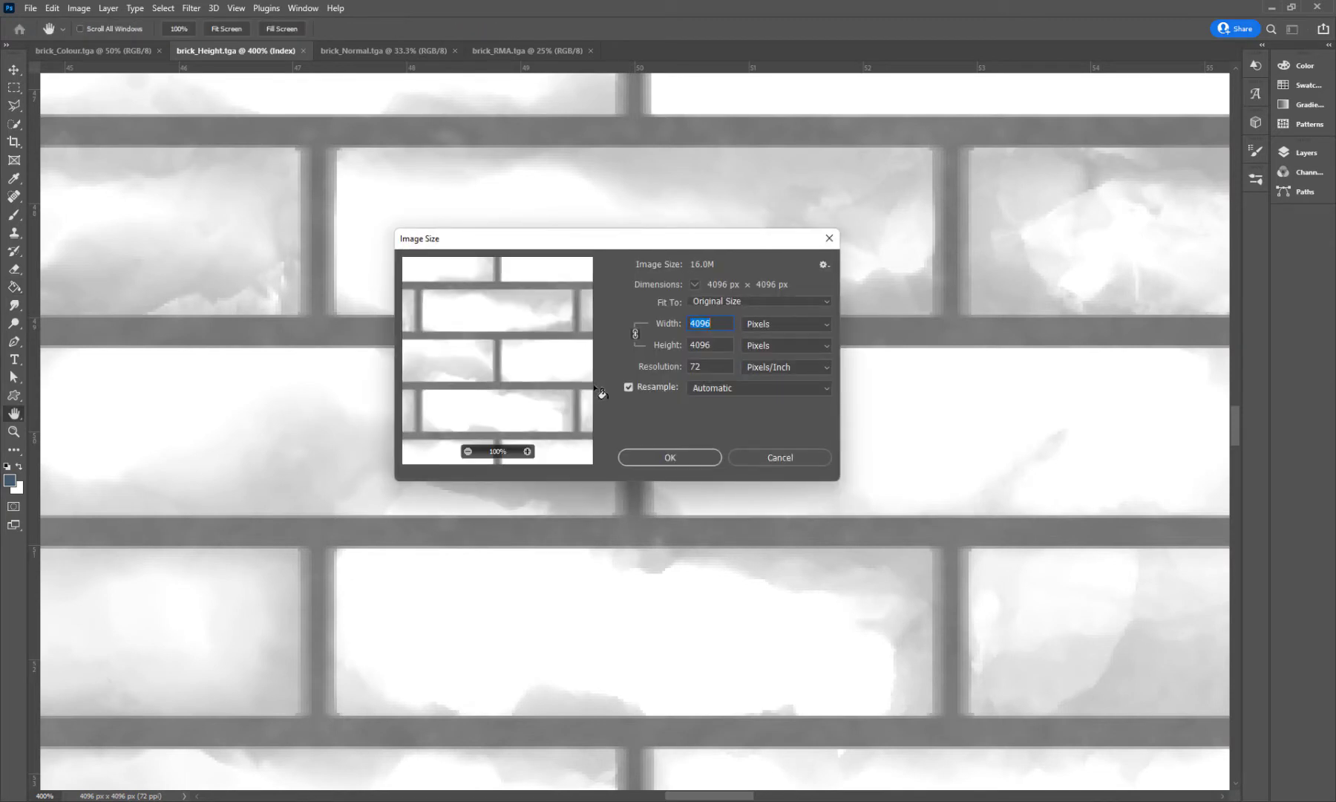
text(512)
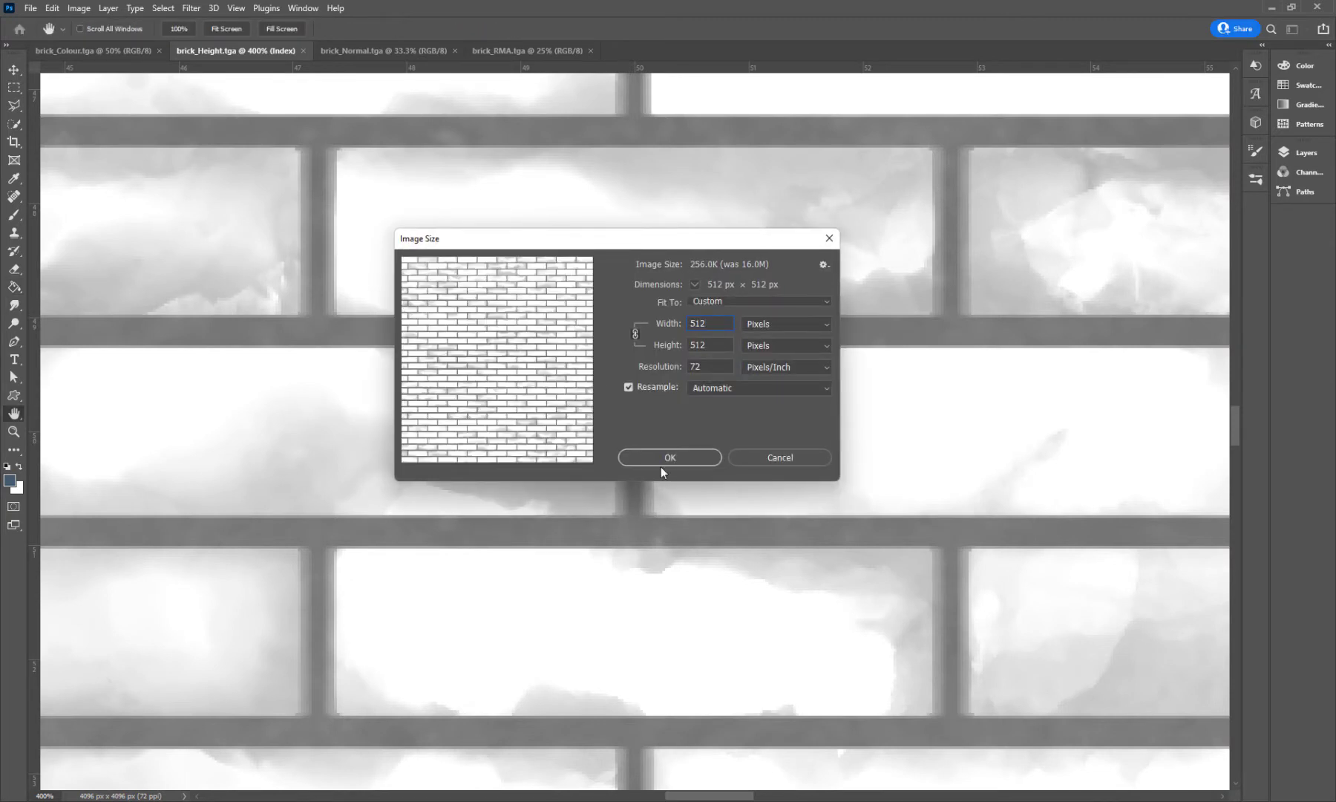
click(661, 461)
key(g)
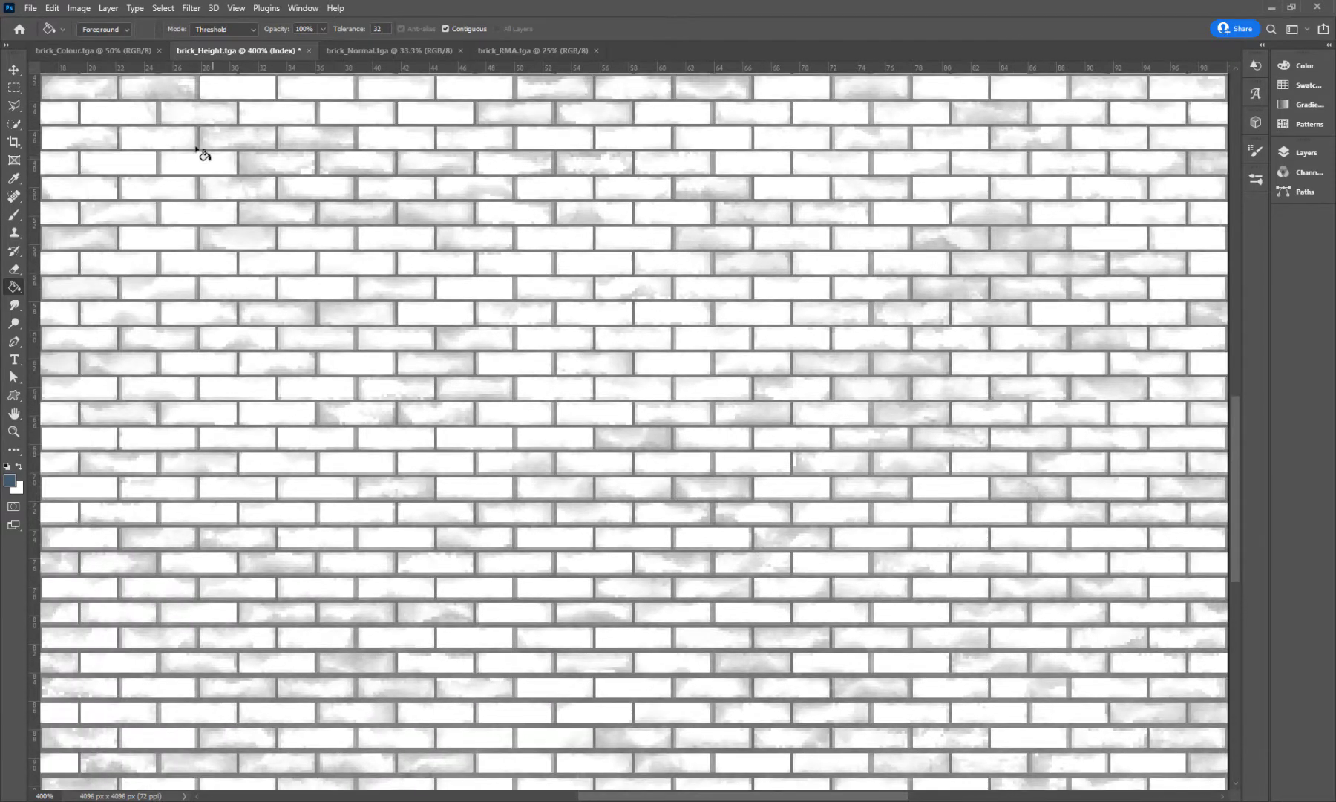
click(190, 9)
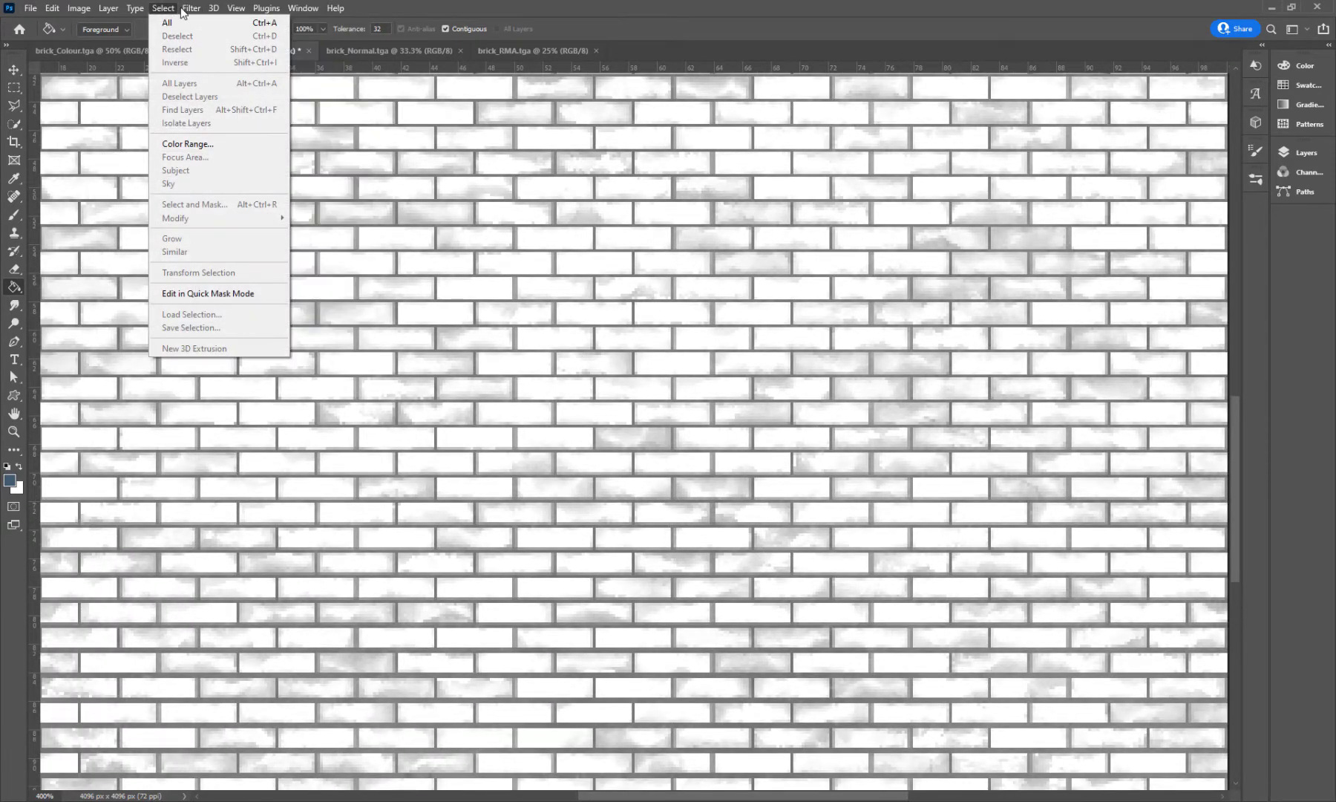
click(989, 282)
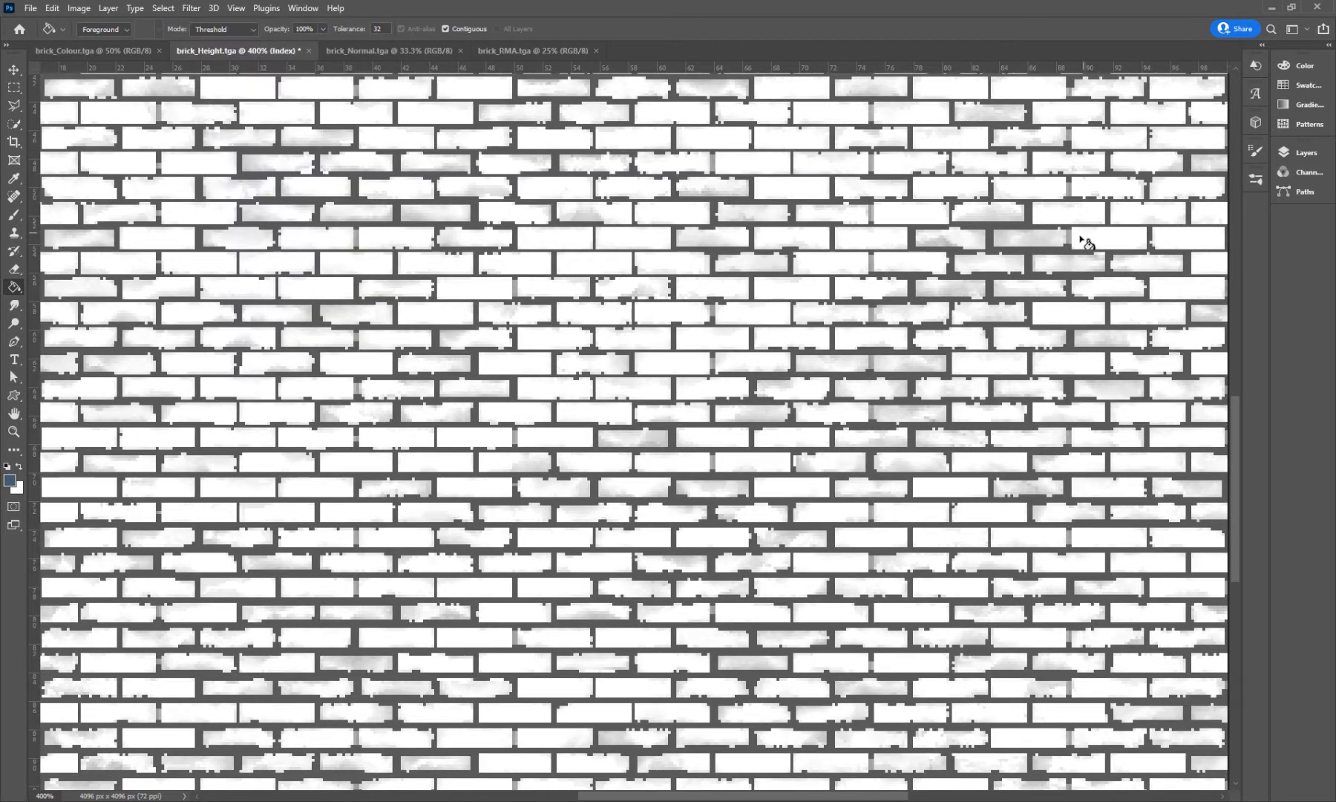
Show the layer list and convert the height texture to Grayscale, discarding its color information
click(1288, 152)
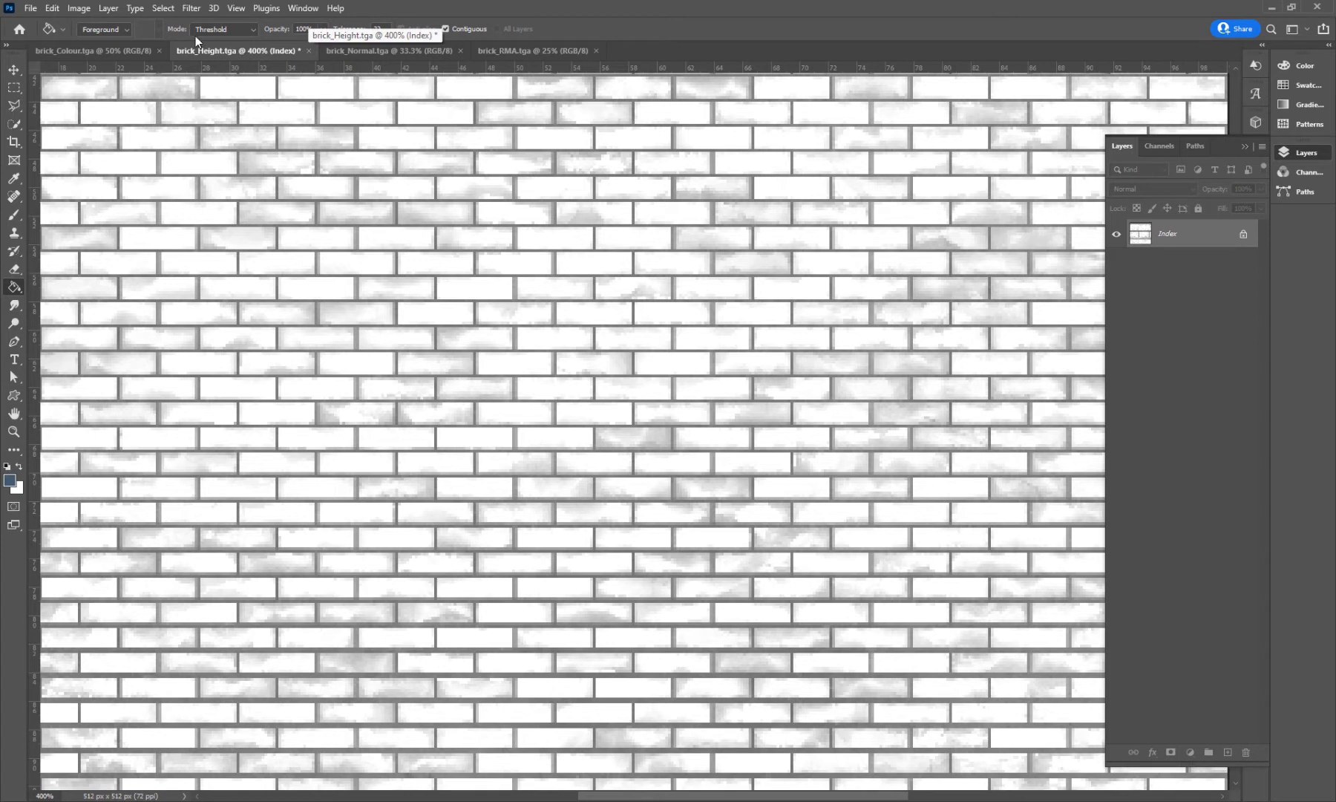
click(193, 9)
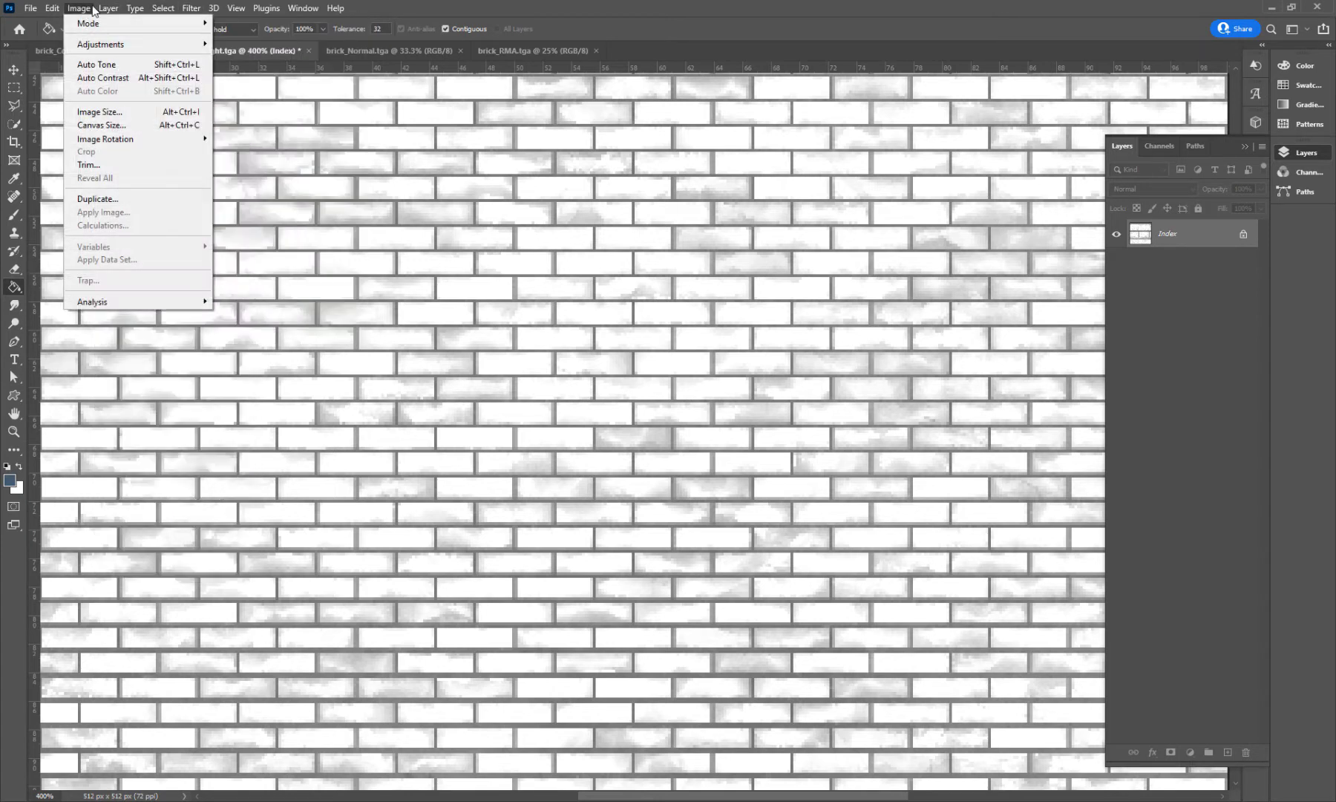
mouse_move(115, 24)
click(238, 36)
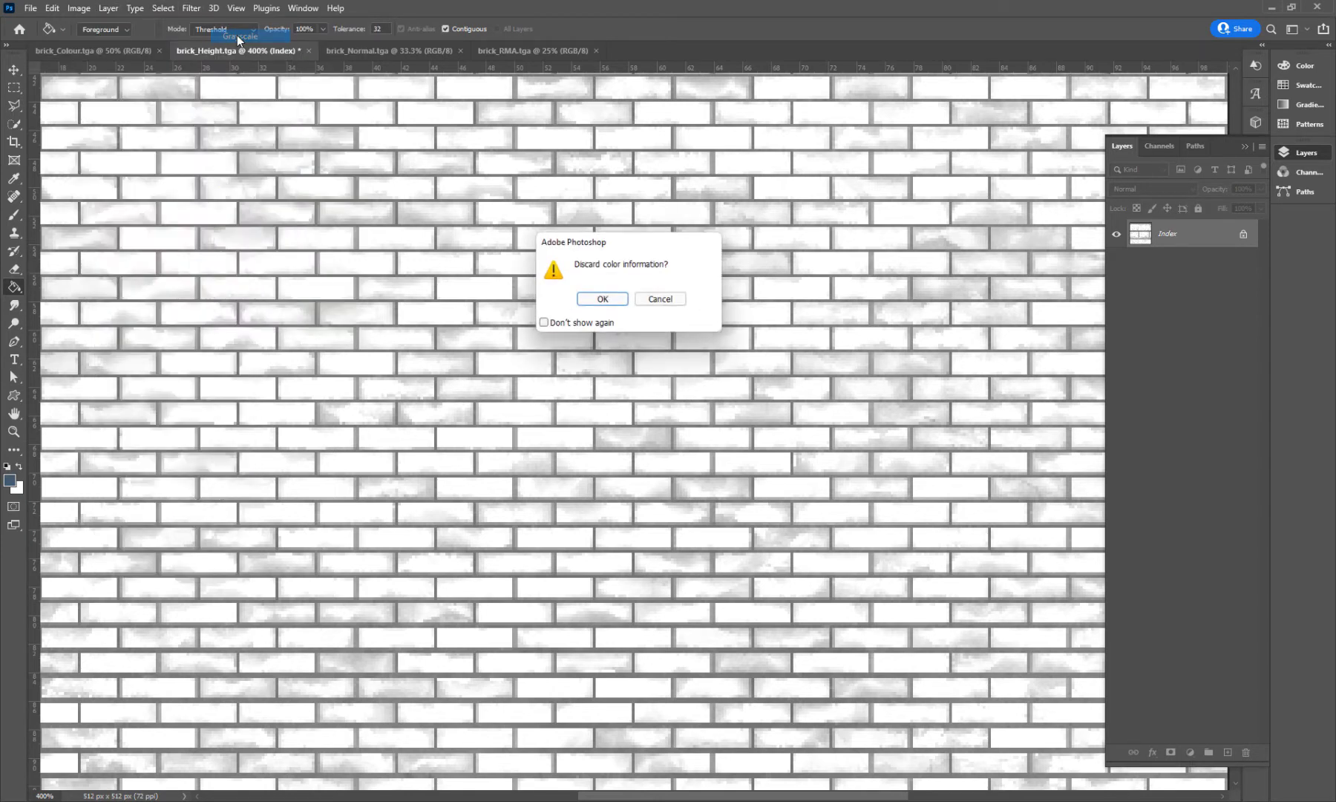
click(602, 300)
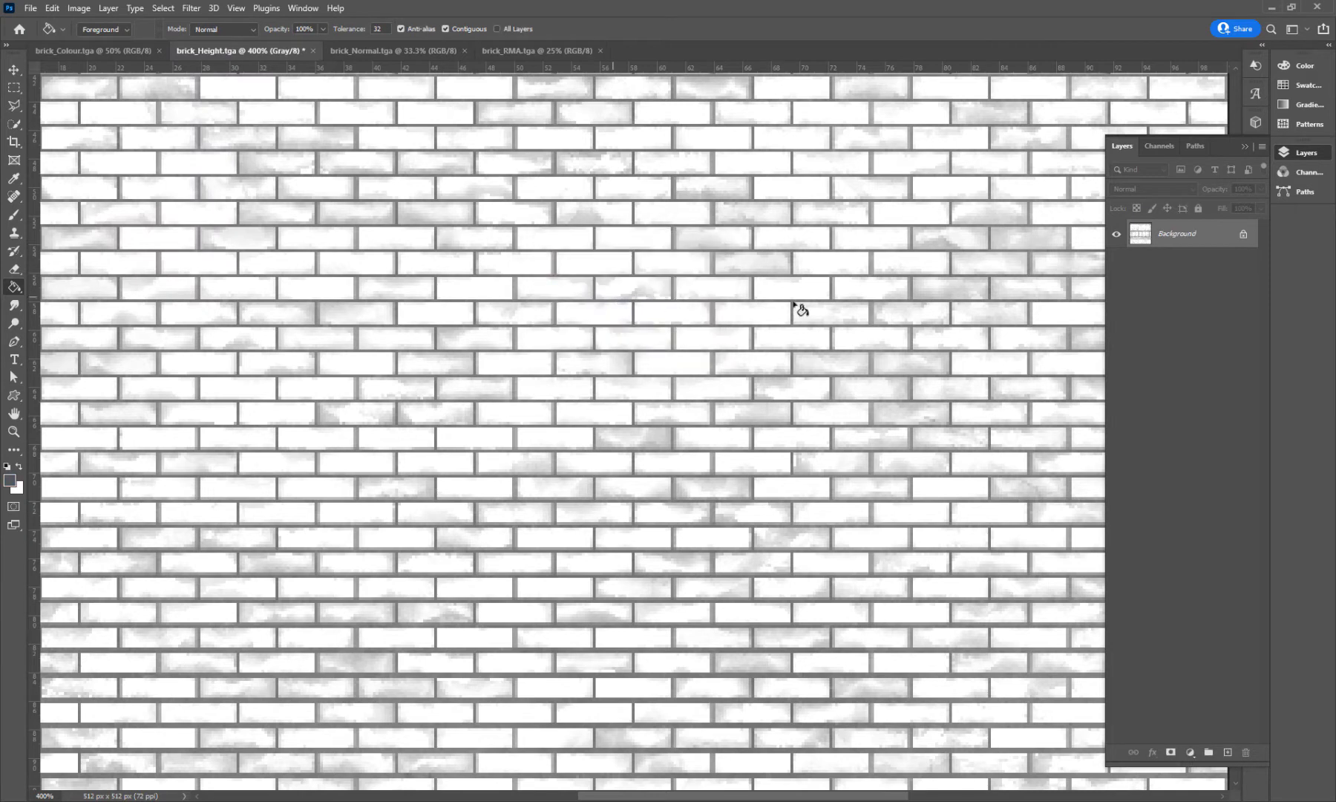
Unlock the height texture's background layer and leave its layer style settings unchanged
click(1244, 235)
double_click(1214, 242)
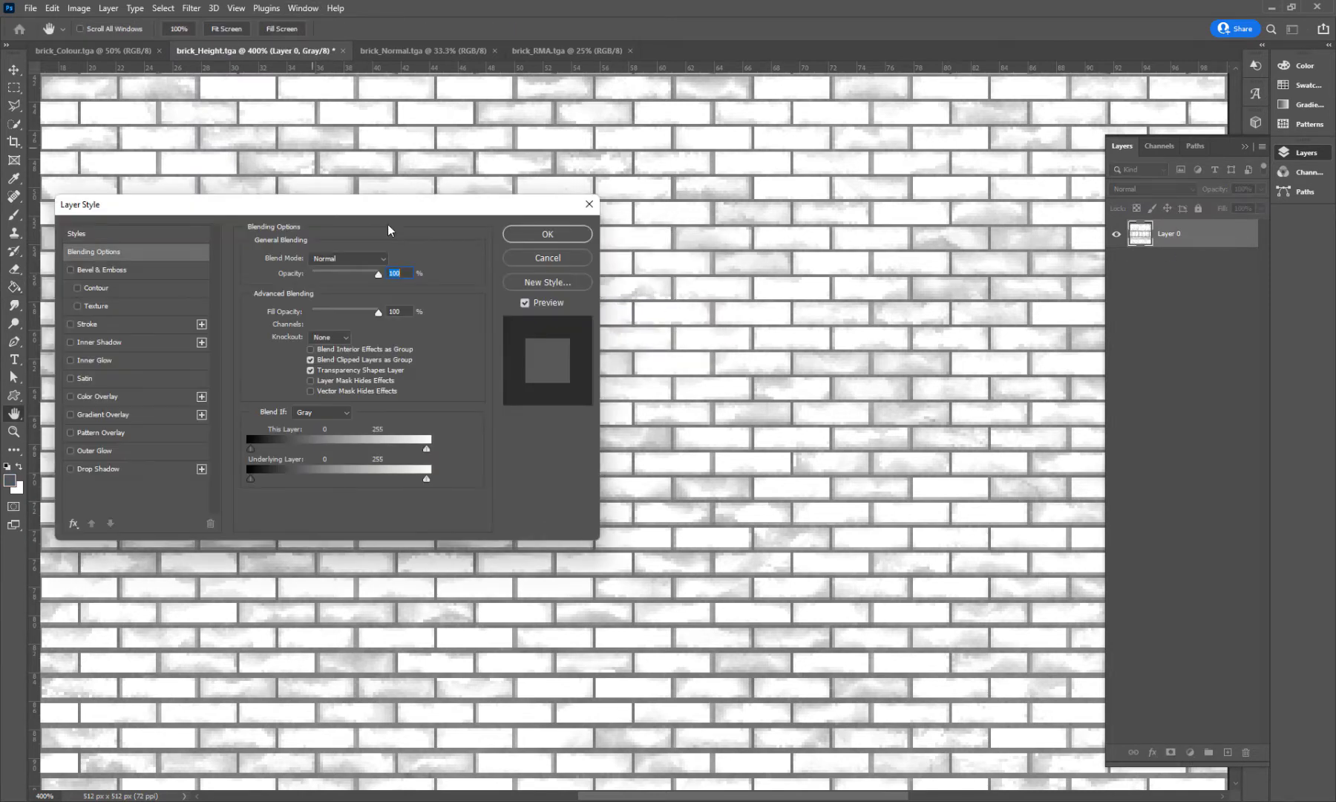
click(590, 203)
Apply a Gaussian Blur with a radius of 0.2 pixels to the height texture
click(191, 8)
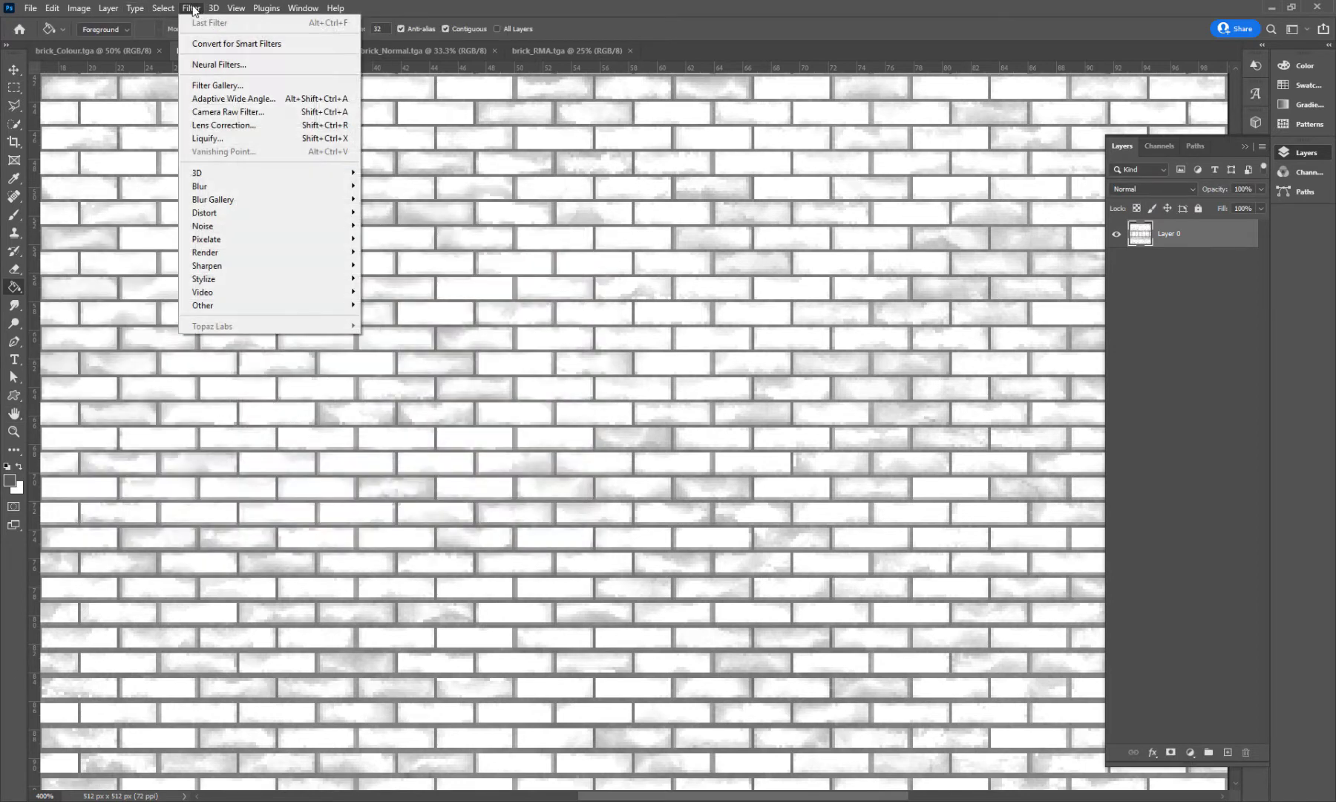
click(190, 9)
click(190, 9)
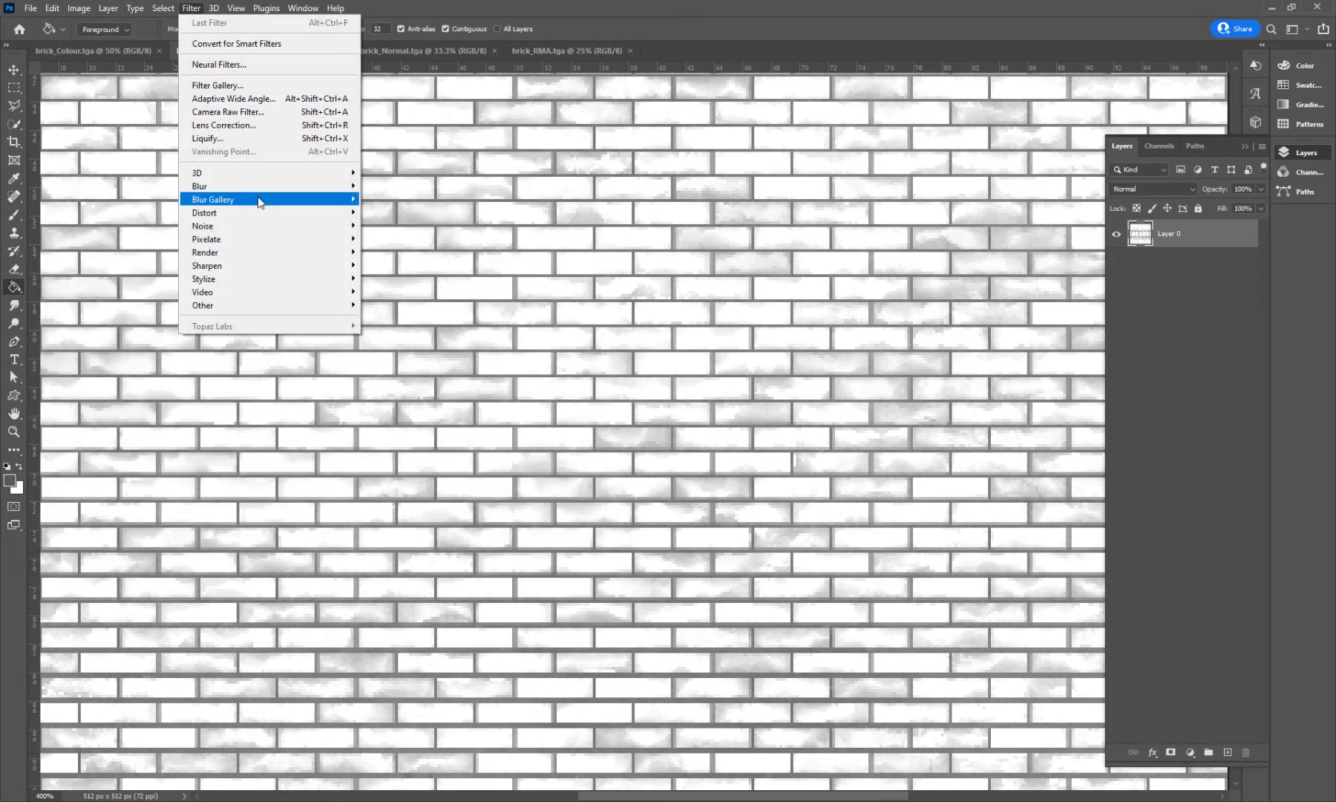
mouse_move(333, 199)
mouse_move(278, 187)
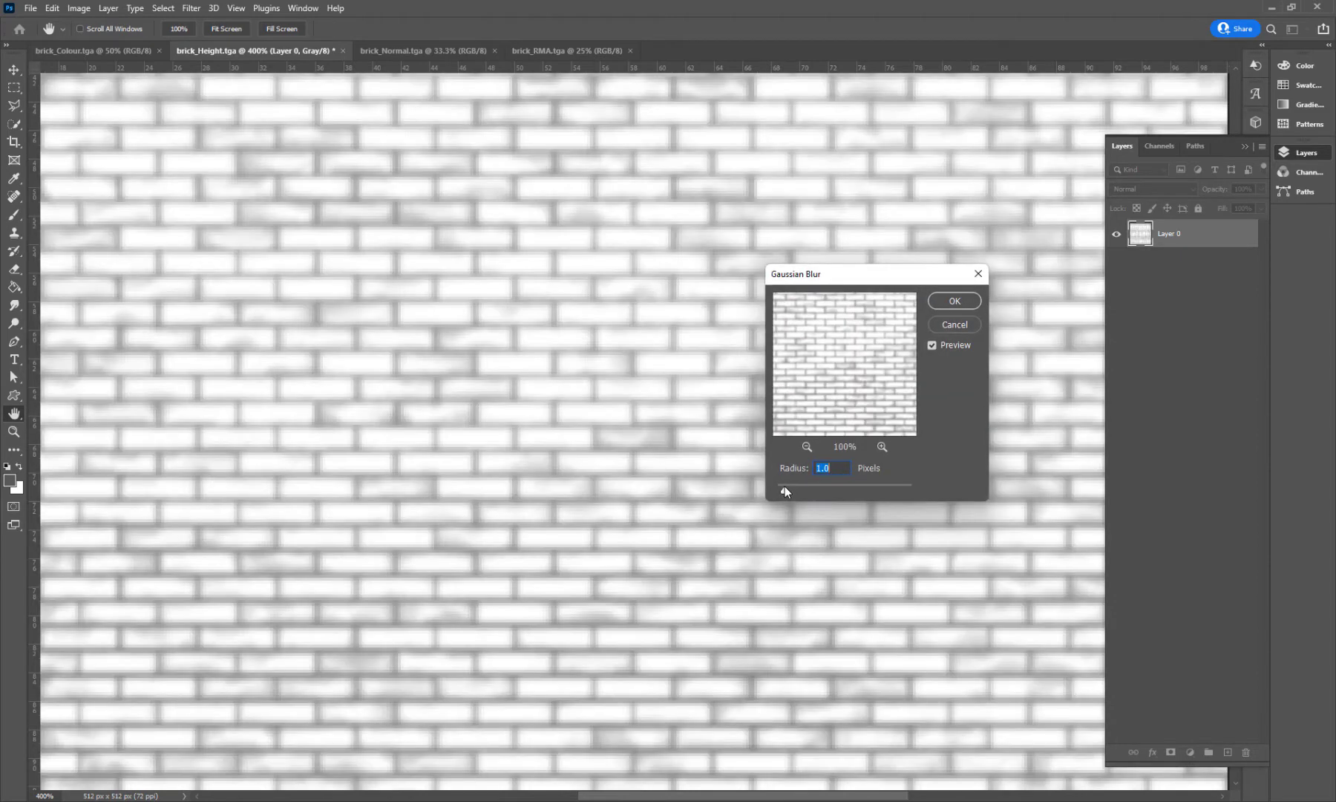
drag(785, 486, 777, 489)
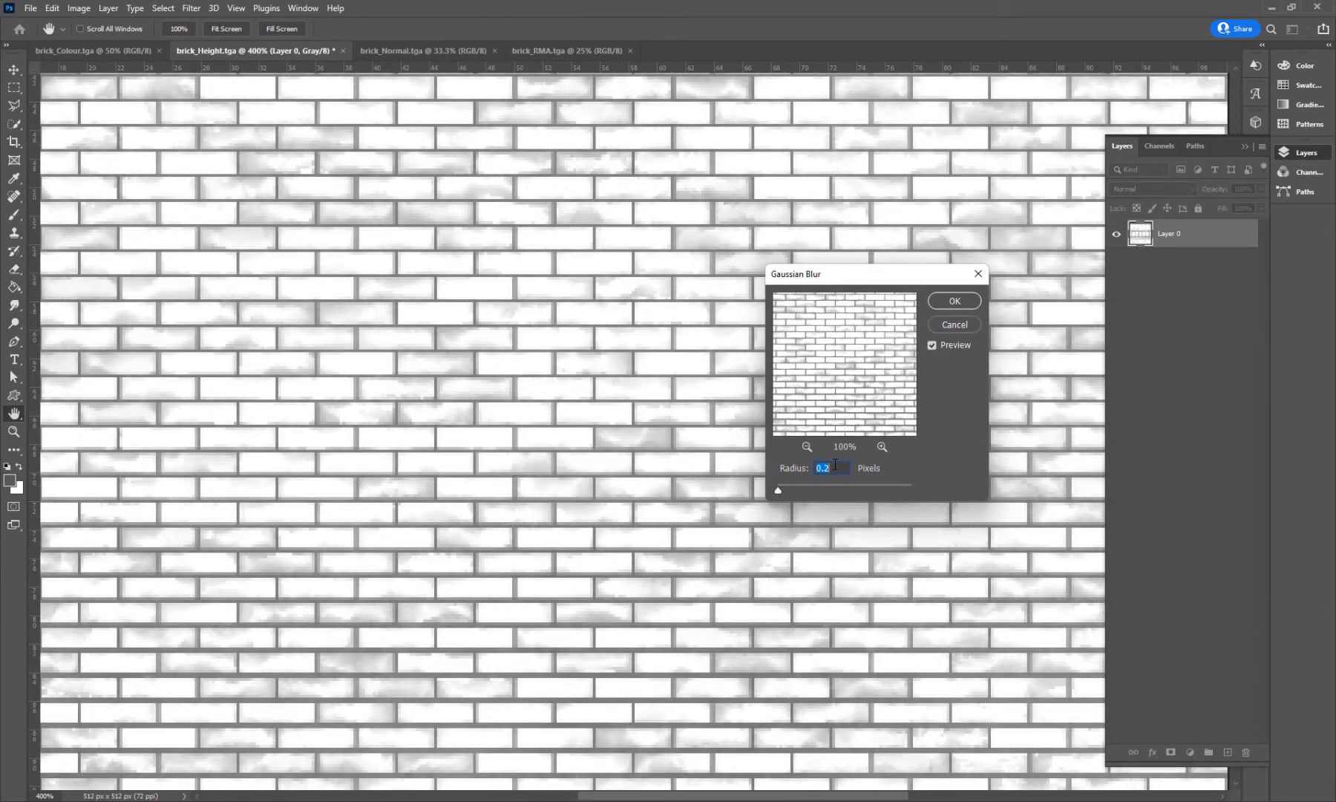
key(Return)
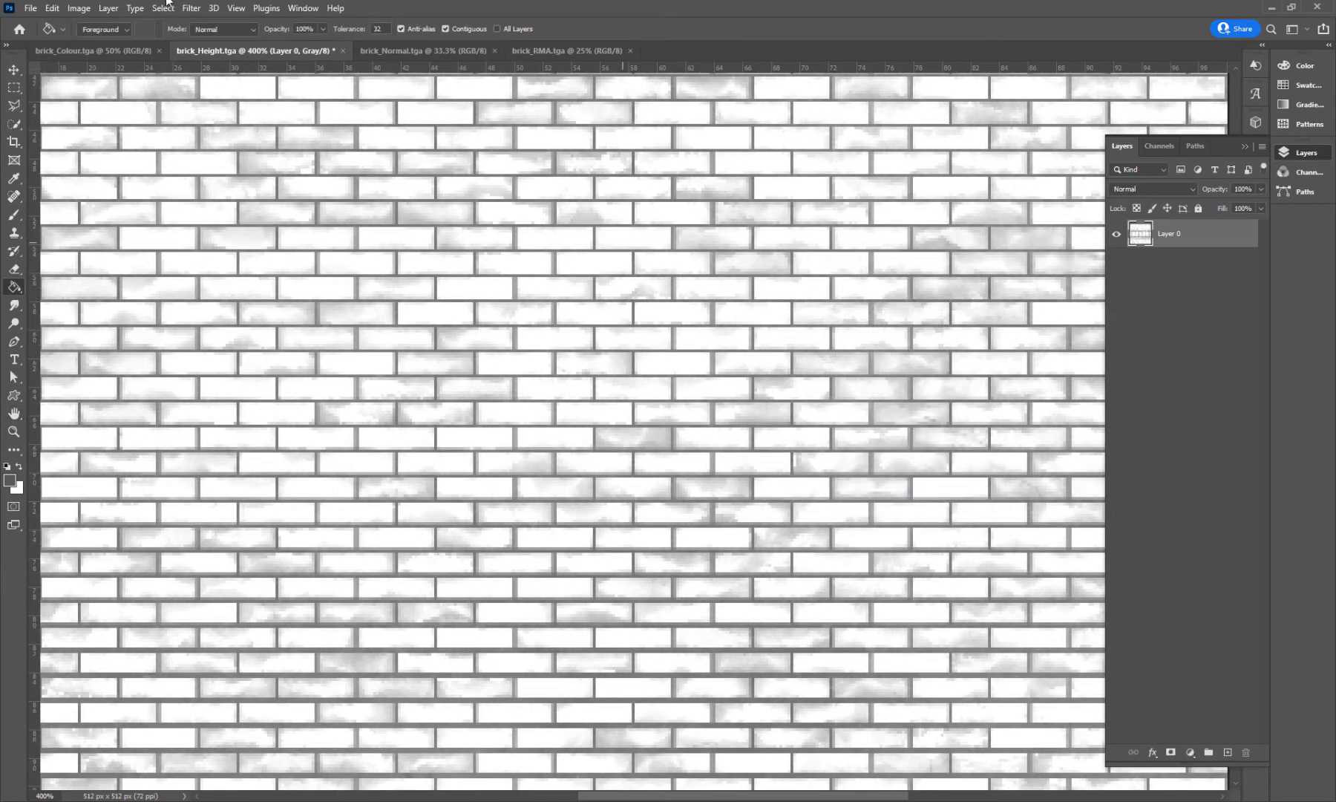
Apply another Gaussian Blur to the height texture, trying a 0.5-pixel radius before settling on 0.3 pixels
click(236, 9)
click(191, 8)
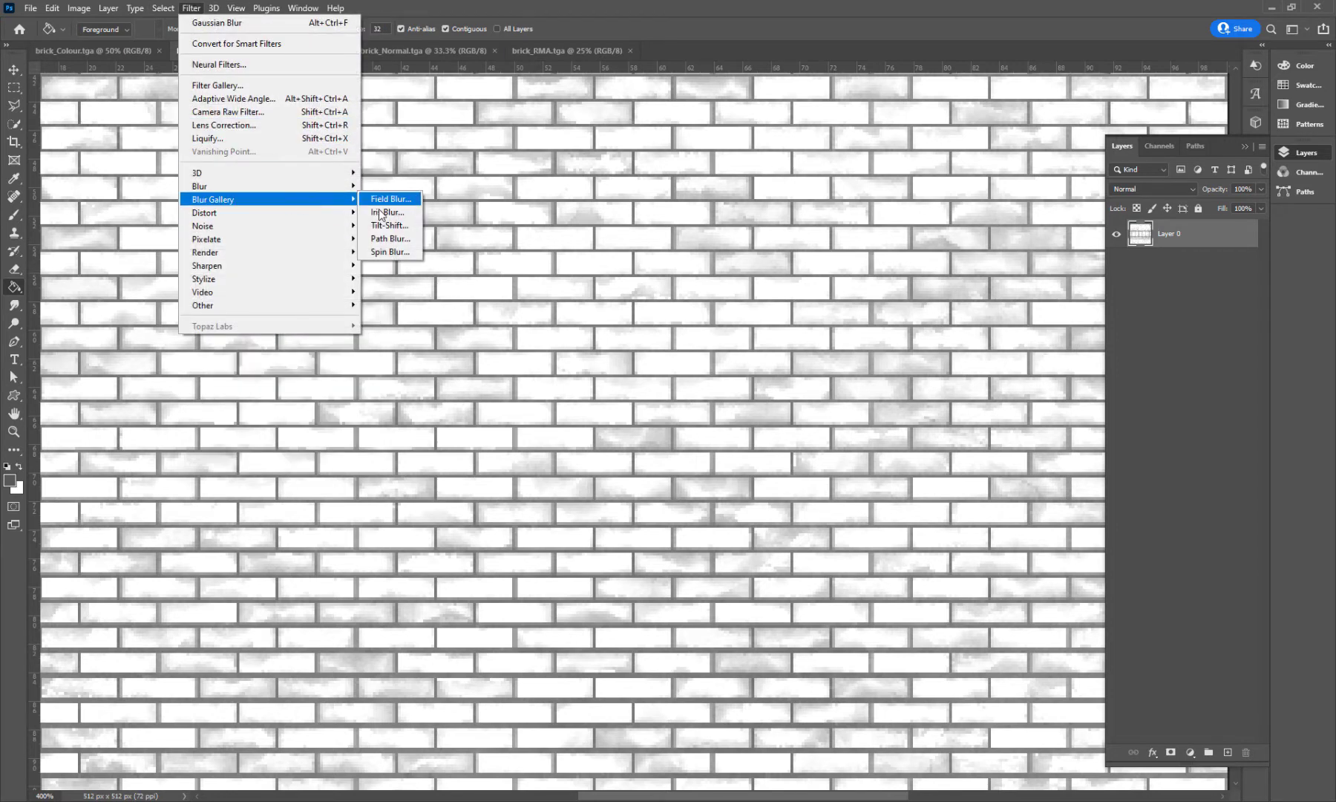
mouse_move(328, 190)
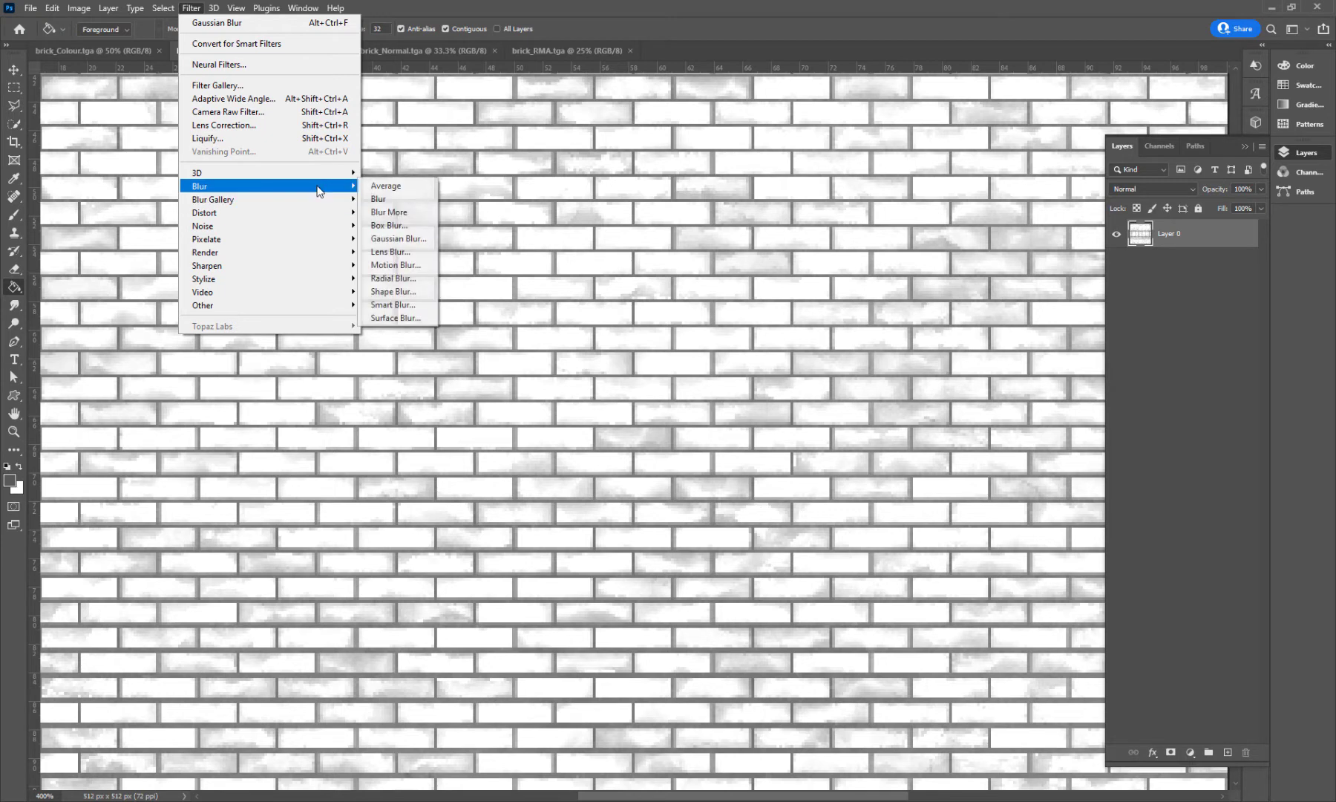
click(398, 239)
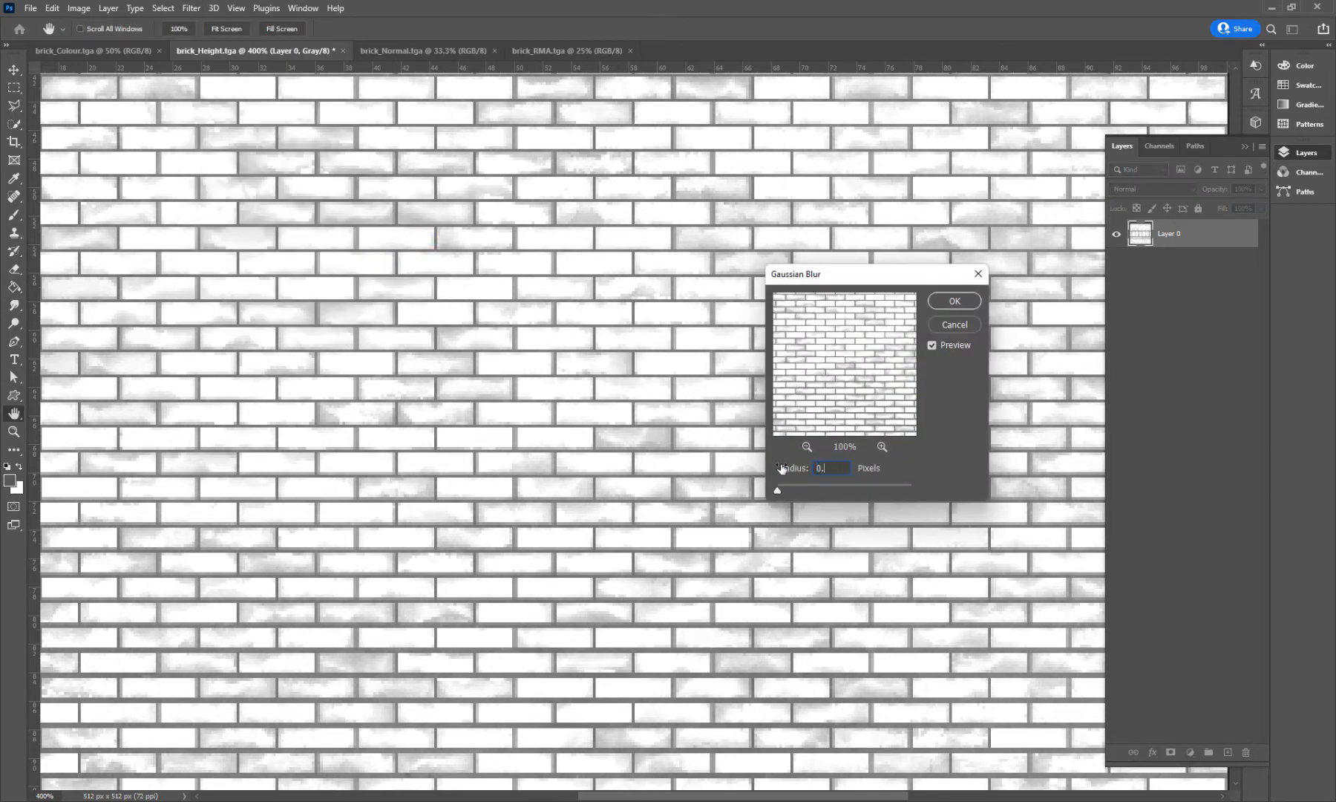
text(0.5)
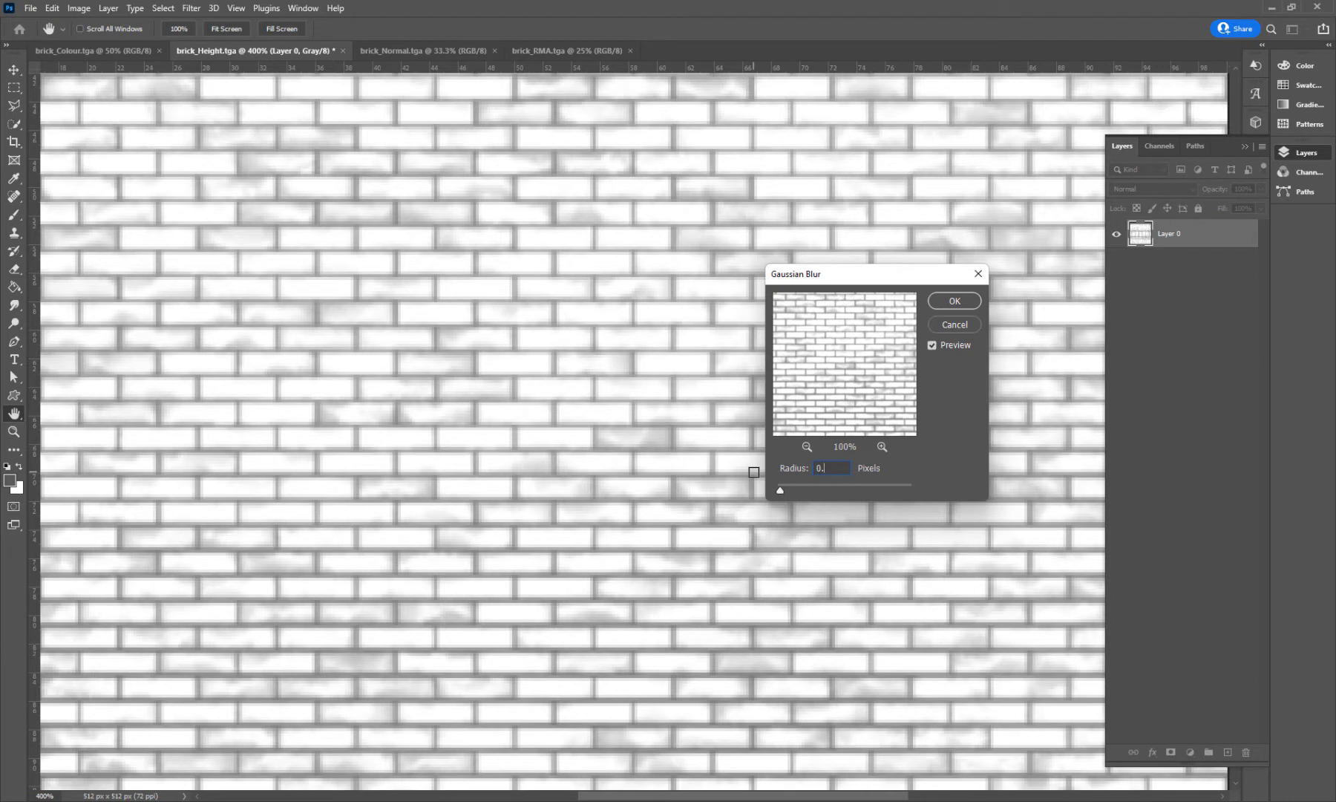
text(2)
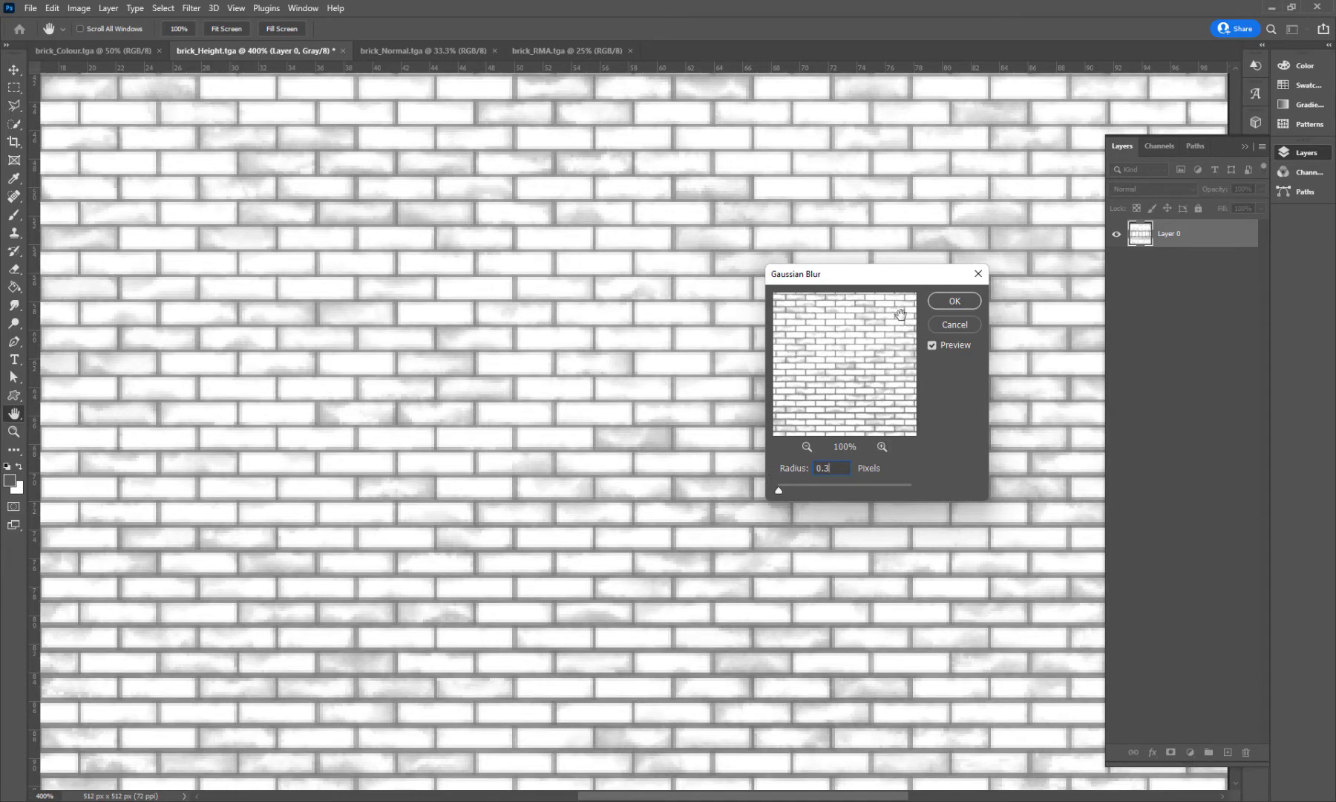
click(956, 301)
Save a copy of the height texture as the Targa file brick_Height_512.tga in the Brick Textures folder
key(g)
key(ctrl+1)
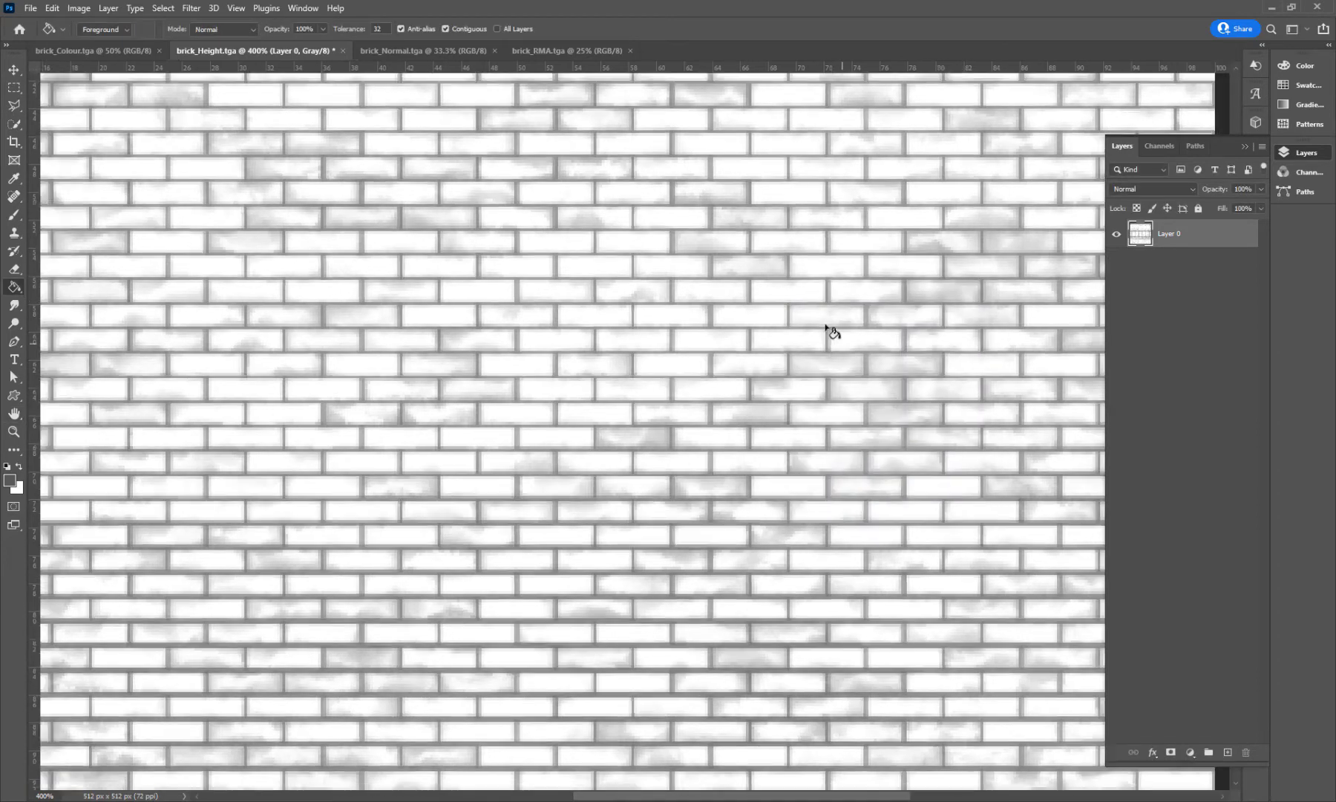
key(ctrl+alt+s)
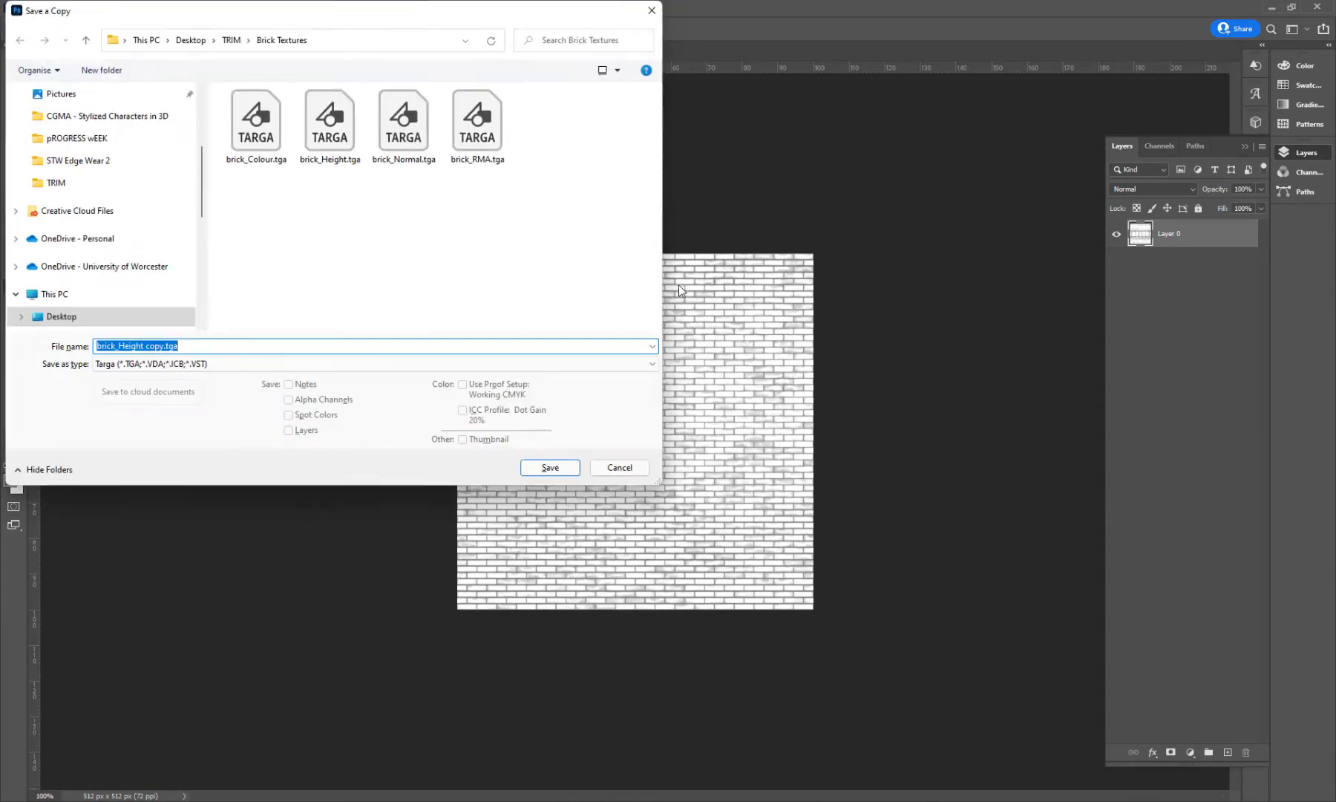
click(330, 123)
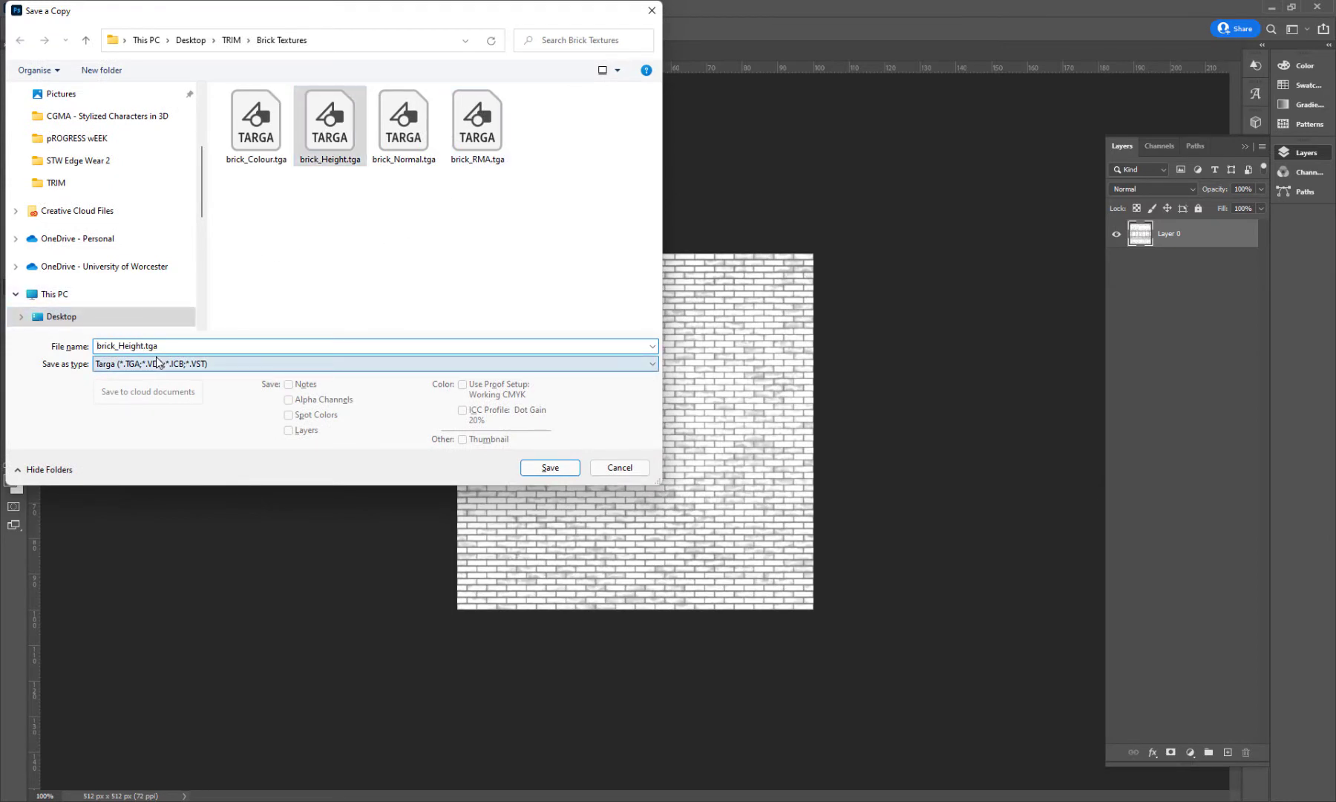
text(_512)
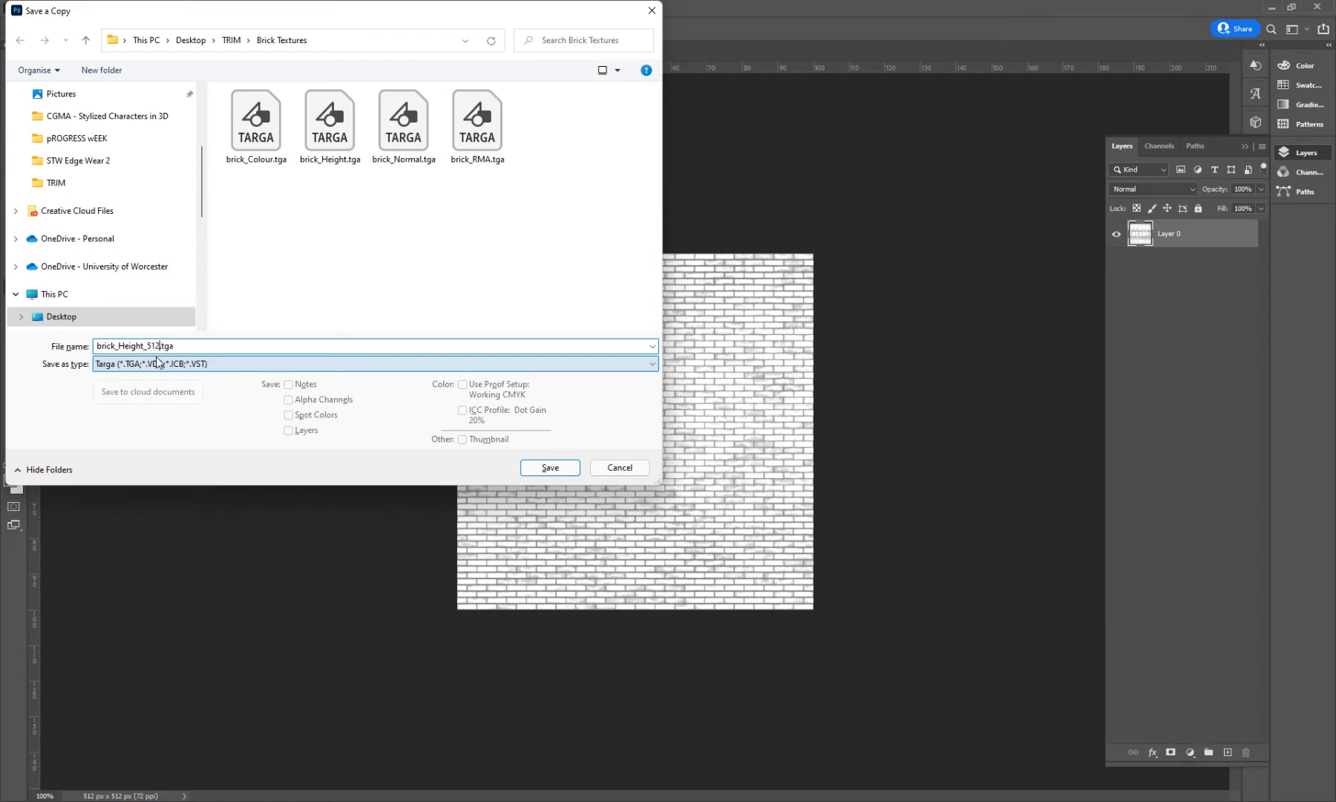
key(Return)
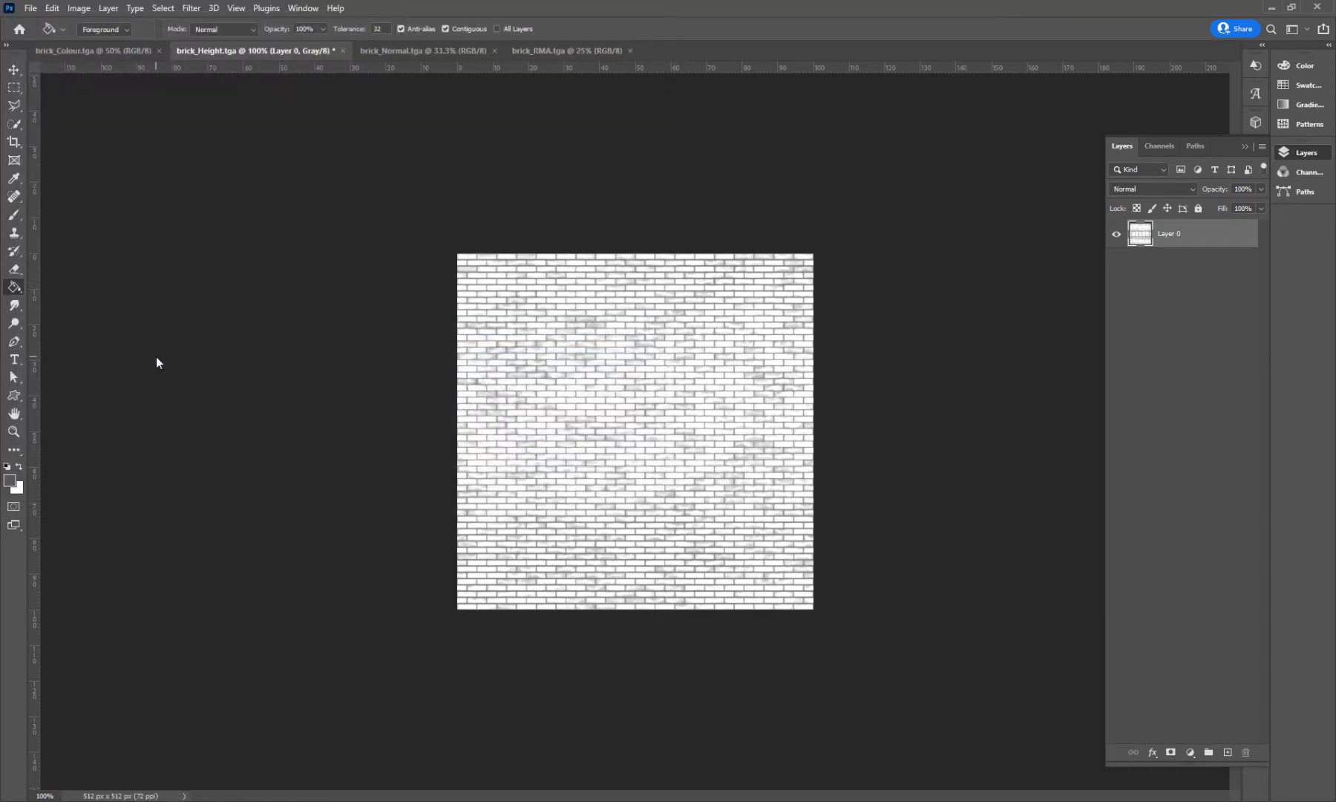
Minimize the image editor and the Brick Textures folder, and bring the Unreal Project Browser into a comfortable position
click(1268, 8)
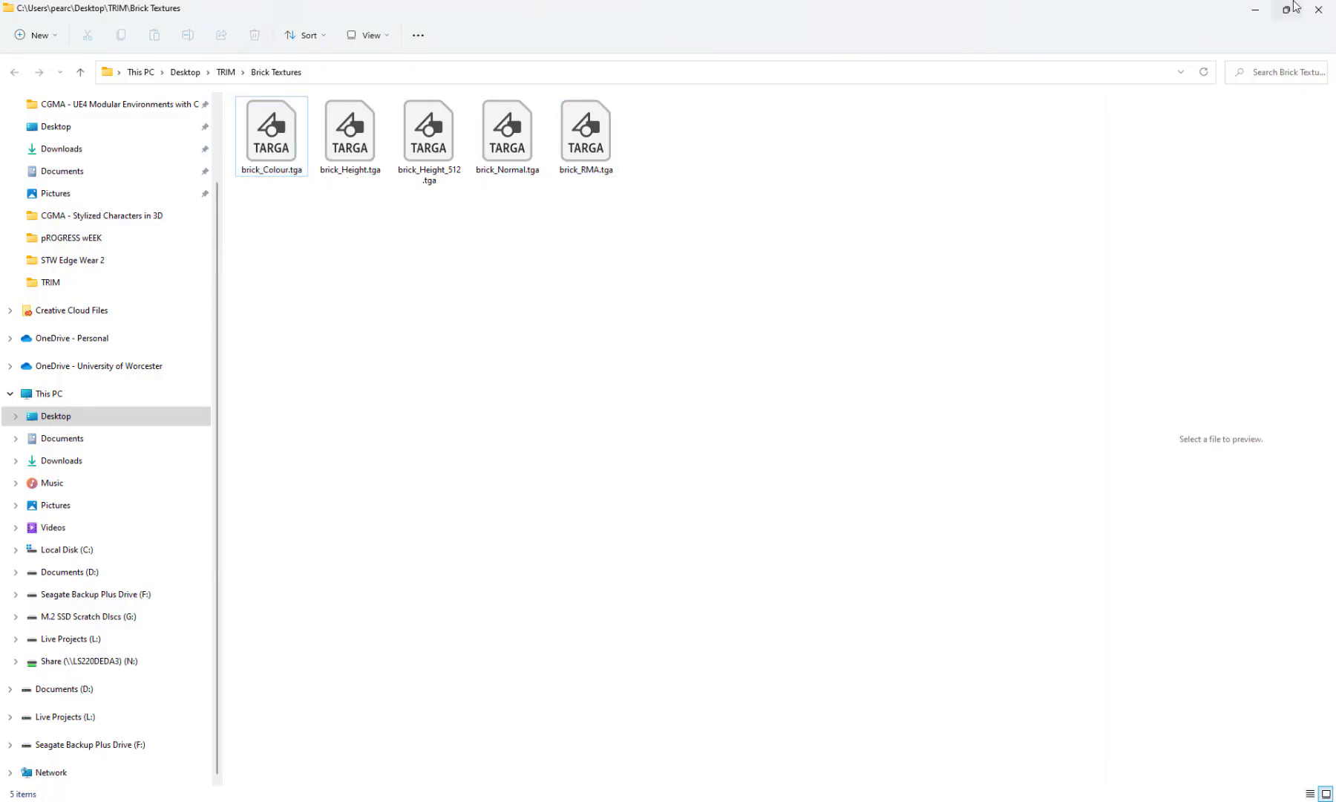
click(1261, 9)
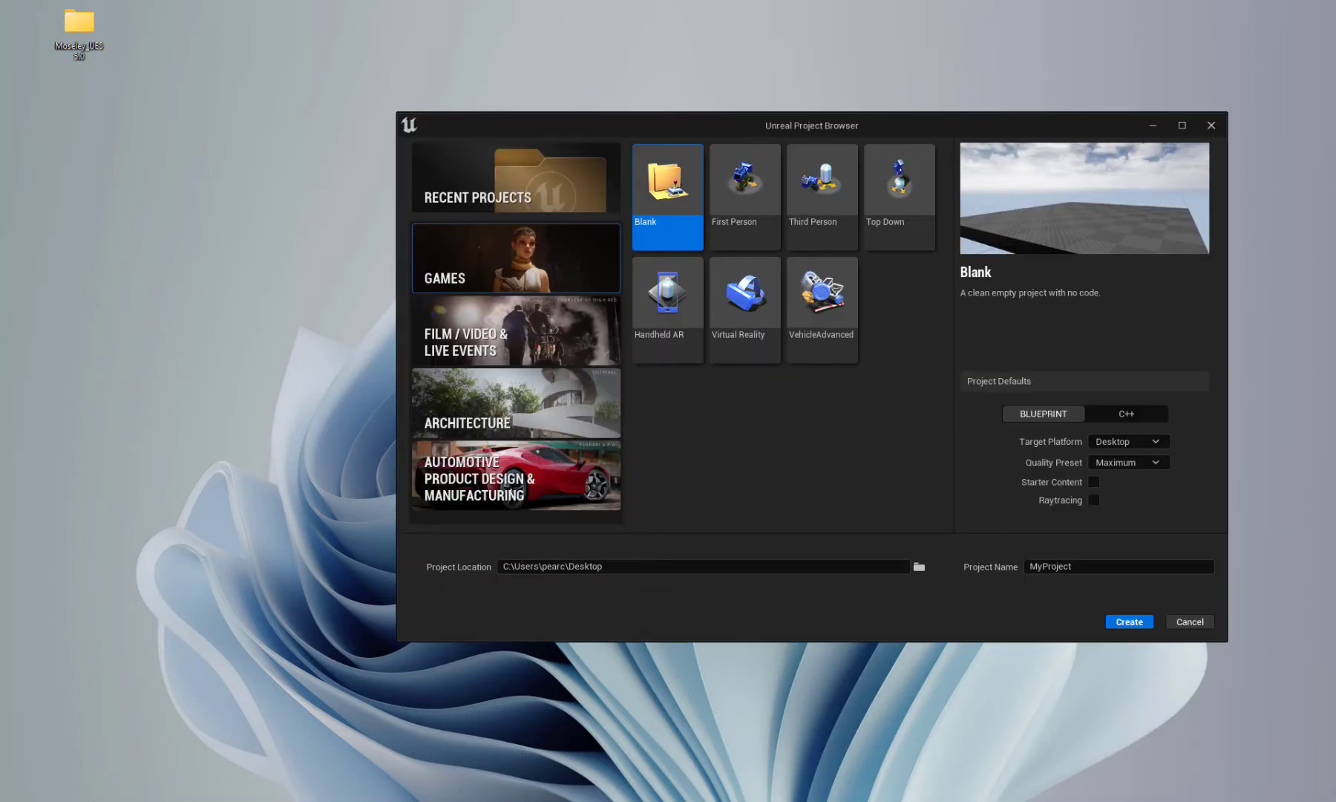
drag(542, 132, 490, 83)
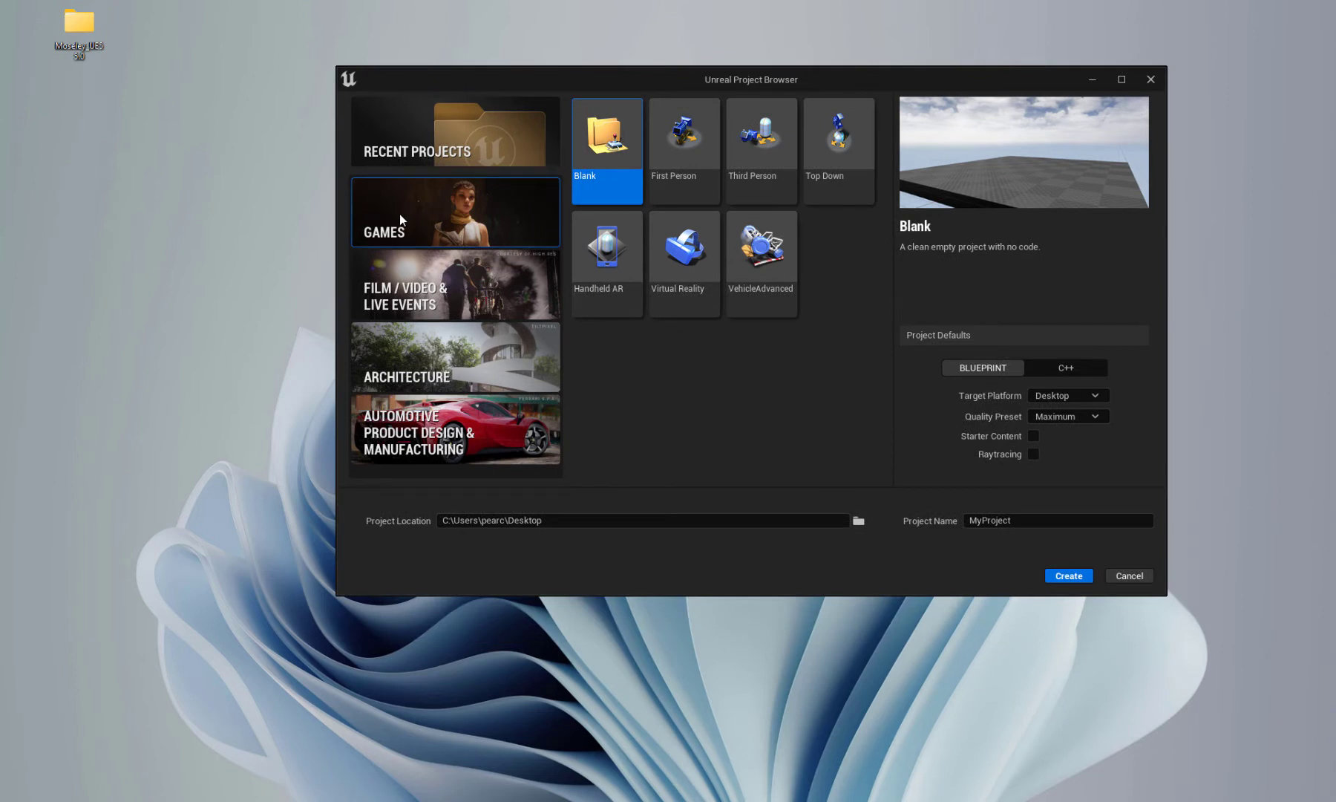
drag(825, 81, 831, 109)
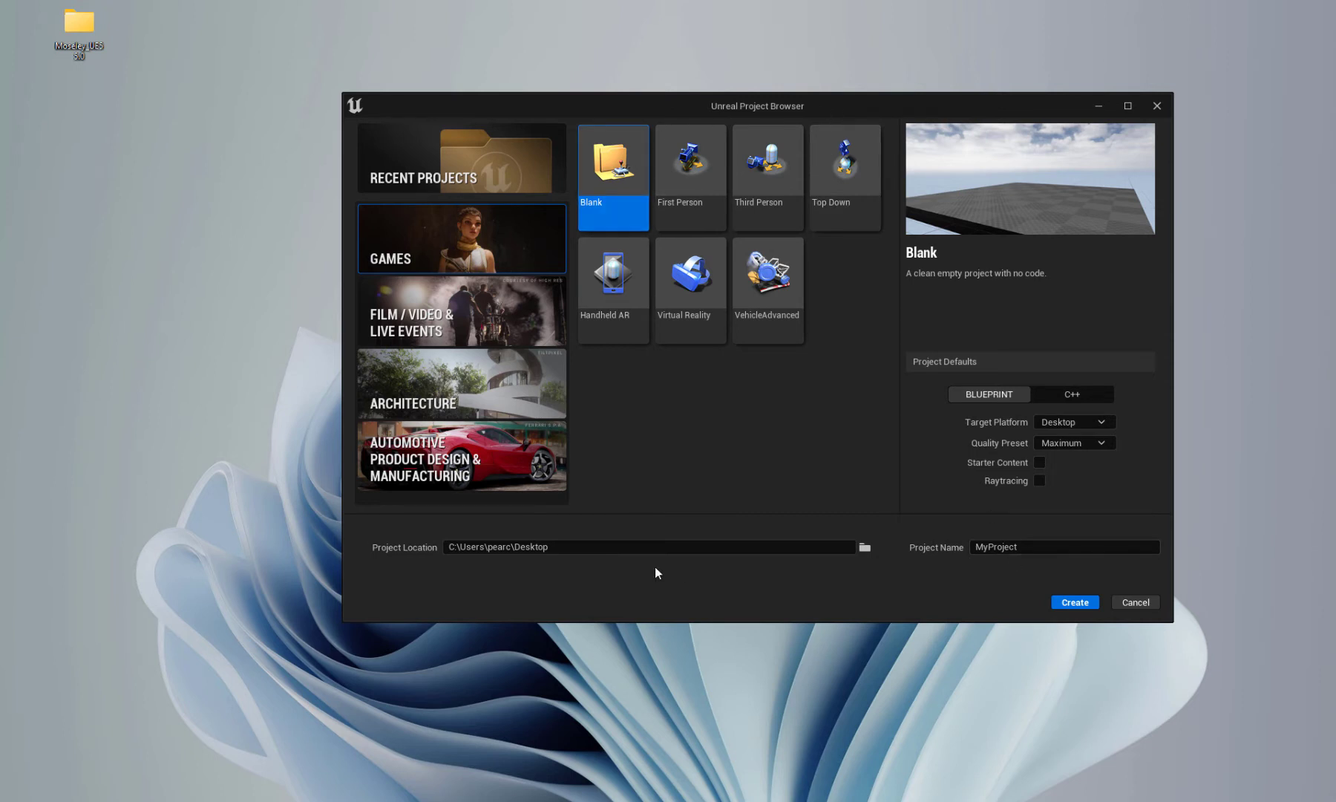
Name the blank Games project TEst and create it on the Desktop with the default Blueprint settings
click(1036, 549)
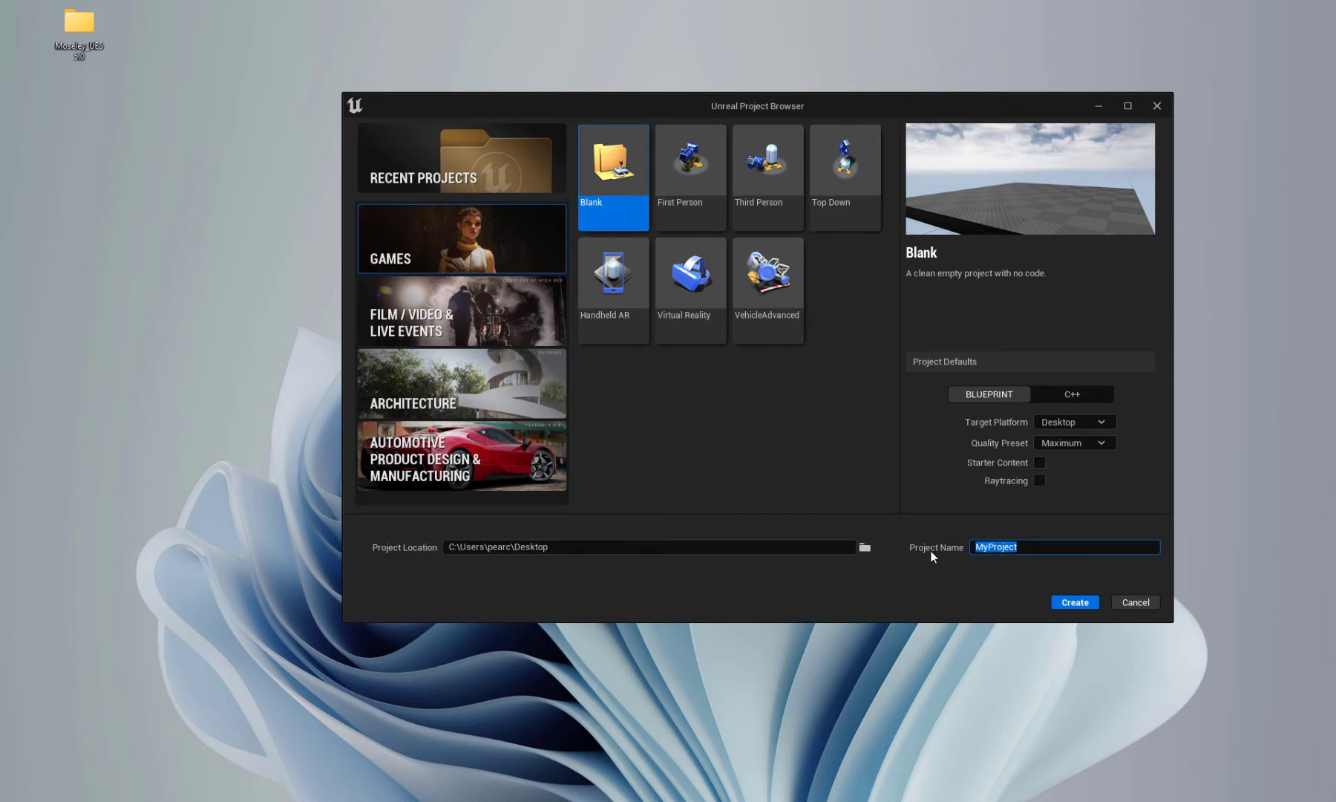
text(Bri)
key(BackSpace)
key(BackSpace)
key(BackSpace)
text(TEst)
click(1070, 605)
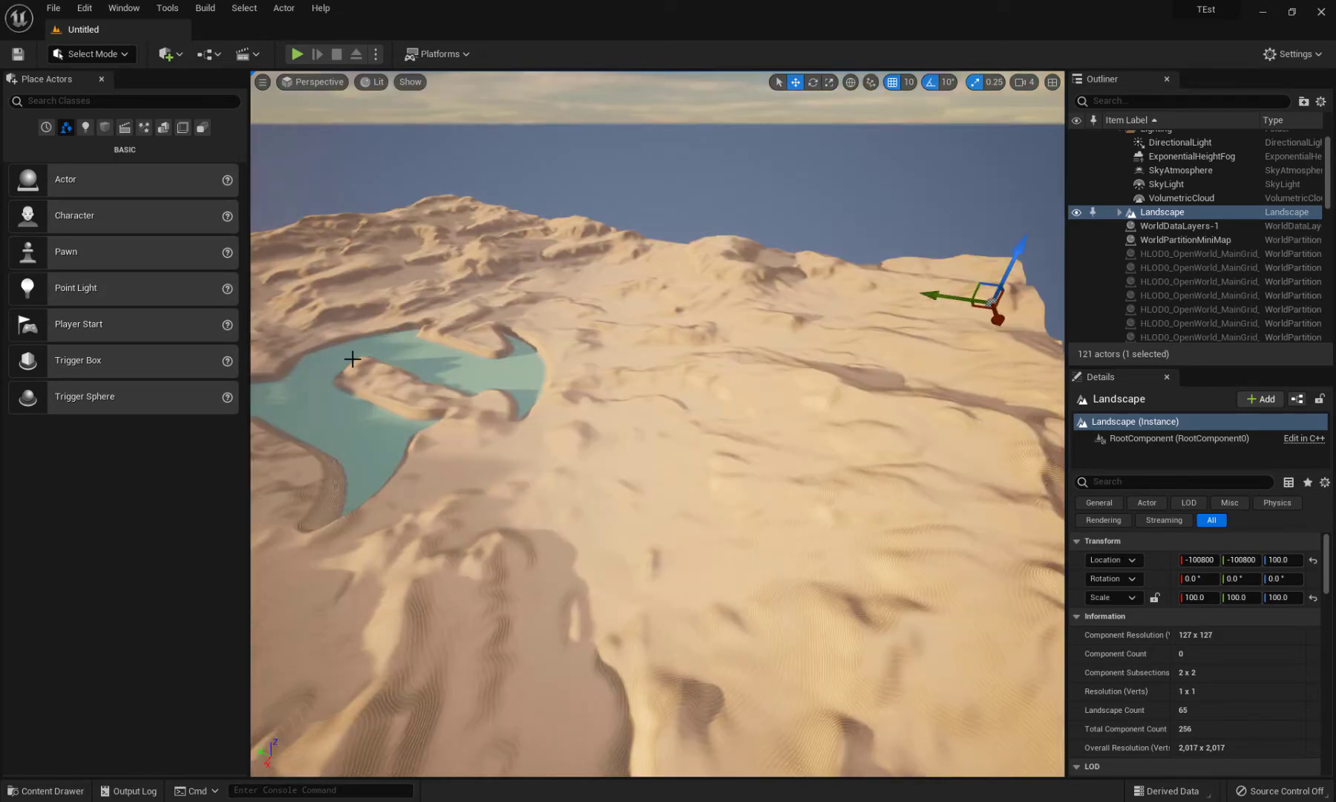
Try hiding the Landscape actor in the default level, and restore its visibility
right_drag(352, 361, 352, 361)
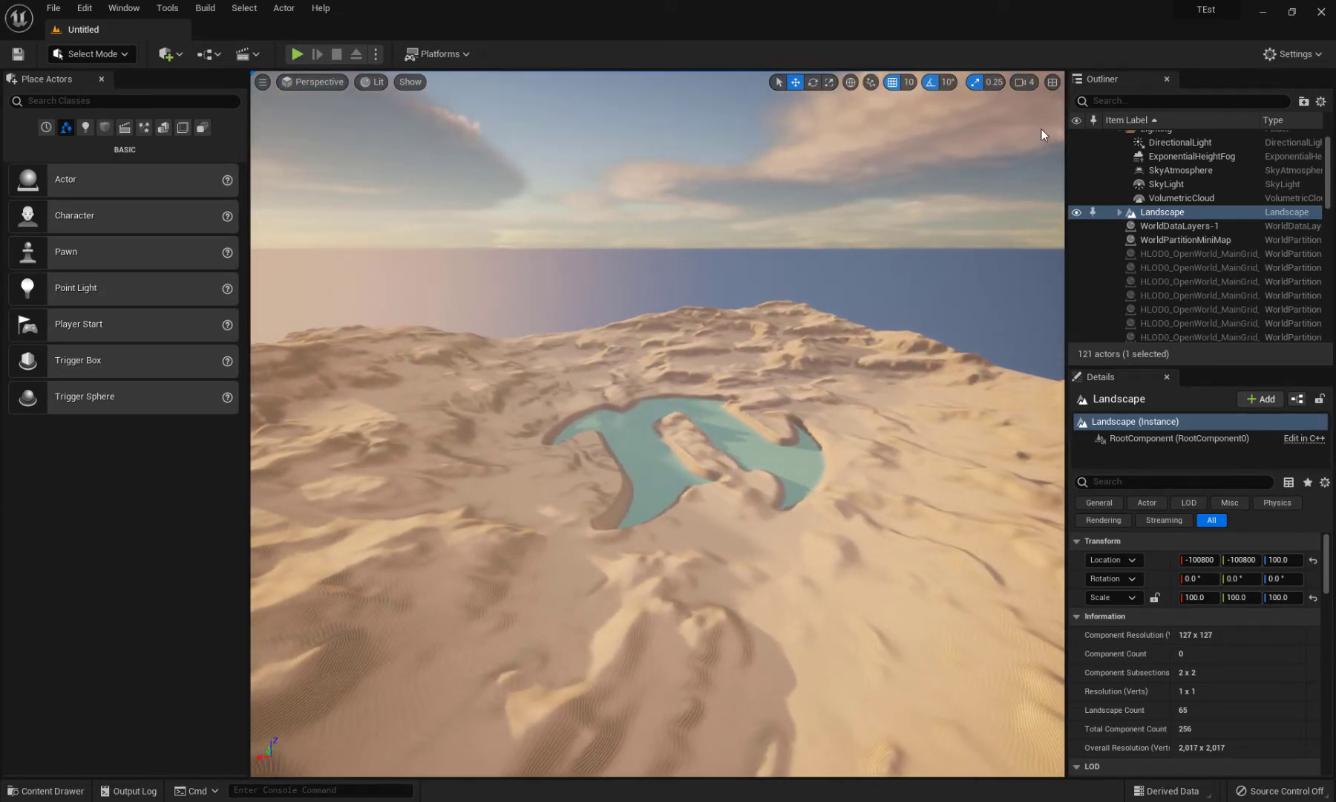
scroll(1129, 179, up, 1)
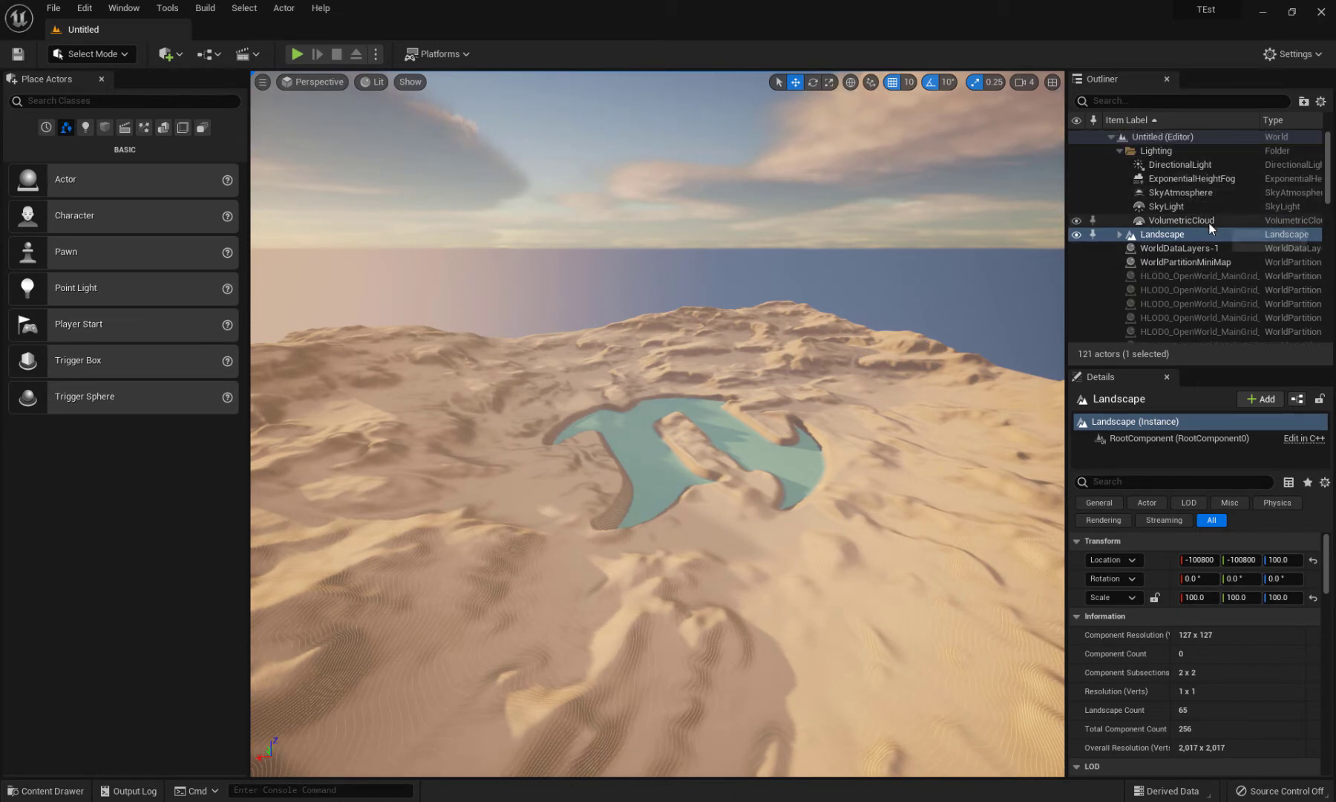
shift+click(1186, 262)
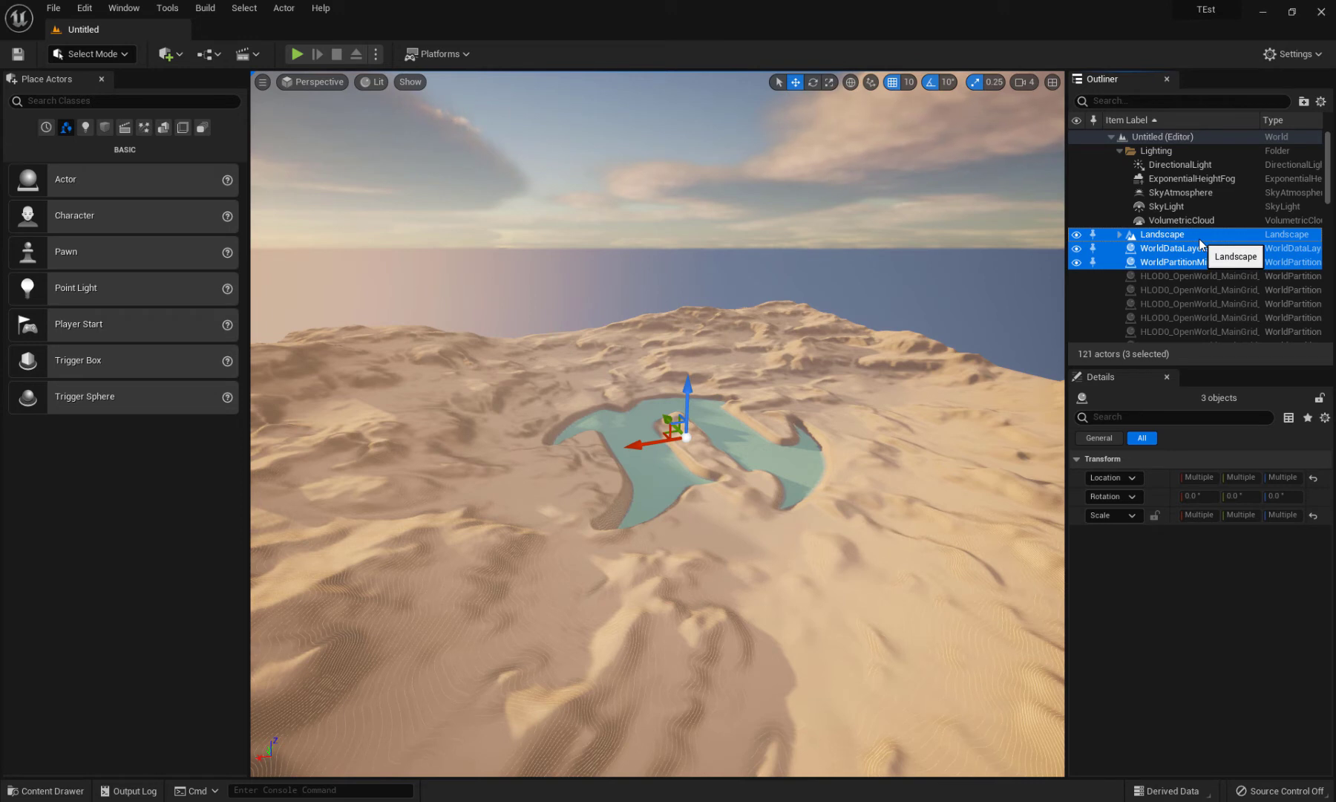
click(1189, 237)
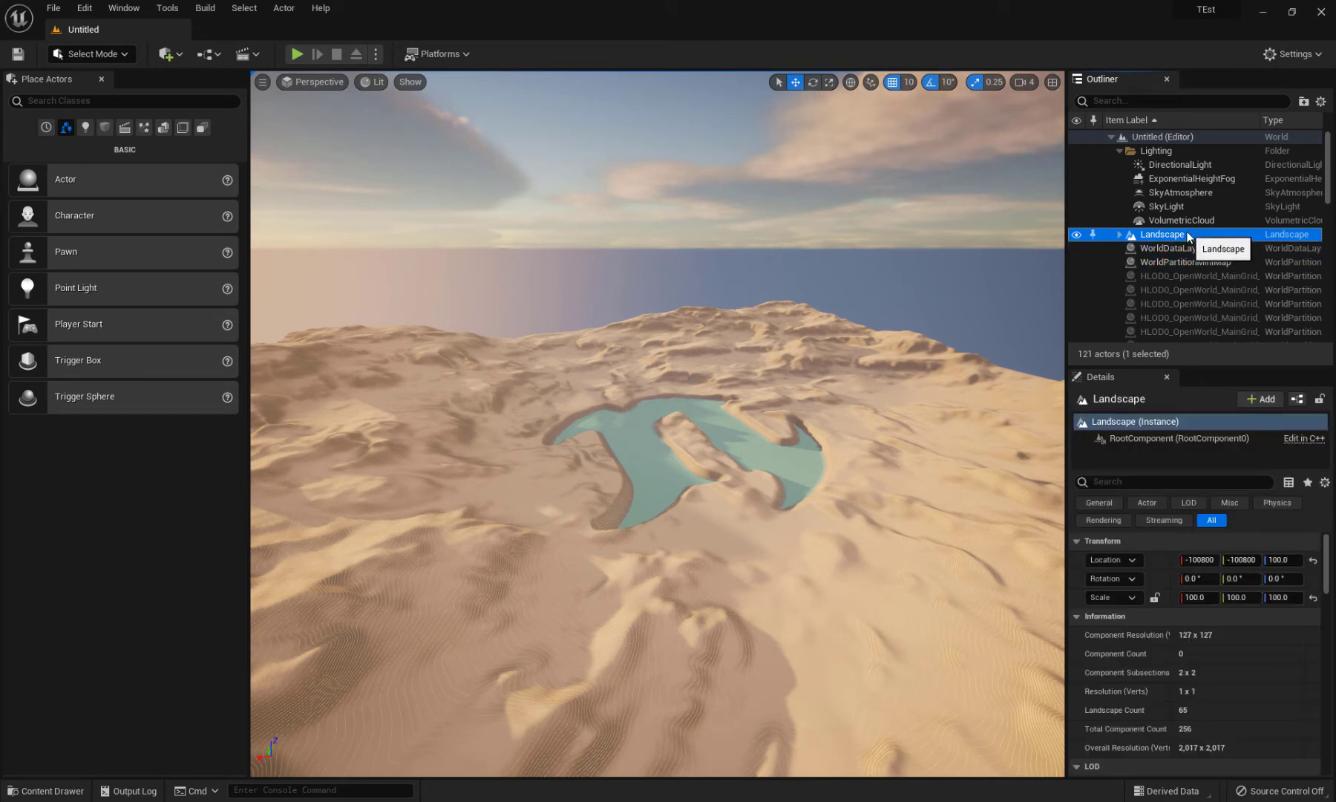
click(1076, 234)
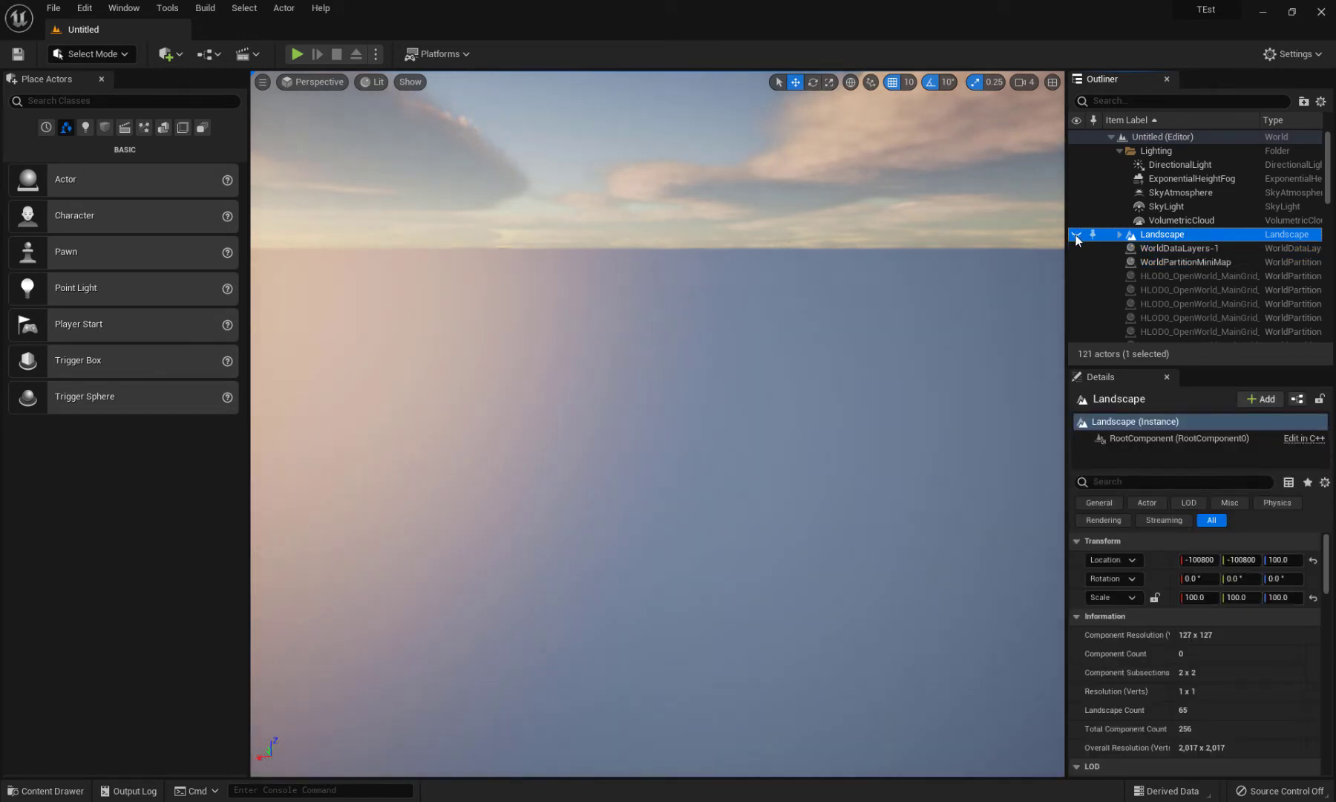
click(1076, 235)
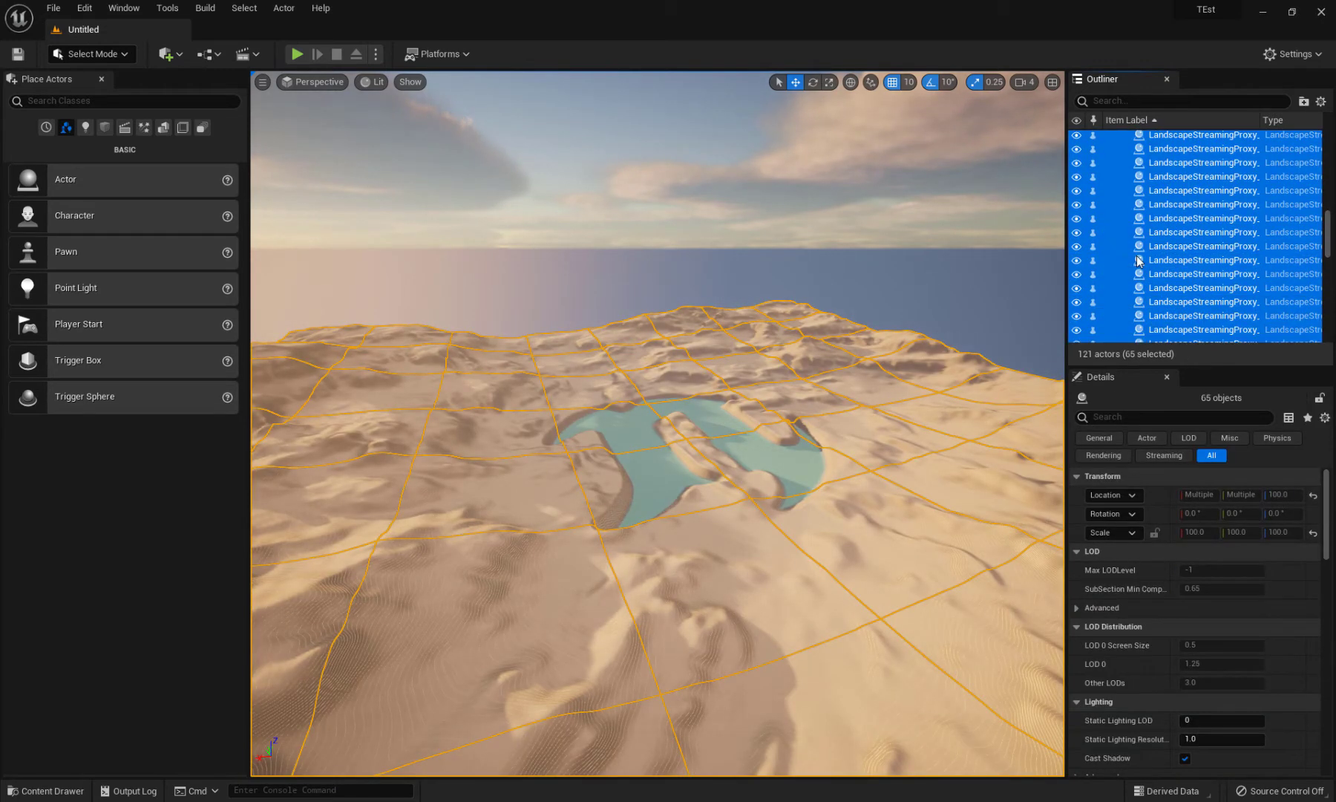
Collapse the Landscape's streaming proxies in the actor list and unpin the Landscape actor
scroll(1140, 256, up, 5)
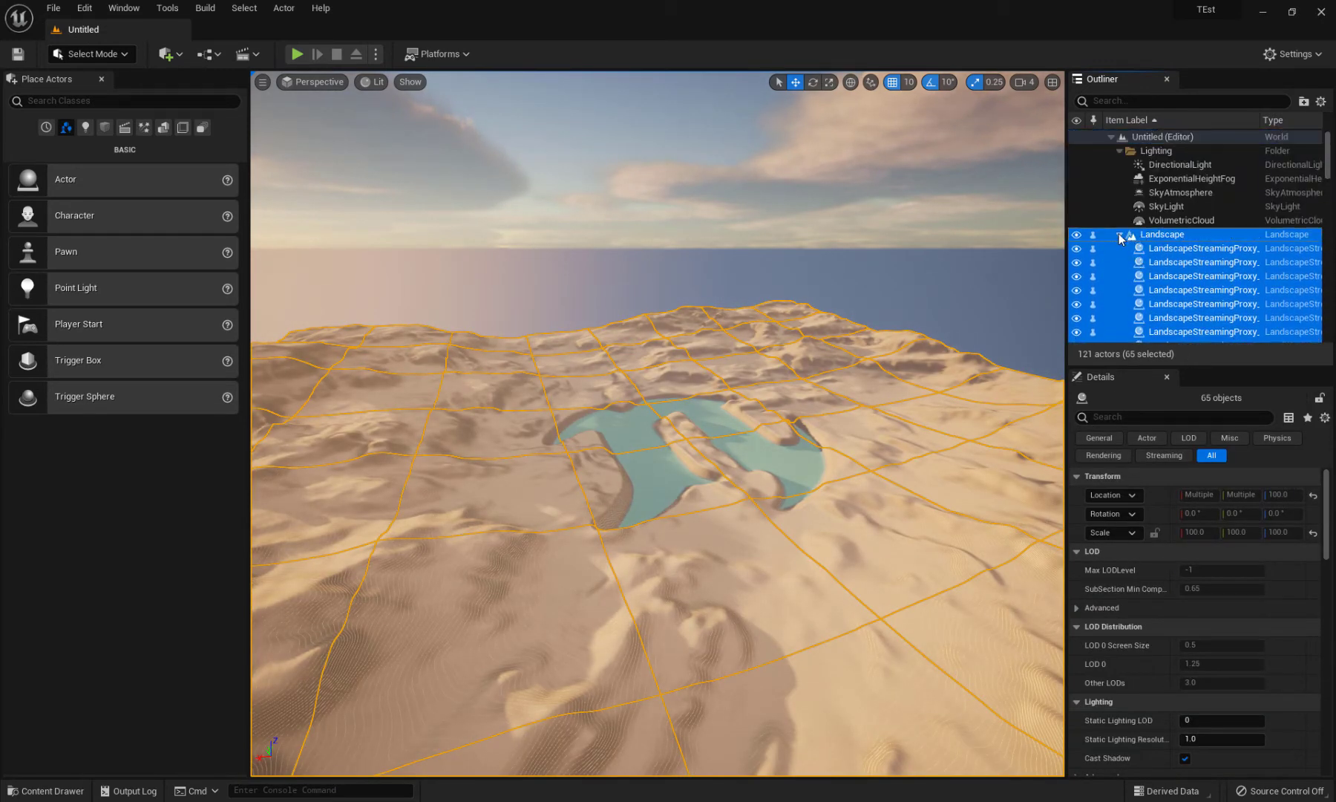
click(1120, 236)
key(F2)
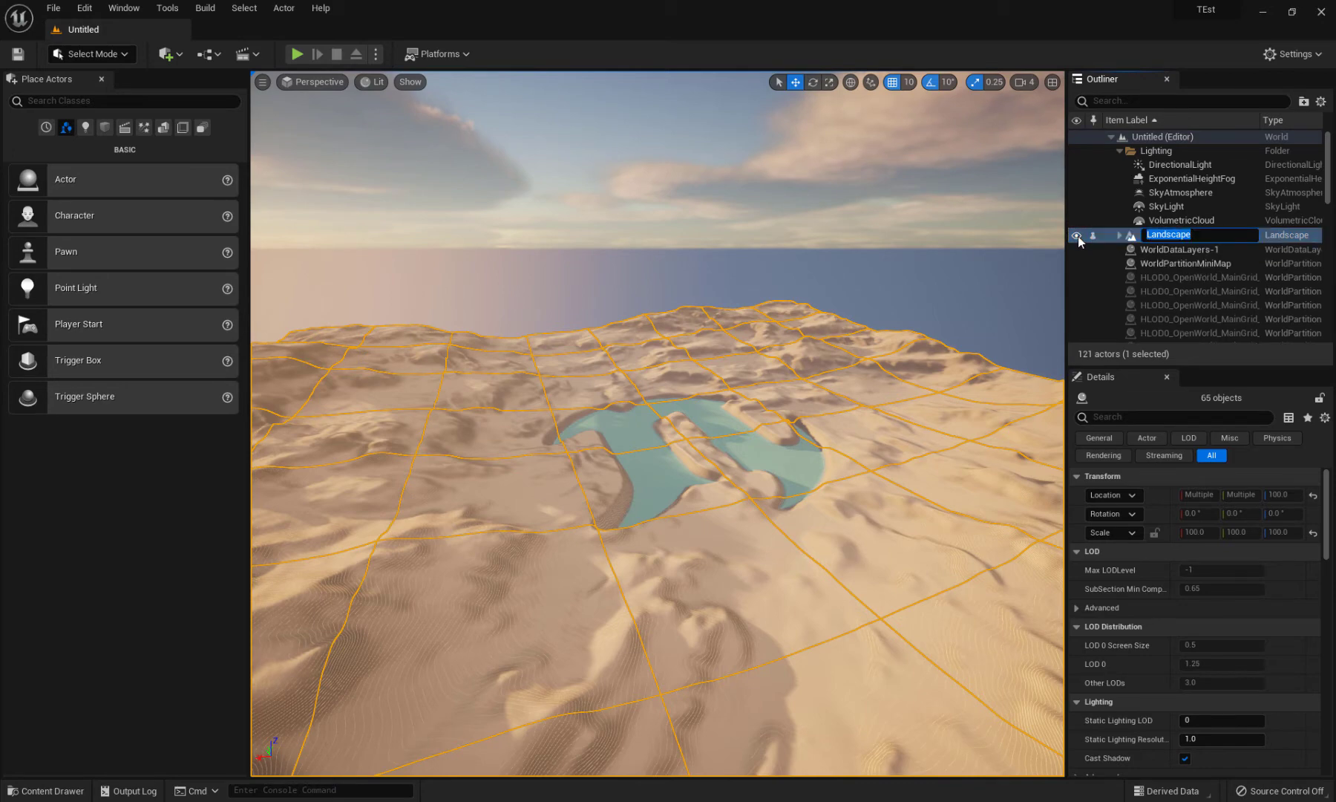
click(1228, 238)
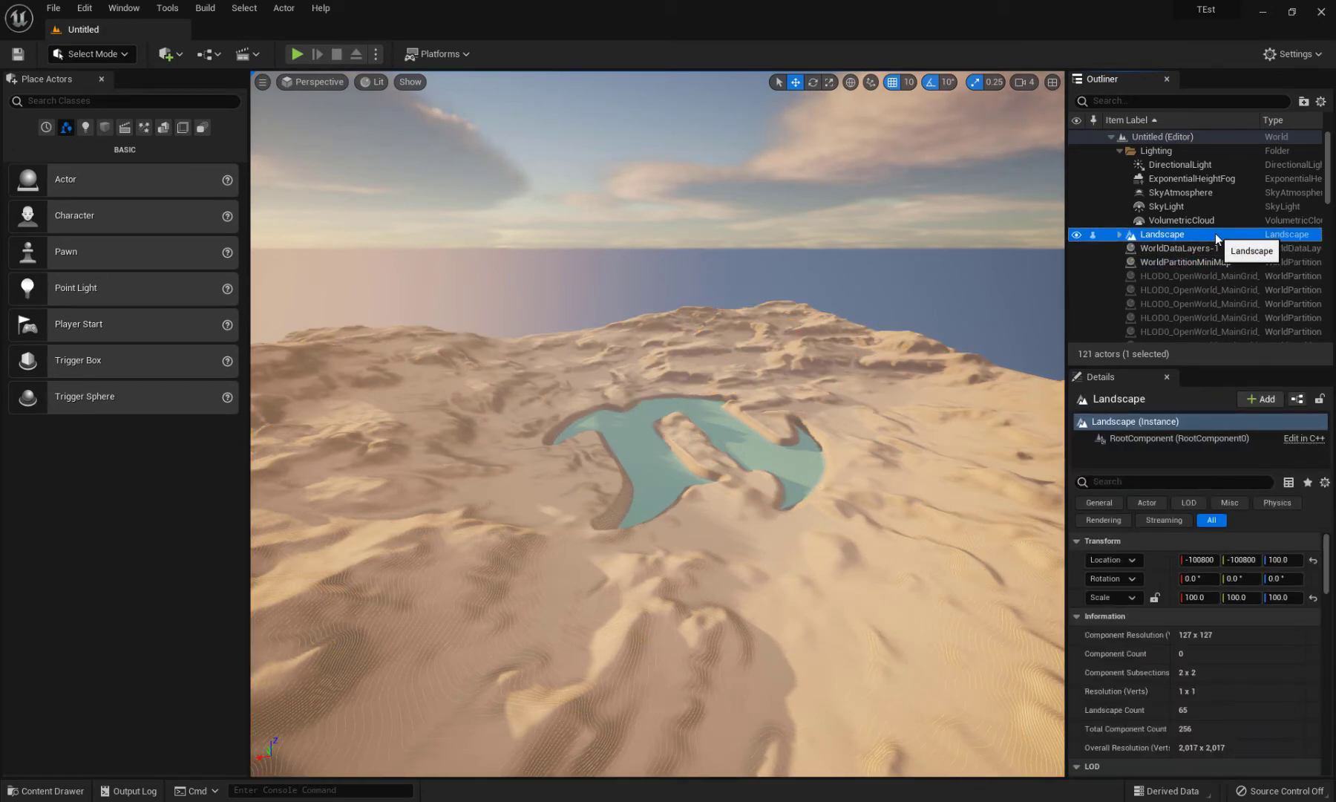
right_click(1230, 235)
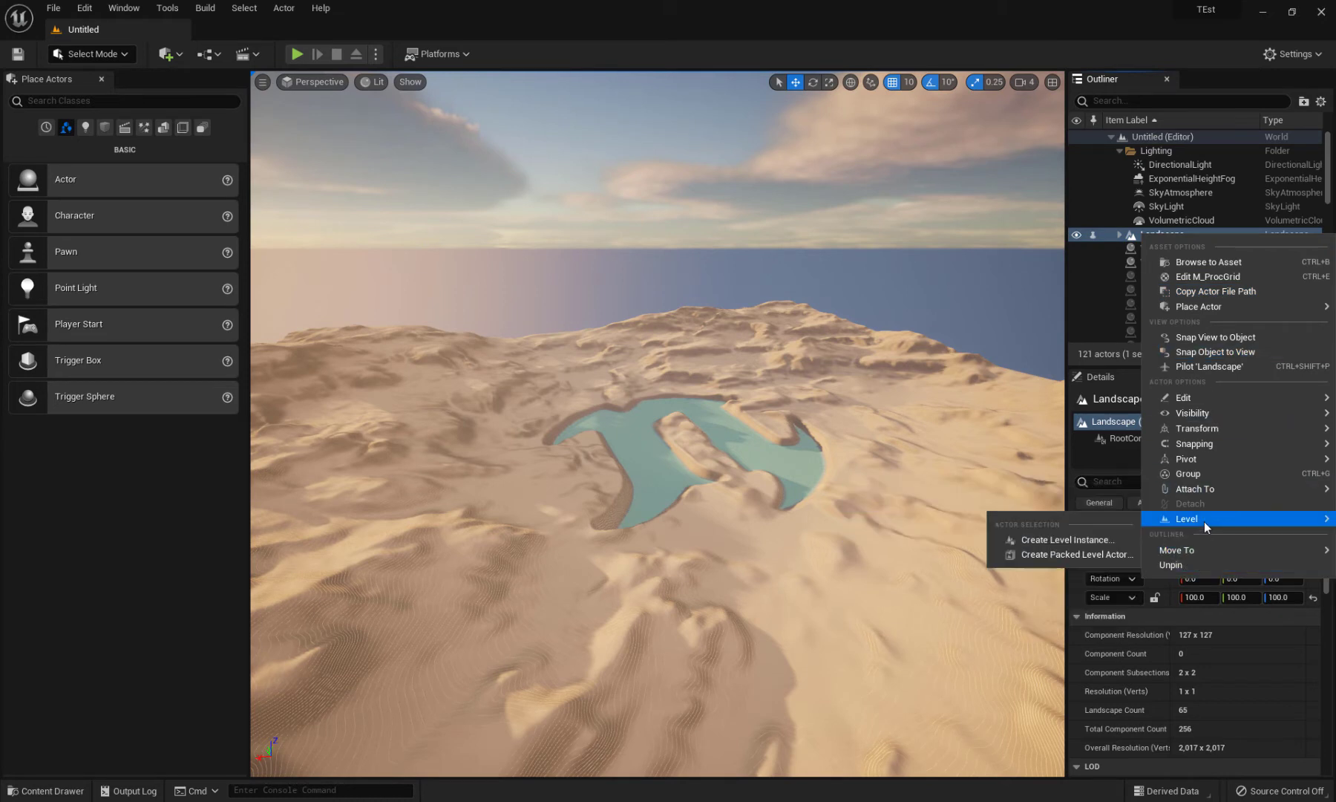
click(1179, 564)
Browse to the asset behind the Landscape actor and look through the project's content folders
right_click(1188, 236)
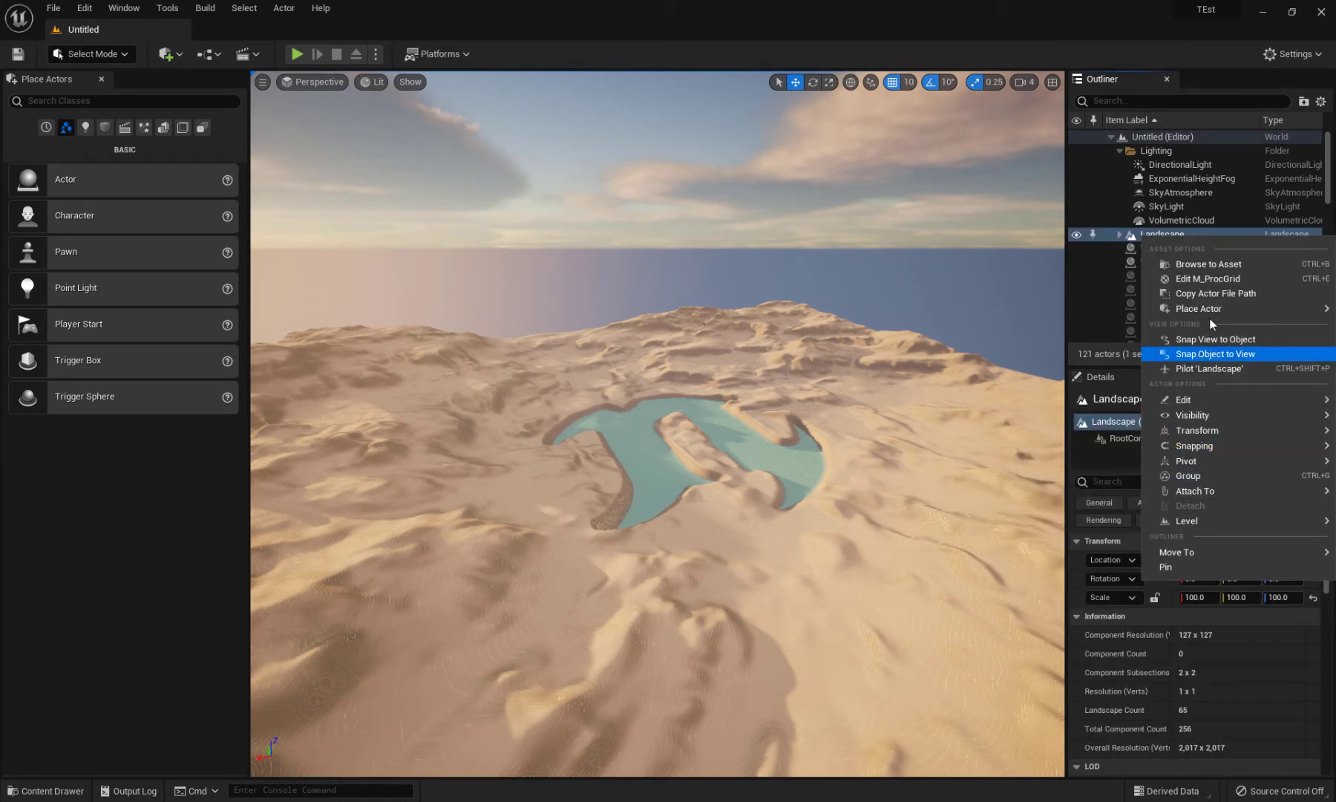
mouse_move(1214, 315)
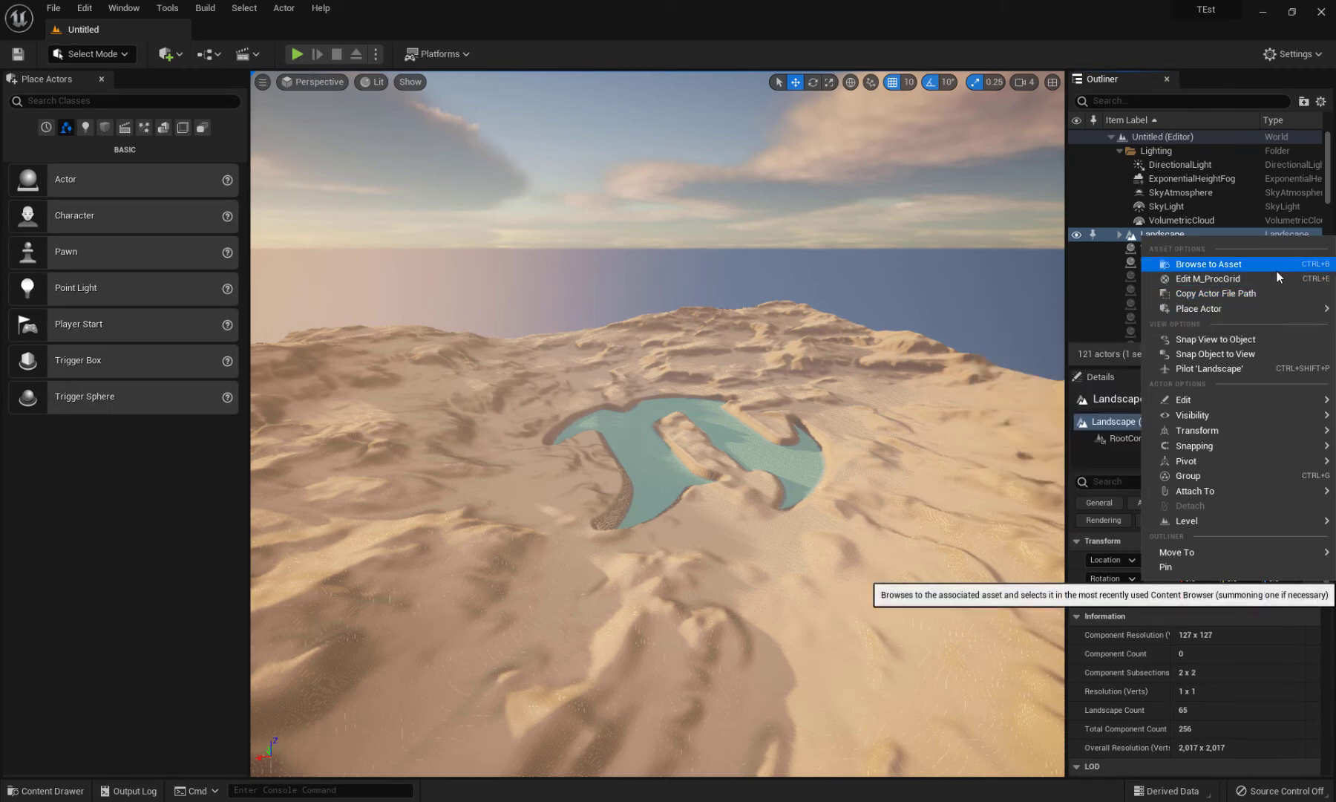
click(1230, 266)
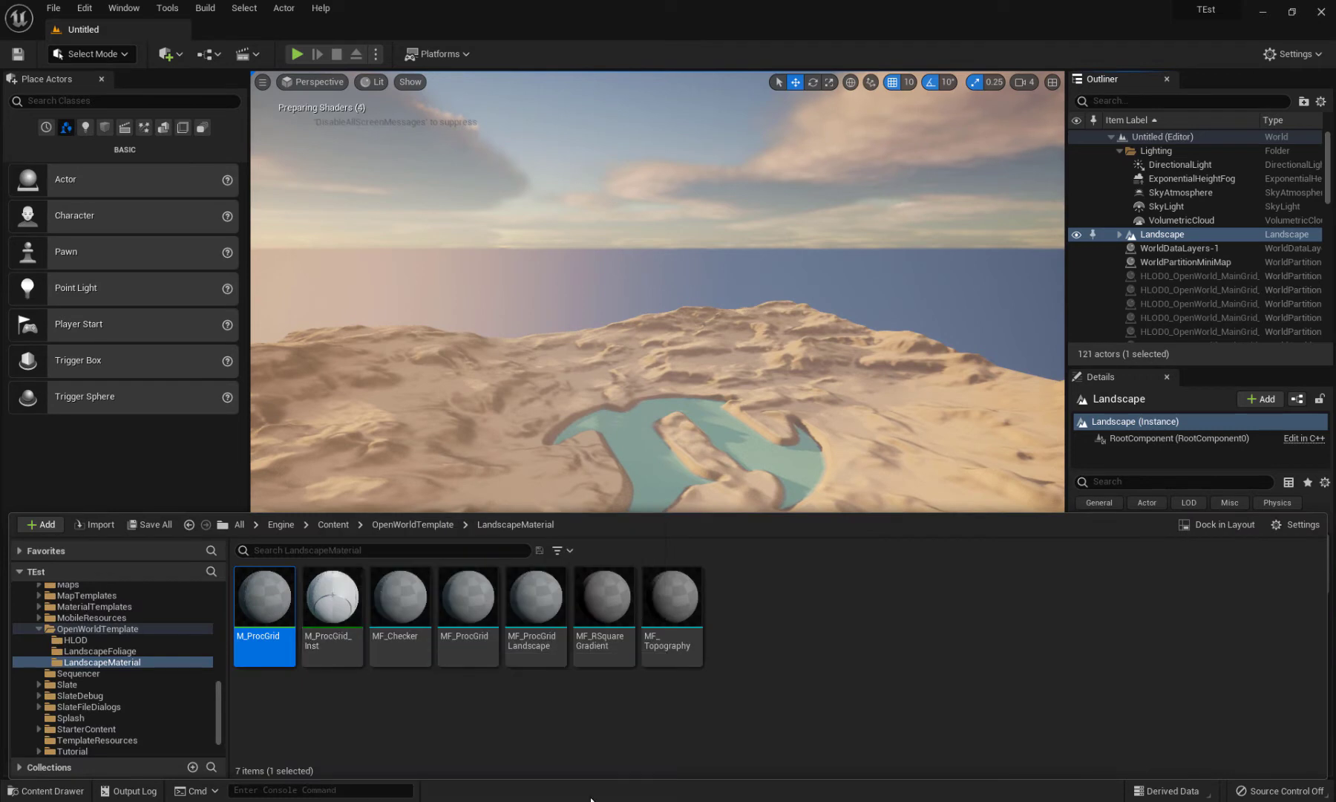
scroll(128, 694, down, 1)
scroll(127, 691, up, 10)
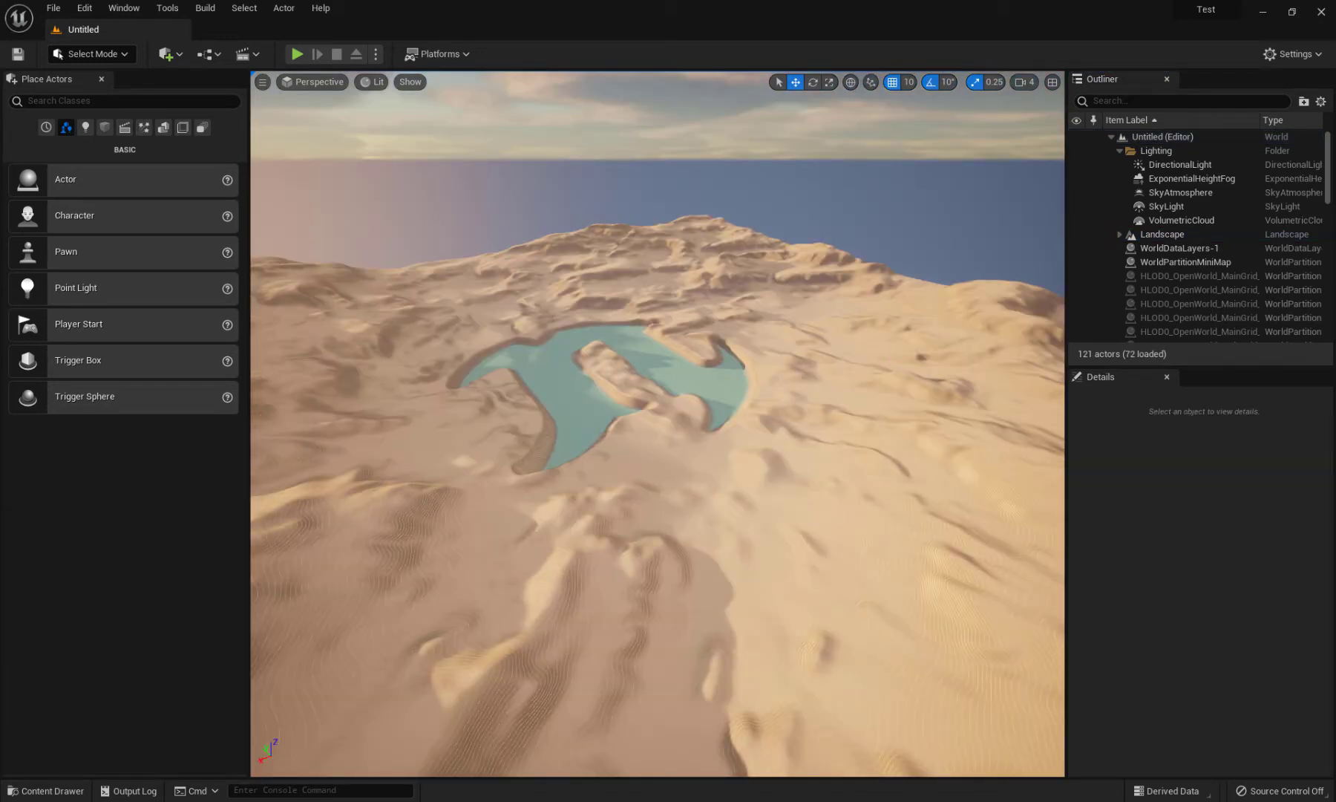
Create a new level from the Basic template
click(51, 9)
click(82, 43)
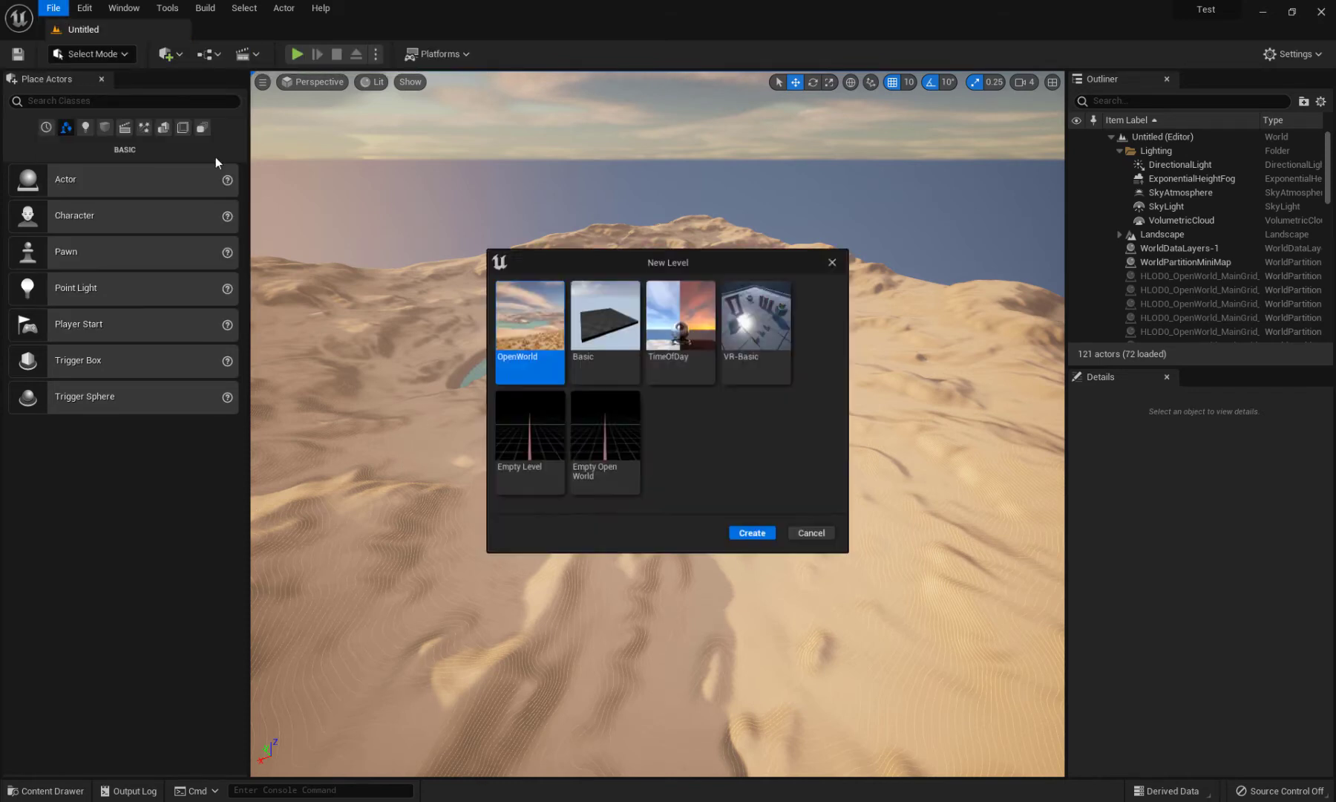
click(589, 372)
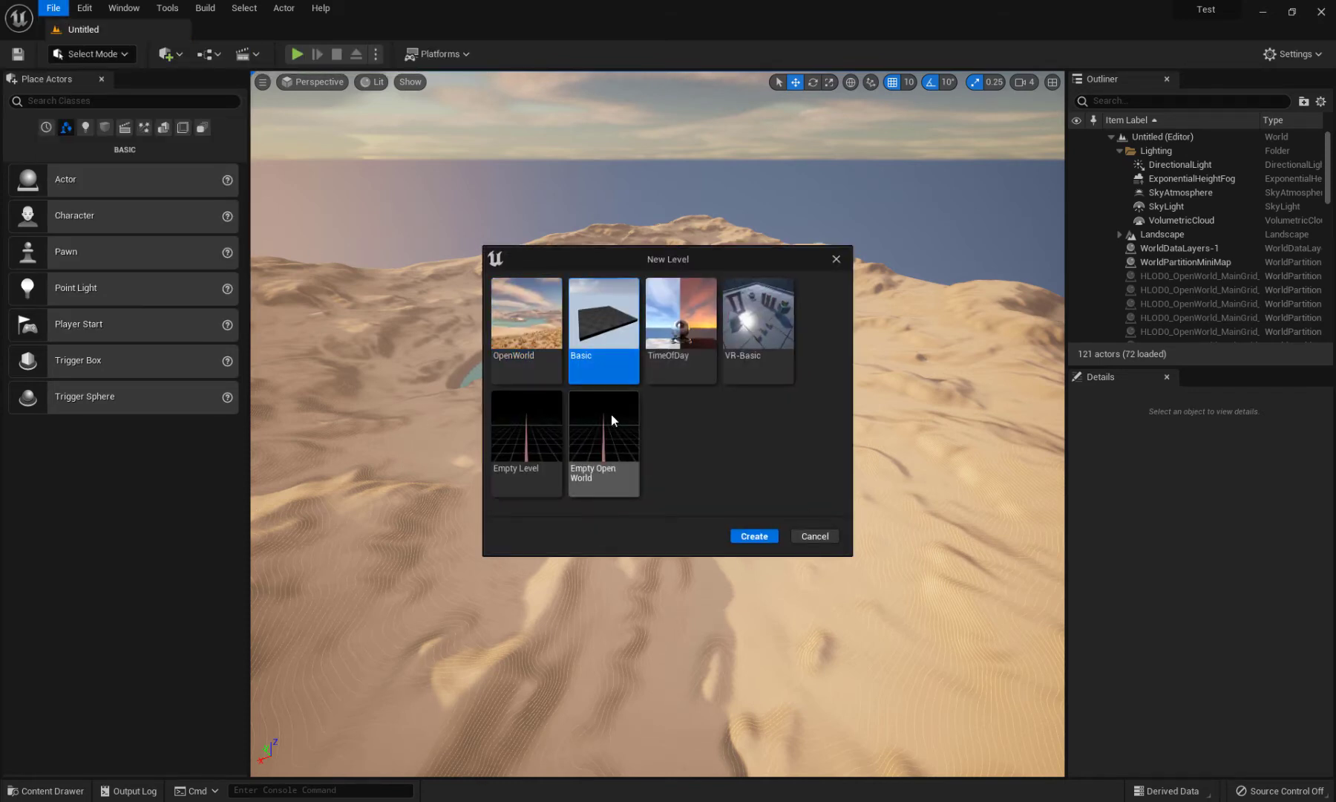
click(751, 538)
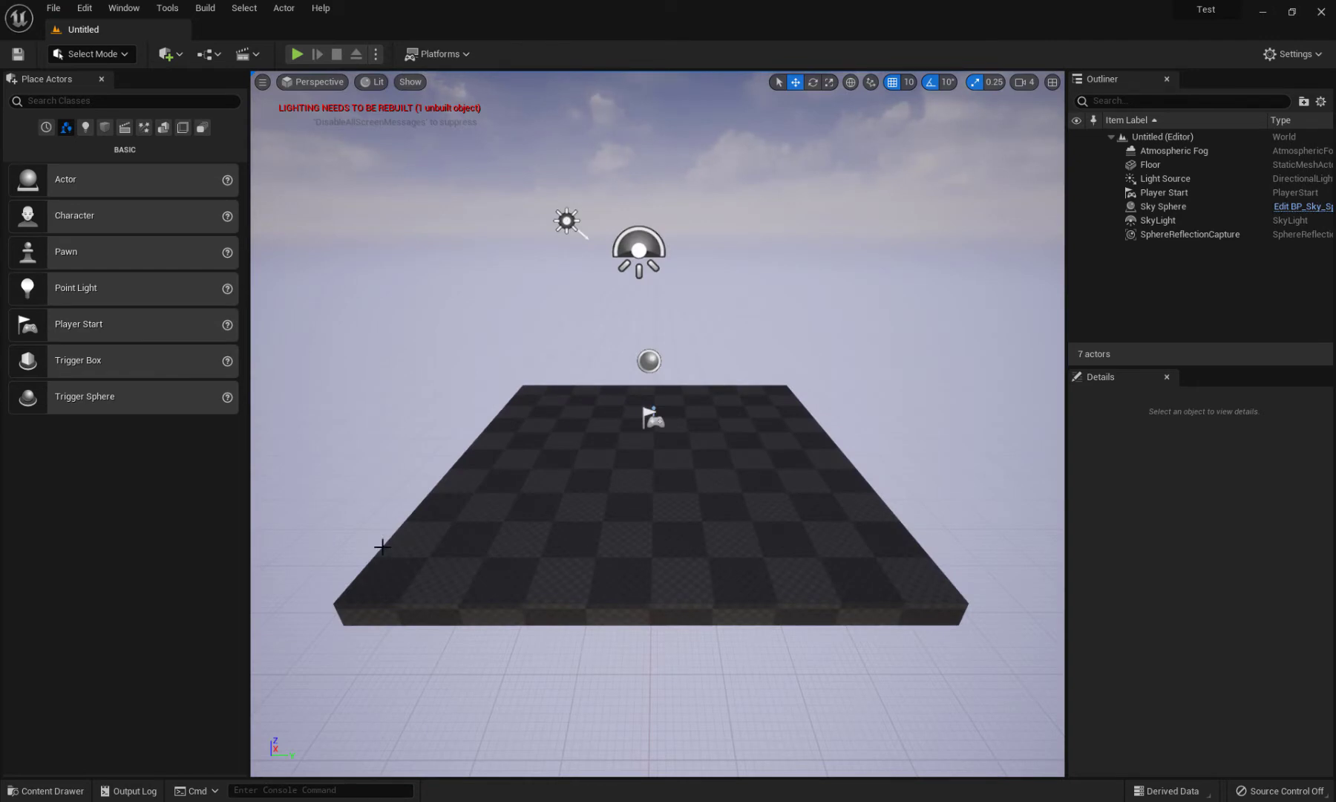
Create a folder named Textures inside the project's Content folder
click(506, 523)
key(ctrl+space)
click(315, 605)
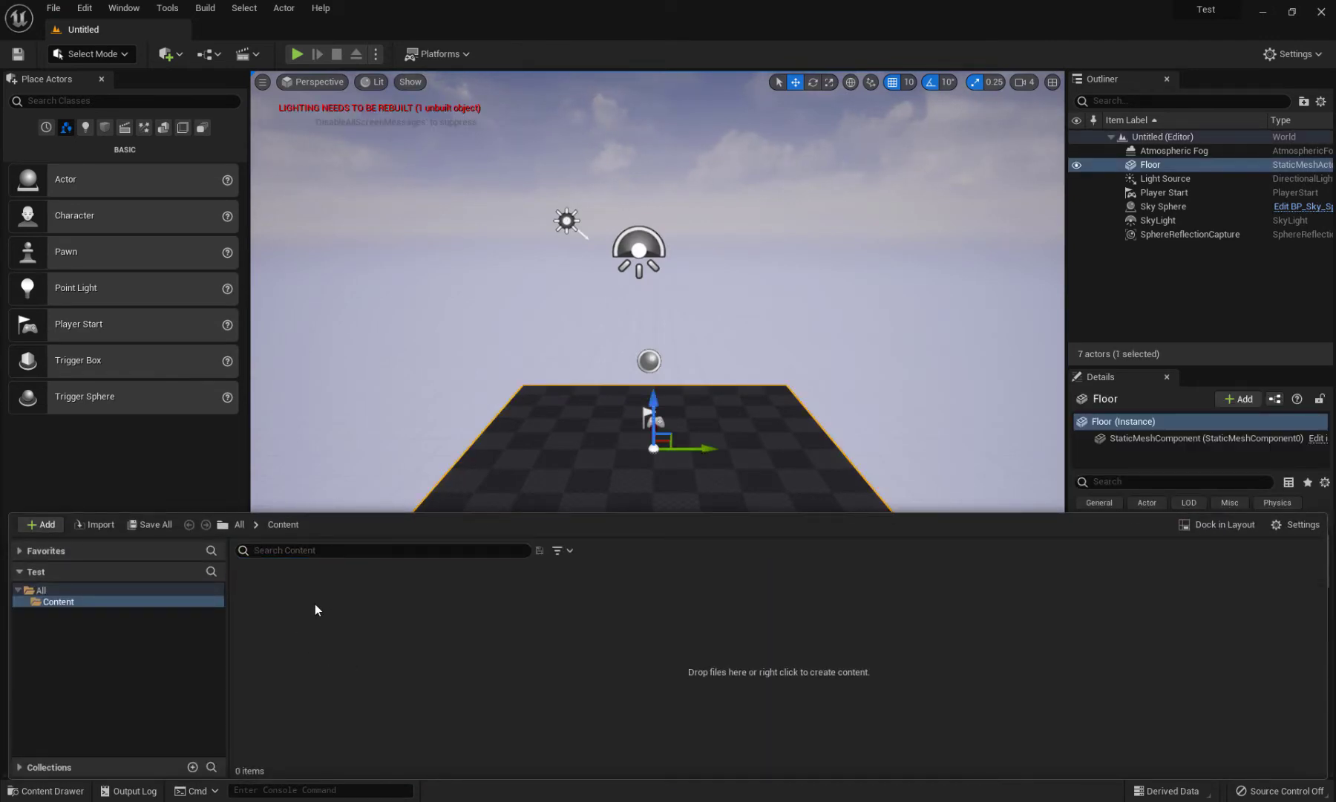
right_click(315, 604)
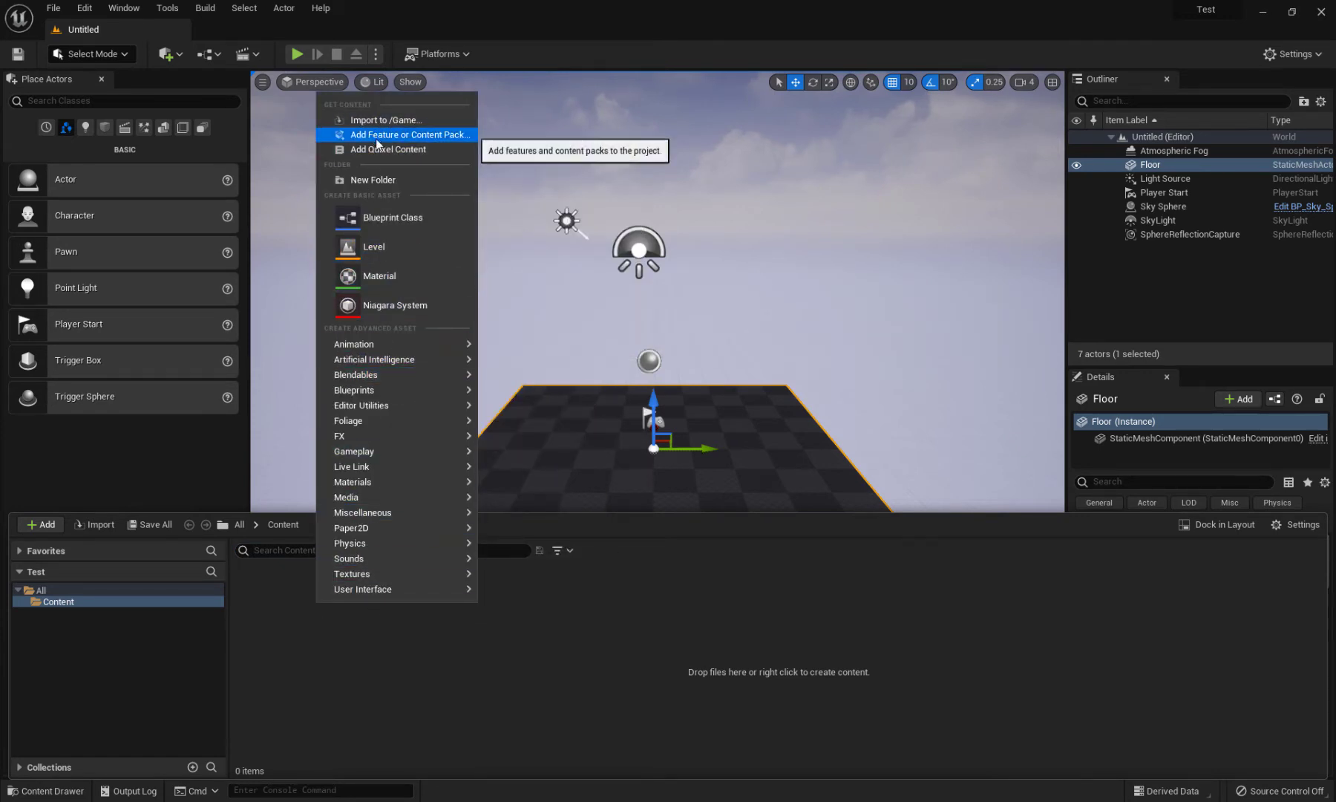
click(374, 180)
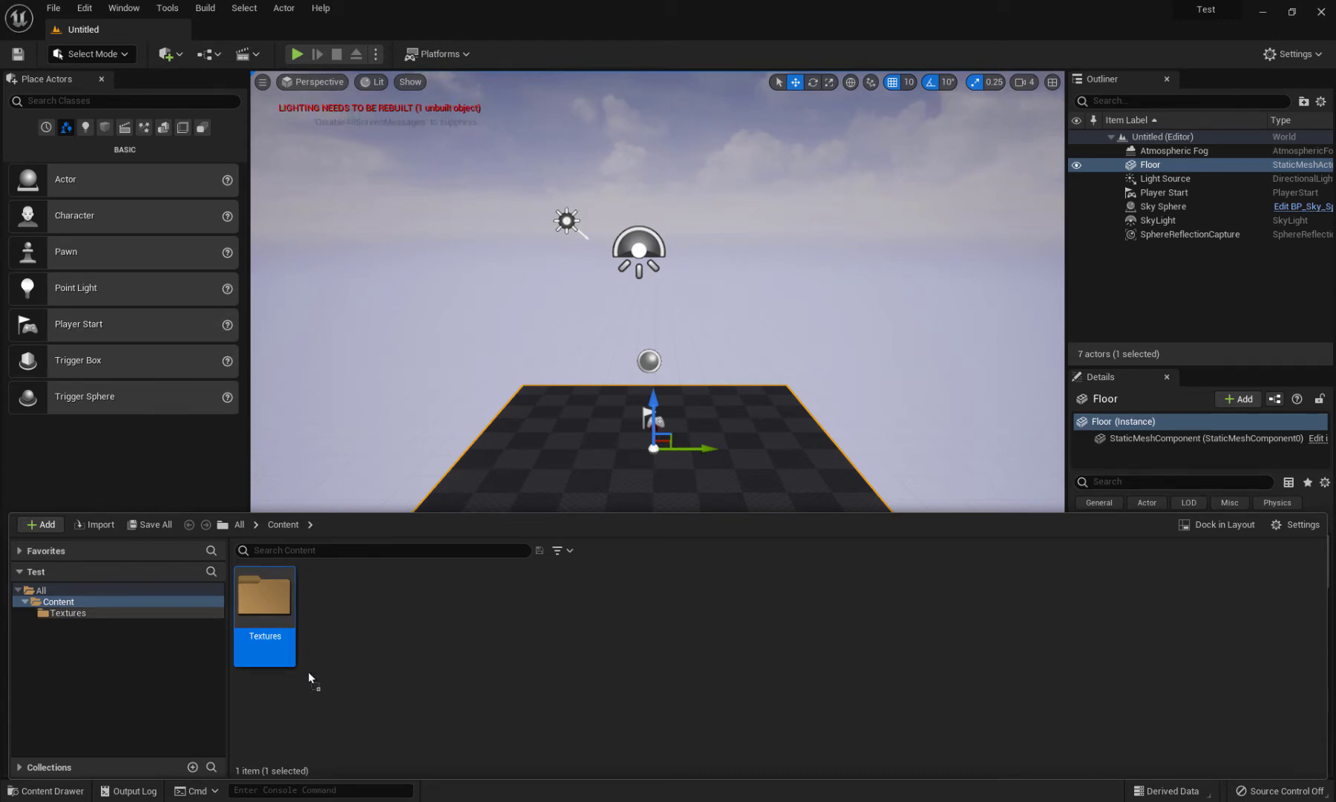
Import the five brick textures into the Textures folder and accept brick_Normal as a normal map
drag(265, 603, 265, 602)
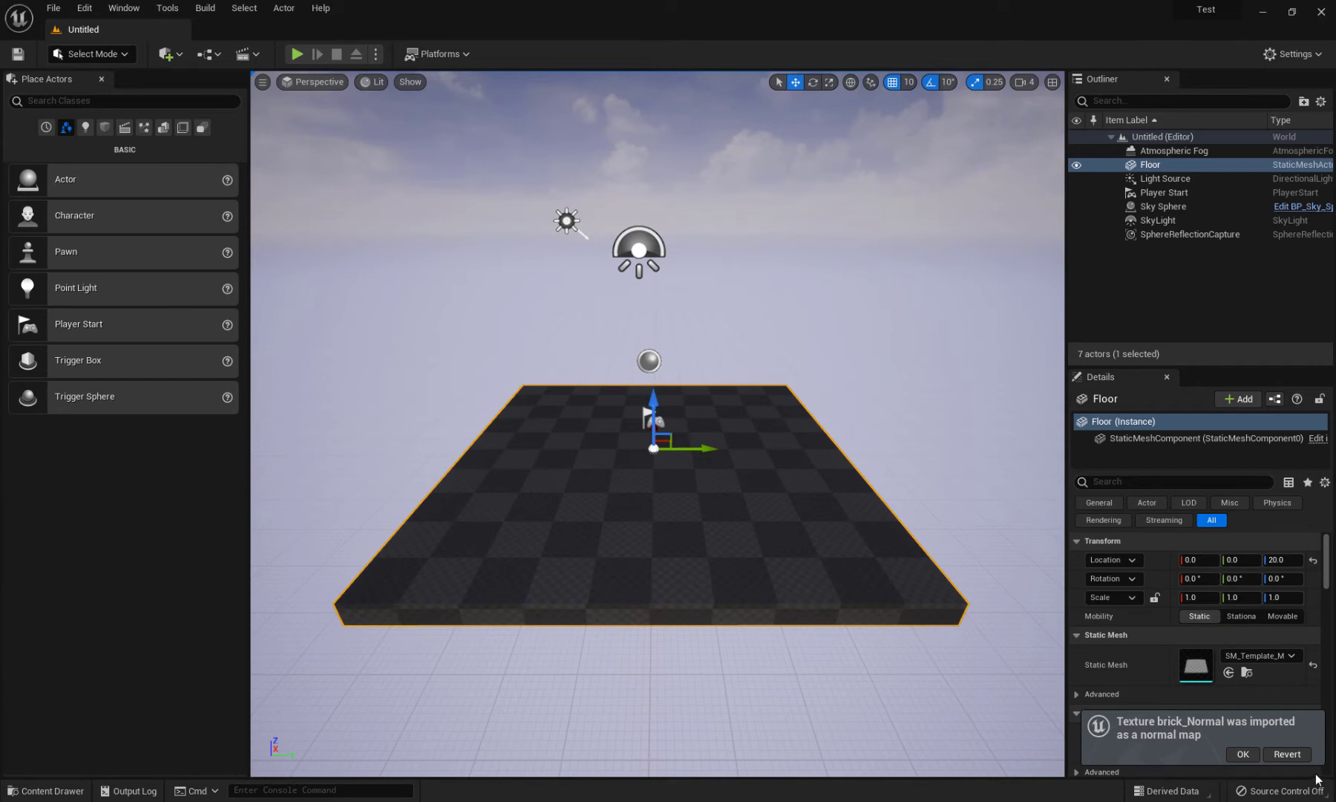
click(1243, 754)
click(430, 679)
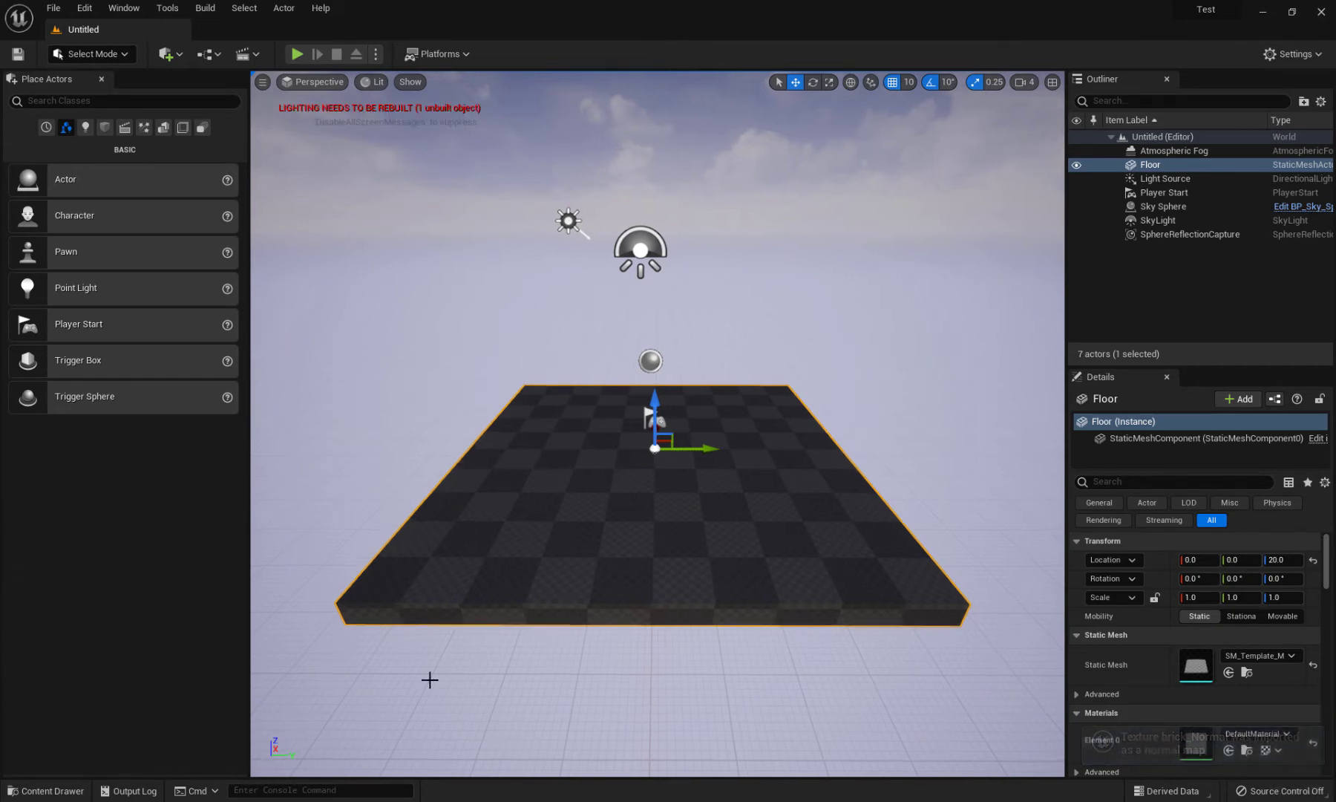
key(ctrl+space)
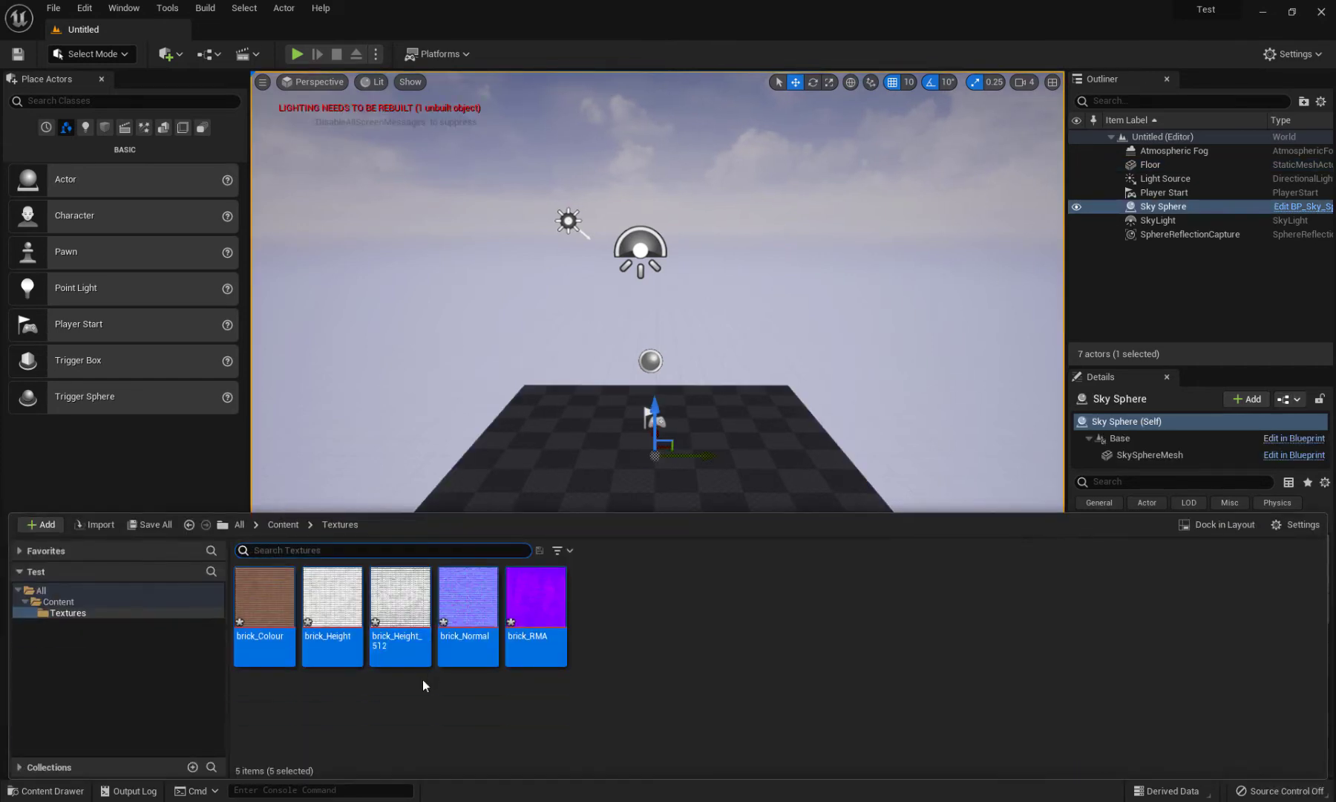
Review the compression options of the brick_Colour texture, keep the default compression and close the texture
double_click(265, 600)
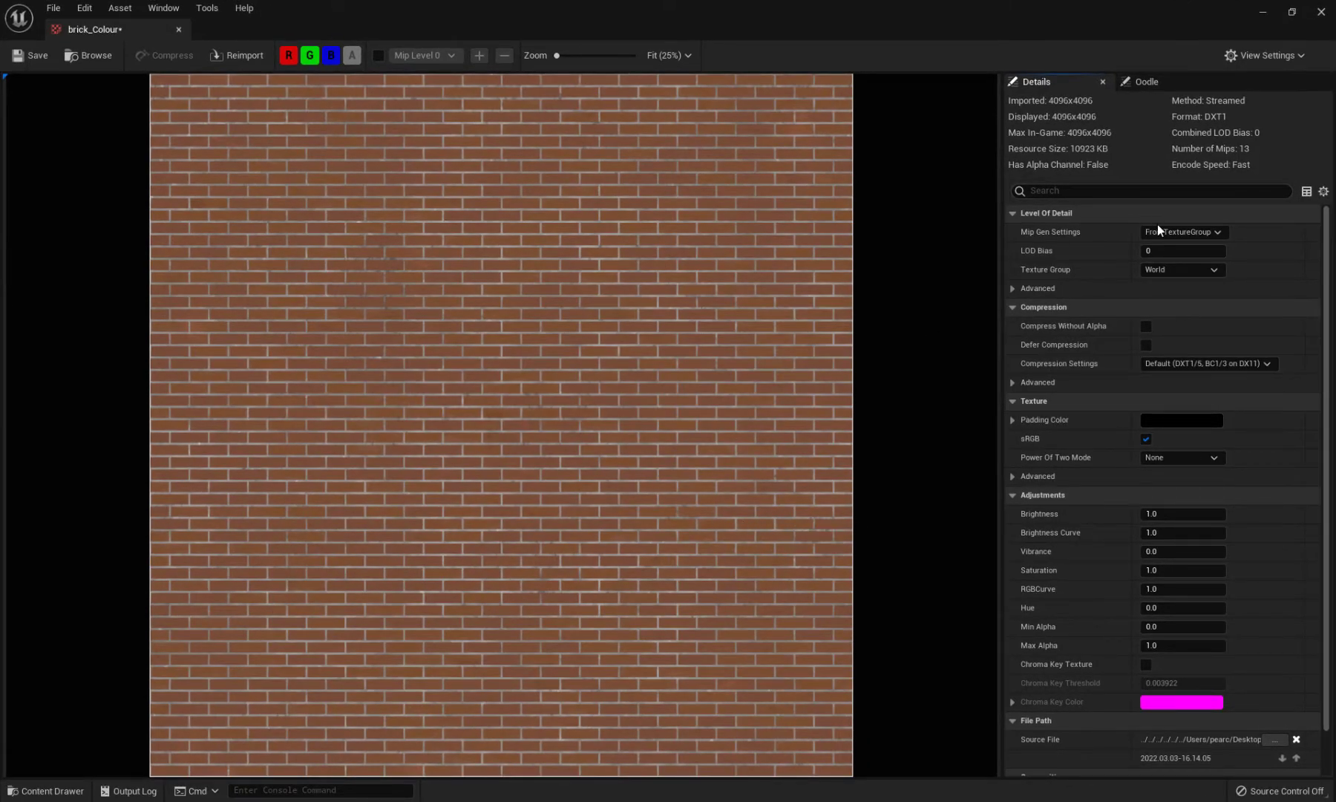
click(1182, 363)
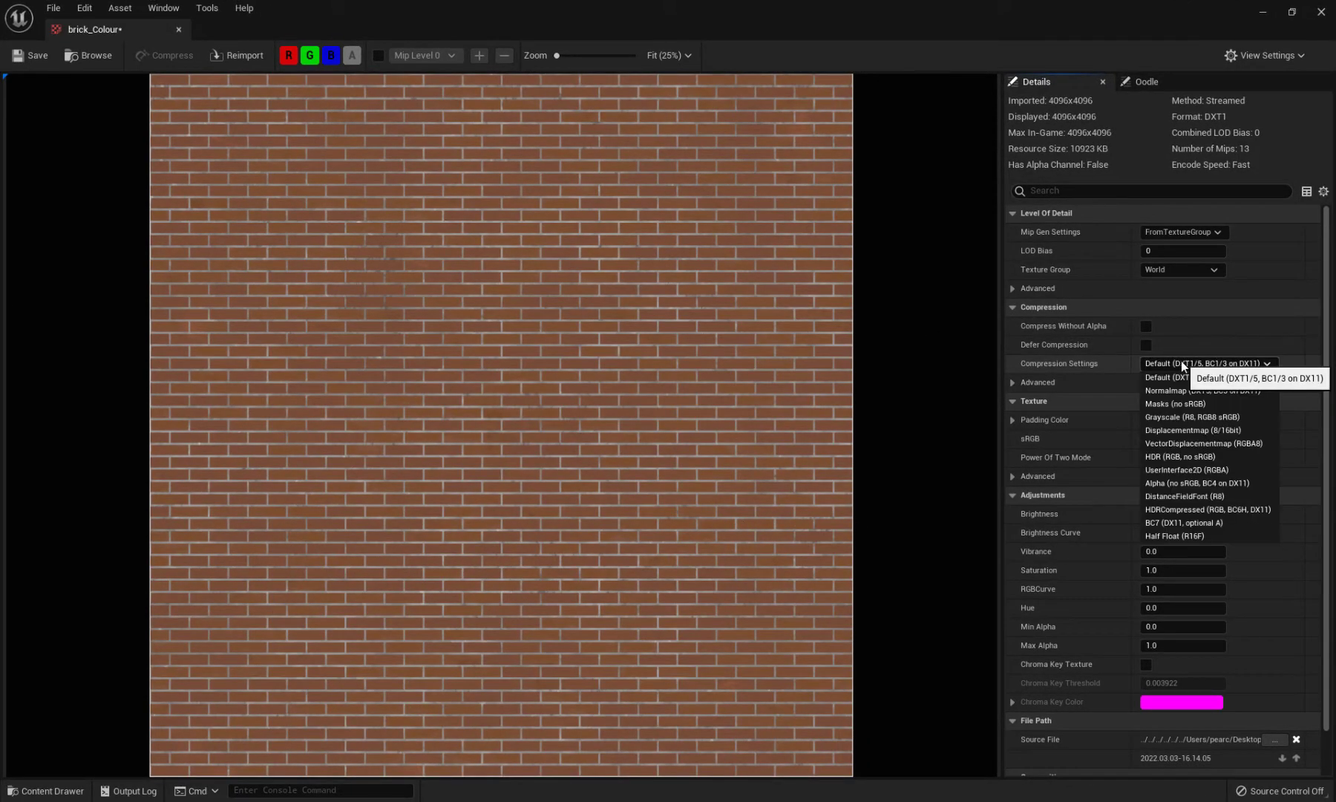
click(1180, 335)
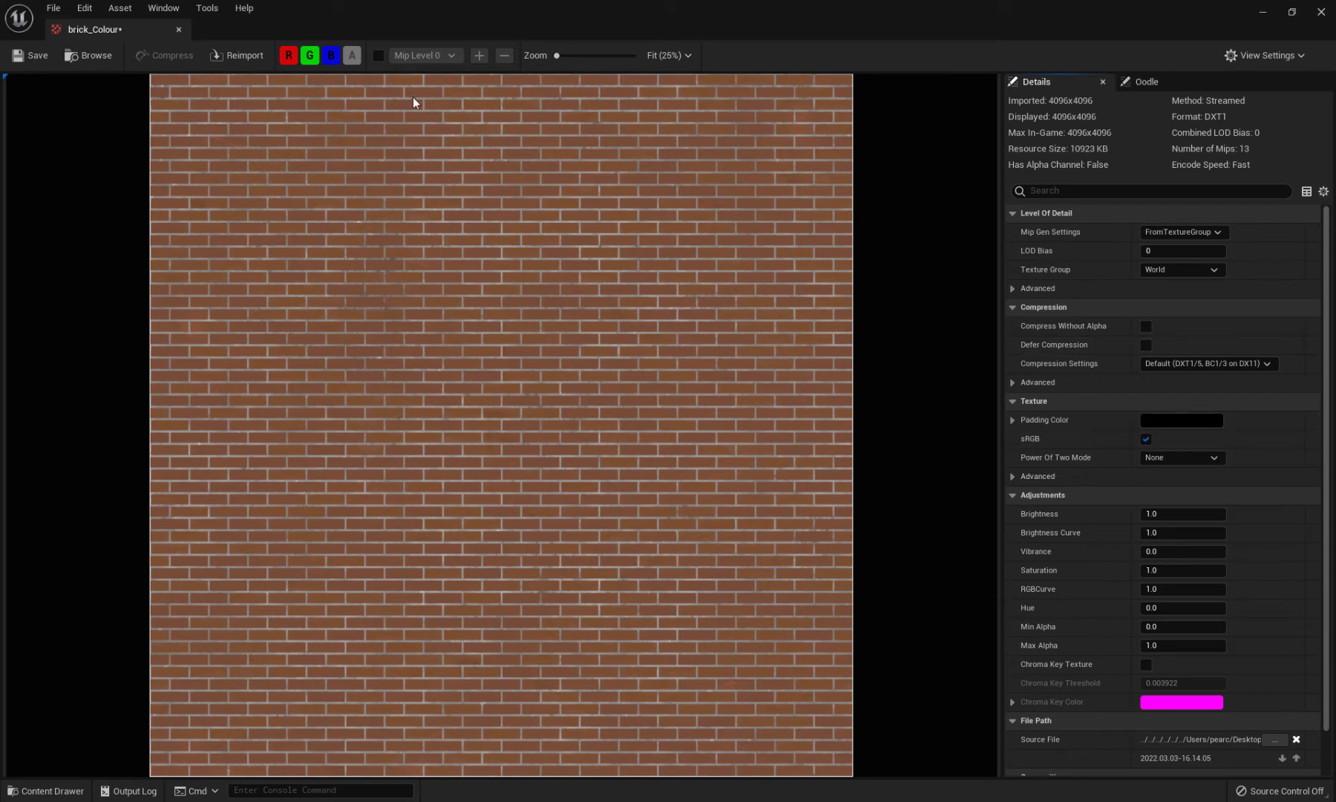
click(178, 29)
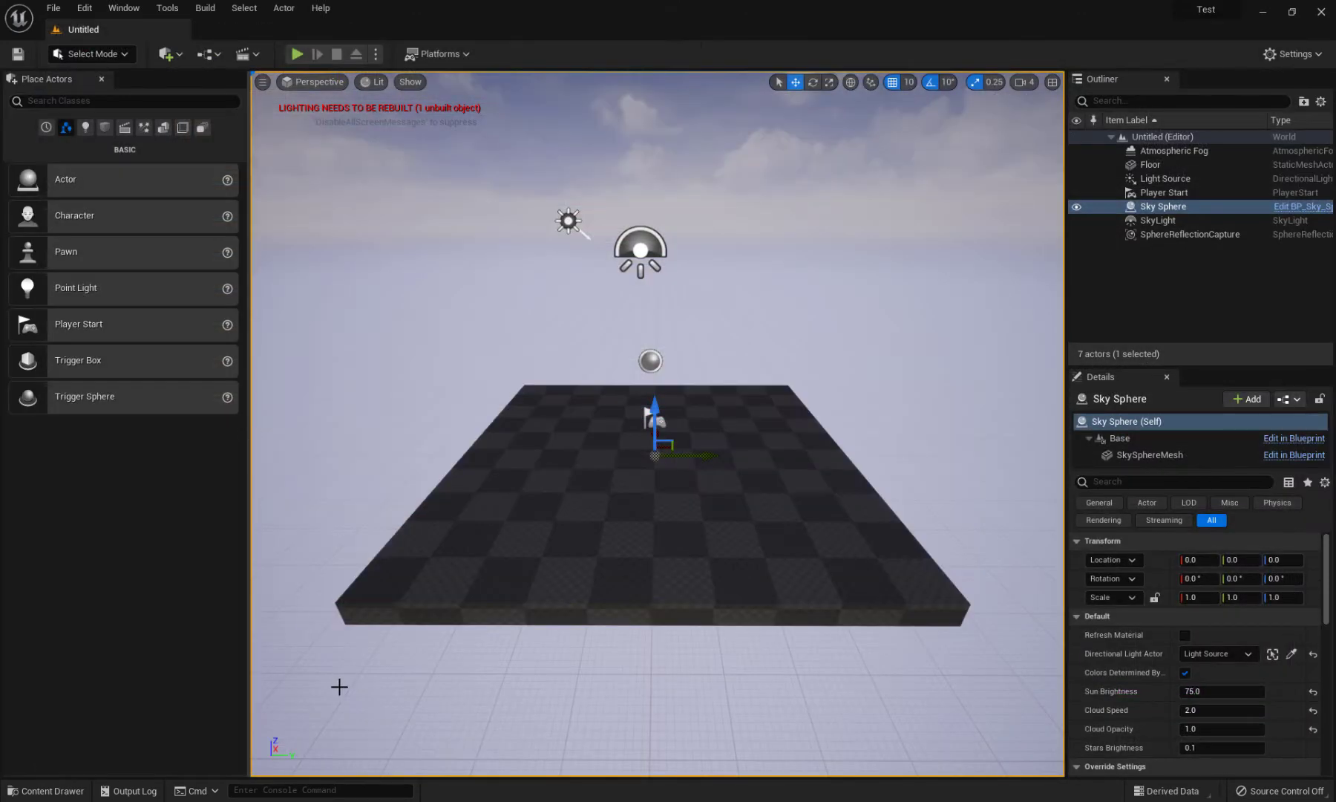
Open the height, normal and RMA textures together for editing and set brick_RMA's compression to Masks (no sRGB)
key(ctrl+space)
click(332, 598)
shift+click(533, 592)
right_click(532, 592)
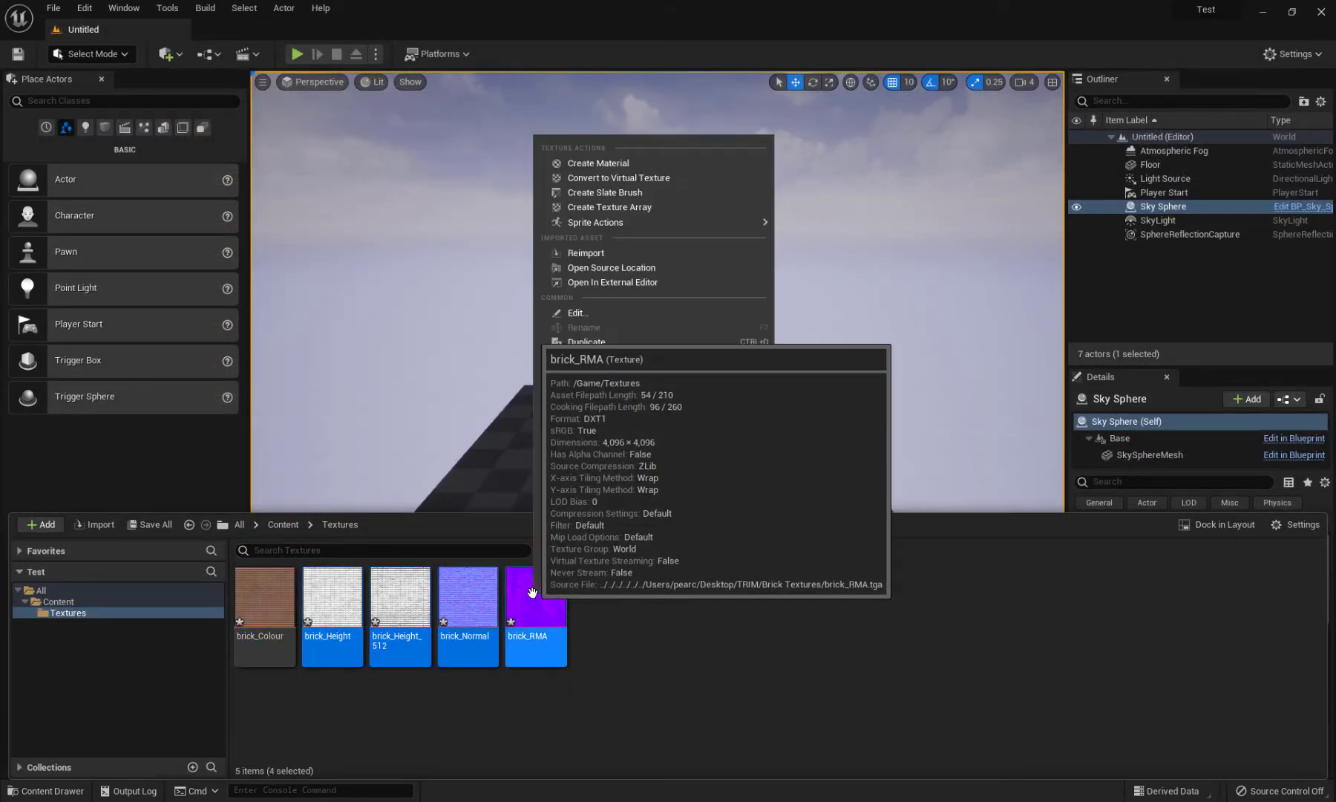
click(598, 312)
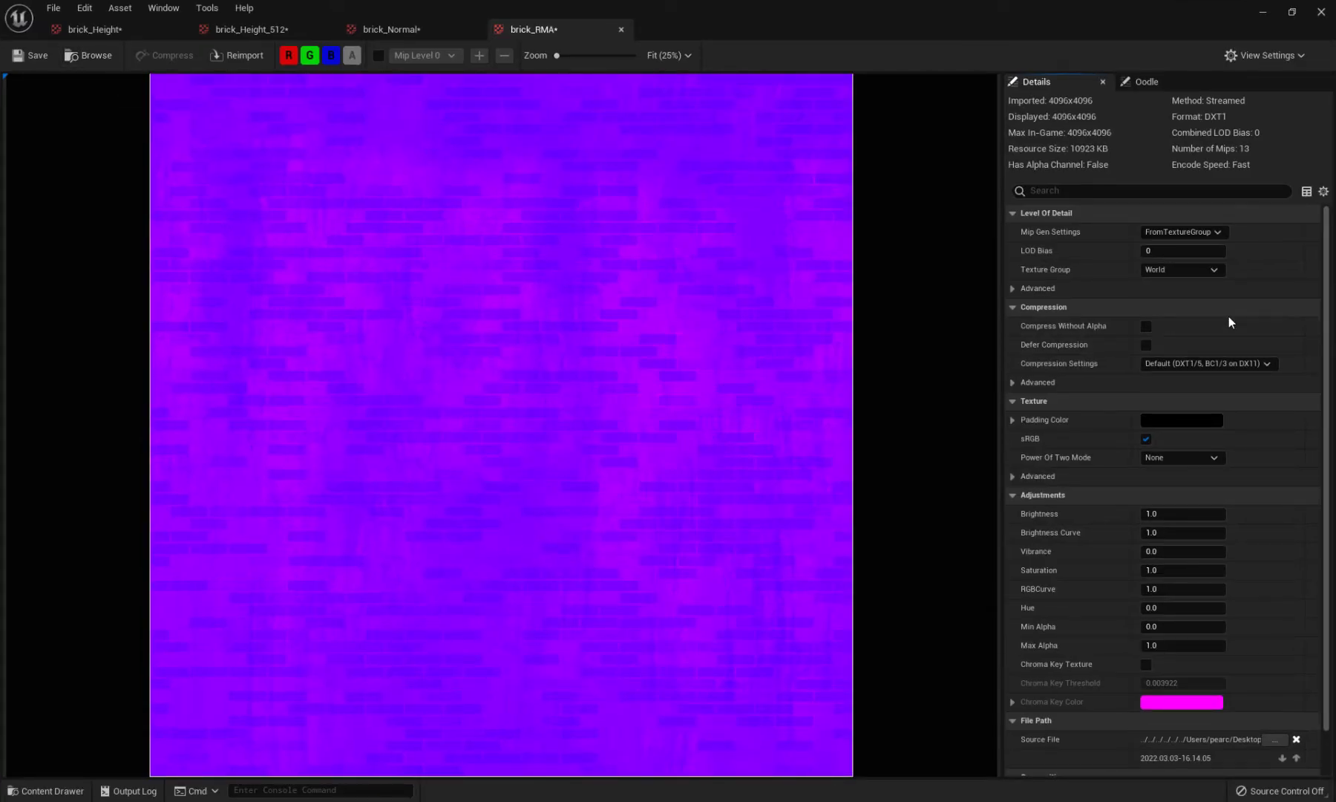
click(1194, 363)
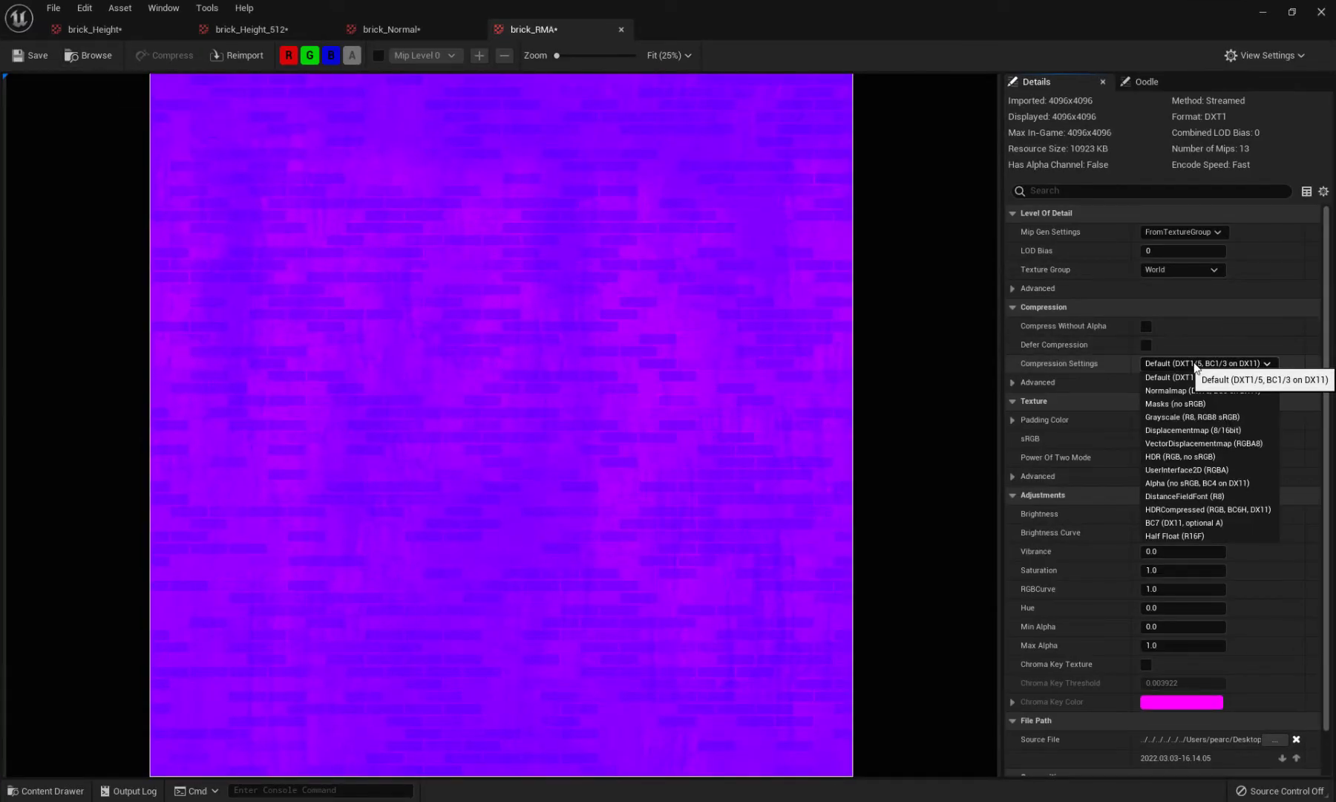
click(1190, 406)
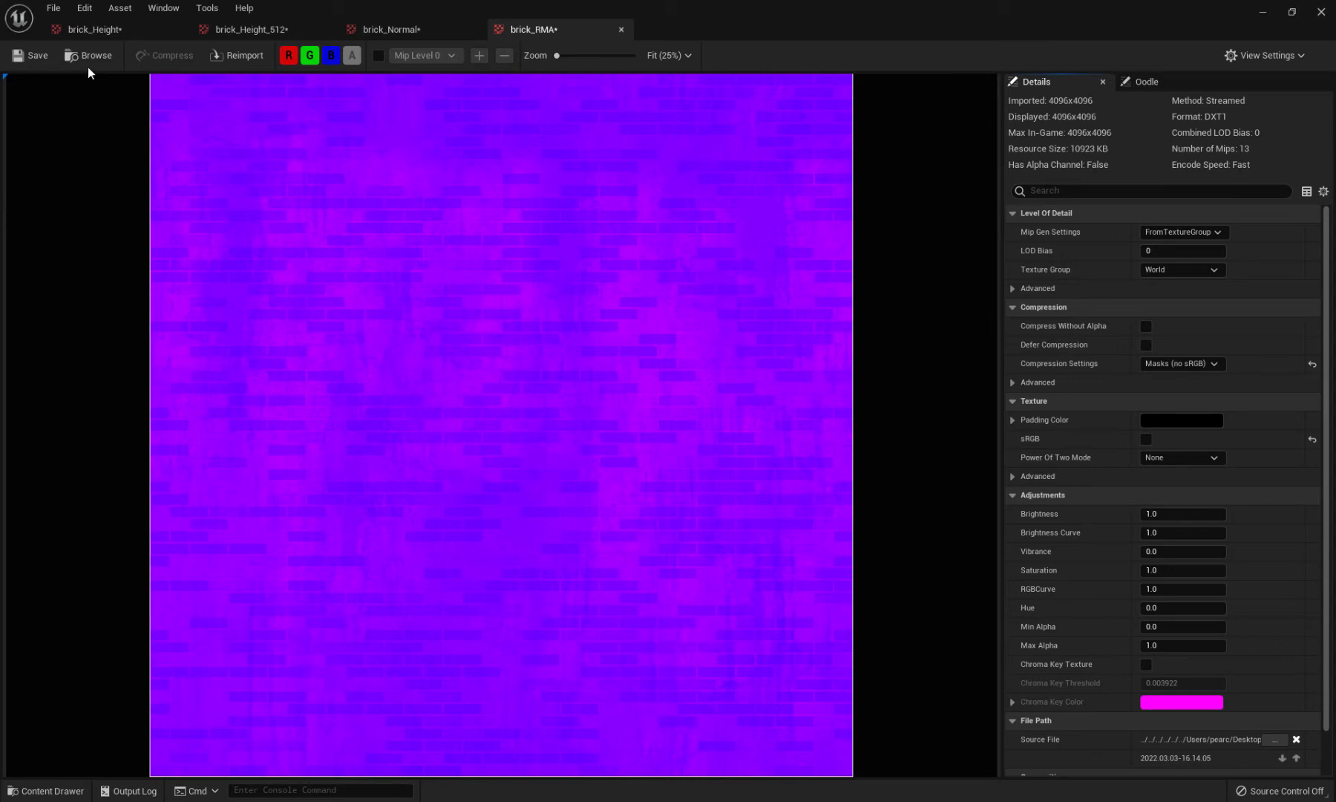
Enable Flip Green Channel in the advanced texture settings of brick_Normal
click(398, 36)
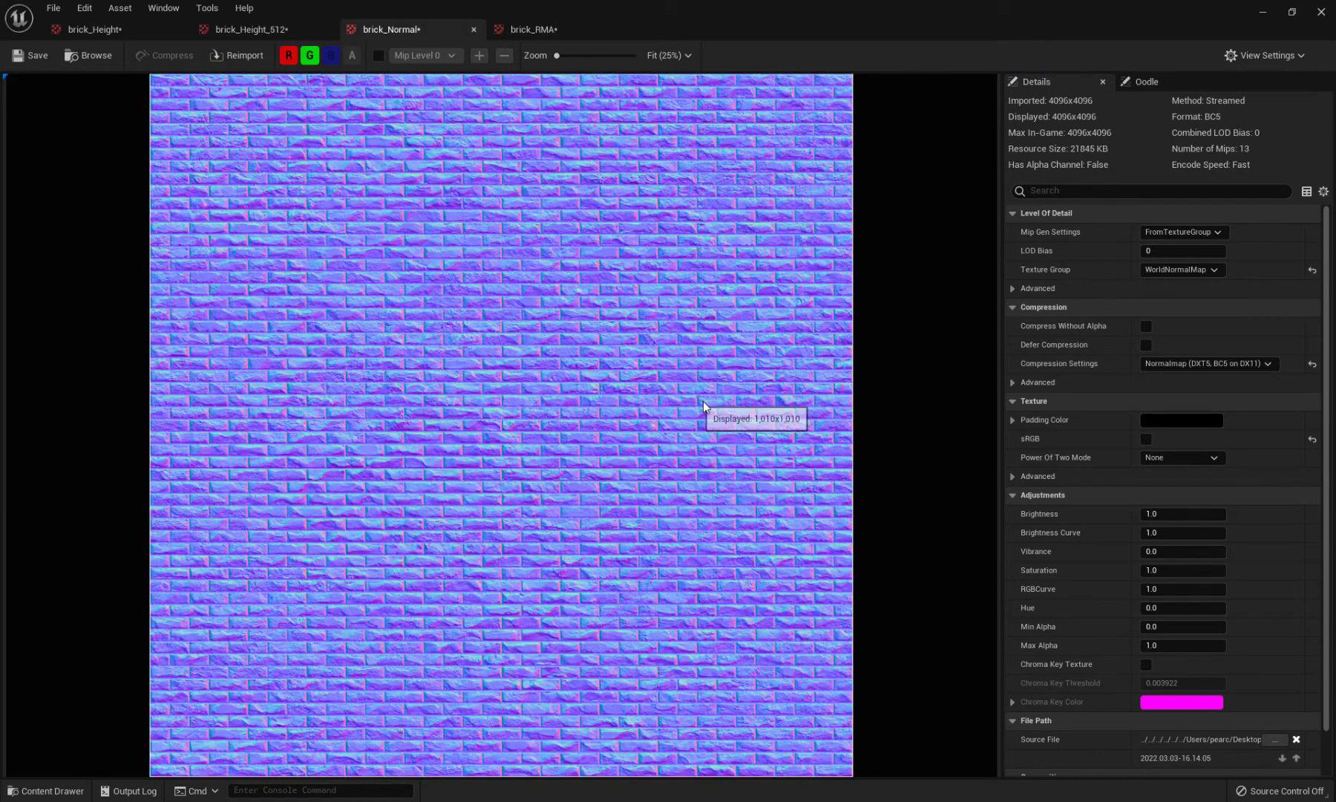
scroll(1095, 579, down, 2)
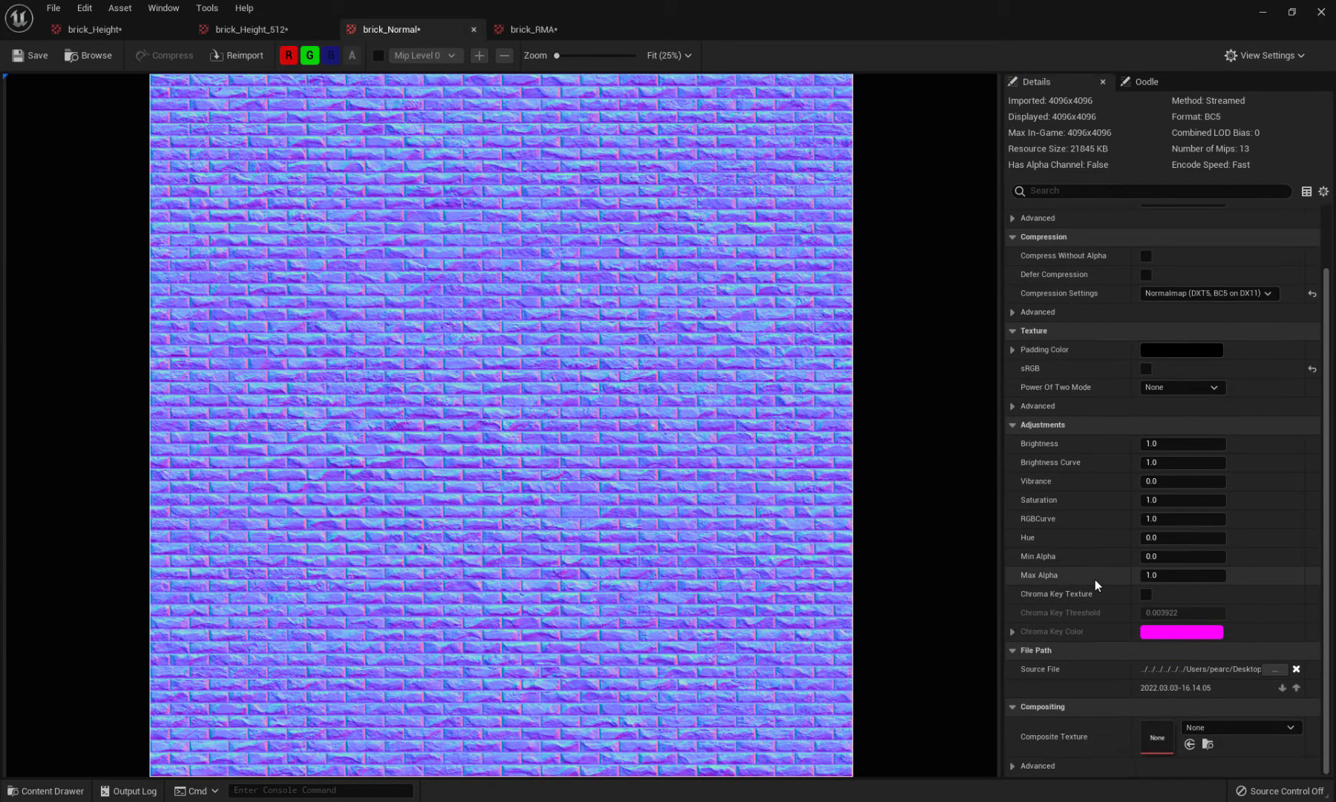
scroll(1095, 579, up, 2)
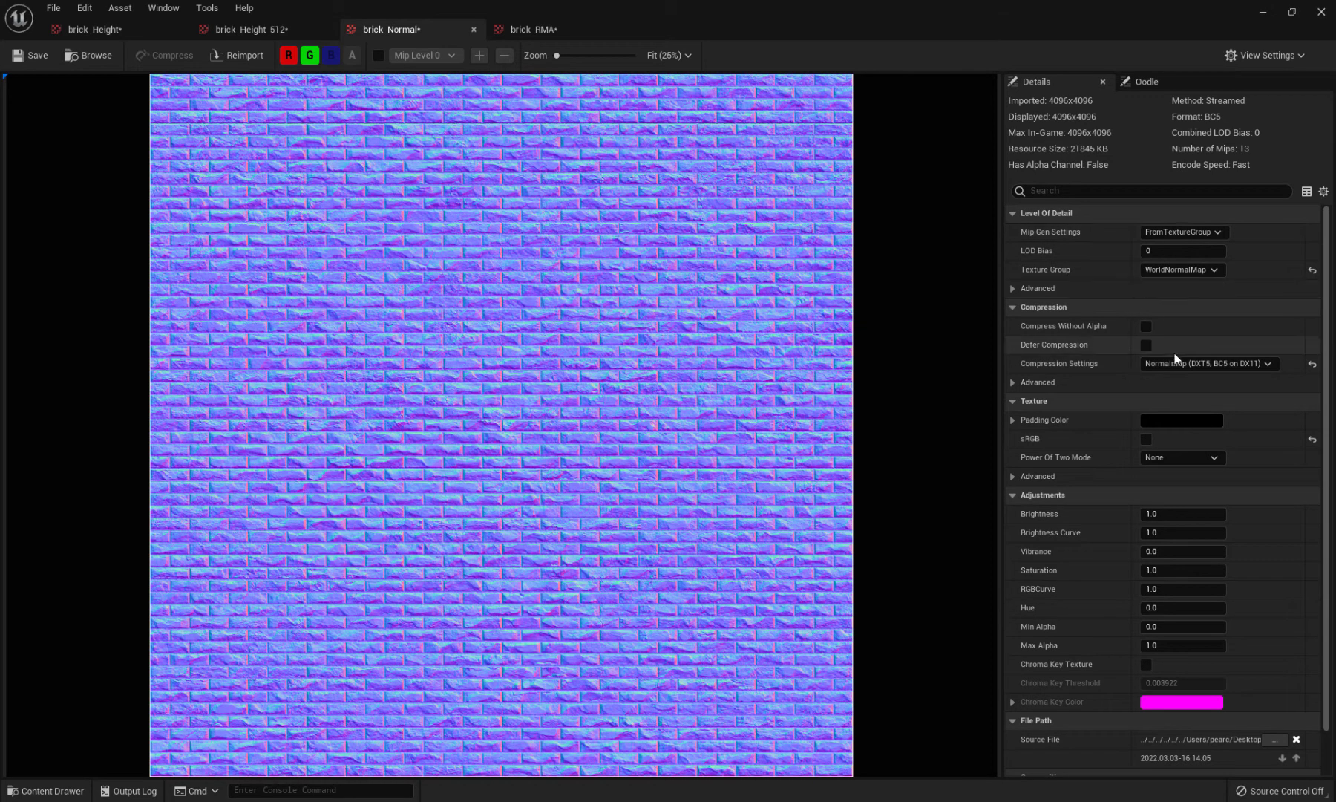
click(1013, 477)
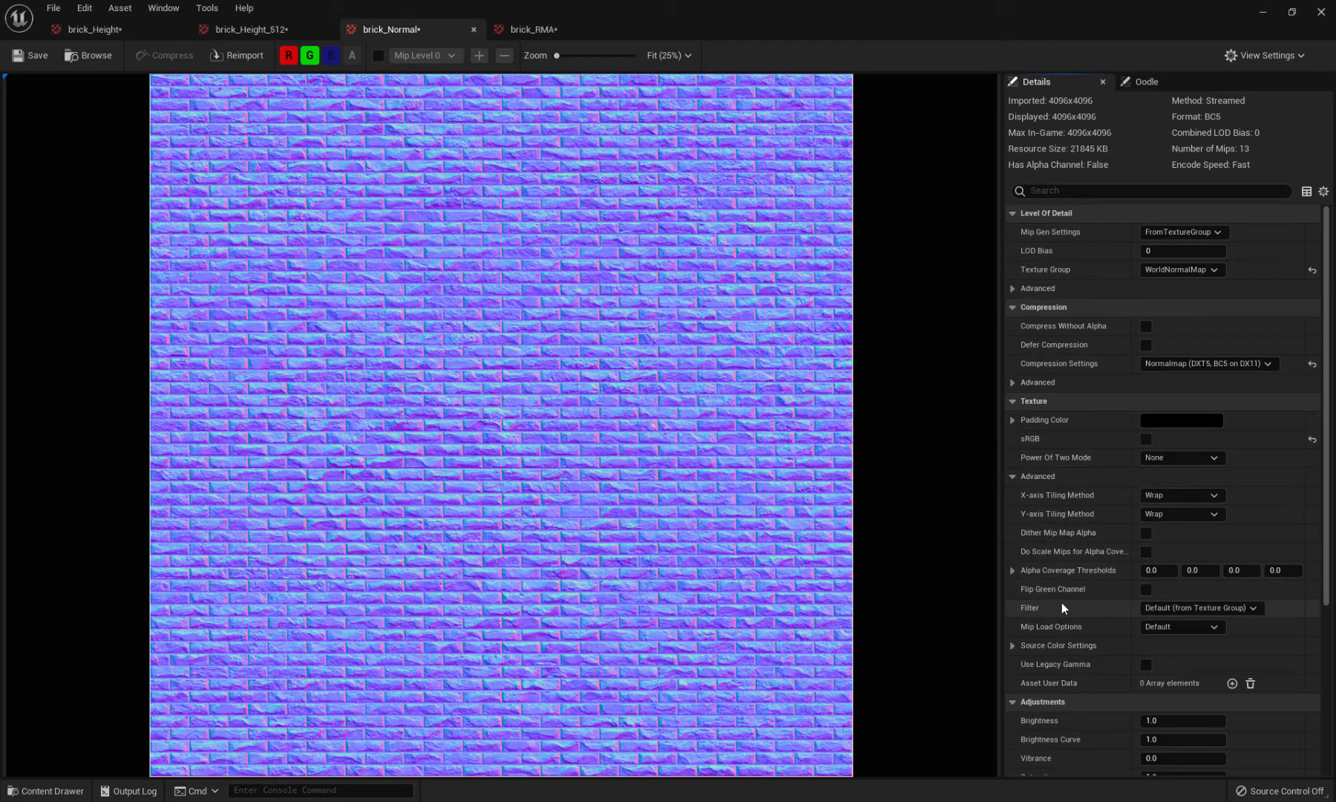
click(1146, 589)
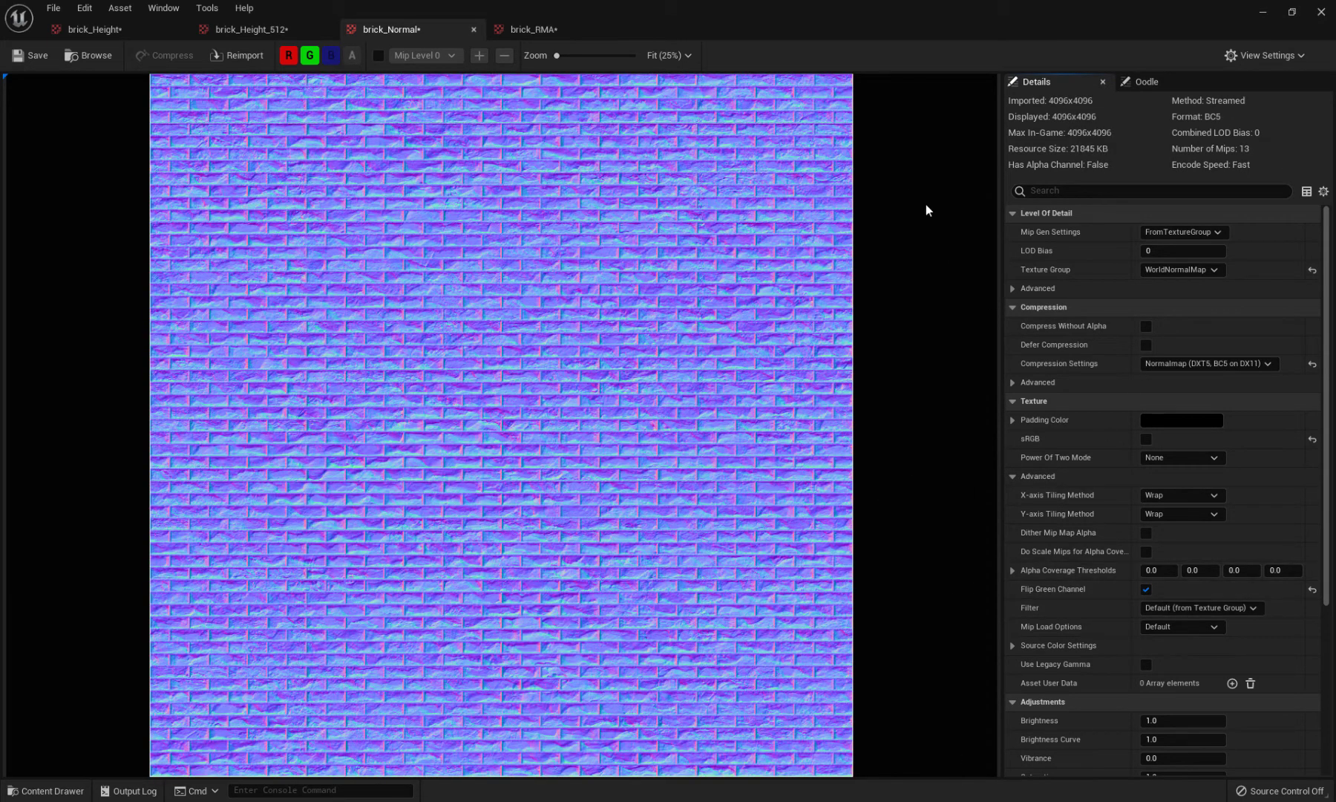
Check the compression options of brick_Height_512, keep Grayscale, and close the texture editor window
click(300, 33)
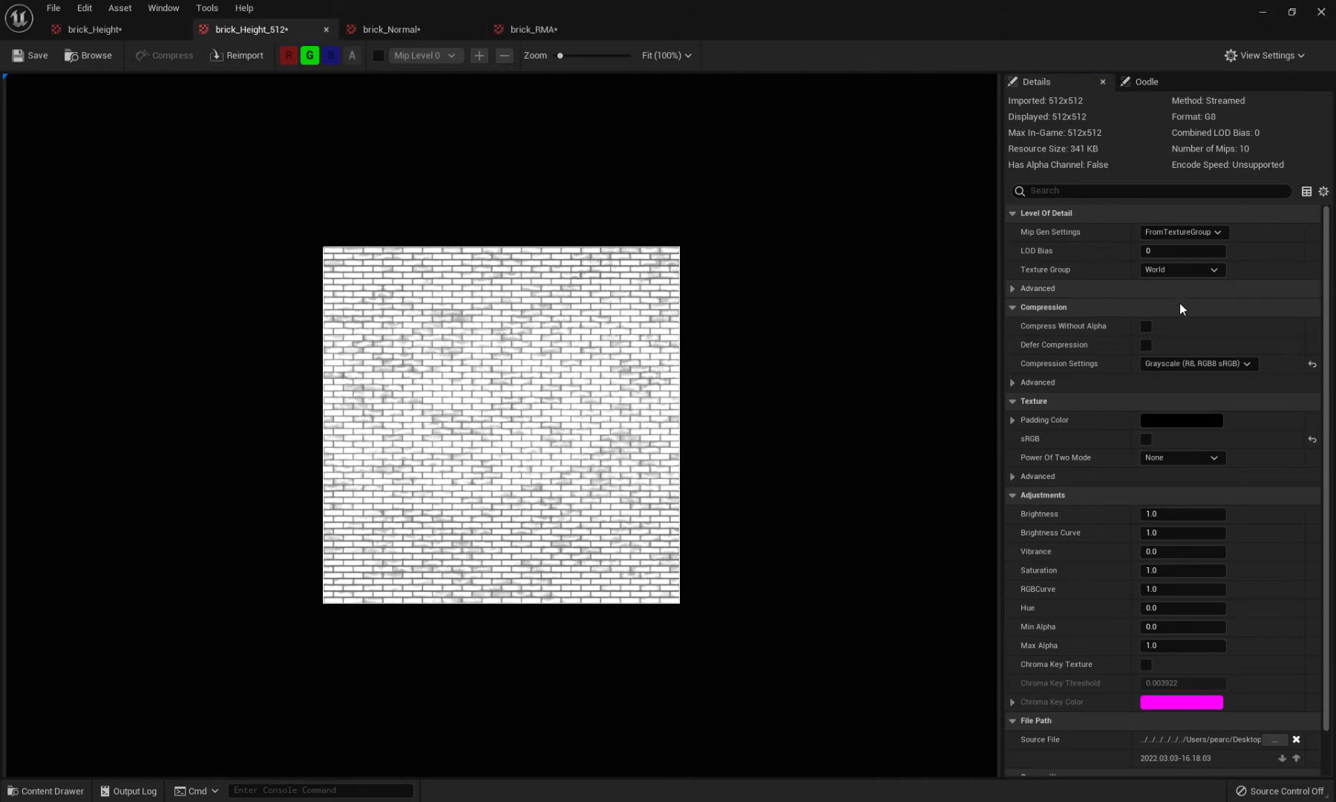
click(1183, 367)
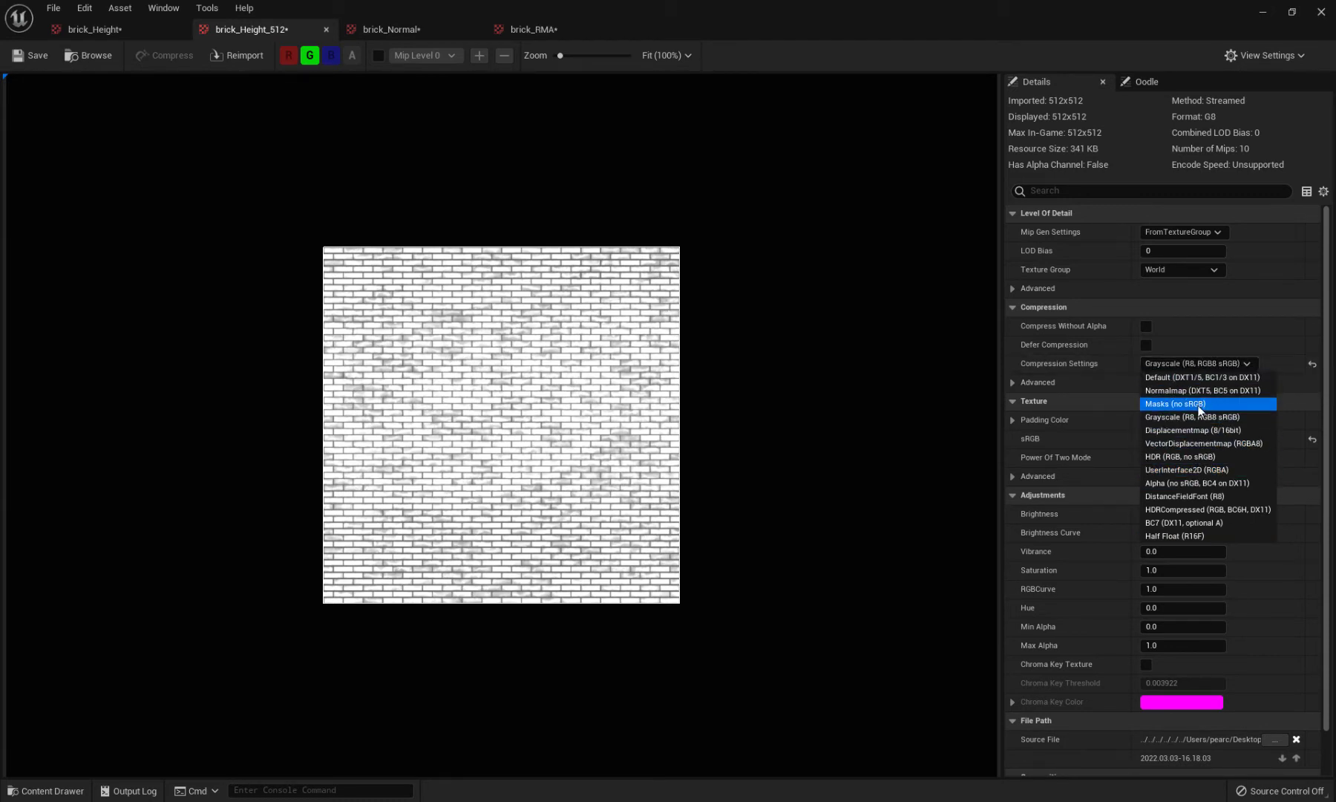
click(219, 214)
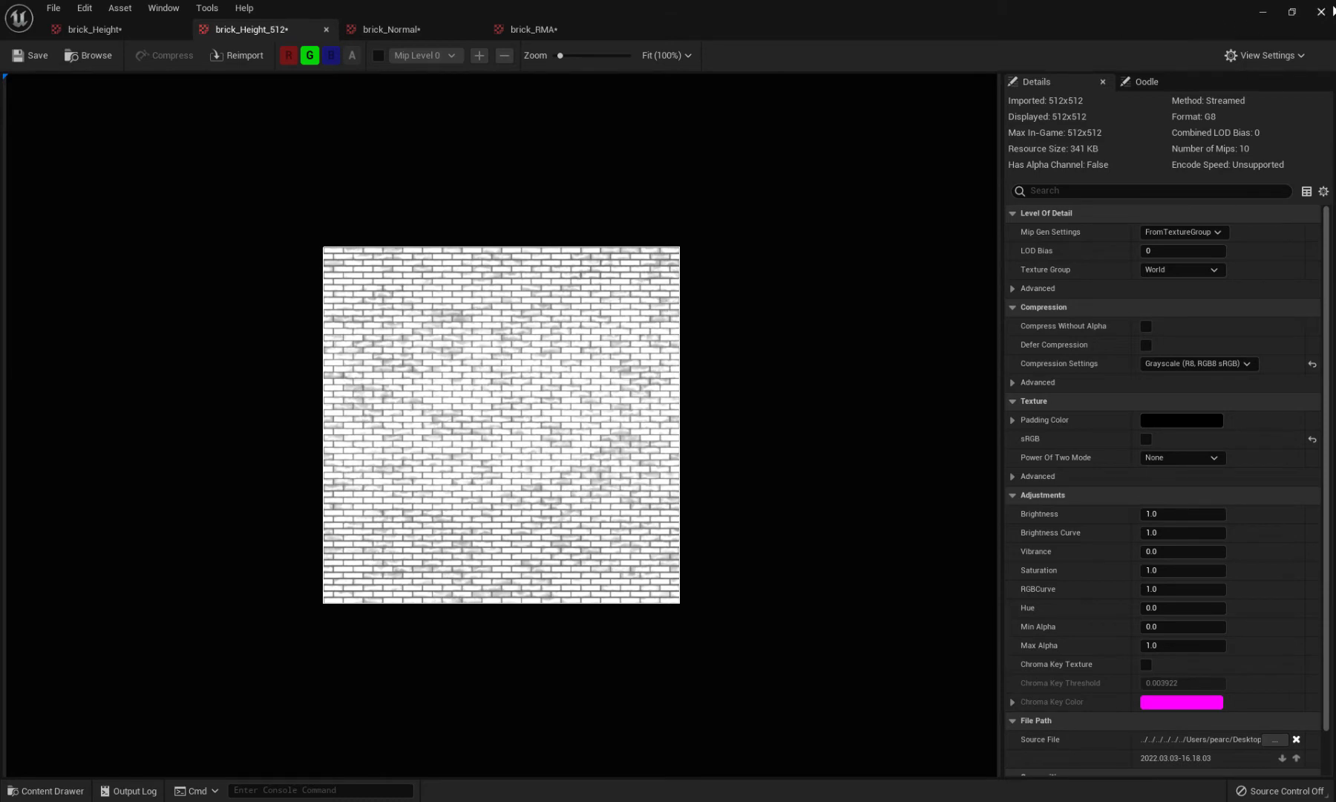
click(1319, 13)
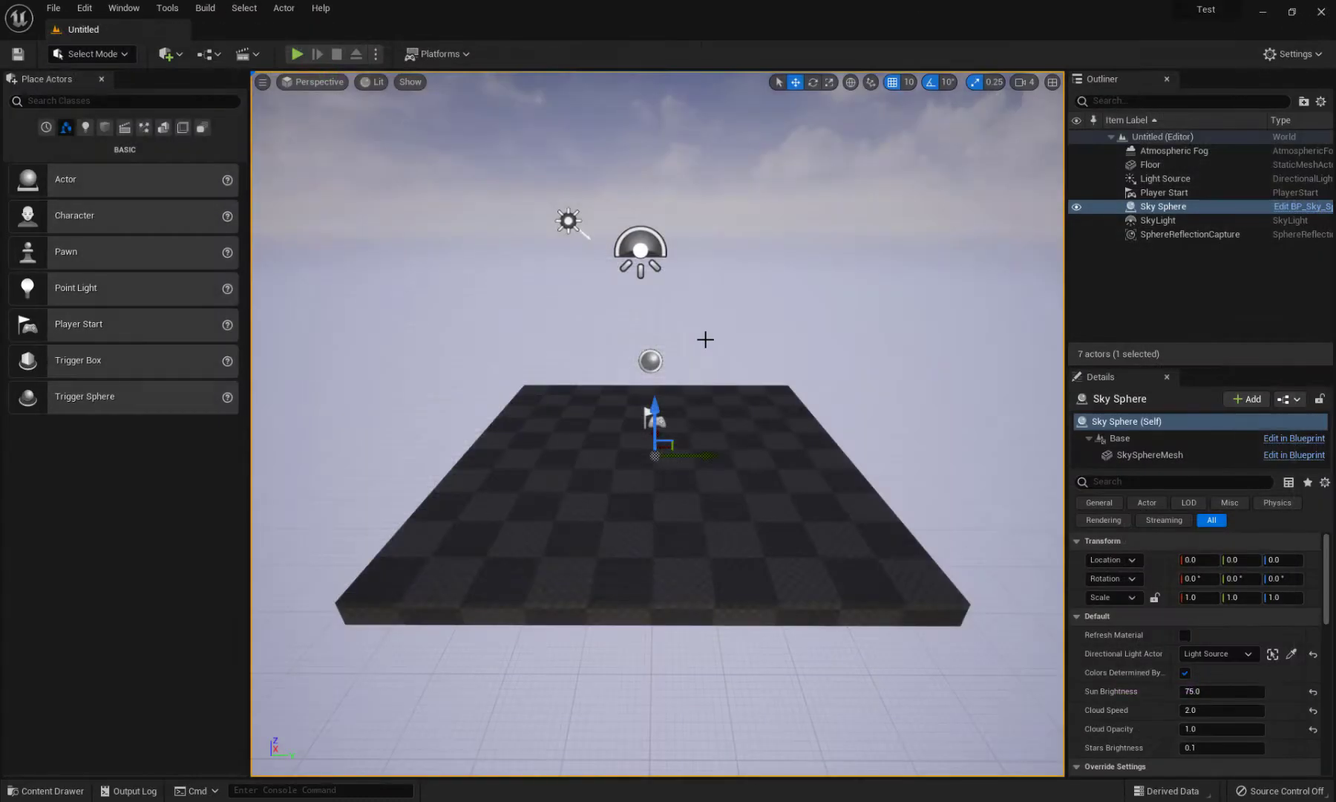
Save all five brick textures in the Textures folder
key(ctrl+space)
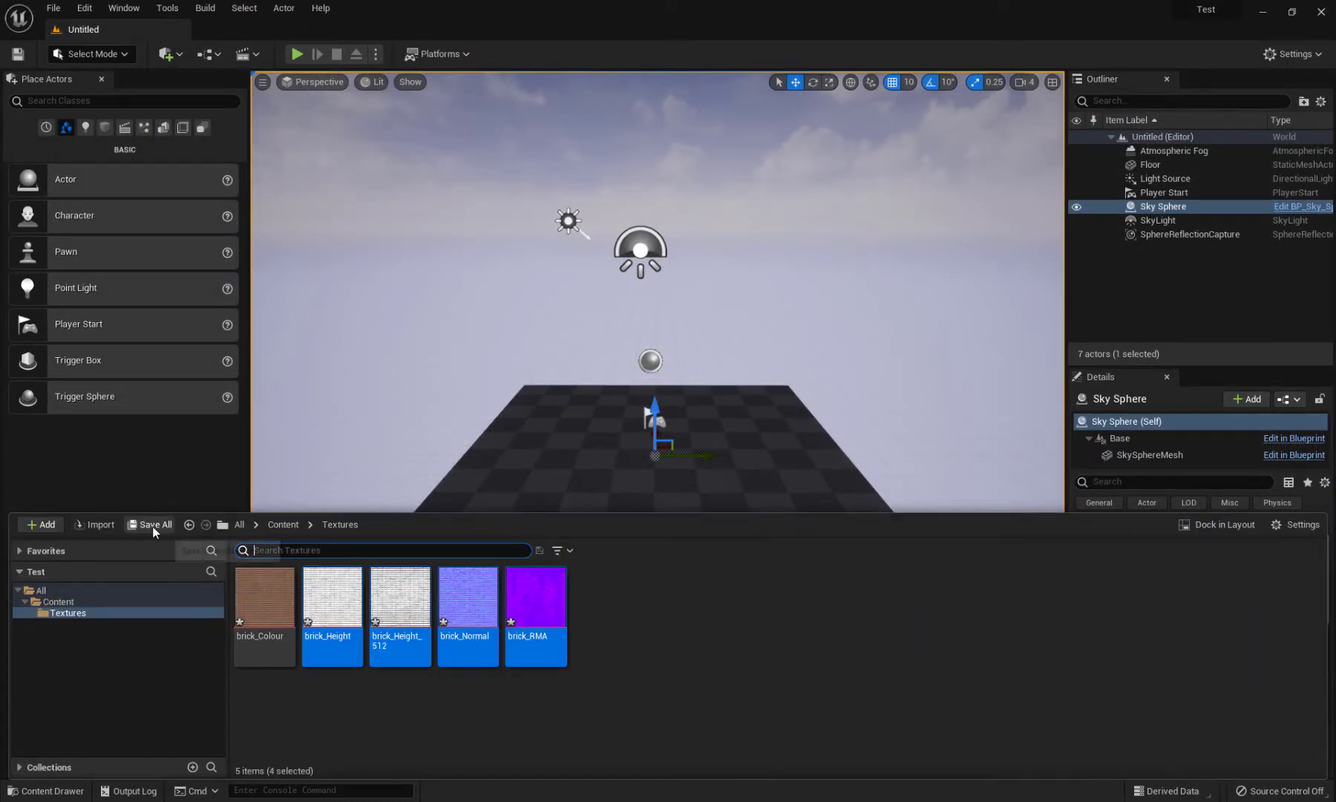
key(ctrl+shift+s)
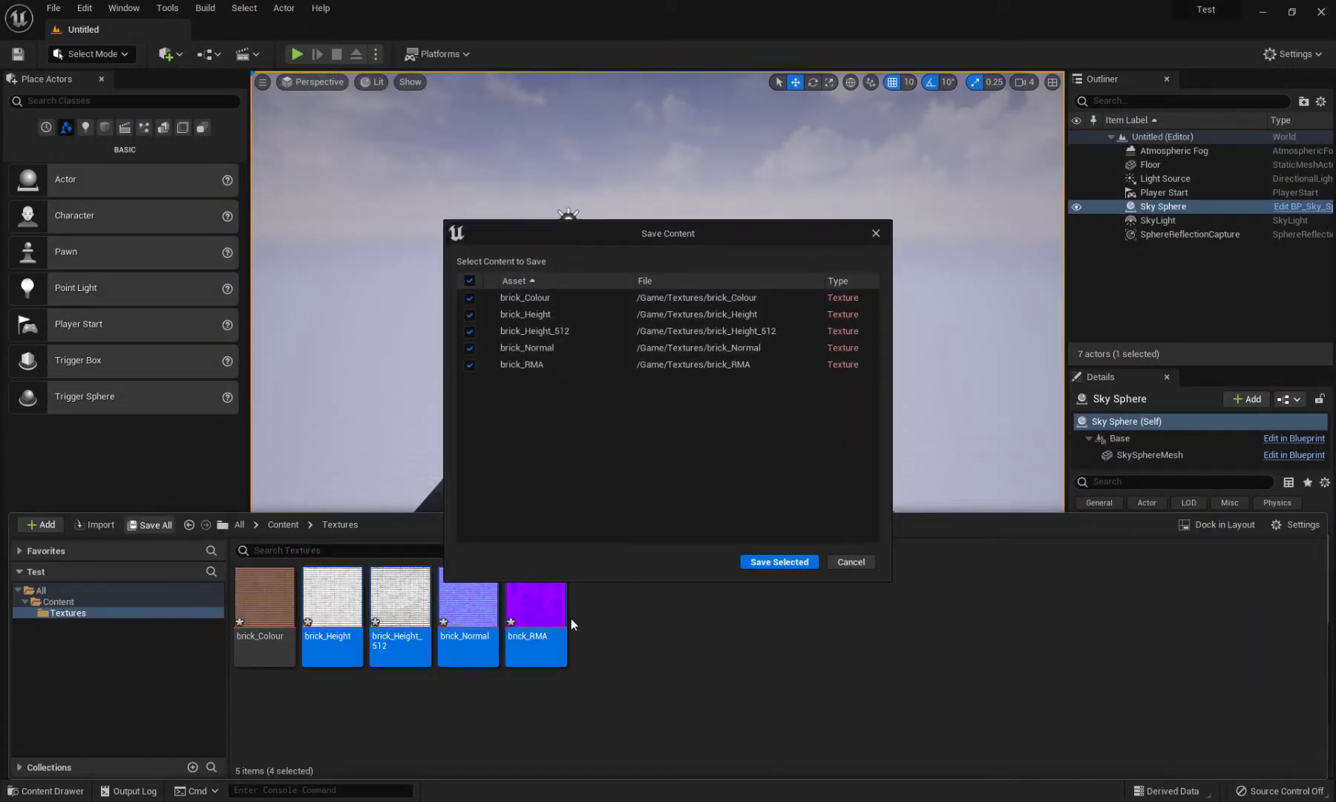
click(761, 567)
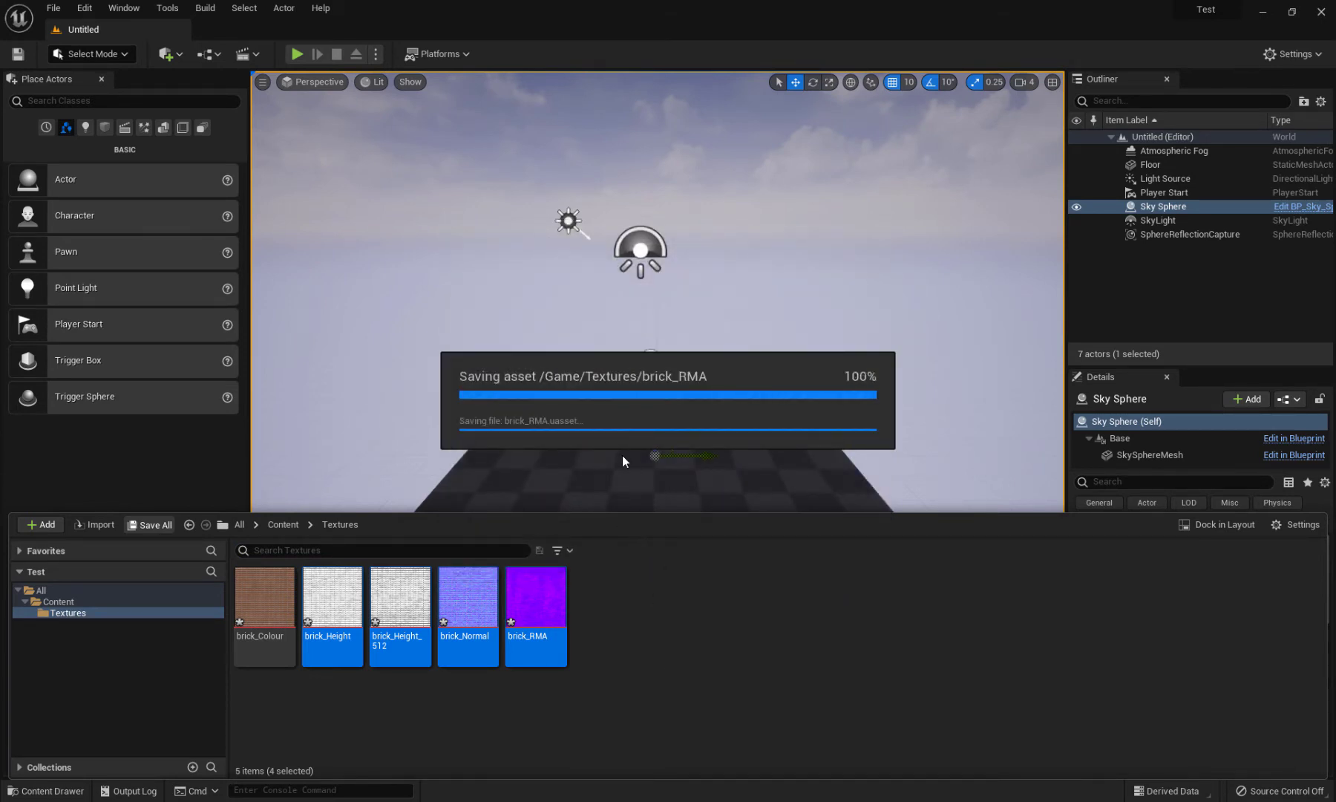
scroll(619, 422, down, 1)
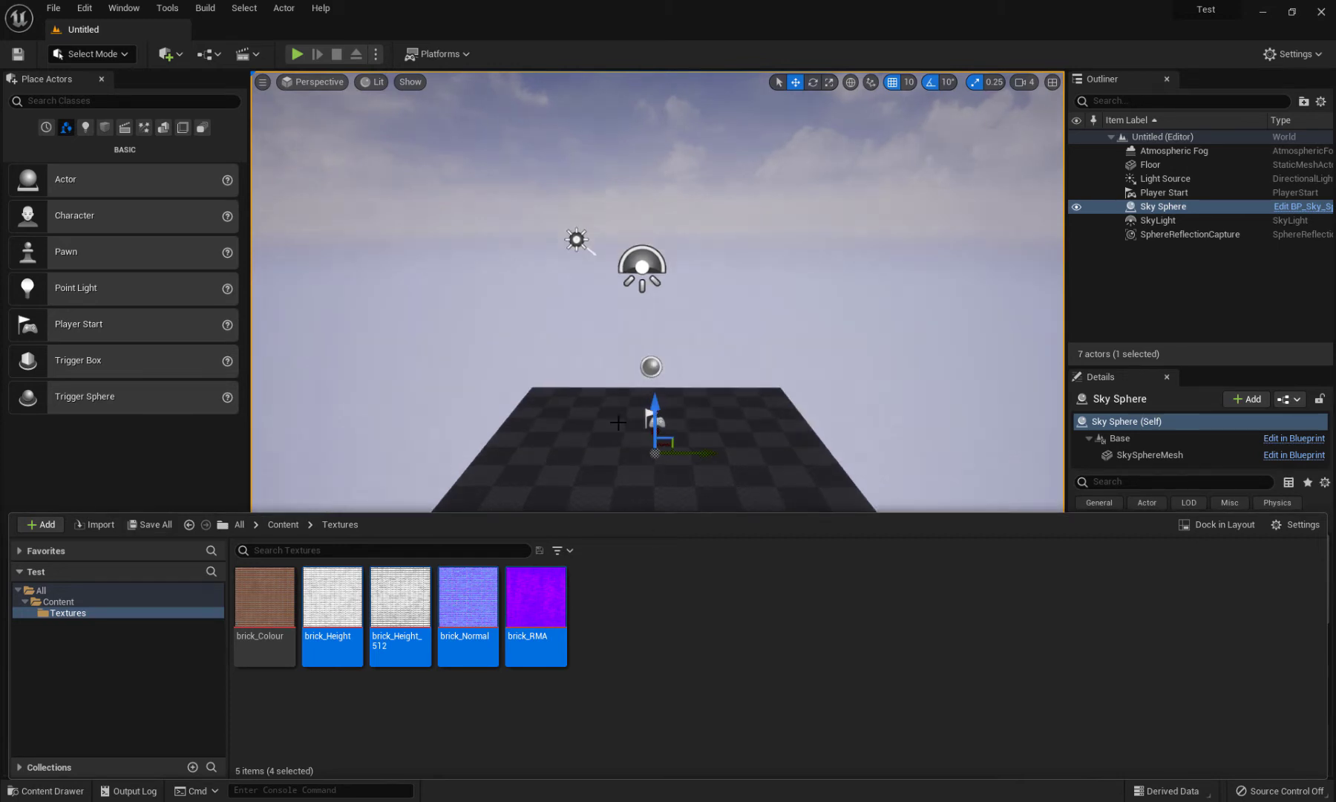
scroll(609, 451, down, 2)
scroll(767, 417, up, 6)
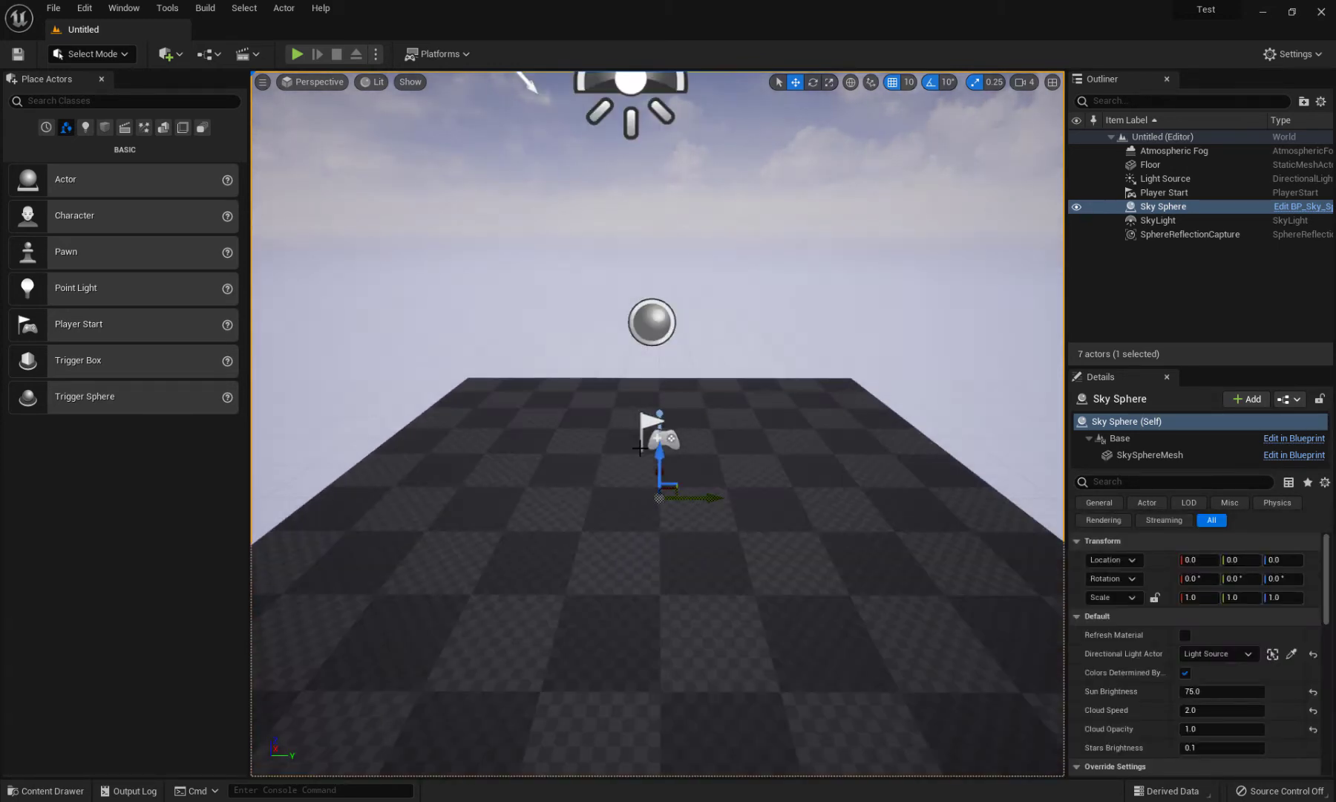
Find the Auto Exposure setting in the project's Rendering settings, disable it, and close the project settings
click(1295, 54)
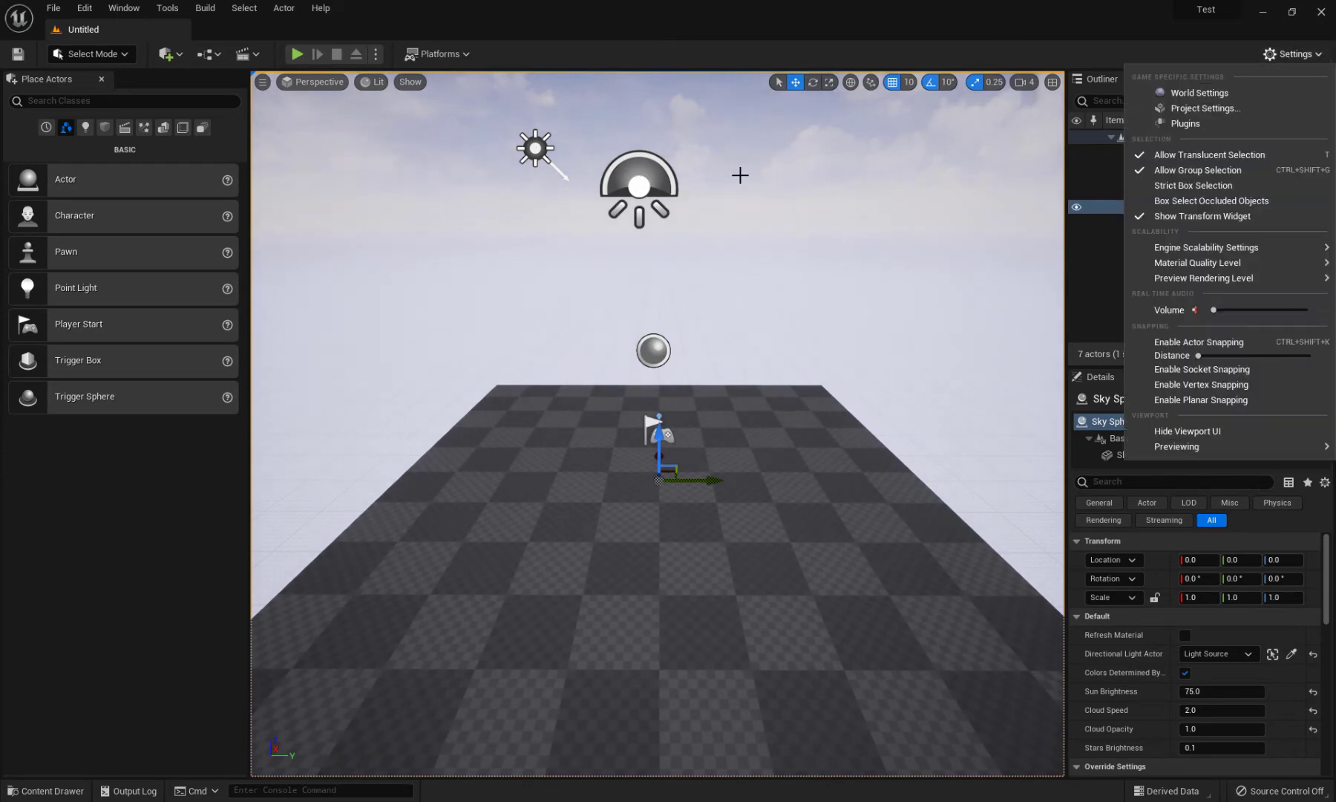
click(1190, 109)
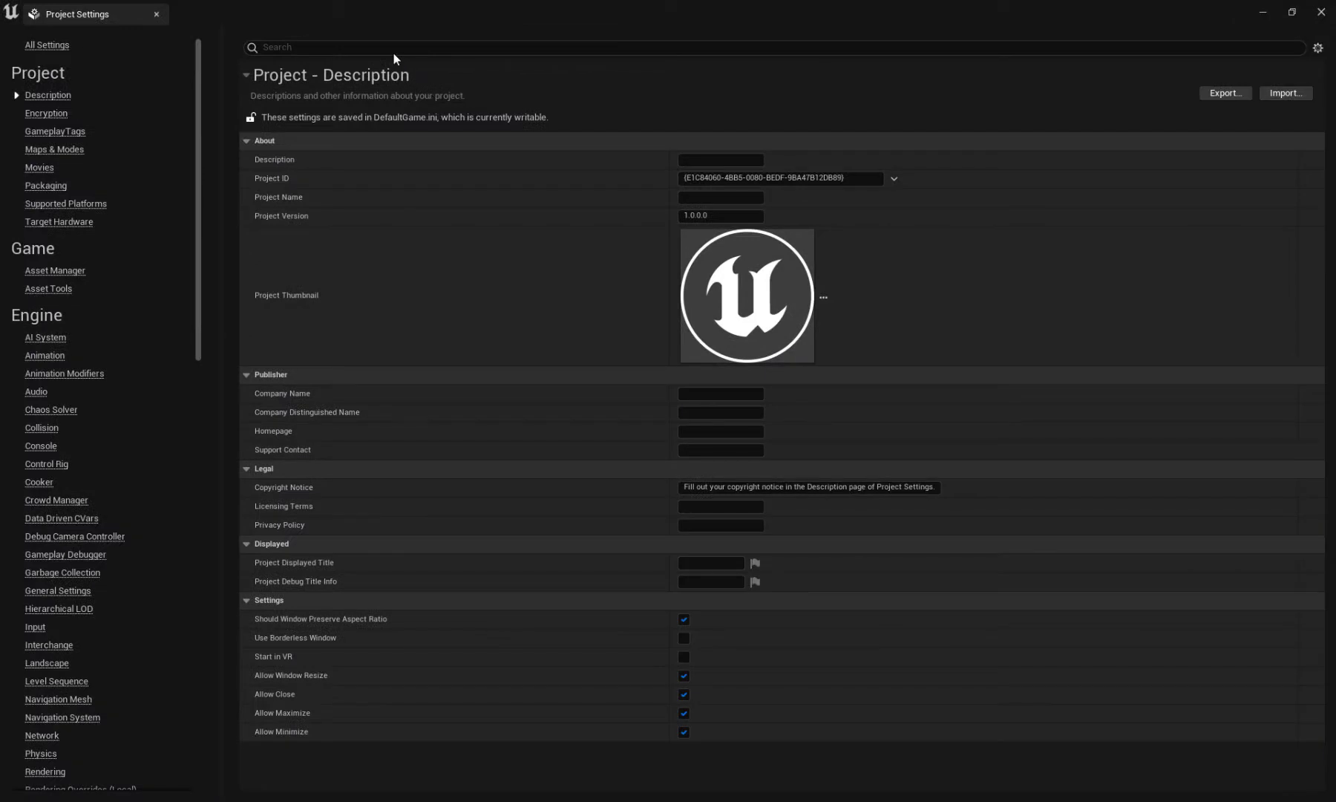
click(392, 49)
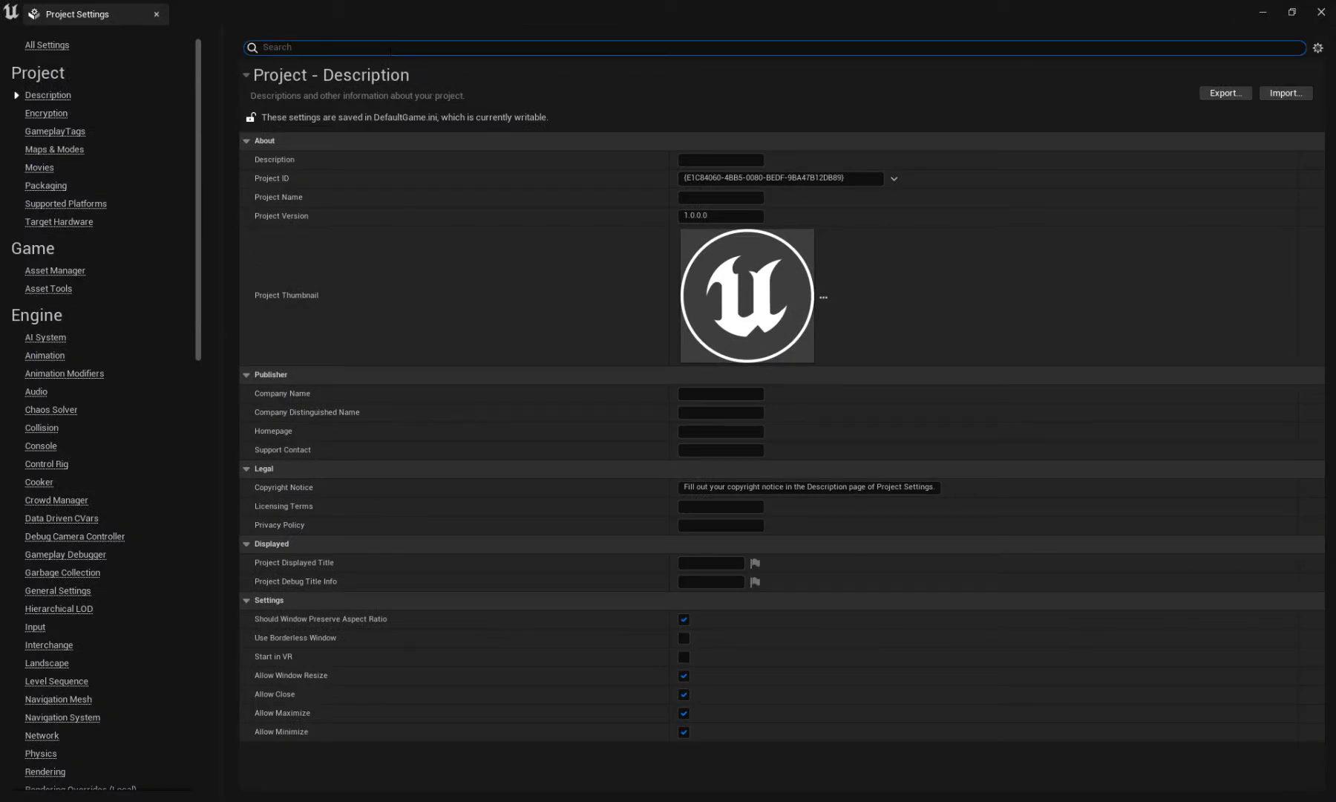
text(auto)
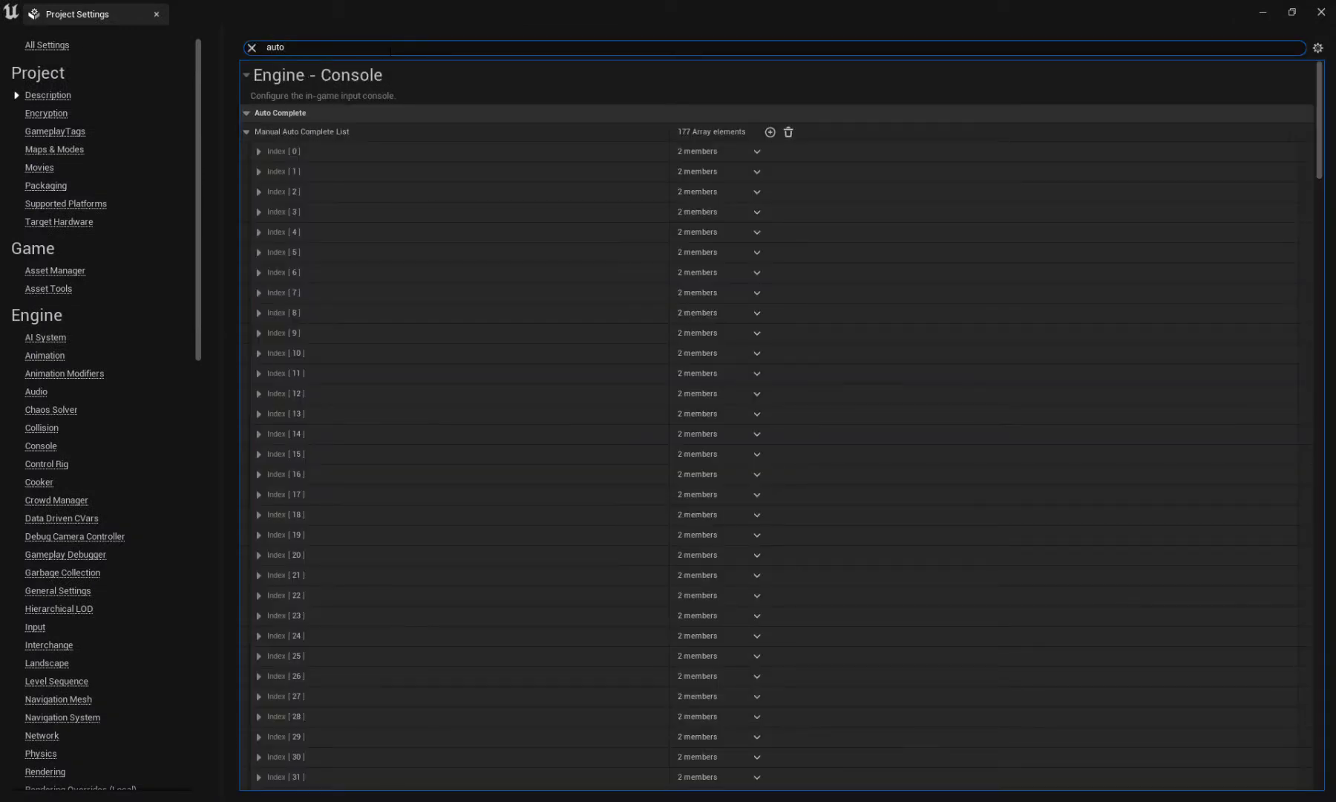
key(BackSpace)
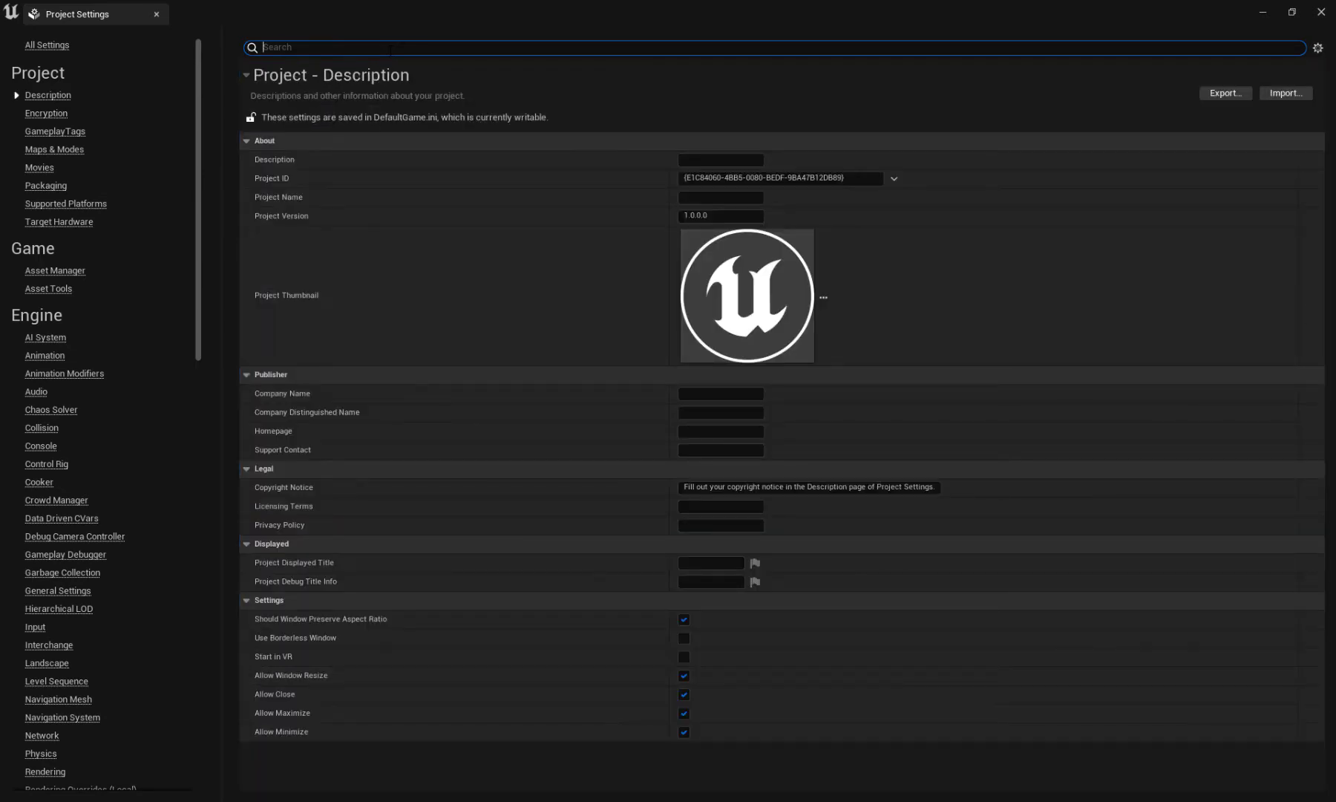
text(ex)
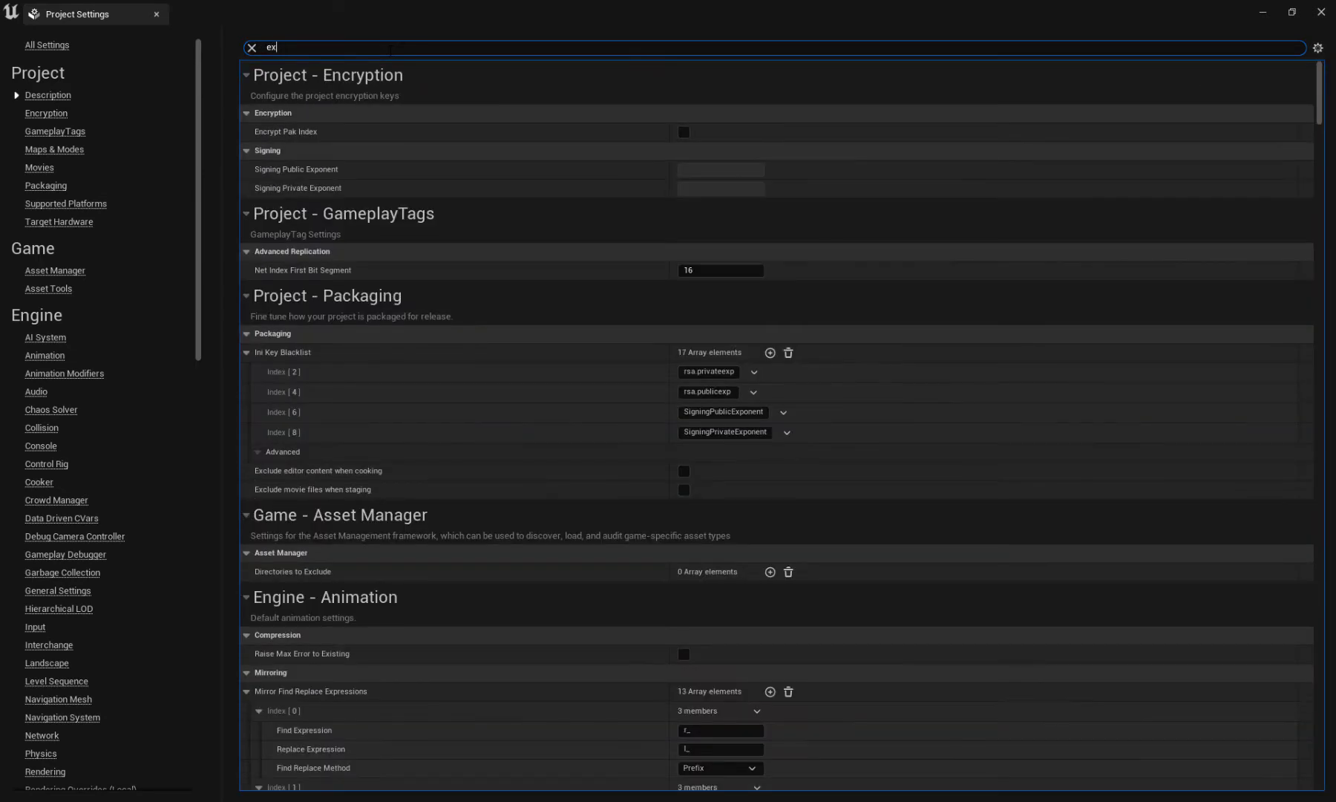
text(auto)
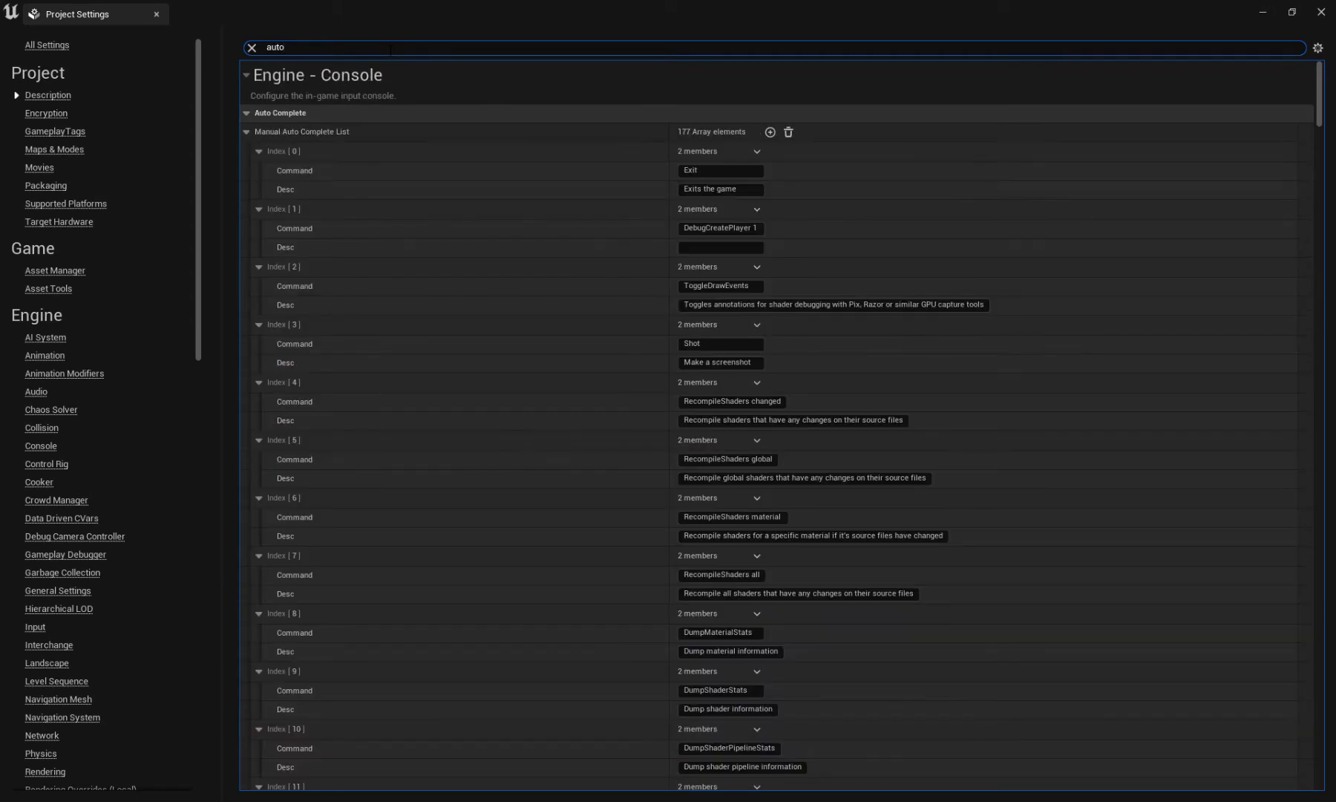
text( expo)
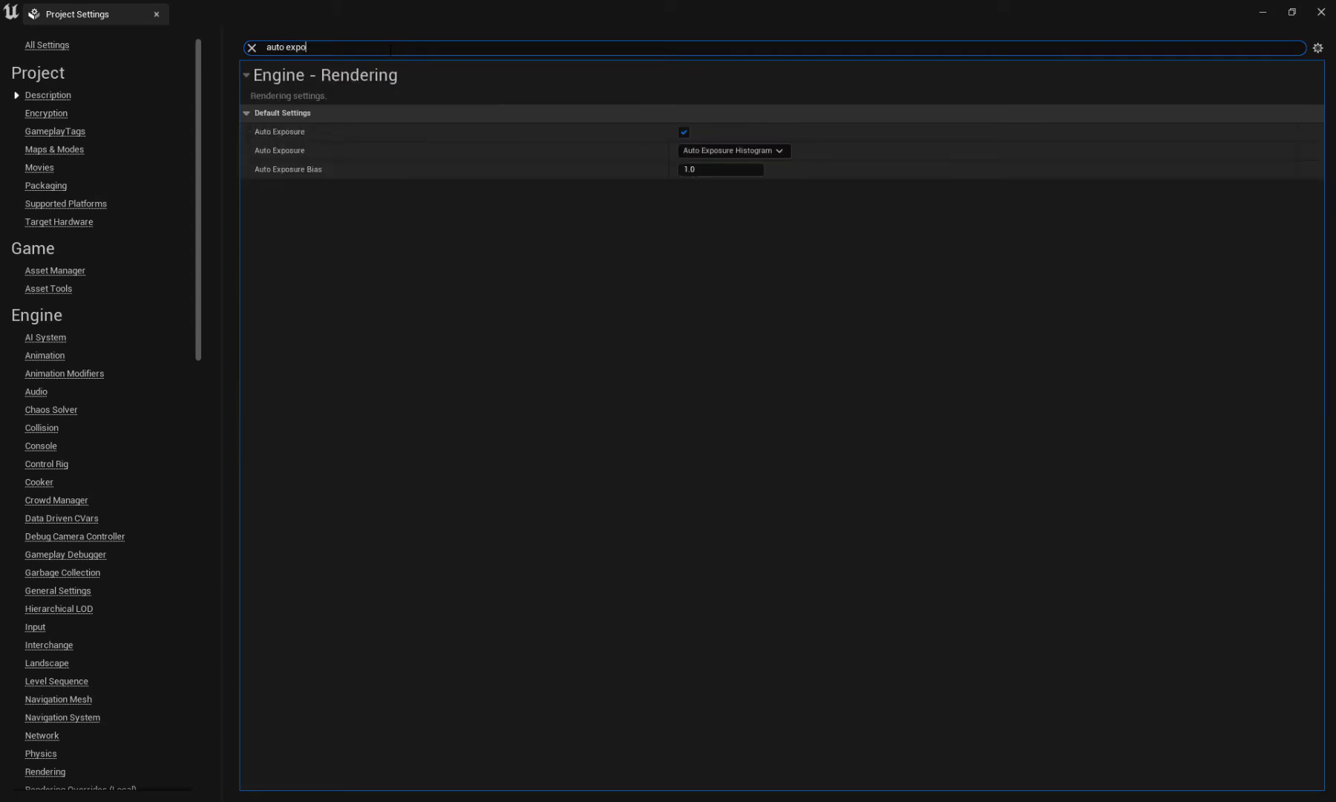
click(684, 133)
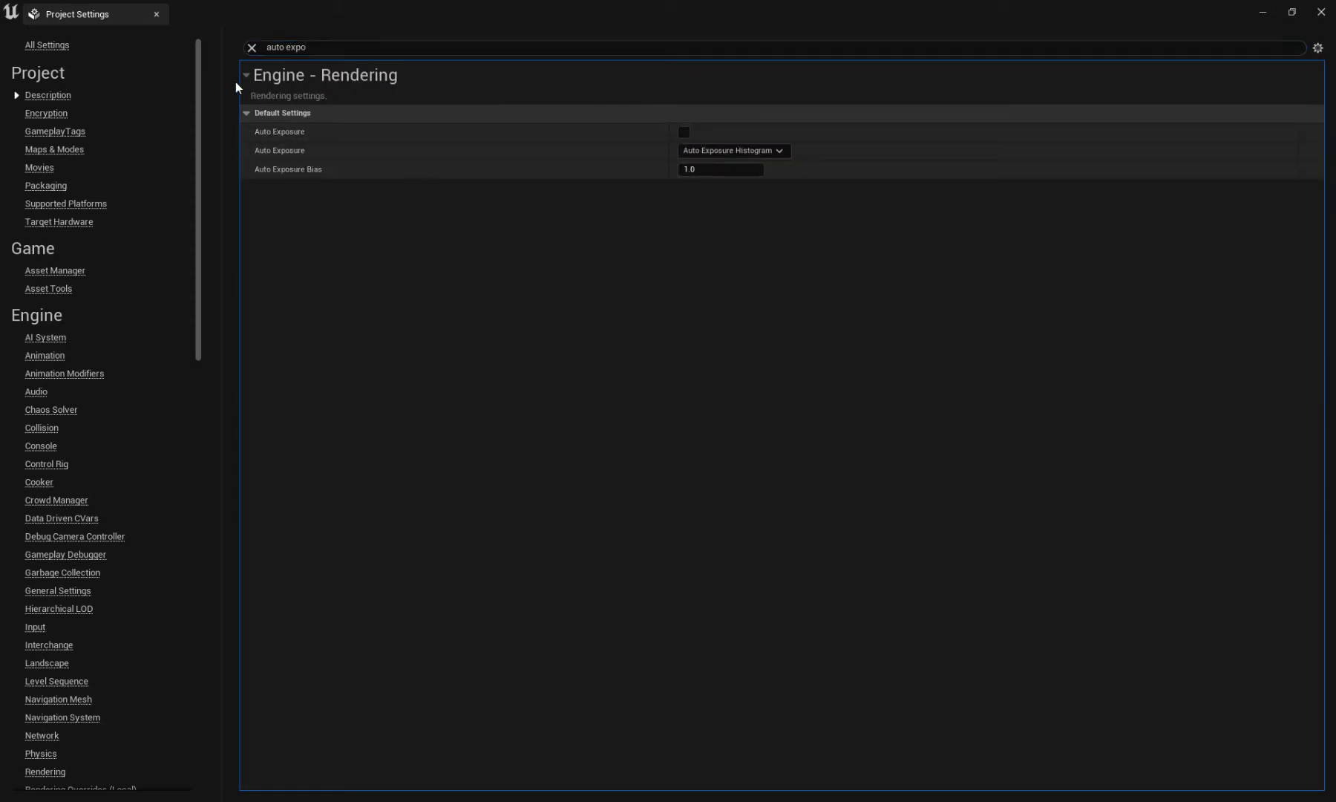
click(1321, 12)
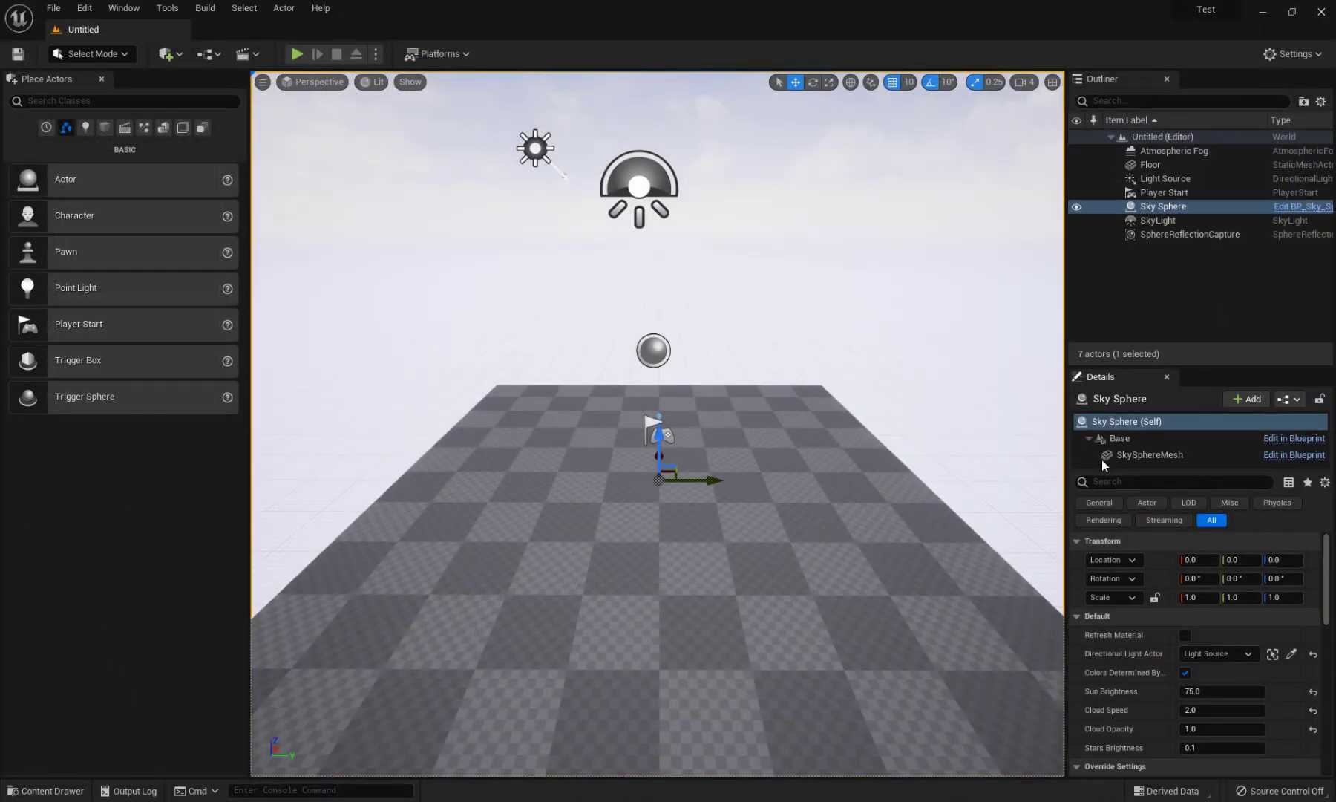
Set the mobility of both the SkyLight and the directional Light Source to Movable
click(621, 171)
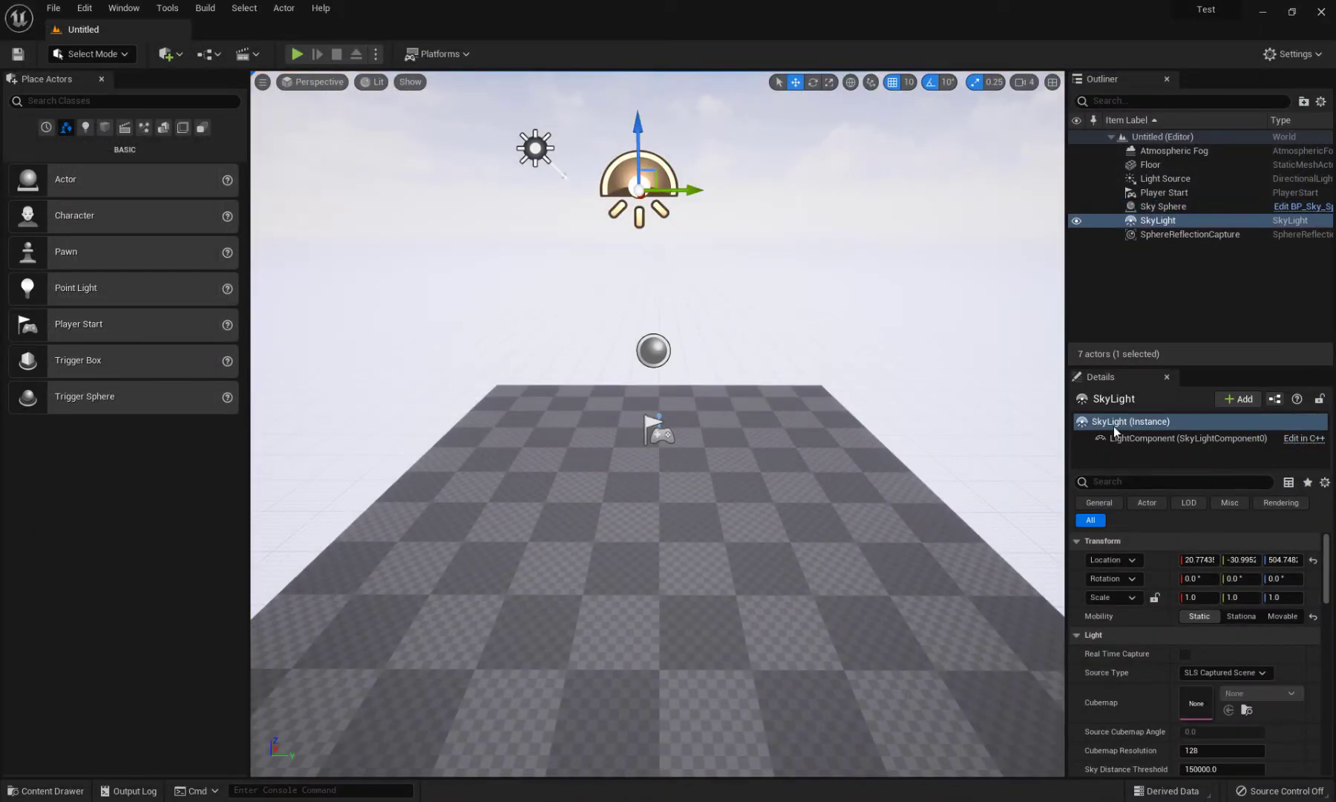
click(1283, 616)
click(545, 154)
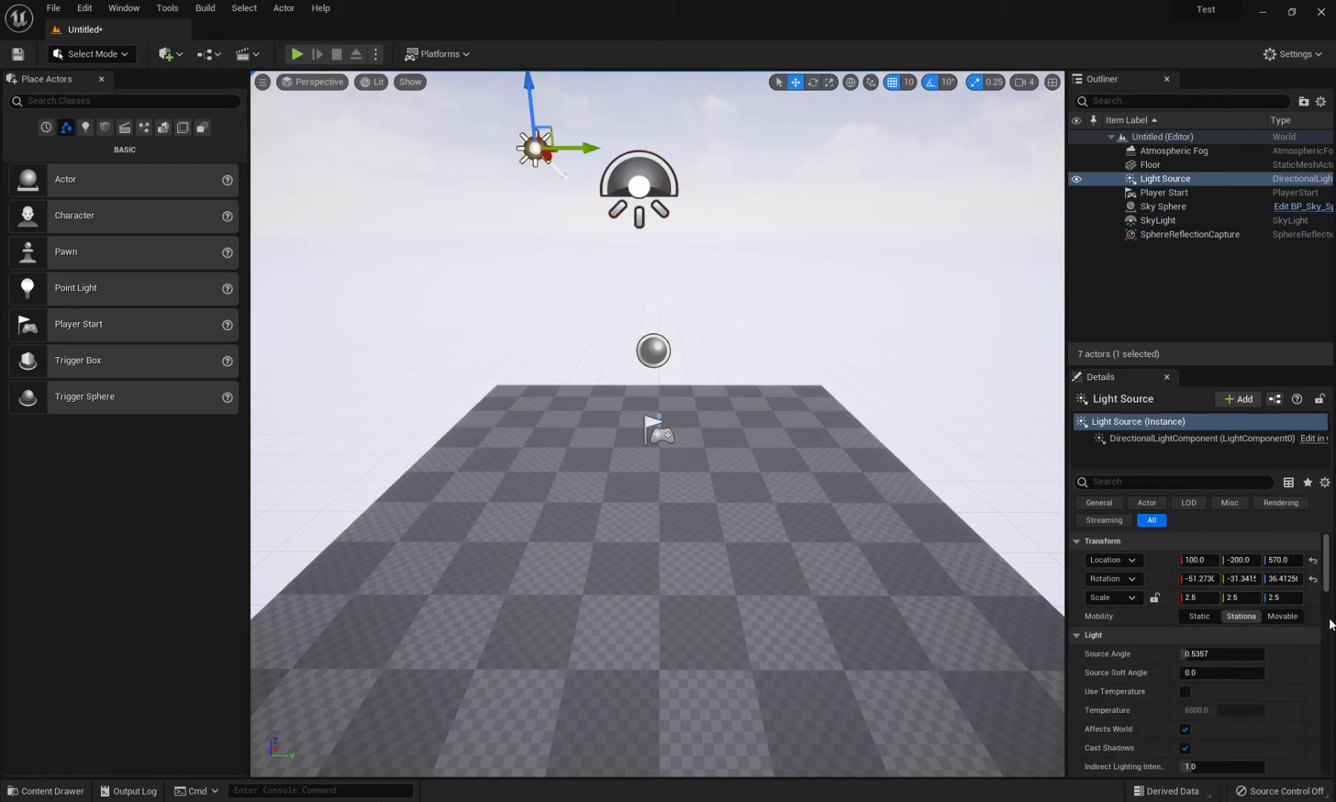
click(1283, 617)
click(724, 531)
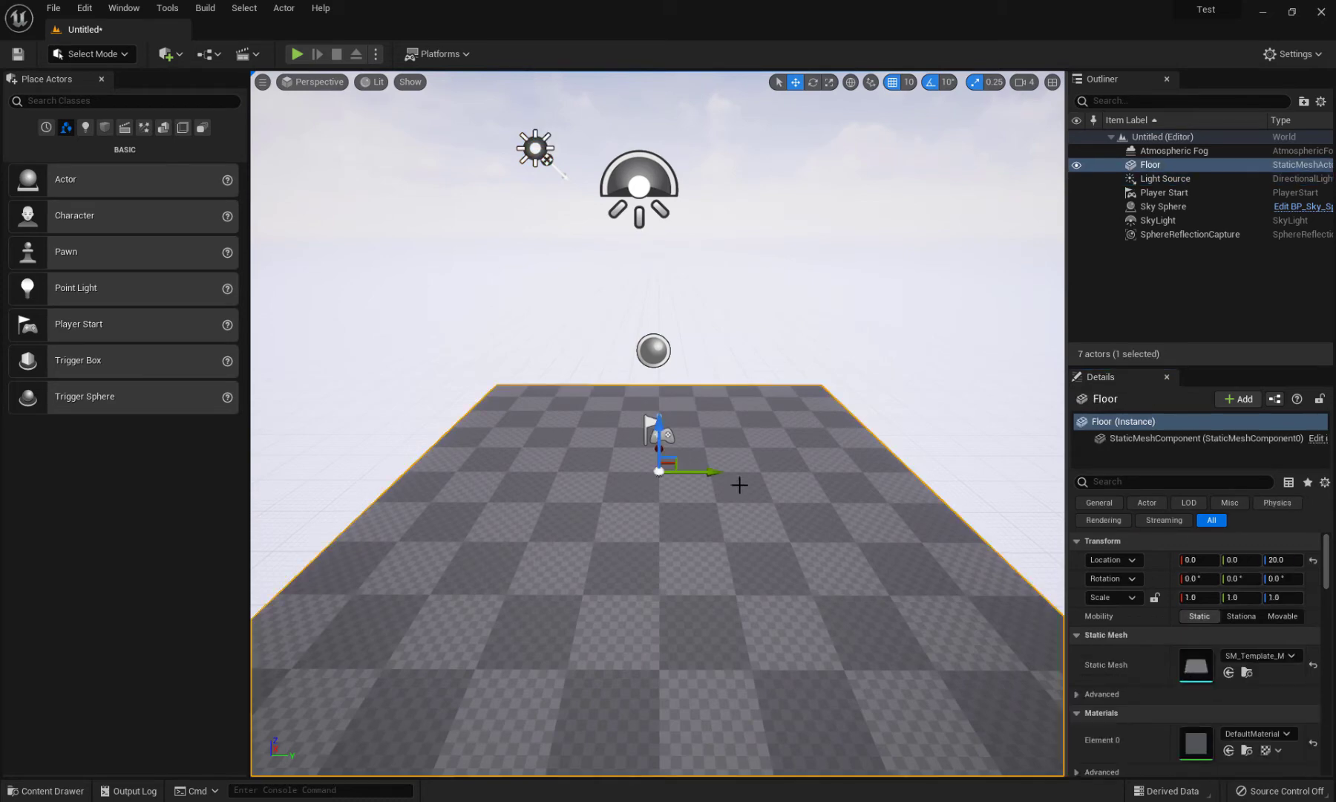
scroll(970, 423, down, 5)
click(969, 423)
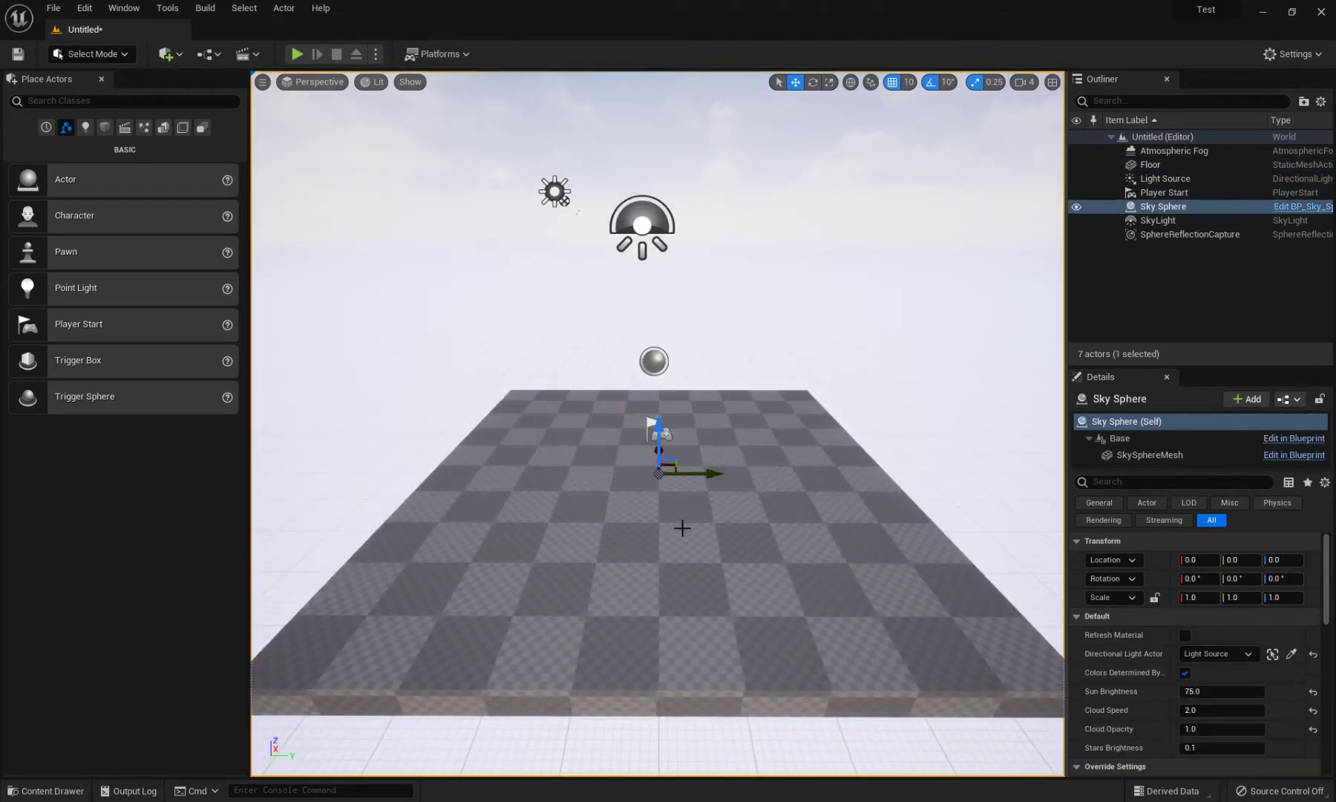
Create a material named MM_Environment in the Textures folder and open it for editing
key(ctrl+space)
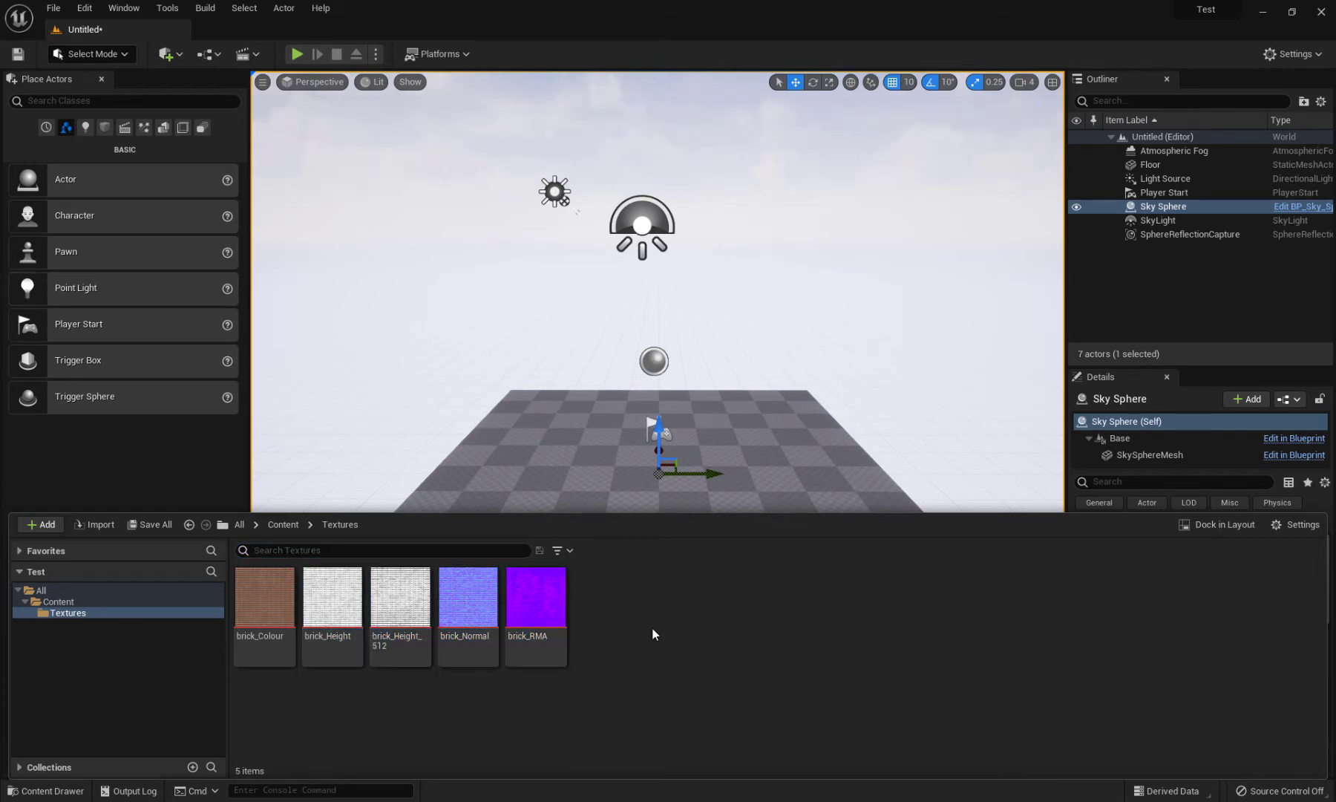
right_click(713, 634)
click(796, 294)
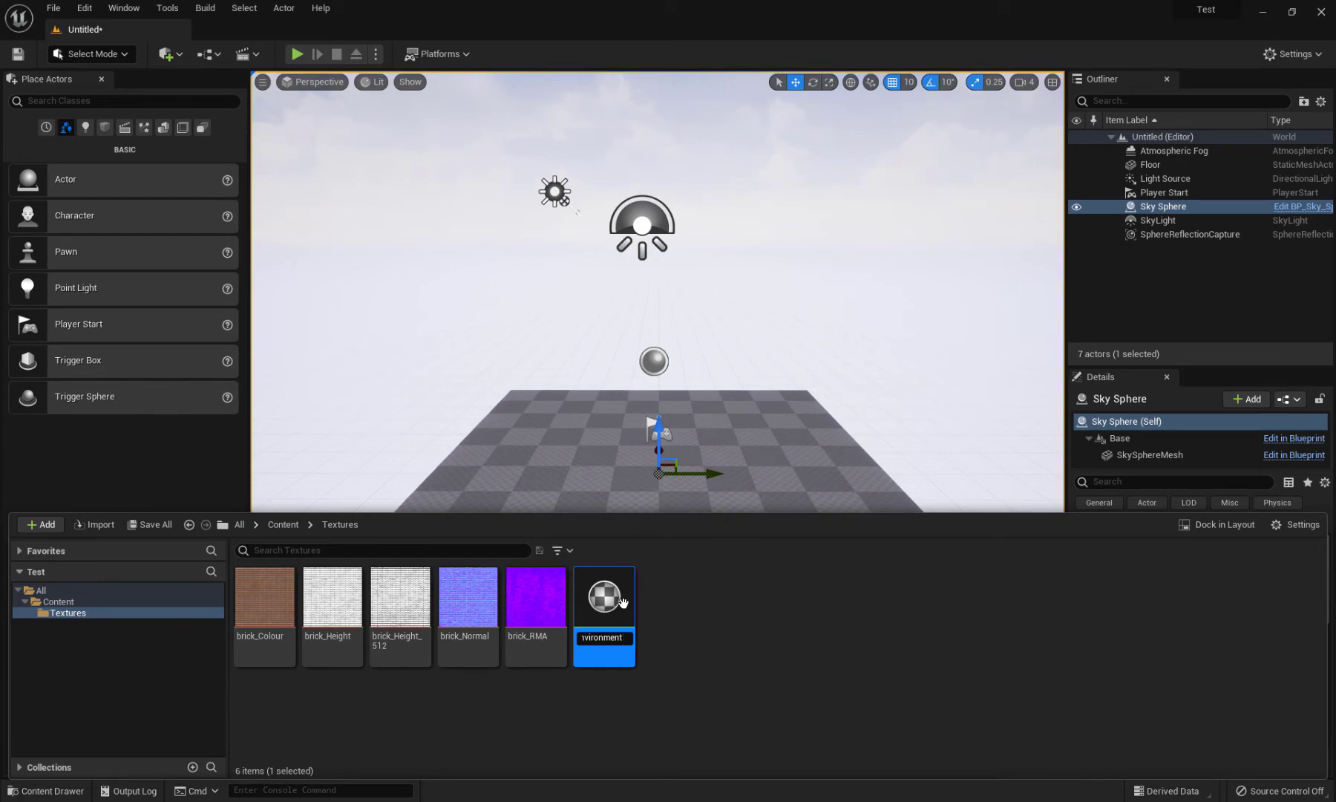
key(Return)
double_click(620, 605)
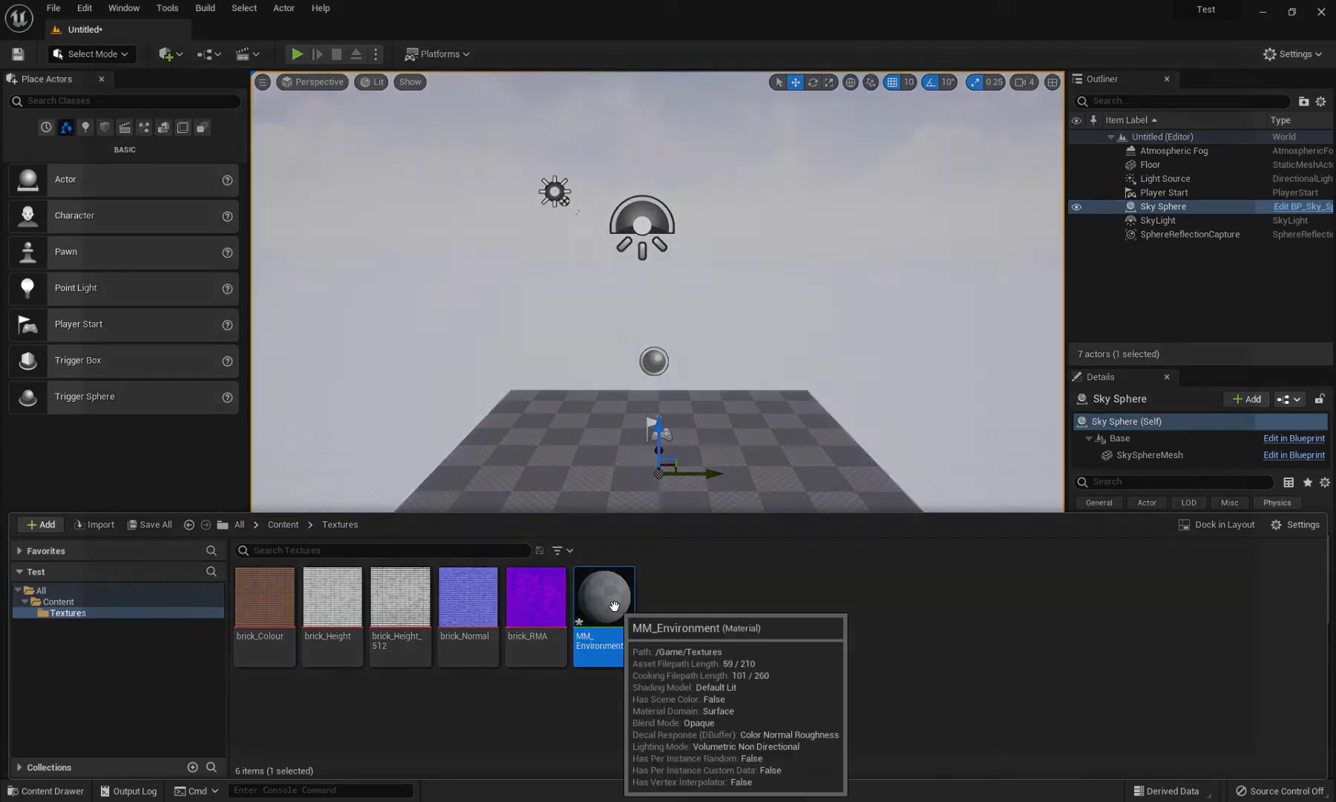
drag(727, 28, 757, 123)
Maximize the material editor and add all five brick textures to the MM_Environment graph as texture samples
key(ctrl+space)
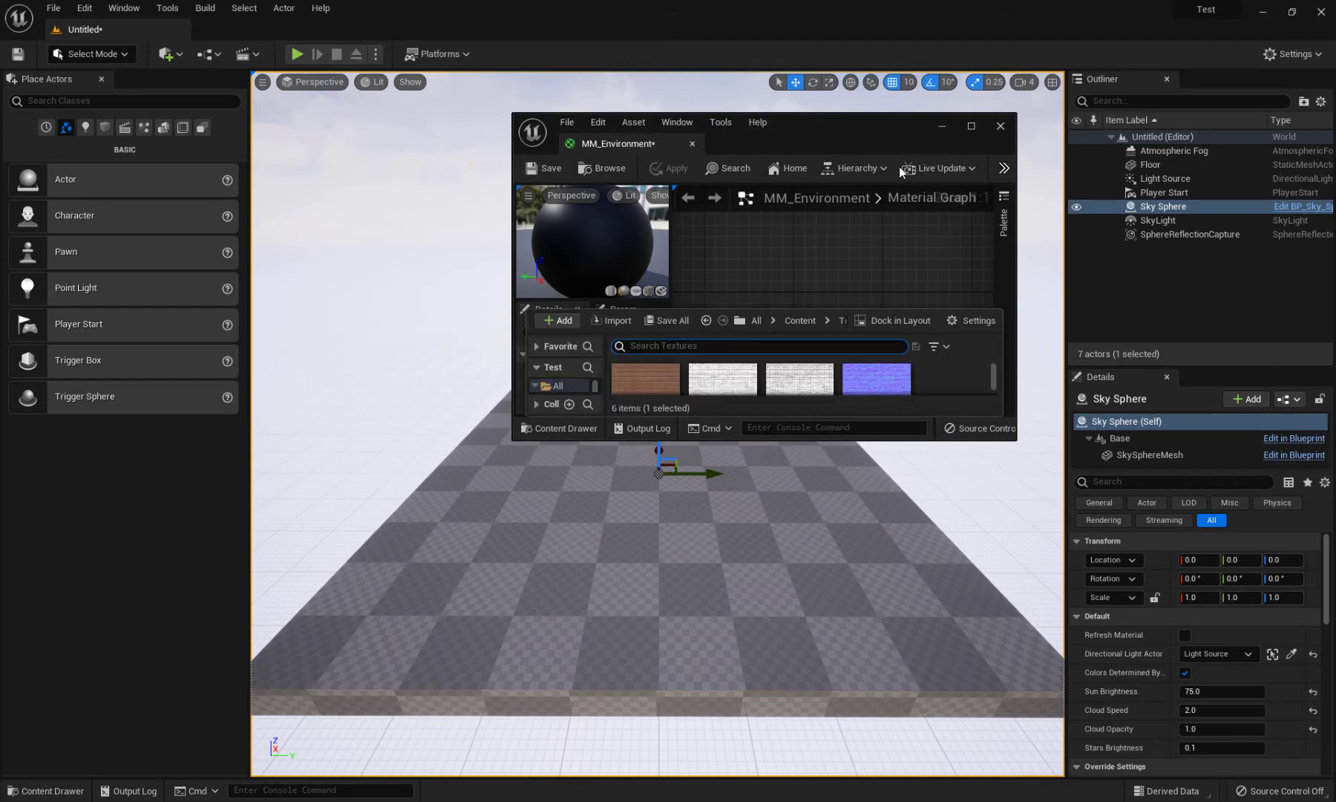
click(971, 126)
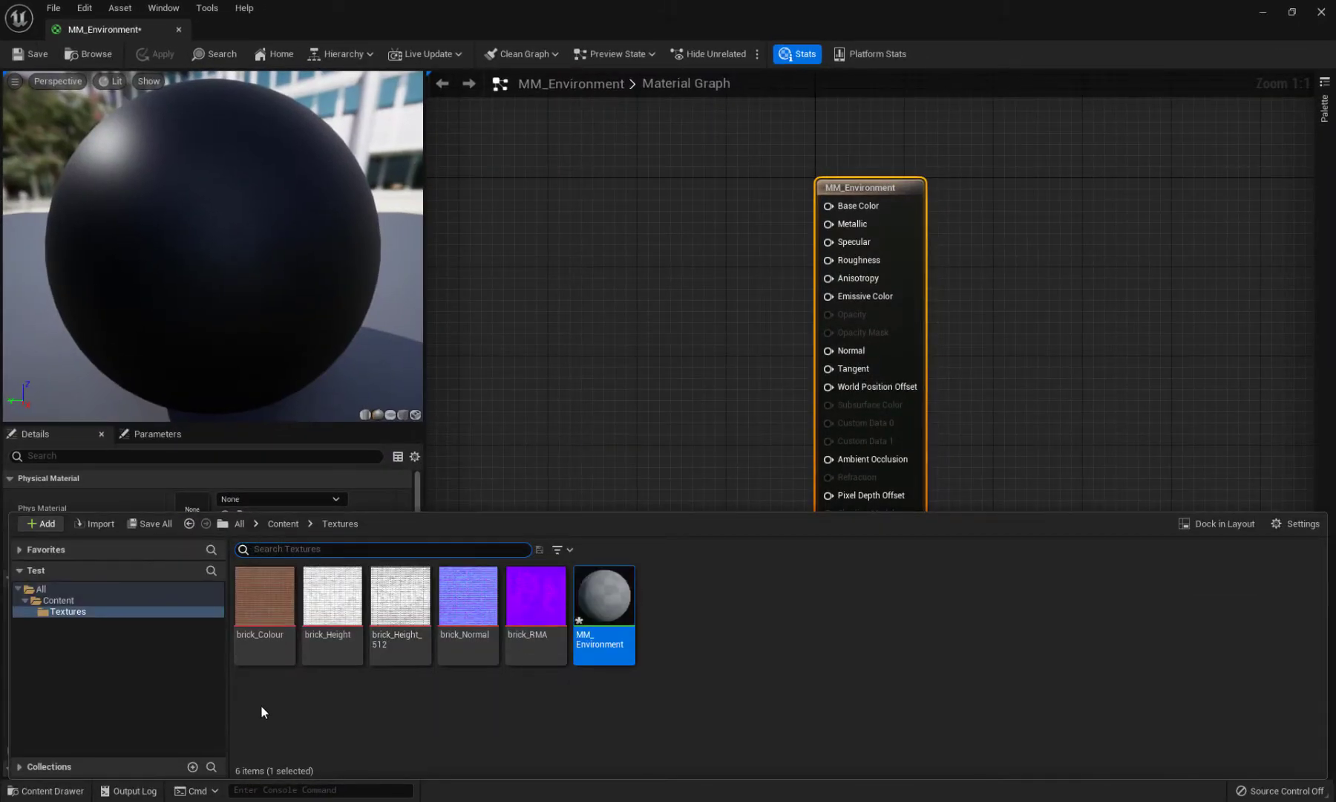
click(261, 704)
click(265, 601)
shift+click(519, 611)
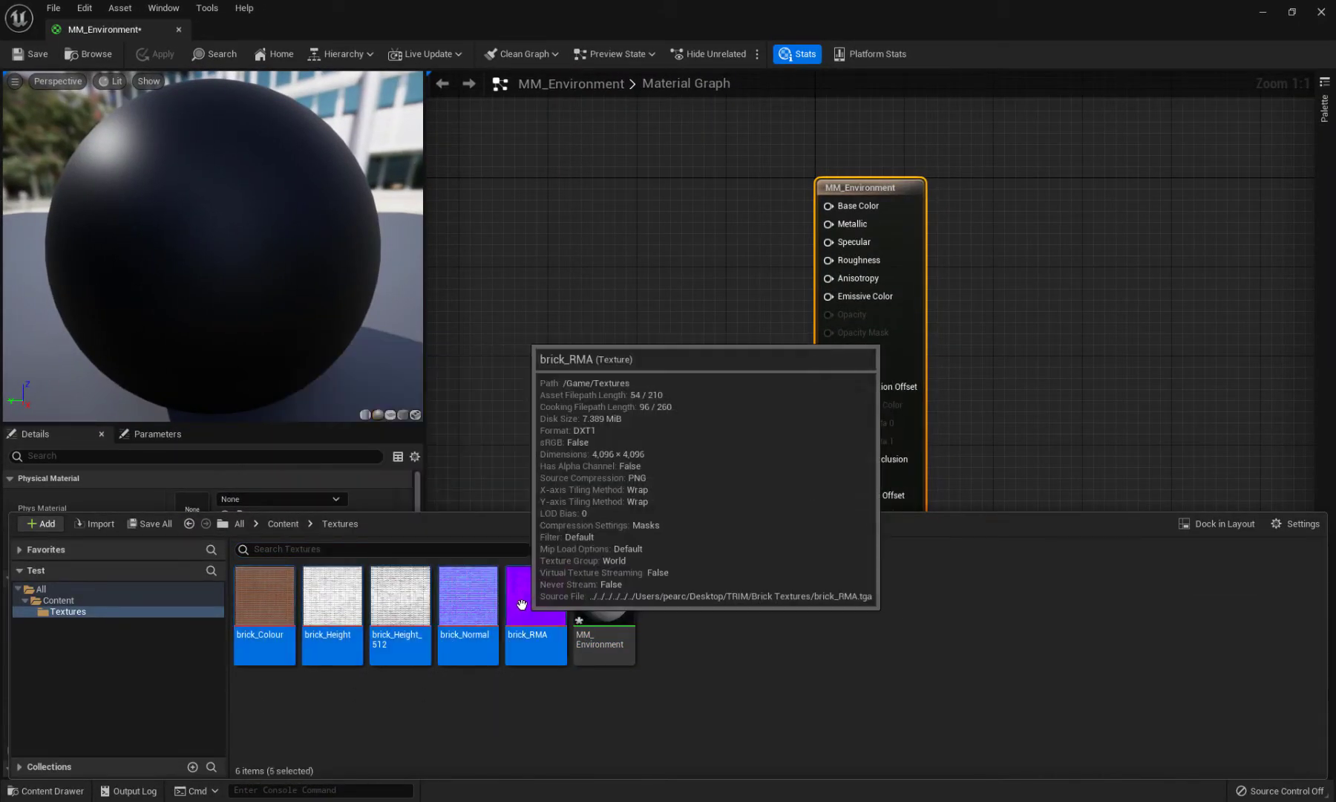
drag(519, 612, 562, 338)
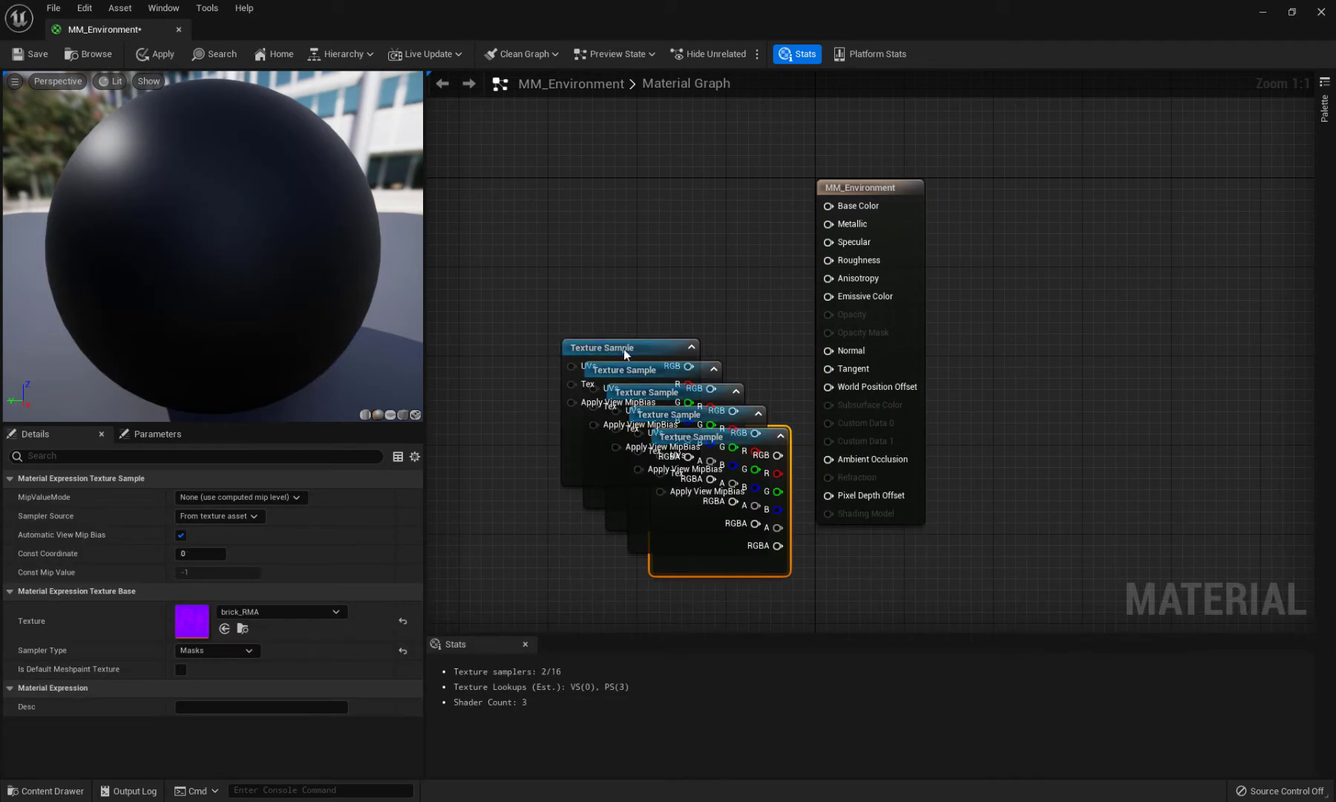
Space out the material result node and the brick_Colour sample, and connect brick_Colour's RGB output to Base Color
drag(831, 187, 976, 209)
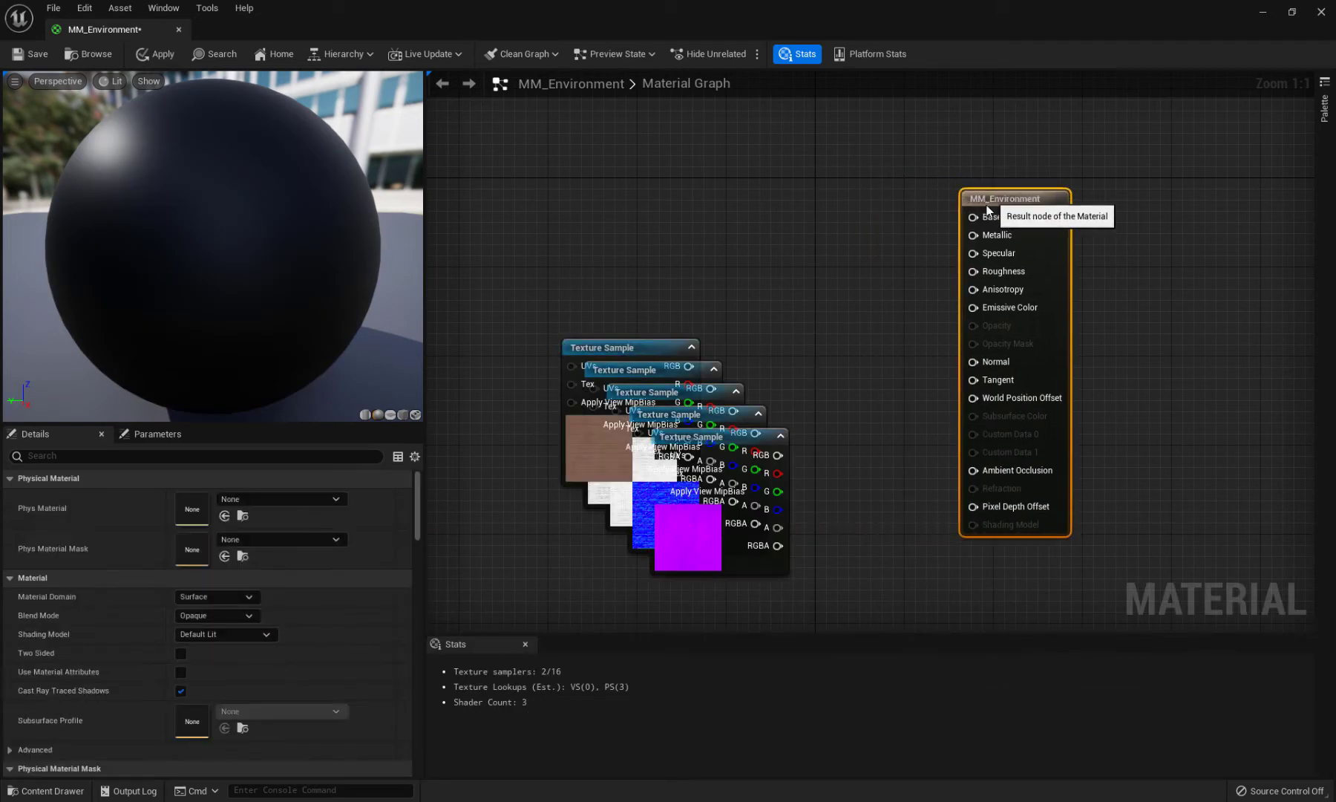
drag(564, 350, 706, 158)
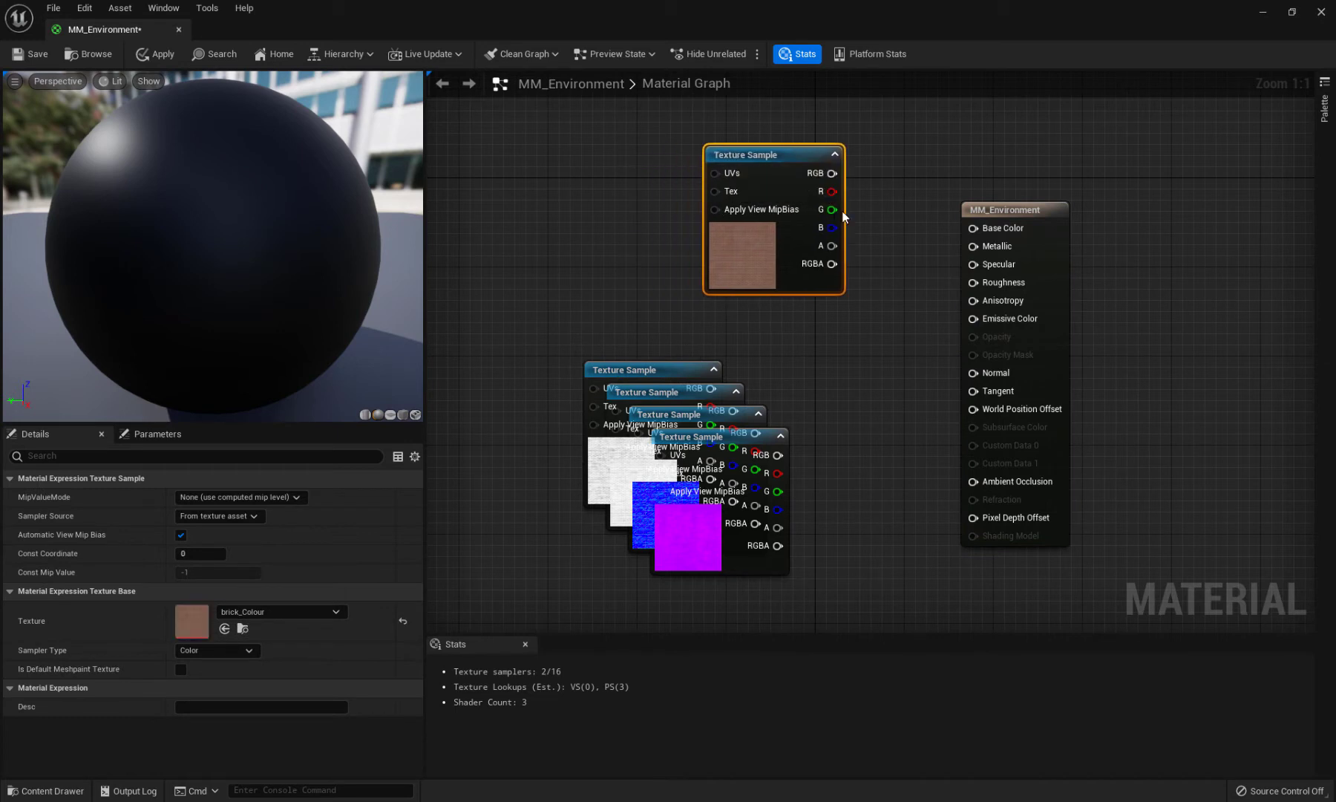
drag(832, 174, 1037, 186)
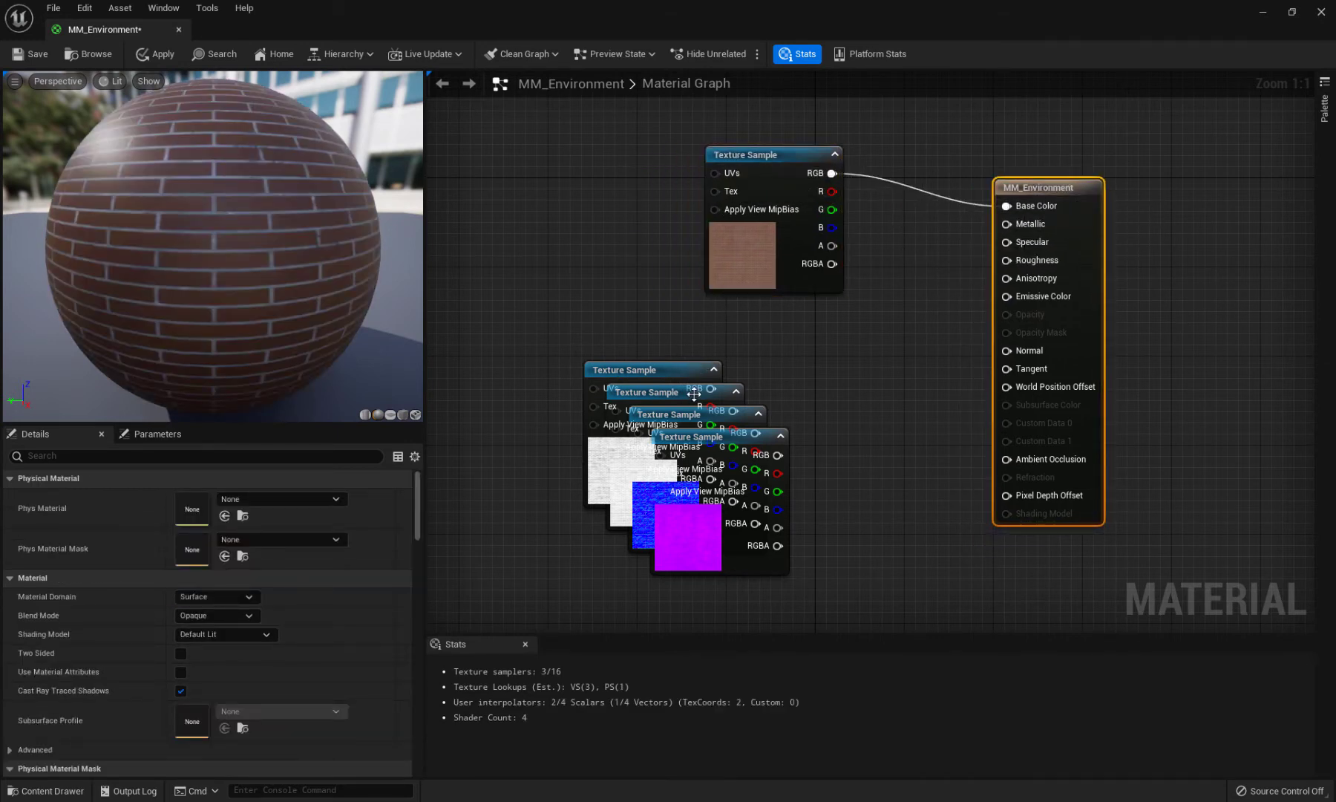
Move the two height samples aside, separate the brick_RMA sample, and connect brick_Normal's RGB output to Normal
drag(661, 384, 496, 481)
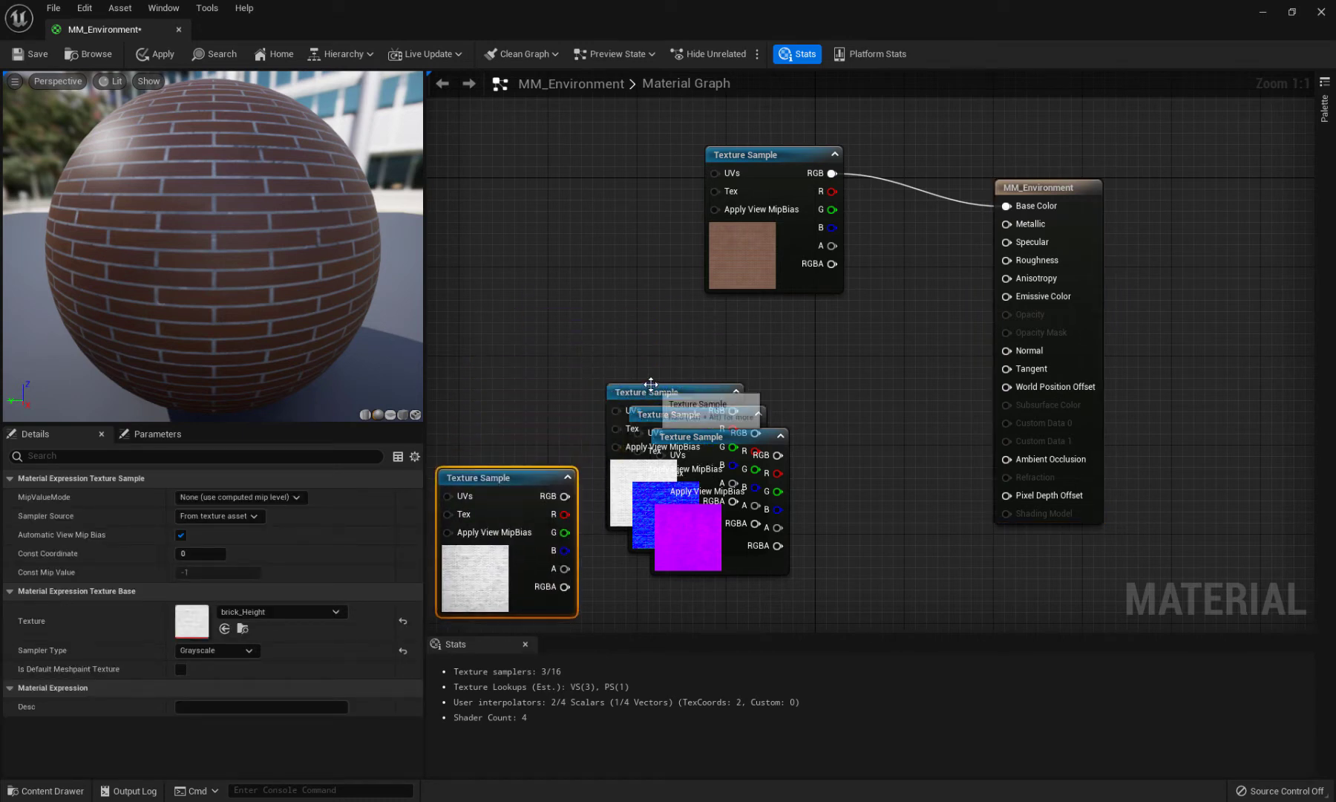
drag(645, 394, 478, 502)
drag(713, 438, 734, 524)
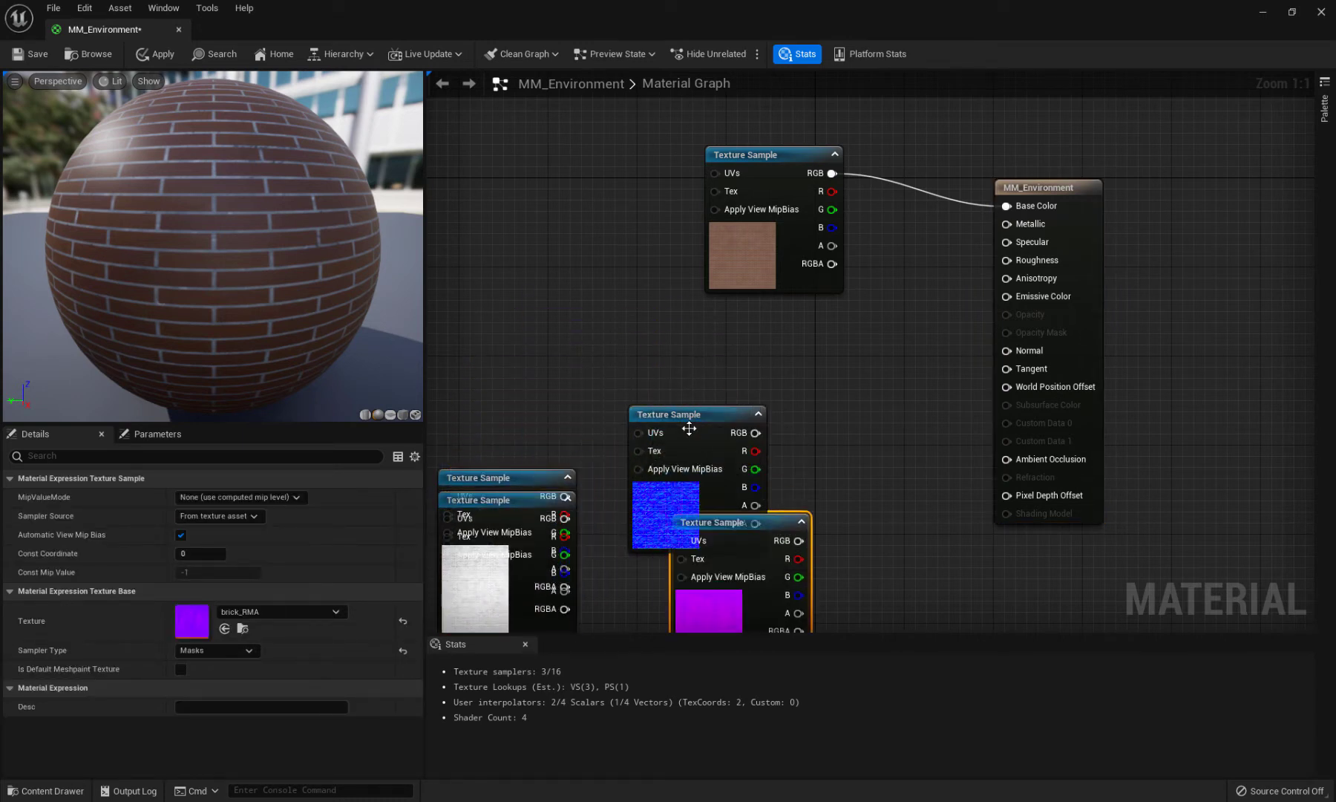
drag(700, 410, 1007, 351)
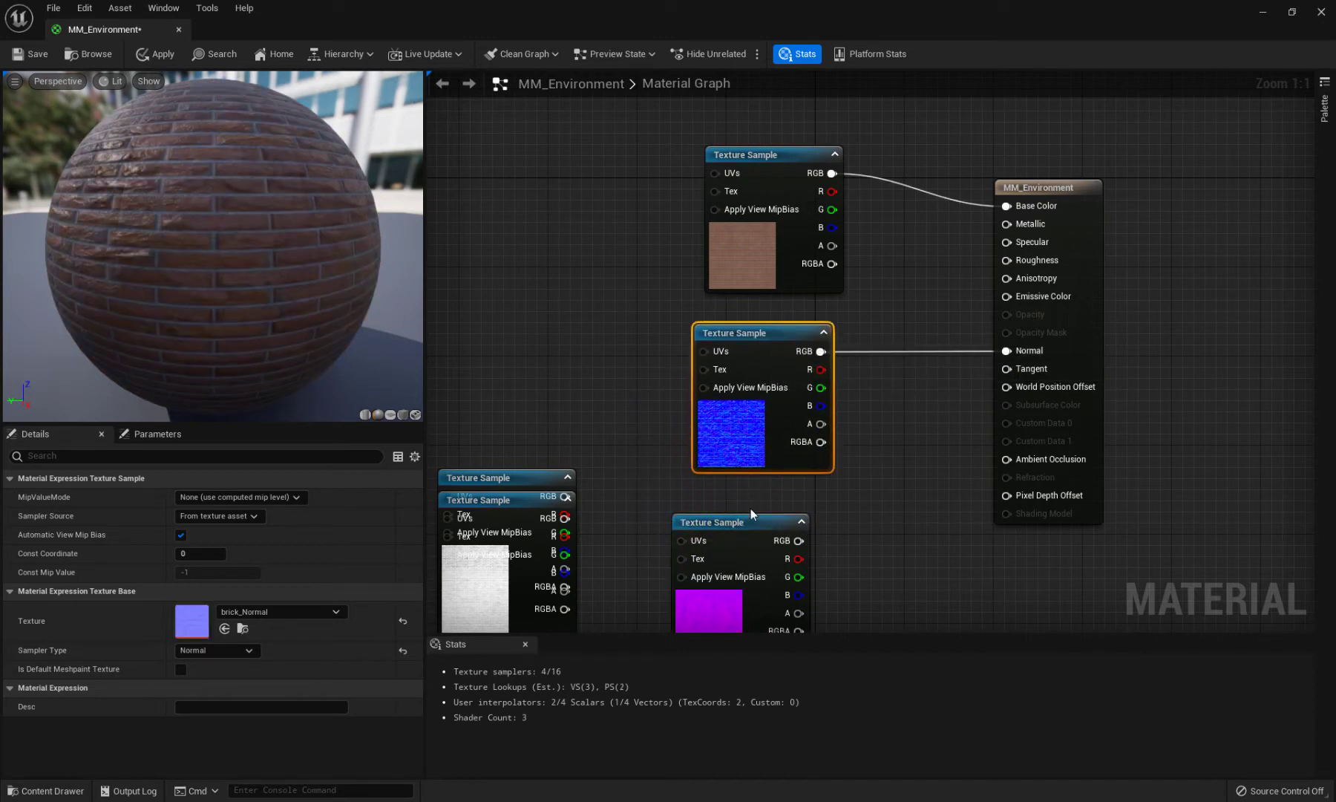
Connect brick_RMA's red output to Roughness, blue to Metallic and alpha to Ambient Occlusion, and inspect the preview sphere up close
drag(753, 519, 775, 496)
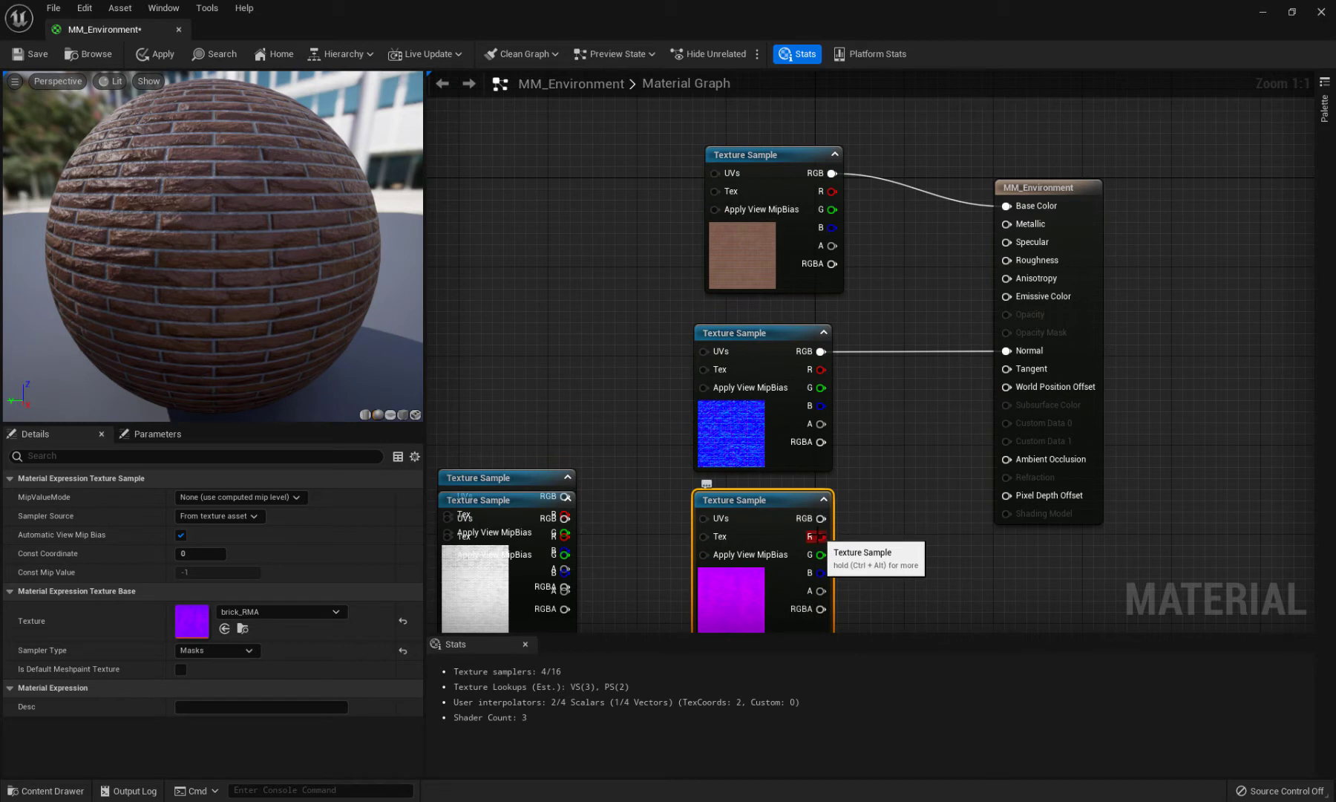
drag(820, 536, 1007, 260)
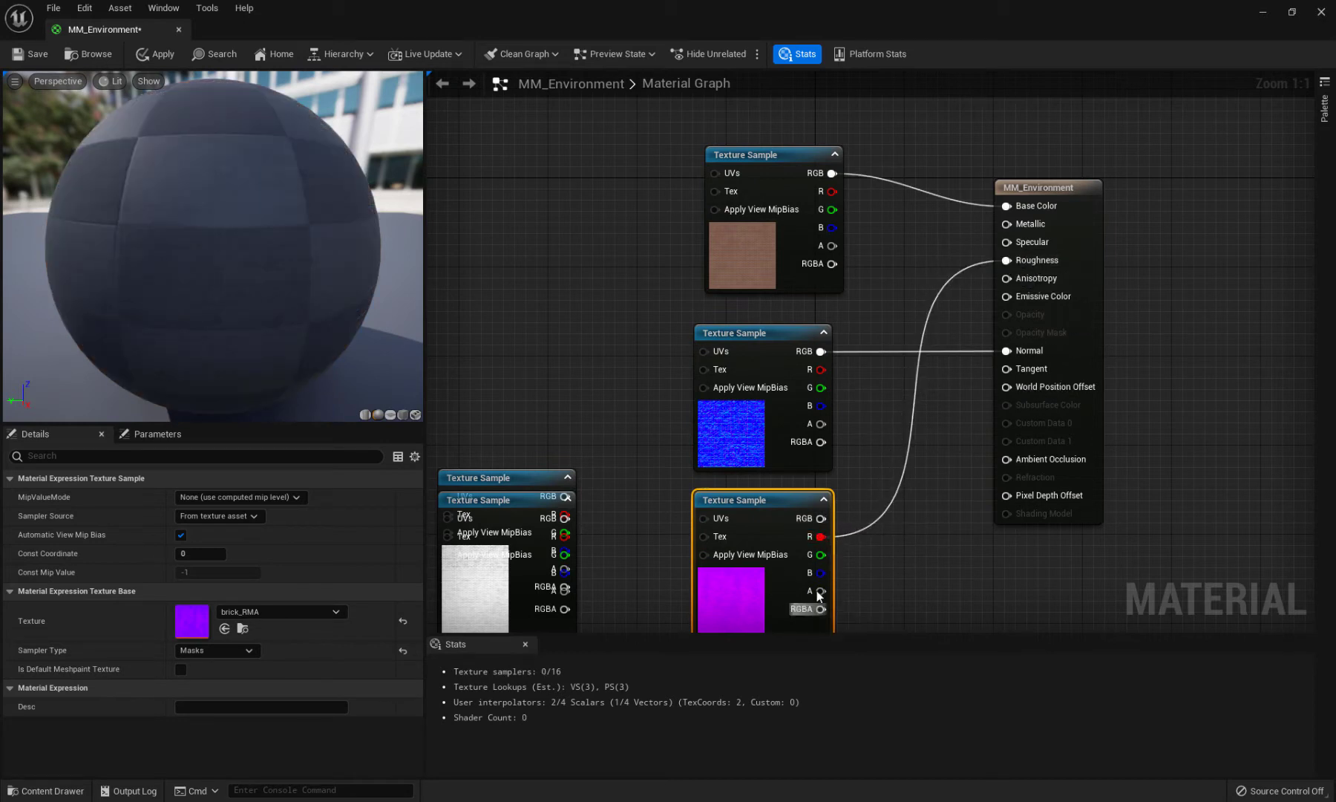
drag(820, 572, 1006, 224)
drag(821, 591, 1007, 462)
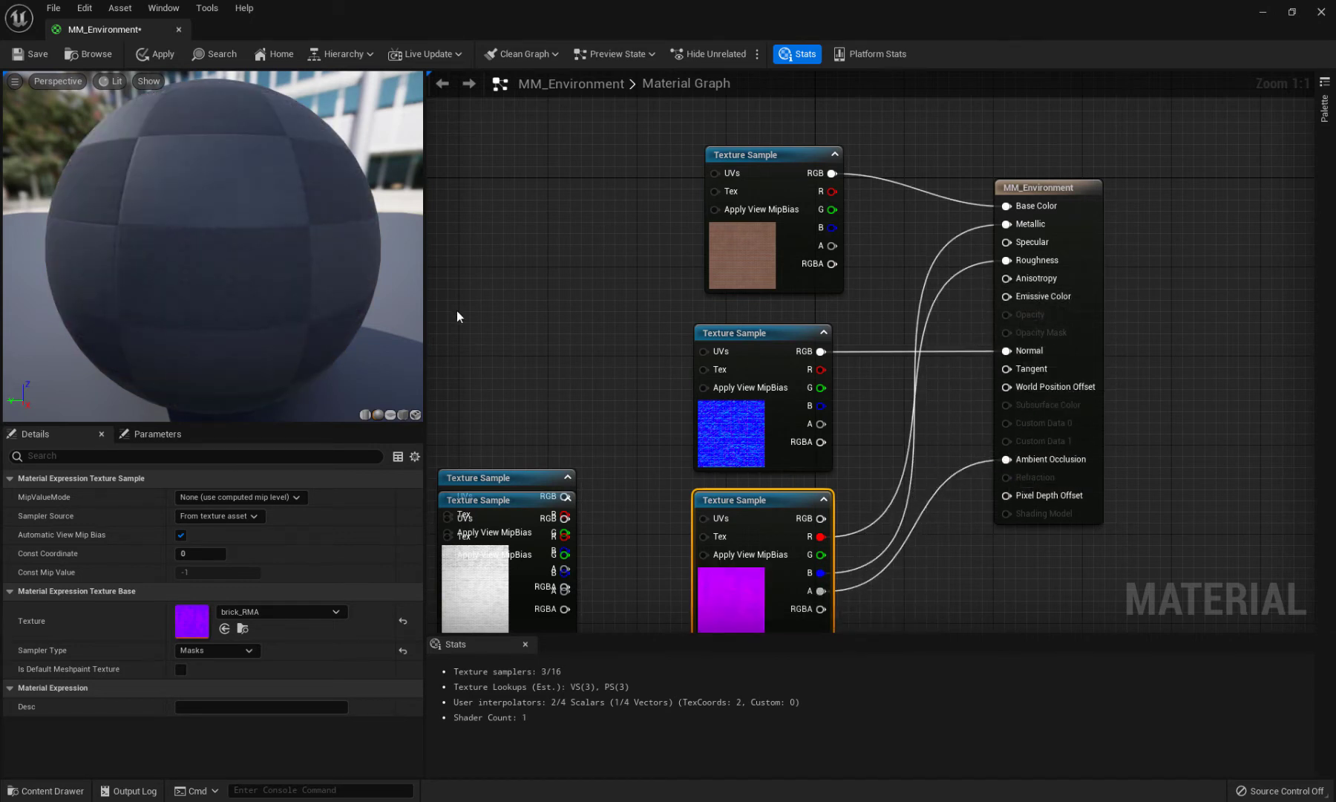
mouse_move(215, 245)
mouse_down()
mouse_move(260, 248)
mouse_move(223, 237)
mouse_up()
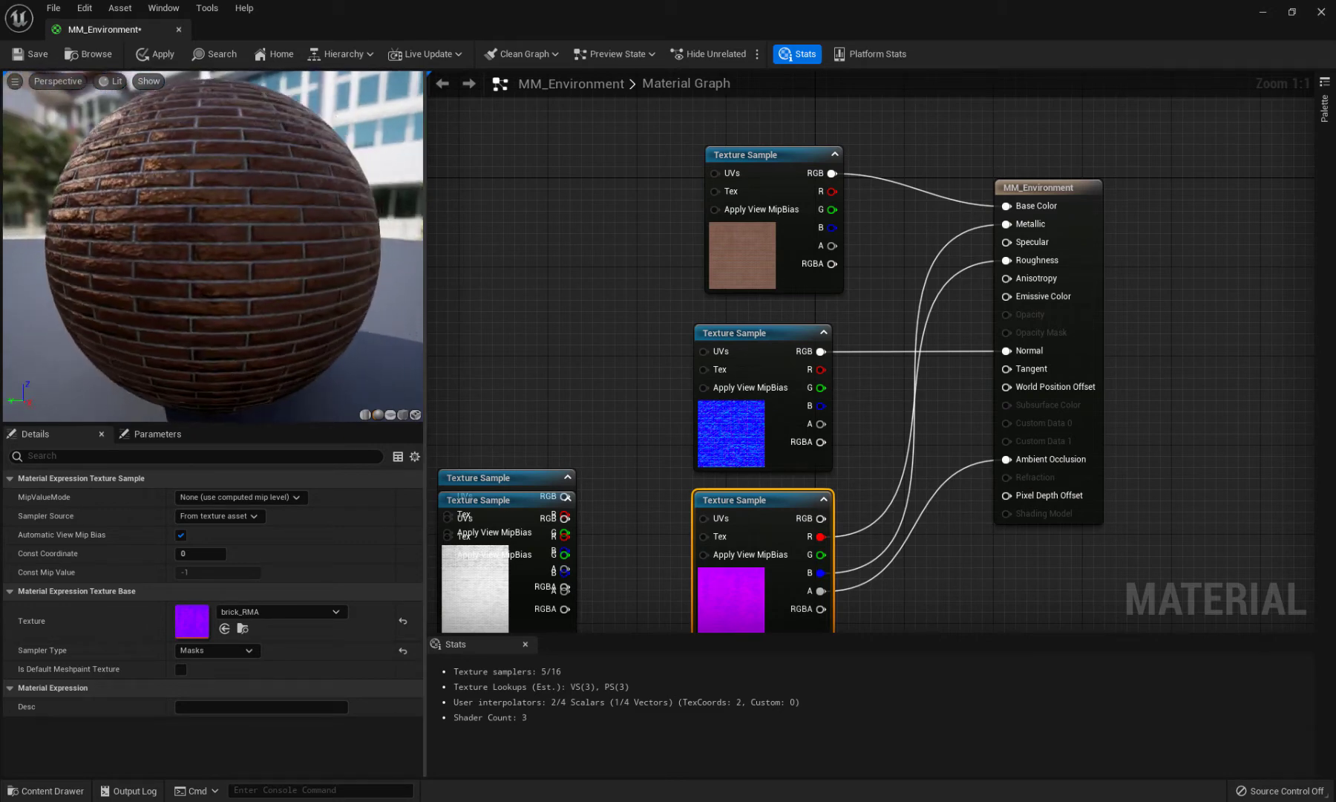
right_drag(223, 237, 222, 208)
drag(223, 208, 327, 223)
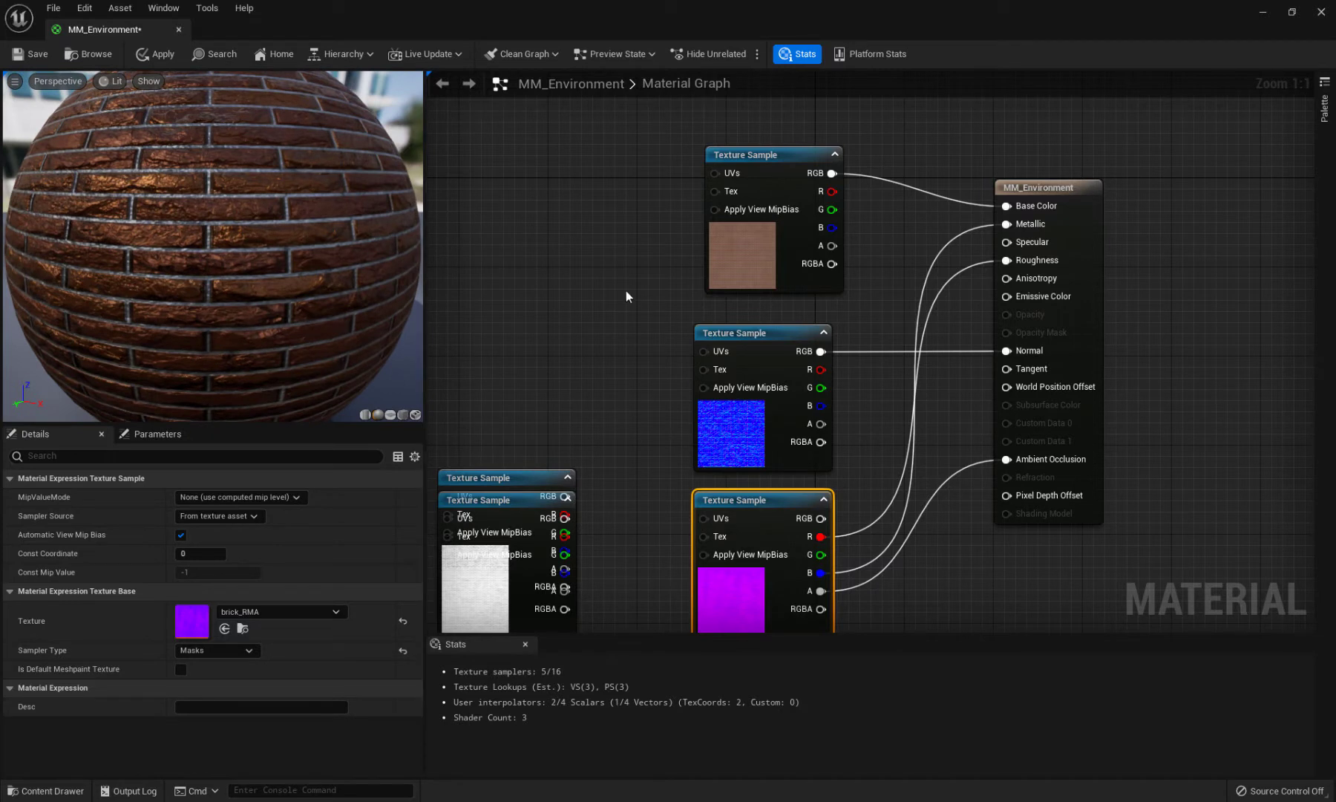
Nudge the brick_Normal sample and try a constant of 0 as the Metallic input in place of brick_RMA's blue output
drag(707, 335, 695, 325)
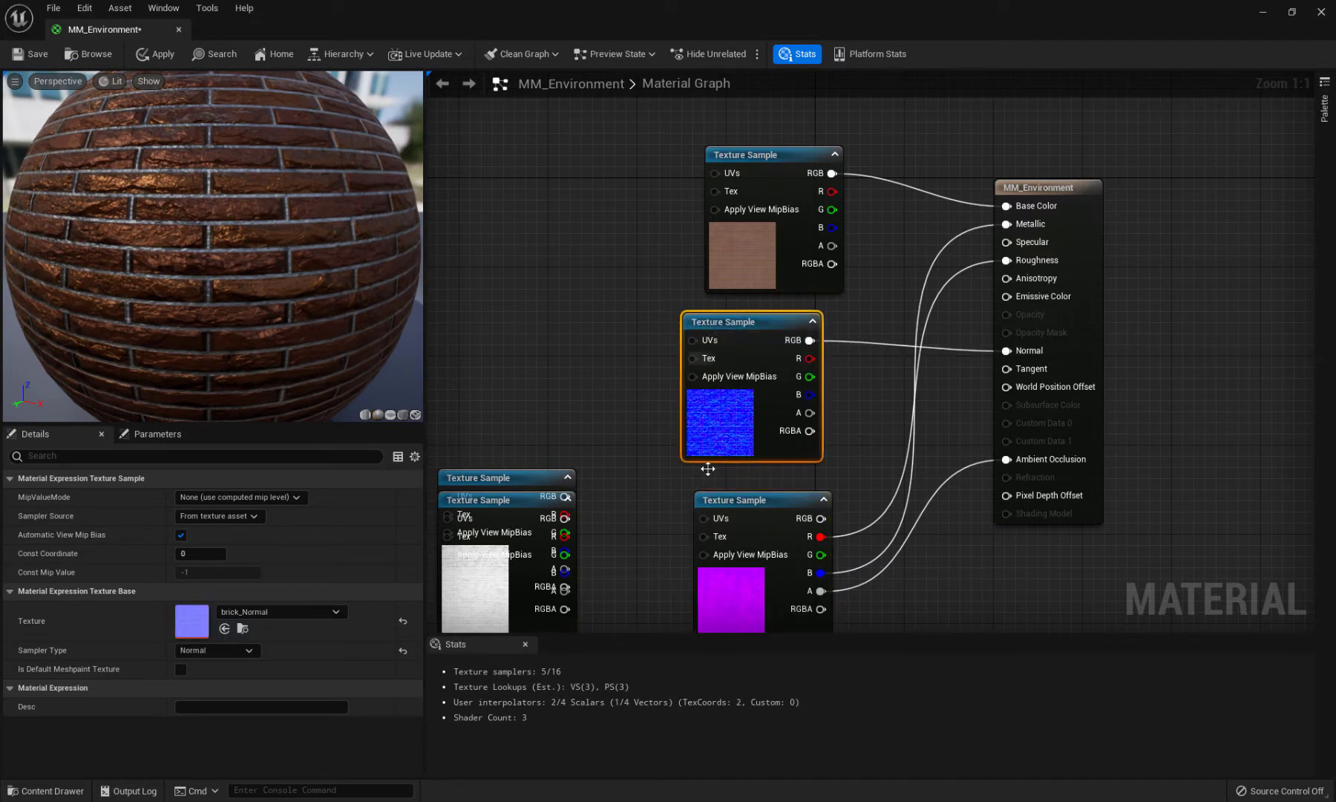
click(741, 502)
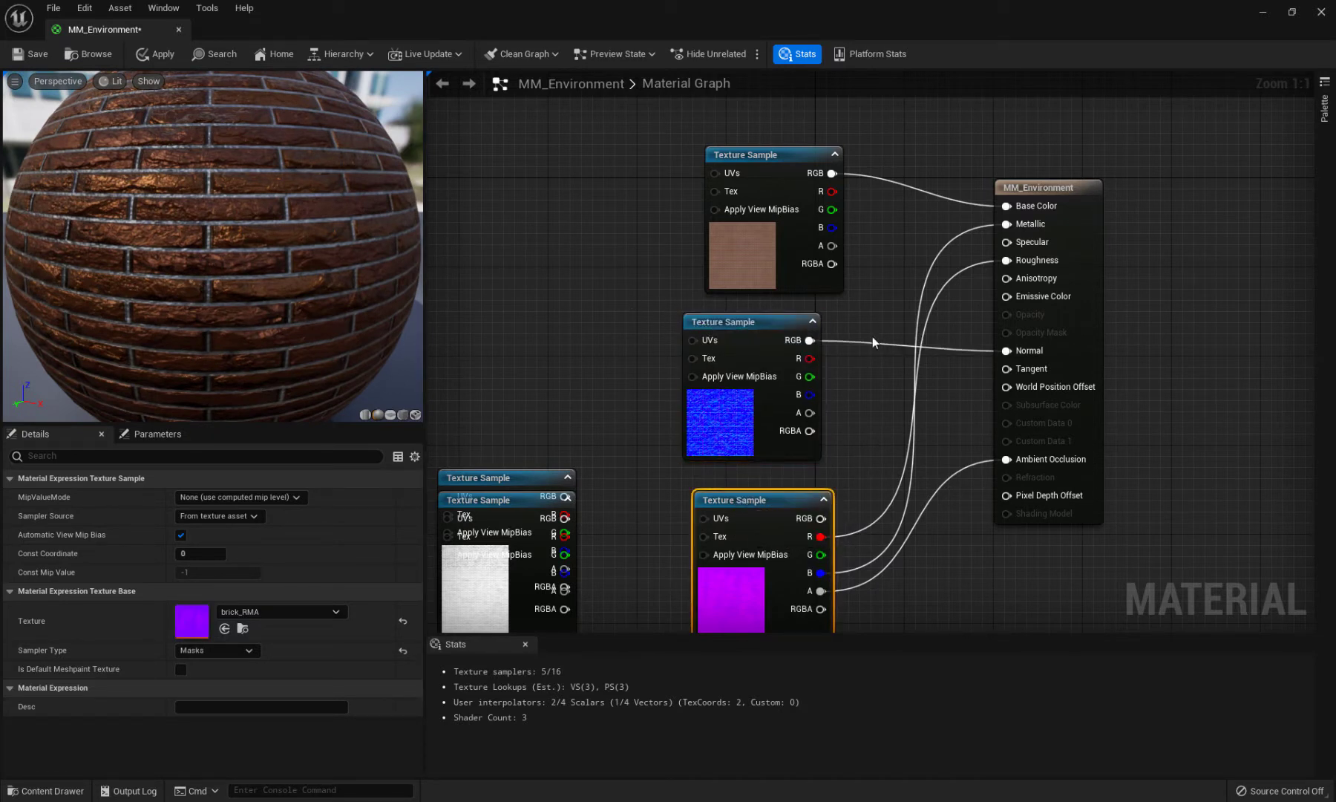
click(937, 246)
ctrl+drag(985, 226, 985, 227)
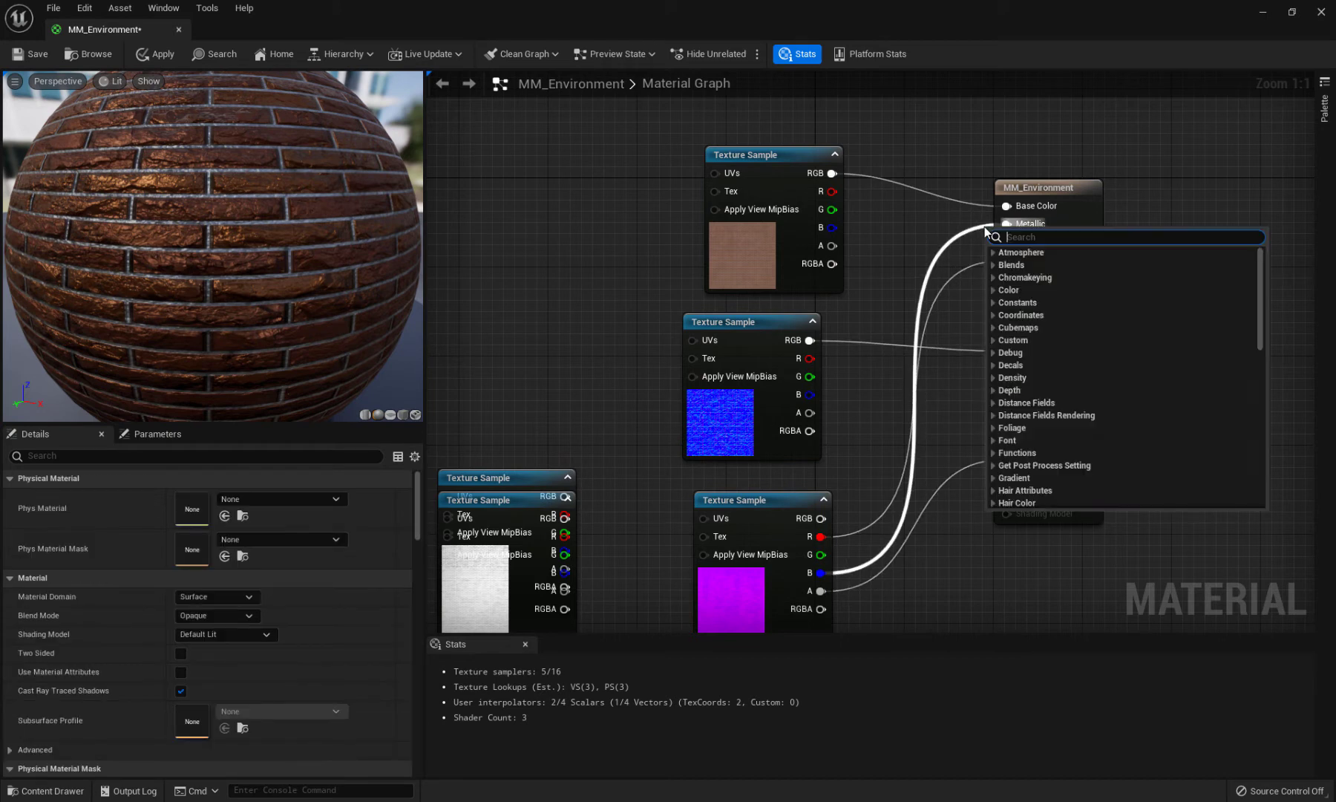
click(984, 227)
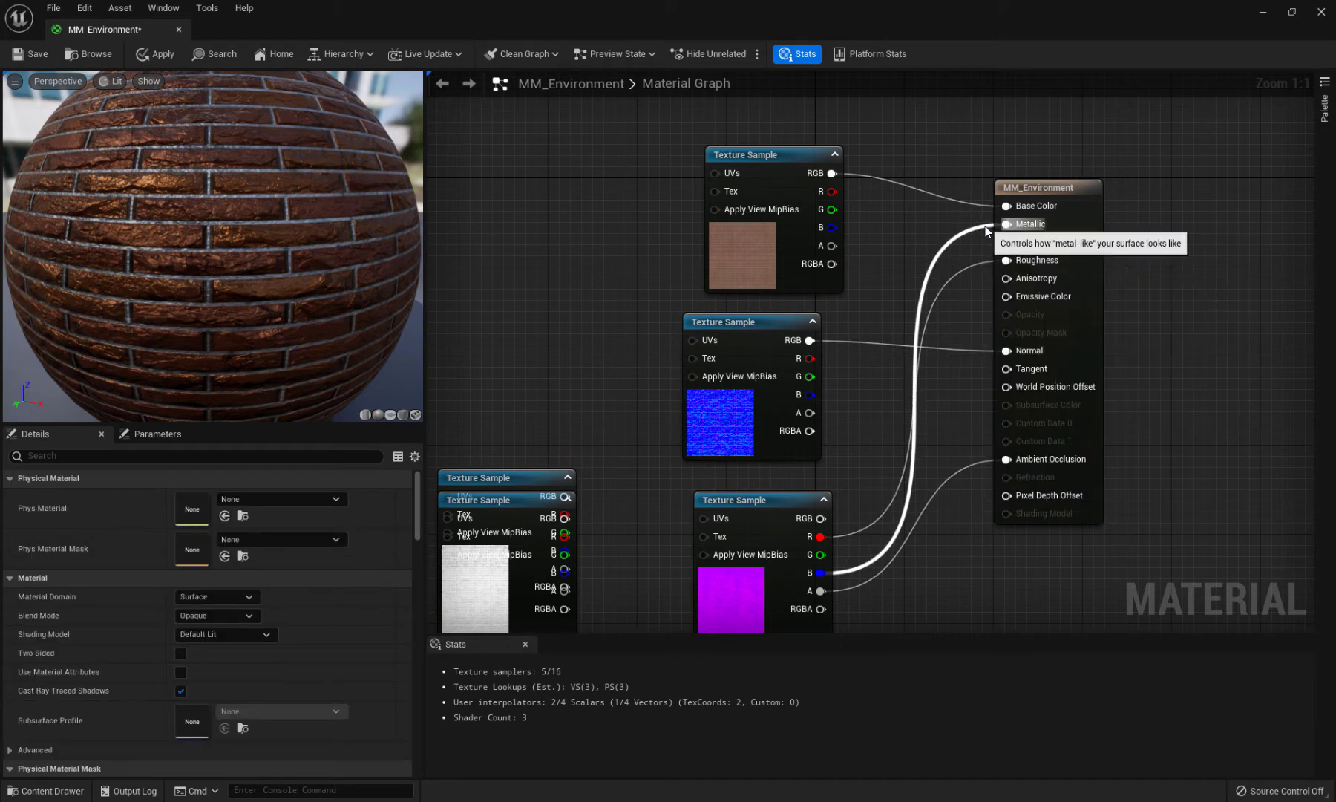
click(943, 226)
drag(942, 249, 1006, 225)
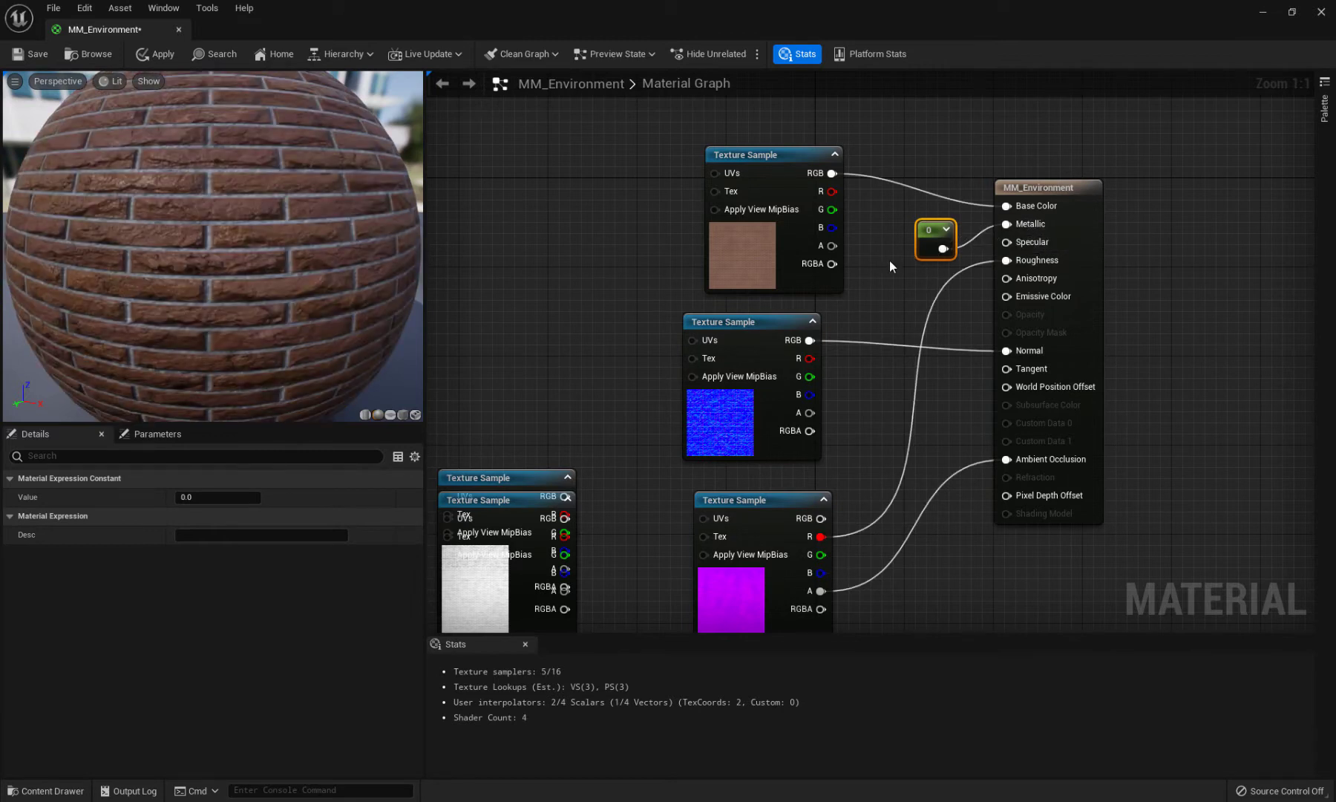
drag(921, 229, 909, 232)
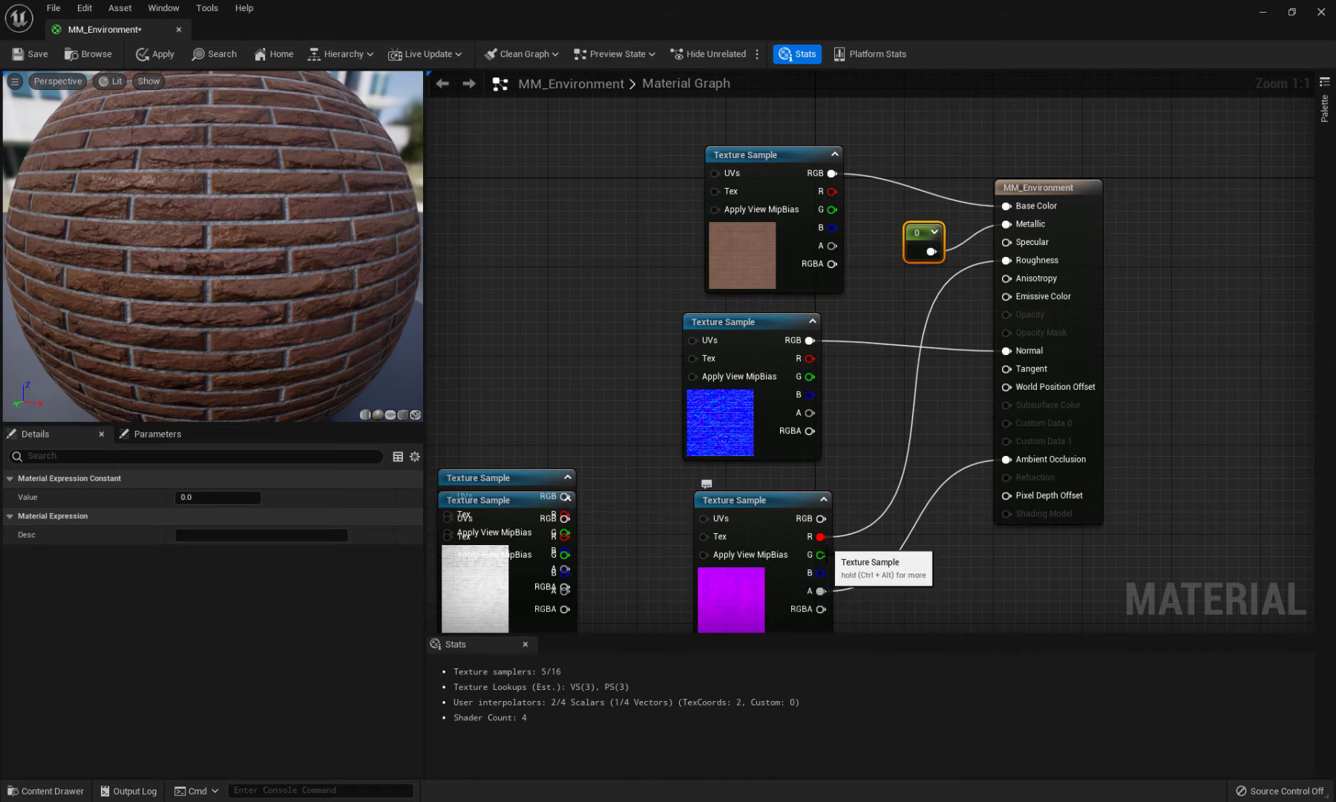
Connect brick_RMA's green output to Metallic and blue output to Ambient Occlusion, and delete the unused constant node
drag(821, 554, 1009, 228)
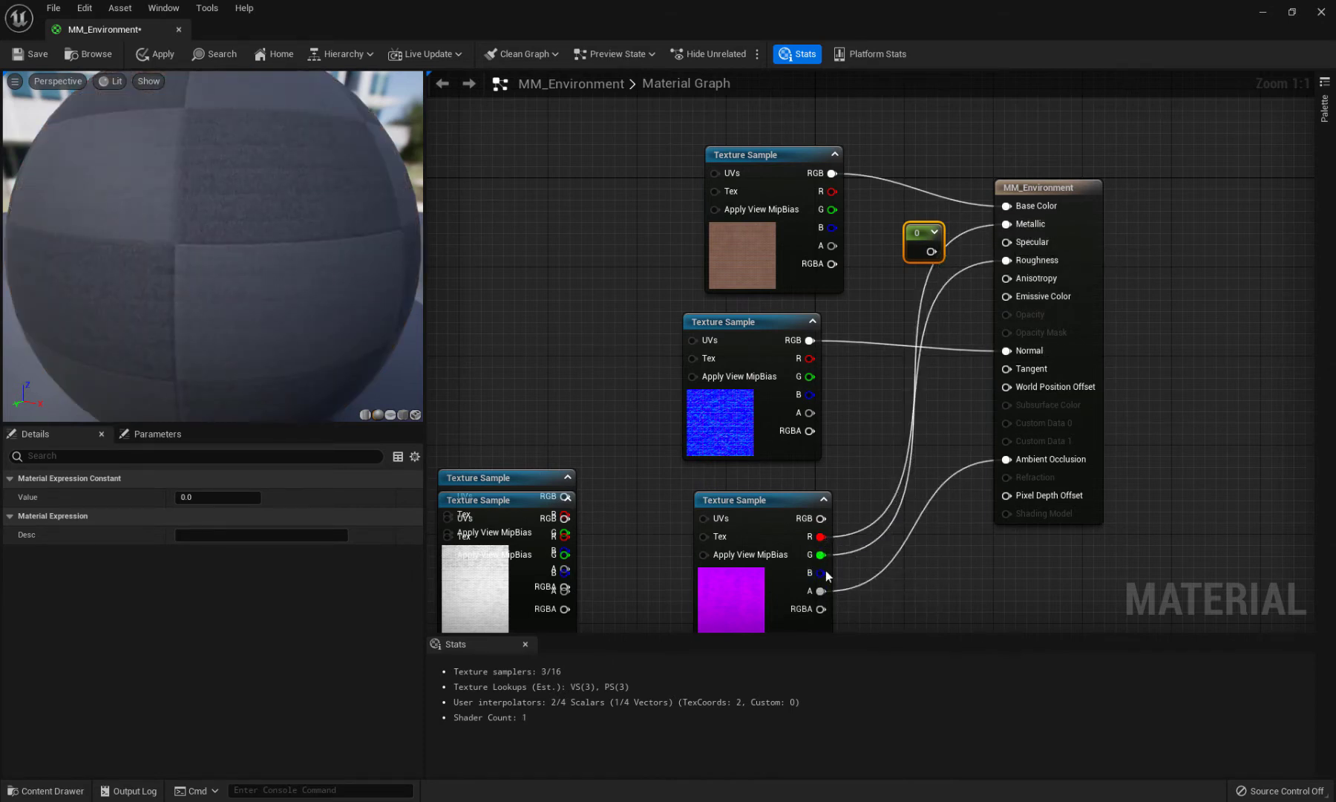
drag(817, 573, 868, 553)
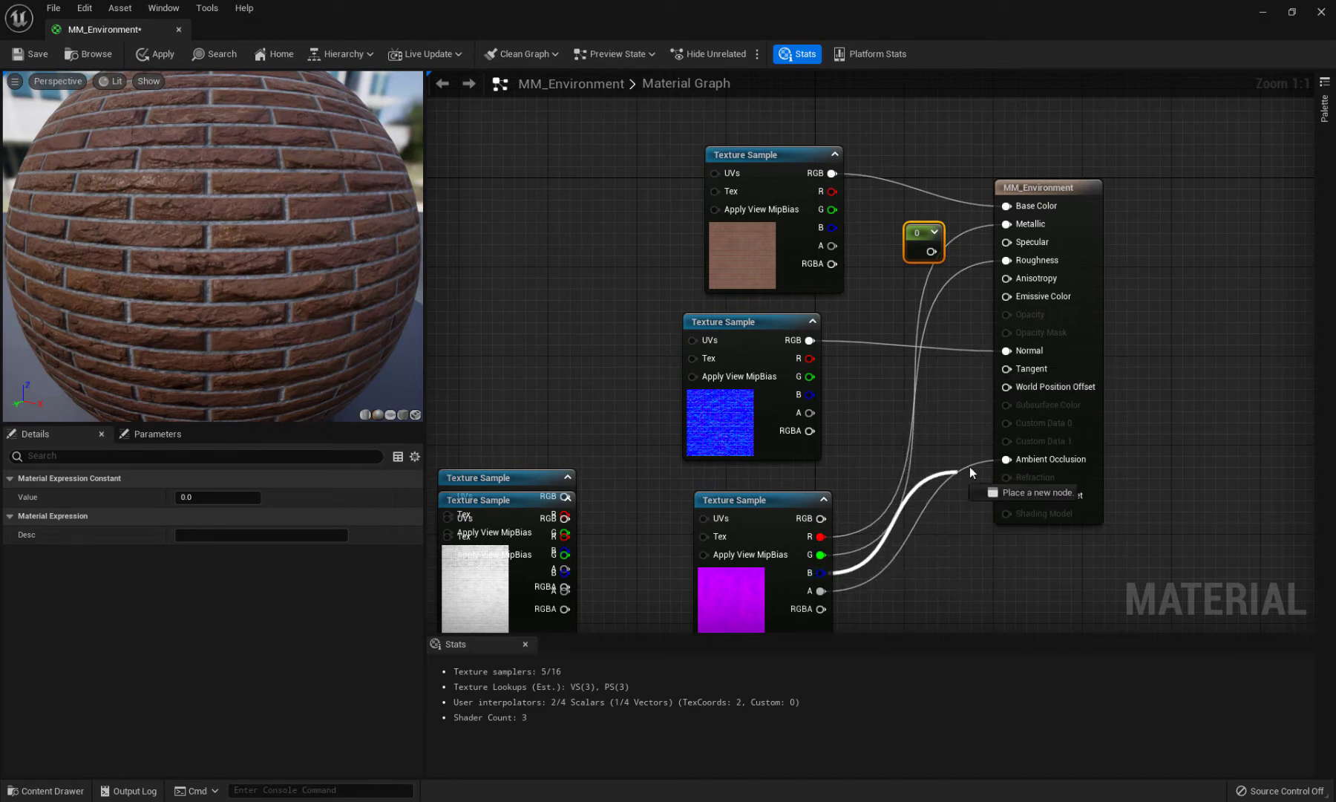
drag(969, 467, 1007, 459)
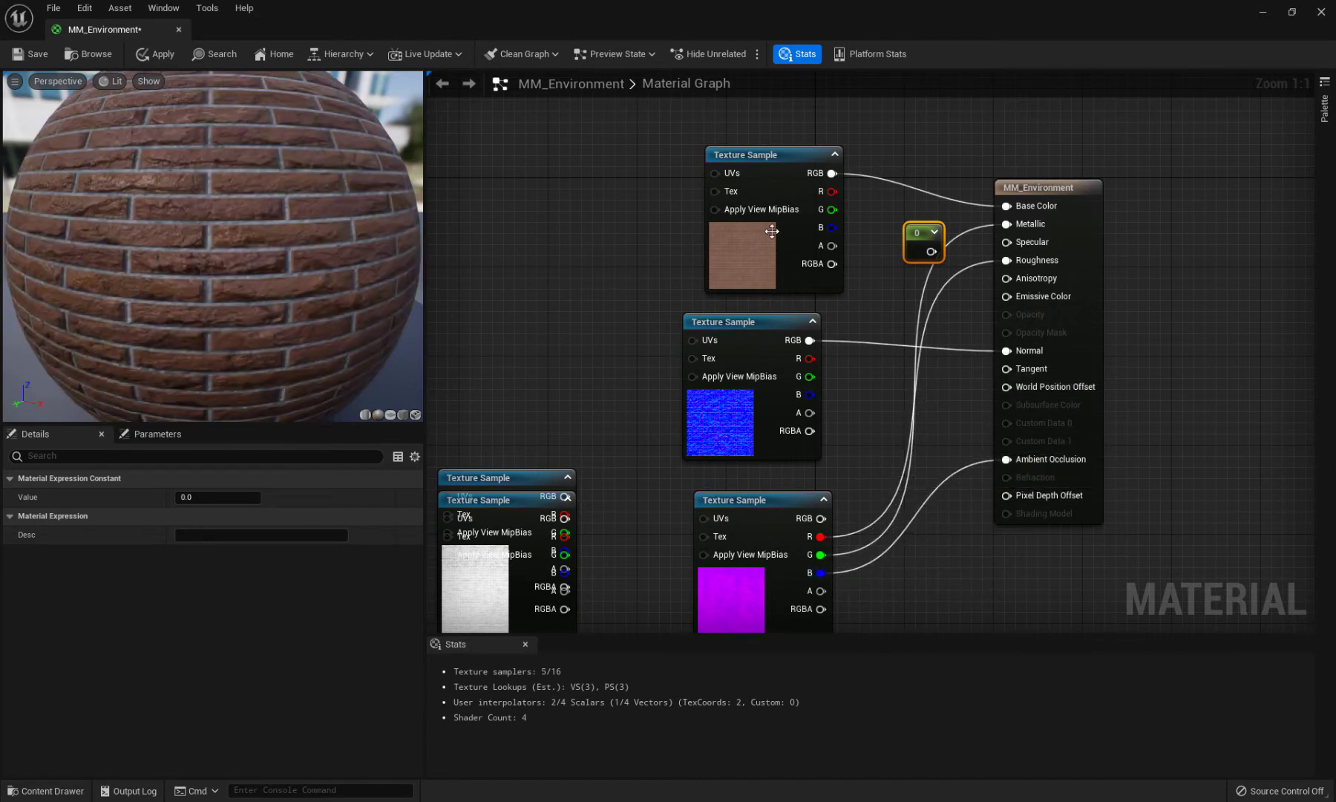
key(Delete)
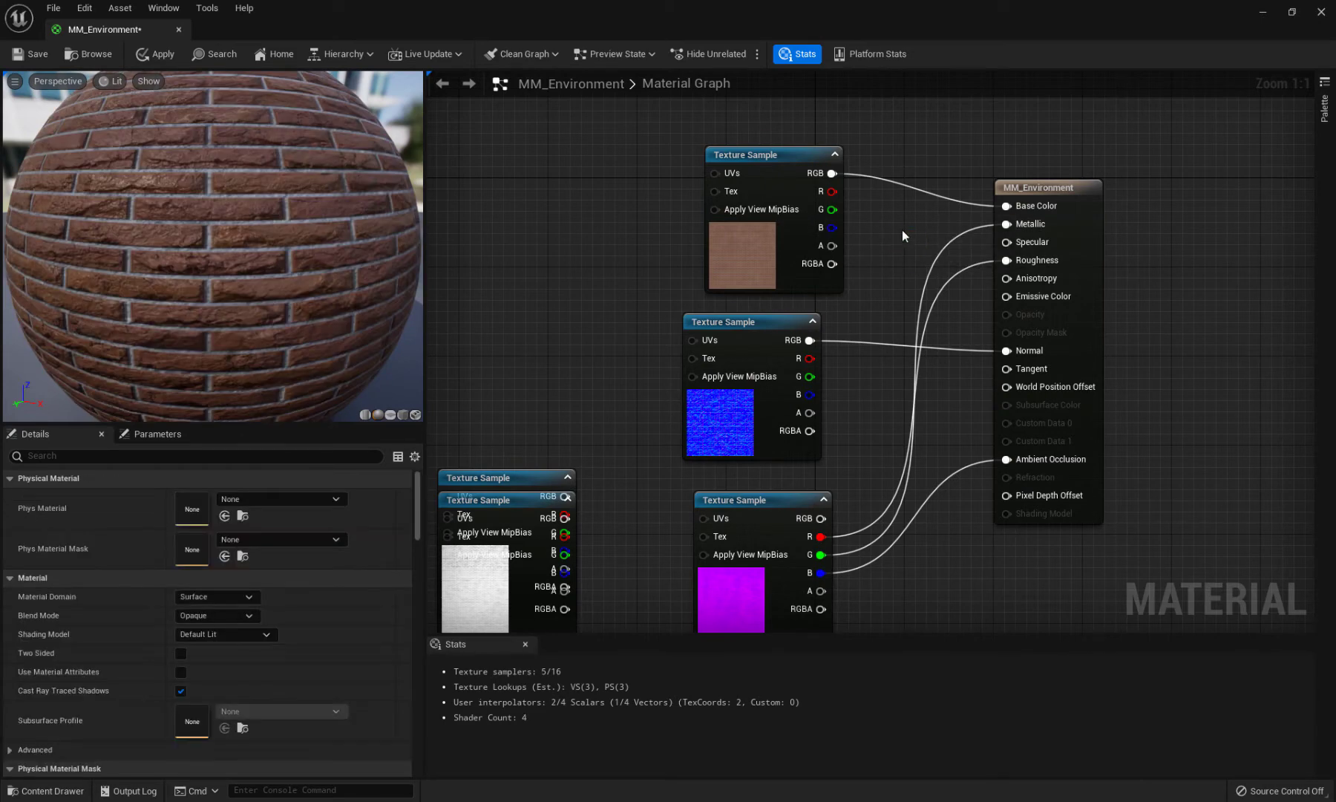
drag(91, 291, 190, 288)
right_drag(190, 288, 189, 319)
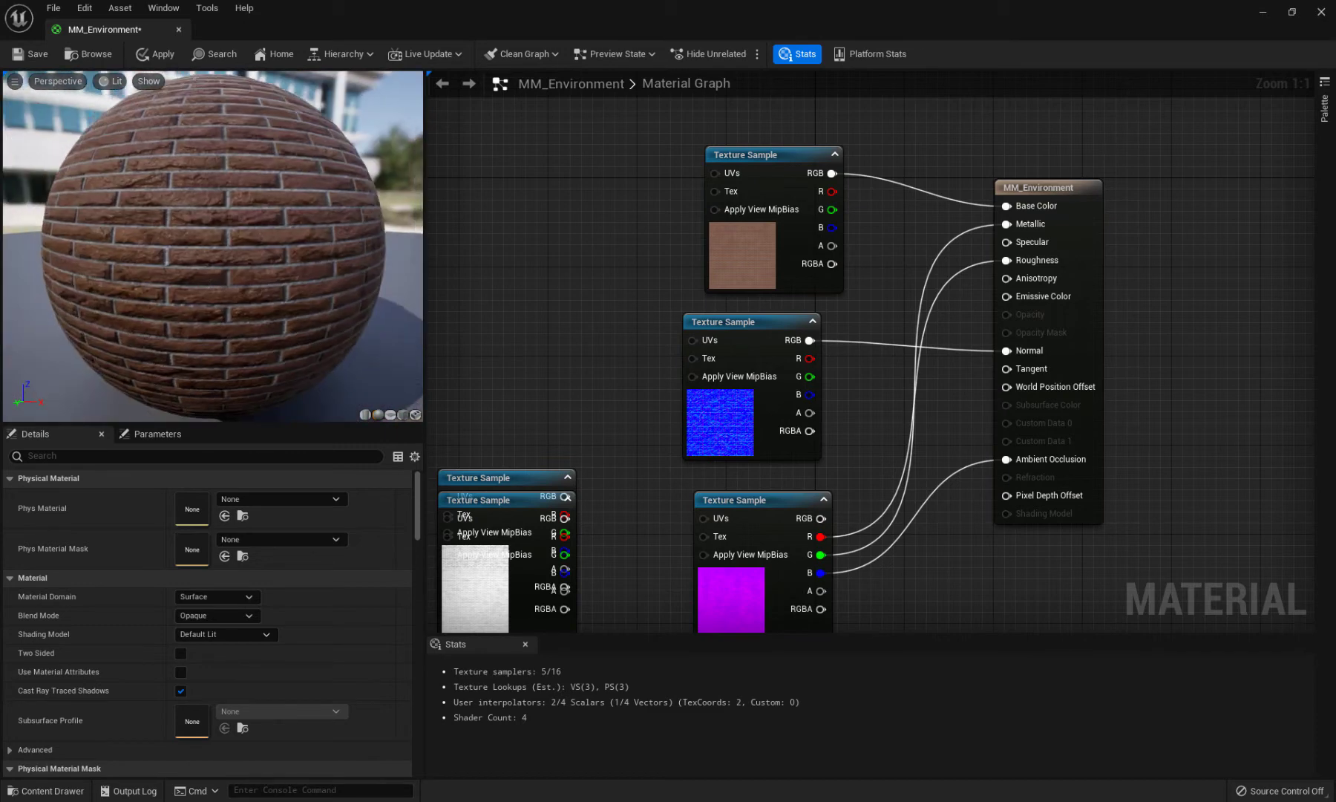
drag(189, 319, 375, 295)
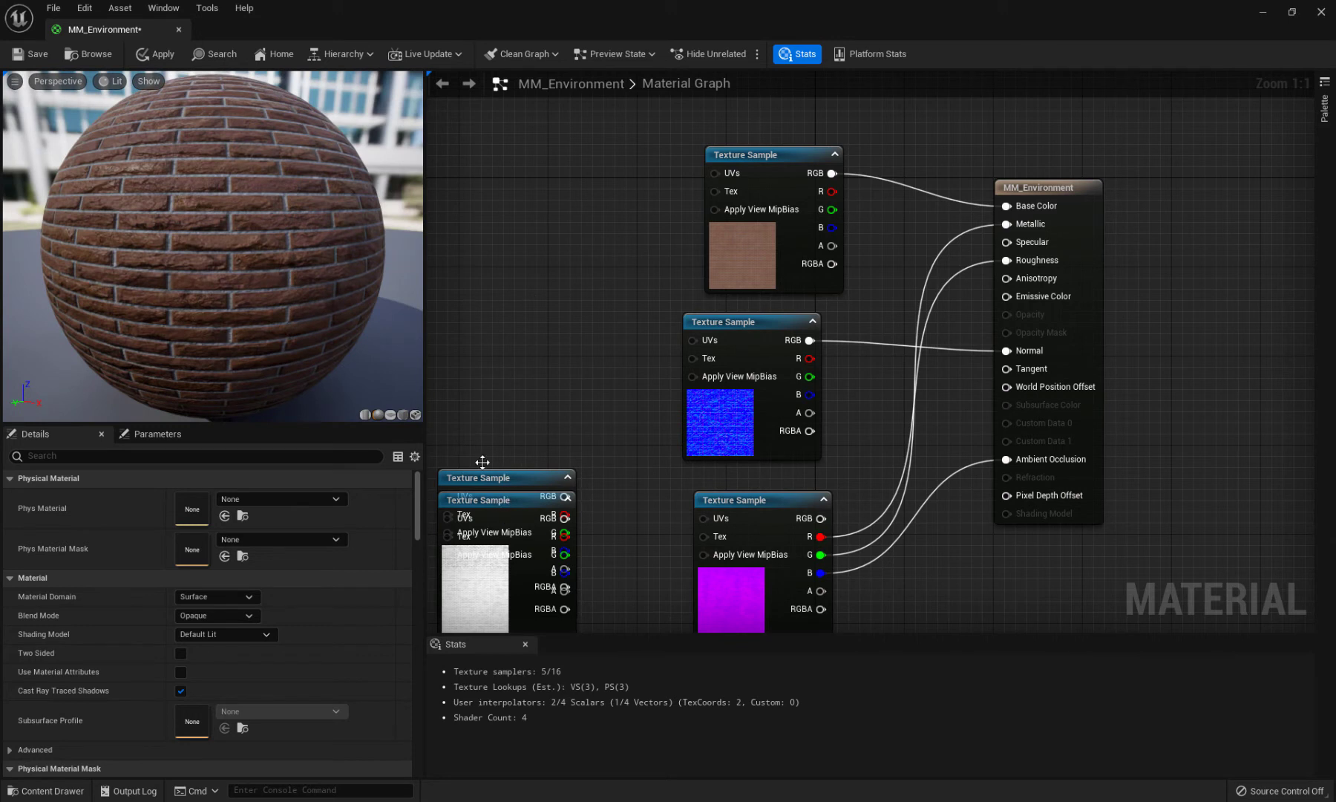
Pull the brick_Height sample apart from the brick_Height_512 sample it overlaps
drag(491, 548, 492, 548)
drag(501, 475, 512, 441)
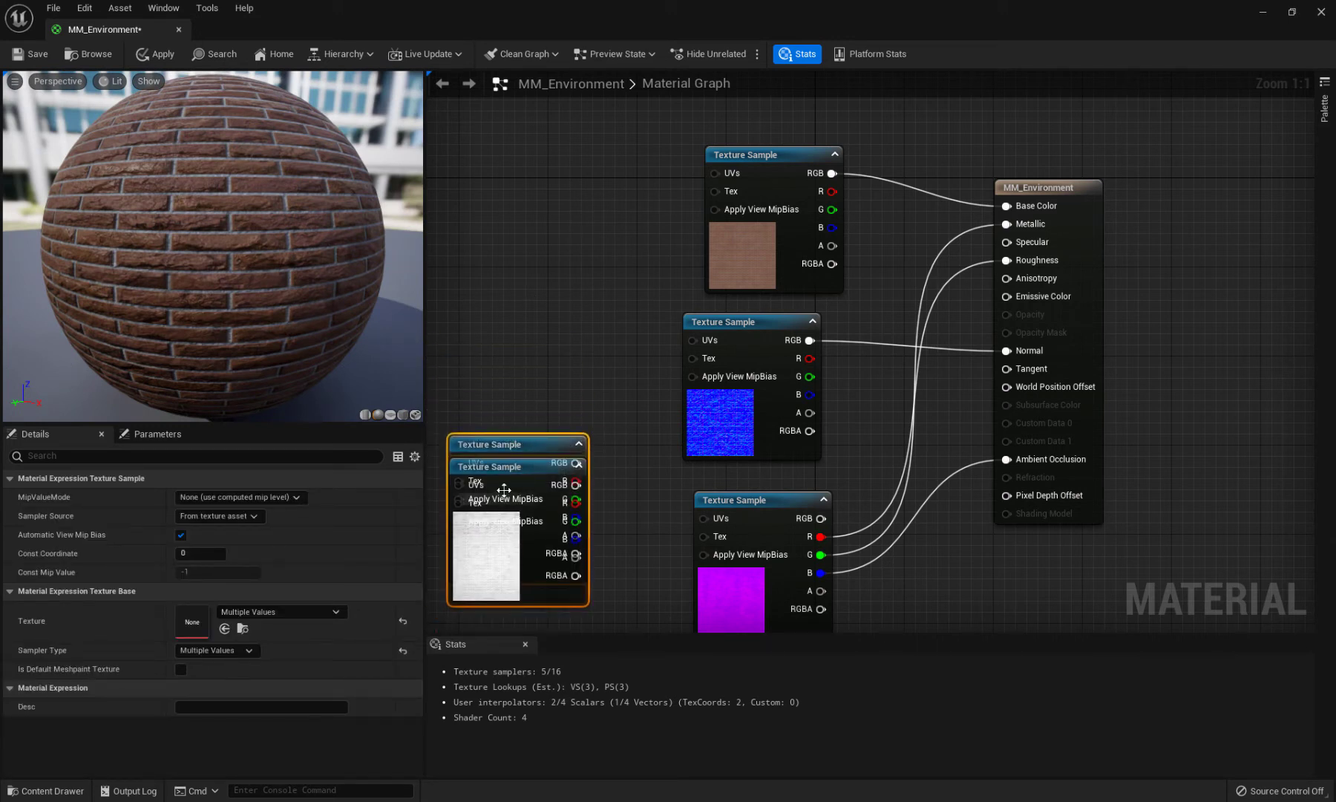
key(ctrl+z)
click(506, 520)
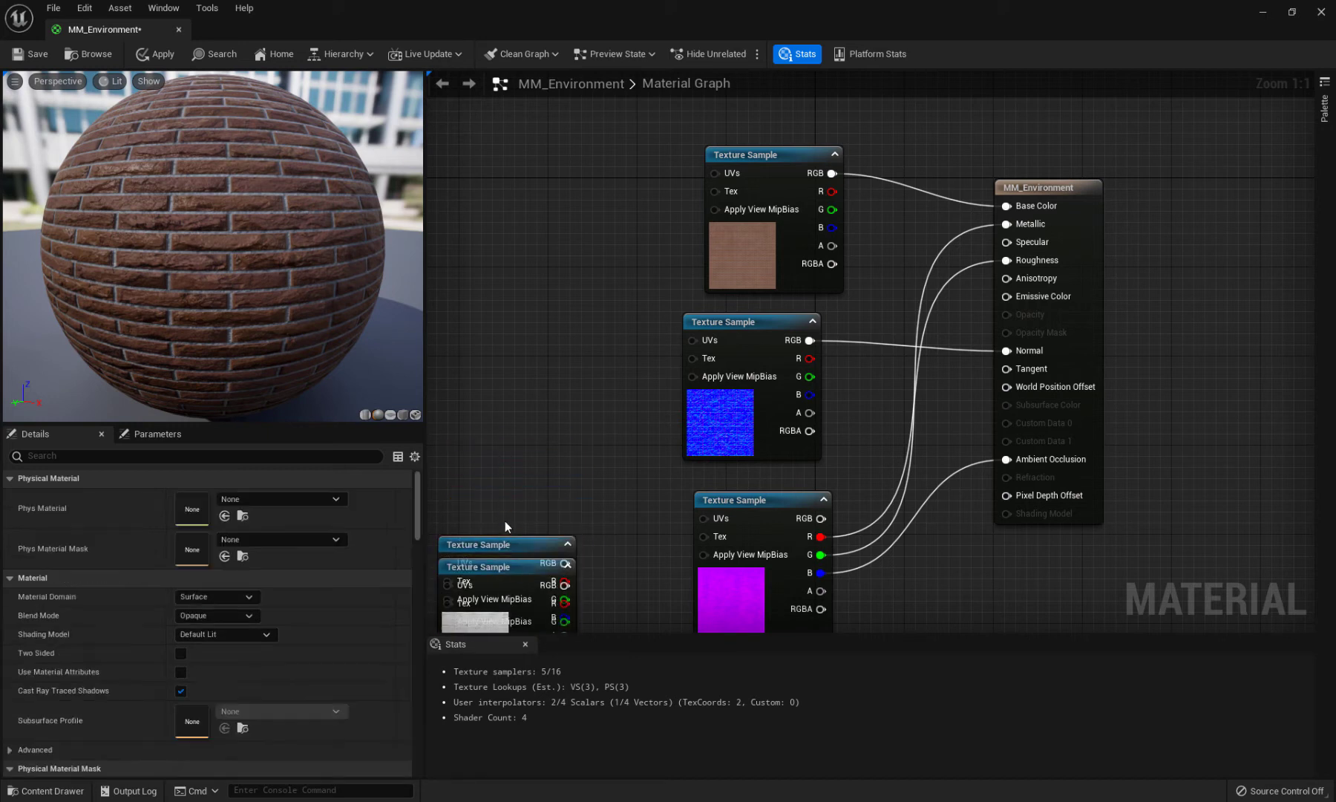
click(499, 546)
drag(499, 546, 488, 479)
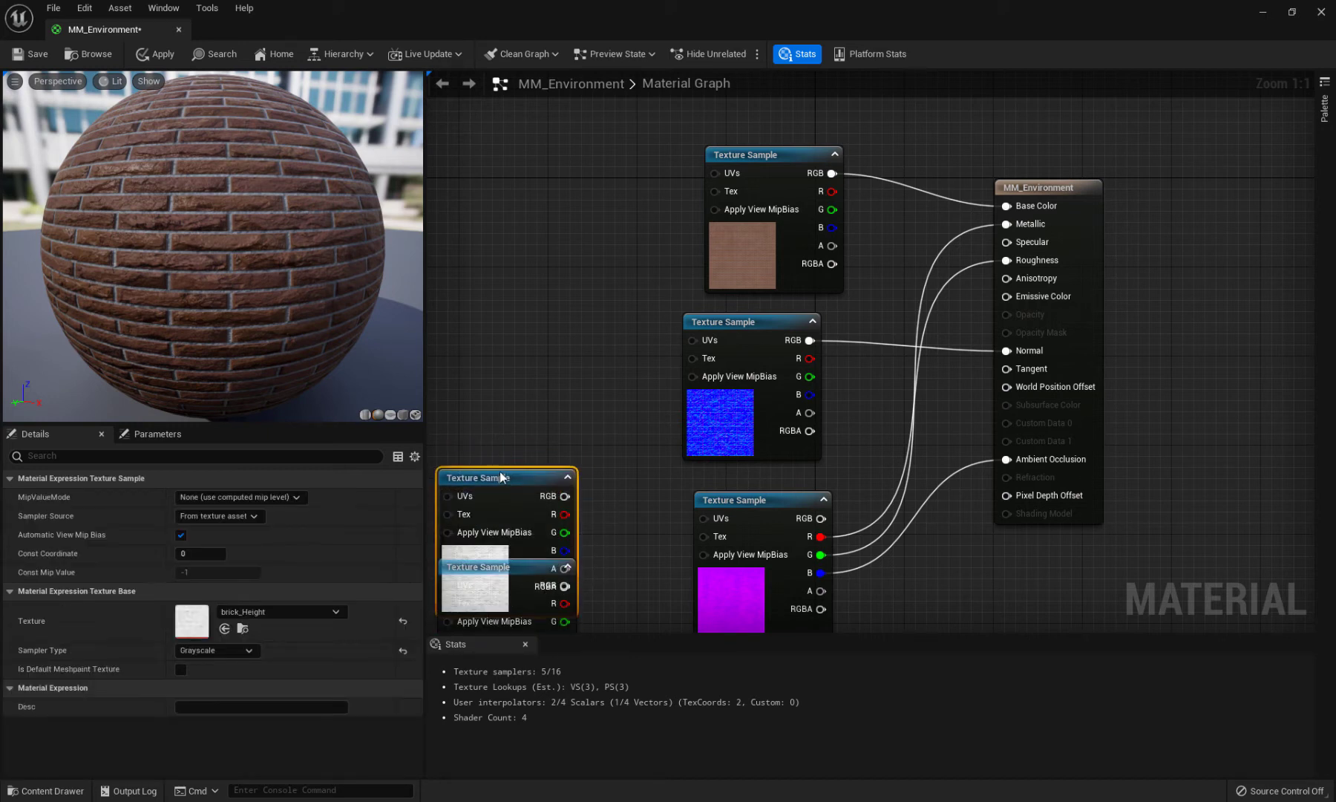
click(545, 257)
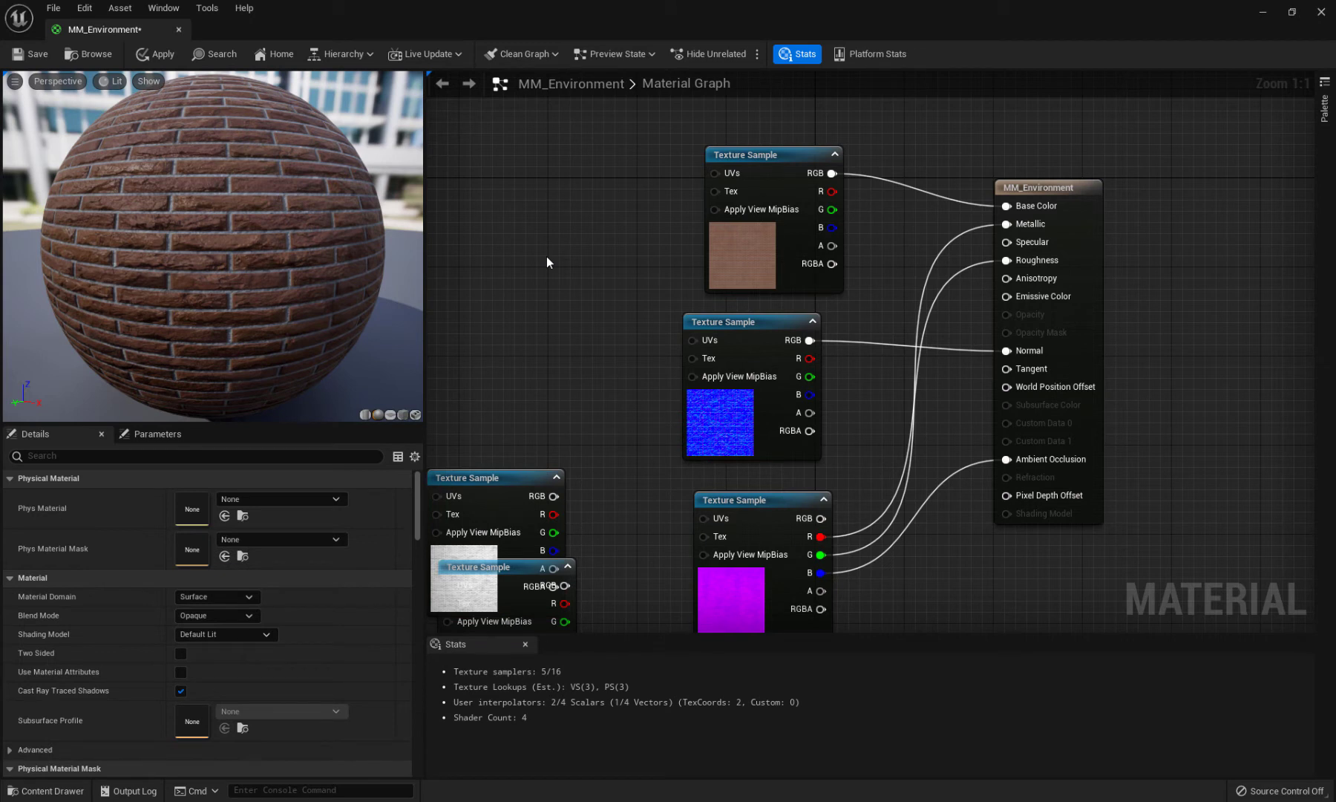
Add a BumpOffset node to the material graph in the free space beside the brick_Colour sample
right_click(532, 255)
text(bump)
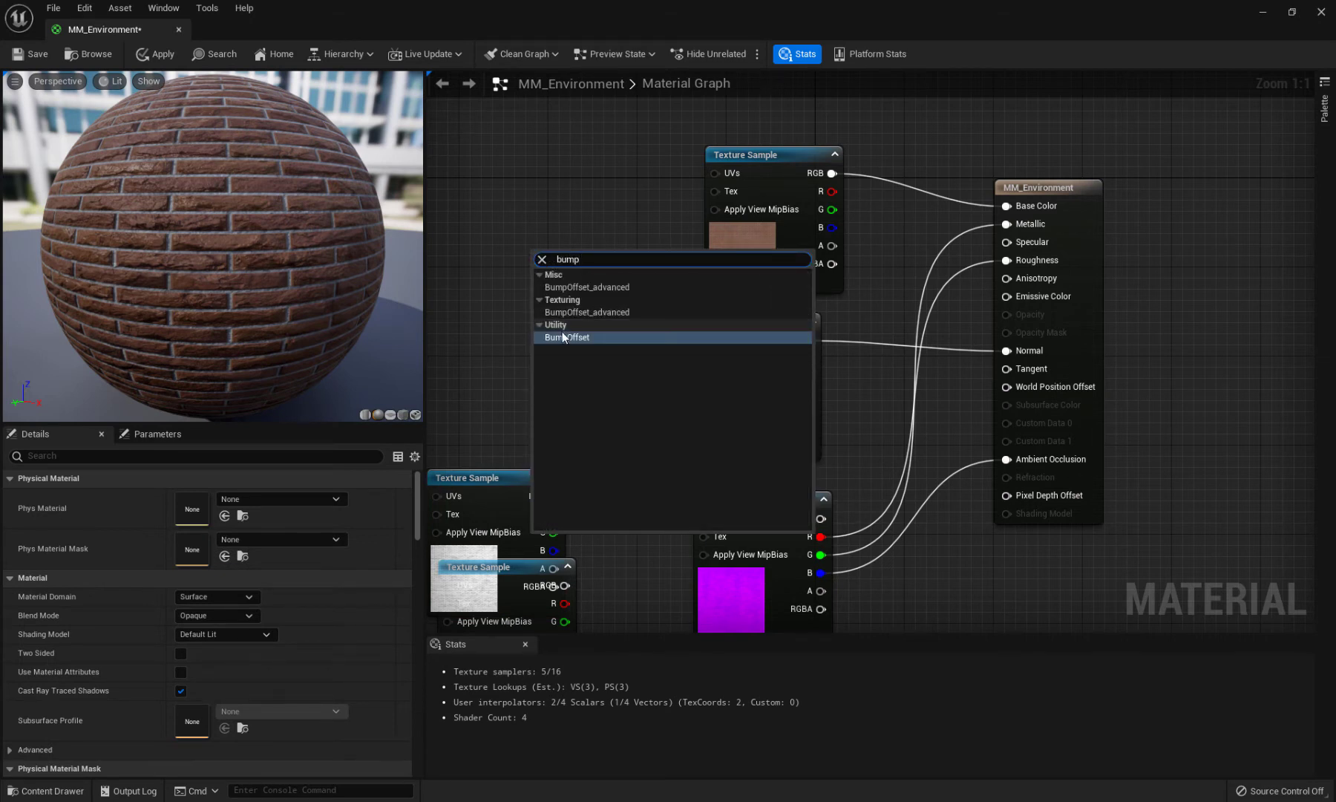
click(564, 337)
drag(567, 255, 531, 207)
Space out the brick_Height and brick_Height_512 samples, one above the other, on the input side of the BumpOffset node
right_drag(557, 383, 757, 377)
drag(690, 475, 531, 308)
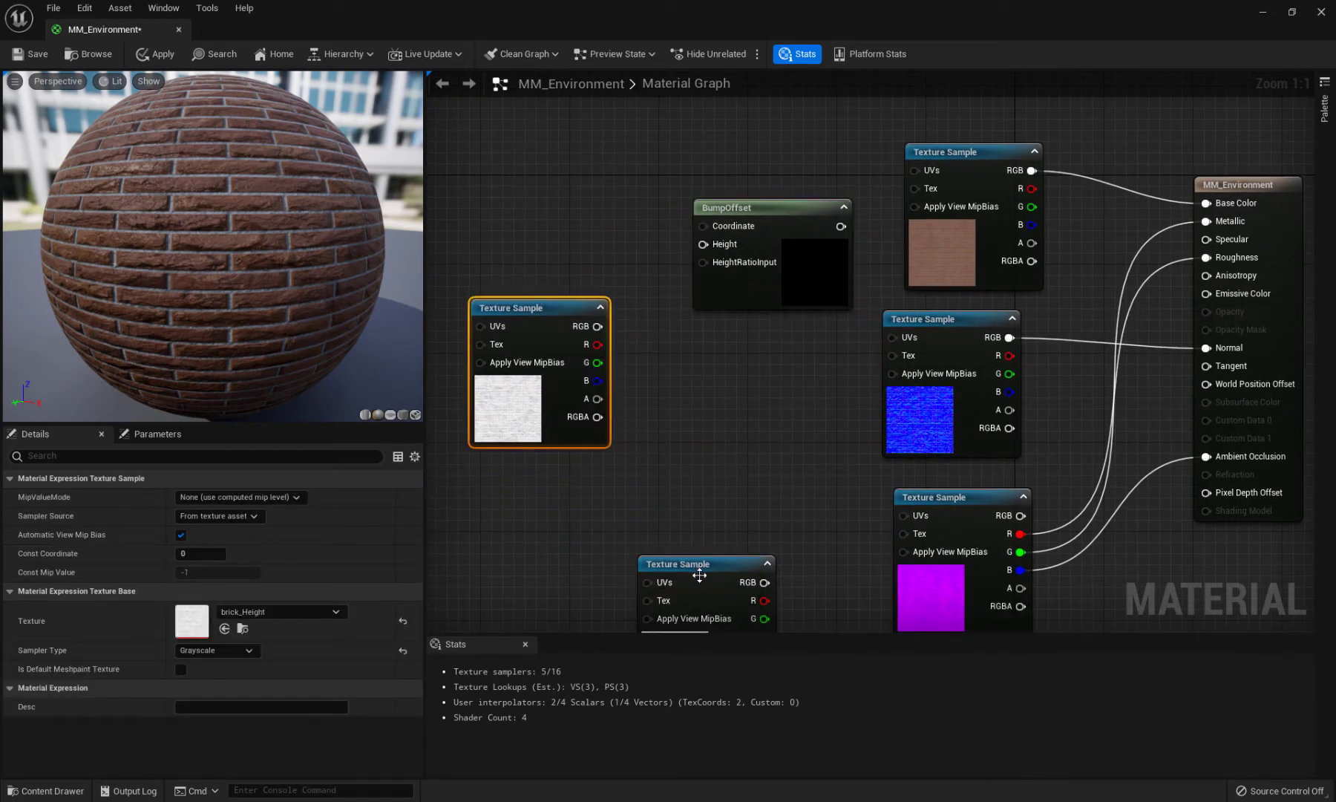
drag(699, 576, 497, 531)
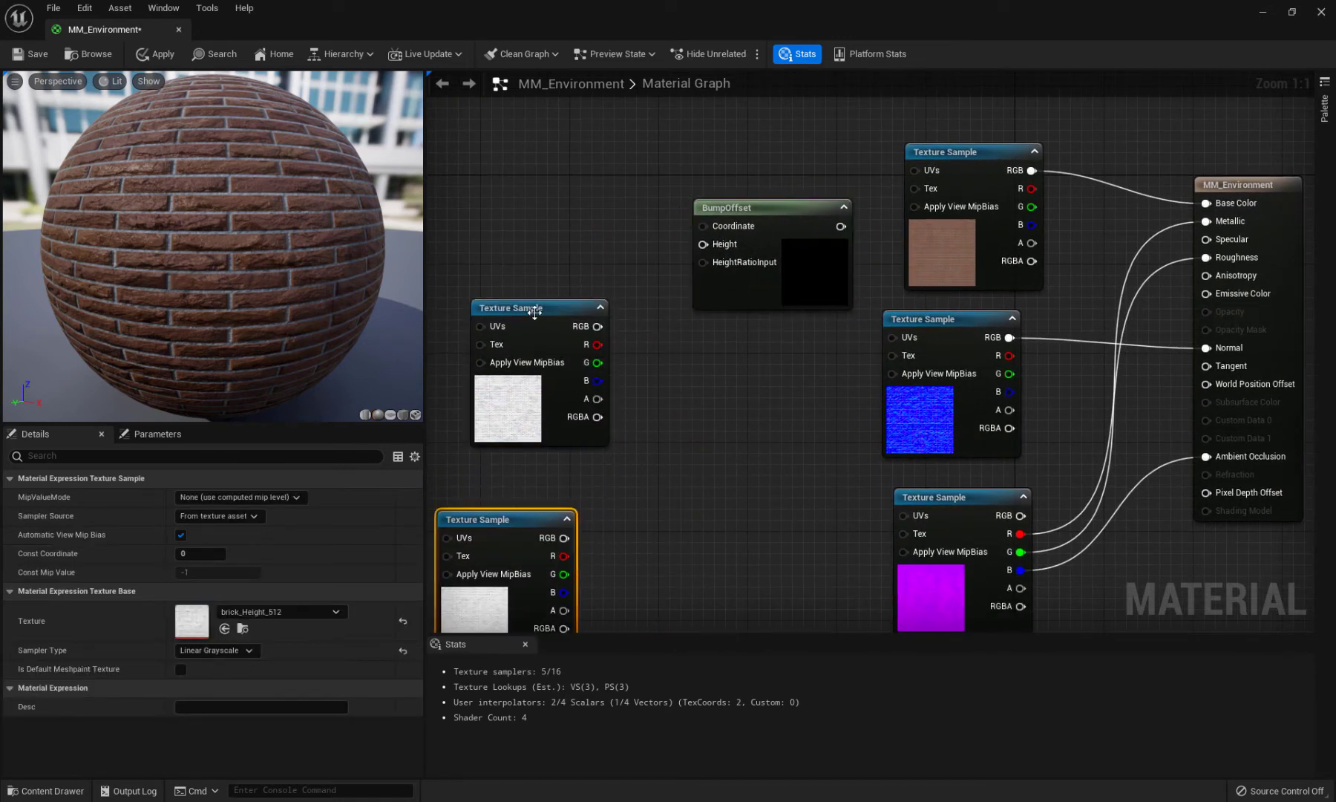
mouse_move(534, 313)
mouse_down()
mouse_move(501, 276)
mouse_move(519, 291)
mouse_up()
right_drag(708, 413, 800, 447)
drag(613, 315, 557, 248)
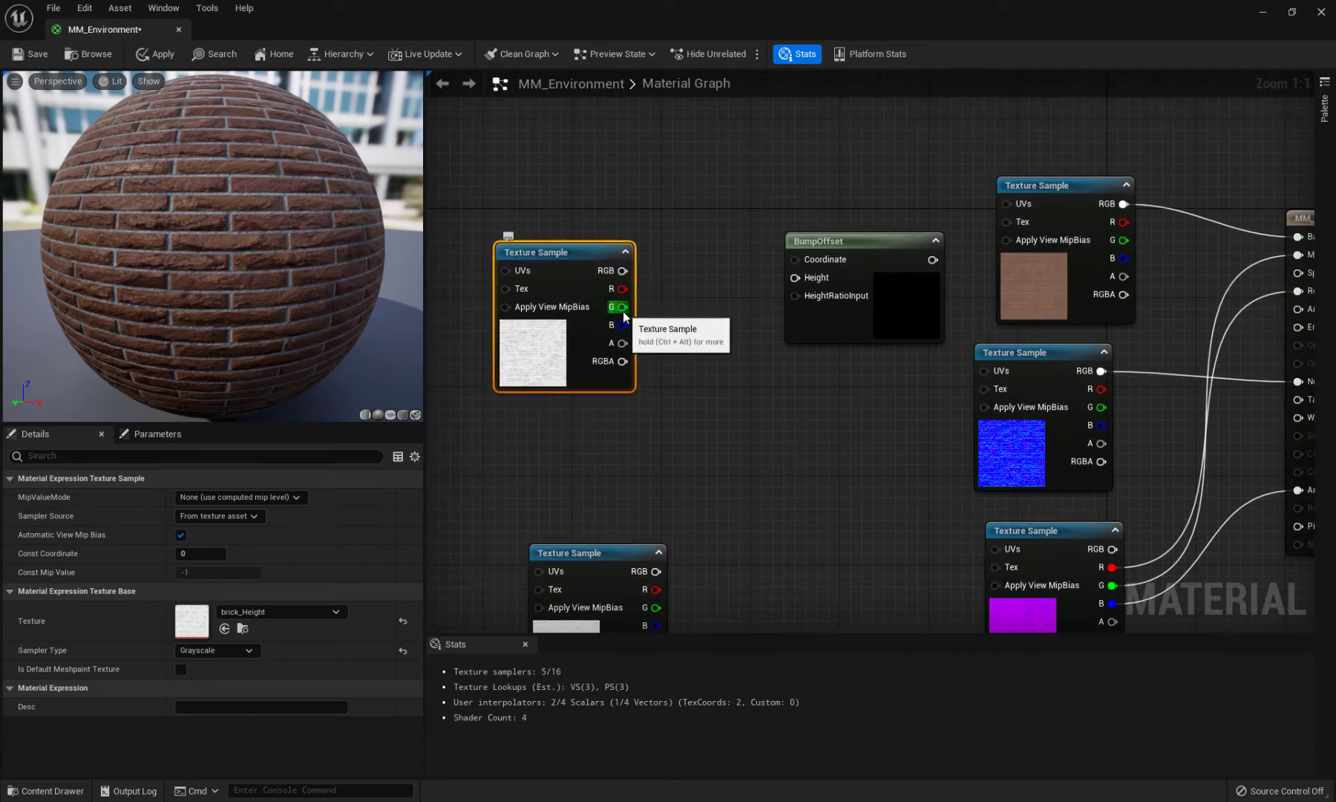
Connect brick_Height's green output to BumpOffset's Height and the BumpOffset output to the UVs of the colour, normal and RMA samples
drag(620, 307, 795, 283)
right_drag(852, 391, 765, 382)
drag(784, 275, 923, 237)
drag(784, 292, 913, 582)
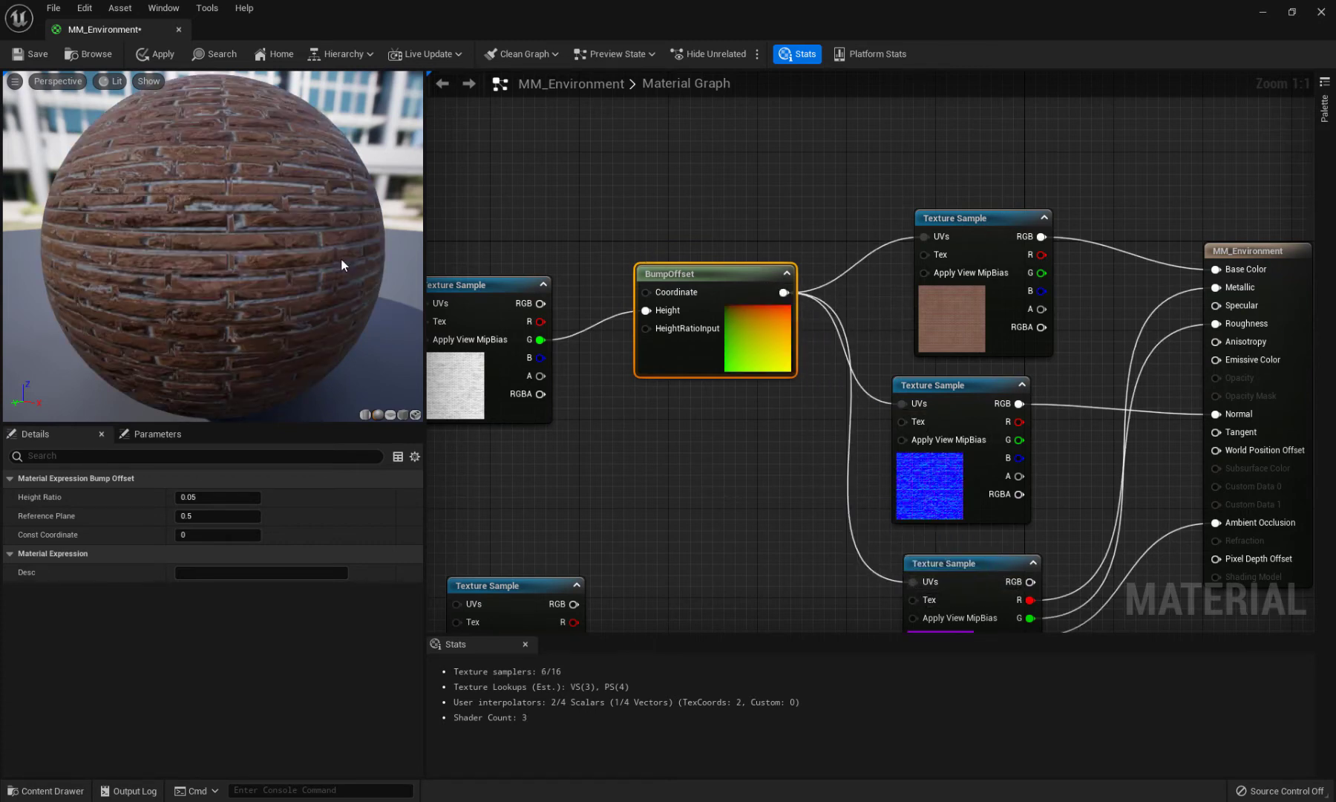
Switch the material preview to a cube, widen the preview area and inspect the brick displacement at grazing angles
drag(291, 257, 408, 261)
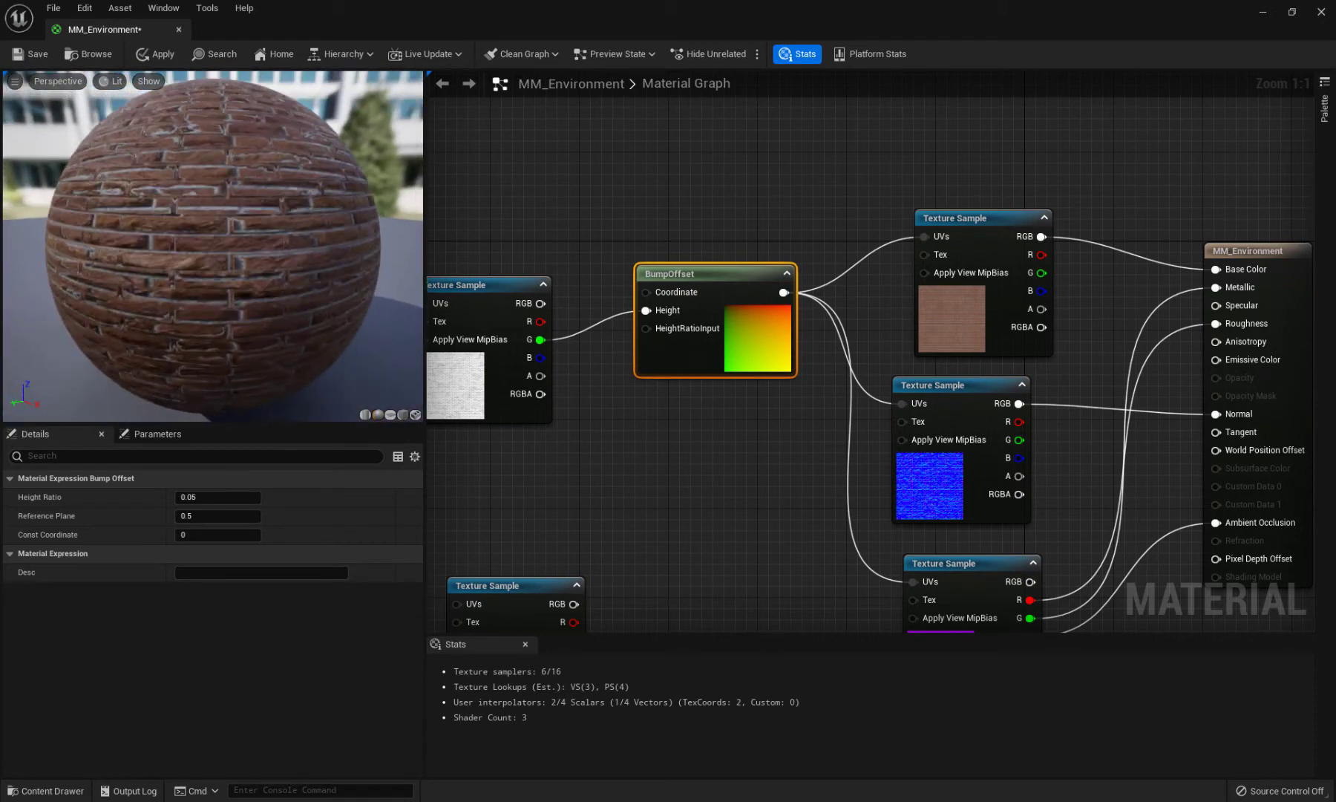
click(403, 415)
drag(192, 196, 315, 170)
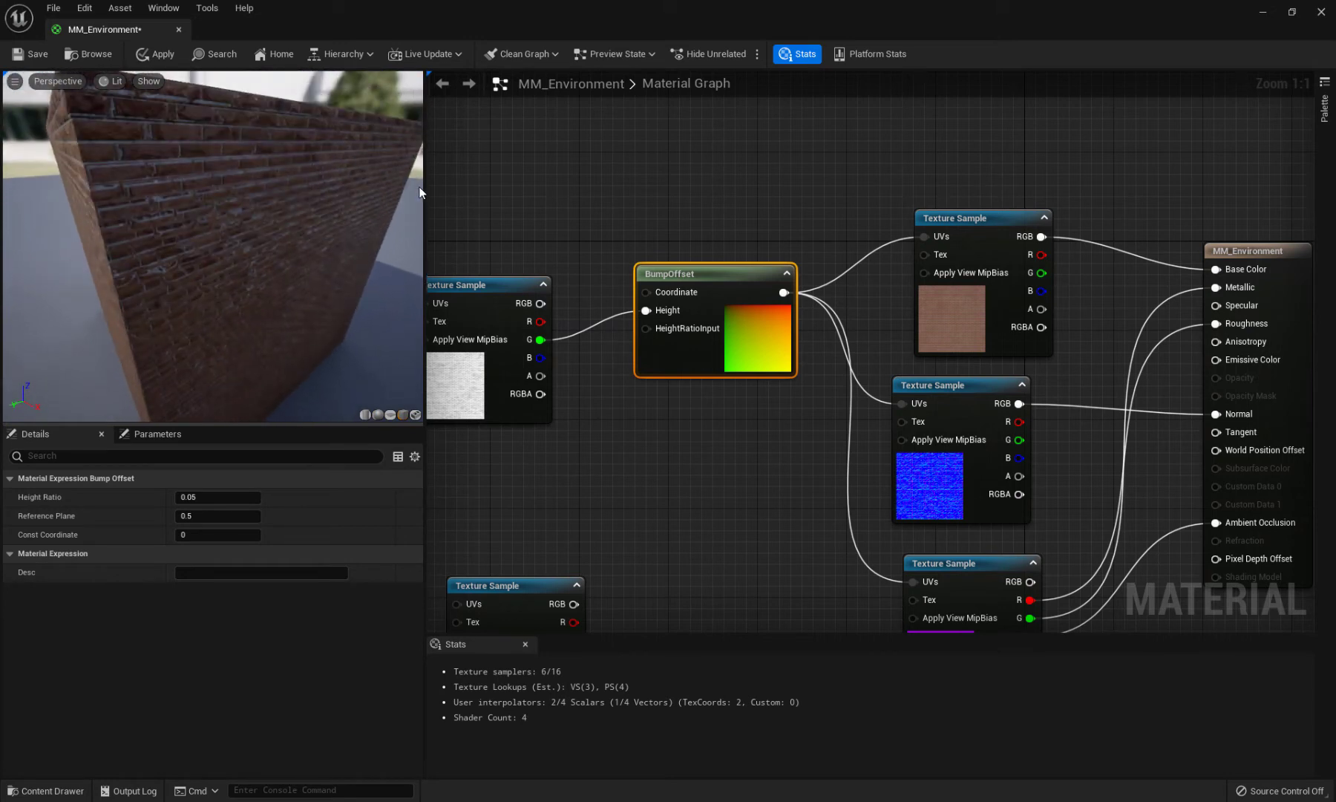
drag(423, 187, 689, 187)
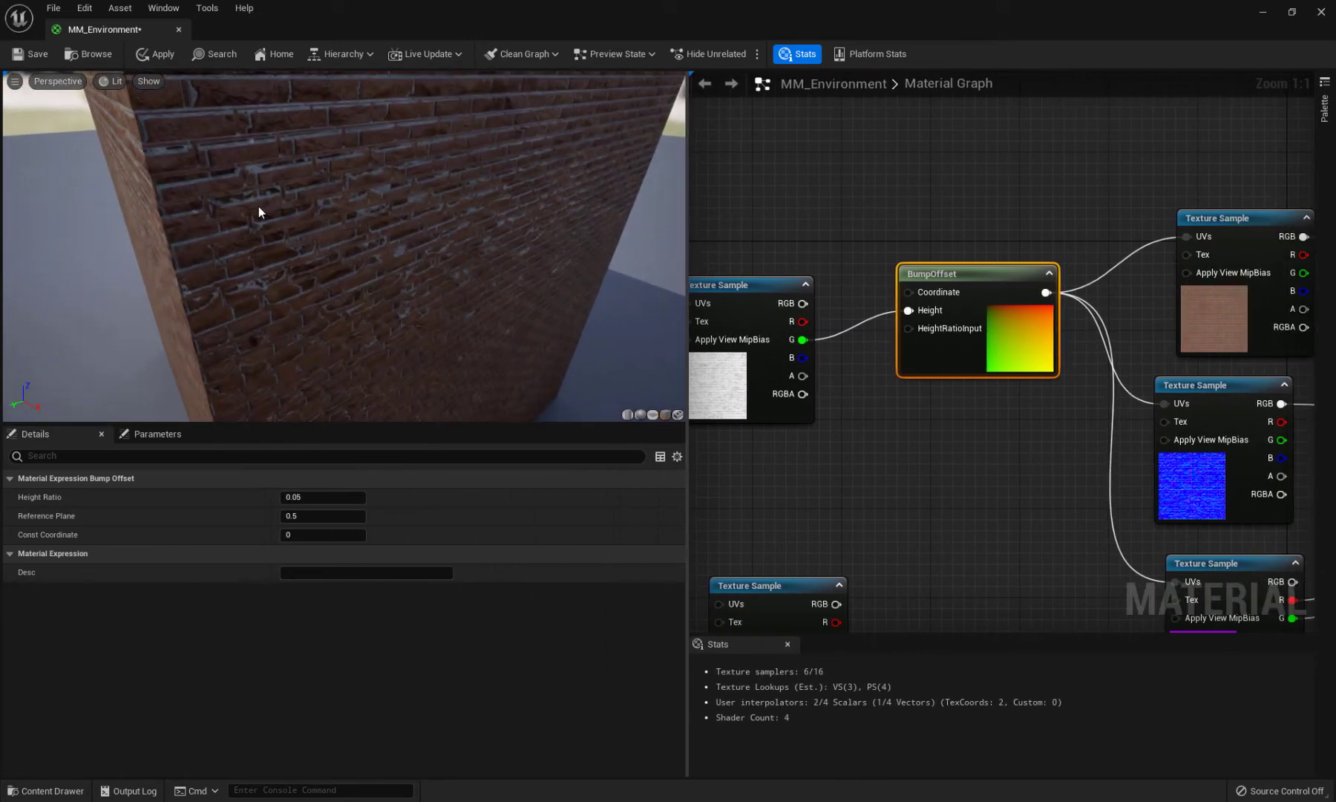
drag(260, 213, 316, 242)
right_drag(316, 241, 327, 293)
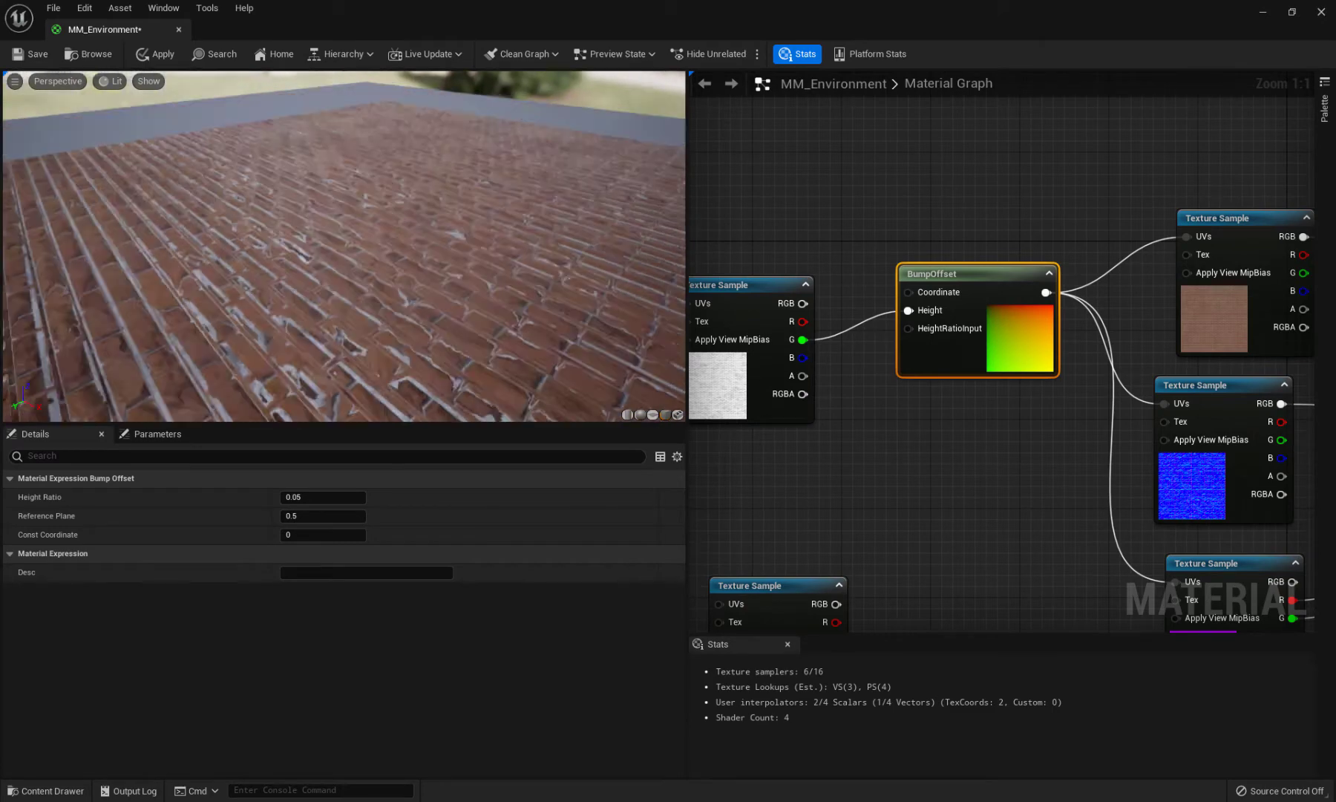
drag(327, 293, 394, 297)
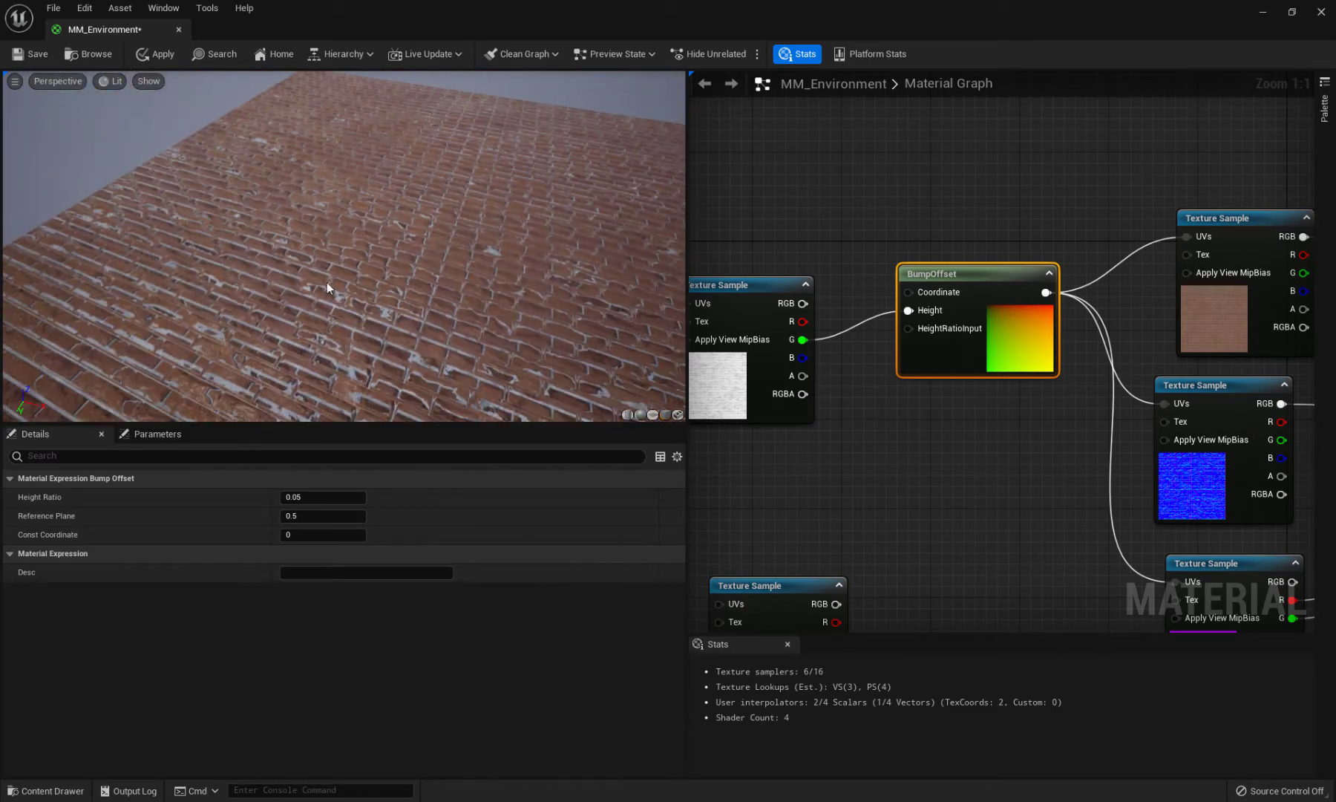
Line up the brick_Height sample with the BumpOffset node and set BumpOffset's Height Ratio to 0.01
drag(754, 286, 764, 275)
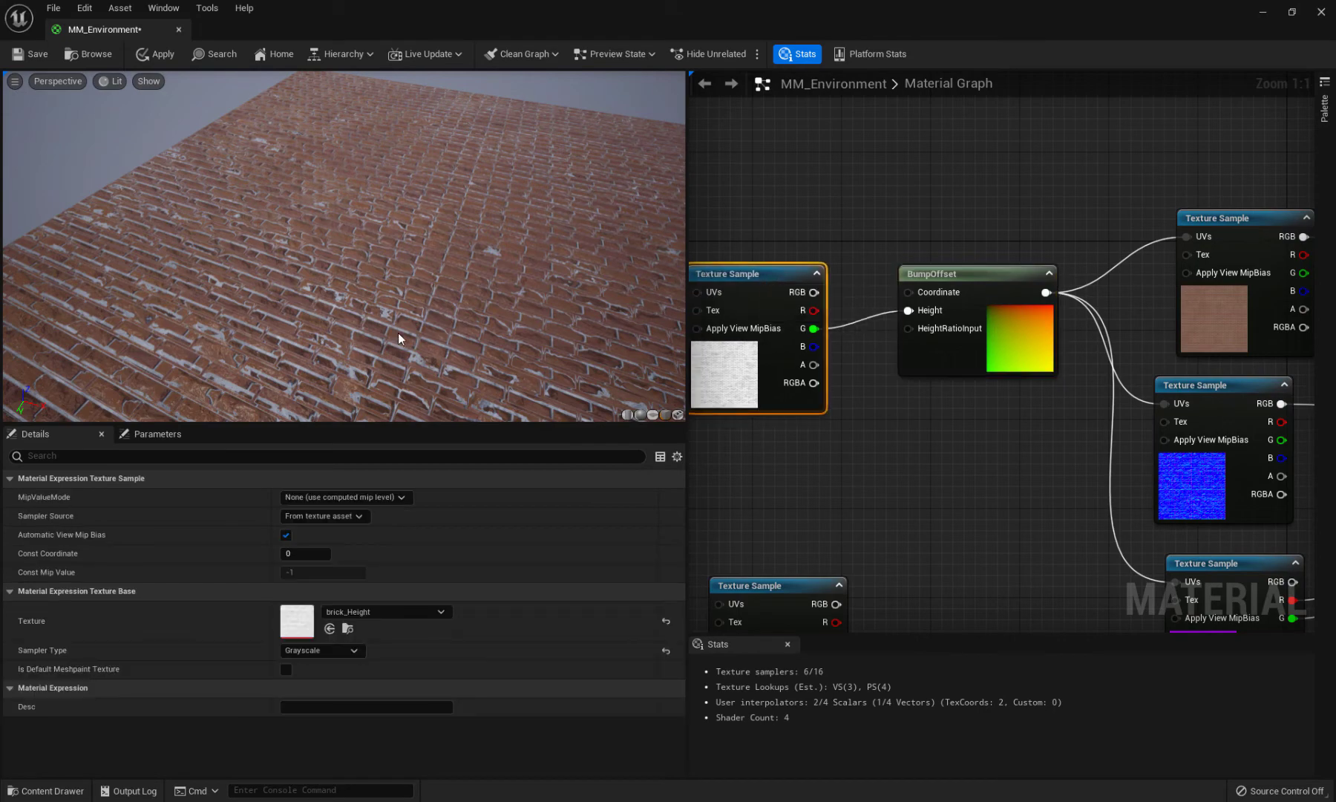
drag(401, 338, 440, 324)
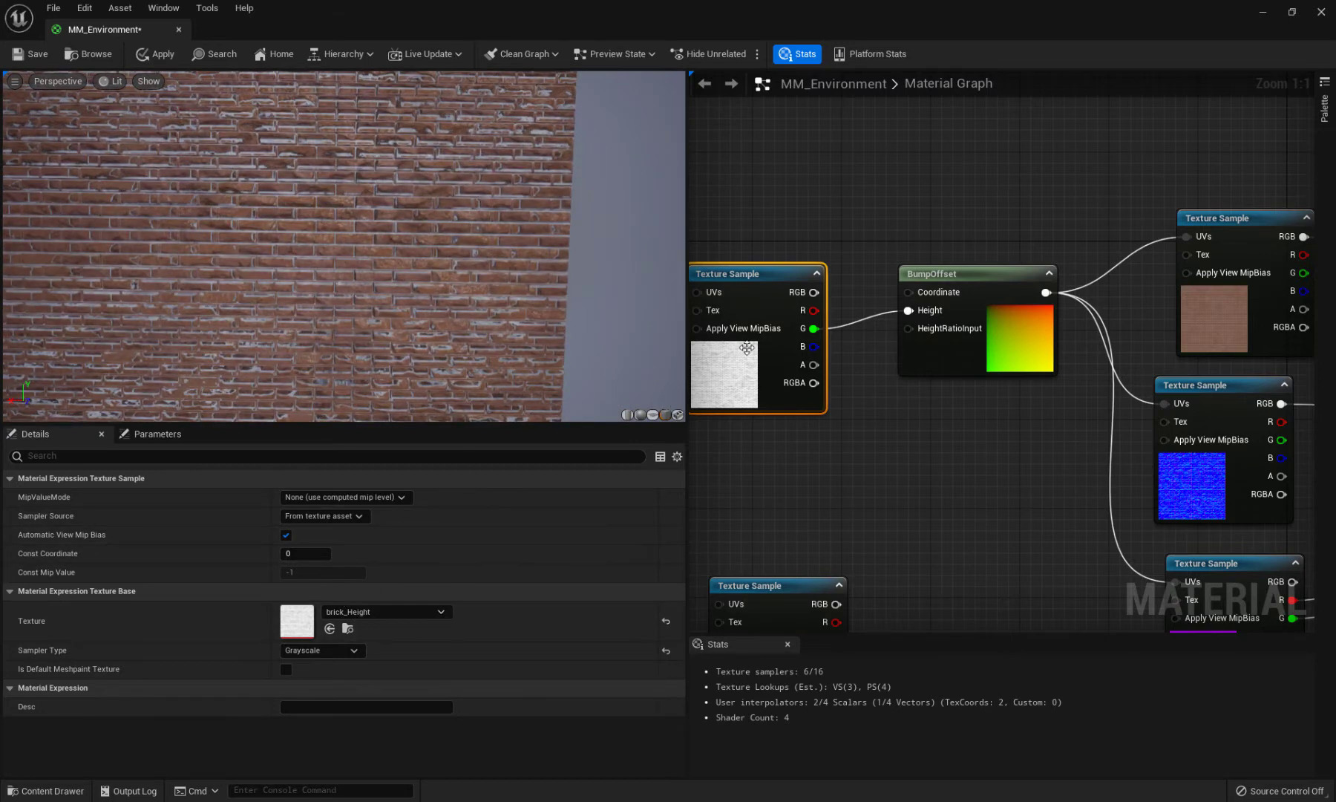
click(953, 276)
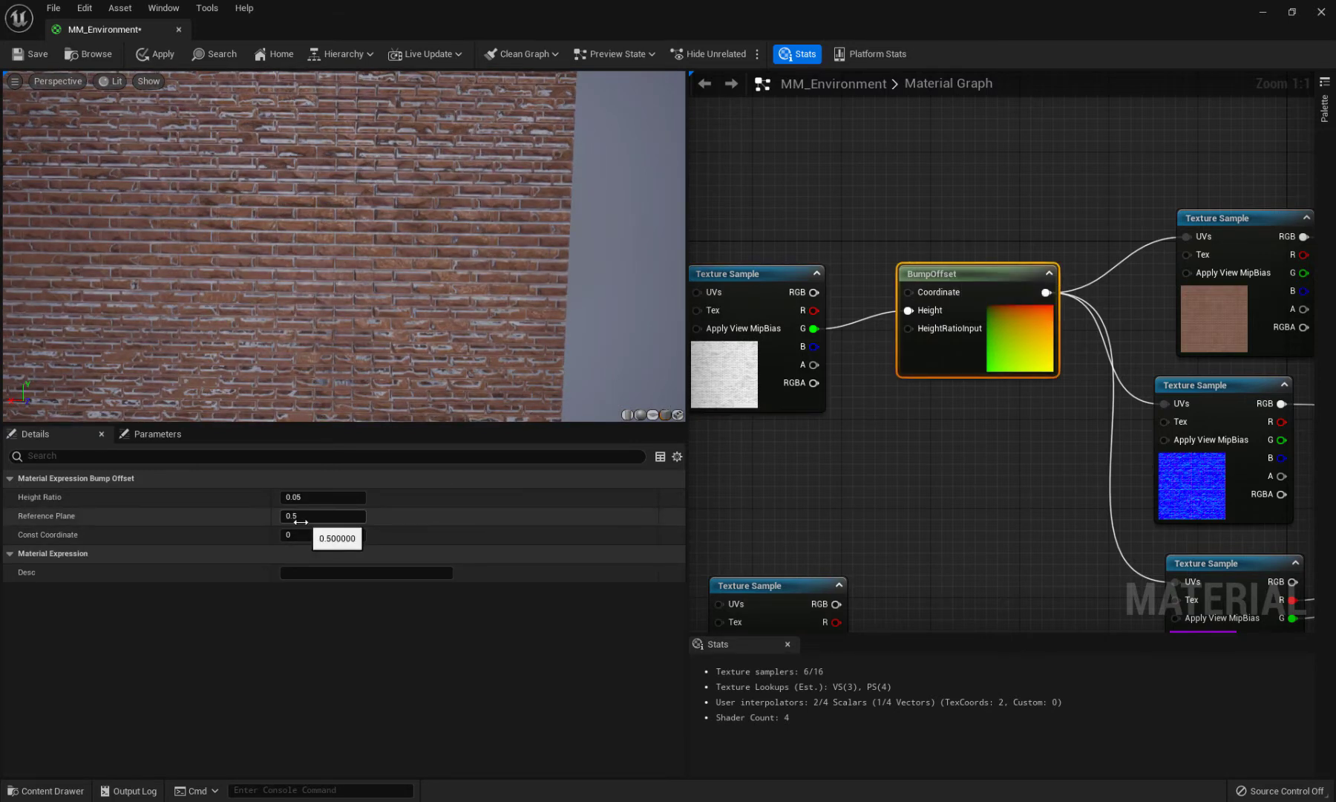
click(306, 497)
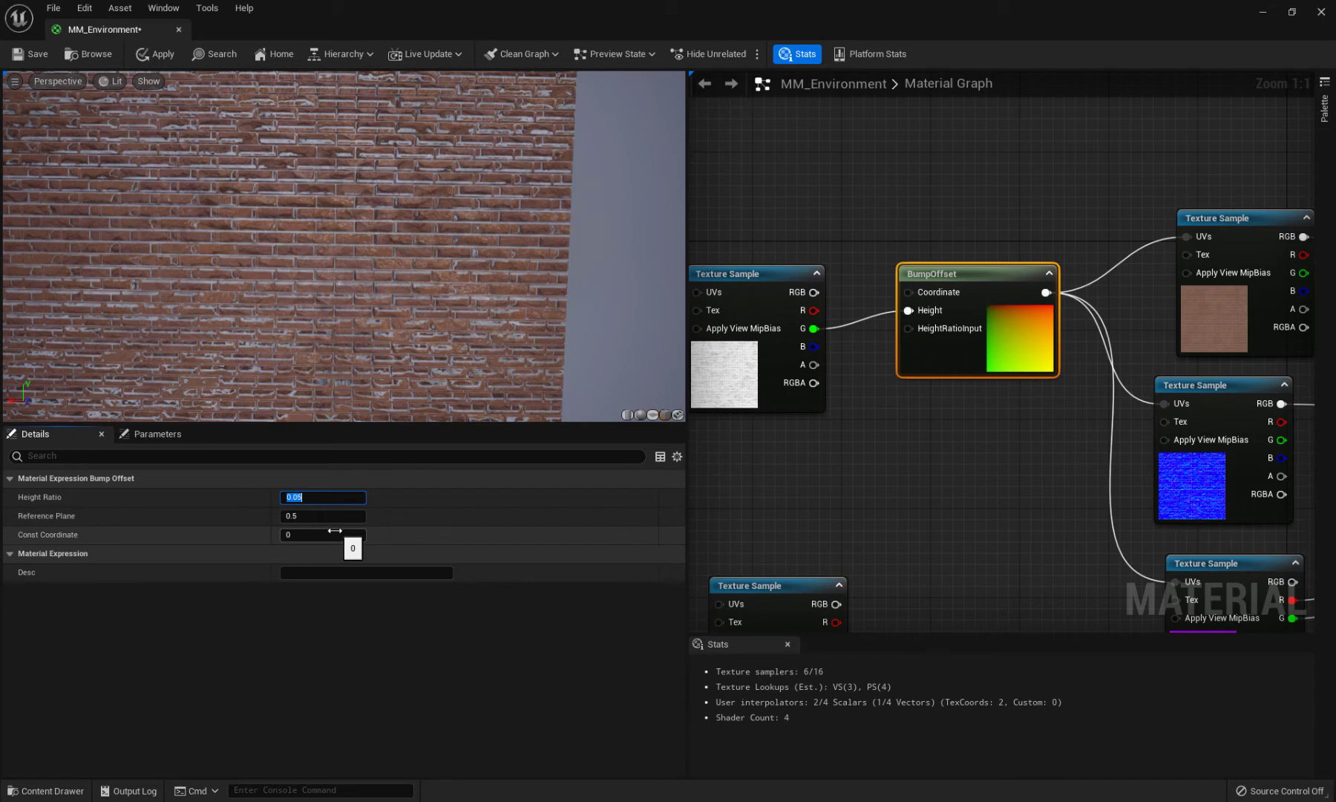
text(0.01)
key(Return)
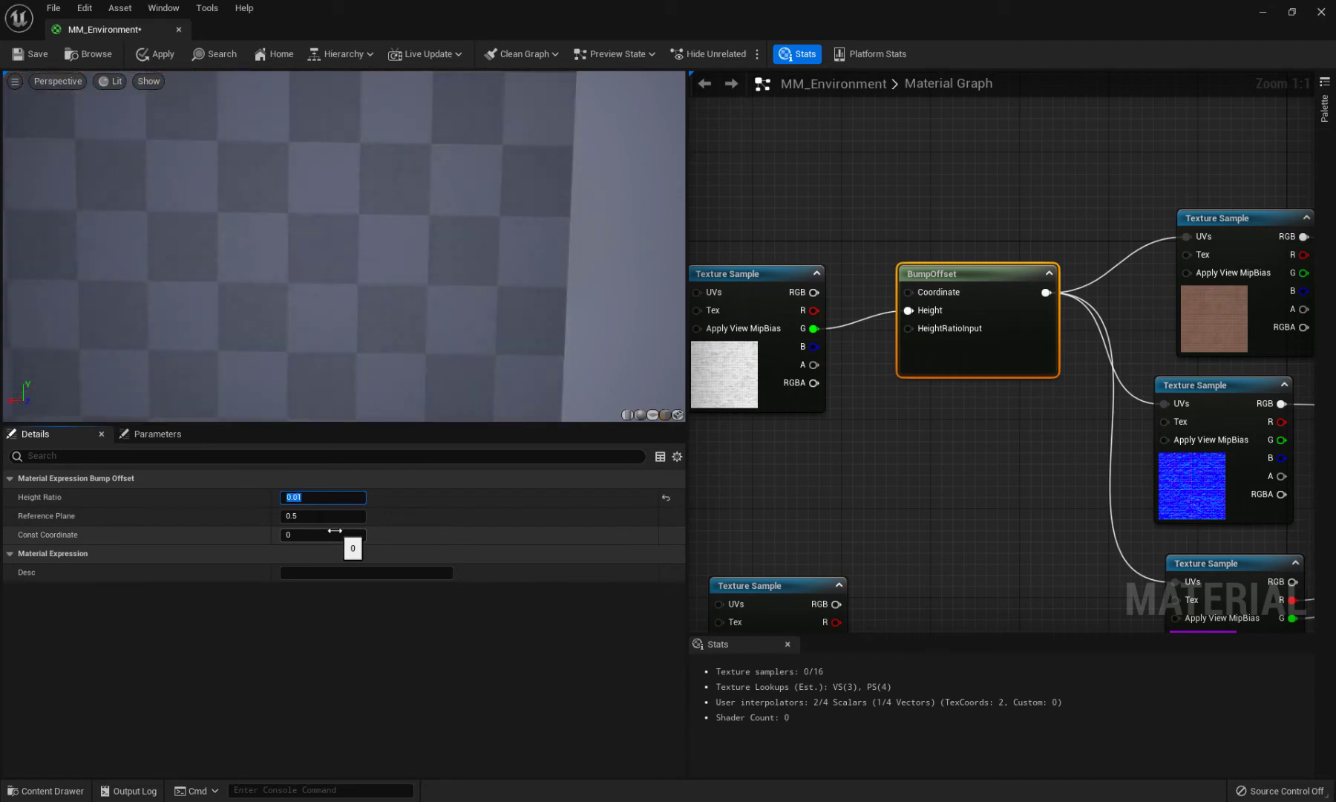
Examine the bump offset depth on the preview cube's brick faces from frontal and grazing angles, near and far
click(372, 307)
drag(372, 307, 430, 349)
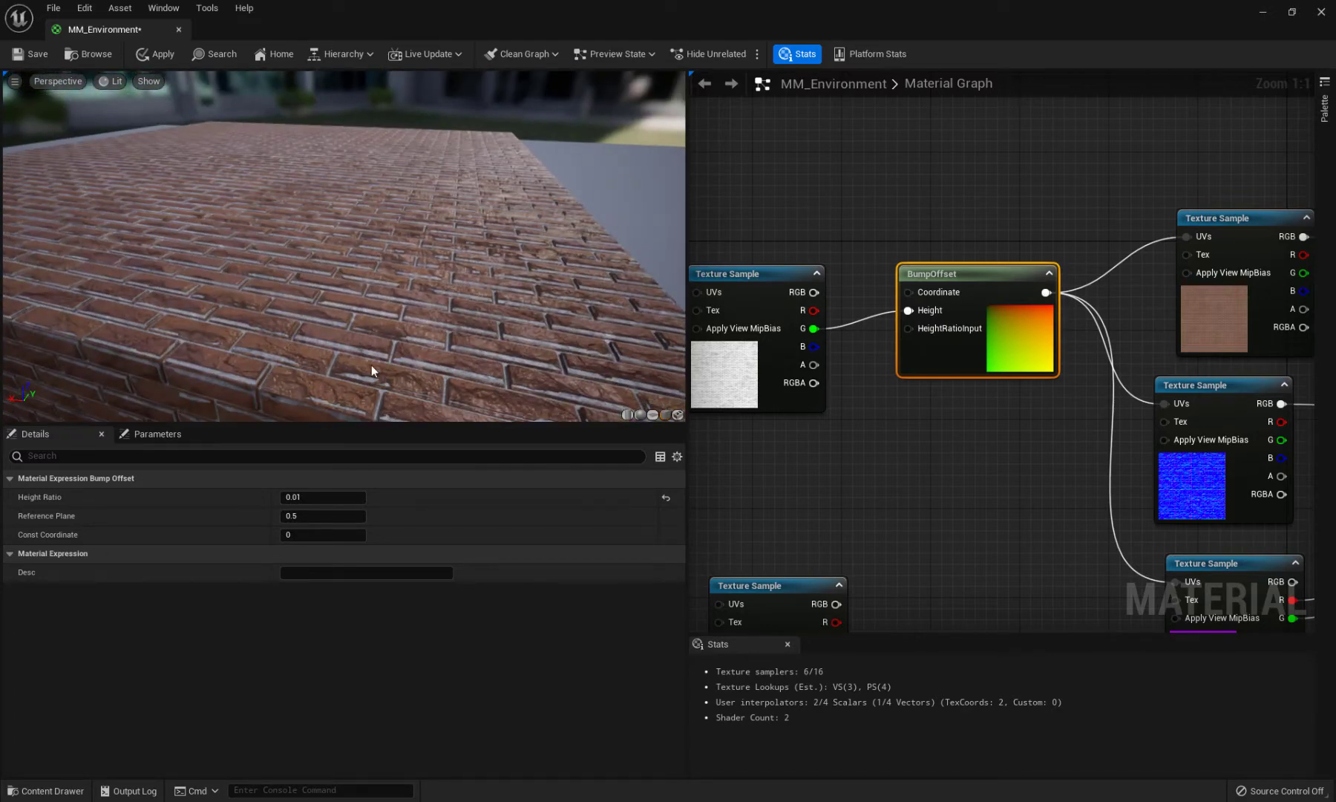
drag(337, 354, 356, 270)
scroll(284, 185, down, 5)
scroll(284, 185, up, 5)
drag(284, 185, 340, 195)
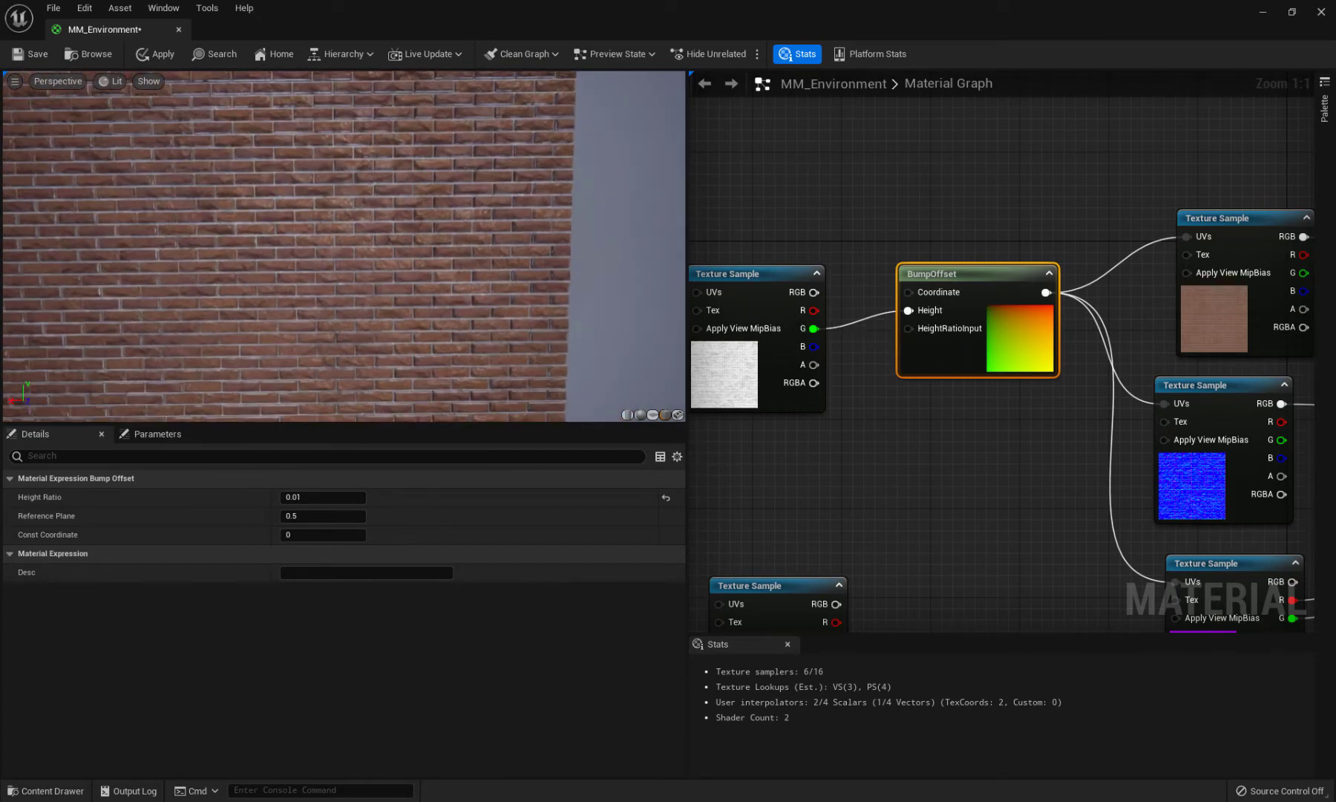
drag(170, 275, 215, 248)
Place the brick_Height_512 sample directly below brick_Height and connect its red output to BumpOffset's Height
drag(773, 587, 753, 442)
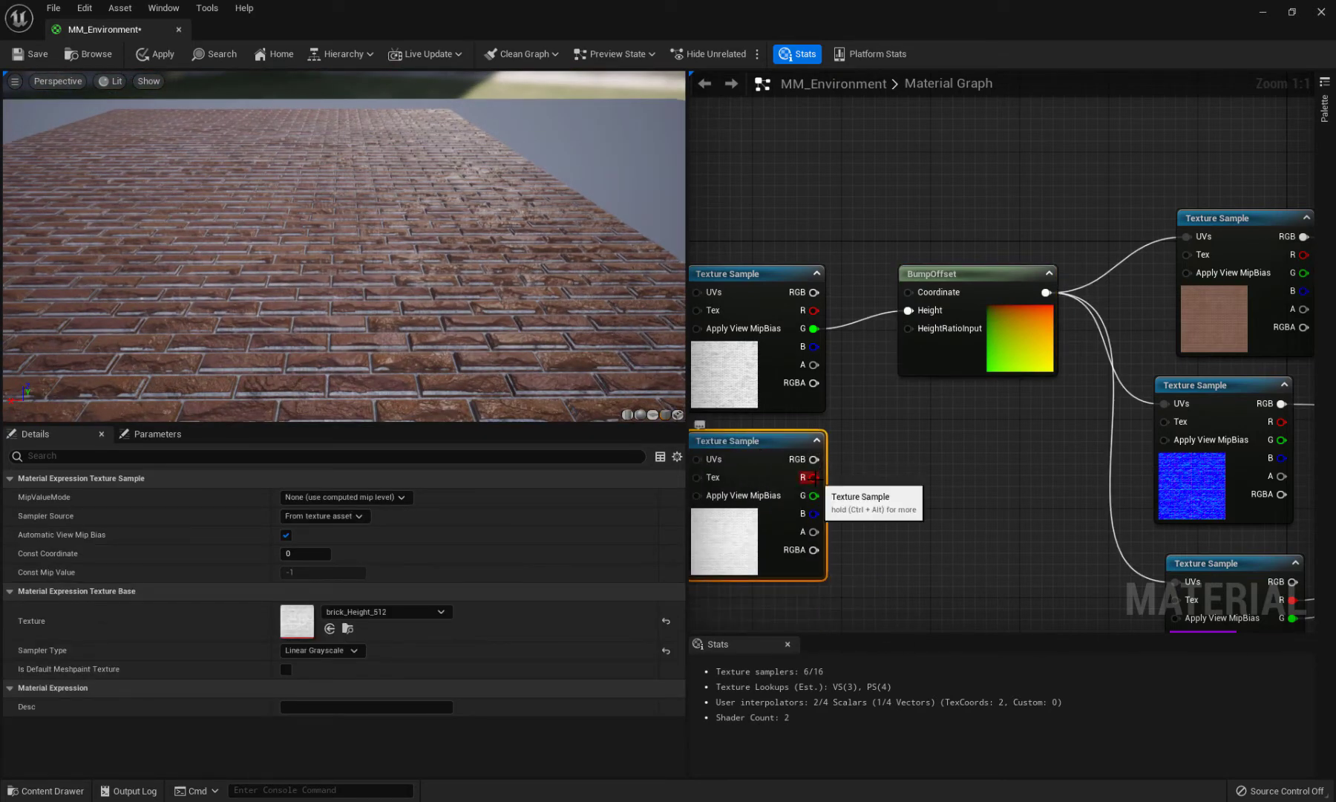
drag(814, 477, 908, 311)
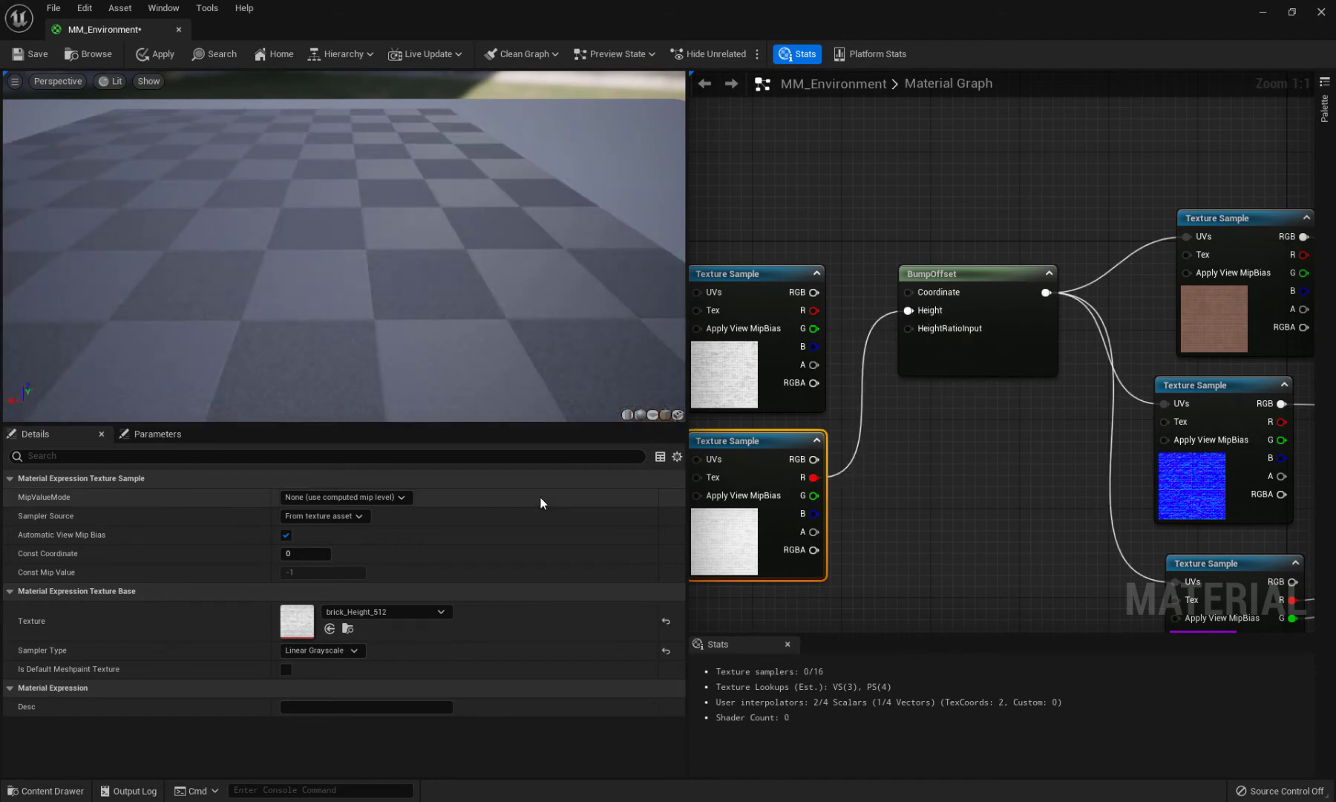
Examine the brick_Height_512 bump offset on the preview cube's faces up close and from farther away
drag(447, 271, 471, 257)
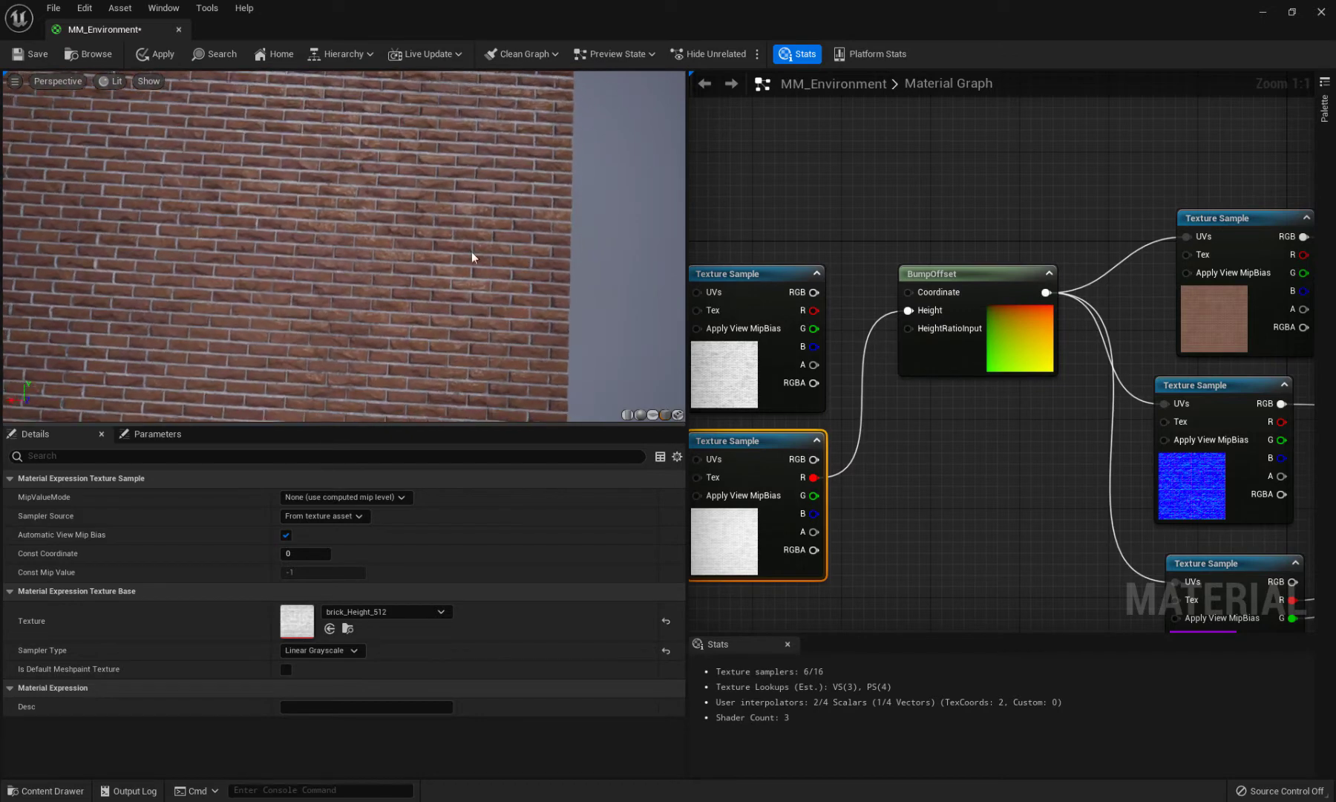
right_drag(1014, 443, 1025, 426)
scroll(363, 227, down, 5)
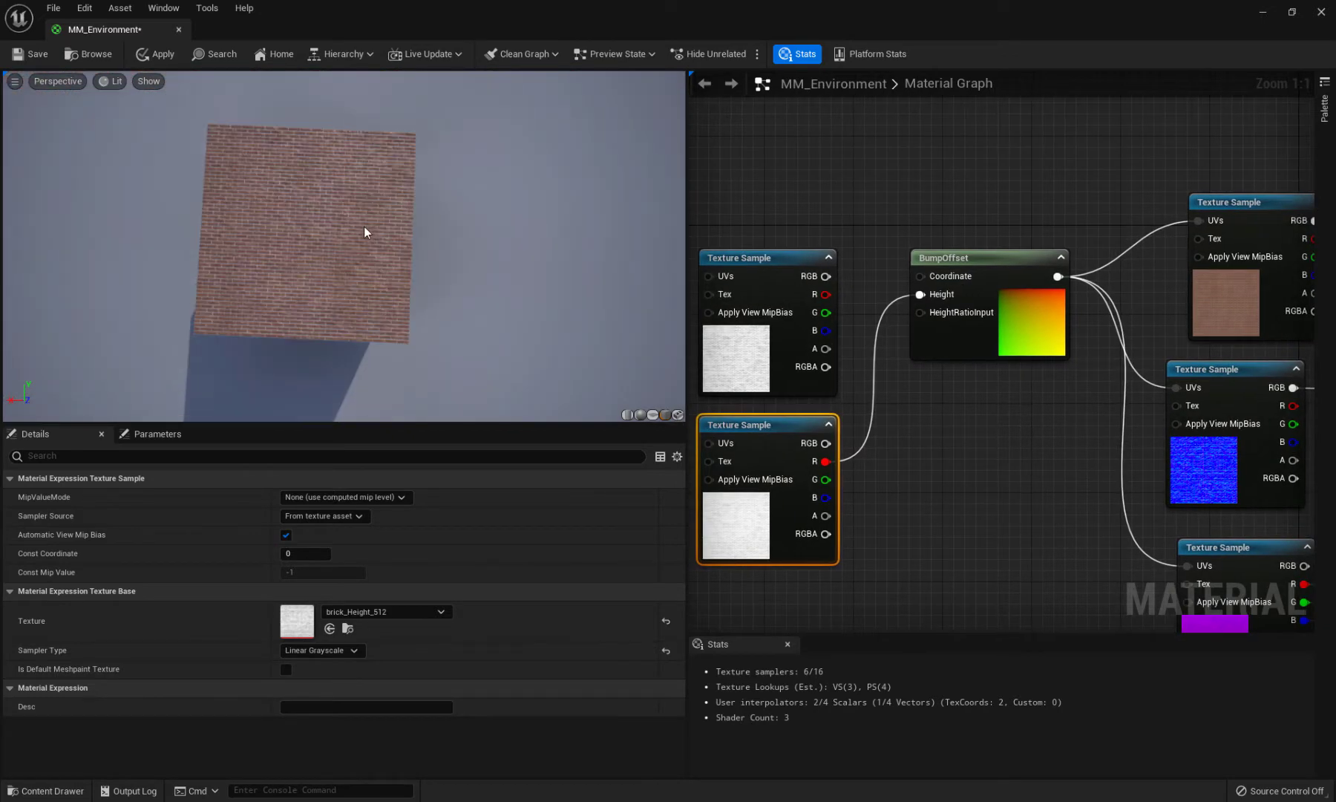
scroll(363, 226, up, 5)
drag(364, 226, 557, 318)
scroll(439, 282, down, 5)
drag(439, 282, 414, 283)
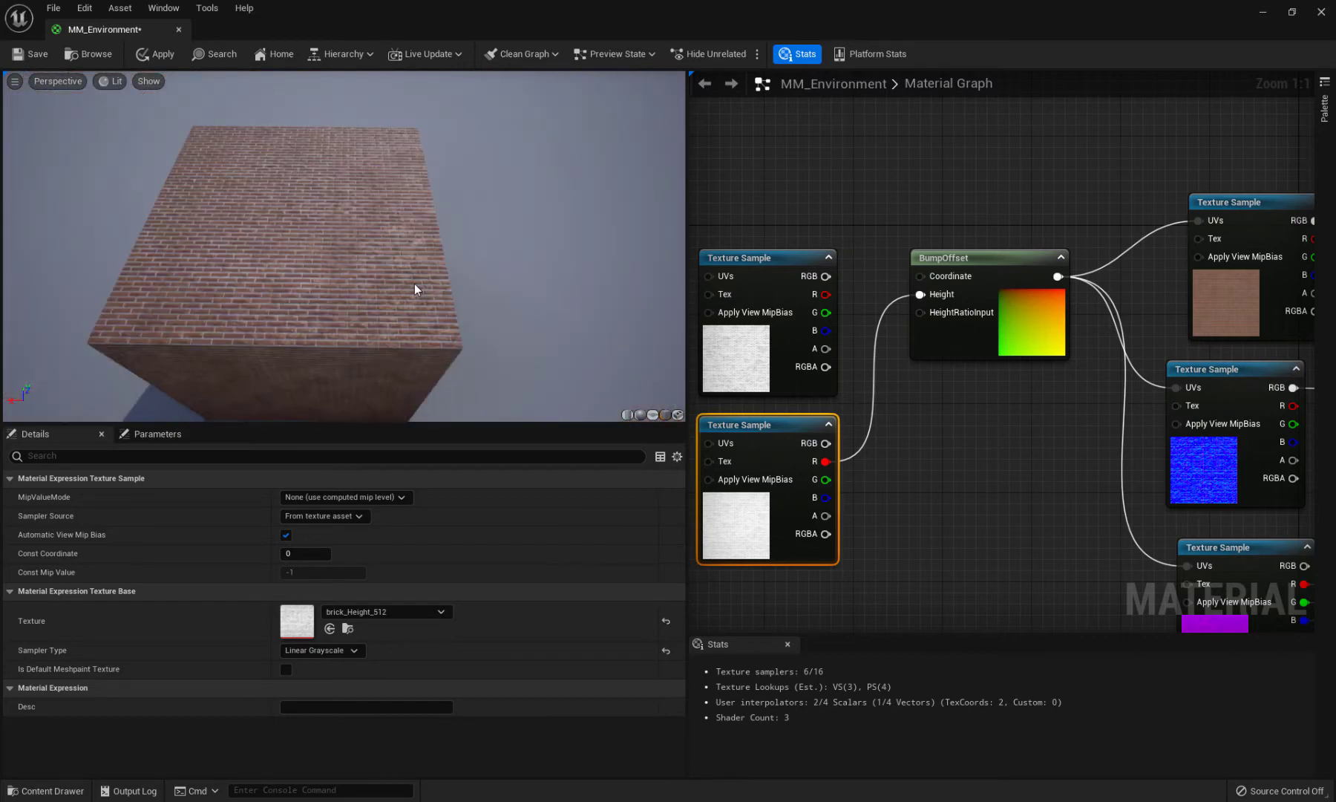
Move both height Texture Samples and the BumpOffset node together, up and further left of the other samples, freeing graph space beneath them
scroll(841, 439, down, 4)
scroll(909, 398, up, 1)
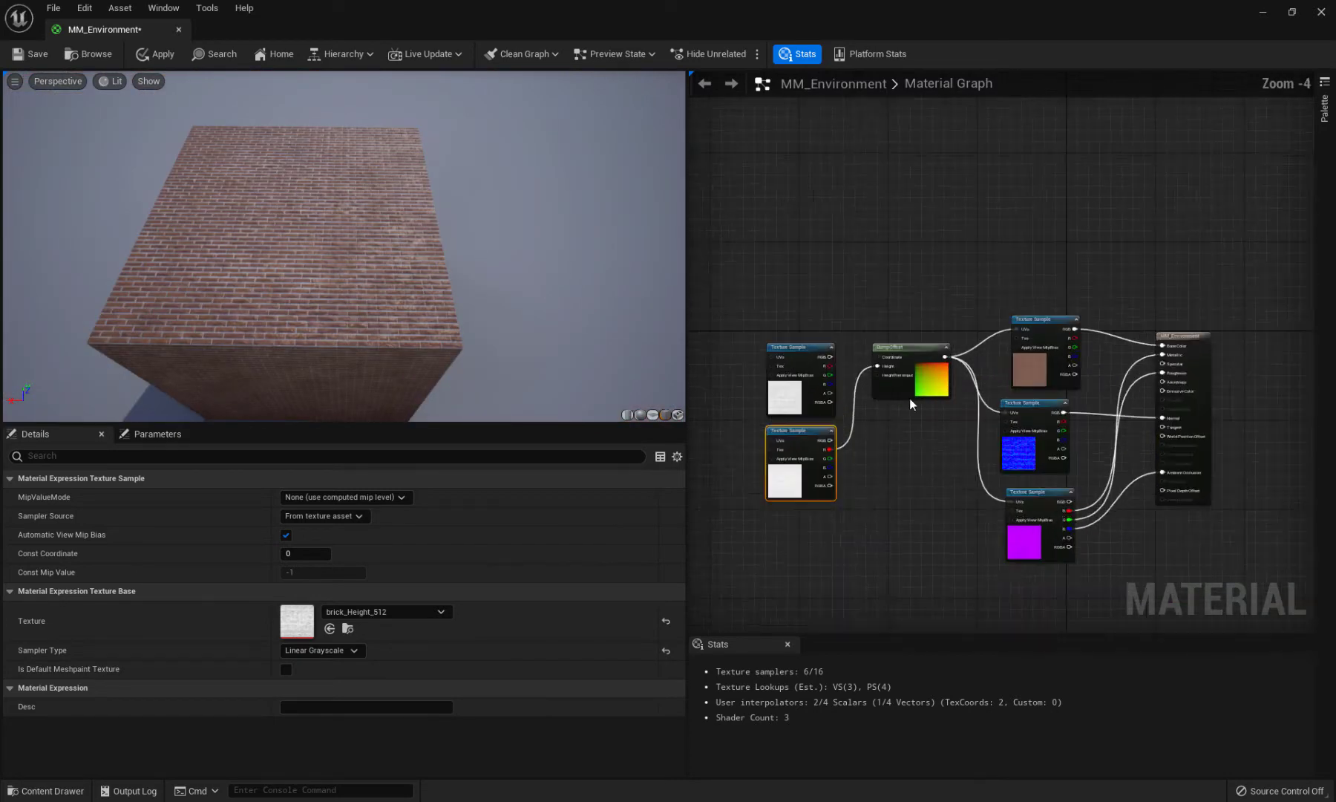
scroll(781, 463, down, 1)
scroll(781, 464, up, 2)
drag(751, 212, 957, 416)
drag(999, 281, 922, 216)
Add a ParallaxOcclusionMapping function node and place it below the BumpOffset node
scroll(773, 539, up, 1)
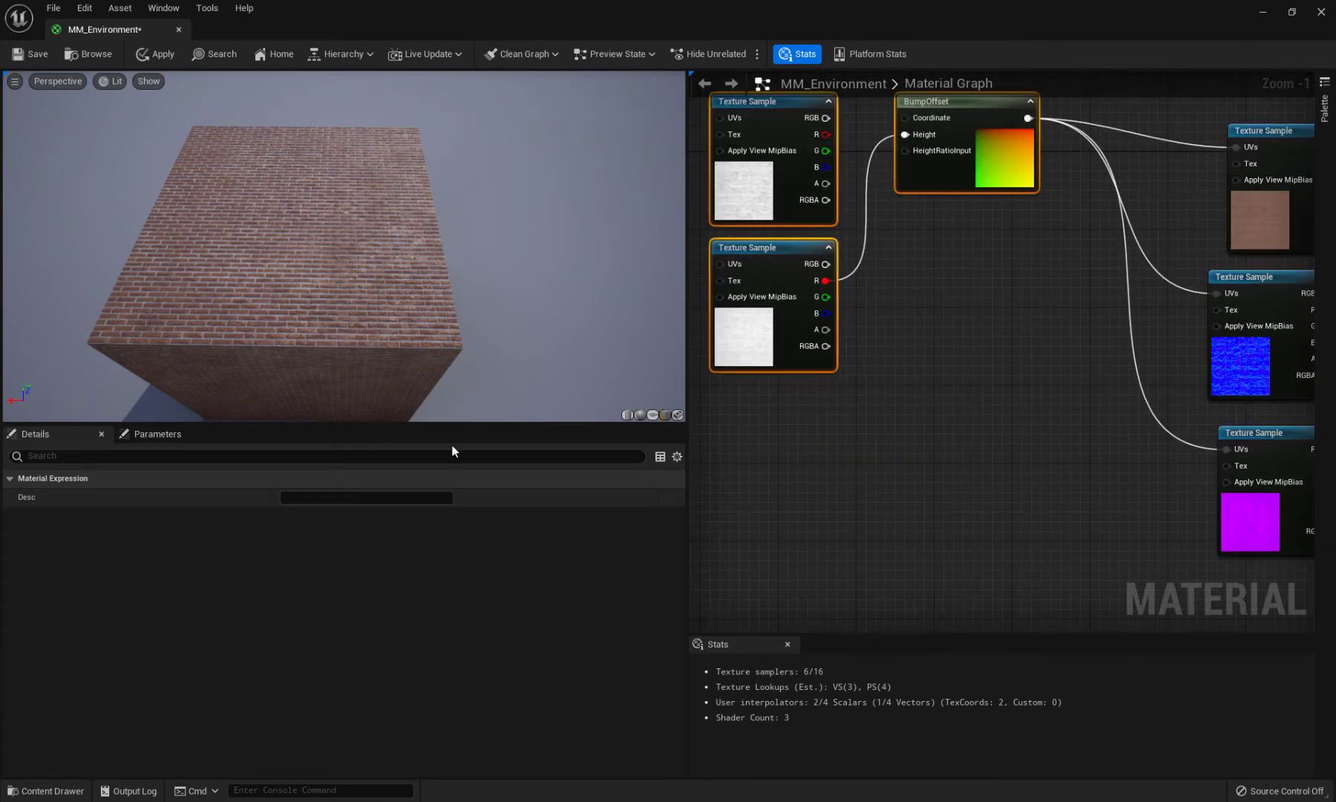
right_click(977, 373)
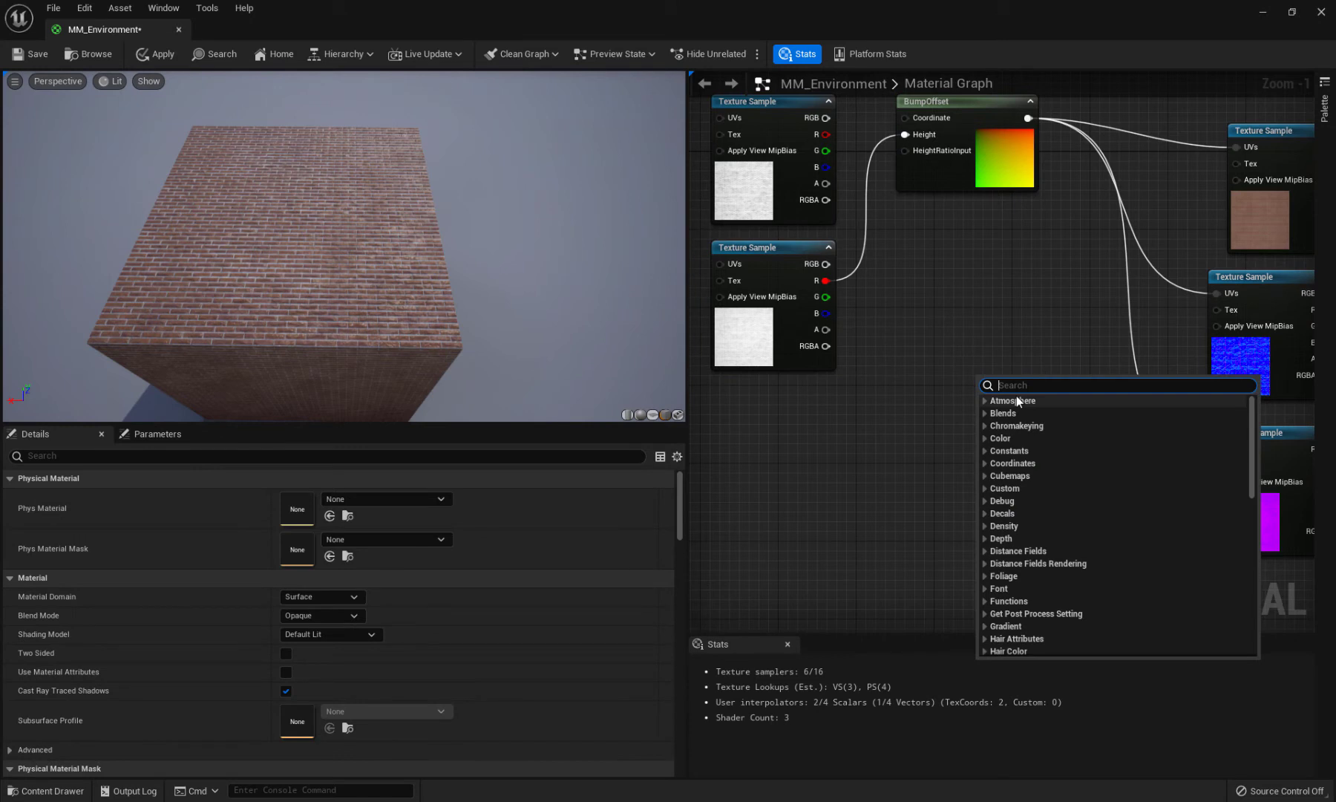
text(pom)
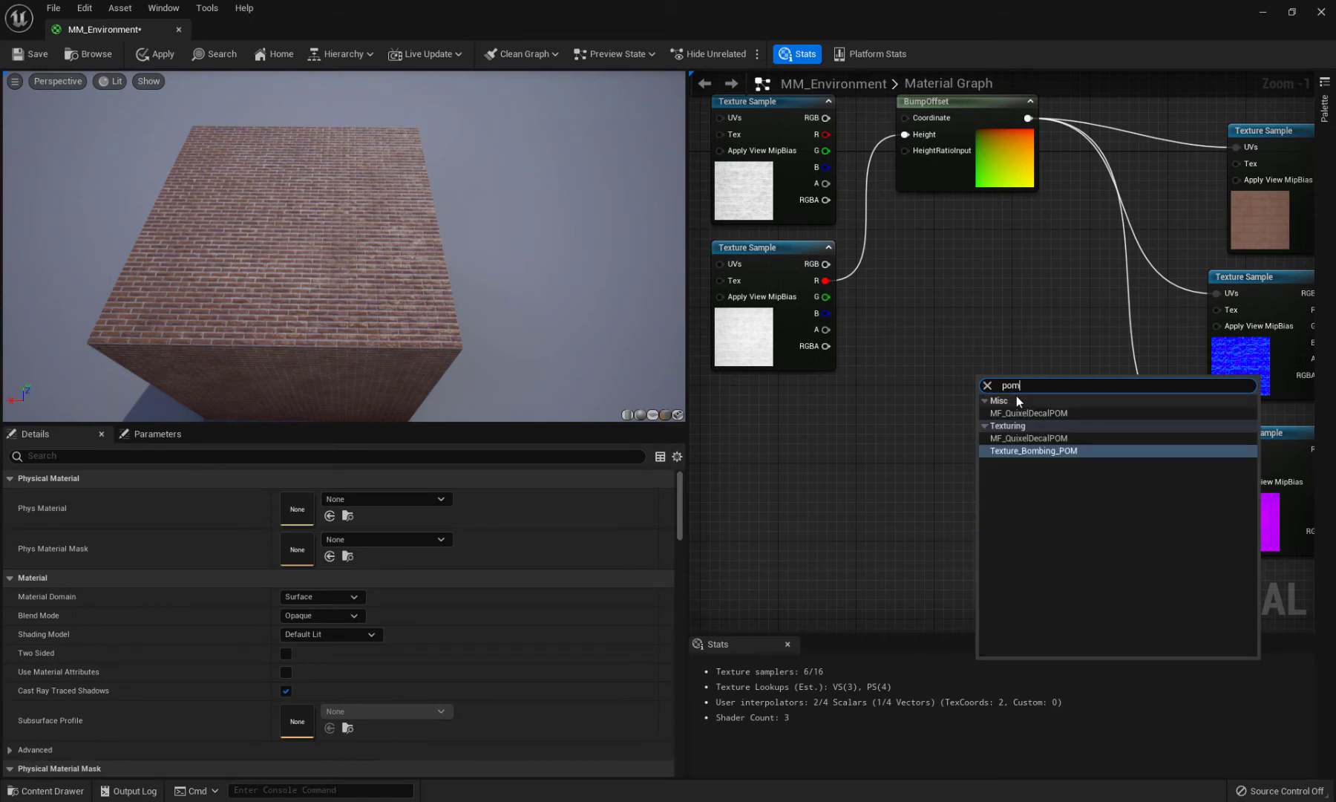
key(BackSpace)
key(BackSpace)
key(BackSpace)
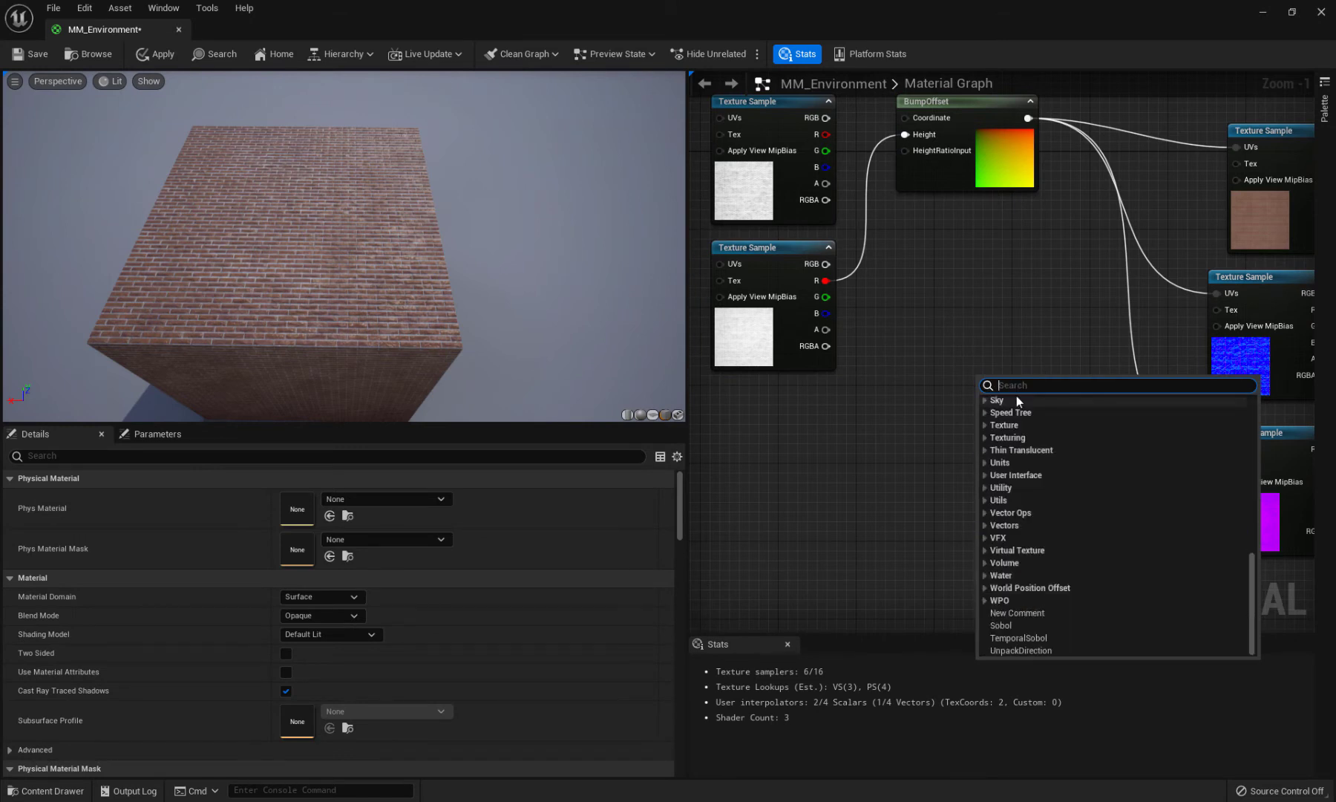
text(para)
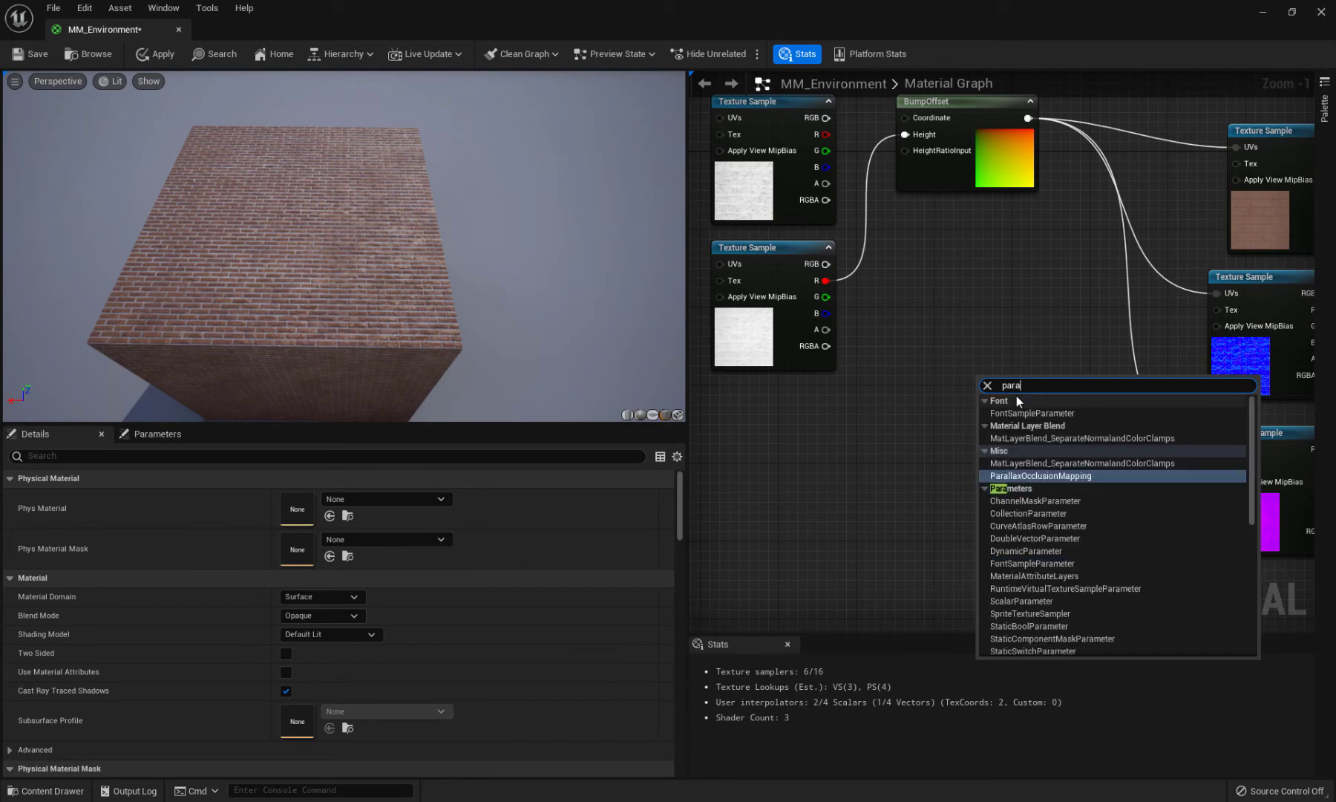
click(1041, 476)
drag(1036, 385, 850, 367)
scroll(861, 386, down, 2)
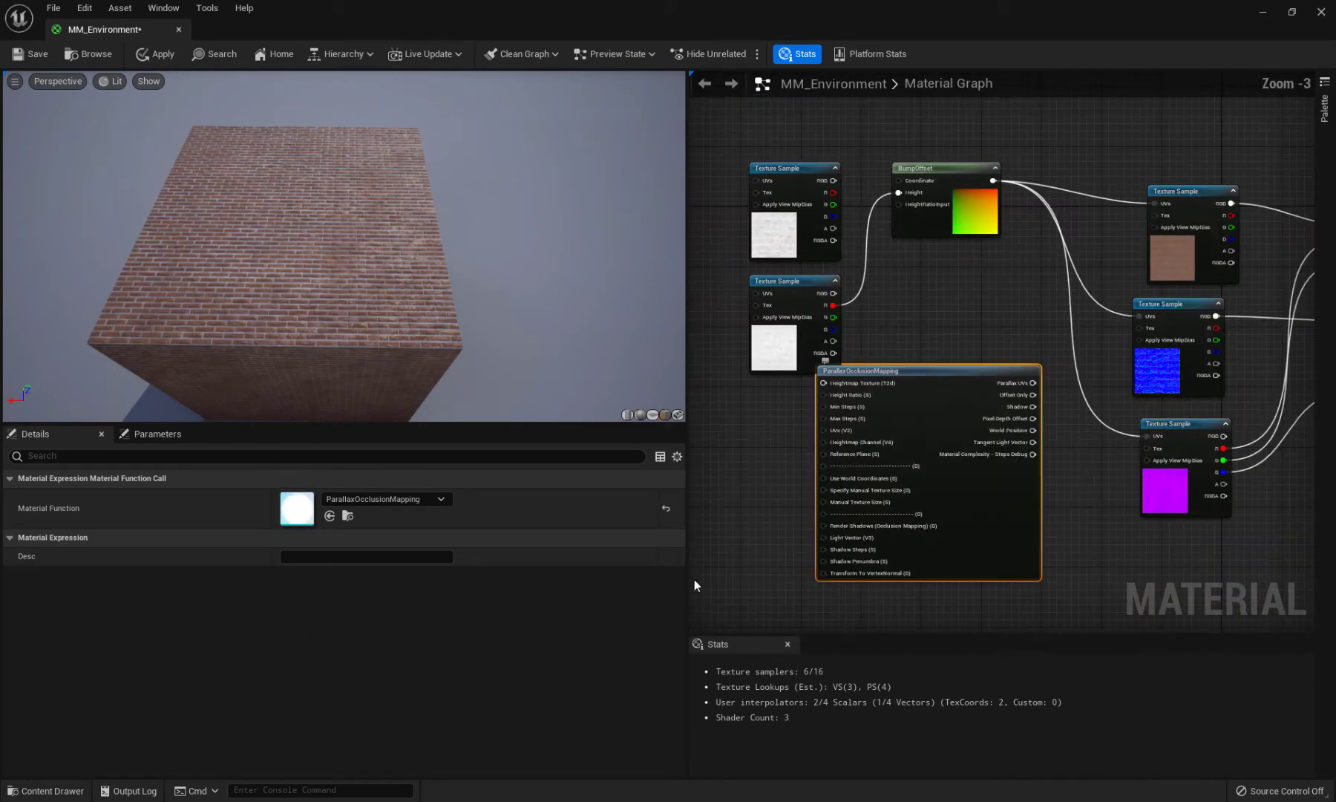
Shift the brick_Height_512 sample aside and add a Texture Object node to the left of ParallaxOcclusionMapping
right_drag(771, 509, 799, 508)
click(812, 282)
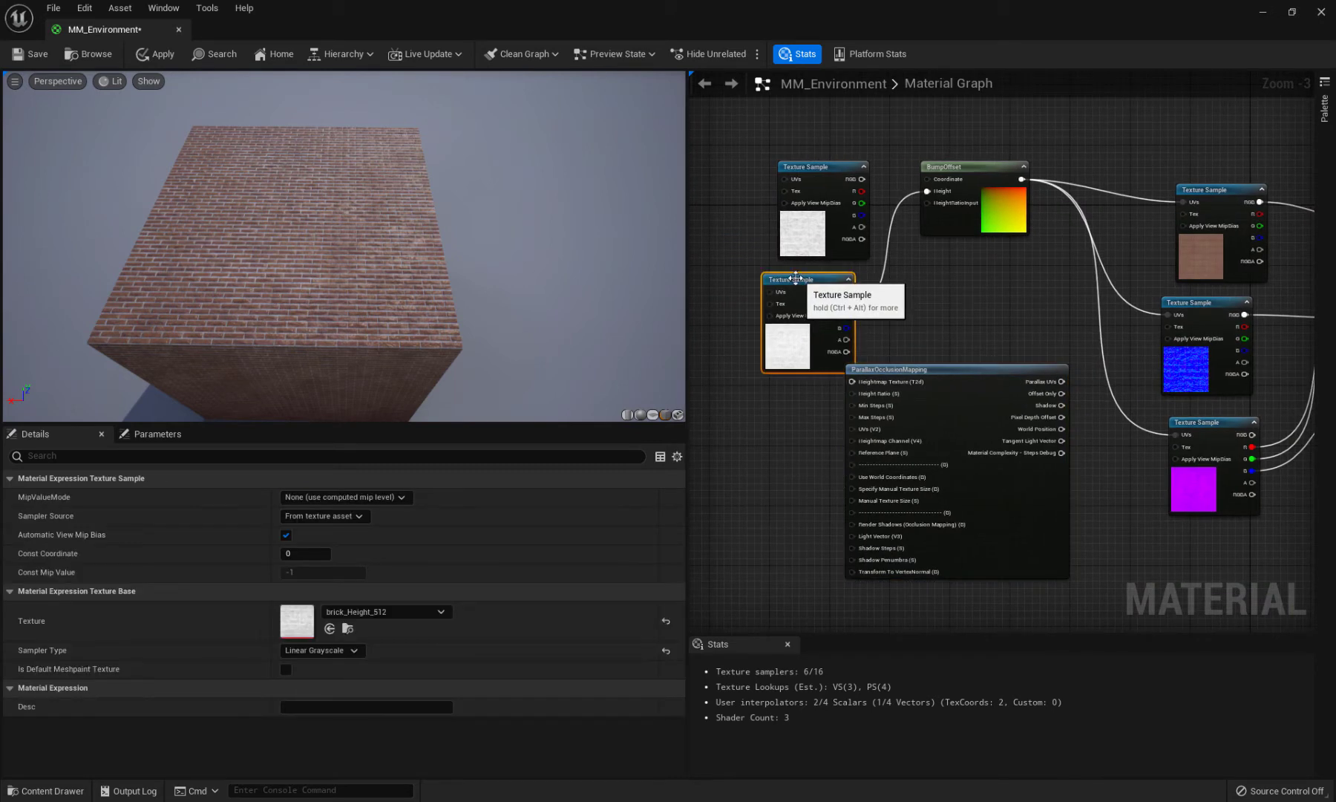
right_click(735, 466)
text(t)
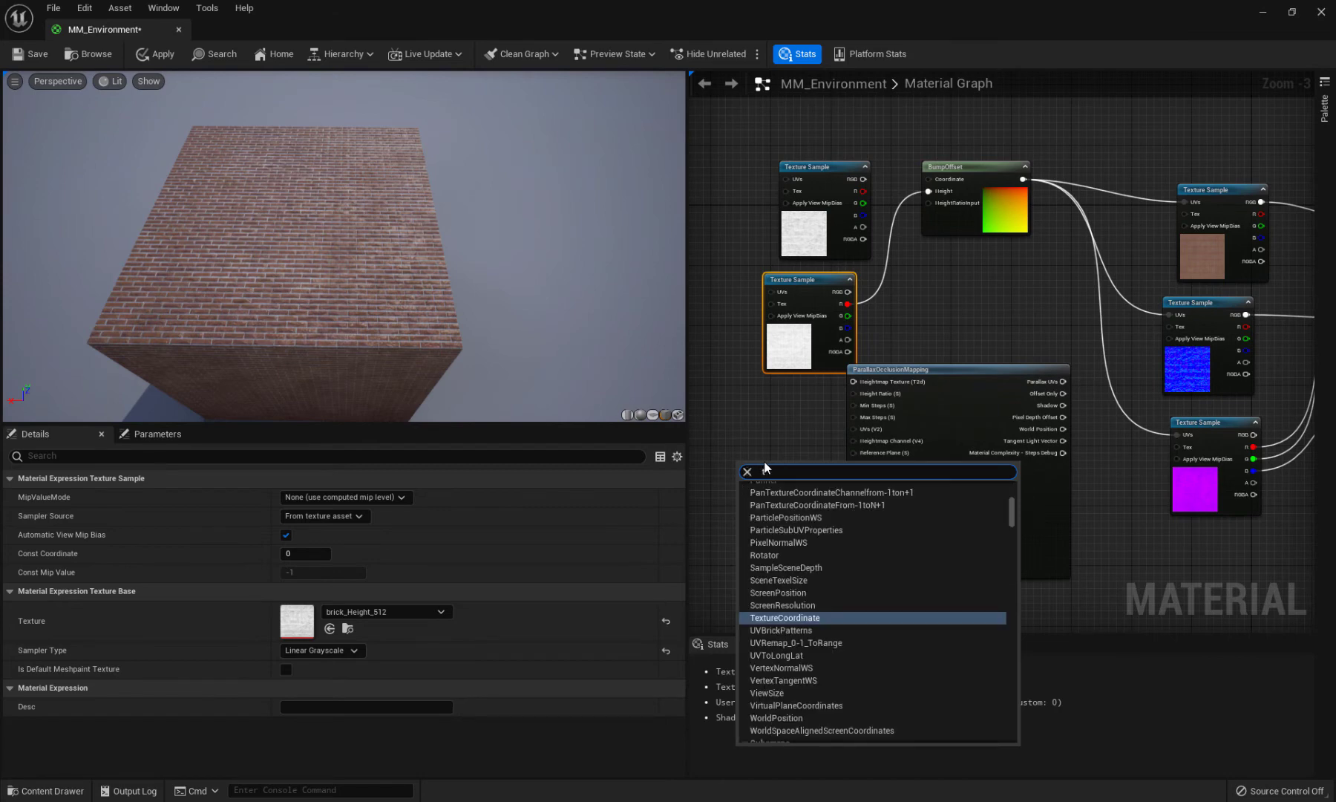
text(exture)
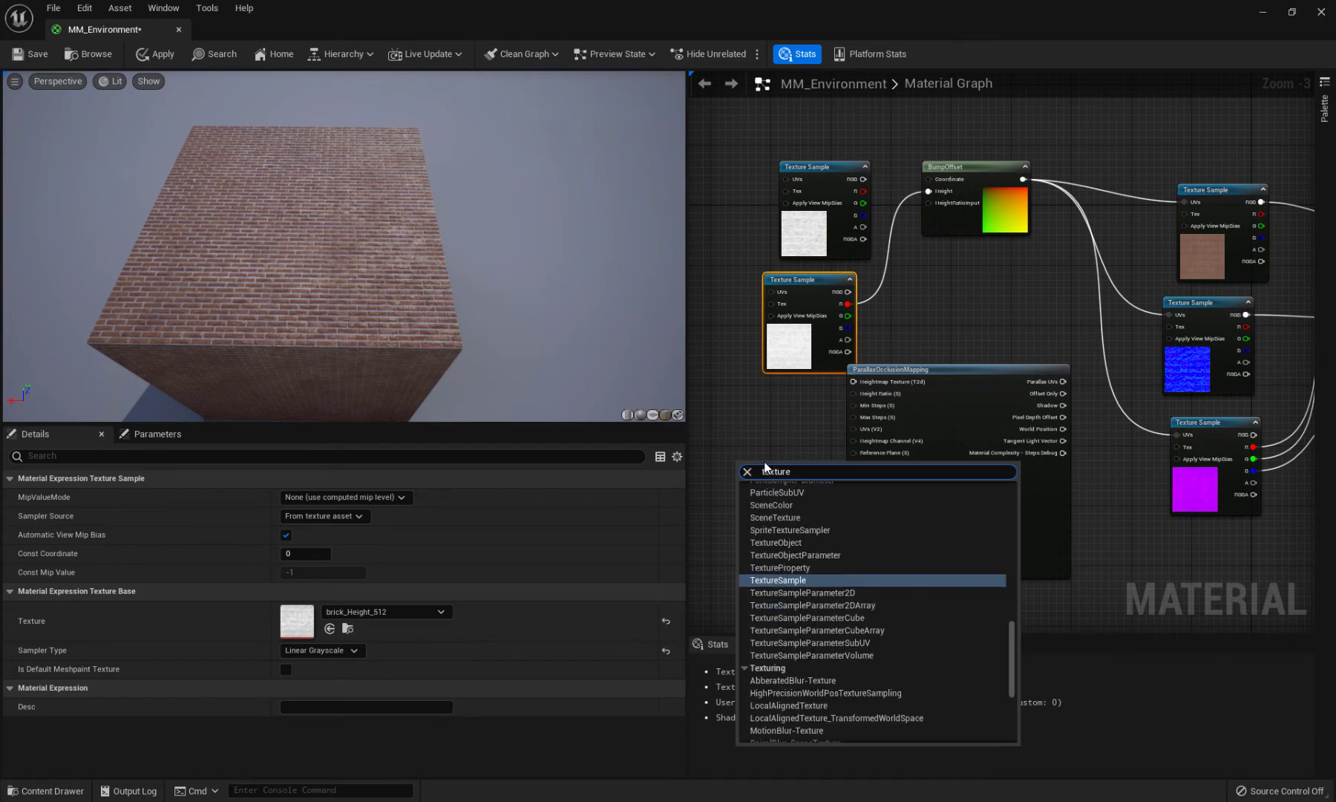
click(769, 543)
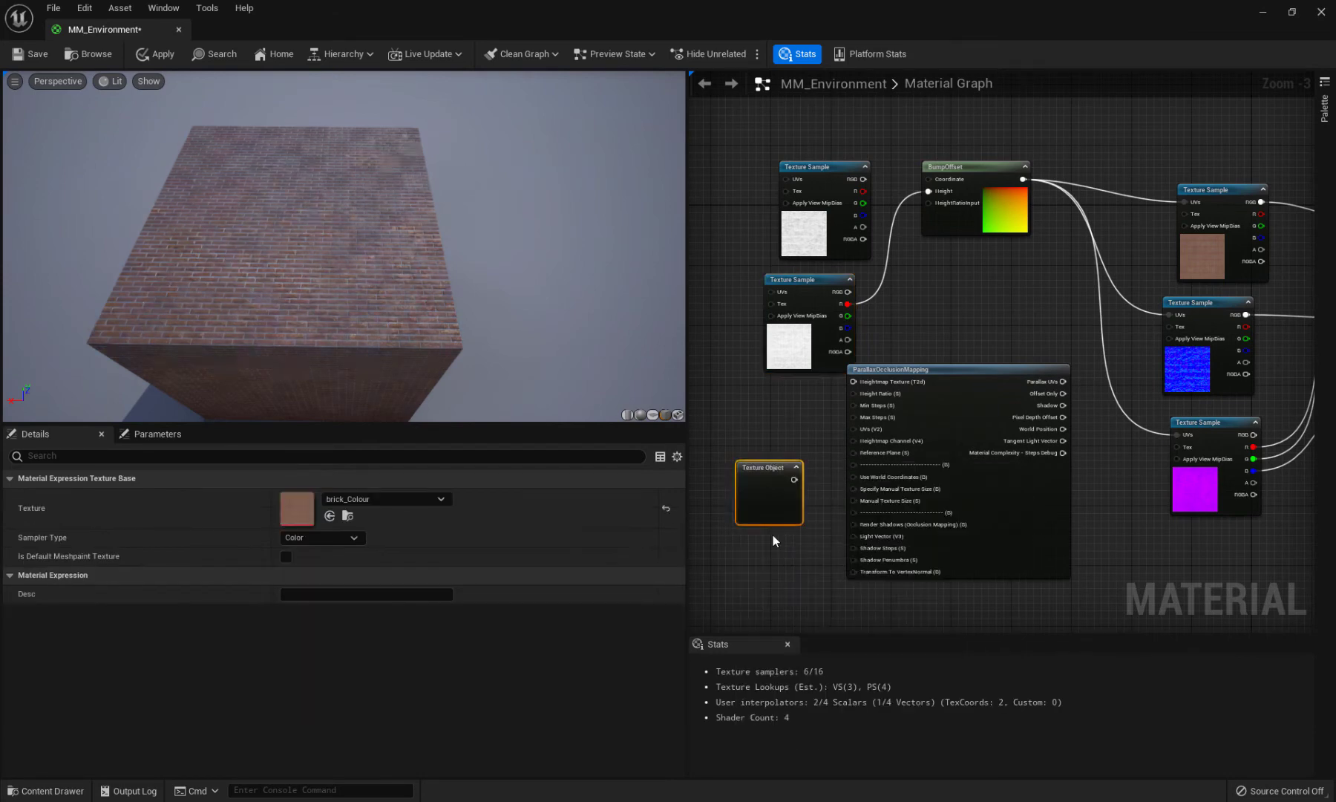
drag(755, 459, 745, 420)
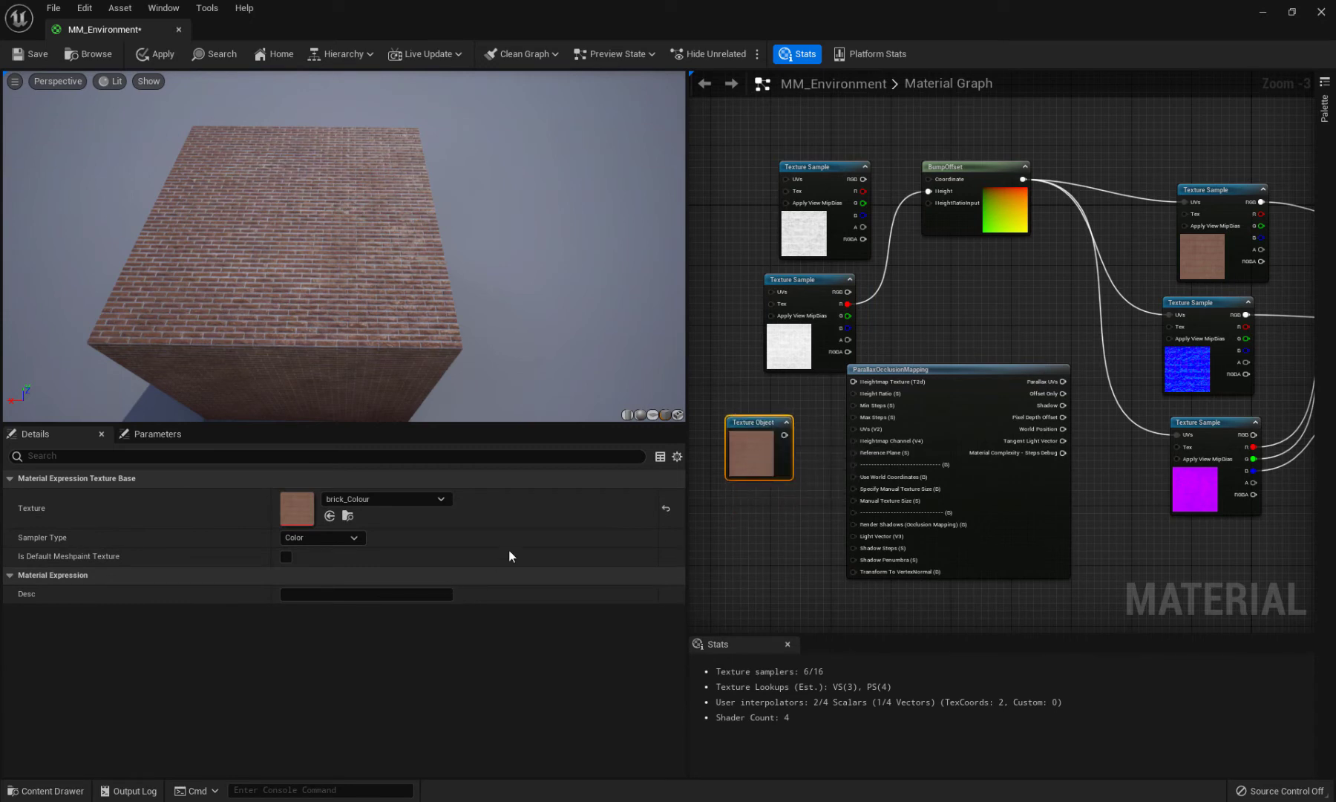
Assign brick_Height to the Texture Object and connect it to ParallaxOcclusionMapping's Heightmap Texture input
click(363, 499)
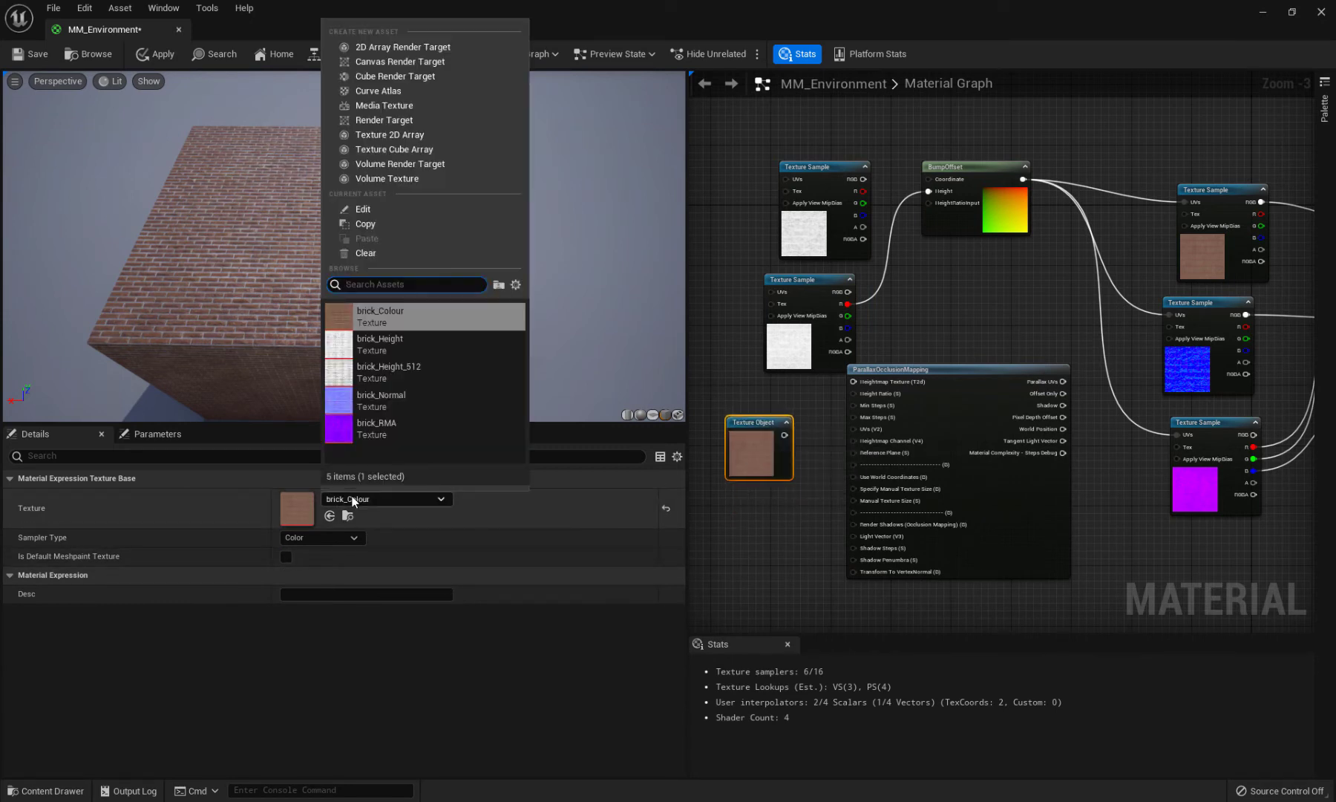
click(378, 342)
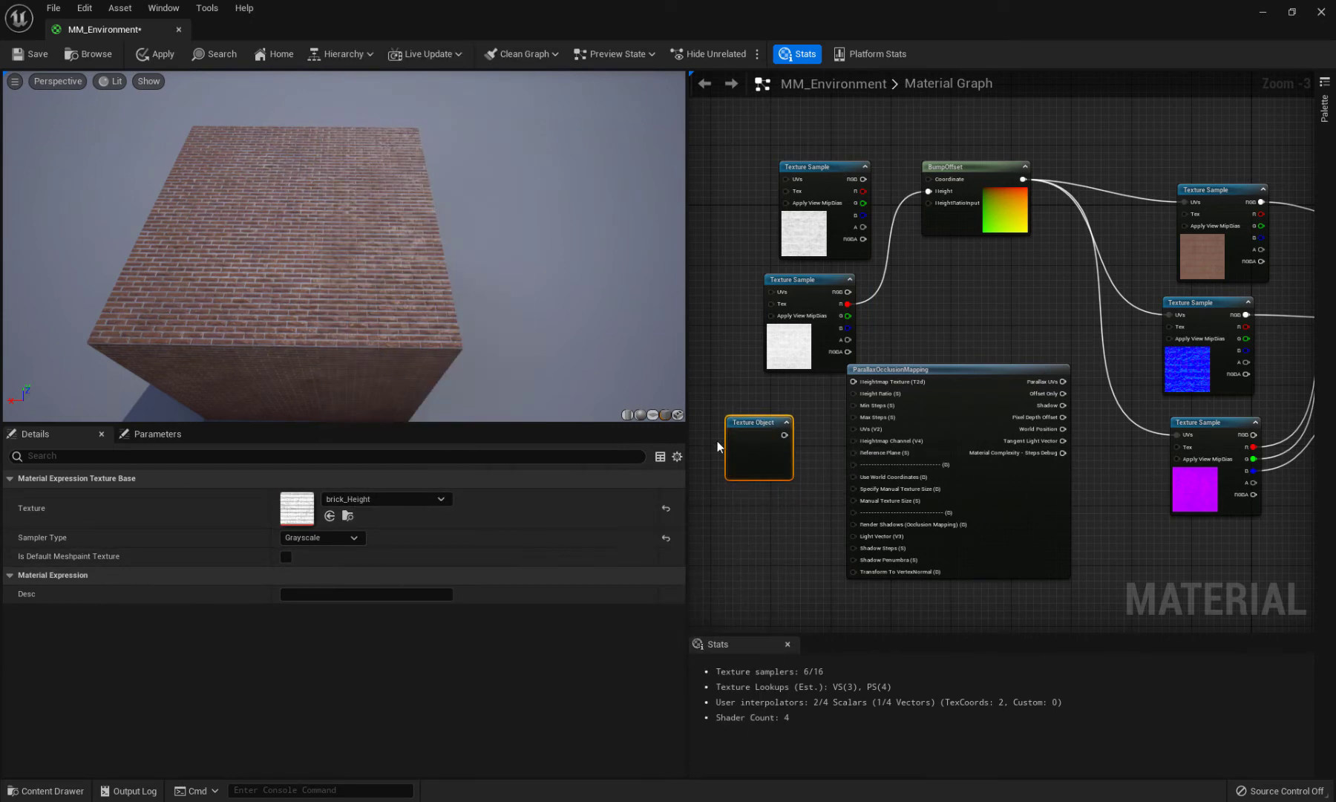
drag(784, 436, 853, 382)
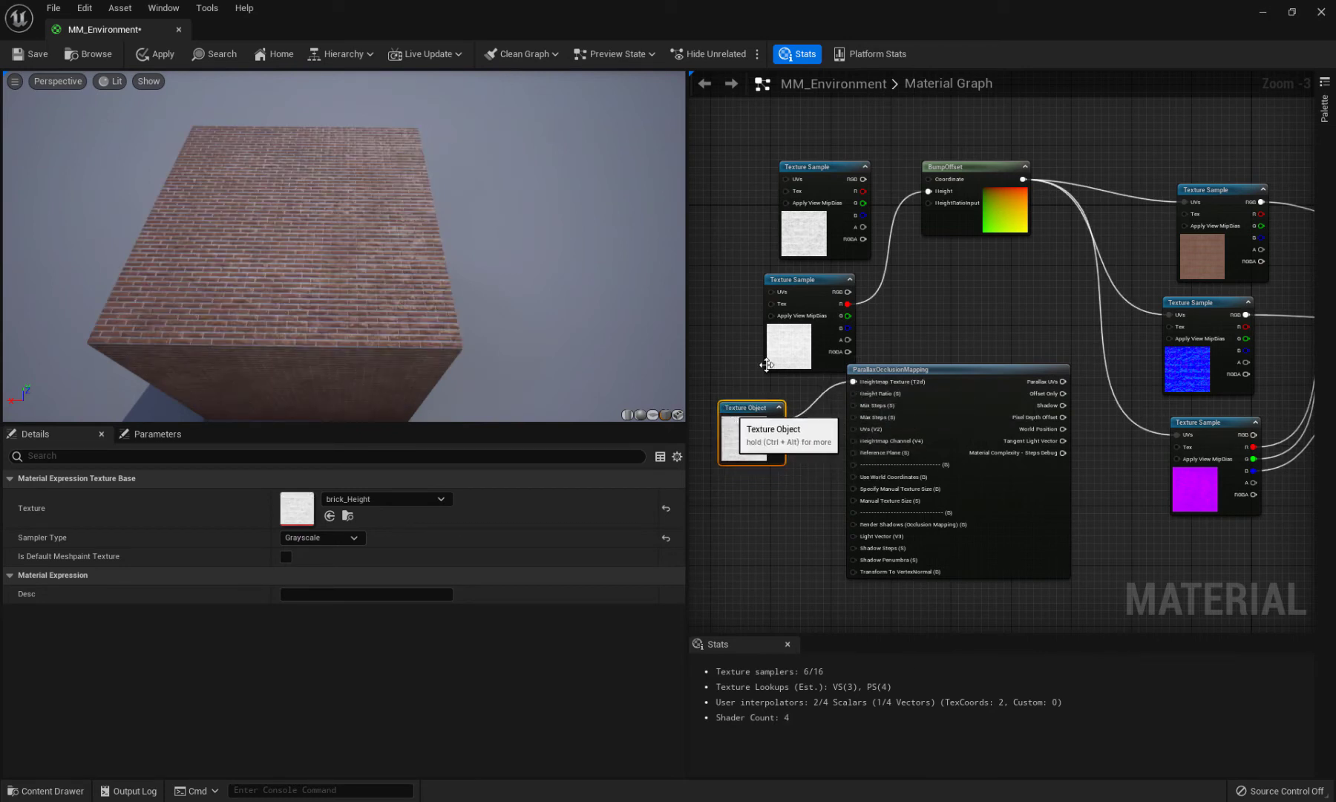
Arrange the two height Texture Samples and the Texture Object in a spaced column left of BumpOffset and ParallaxOcclusionMapping
drag(737, 427, 730, 411)
click(792, 283)
drag(792, 282, 785, 268)
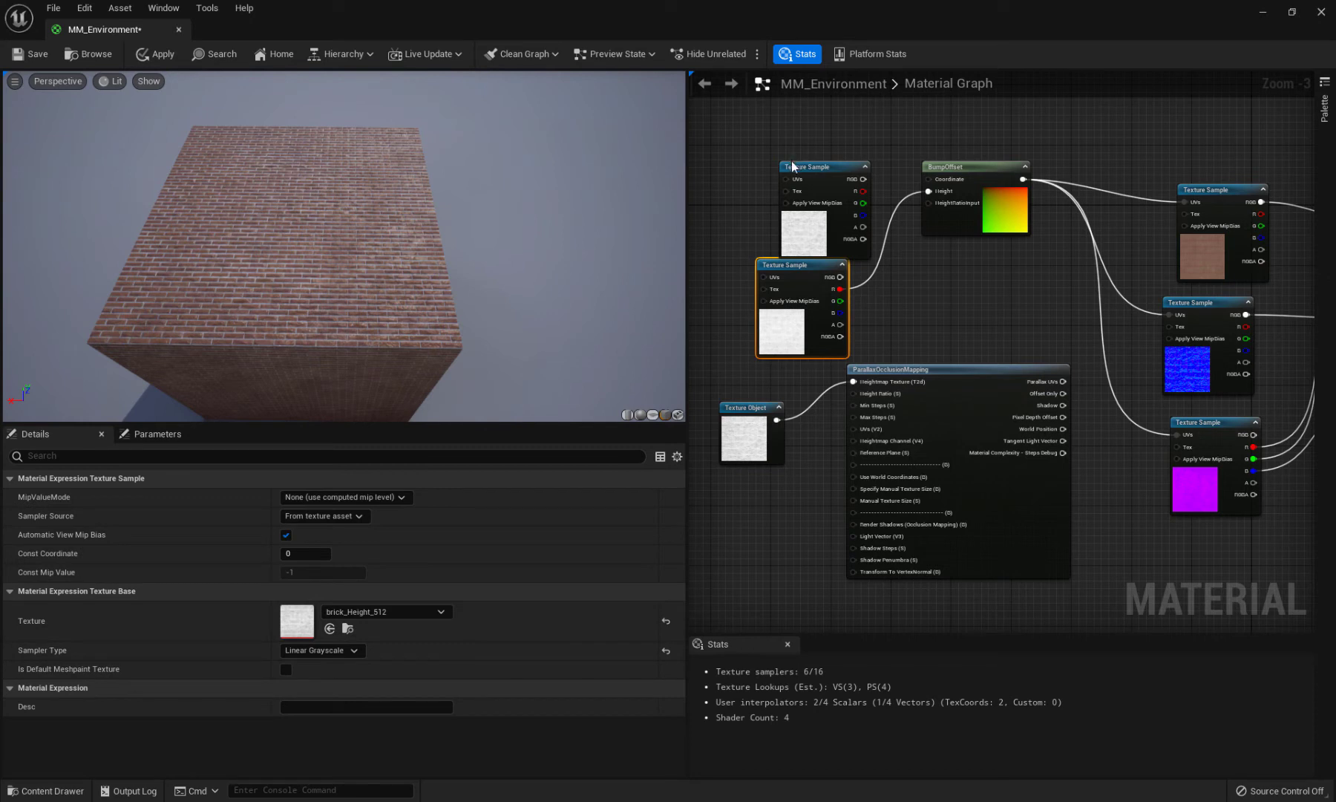
drag(791, 161, 754, 116)
drag(784, 265, 769, 243)
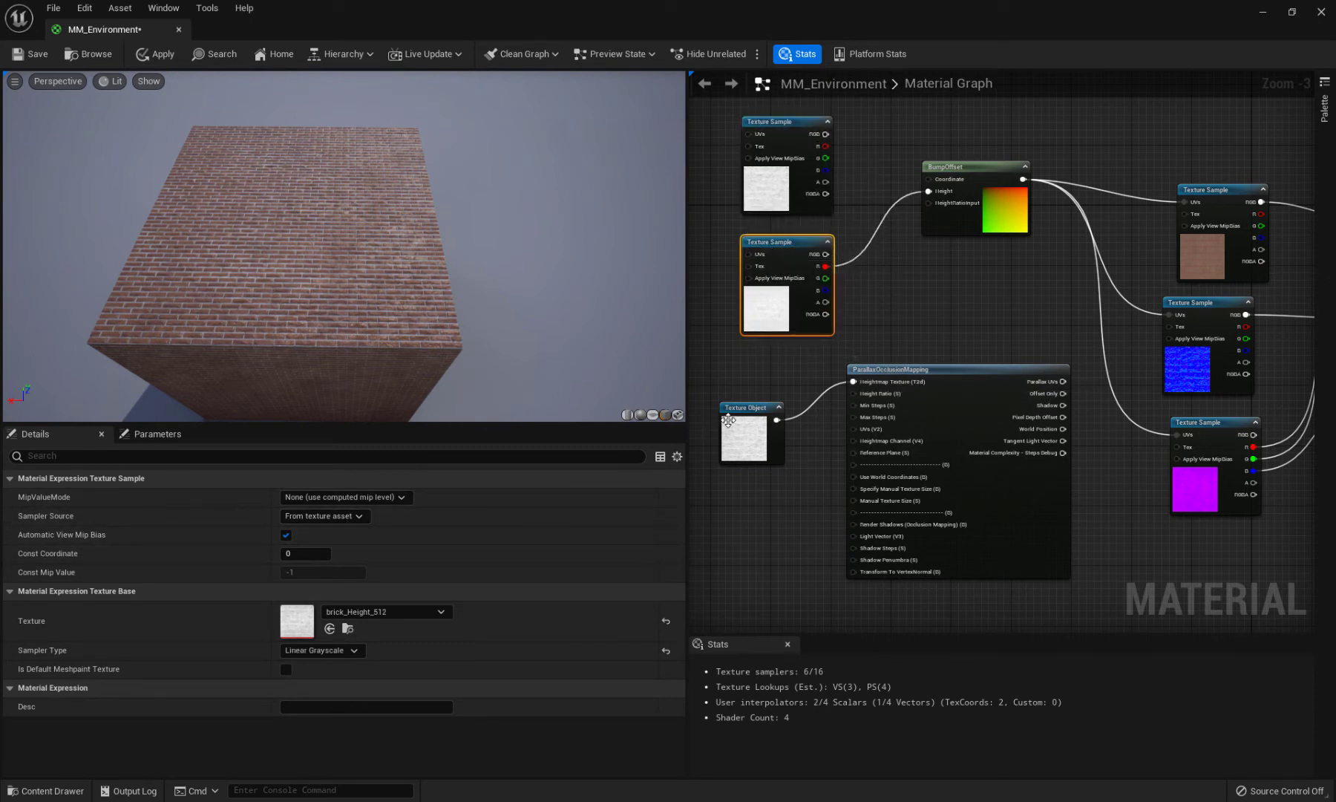
drag(734, 411, 733, 398)
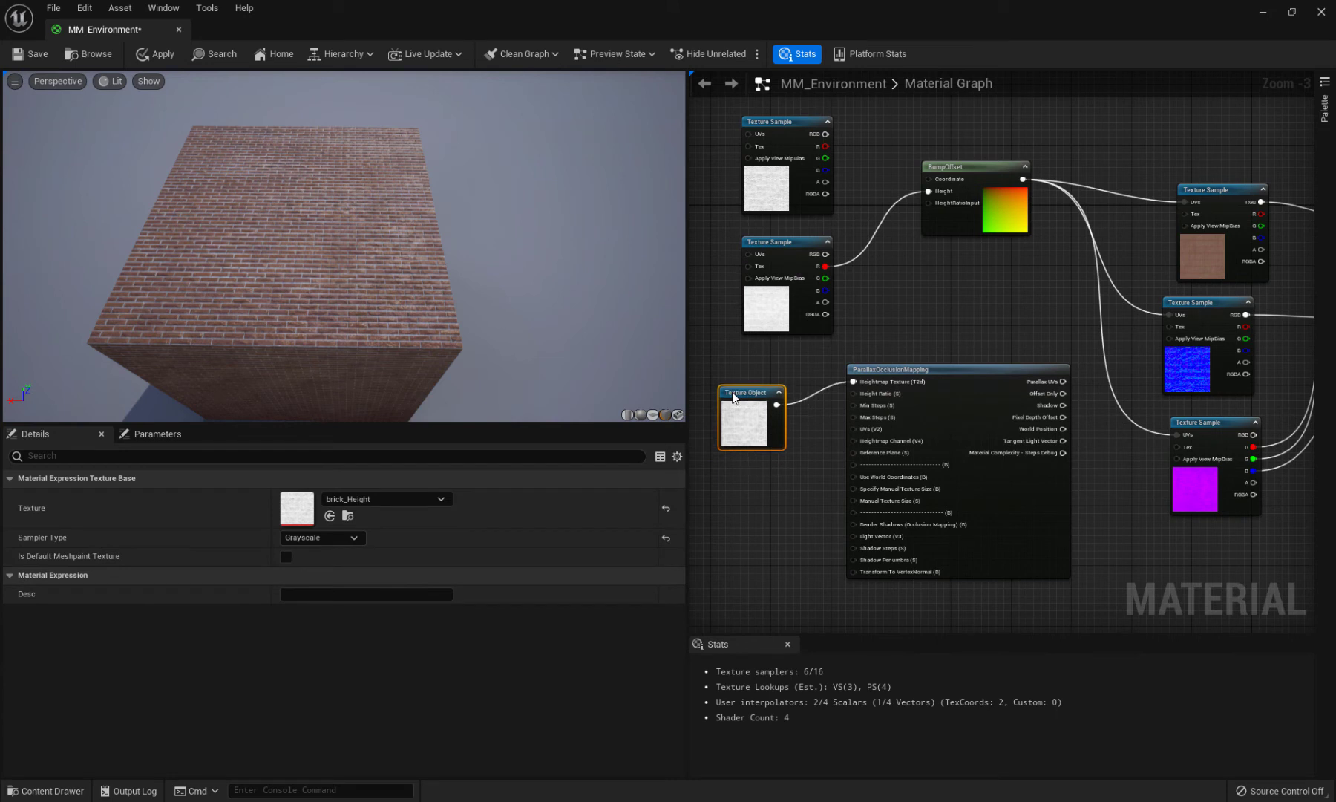
Add a Constant4Vector node directly below the Texture Object
click(744, 514)
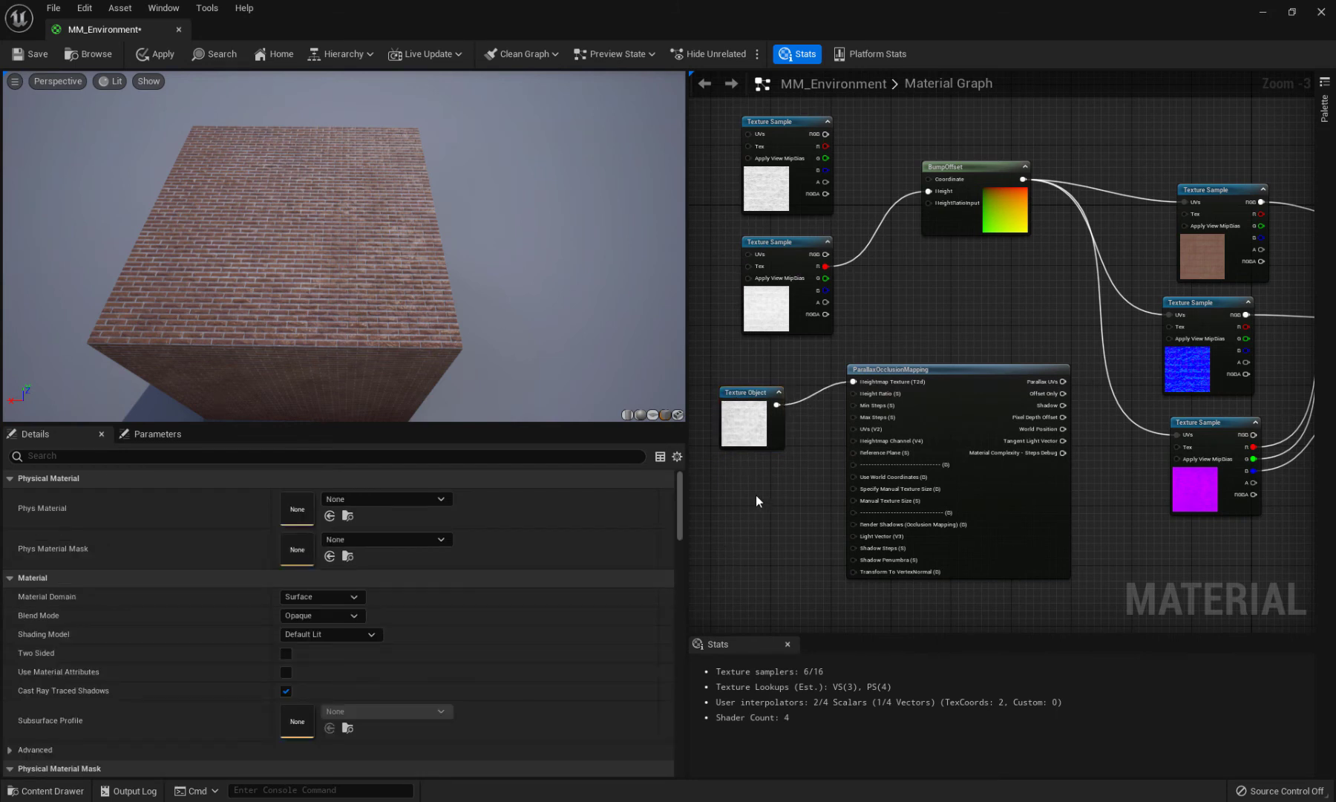
click(756, 495)
drag(785, 496, 746, 481)
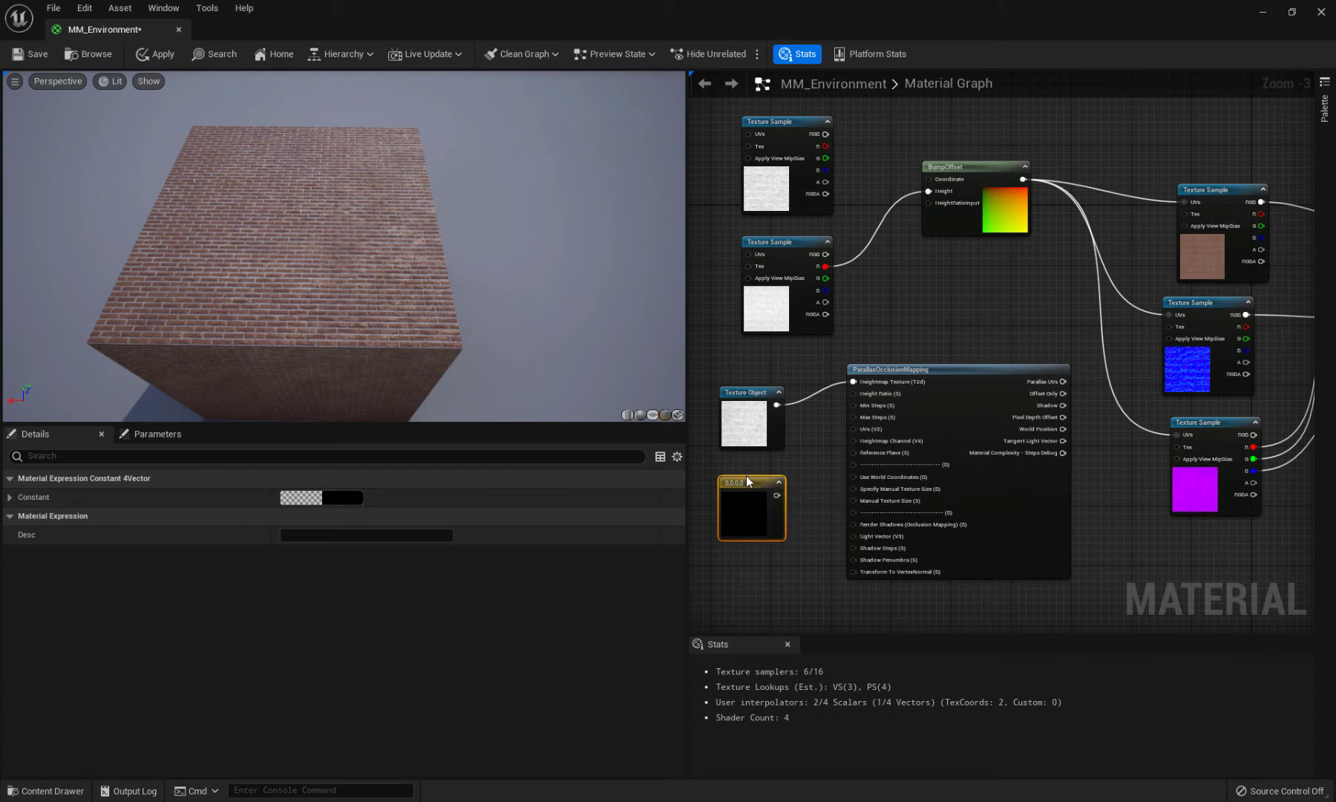
click(742, 464)
scroll(324, 564, down, 8)
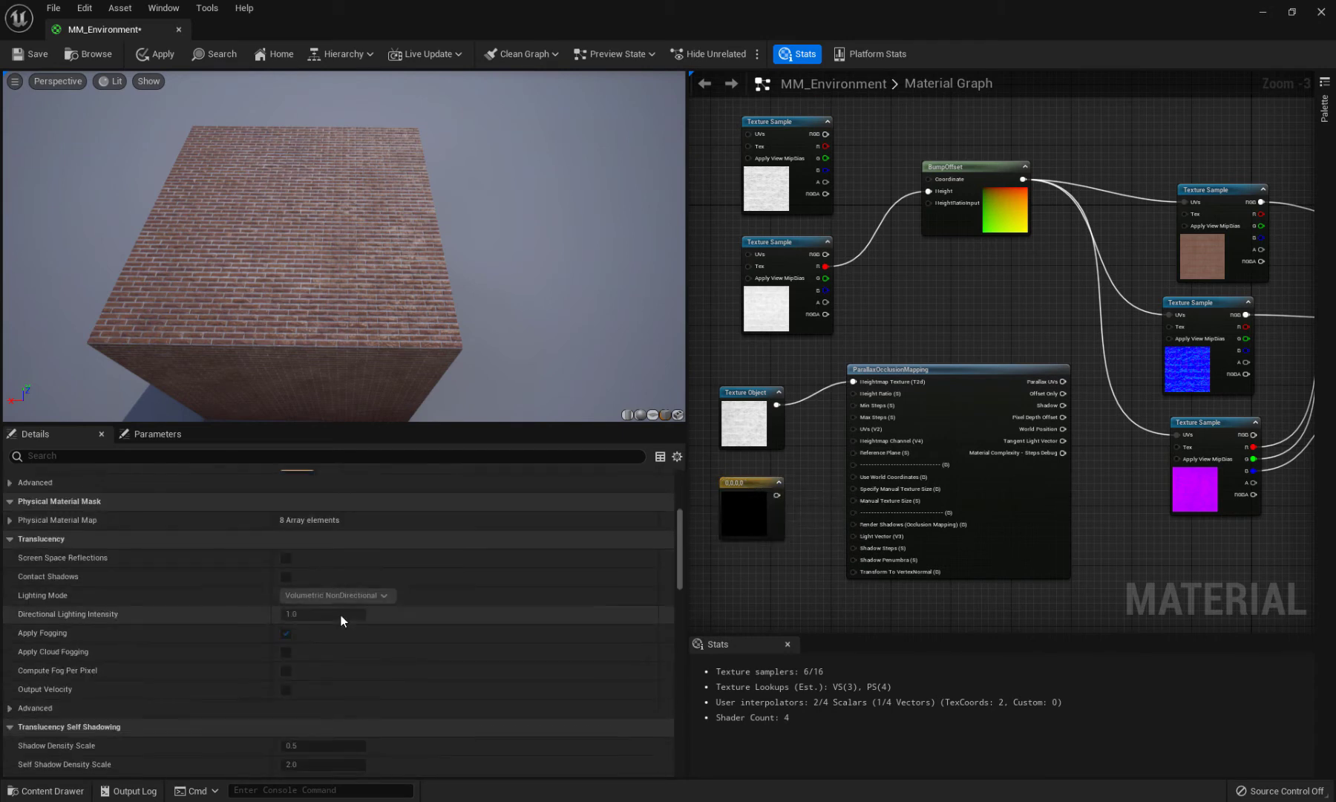
scroll(341, 620, down, 4)
scroll(340, 621, down, 4)
scroll(340, 621, up, 15)
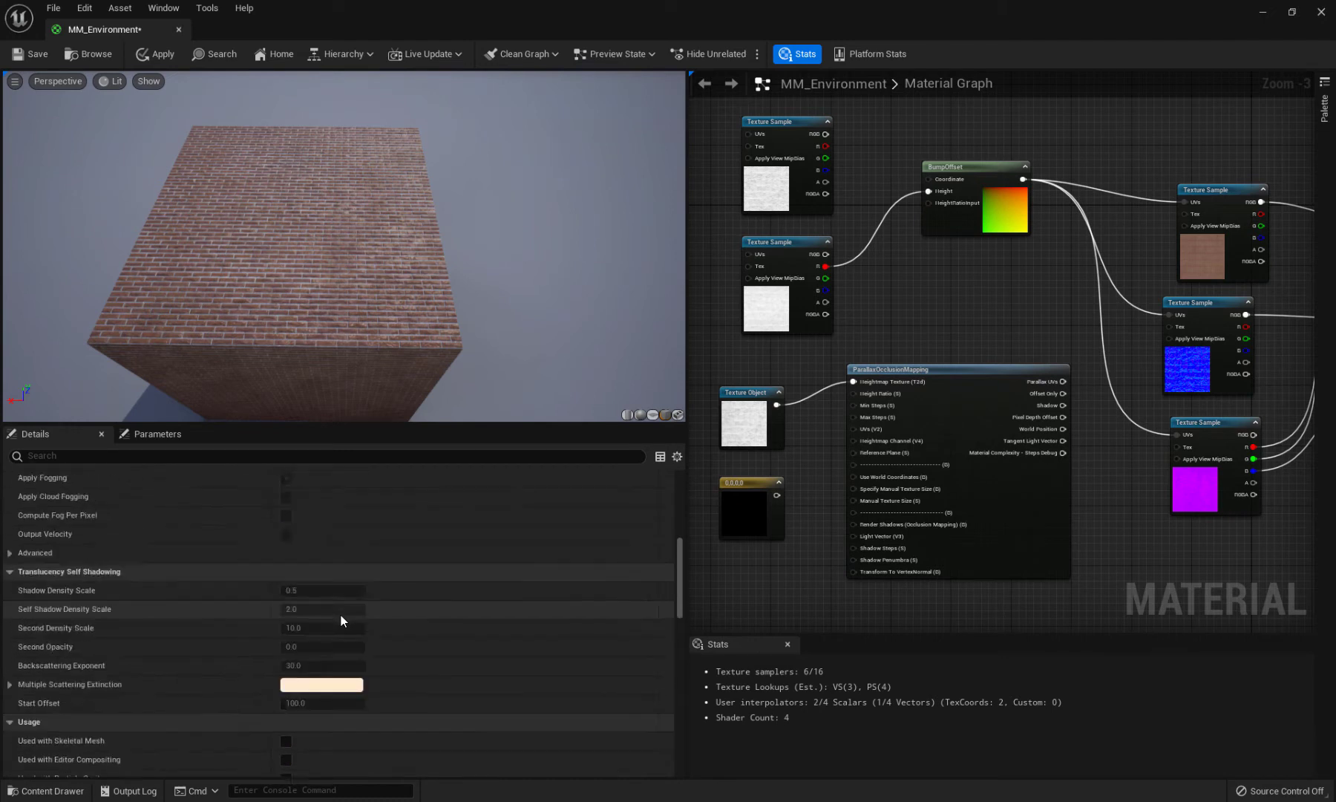
click(744, 484)
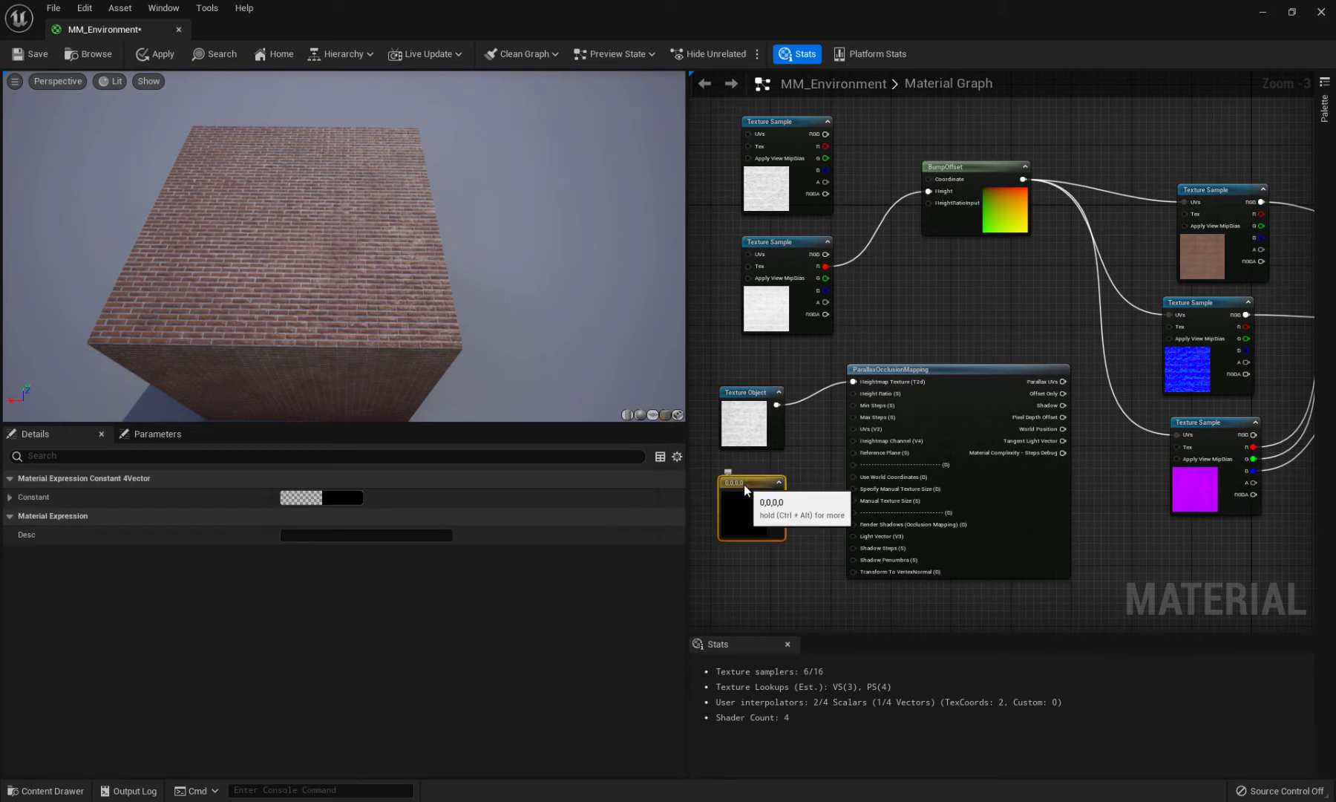
double_click(741, 485)
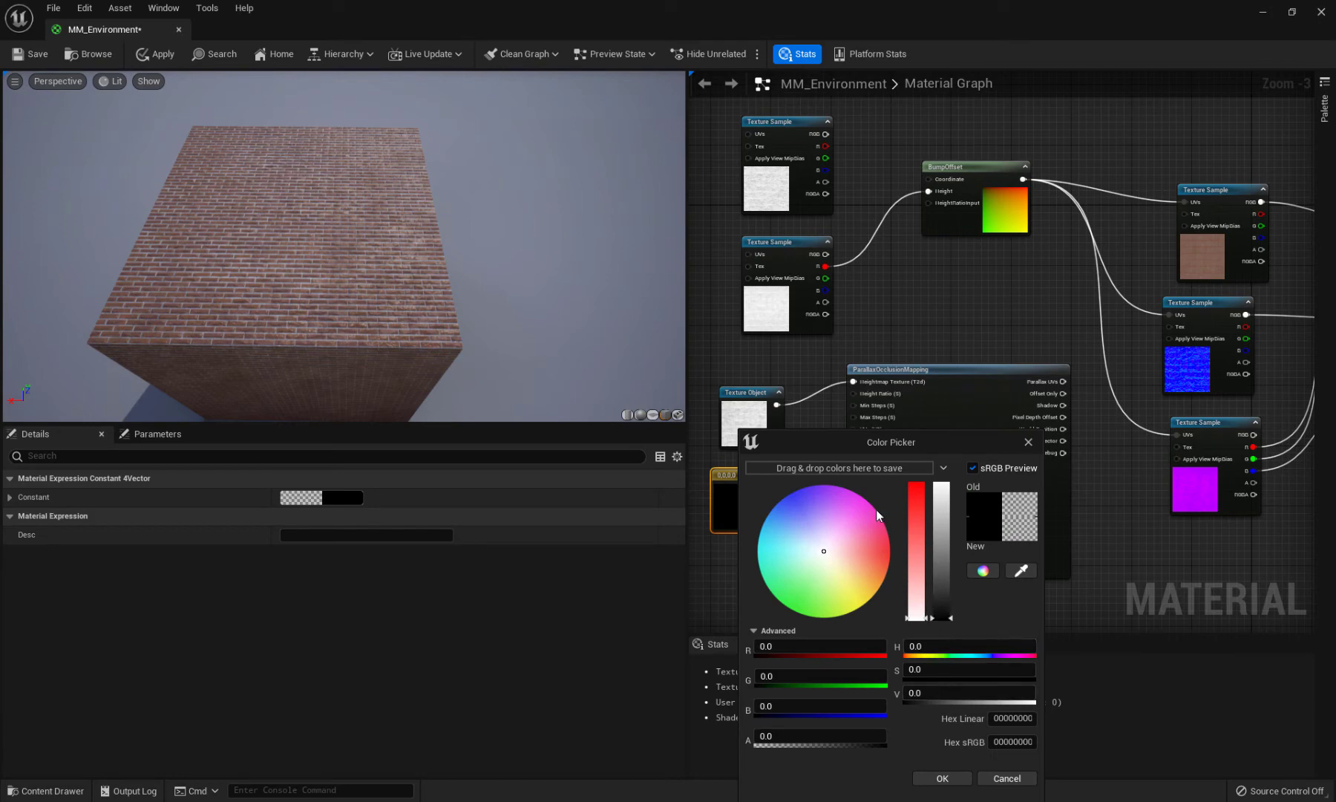
drag(867, 440, 787, 435)
drag(771, 394, 762, 348)
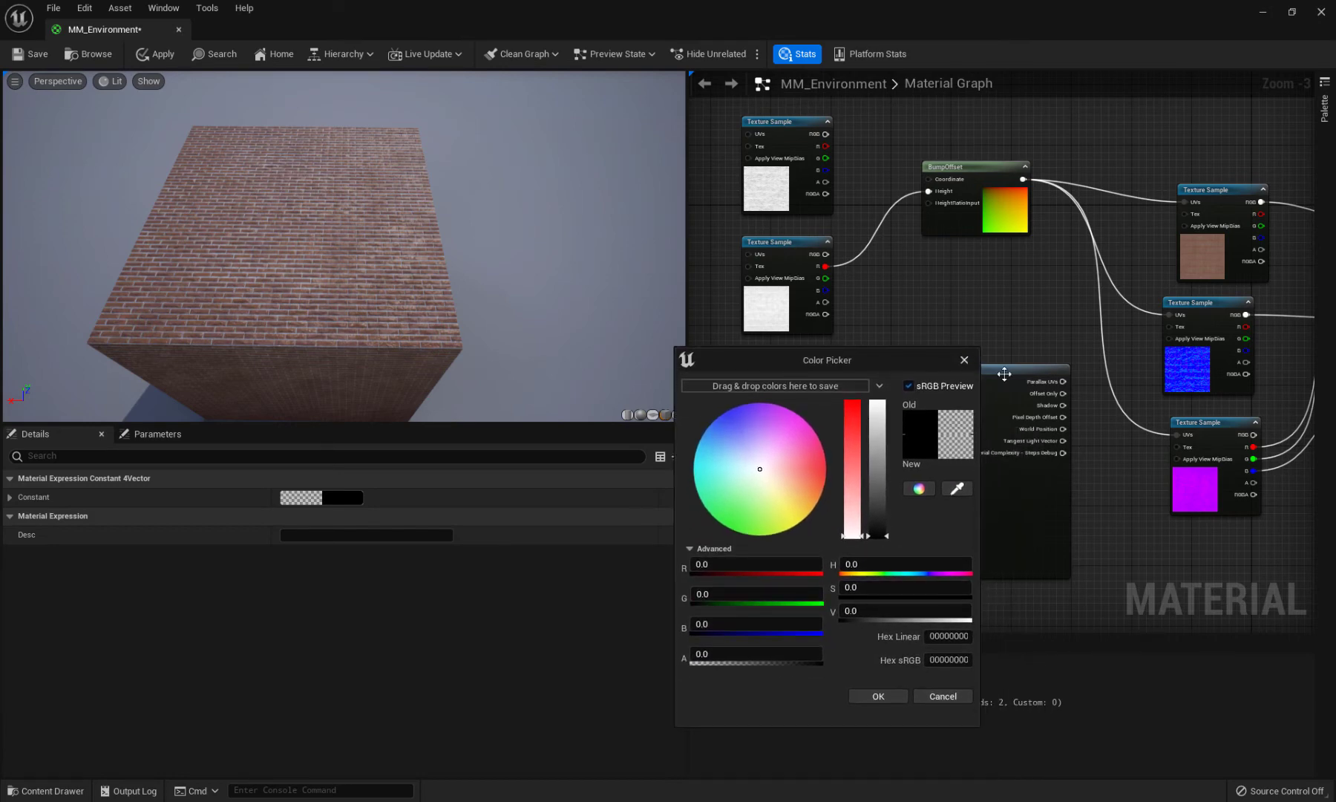
click(698, 493)
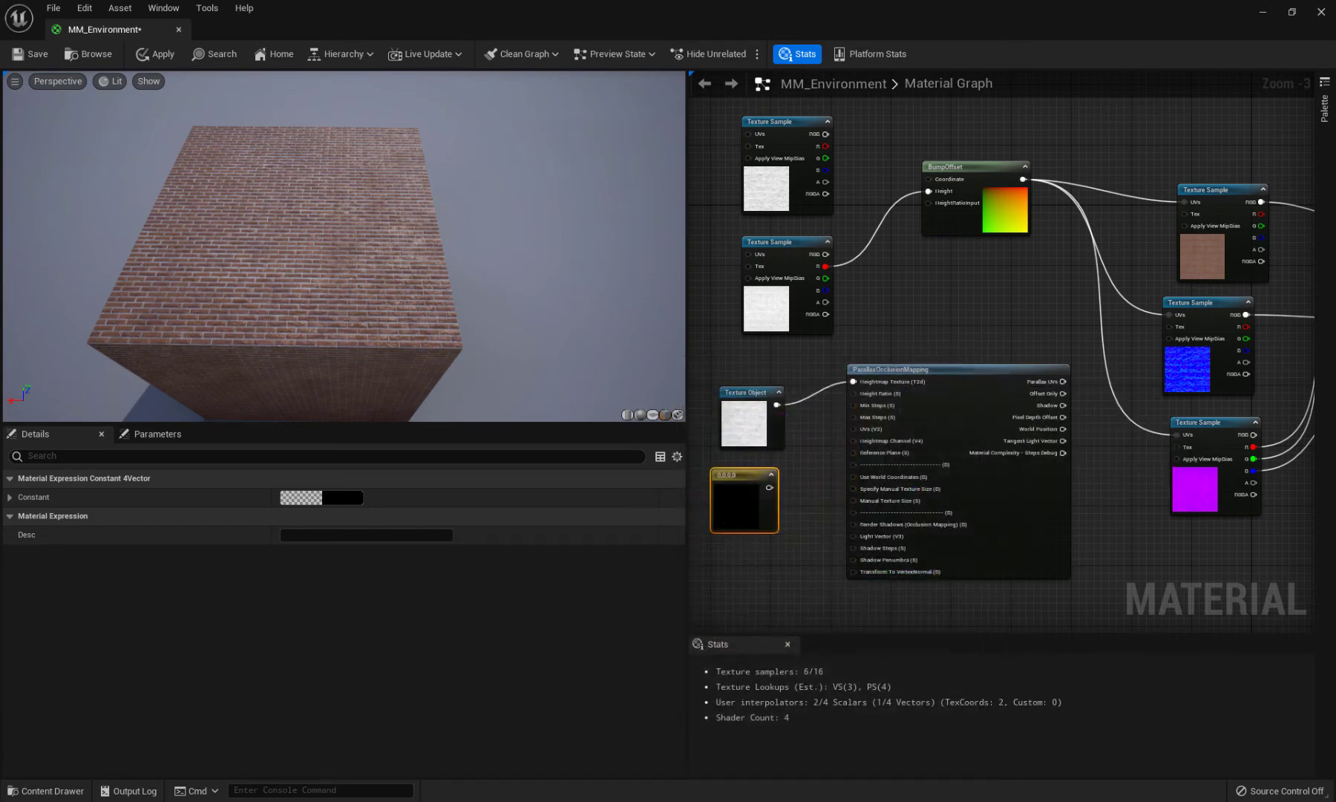
drag(745, 501, 752, 509)
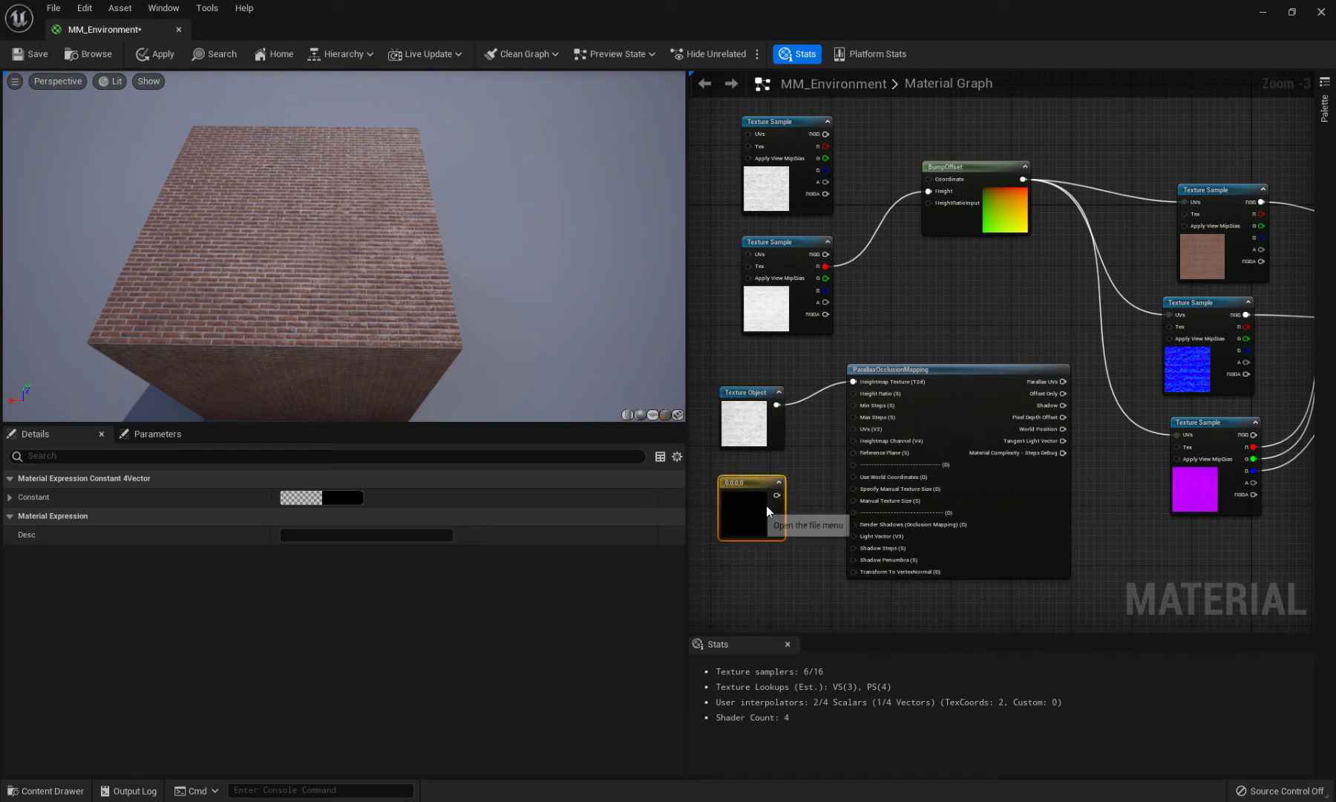
Expand the Constant4Vector's components and set its R value to 1
click(11, 497)
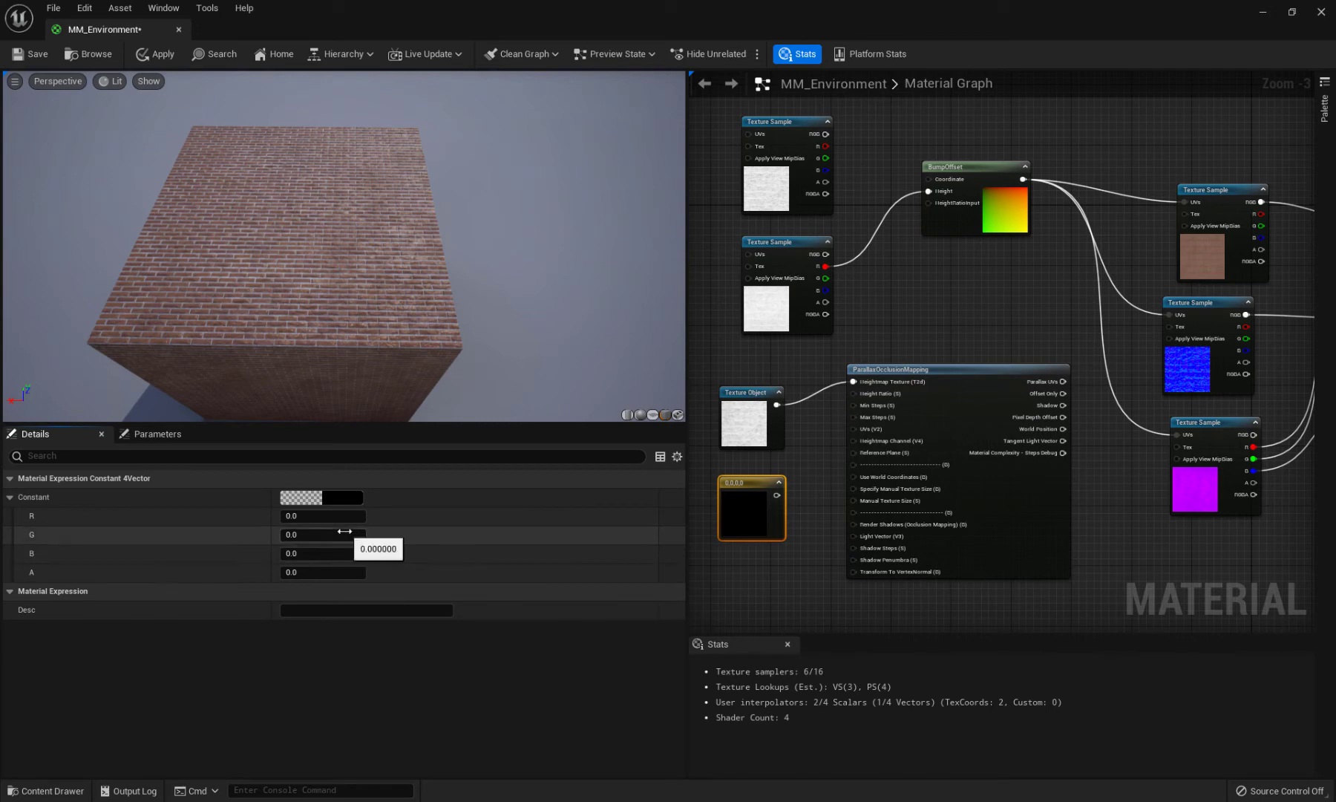
click(312, 515)
text(1)
key(Return)
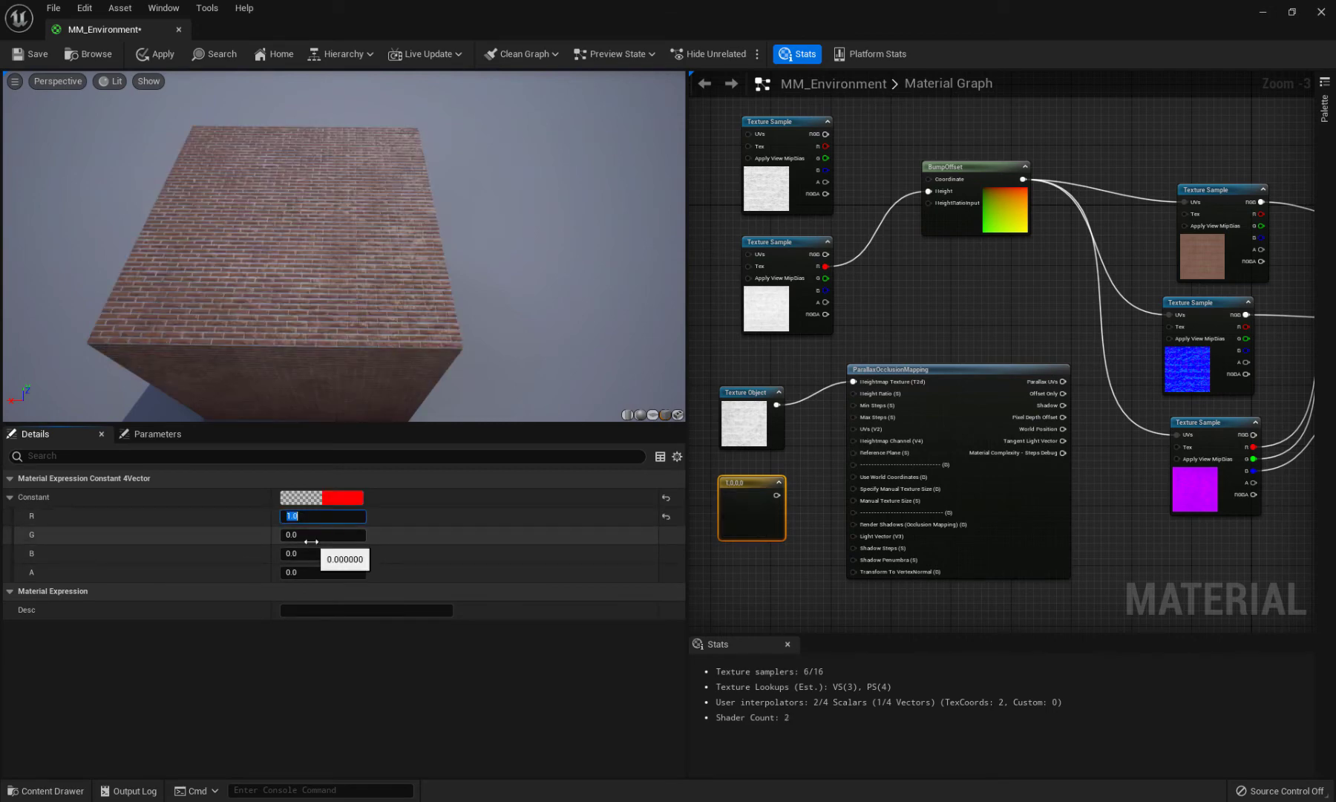
Collapse the Constant4Vector's preview and connect its output to ParallaxOcclusionMapping's Heightmap Channel input
scroll(776, 493, up, 3)
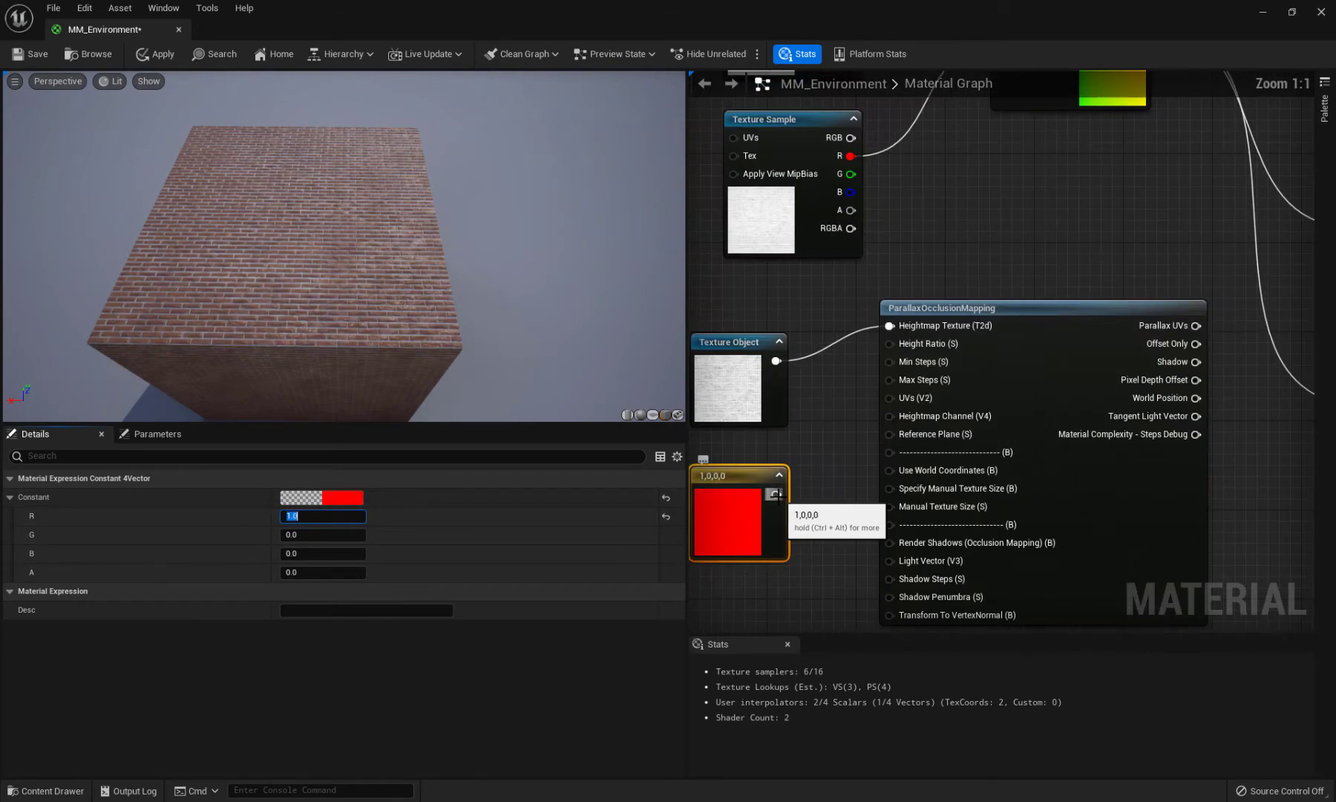
click(779, 475)
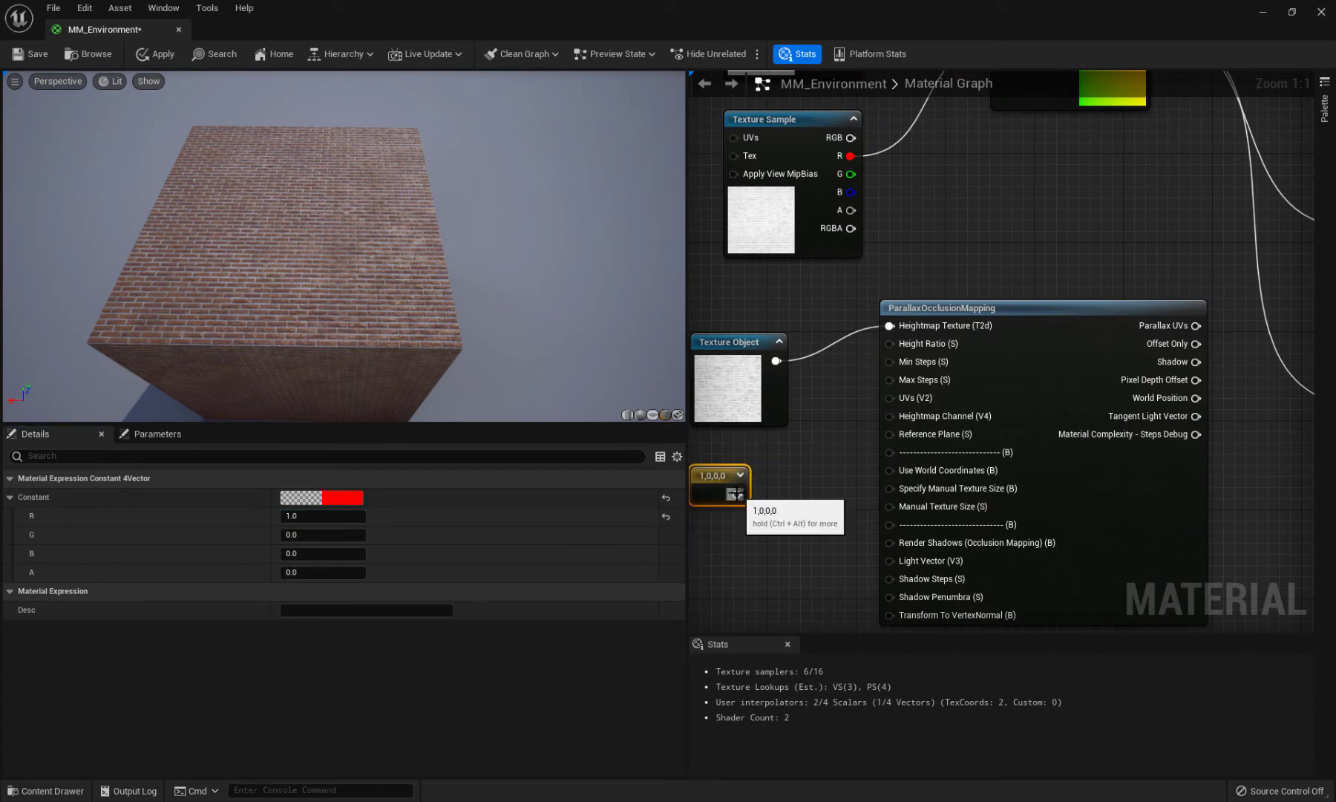
drag(758, 494, 891, 419)
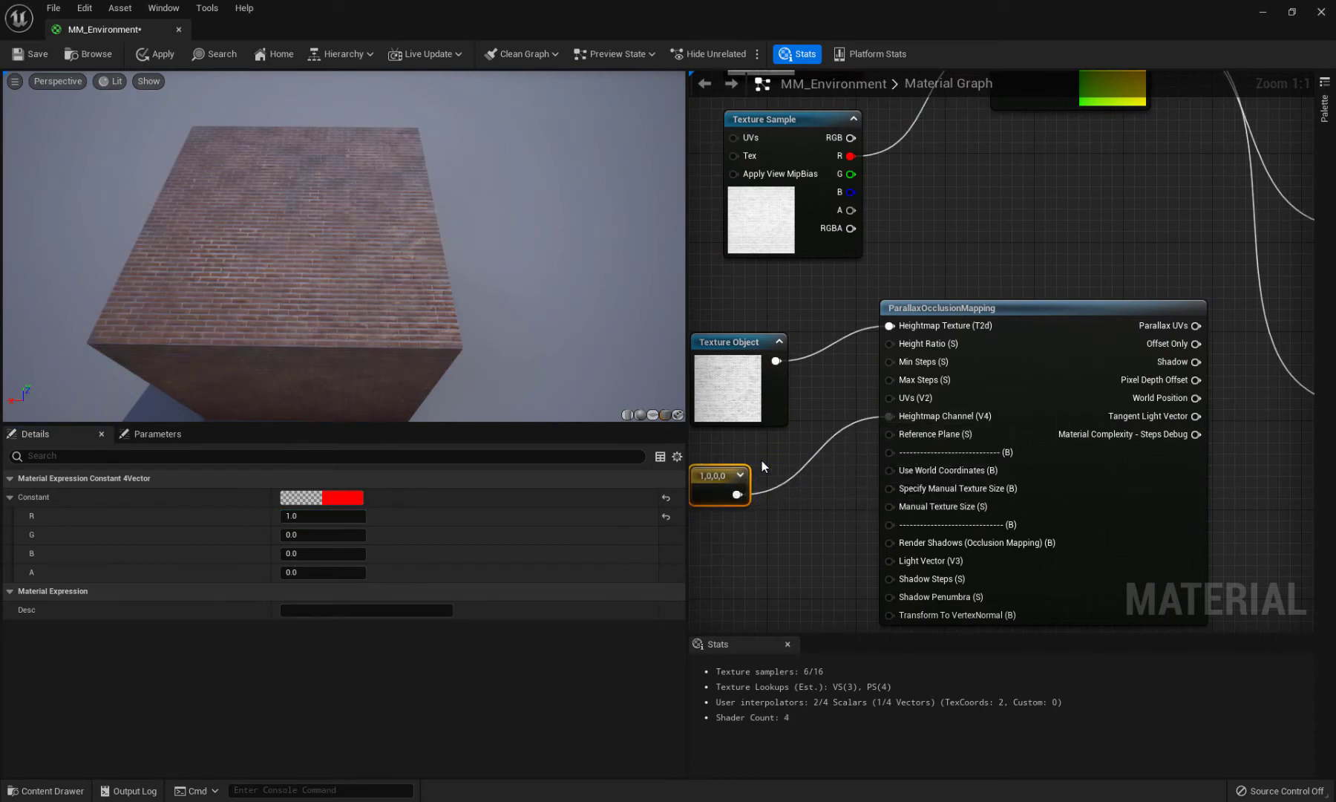
Move the Constant4Vector slightly right and feed ParallaxOcclusionMapping's Height Ratio input from a new Constant with a value of 0.1
drag(719, 473, 751, 474)
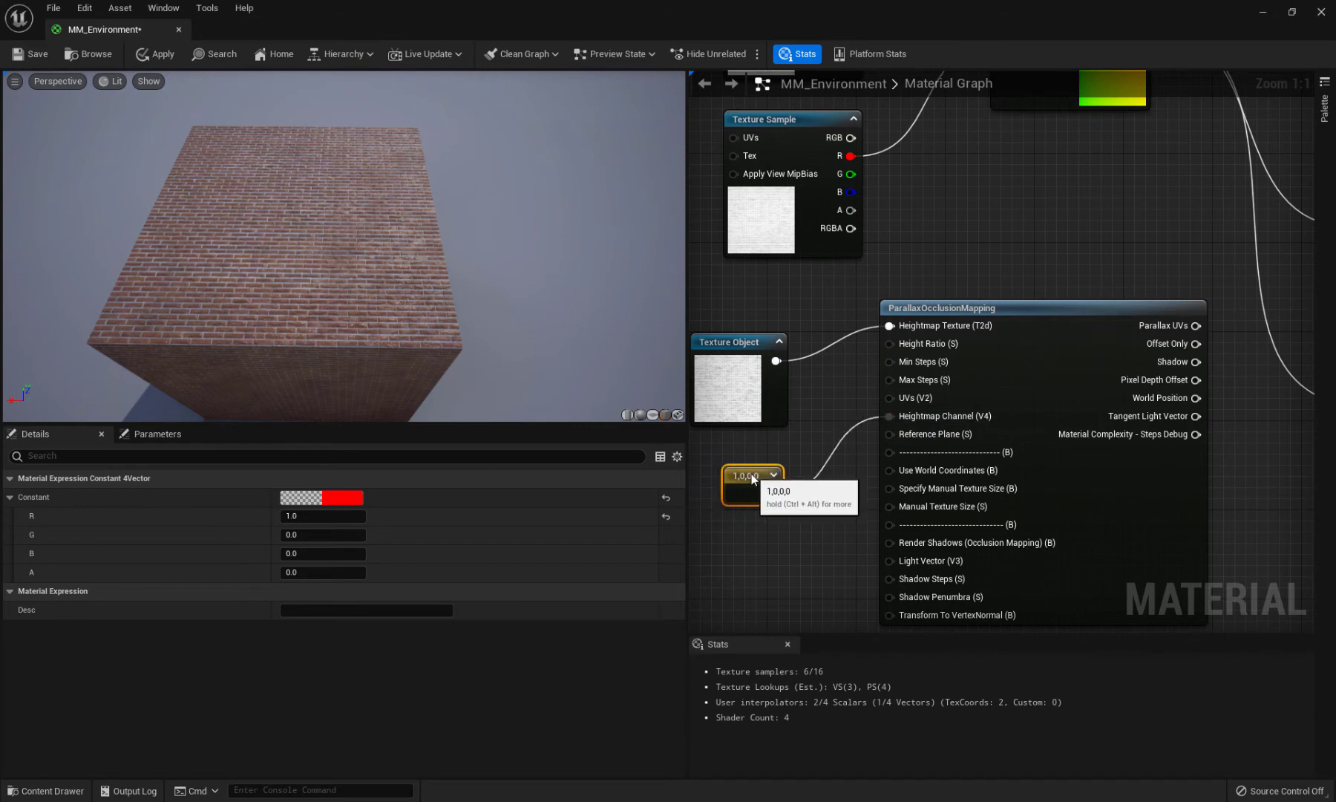
click(811, 372)
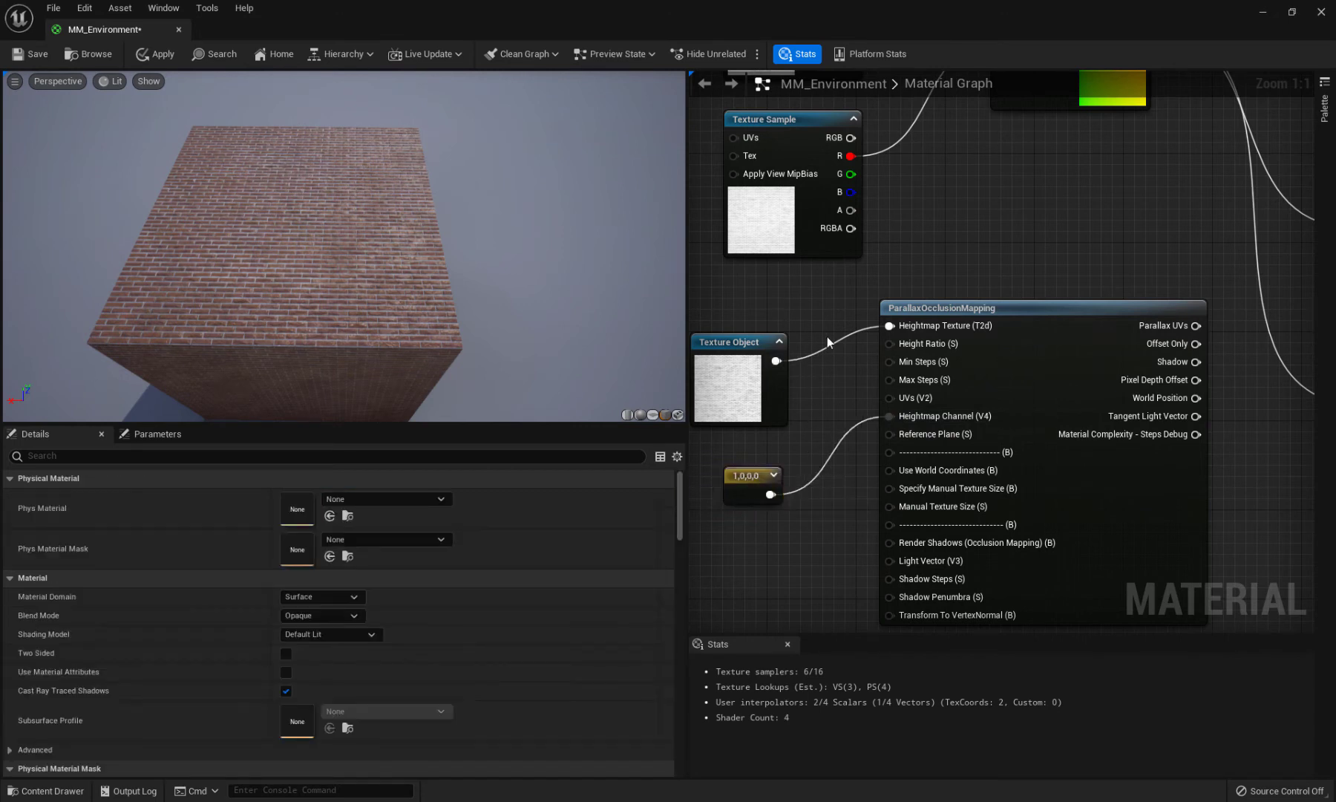
click(828, 383)
drag(838, 405, 887, 345)
drag(819, 387, 819, 376)
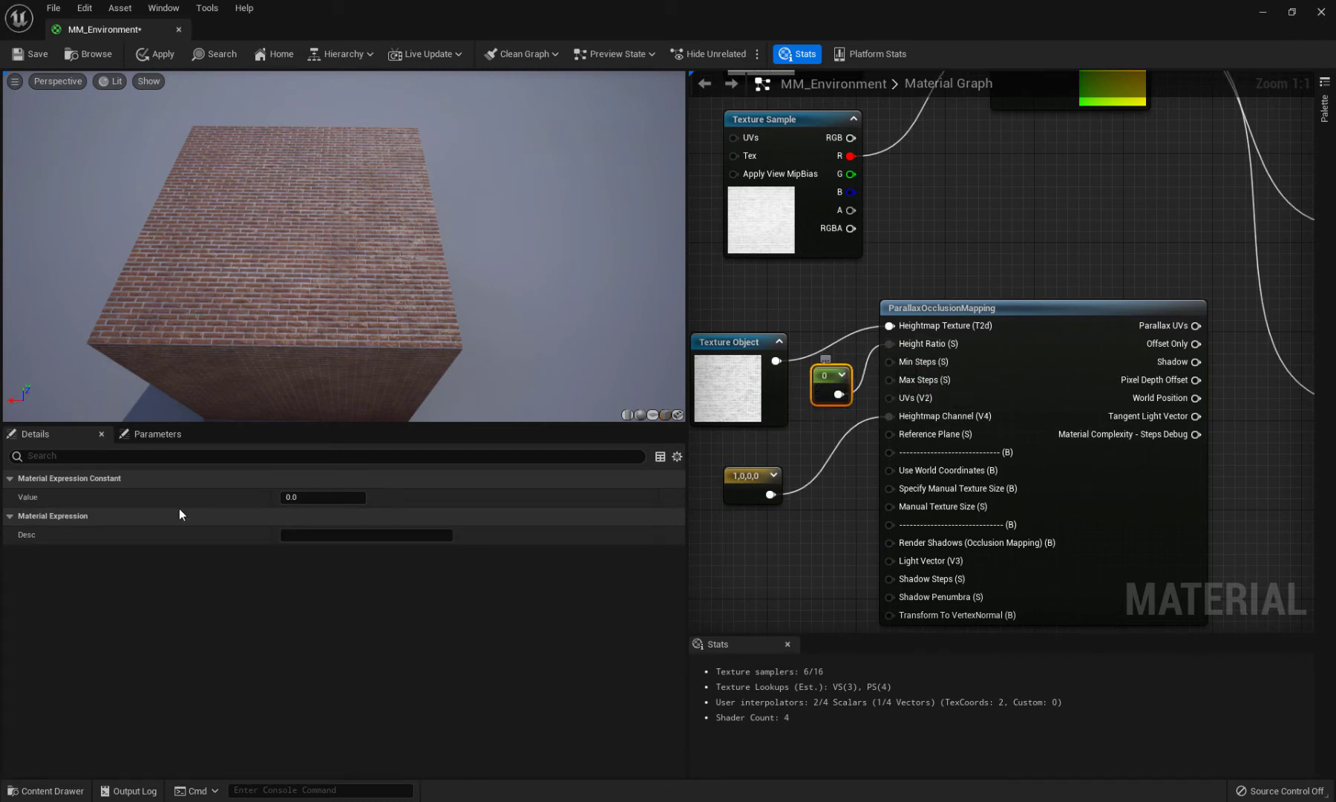
click(312, 498)
text(.1)
key(Return)
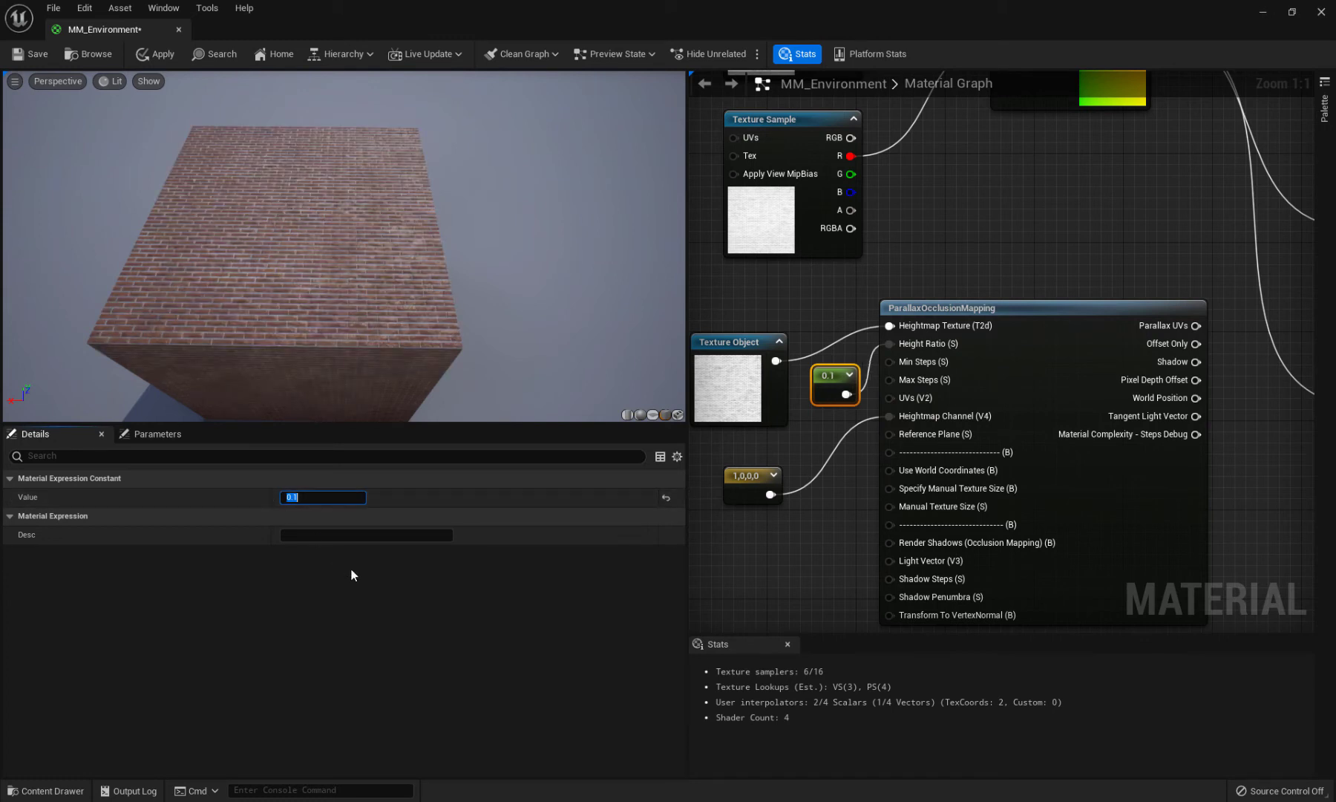
Connect ParallaxOcclusionMapping's Parallax UVs output to the UVs inputs of the base color, normal and RMA Texture Samples
scroll(1004, 246, down, 1)
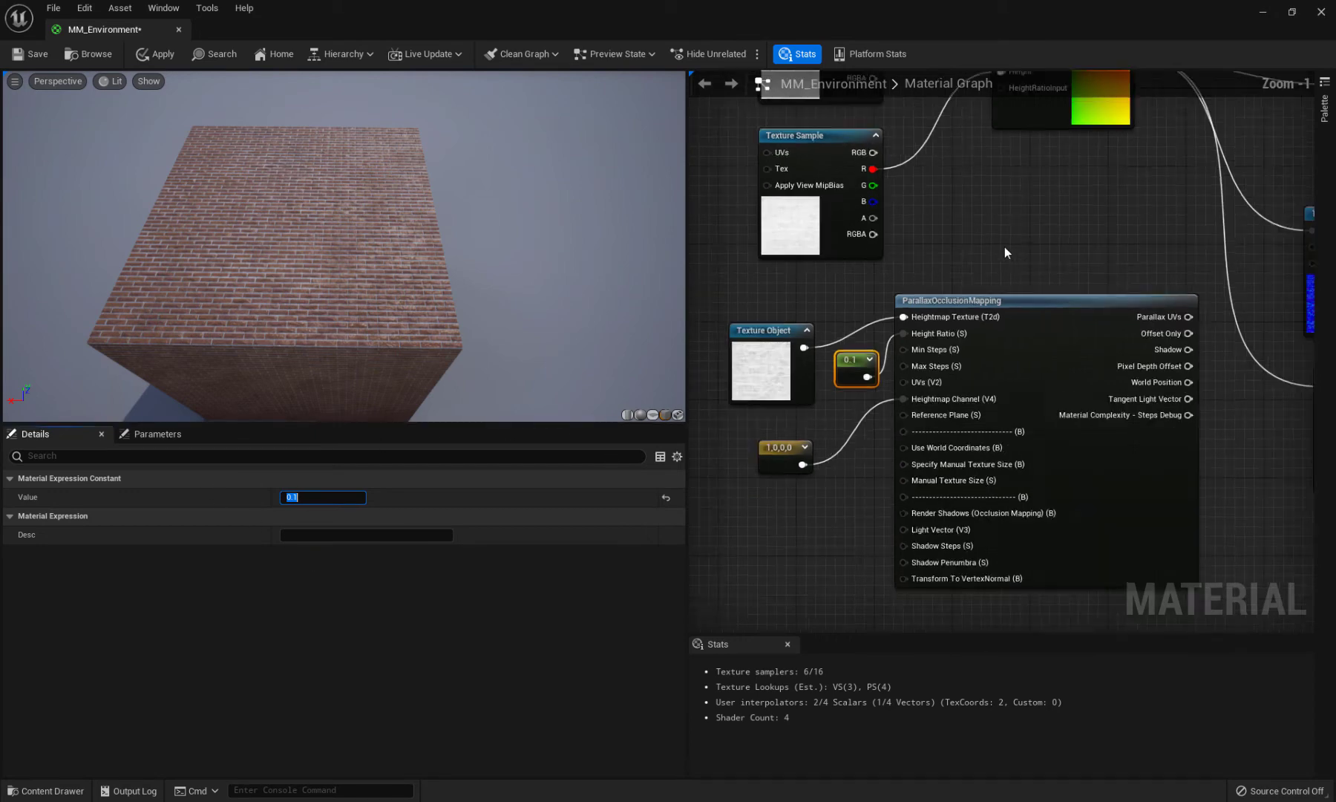
right_drag(1005, 247, 842, 297)
scroll(363, 337, up, 5)
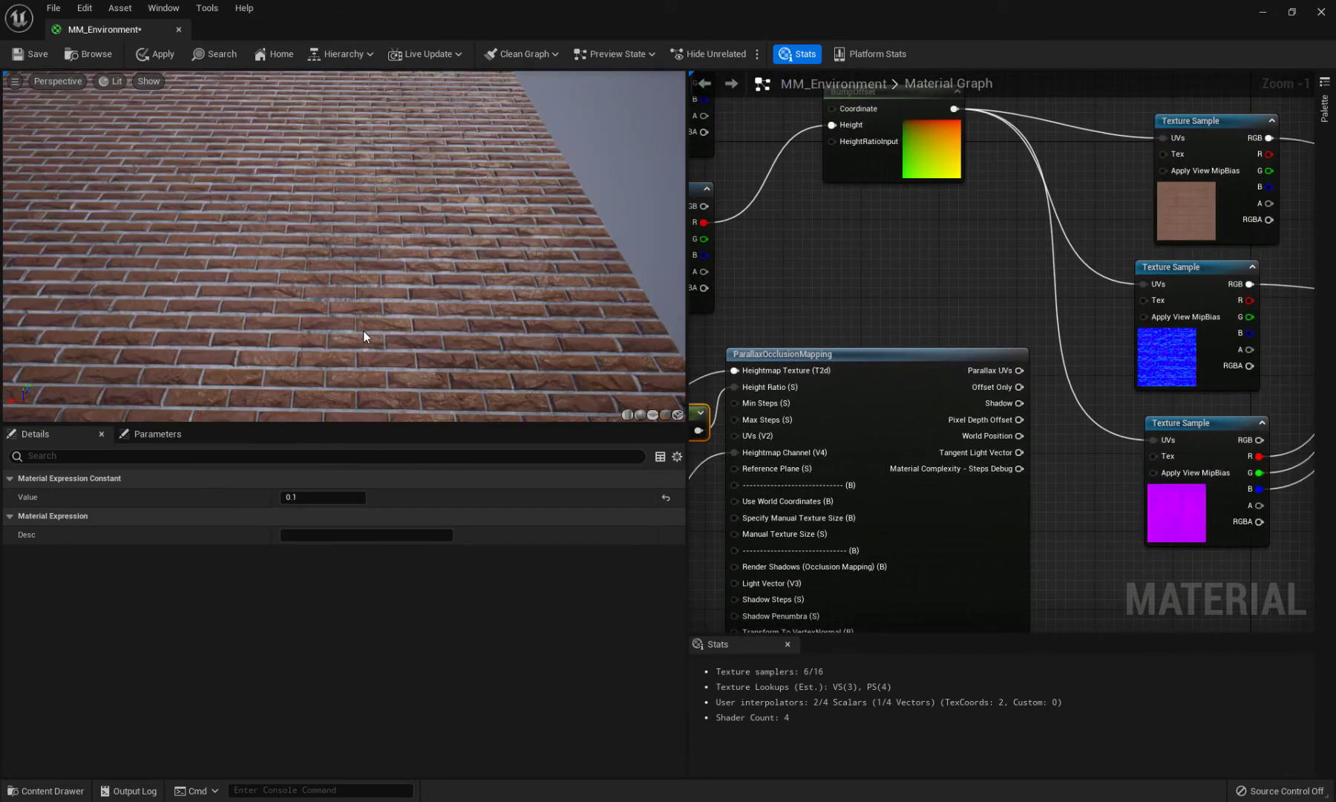
scroll(363, 337, up, 5)
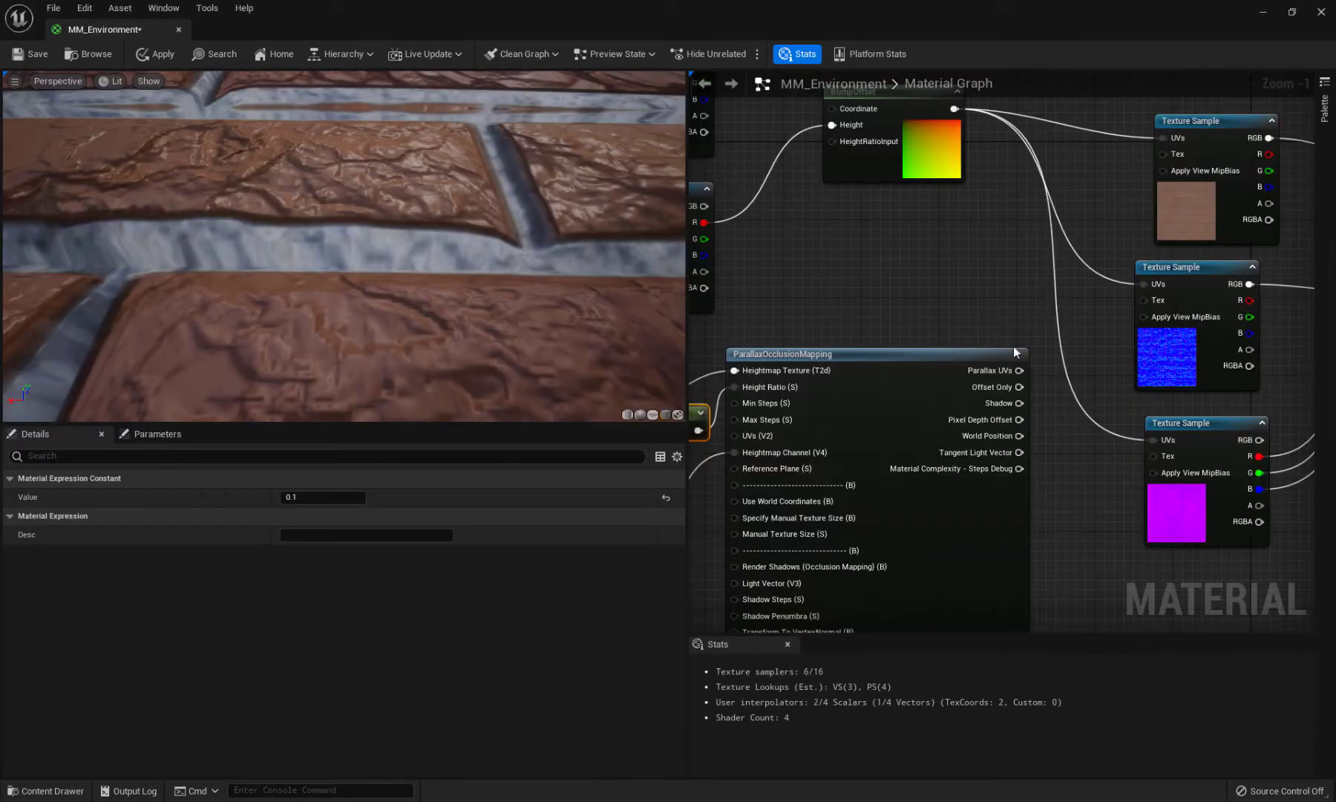
scroll(1007, 309, down, 2)
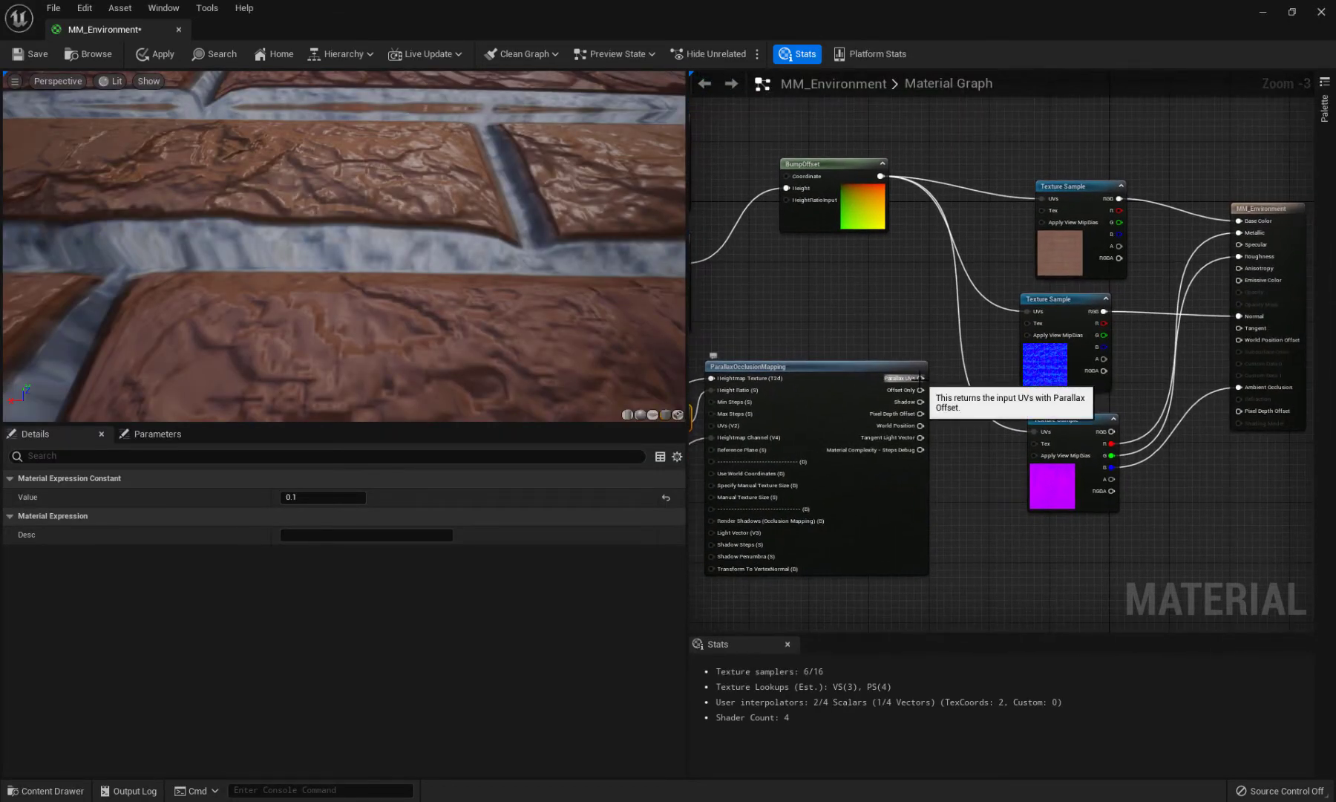
drag(921, 378, 1041, 199)
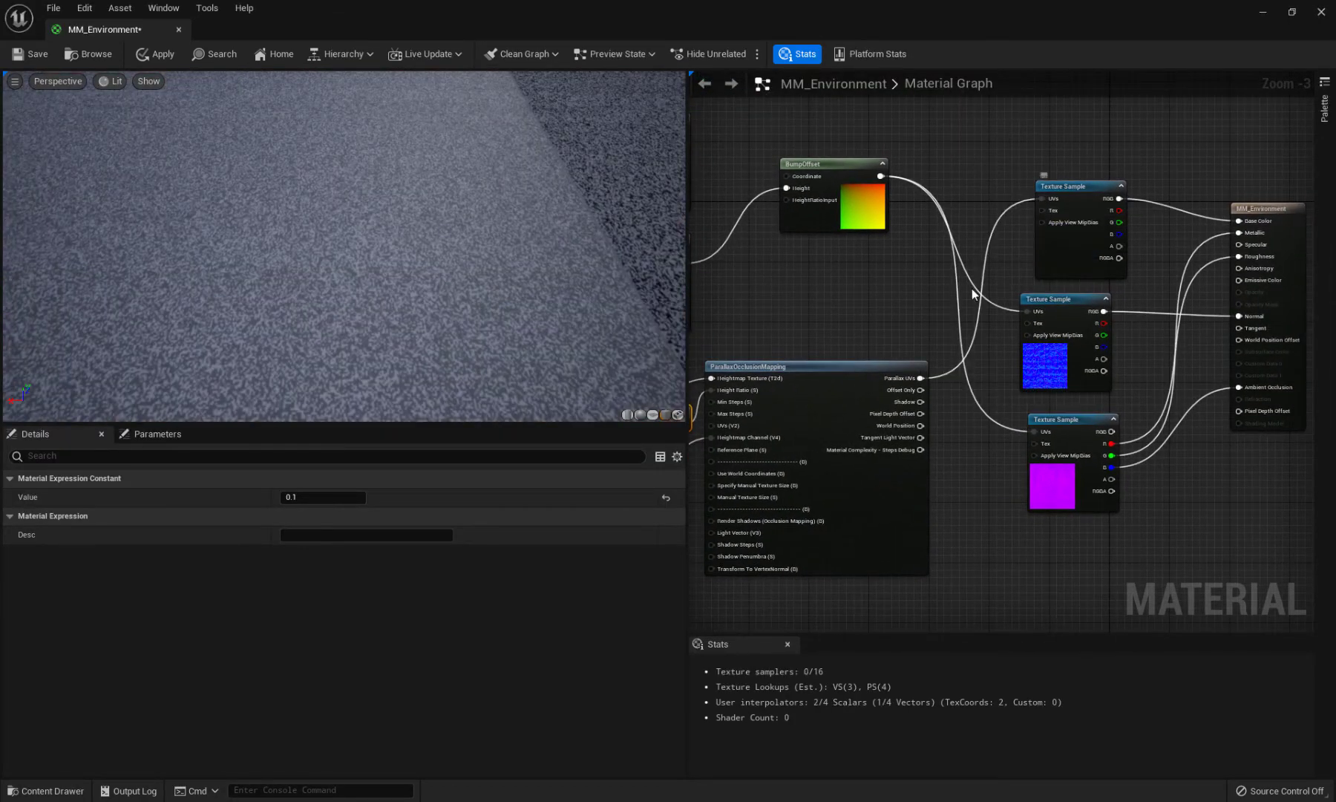
drag(920, 378, 1028, 312)
drag(921, 377, 1032, 431)
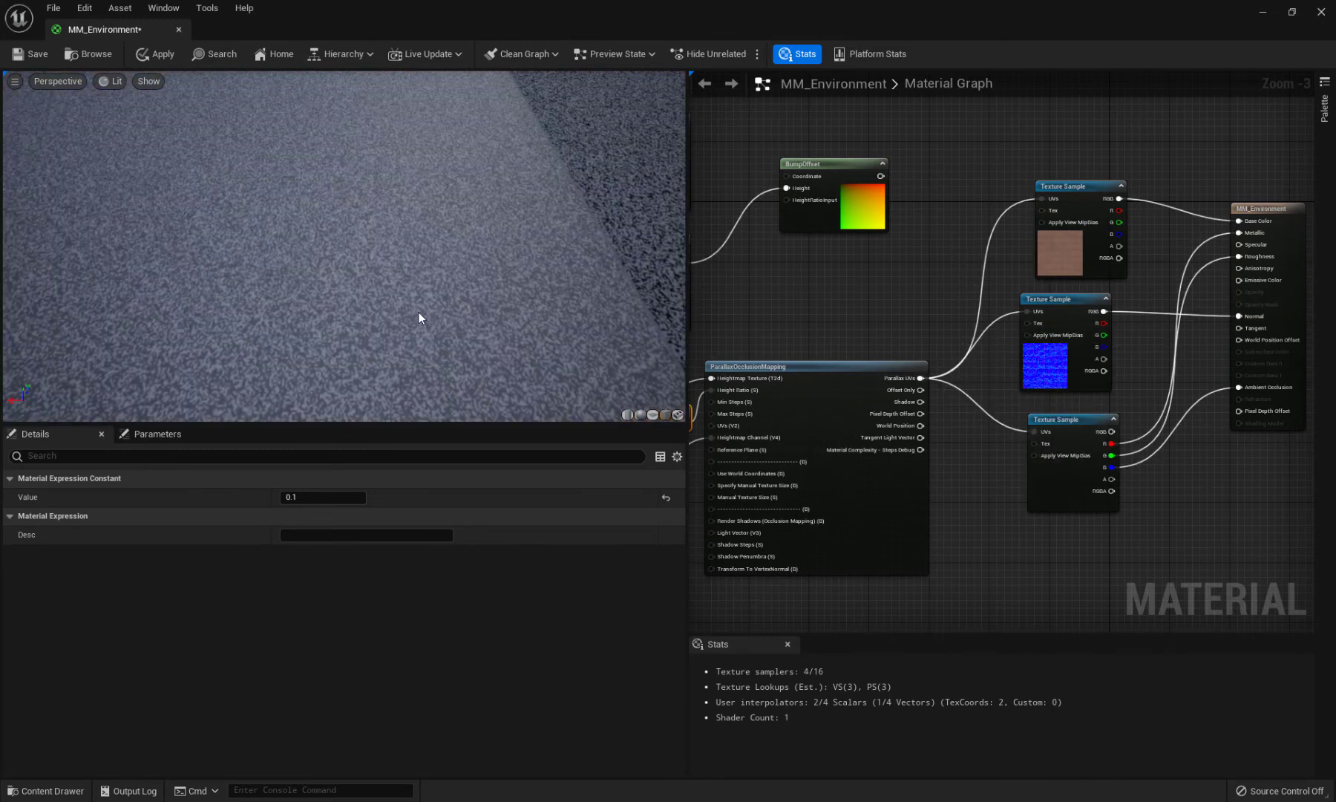
Align the Texture Object and 0.1 Constant with their ParallaxOcclusionMapping inputs and move the Constant4Vector lower to make room
scroll(373, 242, down, 8)
scroll(374, 242, up, 8)
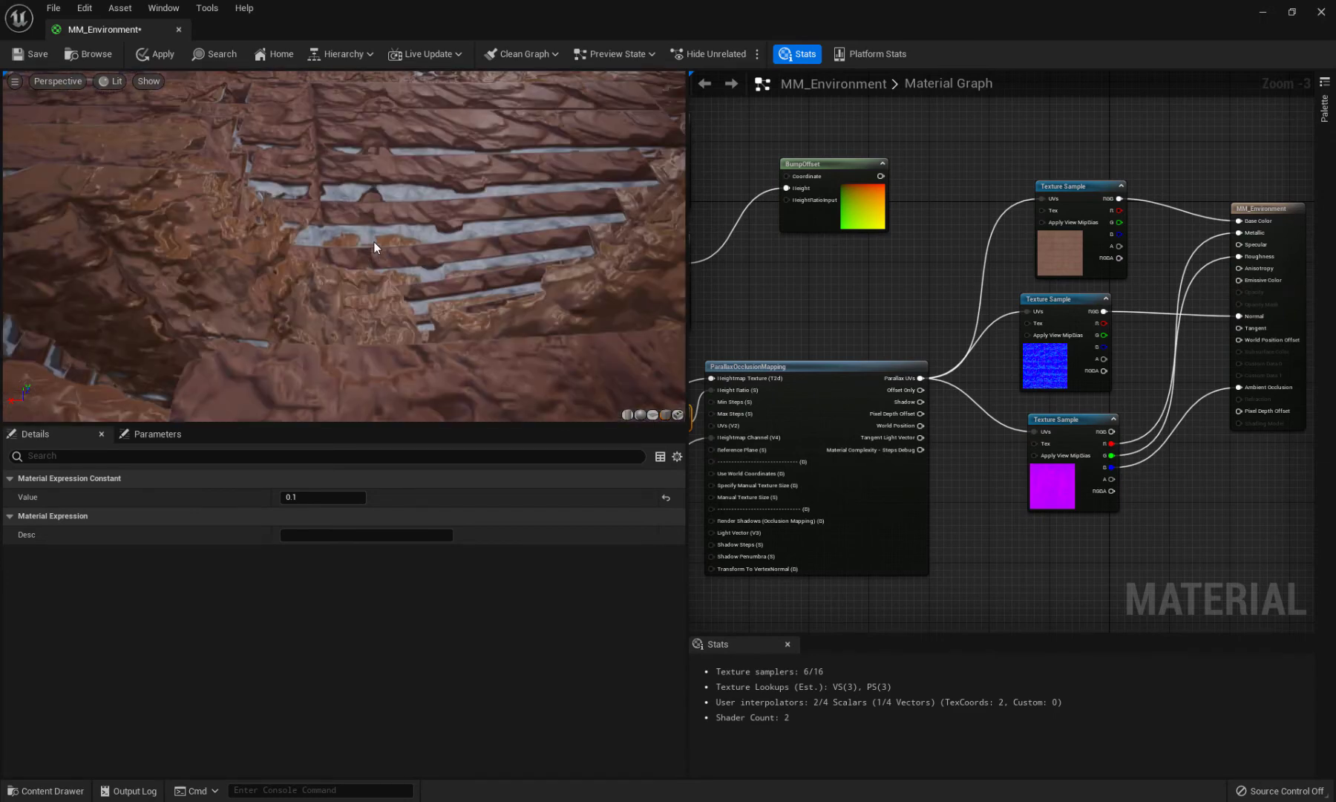
scroll(367, 242, down, 5)
mouse_move(367, 241)
mouse_down()
mouse_move(327, 182)
mouse_move(315, 204)
mouse_move(342, 235)
mouse_move(393, 223)
mouse_move(375, 222)
mouse_up()
scroll(342, 234, up, 5)
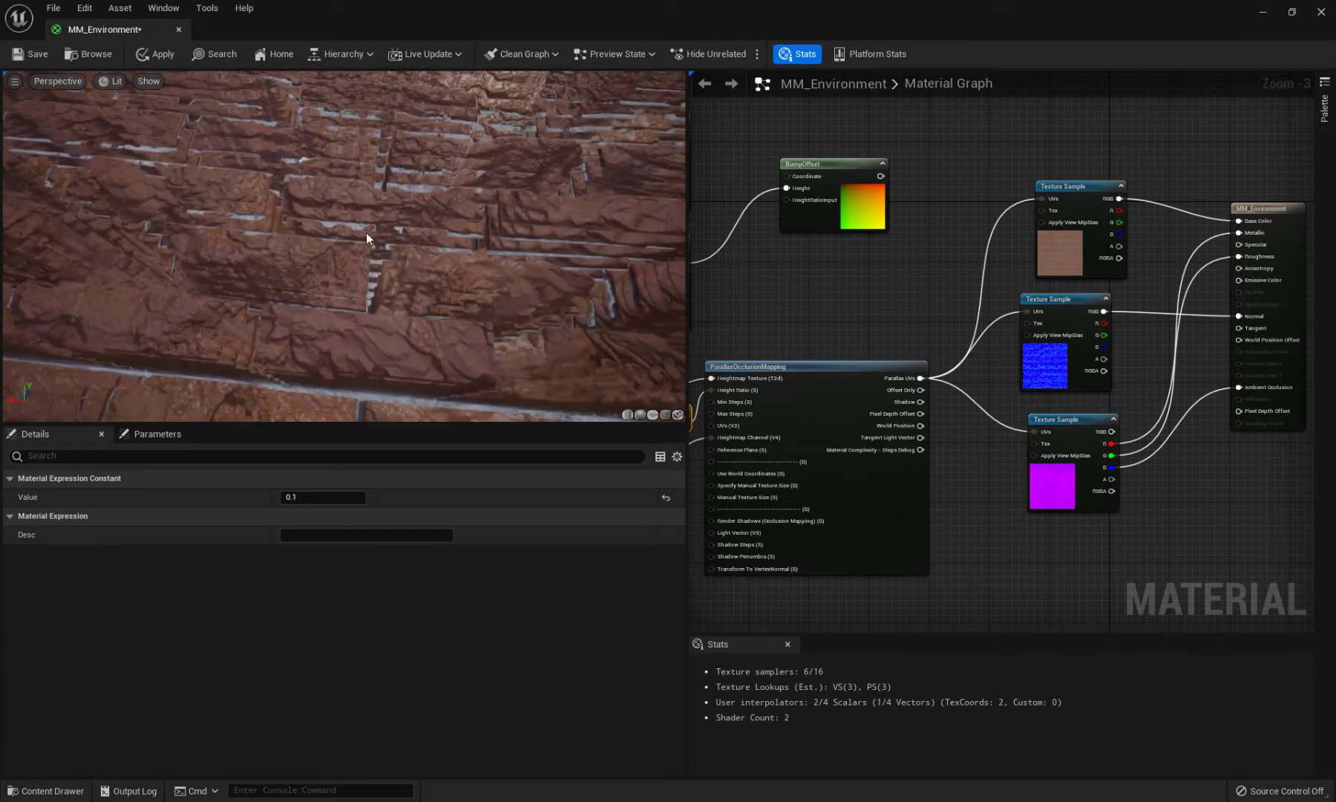
scroll(766, 373, up, 3)
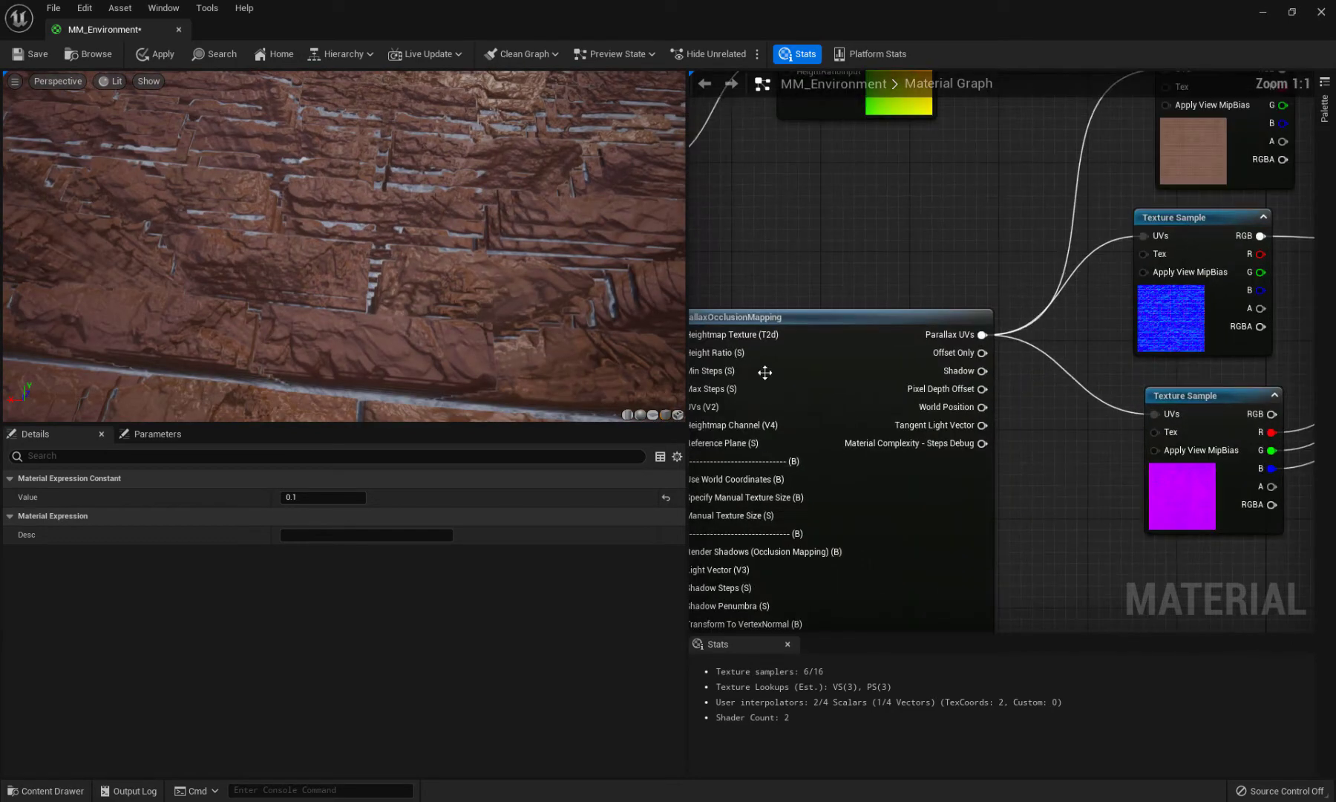
right_drag(809, 222, 1113, 134)
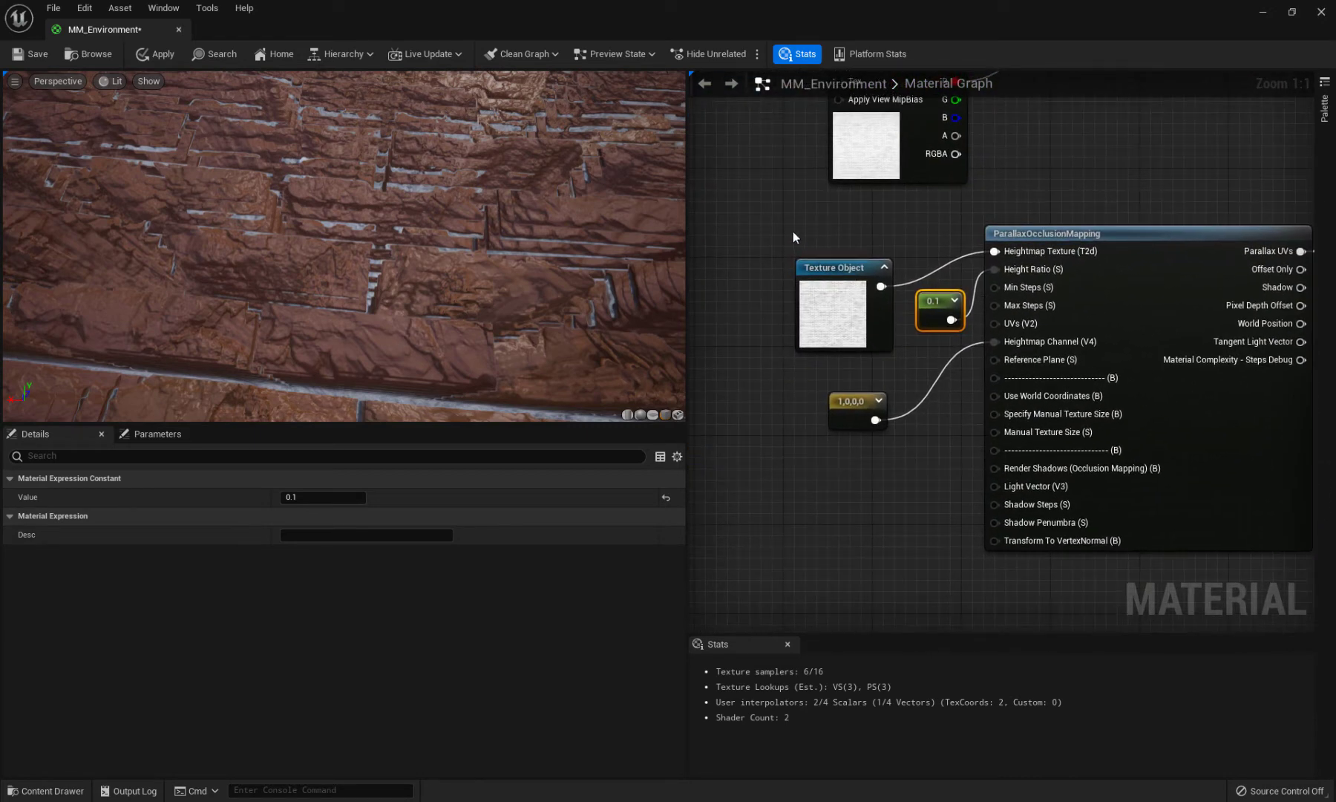
drag(795, 235, 877, 294)
drag(852, 419, 850, 542)
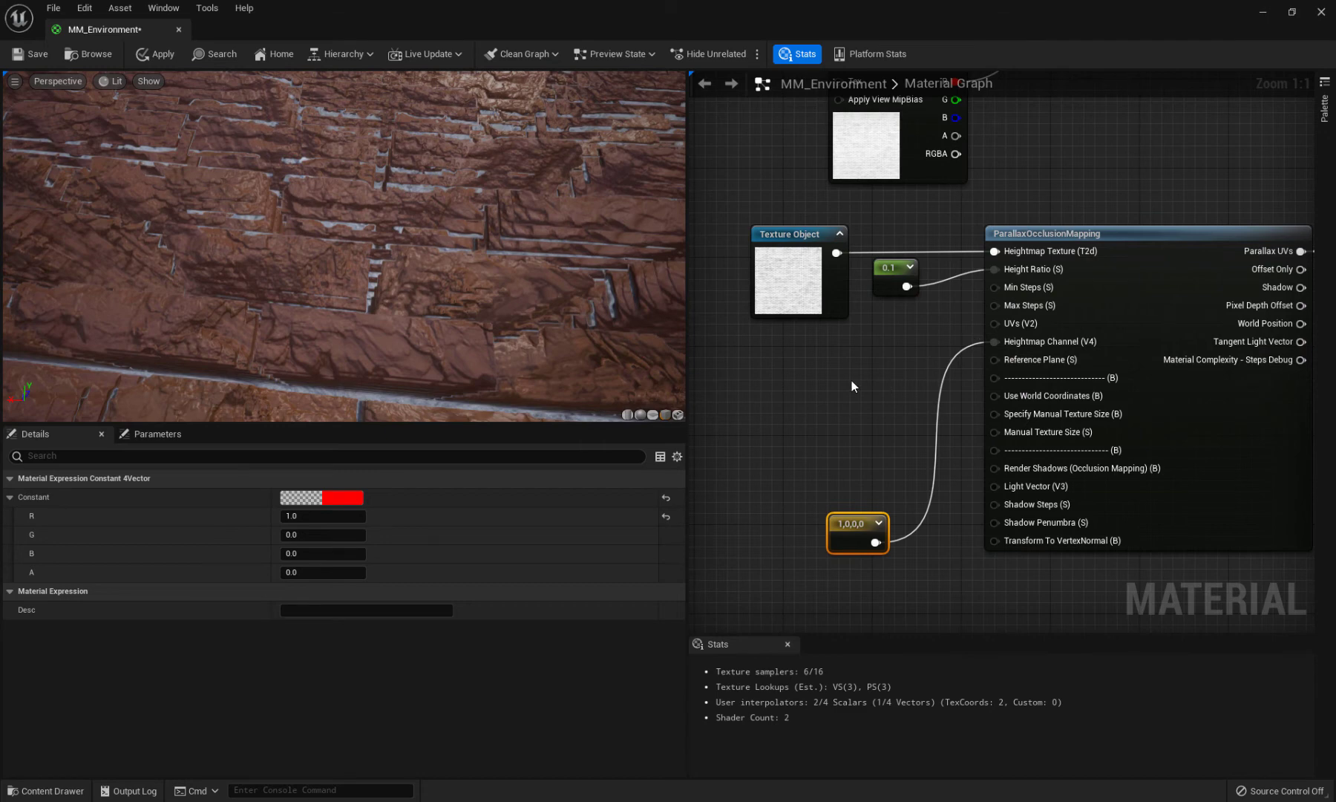
Add two Constant nodes below the Texture Object, connecting the upper one to Min Steps with a value of 2
click(786, 361)
click(813, 442)
click(782, 350)
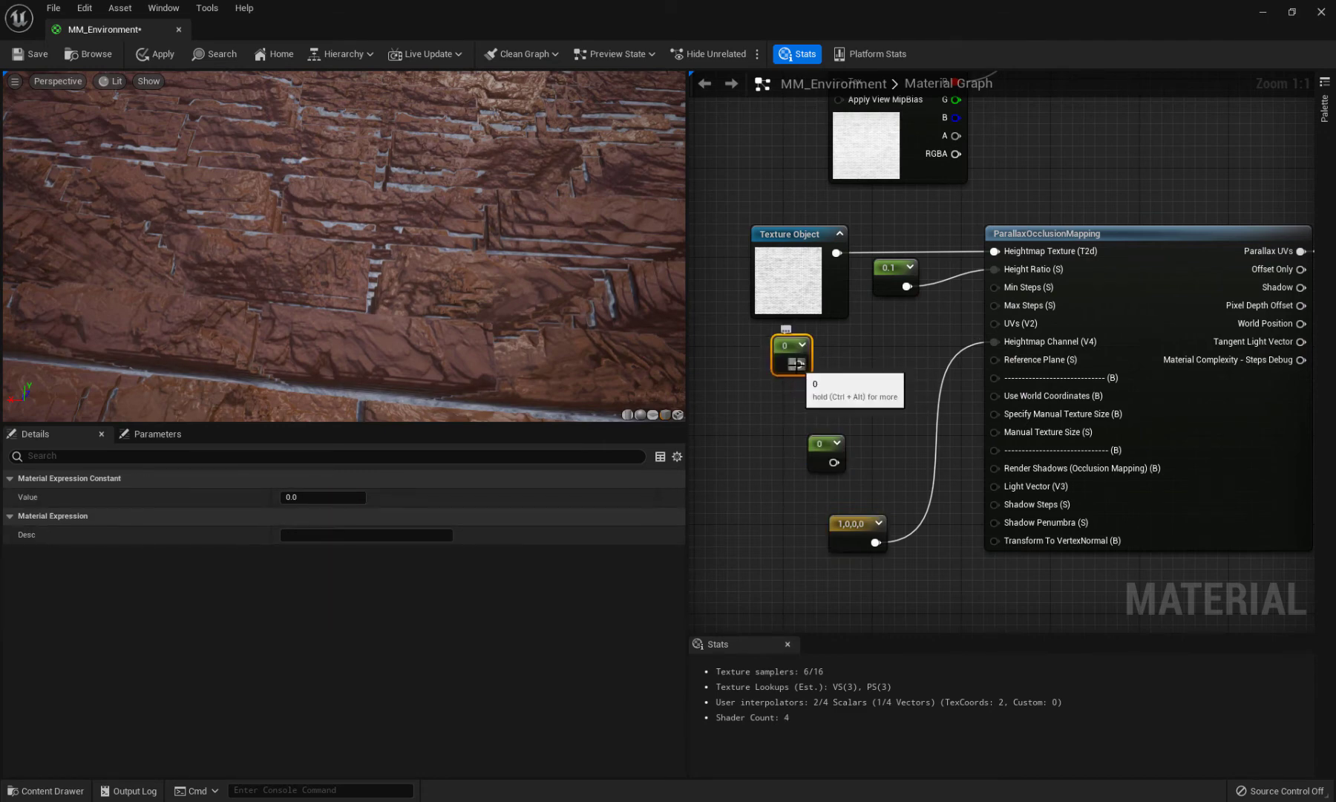
drag(799, 364, 997, 289)
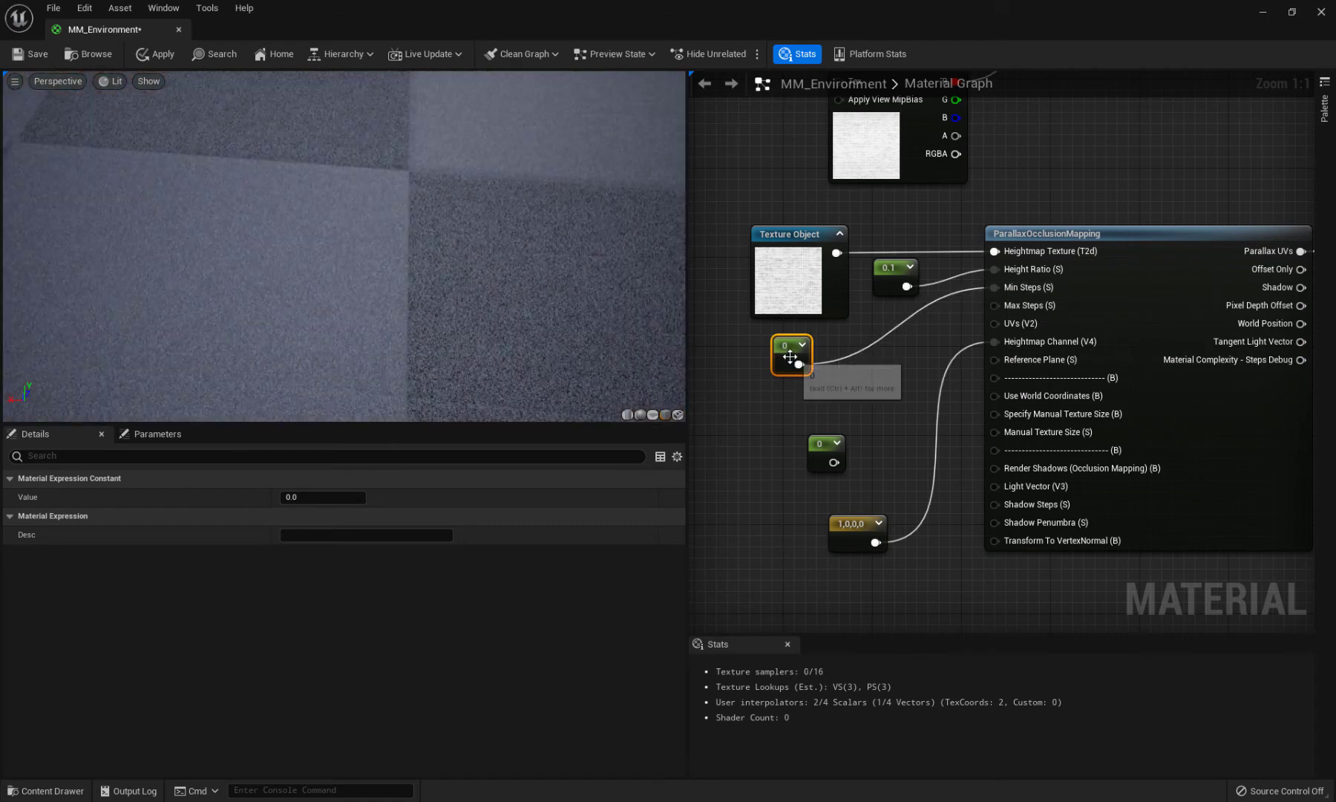
drag(306, 496, 299, 495)
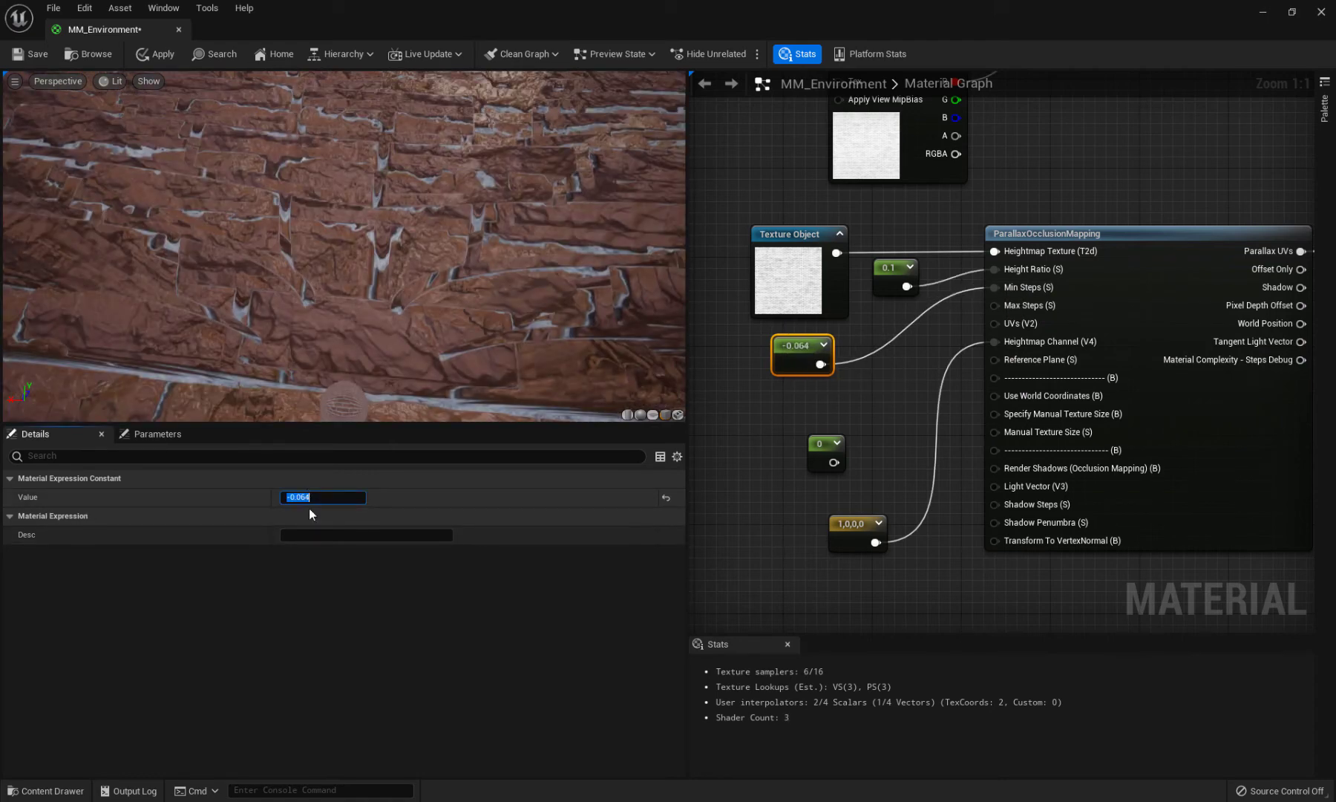
text(2)
key(Return)
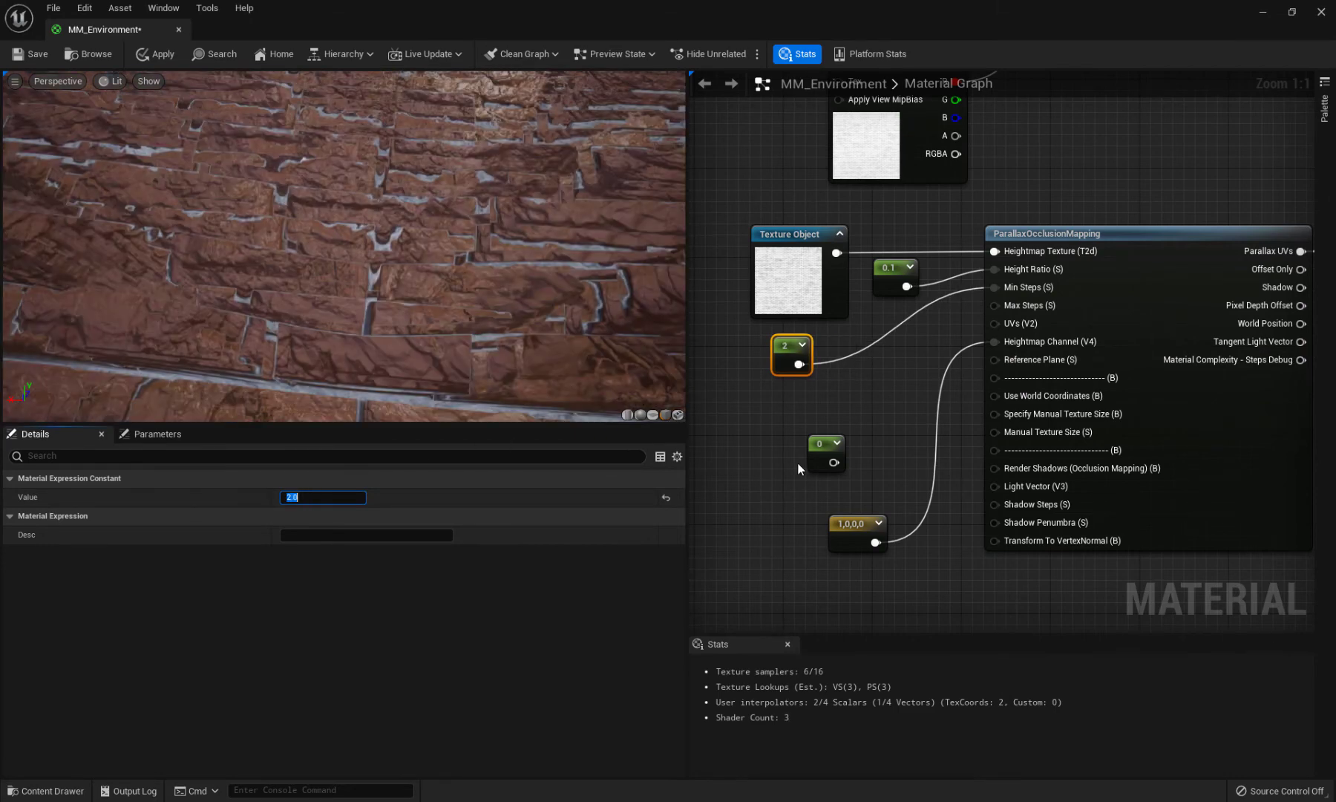
Connect the lower Constant to ParallaxOcclusionMapping's Max Steps input, try a value of 30 and set it to 100
drag(833, 462, 991, 316)
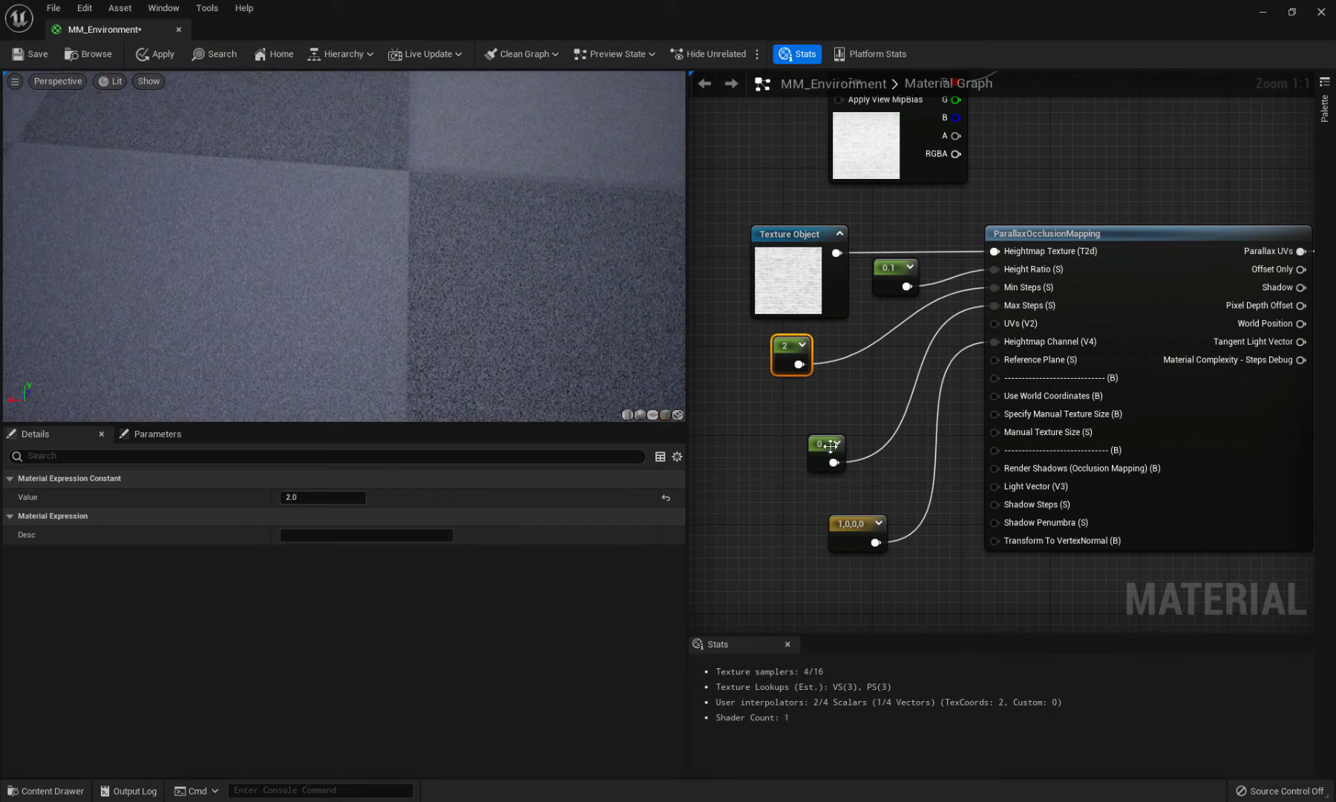
drag(830, 445, 807, 436)
click(323, 497)
text(-0.16)
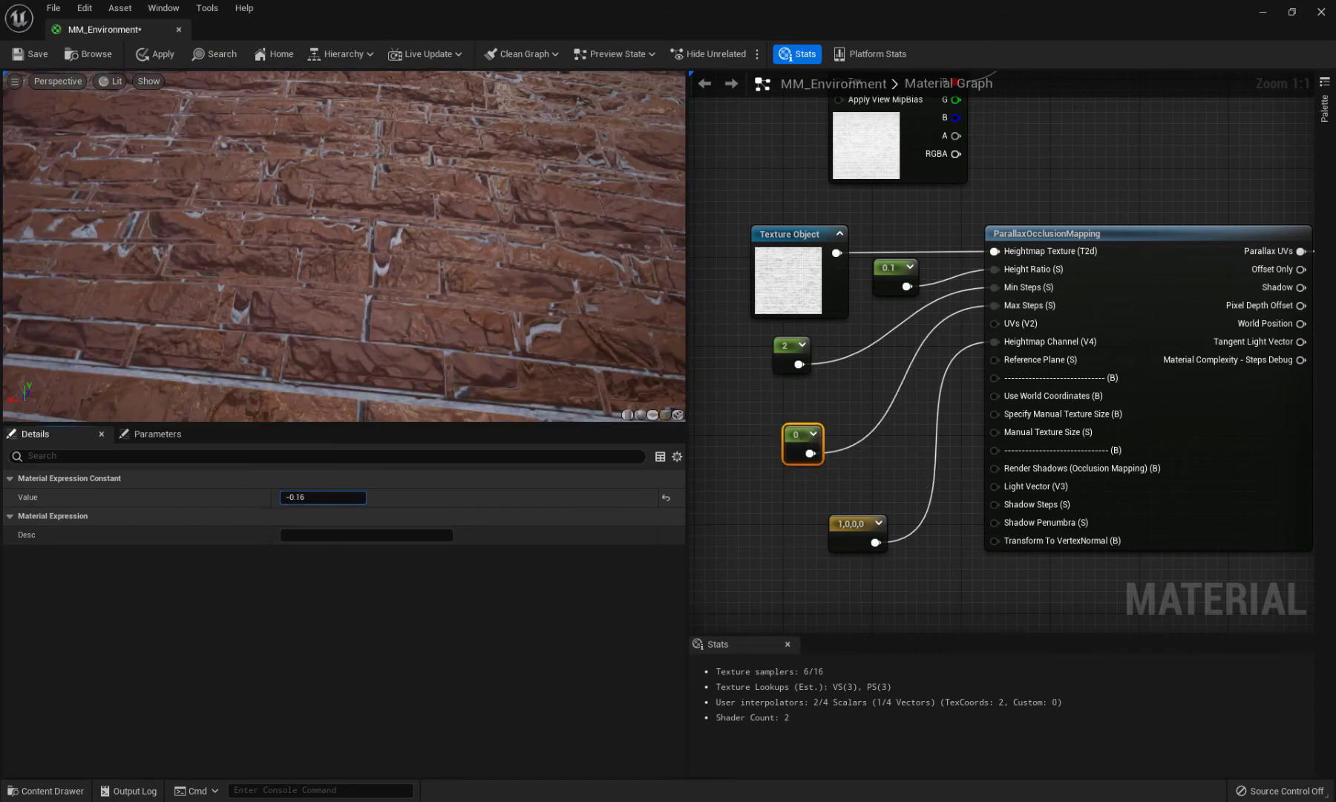
key(Return)
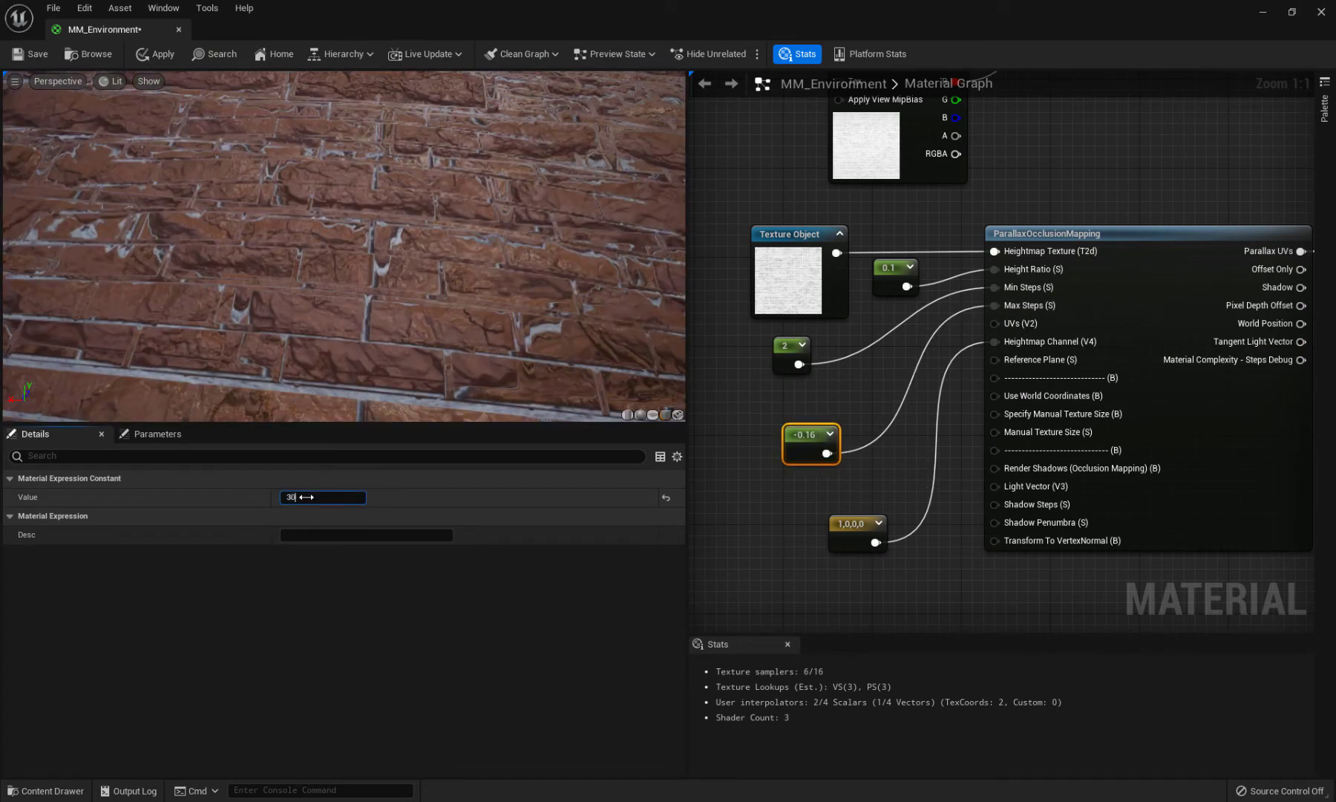
key(Return)
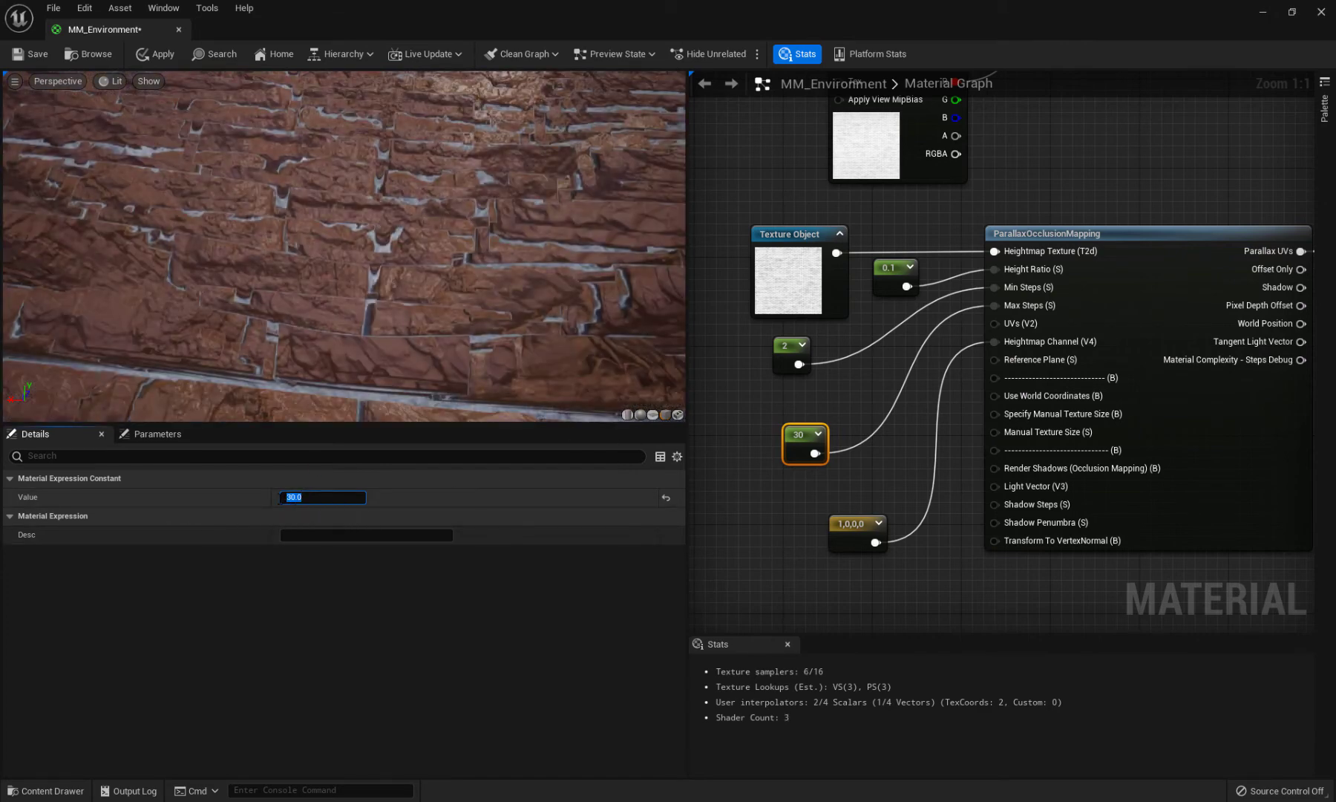
text(100)
key(Return)
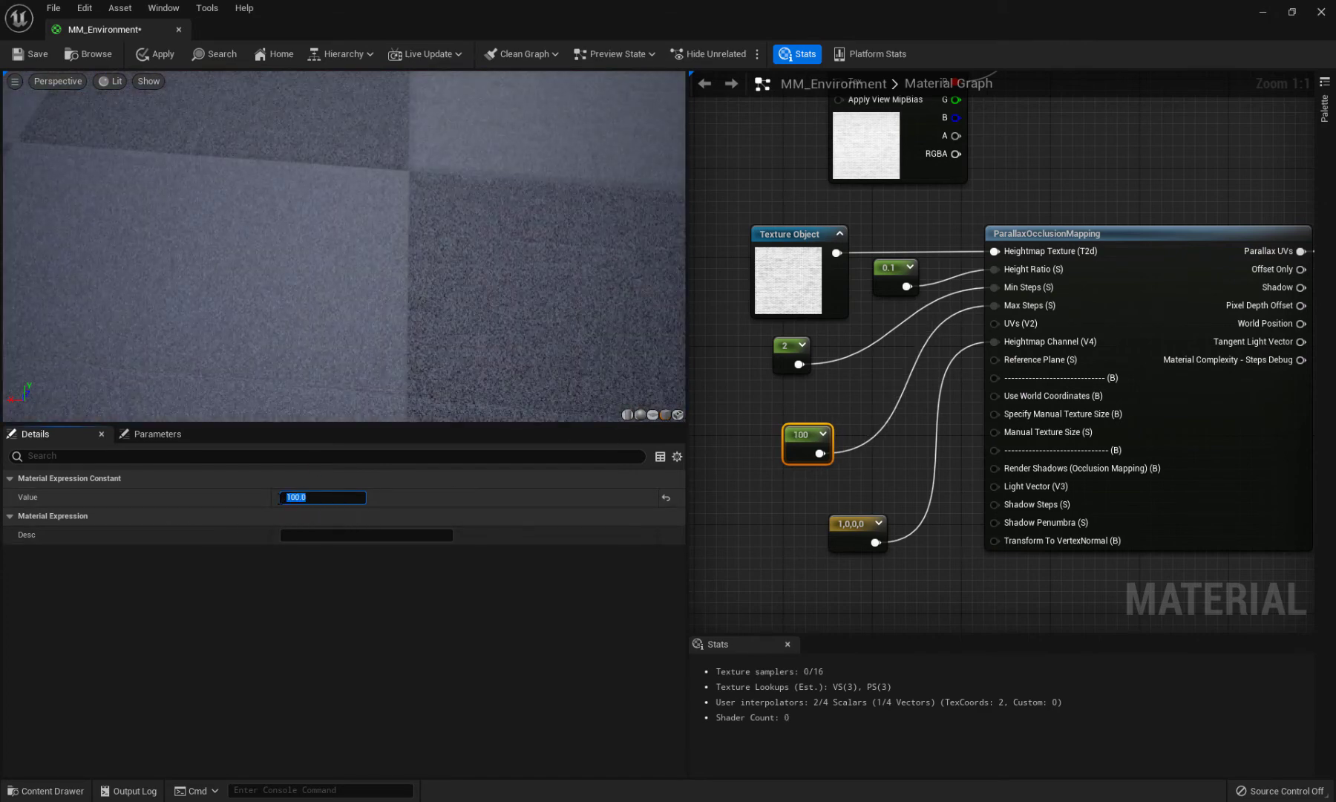
Try a value of 0.5 on the Height Ratio Constant and inspect the brick surface at a low angle
scroll(374, 270, down, 3)
scroll(374, 270, up, 5)
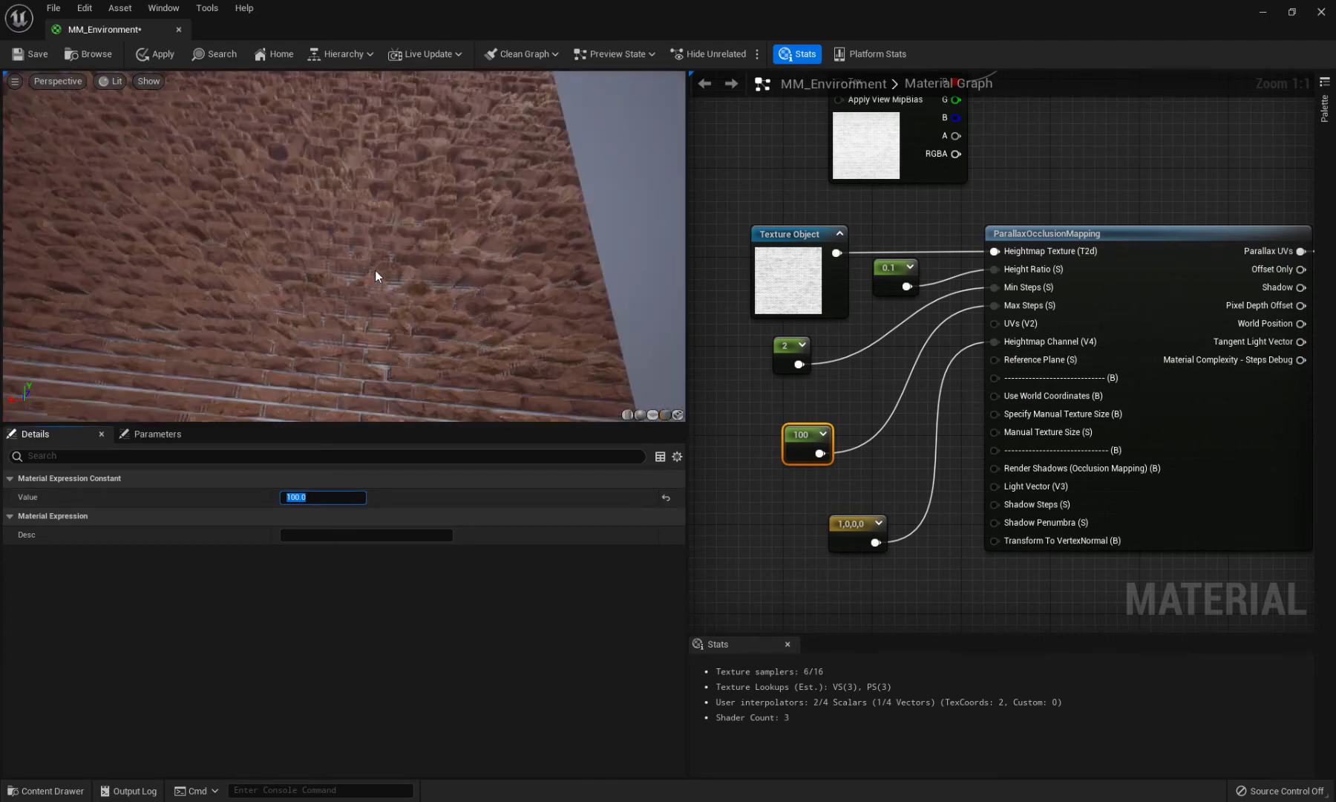
click(884, 272)
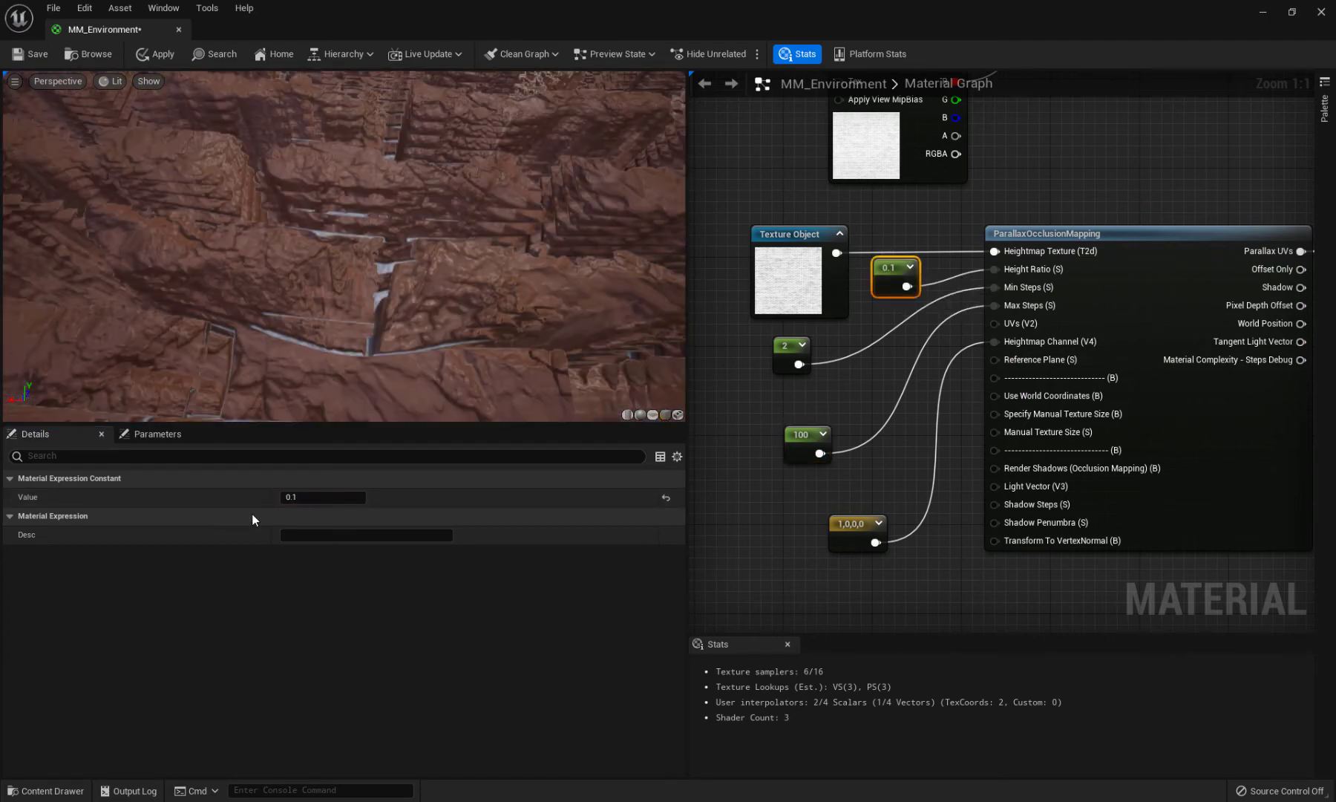
click(301, 498)
text(.5)
key(Return)
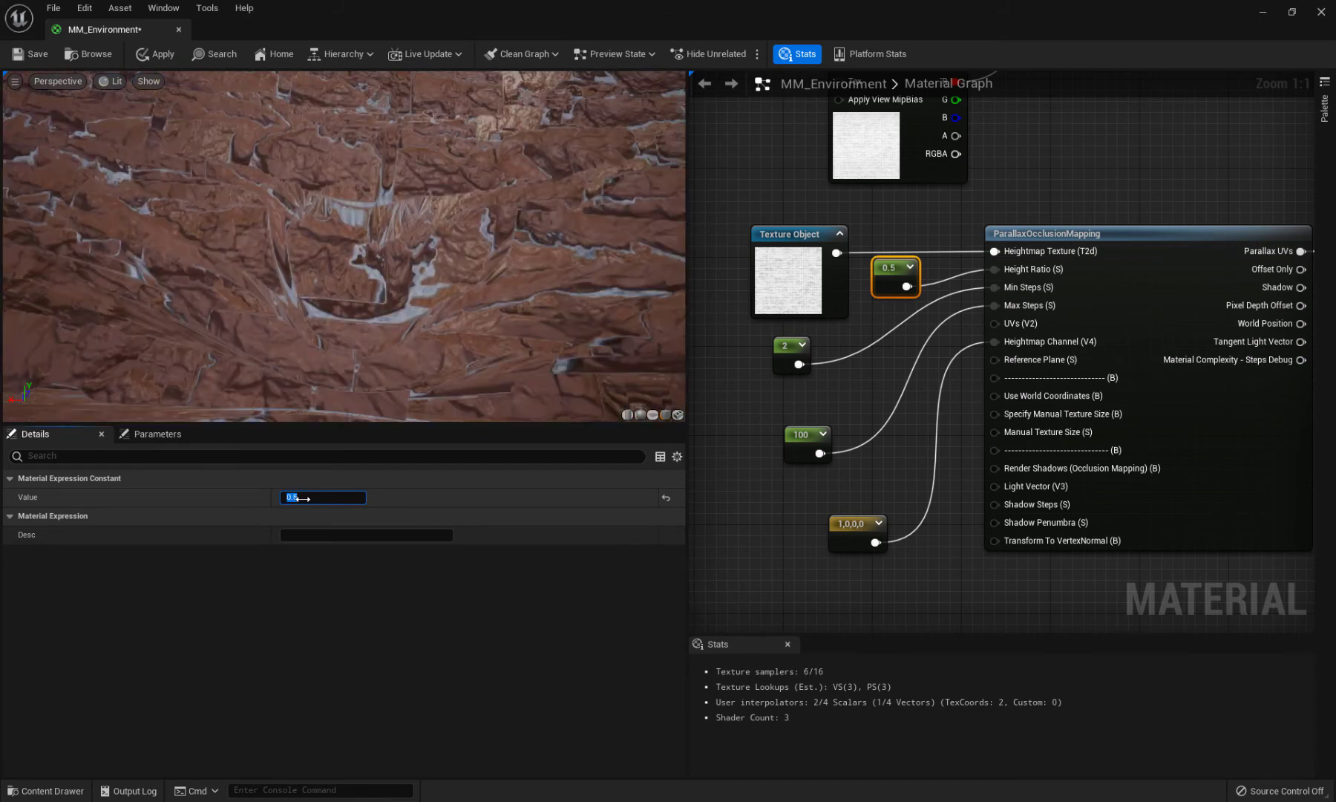
drag(75, 357, 239, 283)
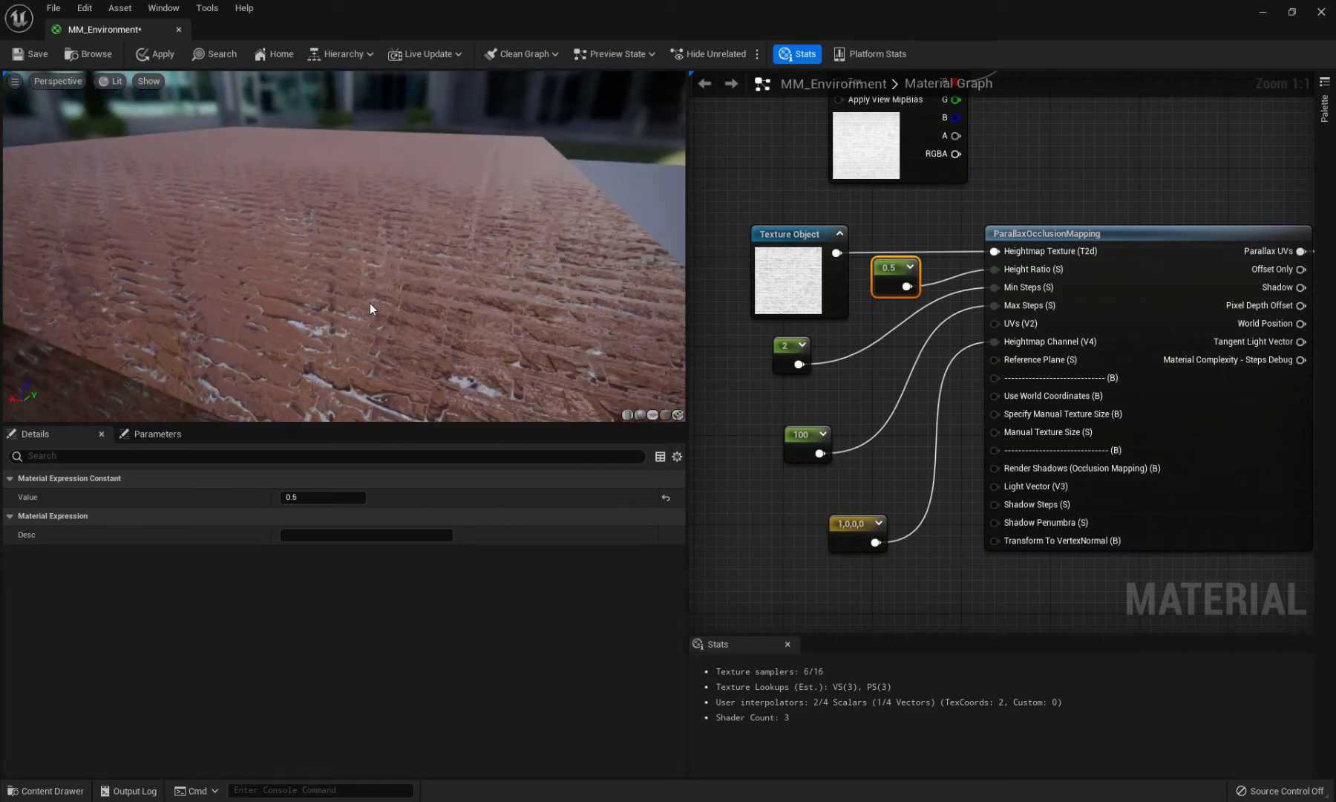
drag(370, 303, 326, 438)
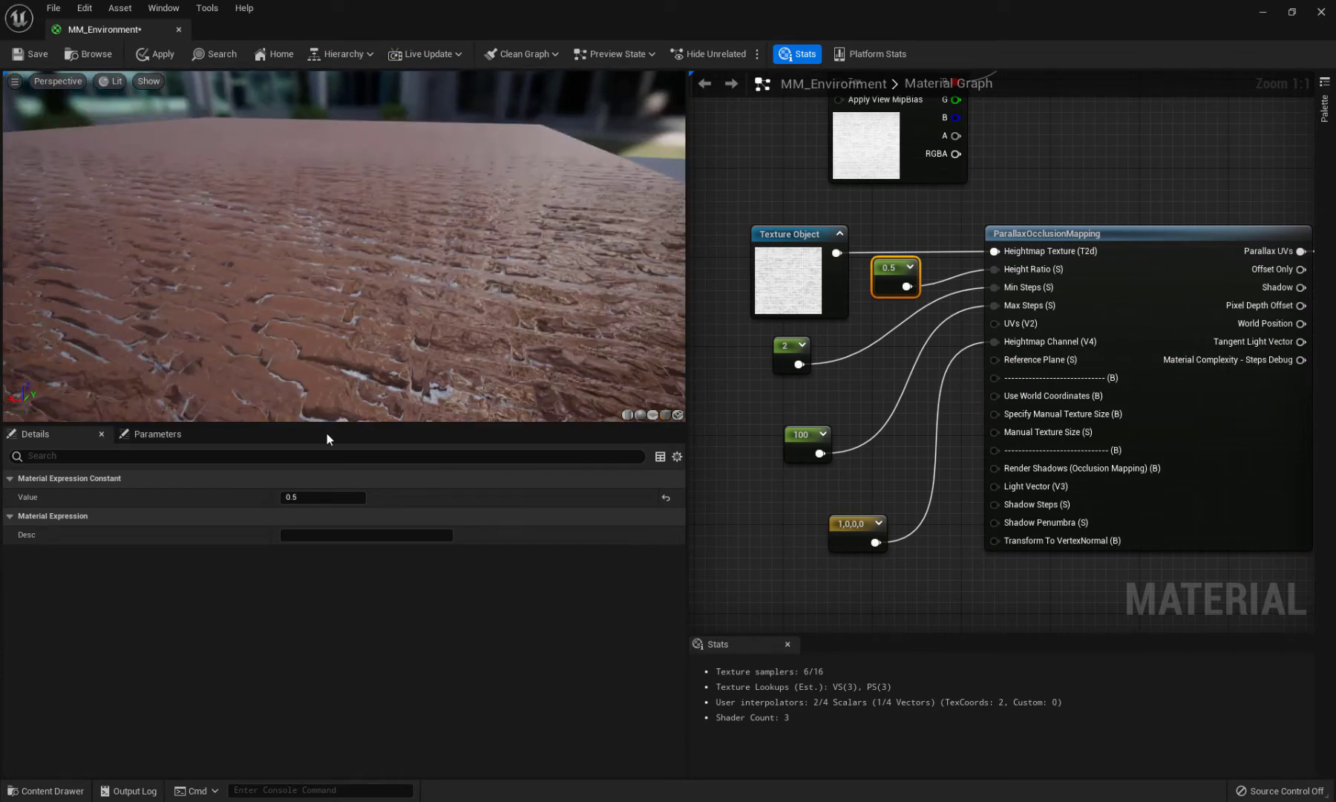
Try a value of 0.05 on the Height Ratio Constant and orbit the preview to check the brick depth
click(296, 497)
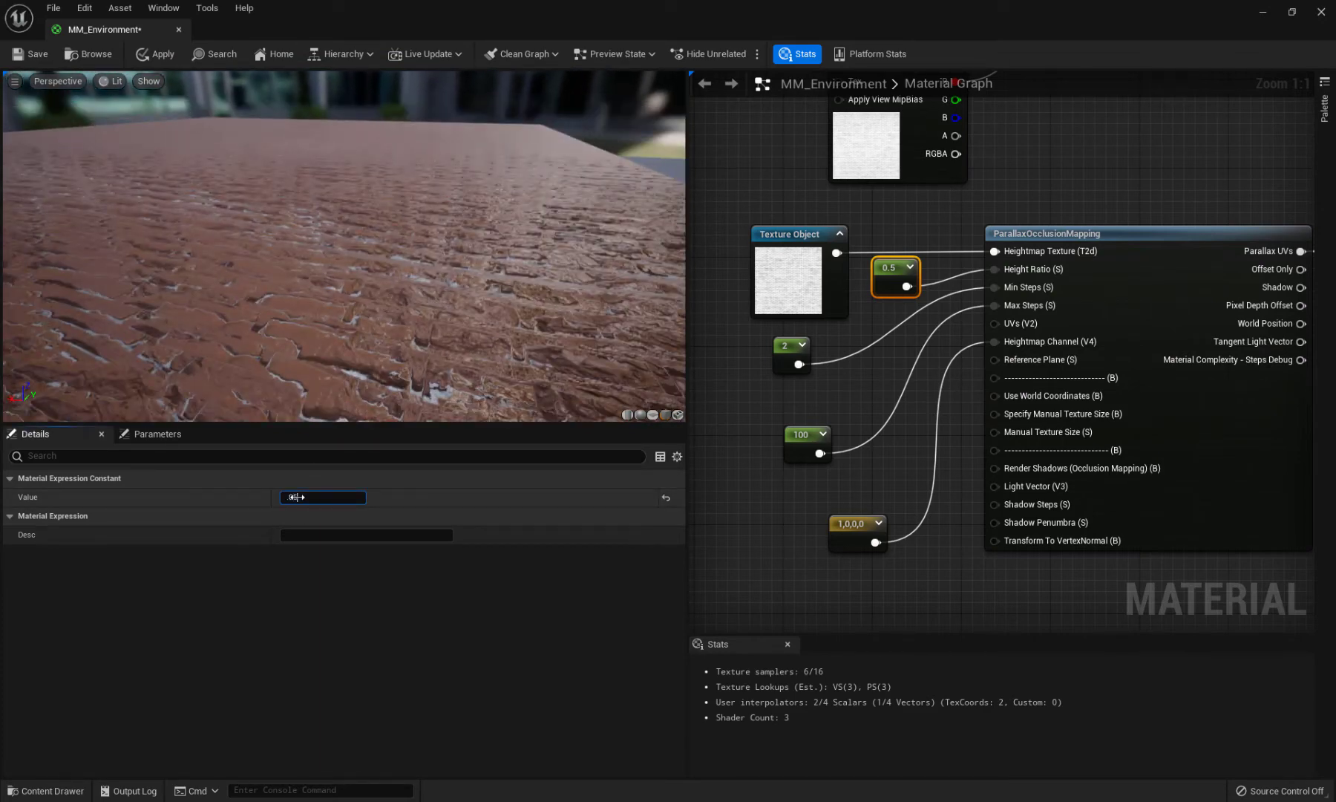
text(0.05)
key(Return)
drag(369, 308, 288, 276)
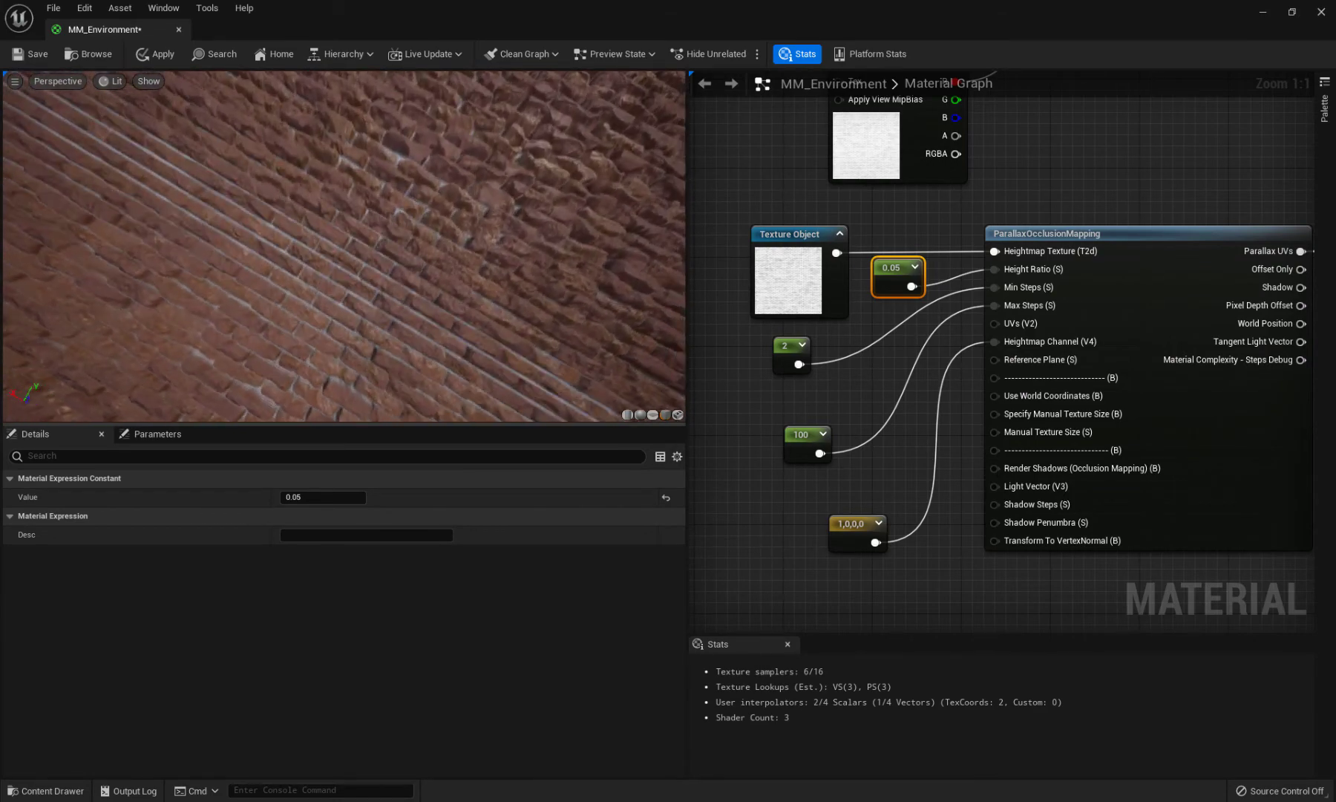
drag(342, 245, 359, 236)
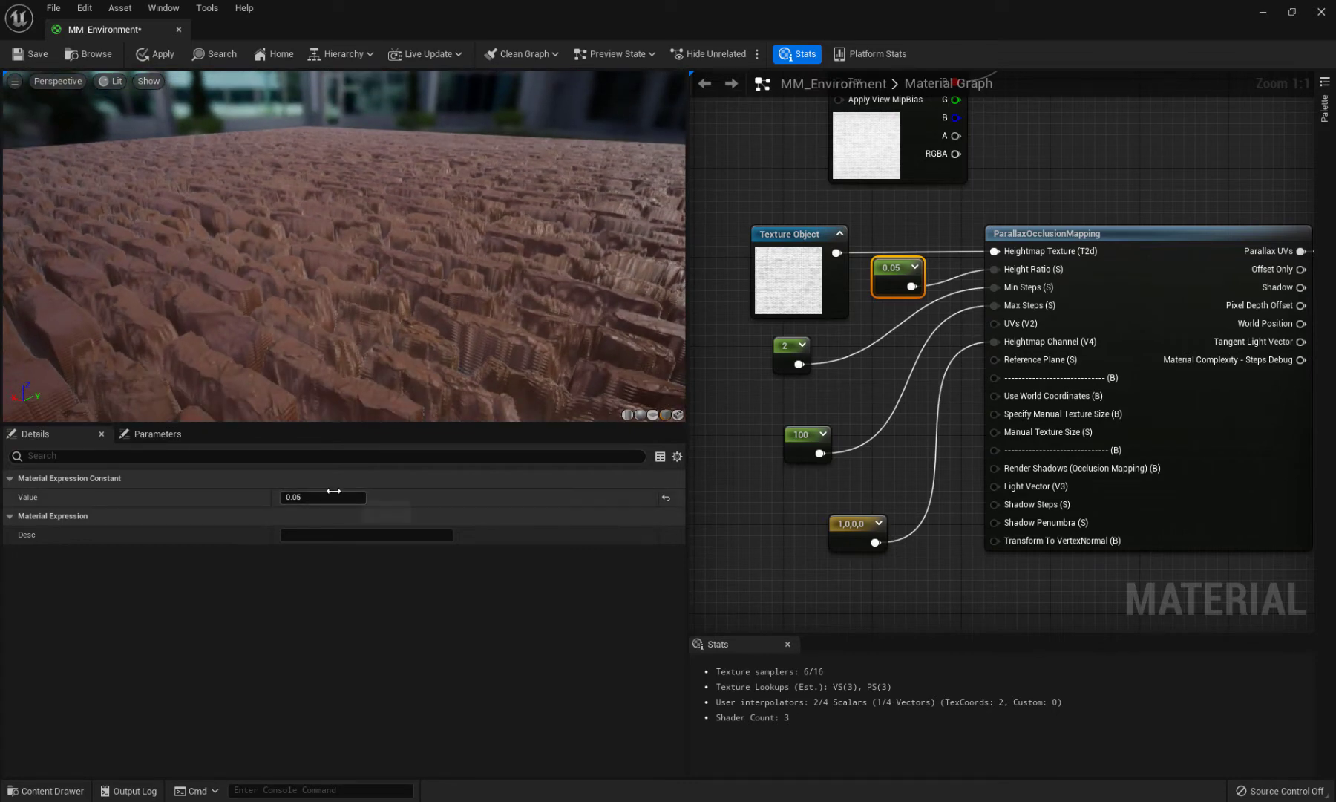
Set the Height Ratio Constant to 0.01 and inspect the brick relief in the preview from up close
click(325, 497)
key(Return)
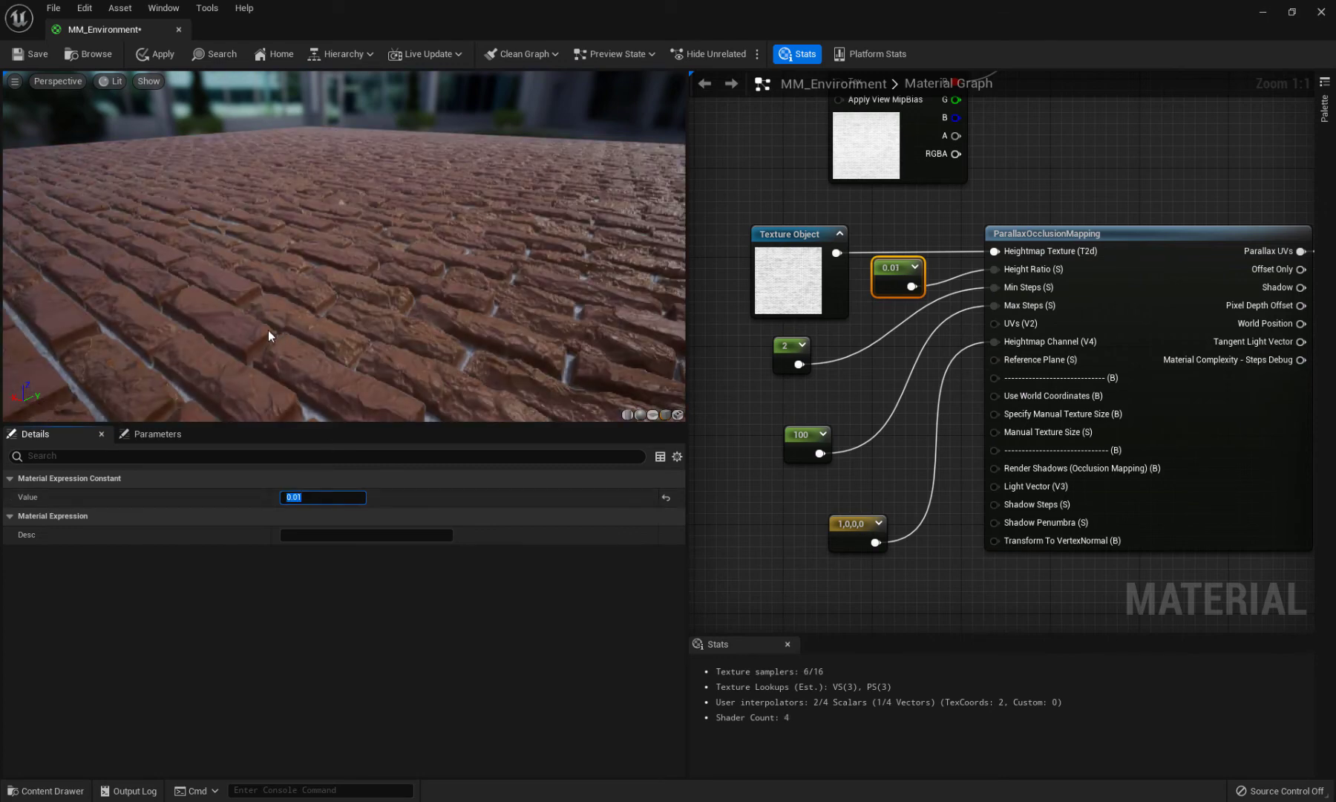
drag(283, 322, 329, 355)
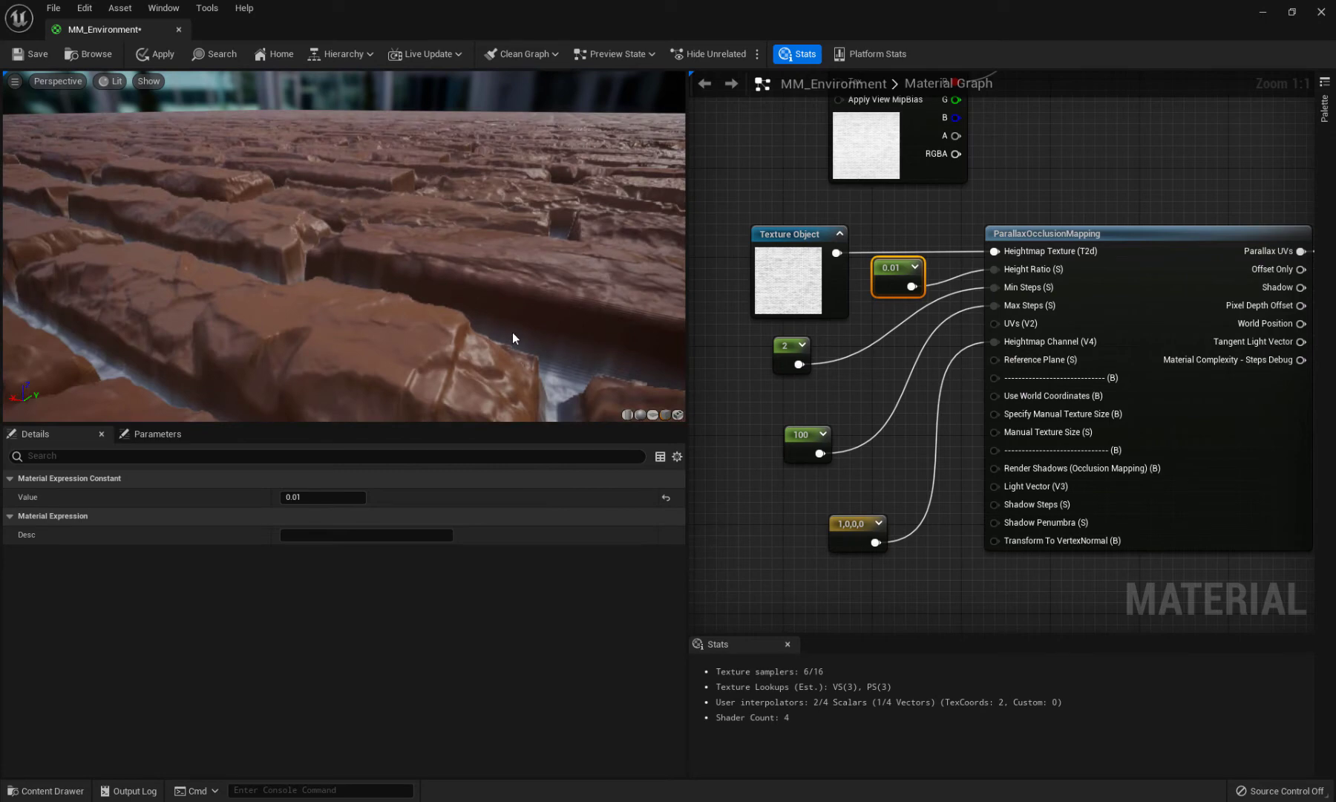
scroll(438, 272, down, 10)
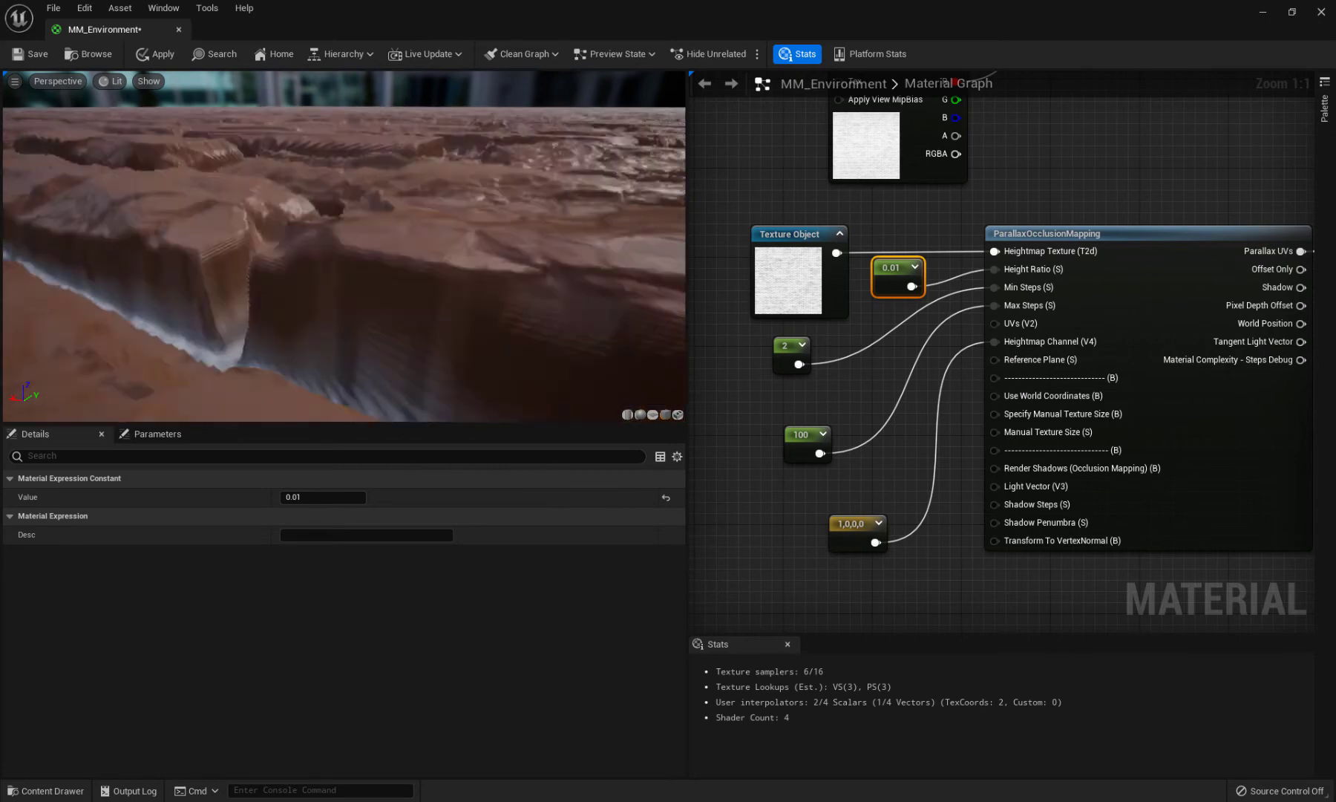
Try values of 0.001 and 0.006 on the Height Ratio Constant while viewing the bricks at a low angle
drag(386, 296, 389, 357)
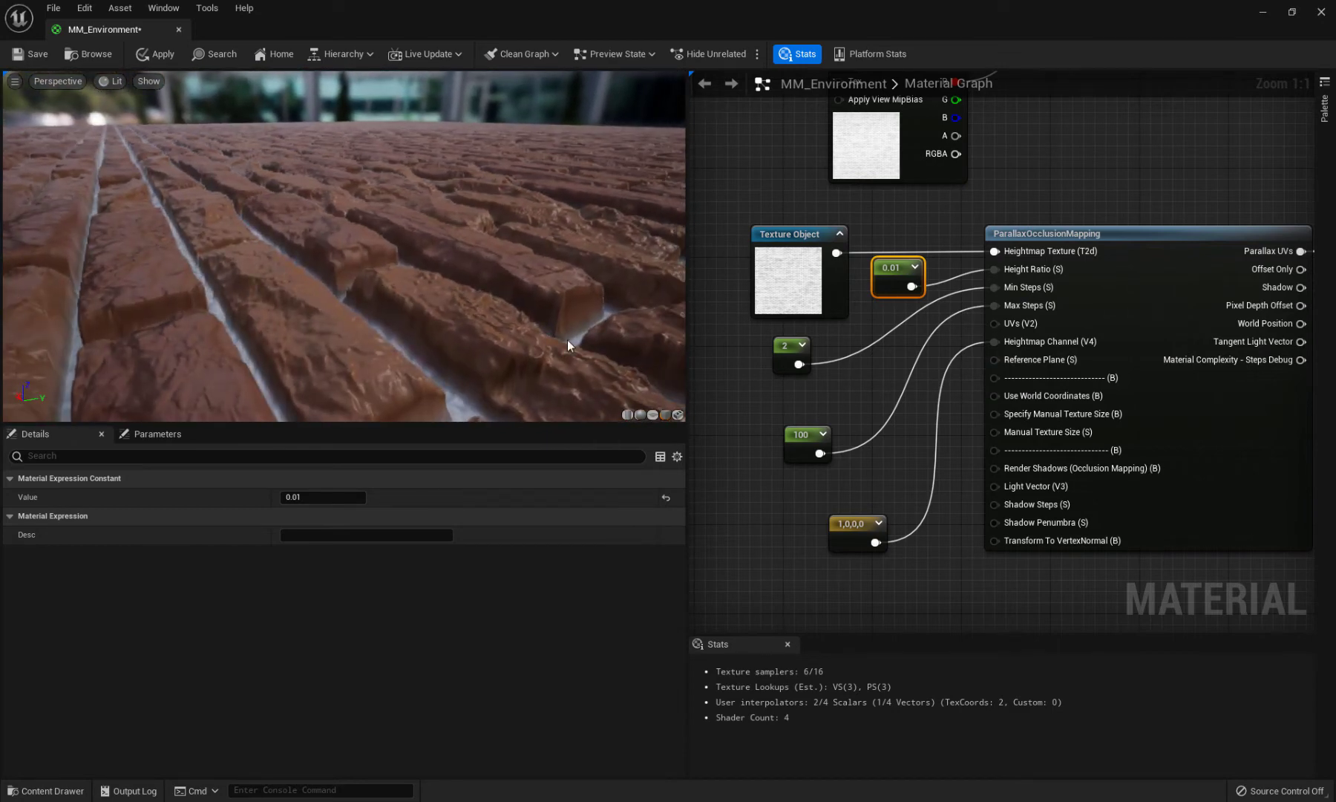
click(316, 494)
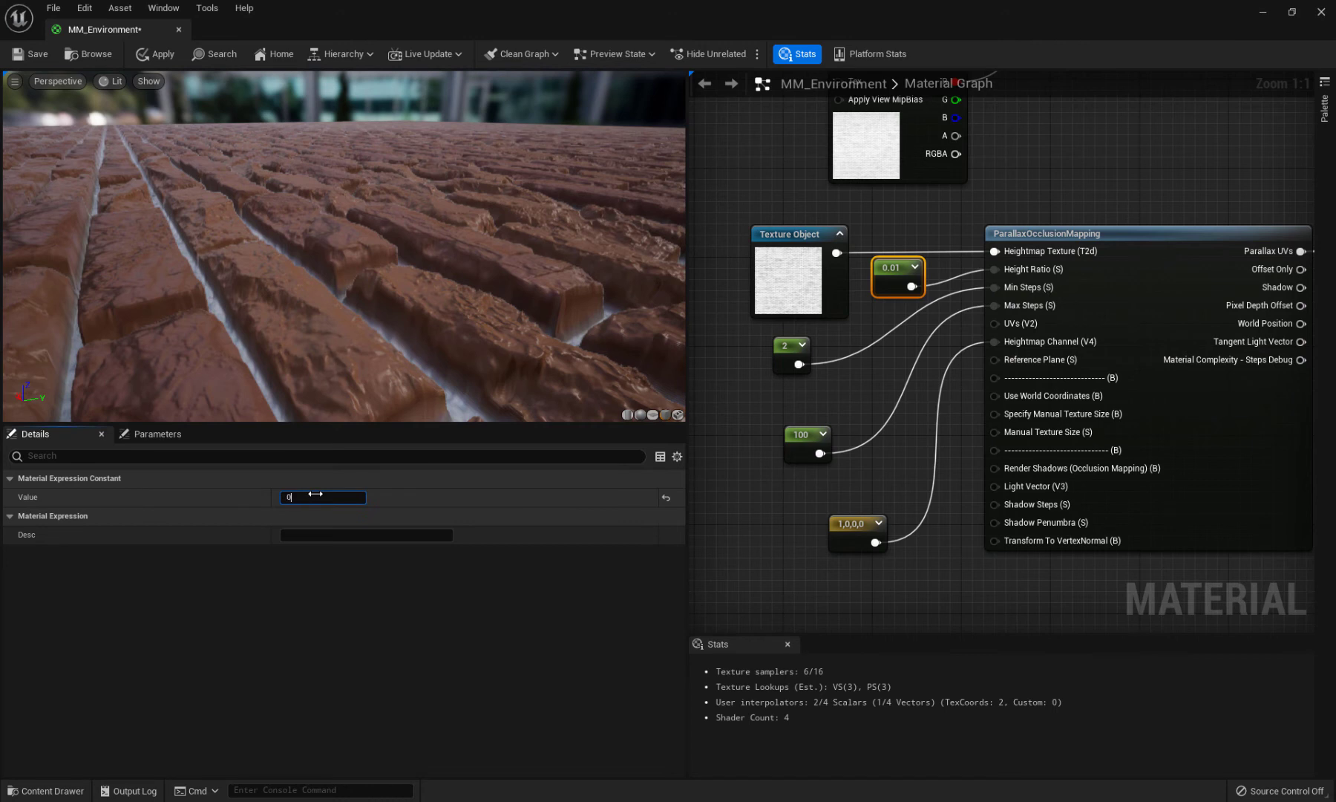
text(0.001)
key(Return)
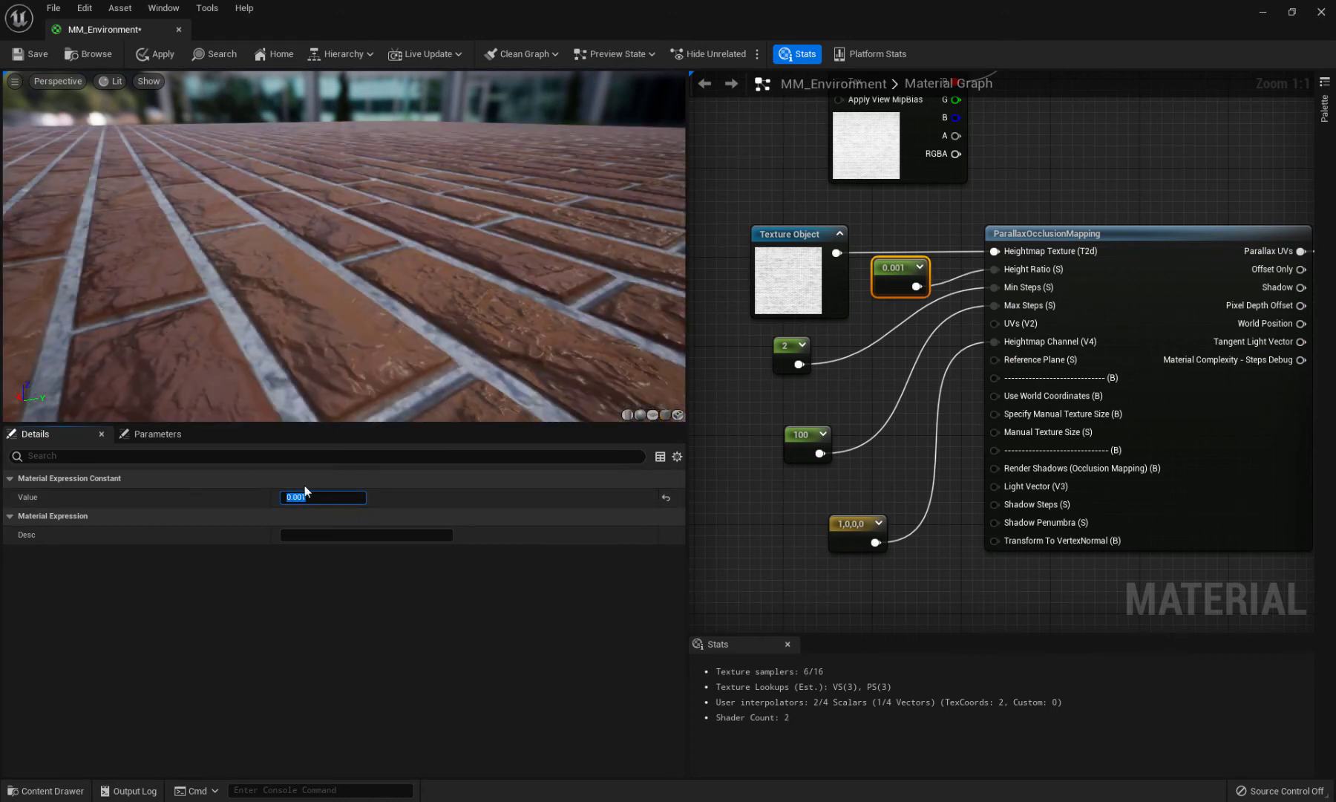
drag(296, 497, 328, 499)
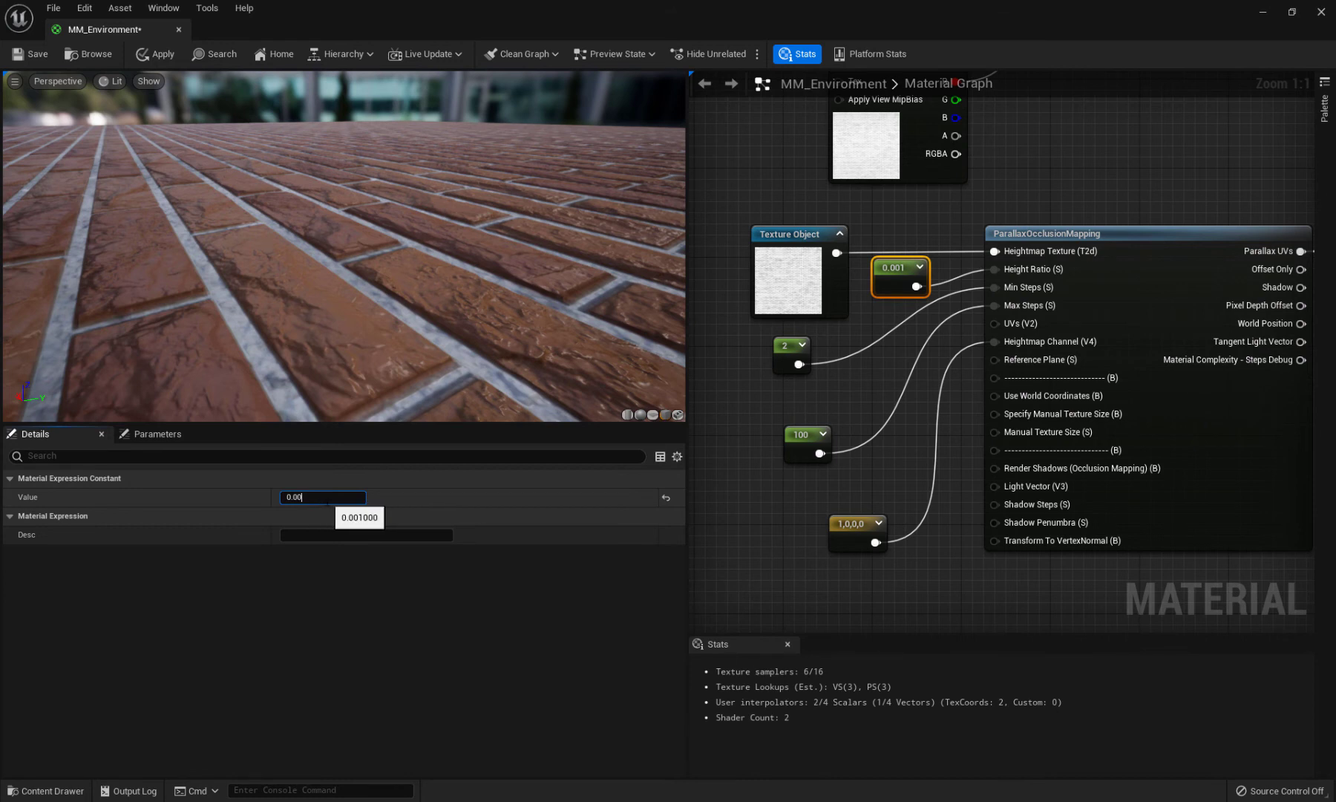
text(6)
key(Return)
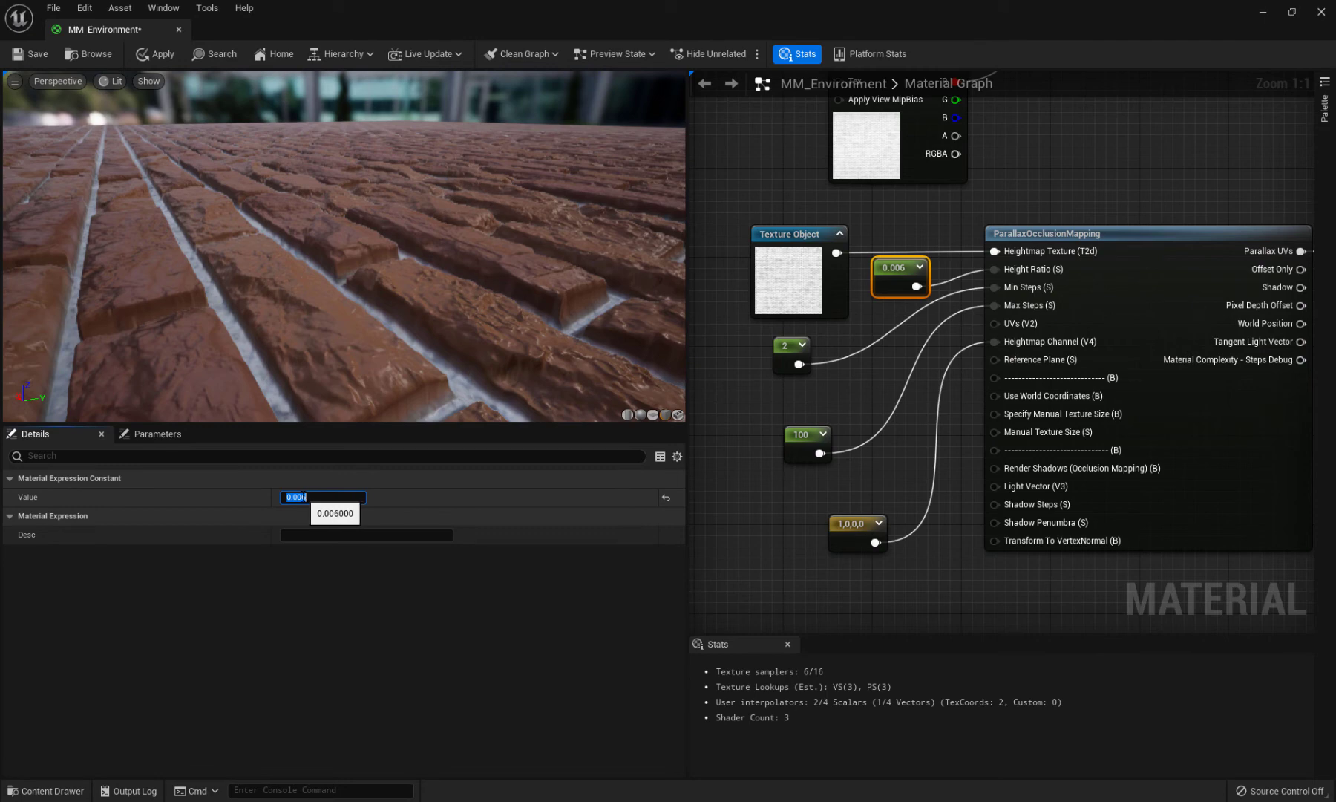
Set the Height Ratio Constant to 0.005 and inspect the brick relief in the preview
drag(307, 496, 302, 497)
text(5)
key(Return)
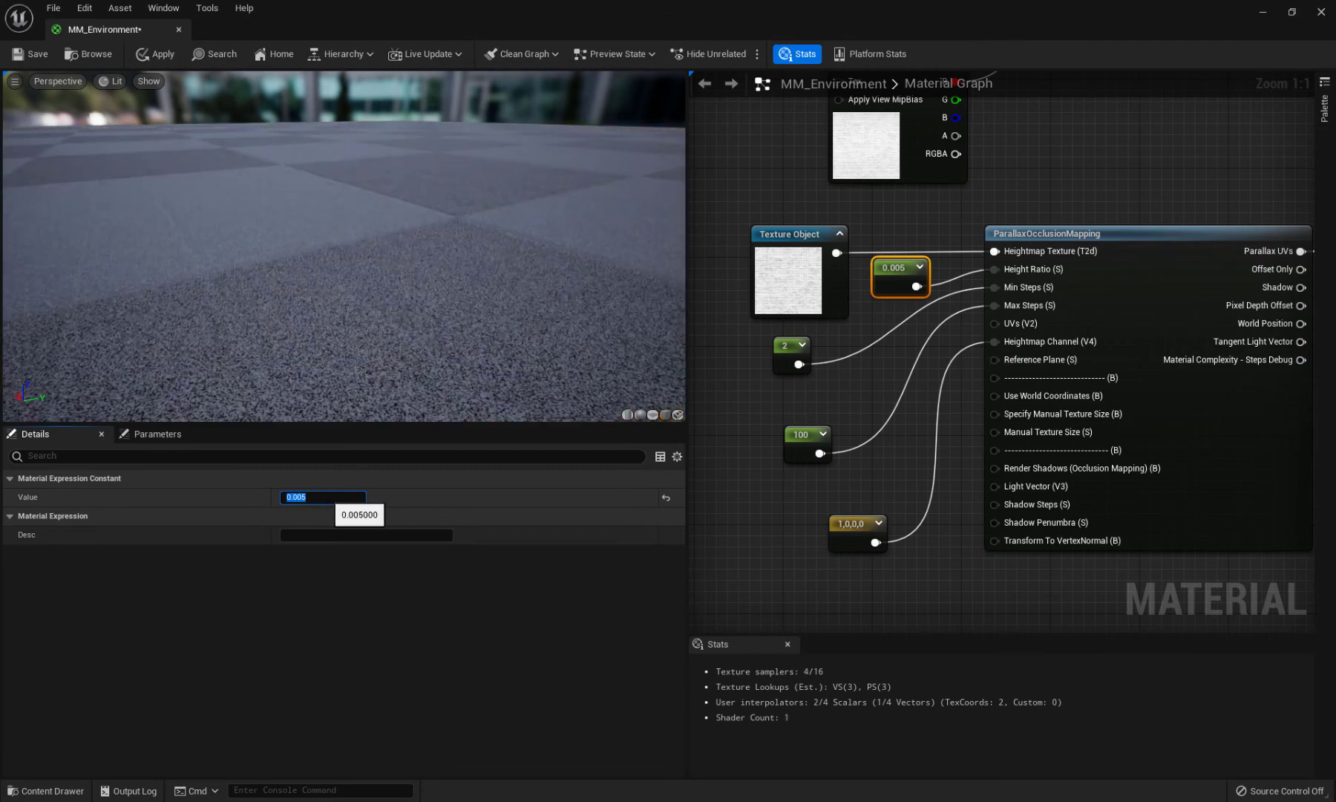
drag(307, 185, 311, 205)
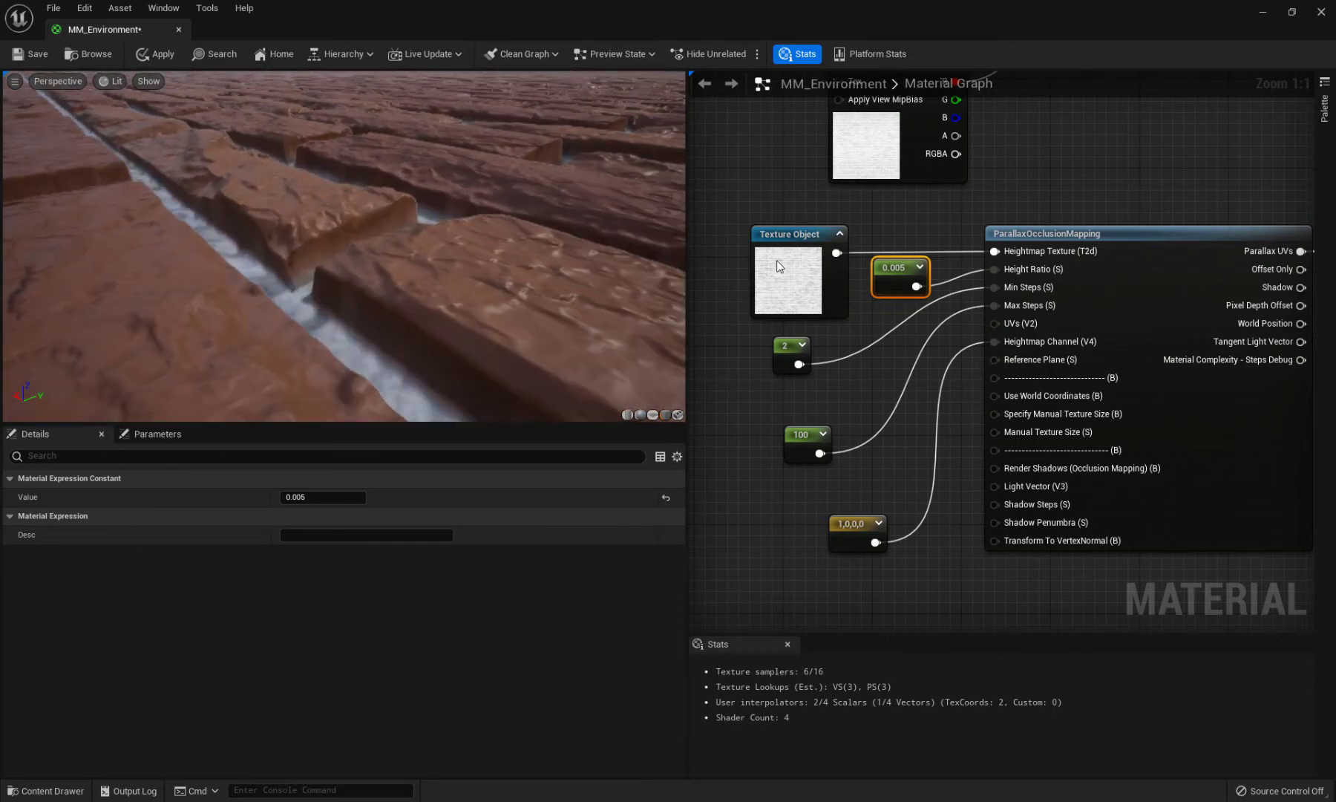
Set the Constant feeding ParallaxOcclusionMapping's Max Steps input to 50
click(807, 433)
click(319, 496)
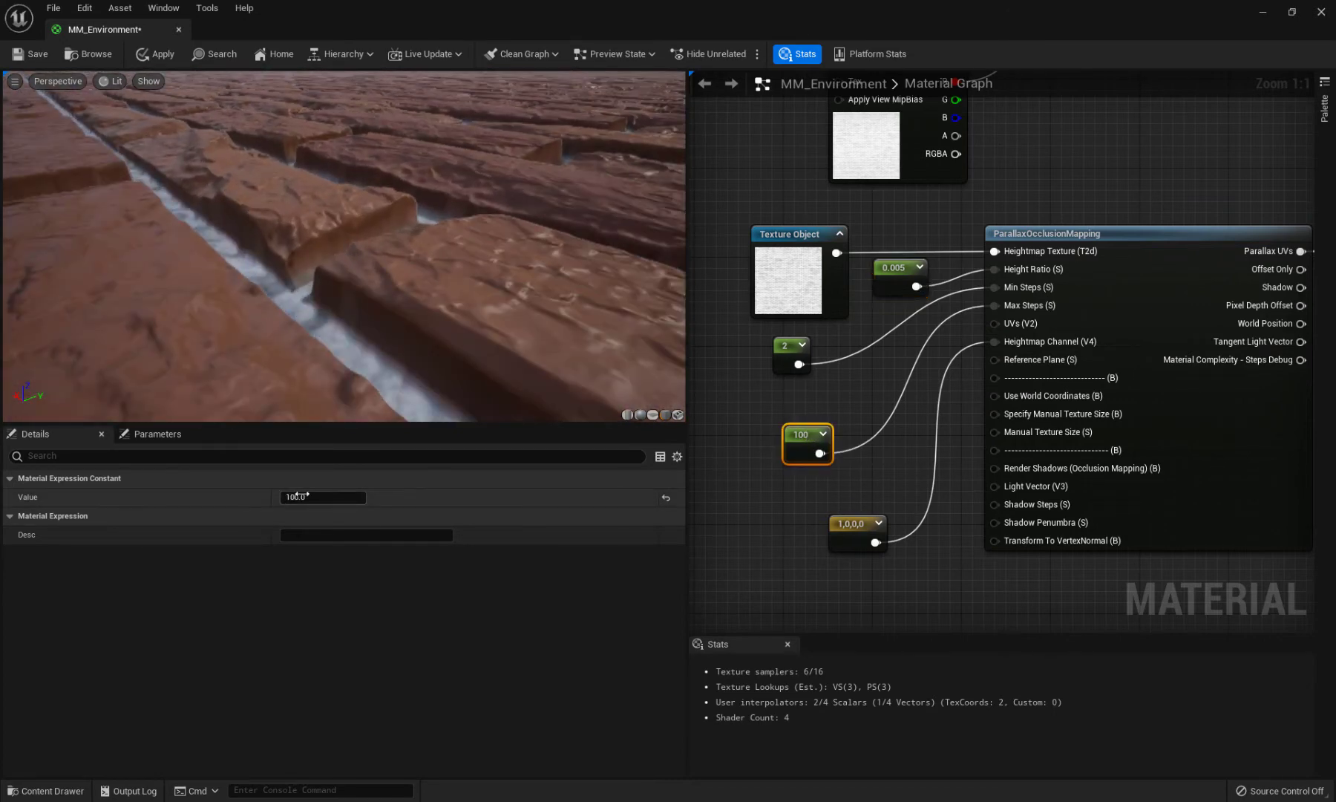
text(50)
key(Return)
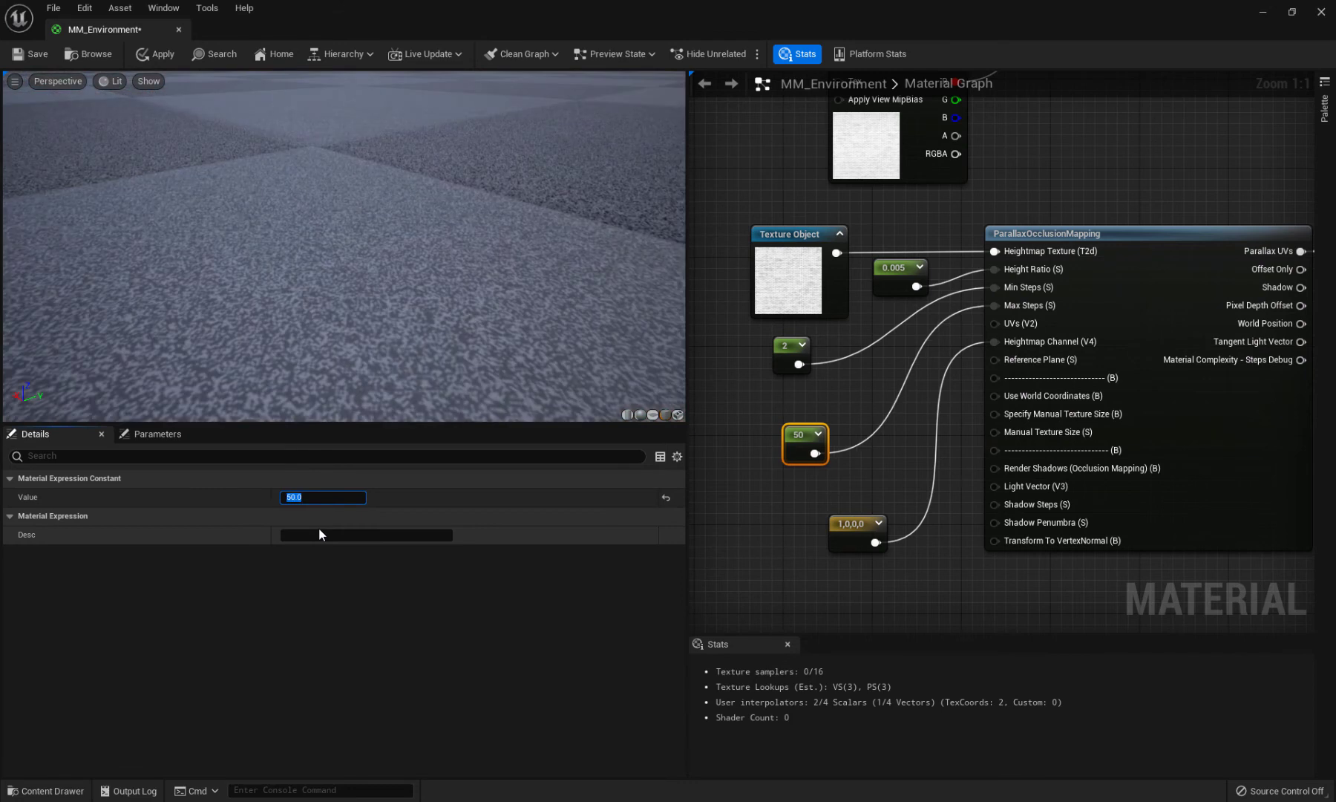
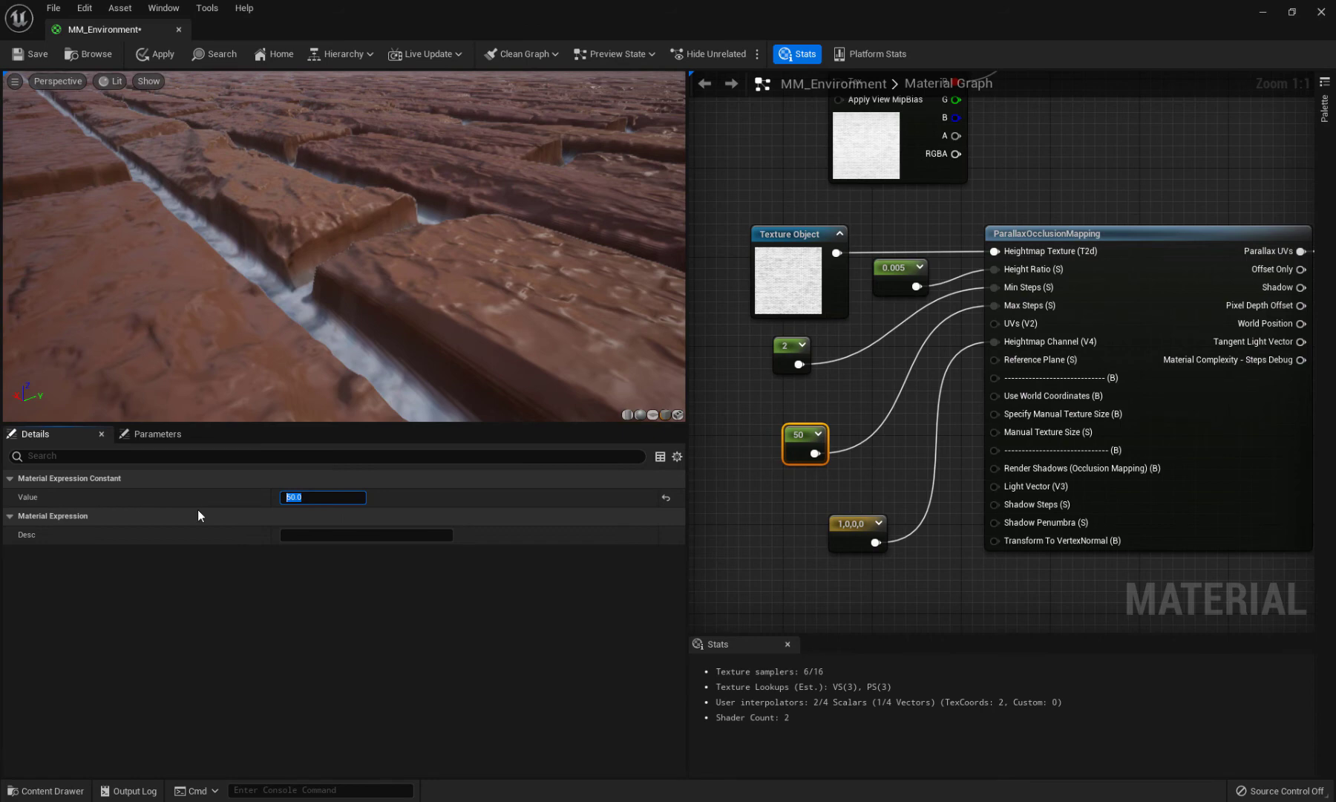
Examine the parallax brick relief on the preview cube from steep and grazing angles, both up close and from a distance
scroll(281, 263, down, 10)
drag(275, 242, 281, 319)
scroll(249, 193, up, 8)
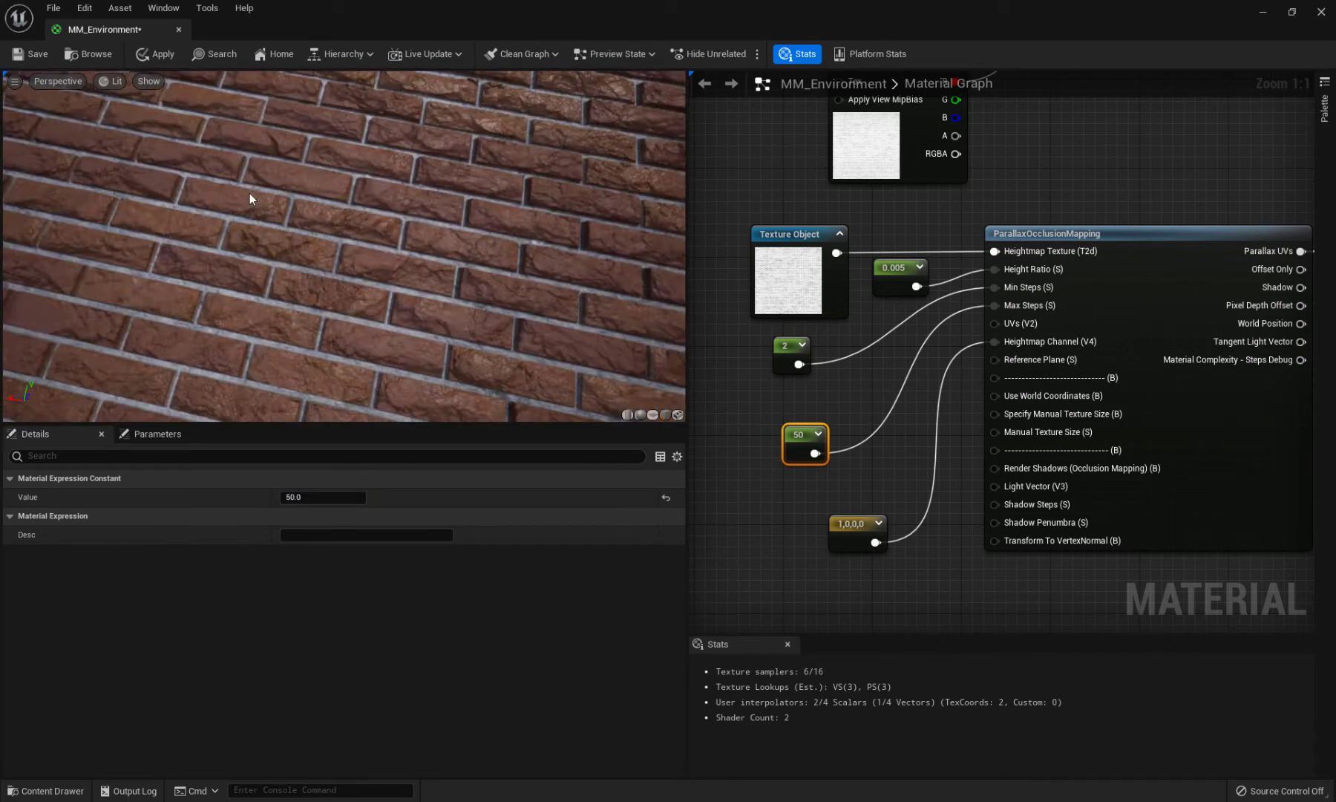
scroll(249, 194, down, 5)
drag(249, 195, 251, 186)
scroll(251, 185, up, 5)
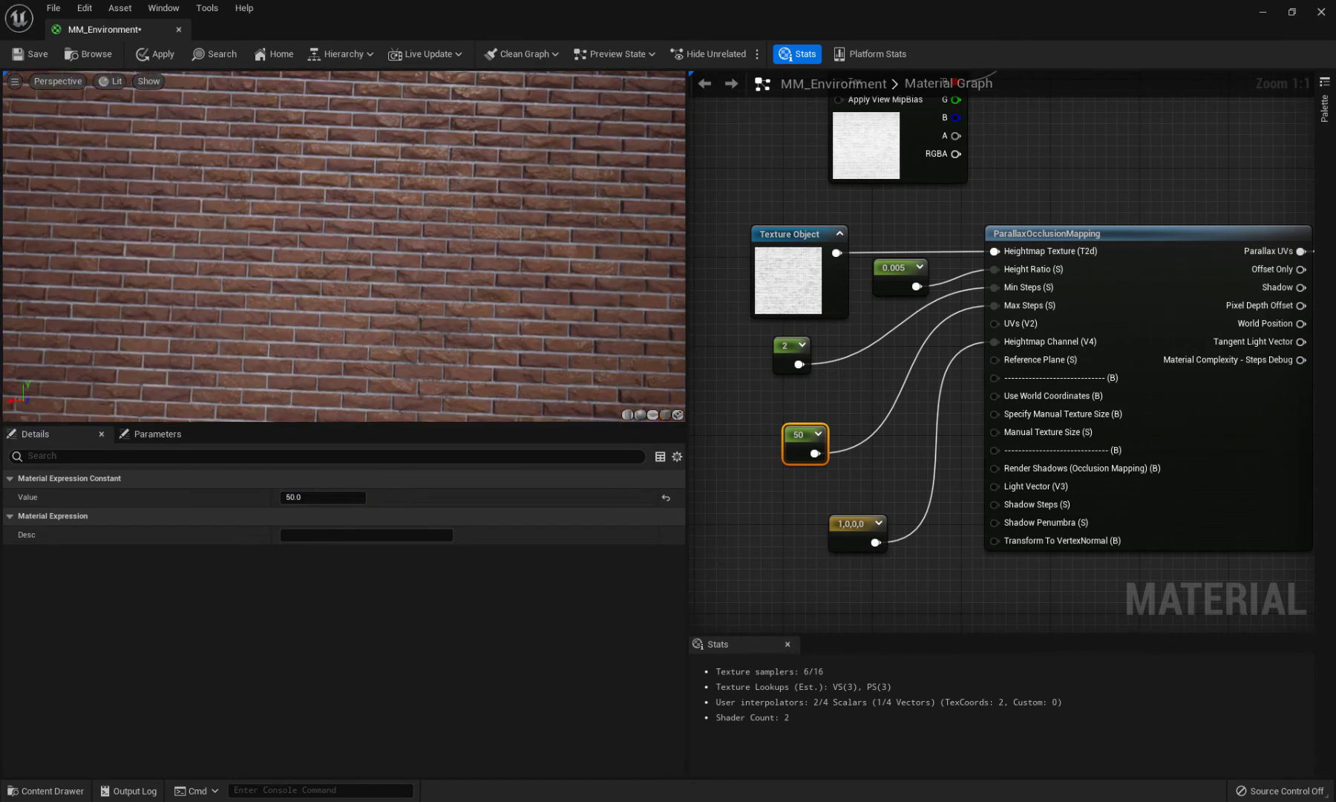
scroll(251, 186, down, 5)
drag(313, 319, 363, 305)
scroll(363, 305, up, 4)
drag(344, 246, 323, 312)
scroll(344, 246, up, 5)
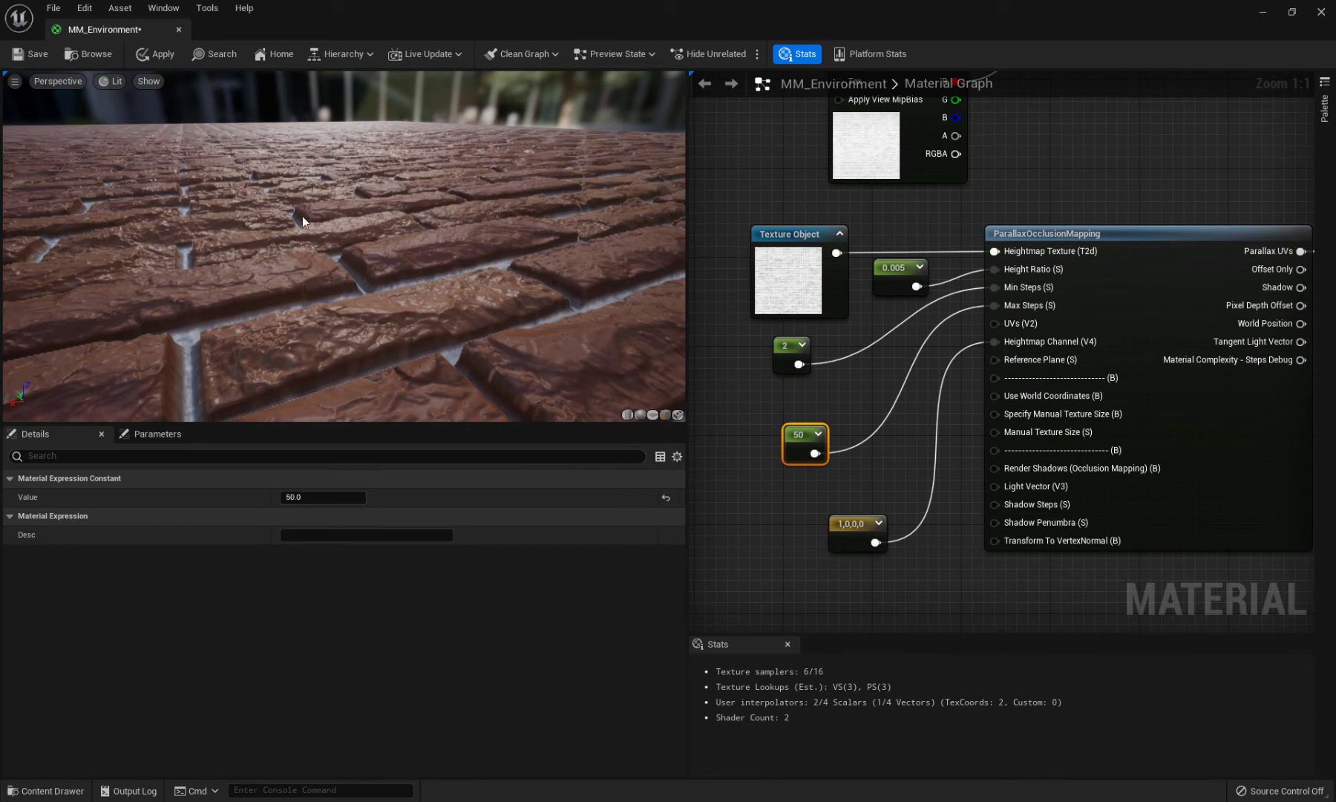
drag(301, 216, 273, 202)
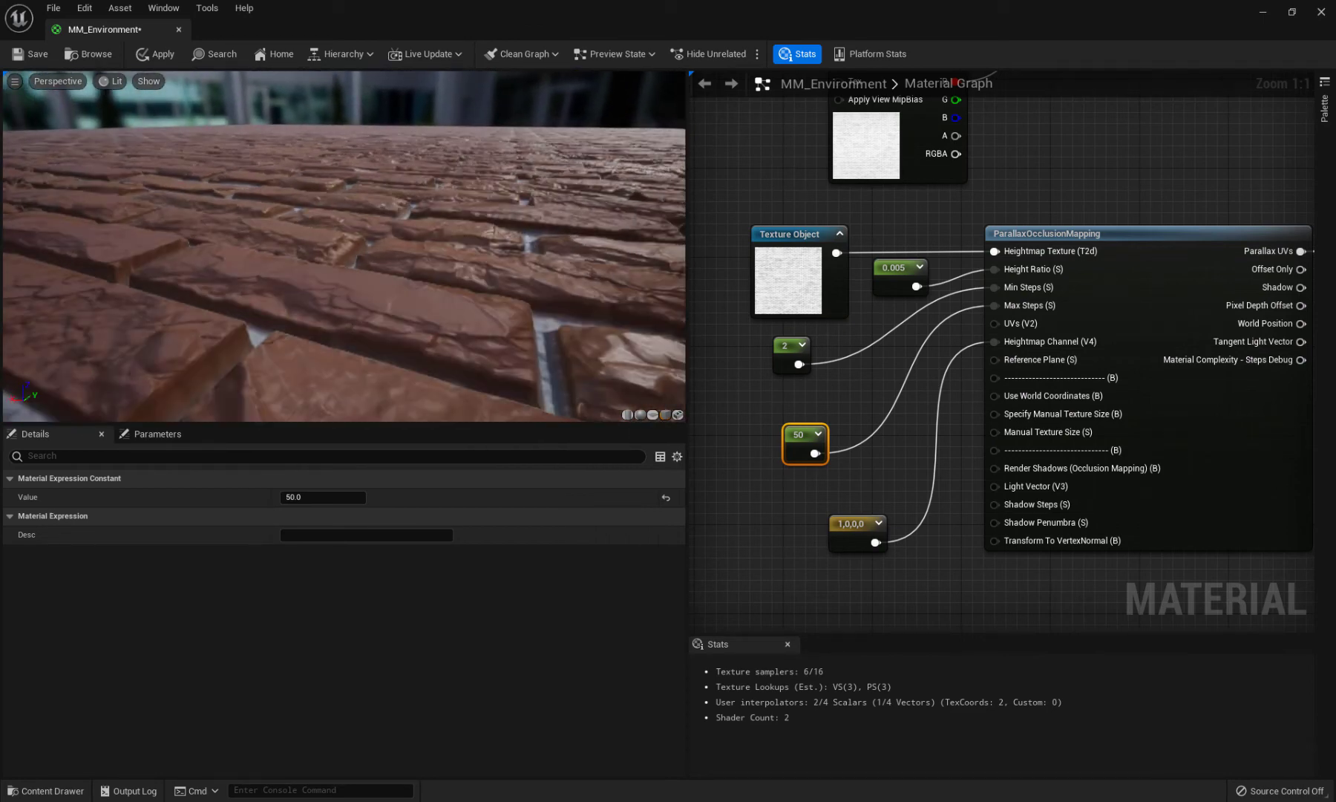
scroll(383, 206, down, 10)
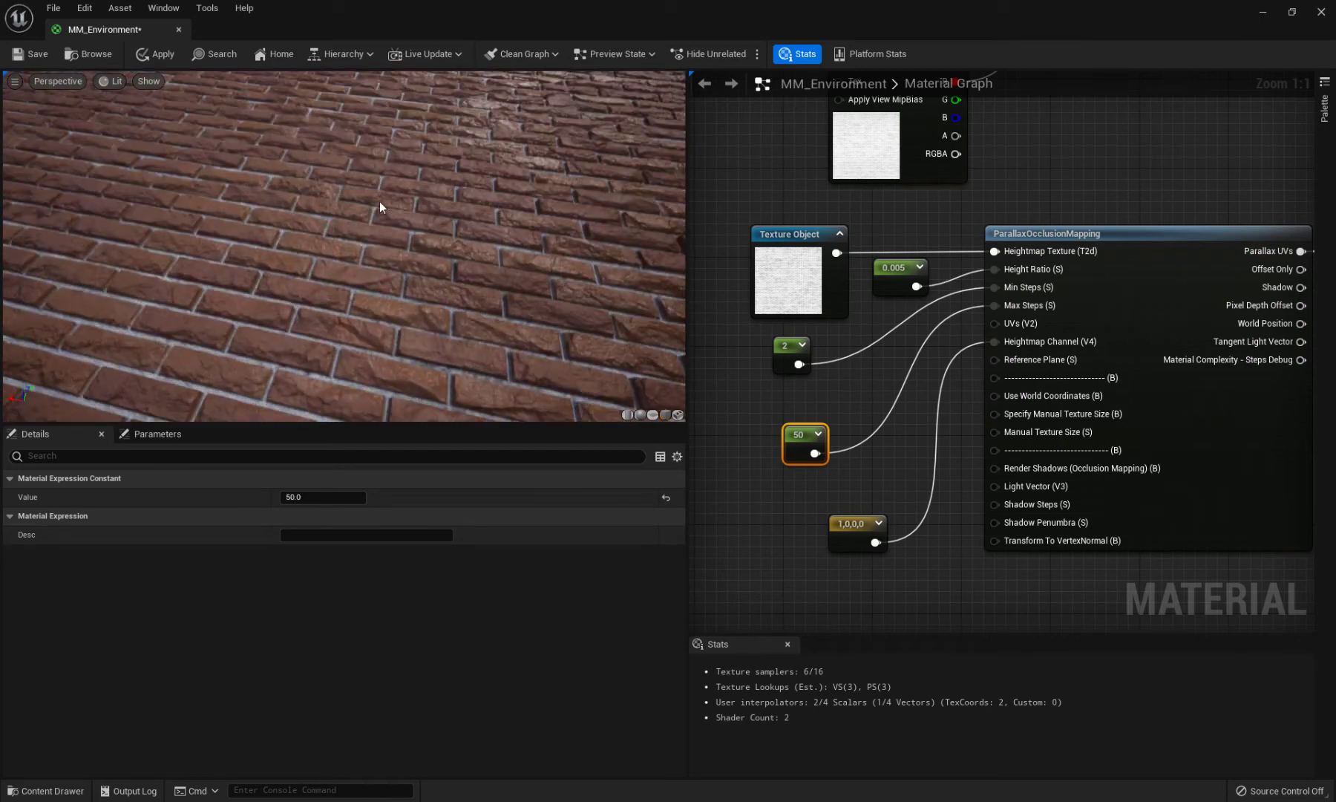
scroll(967, 180, down, 5)
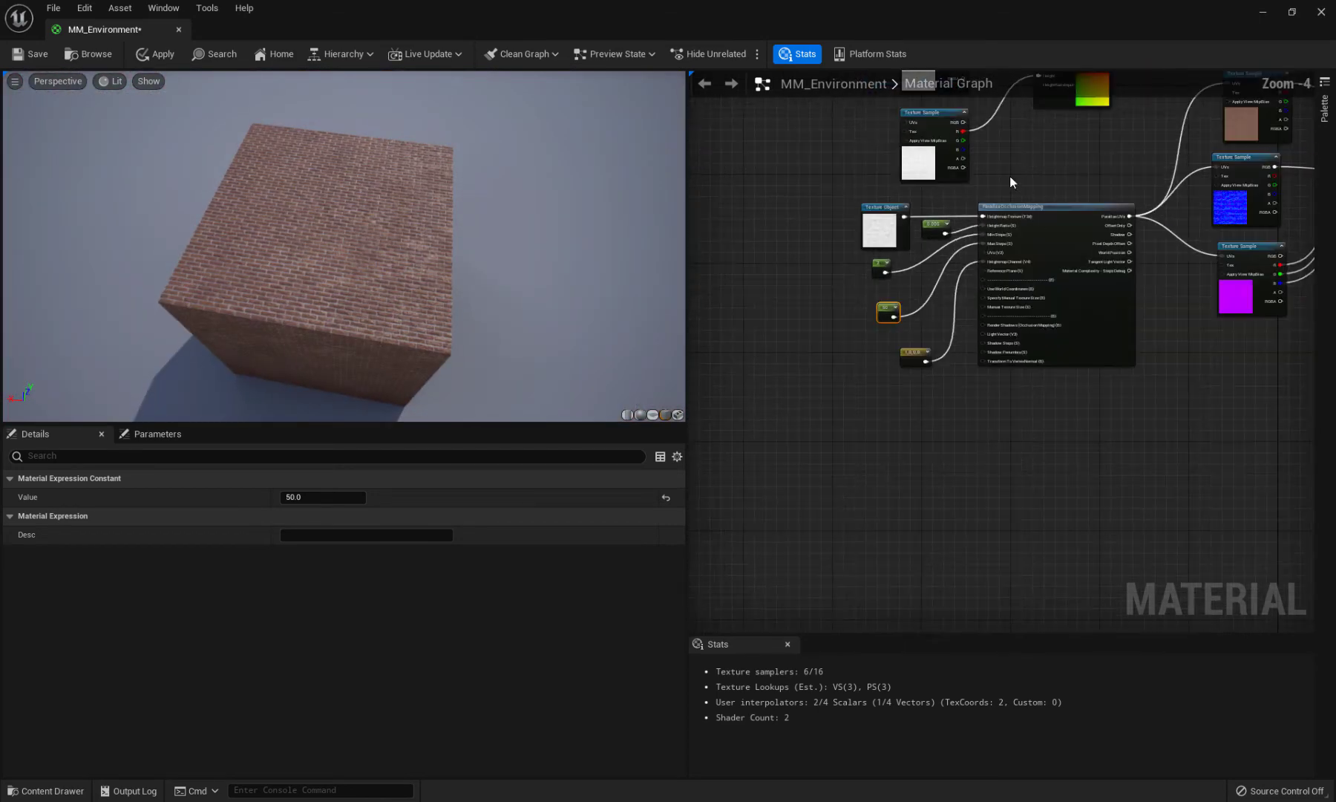
scroll(1009, 176, up, 5)
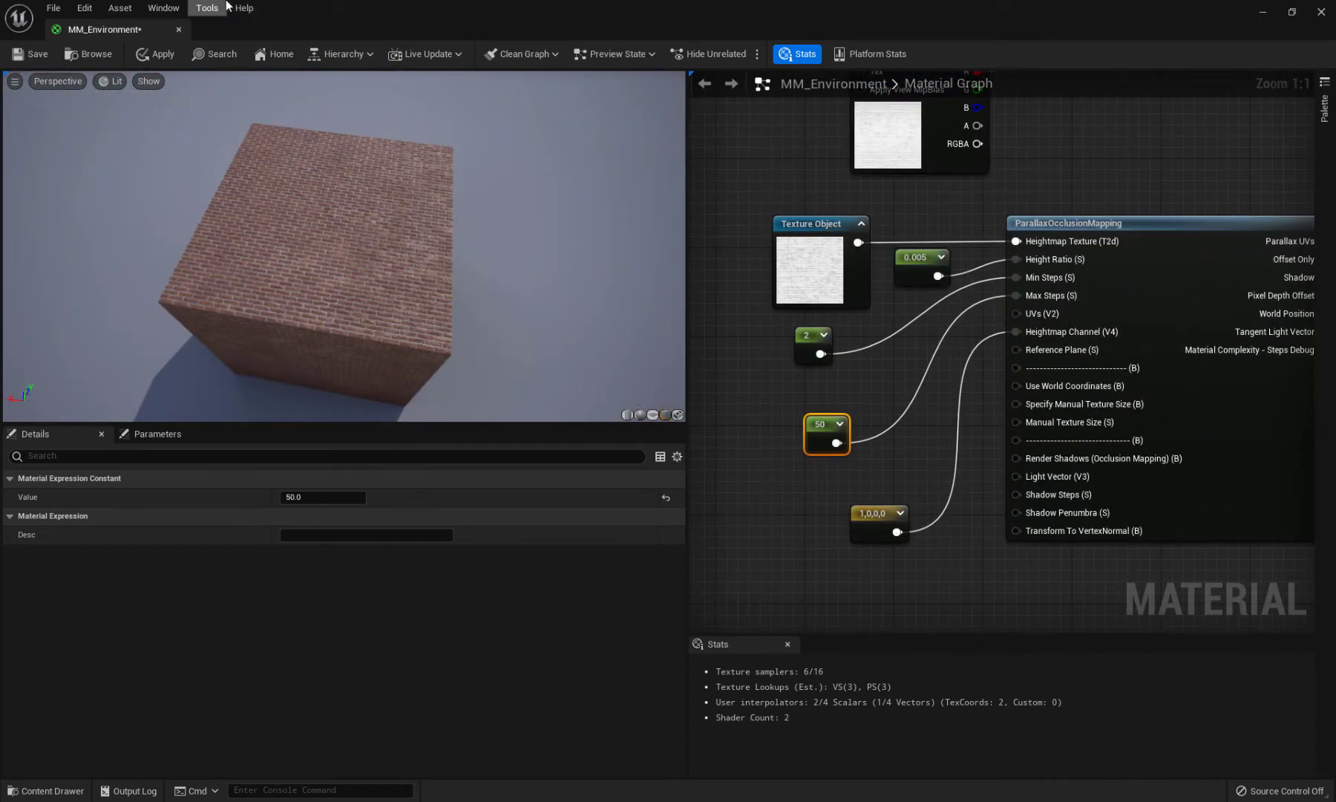
scroll(287, 196, up, 10)
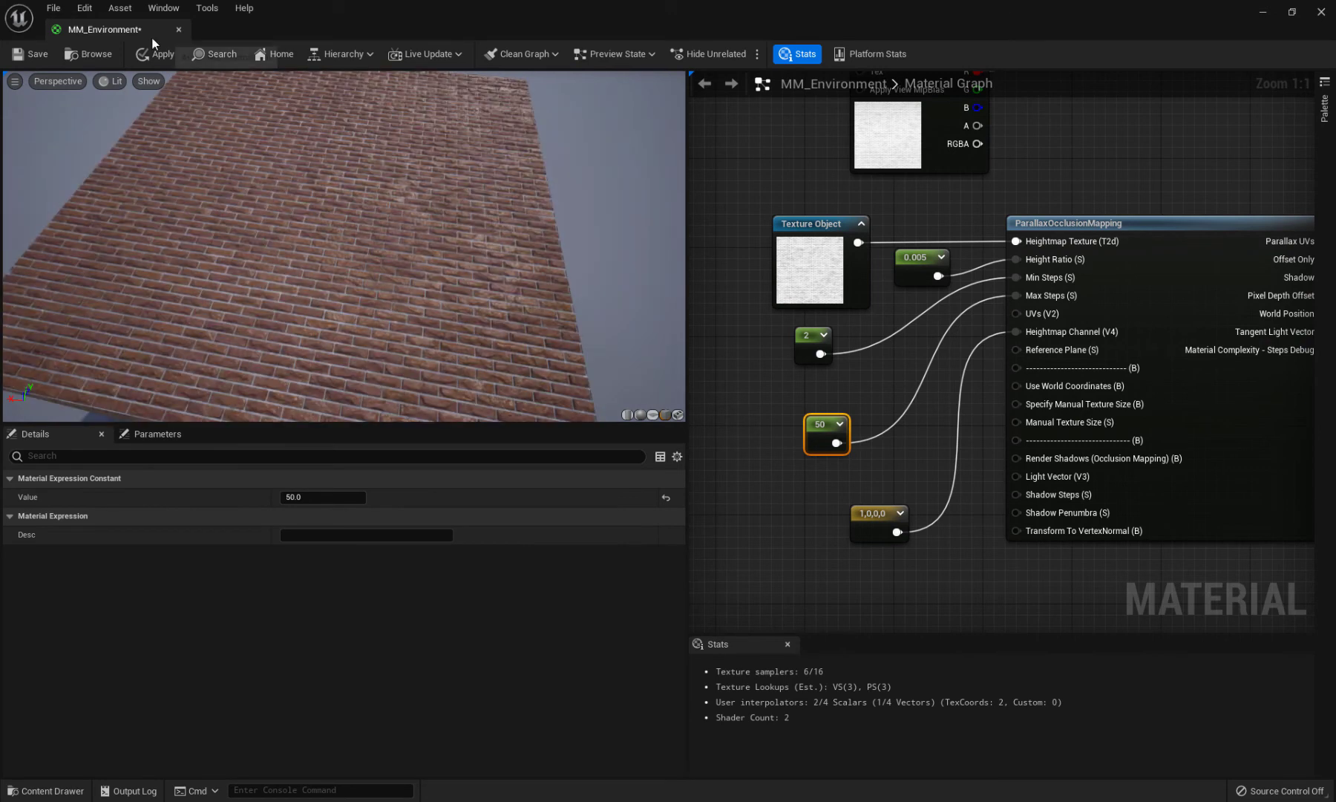
Save the MM_Environment material, close its editor and return to the level
click(30, 54)
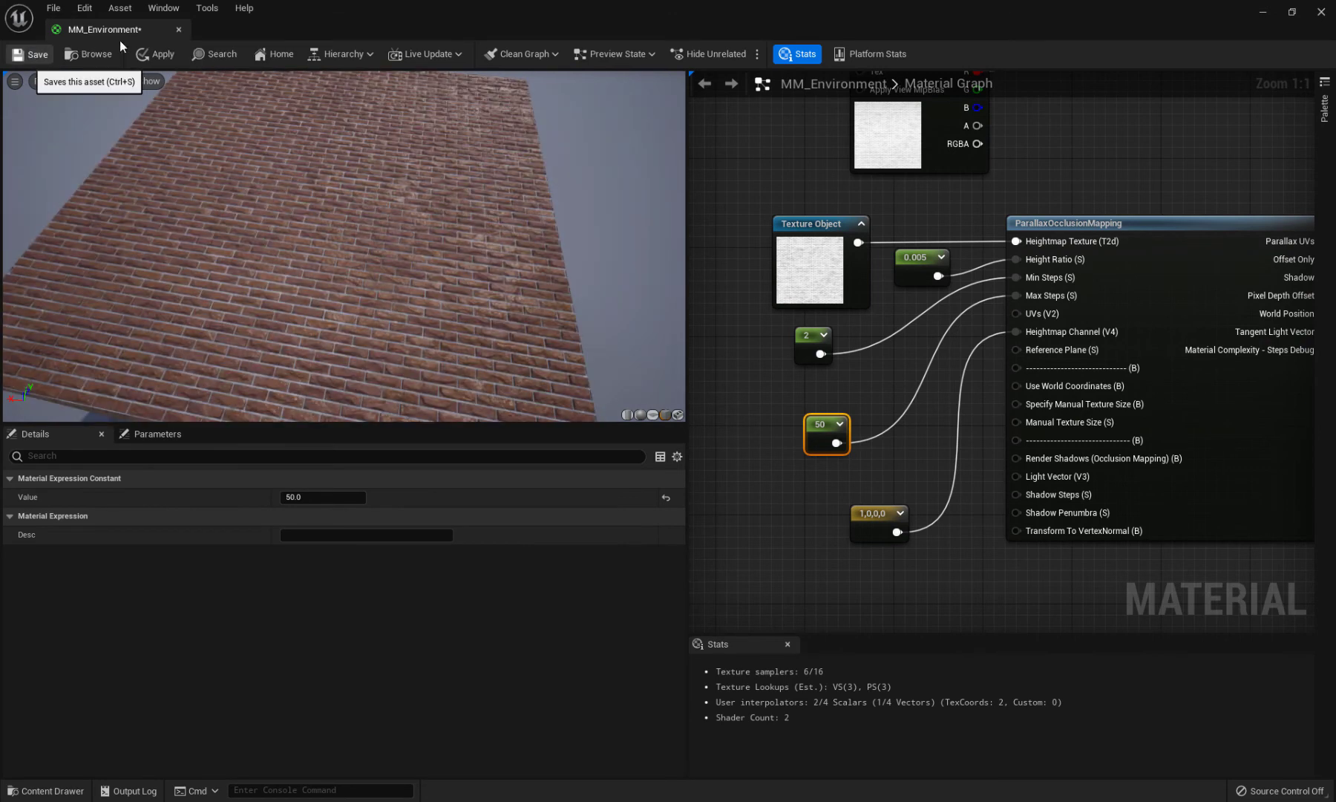
click(179, 29)
mouse_move(543, 433)
alt+mouse_down()
mouse_move(534, 462)
mouse_move(536, 438)
alt+mouse_up()
alt+right_drag(543, 434, 567, 435)
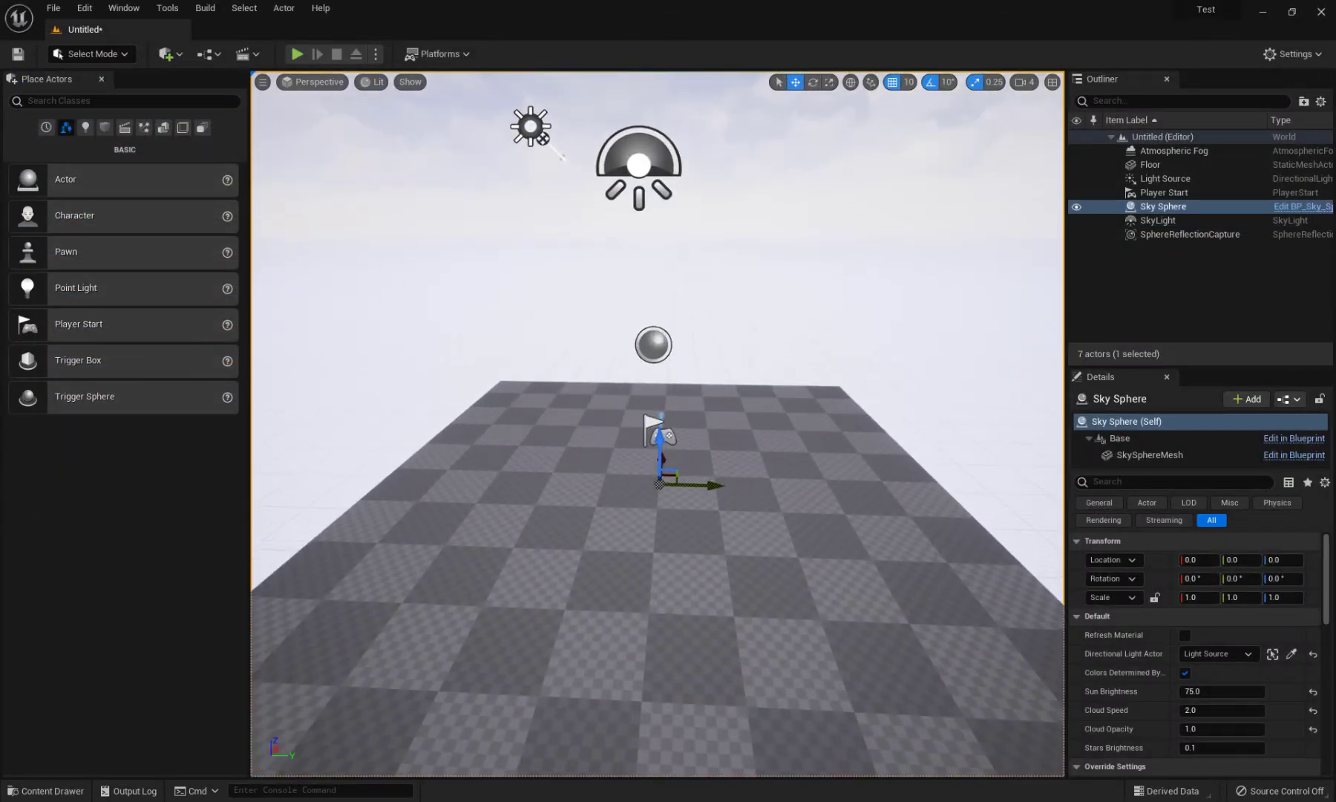
Bring the SM_wall_a FBX file into the Content/Textures folder to open its import options
click(421, 534)
key(ctrl+space)
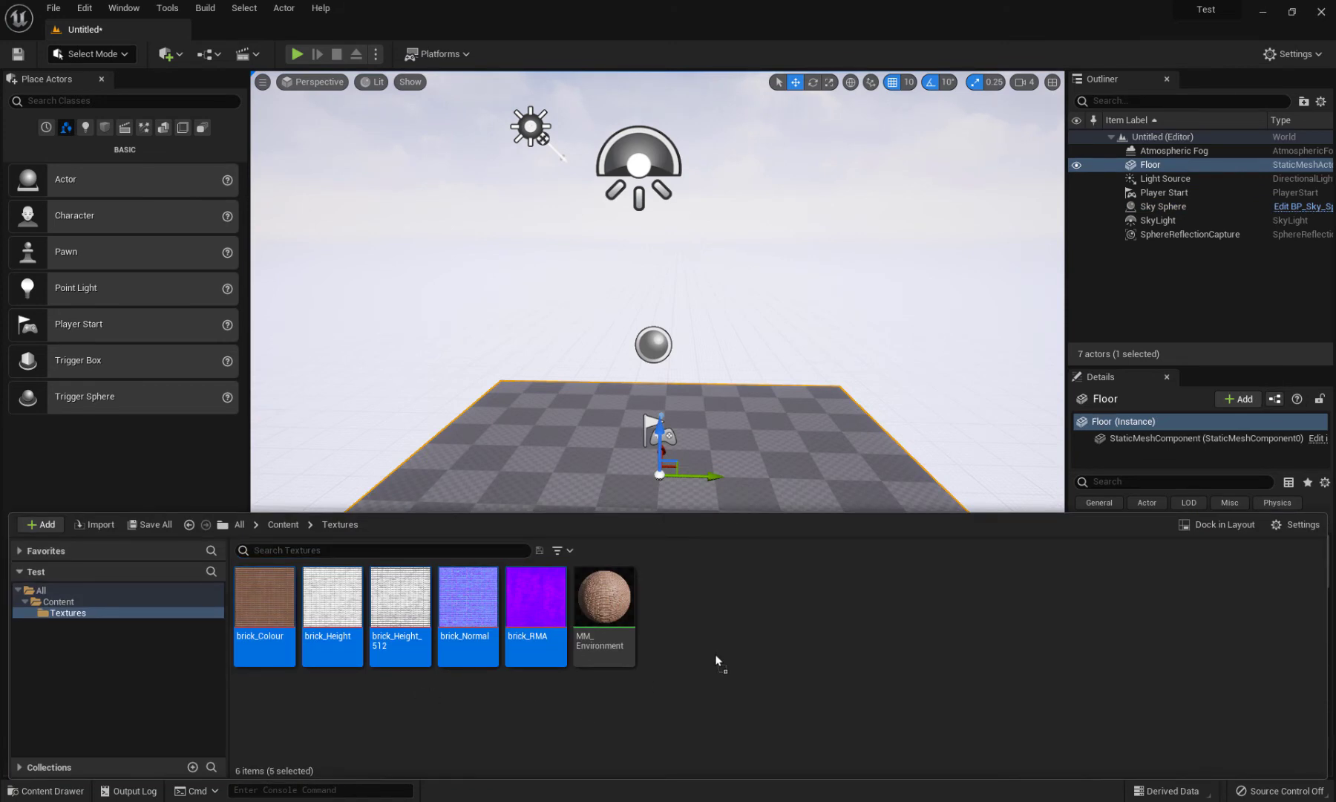
drag(717, 659, 717, 661)
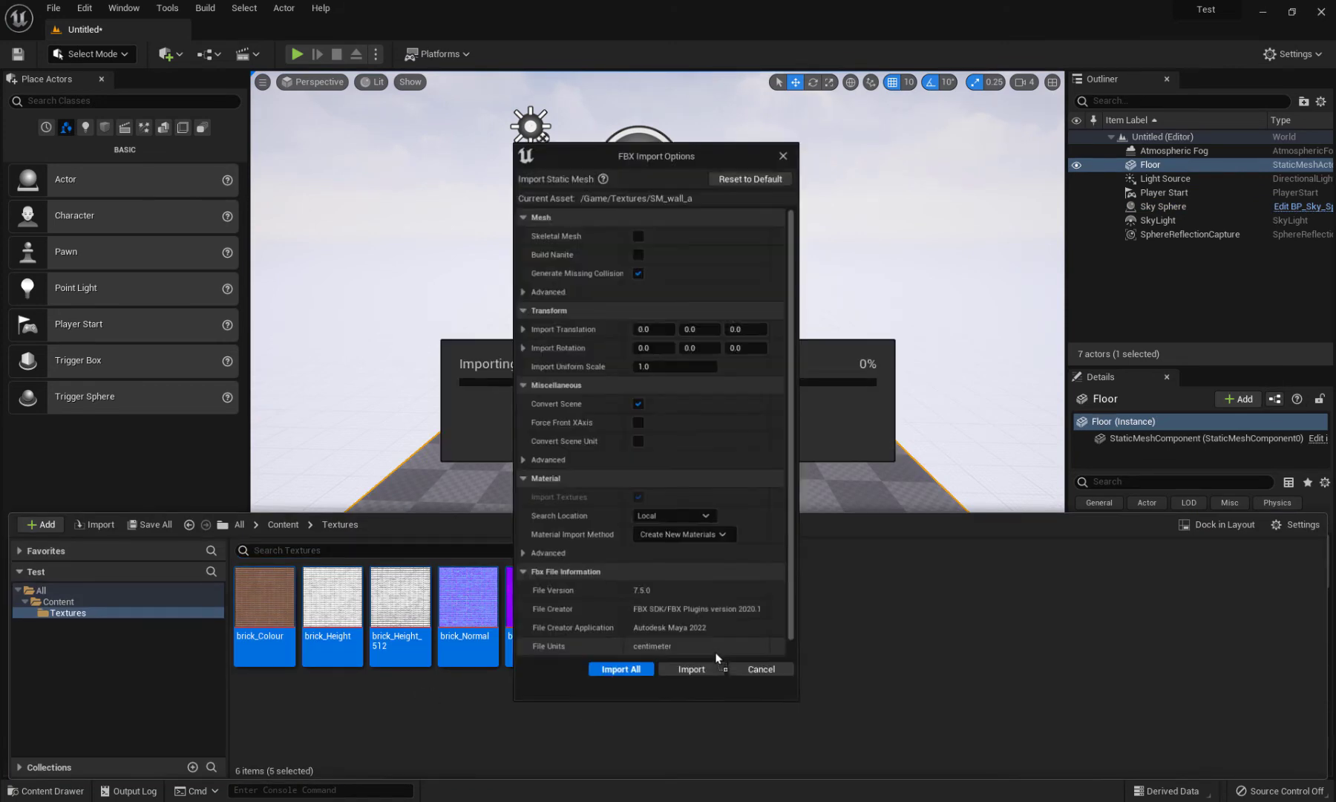
Enable Build Nanite and Combine Meshes for SM_wall_a, and set its Normal Import Method to Import Normals and Tangents
click(638, 253)
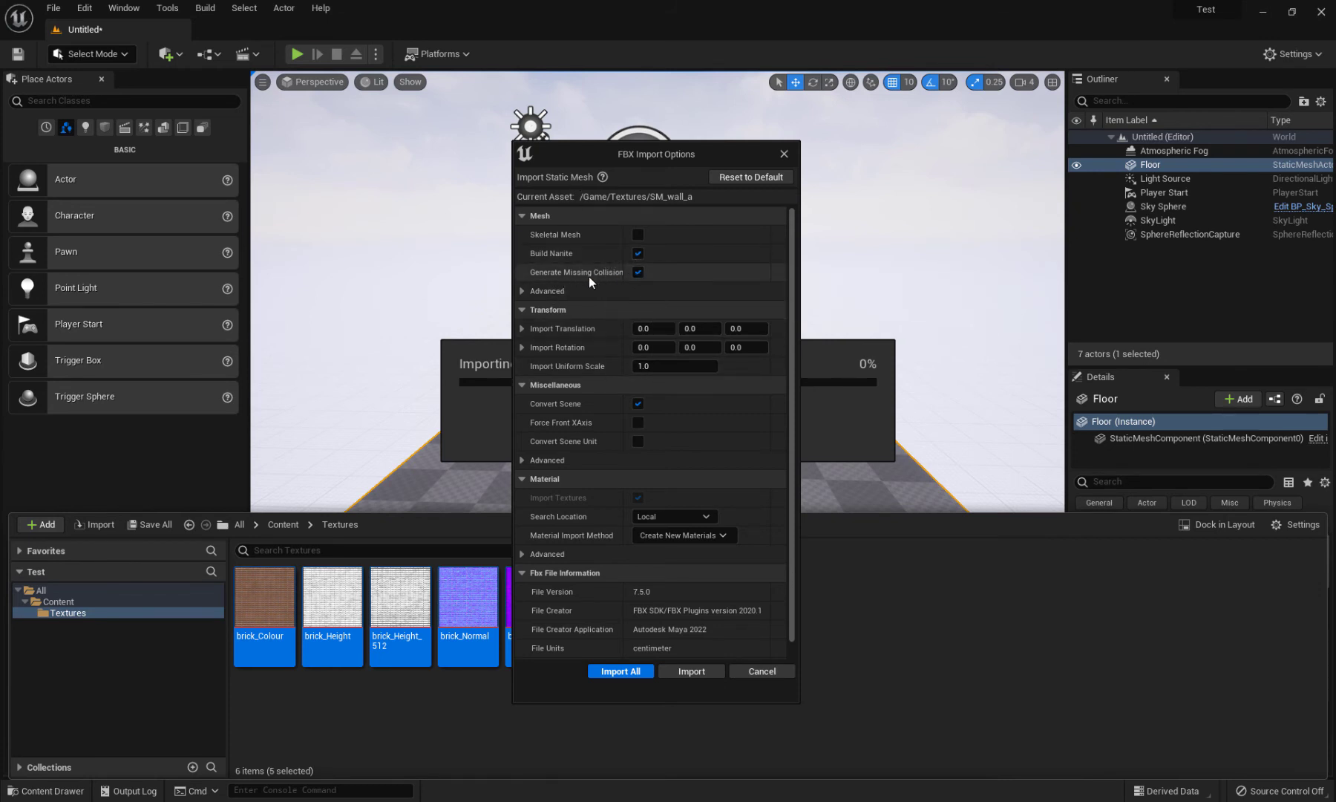
click(529, 291)
scroll(641, 312, down, 1)
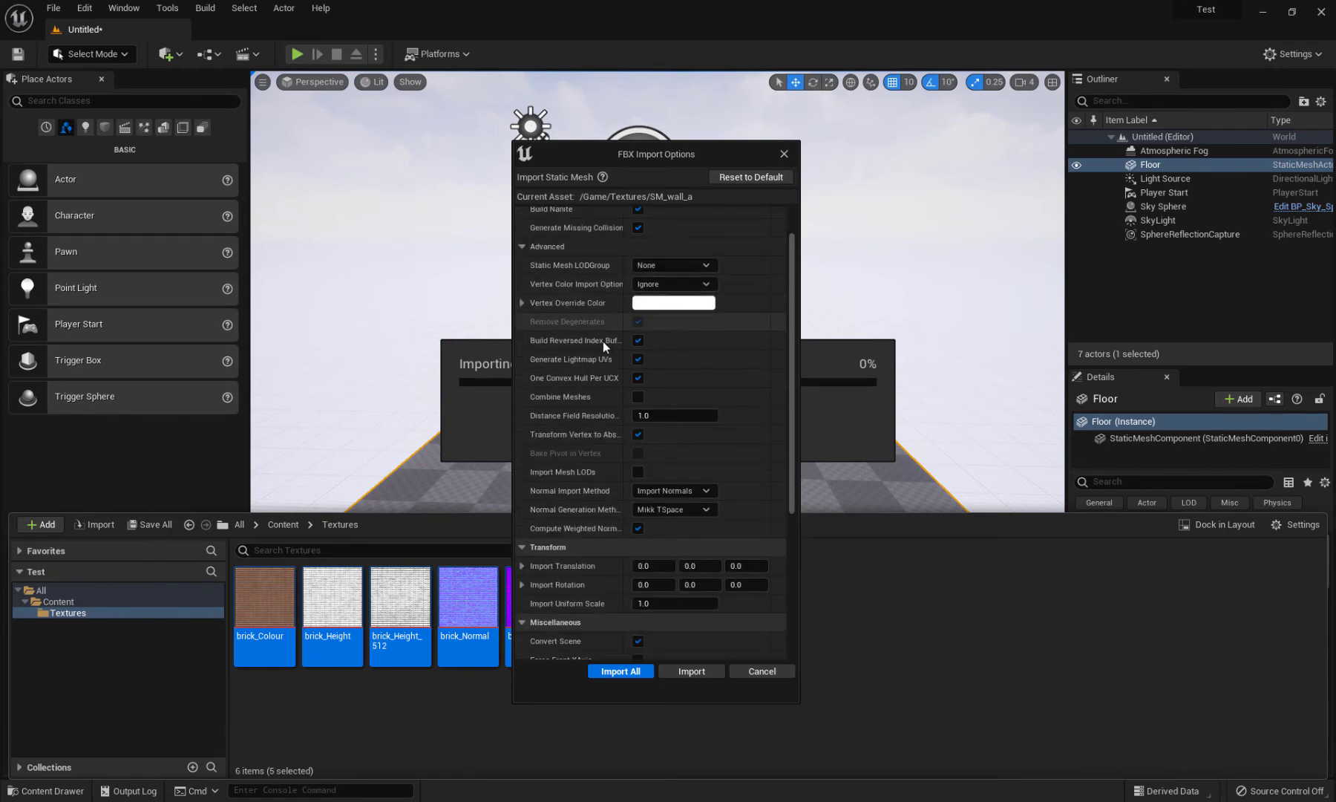
scroll(704, 386, down, 2)
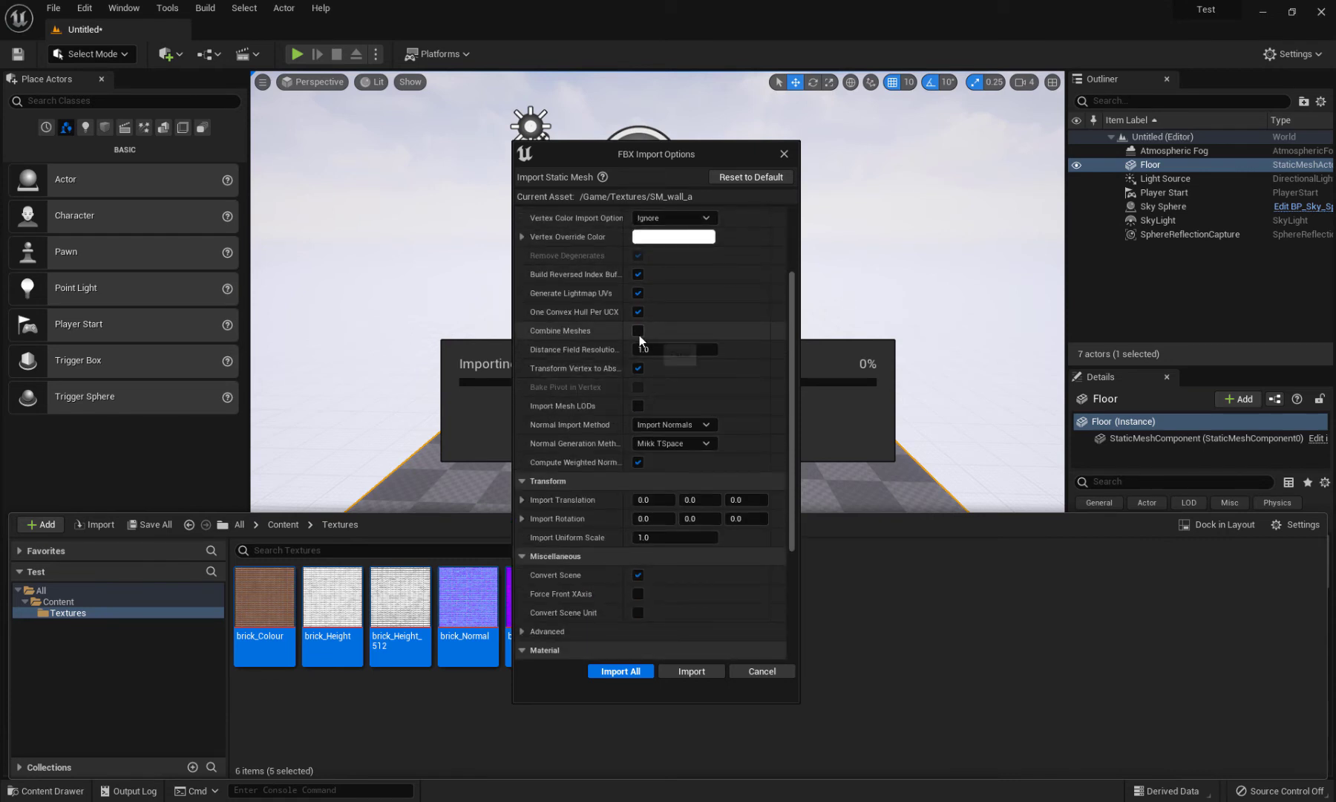
click(638, 330)
scroll(639, 335, down, 2)
click(705, 357)
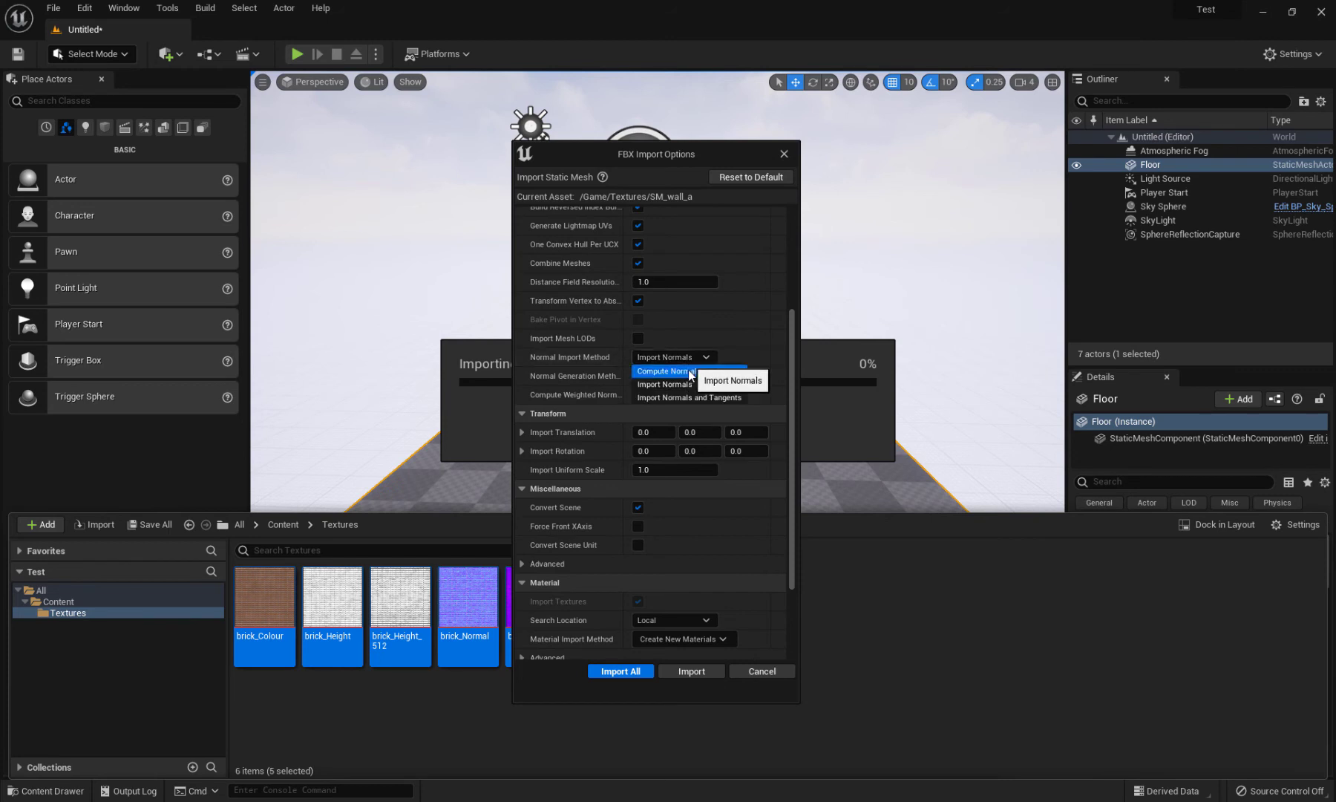
click(687, 397)
scroll(697, 363, down, 1)
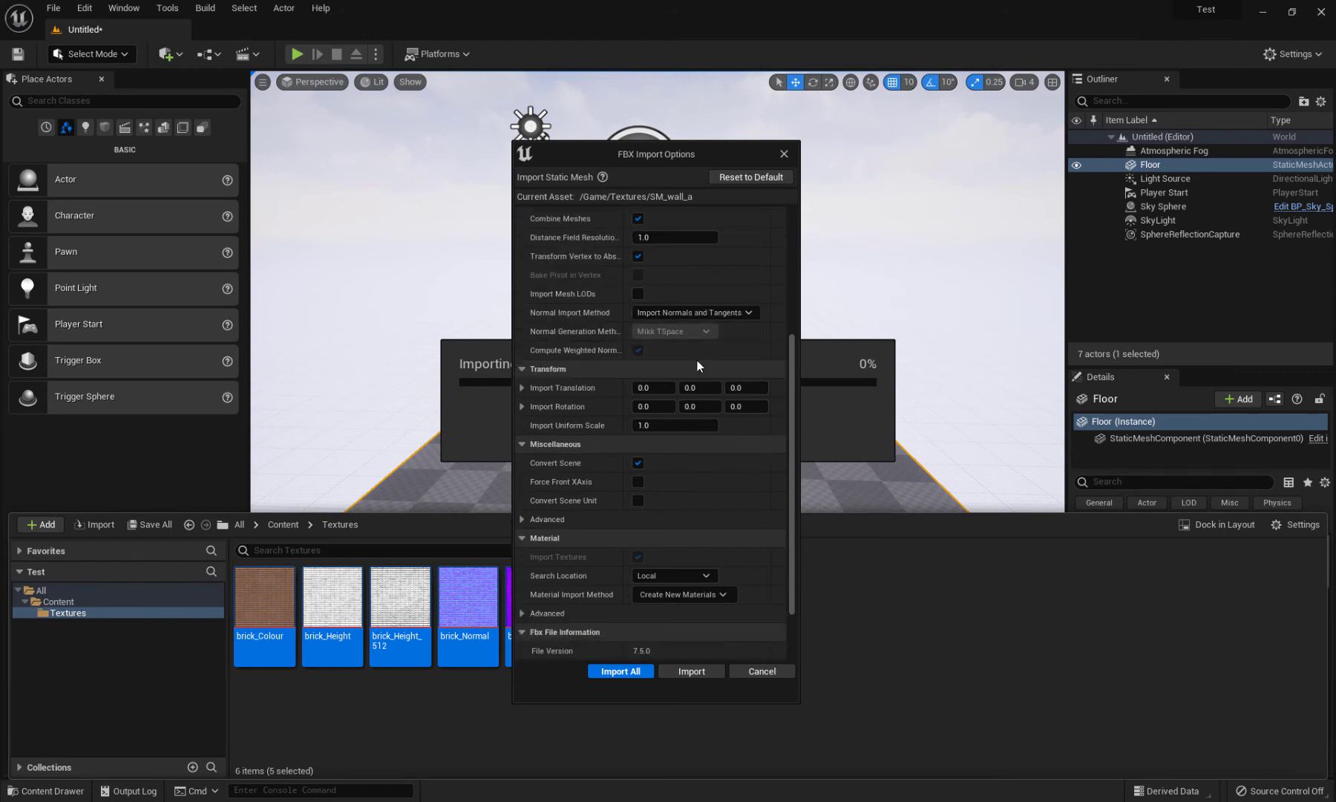
scroll(698, 351, down, 2)
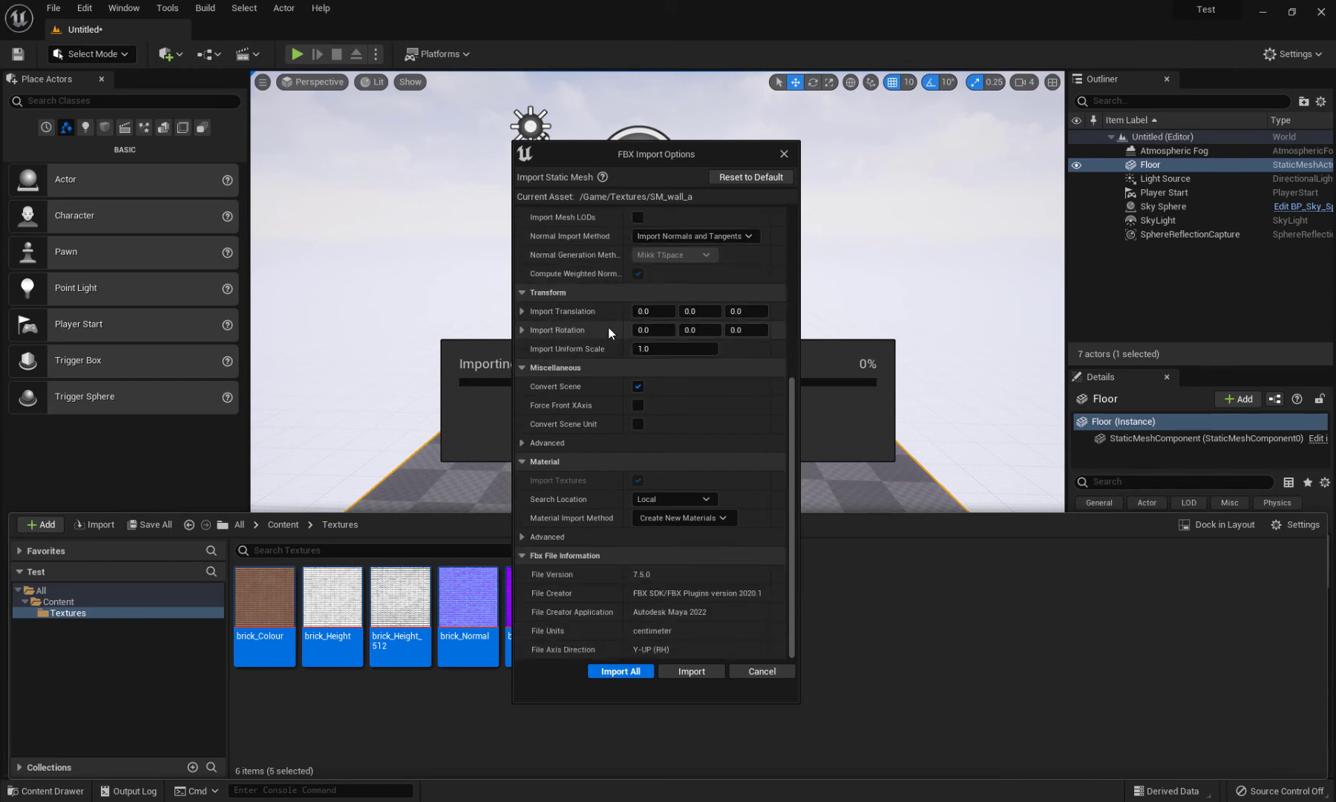
Set the material Search Location to Do Not Search and Material Import Method to Do Not Create Material, and disable Import Textures
click(669, 503)
click(664, 566)
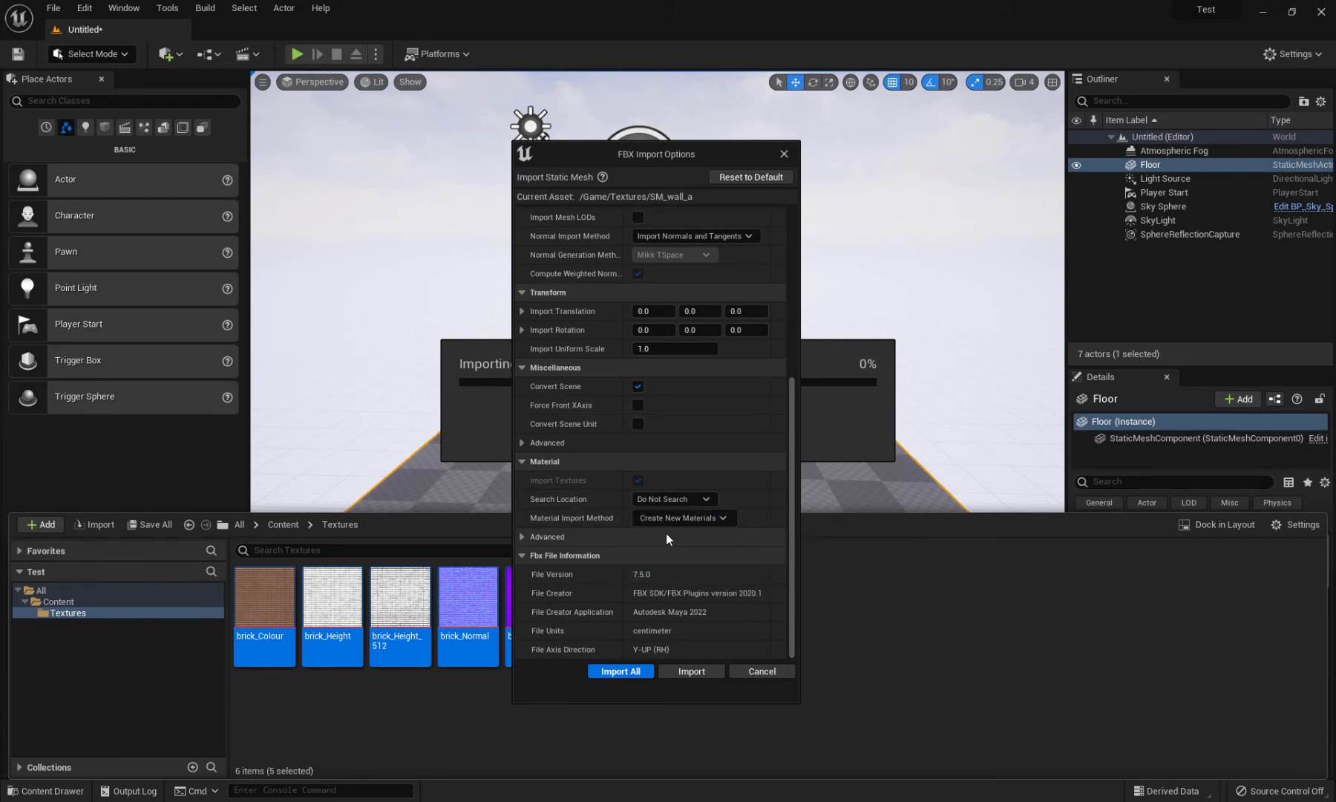
click(666, 520)
click(685, 568)
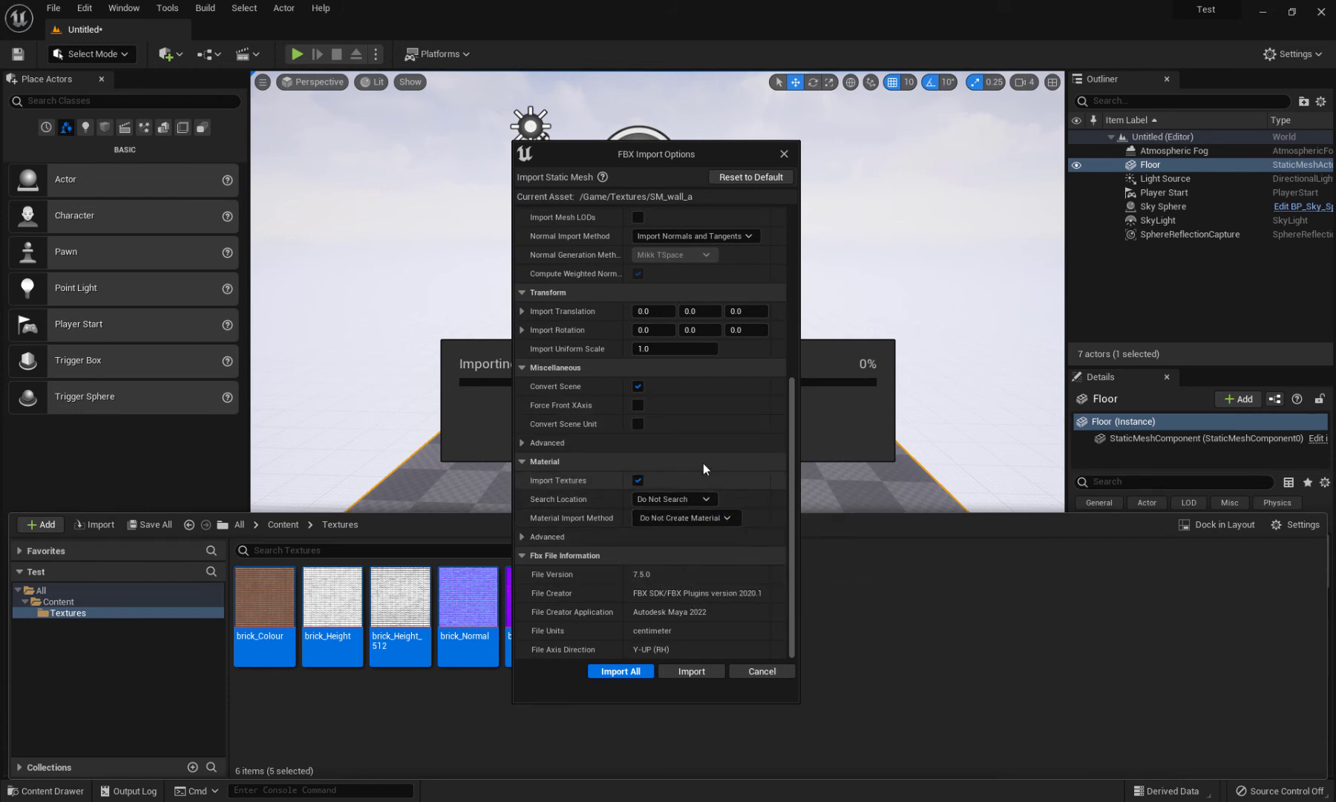
click(638, 480)
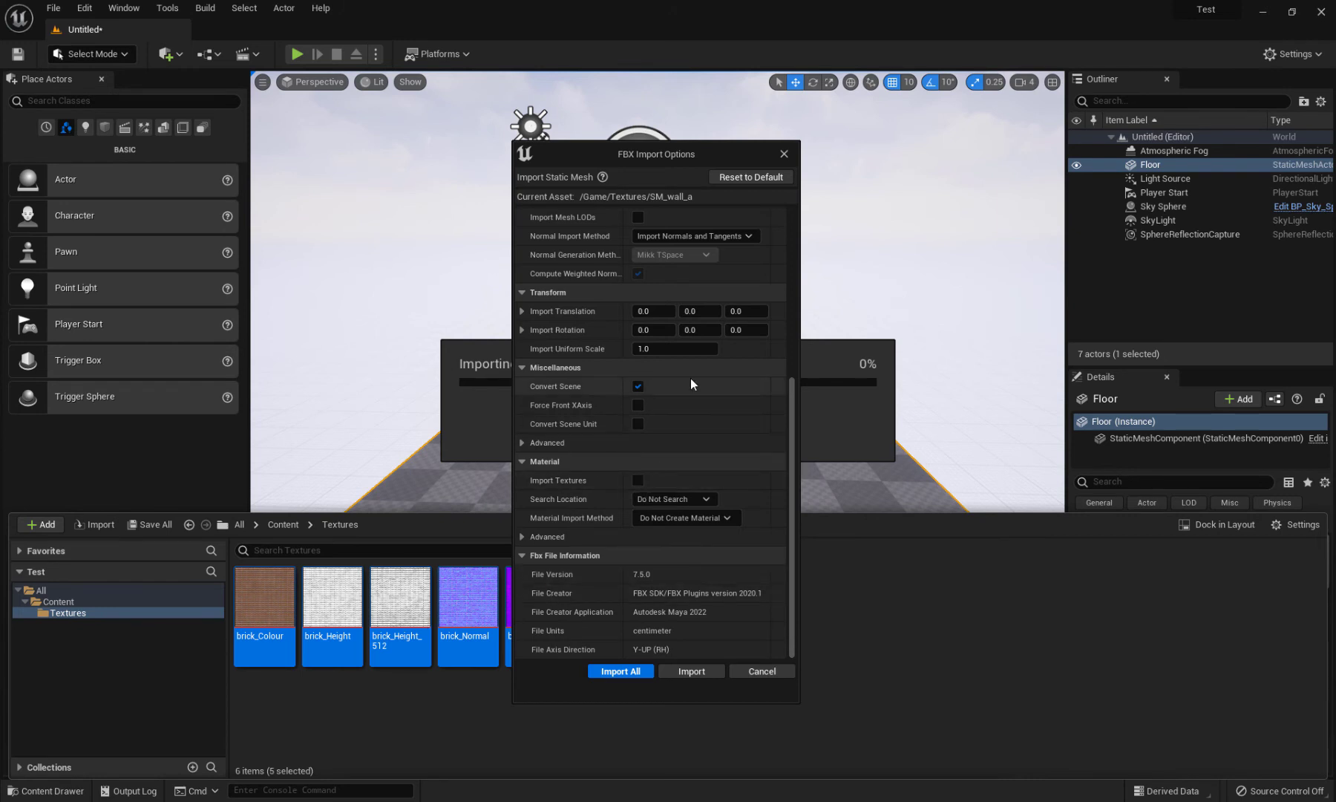
Review the advanced Miscellaneous and Material import options, and import the SM_wall_a mesh with the configured settings
click(523, 443)
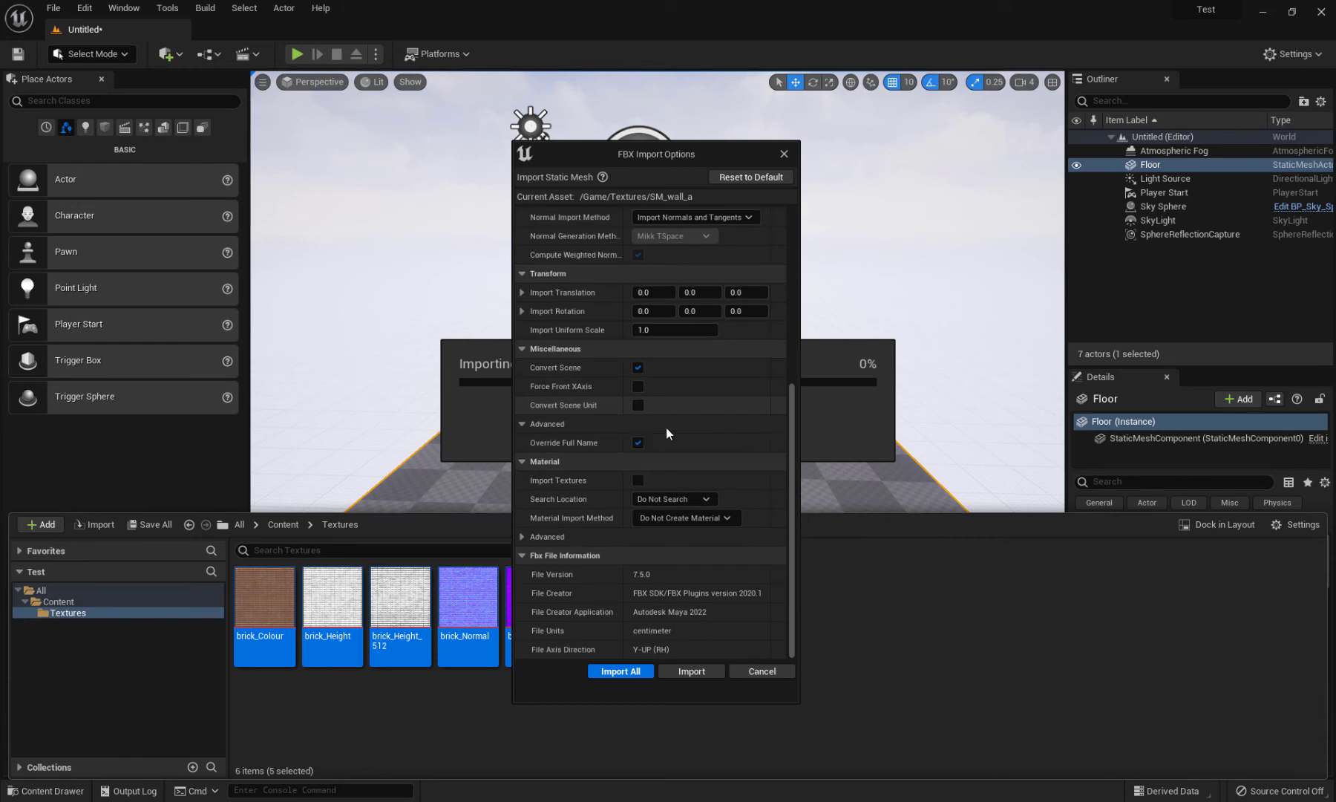
click(526, 539)
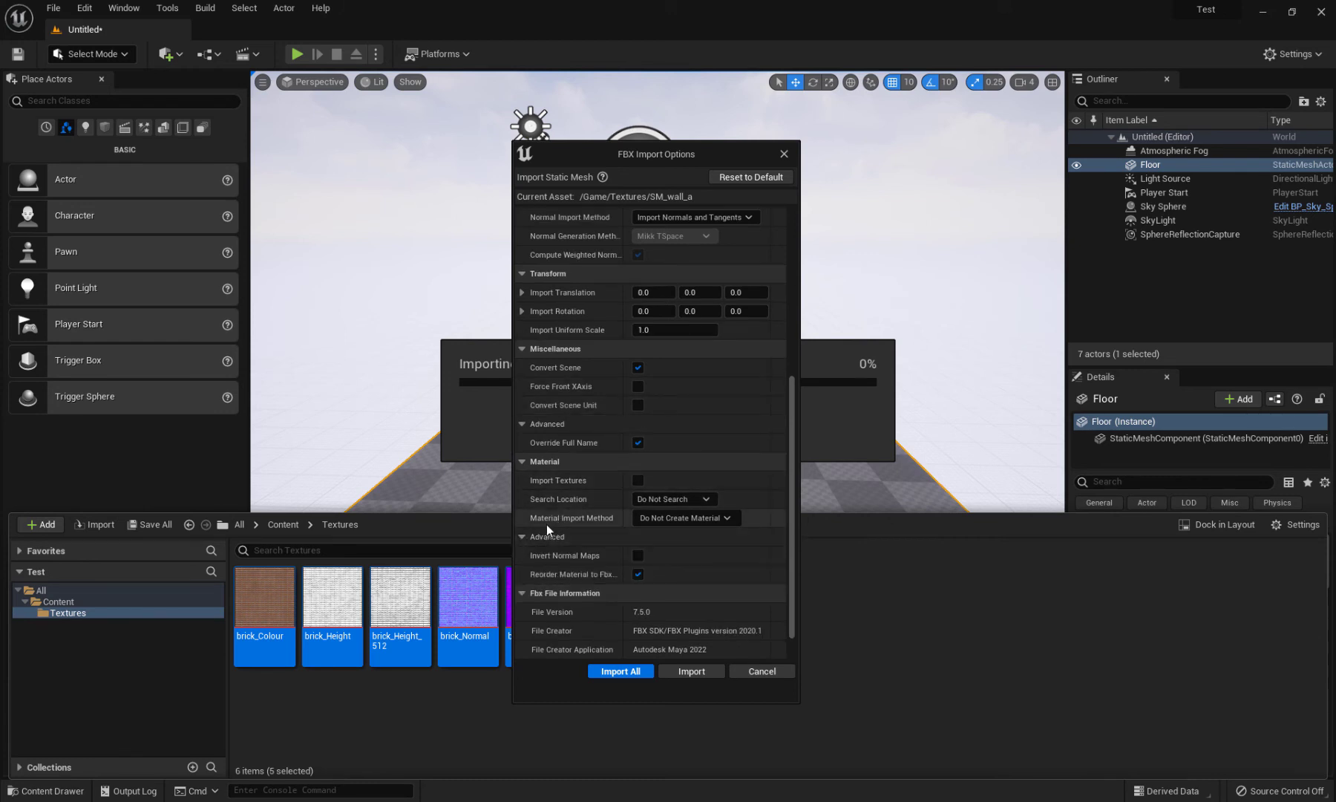
scroll(625, 528, down, 1)
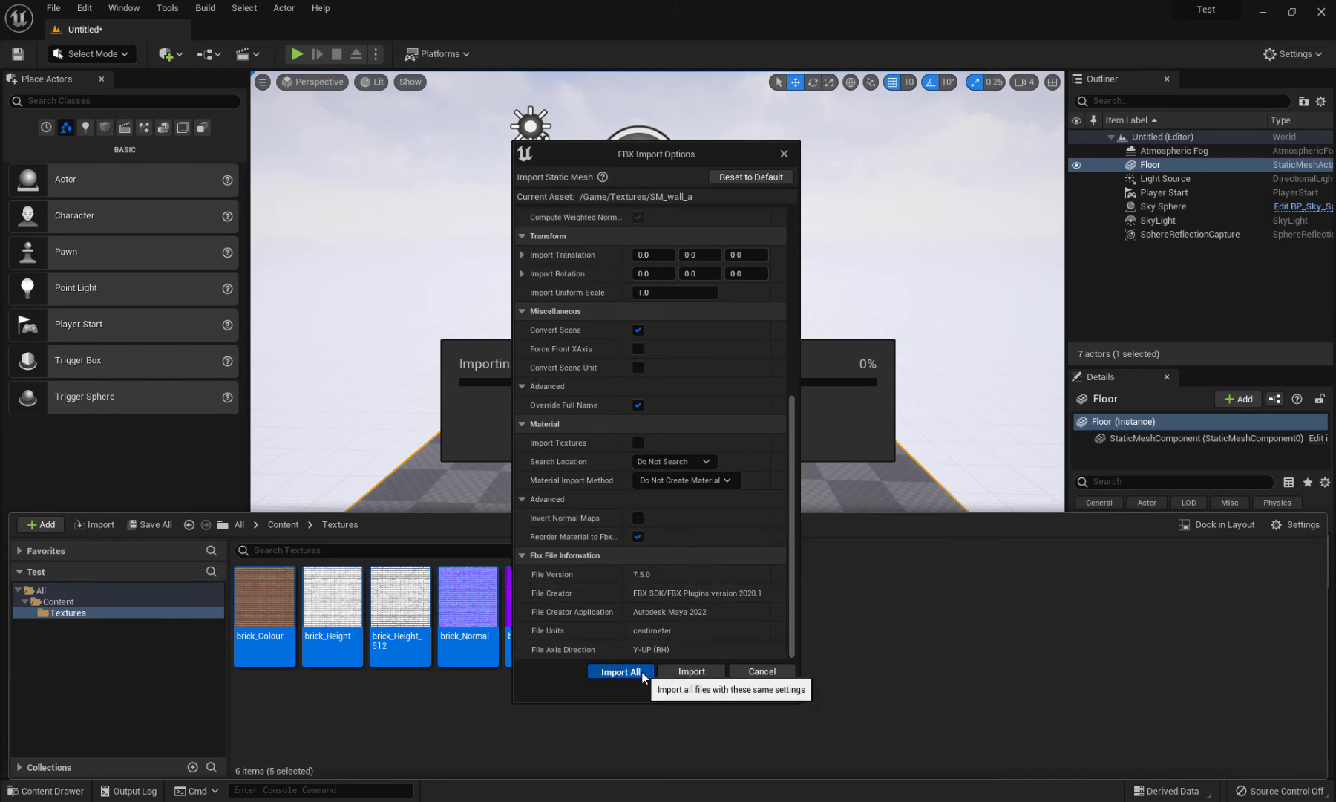
click(620, 671)
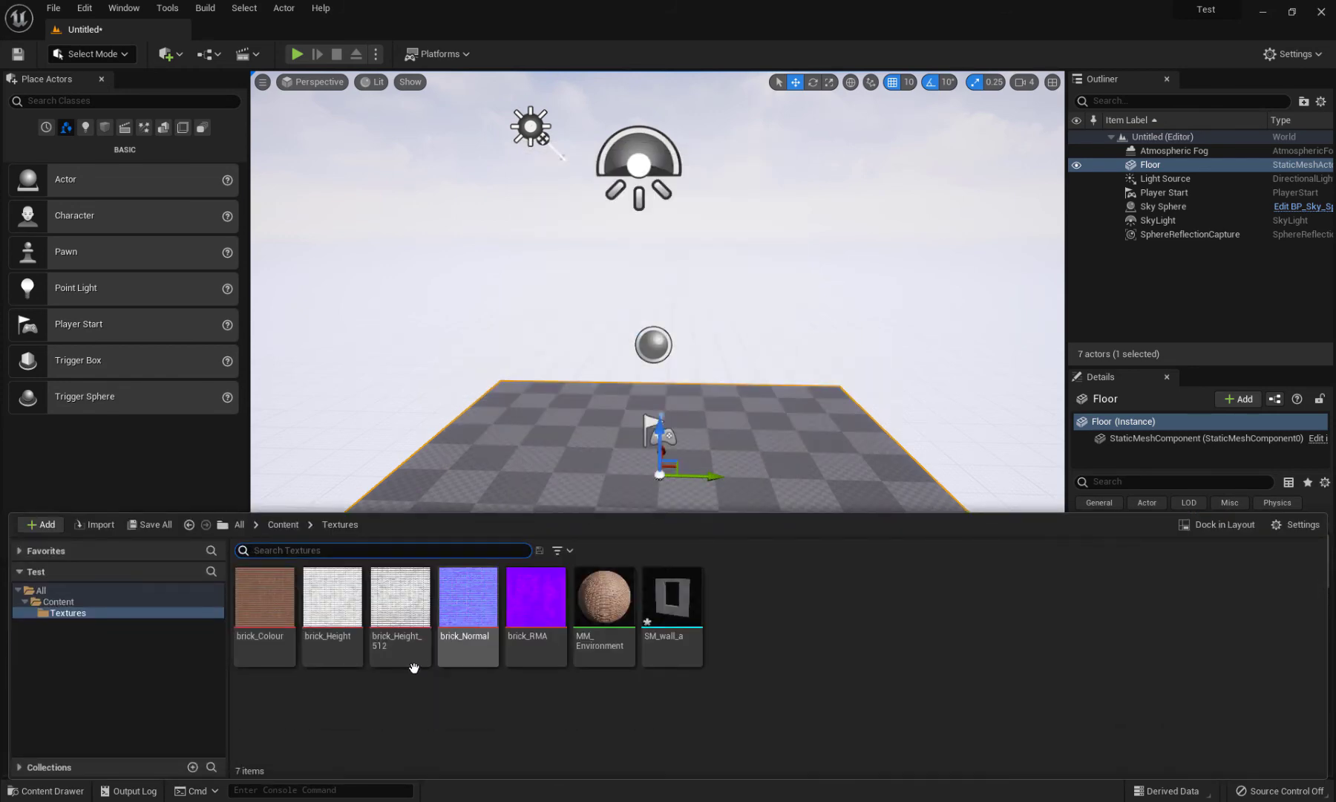
Open the SM_wall_a mesh asset and assign MM_Environment to its Element 0 material slot
click(674, 604)
double_click(674, 604)
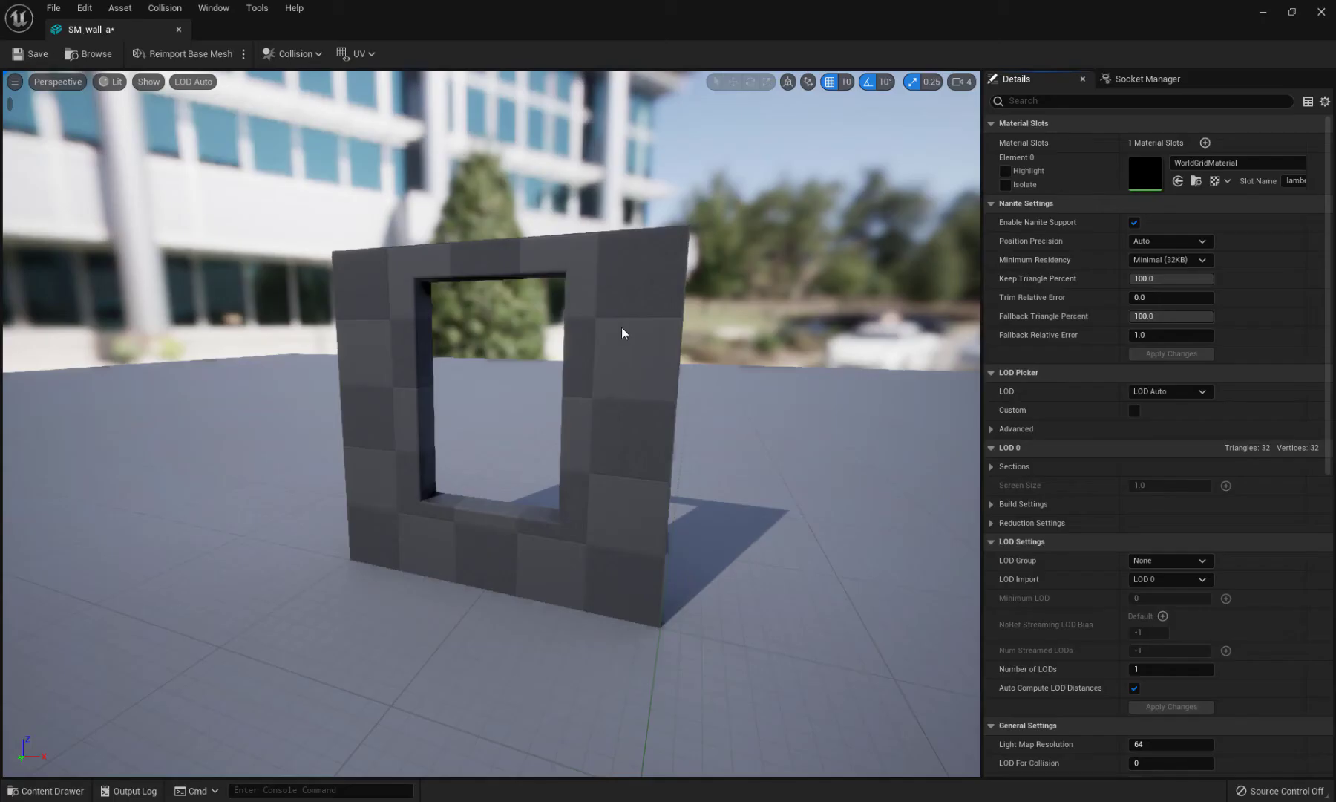
click(1219, 163)
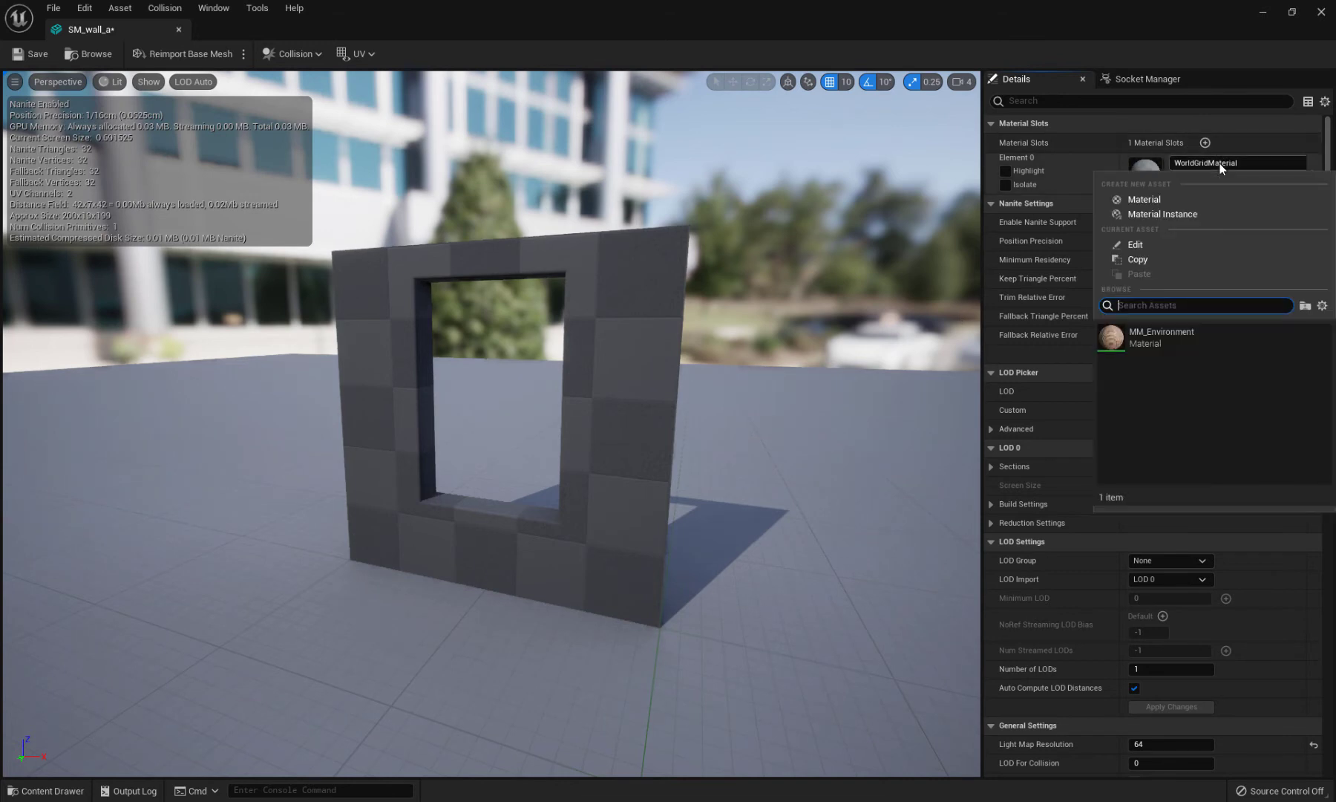
click(1143, 335)
Inspect the brick material on the wall's faces and window reveals up close, and close the mesh asset
drag(747, 382, 492, 438)
scroll(492, 438, up, 5)
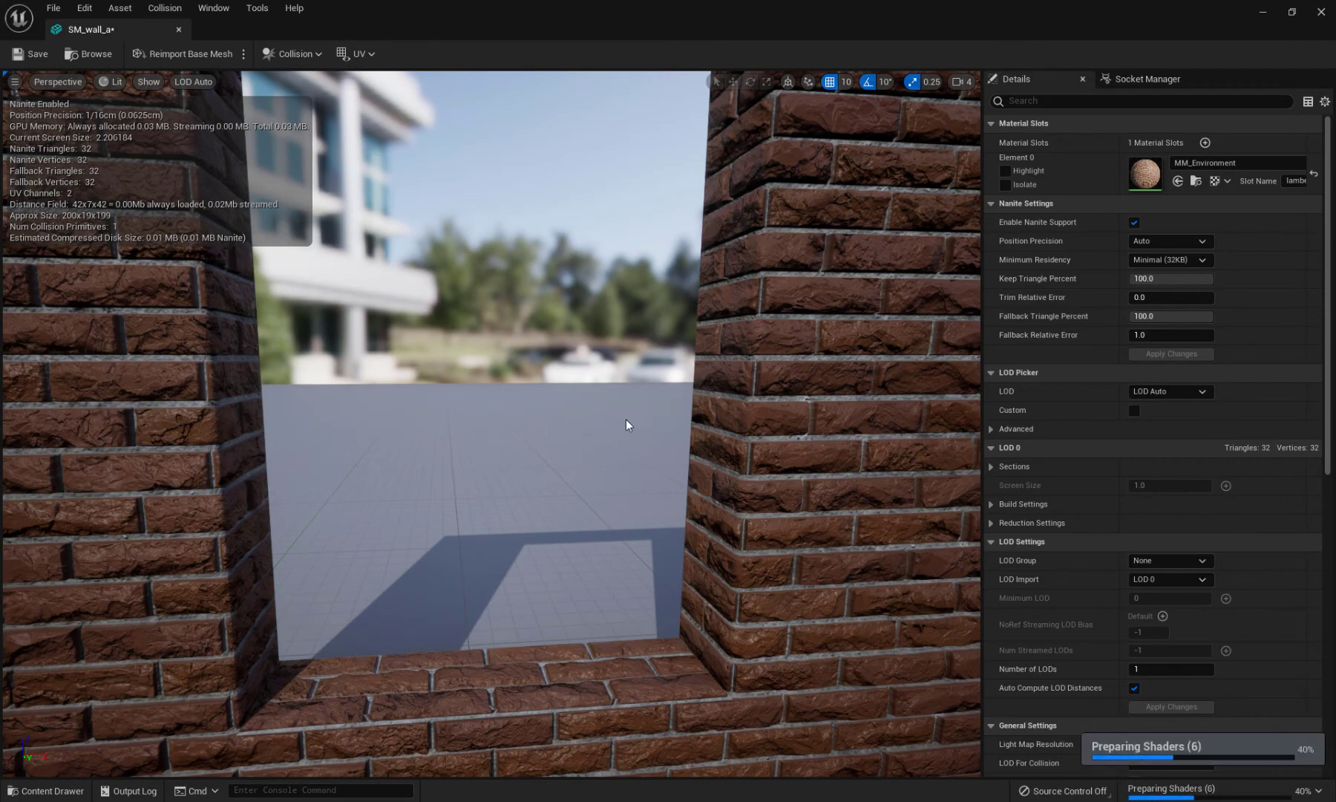
scroll(625, 419, down, 5)
scroll(625, 419, up, 5)
scroll(625, 419, down, 3)
drag(624, 418, 646, 472)
scroll(549, 487, down, 3)
drag(549, 488, 609, 483)
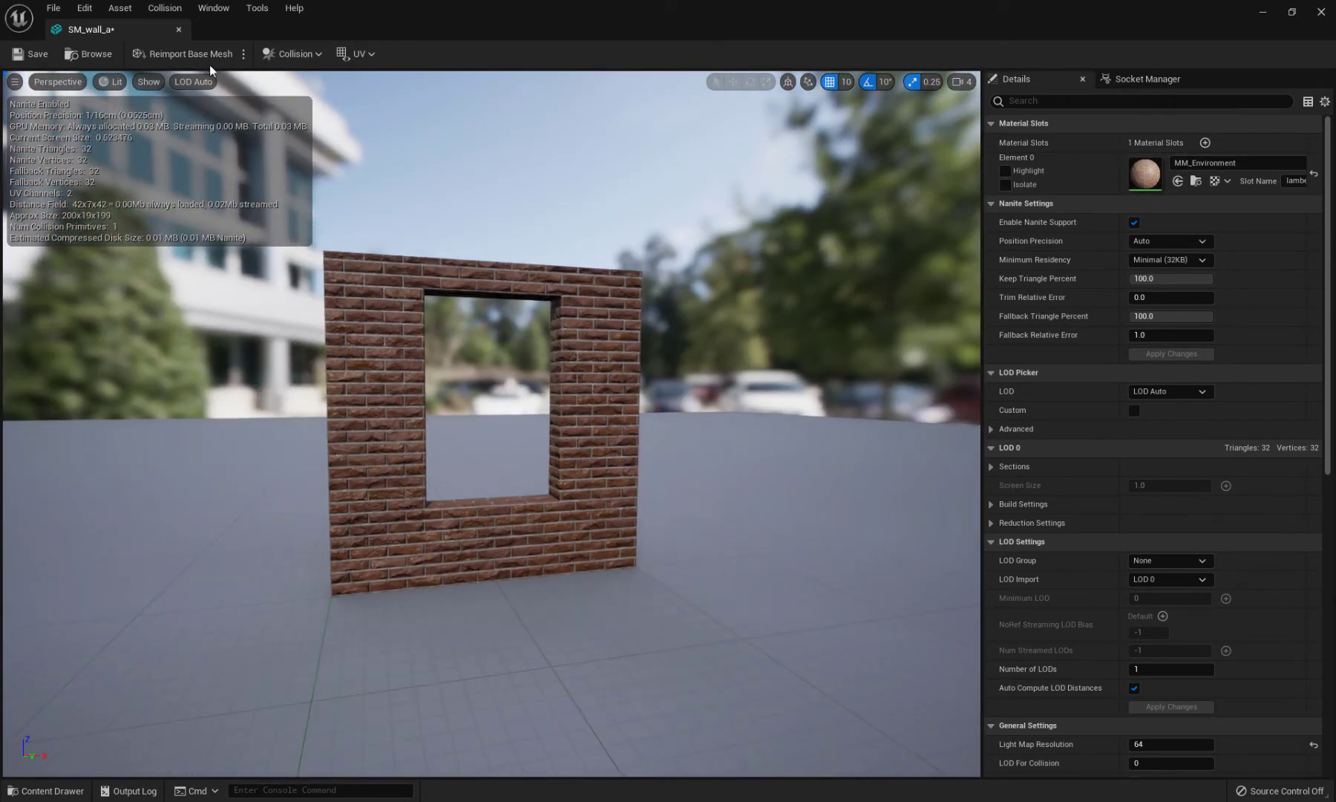
click(179, 29)
Place SM_wall_a from the Textures folder in the level and reset its location to 0, 0, 0
key(ctrl+space)
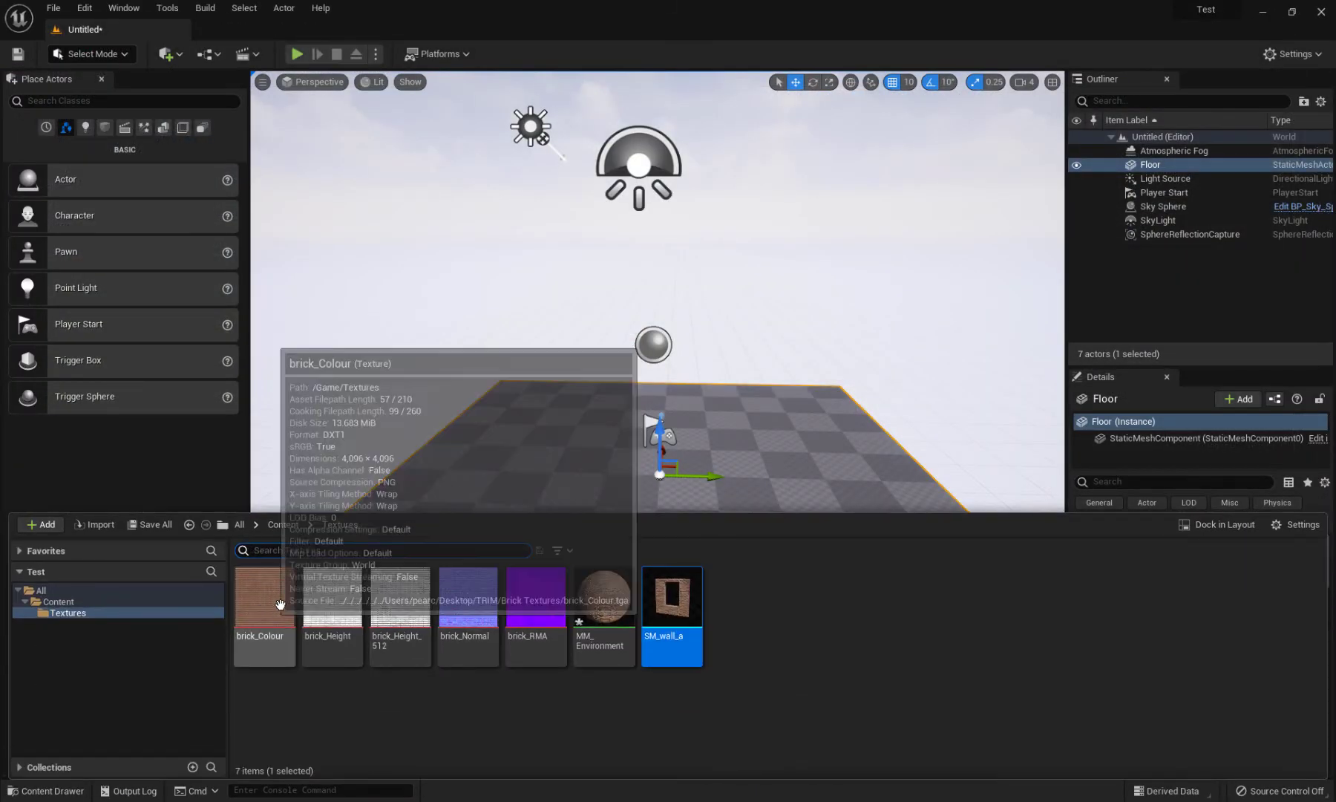
drag(672, 605, 541, 469)
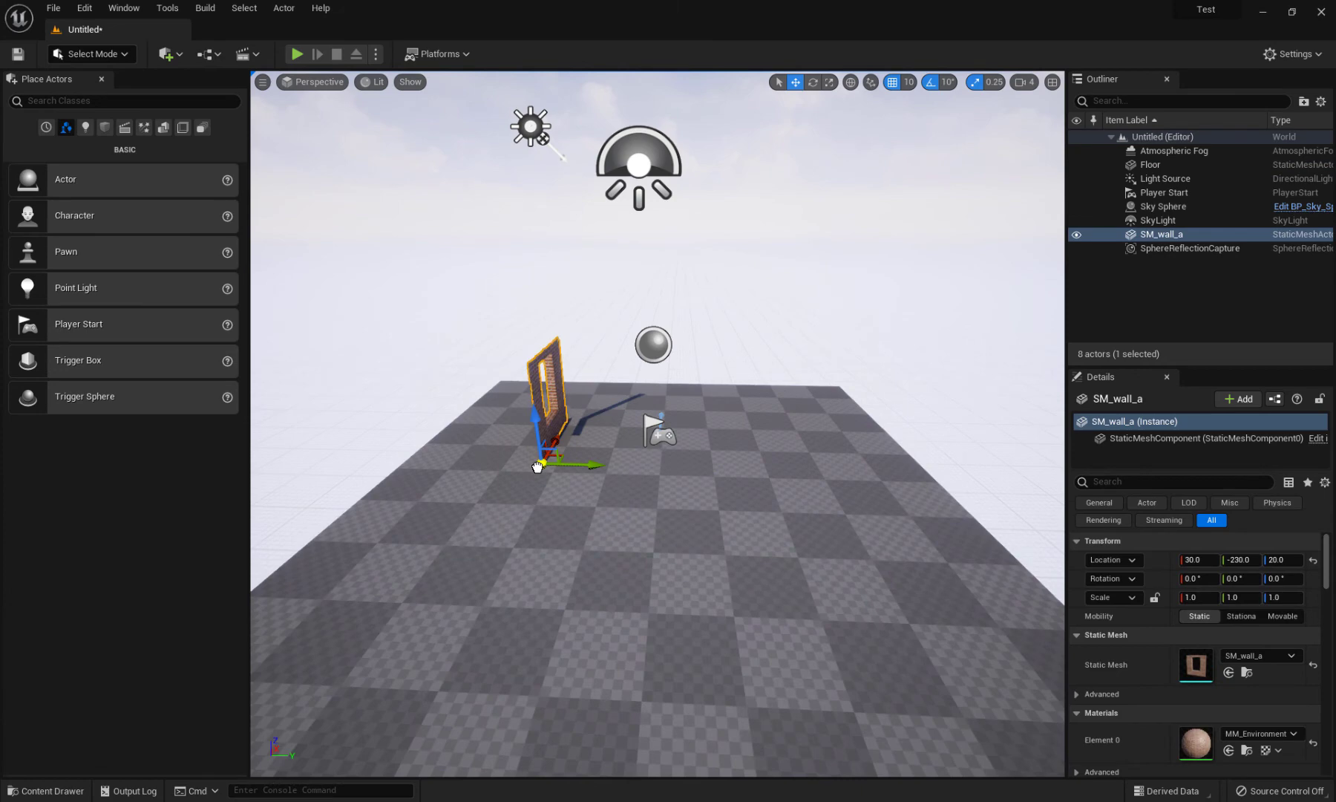
key(f)
scroll(623, 460, down, 4)
alt+drag(624, 460, 658, 478)
scroll(656, 475, up, 4)
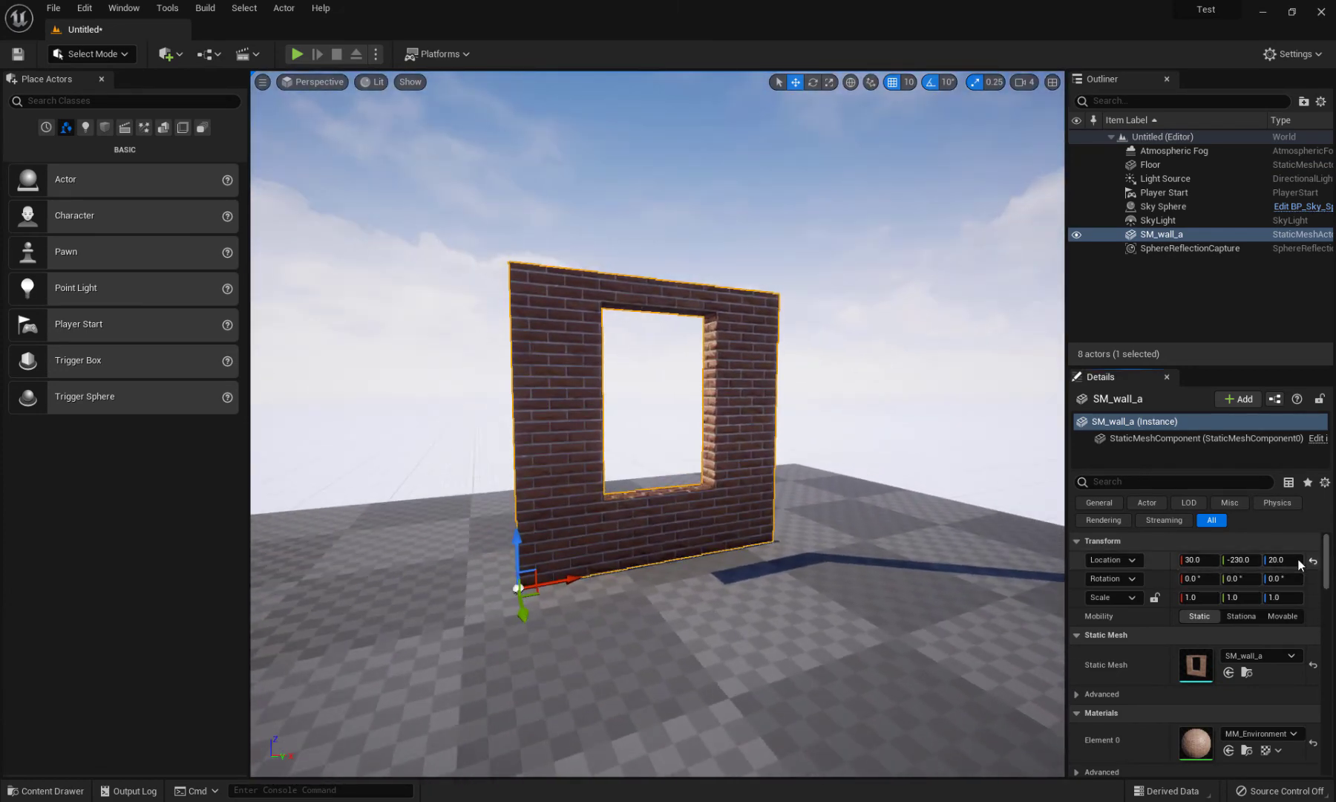
click(1313, 561)
key(f)
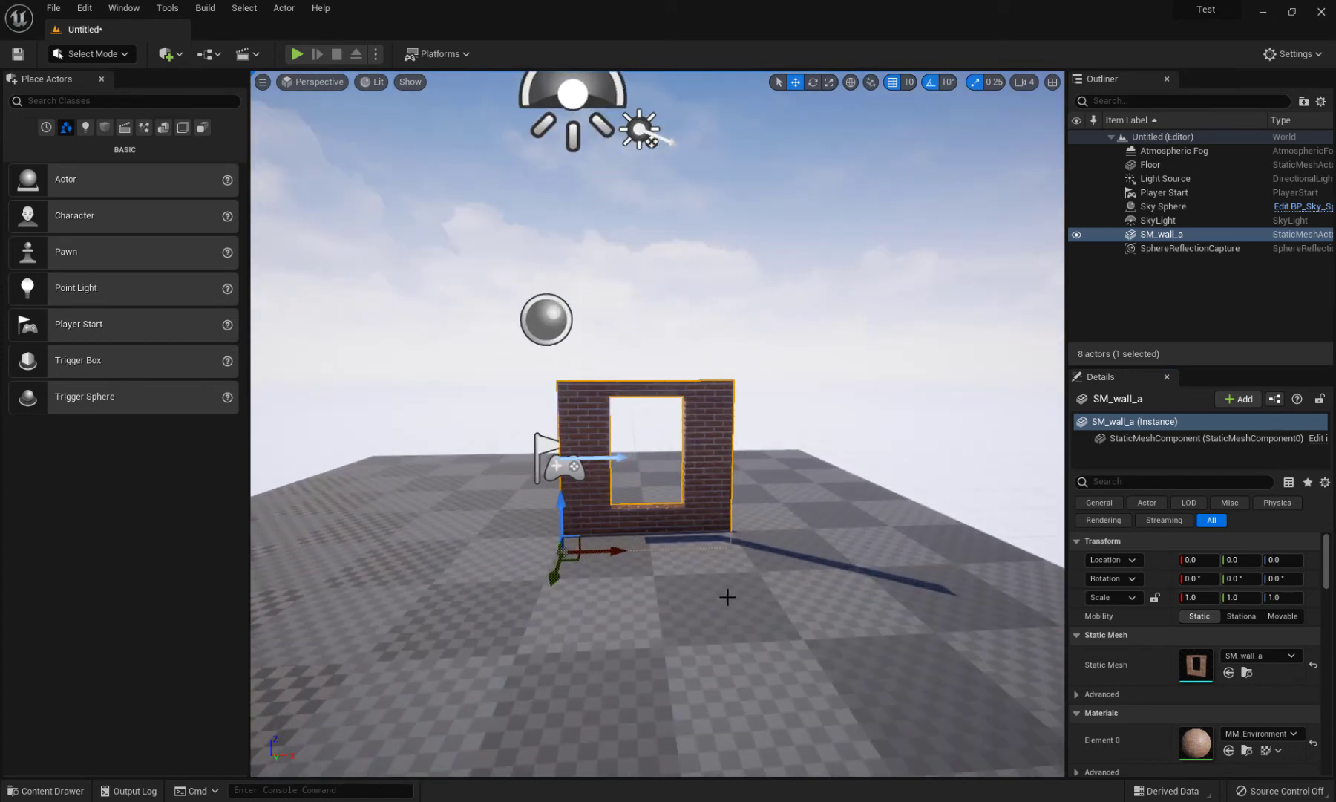
click(728, 597)
scroll(728, 597, up, 2)
key(ctrl+z)
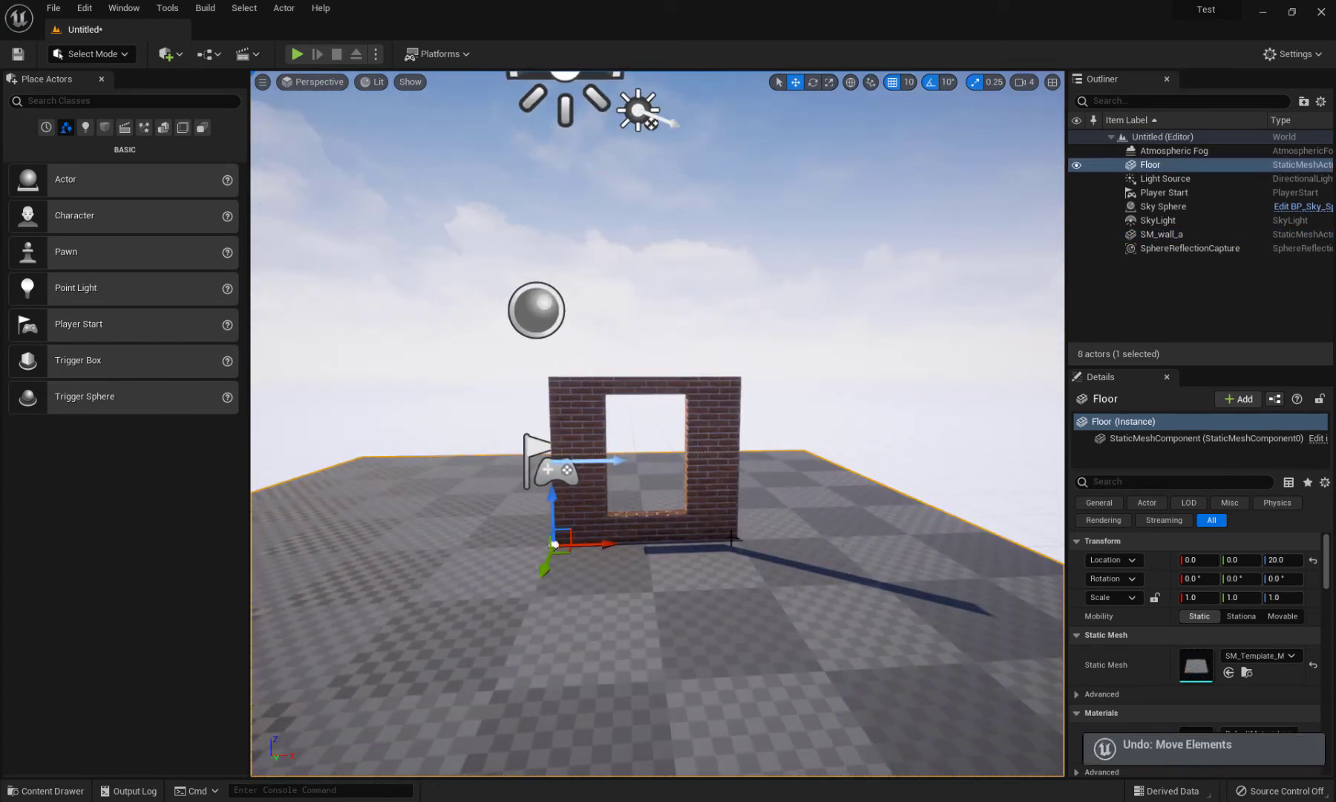
Duplicate the wall beside the original with the copy at X -50, and inspect the brick seam between the two sections
drag(554, 505, 418, 569)
click(564, 530)
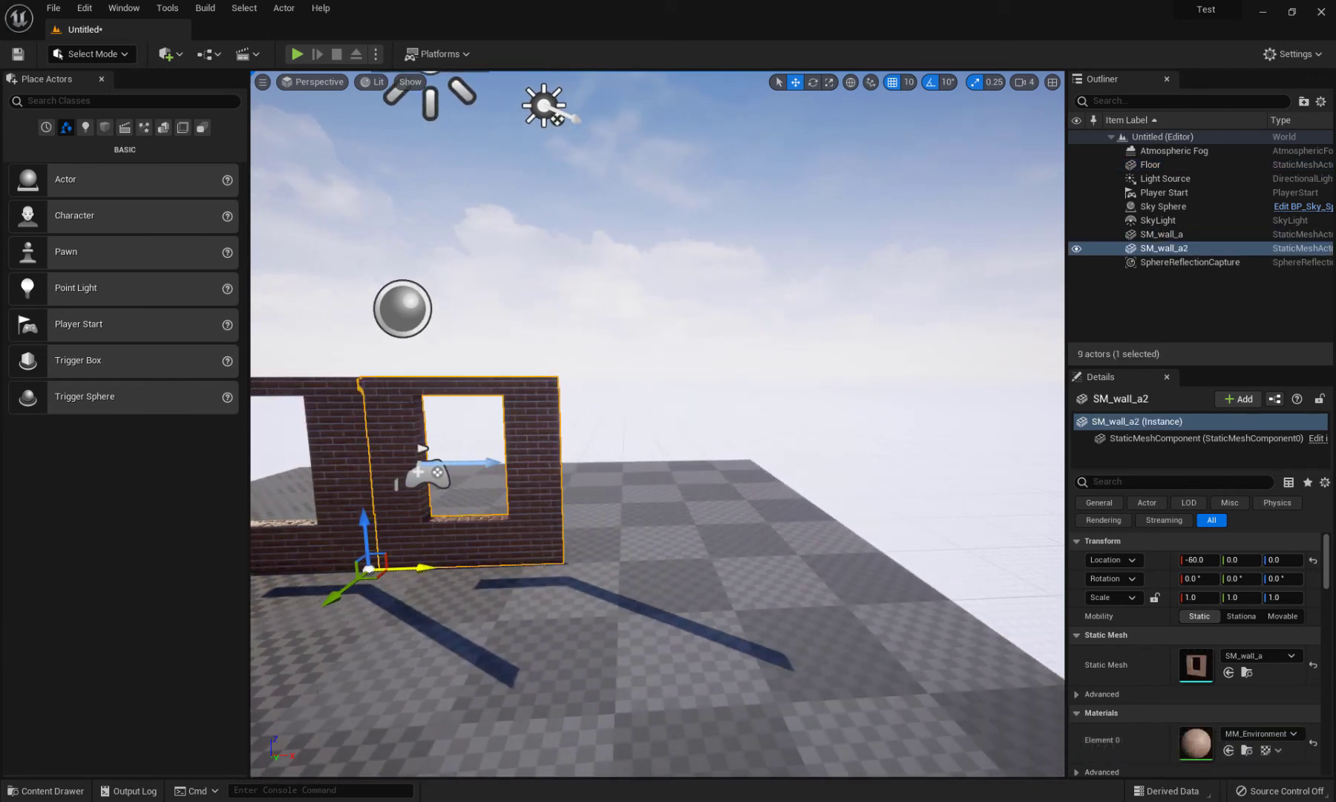
key(f)
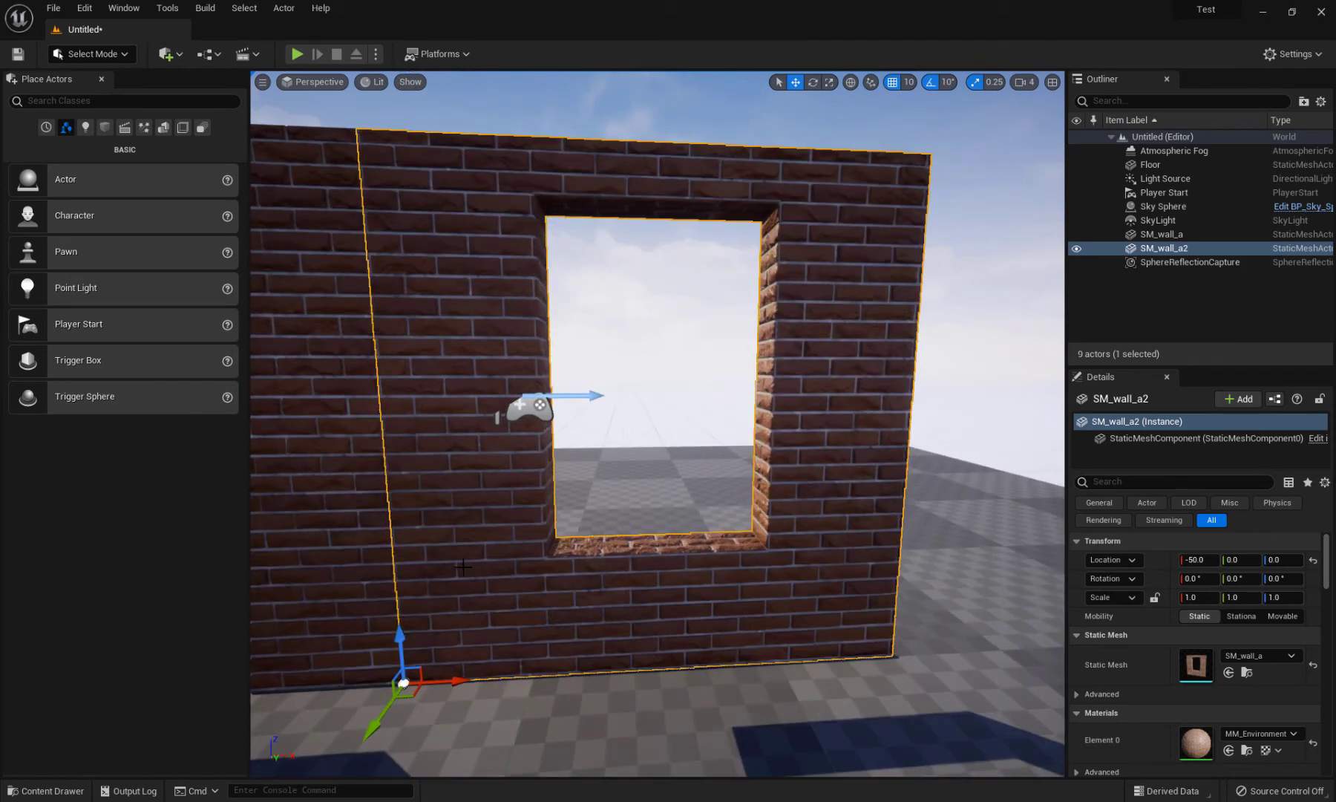
click(499, 110)
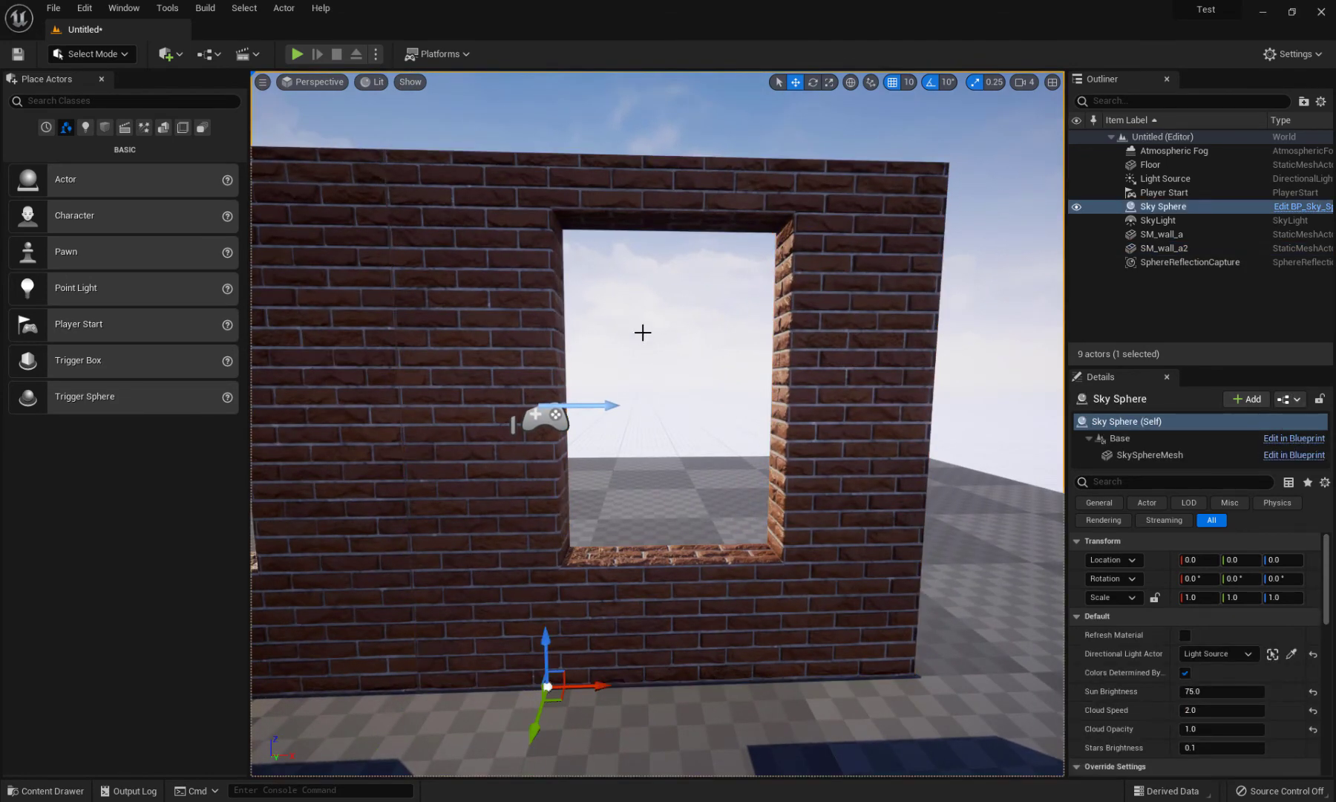
right_drag(643, 333, 631, 290)
click(552, 292)
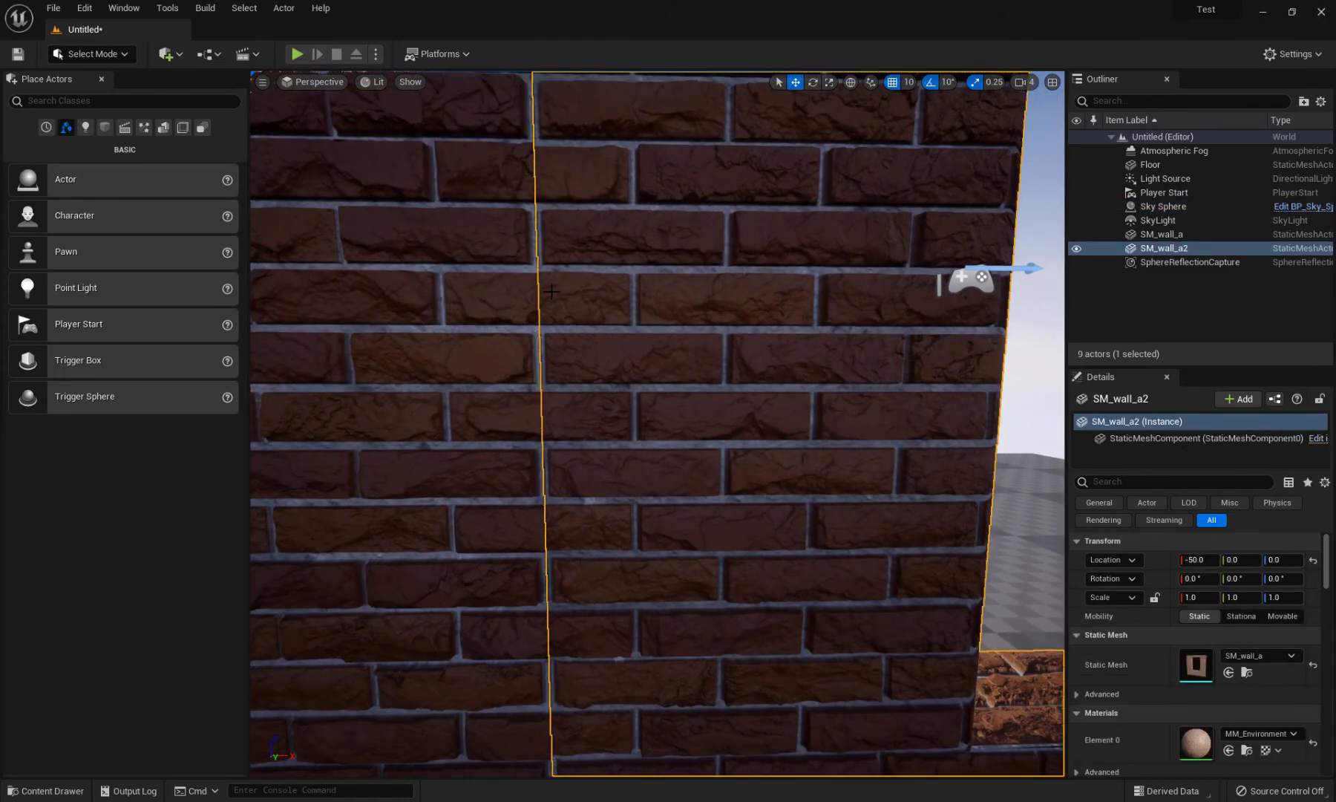
click(529, 286)
right_drag(542, 362, 656, 365)
click(655, 365)
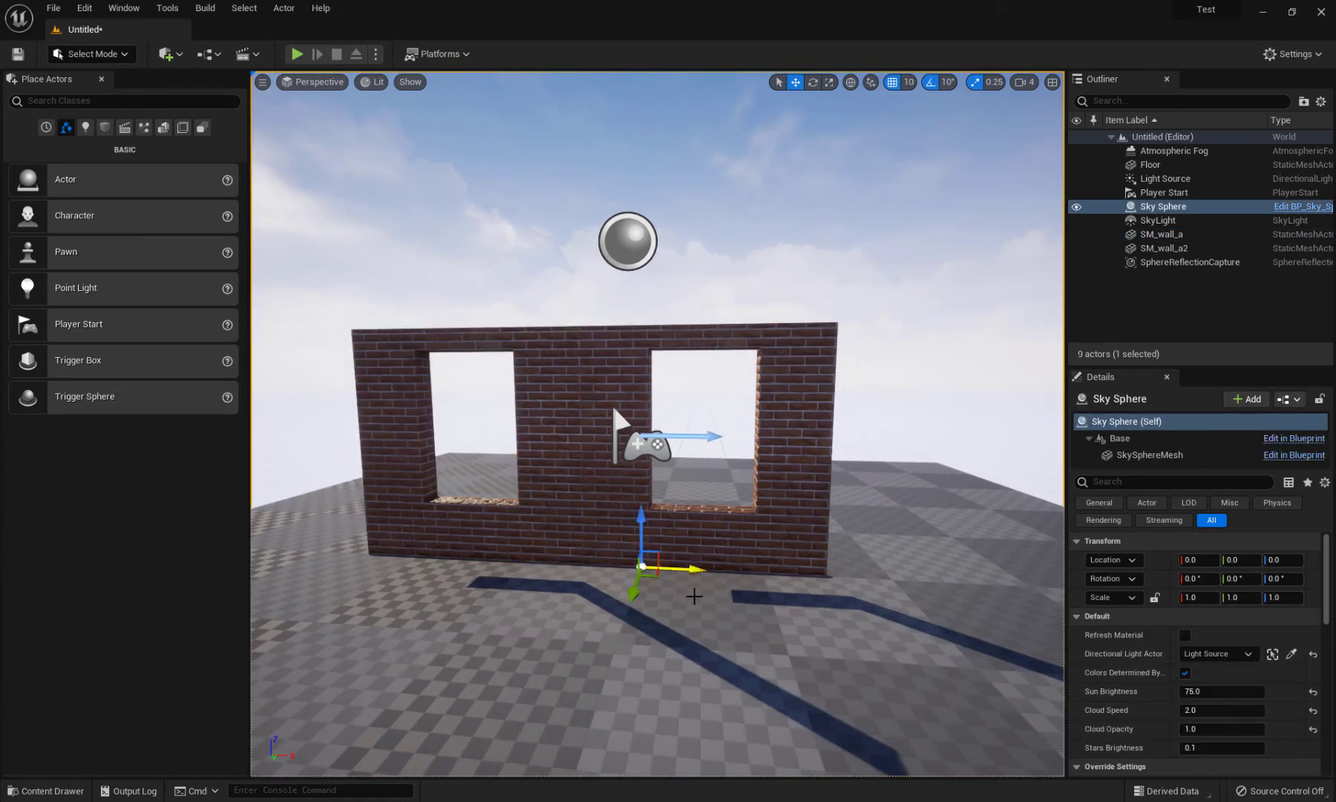
Undo the mistaken Sky Sphere duplicate, and copy SM_wall_a2 along the X axis as a third adjoining wall section
alt+drag(701, 567, 923, 576)
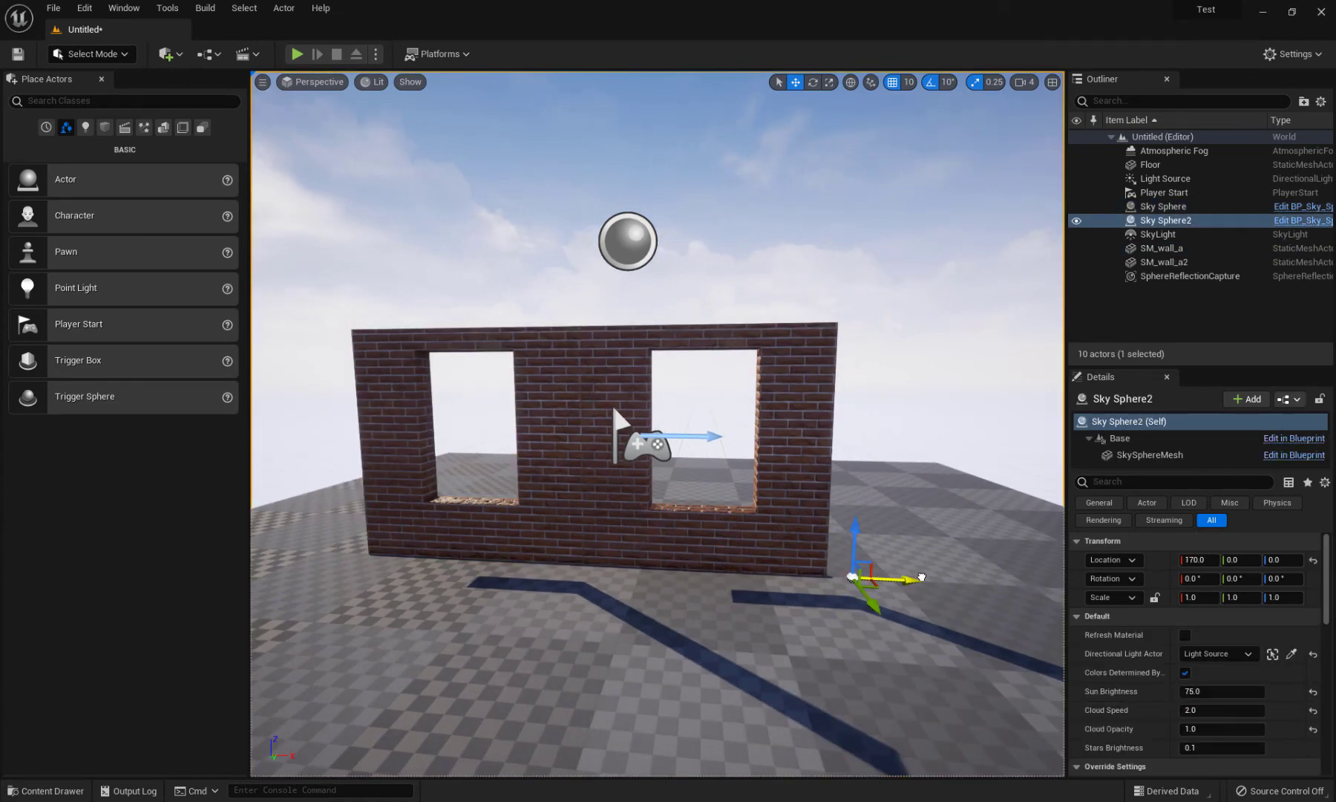
key(ctrl+z)
click(624, 542)
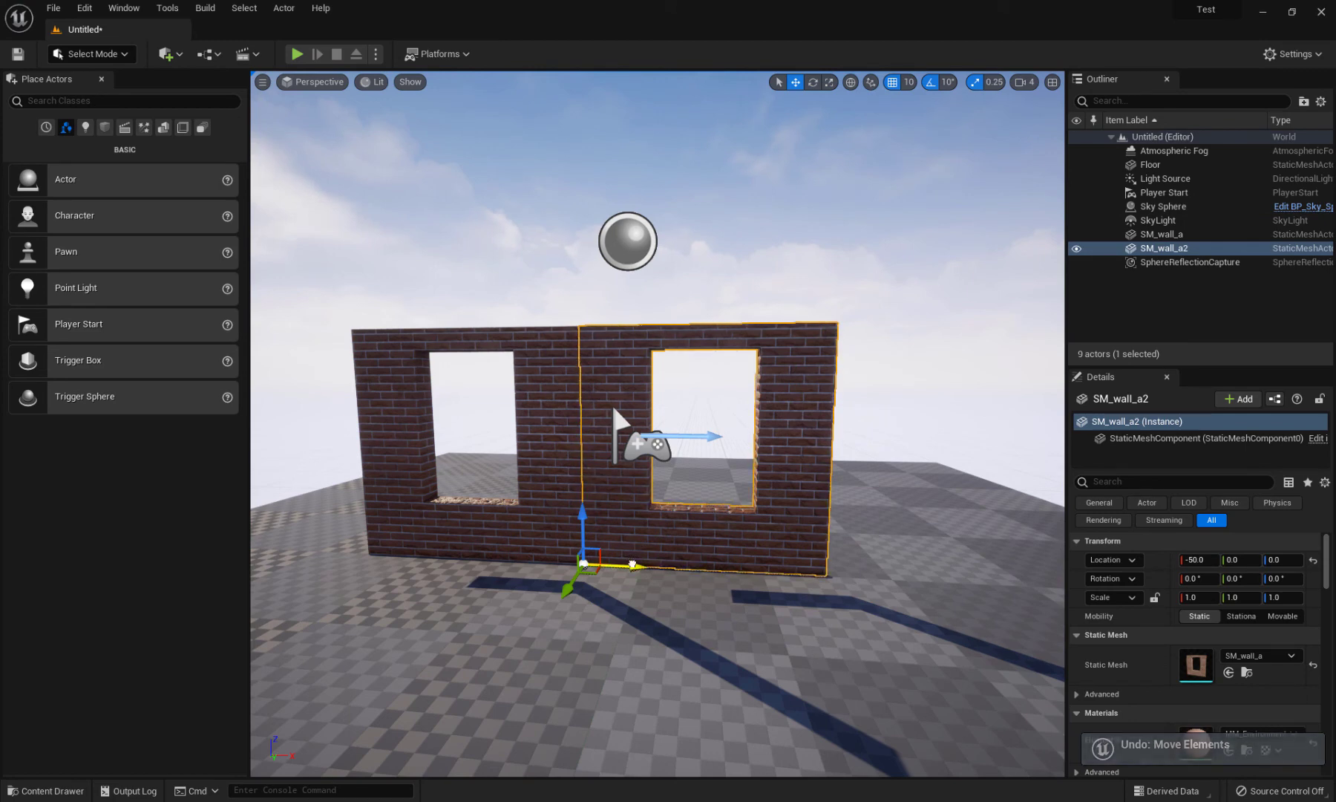
alt+drag(629, 570, 894, 578)
click(685, 423)
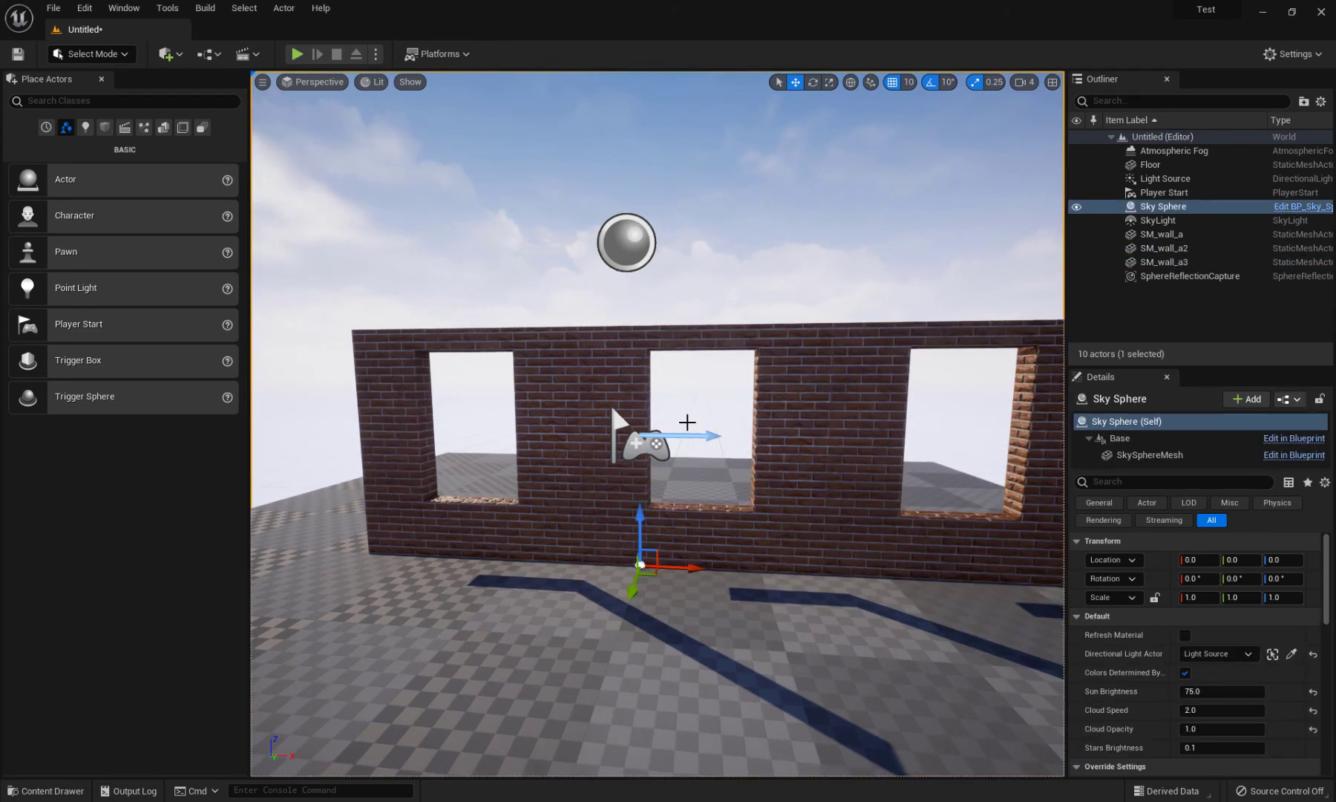
right_drag(686, 423, 652, 429)
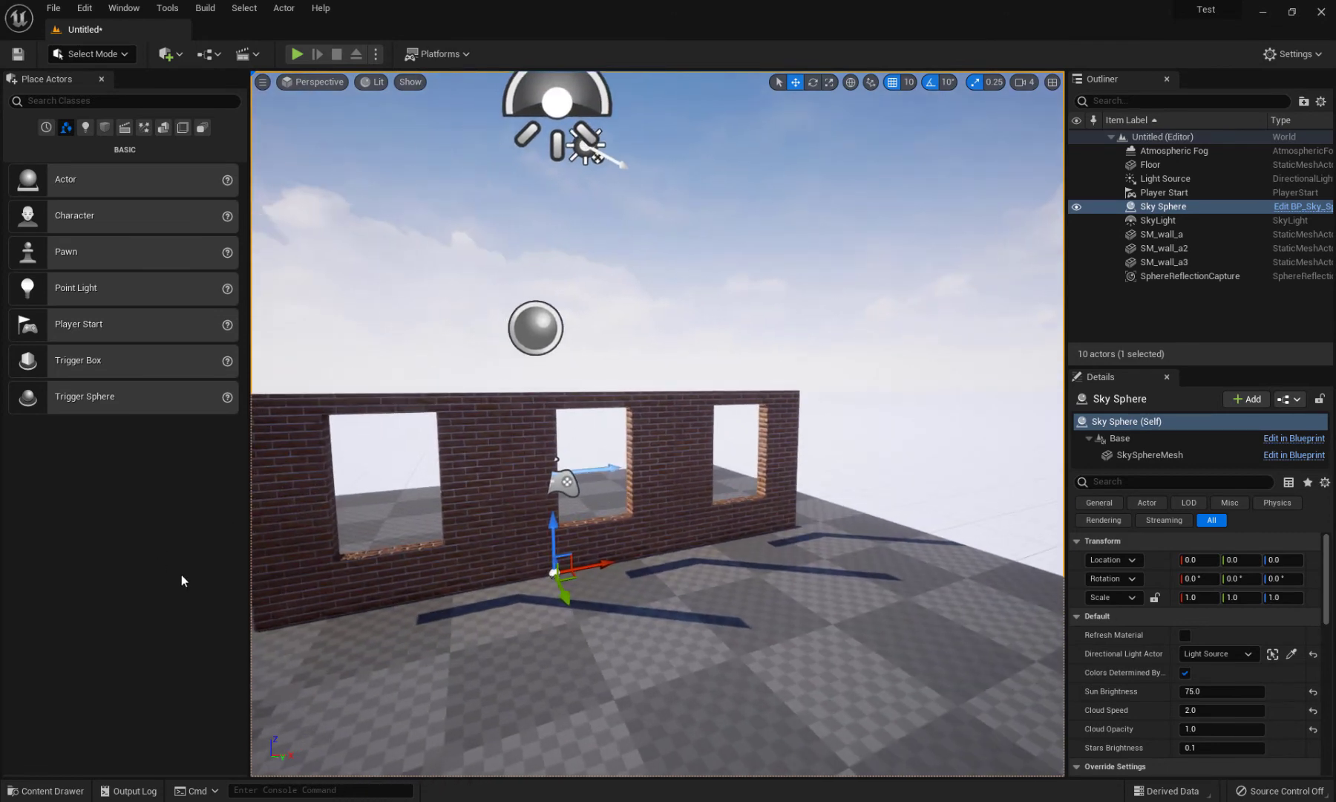
Add the Third Person Blueprint feature pack to the project
key(ctrl+space)
click(97, 525)
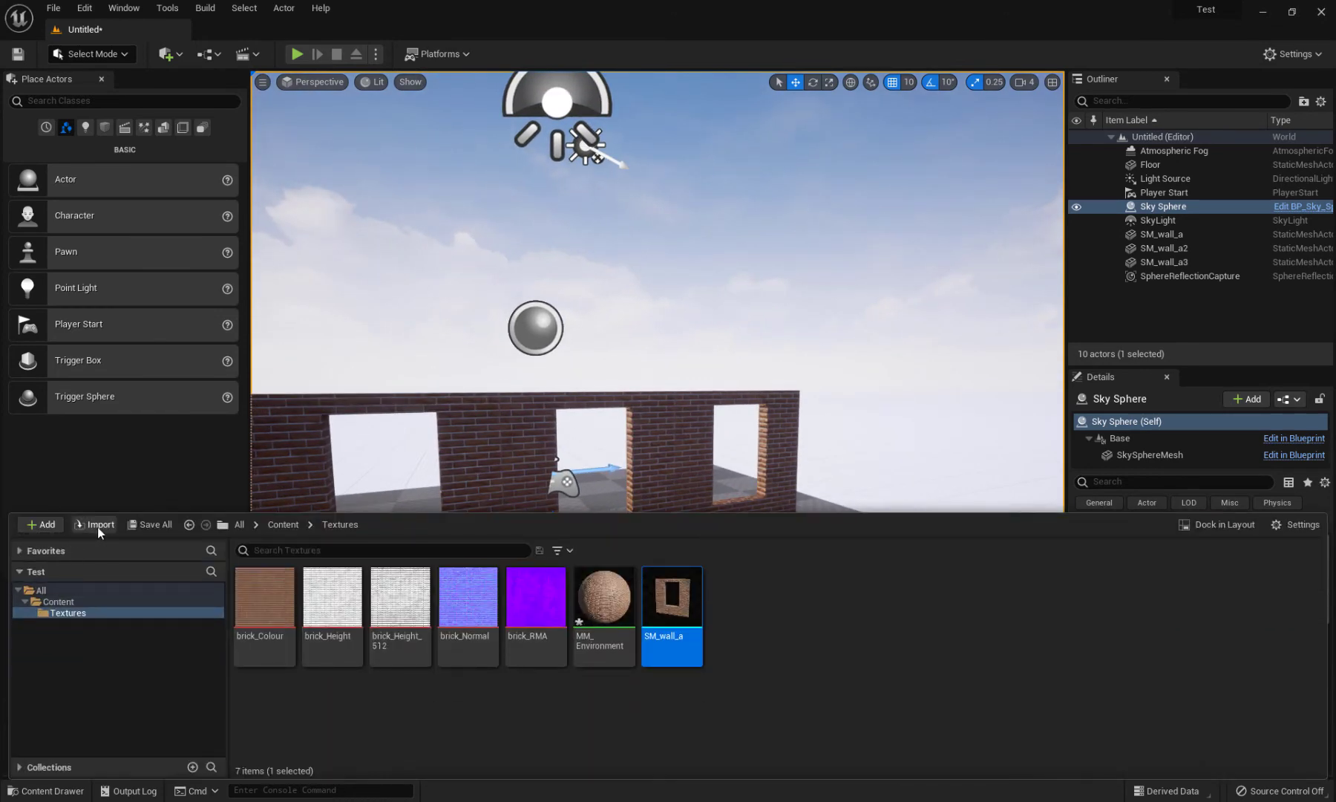
click(656, 10)
click(45, 525)
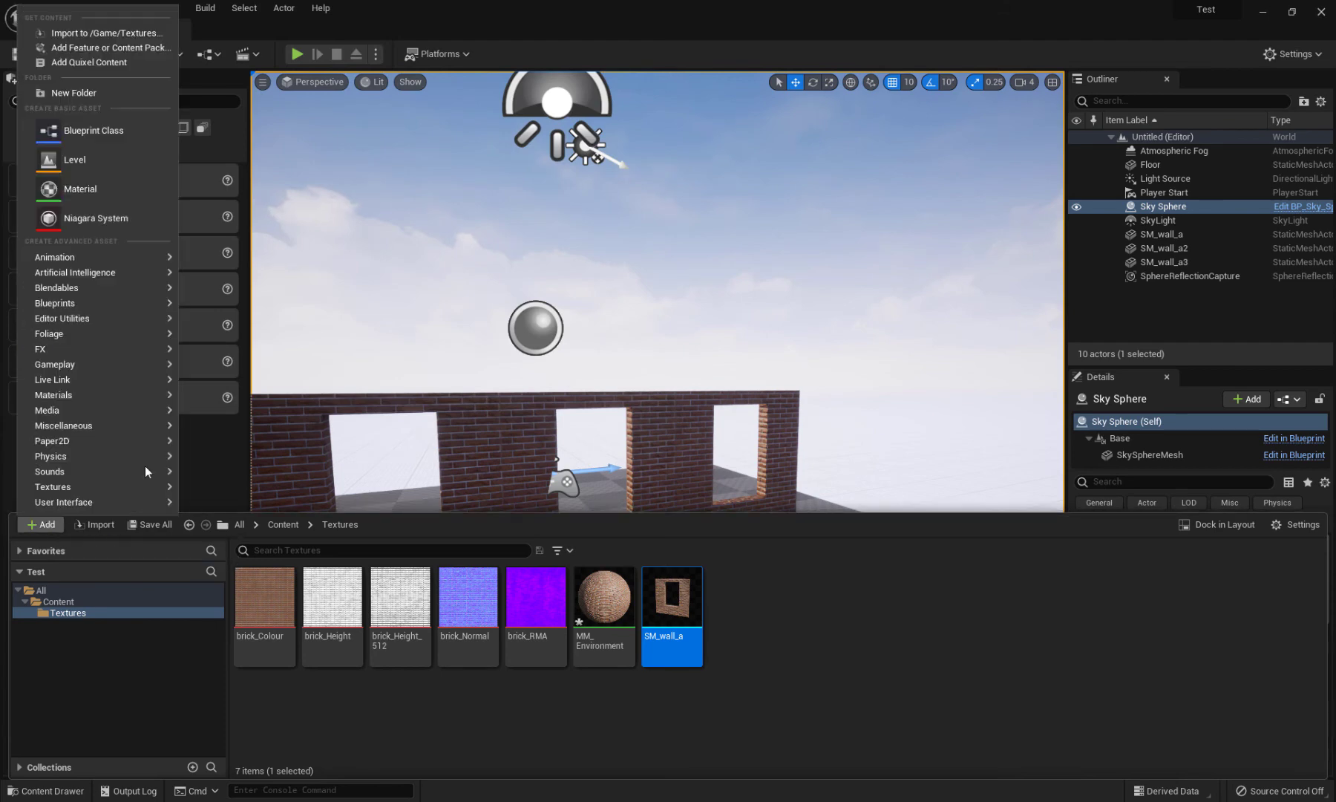
click(105, 47)
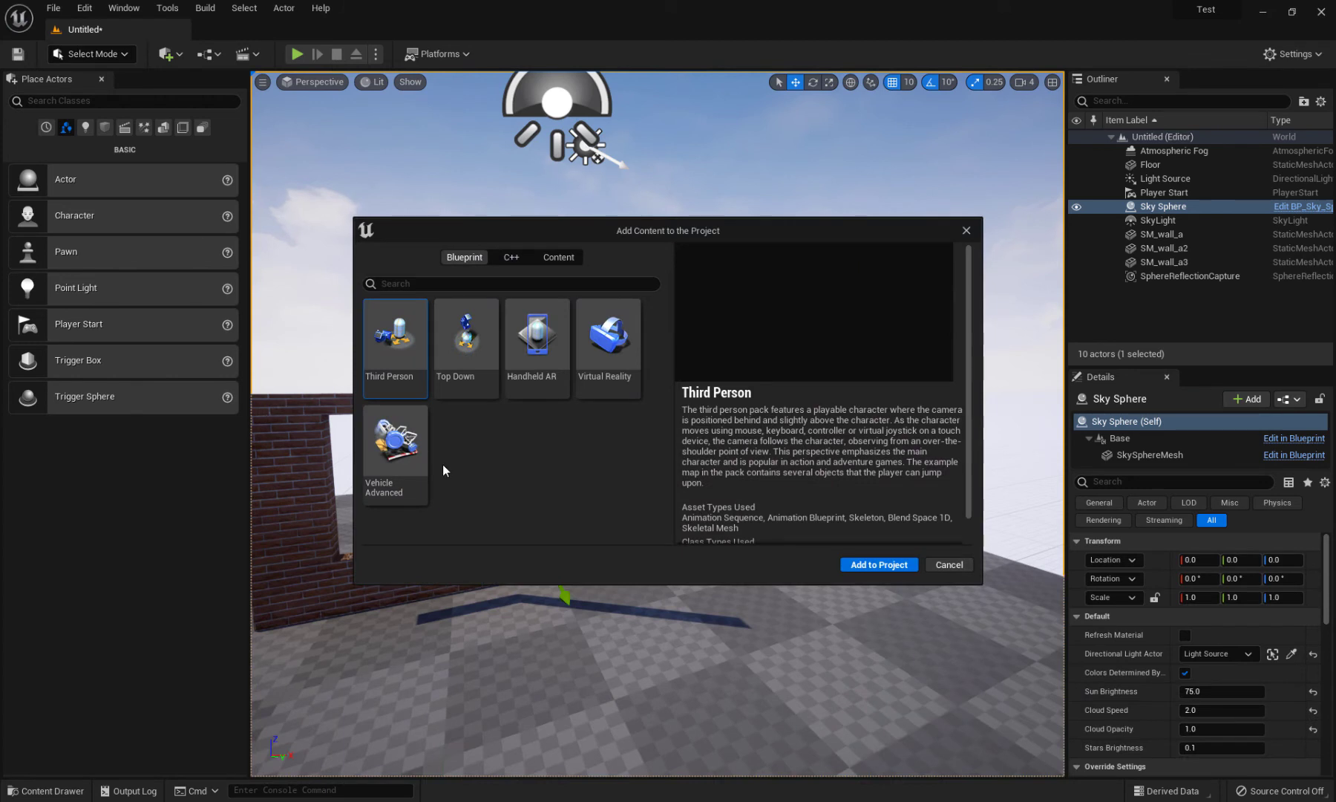
click(878, 566)
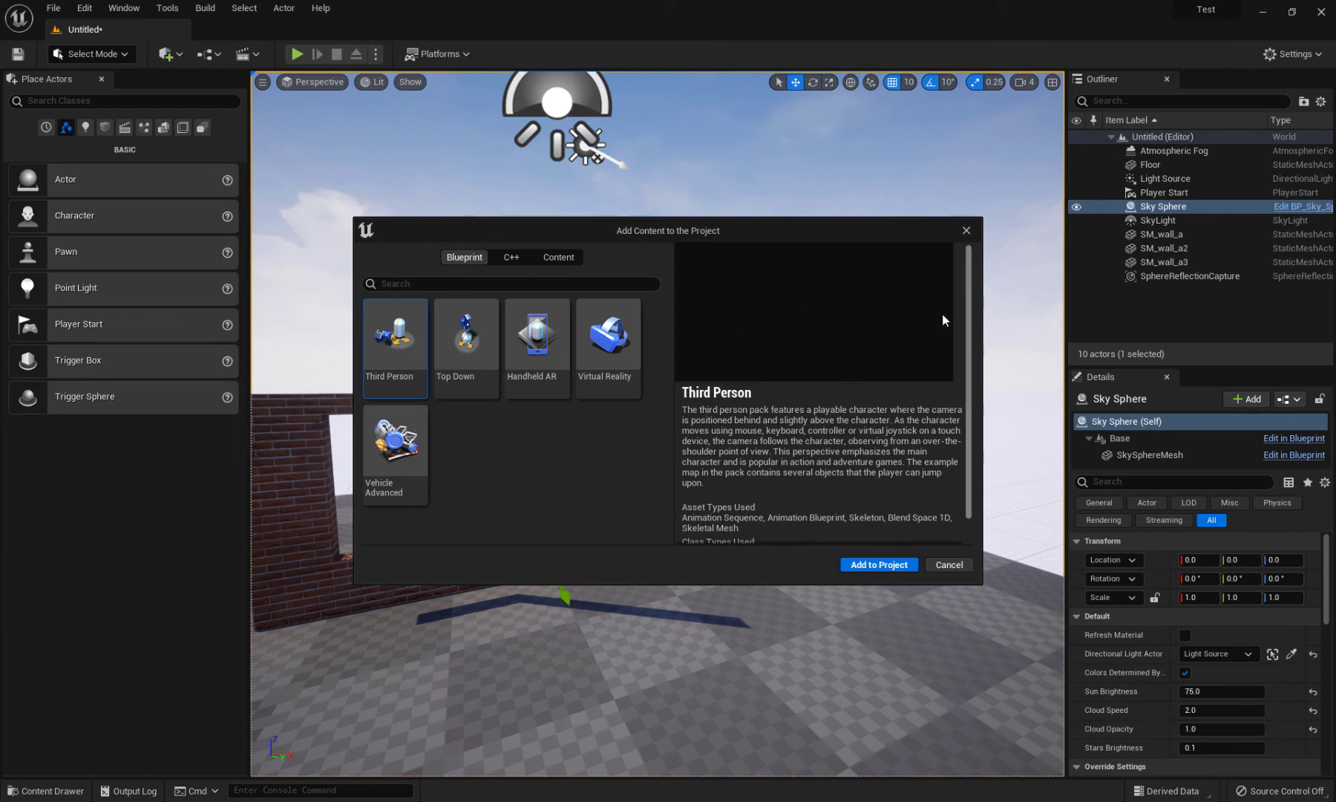
Move the Player Start away from the brick wall to Y 270
right_drag(563, 585, 568, 580)
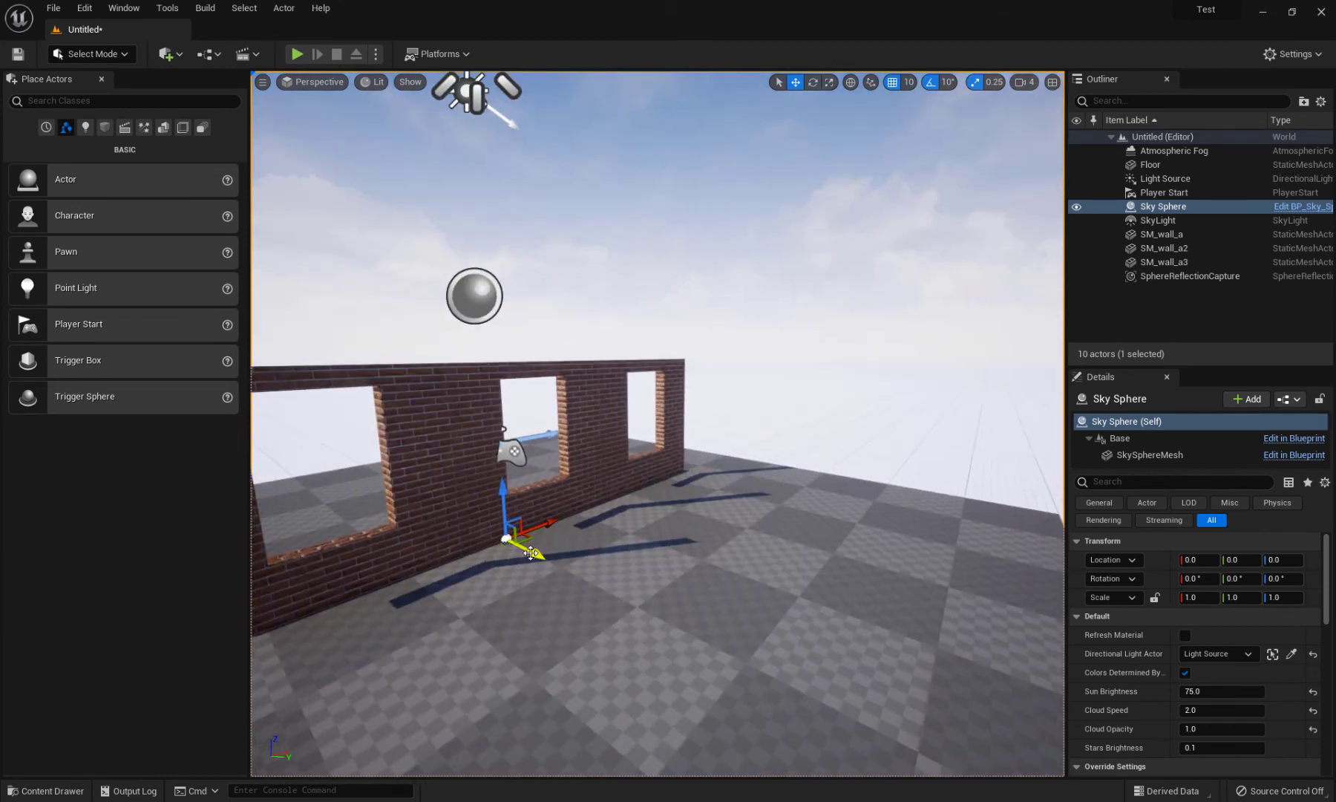
click(522, 460)
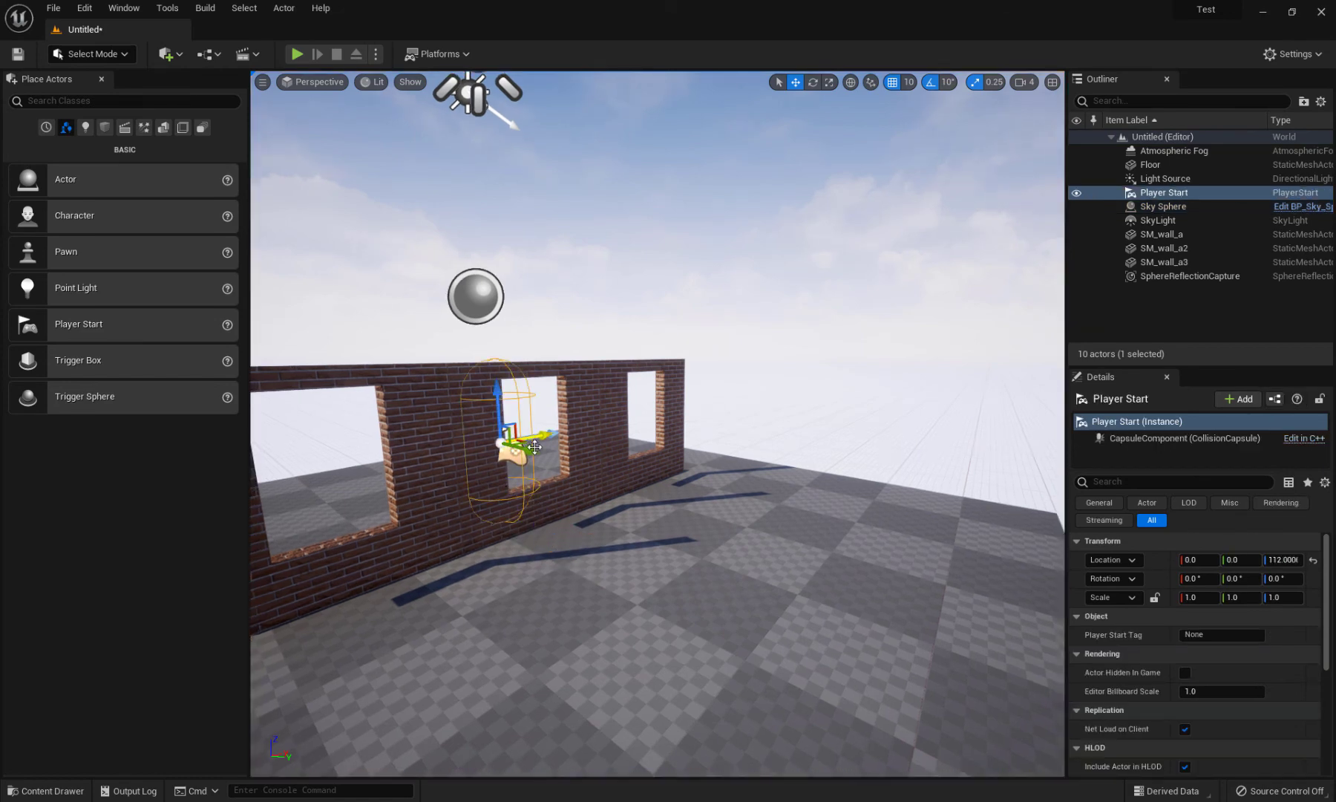
drag(534, 447, 752, 511)
key(s)
right_drag(566, 618, 562, 615)
Open BP_ThirdPersonCharacter from the ThirdPerson/Blueprints folder and display the character in its viewport
click(46, 791)
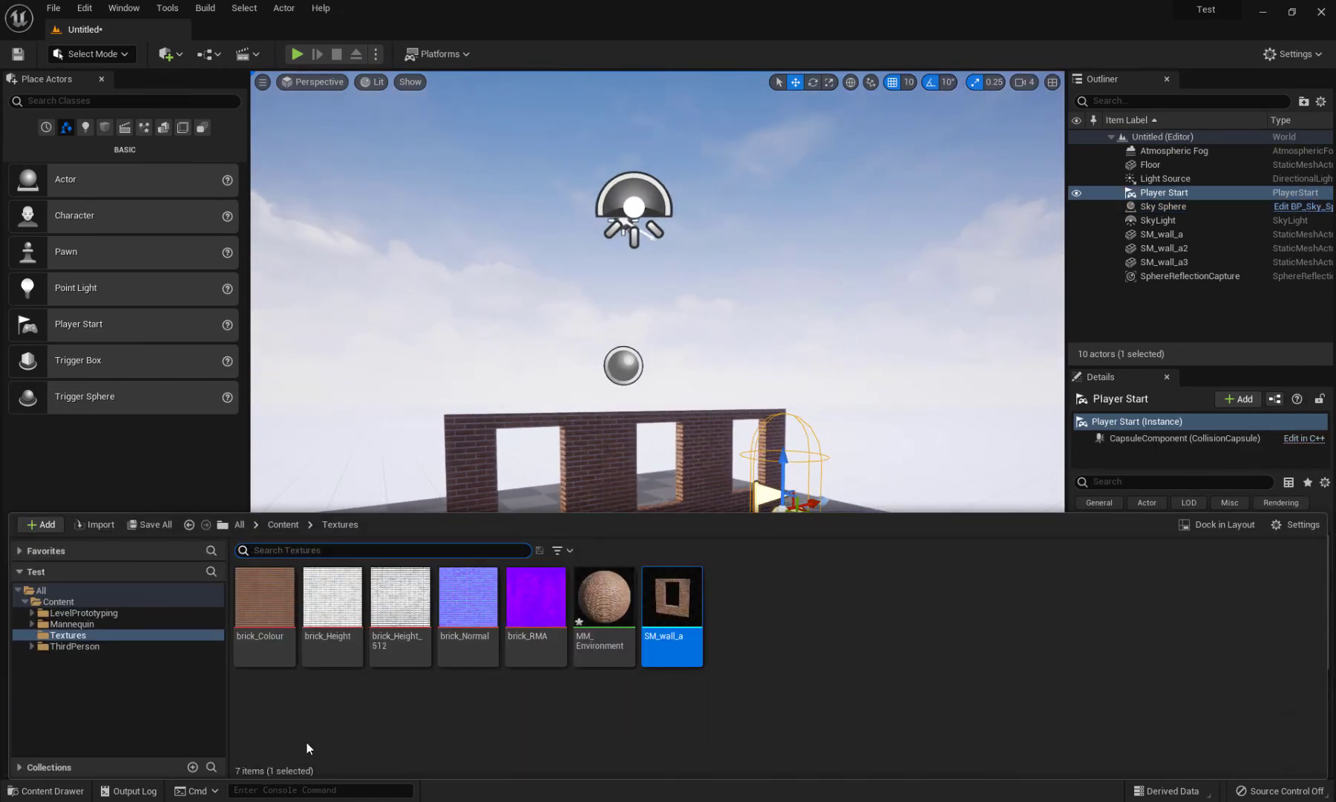
double_click(75, 647)
click(266, 603)
double_click(269, 601)
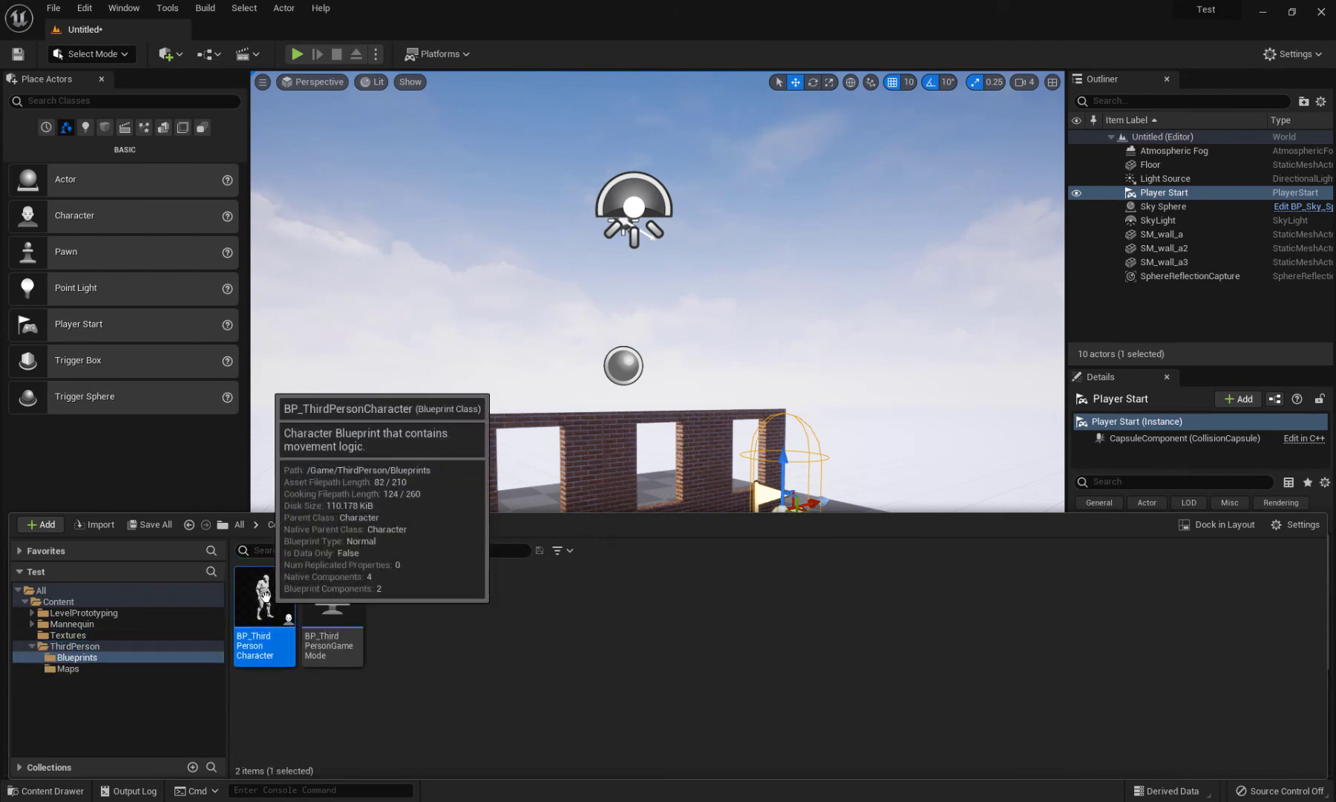
double_click(272, 599)
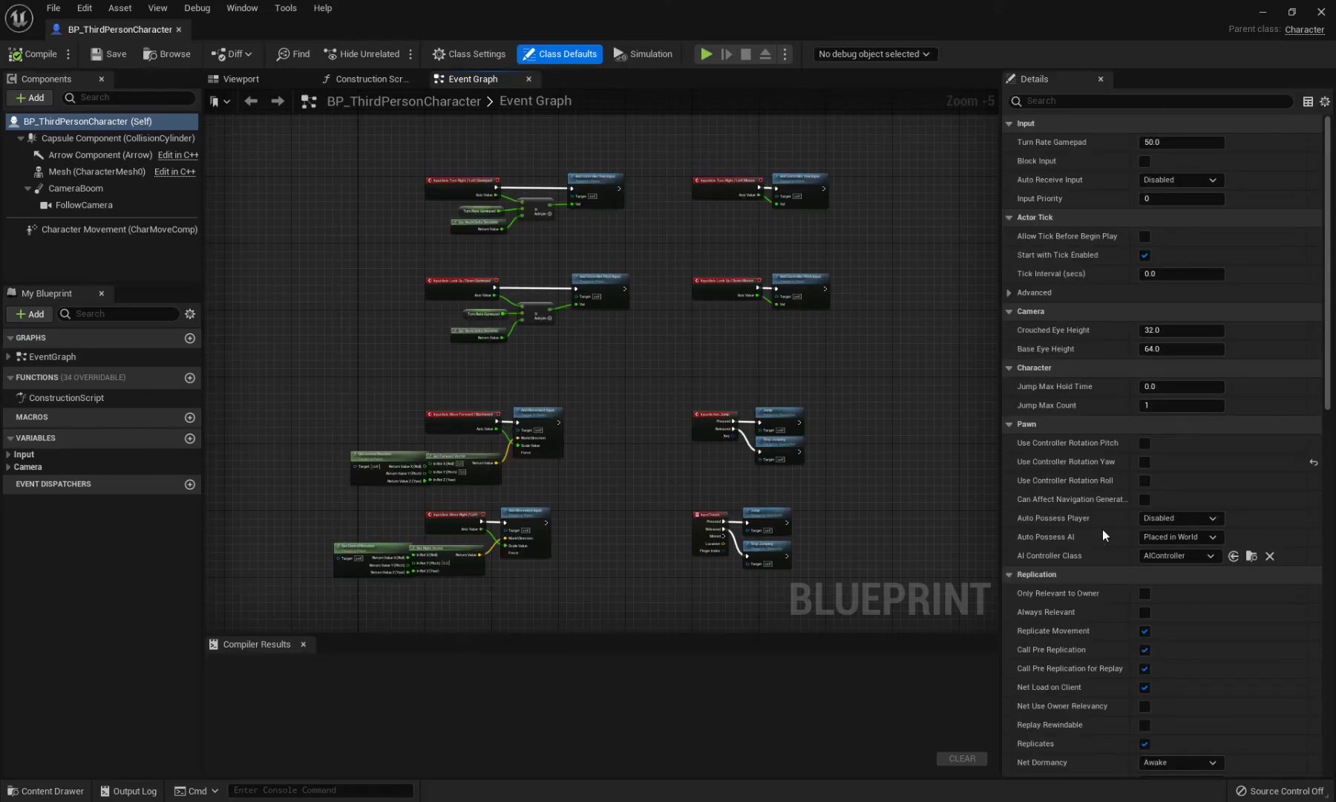
click(231, 82)
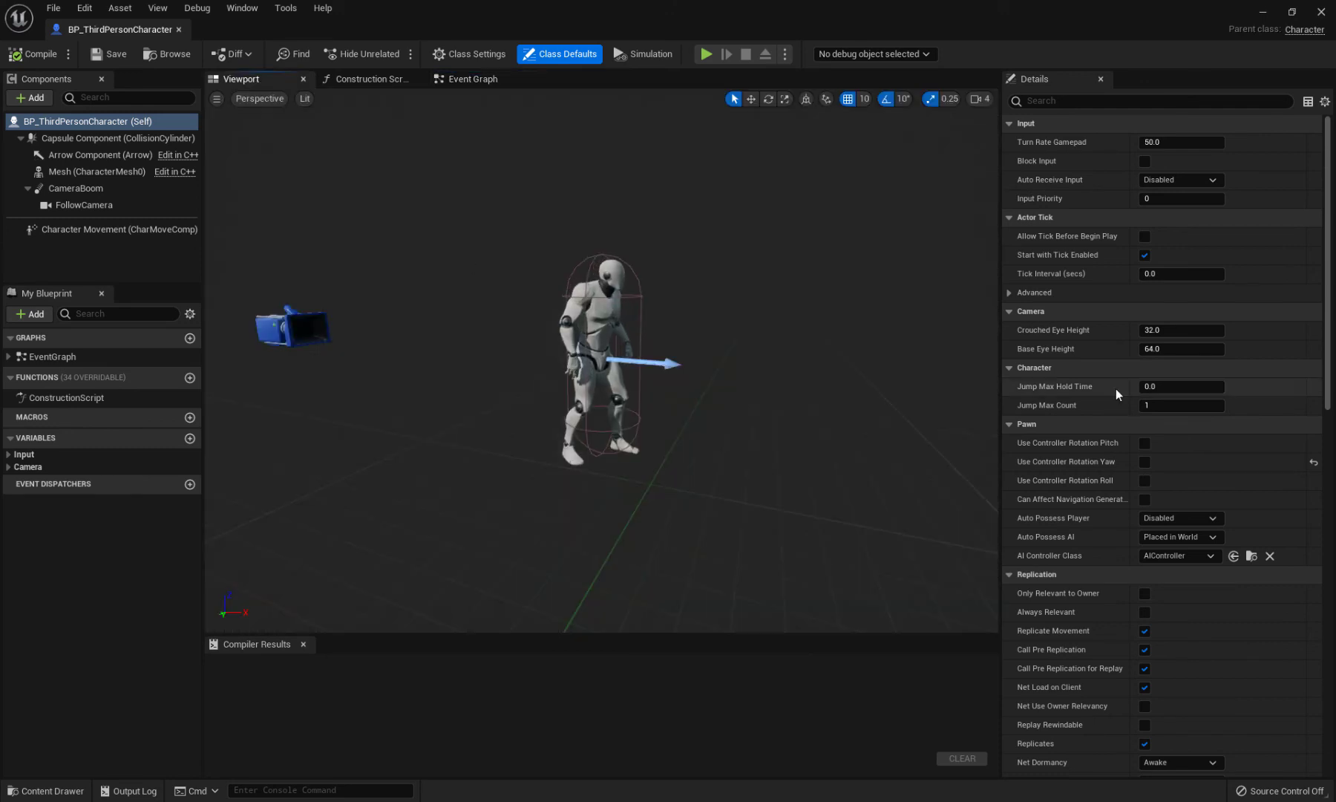
Set the character Mesh component's Skeletal Mesh to SK_Mannequin_Female, compile the blueprint and close it
click(111, 170)
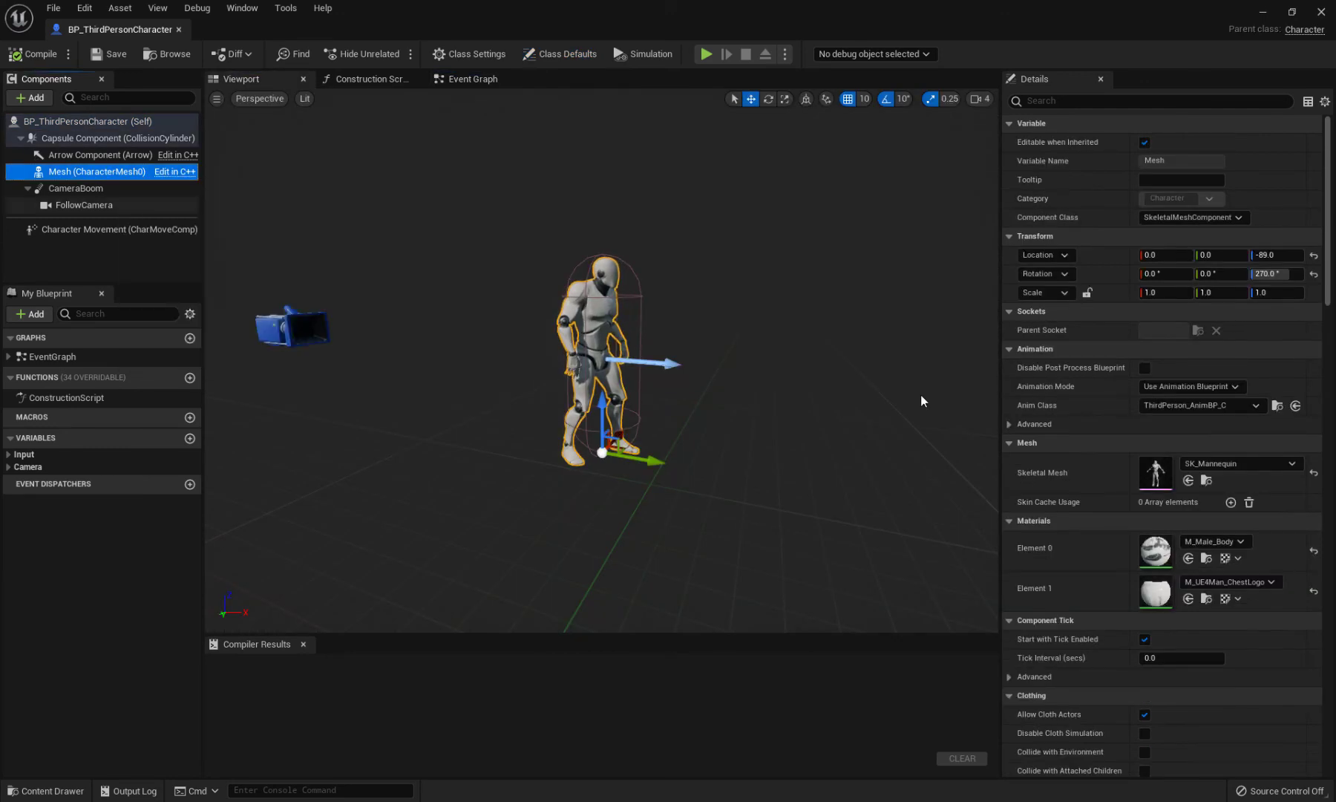
click(1213, 460)
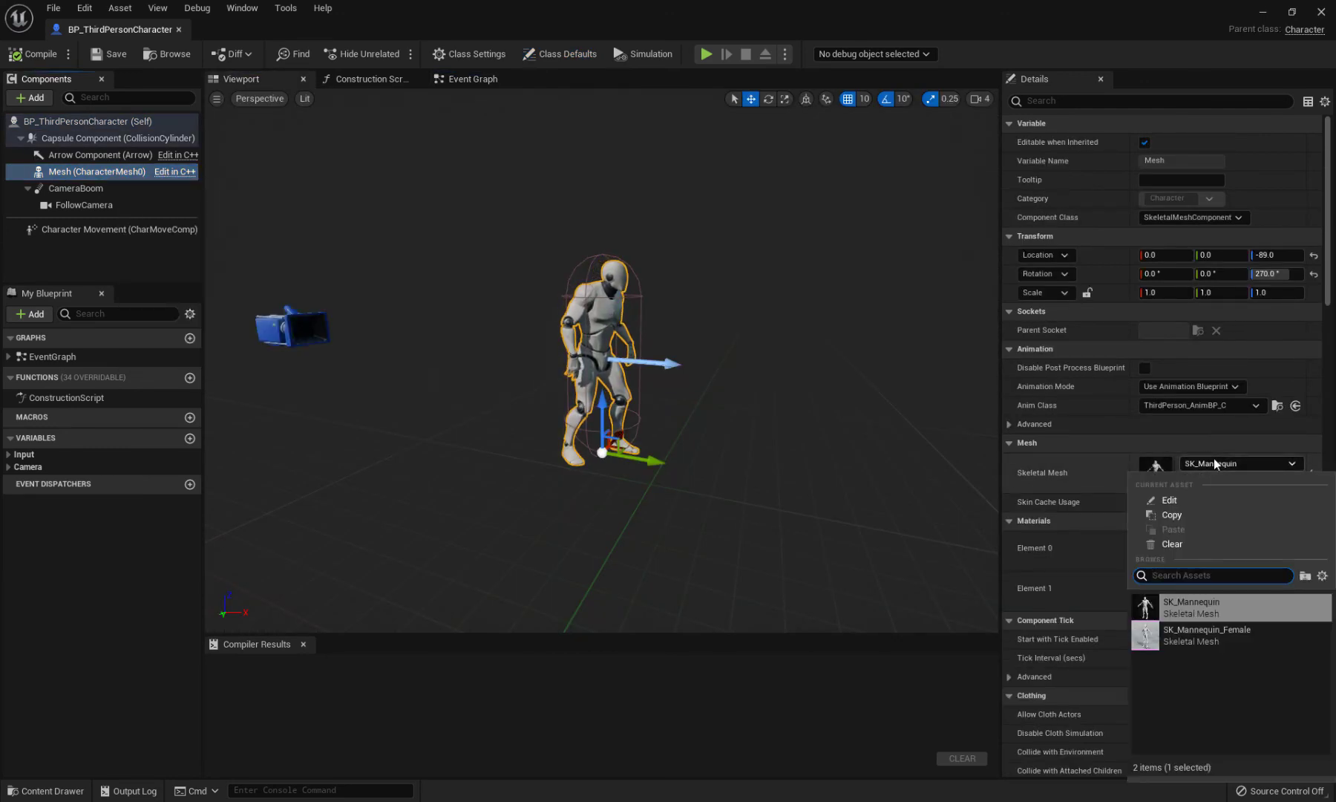
click(1201, 628)
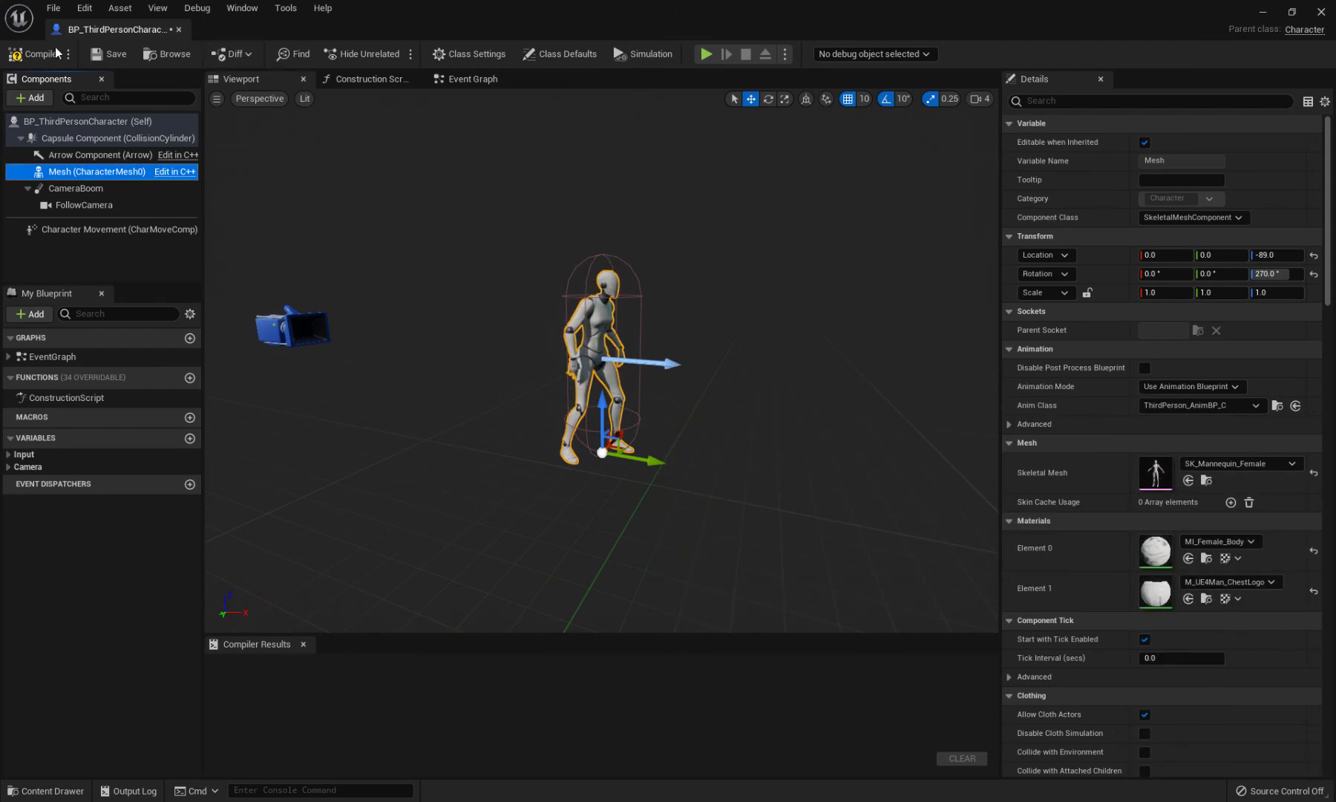
click(37, 54)
click(179, 29)
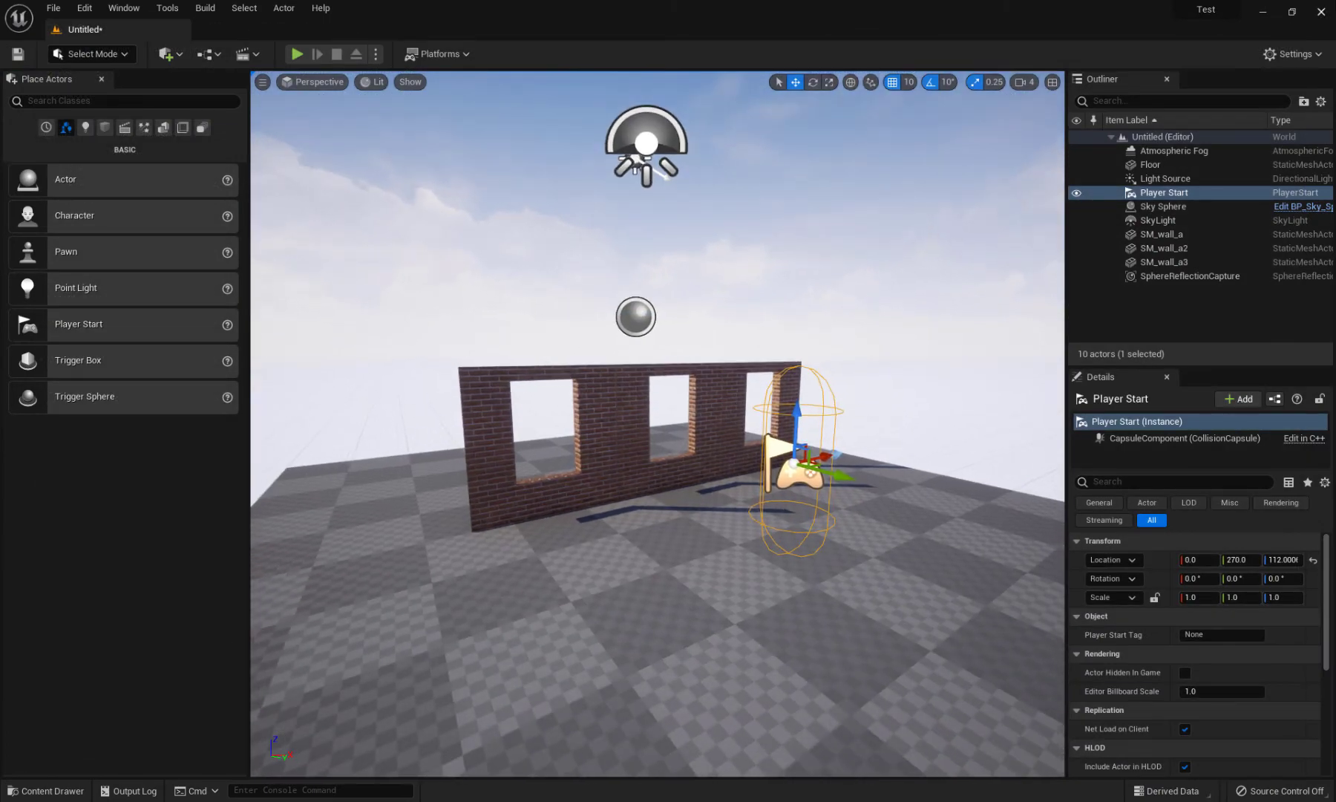
Set the project's Default GameMode to BP_ThirdPersonGameMode in the Maps & Modes project settings
click(1292, 53)
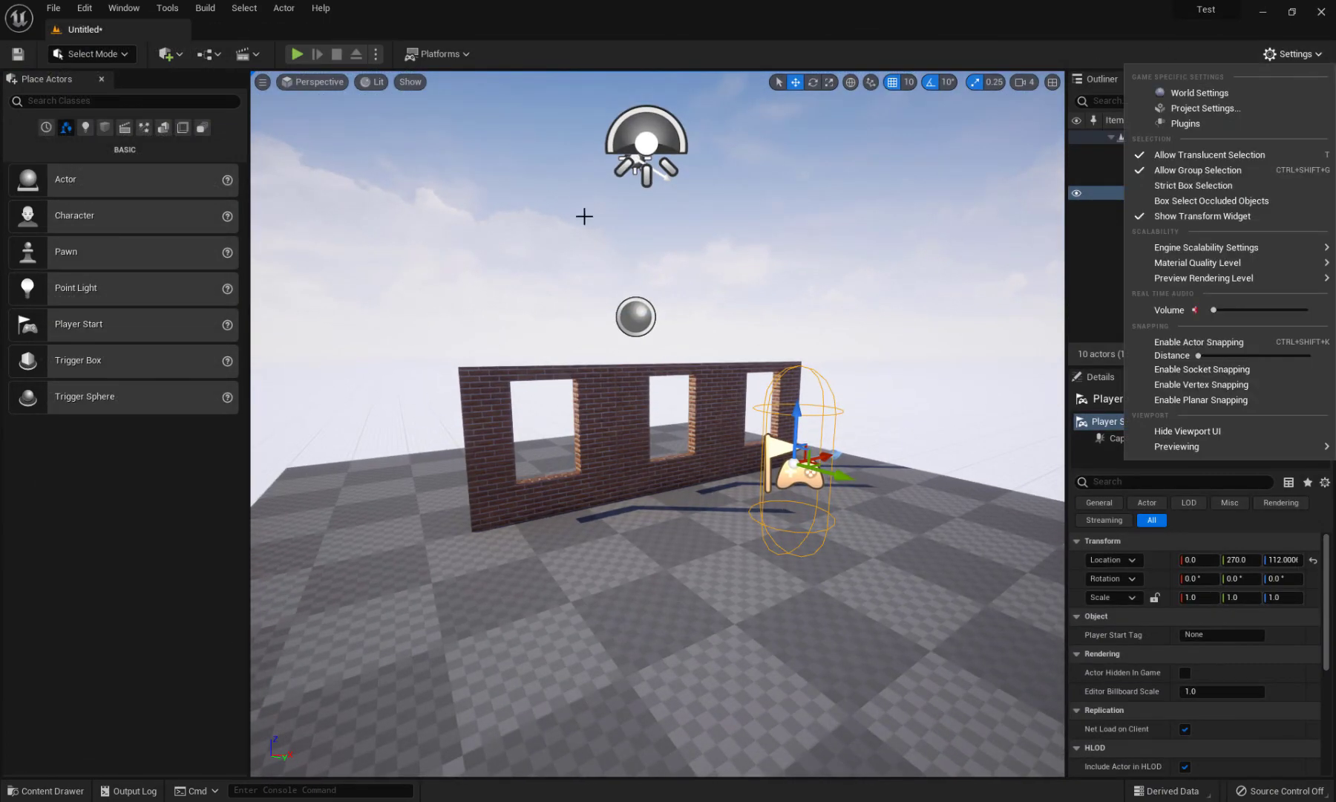
click(1204, 108)
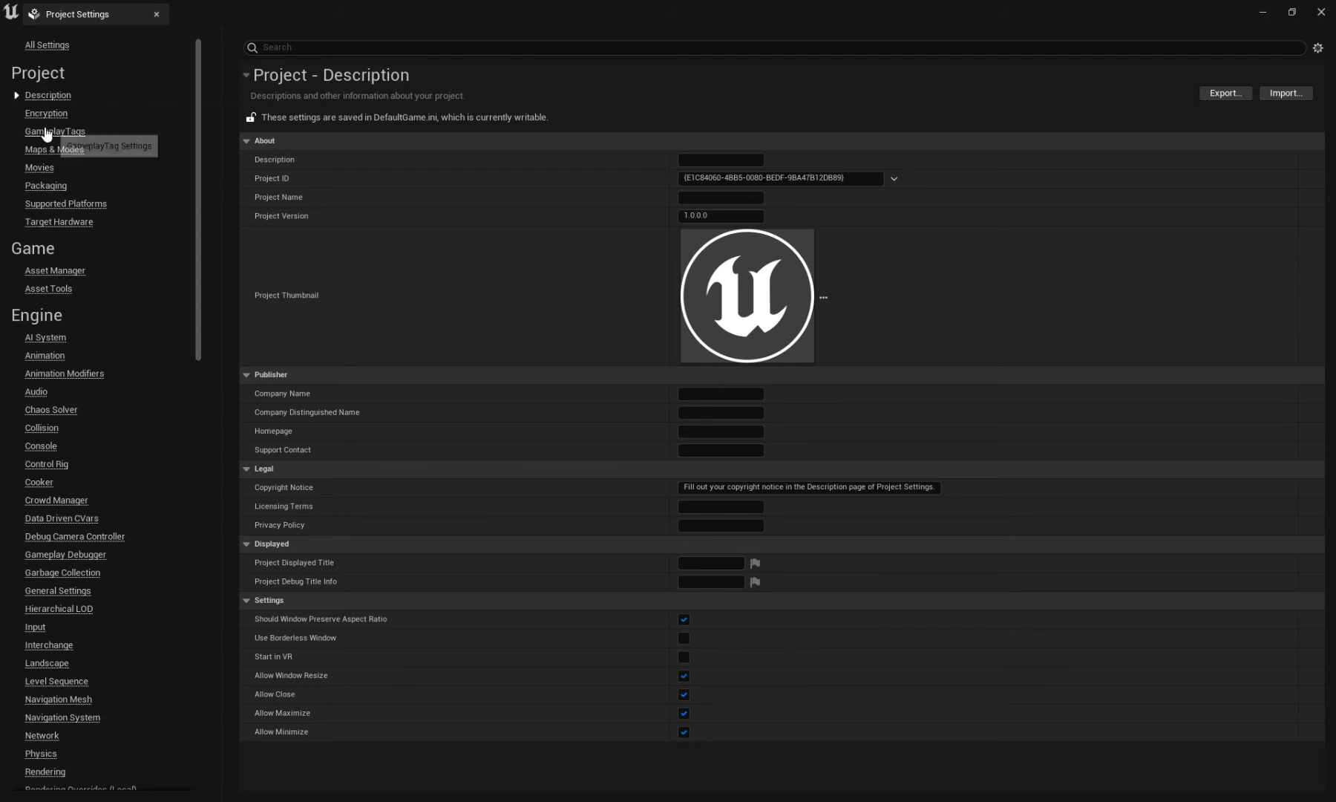
click(54, 150)
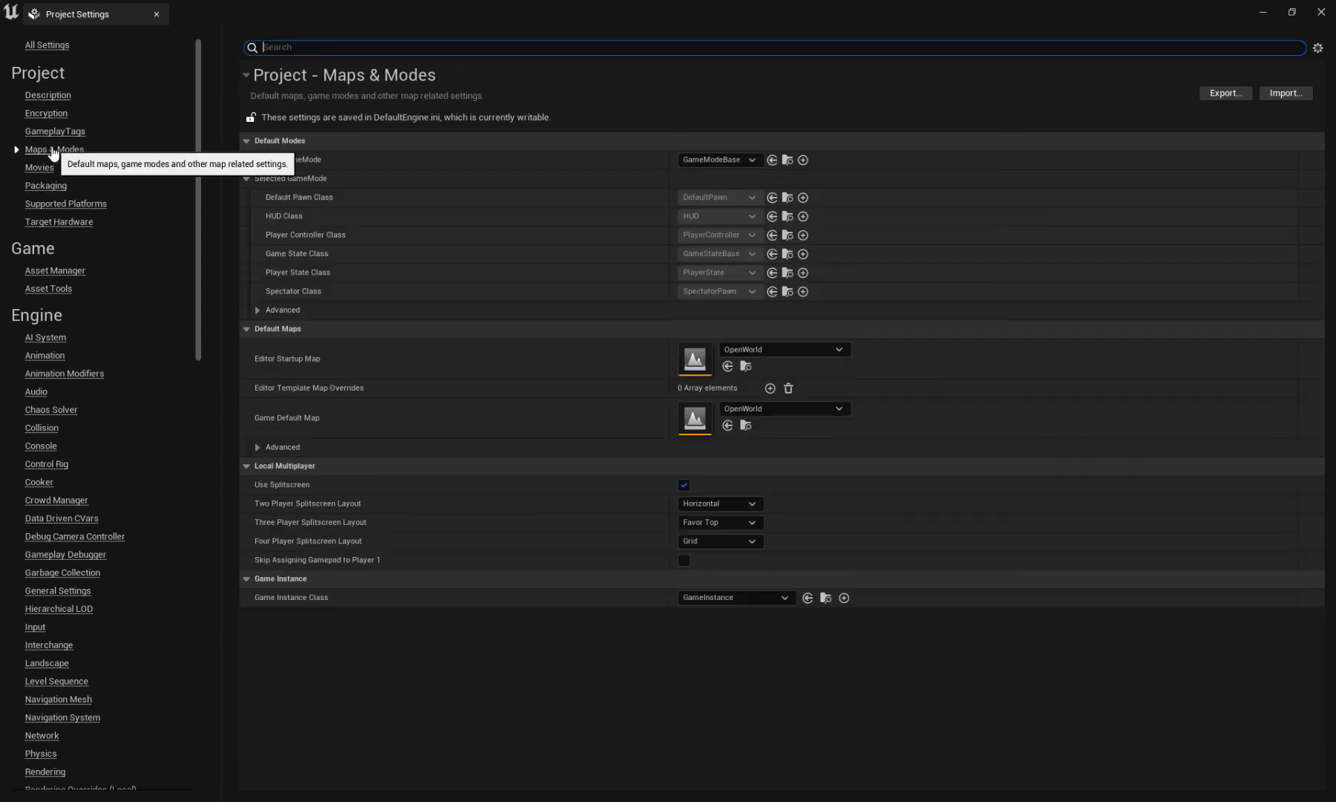
click(741, 159)
click(728, 202)
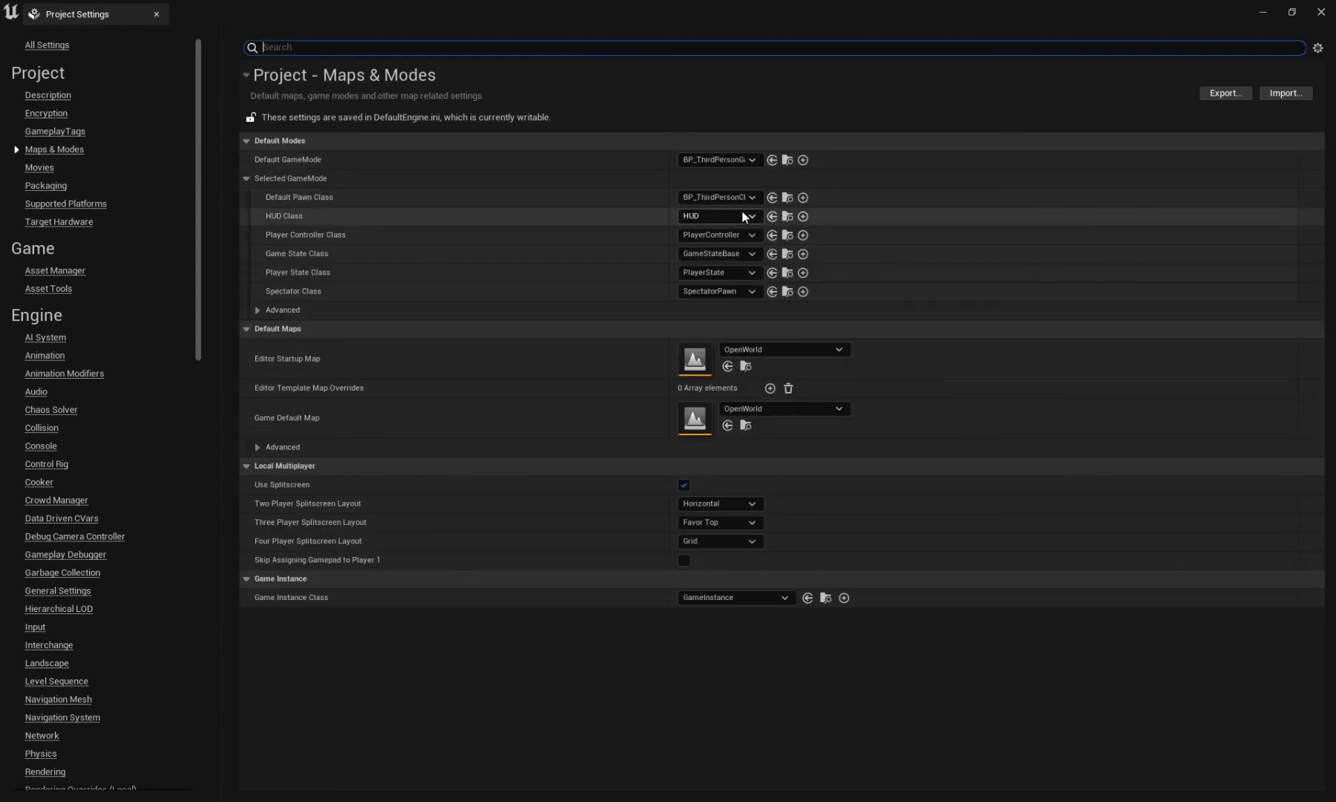
Set both the Editor Startup Map and the Game Default Map to ThirdPersonMap and close the project settings
click(768, 353)
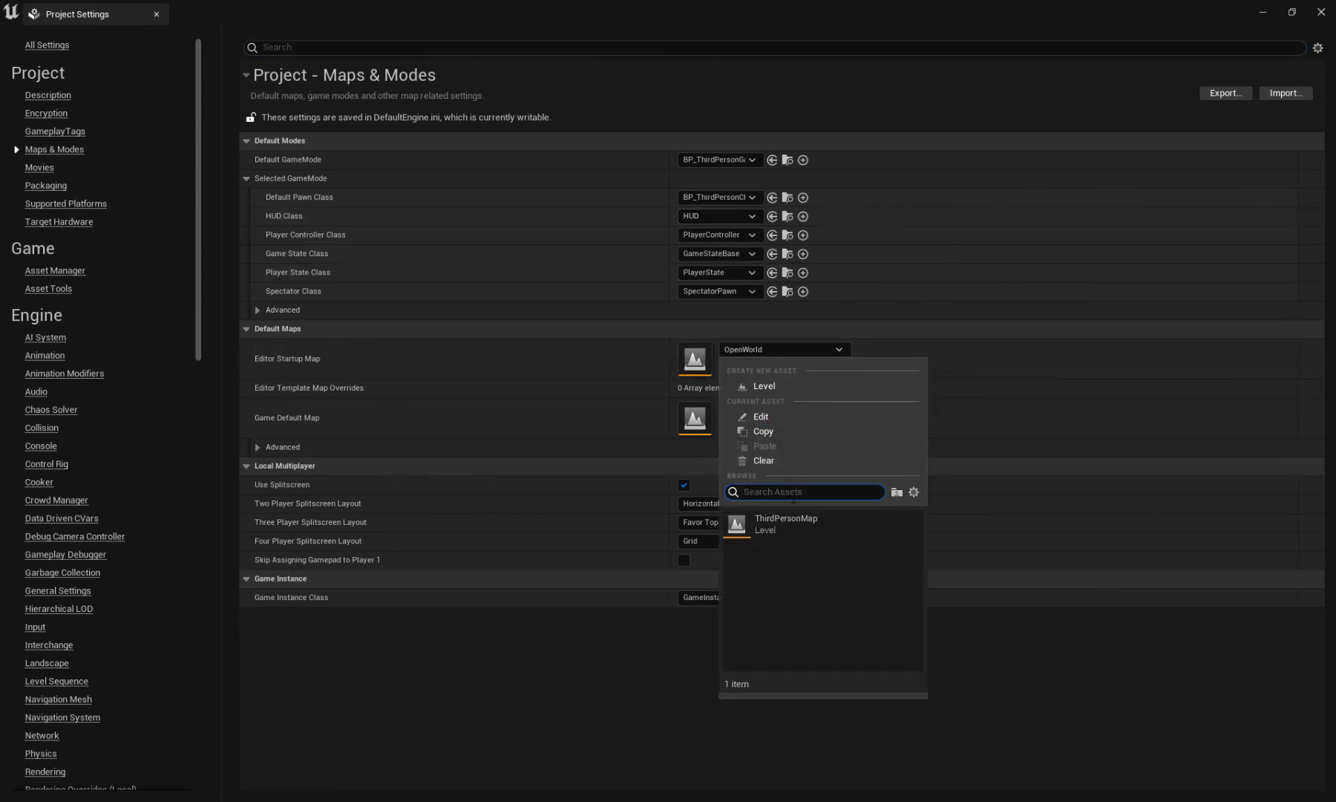
click(804, 529)
click(762, 408)
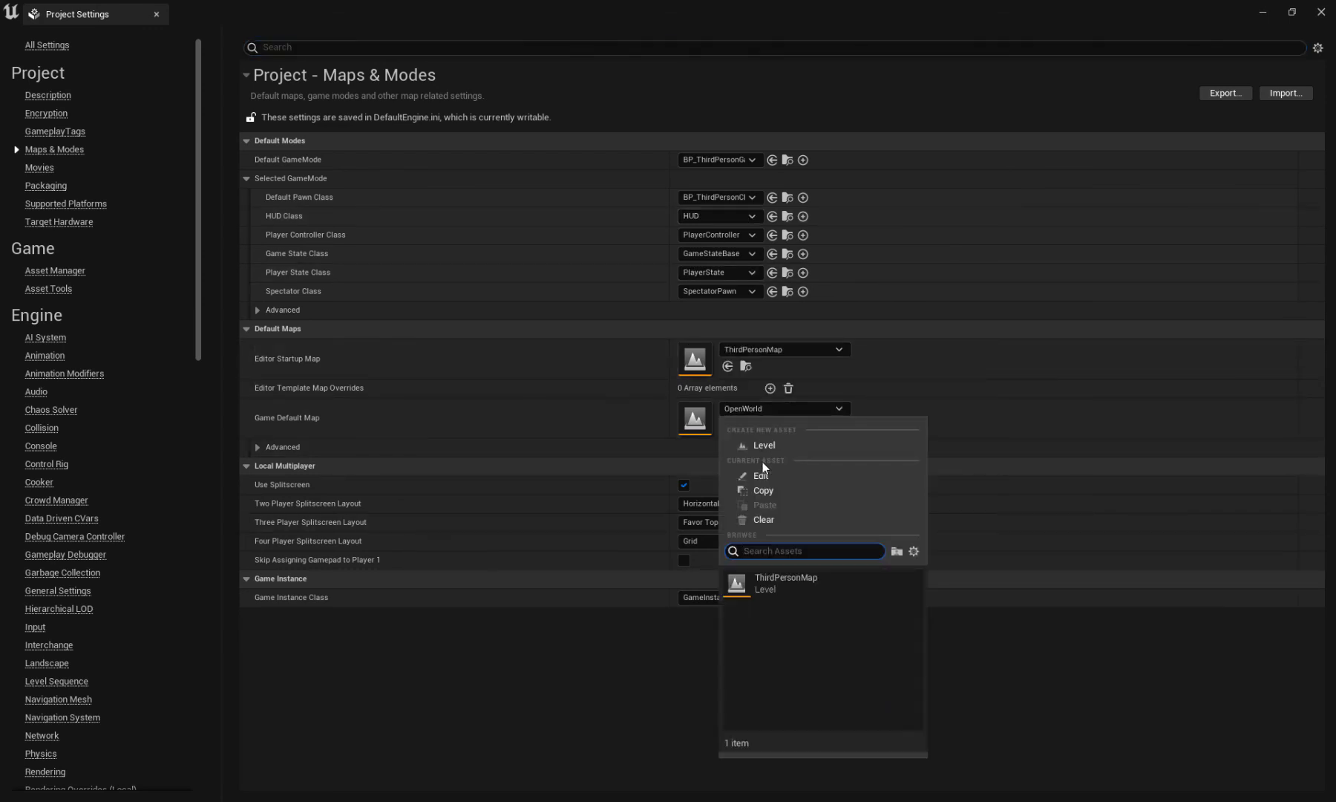
click(784, 581)
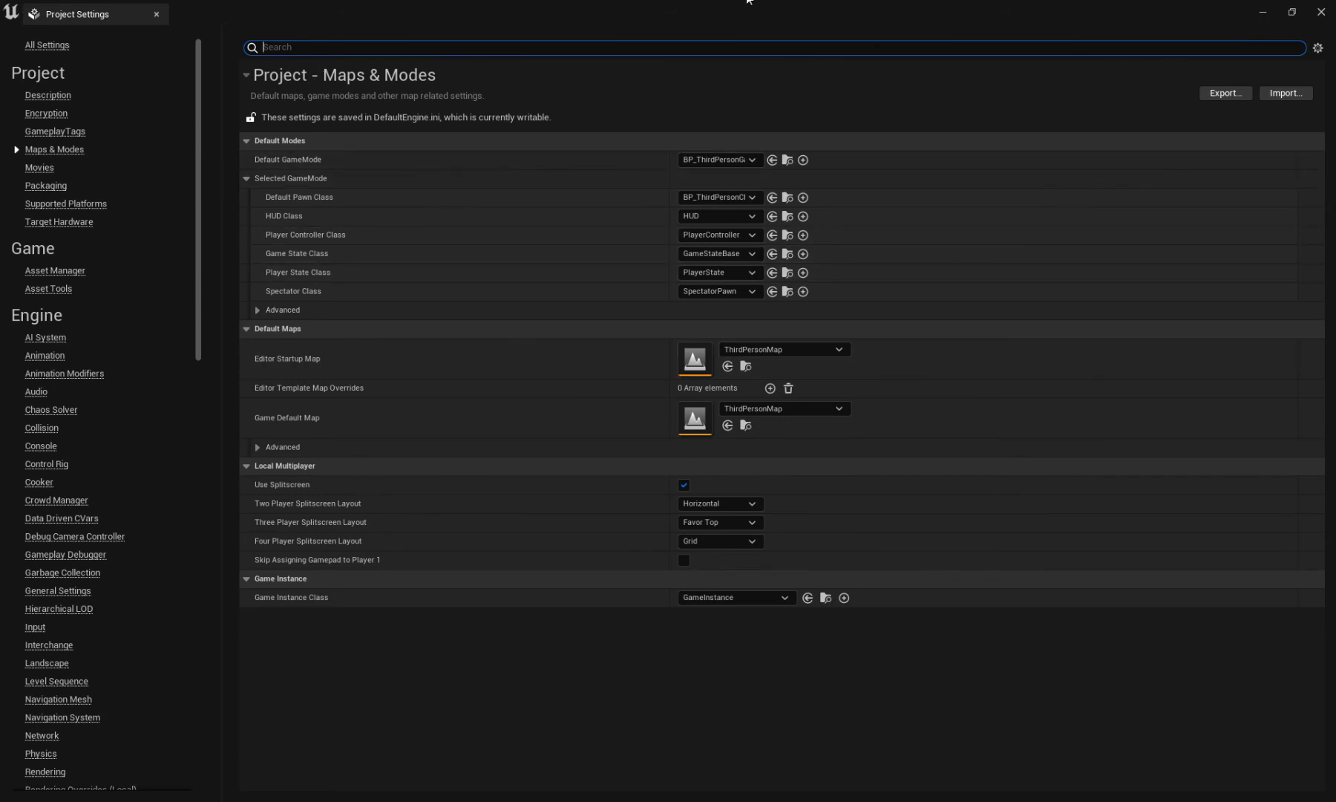
click(1321, 12)
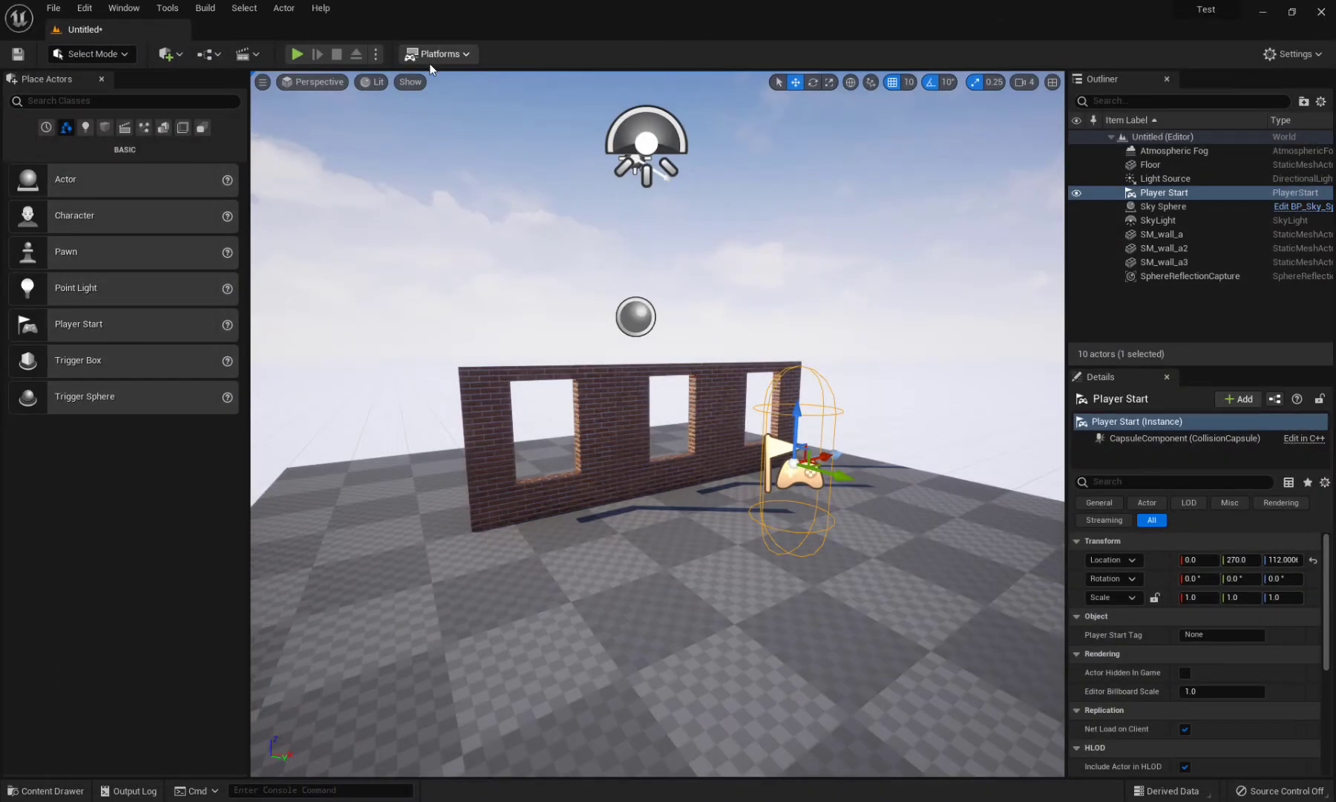
Play the level, run the third-person character in front of the brick wall to check it, and stop playing
click(299, 53)
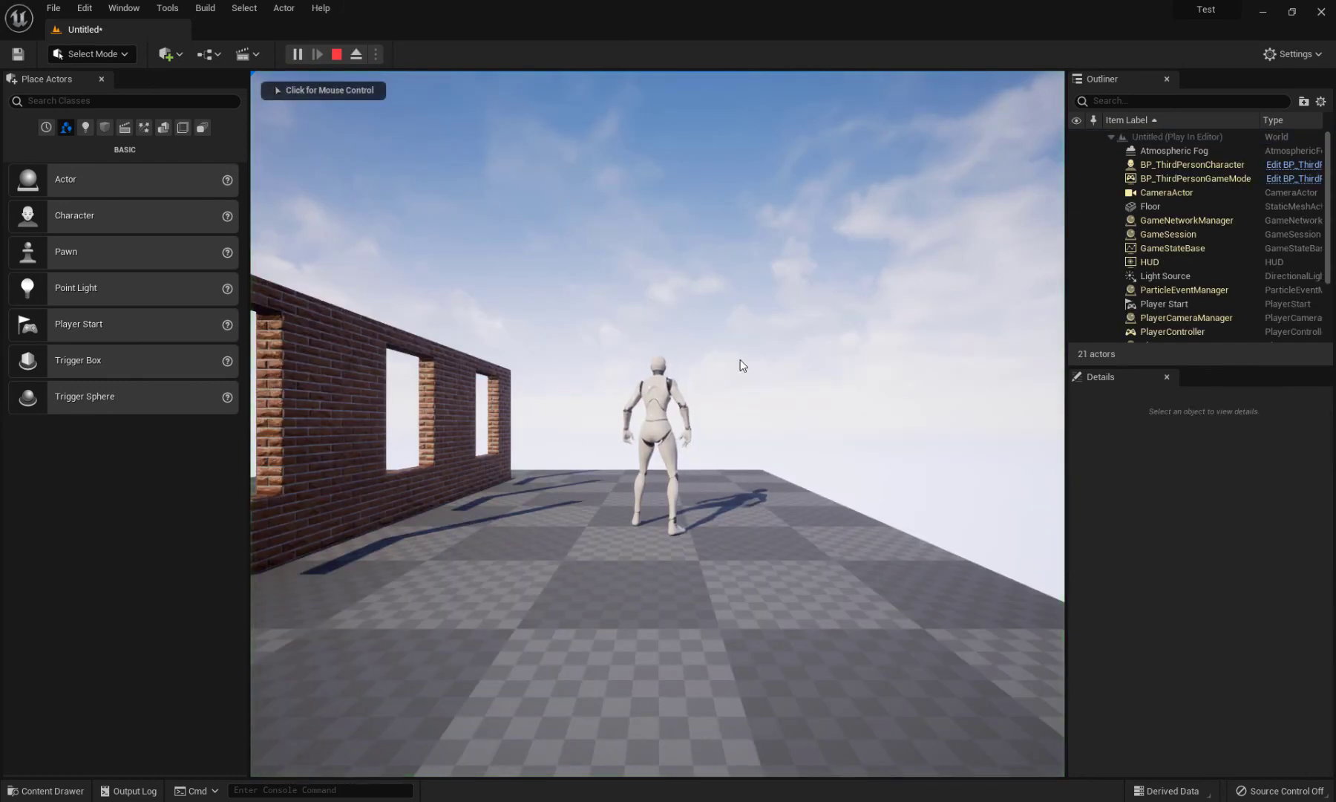
key(a)
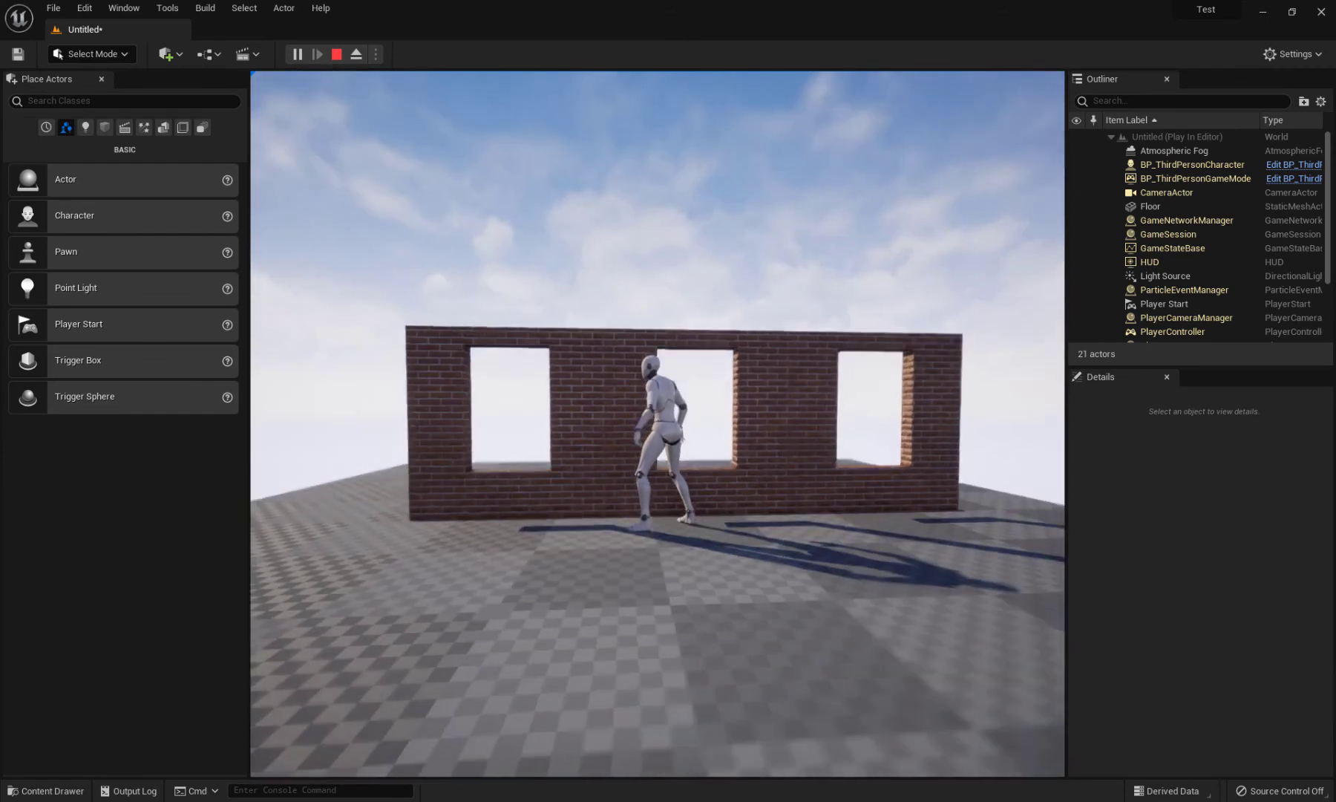
key(Escape)
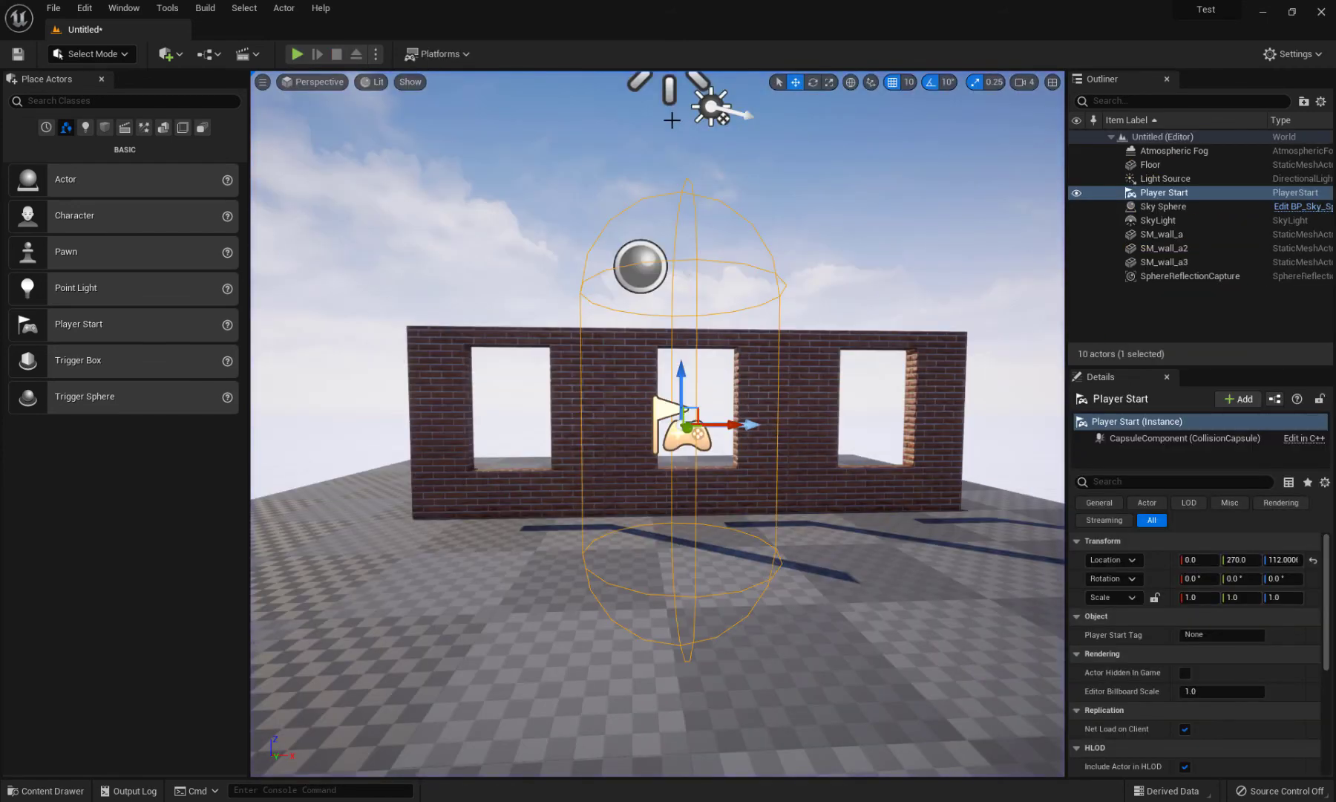
Rotate the directional Light Source to about -51°, -31°, -34° so that it lights the wall's face toward the Player Start
scroll(672, 120, down, 3)
click(666, 160)
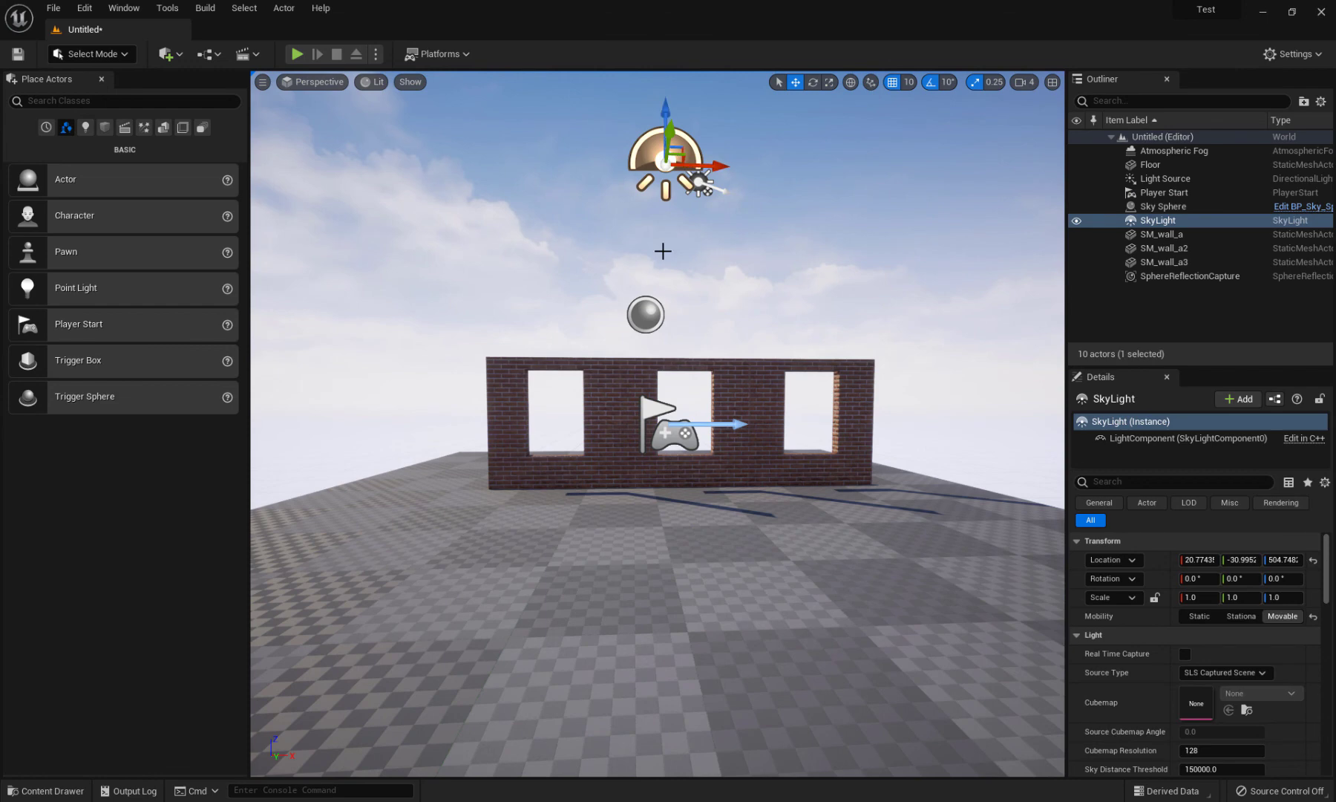
click(707, 179)
click(699, 183)
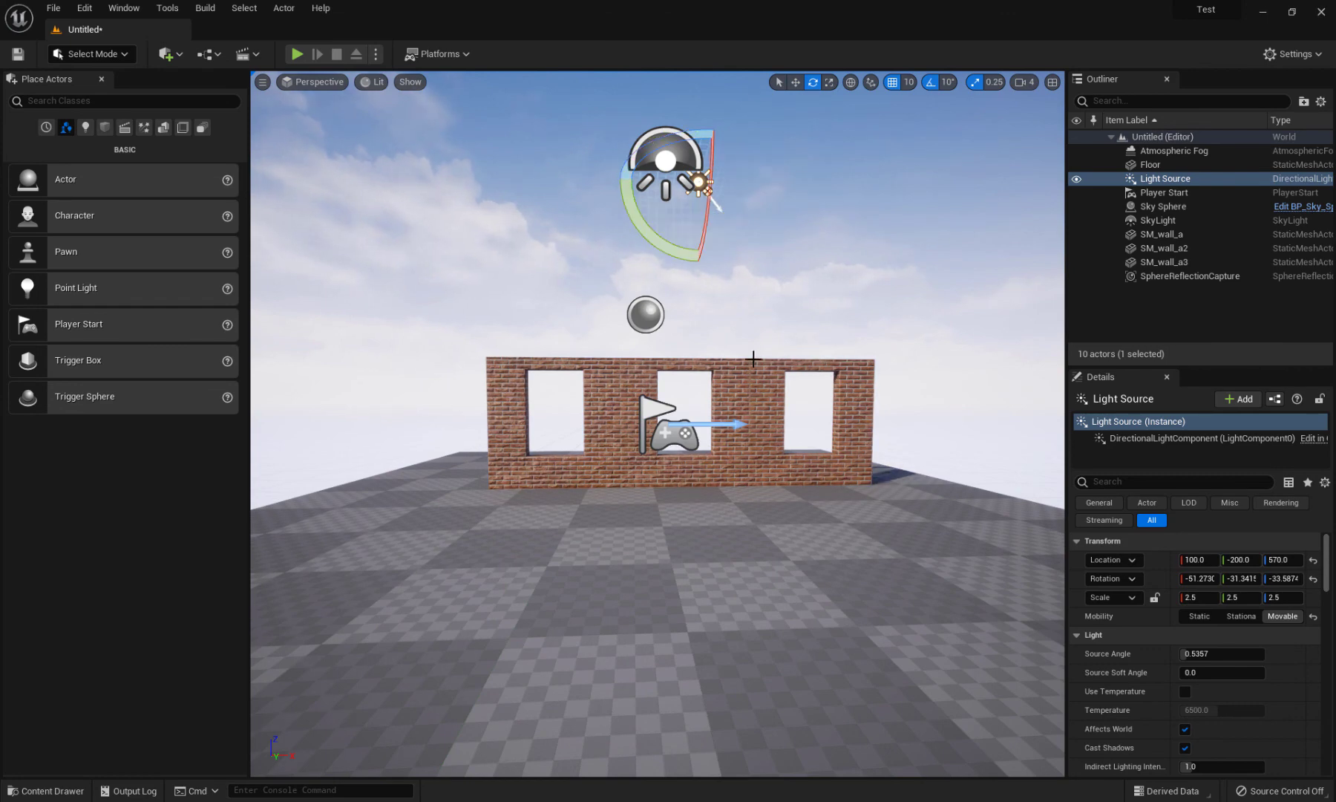
mouse_move(753, 359)
right_down()
mouse_move(720, 356)
mouse_move(742, 360)
right_up()
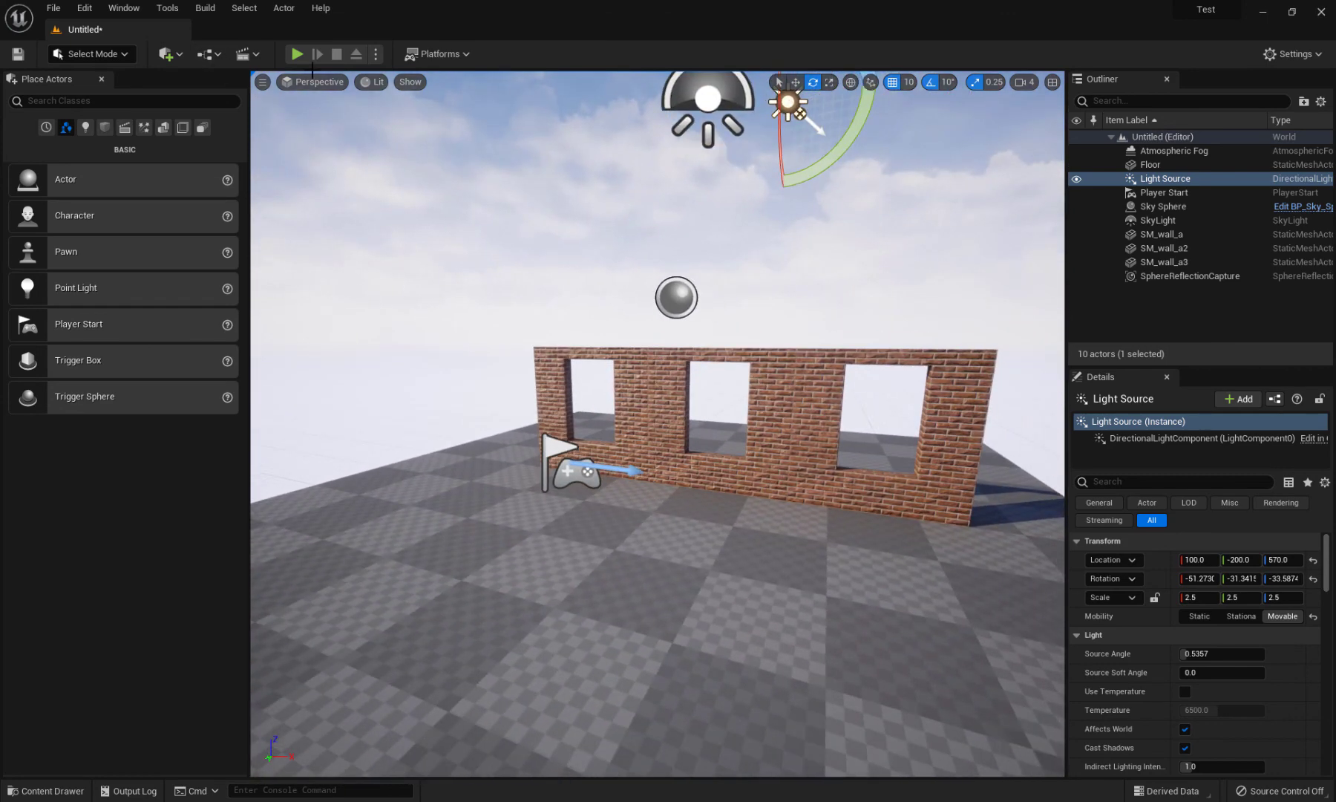
Play the level again, run the character along the lit wall to examine the brick relief from several angles, and stop playing
click(297, 54)
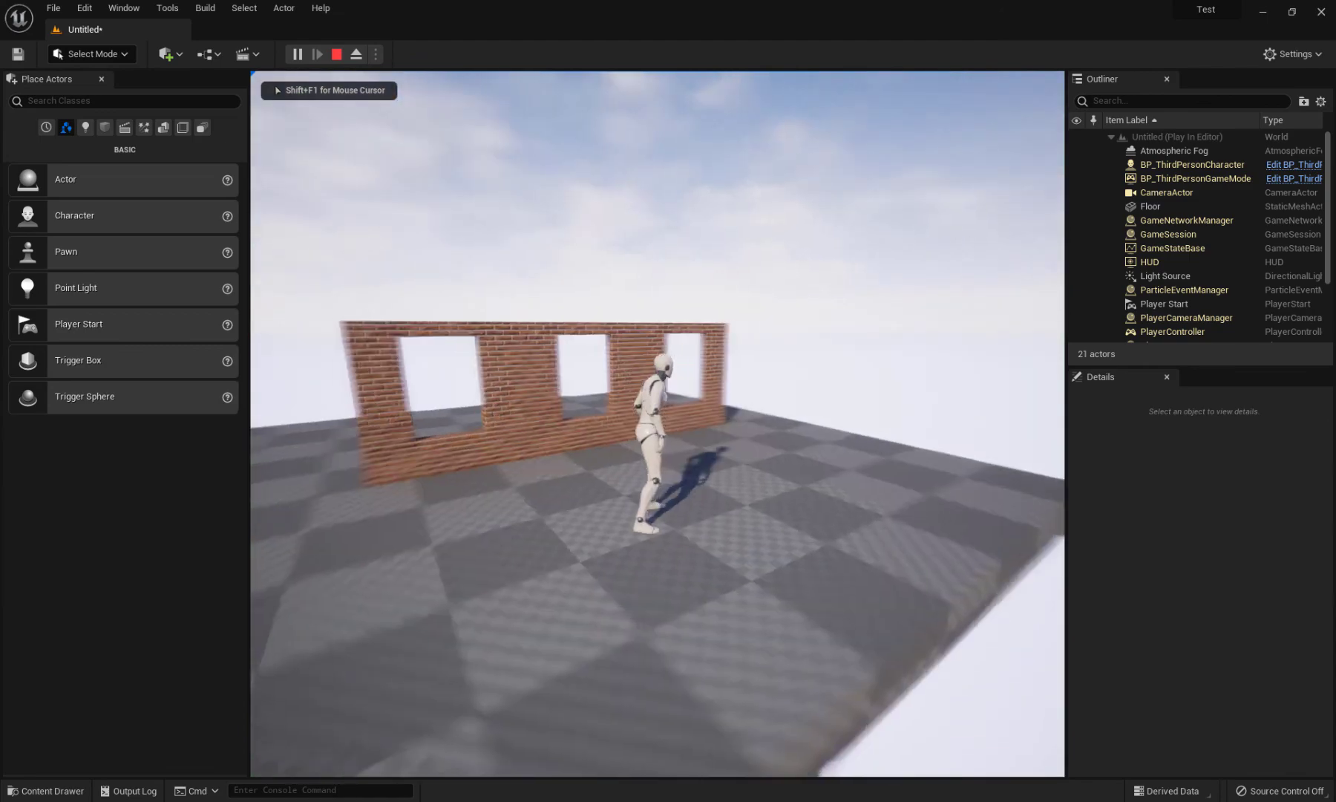
key(w)
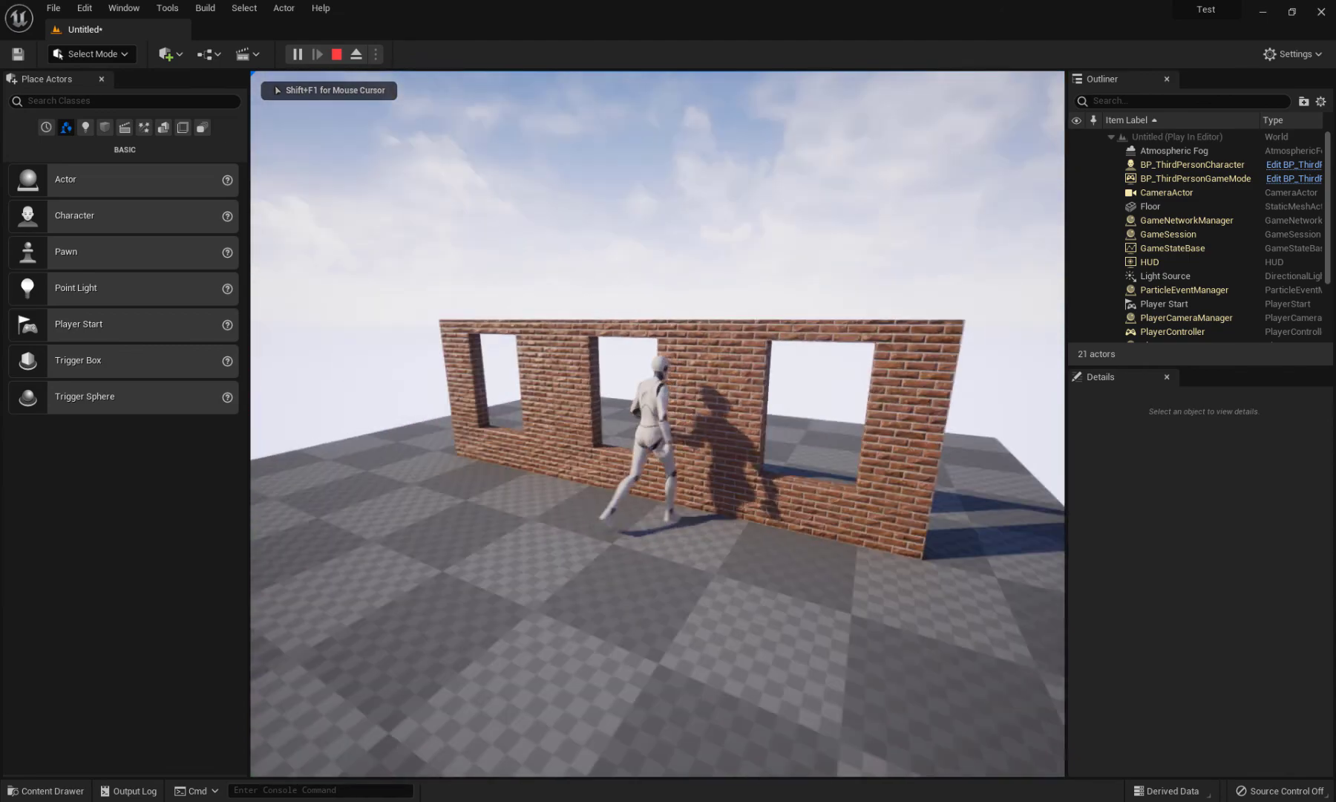
key(w)
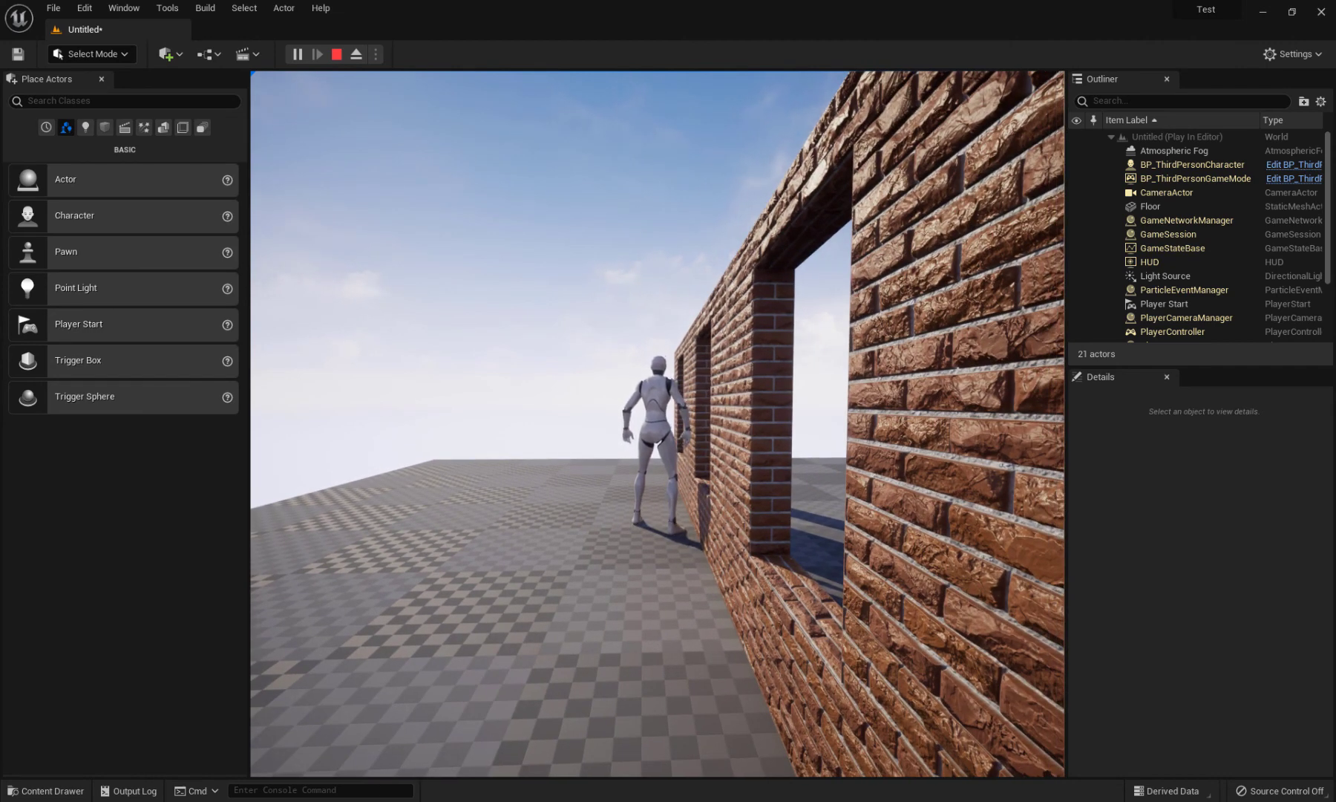
key(w)
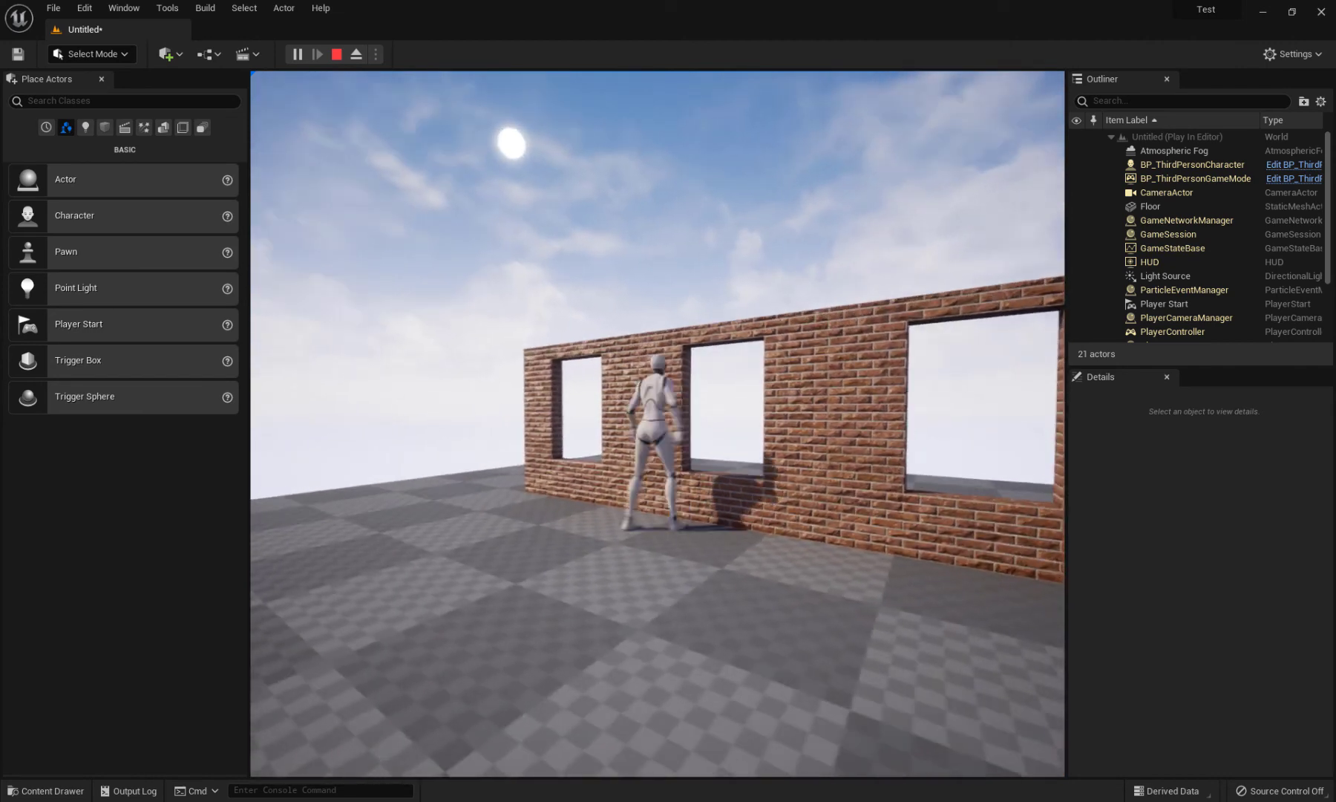
key(w)
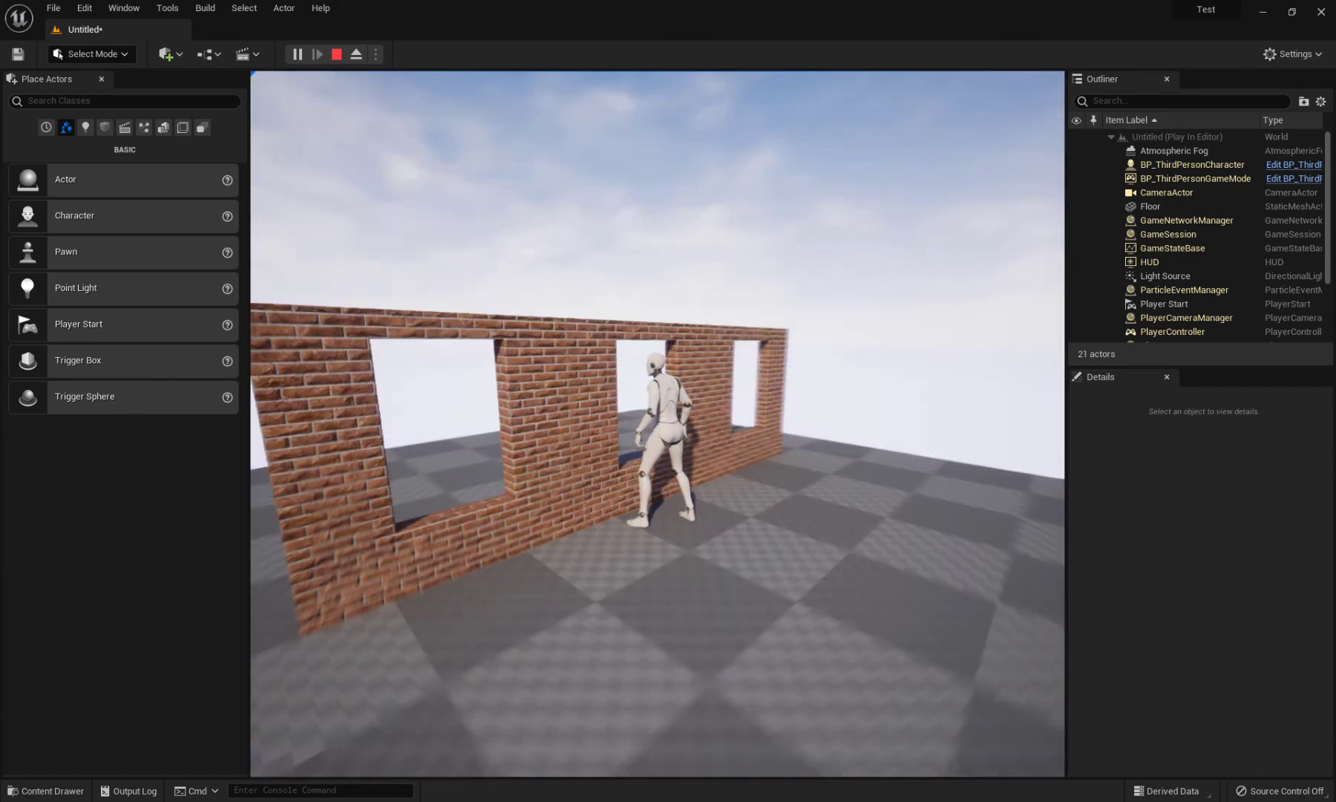
key(w)
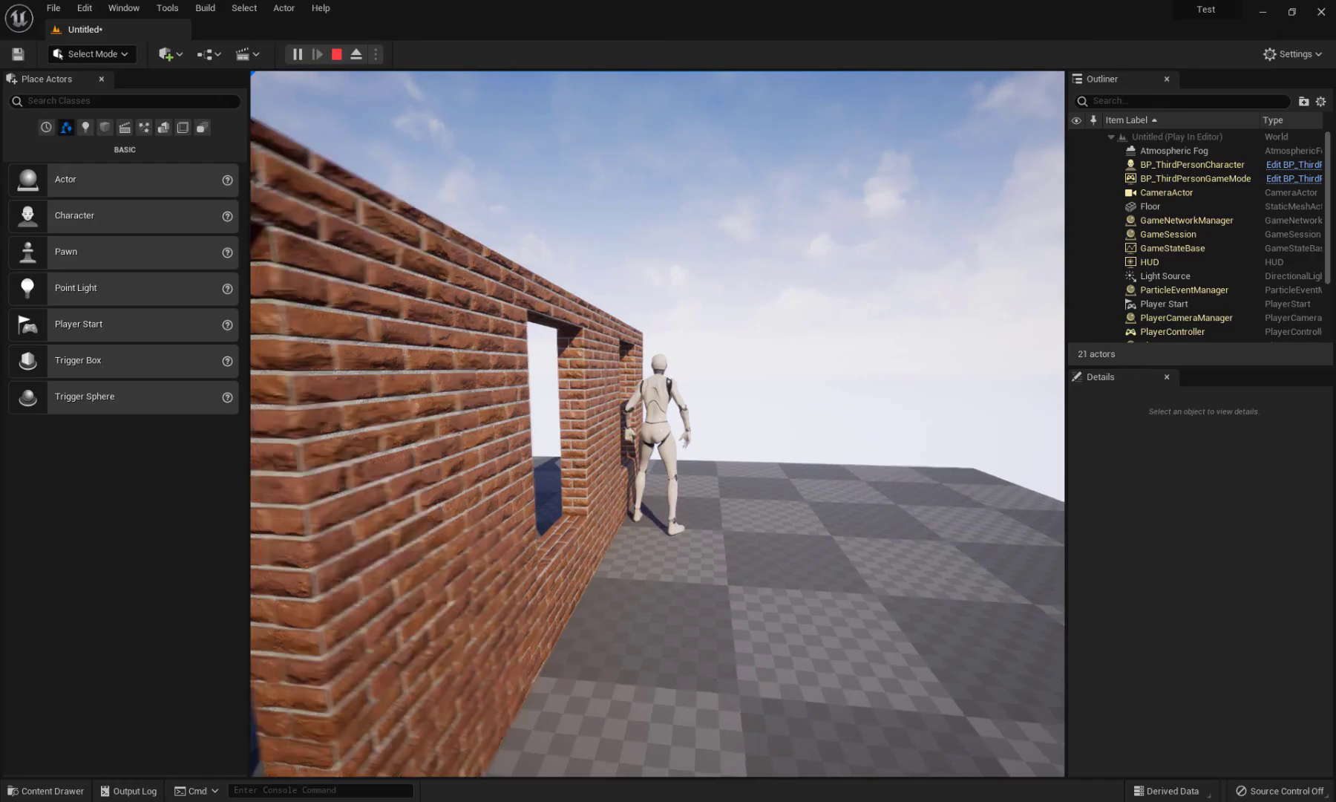
key(w)
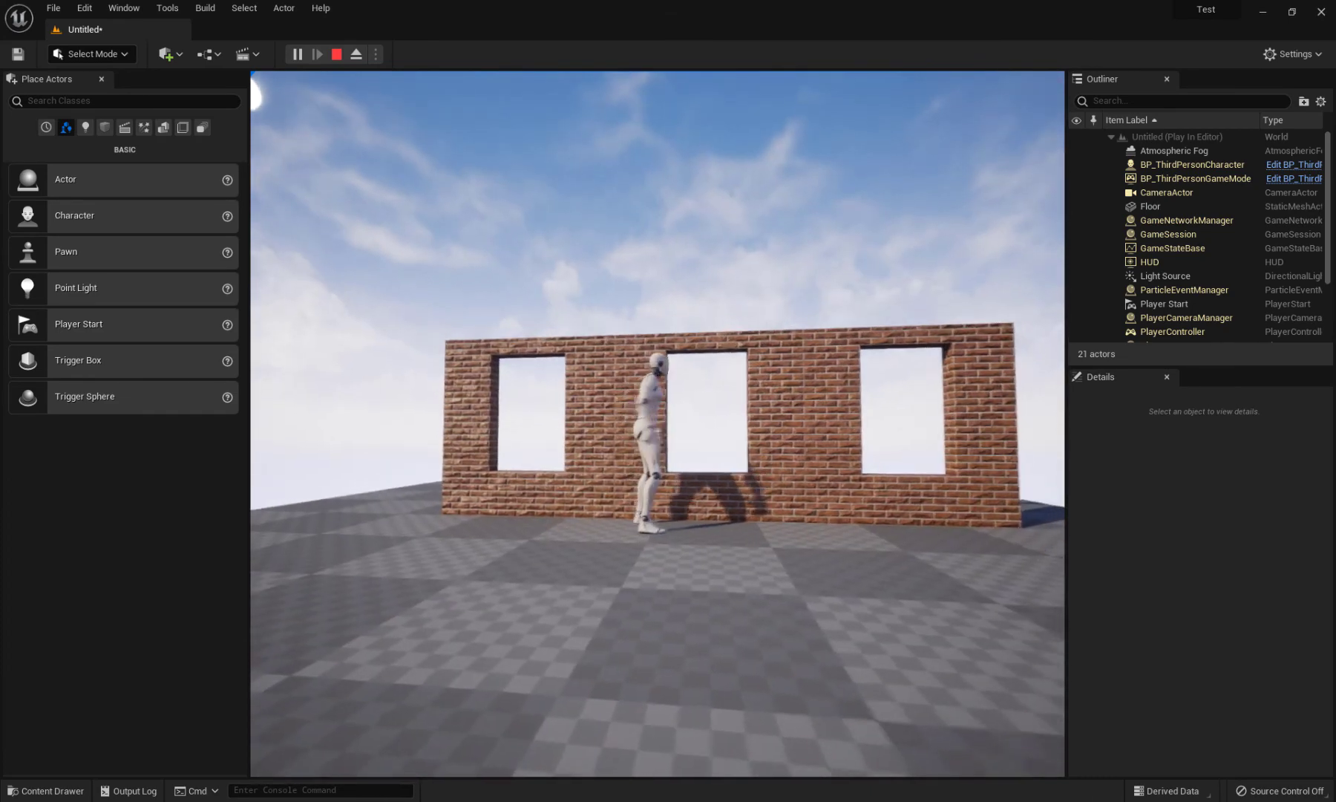
key(a)
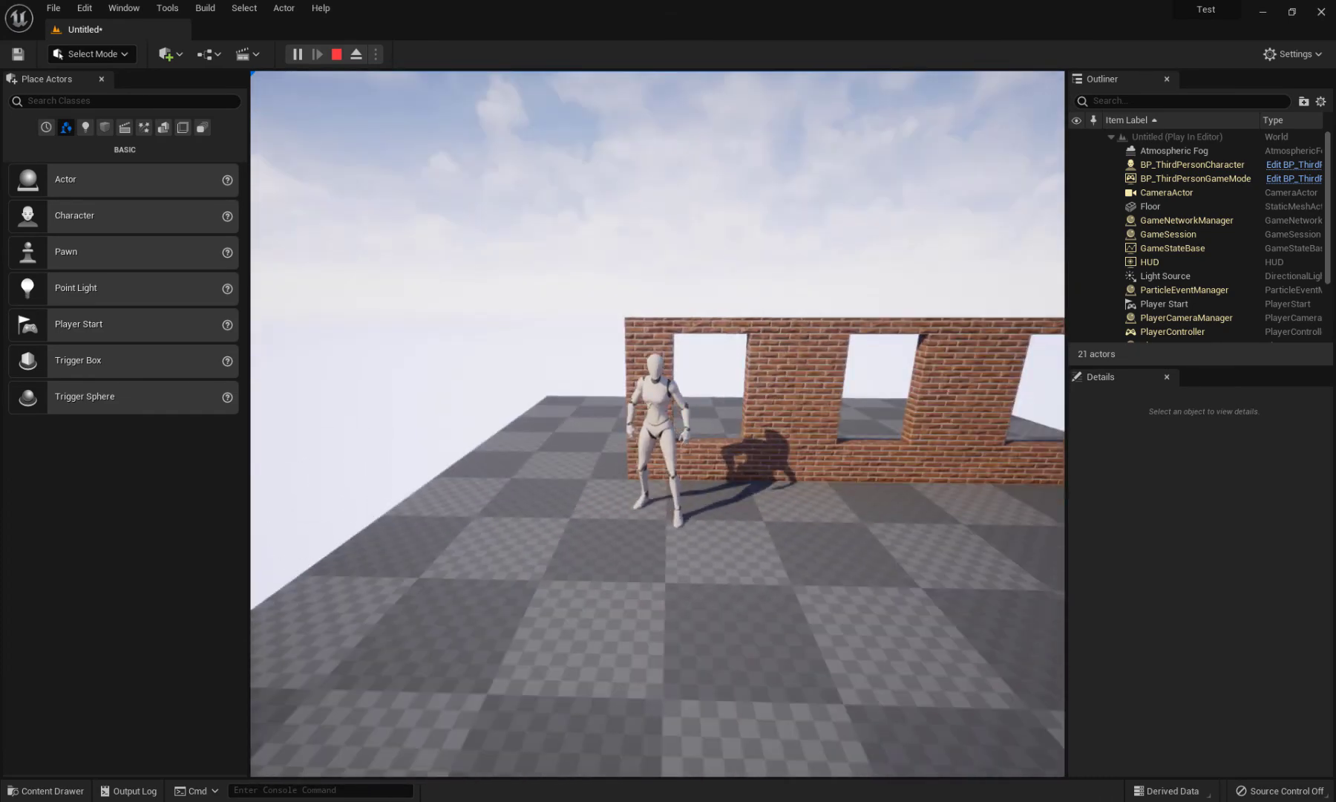
key(Escape)
key(f)
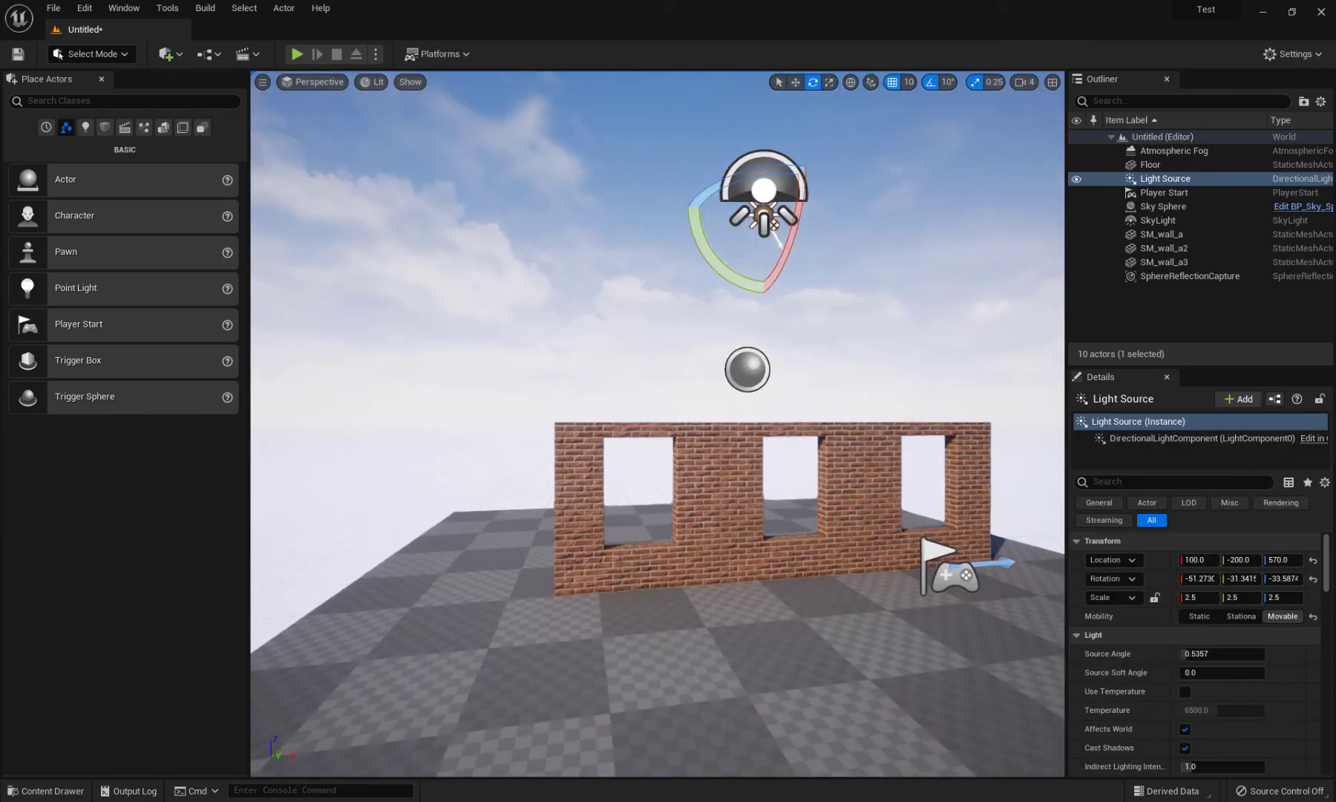